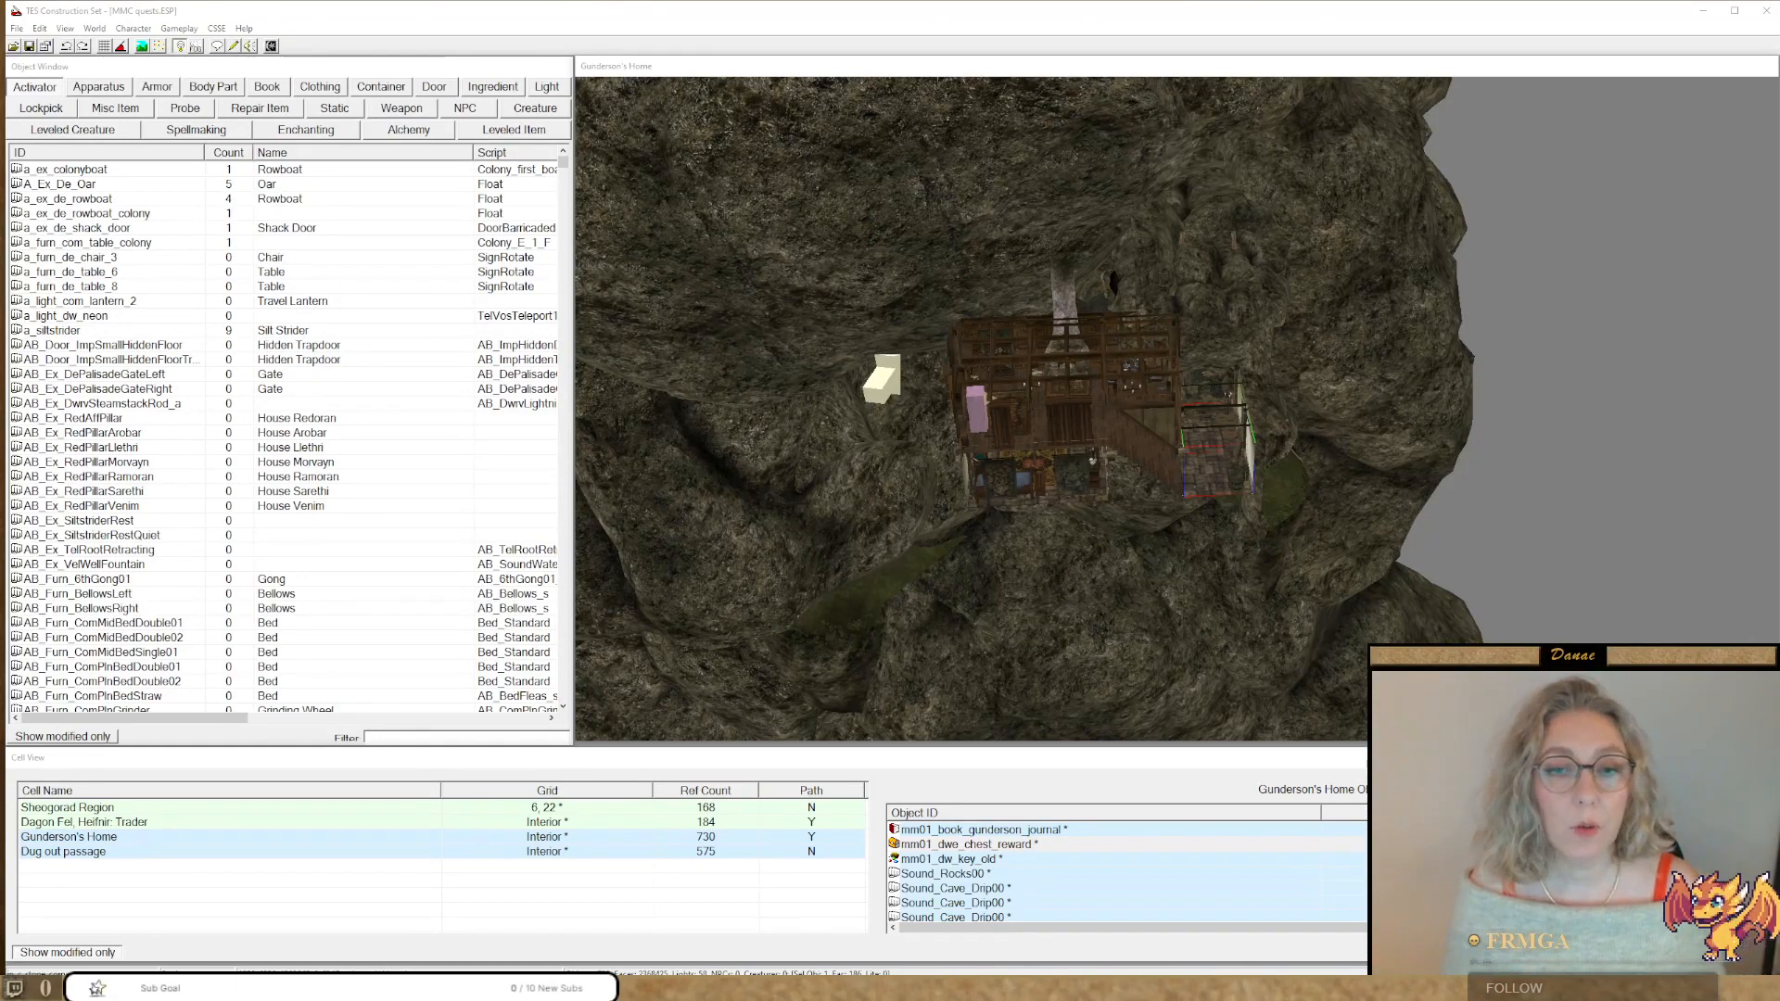
Inspect the Old Dwemer Chest on the desk in Gunderson's Home, including its key and contents, then close its properties.
click(1033, 475)
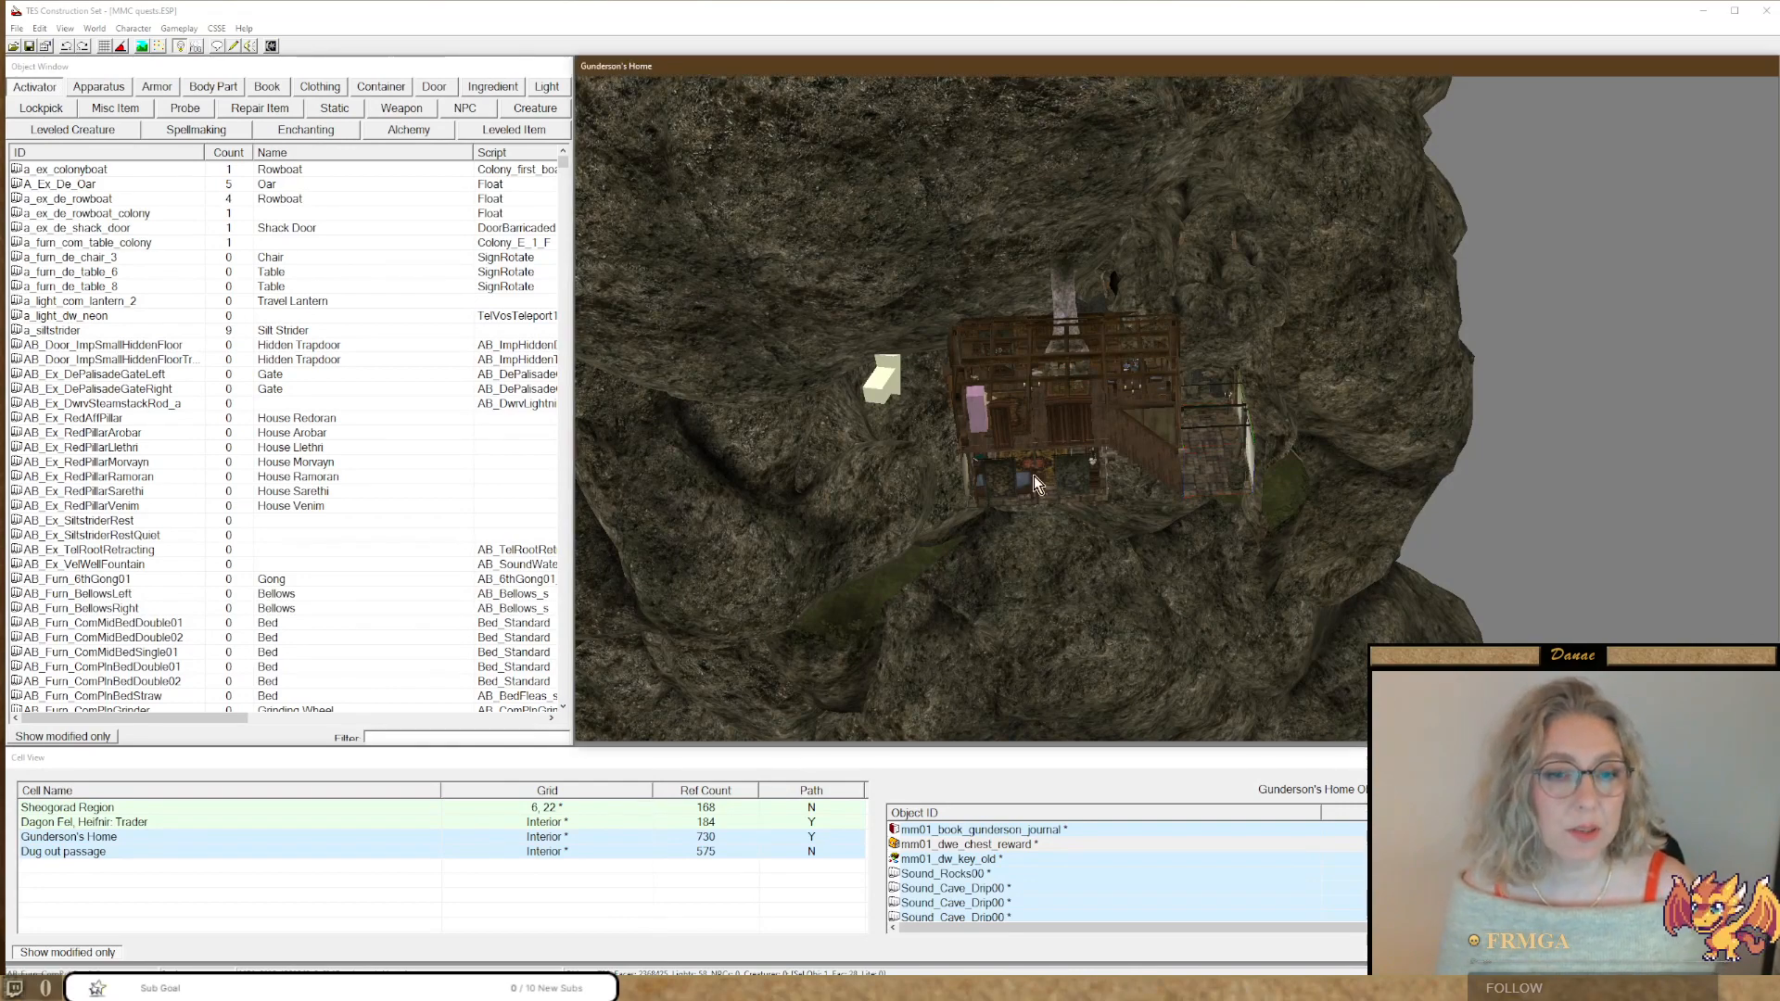
key(c)
middle_drag(1087, 350, 1225, 579)
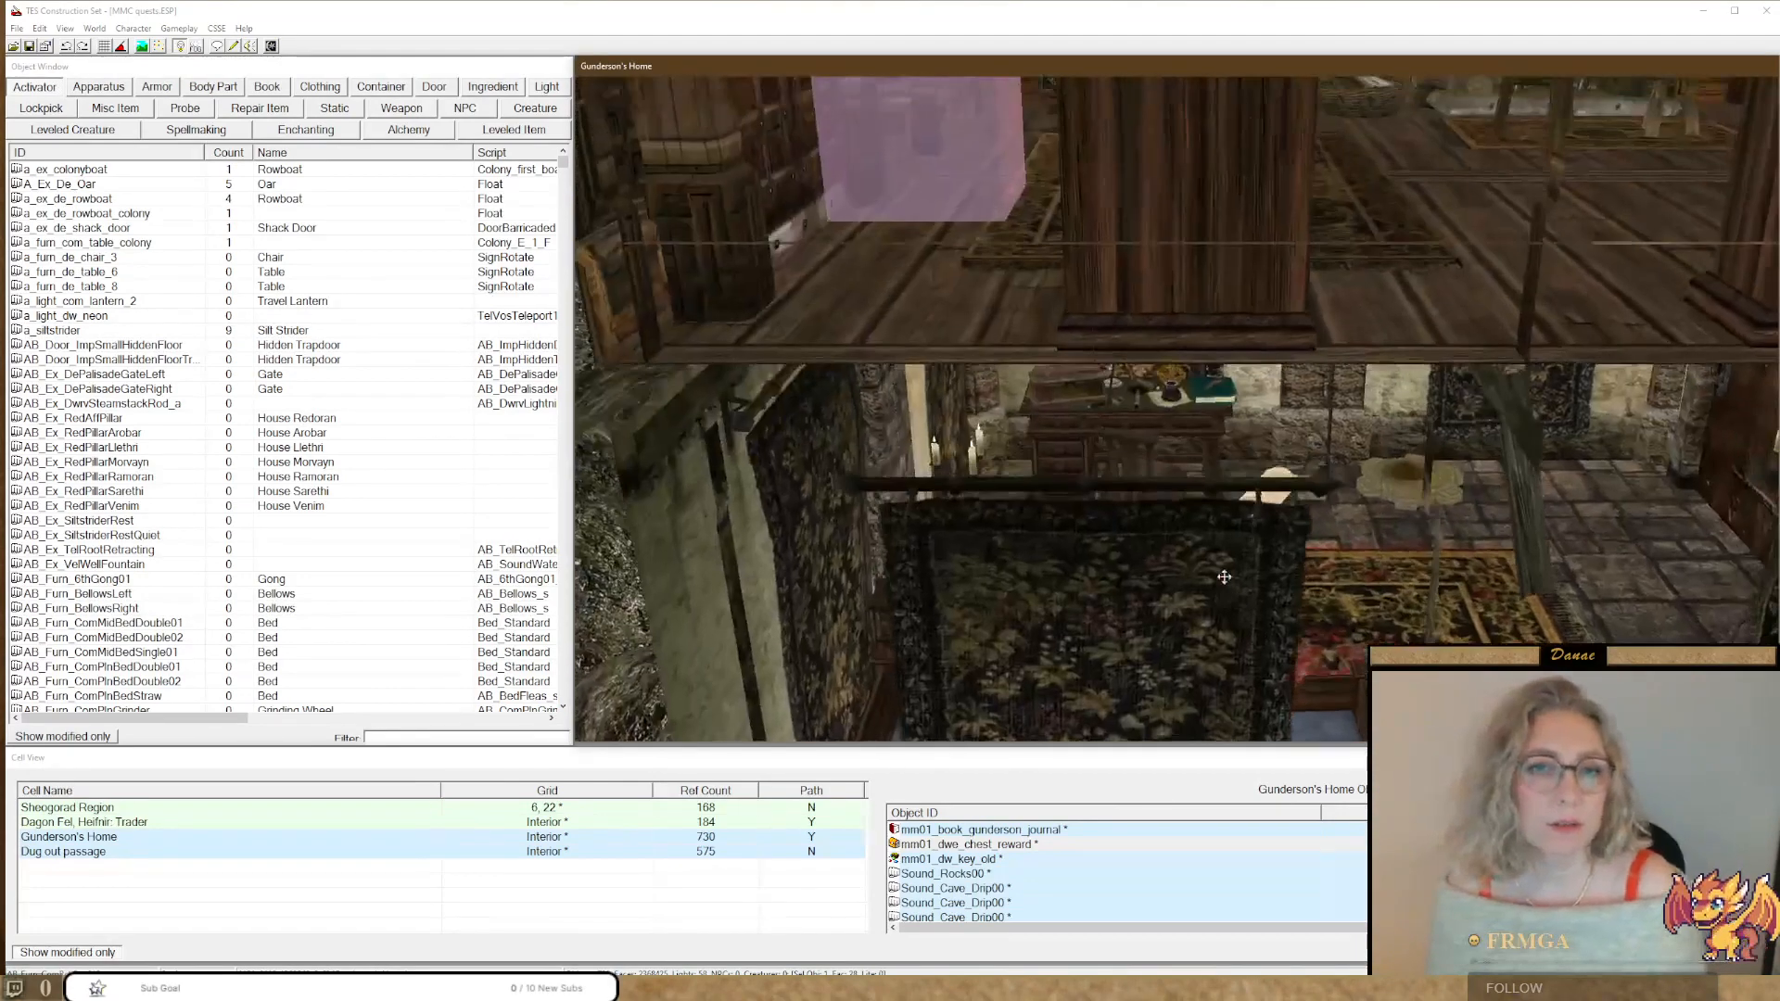
scroll(1224, 579, up, 4)
middle_drag(948, 381, 981, 407)
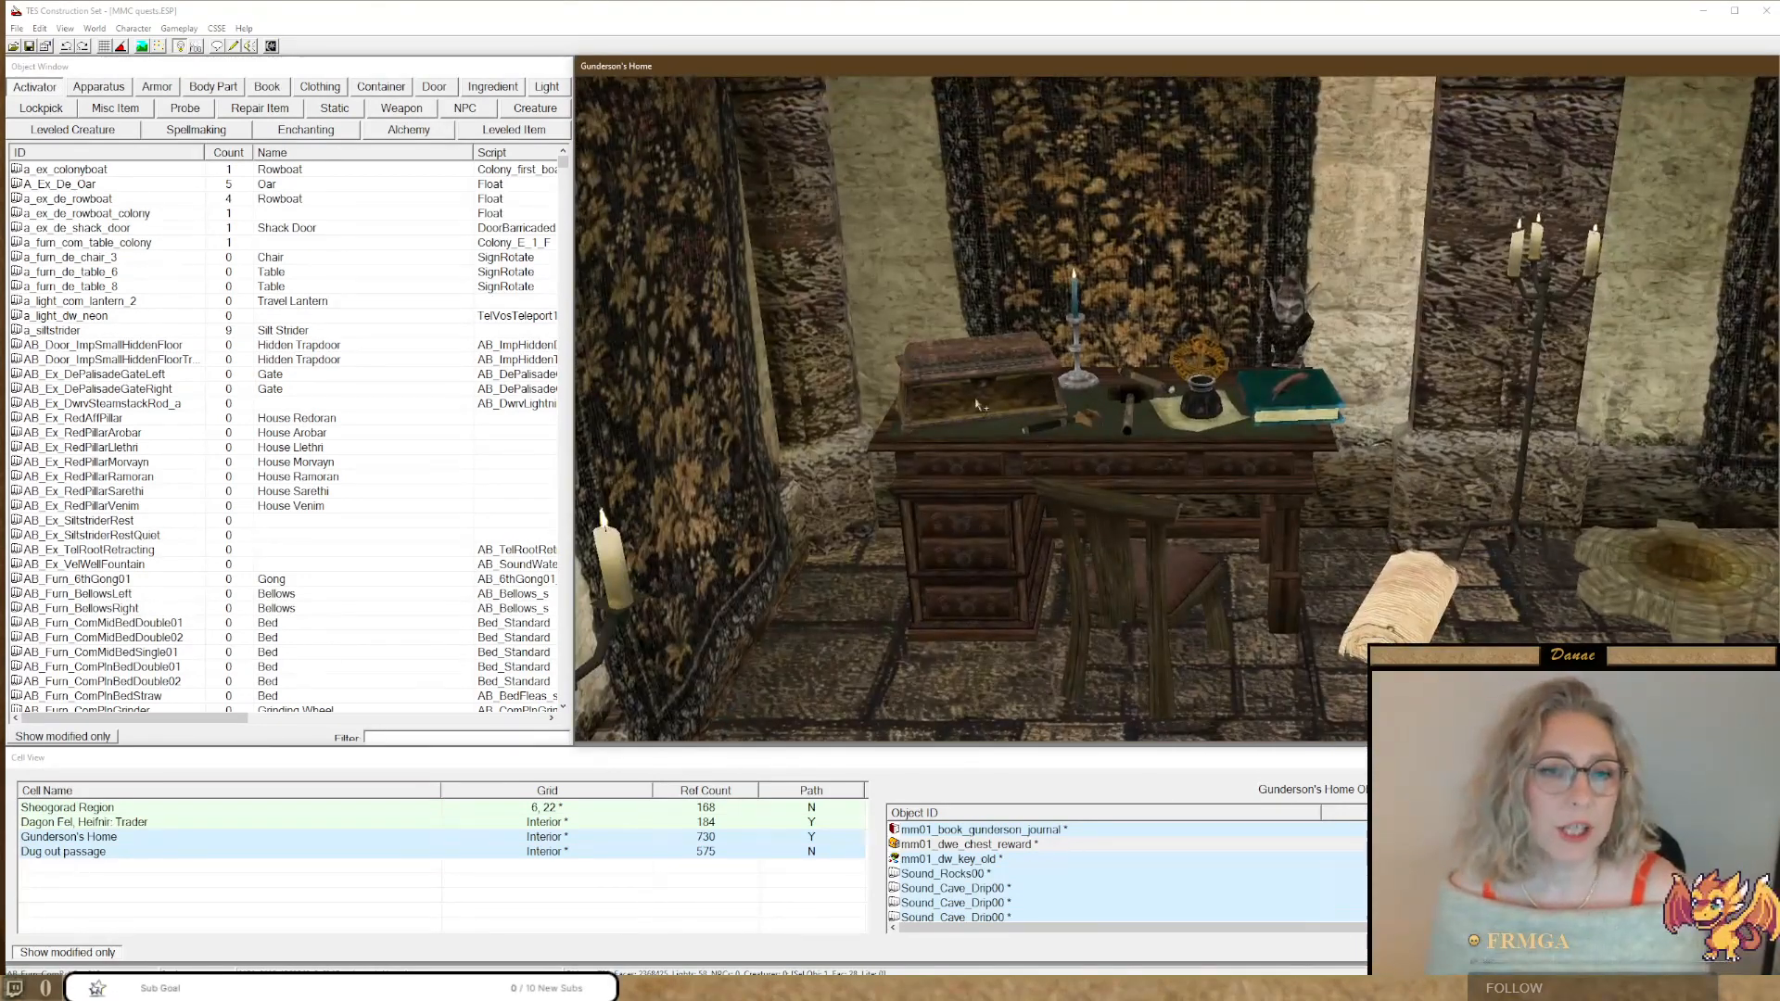
click(981, 406)
double_click(979, 406)
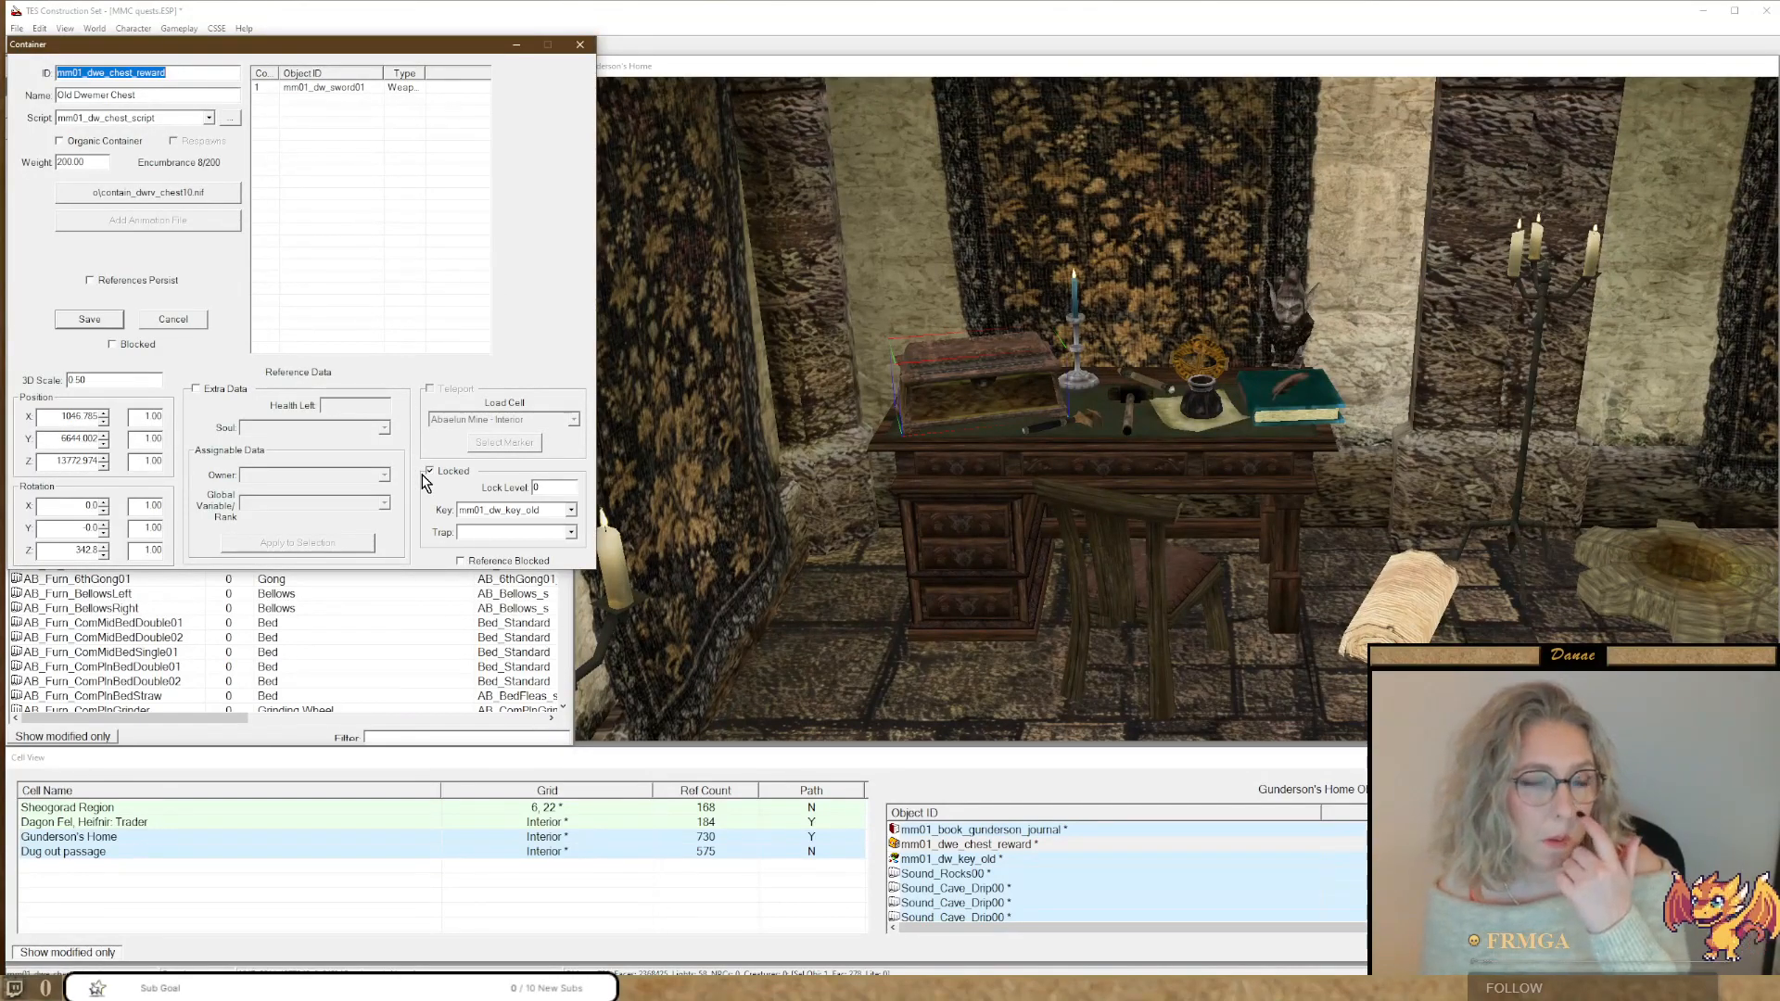
click(303, 90)
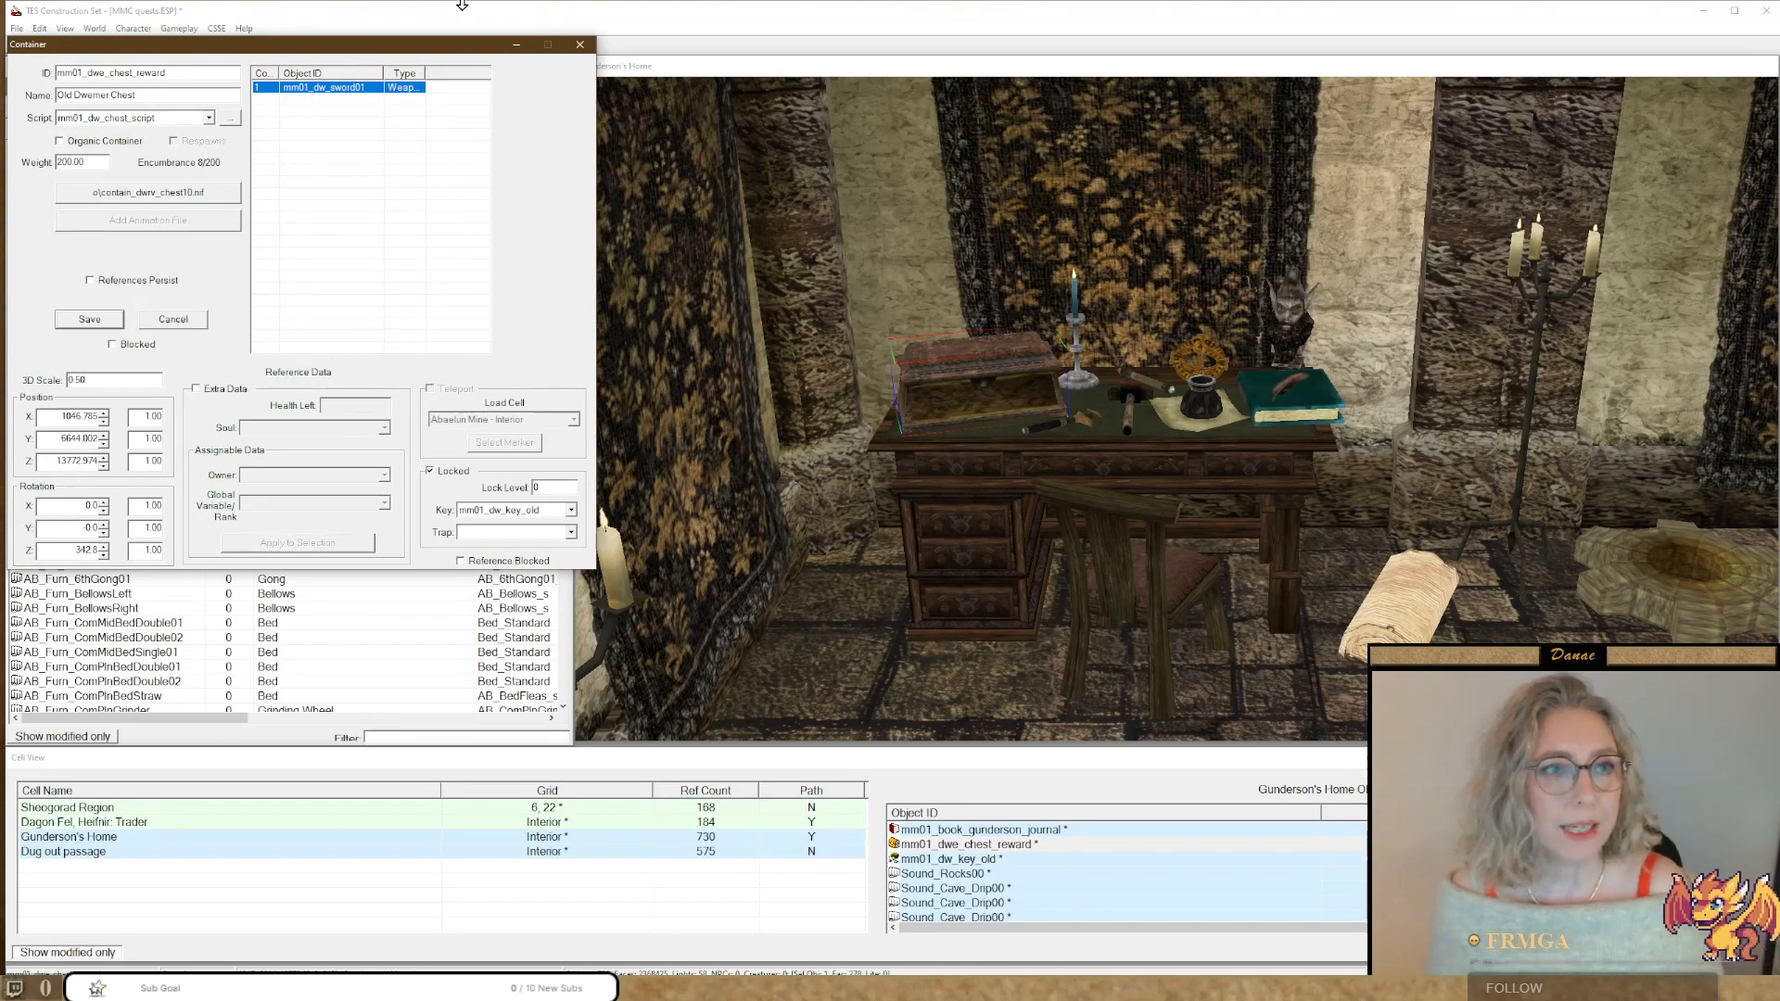
click(581, 45)
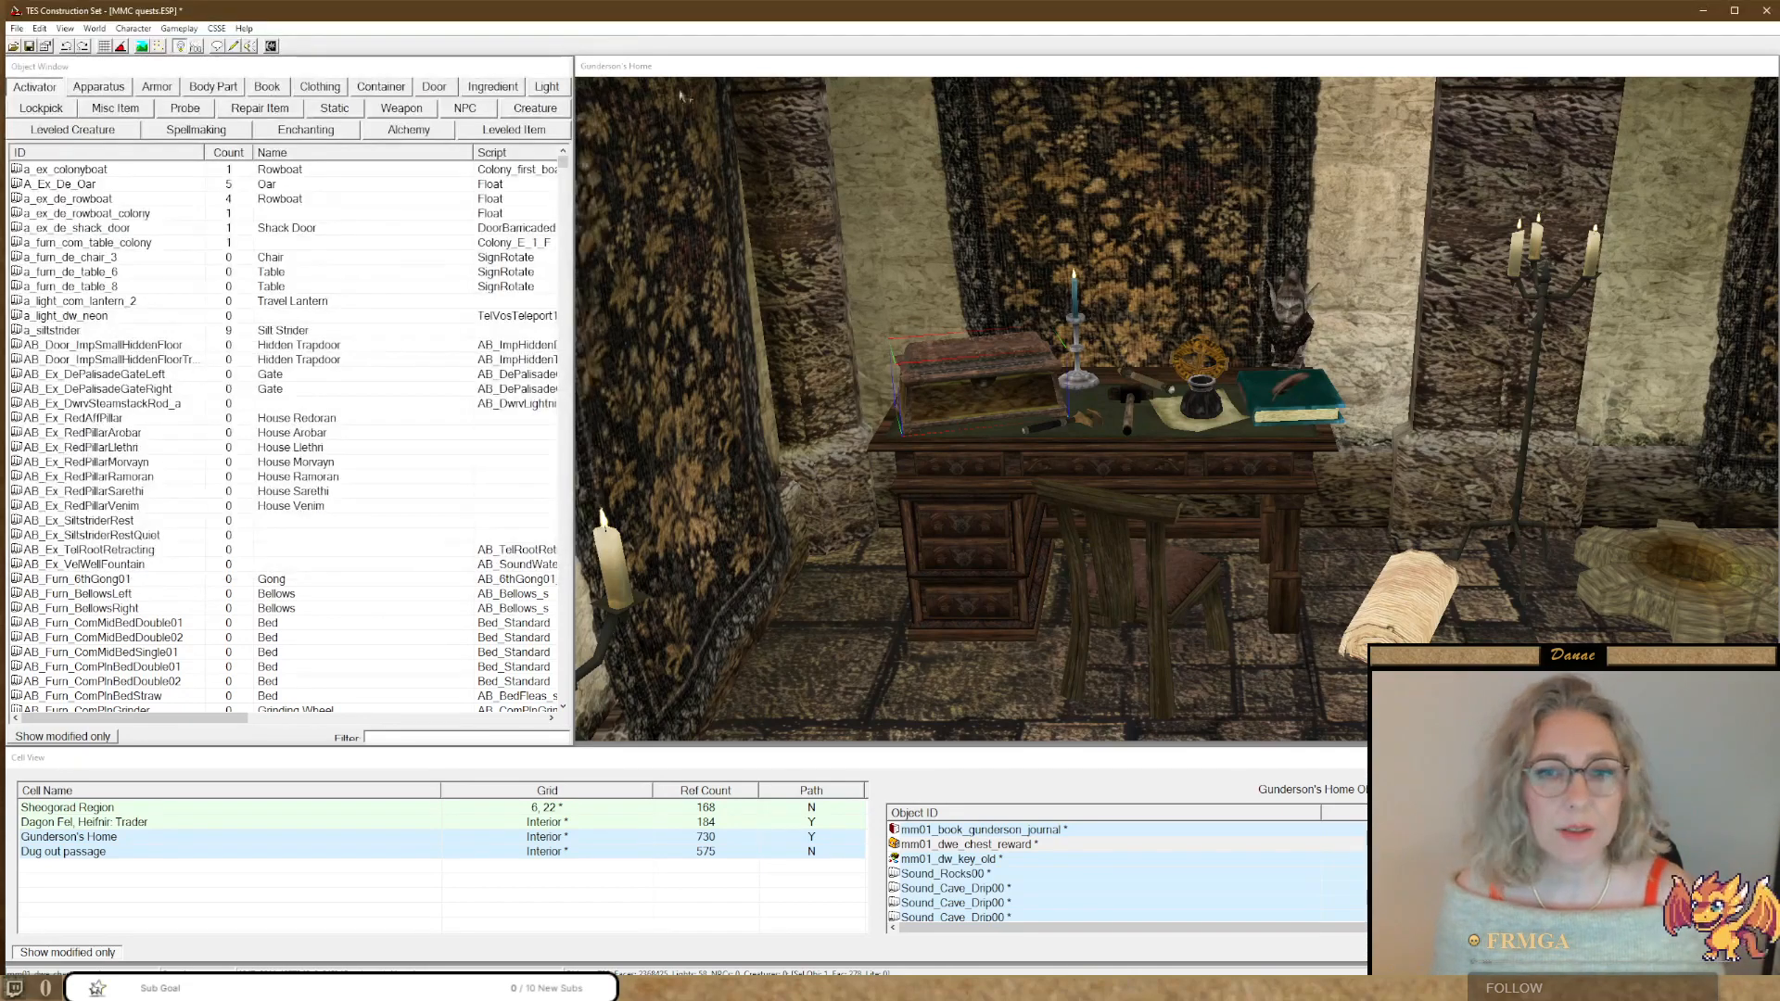
Correct the misspelled word to "diary" in the text of mm01_book_gunderson_journal, reread the entry and save the book.
double_click(1312, 404)
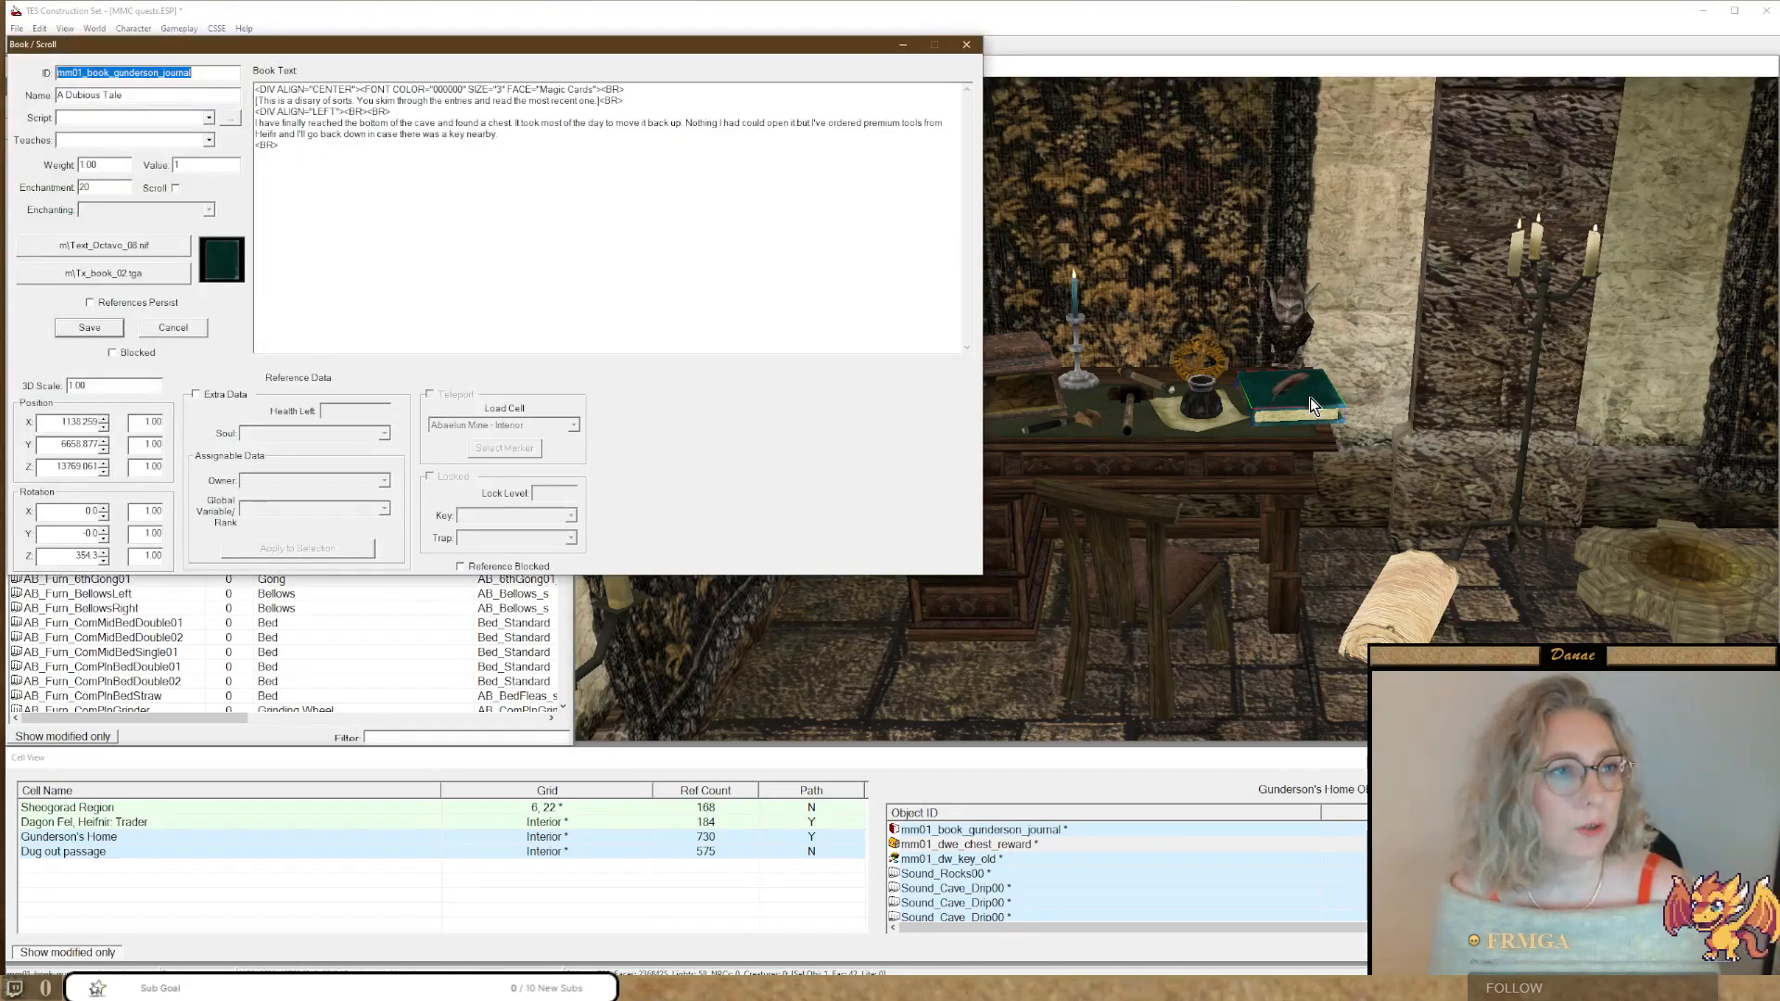
click(618, 184)
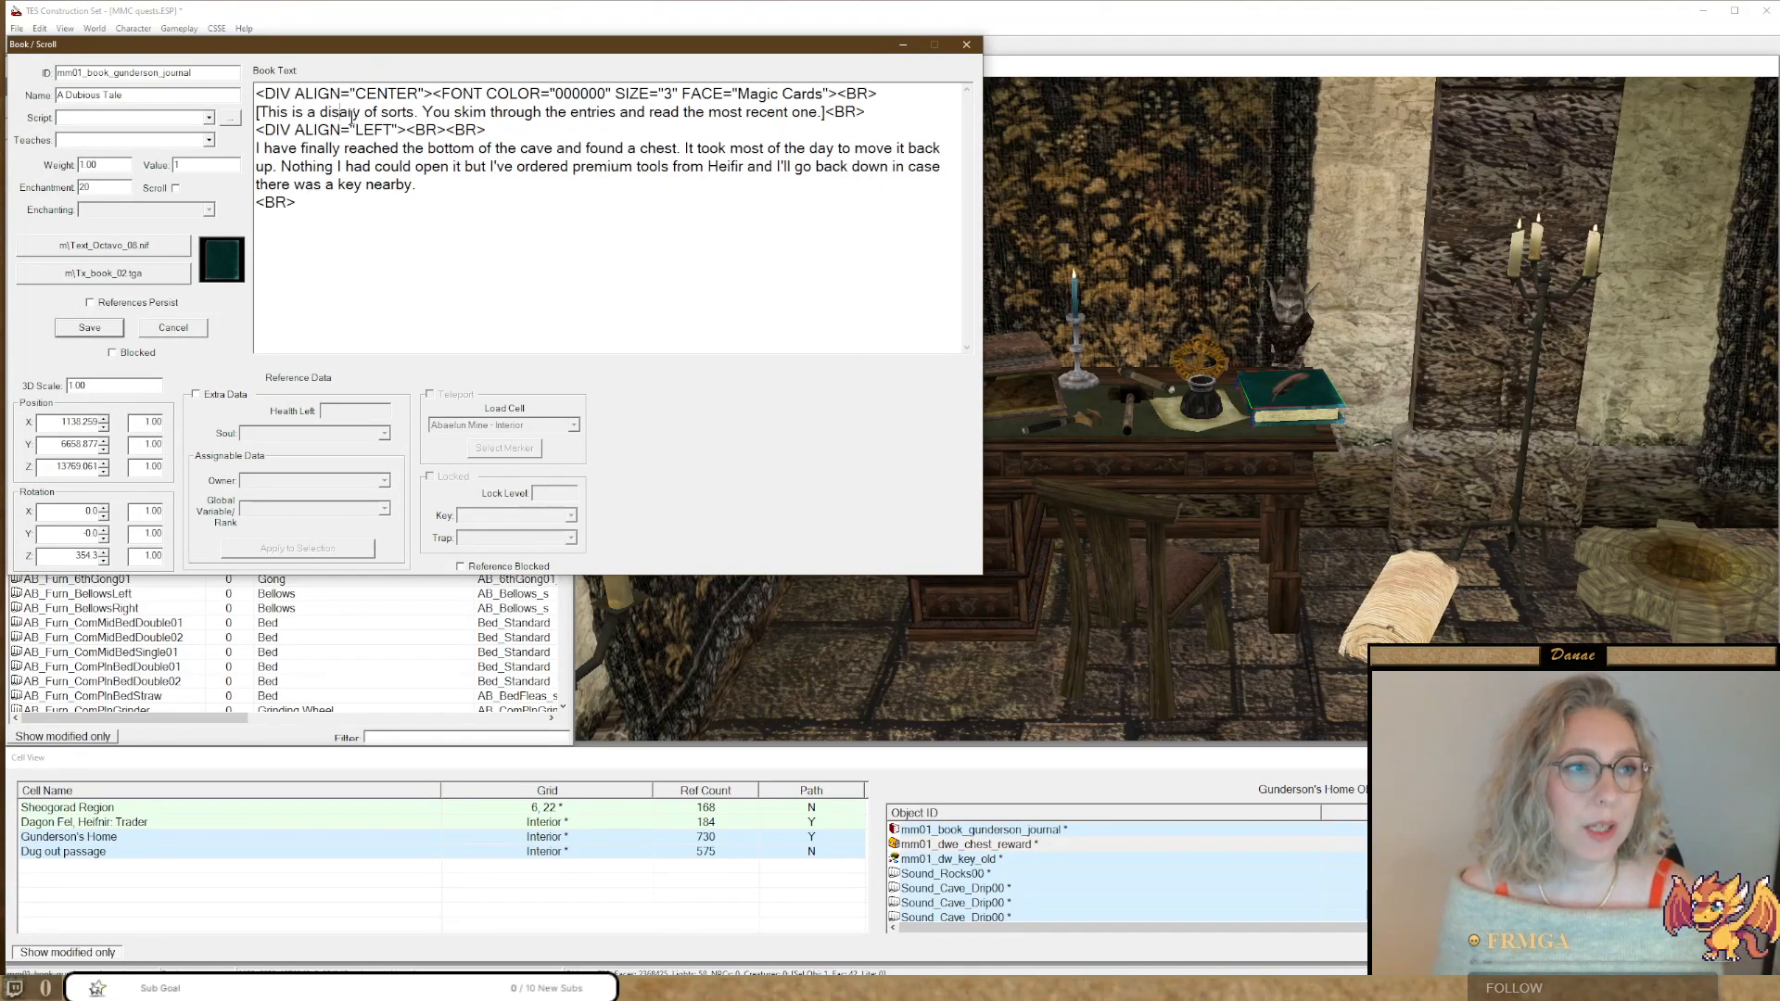
key(BackSpace)
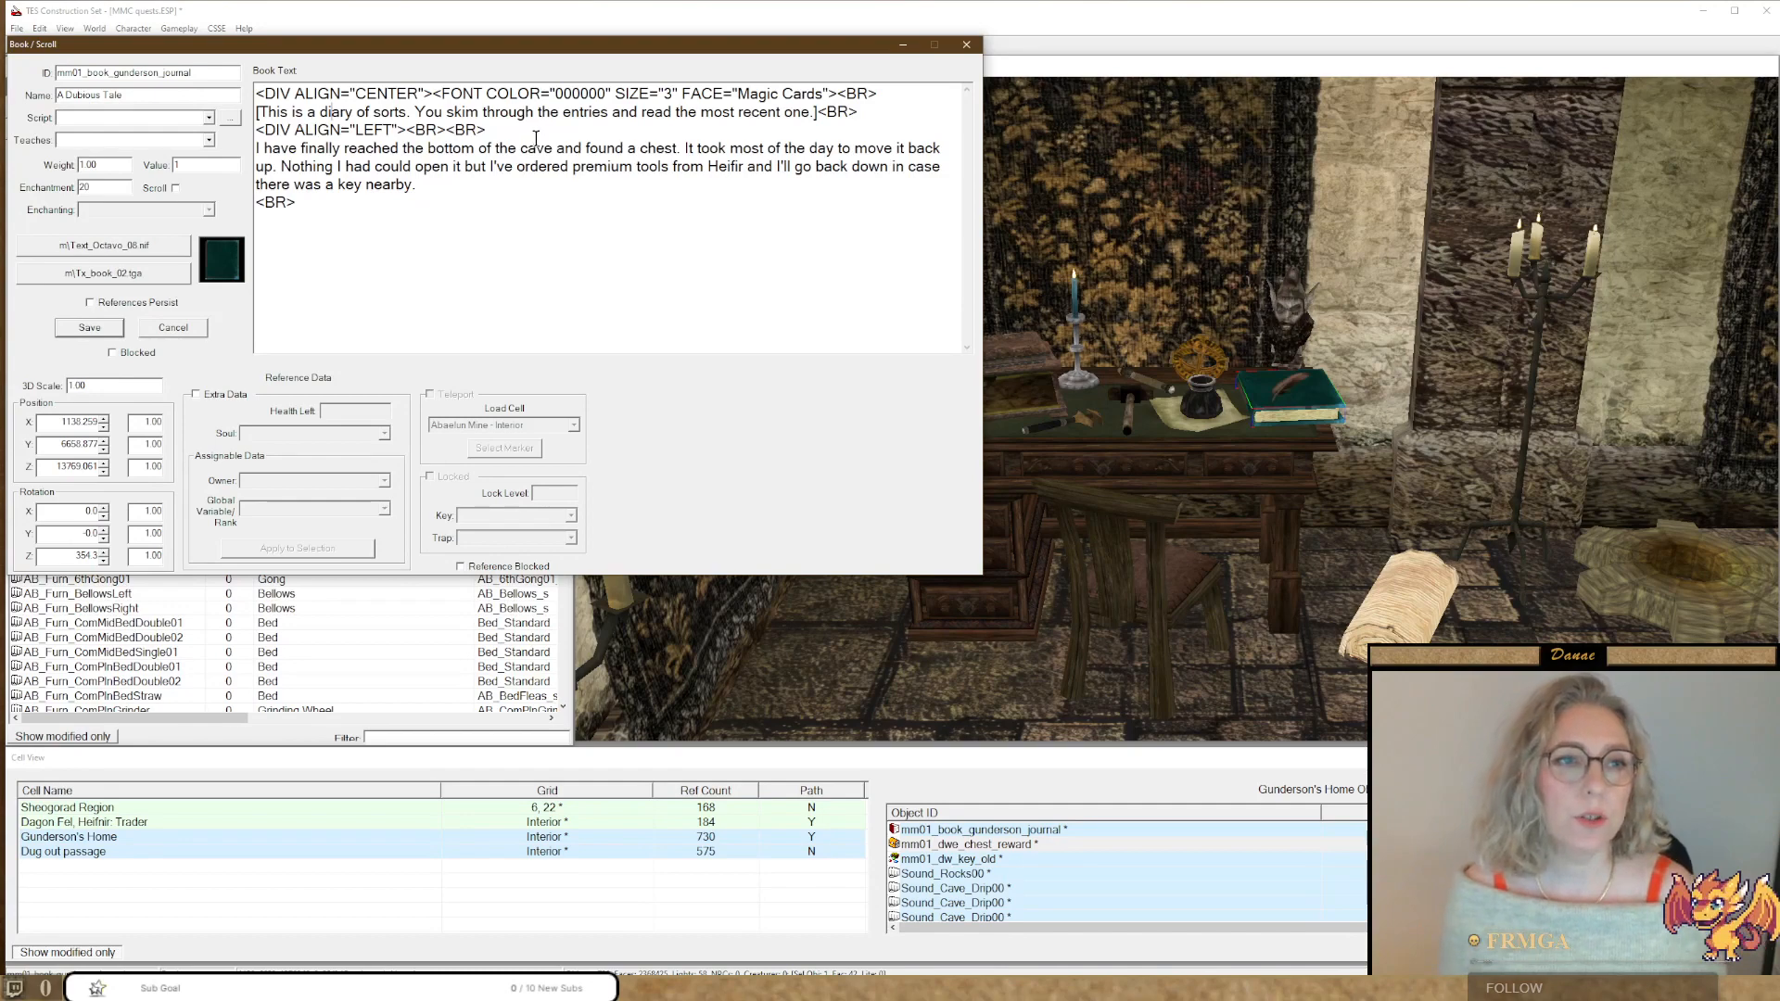
drag(573, 168, 743, 169)
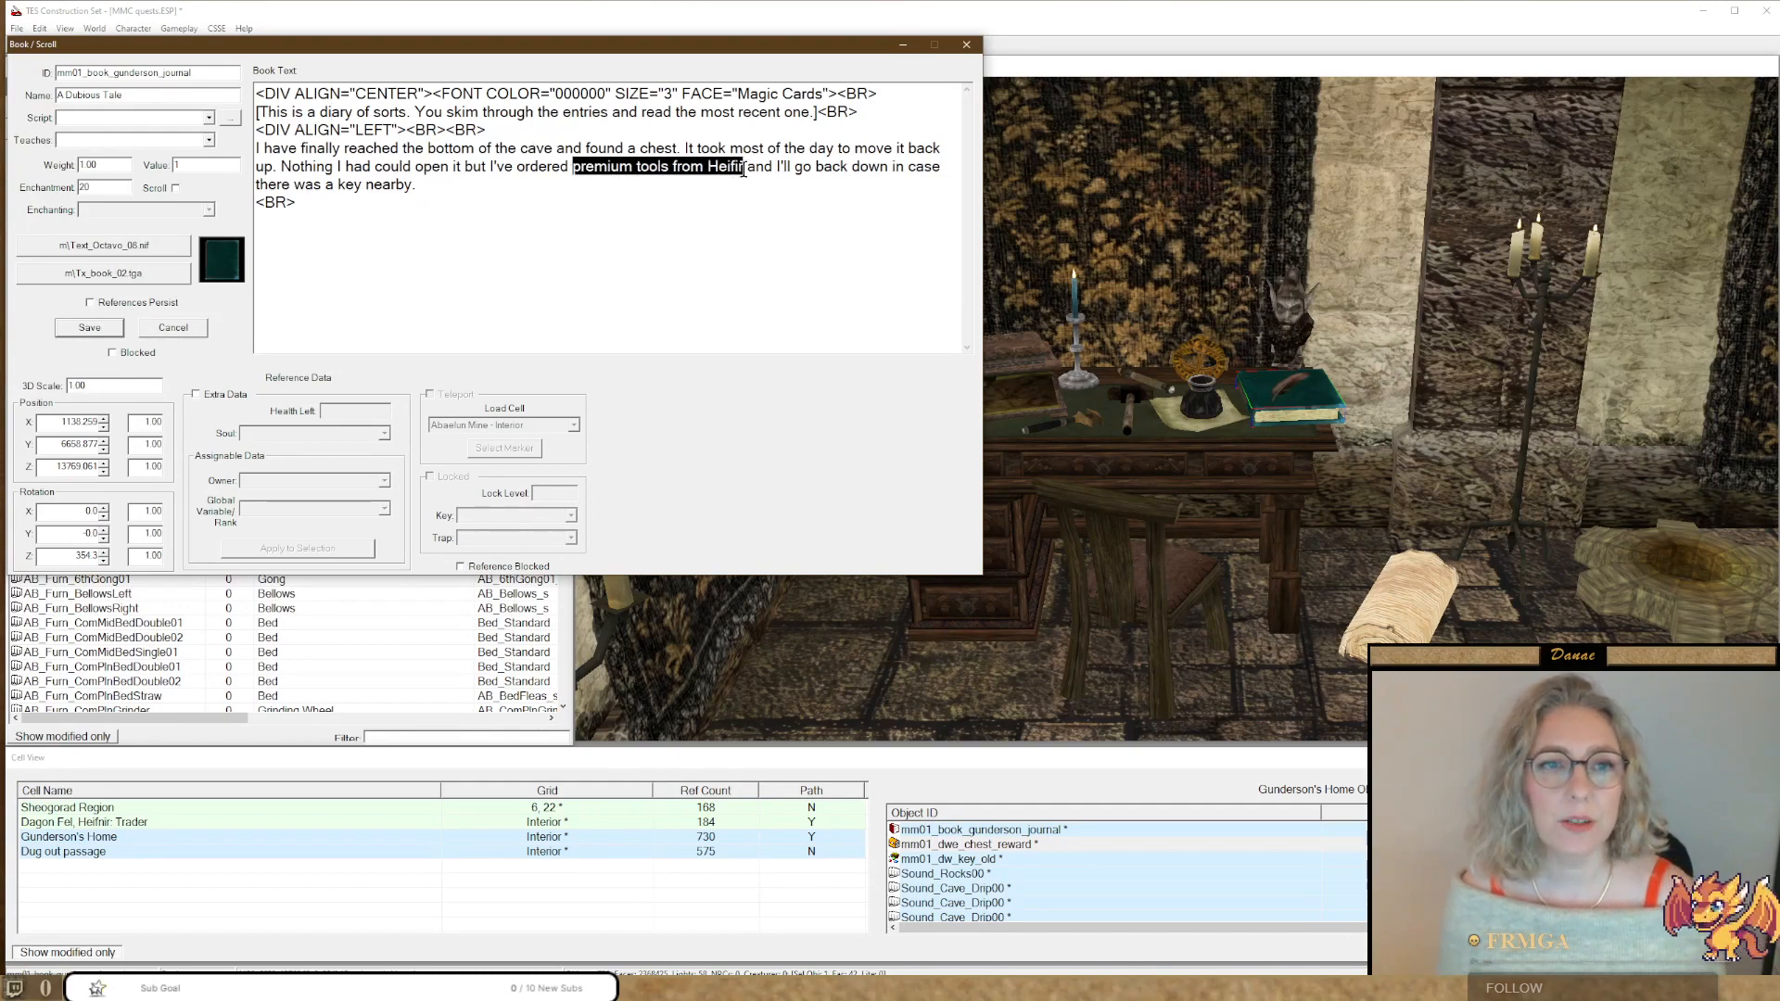
click(453, 191)
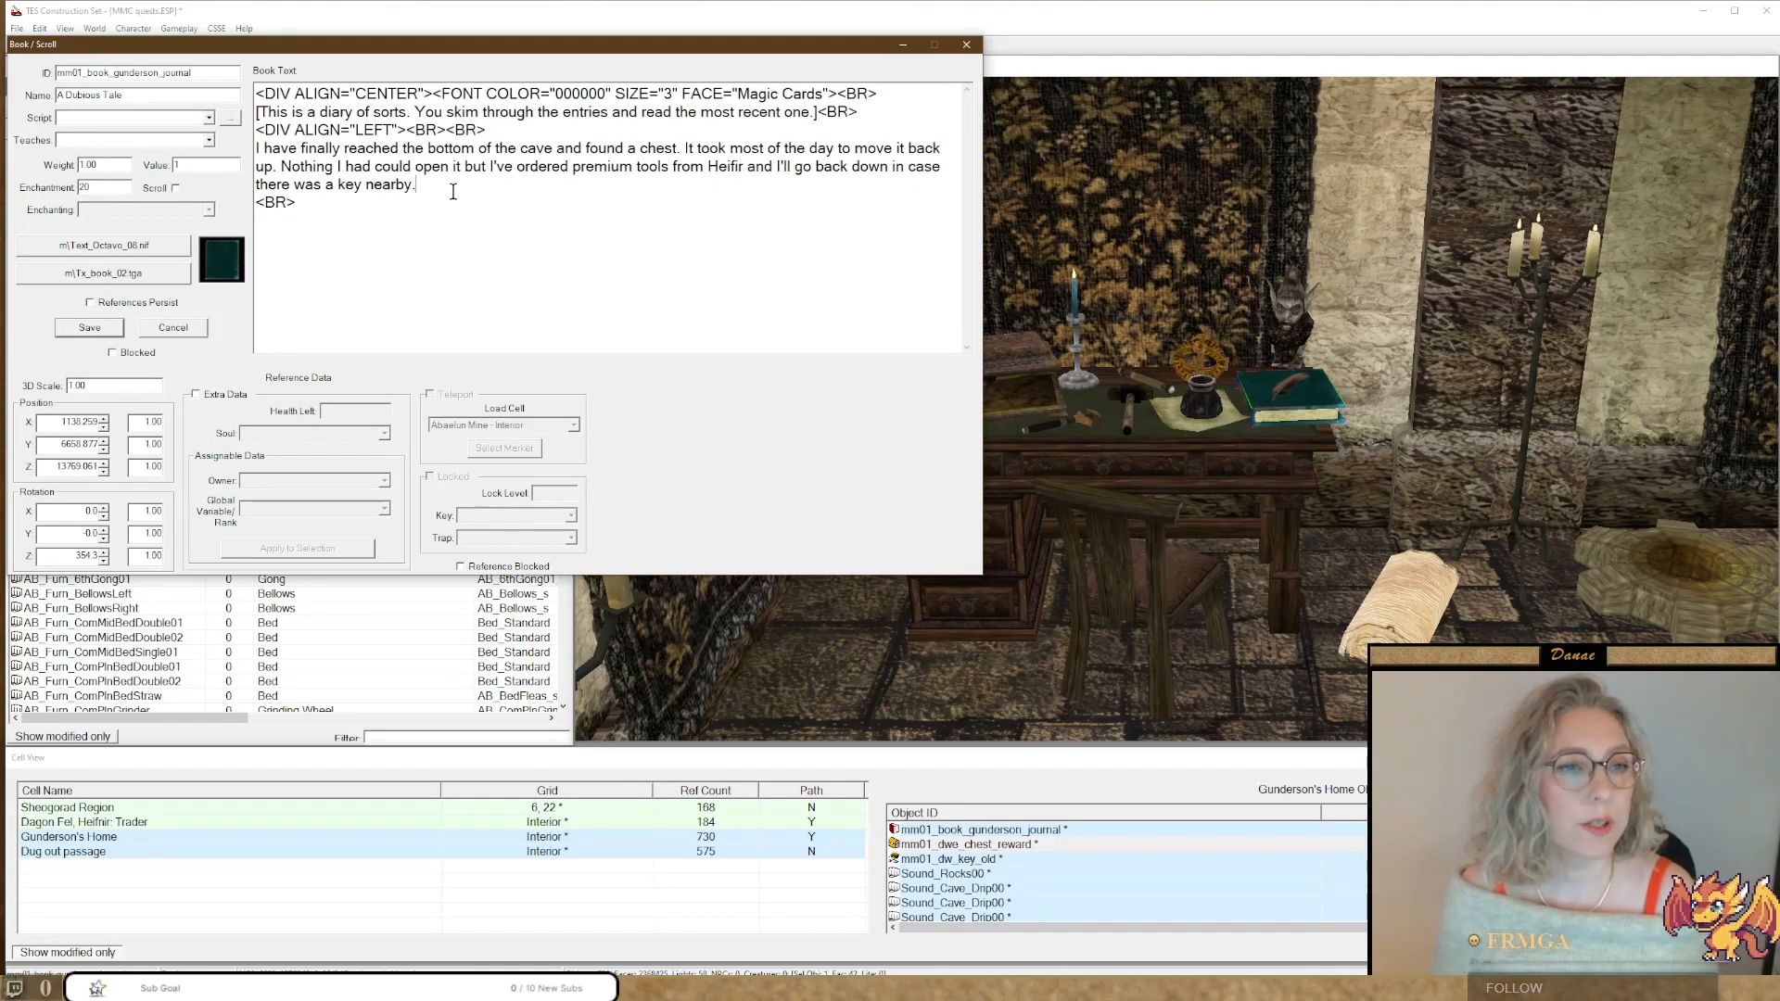
click(90, 328)
Examine how Gunderson's Home sits within the surrounding cave shell, and look over the tools and journal on the downstairs desk.
click(970, 540)
key(t)
middle_drag(977, 540, 1025, 125)
scroll(1094, 459, down, 10)
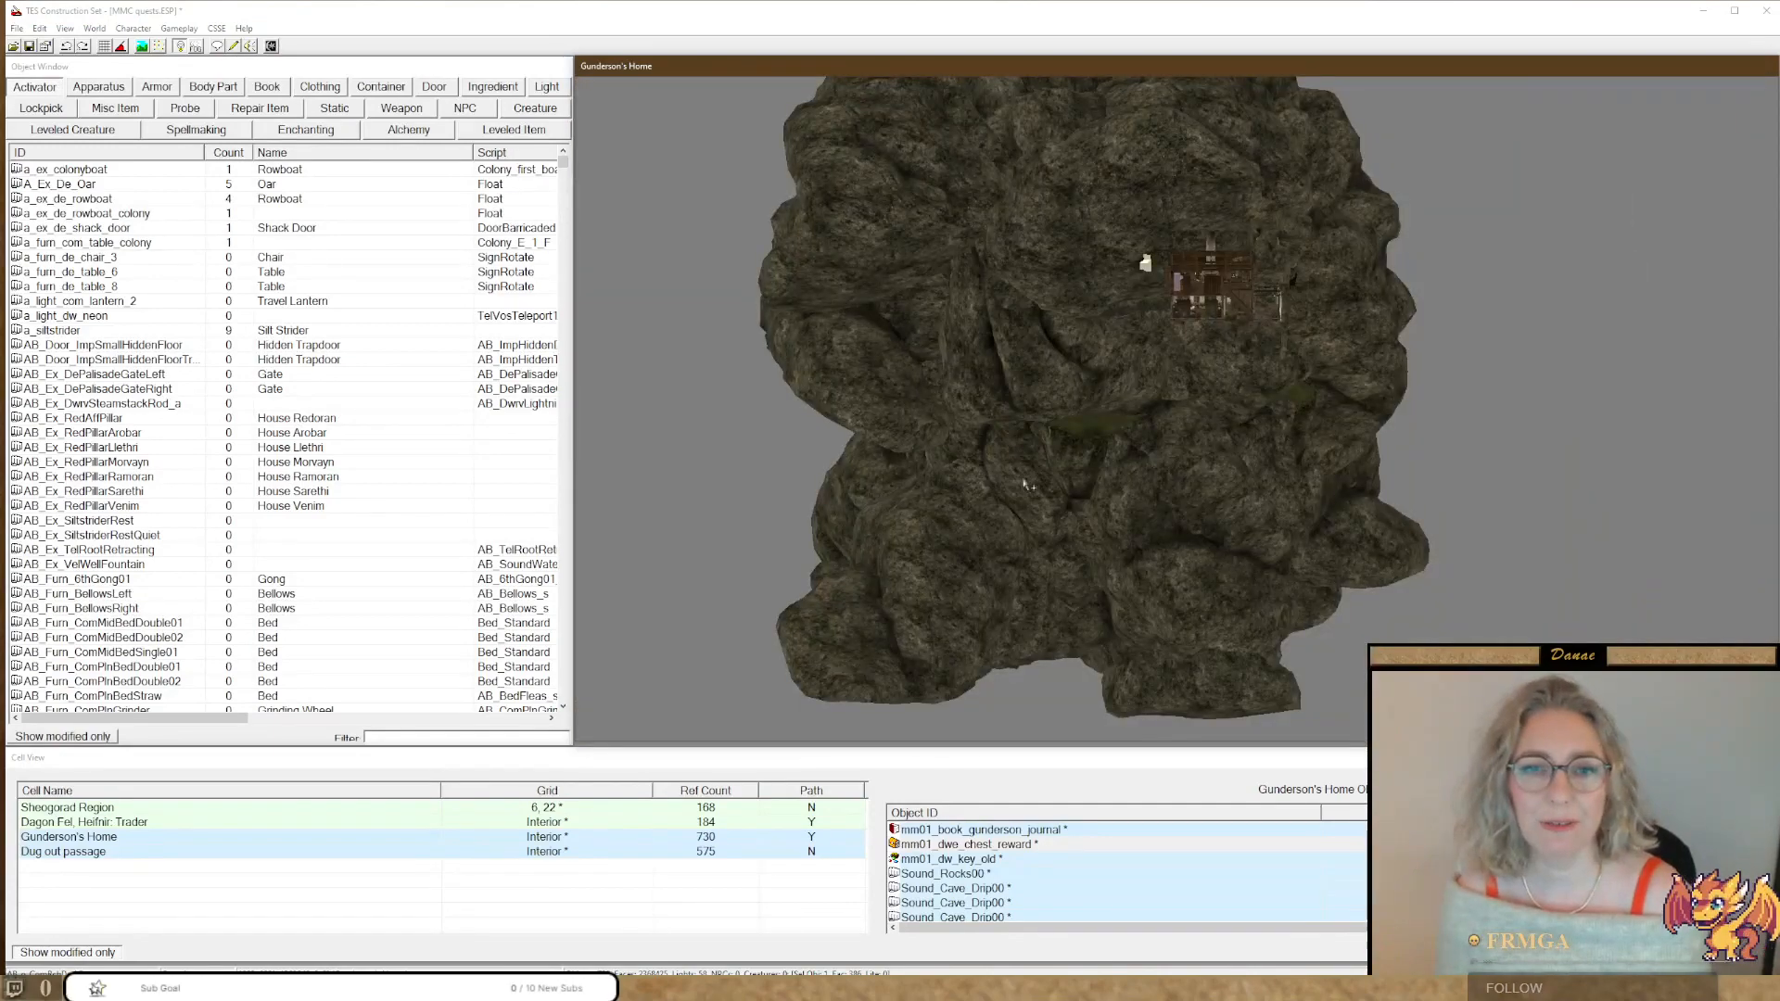
click(1101, 458)
shift+middle_drag(1101, 458, 1187, 545)
scroll(1170, 526, up, 6)
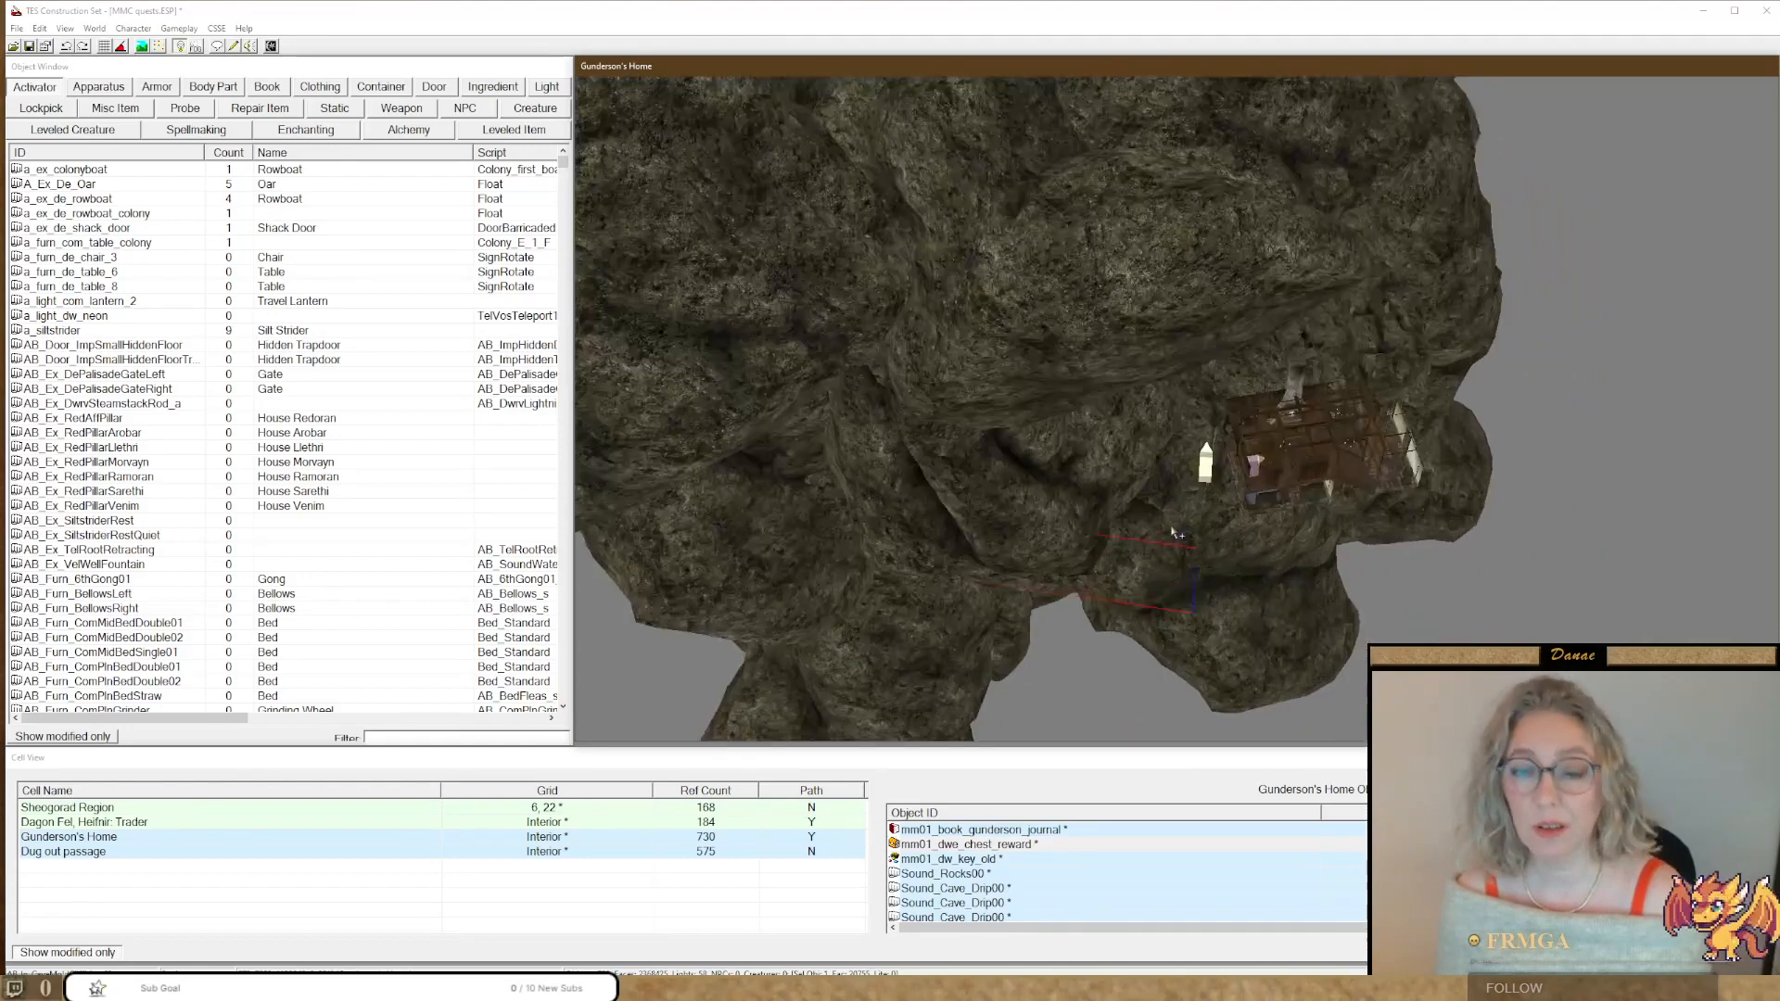
middle_drag(1407, 499, 1039, 411)
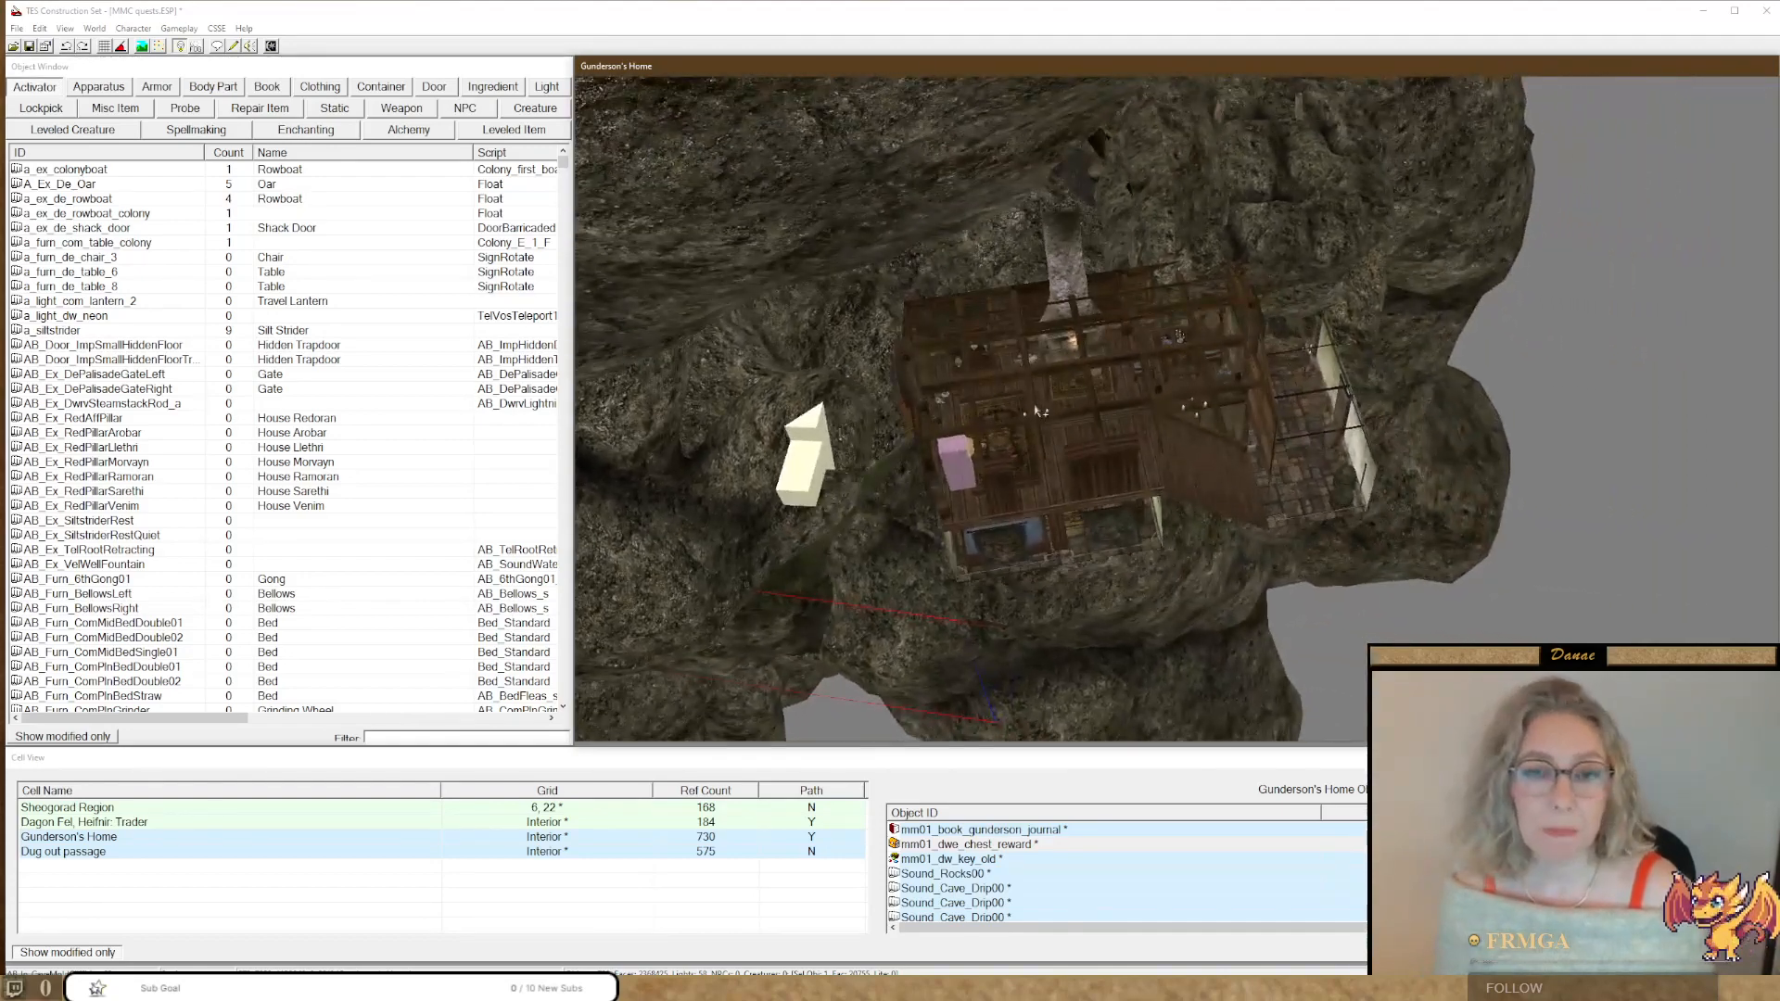
scroll(1037, 411, up, 5)
scroll(1037, 413, down, 4)
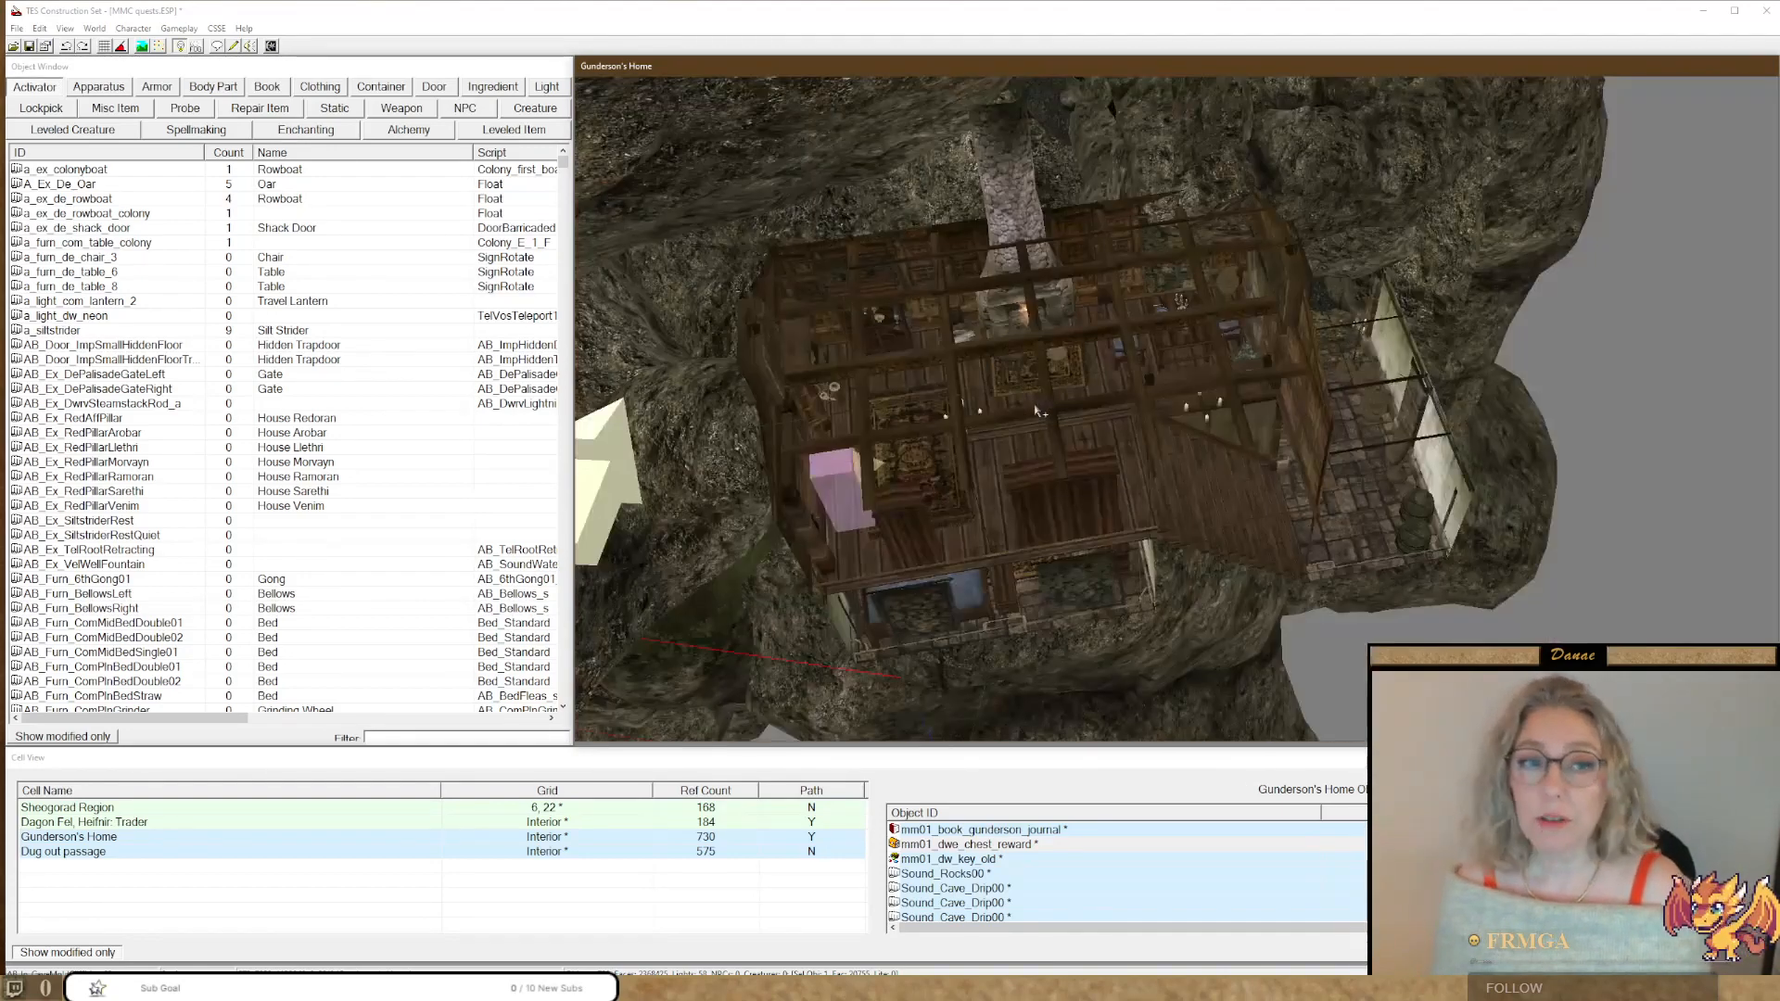
mouse_move(1036, 511)
shift+middle_down()
mouse_move(1066, 594)
mouse_move(1076, 542)
mouse_move(1021, 510)
shift+middle_up()
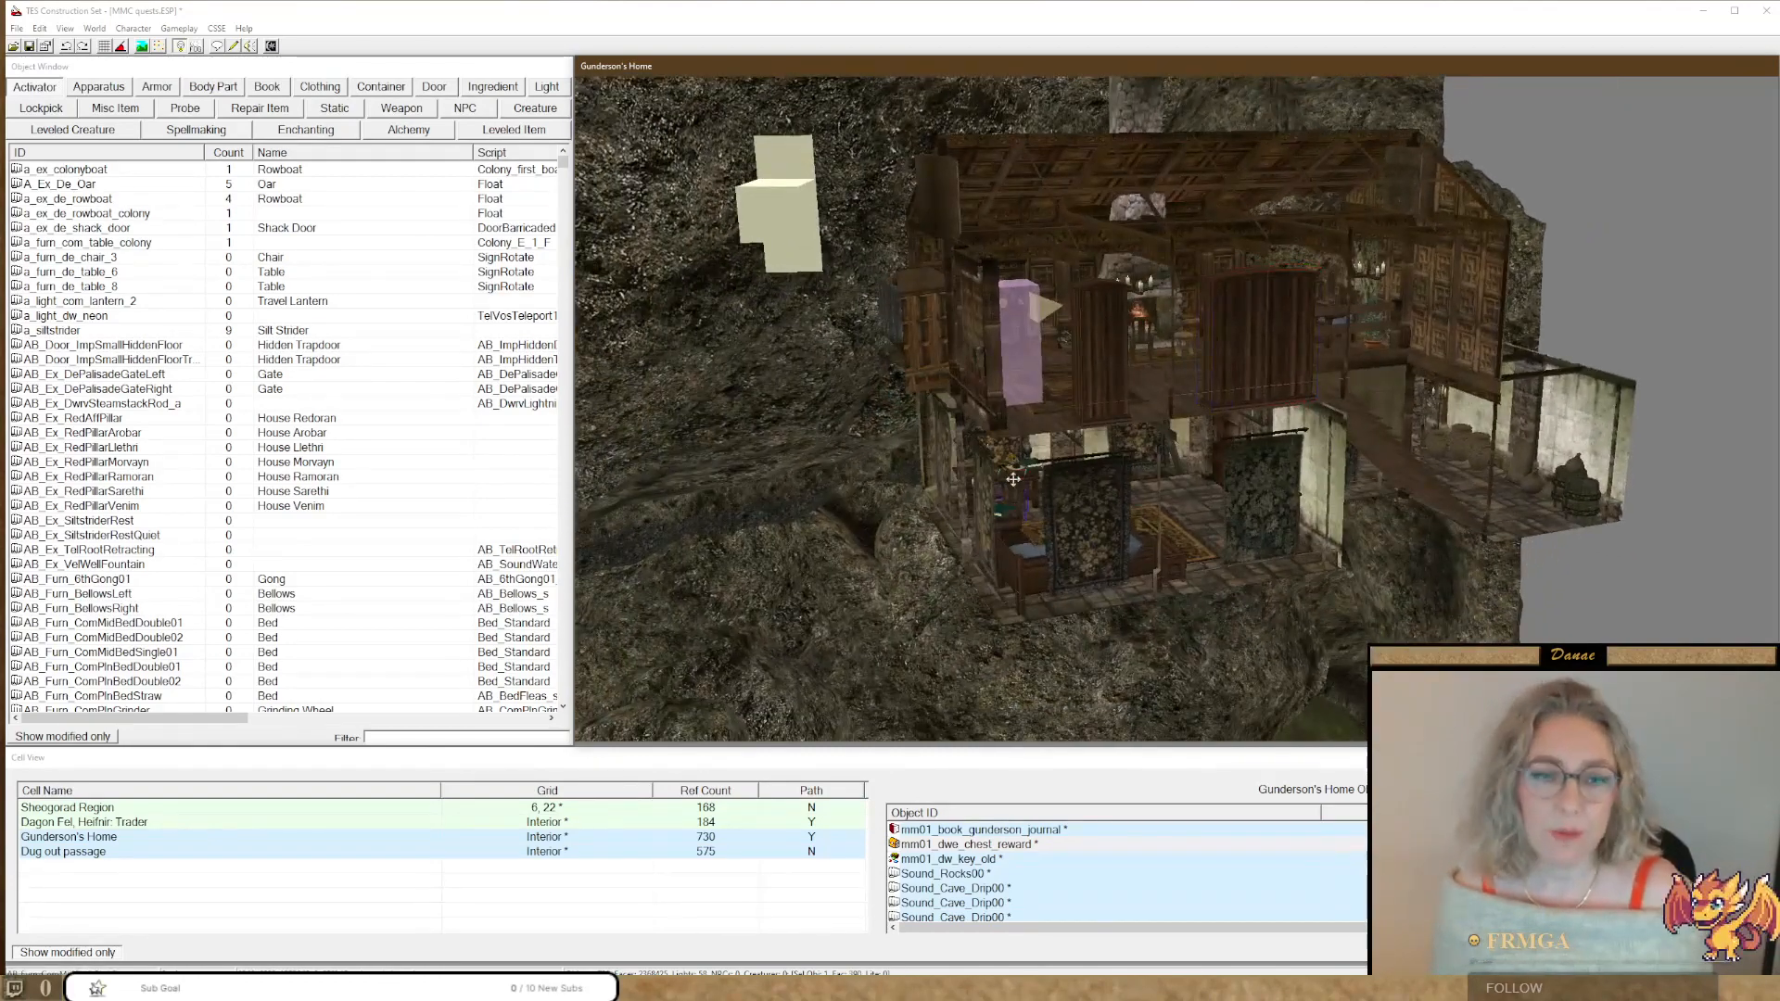
scroll(1013, 479, up, 5)
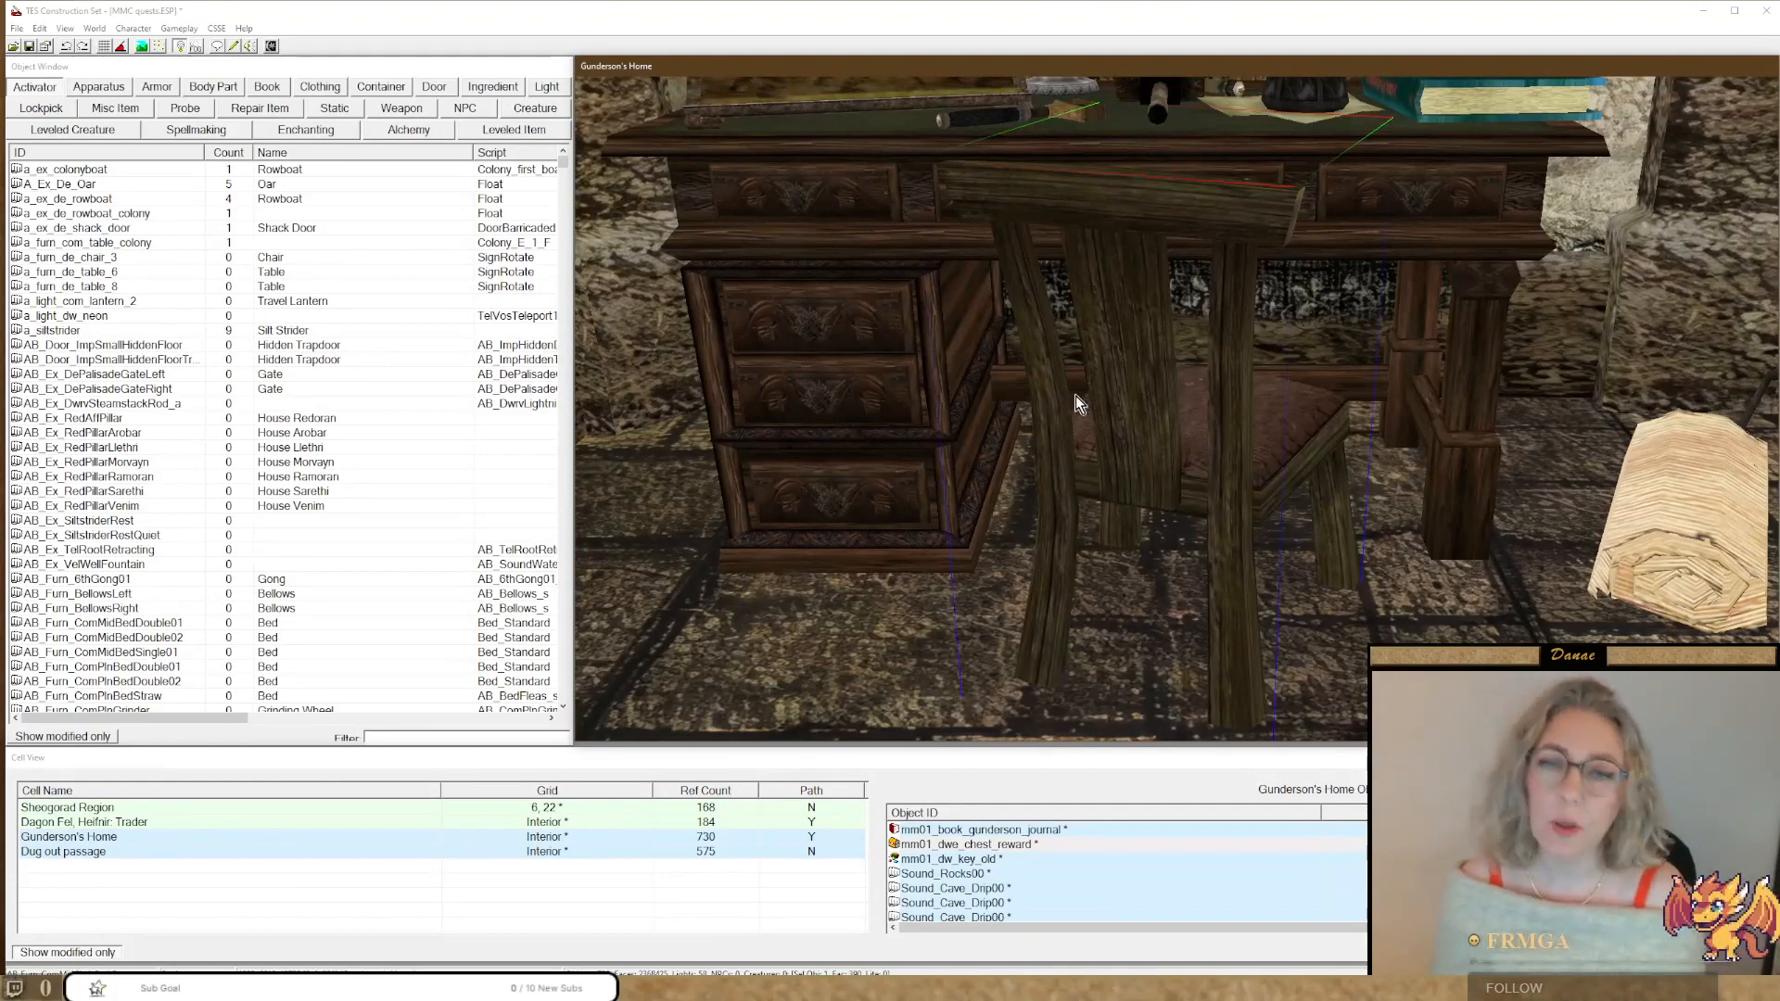
shift+middle_drag(1075, 395, 1204, 586)
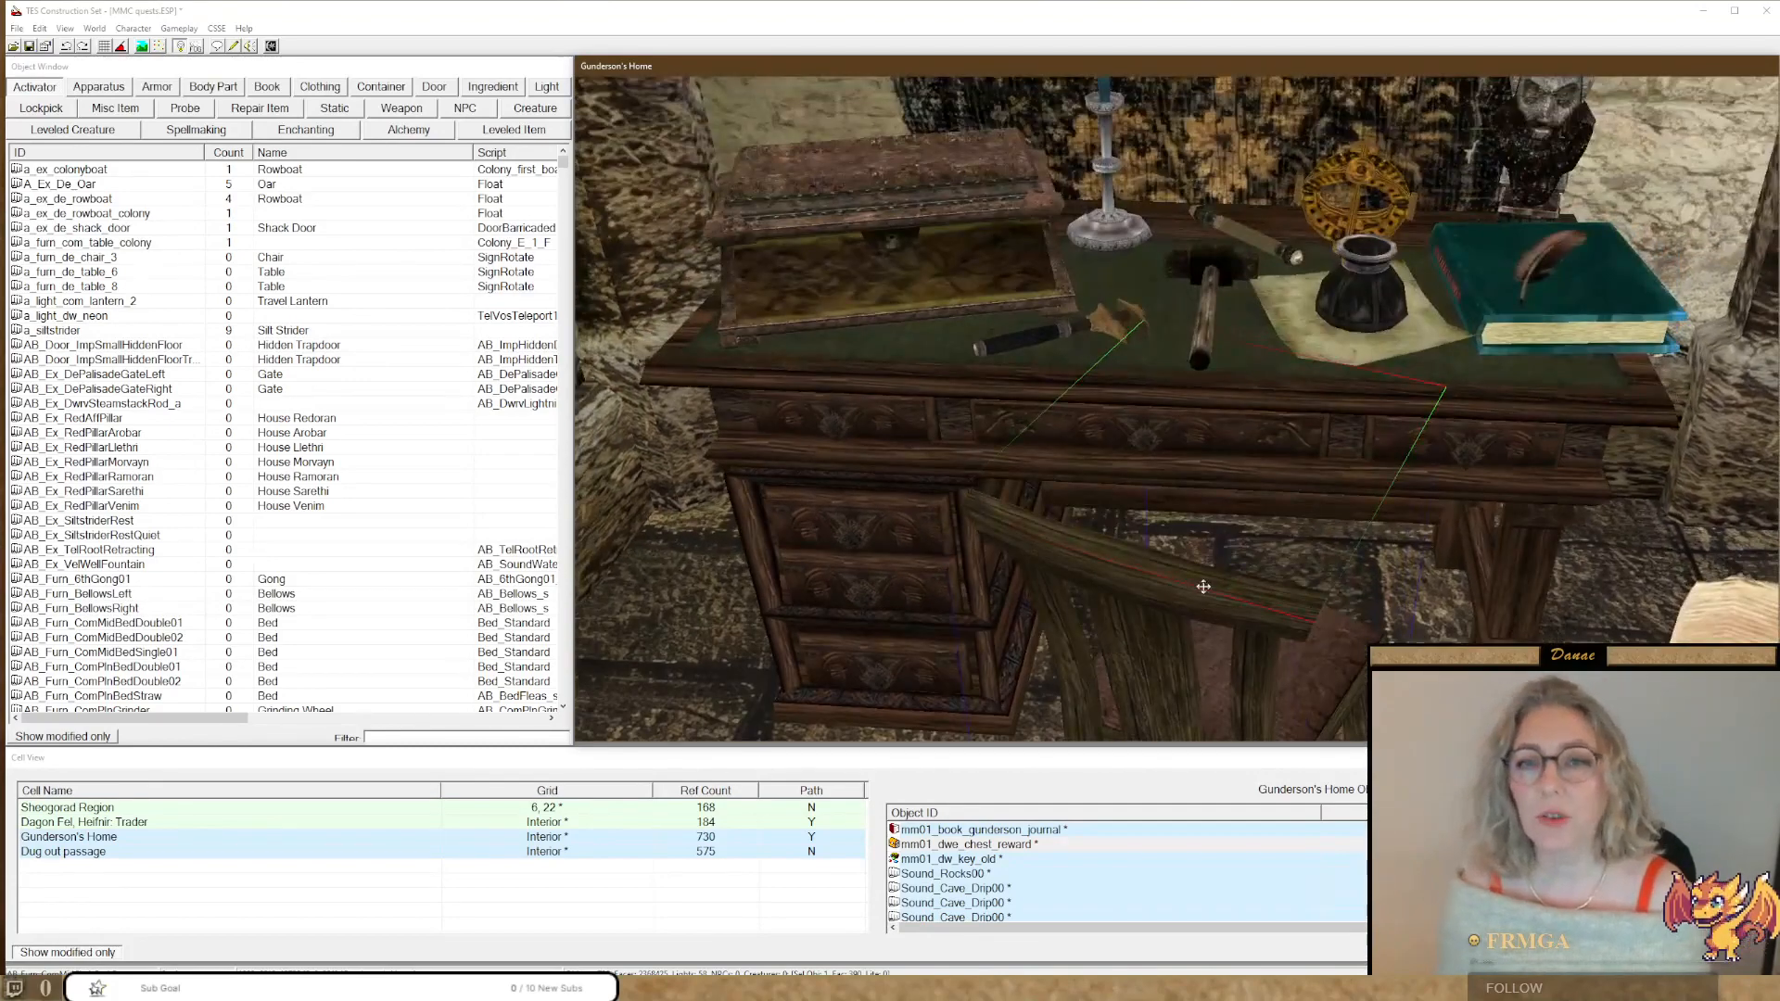
click(1544, 320)
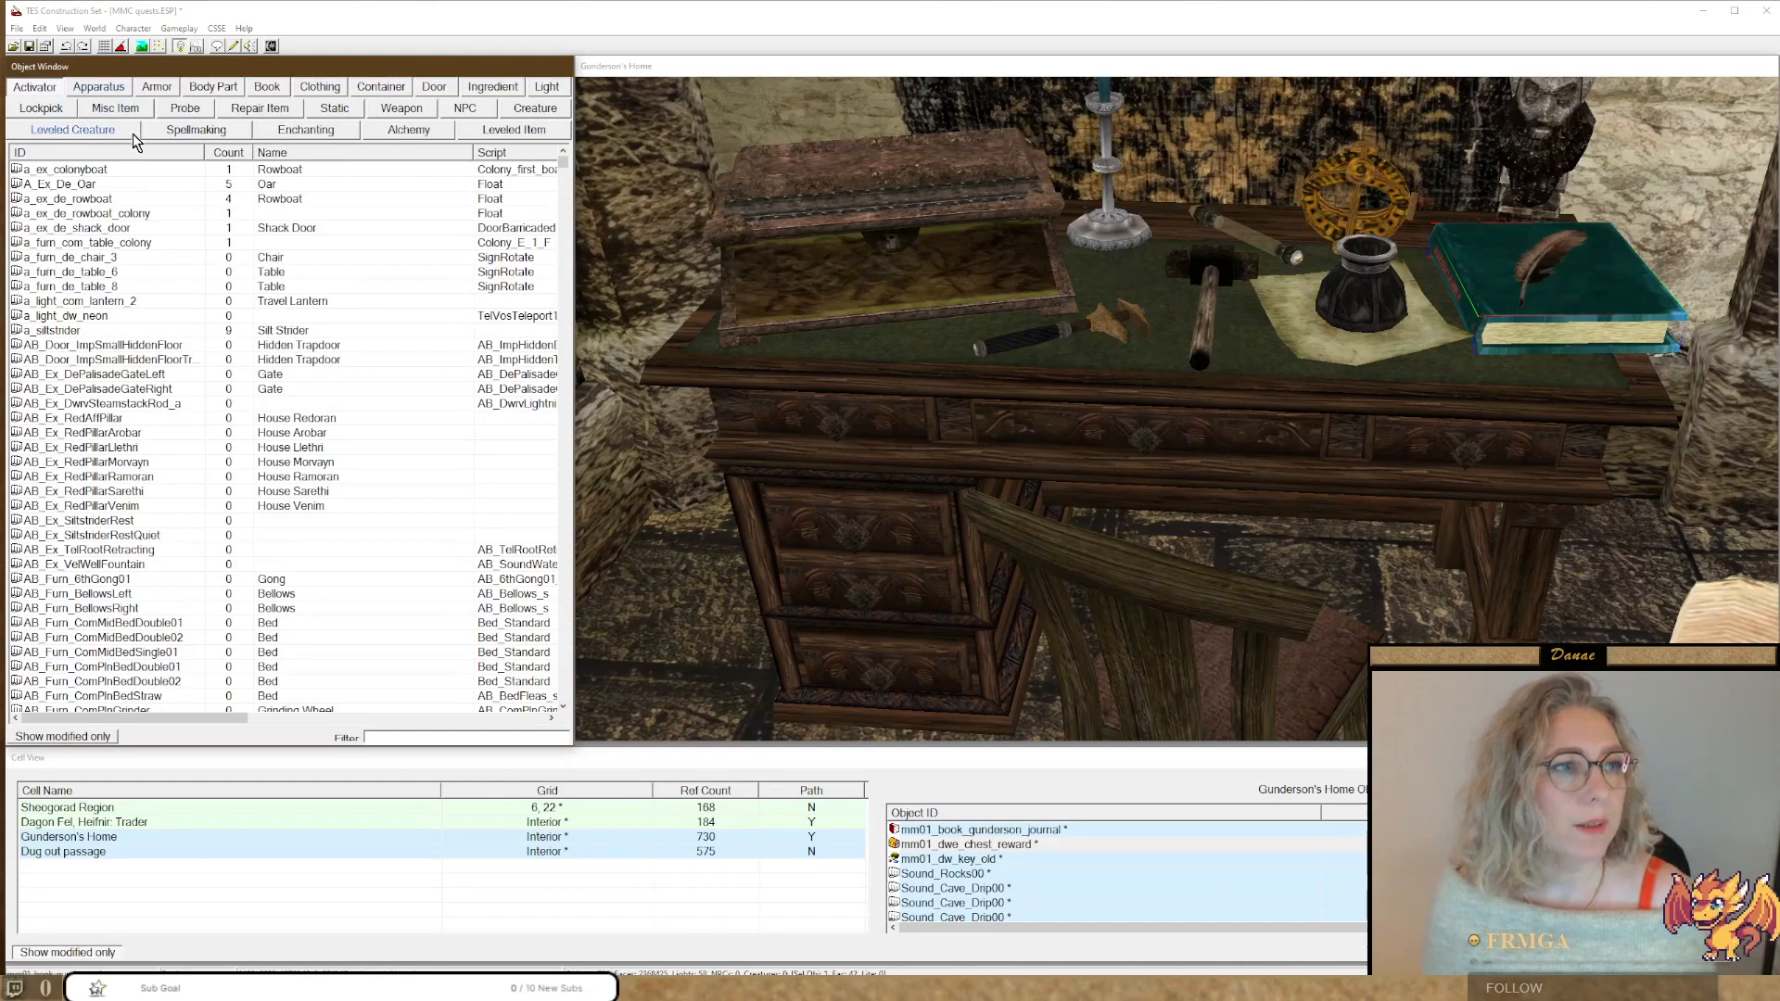
Review the stats and enchantment of the modified weapon mm01_dw_sword01, and save it with the paralysis_en enchantment.
click(402, 108)
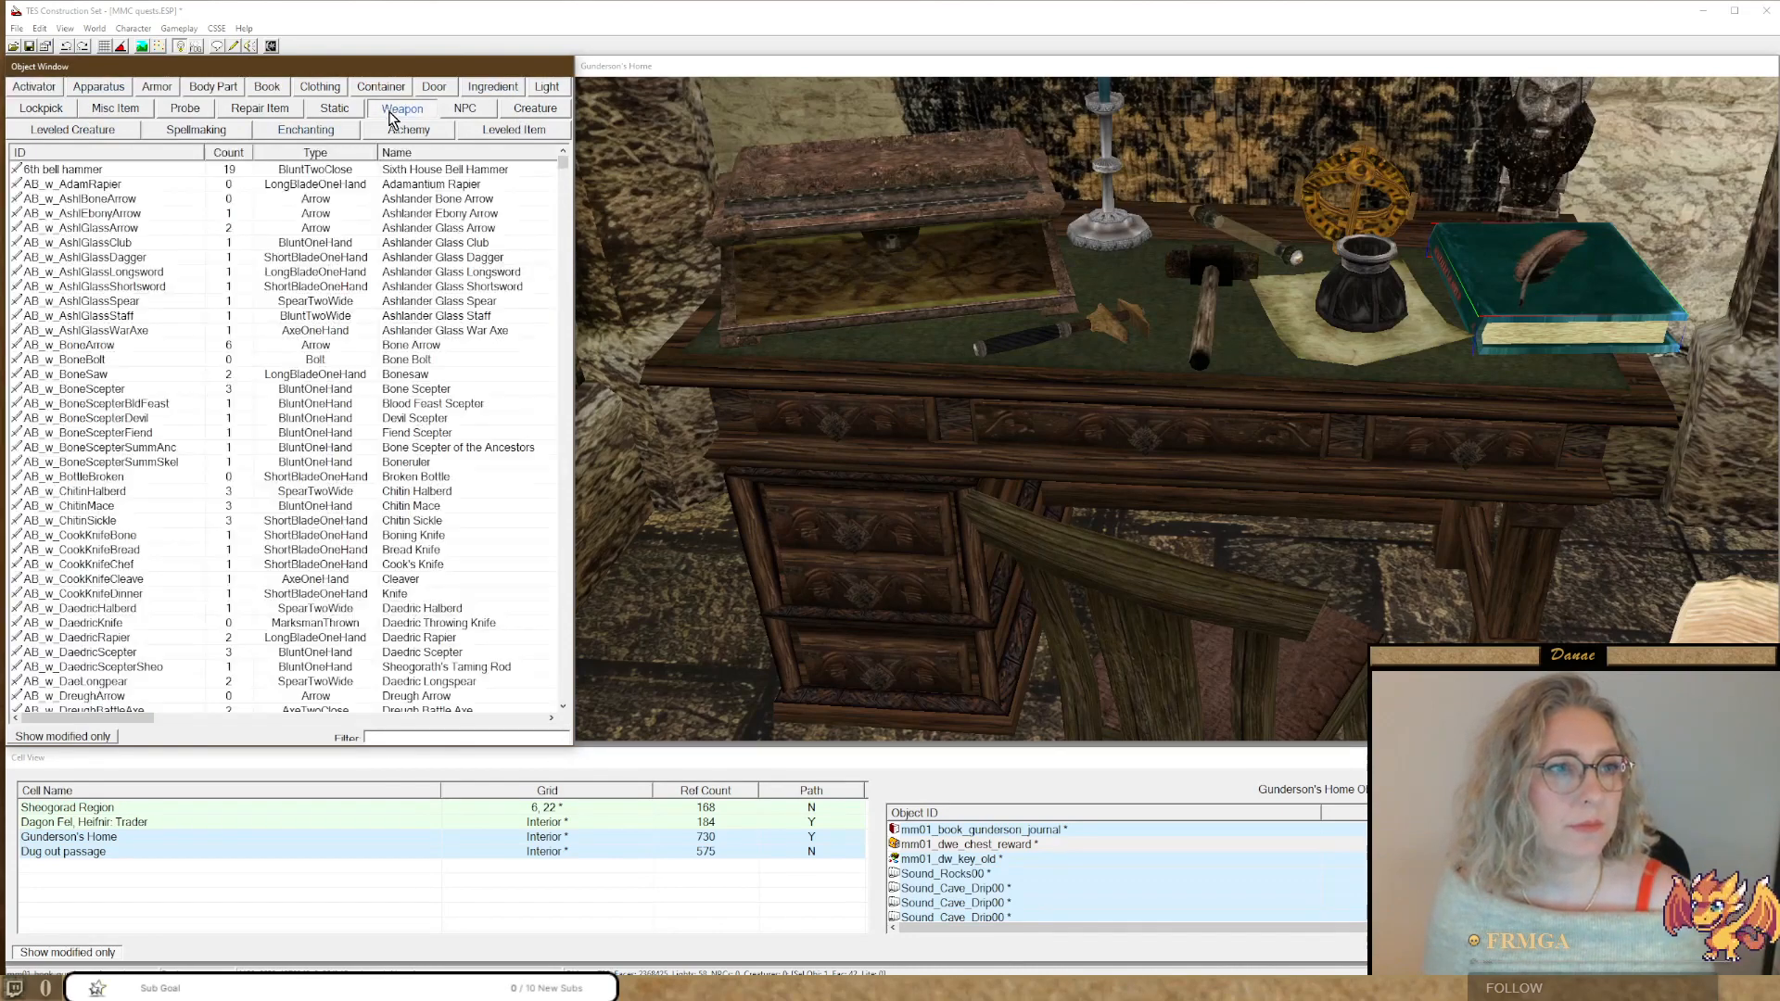
click(44, 742)
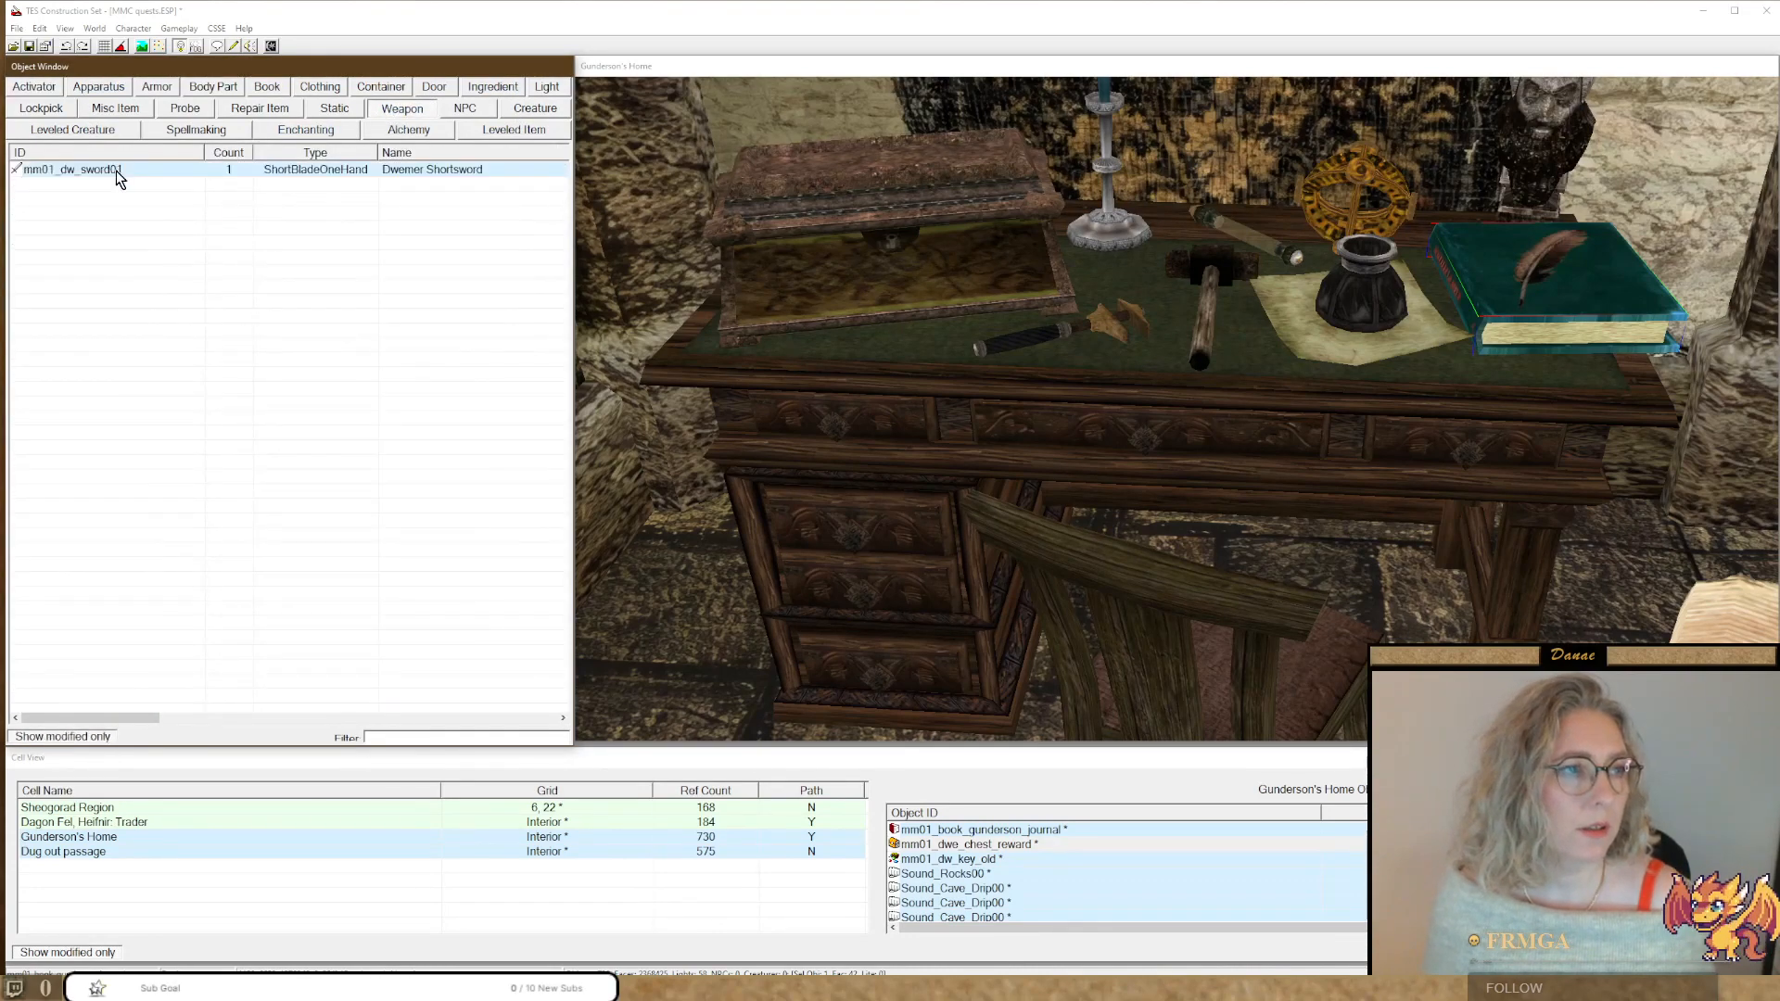
double_click(120, 170)
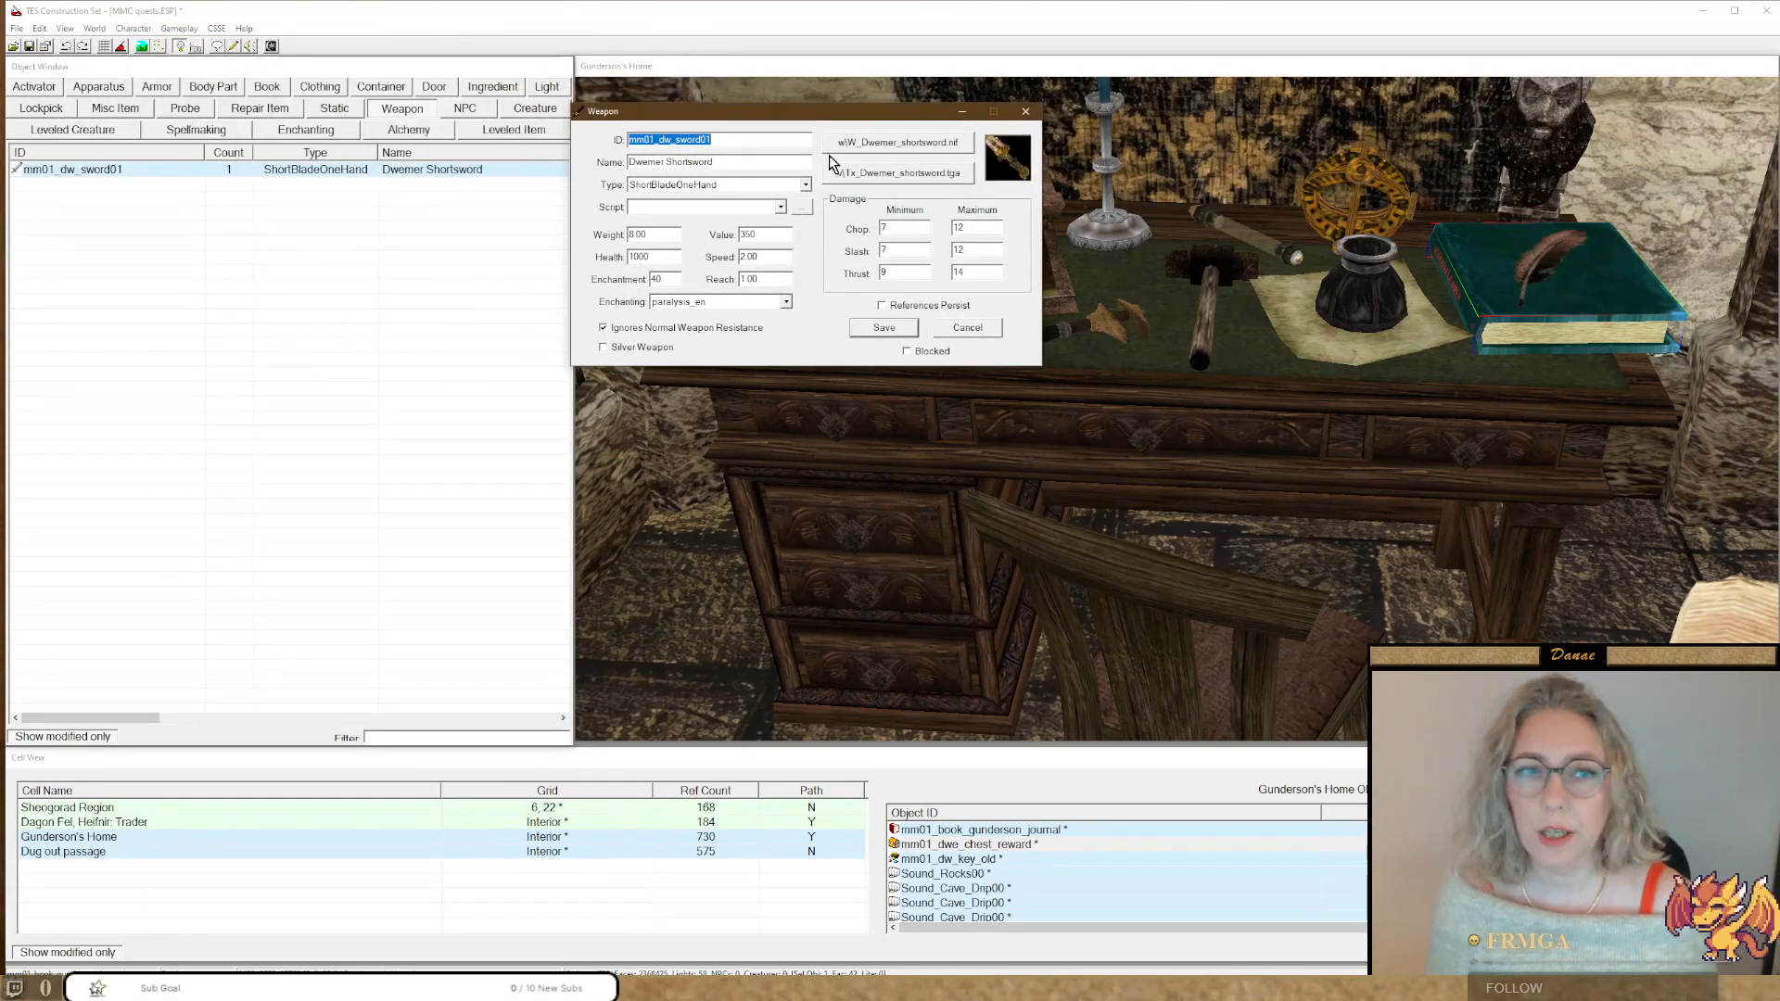
click(697, 297)
click(697, 298)
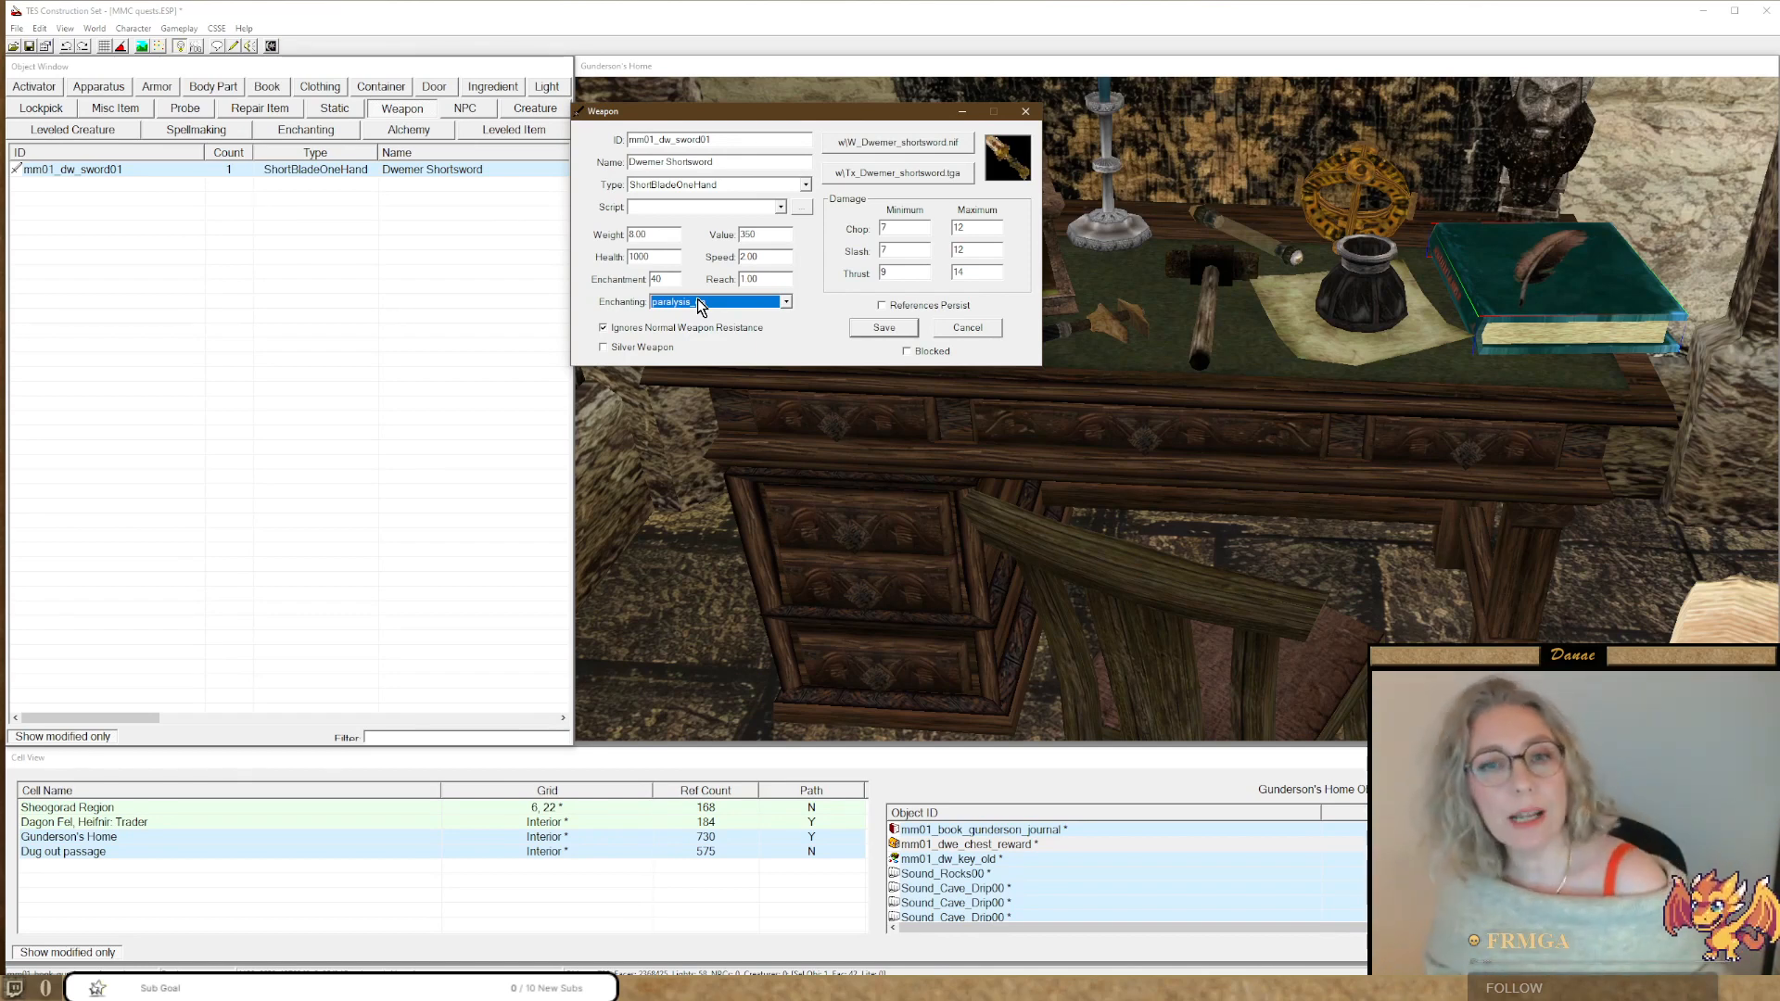
text(en)
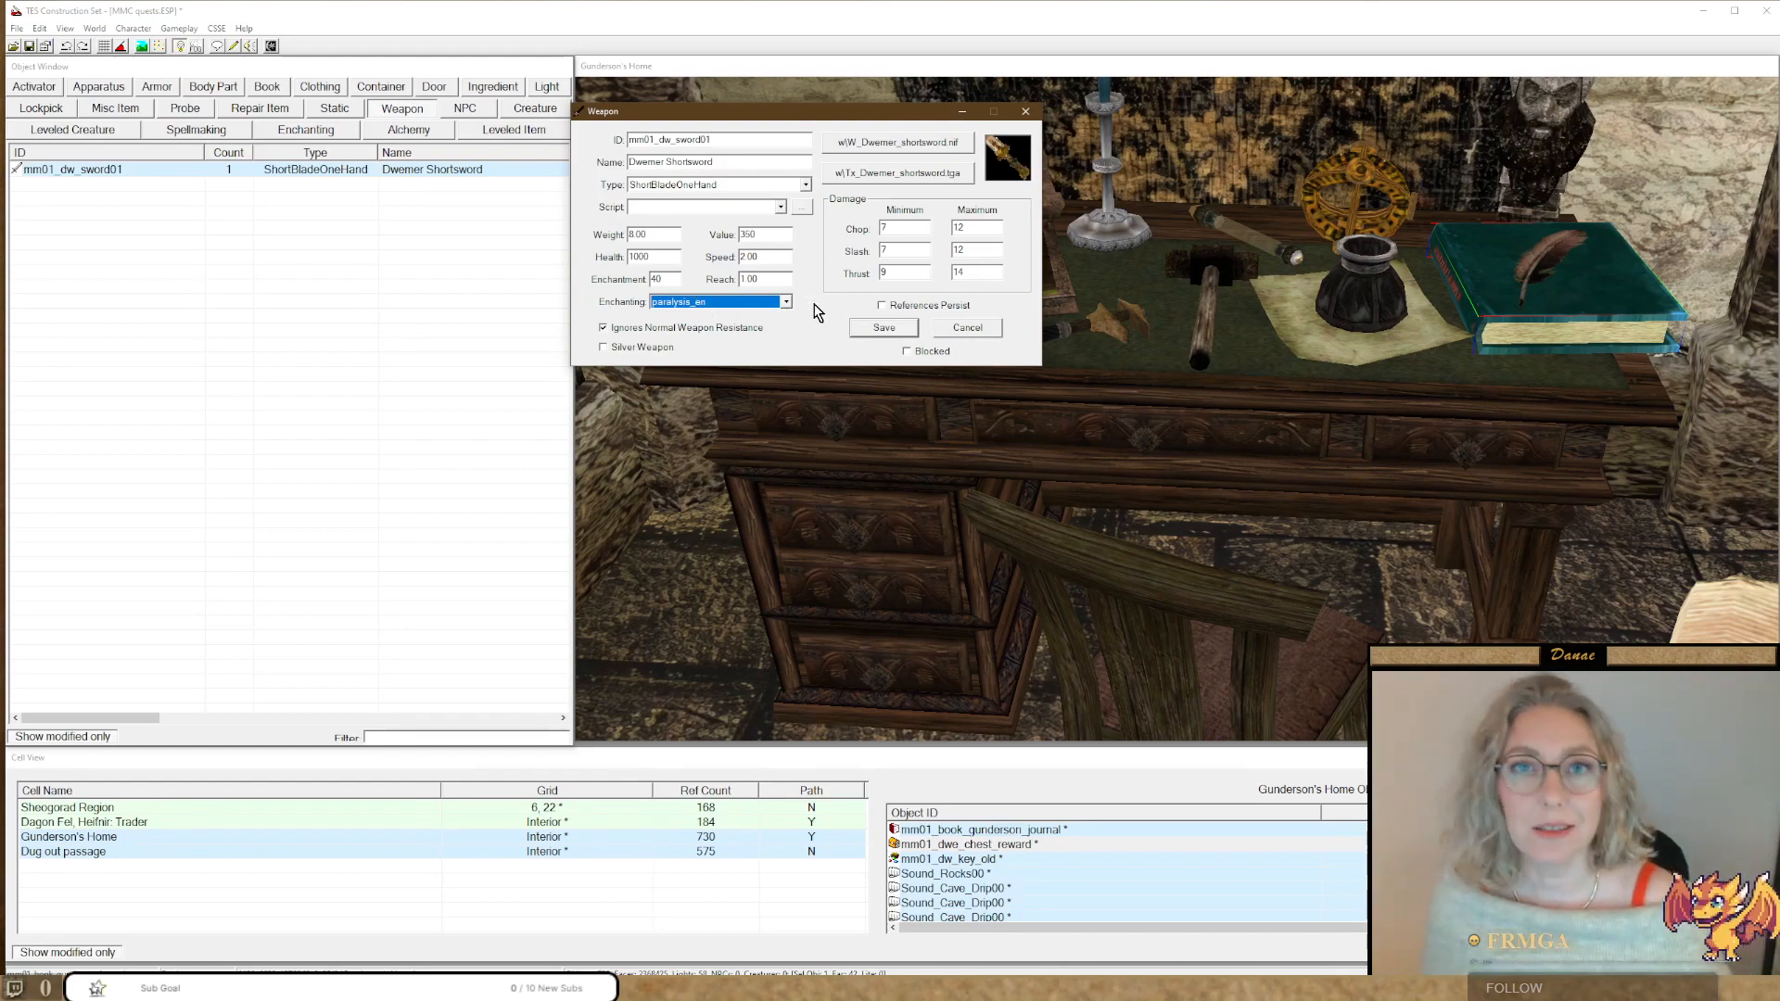
click(890, 326)
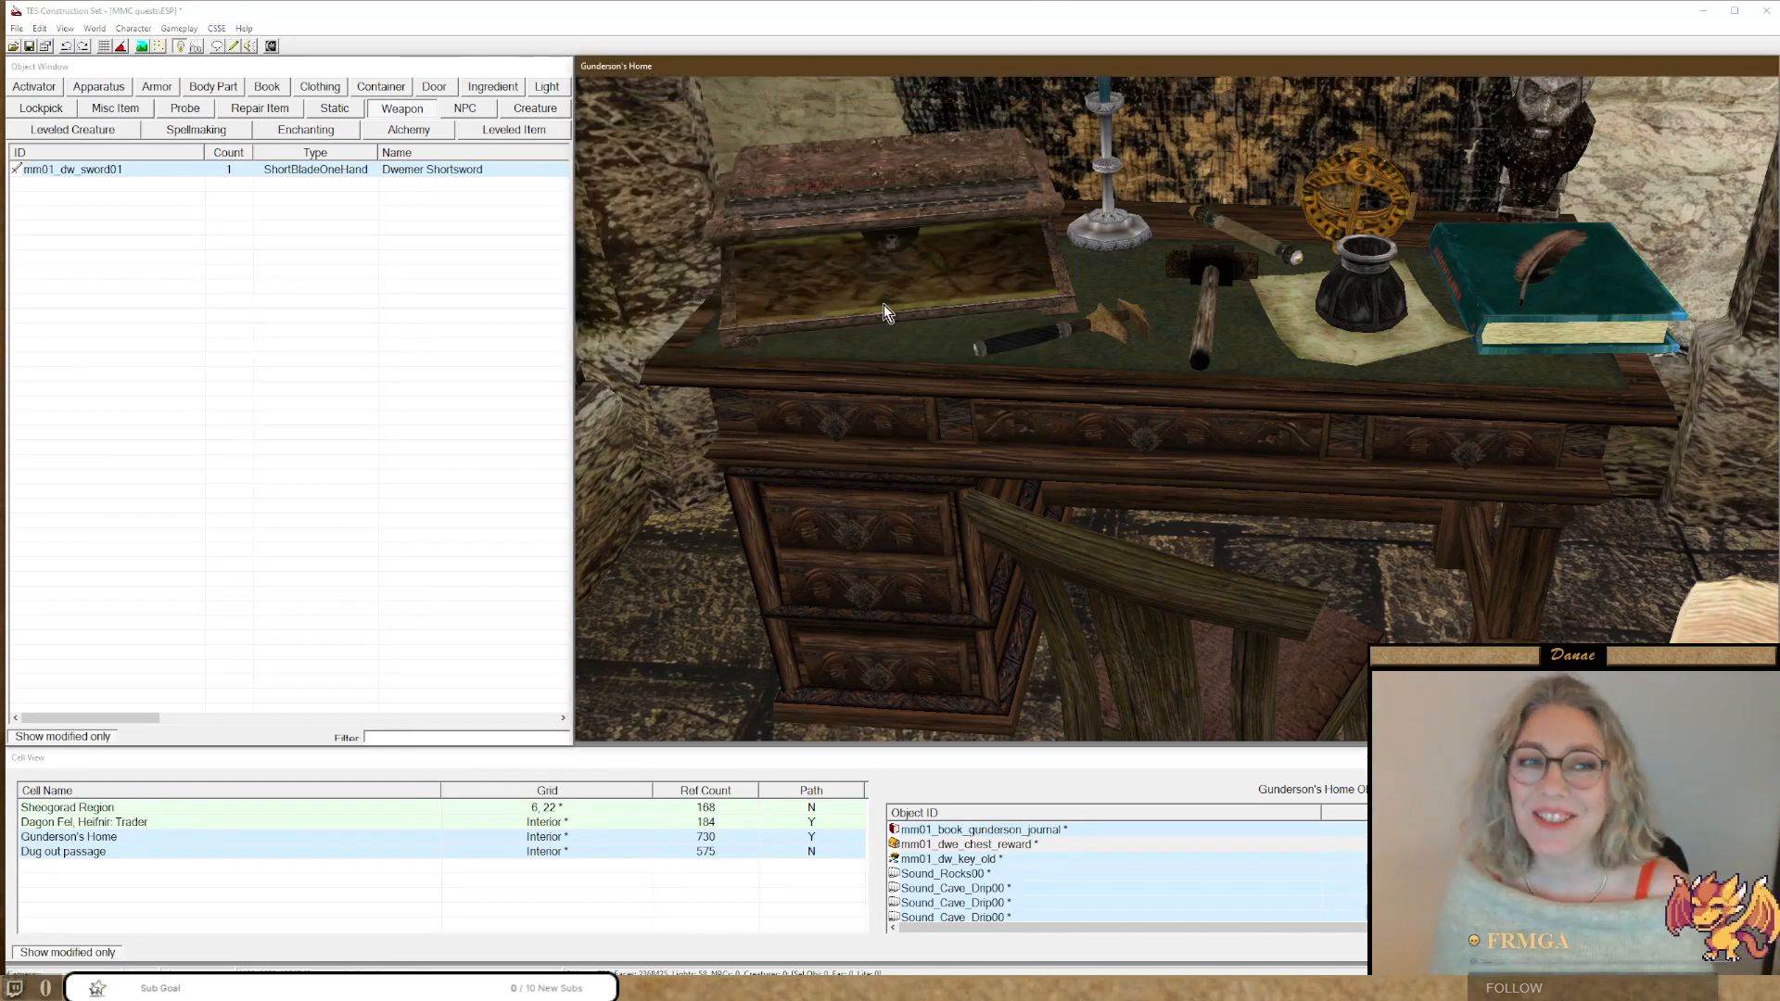
Examine the furnishings of Gunderson's Home, including the desk, the upper floor rug and the hand mirror on the dresser, and survey the whole house.
click(883, 304)
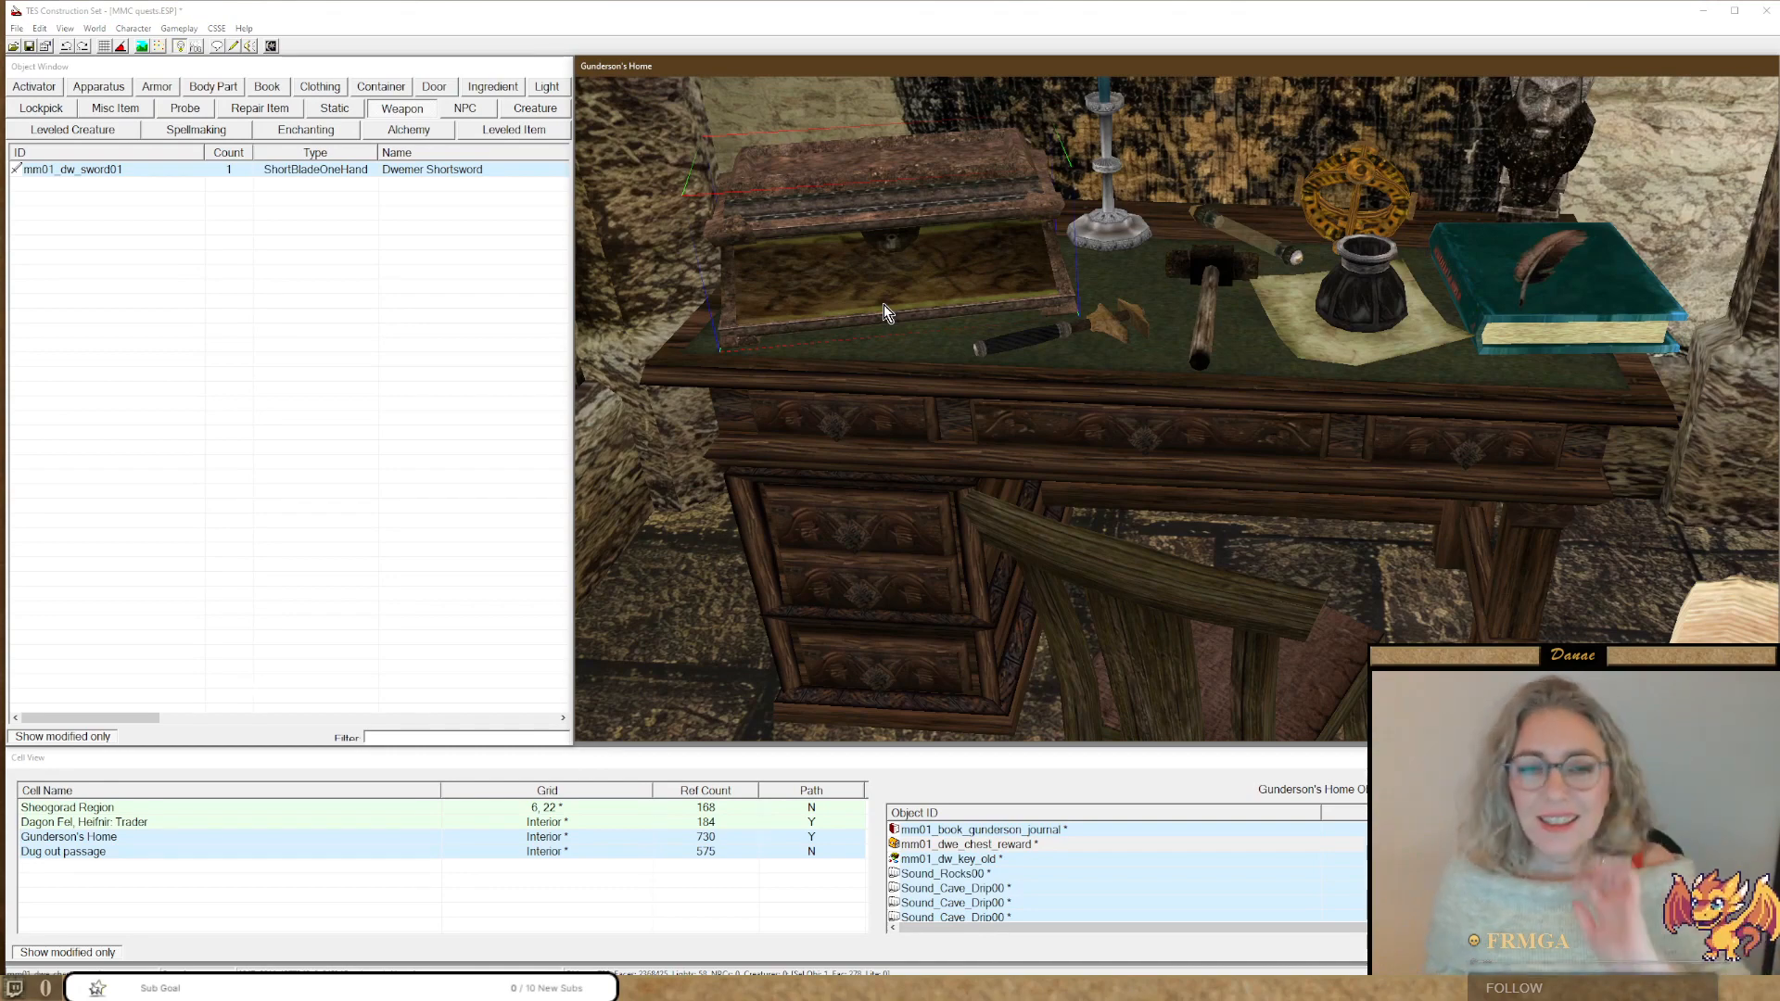
click(1011, 423)
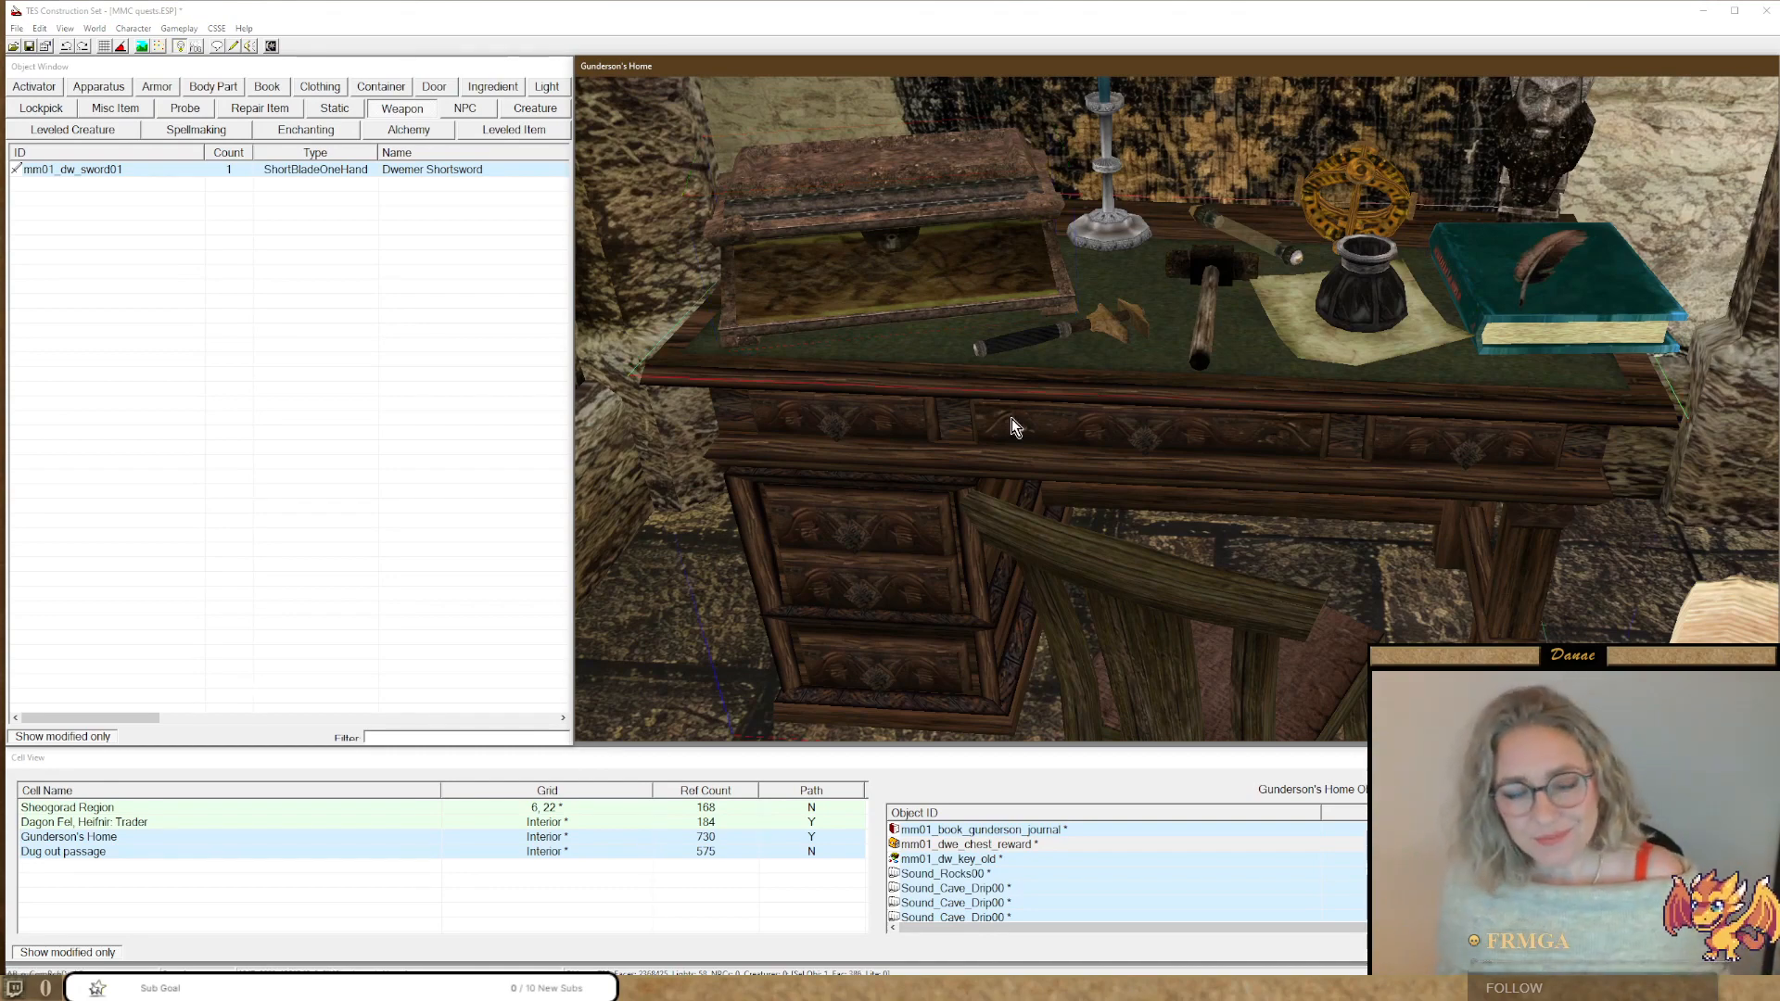
scroll(1010, 419, down, 3)
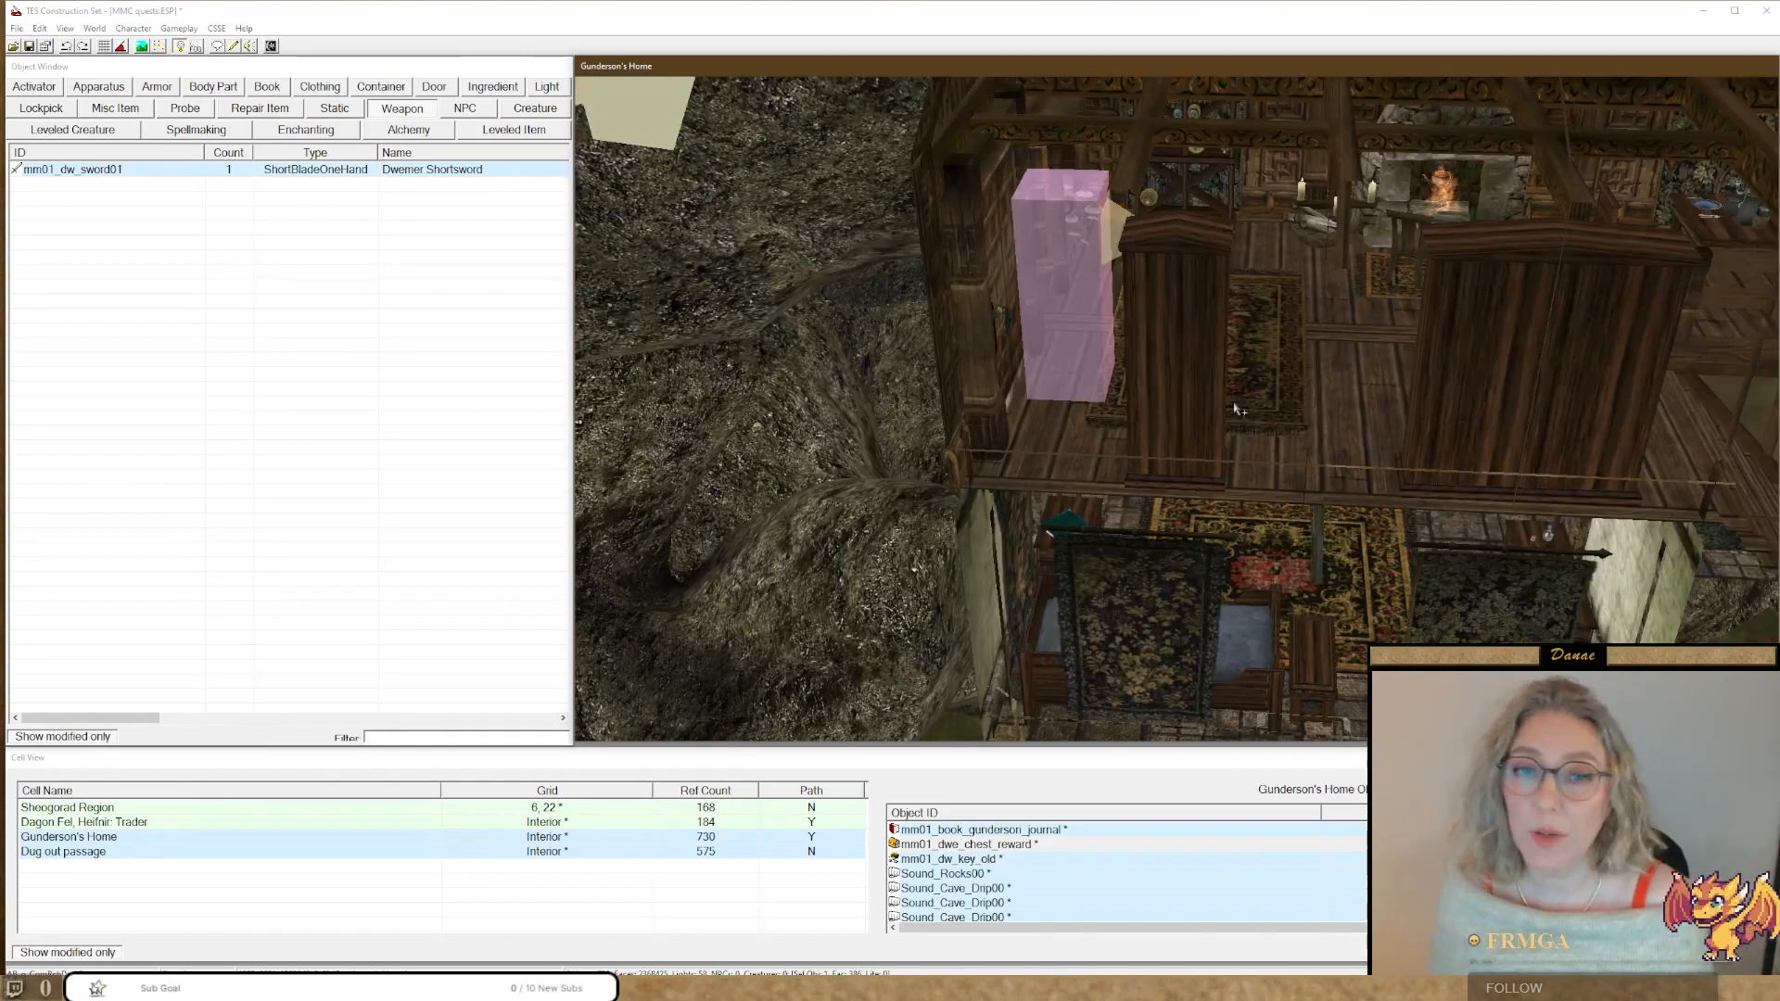
click(1238, 411)
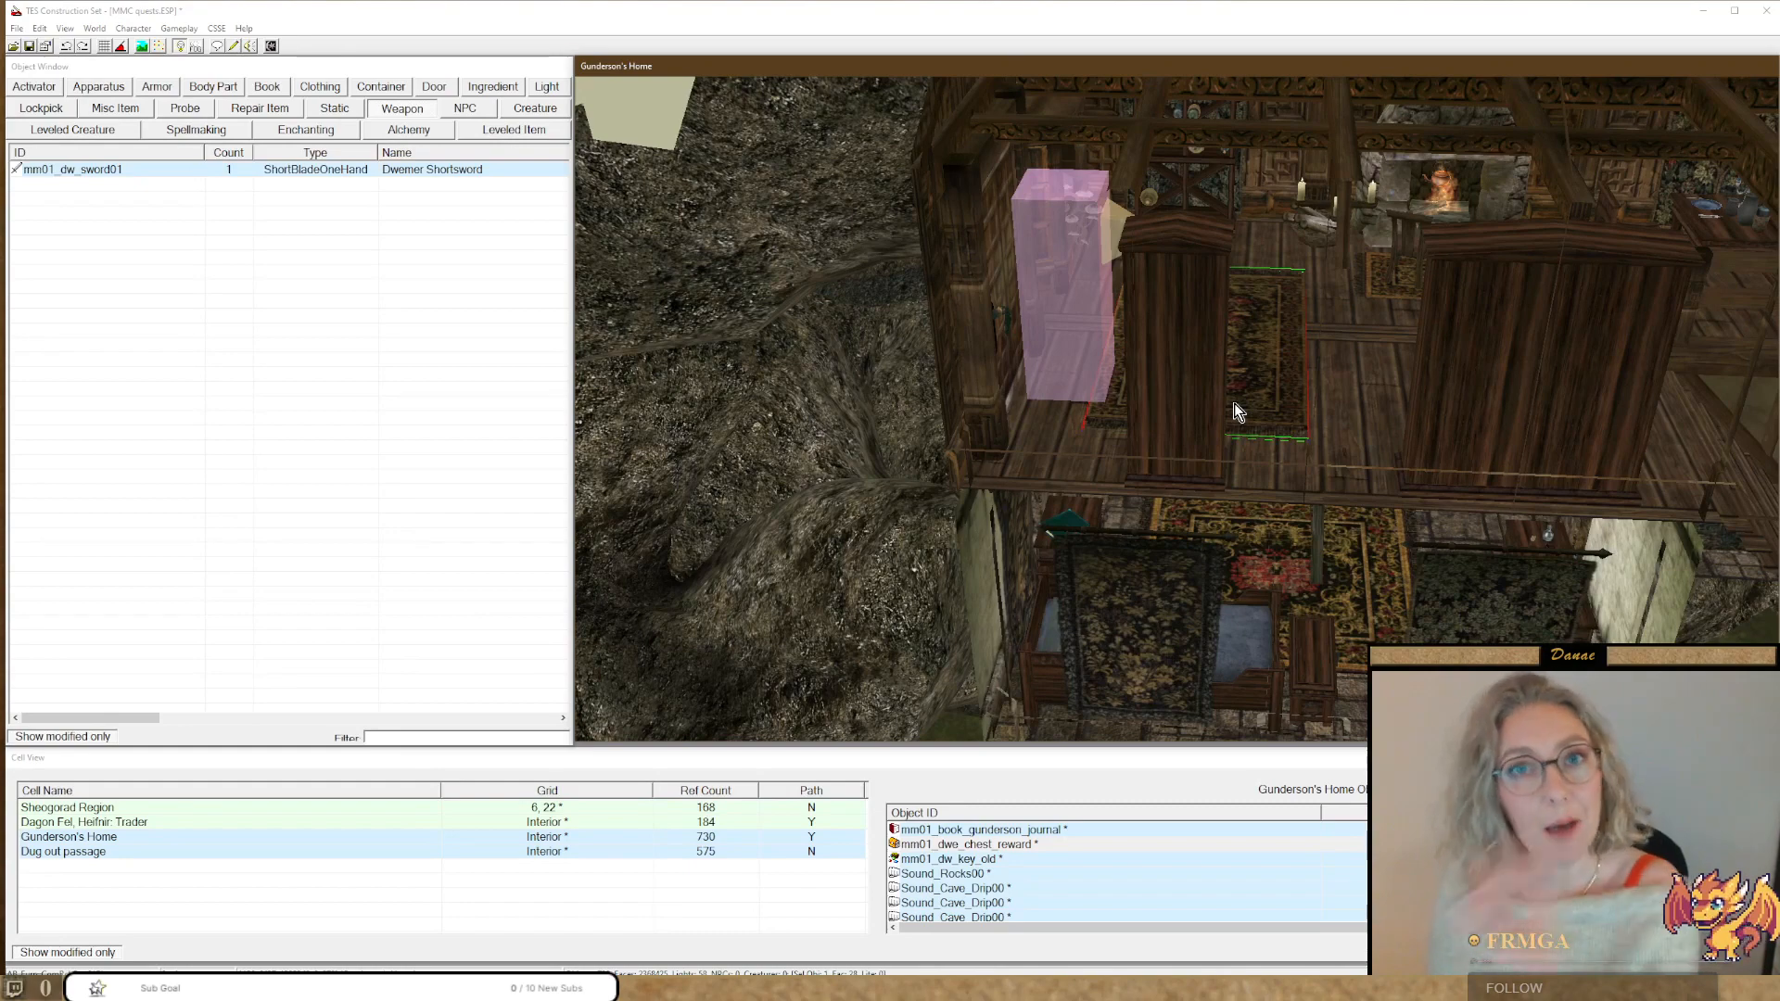
shift+middle_drag(1478, 373, 1317, 282)
click(1245, 345)
key(c)
scroll(1313, 287, down, 3)
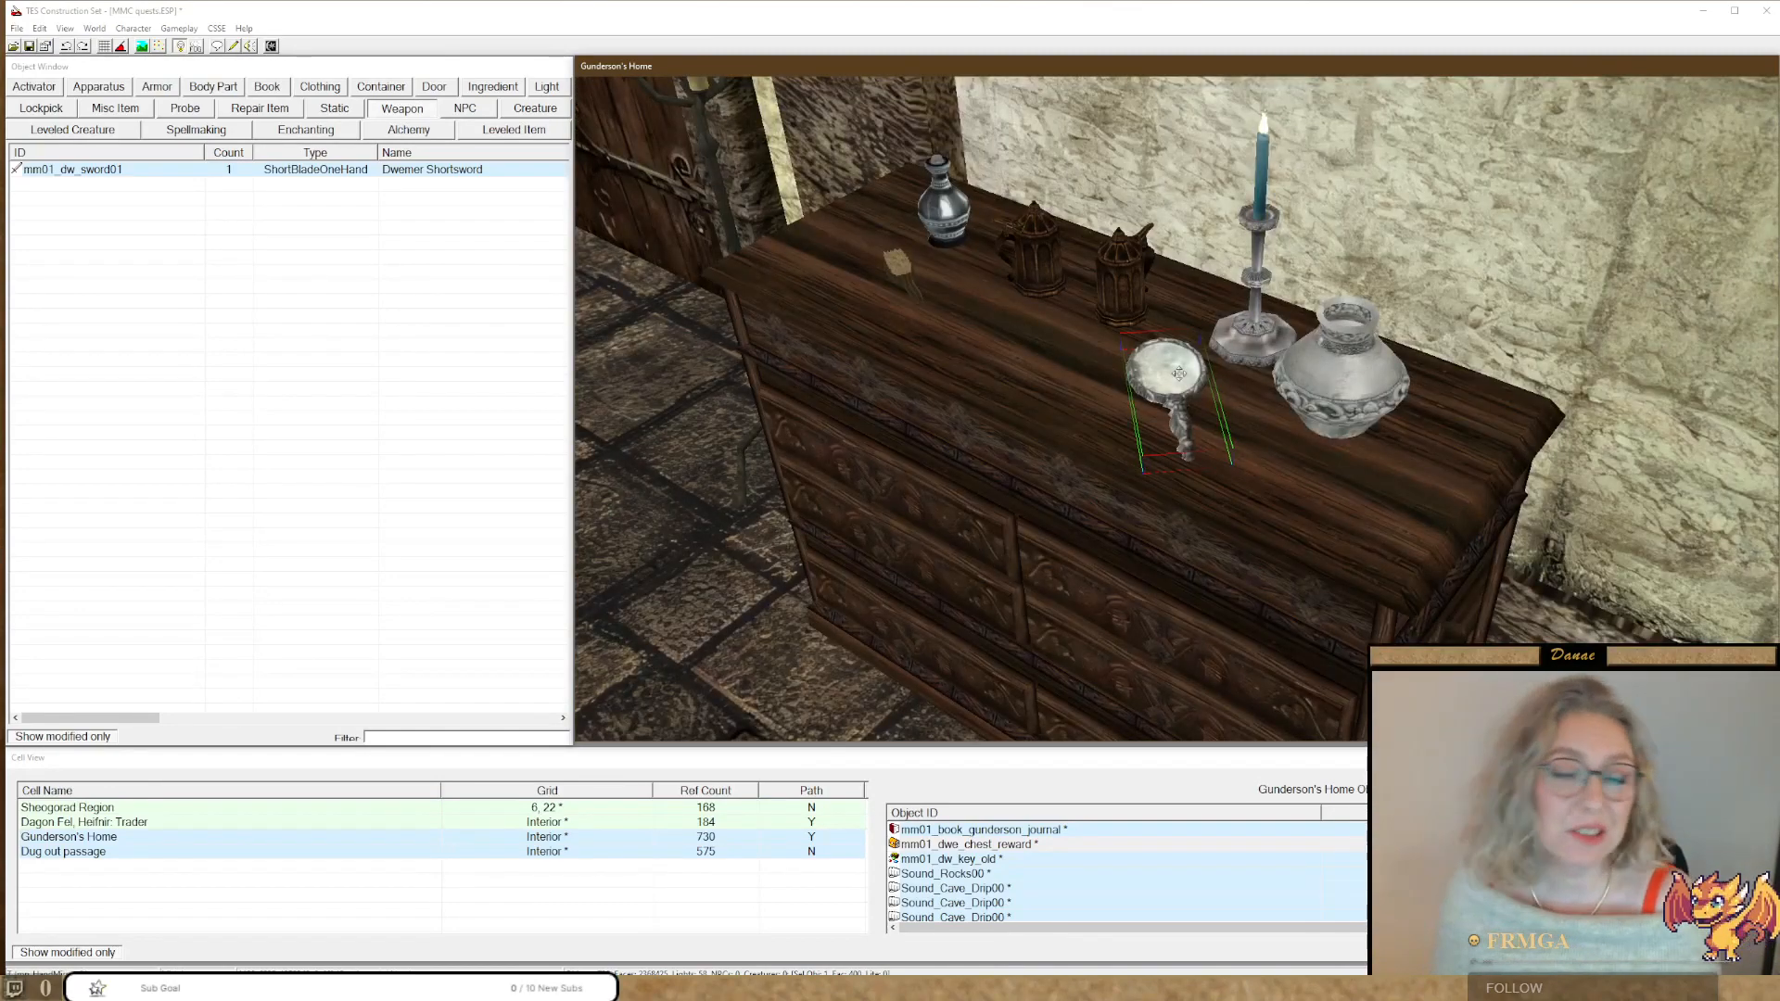
scroll(986, 398, down, 5)
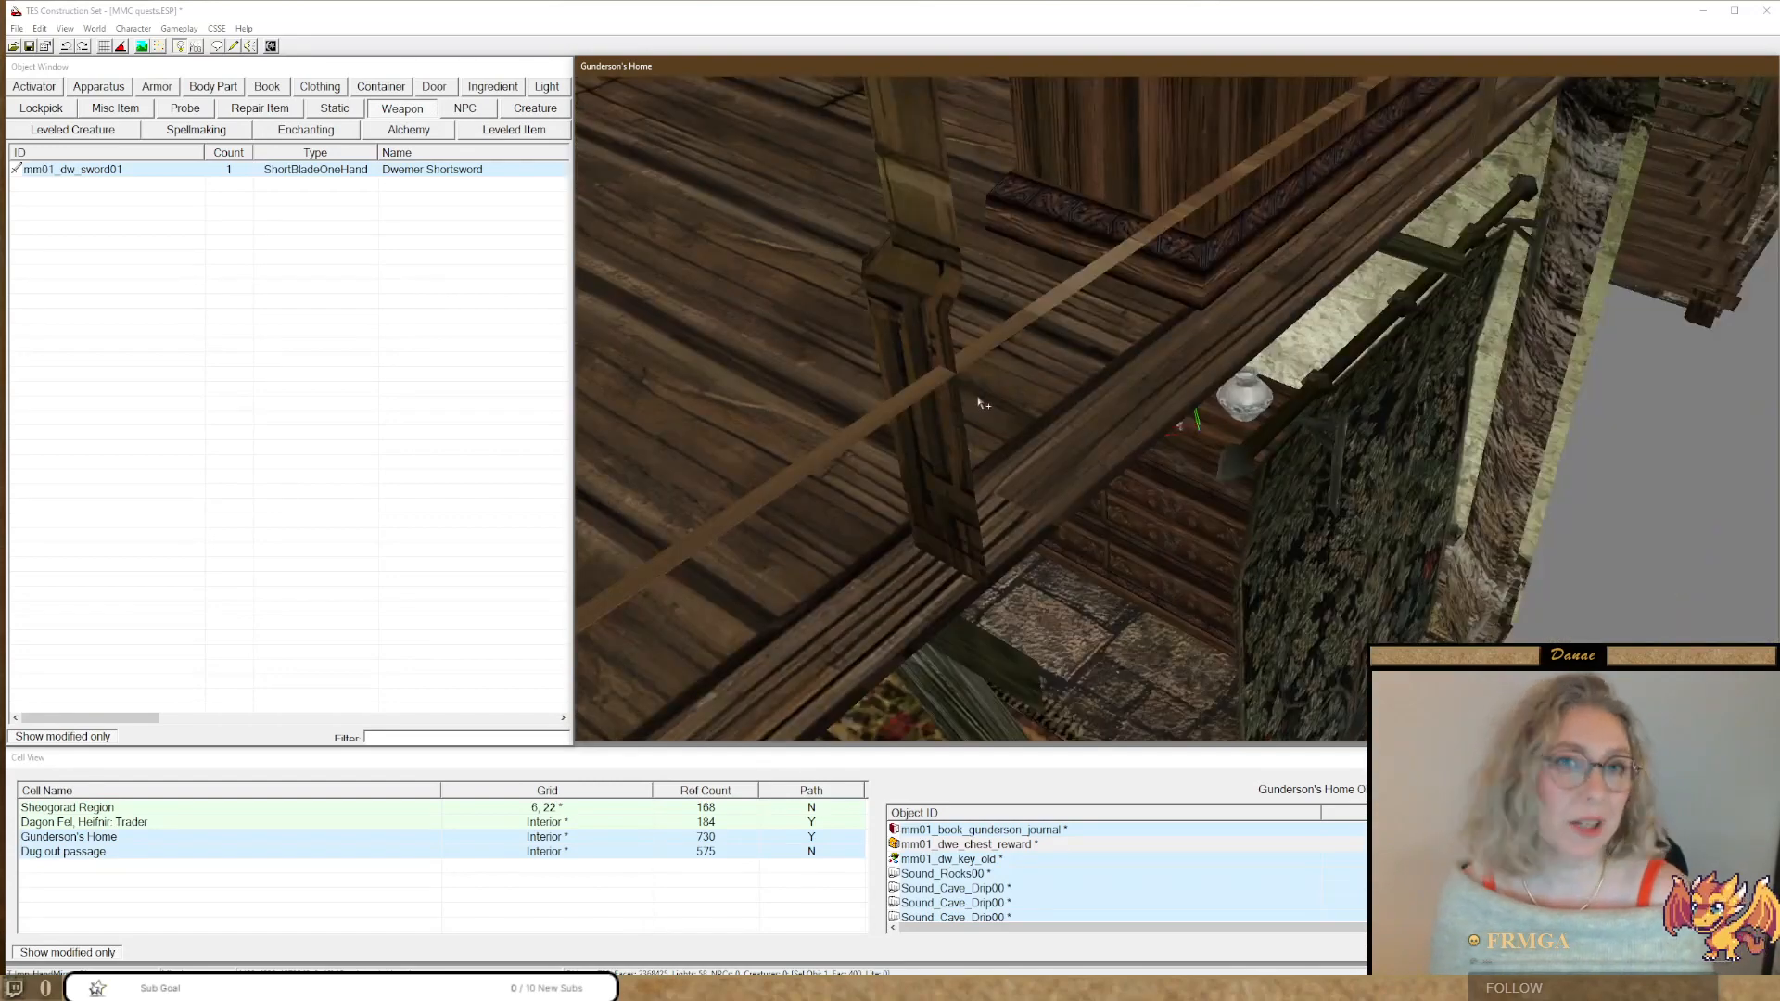
shift+middle_drag(1191, 423, 923, 399)
scroll(994, 416, down, 3)
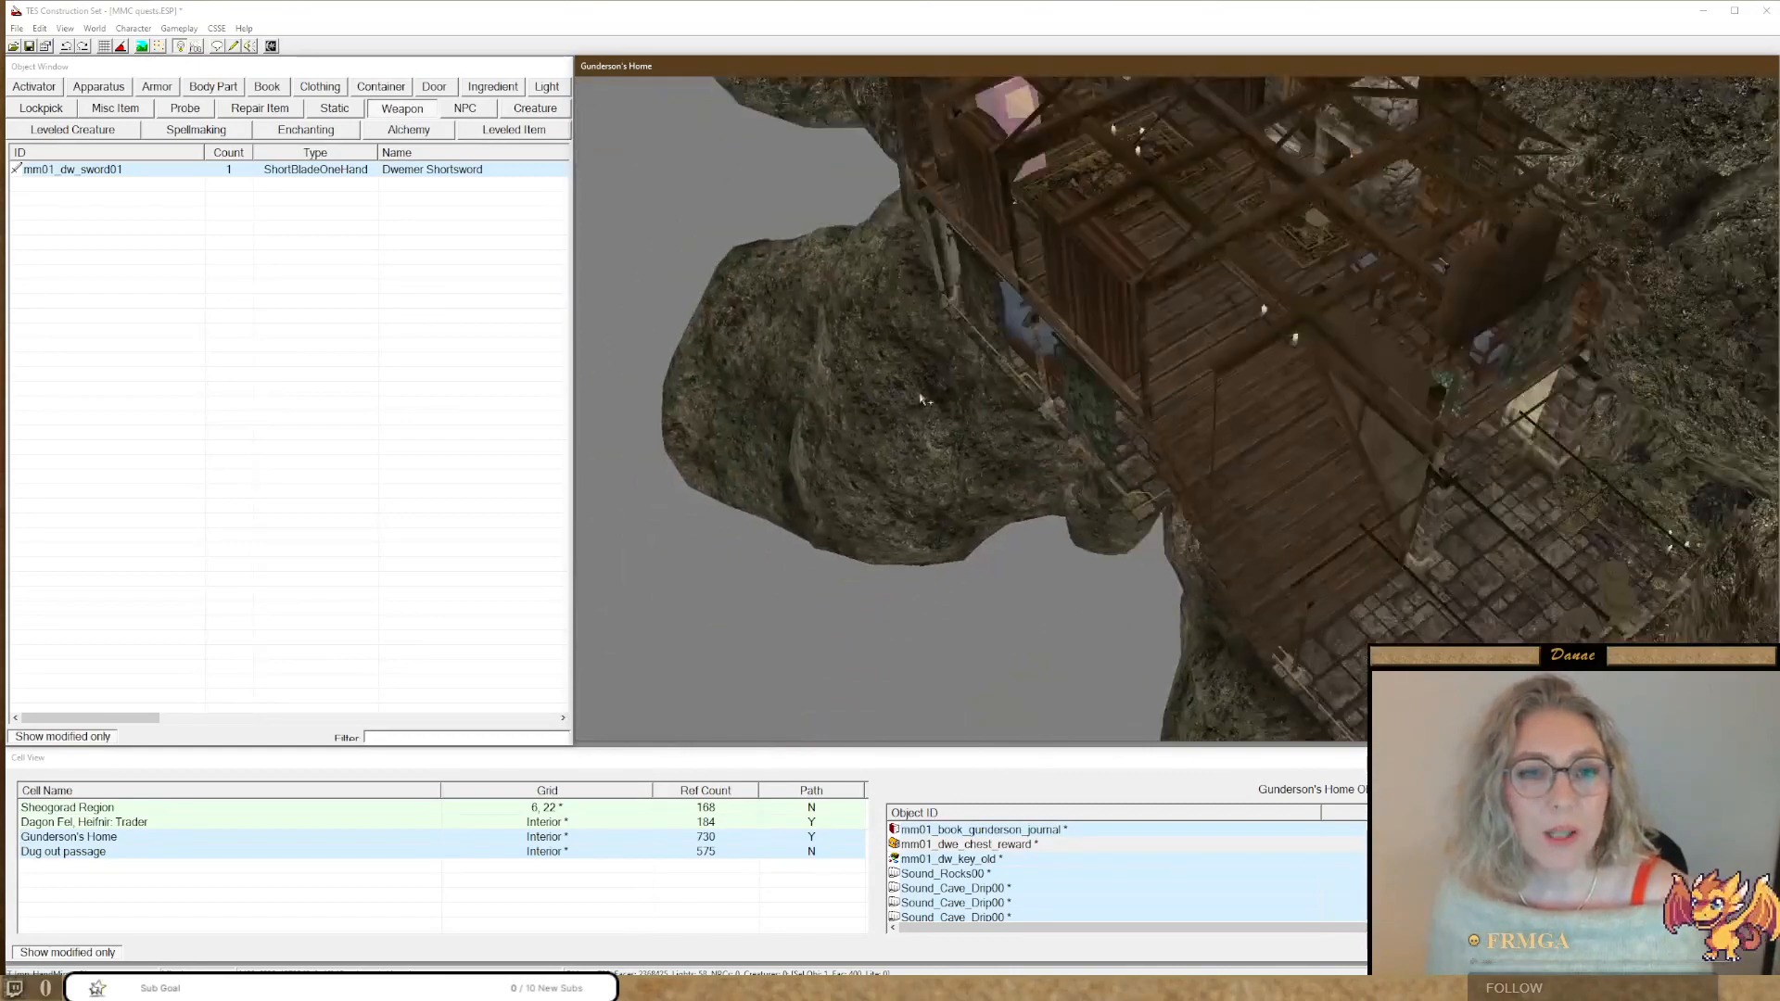
scroll(922, 399, down, 2)
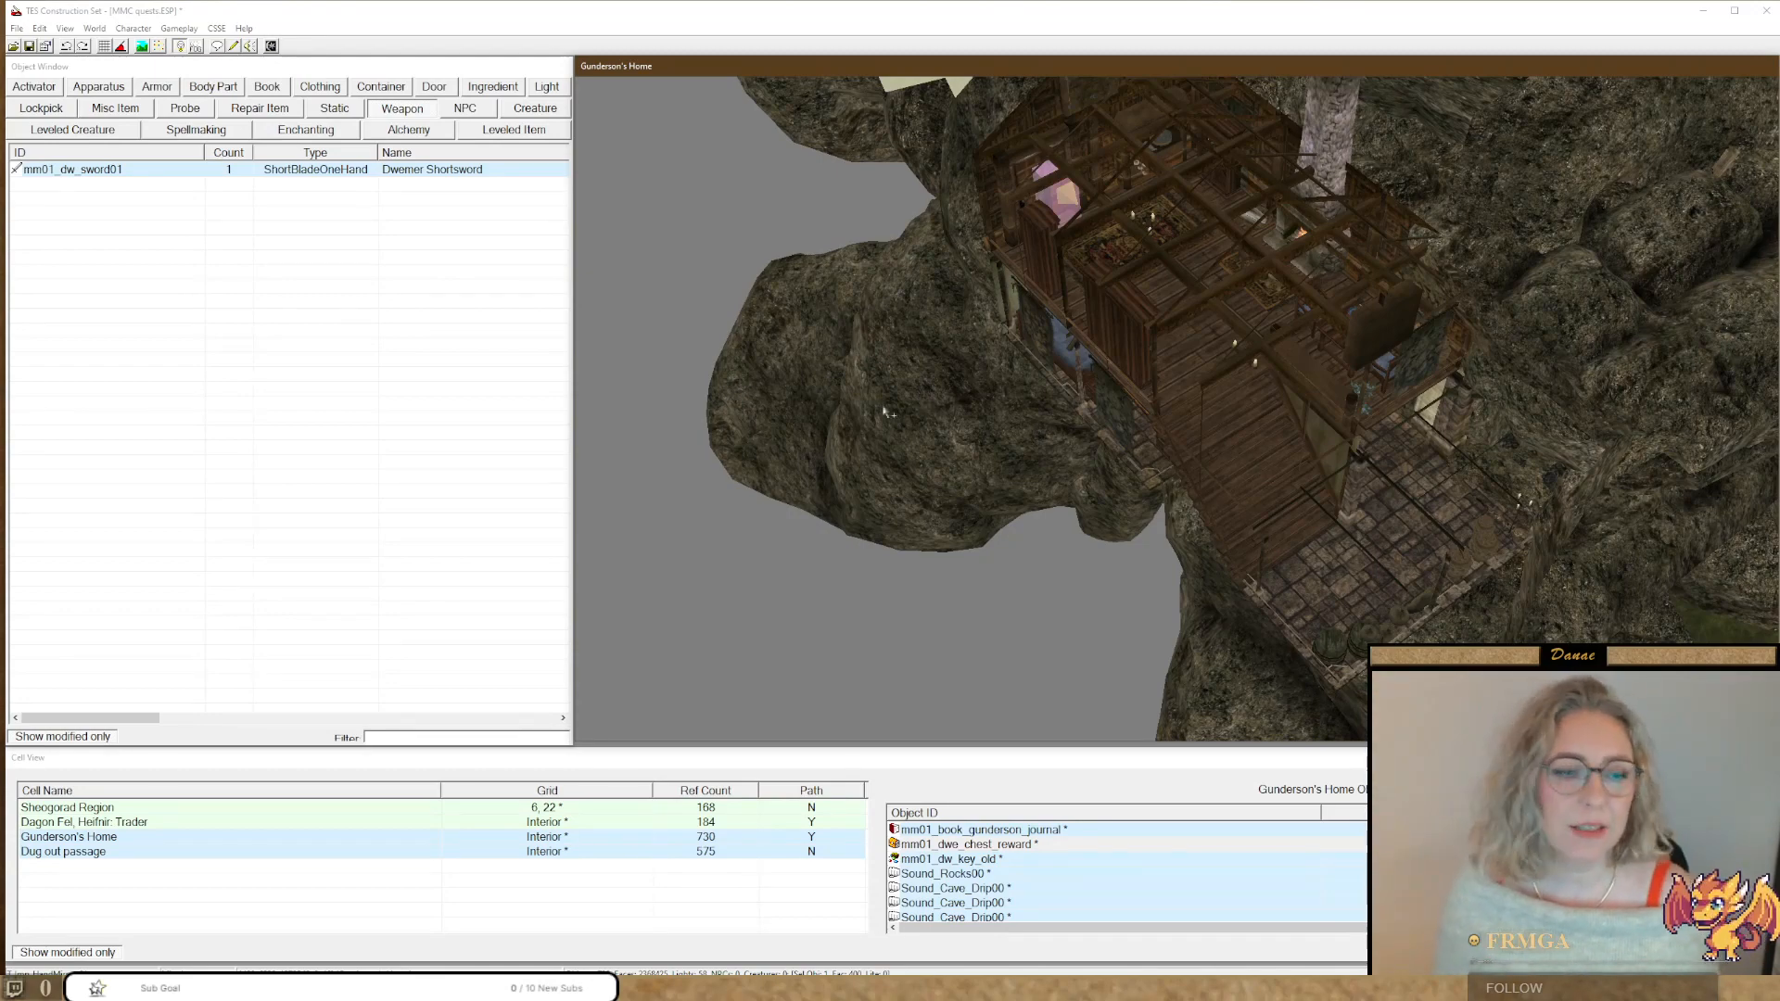
Load the Sheogorad Region 6, 22 exterior cell centred on MJ_Note_06.
click(43, 810)
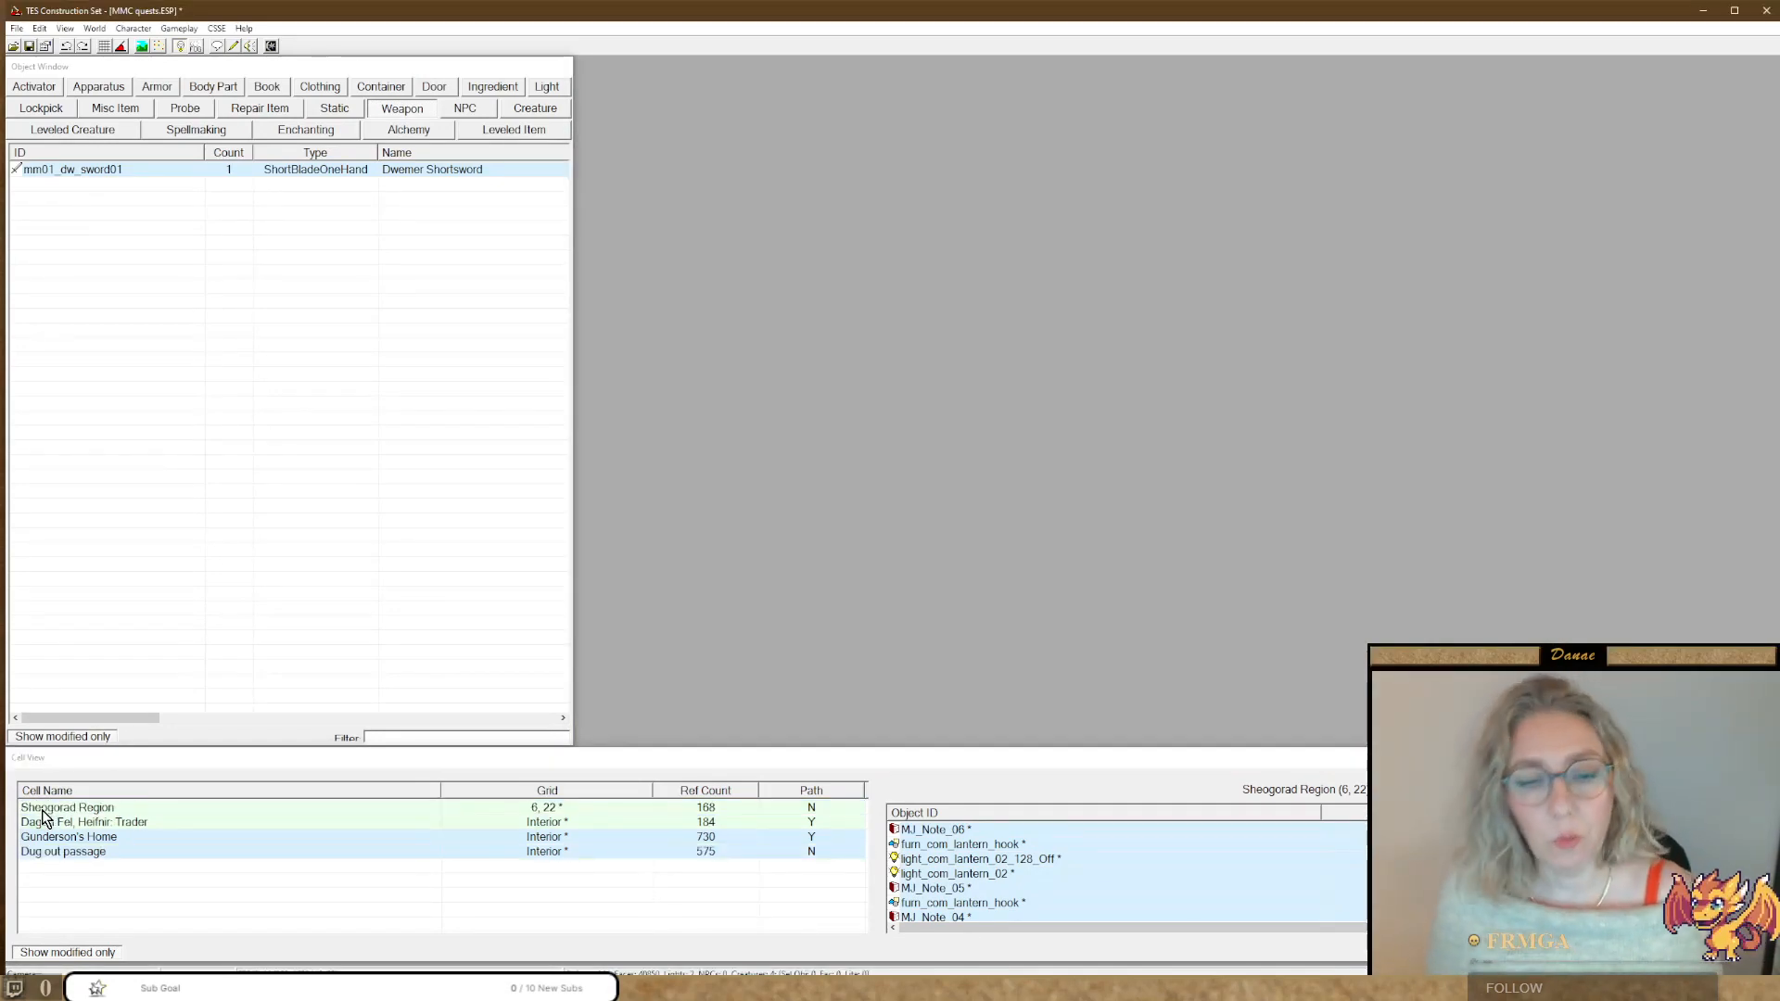
double_click(975, 830)
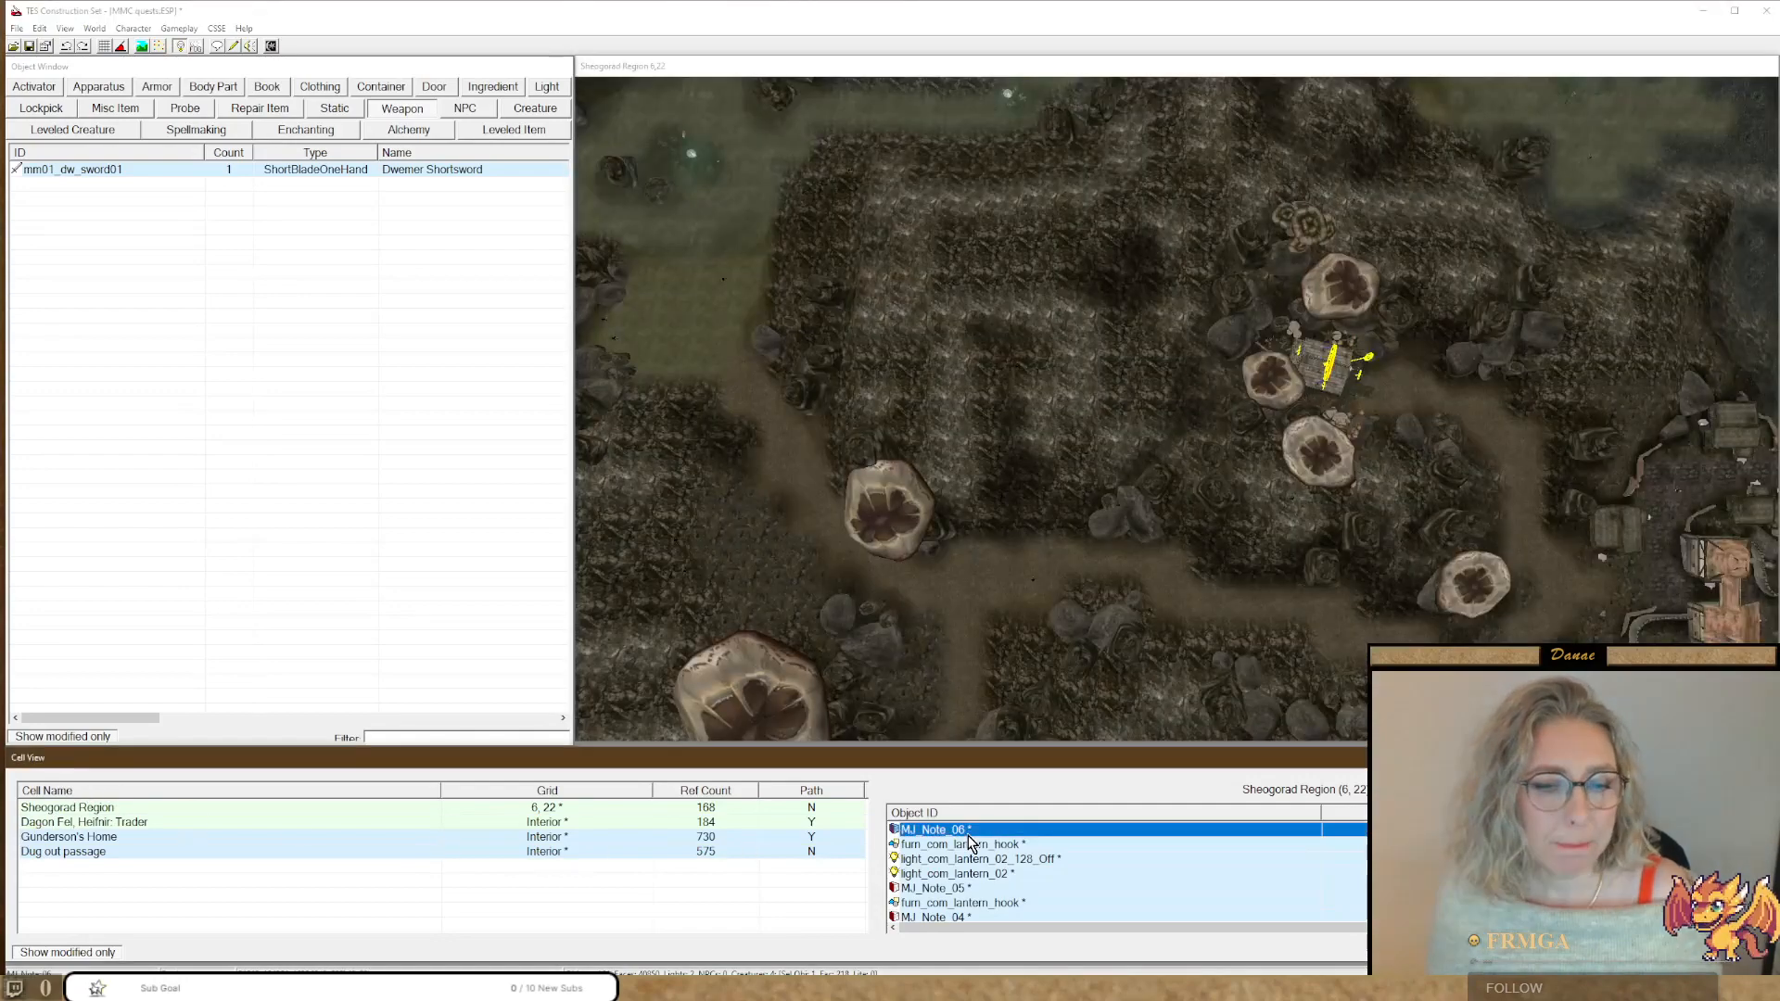
Survey the Sheogorad Region terrain around the house with the notes, including the neighbouring ruins and settlement, from above and at an angle.
click(1232, 286)
scroll(1242, 301, down, 8)
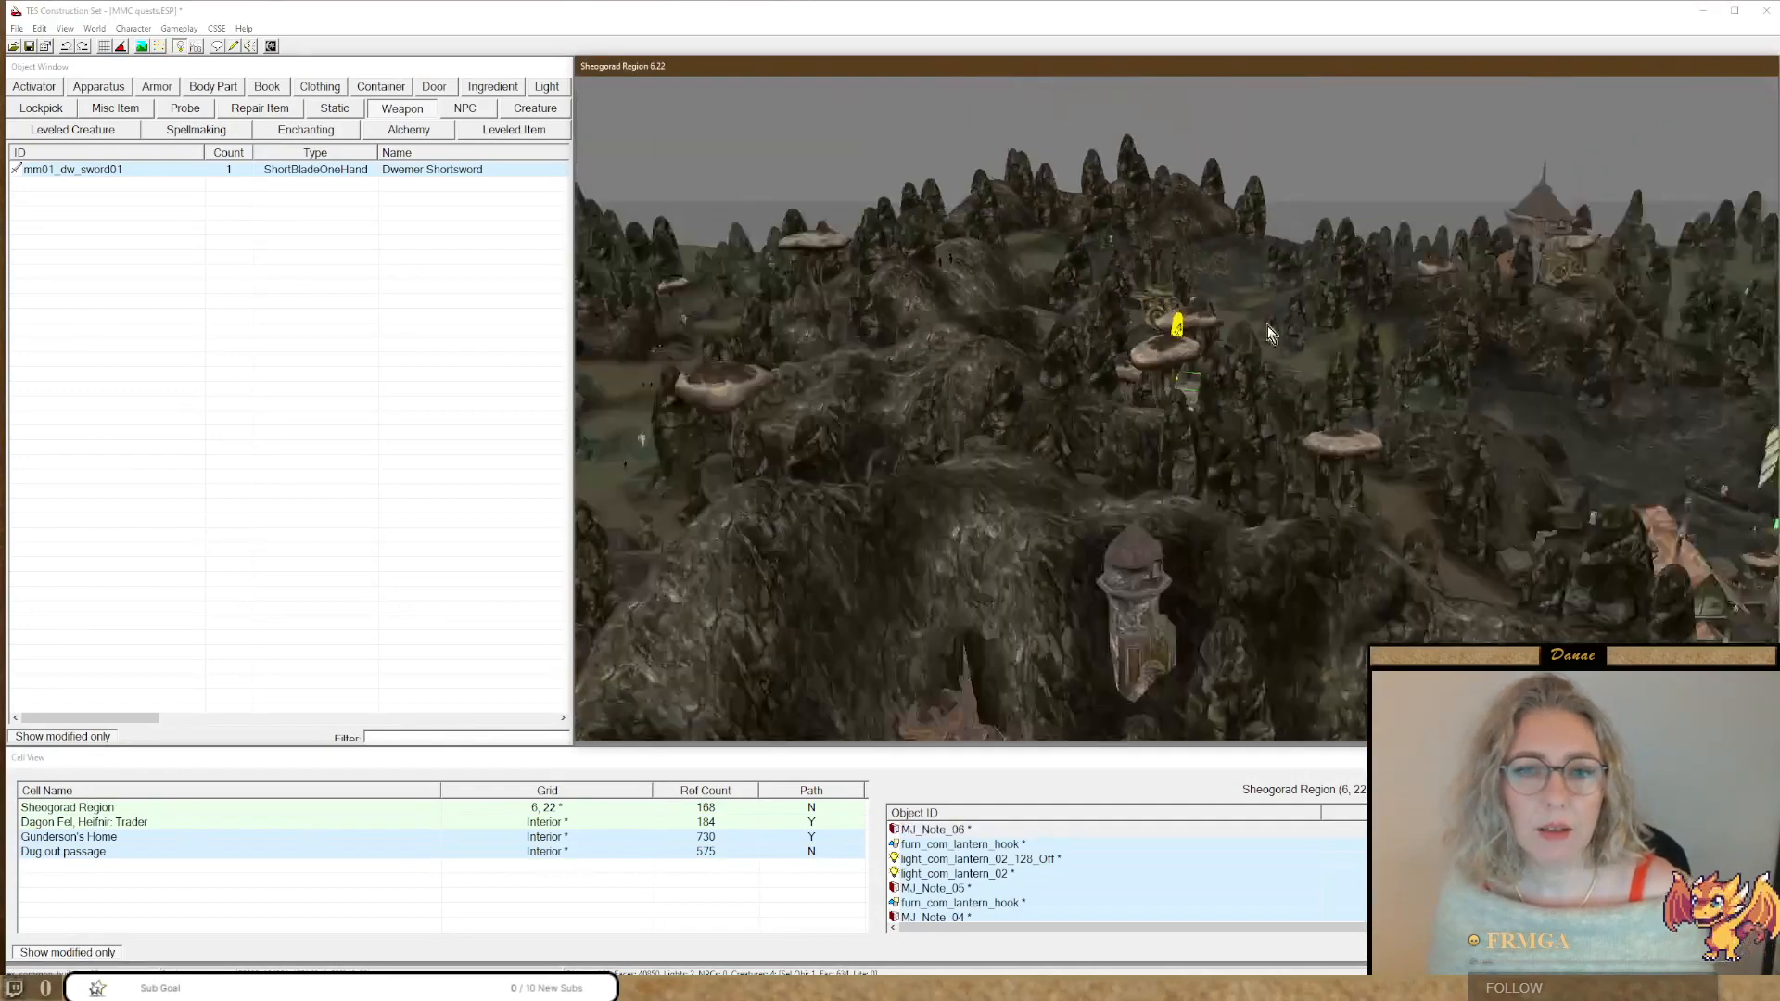
key(t)
shift+middle_drag(1415, 472, 1157, 178)
click(1173, 354)
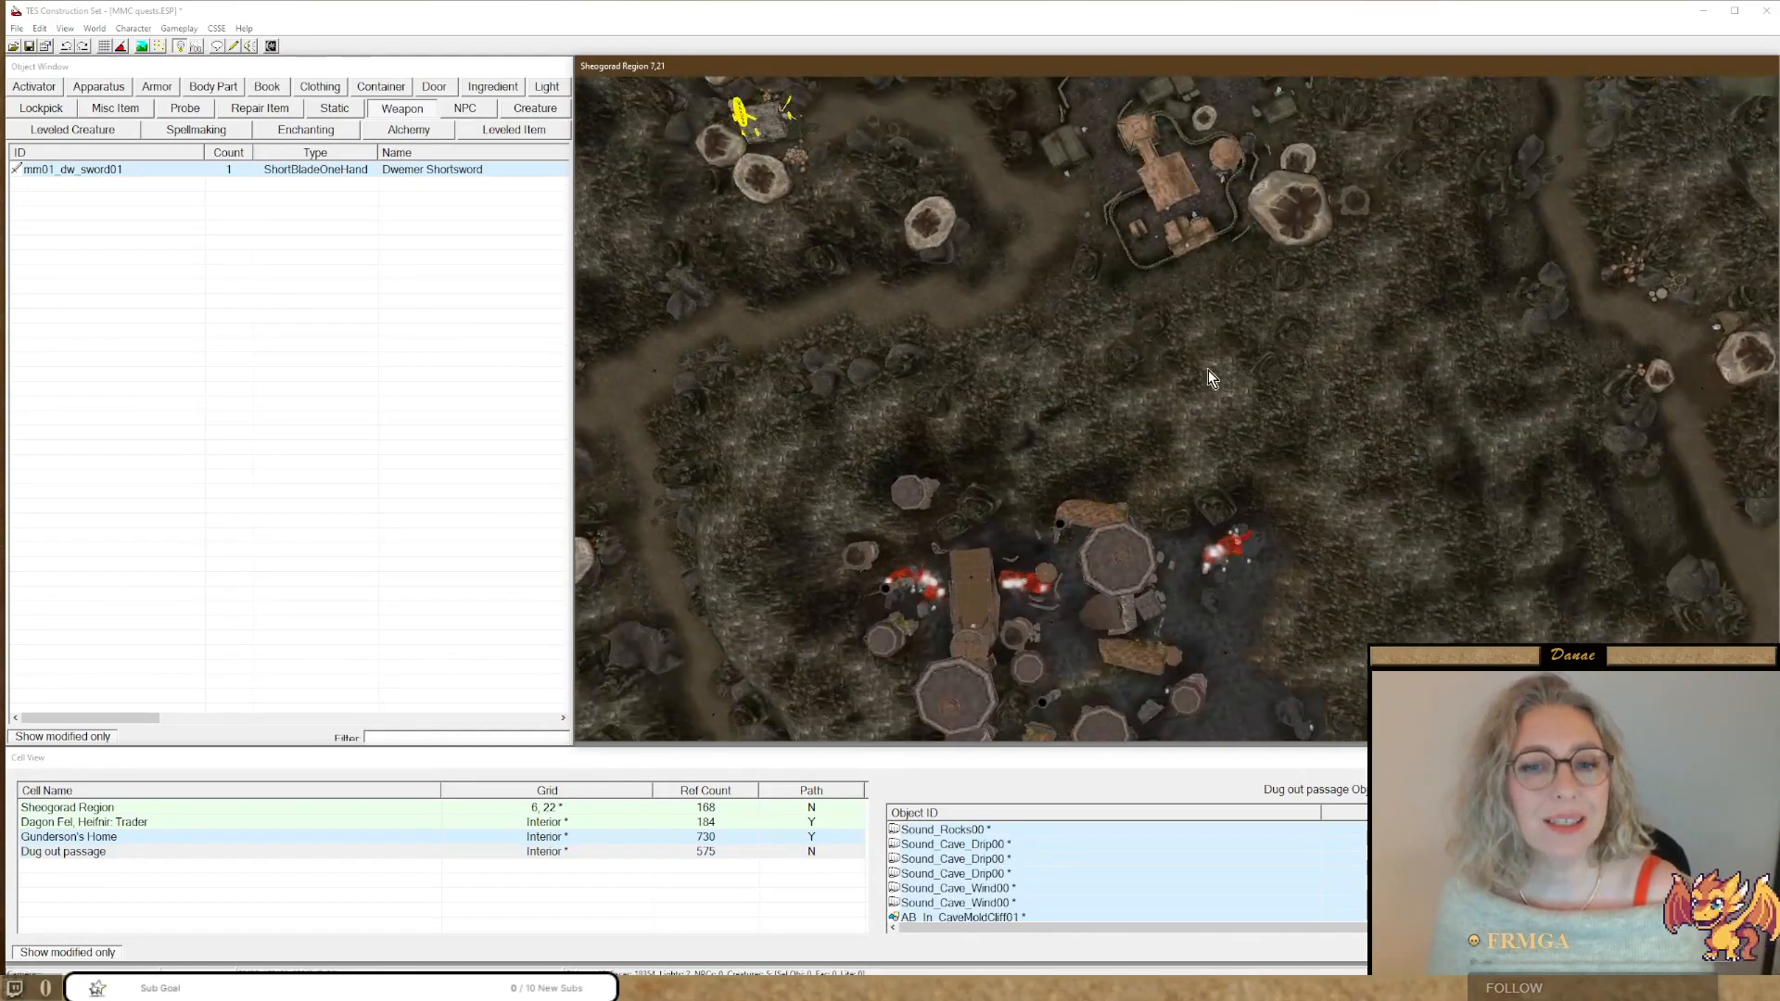
middle_drag(1183, 314, 1216, 403)
click(1205, 343)
shift+middle_drag(1204, 342, 908, 321)
click(812, 329)
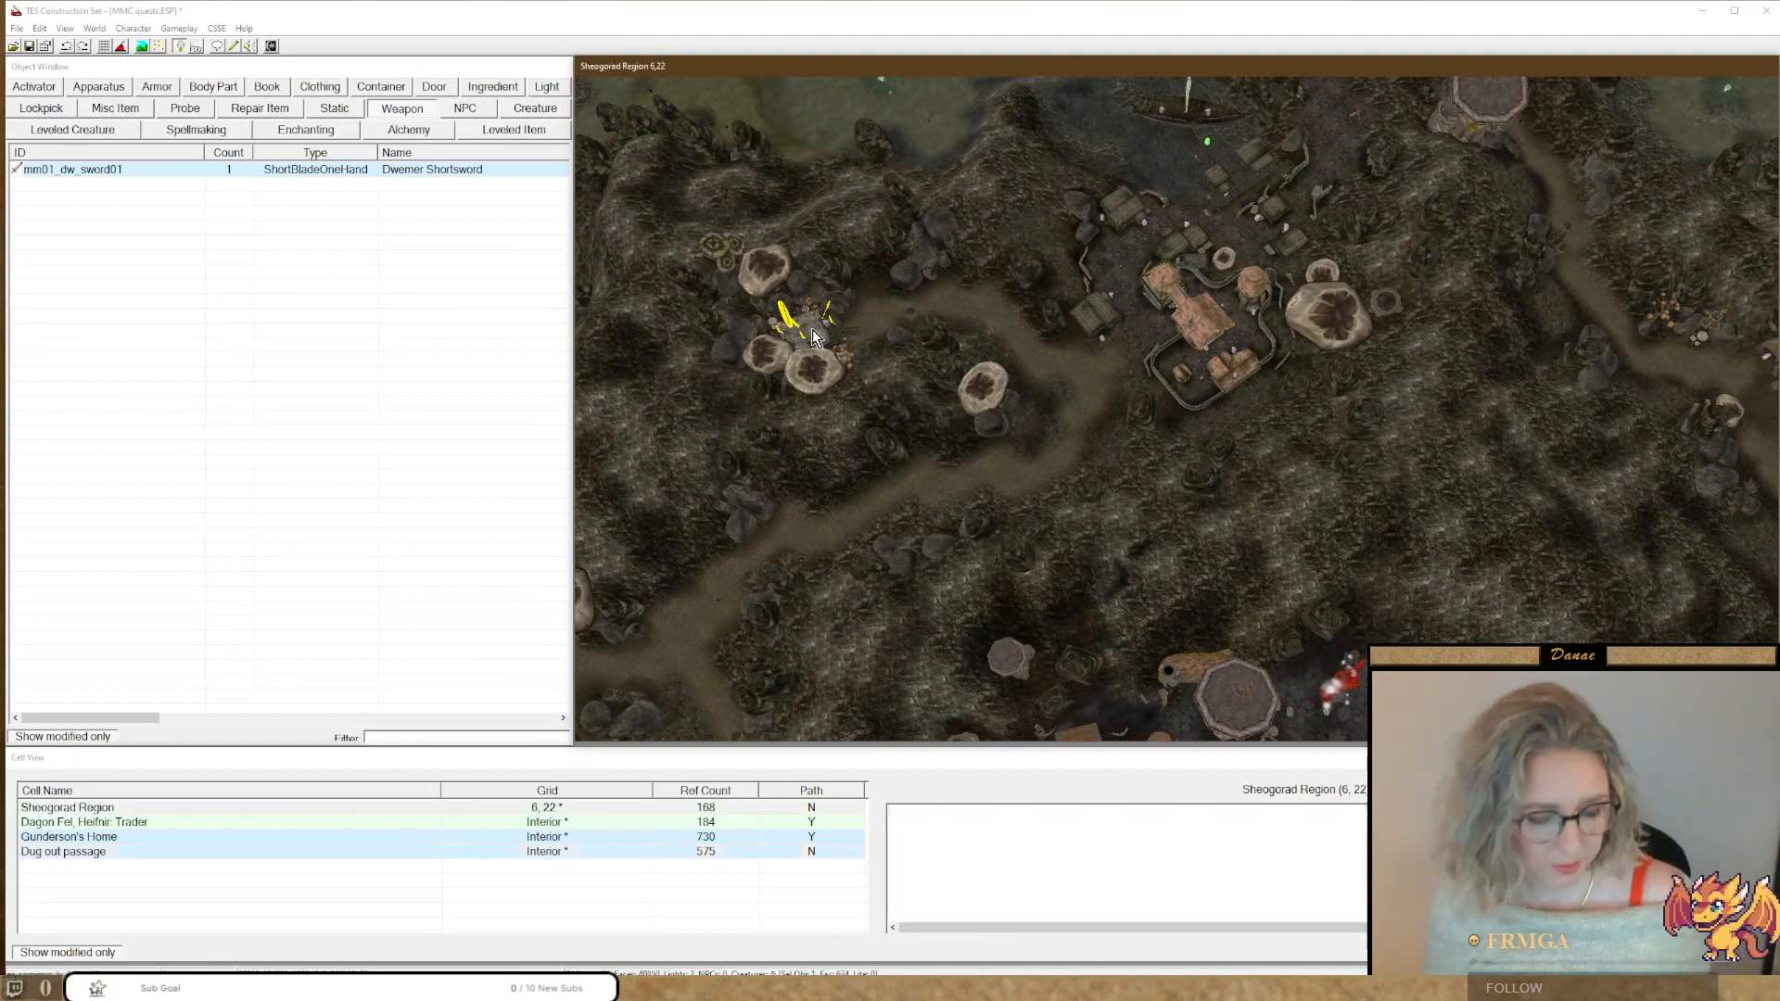
Examine the house's exterior with its porch and note markers up close, and inspect the plants and rocks behind it from above.
key(c)
shift+middle_drag(1428, 317, 1278, 320)
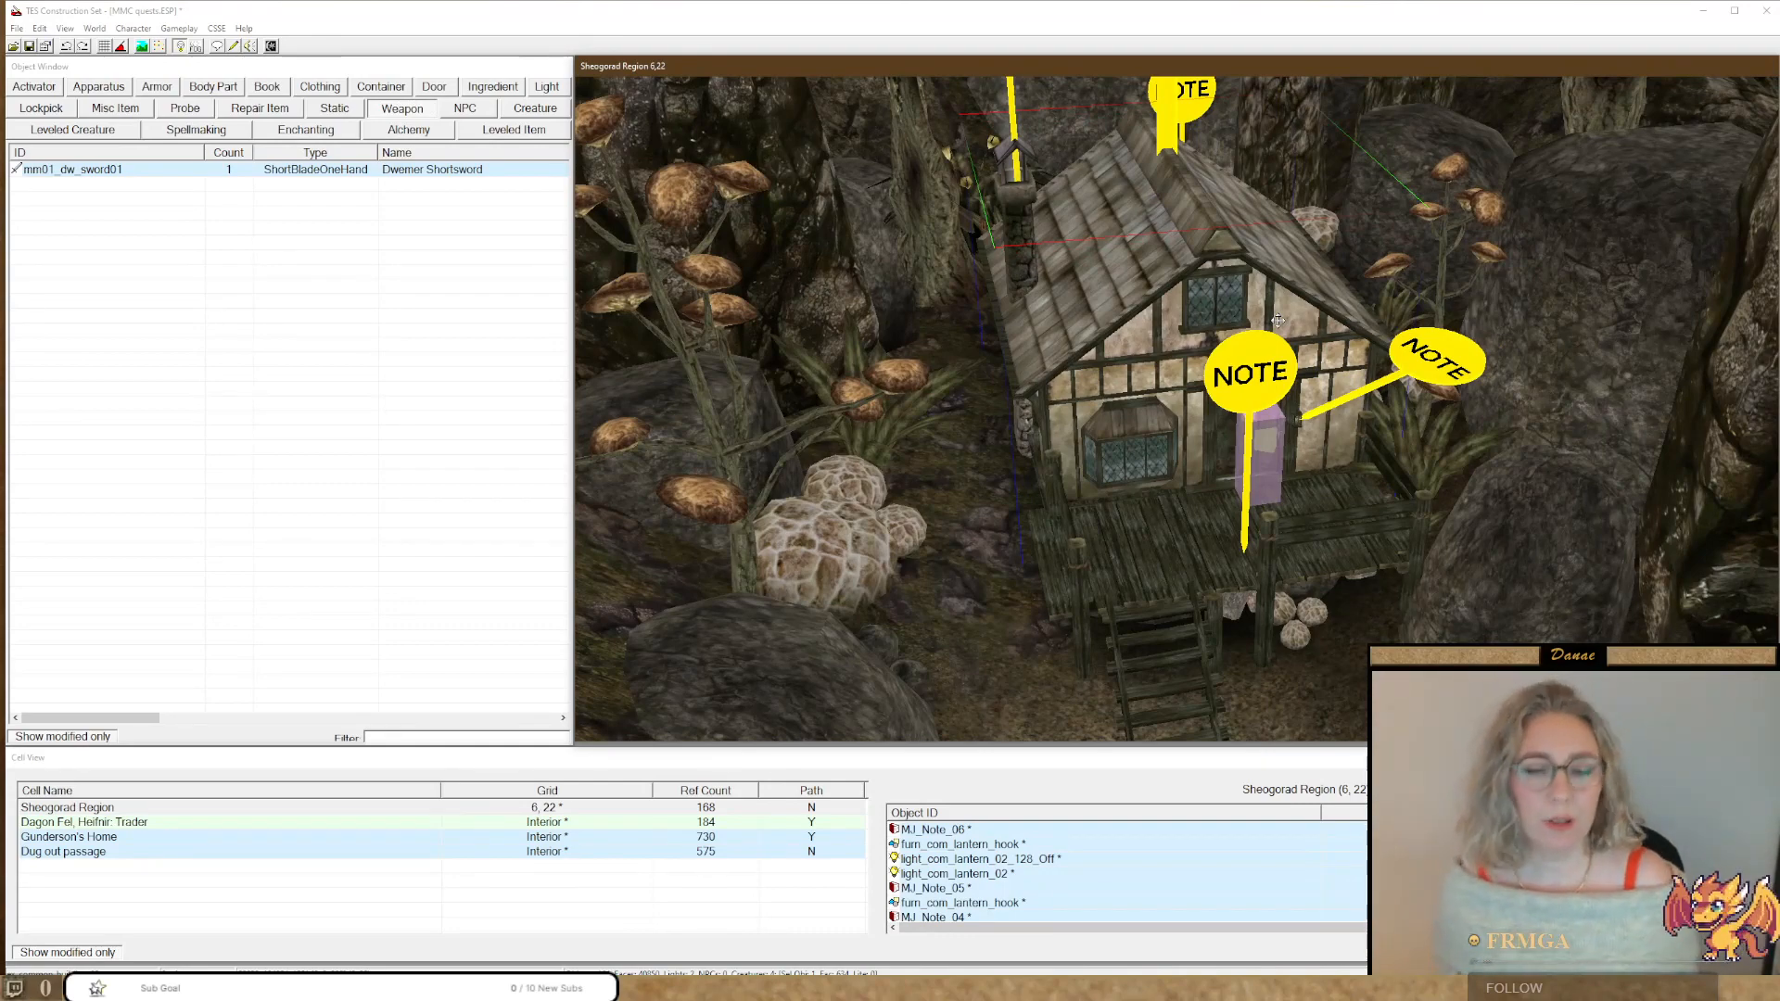
shift+middle_drag(1099, 274, 1072, 388)
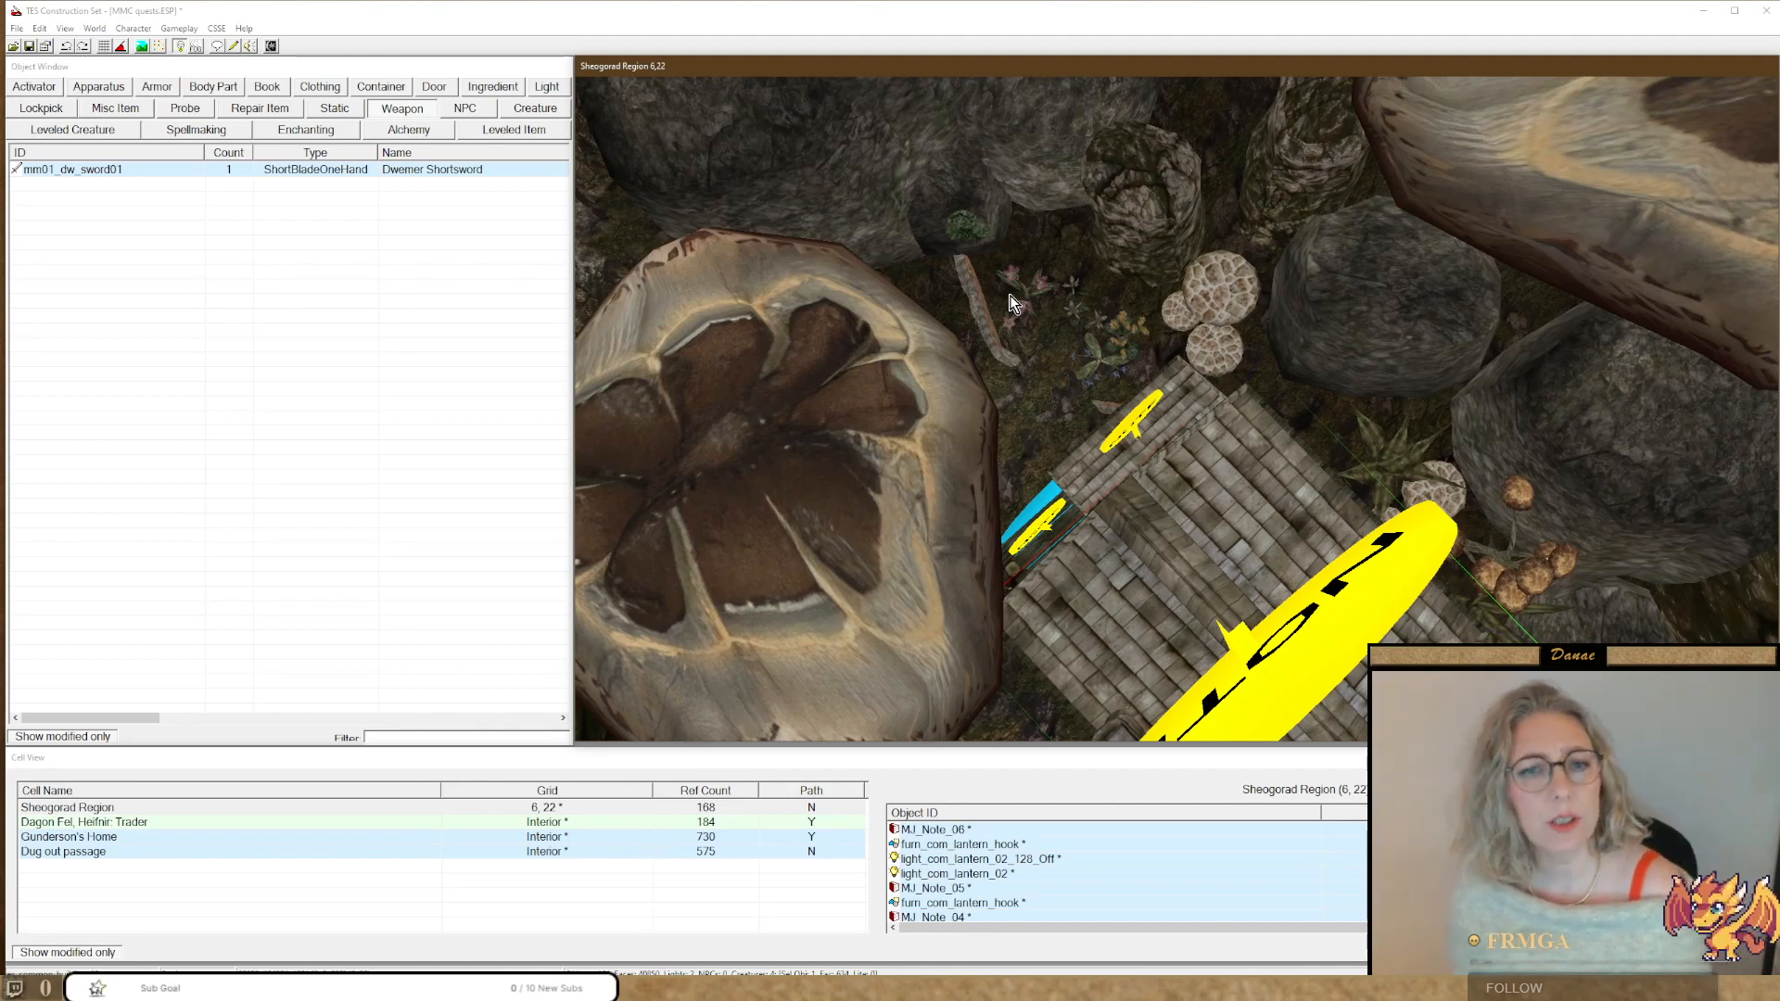
click(1118, 333)
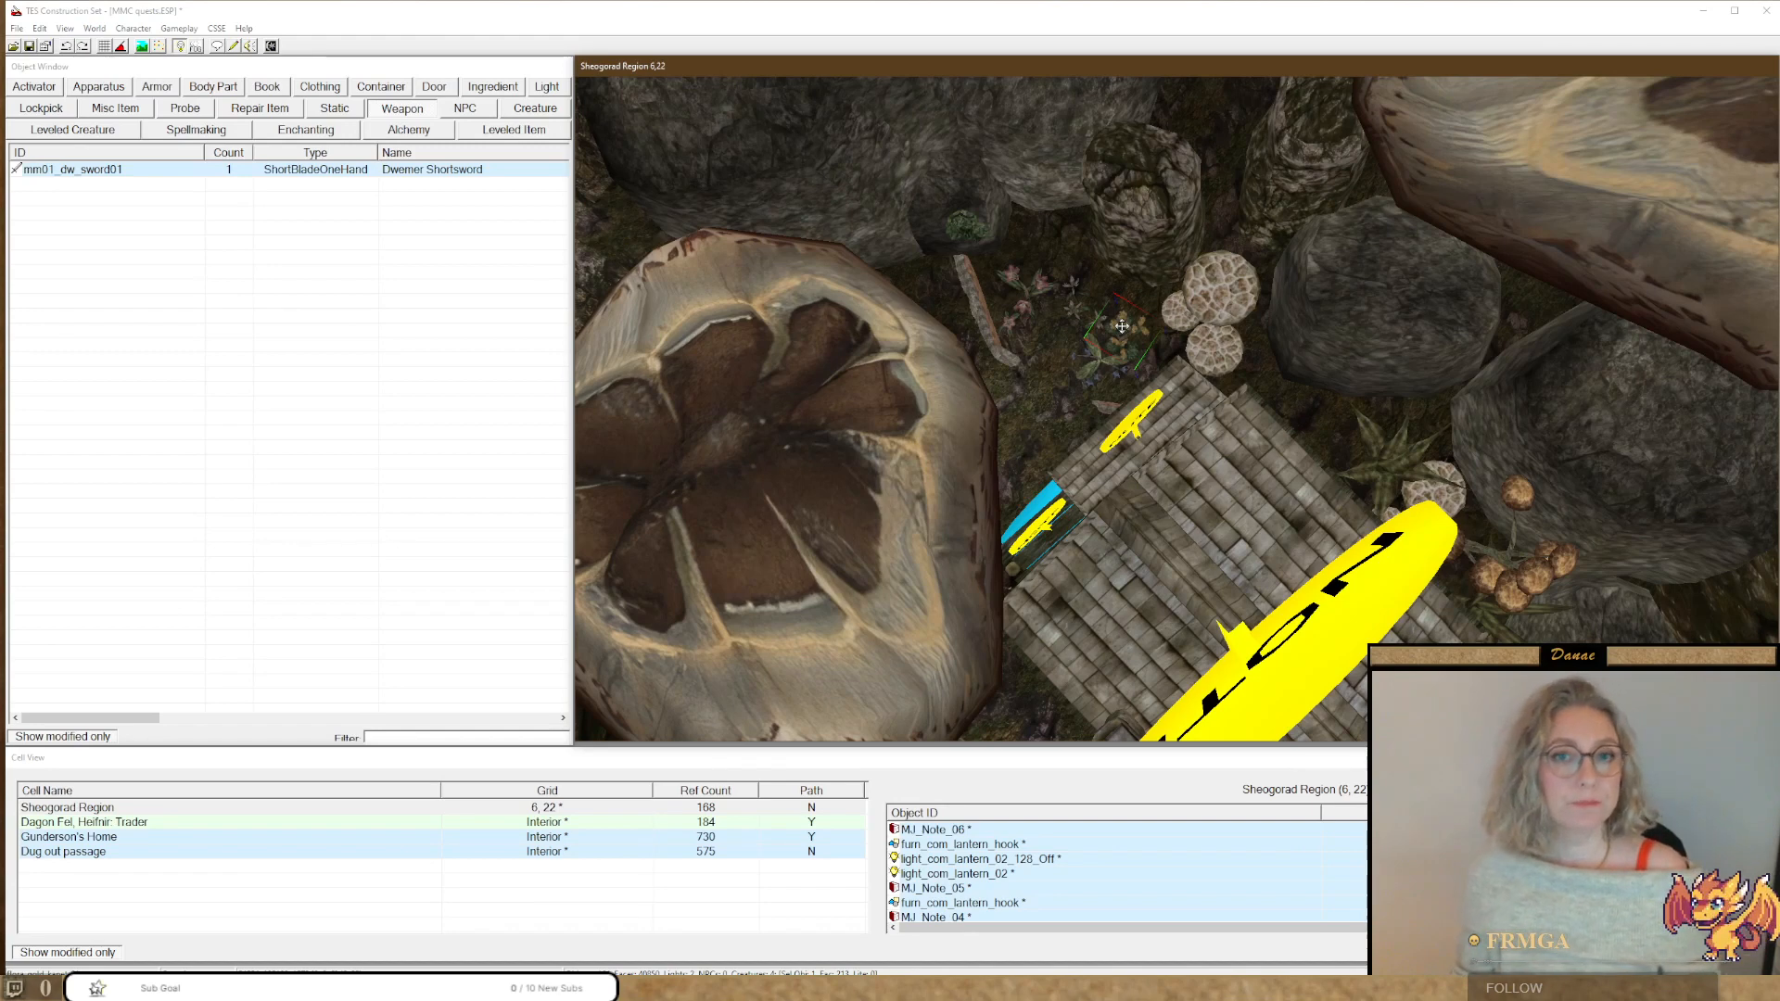
click(1218, 464)
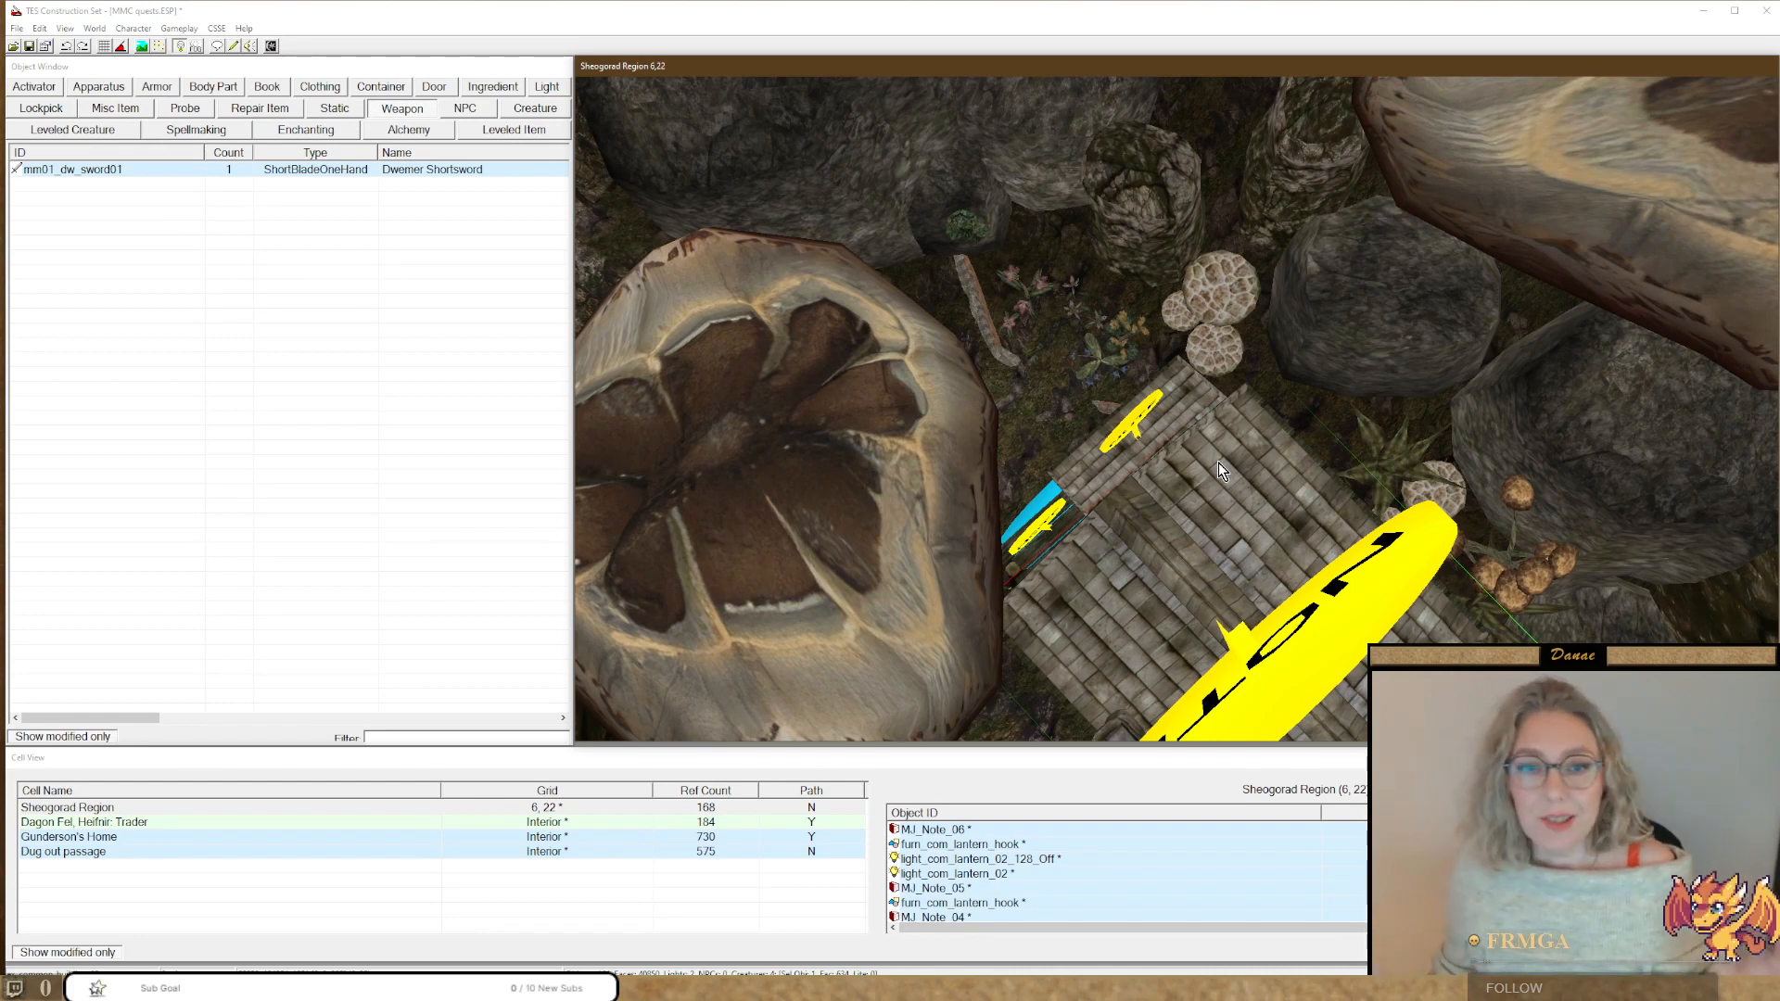
Load Gunderson's Home centred on the reward chest and open the properties of container mm01_dwe_chest_reward.
double_click(59, 837)
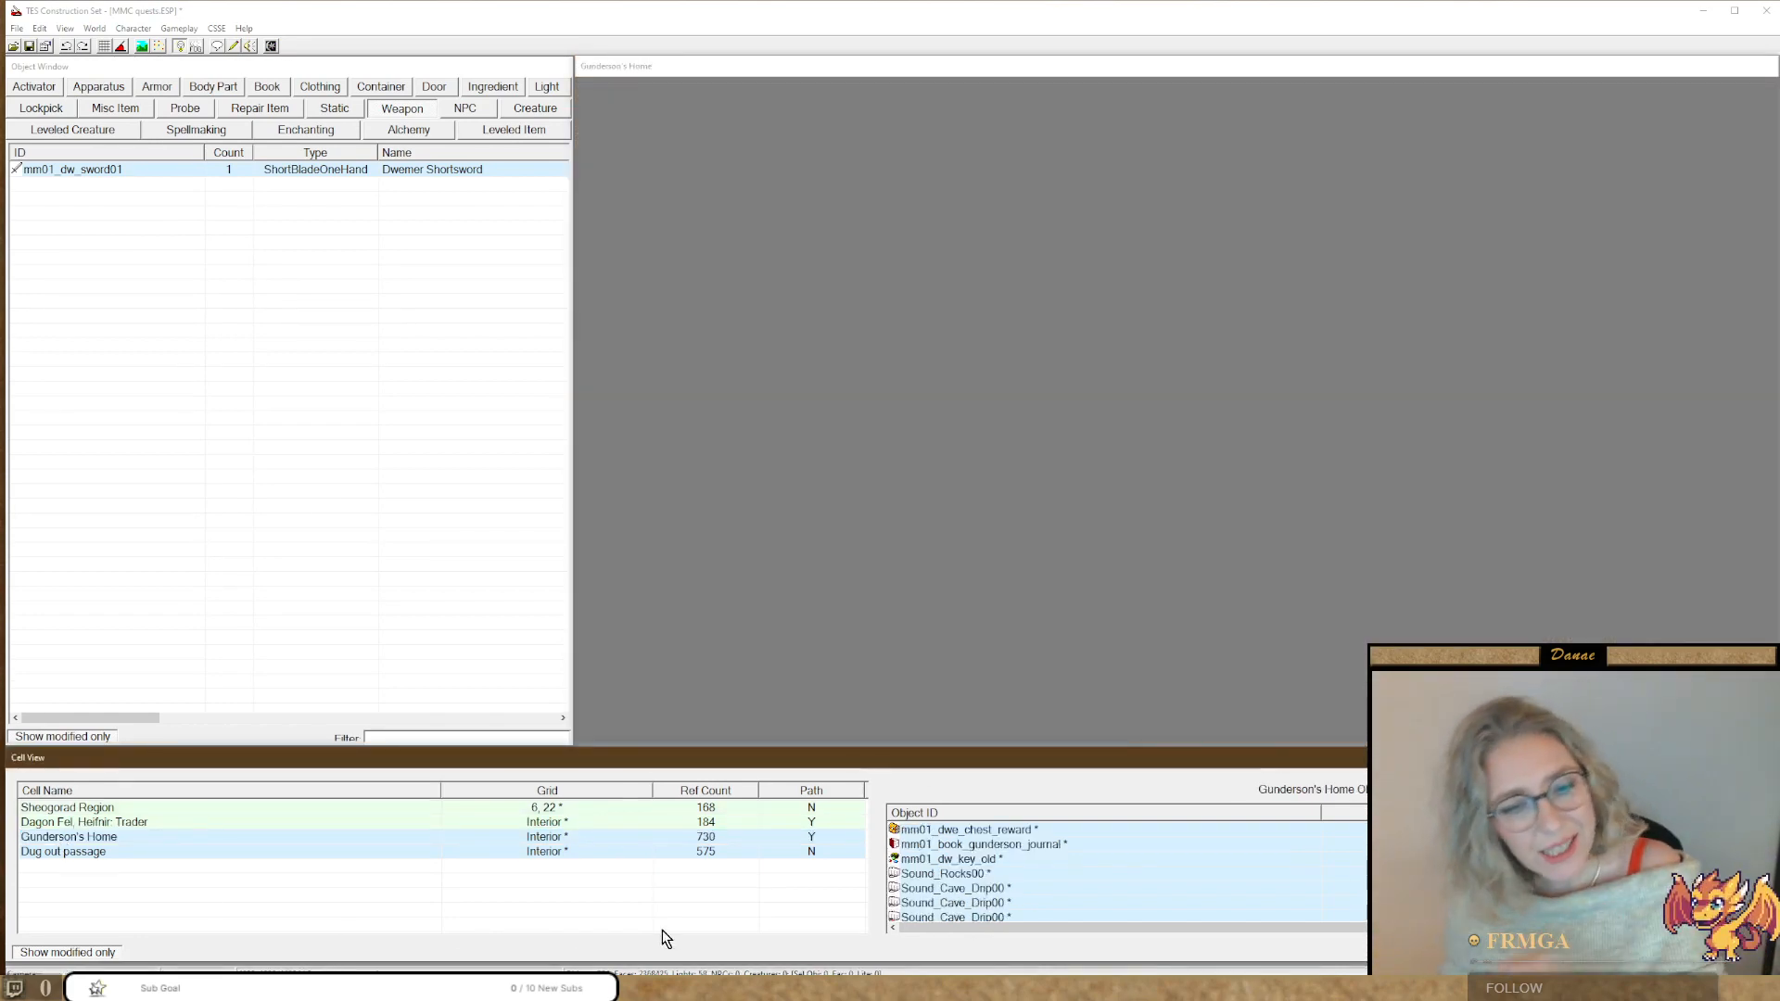
double_click(927, 830)
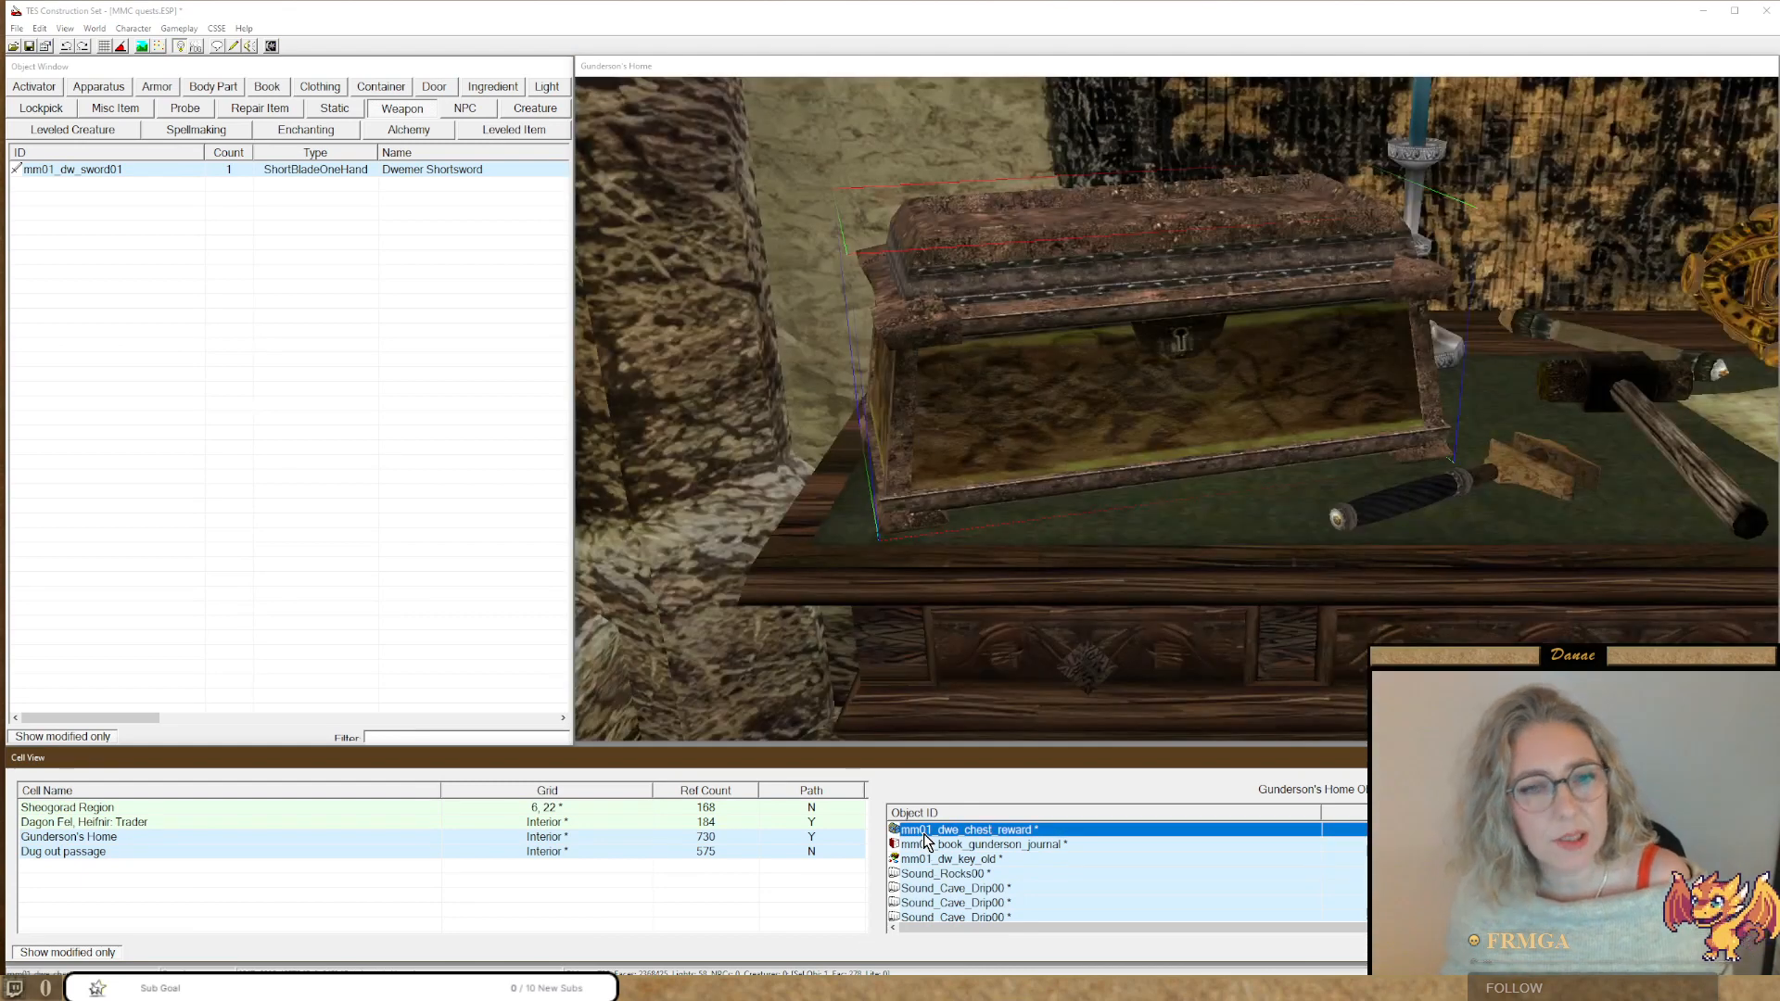
click(995, 437)
double_click(998, 438)
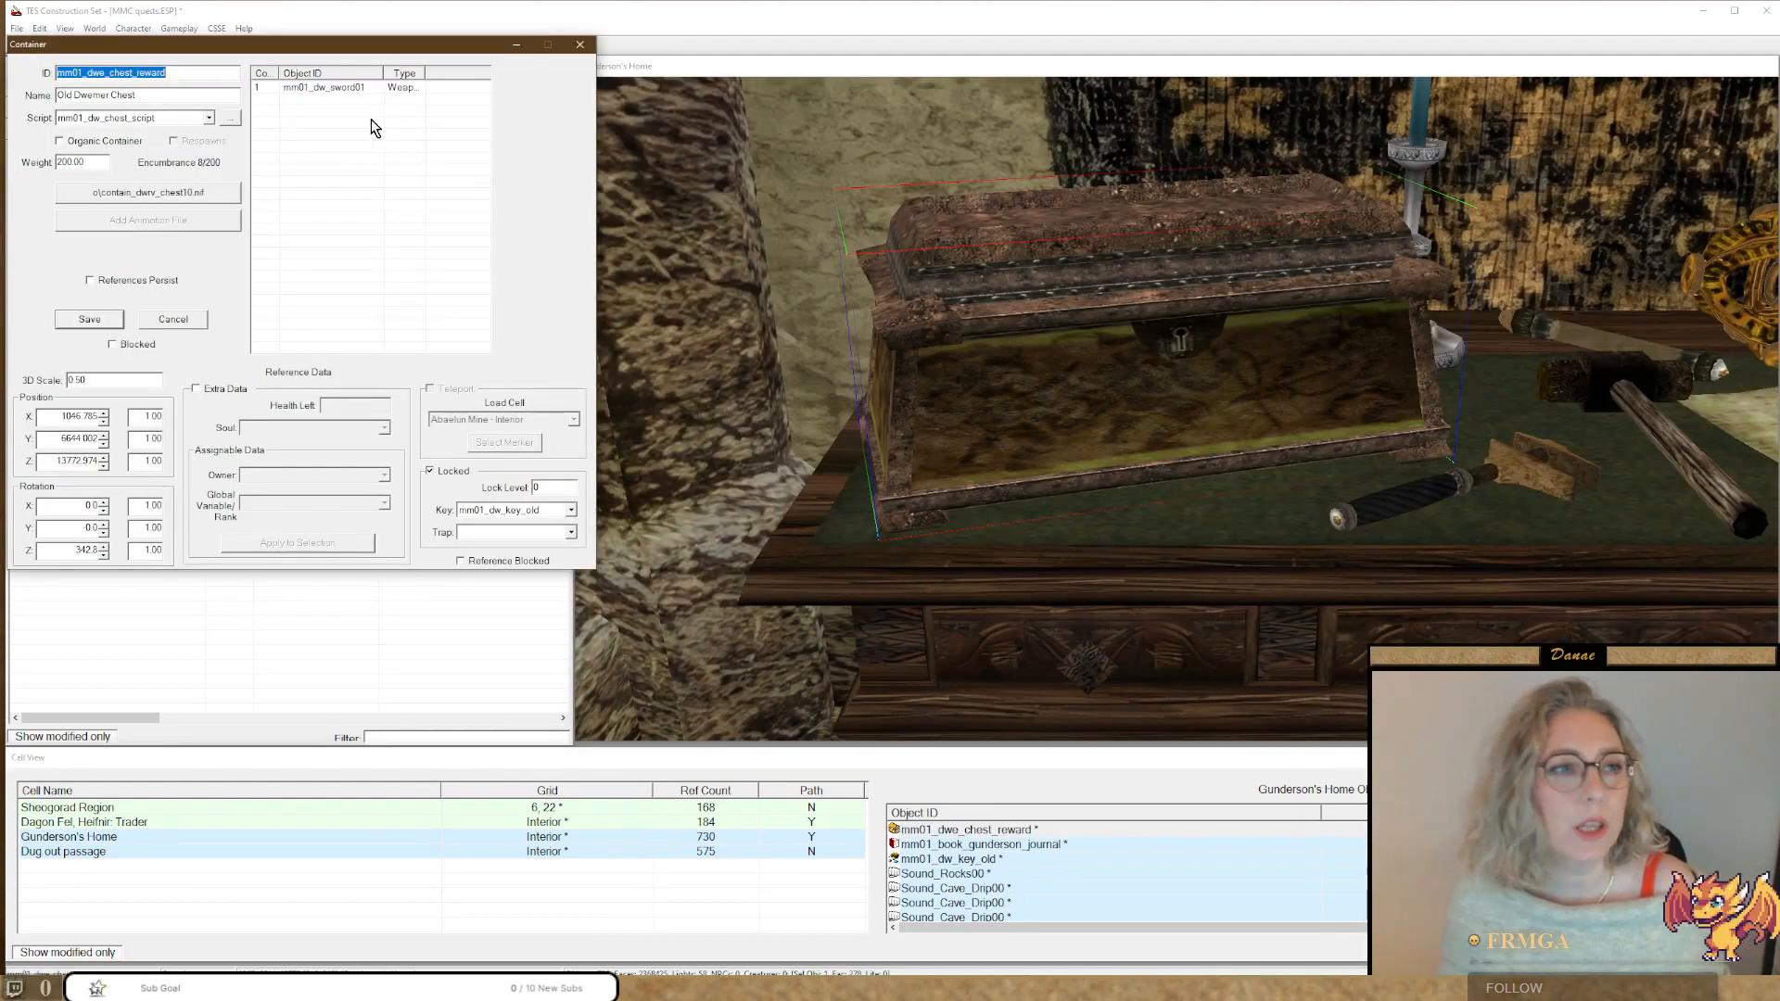
Open the chest's script mm01_dw_chest_script, and enlarge the script editor window and its text for reading.
drag(331, 50, 788, 106)
click(688, 174)
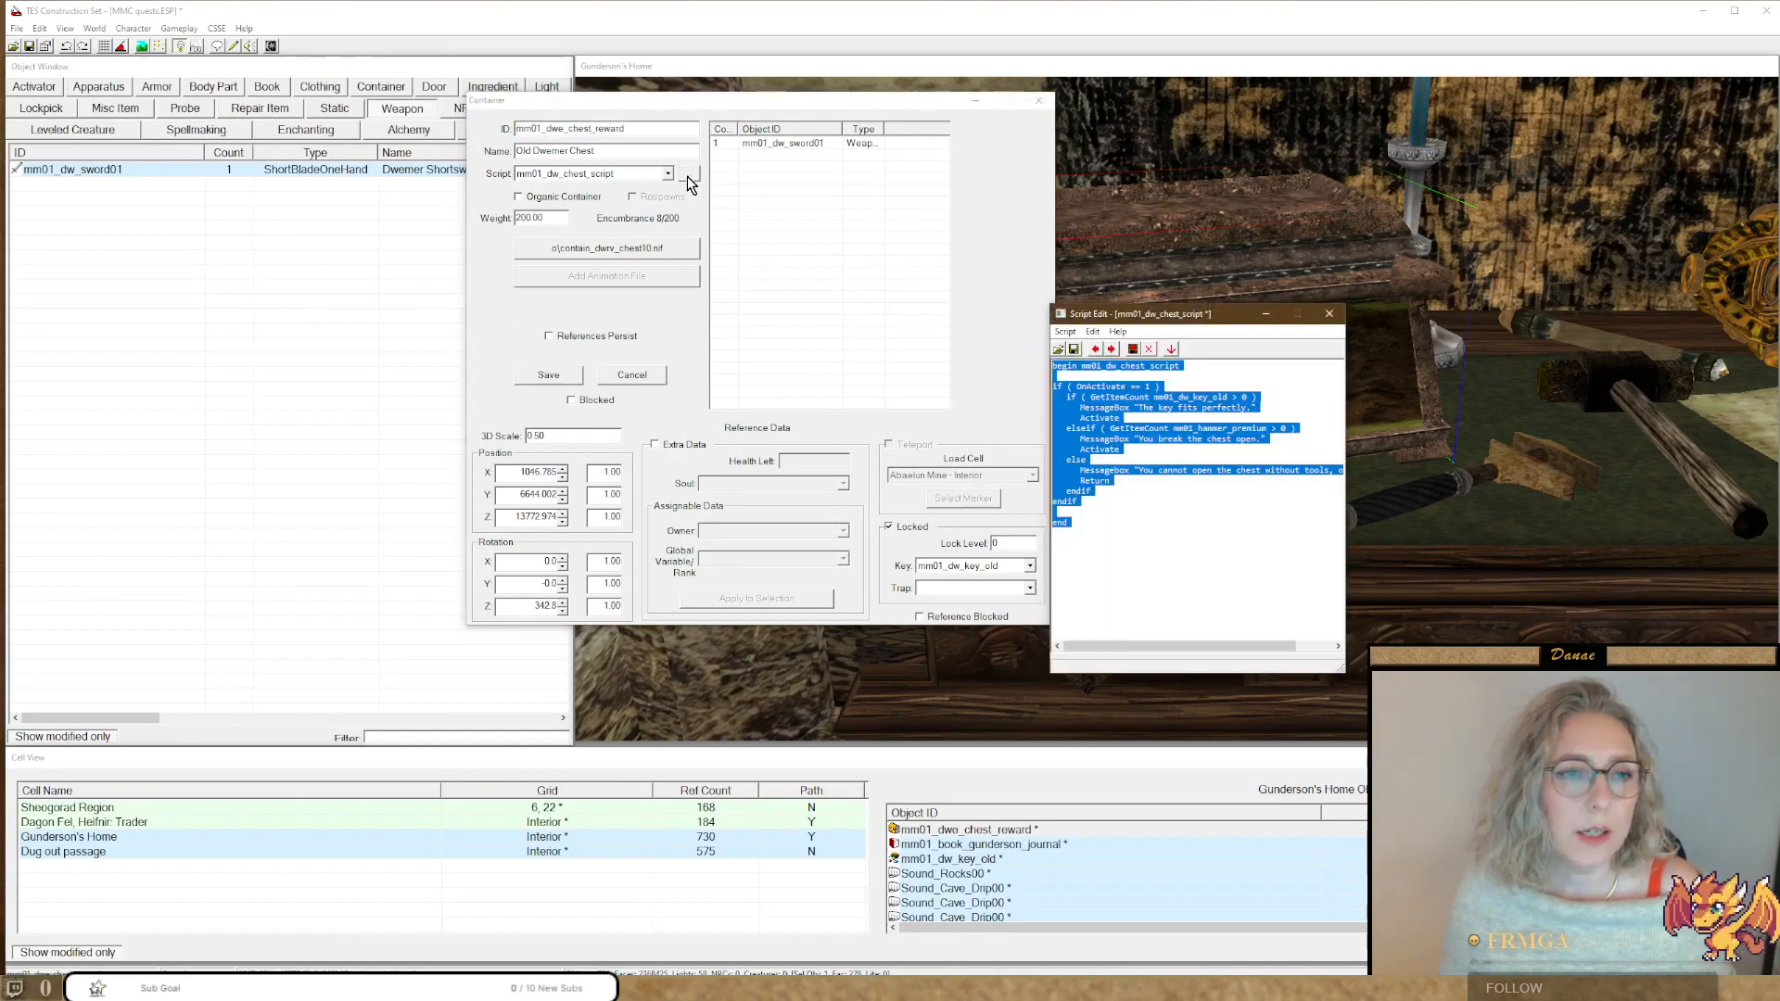
click(1119, 535)
drag(1335, 667, 1779, 888)
ctrl+scroll(1204, 604, up, 4)
ctrl+scroll(1204, 603, up, 1)
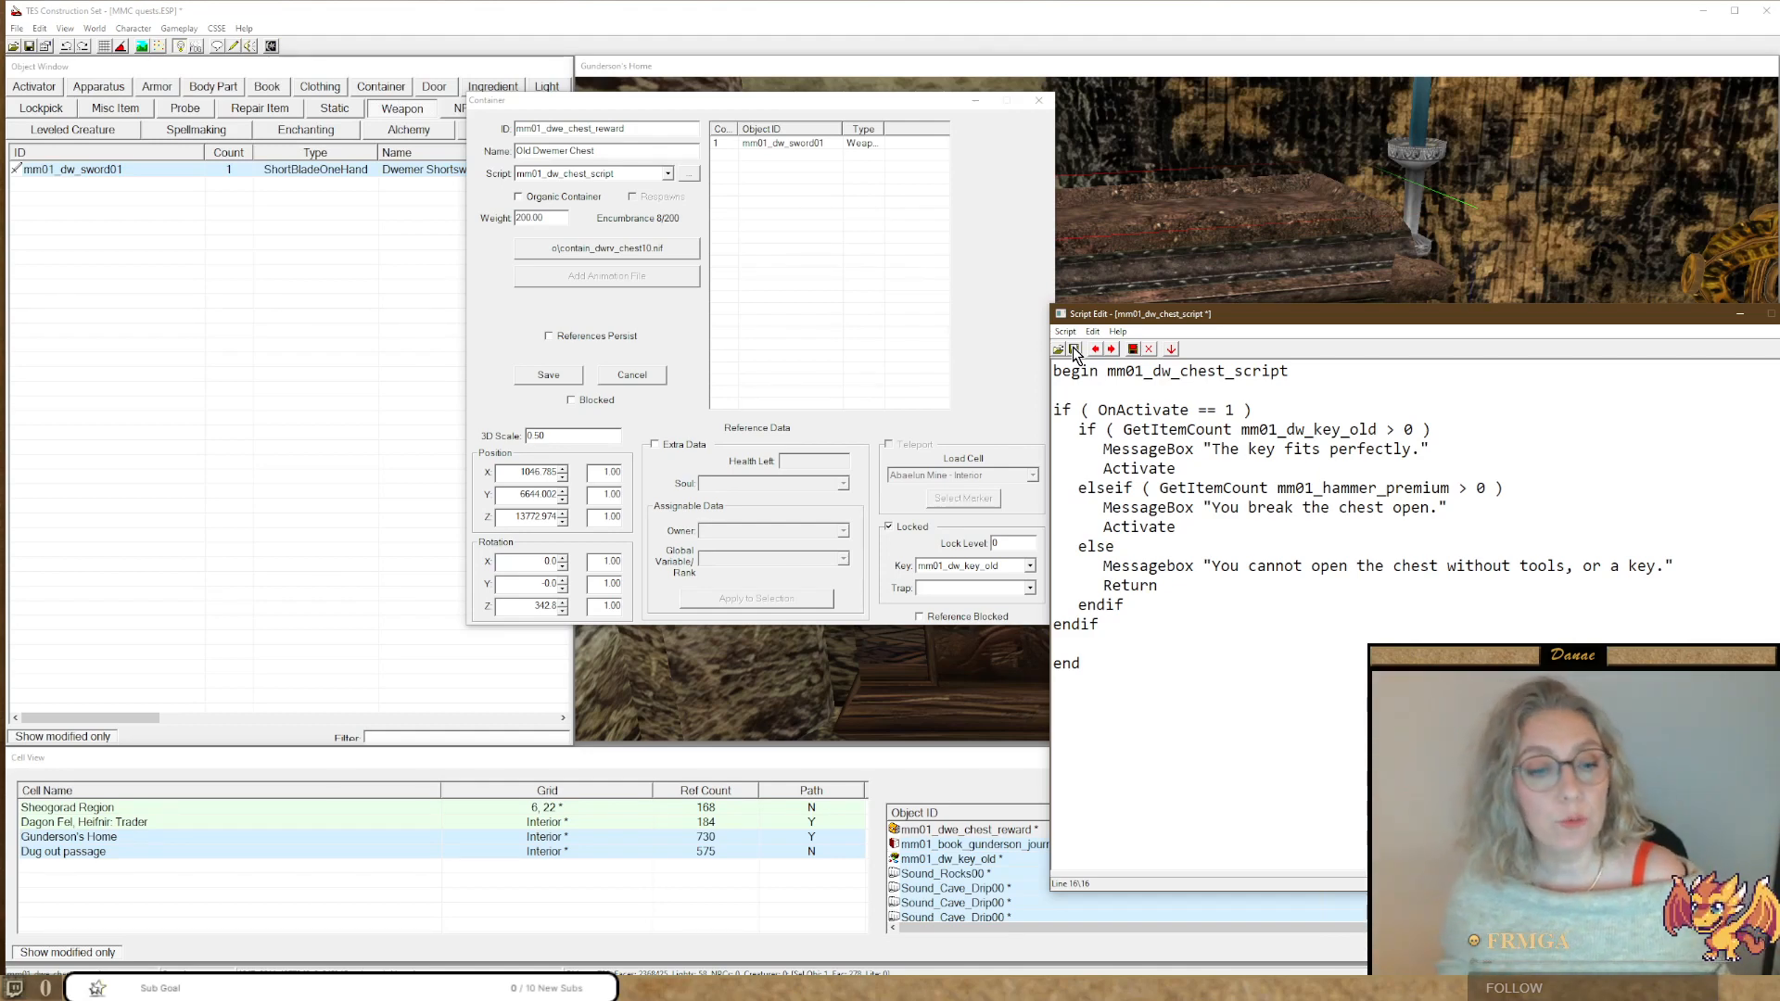
Switch to File Explorer, open the mwedit folder inside Morrowind - Modding, launch MWEdit.exe and accept the beta warning.
click(357, 988)
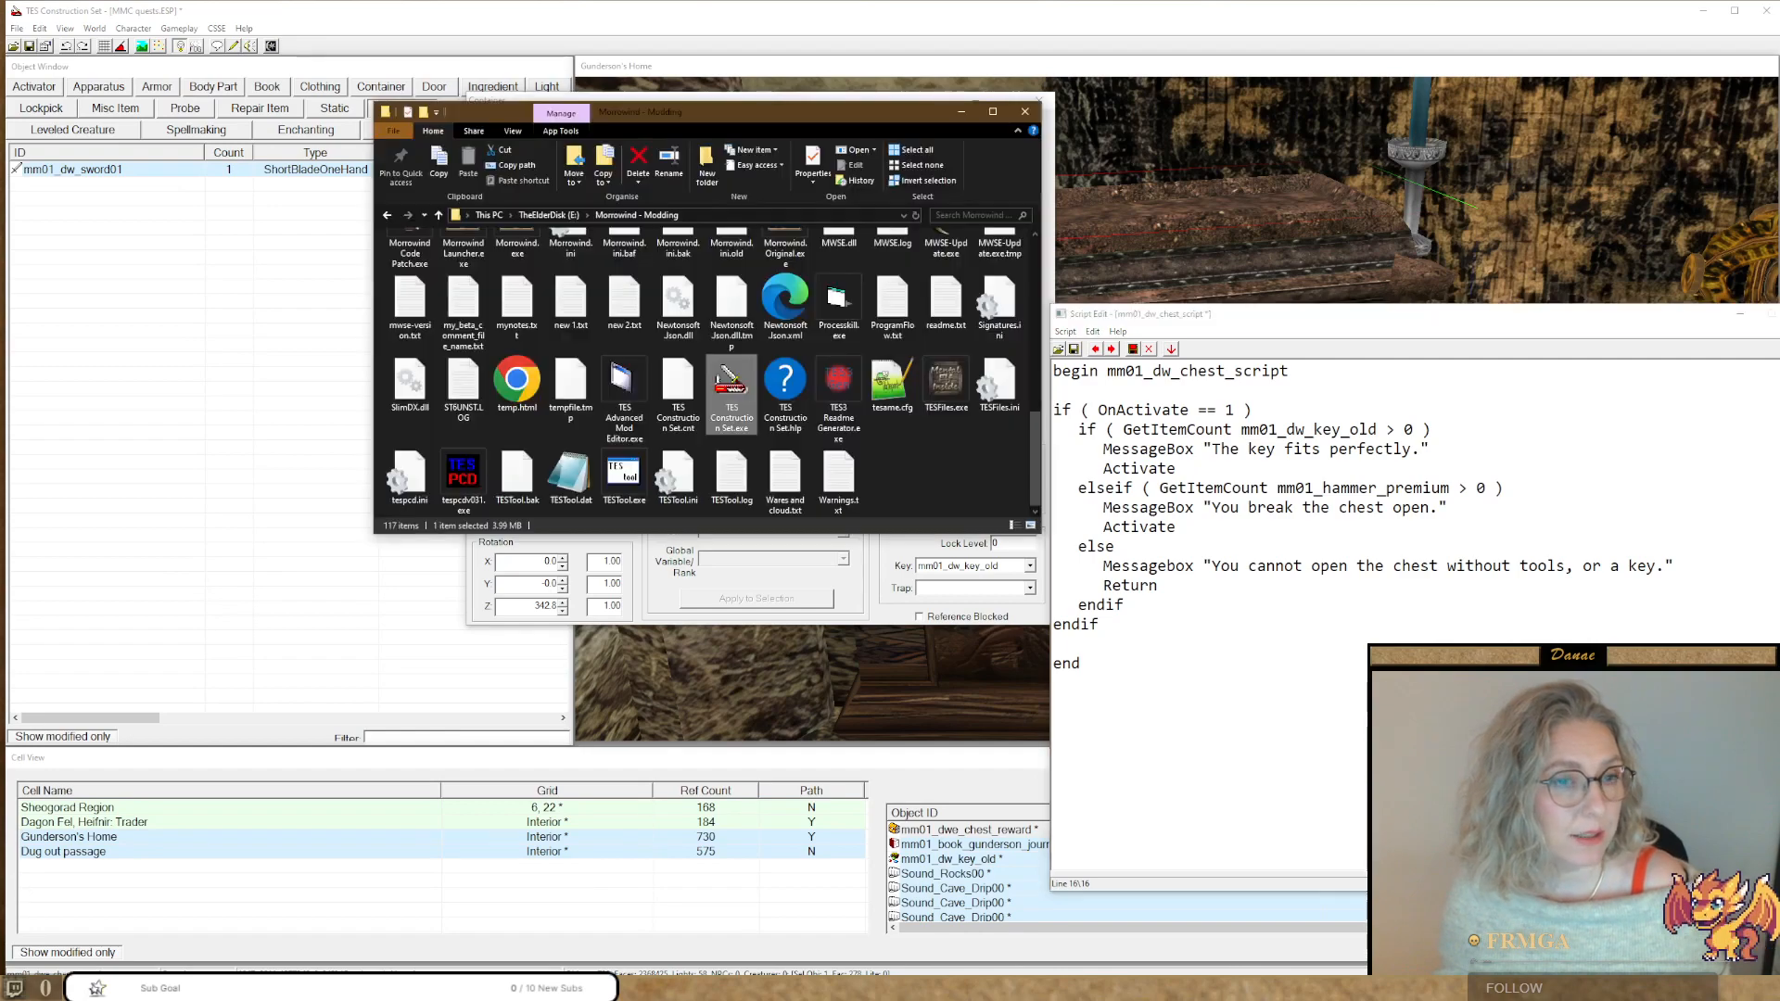
scroll(746, 352, up, 10)
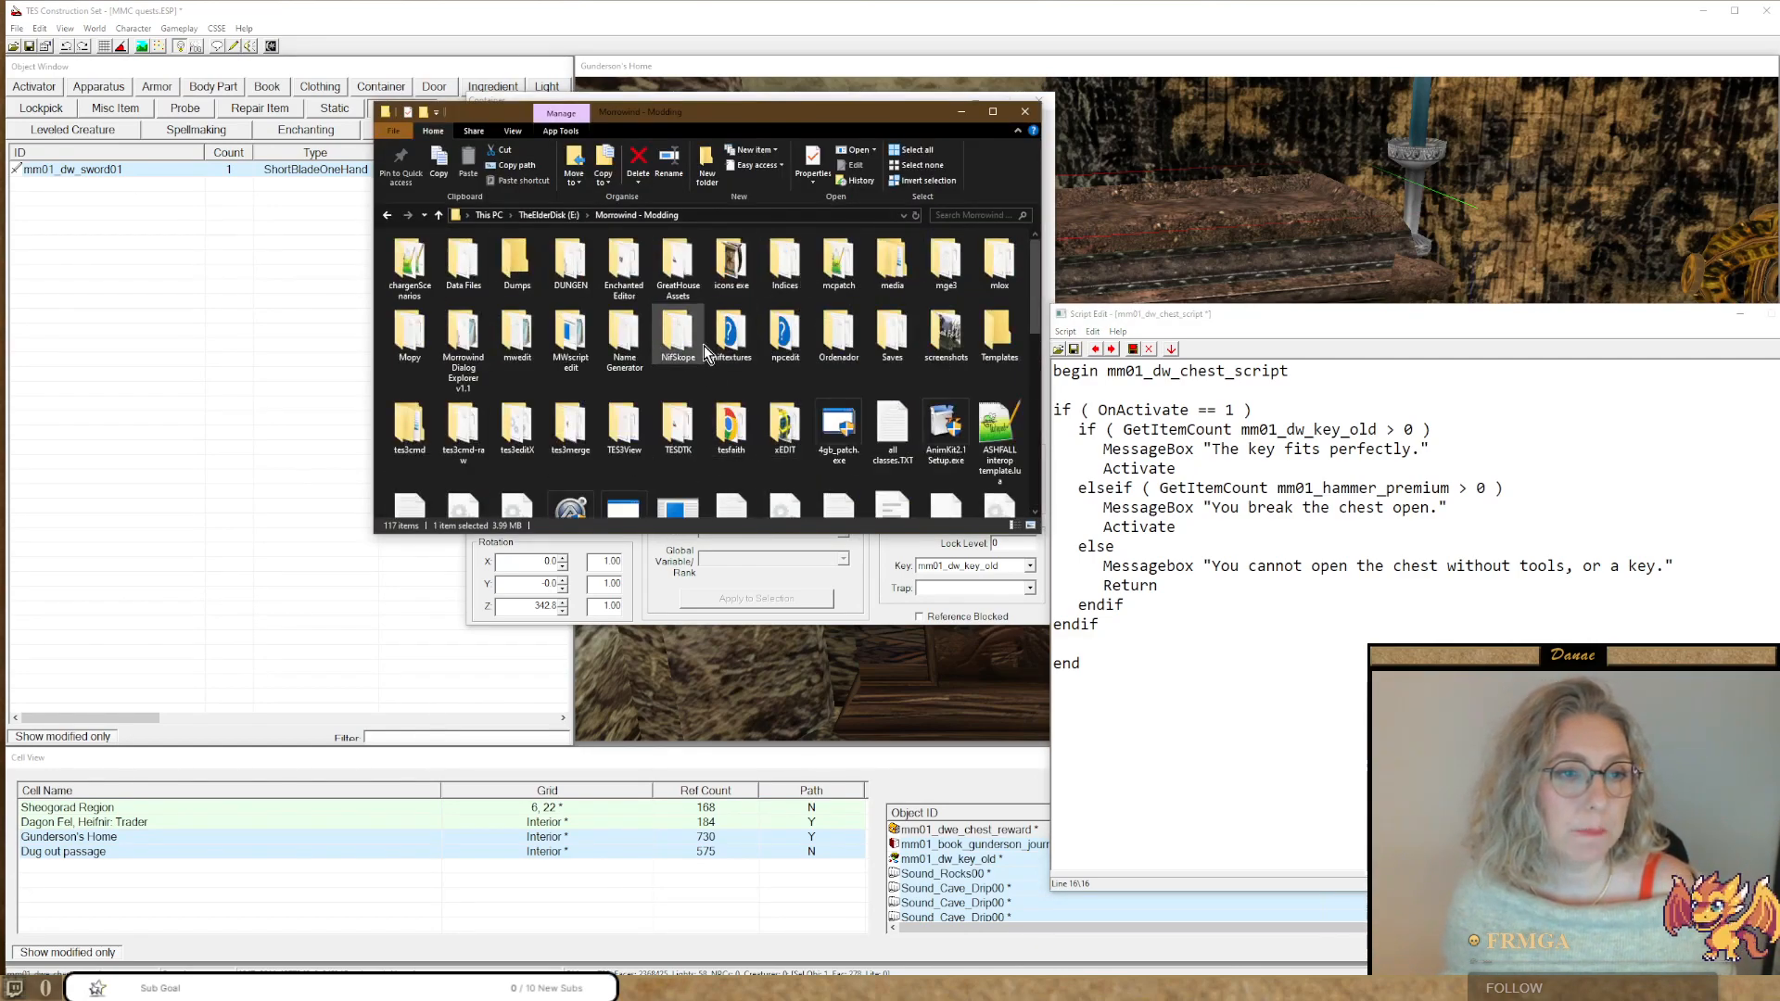
double_click(521, 341)
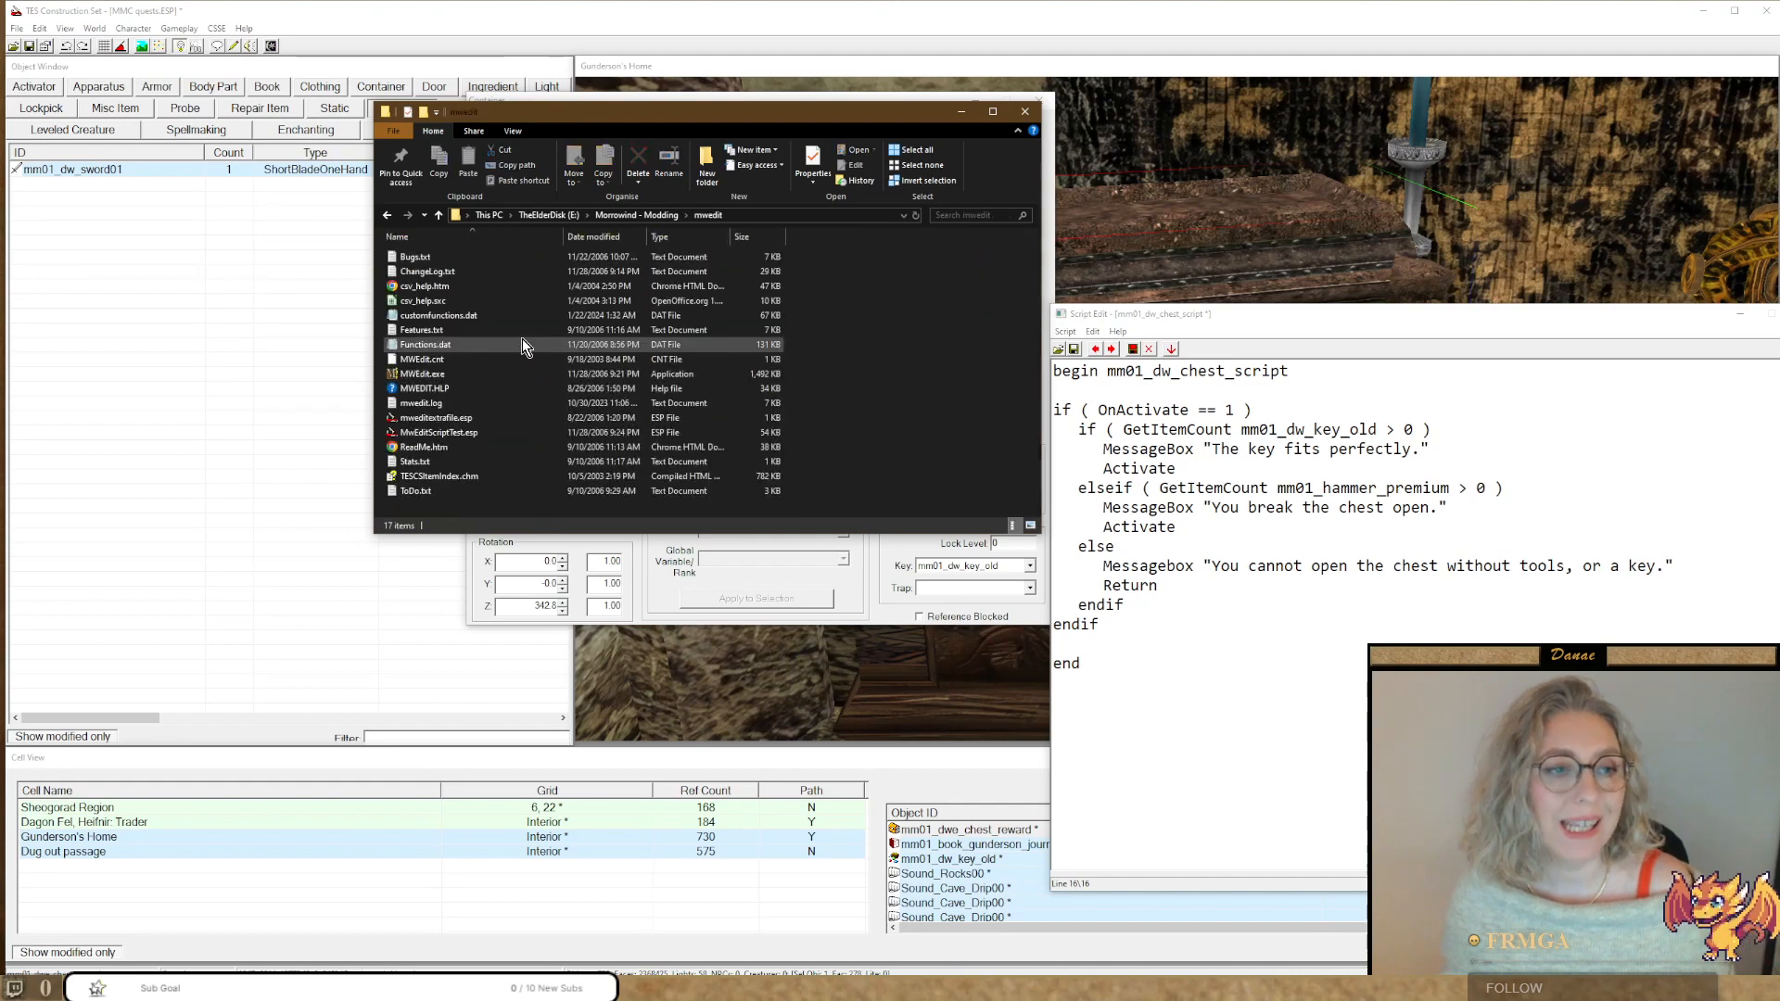
click(412, 376)
double_click(410, 378)
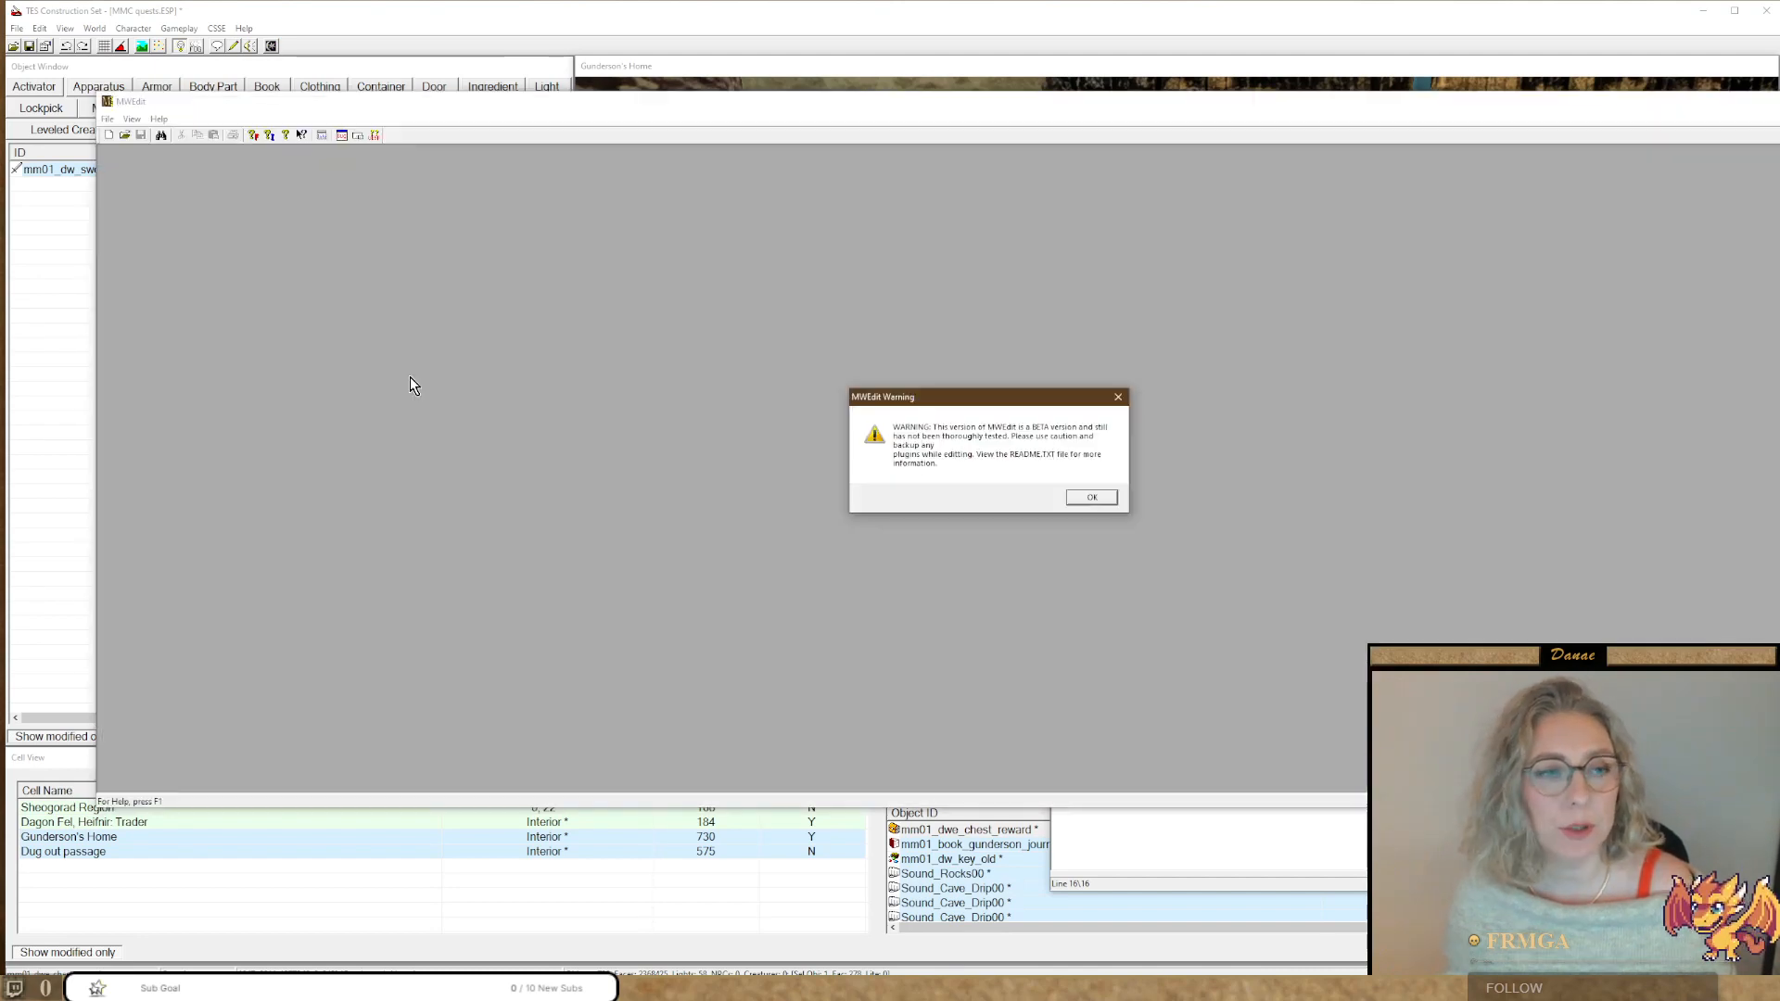
click(1092, 498)
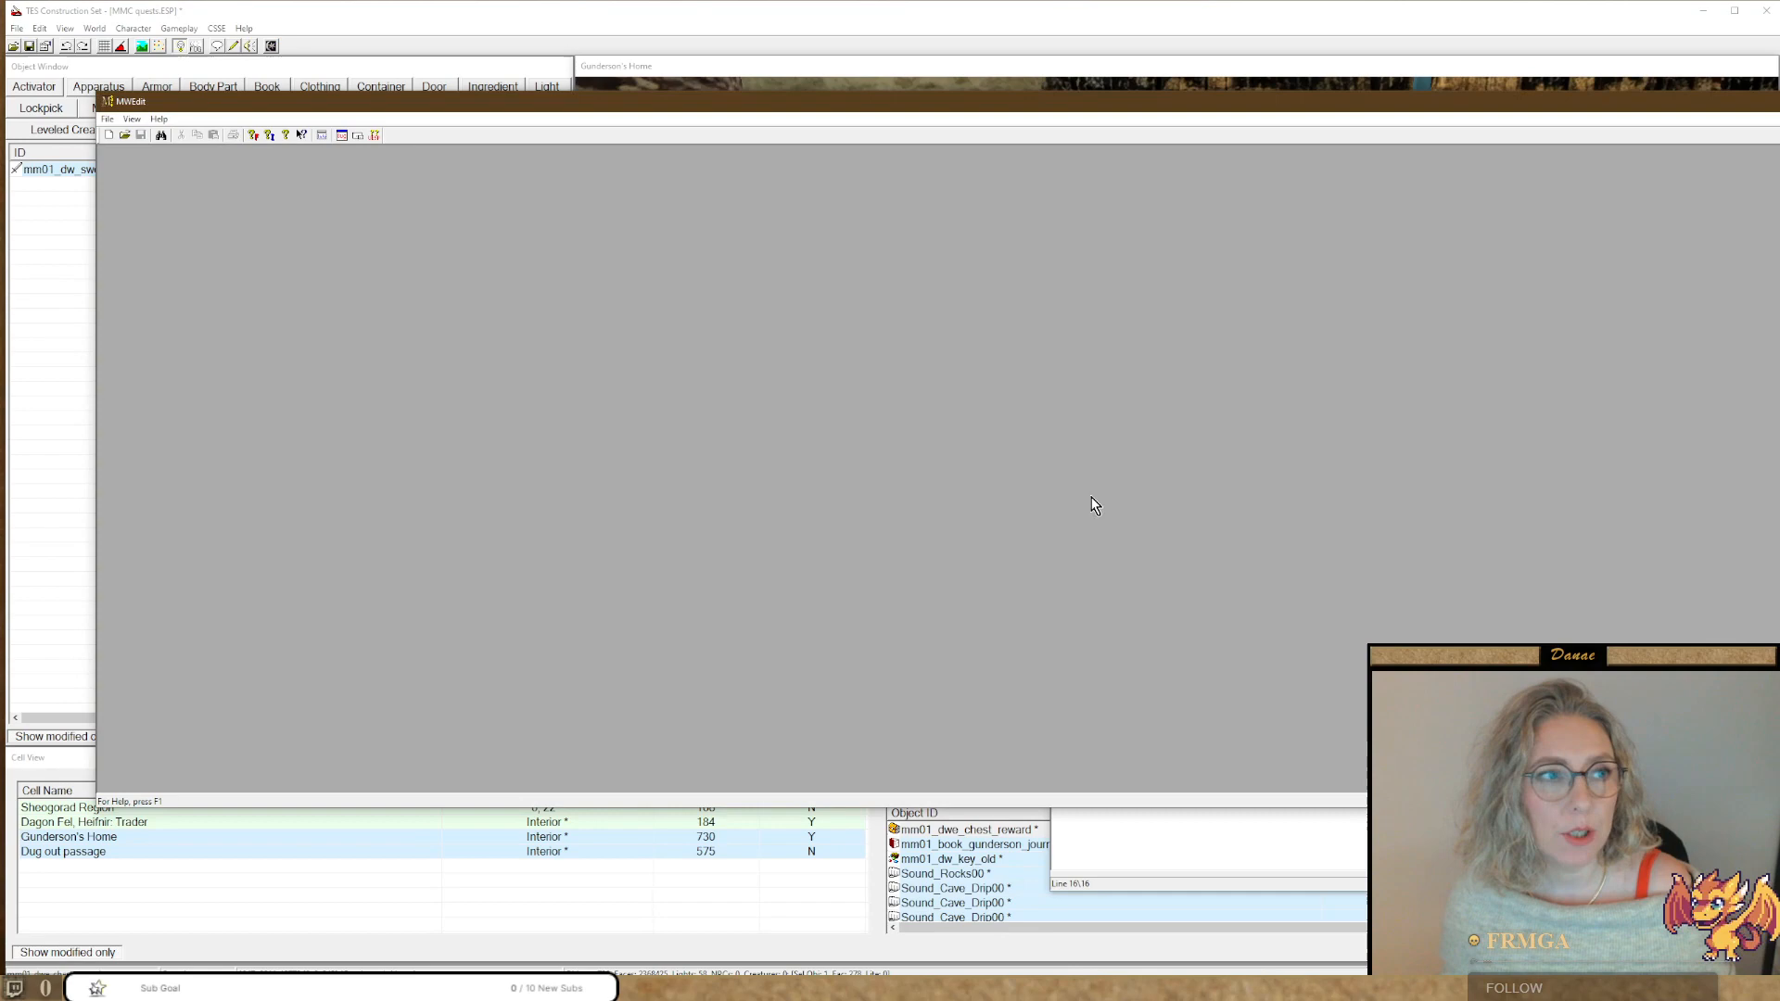
Move the MWEdit window to the top of the screen and extend its height to cover most of the display.
double_click(729, 99)
drag(627, 26, 634, 6)
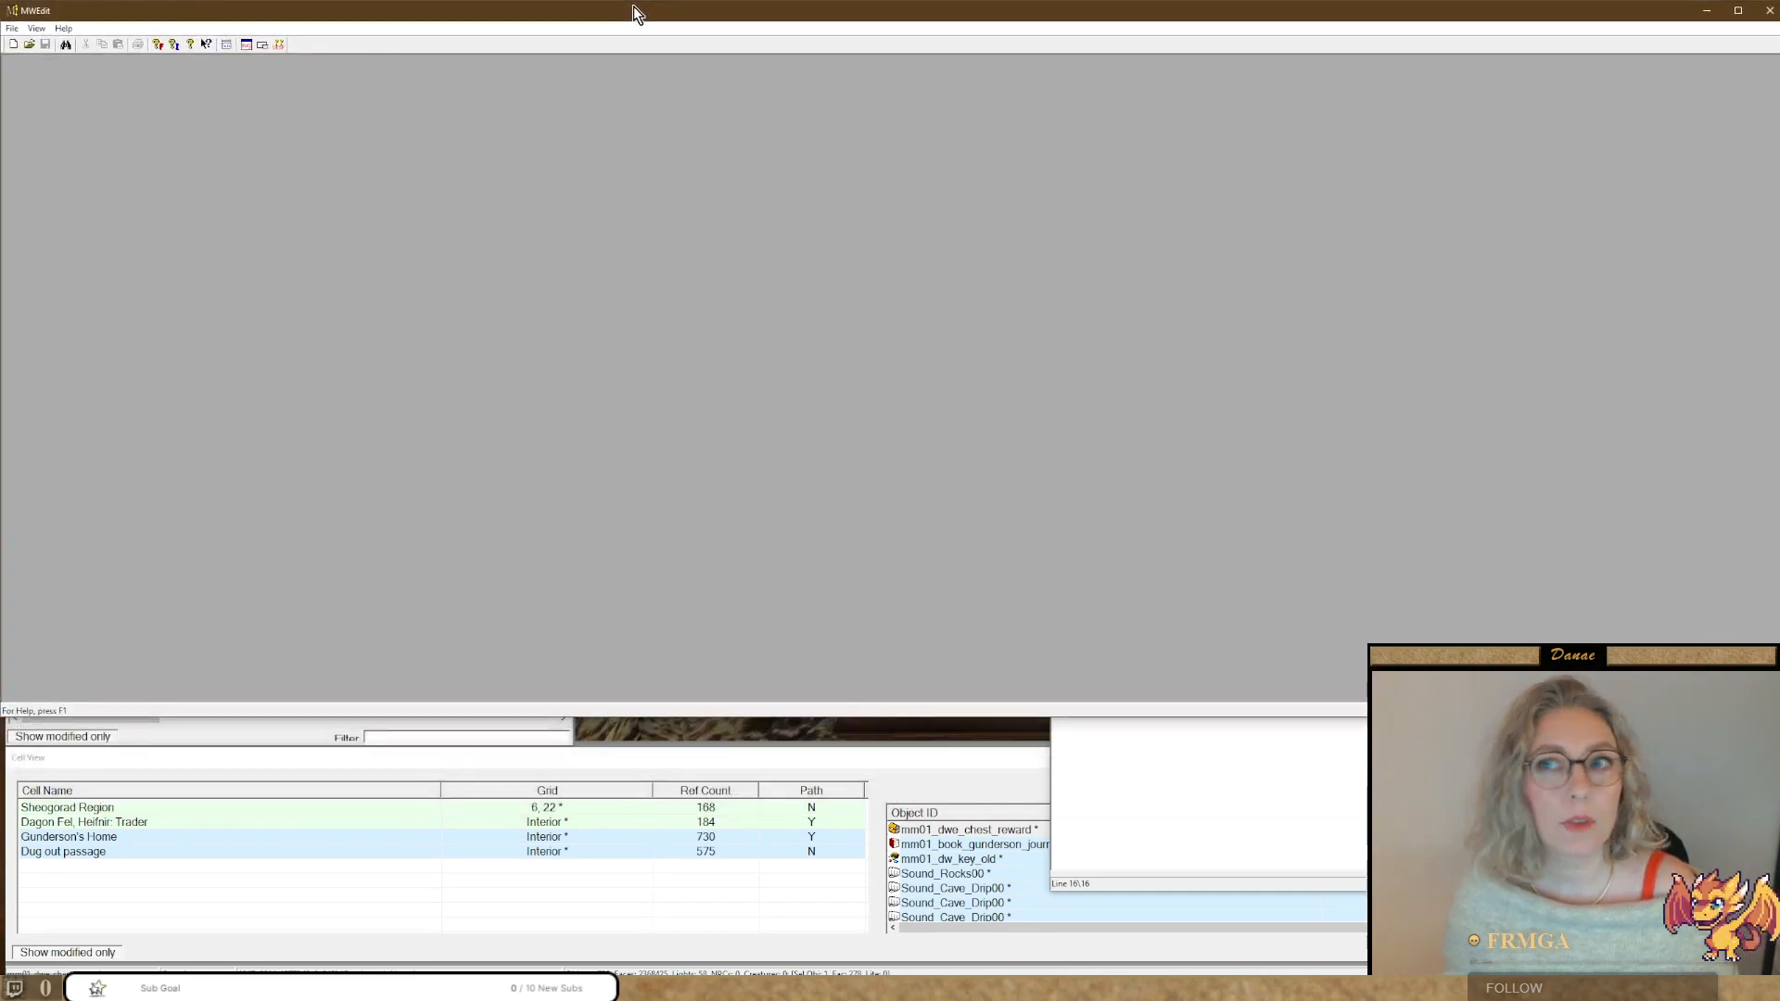
drag(683, 716, 724, 930)
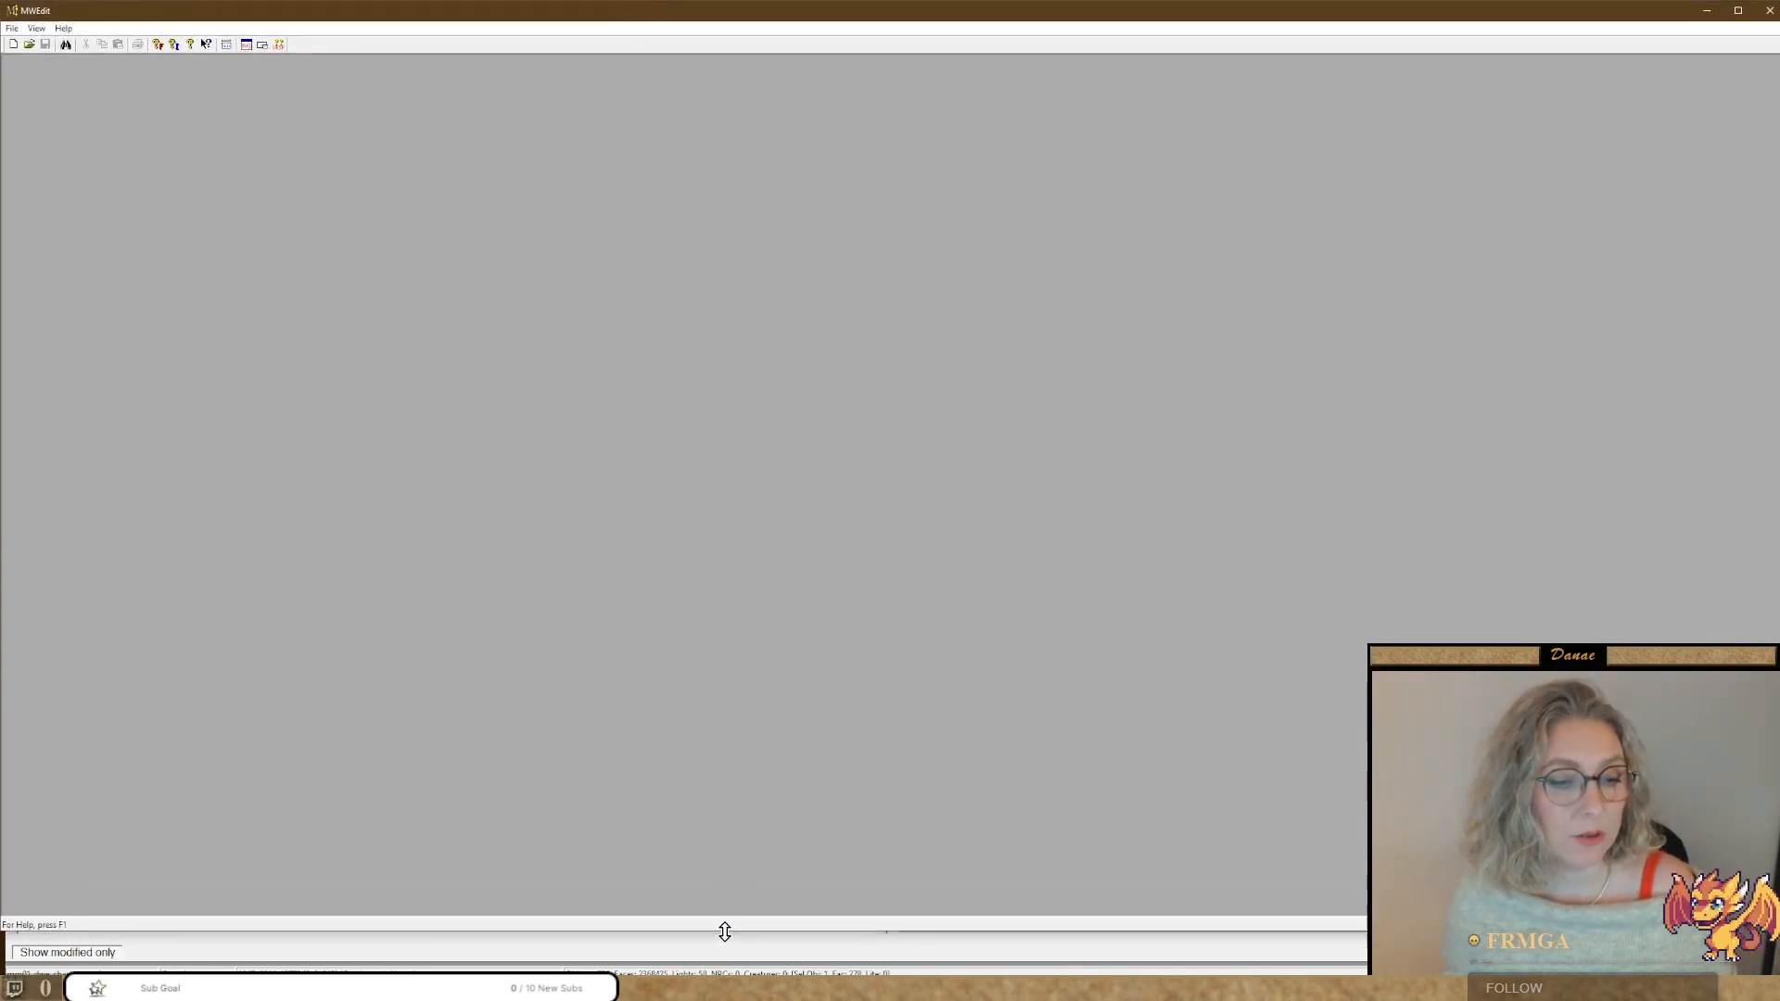
Bring up the list of Morrowind plugins to open and choose MMC quests.ESP as the active file.
click(30, 45)
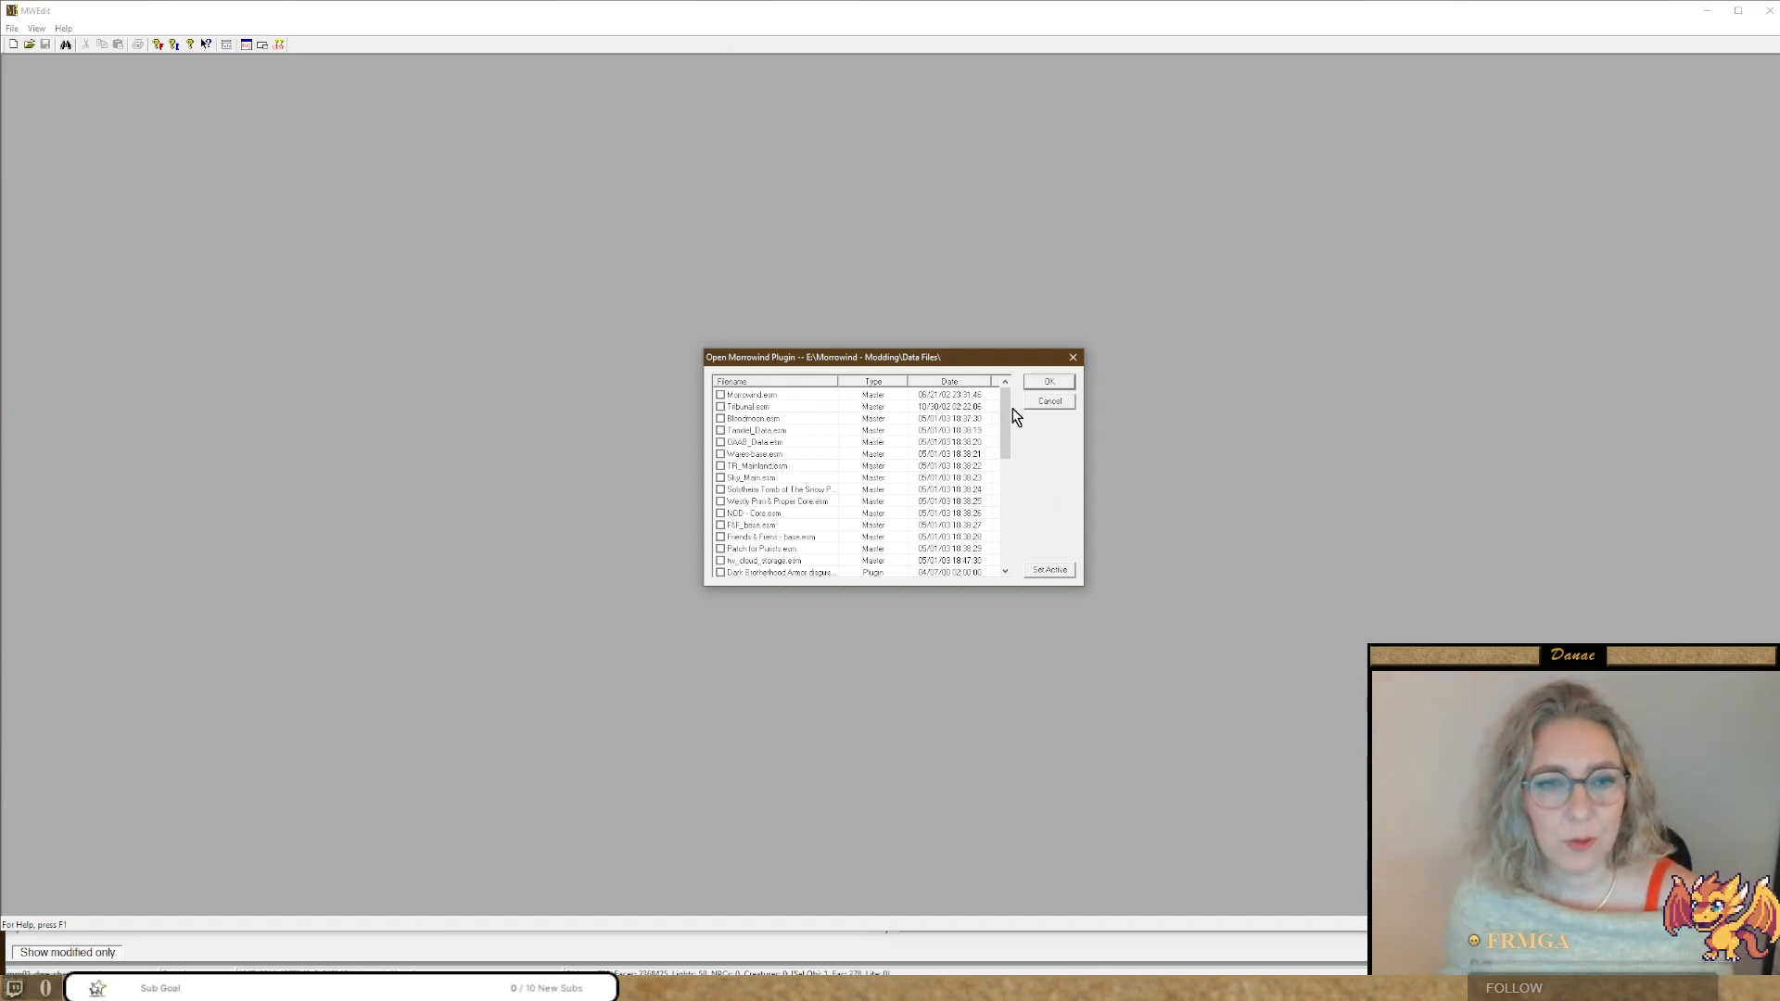
drag(1009, 404, 1031, 569)
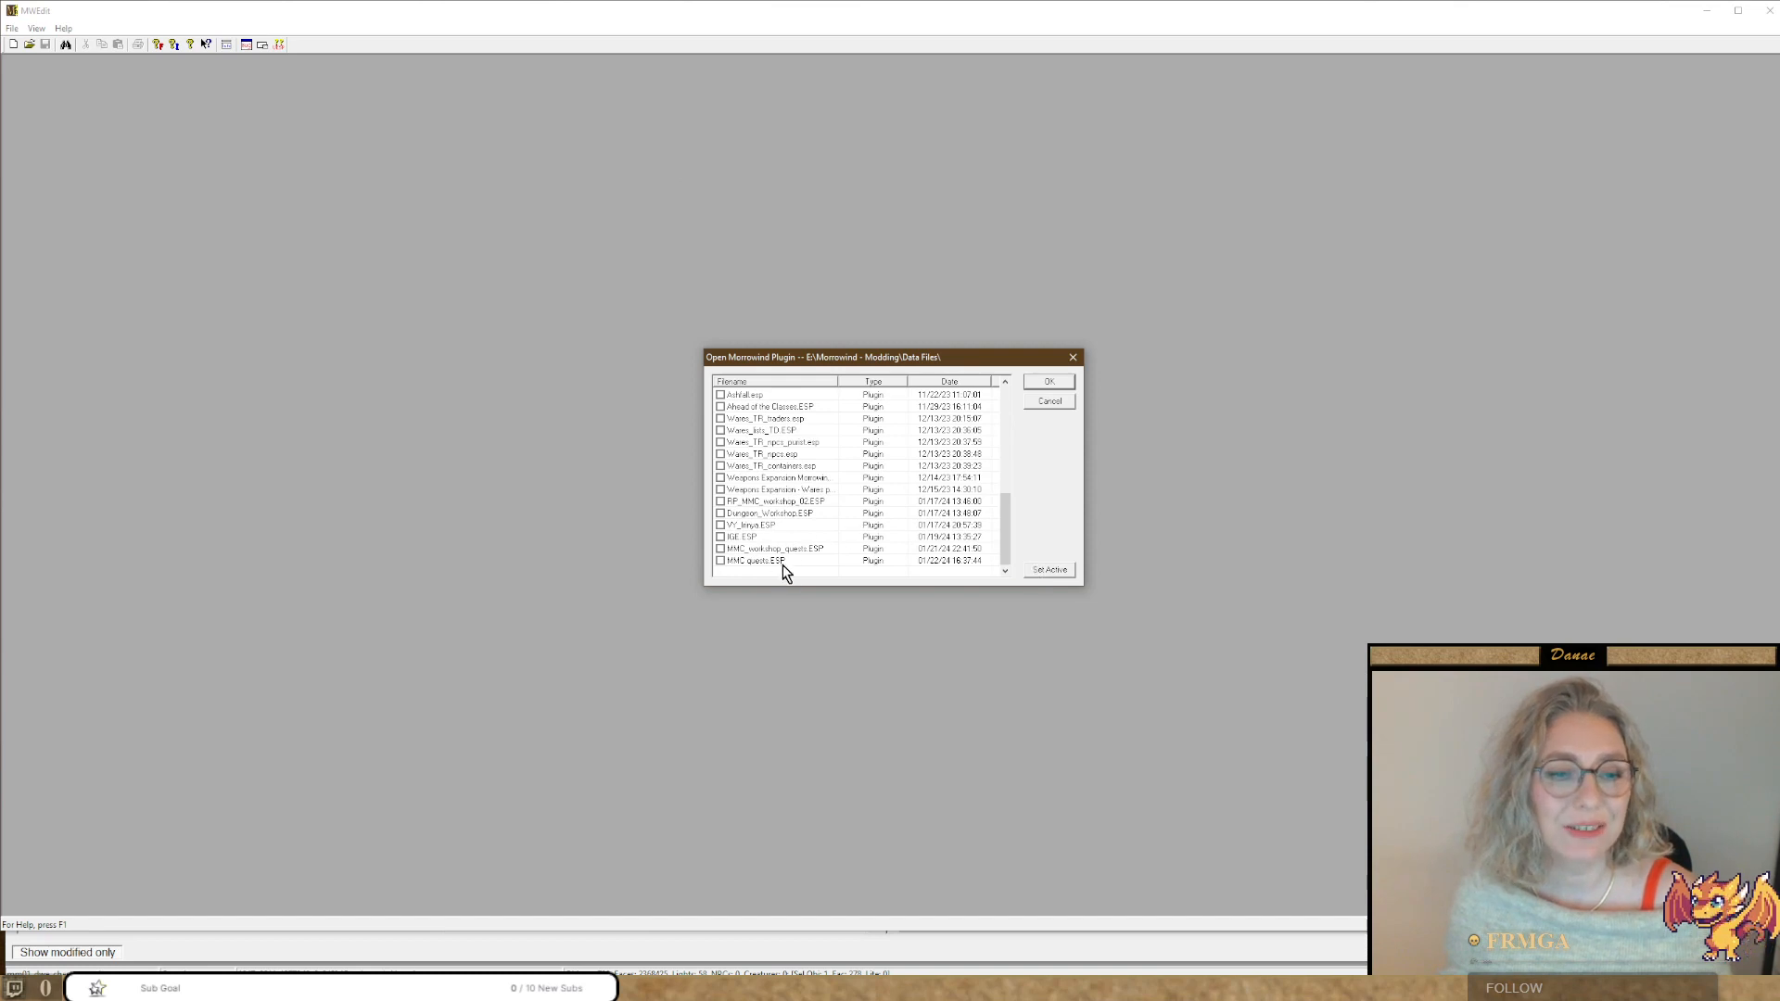
drag(861, 361, 881, 320)
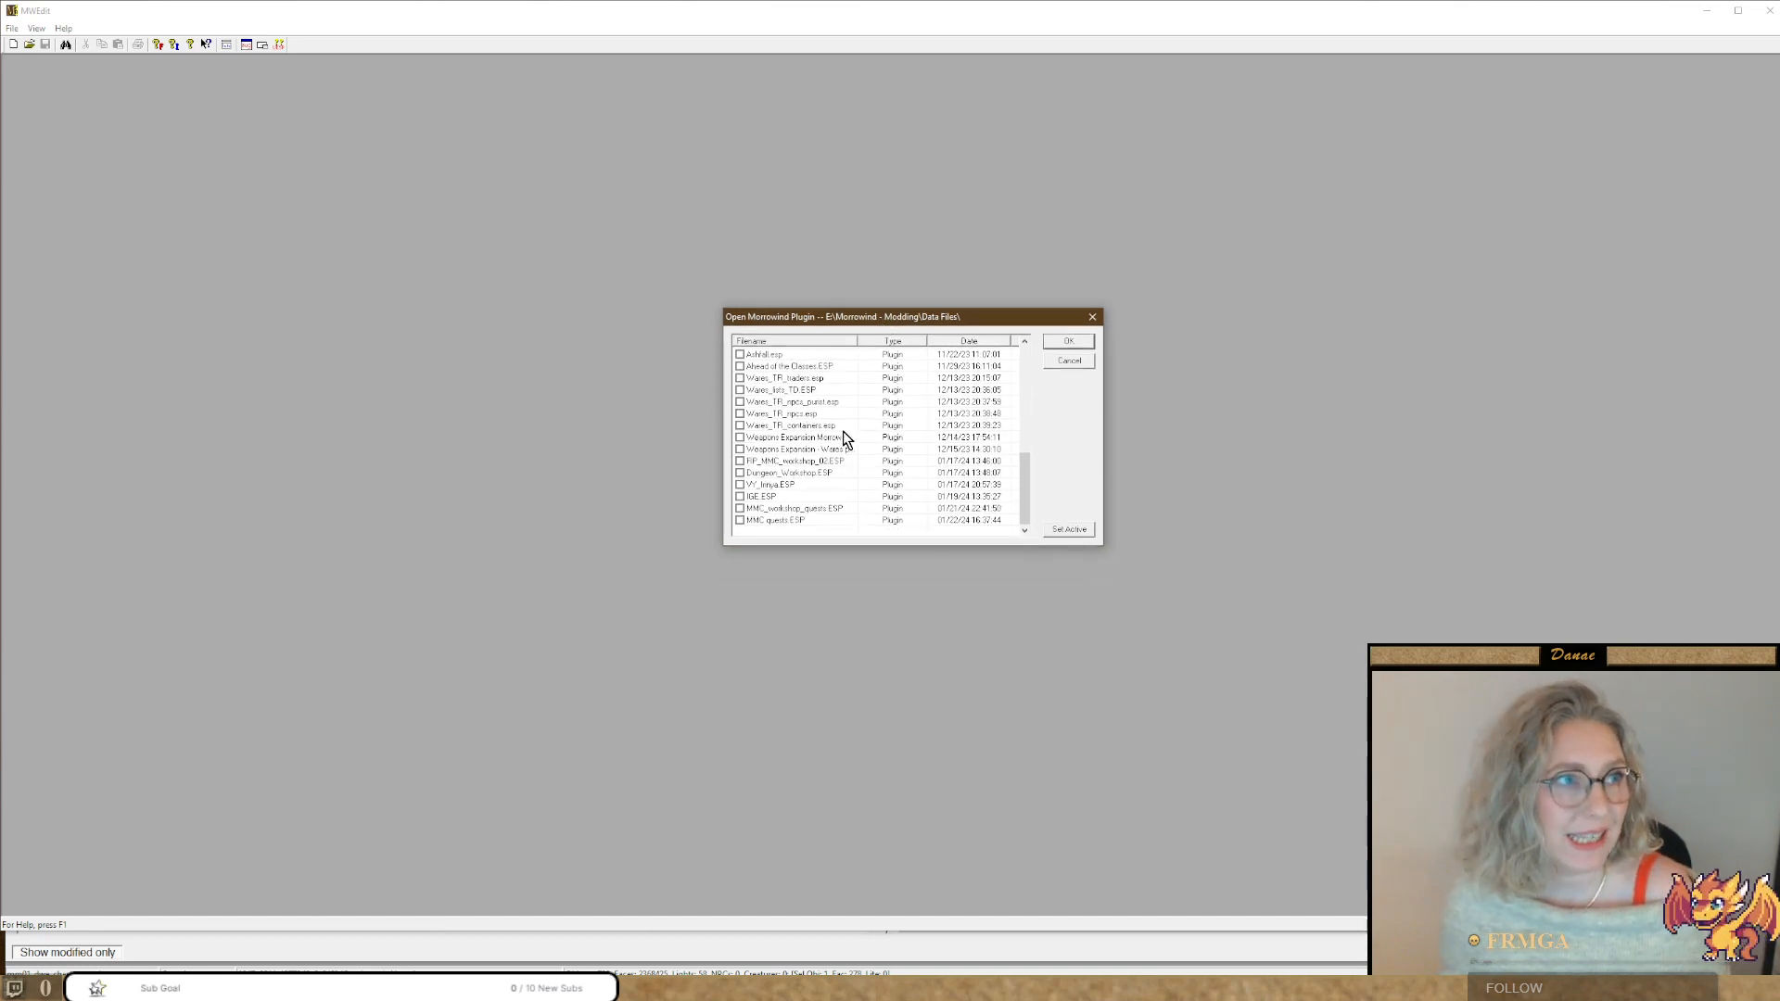
double_click(760, 521)
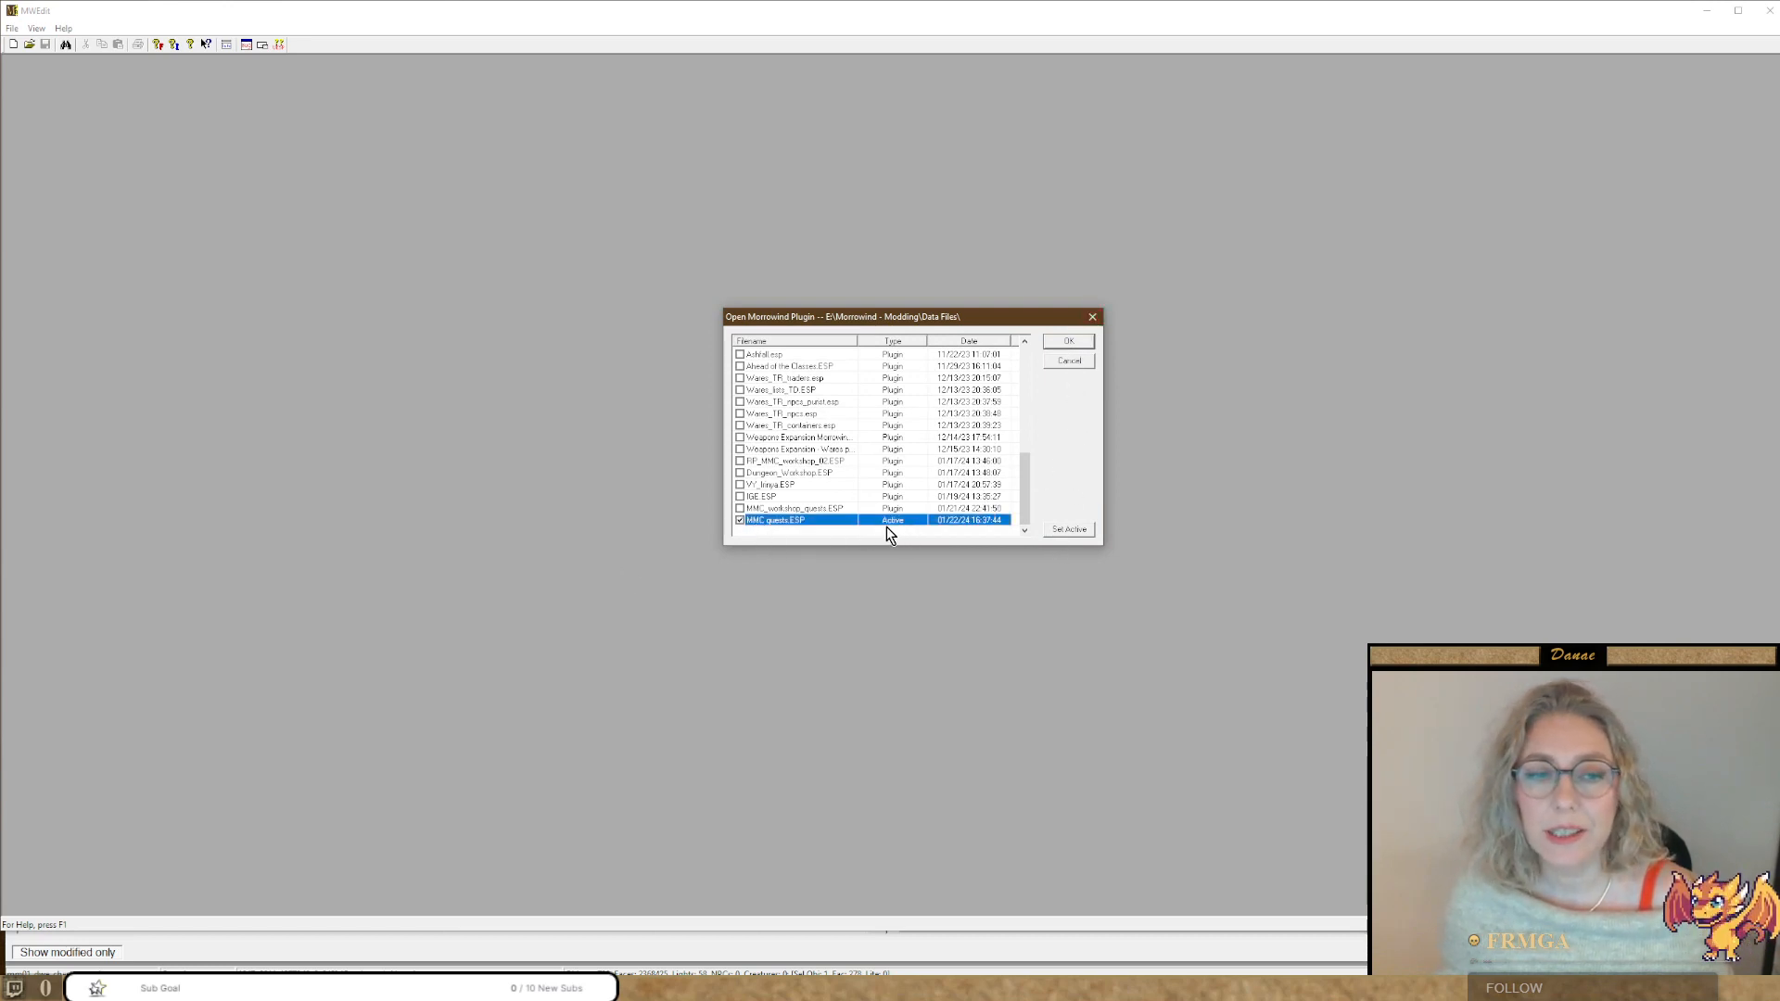
Include the masters Morrowind.esm, Tribunal.esm, Bloodmoon.esm, Tamriel_Data.esm and OAAB_Data.esm, and load them with the active plugin.
drag(1024, 475, 1024, 369)
double_click(759, 358)
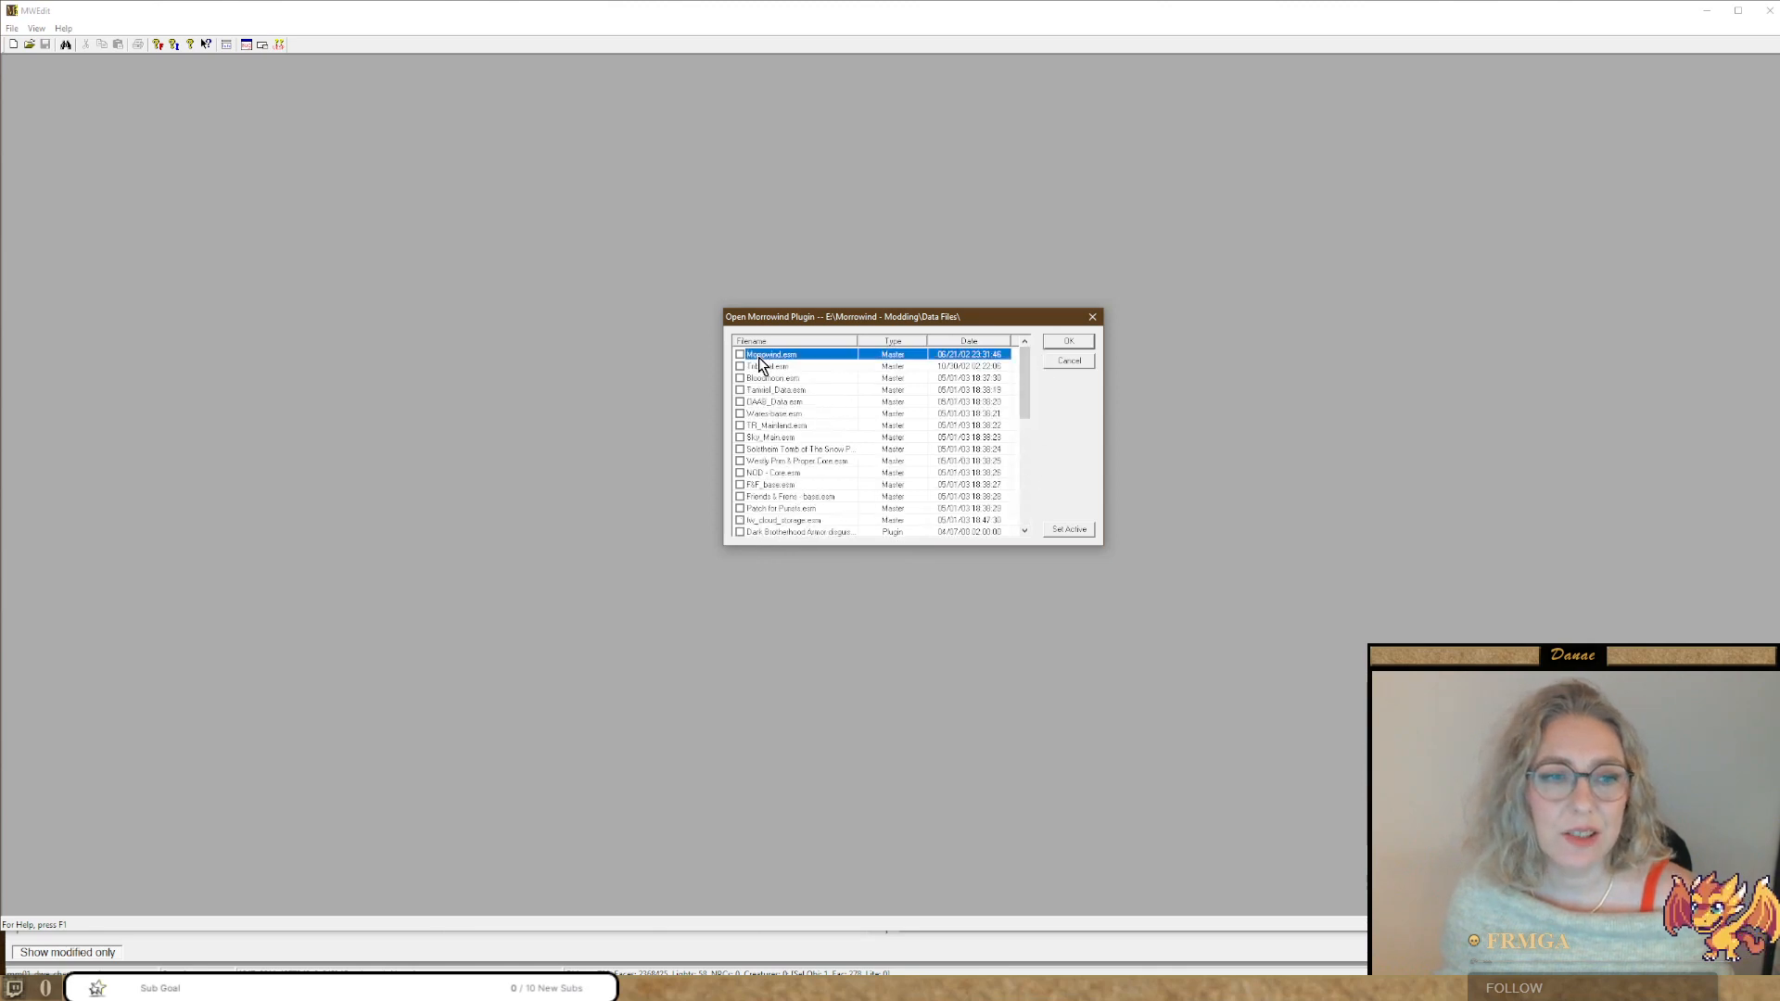
click(757, 369)
double_click(760, 379)
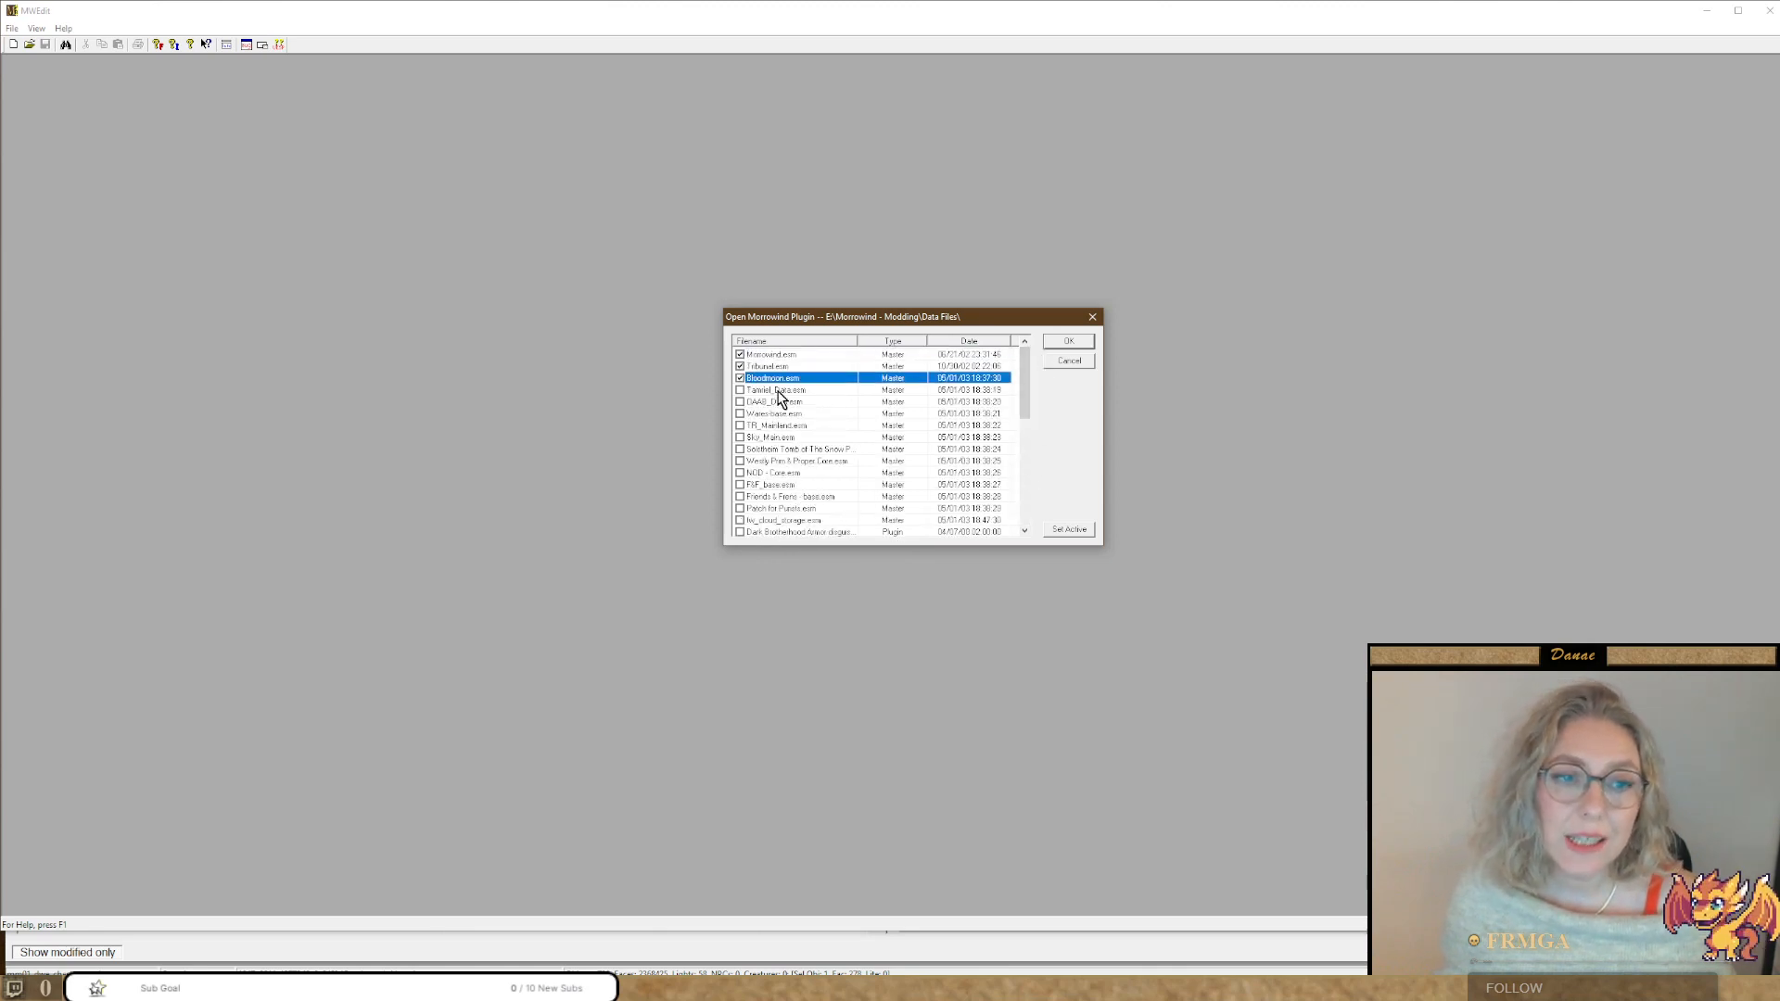
double_click(779, 391)
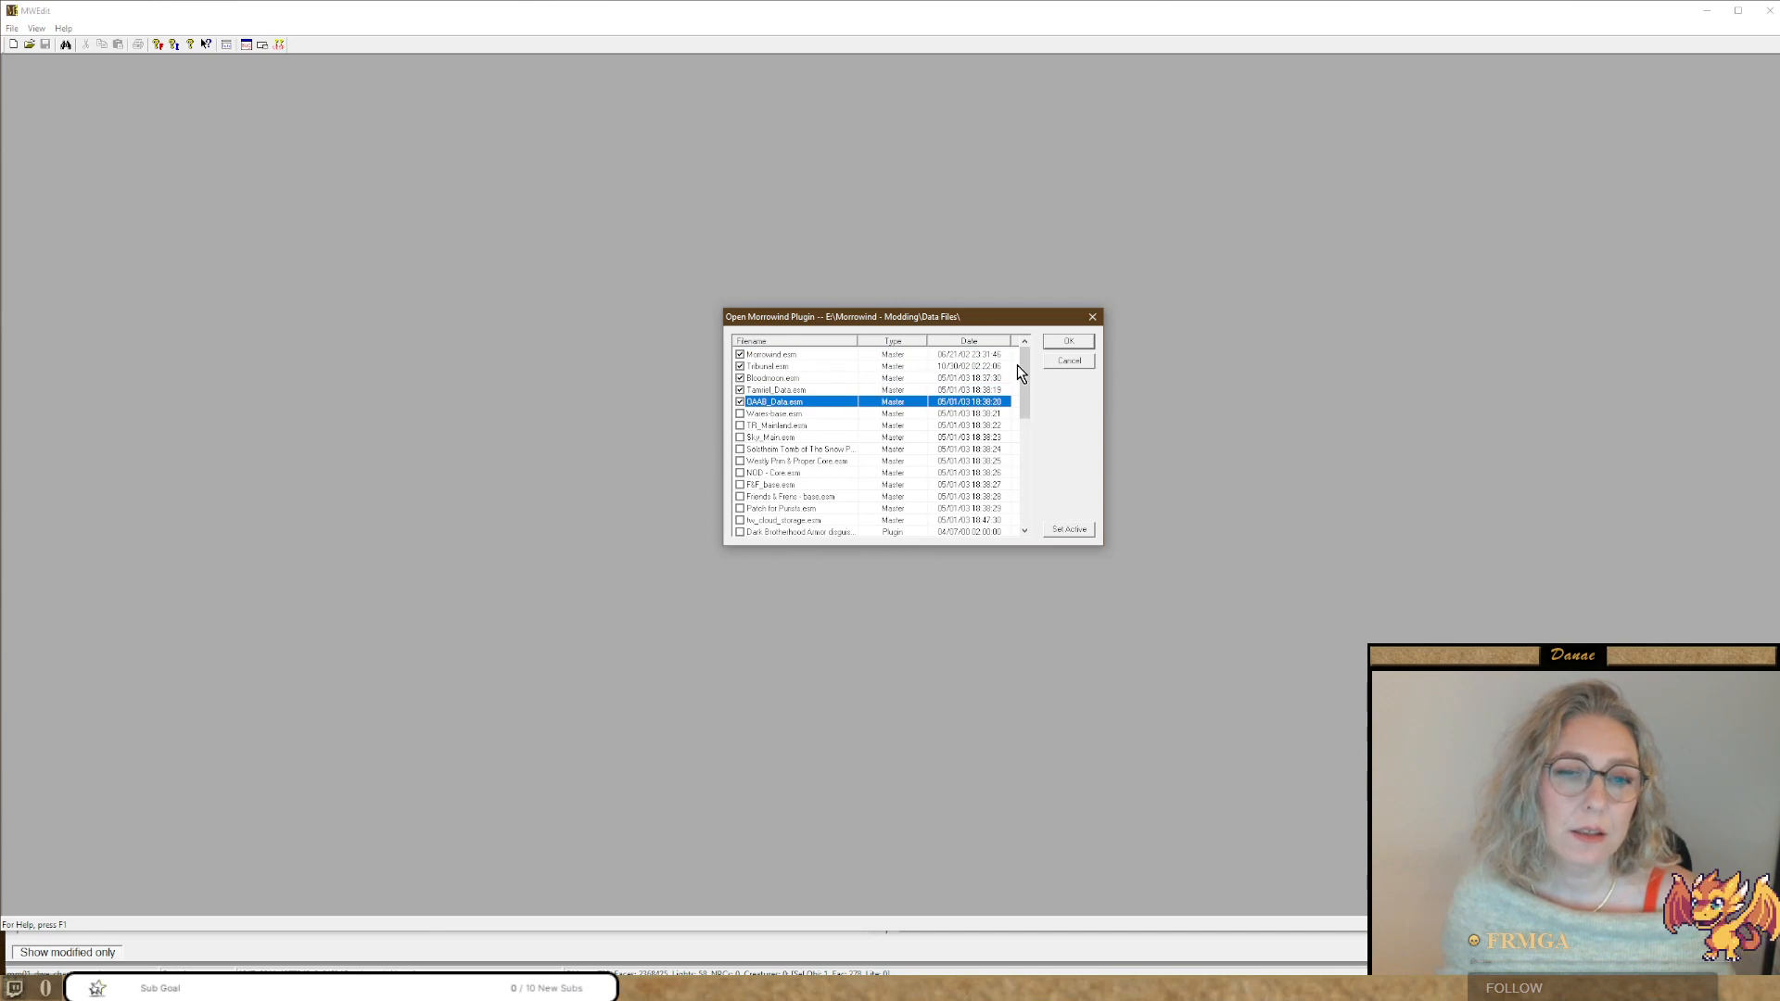
drag(1020, 364, 1053, 530)
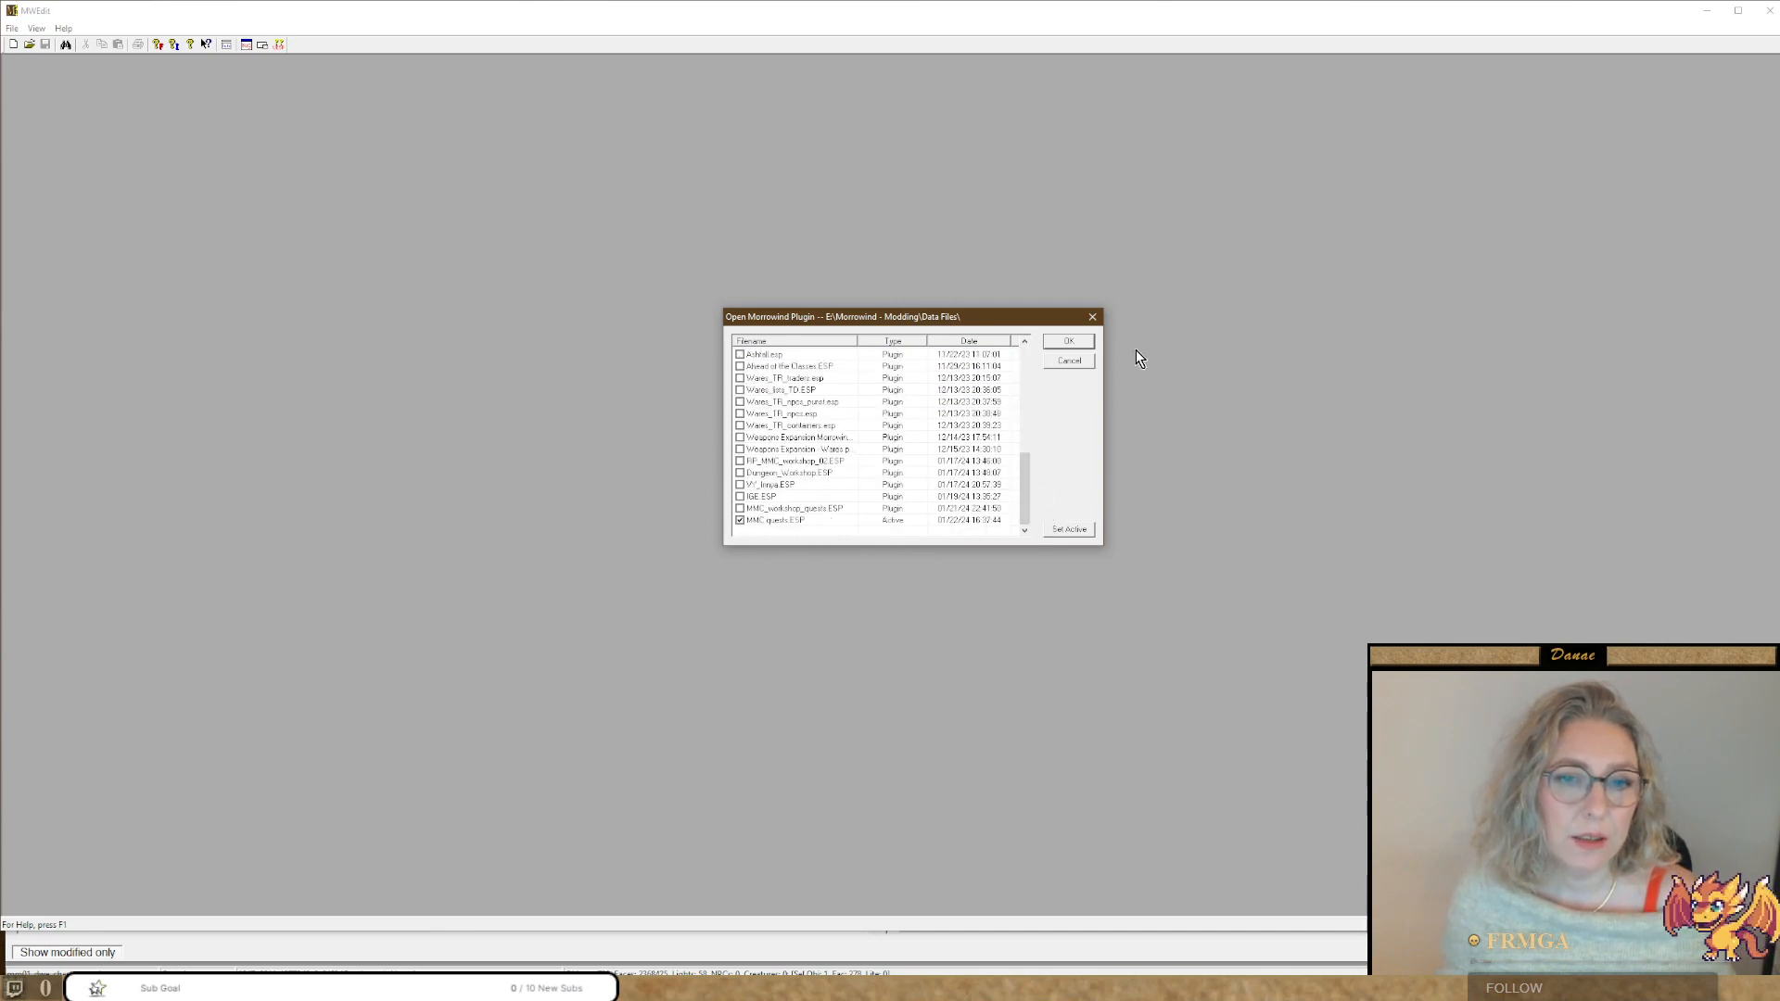
click(1075, 341)
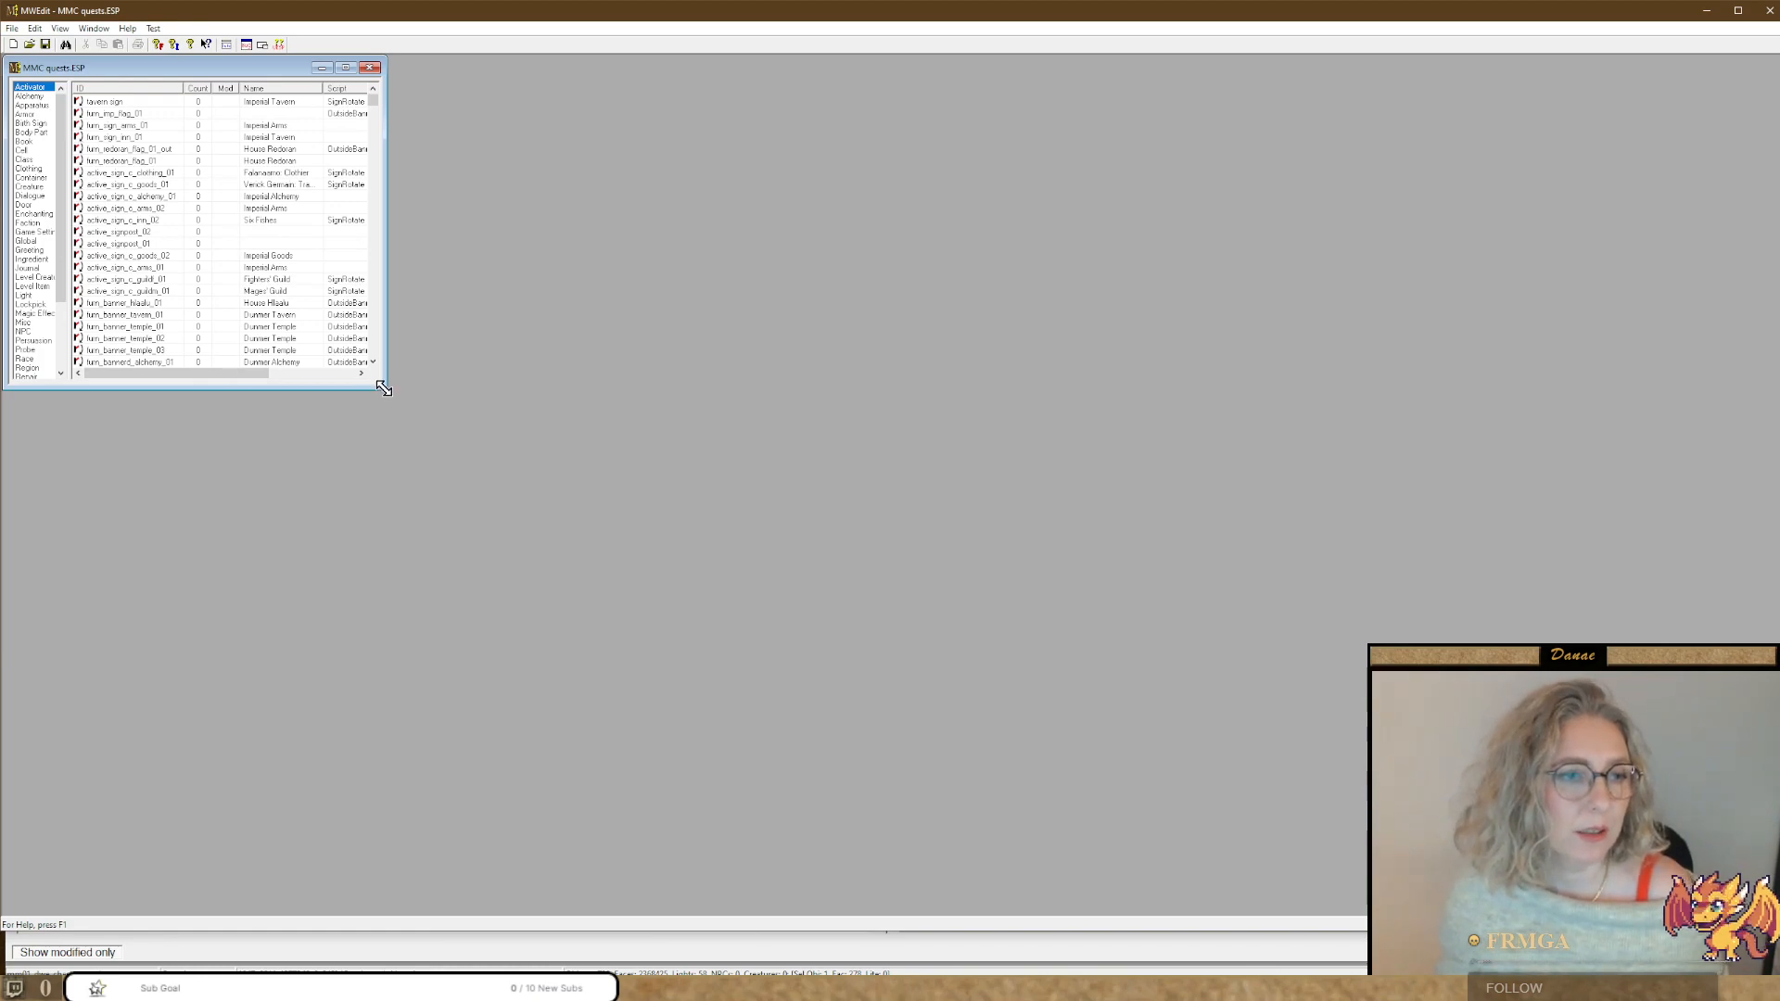
Enlarge the MMC quests.ESP window and display its Script records.
drag(384, 388, 838, 534)
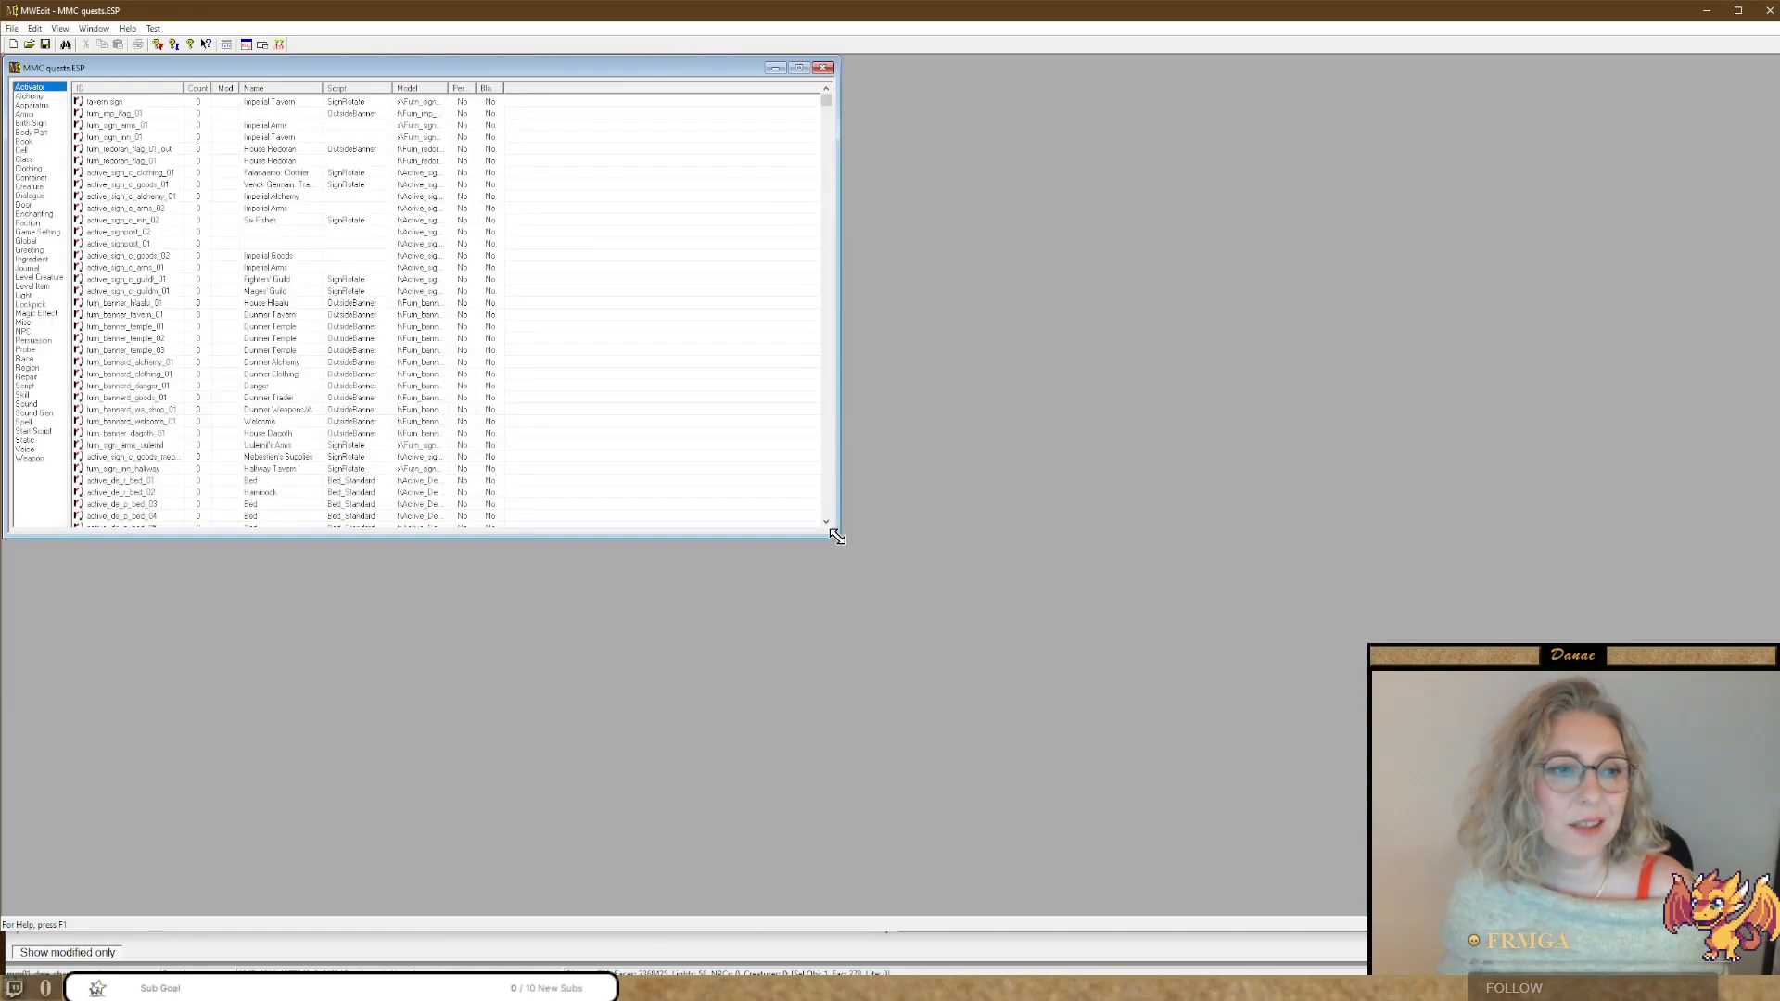
click(24, 441)
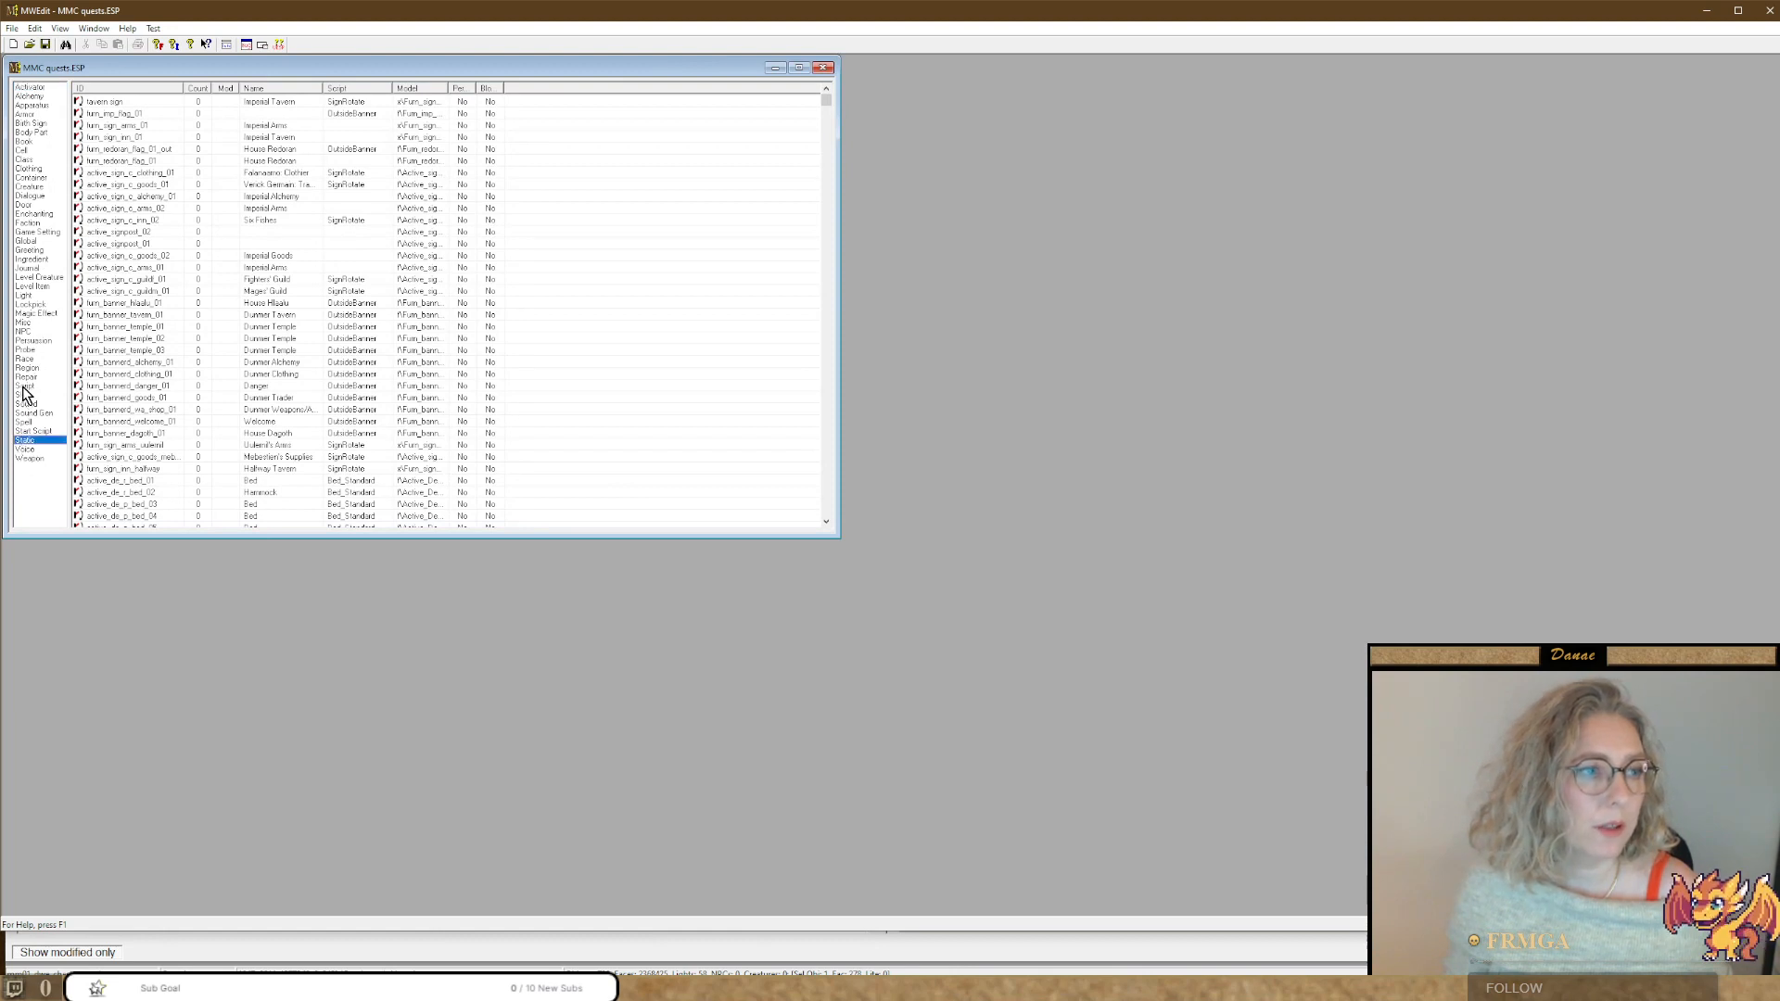
click(25, 387)
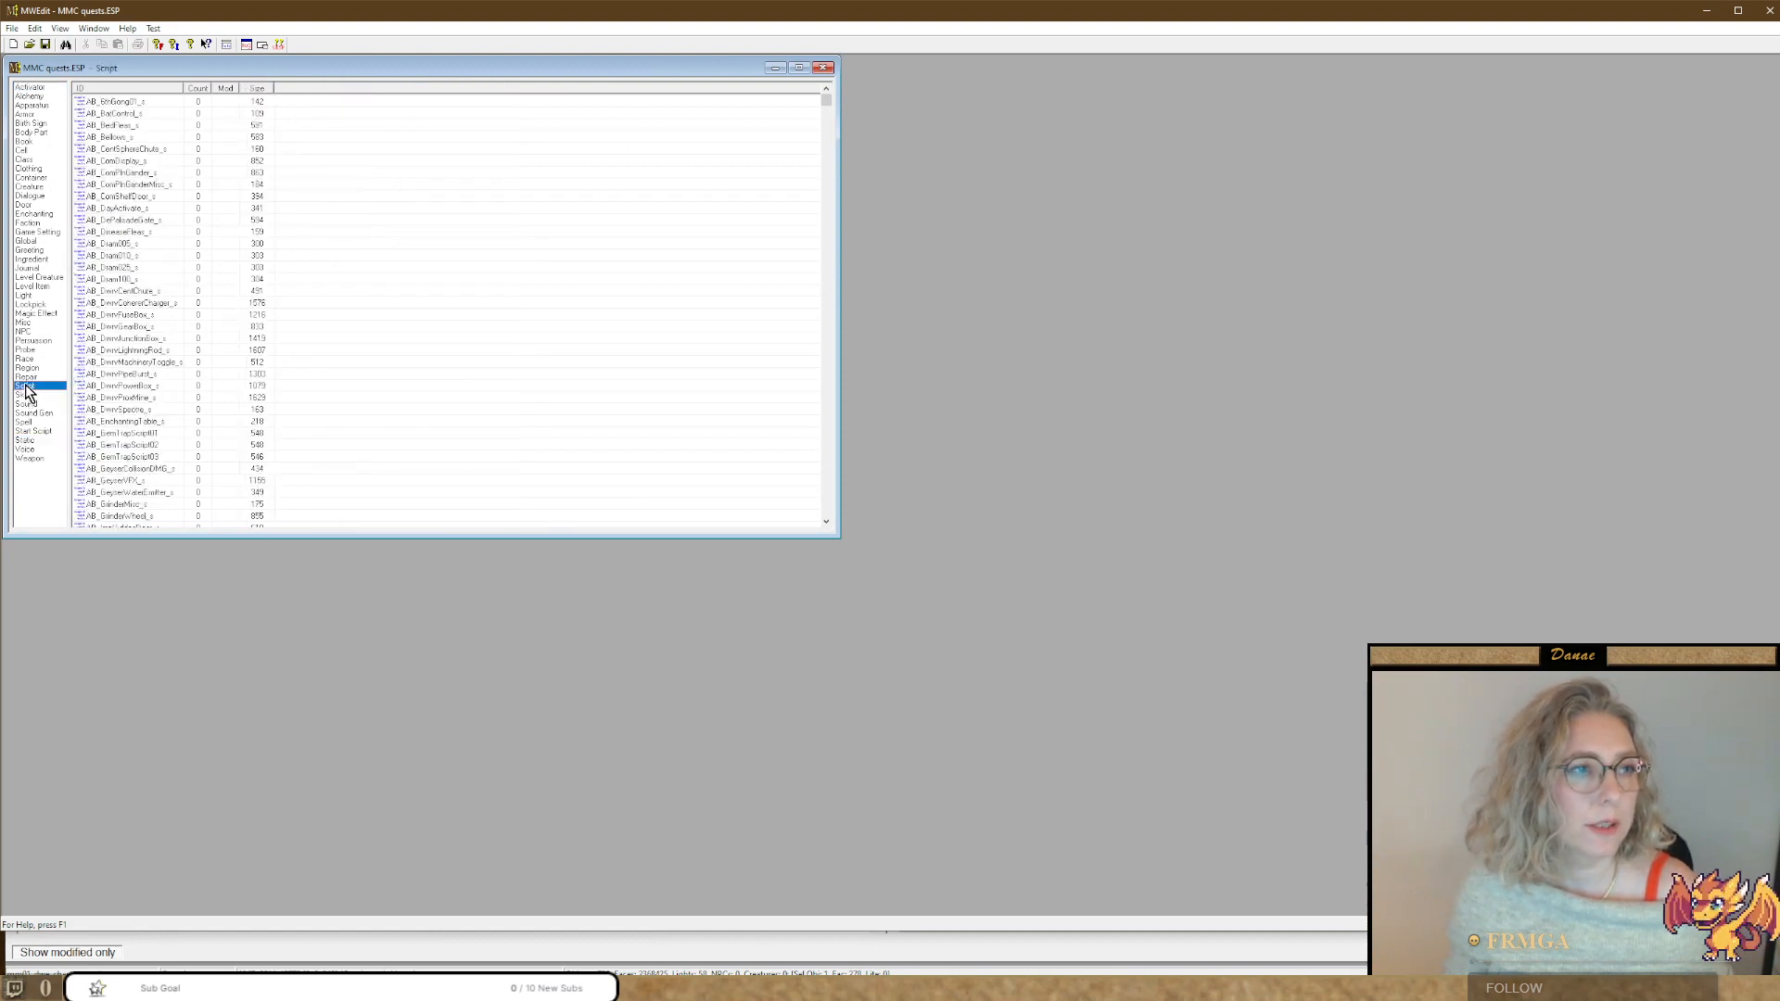
Find and open mm01_dw_chest_script in the script list, and enlarge its window so the whole script is readable.
drag(827, 104, 843, 330)
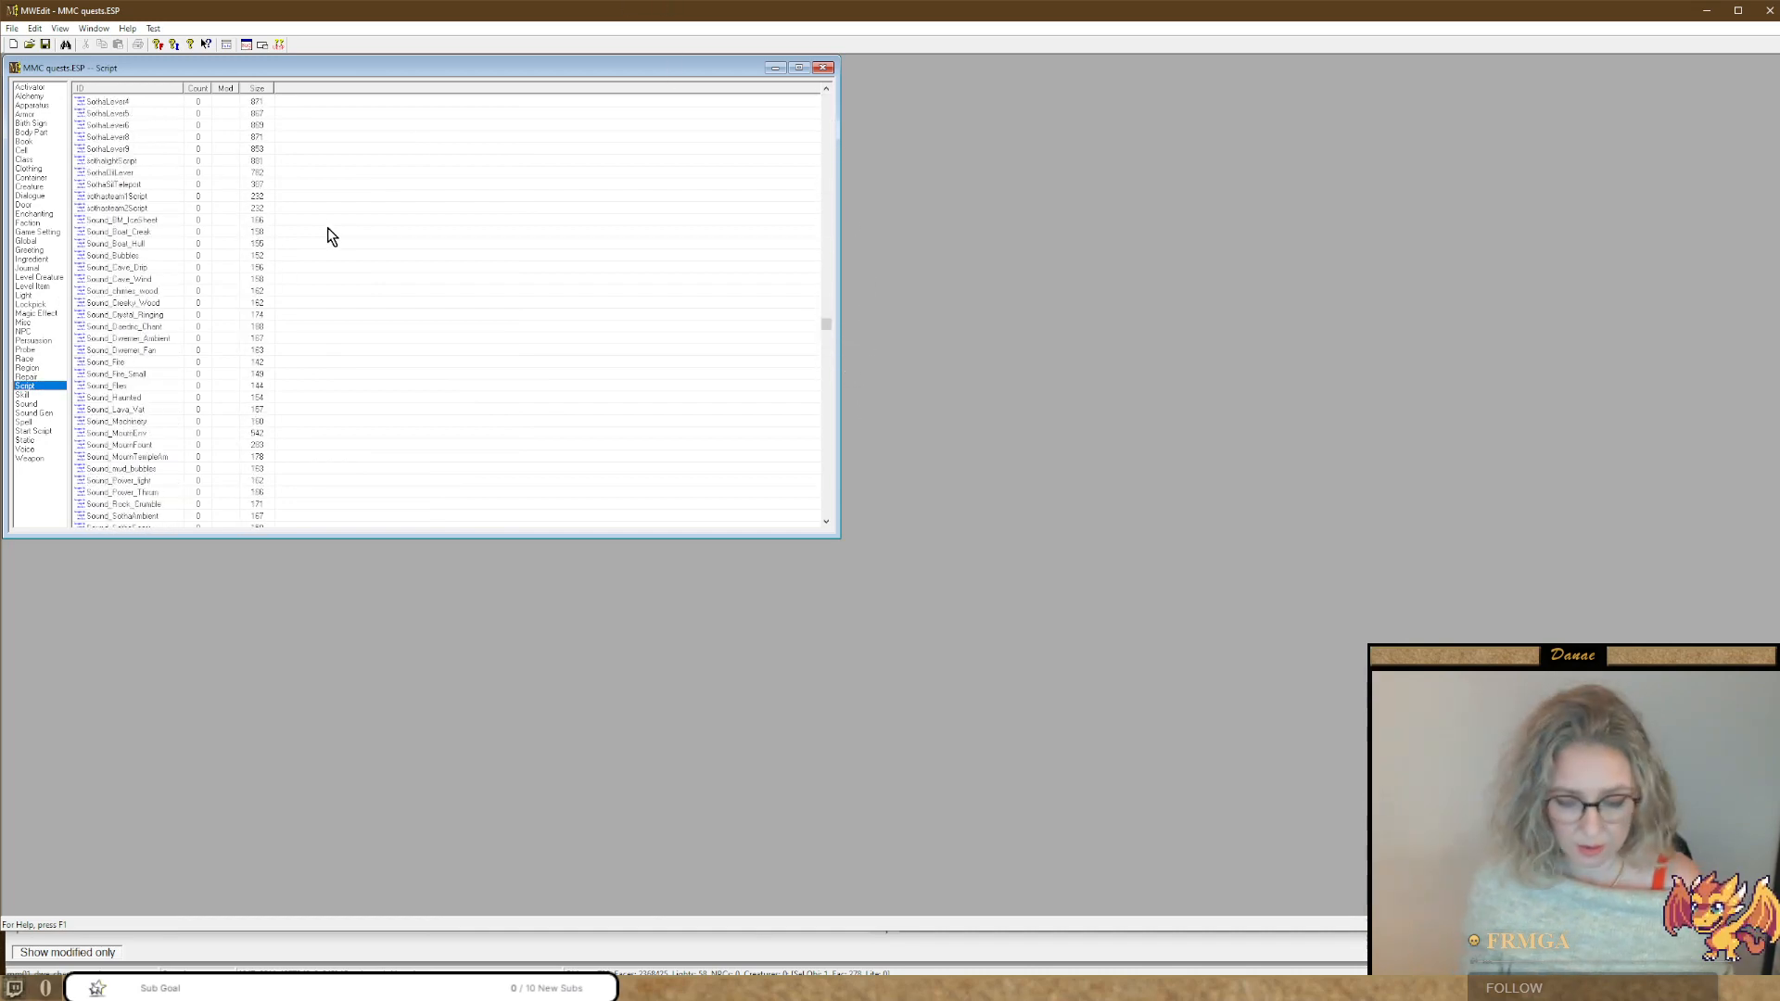
click(154, 204)
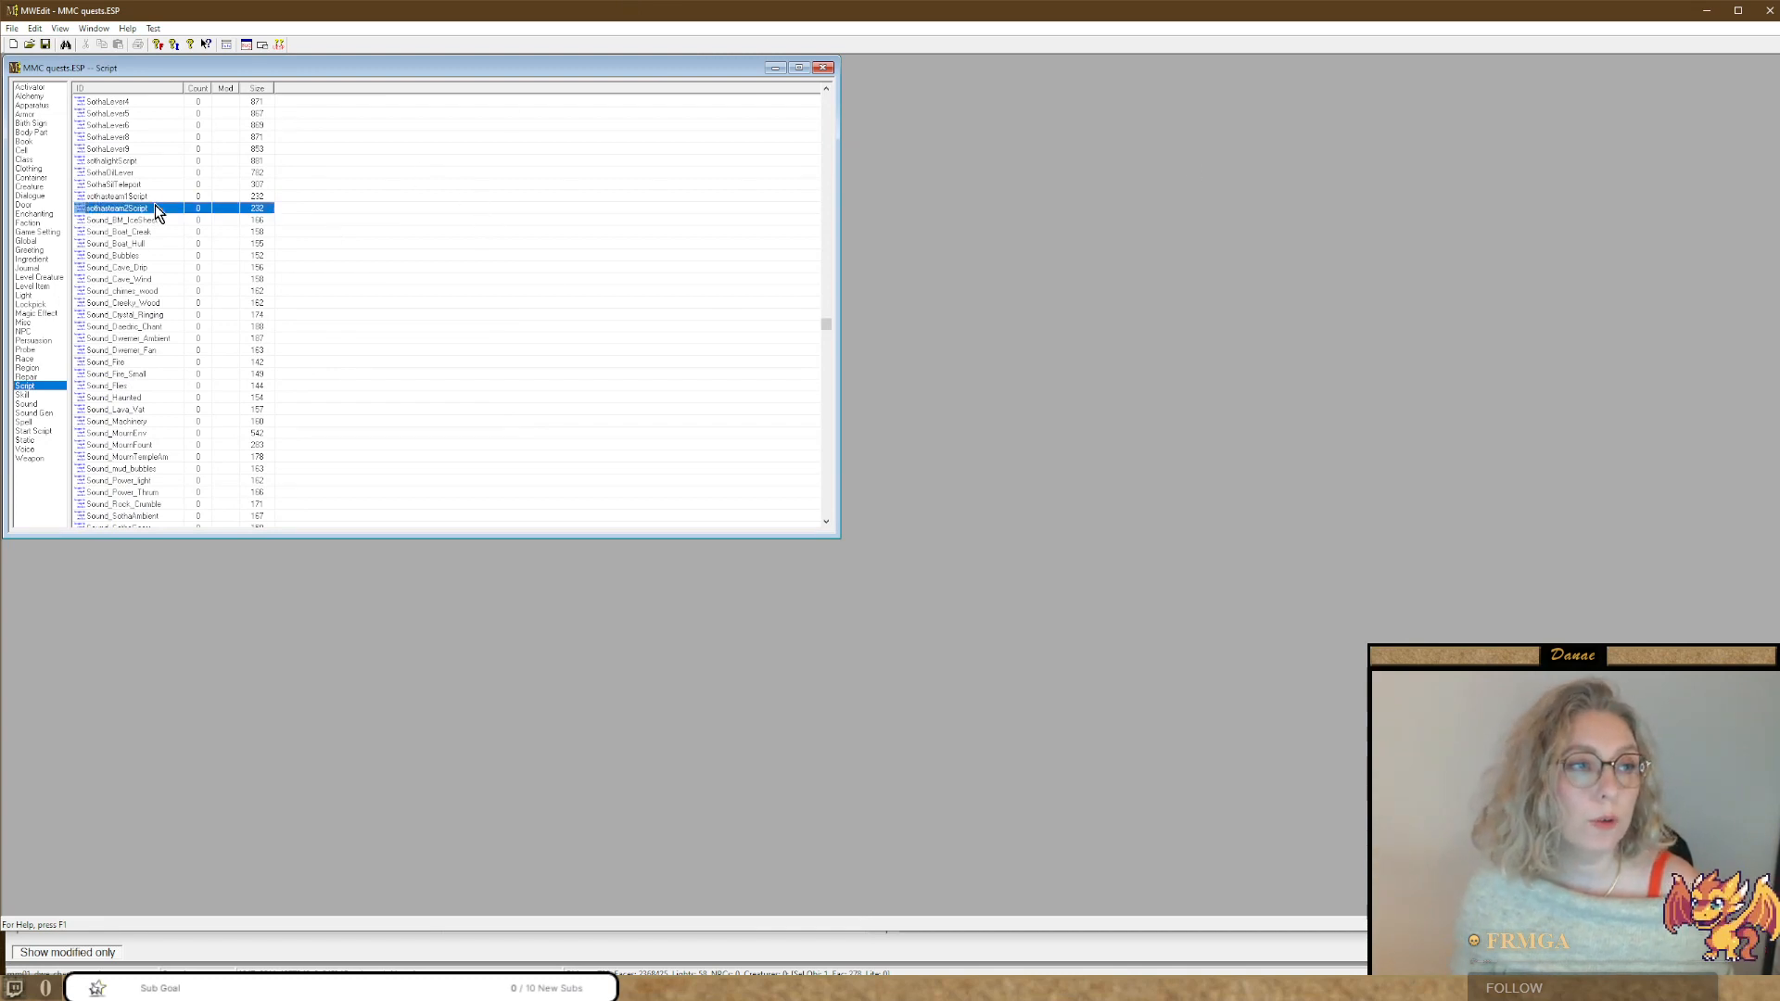
text(mag)
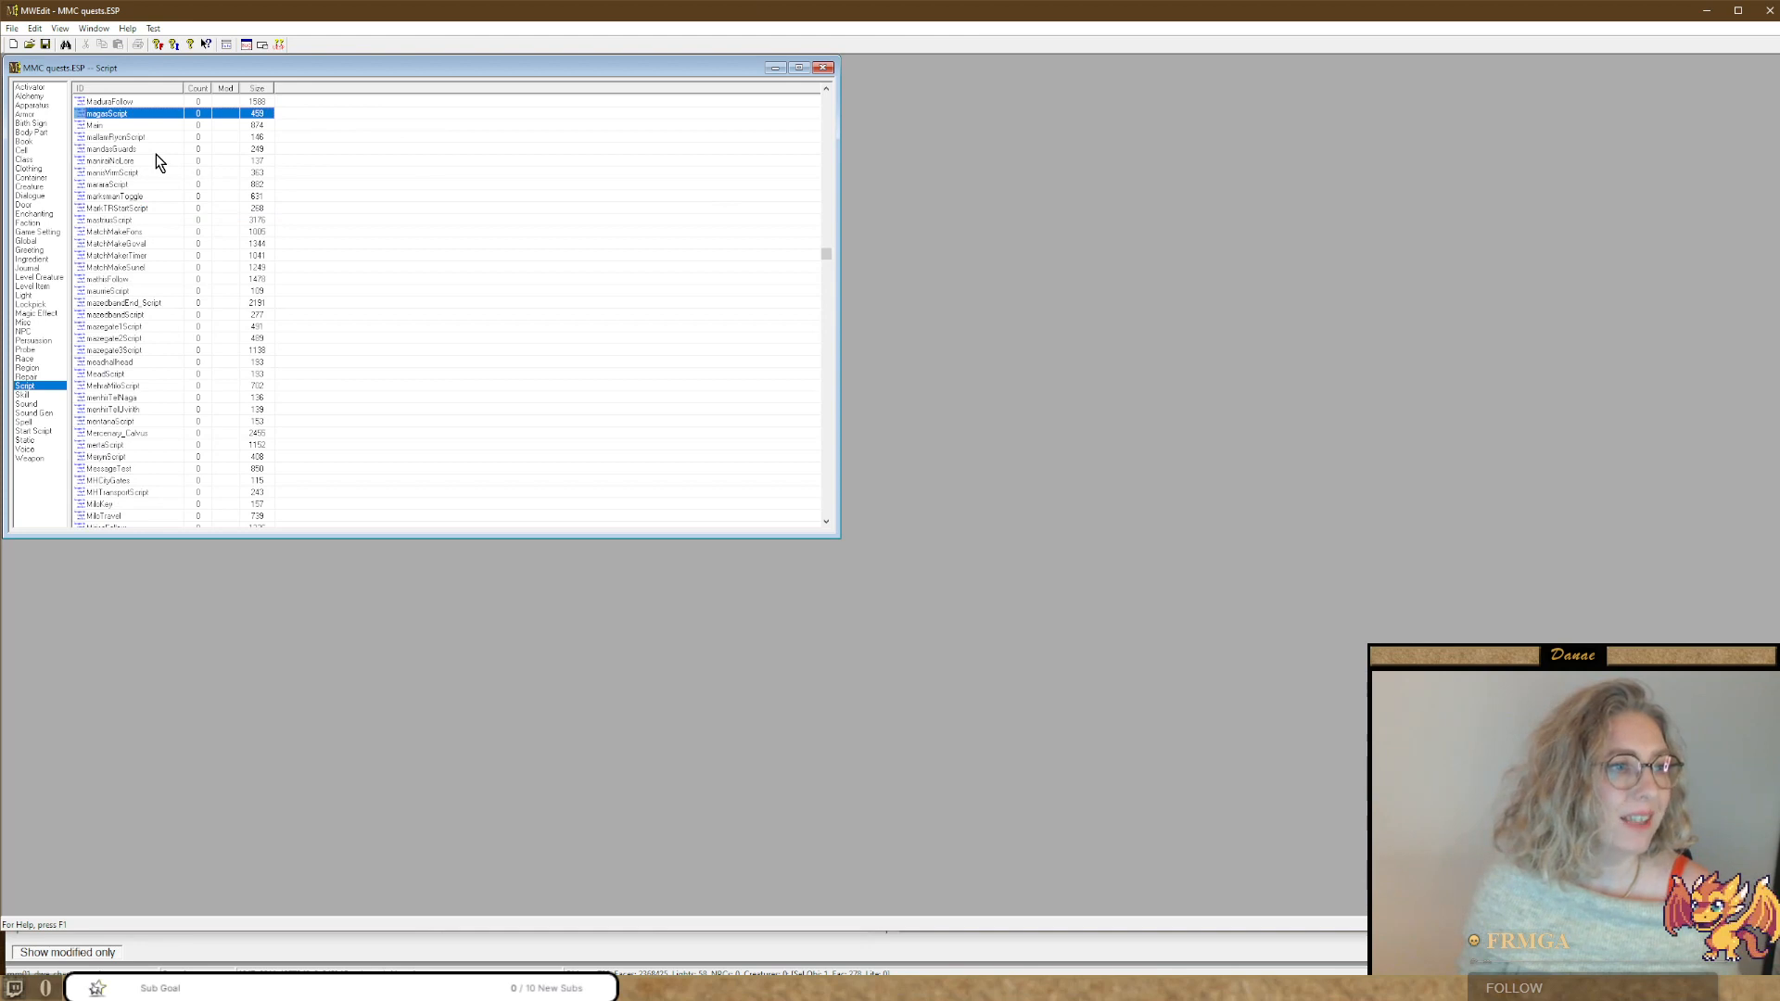
scroll(151, 352, down, 2)
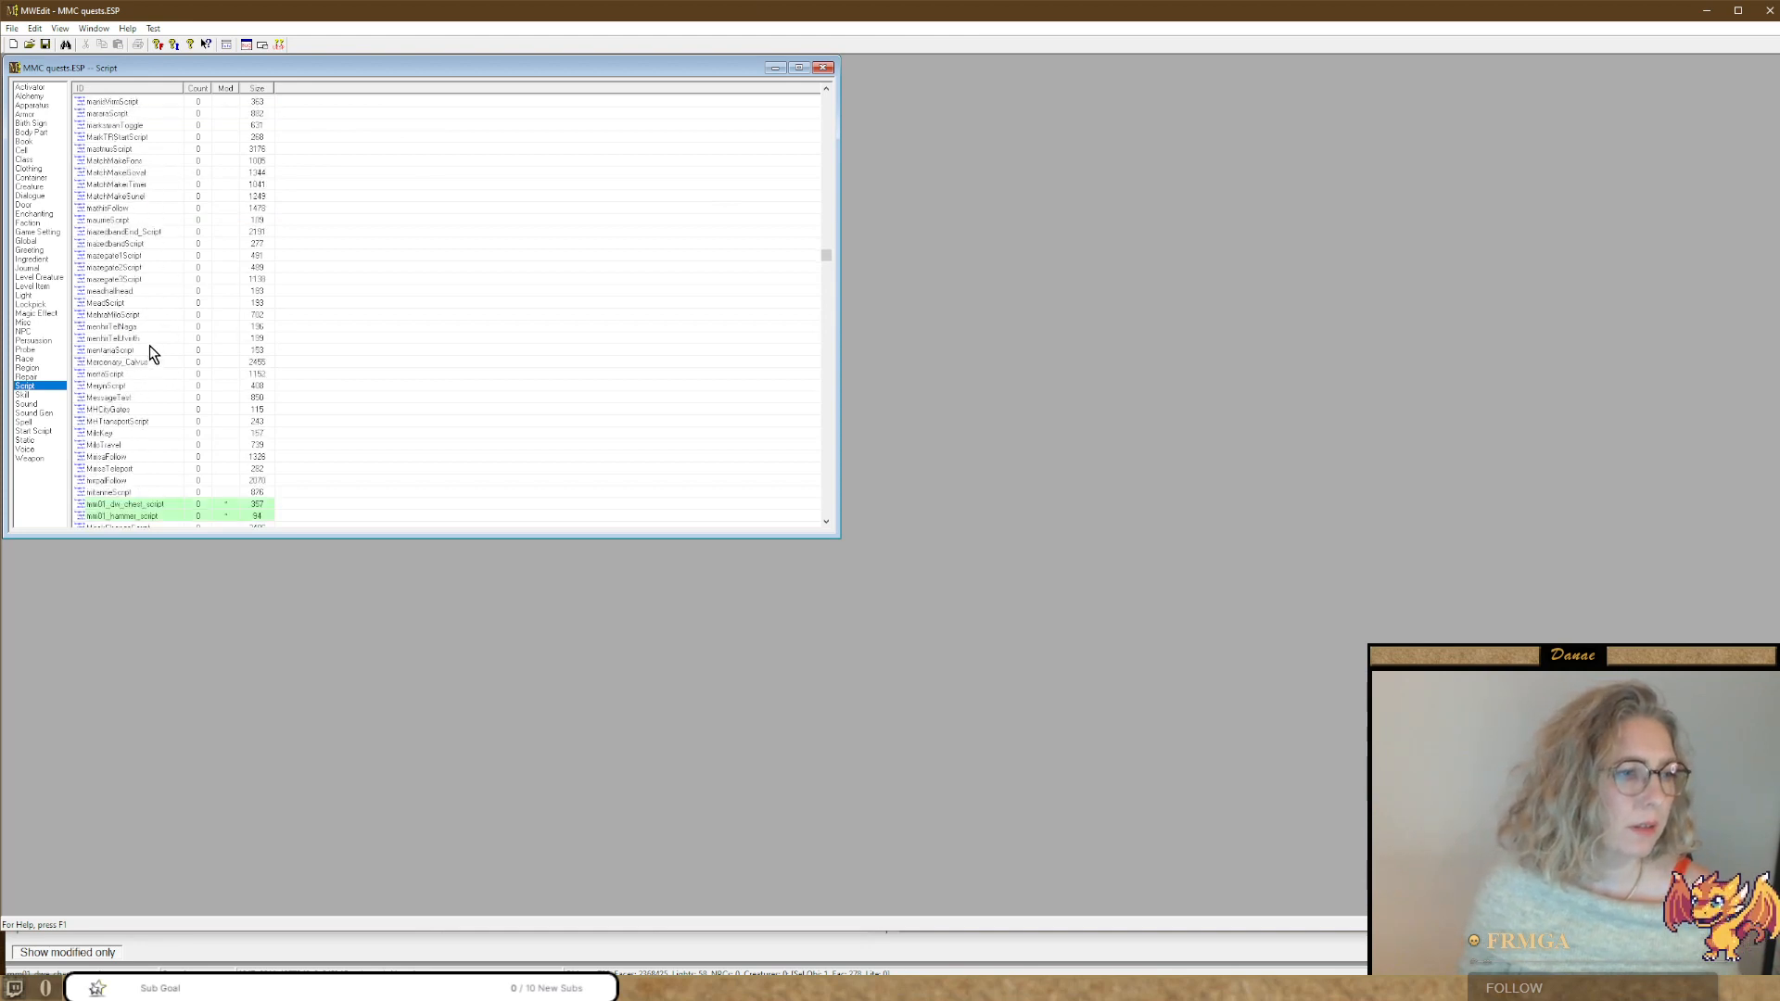
scroll(195, 403, down, 2)
double_click(136, 434)
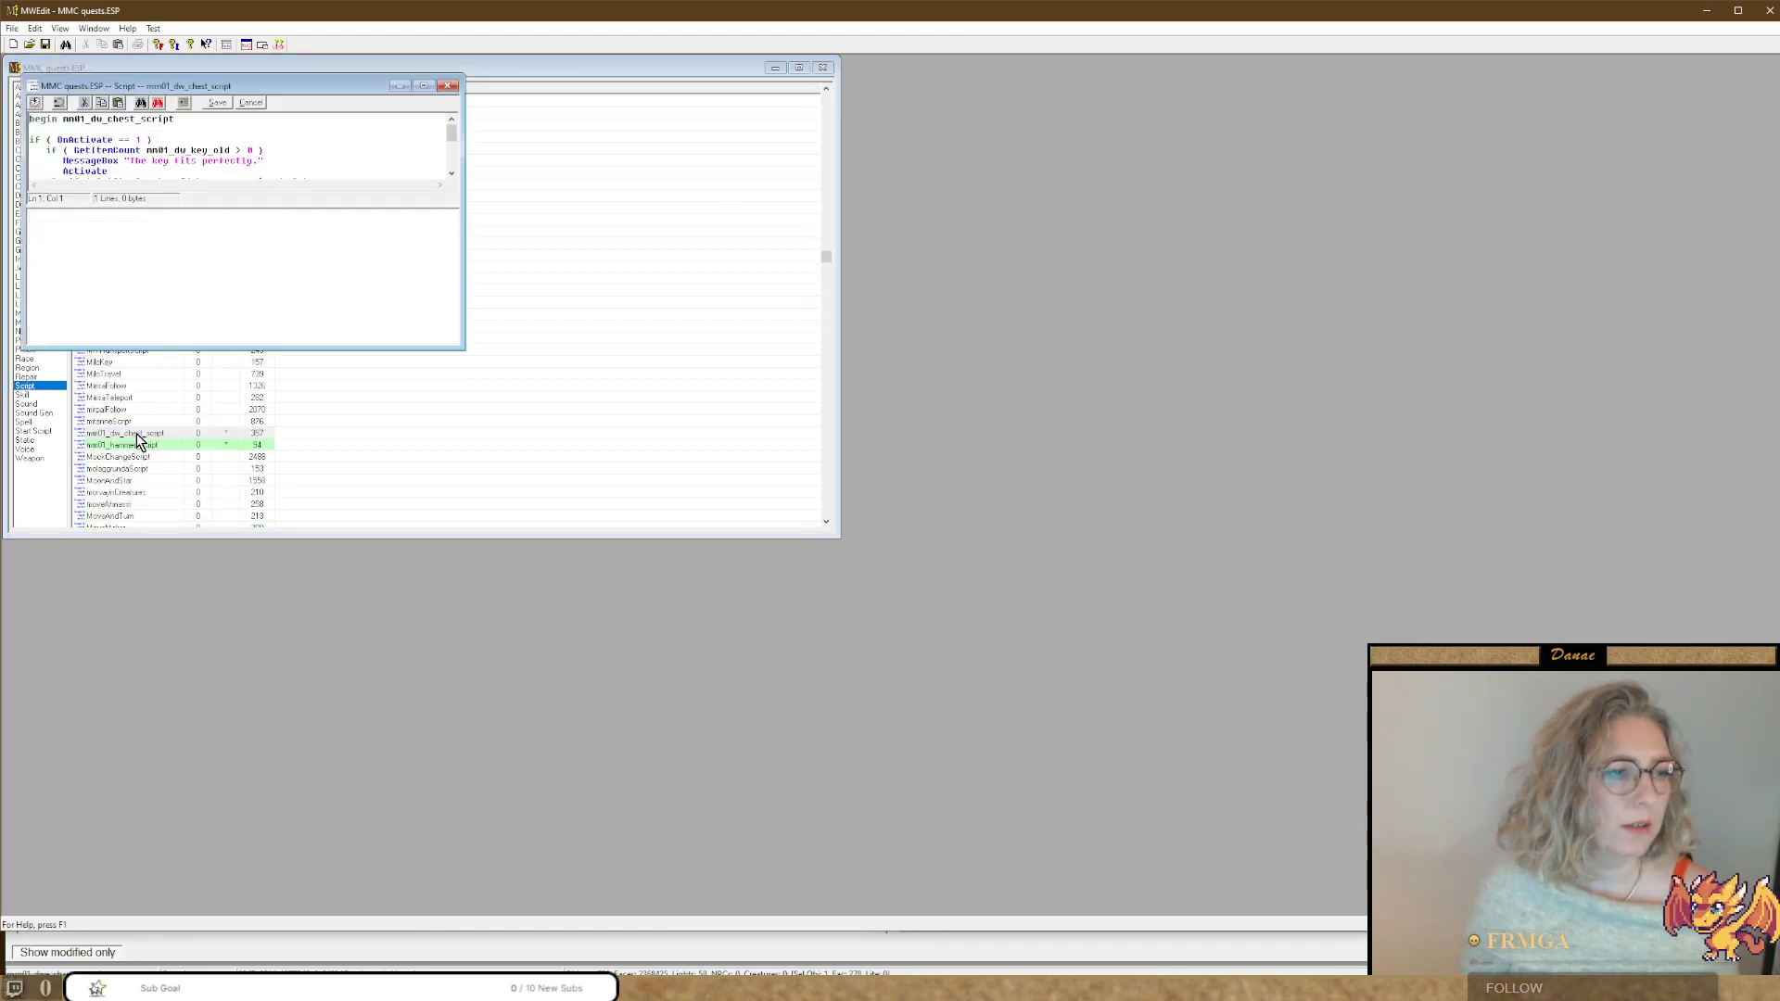
drag(278, 88, 574, 136)
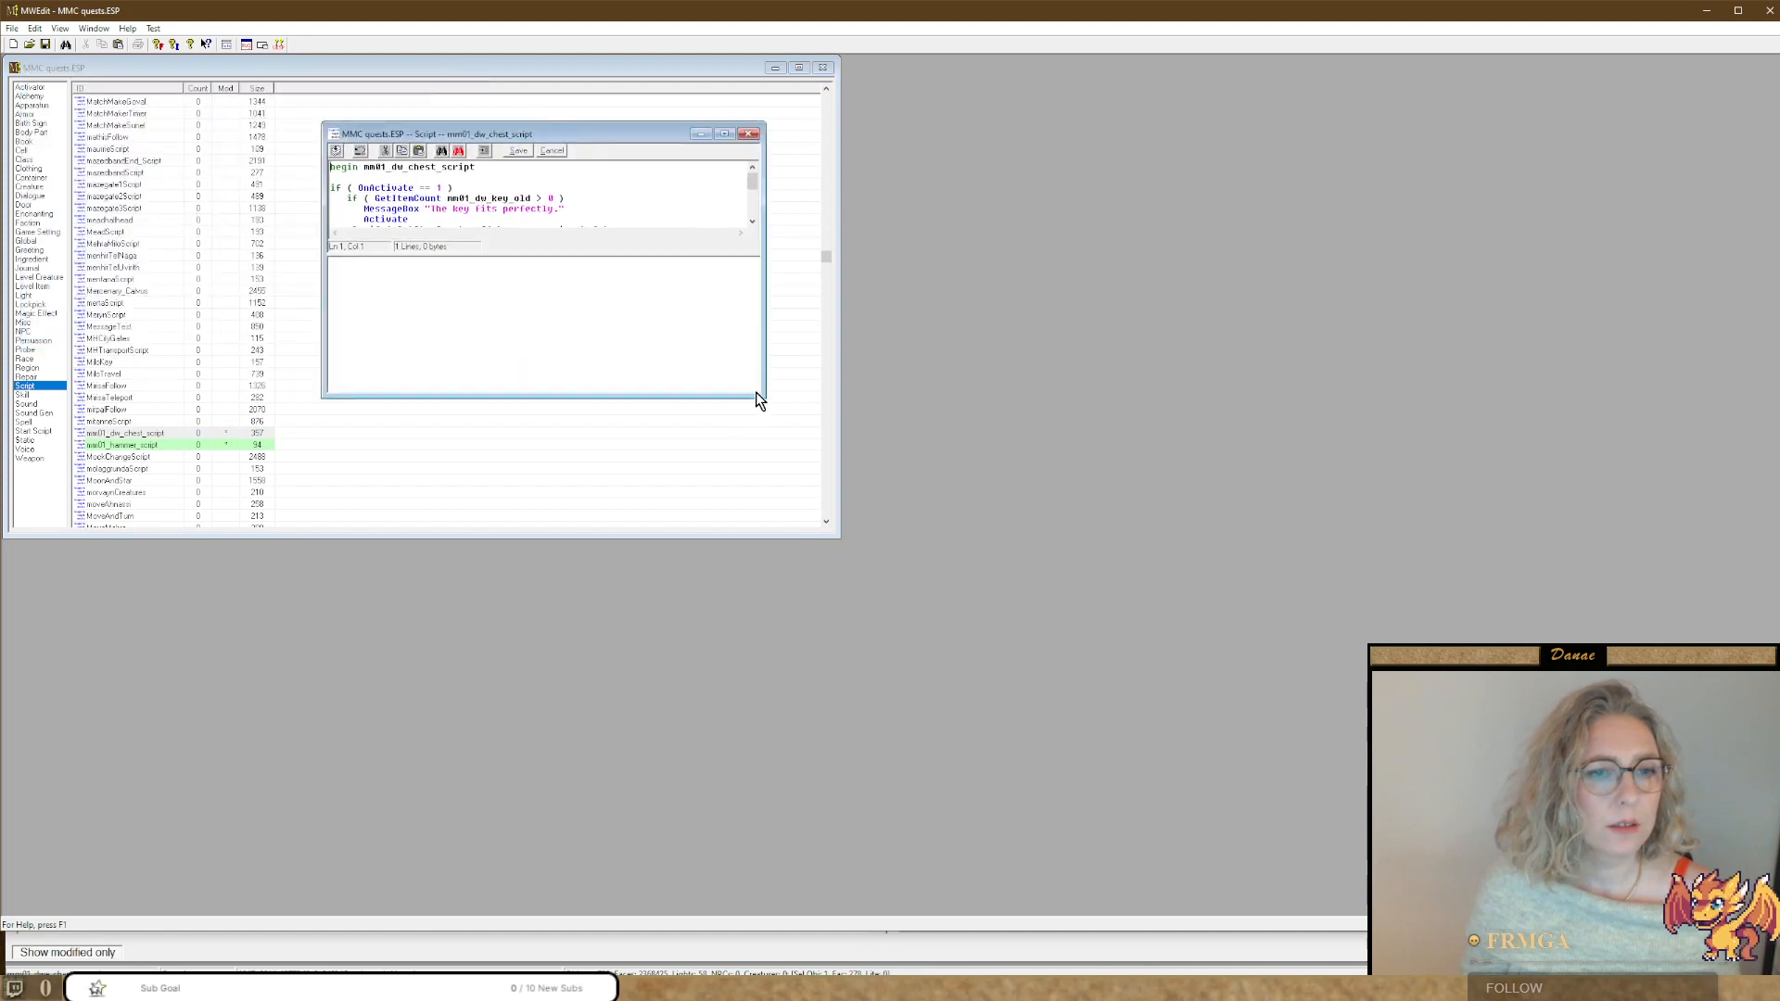
drag(758, 399, 1063, 716)
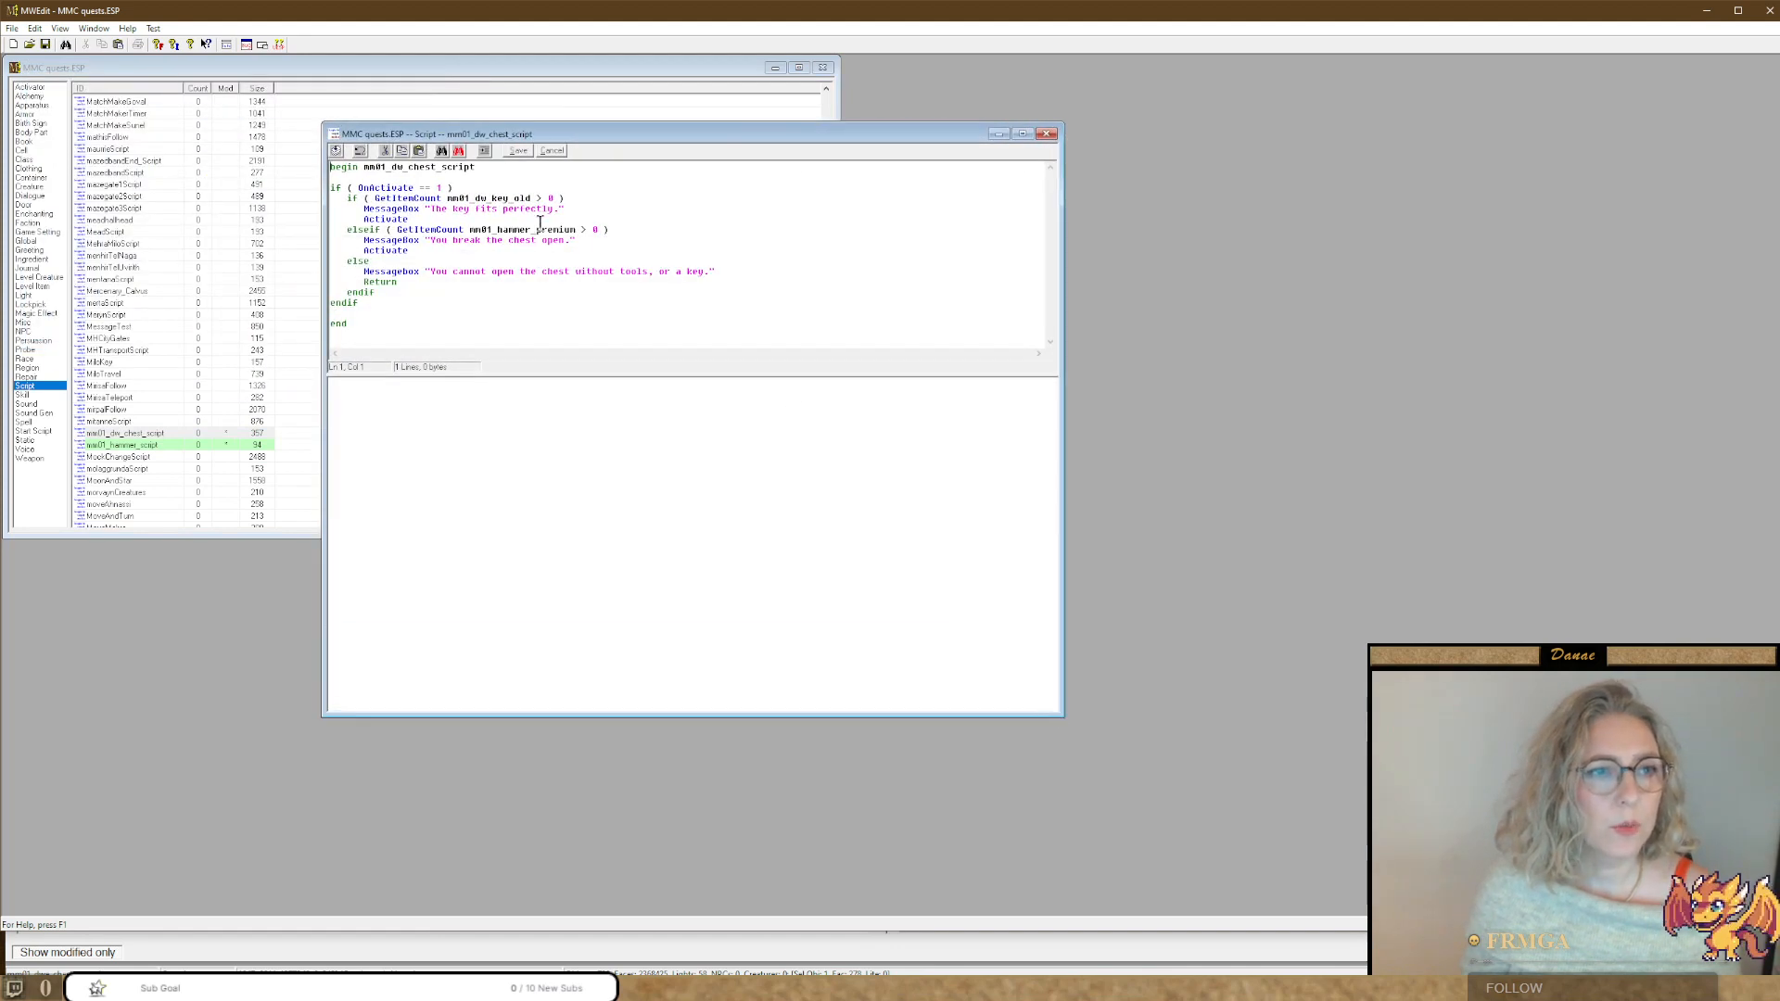
Reformat the indentation of mm01_dw_chest_script and compile it to check for errors.
click(485, 150)
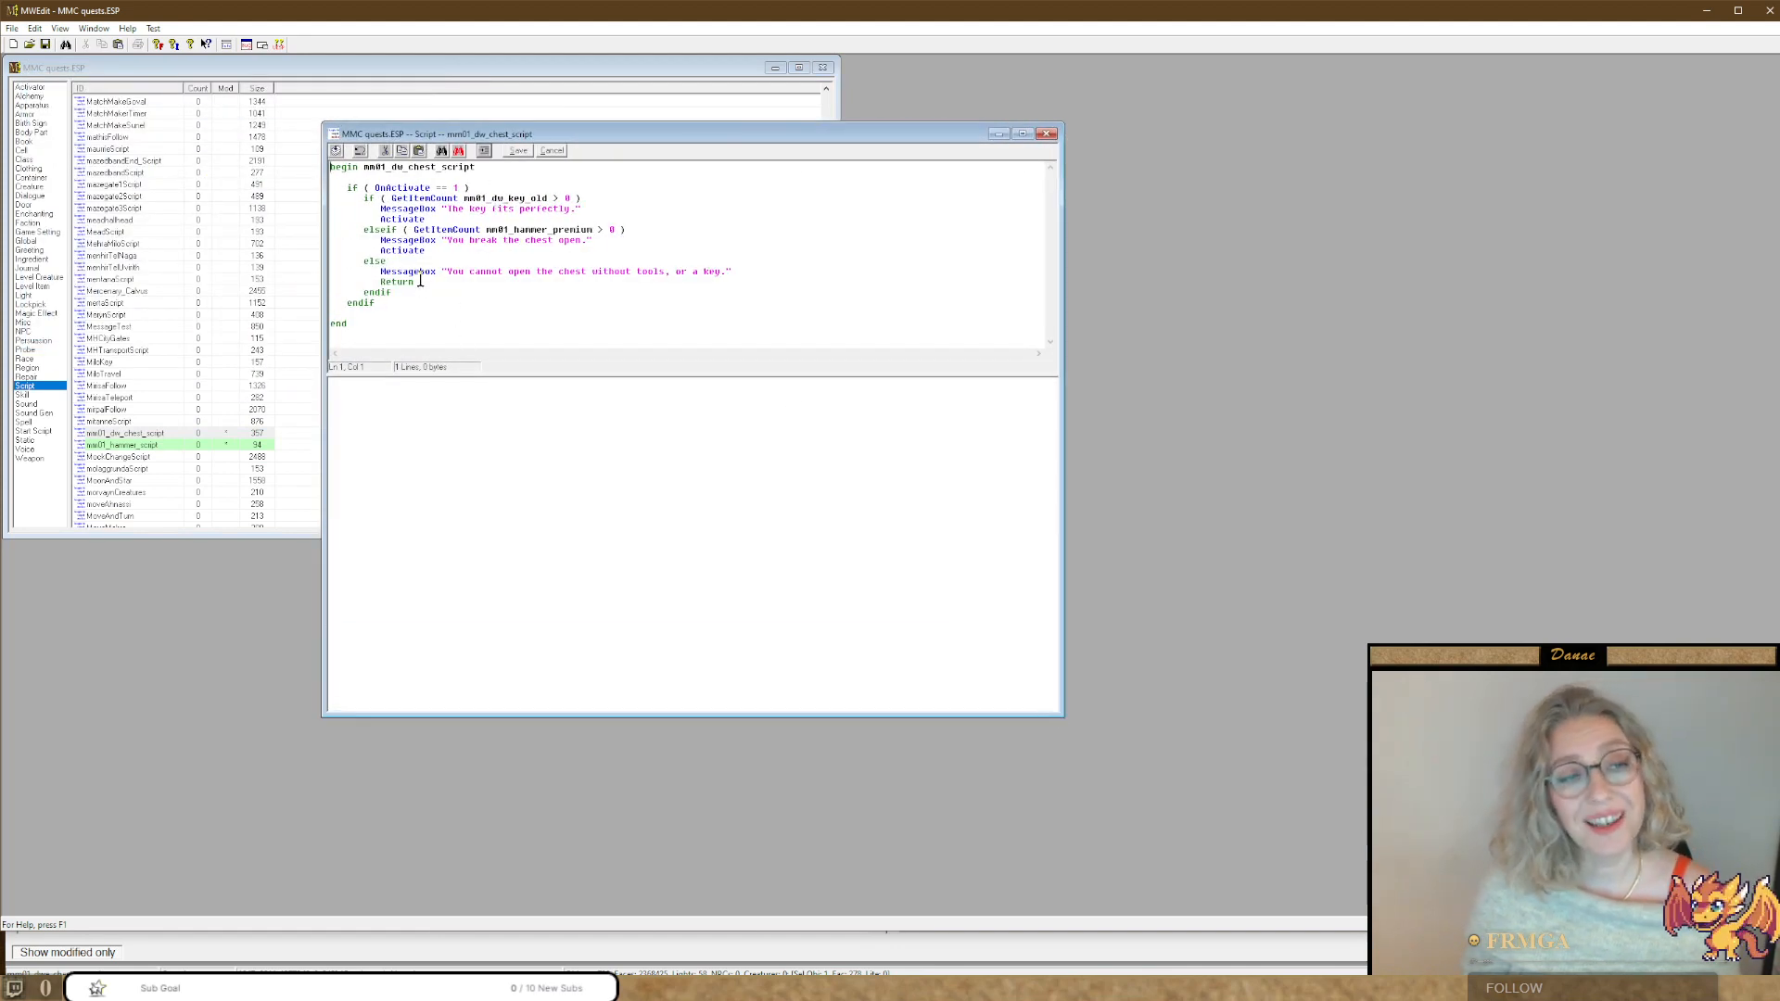
click(337, 152)
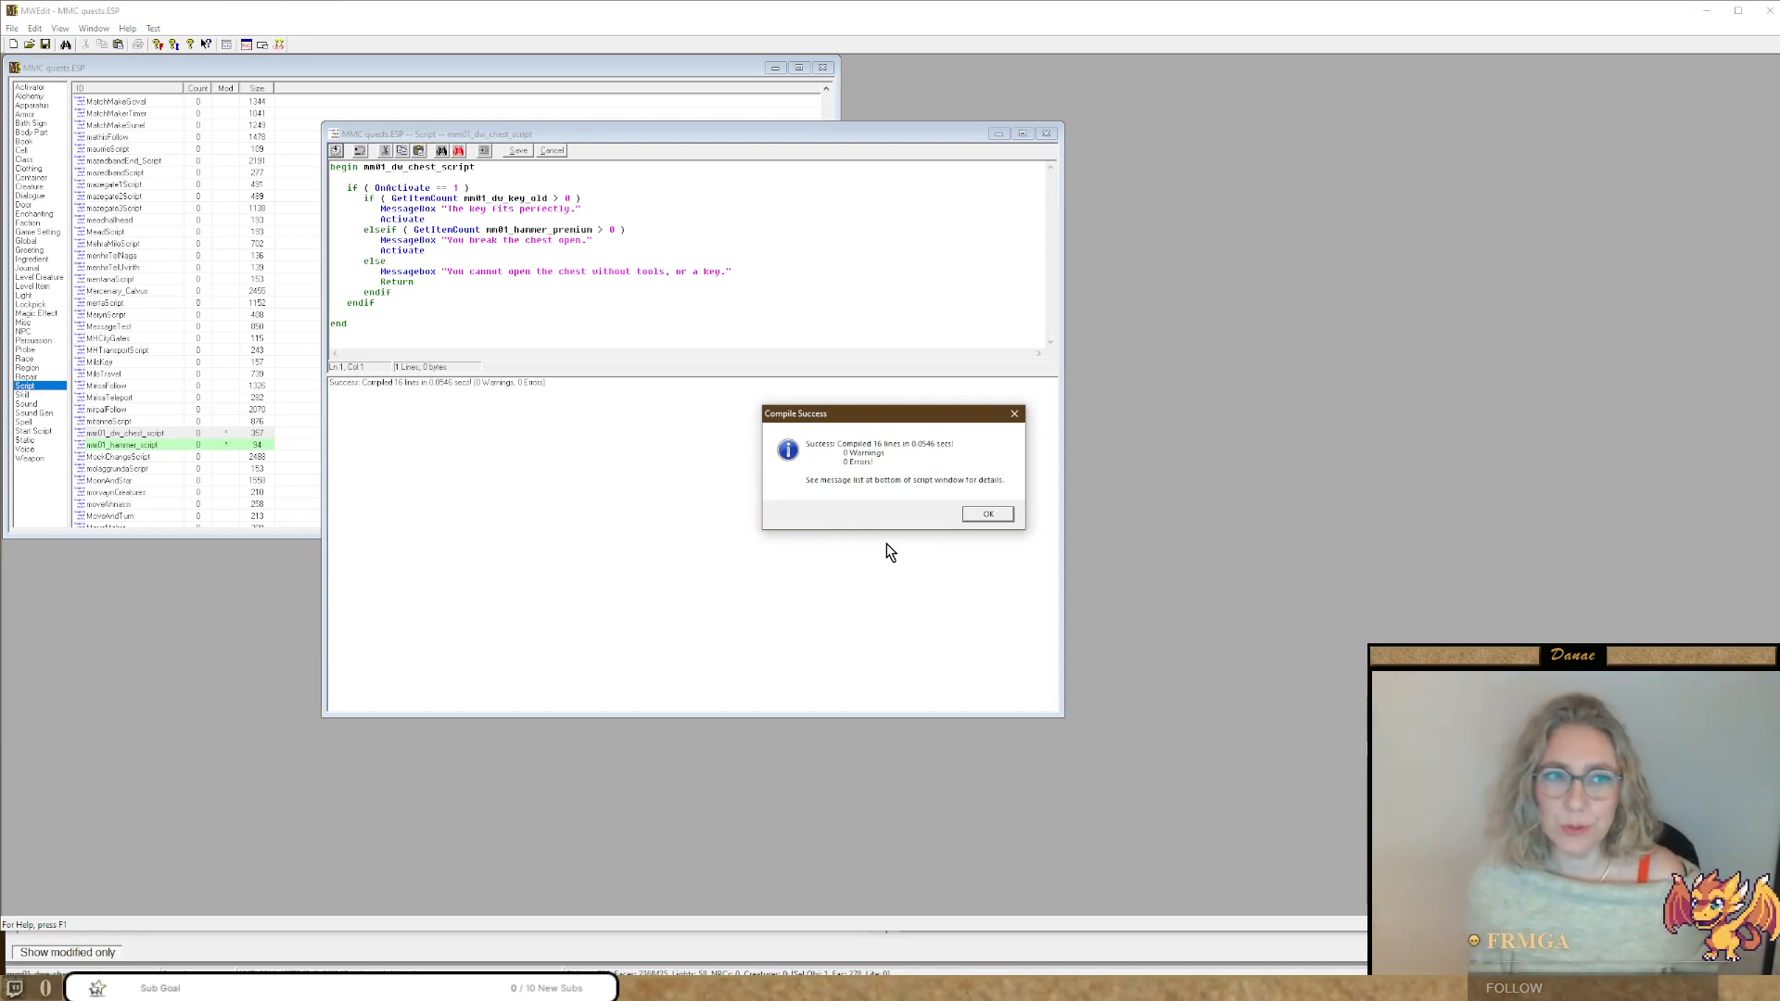
click(988, 515)
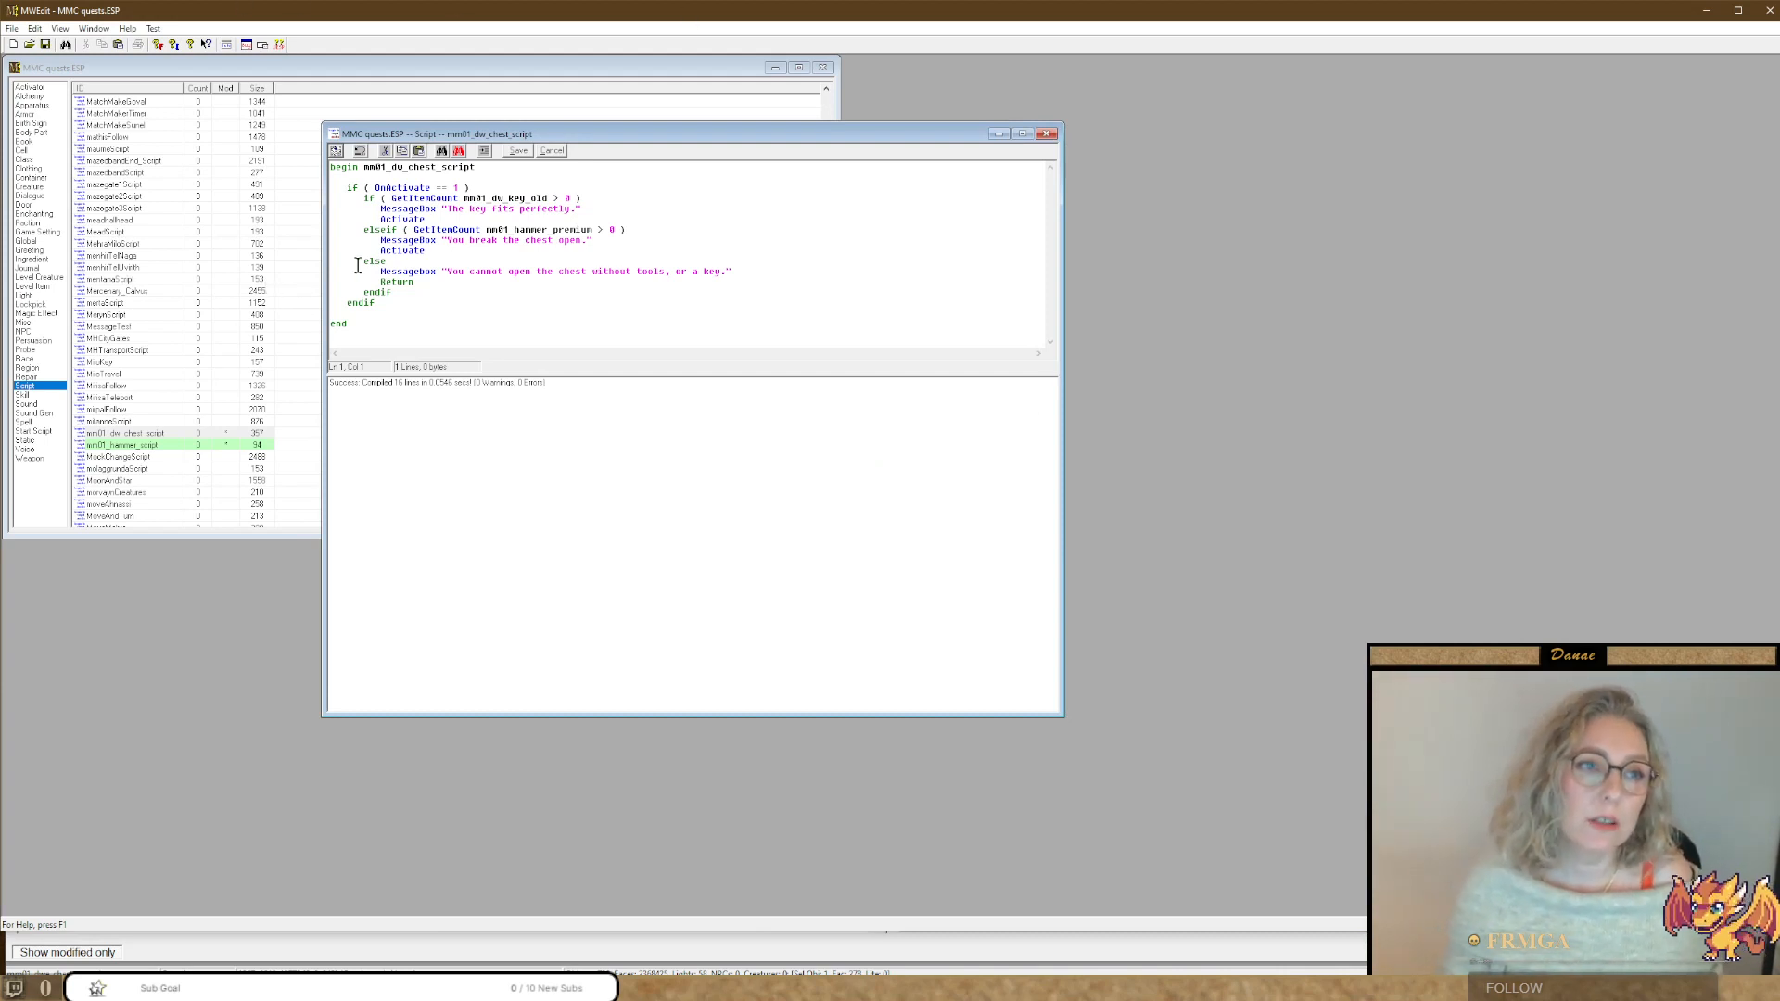
Close the script and MWEdit, and minimise File Explorer to return to the TES Construction Set.
click(1047, 133)
click(1760, 12)
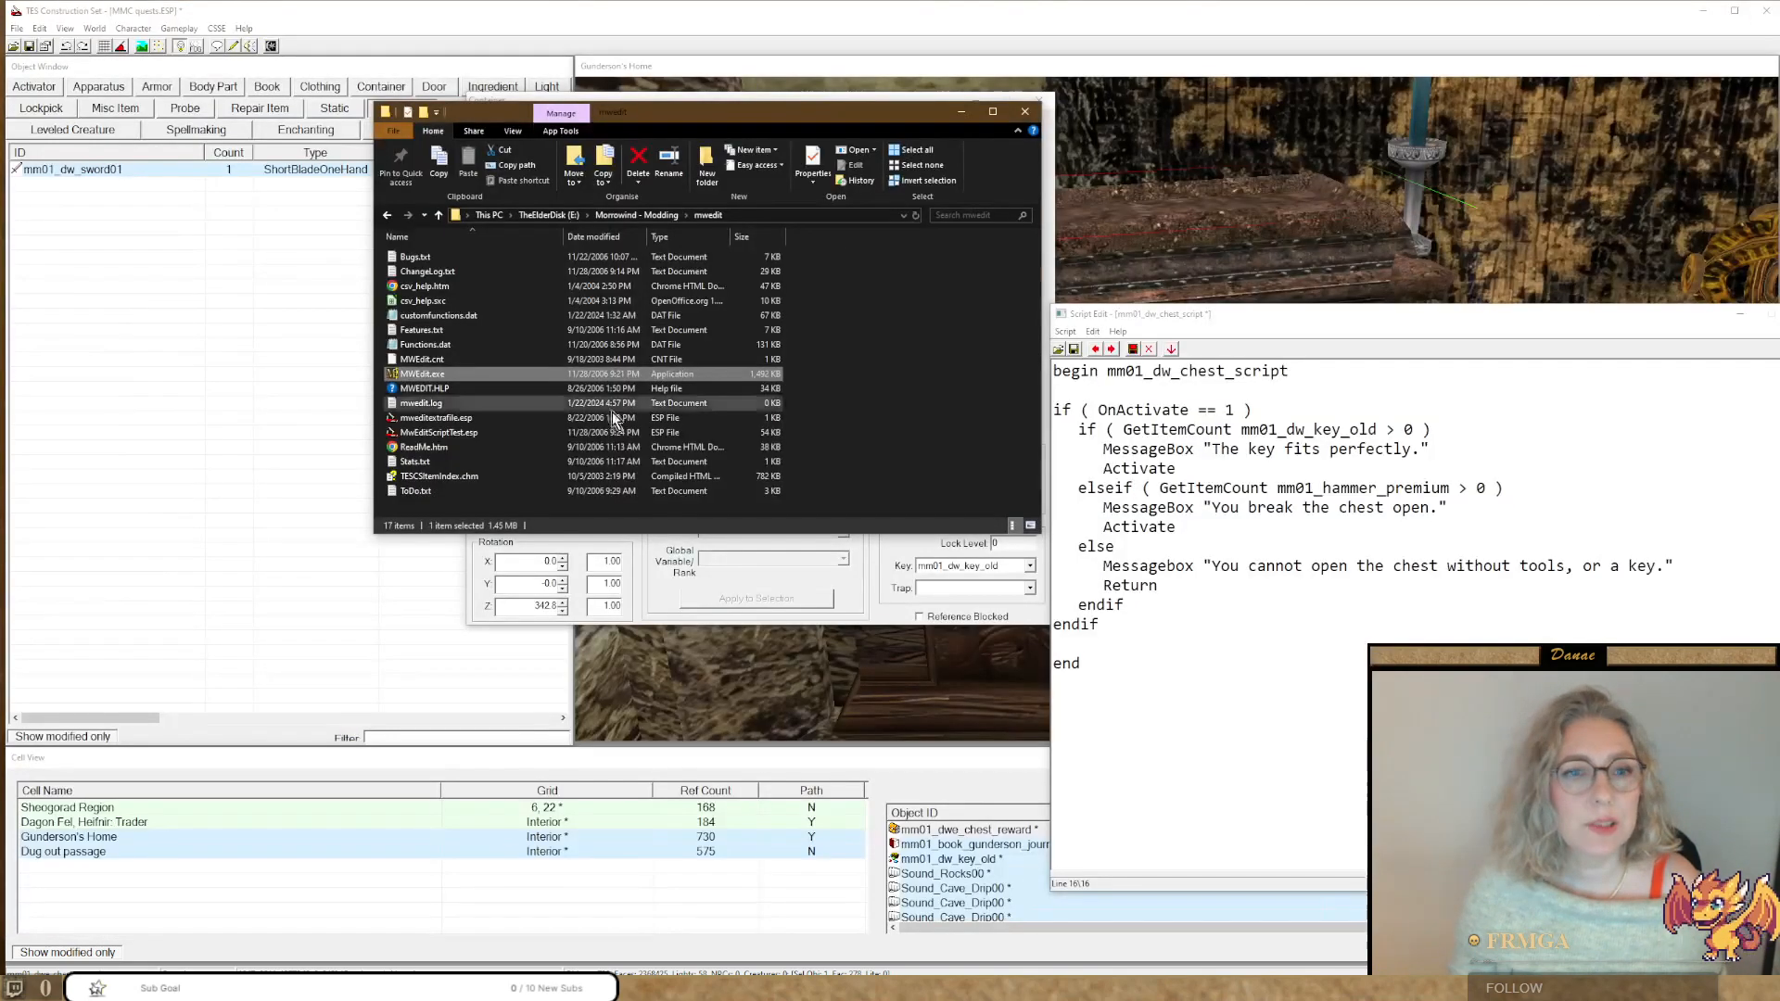
click(962, 111)
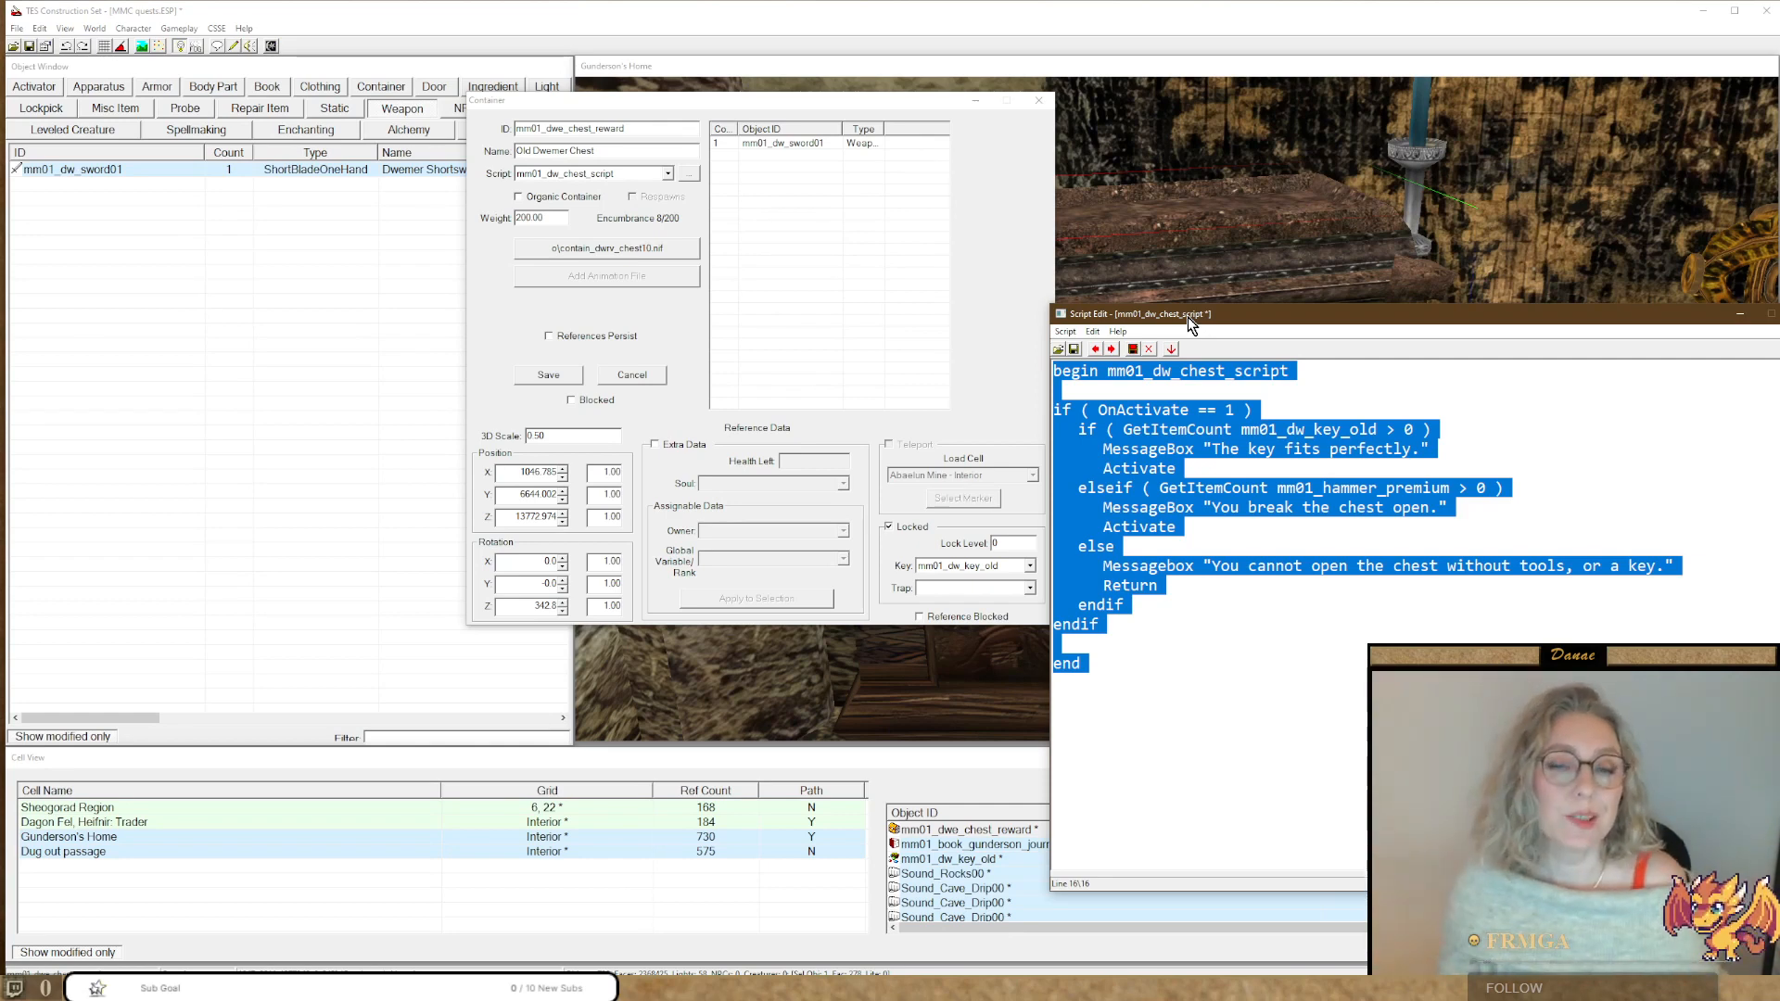
Examine the chest script's OnActivate condition and its mm01_dw_key_old branch, including the message and the Activate command.
click(1306, 719)
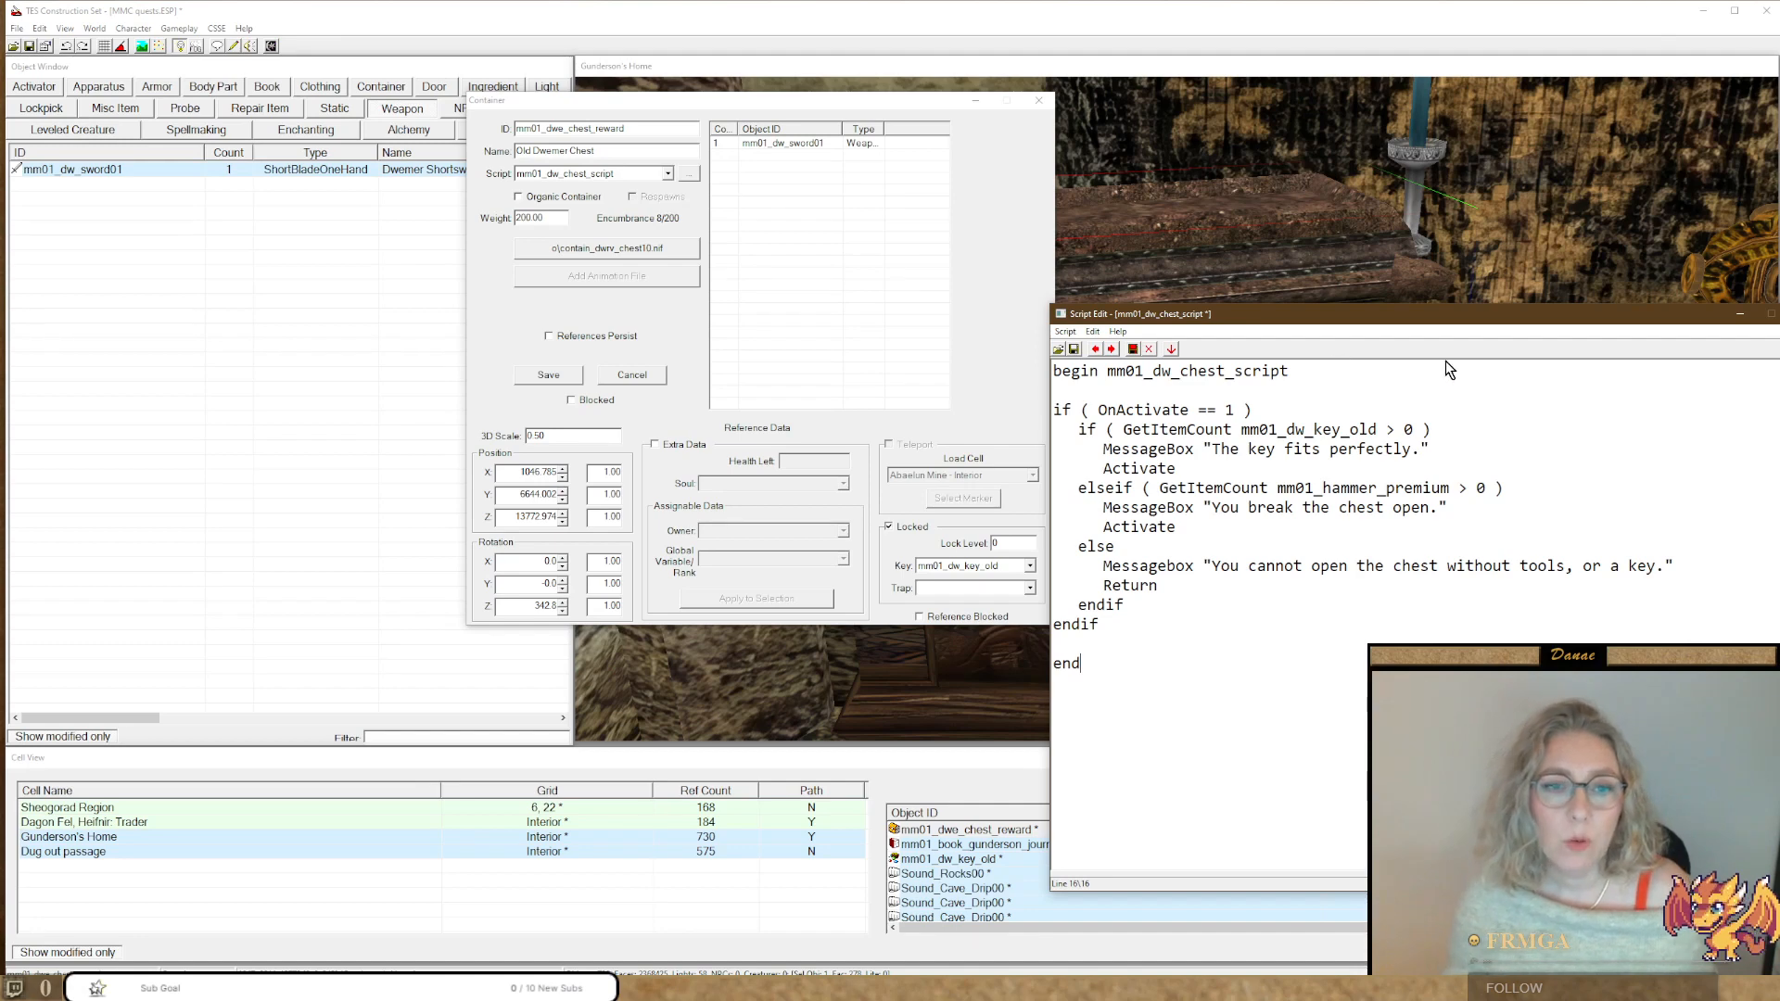
drag(1052, 411, 1295, 405)
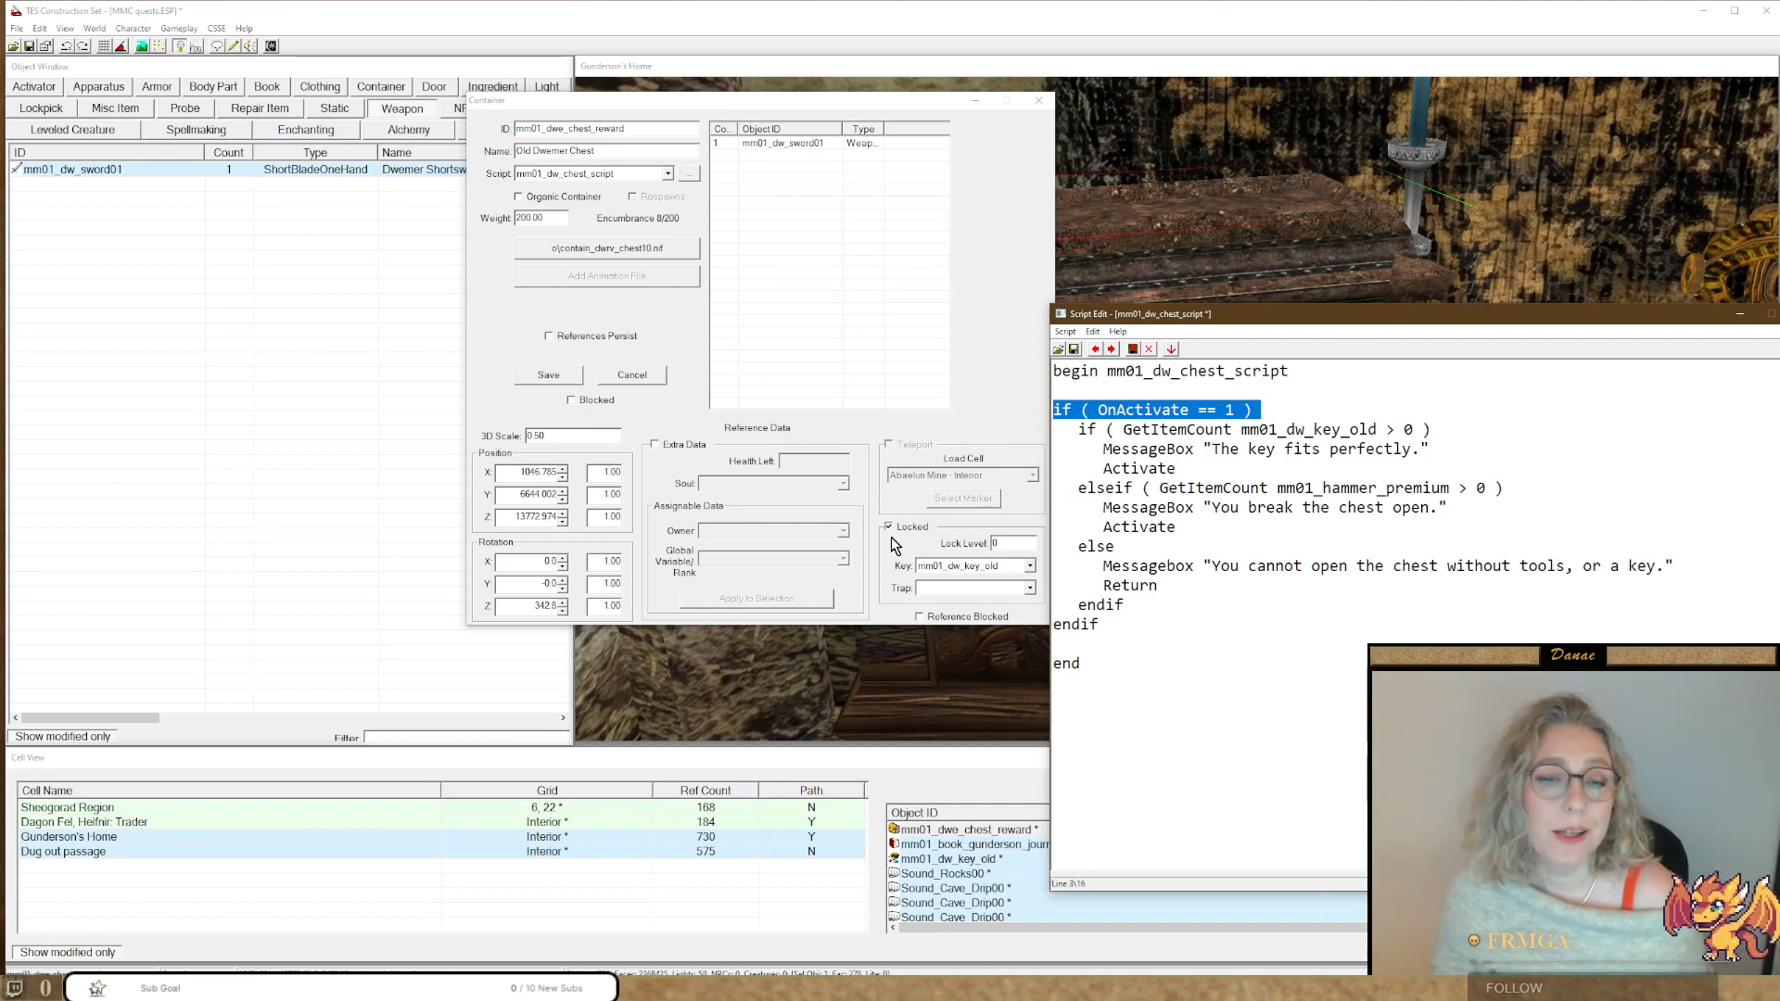
drag(1094, 316, 1139, 125)
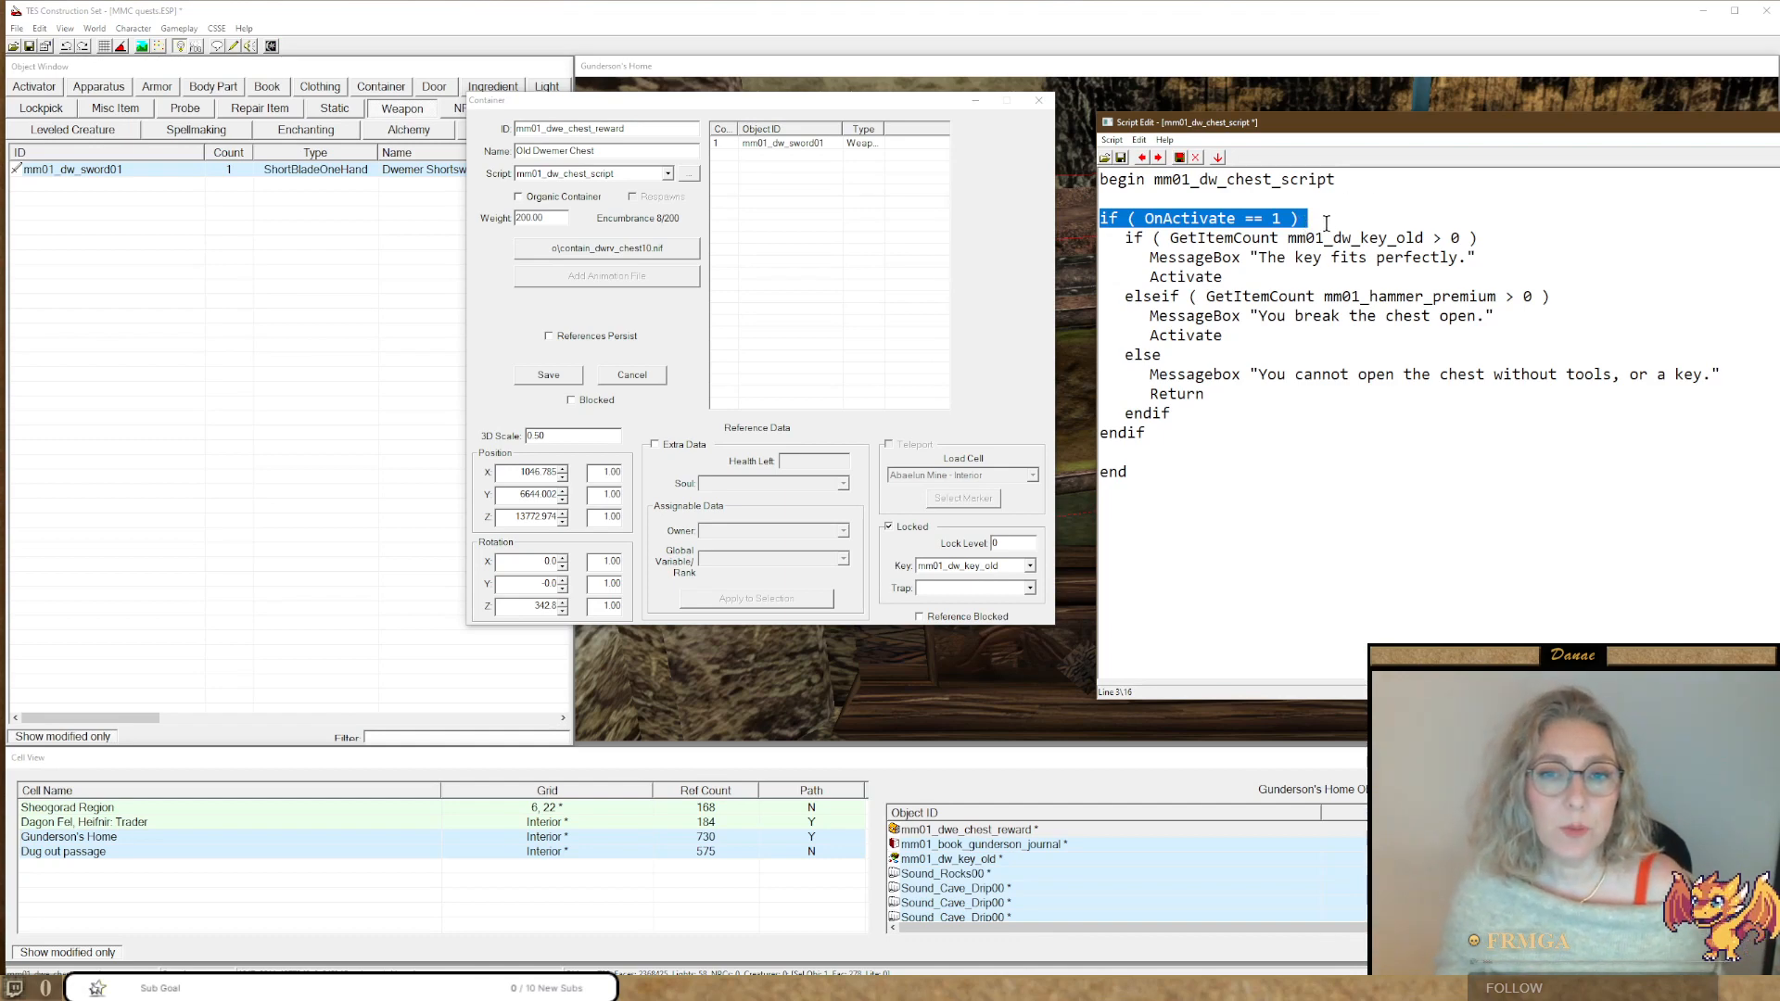
drag(1329, 224, 1113, 225)
drag(1515, 236, 1126, 239)
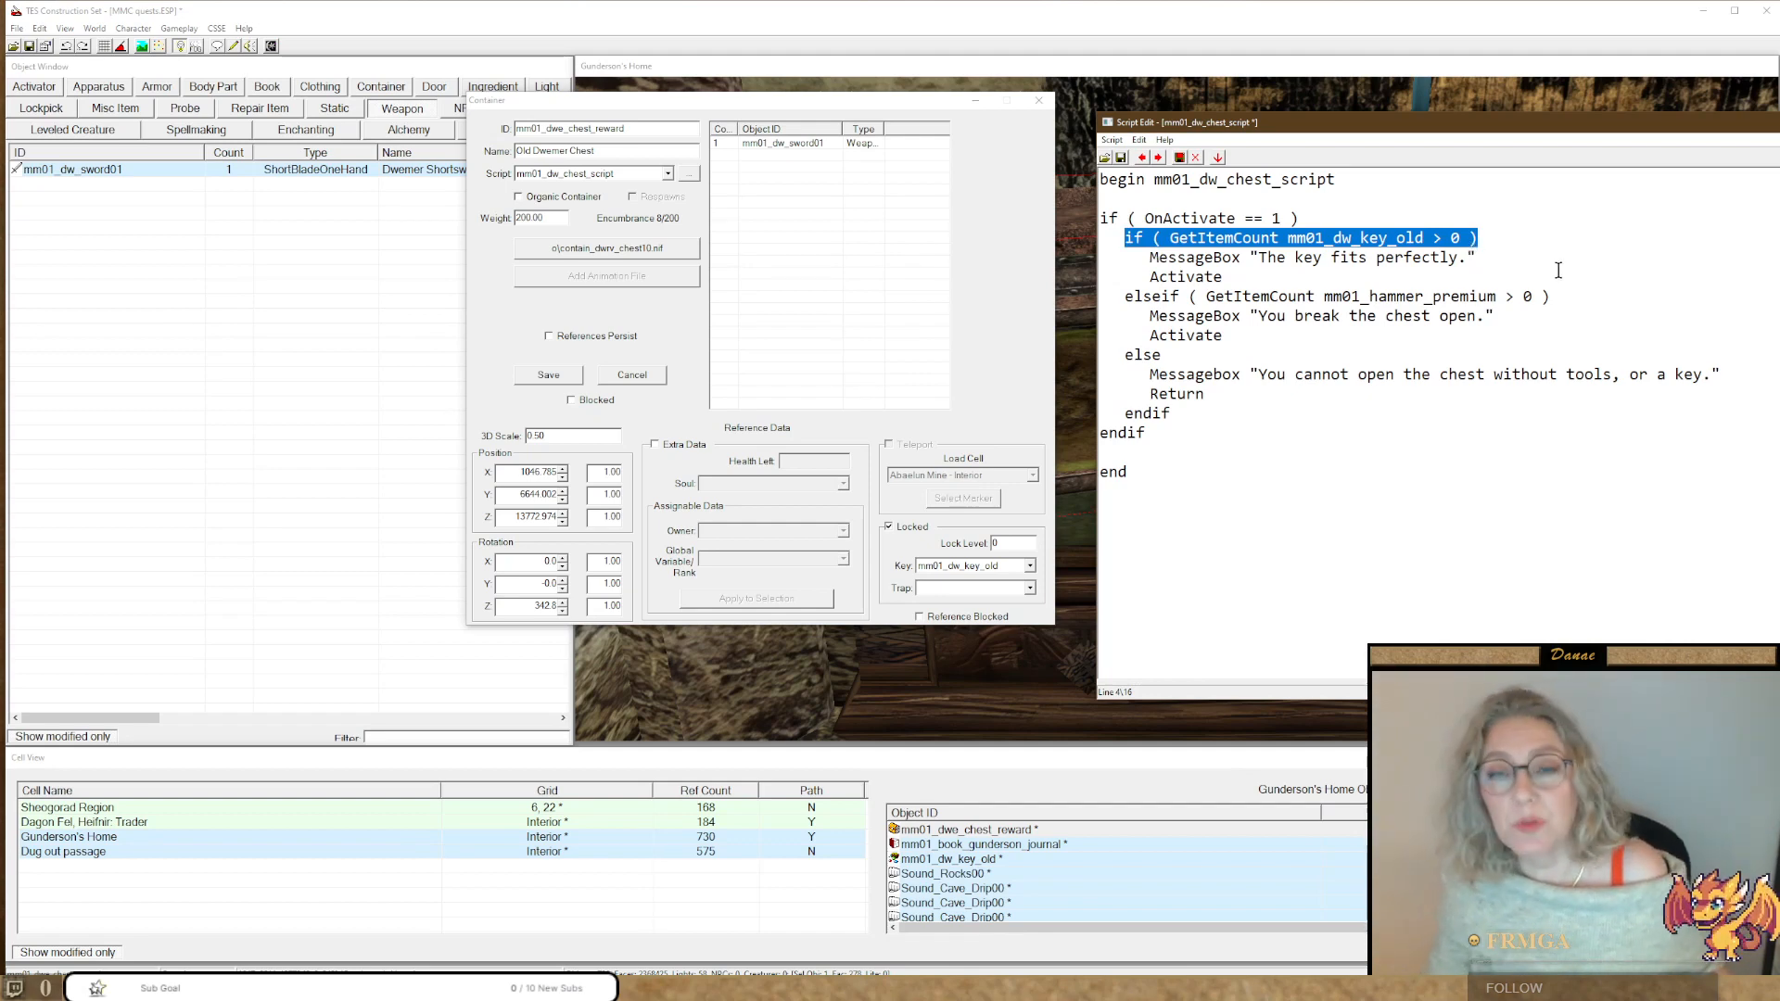
click(1467, 273)
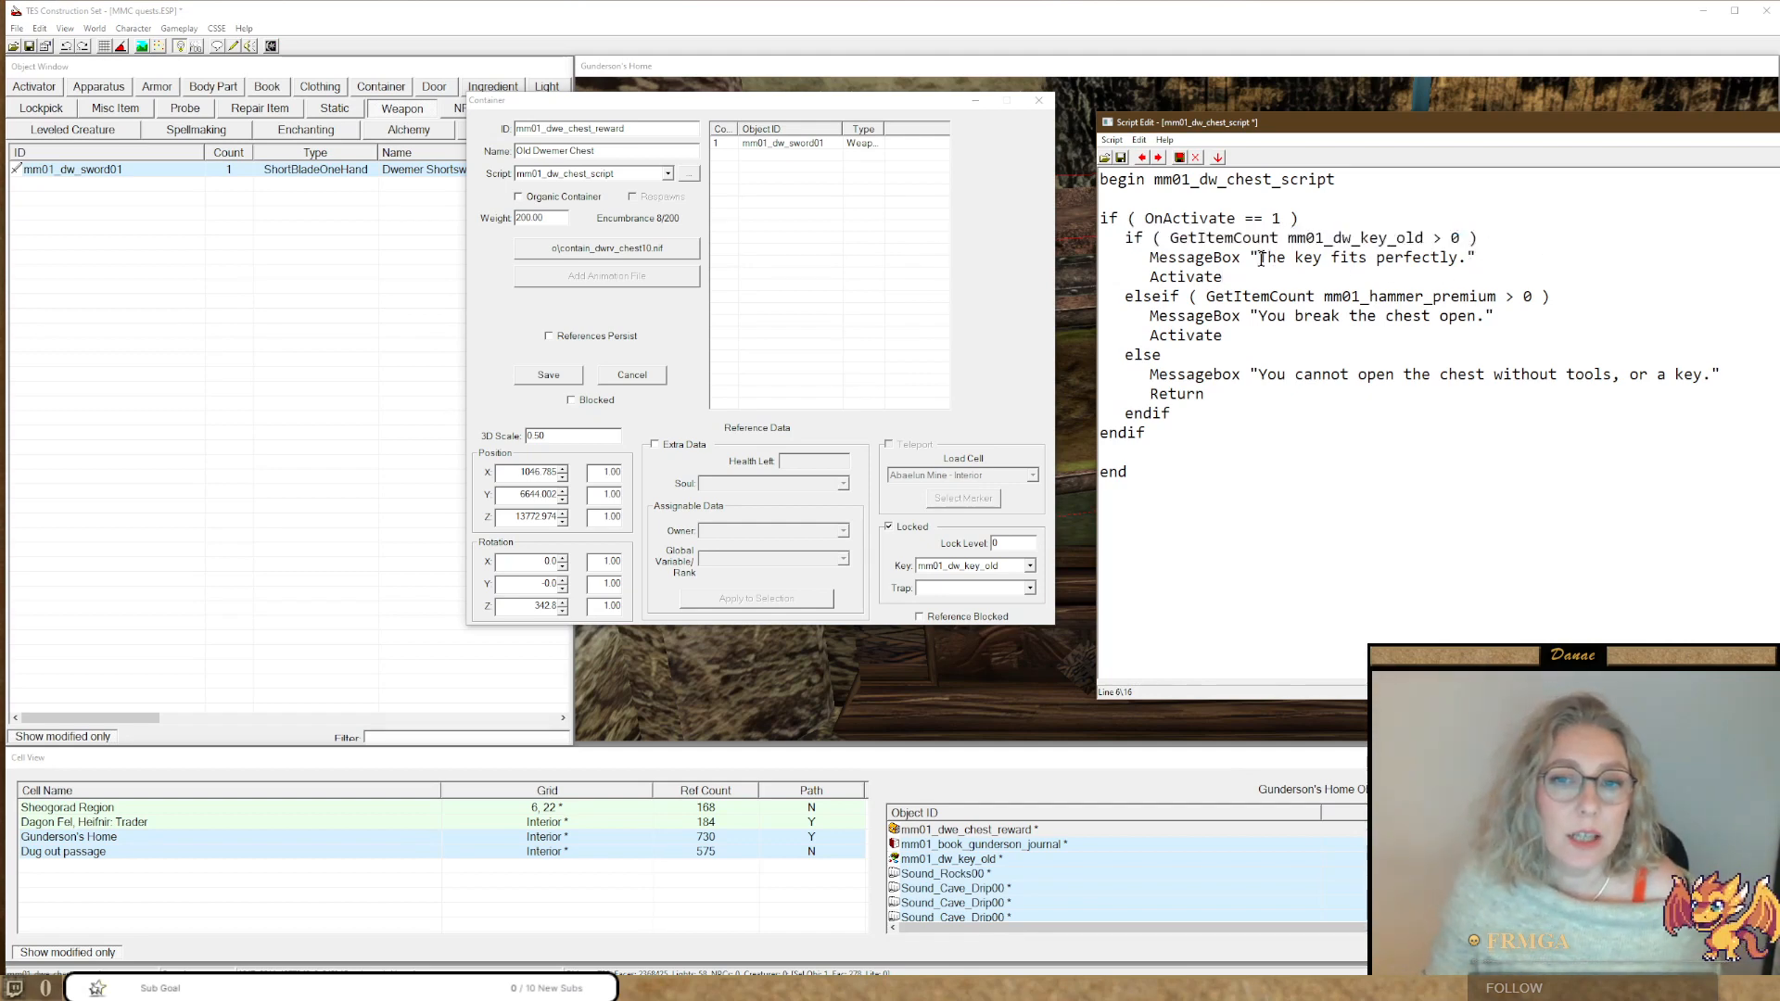
drag(1250, 258, 1458, 259)
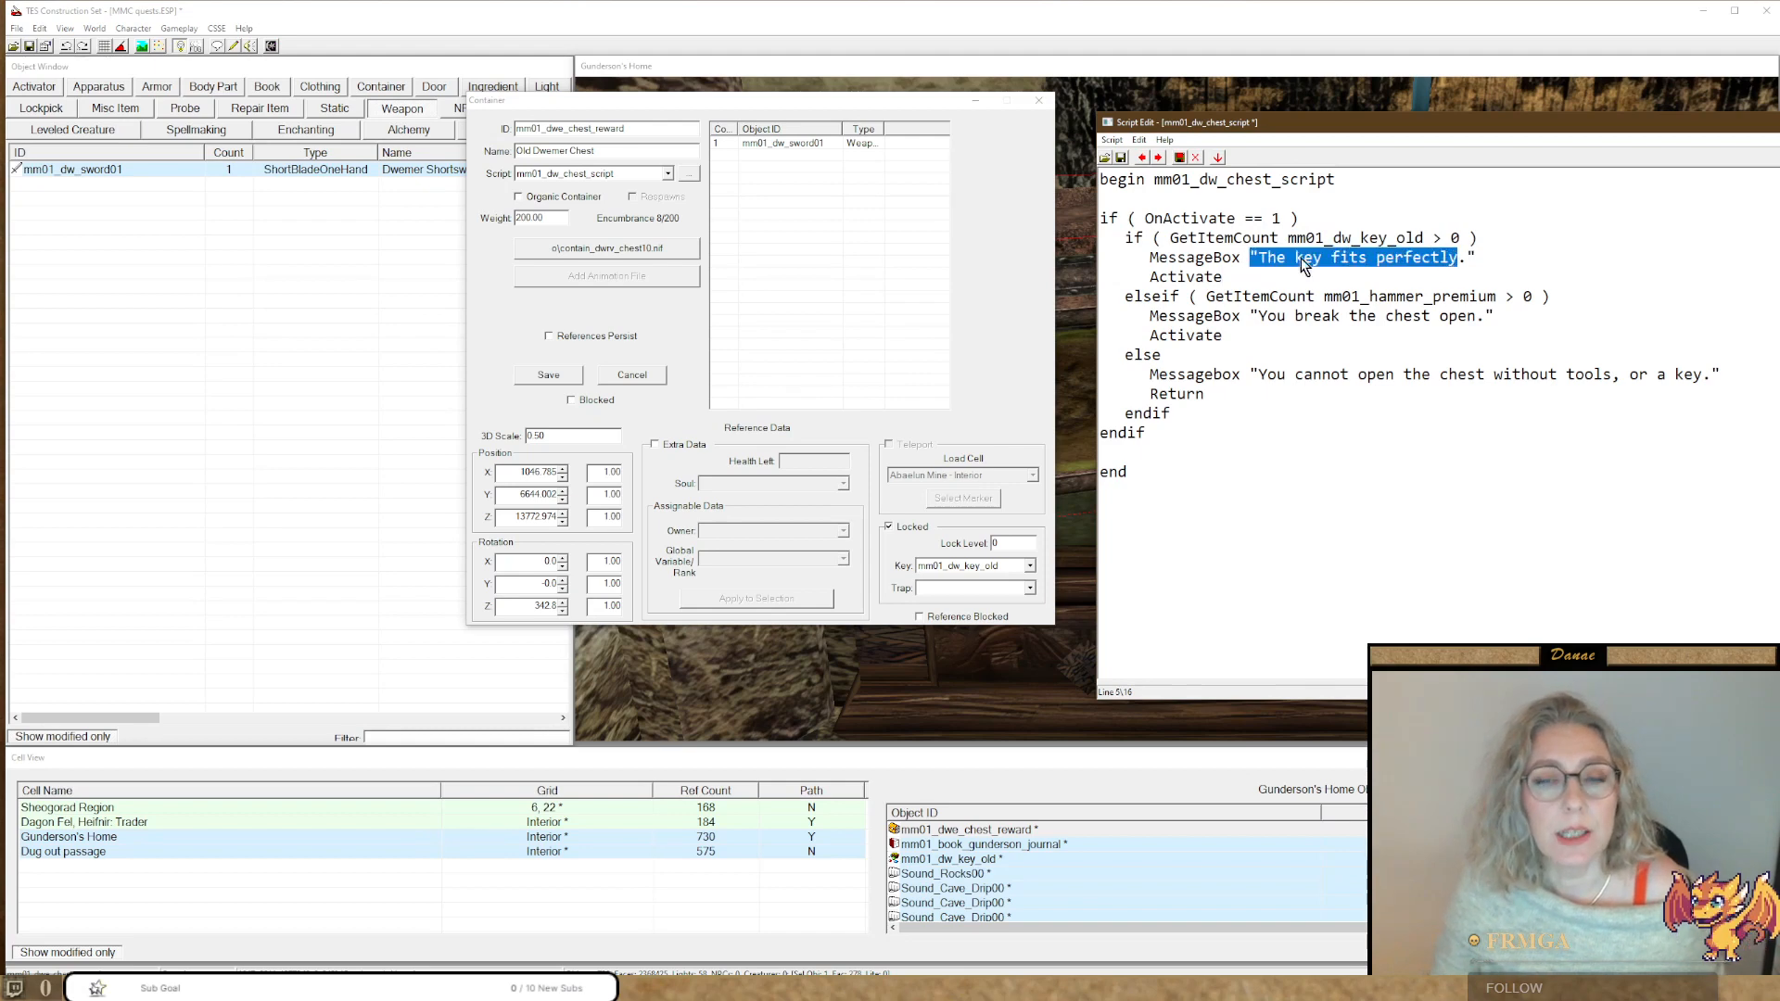
drag(1224, 276, 1149, 274)
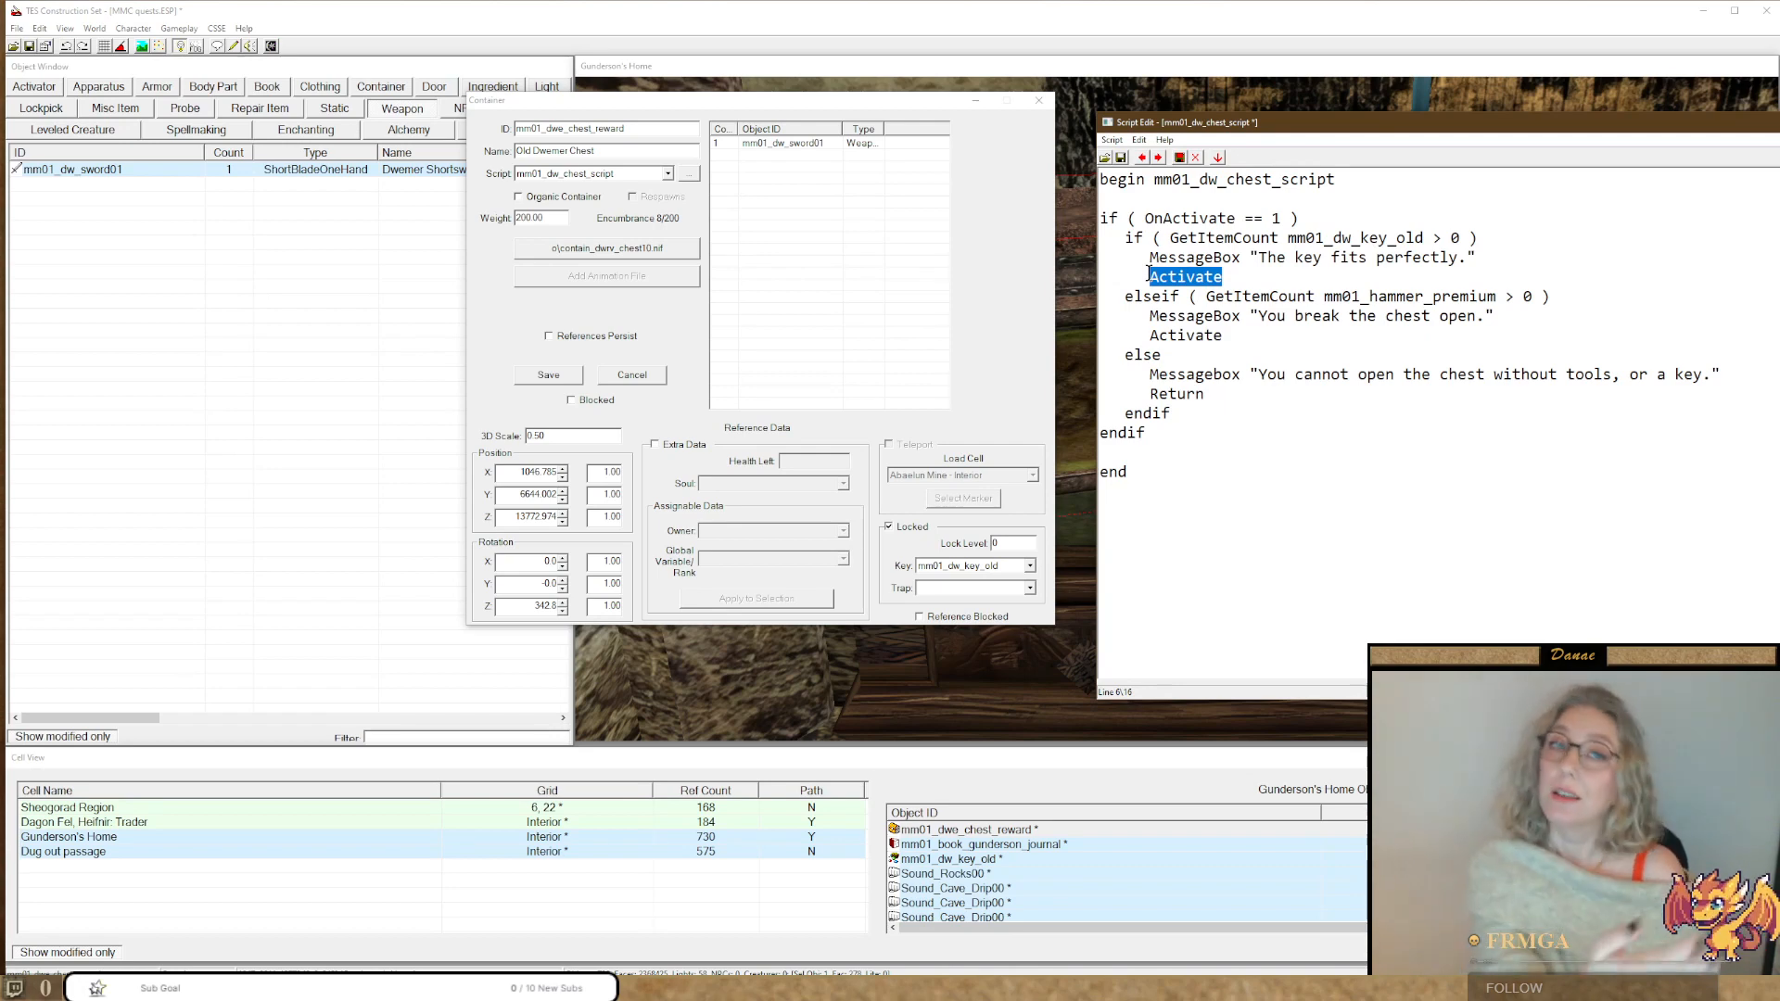
Remove the lock from the Old Dwemer Chest and go over the key, mm01_hammer_premium and else branches of its script.
click(889, 529)
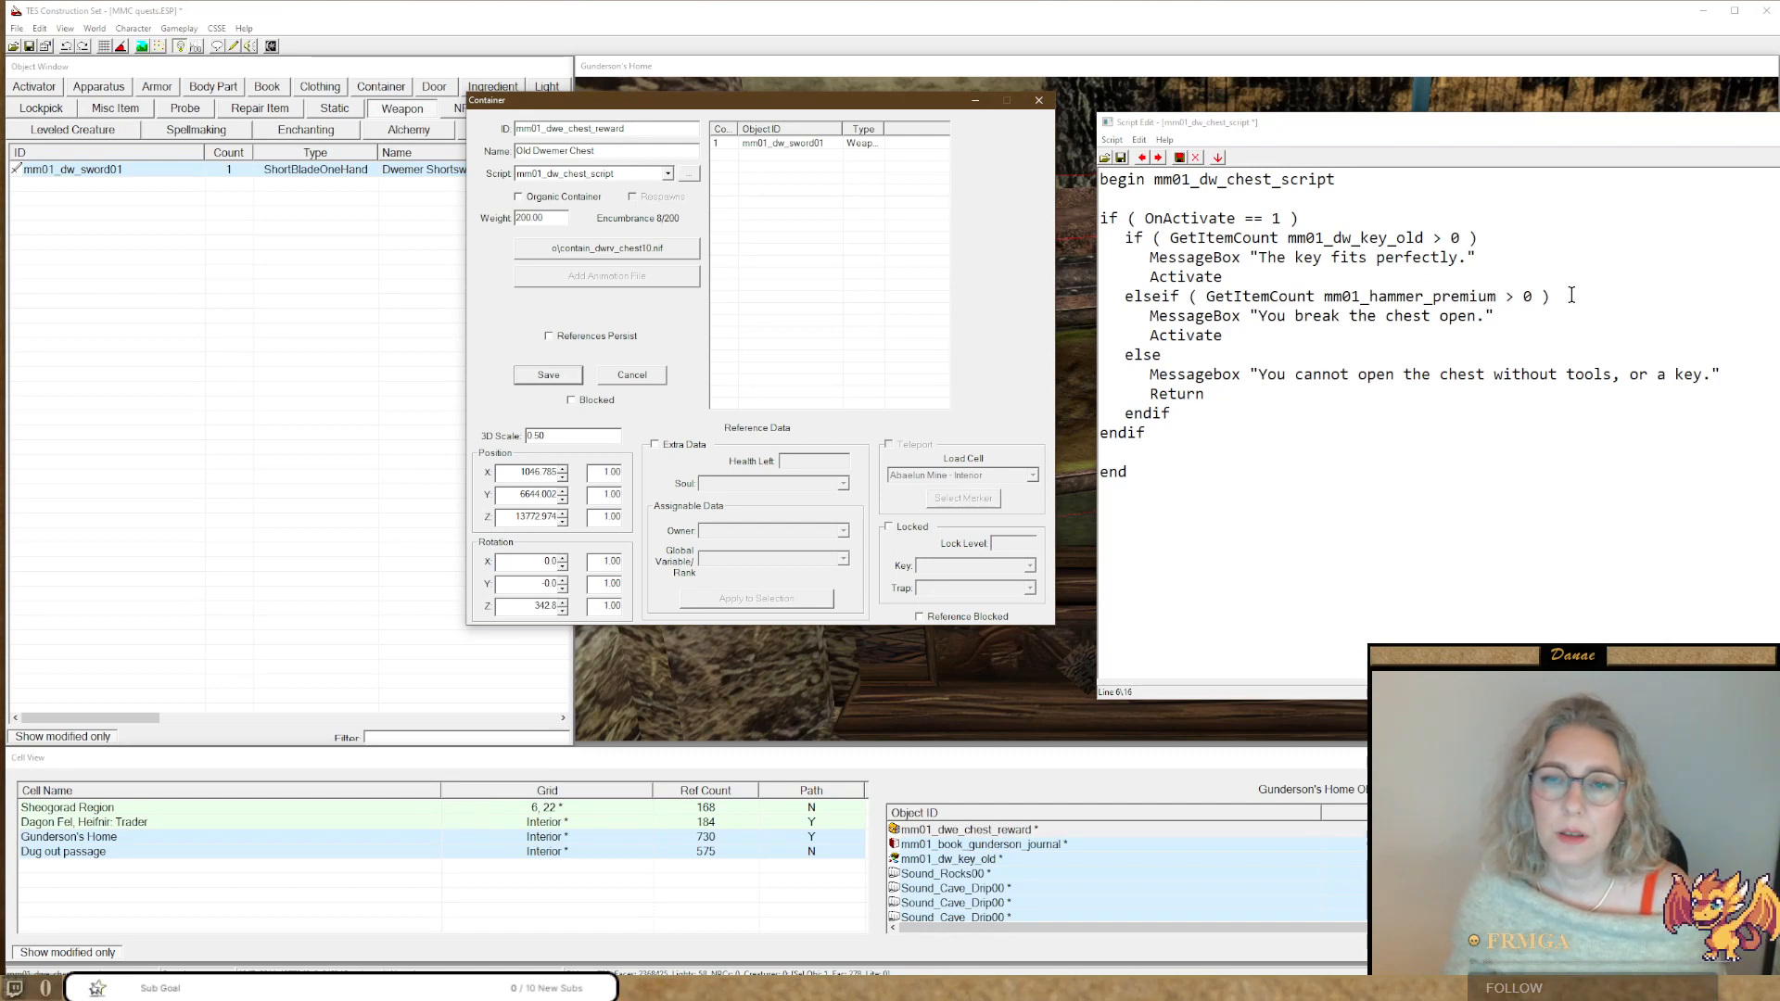
click(1128, 237)
drag(1483, 238, 1124, 236)
drag(1125, 296, 1597, 293)
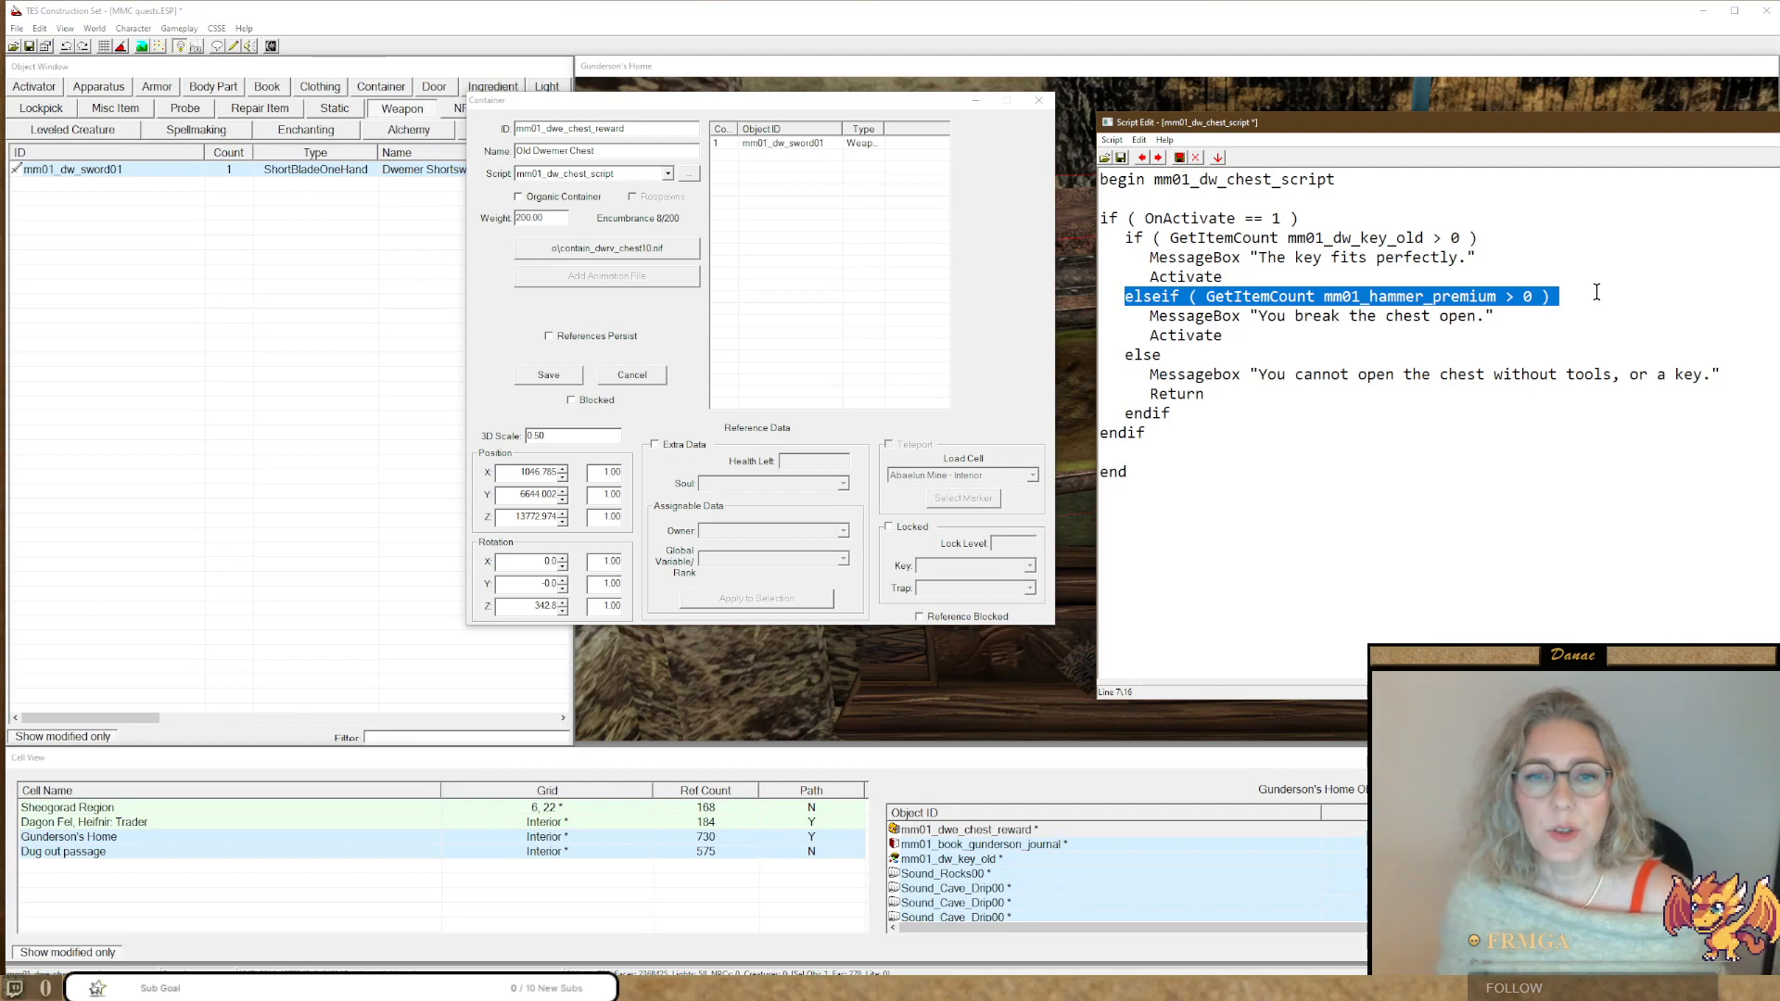
drag(1240, 336, 1160, 336)
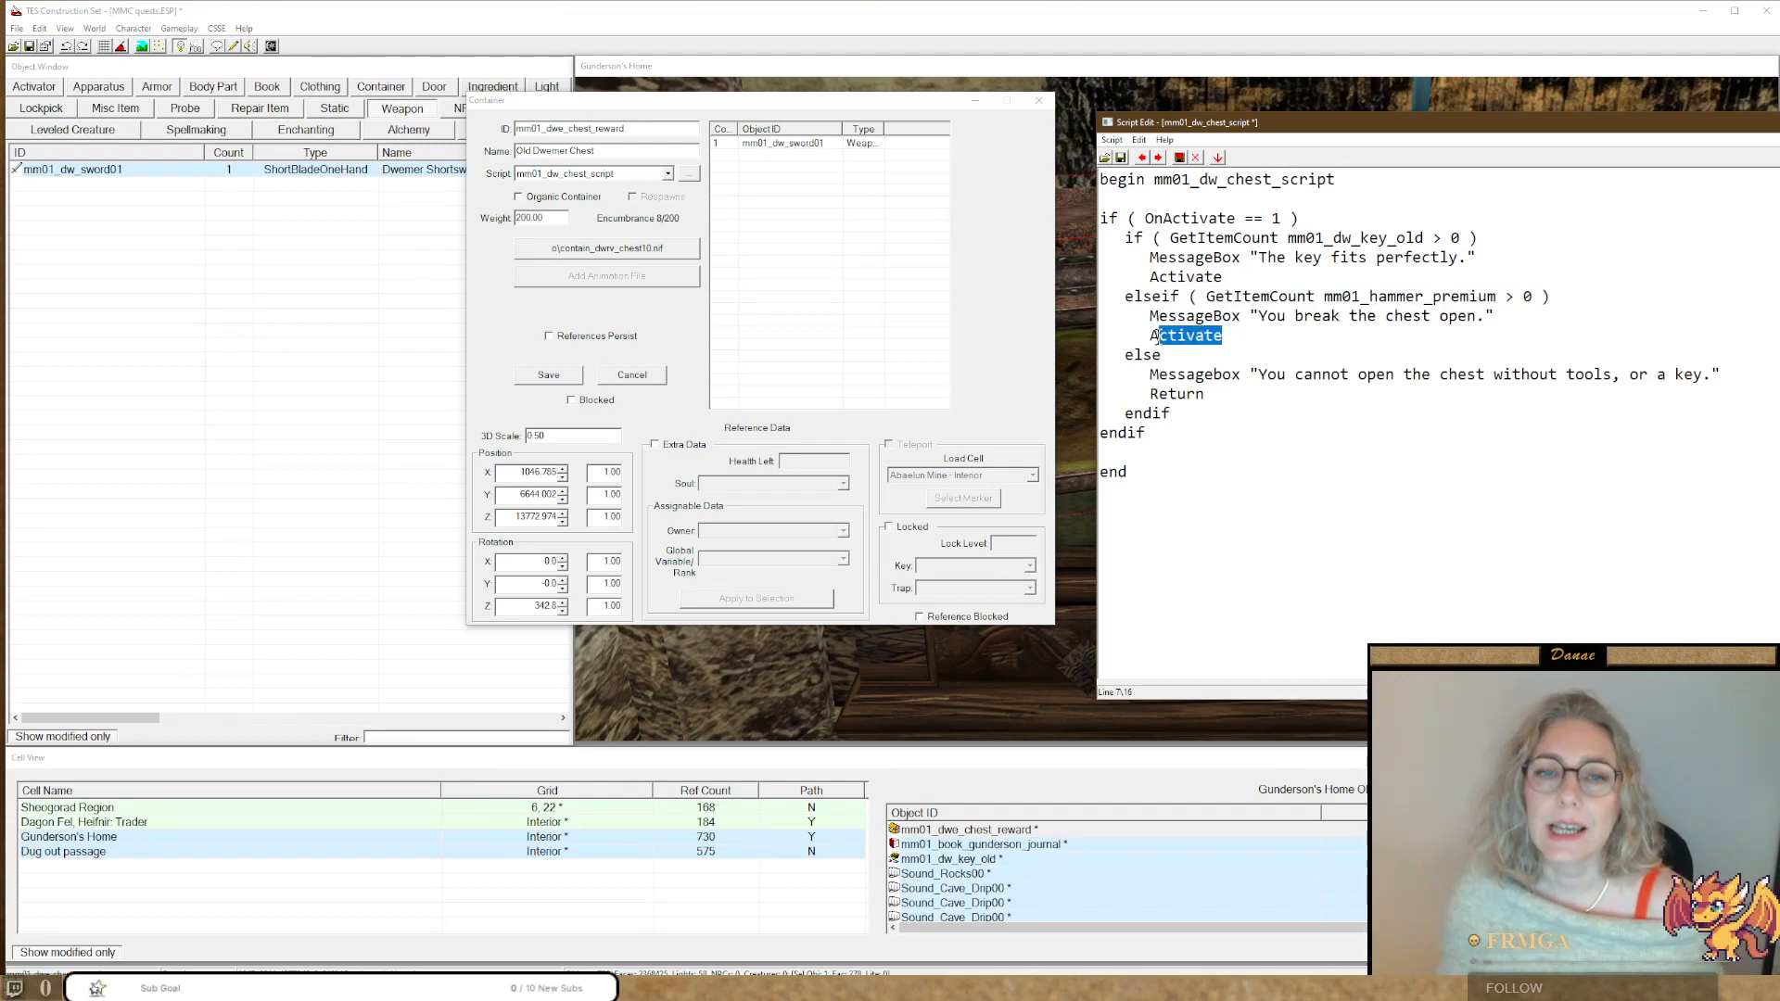
click(889, 529)
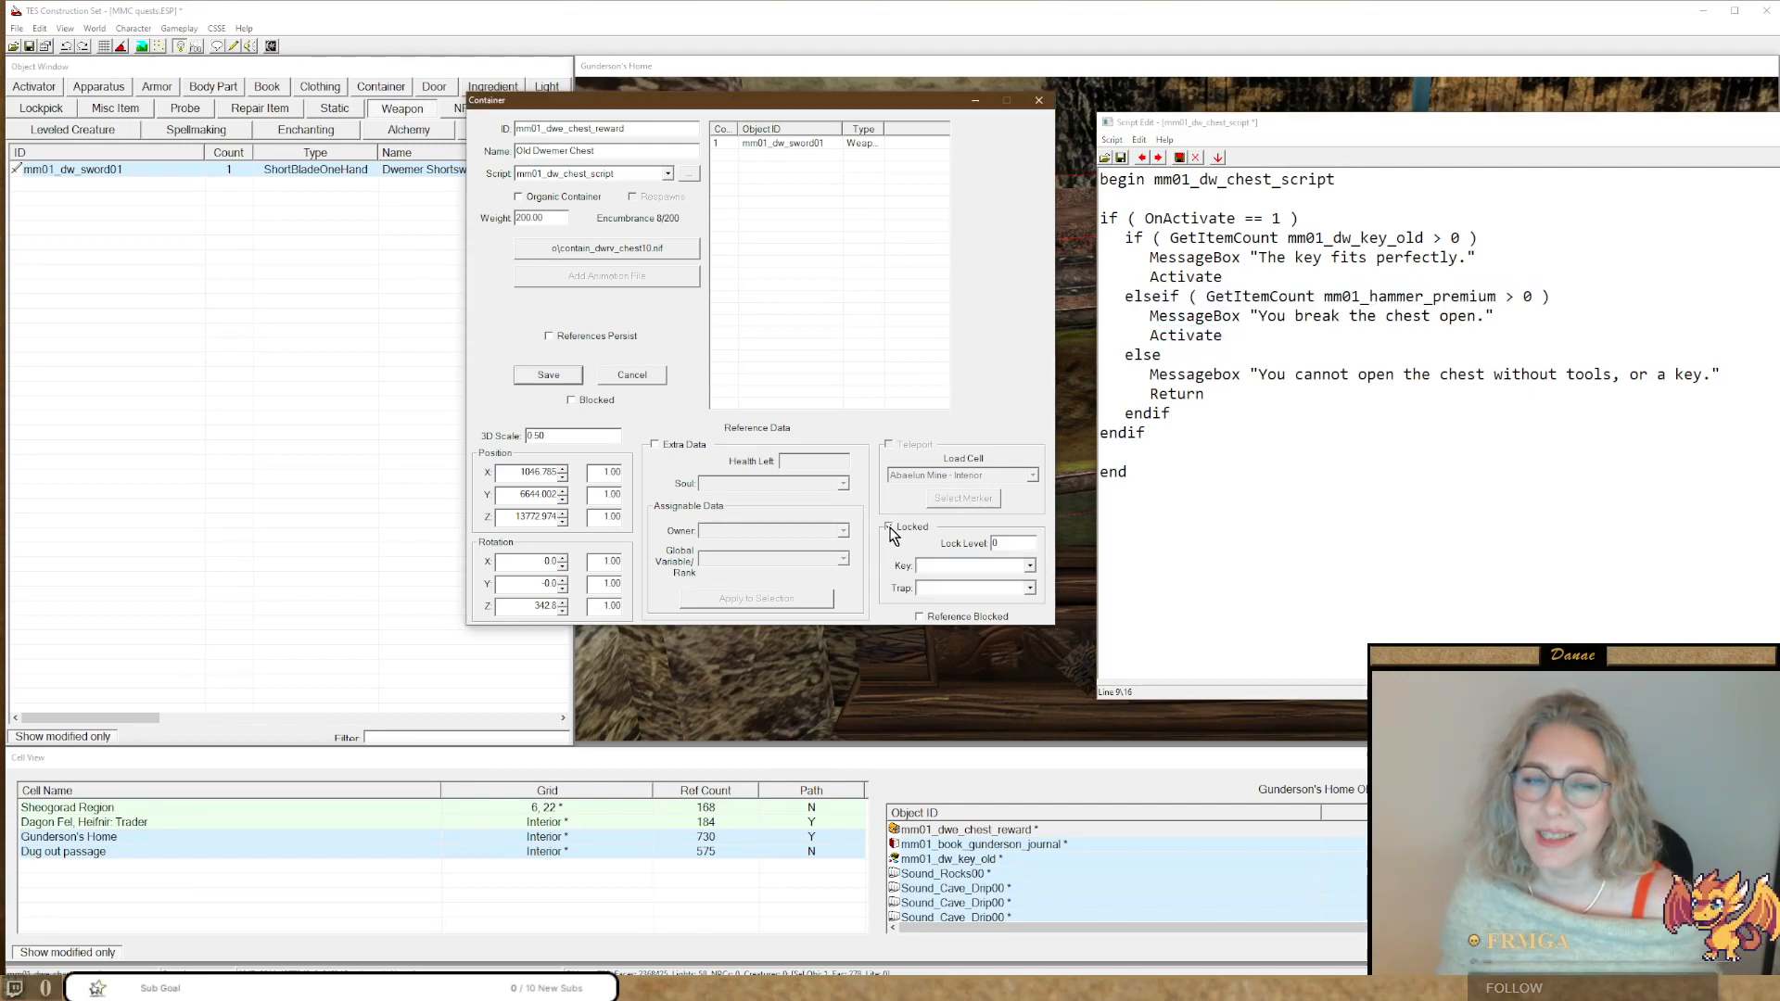
click(889, 528)
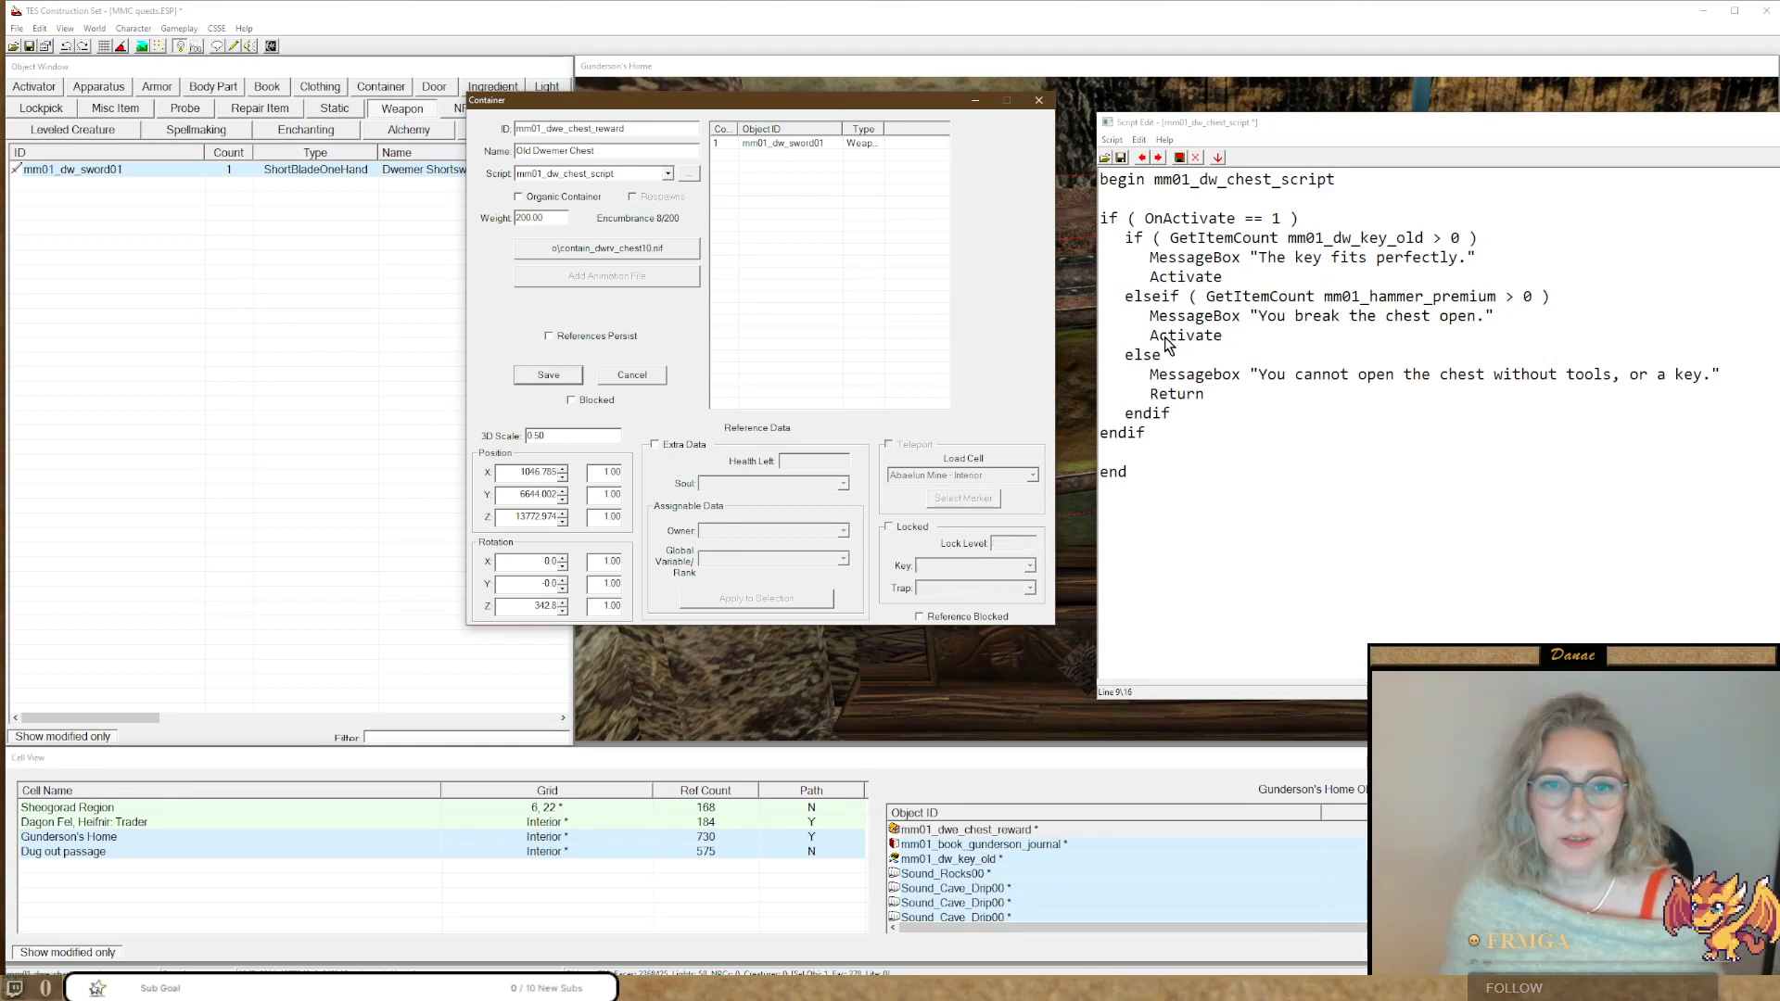
click(1193, 365)
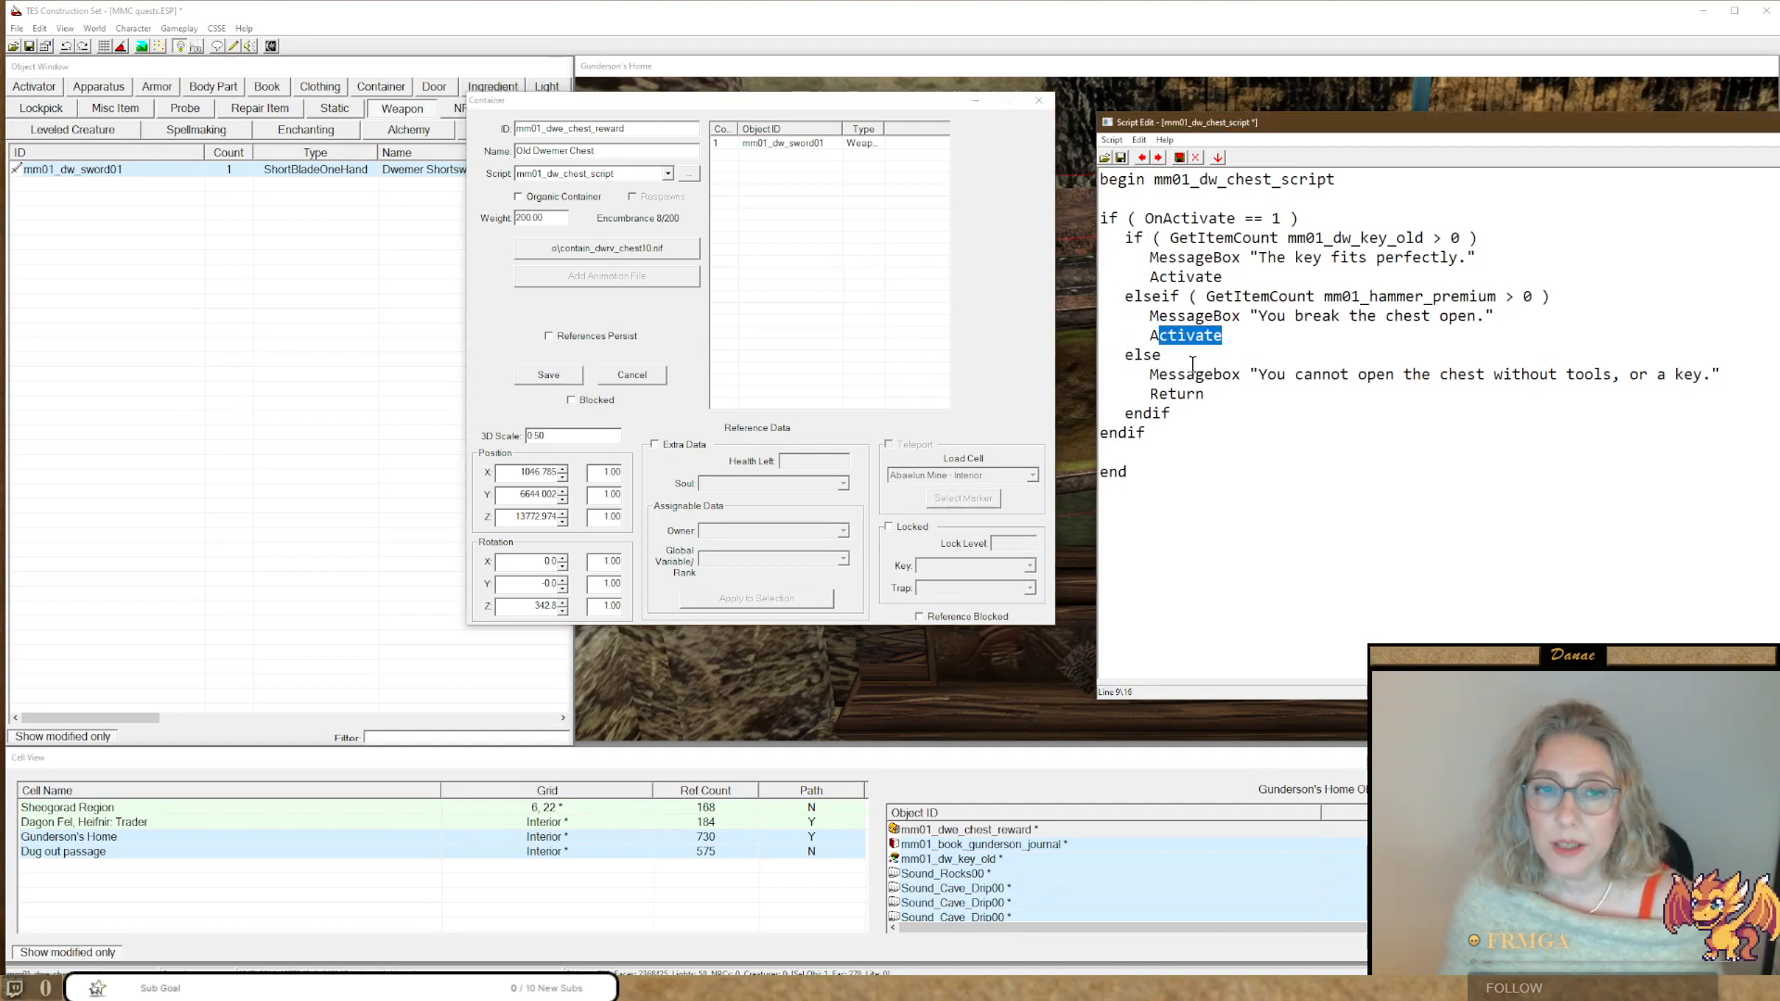
drag(1167, 367, 1560, 401)
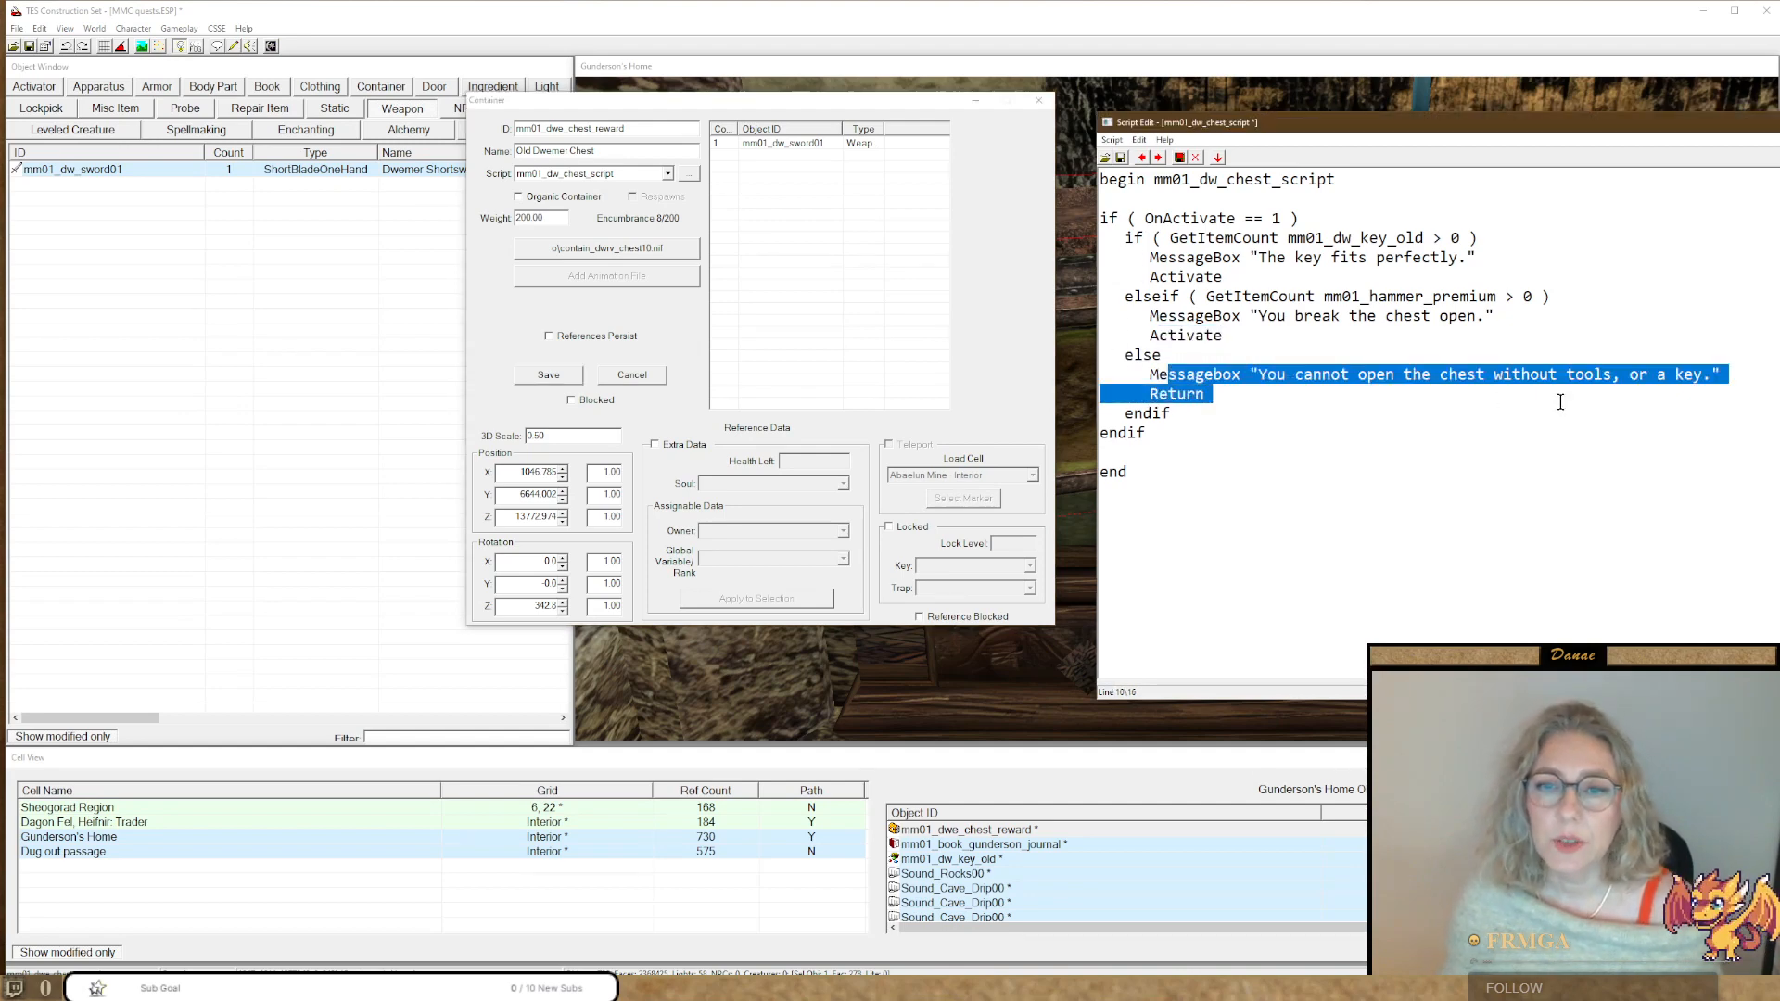
Close the chest script editor and save the Old Dwemer Chest container.
click(1474, 441)
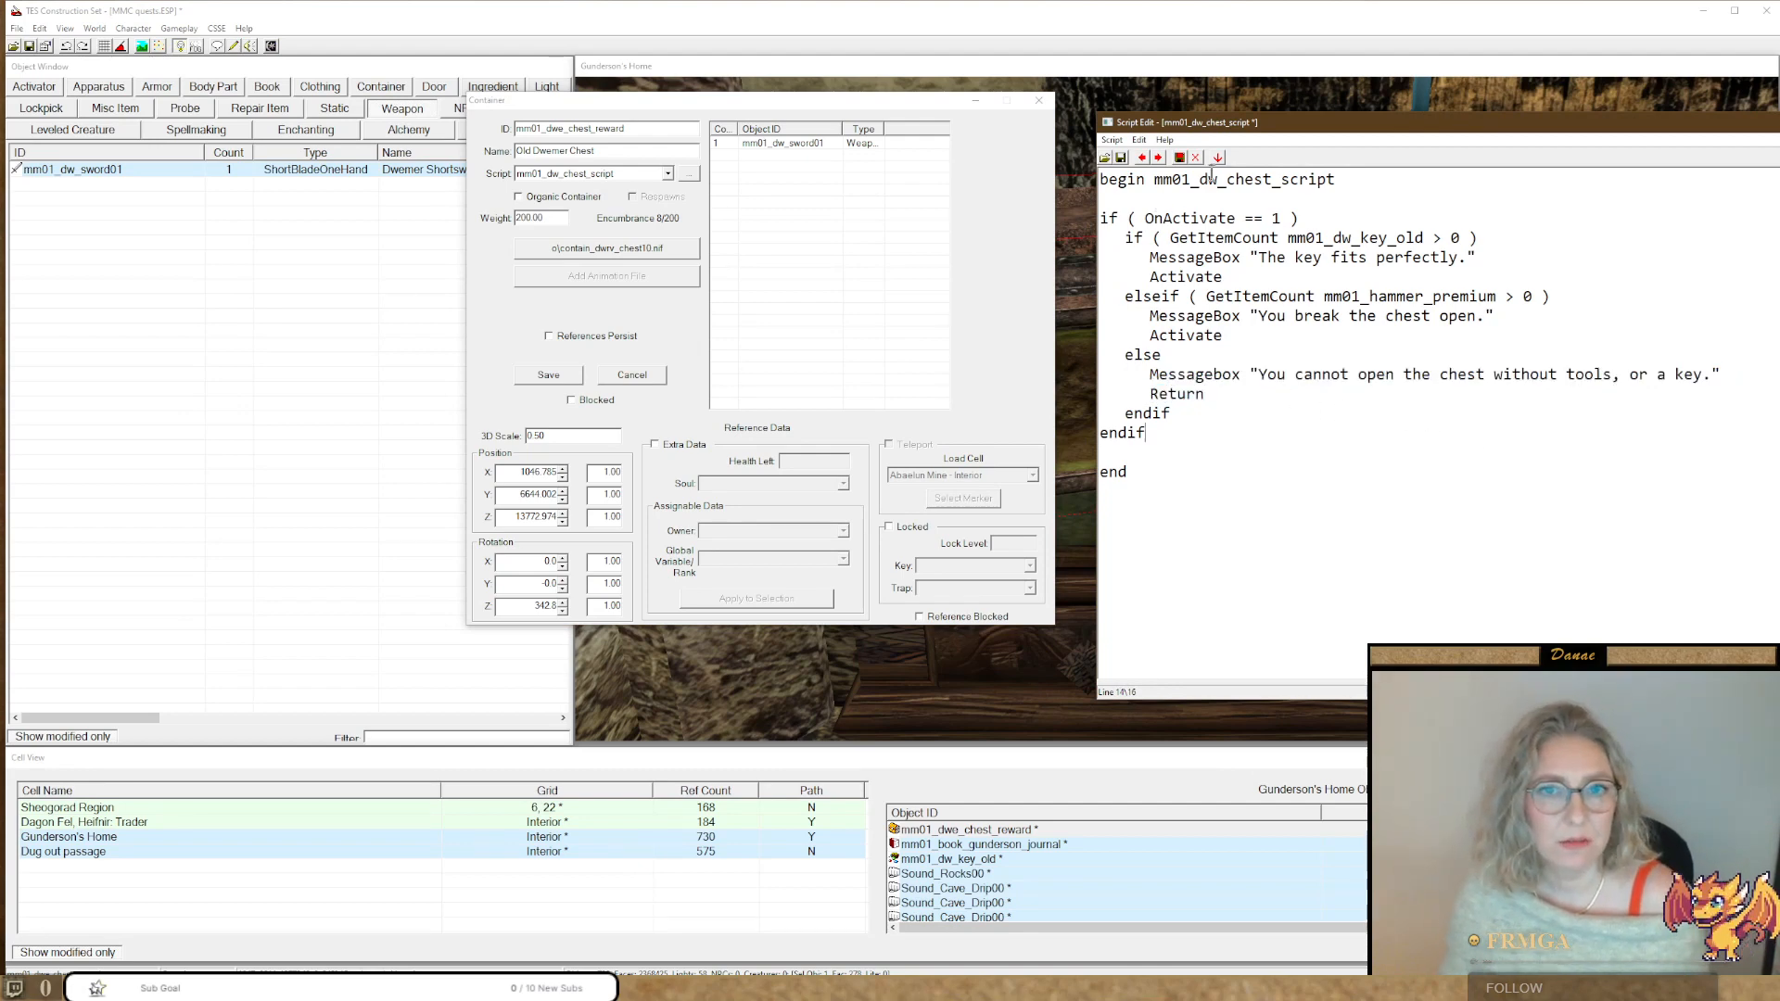
click(1218, 158)
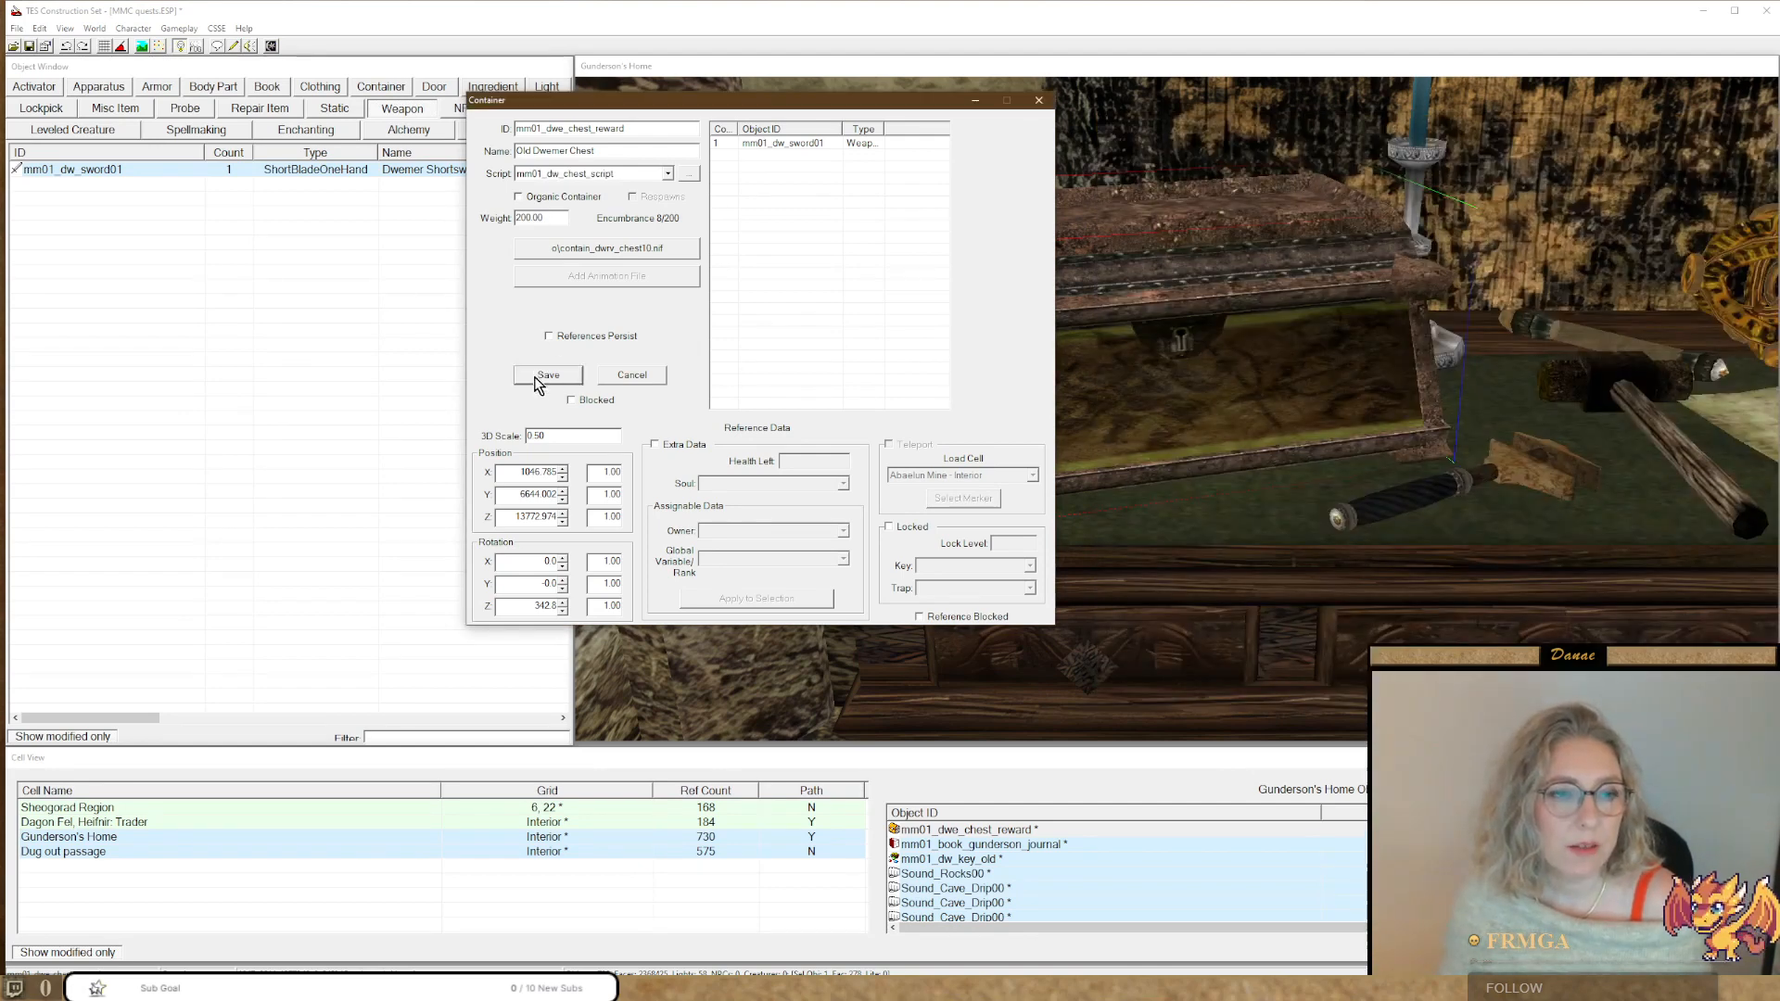
click(537, 377)
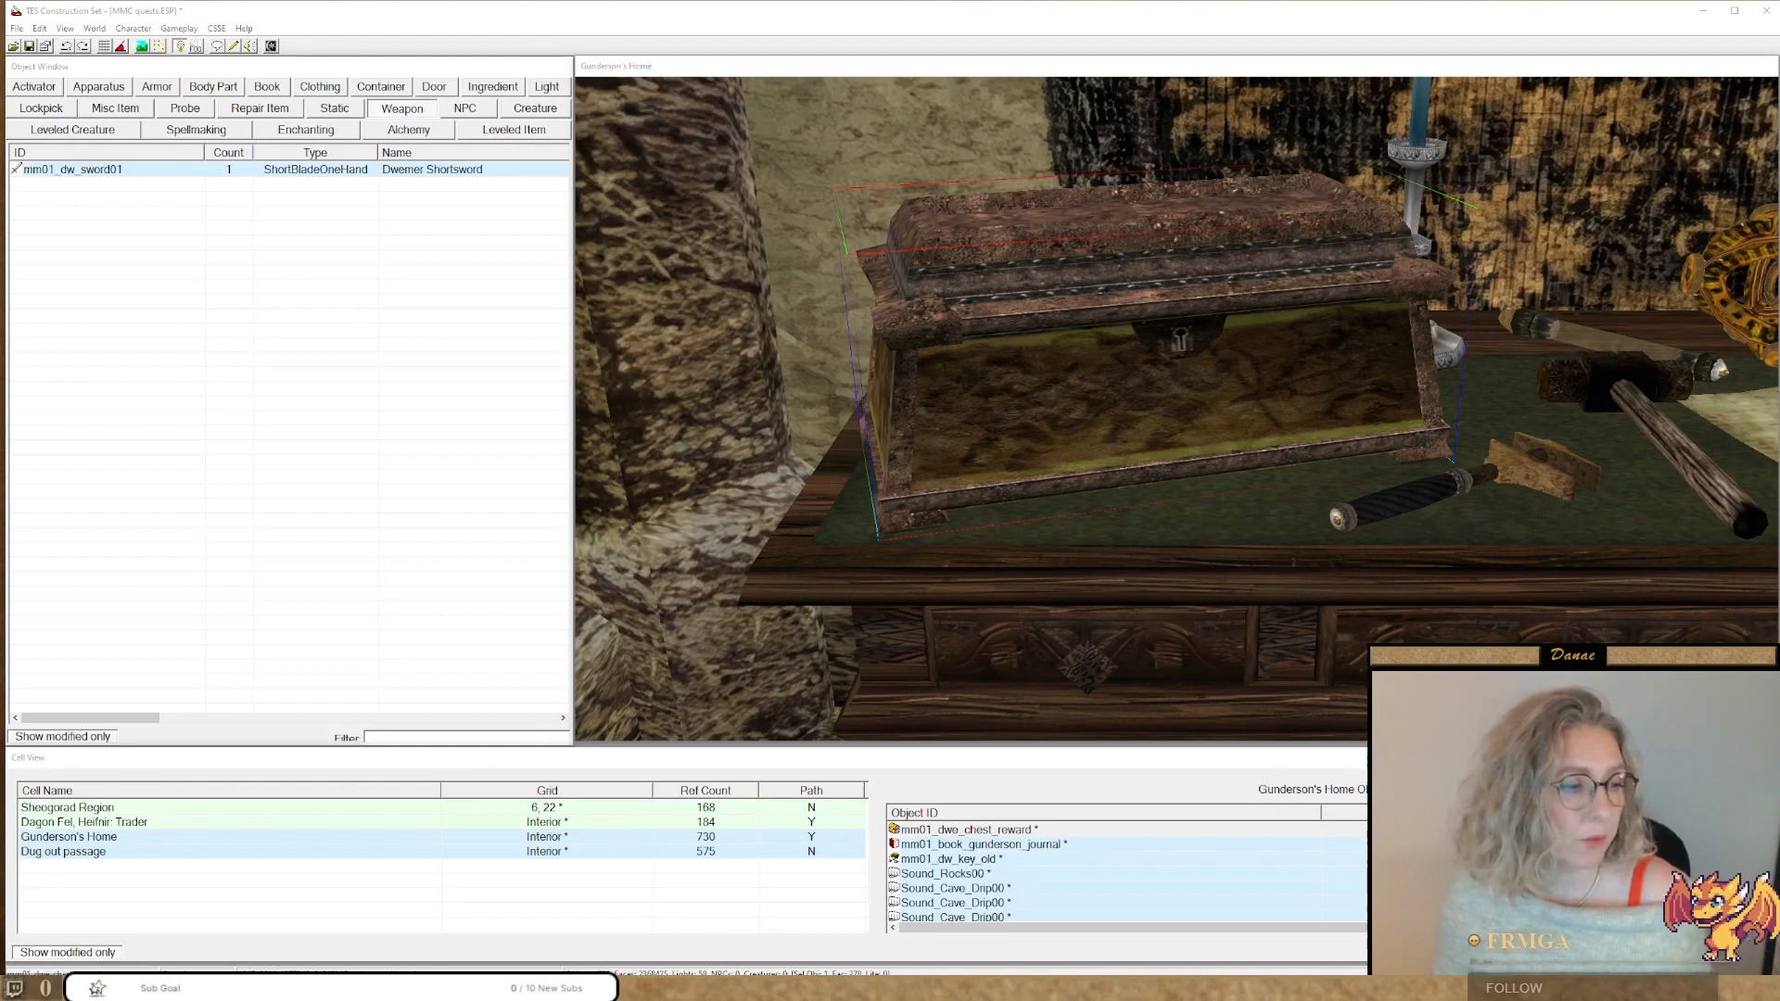
In Notepad, list OnActivate, GetJournalIndex, GetItemCount, GetDistance and GetDeadCount conditions with the operator note, leaving a blank line under the heading "Useful Conditions".
click(14, 987)
click(245, 655)
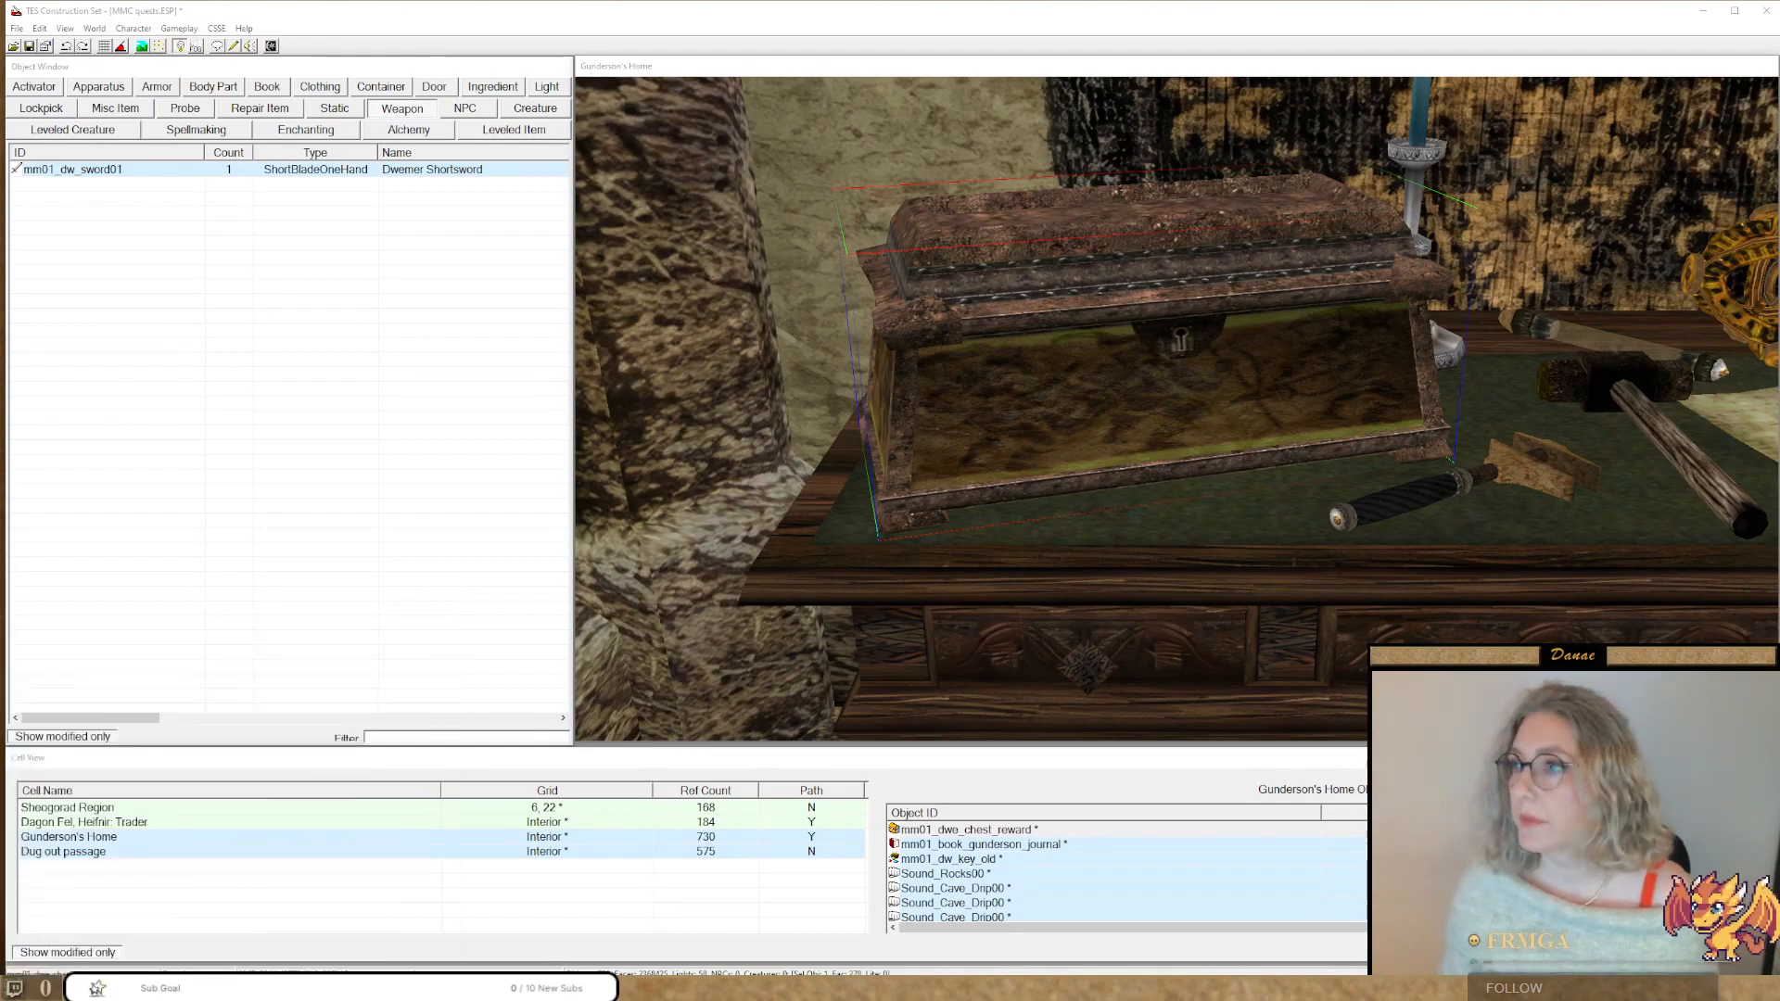
text(Useful Conditions !! Change >= to ==, >, <= or < as needed if ( OnActivate == 1 ) if ( GetJournalIndex myjournal >= 50 ) if ( GetItemCount myitem > 0 ) if ( GetDistance Player <= 512 ) if ( GetDeadCount "Neloth" > 0 ))
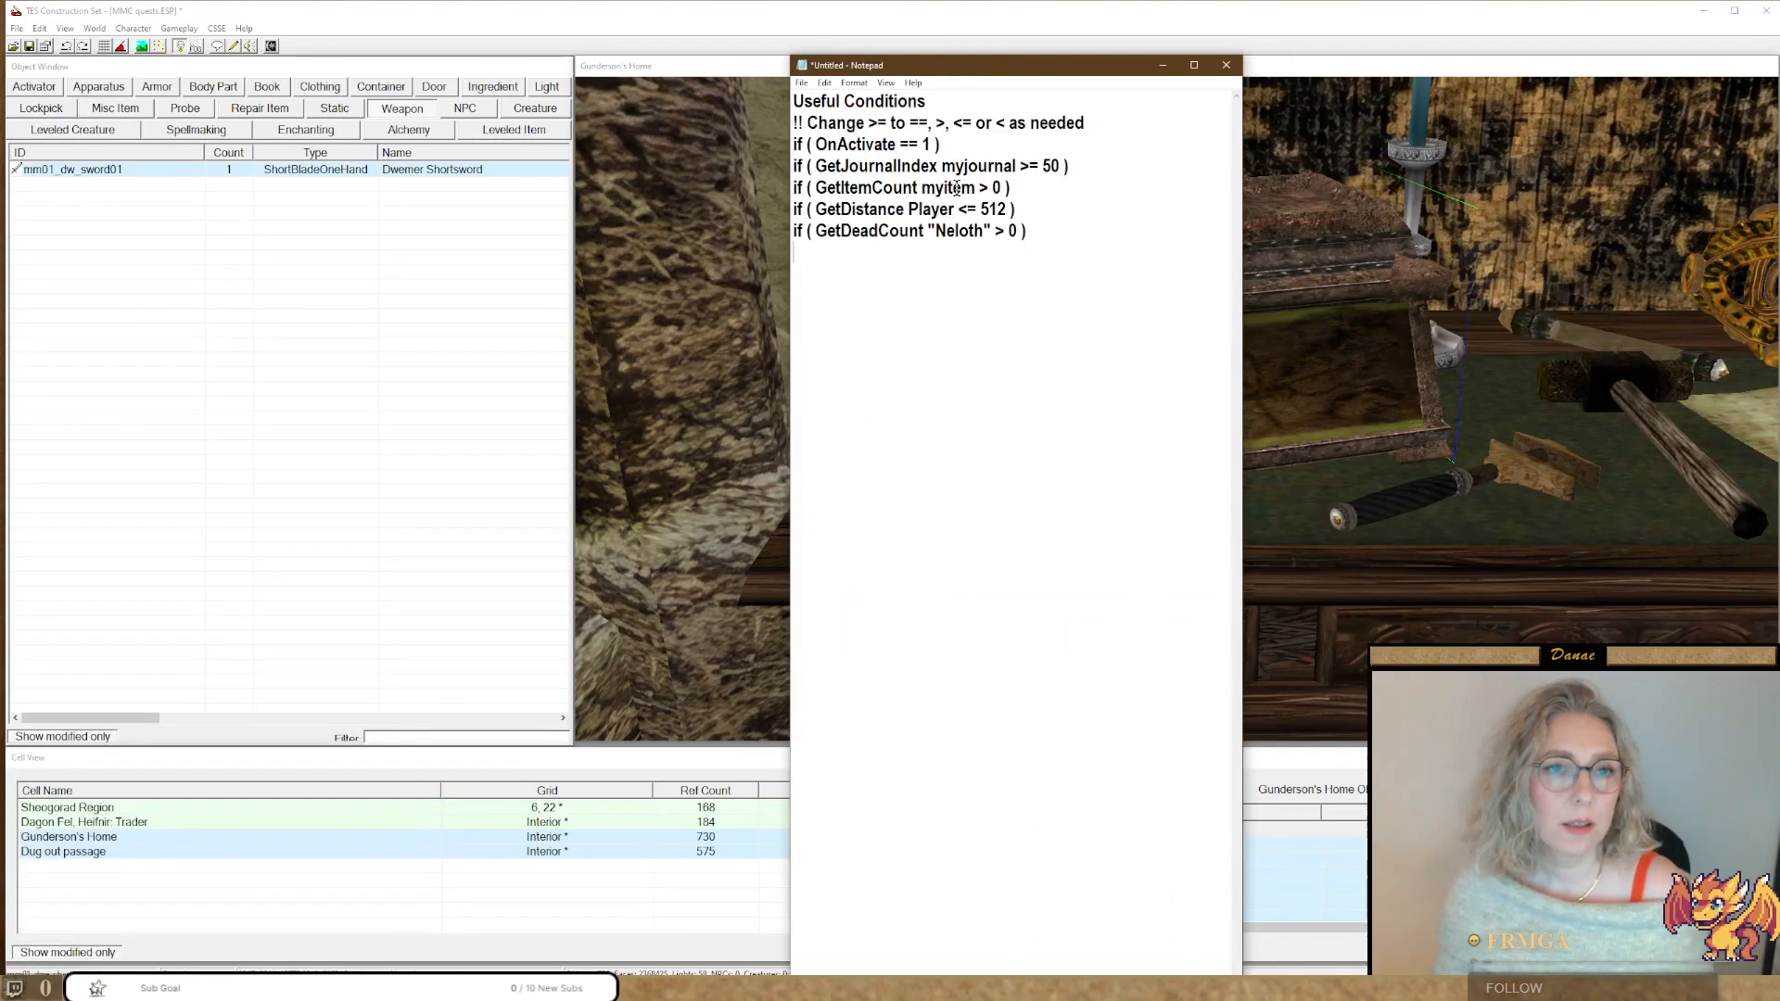
click(953, 102)
key(Return)
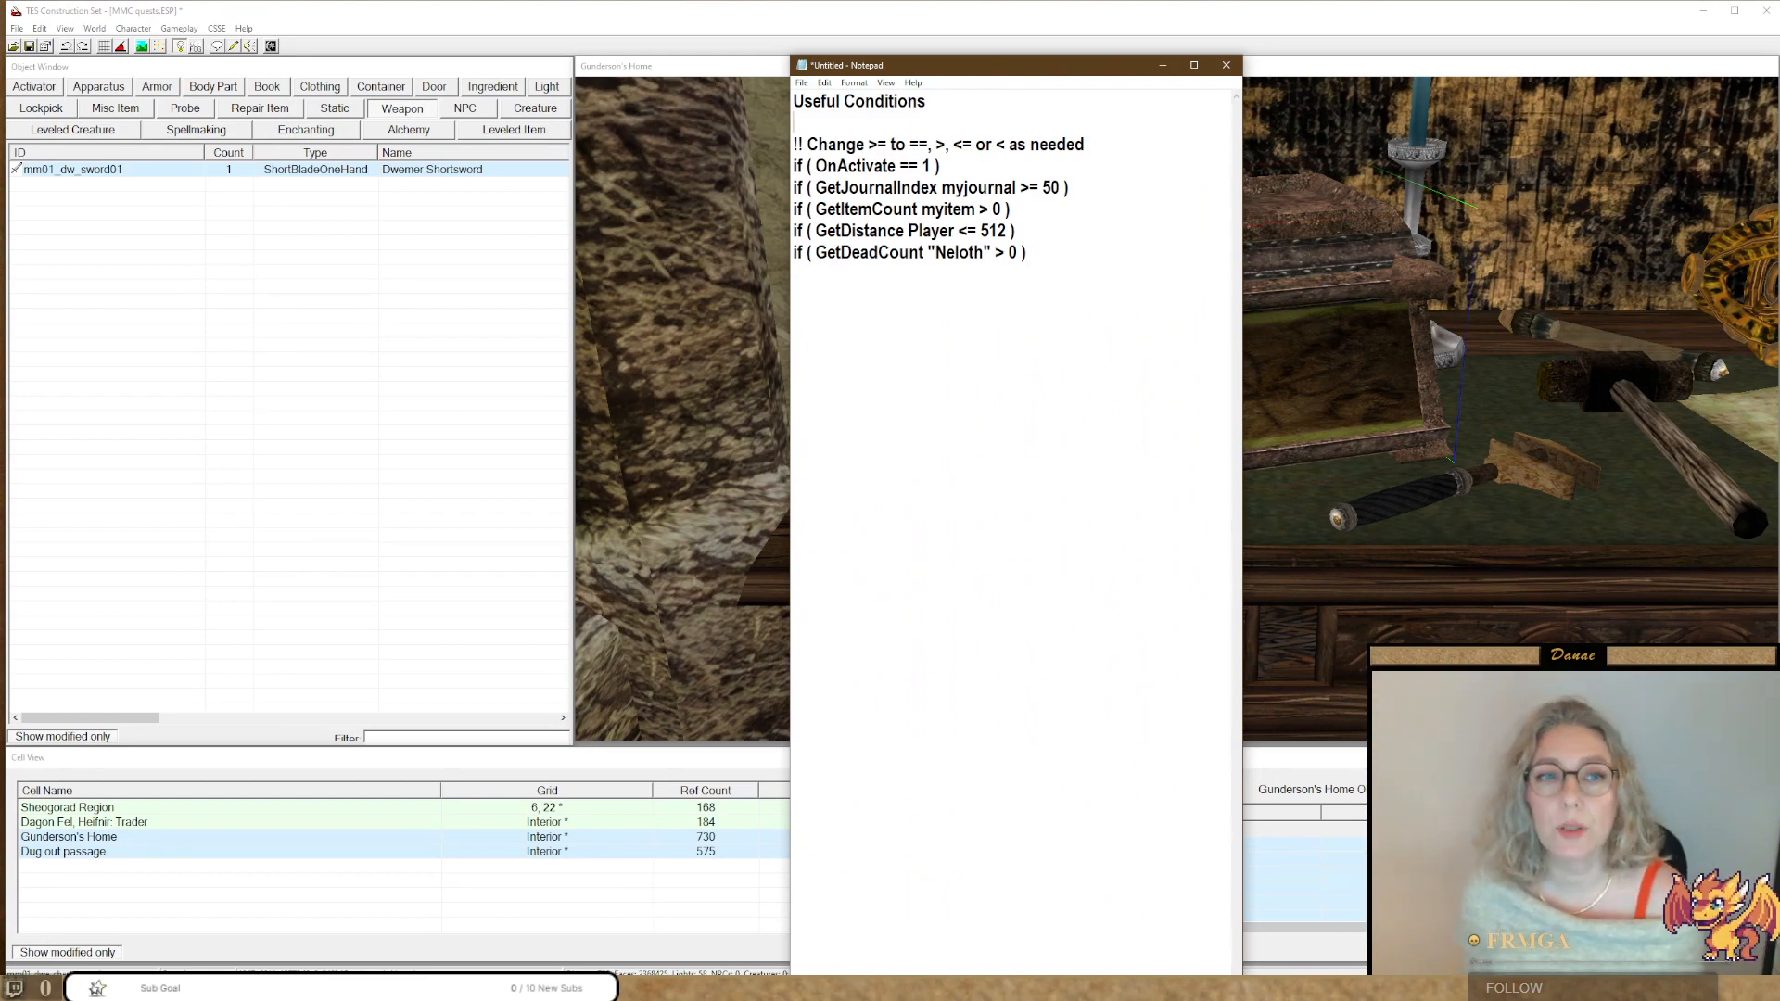
Remove the == 1 comparison from the OnActivate condition and go over the other four conditions line by line.
drag(934, 167, 898, 166)
key(Delete)
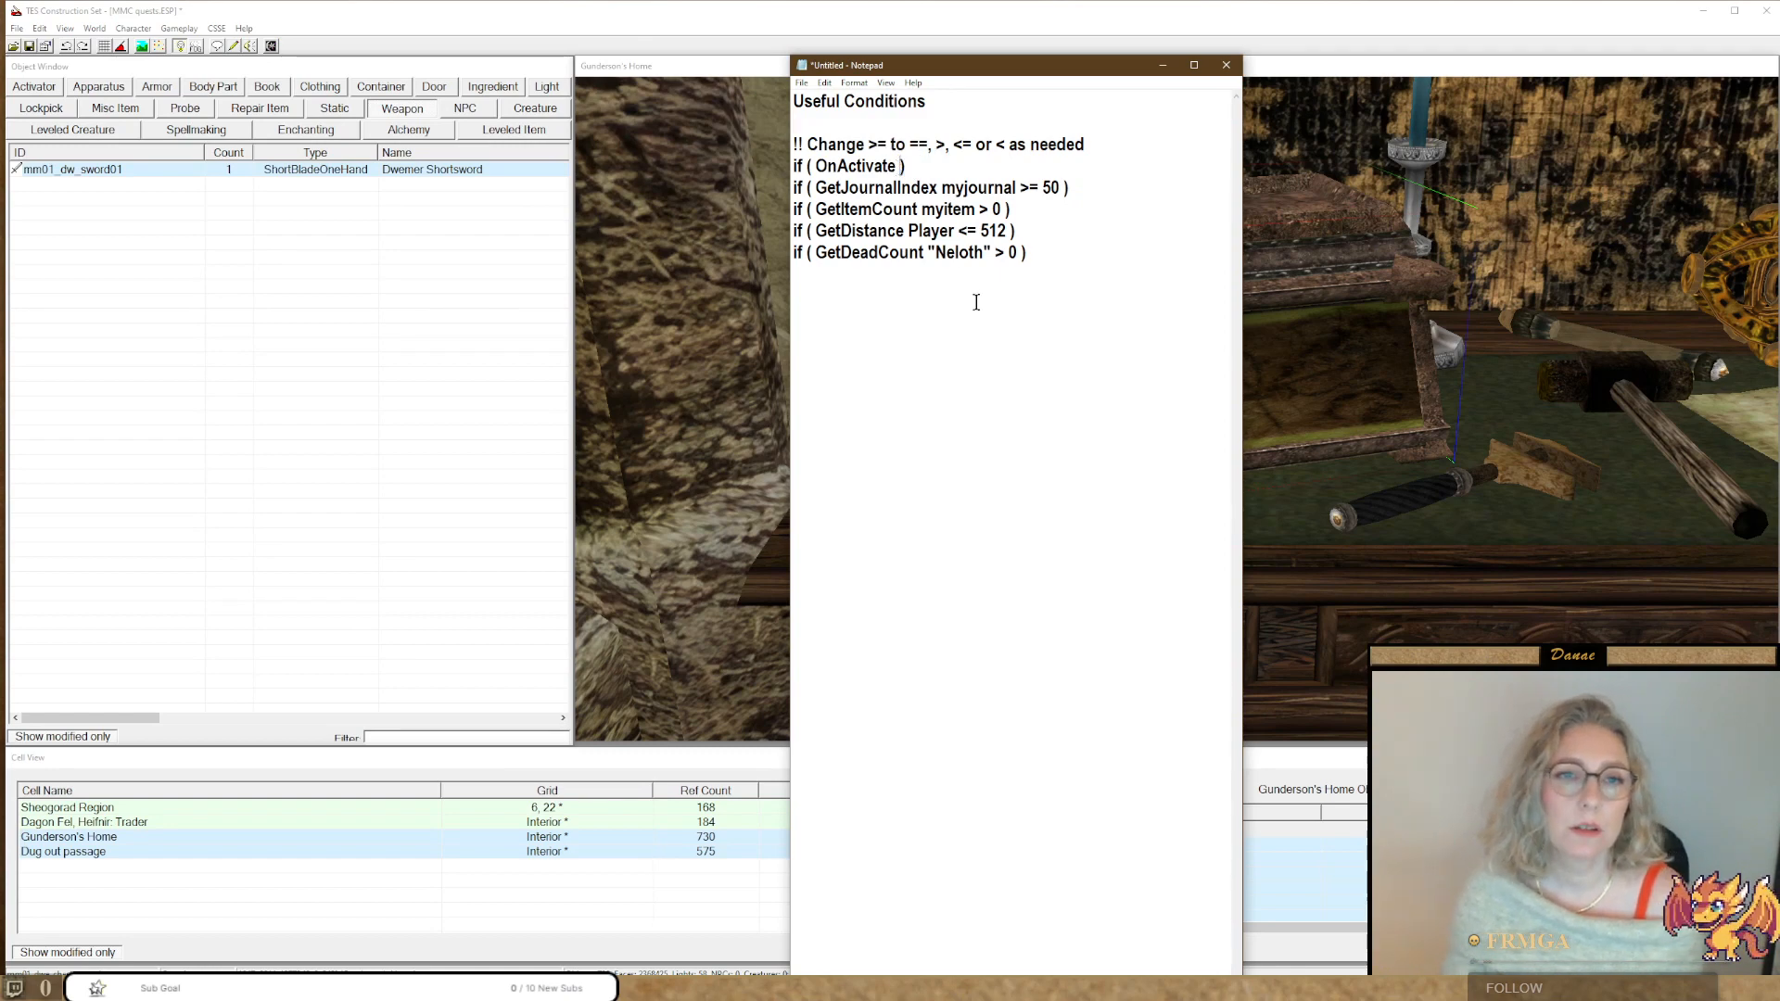
drag(1091, 186, 741, 190)
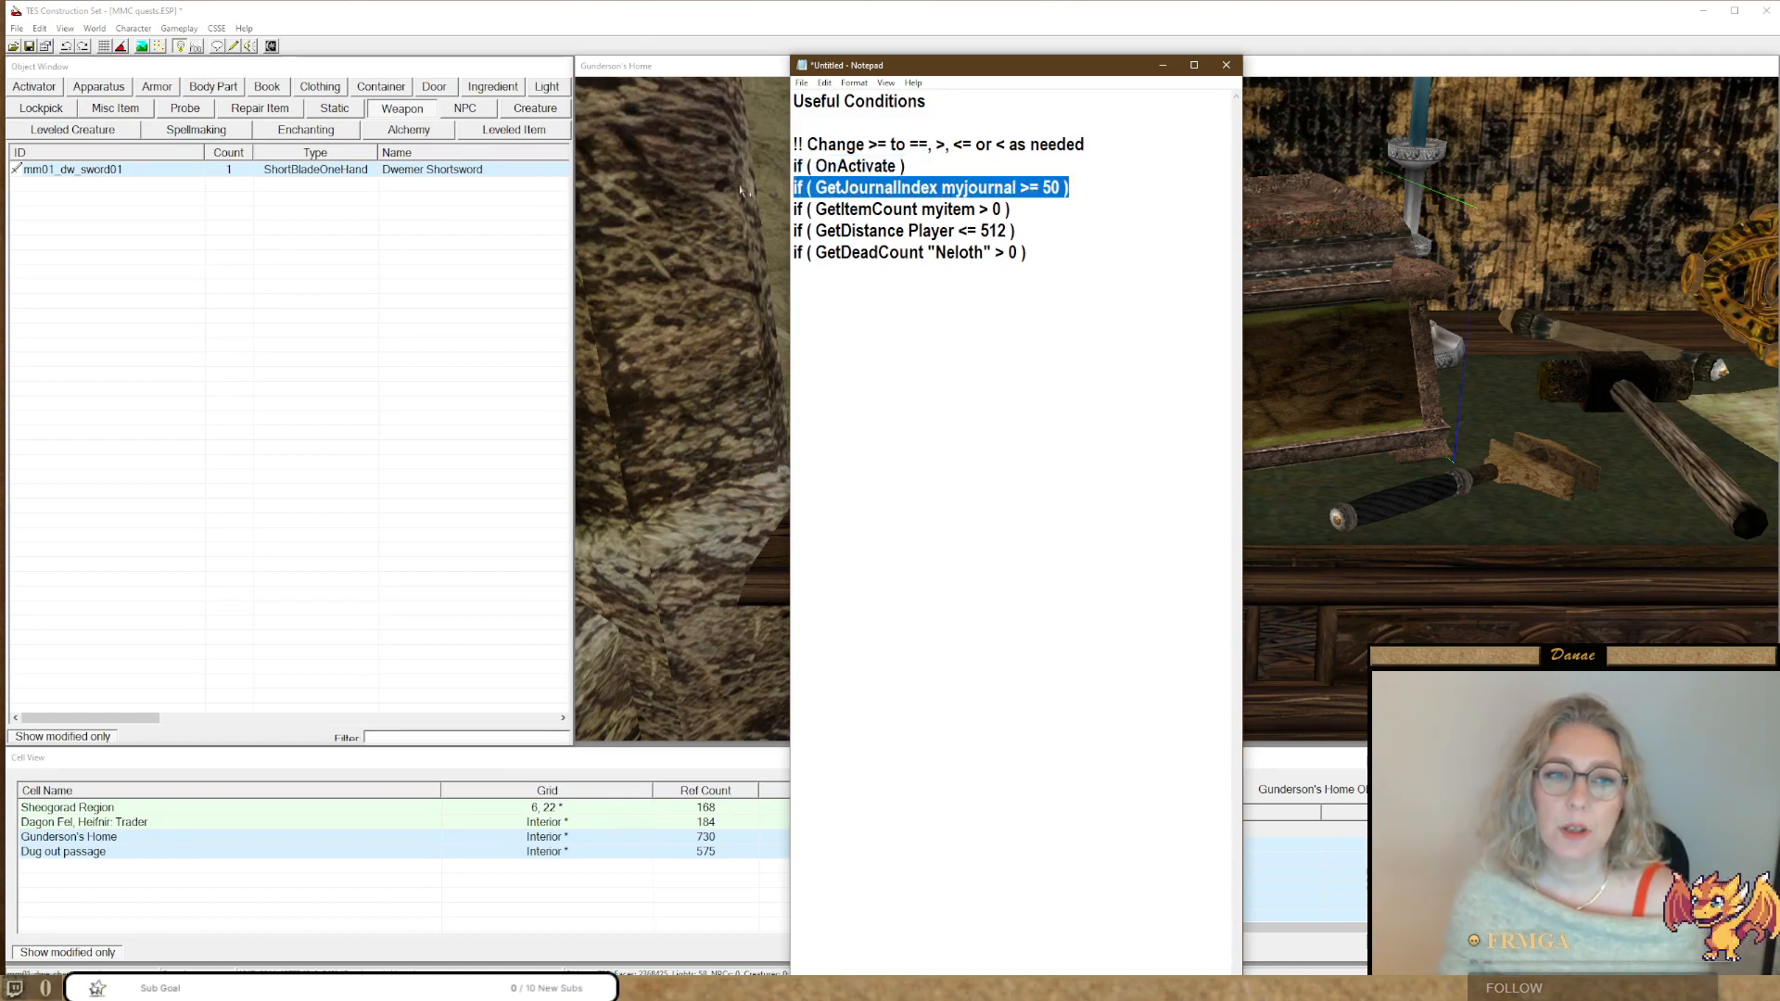
drag(1019, 210, 743, 206)
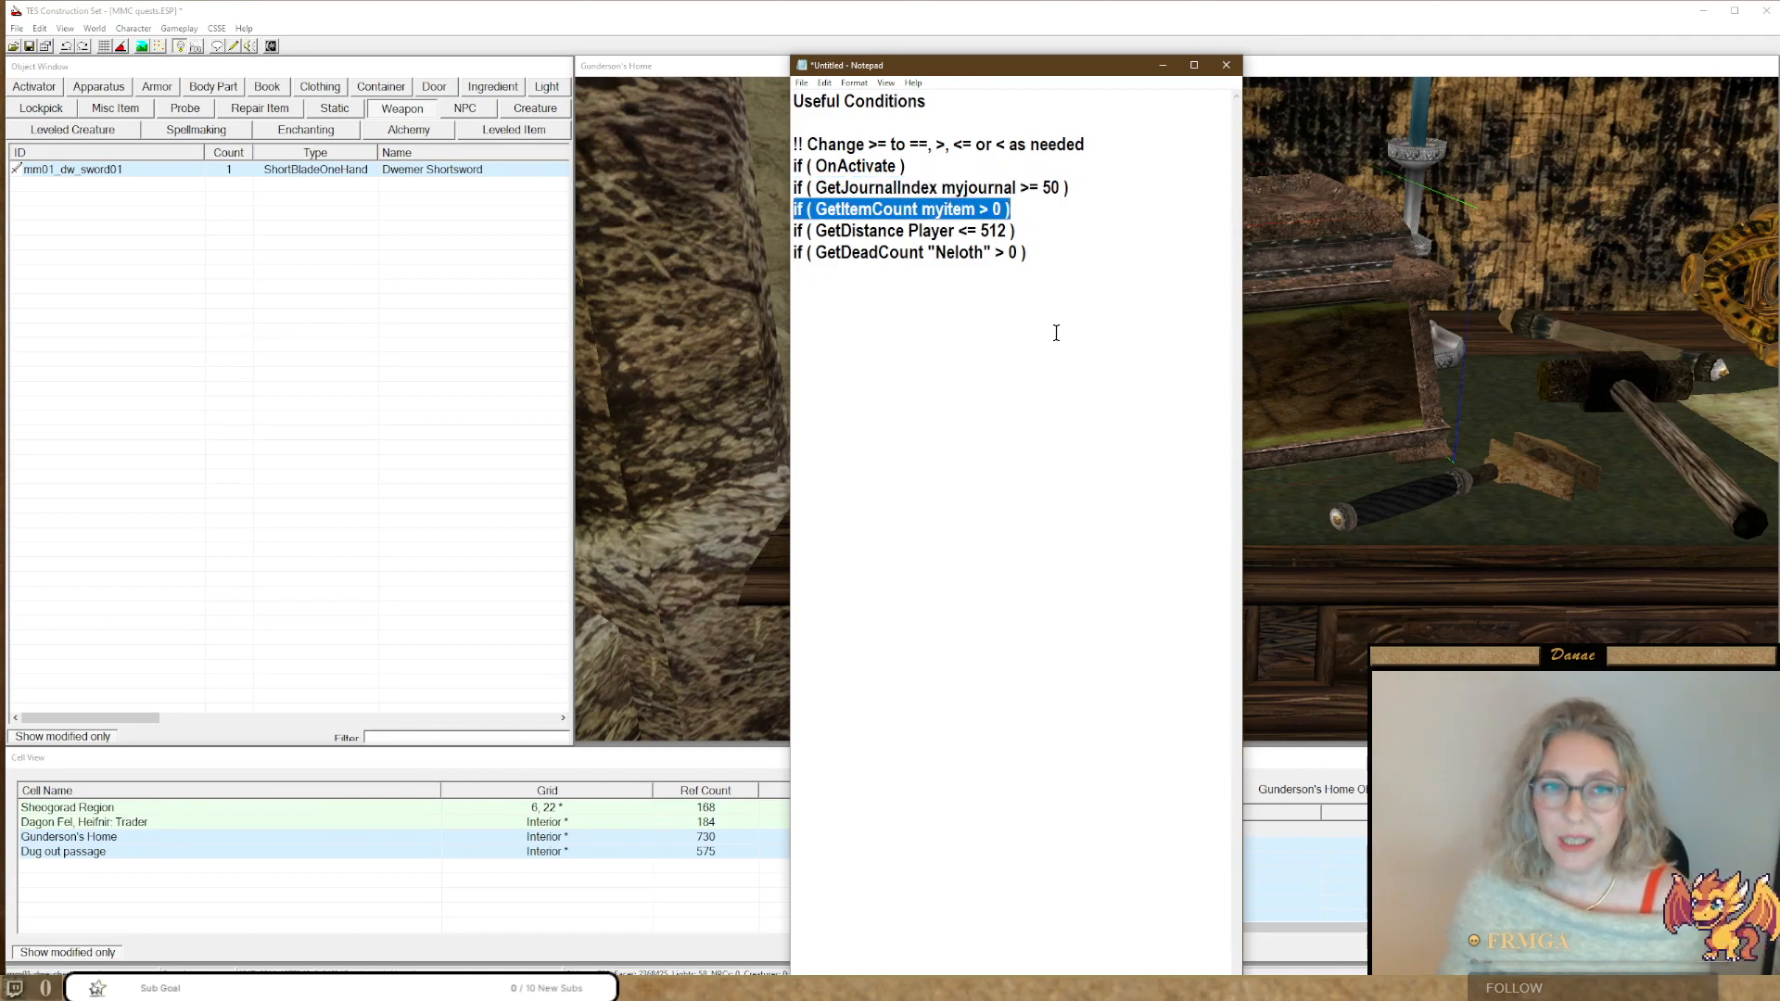
click(1054, 261)
drag(1046, 238, 784, 239)
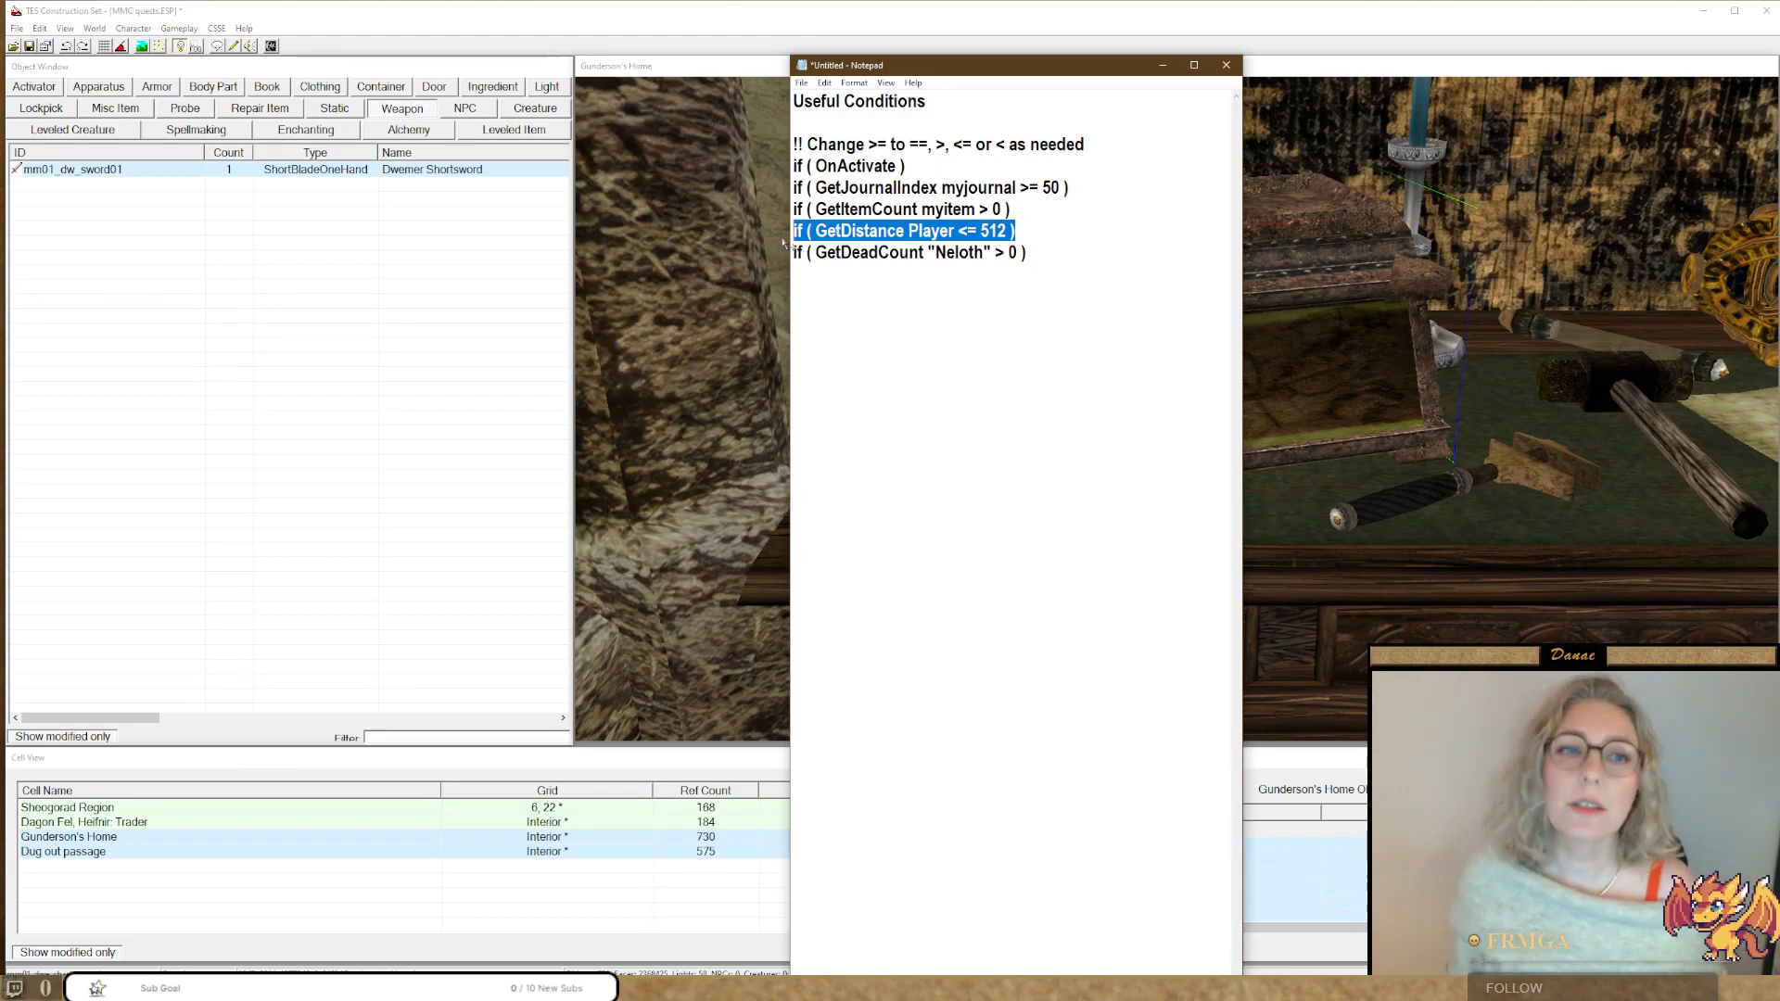
drag(1066, 252, 791, 253)
click(1041, 266)
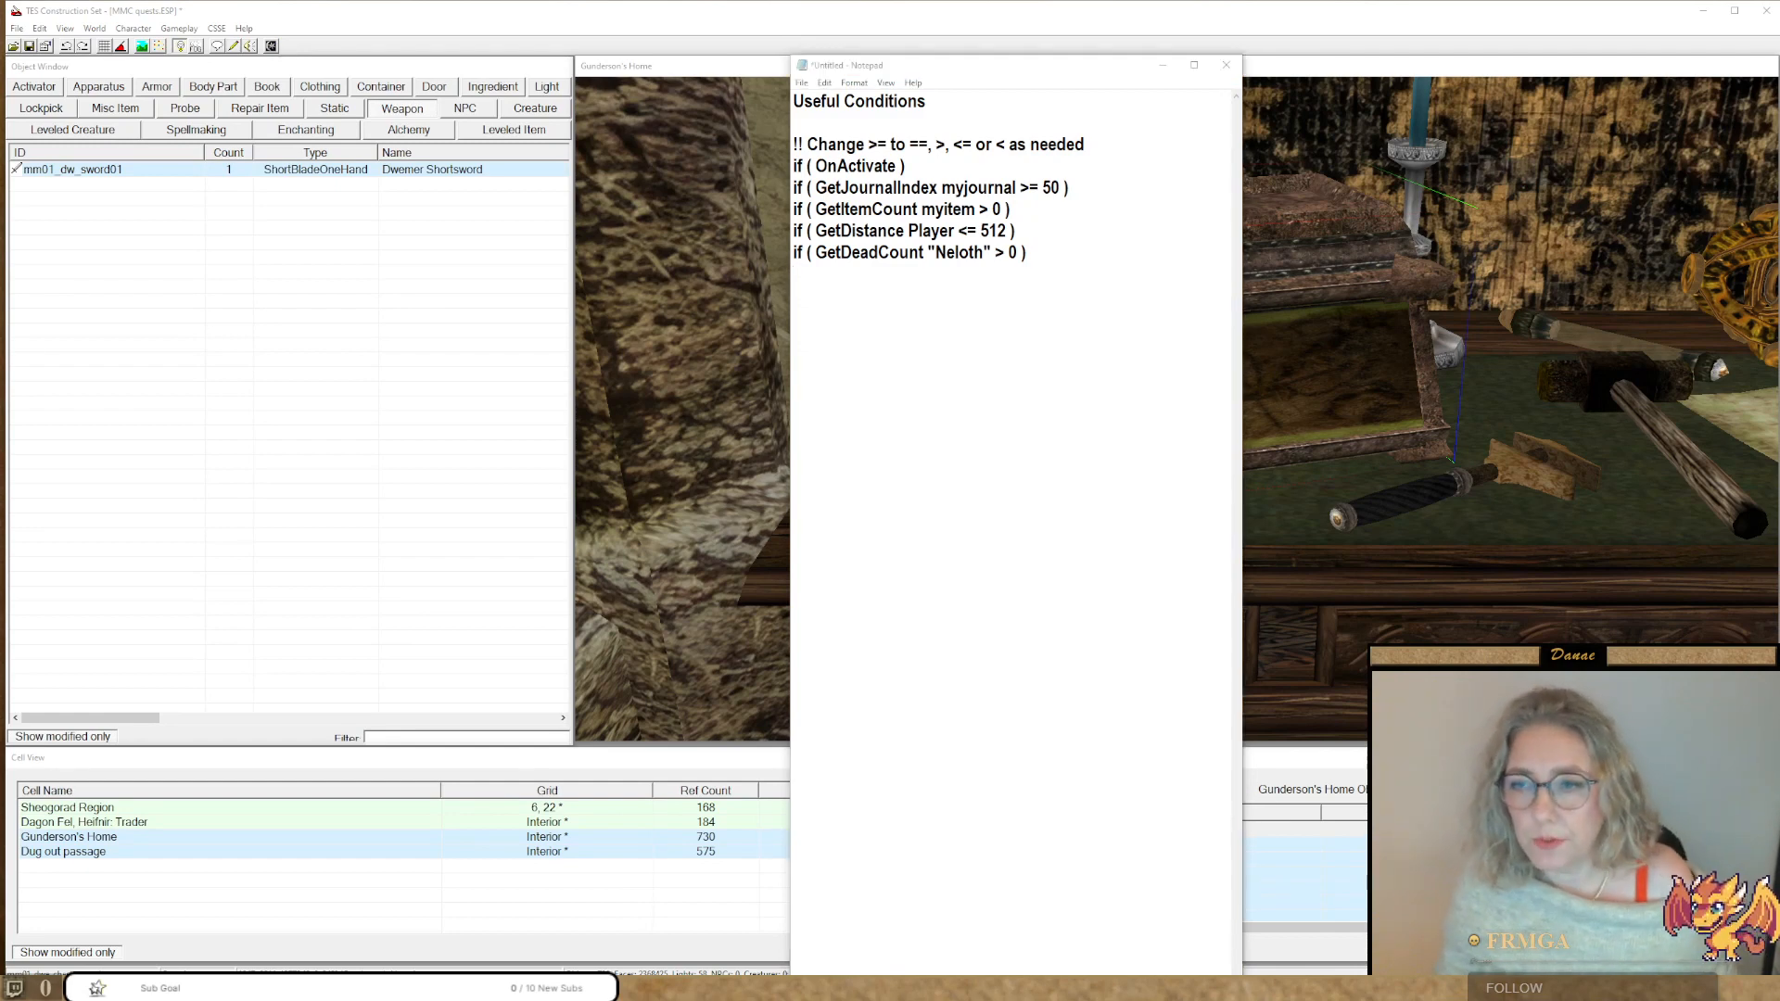
Add a "Useful results" section with a blank line under the heading, listing commands from PositionCell, Journal, Activate and Return through AddItem to StartCombat.
click(922, 297)
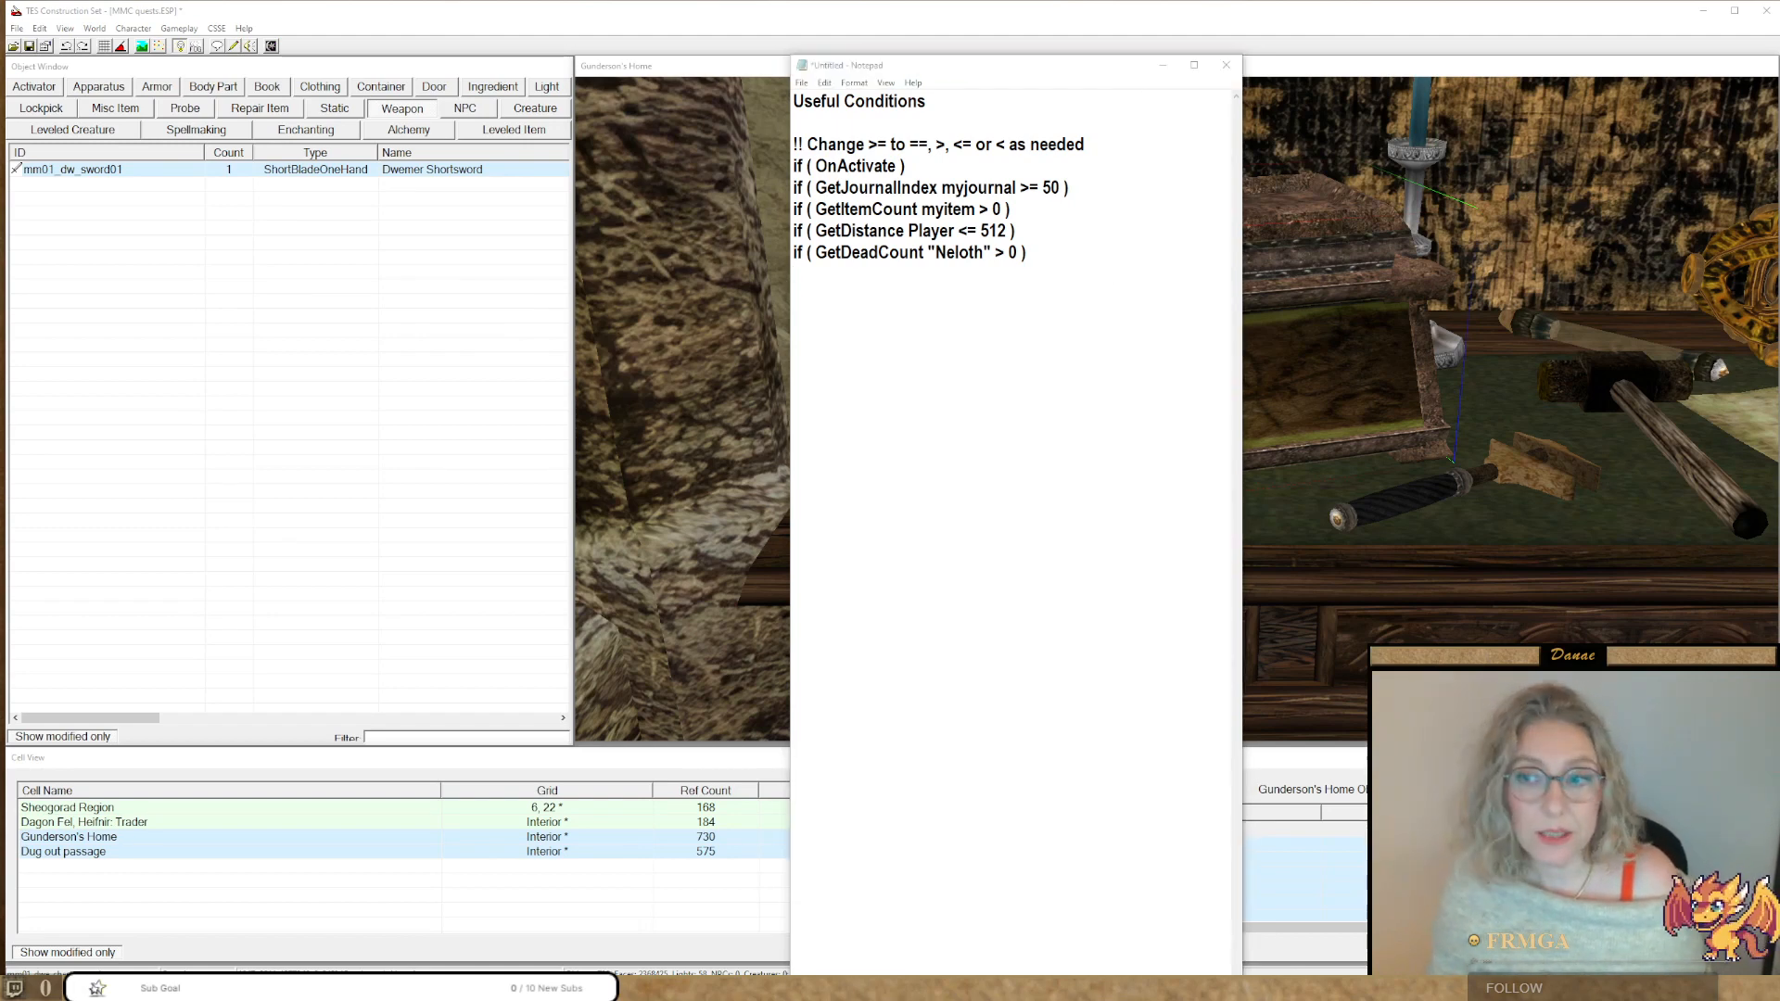
click(1001, 315)
text(Useful results Player->PositionCell, -732.552, 5502.982, 12304, 85.9, "Galom Daeus, Entry" Journal myjournal 10 Activate Return AnyNpcOrContainer->AddItem myitem 1 AnyUniqueActor->AddSpell myspell Playsound "Dwemer Door Open" MessageBox "My message." AnyNPC->moddisposition -5 AnyActor->StartCombat AnotherActor)
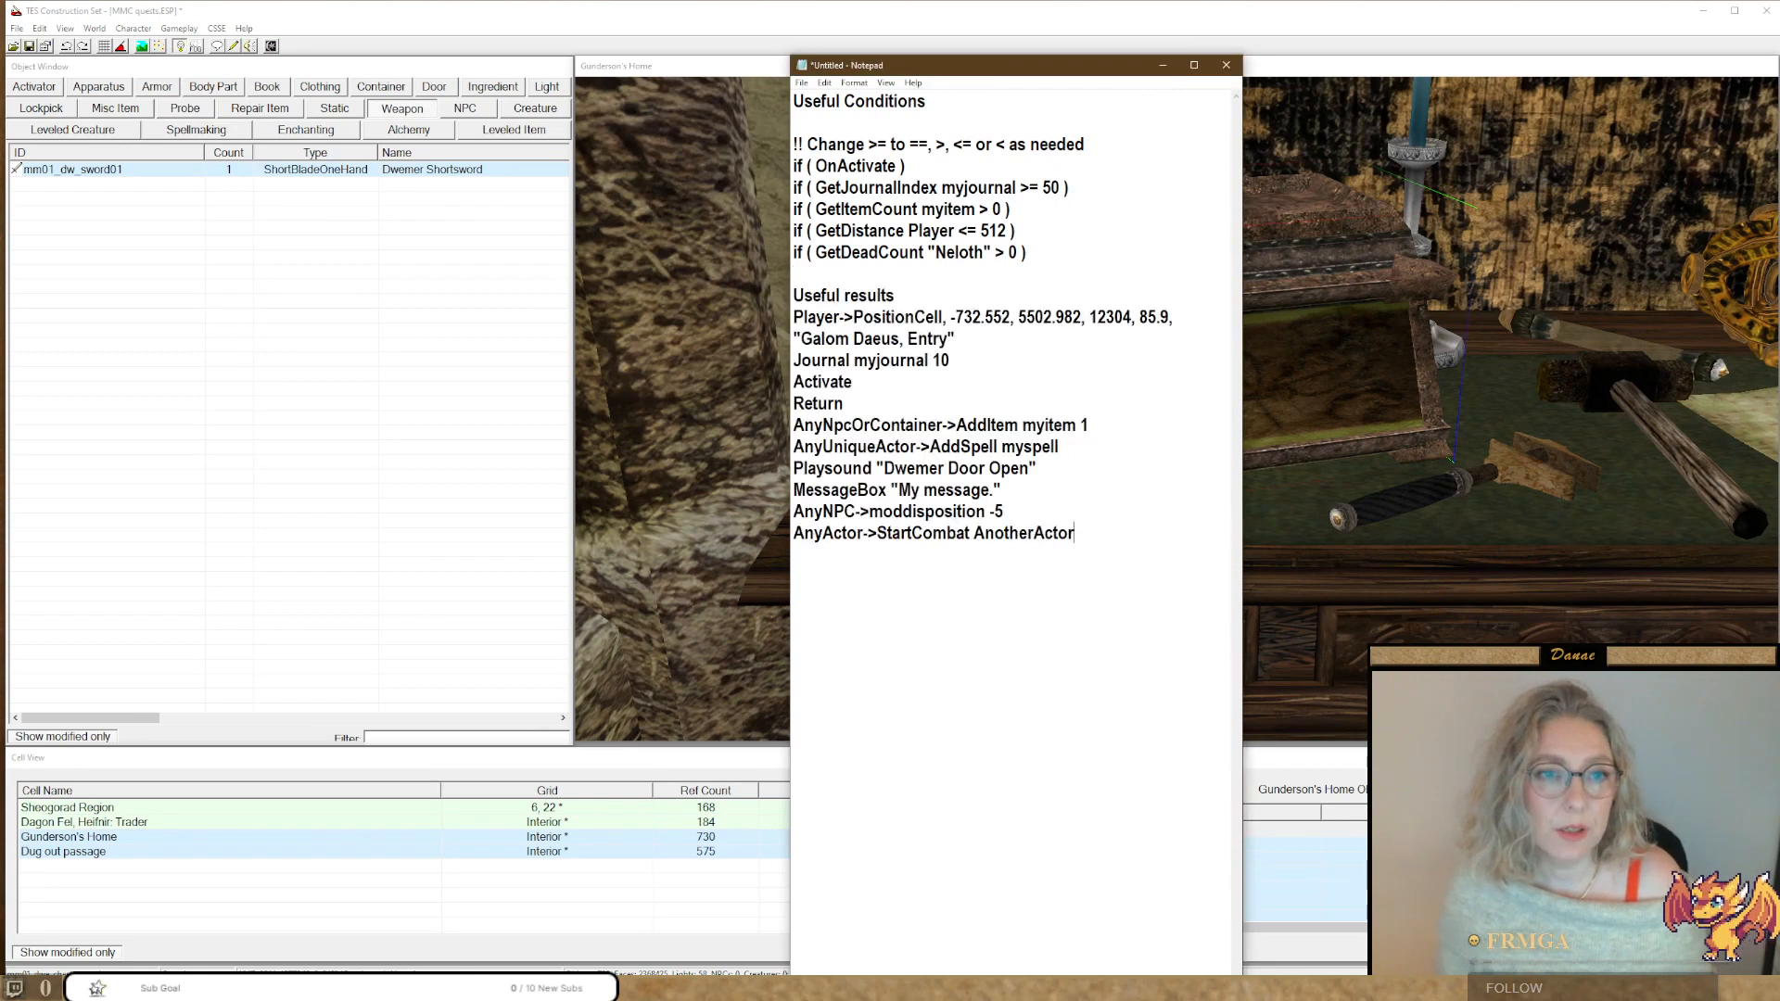
click(970, 297)
key(Return)
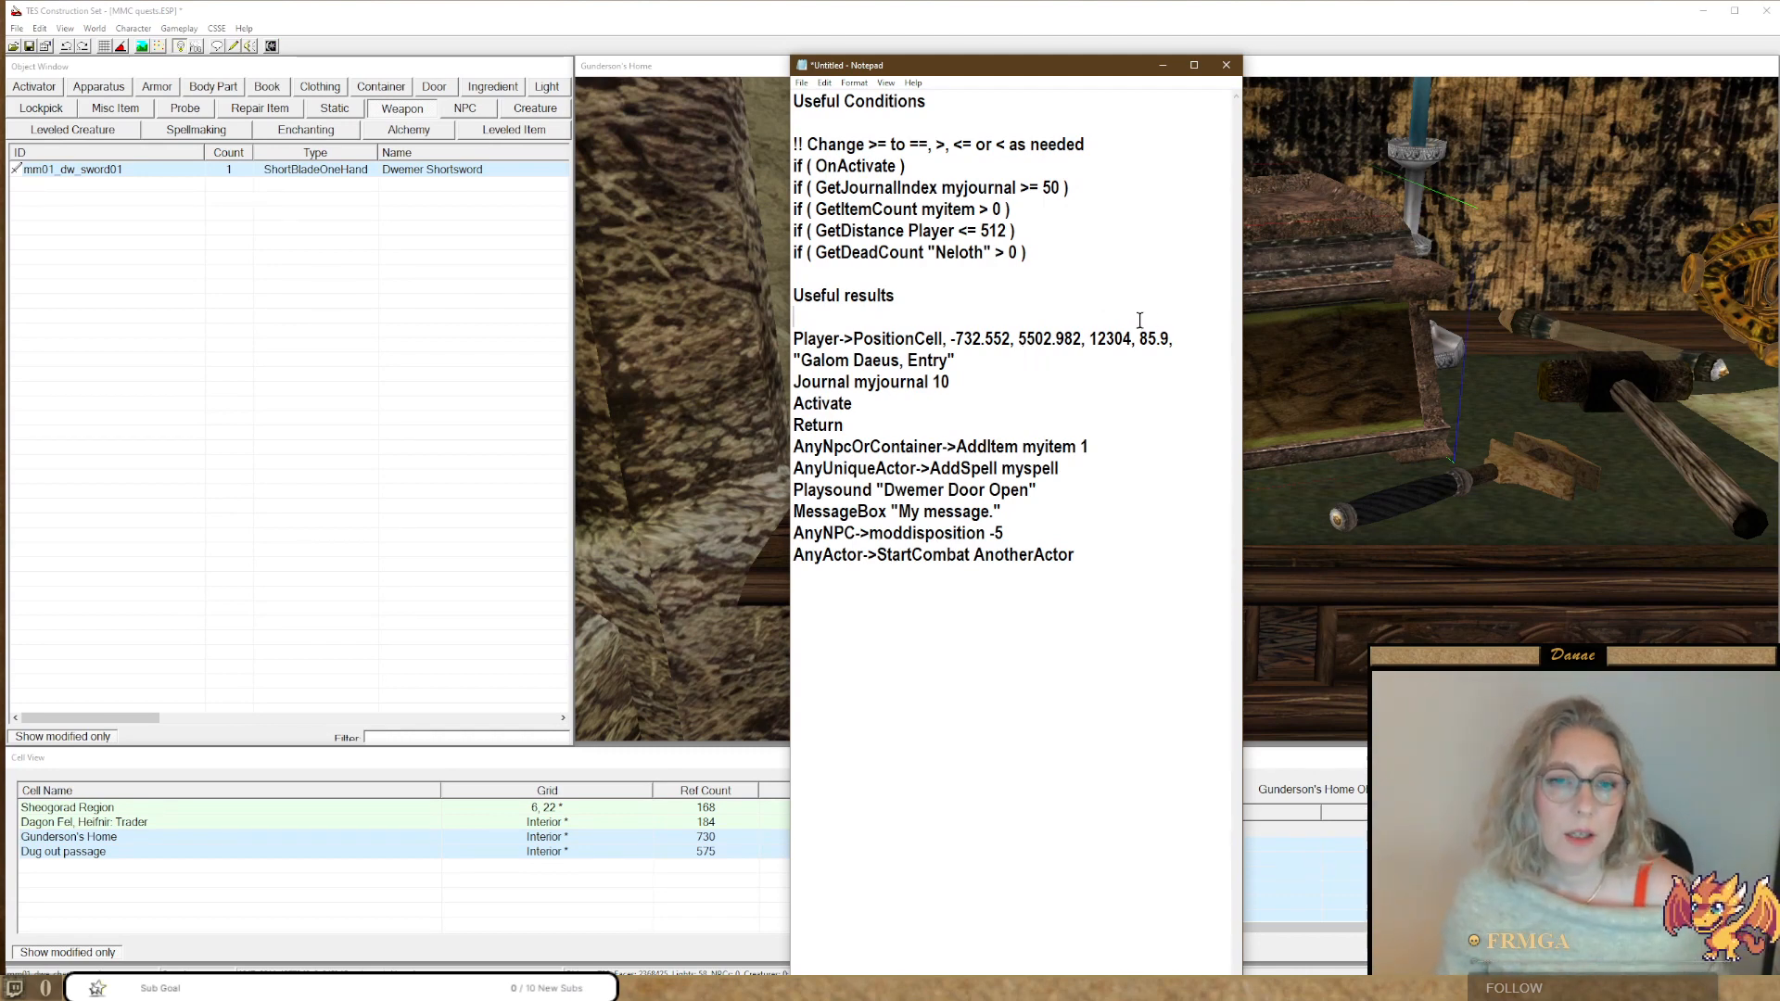
Widen Notepad so the PositionCell command fits on one line and go over the PositionCell, Journal, Activate and Return results.
drag(1239, 375, 1500, 382)
drag(1341, 338, 785, 335)
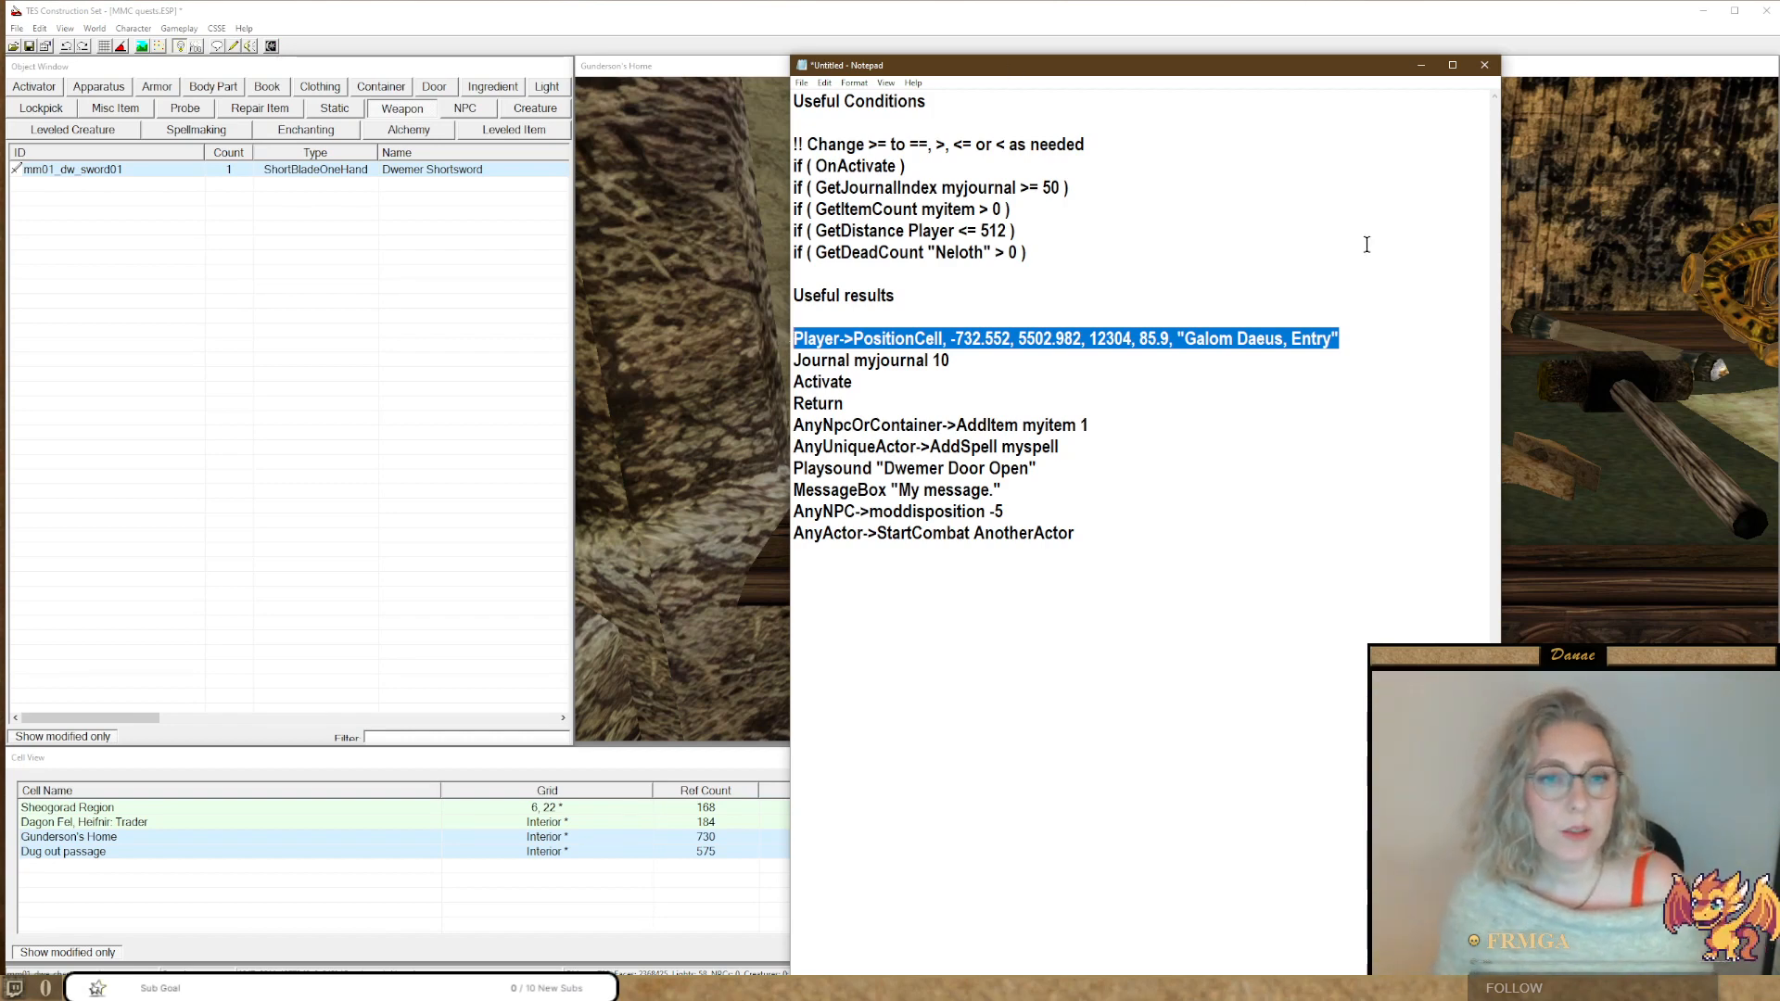
click(1379, 378)
drag(1380, 360, 819, 305)
click(1113, 351)
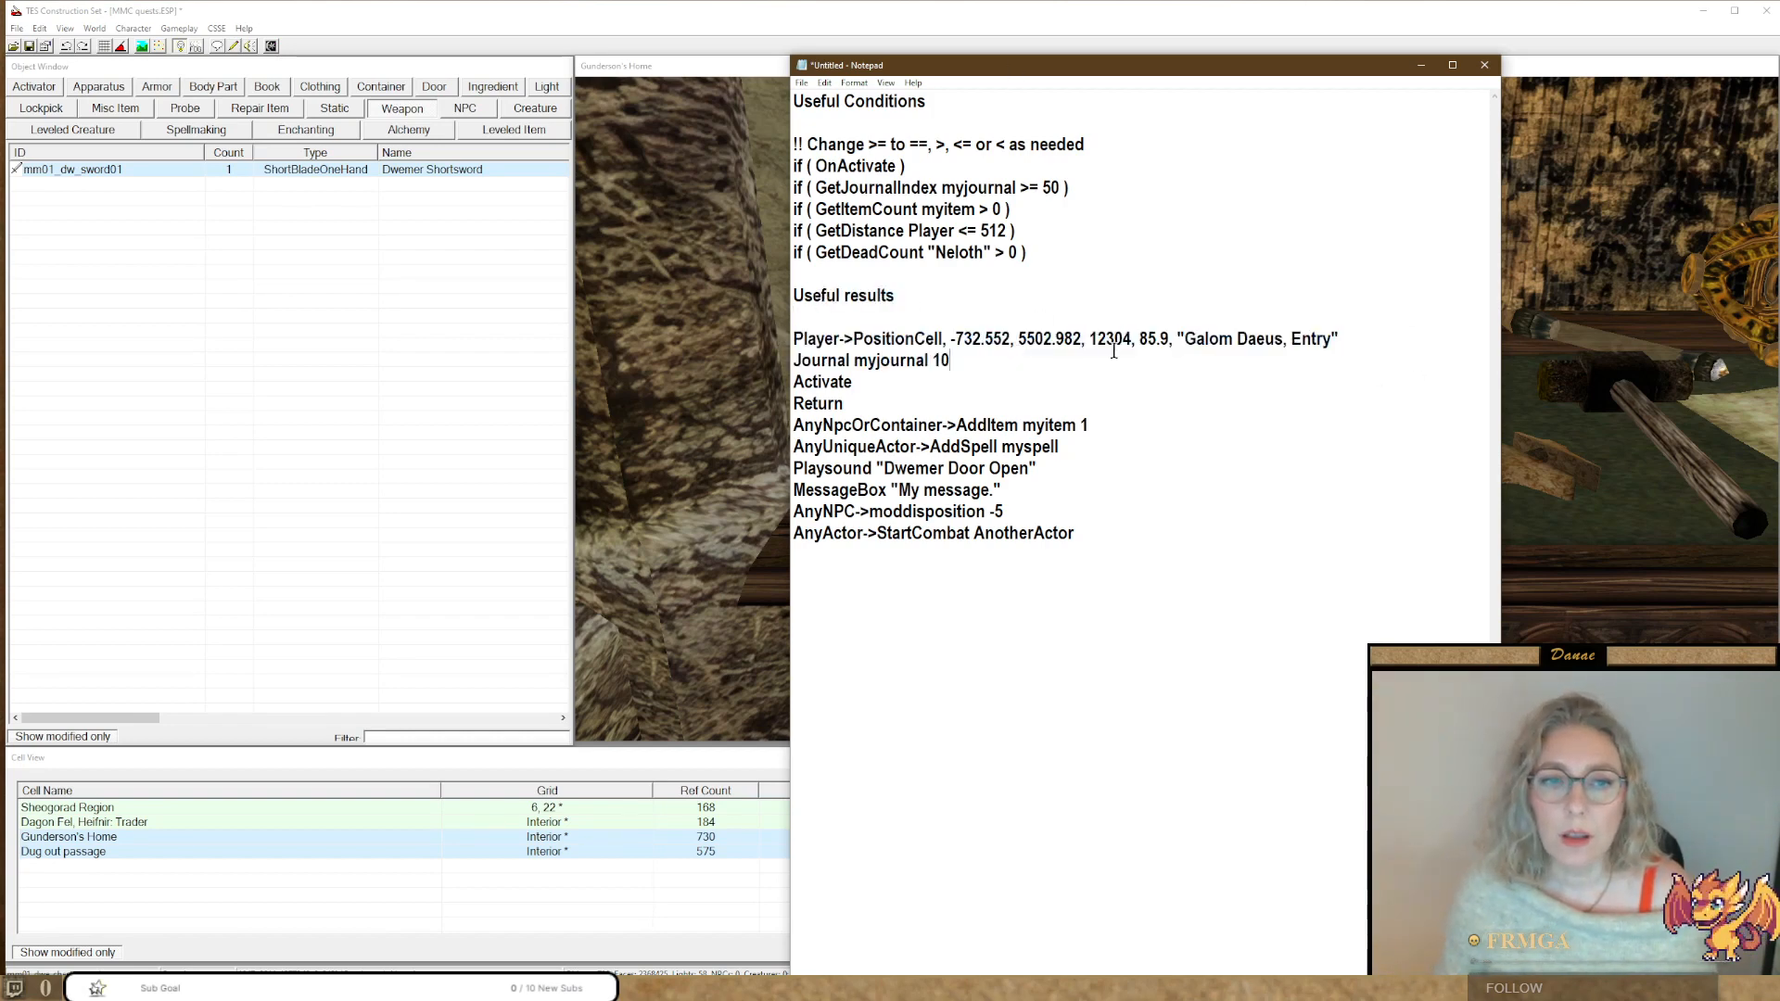
drag(1370, 338, 943, 315)
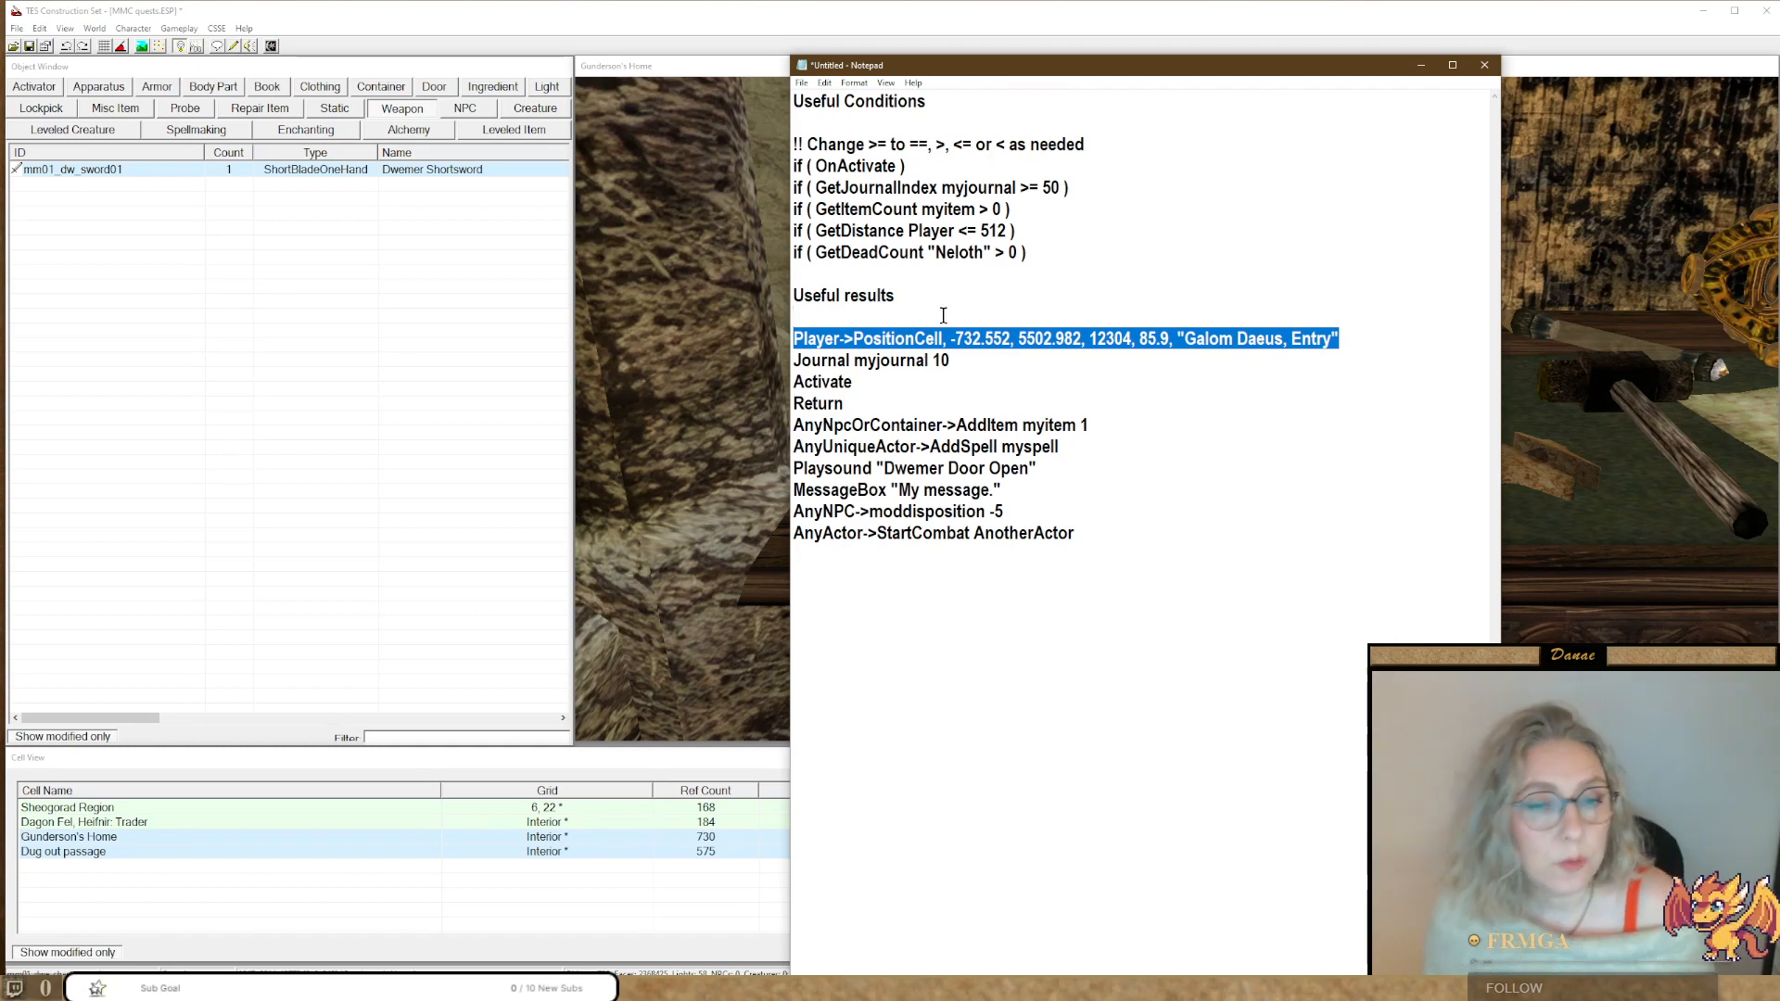
click(994, 364)
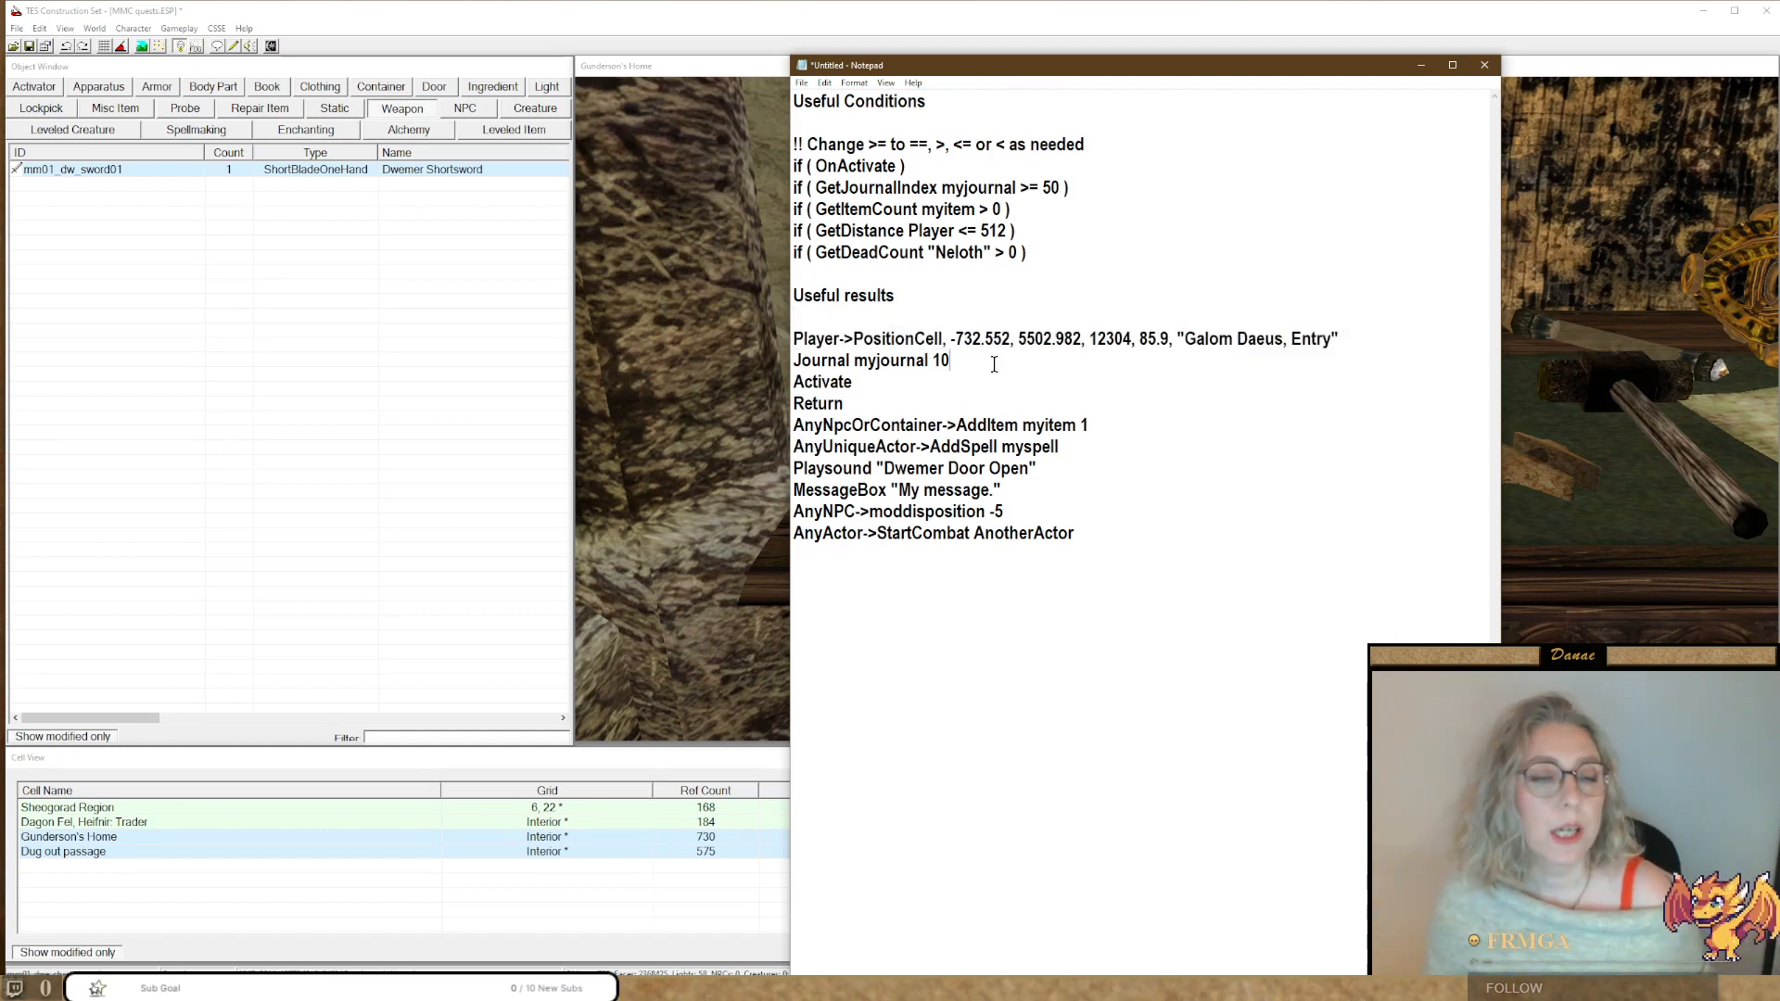
drag(994, 365, 762, 367)
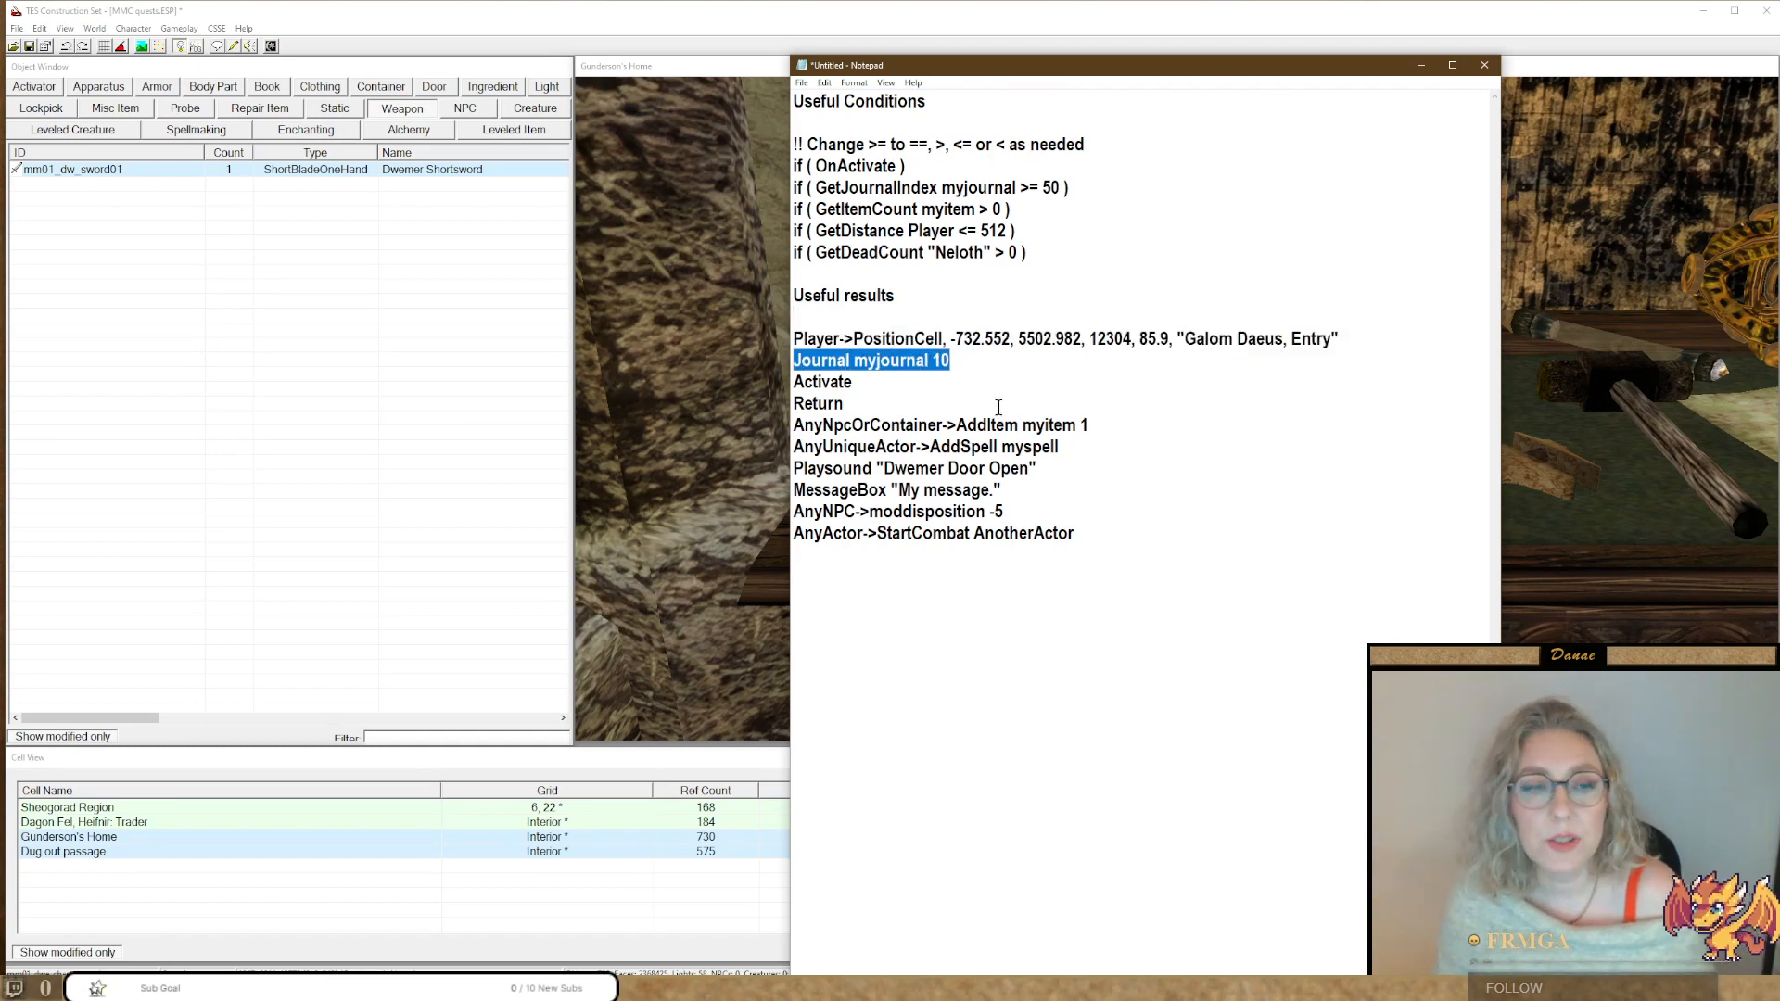
drag(892, 390, 748, 375)
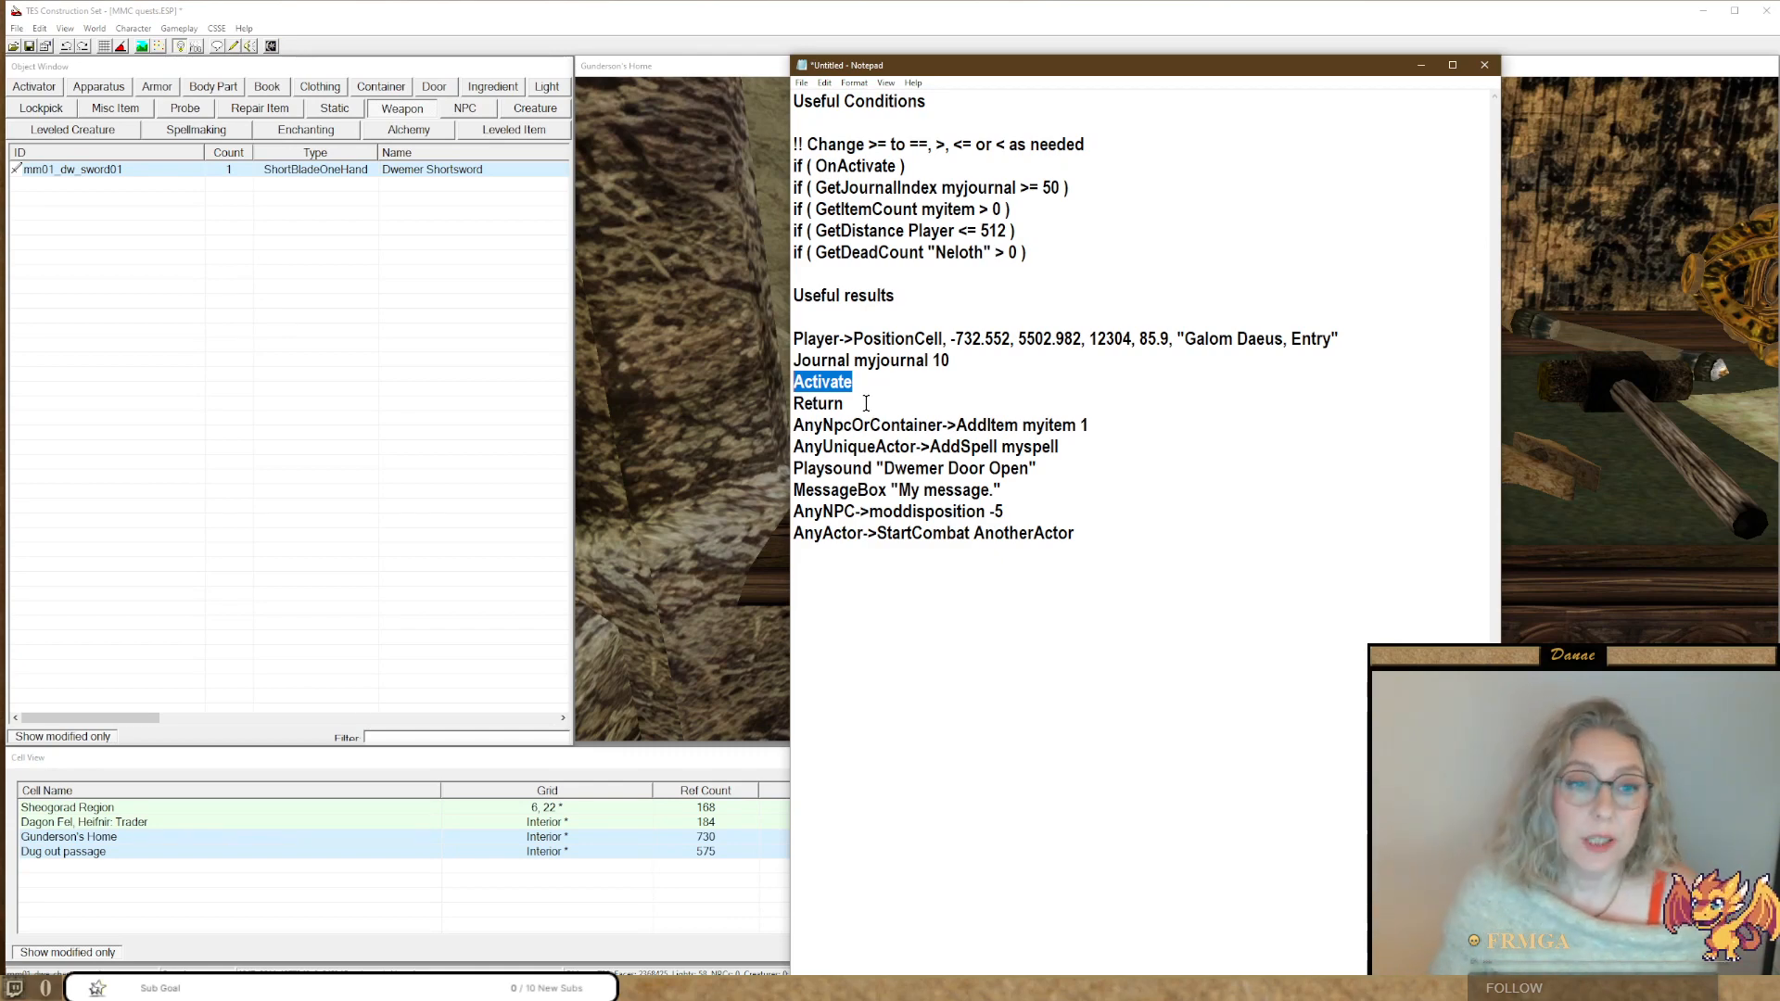
drag(795, 425, 784, 408)
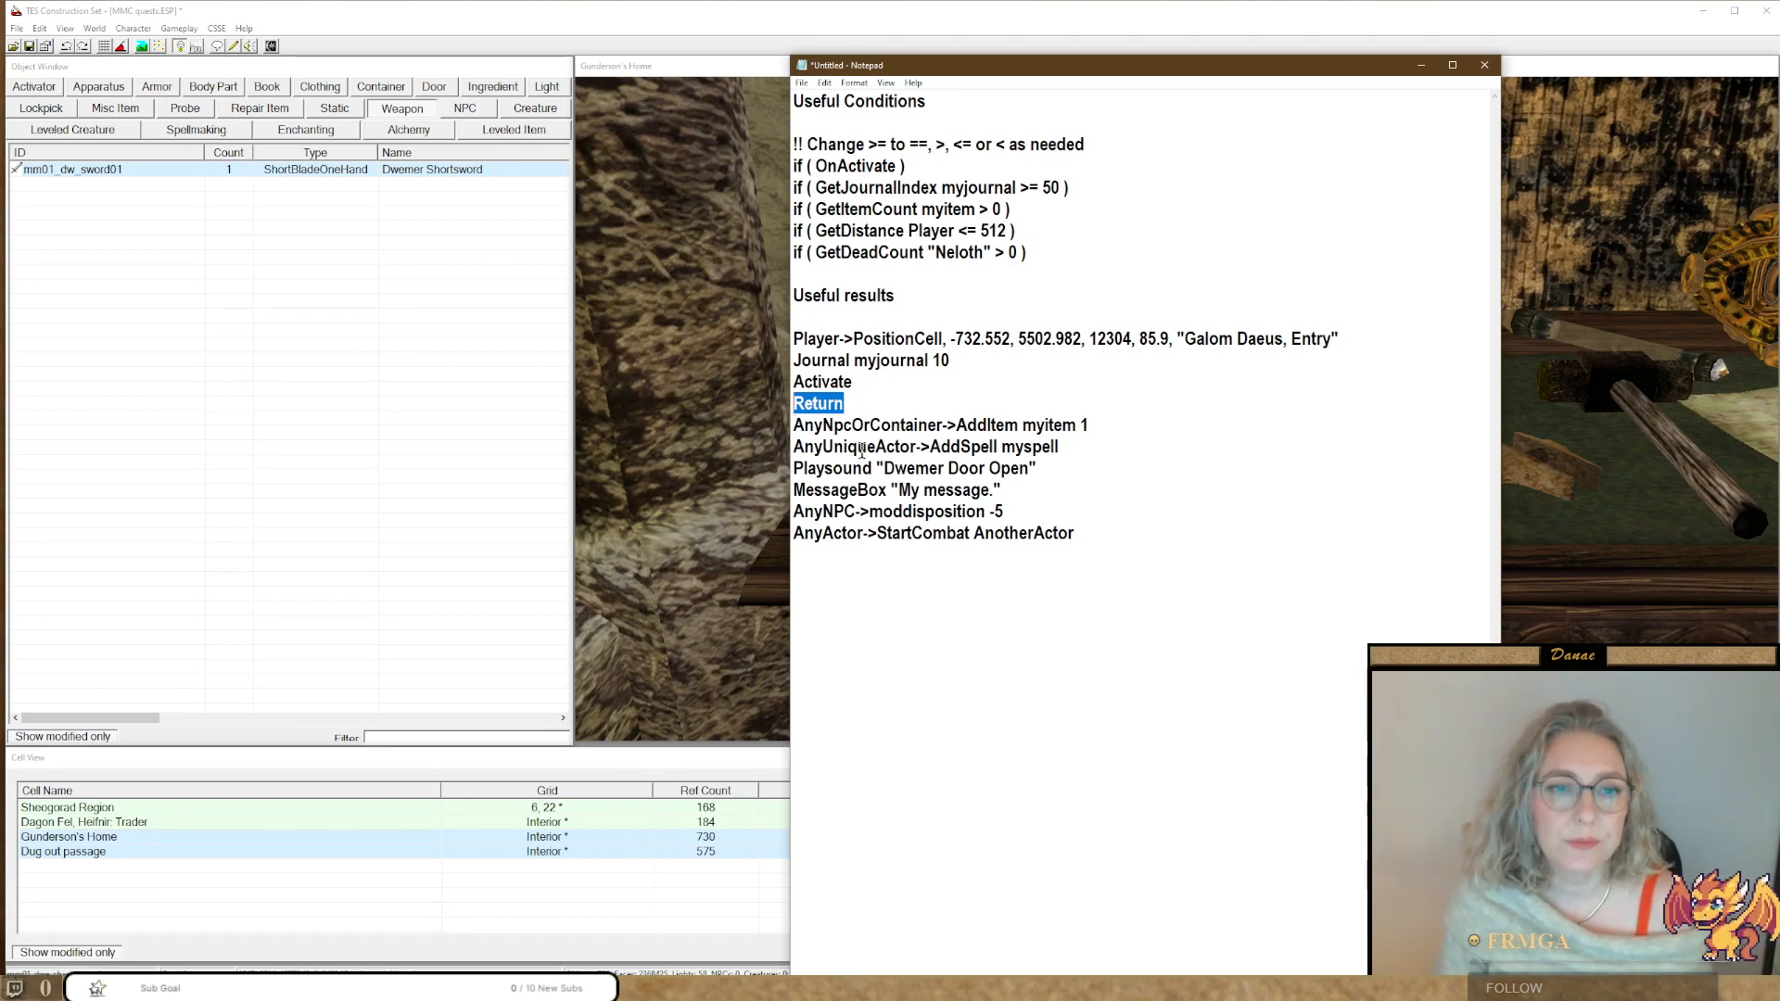
Go over the AnyNpcOrContainer result and change its AddItem command to RemoveItem.
drag(1134, 425, 769, 430)
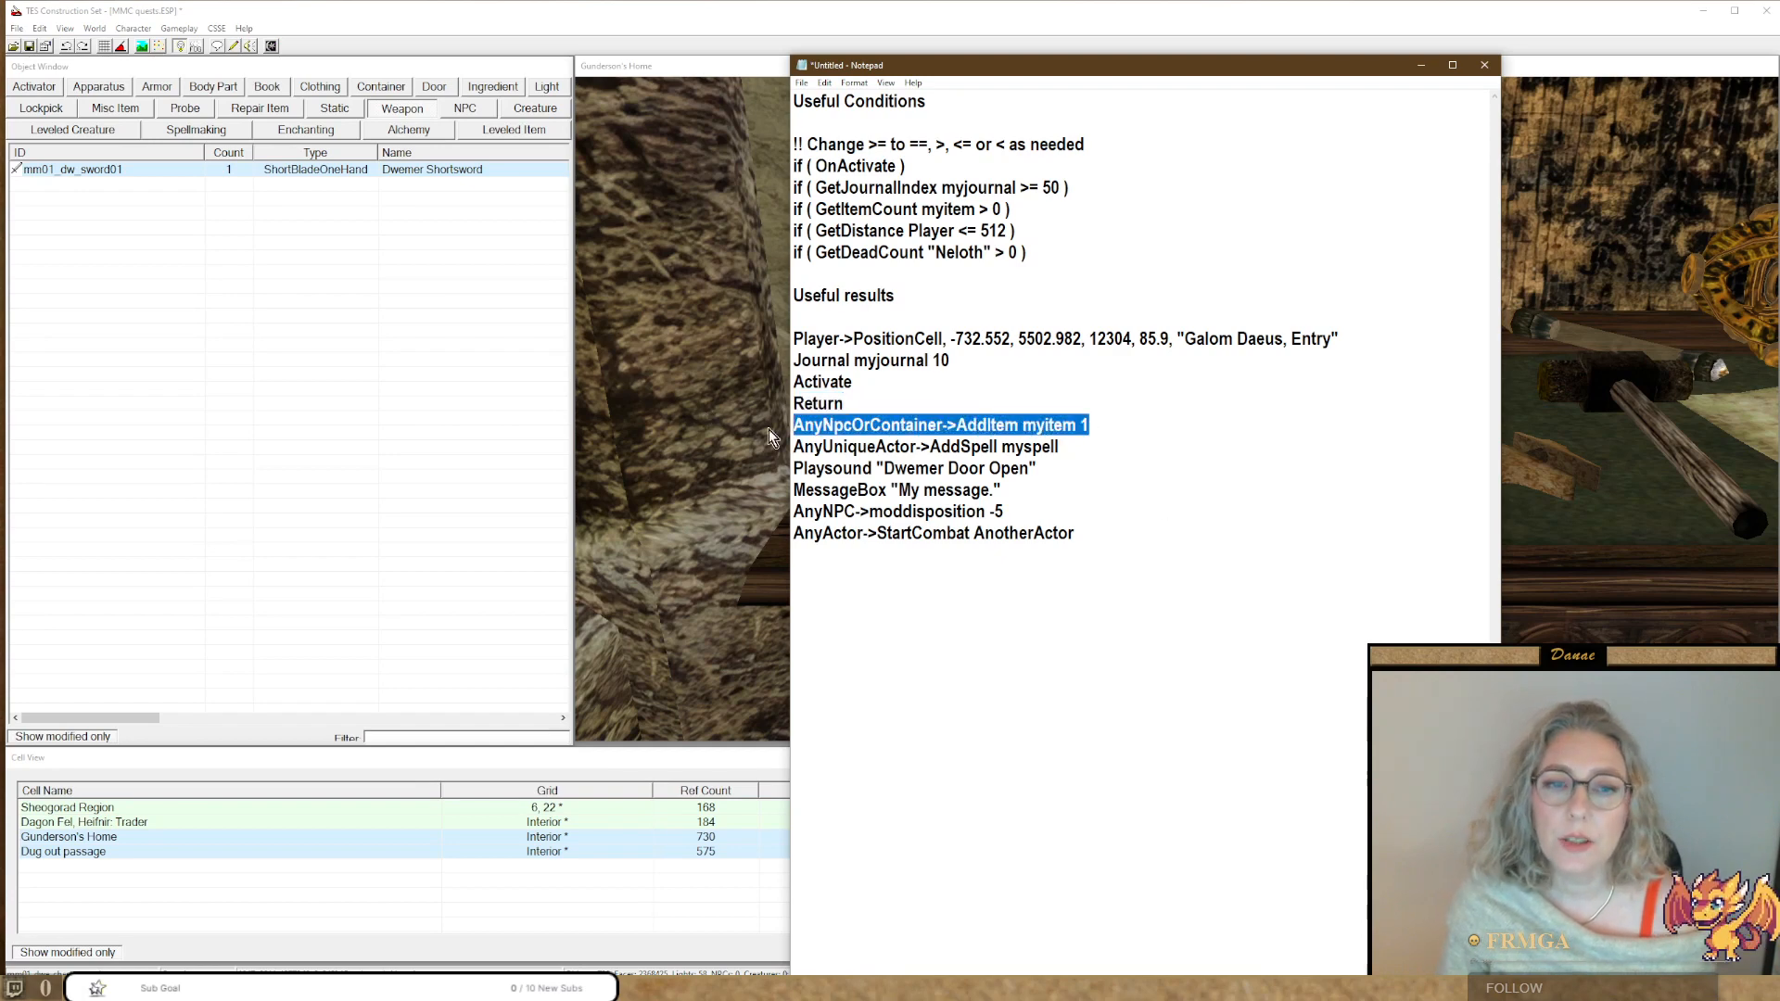
click(943, 425)
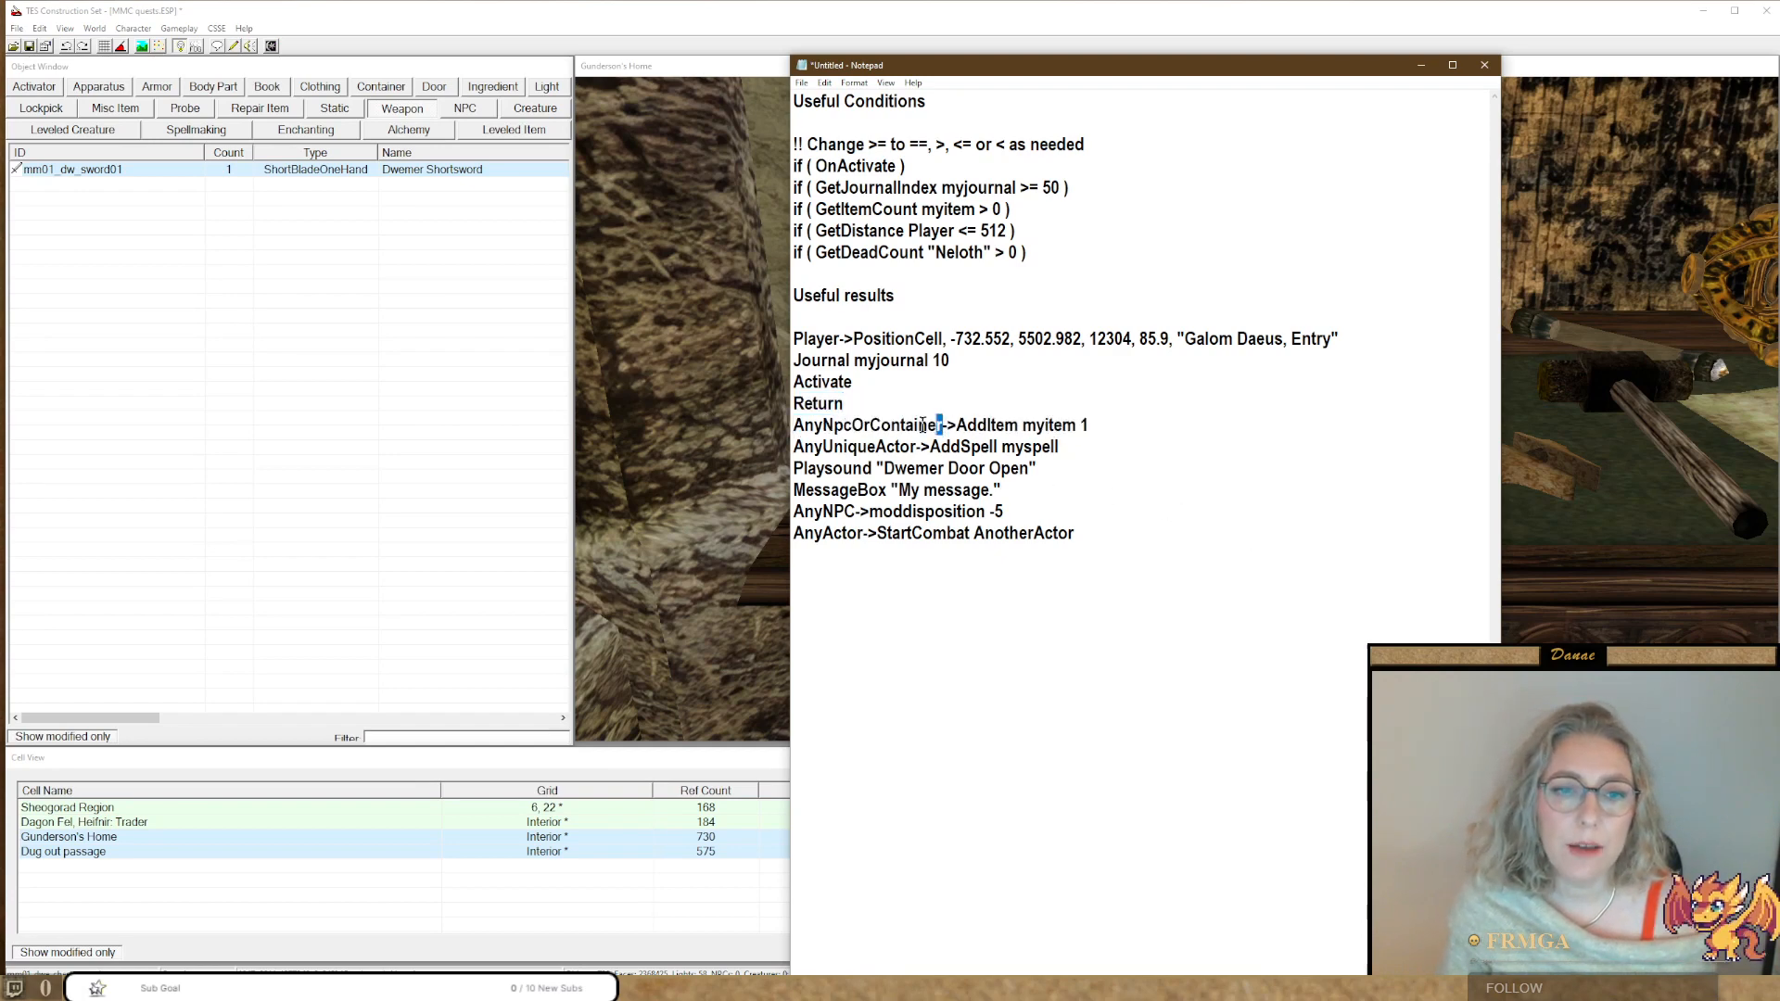
drag(943, 424, 794, 425)
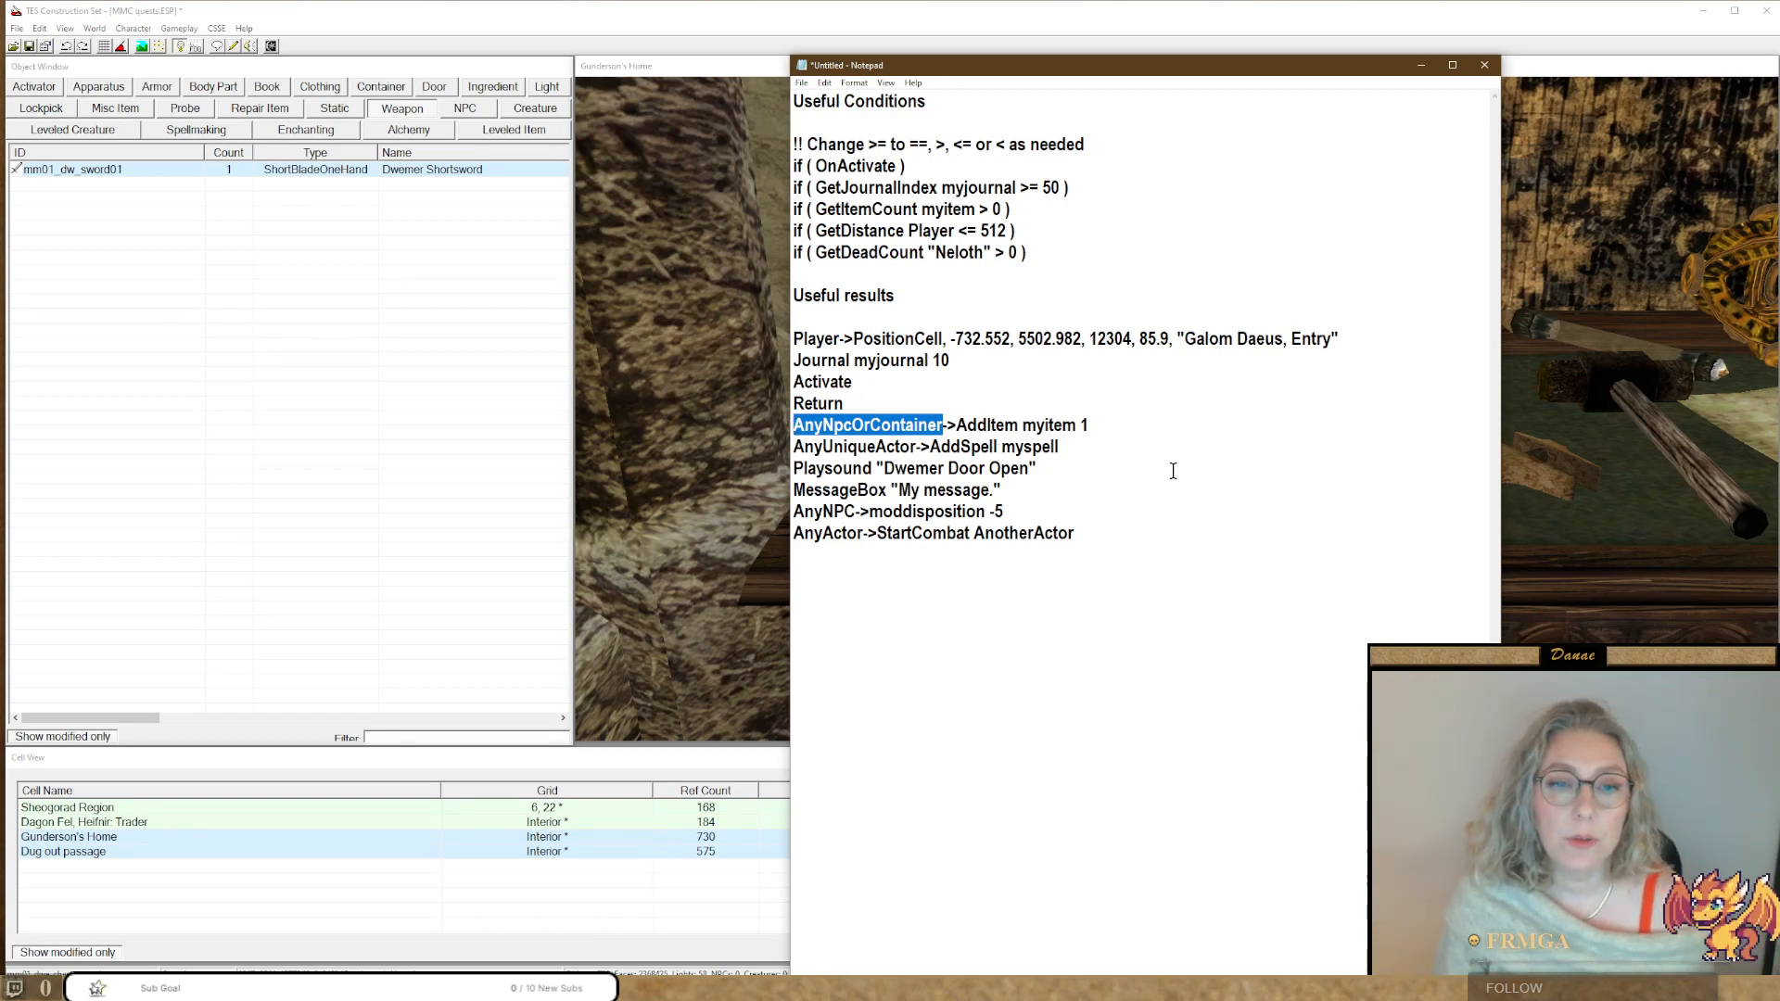
click(1016, 424)
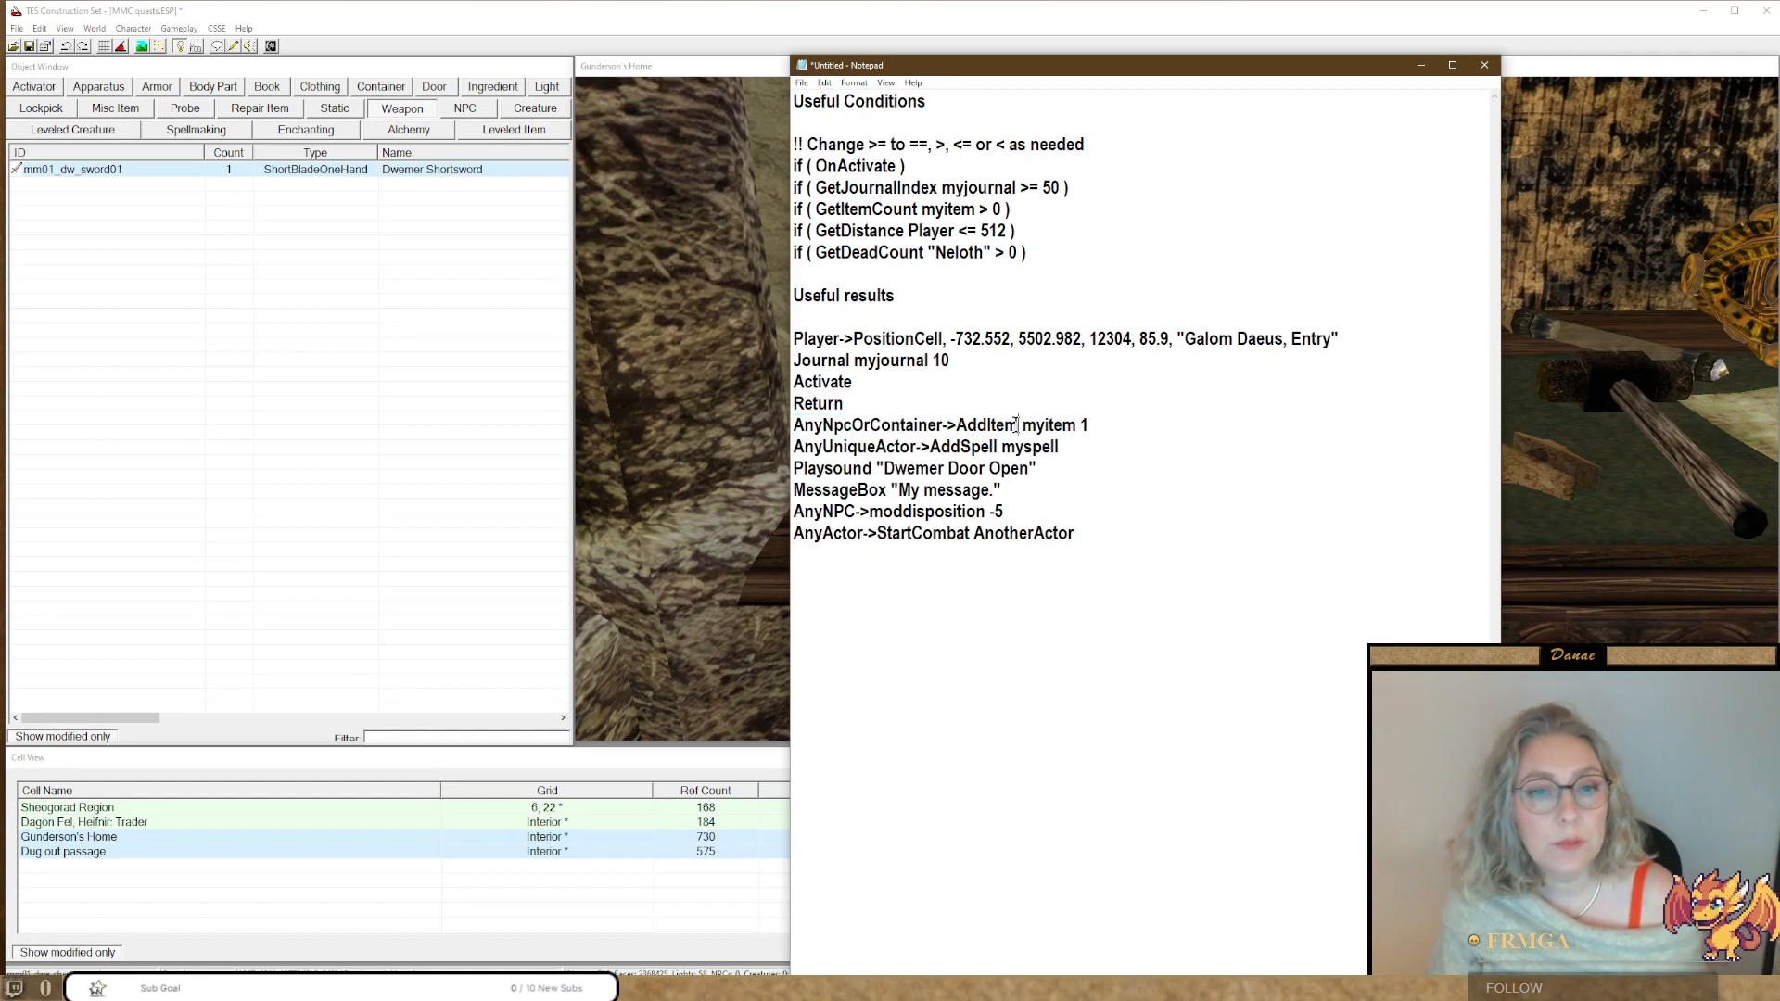
mouse_move(1016, 425)
mouse_down()
mouse_move(959, 425)
mouse_move(986, 424)
mouse_up()
click(985, 426)
double_click(985, 424)
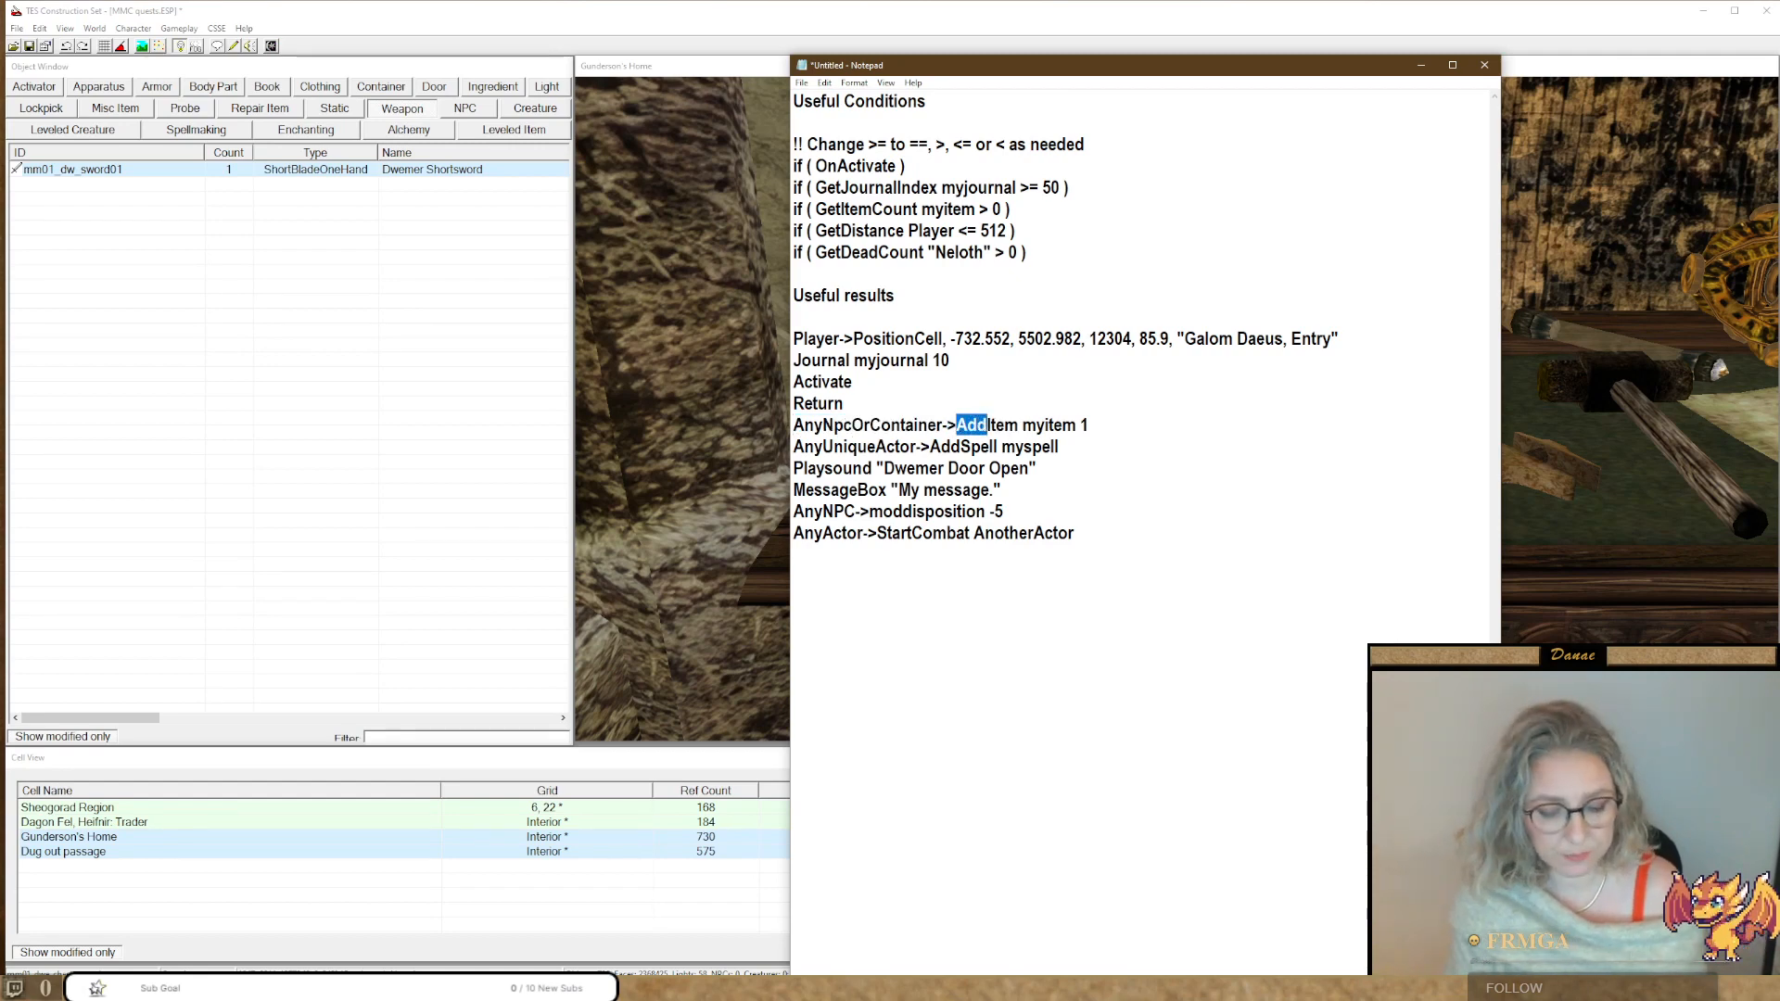
text(Remove)
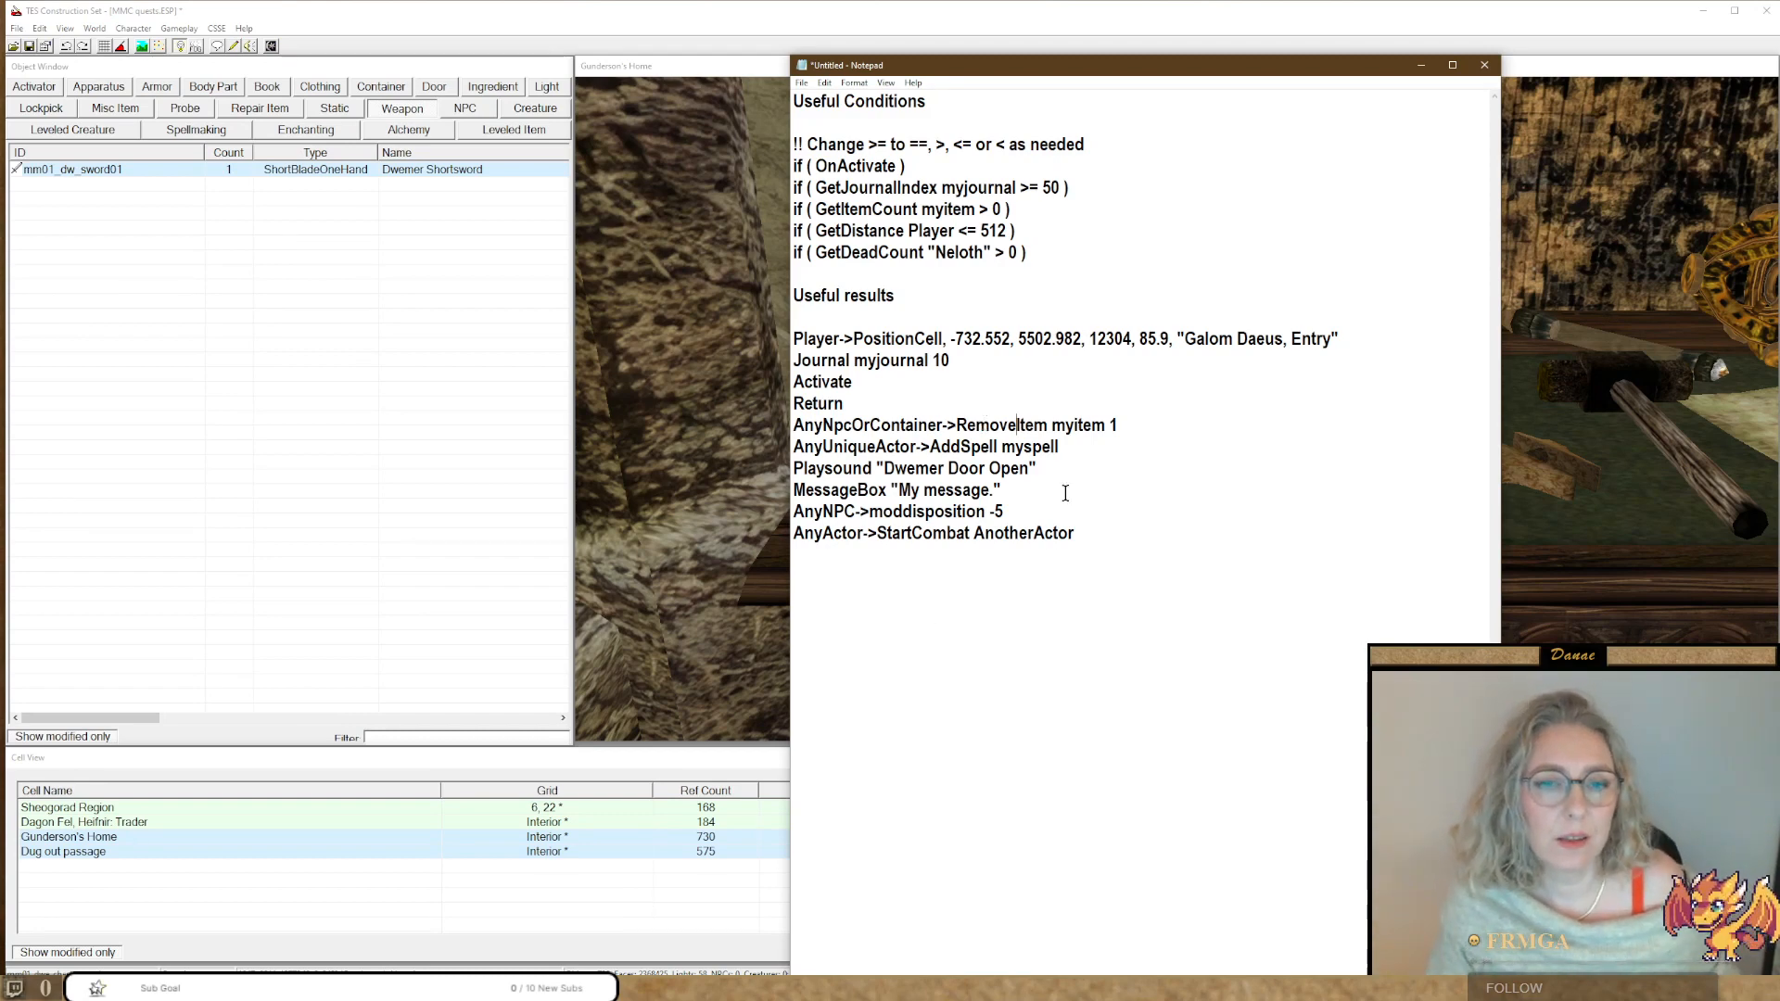
Copy the Playsound "Dwemer Door Open" line, then move Notepad aside and open the Sounds list in the Construction Set.
drag(1057, 469, 785, 480)
key(ctrl+c)
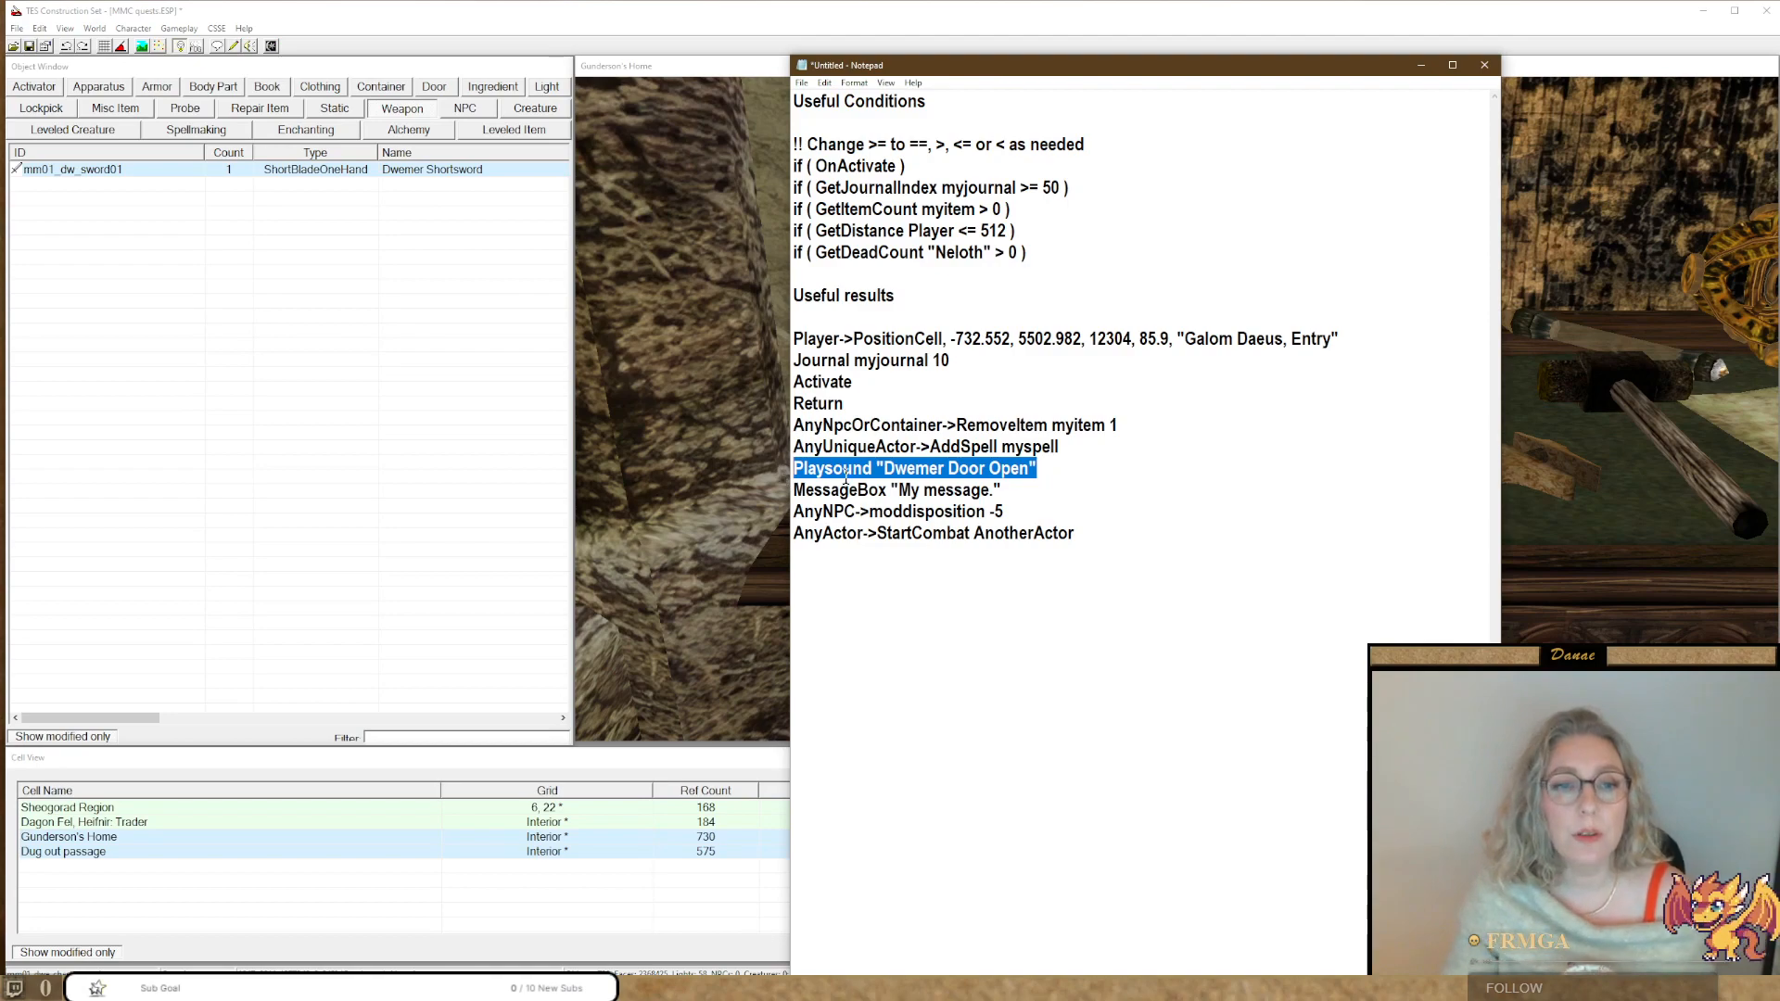
drag(874, 468, 783, 469)
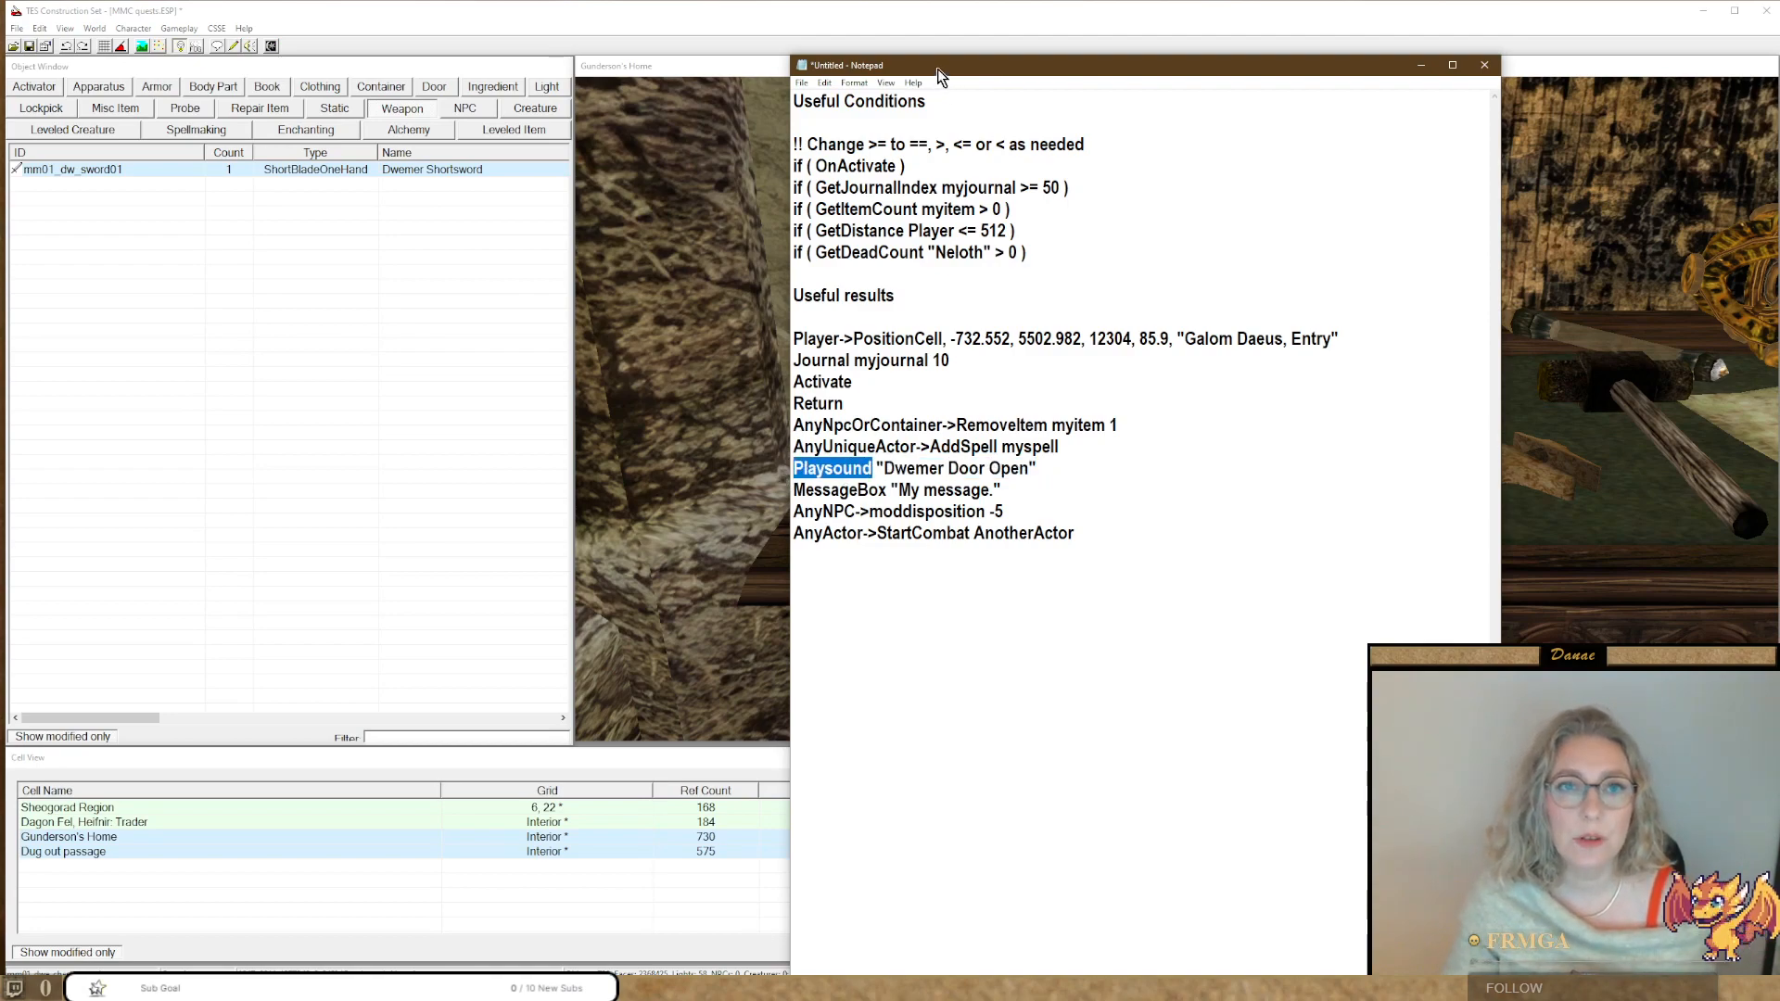
drag(937, 68, 1779, 45)
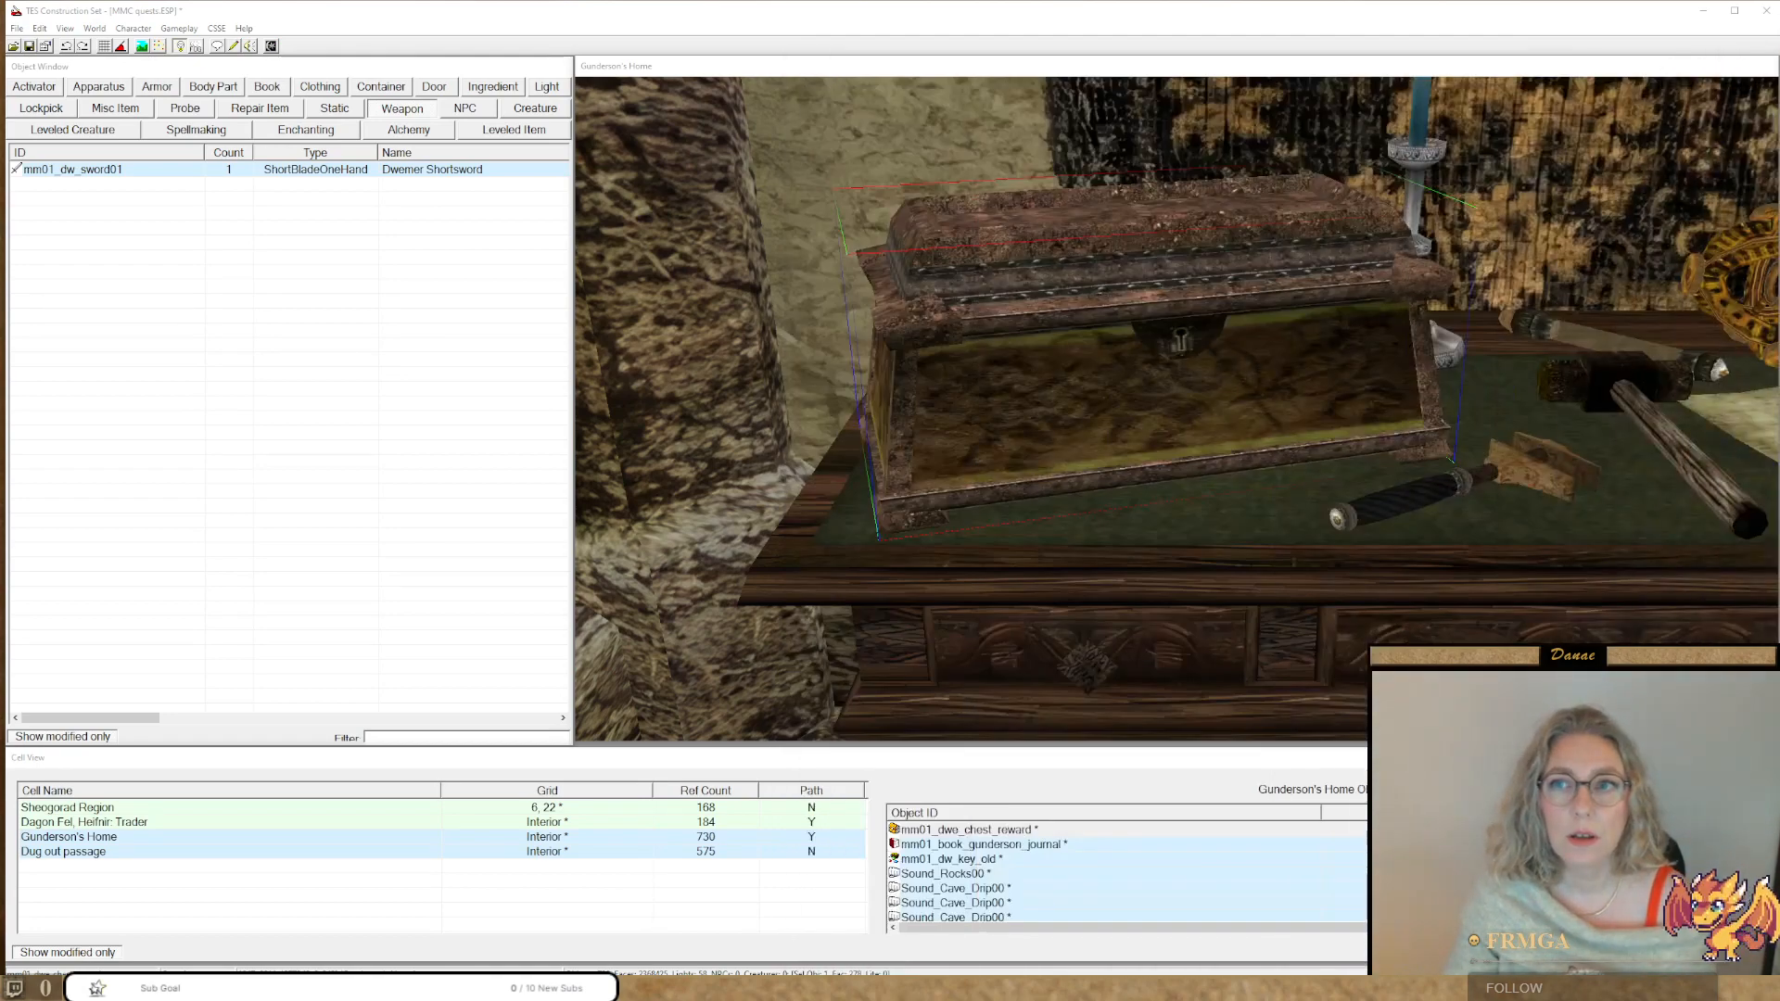
click(185, 31)
click(197, 143)
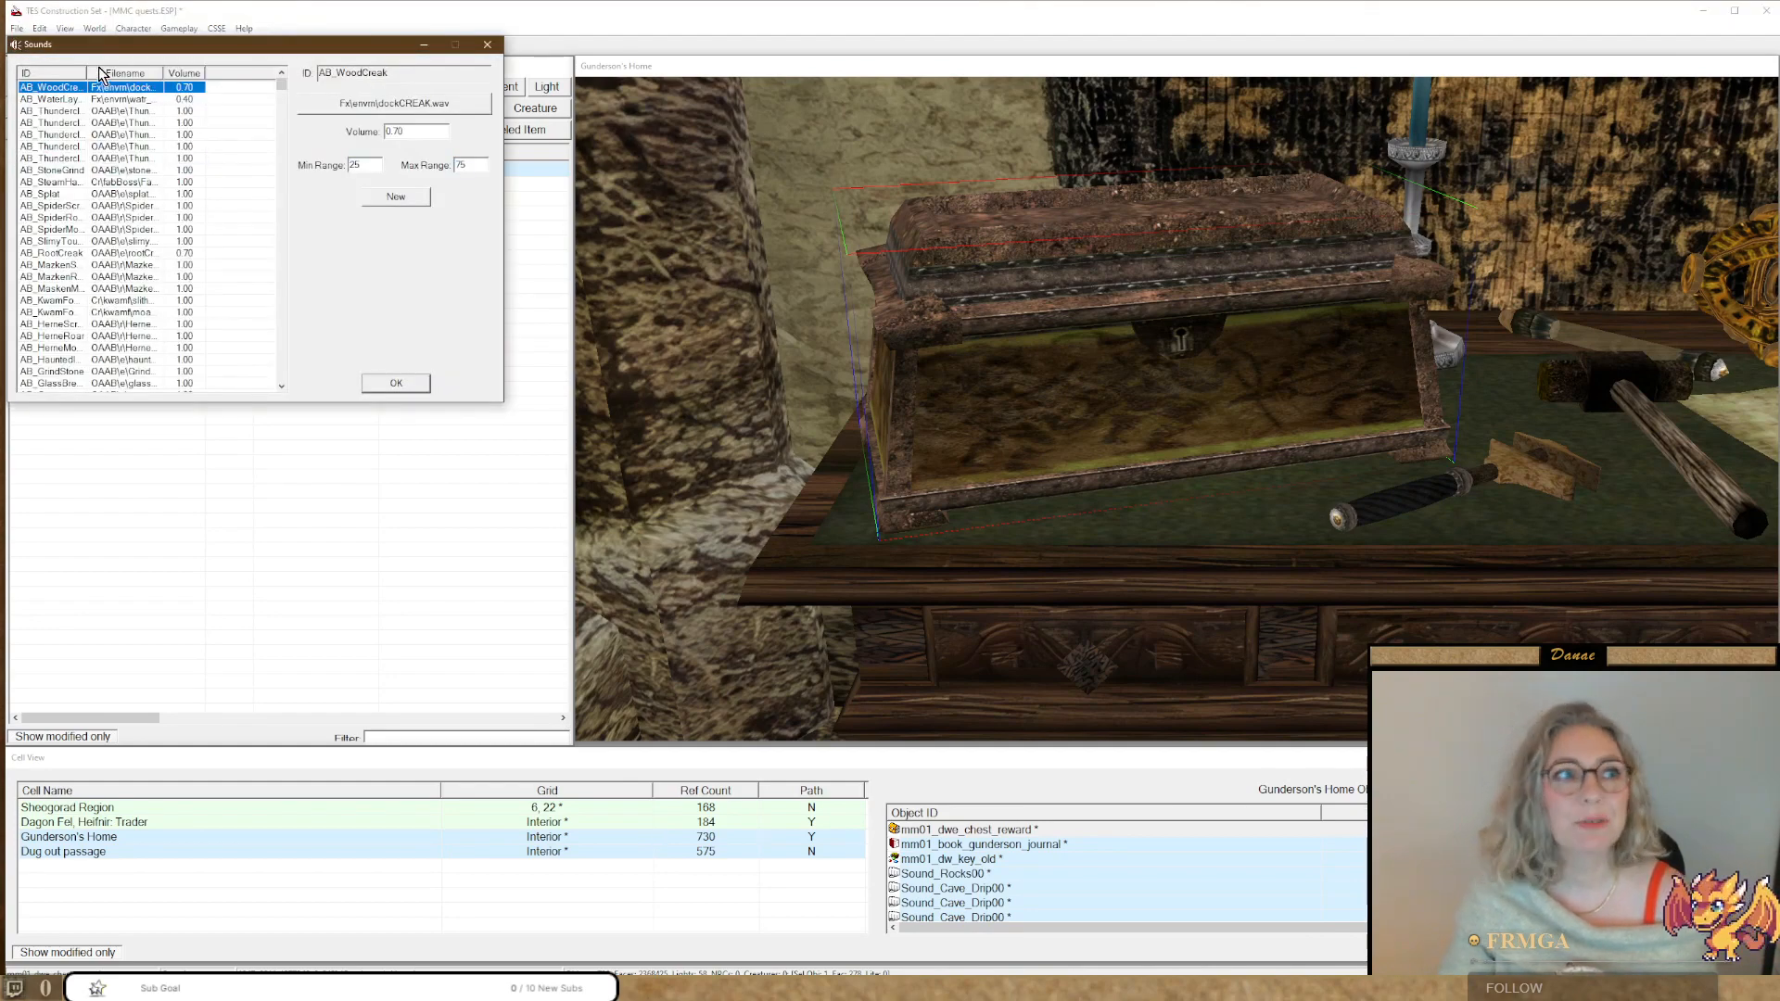
Widen the ID column of the Sounds list and browse the available sound IDs, checking entries such as T_SndObj_WindHowl and T_SndObj_ImpactGlass01.
drag(86, 72, 193, 74)
scroll(139, 176, down, 20)
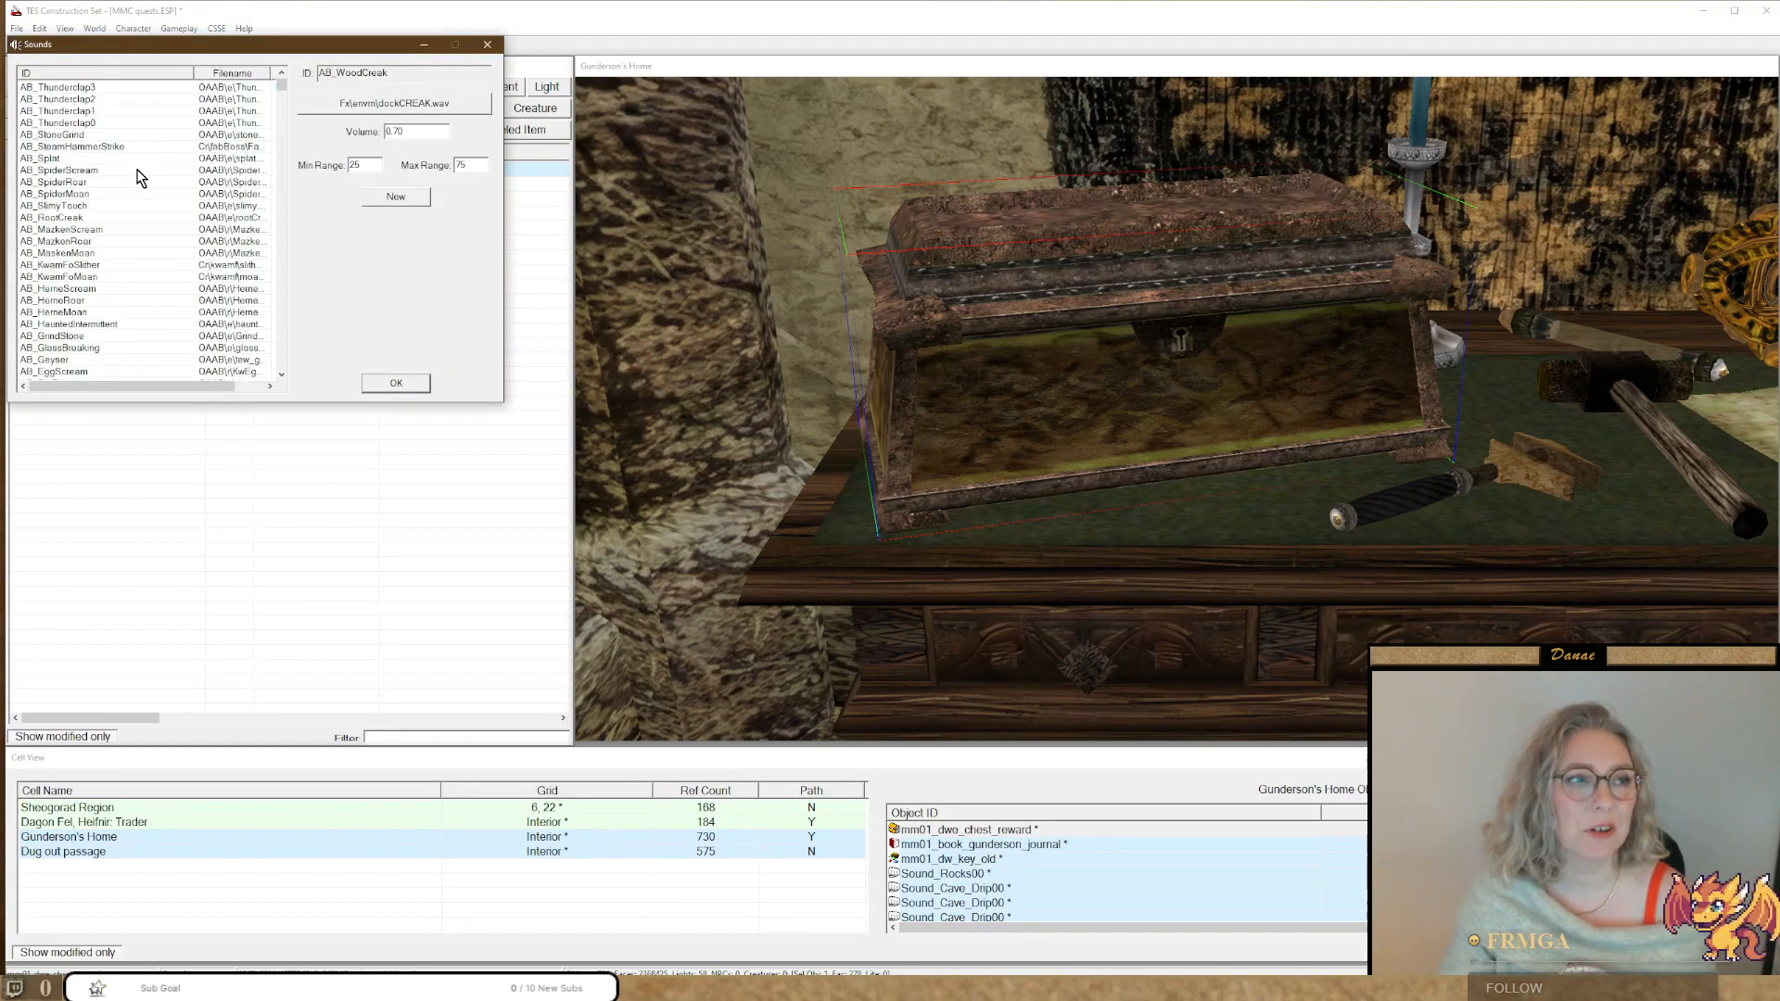
scroll(136, 176, down, 1)
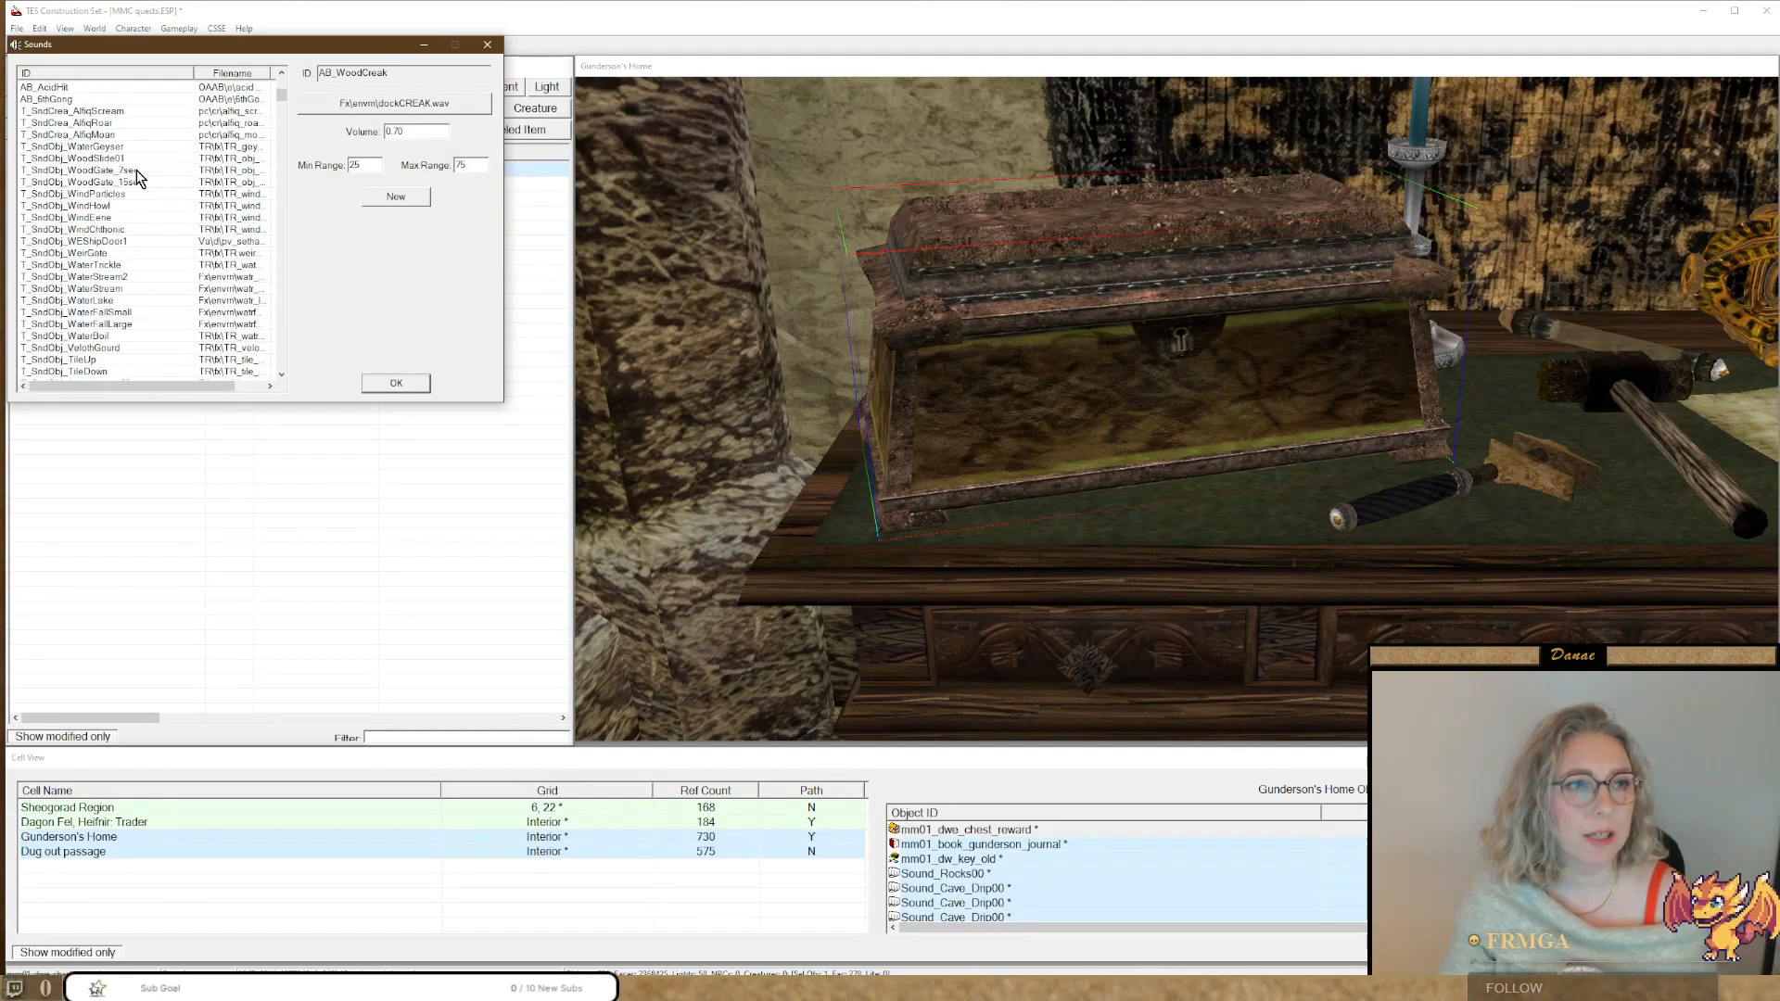
scroll(92, 176, down, 1)
click(96, 171)
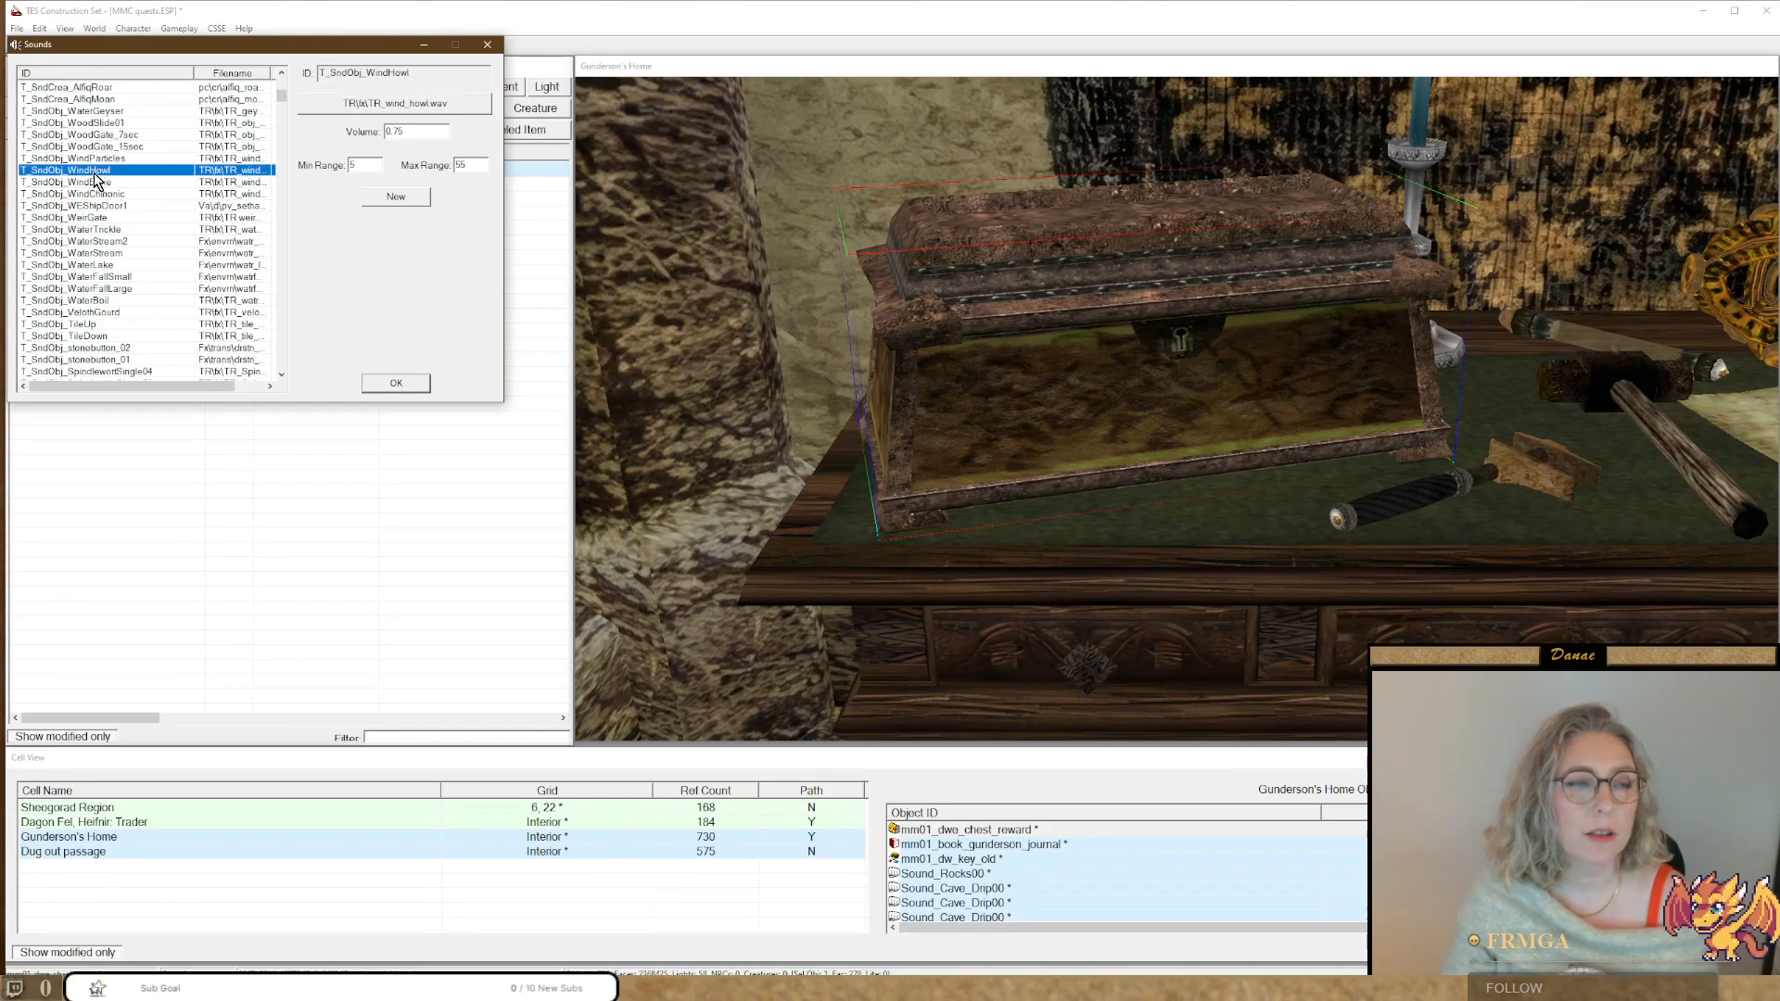
click(100, 300)
scroll(100, 300, down, 10)
scroll(100, 300, down, 2)
click(100, 300)
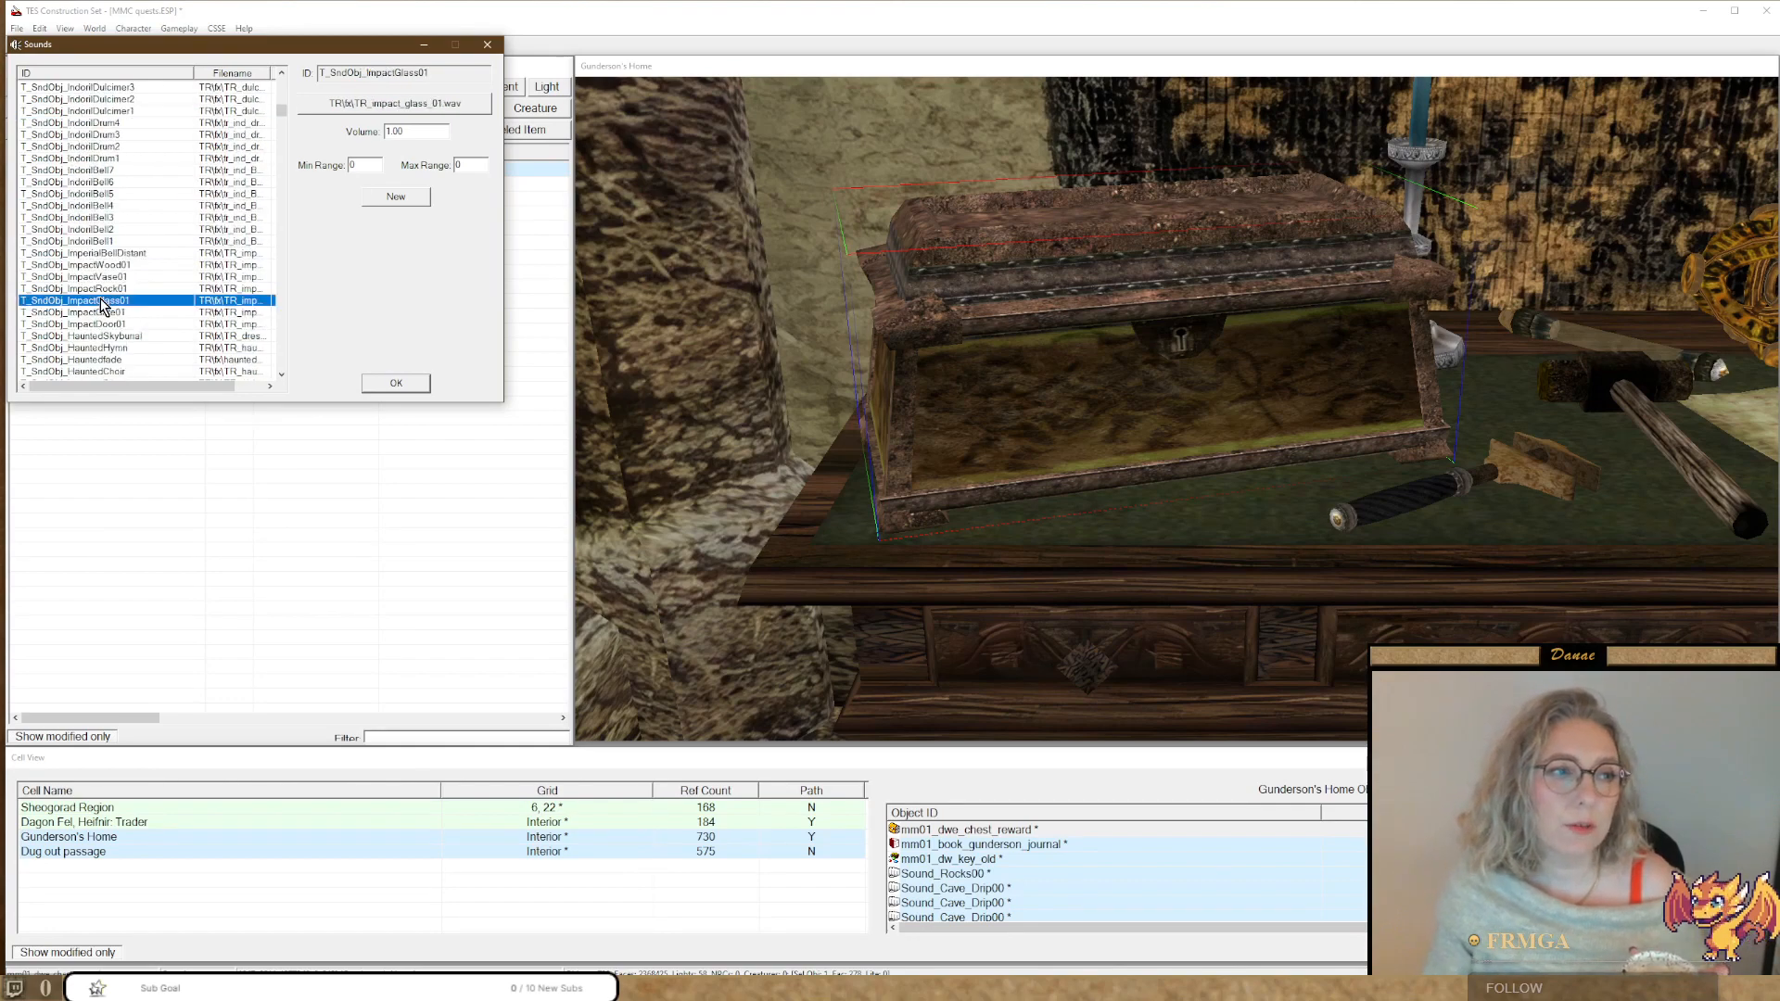
scroll(111, 288, down, 10)
scroll(124, 274, down, 3)
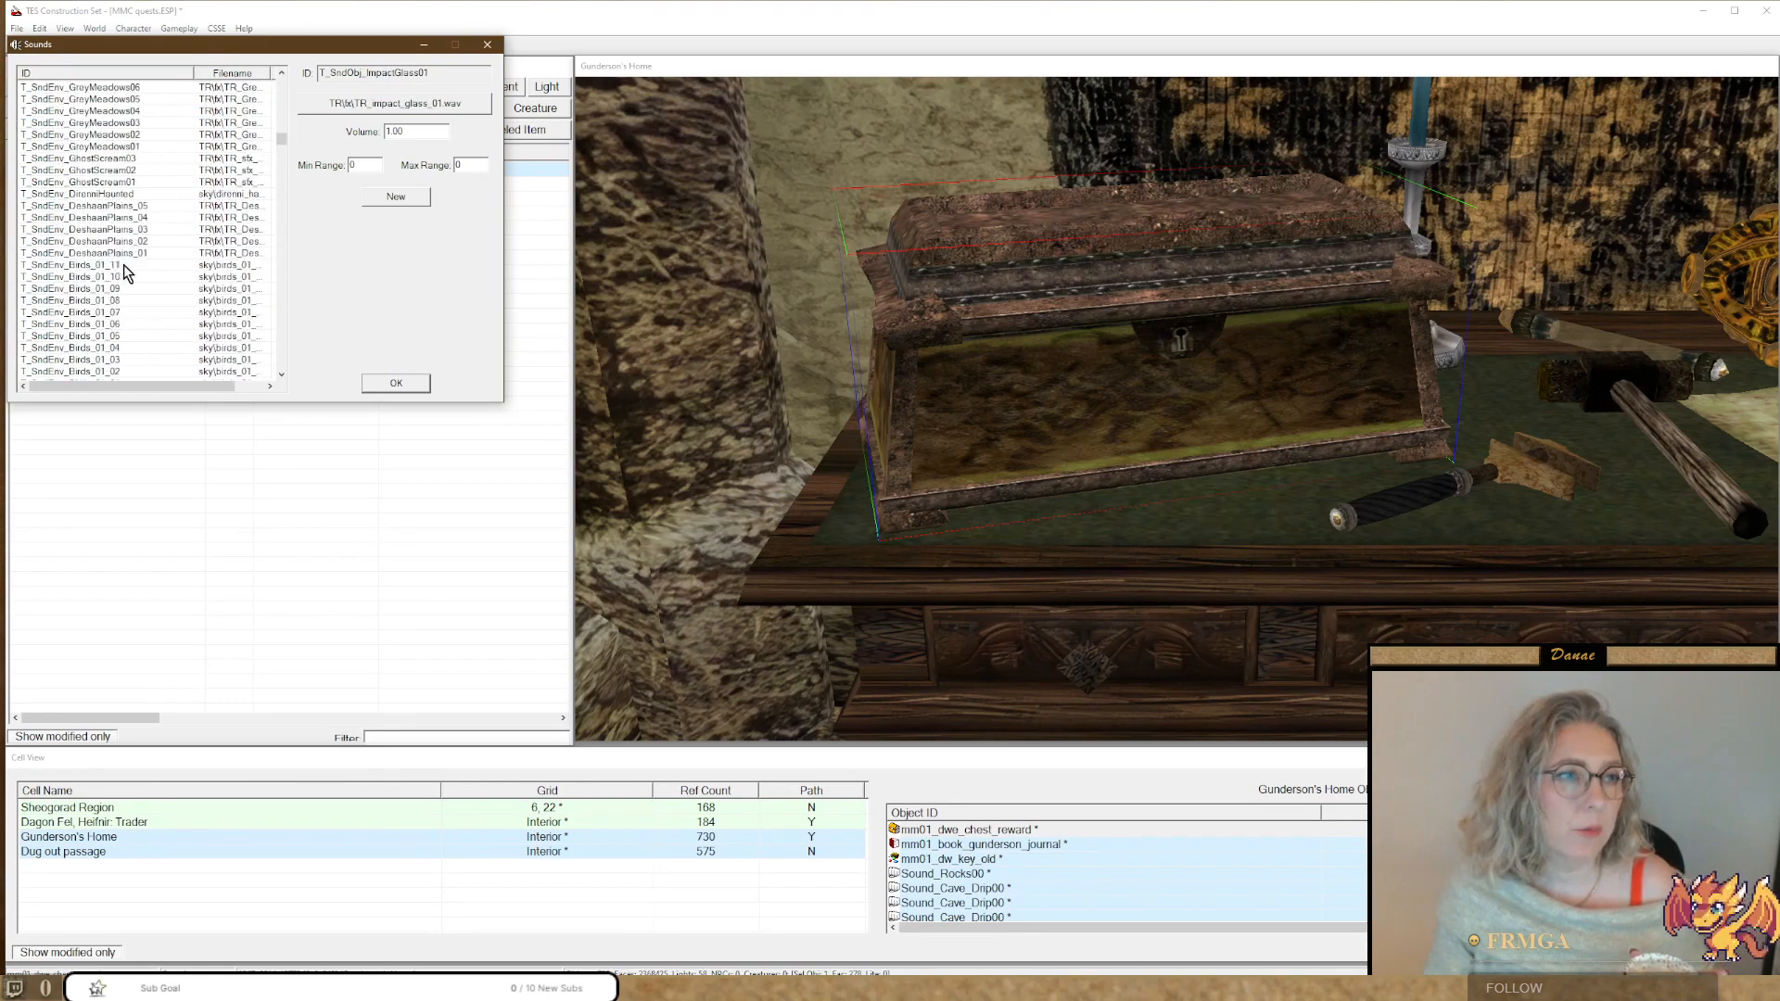
drag(282, 144, 285, 223)
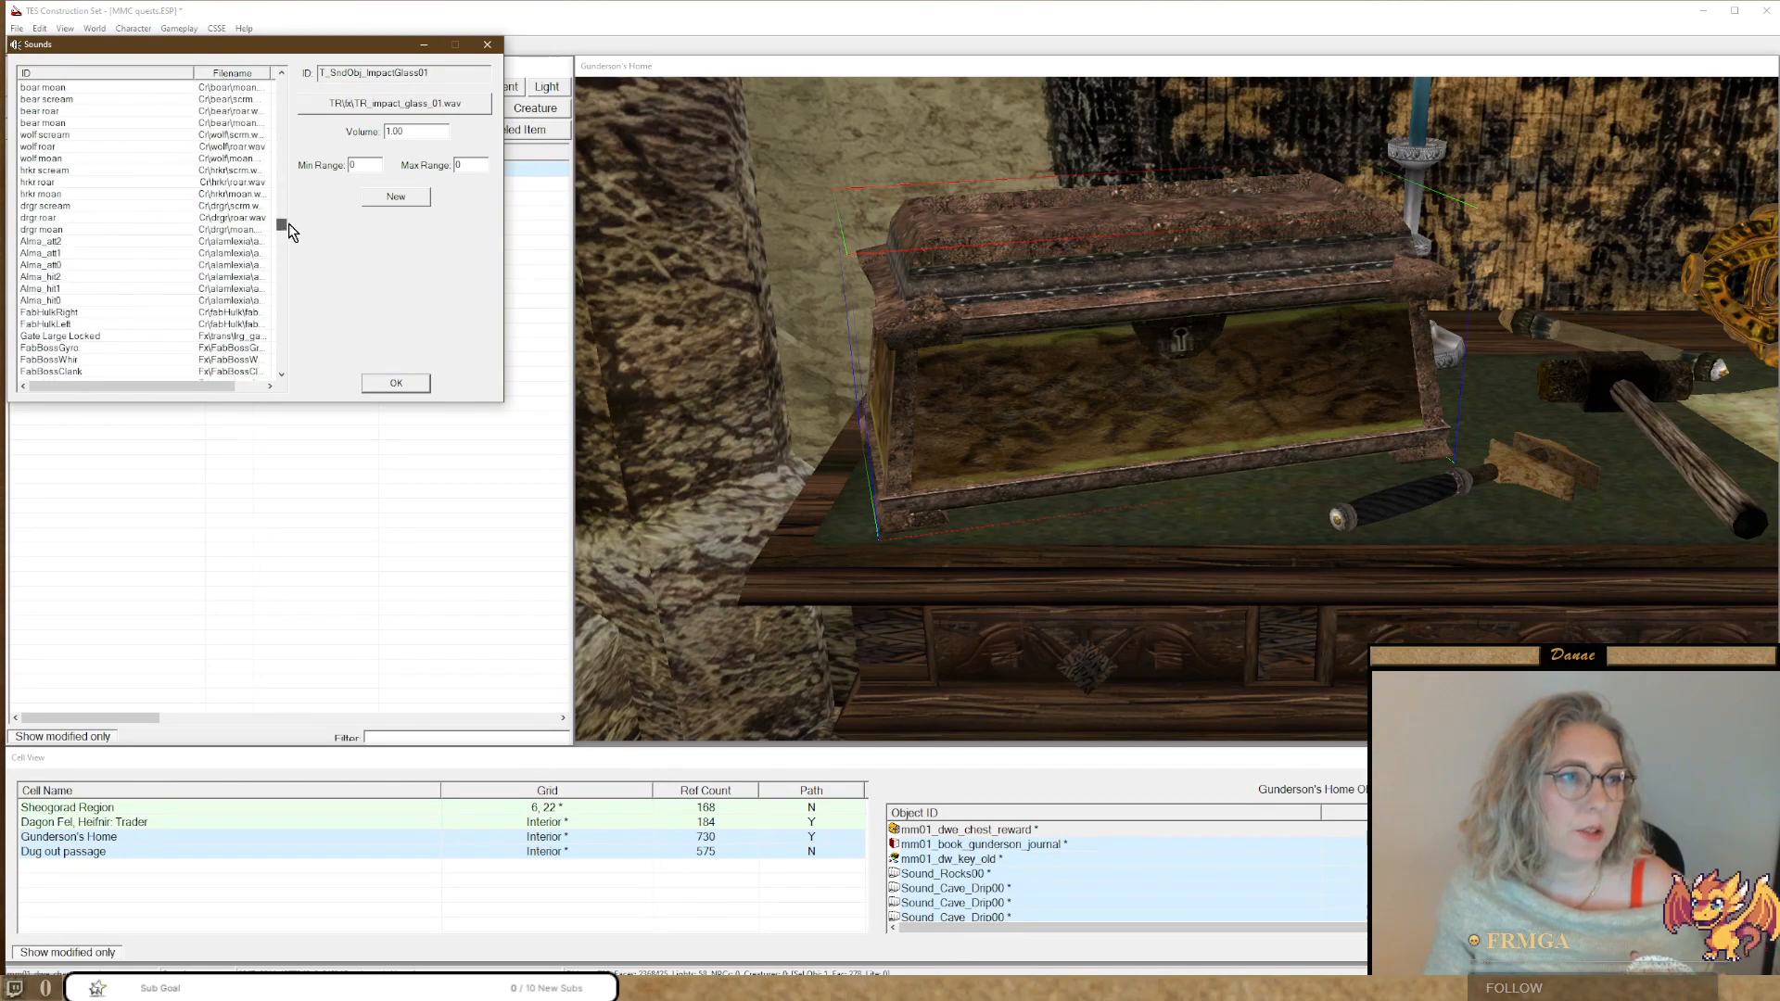
scroll(121, 217, down, 2)
scroll(123, 225, down, 1)
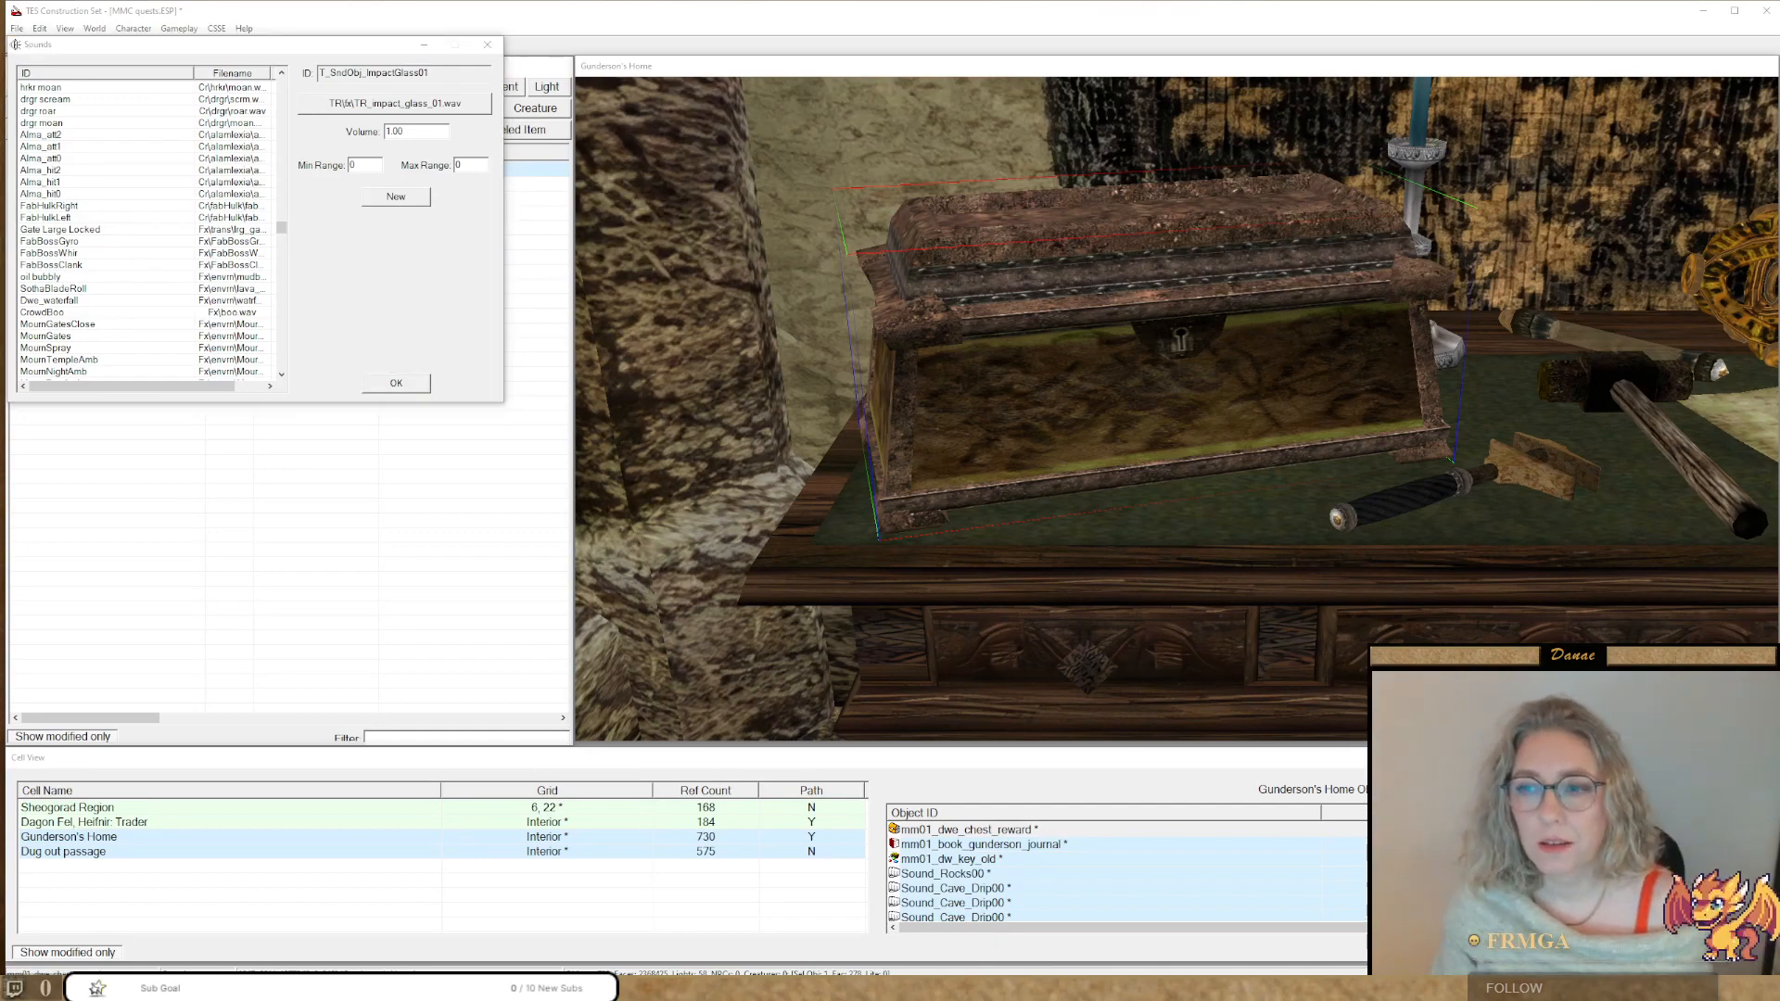
Open the Old Dwemer Chest's container properties and its mm01_dw_chest_script in an enlarged script editor clear of the Sounds list.
double_click(1102, 296)
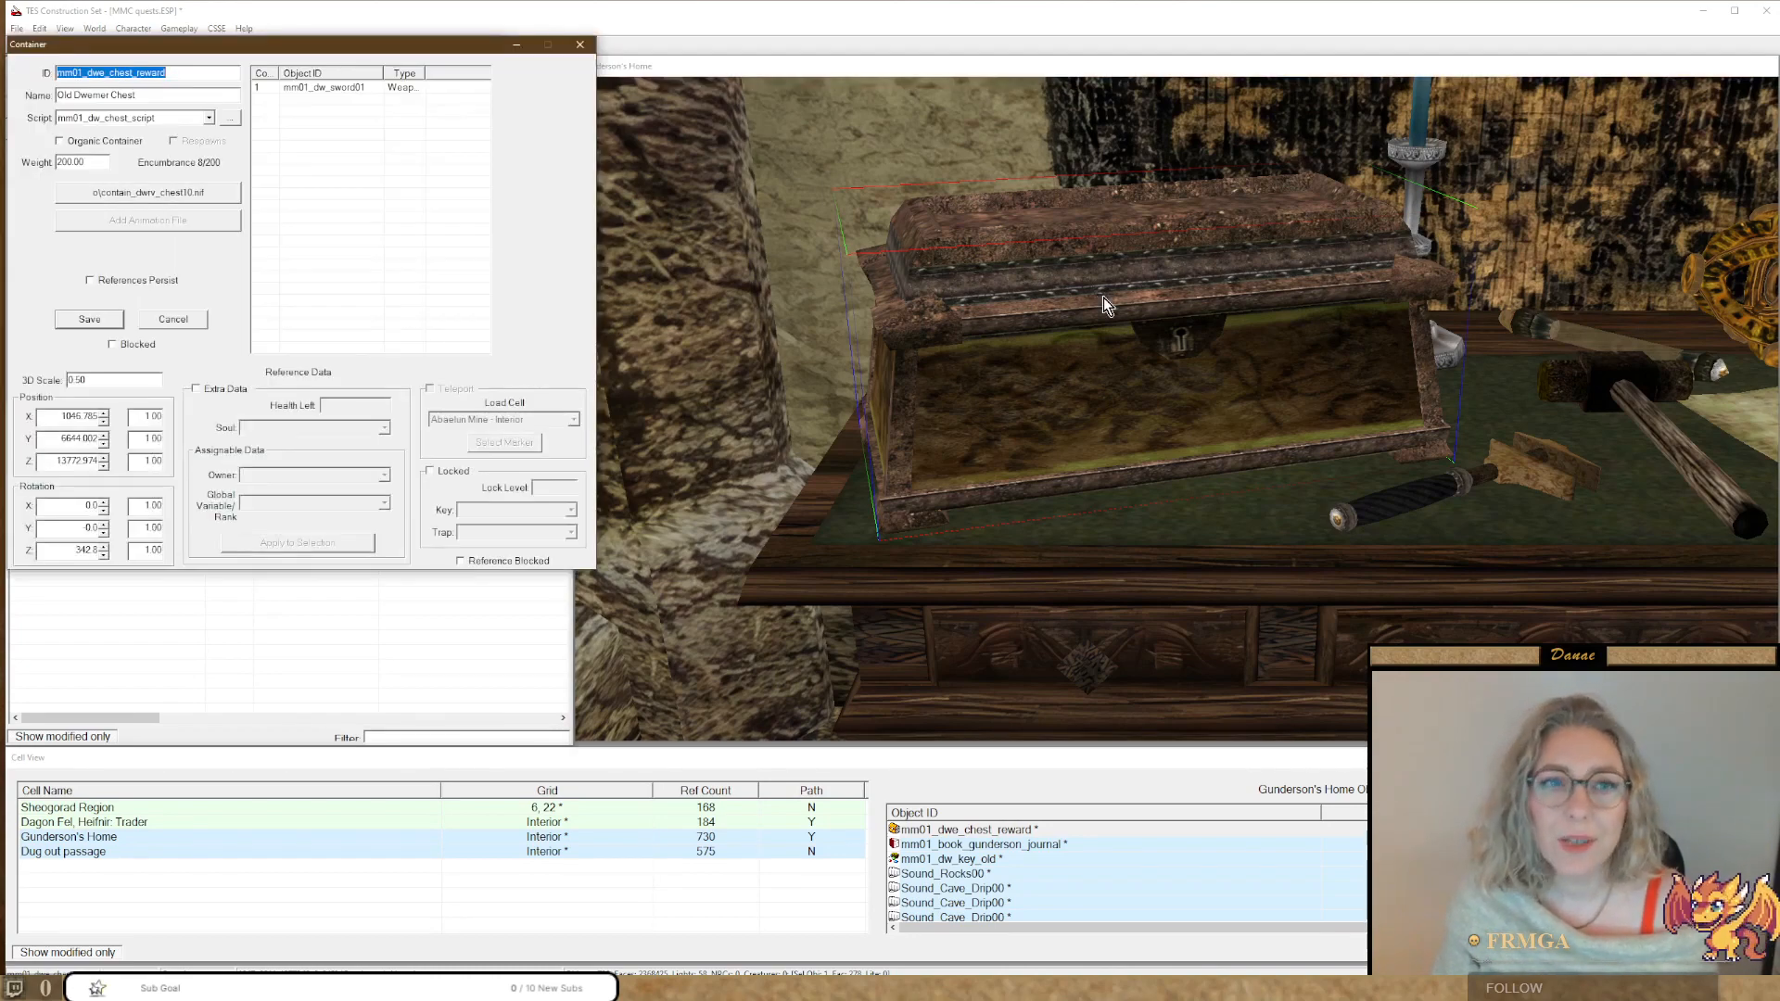
drag(314, 43, 1231, 133)
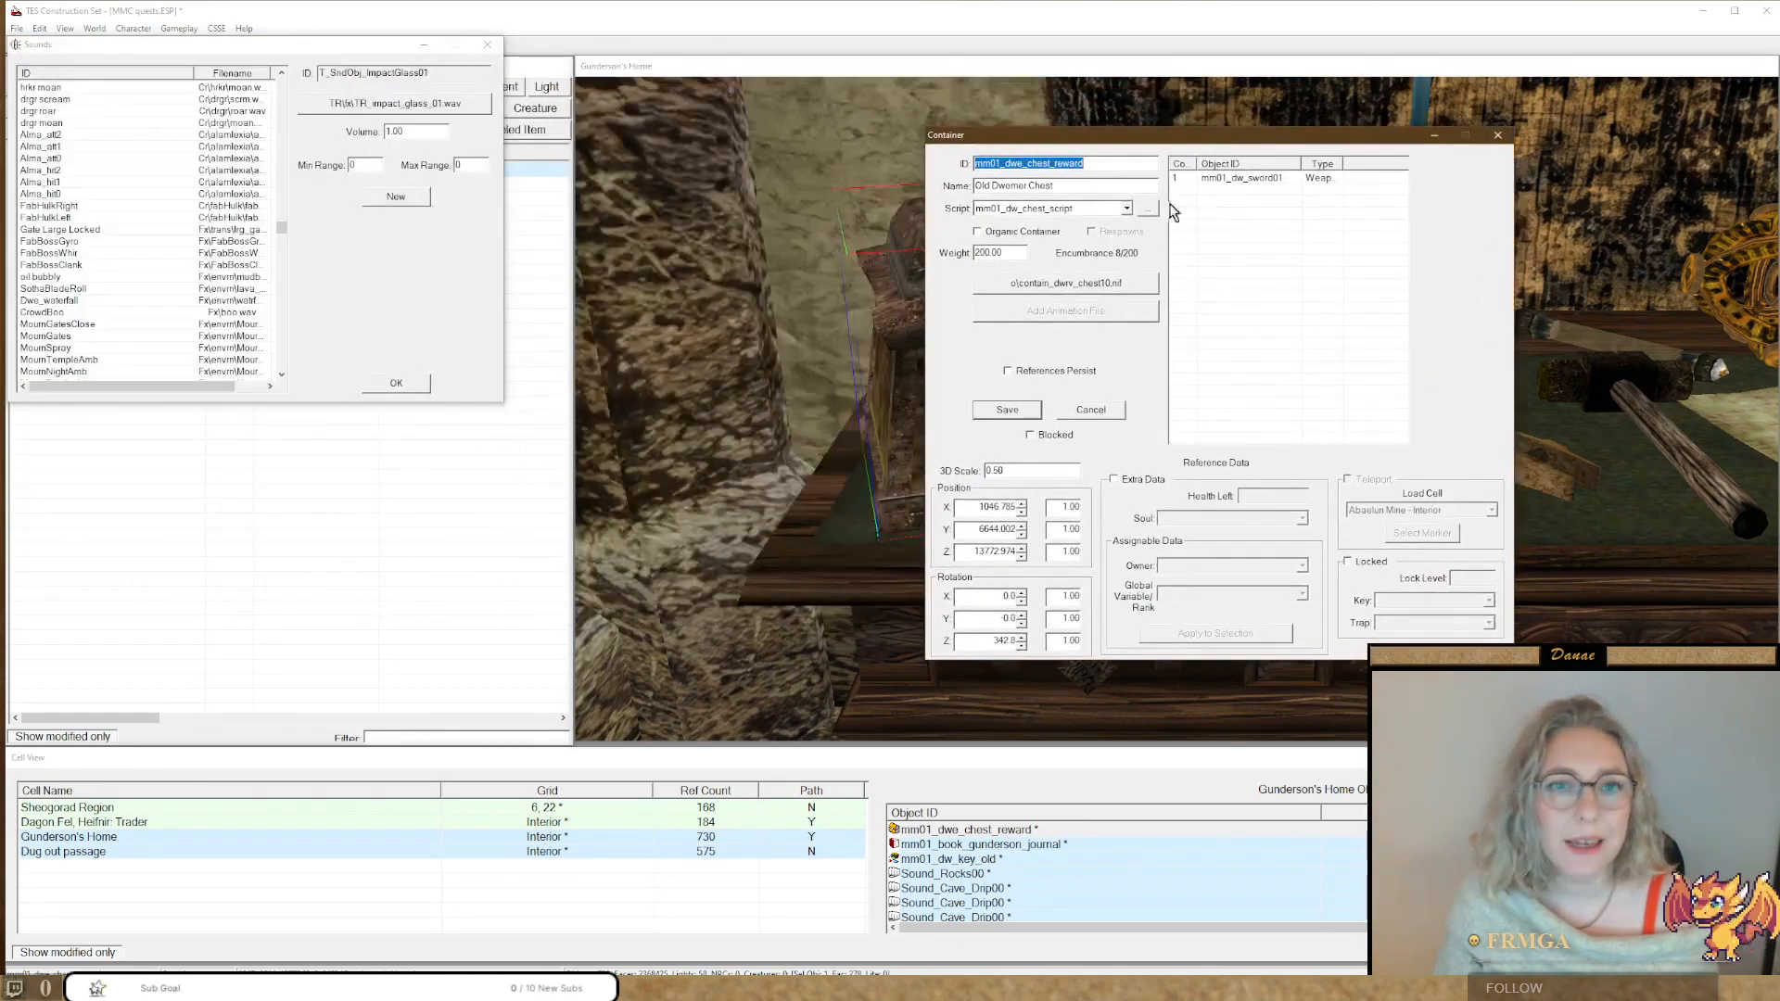
click(1149, 210)
click(1228, 554)
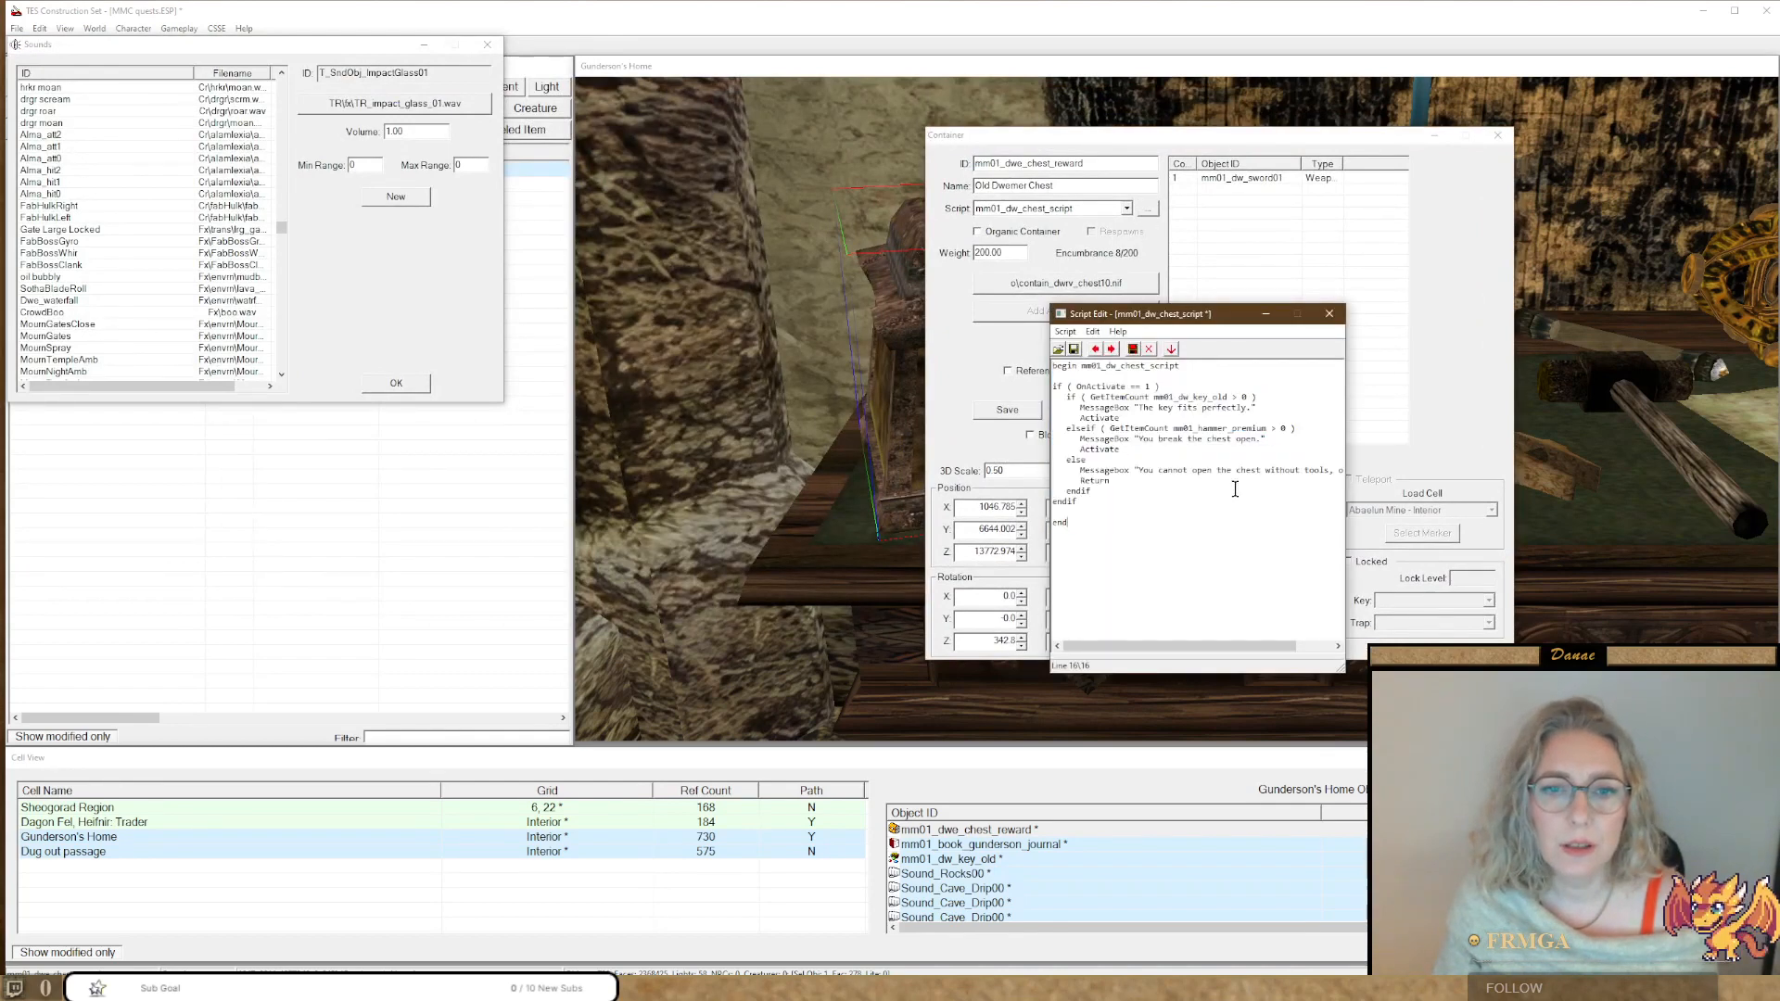
drag(1342, 668, 1643, 758)
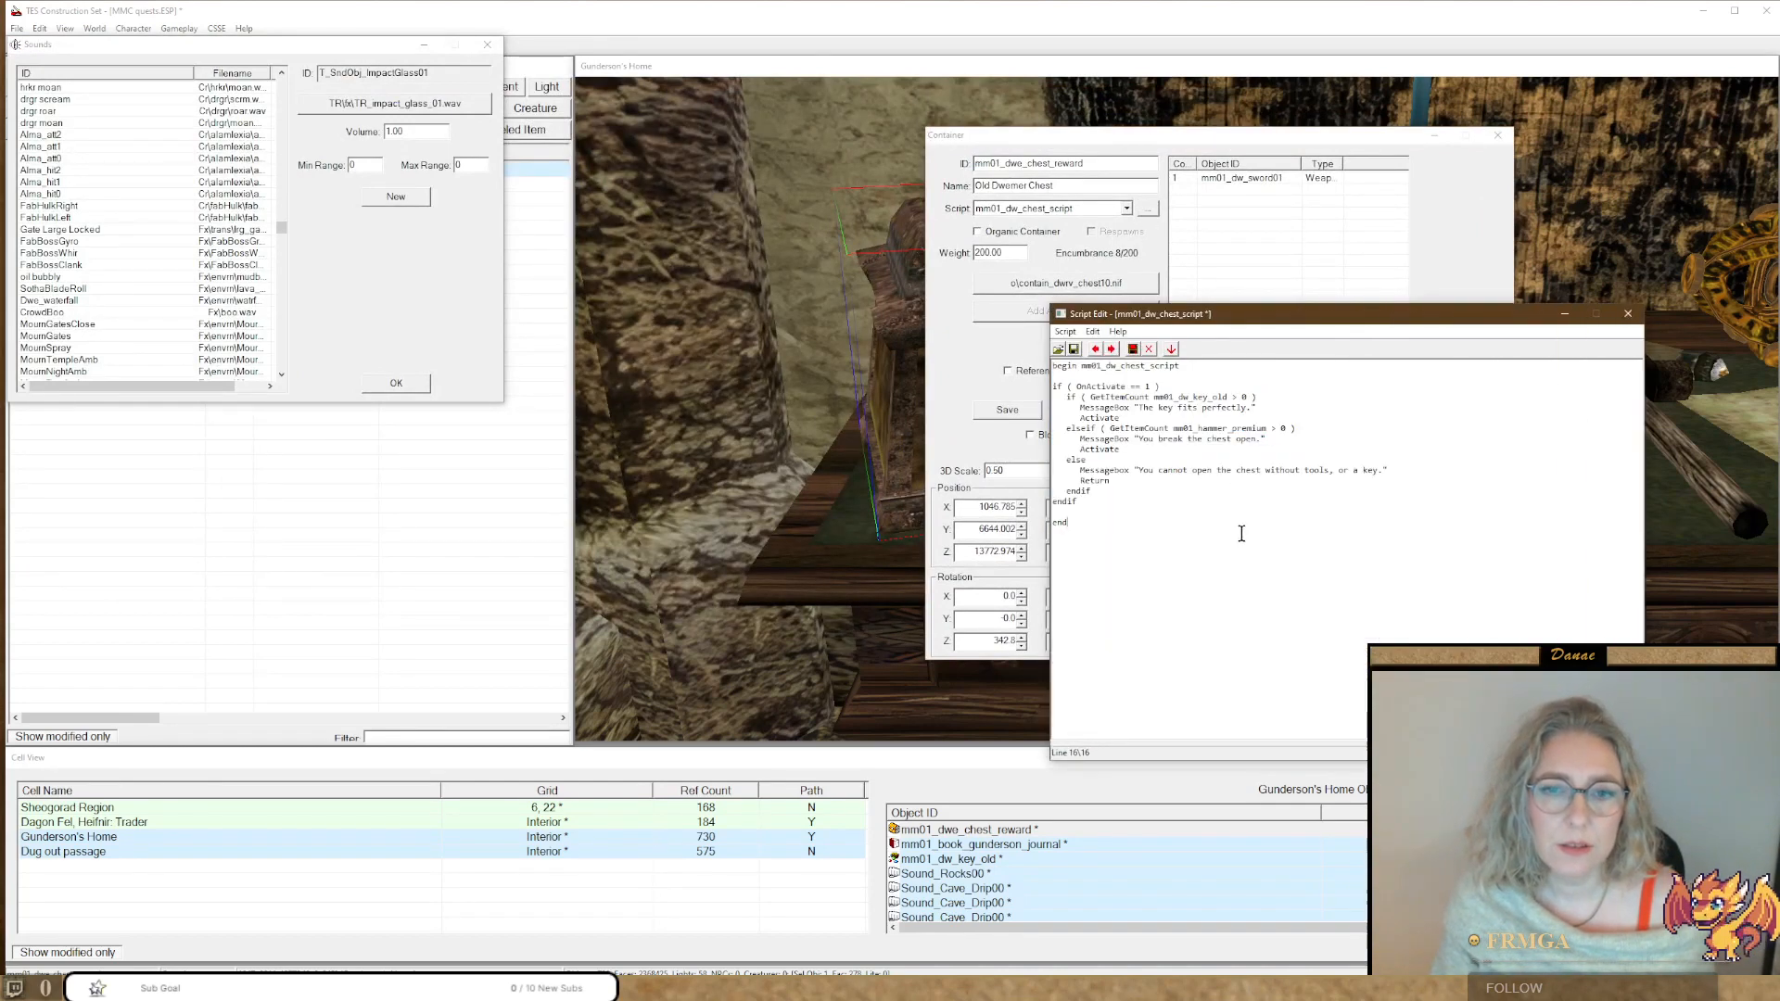
Insert the copied Playsound "Dwemer Door Open" line below the "The key fits perfectly." message and indent it to match.
click(1353, 428)
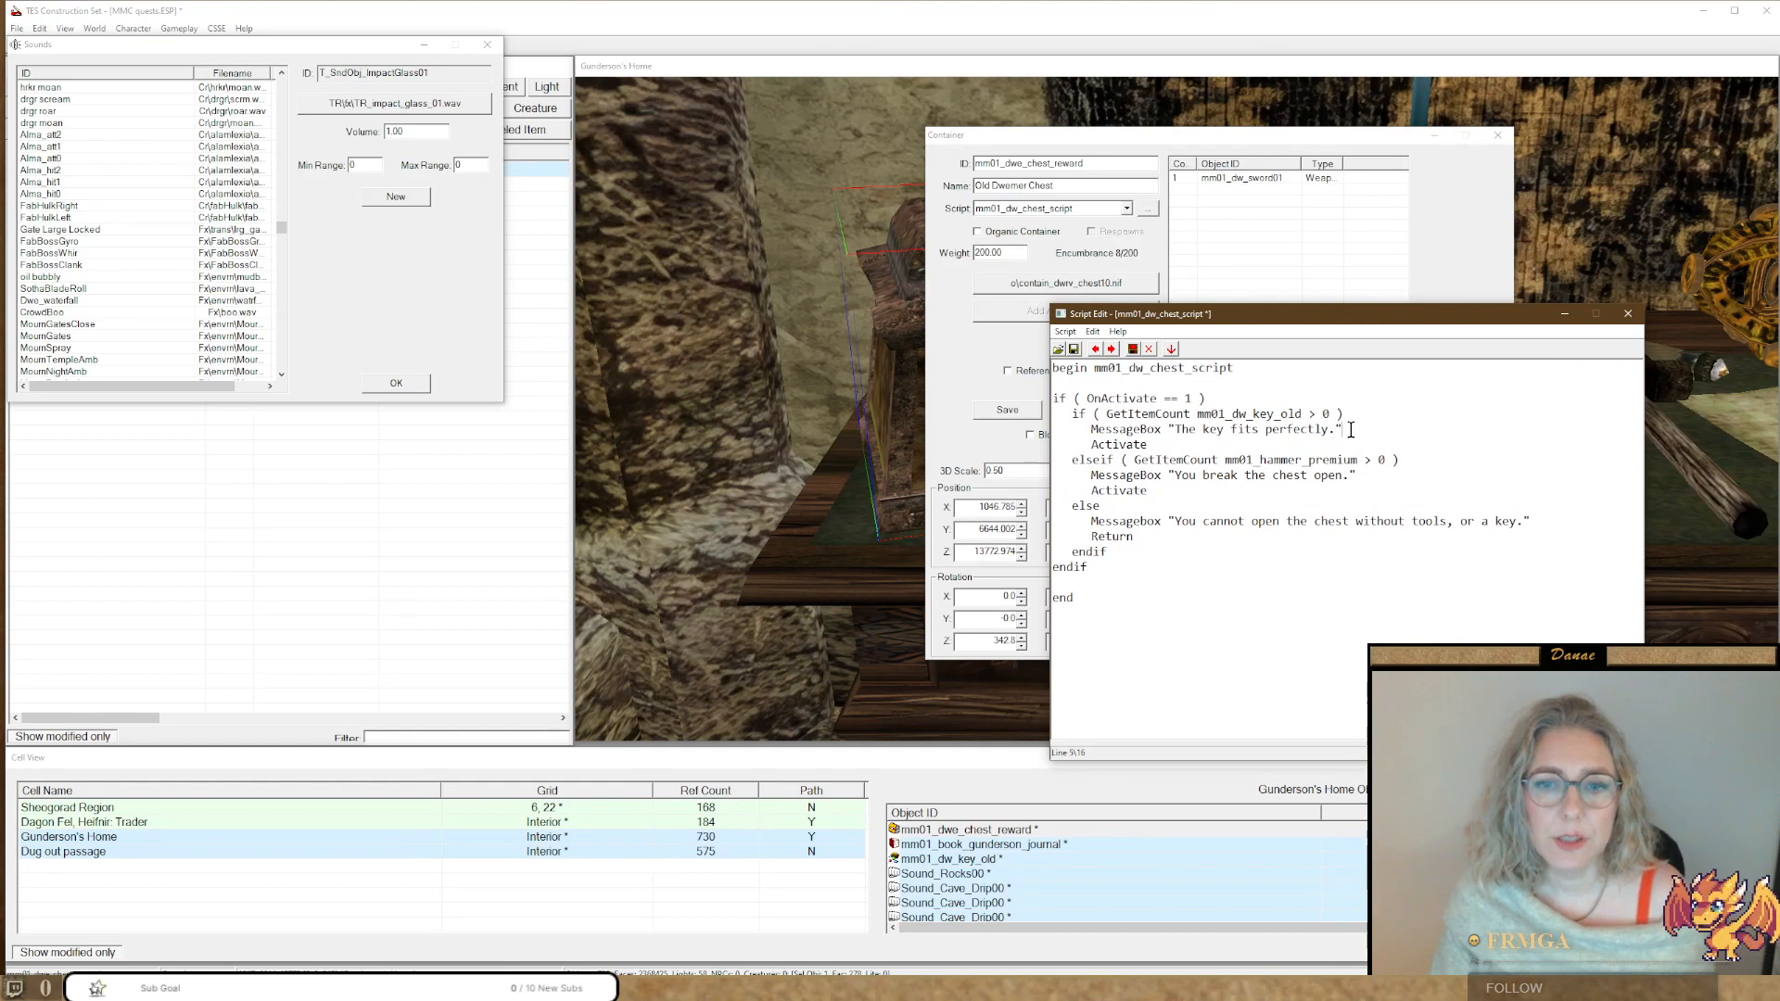
key(Return)
key(ctrl+v)
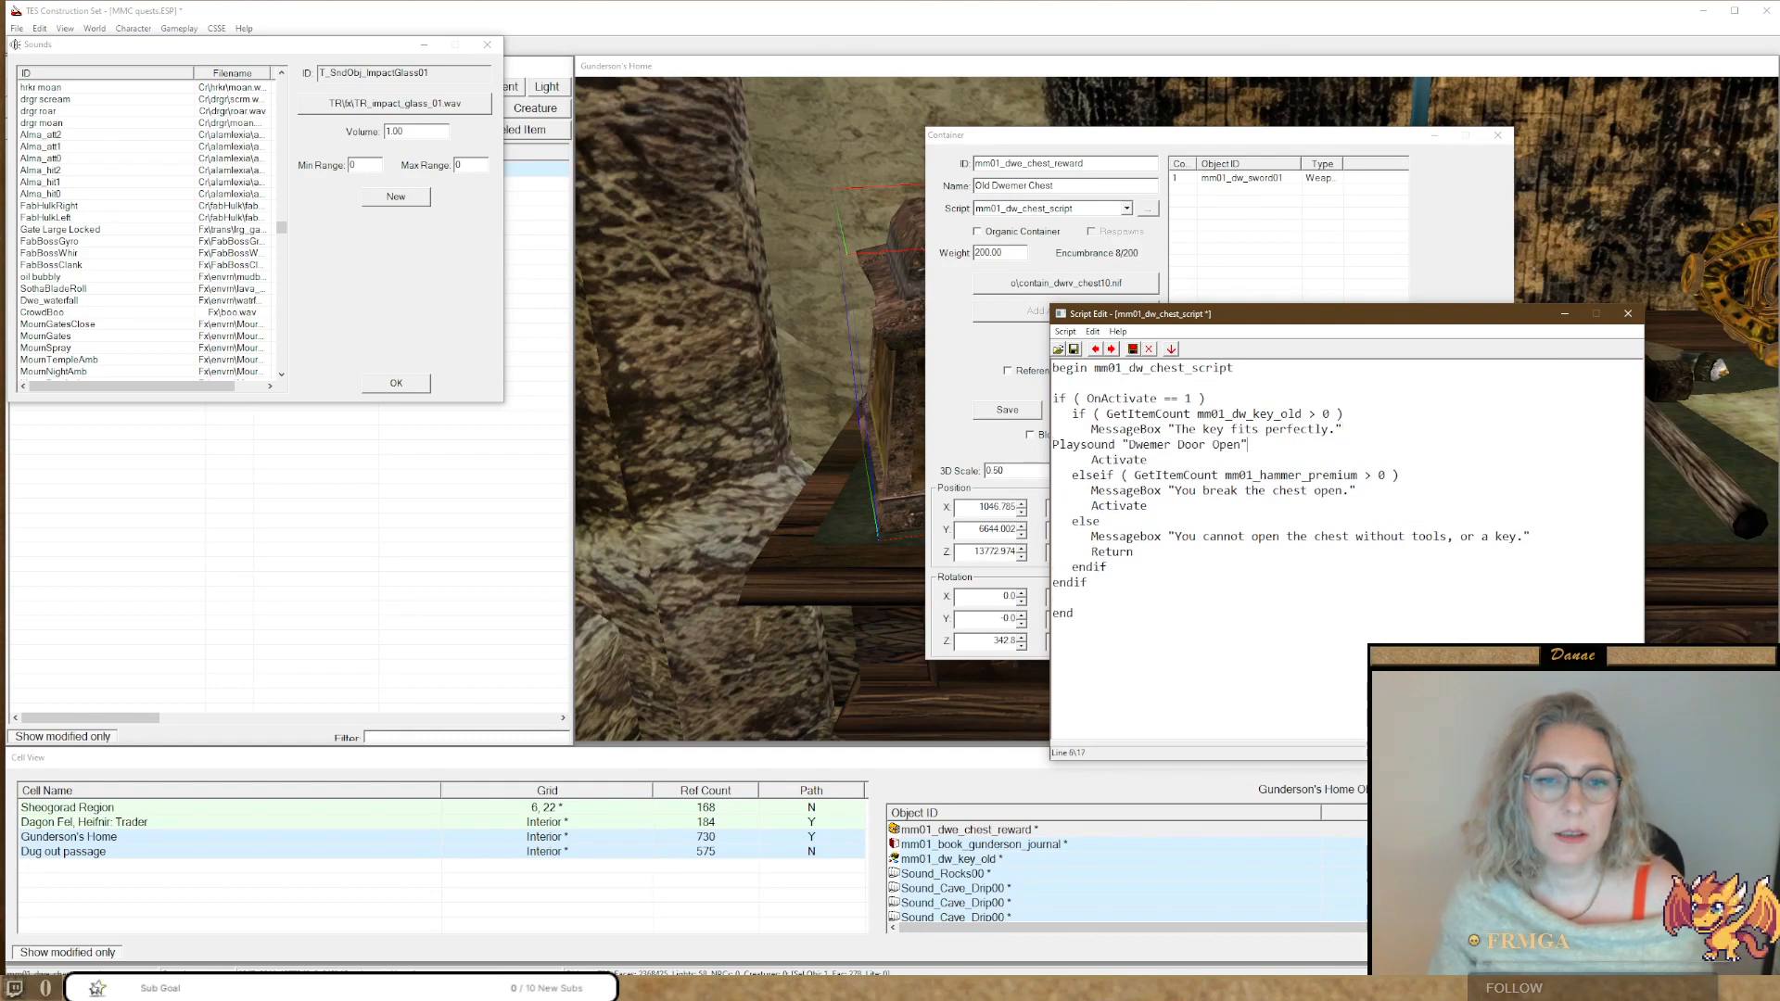
click(1055, 446)
key(Tab)
key(Tab)
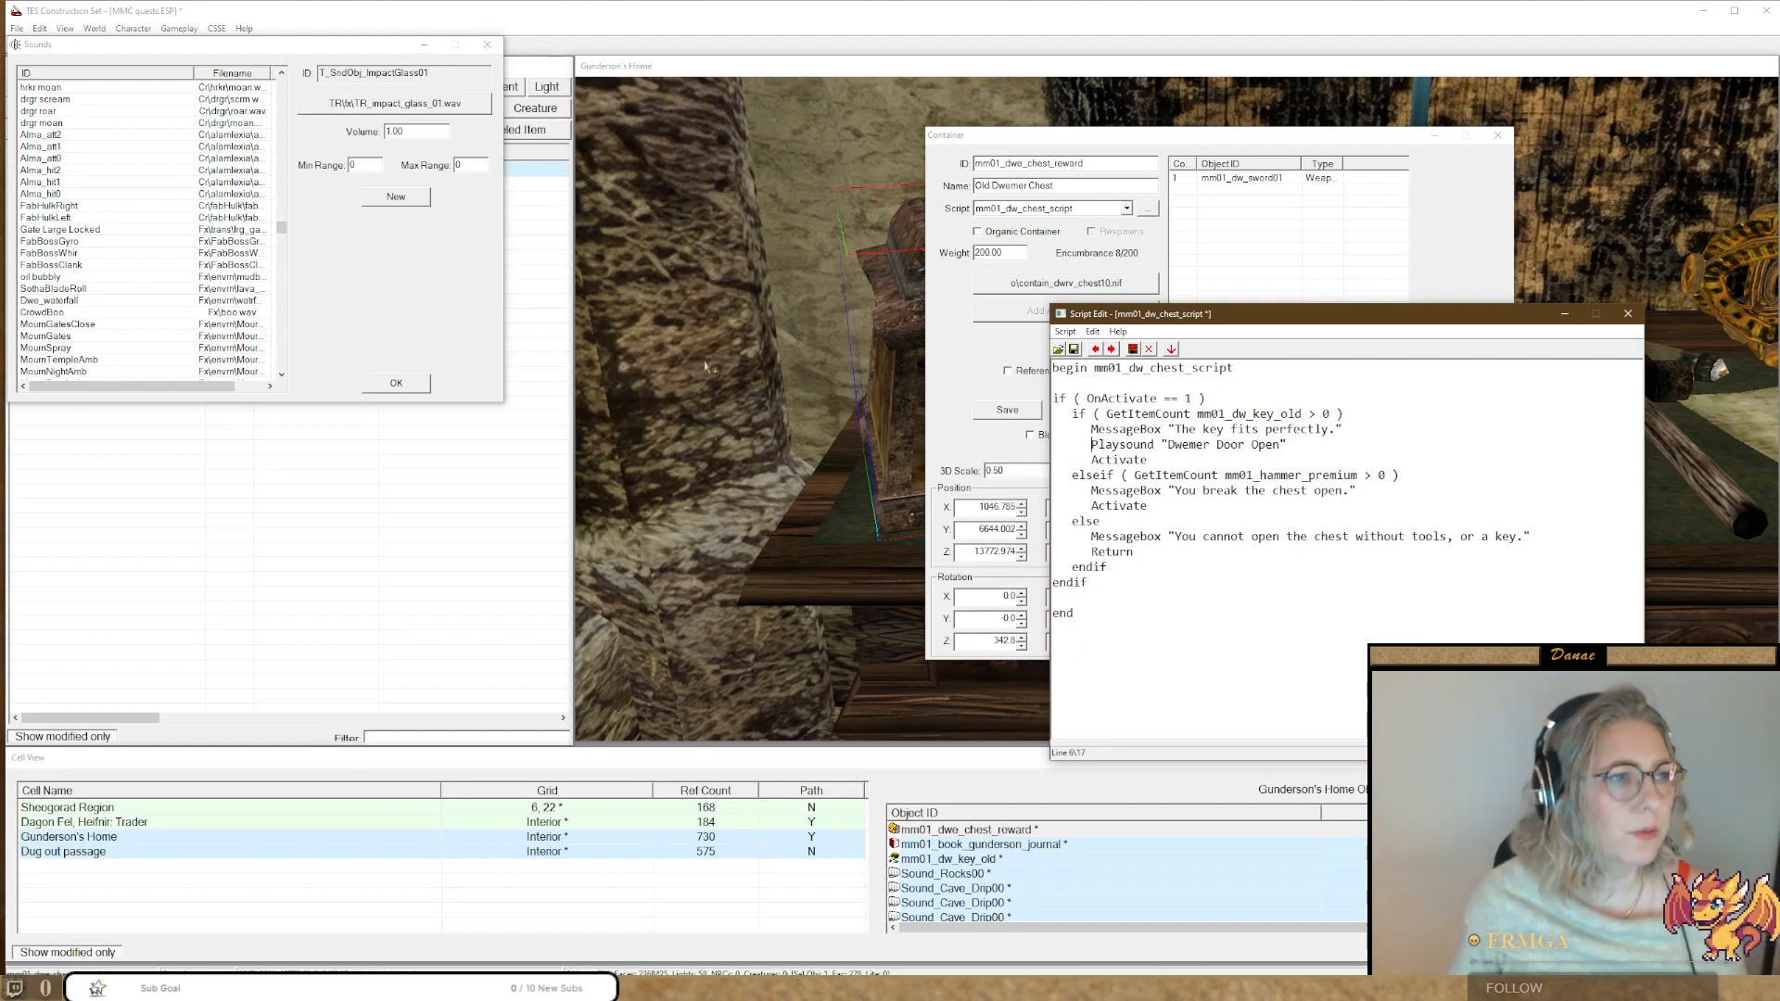
Sort the Sounds list by ID and find the Door Metal Close sound among the door sounds.
scroll(119, 271, down, 5)
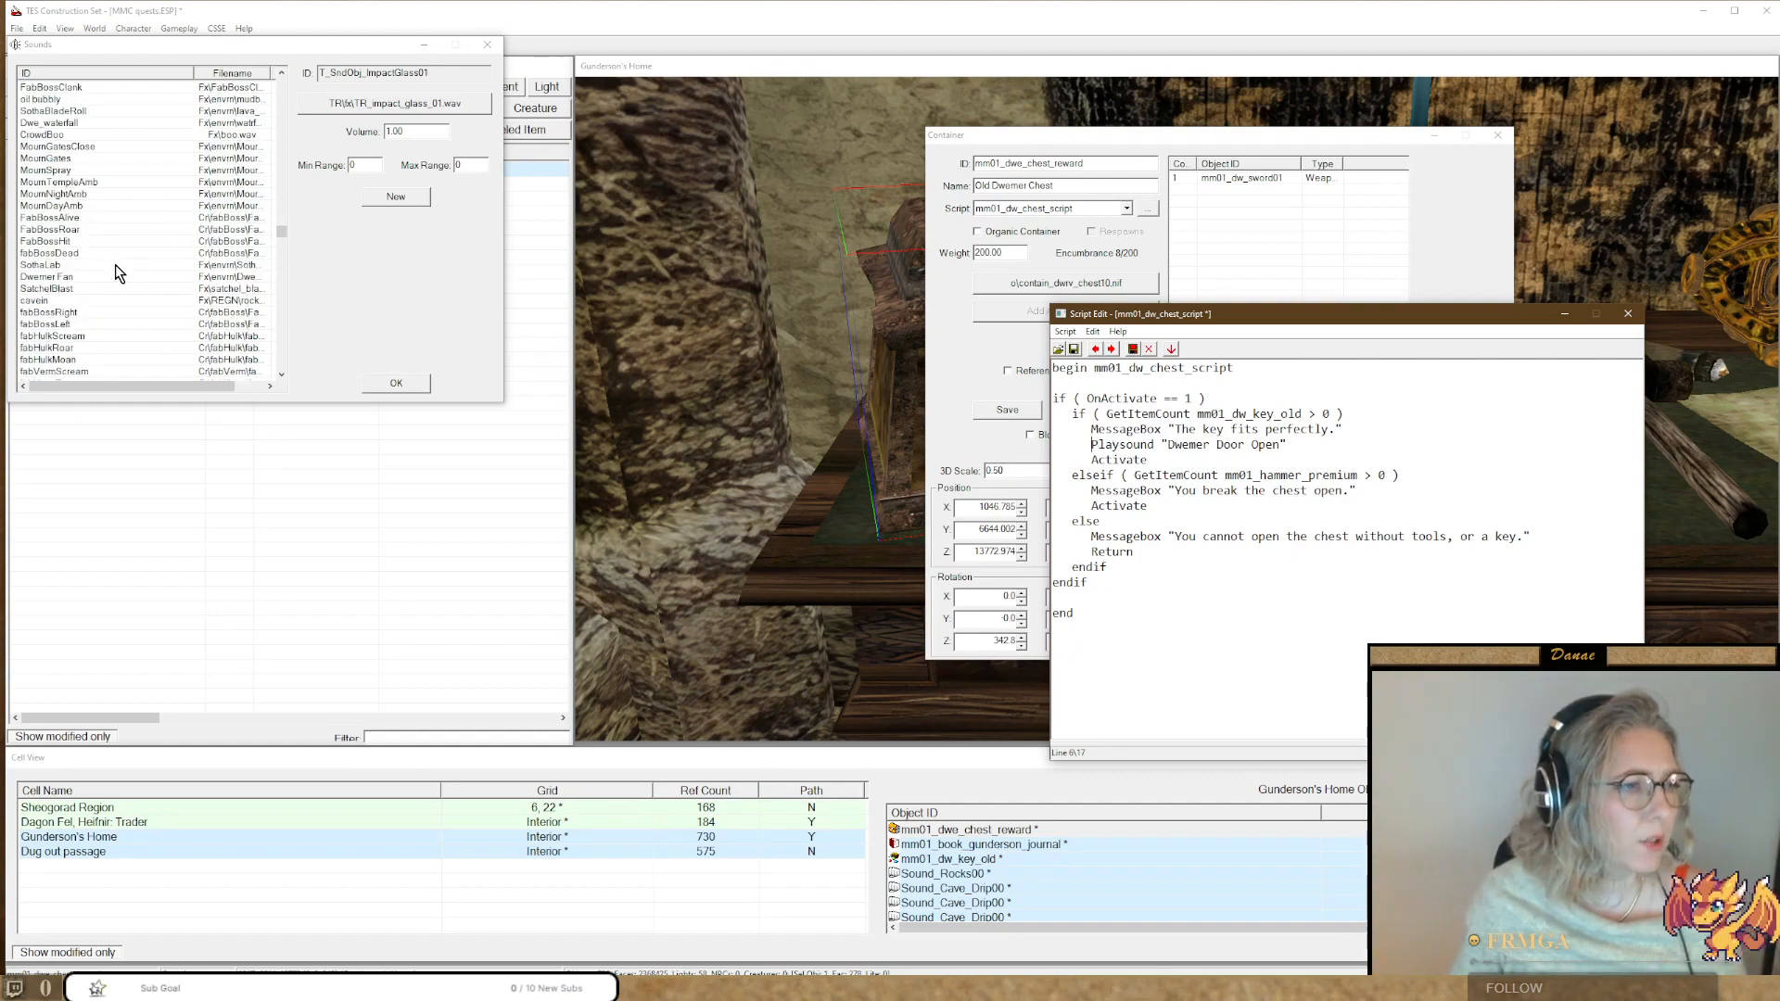
click(89, 73)
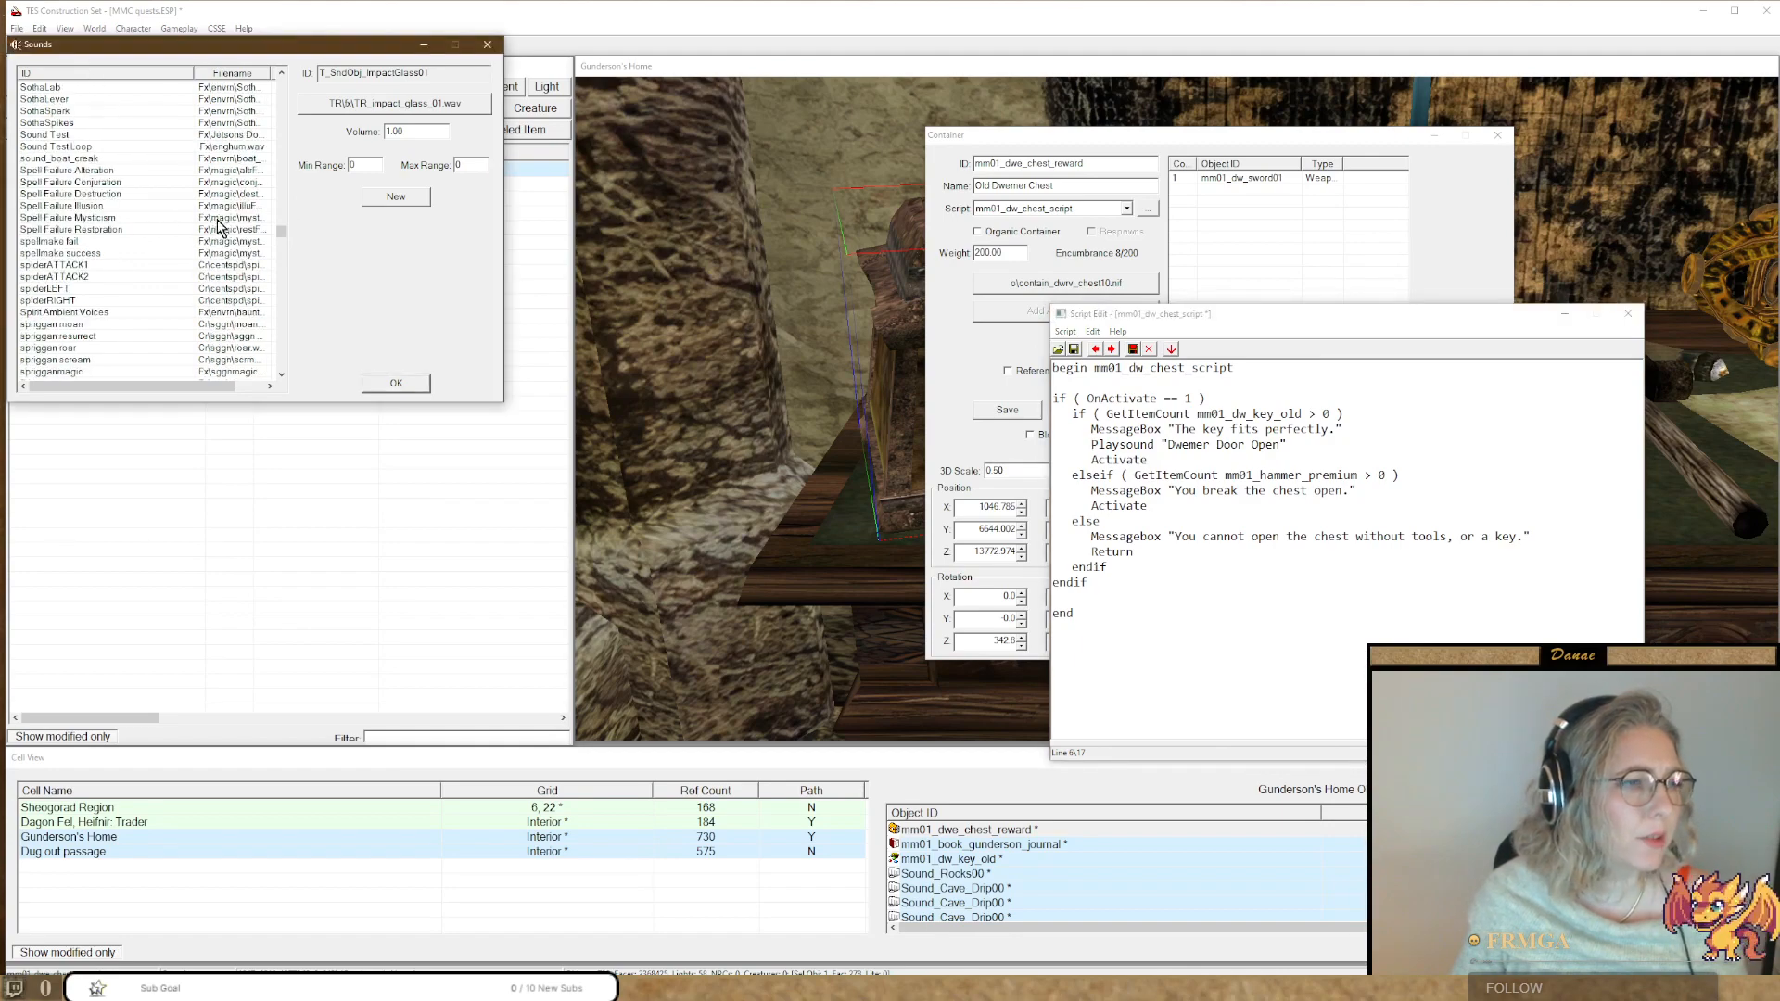
drag(282, 231, 285, 343)
drag(281, 301, 269, 136)
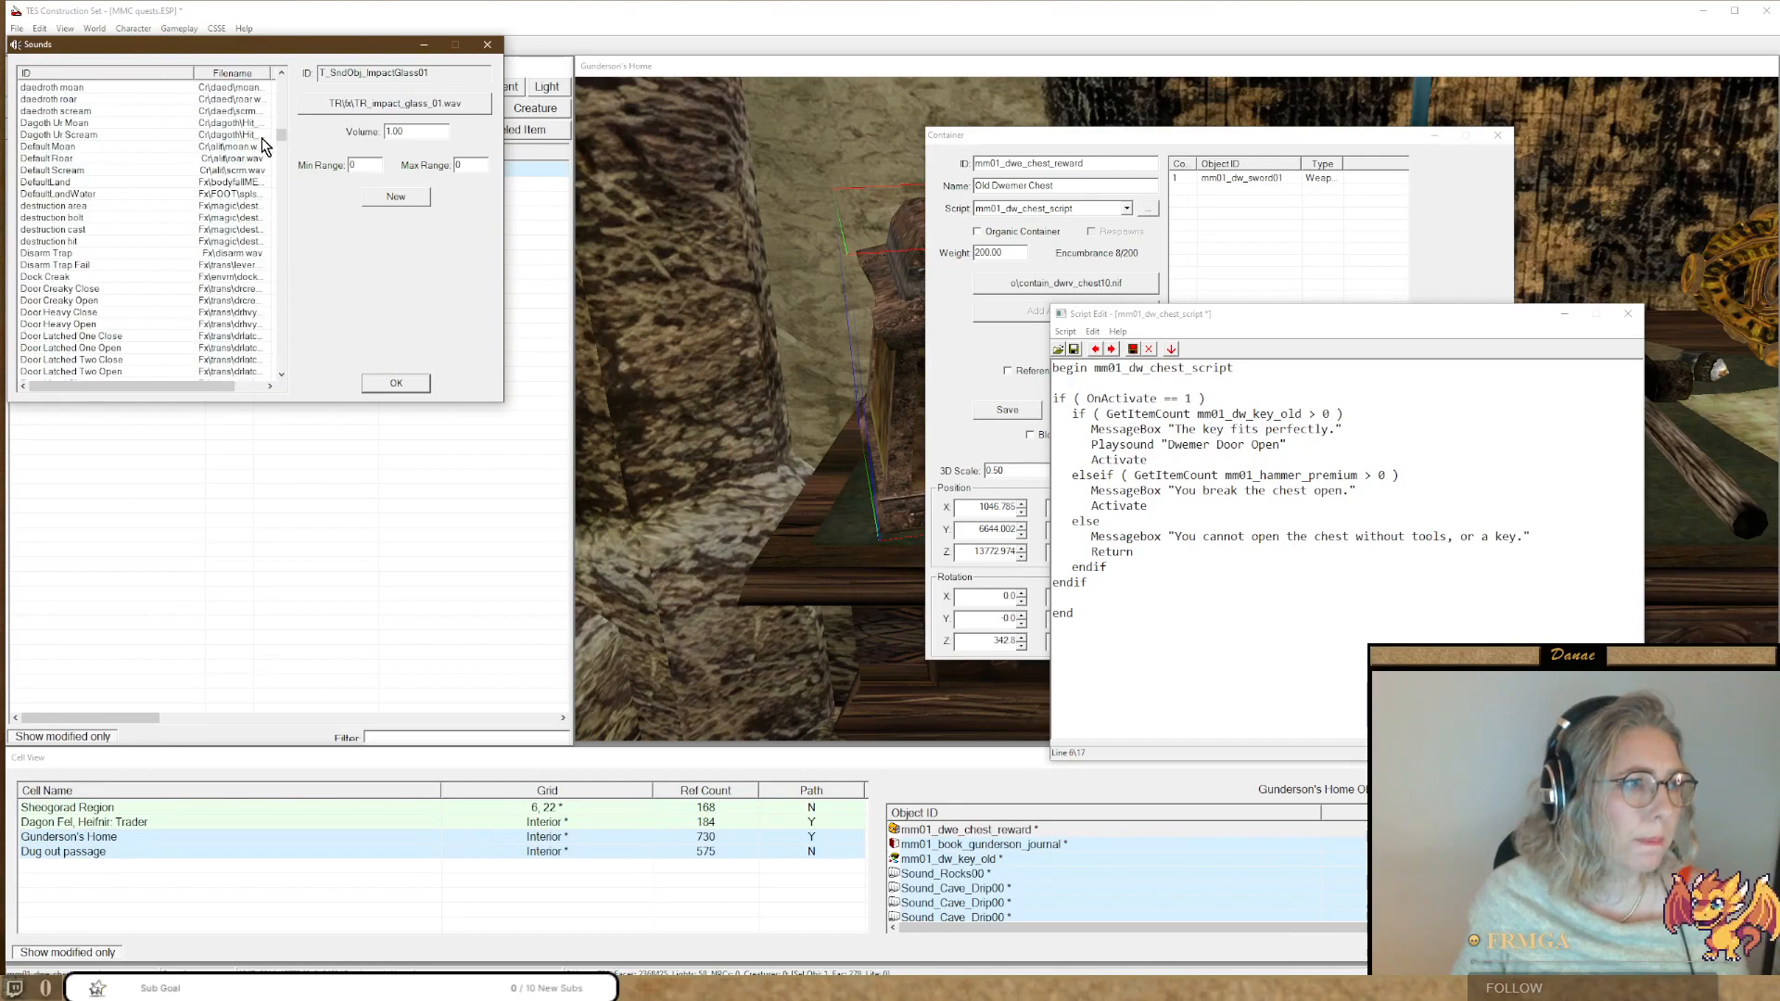
scroll(93, 162, down, 4)
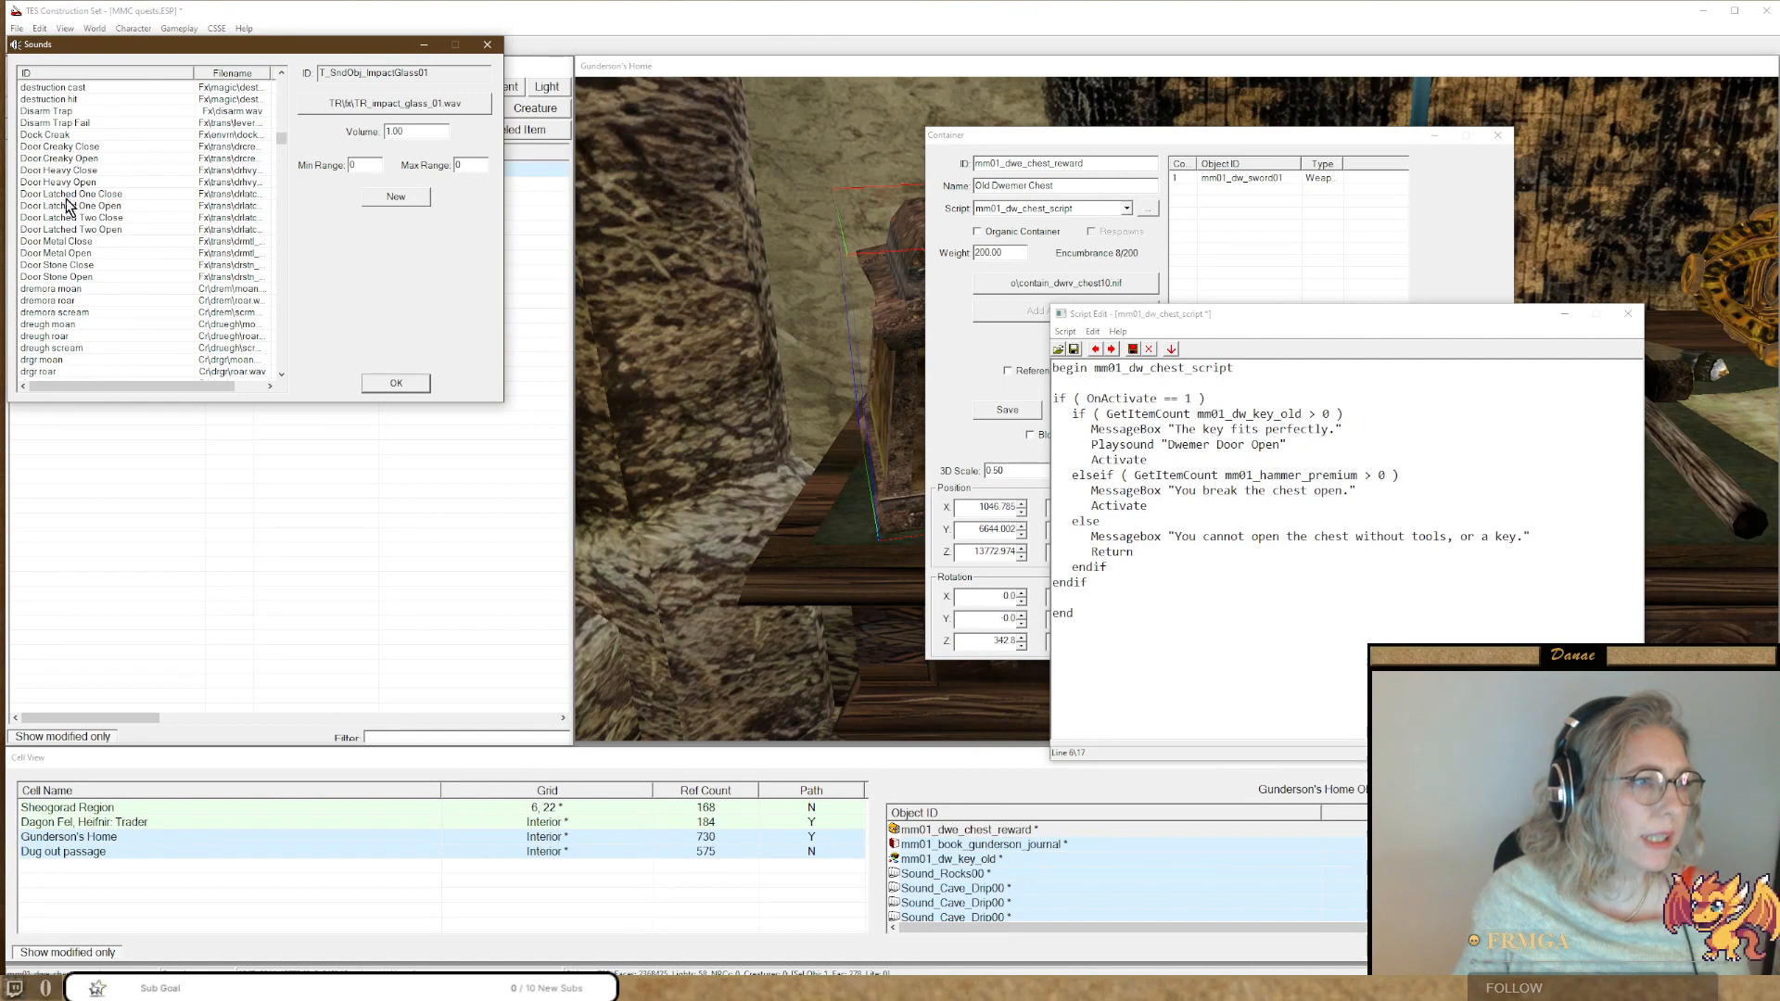
click(43, 243)
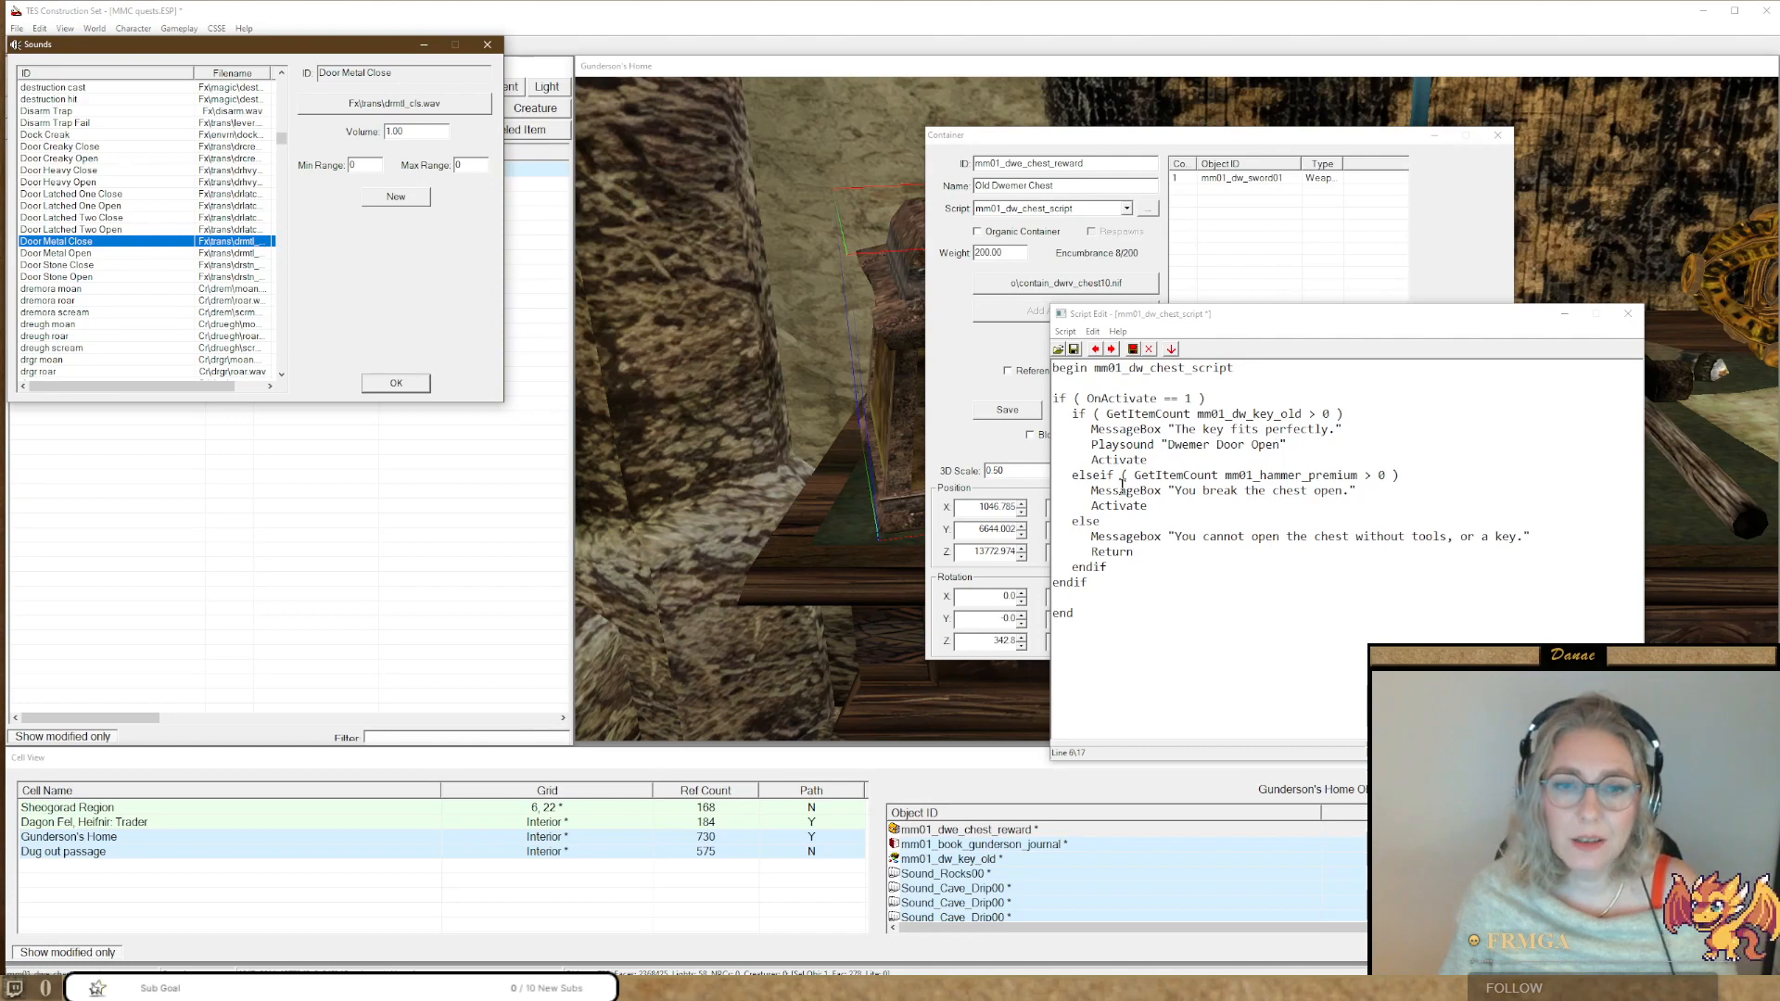
Add an indented Playsound "Door Metal Close" line below the "You break the chest open." message, then close the script and Sounds windows.
click(1370, 491)
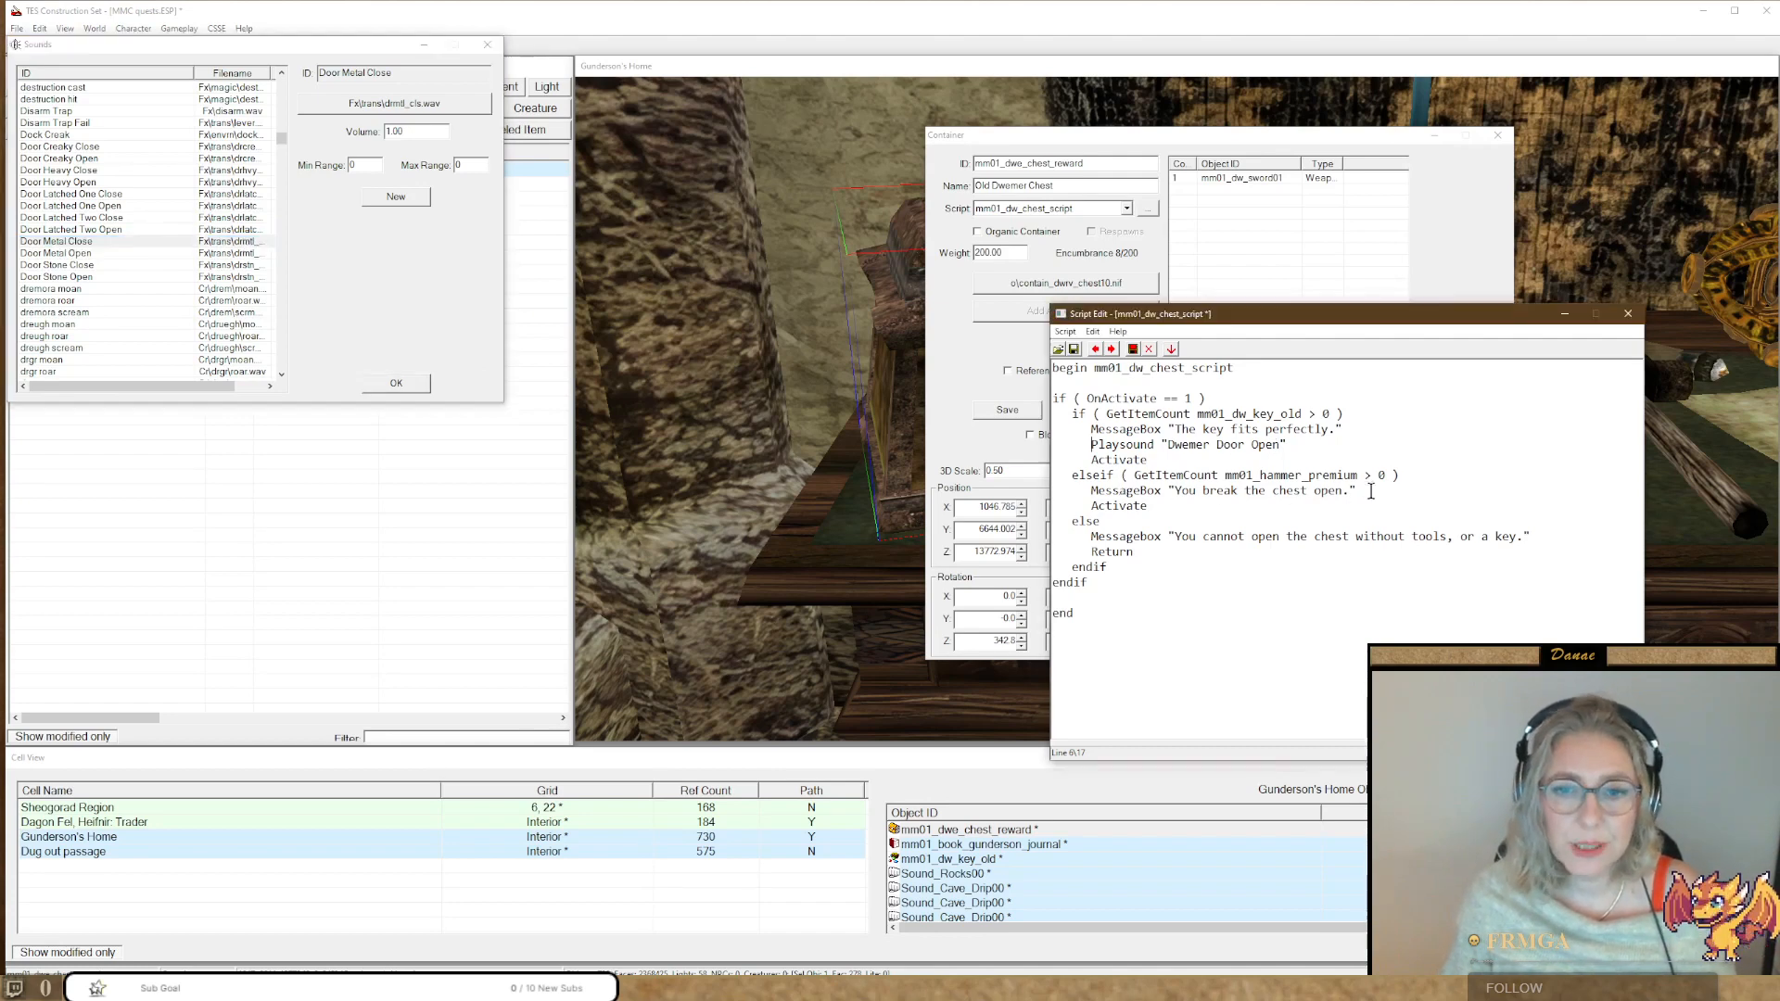
key(Return)
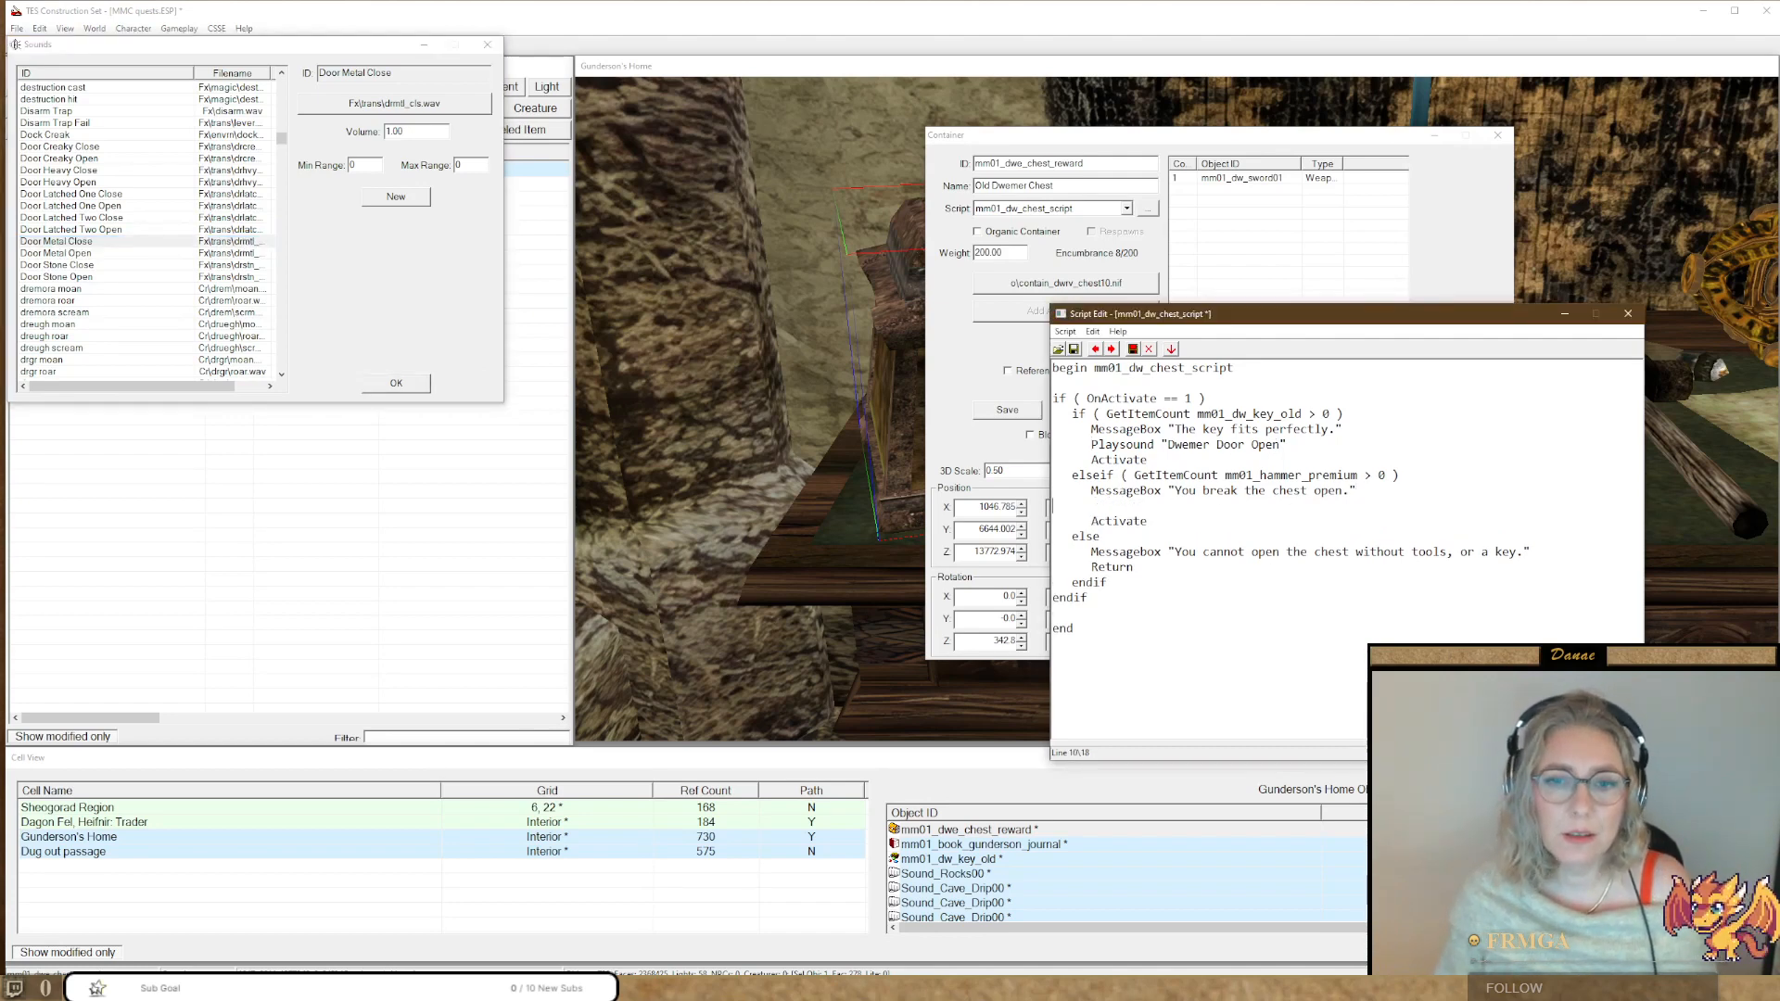
text(Playsound "Dwemer Door Open")
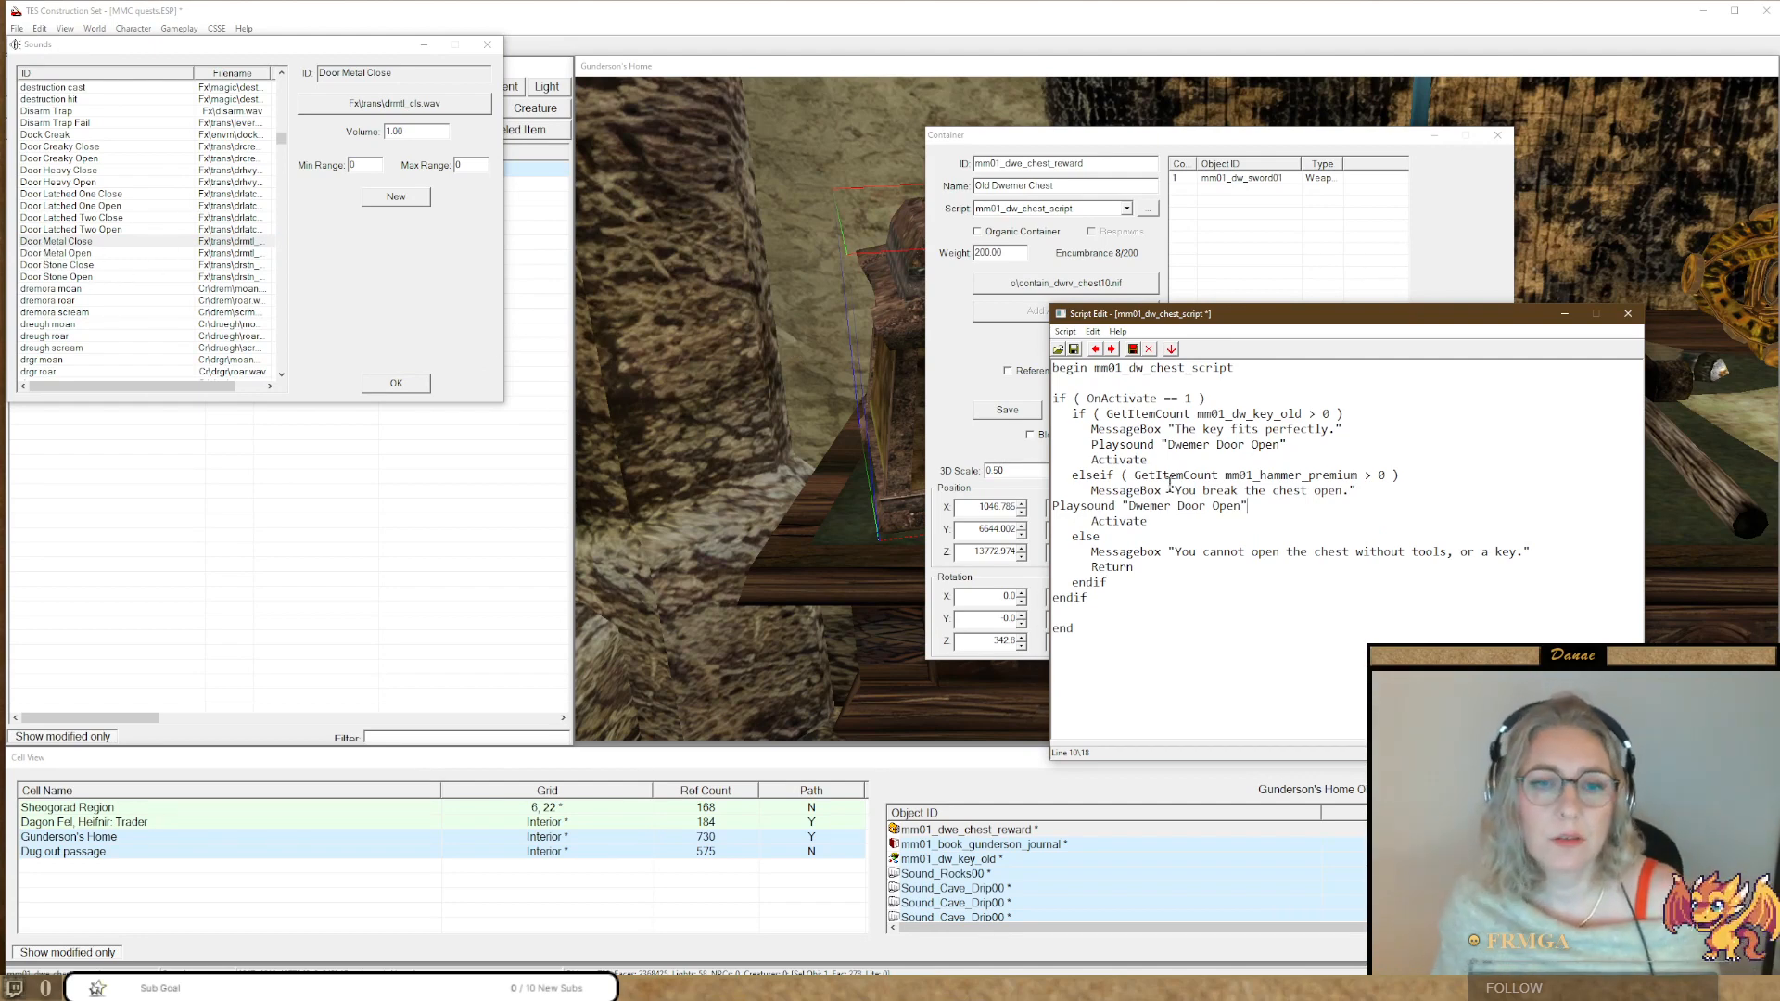
drag(1243, 507, 1129, 506)
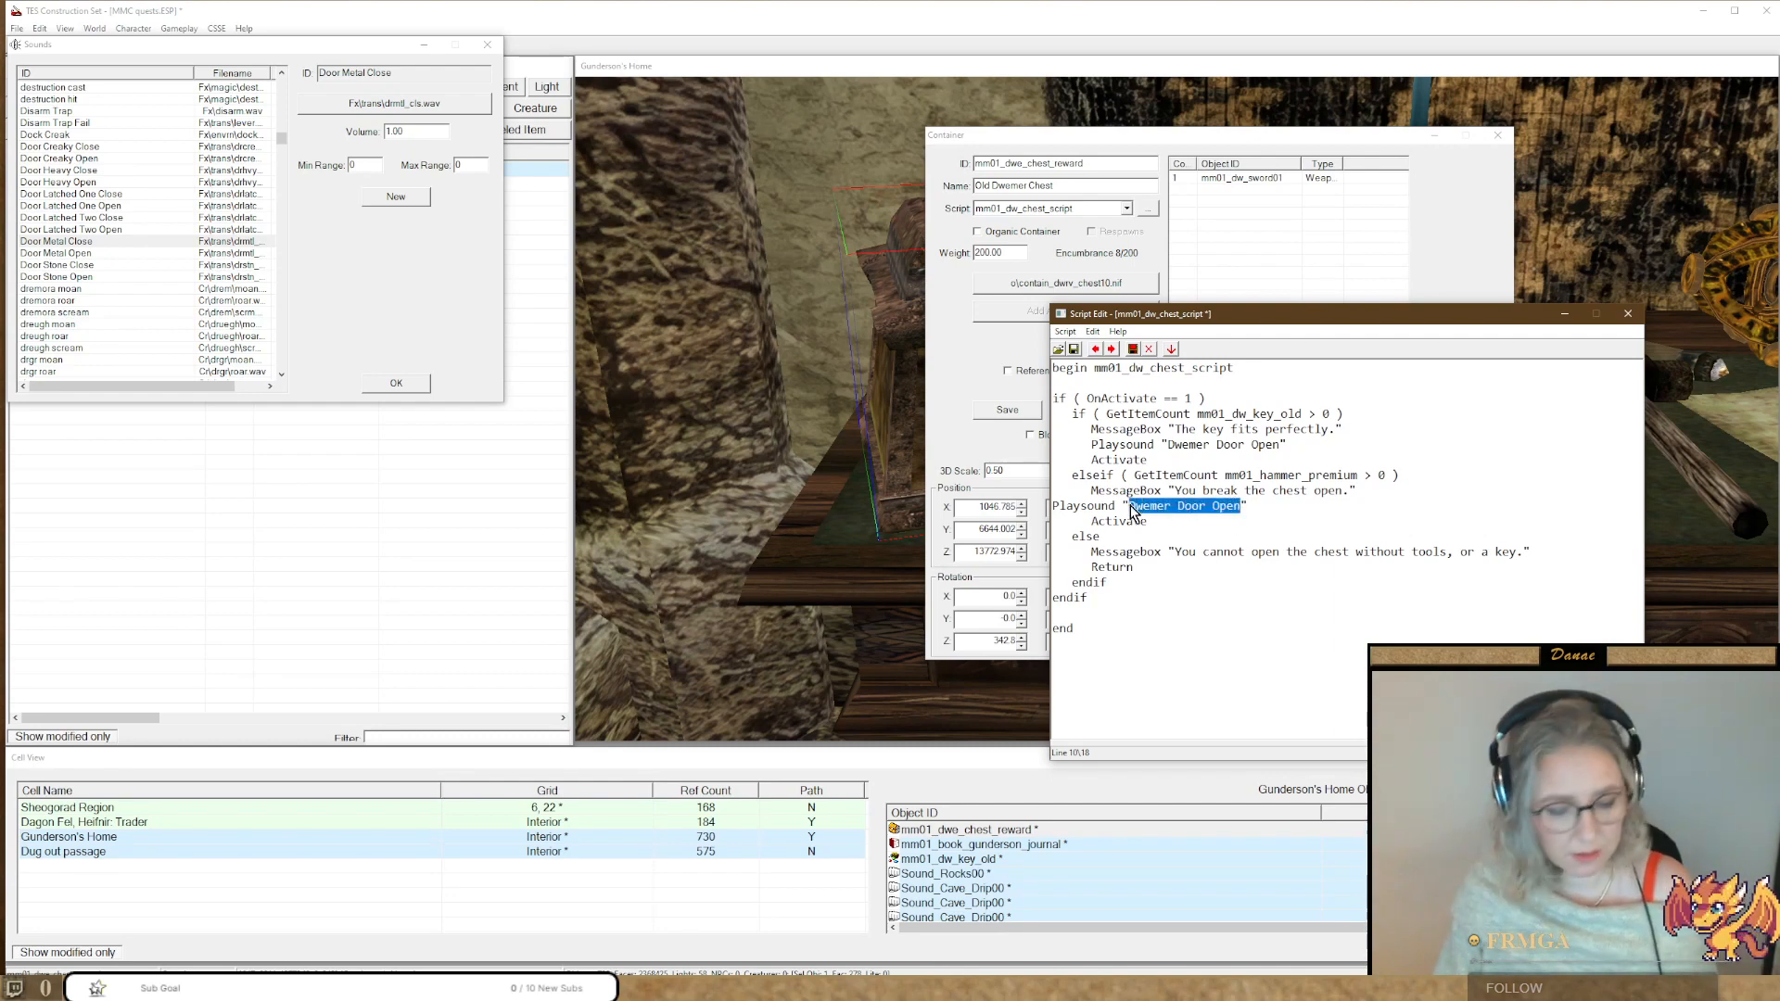
text(Door Metal Close)
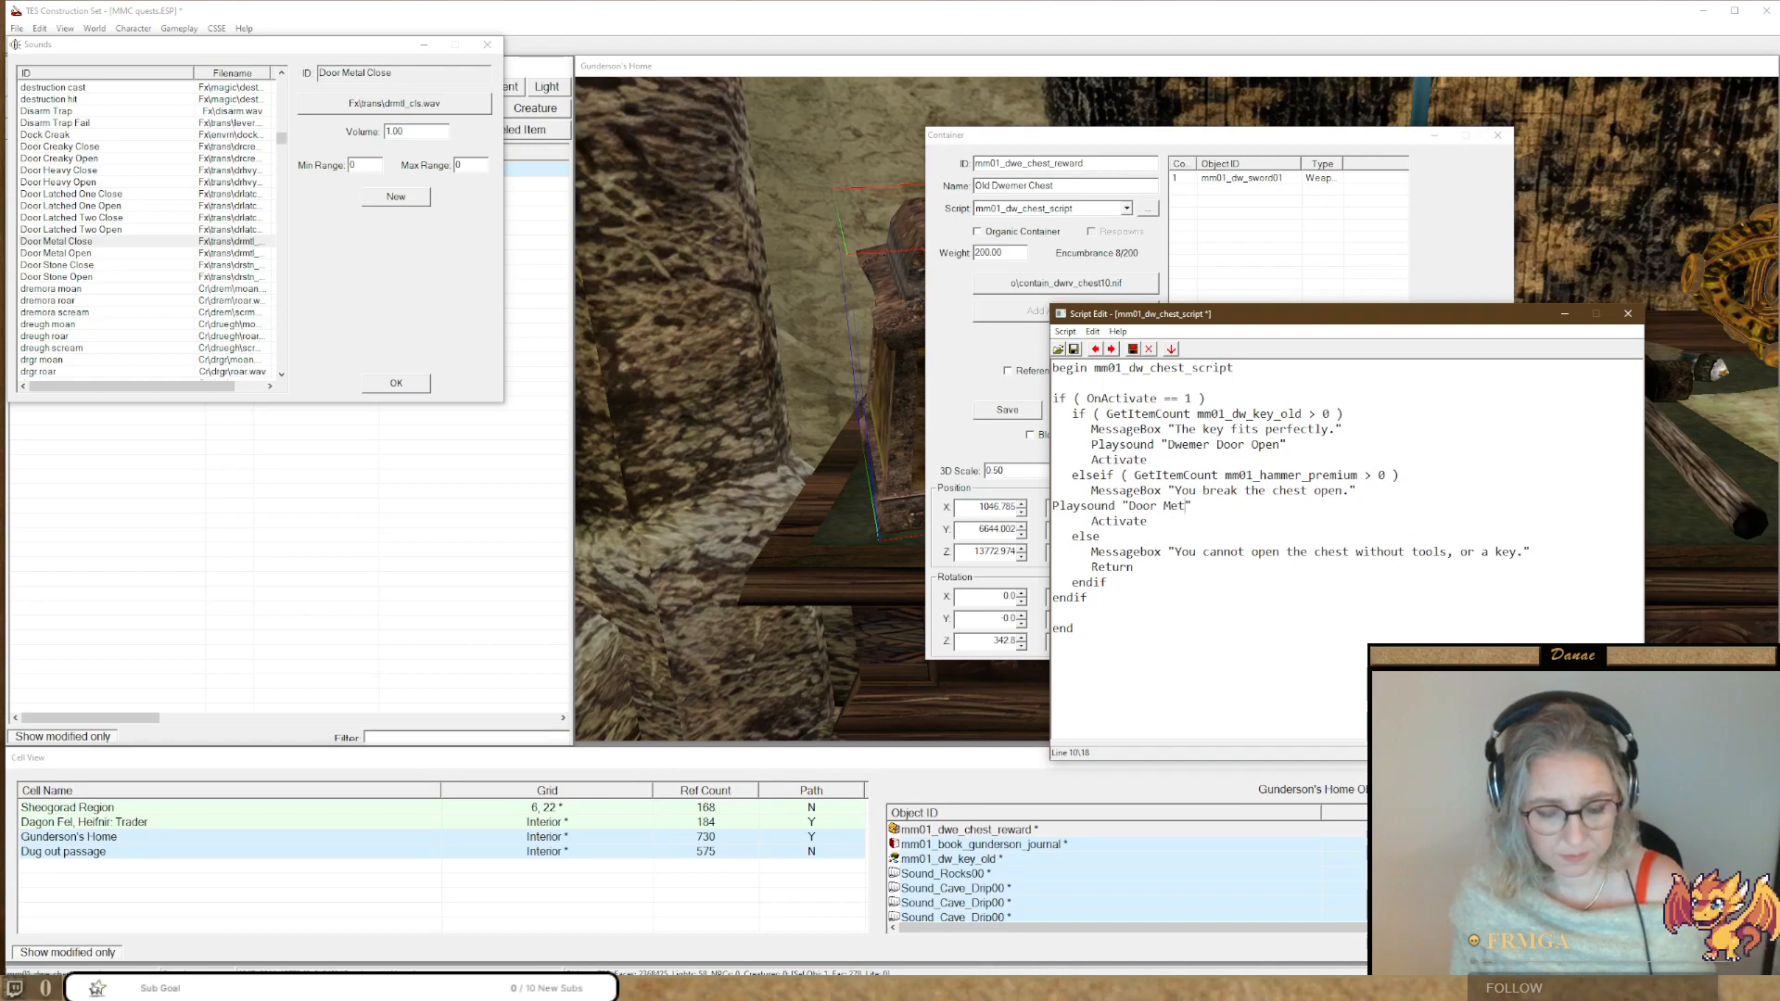
click(1053, 506)
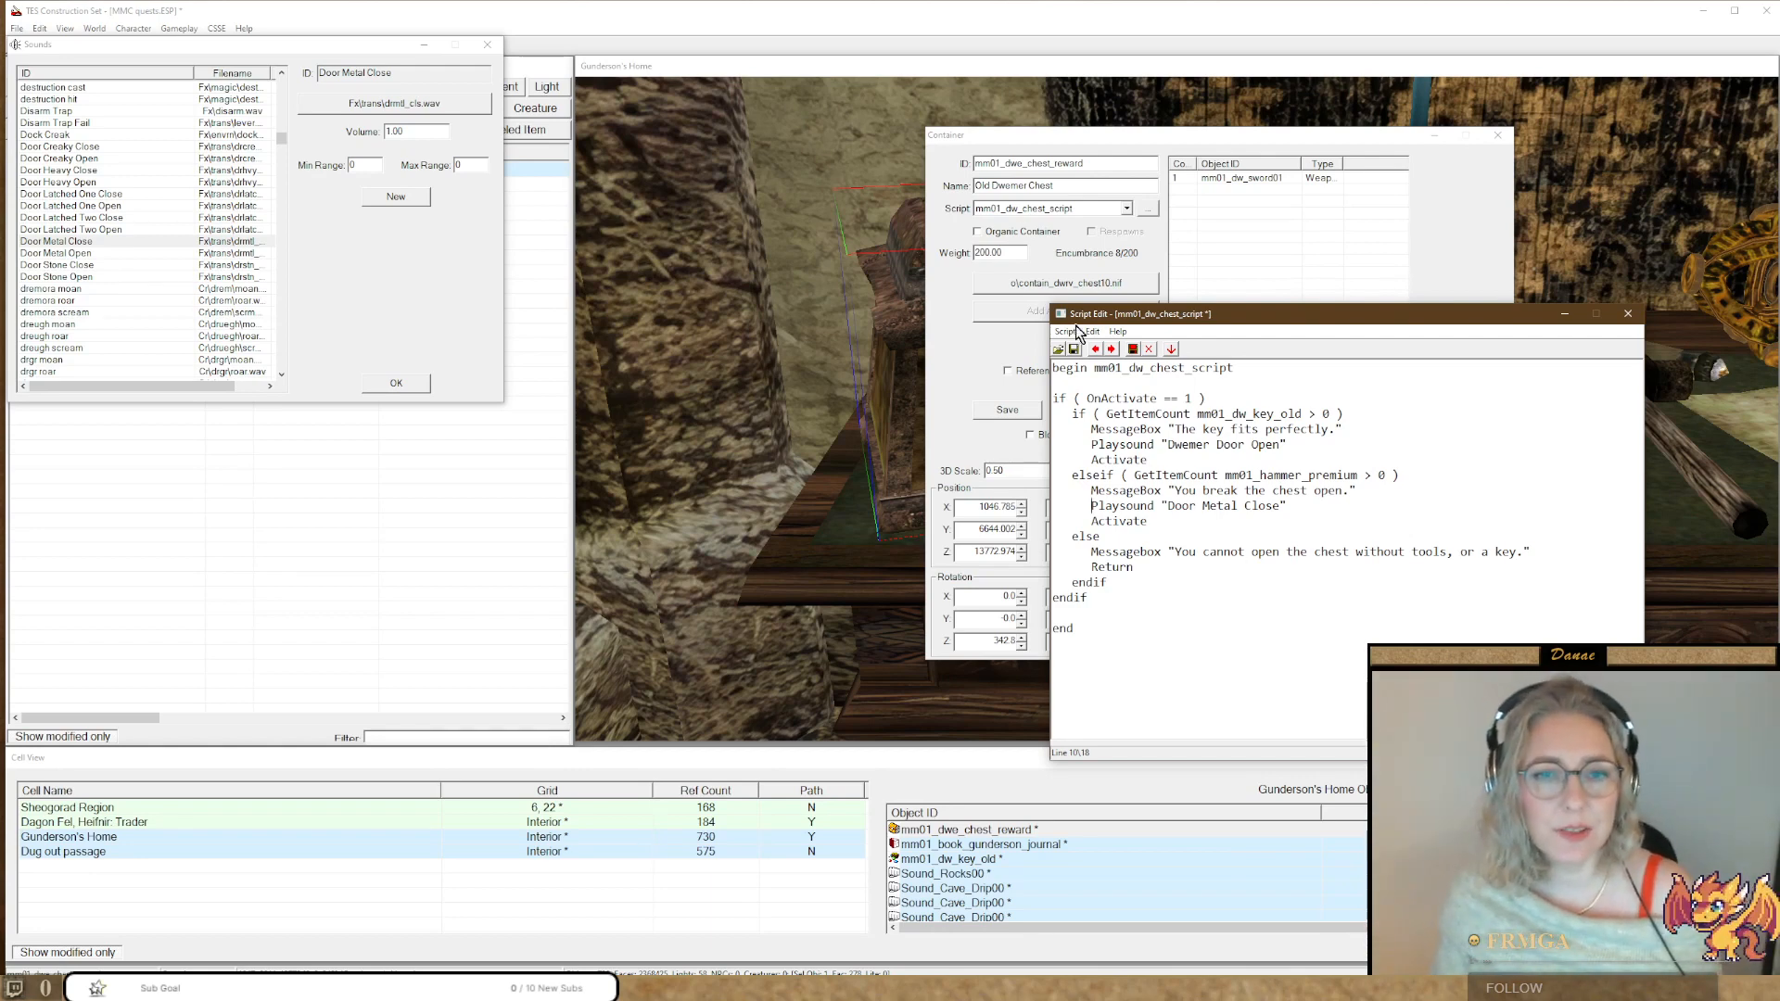
click(1170, 350)
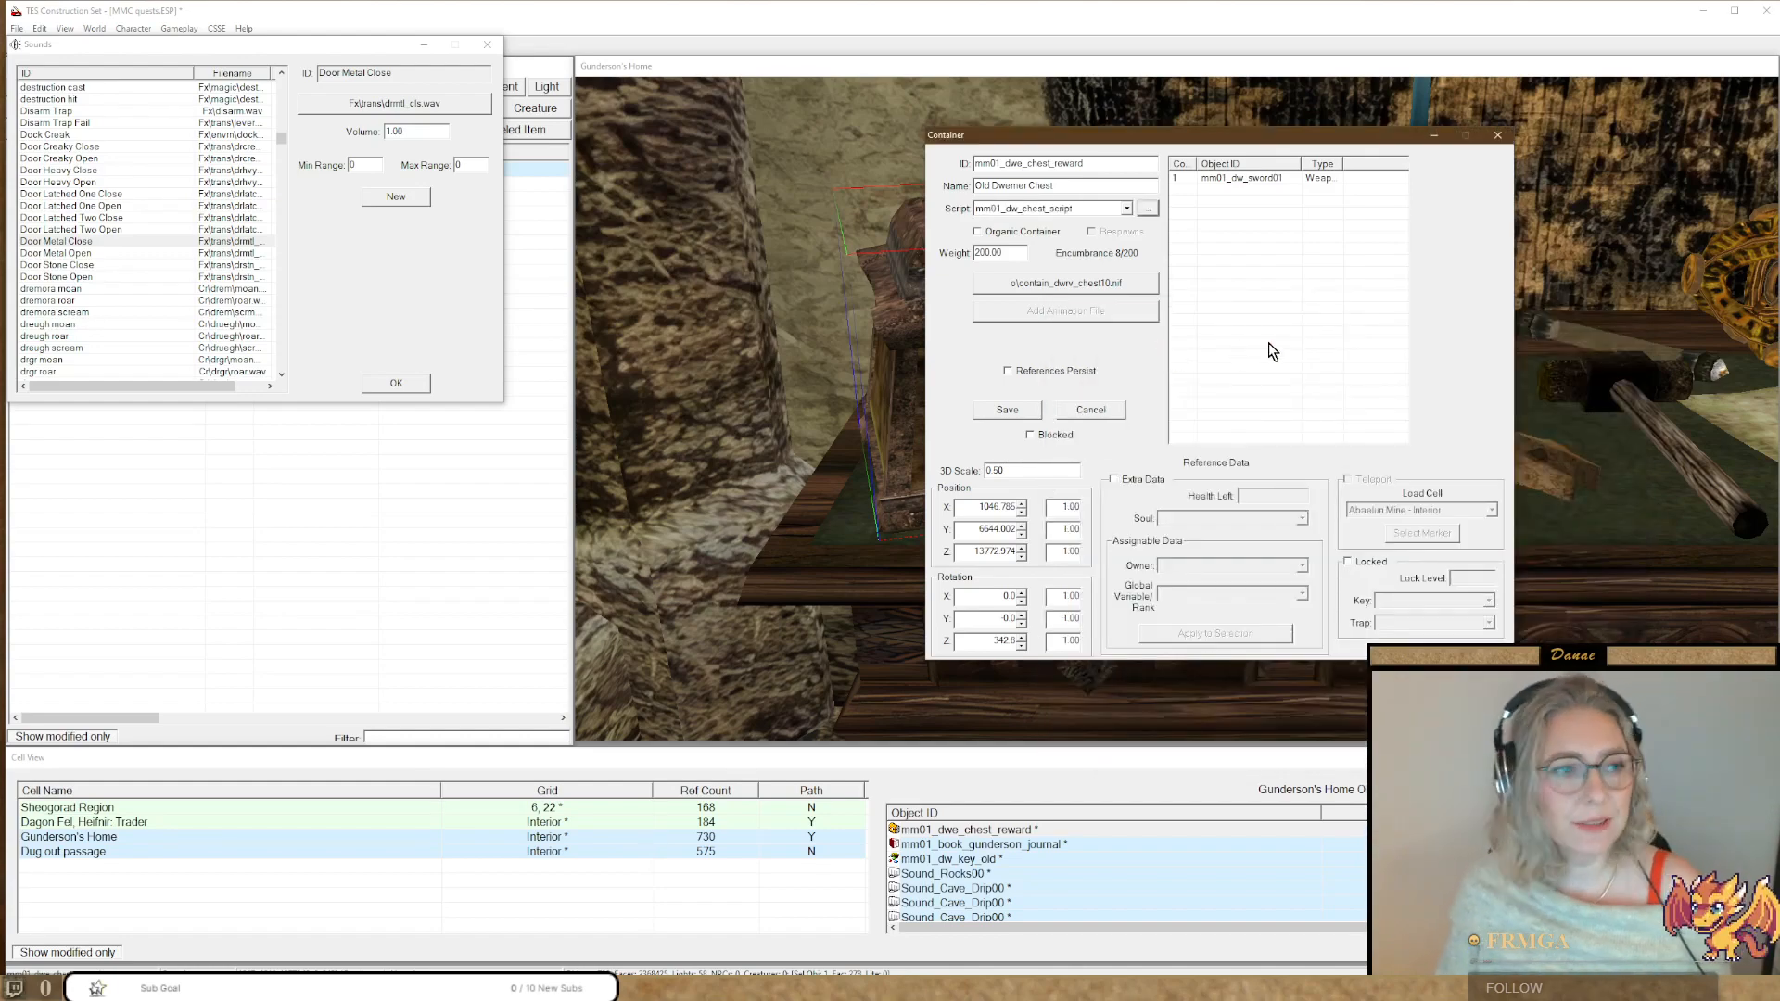
click(488, 45)
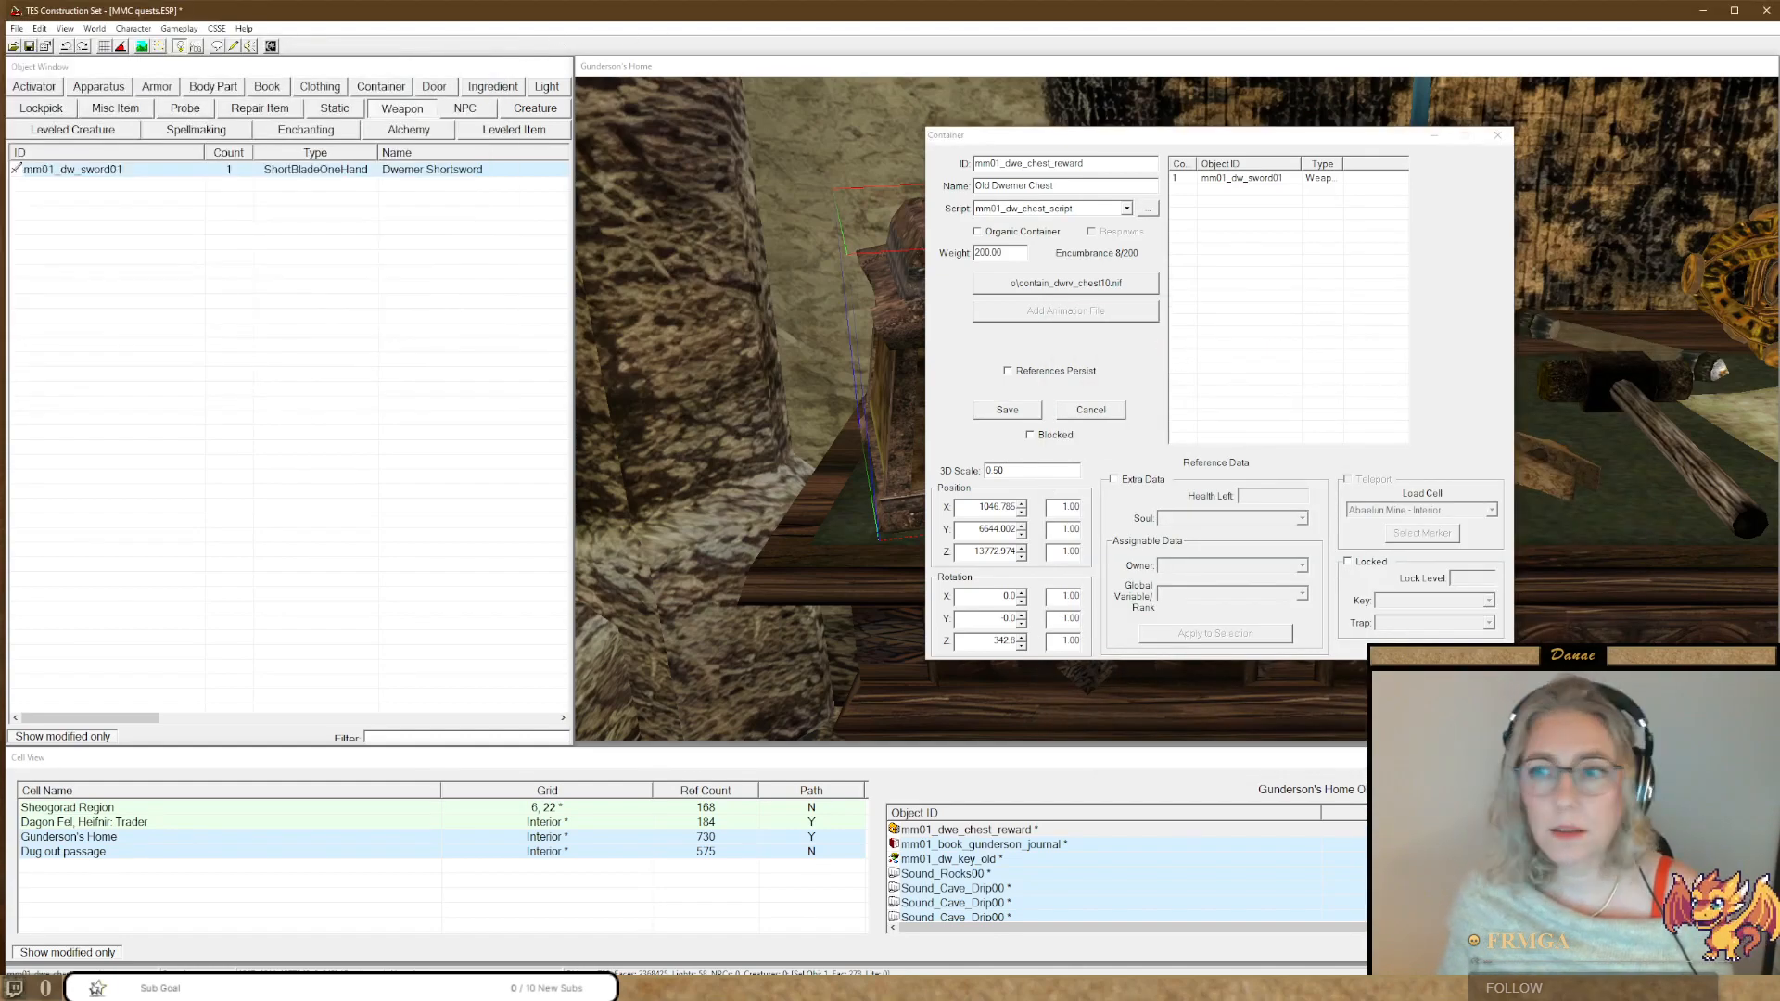
Bring the Notepad notes back into view and go over the MessageBox, moddisposition and StartCombat results.
drag(1779, 45, 1062, 22)
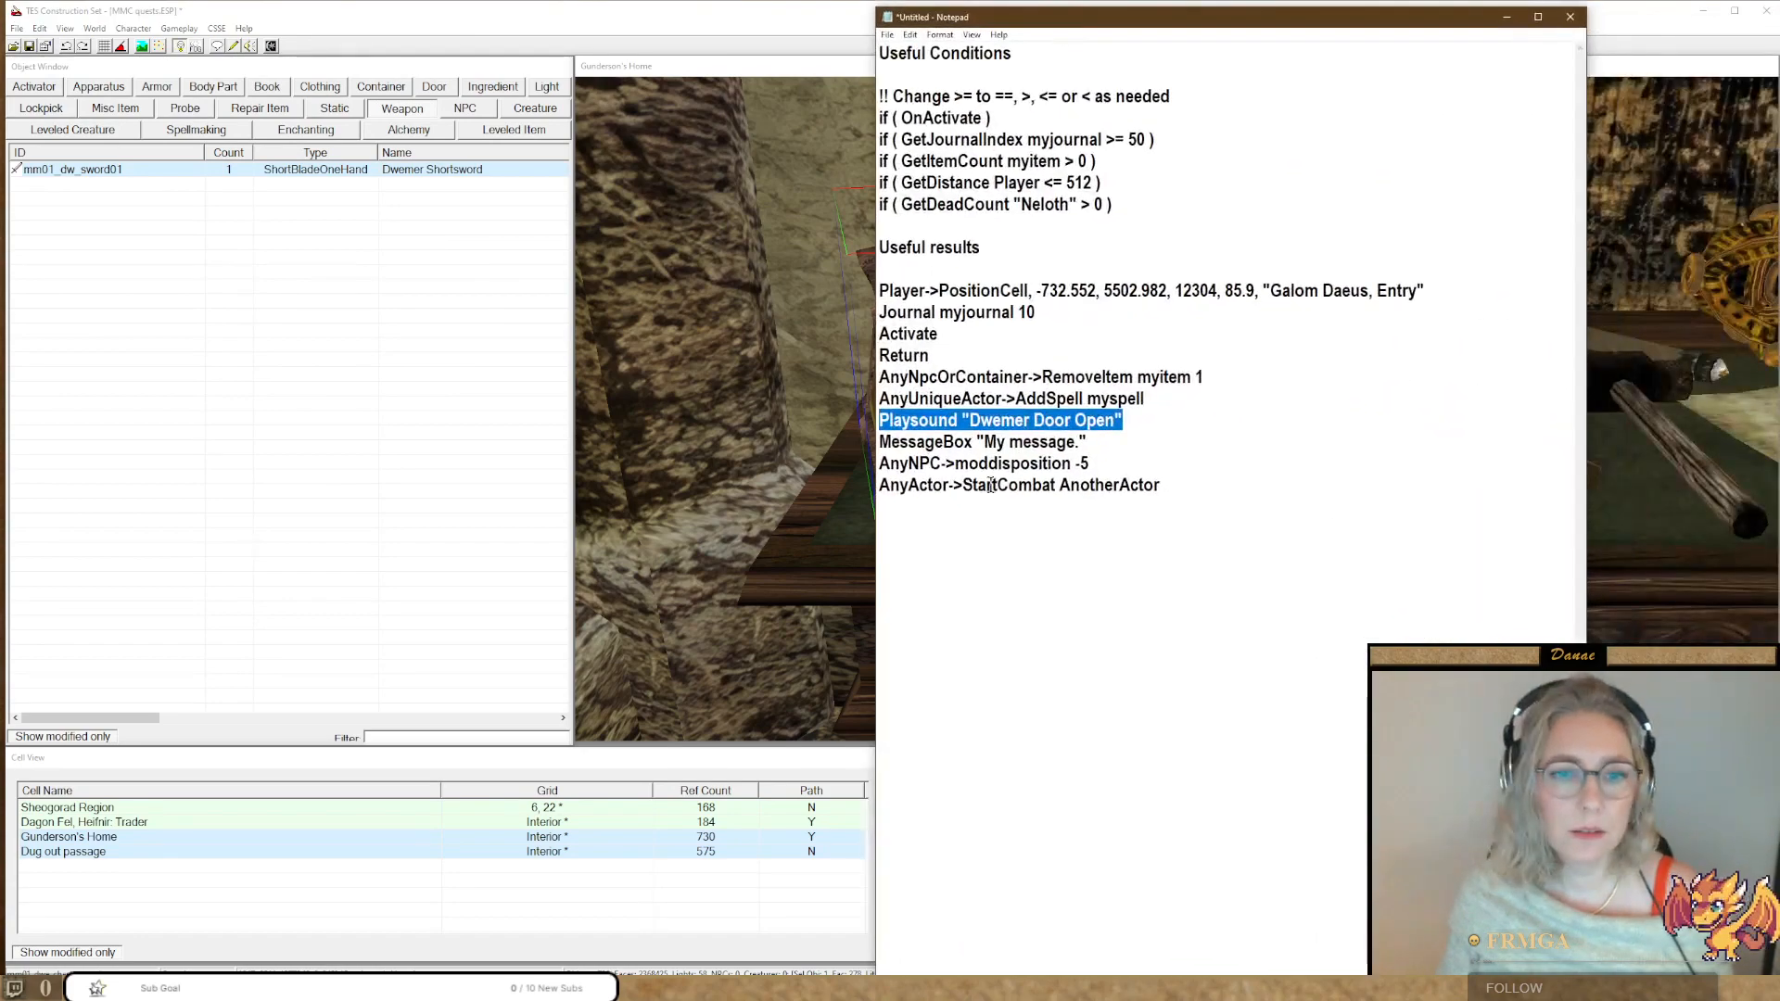
click(1117, 504)
drag(1102, 446, 872, 439)
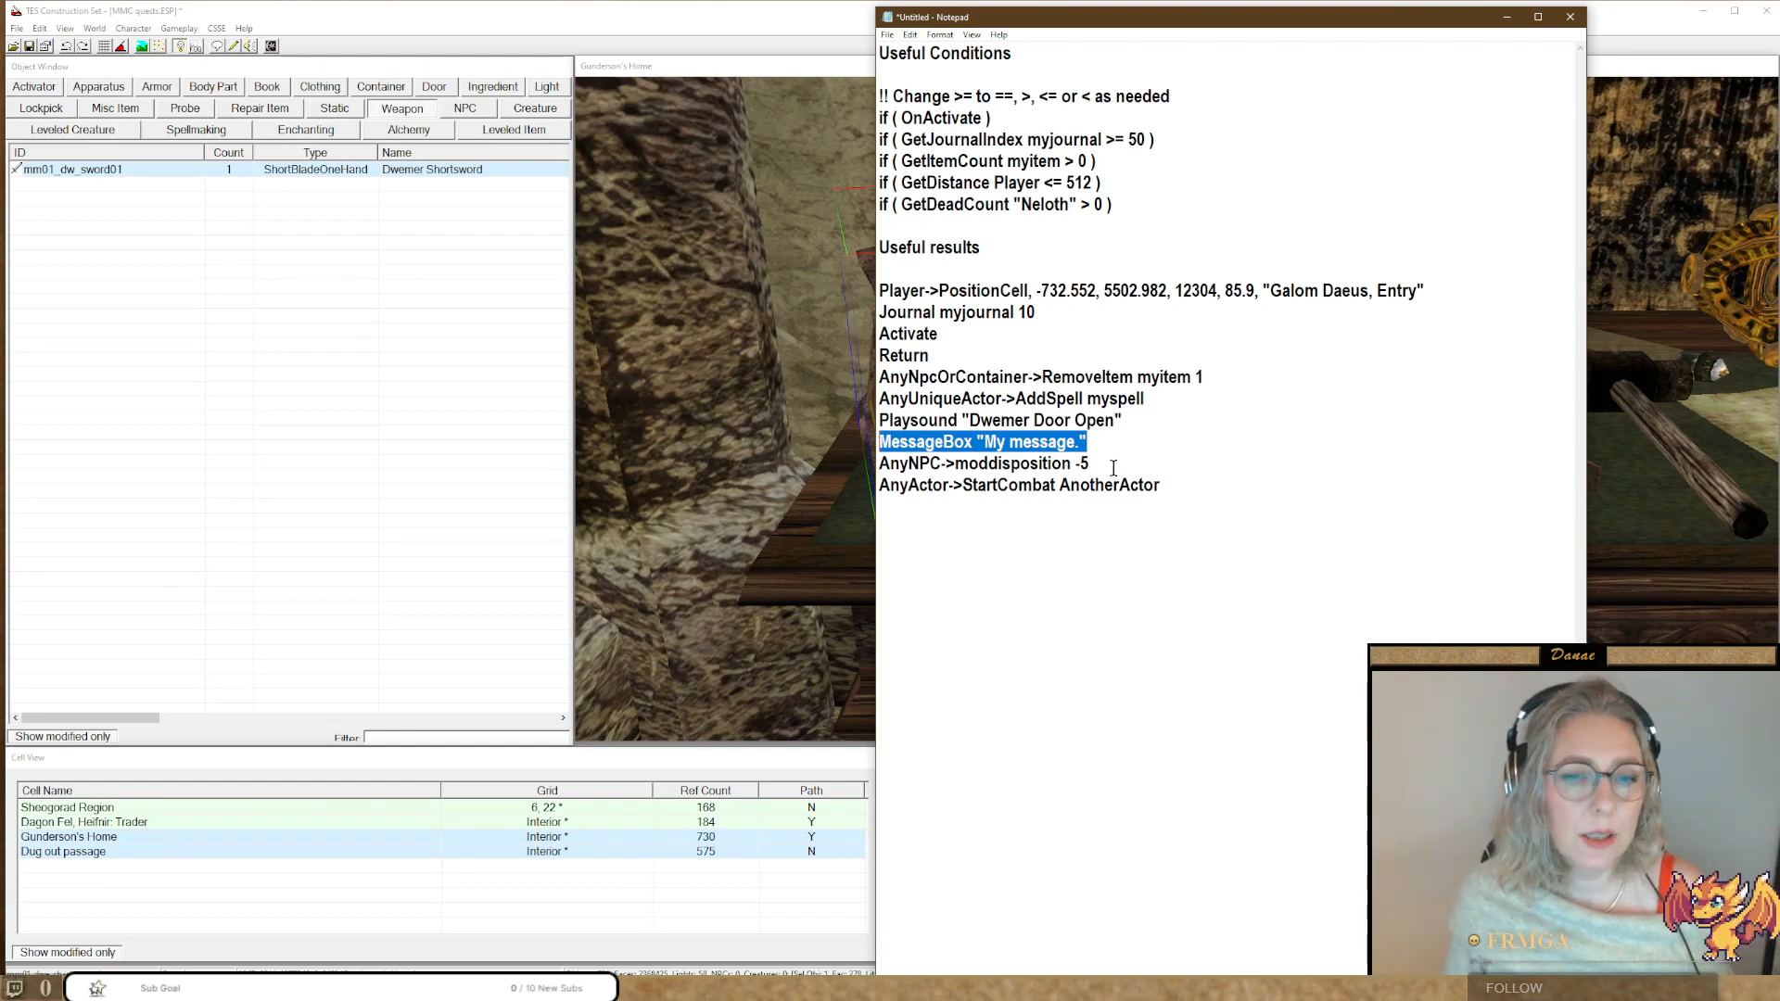
drag(1114, 468, 872, 468)
click(1021, 507)
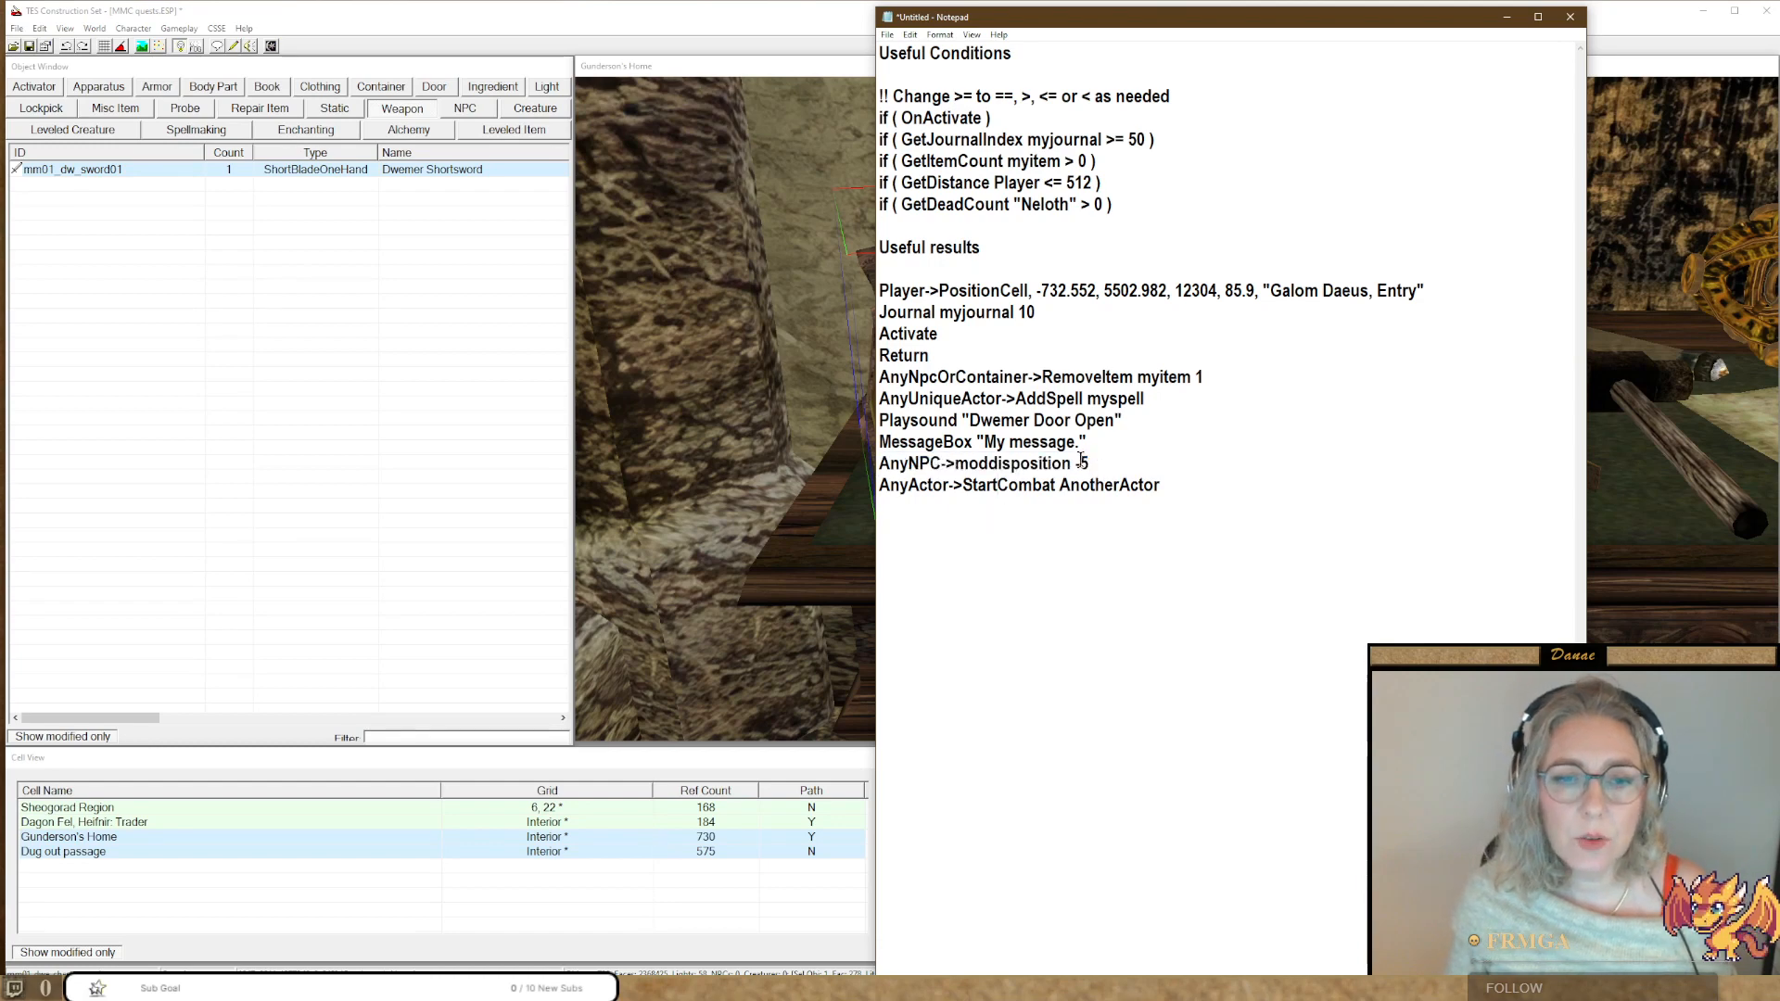
drag(1082, 464, 1073, 463)
click(1097, 540)
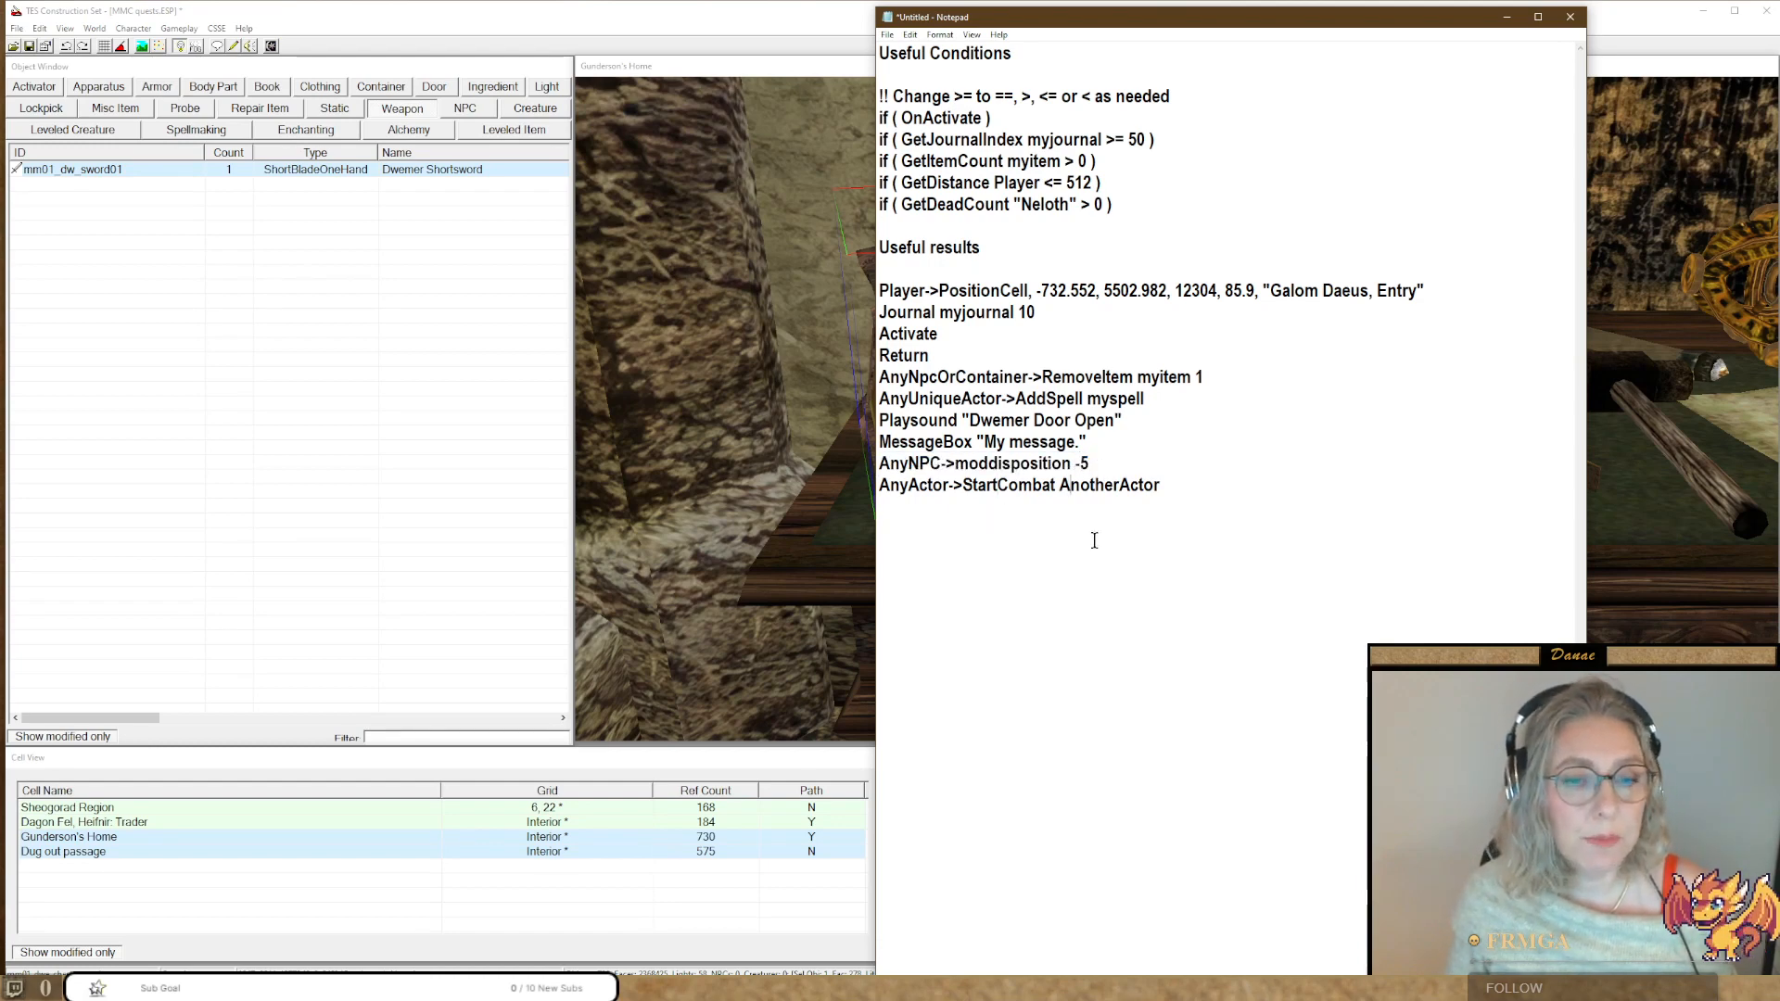
drag(1182, 491, 885, 495)
click(1097, 540)
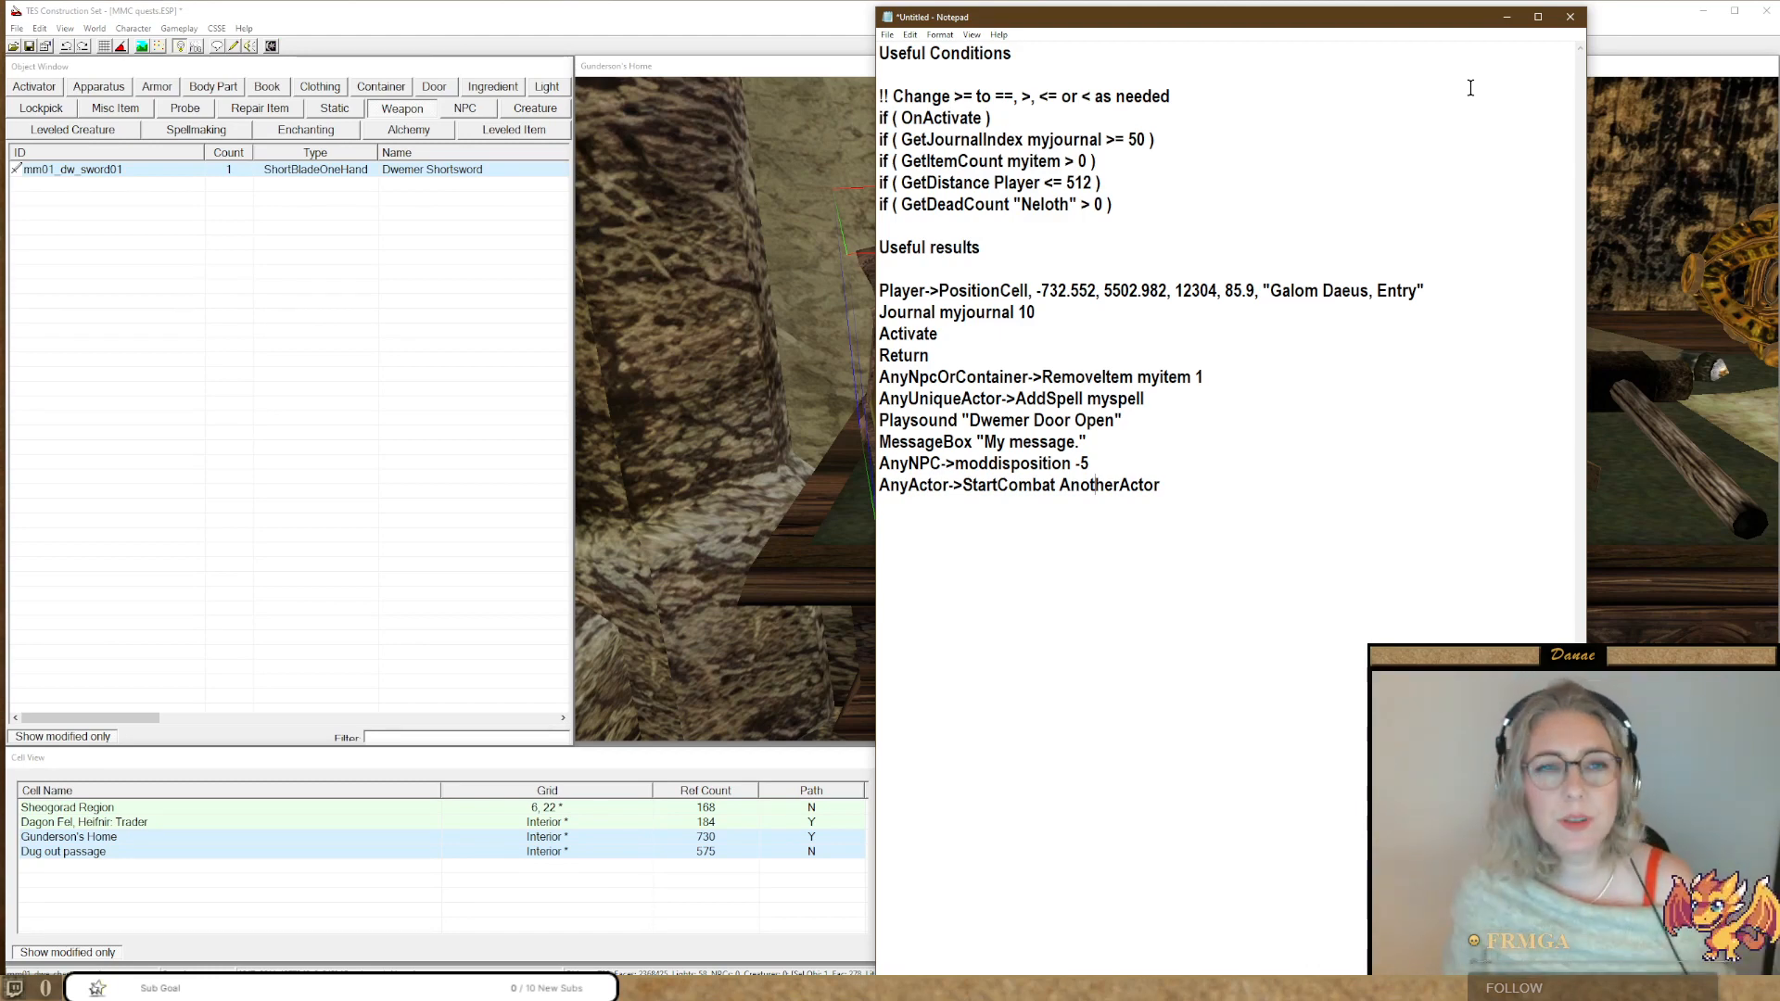
Move Notepad out of the way and close the chest's Container window.
drag(994, 11, 1779, 326)
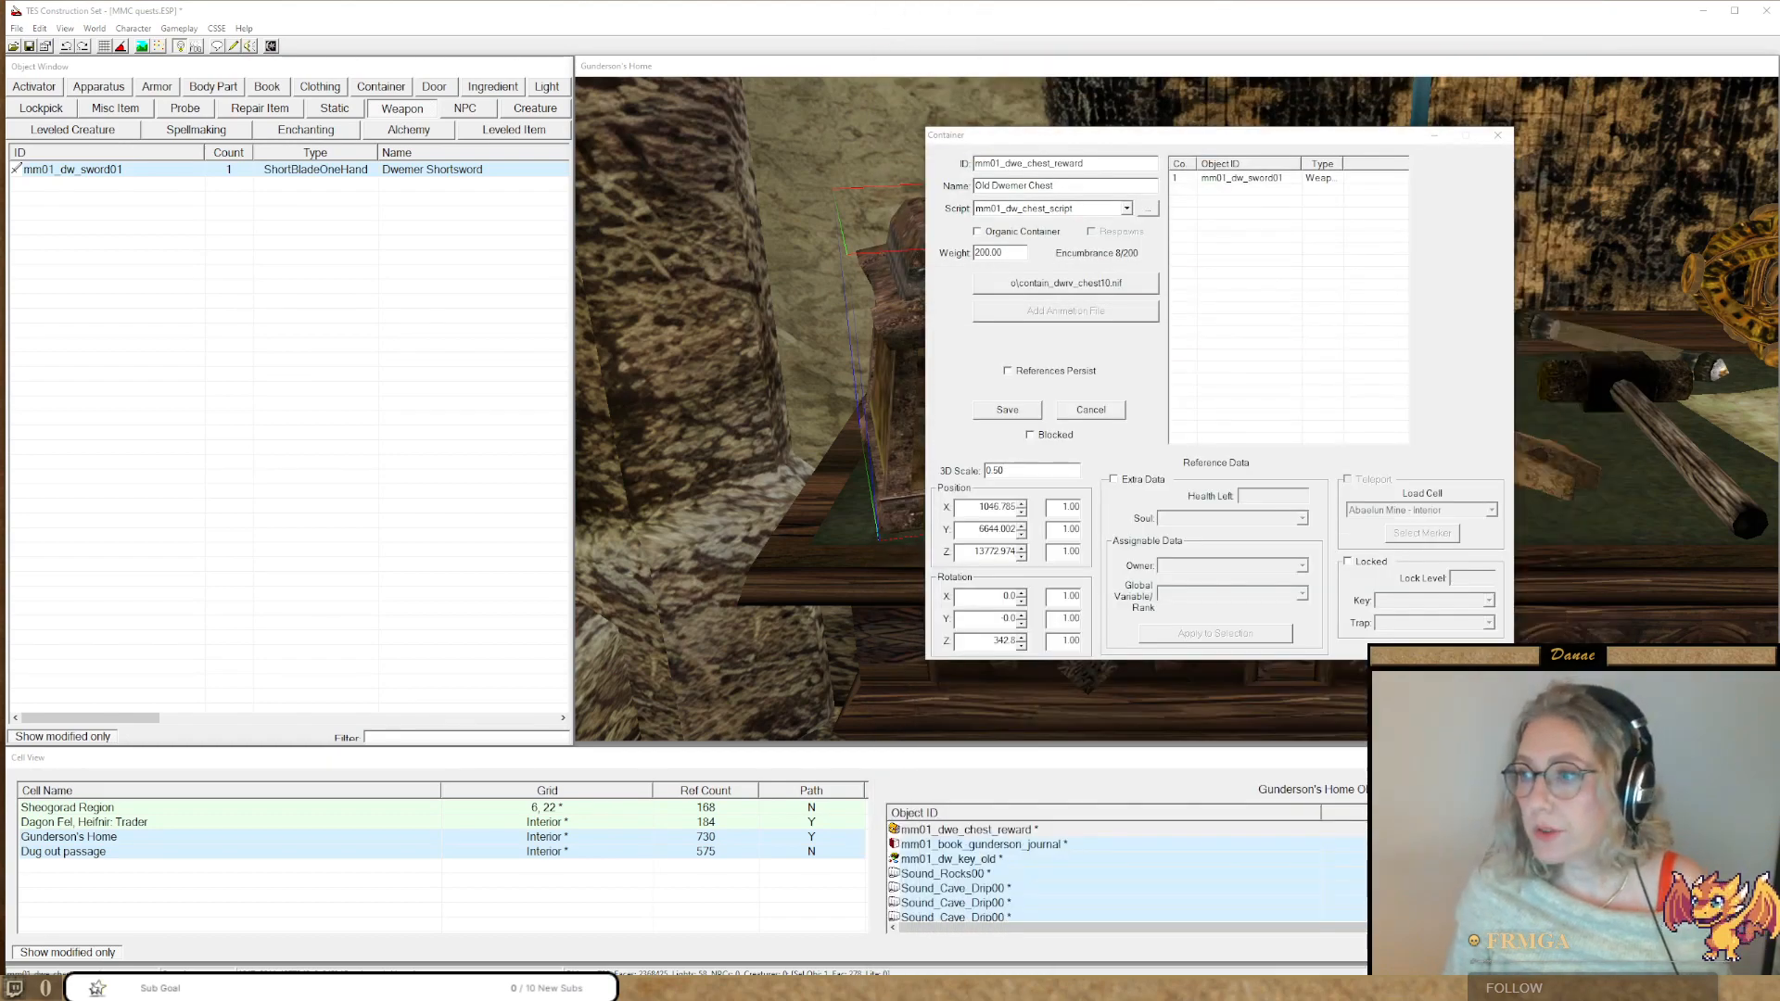
click(1497, 136)
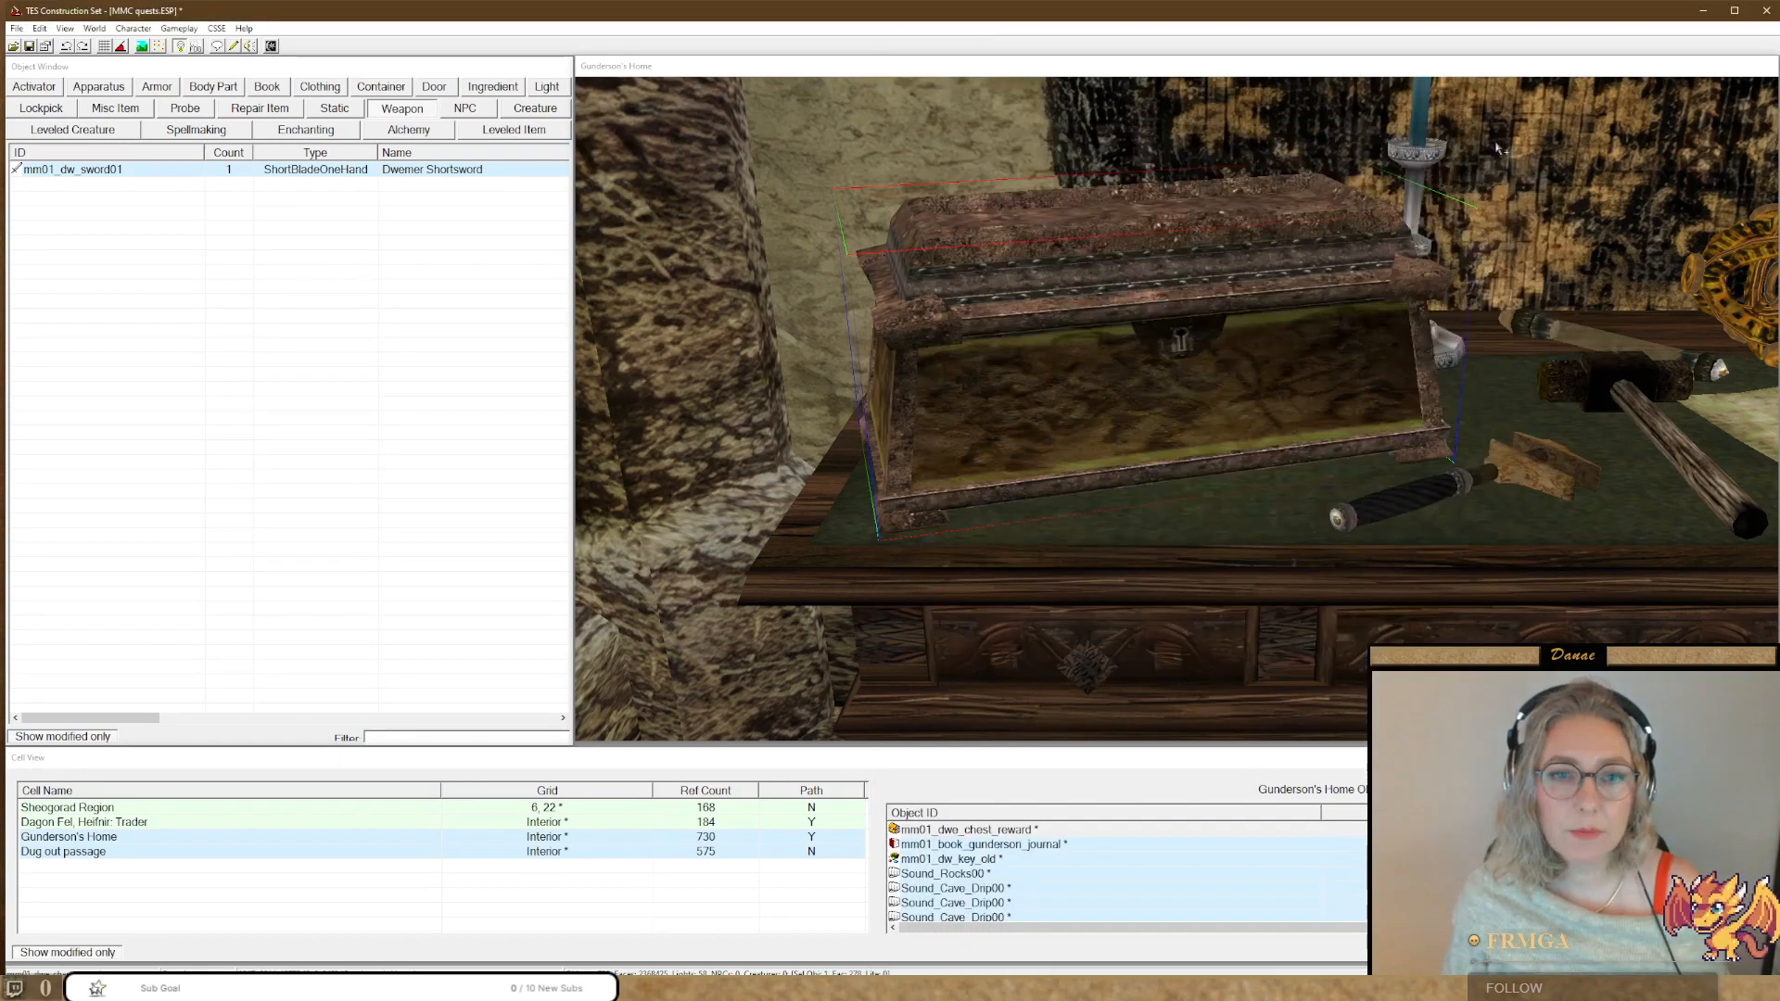
click(1159, 317)
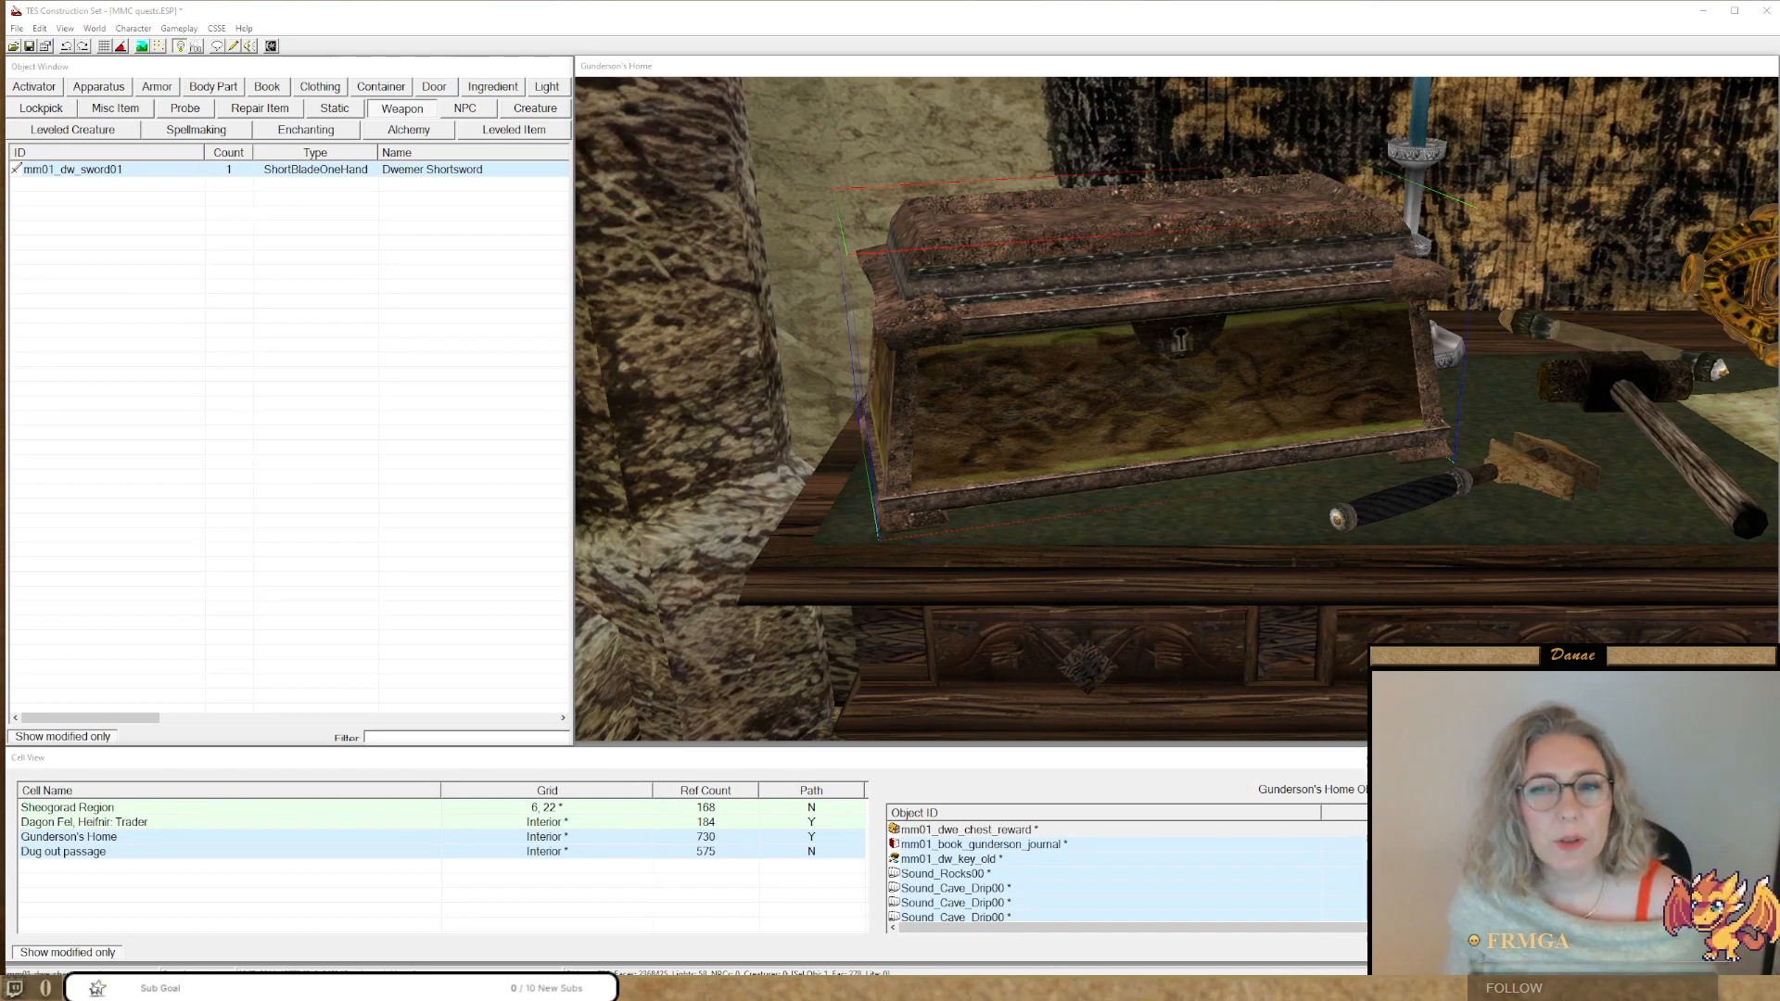
click(1567, 336)
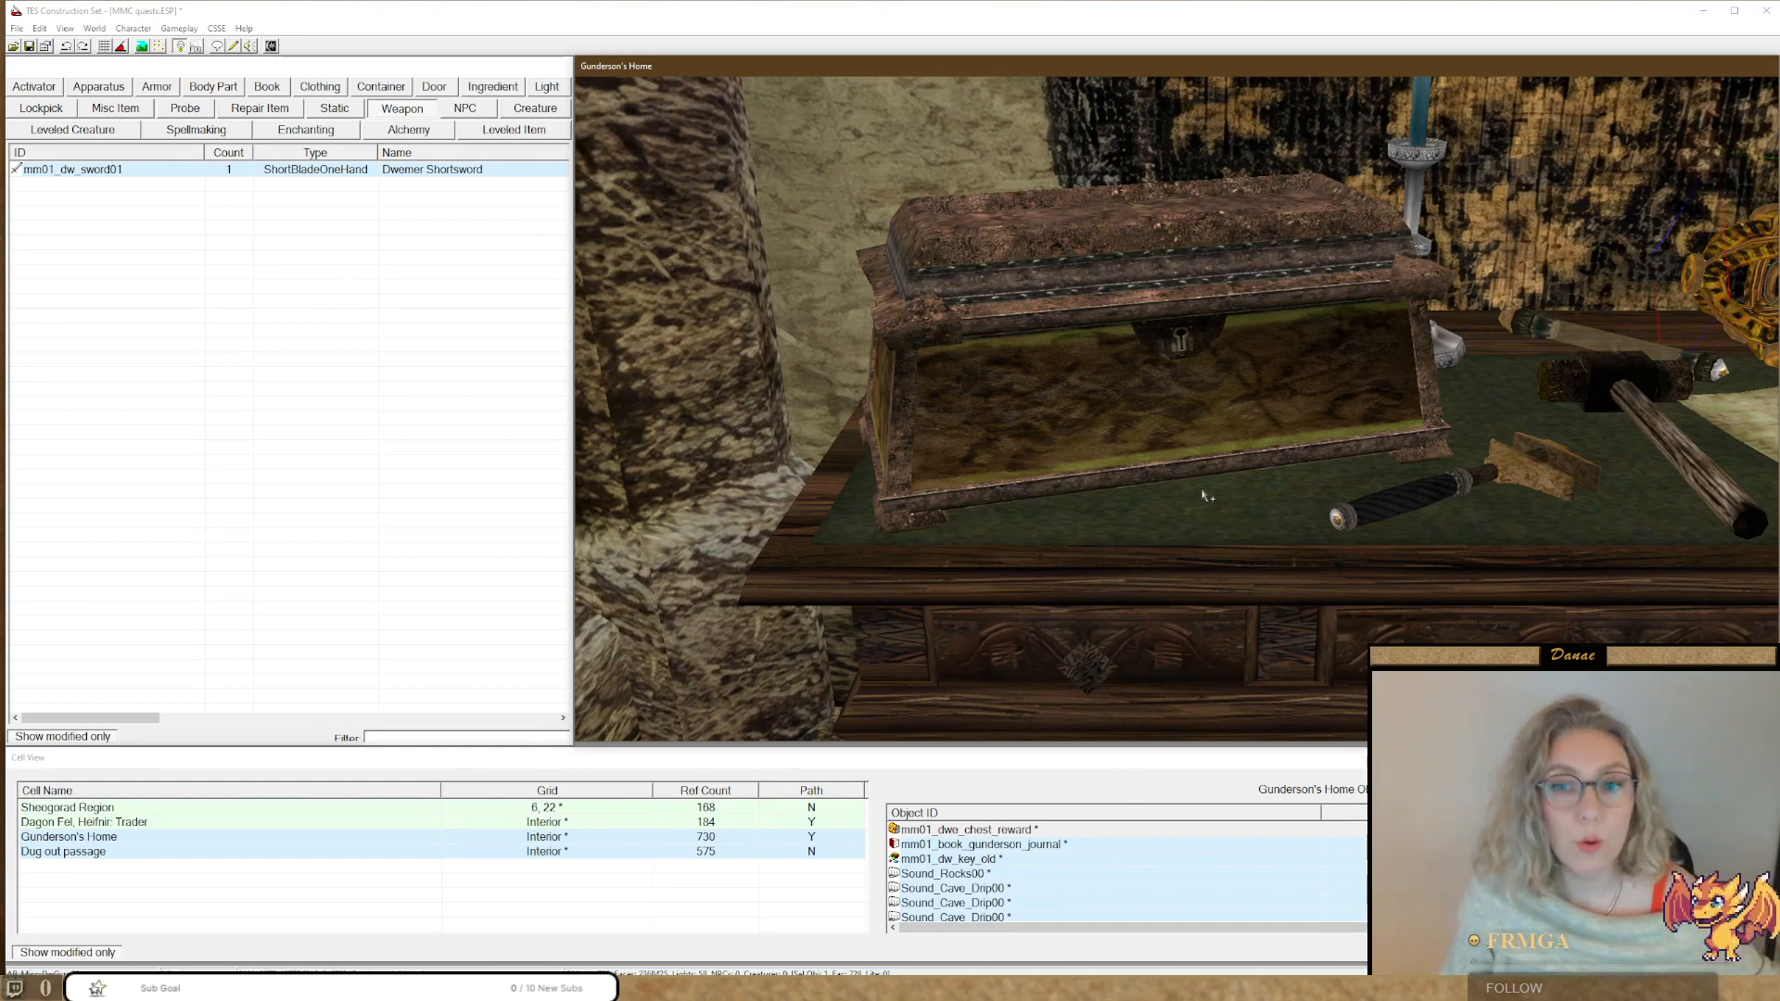
Open the properties of the green book mm01_book_gunderson_journal lying on the desk.
click(1186, 445)
middle_drag(1359, 469, 938, 490)
middle_drag(1643, 416, 1496, 424)
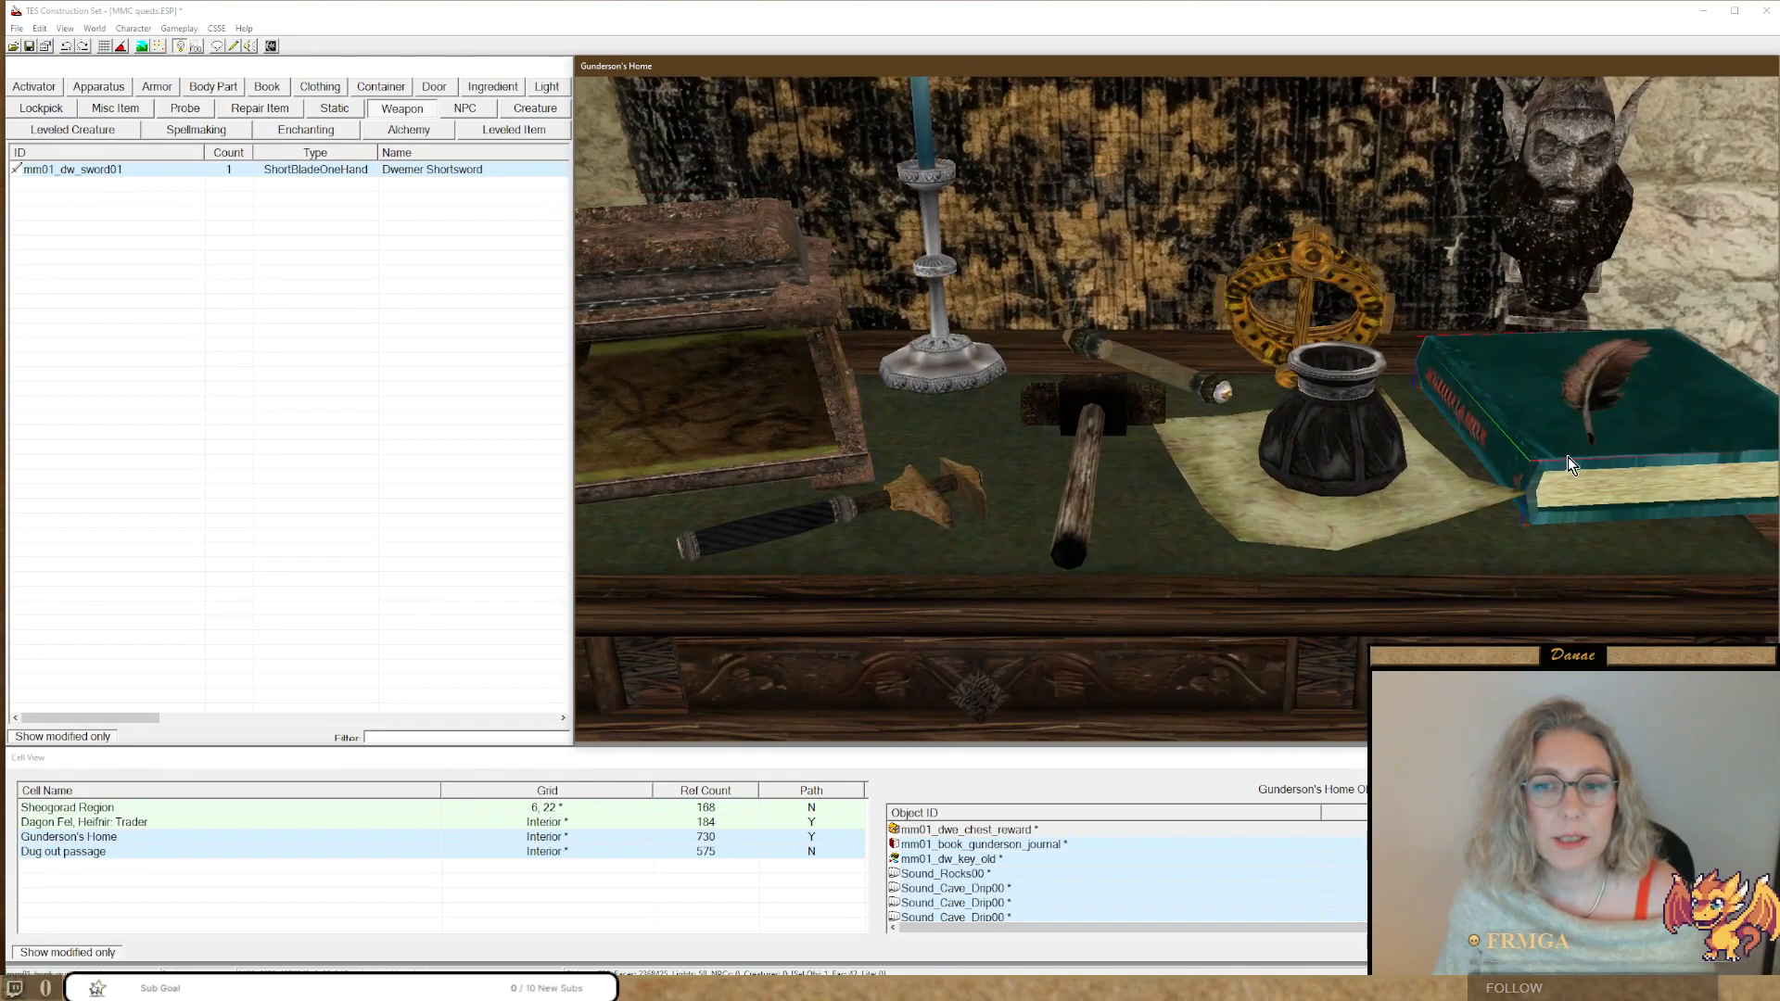
double_click(1569, 463)
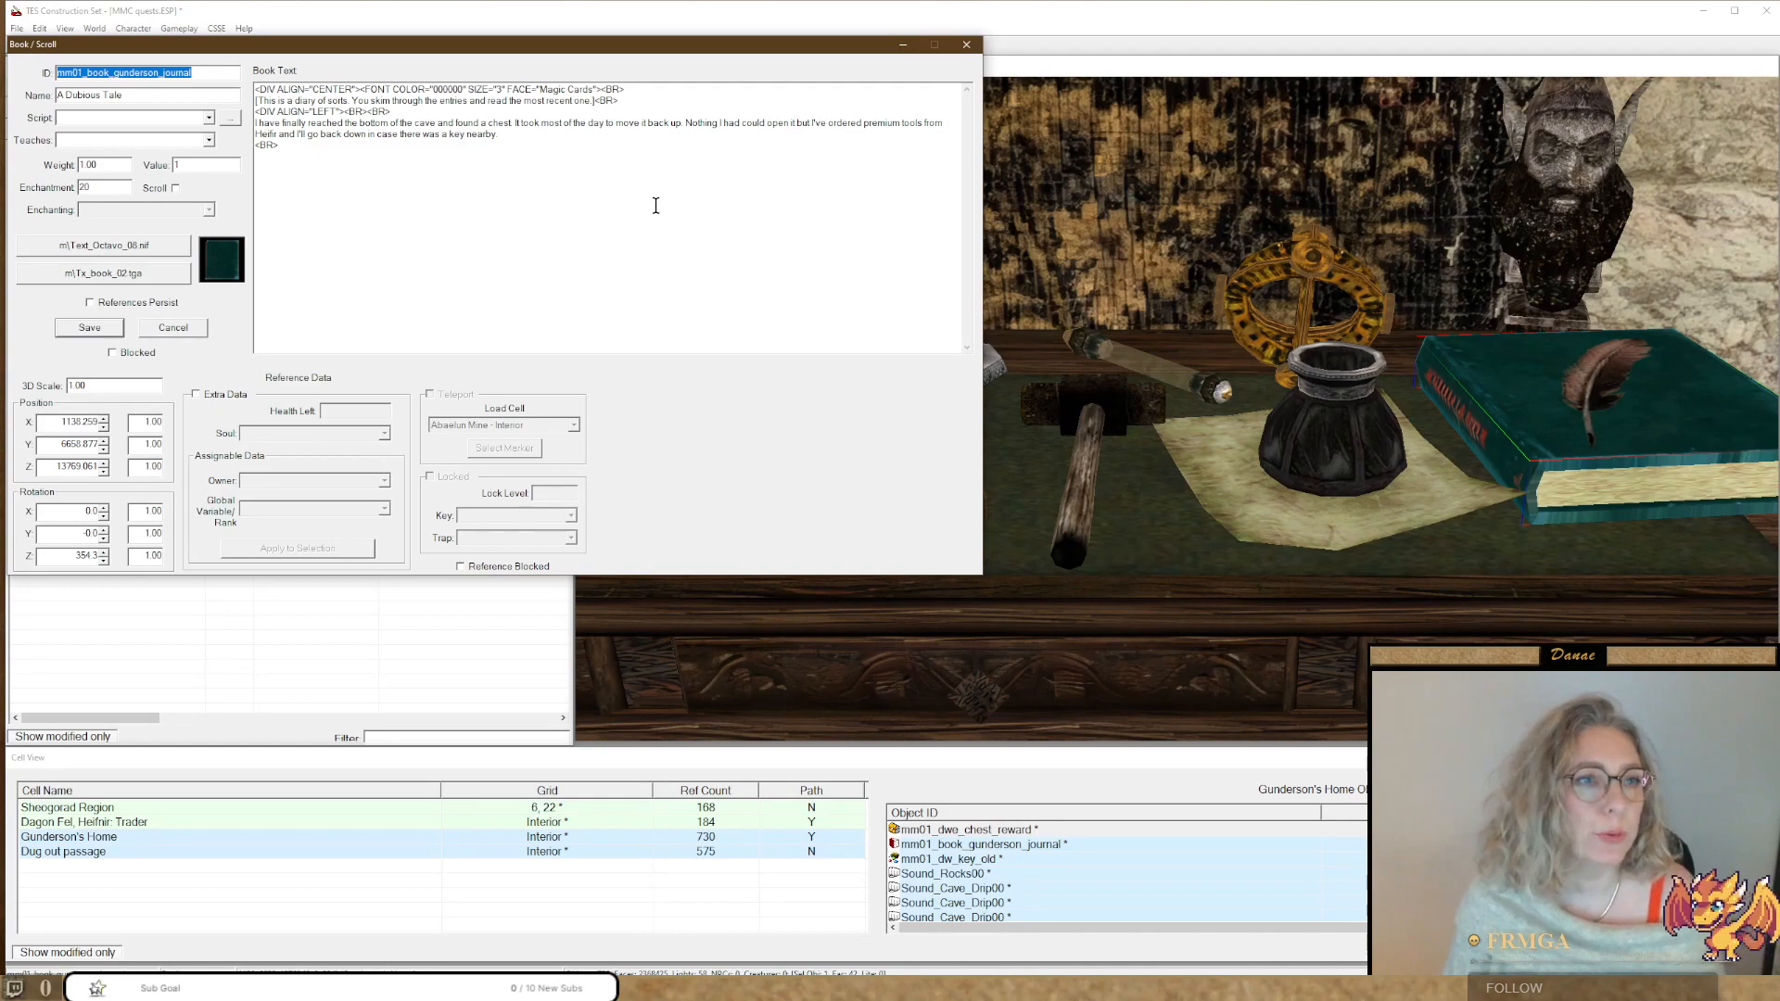
Extend the journal's book text after "key nearby." with "I have to get this chest open, there's something worth selling in it, I'm sure.".
click(521, 134)
ctrl+scroll(565, 188, up, 3)
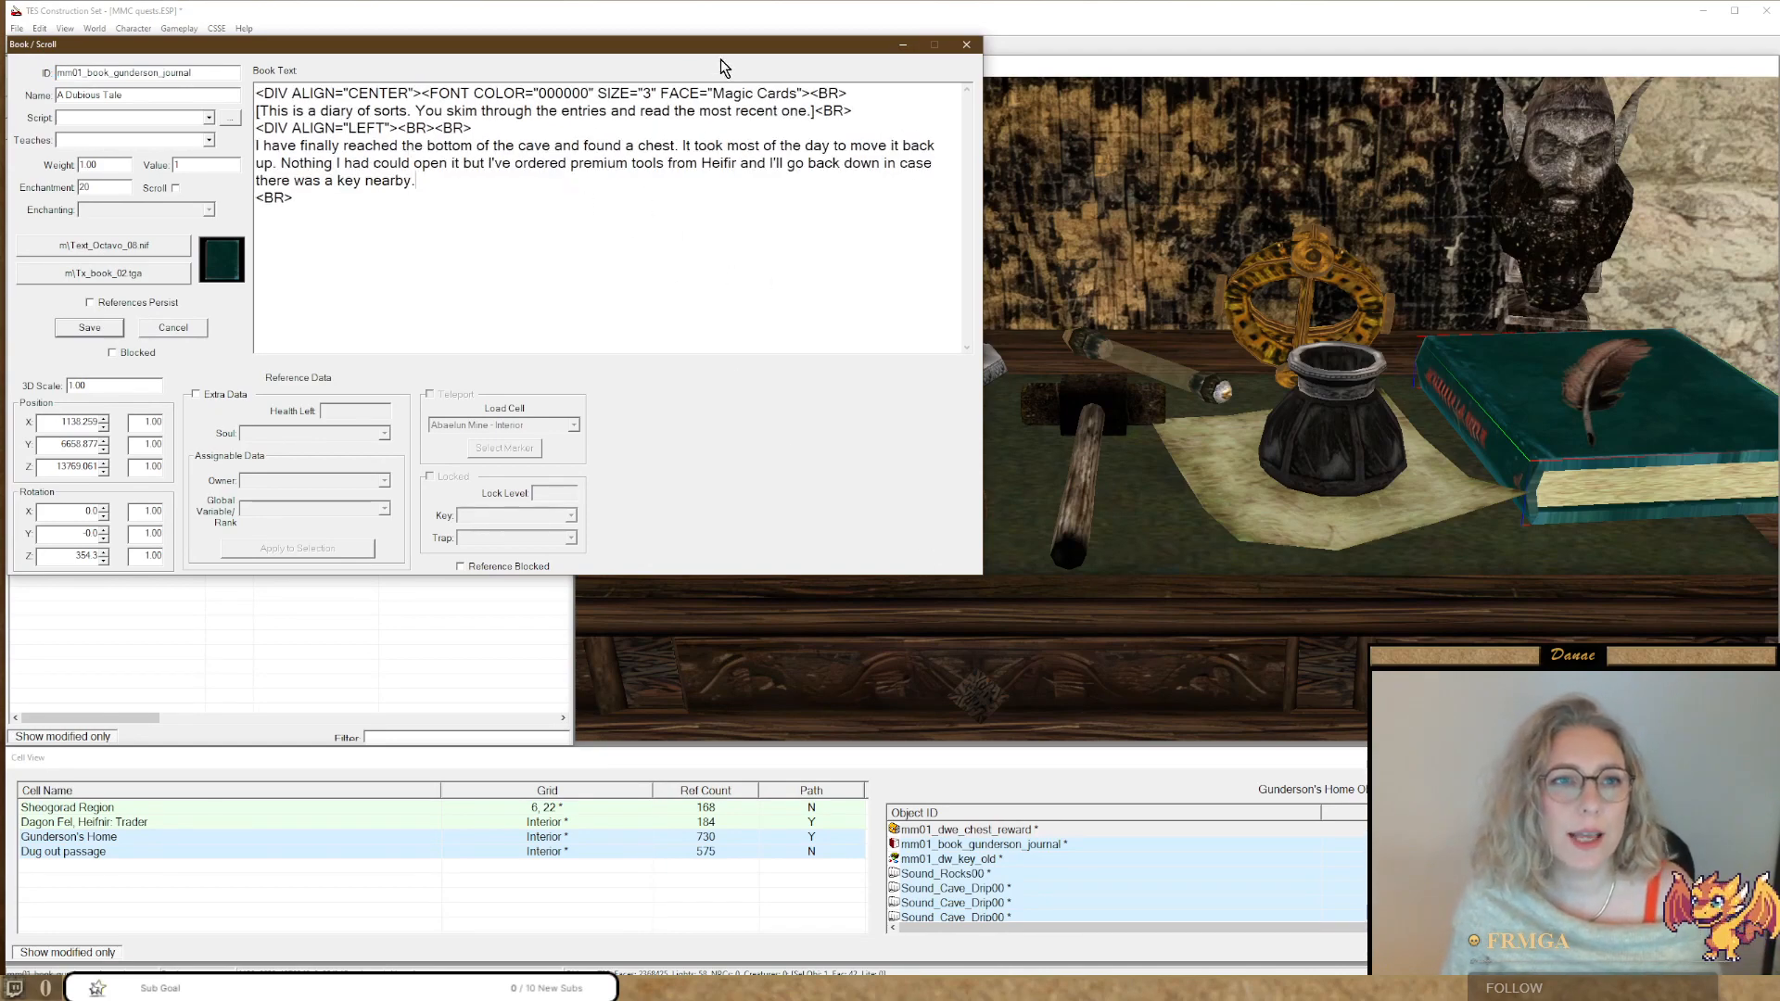
drag(714, 43, 1276, 144)
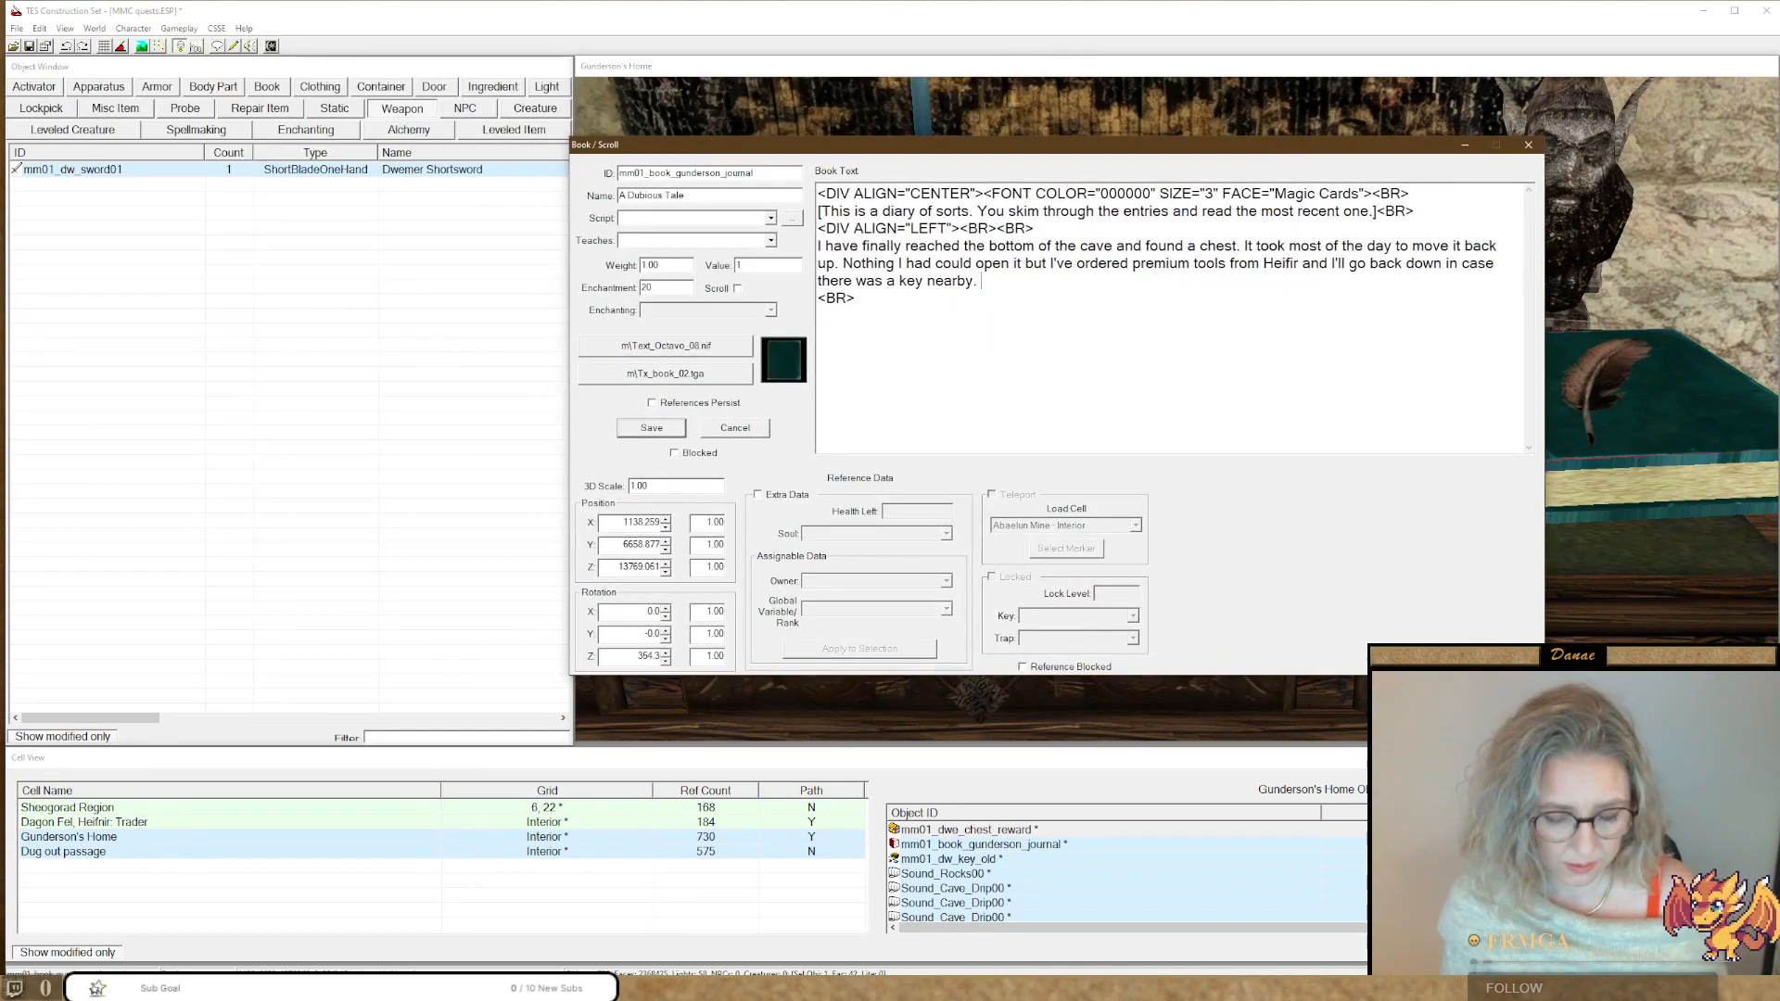
text(I have to )
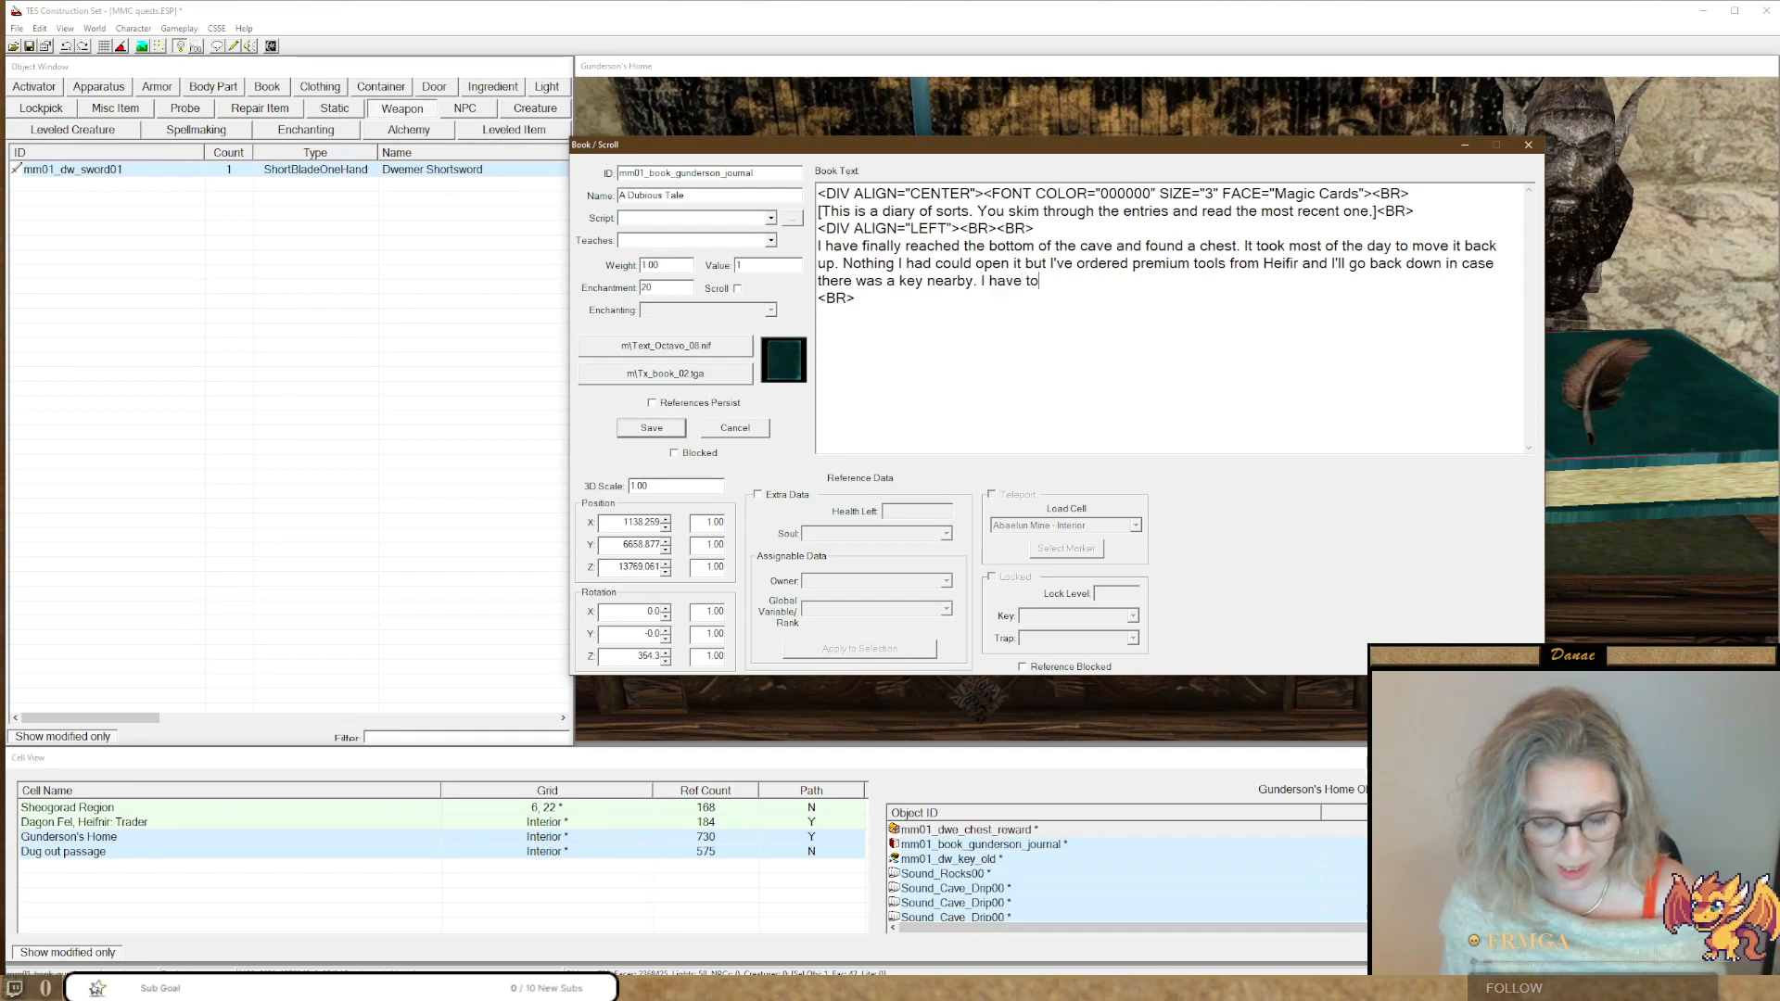
text(get this c)
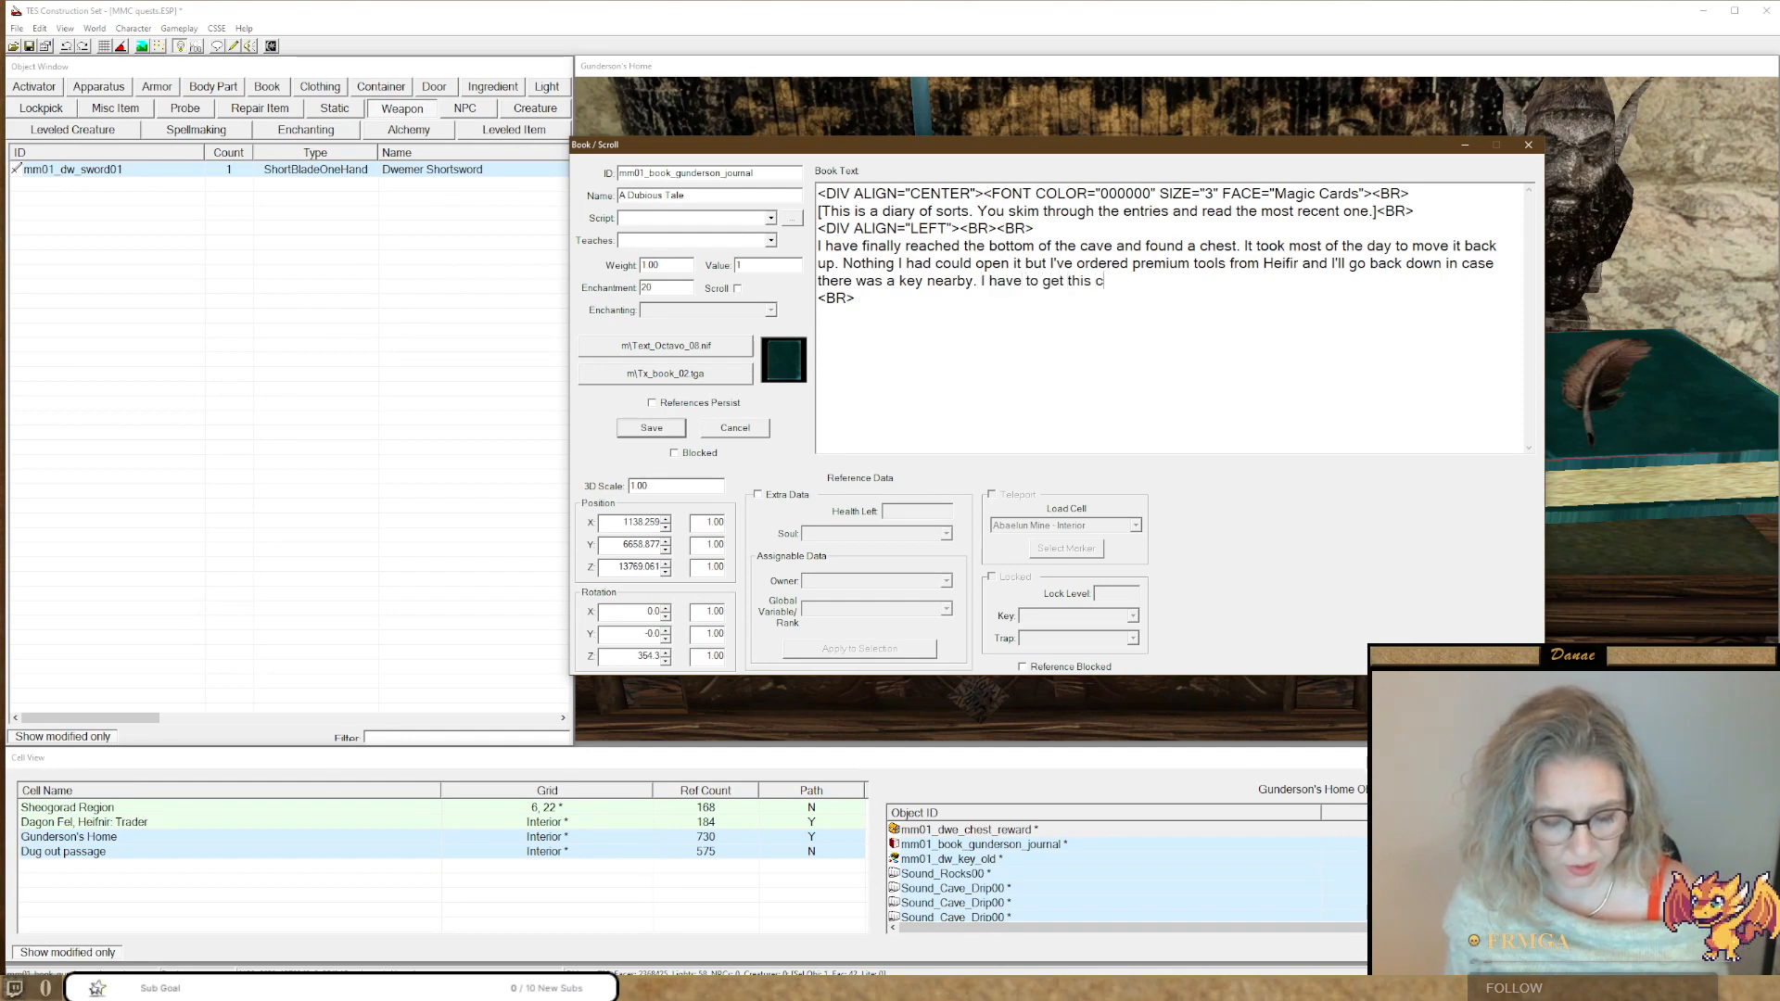
text(hest open. )
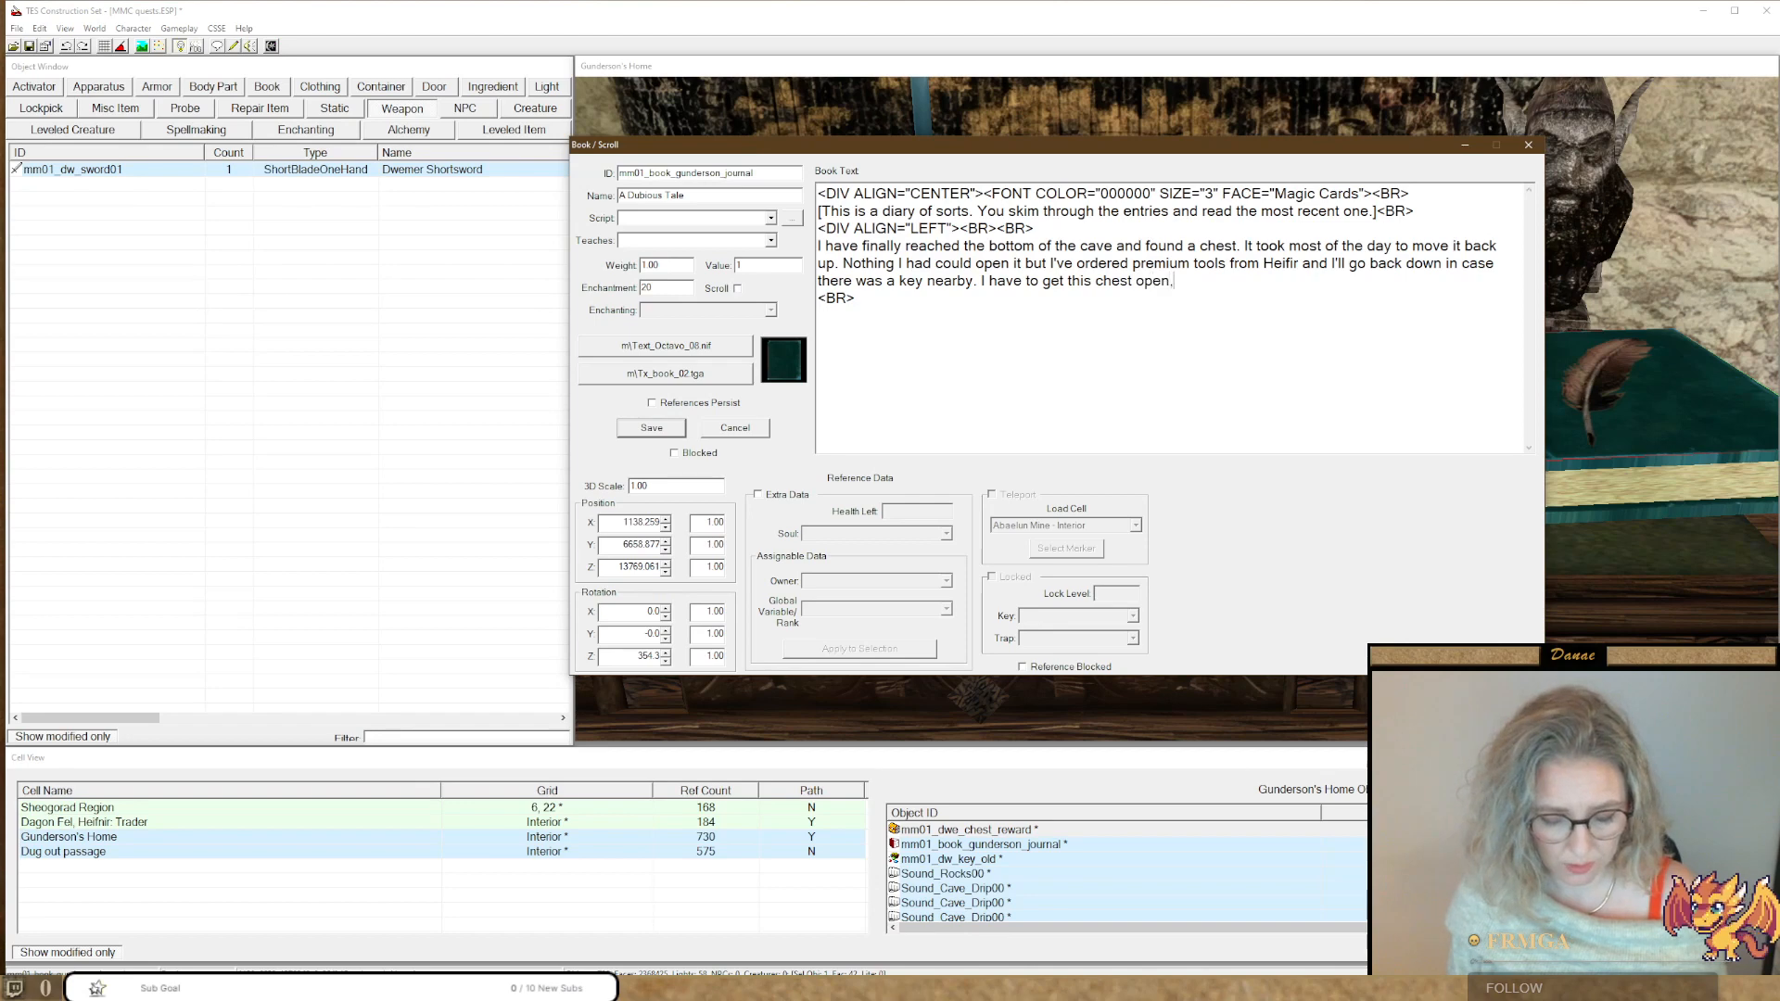
text(the)
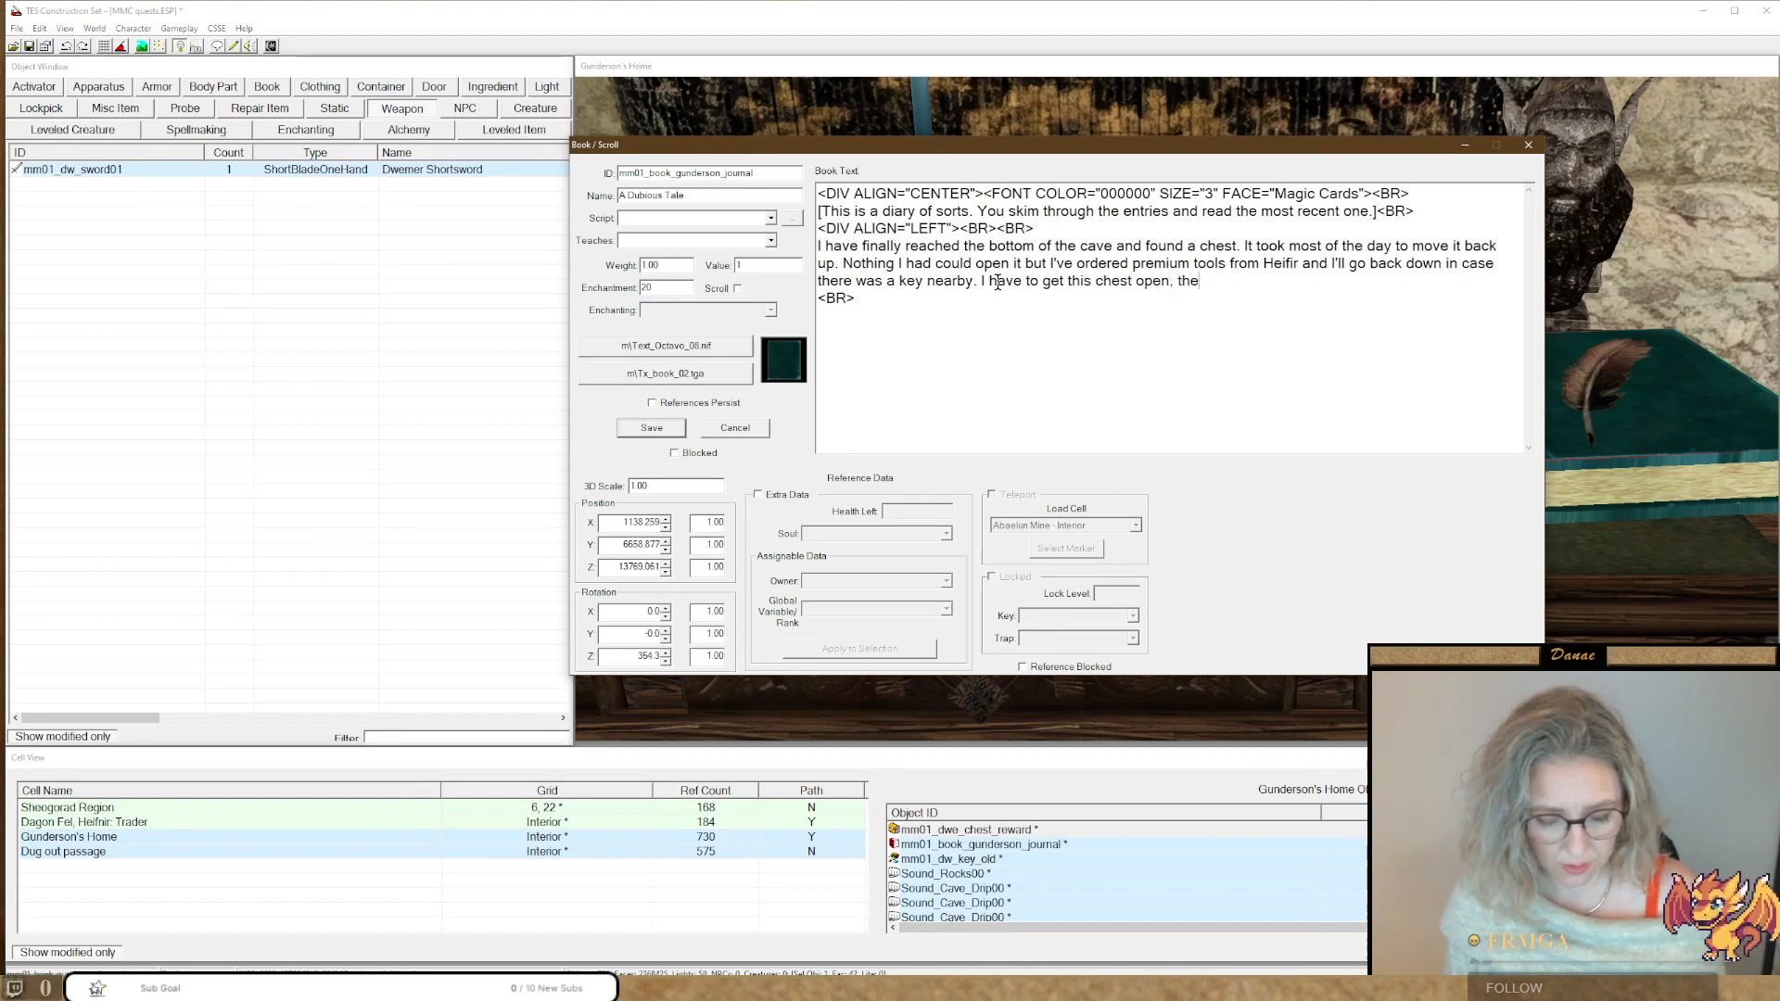
text(re's somethin)
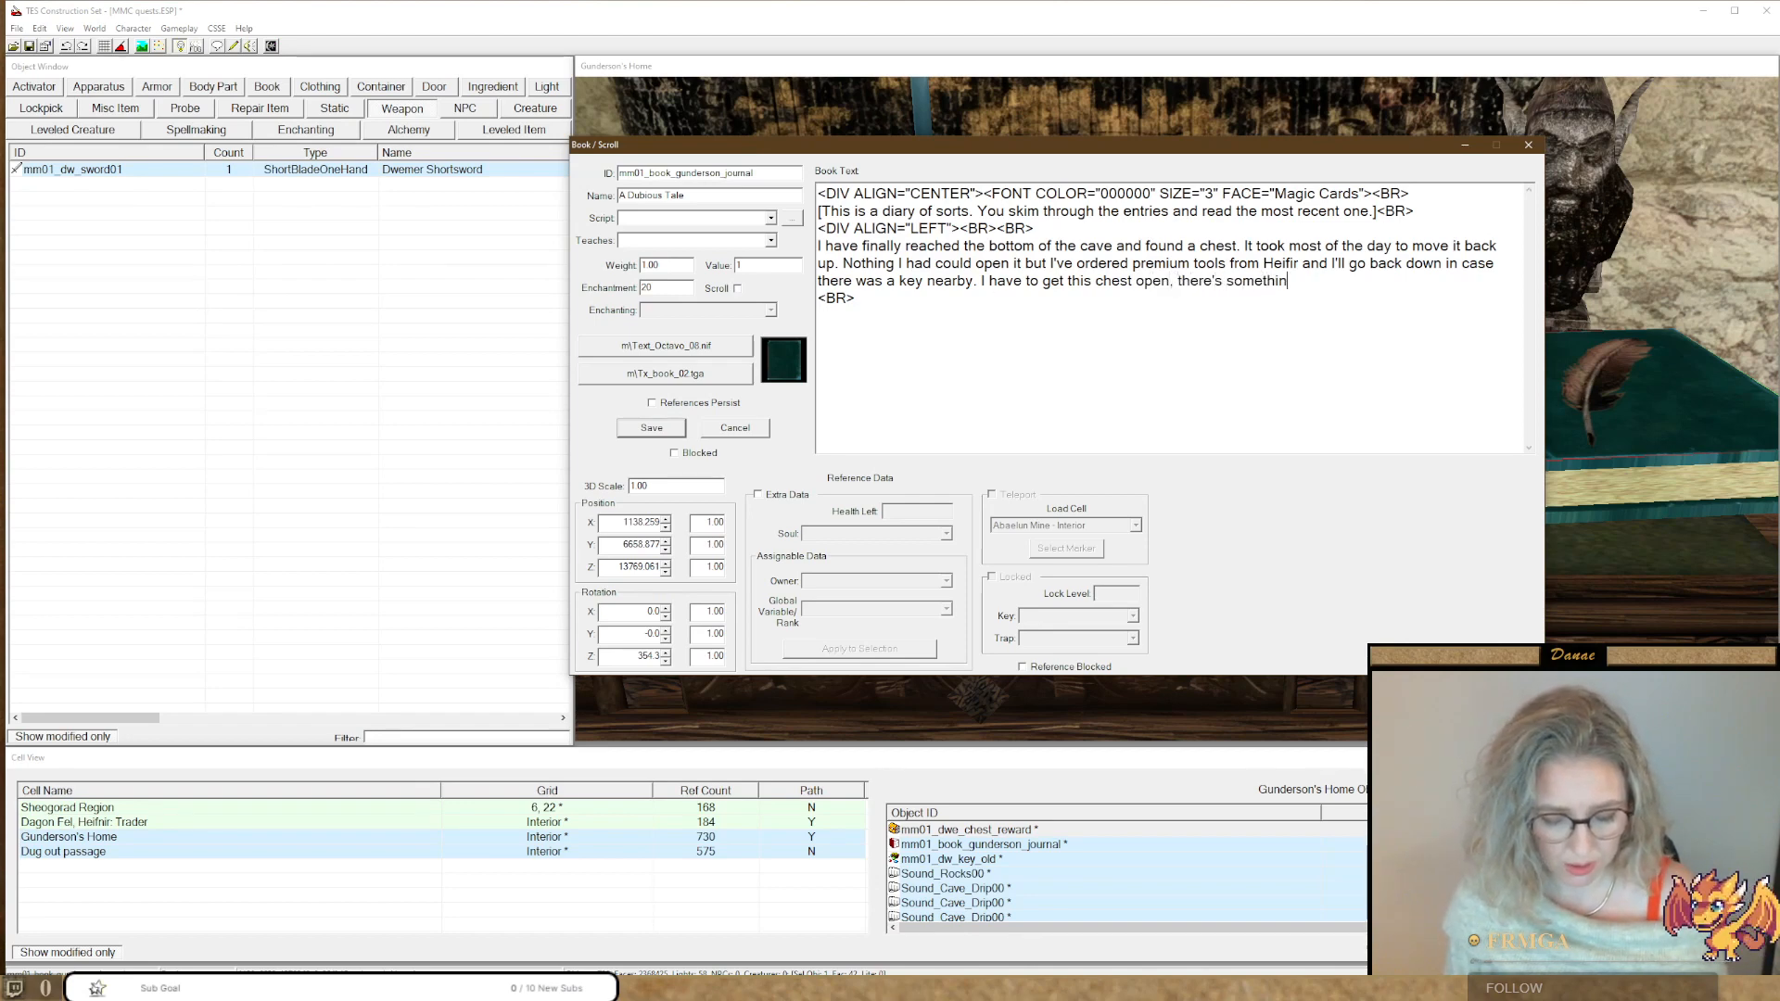
text(g worth selli)
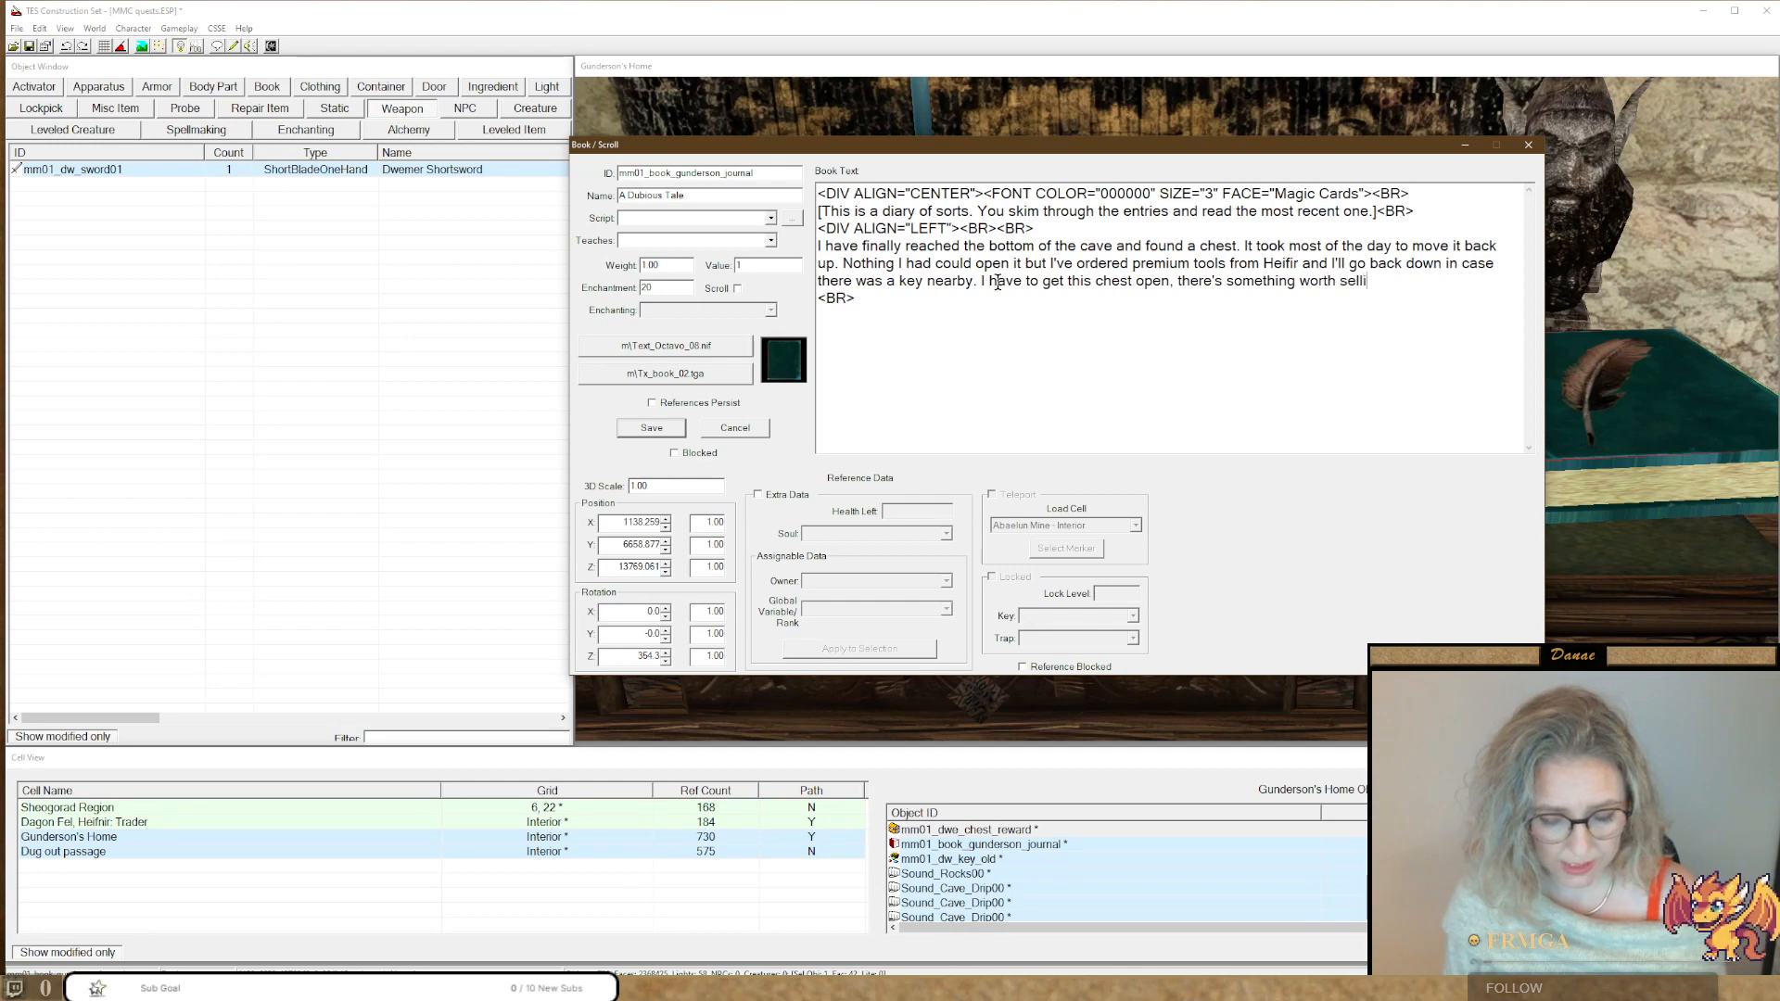
text(ng in it, I)
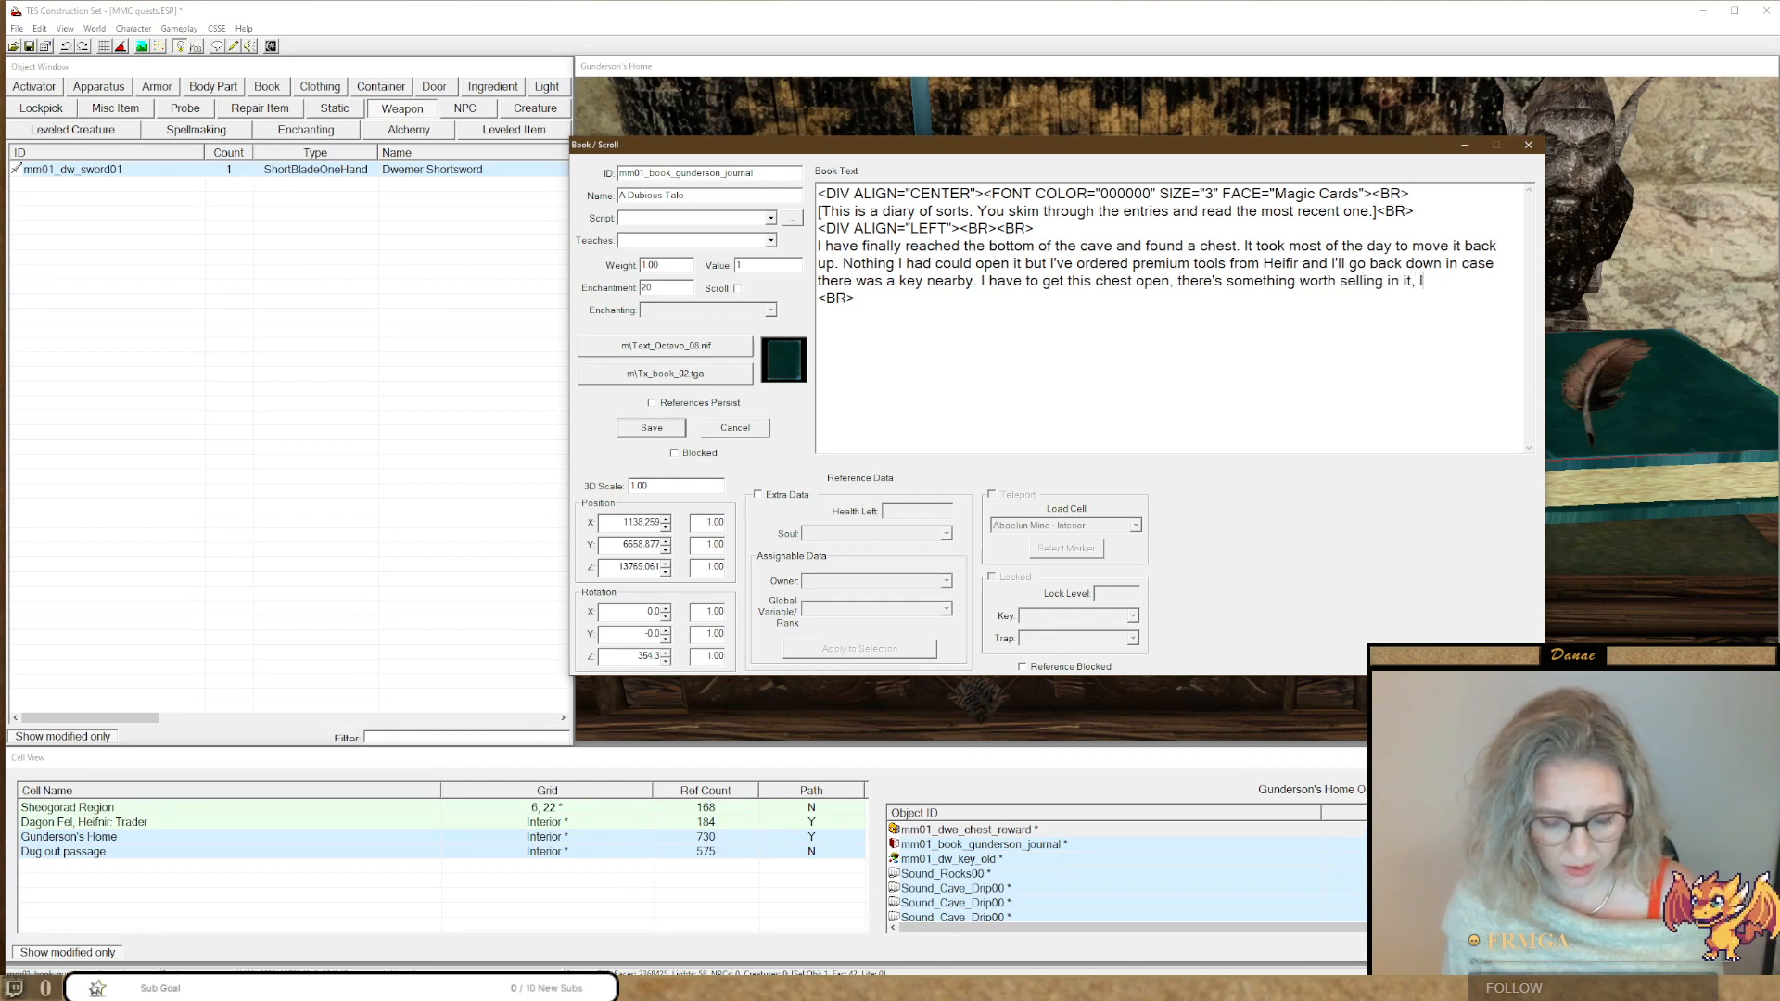
text('m sure.)
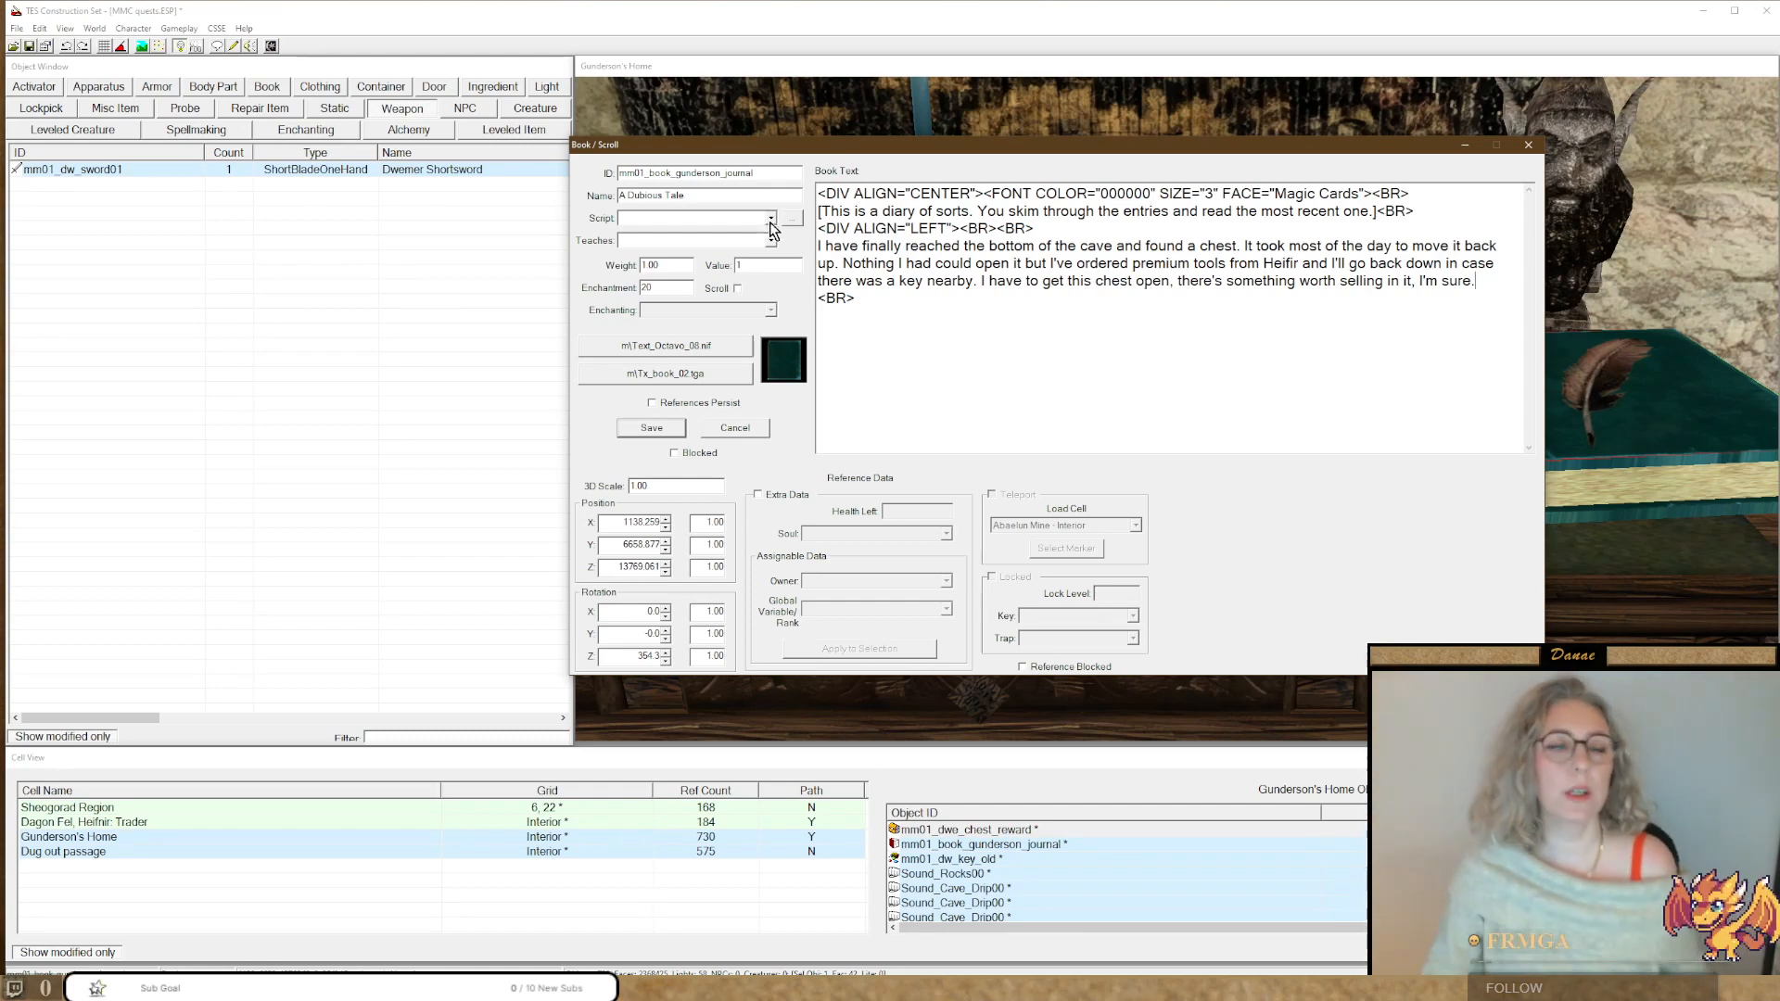
Rename the book from its placeholder title to "Gubderson's Journal".
drag(708, 195, 520, 185)
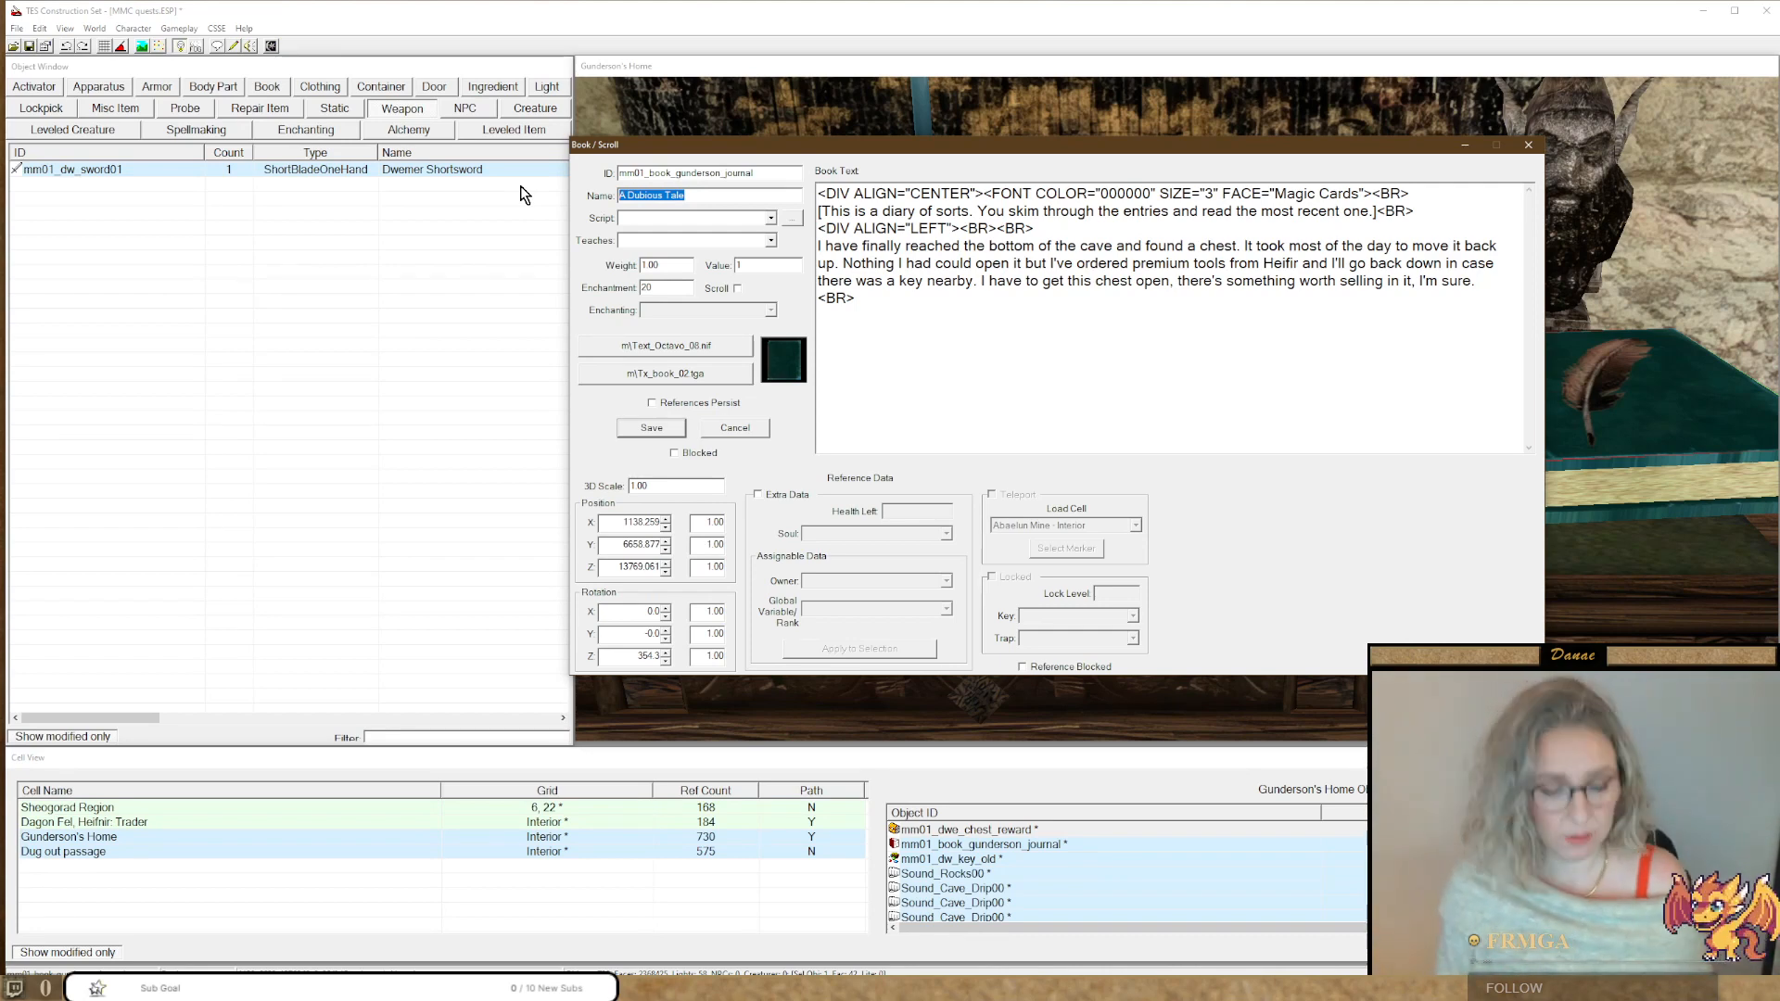
text(Gubderson)
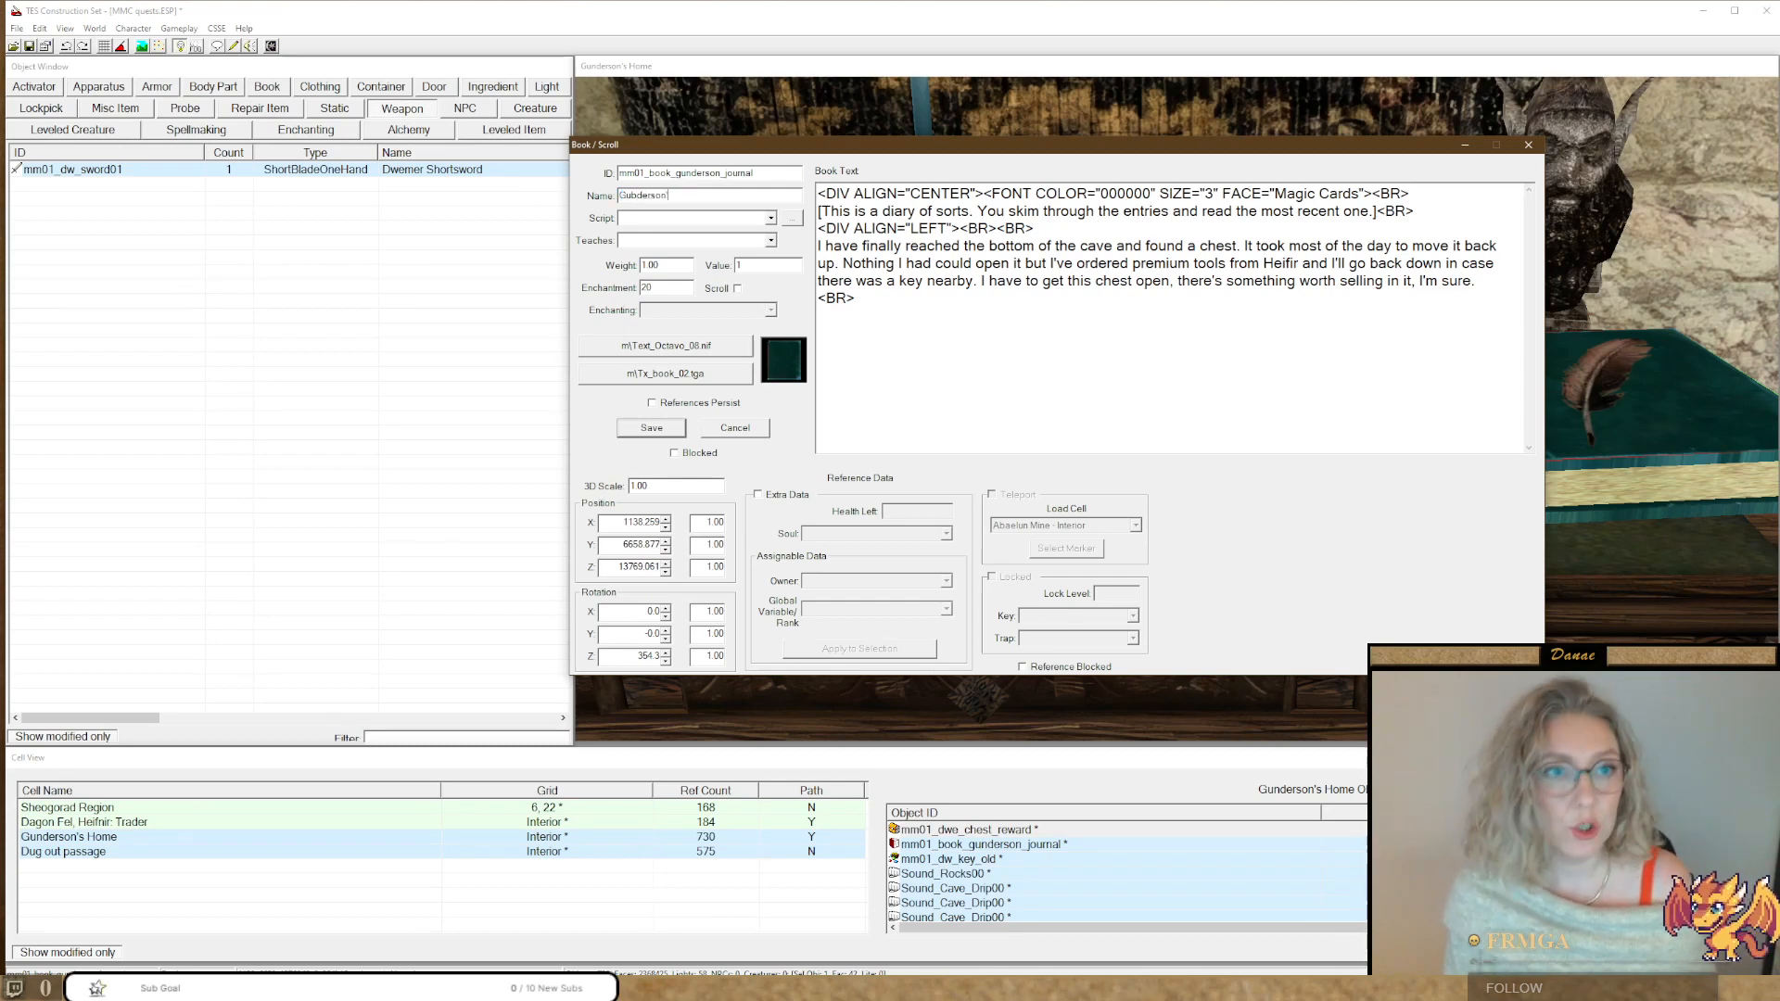
text('s Journal)
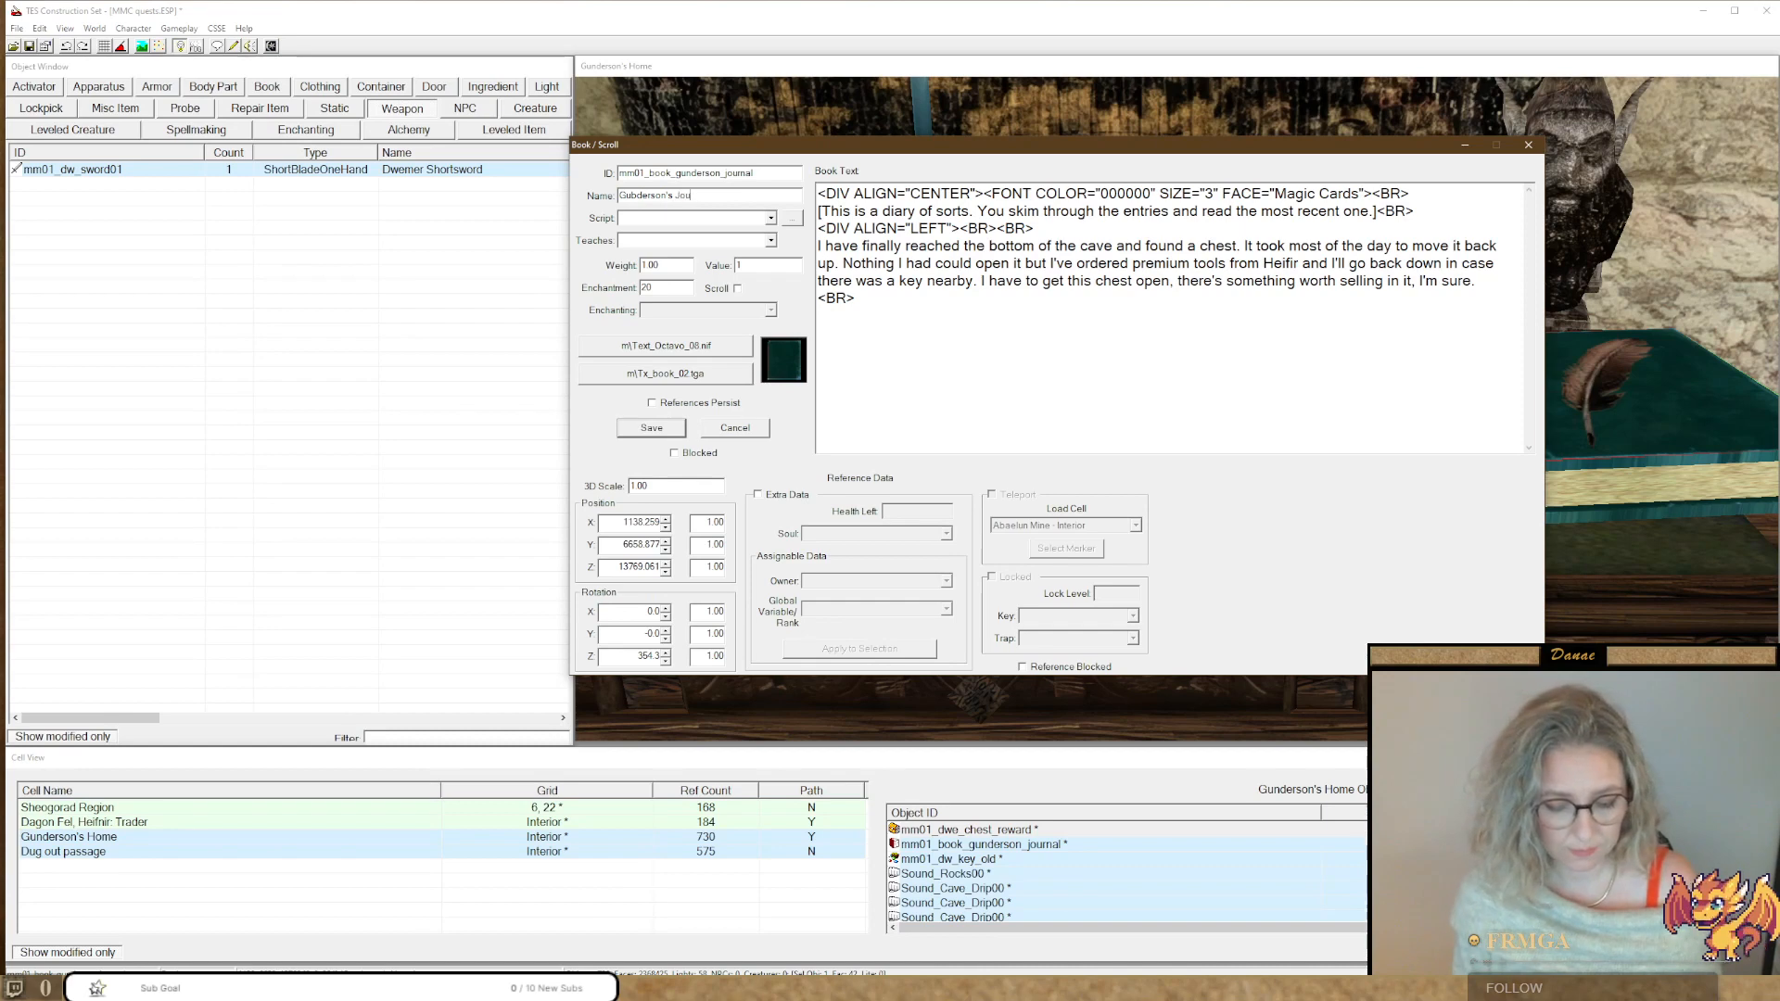
Insert the word "Dwemer" before "chest" in the book text's first sentence and save the book.
click(1202, 244)
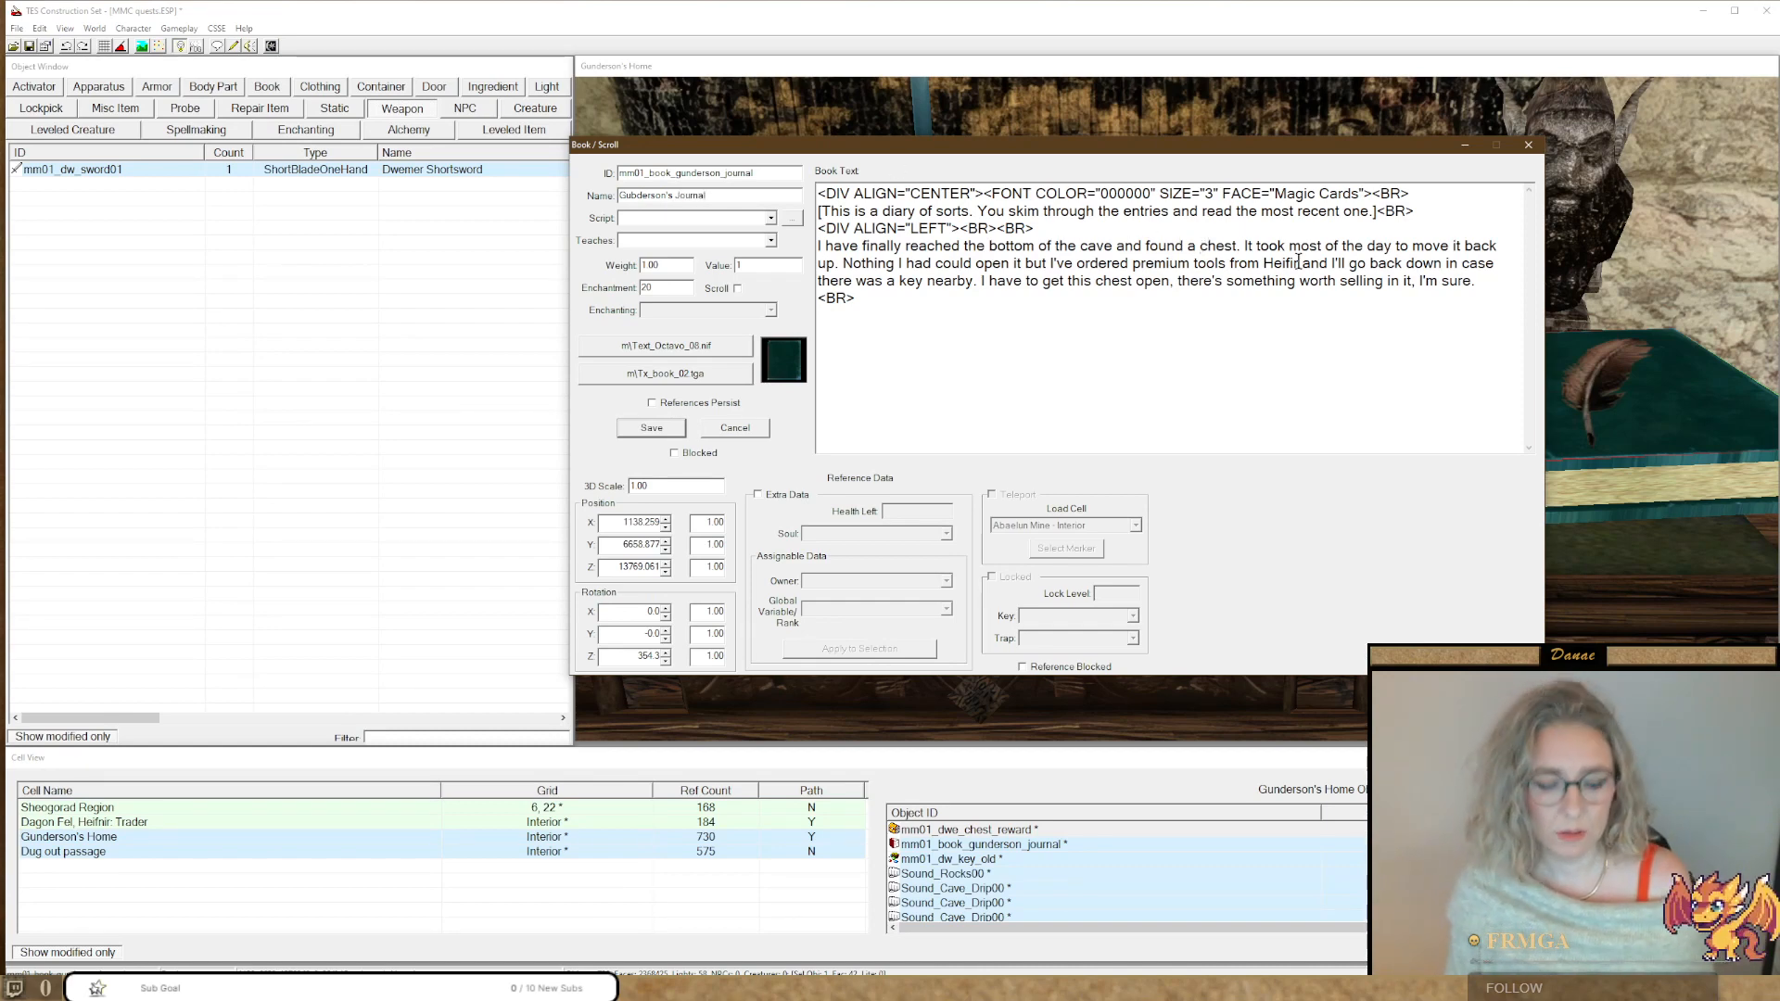
text(Dwemer)
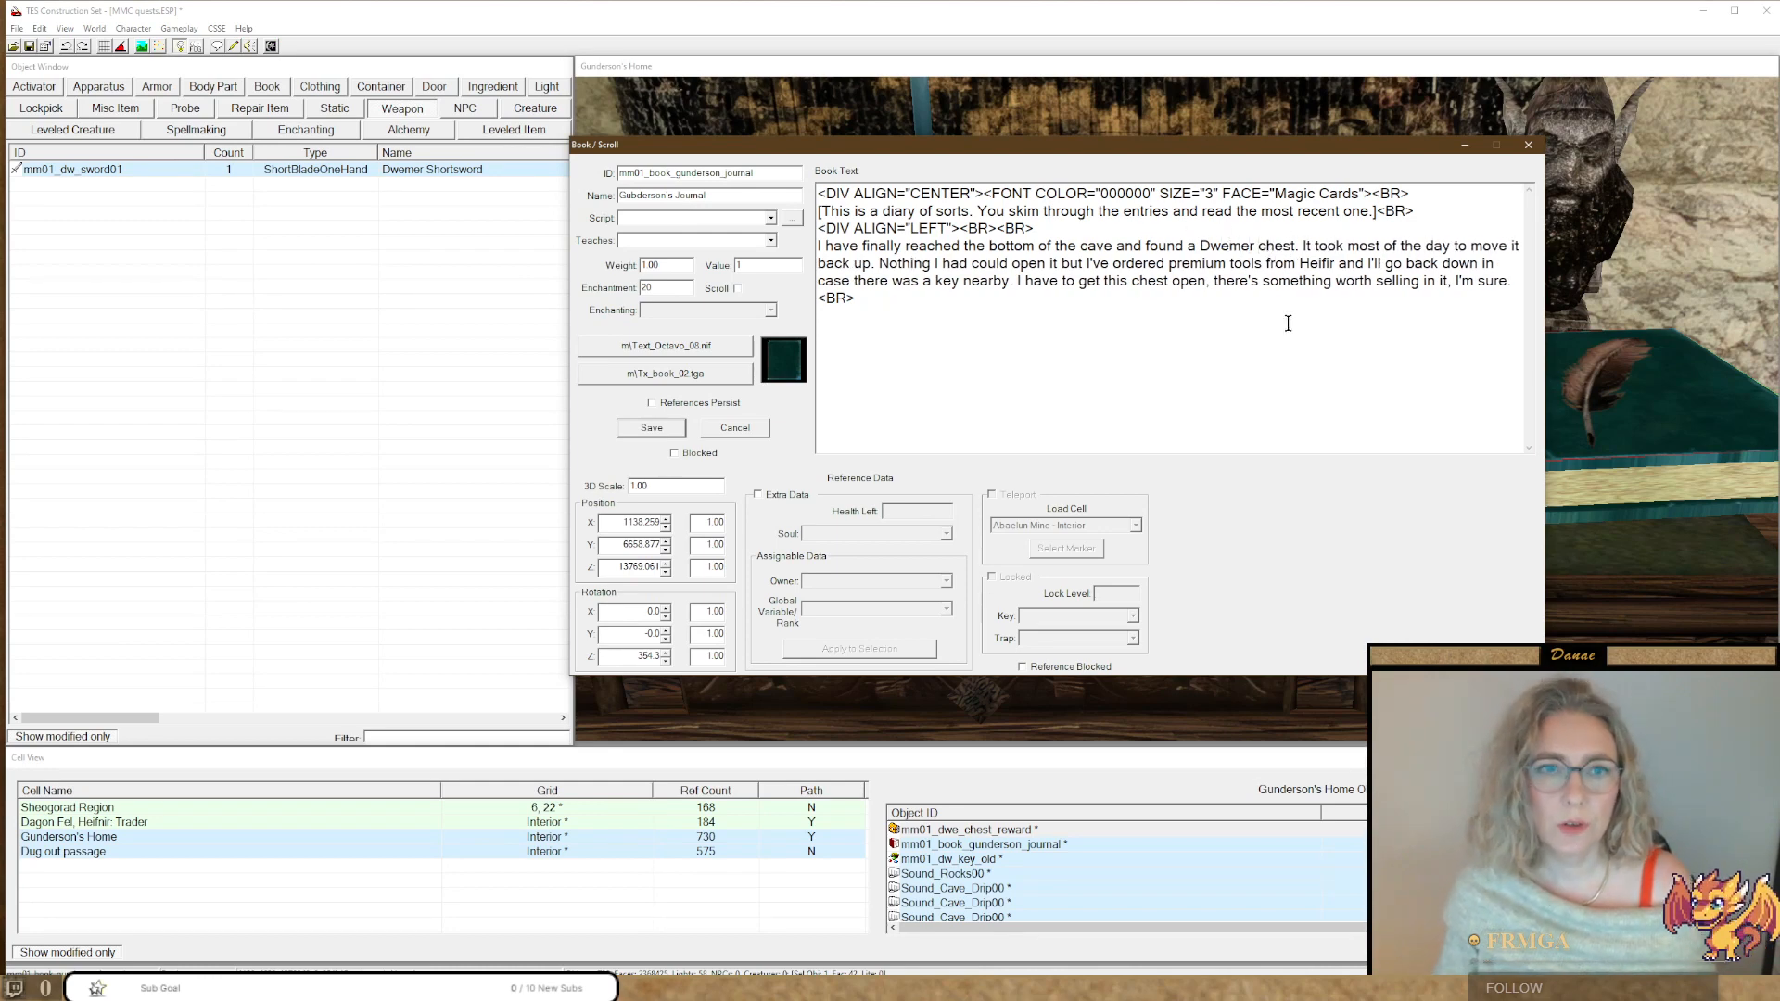
click(649, 429)
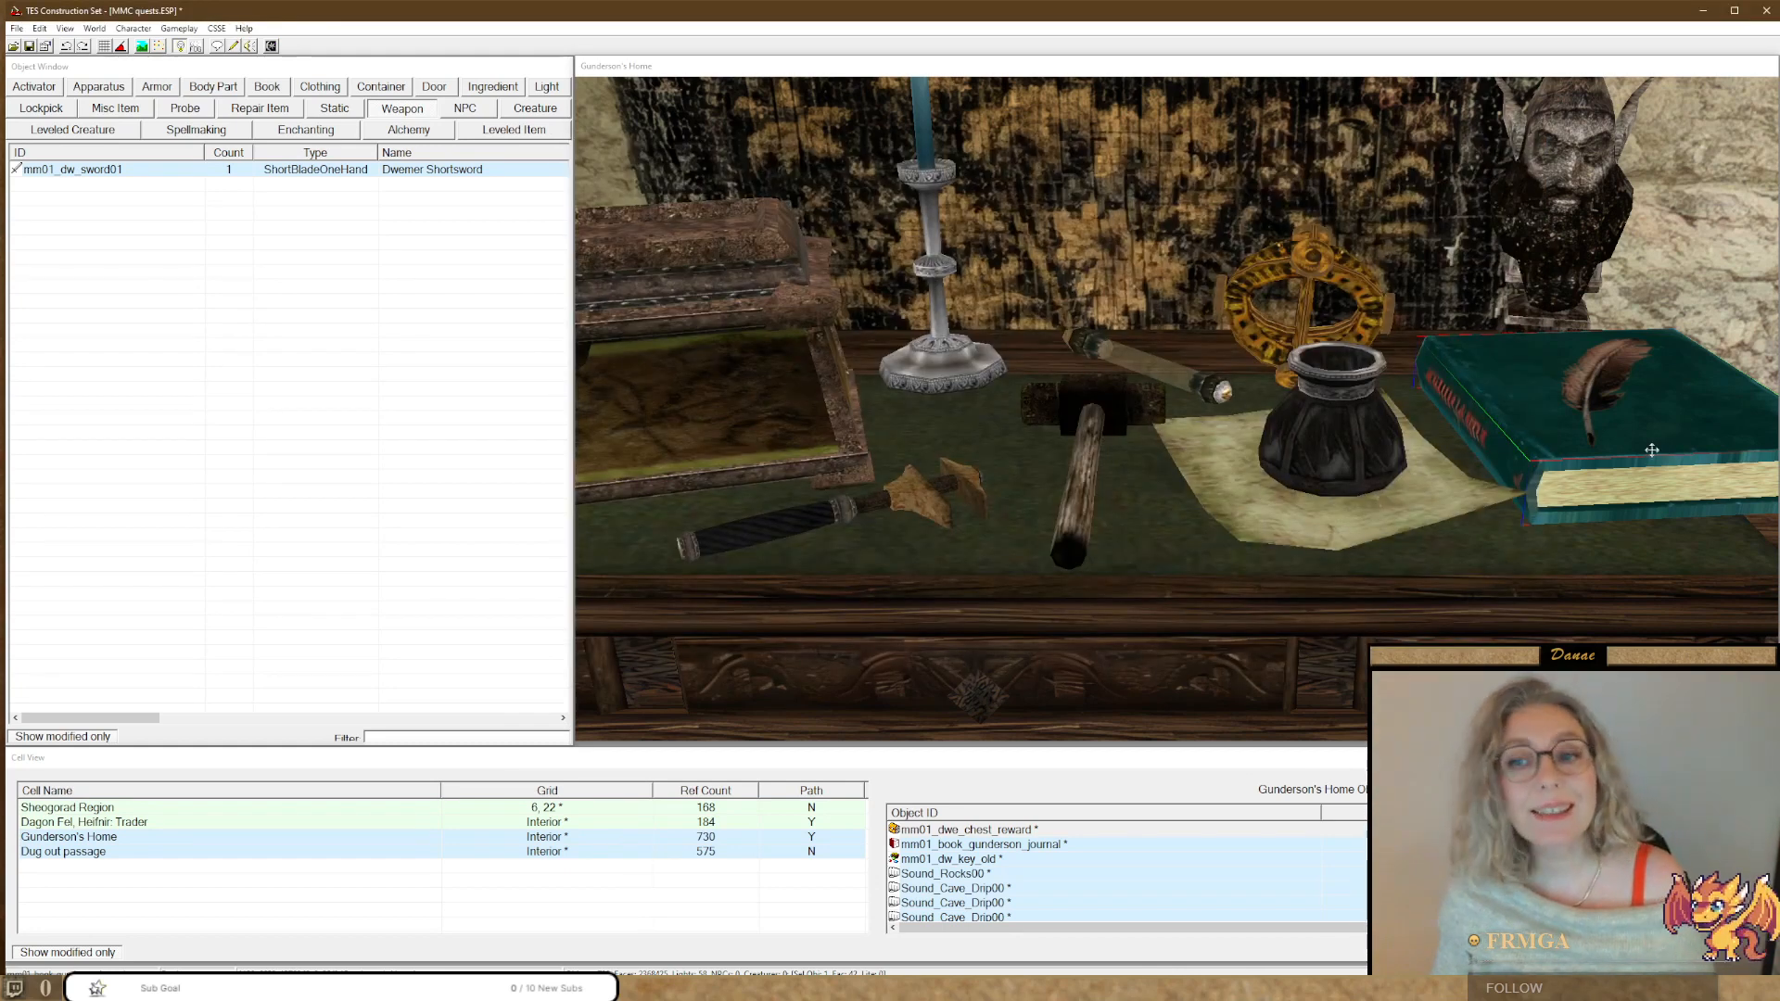
click(1652, 450)
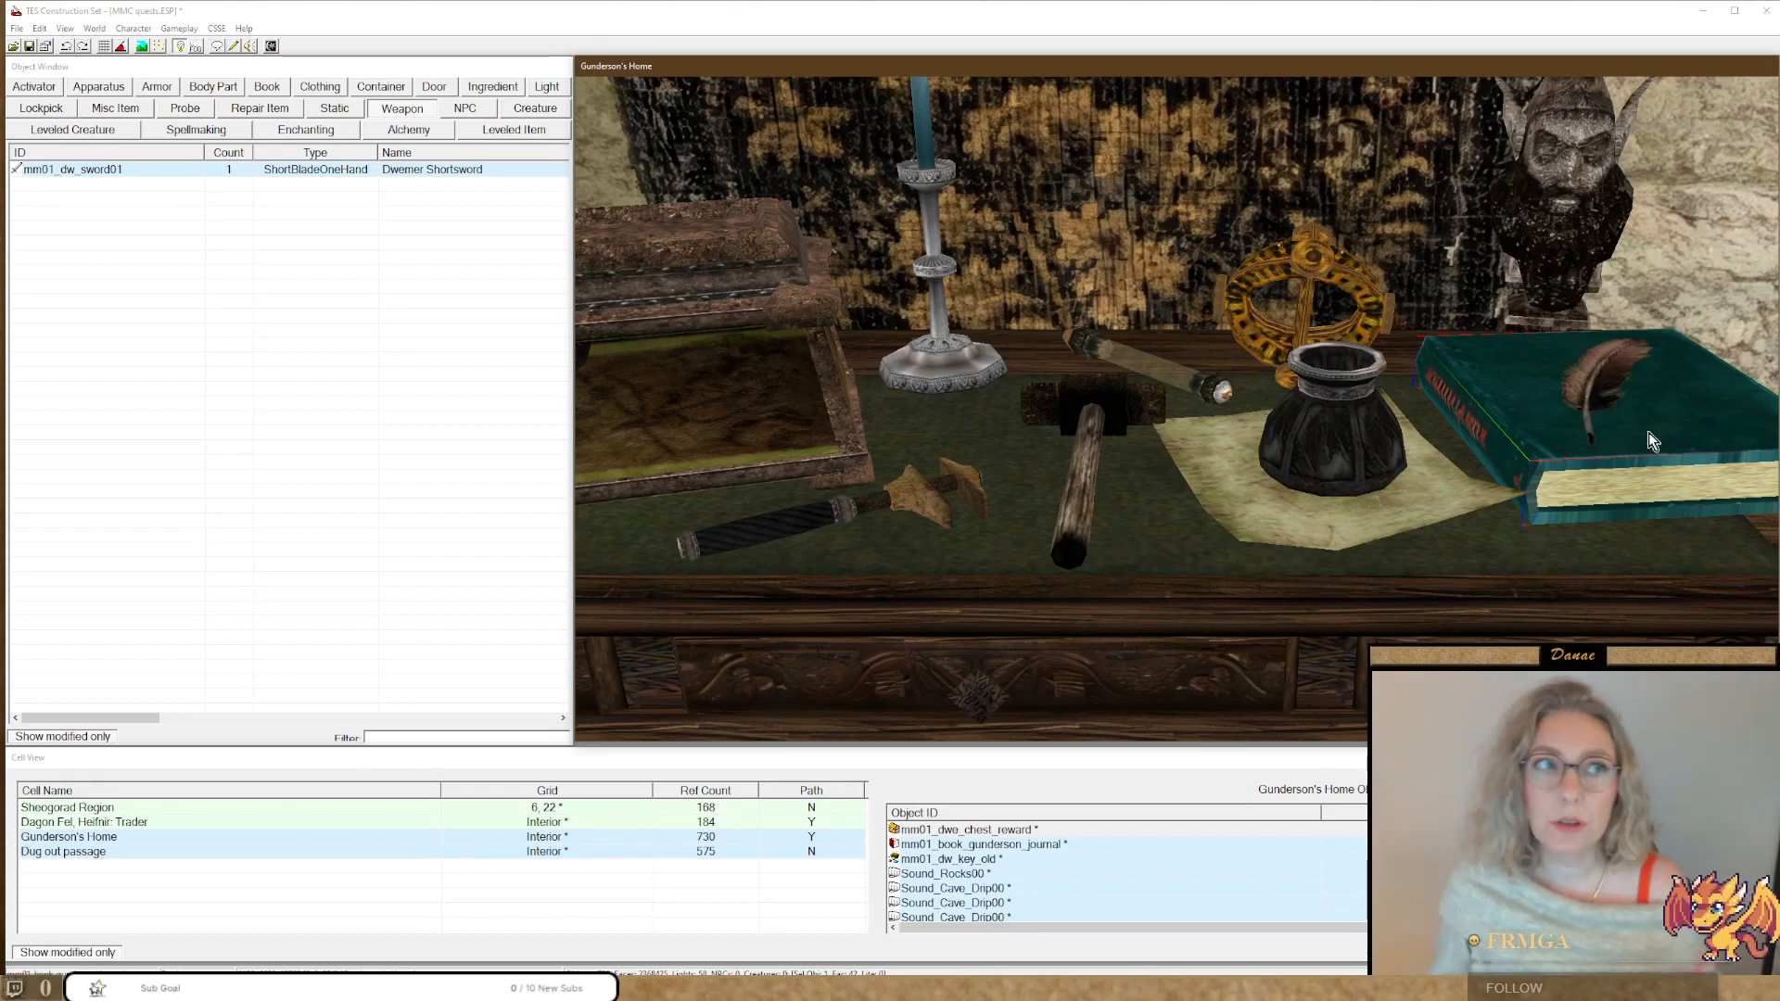
Open the dialogue editor on the journal entries and restrict the list to modified topics only.
click(217, 46)
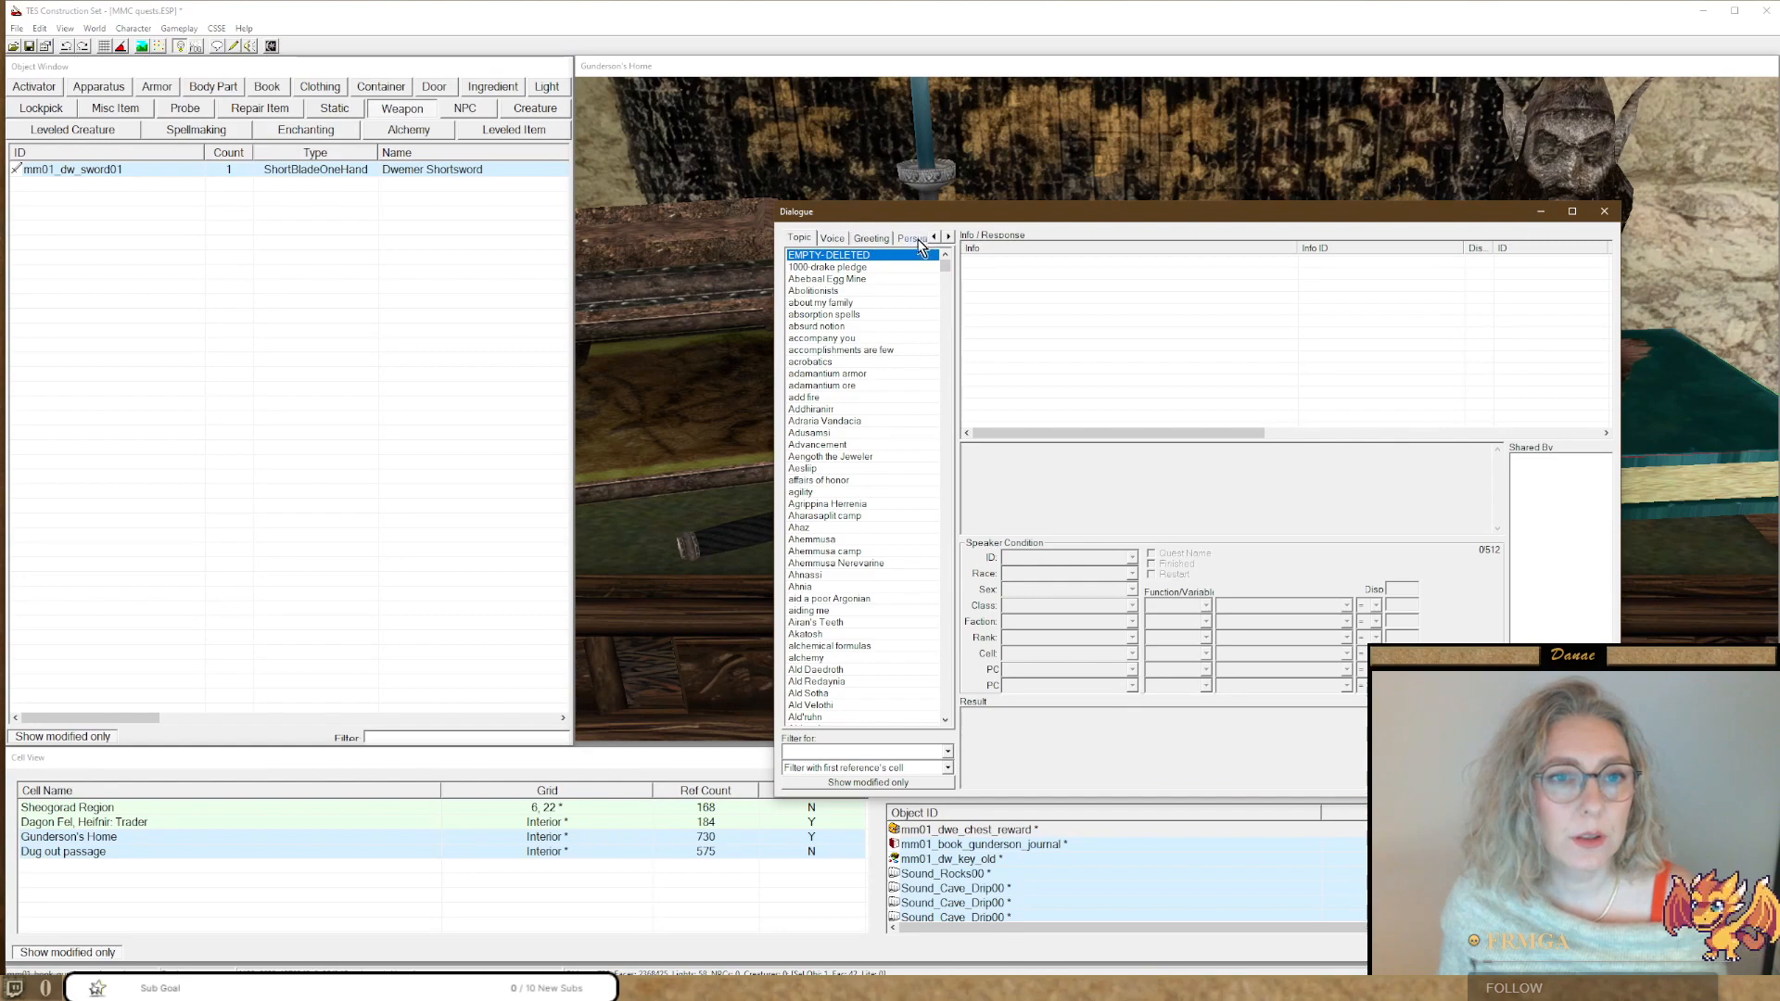
click(949, 237)
click(949, 237)
click(915, 242)
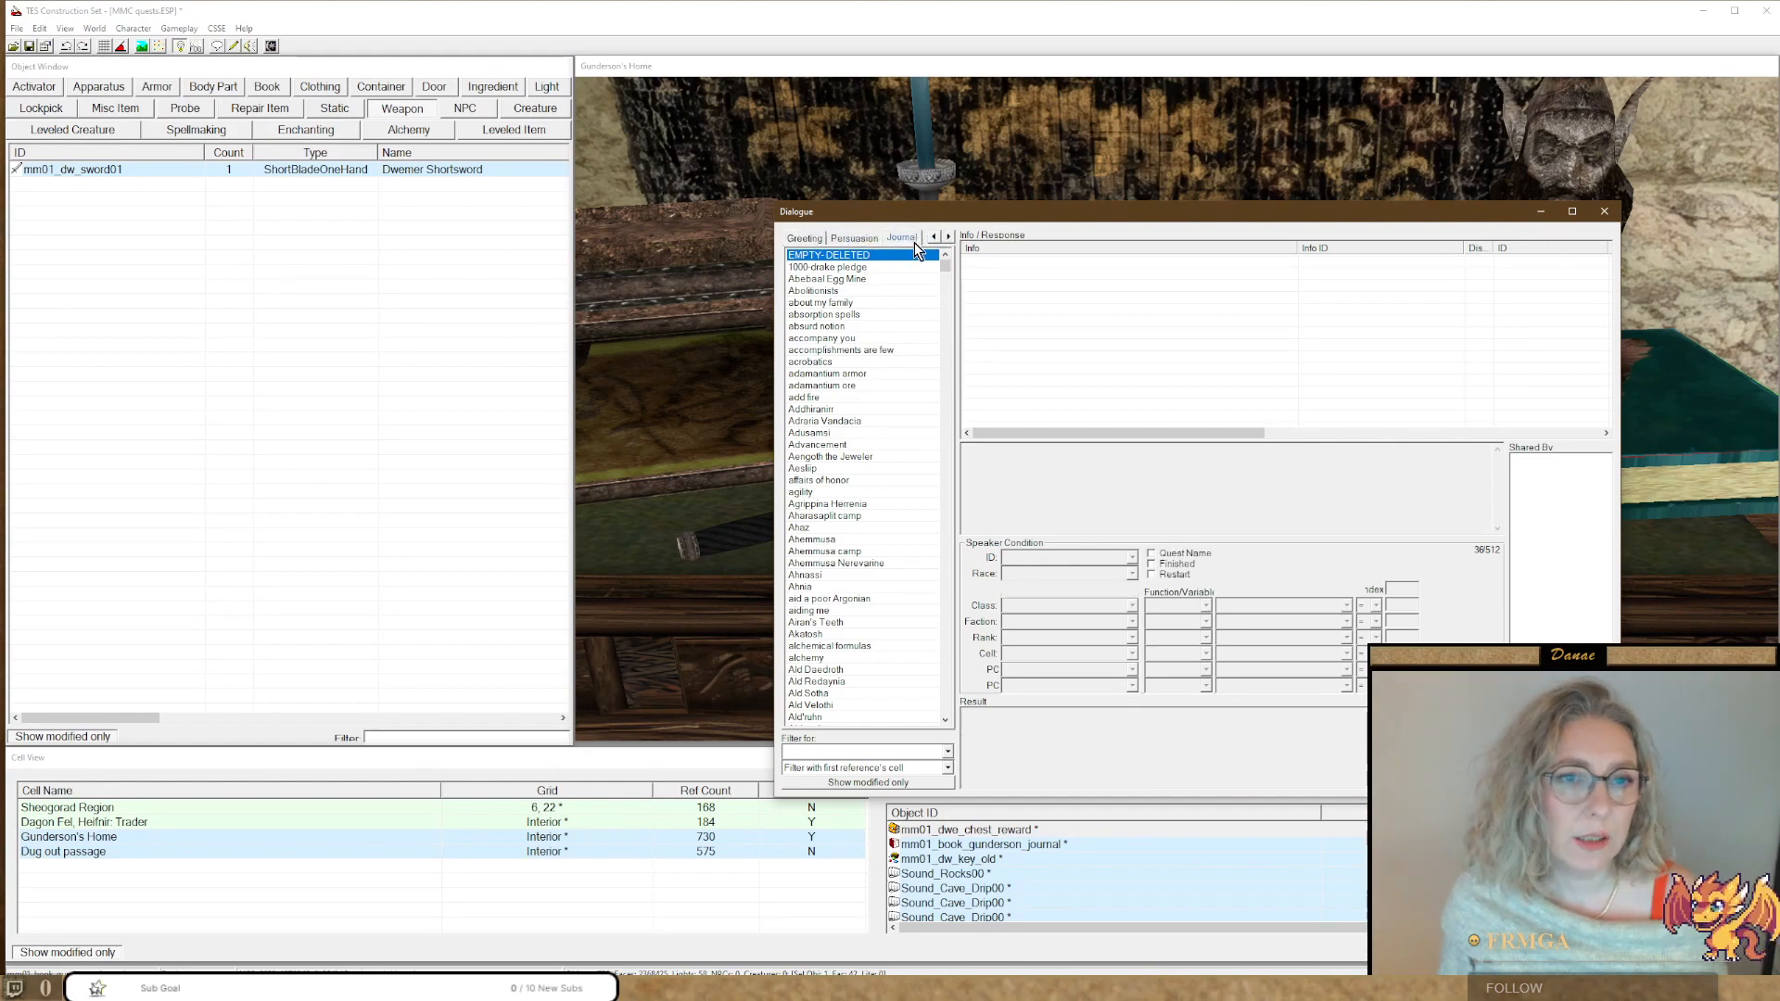
drag(970, 211, 986, 84)
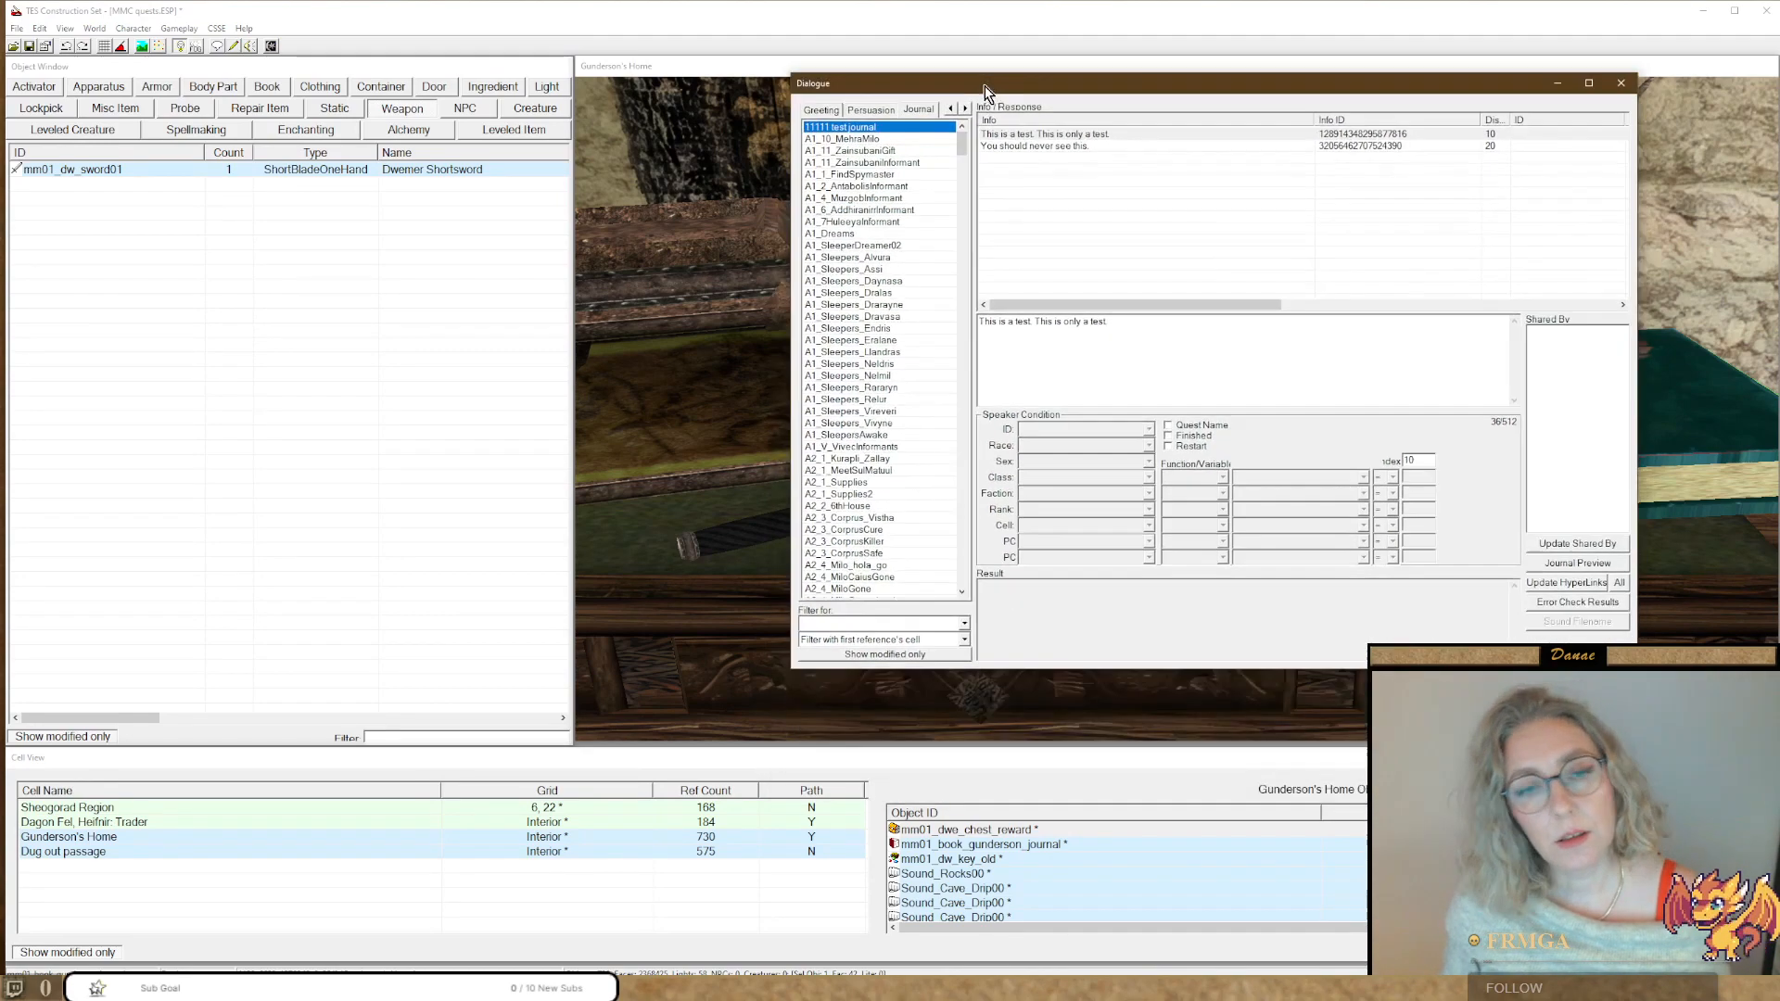
click(837, 655)
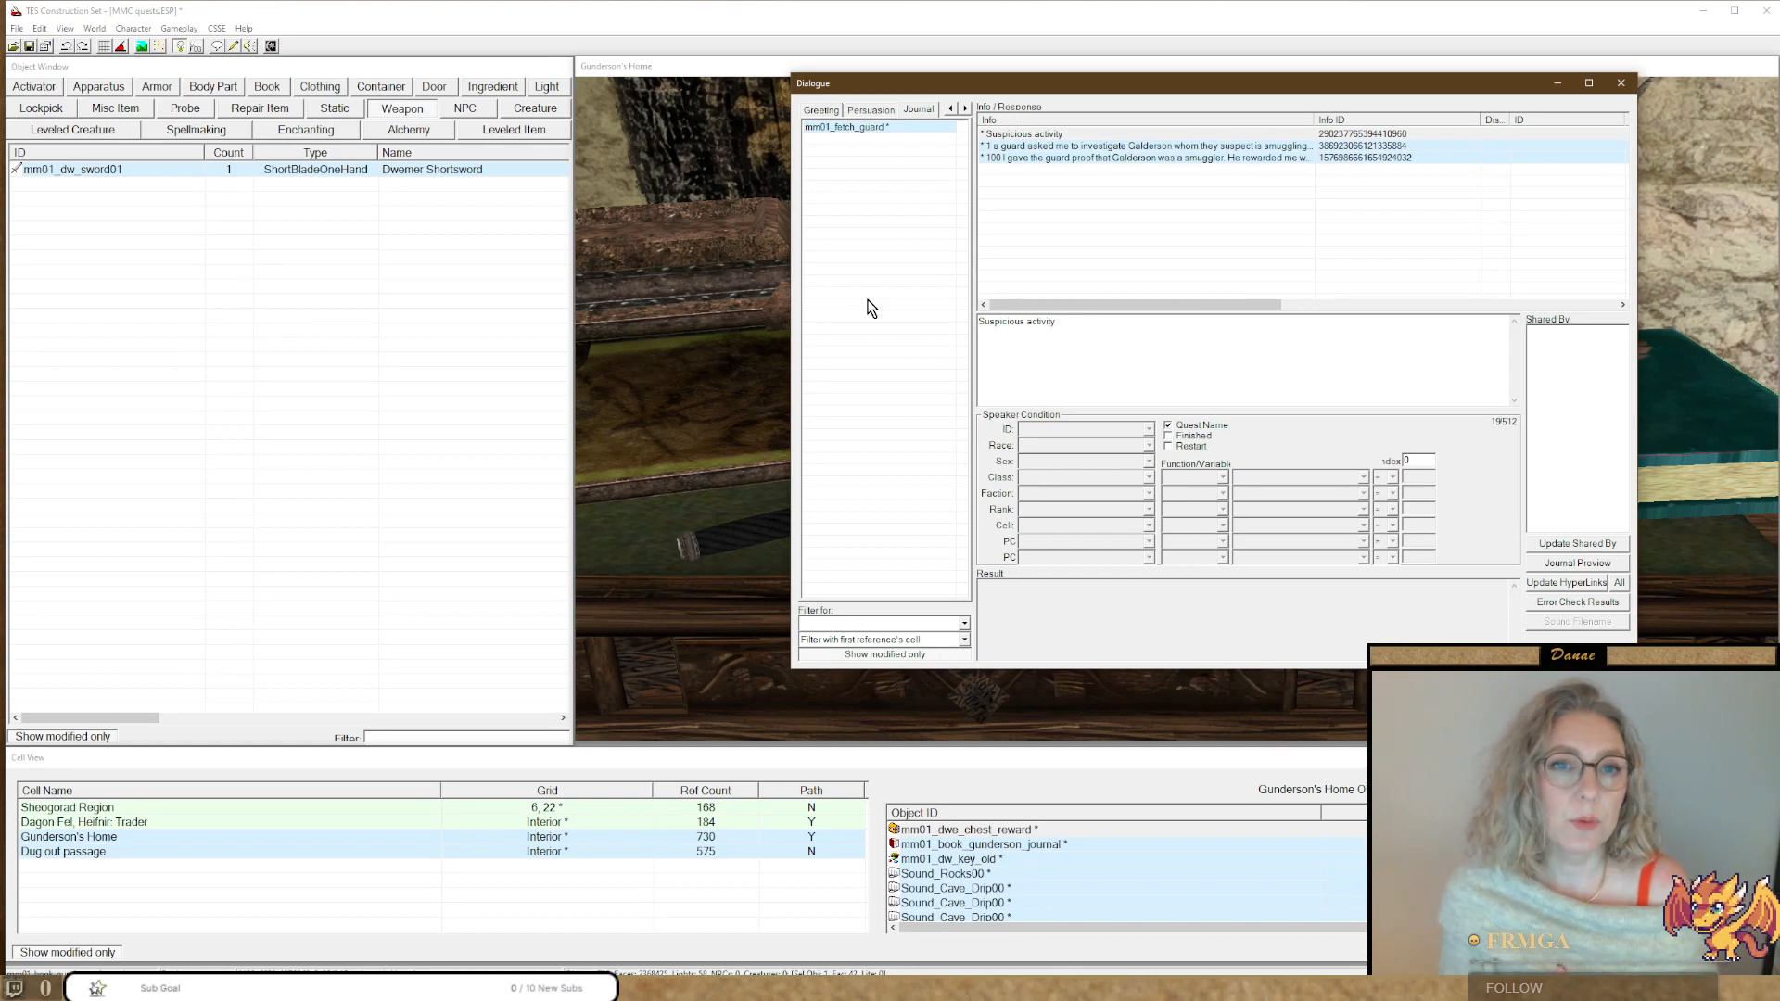
Go over the mm01_fetch_guard journal topic and its quest name entry "Suspicious activity".
right_click(841, 159)
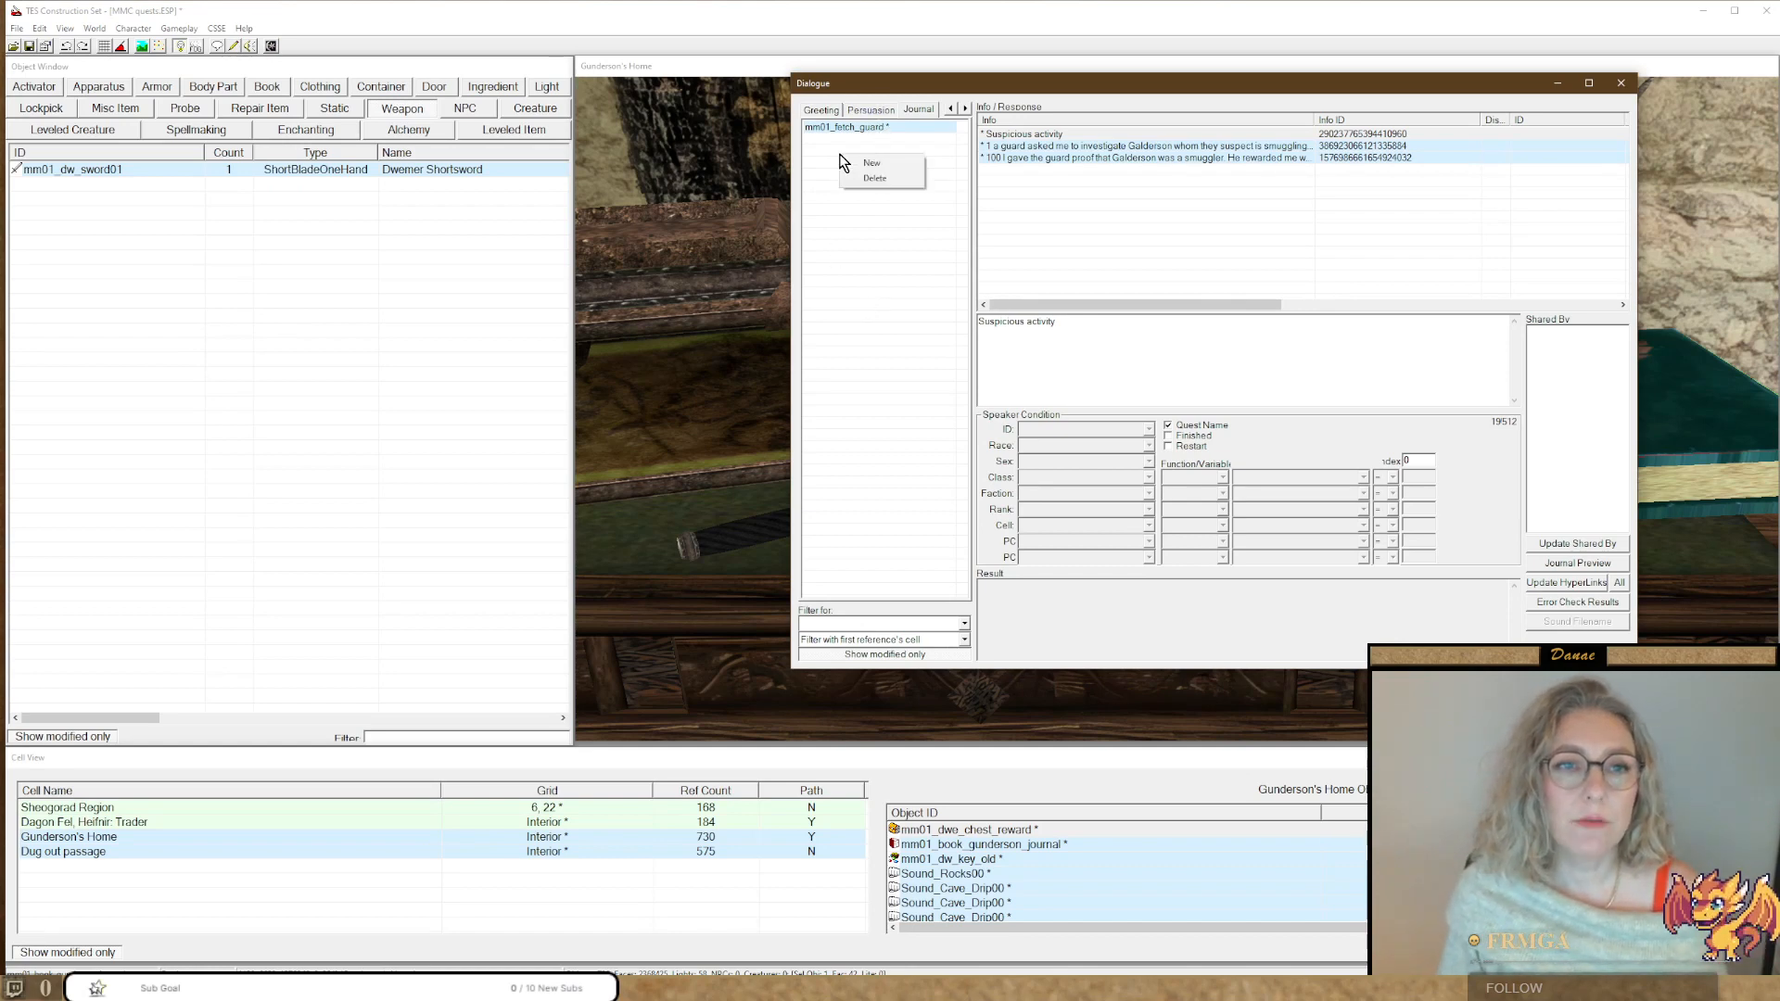
click(812, 132)
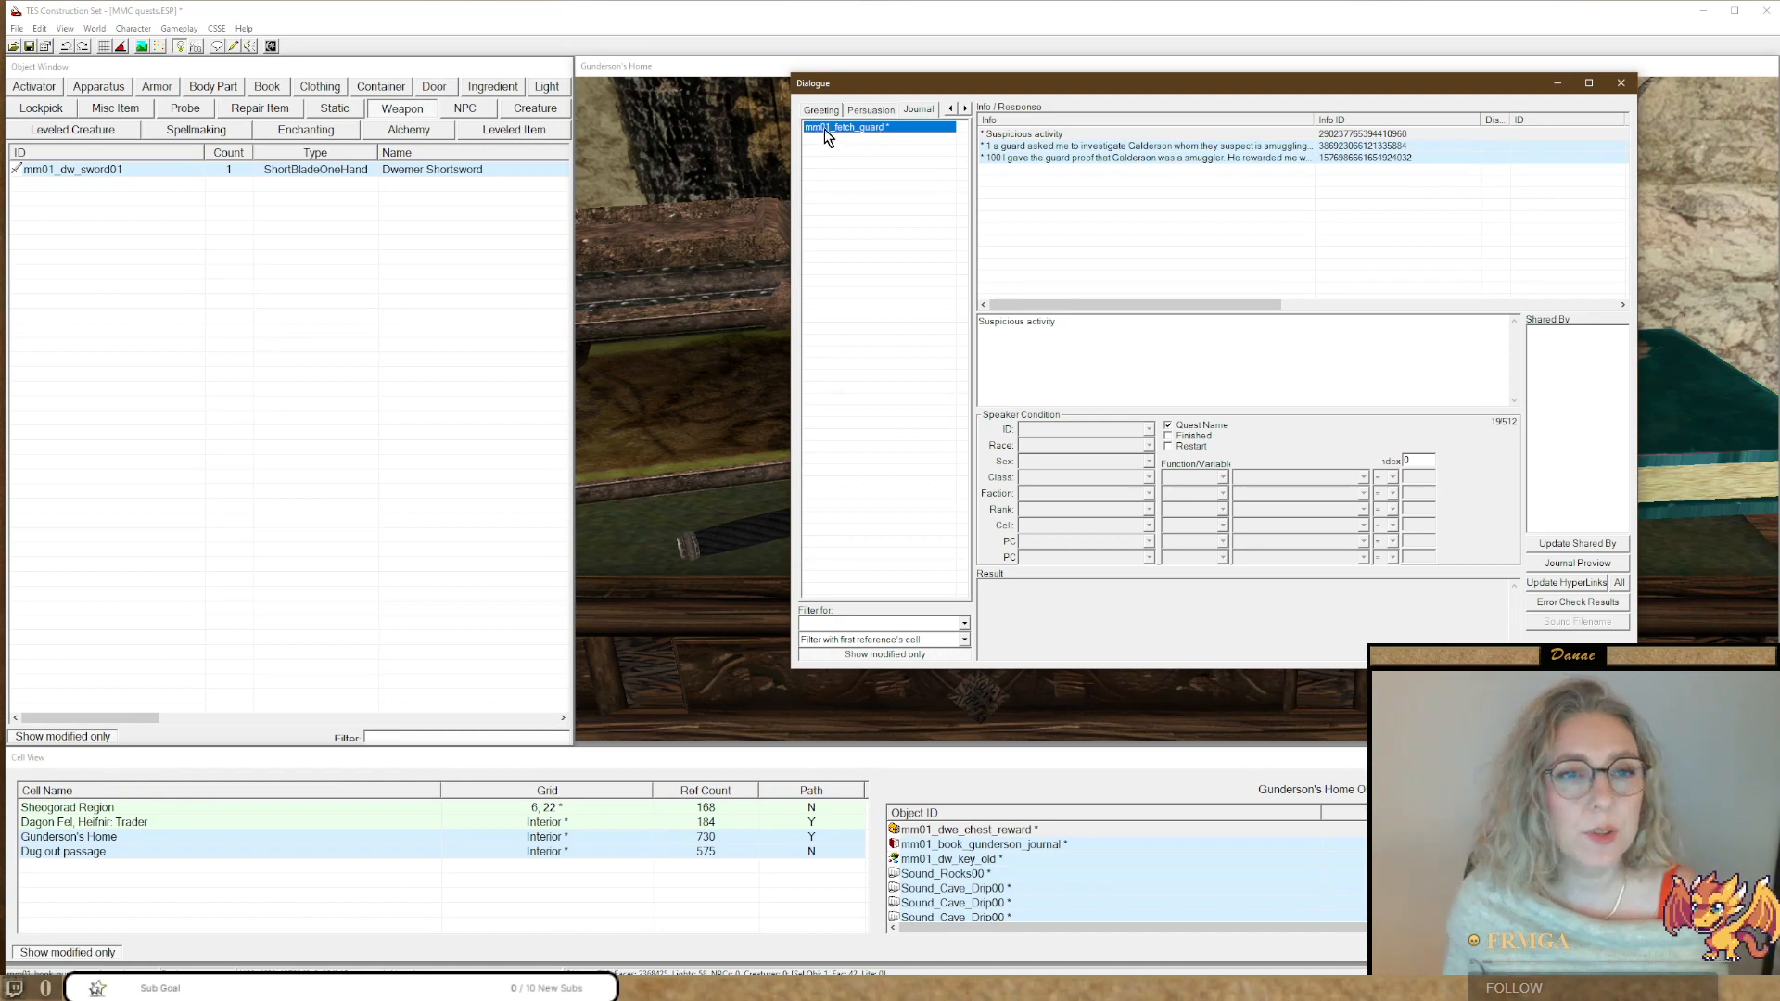
click(1019, 137)
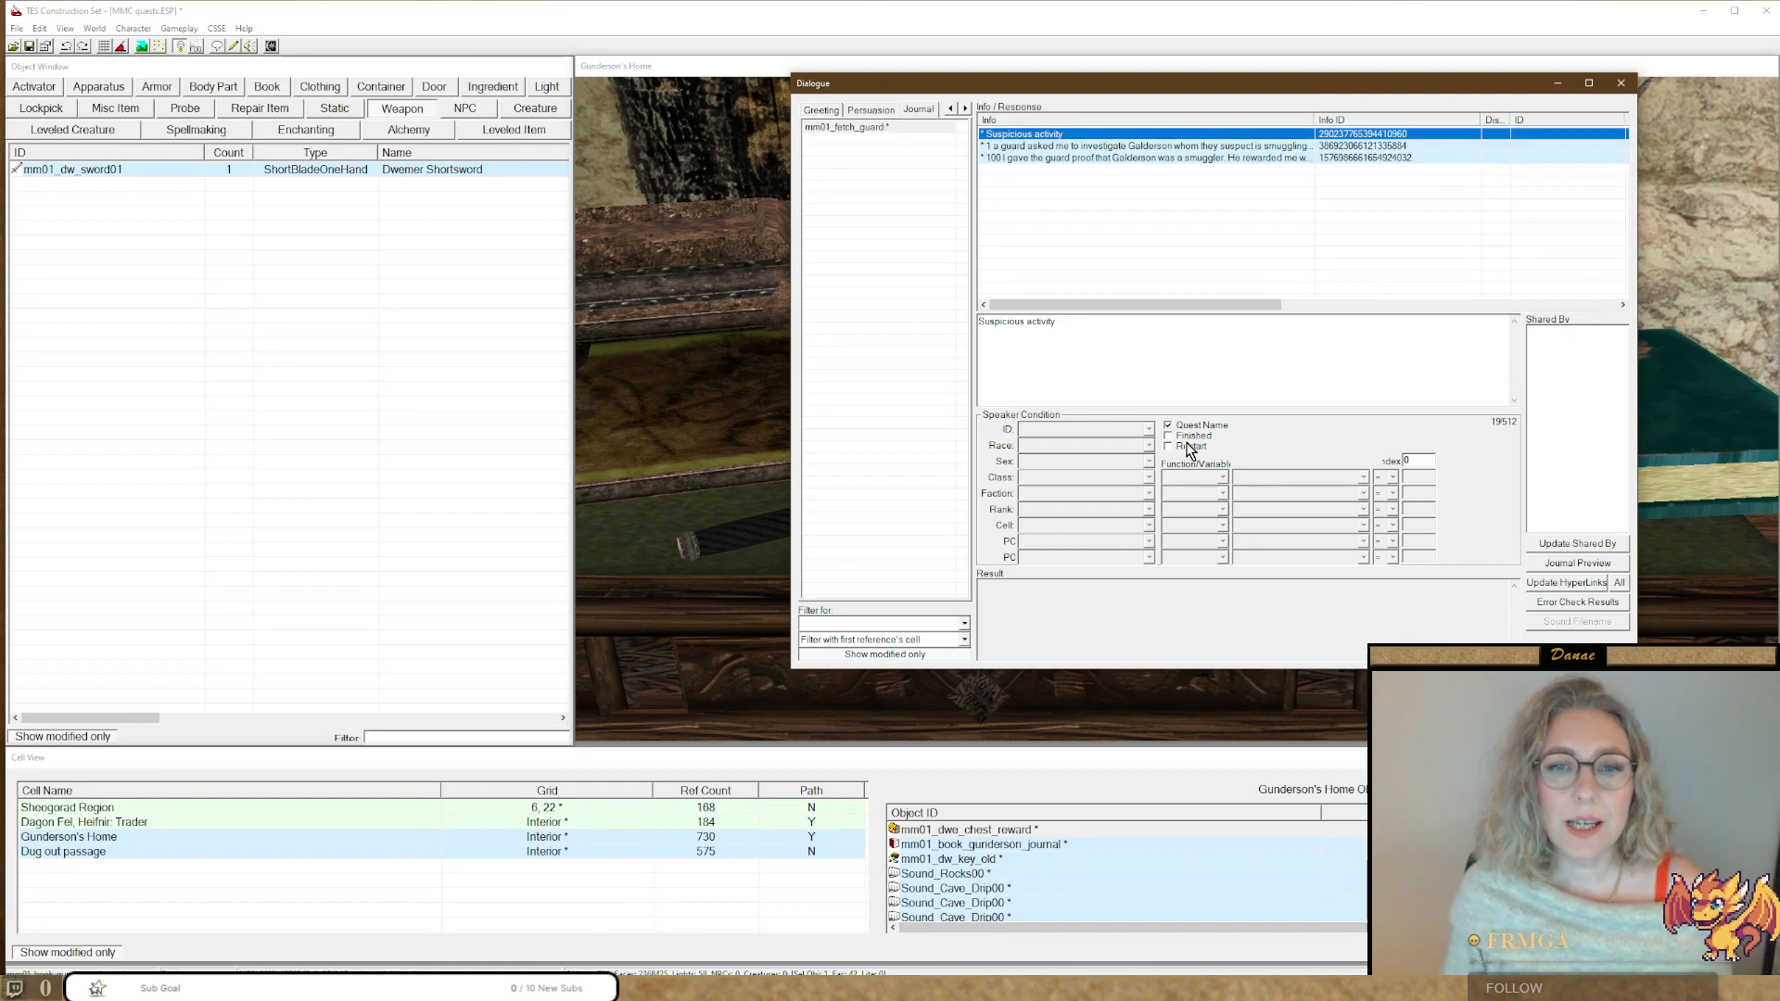
click(1132, 345)
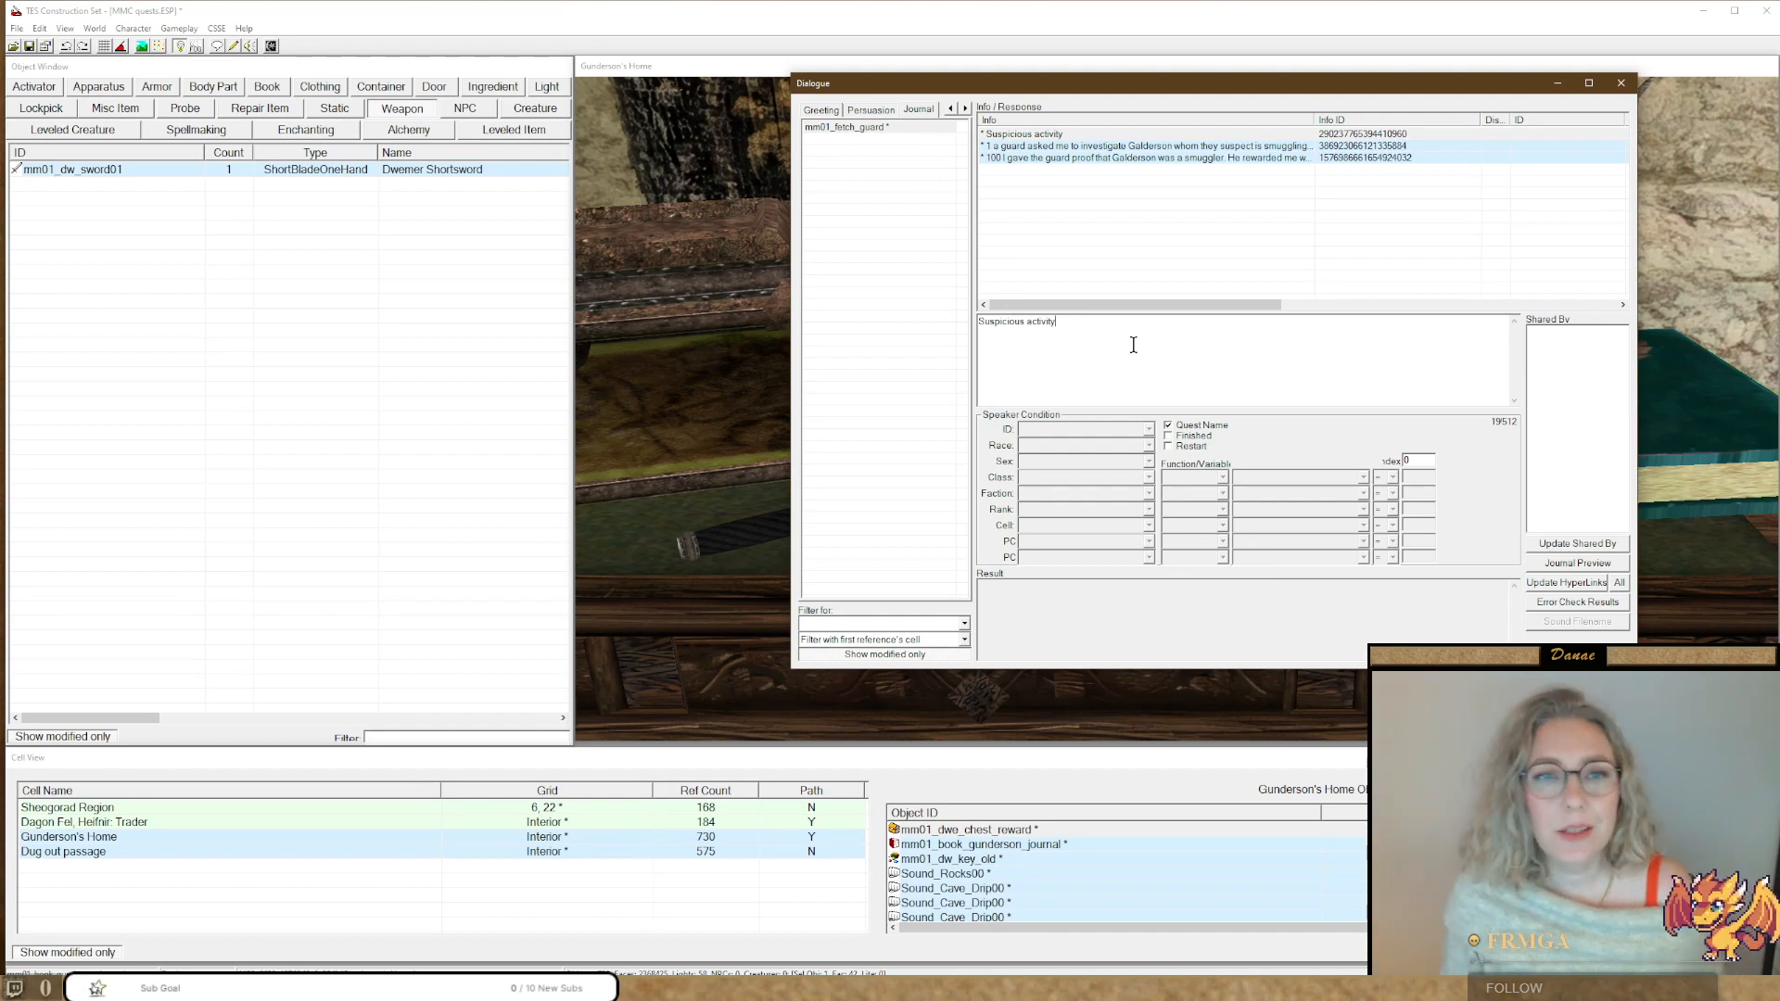
Set the index of the entry about the guard's investigation request to 1 and widen the Info column to show the full texts.
click(1015, 146)
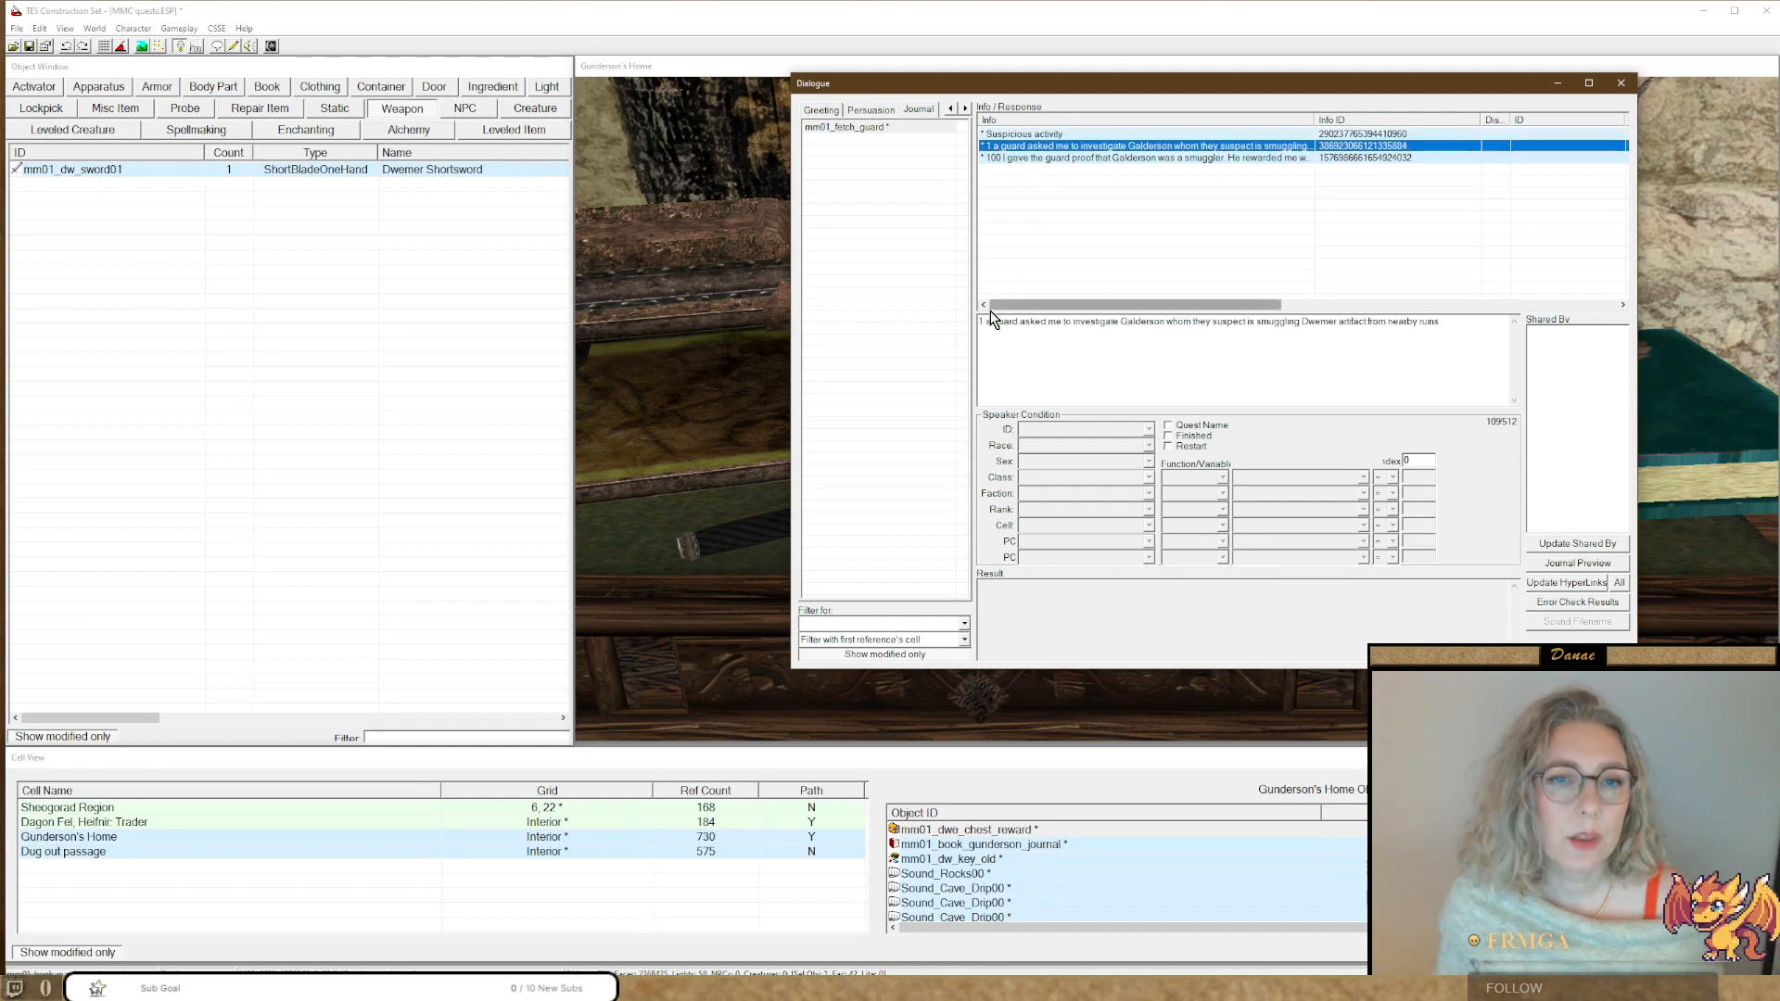
double_click(1410, 461)
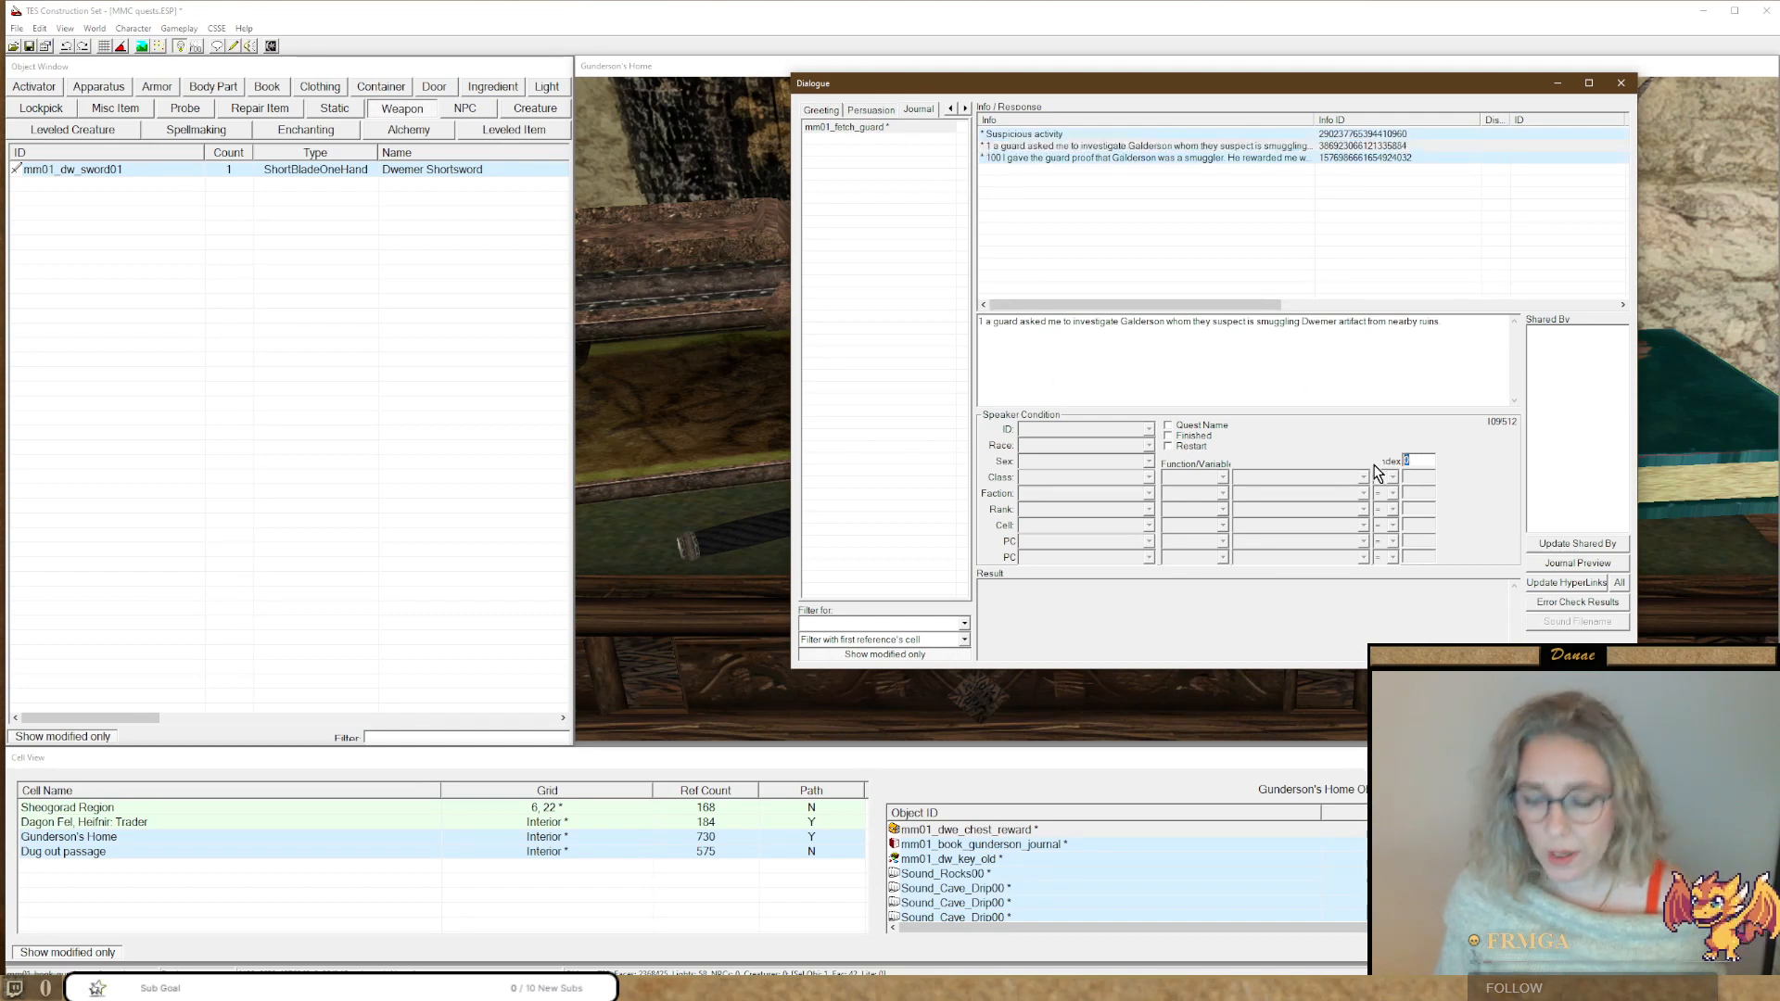
text(1)
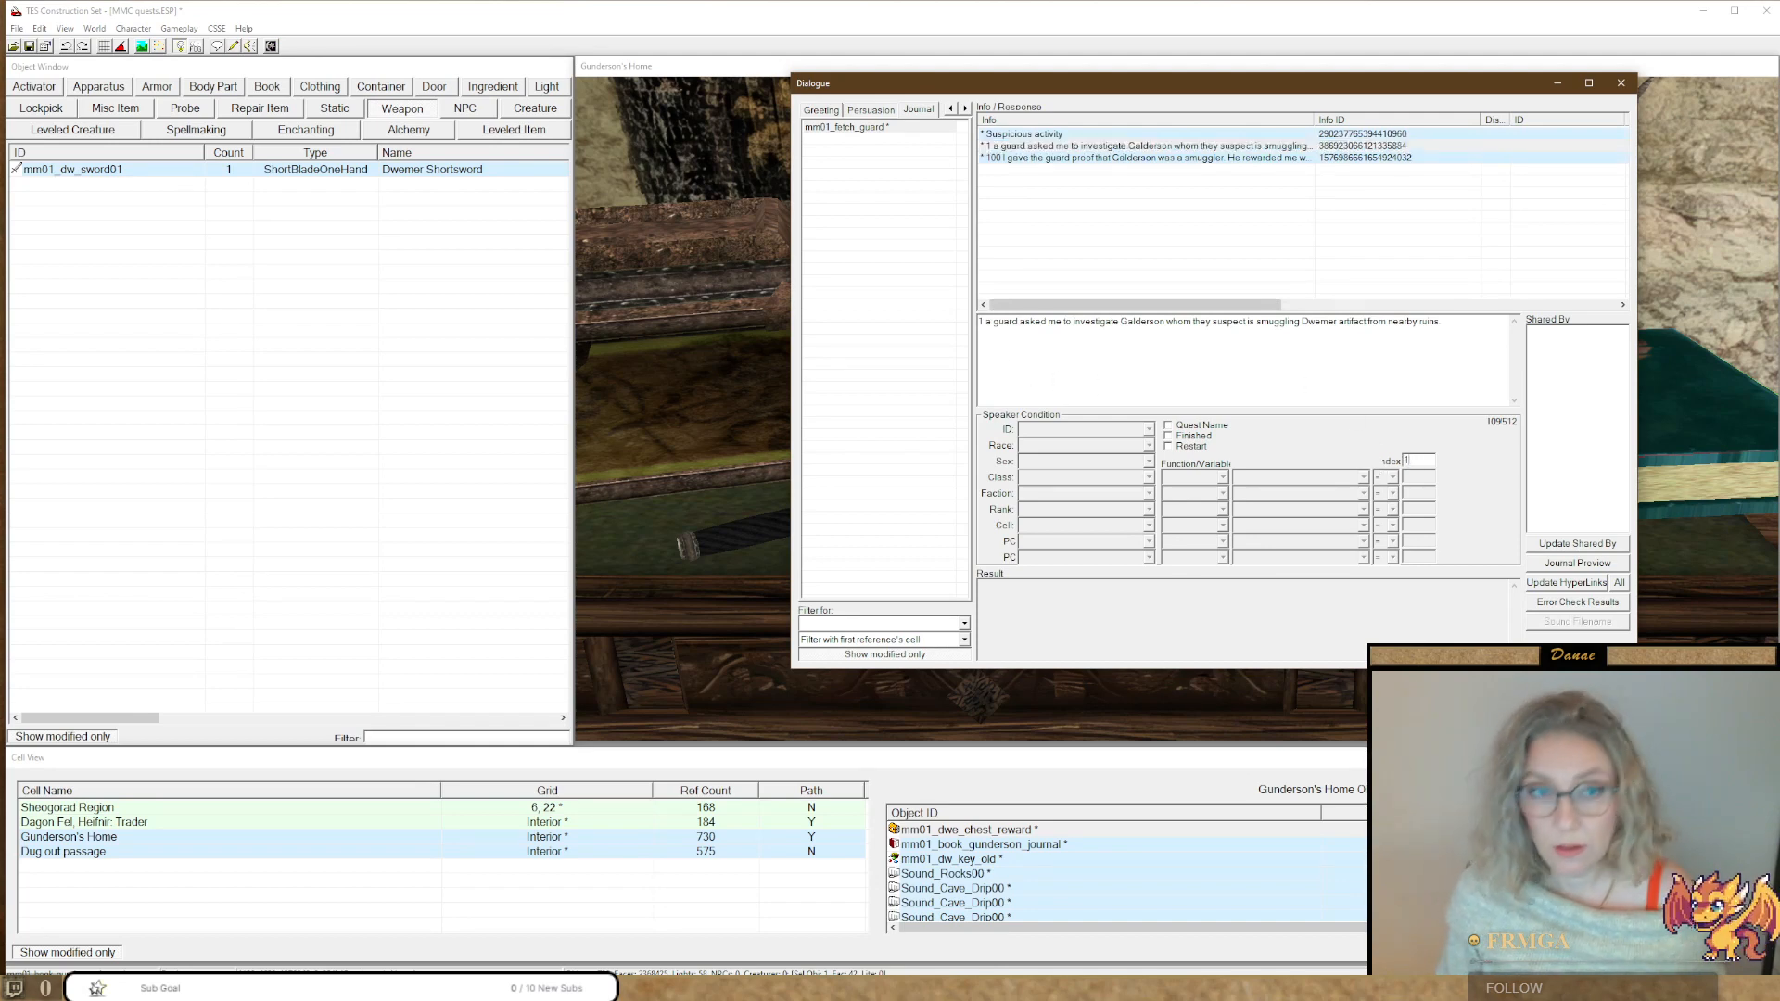
click(1011, 158)
click(999, 146)
click(1000, 158)
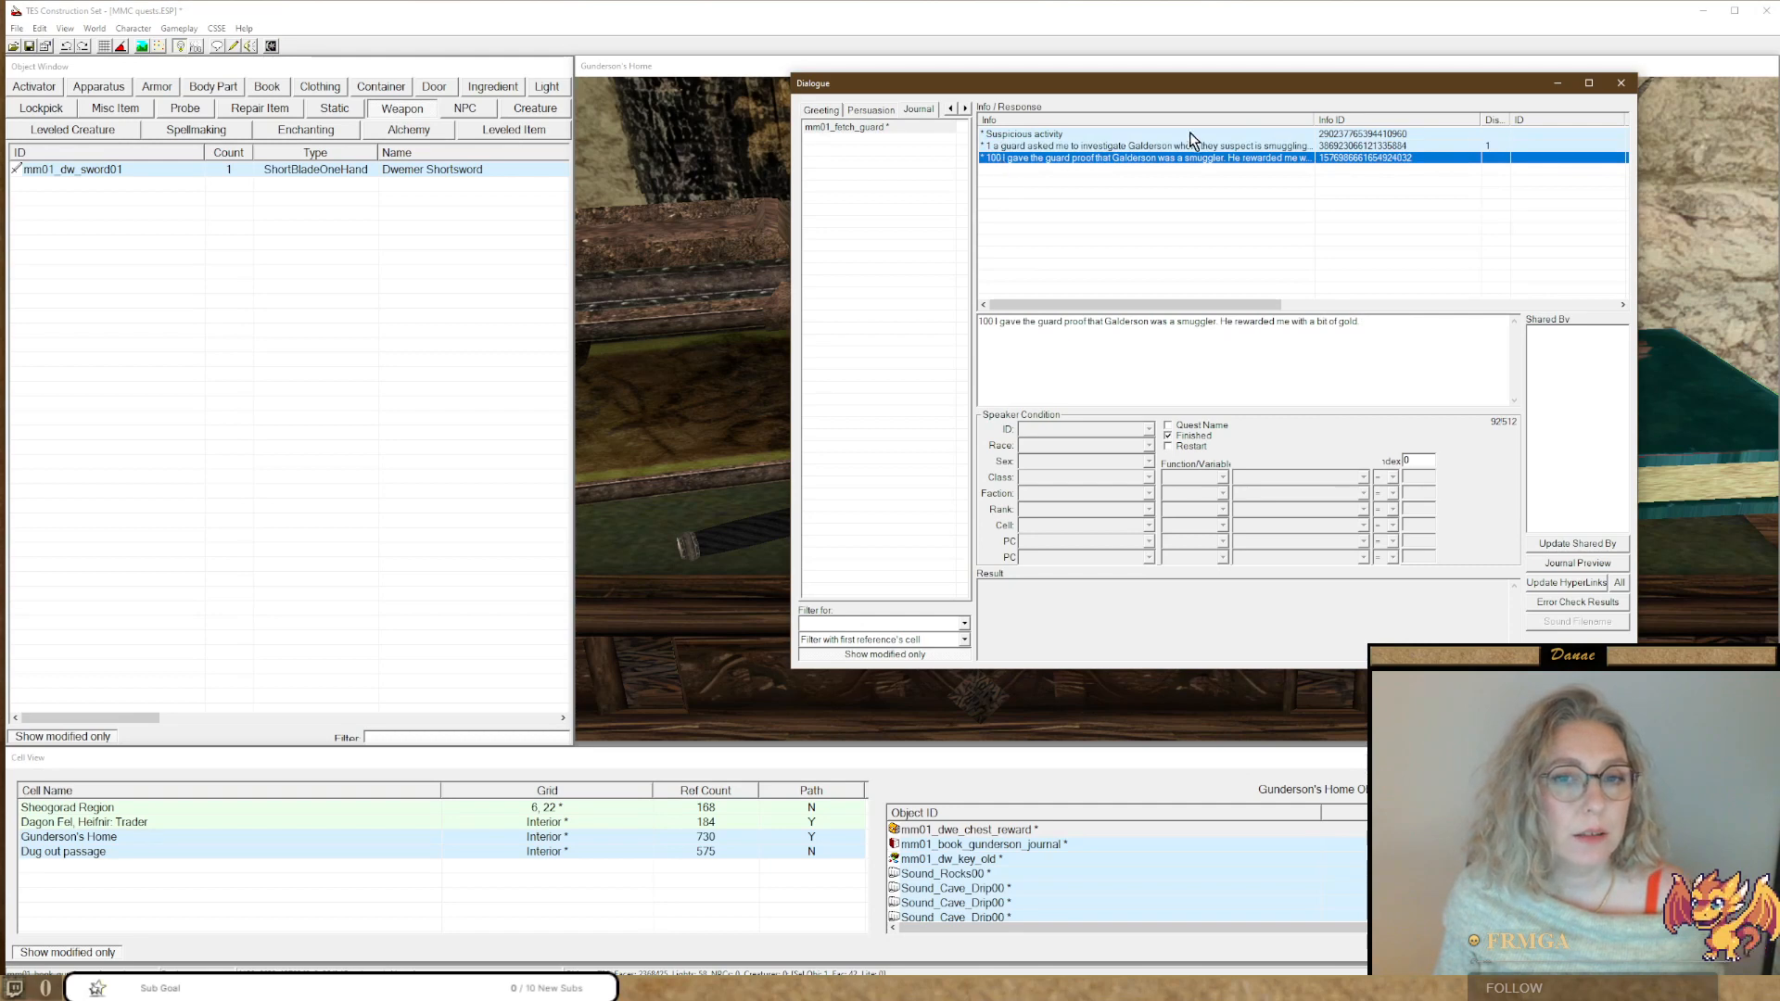
drag(1315, 120, 1517, 119)
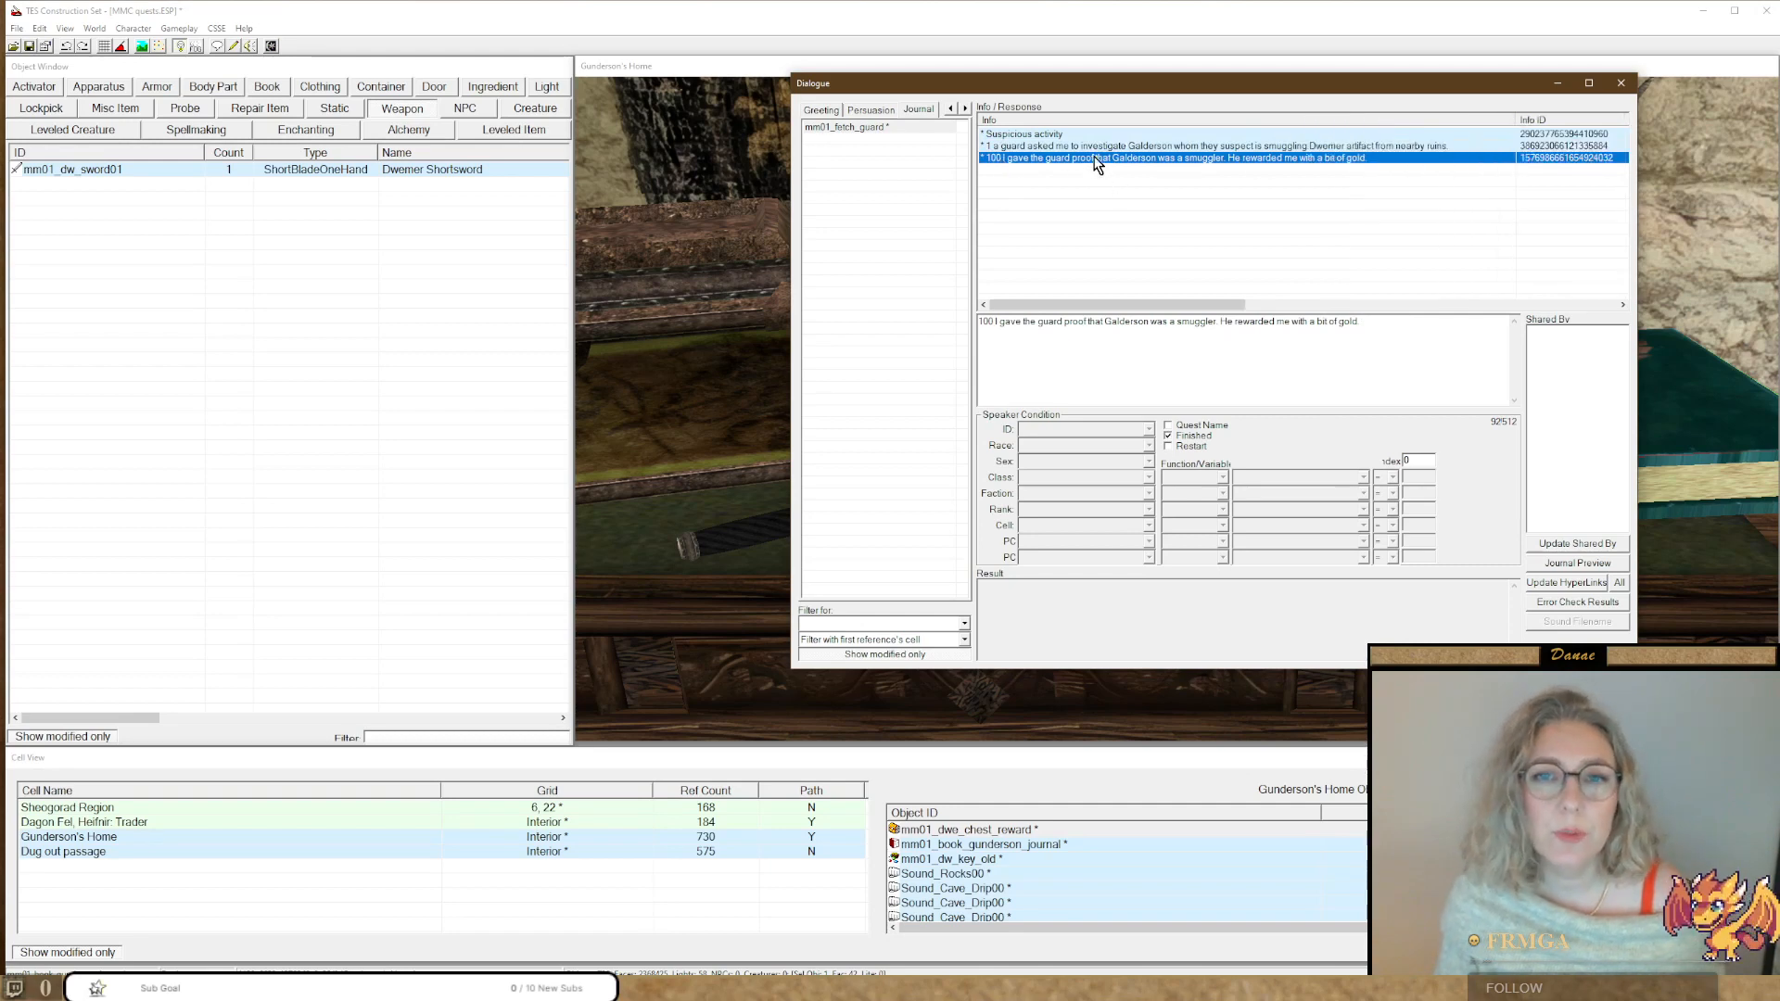
Correct the index 1 entry to "A guard asked me to investigate Gunlderson whom they suspect is smuggling Dwemer artifacts from nearby ruins.".
click(1094, 147)
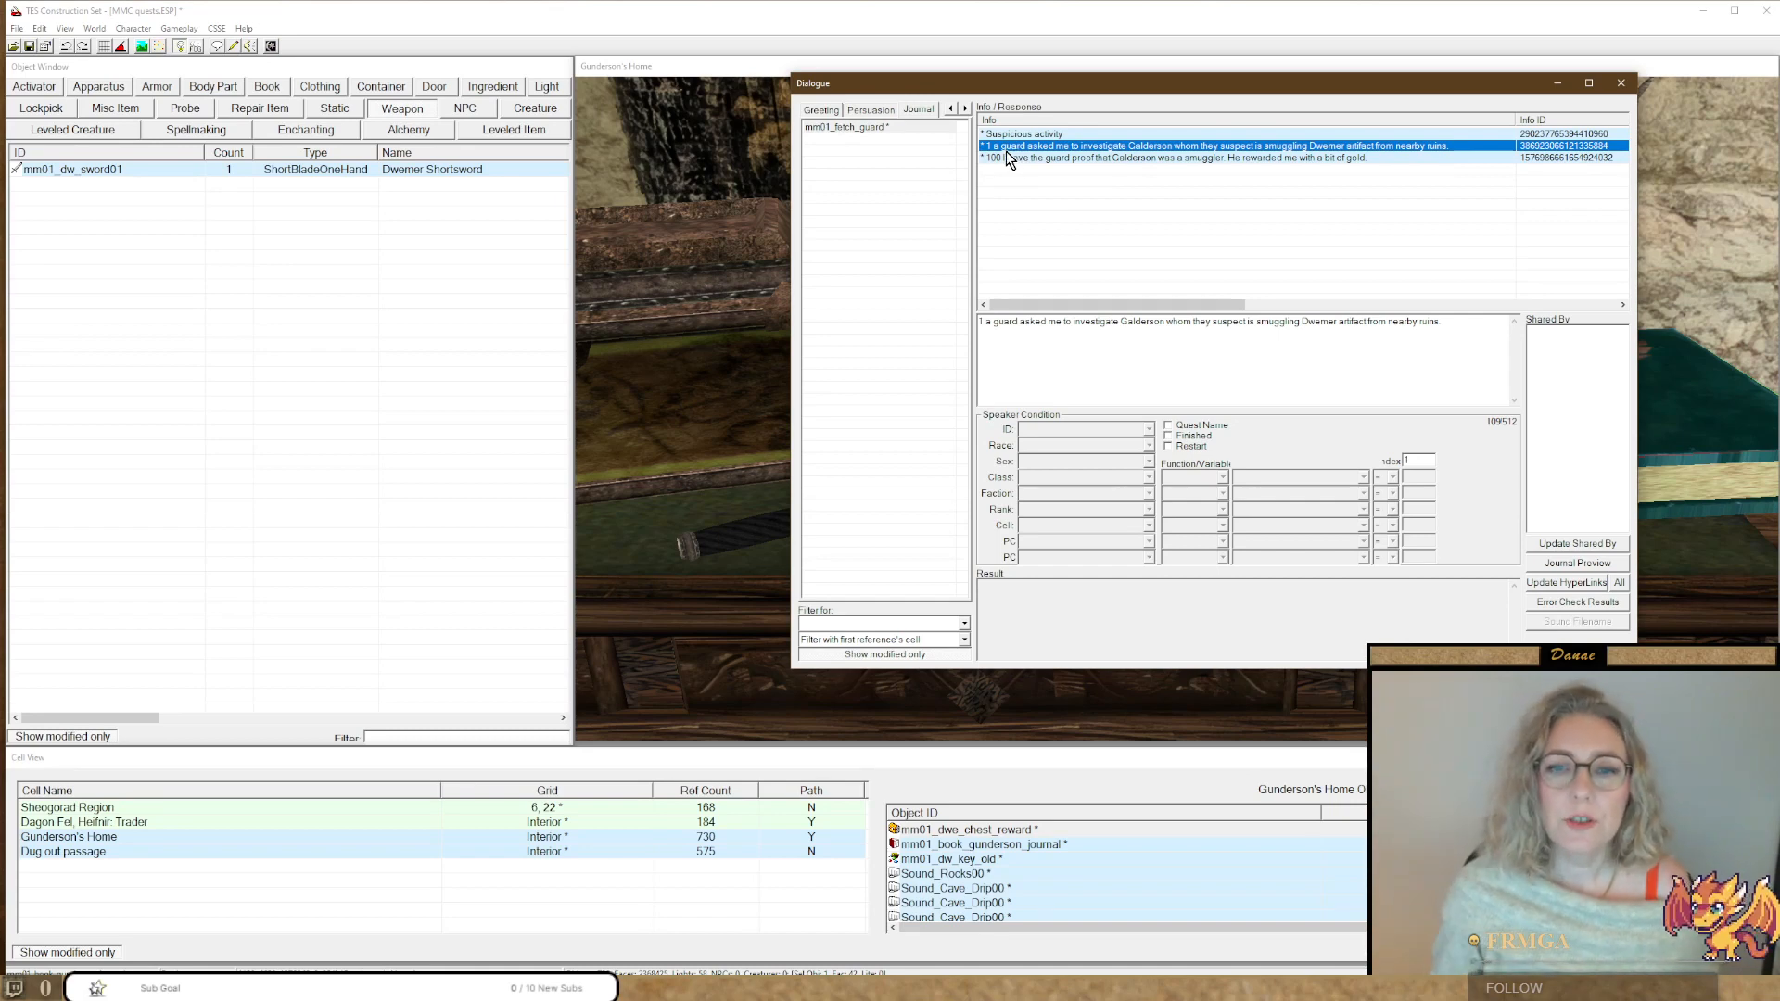
drag(989, 328, 967, 333)
text(A)
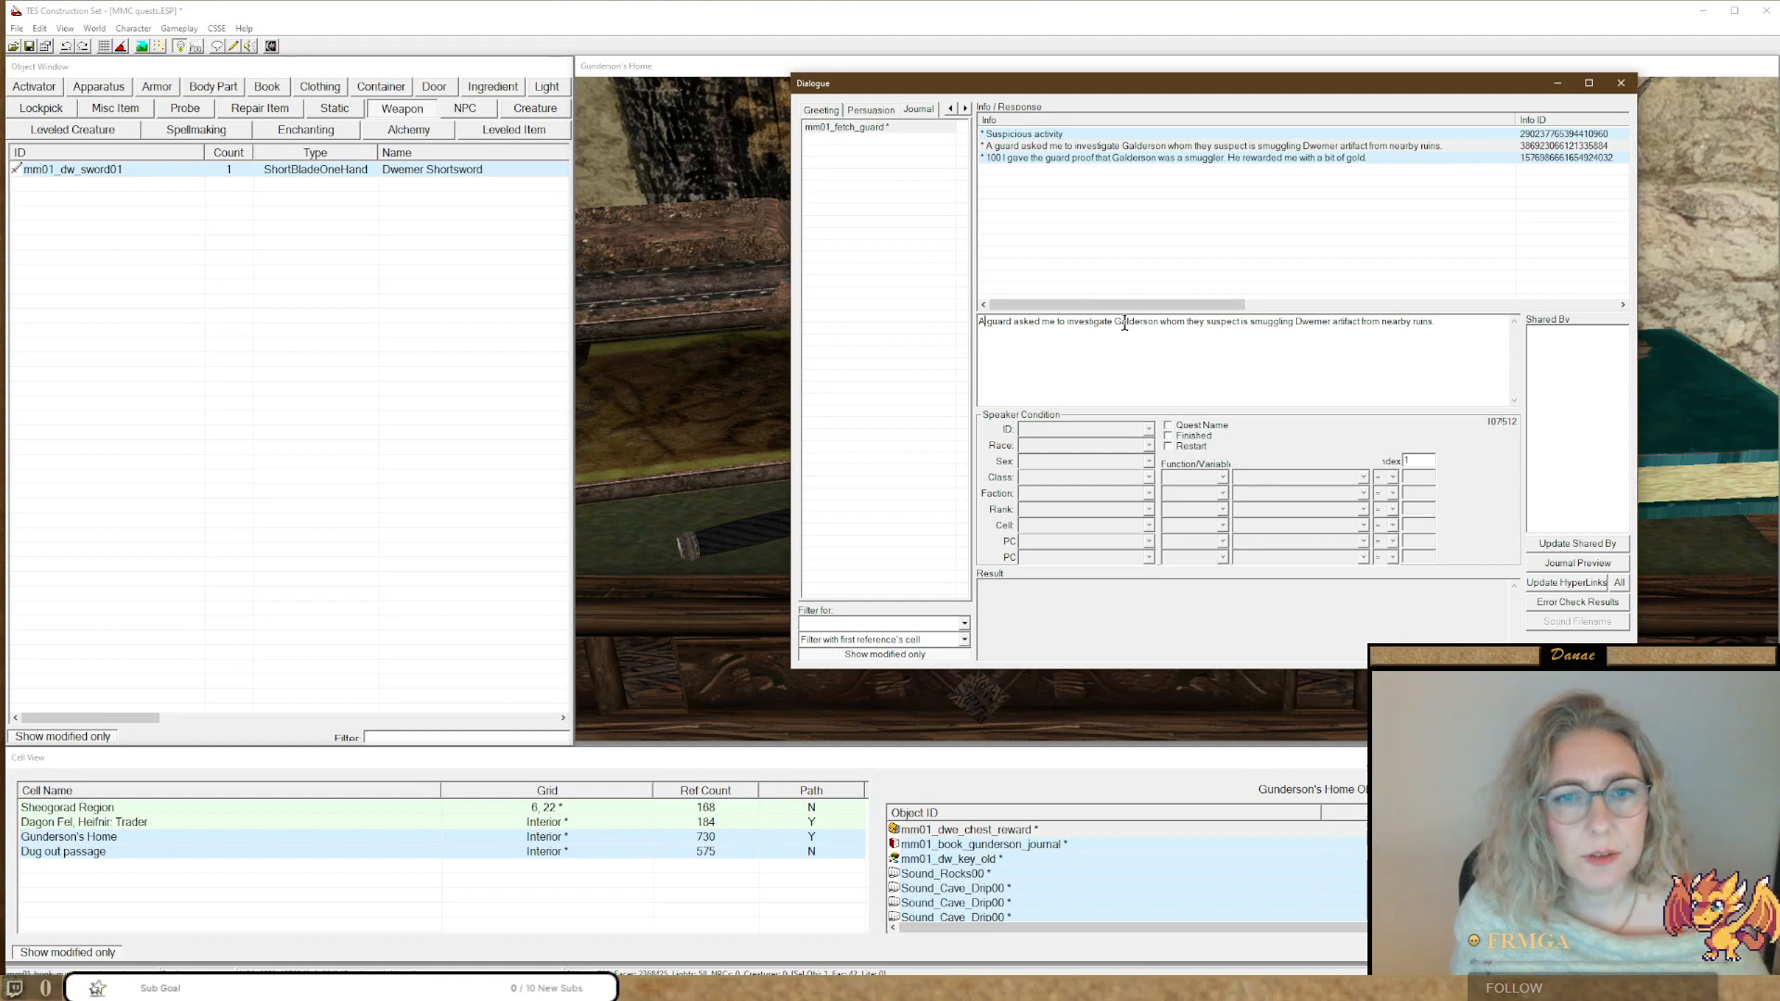
text(un)
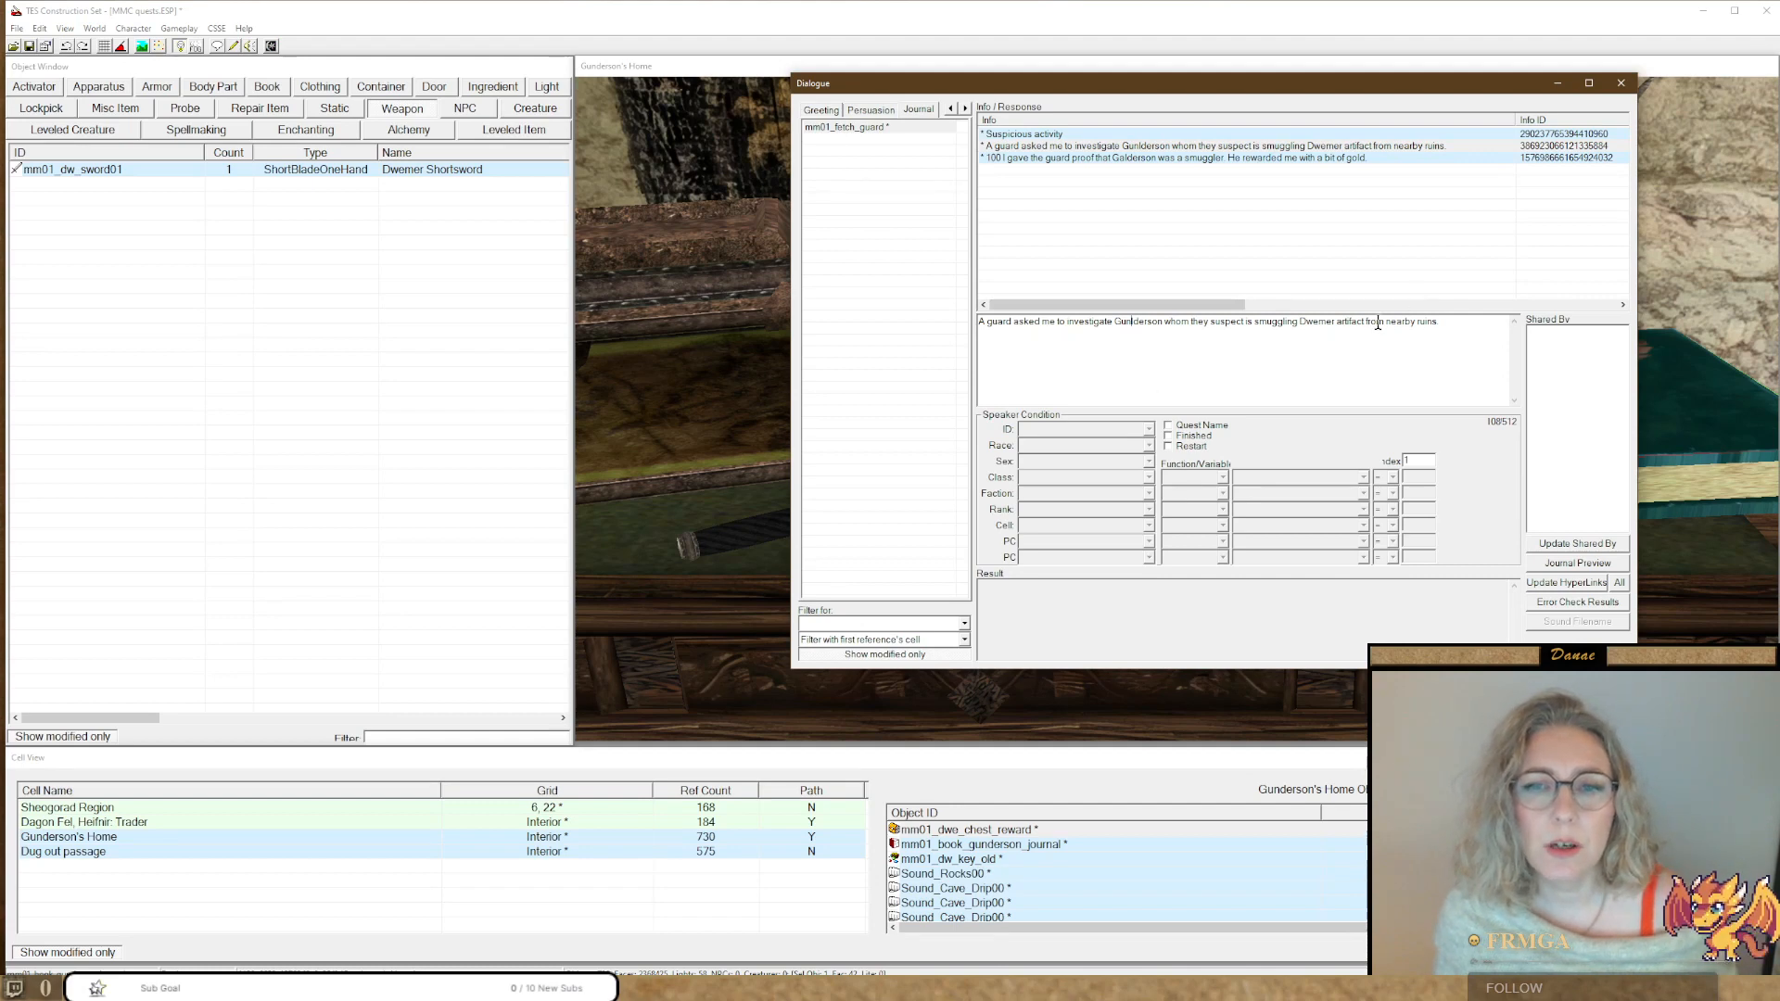
text(s)
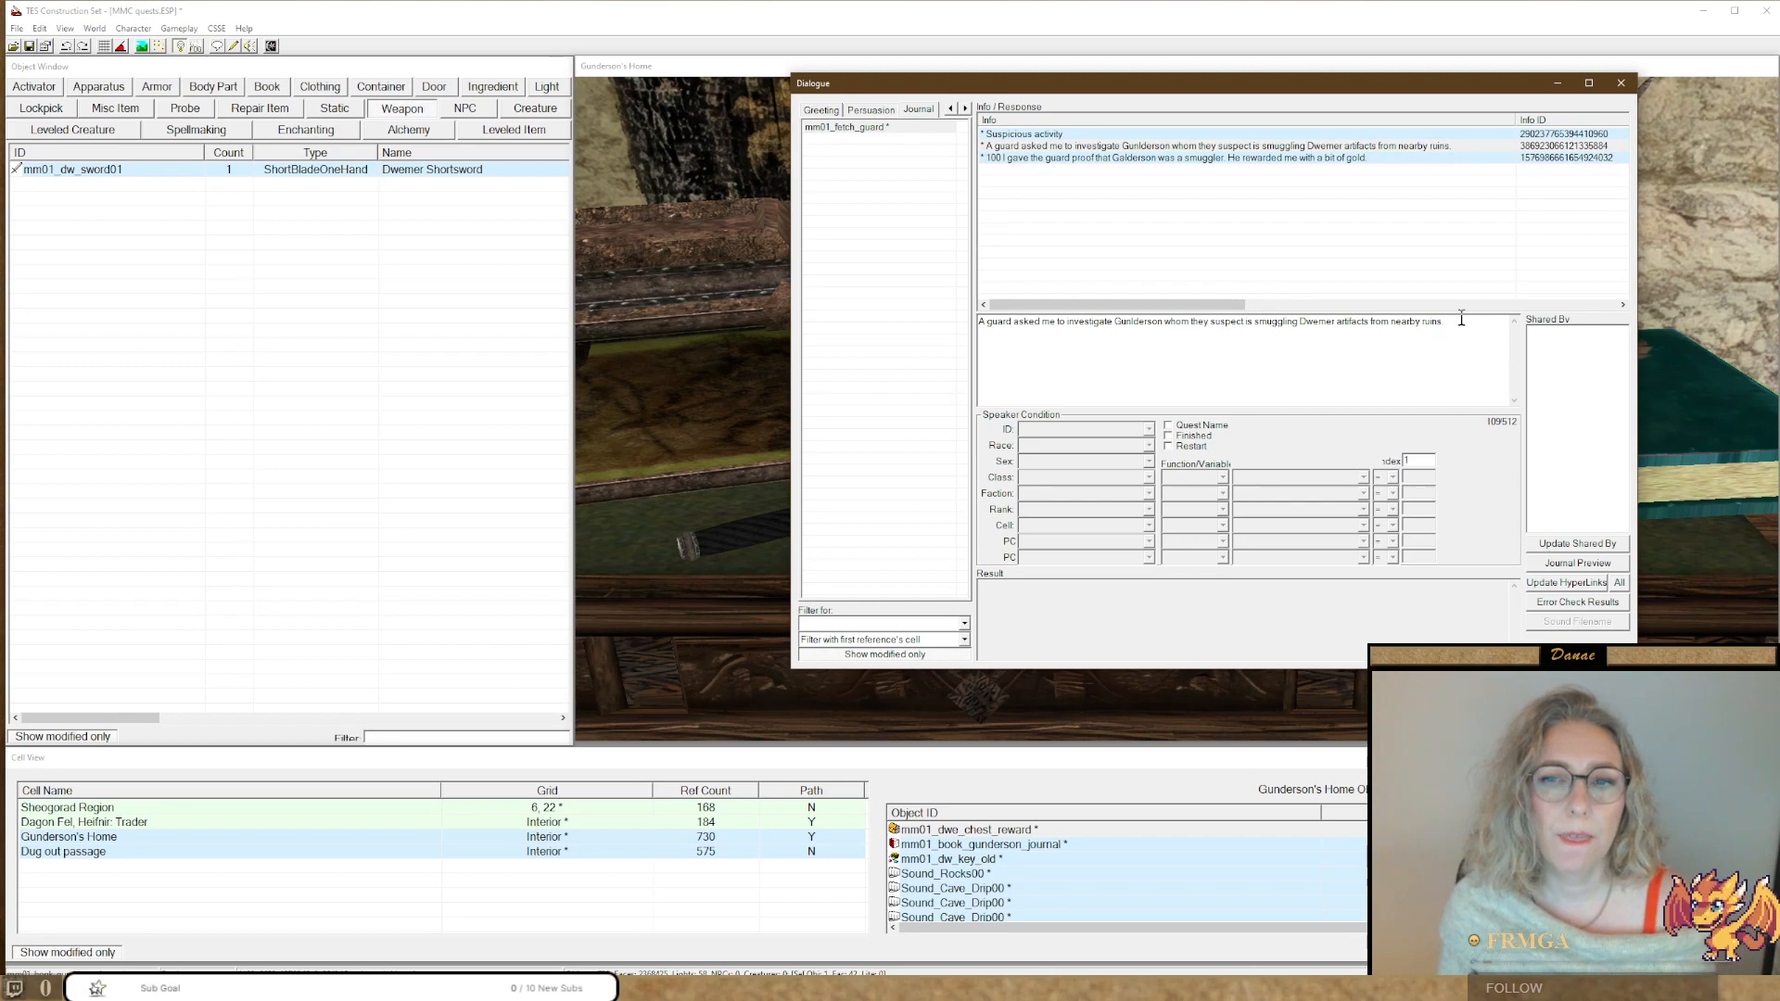
click(1022, 159)
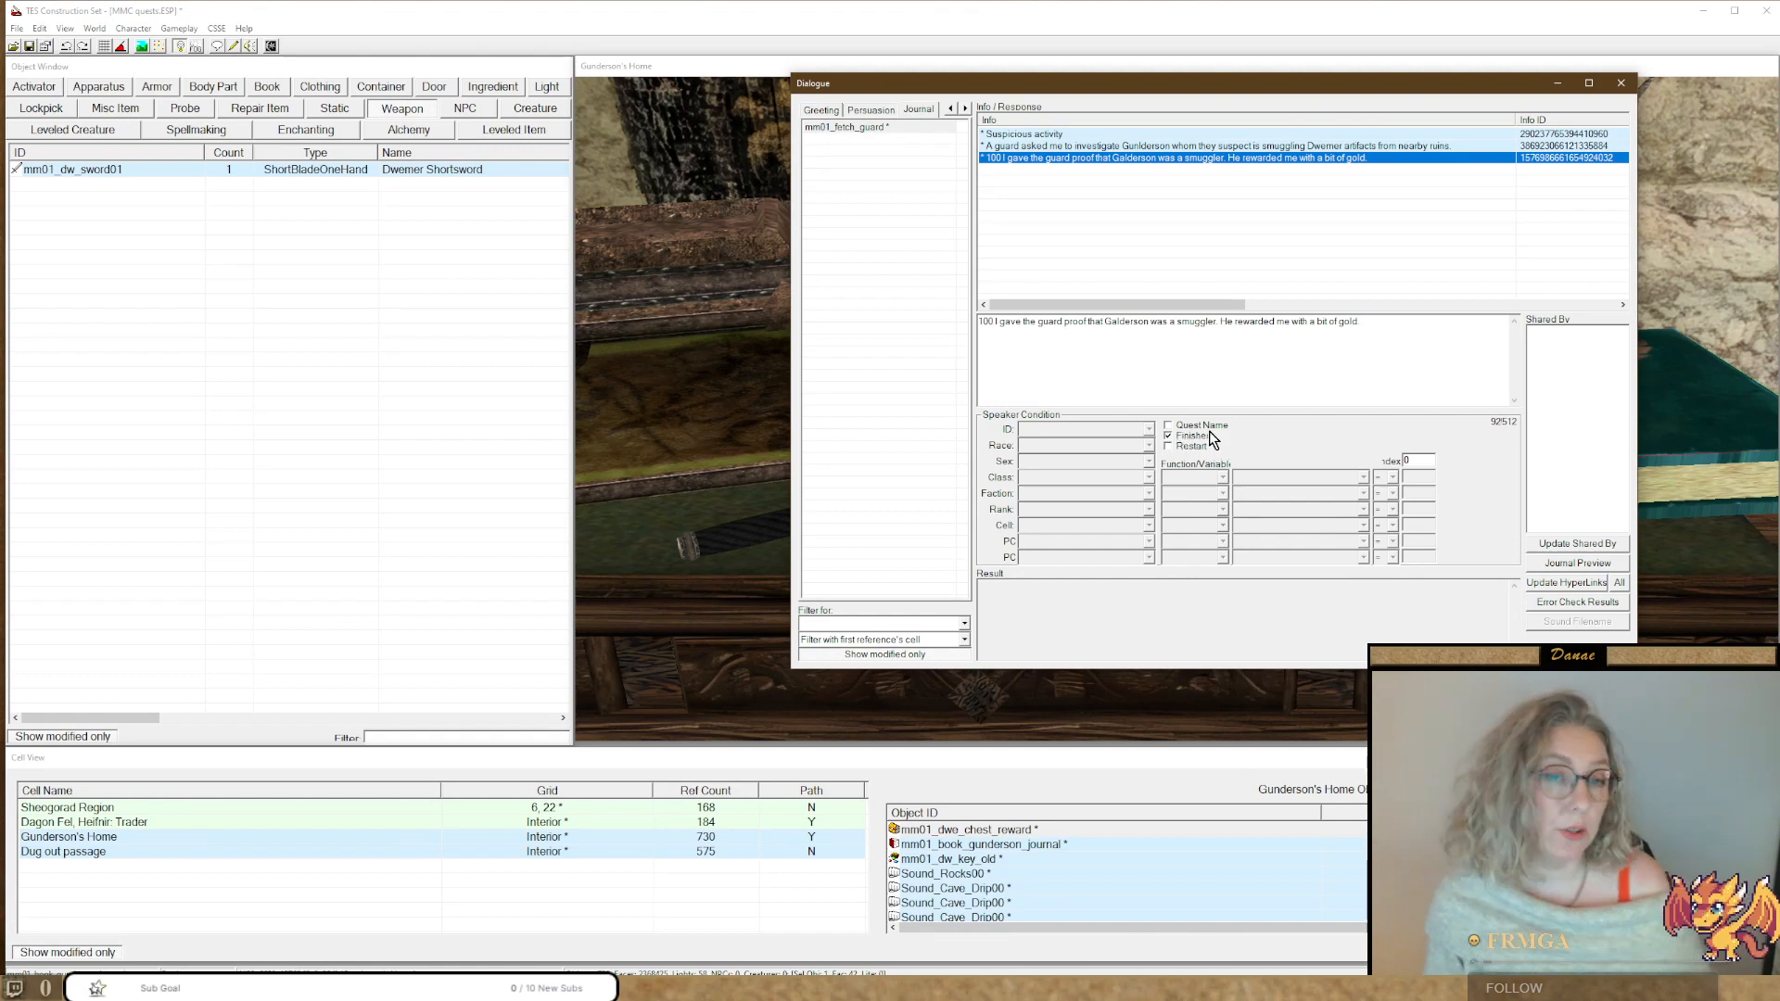
Correct the smuggler's name to "Gunlderson" in the journal entry about giving the guard proof.
click(1021, 148)
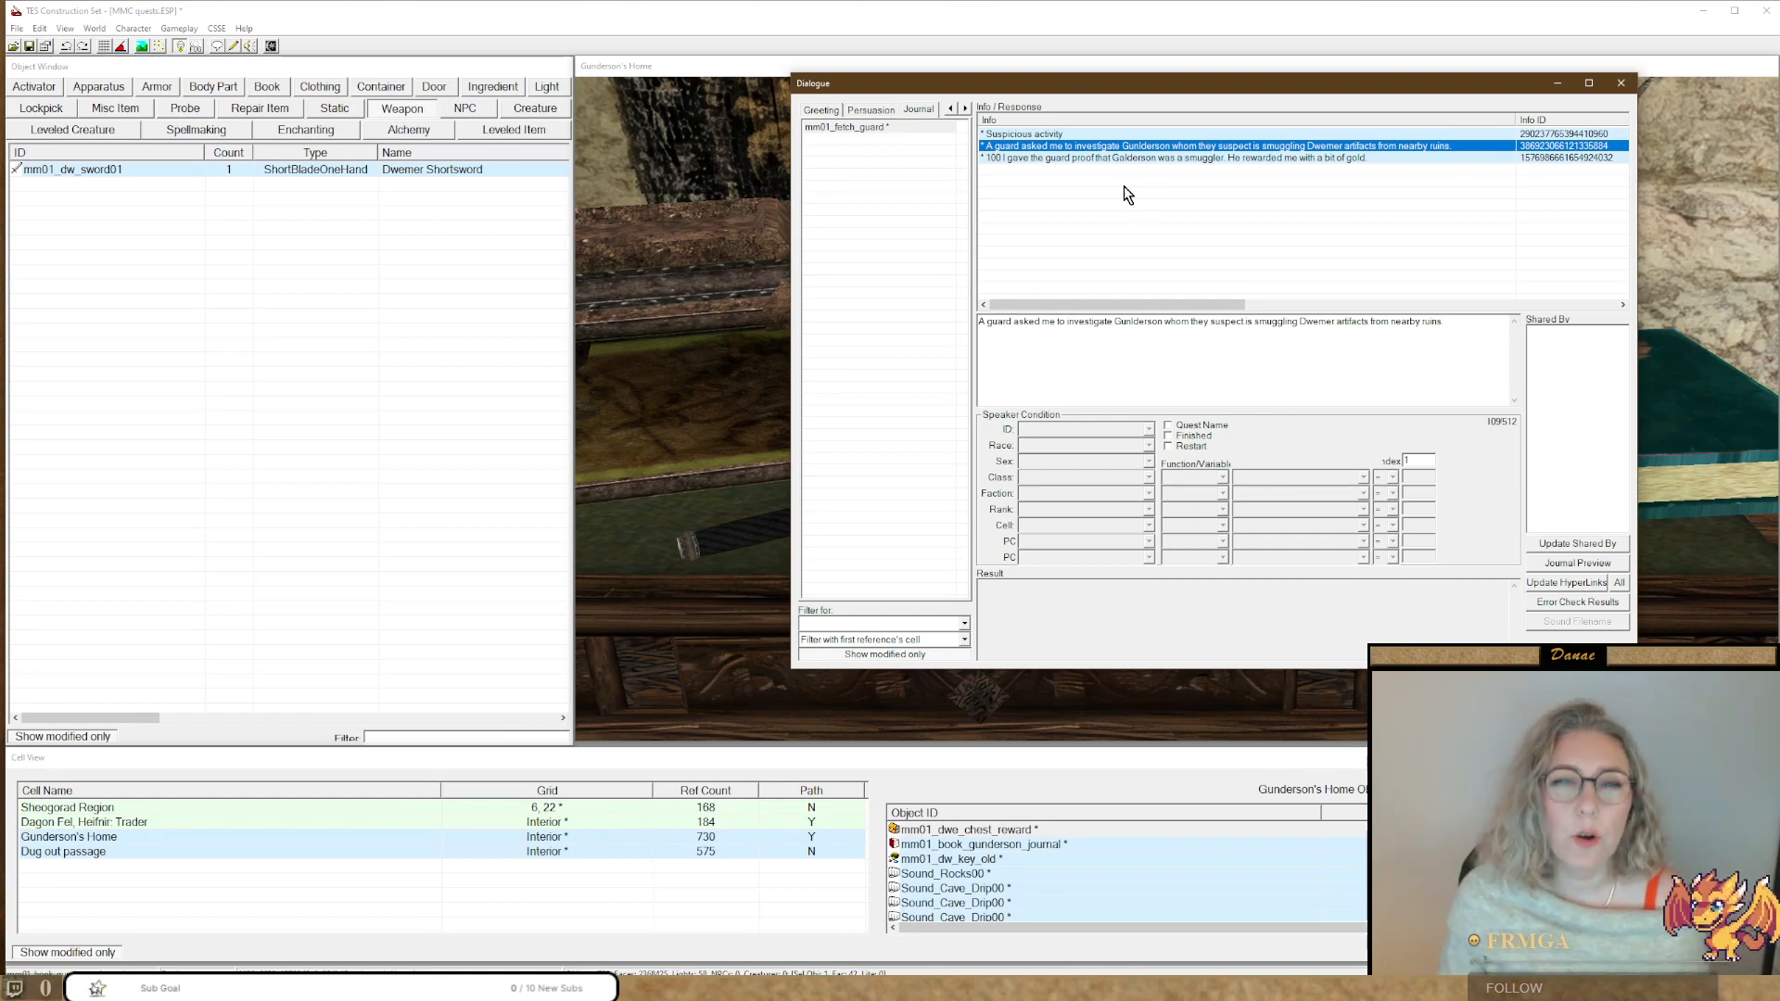
click(1075, 378)
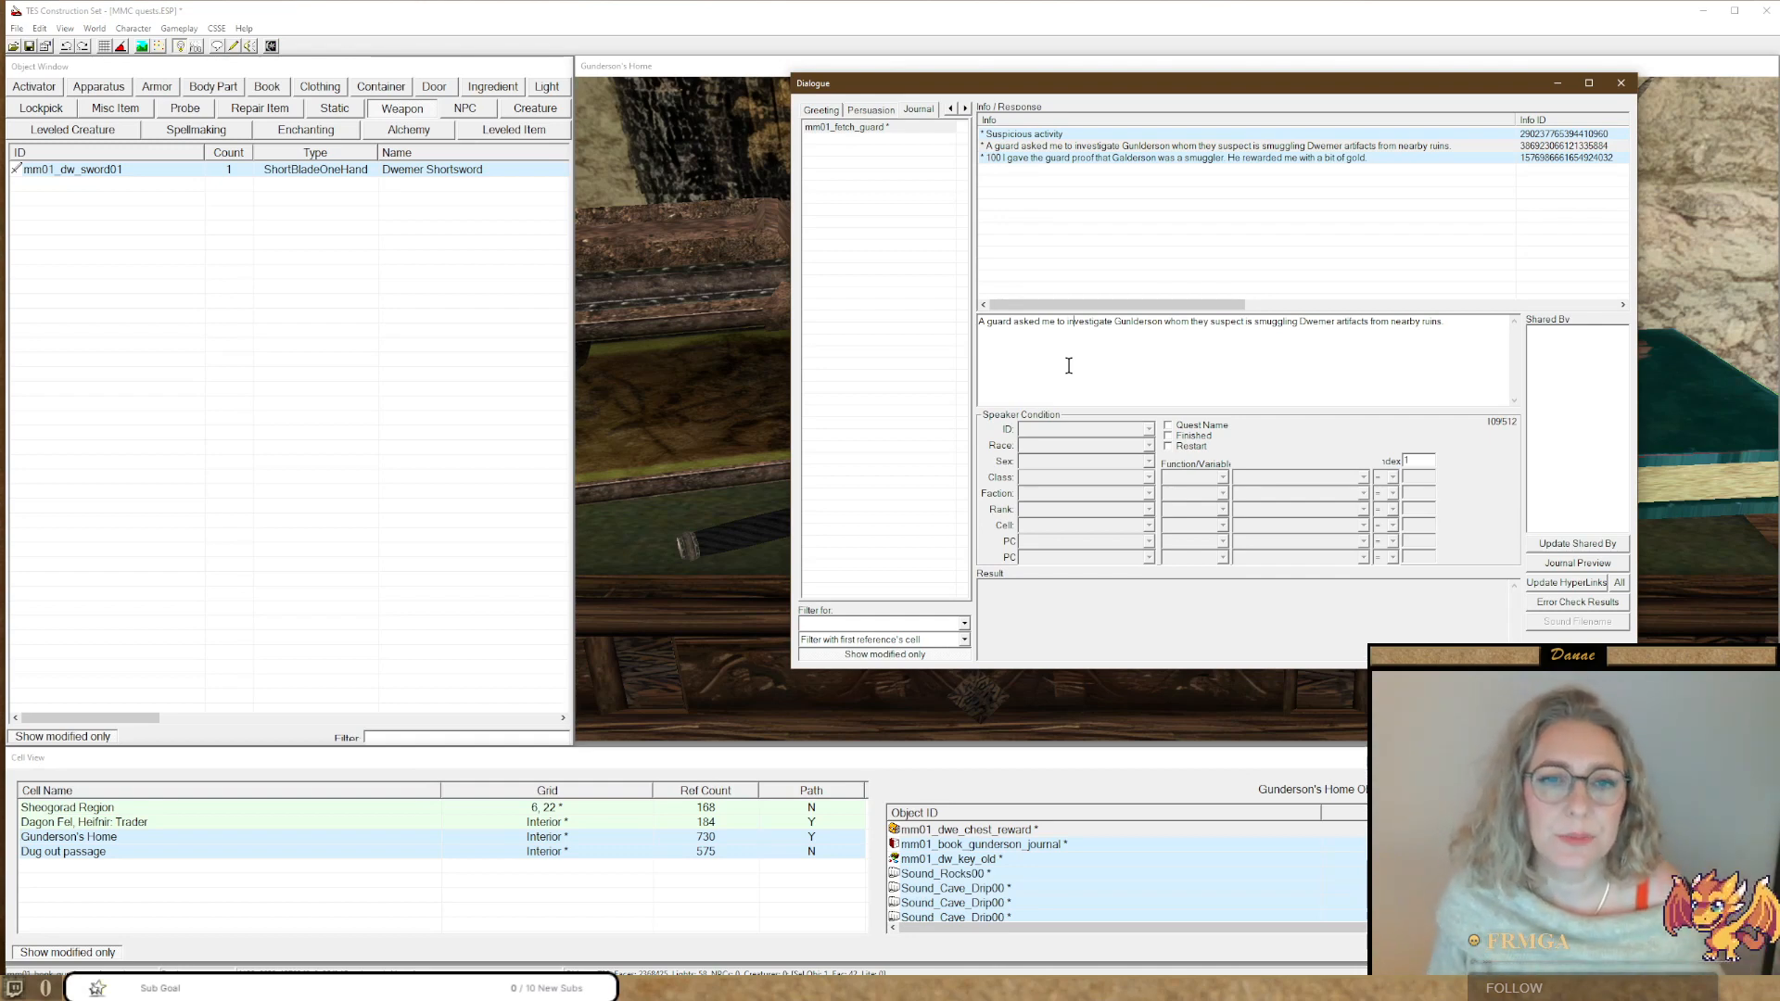
click(1298, 350)
click(1017, 159)
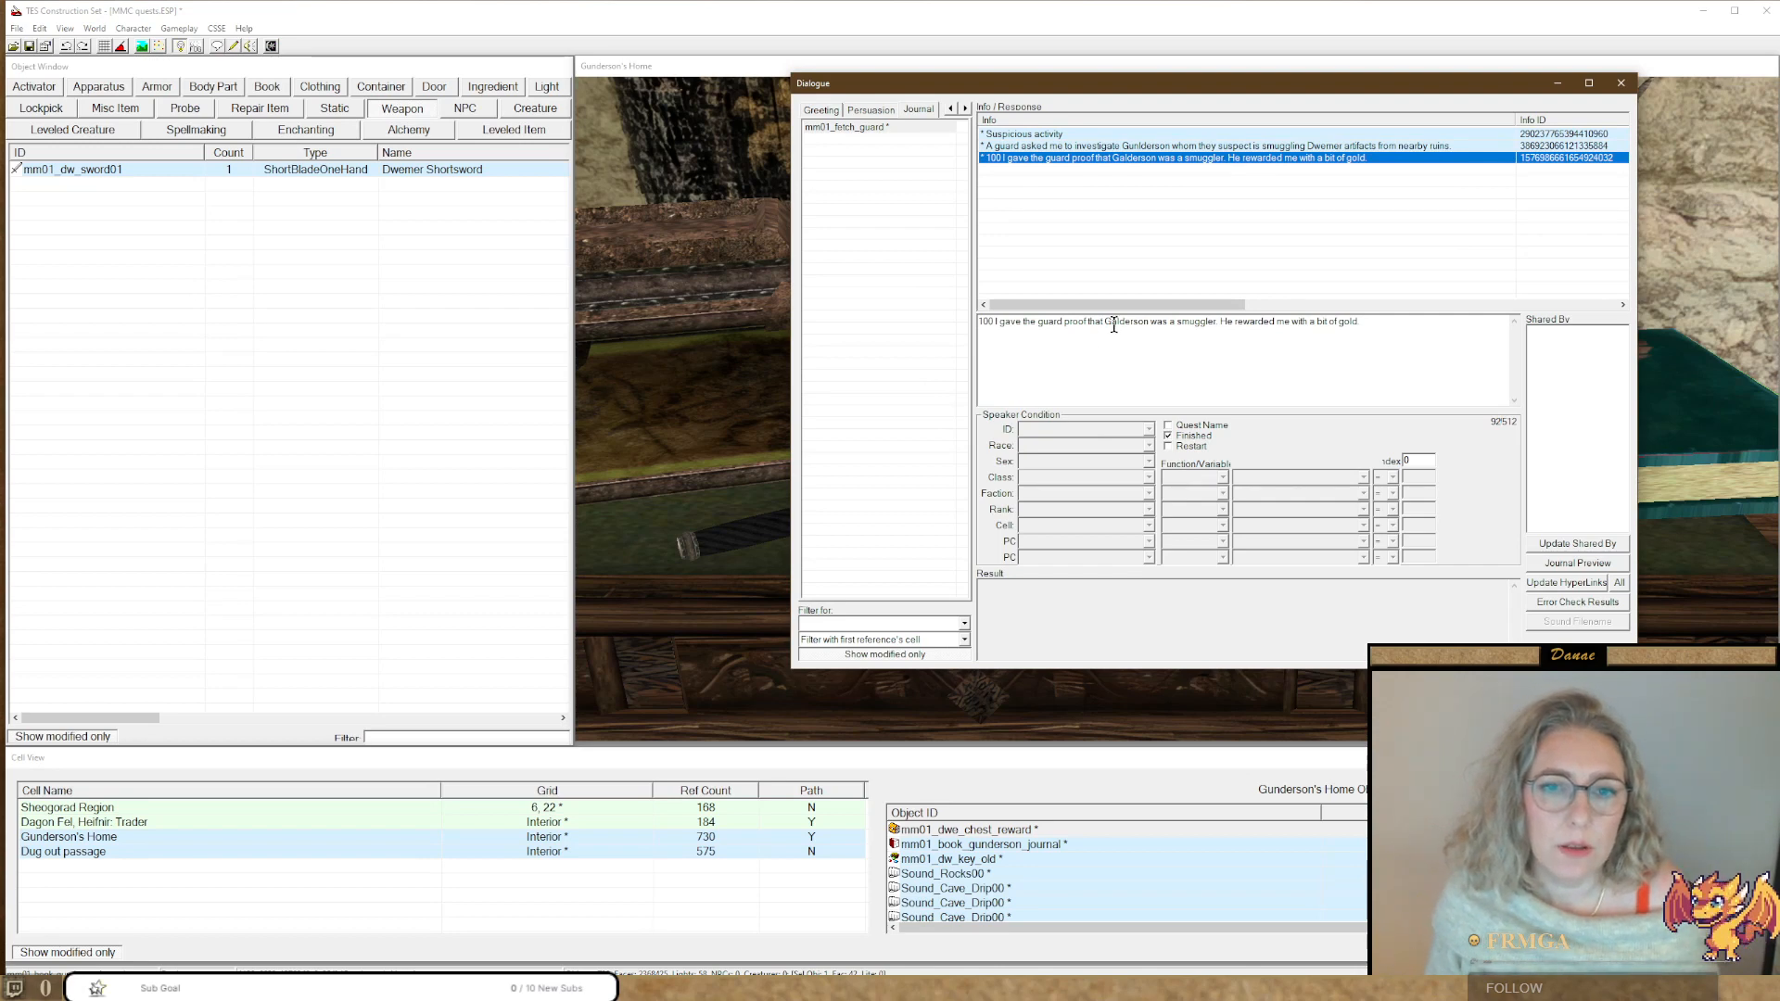
drag(1113, 324, 1110, 324)
text(un)
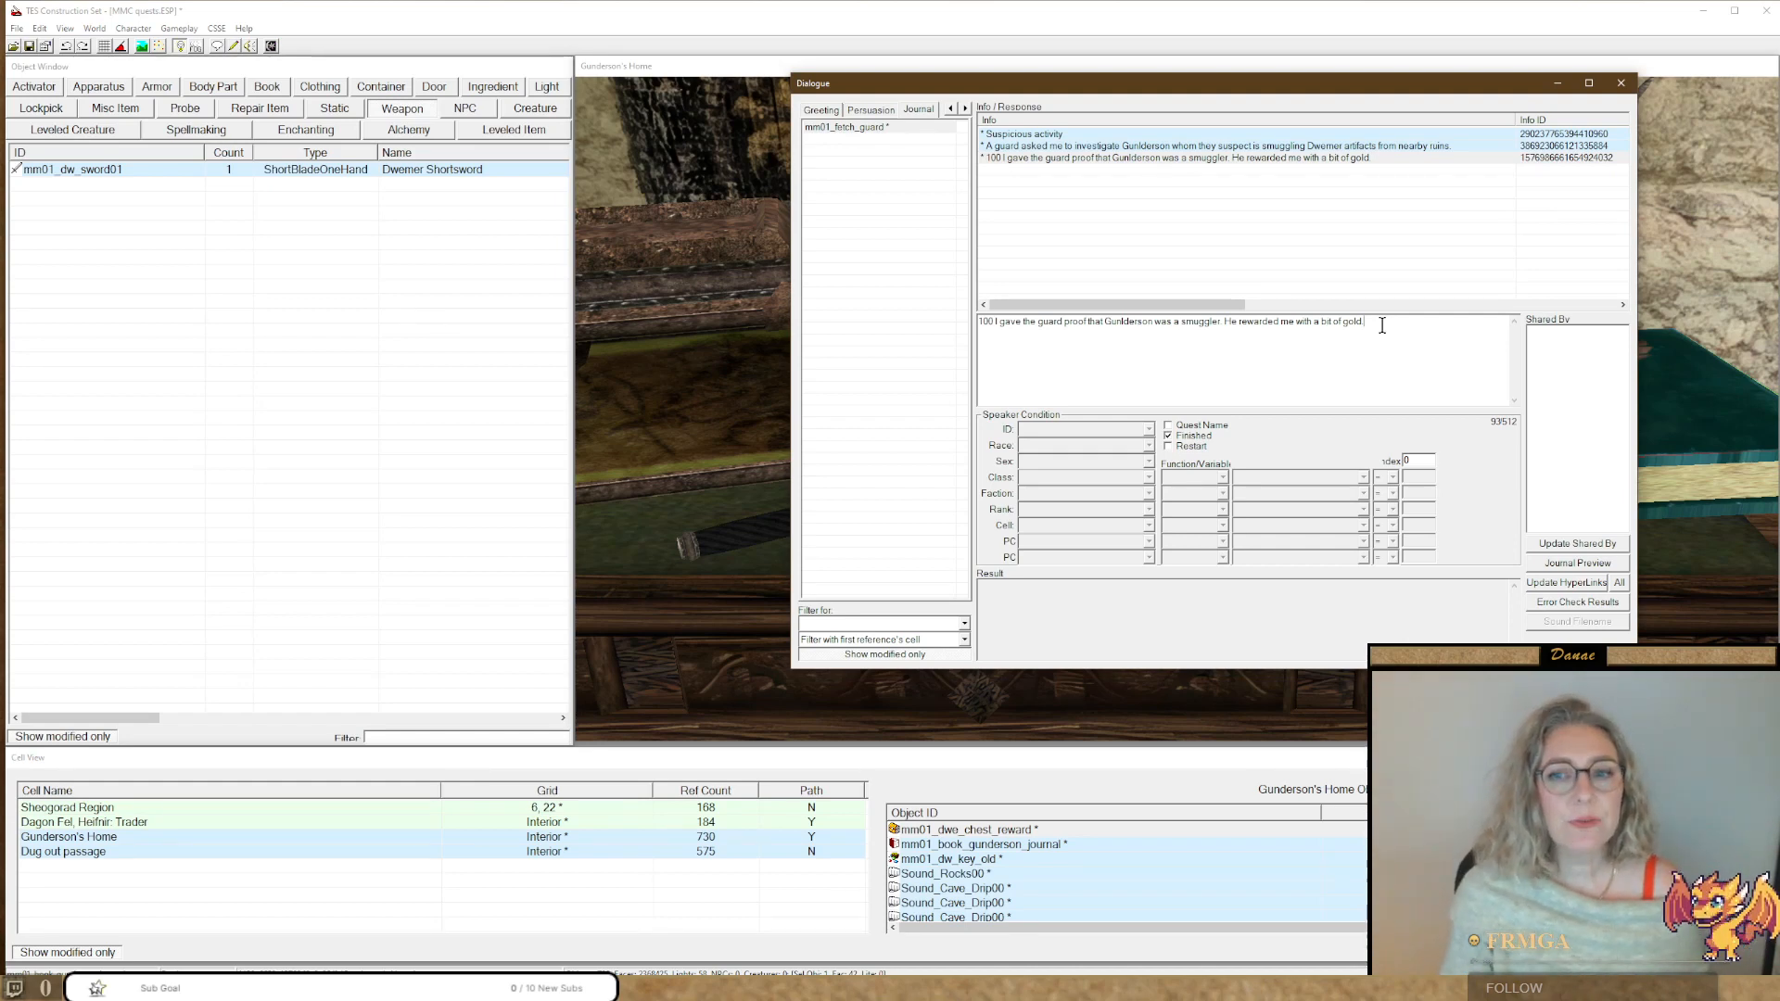
Set the index of the guard's proof-and-reward entry to 100 and remove the leading number from its text.
double_click(1405, 461)
text(1)
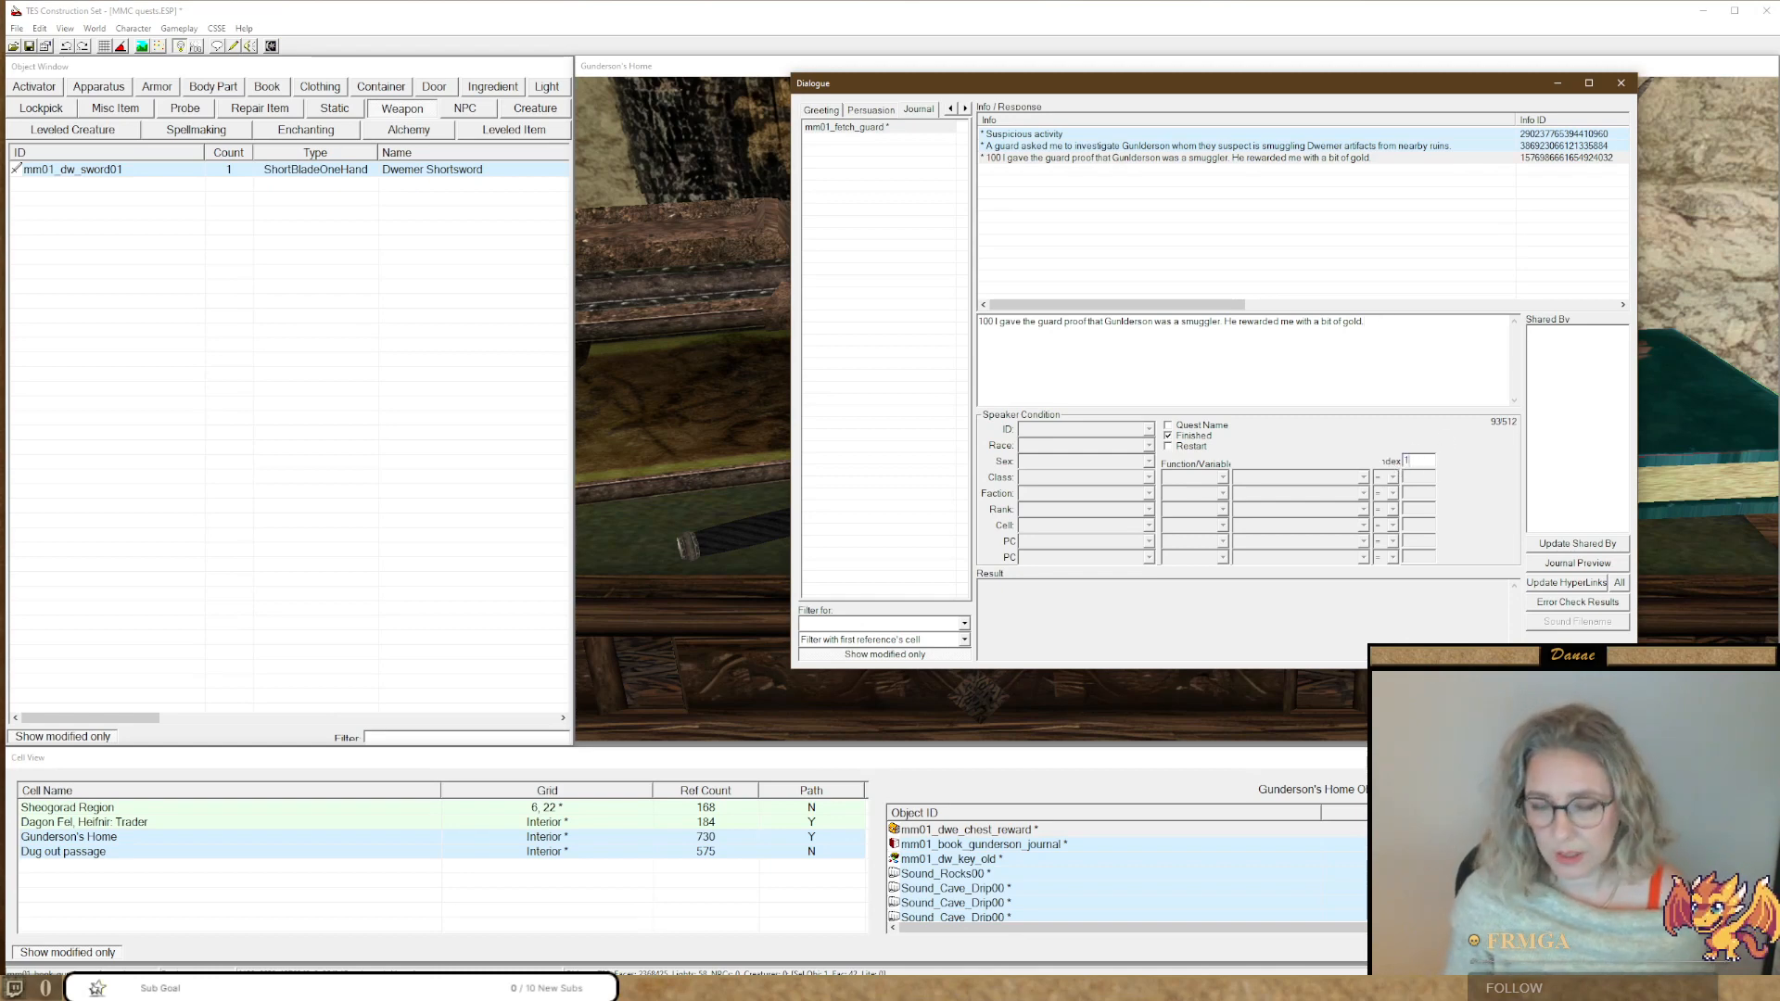
text(00)
click(995, 160)
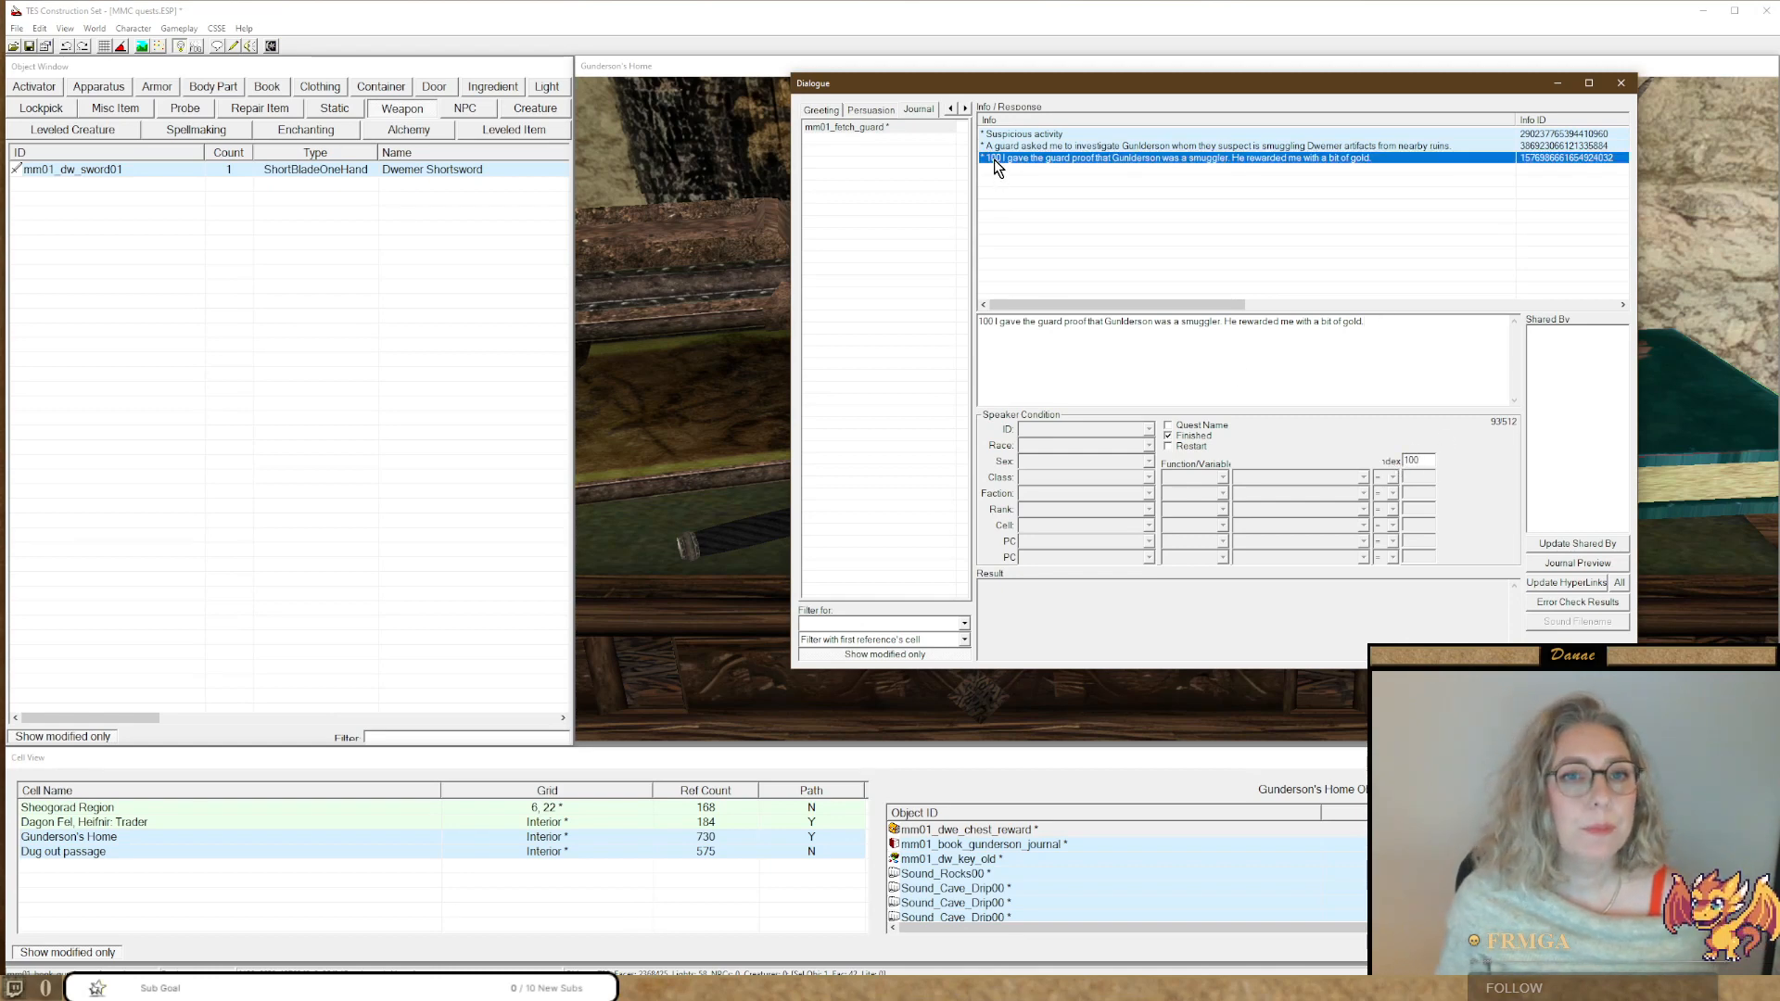
drag(995, 322, 974, 322)
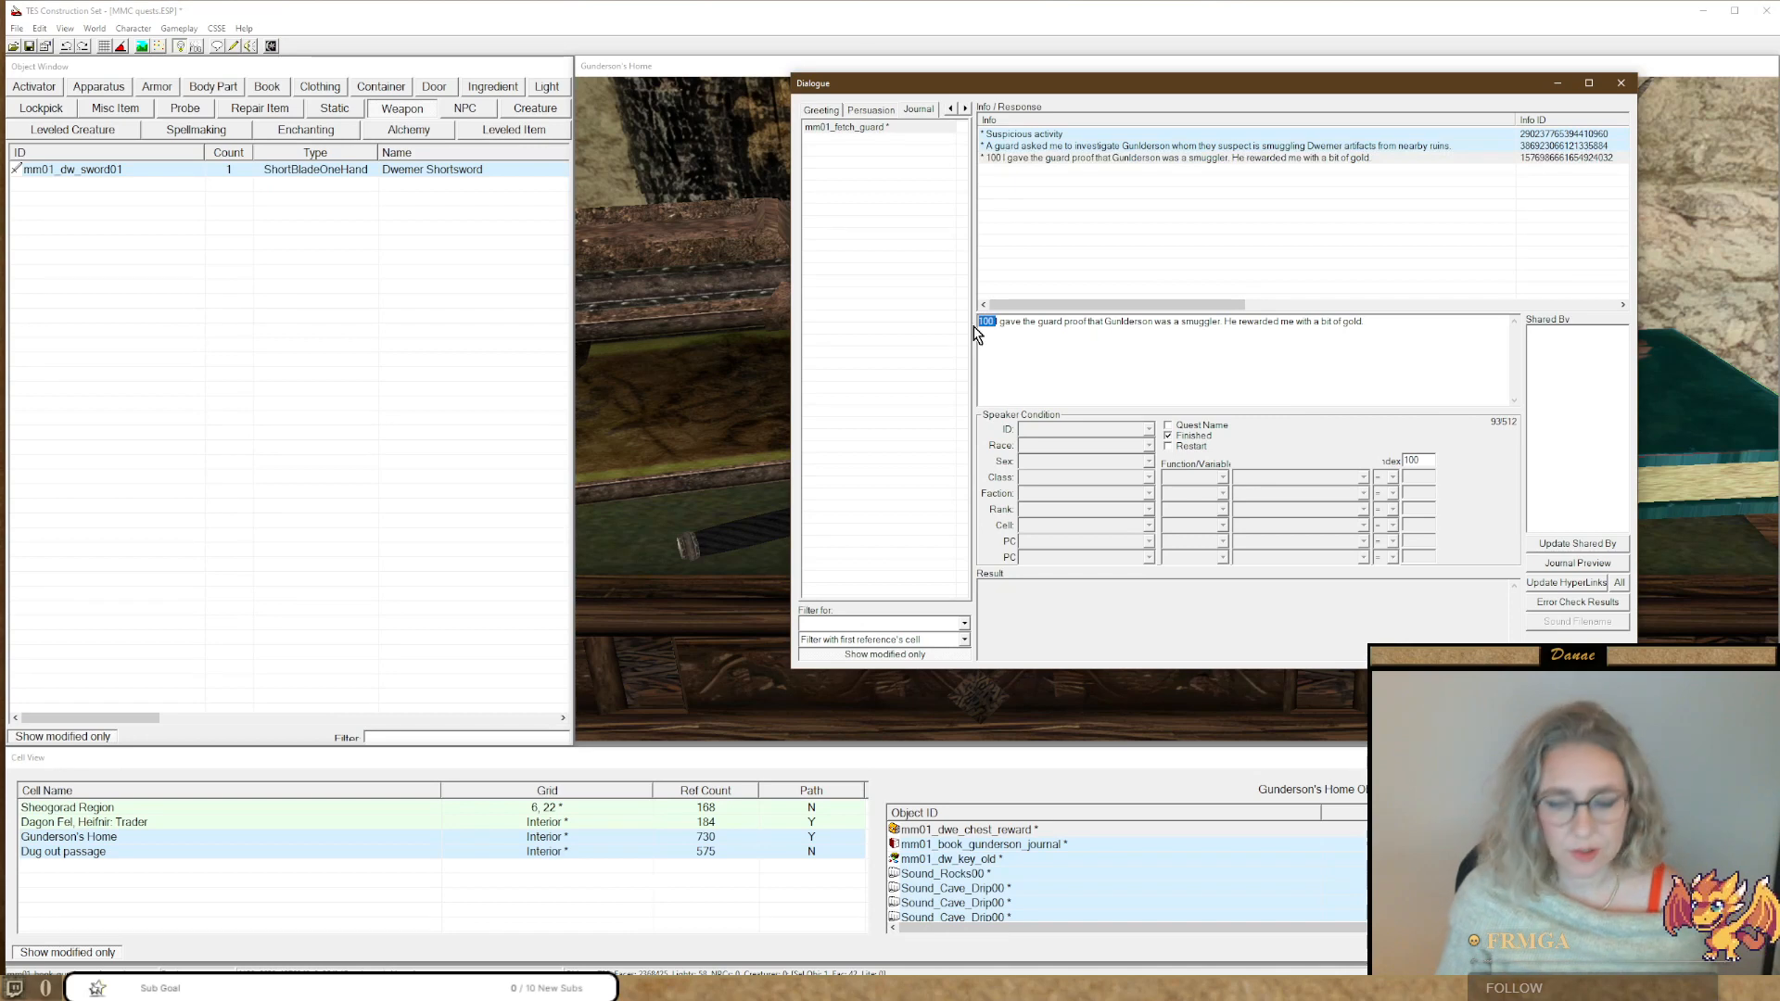
key(BackSpace)
click(1014, 341)
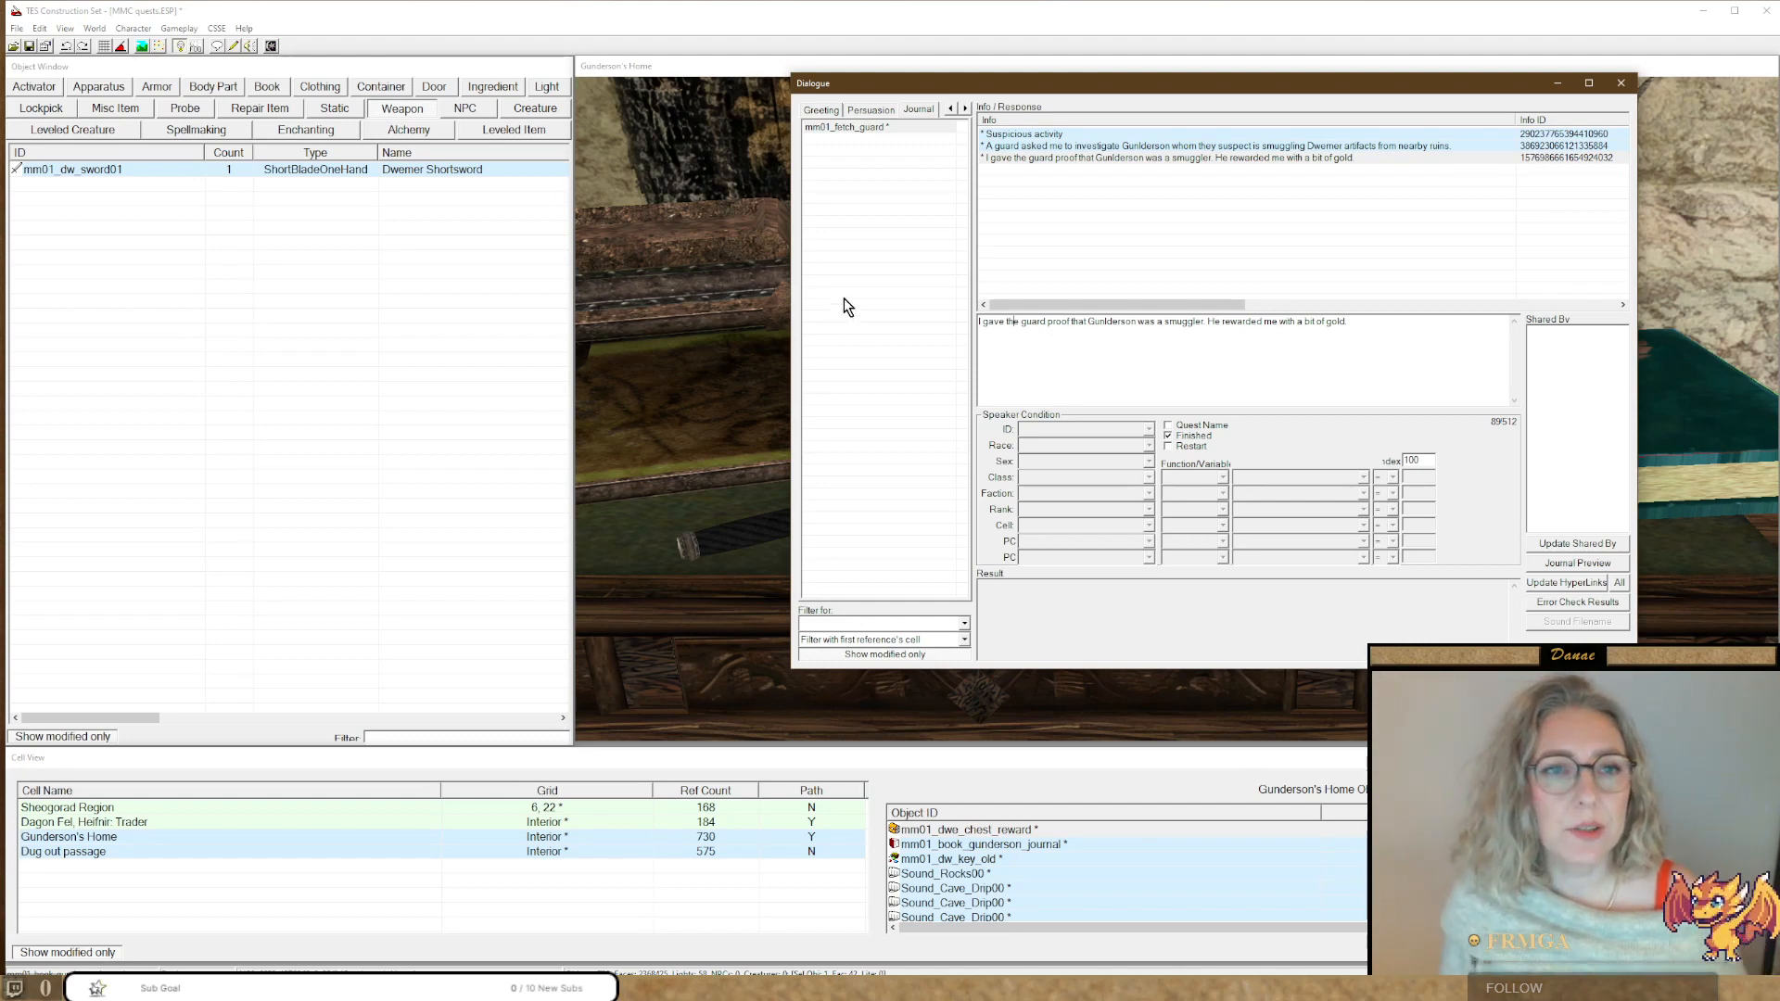
Switch from the journal entries to the regular conversation topics and lift the modified-only restriction.
click(950, 109)
click(950, 108)
click(816, 110)
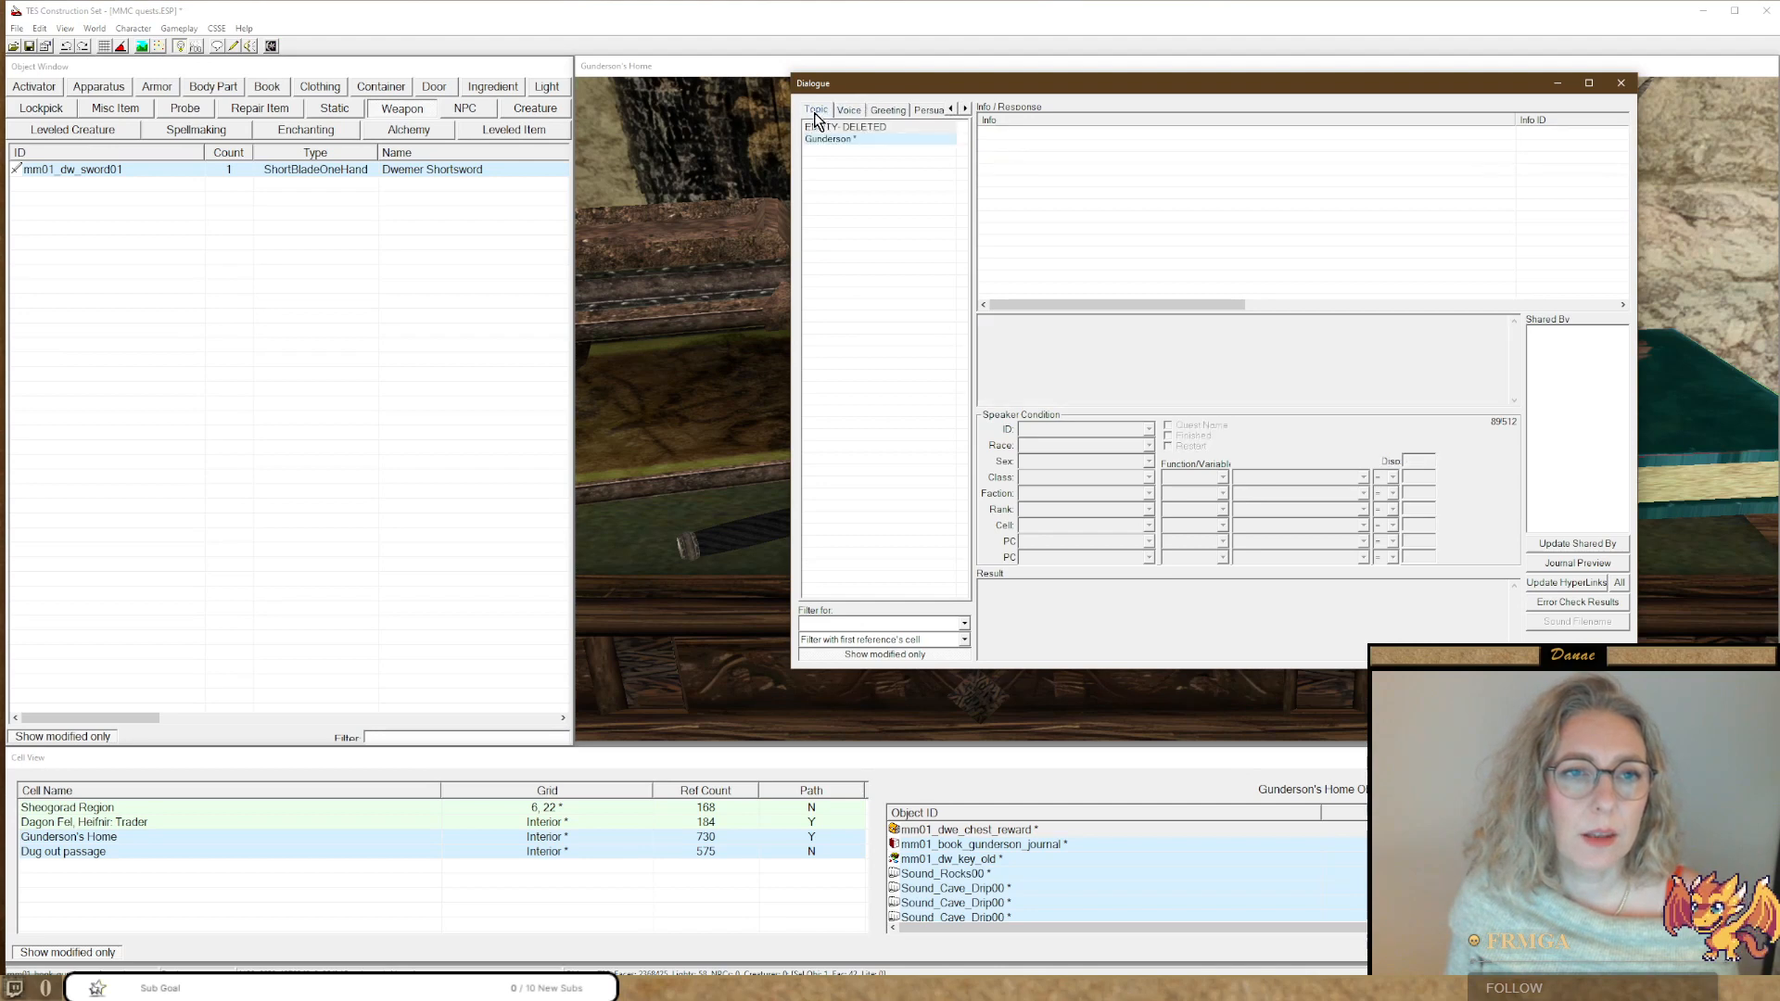
click(831, 144)
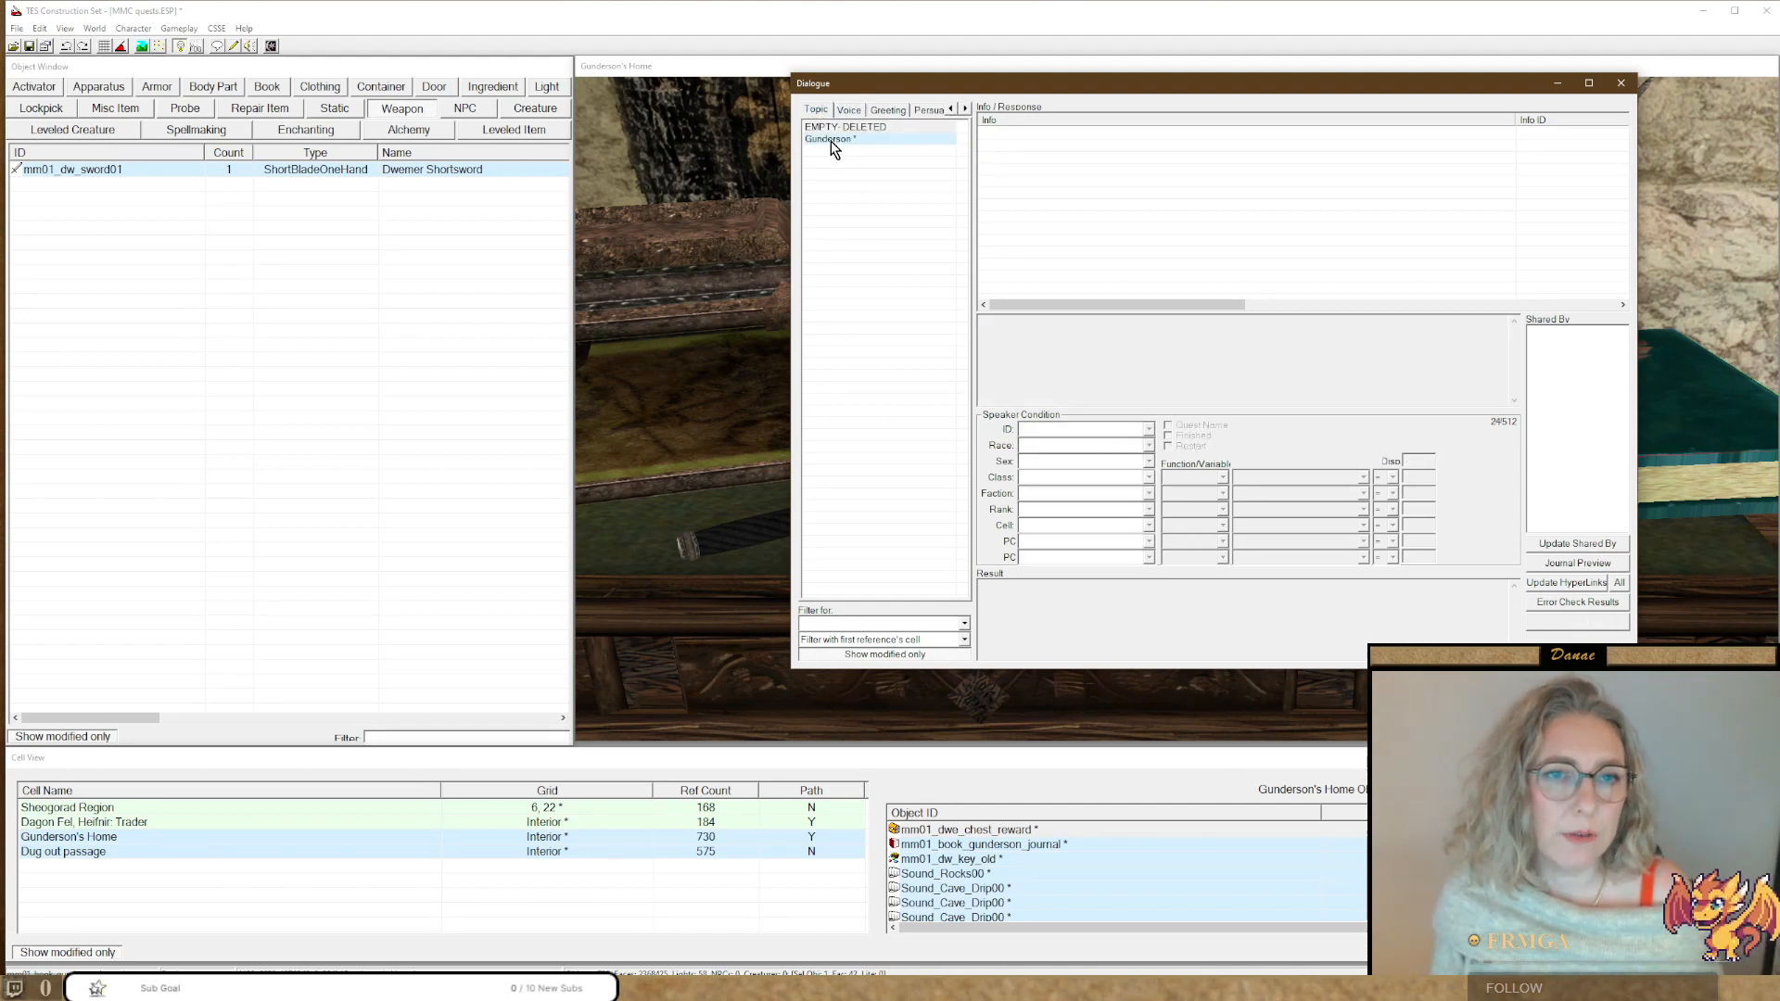
click(844, 659)
Find the "latest rumors" topic in the full topic list and open its responses.
click(853, 375)
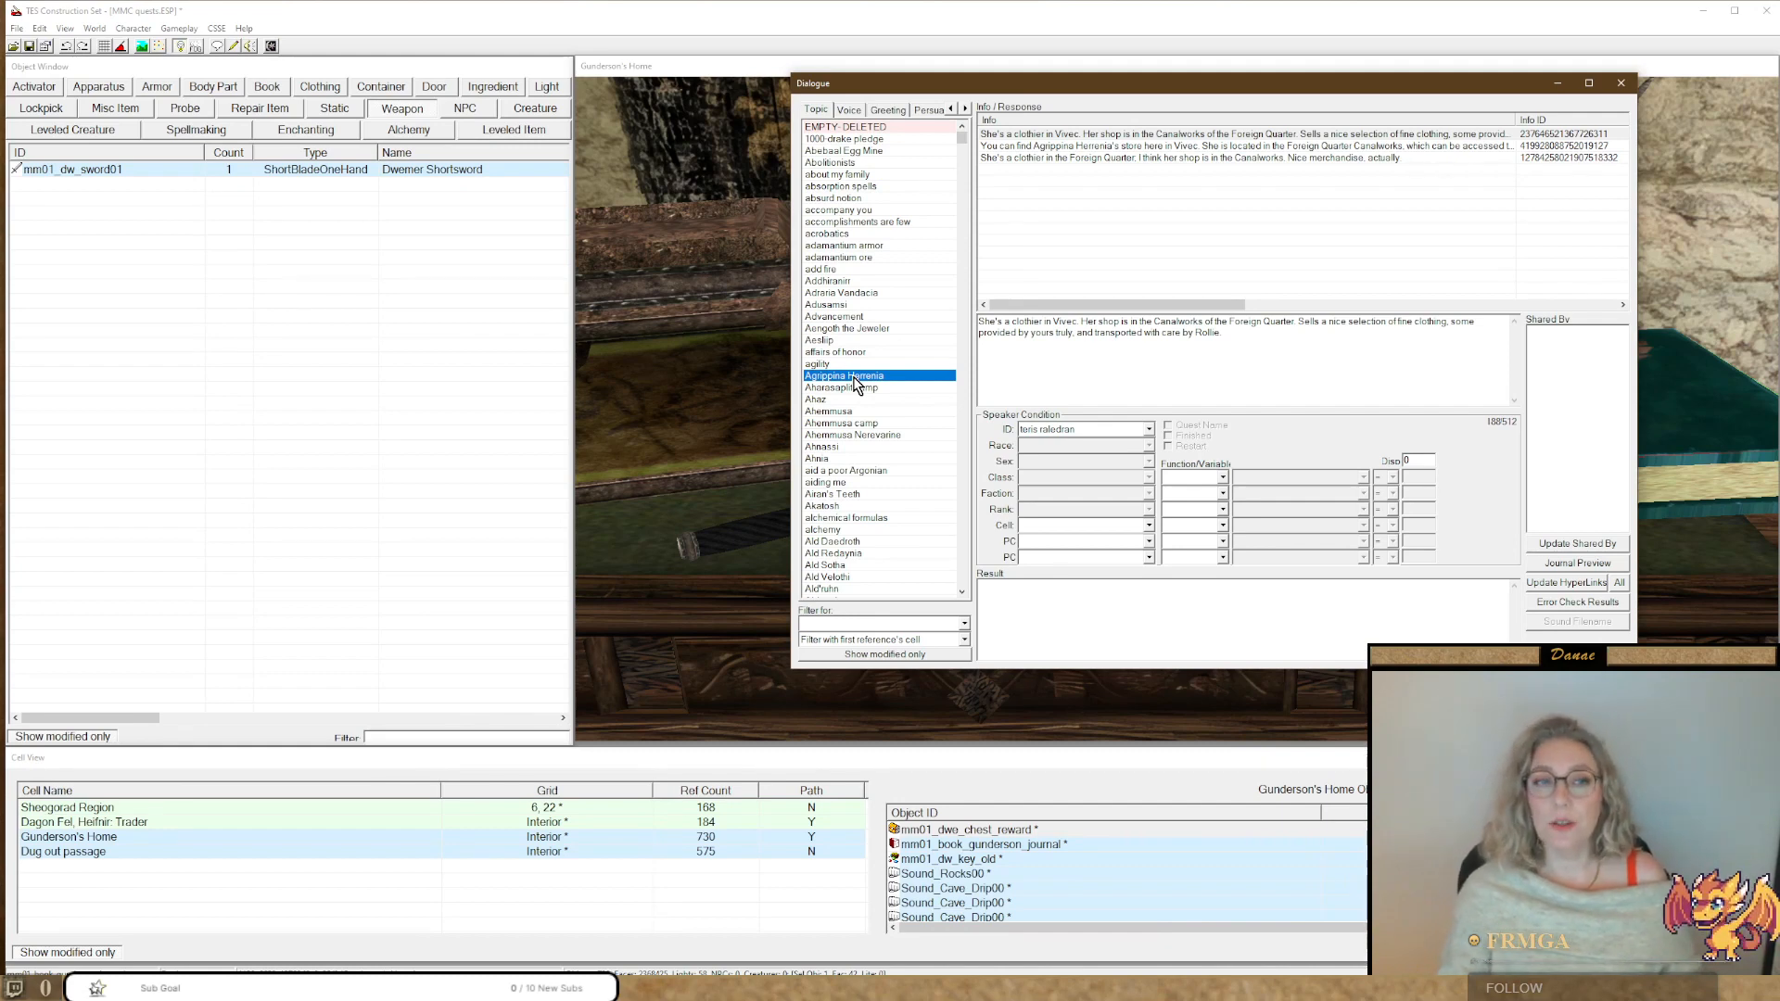
click(853, 435)
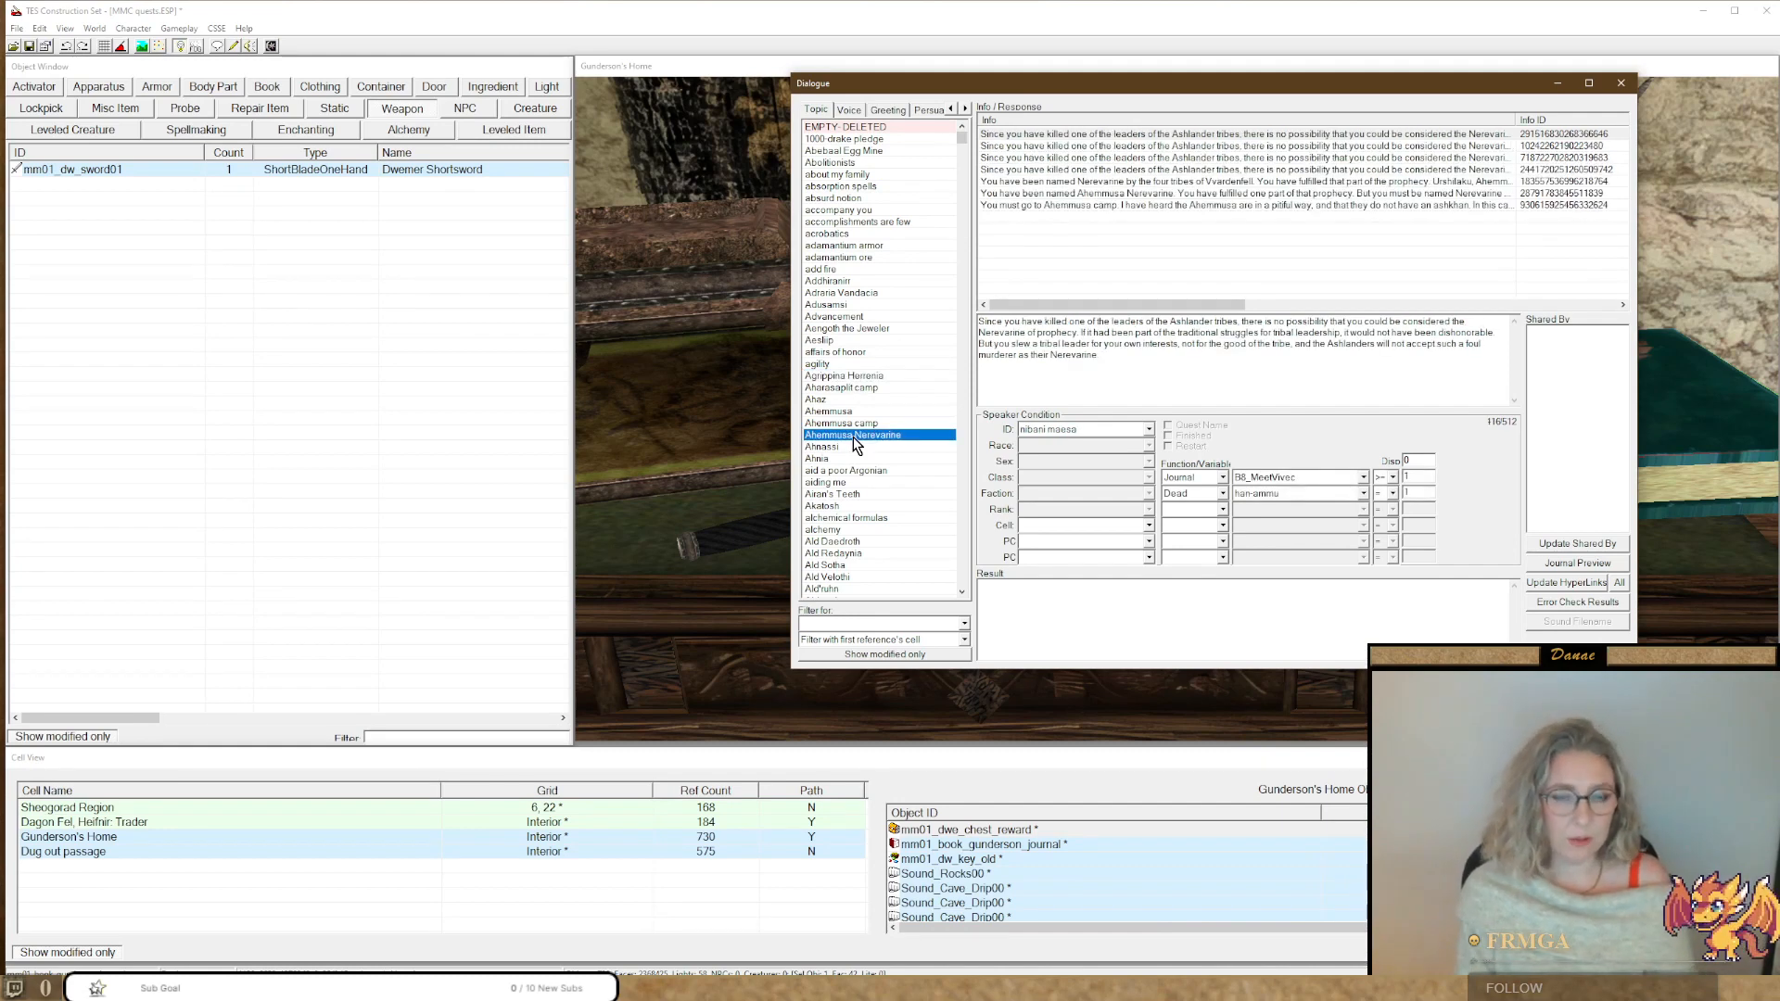
key(l)
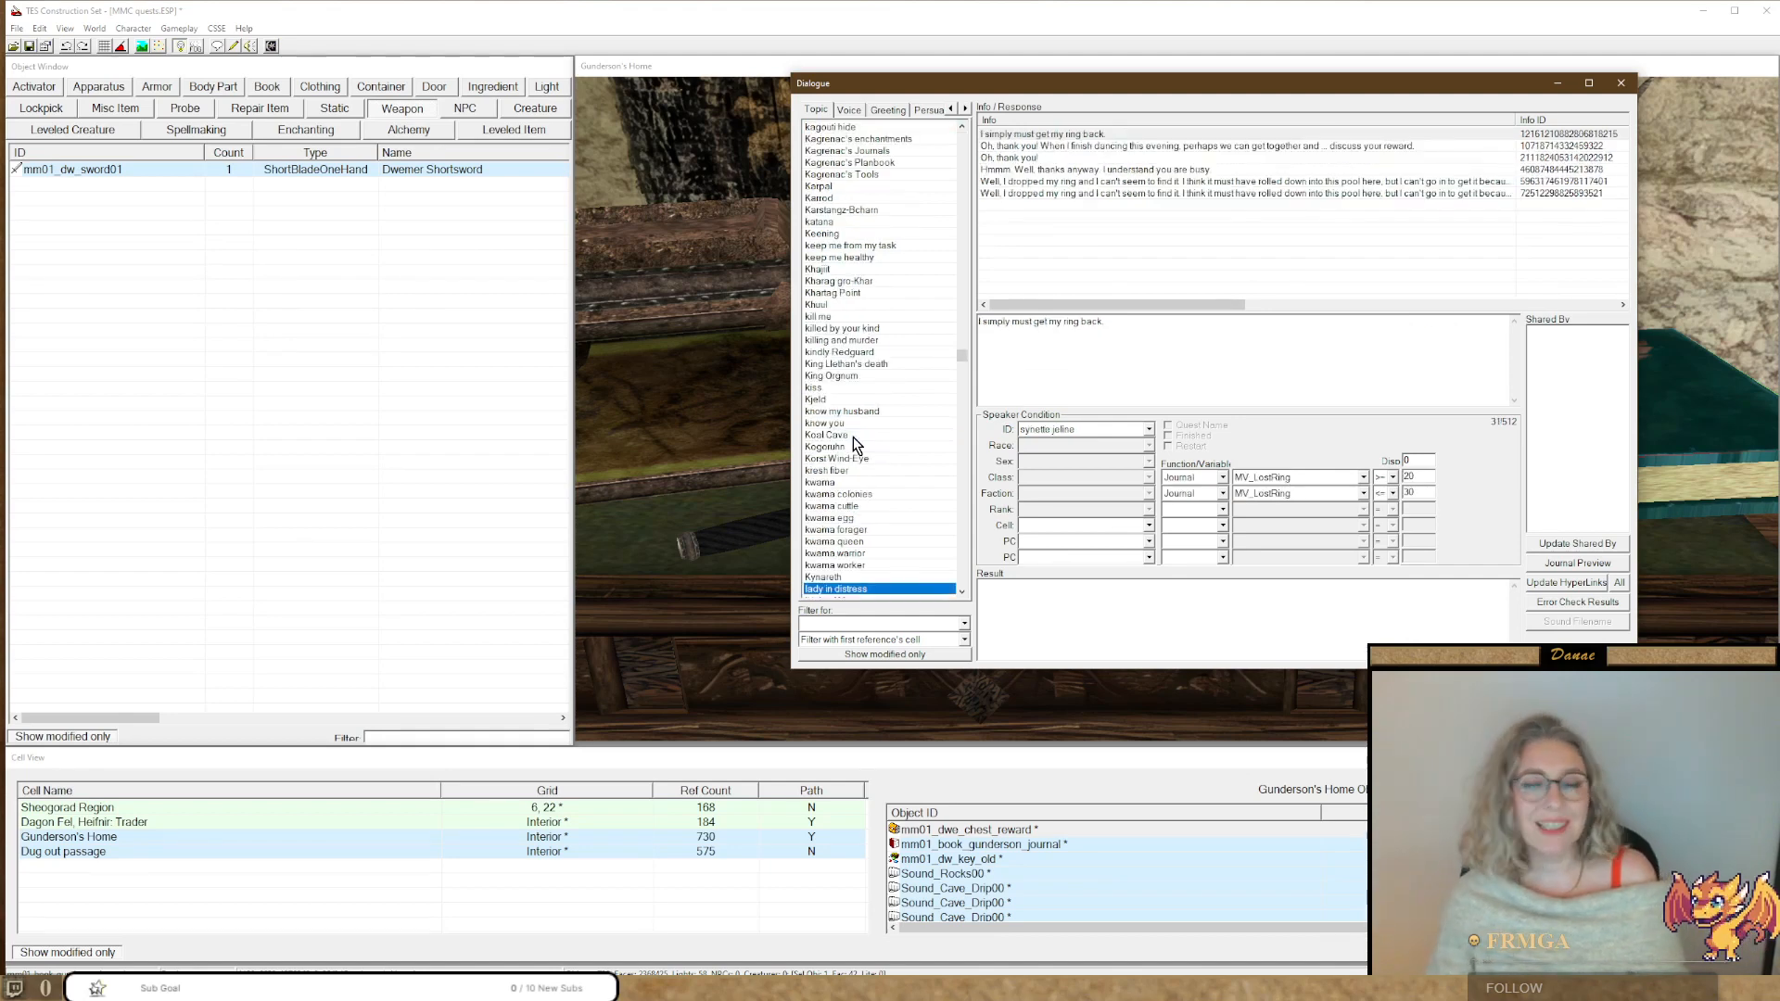
scroll(853, 443, down, 8)
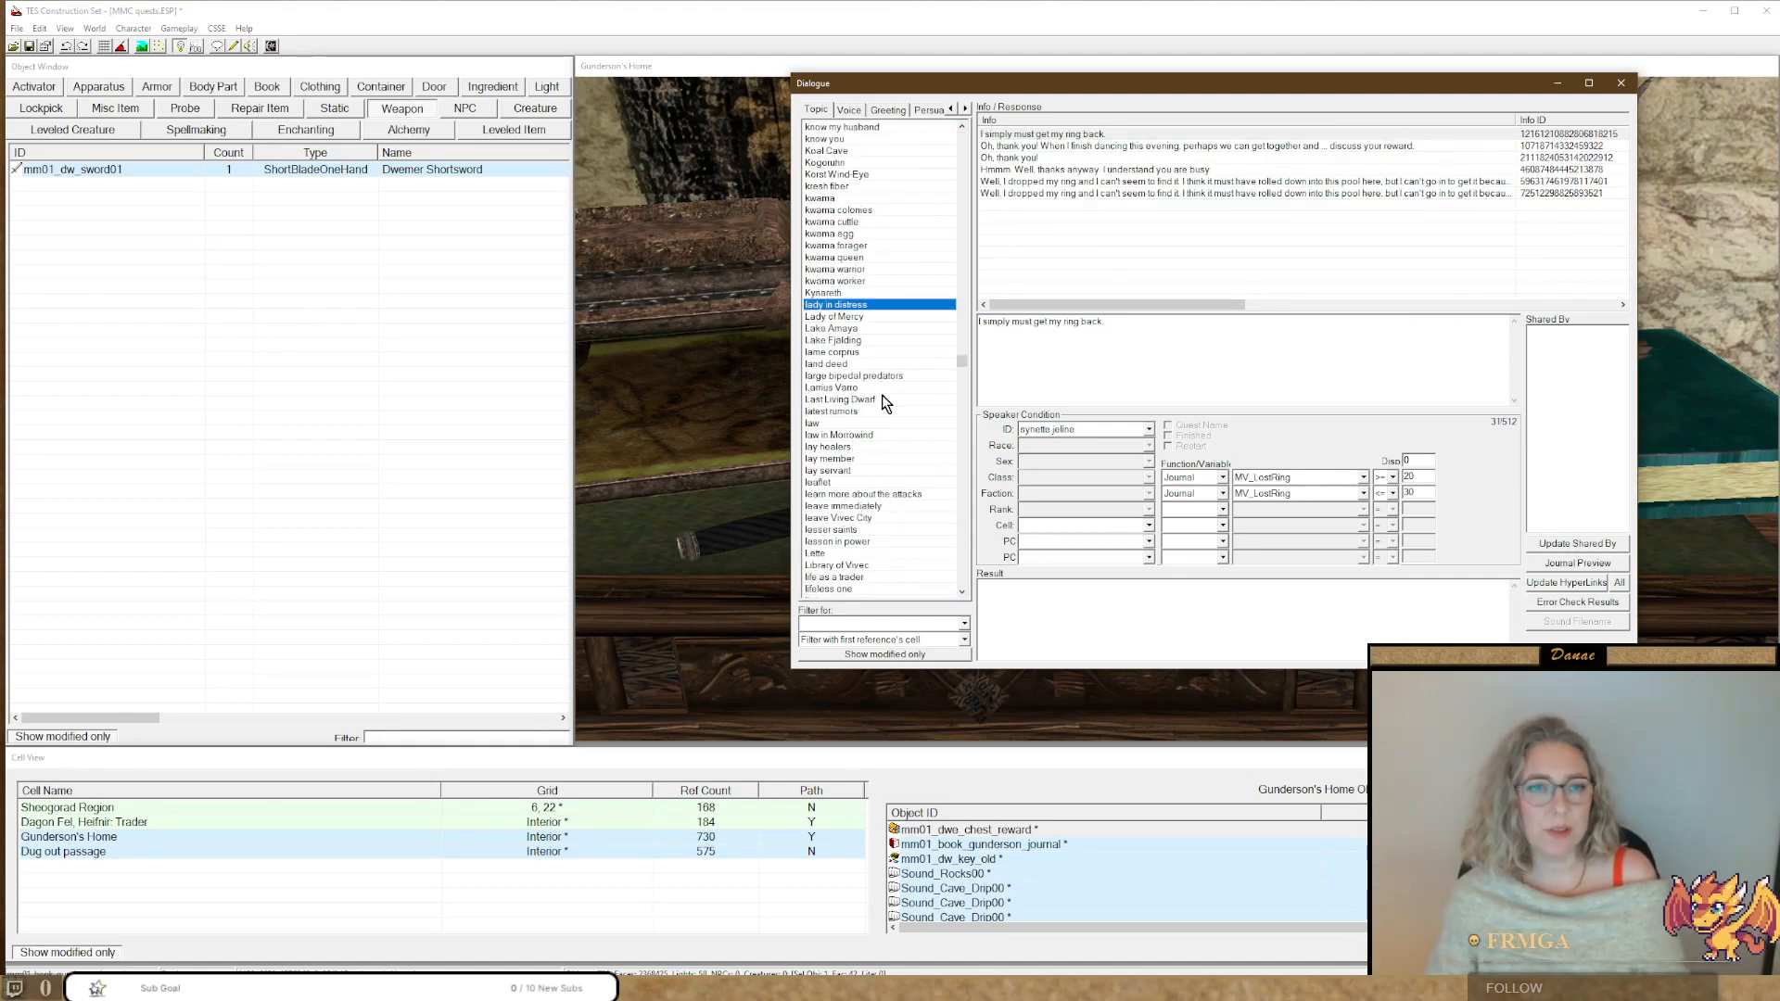
scroll(884, 402, down, 4)
scroll(883, 402, down, 1)
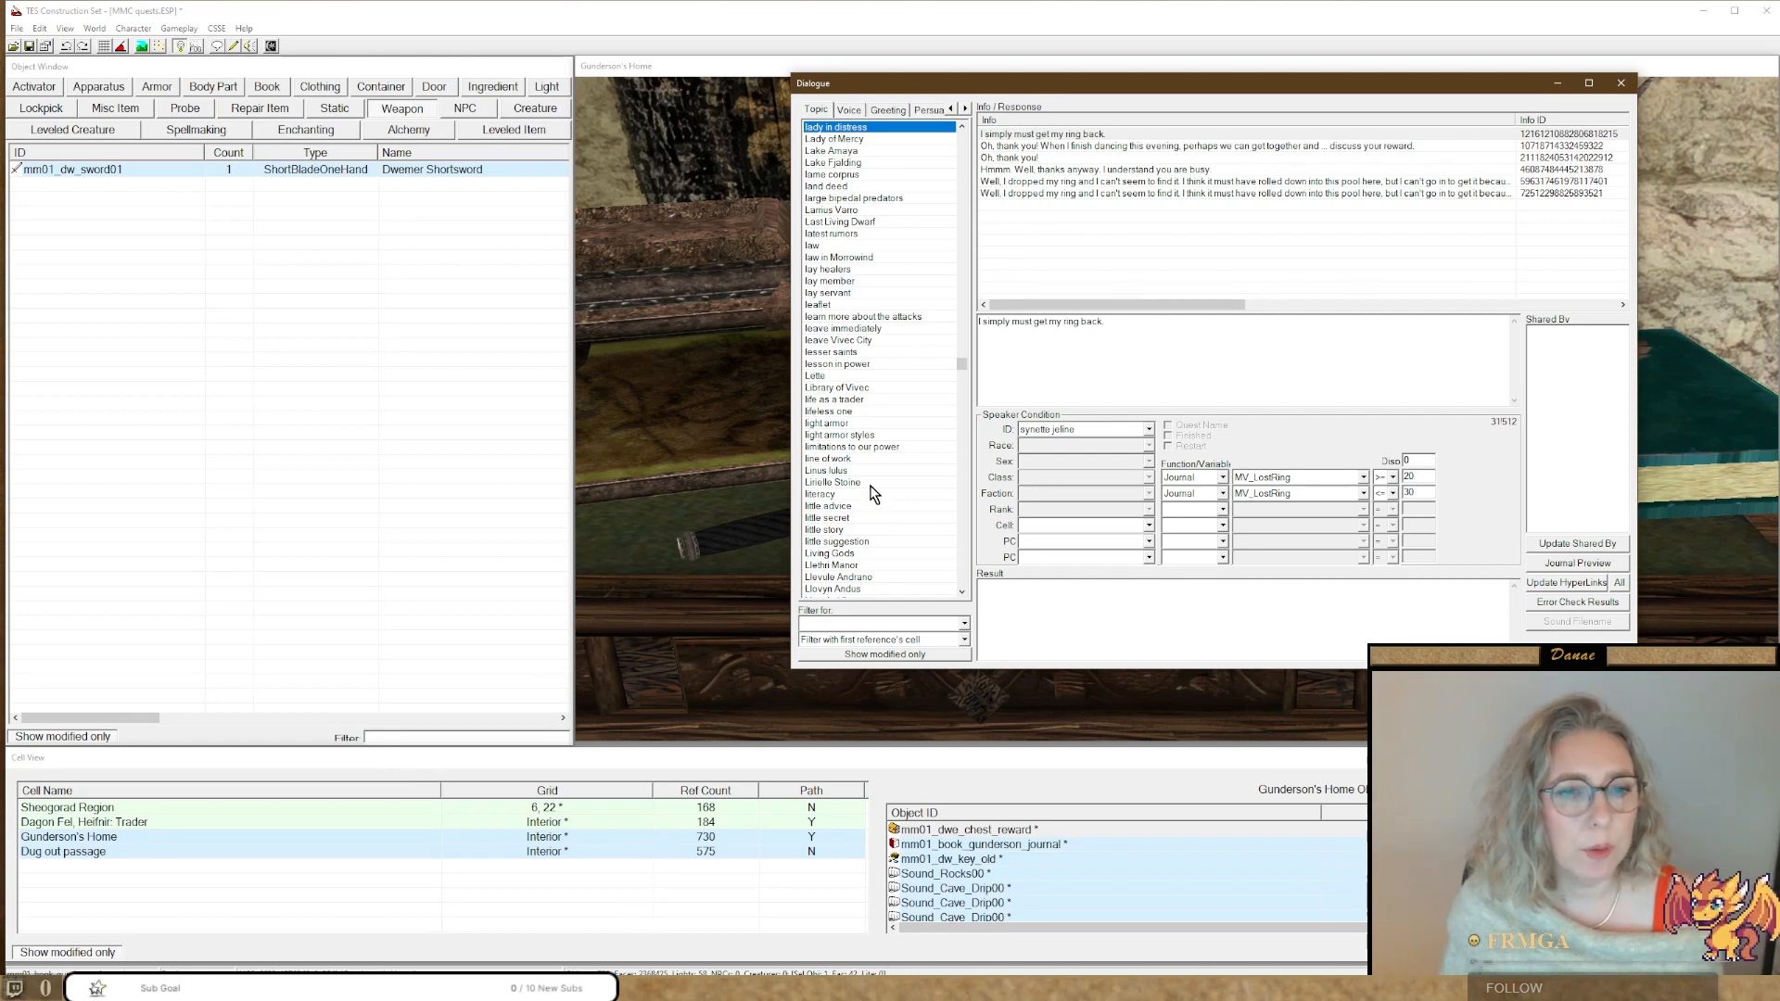
click(844, 236)
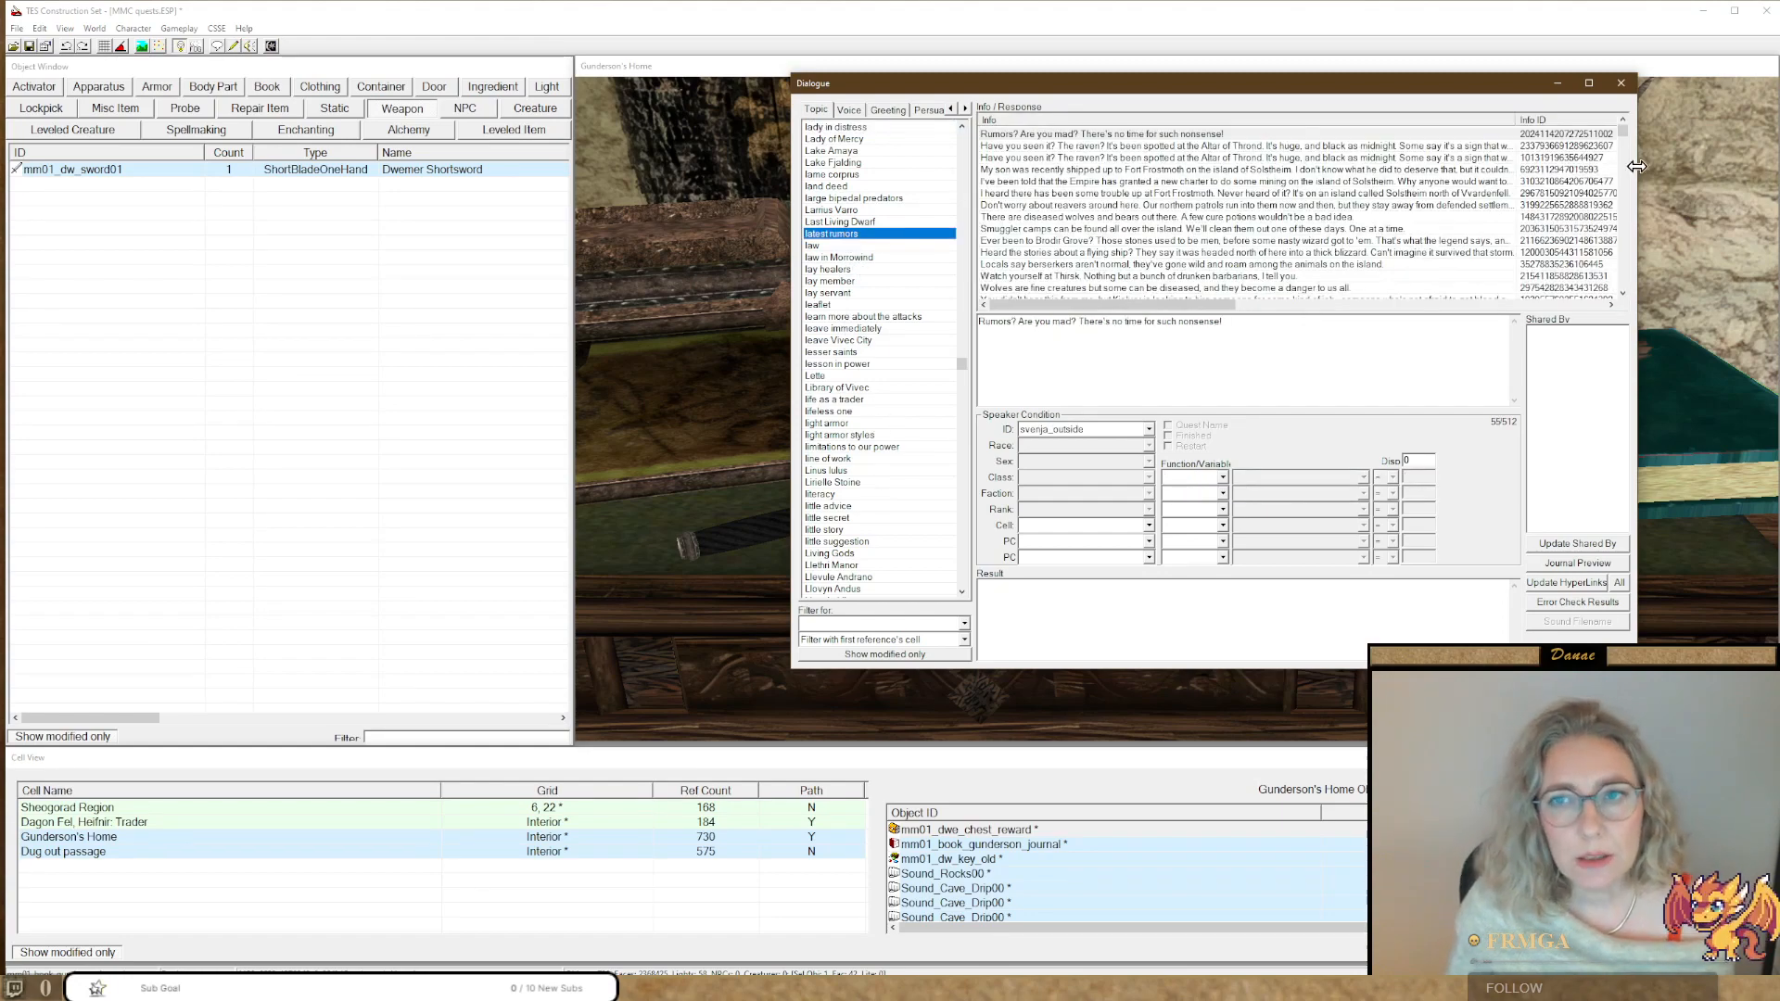
Examine the existing "latest rumors" responses, their speaker conditions and their journal results across the list.
mouse_move(1622, 130)
mouse_down()
mouse_move(1638, 308)
mouse_move(1623, 127)
mouse_up()
click(1101, 134)
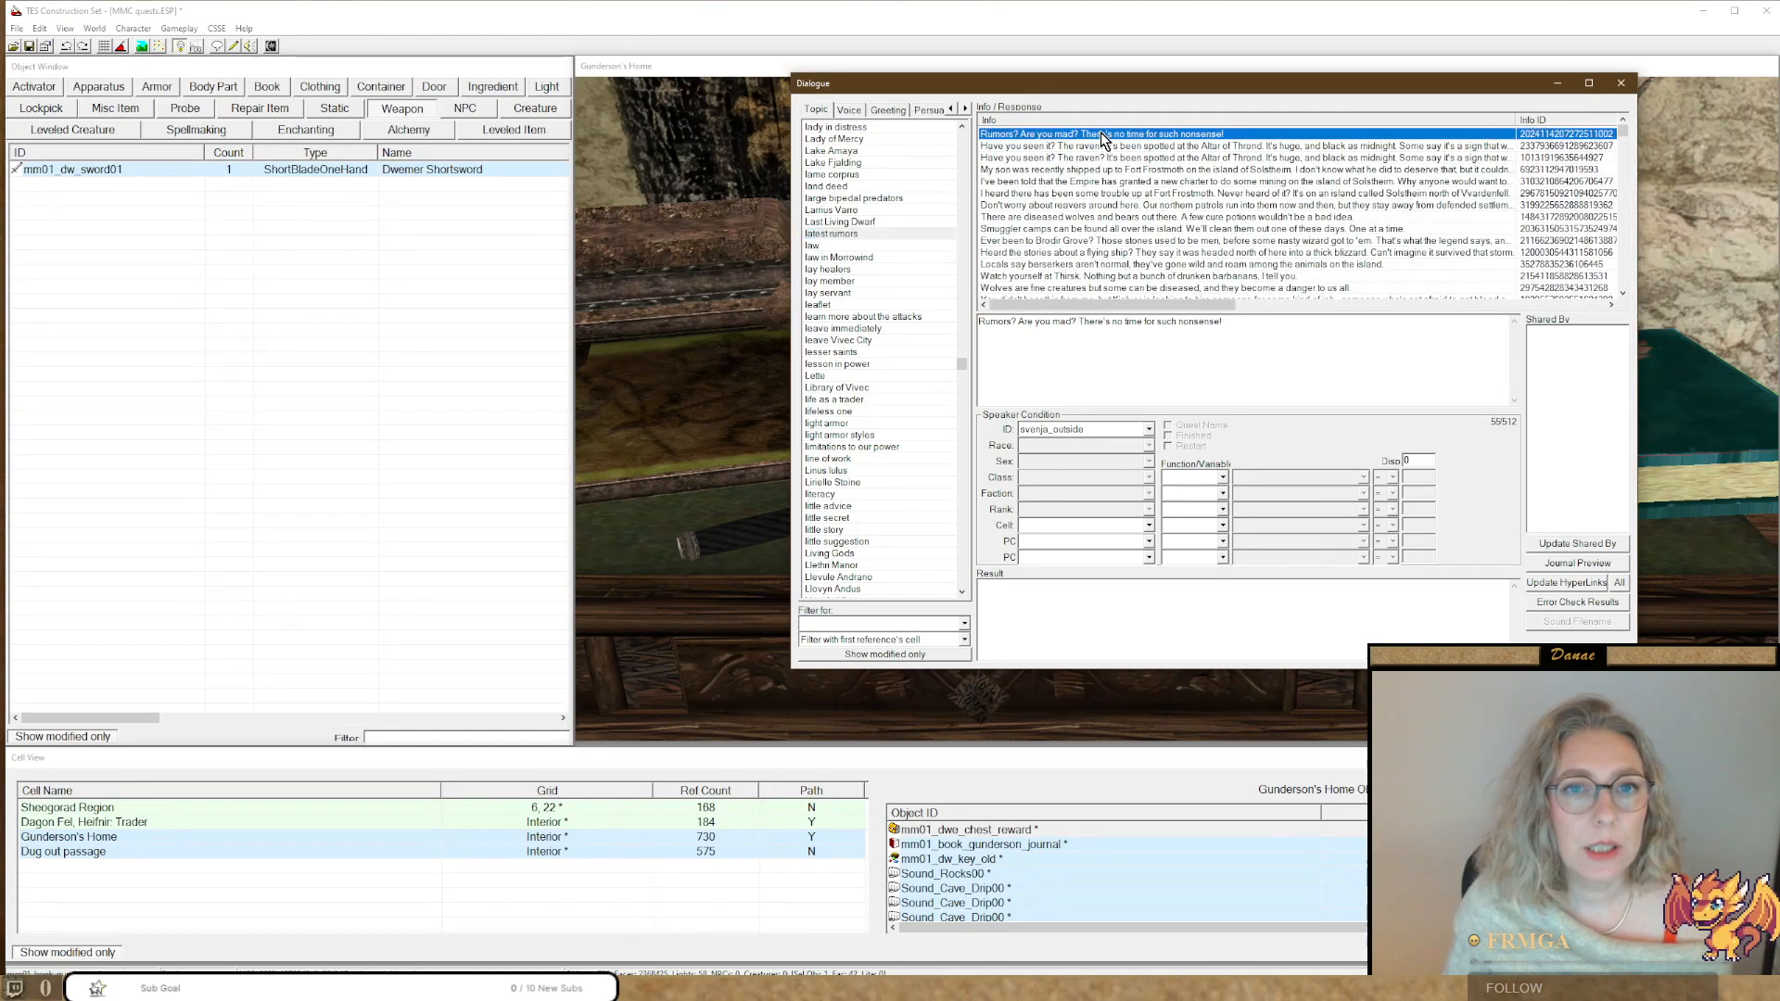
key(Down)
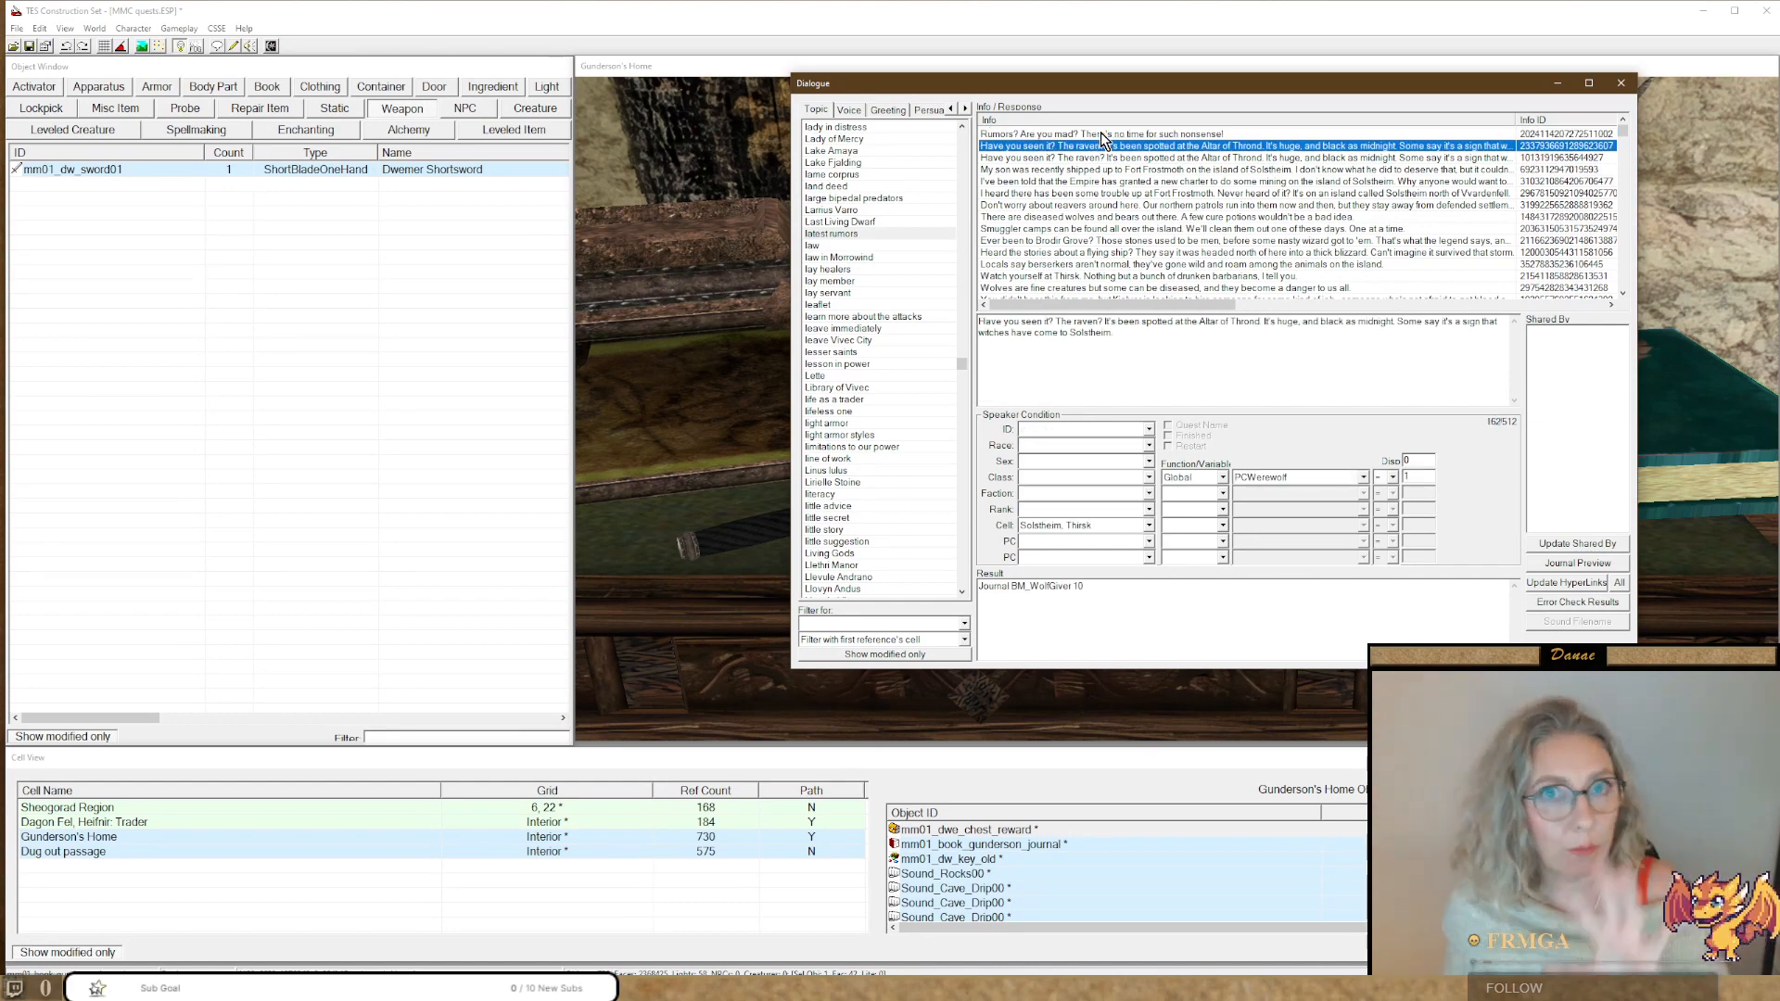
key(Down)
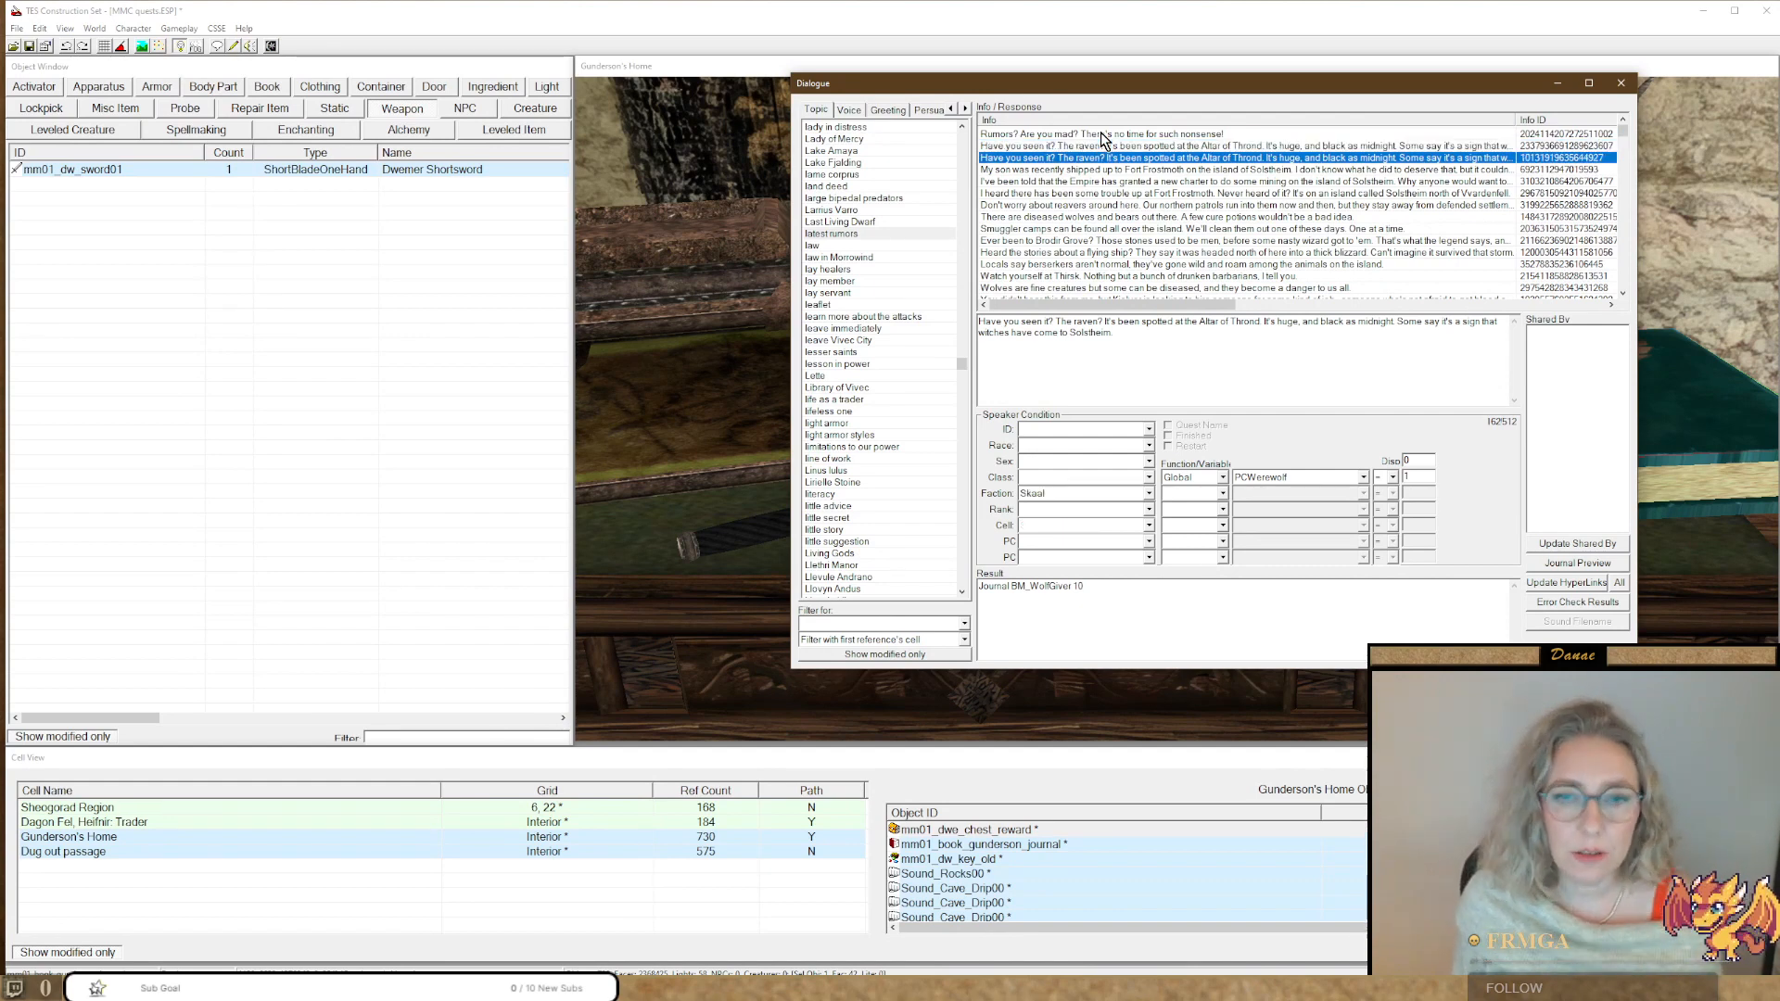
key(Down)
key(Down)
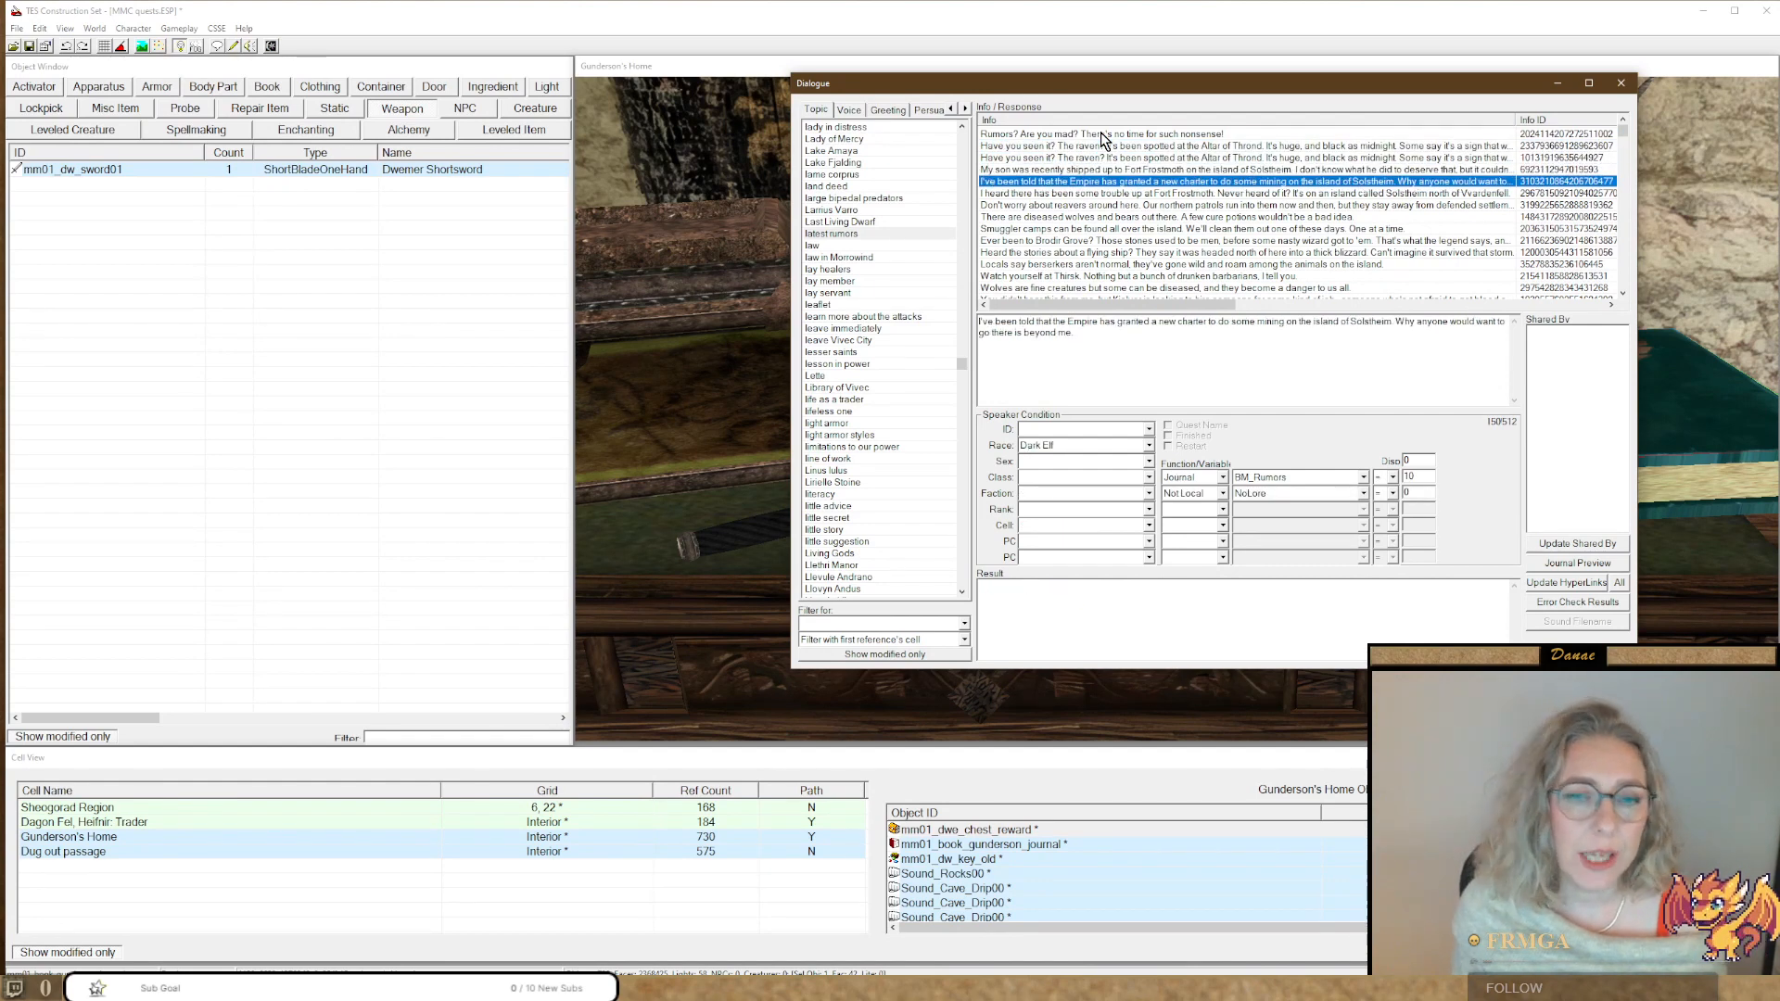
key(Down)
key(Down)
key(Down)
key(Down)
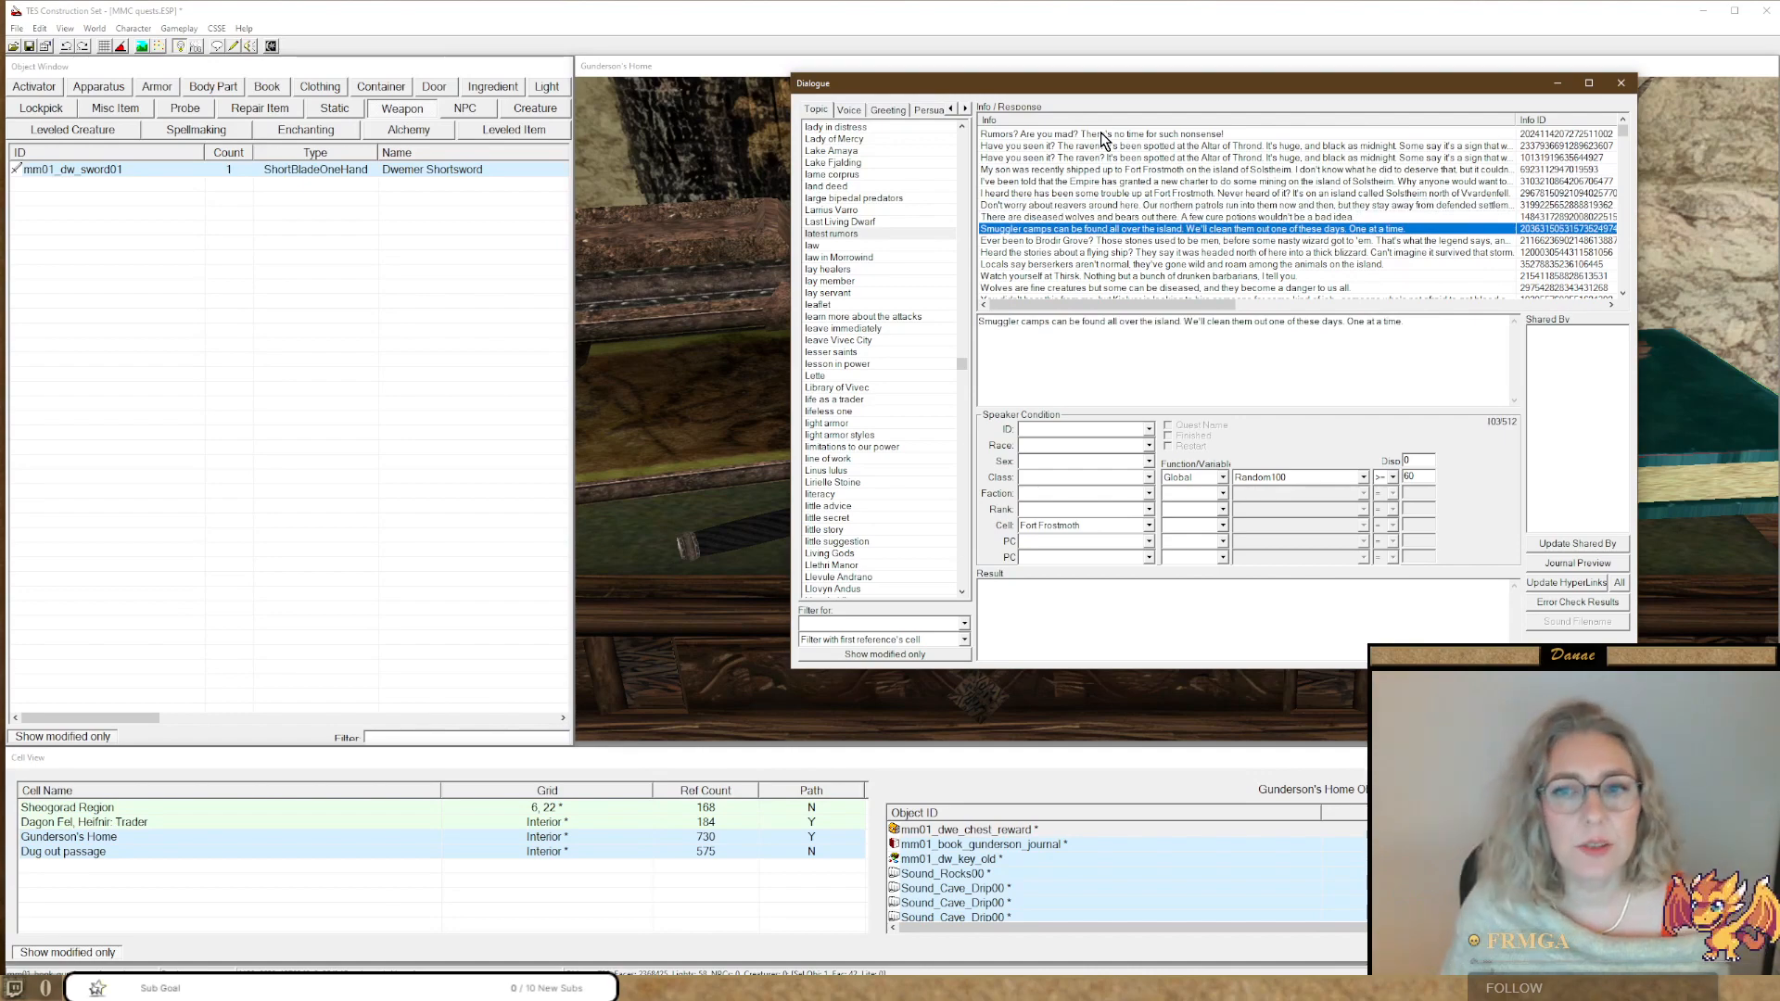
scroll(1103, 139, down, 4)
scroll(1103, 139, down, 1)
click(1085, 264)
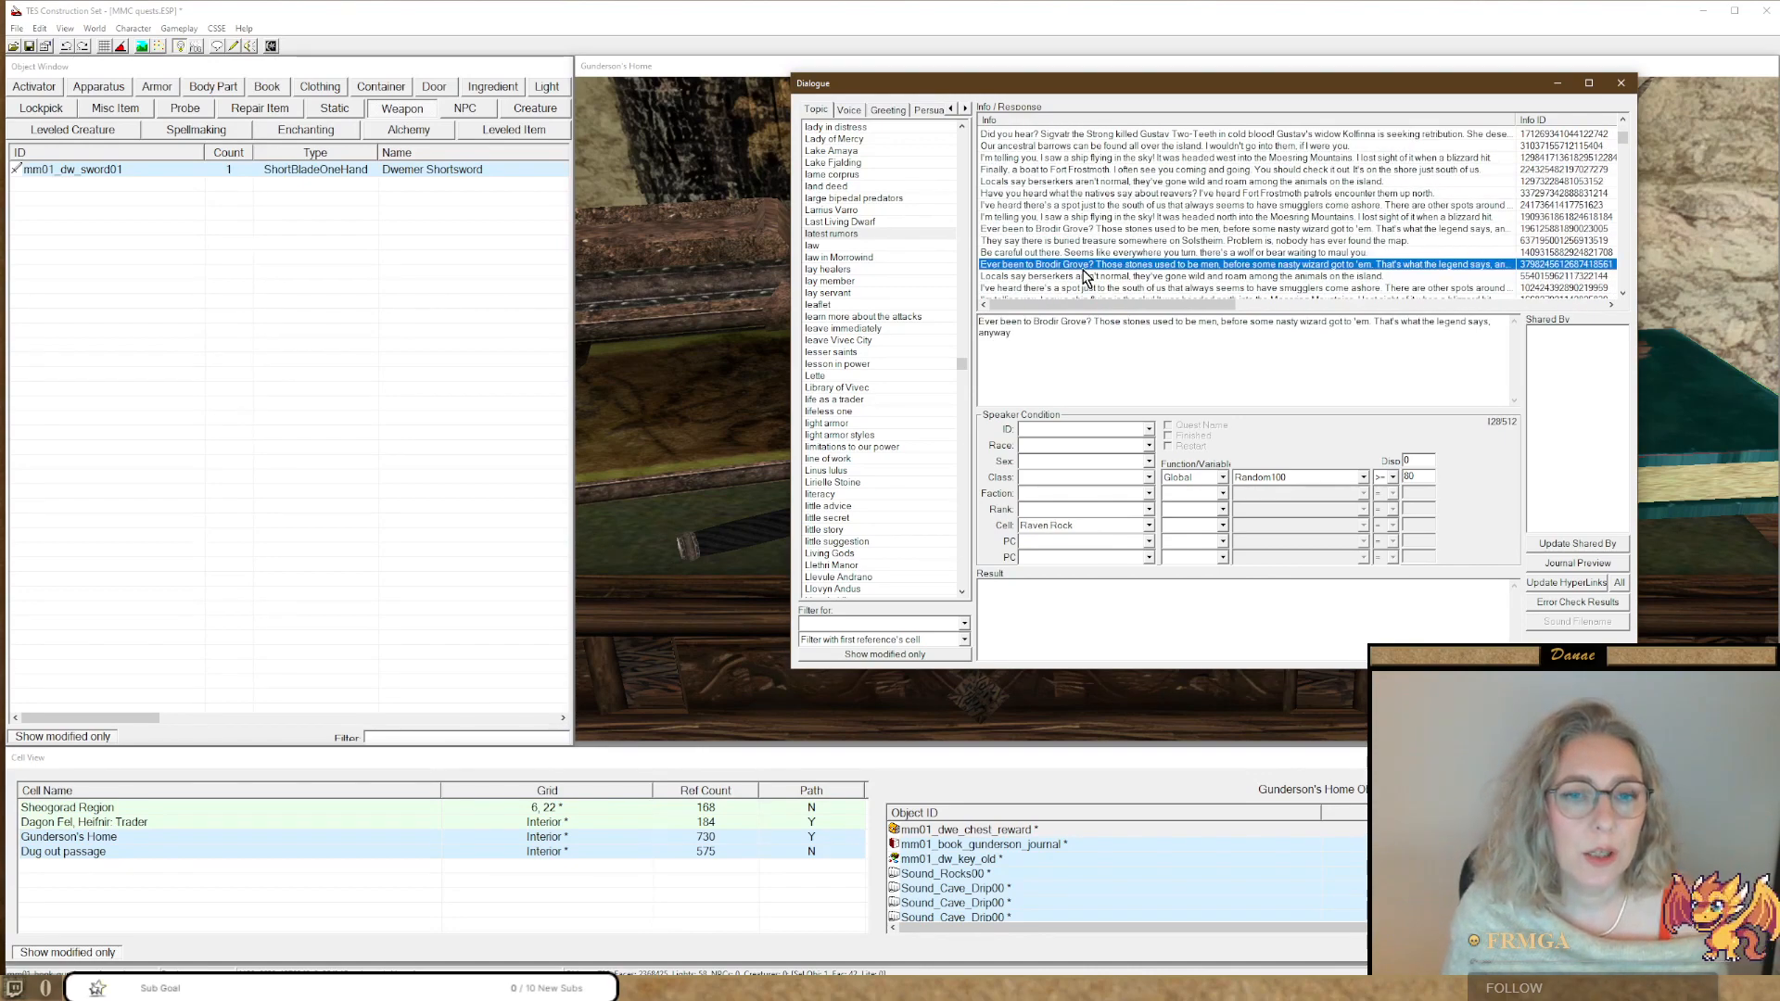
drag(1622, 137, 1621, 243)
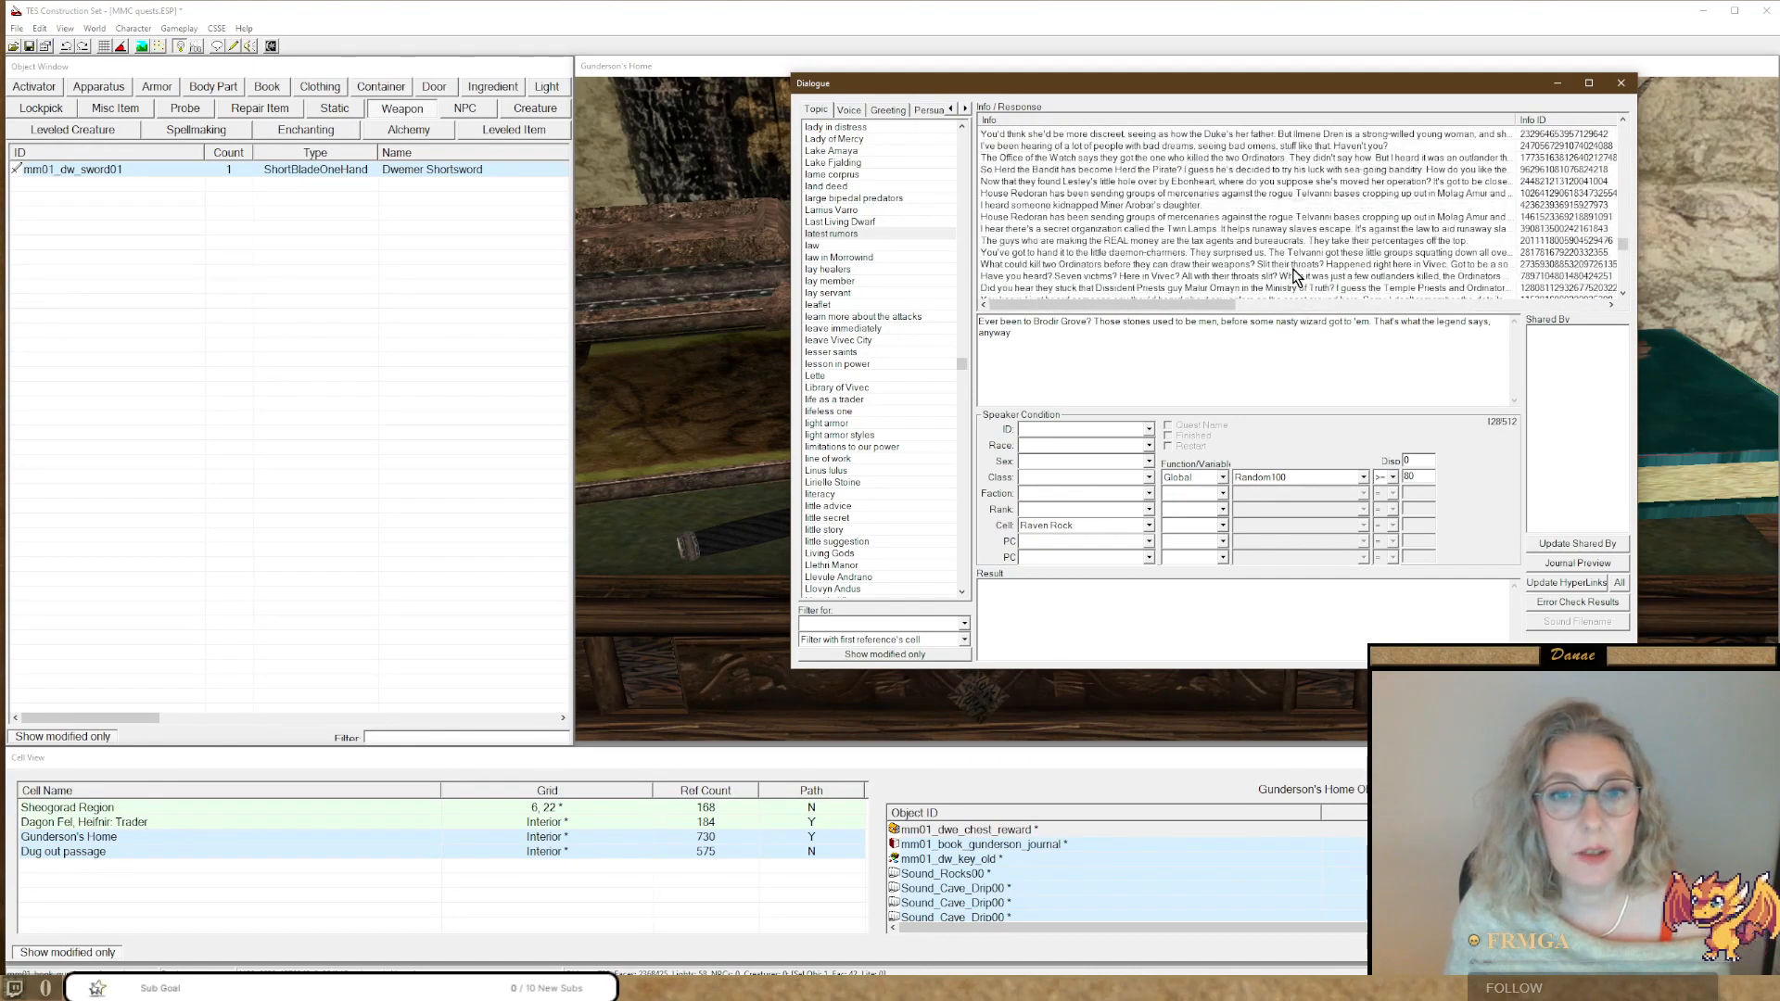
click(1293, 267)
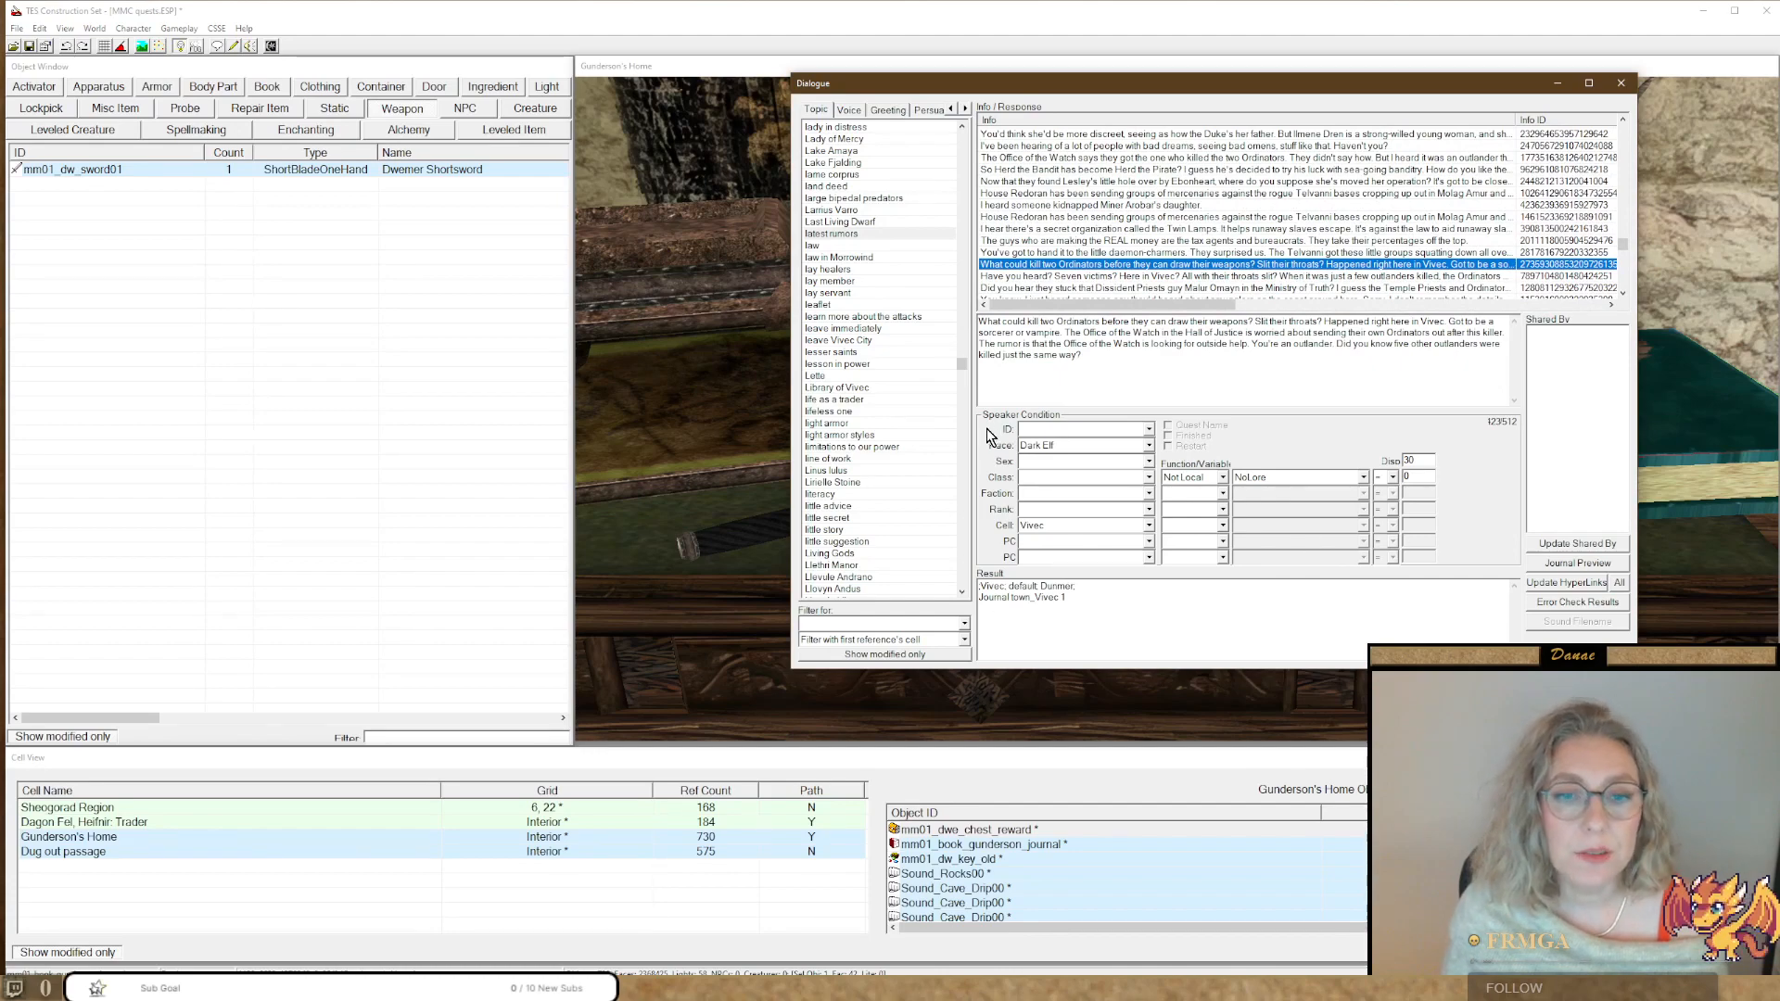
drag(1622, 244, 1623, 130)
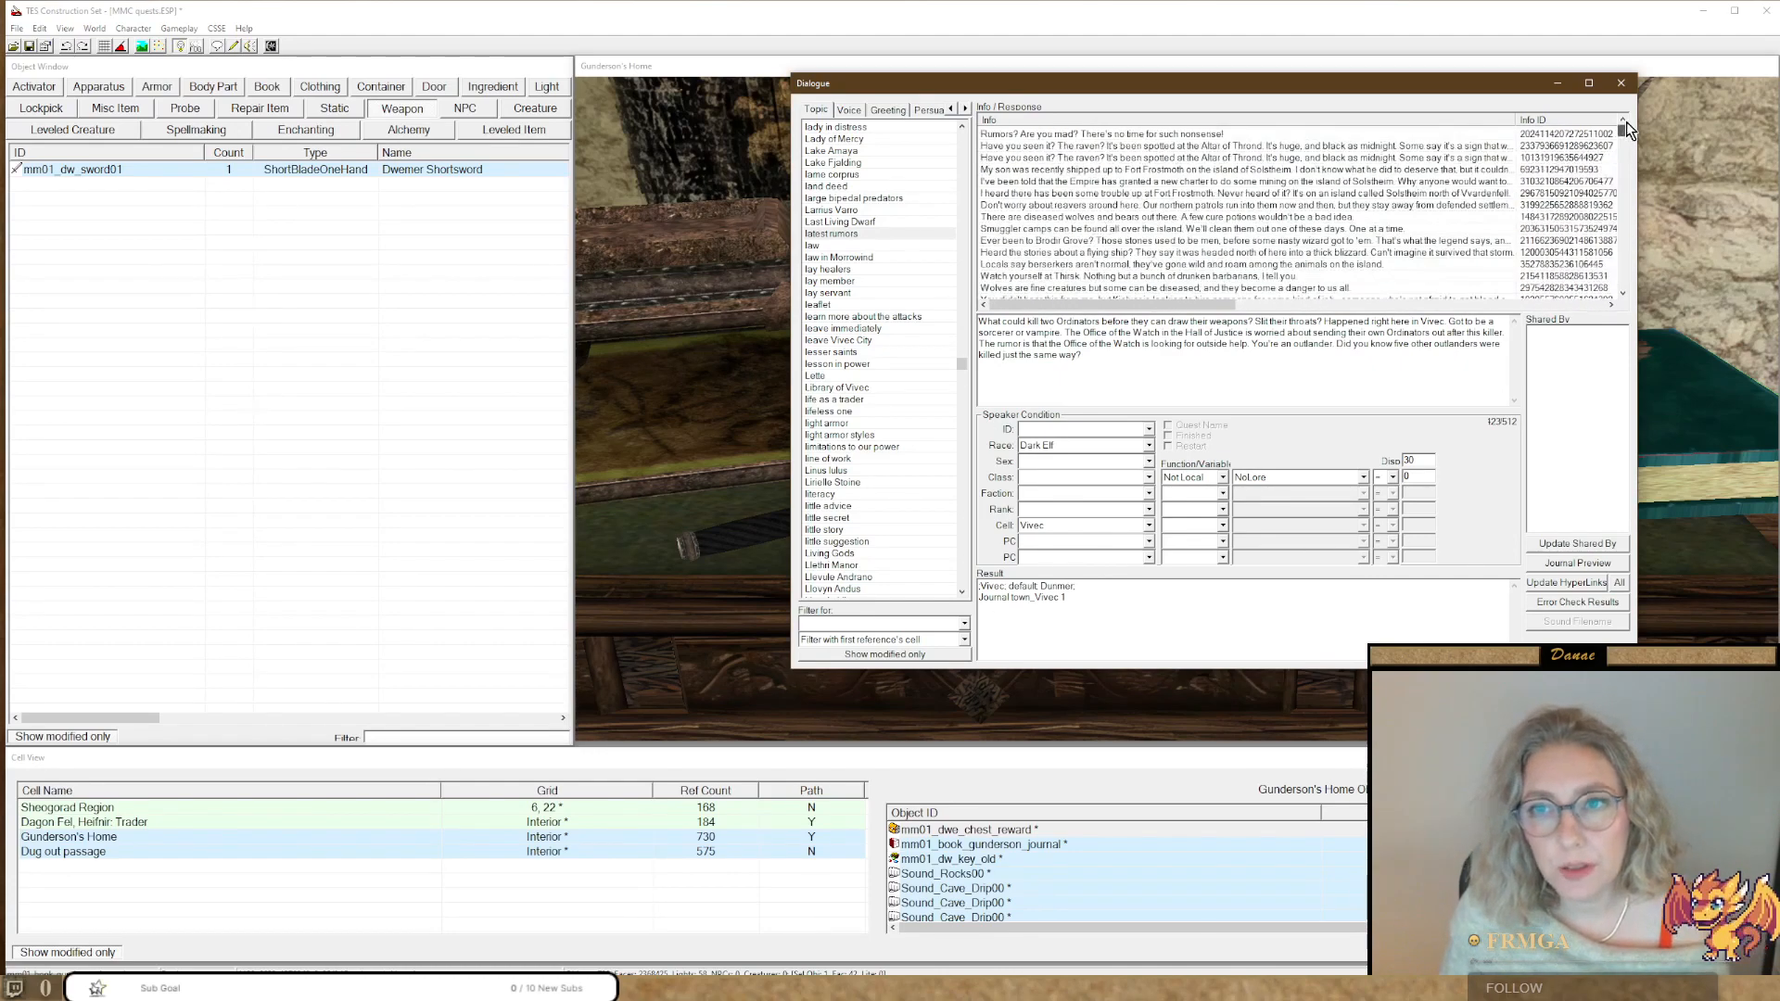
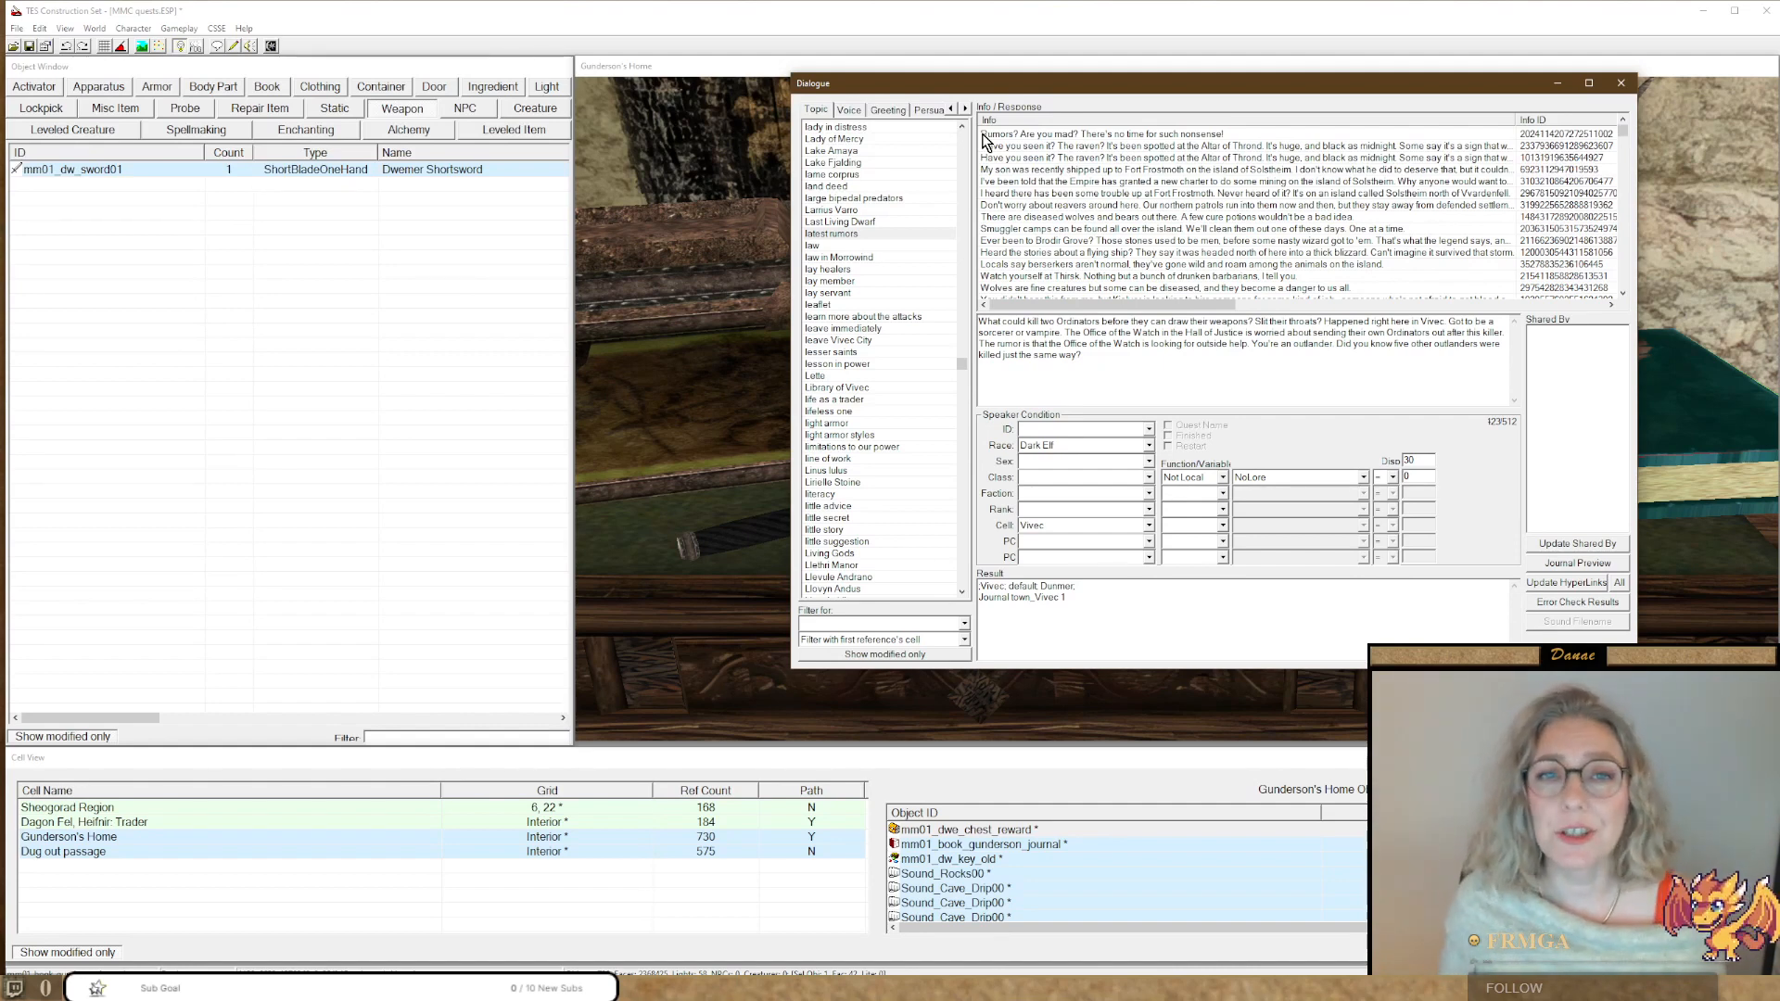
Add a new response above the first "latest rumors" entry with the text "guard looking for Gunderson, smuggler?".
right_click(998, 141)
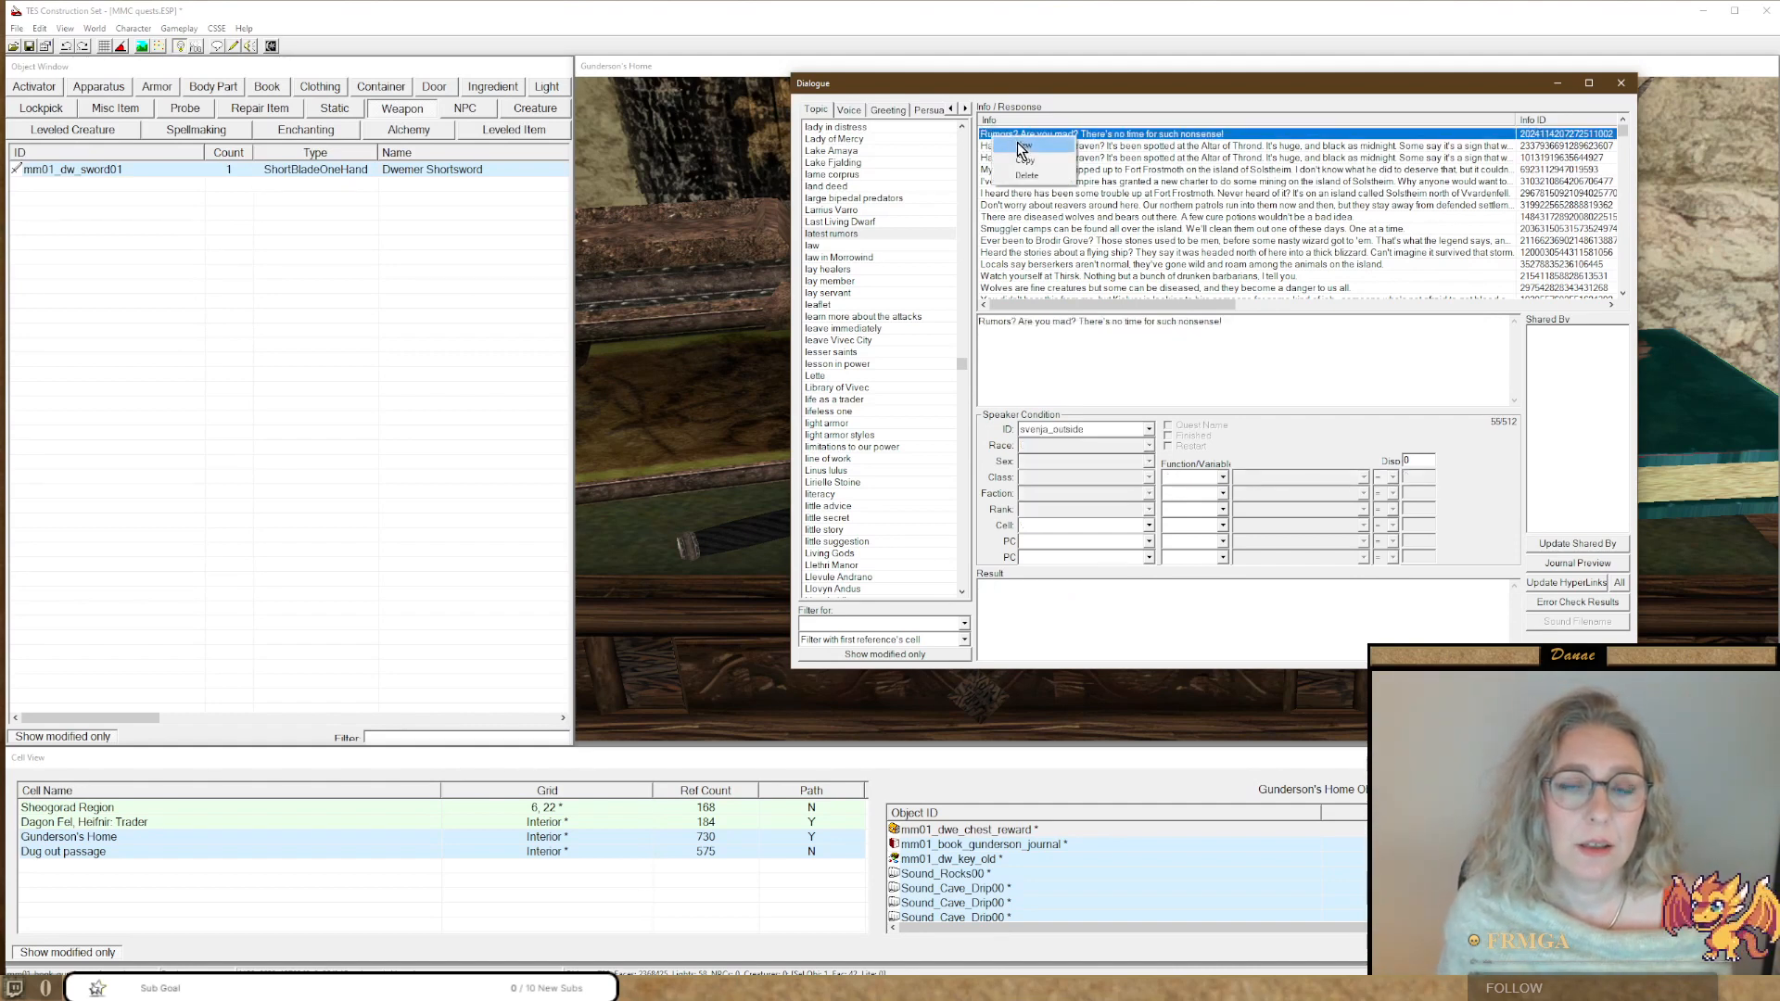
click(1019, 148)
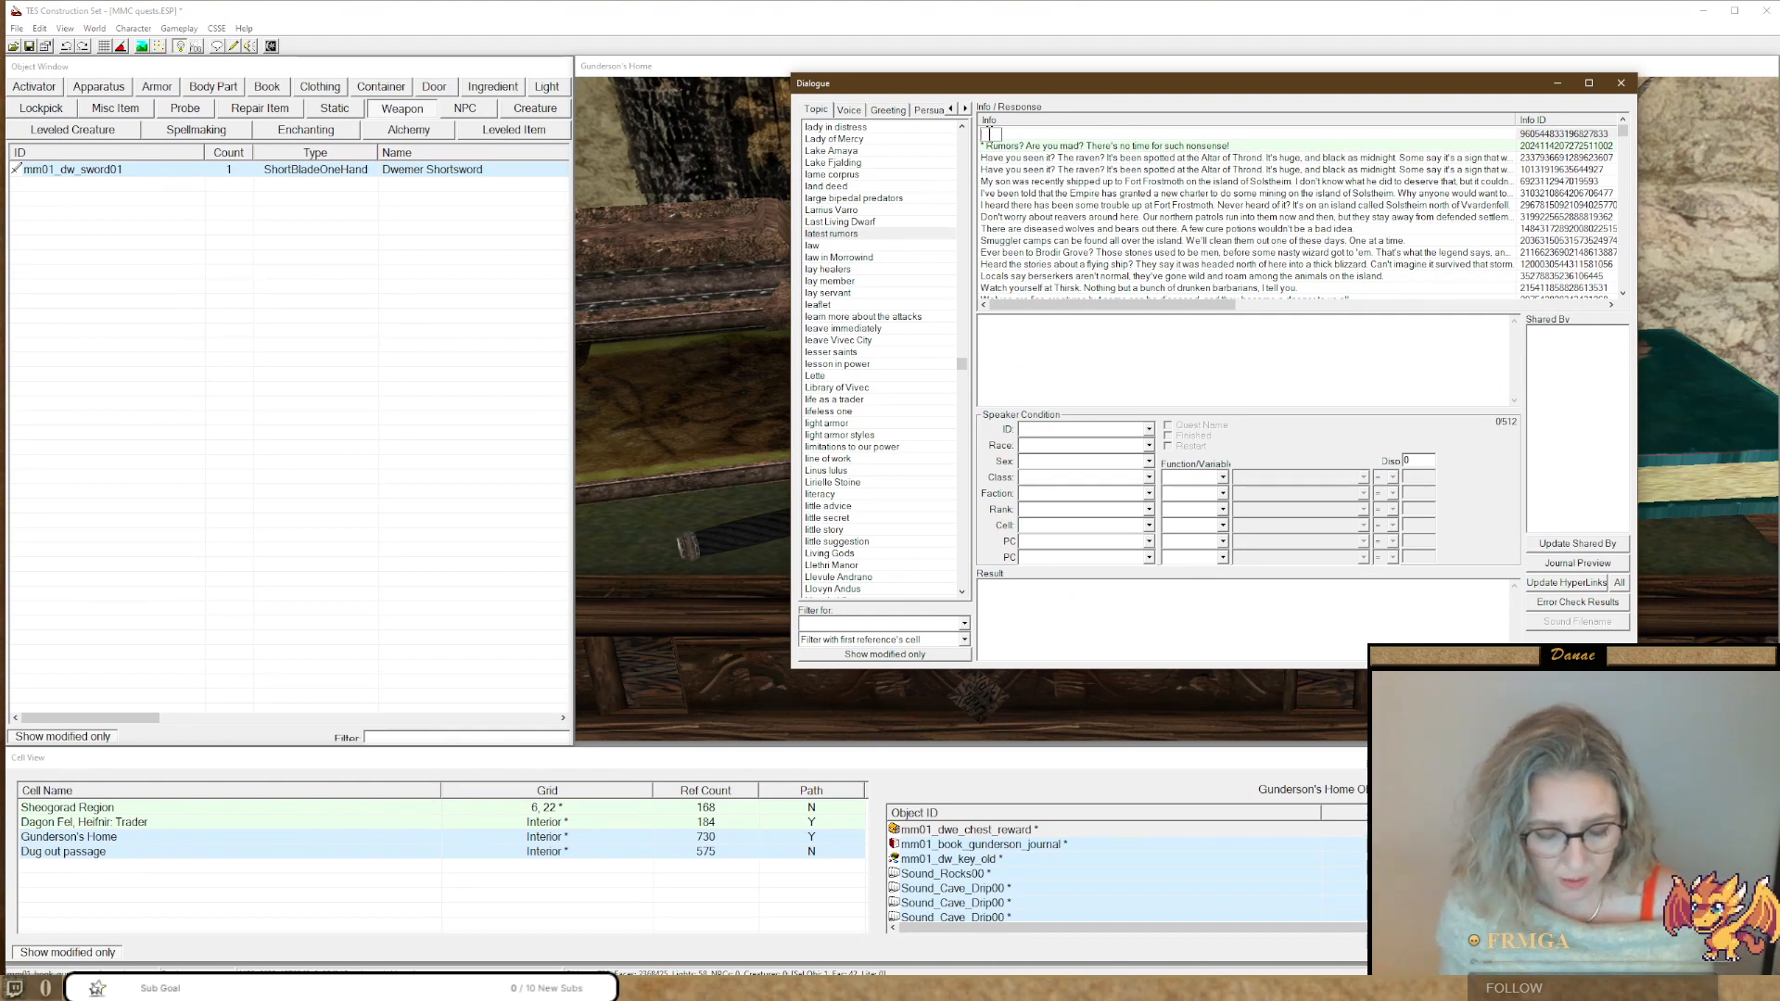
text(guard loo)
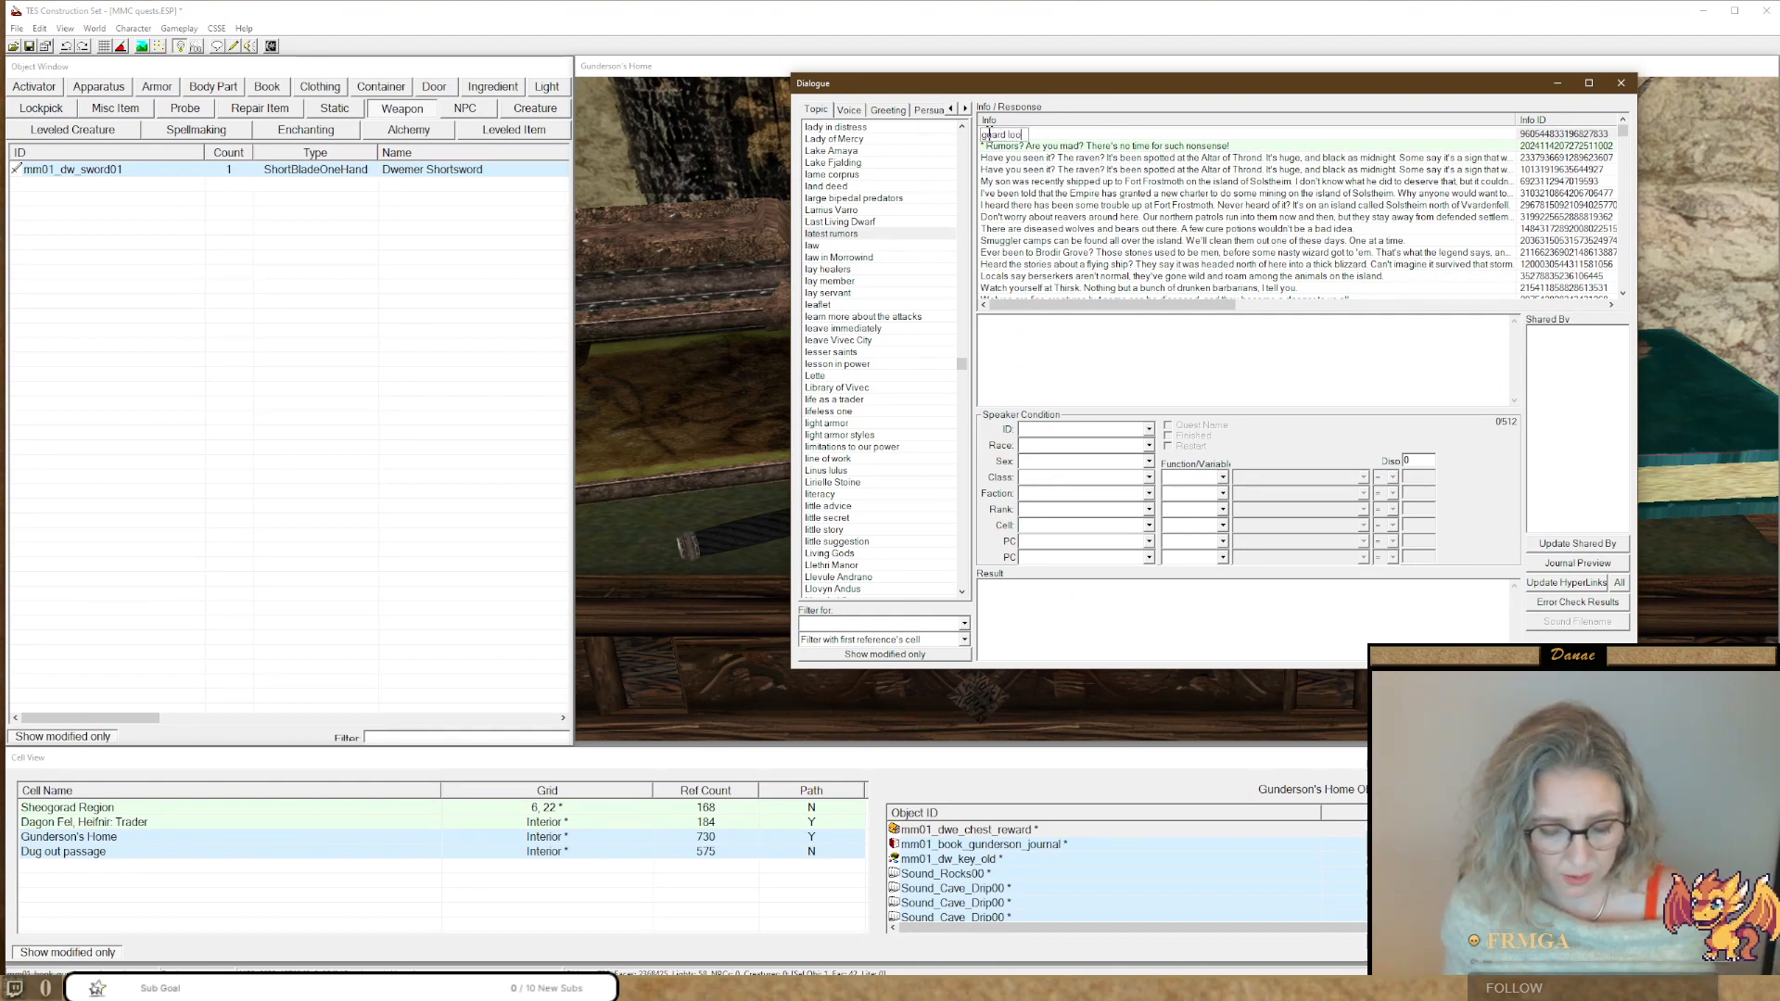
text(king for)
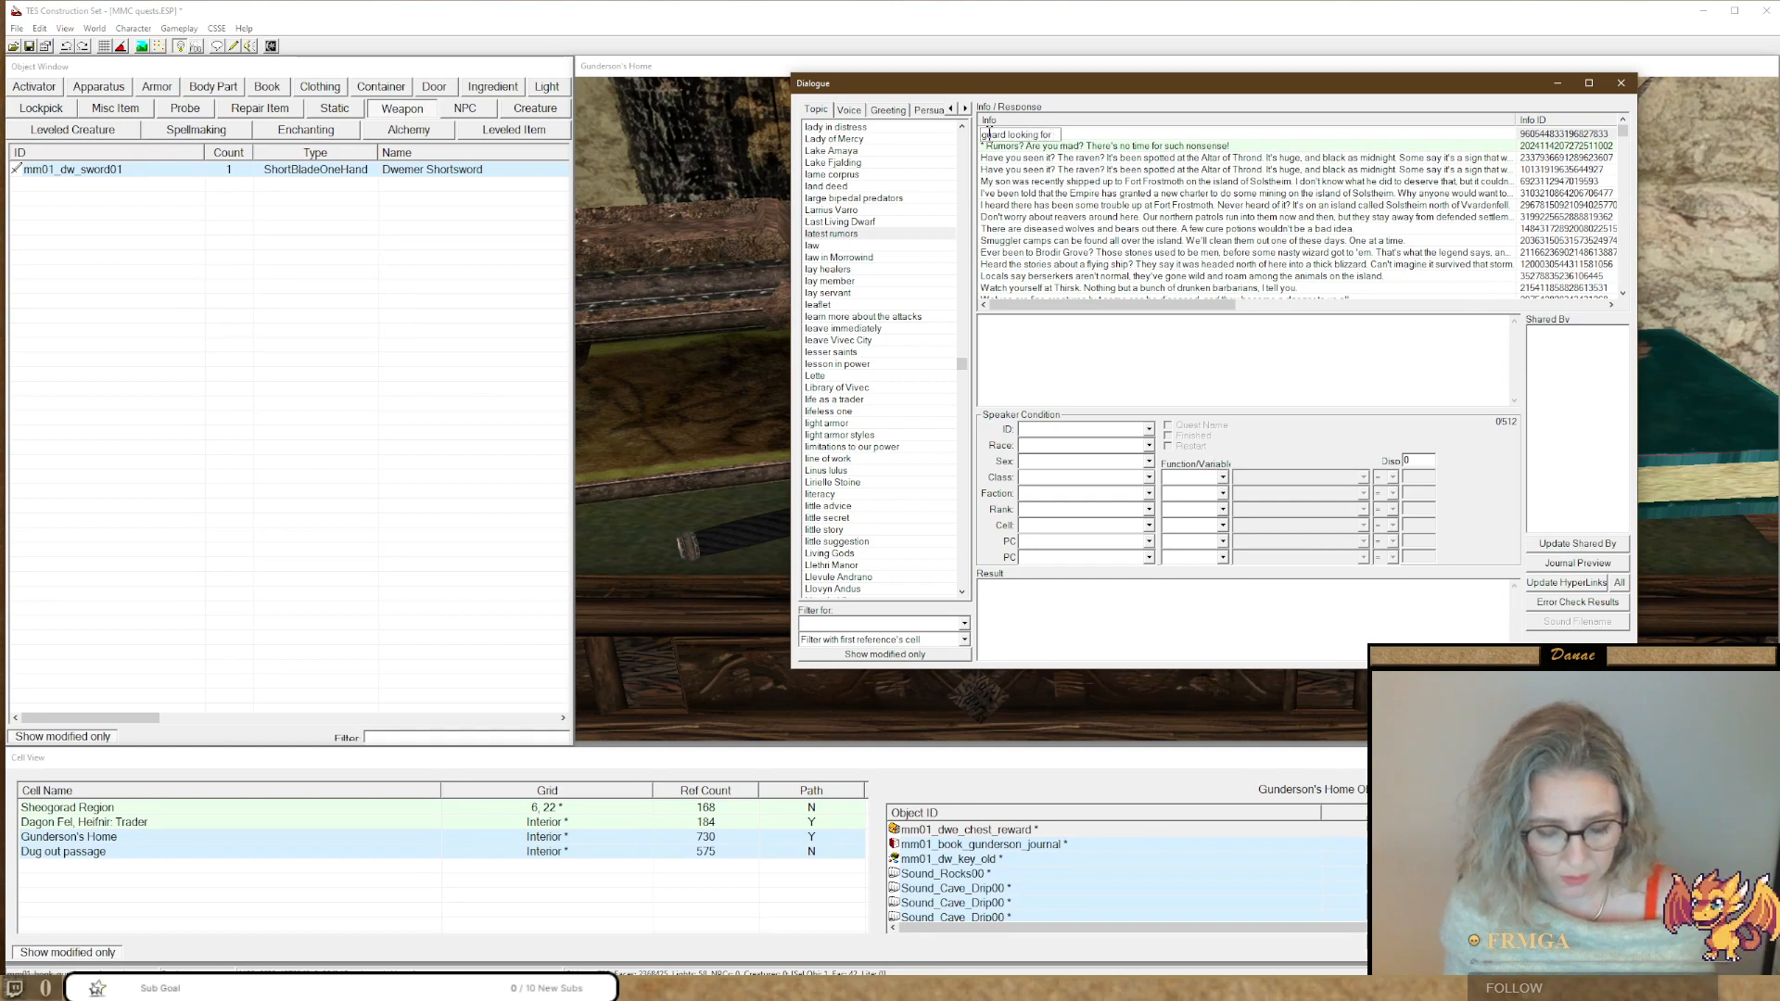
text( Gunderson, )
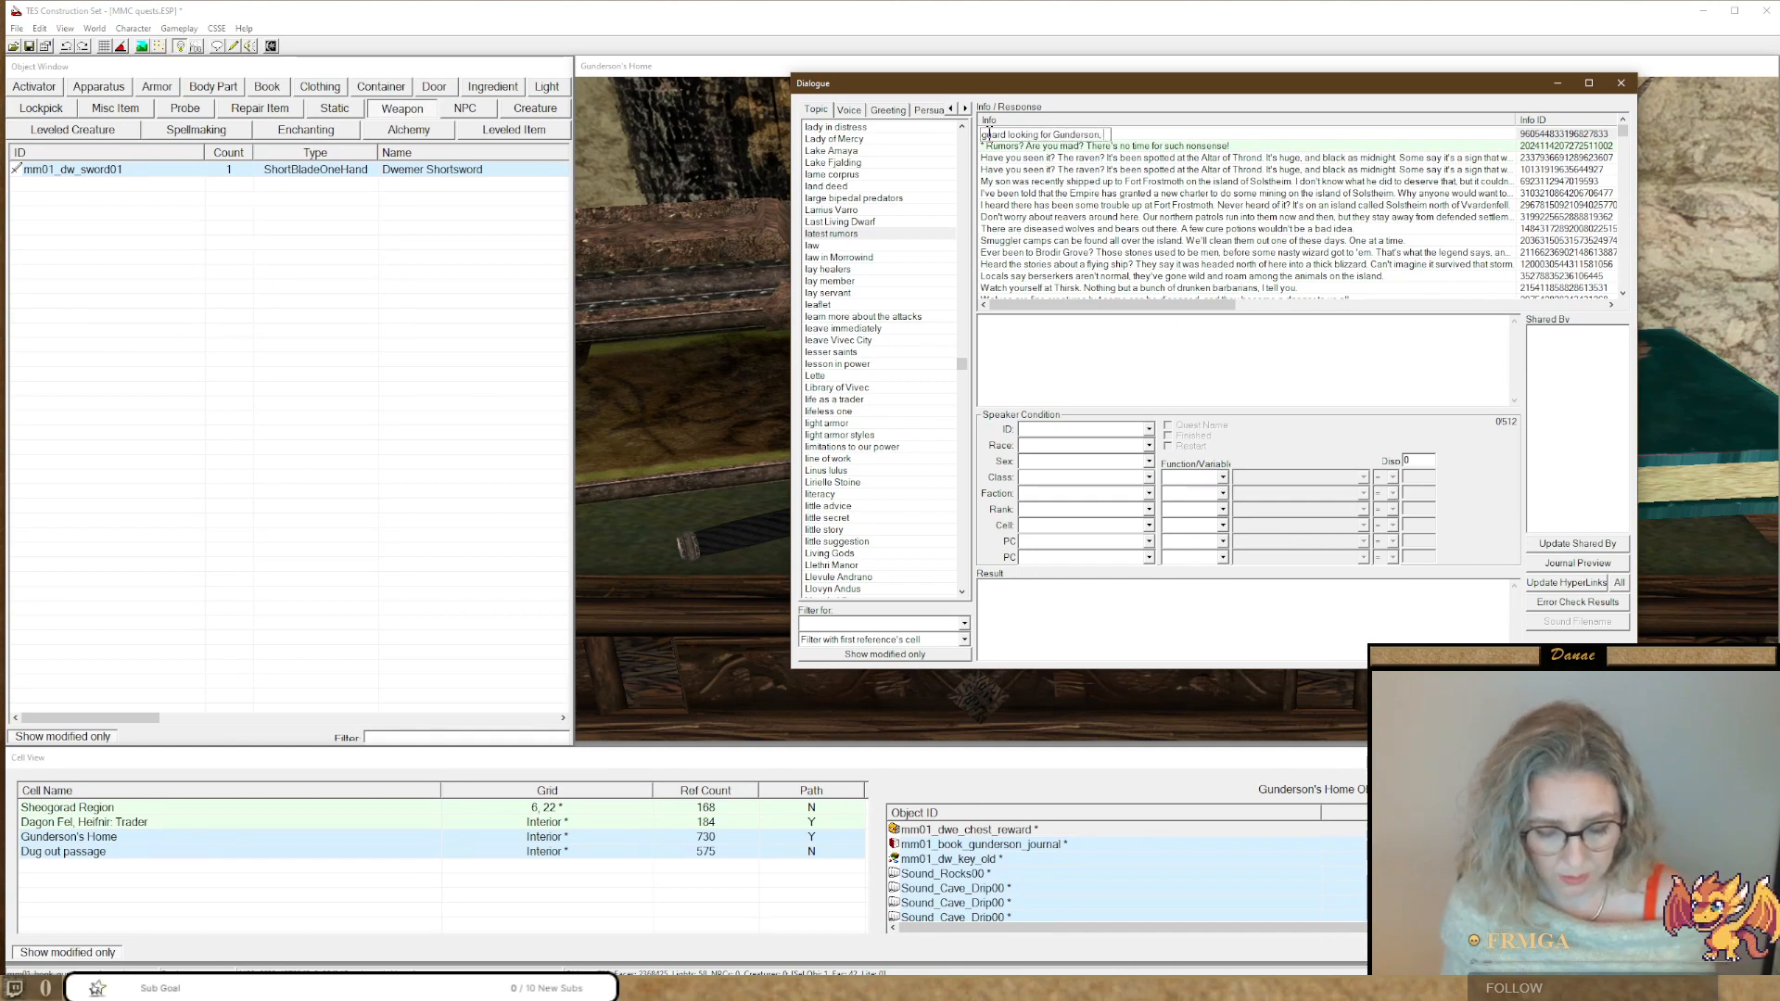
text(smuggler?)
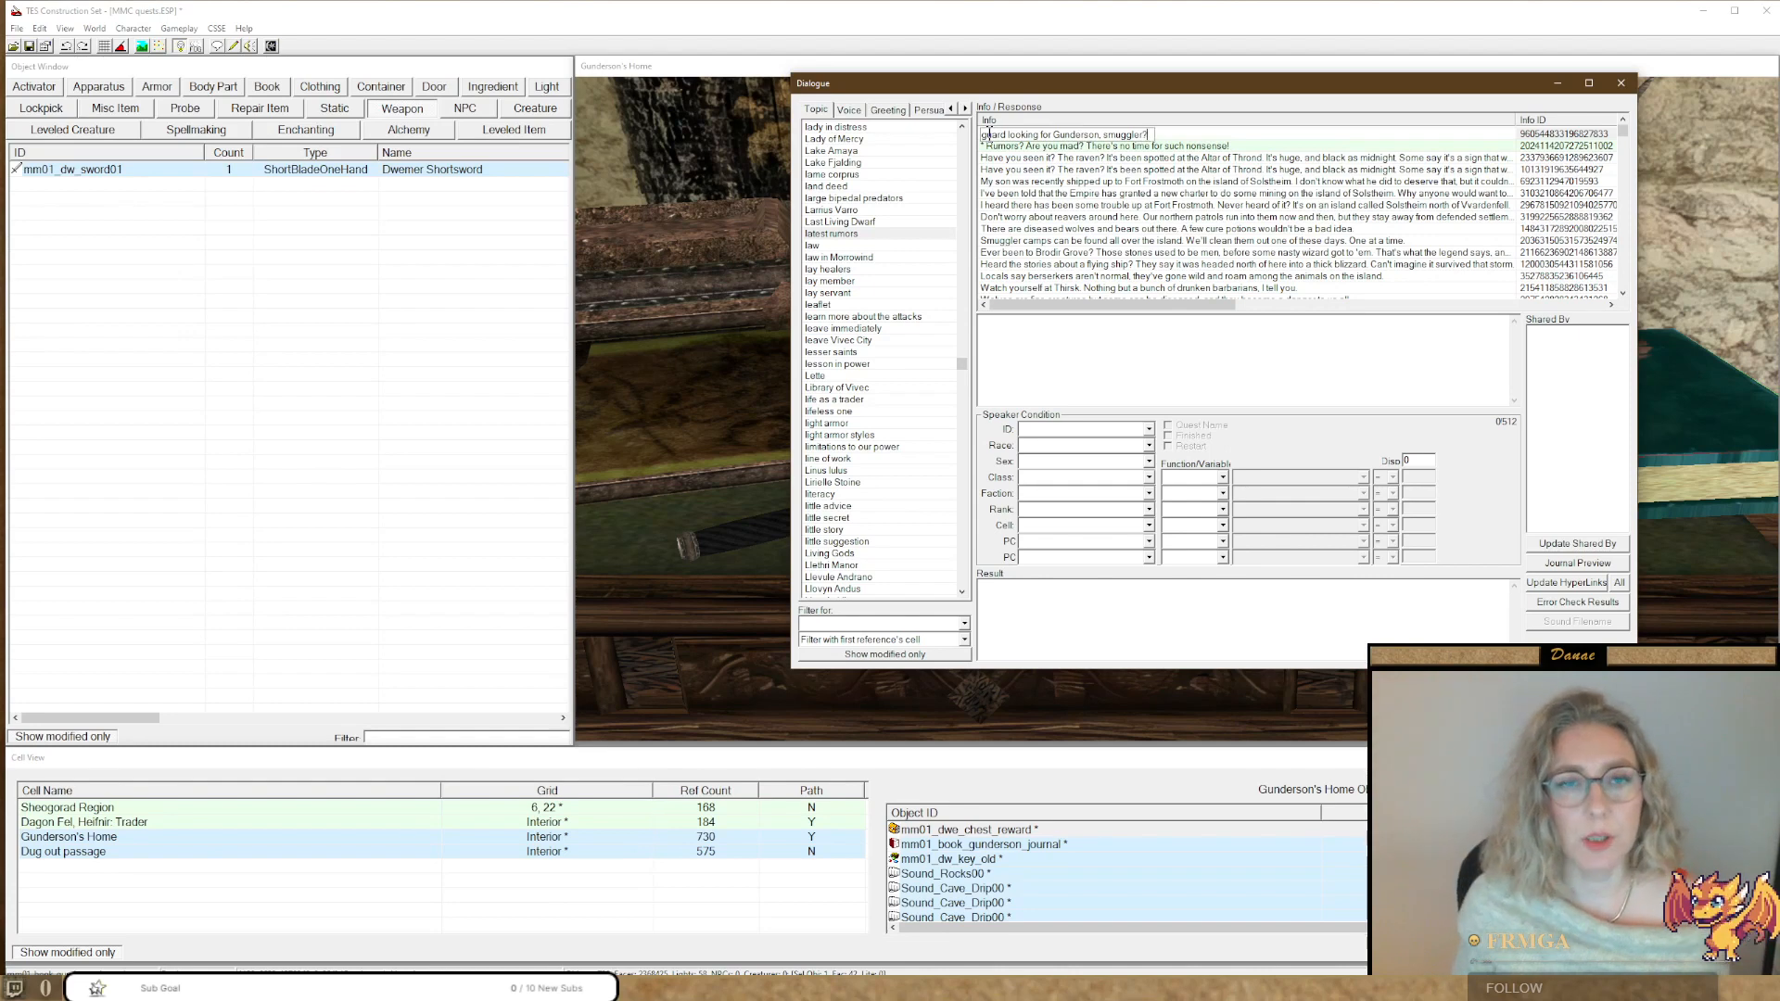
key(Return)
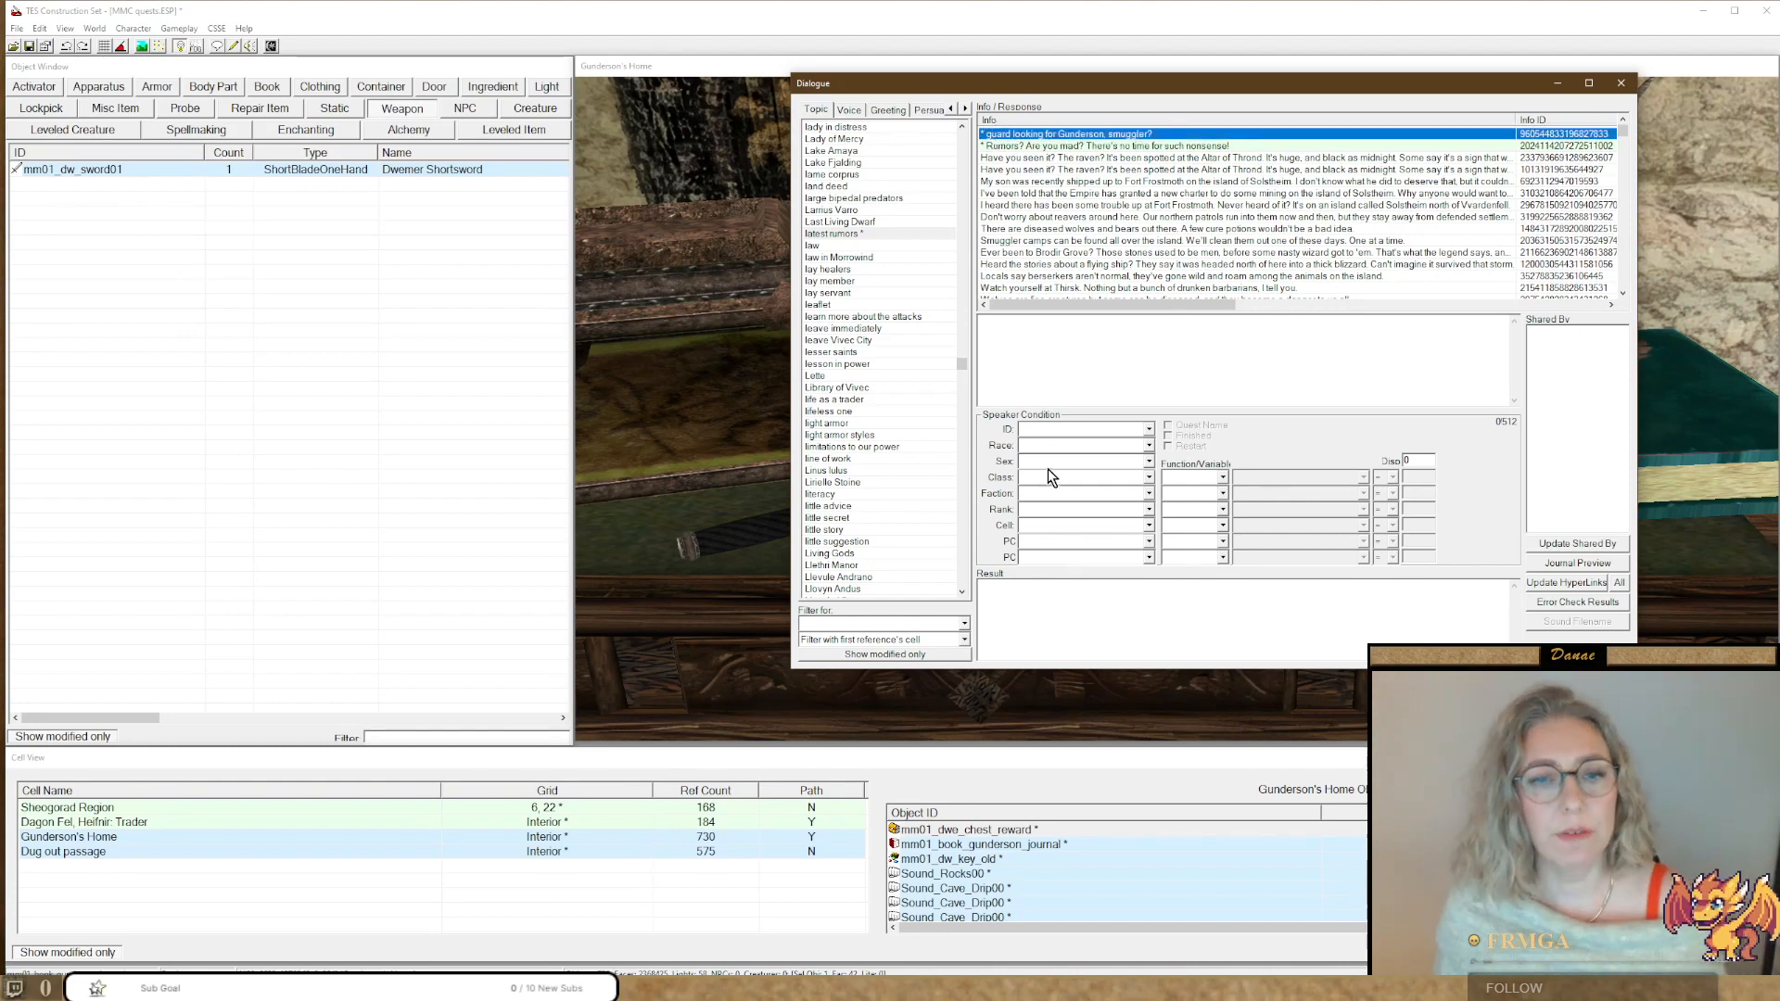
Restrict the new rumor response to speakers in the Dagon Fel cell.
click(1032, 527)
key(d)
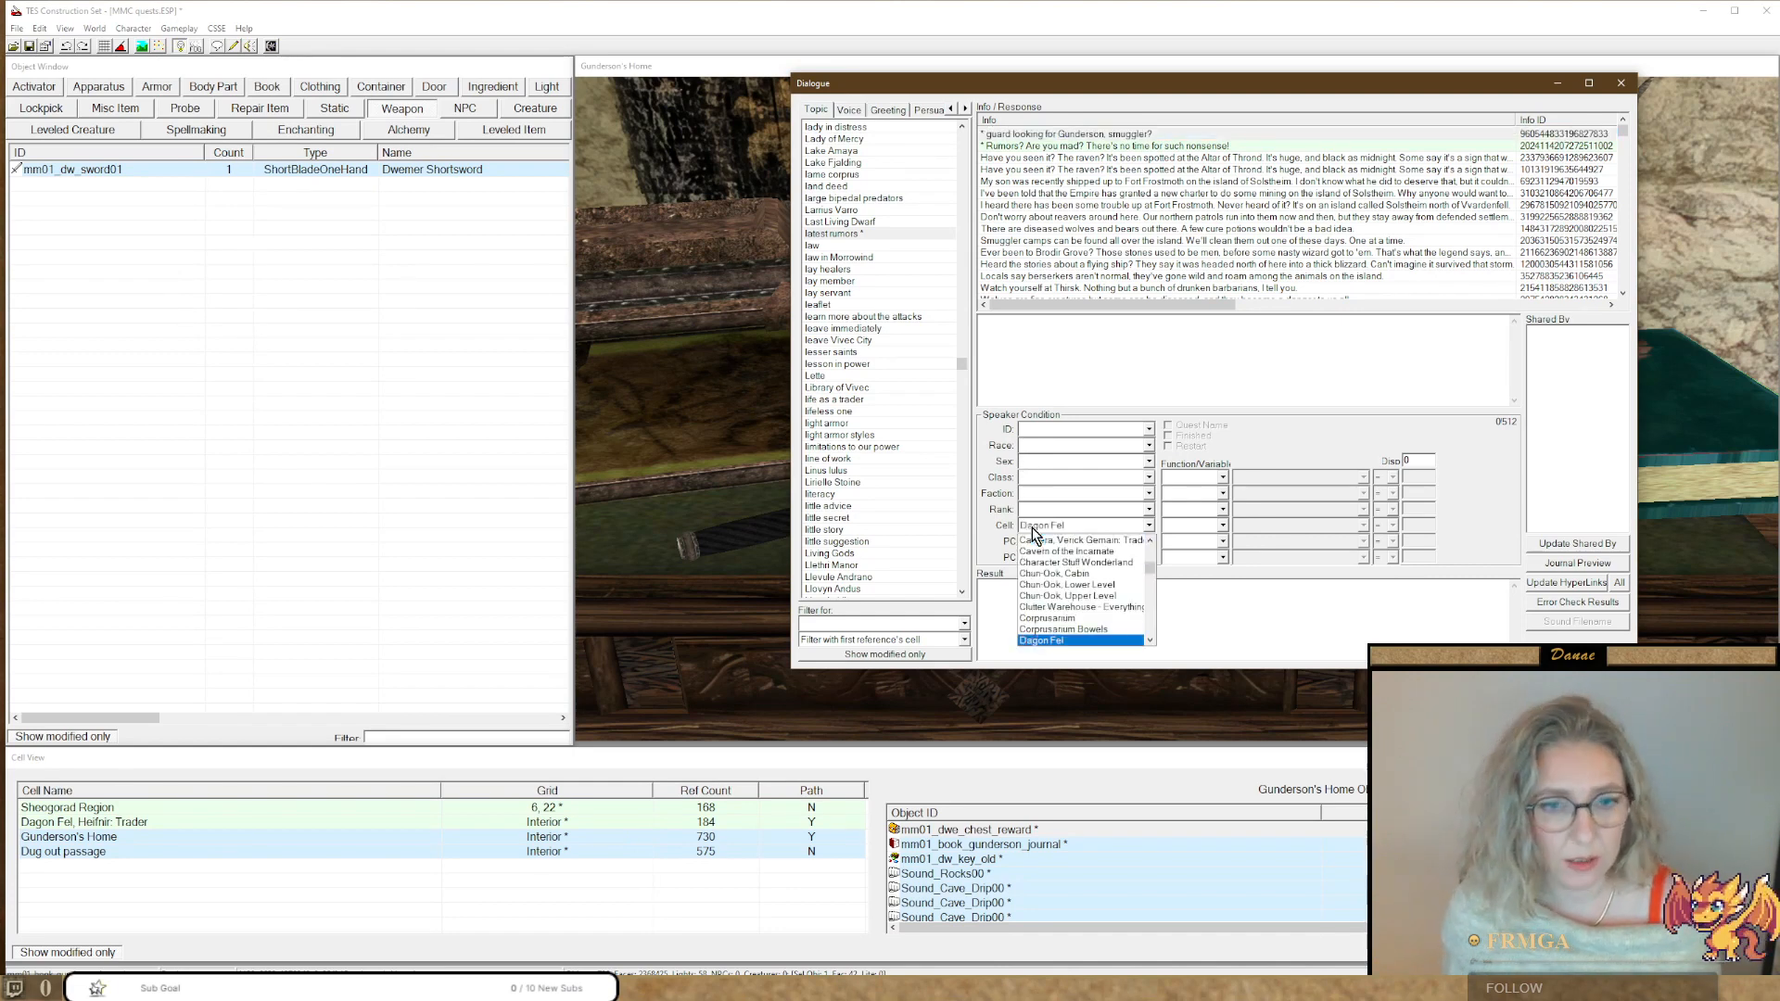
key(Return)
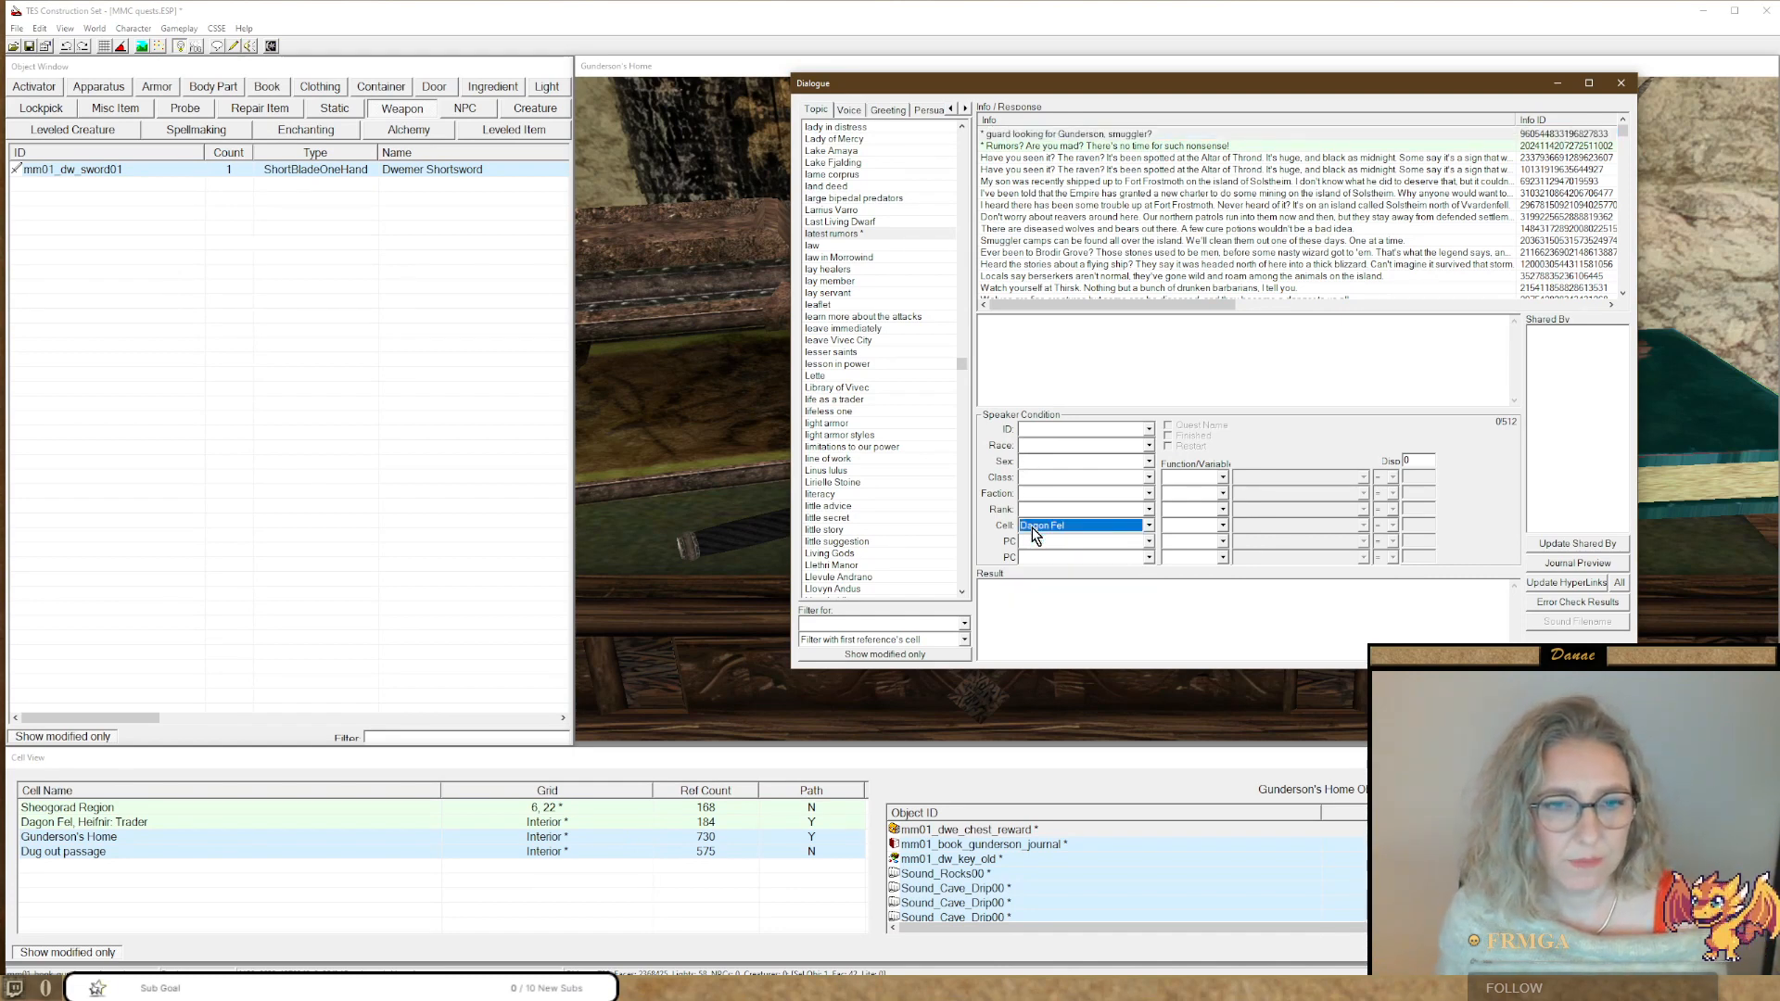
Exclude guards from giving the new rumor by adding a Not Class condition for Guard with the value 1.
click(1024, 477)
click(1024, 477)
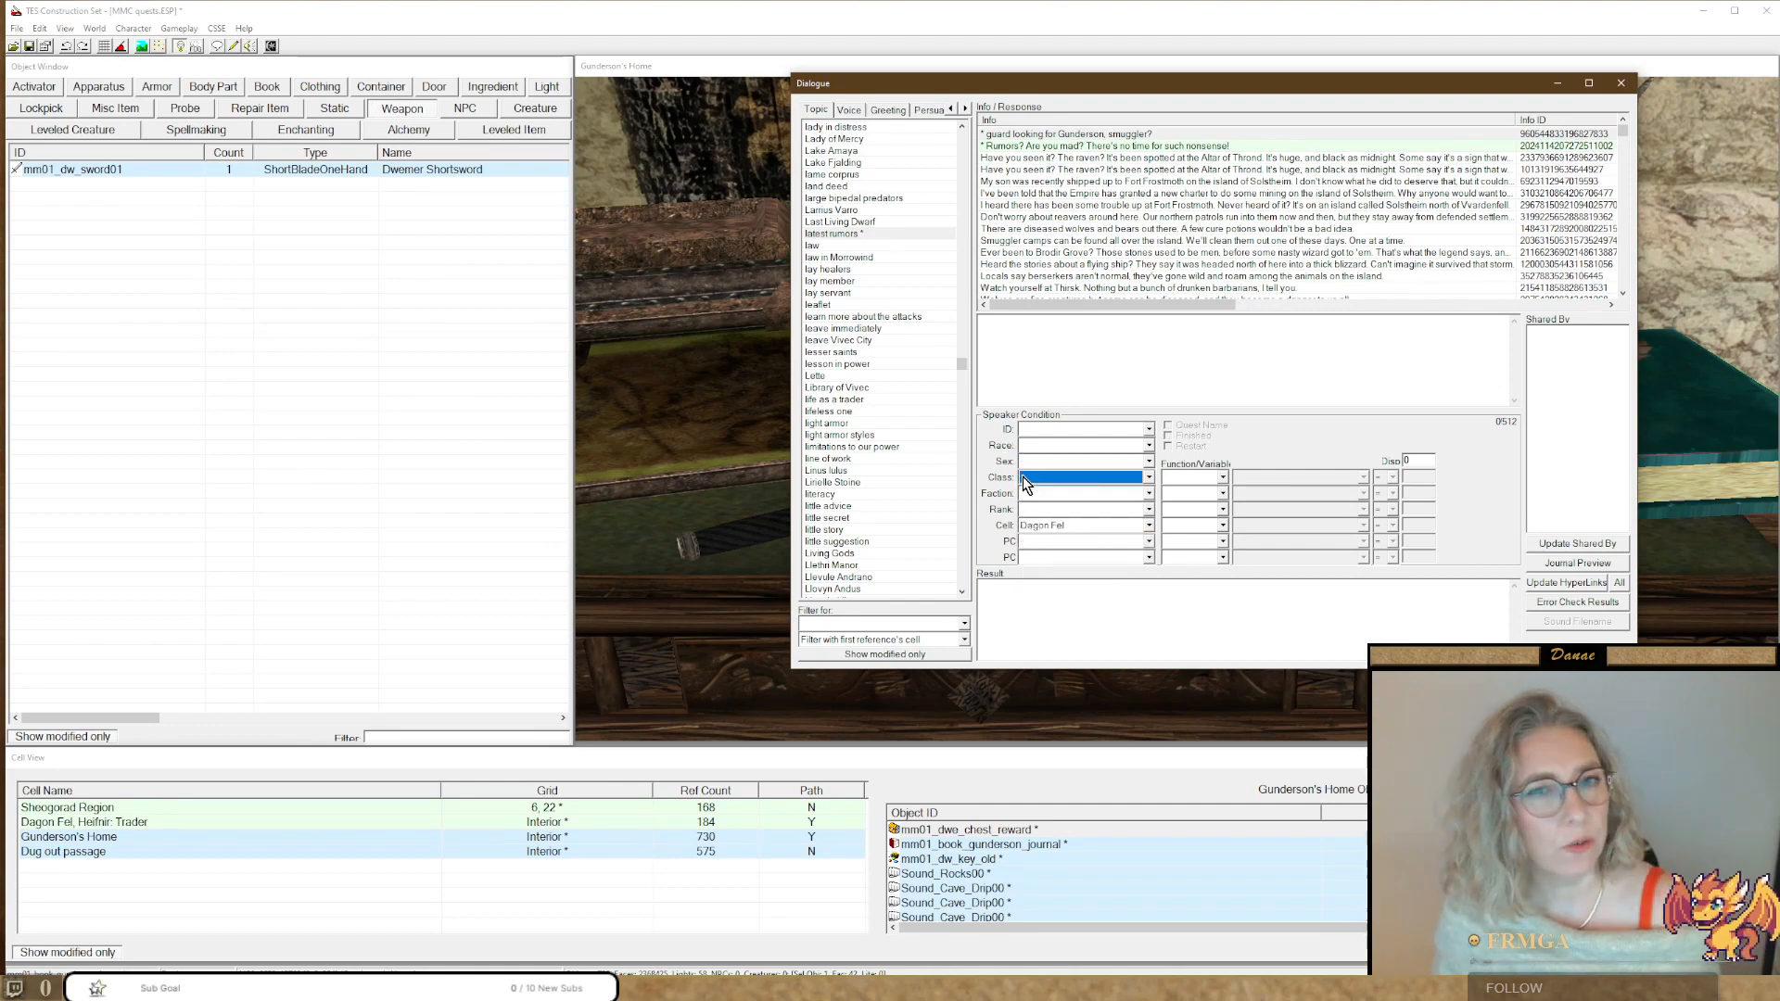
click(1164, 478)
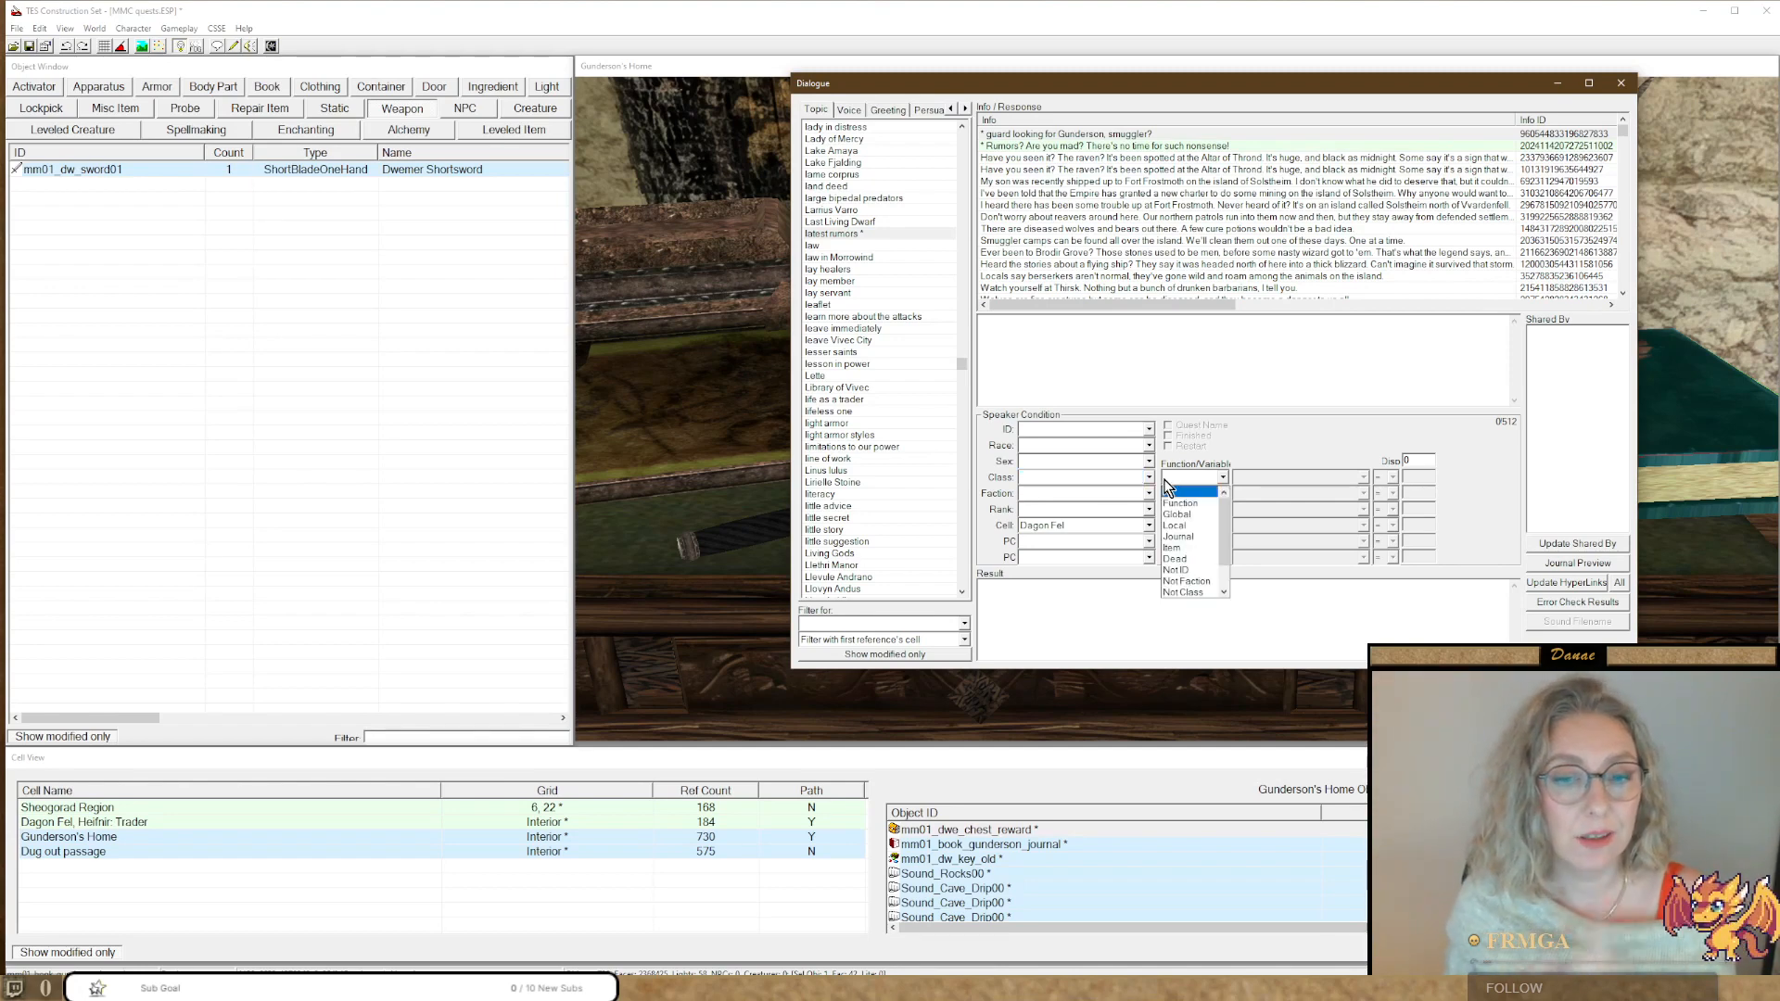
click(1186, 592)
click(1267, 477)
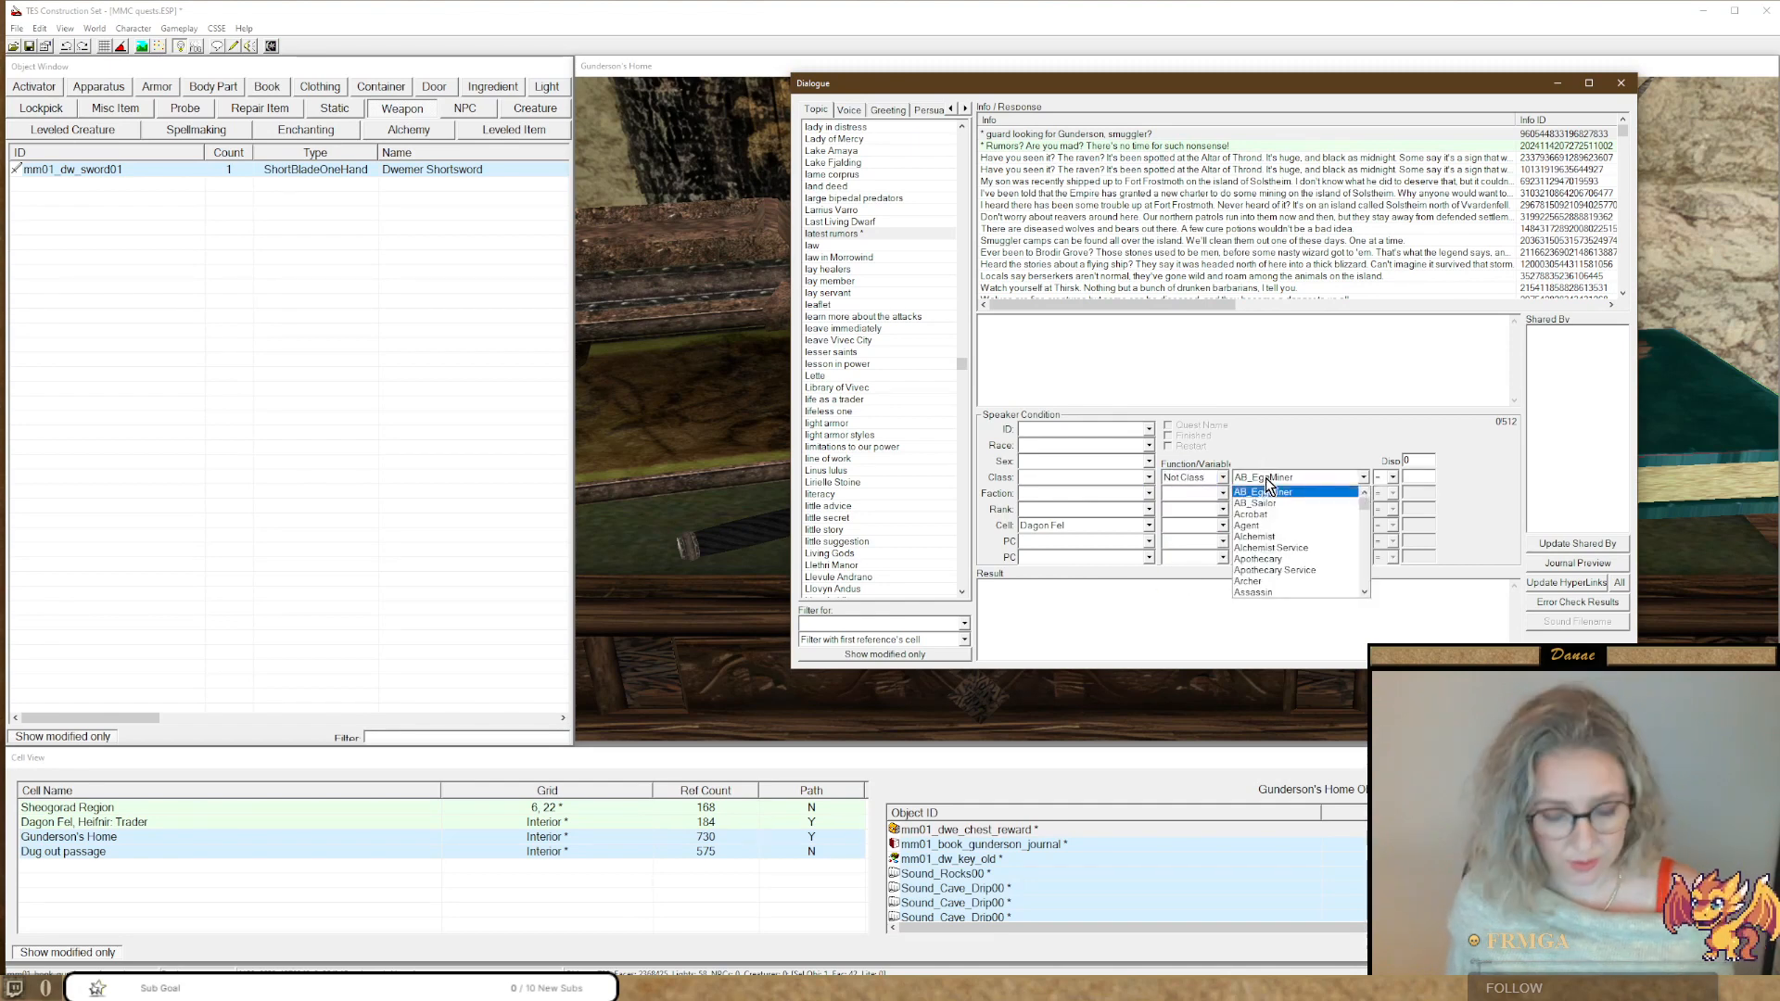
text(gu)
key(Return)
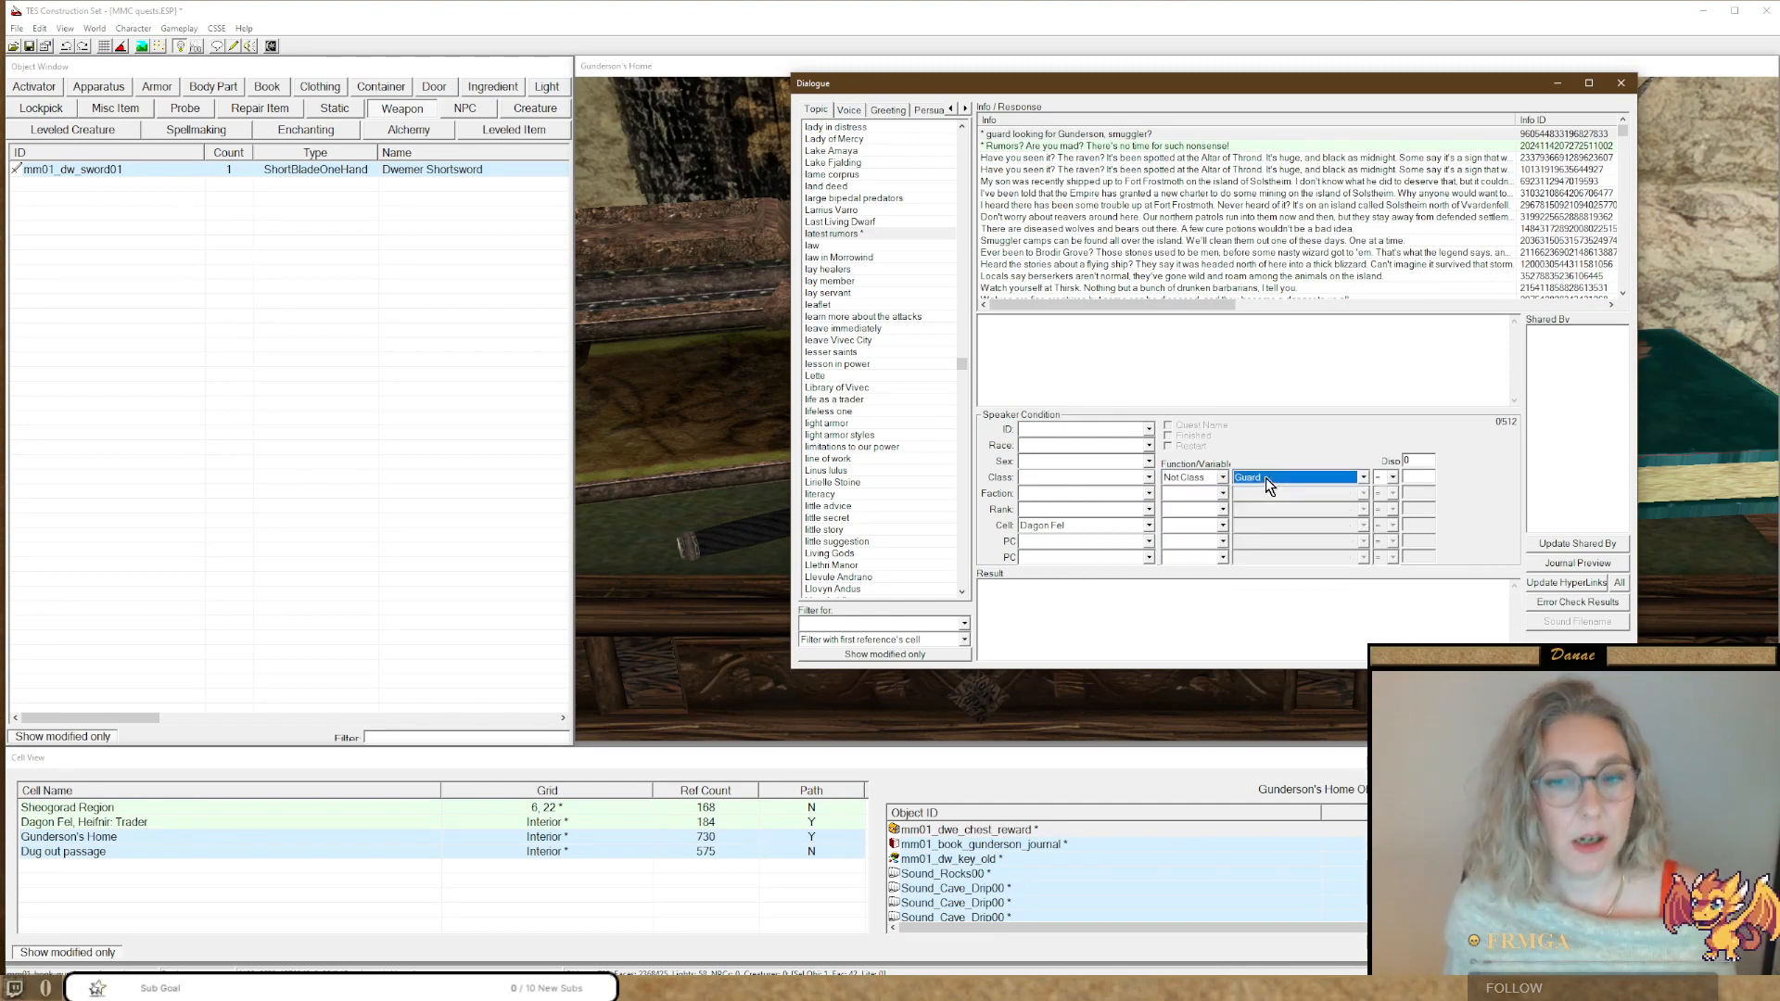
click(1420, 477)
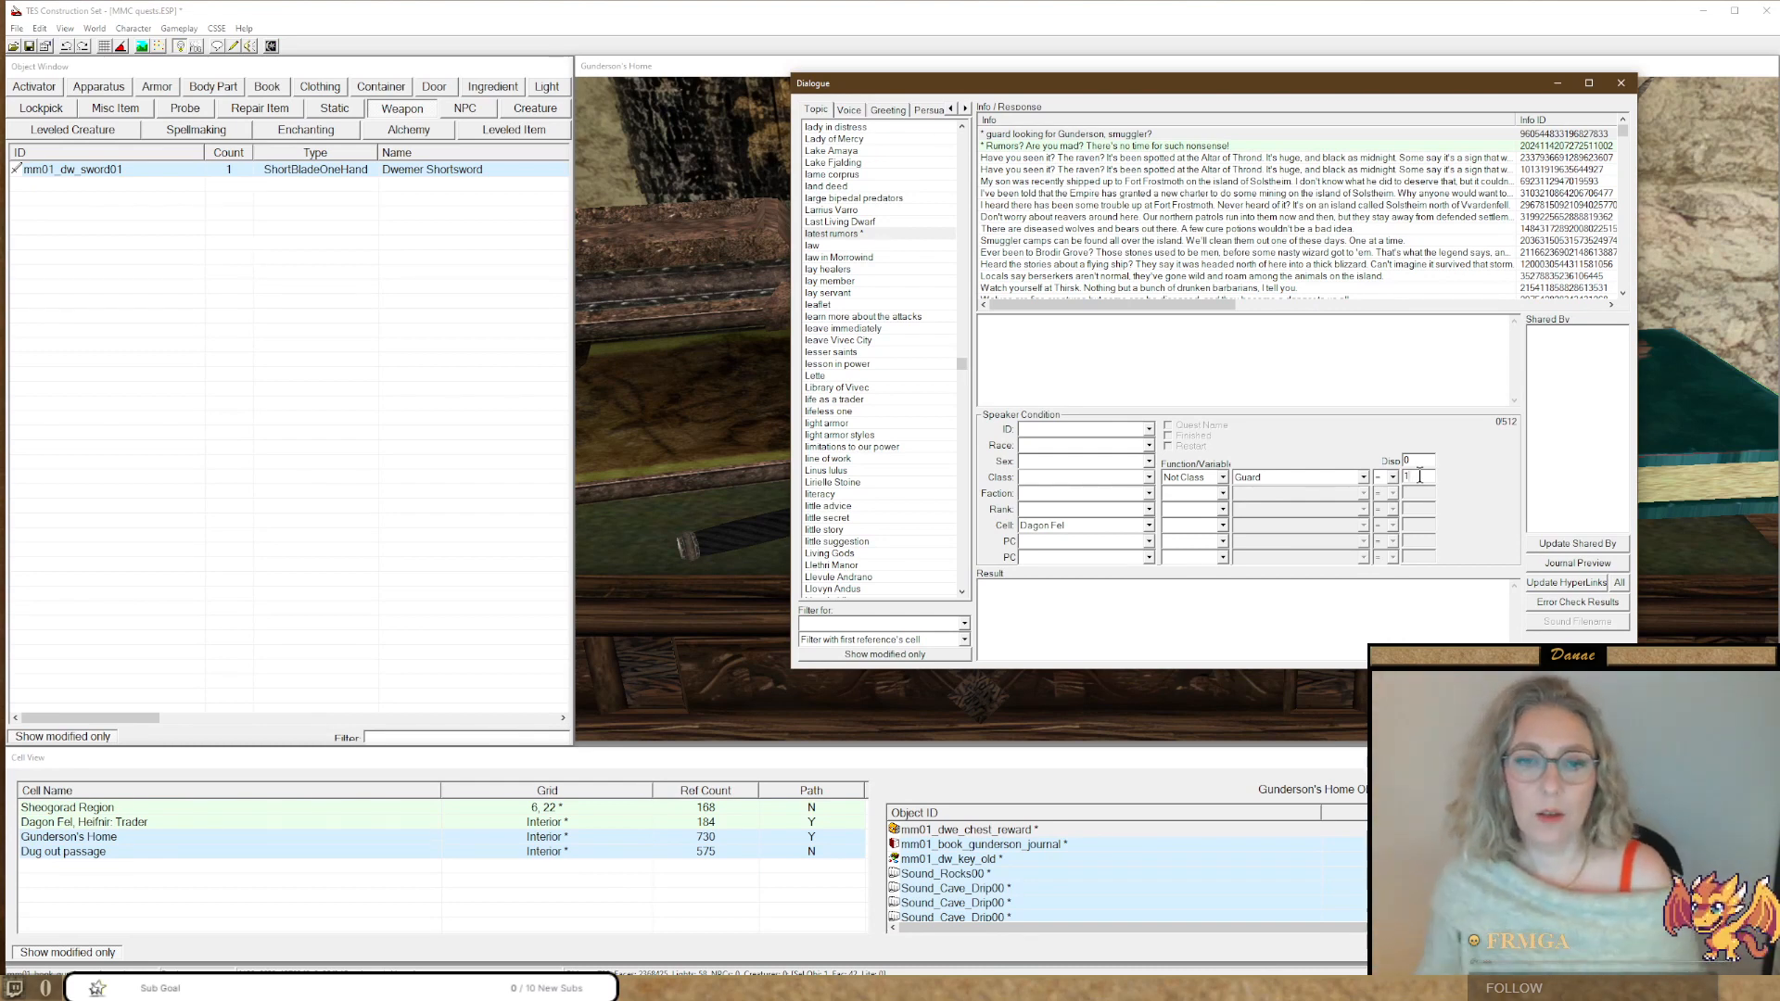
Add a second condition to the rumor requiring the mm01_fetch_guard journal to equal 0.
click(1193, 498)
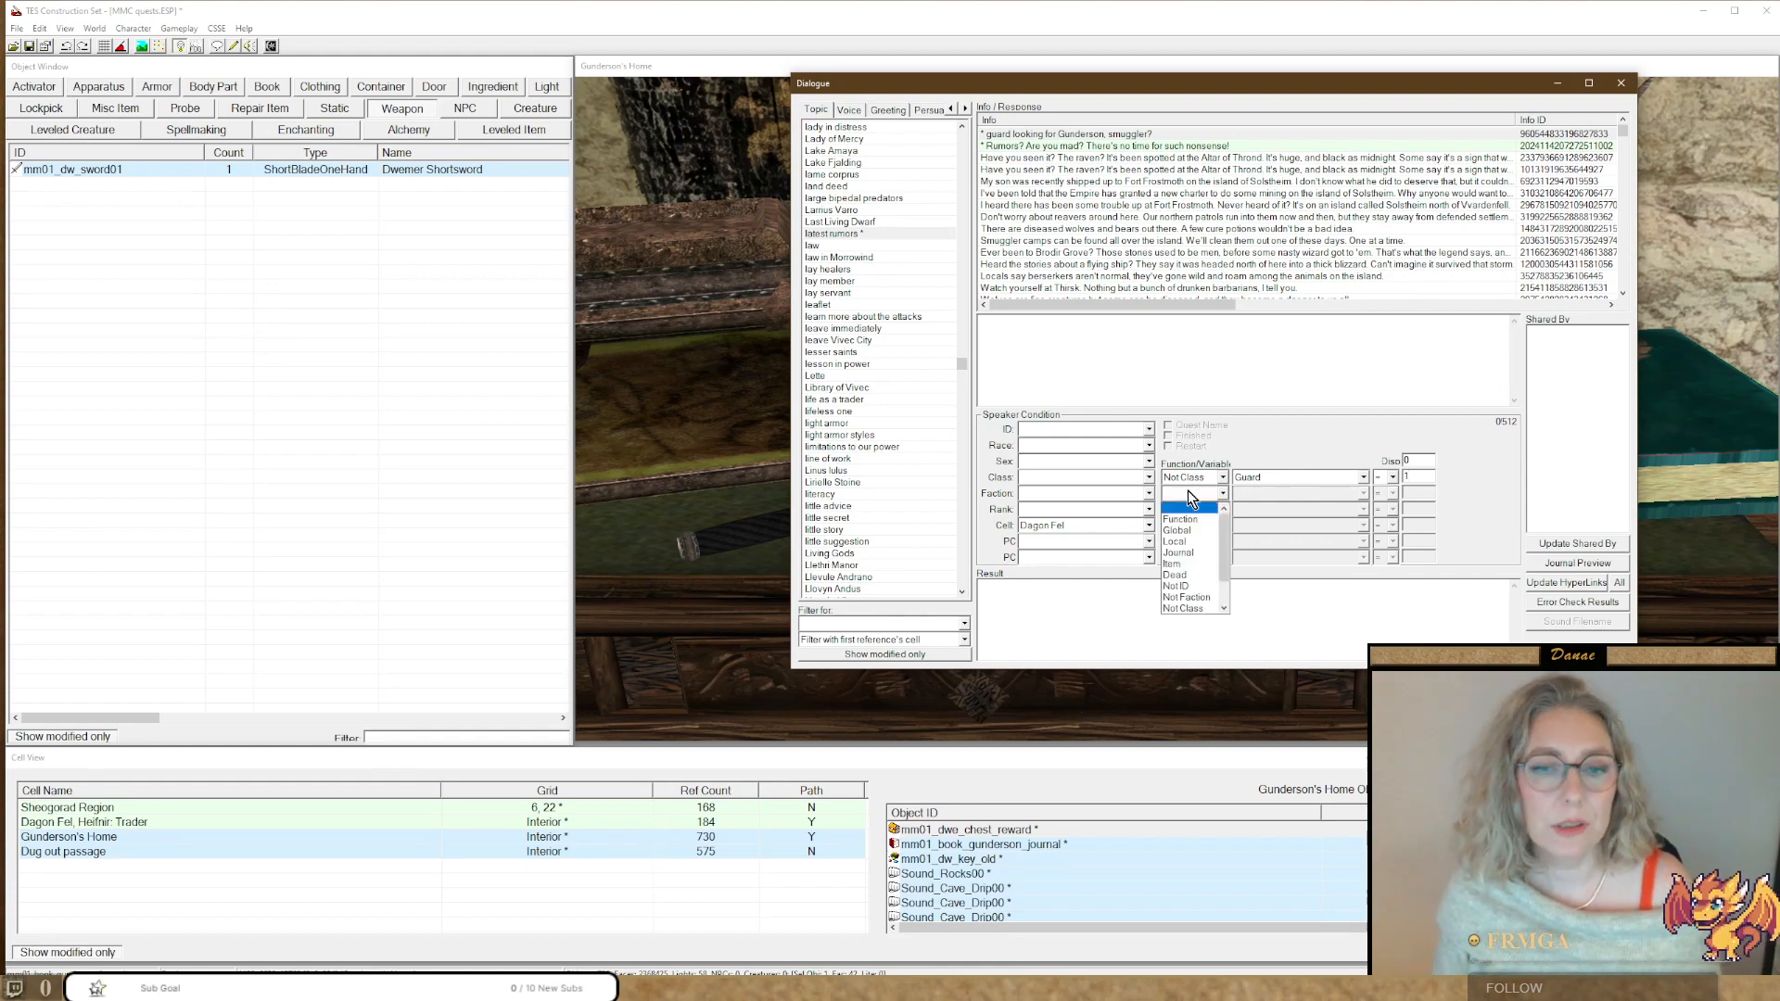
click(1179, 553)
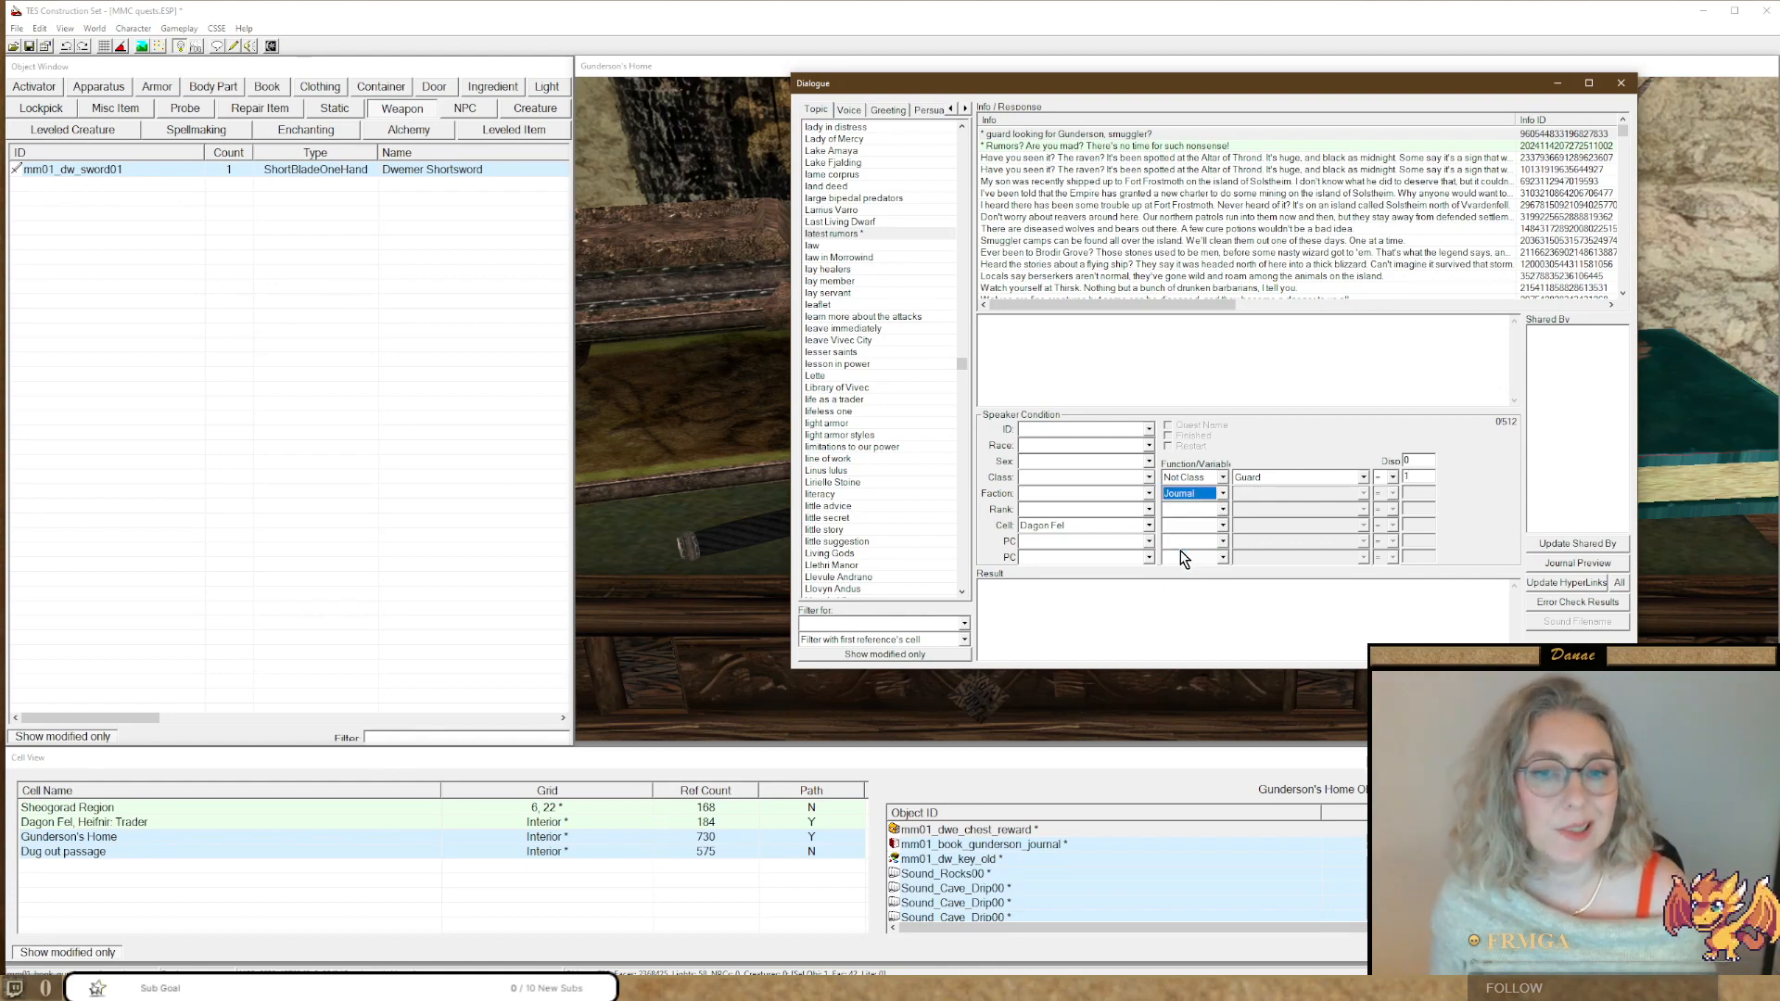
click(1252, 493)
text(mm01_fetch_guard)
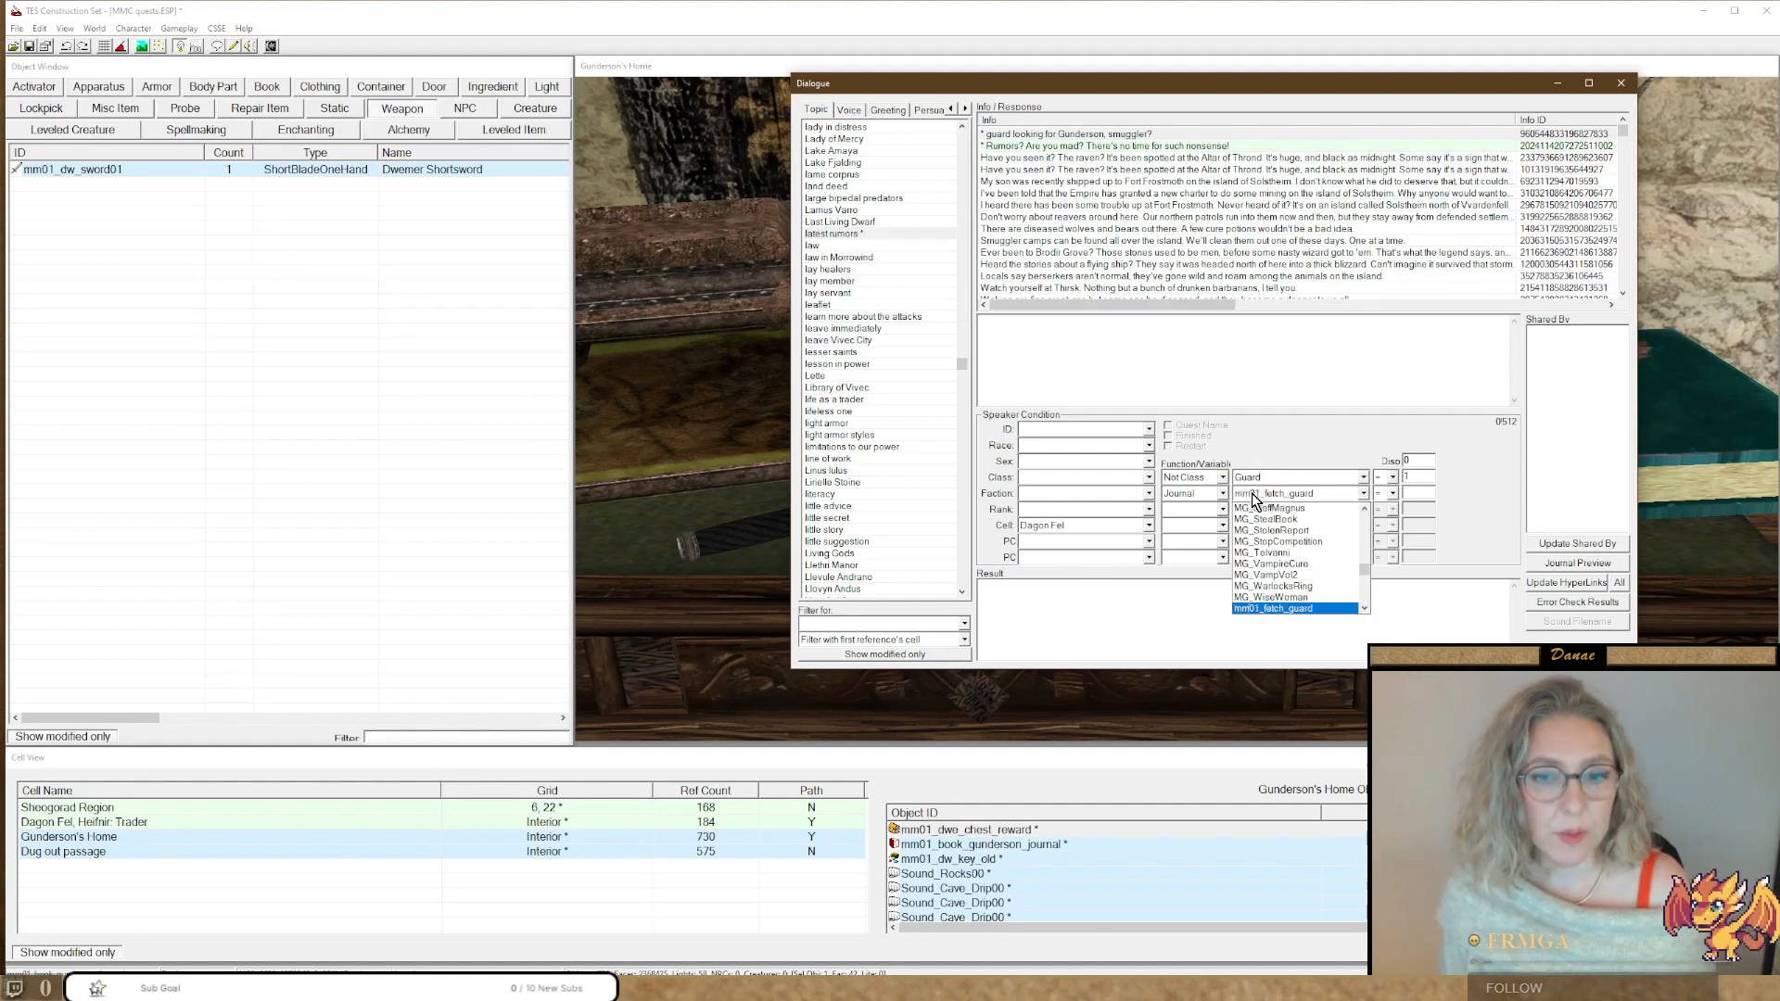
key(Return)
click(1411, 494)
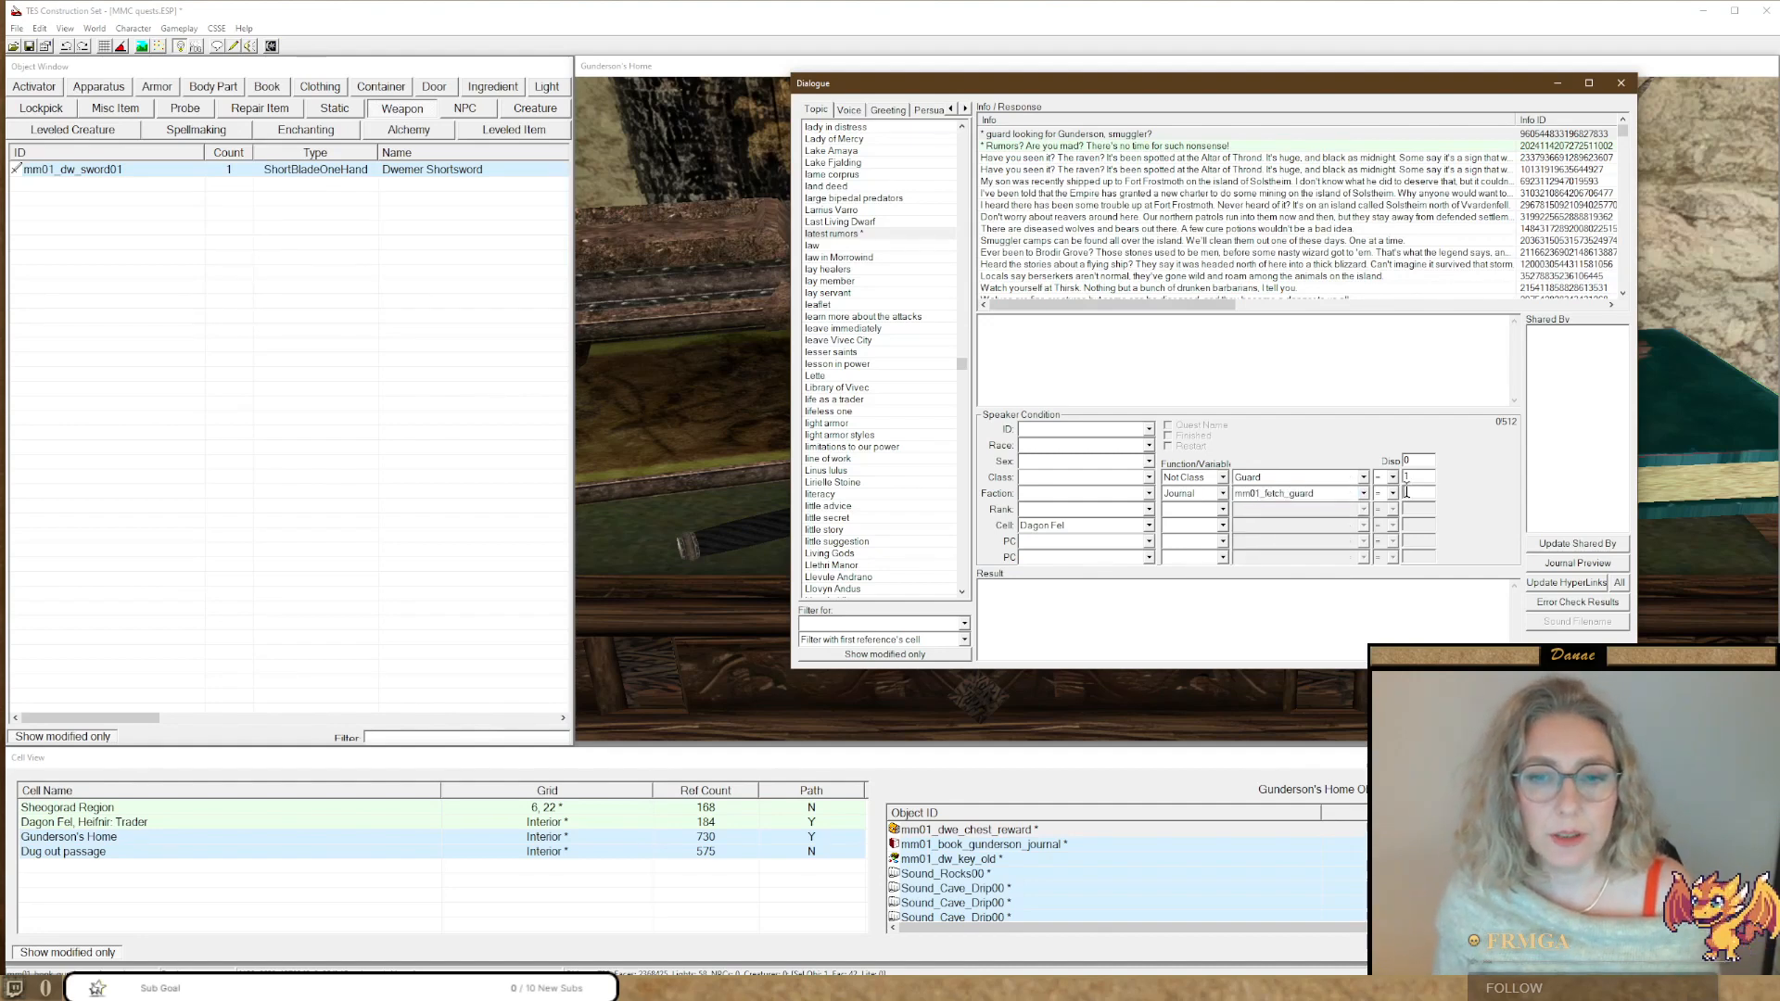
text(0)
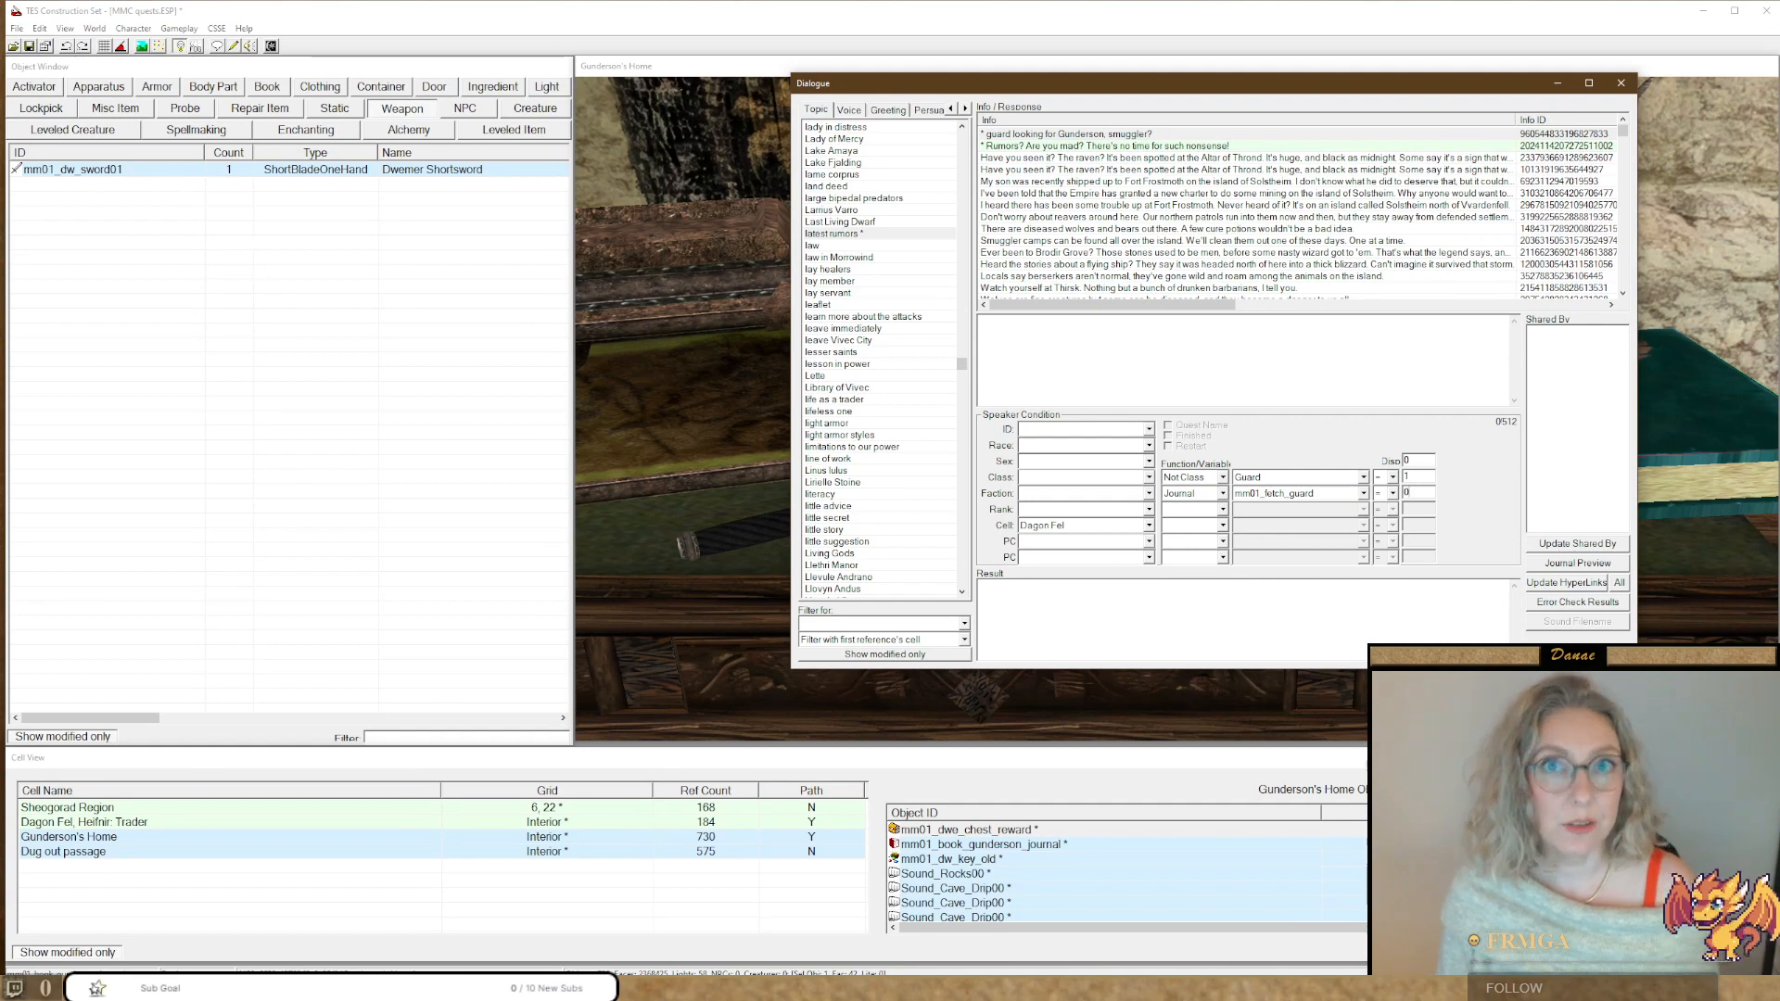
Enter the result script "journal mm01_fetch_guard 10" for the rumor response.
text(ou)
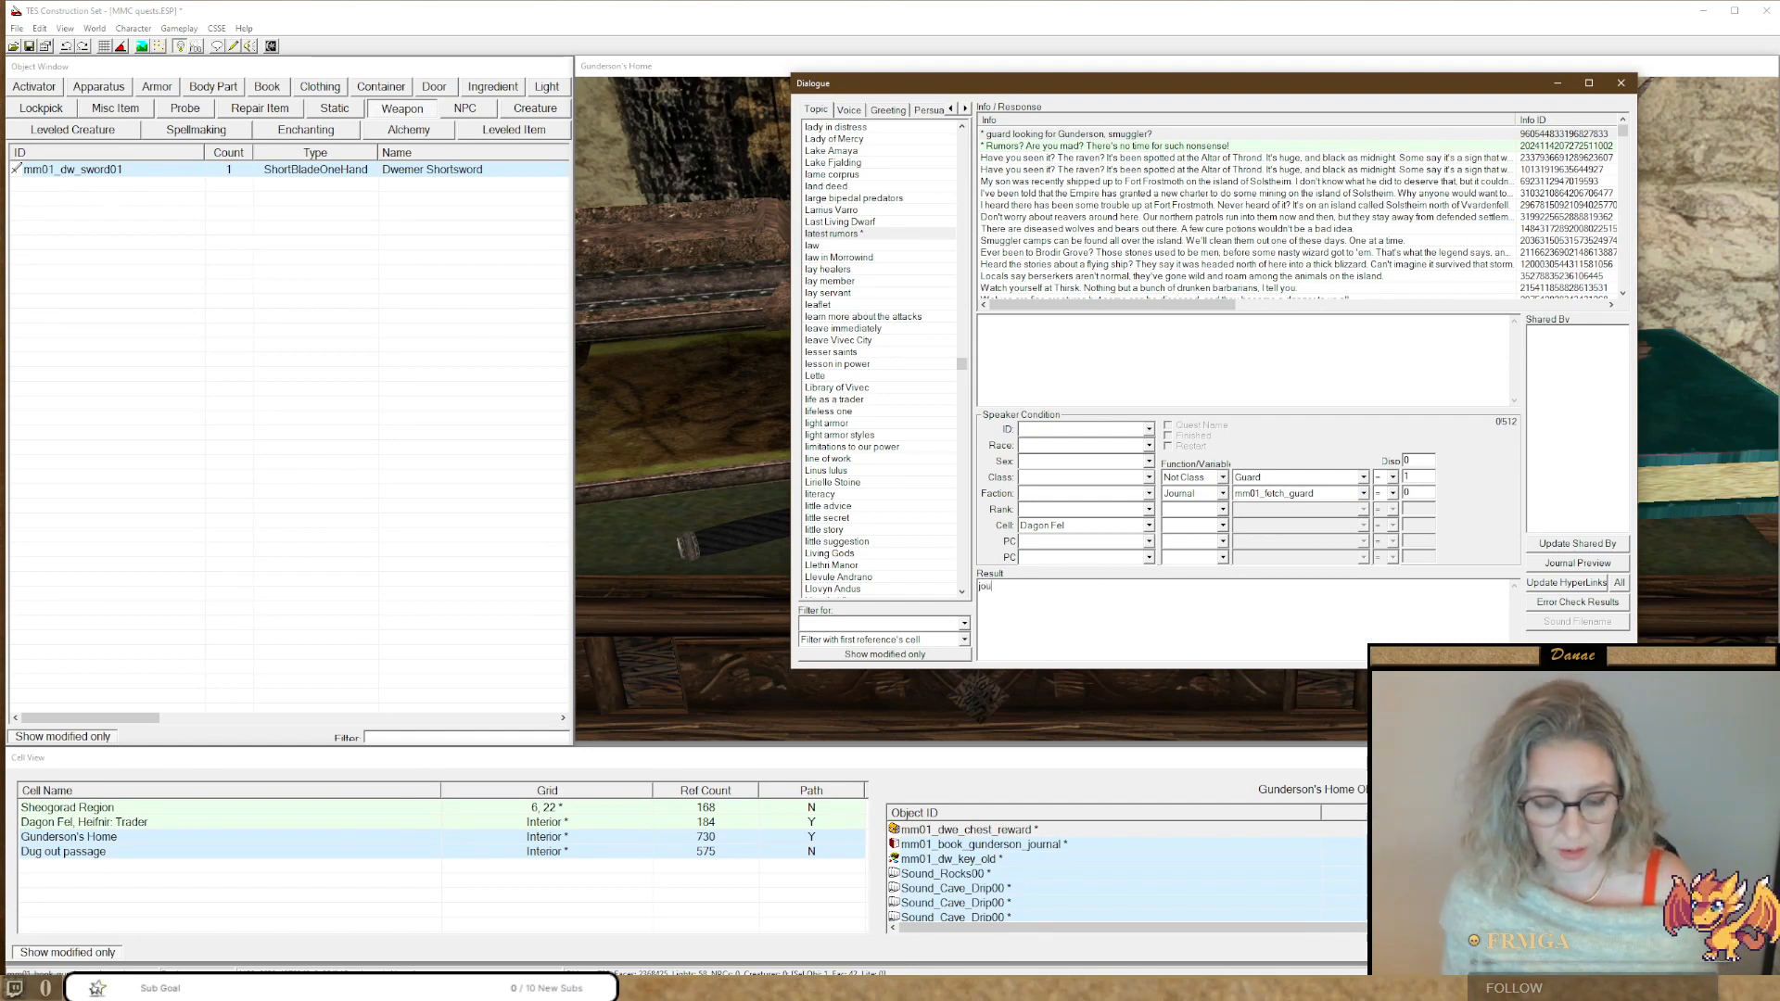
text(rnal mm01)
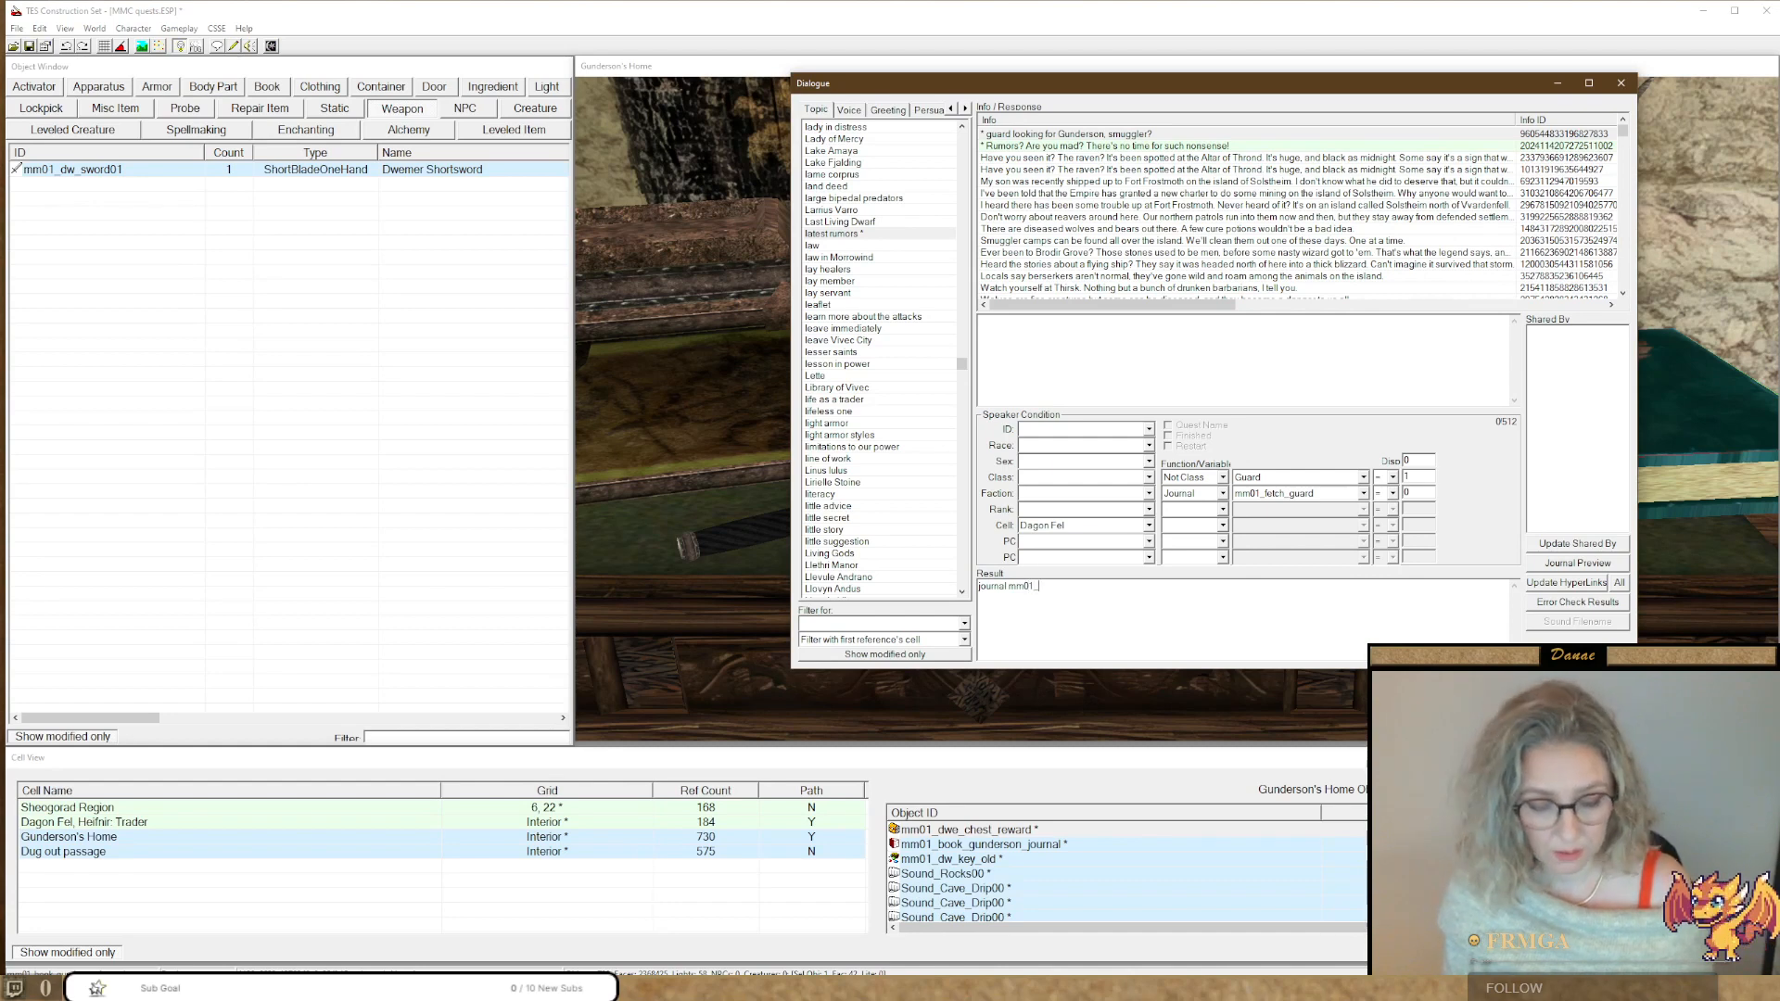
text(_fetch_gu)
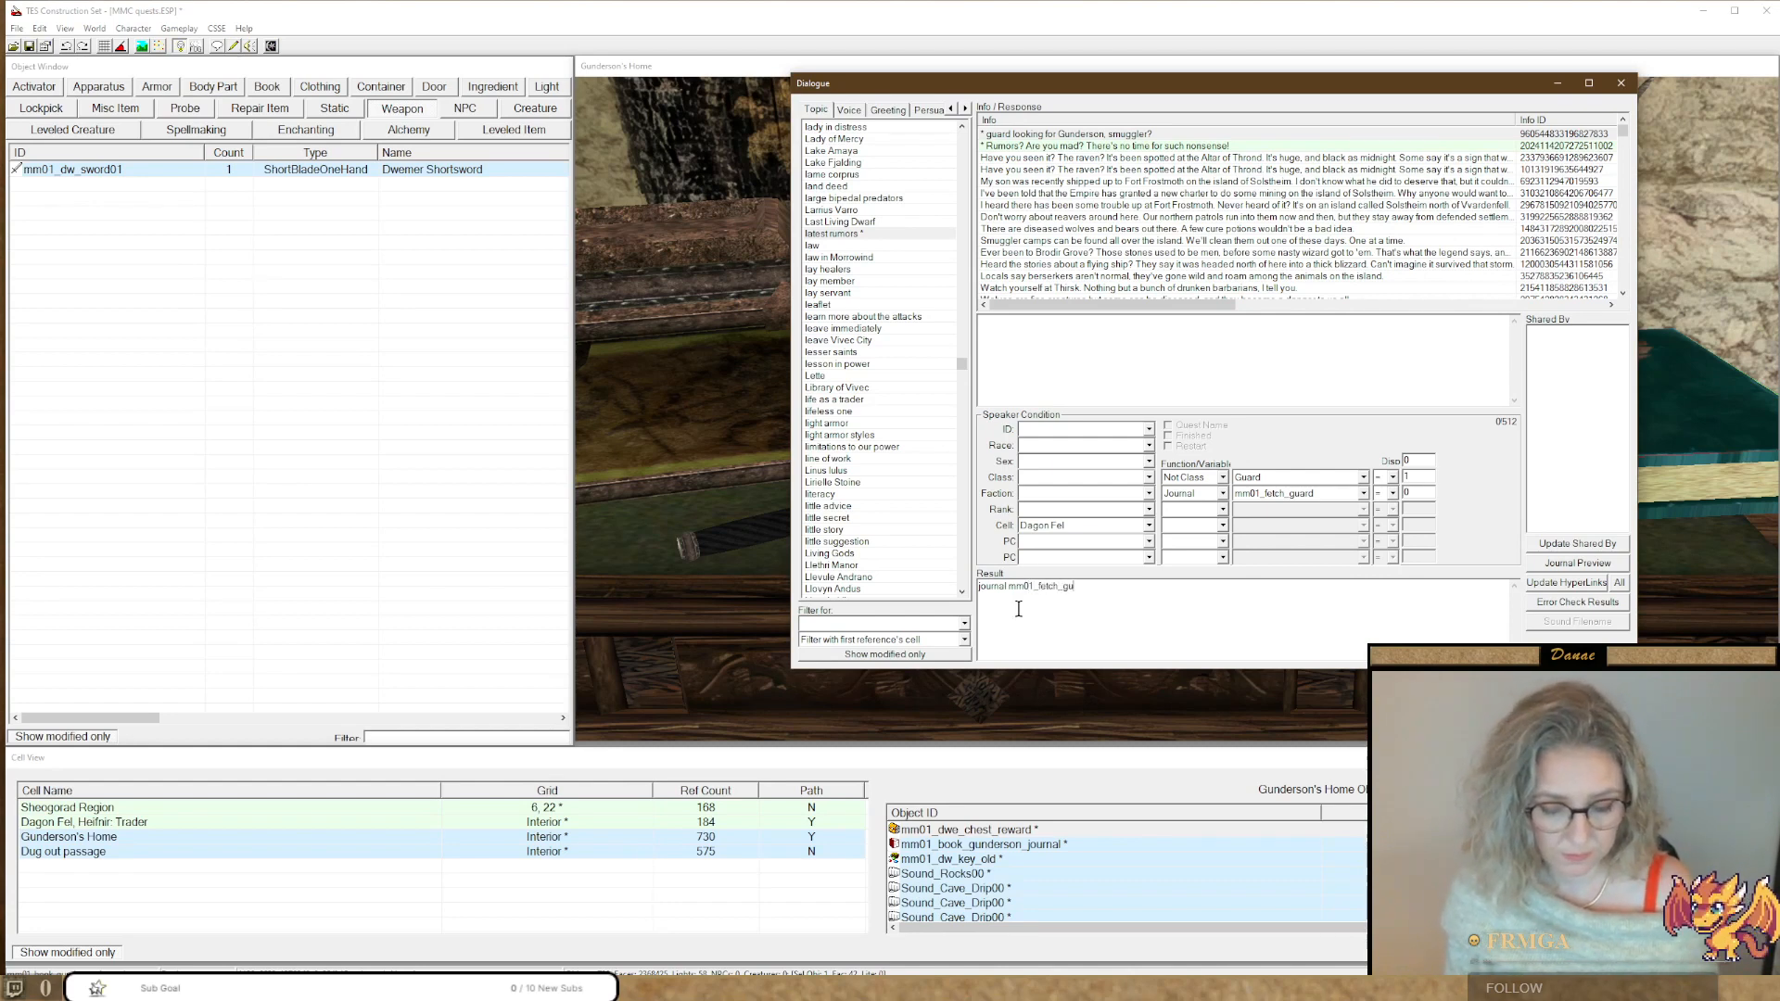
text(ard 10)
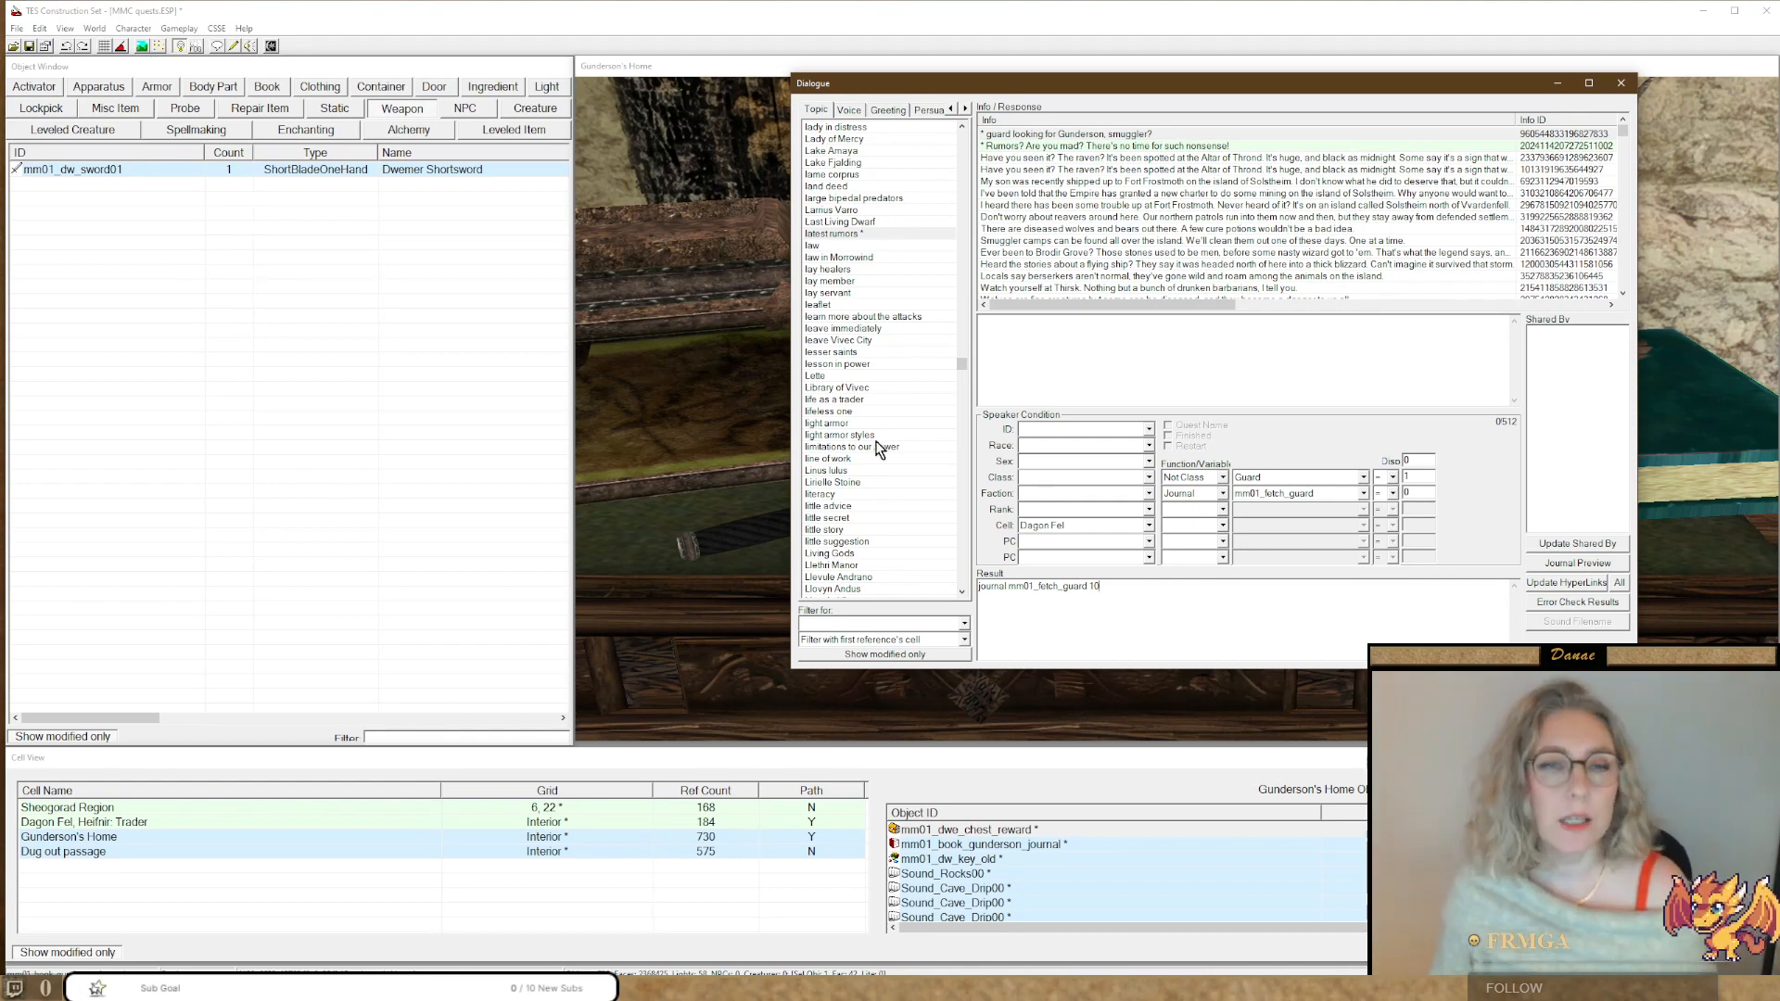
Show only the modified journals and open the mm01_fetch_guard entries.
click(968, 108)
click(970, 109)
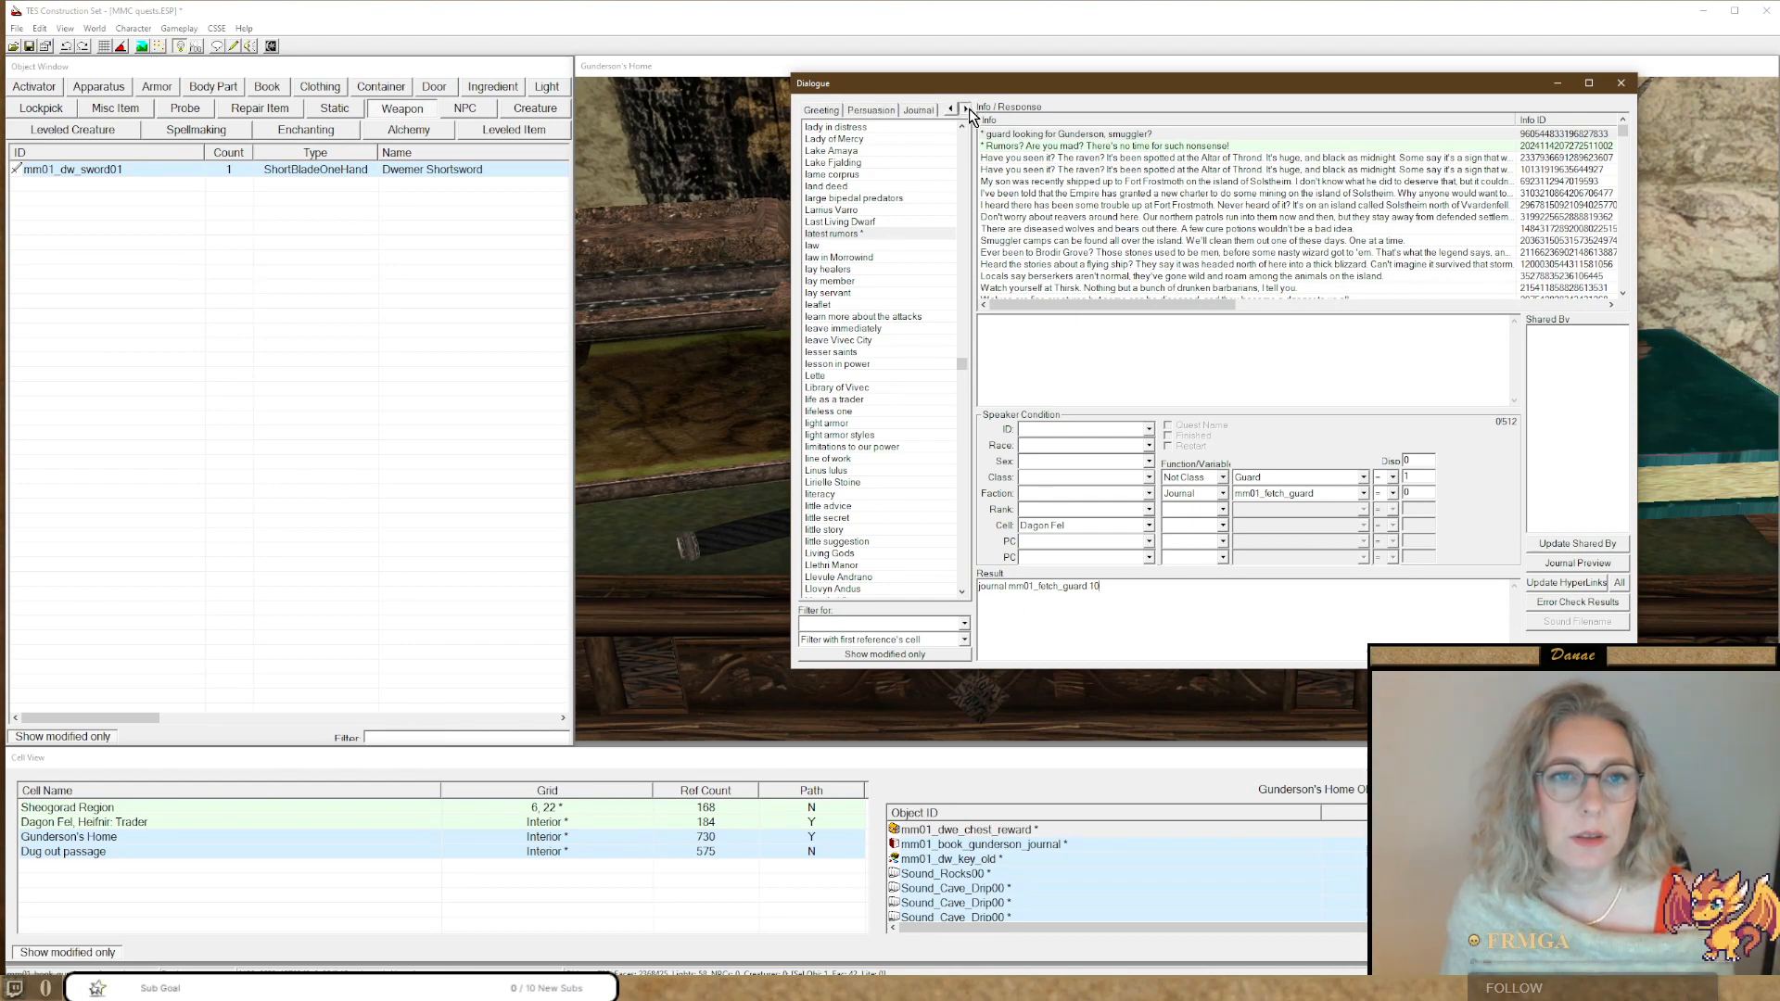
click(921, 106)
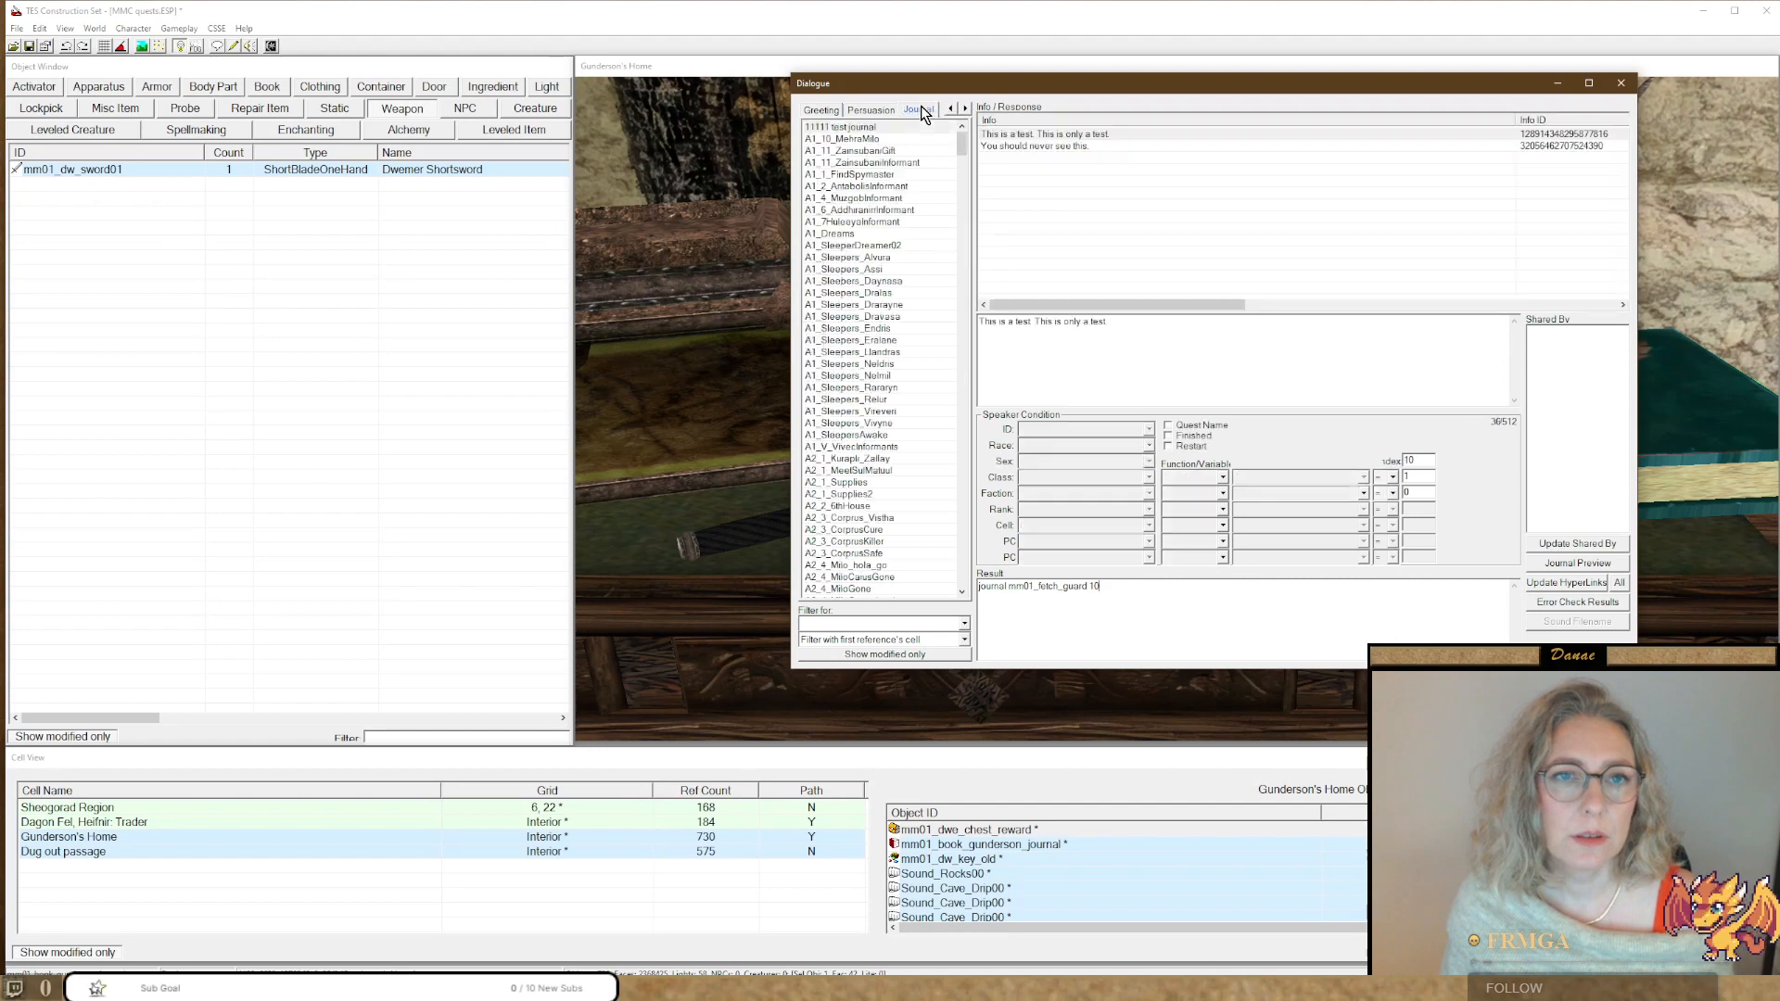
click(844, 657)
click(845, 129)
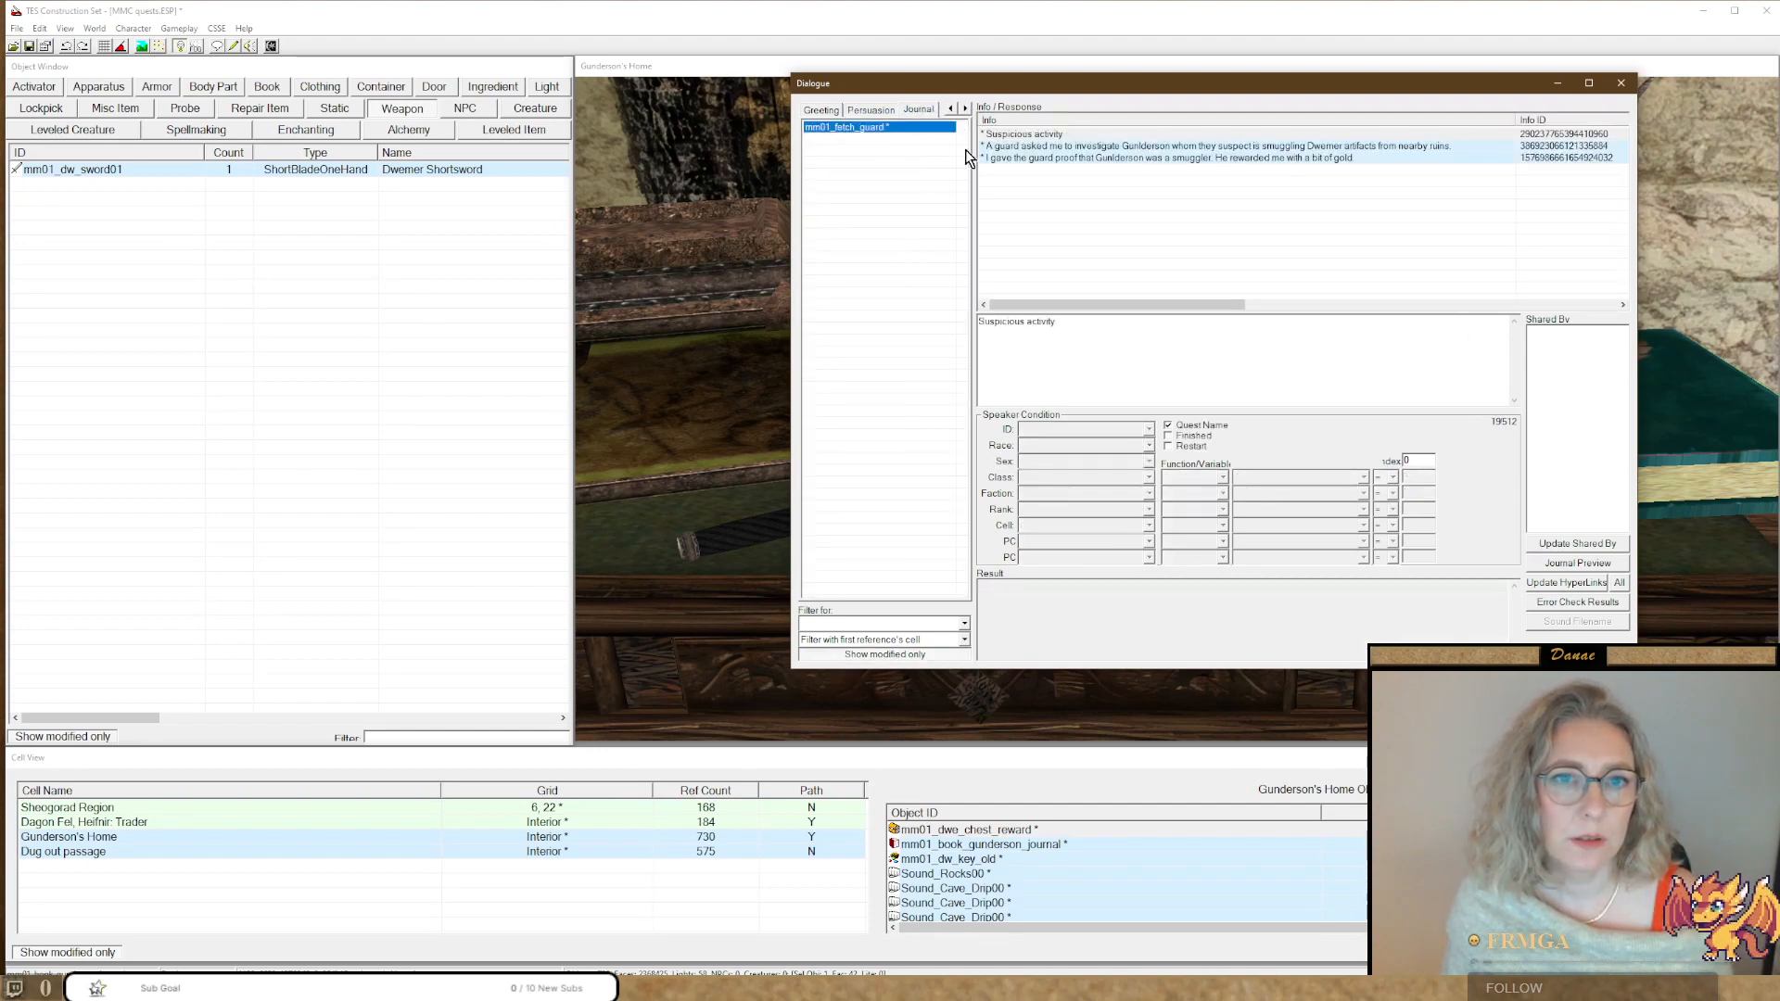
Insert a new journal entry above "A guard asked me to investigate Gunderson" with the placeholder text "1 rumour says...".
click(1012, 149)
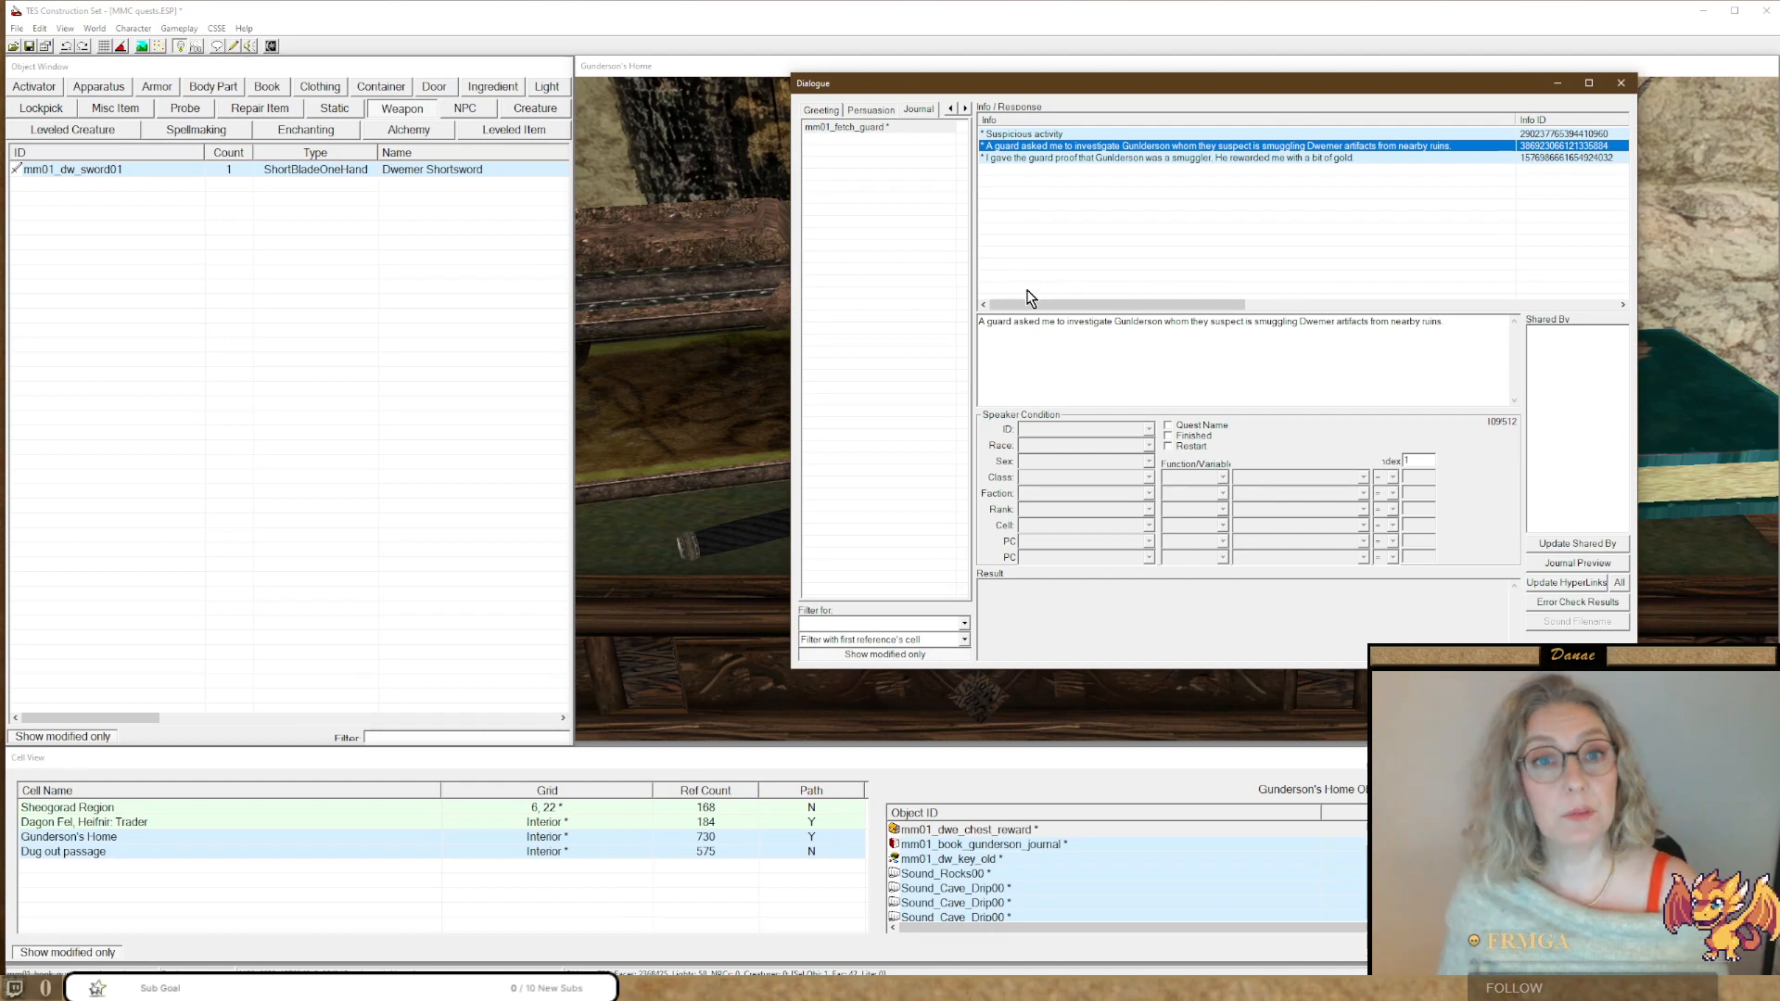
right_click(994, 146)
click(1020, 158)
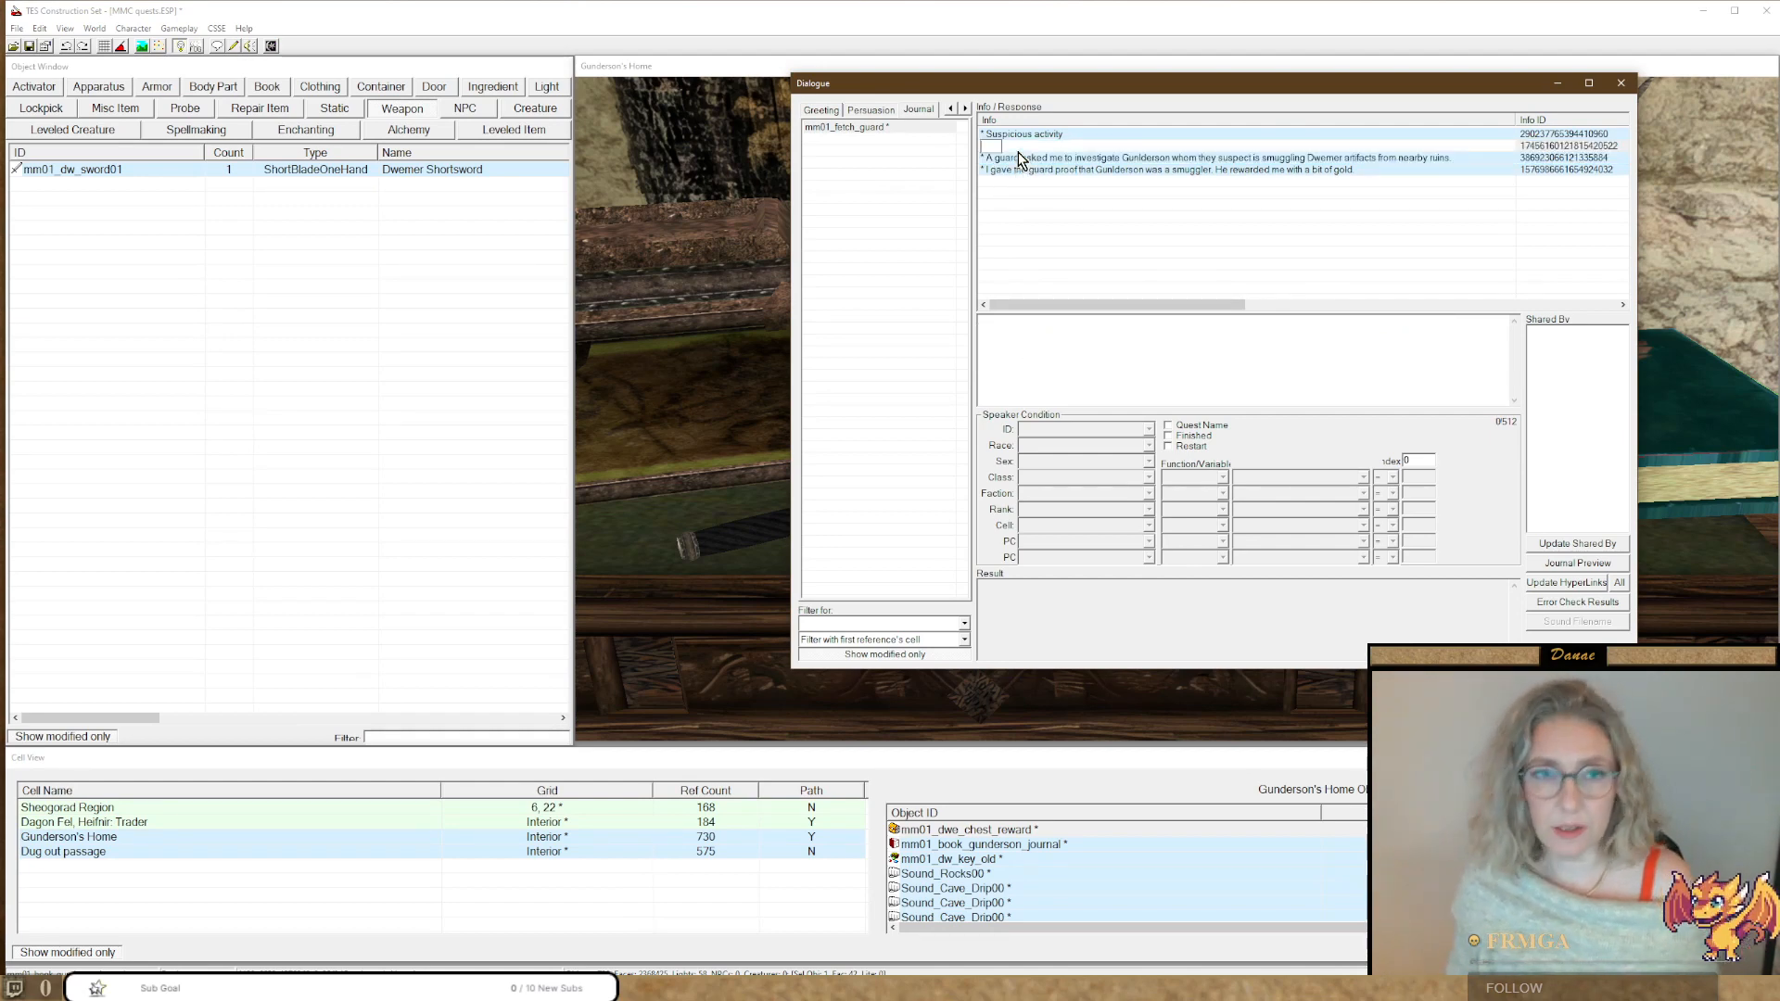
text(I)
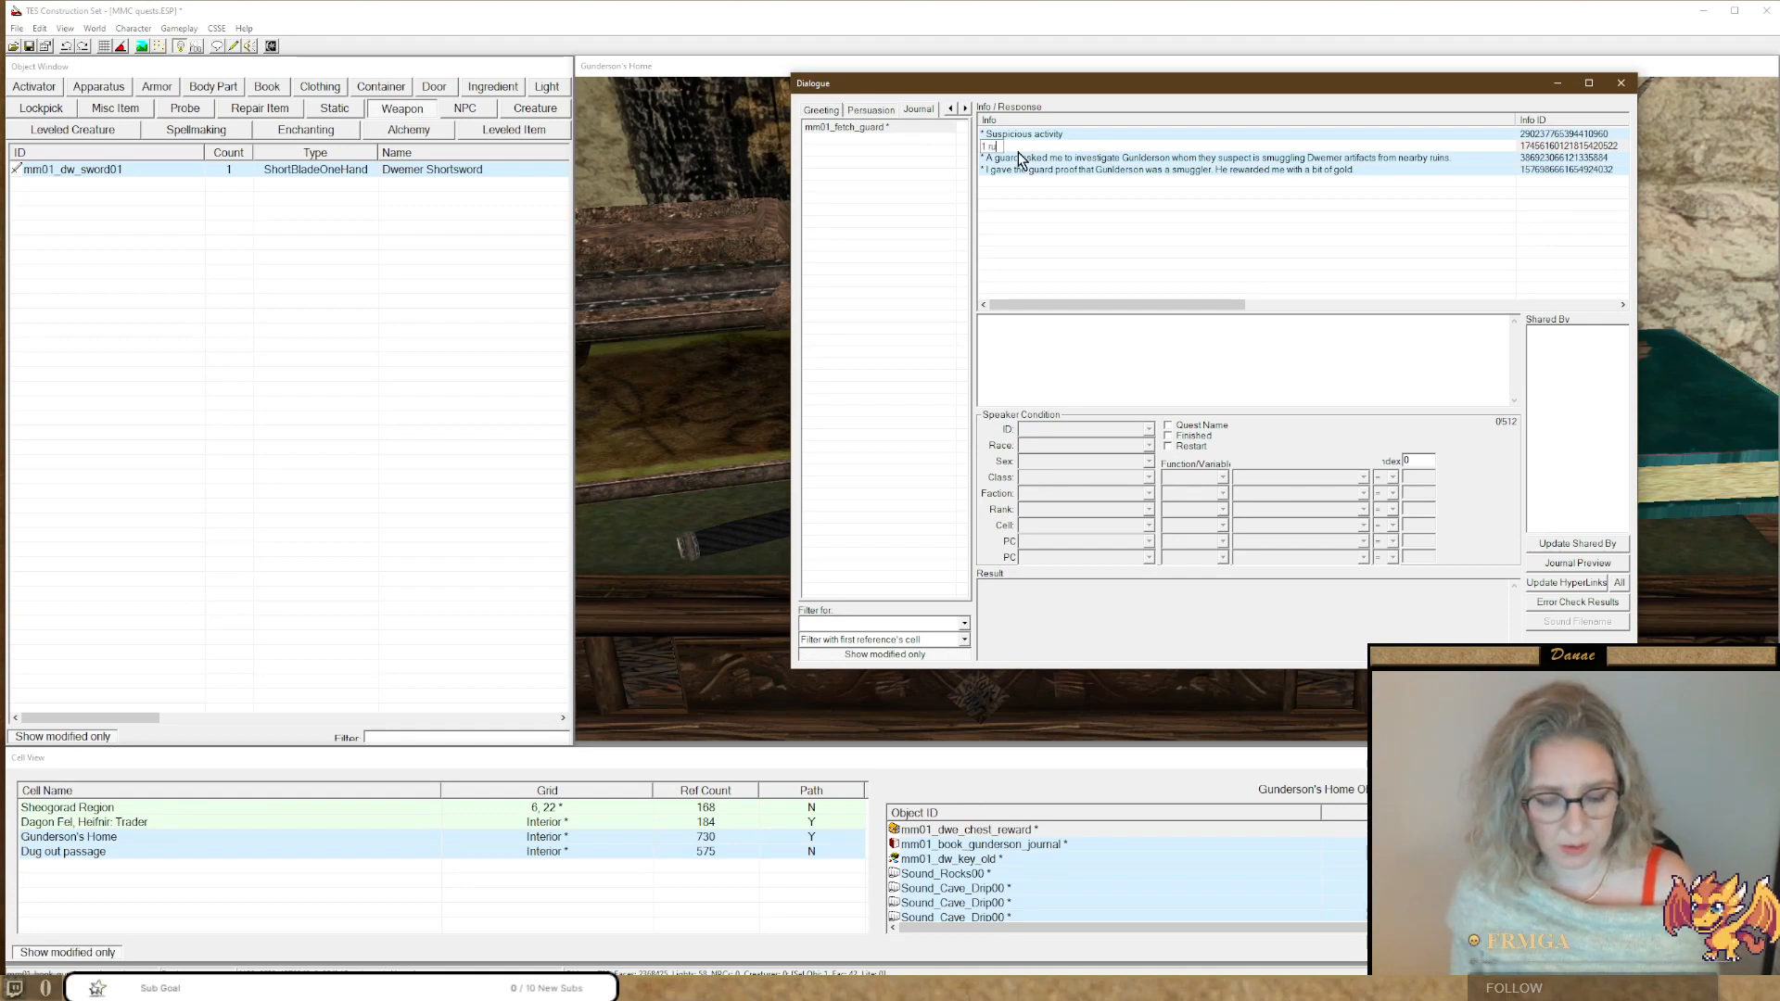
text( rum)
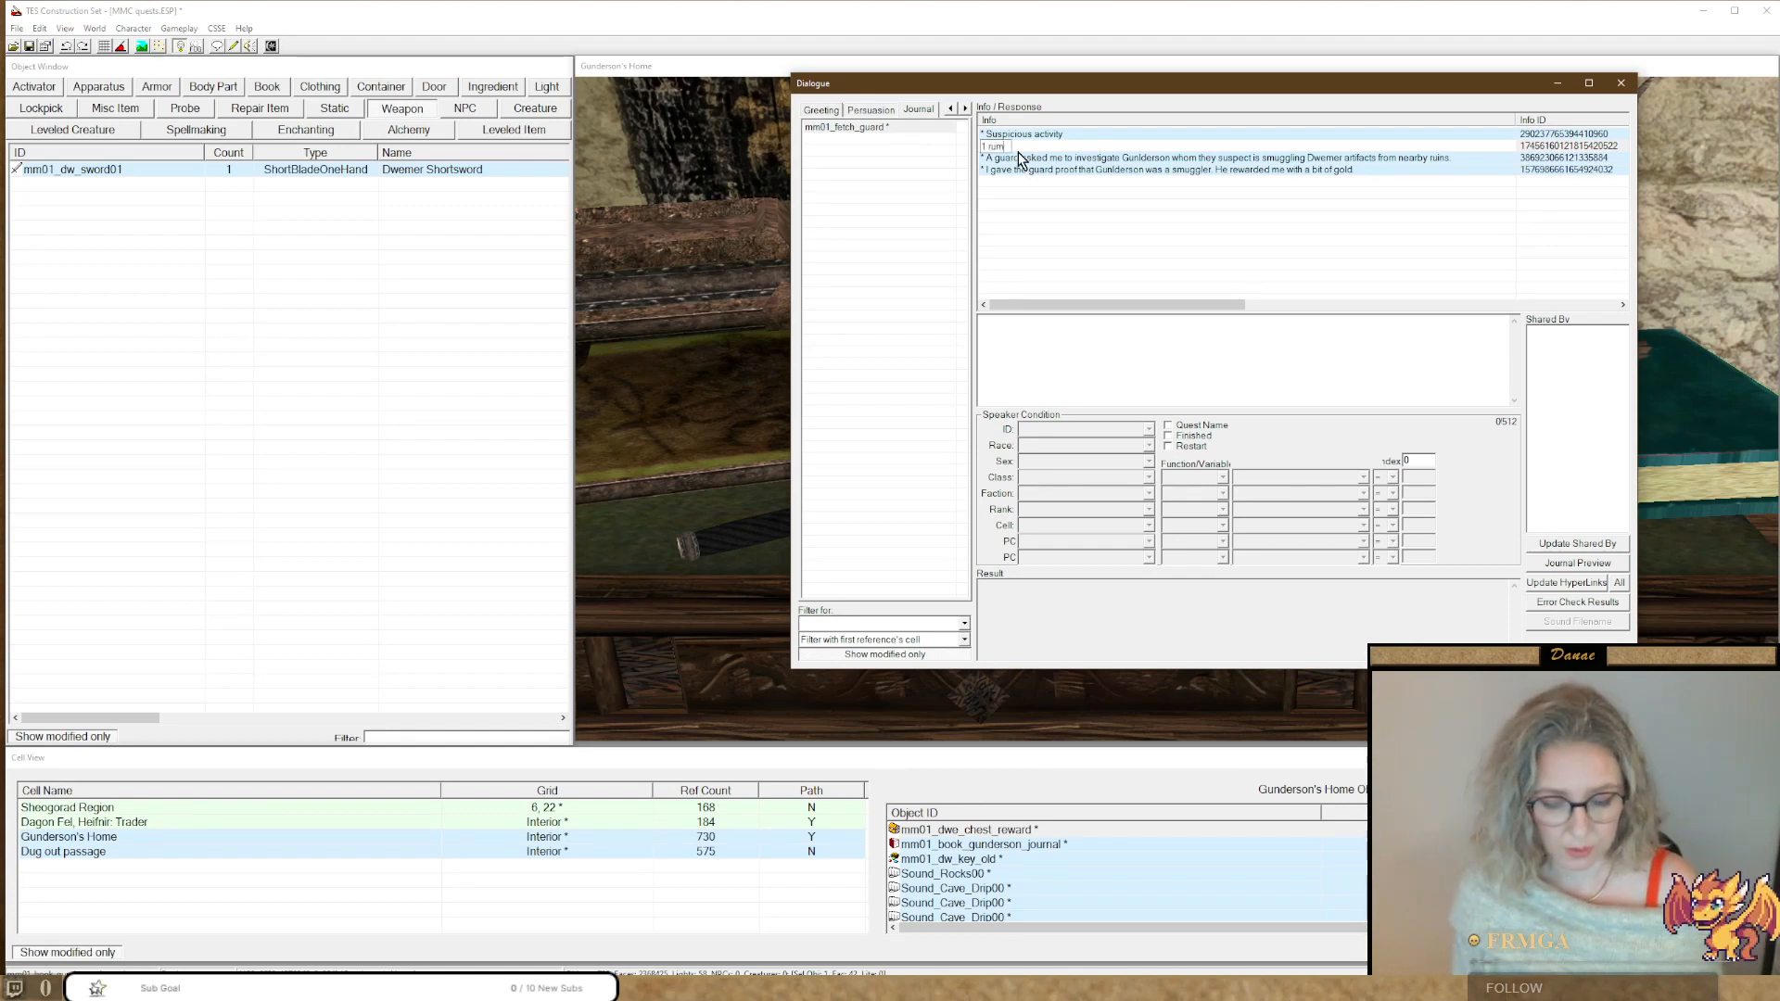
text(our says)
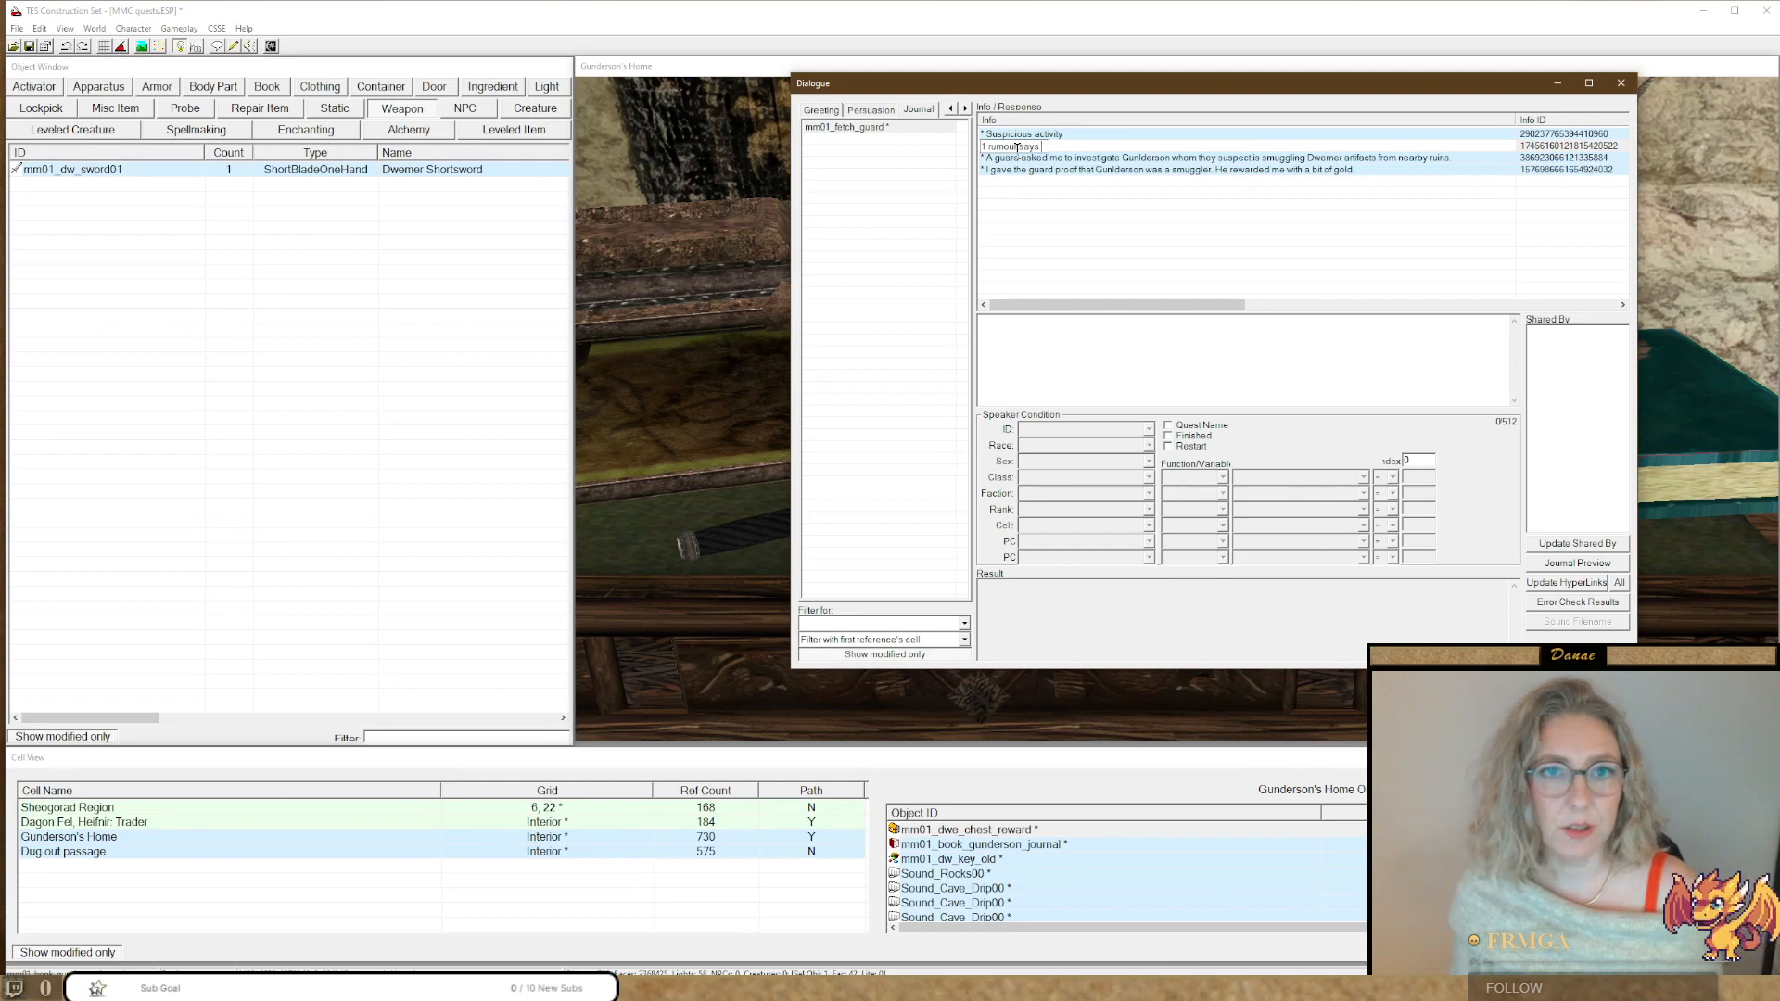
text(...)
key(Return)
Set the index of the "A guard asked me to investigate Gunderson" journal entry to 10.
click(1020, 158)
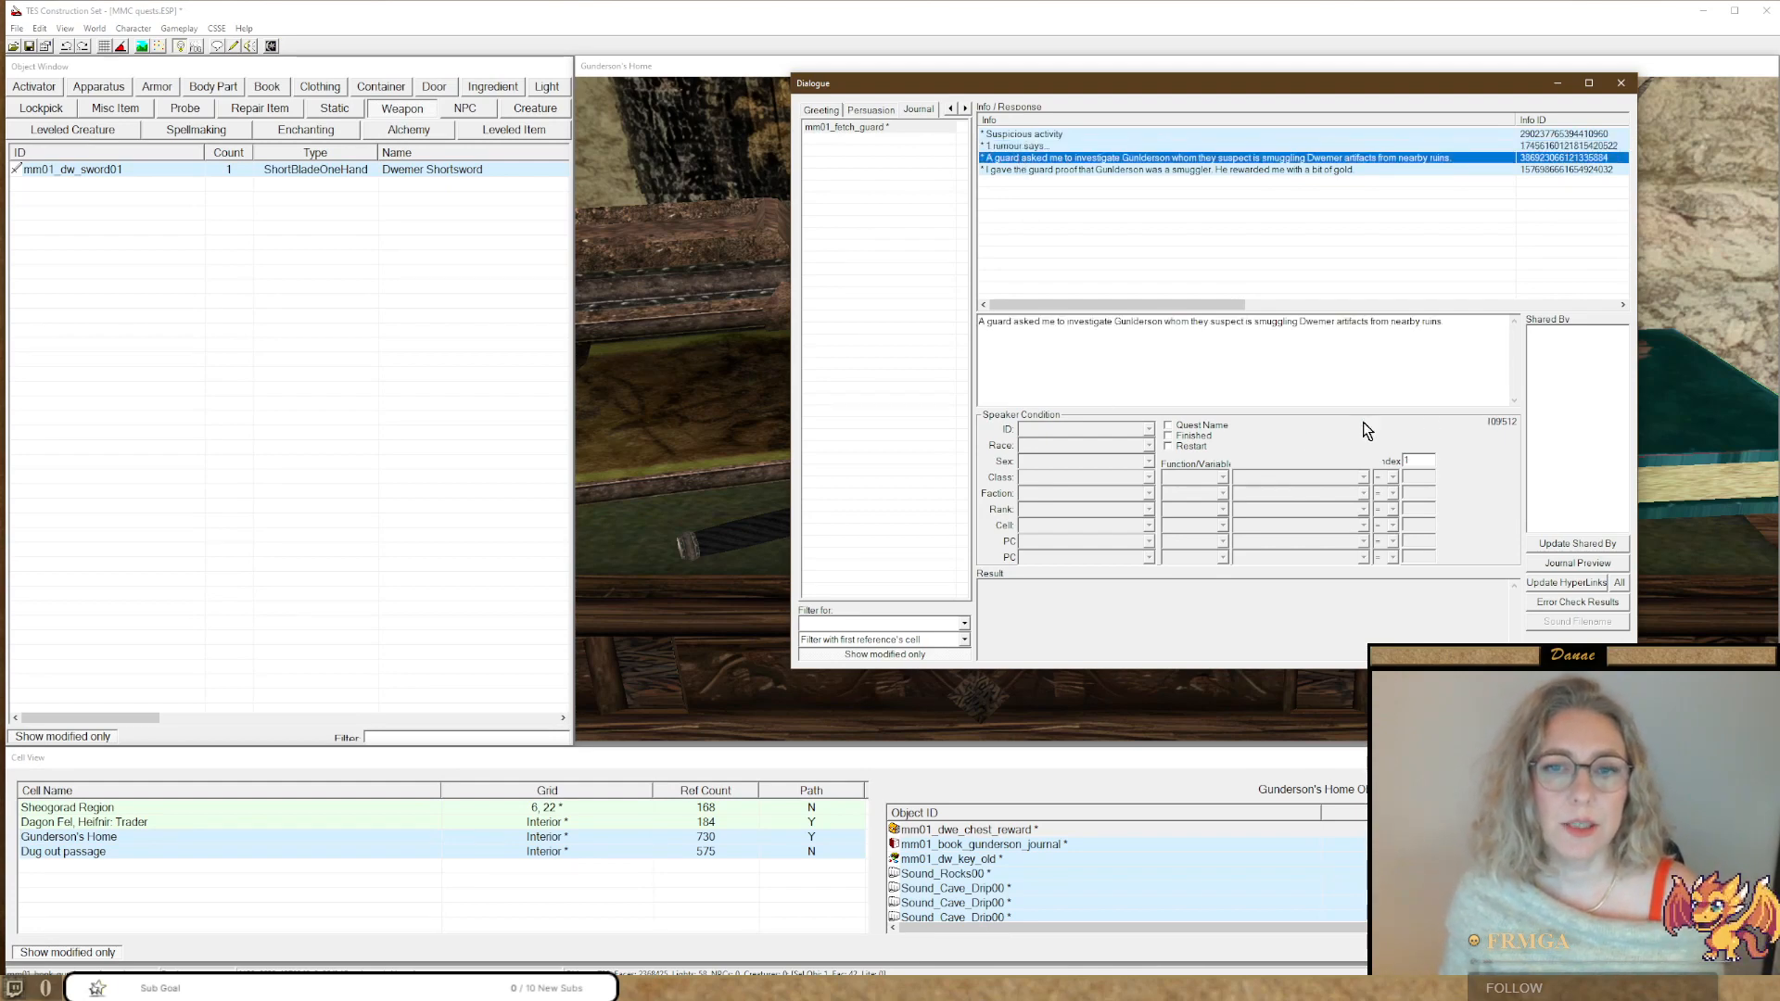
click(1418, 462)
text(1)
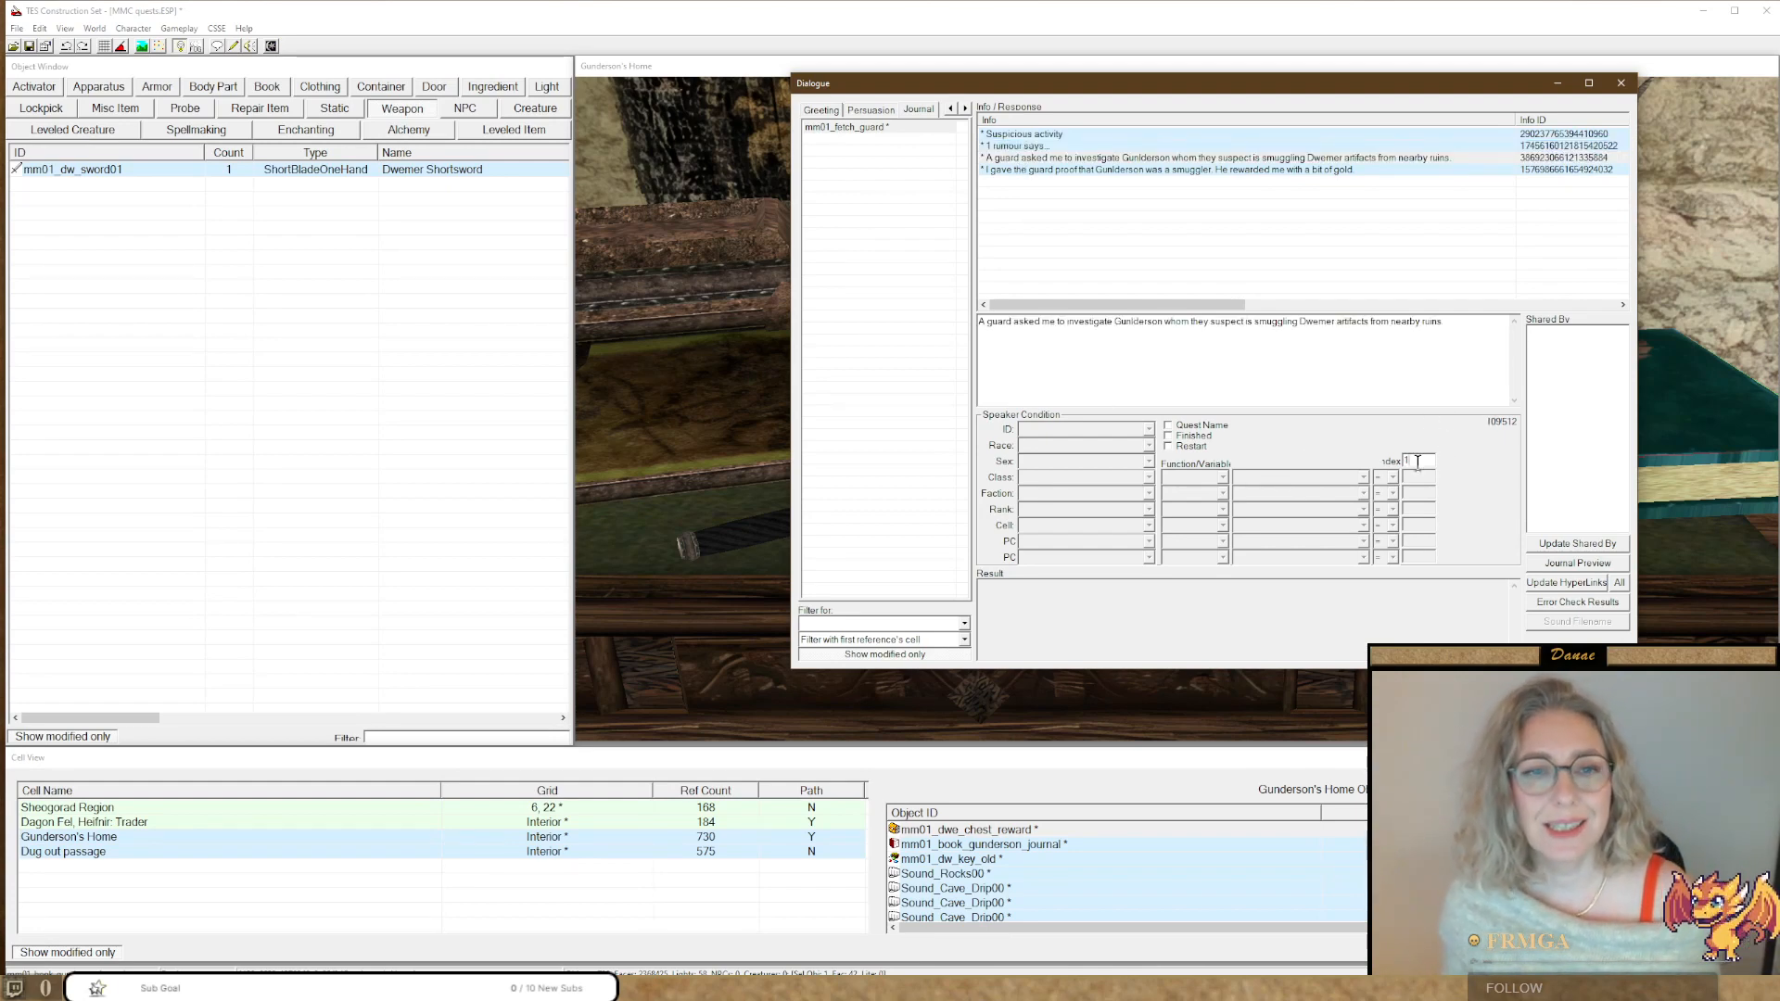
text(0)
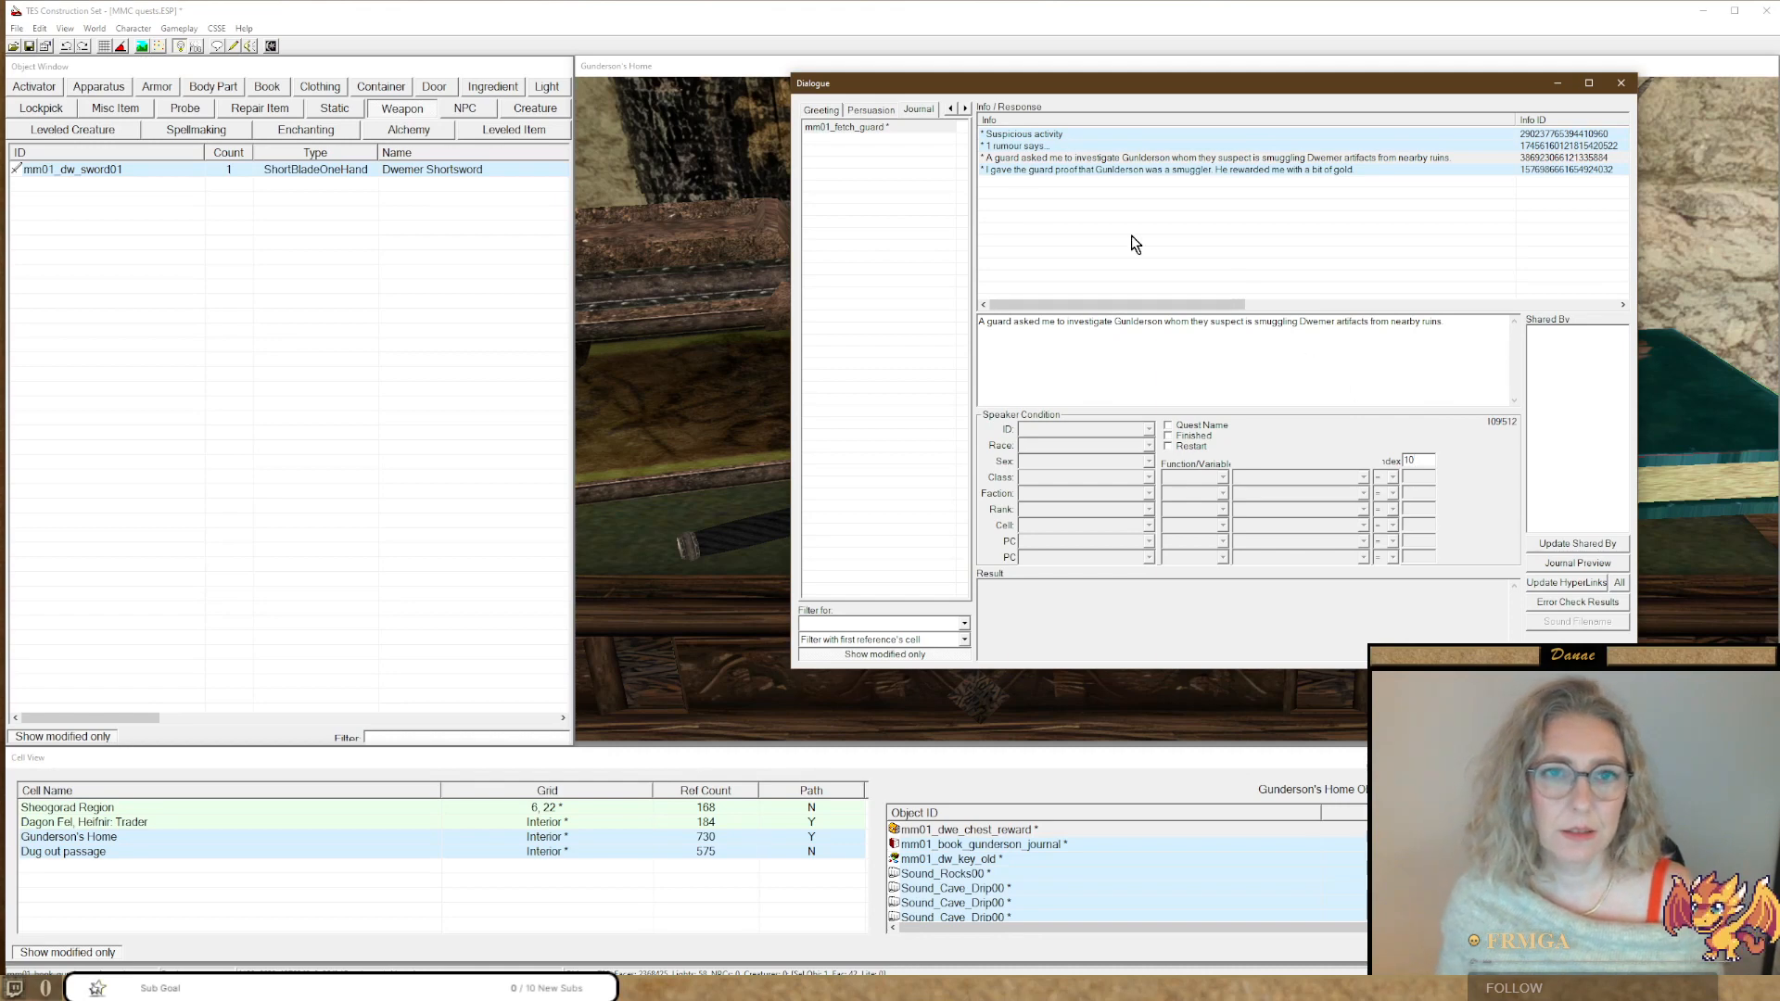
Replace the "1 rumour says..." journal text with "I heard that the Imperial Guards of Dagon Fel want to investigate Gunderson.".
click(1022, 147)
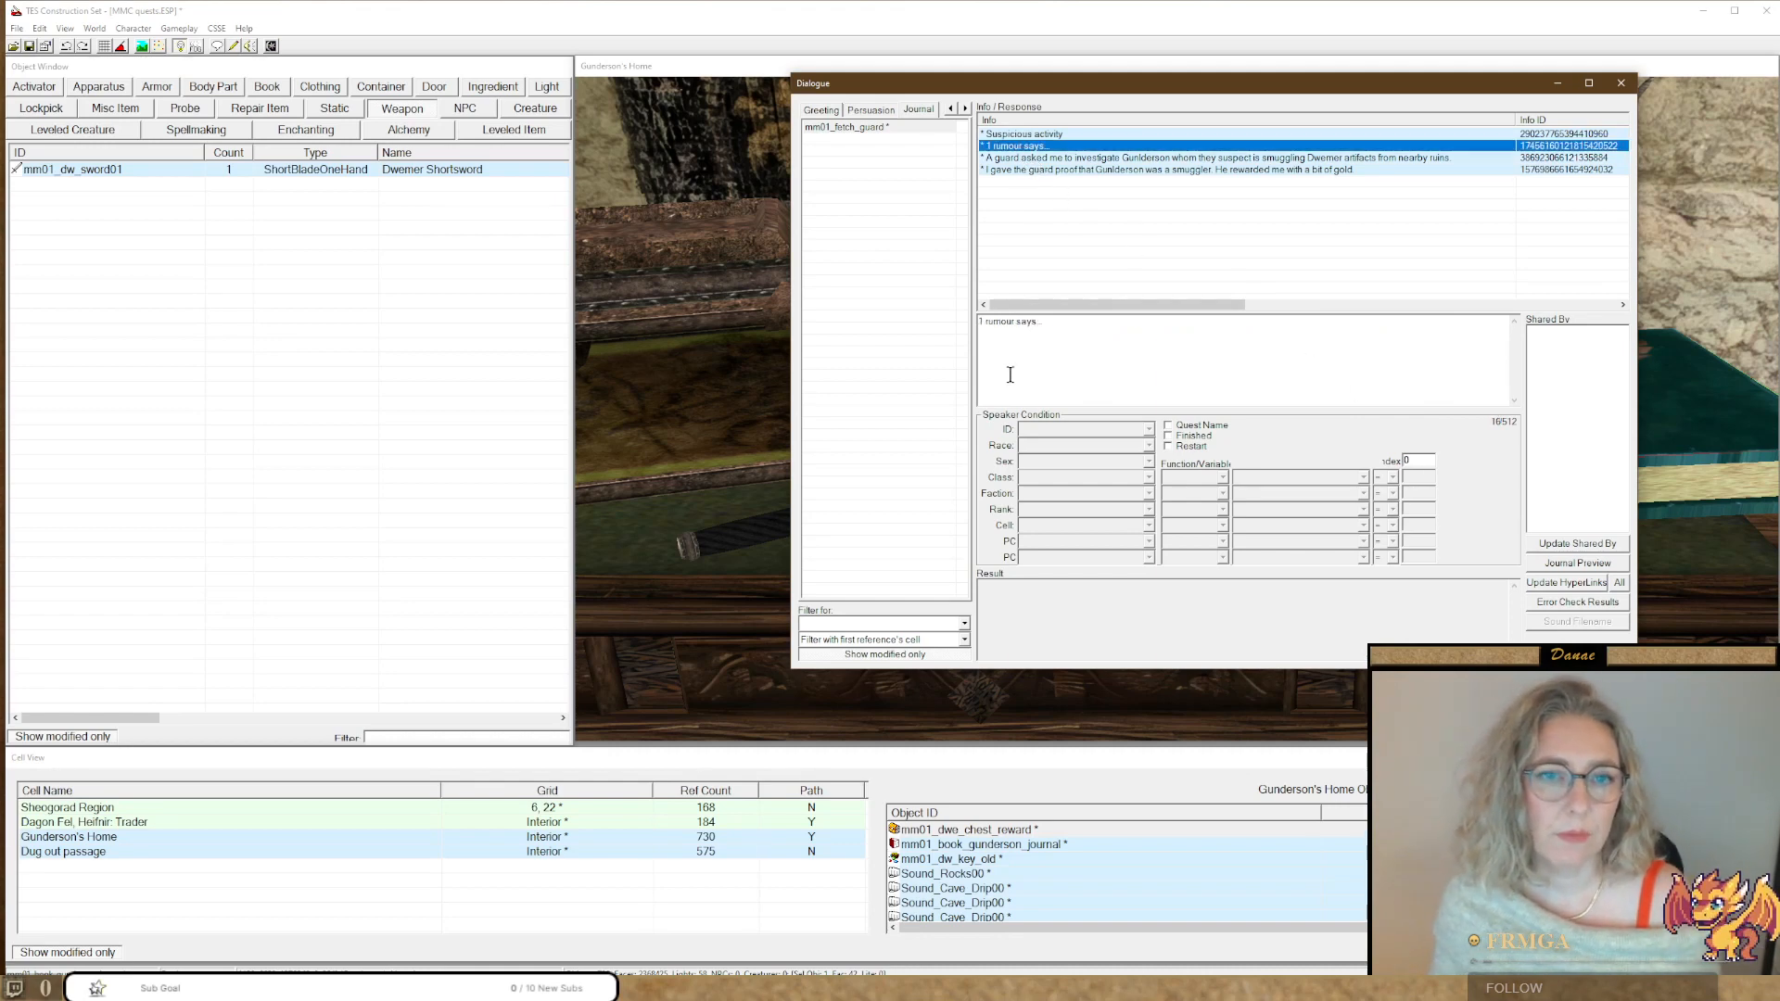
drag(1090, 322, 905, 332)
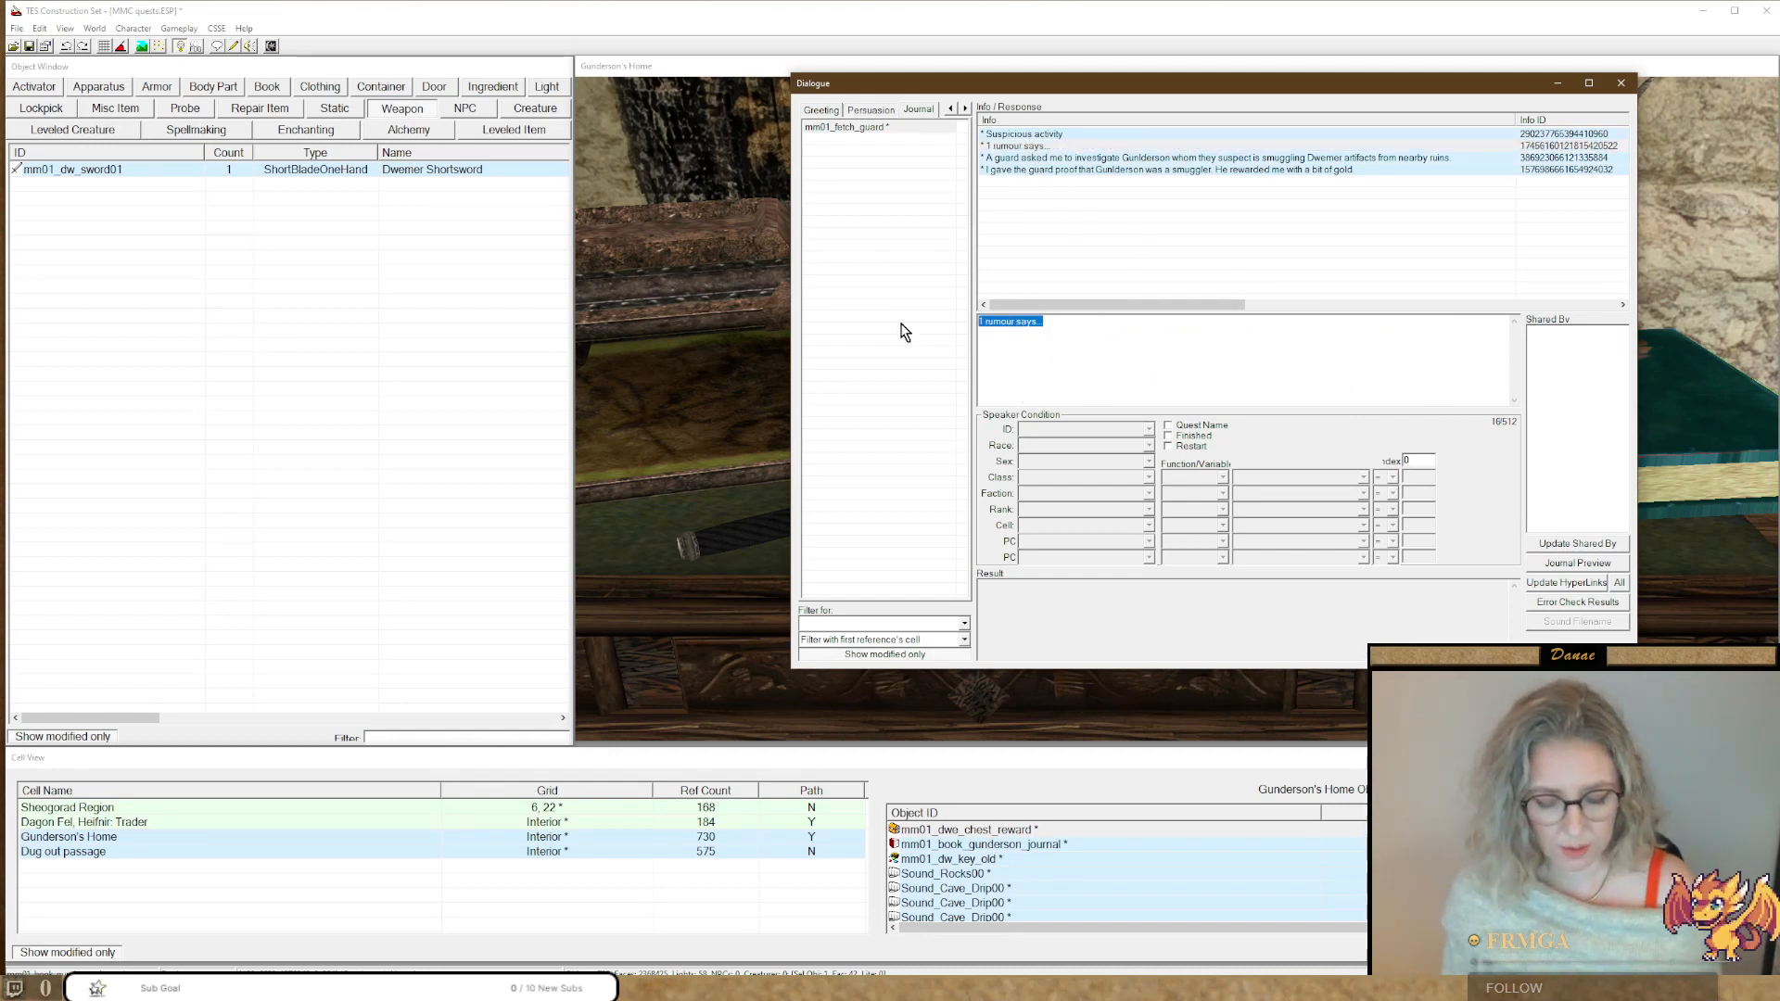
text(I heard)
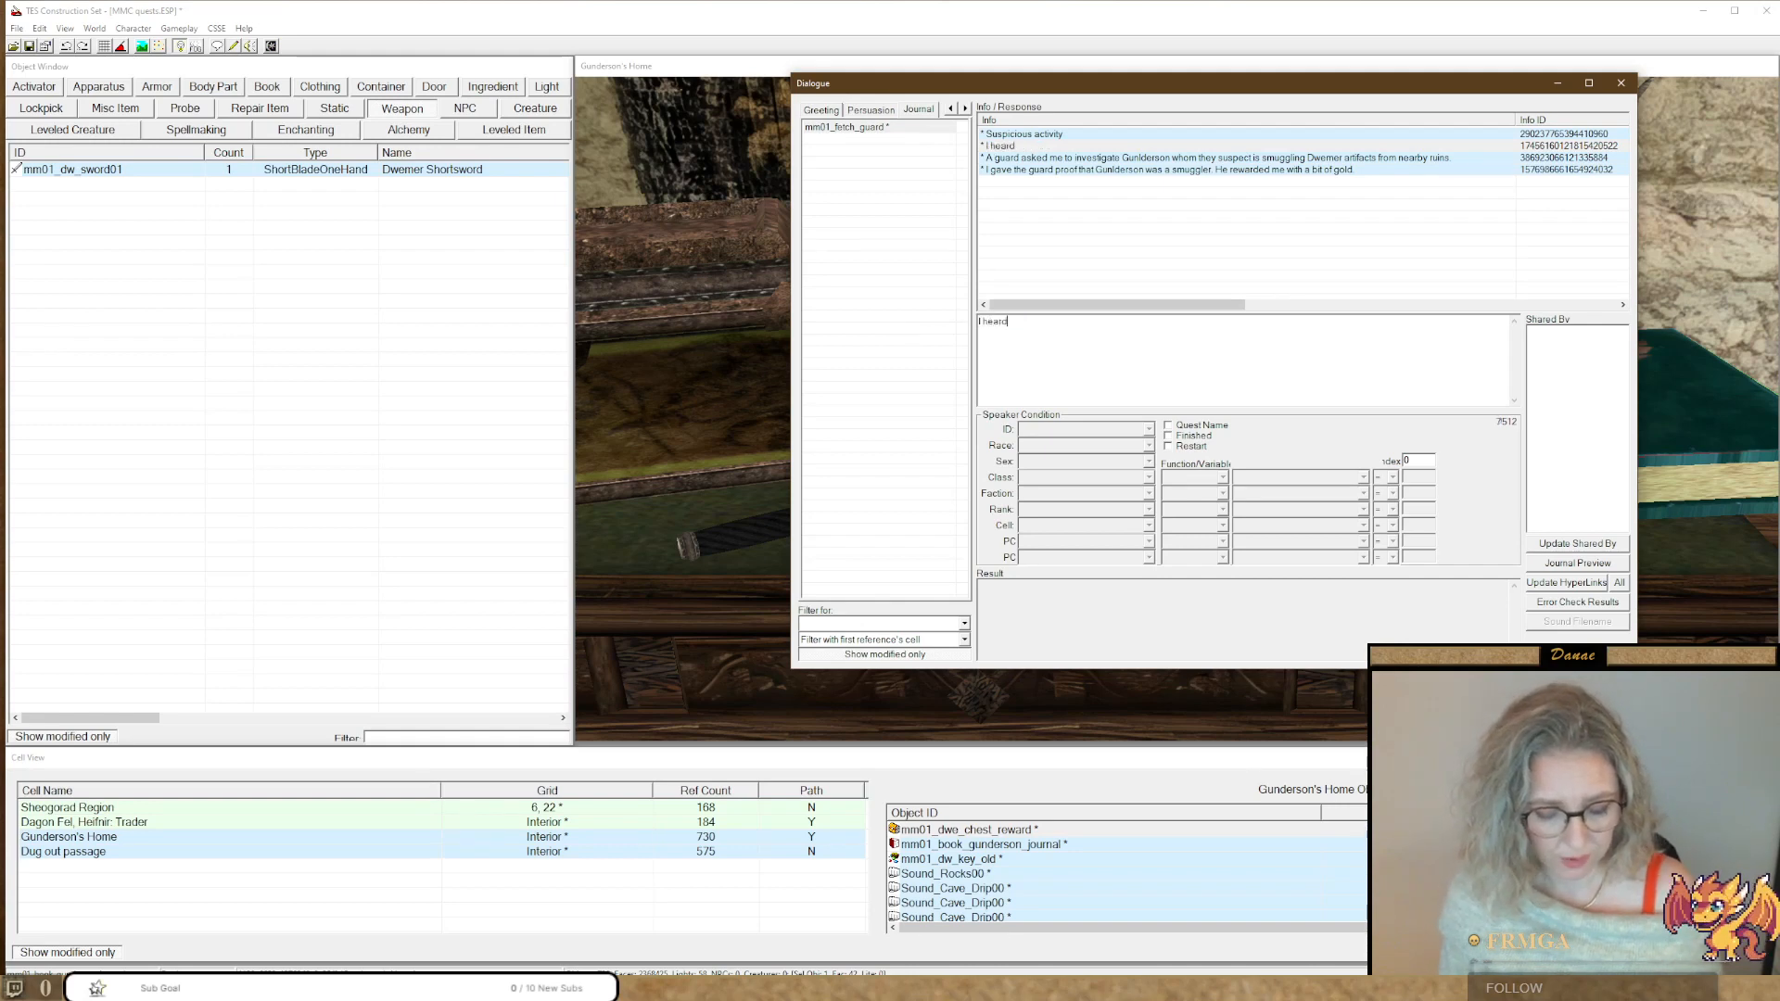
text( that the)
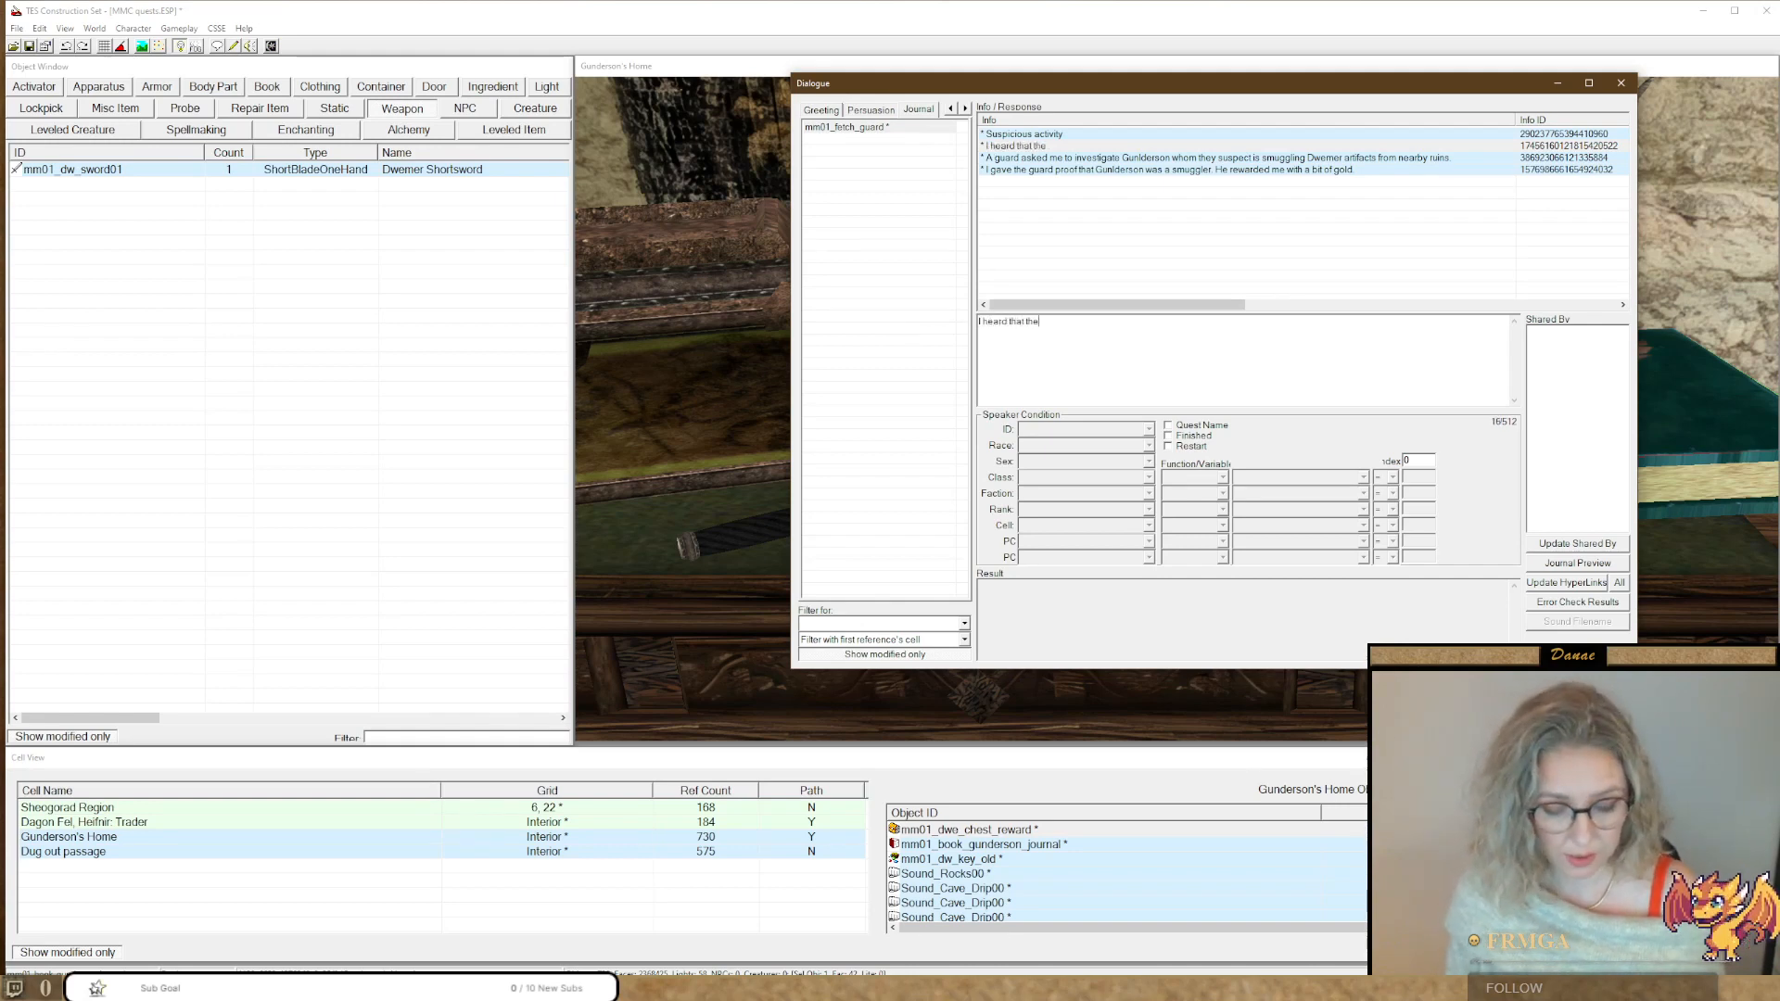
text( Impe)
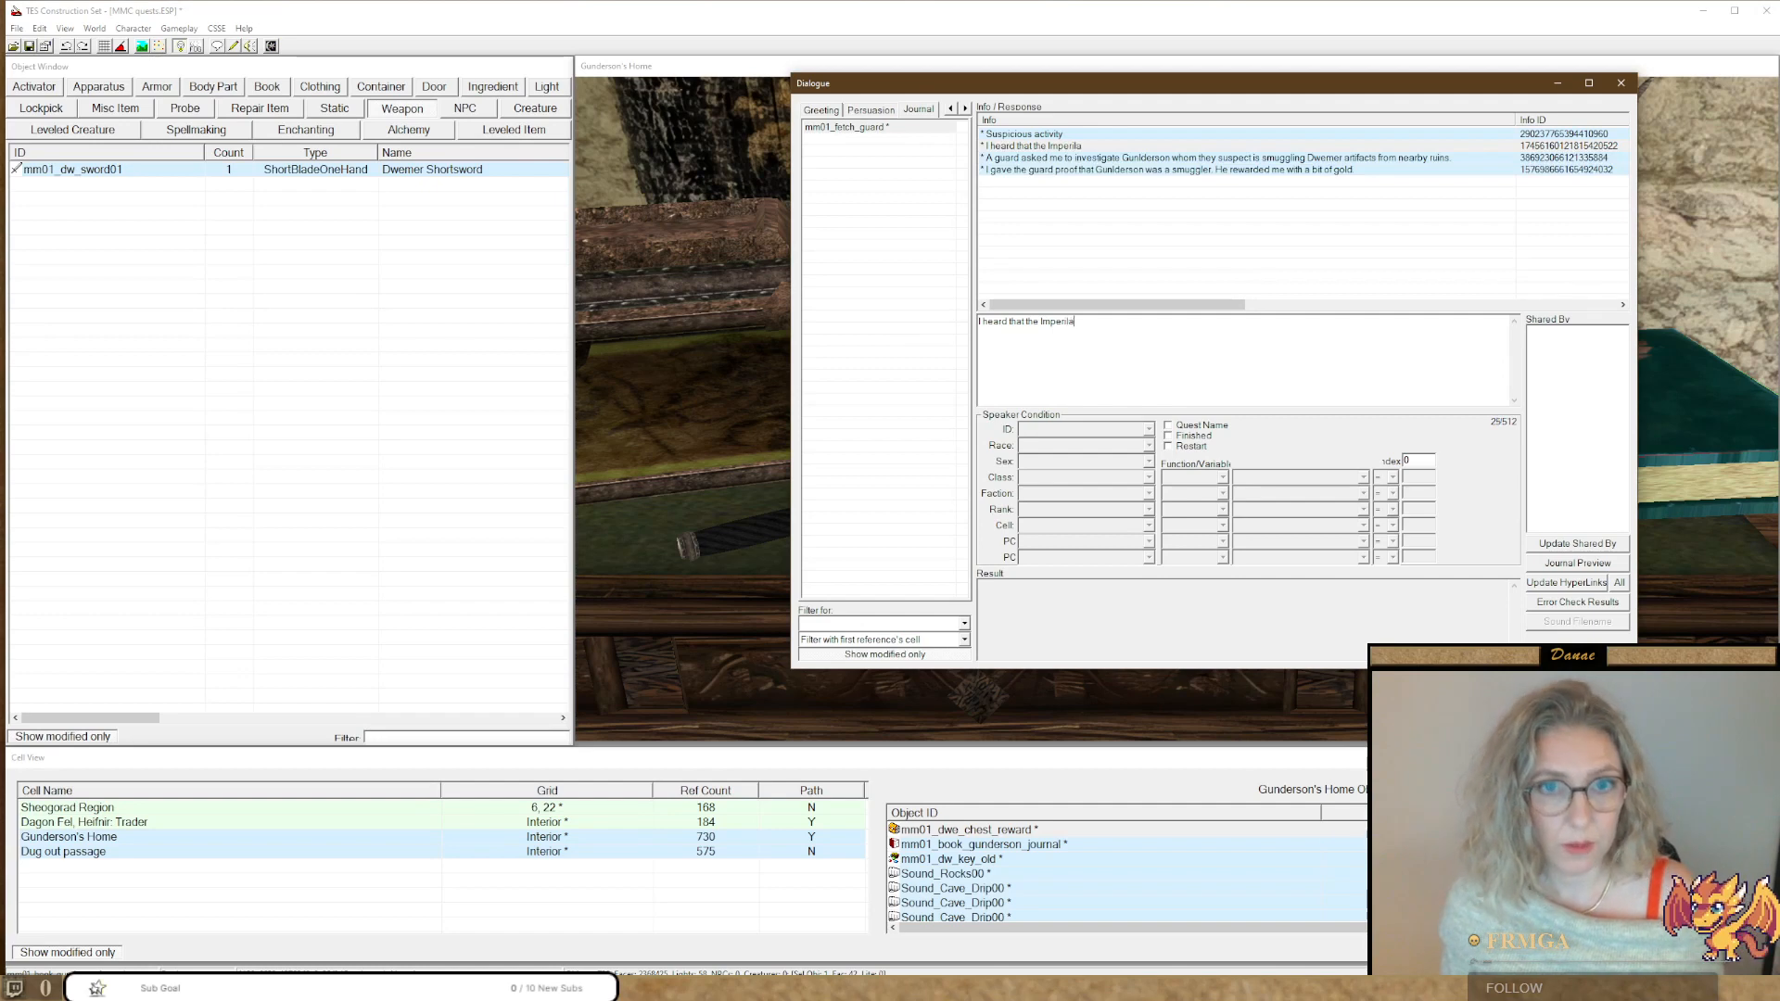
text(ria)
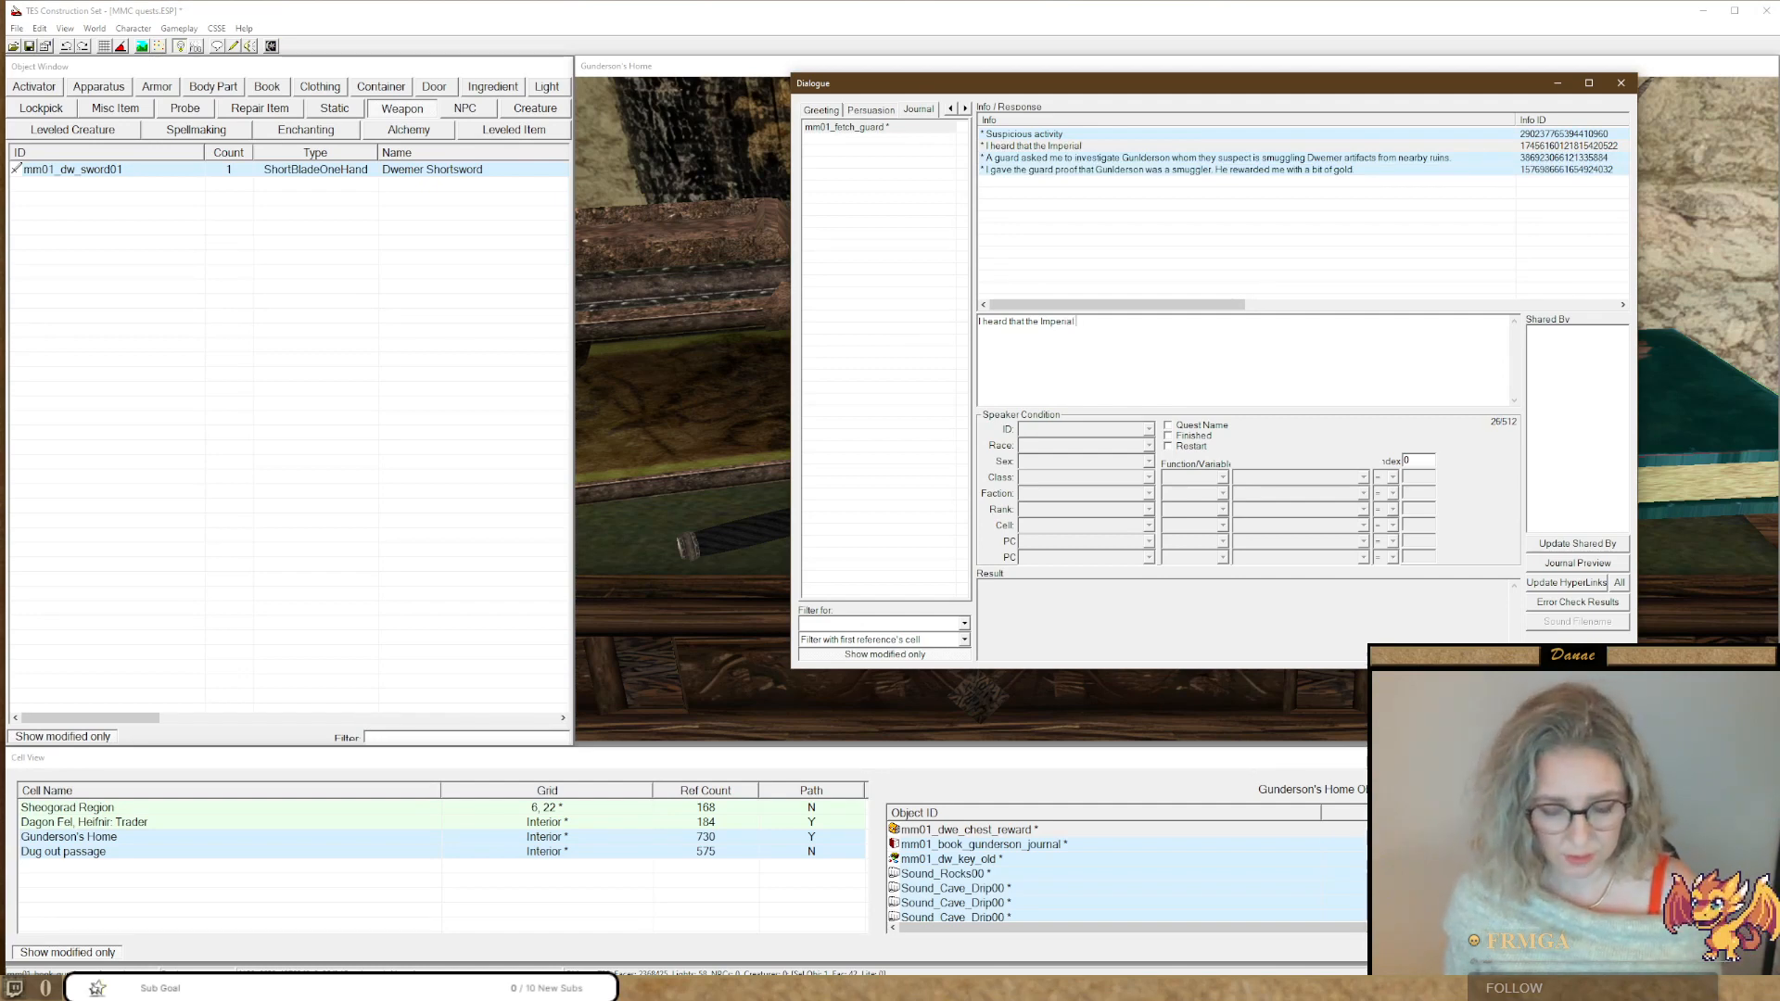
text(l Guards of Dagon Fel)
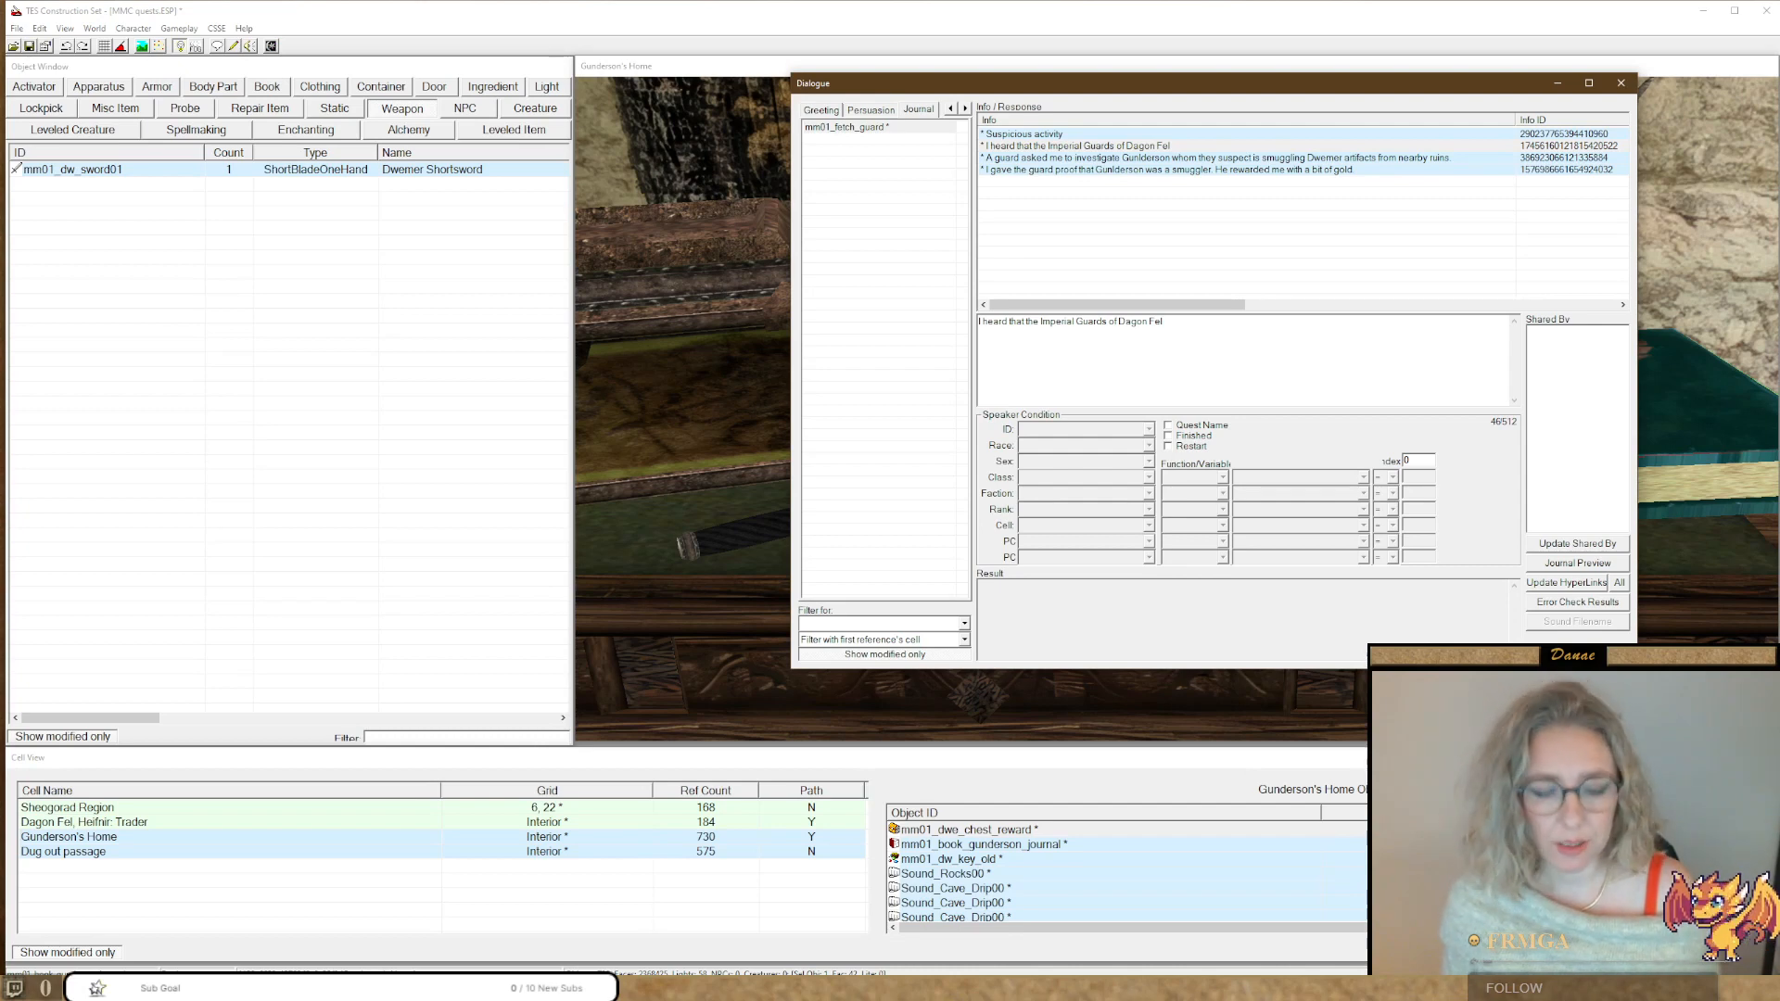
text(w)
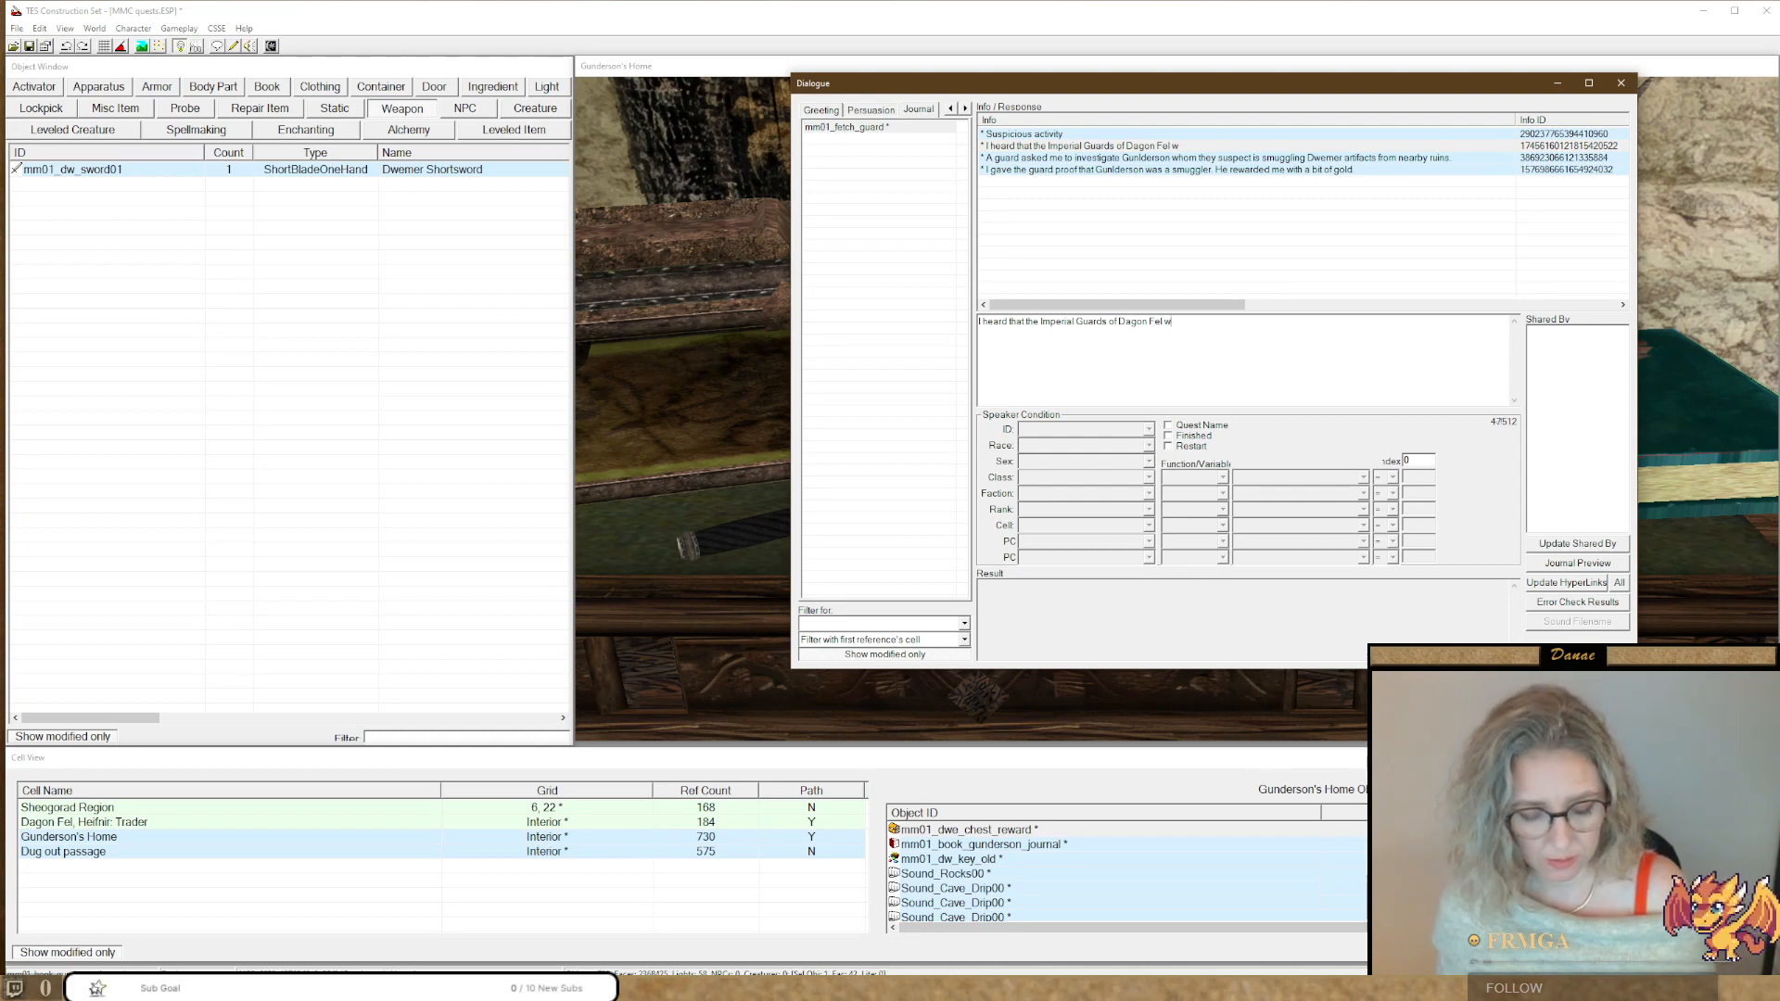
text(ant to investig)
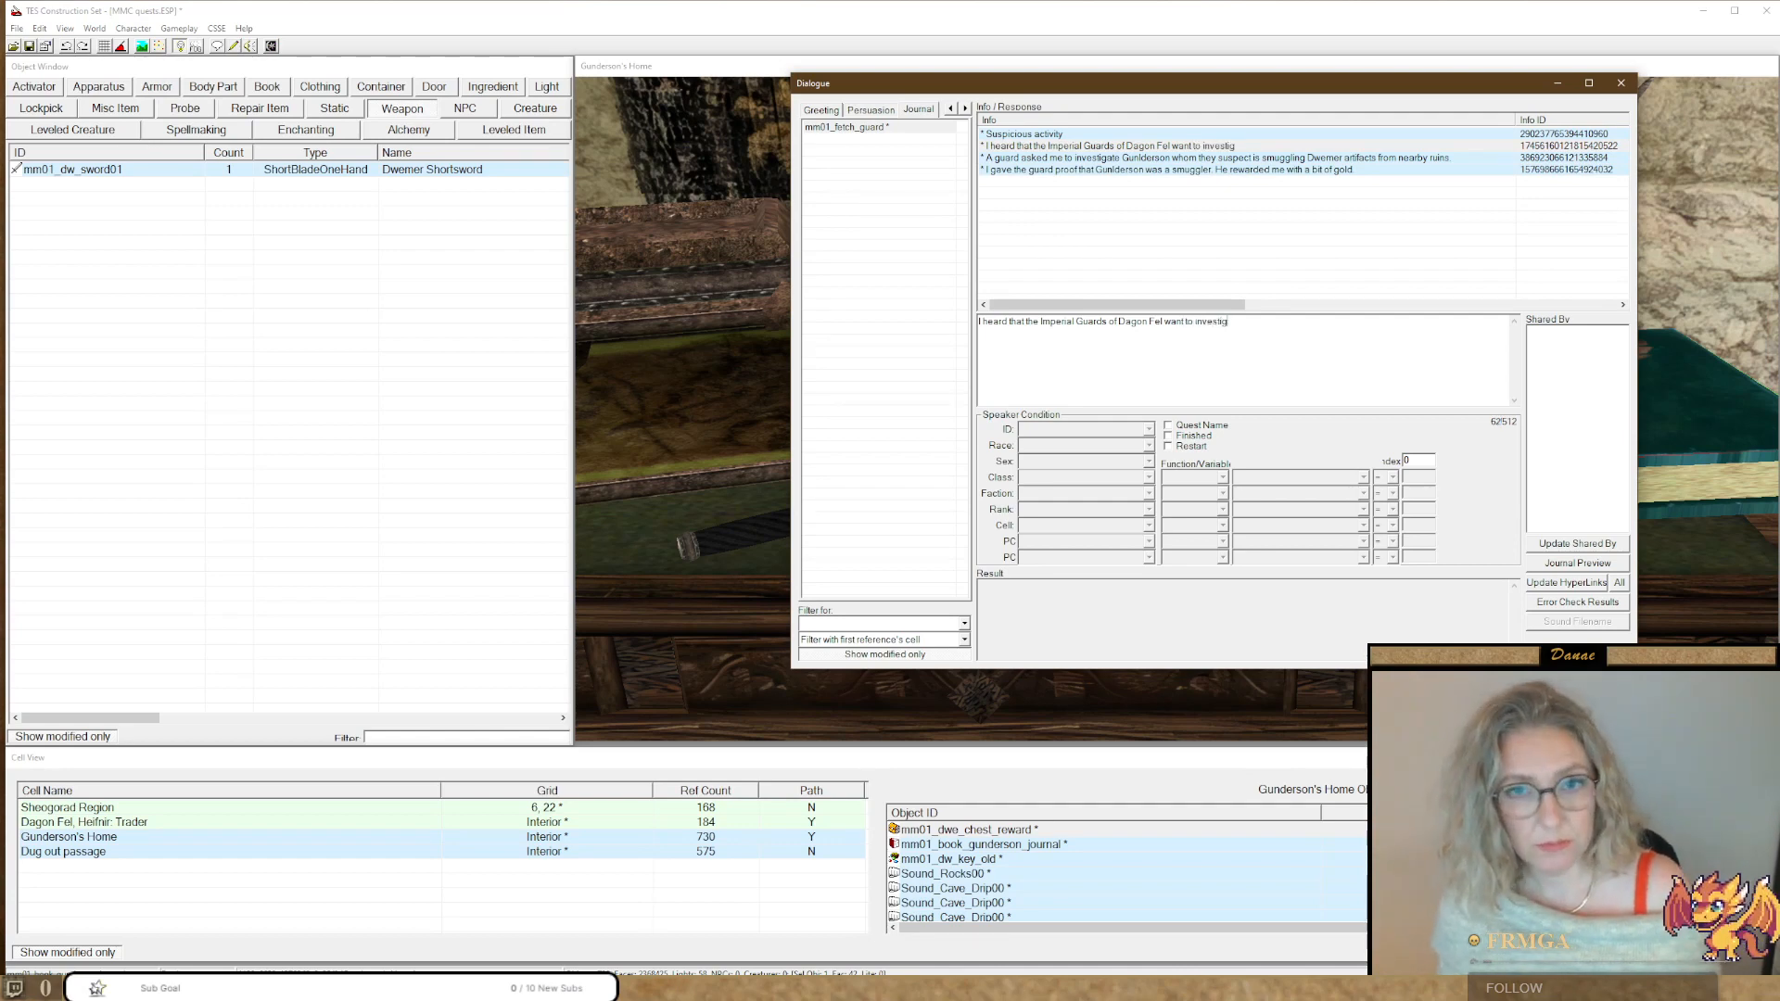
text(ate)
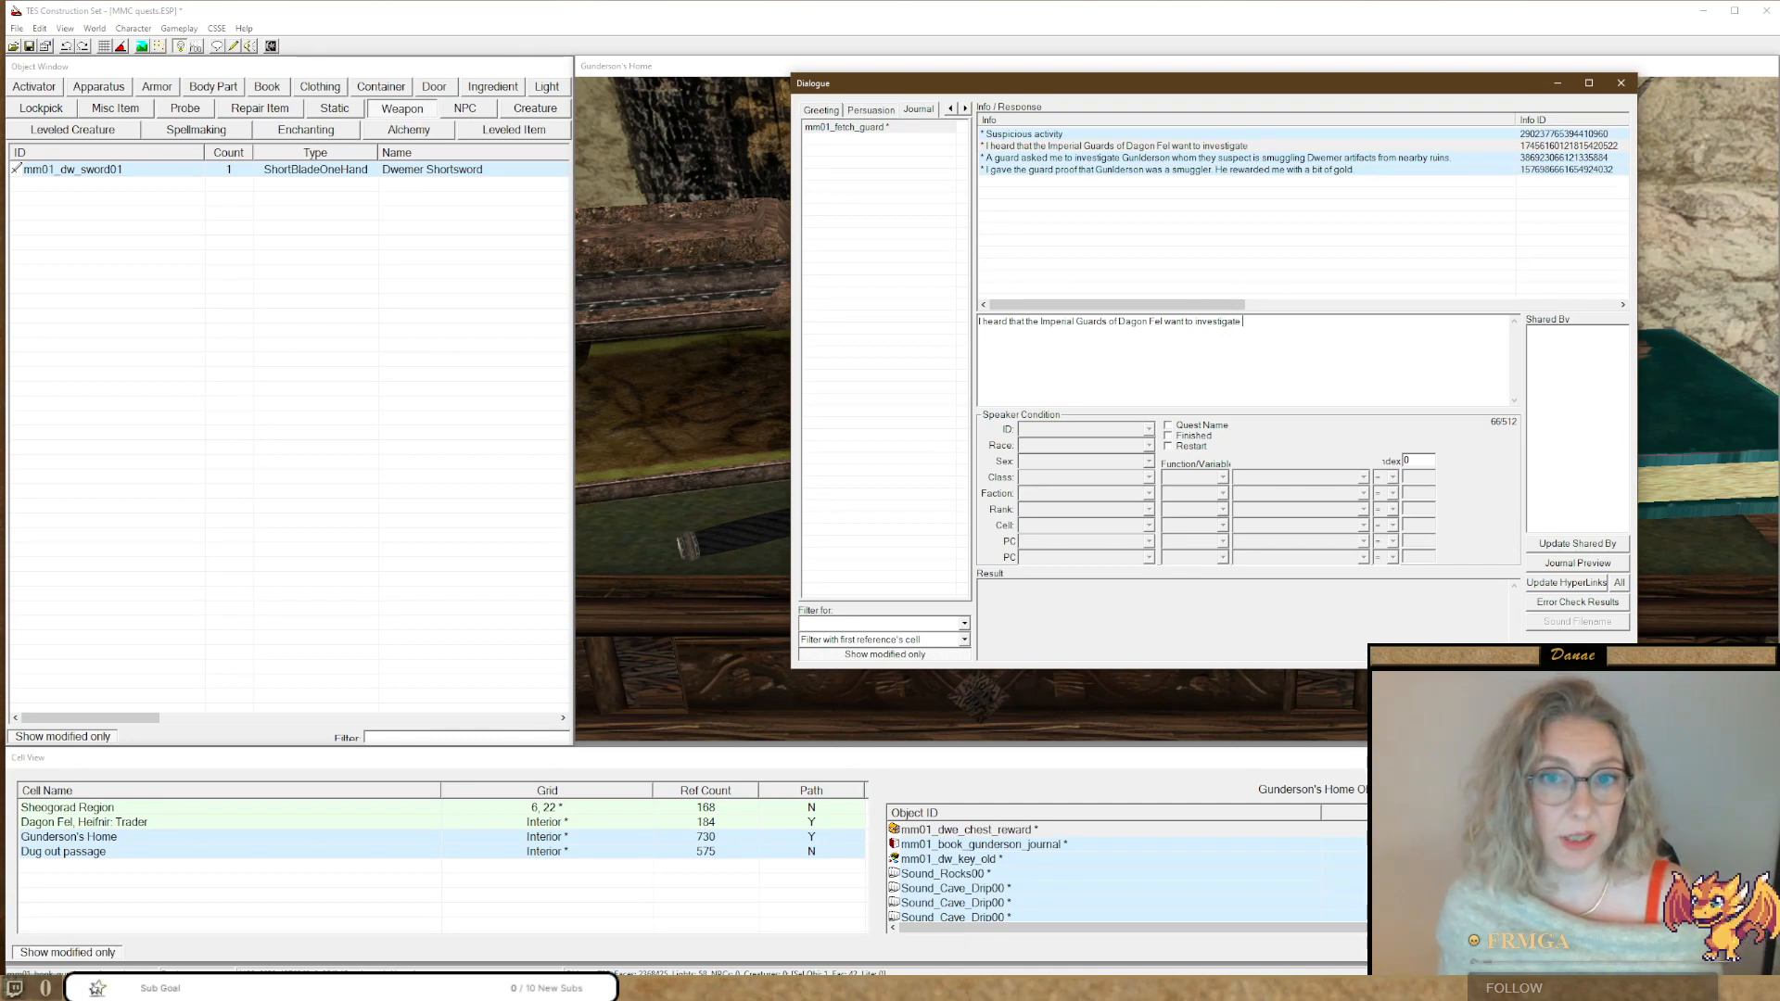
text( Gunderson.)
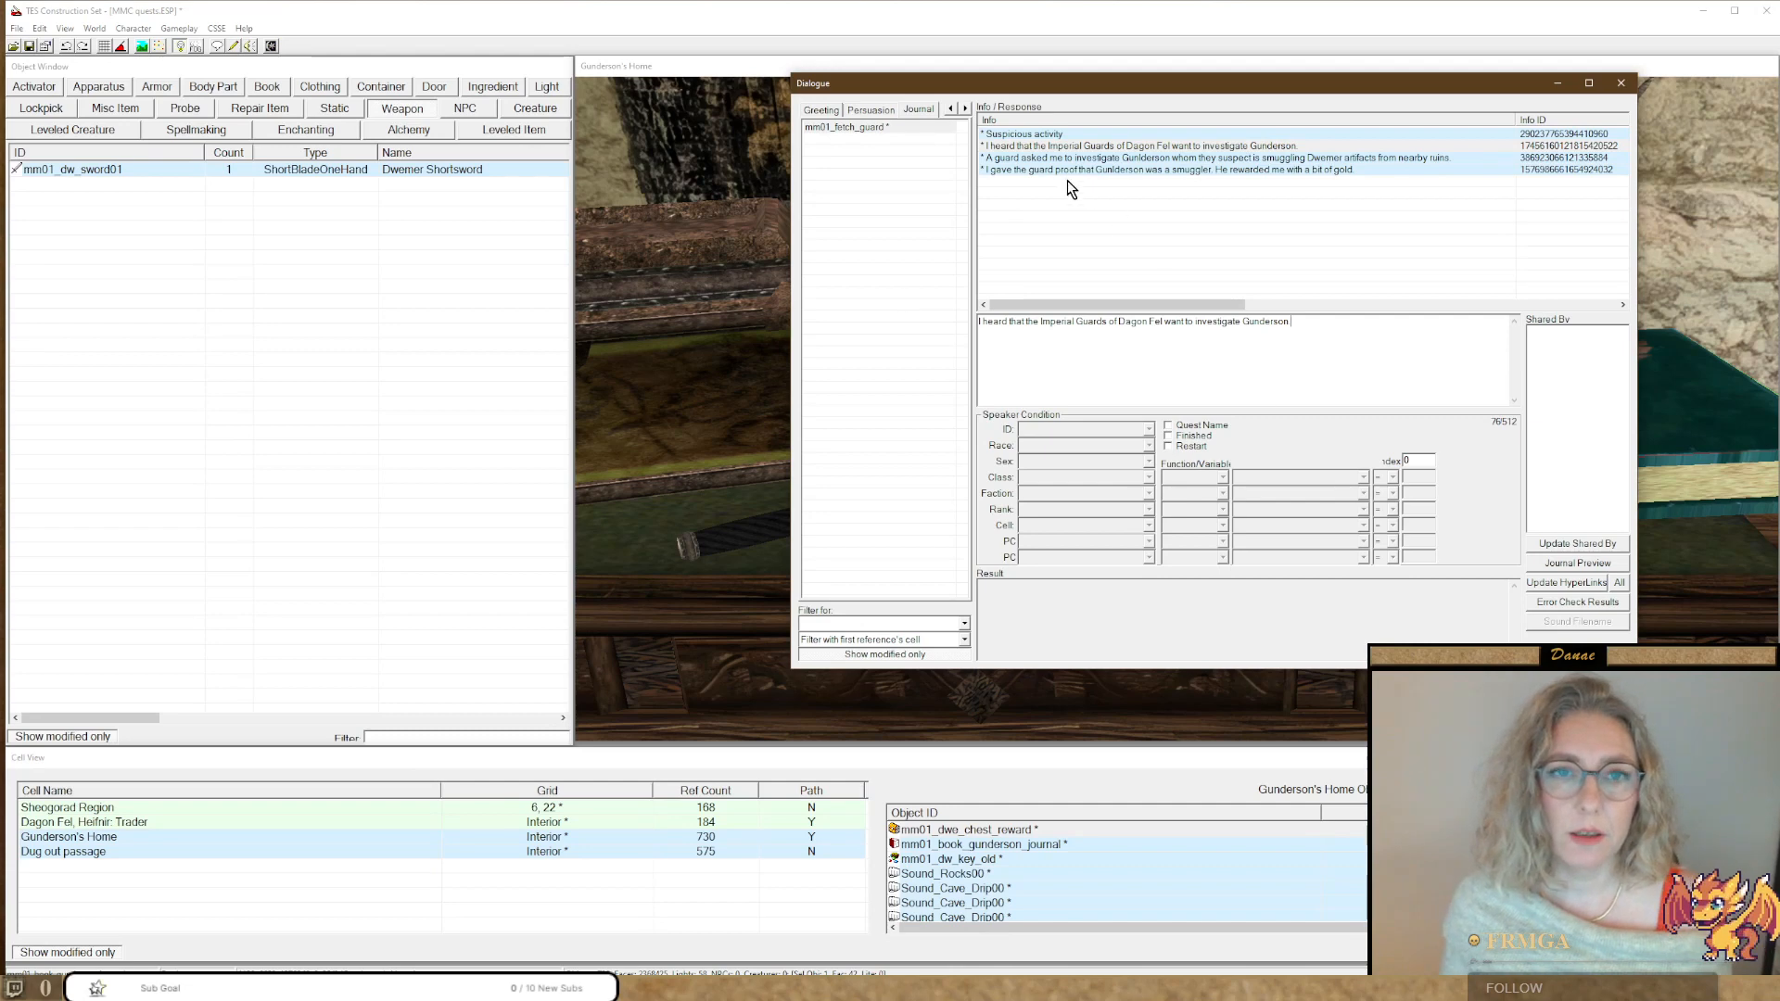
Set the index of the "I heard that the Imperial Guards of Dagon Fel" journal entry to 1.
click(1021, 149)
double_click(1419, 461)
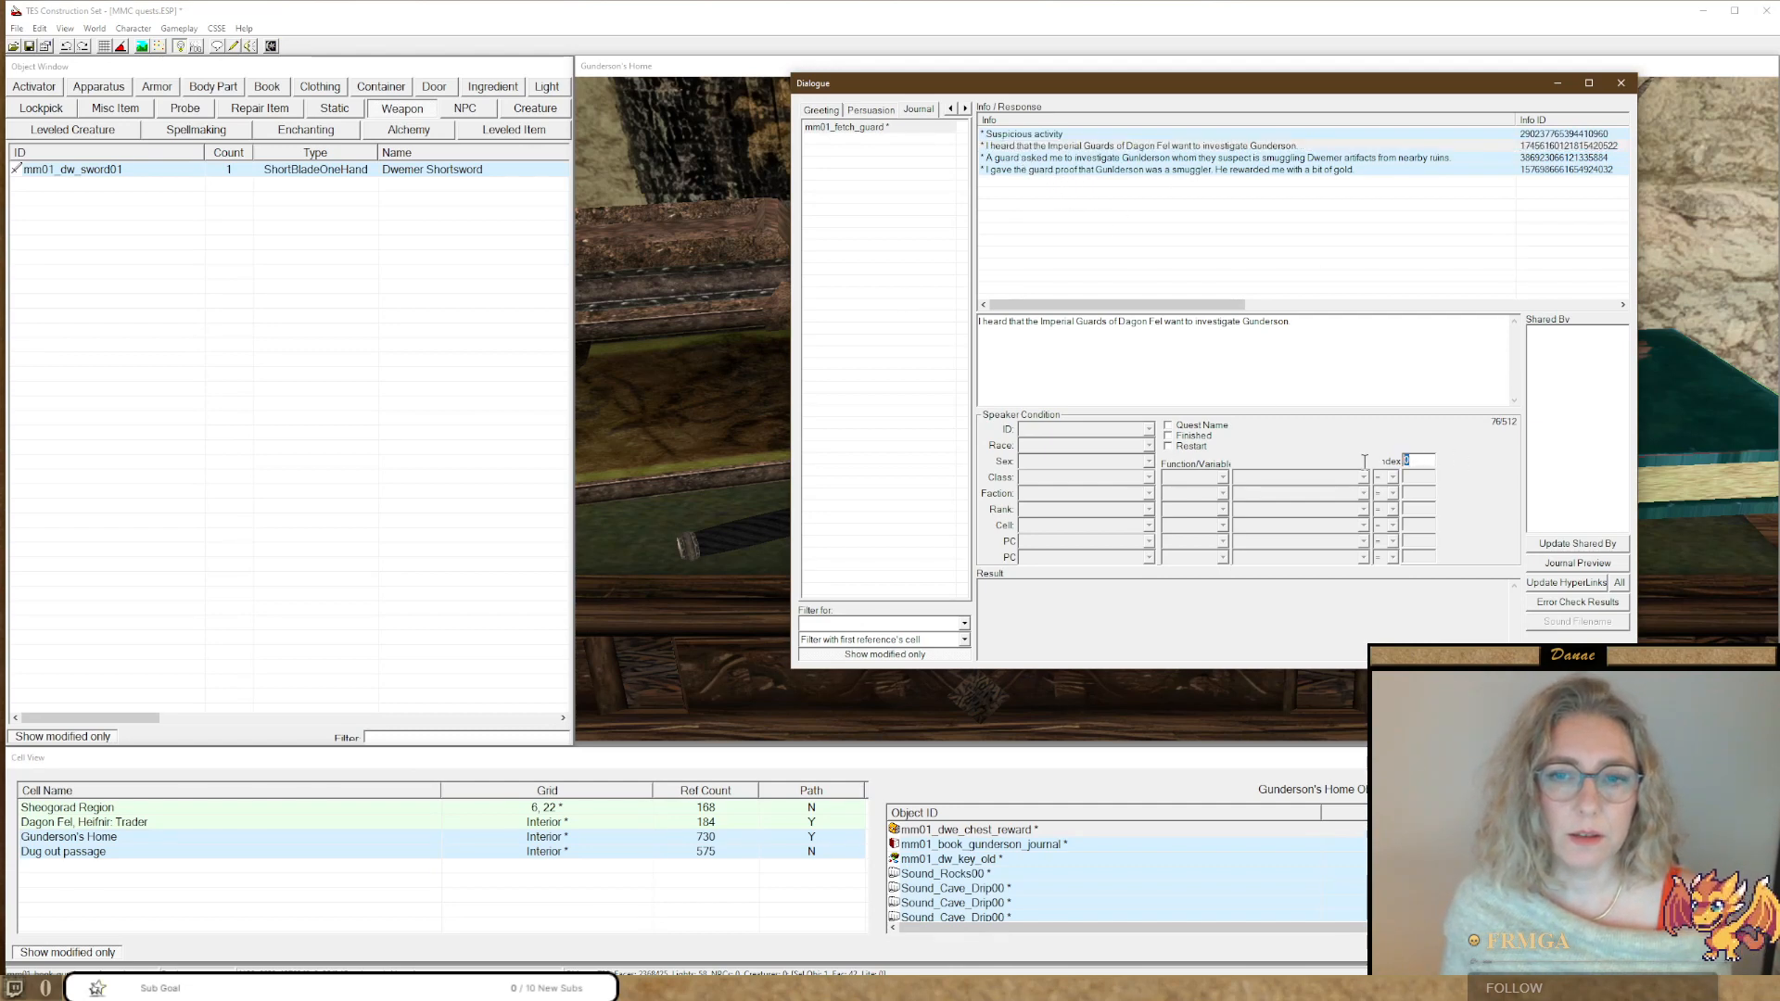
text(1)
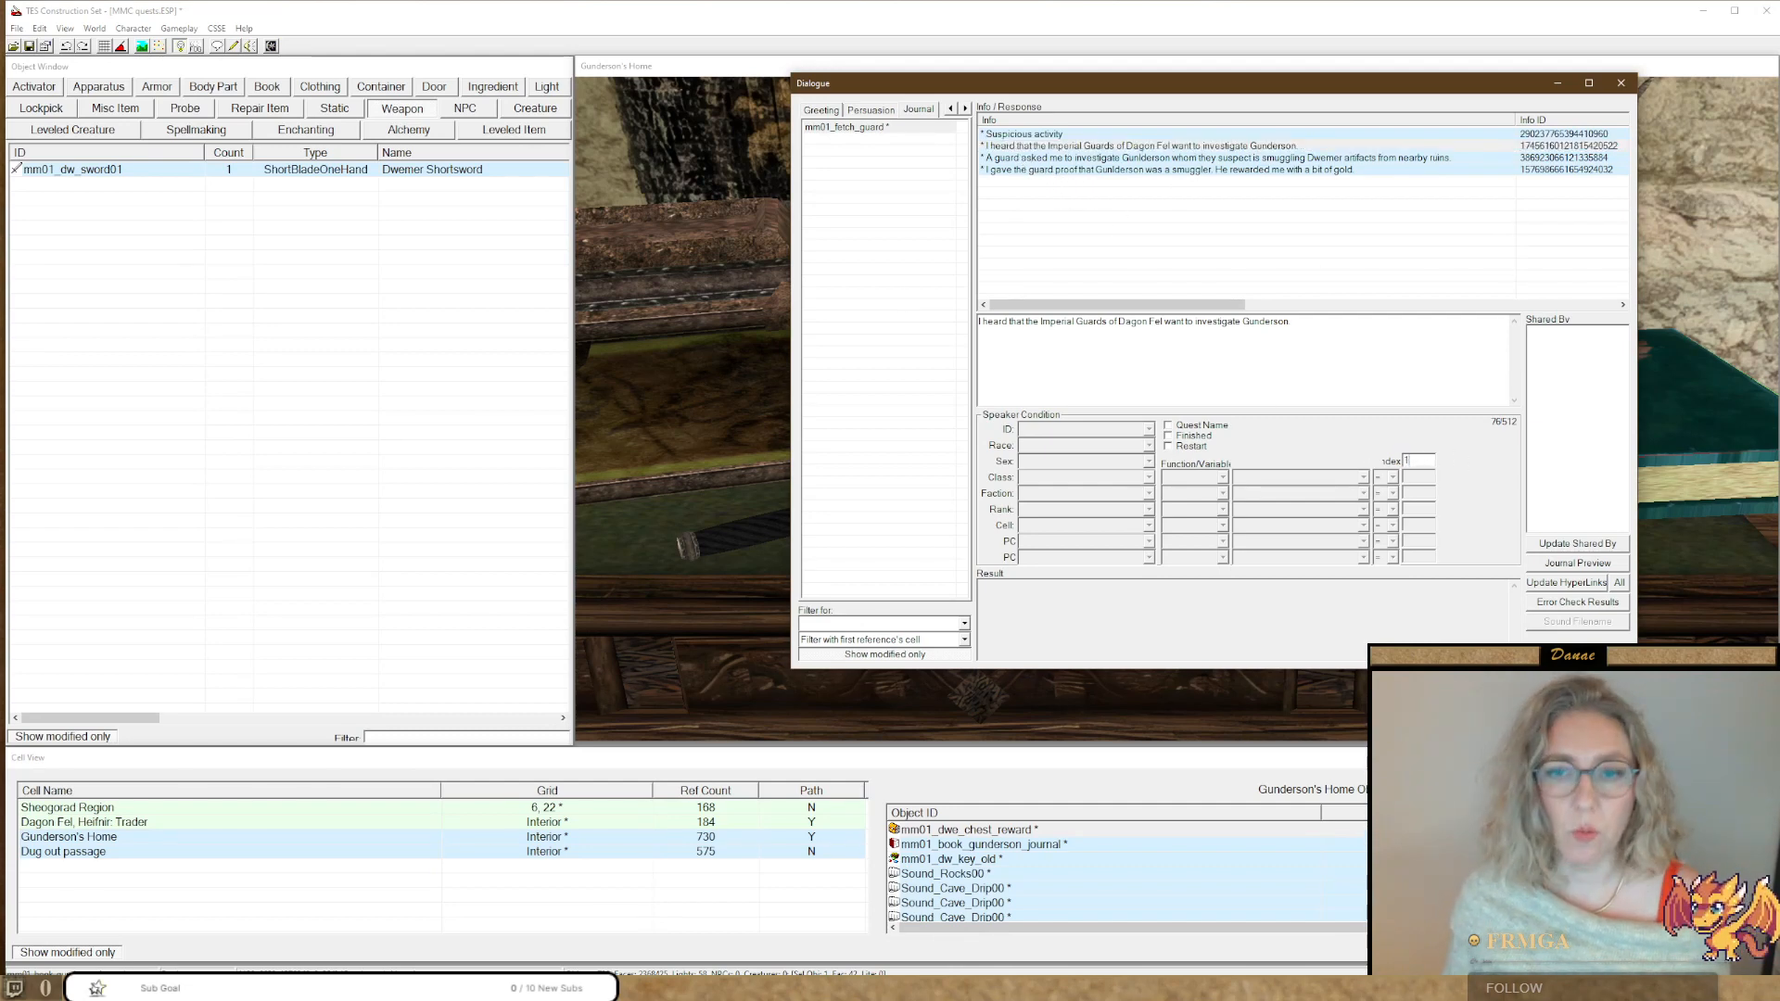
click(1017, 160)
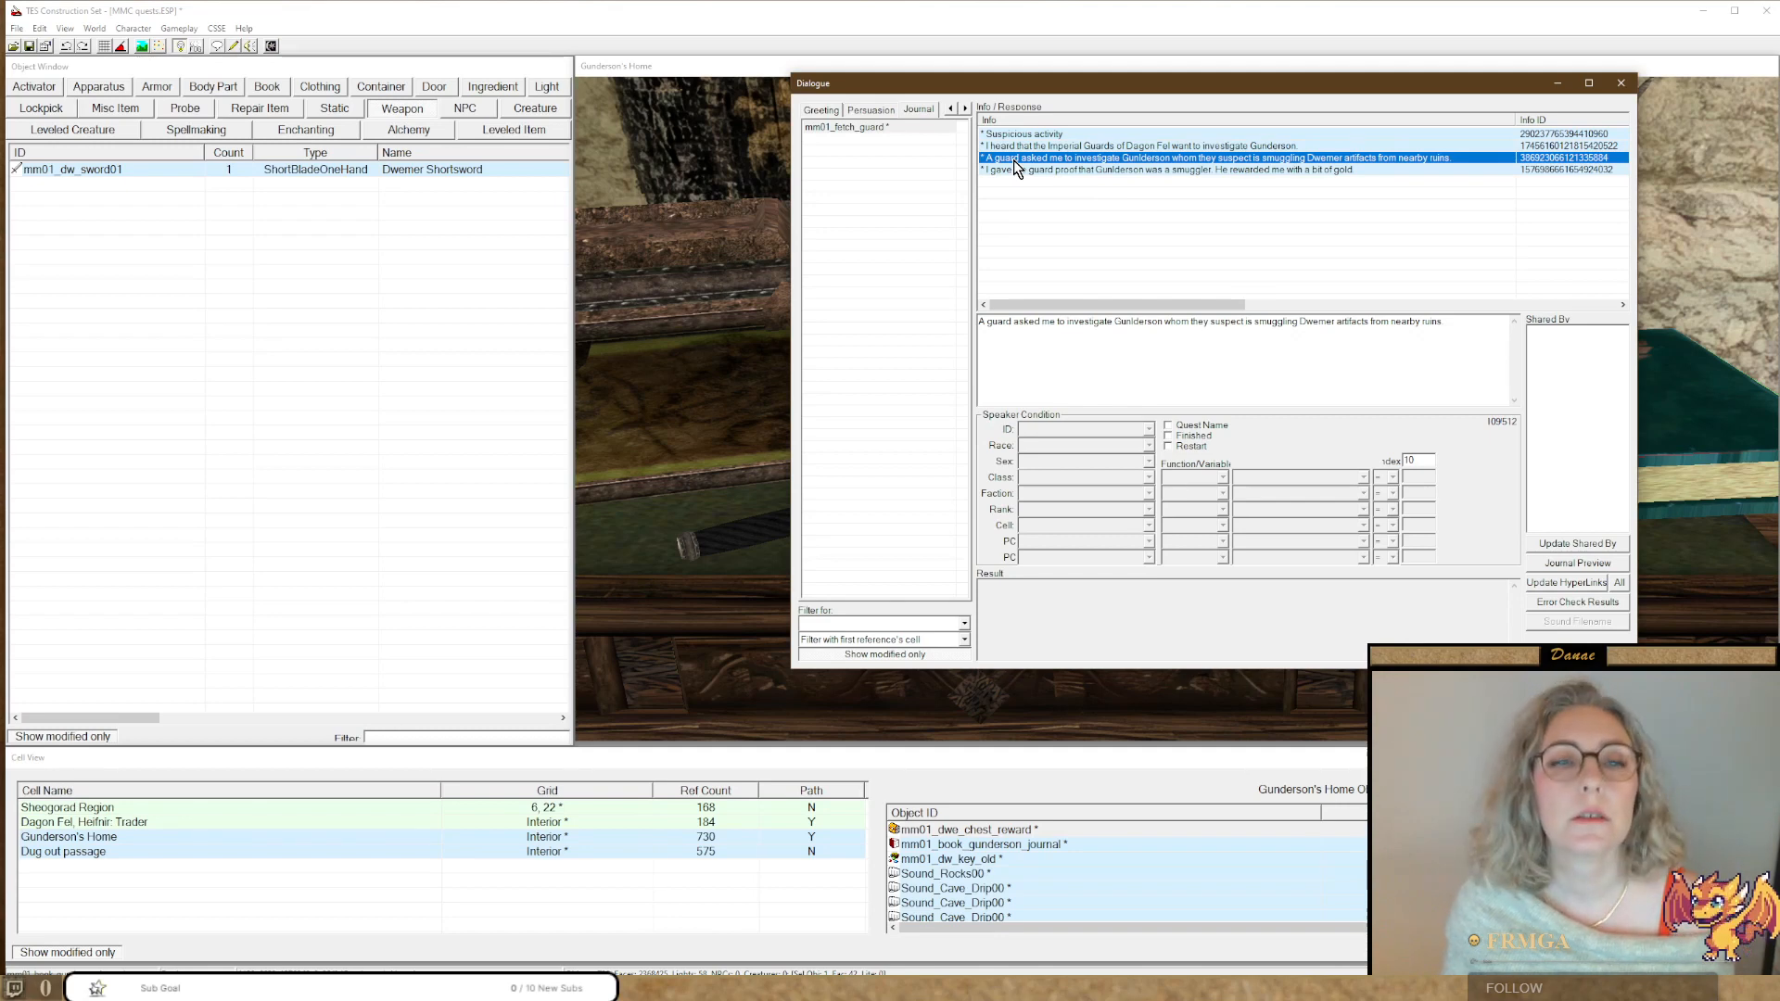
In the latest rumors topic, change the result script of the "guard looking for Gunderson, smuggler?" response to "journal mm01_fetch_guard 1".
click(951, 109)
click(951, 109)
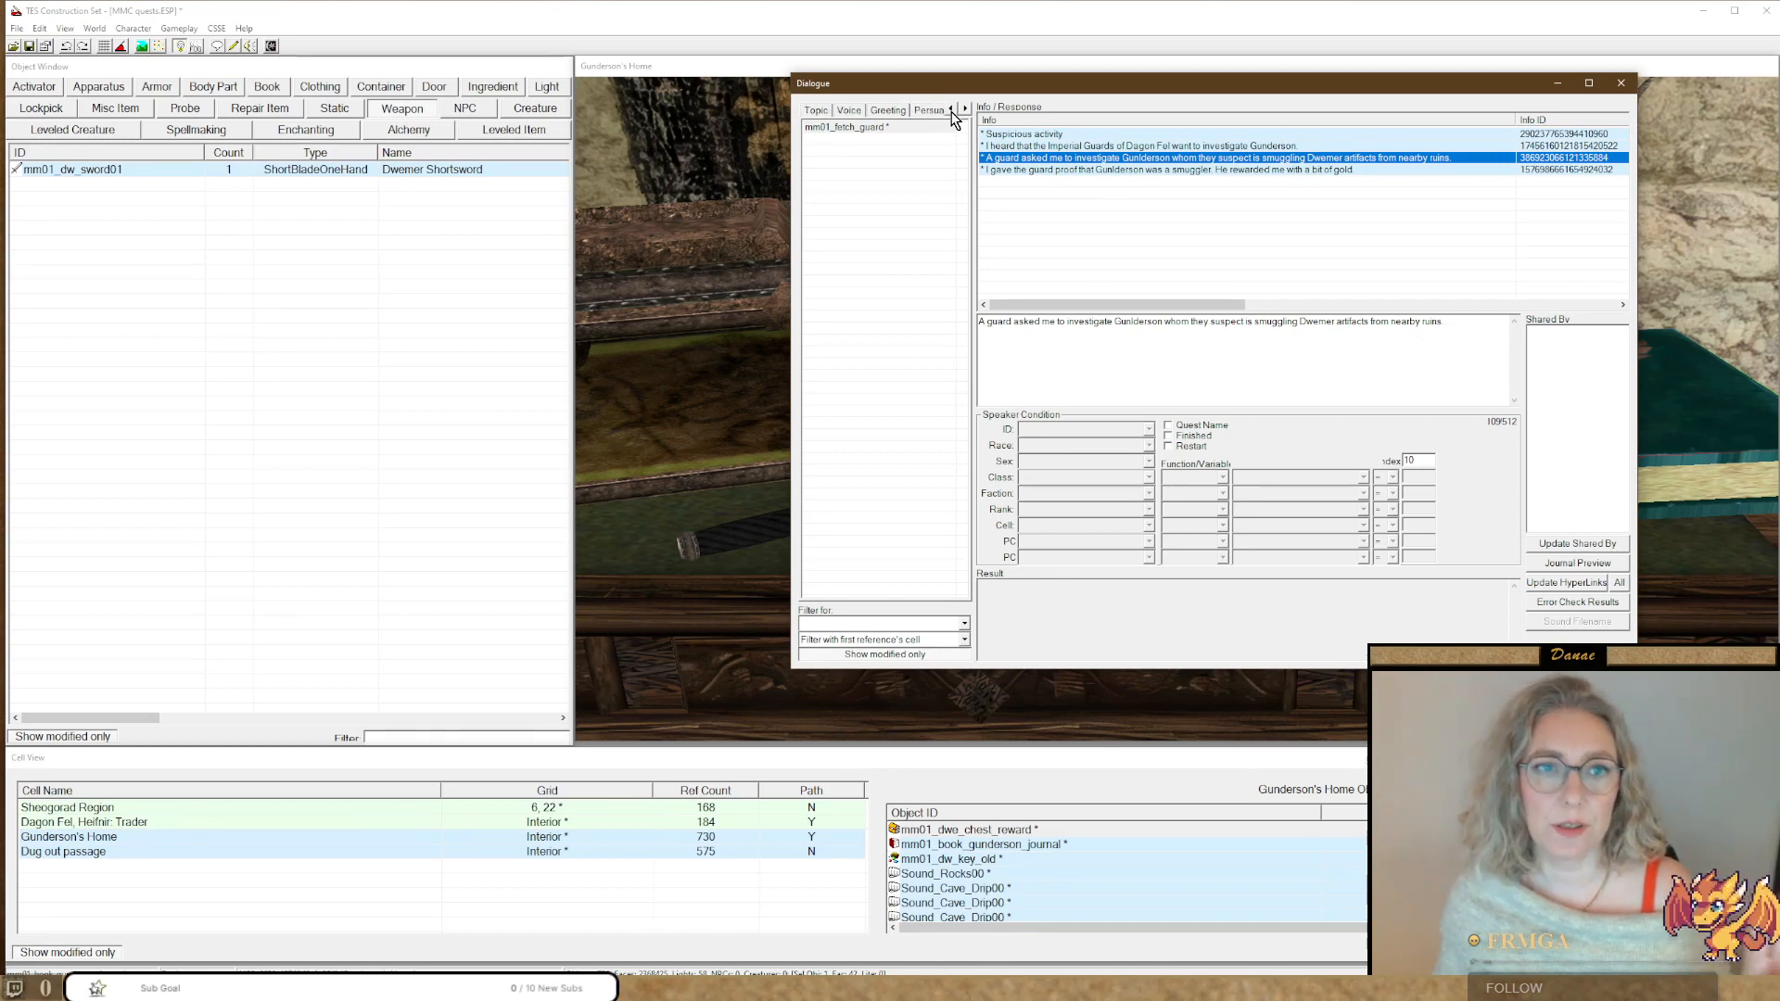
click(816, 109)
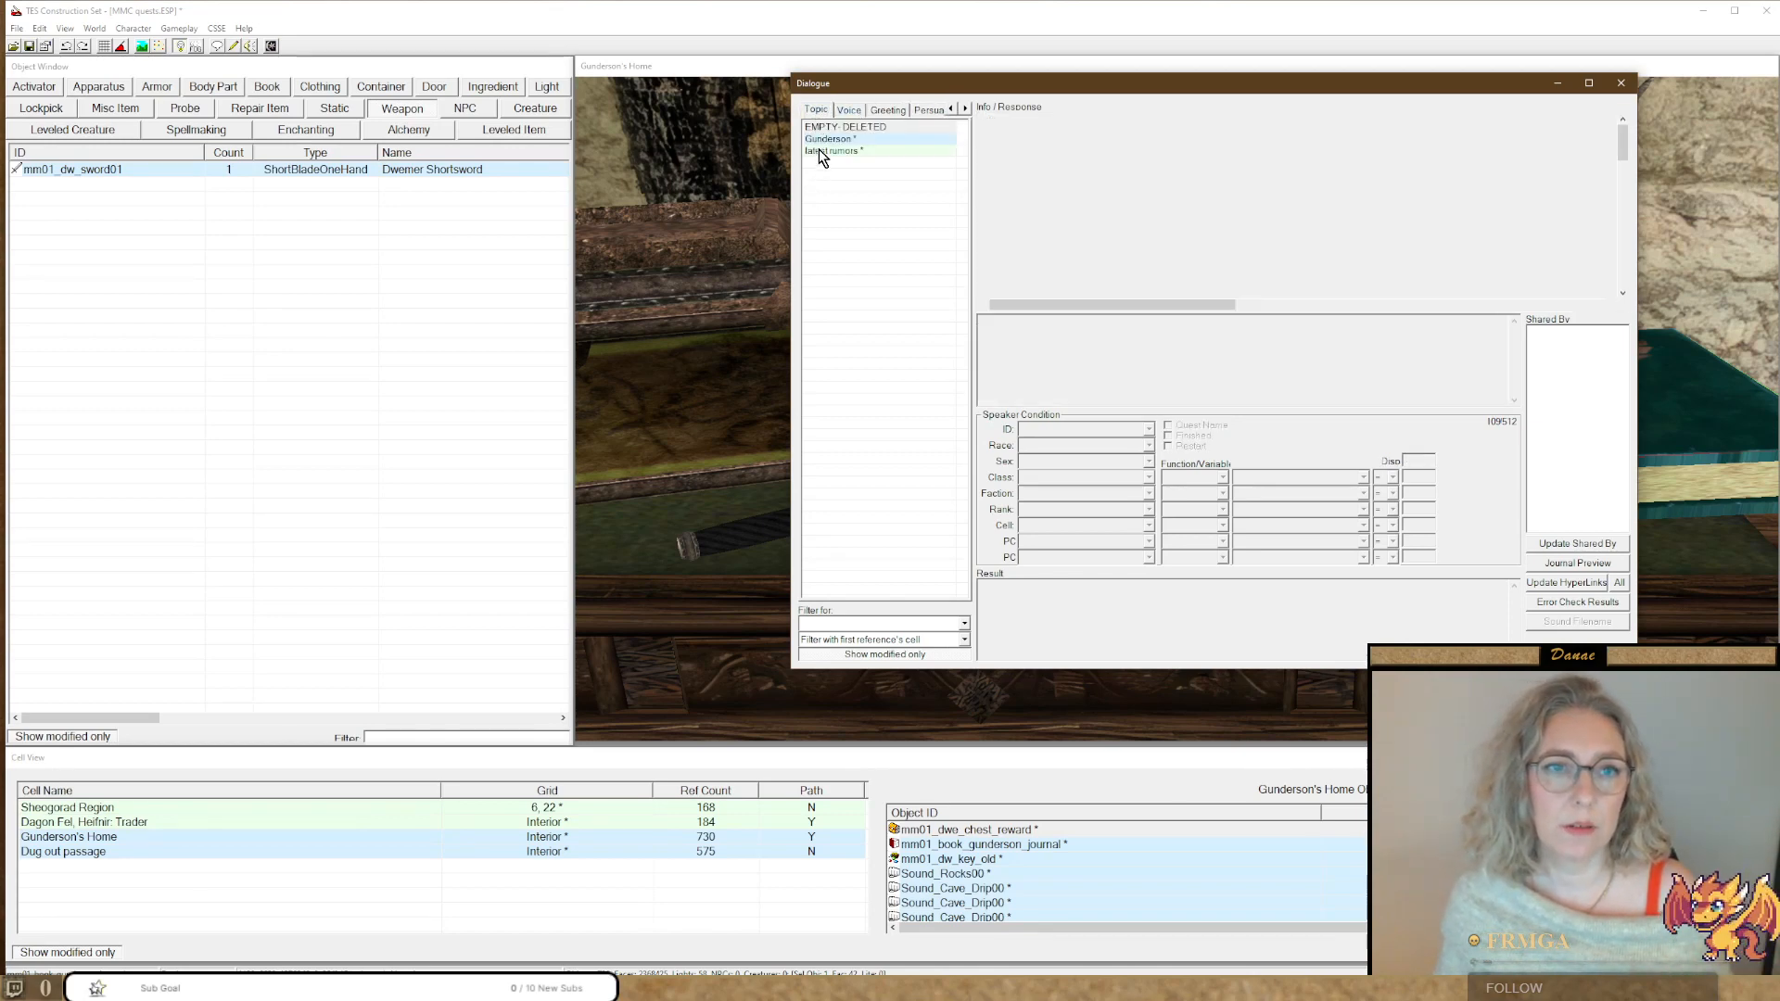
click(821, 151)
click(1009, 146)
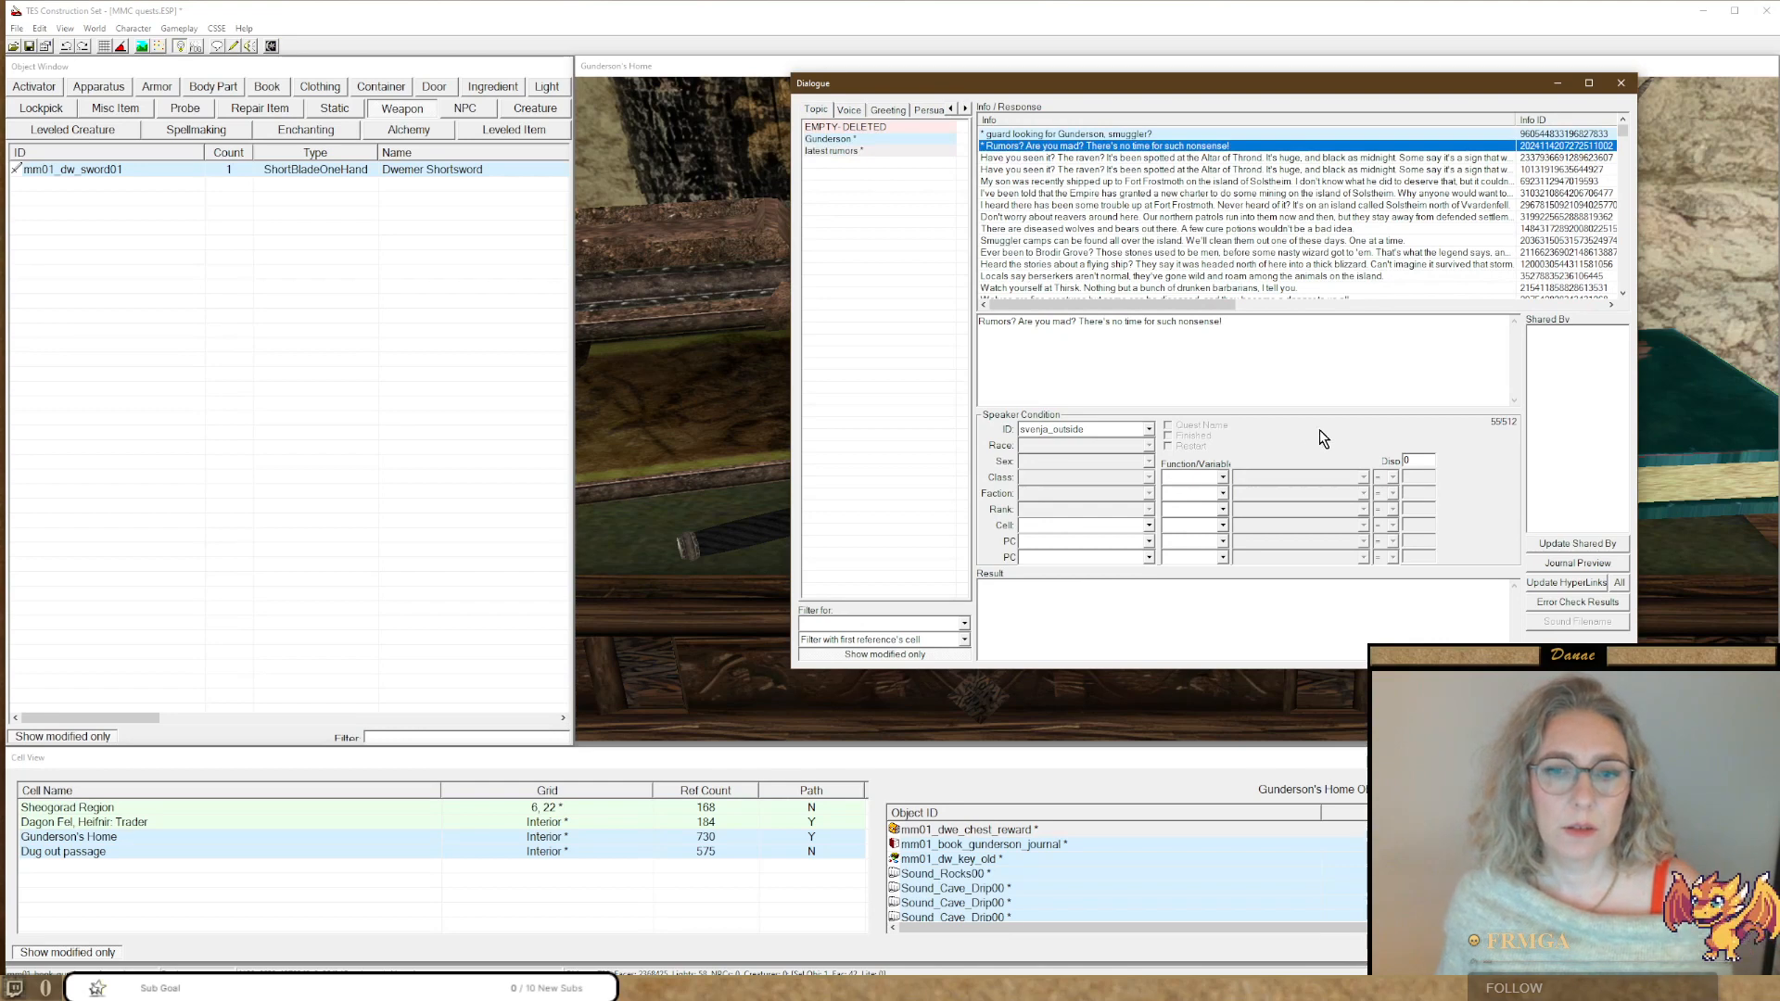
click(1029, 134)
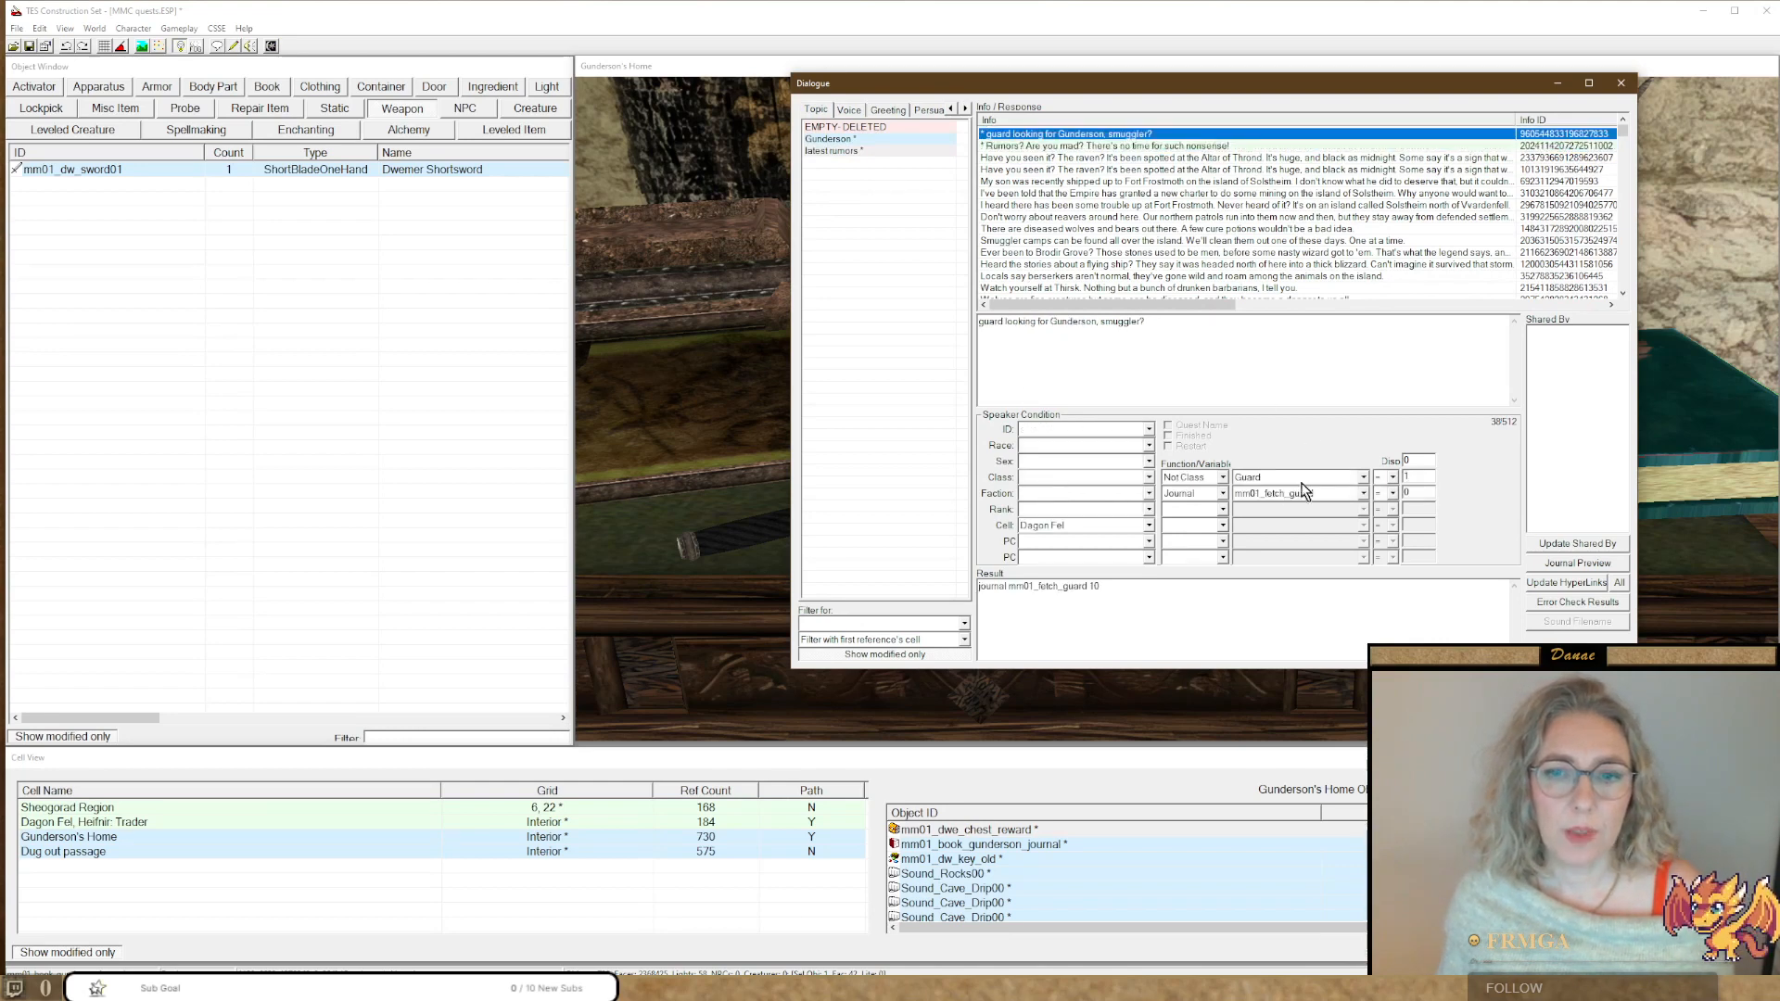
click(1100, 591)
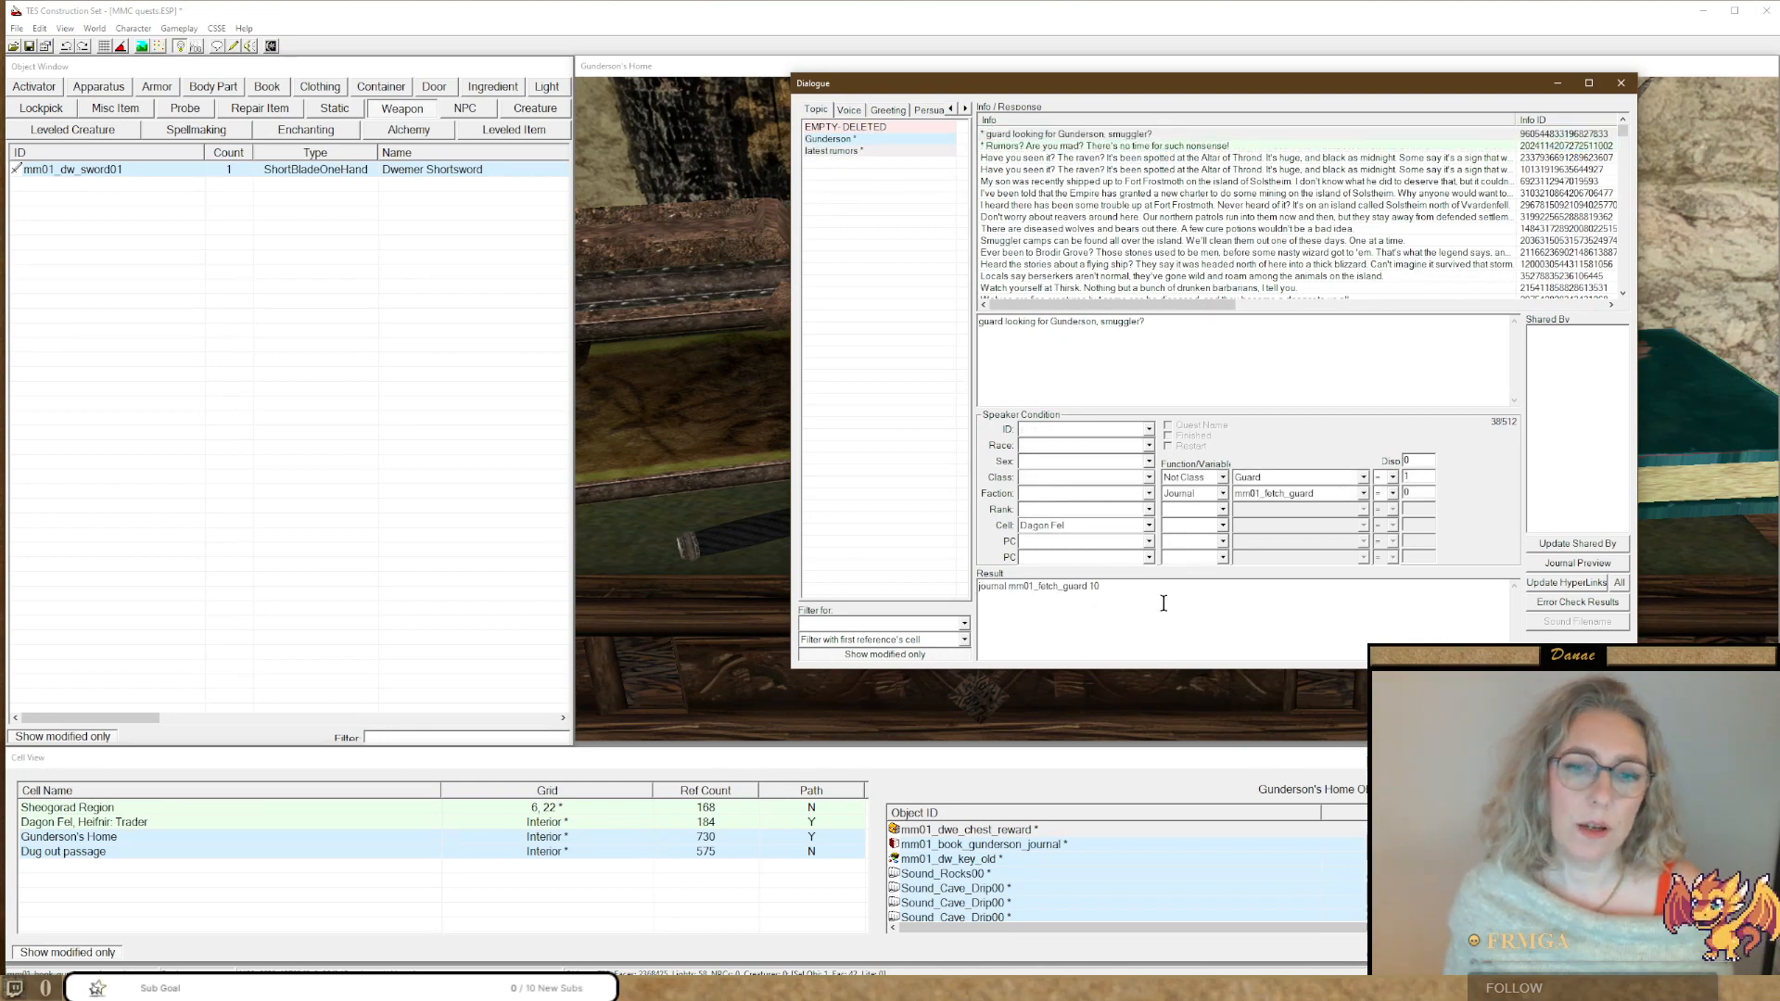
key(BackSpace)
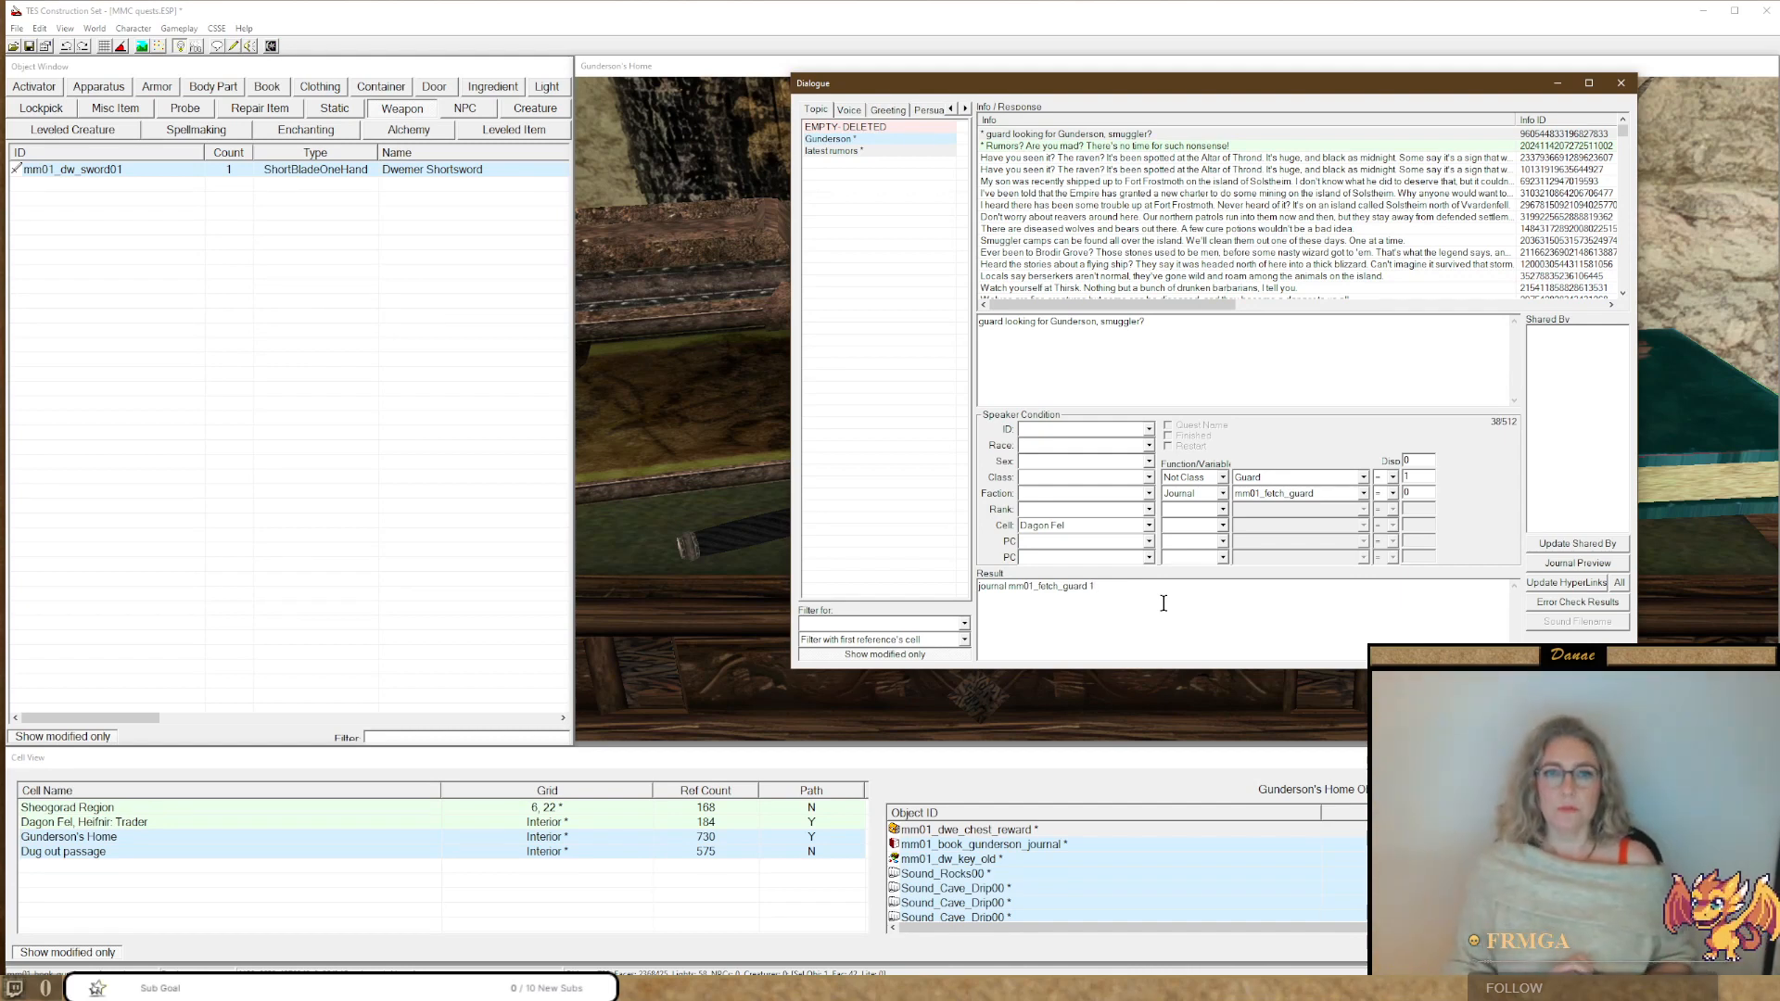
Add a second line "addtopic Gunderson" to the result script of the Gunderson rumor response.
drag(1170, 322, 980, 323)
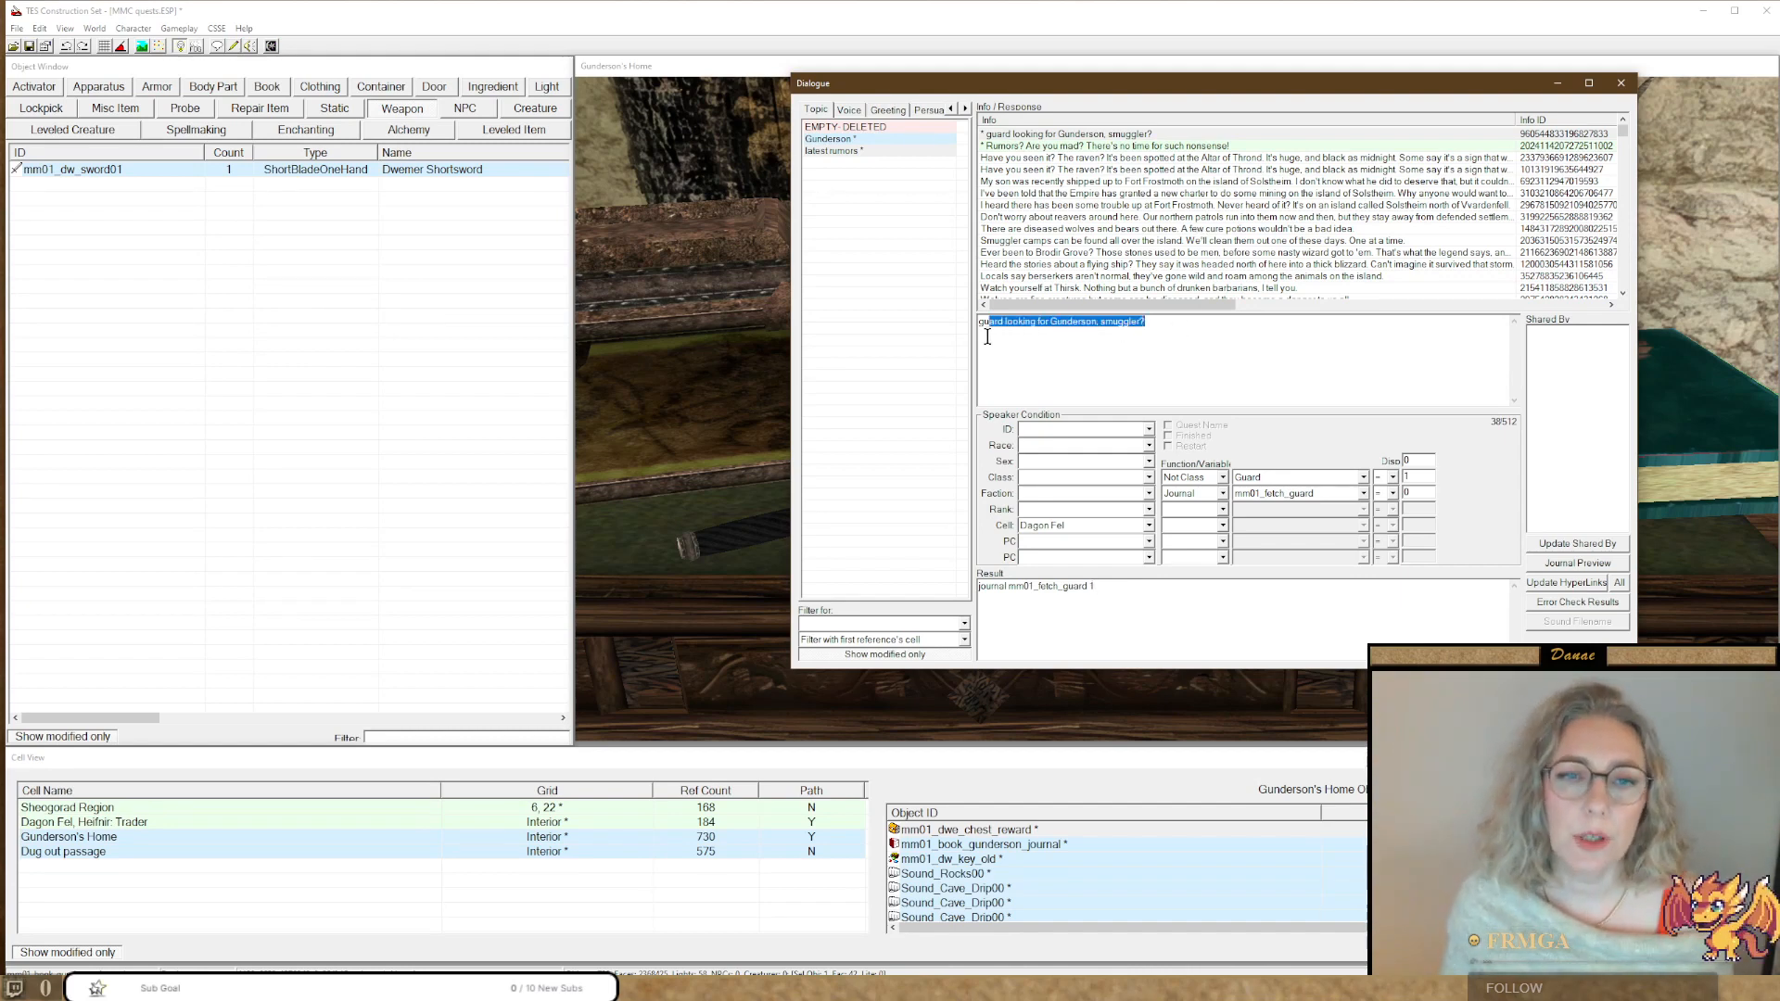
click(1253, 360)
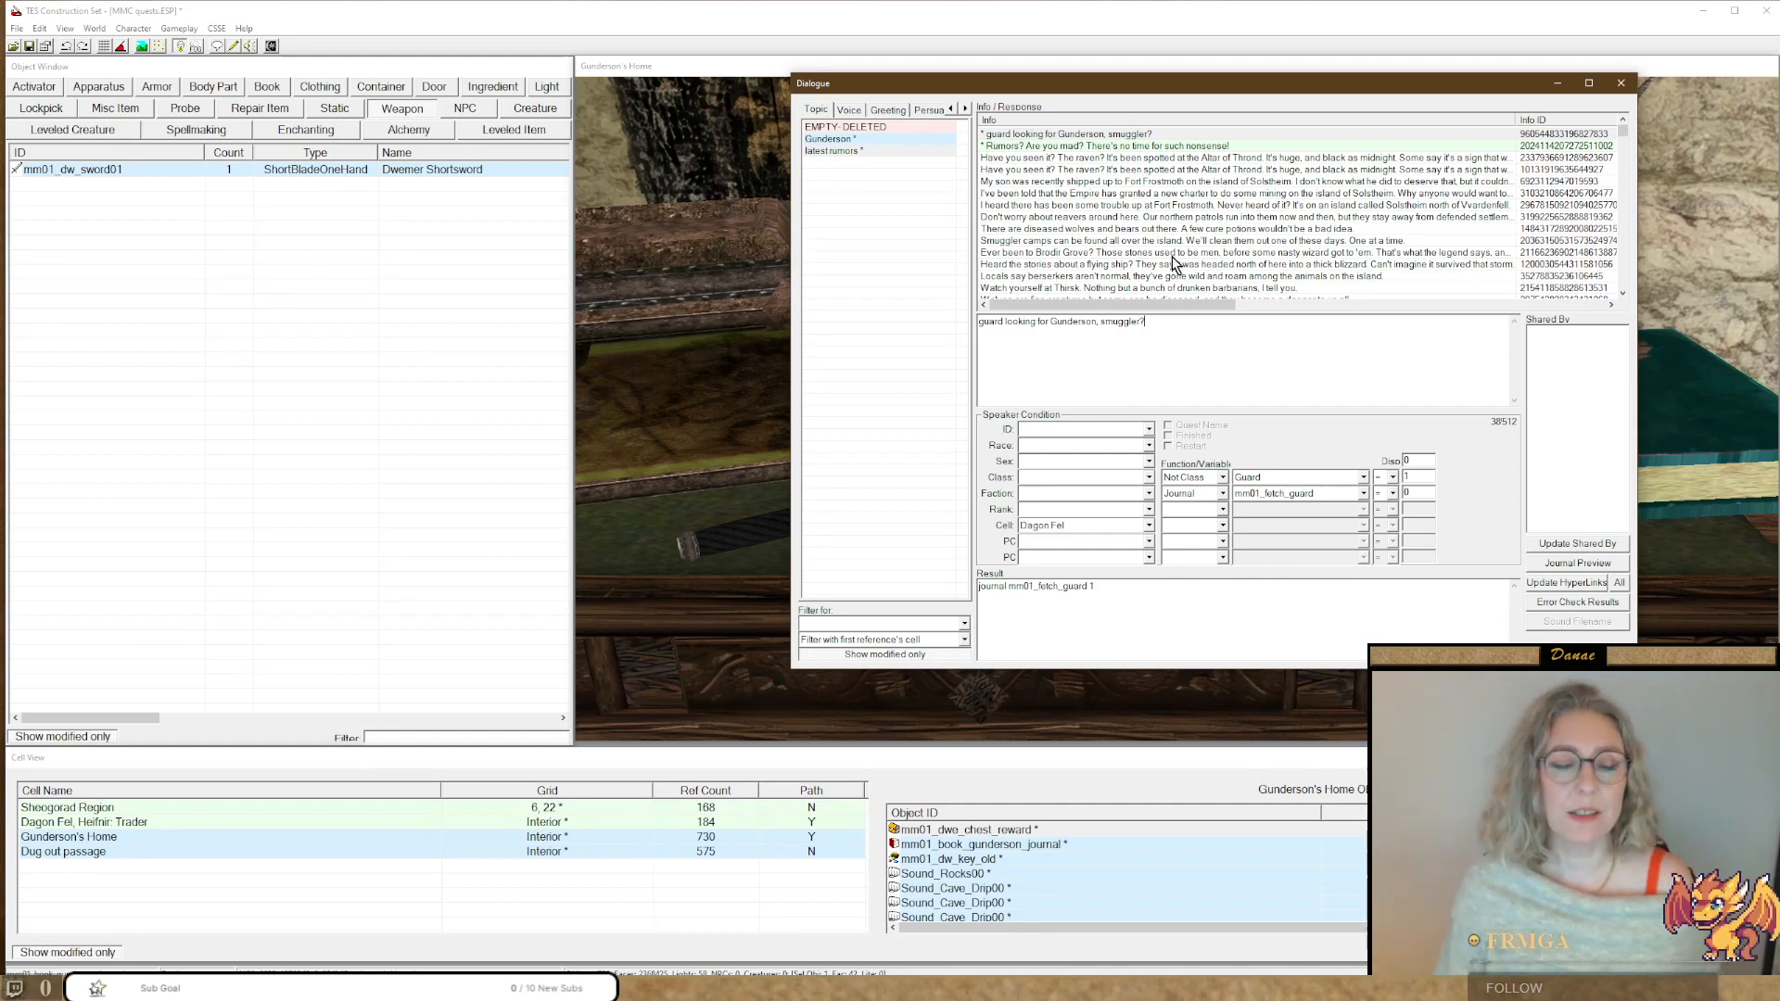
drag(1117, 597, 978, 587)
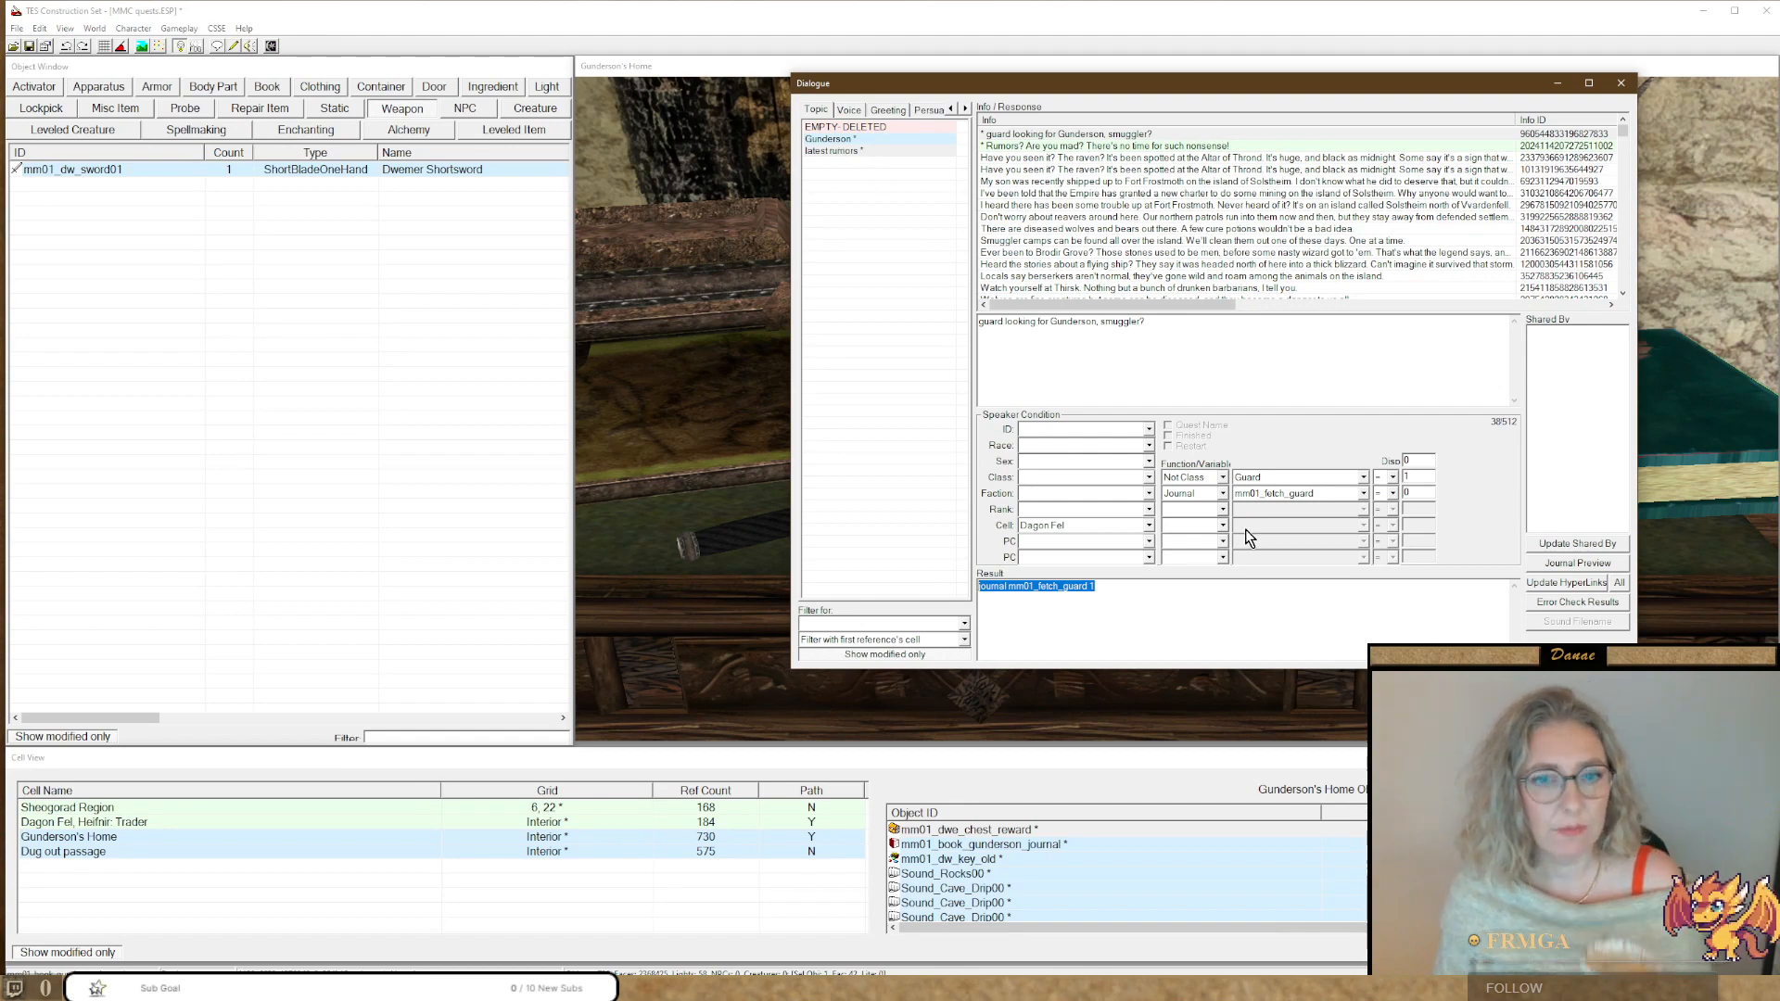
click(1167, 586)
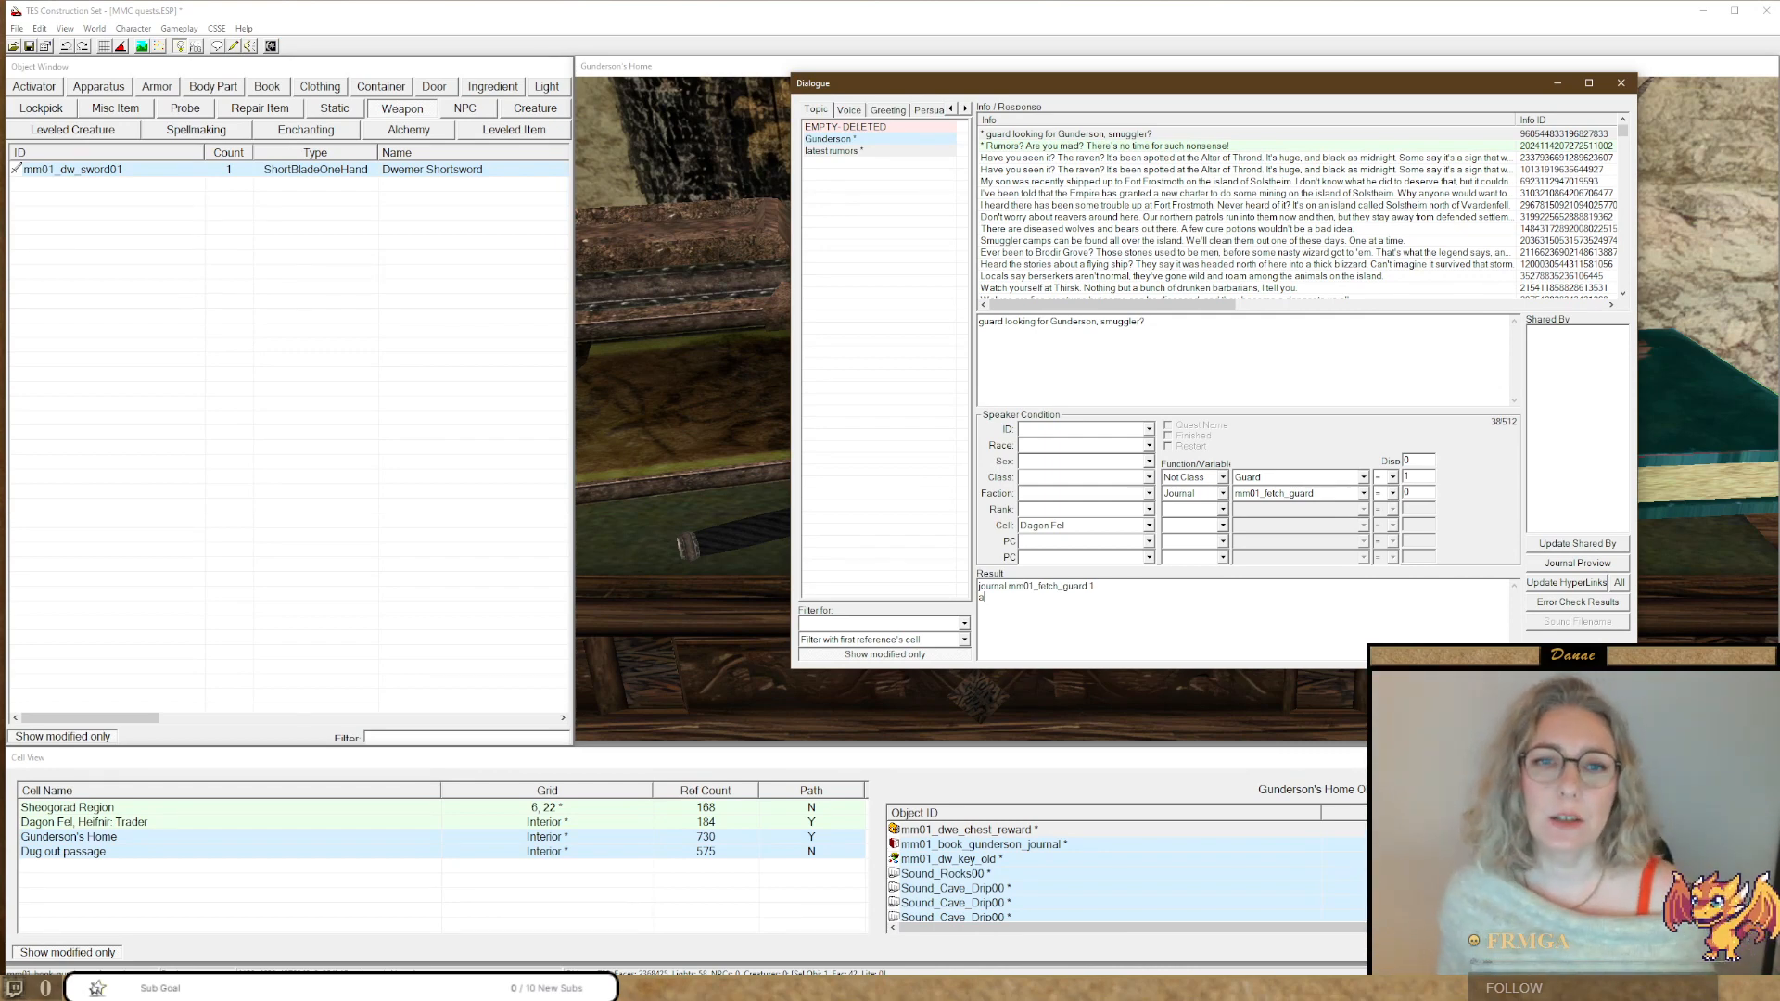
text(ddtopic)
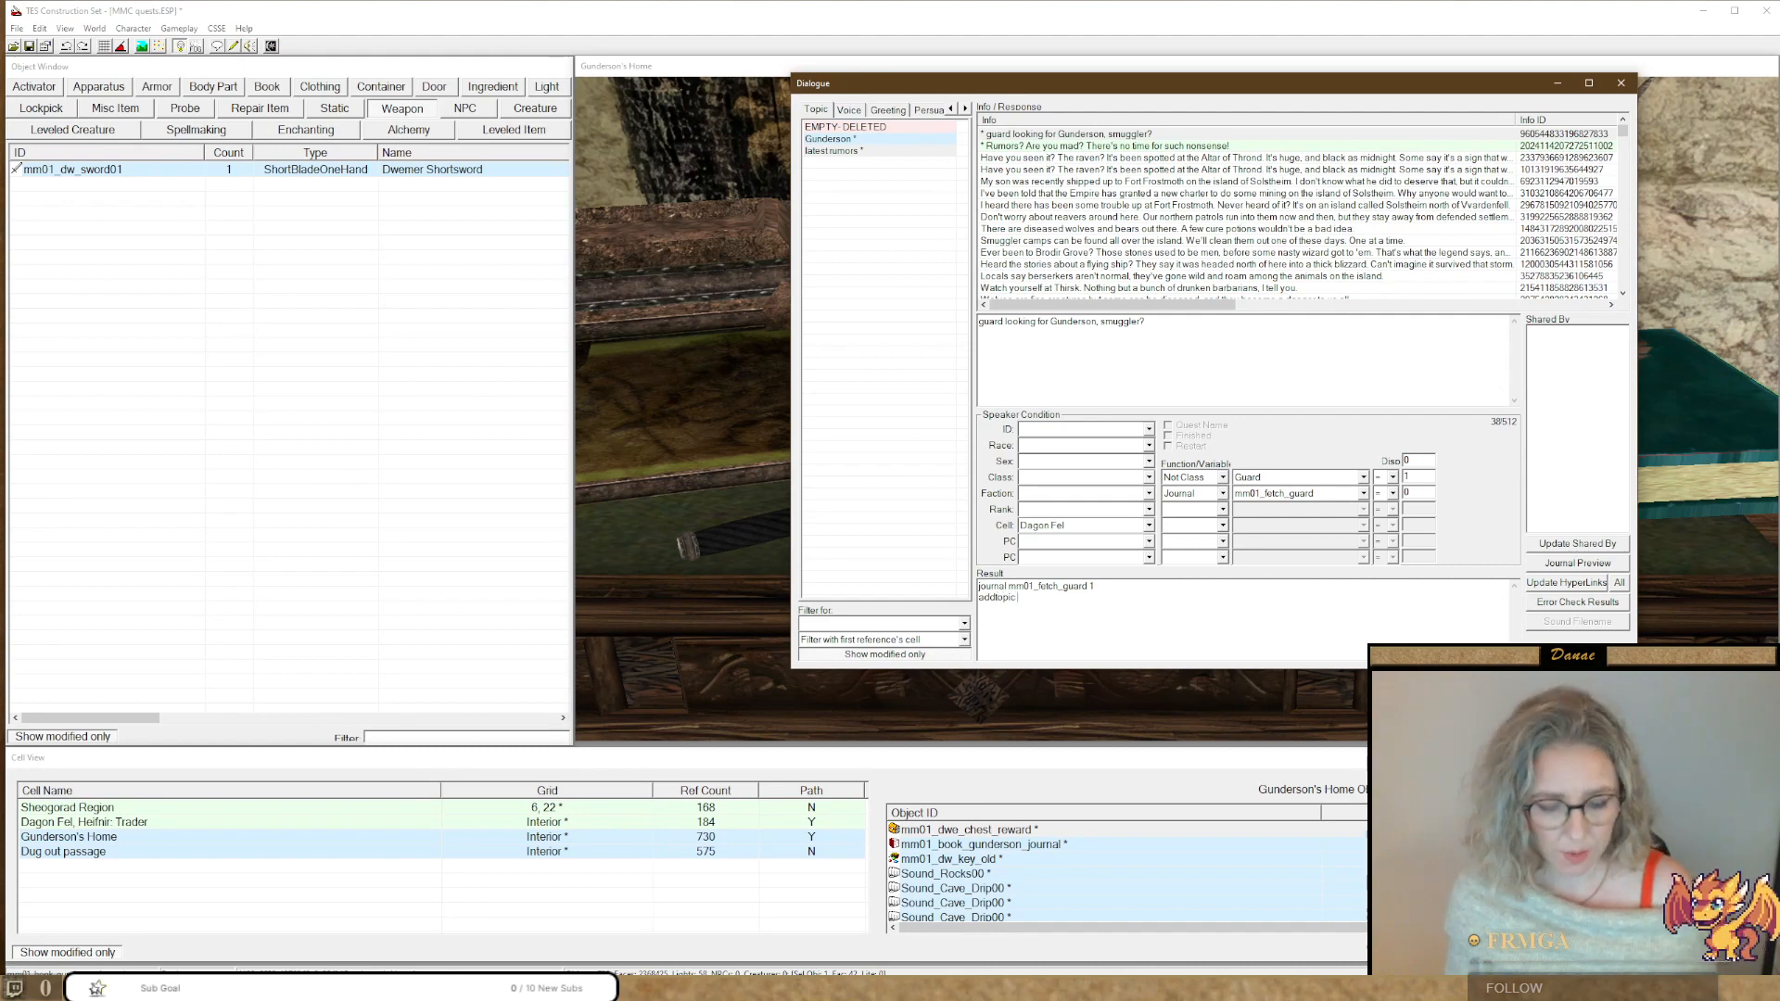
text( Gyu)
key(BackSpace)
key(BackSpace)
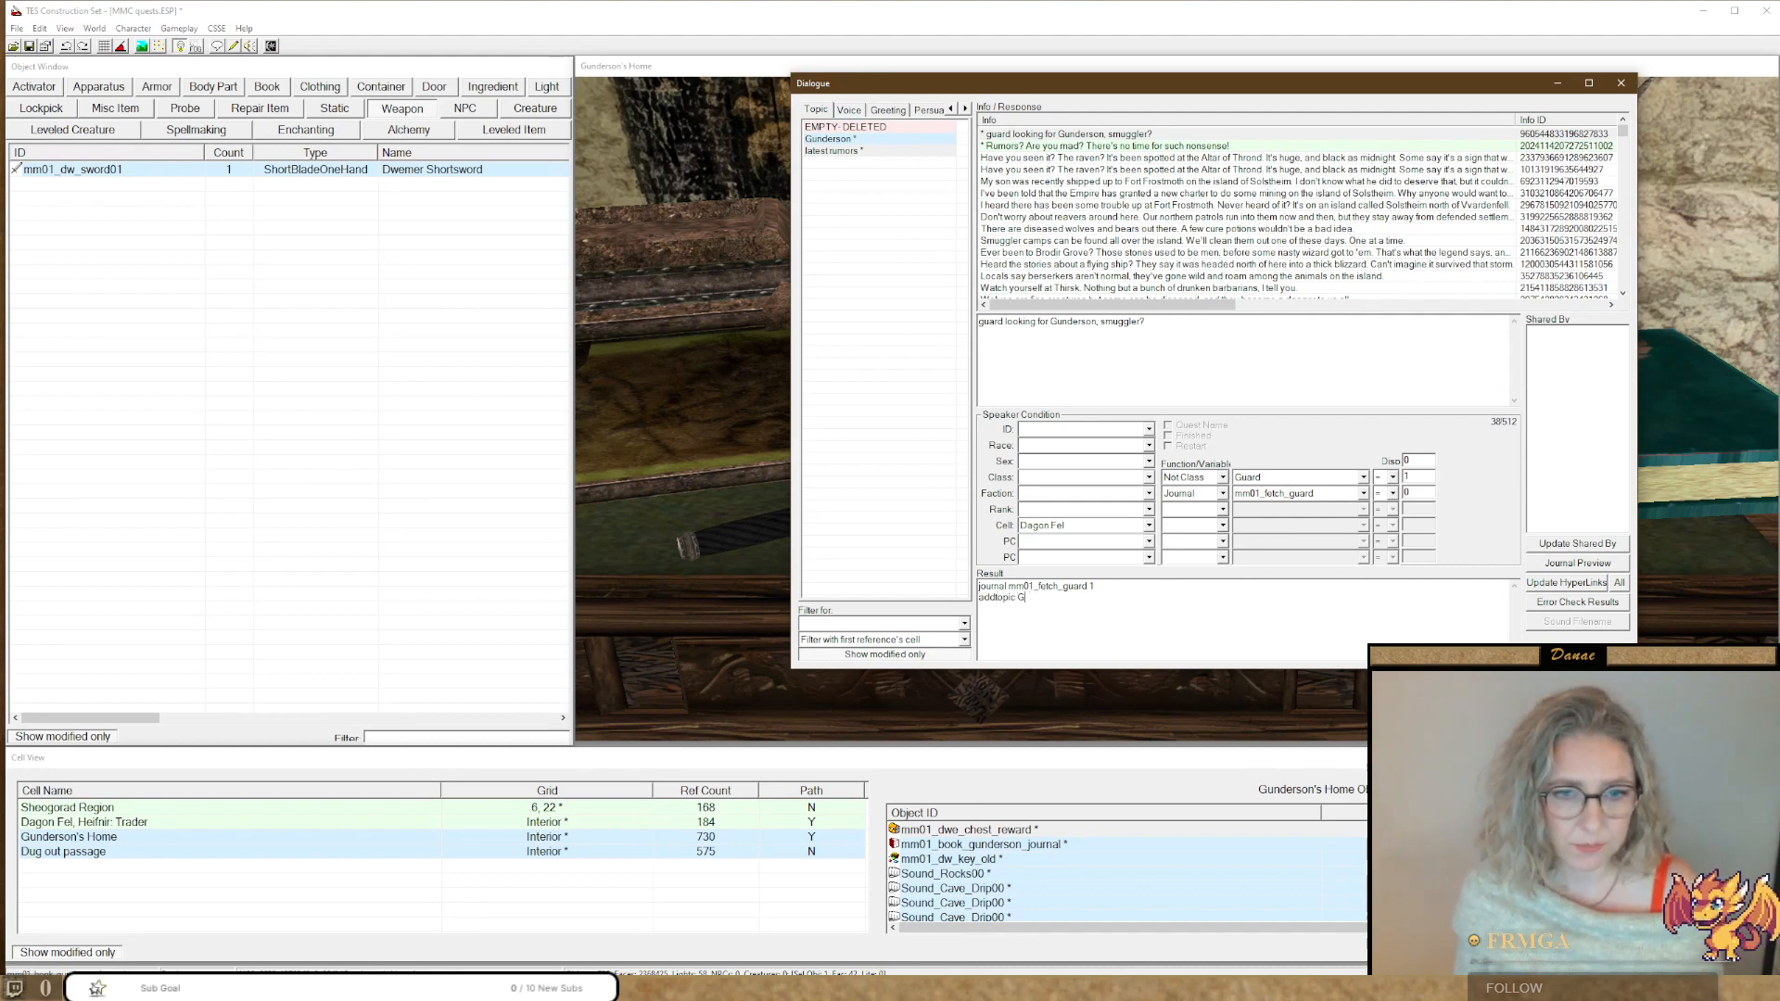
text(unders)
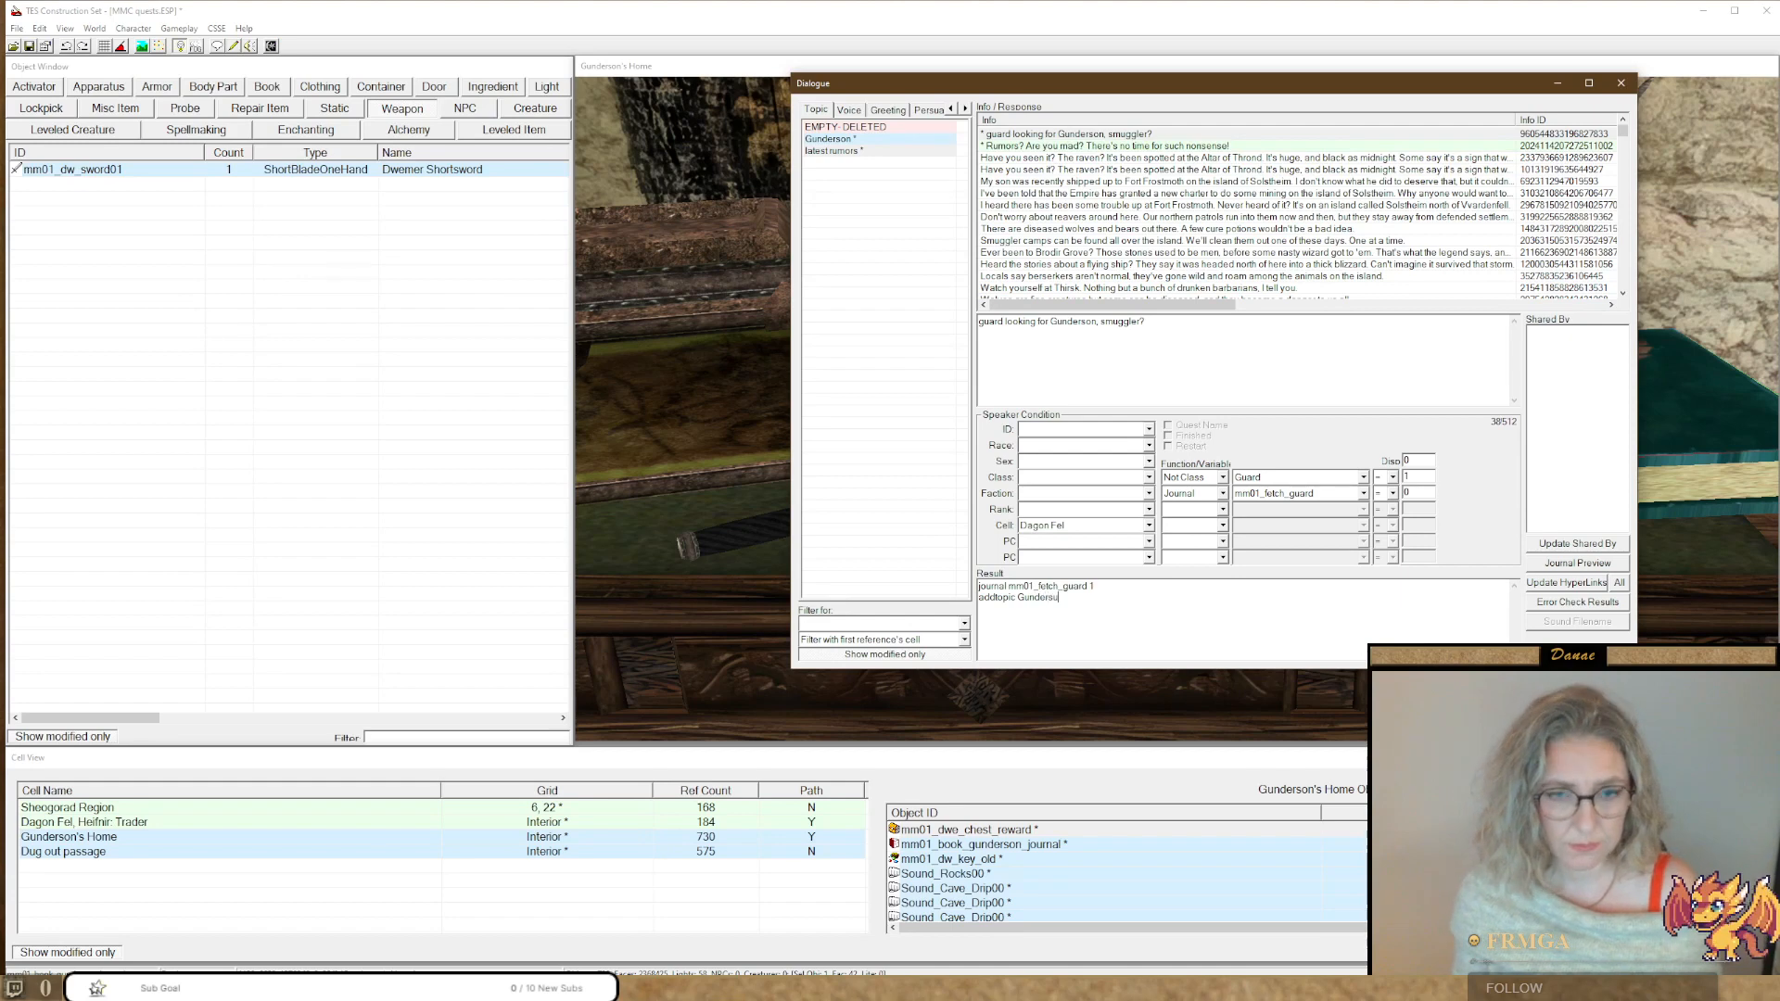
text(on)
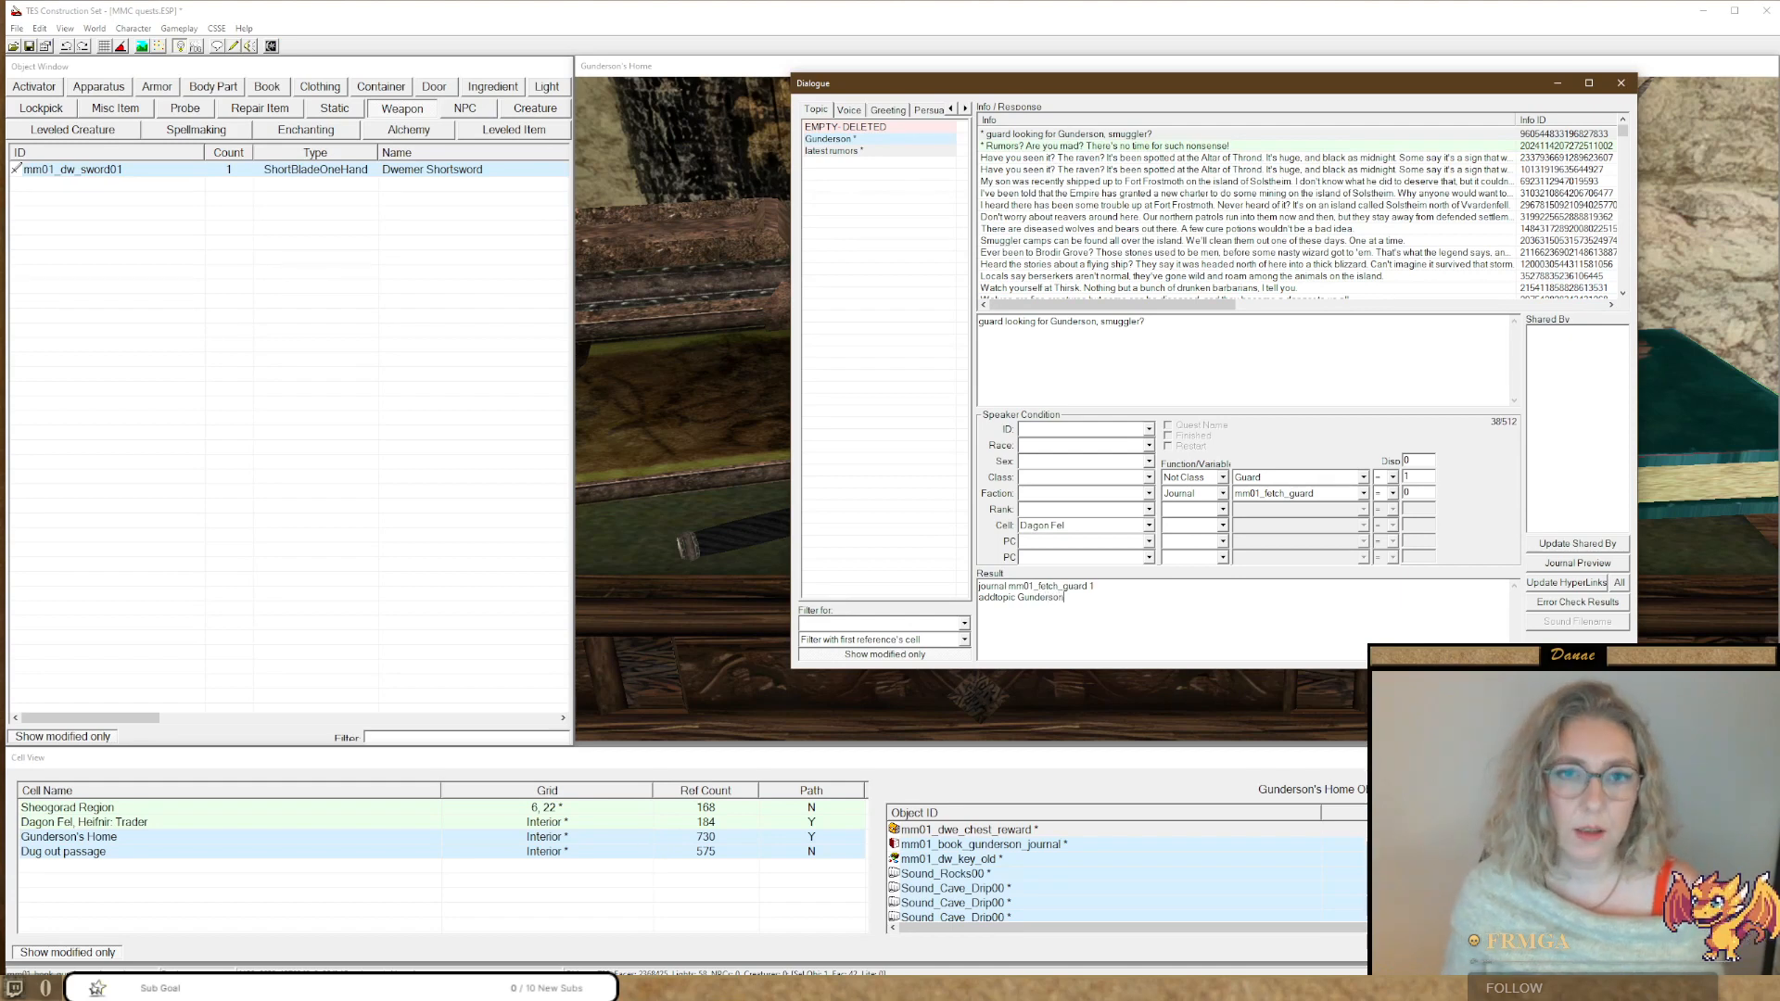
Update the hyperlinks in the text of the Gunderson rumor response.
click(1158, 336)
click(1567, 582)
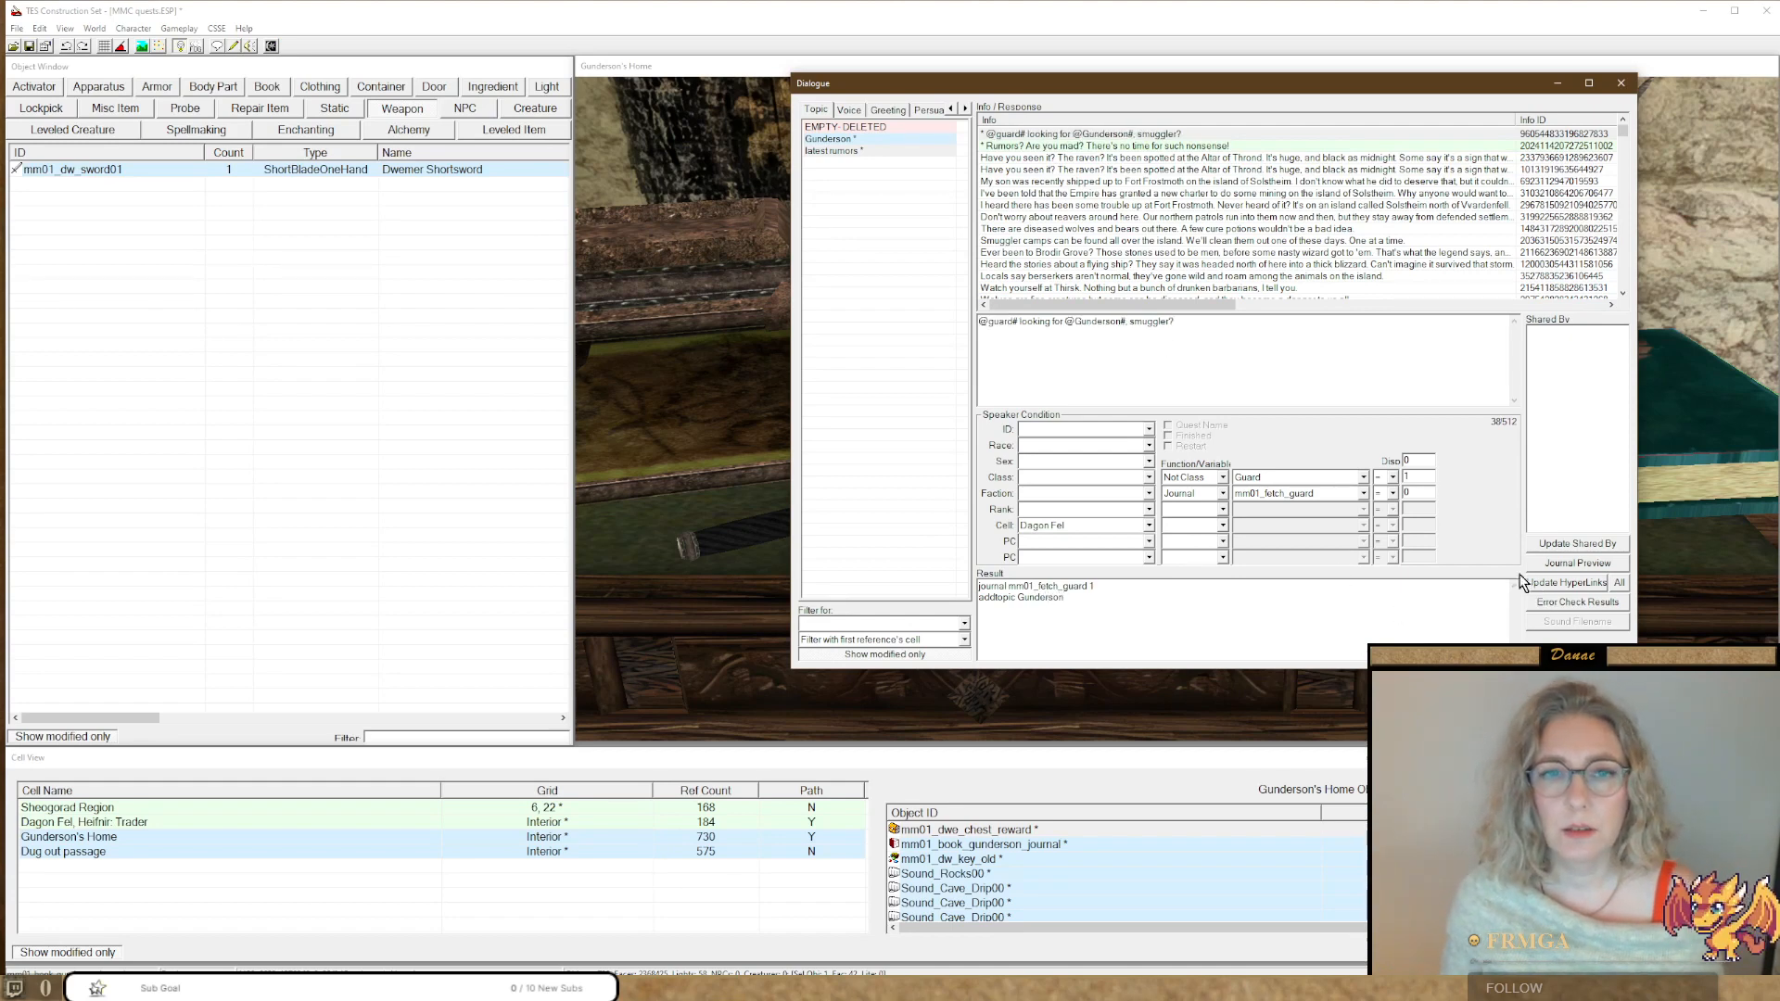
drag(1075, 321, 1121, 322)
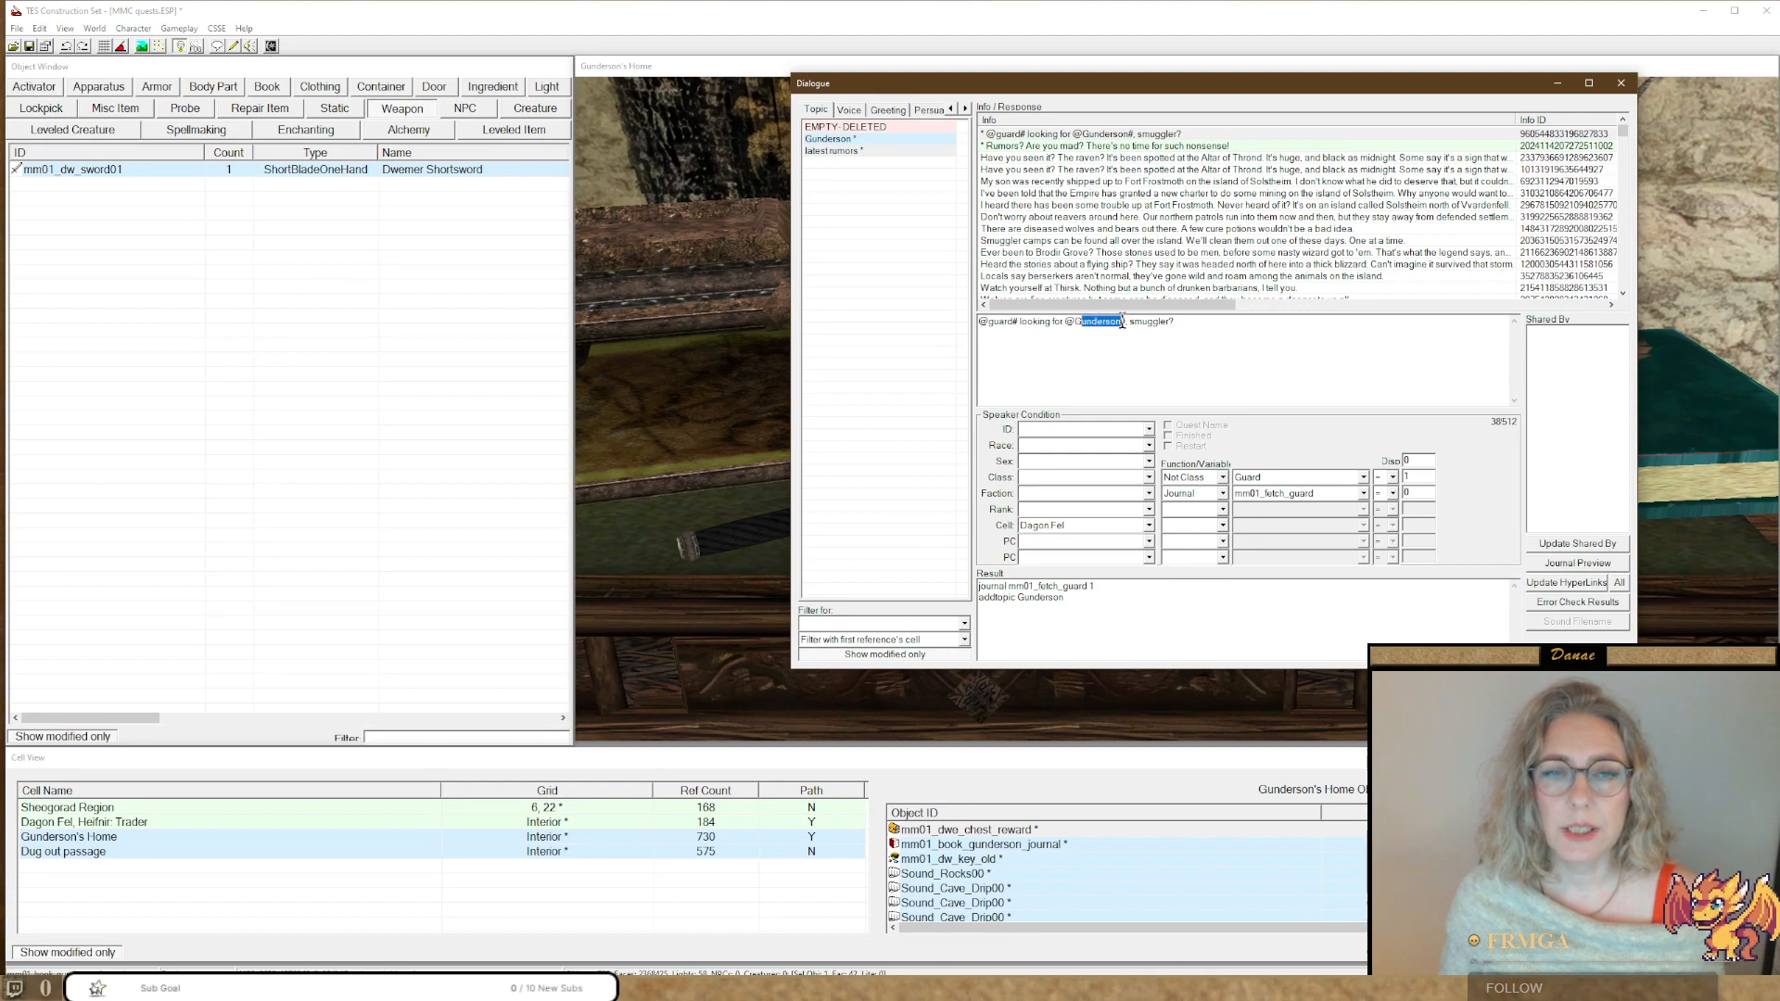
click(1100, 347)
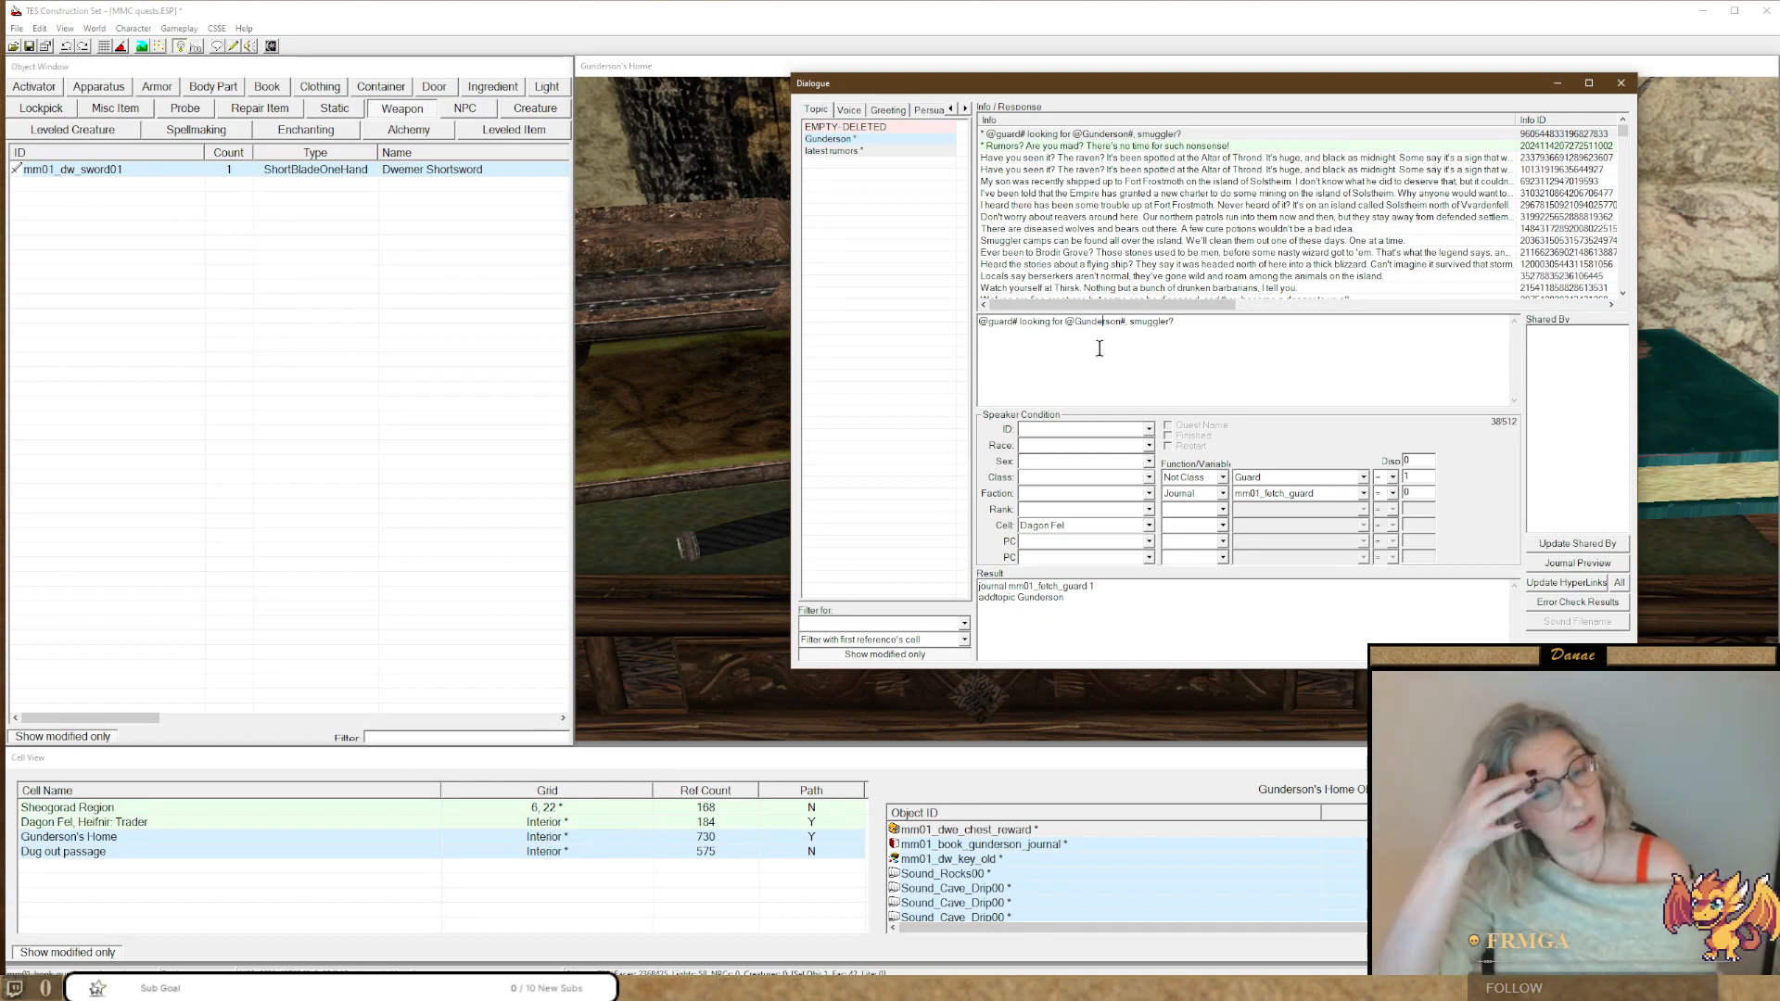
click(1126, 617)
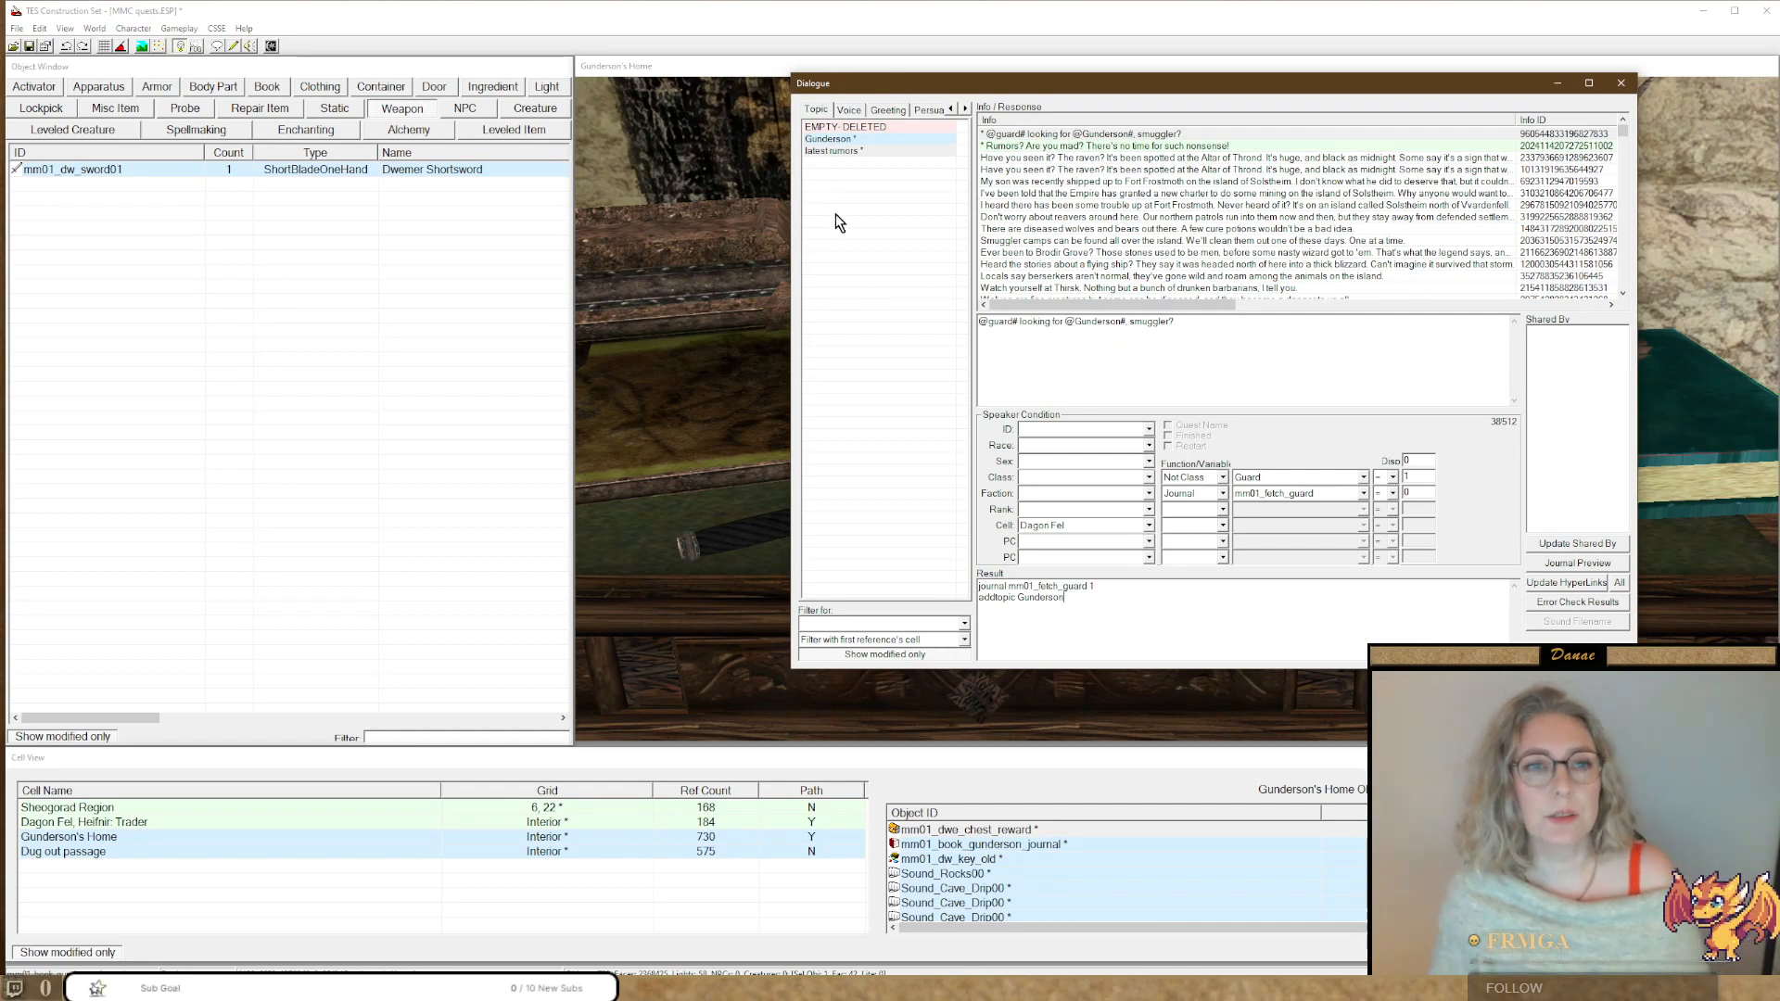
Add a new response reading "guard says please sonnop around" to the Gunderson topic.
click(825, 139)
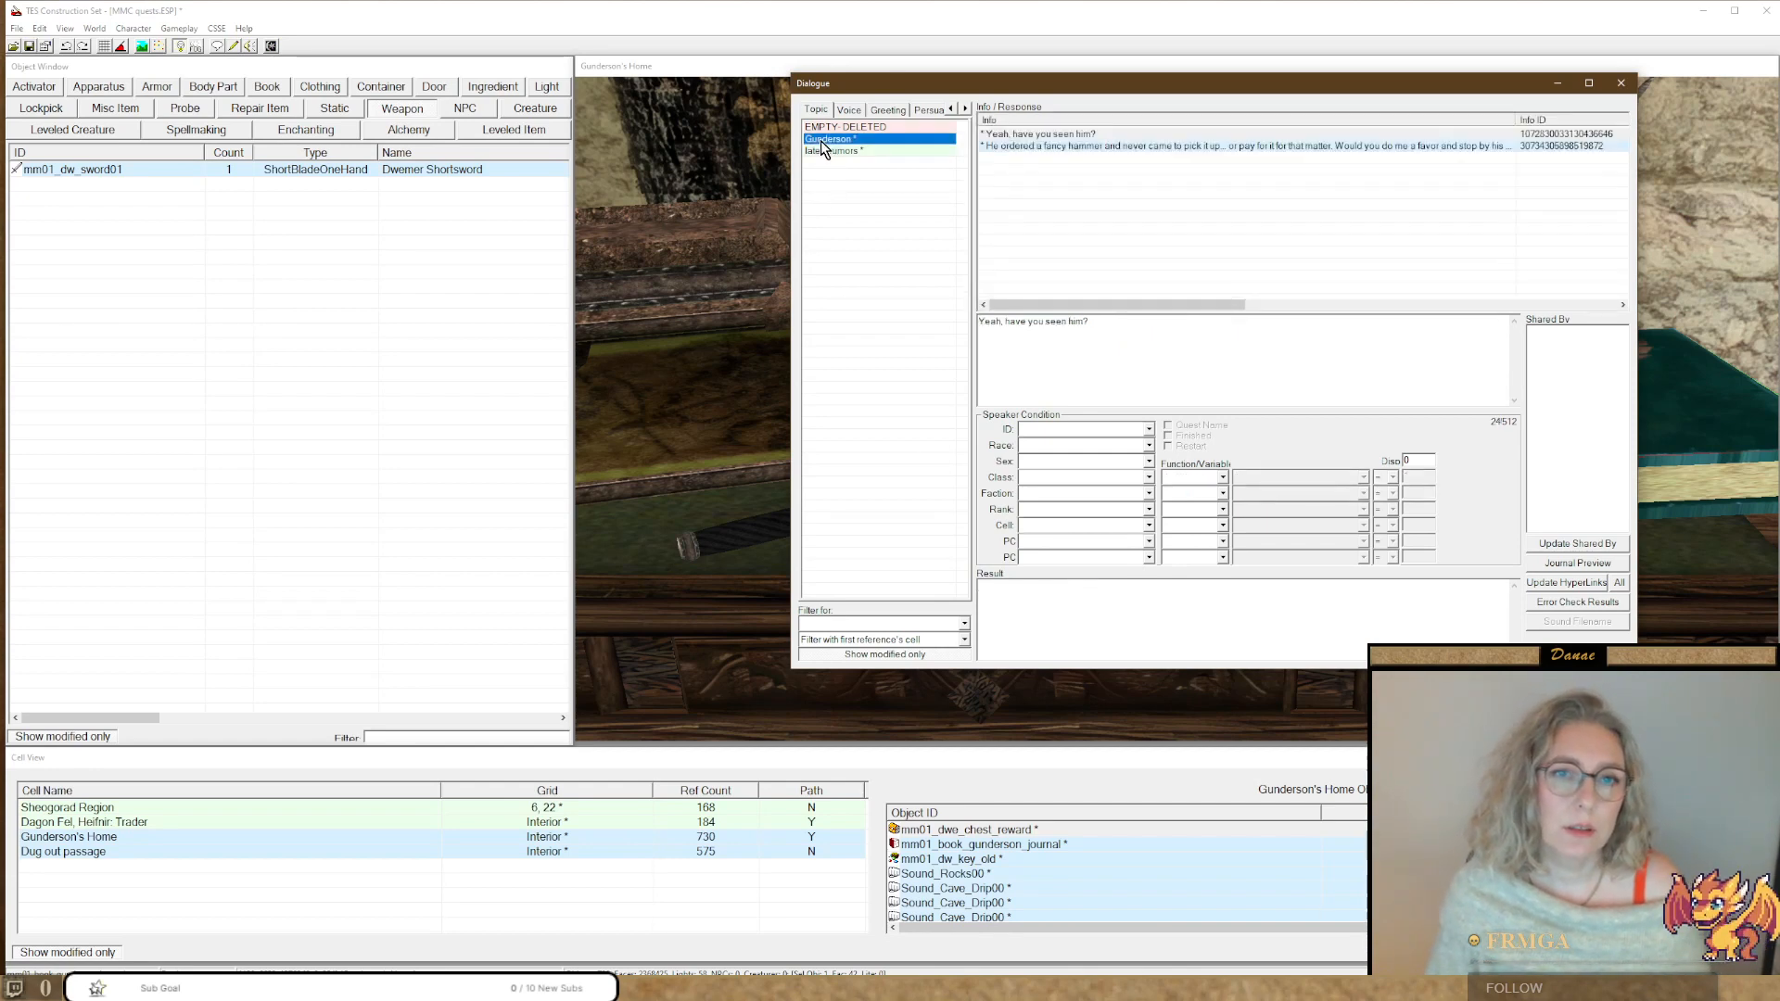
right_click(999, 159)
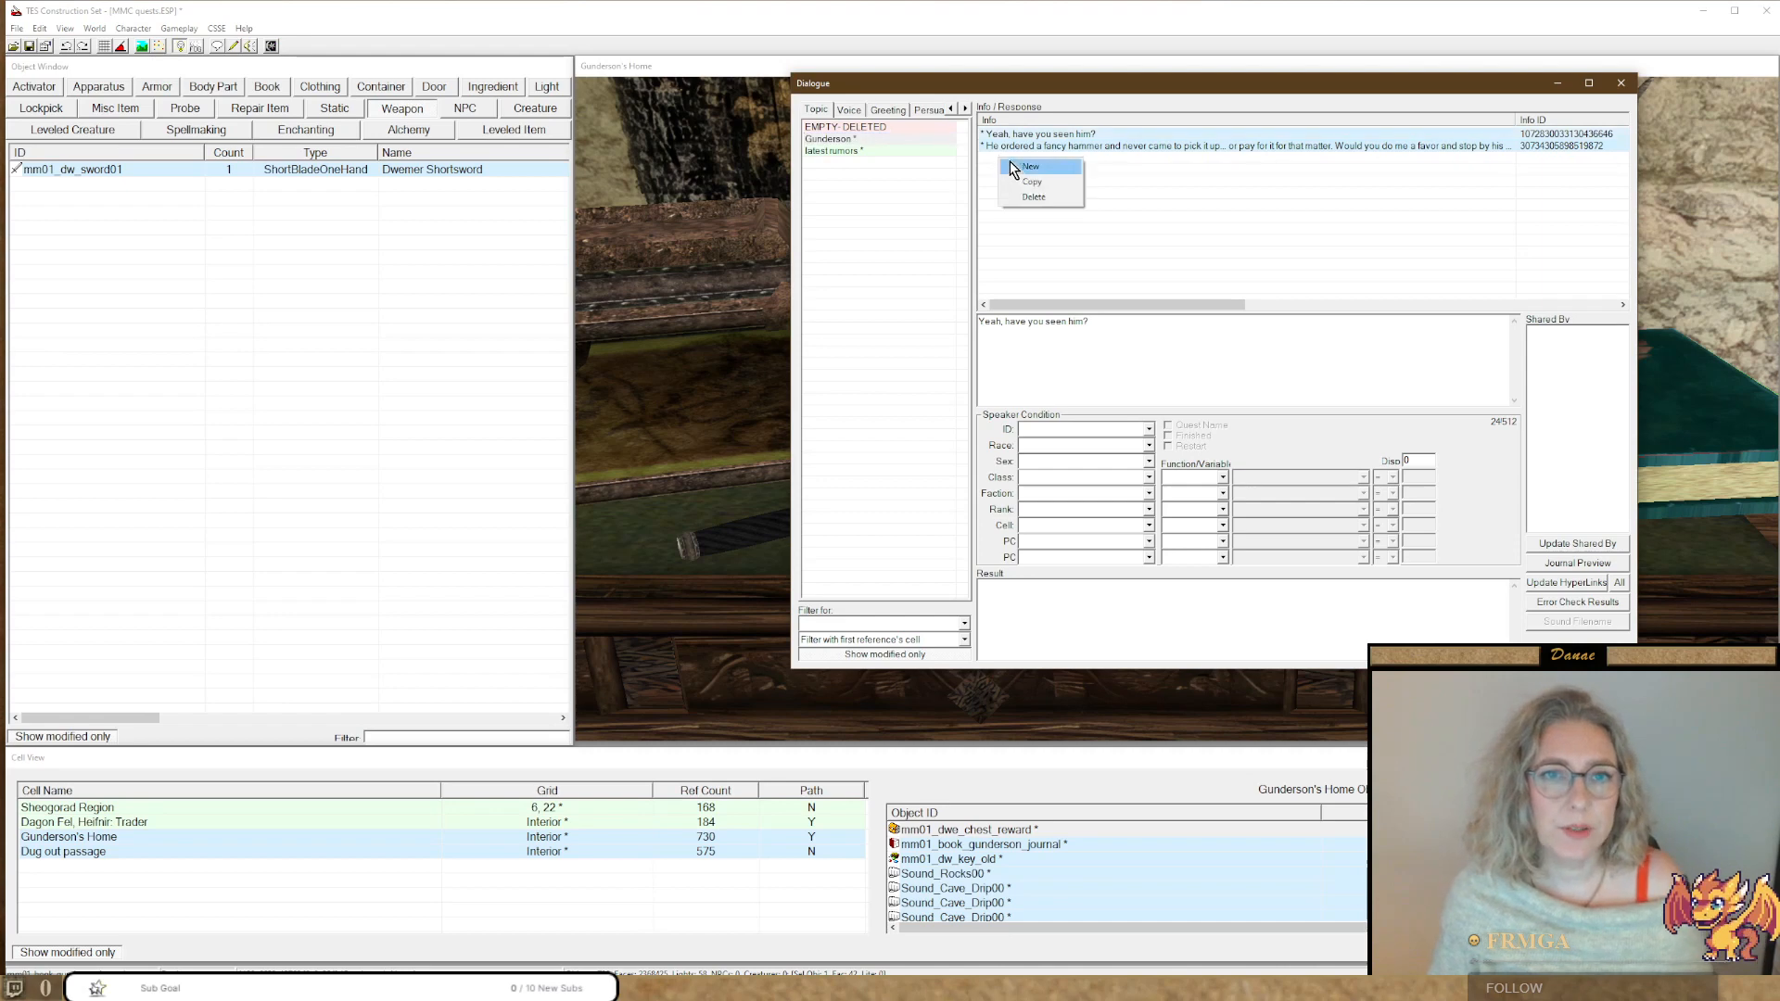
click(1018, 166)
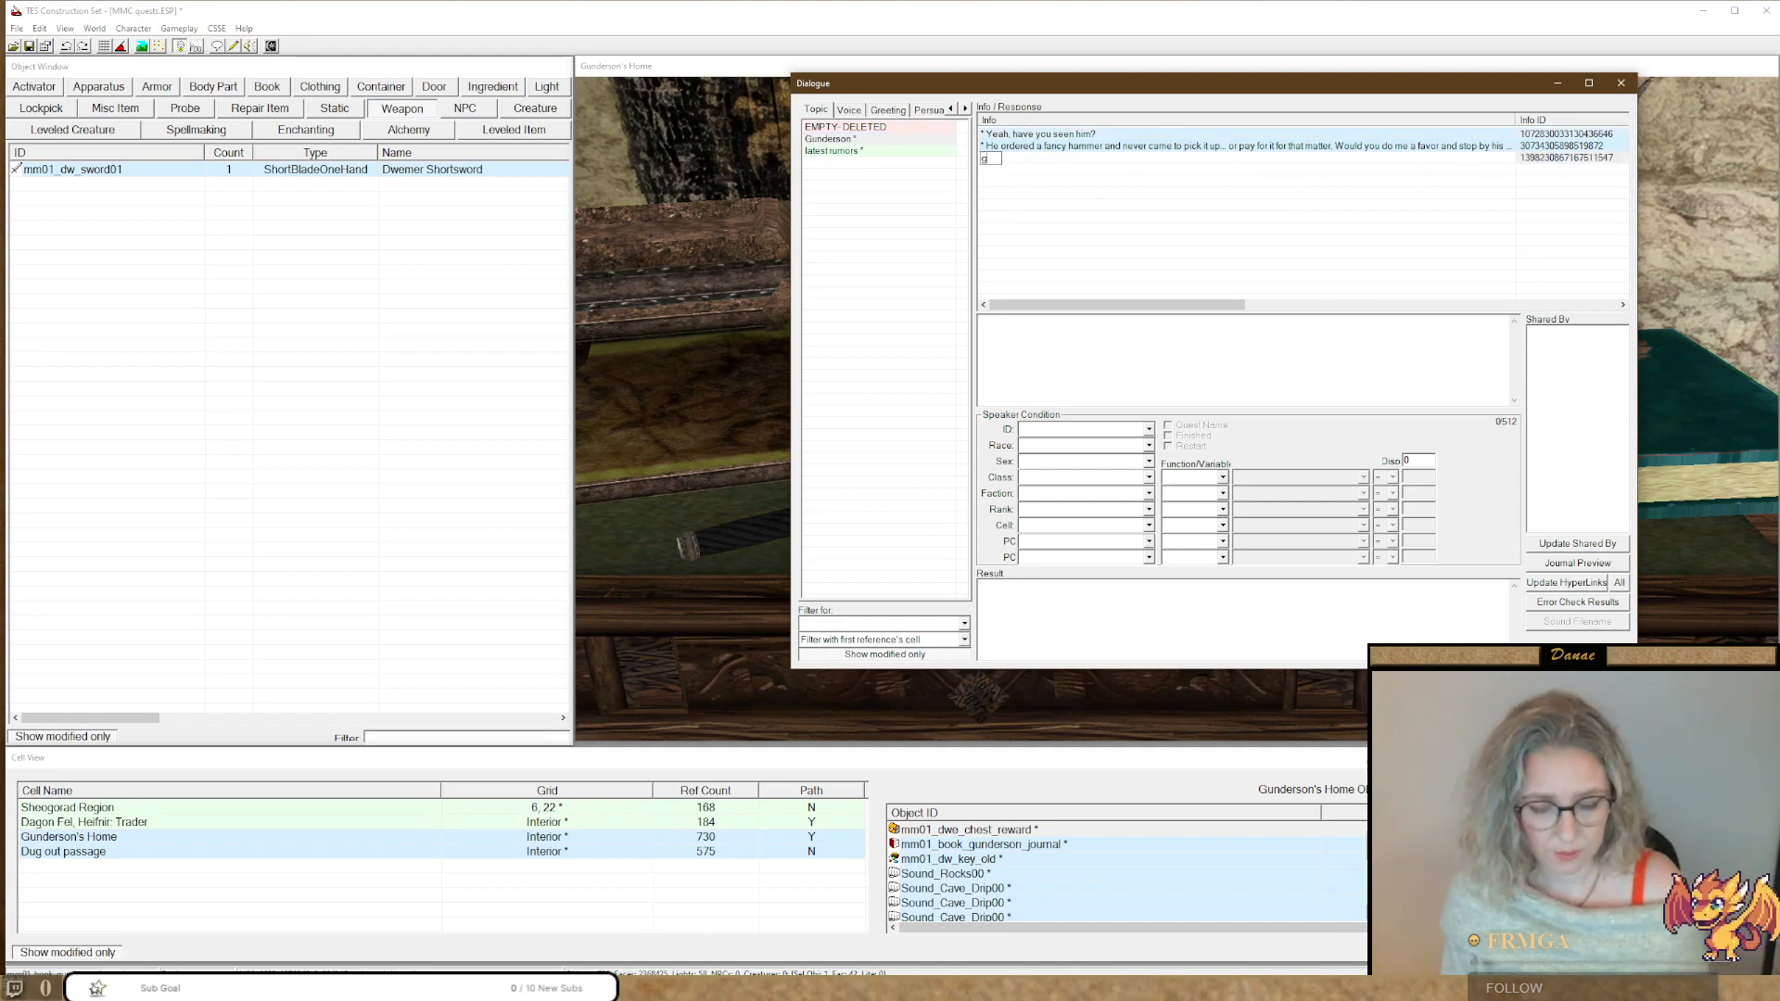
text(guard says ple)
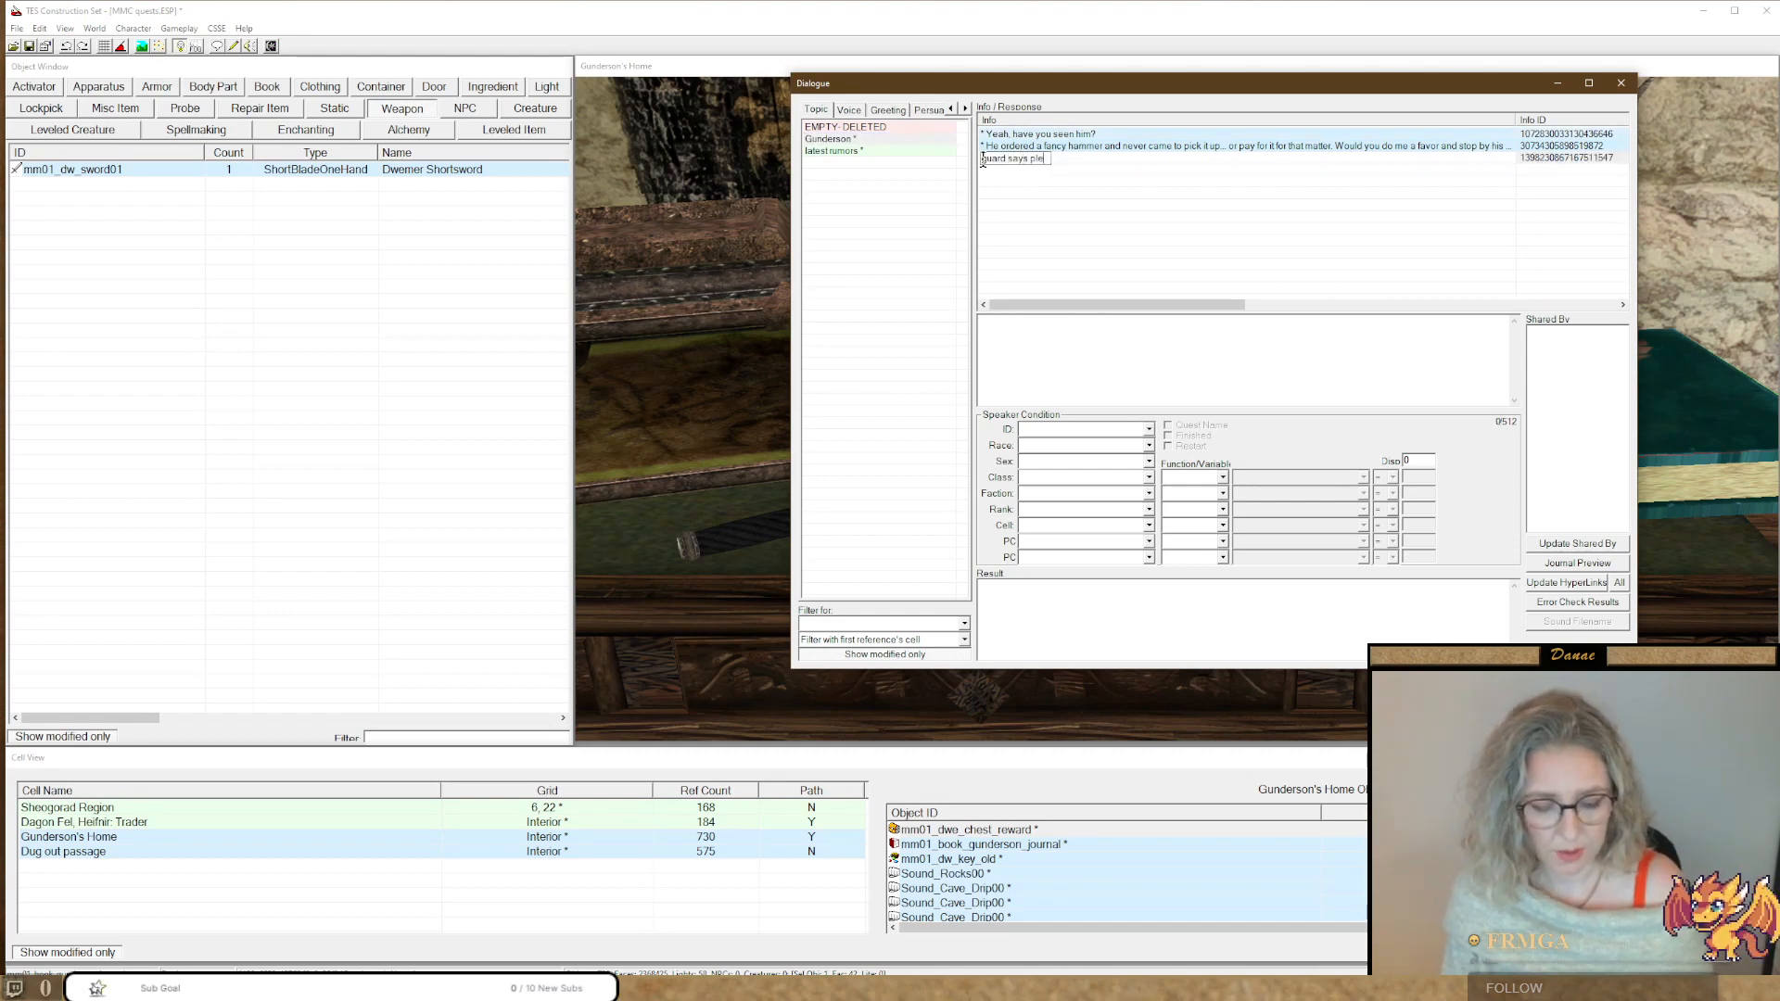
text(ase sonnop around)
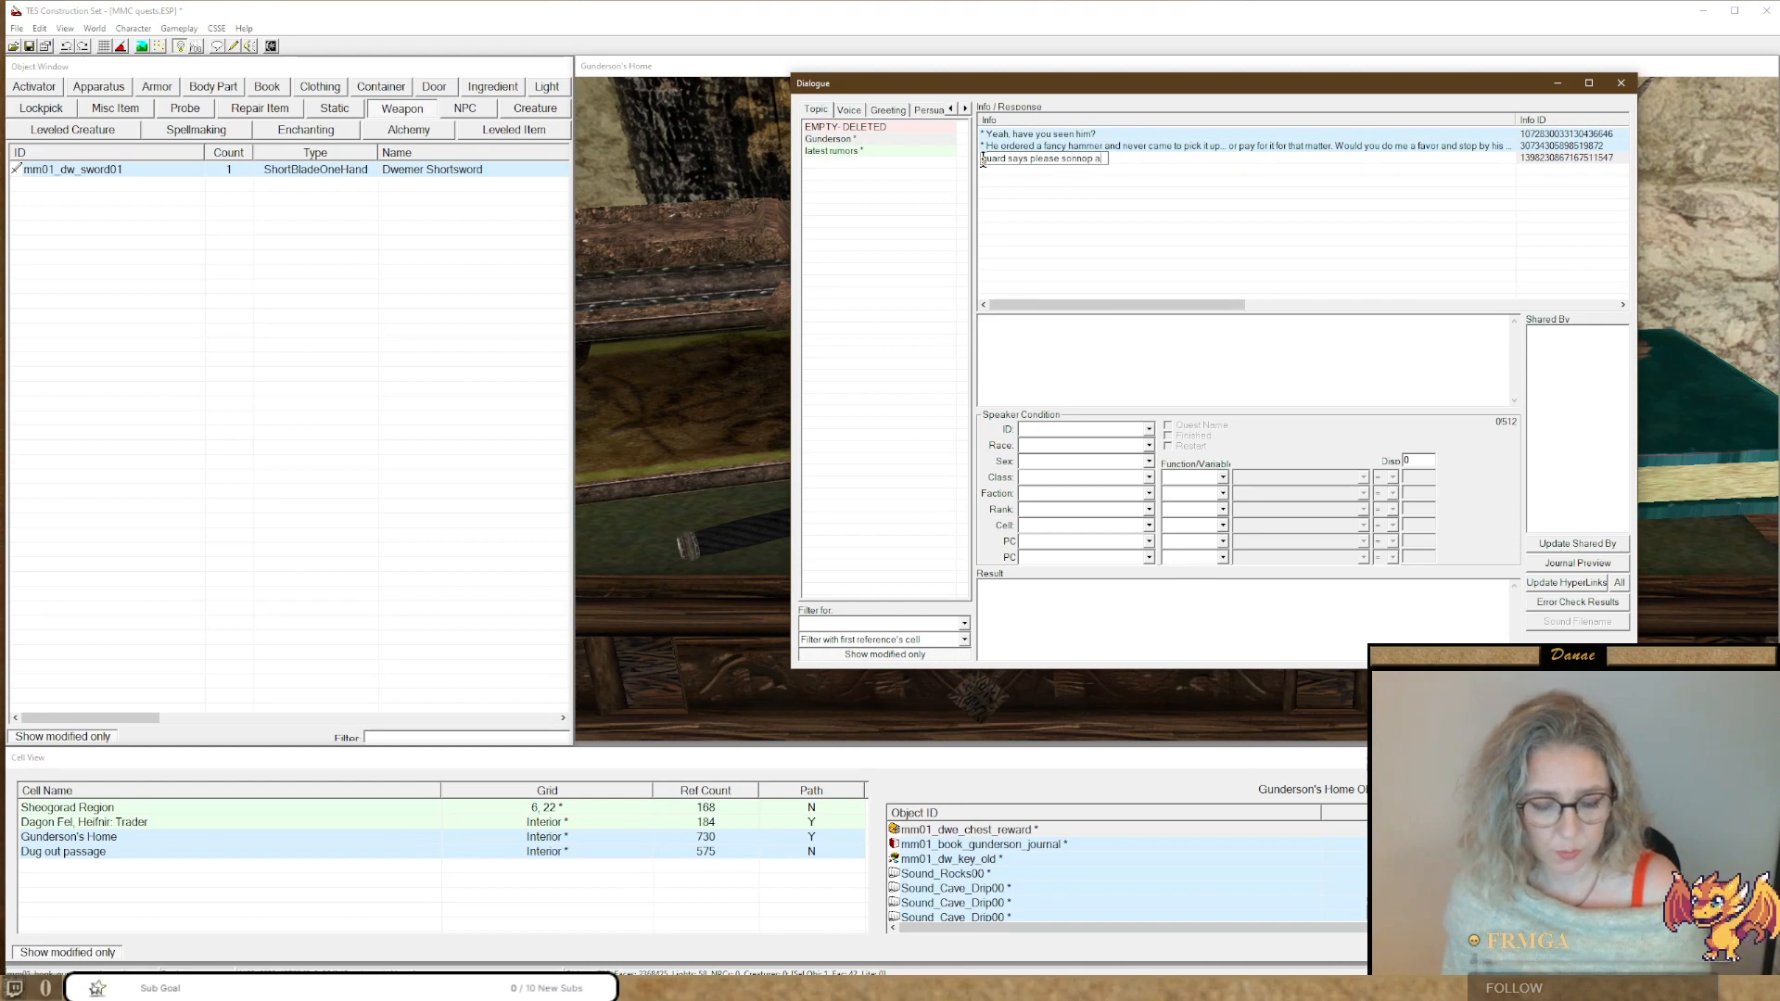
key(Return)
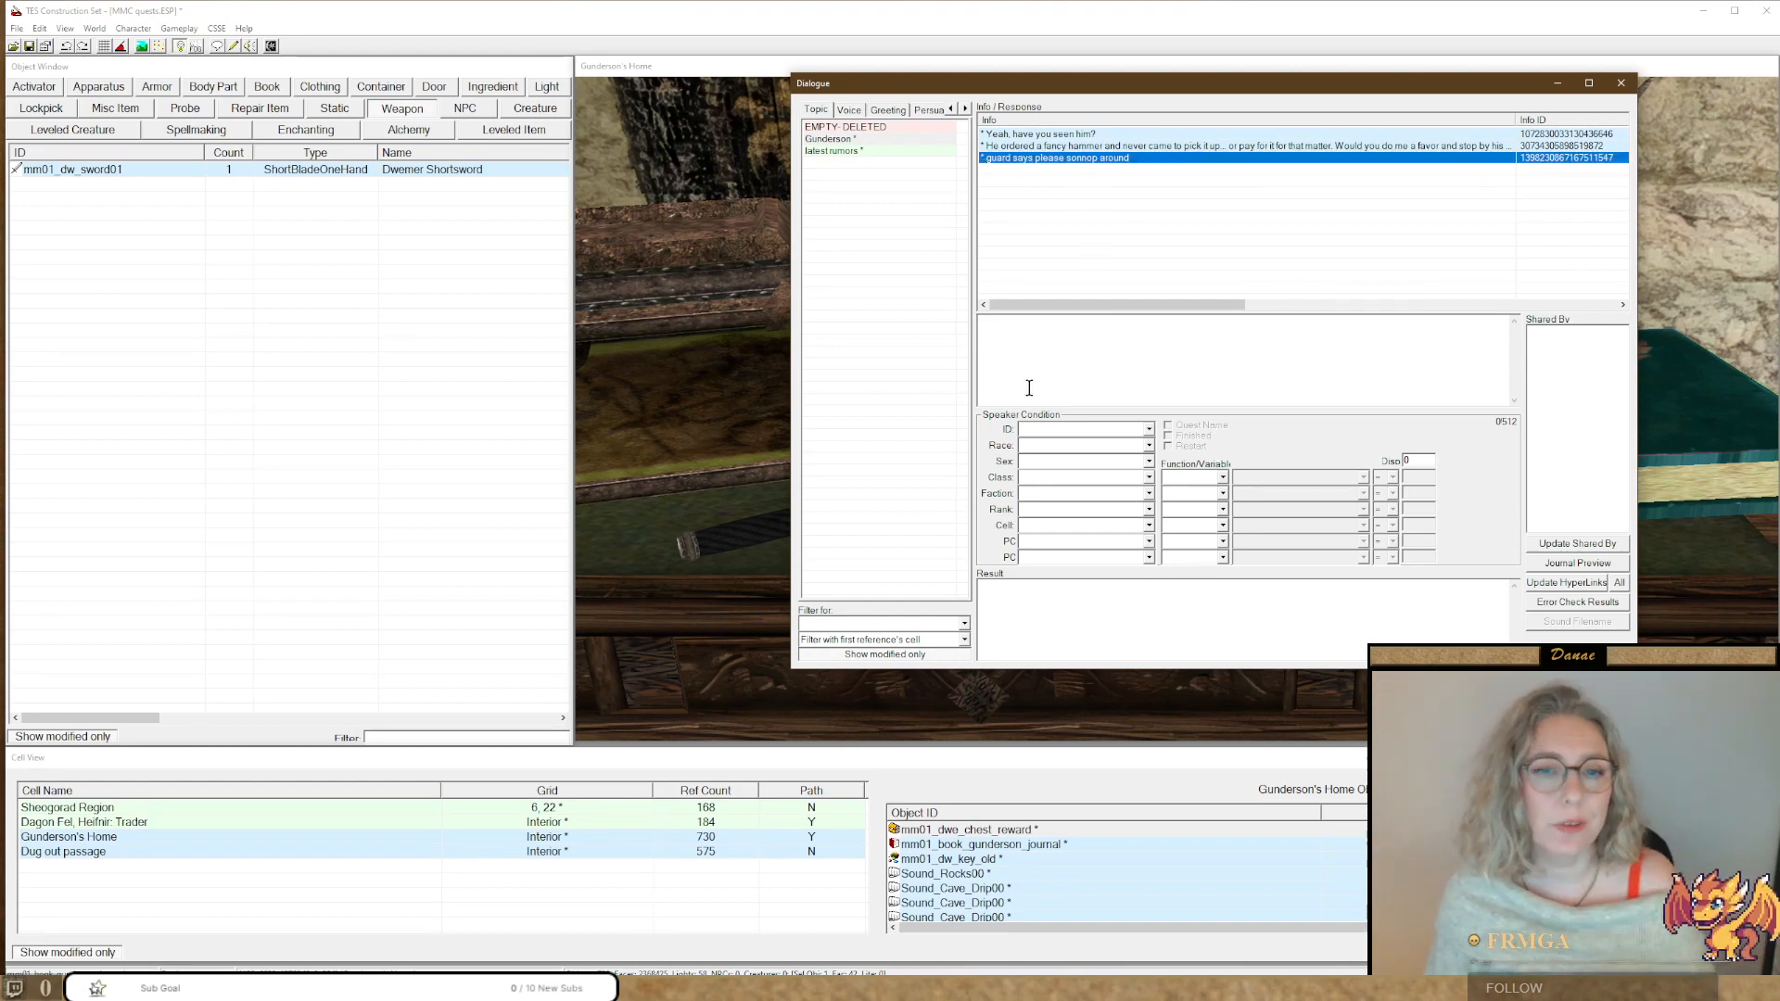
Restrict the new guard response to speakers of class Guard in the Dagon Fel cell.
click(1031, 477)
text(gu)
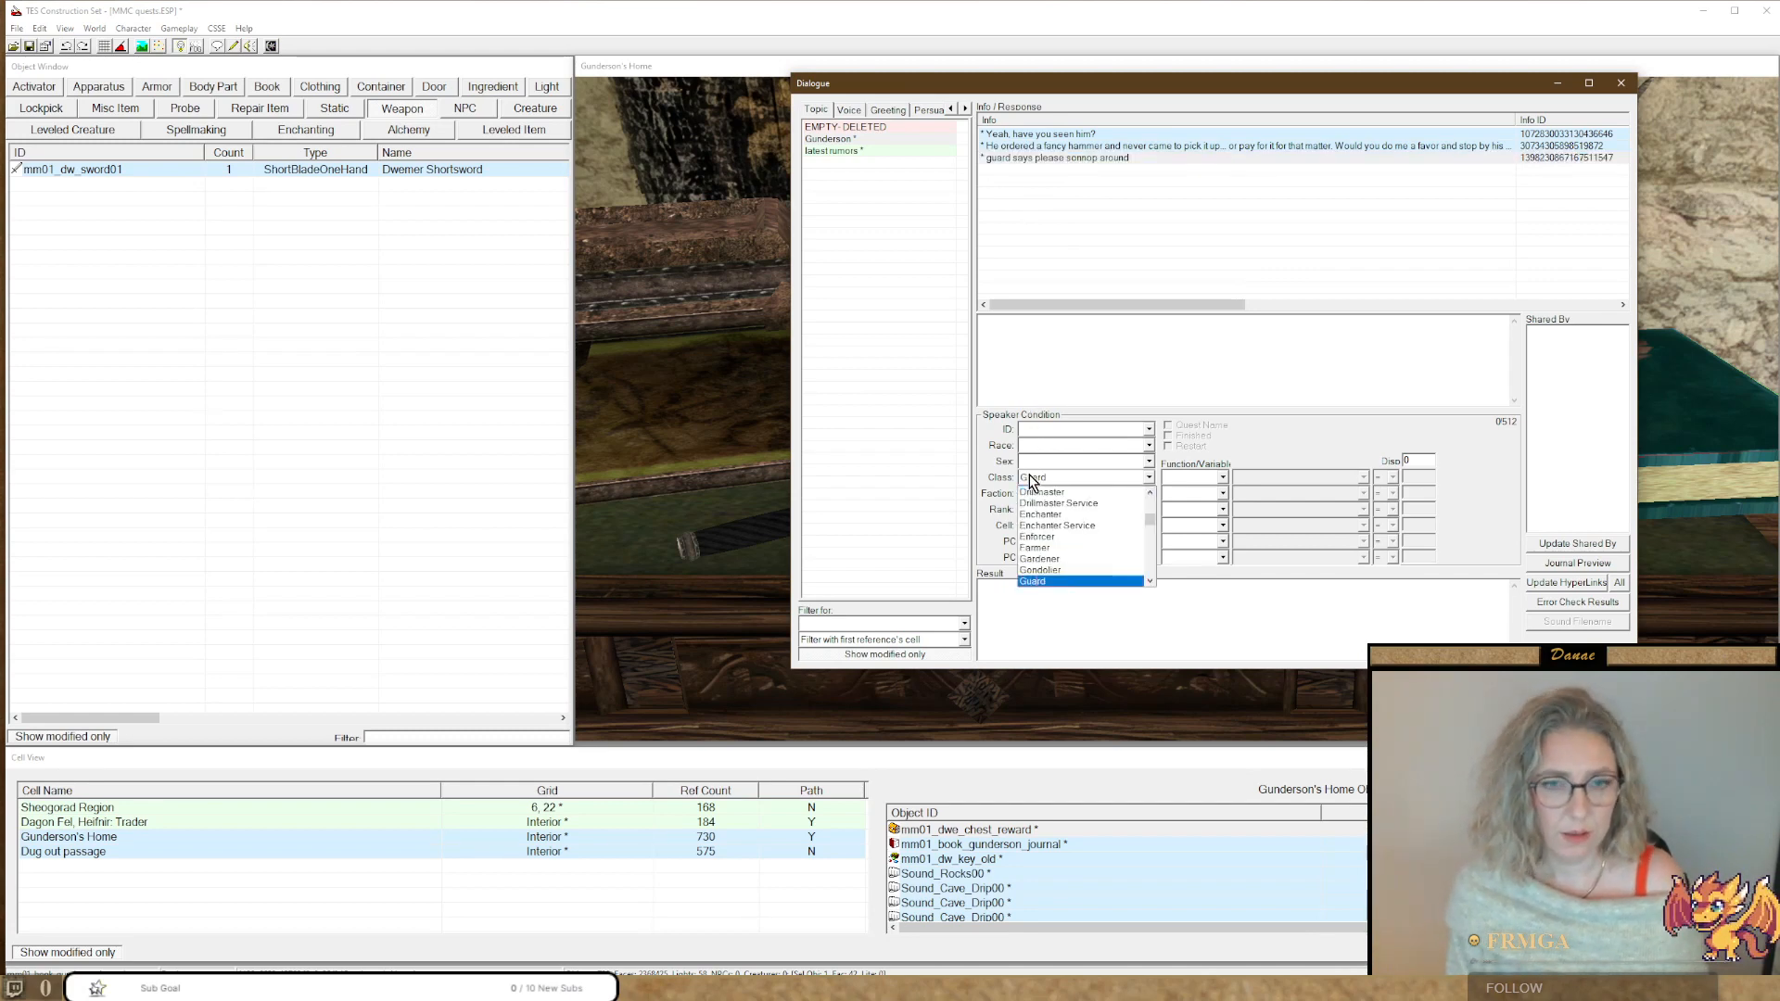
key(Return)
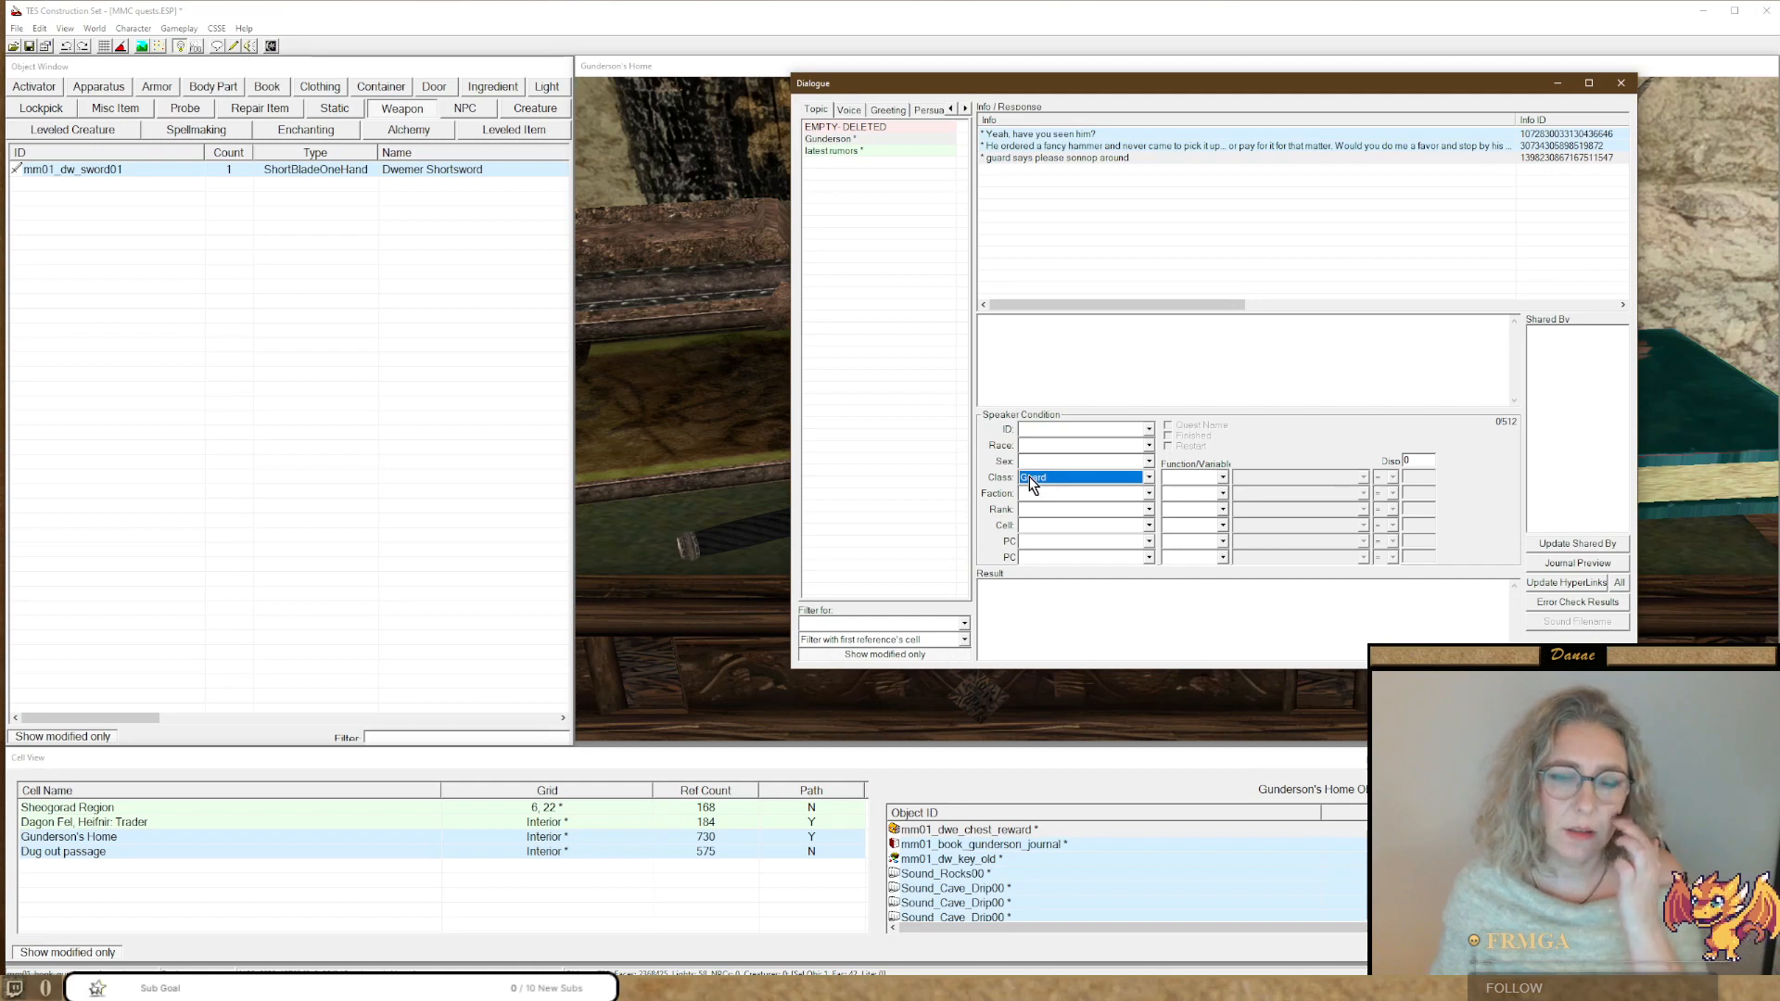
click(1027, 526)
text(d)
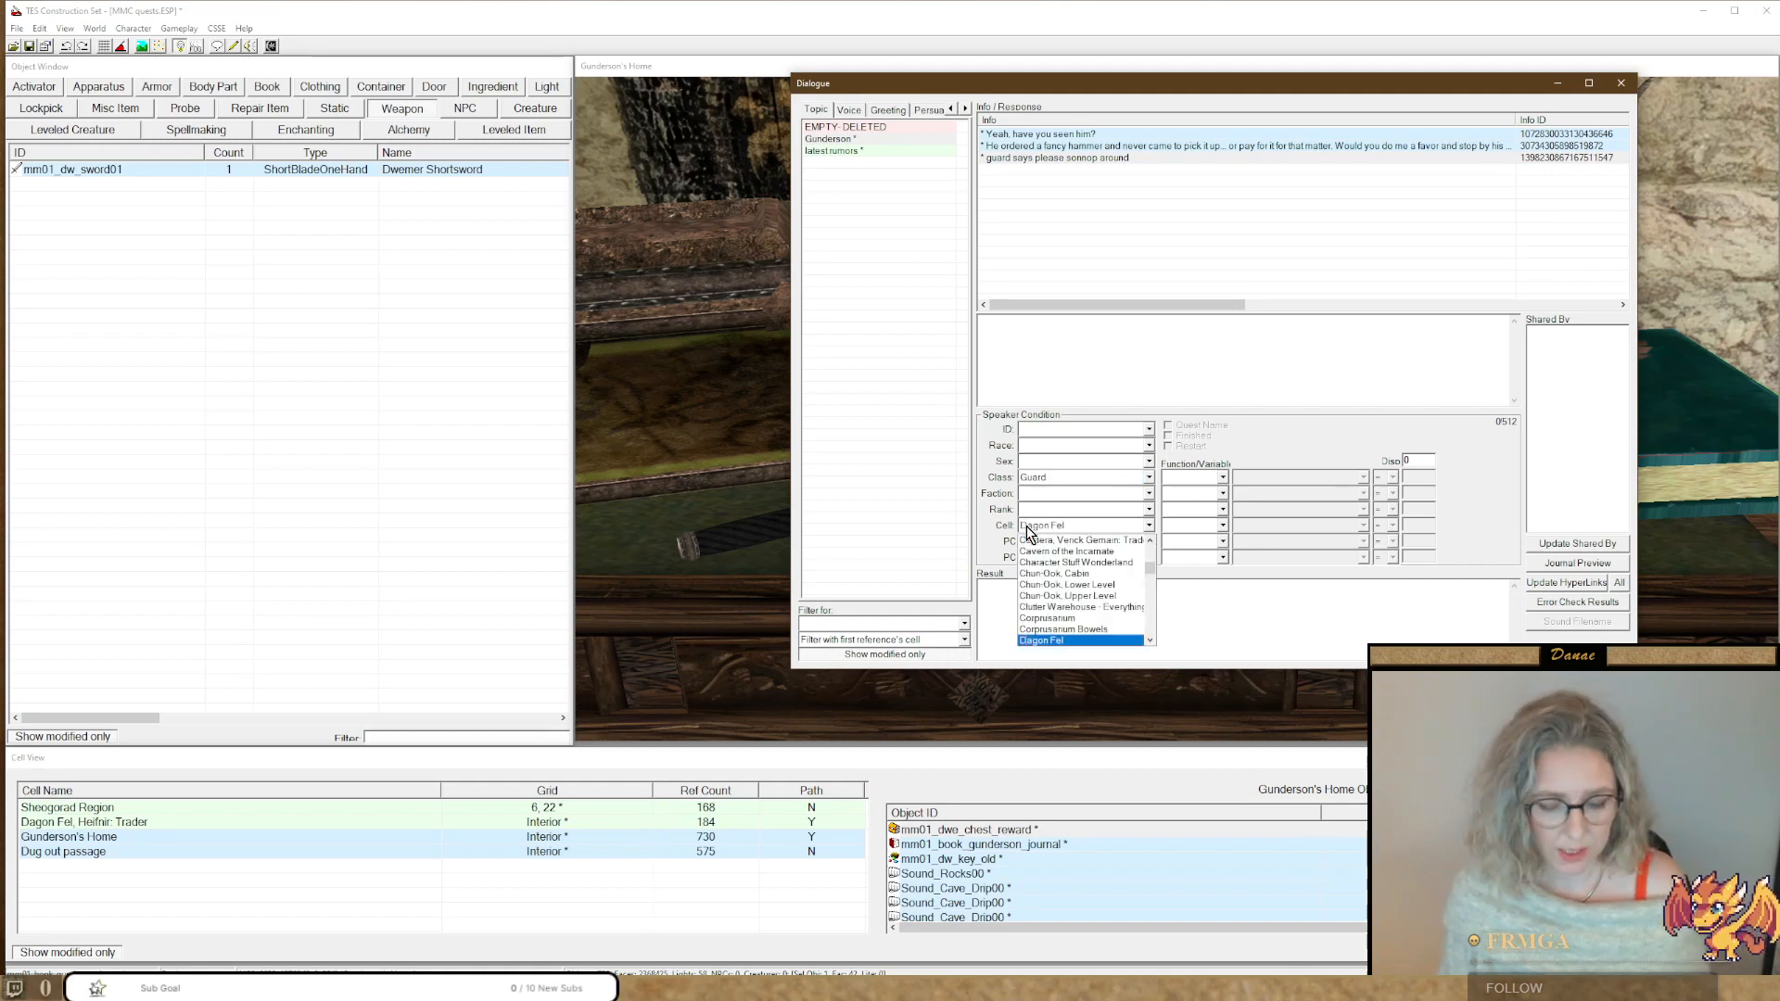
key(Return)
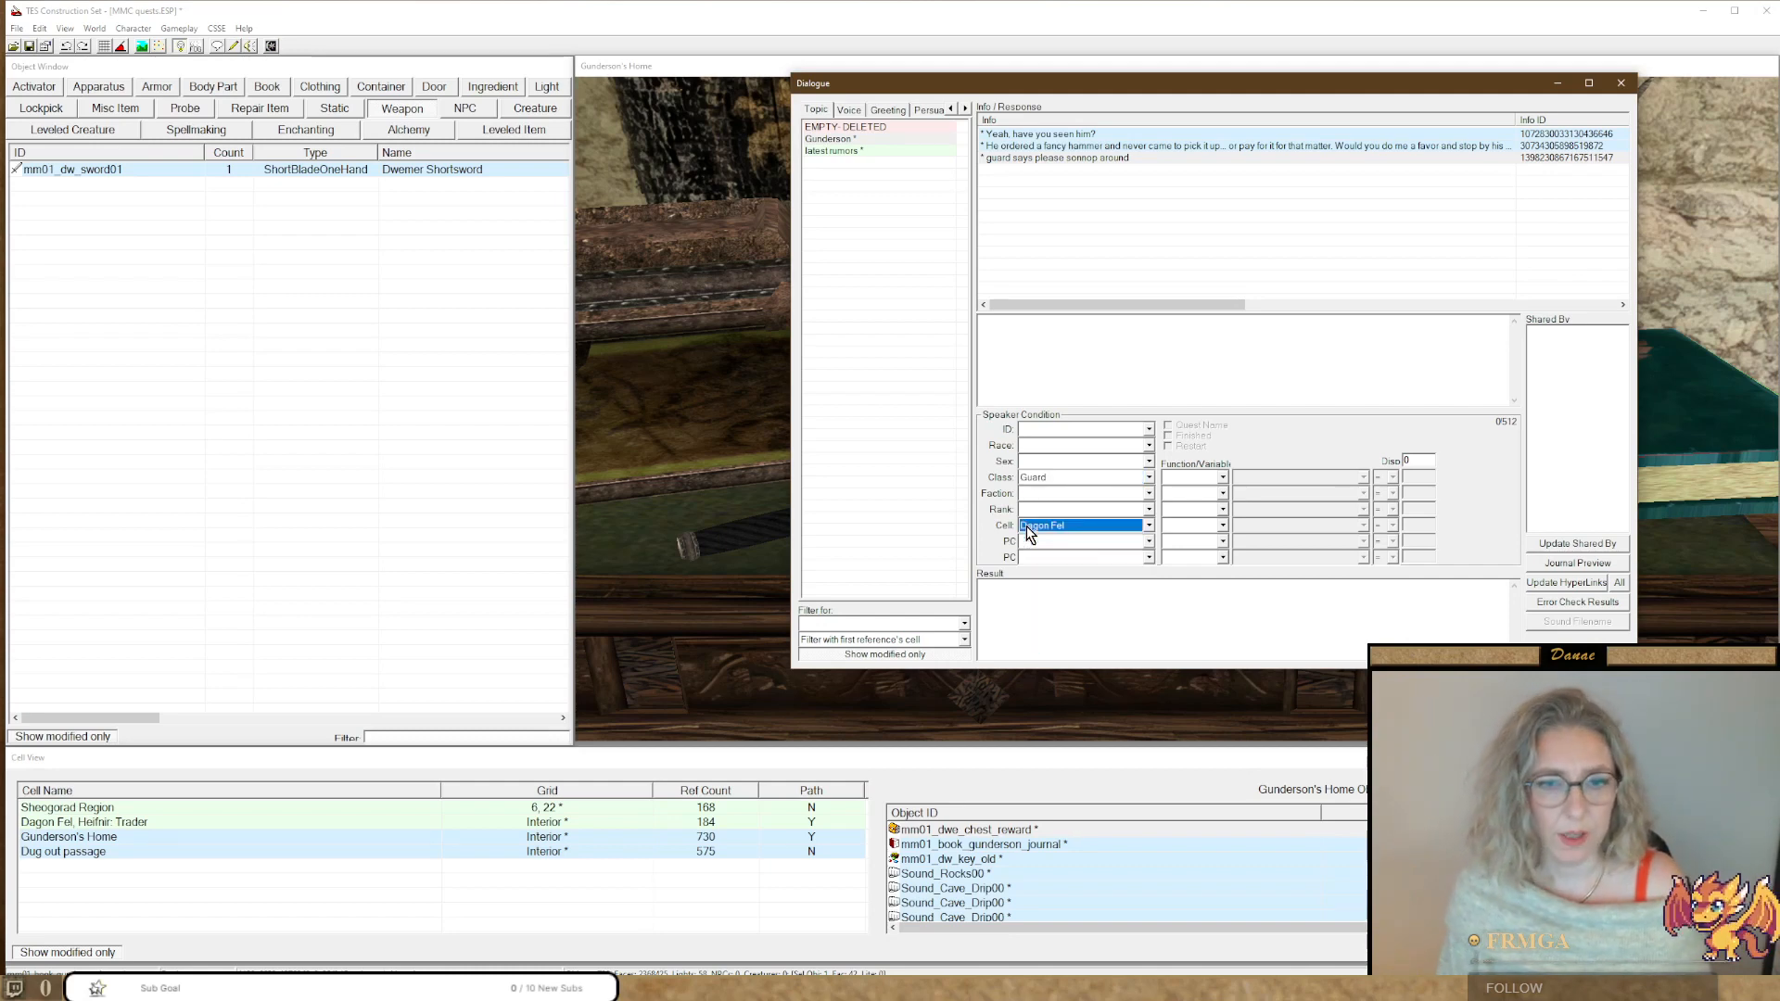
Add a Journal condition to the guard response requiring mm01_fetch_guard <= 1.
click(1191, 476)
click(1179, 538)
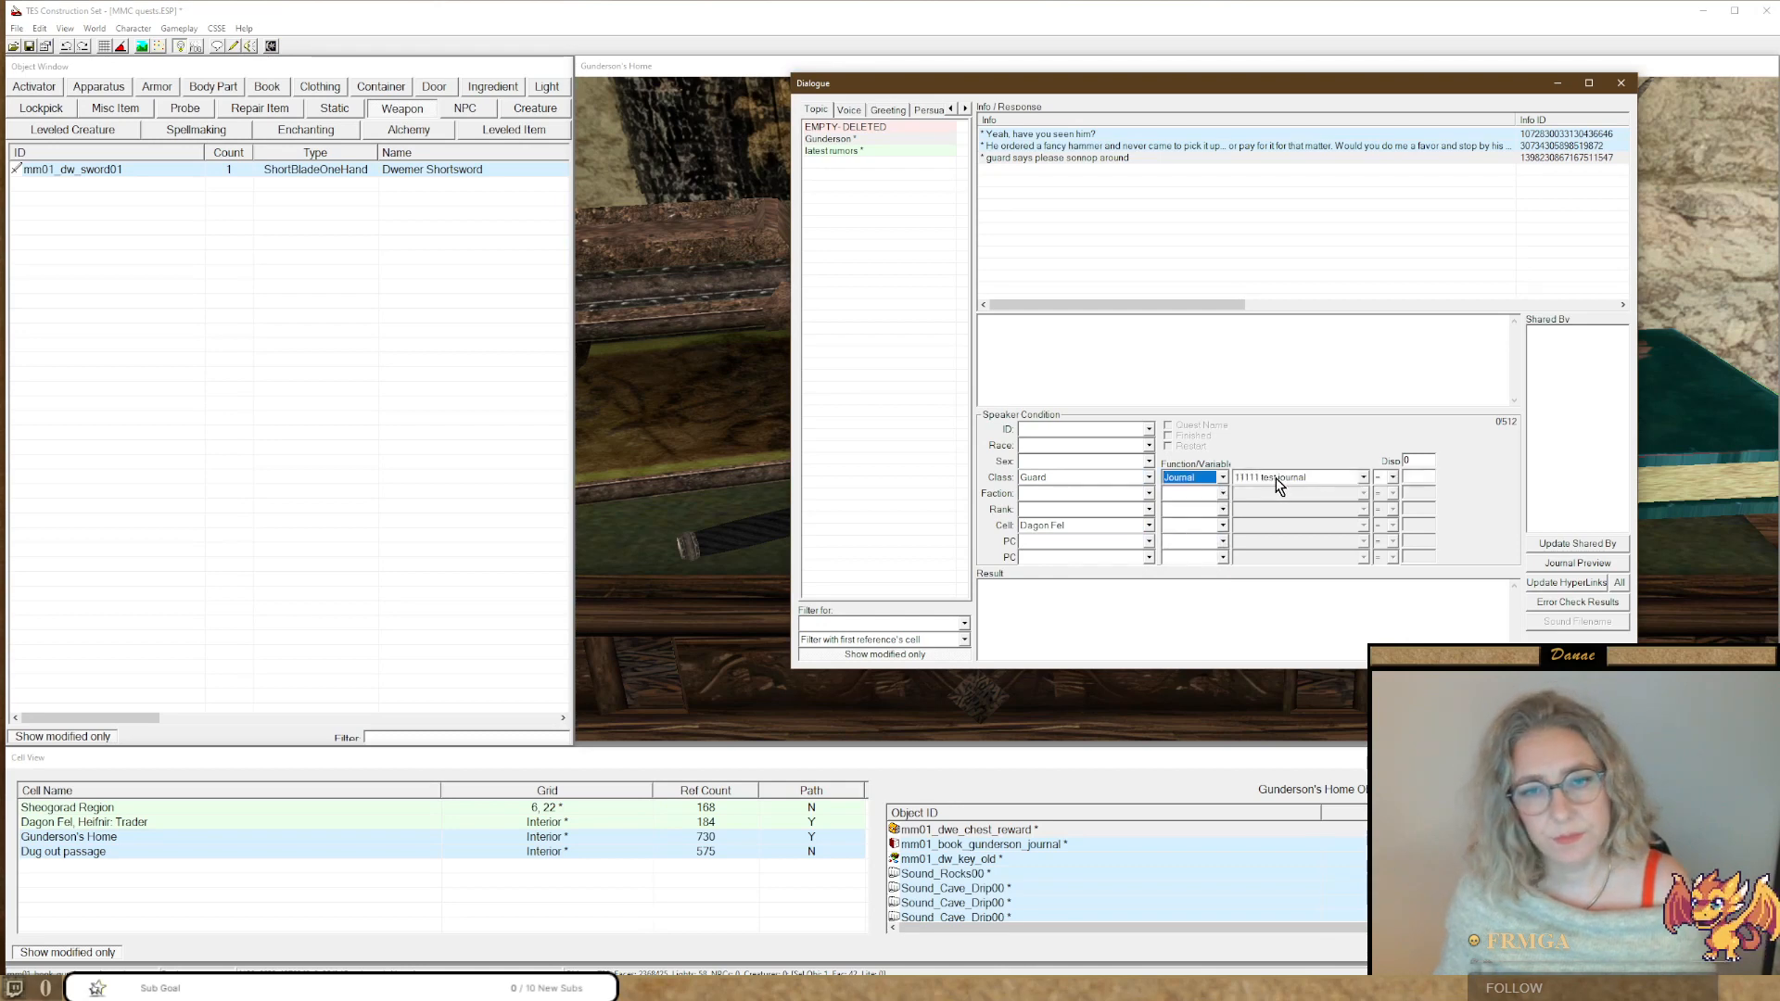
click(1279, 478)
text(mm01_fetch_guard)
key(Return)
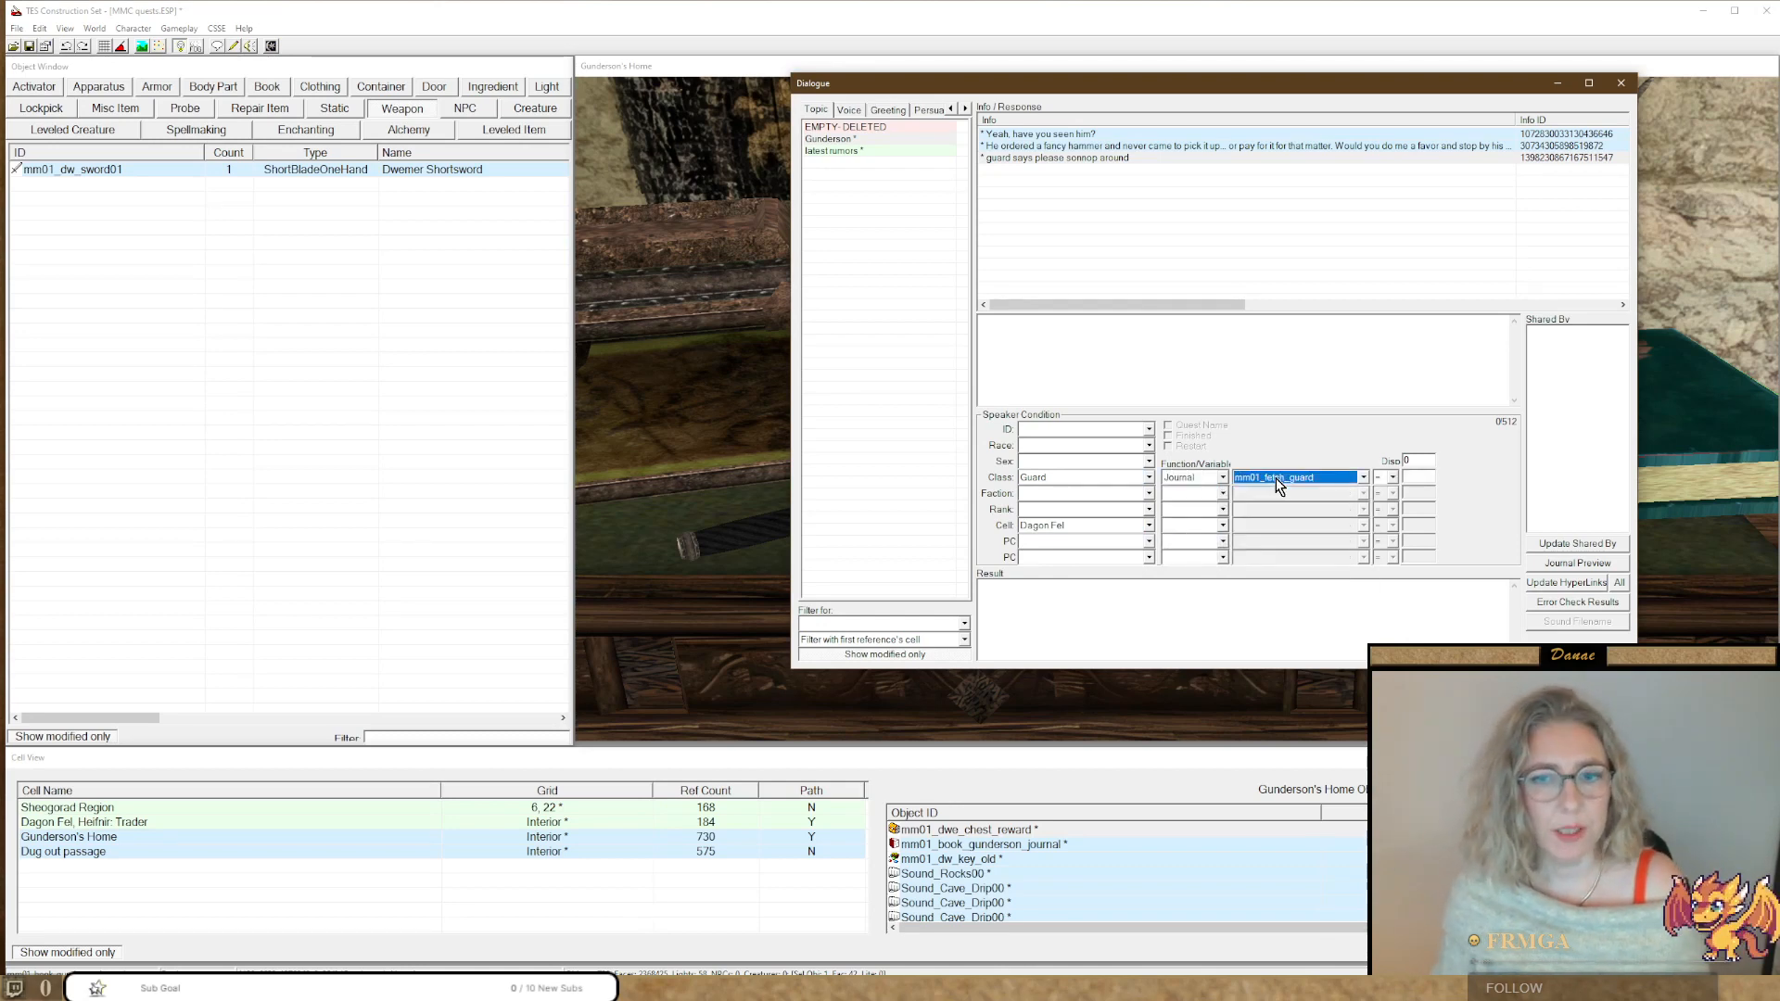
click(1423, 477)
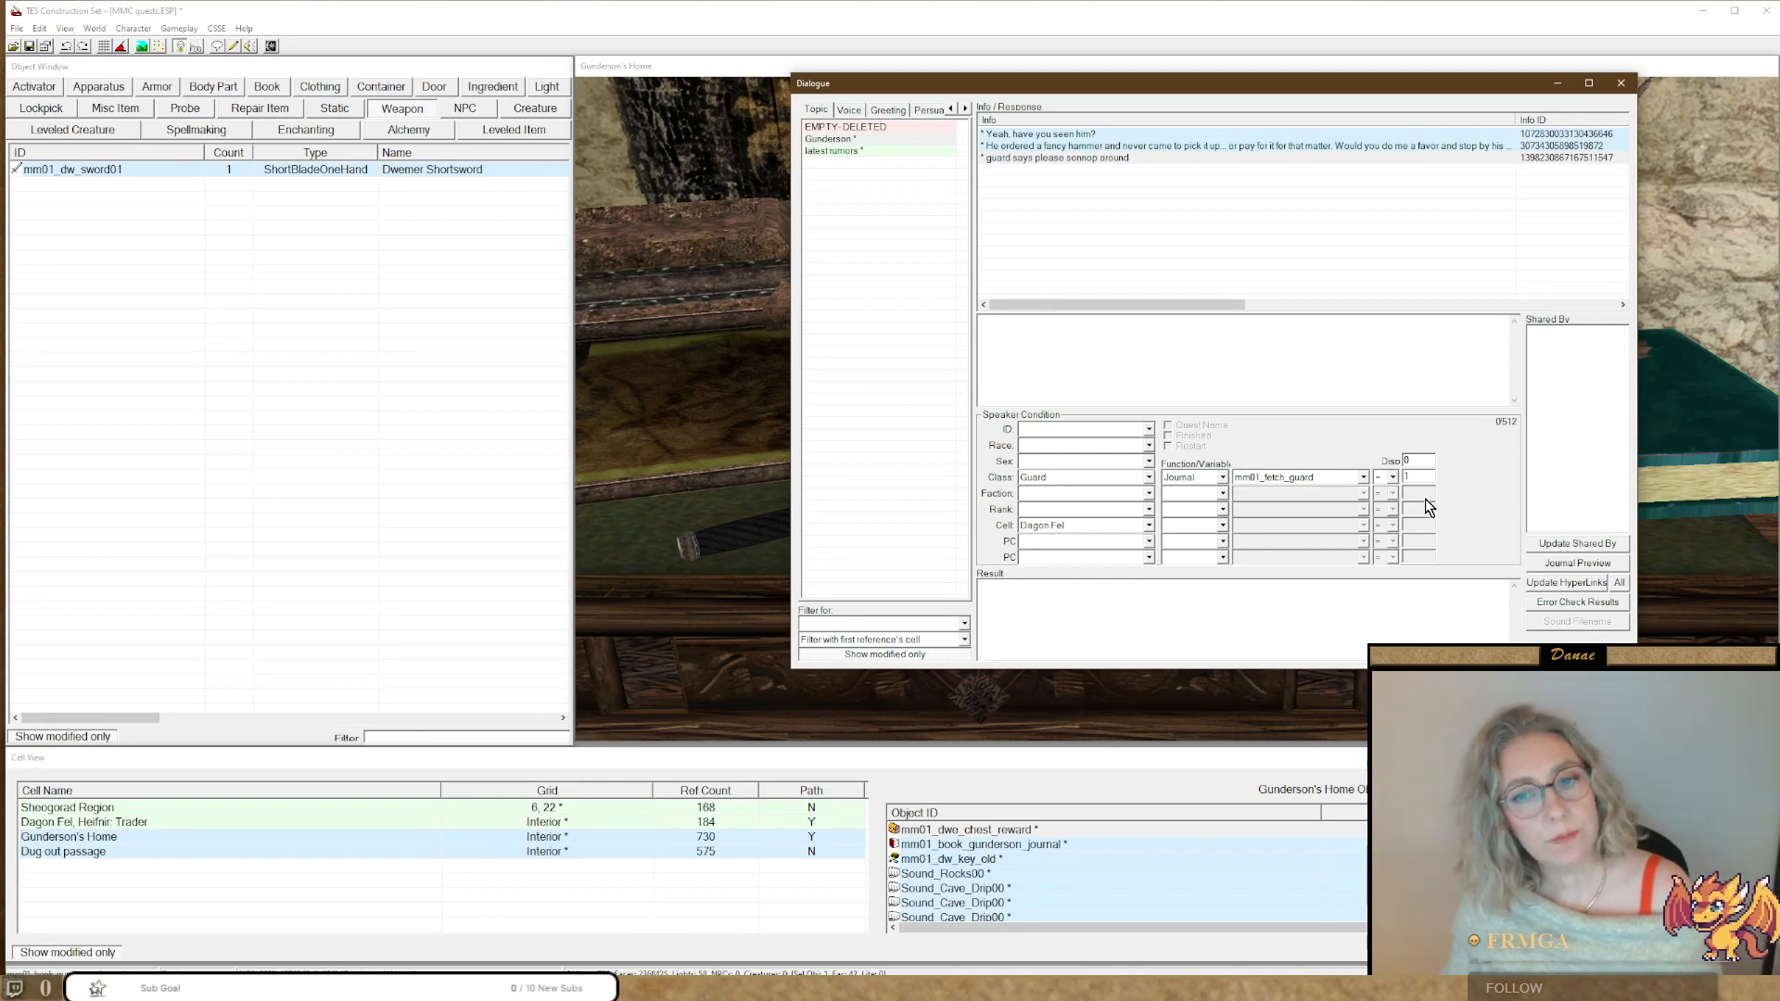
text(1)
click(1391, 476)
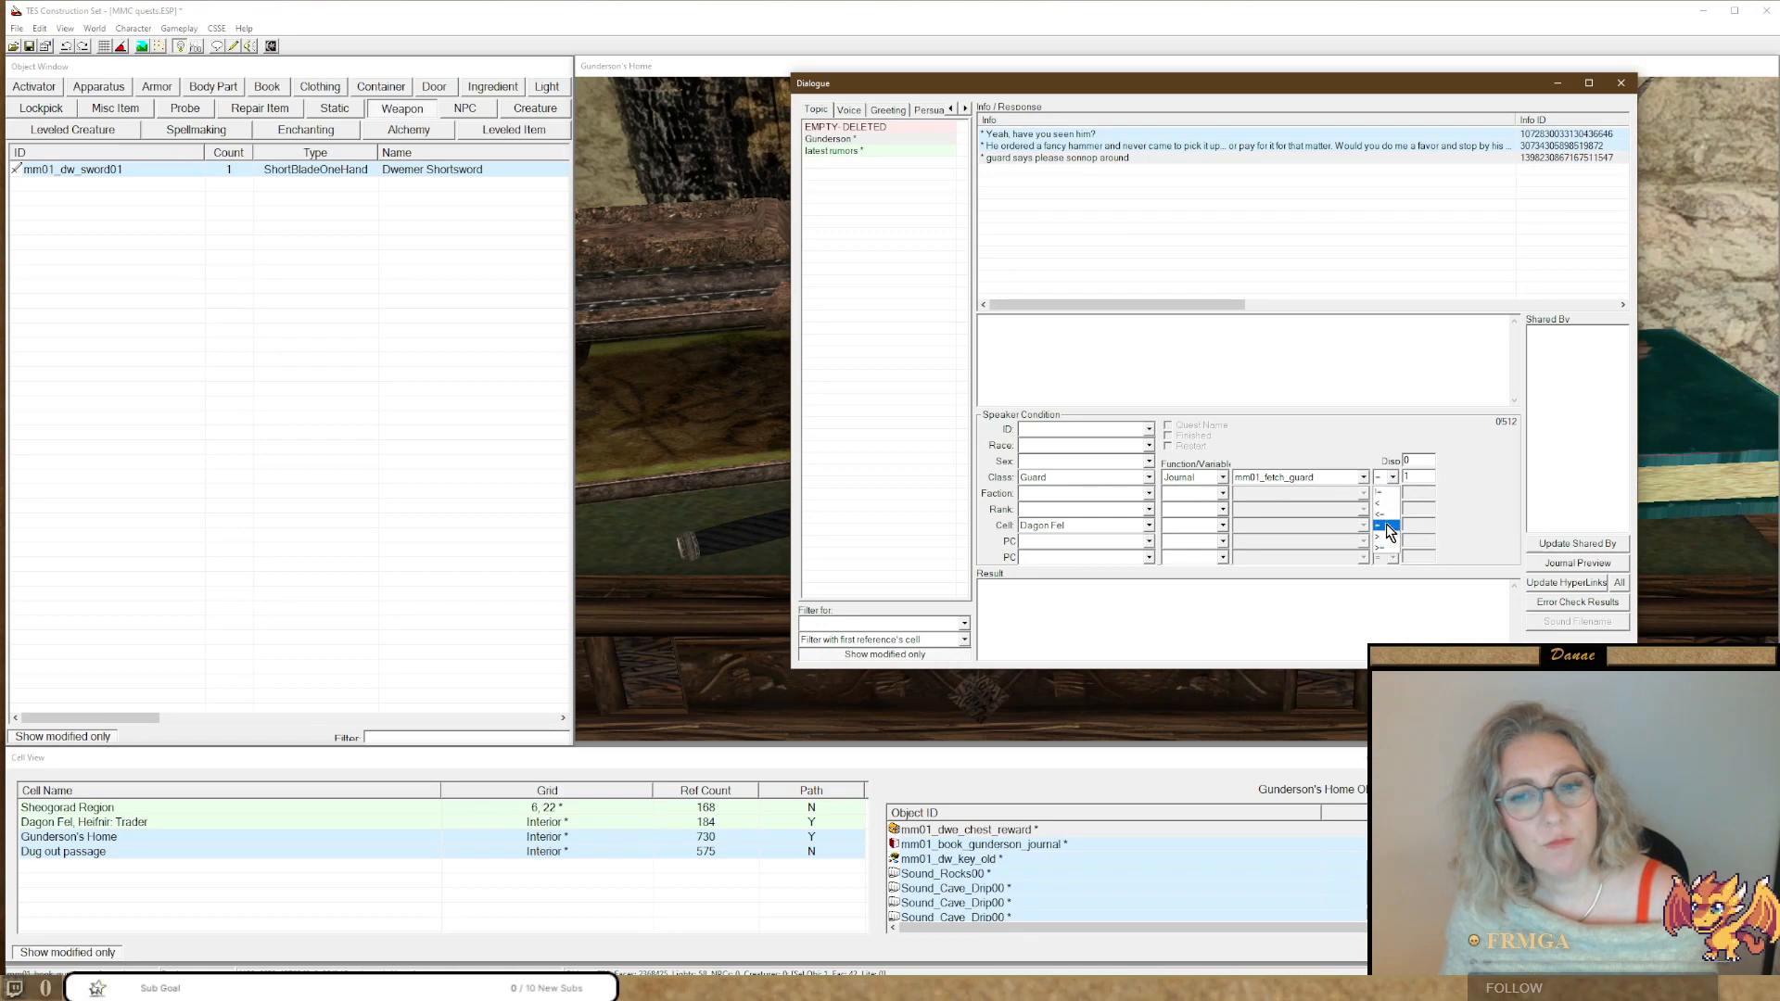
click(1383, 515)
click(1426, 477)
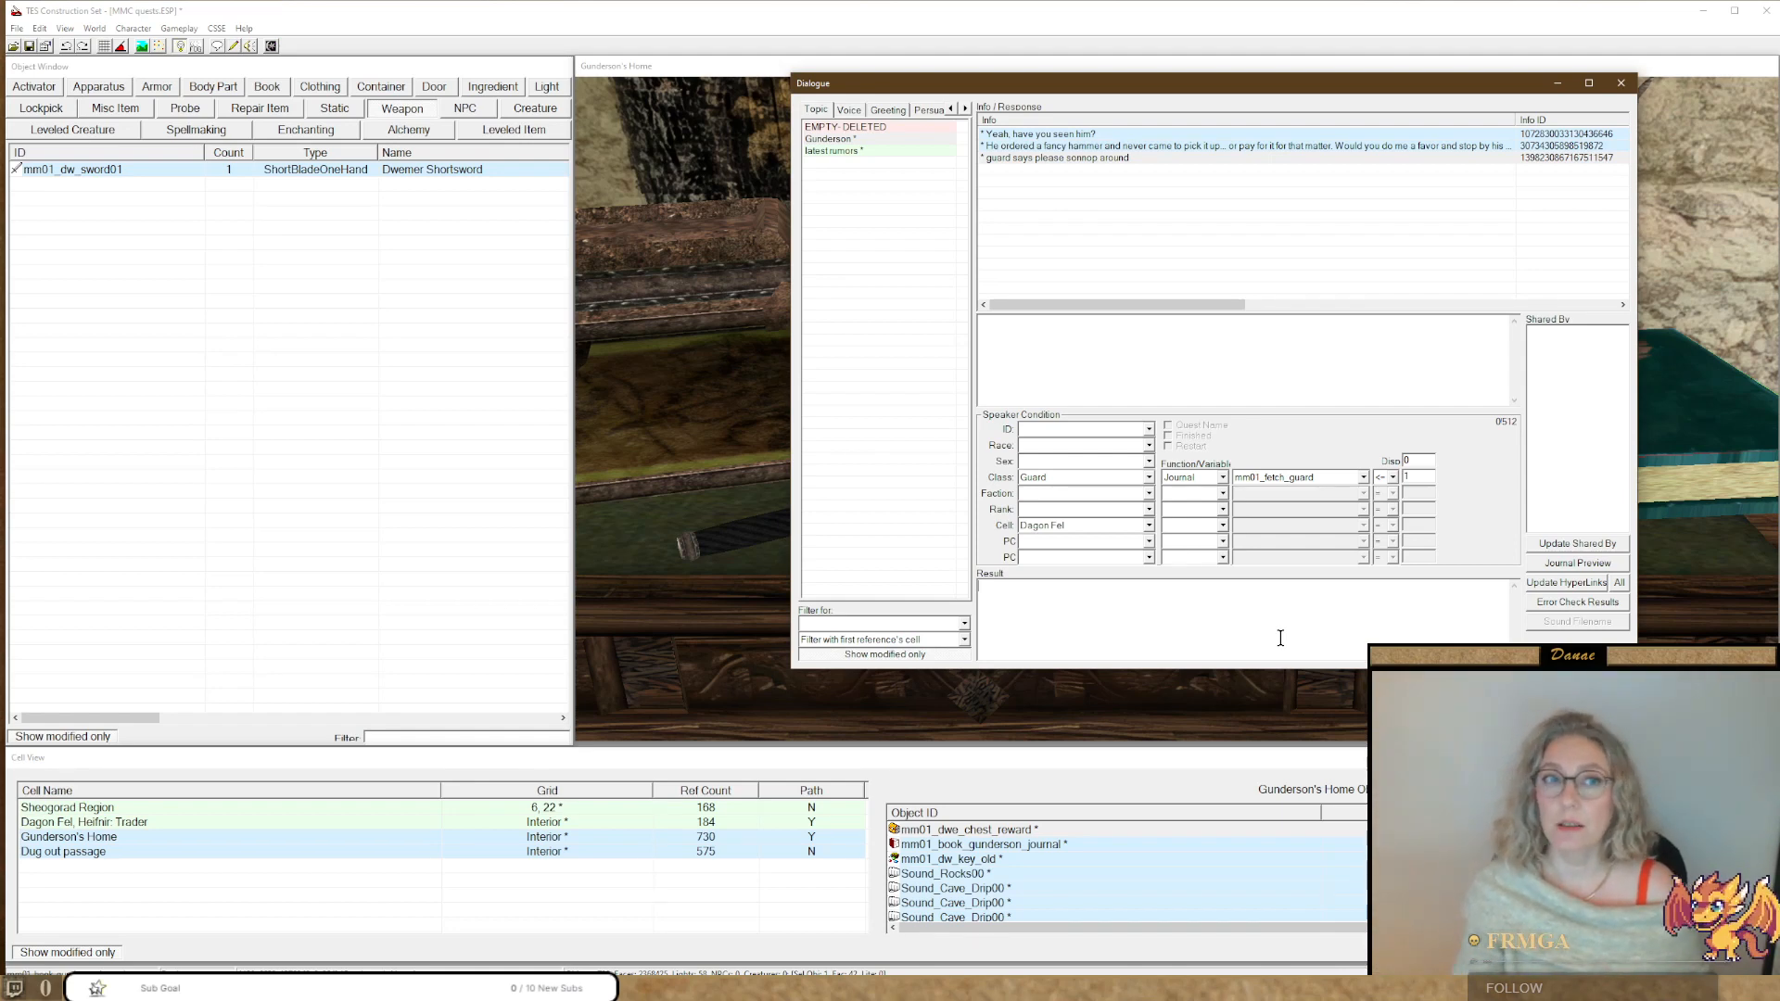
Check the Gunderson rumor's result script, then give the Gunderson topic's guard response the result "journal mm01_fetch_guard 10".
click(814, 150)
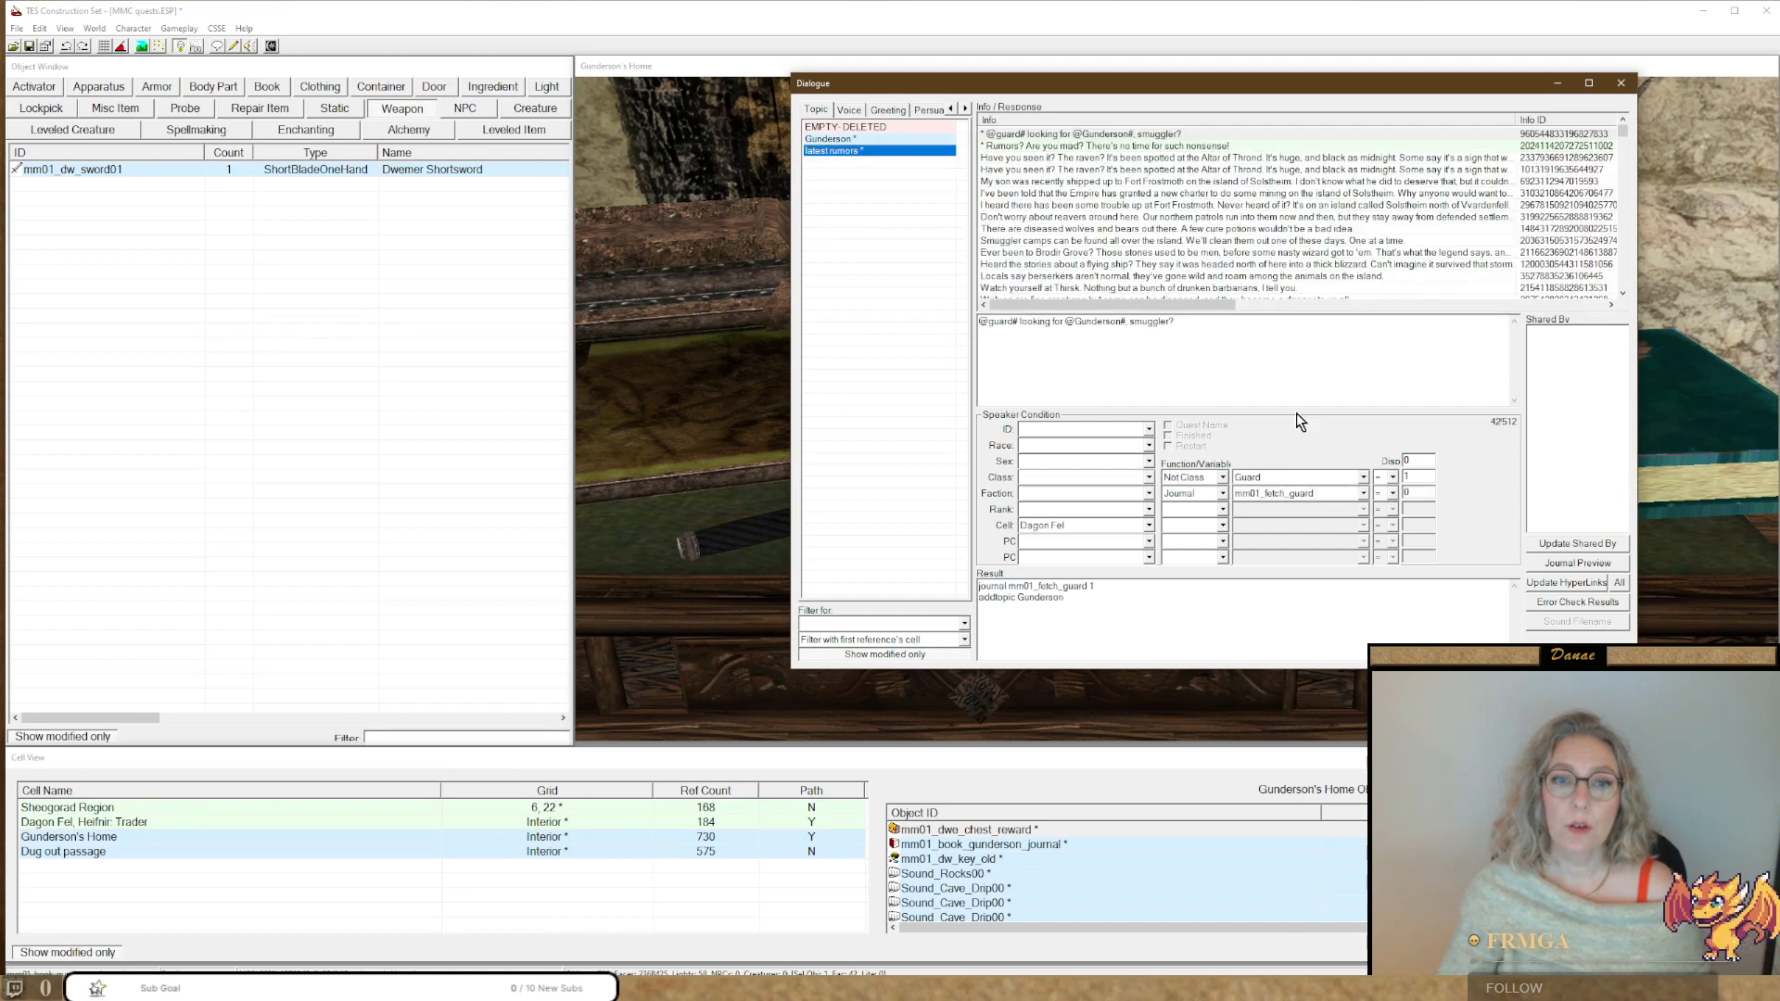
drag(1089, 597, 924, 593)
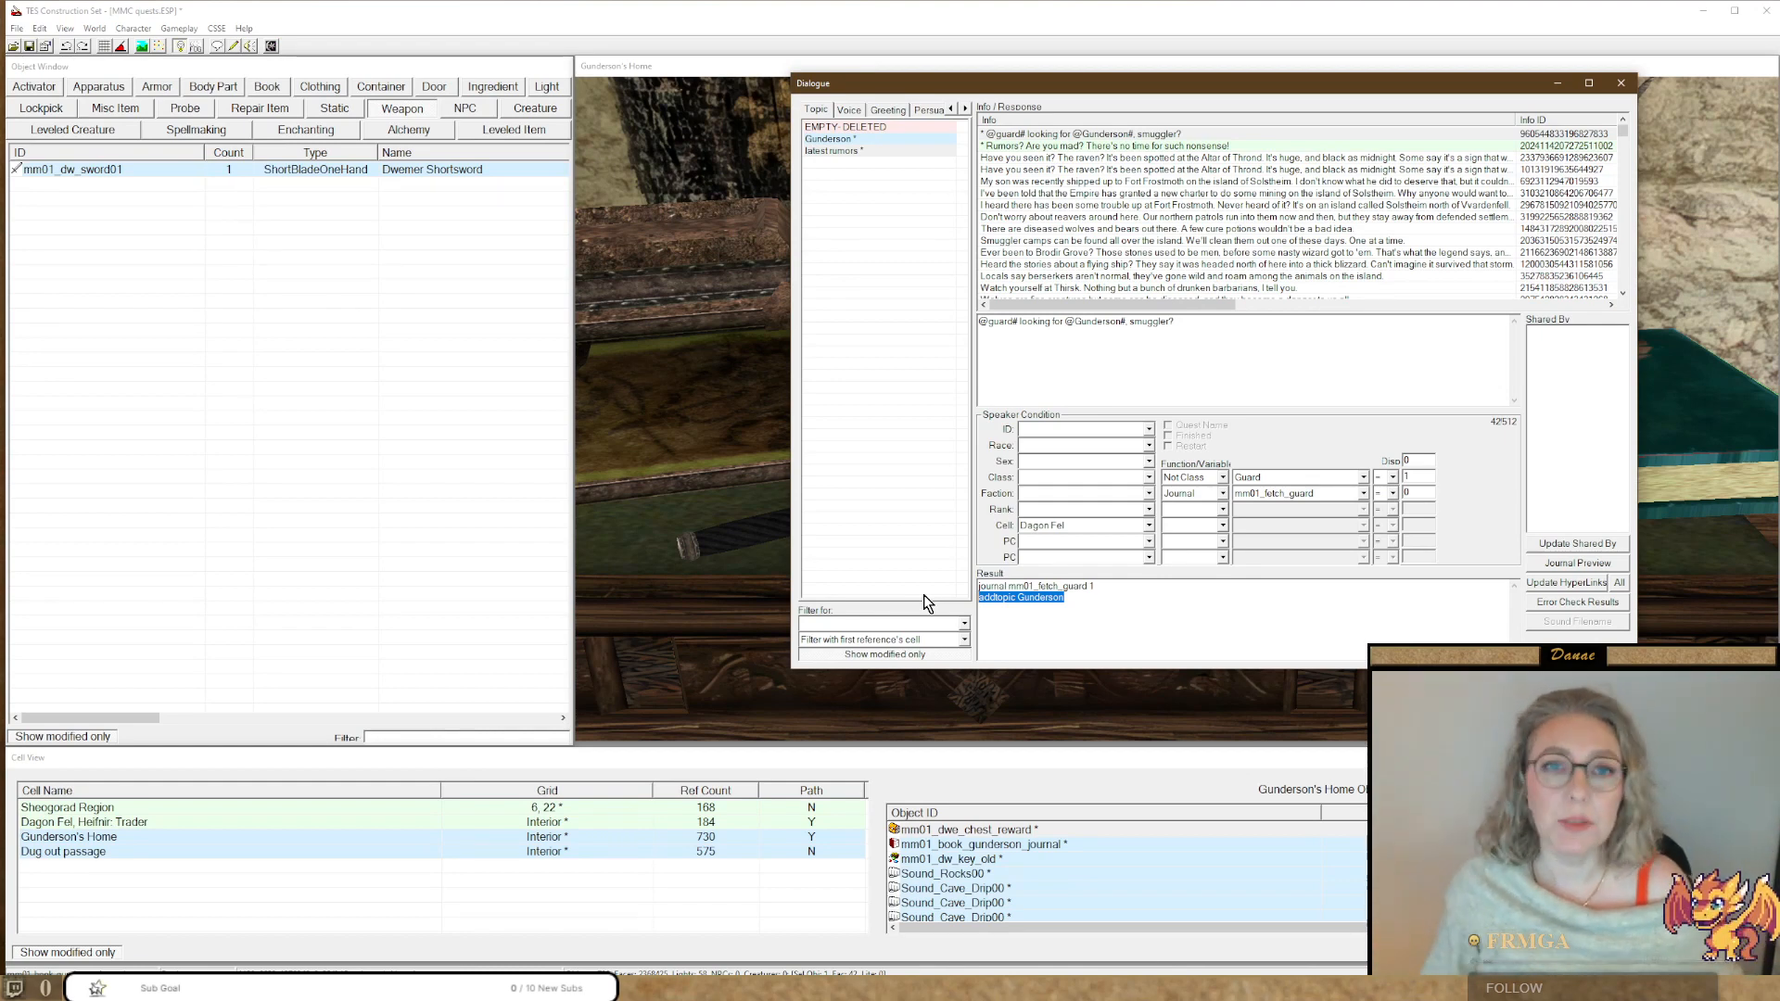
click(1067, 147)
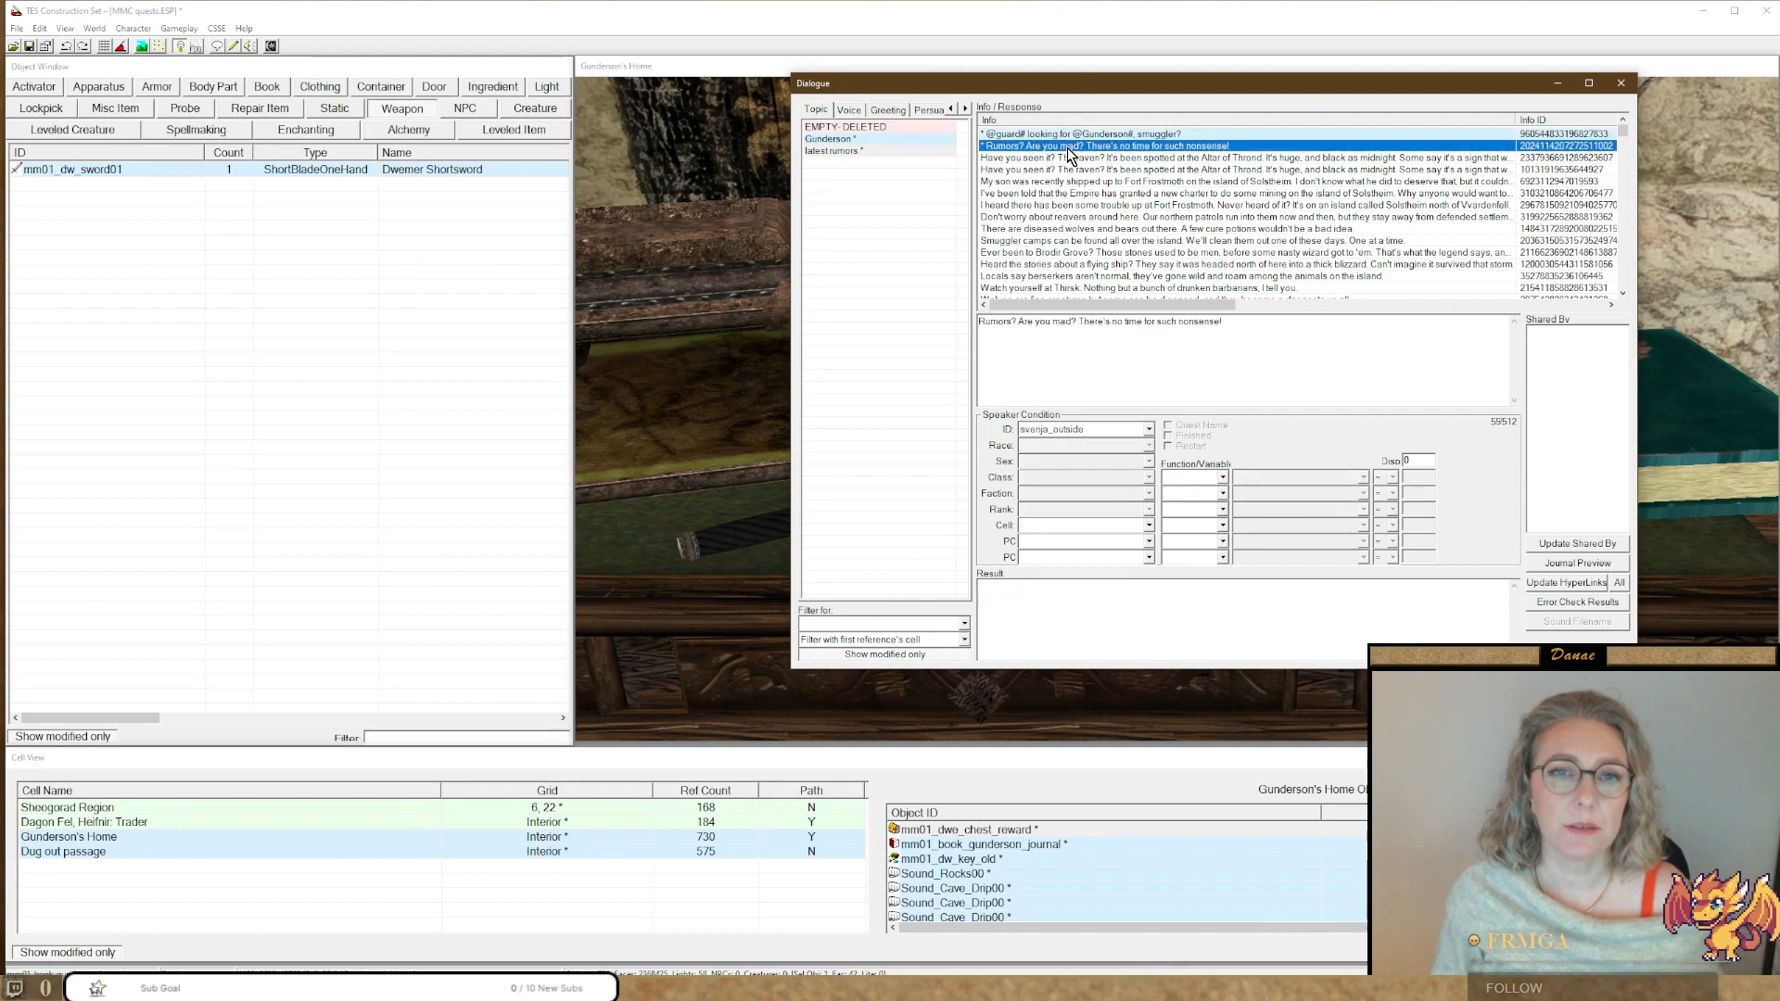
click(829, 139)
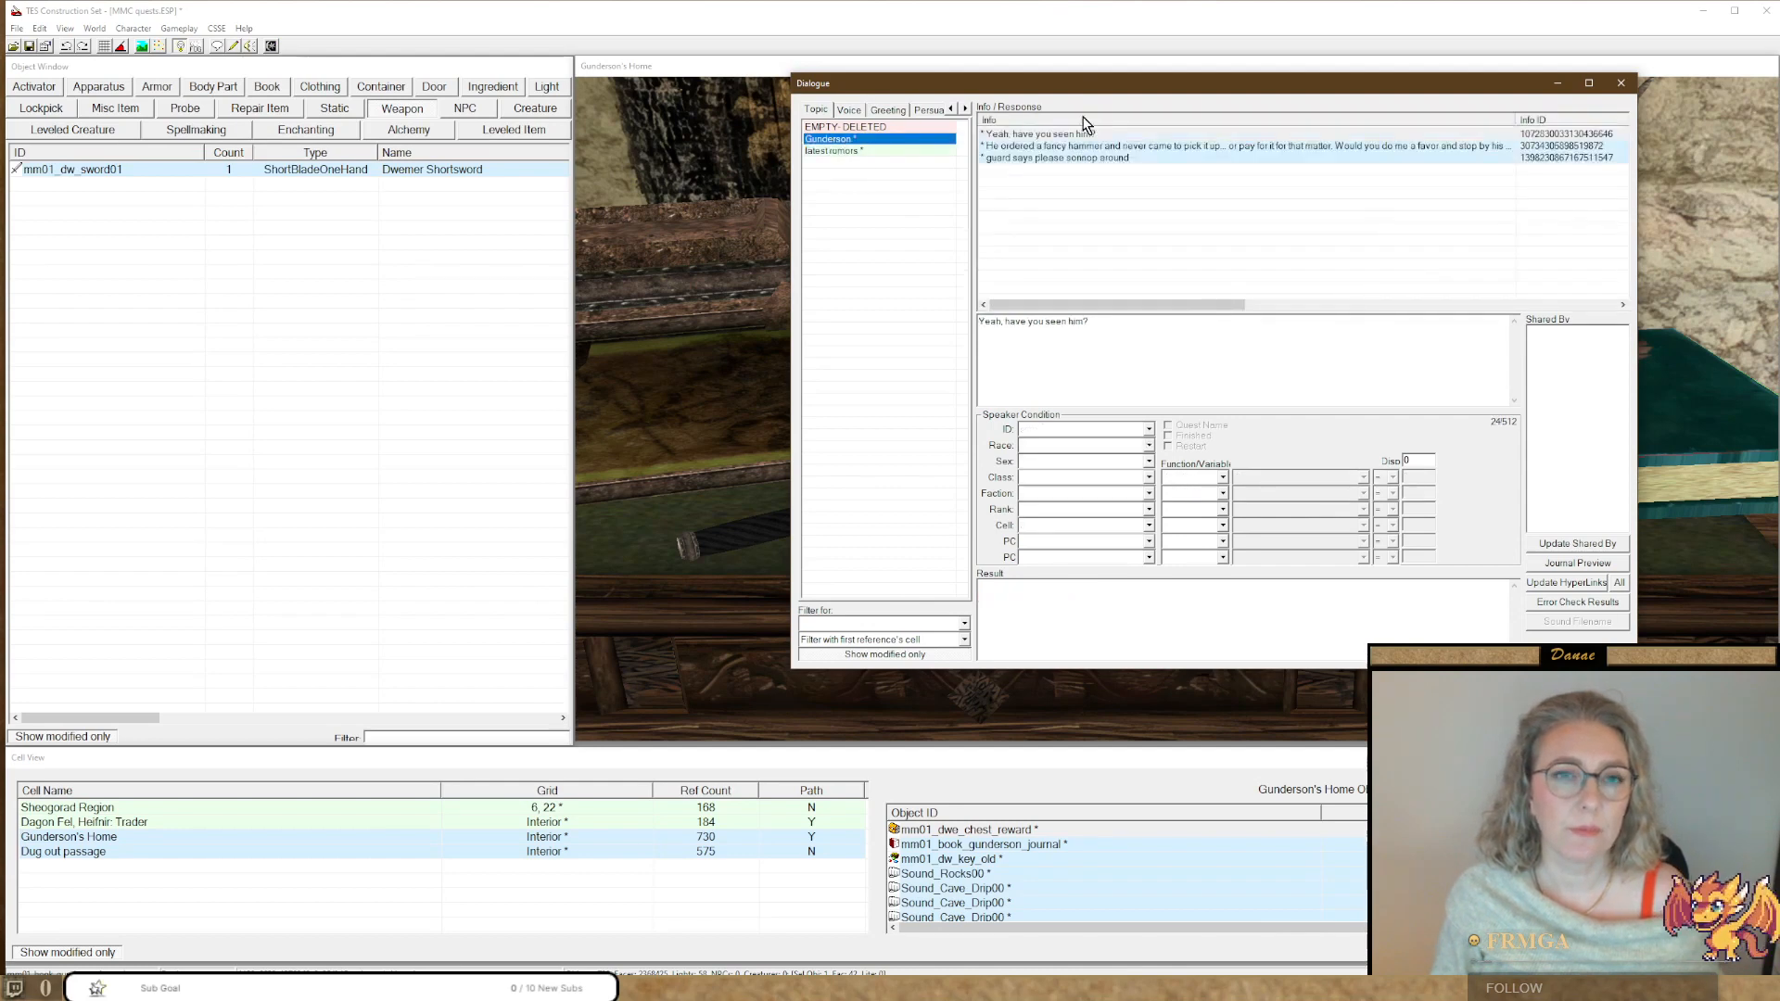
click(1021, 160)
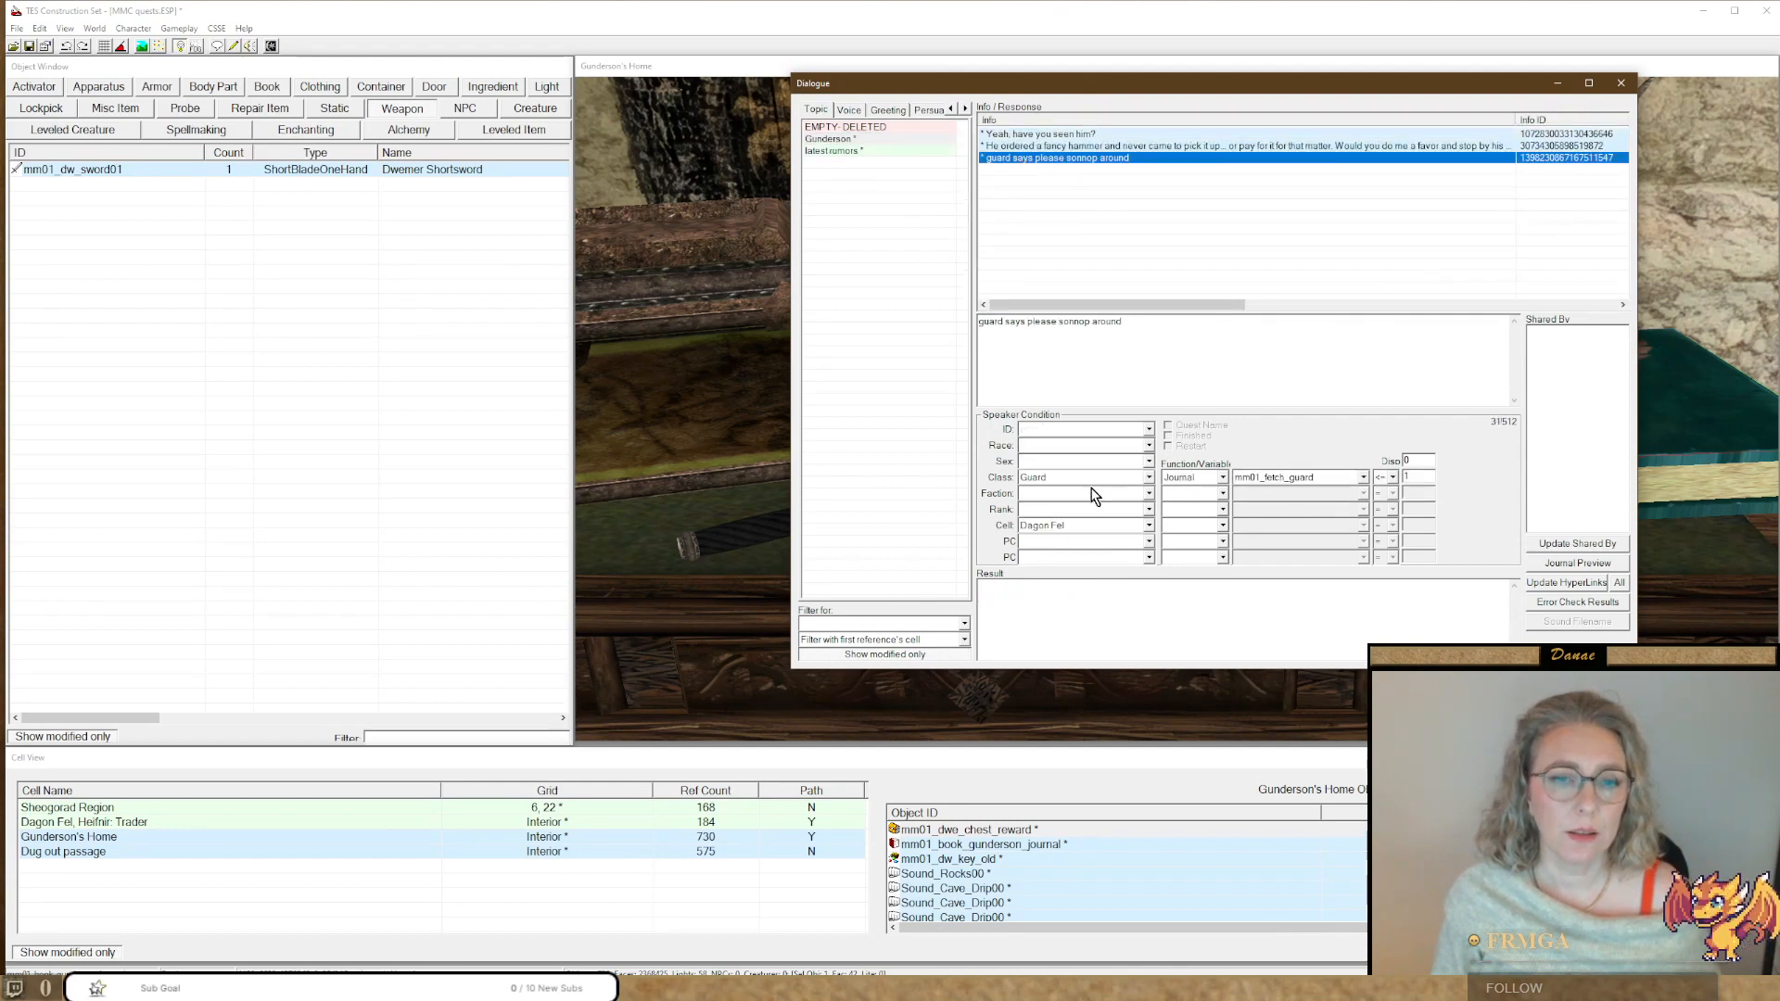
click(1024, 604)
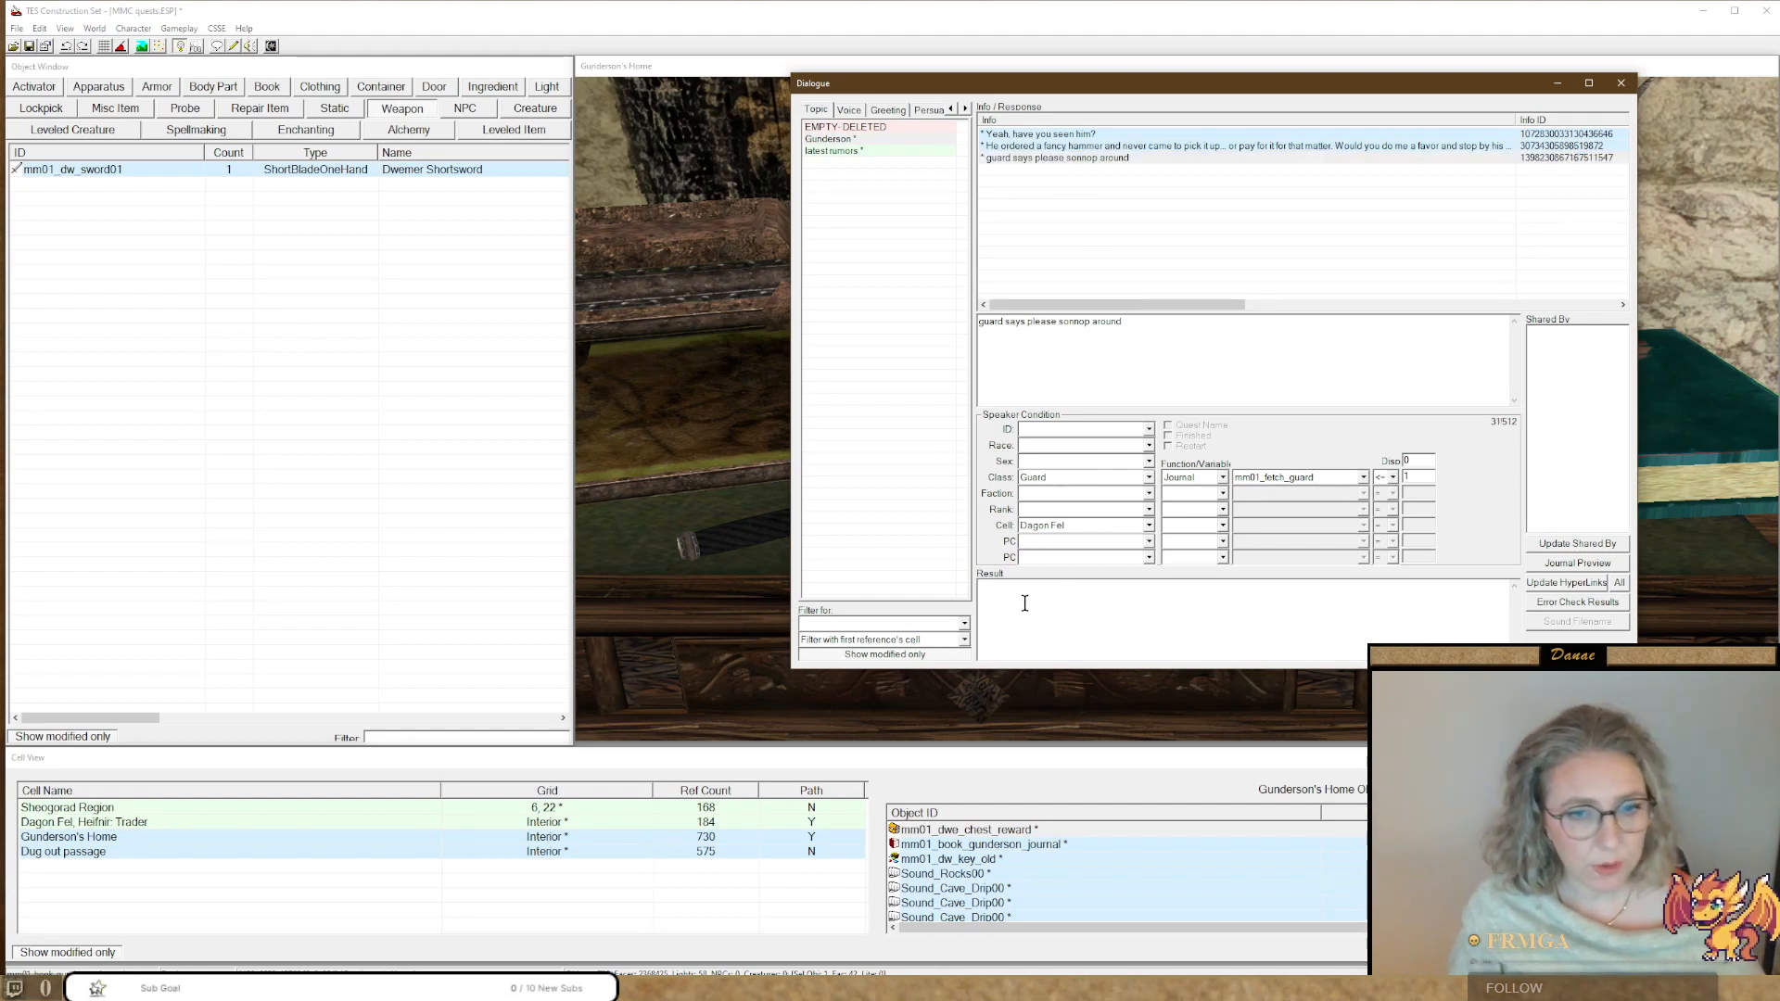
text(journ)
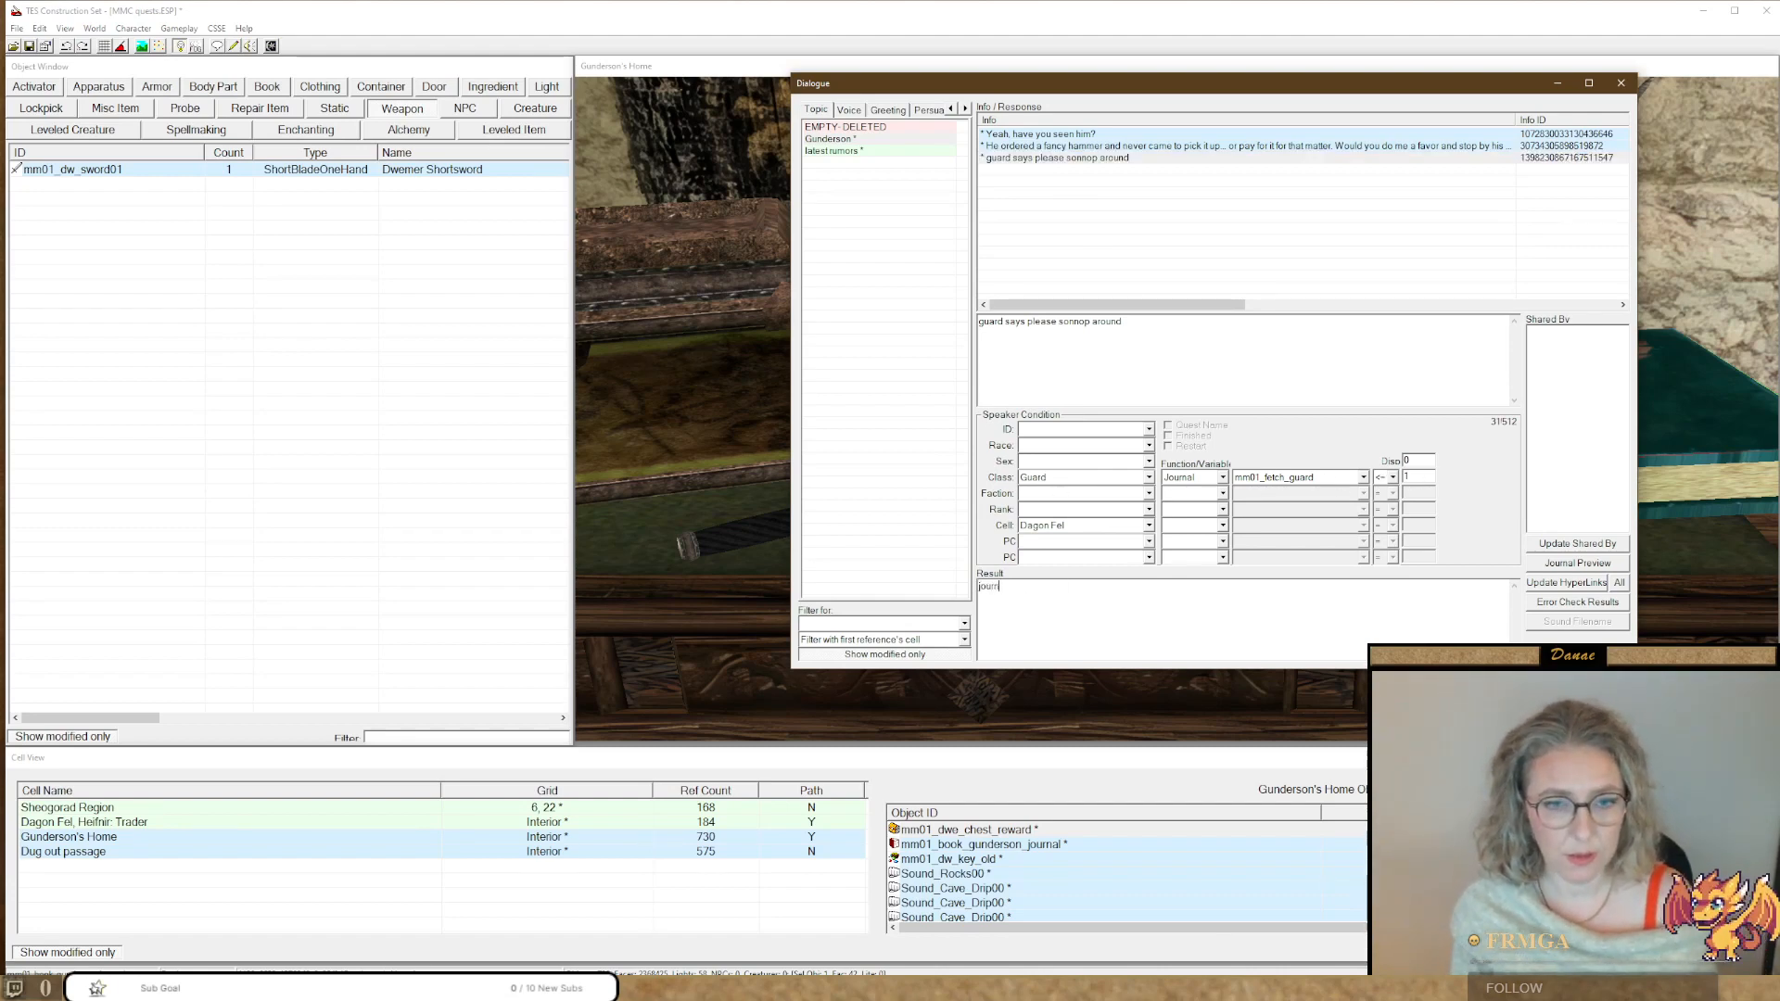
text(al)
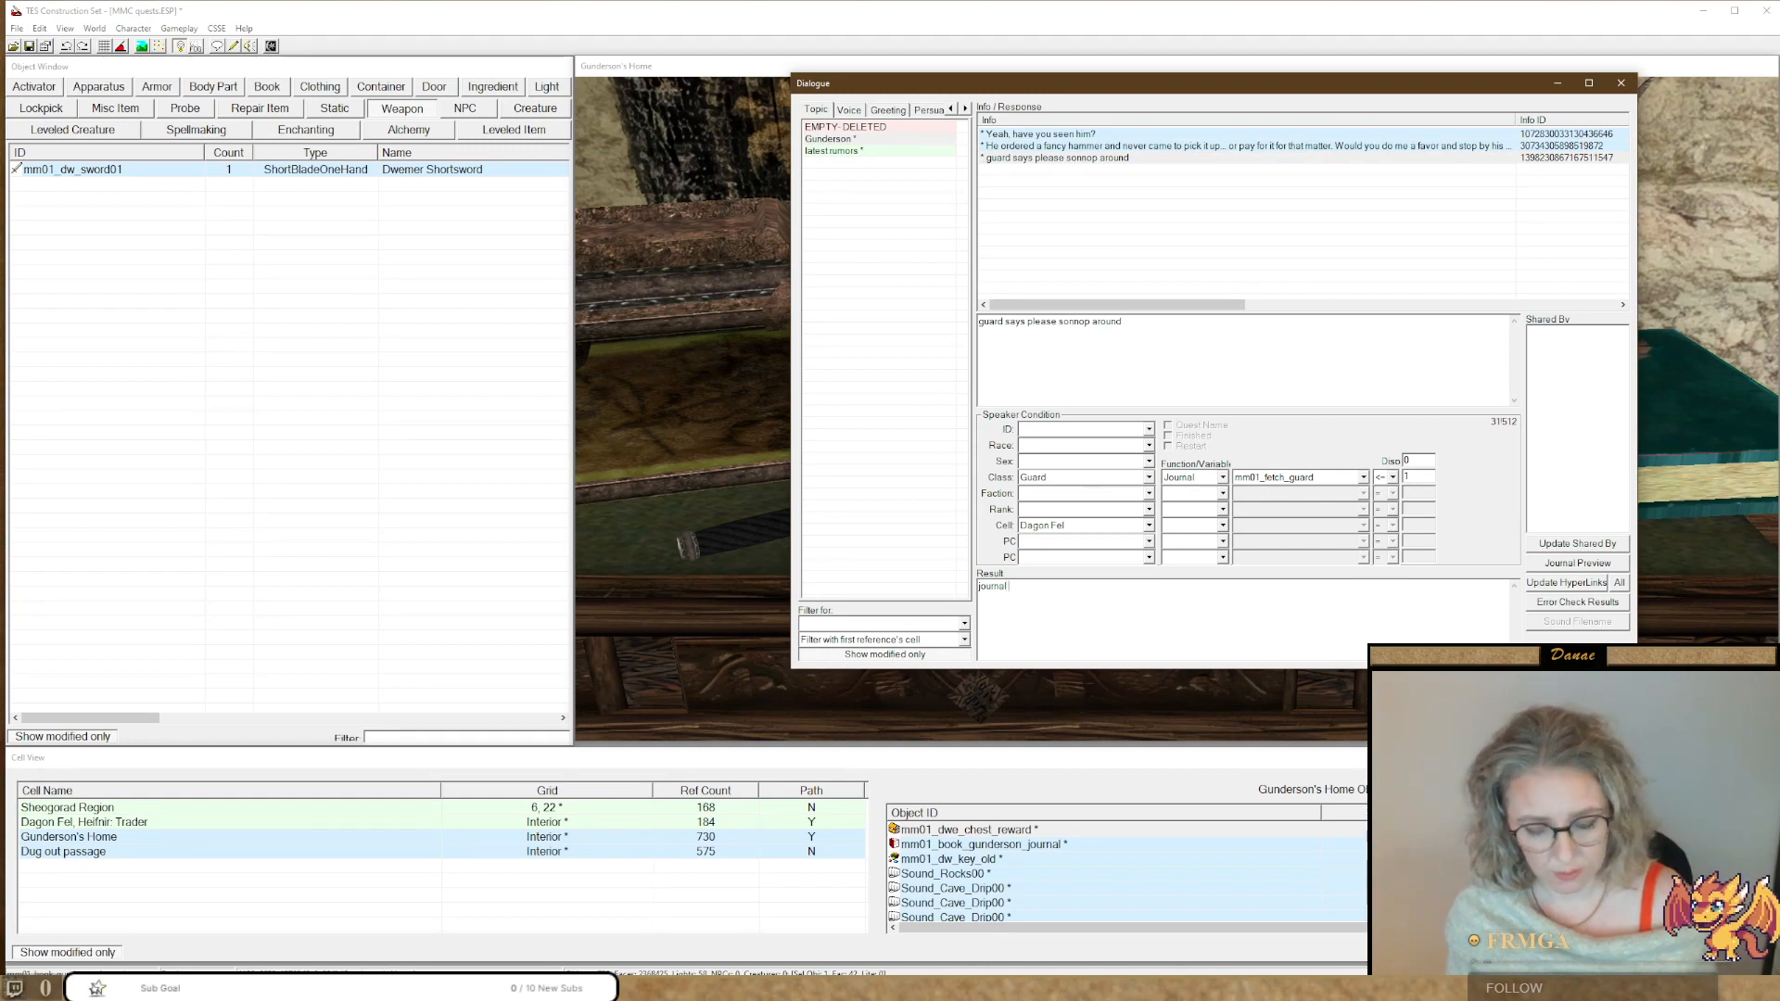
text( mm01_fetch_)
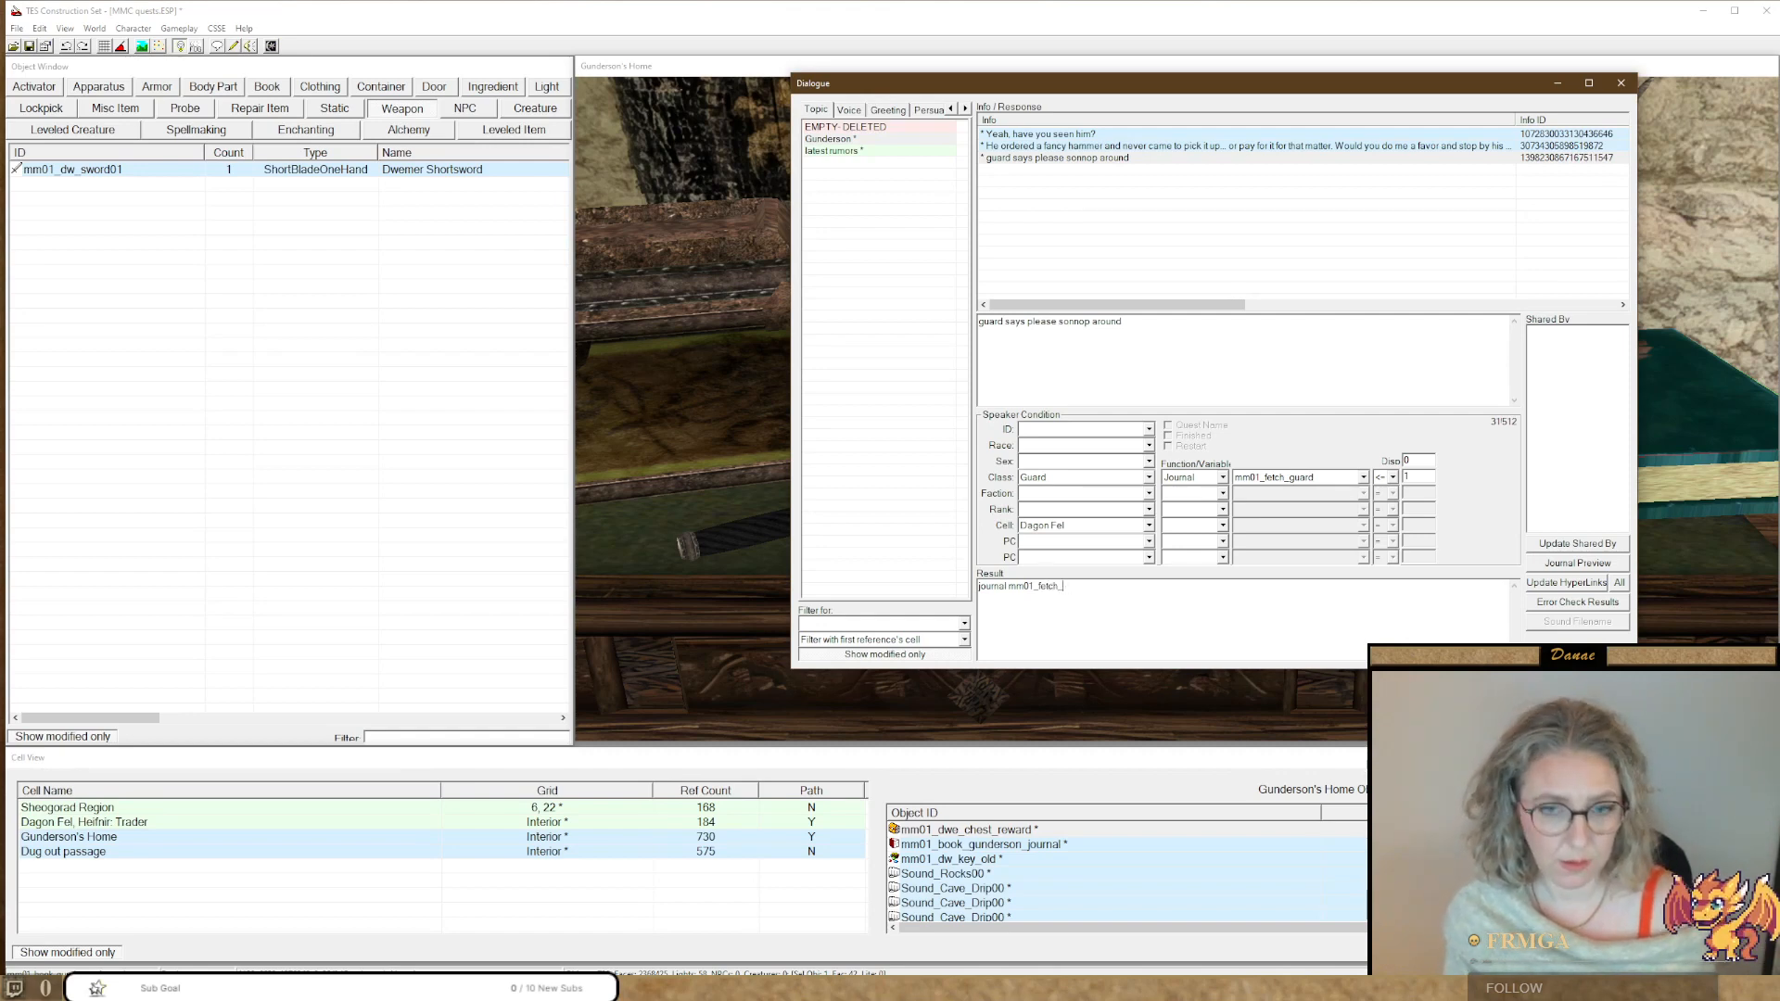
text(guard 10)
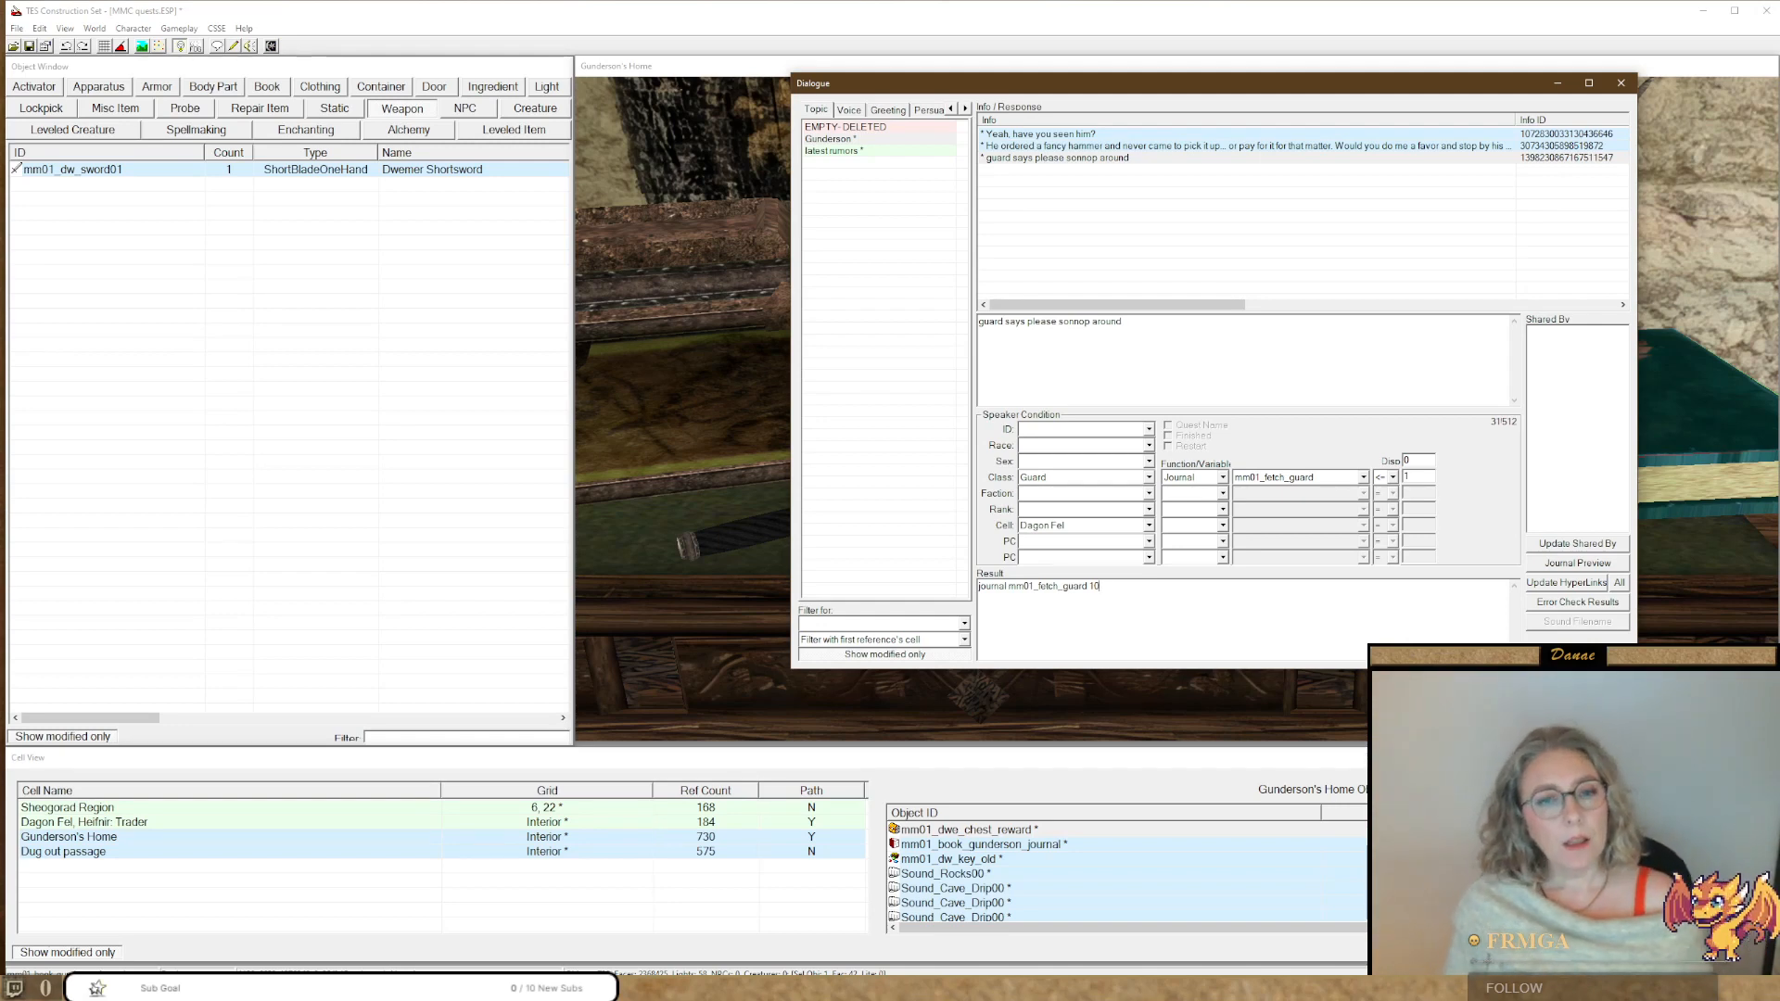
Correct the guard response text to "guard says please snoop around.".
double_click(1074, 322)
text(snoop)
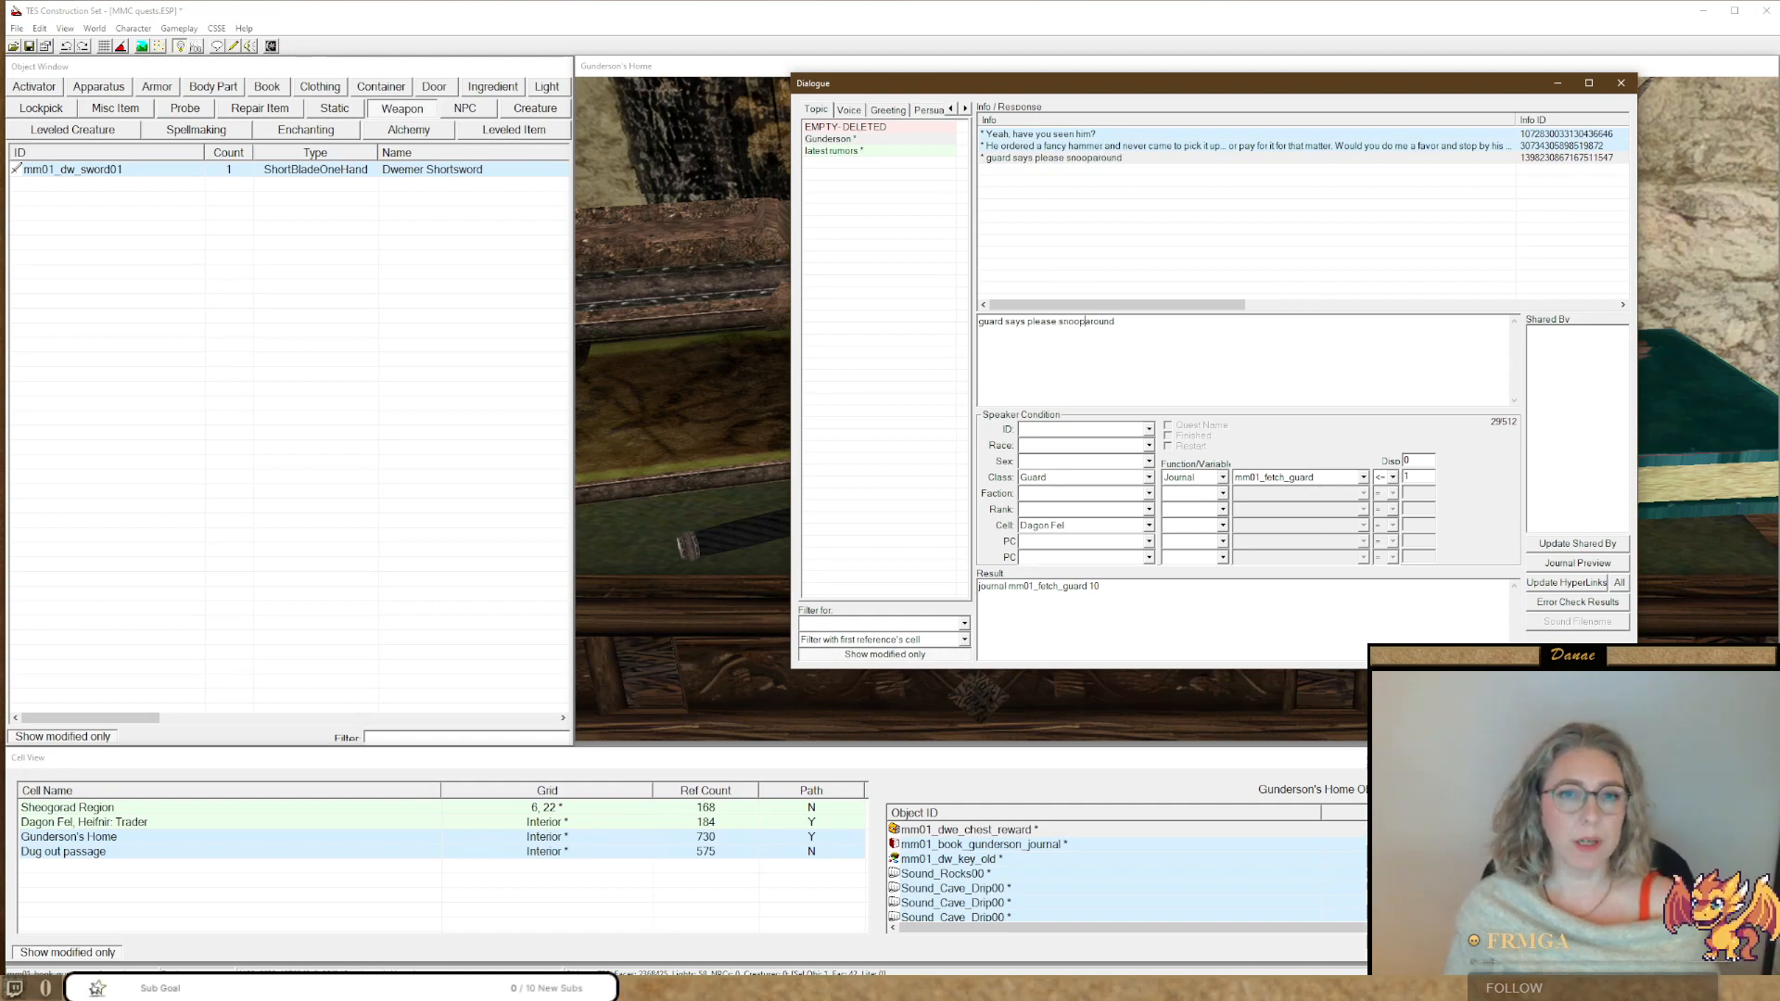
click(1133, 329)
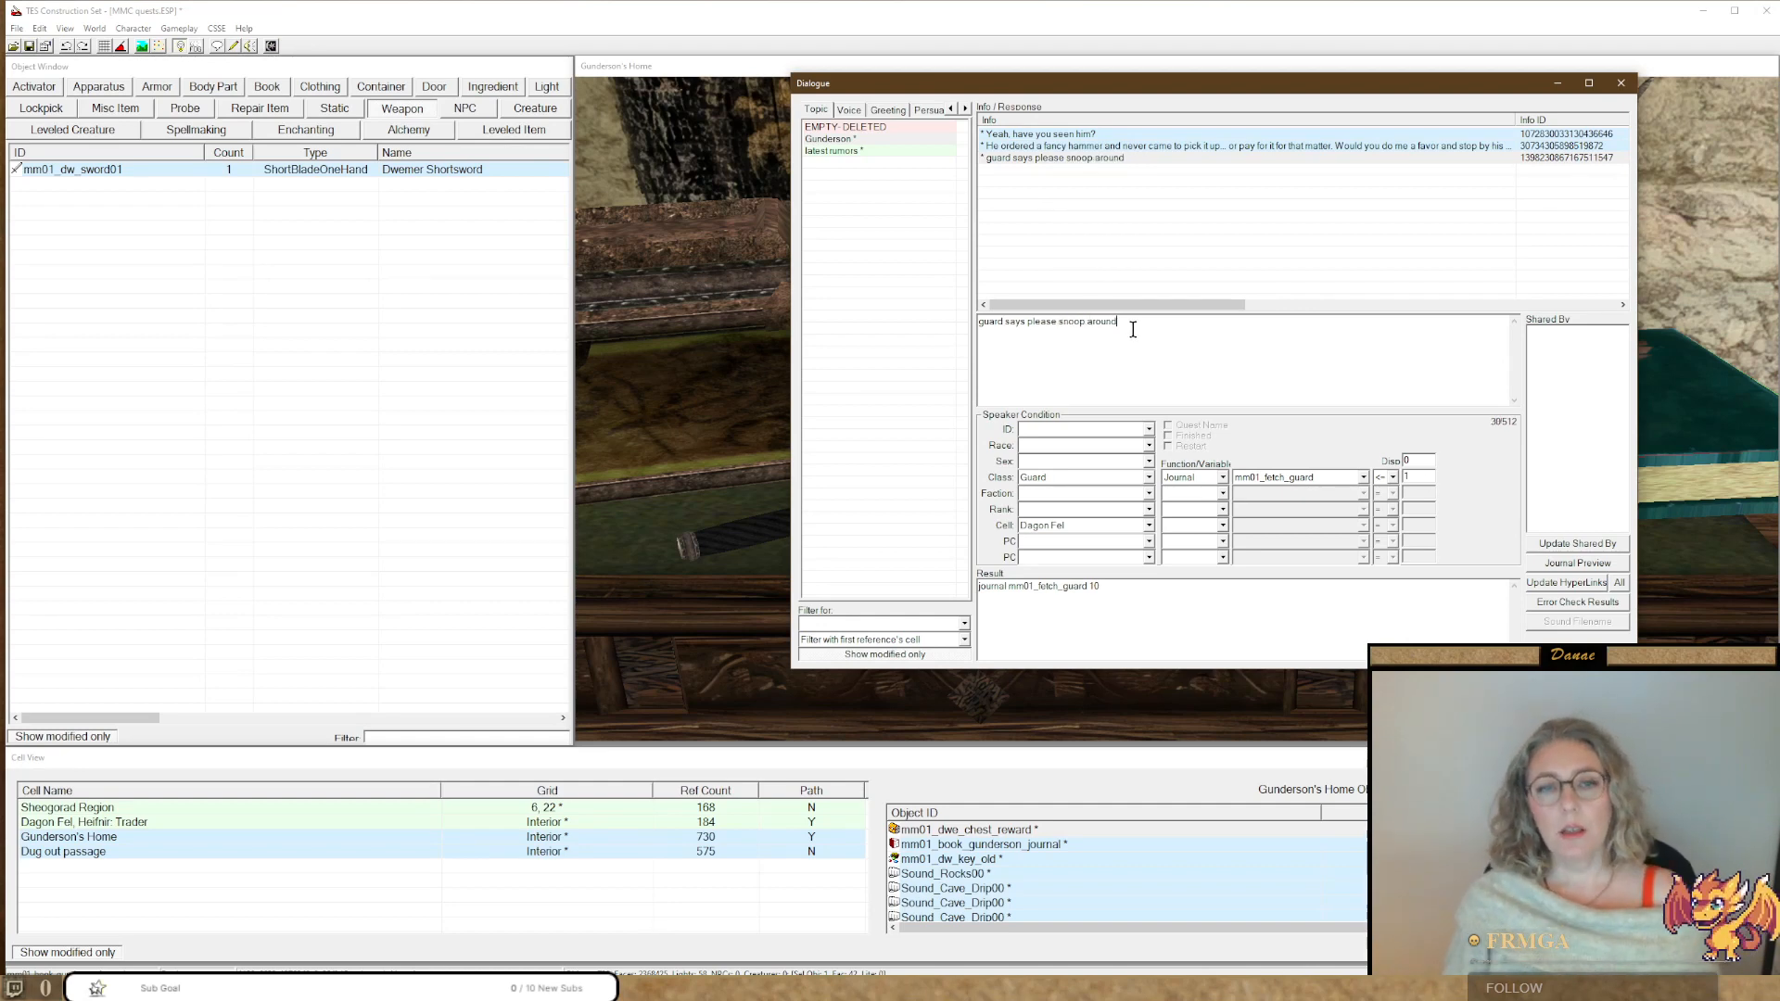
text(.)
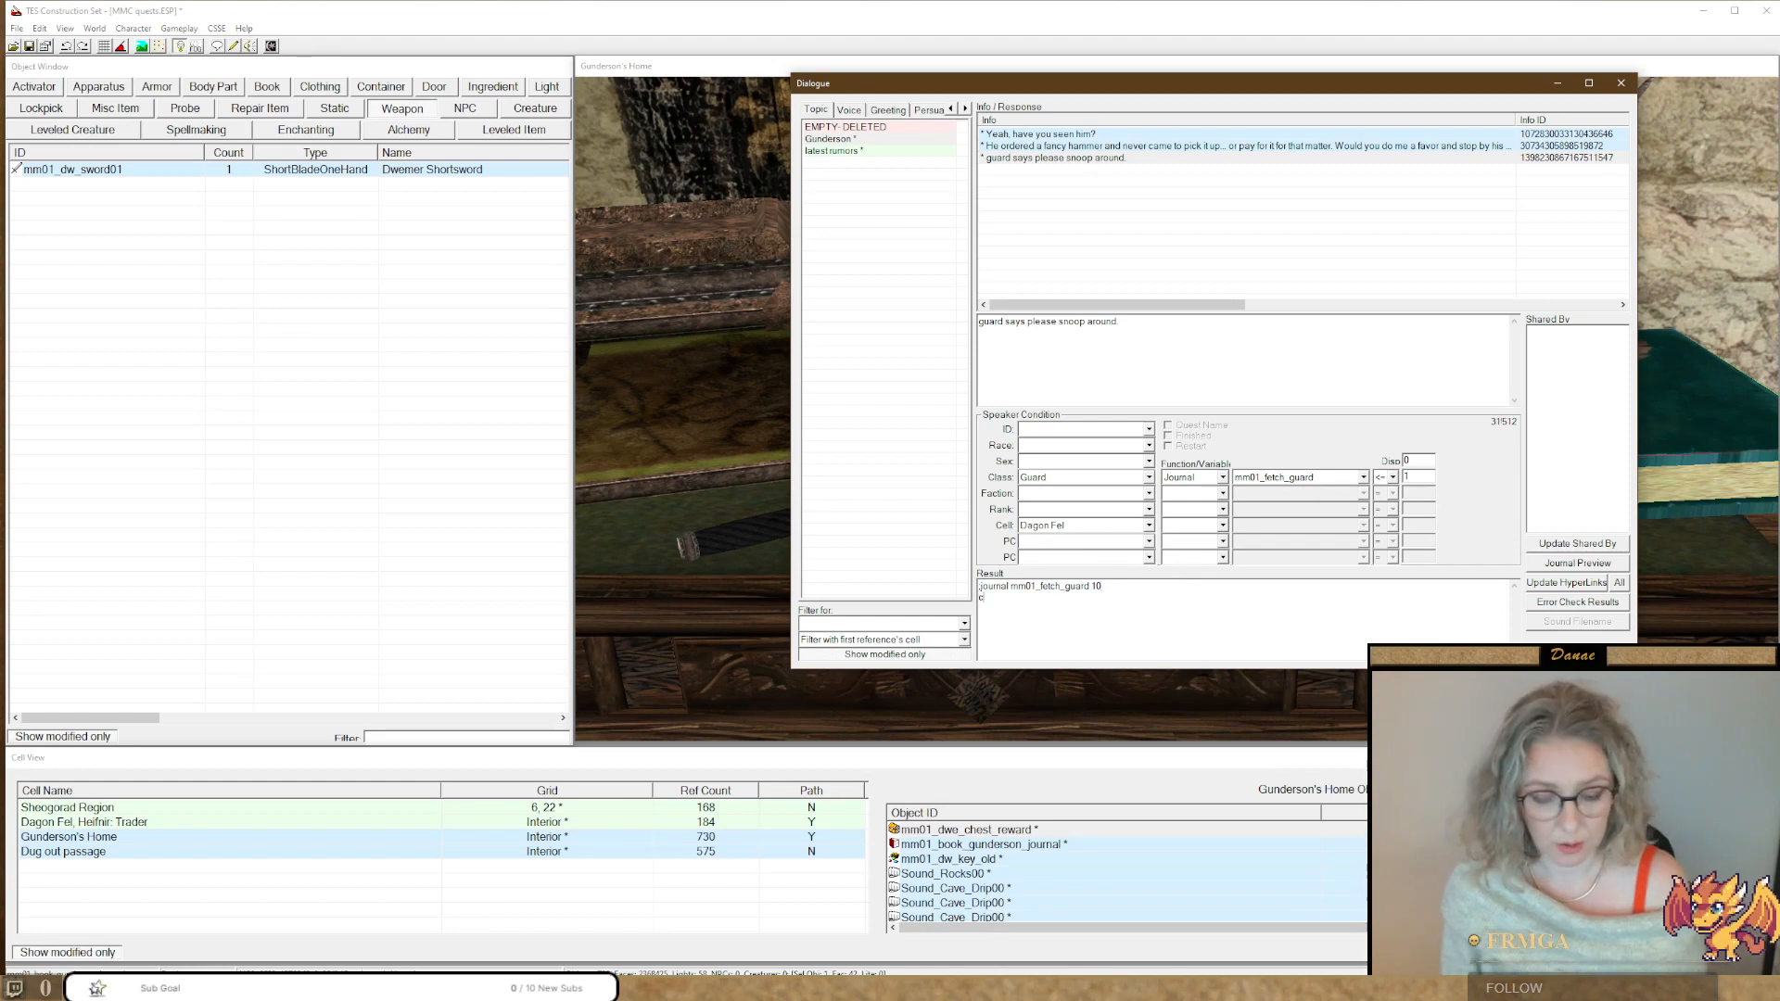
Begin a choice command in the guard response's result script and append "You wanna?" to the response text.
text(hoice)
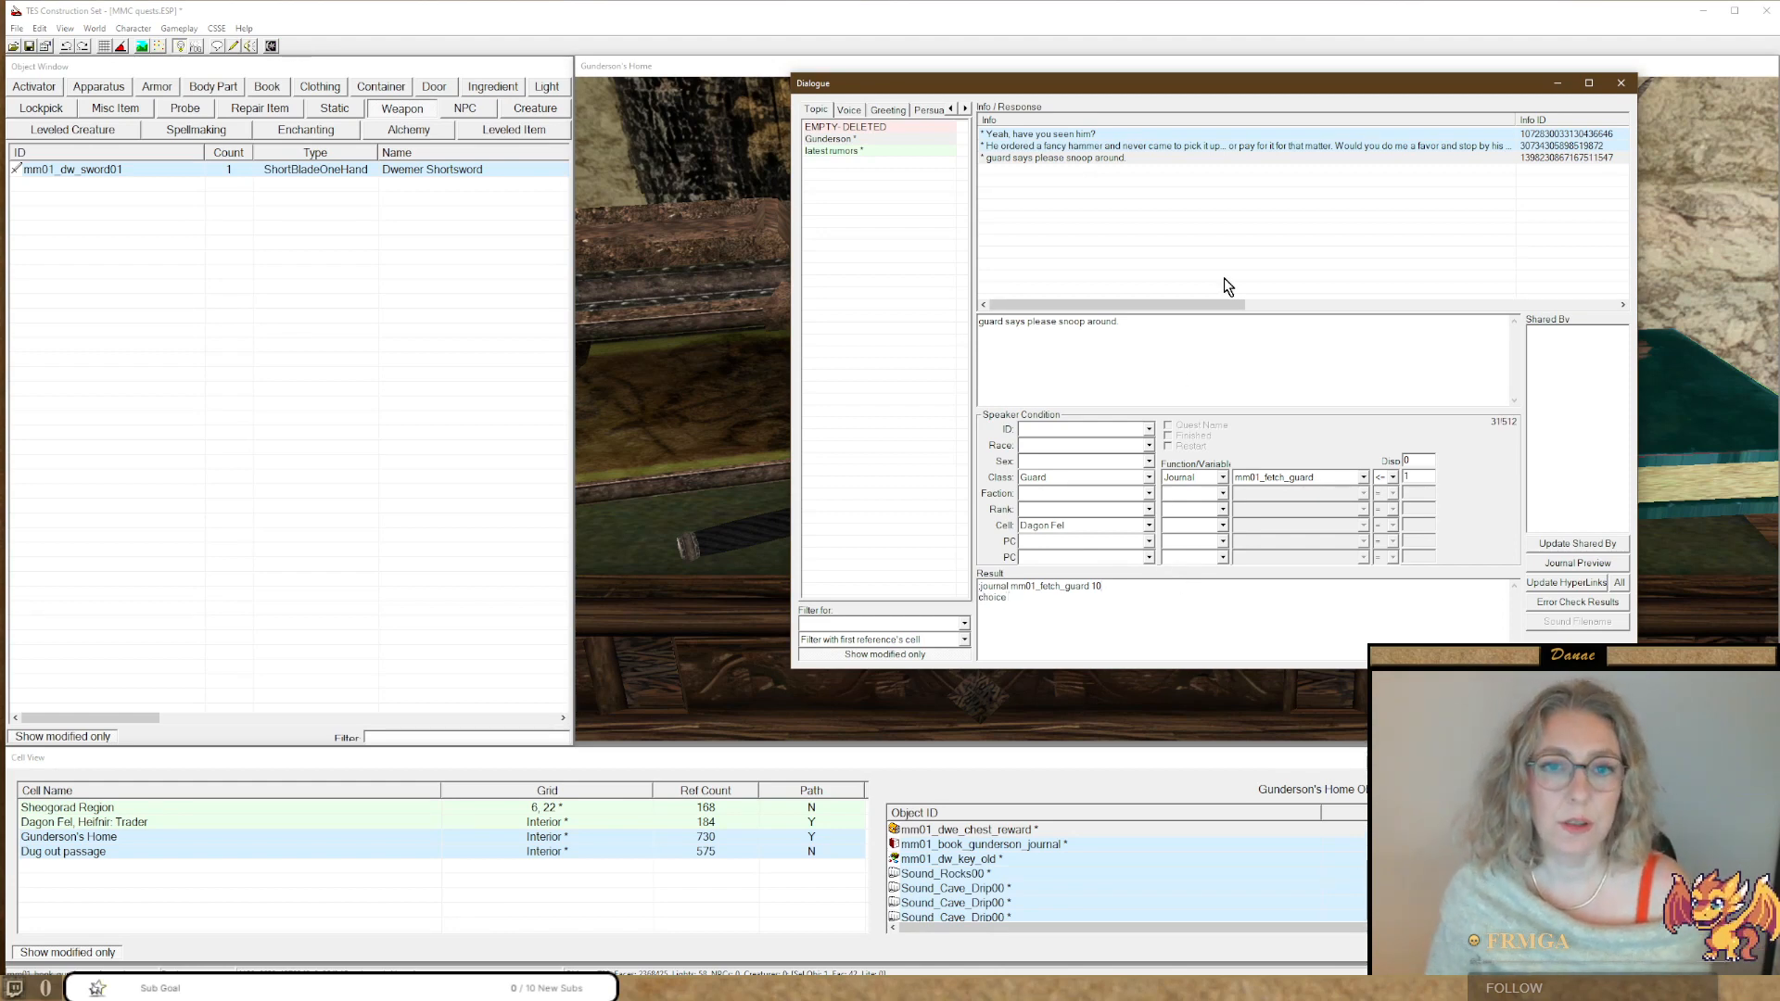
click(1147, 321)
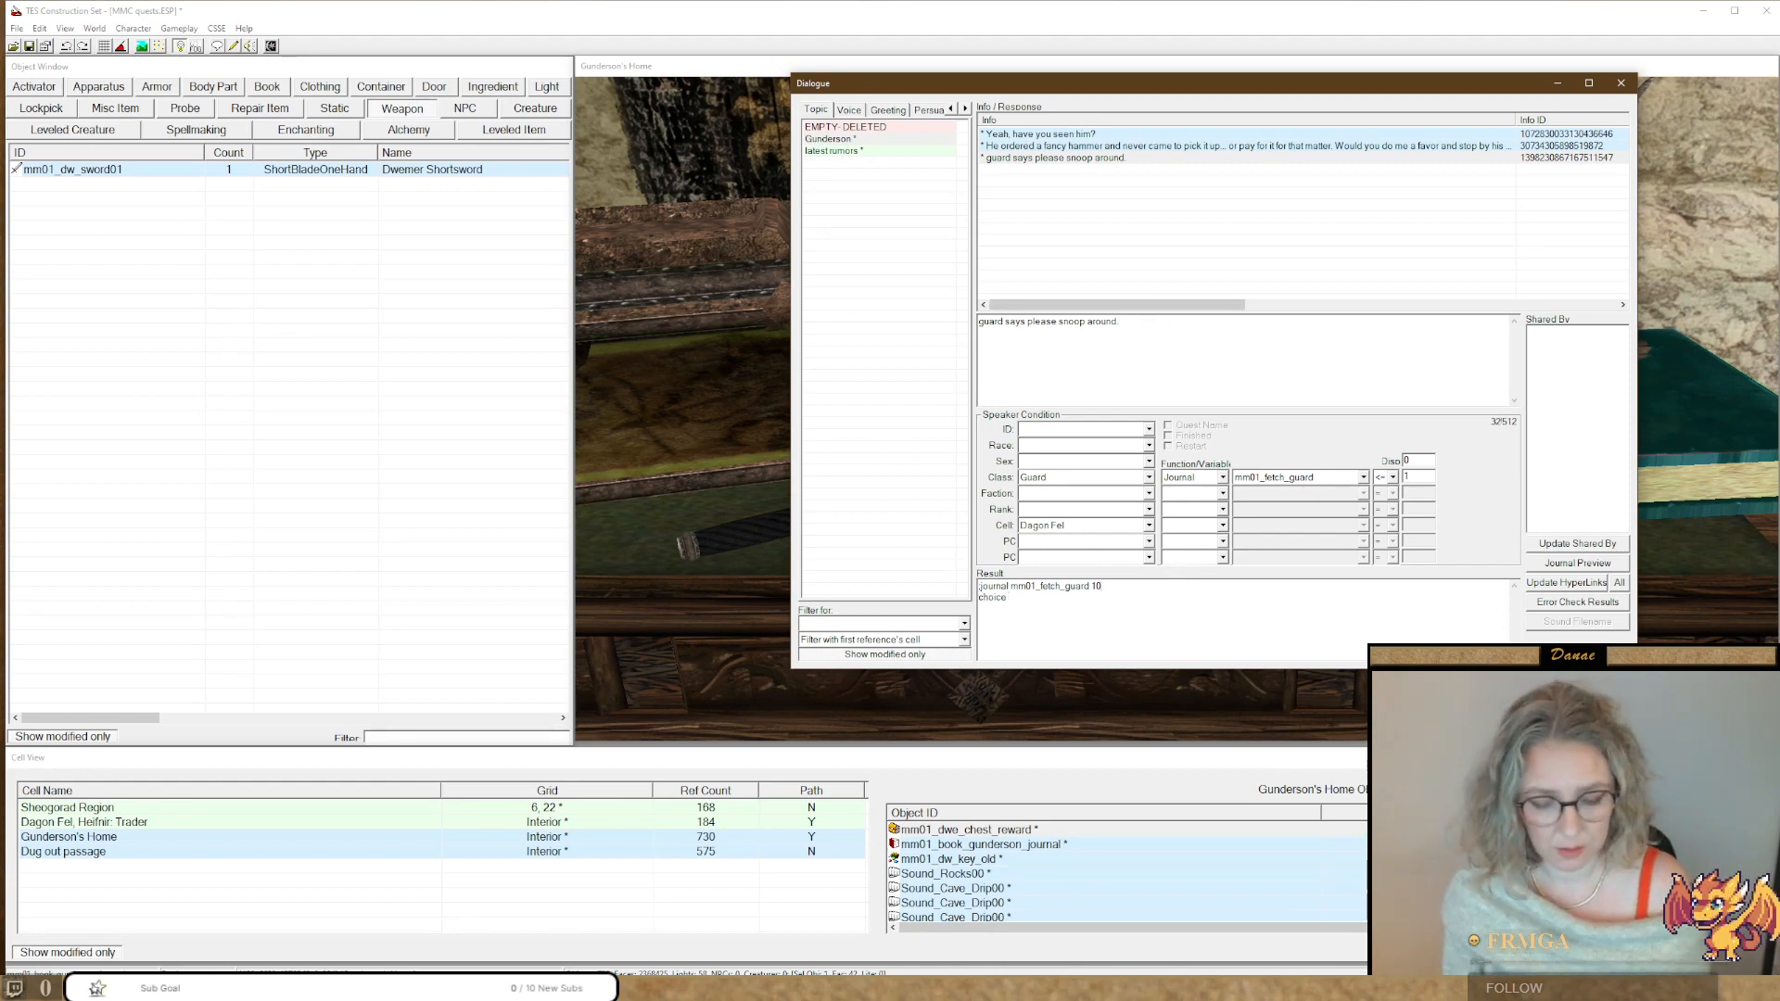
text(You w)
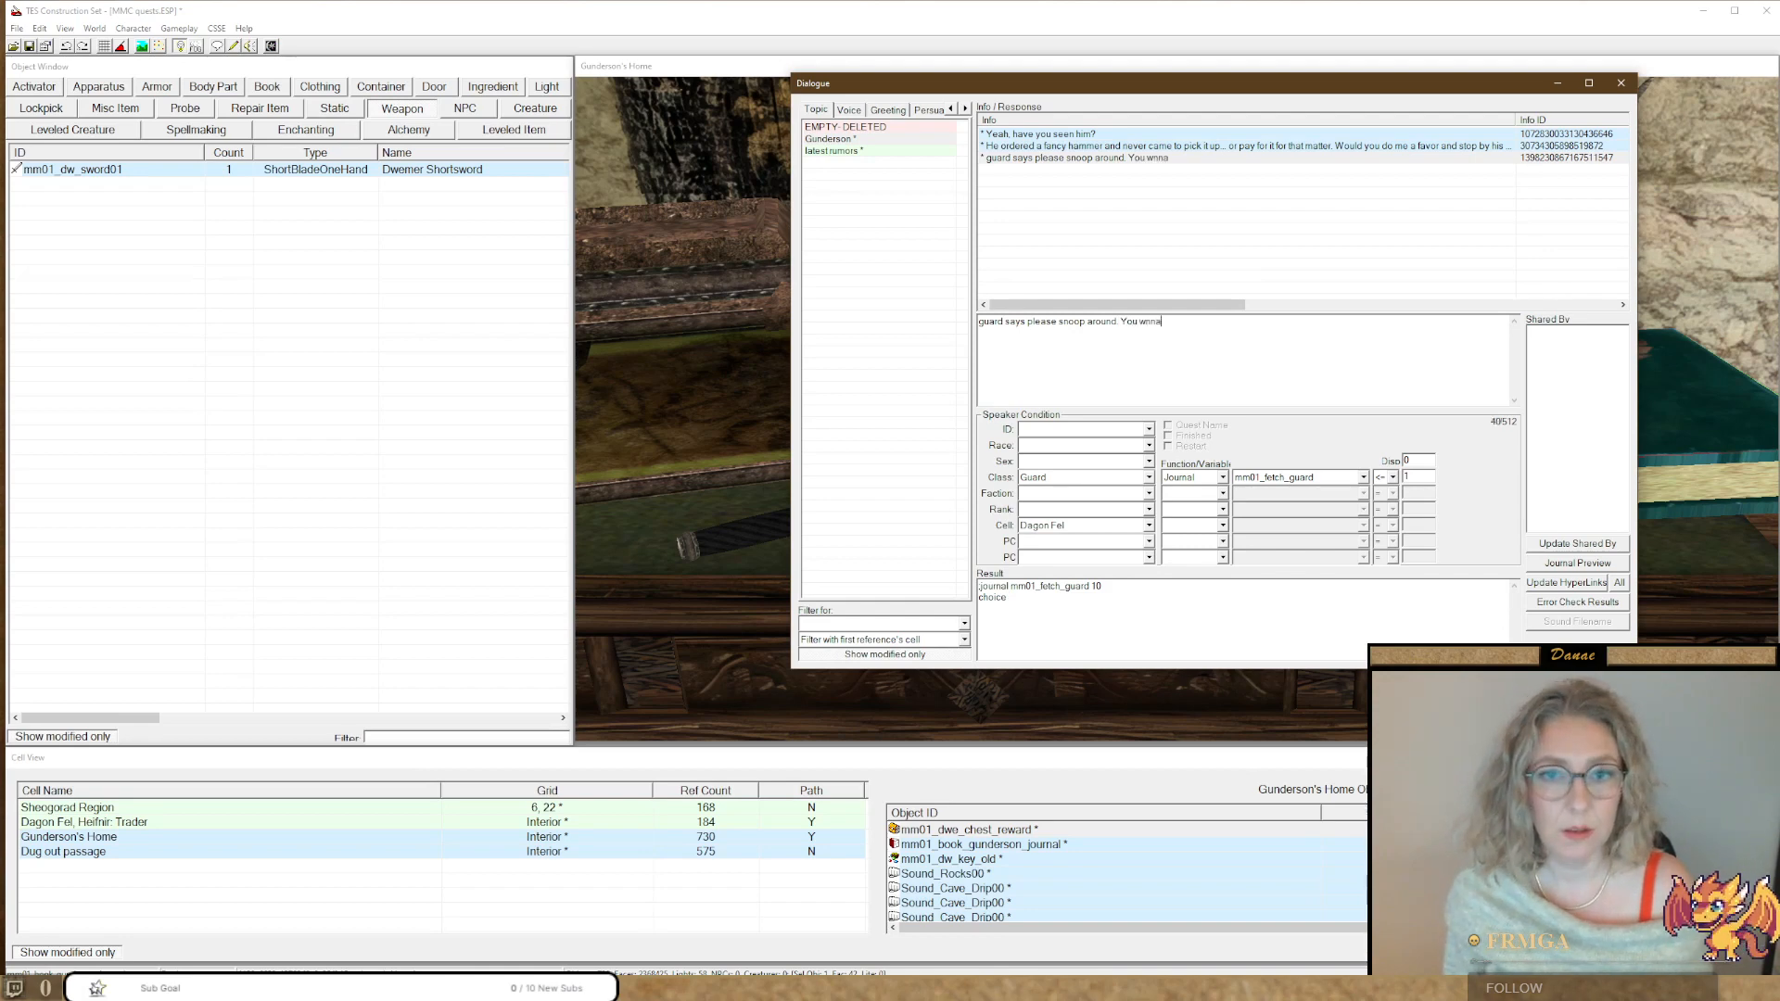
text(anna)
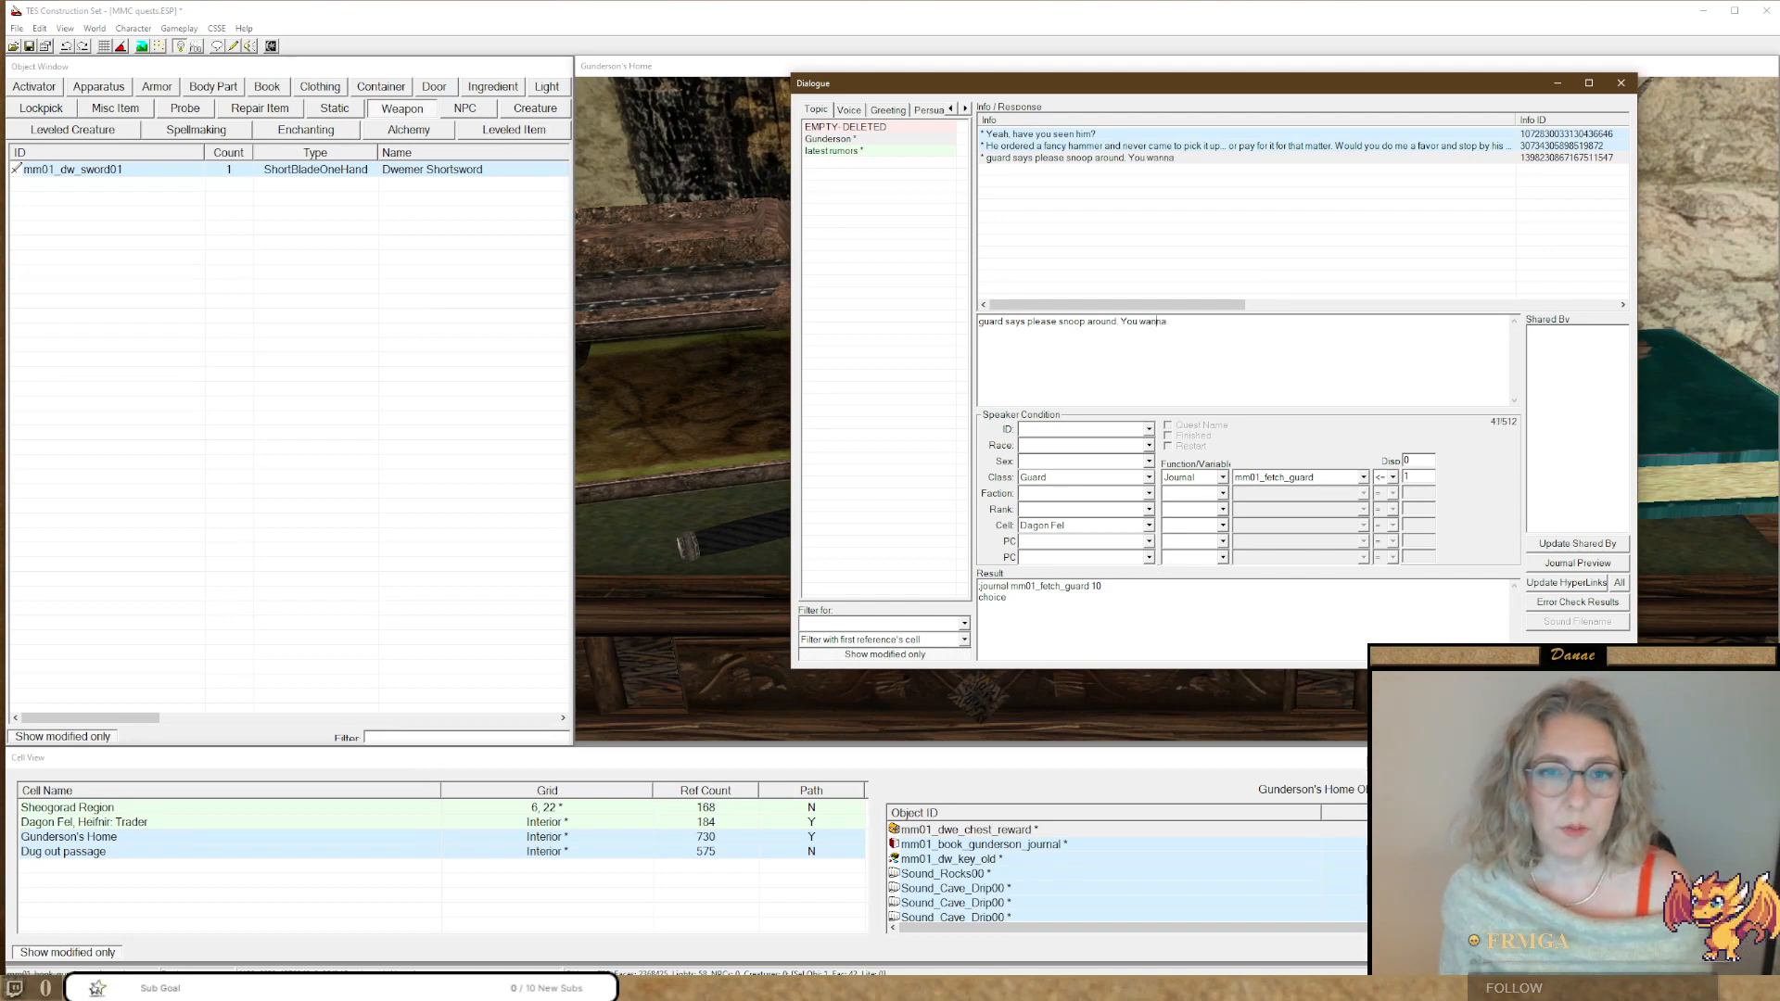
text(?)
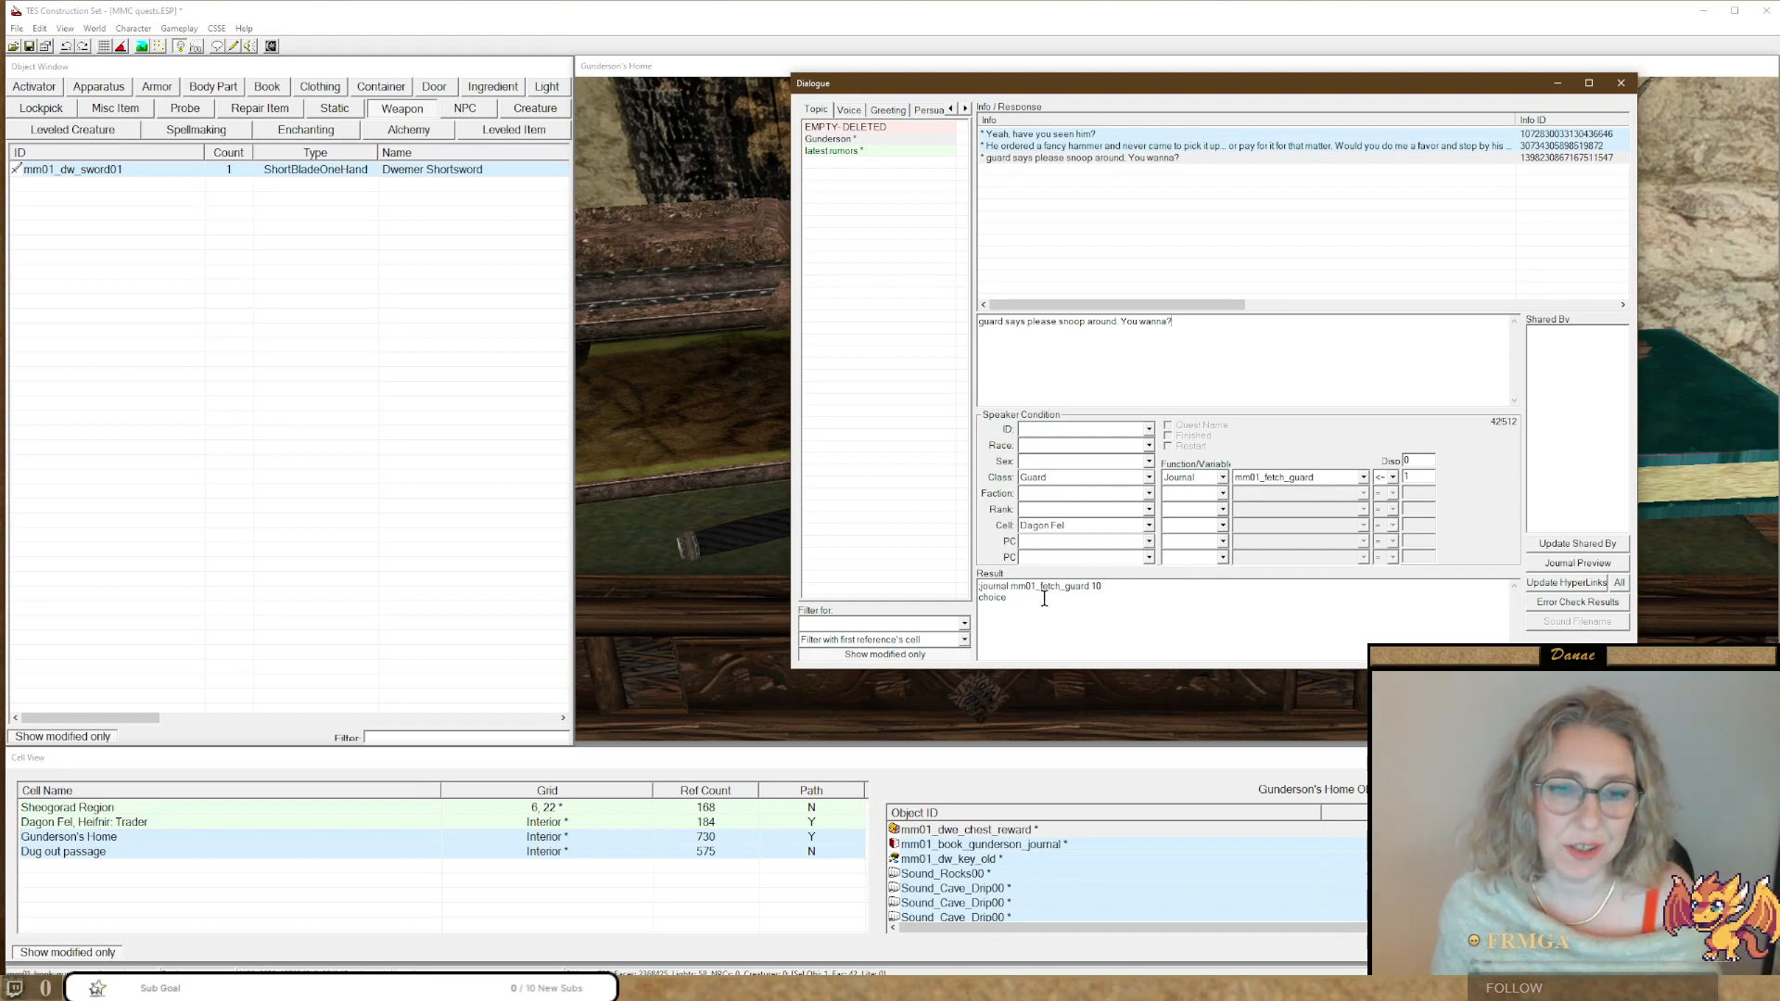
Complete the guard response's choice command with the options "Yes" 1 and "No" 2.
text(Yes" 1)
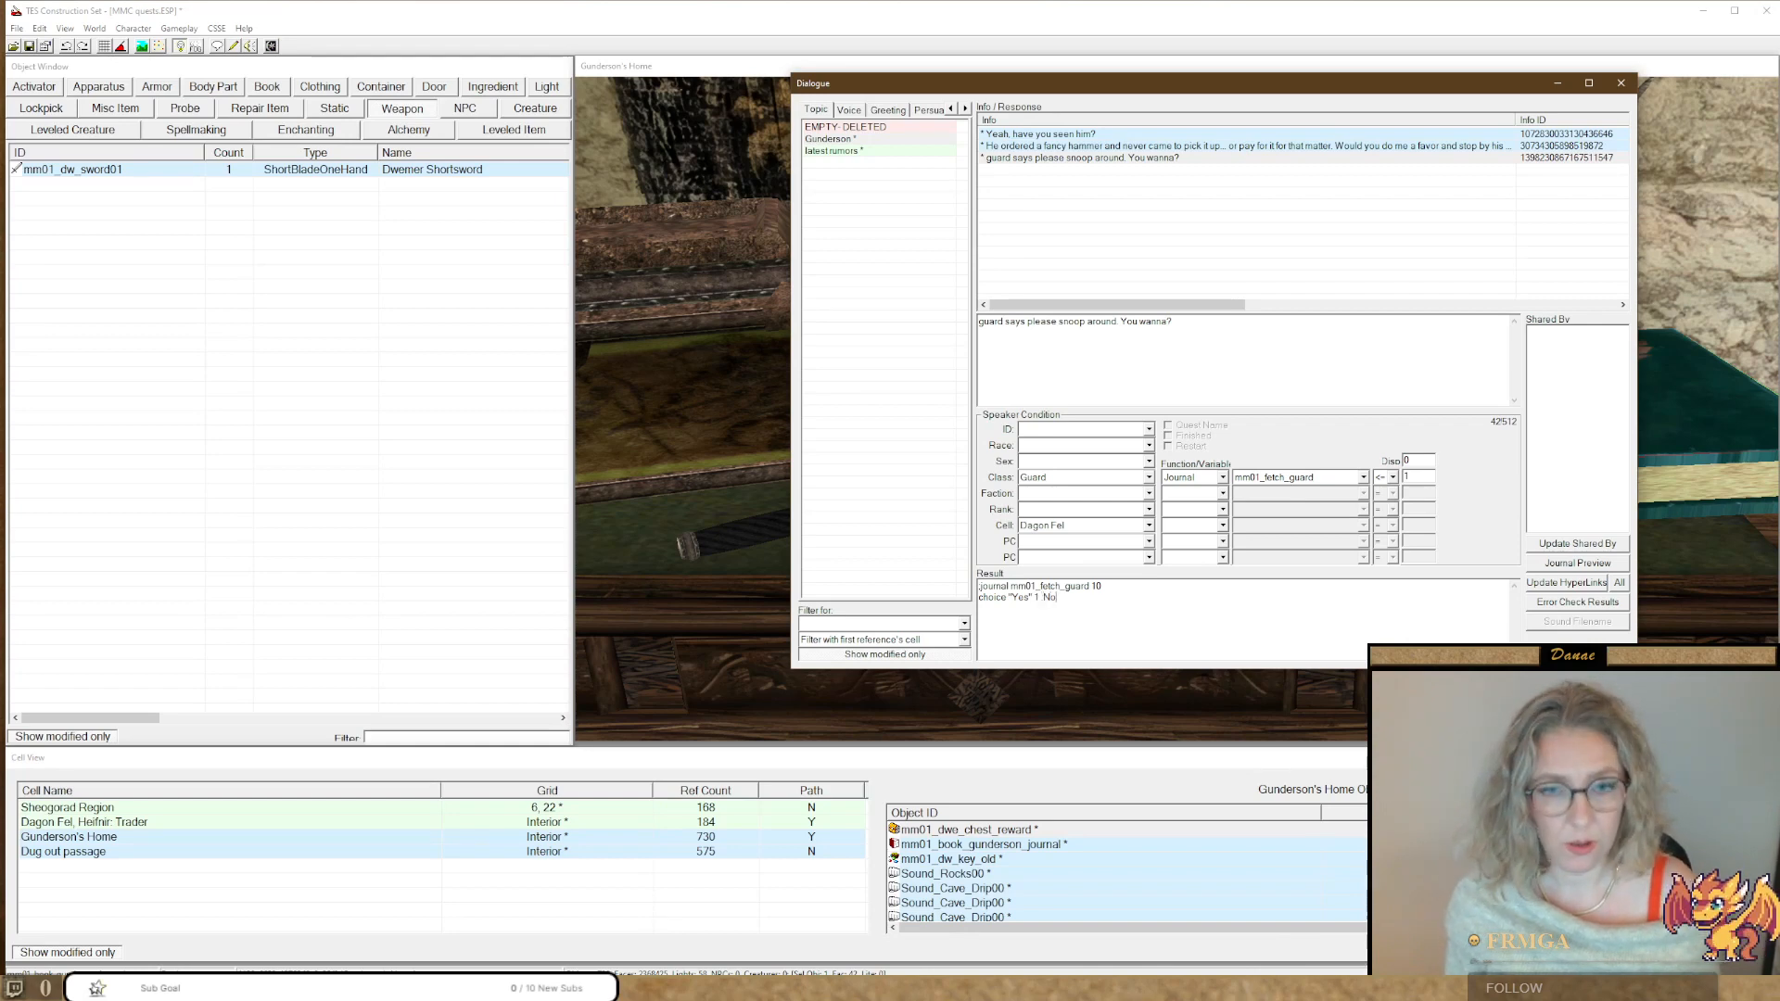
key(BackSpace)
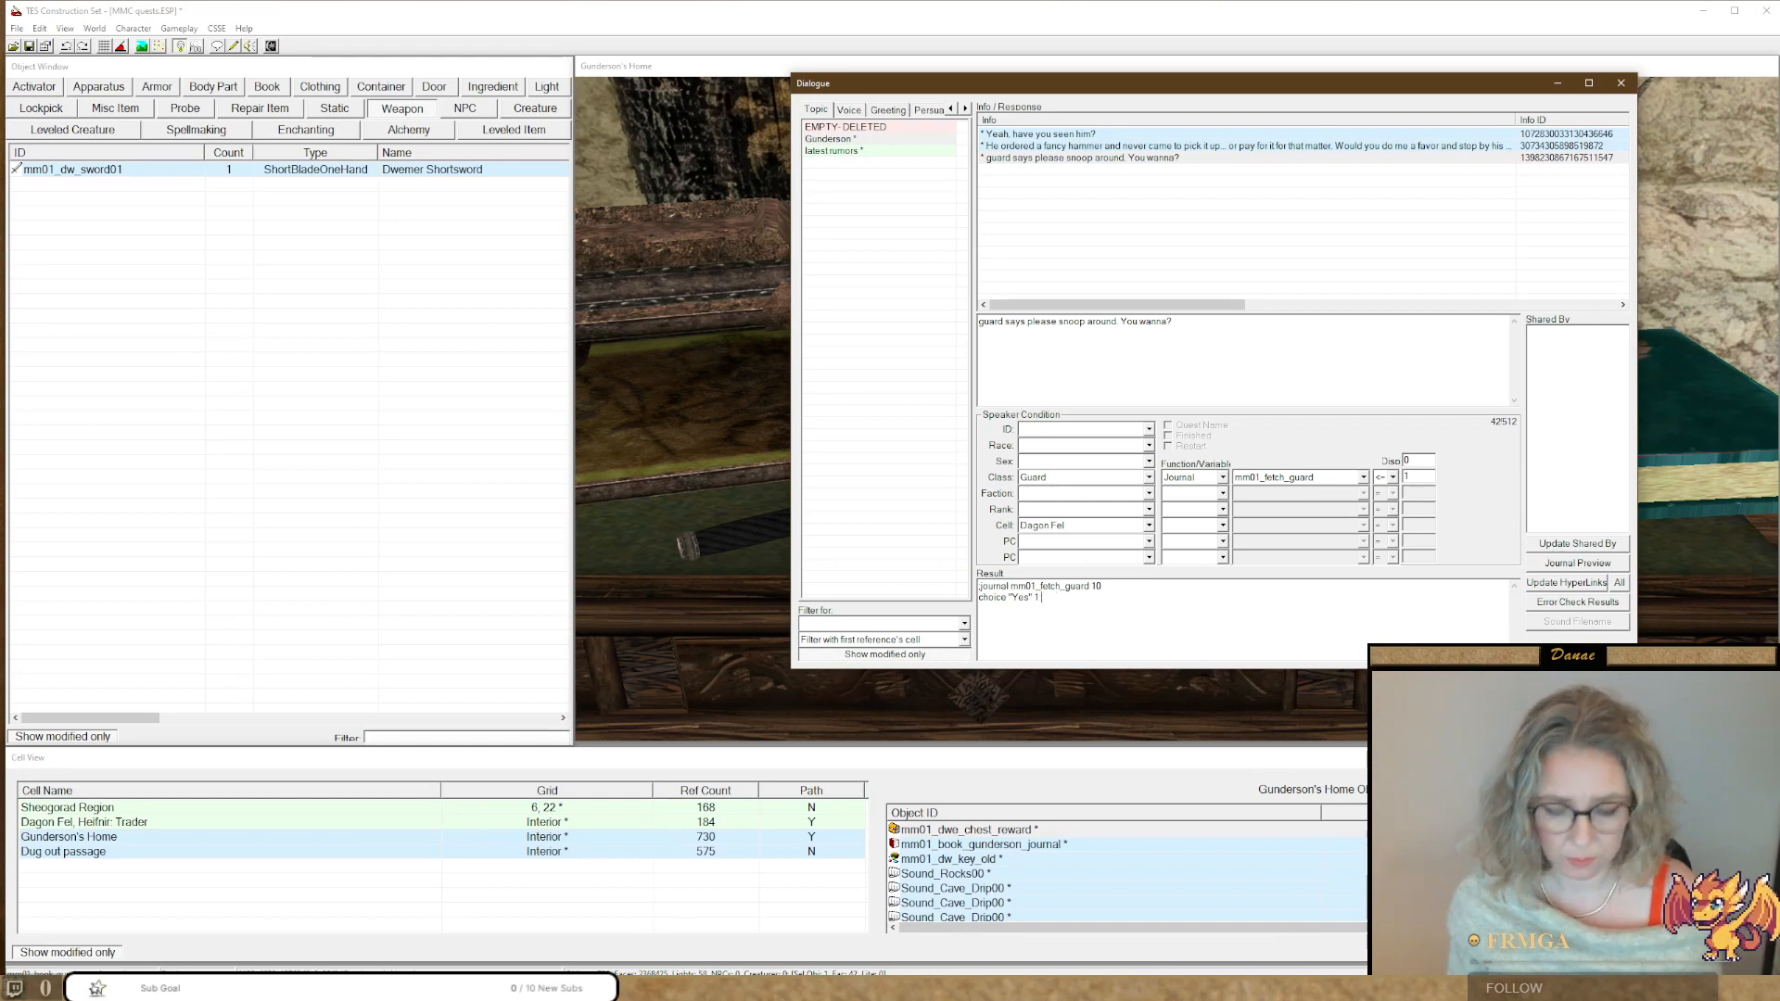
text(s" 1 "No)
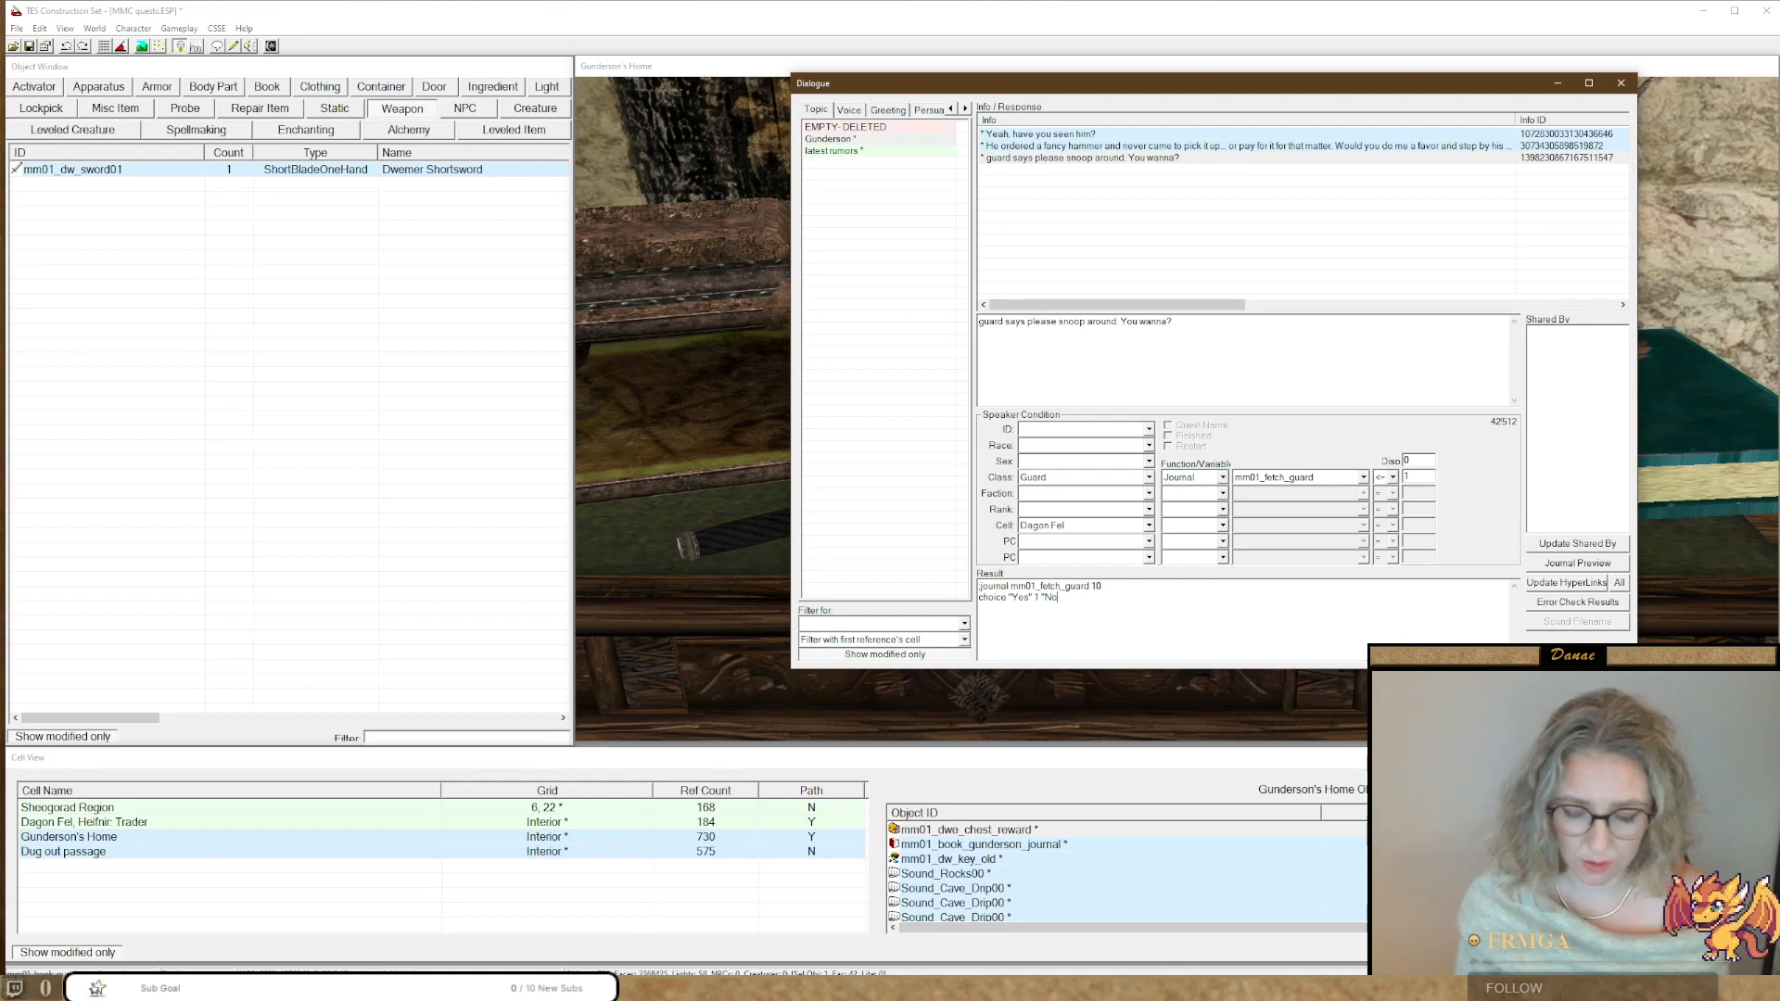
text(" 2)
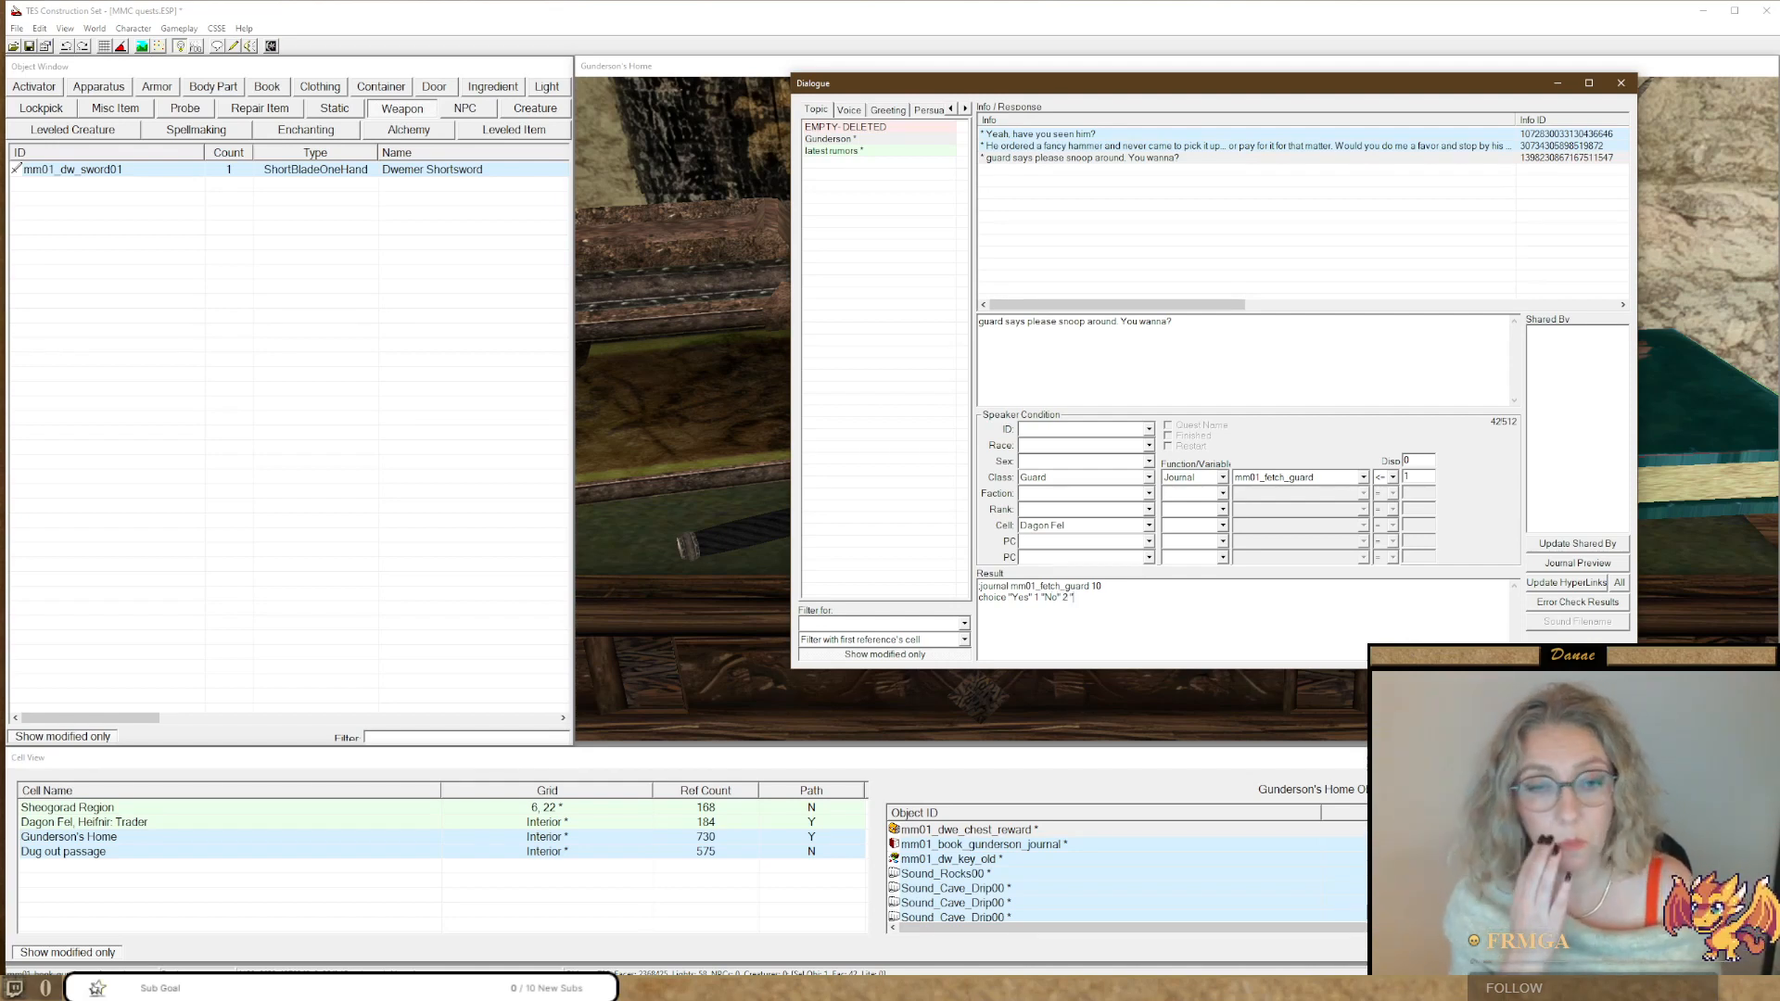
Extend the guard response's choice command with the options "What's the pay?" 3 and "Maybe" 4.
text( ")
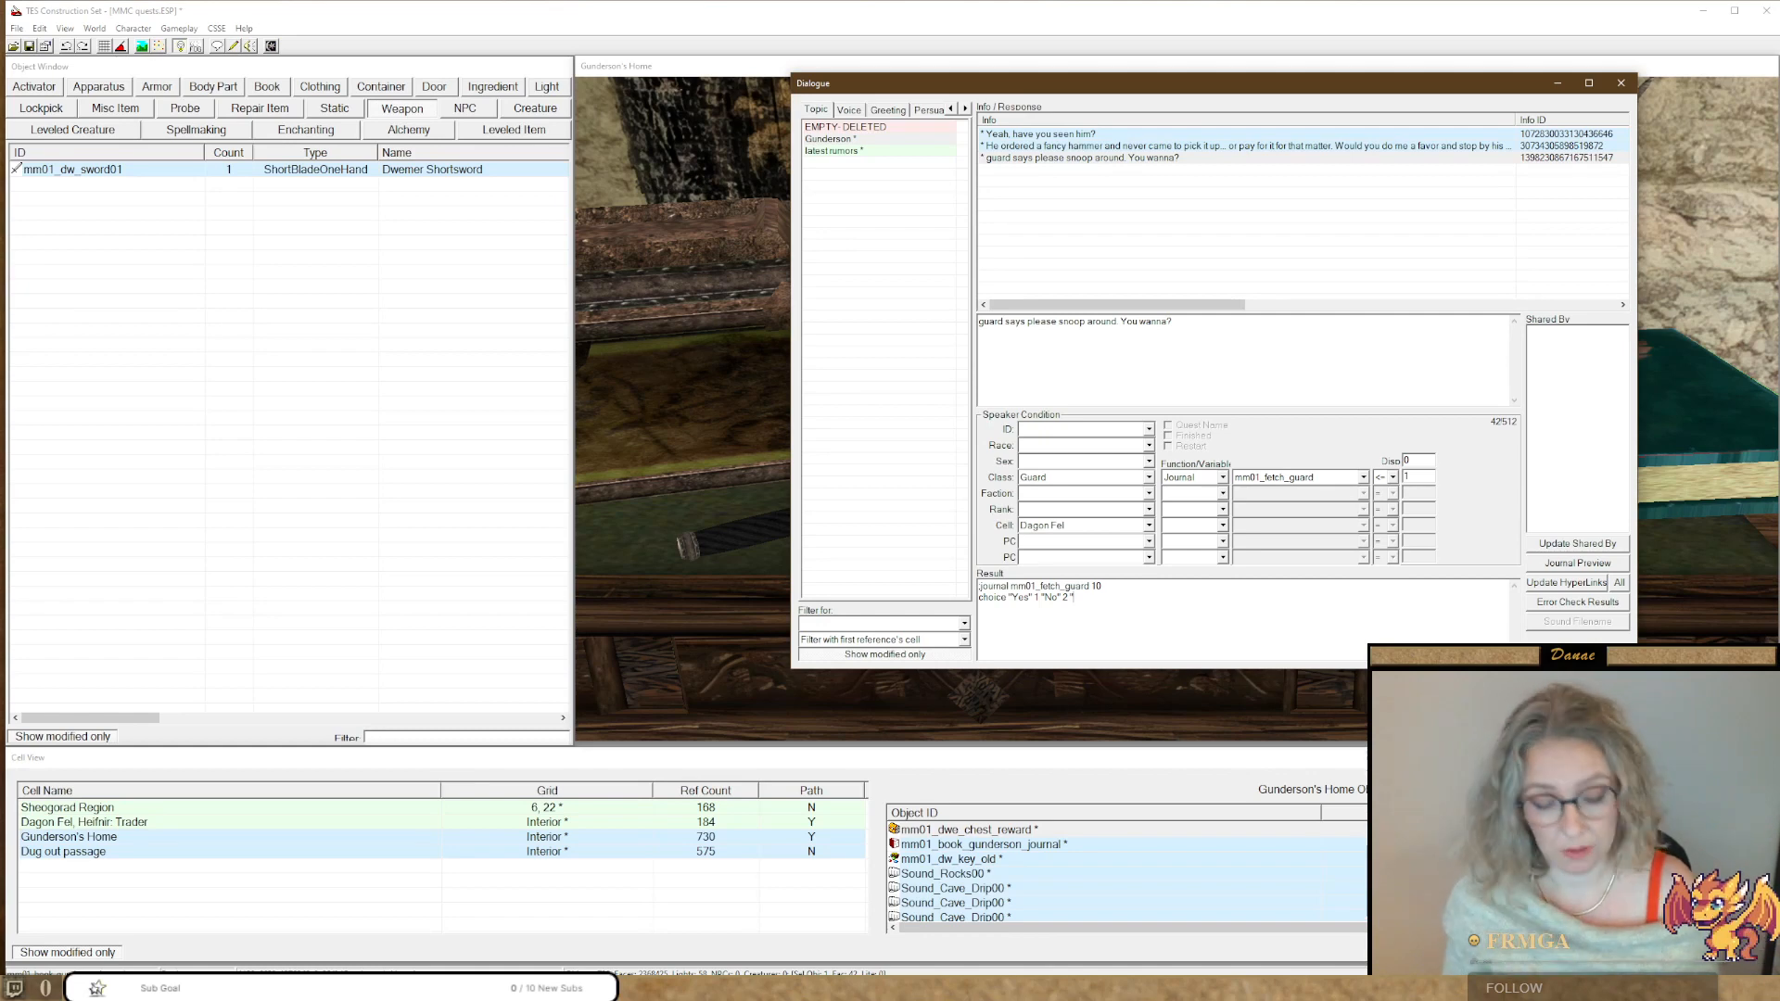
text(What)
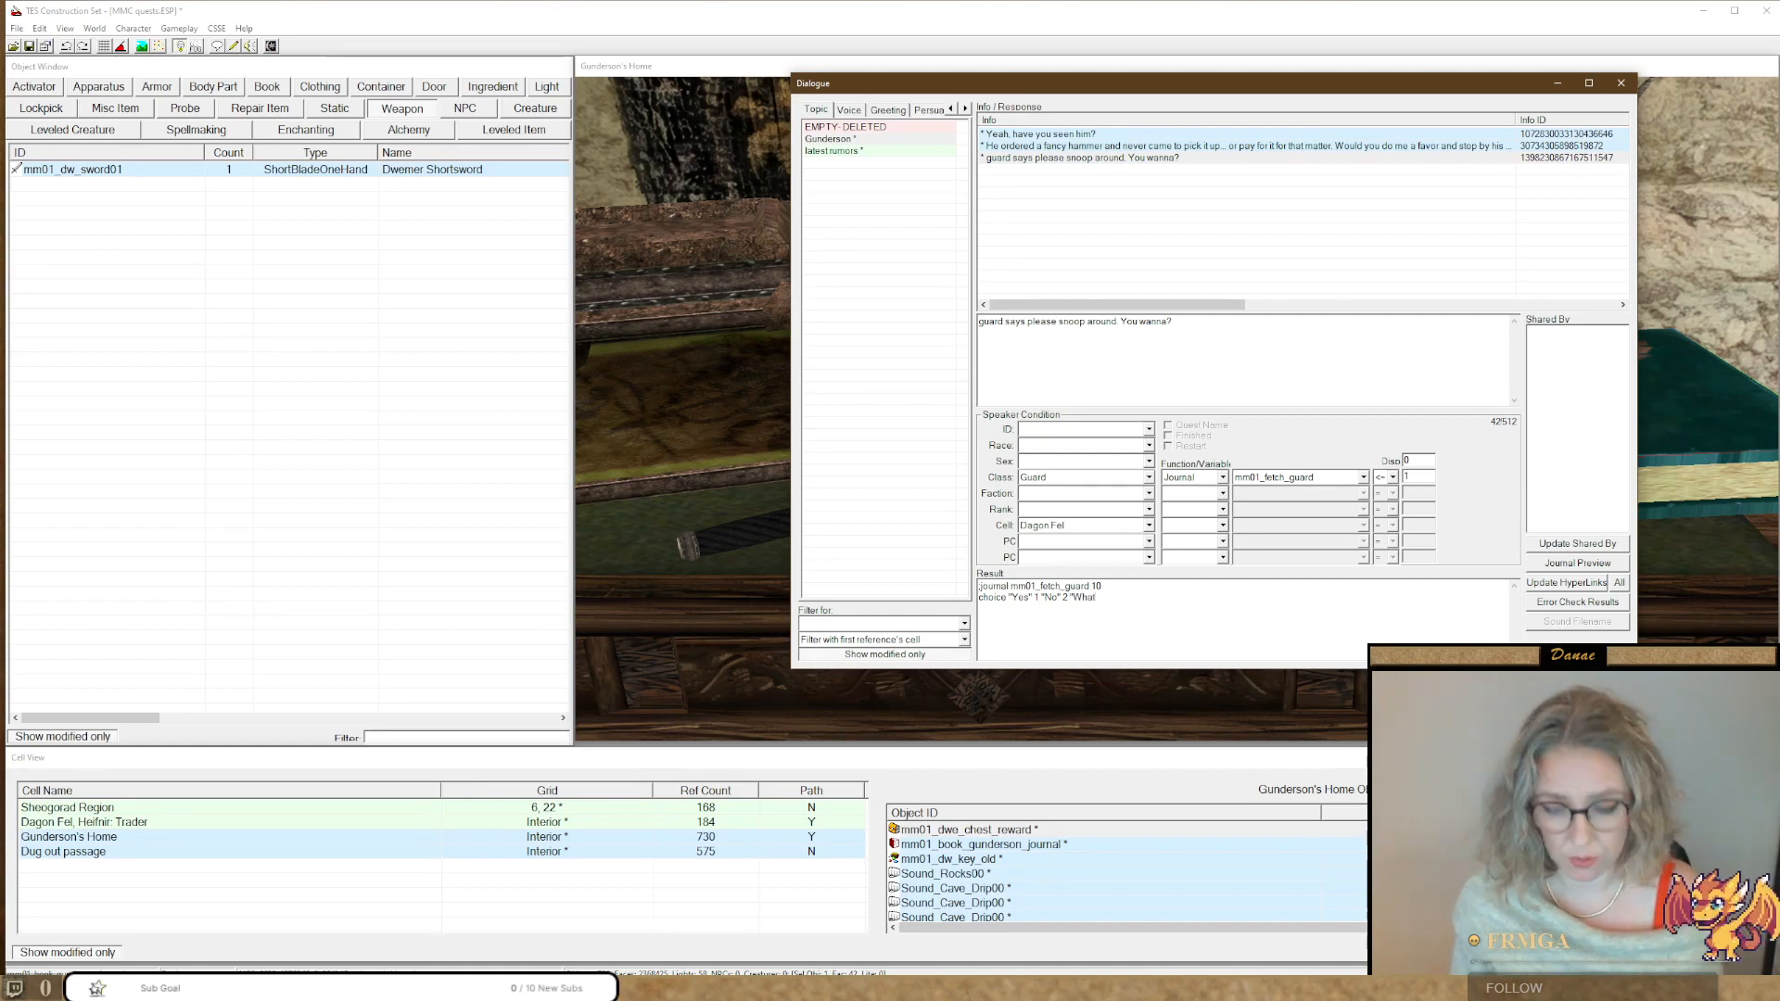
text('s the pa)
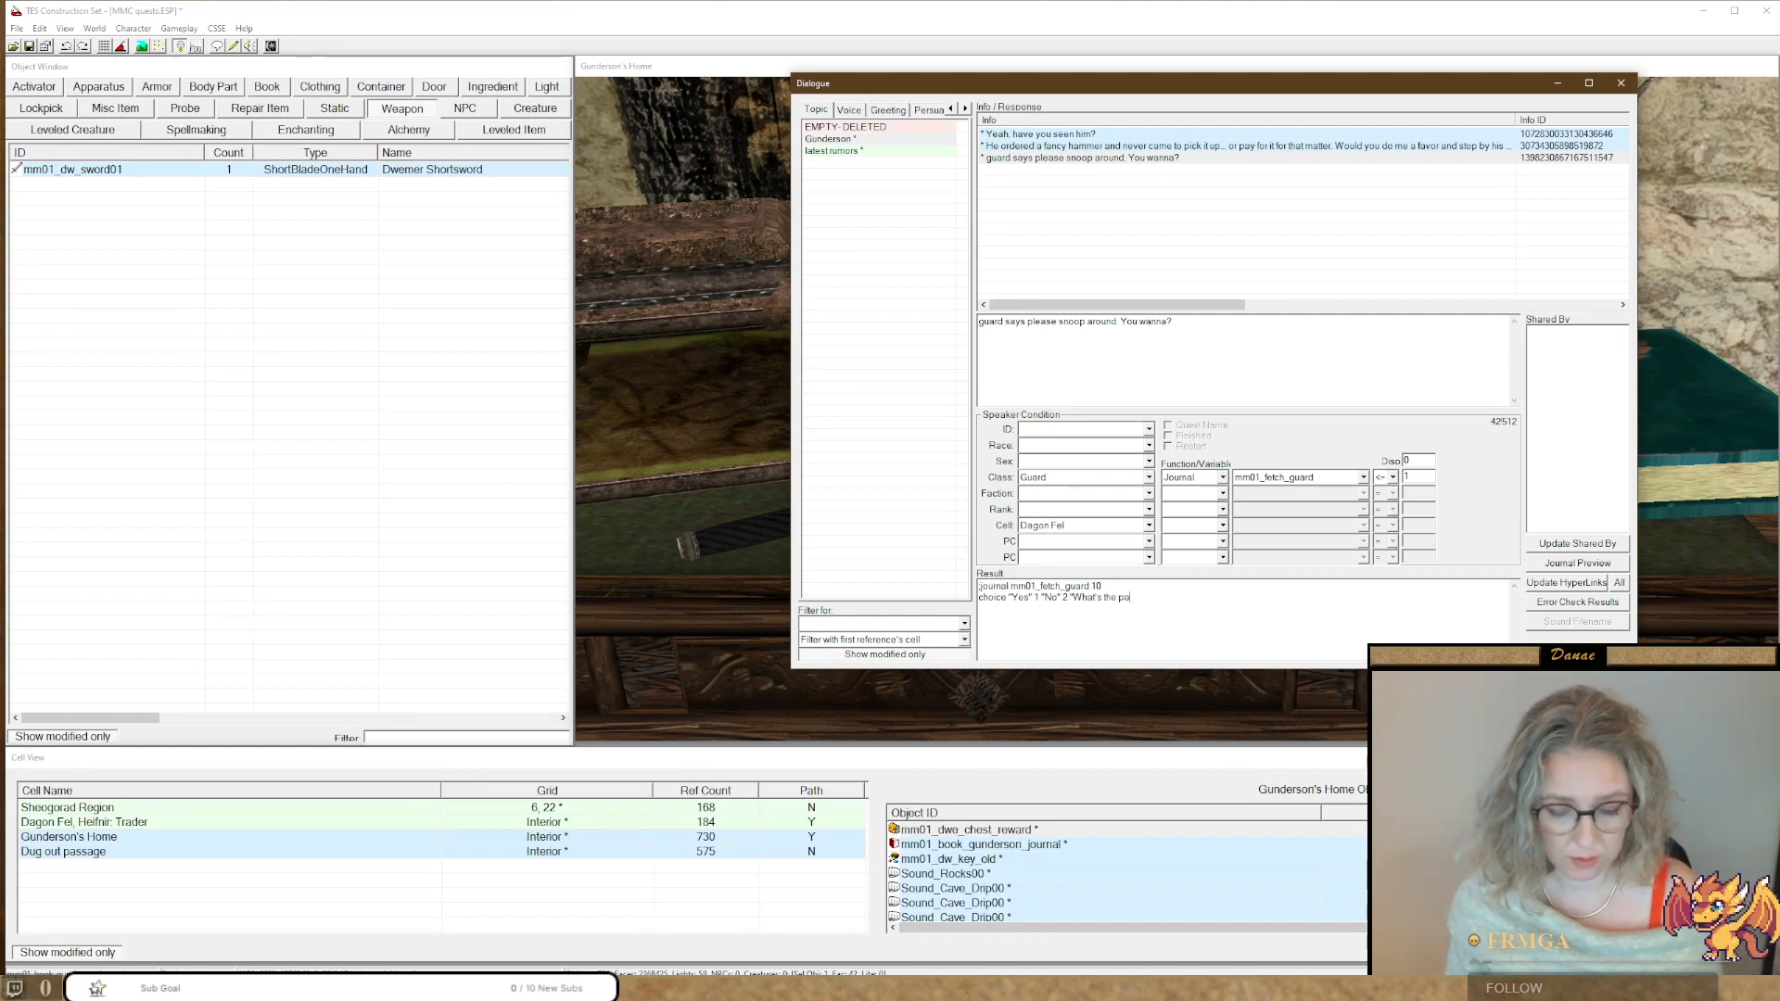
text(y)
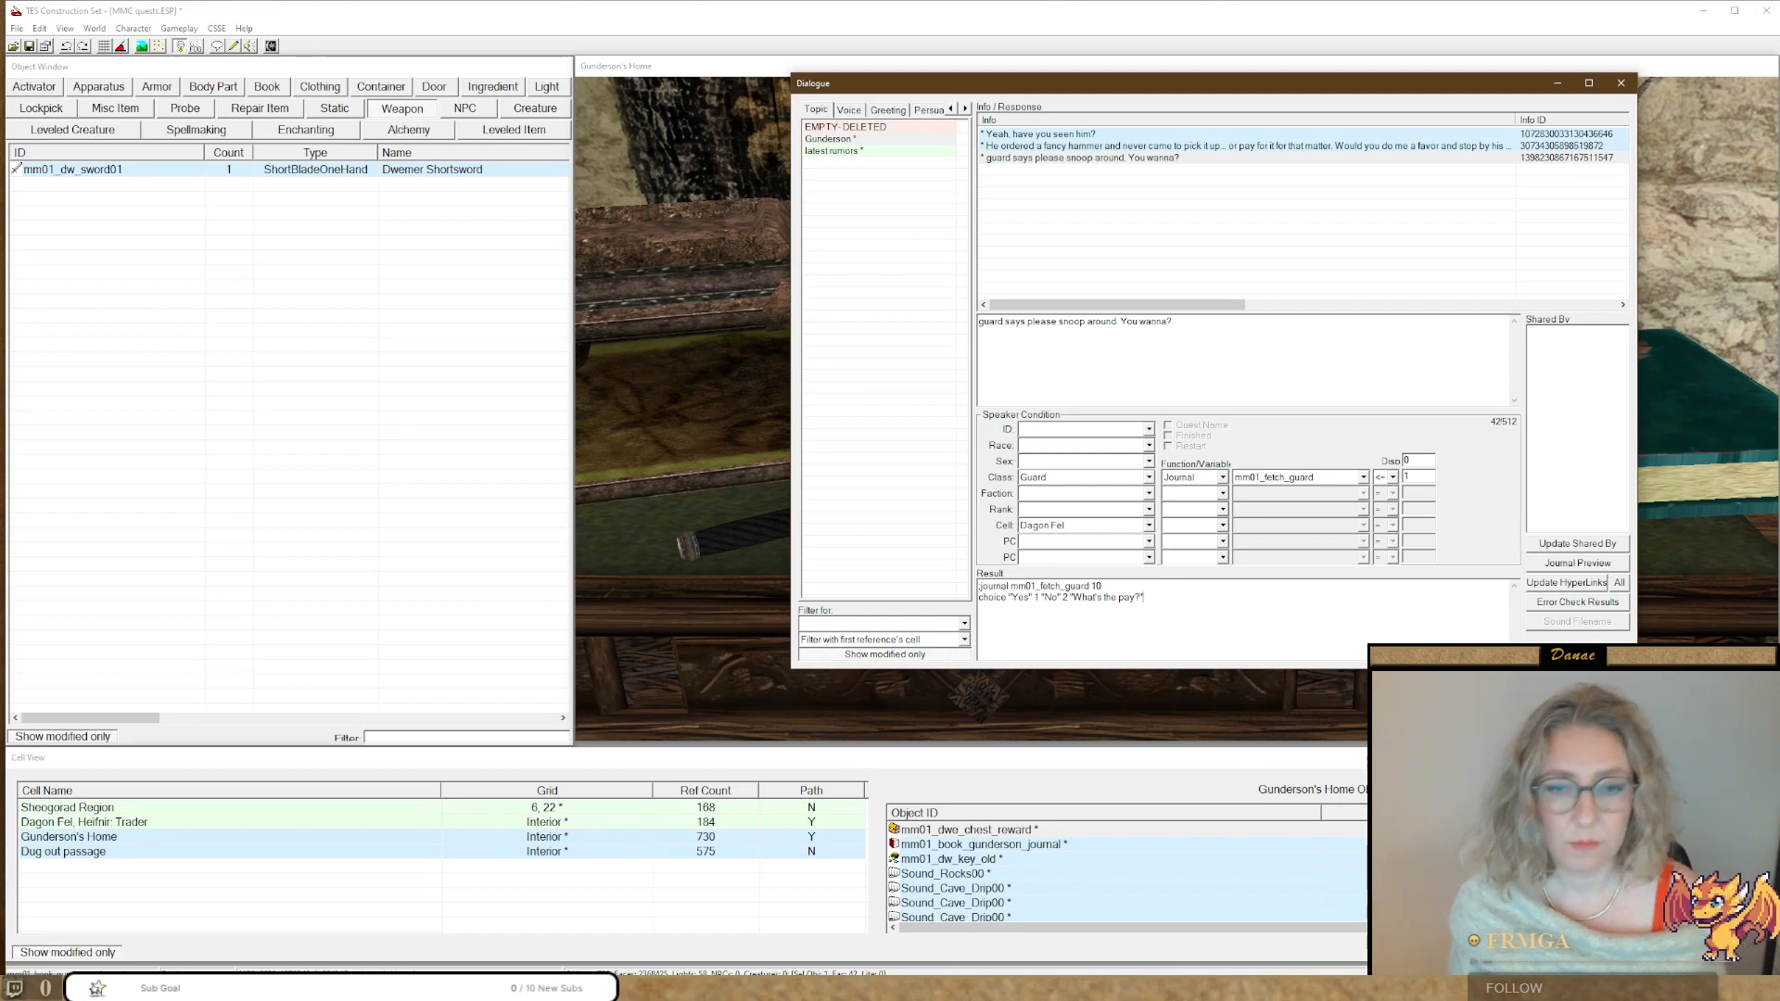
text(?" 3)
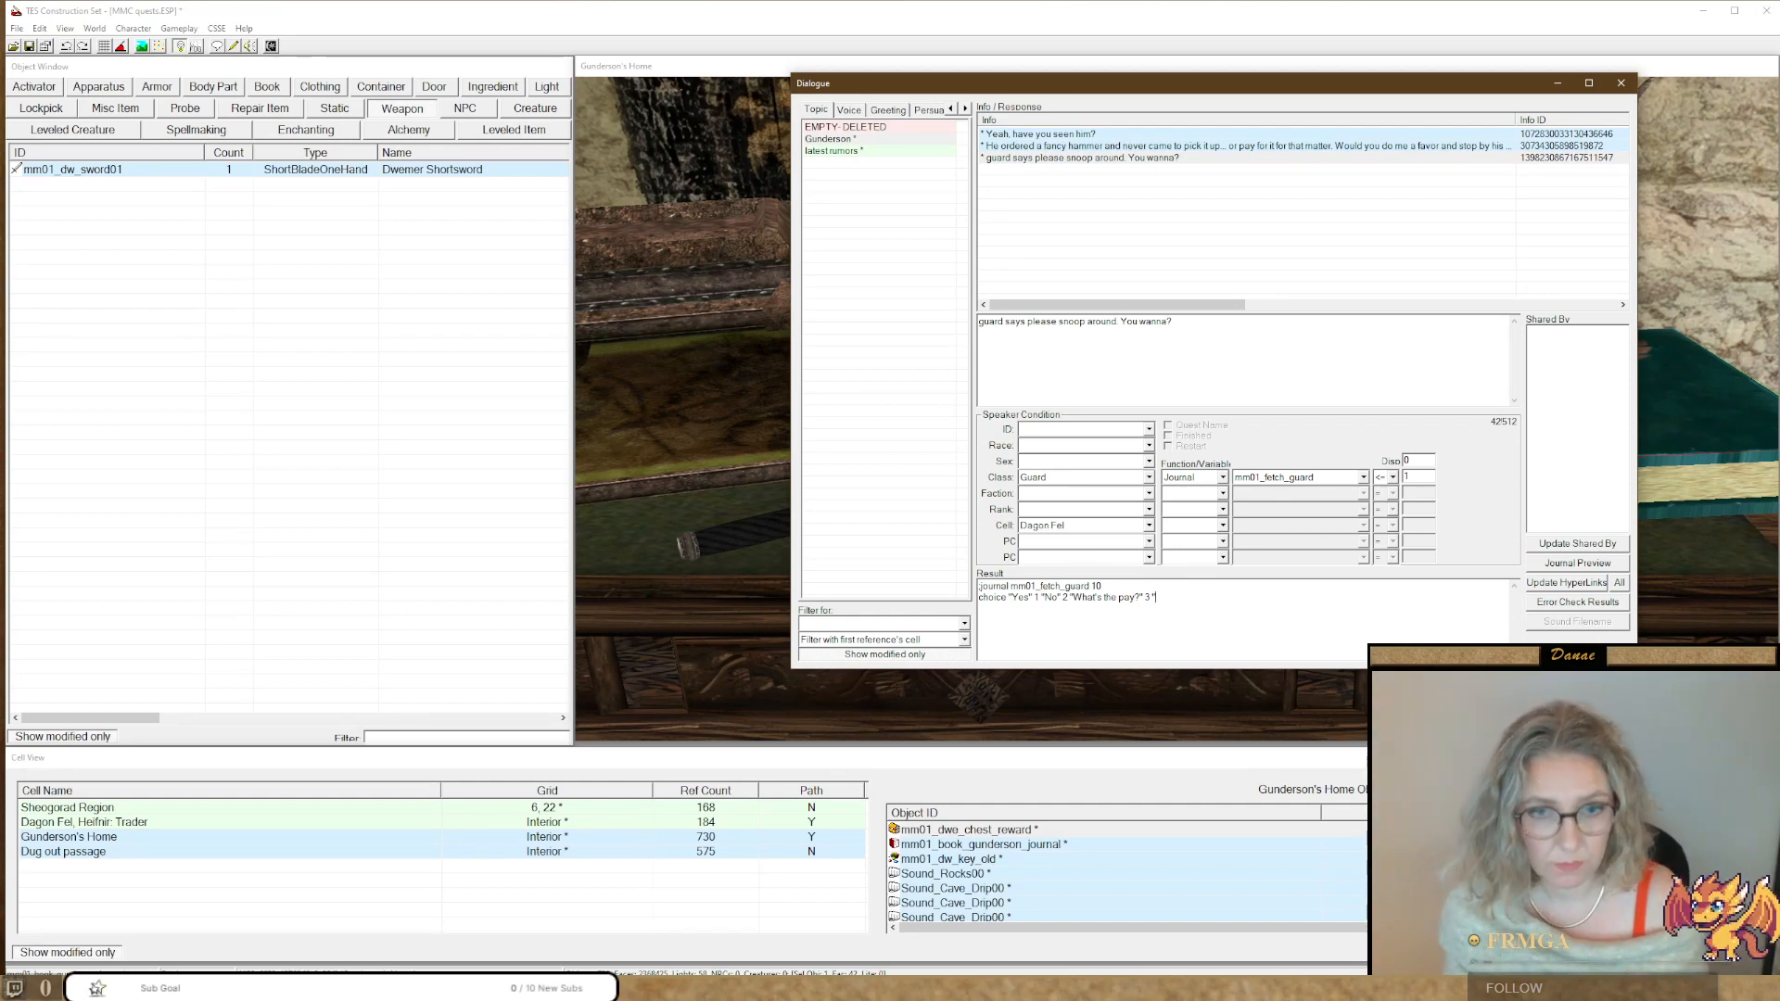
text(")
text(May)
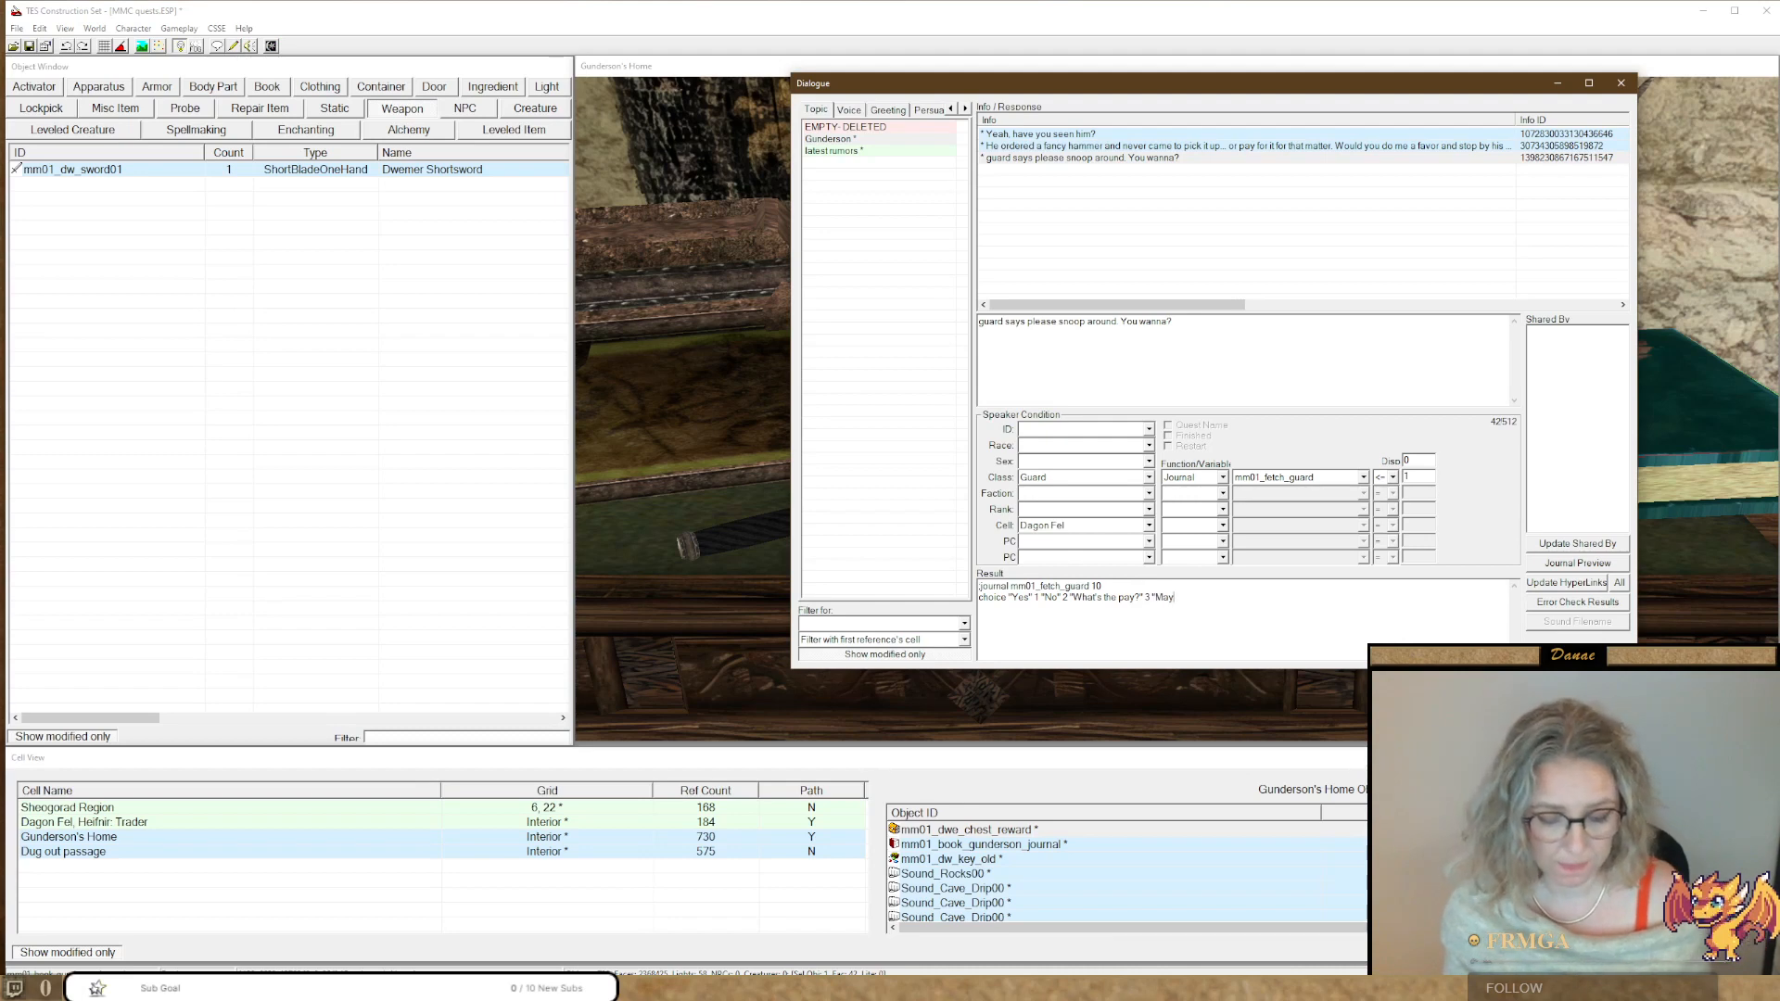
text(be" )
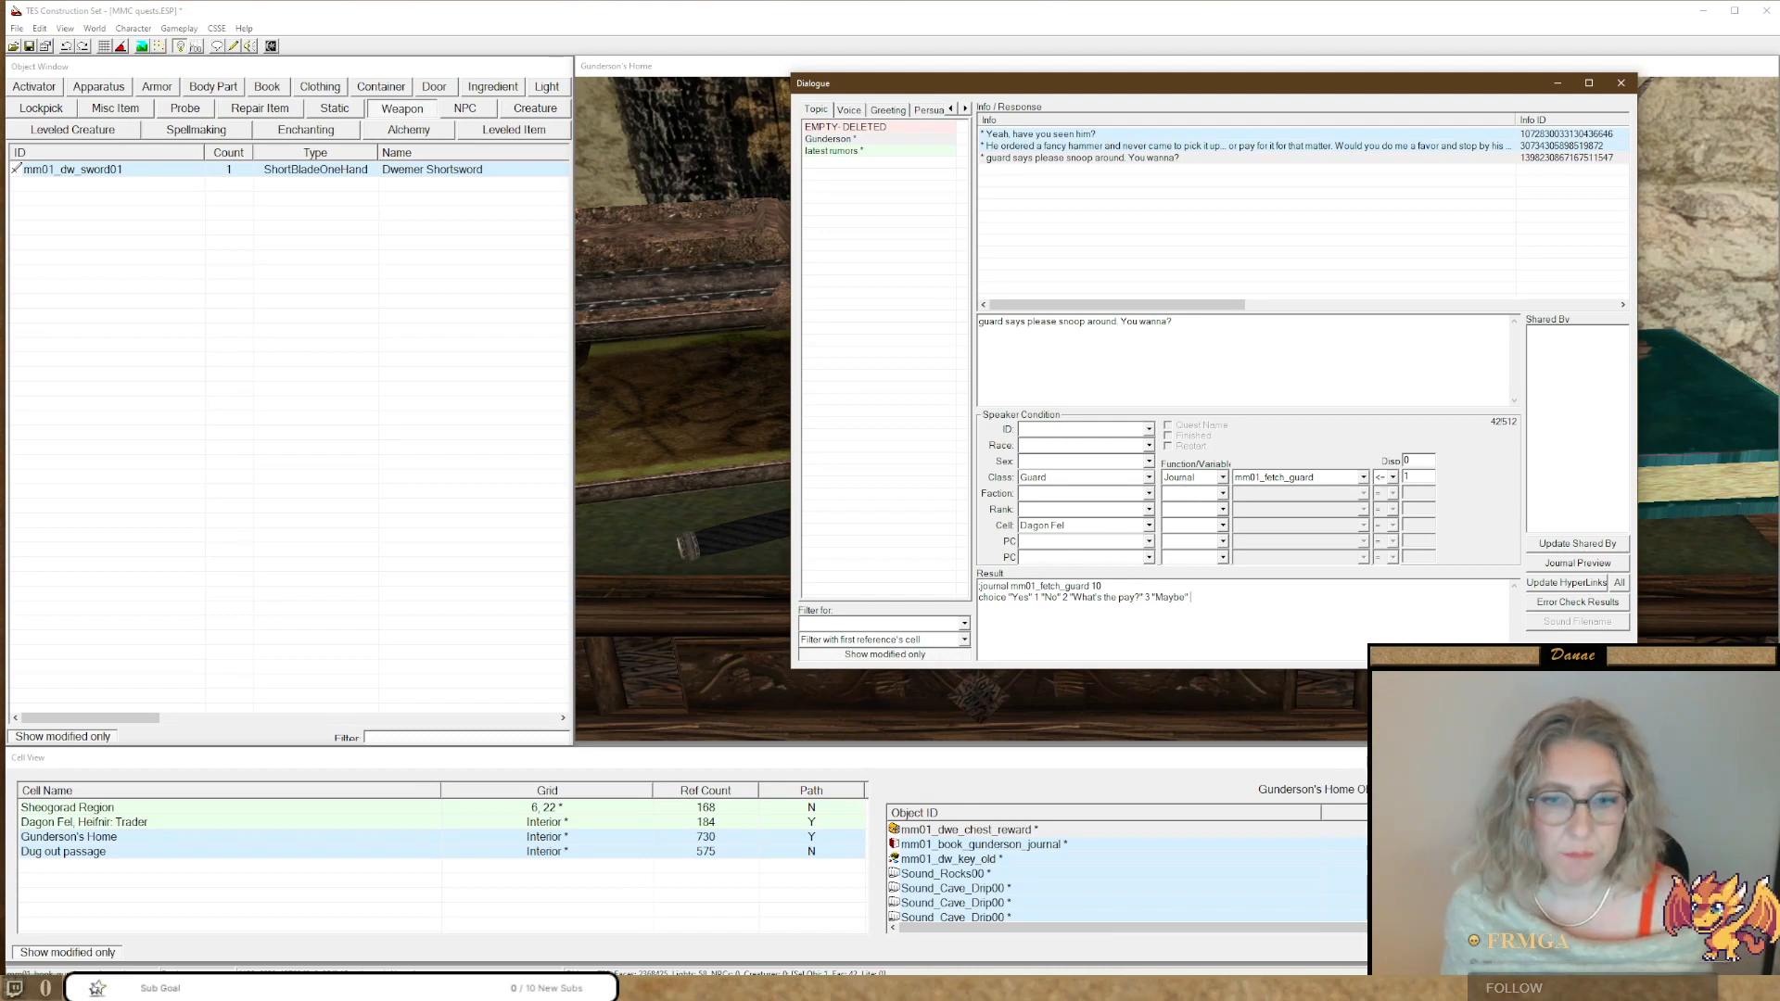
text(4)
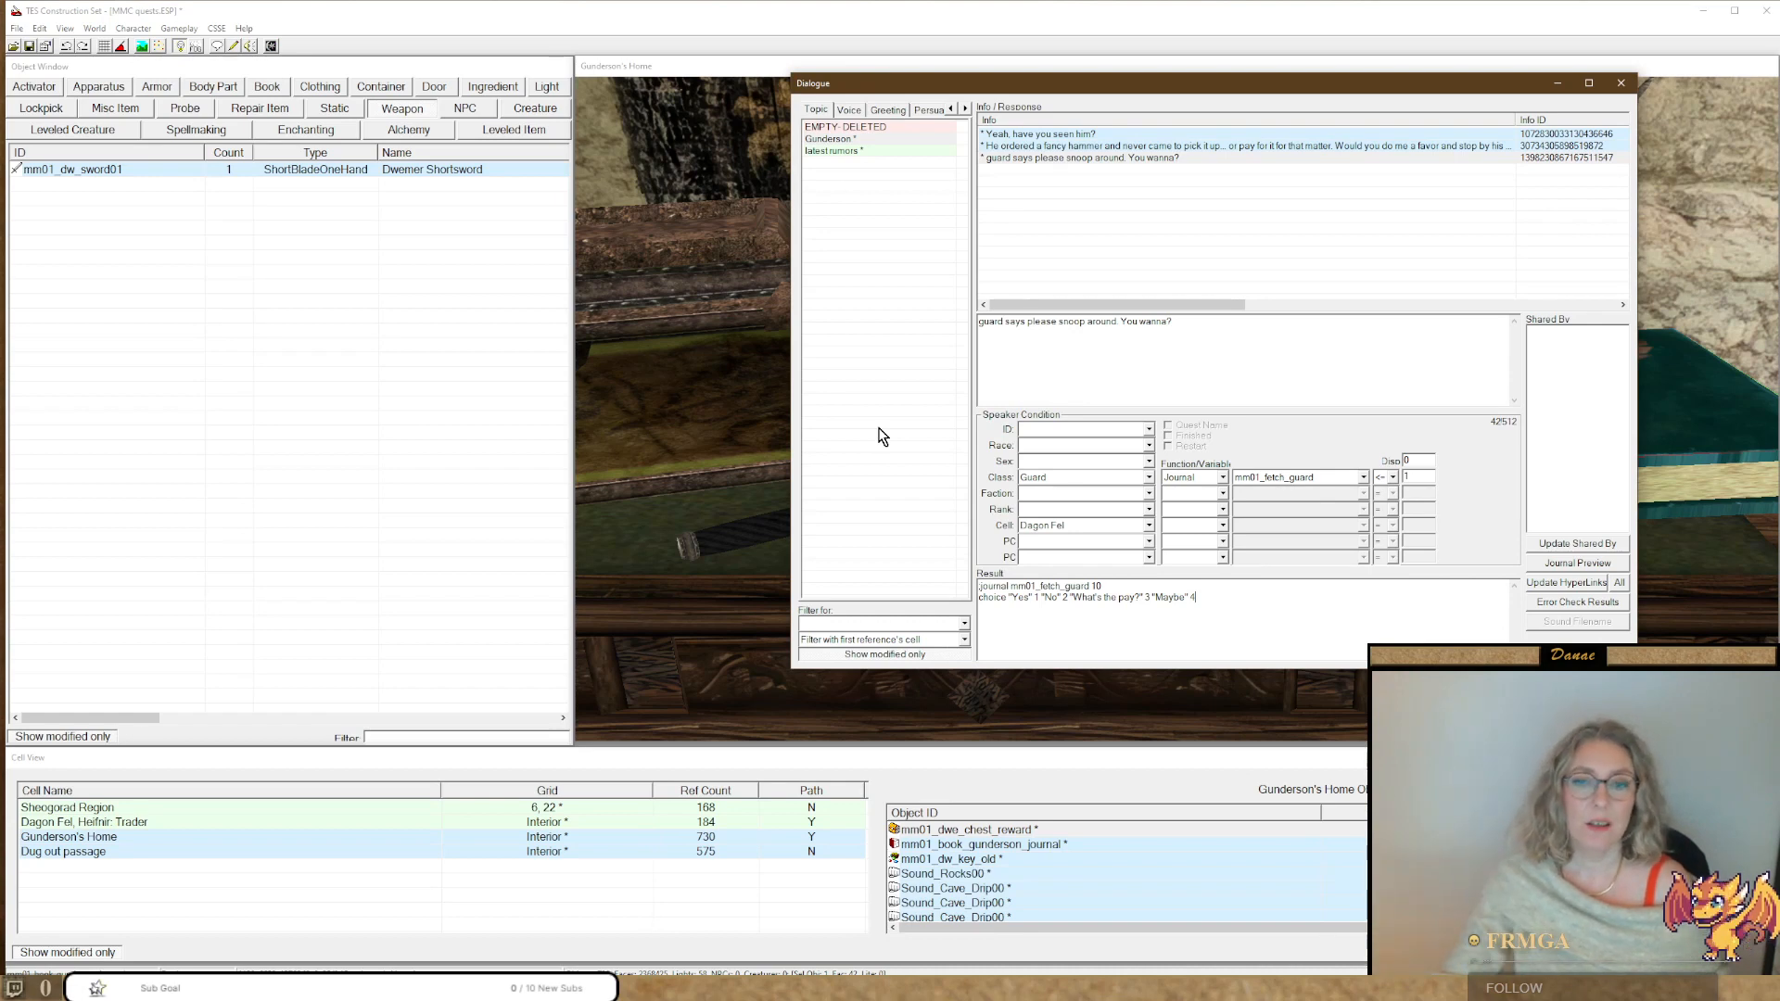
Remove the "What's the pay?" and "Maybe" options from the guard response's choice command.
drag(1070, 597, 1216, 600)
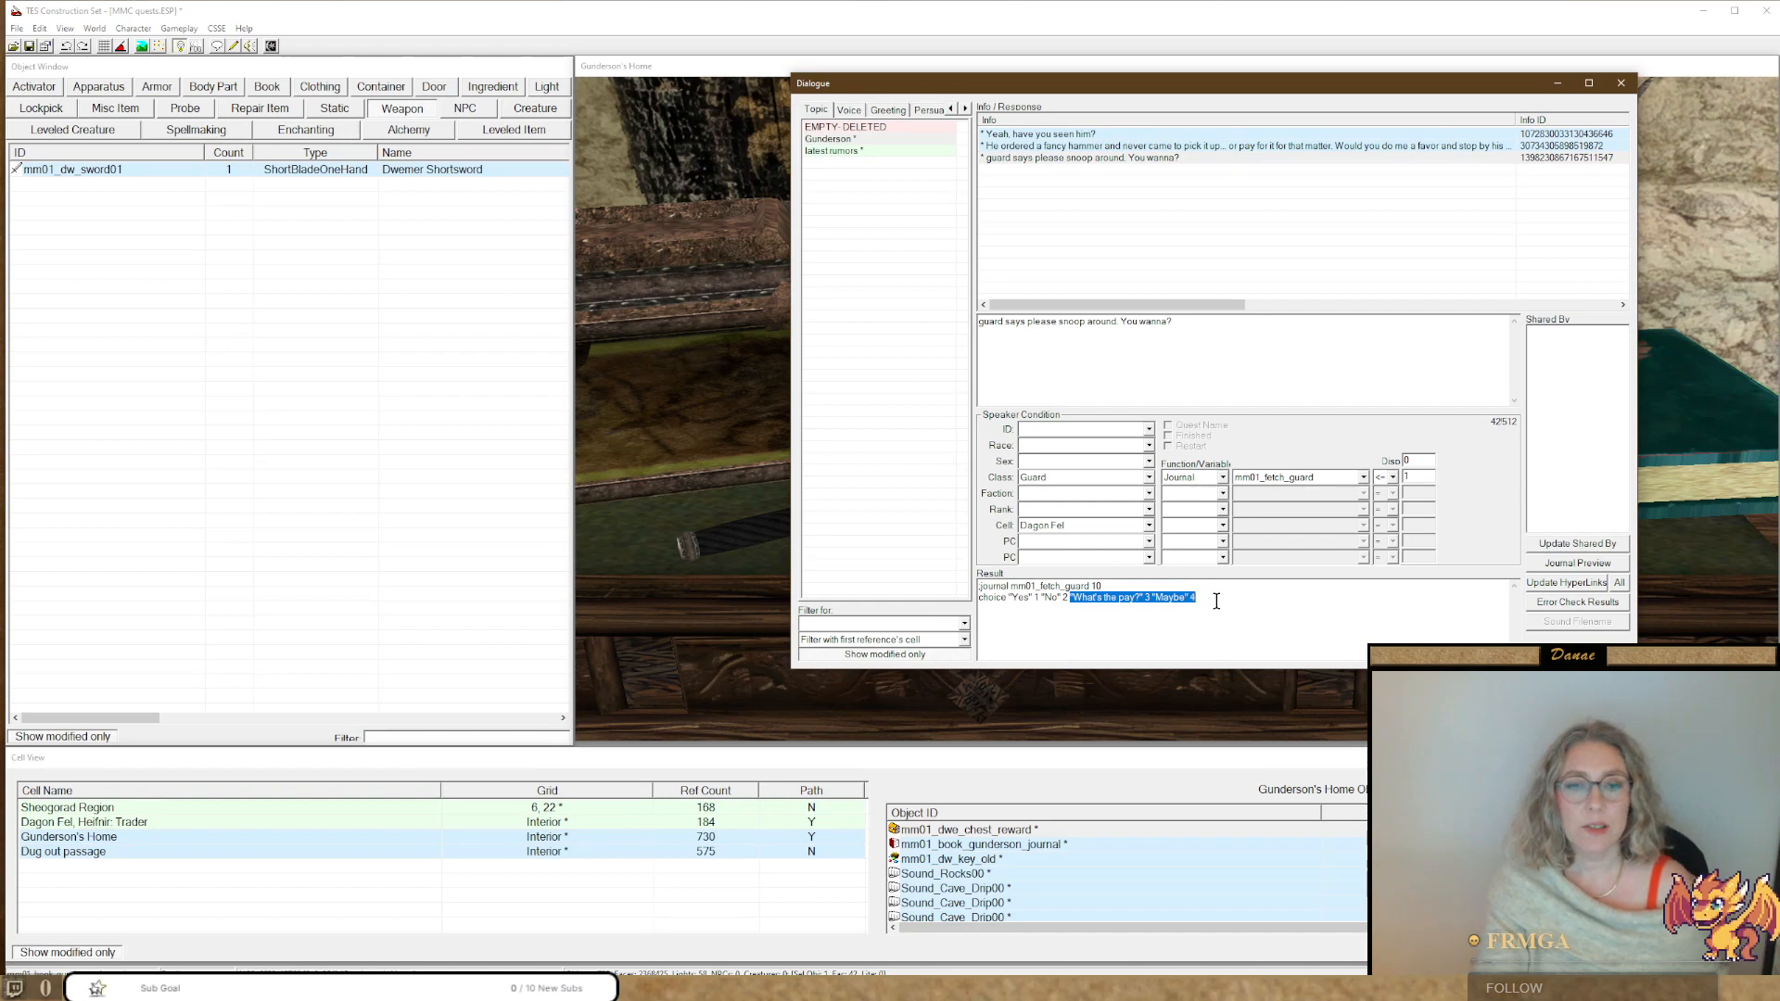
key(Delete)
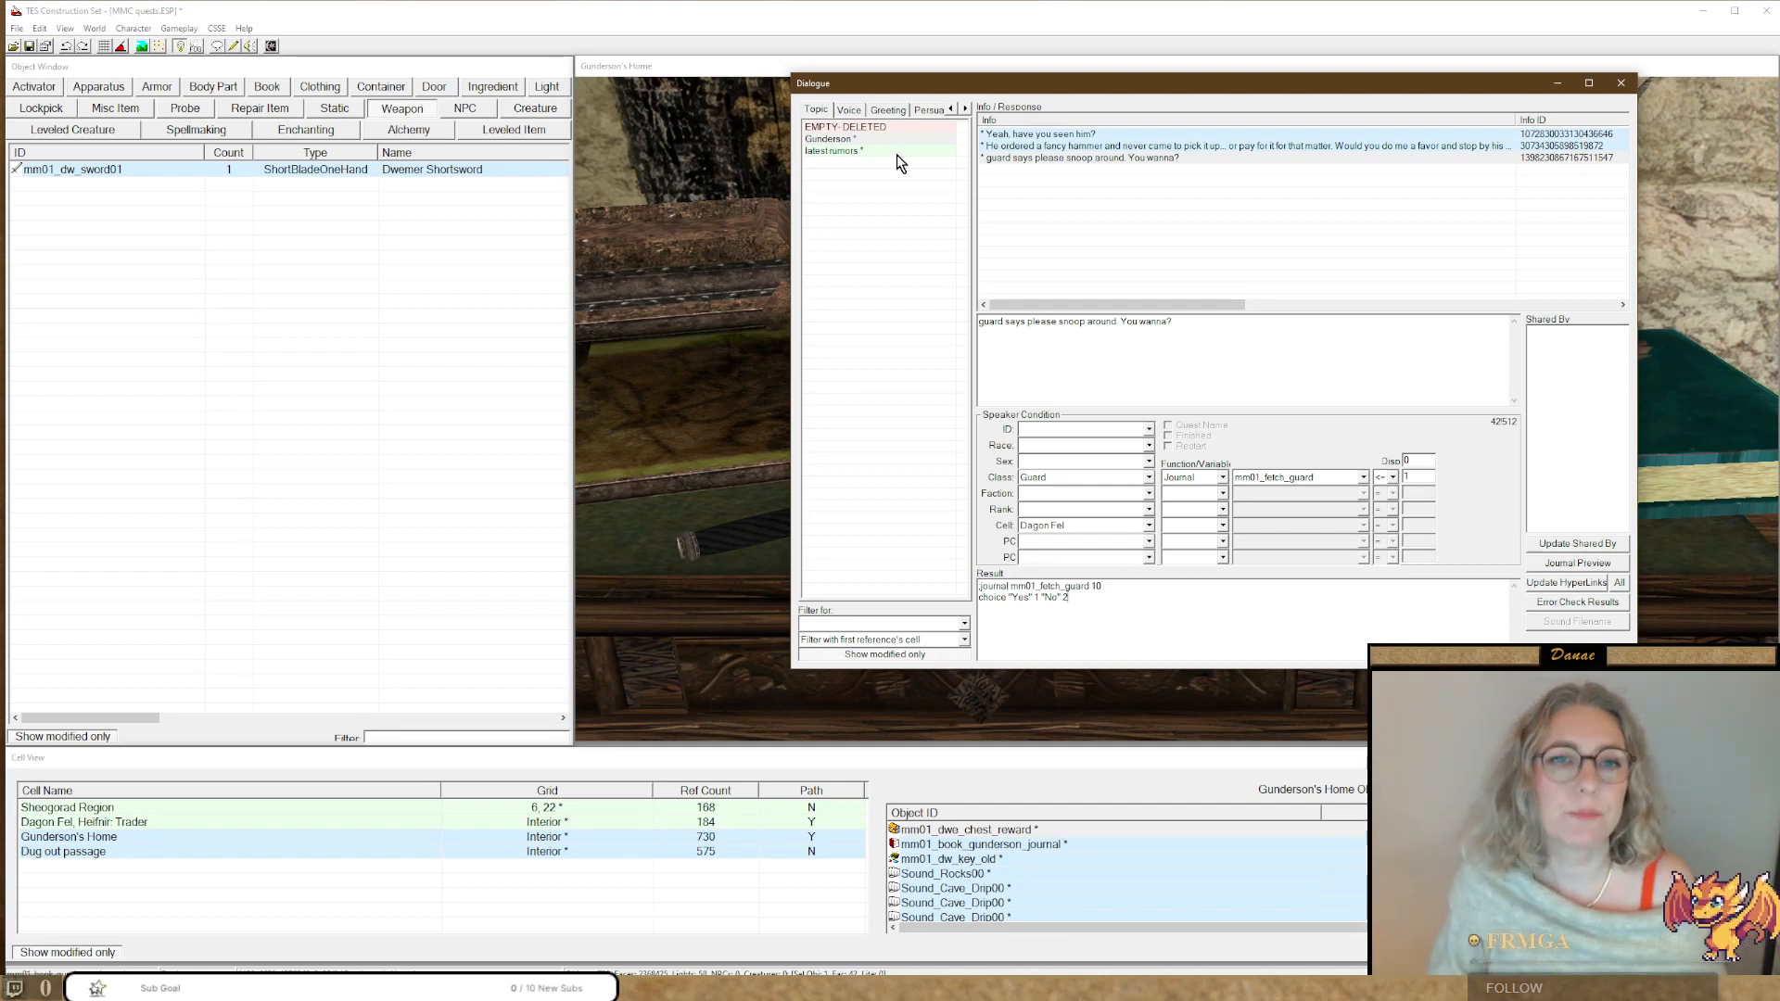
Make two copies of the "guard says please snoop around. You wanna?" response in the Gunderson topic.
click(990, 159)
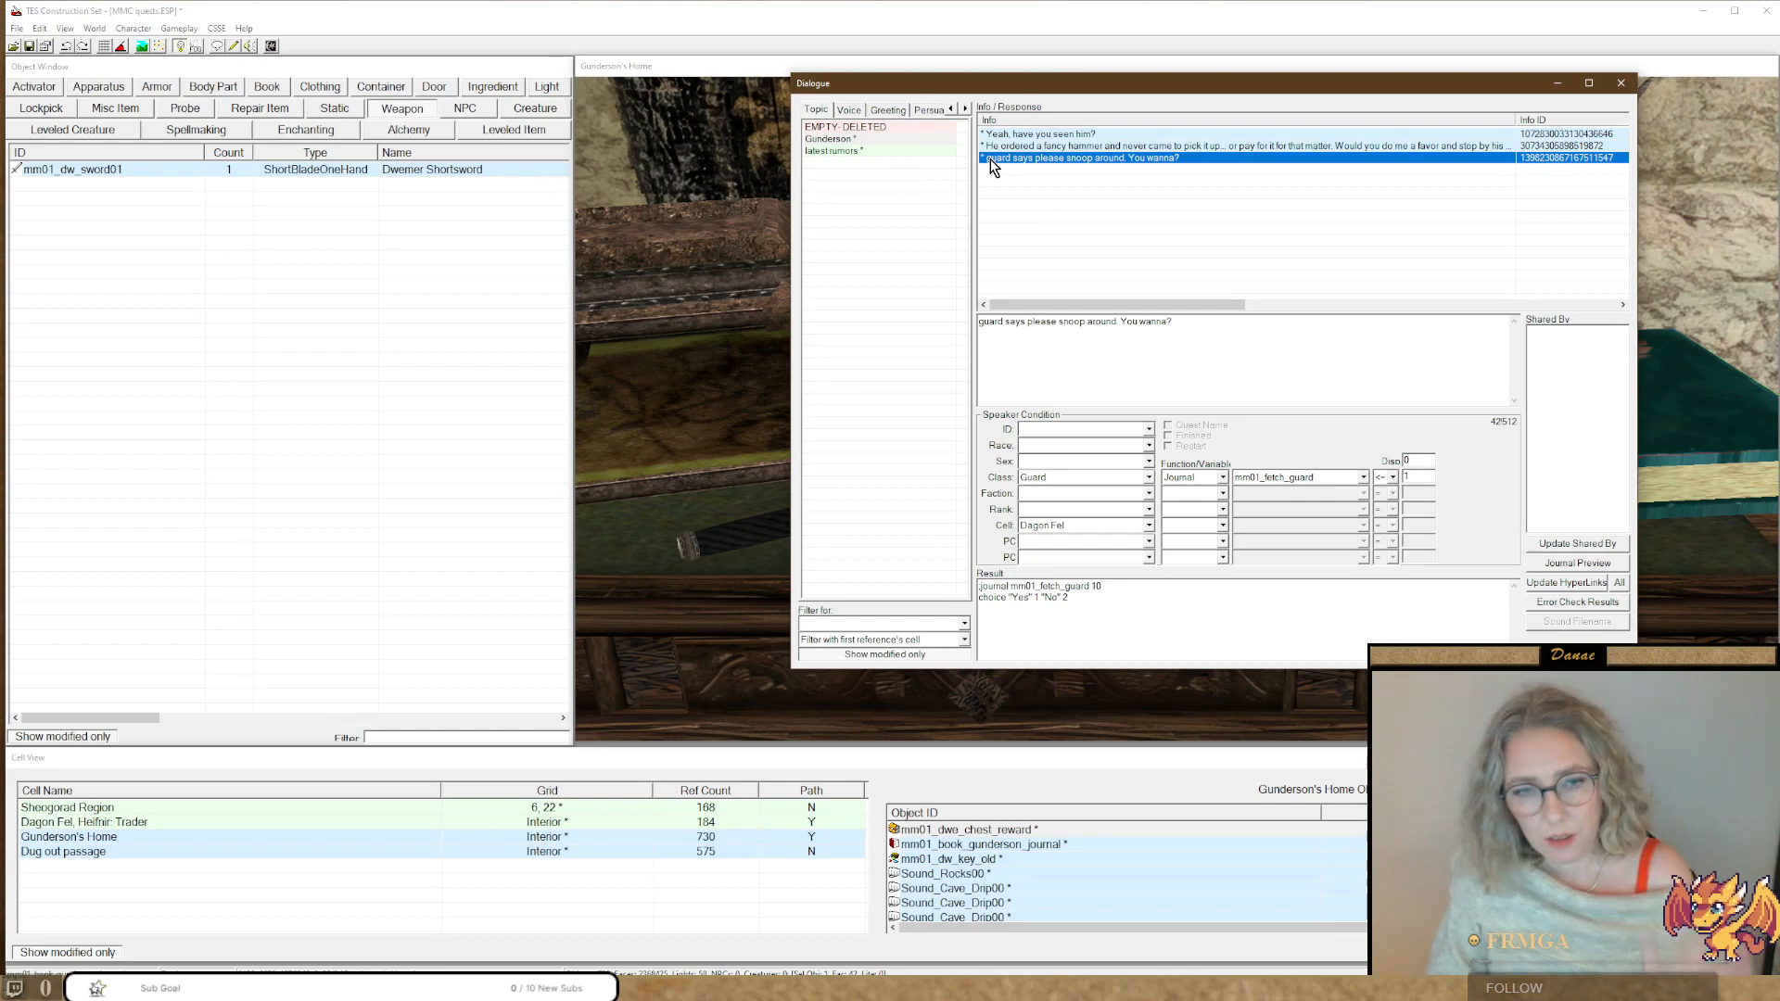
right_click(991, 161)
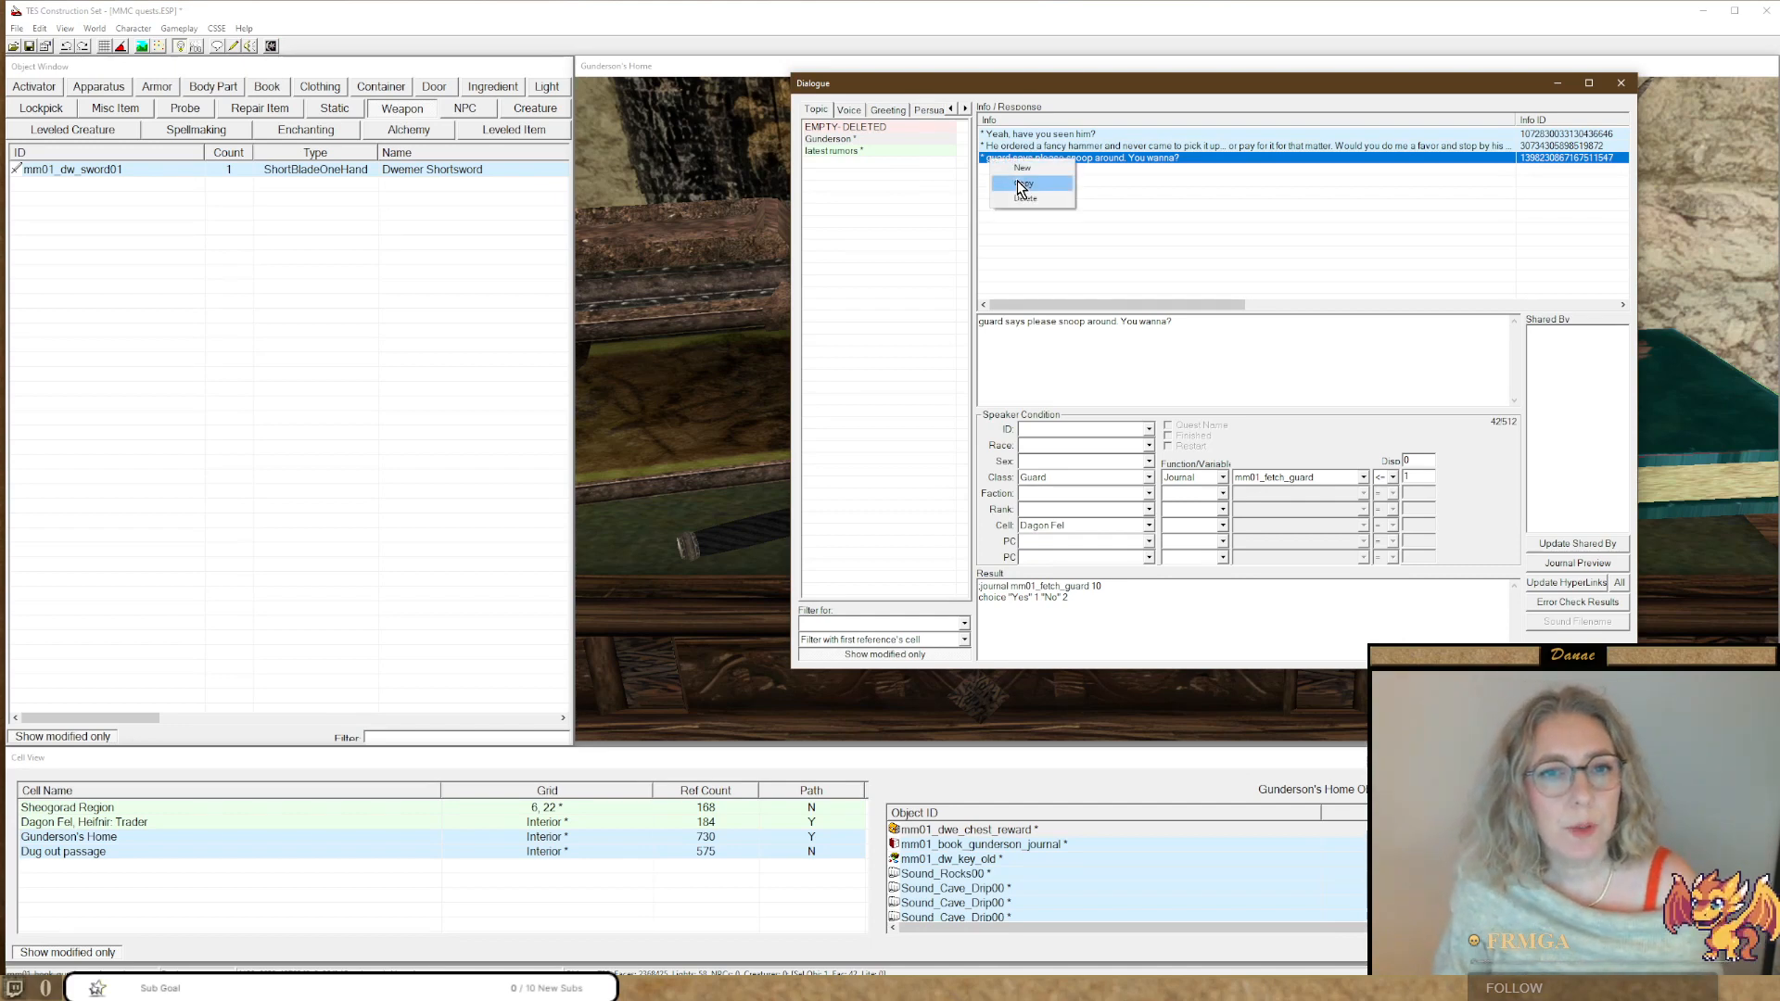
click(1018, 182)
right_click(992, 171)
click(1021, 196)
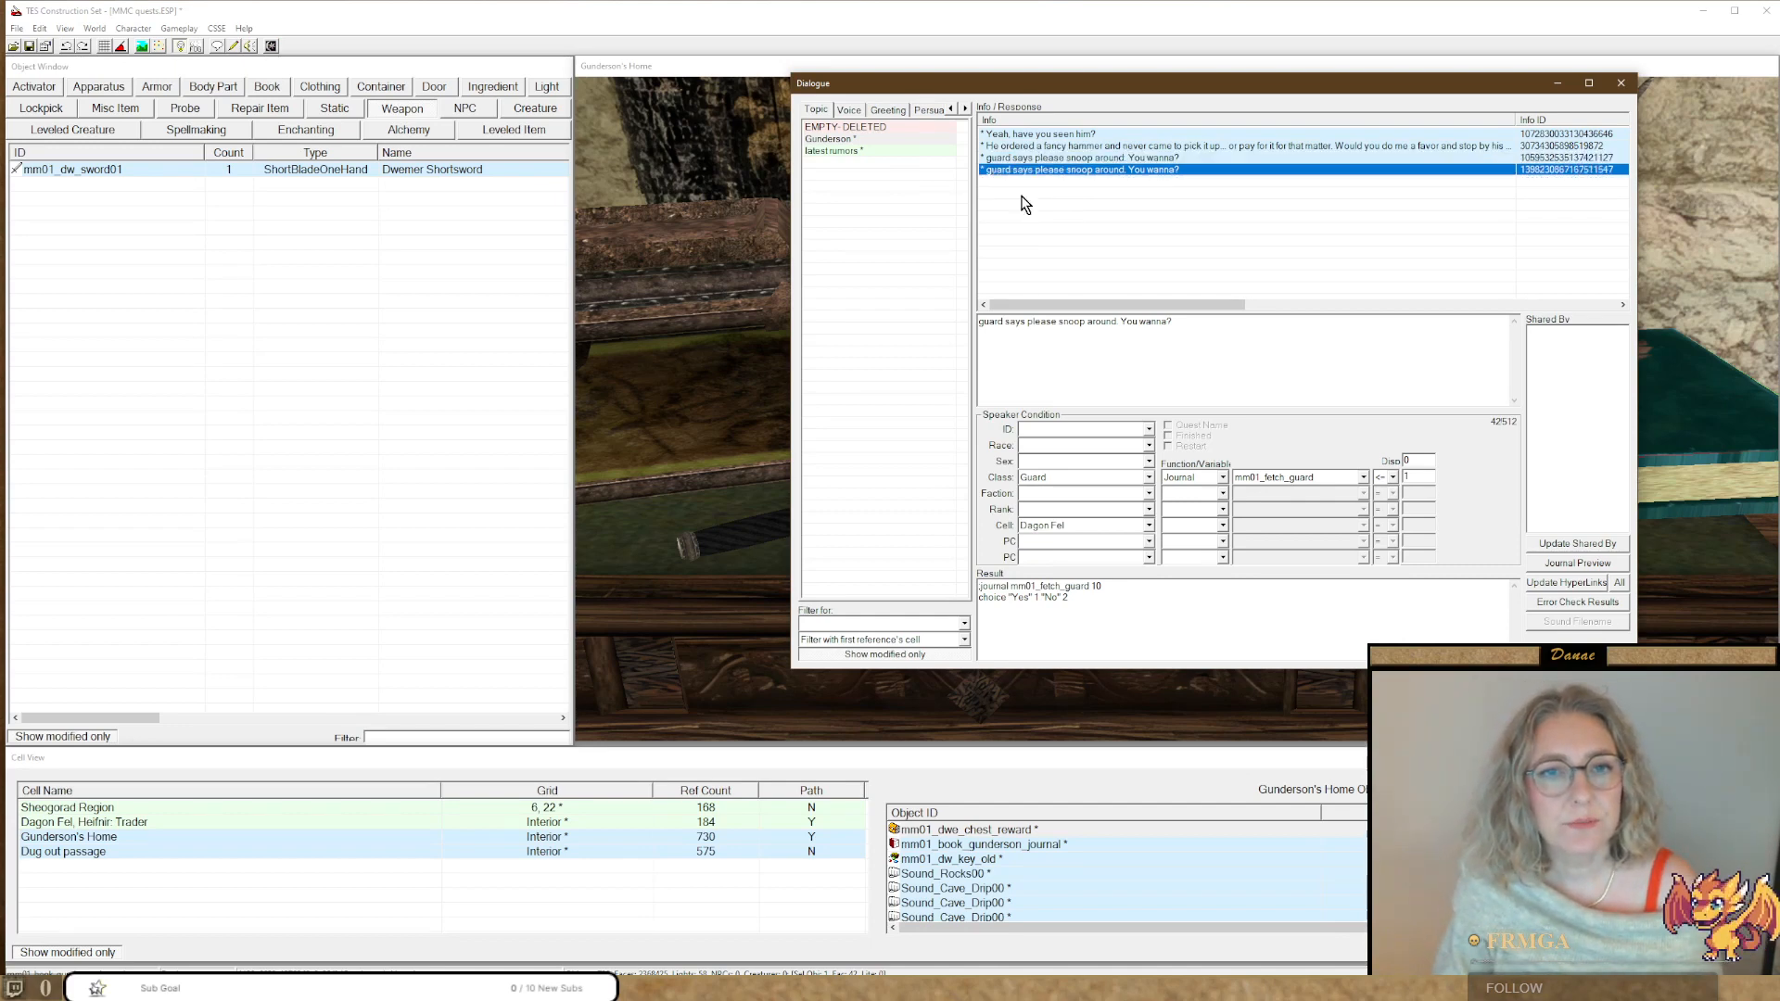
click(997, 182)
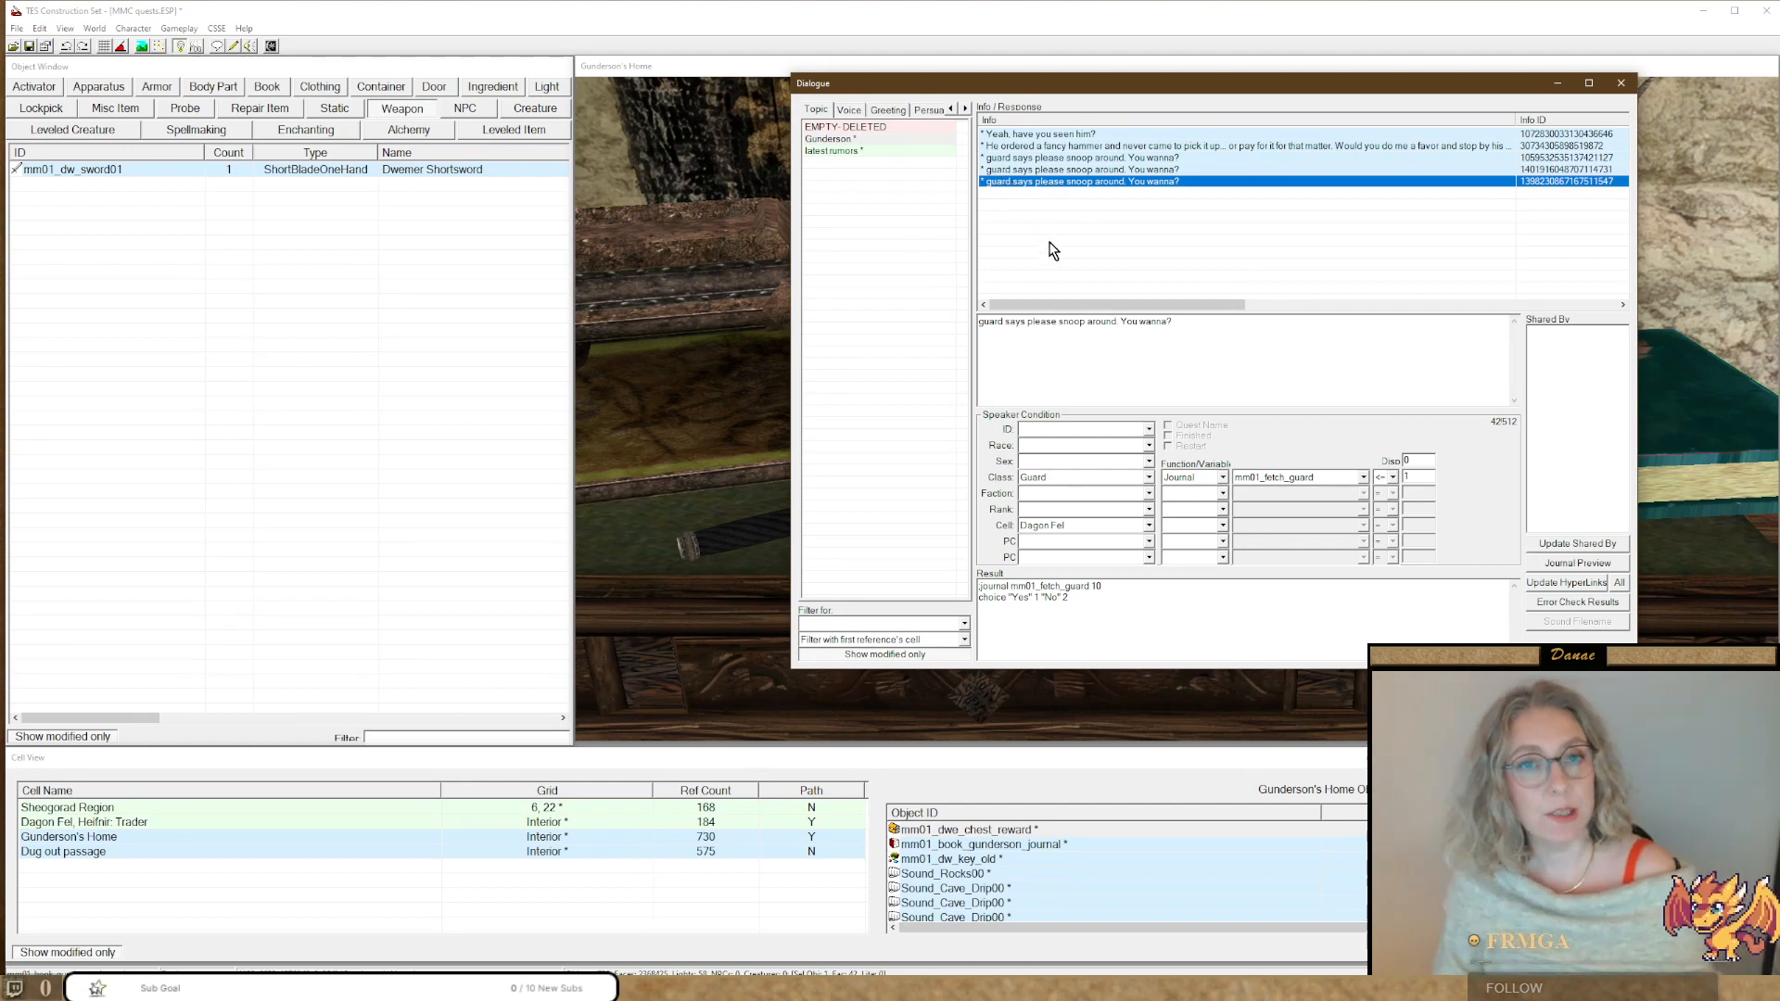
Replace the response text of the copy directly above the original guard response with "choice 1".
click(1023, 170)
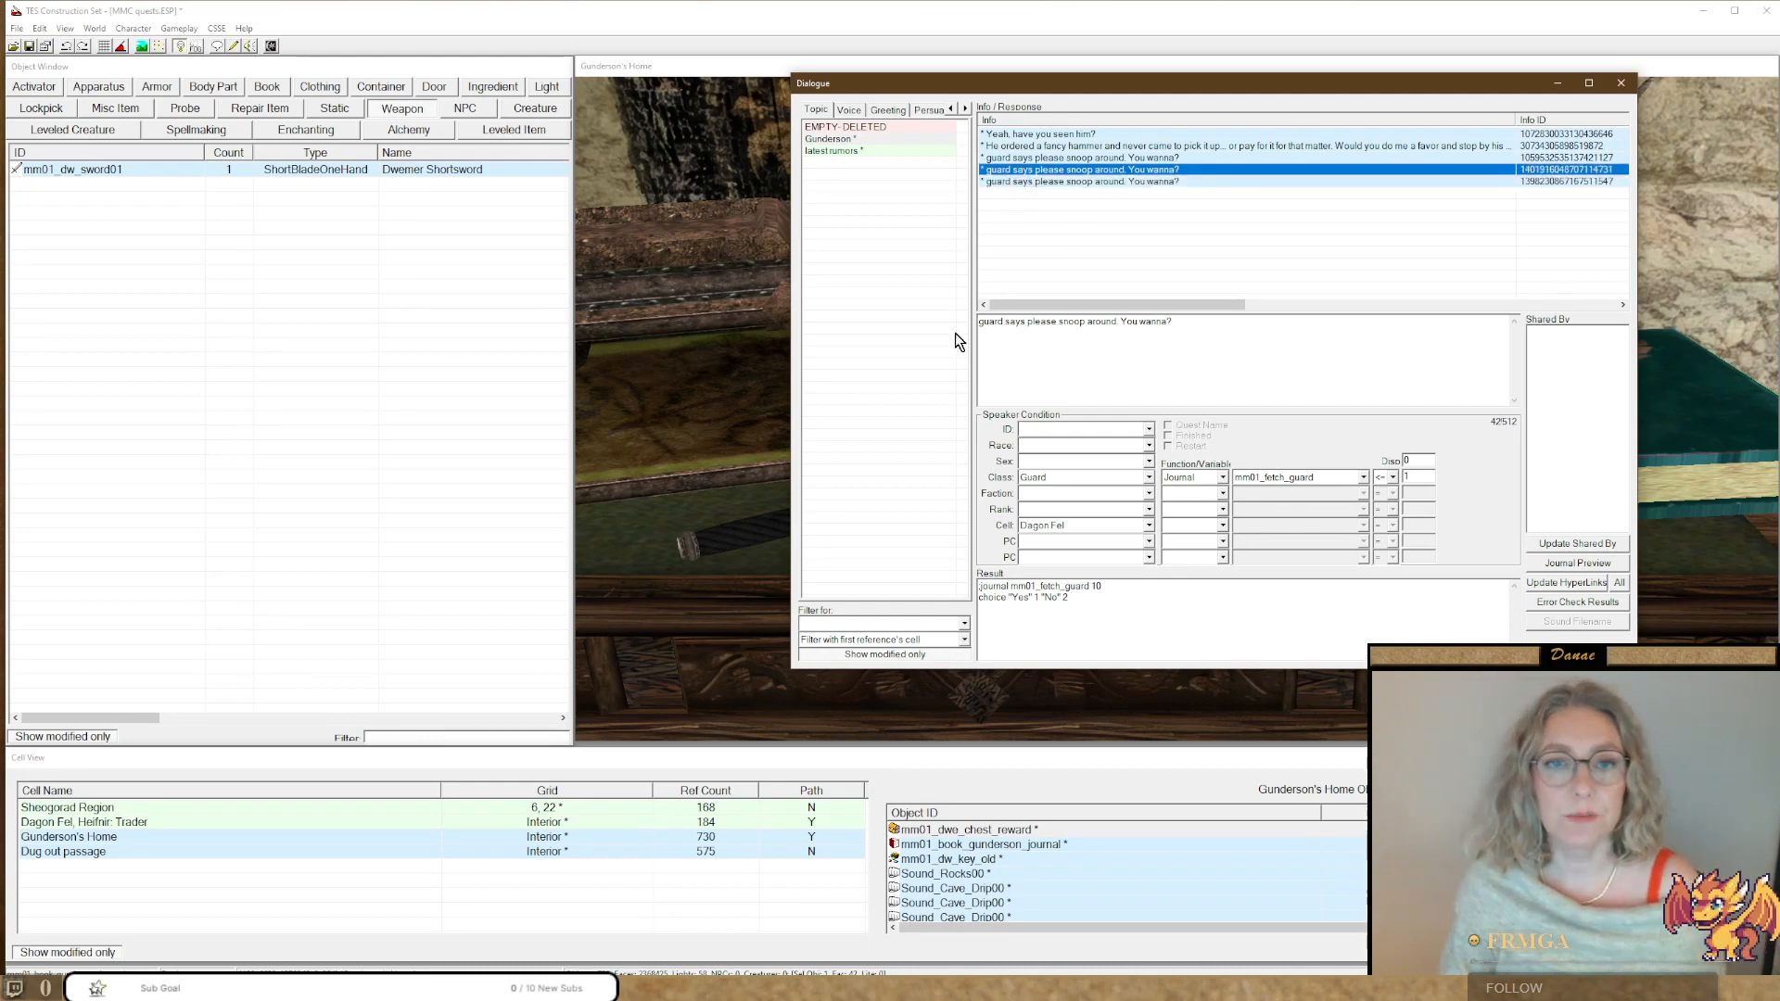
drag(1192, 324, 818, 317)
text(cho)
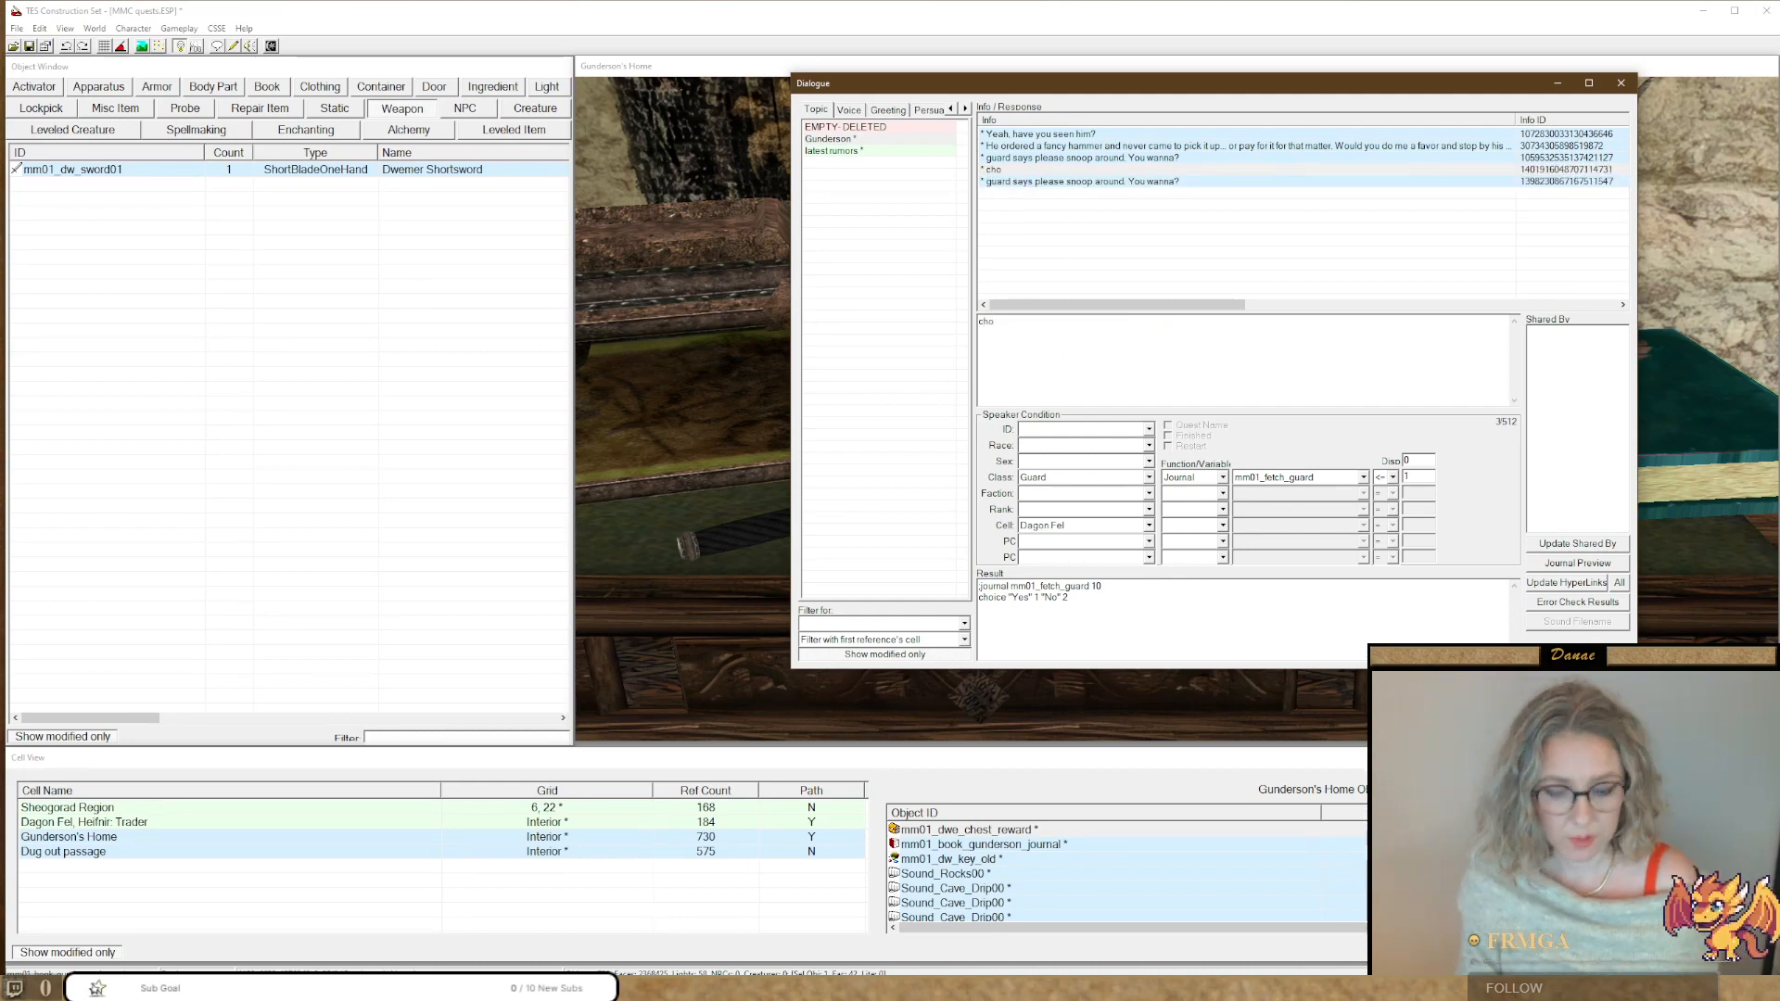
text(uice 1)
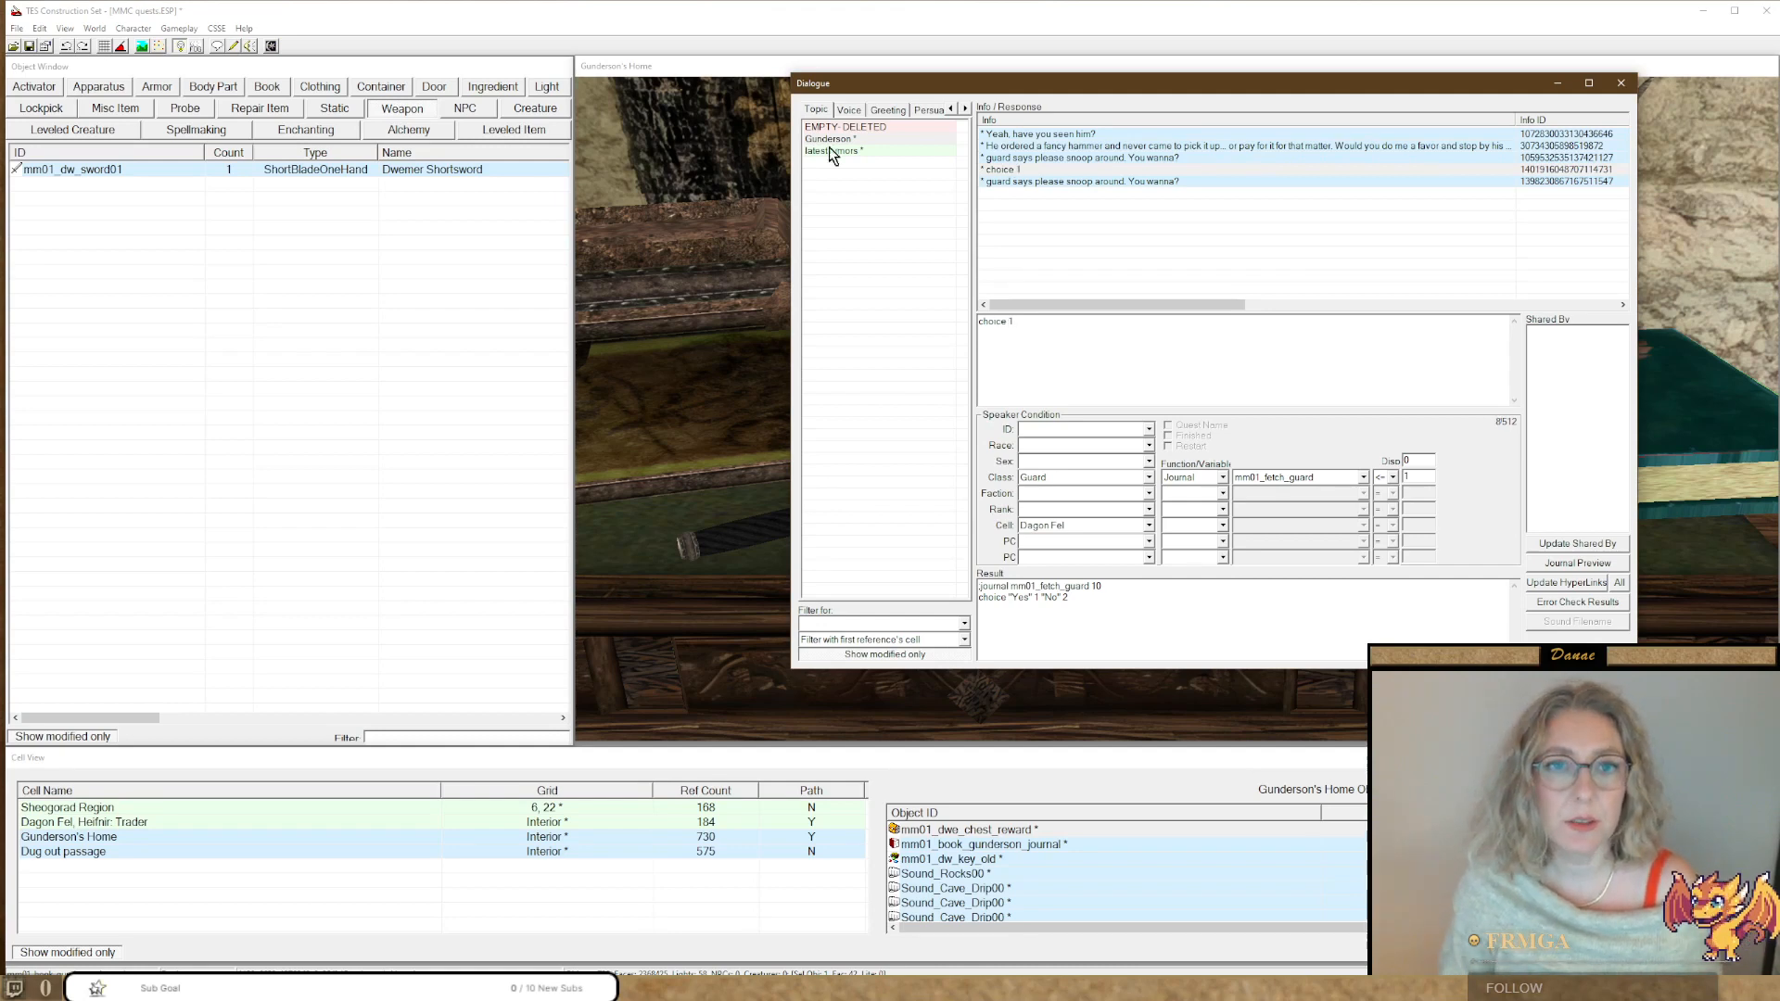
Replace the other copied guard response's text with "choice 2".
click(1022, 159)
drag(1177, 334, 804, 305)
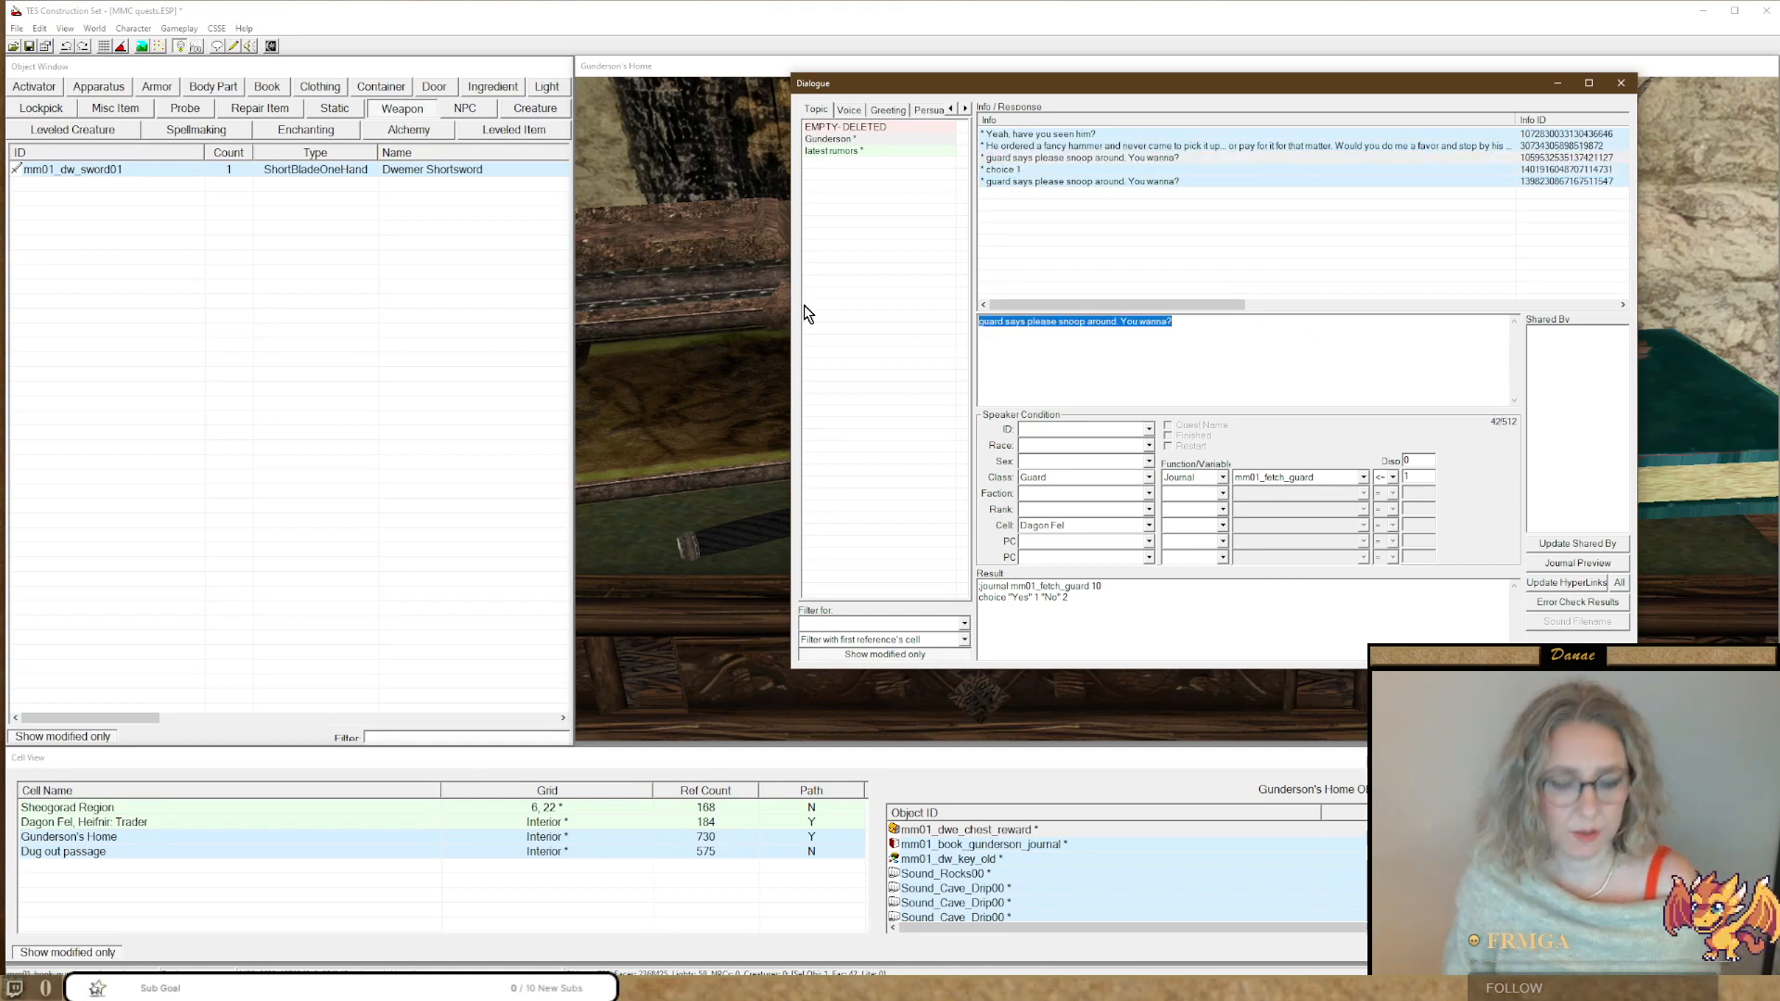
text(choice 2)
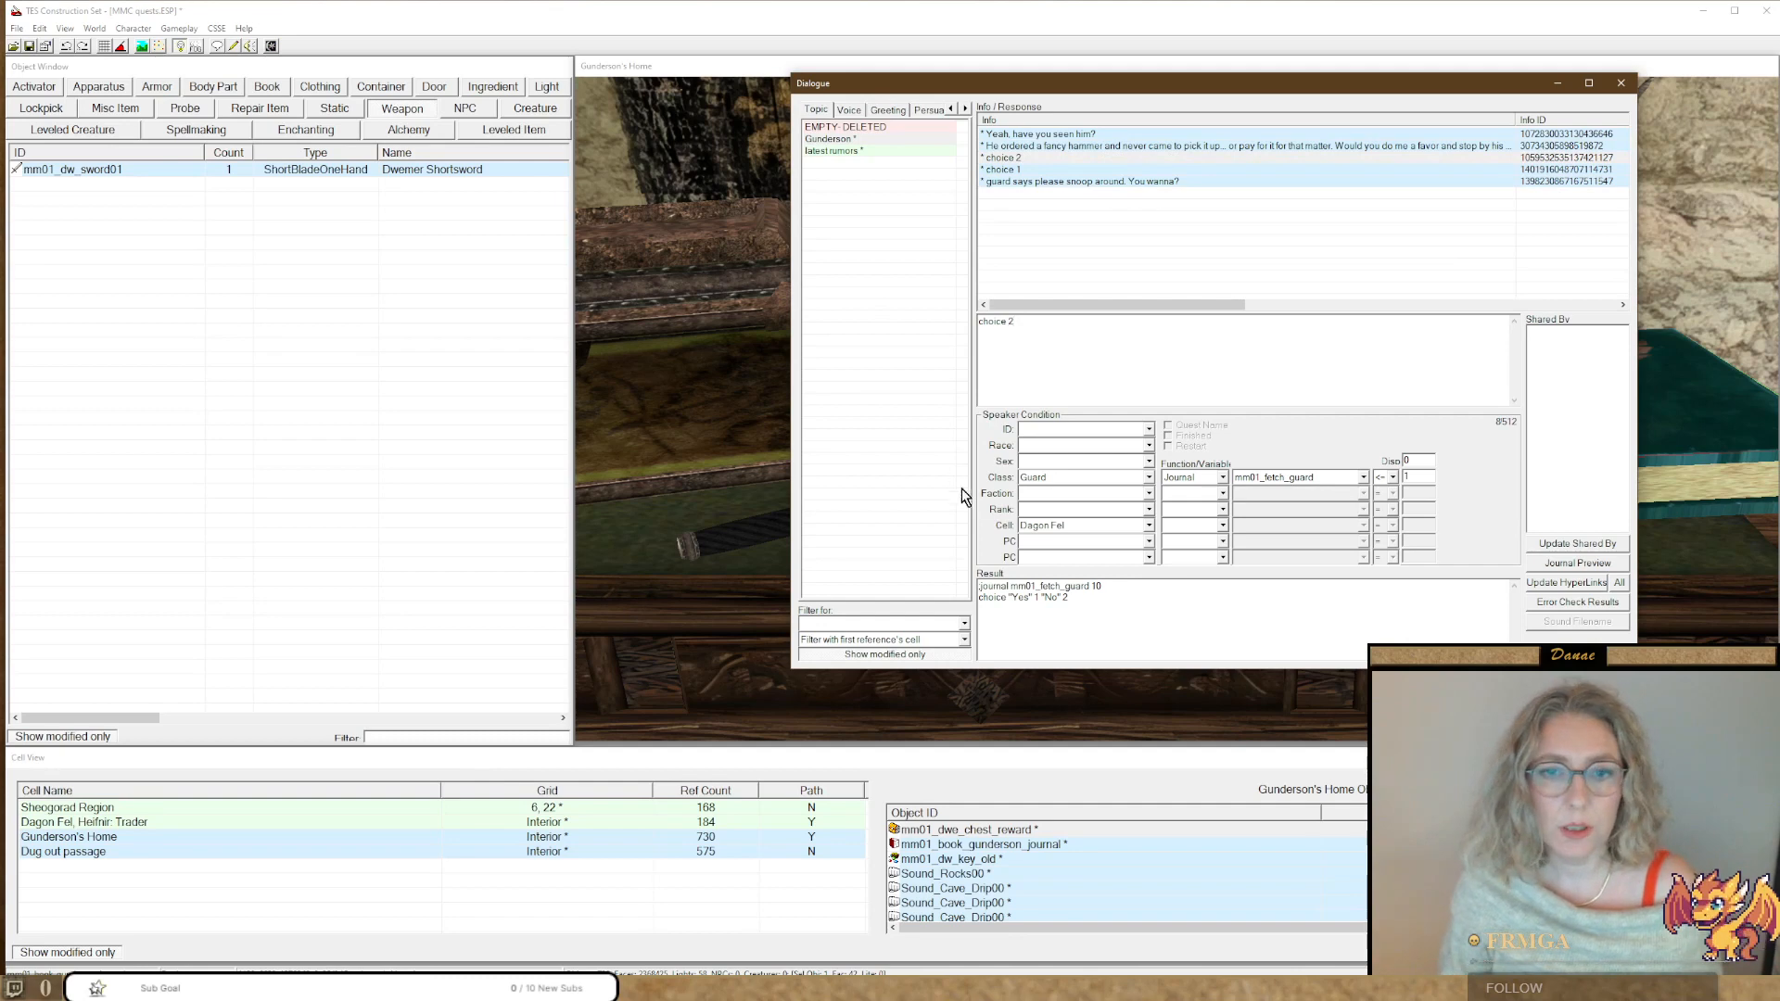
Add a Function condition on Choice with value 3 to the "choice 2" response.
click(1205, 493)
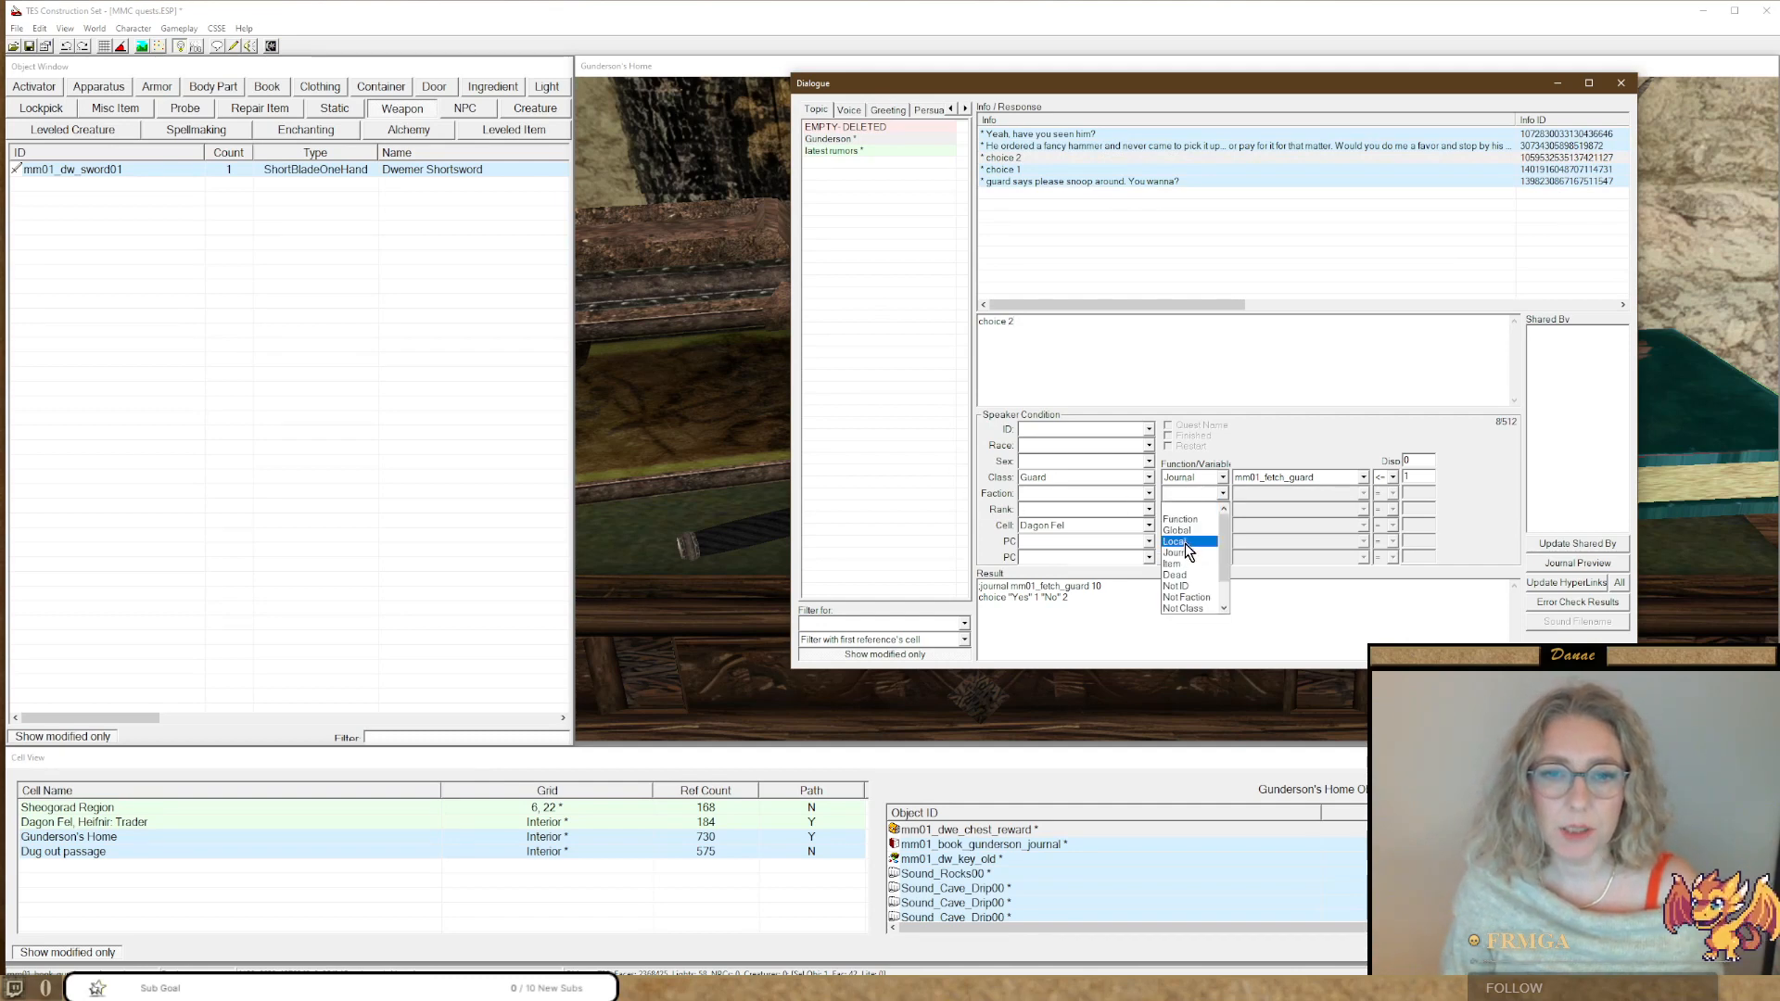
click(1183, 522)
click(1243, 495)
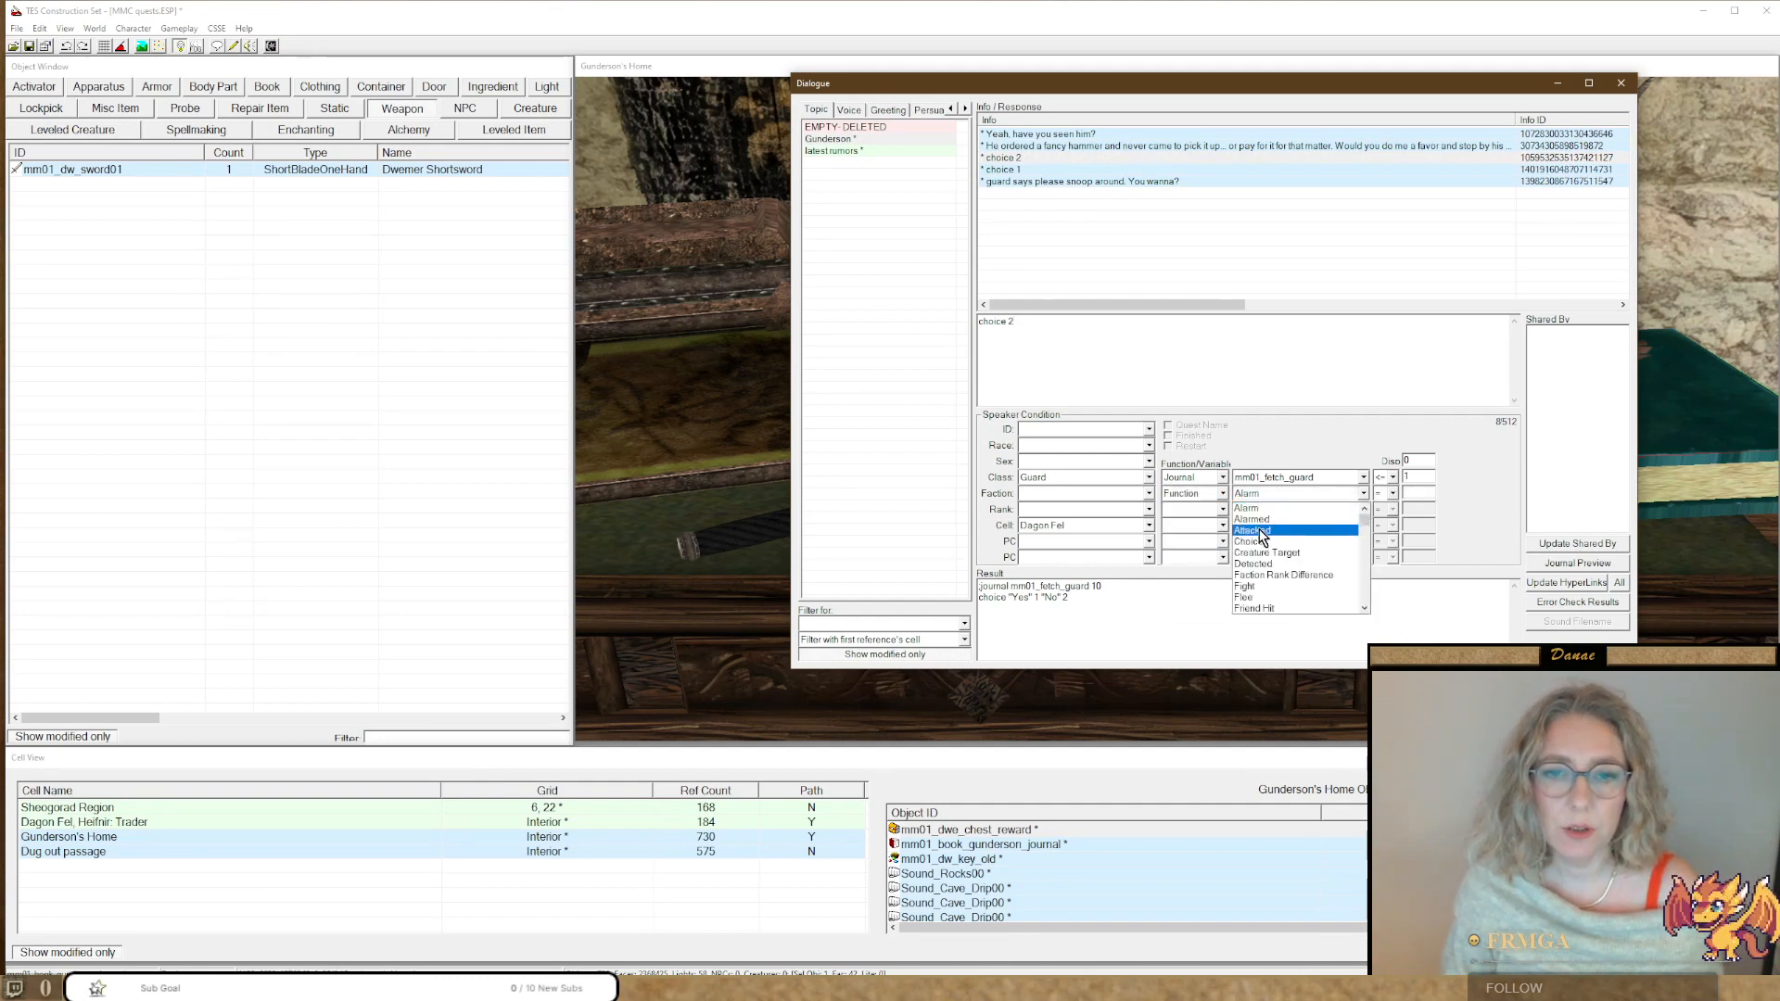
click(1344, 509)
click(1416, 493)
text(3)
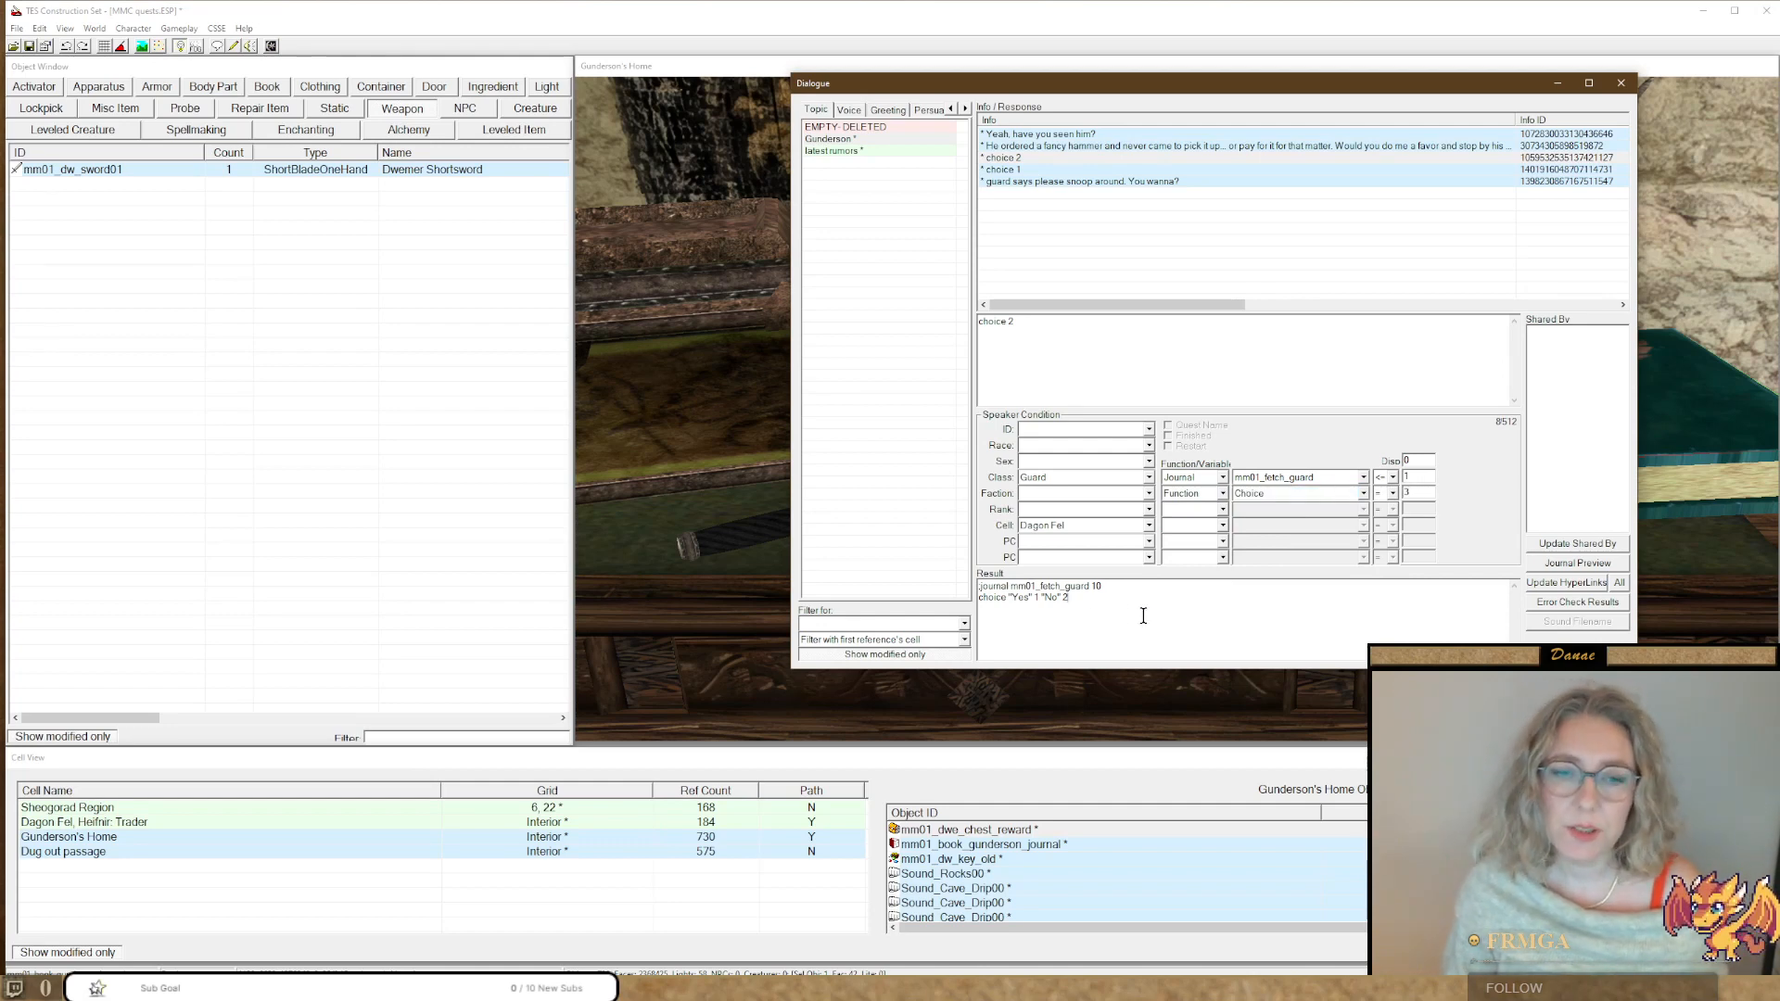
drag(1144, 616, 993, 587)
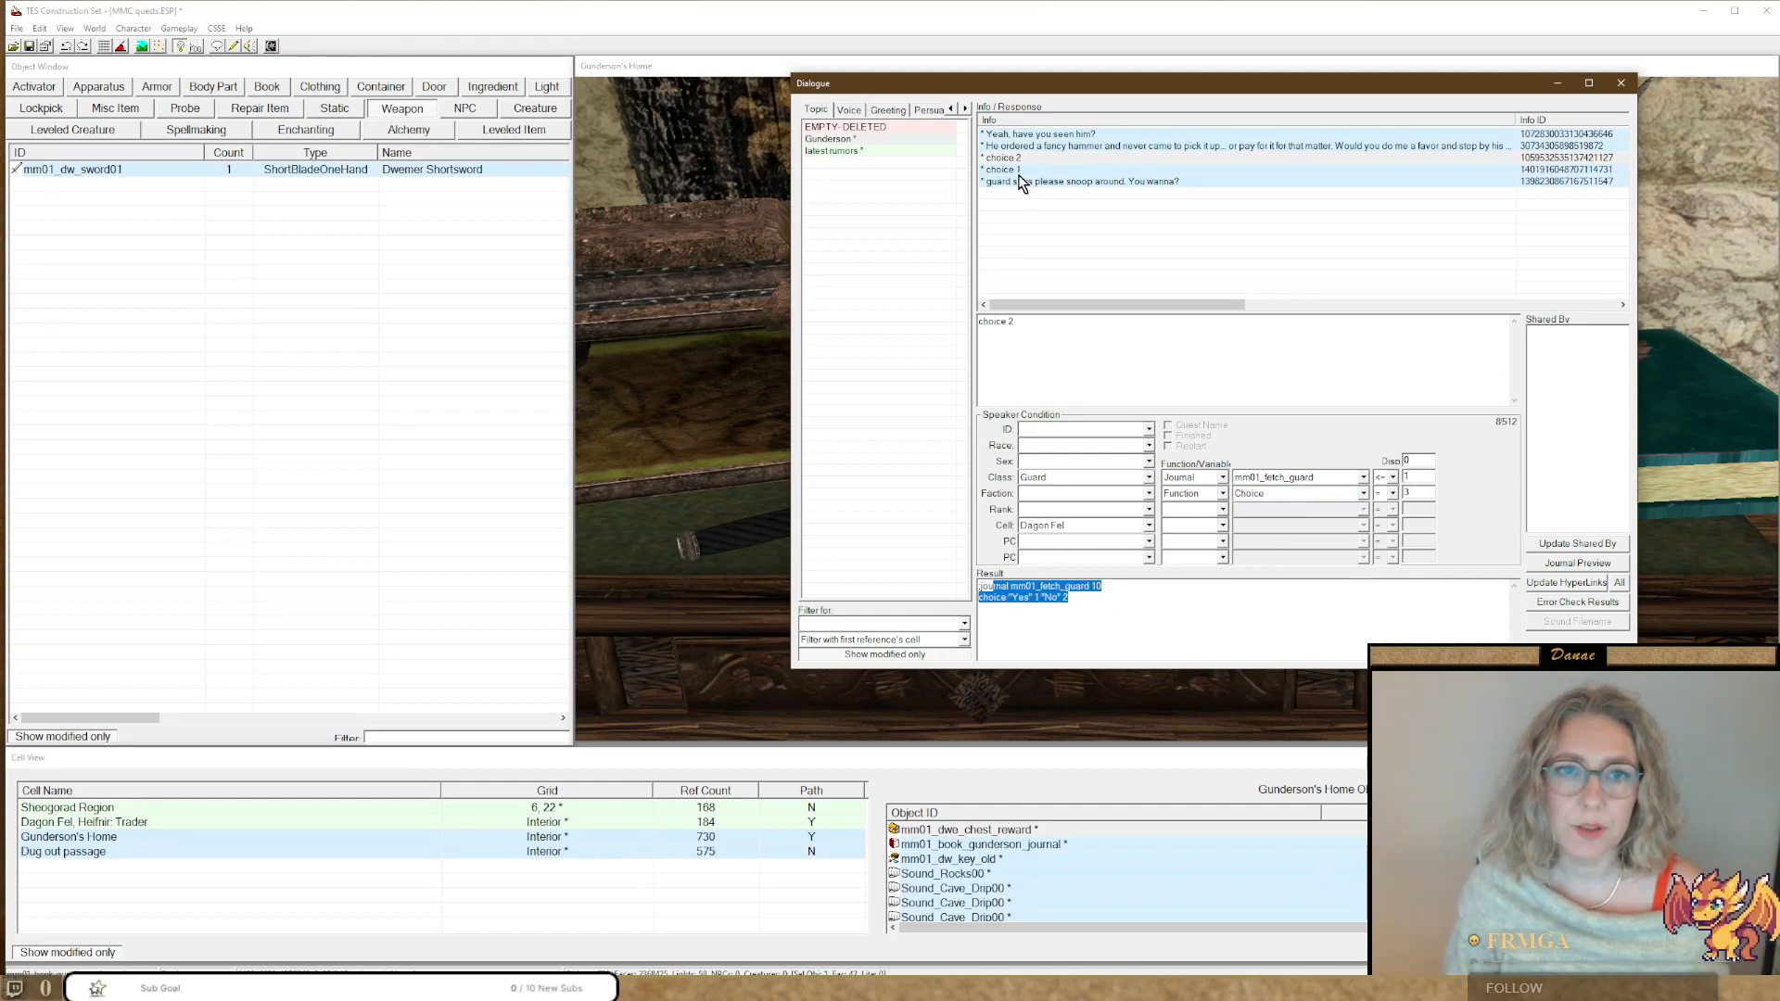
click(1172, 624)
drag(1172, 624, 942, 603)
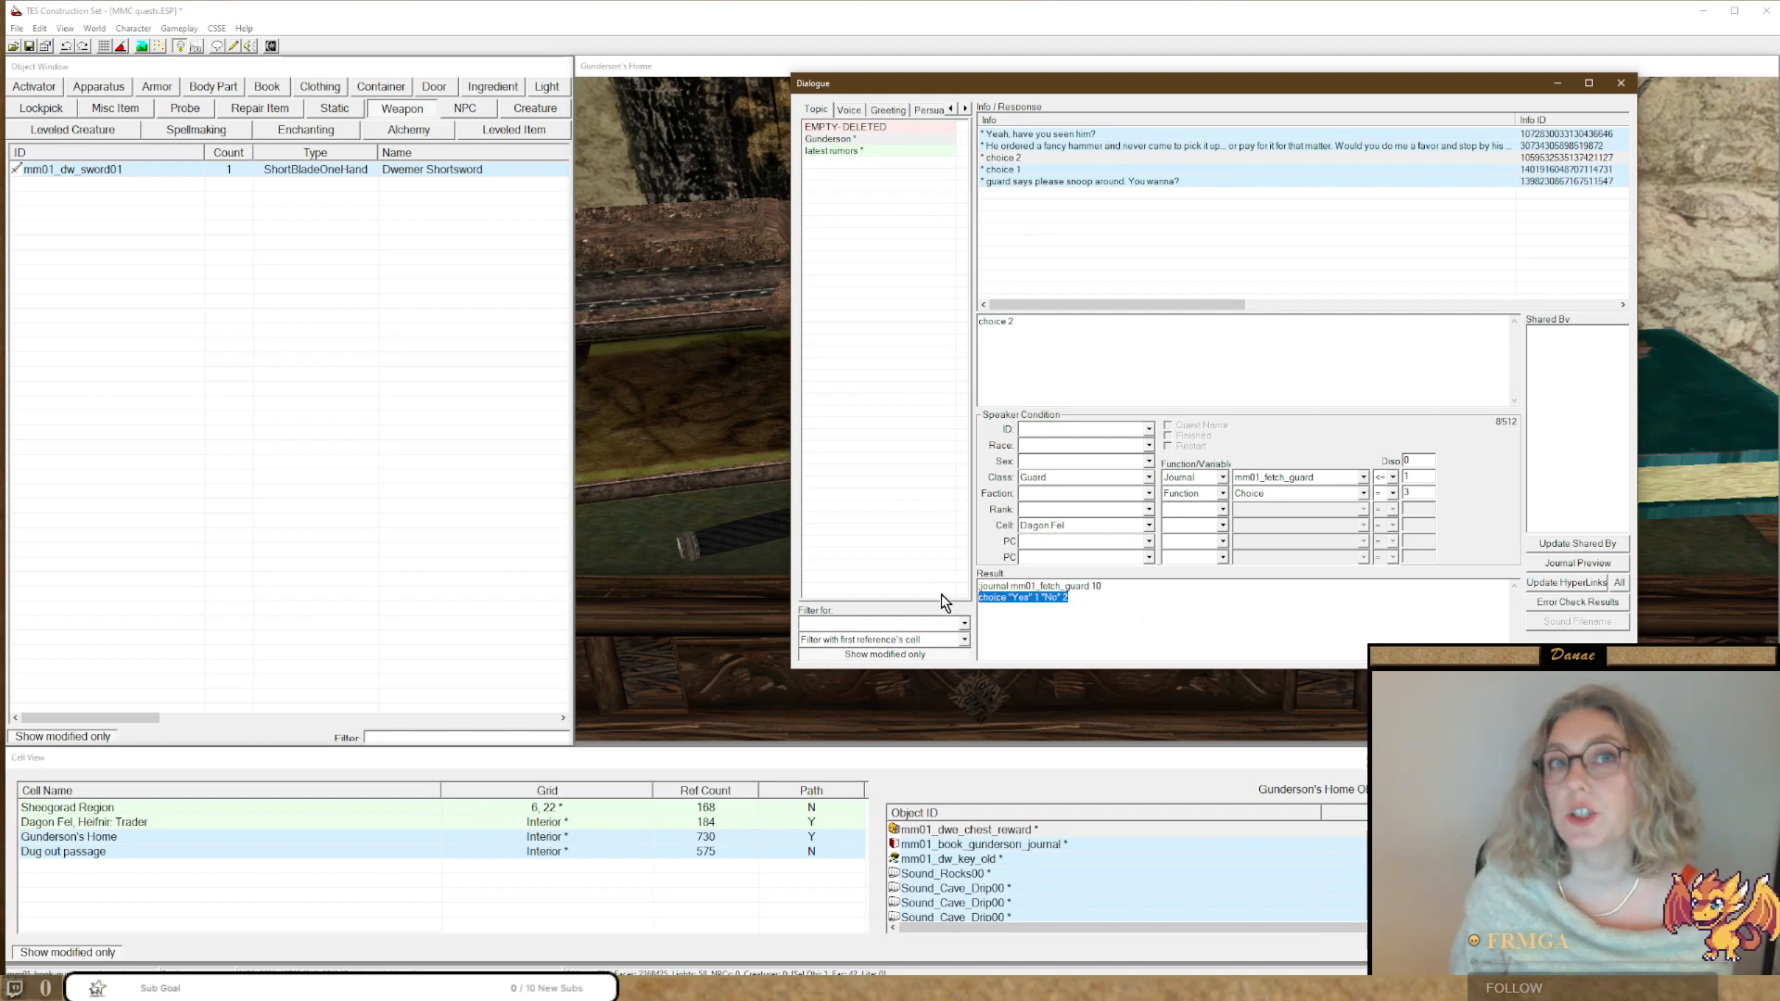
Add a Function condition on Choice with value 1 to the "choice 1" response.
click(999, 171)
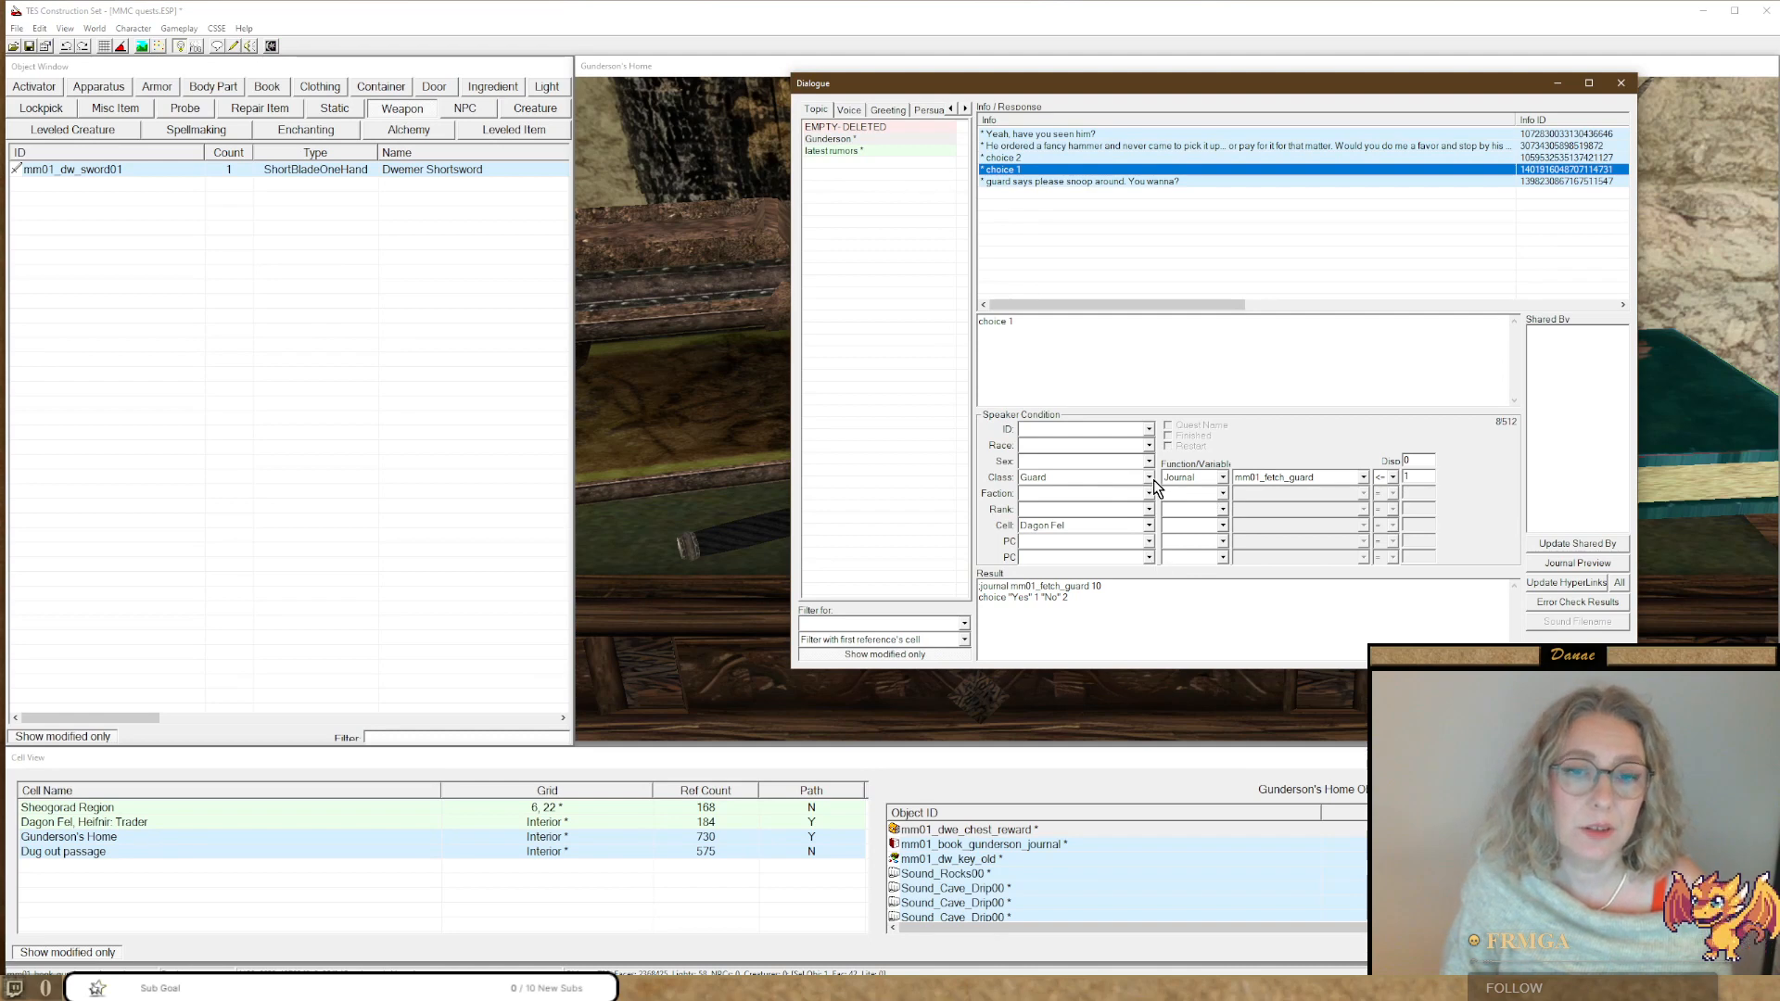
click(1205, 493)
click(1175, 523)
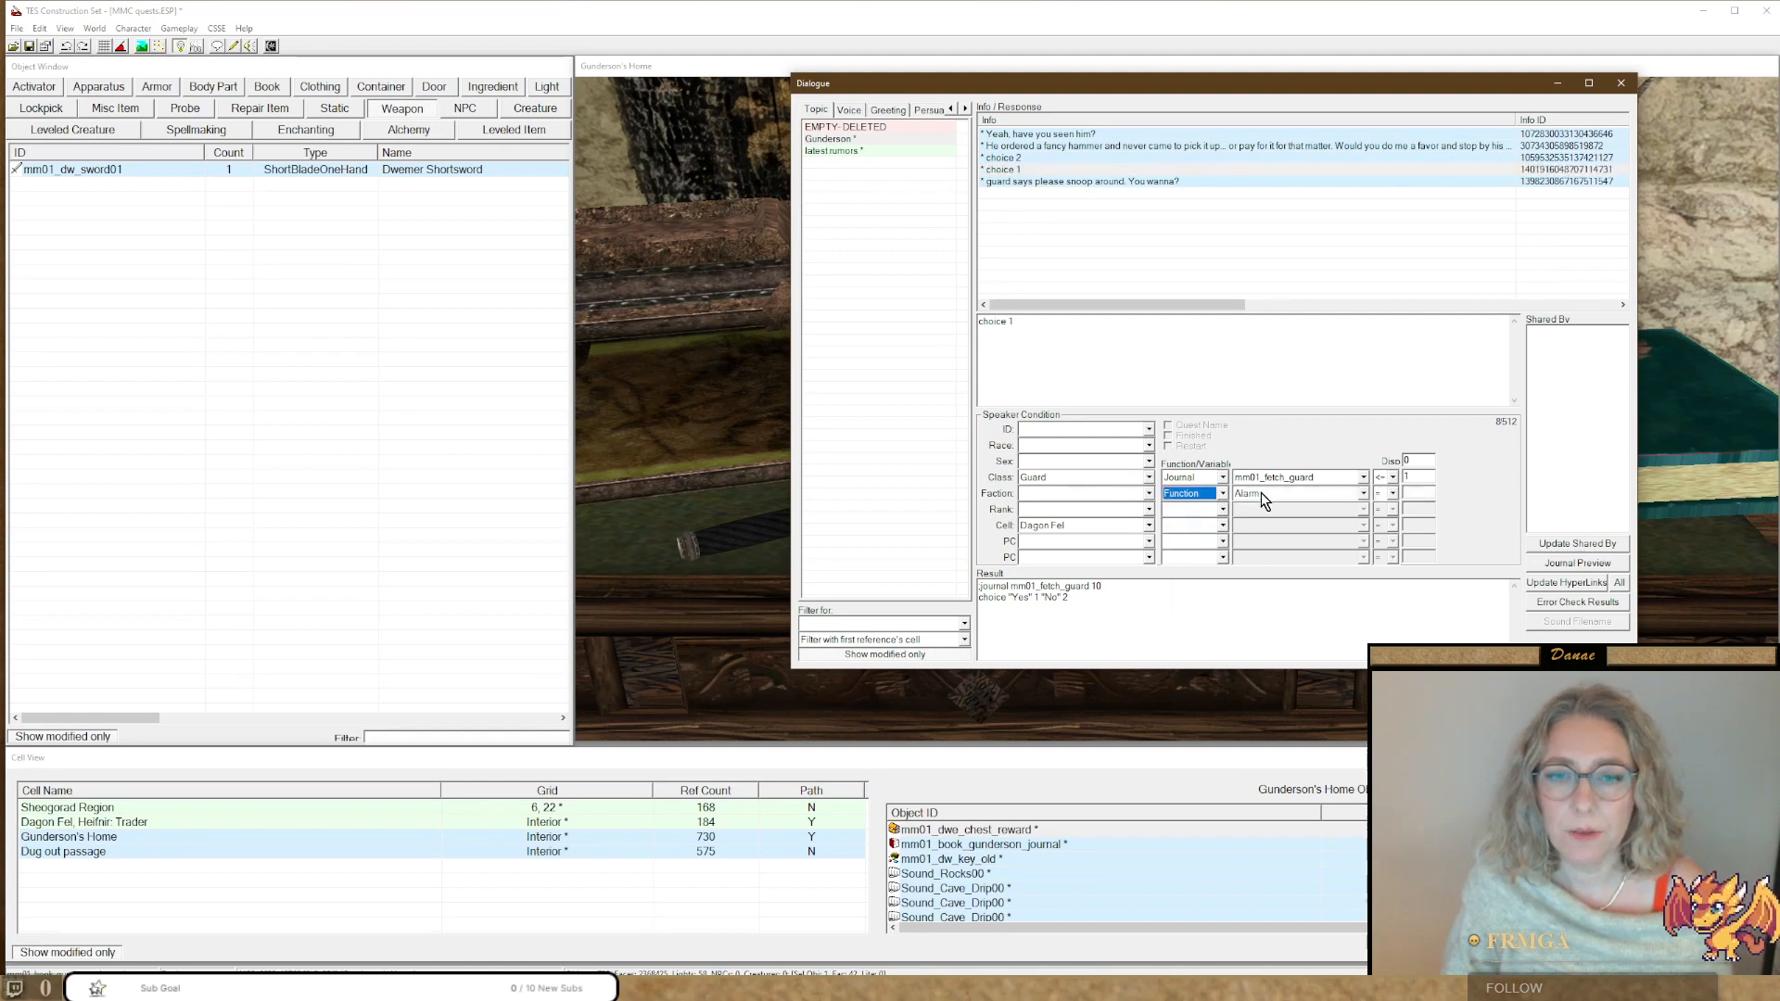
click(1261, 493)
click(1267, 542)
click(1418, 493)
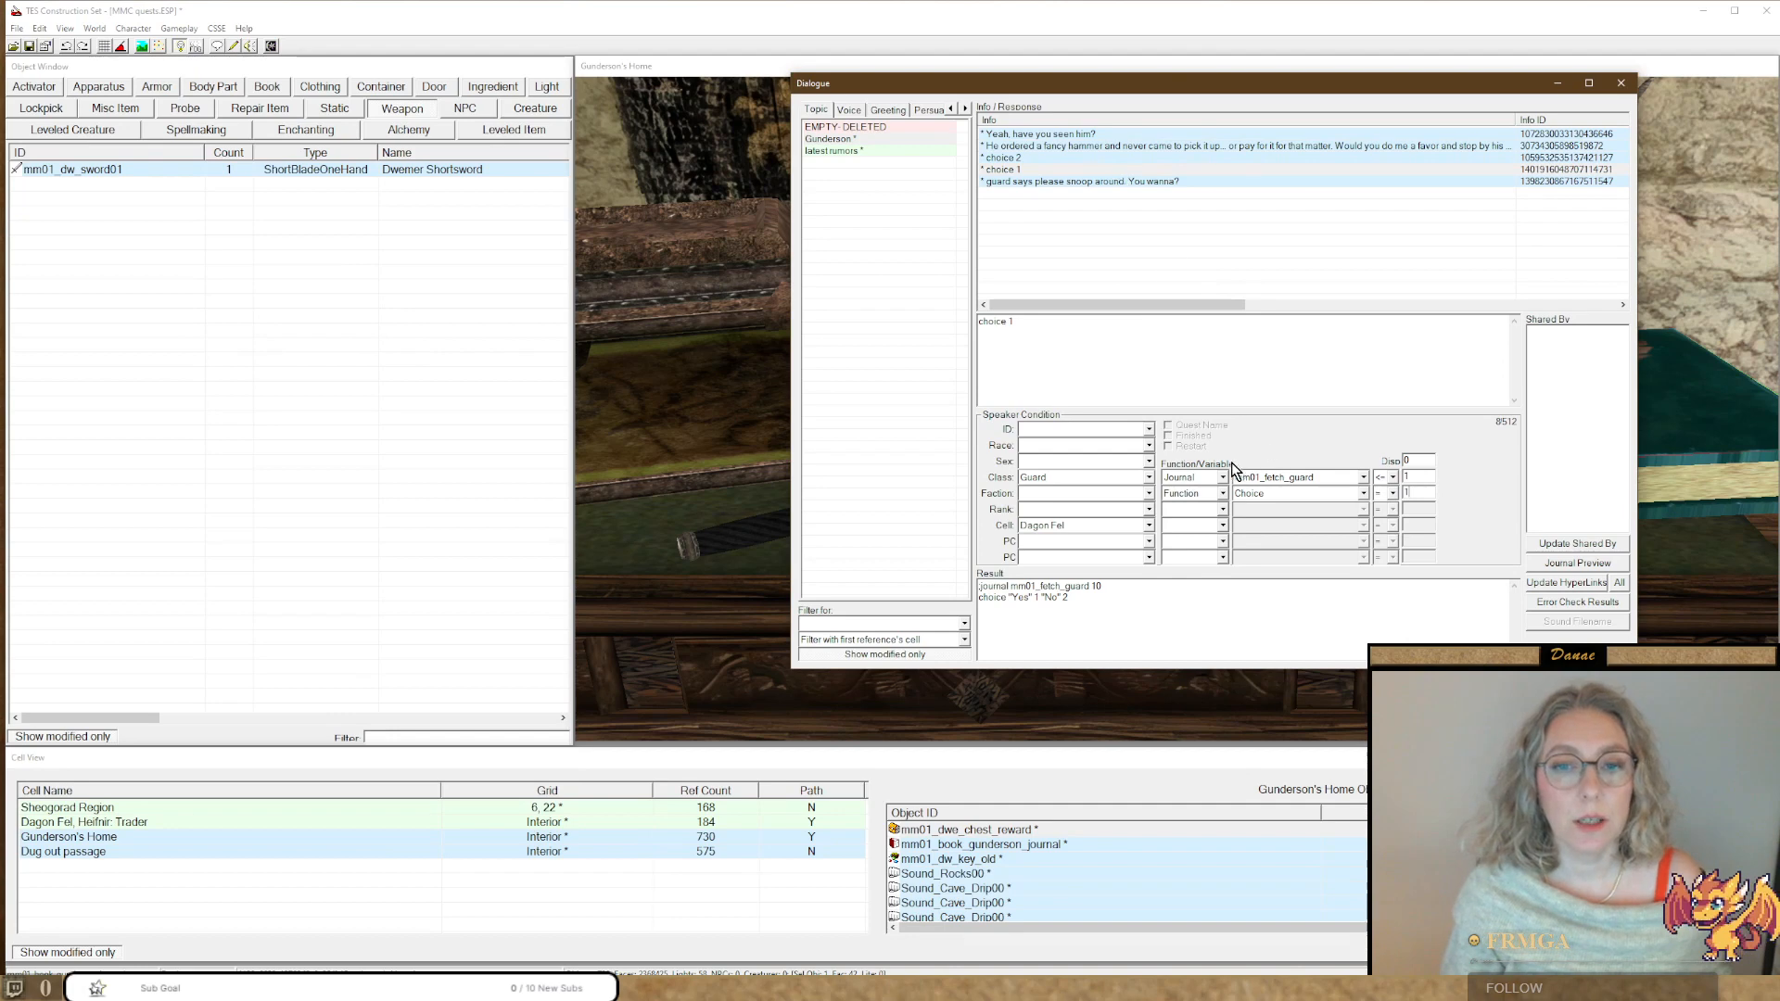
Compare the conditions and result scripts of the snooping request, "choice 1" and "choice 2" guard responses.
click(1022, 182)
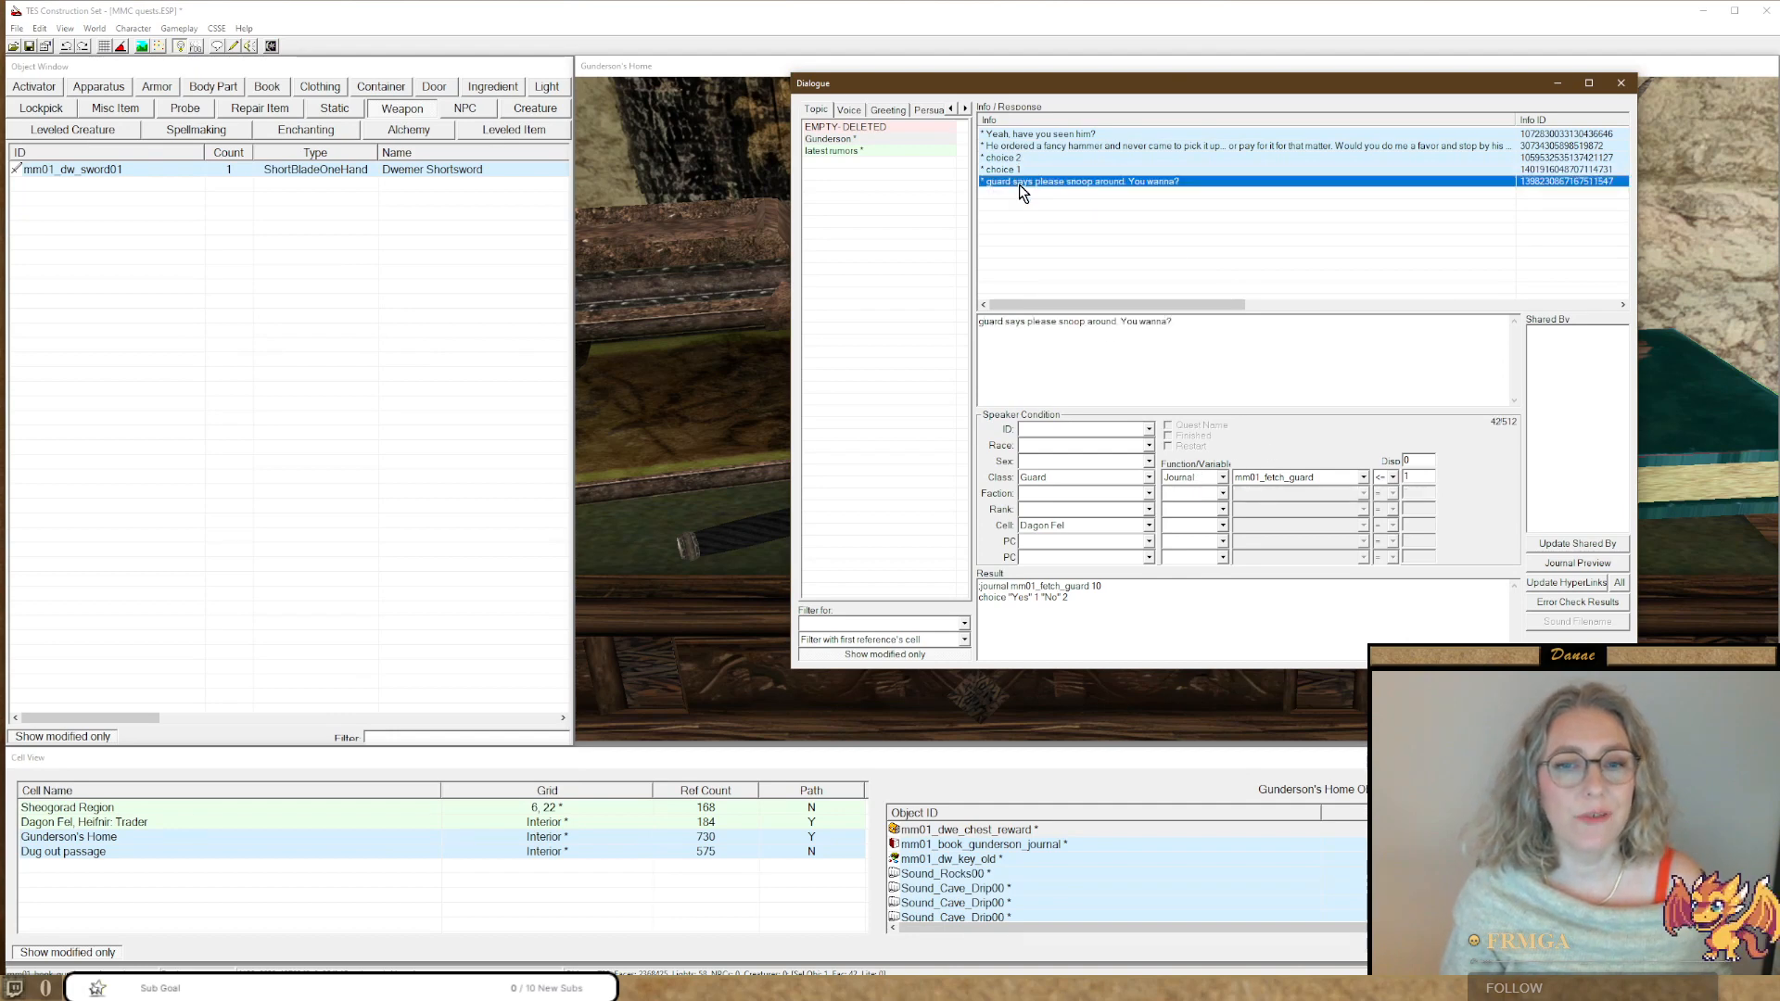
click(1008, 171)
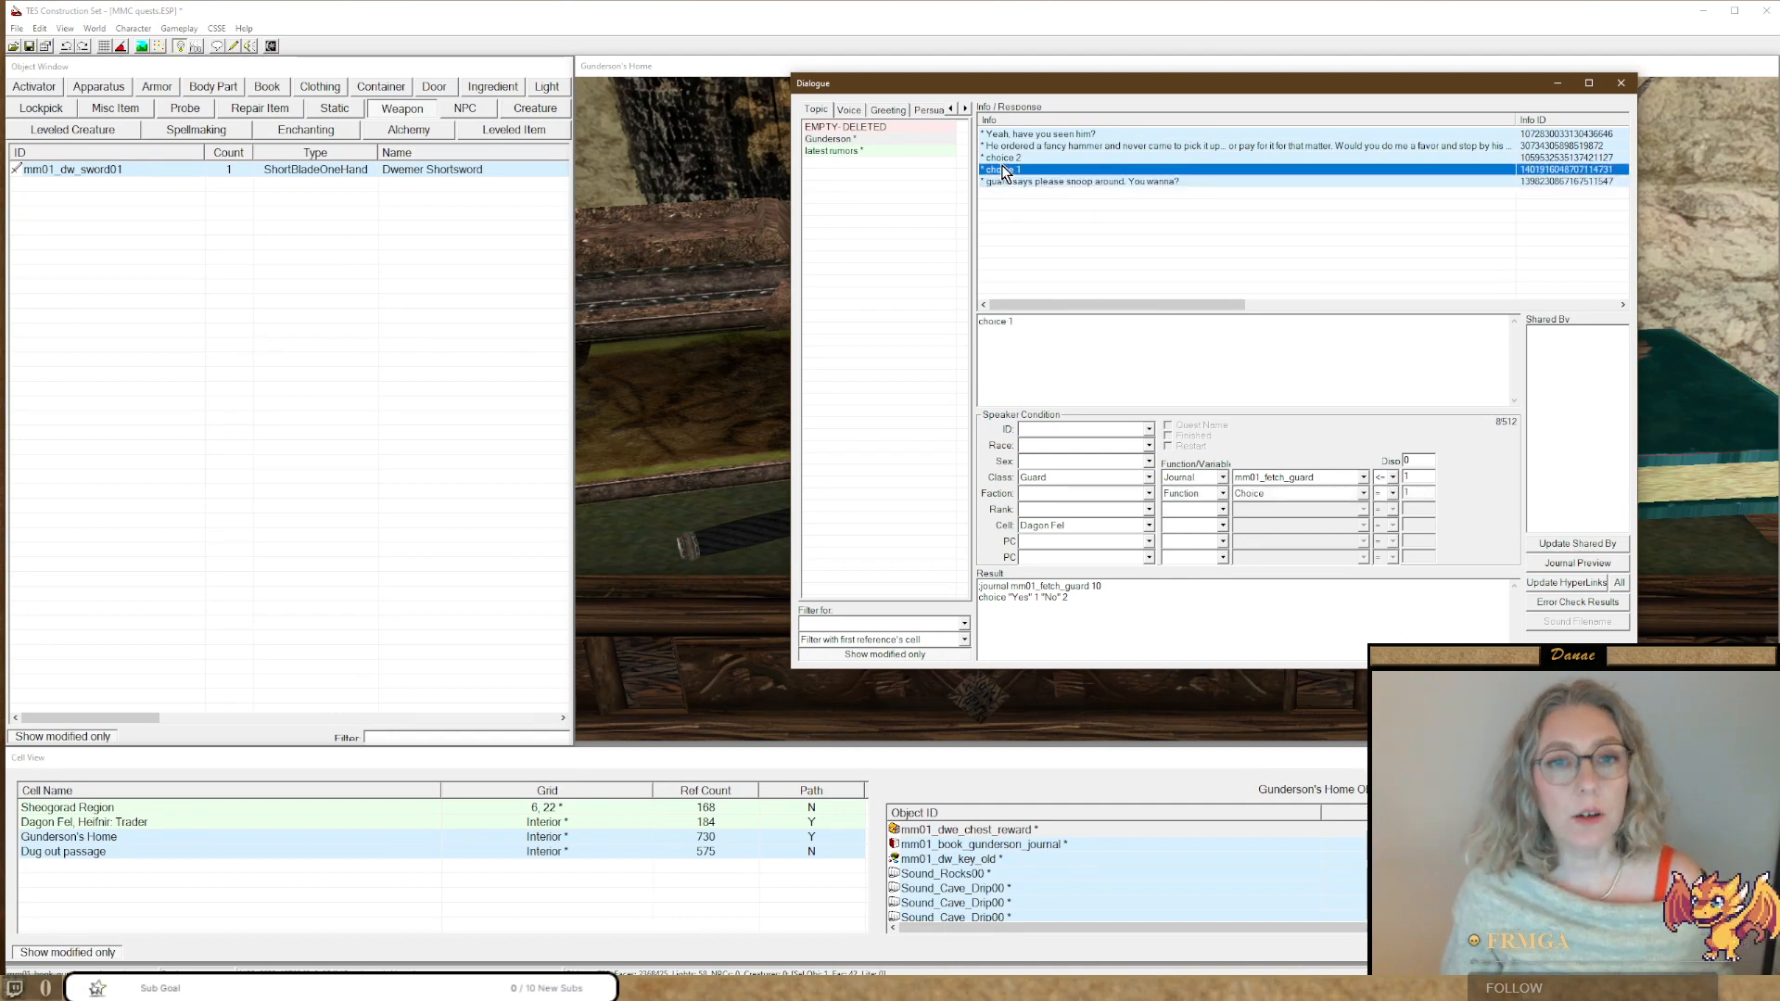
click(1004, 159)
click(1003, 170)
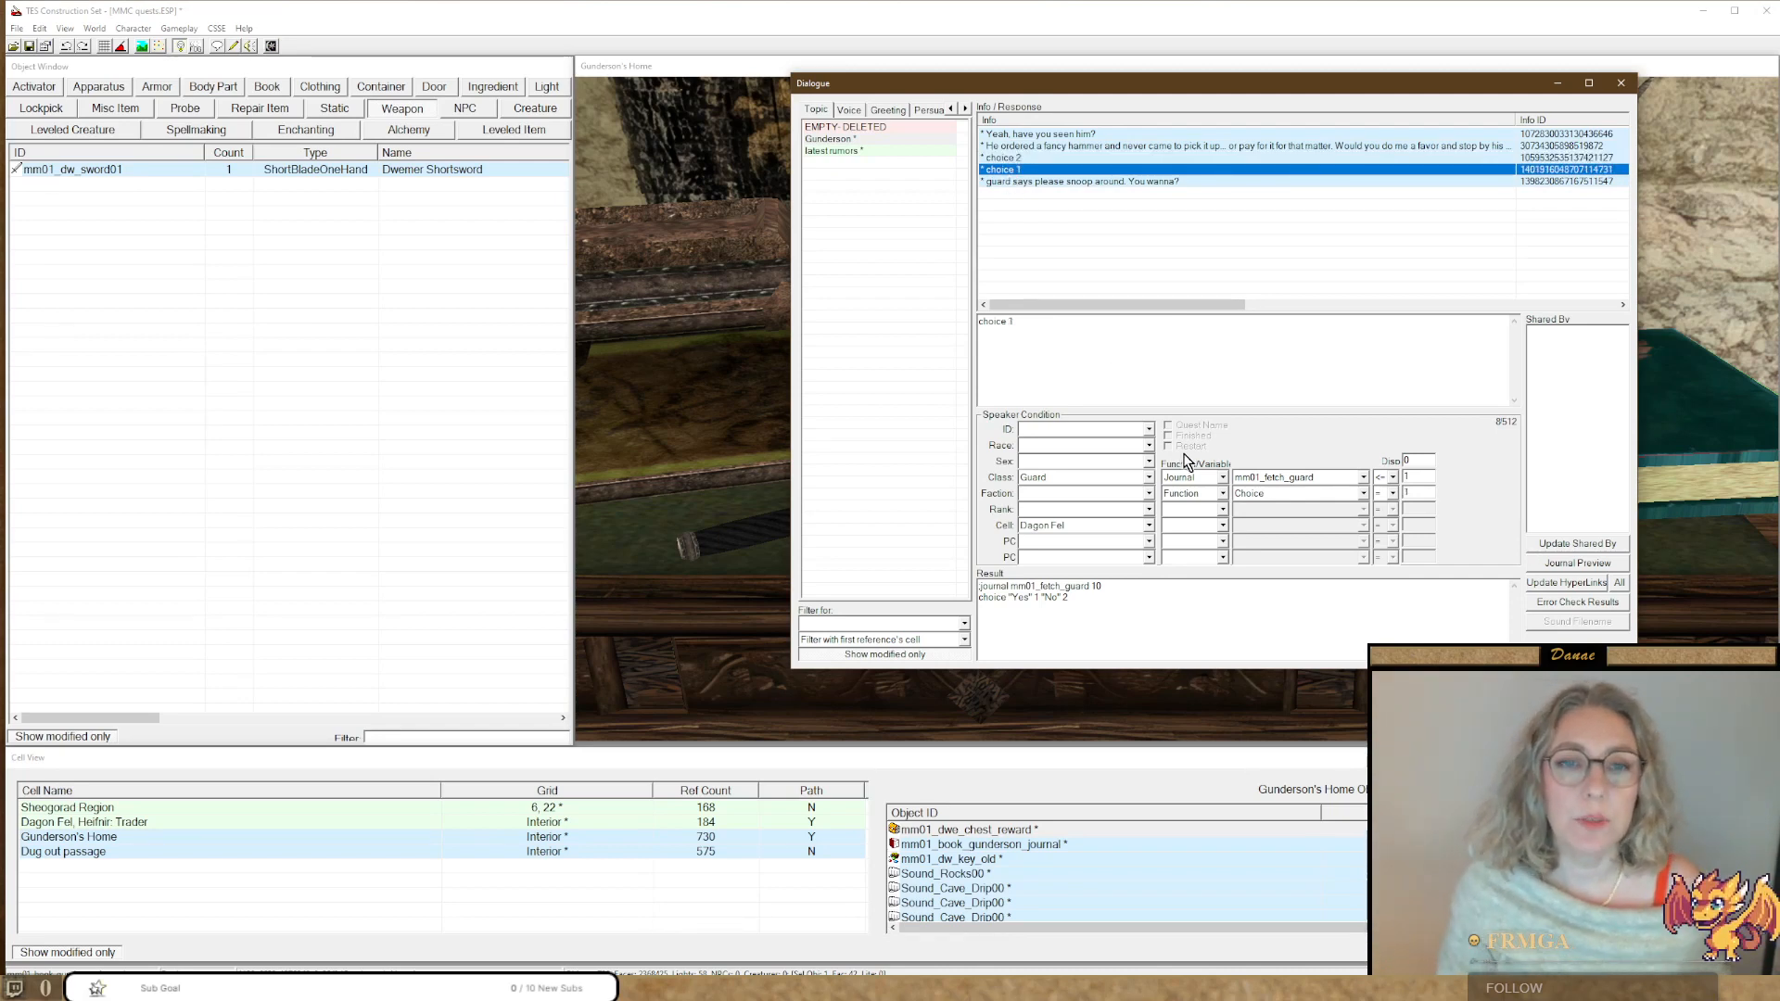
click(993, 182)
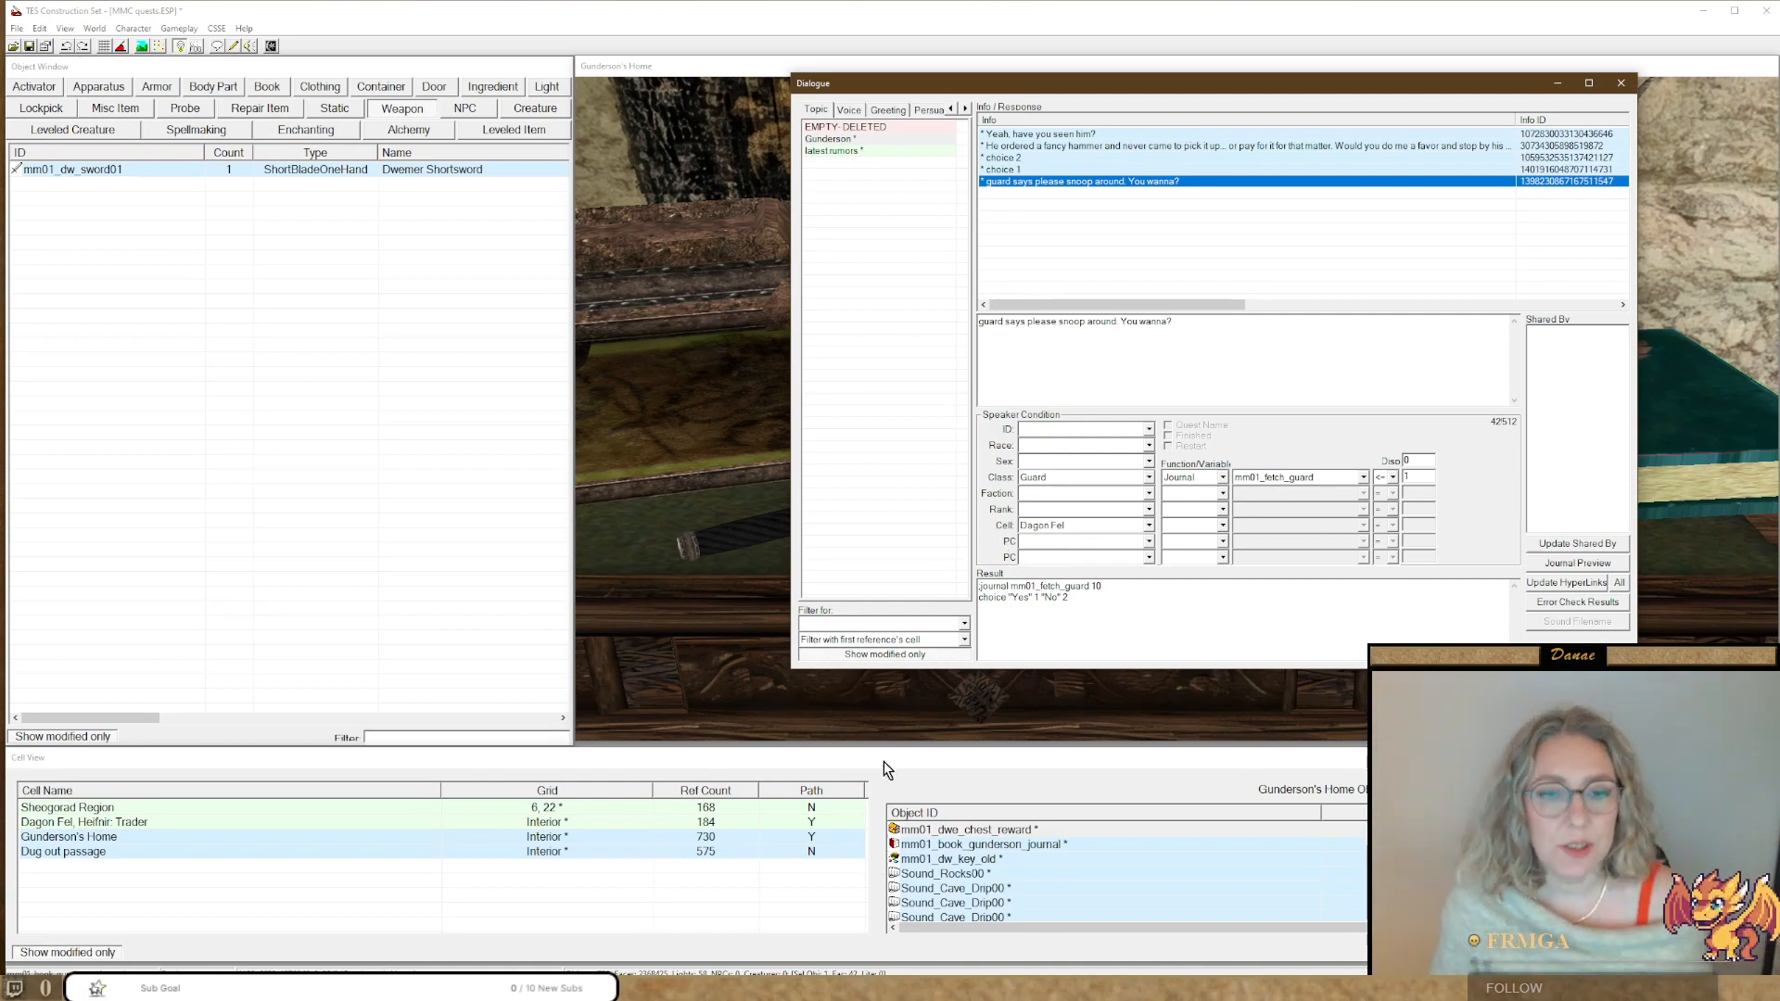
drag(982, 586, 973, 590)
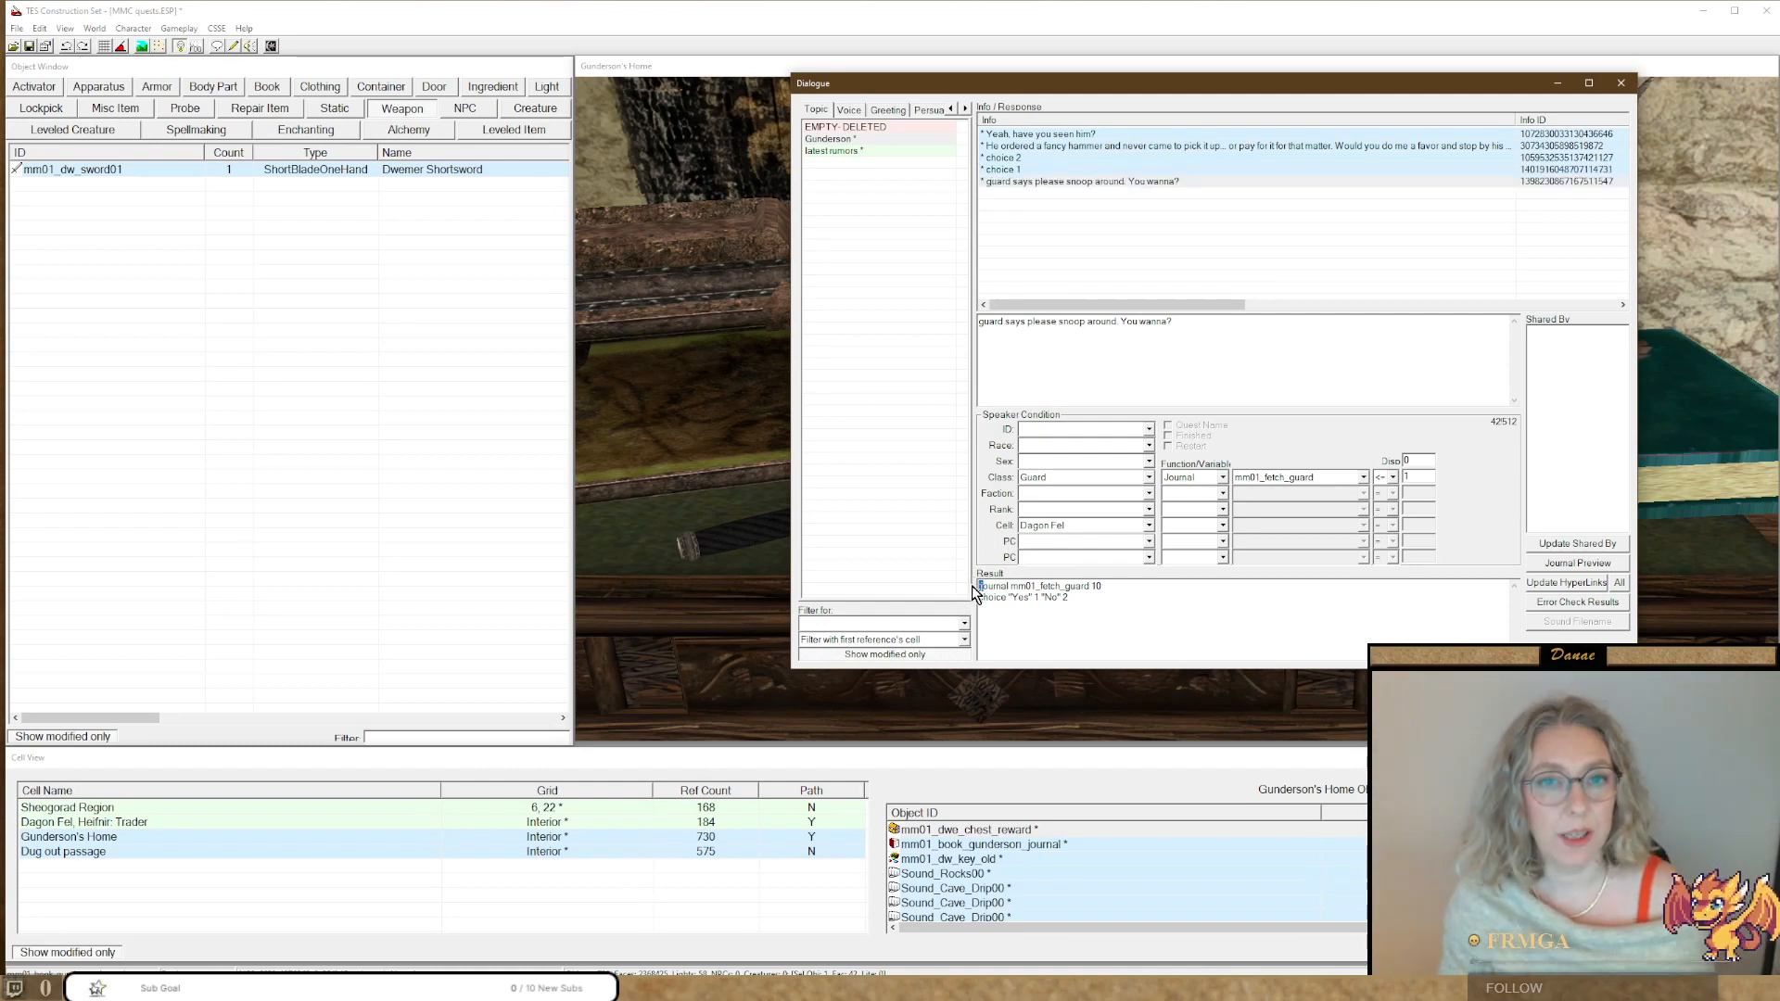
click(990, 159)
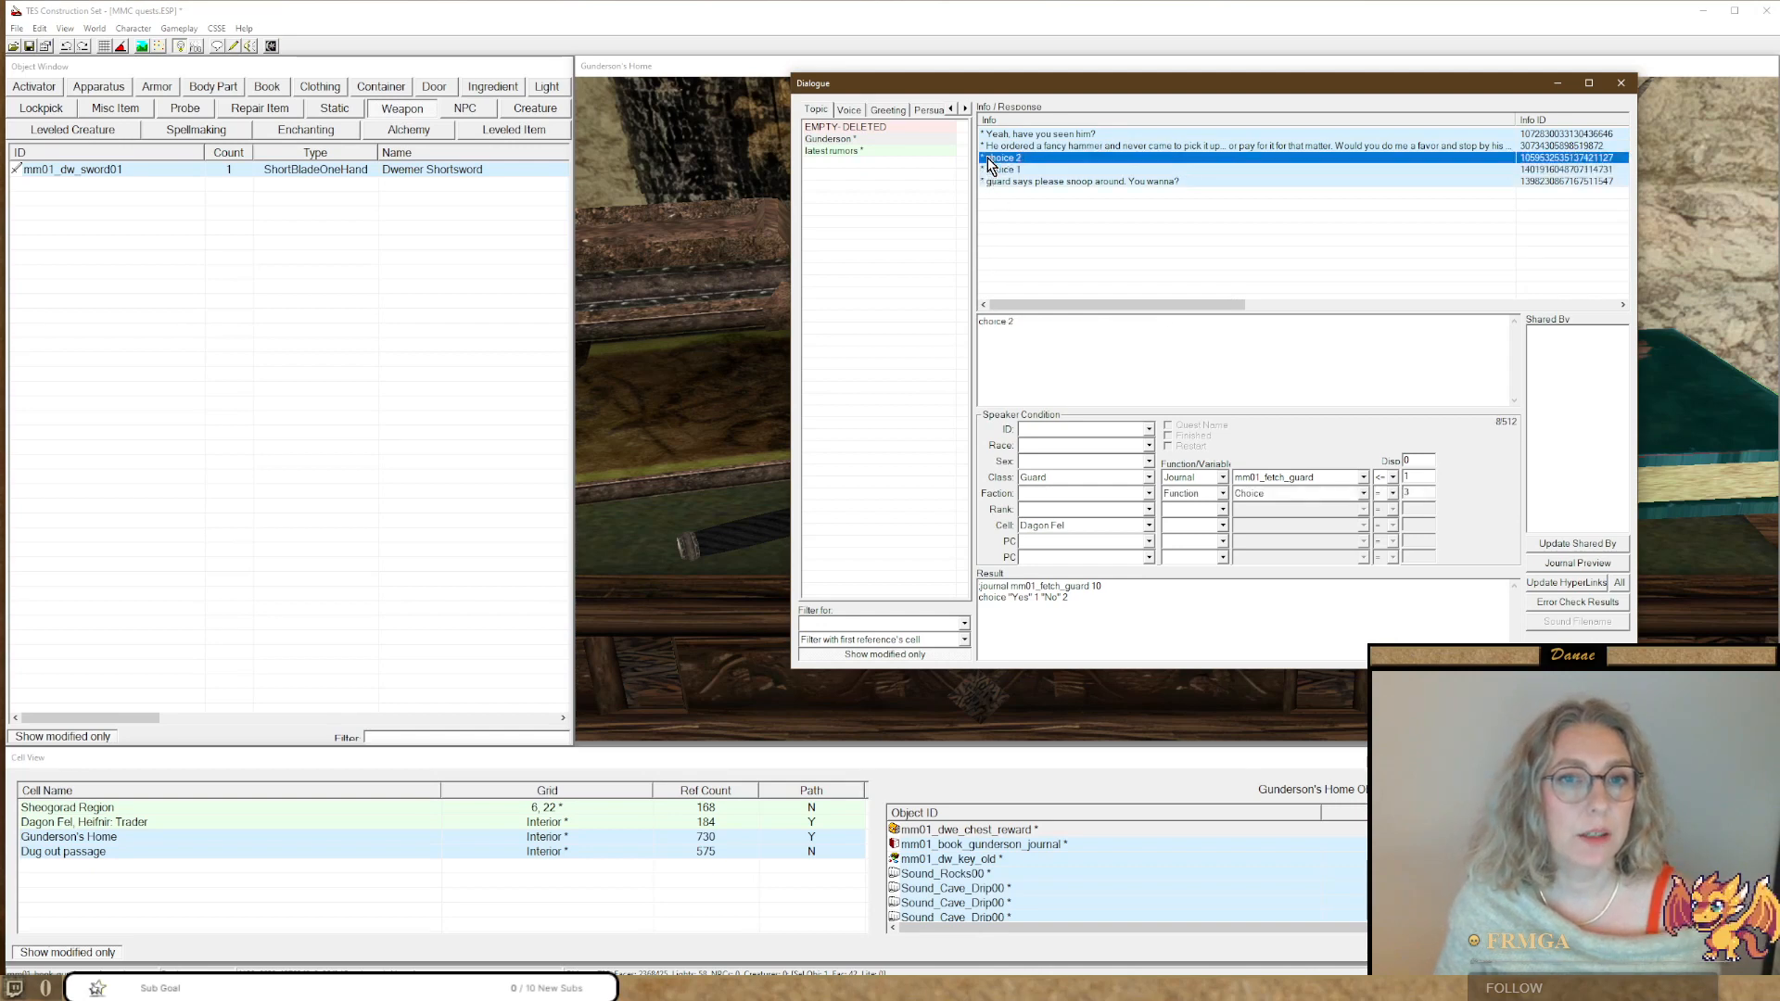
click(999, 181)
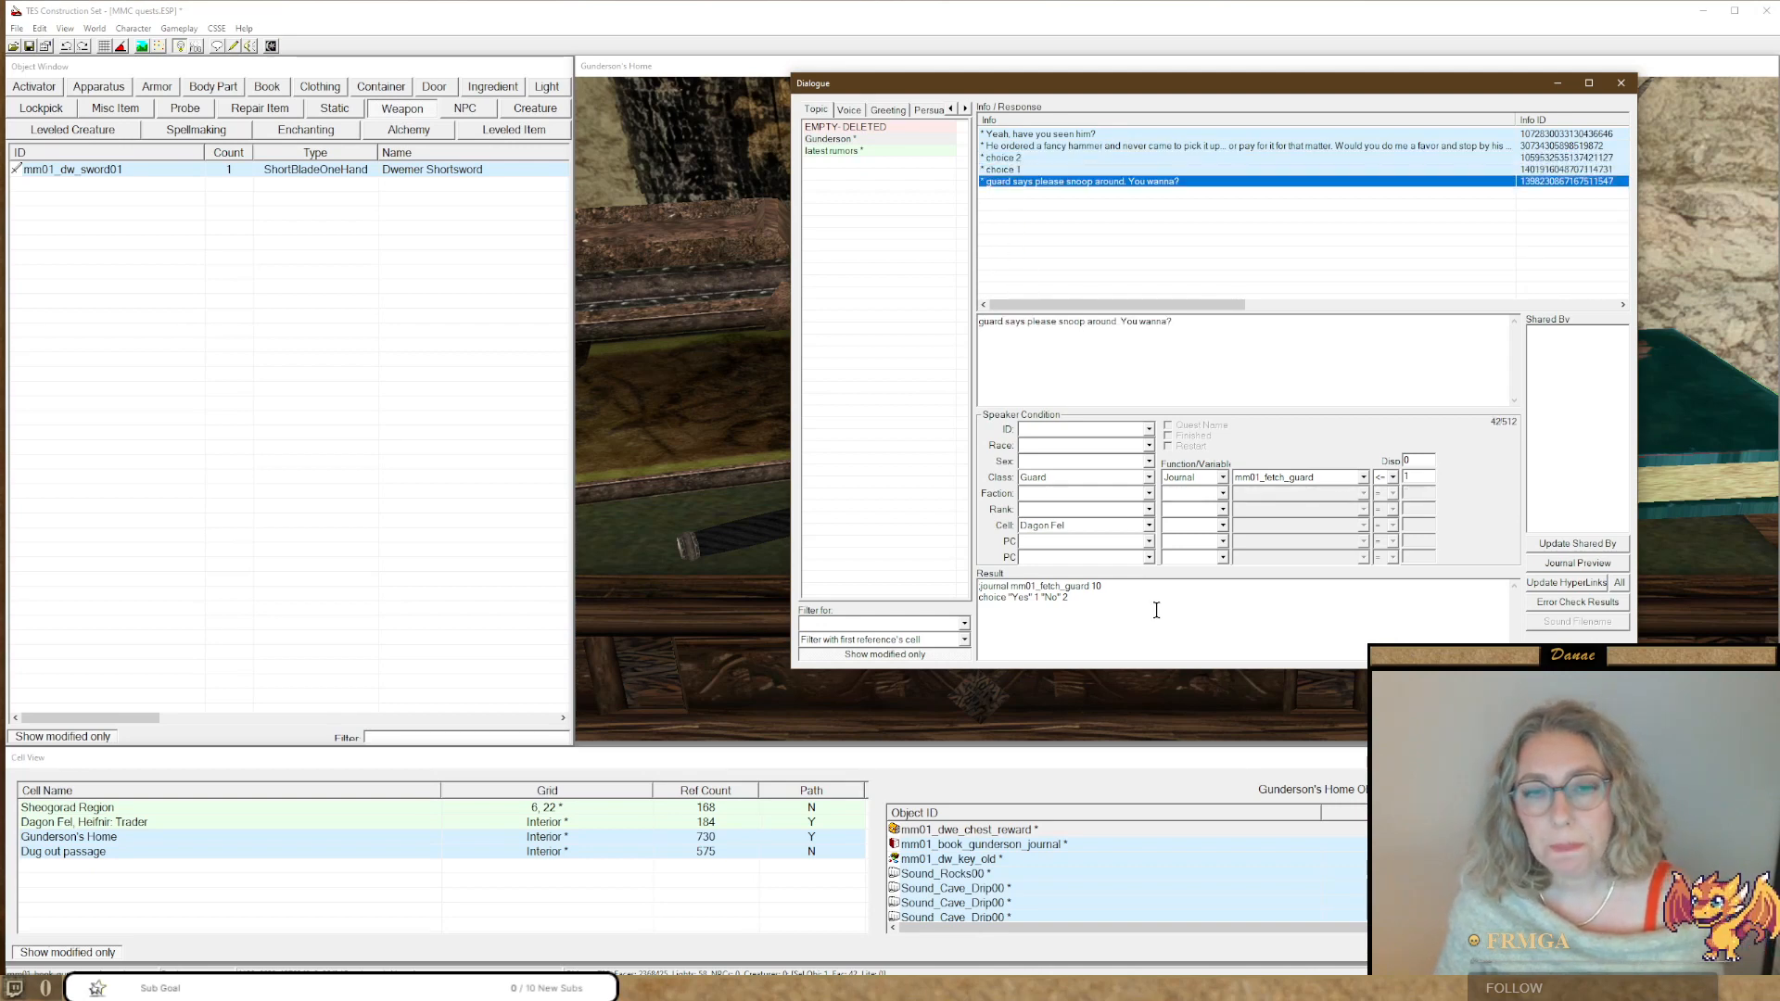
click(993, 168)
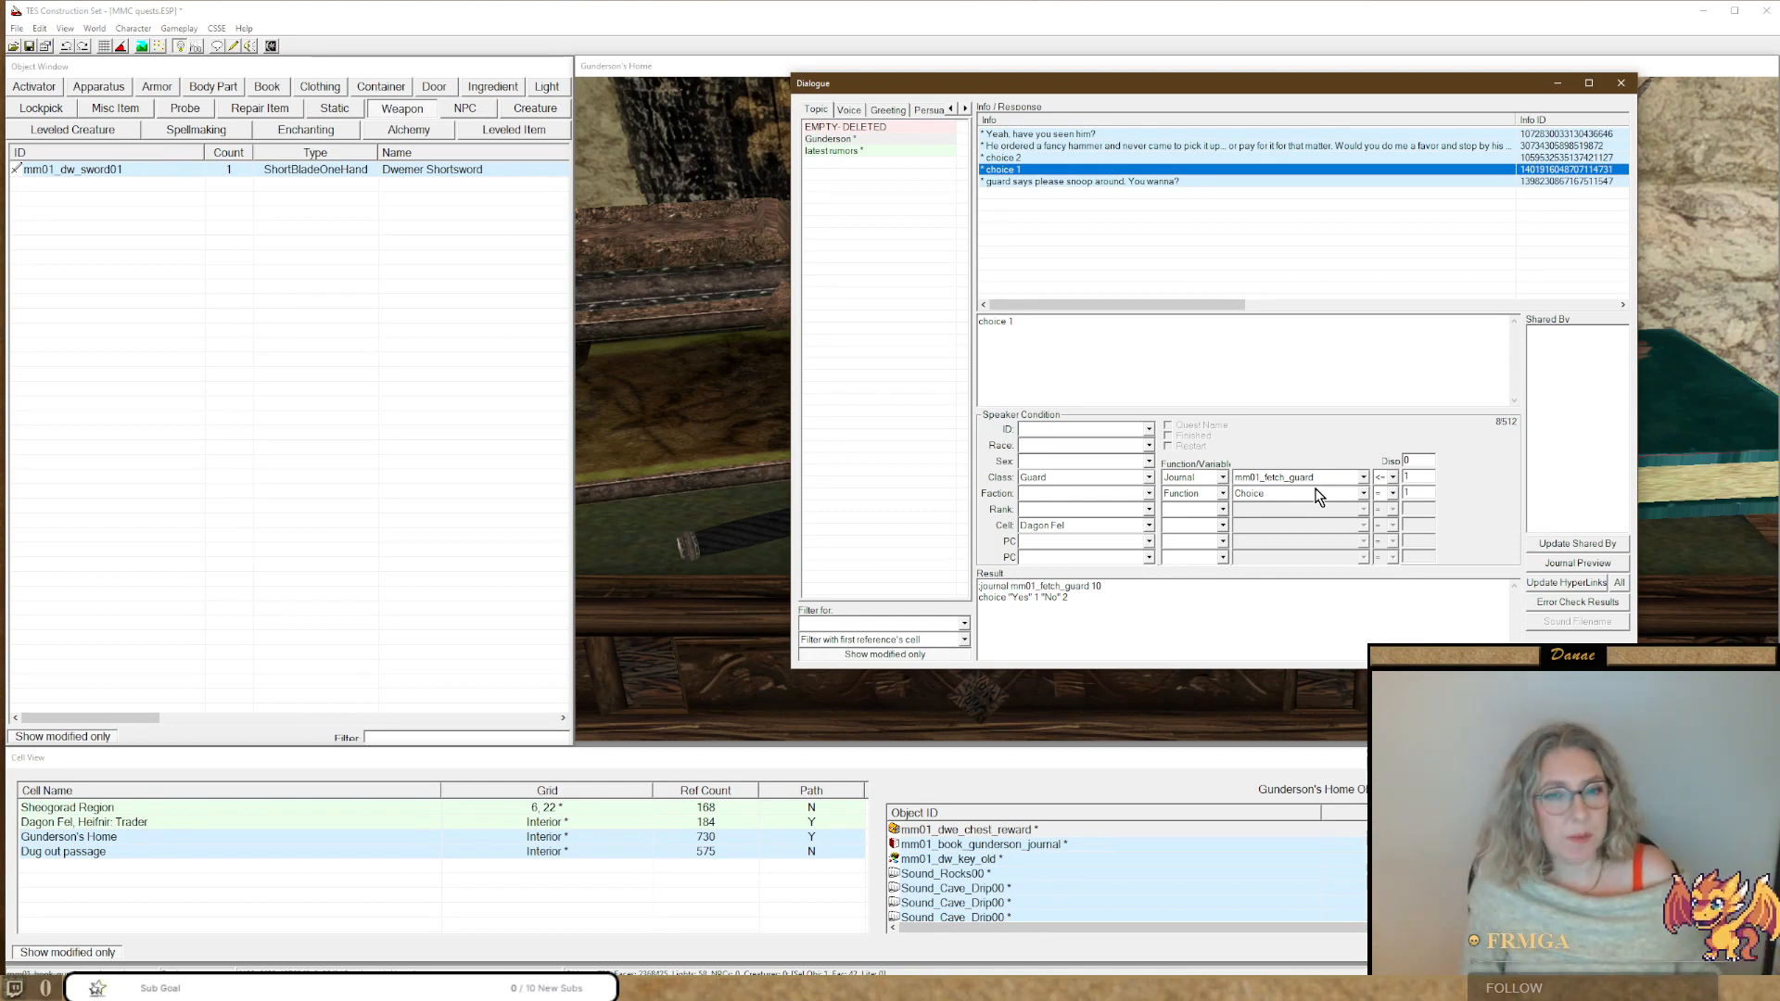
click(1177, 479)
click(1177, 479)
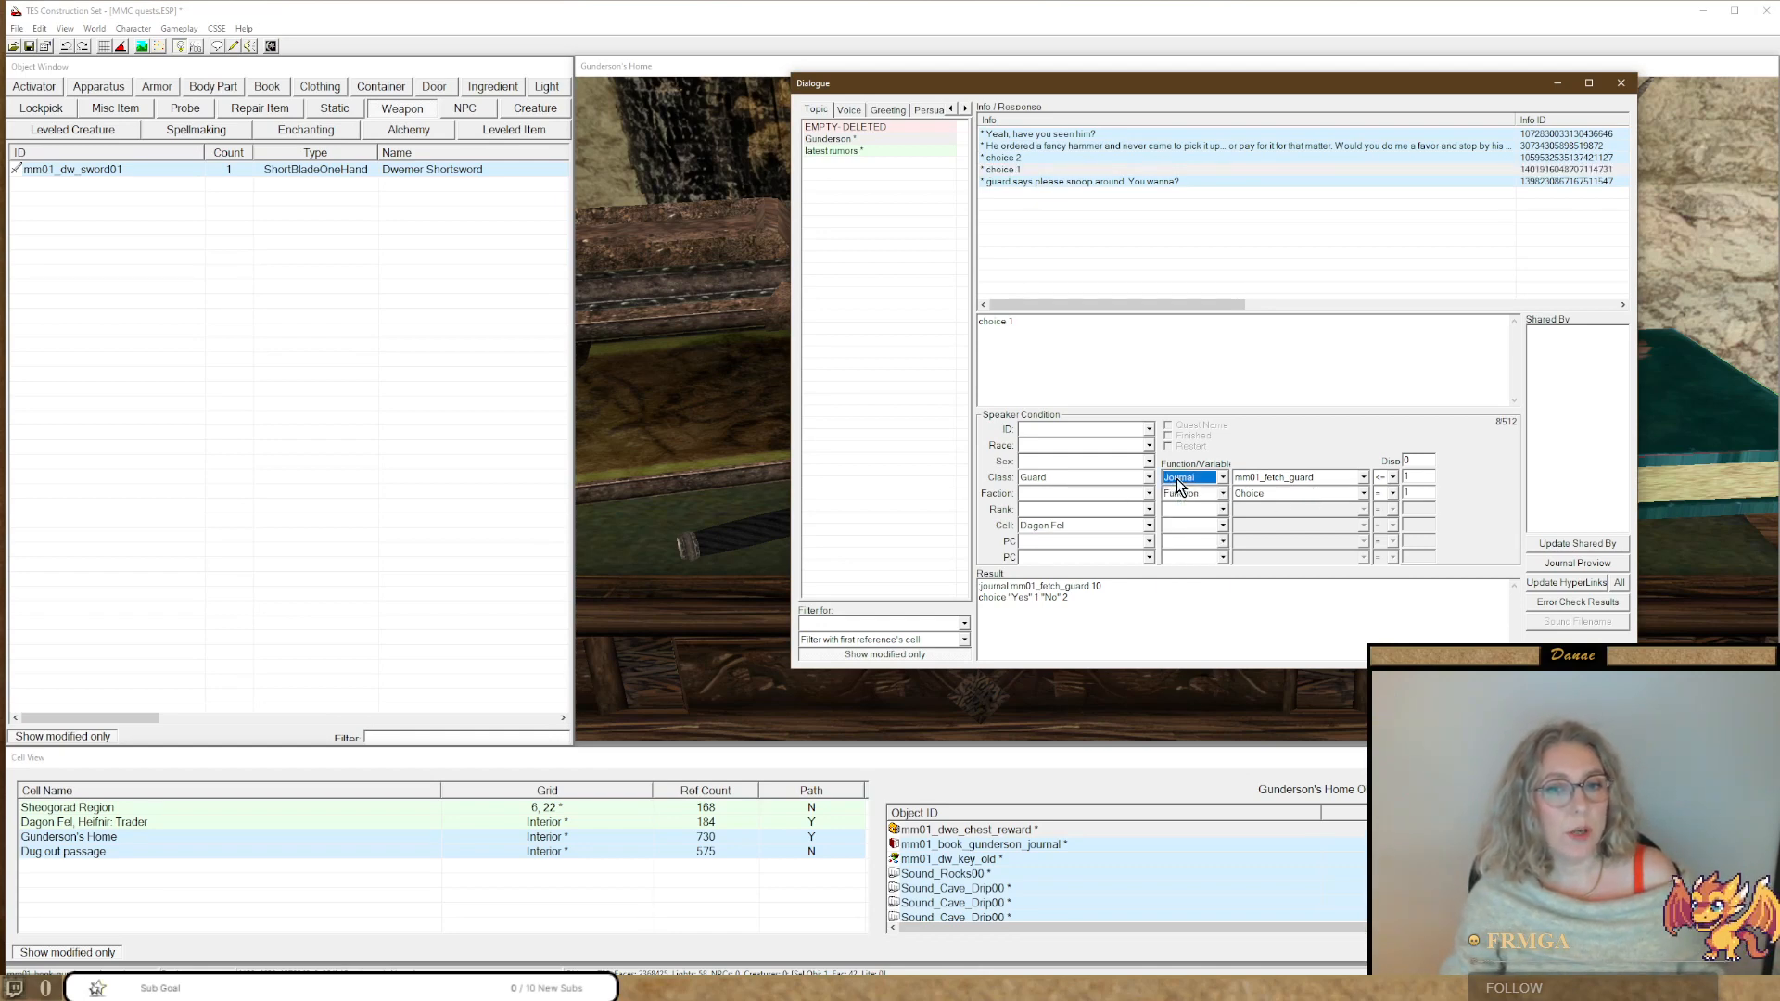
click(1261, 361)
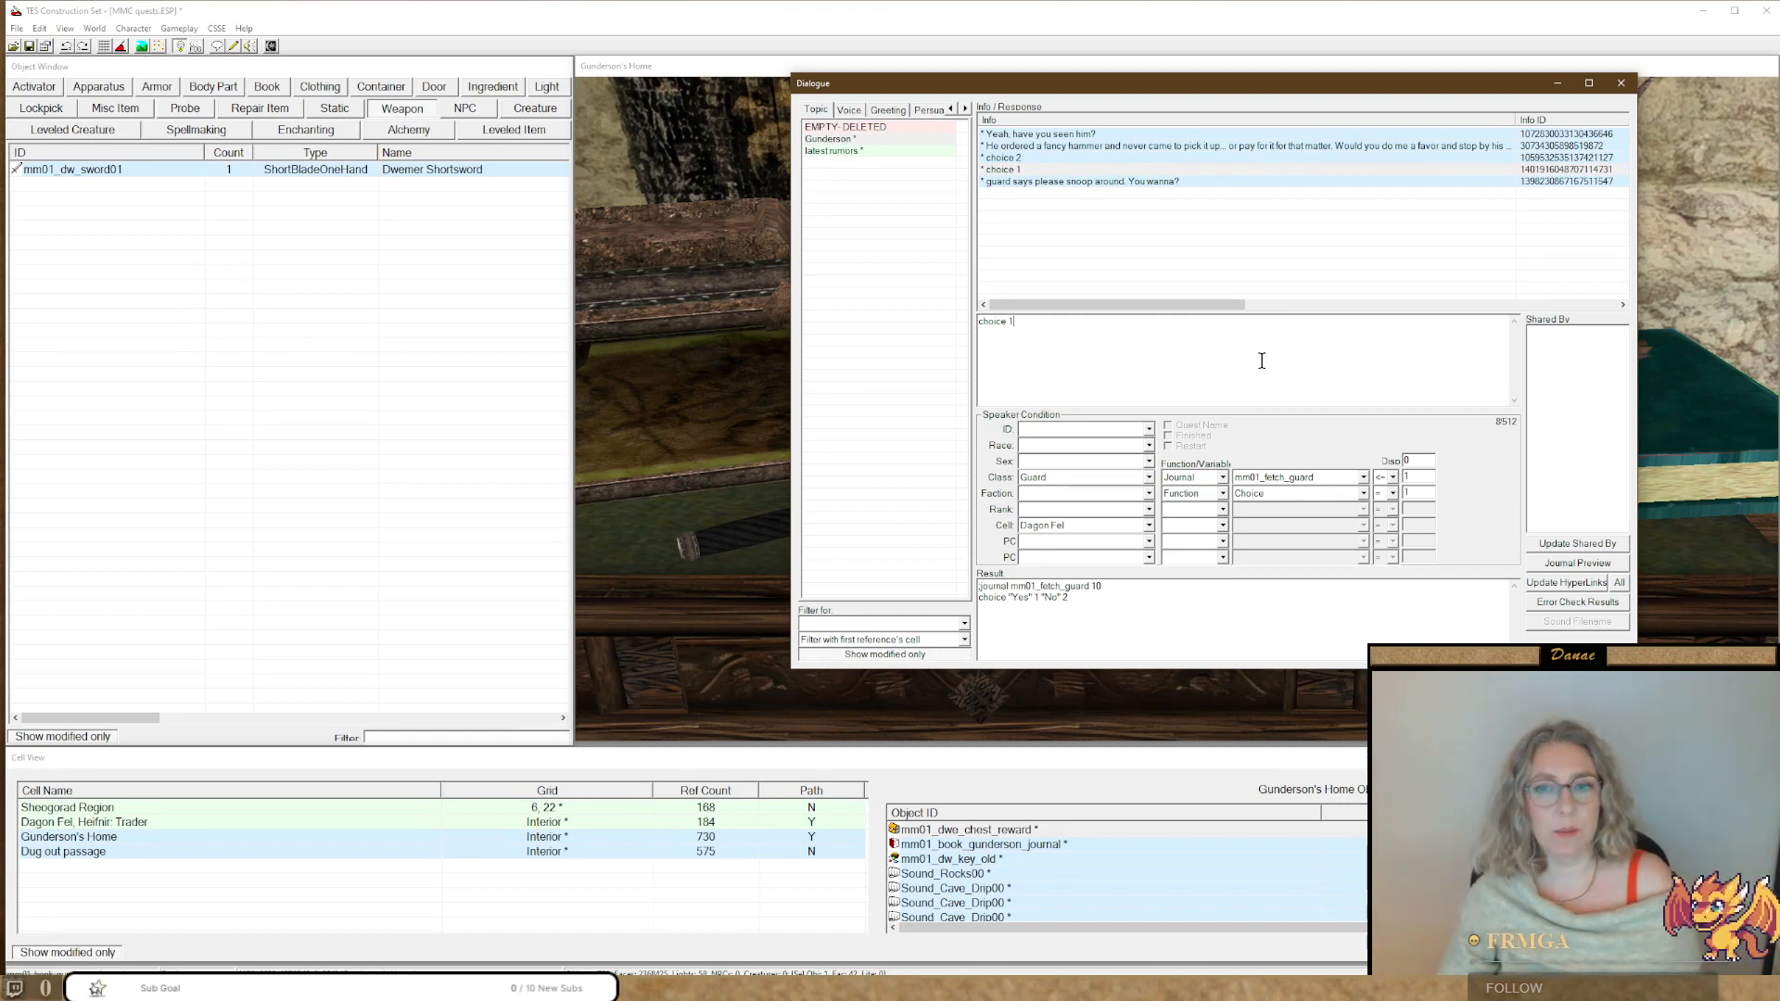
click(999, 159)
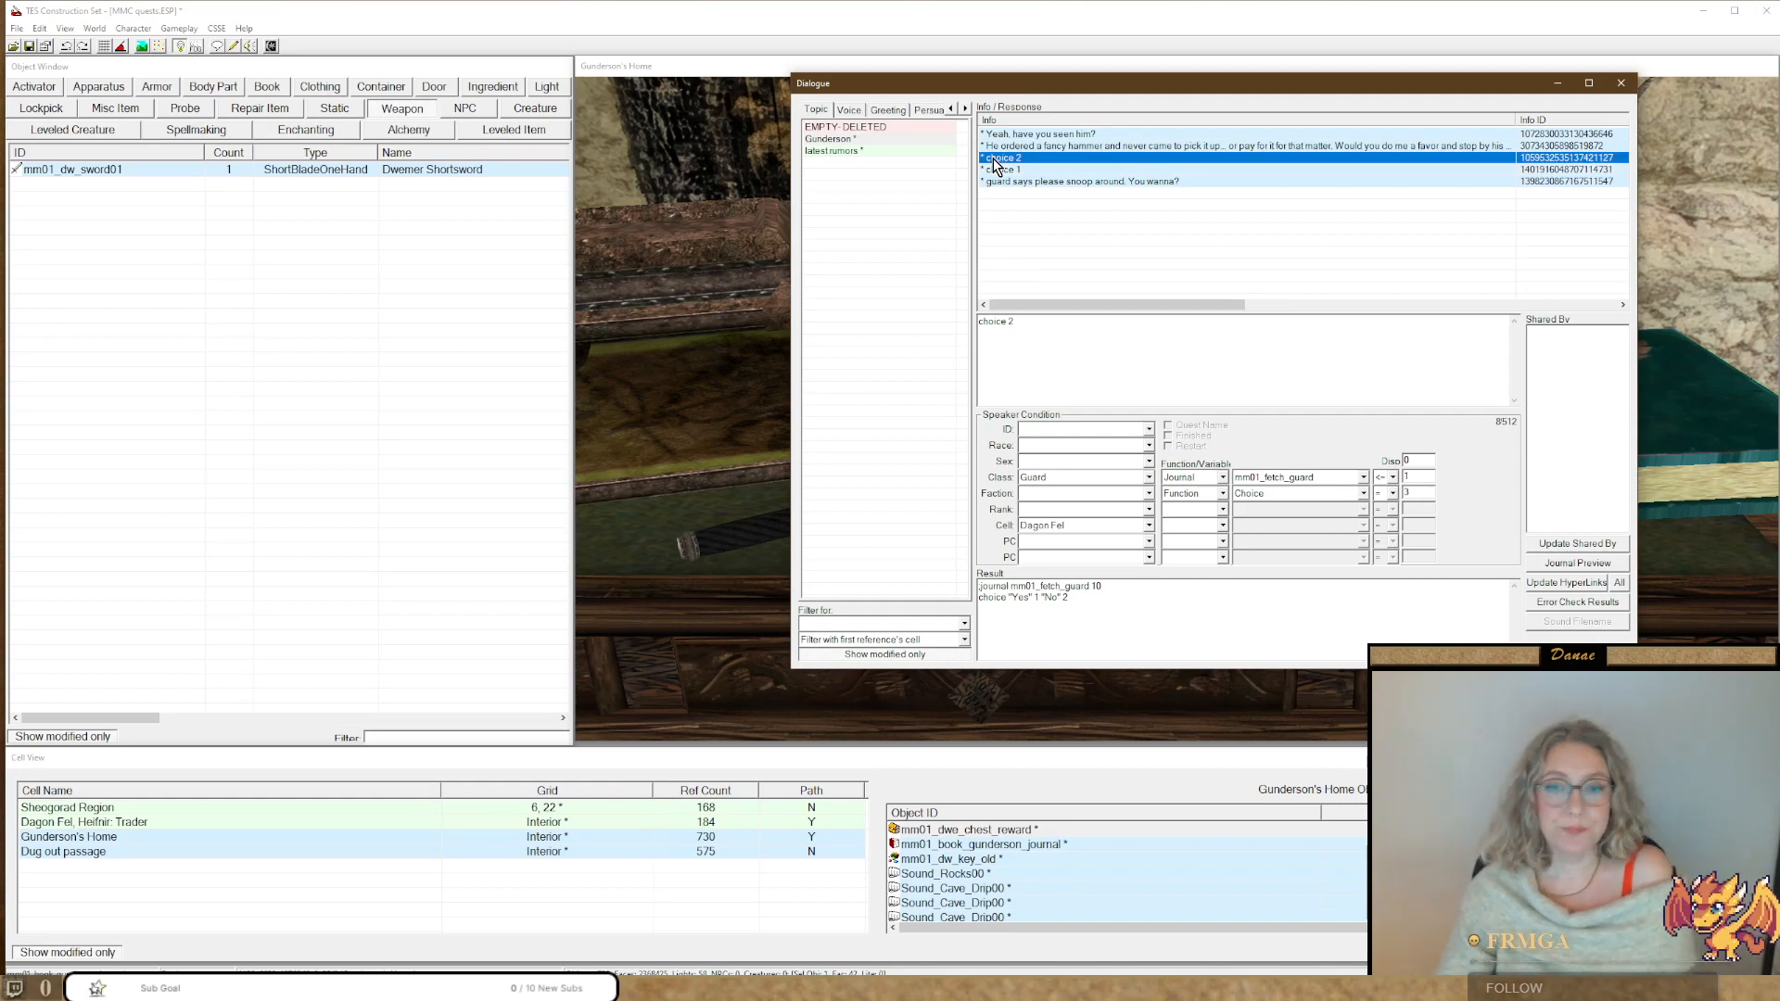
click(1032, 343)
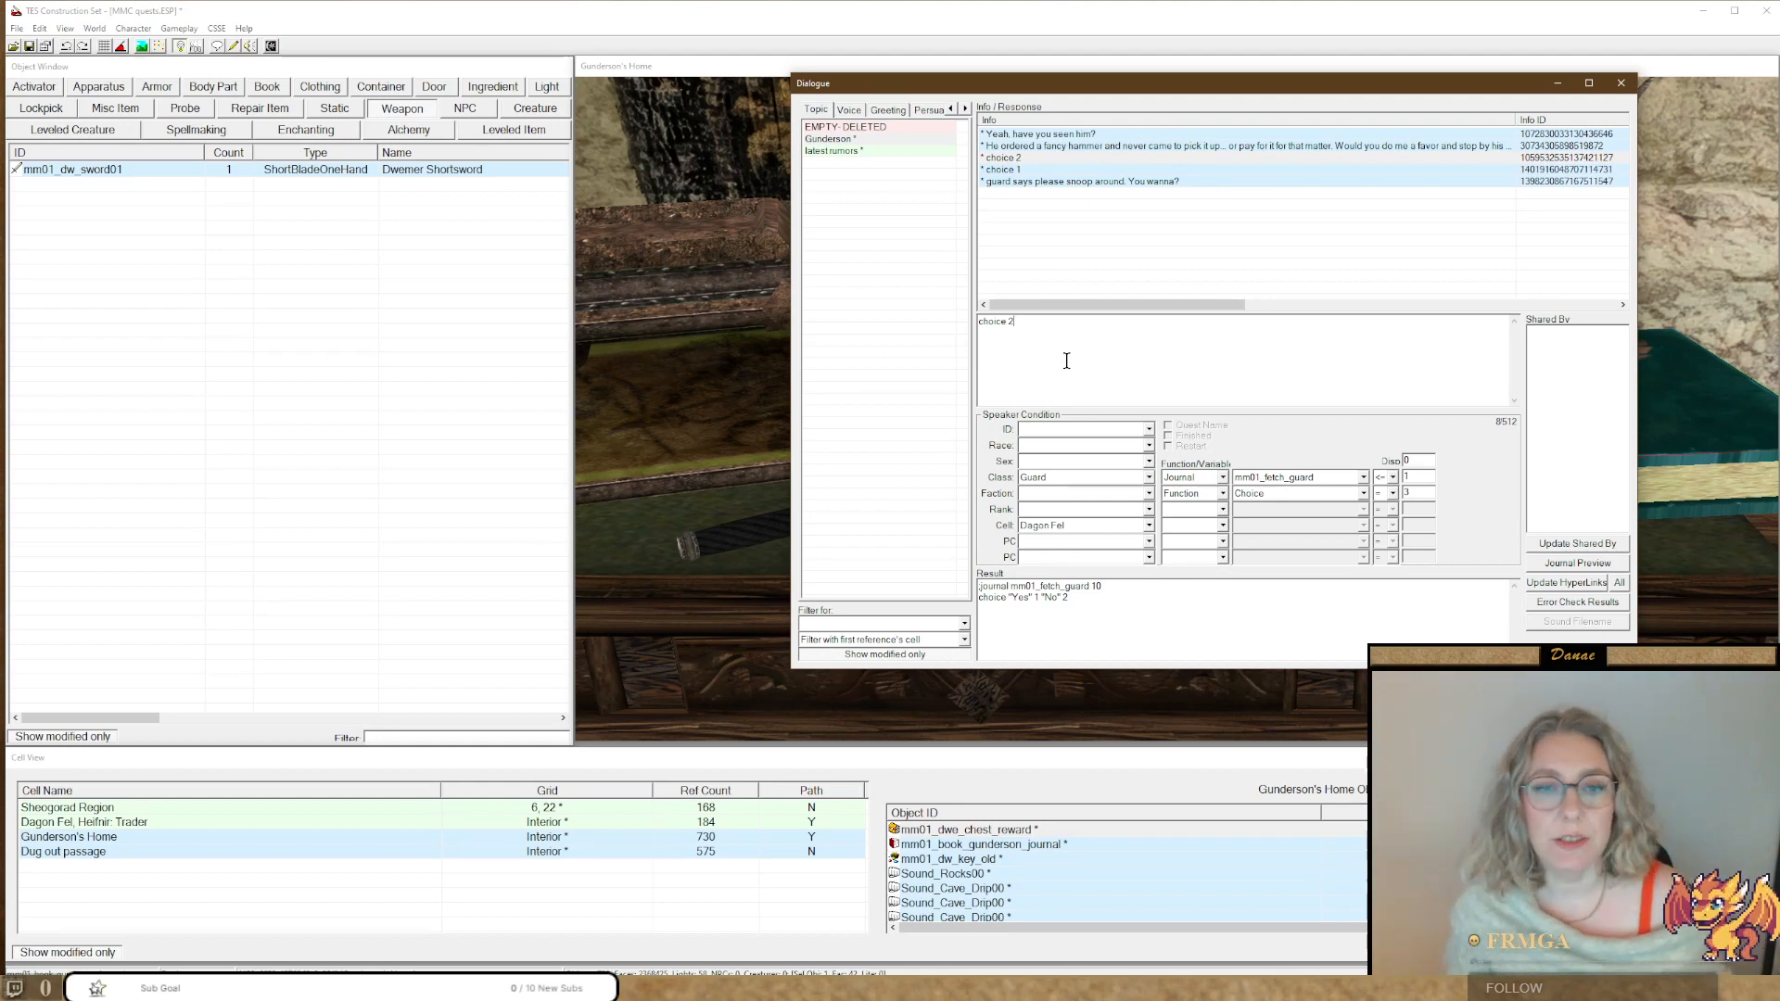
Replace the "choice 1" response text with "Splendid, return as soon as you have compelling evidence.".
click(1002, 170)
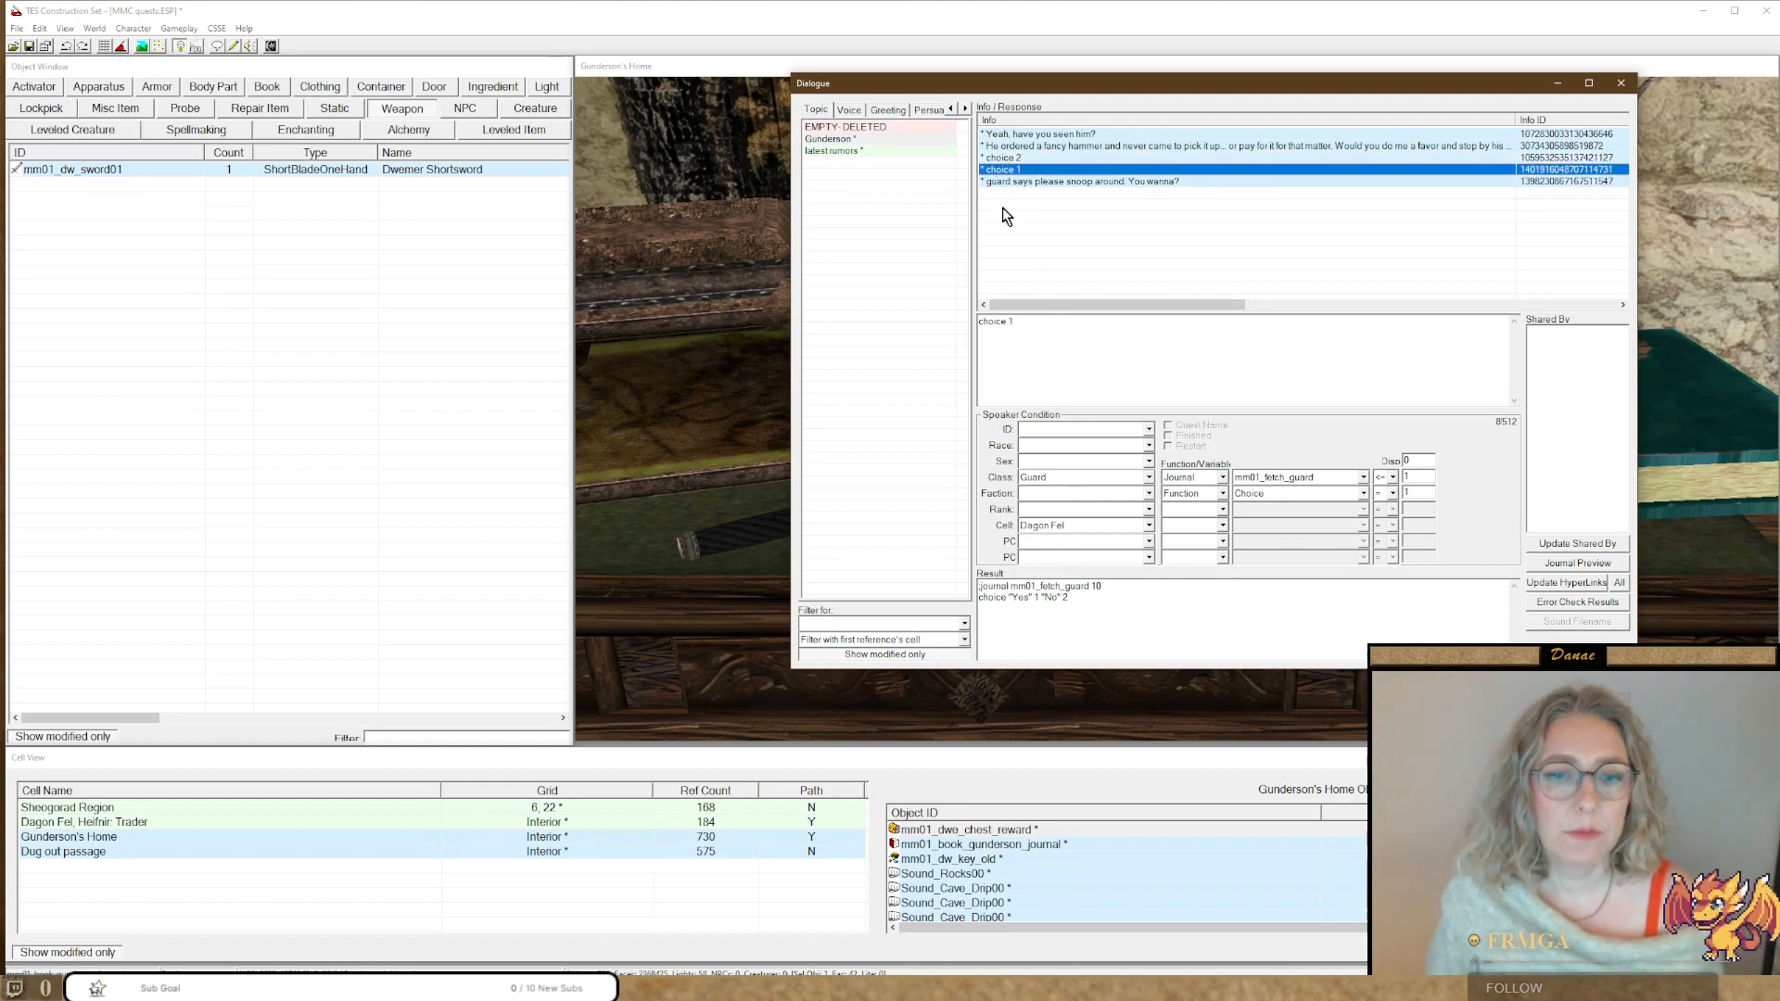
drag(1039, 598, 1012, 596)
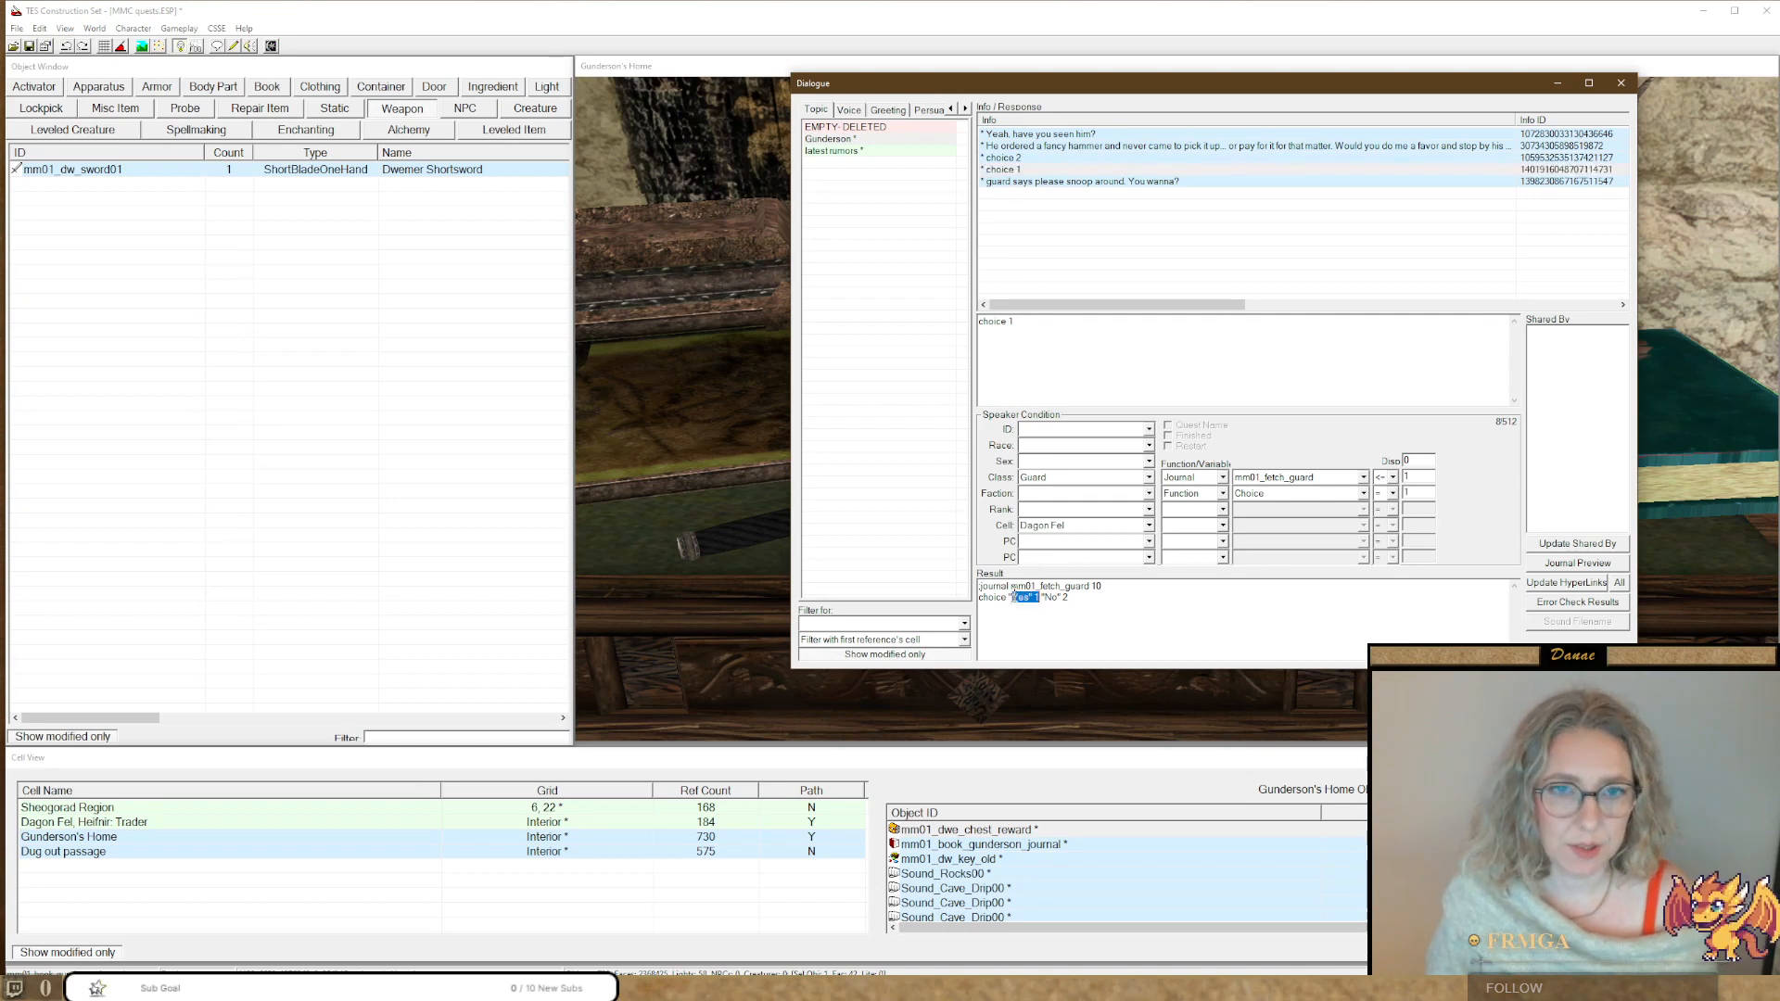
drag(1048, 346, 917, 303)
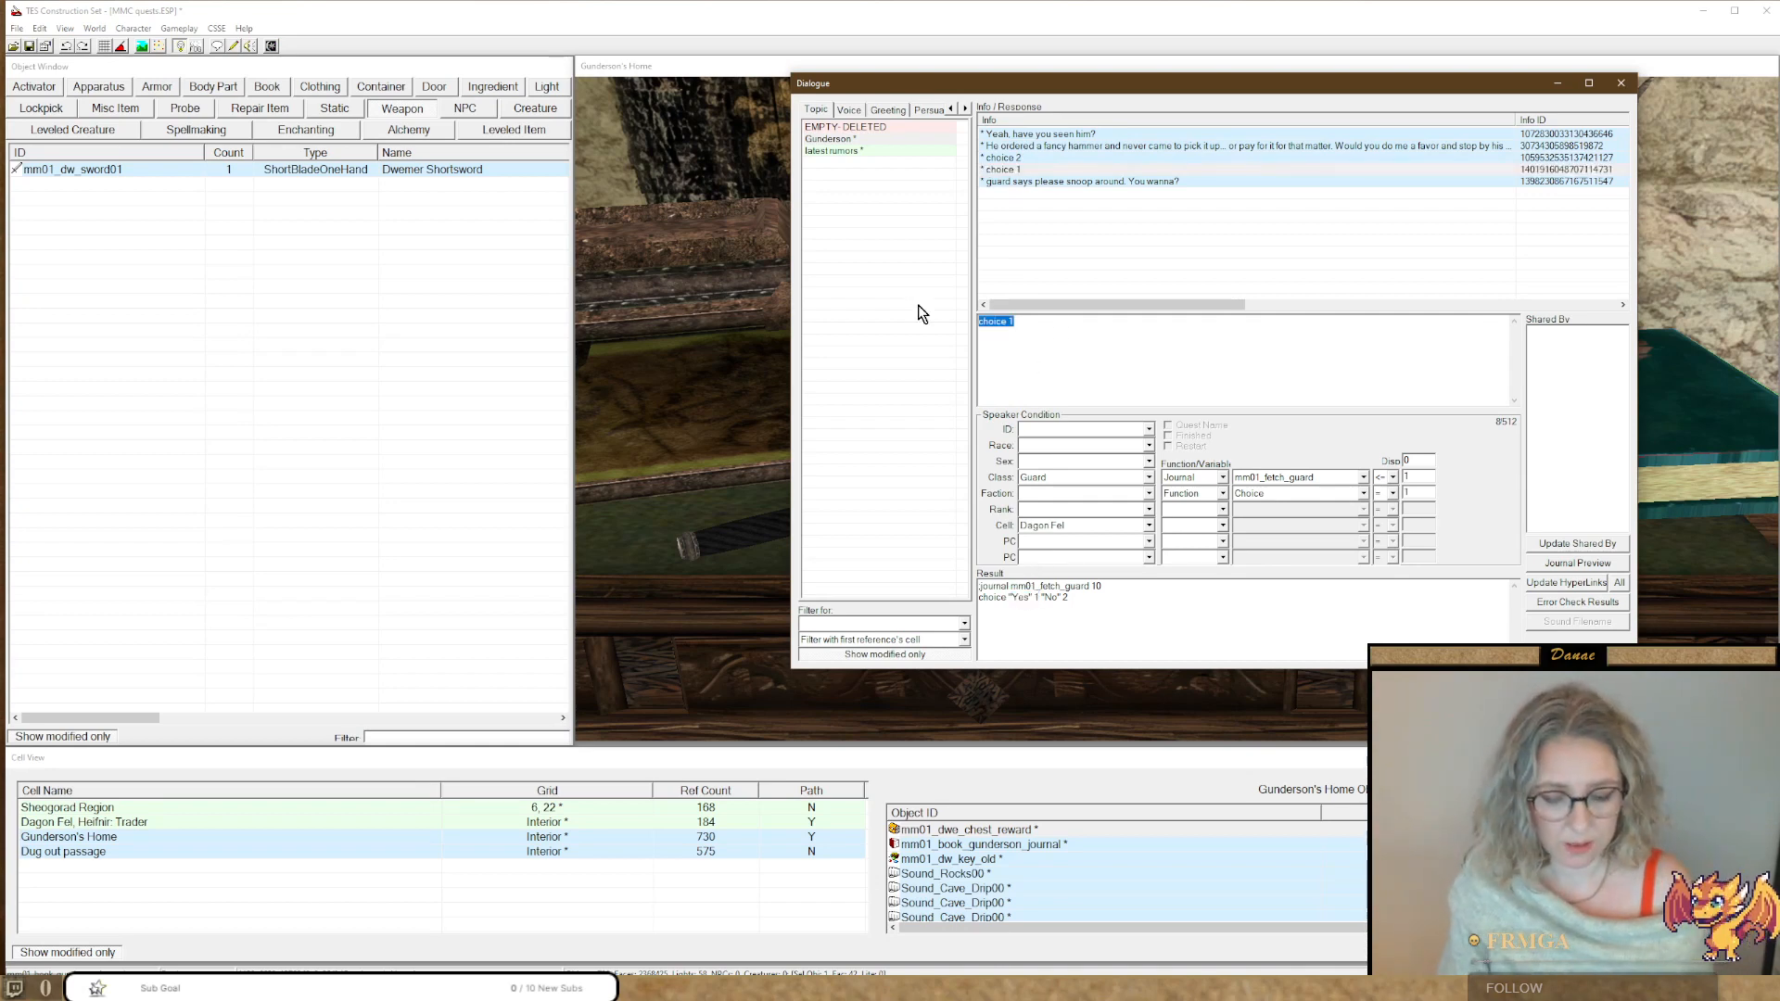
text(Spenm)
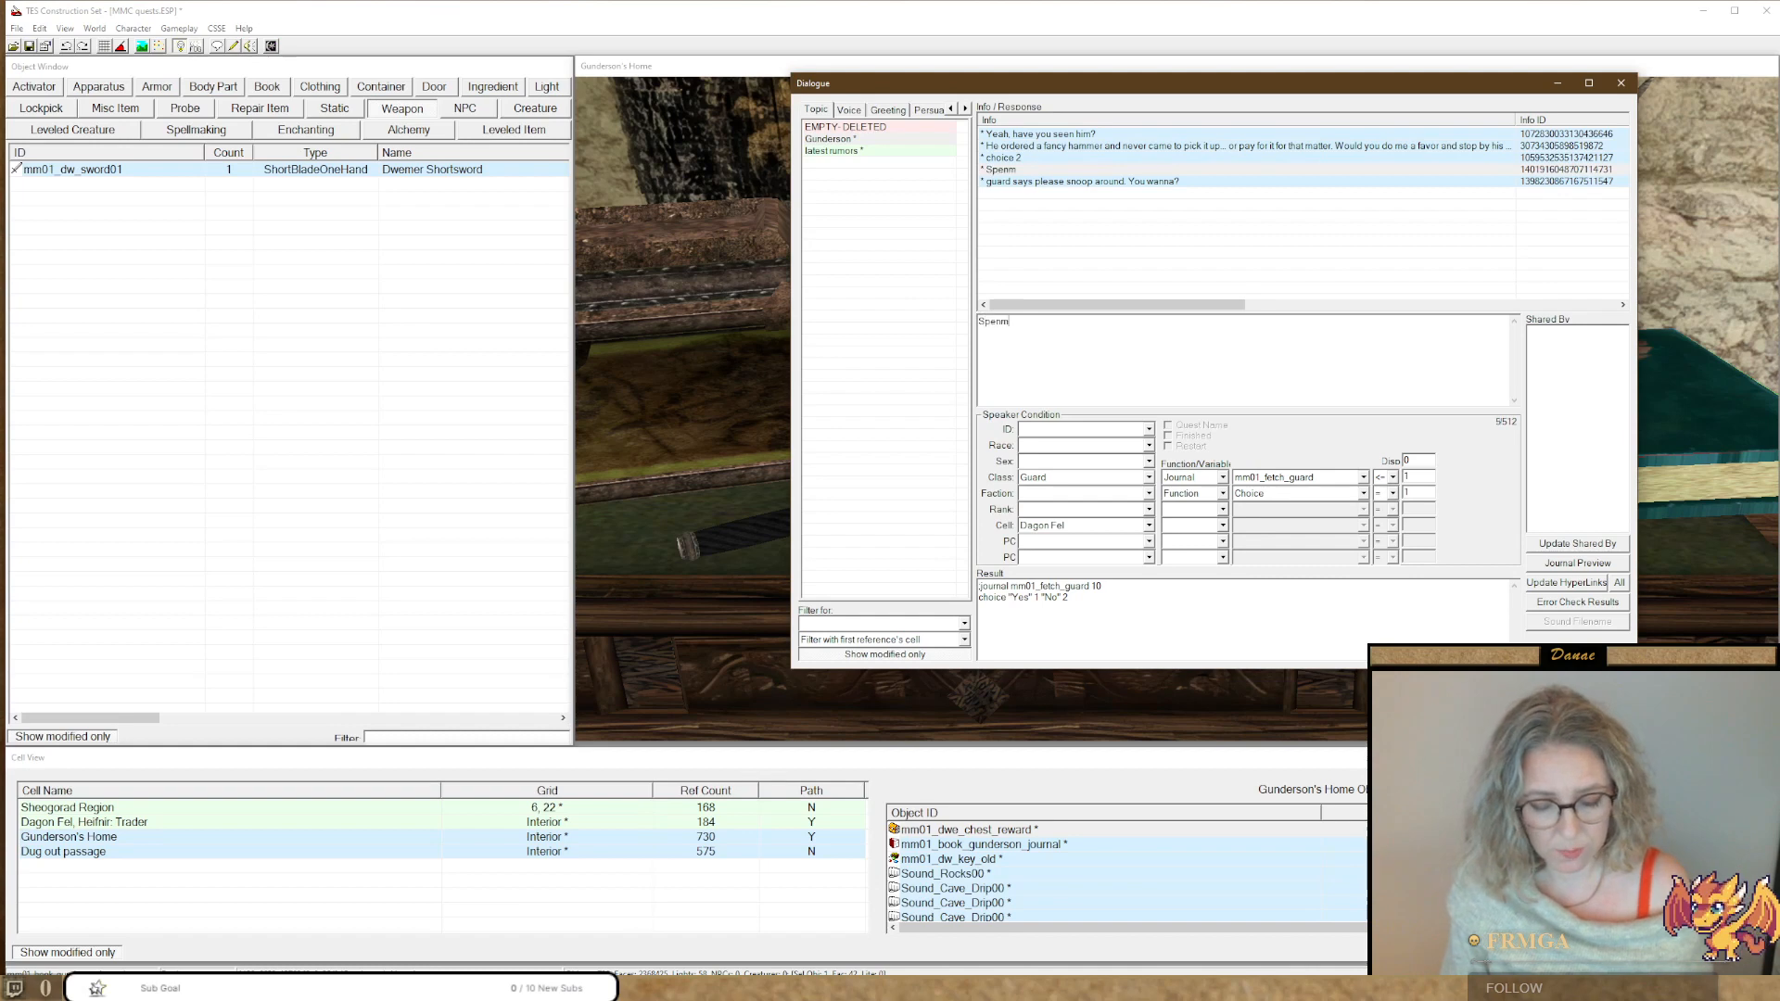
key(BackSpace)
key(BackSpace)
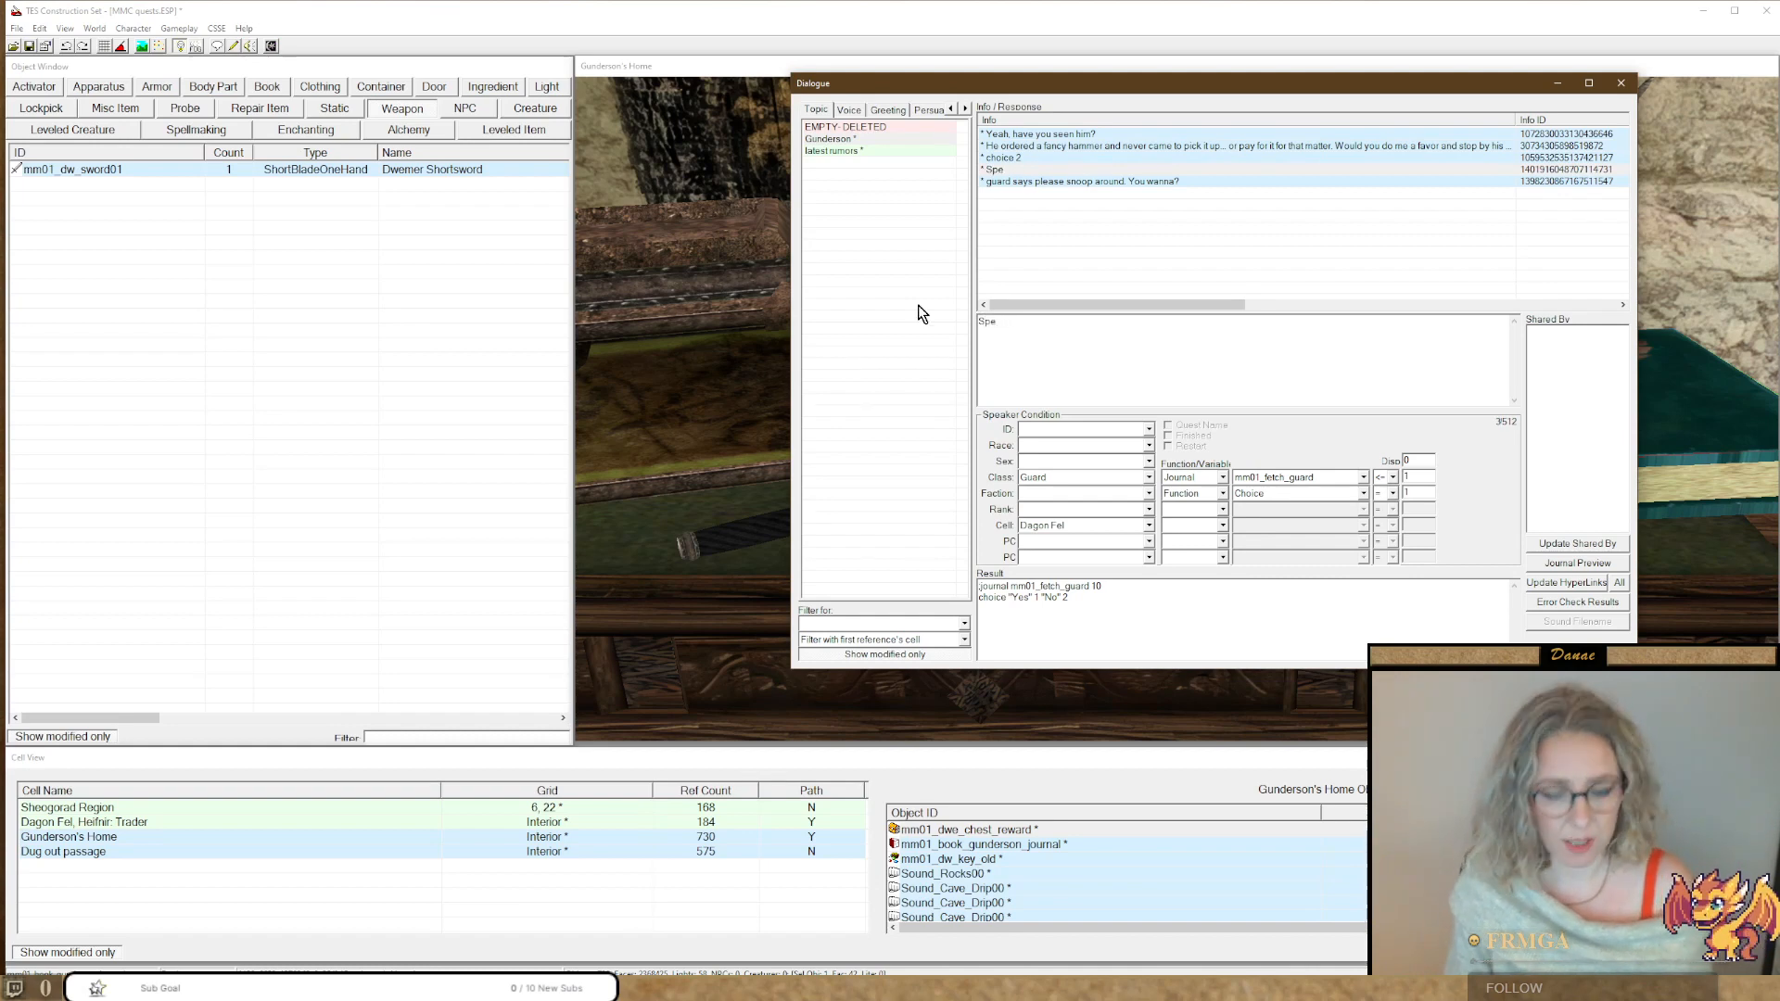
key(BackSpace)
key(BackSpace)
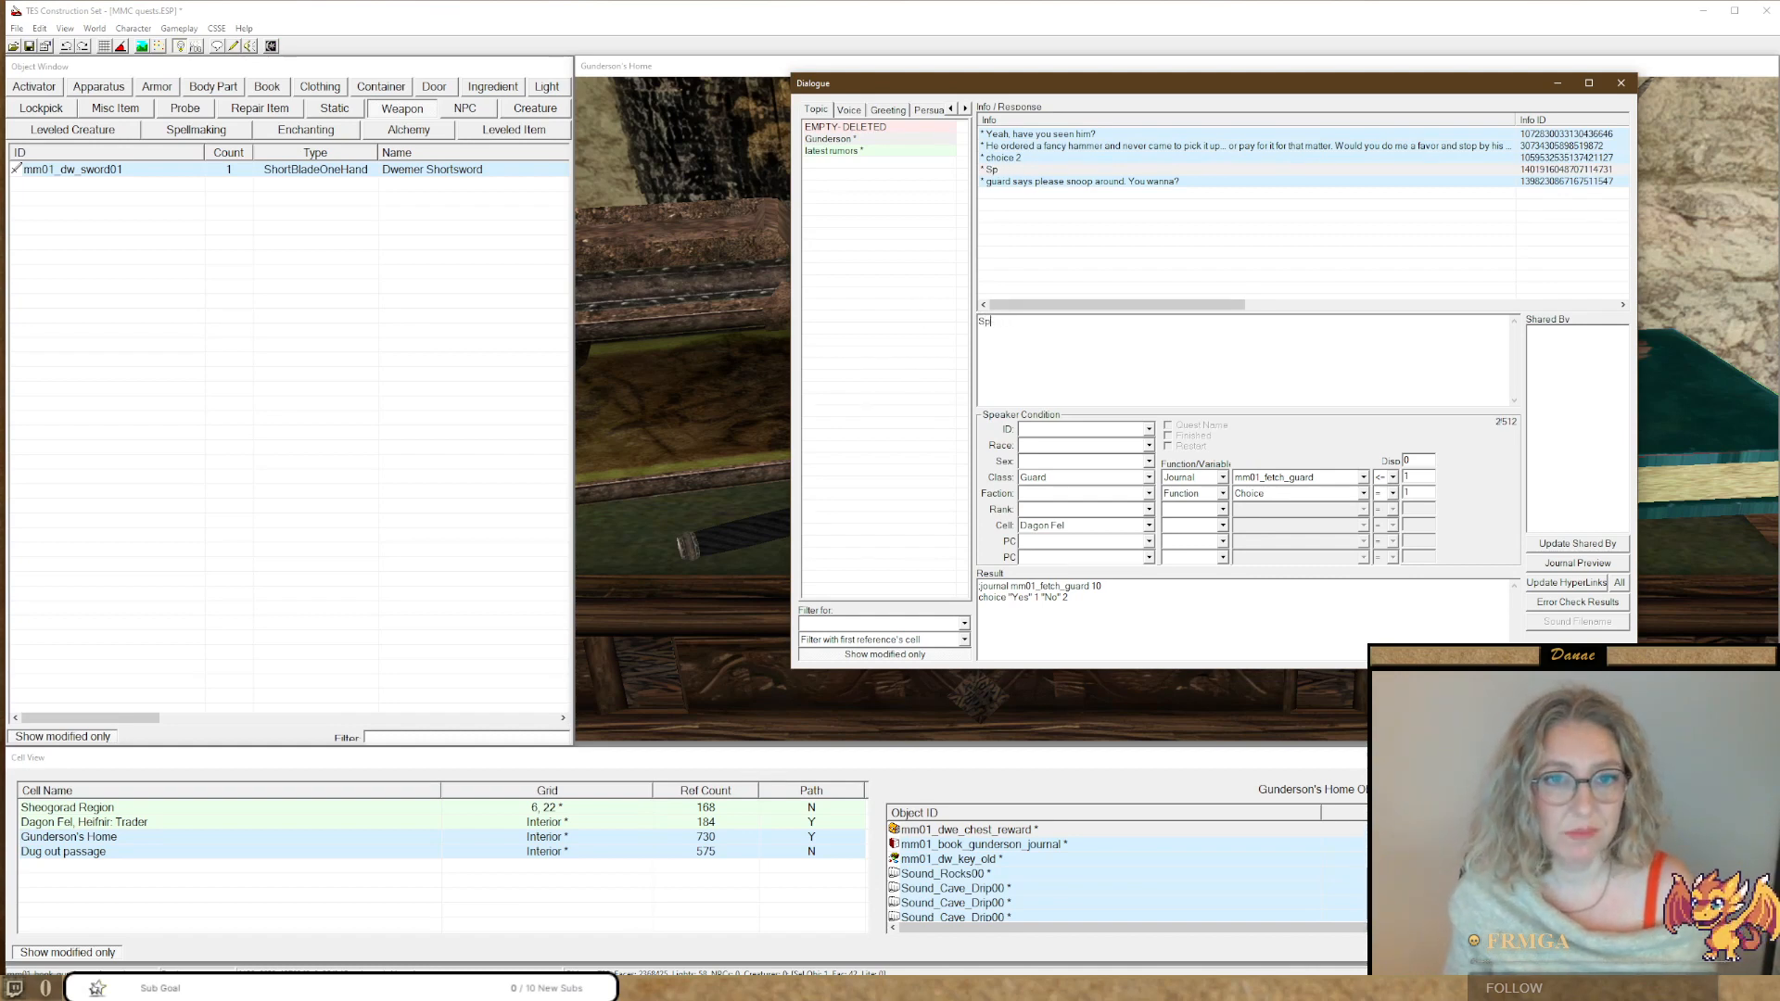
text(lendid.)
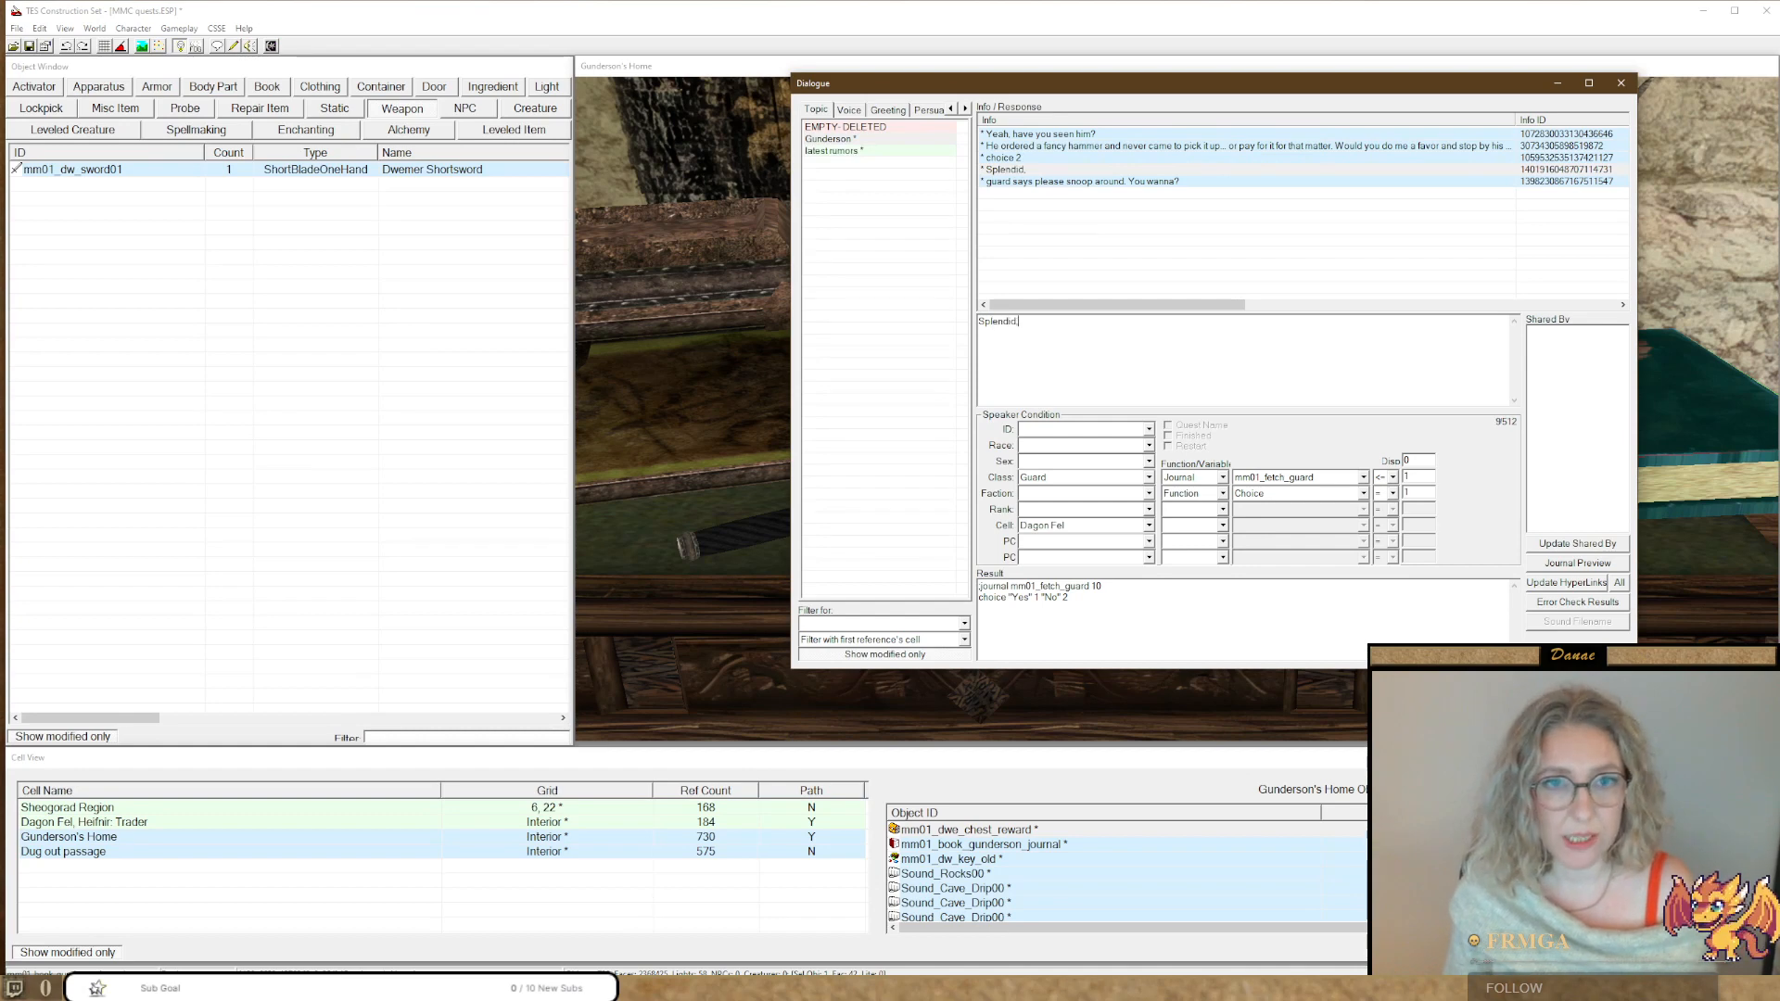
text( return )
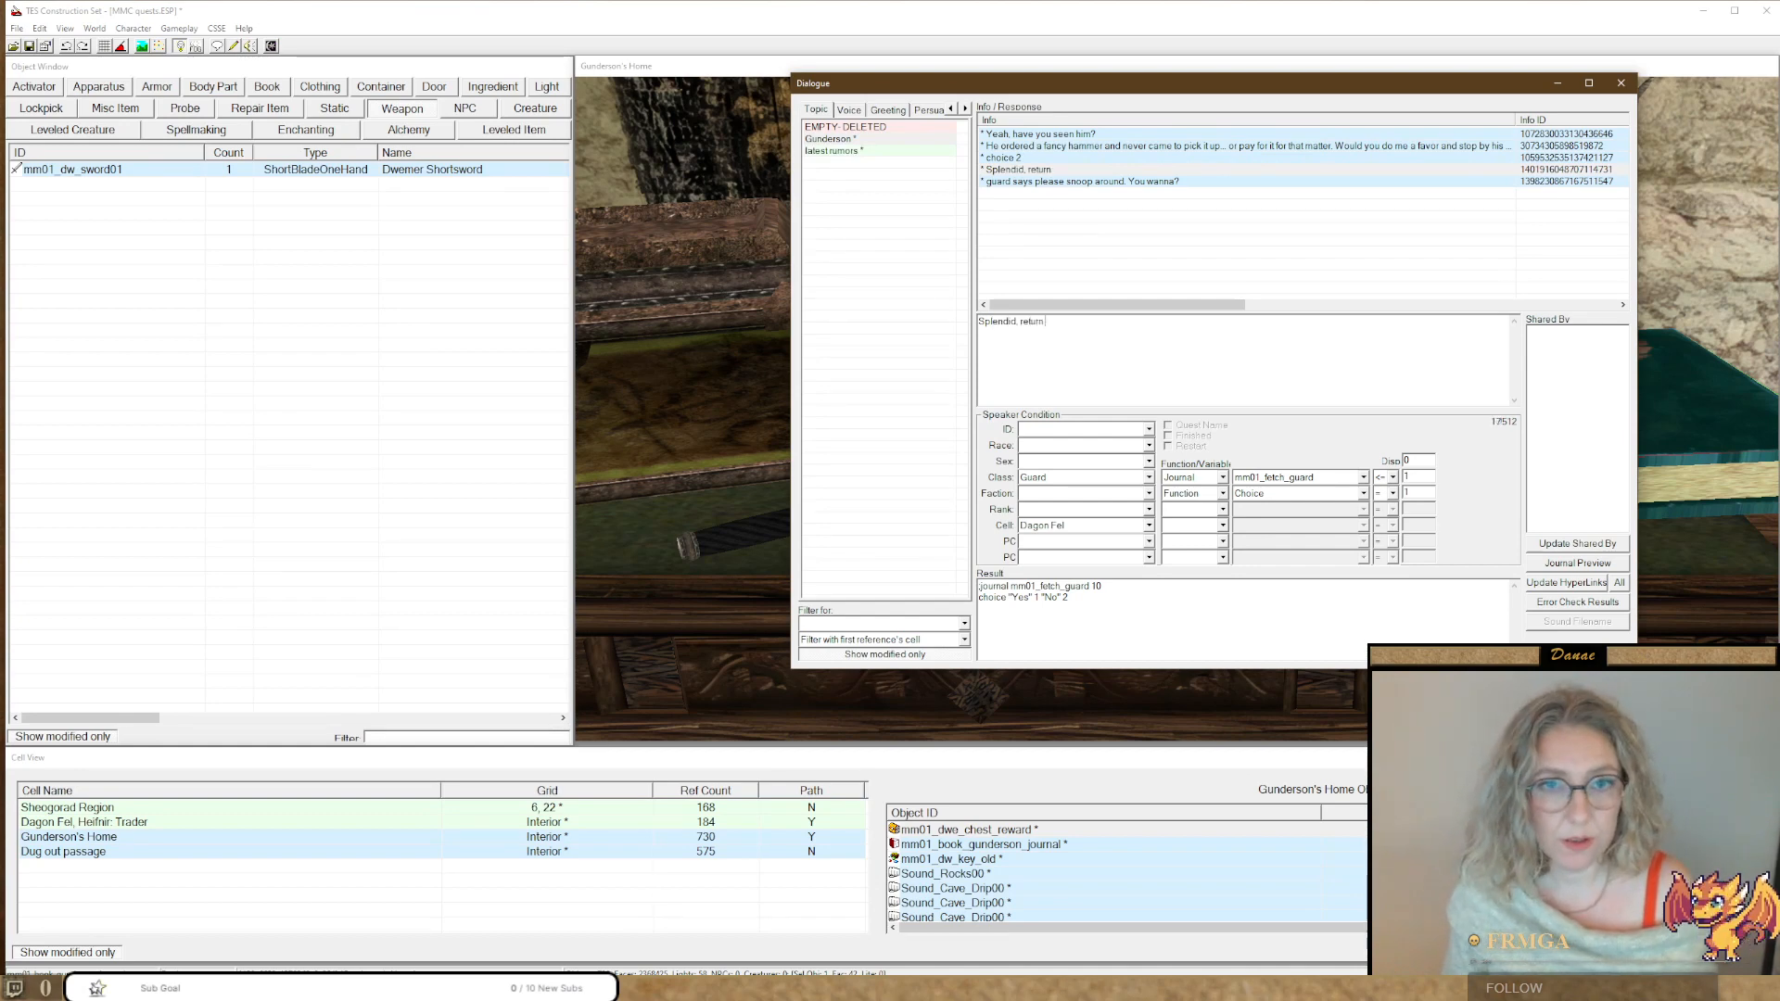
text(as soom)
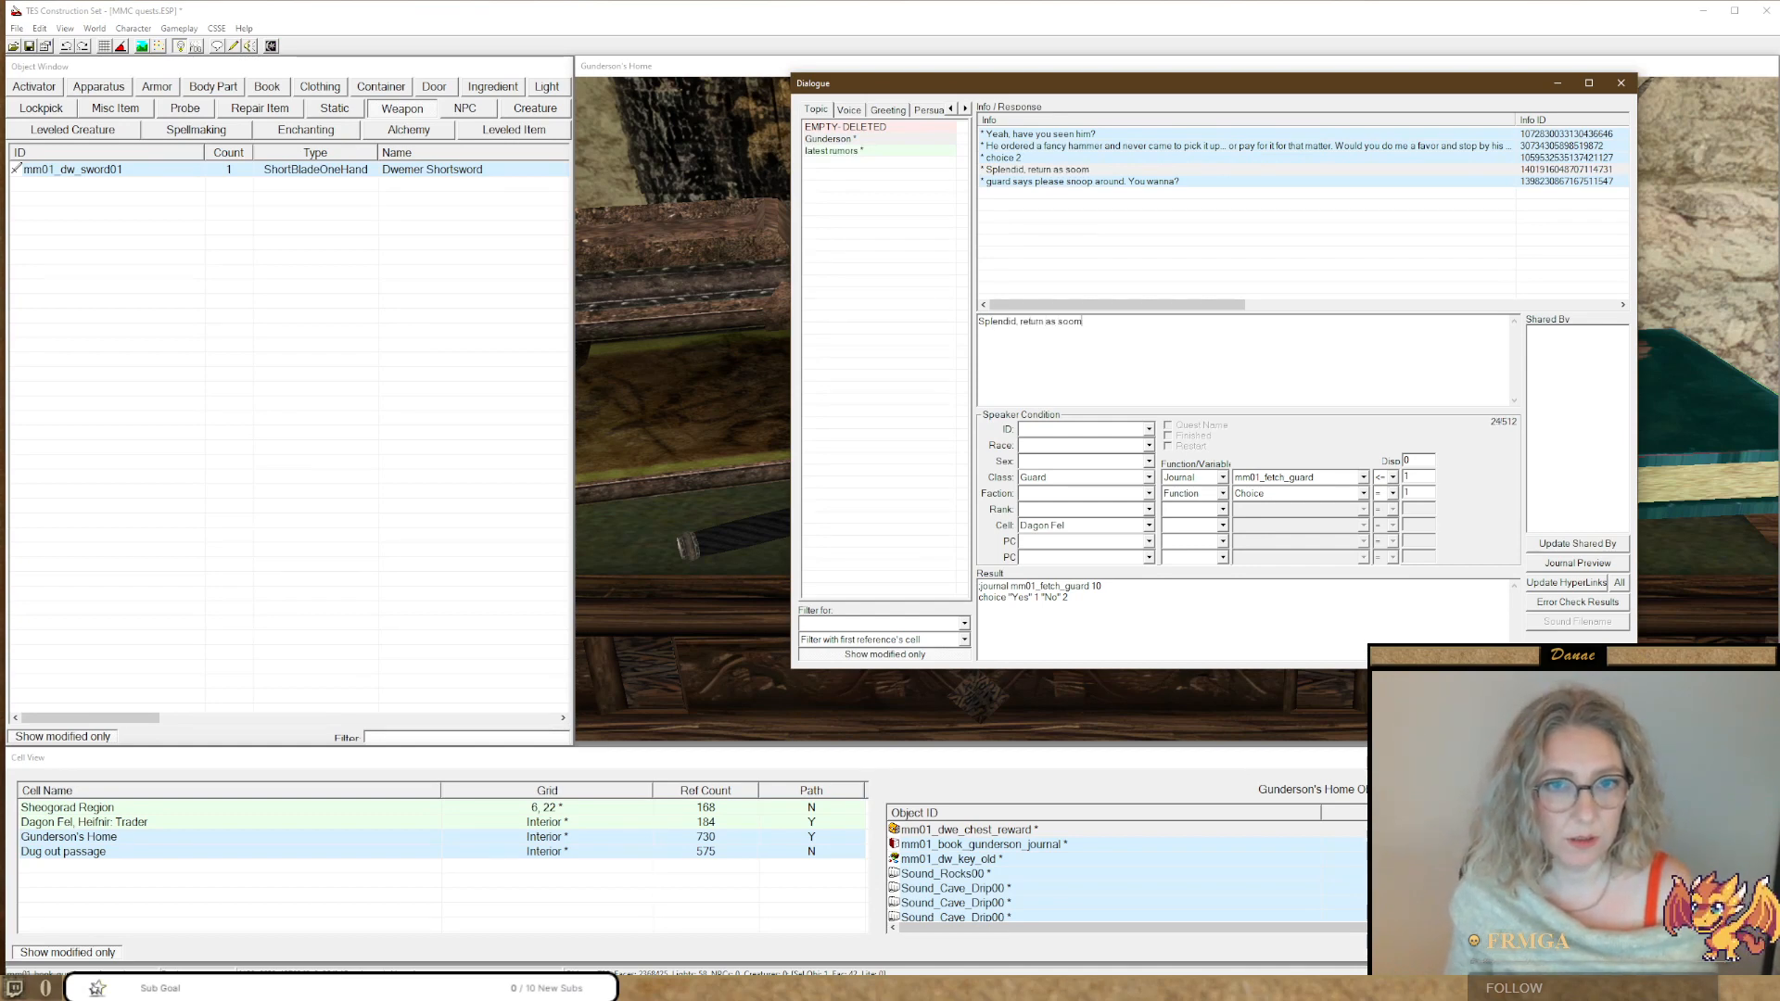
key(BackSpace)
text(n as you)
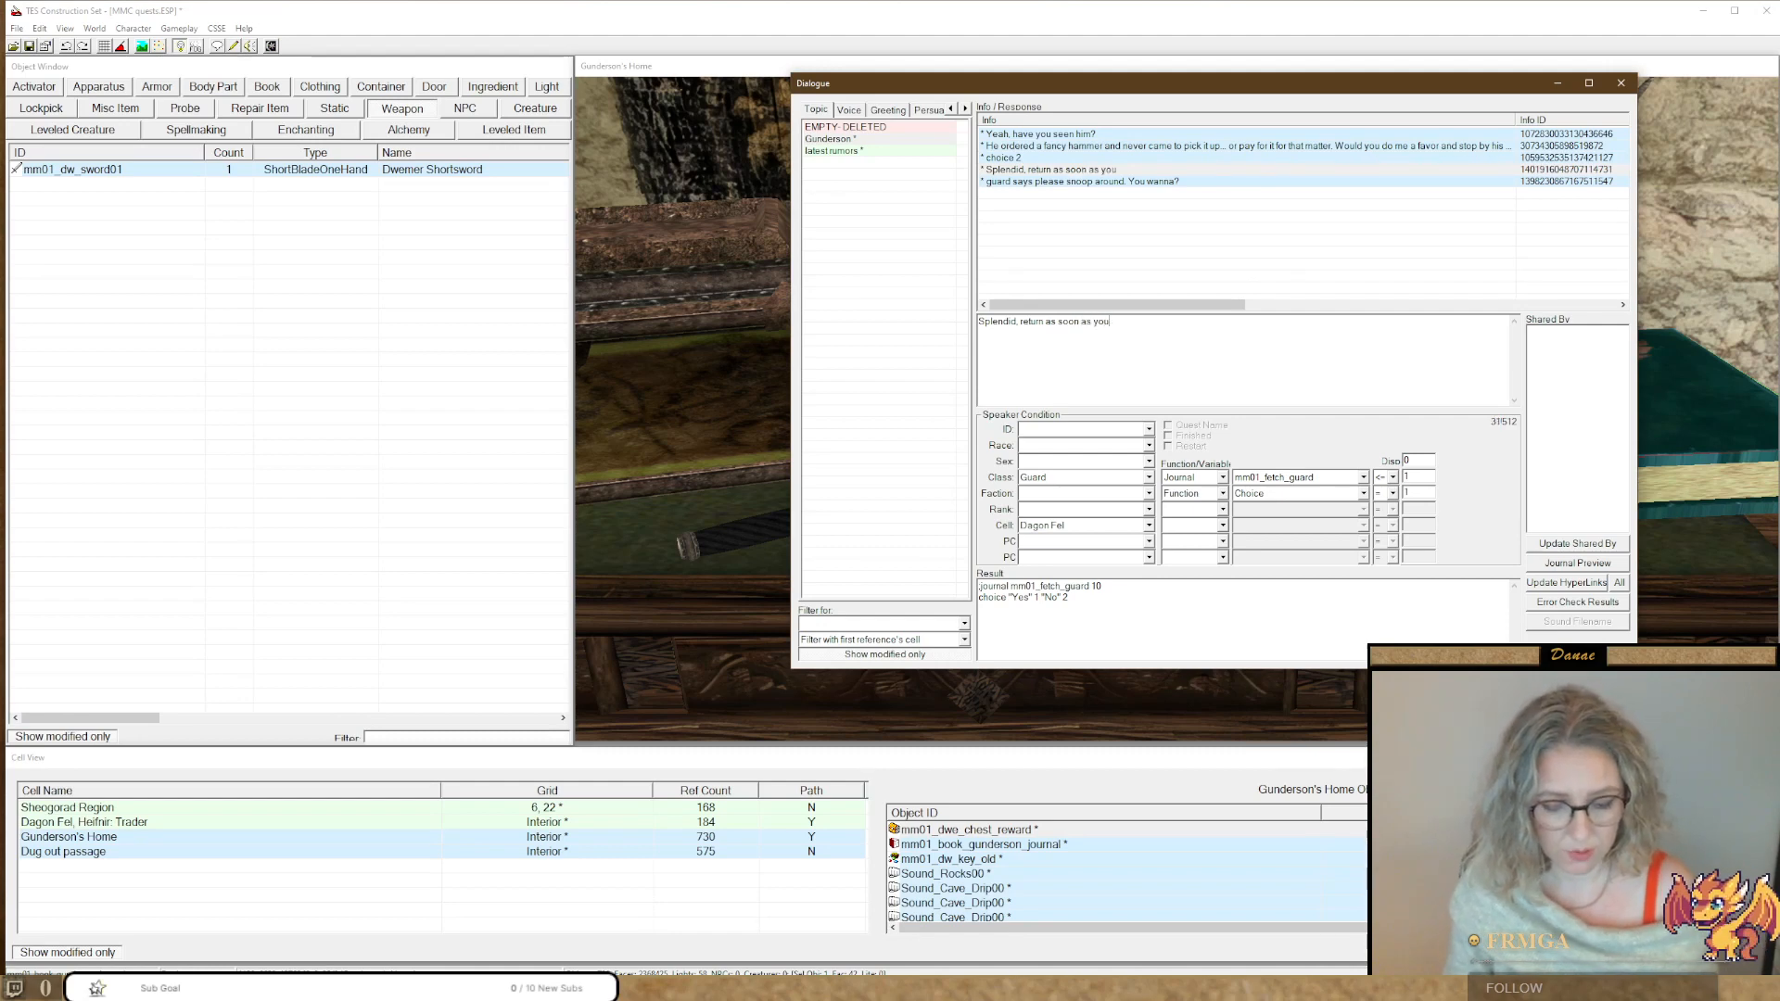
text( have compell)
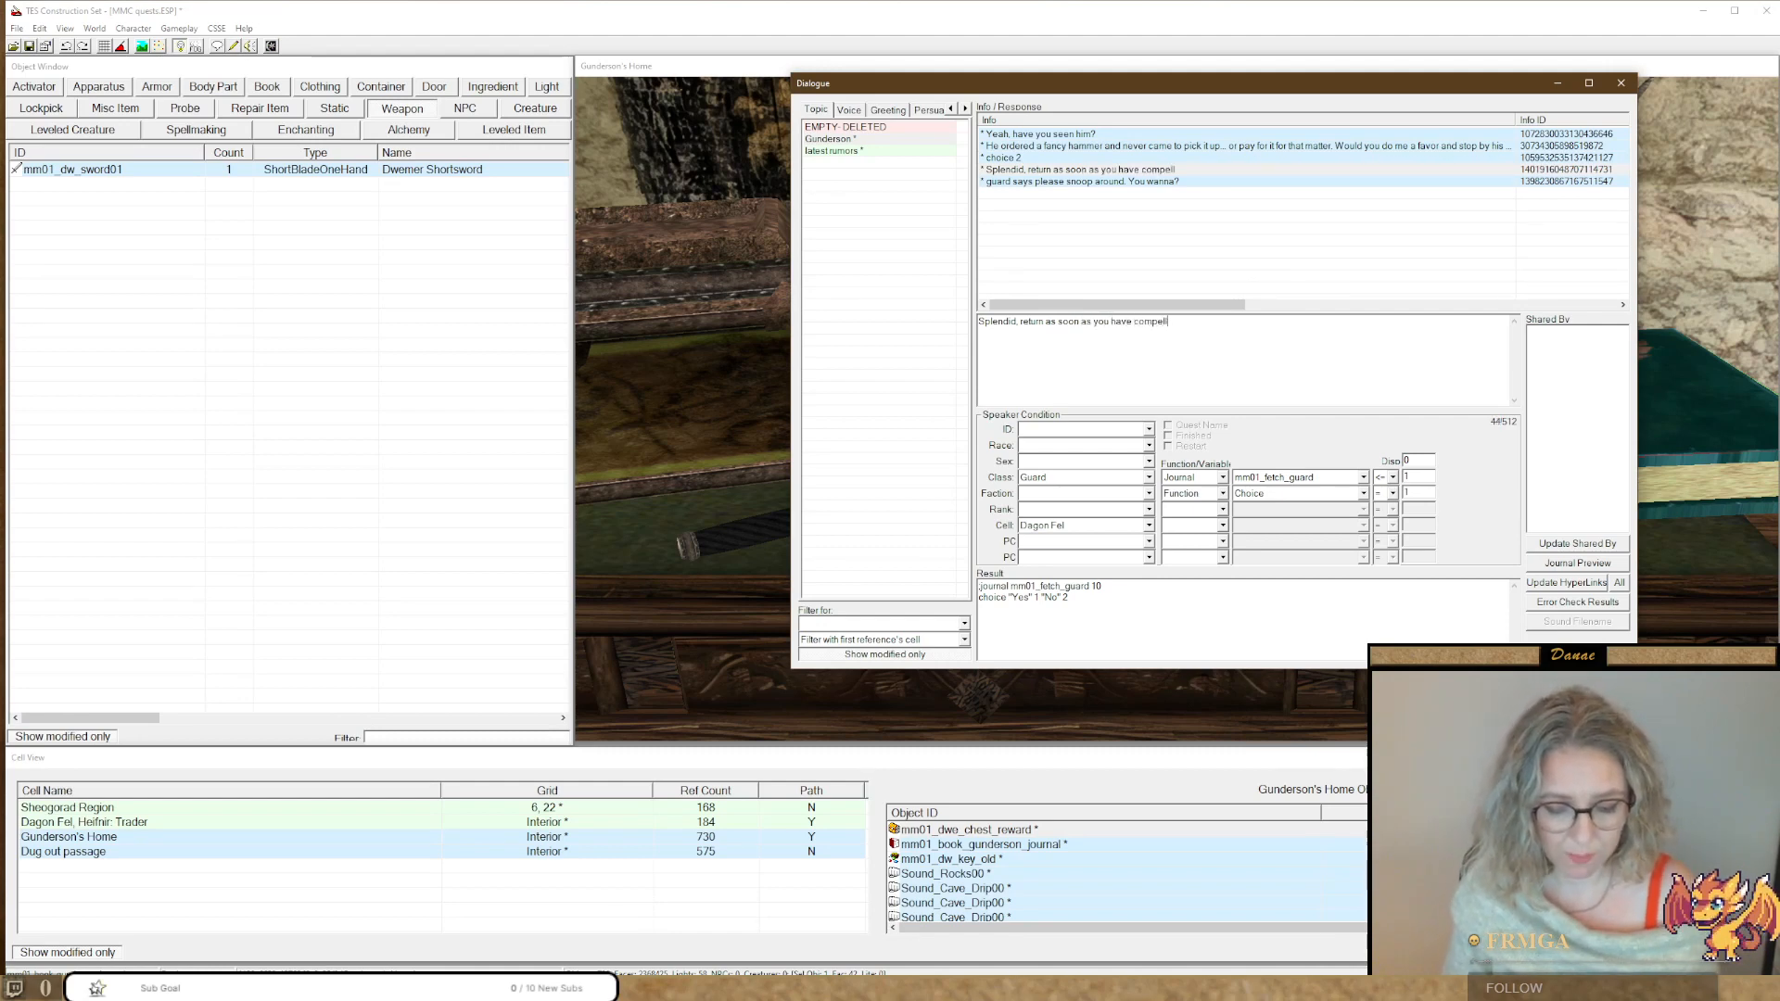
text(ing evidence)
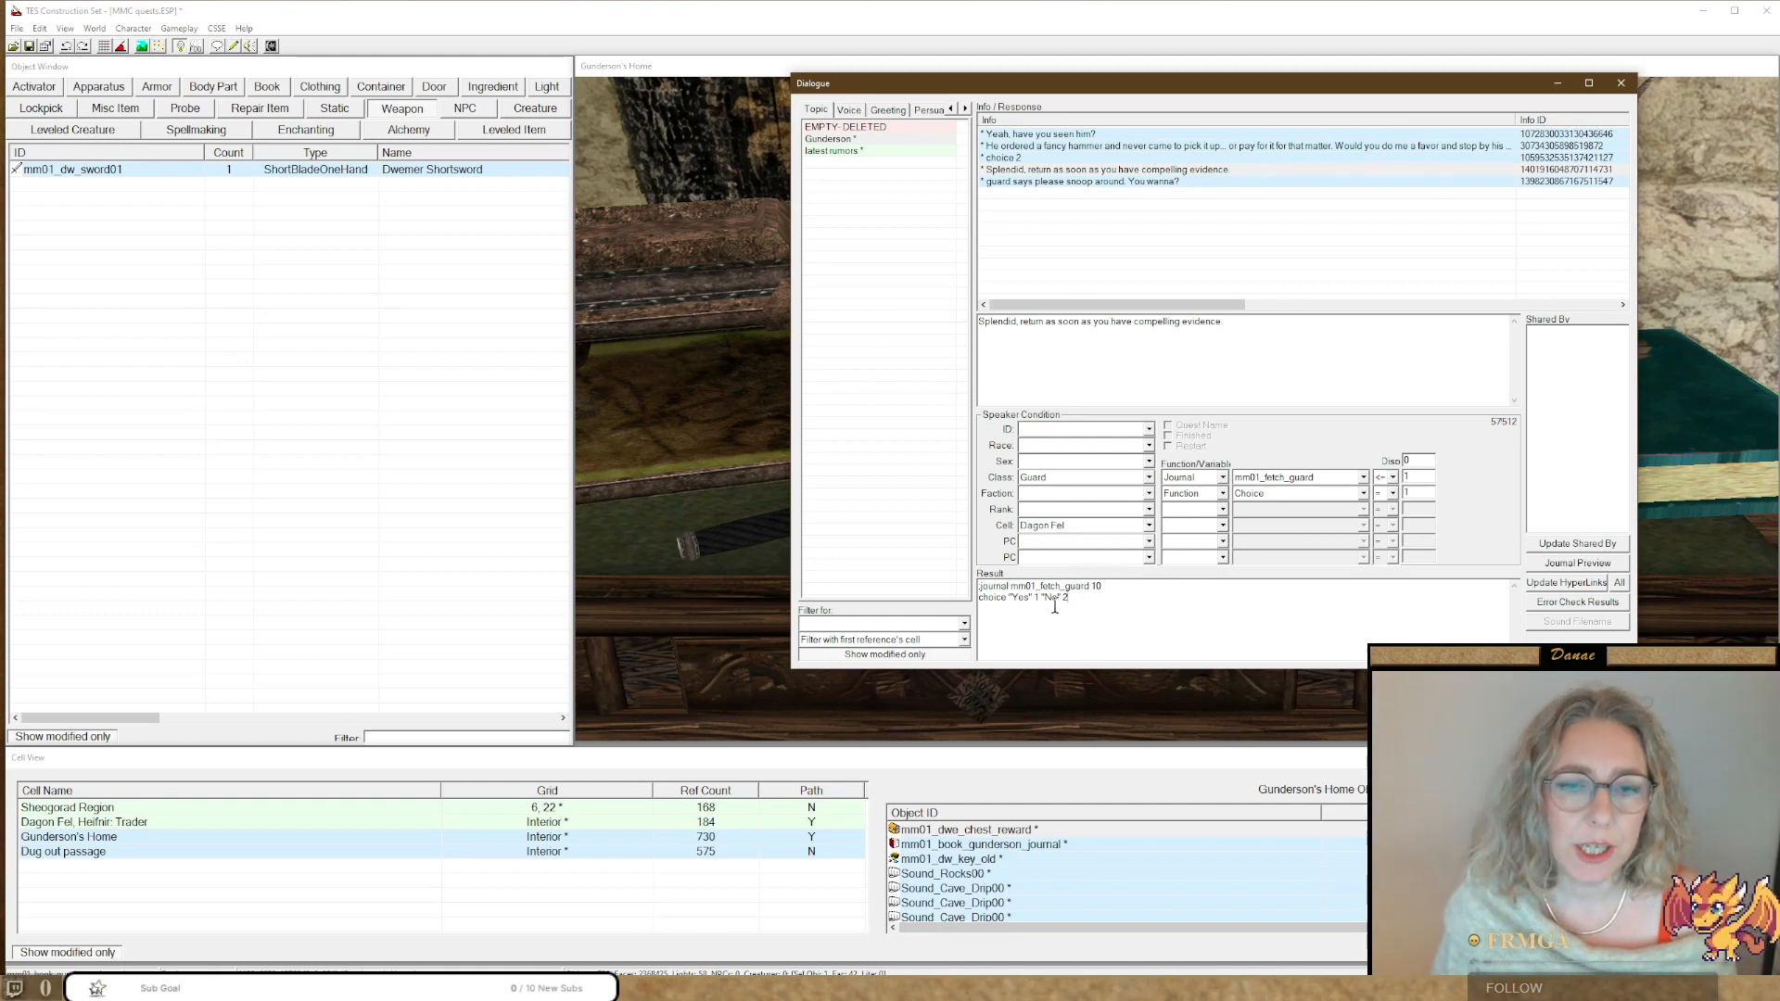
Delete the Yes/No choice line from the "Splendid" response's result script and uncomment its journal mm01_fetch_guard 10 line.
drag(1075, 598, 942, 603)
key(Delete)
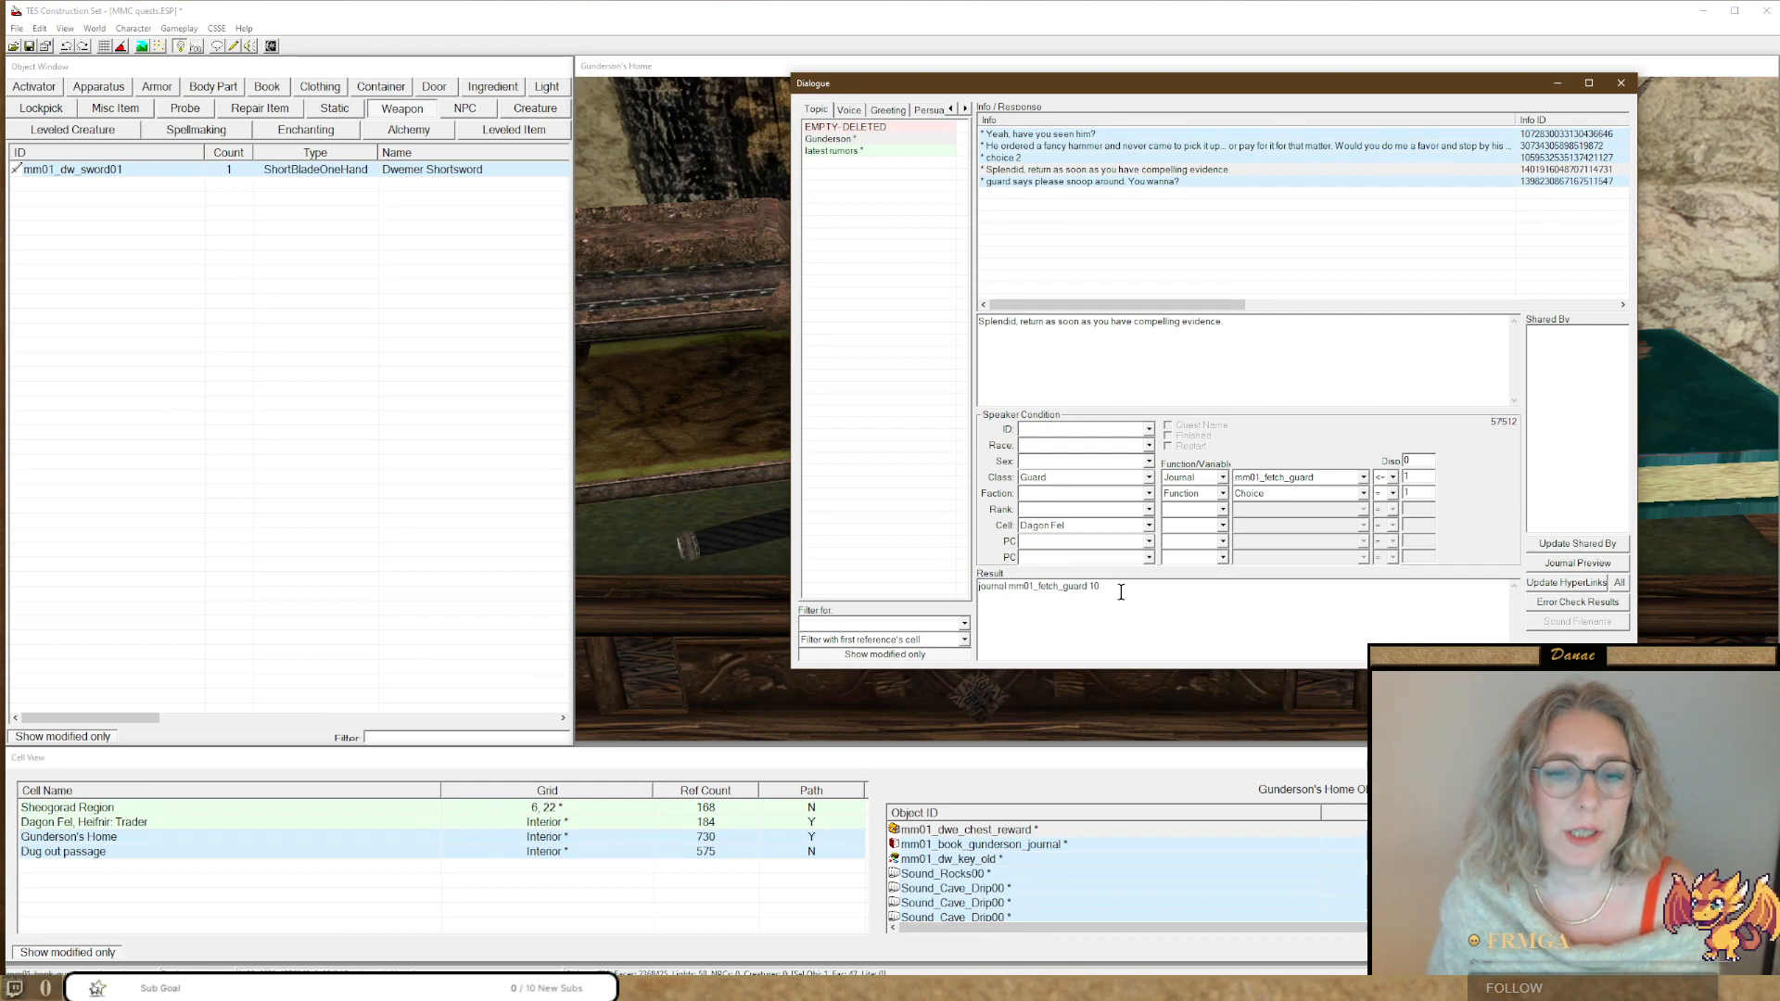
Replace the "choice 2" response text with "That's disappointing, Citizen. Let me know if you change your mind.".
click(1020, 158)
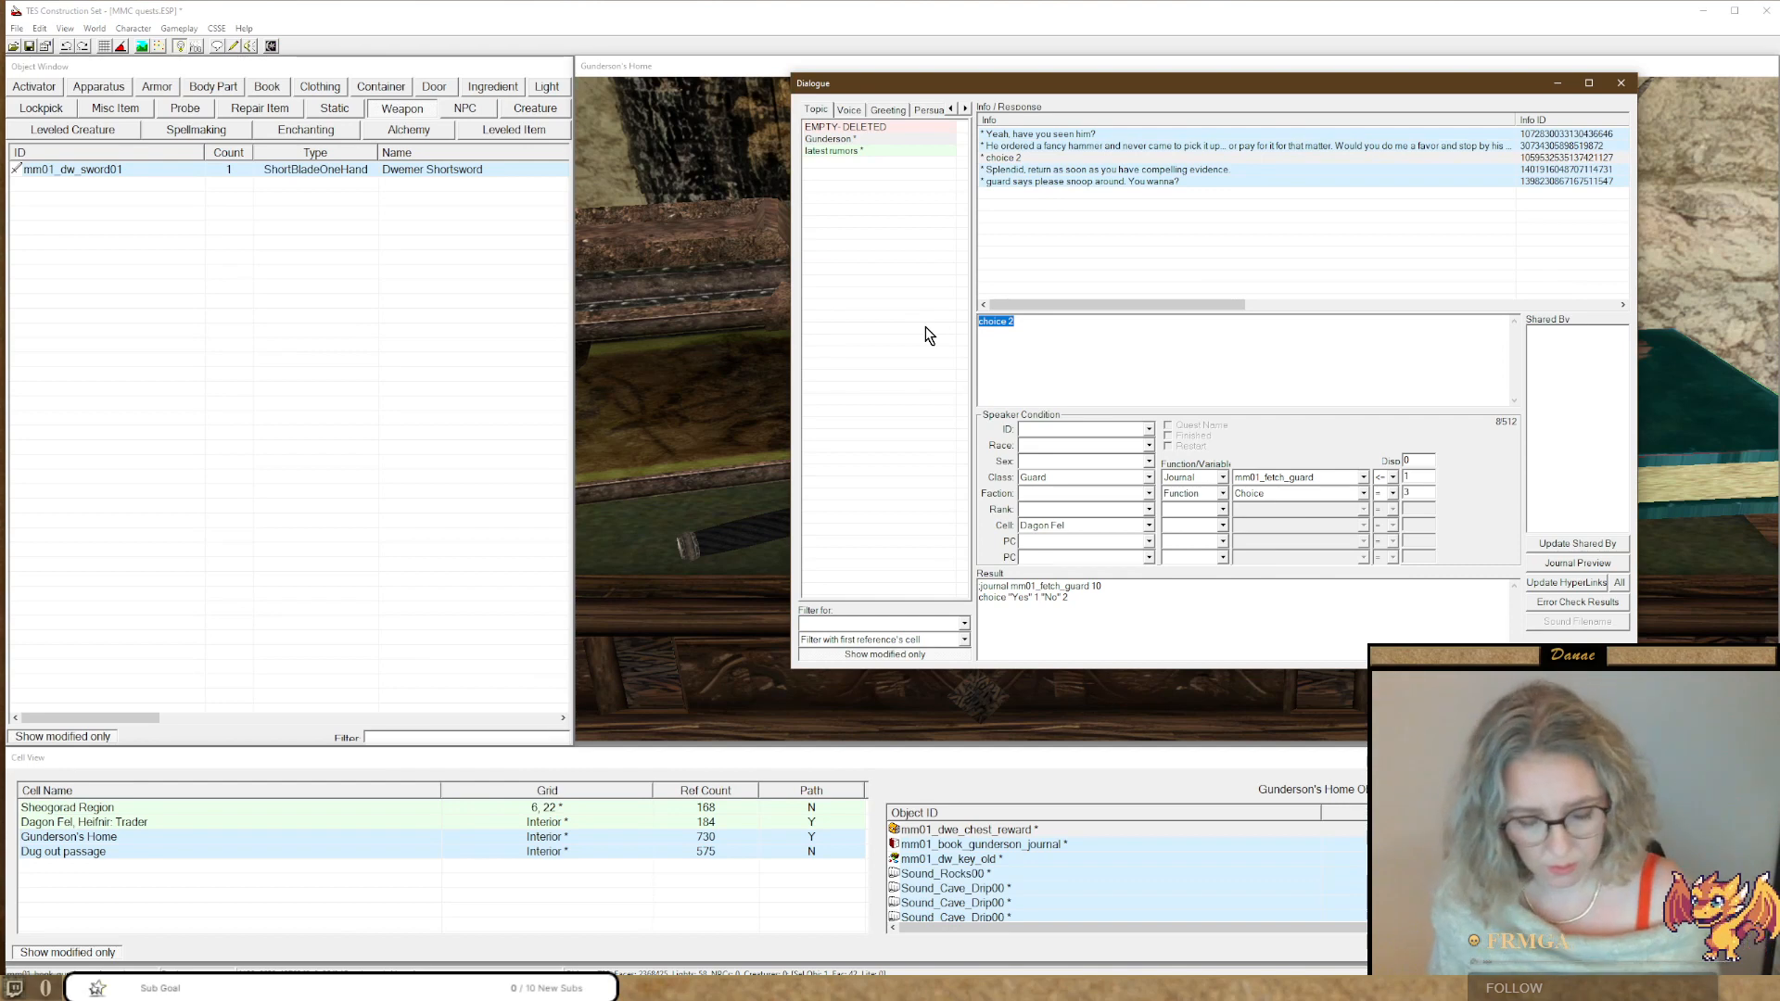
text(That)
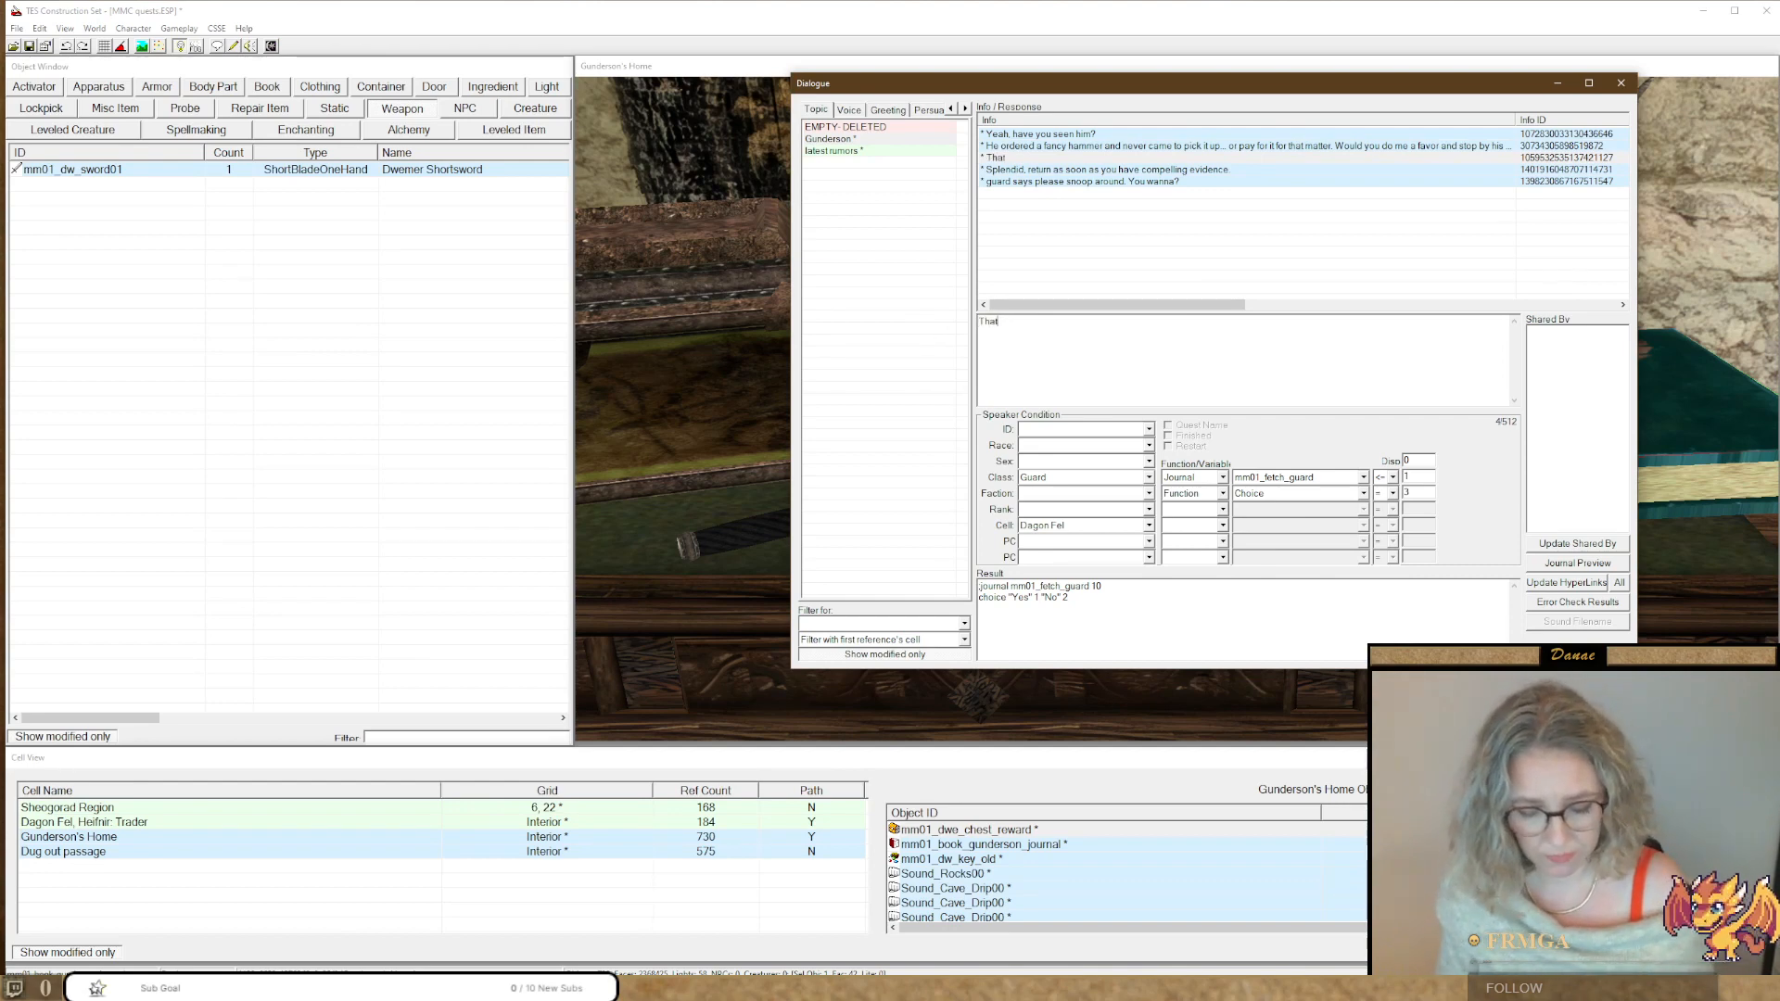
text('s disappoin)
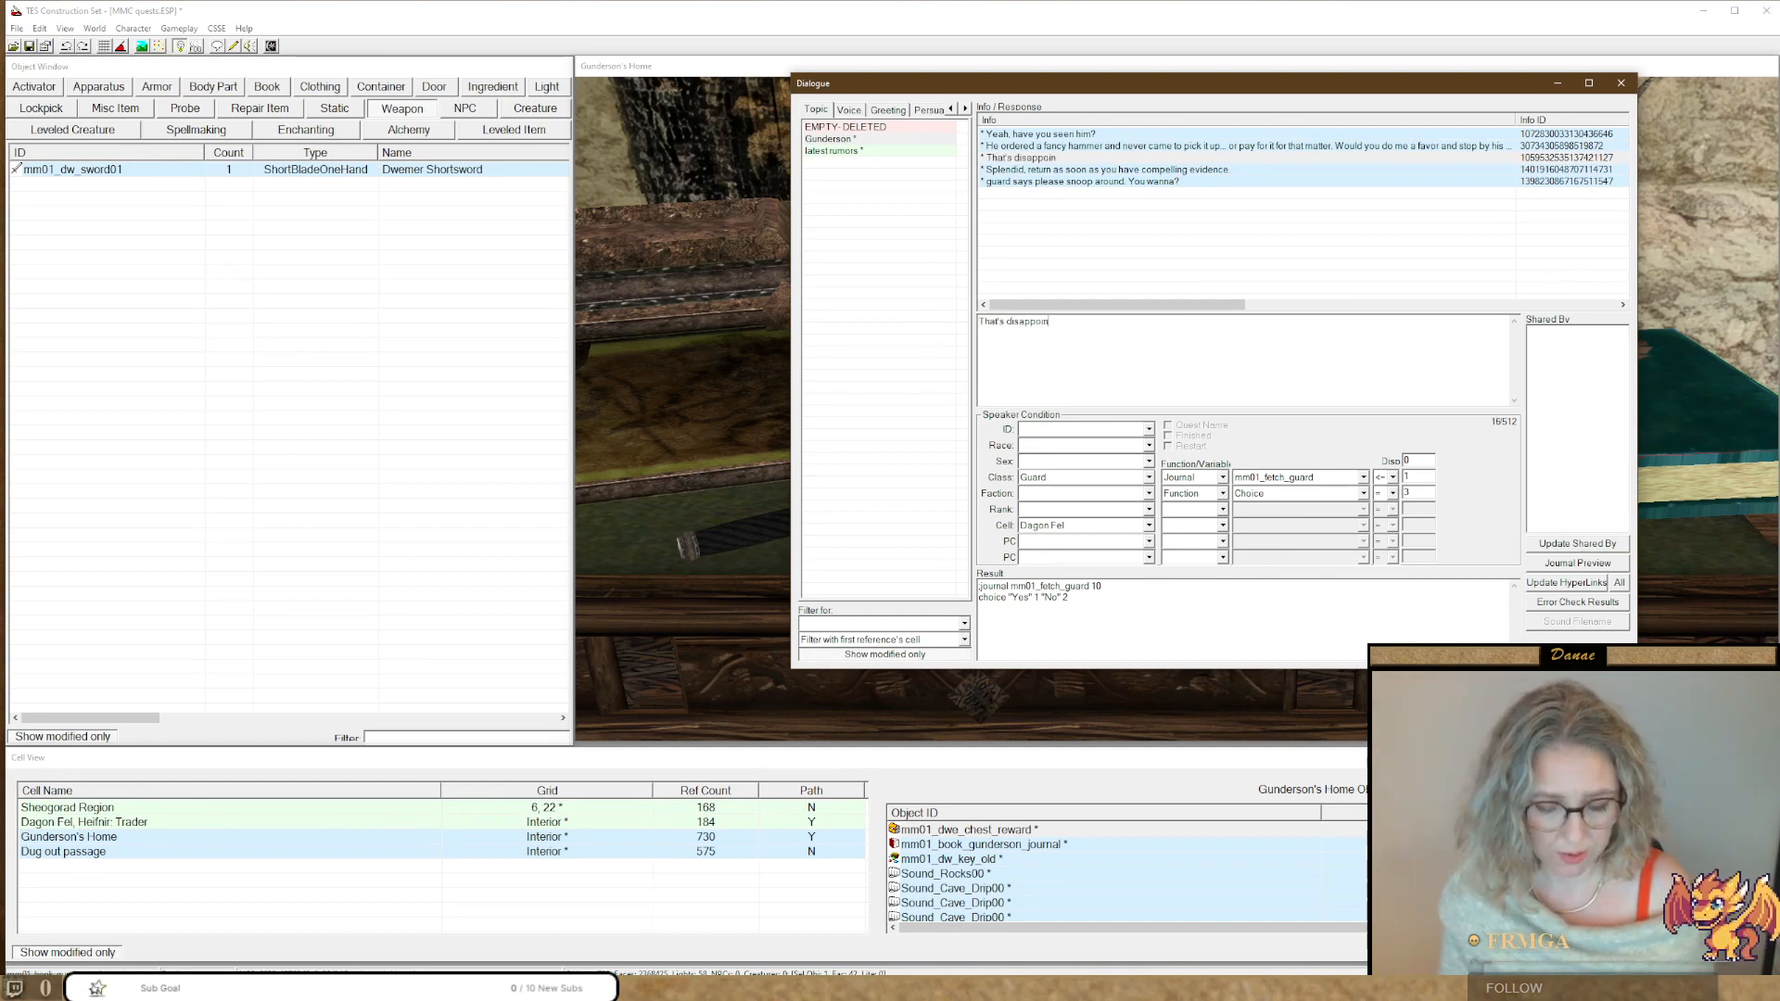
text(ting, Citi)
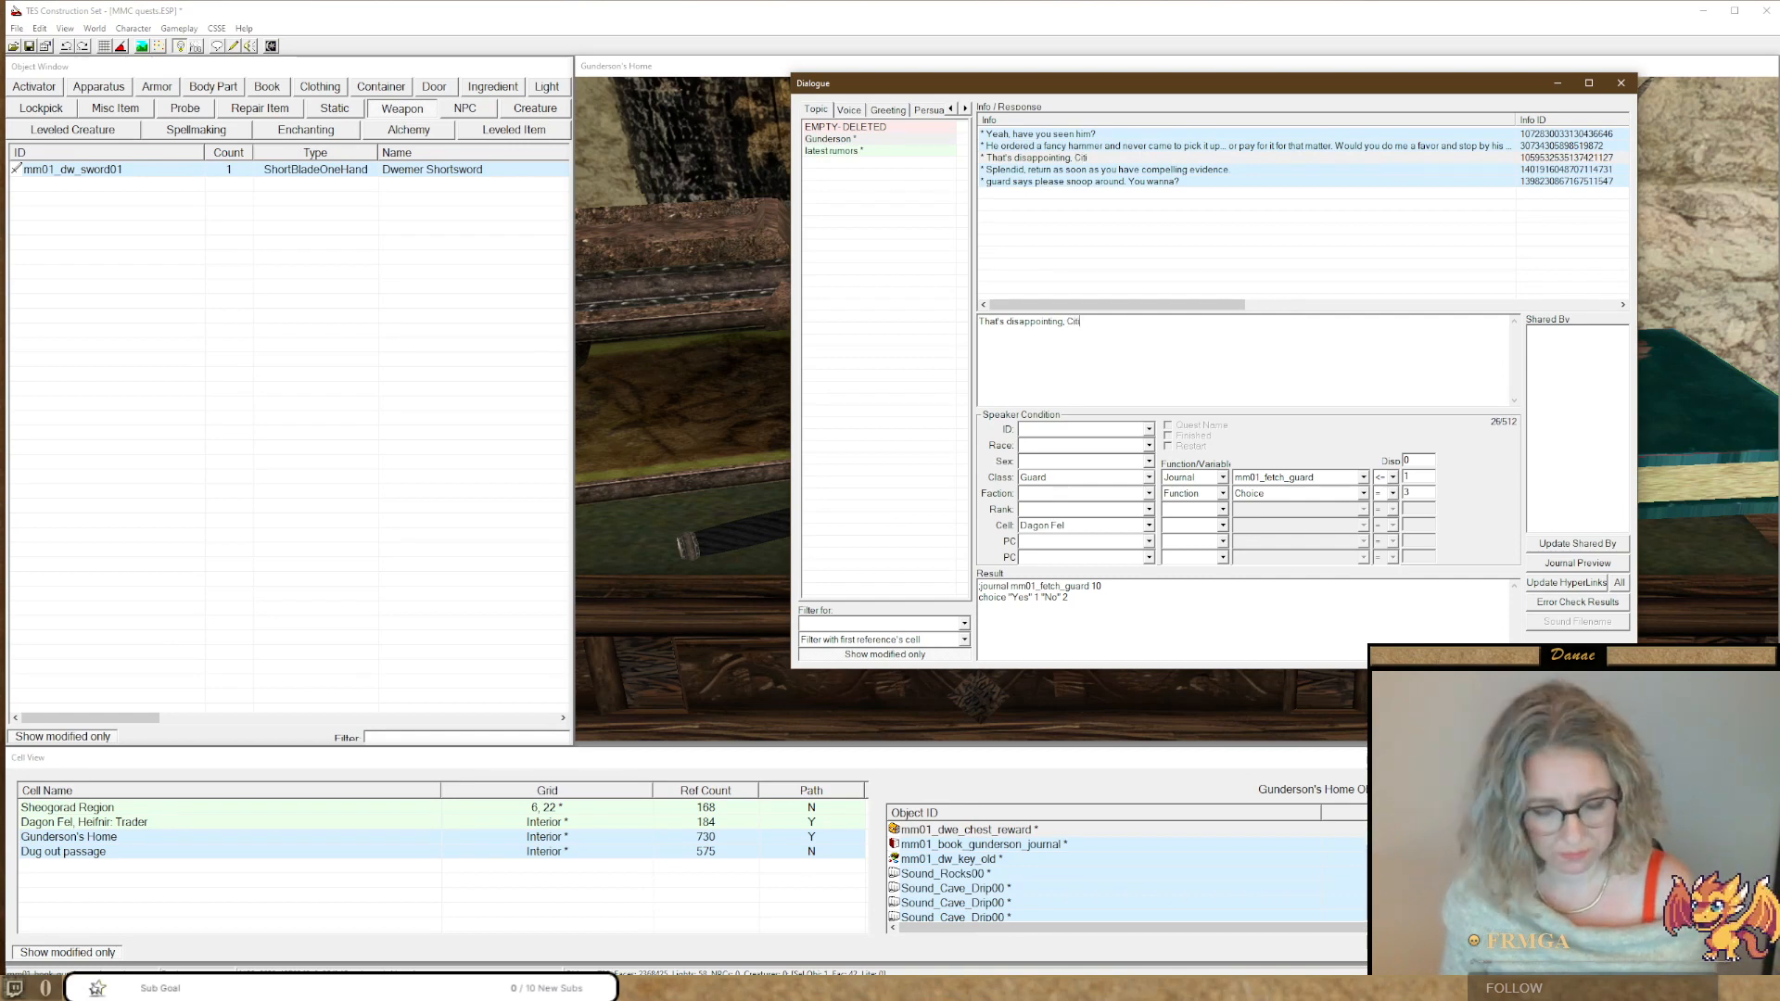
text(zen. )
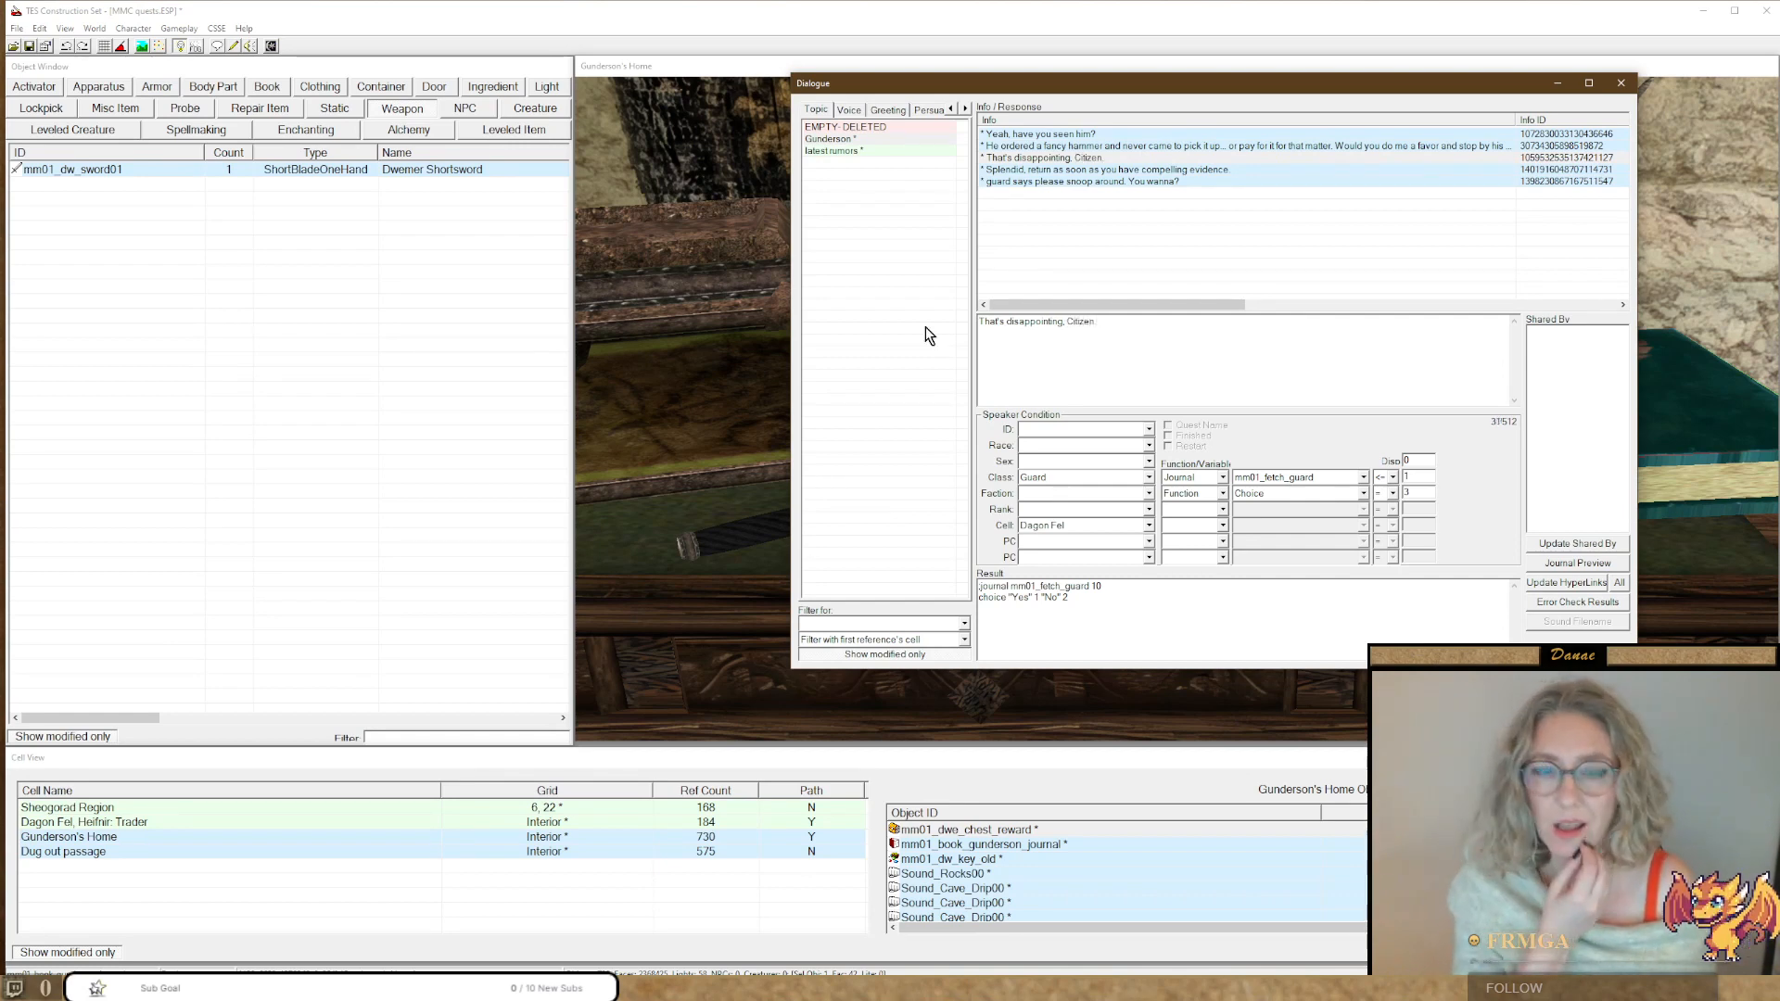
text(Let me kno)
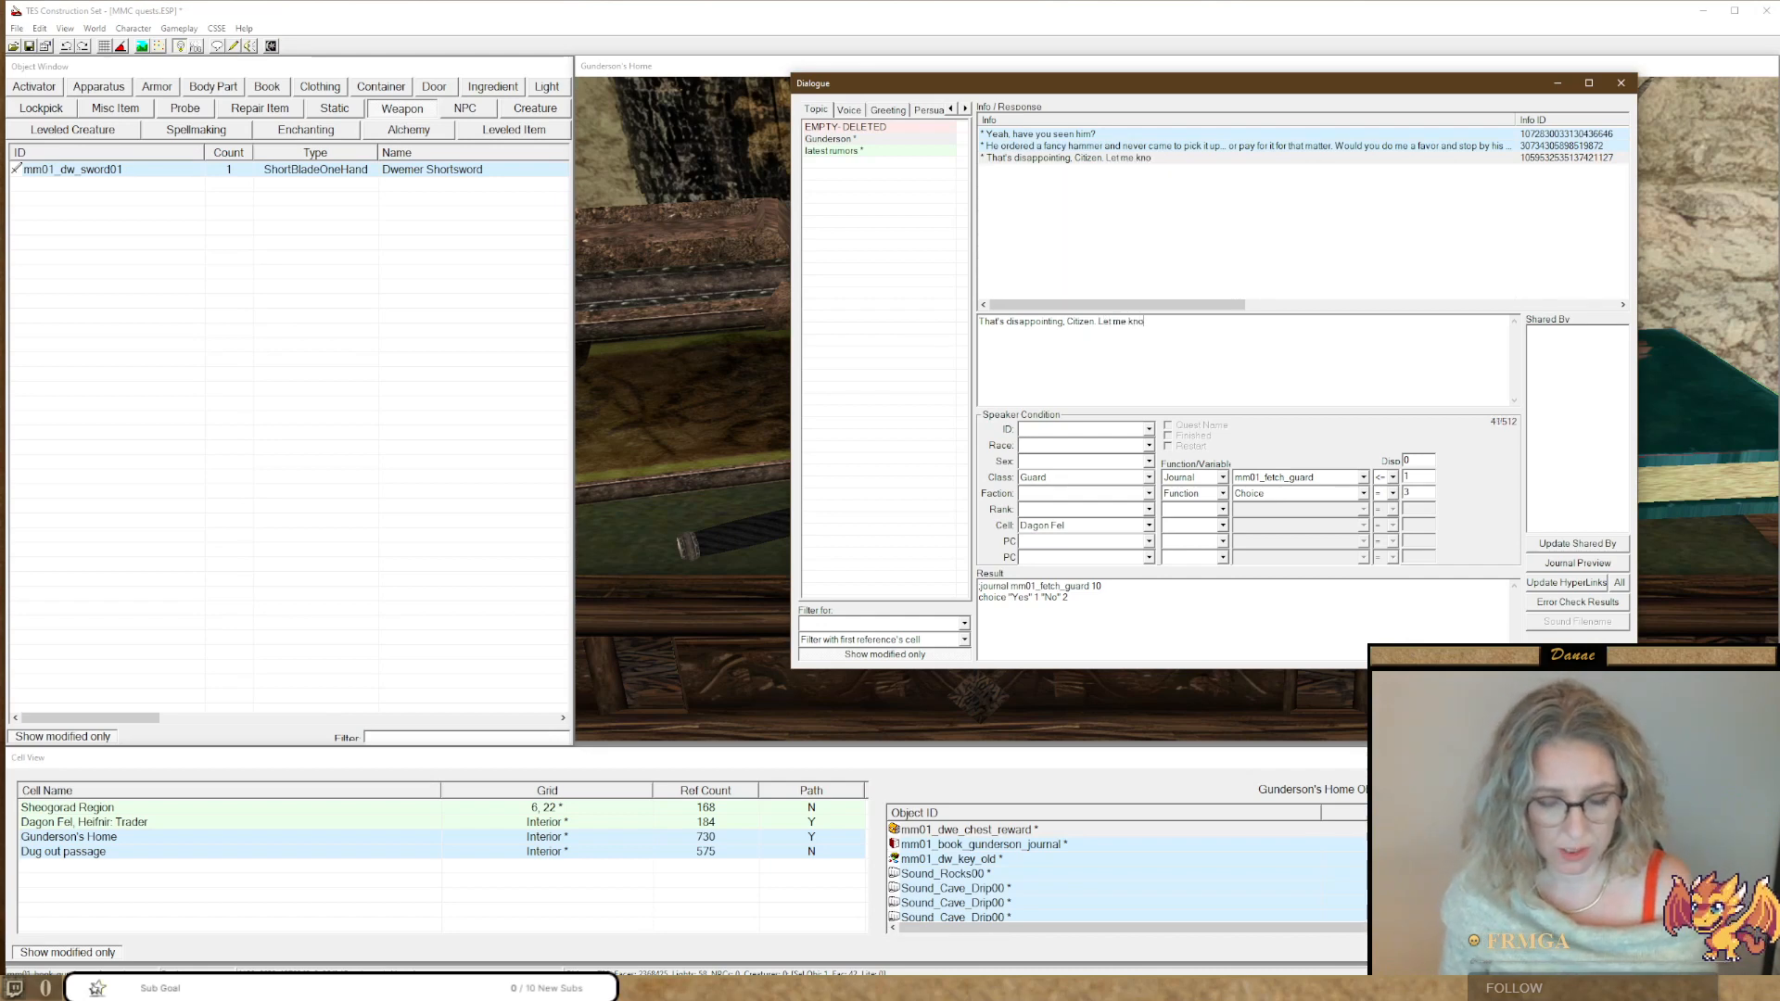
text(w if y)
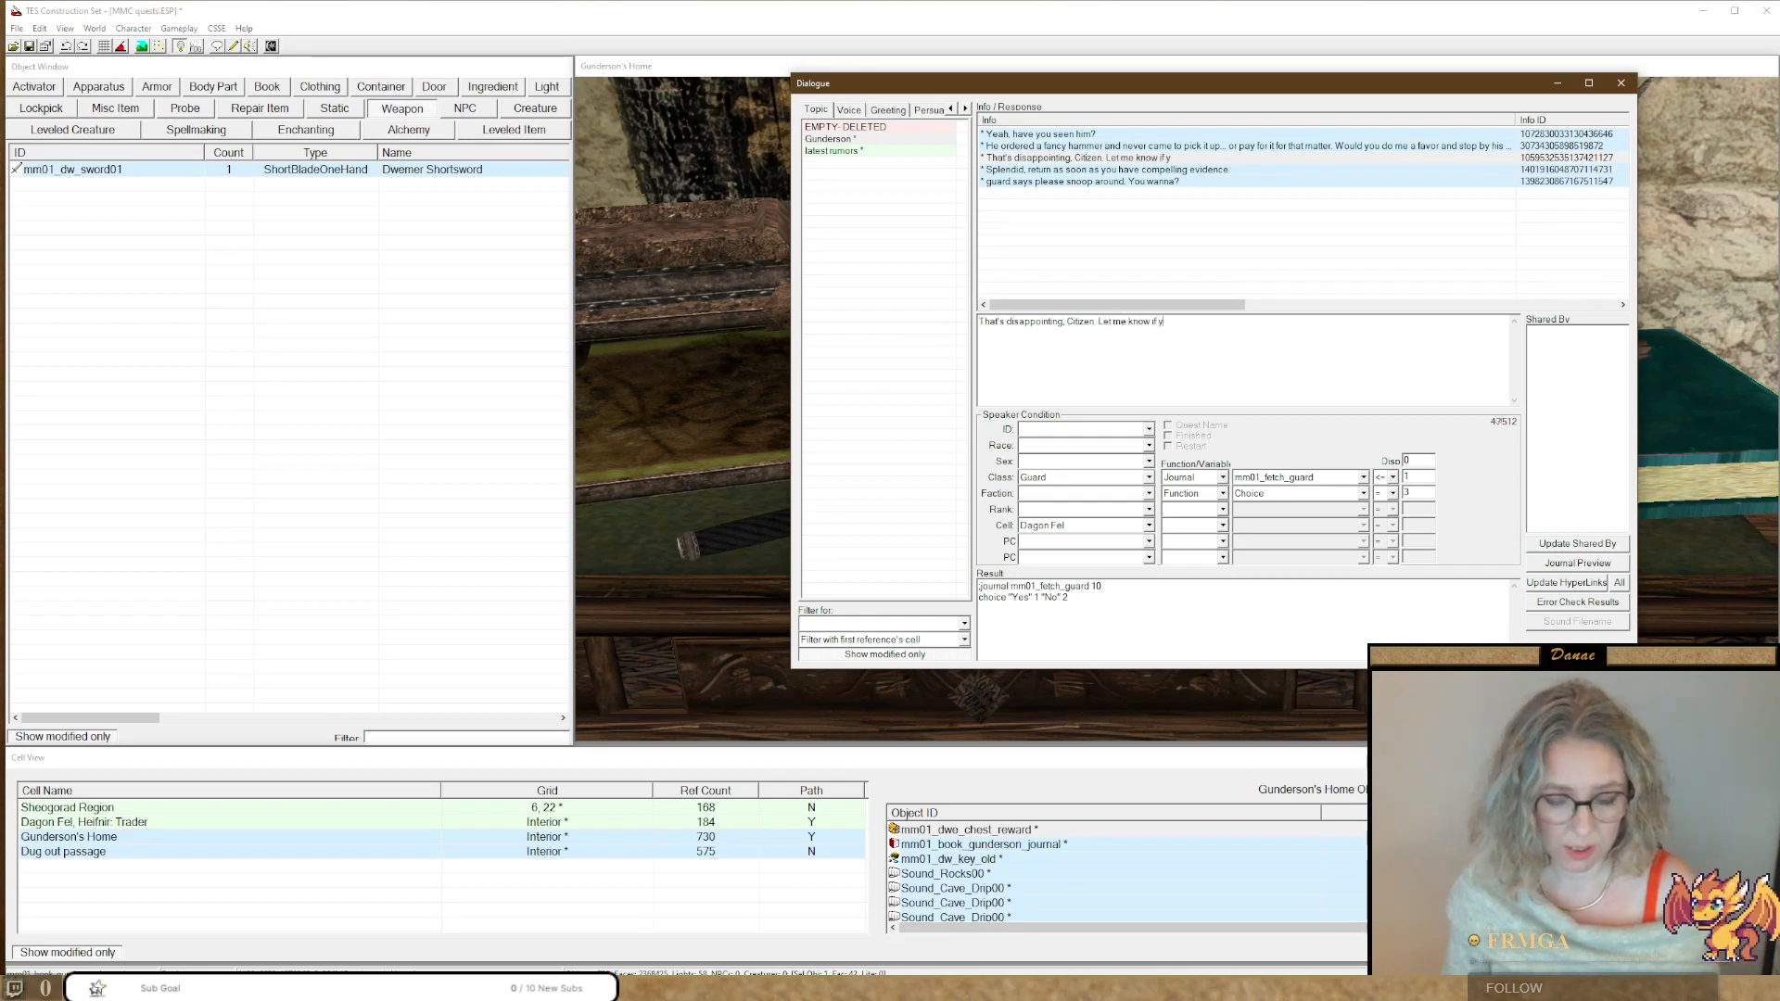
text(ou change your)
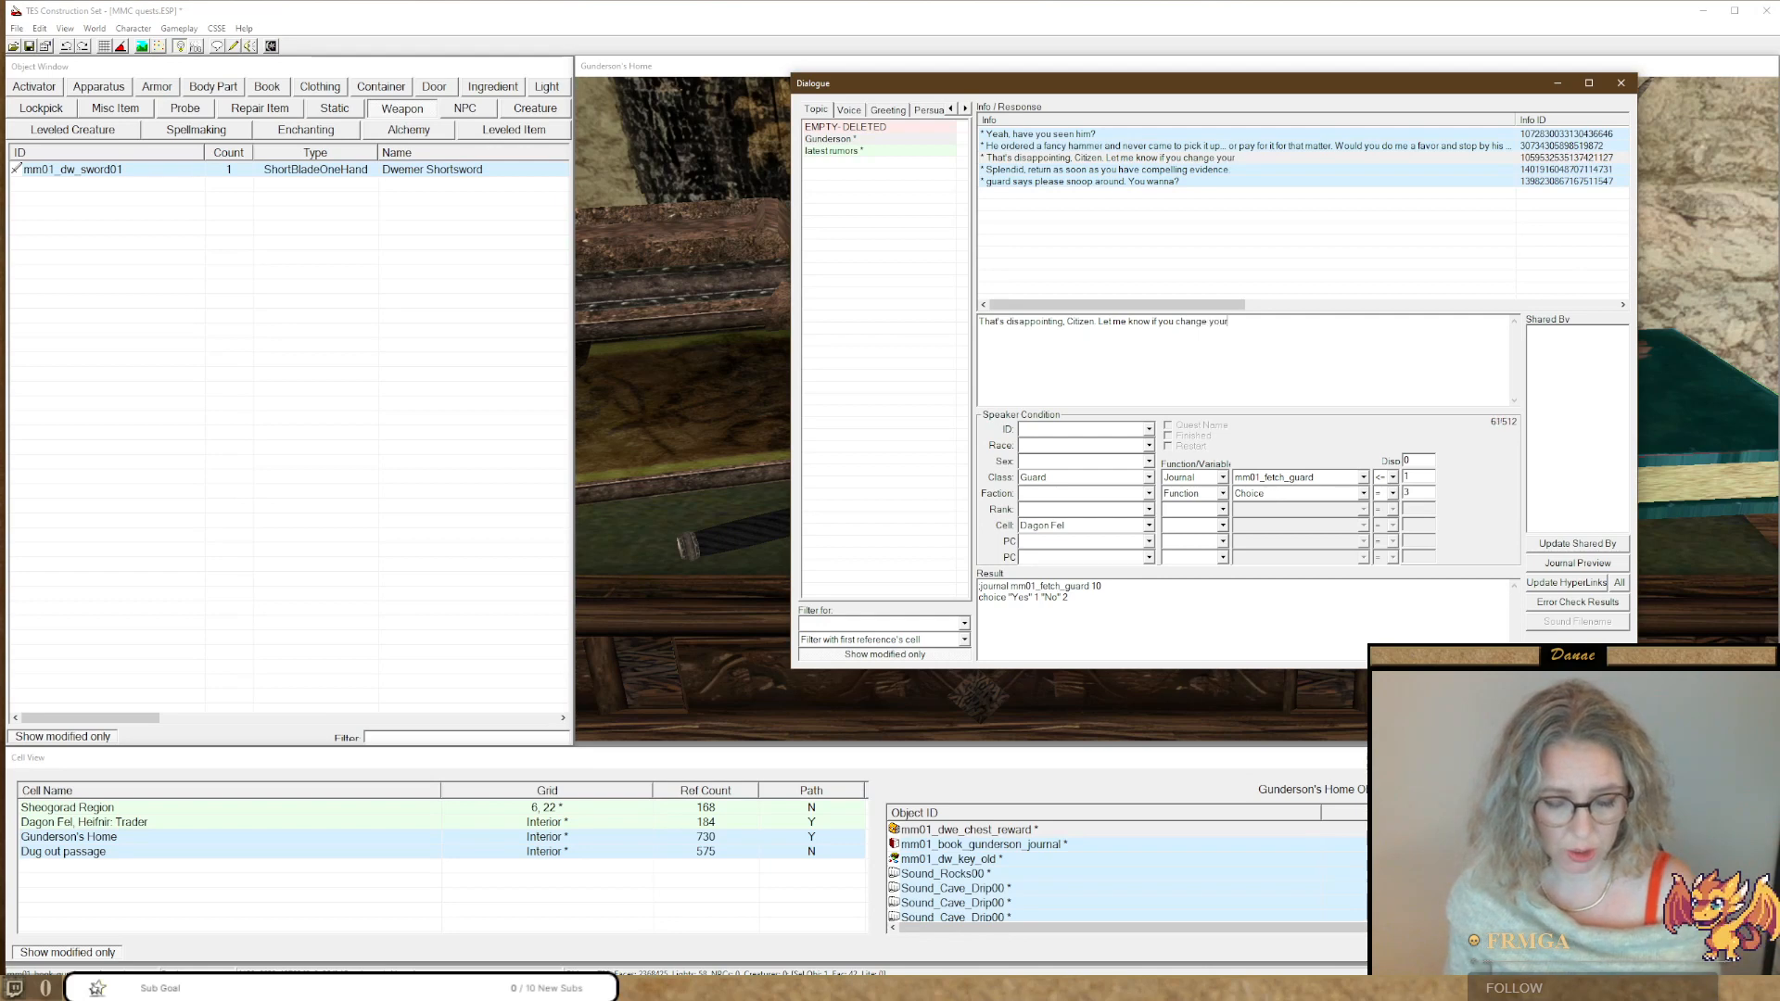
text( mind.)
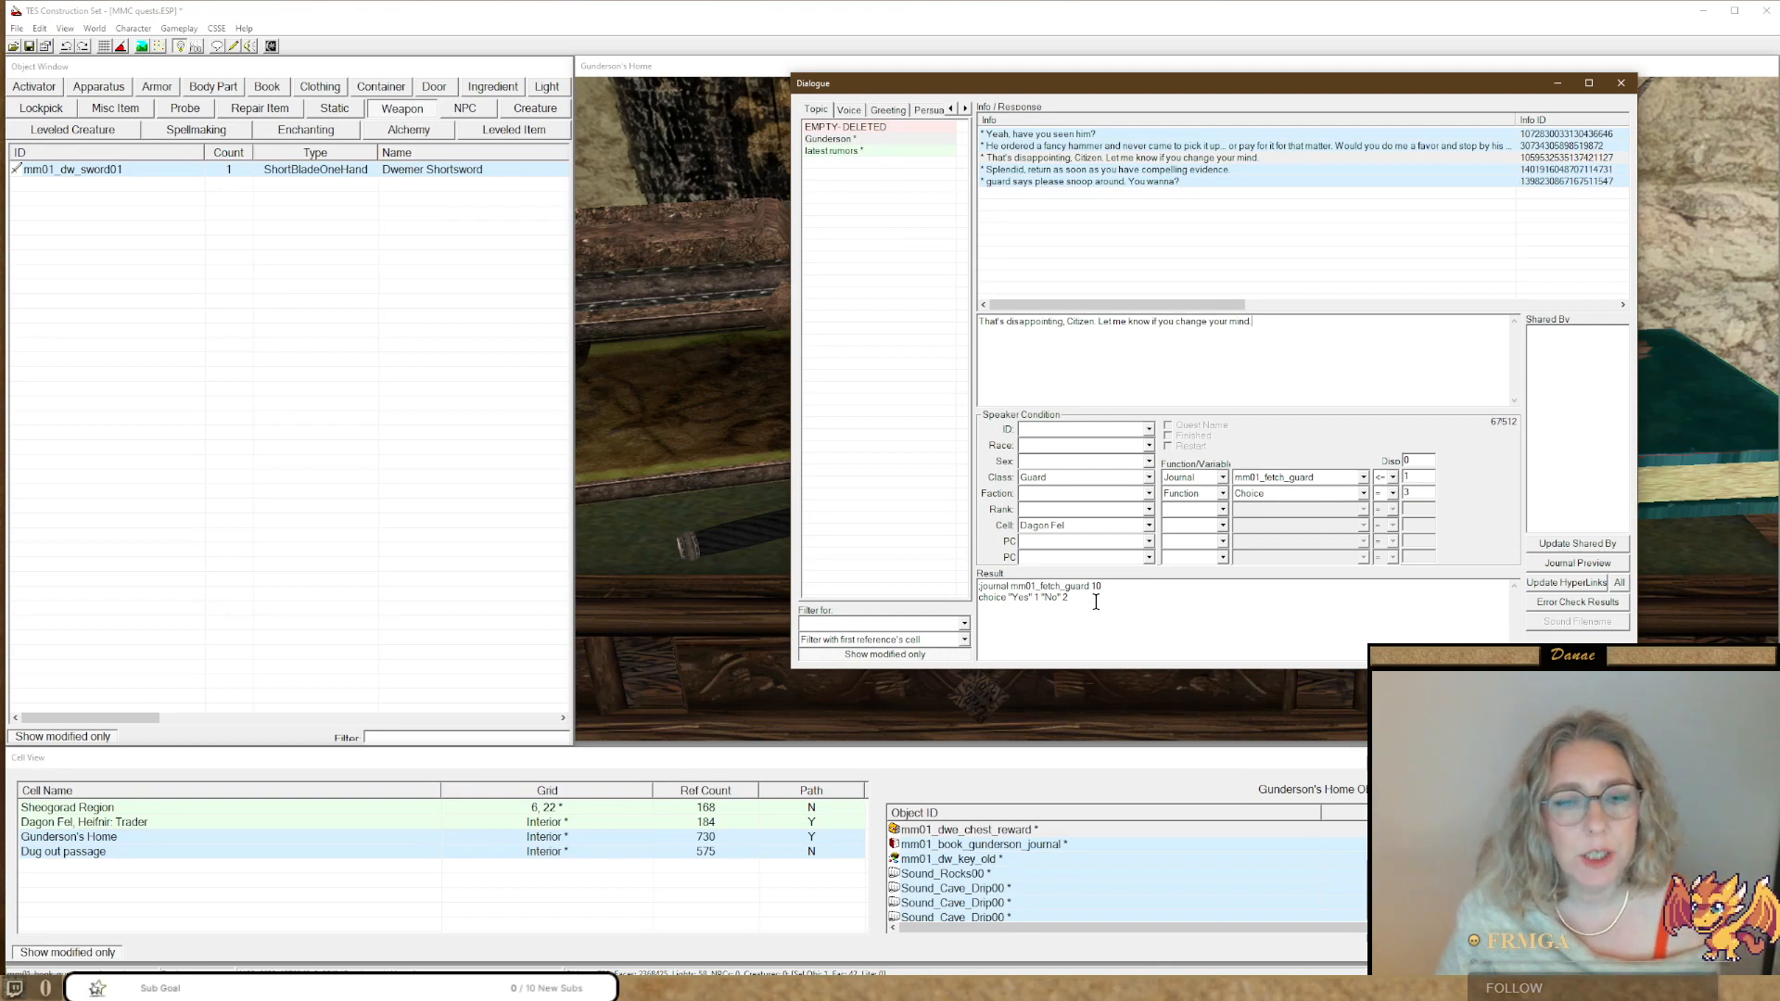
Clear the "That's disappointing" response's entire result script, and review the snooping request's result script.
drag(1097, 597, 950, 587)
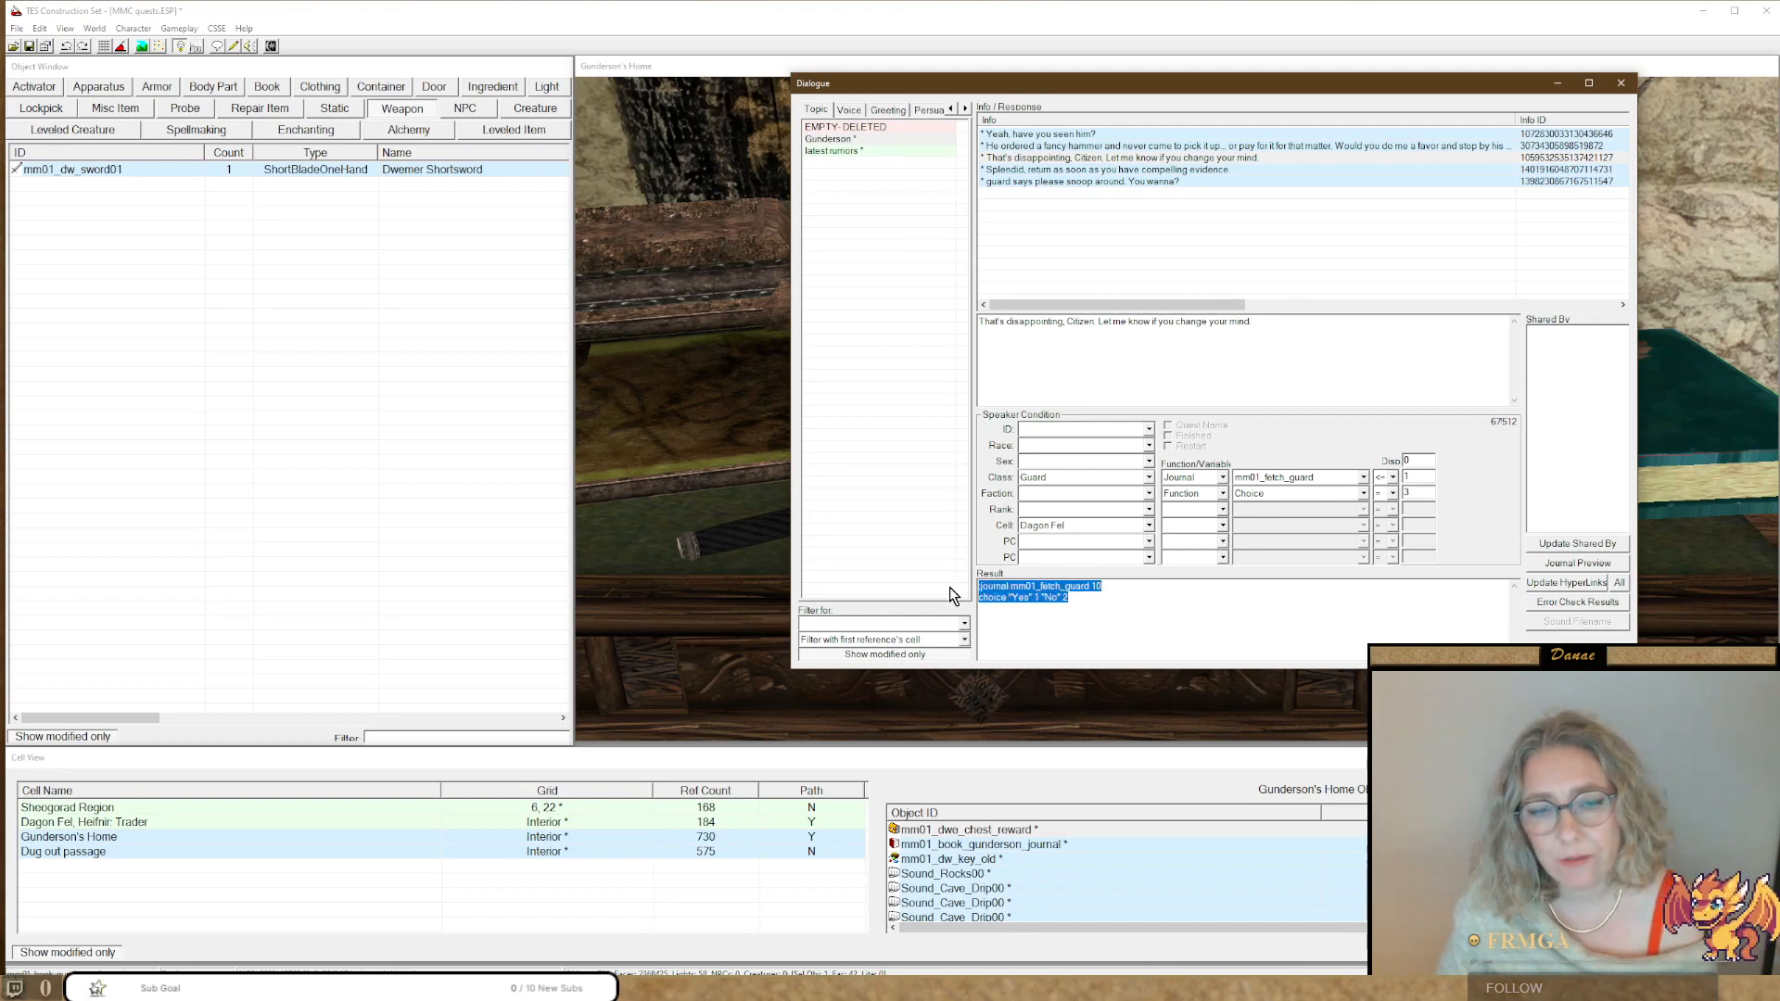
key(Delete)
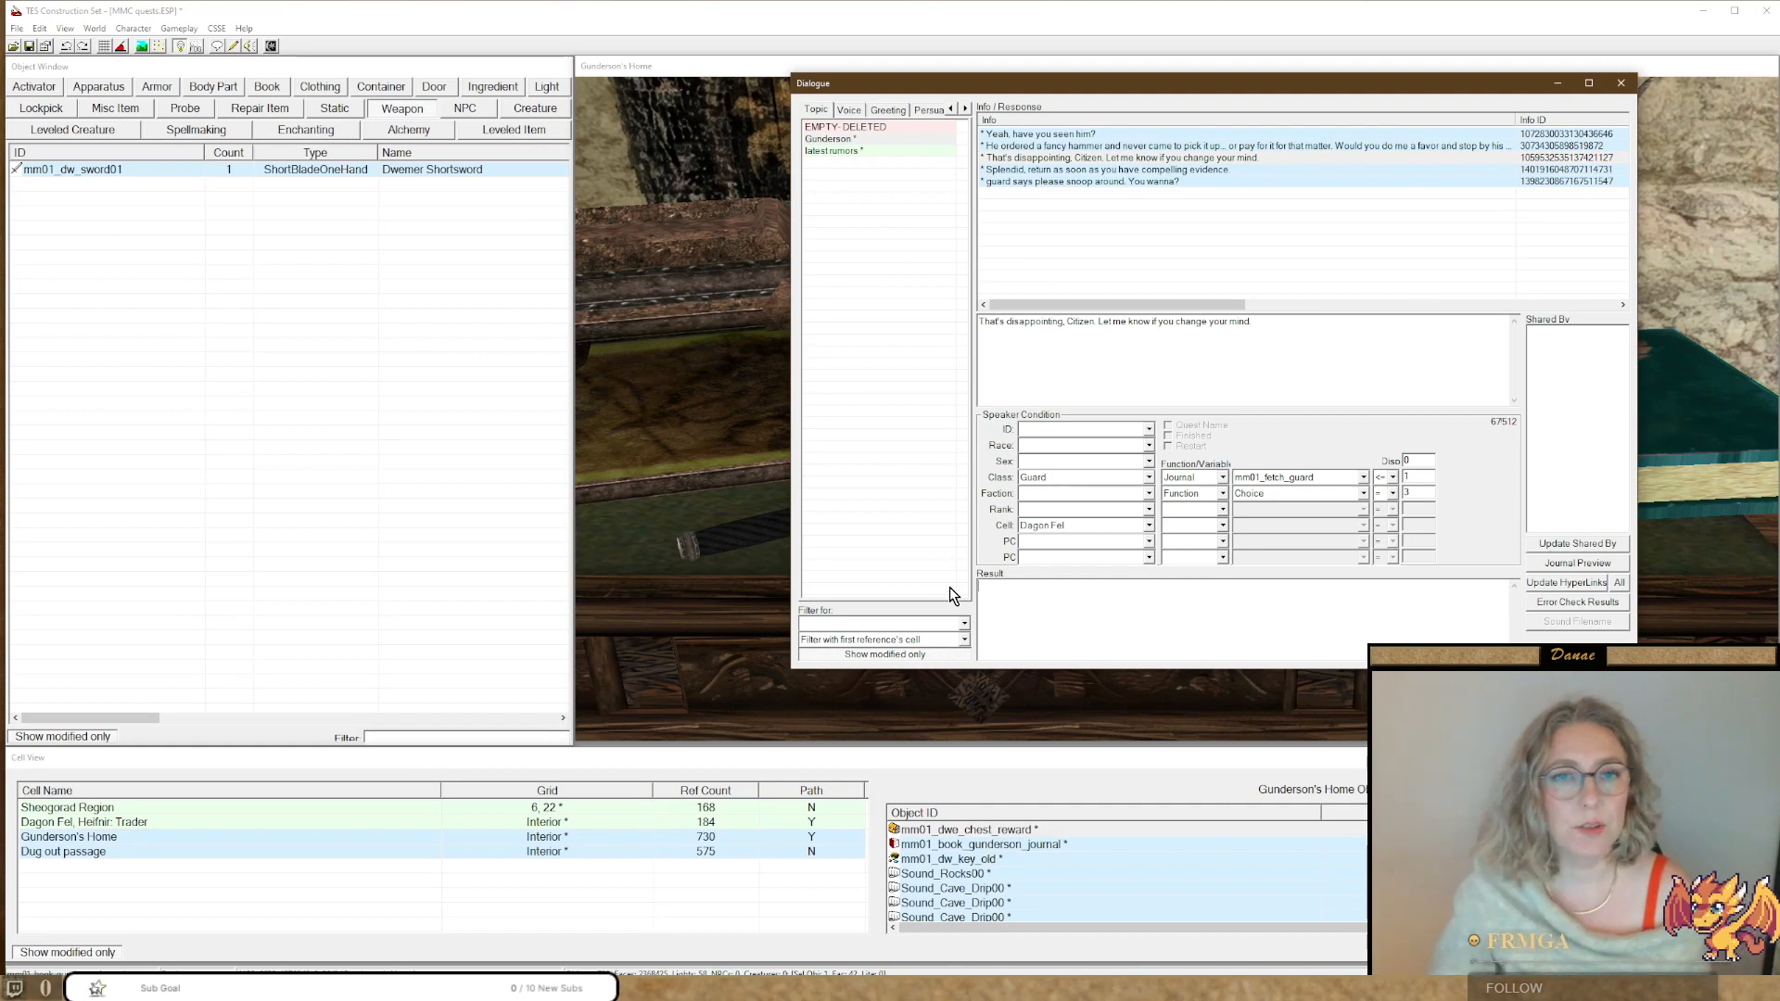
click(1037, 181)
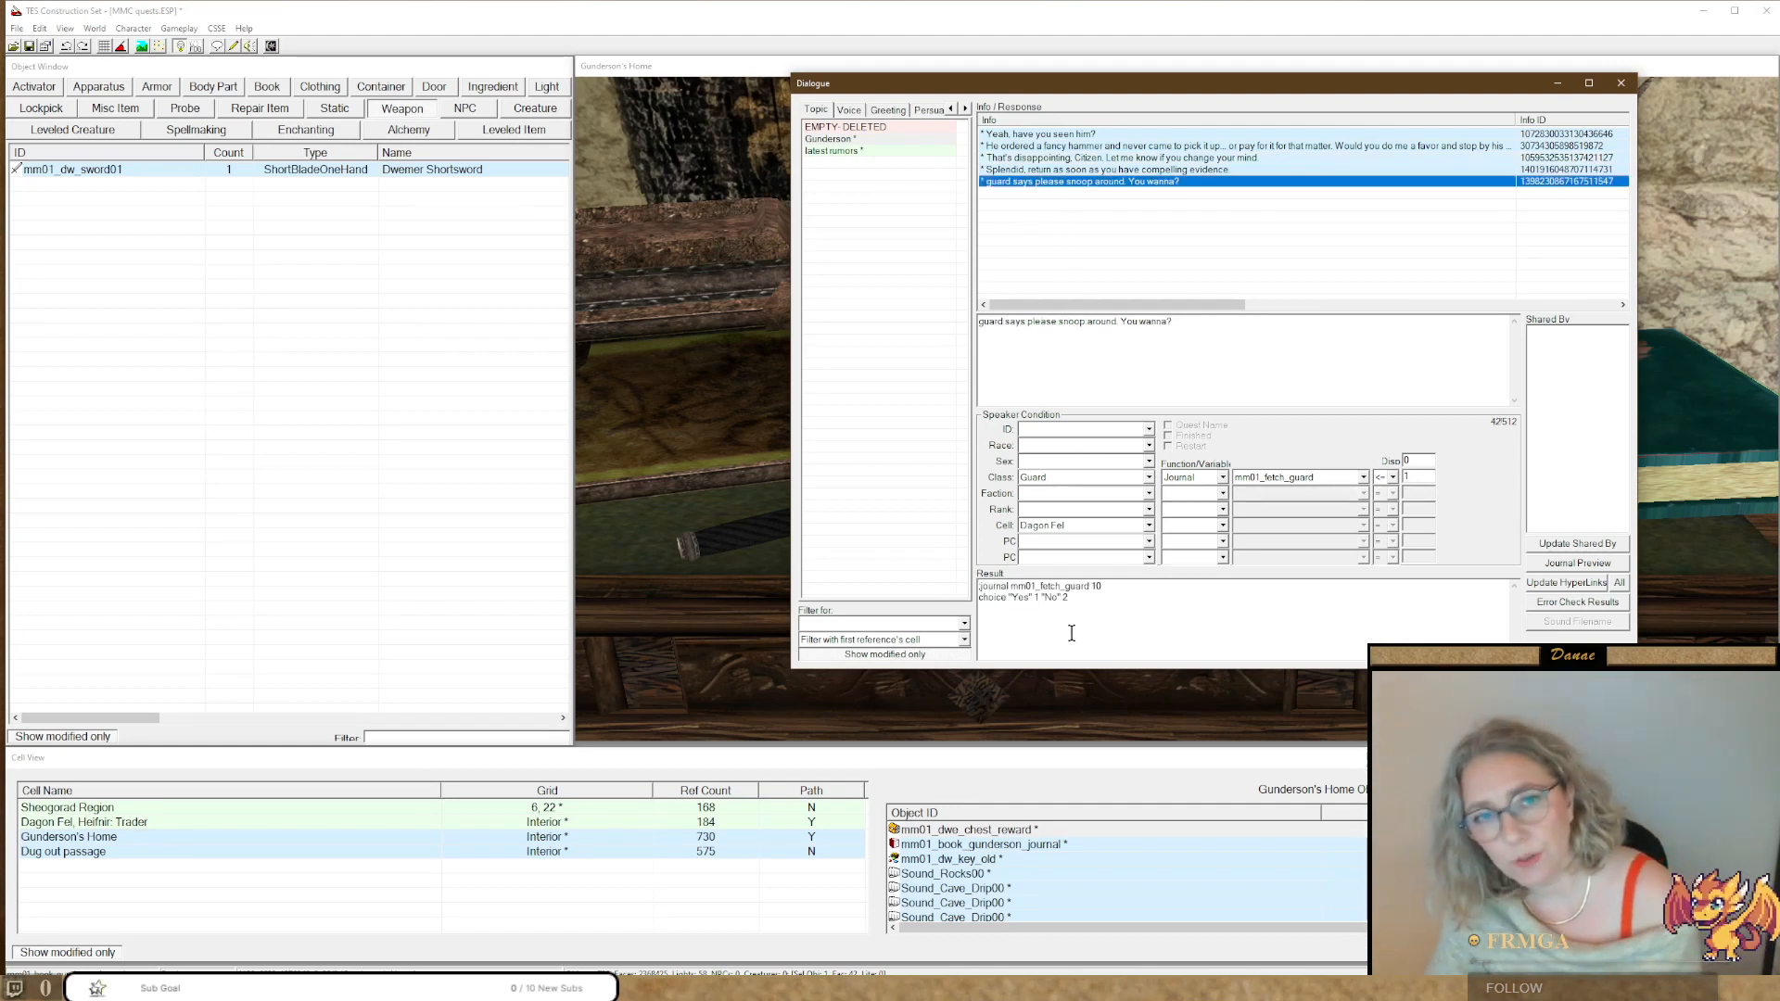
Replace the second sentence of the "That's disappointing" response with "Your actions reflect poorly on" followed by the %Race variable.
click(1004, 158)
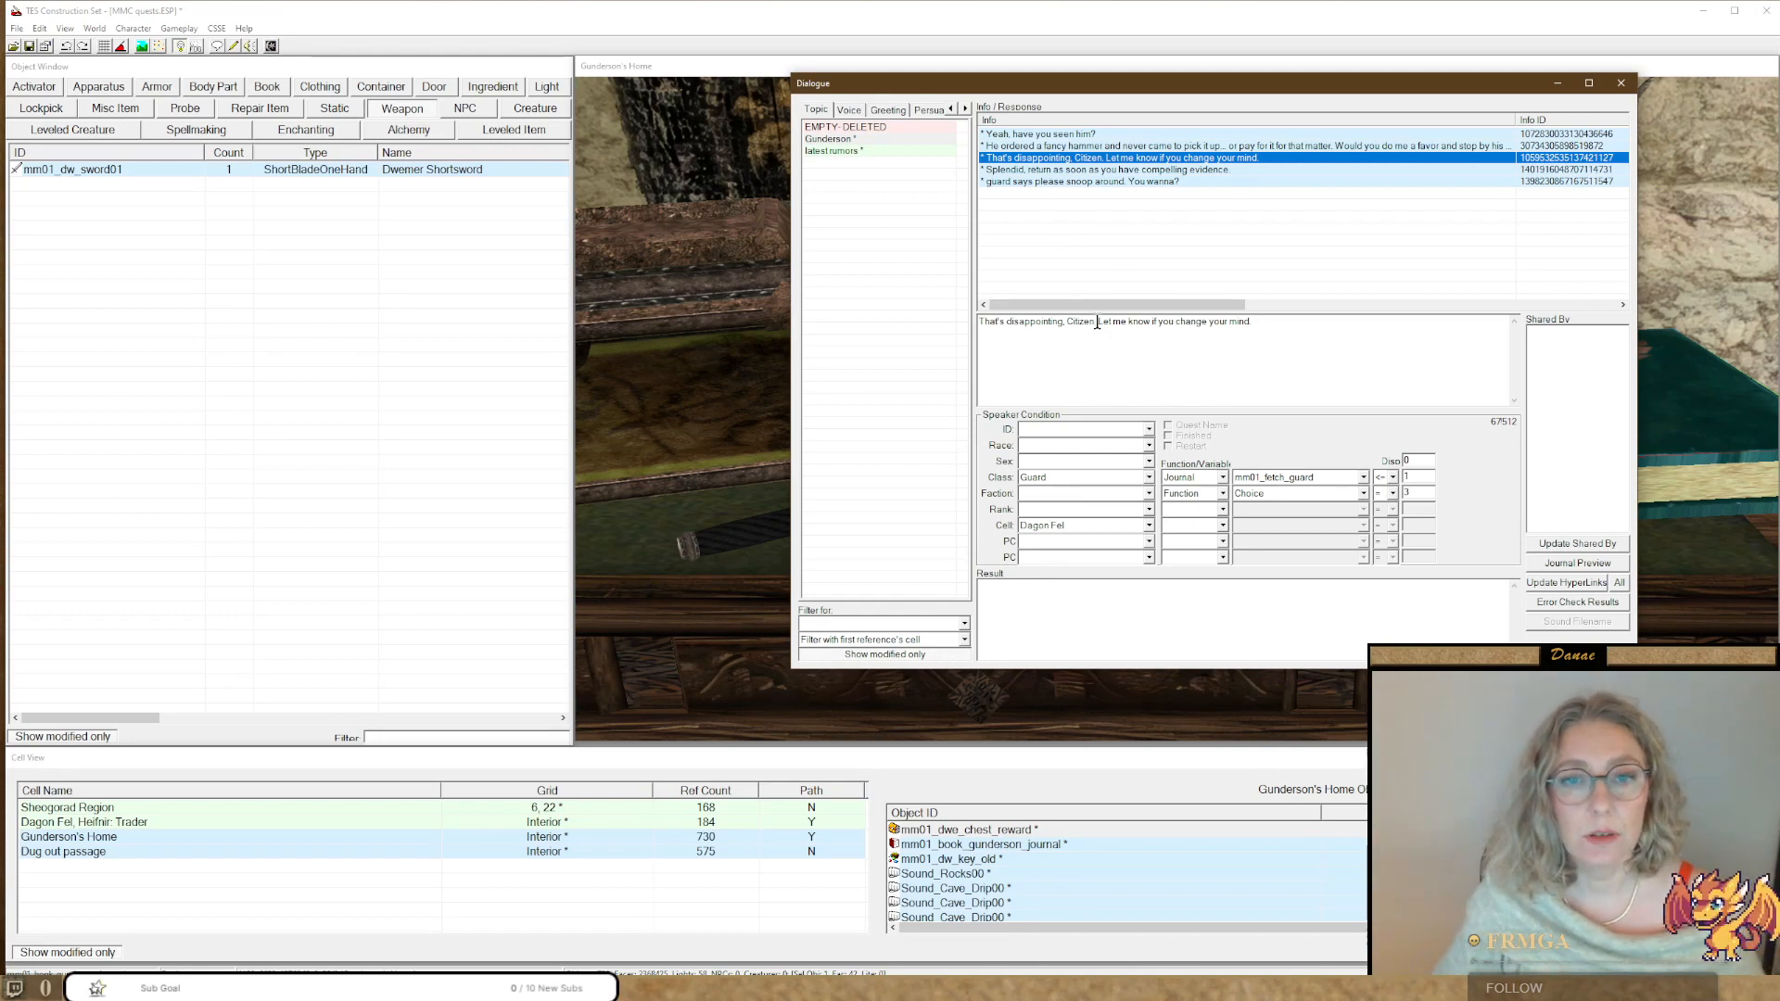
drag(1099, 324, 1259, 324)
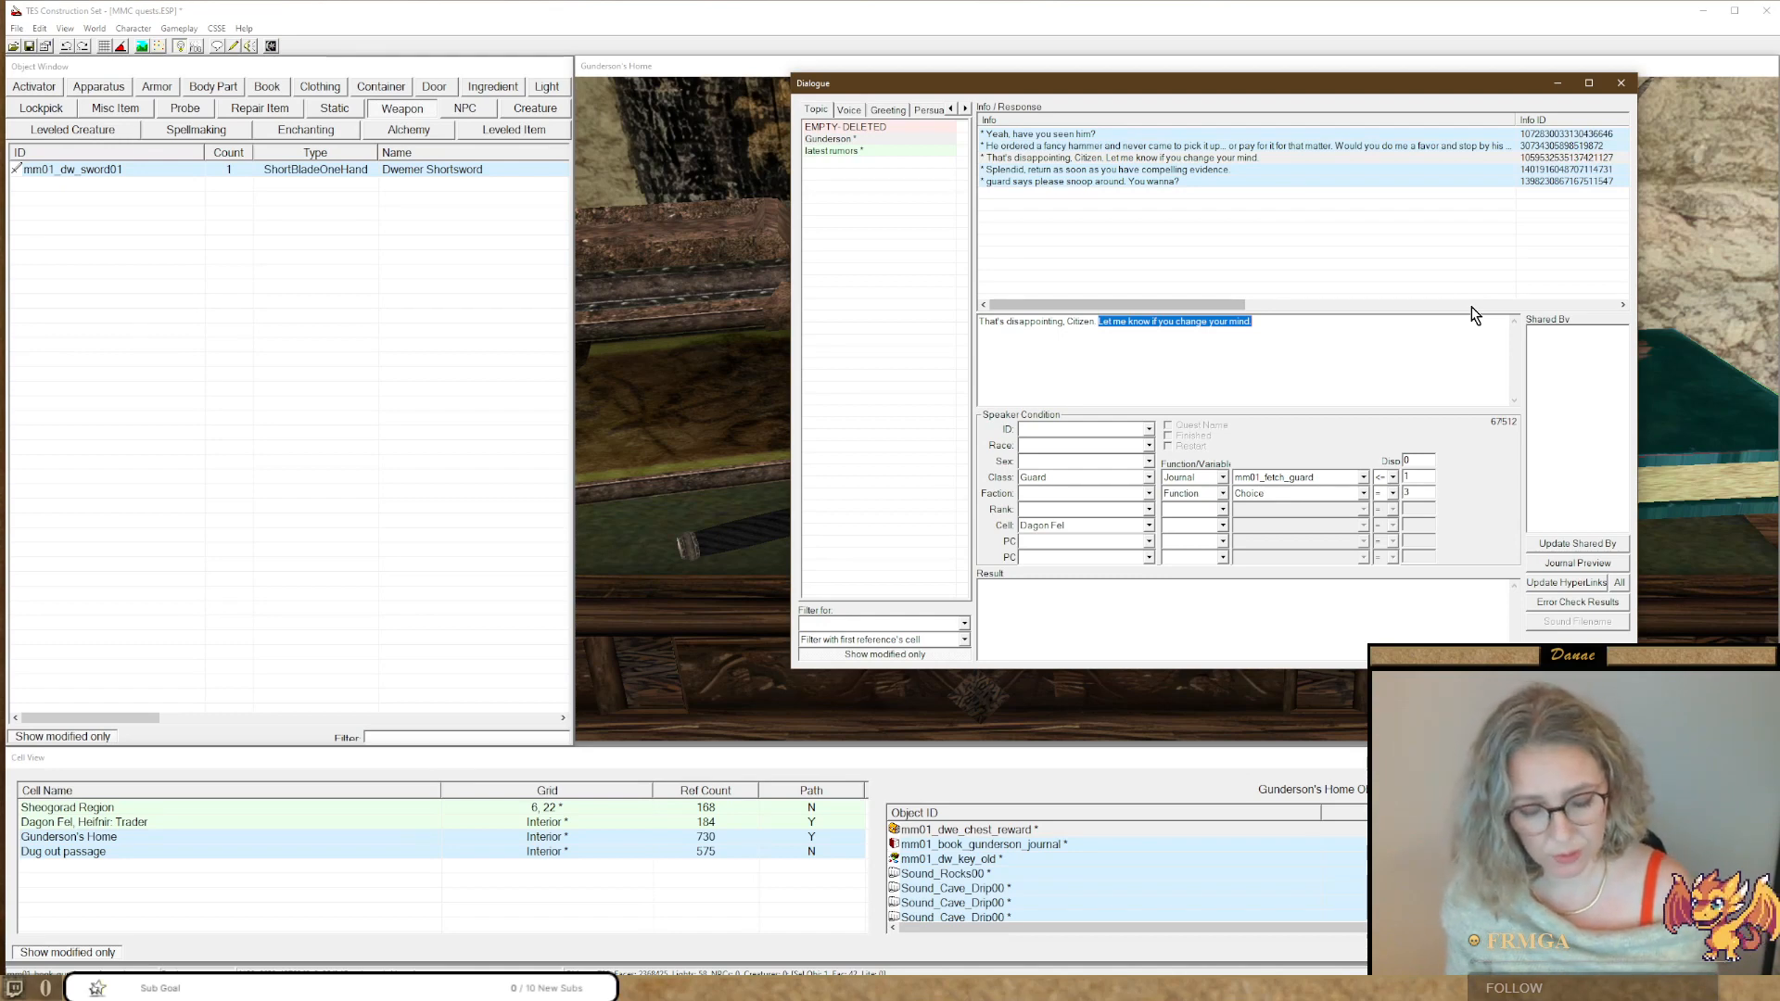
text(%Race)
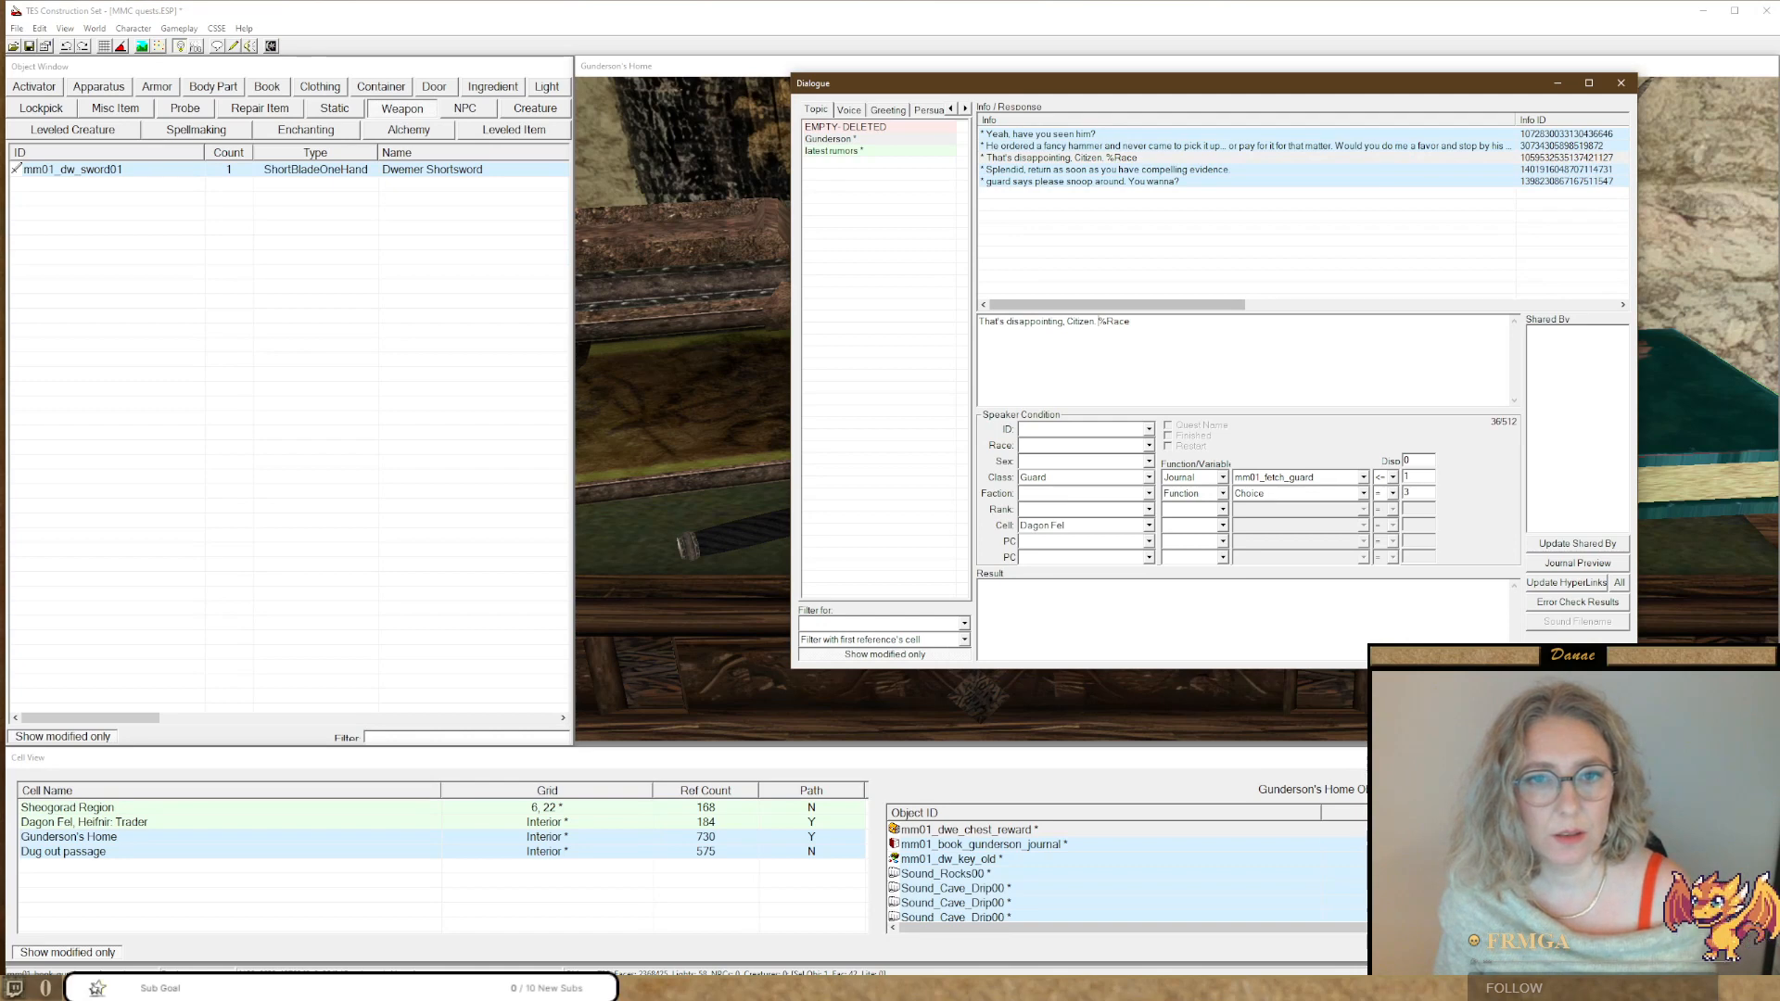
text(You)
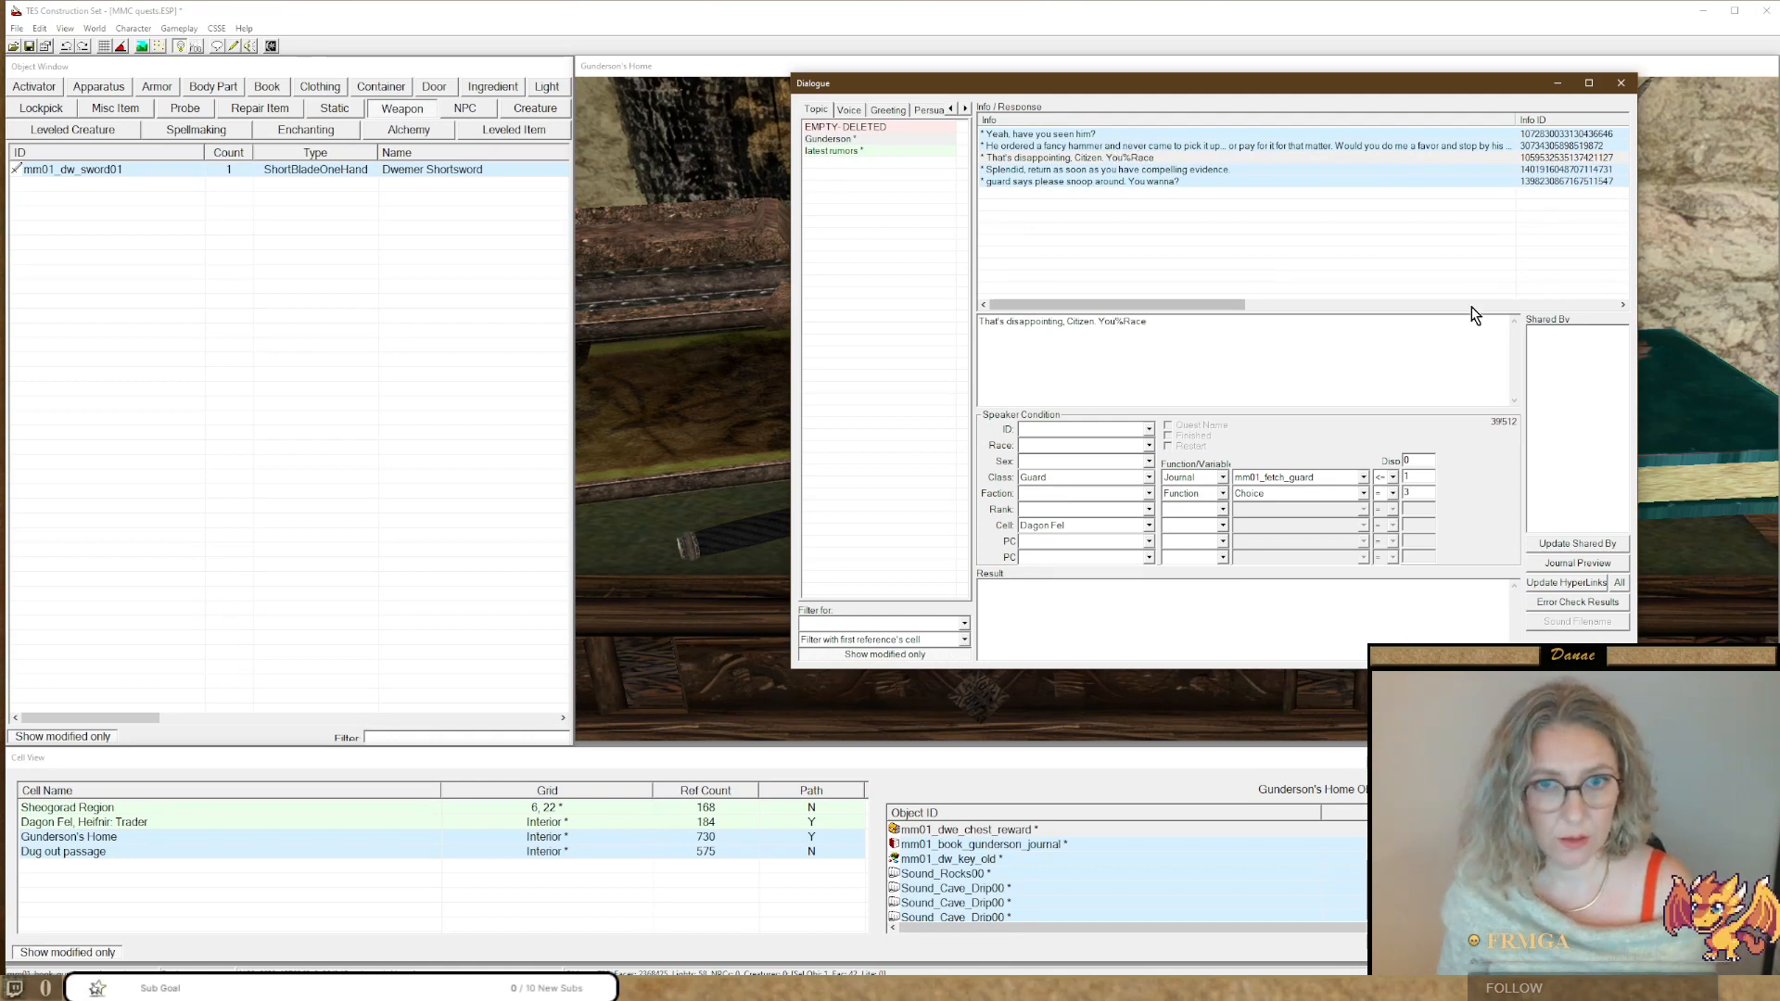
text(r actions )
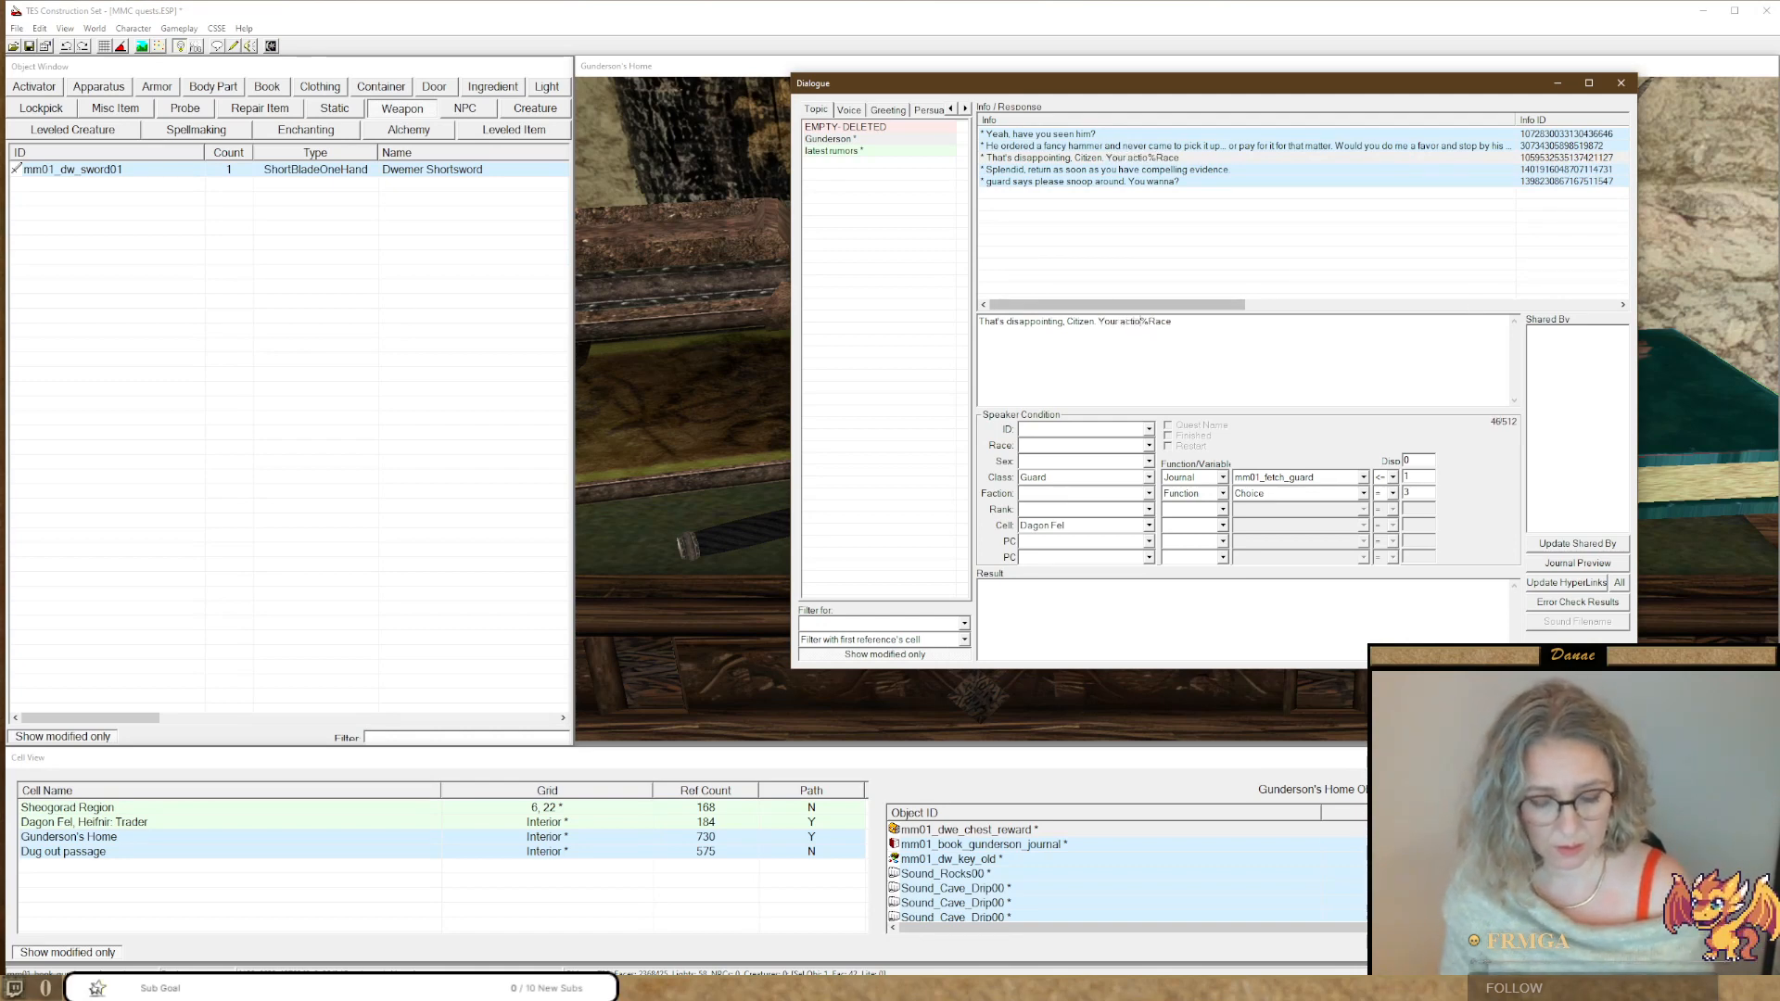
text(reflect poo)
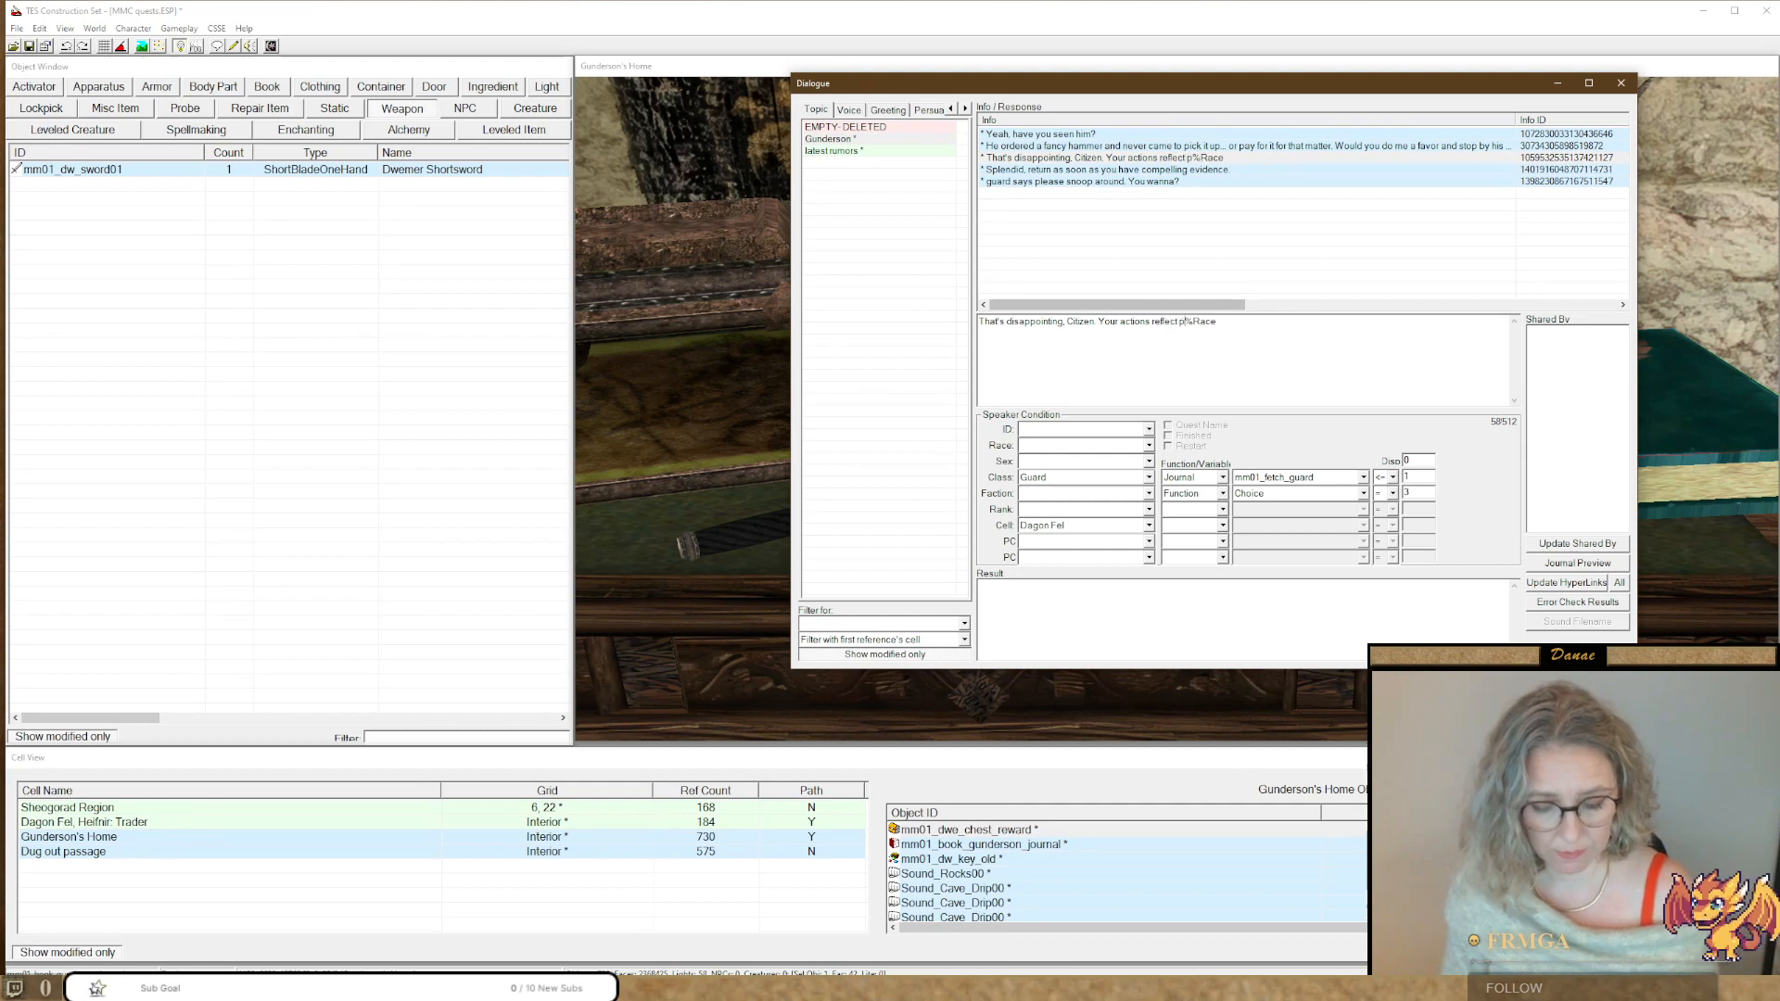
text(rly on)
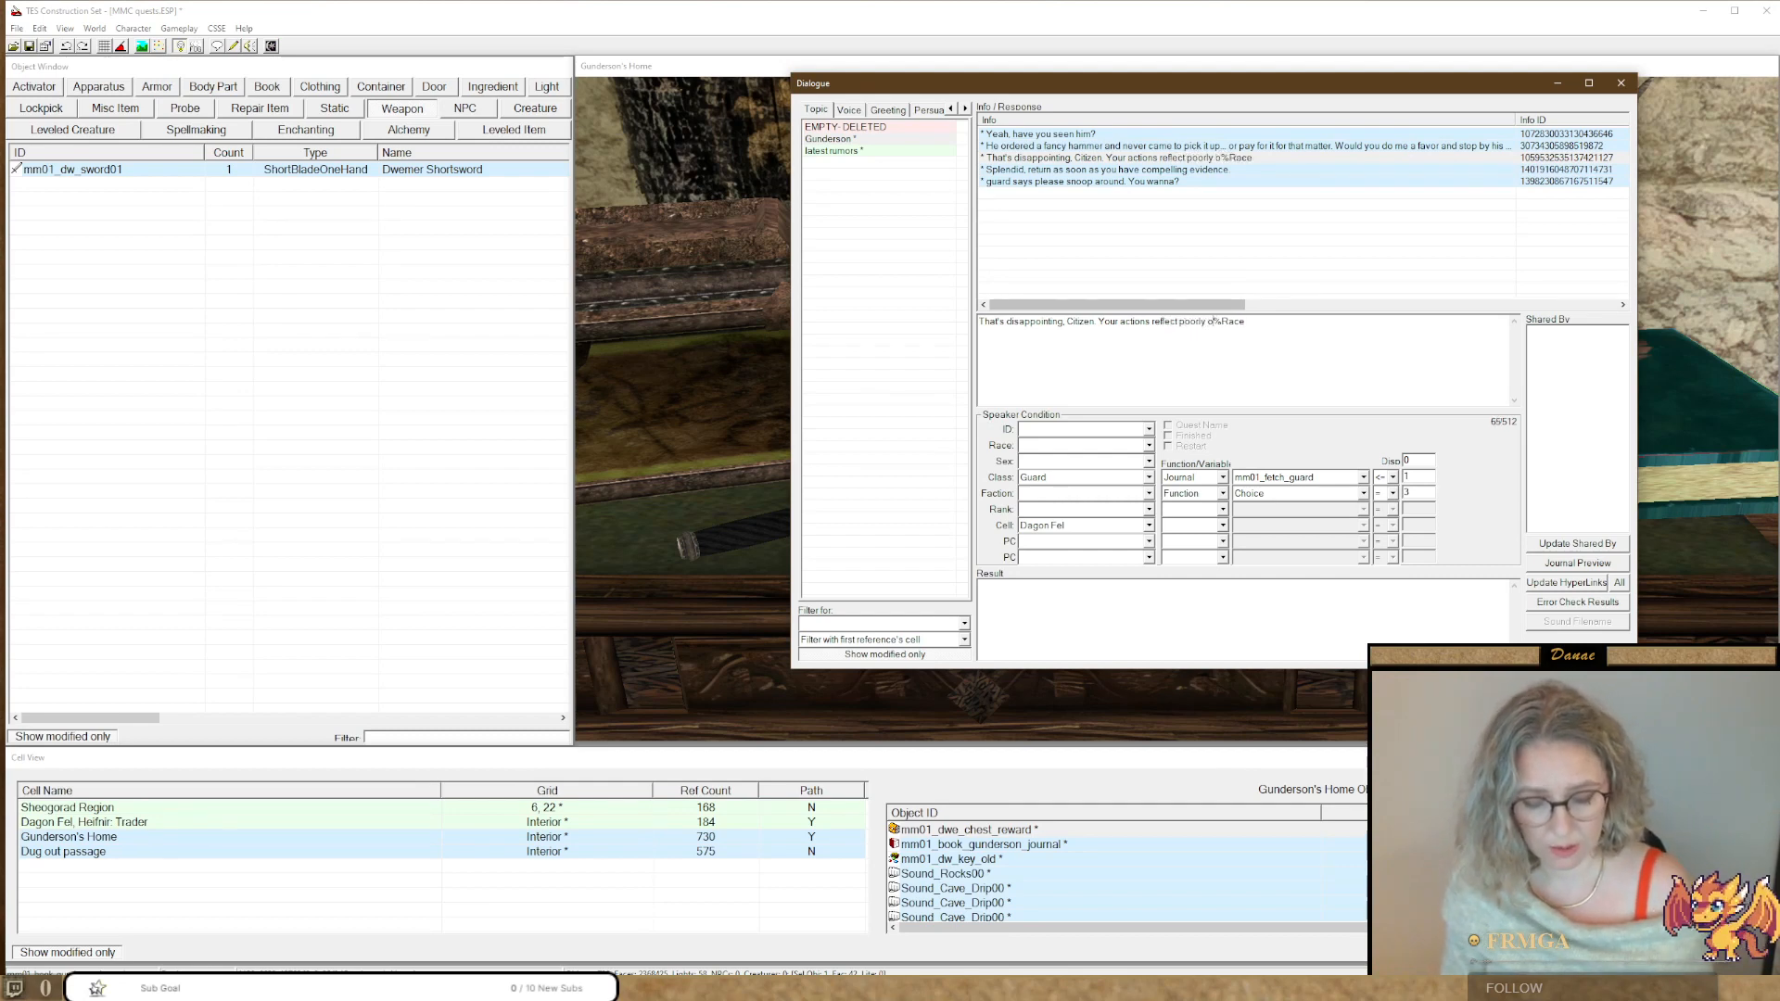
Complete the refusal response's ending as "reflect poorly on your %Race." and enter the result script "journal mm01_fetch_guard 11".
text( your )
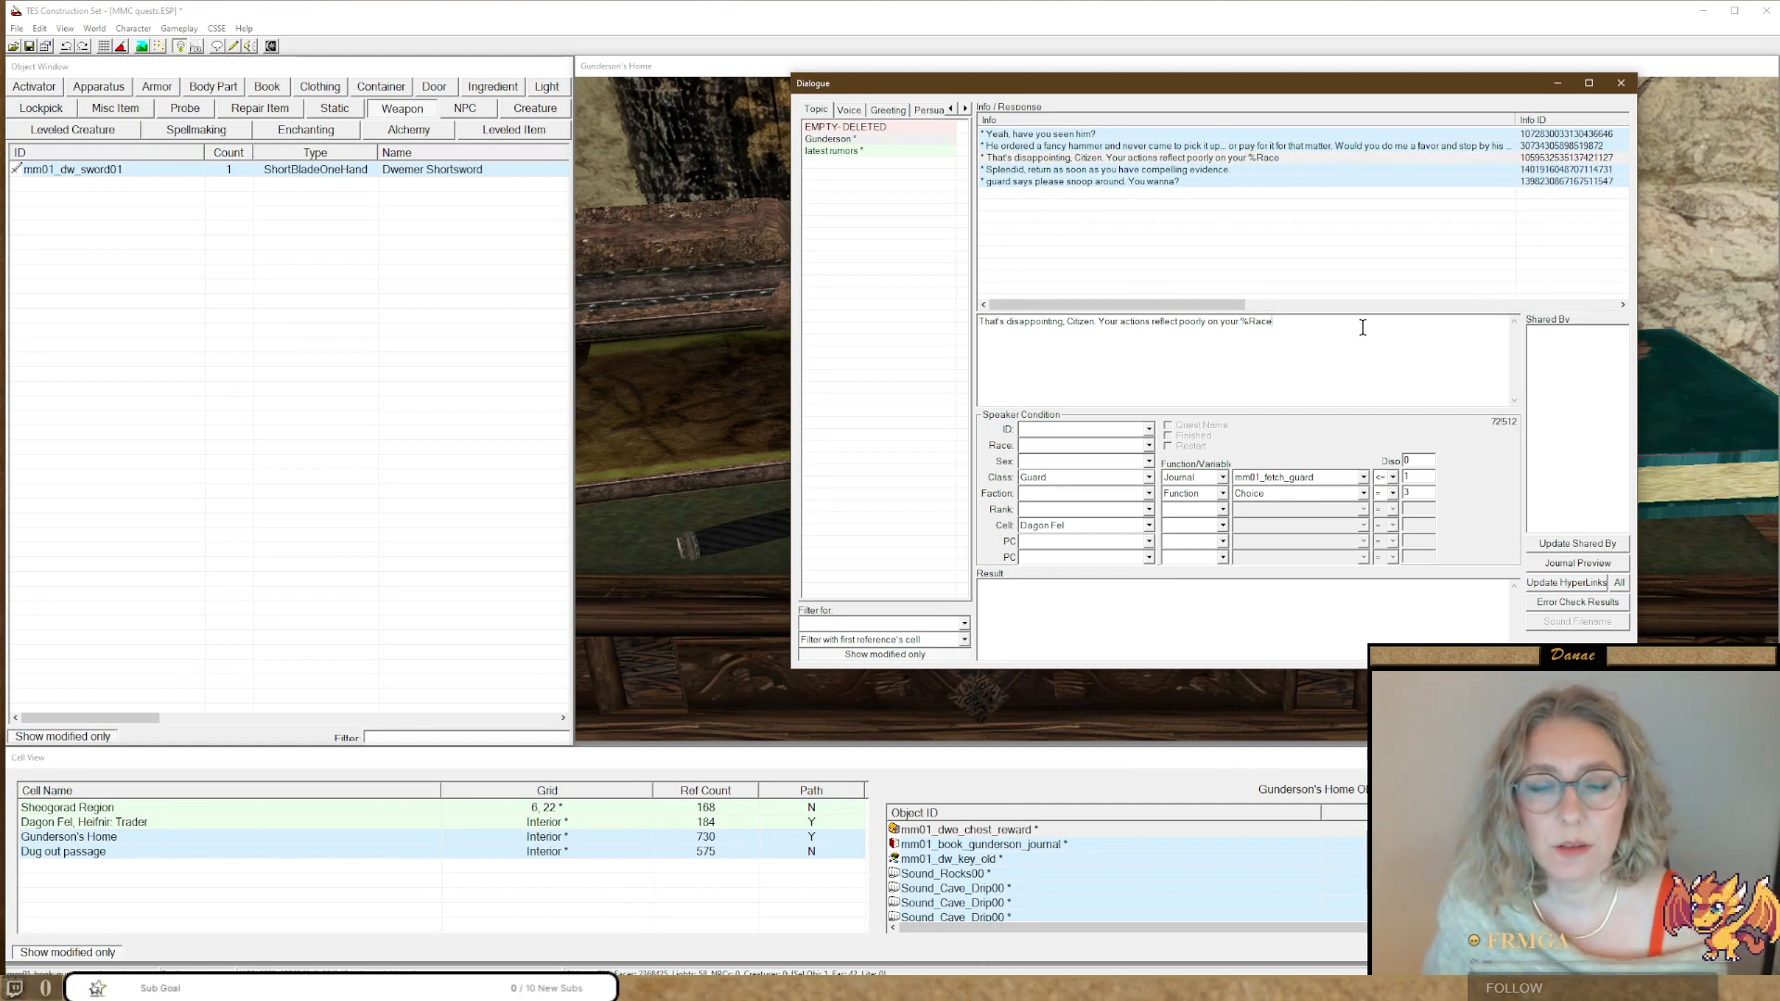
text(.)
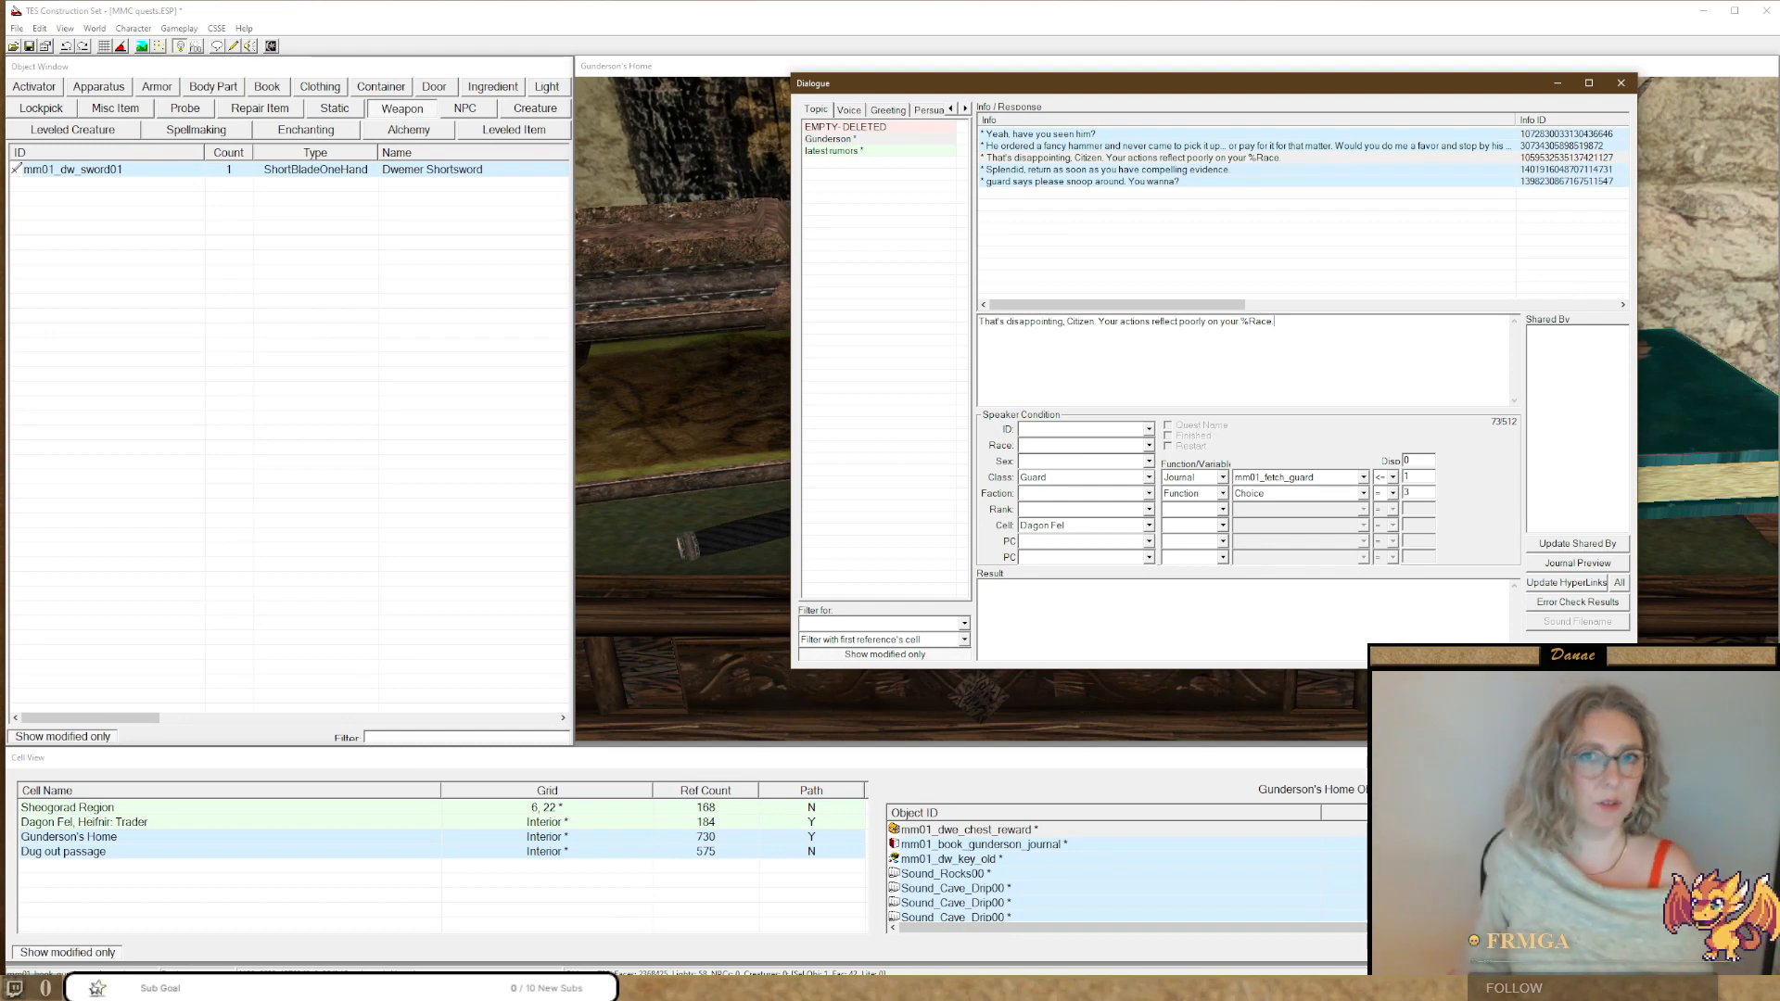
click(1051, 620)
text(journal)
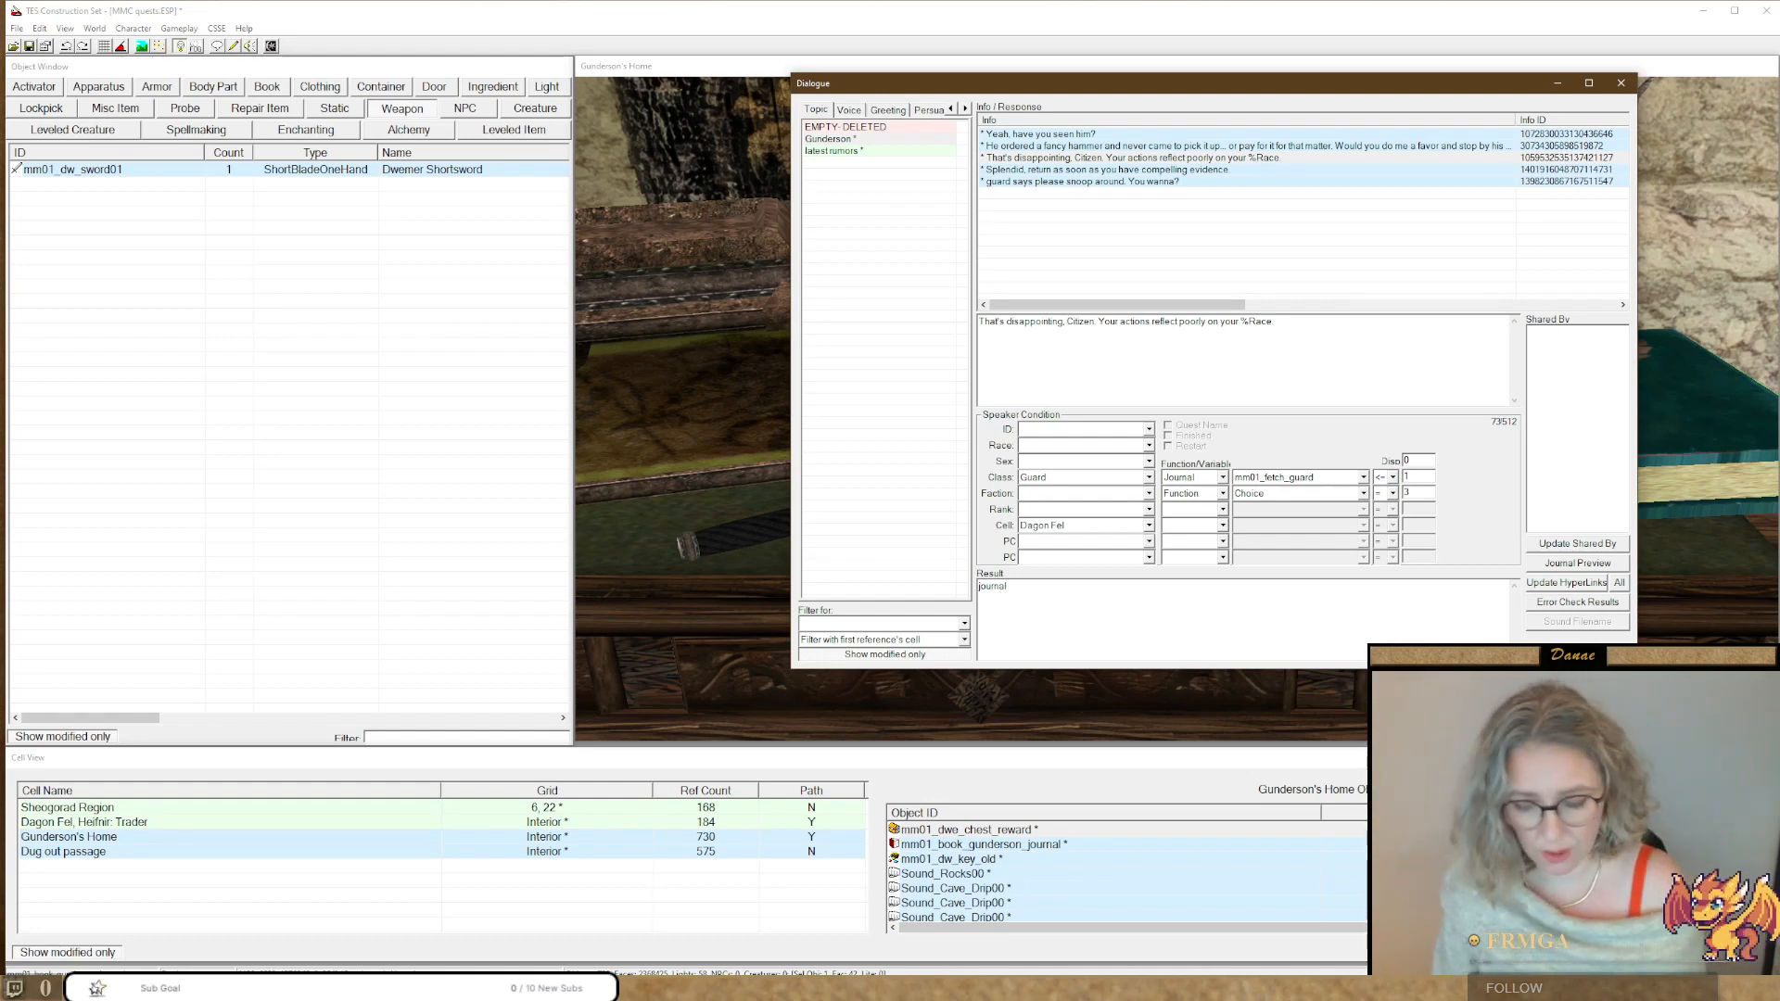
text(mm01_)
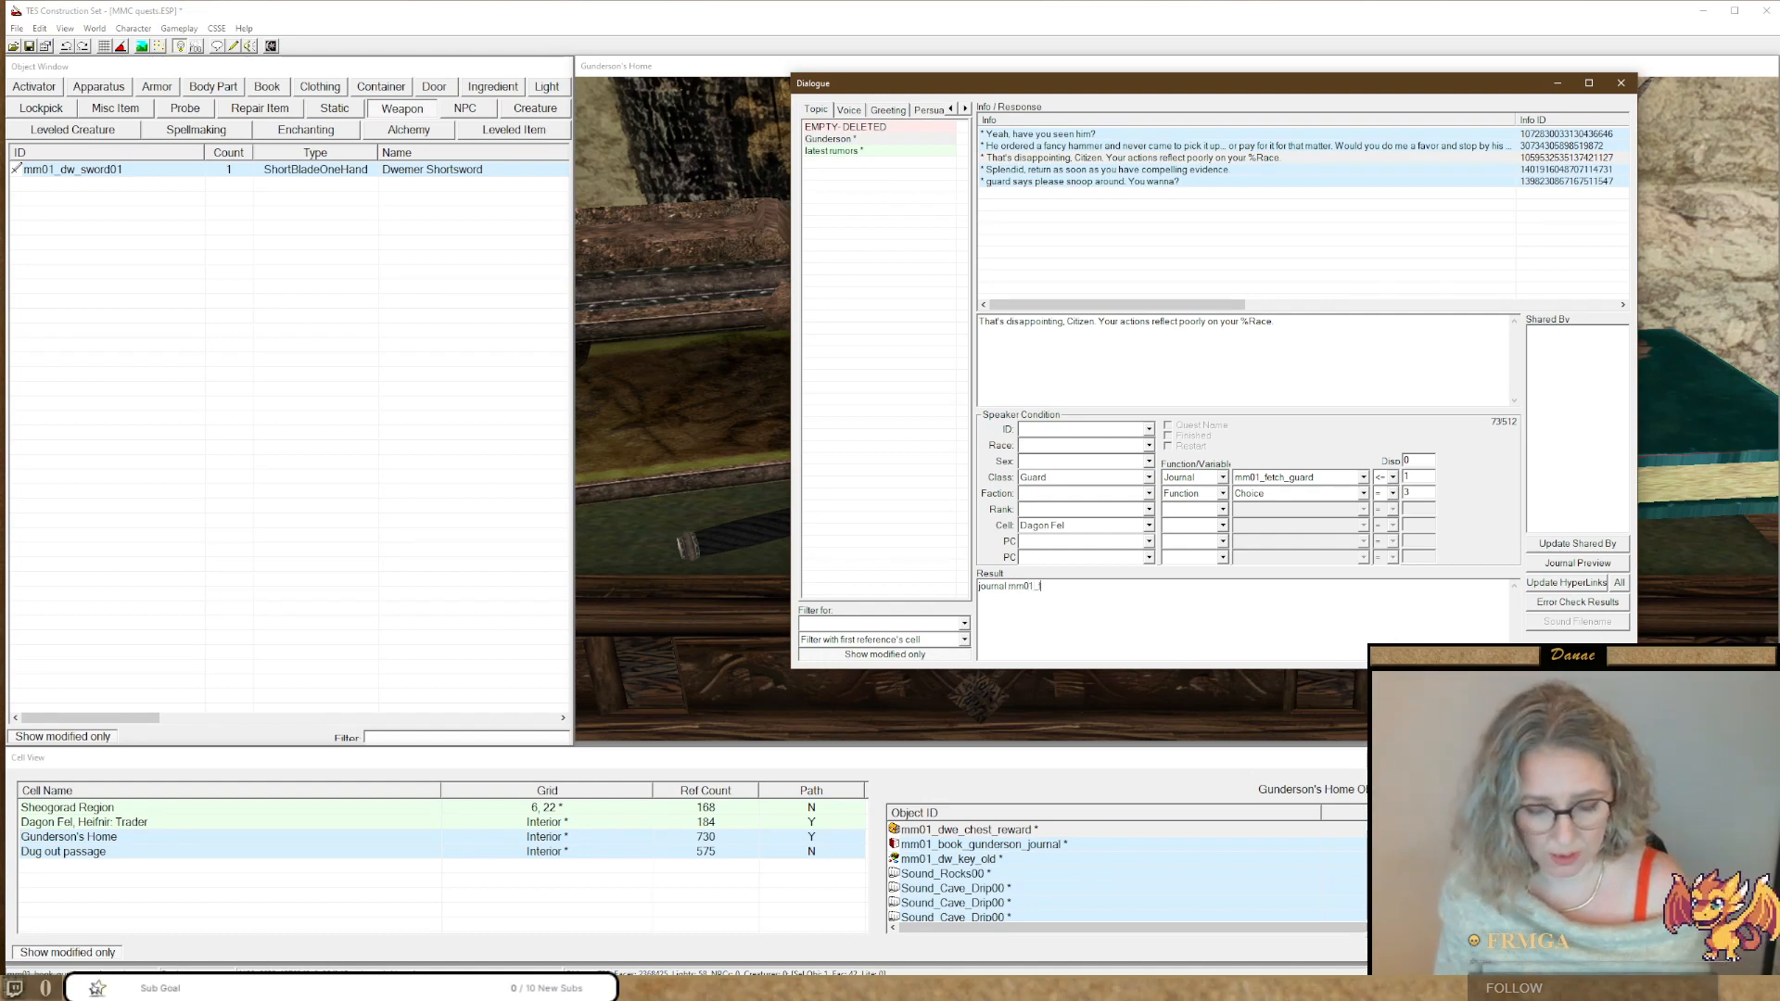
text(fetch_)
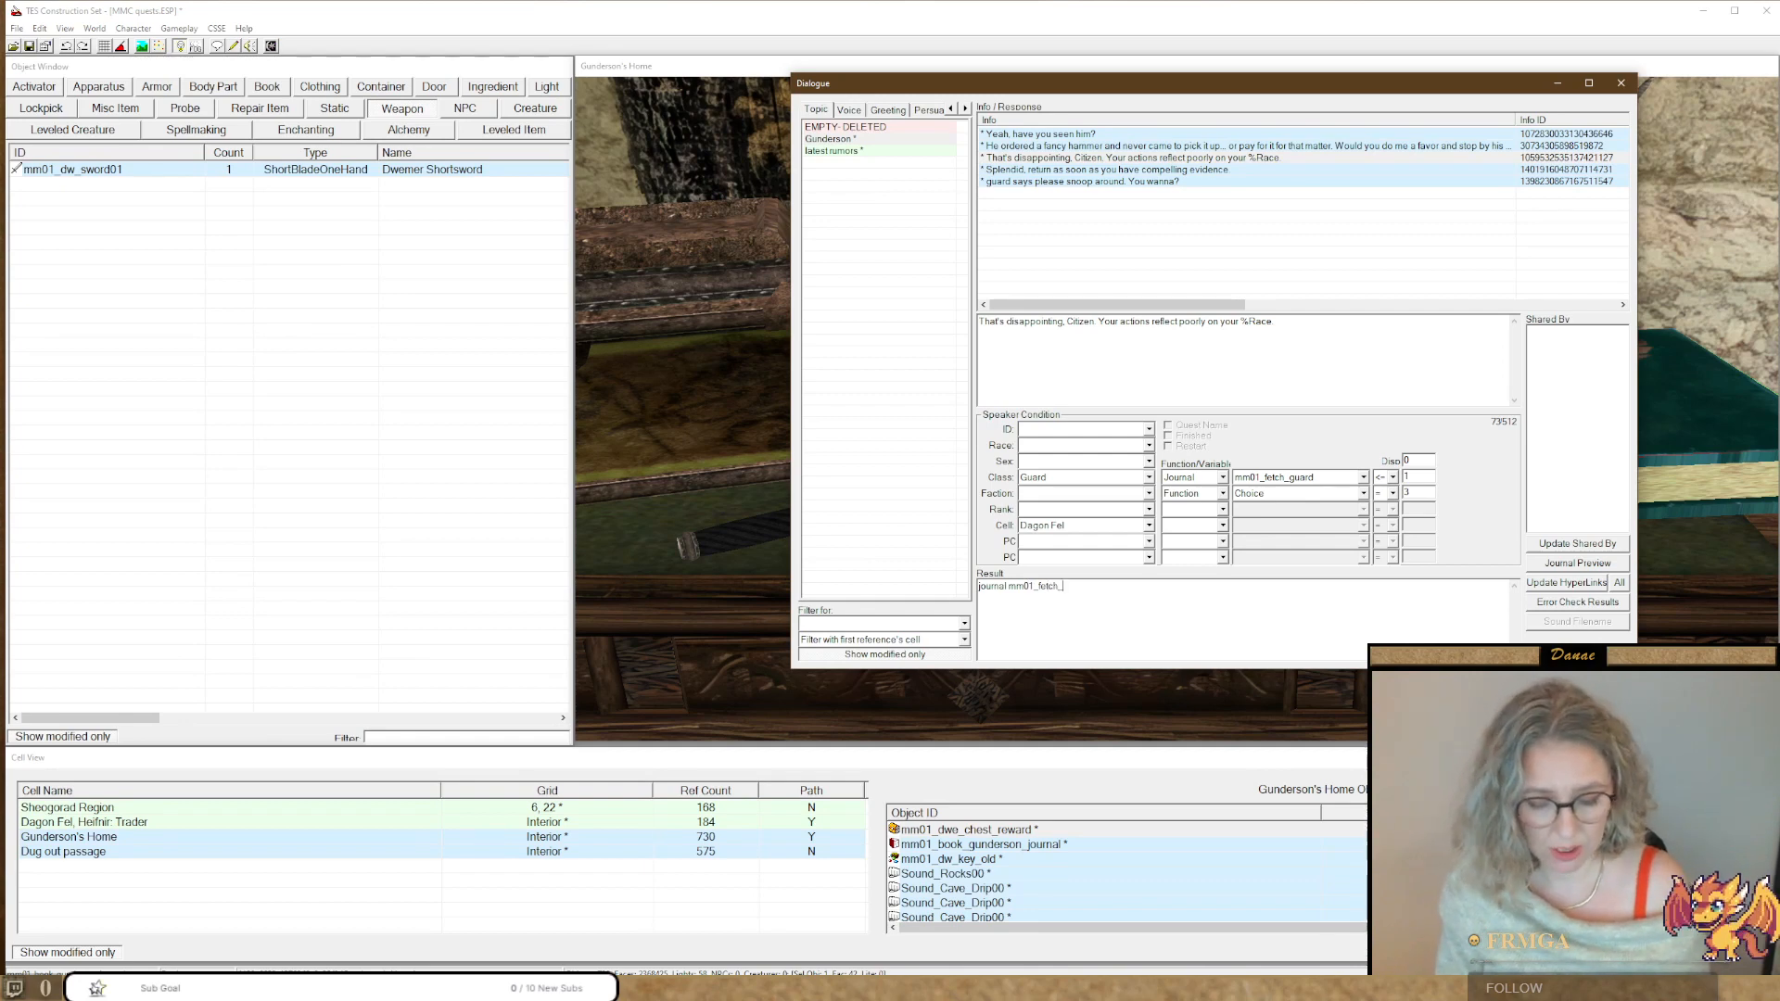
text(guard)
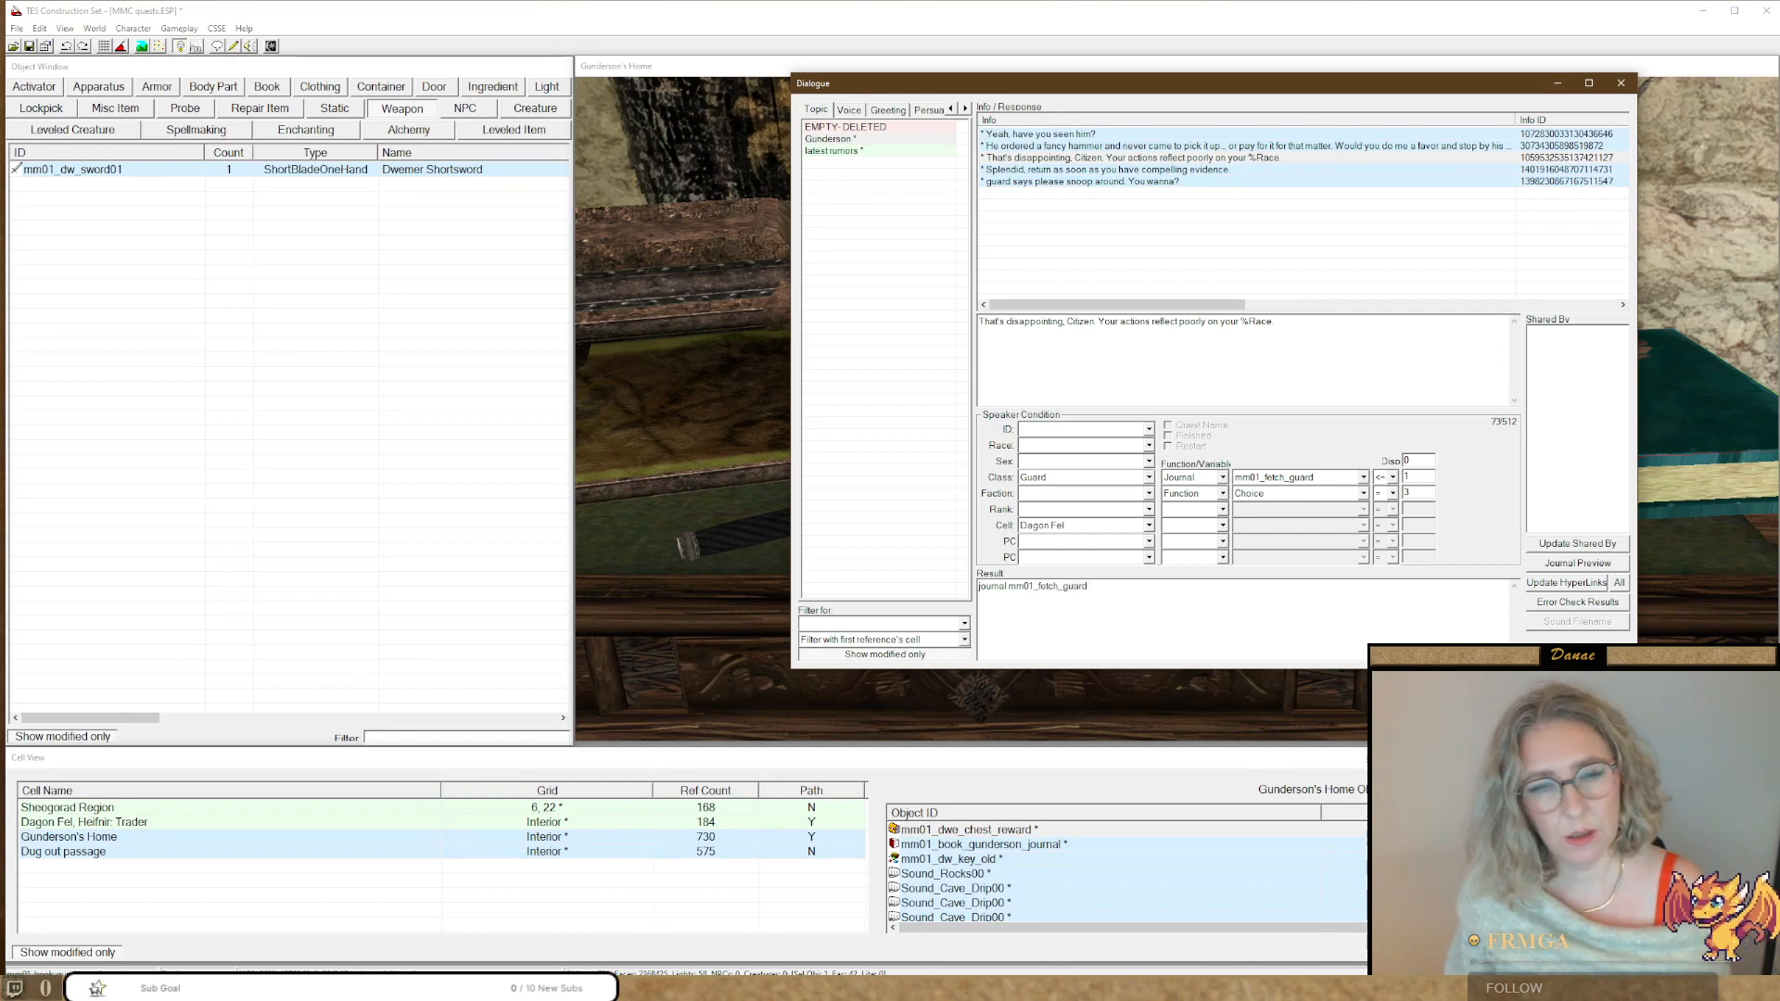
text( 11)
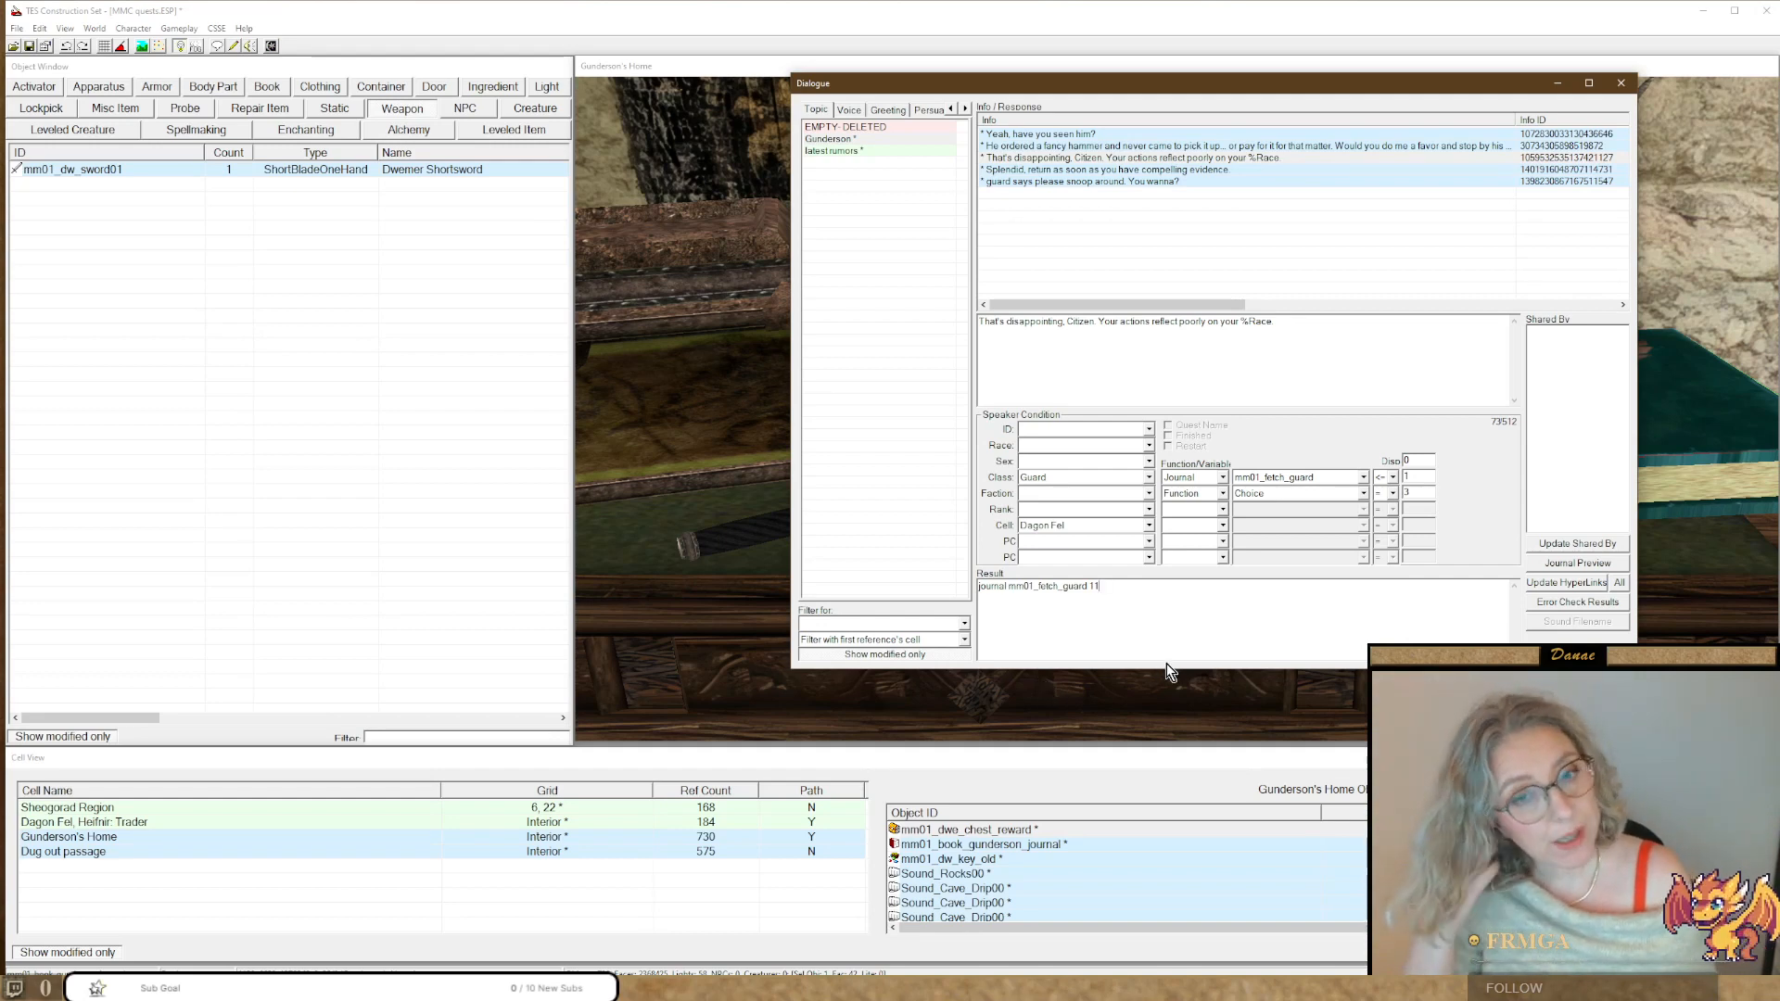
Add a new entry reading "A guard asked" to the mm01_fetch_guard journal, above the entry about investigating Gunderson.
click(965, 109)
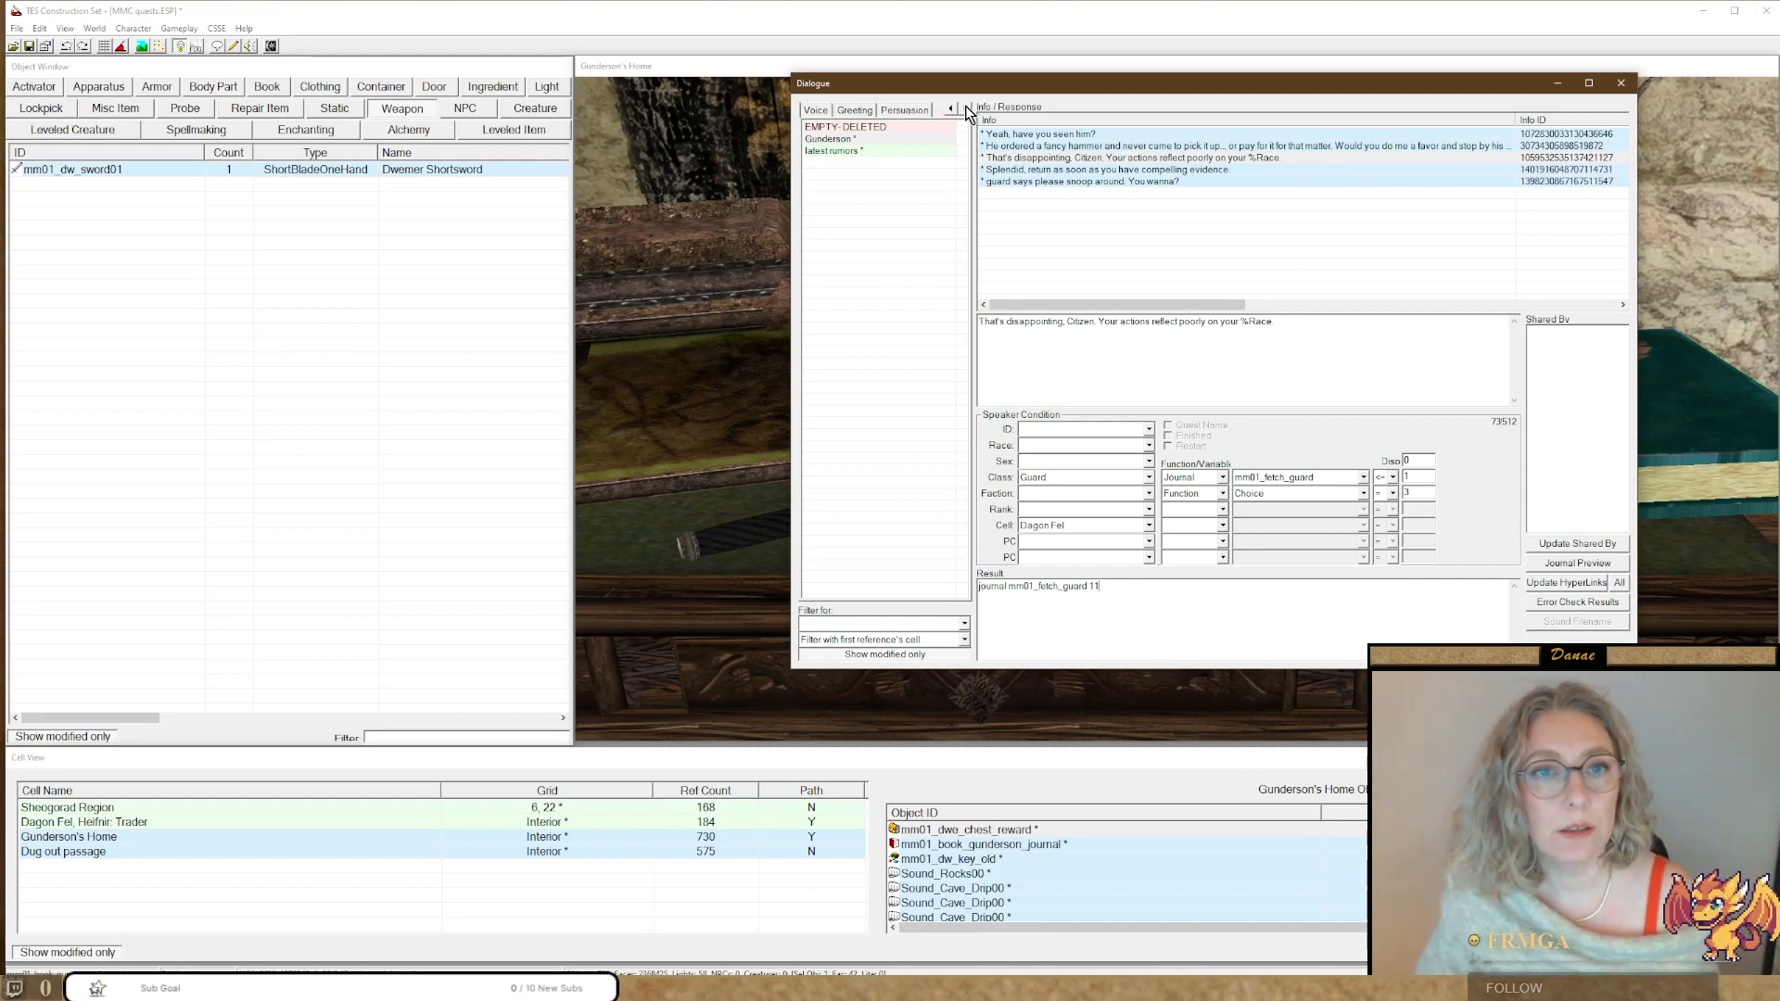
click(965, 109)
click(923, 110)
click(854, 127)
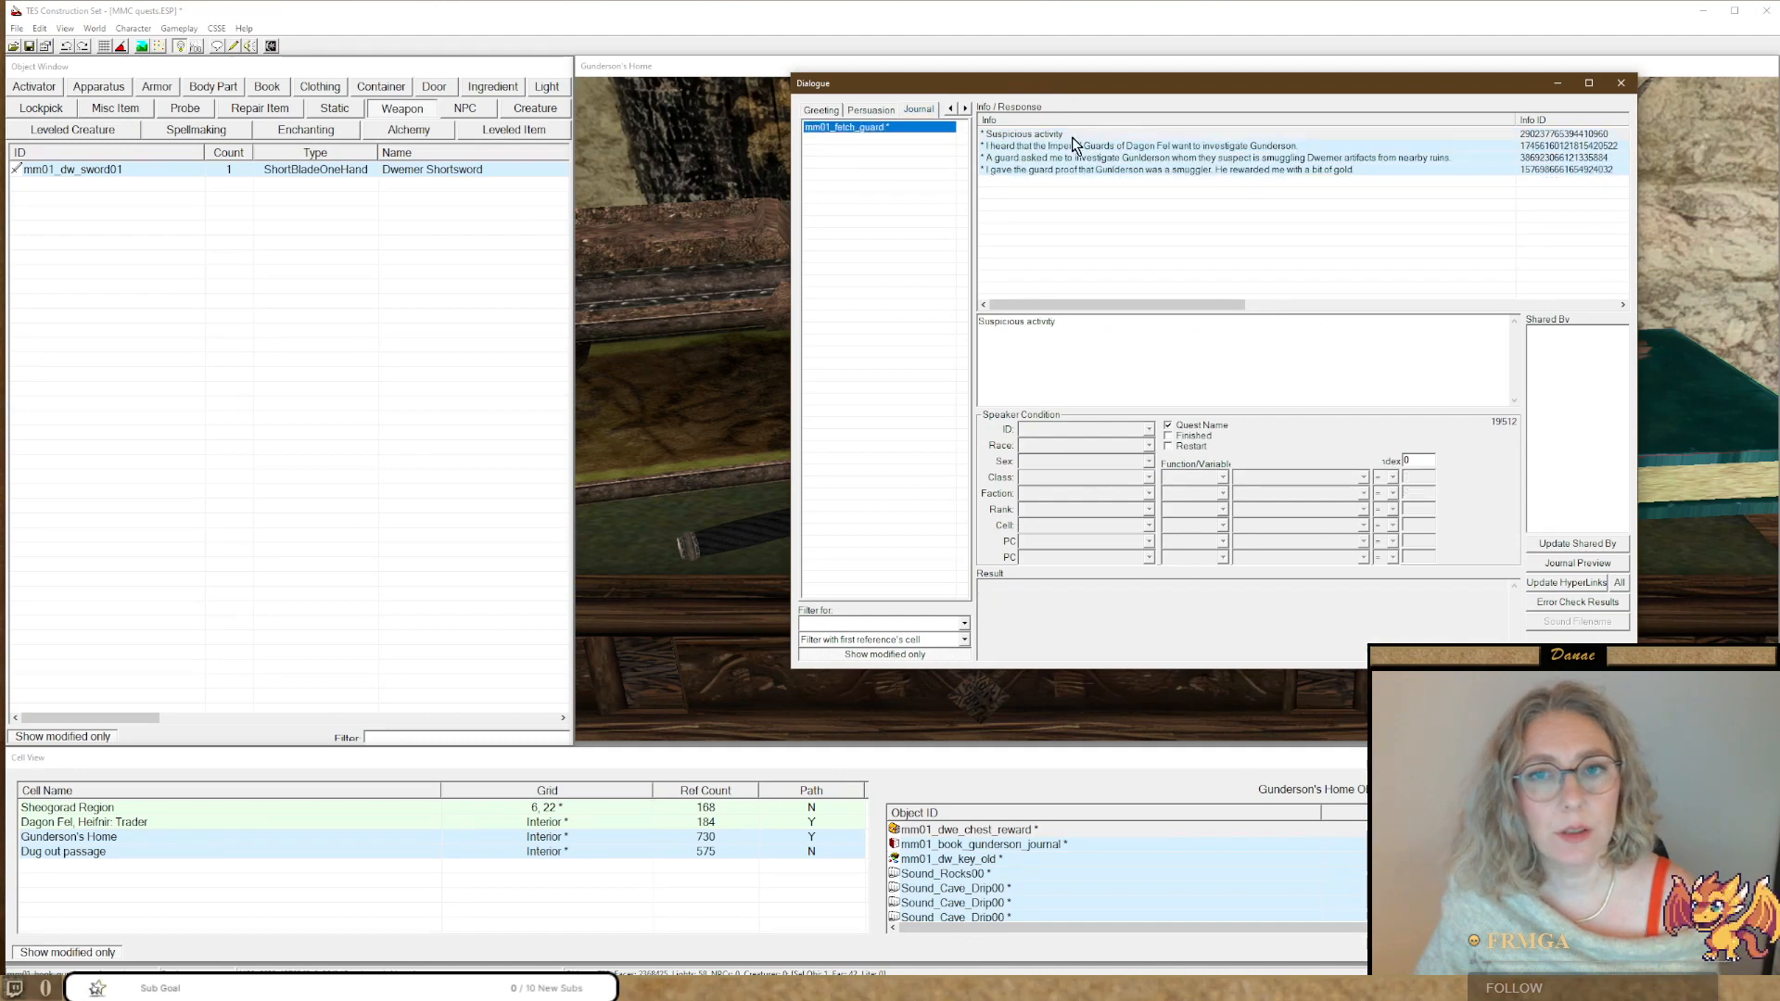
click(1049, 146)
click(1048, 159)
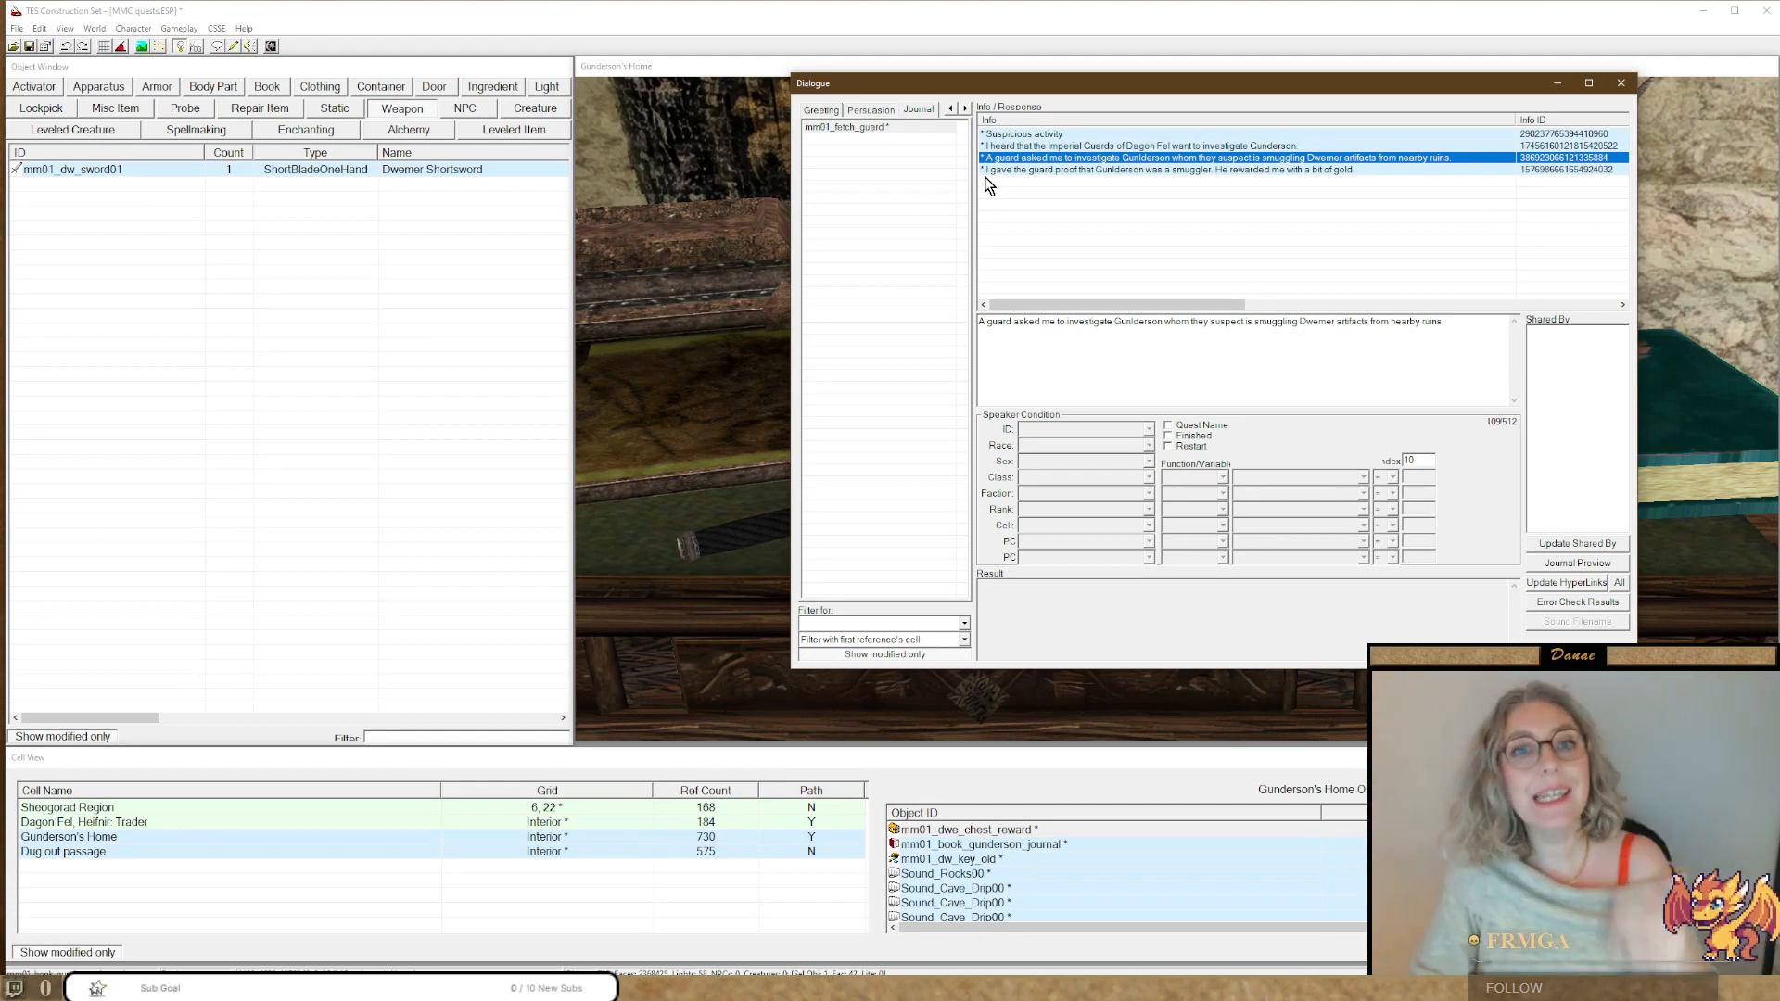
right_click(1051, 159)
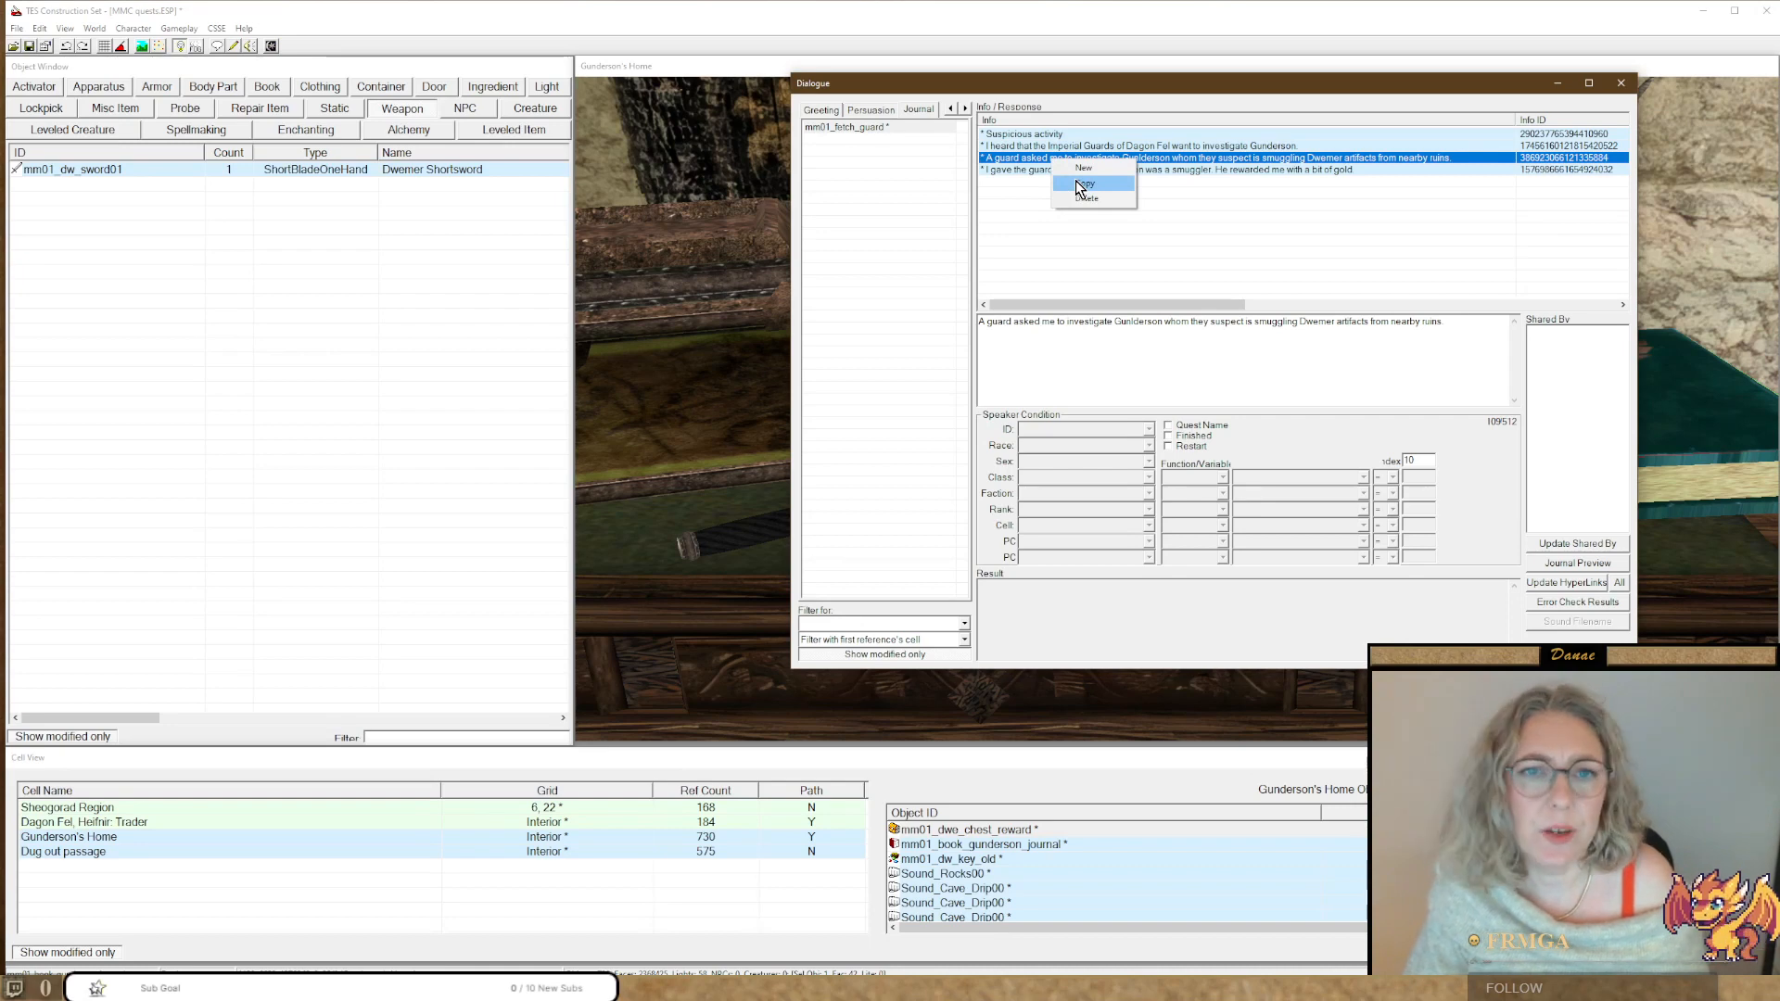
click(1081, 168)
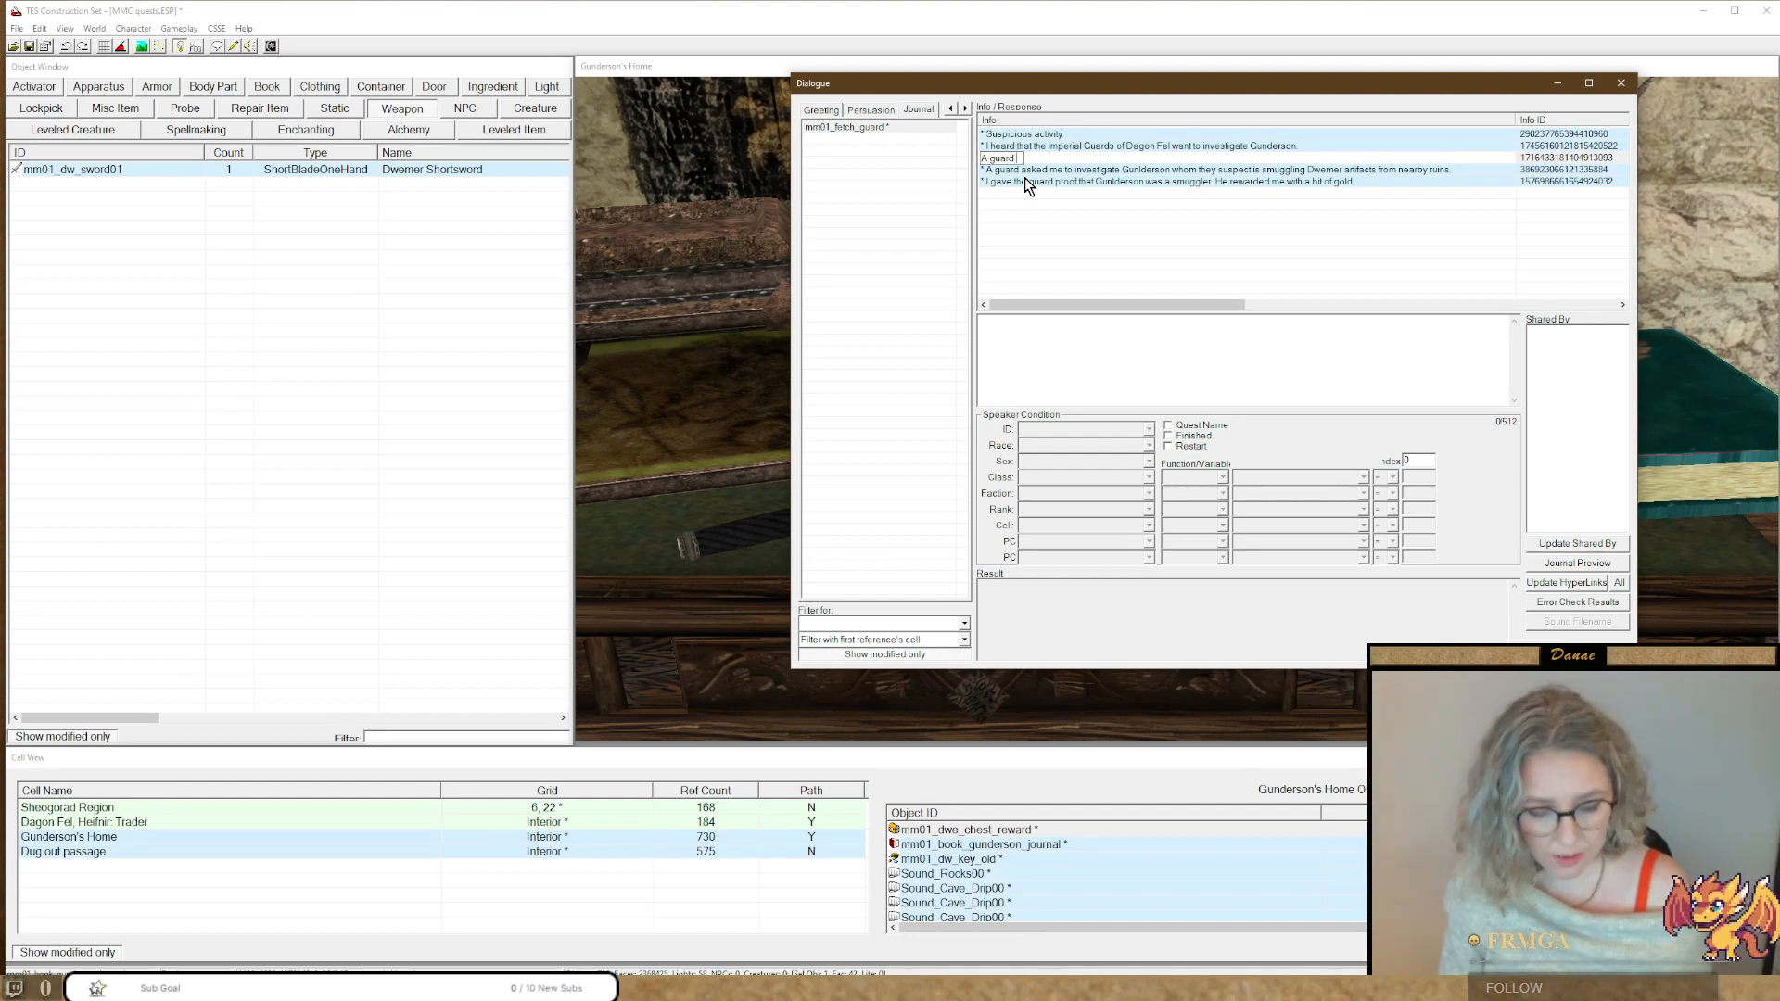
key(Return)
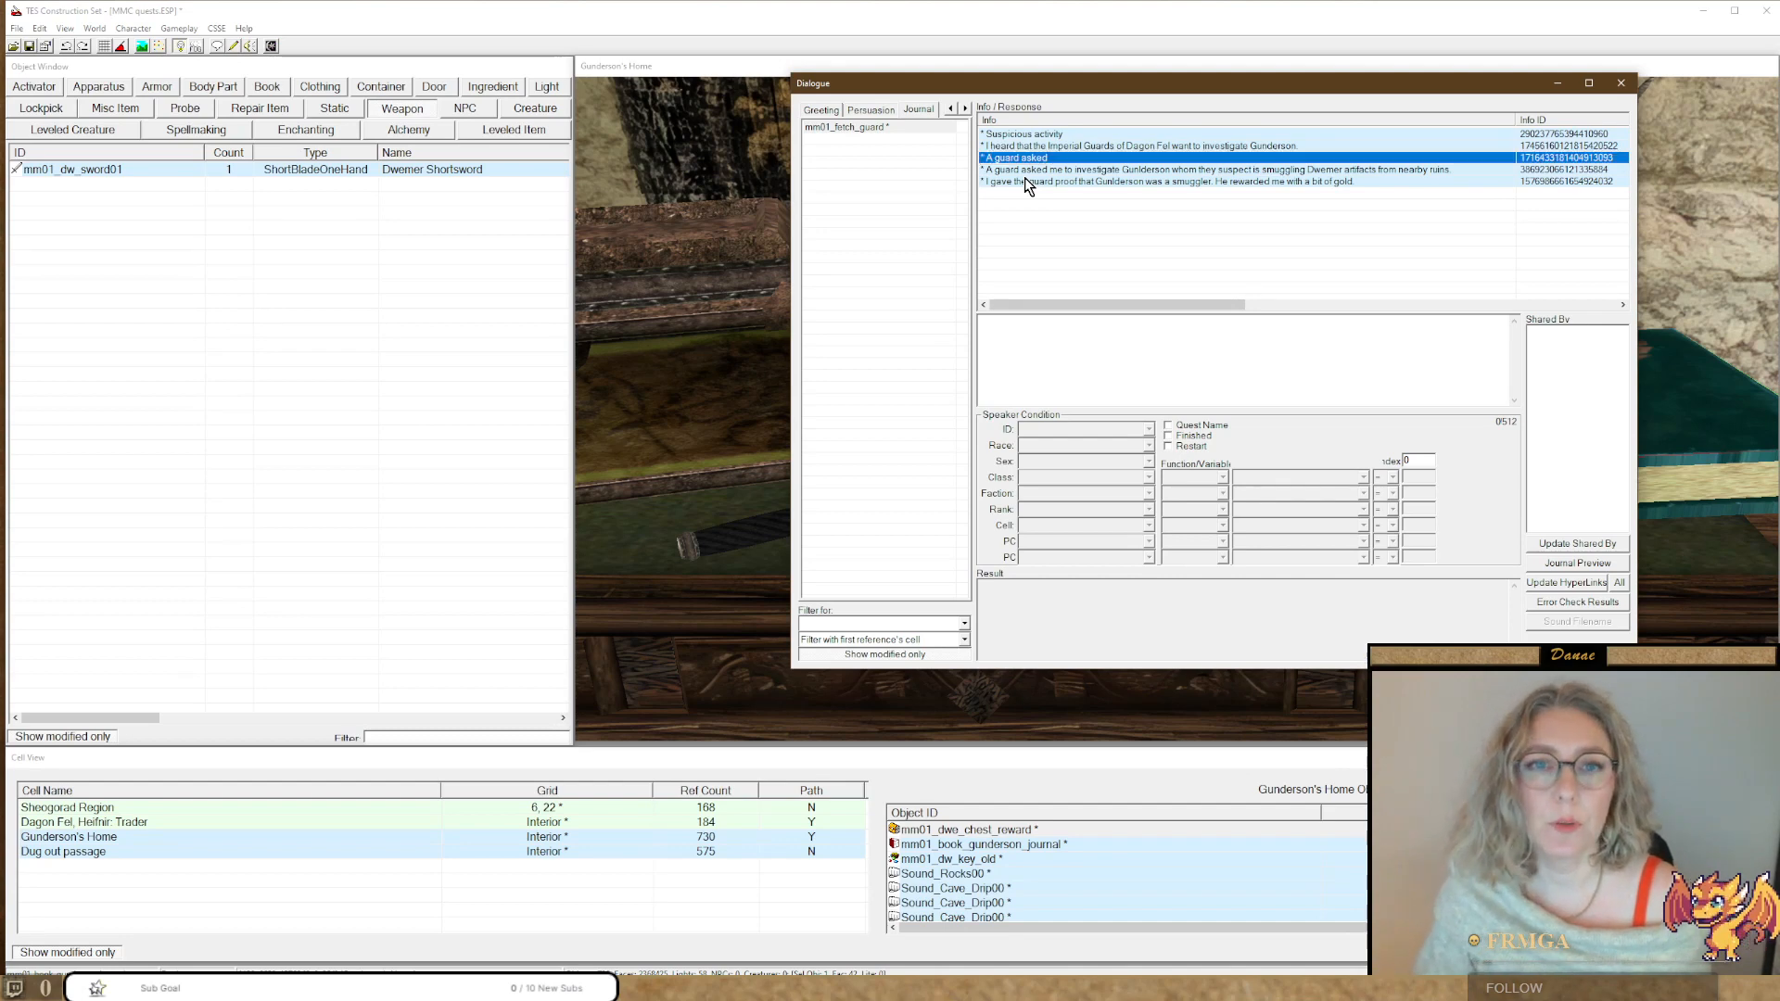
Copy the full text of the existing "A guard asked me to investigate" entry into the new journal entry and append "I declined".
click(1022, 171)
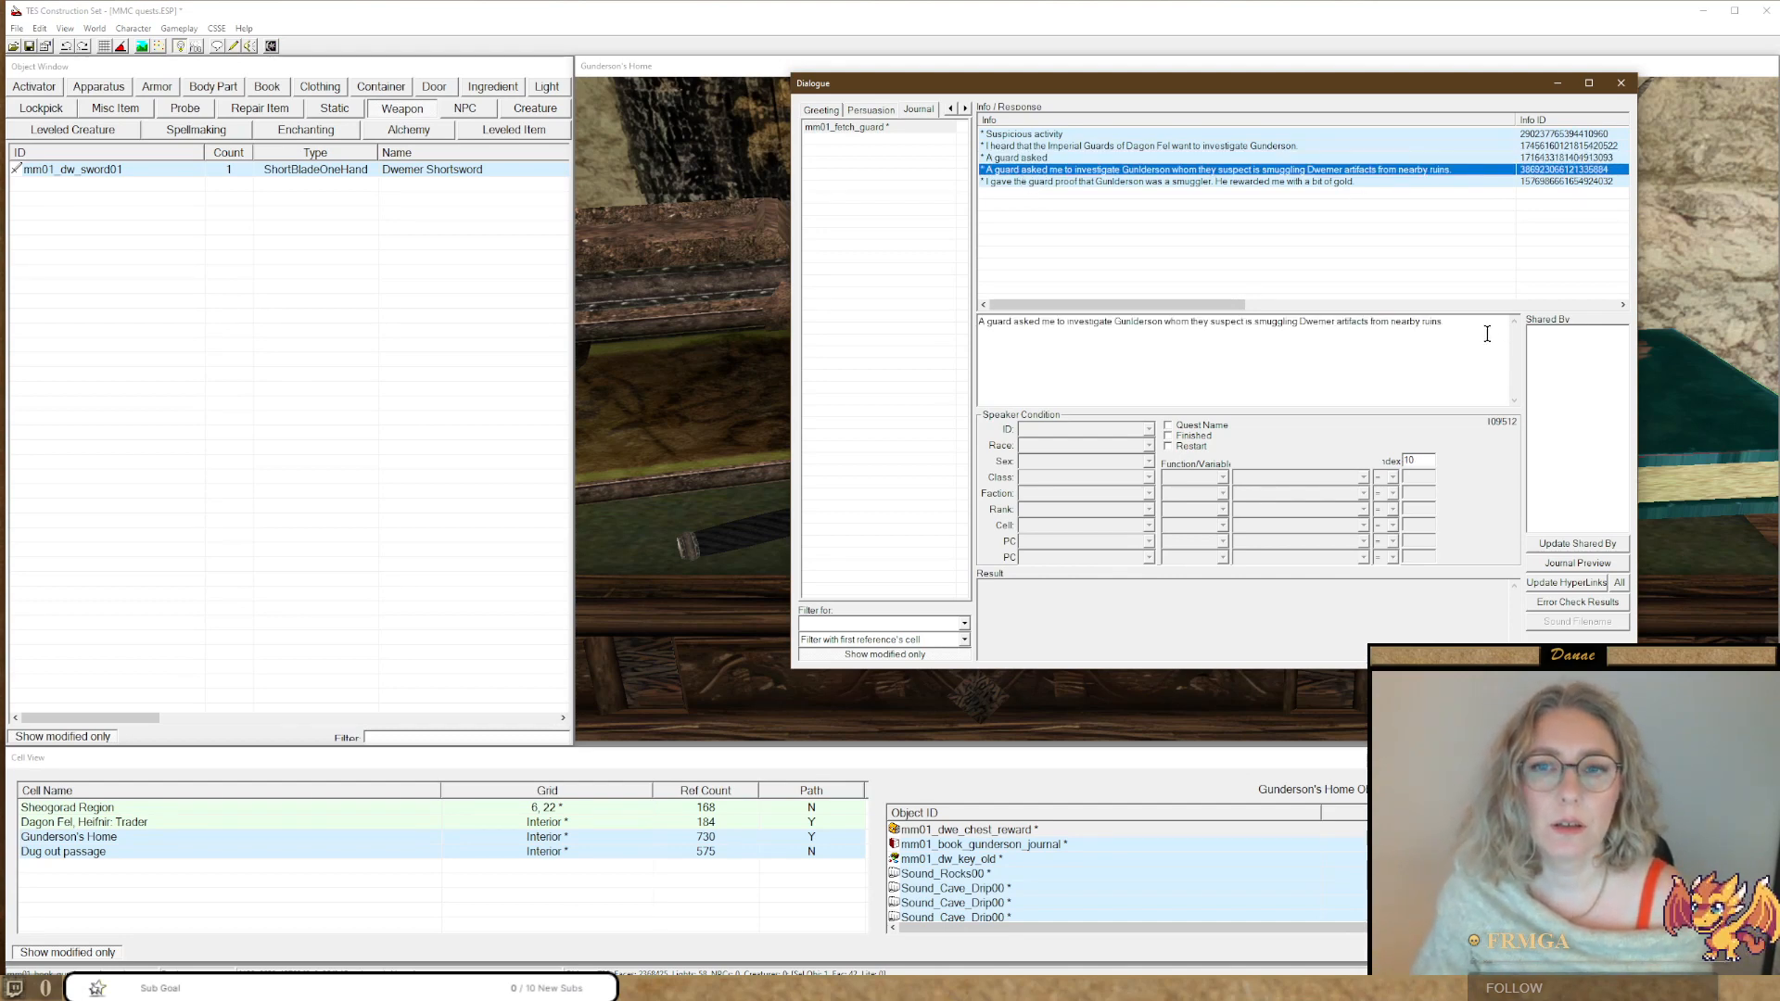
drag(1444, 322, 944, 309)
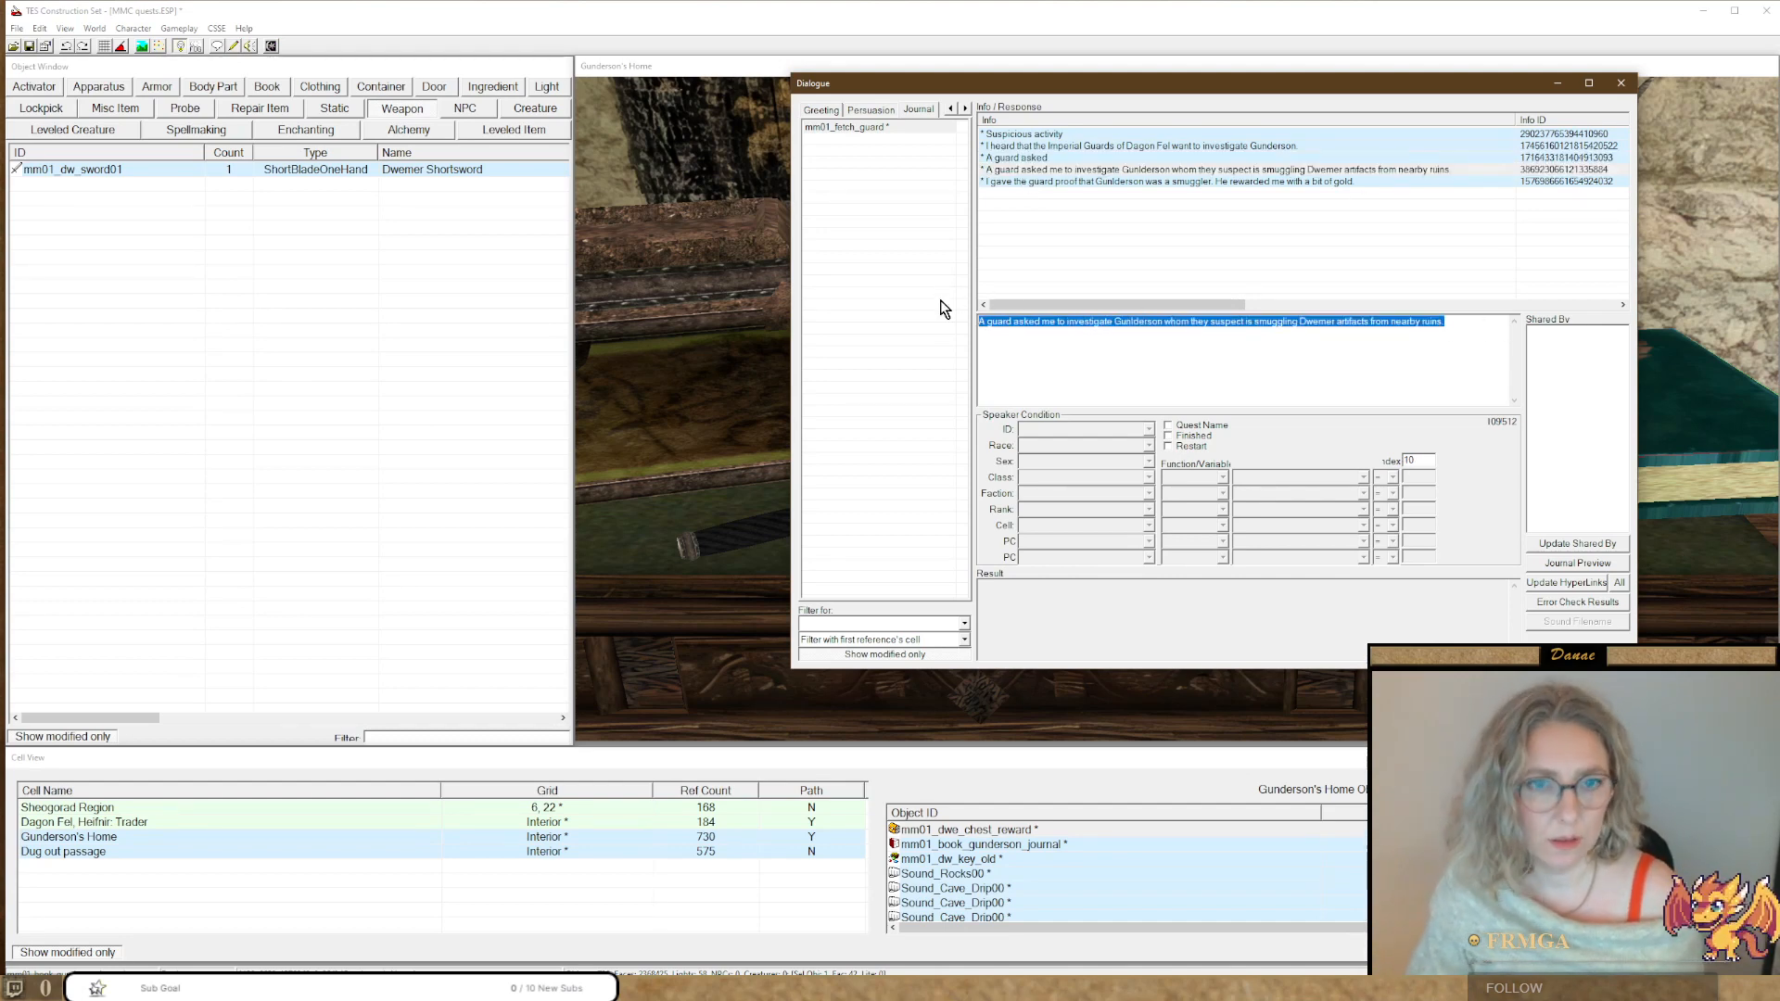
click(1032, 159)
key(Tab)
text(A guard asked me to investigate Gunderson whom they suspect is smuggling Dwemer artifacts from nearby ruins.)
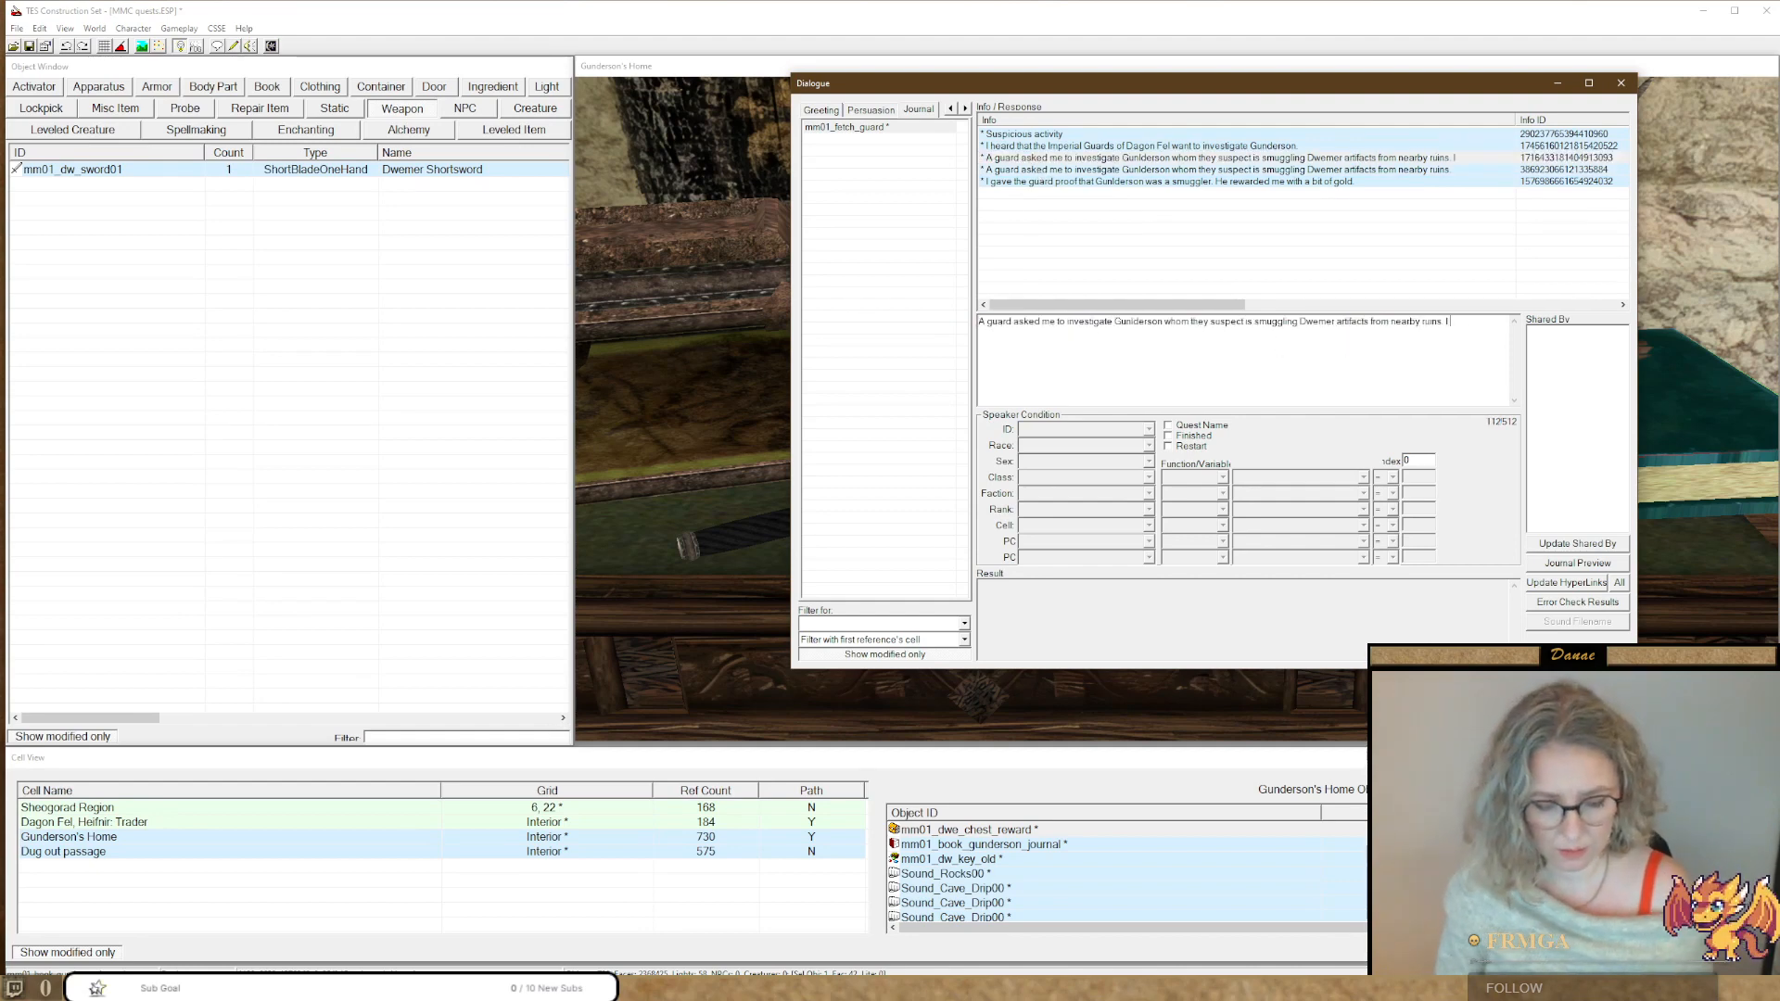
text(I declined)
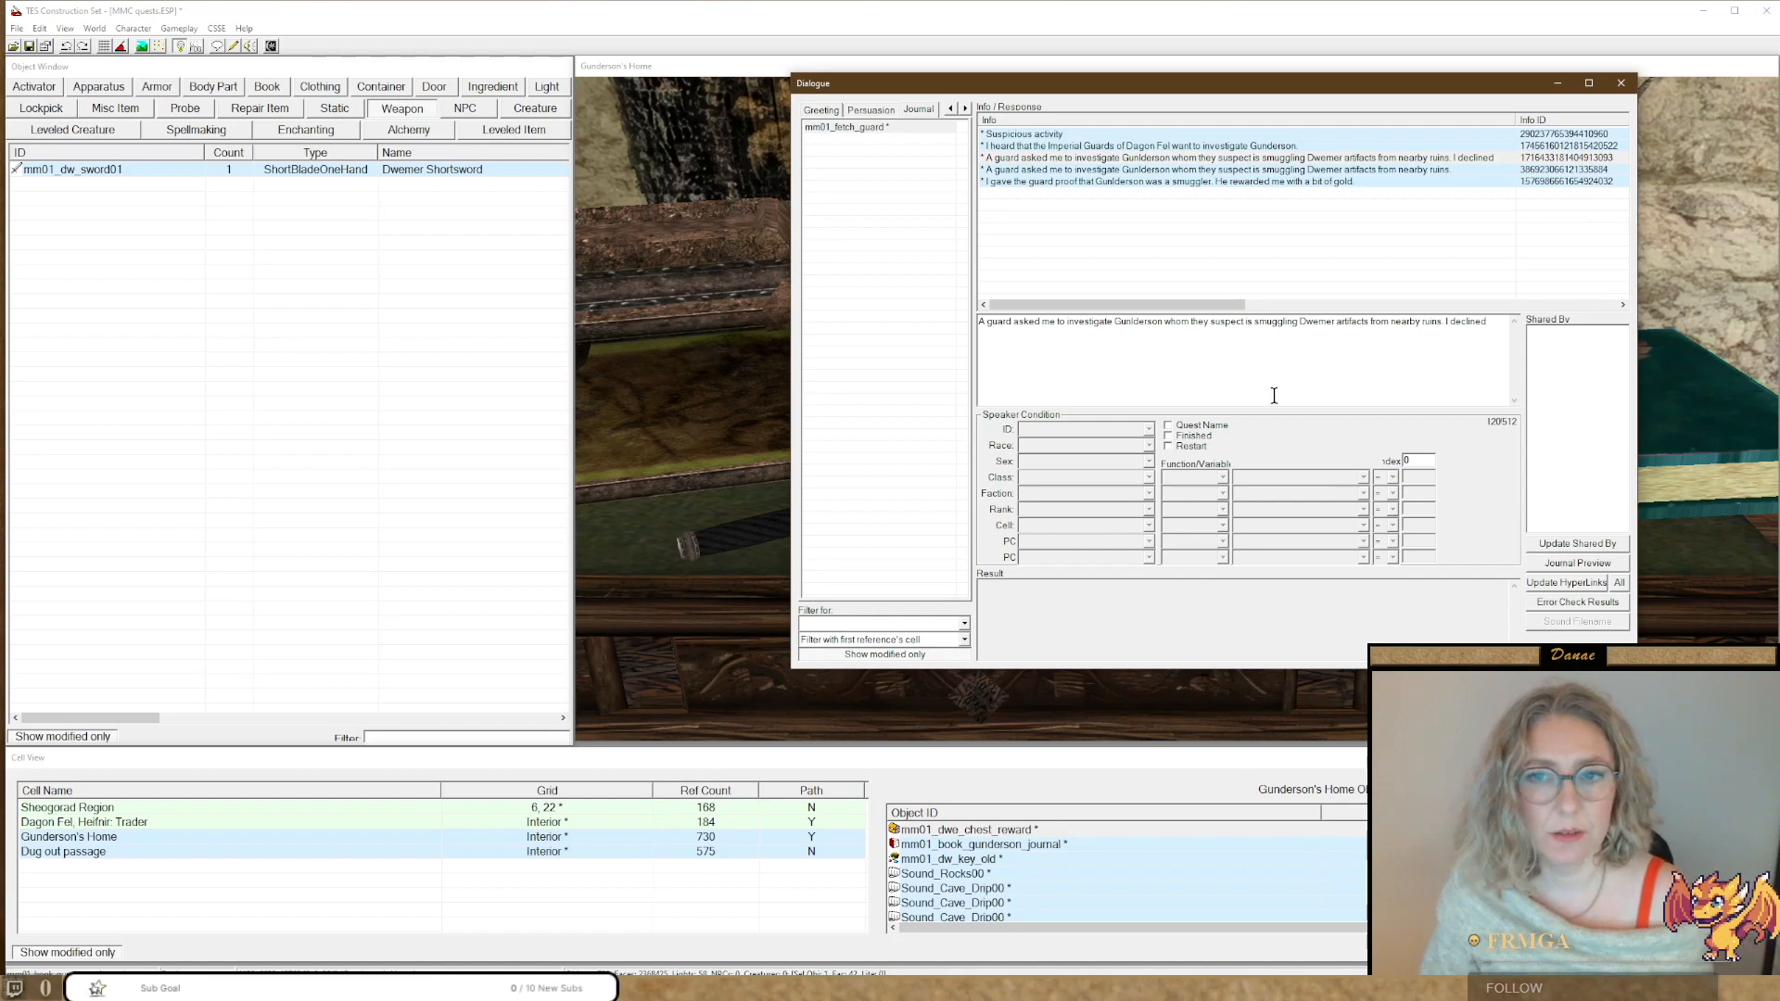
Mark the declined journal entry as Finished and set its index to 11.
click(1168, 436)
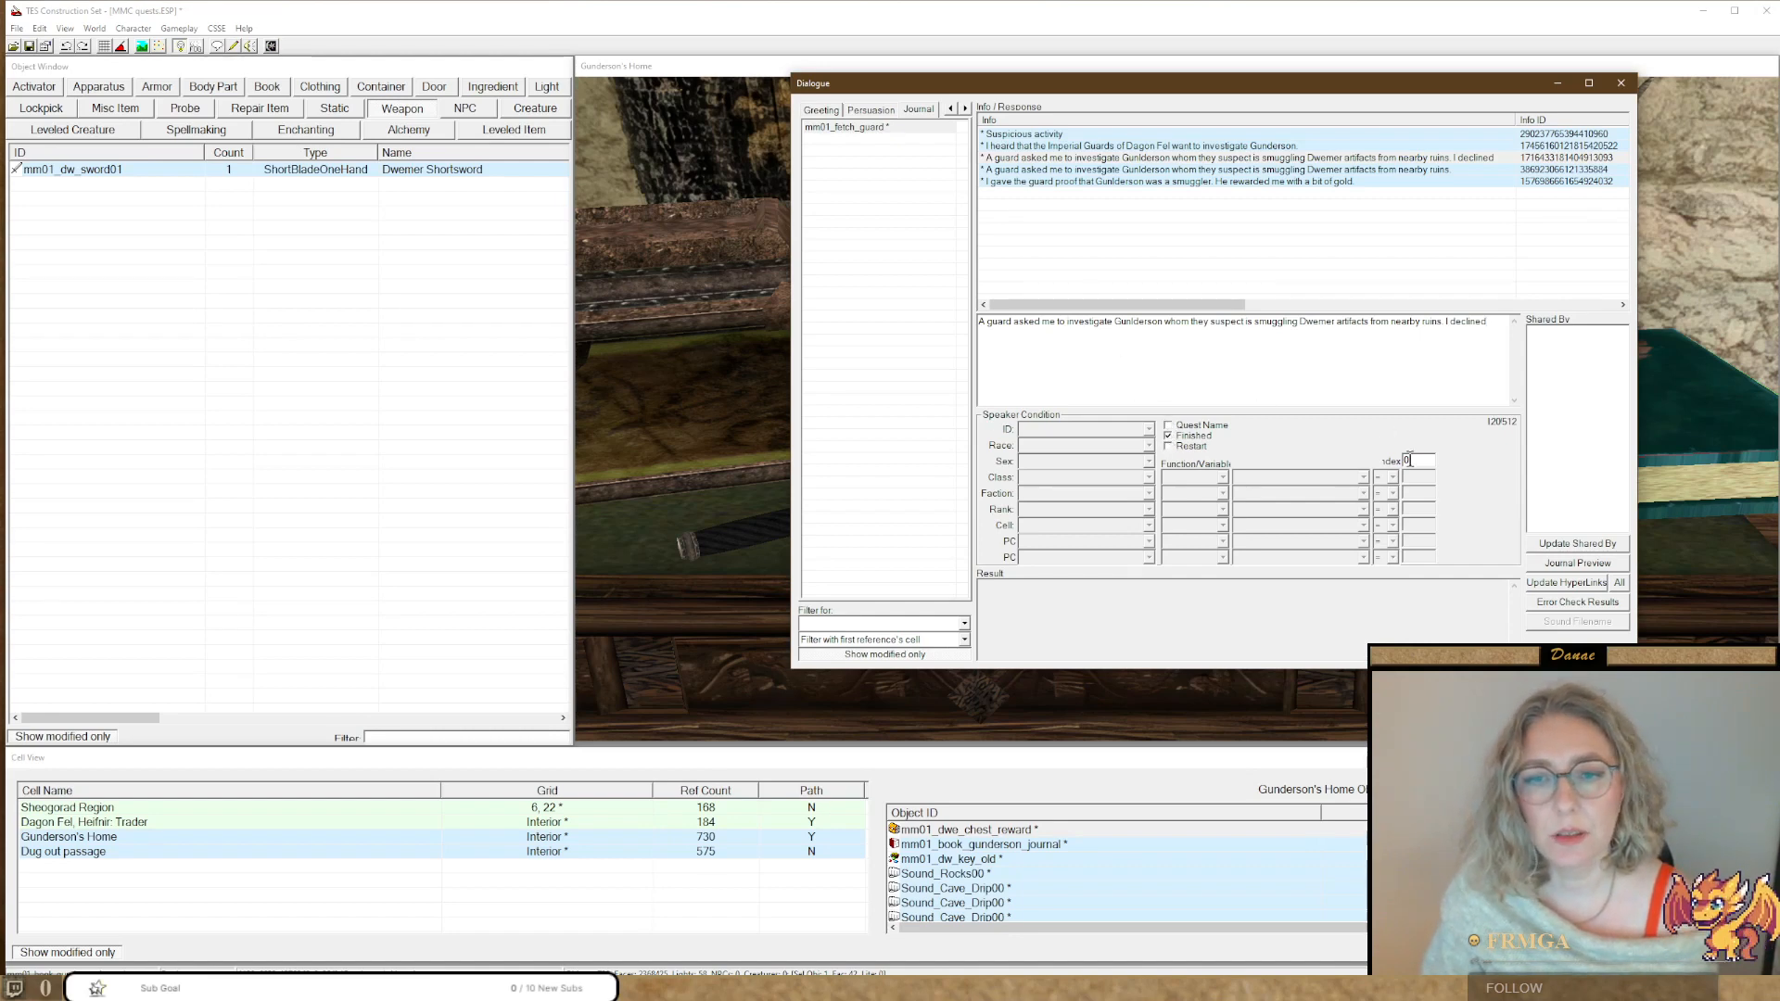
drag(1408, 459, 1383, 455)
text(11)
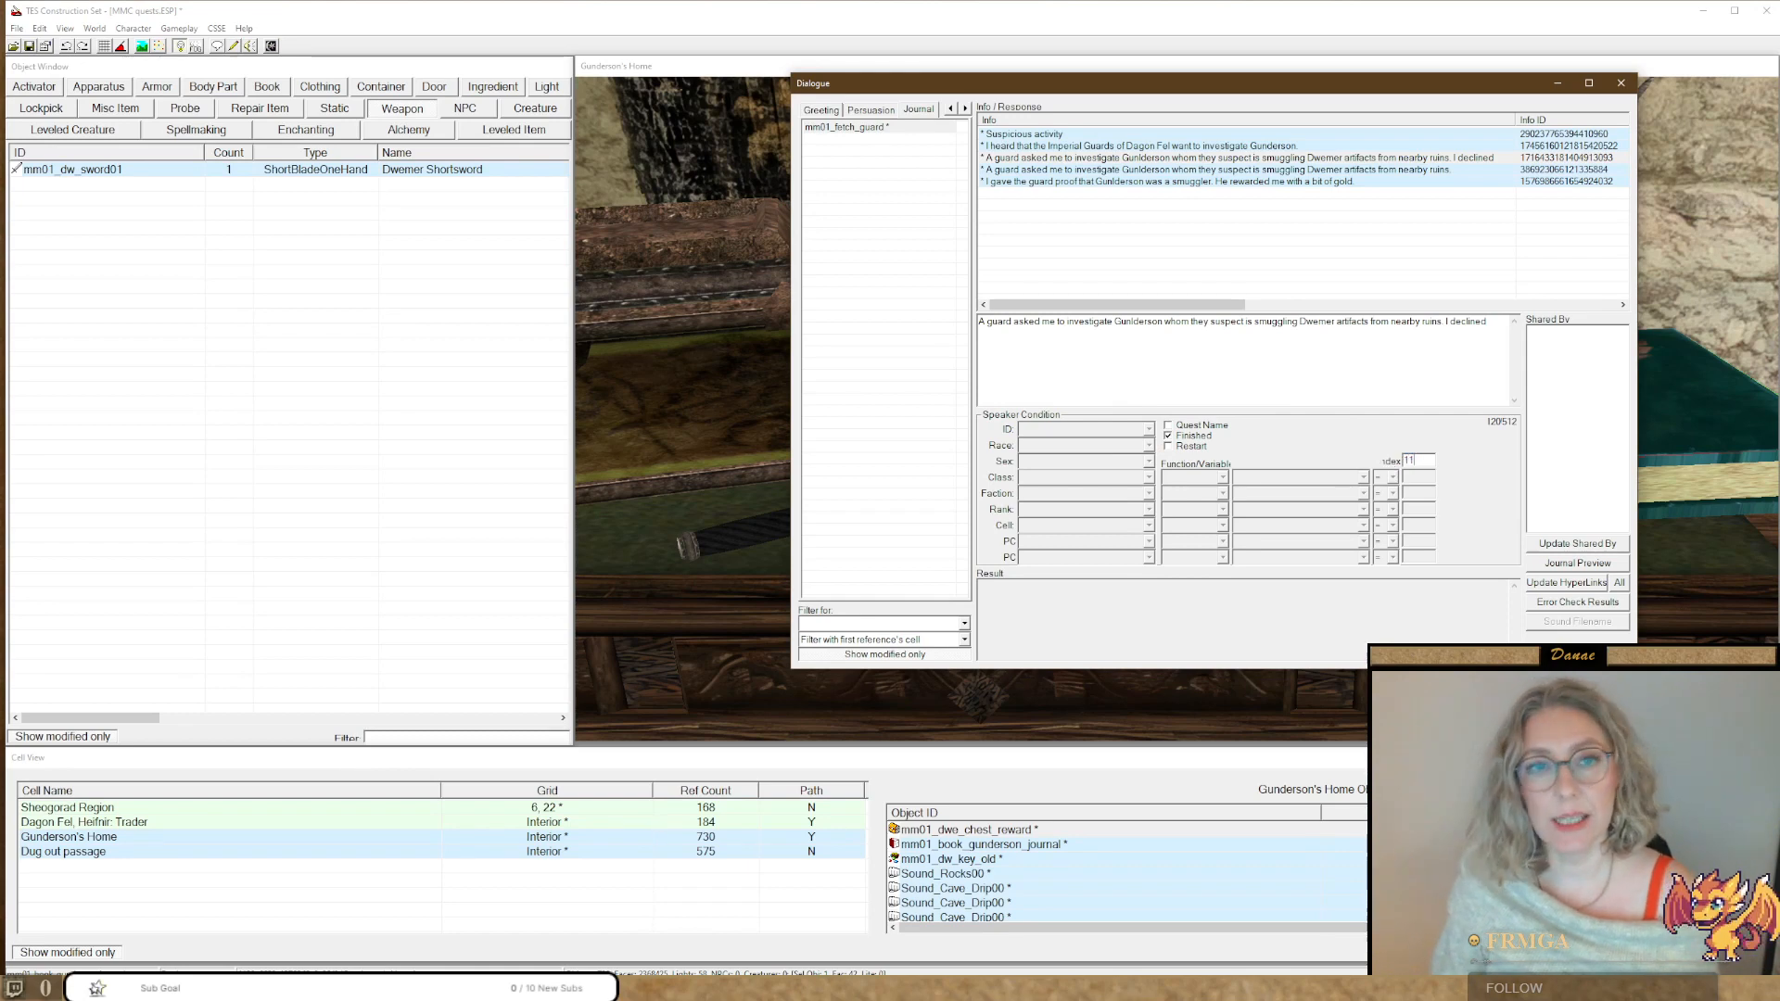
Review the guard responses under the Gunderson topic, comparing their journal conditions, choice values and result scripts.
click(817, 110)
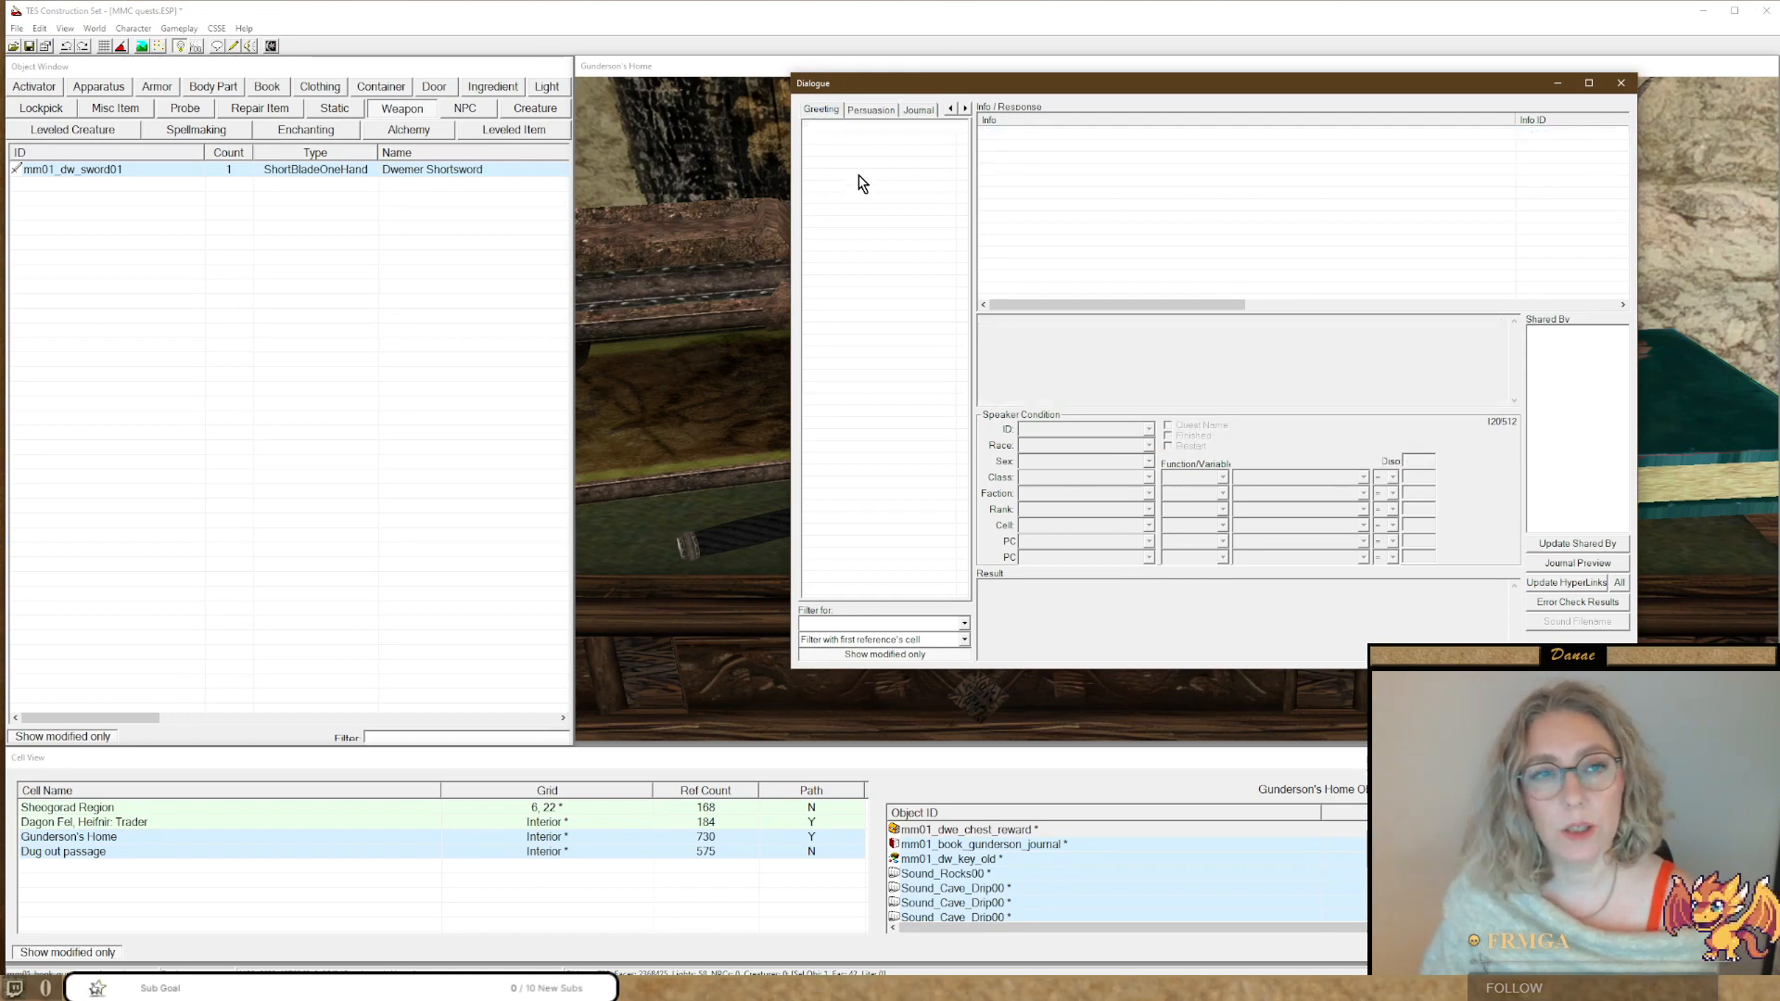
click(950, 108)
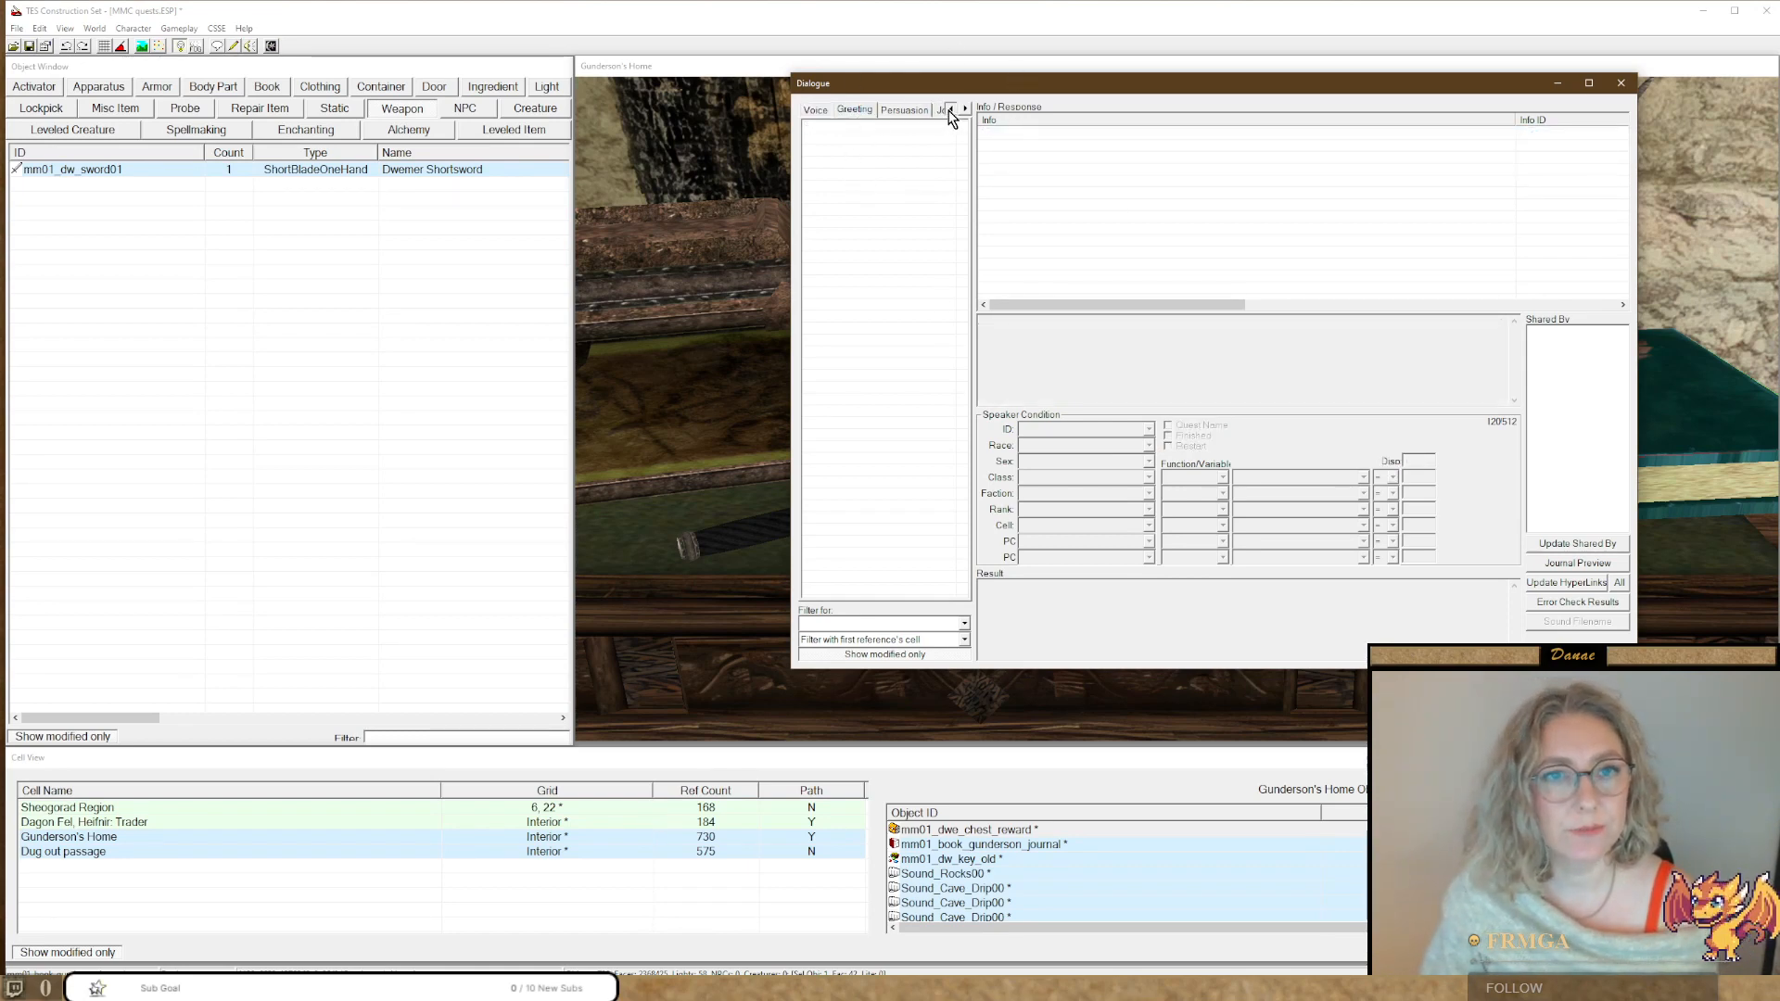
click(951, 108)
click(816, 109)
click(817, 139)
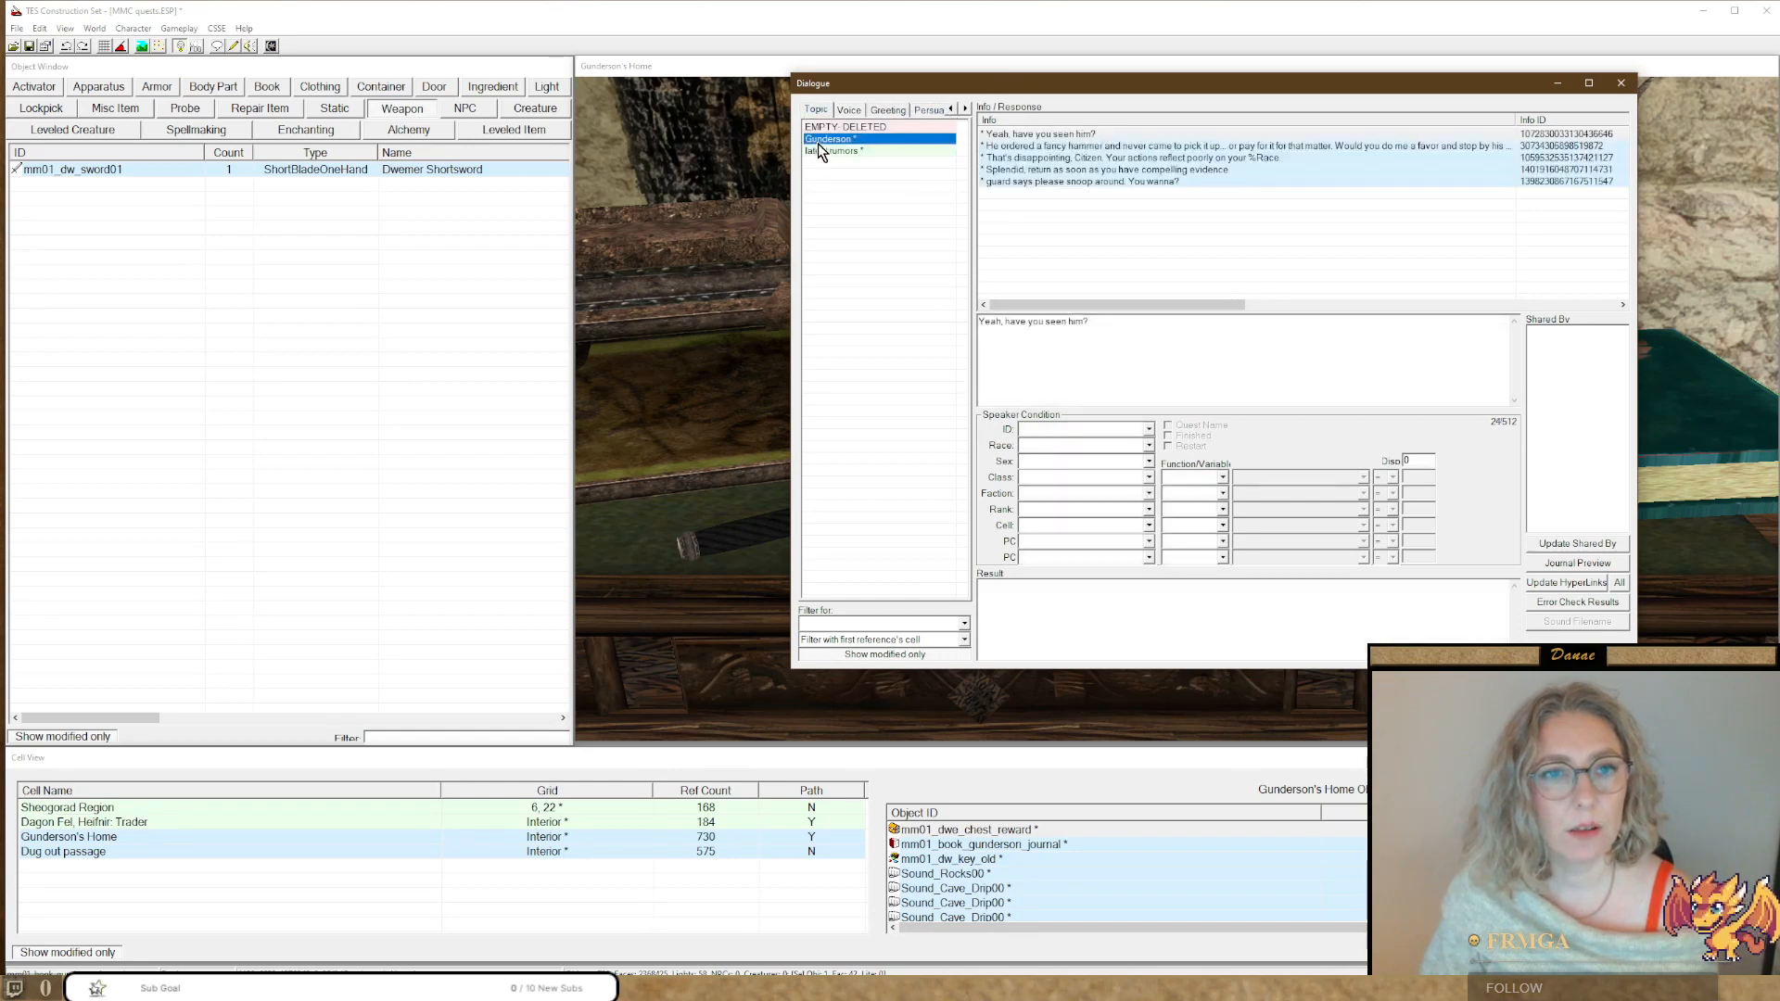
click(1025, 171)
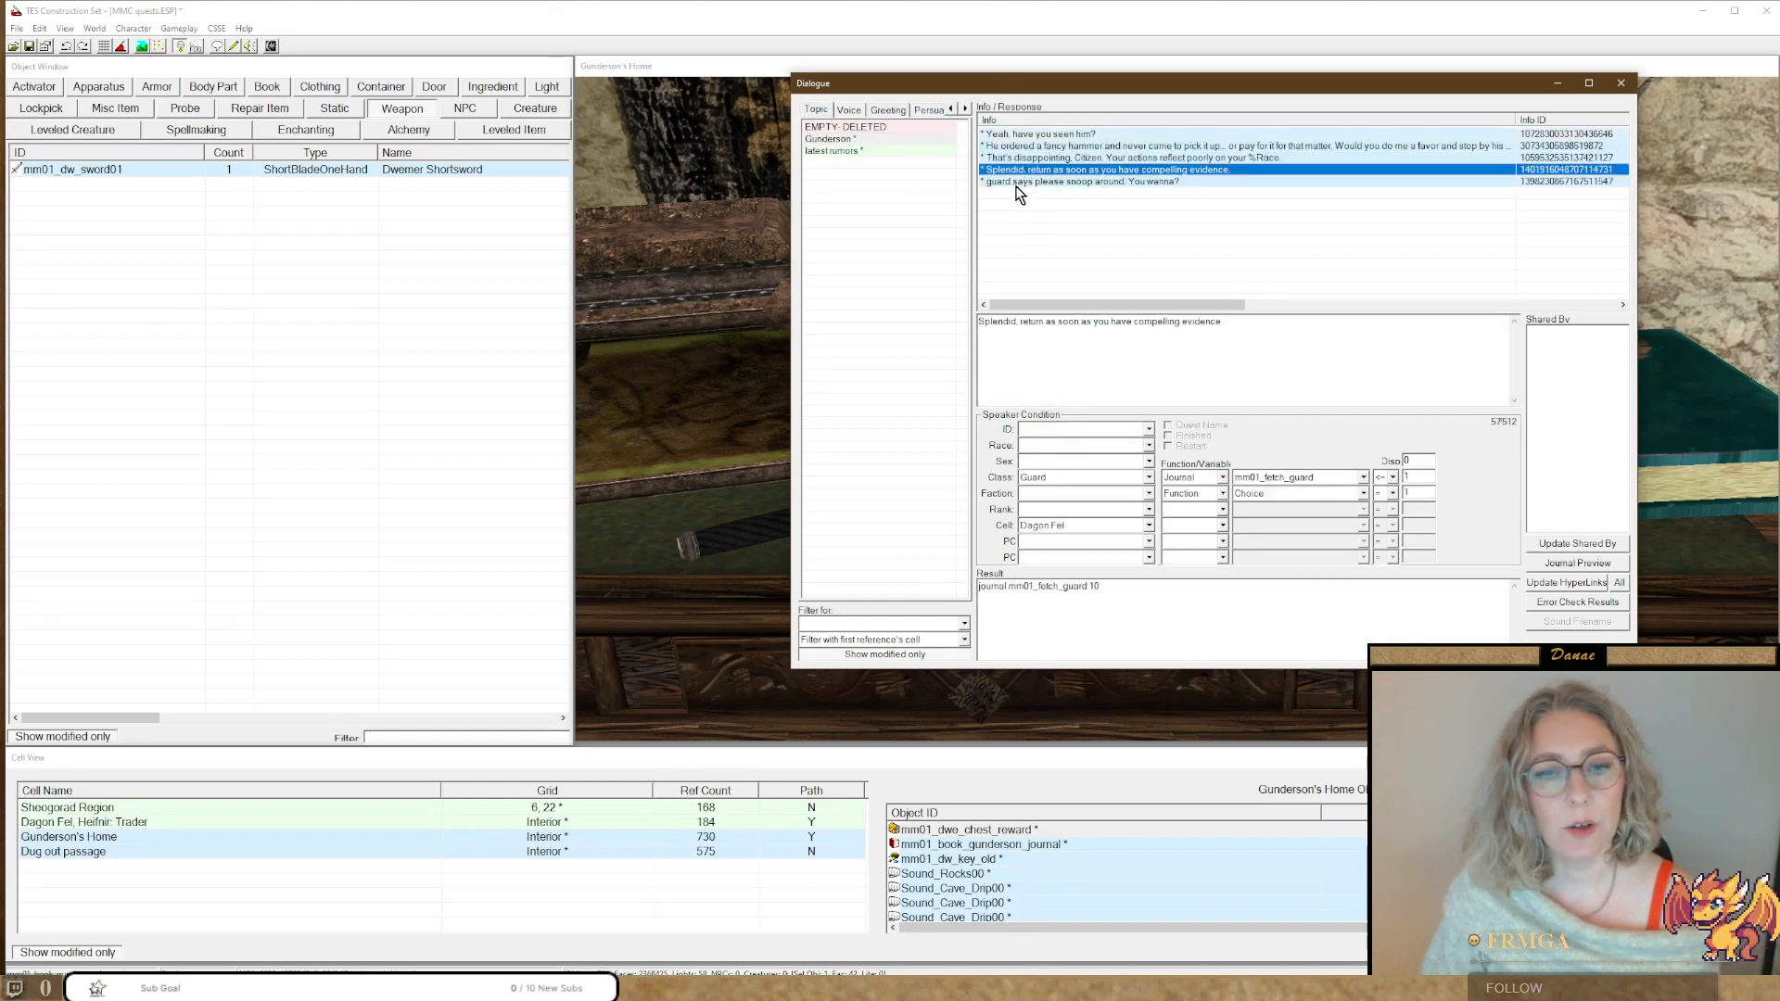
click(1012, 182)
click(1010, 171)
click(1011, 182)
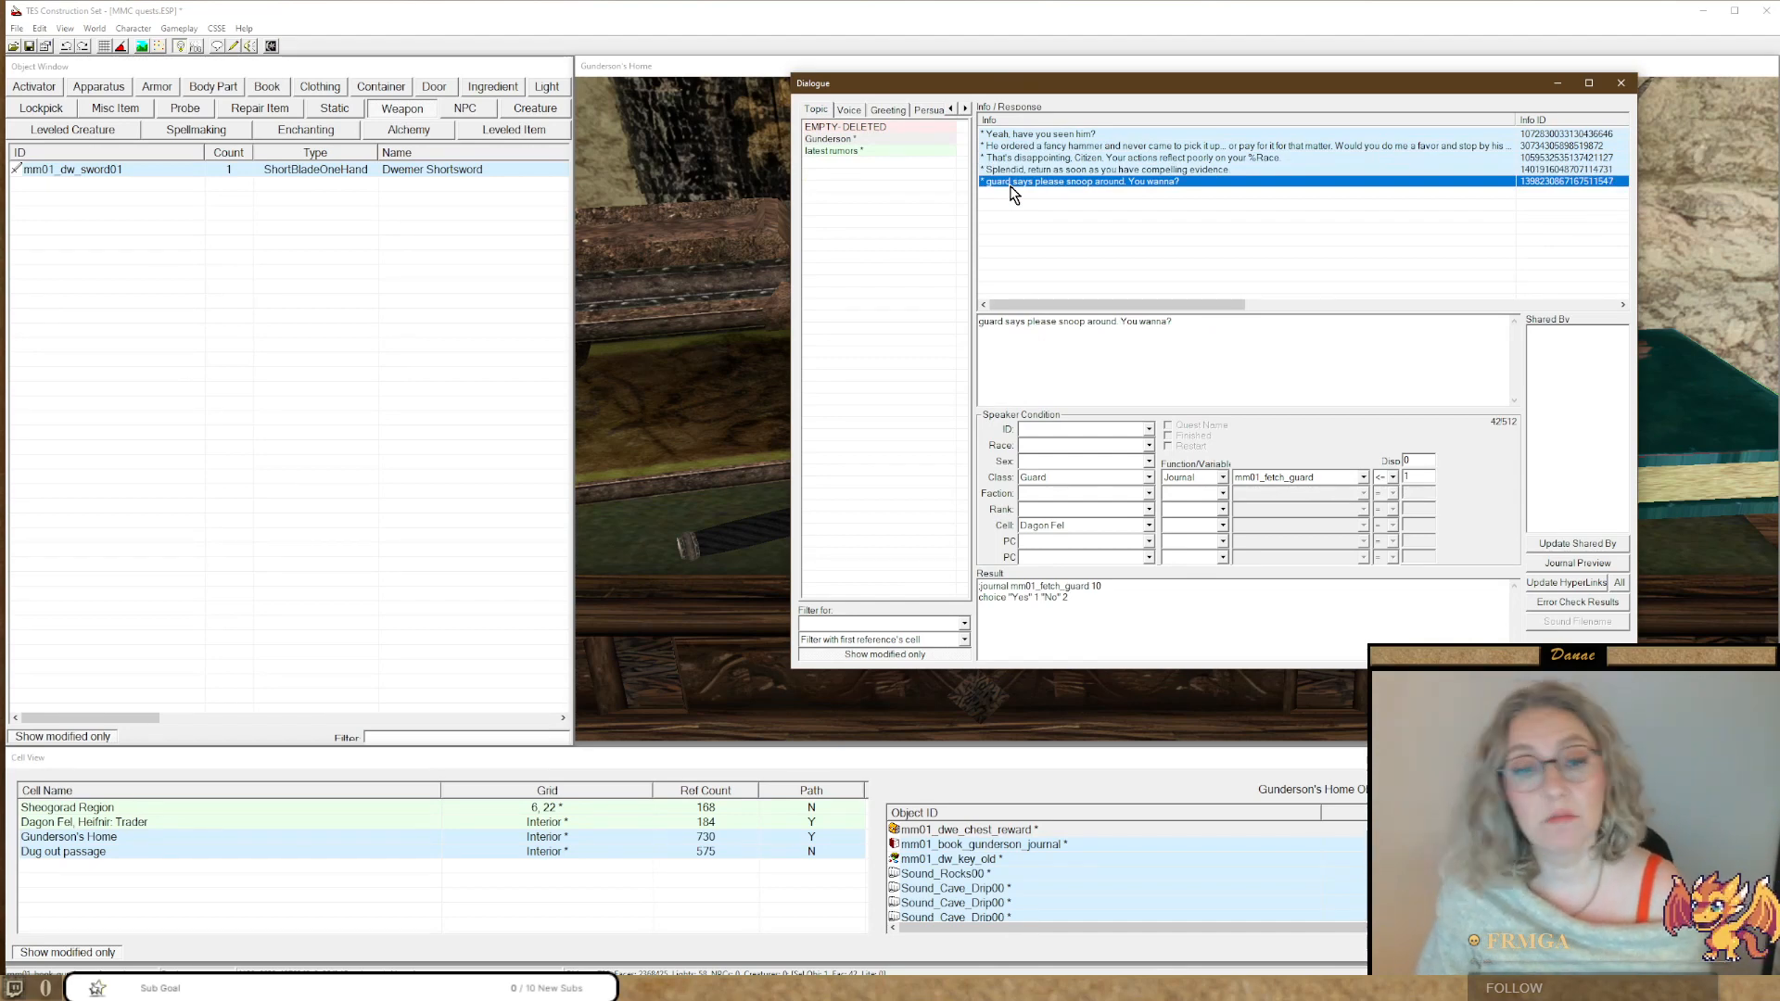
click(1405, 477)
text(1)
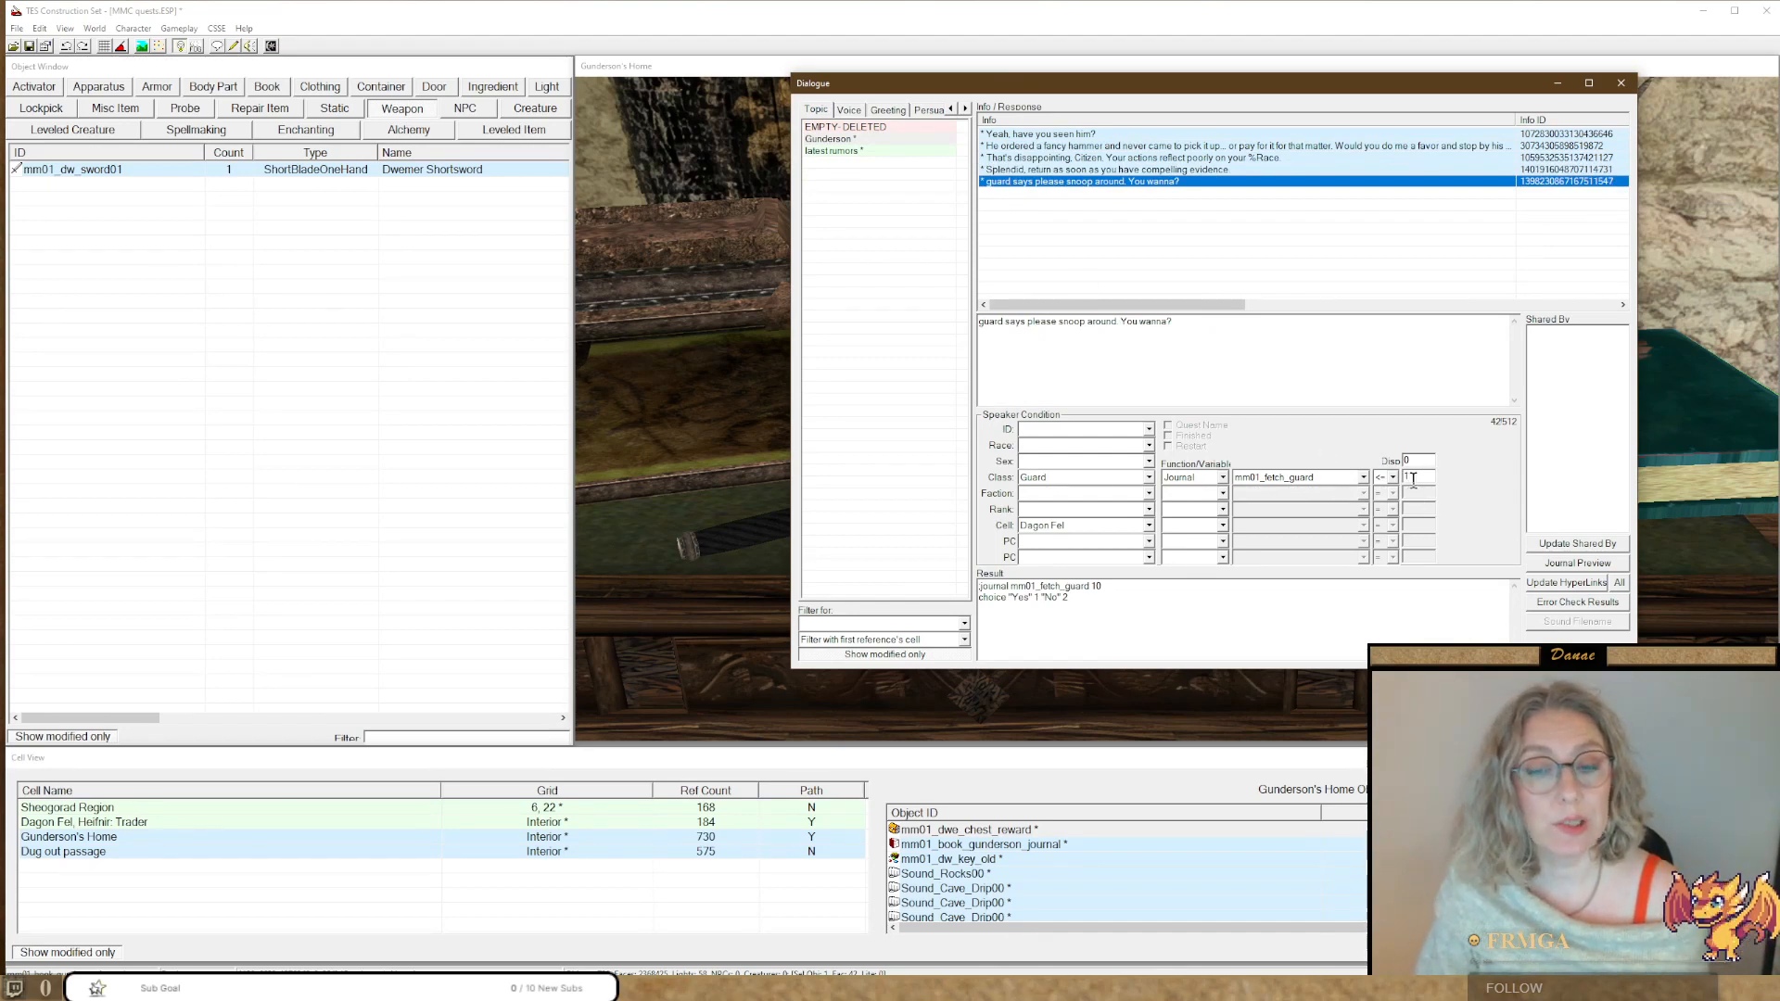
click(1025, 169)
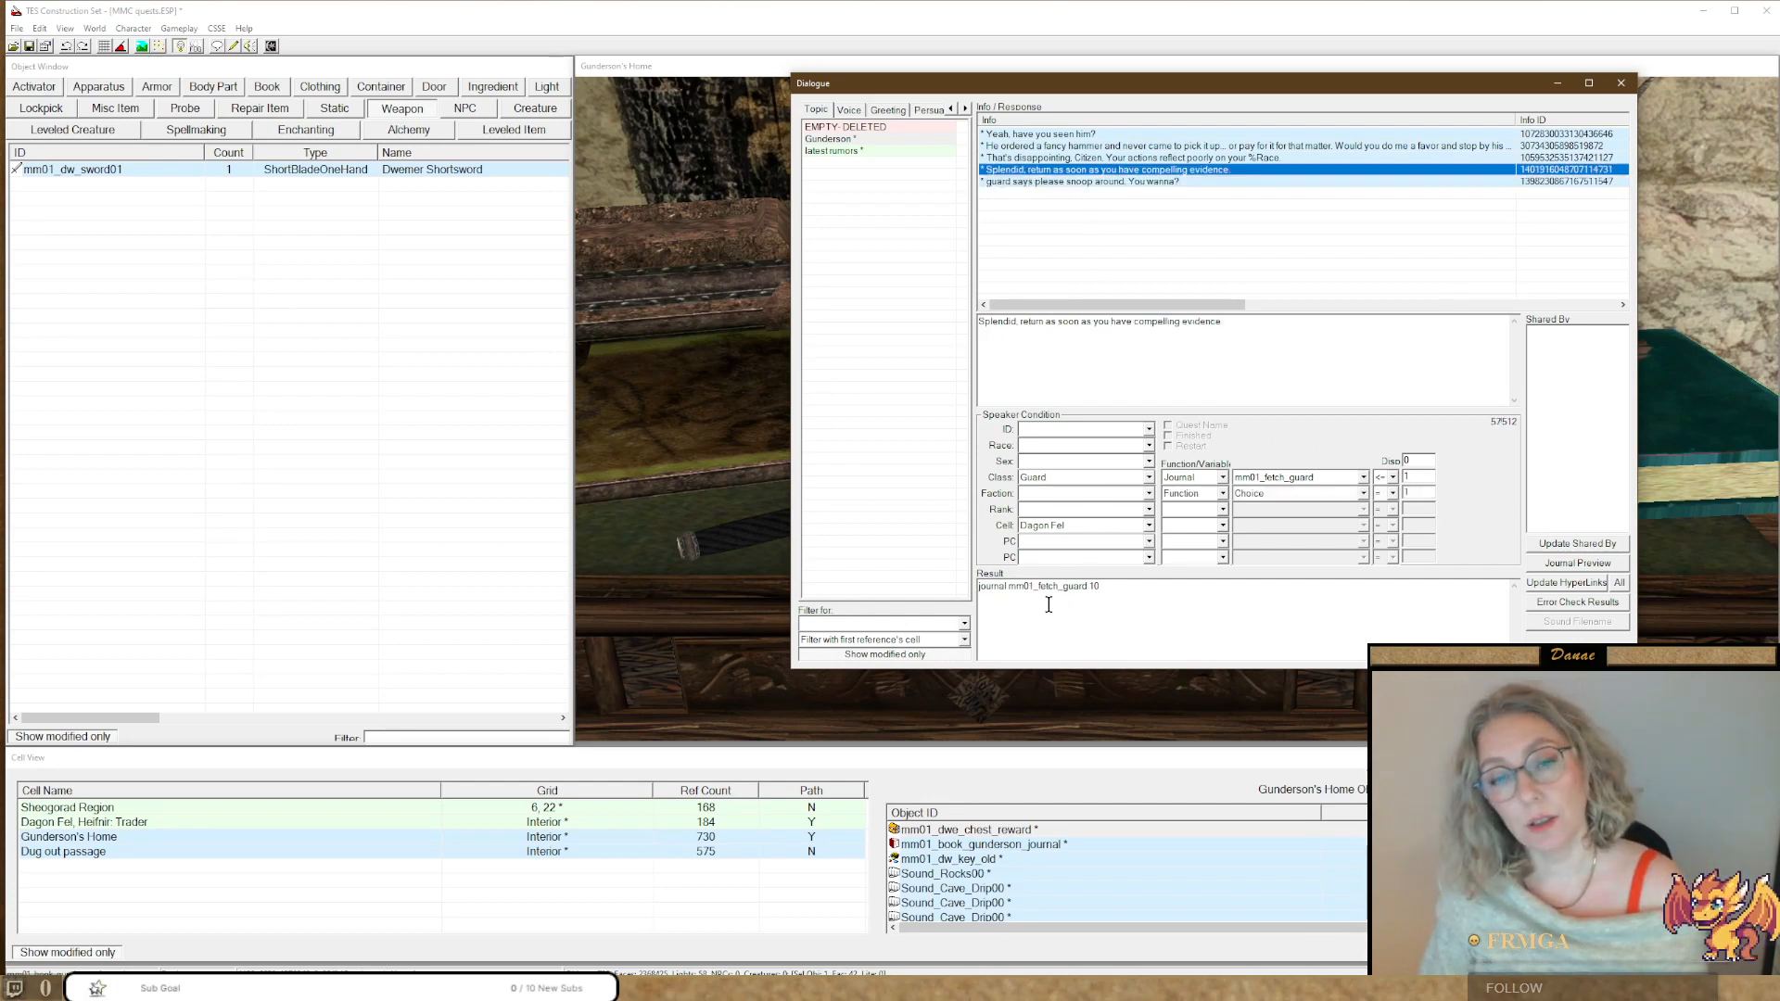
click(1009, 159)
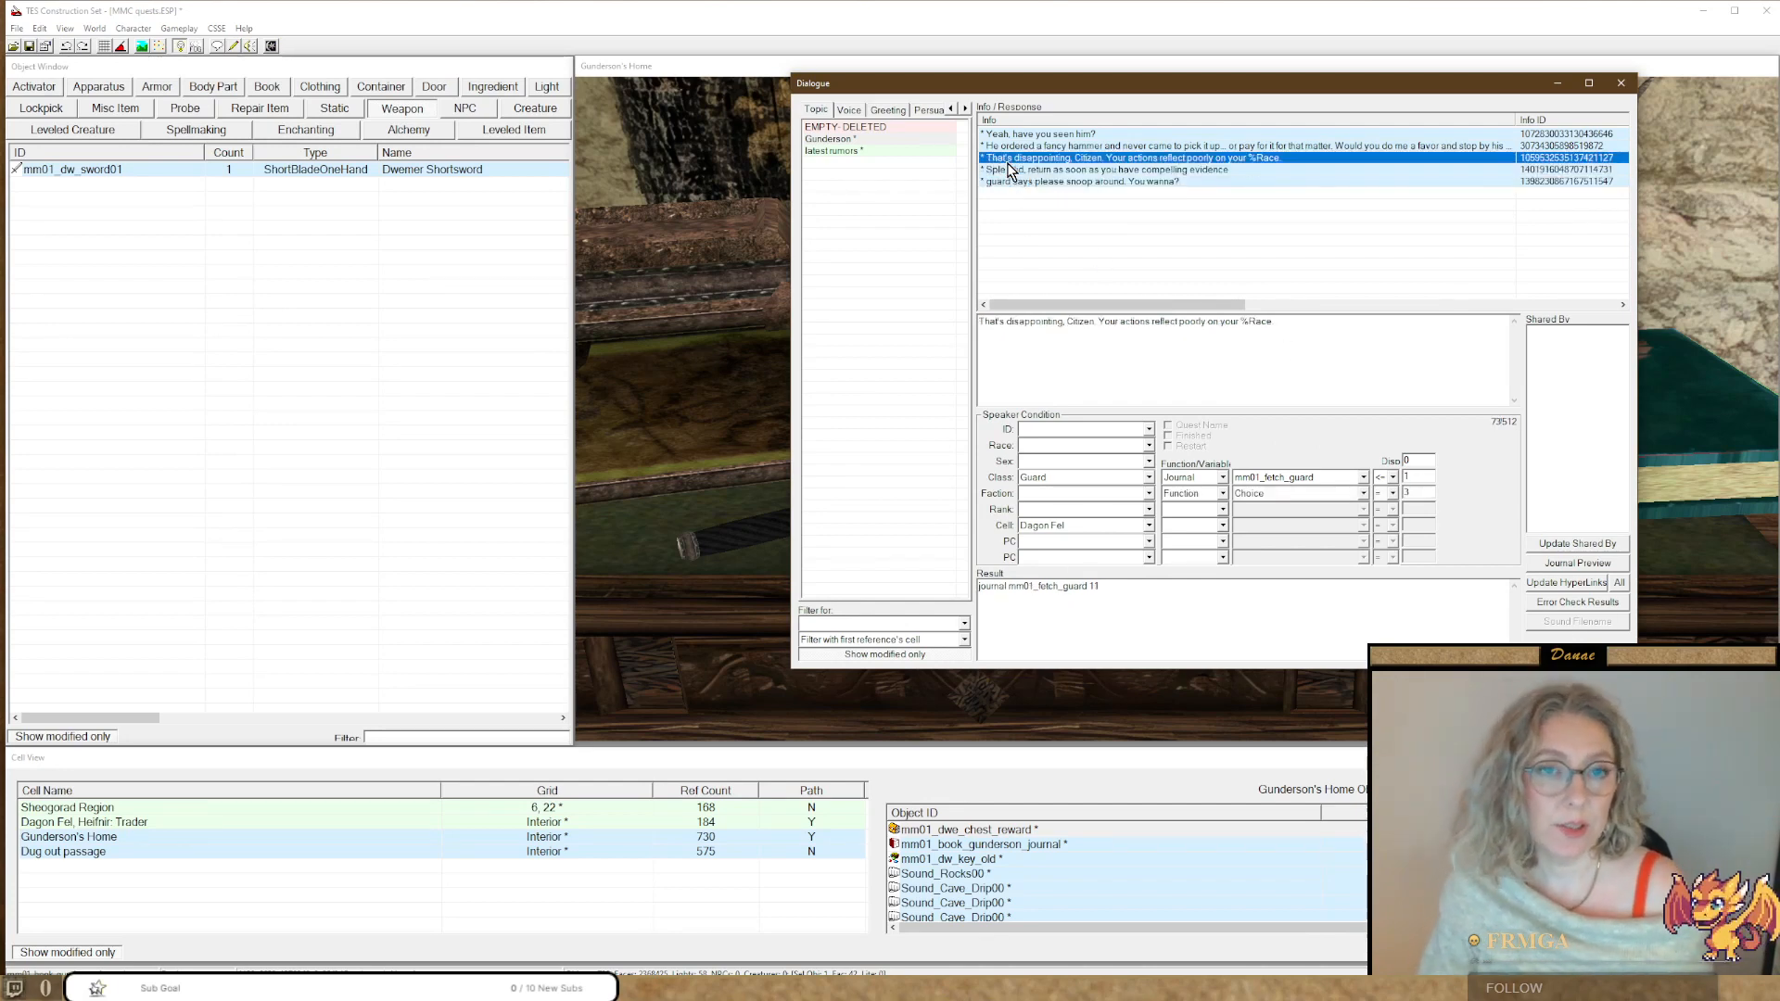
click(1002, 183)
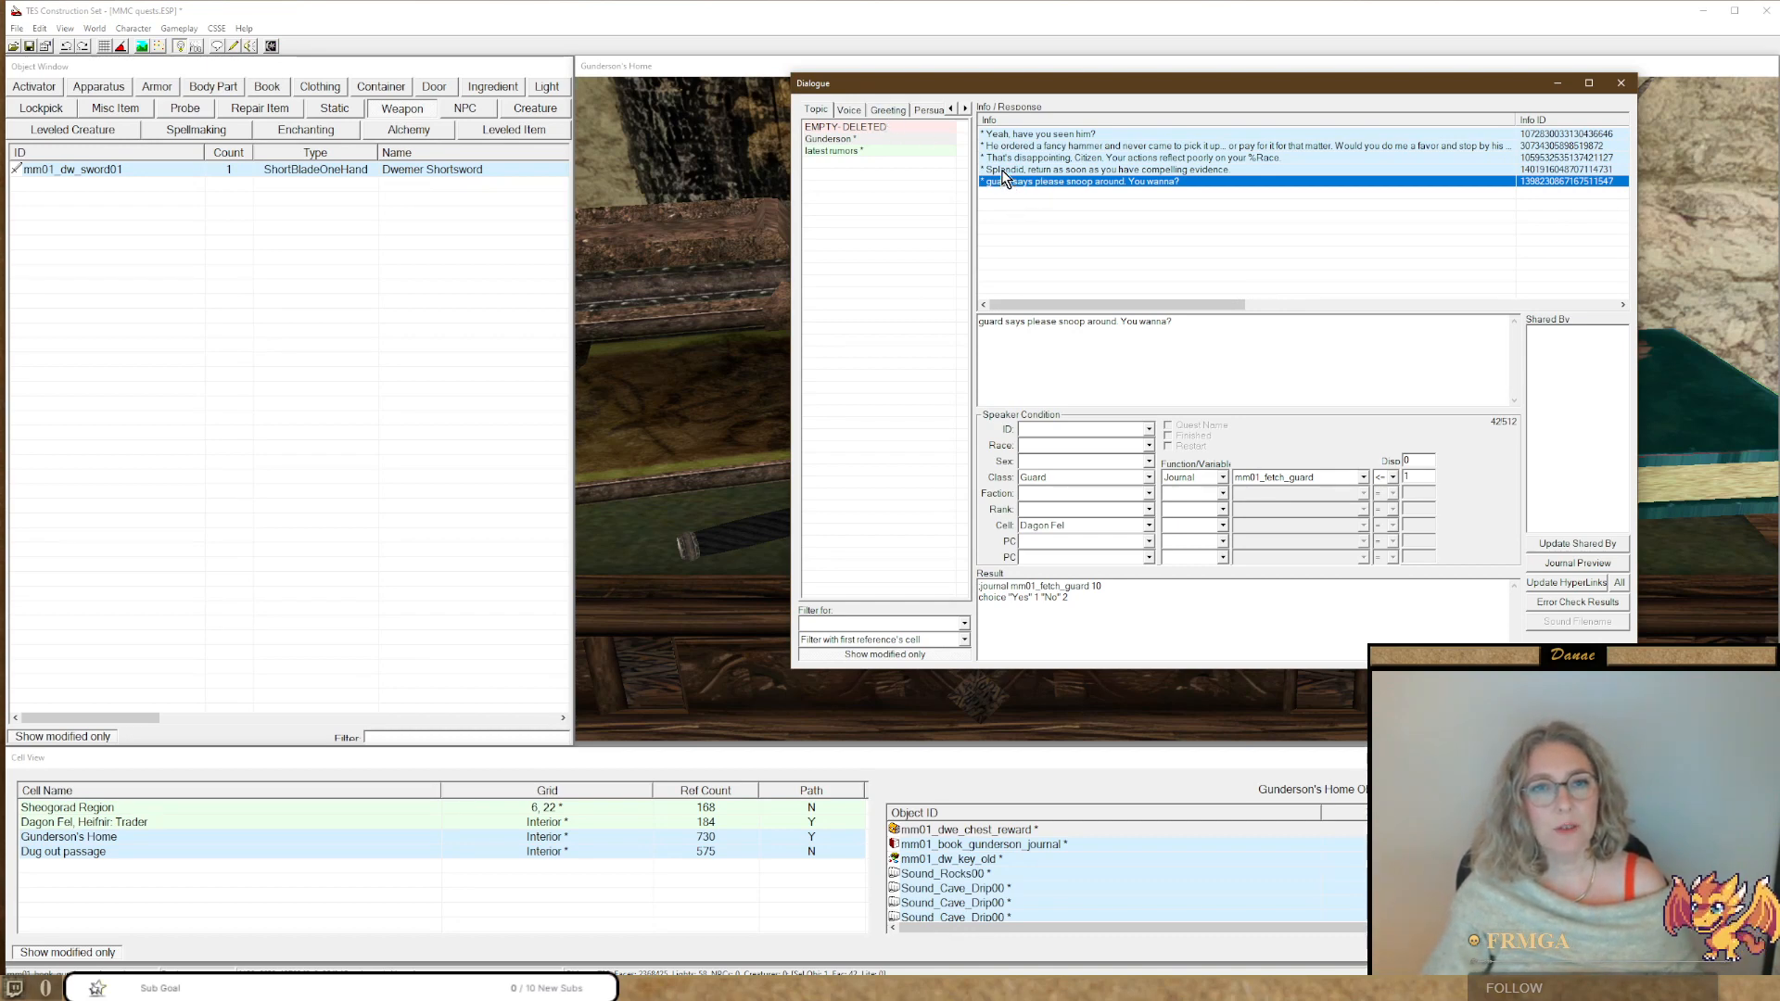
click(1001, 169)
Duplicate the "That's disappointing, Citizen" response and replace the copy's text with "cn".
click(1001, 158)
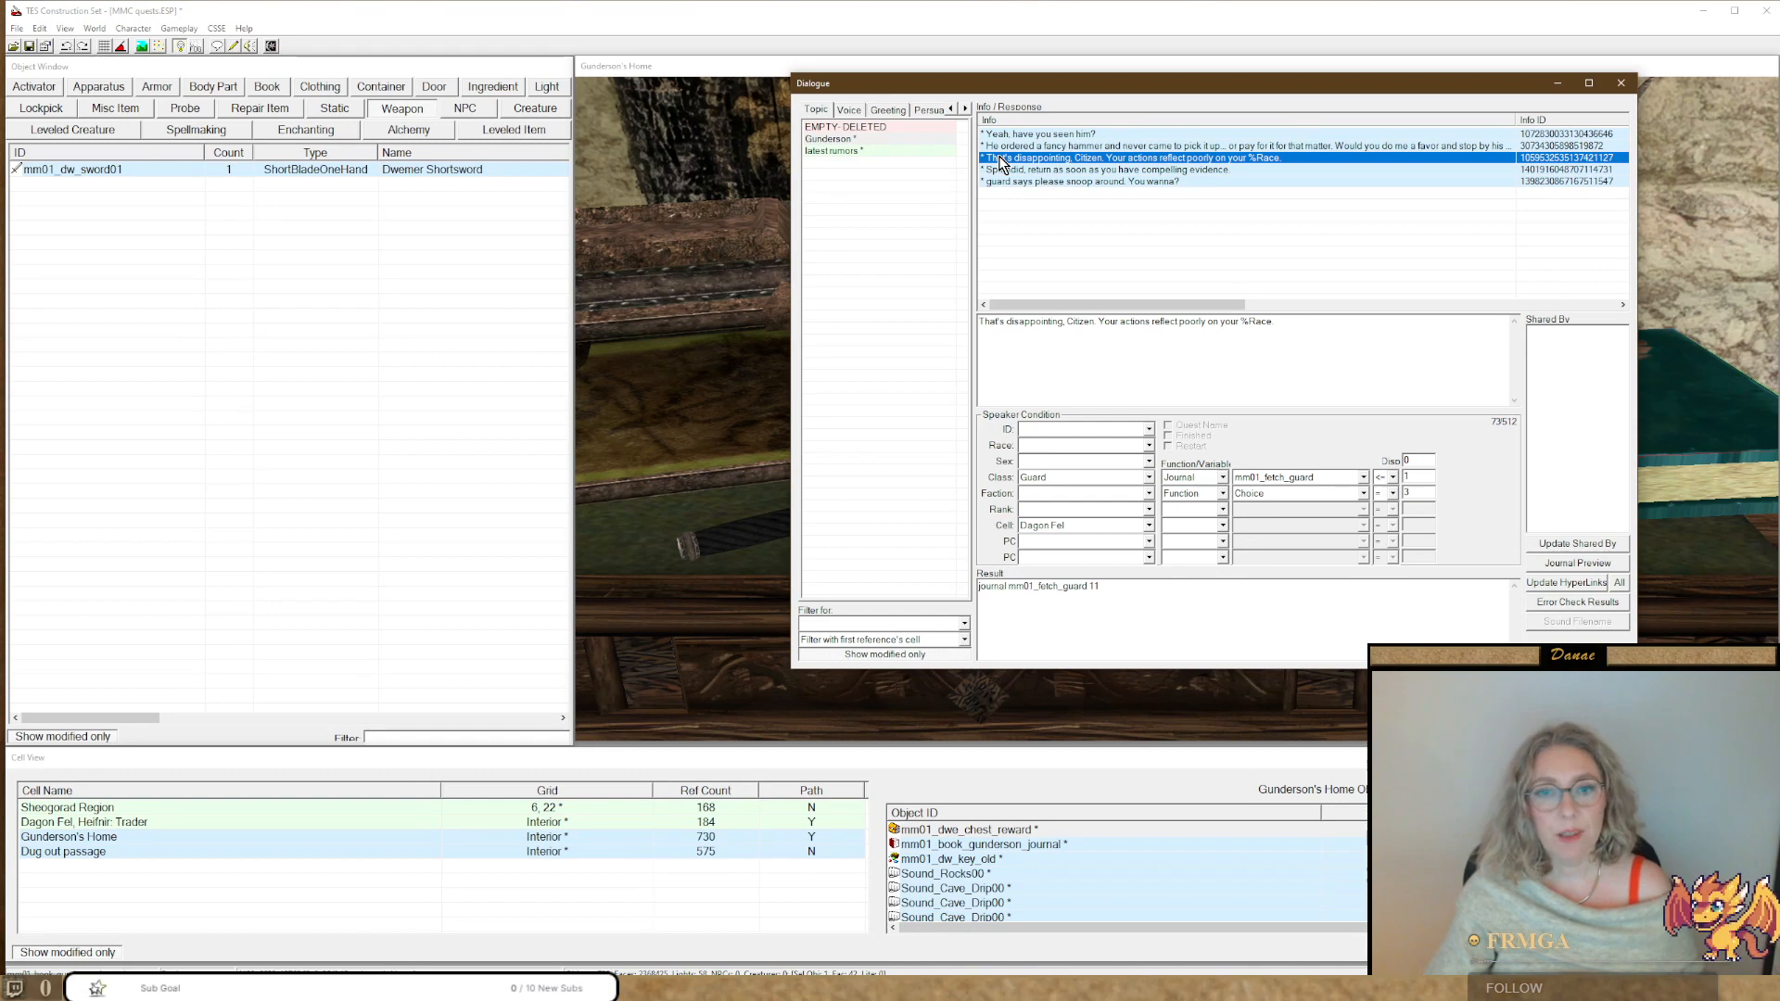
right_click(1000, 160)
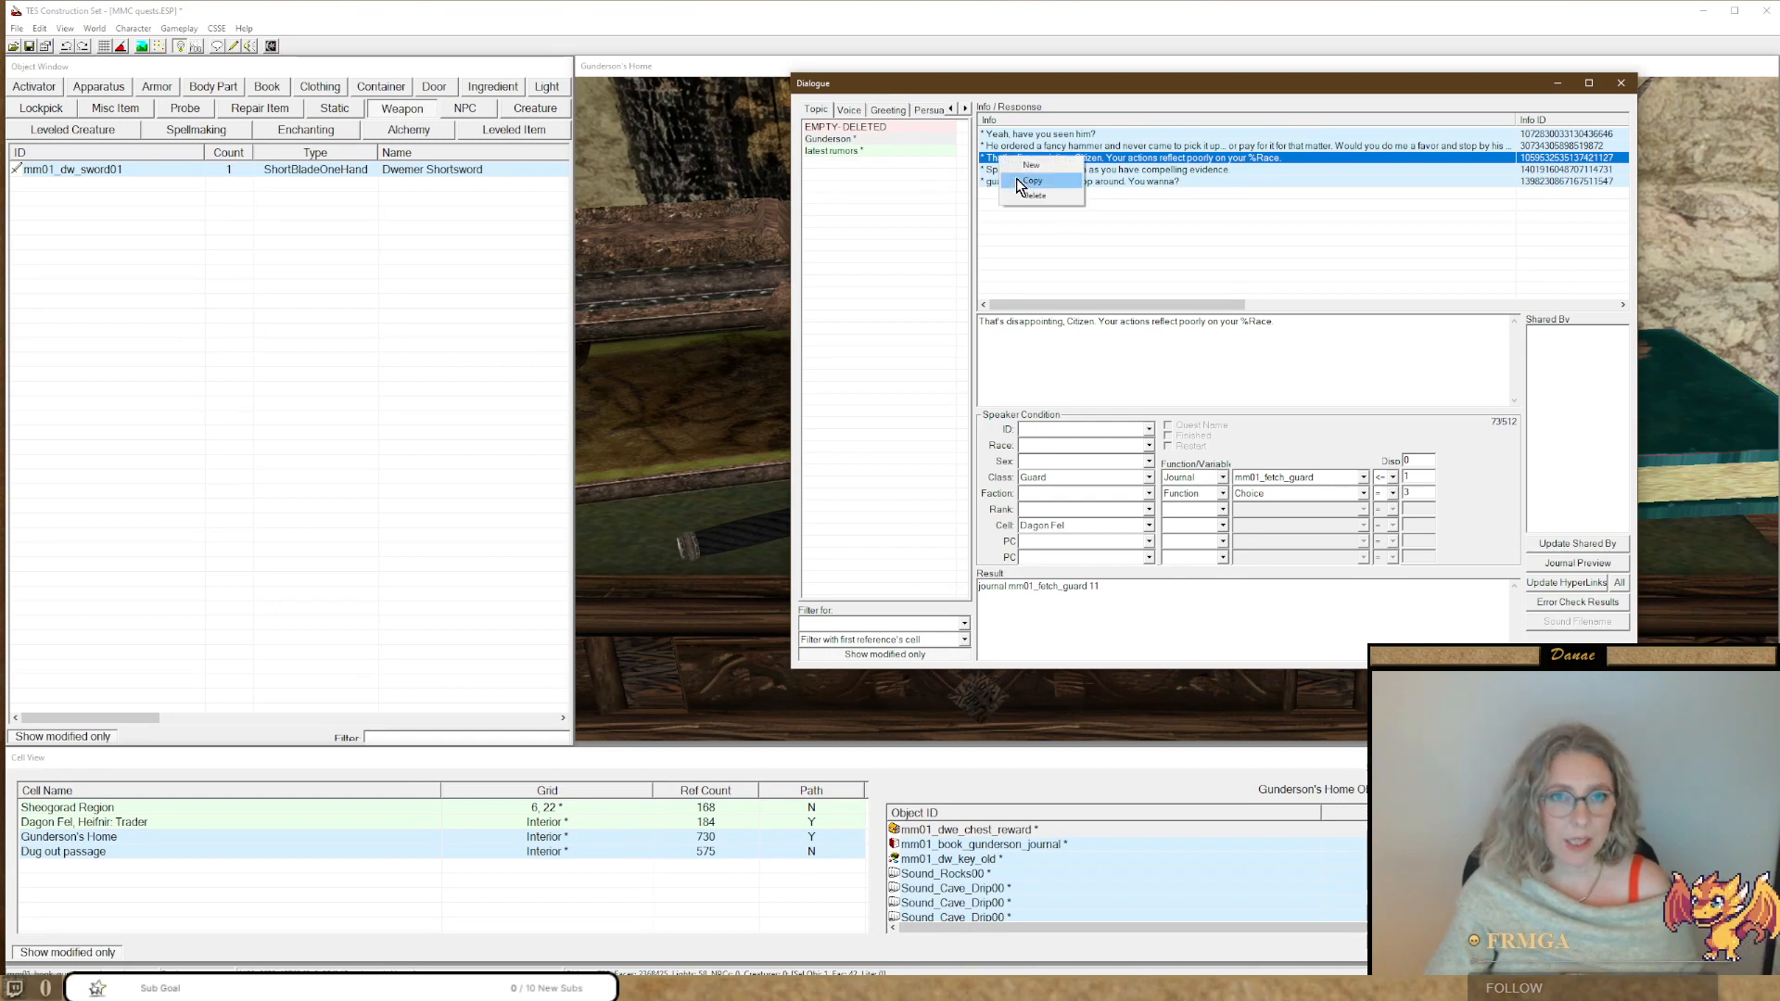
click(1020, 181)
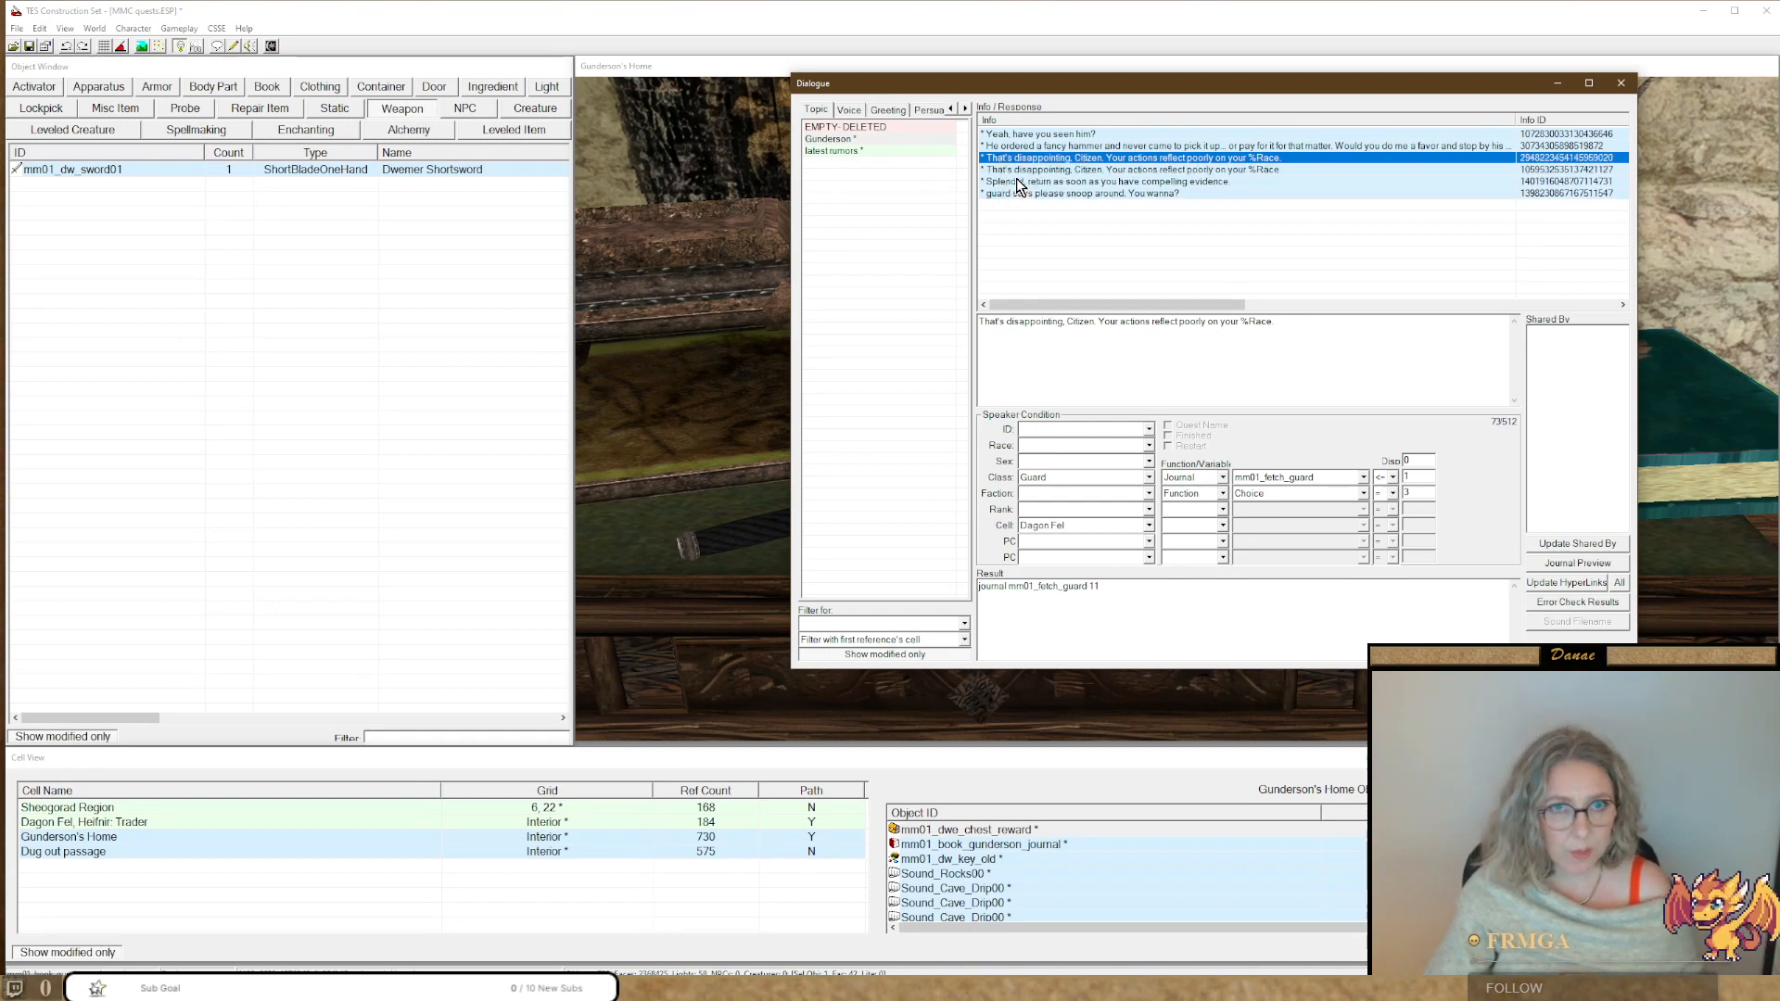
click(1292, 331)
key(ctrl+a)
text(c)
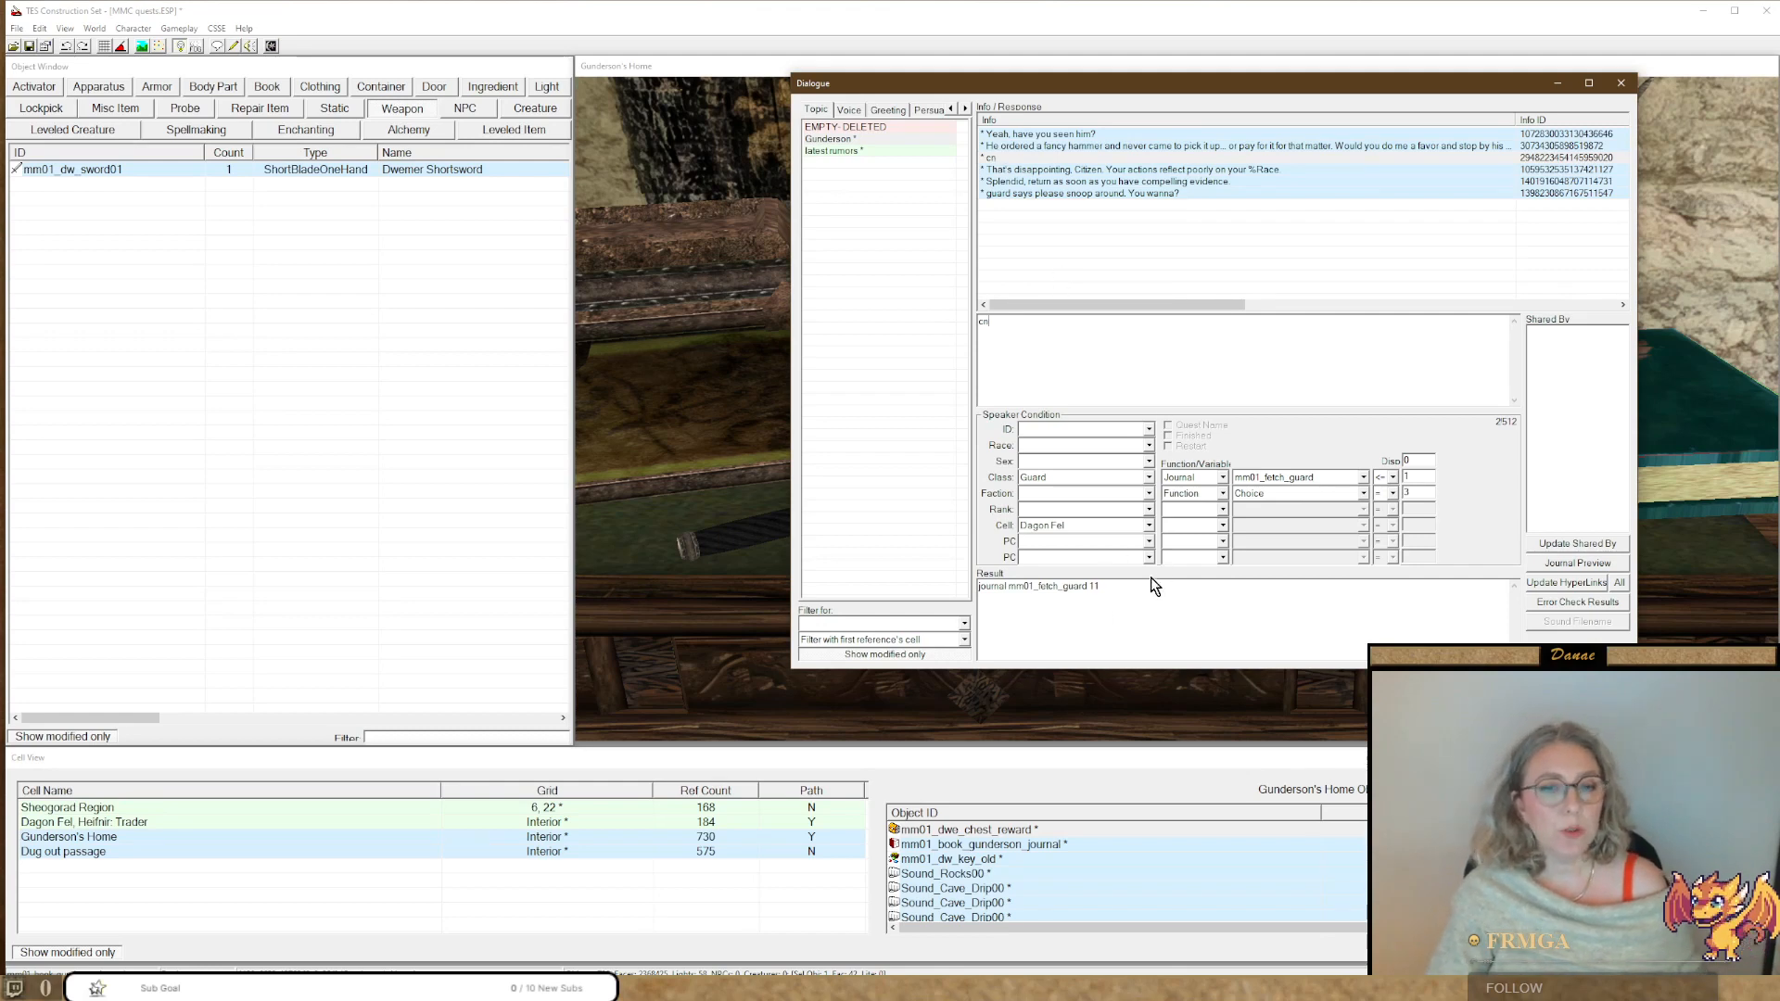
Change the new response's mm01_fetch_guard journal condition to equal 11.
drag(1125, 586, 884, 601)
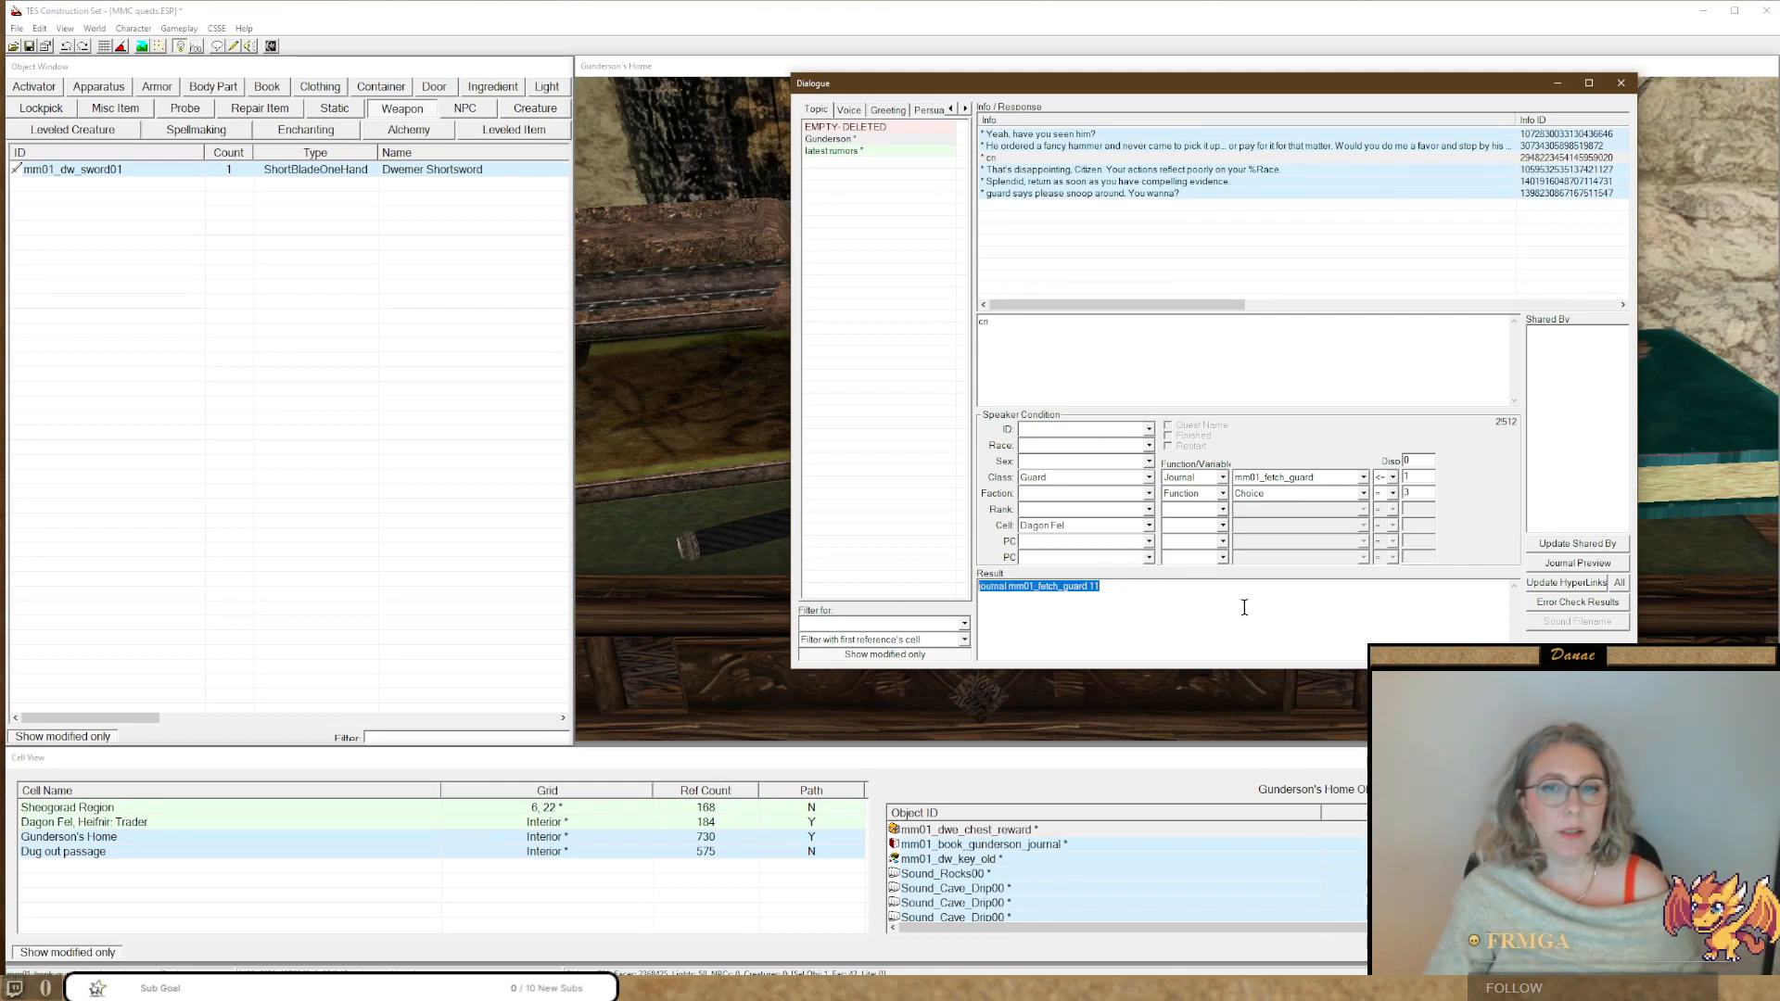
click(1393, 478)
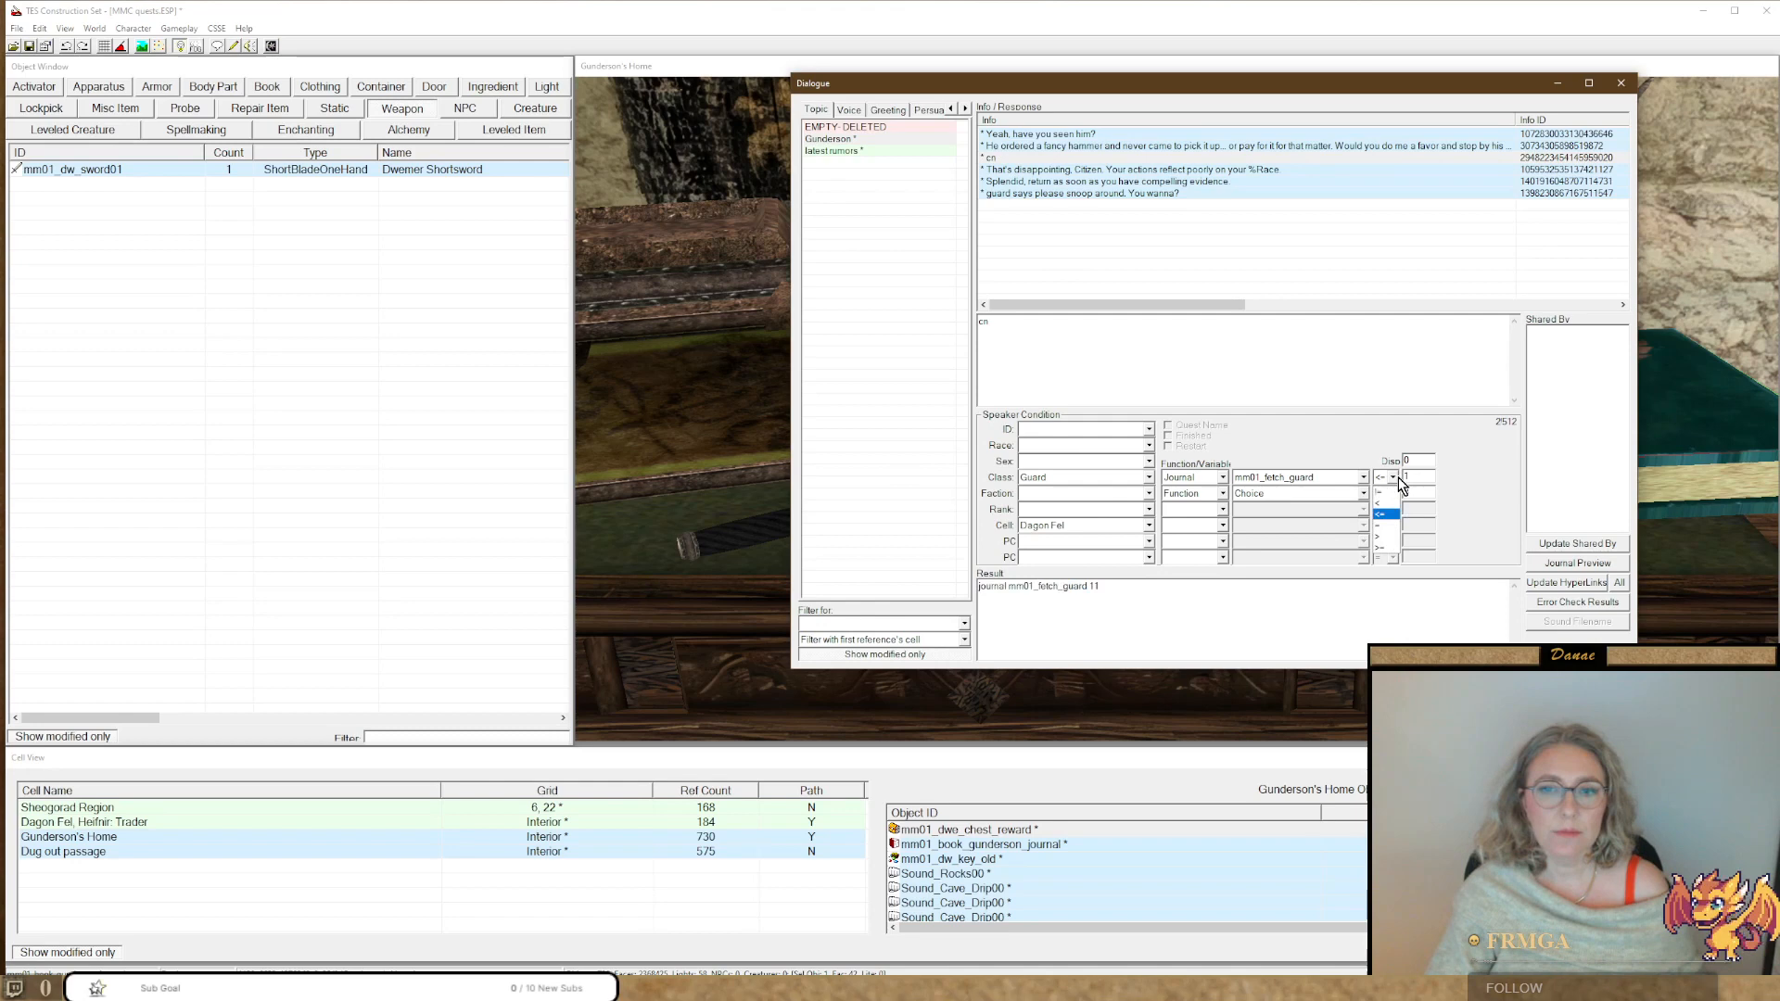
click(1383, 525)
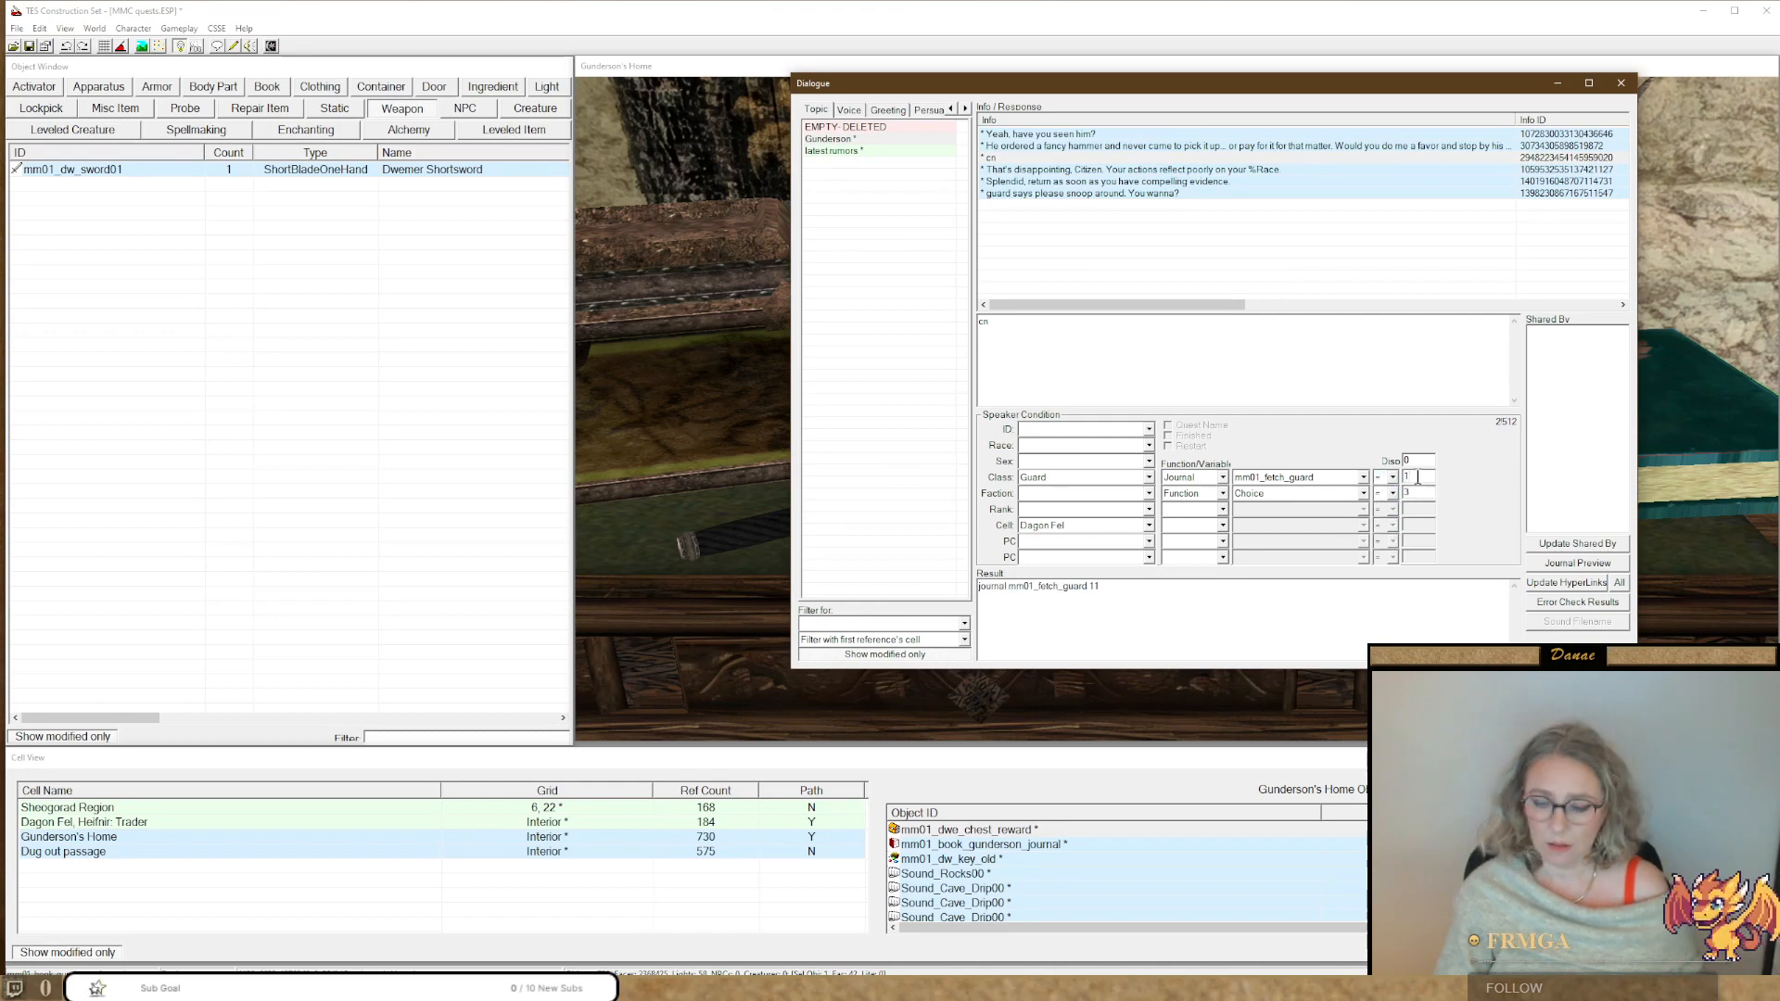
click(1417, 478)
text(1)
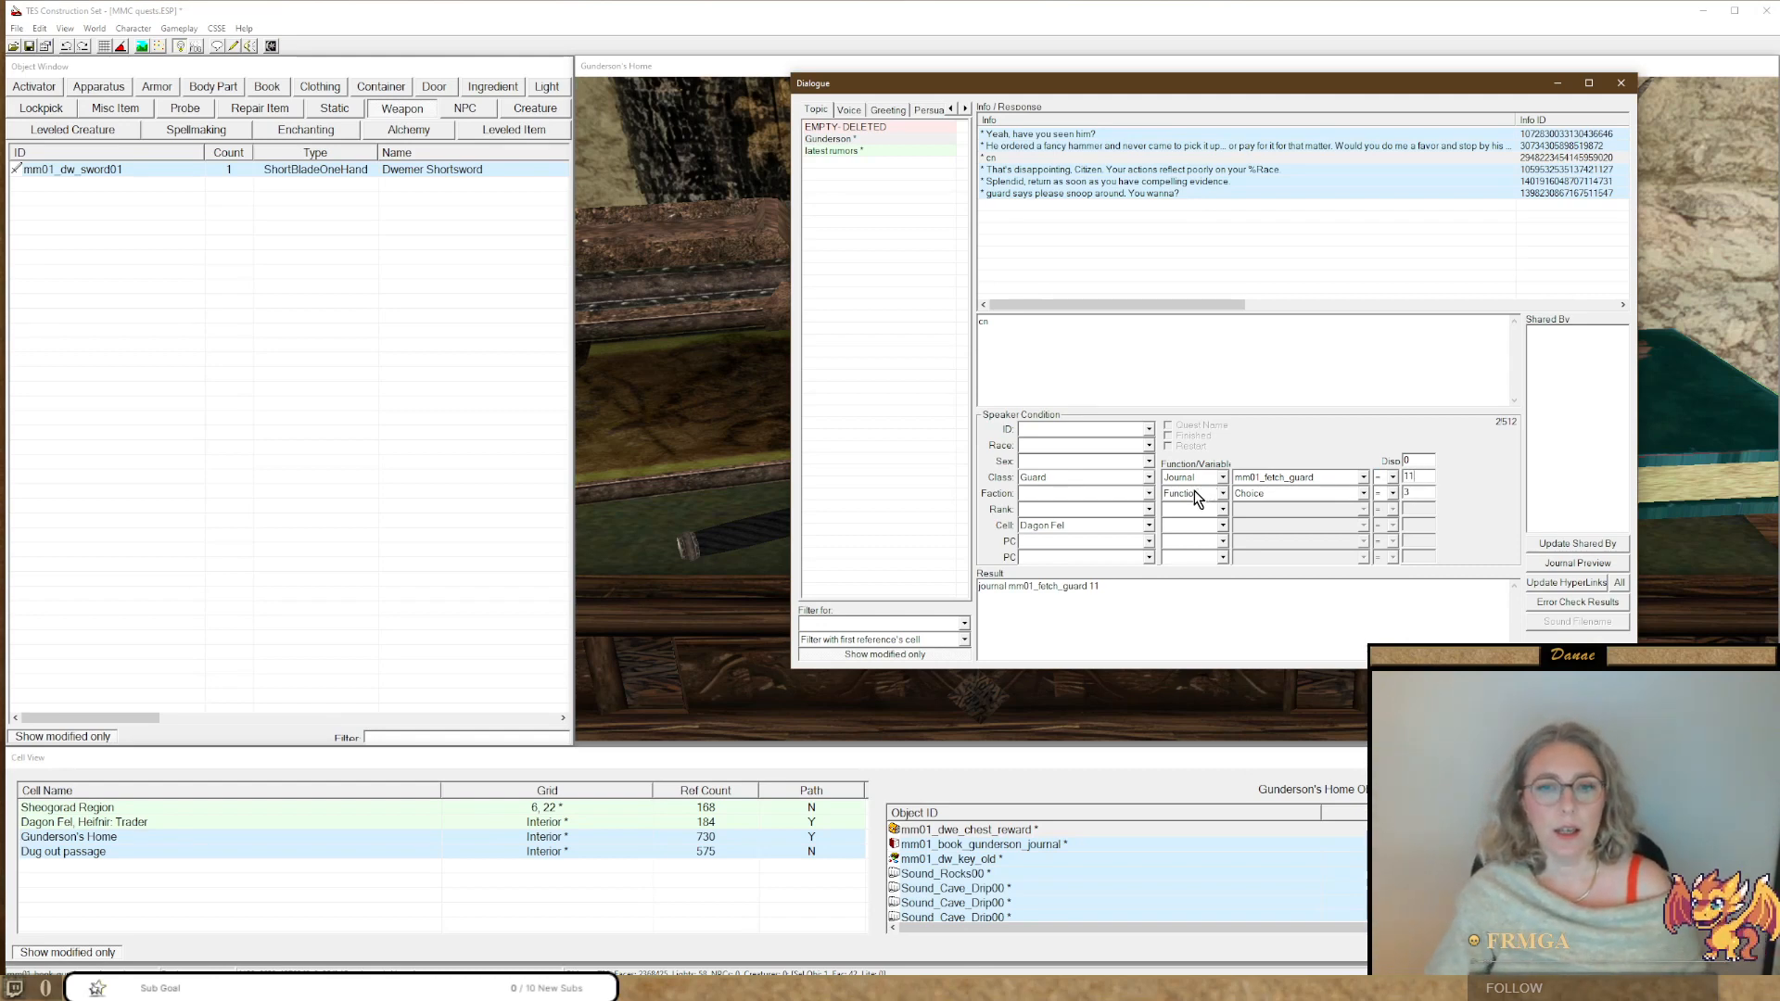
Remove the Choice condition from the new response and clear its result script.
click(1167, 502)
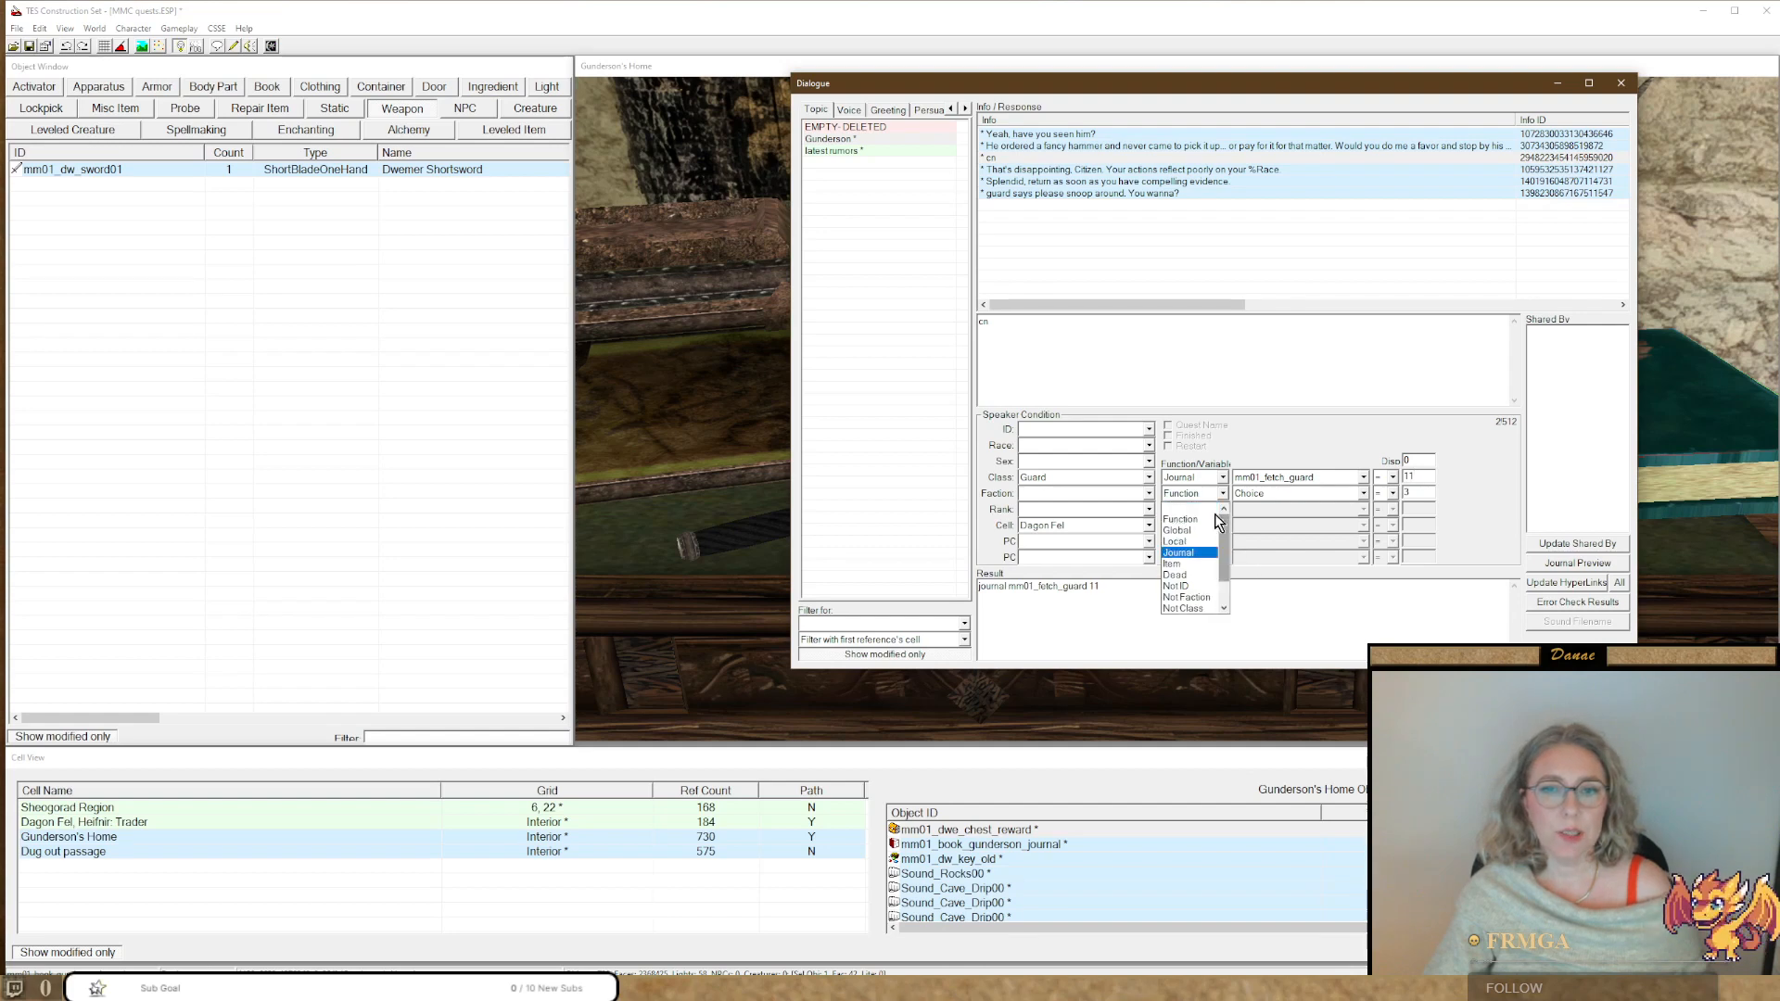
click(1165, 523)
drag(1166, 588, 898, 586)
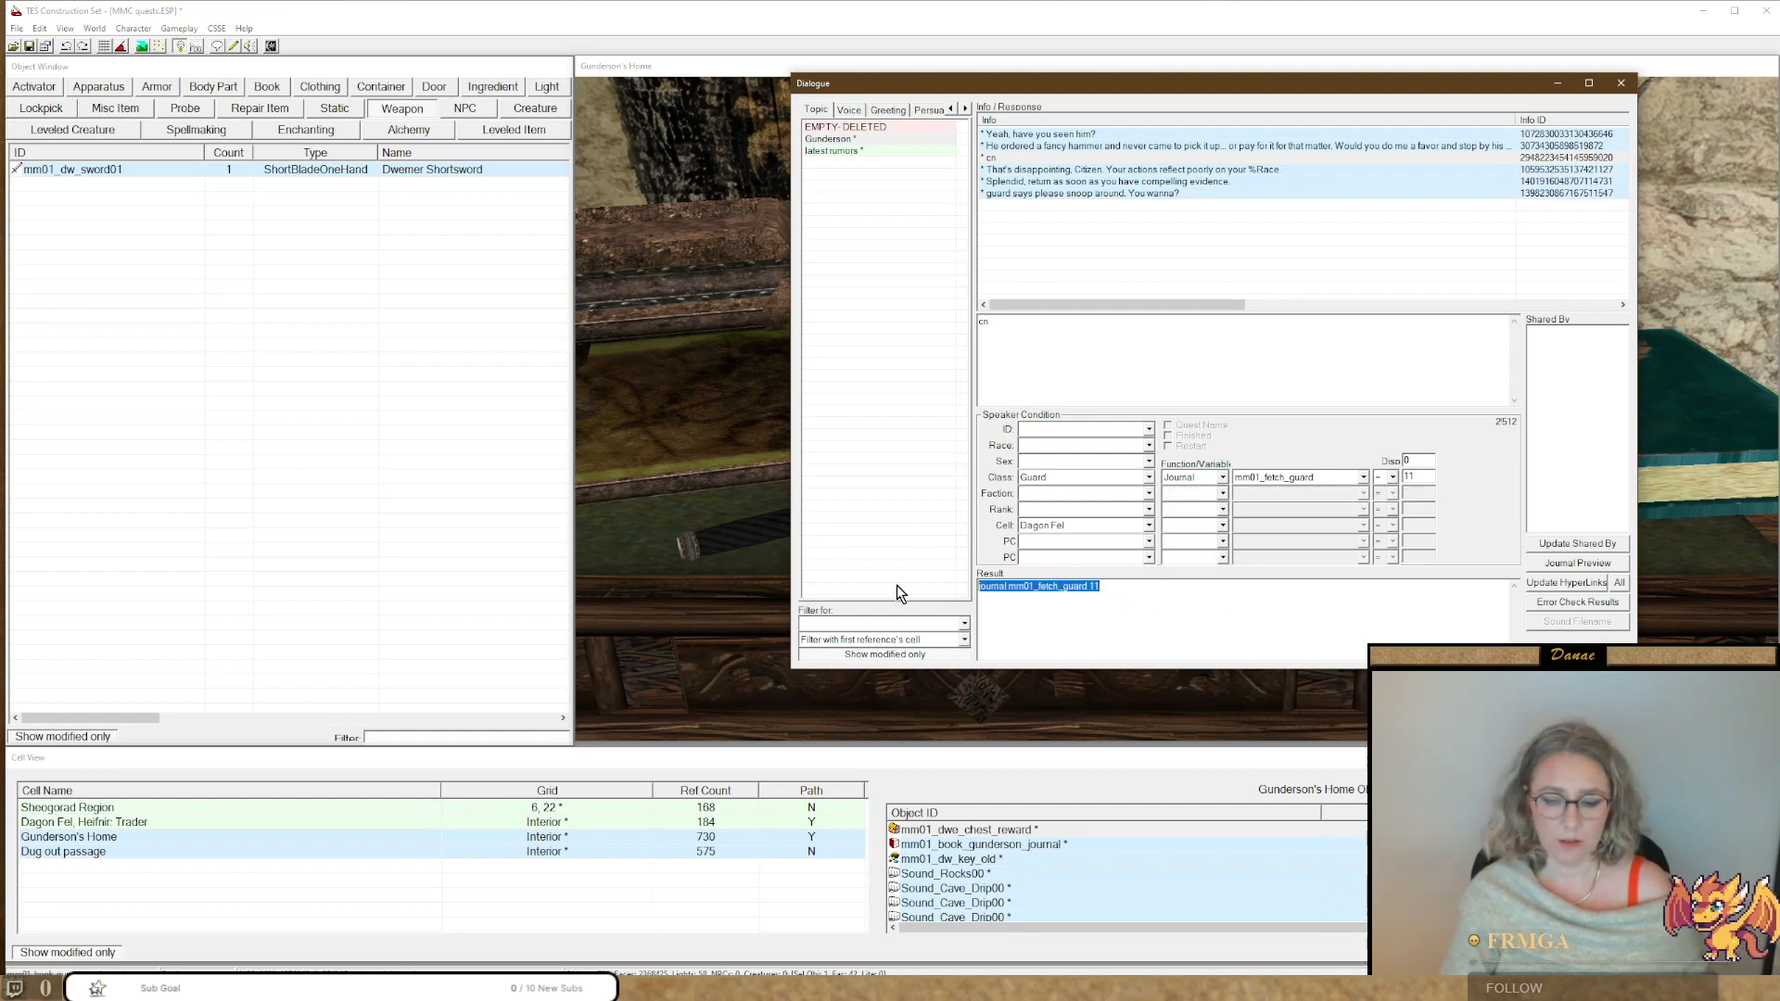
key(Delete)
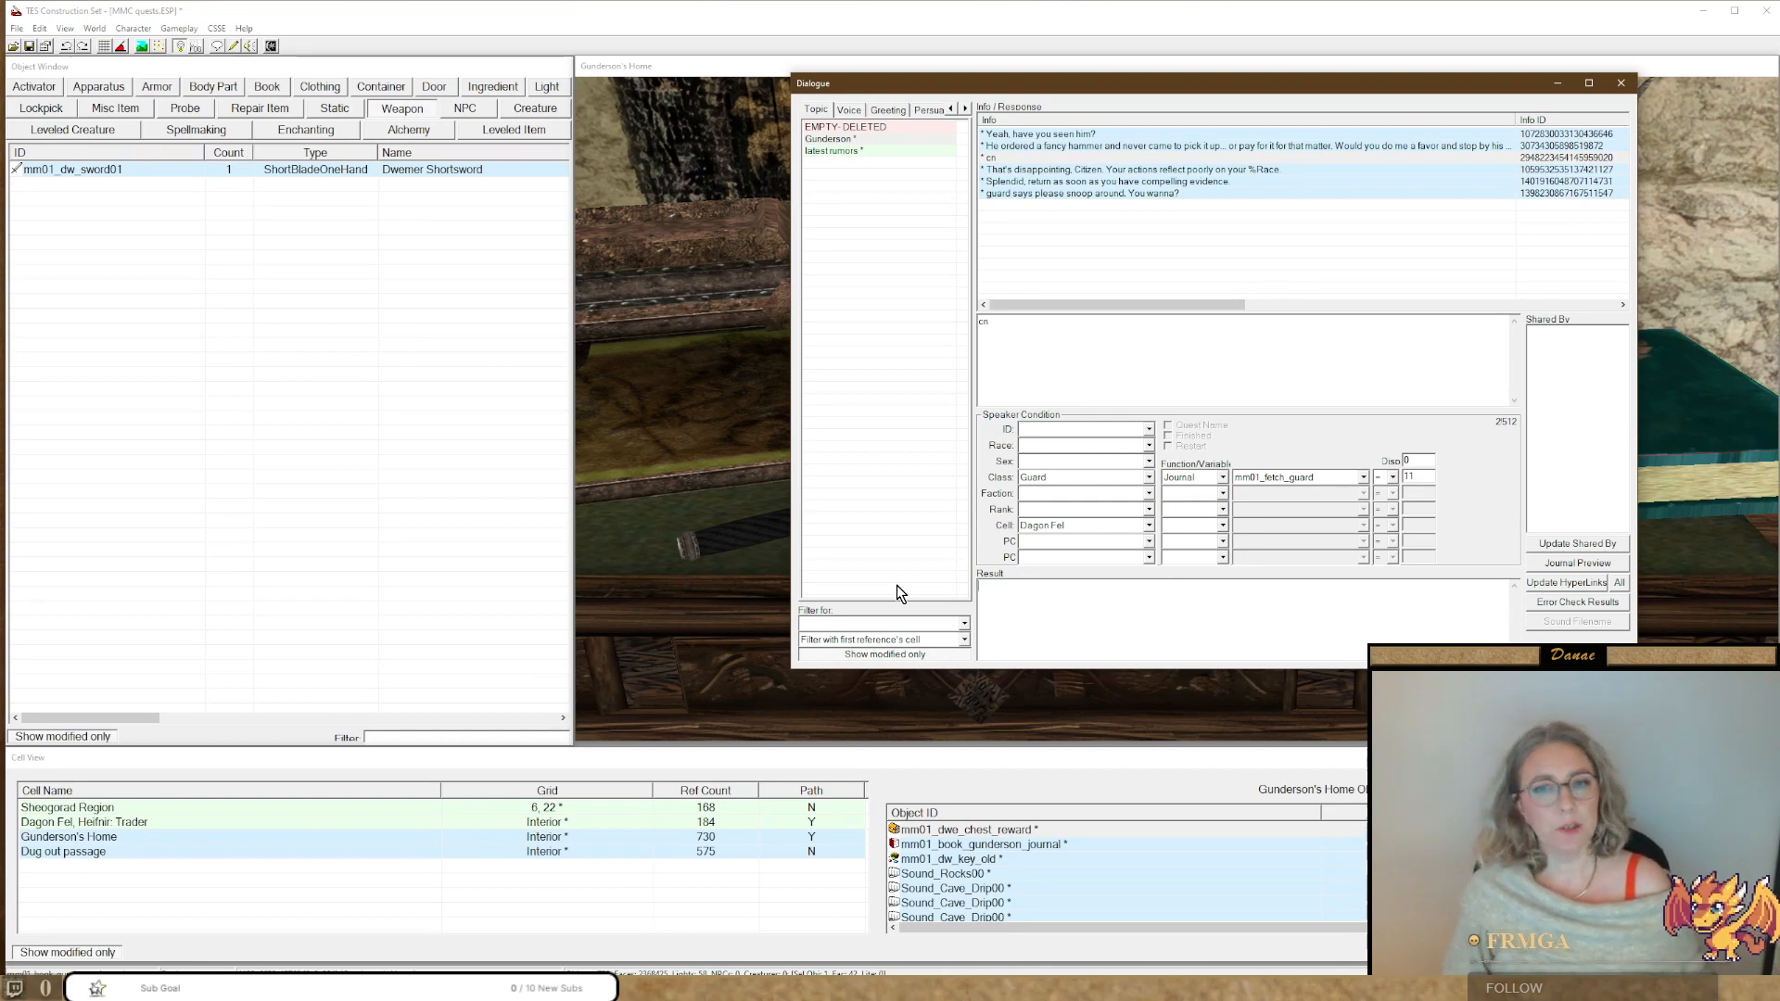
Add an Item condition requiring mm01_book_gunderson_journal to be greater than 0.
click(1200, 493)
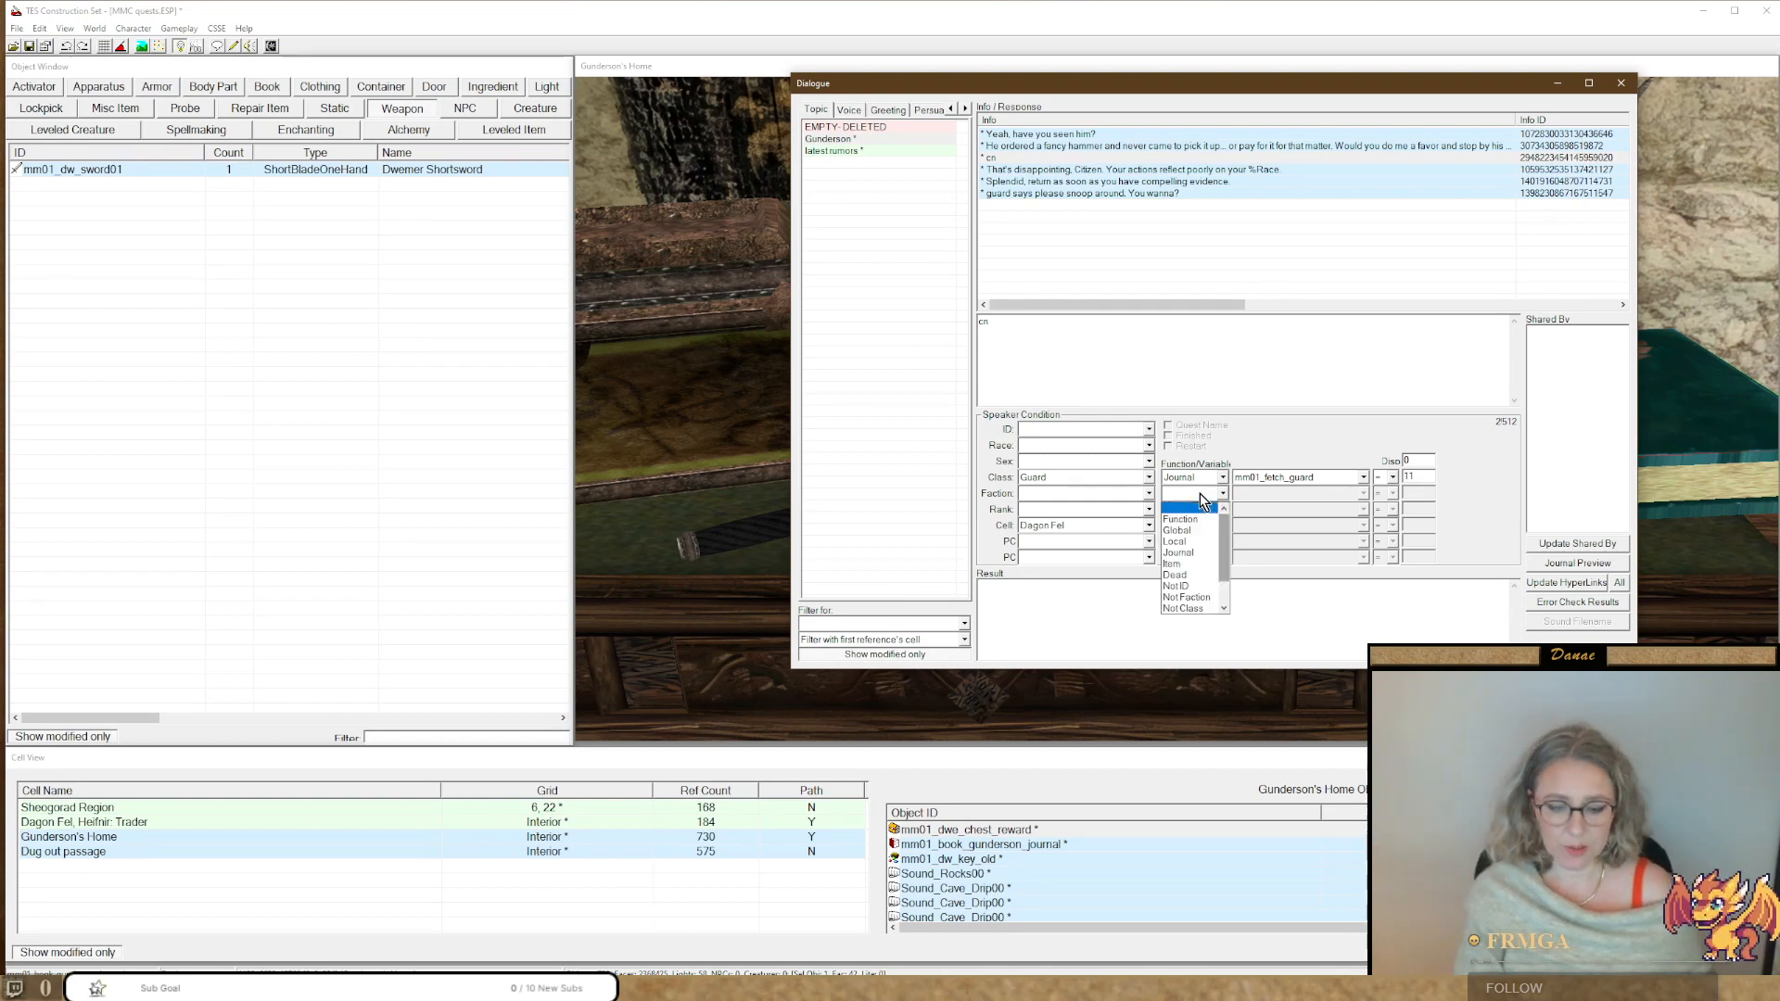
key(i)
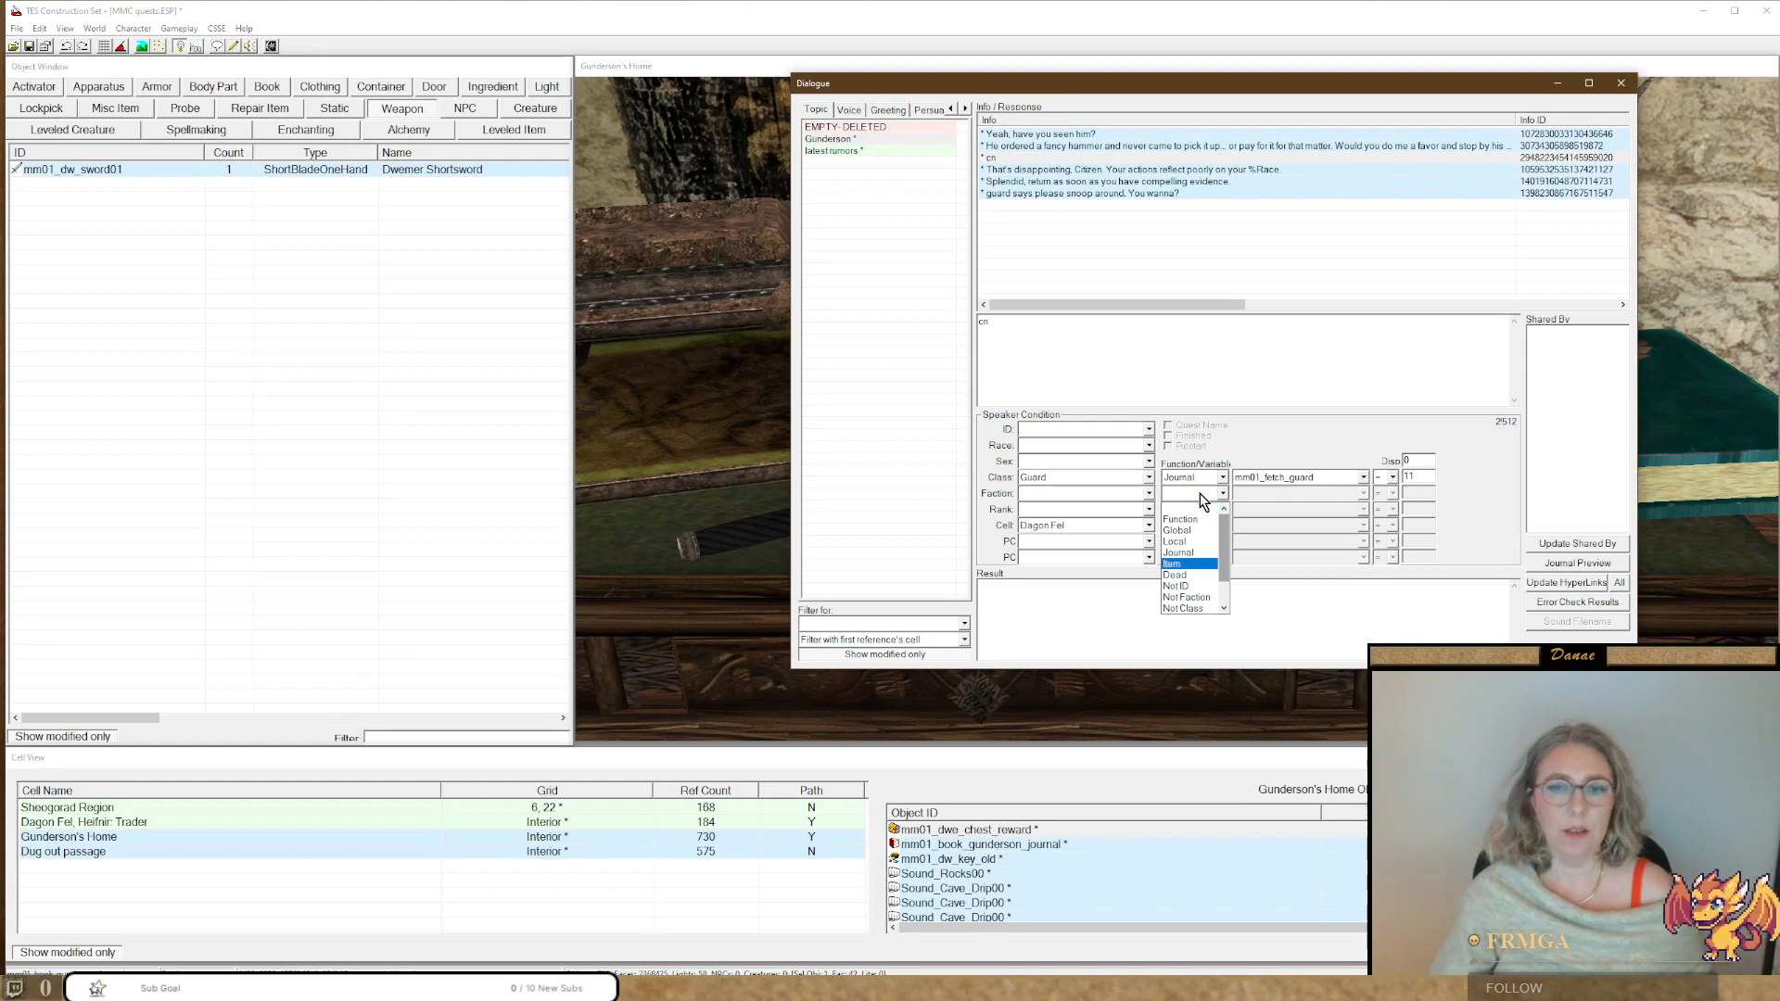
key(Escape)
click(1275, 495)
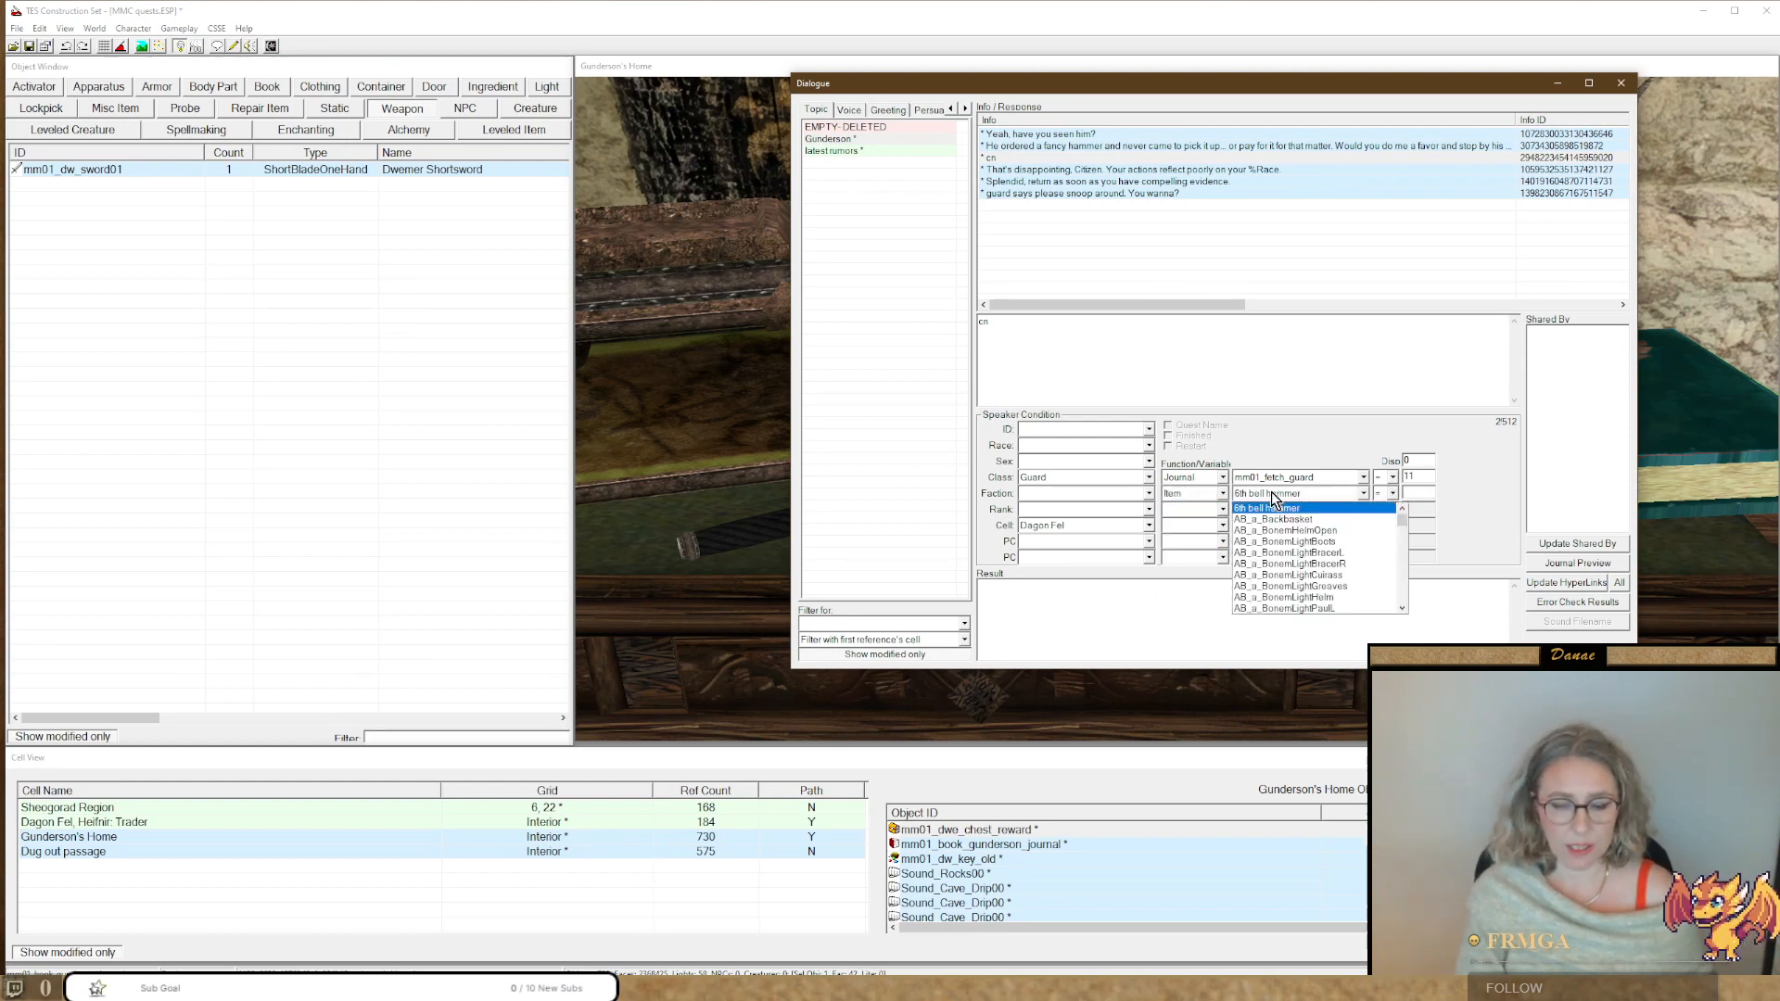
text(mm01_book_gunderson_jour)
key(Return)
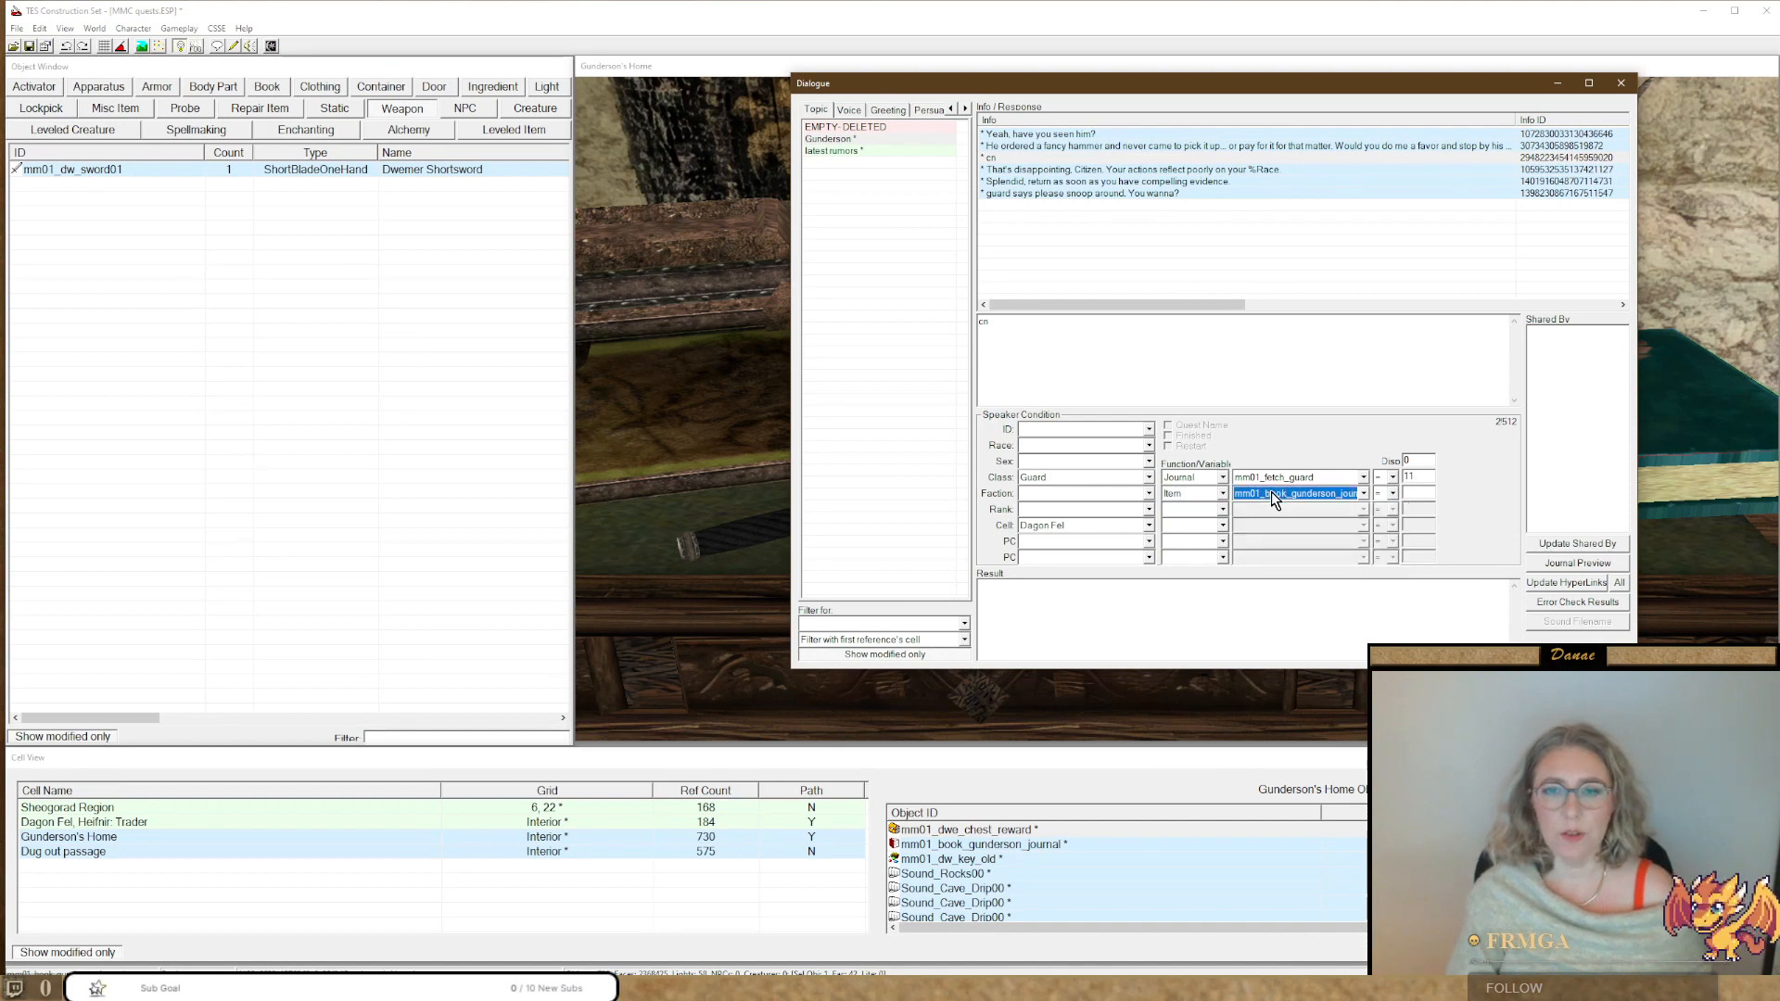
click(1392, 493)
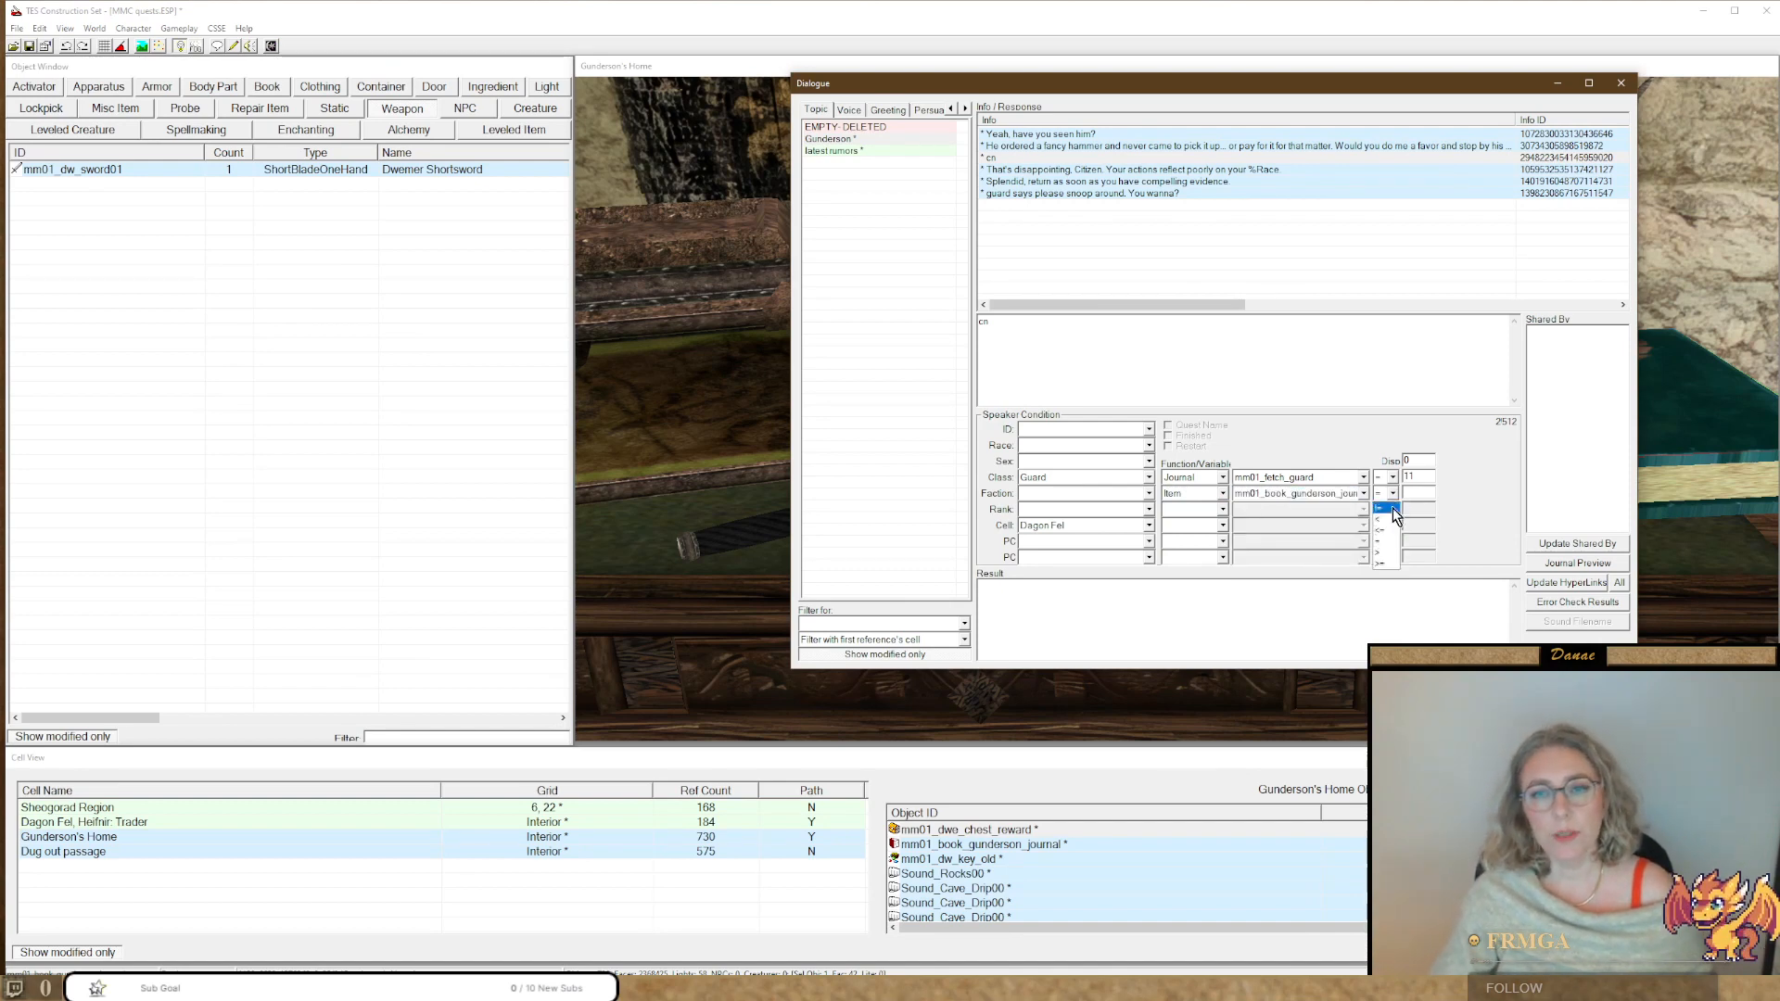
click(1386, 554)
click(1405, 493)
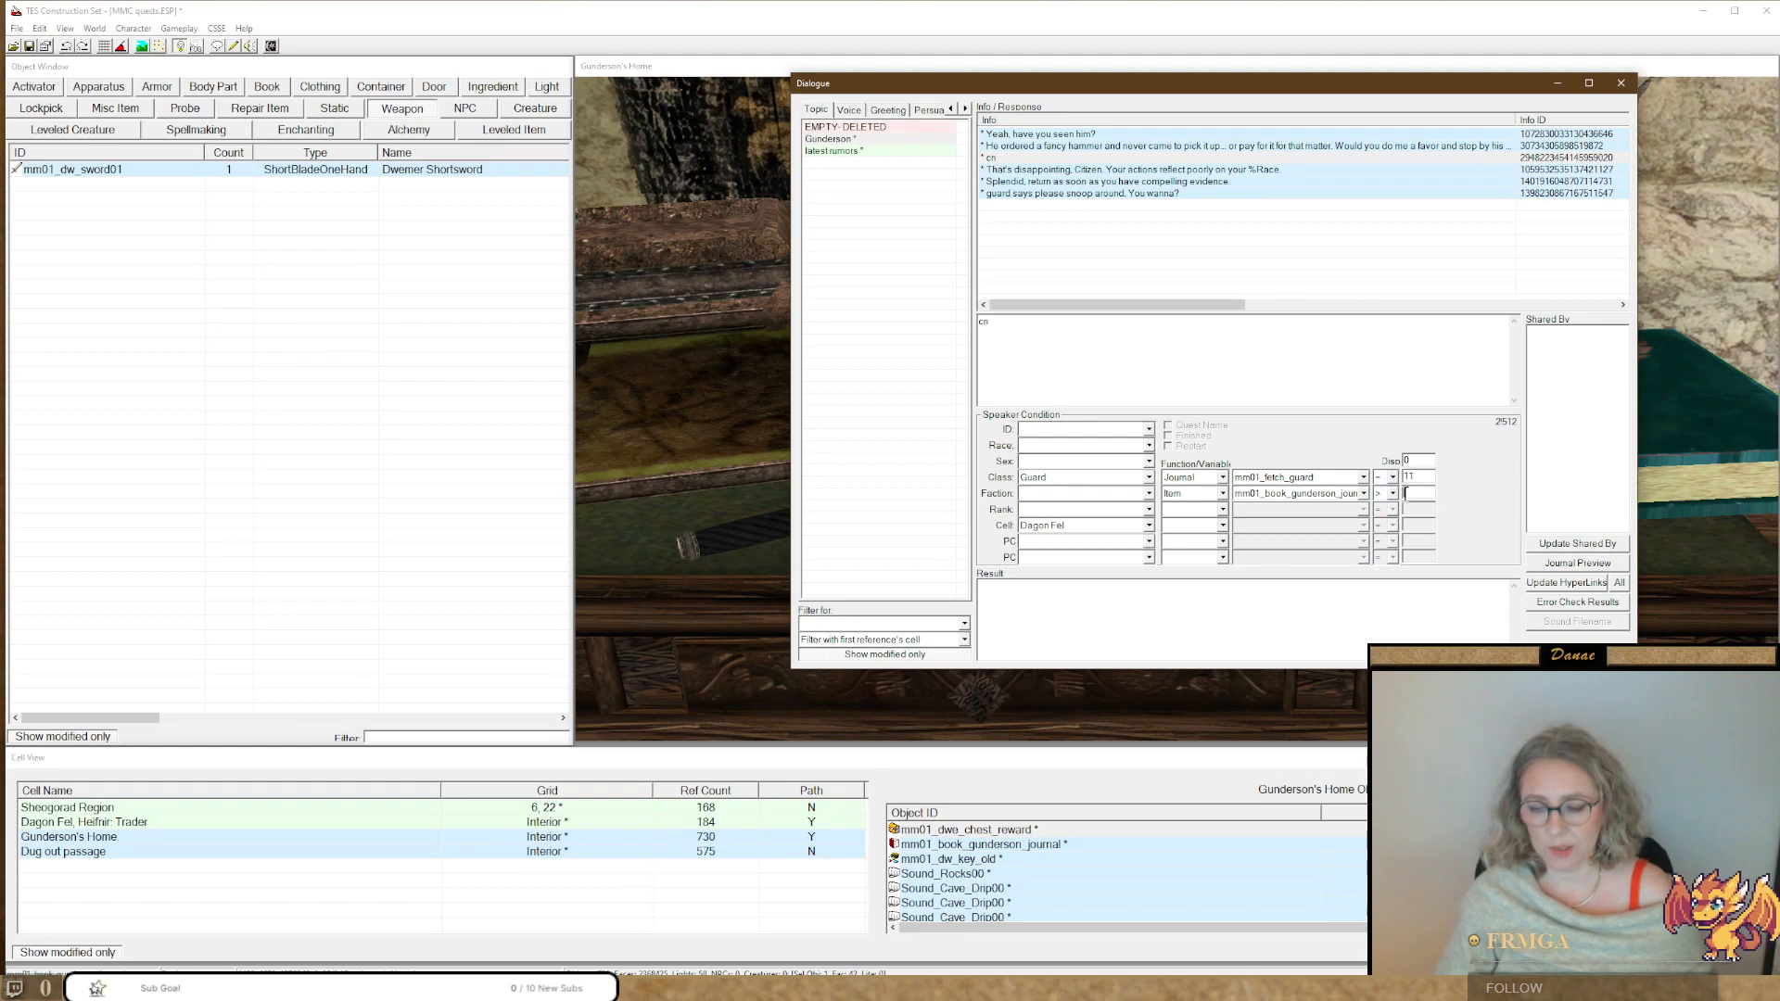
text(0)
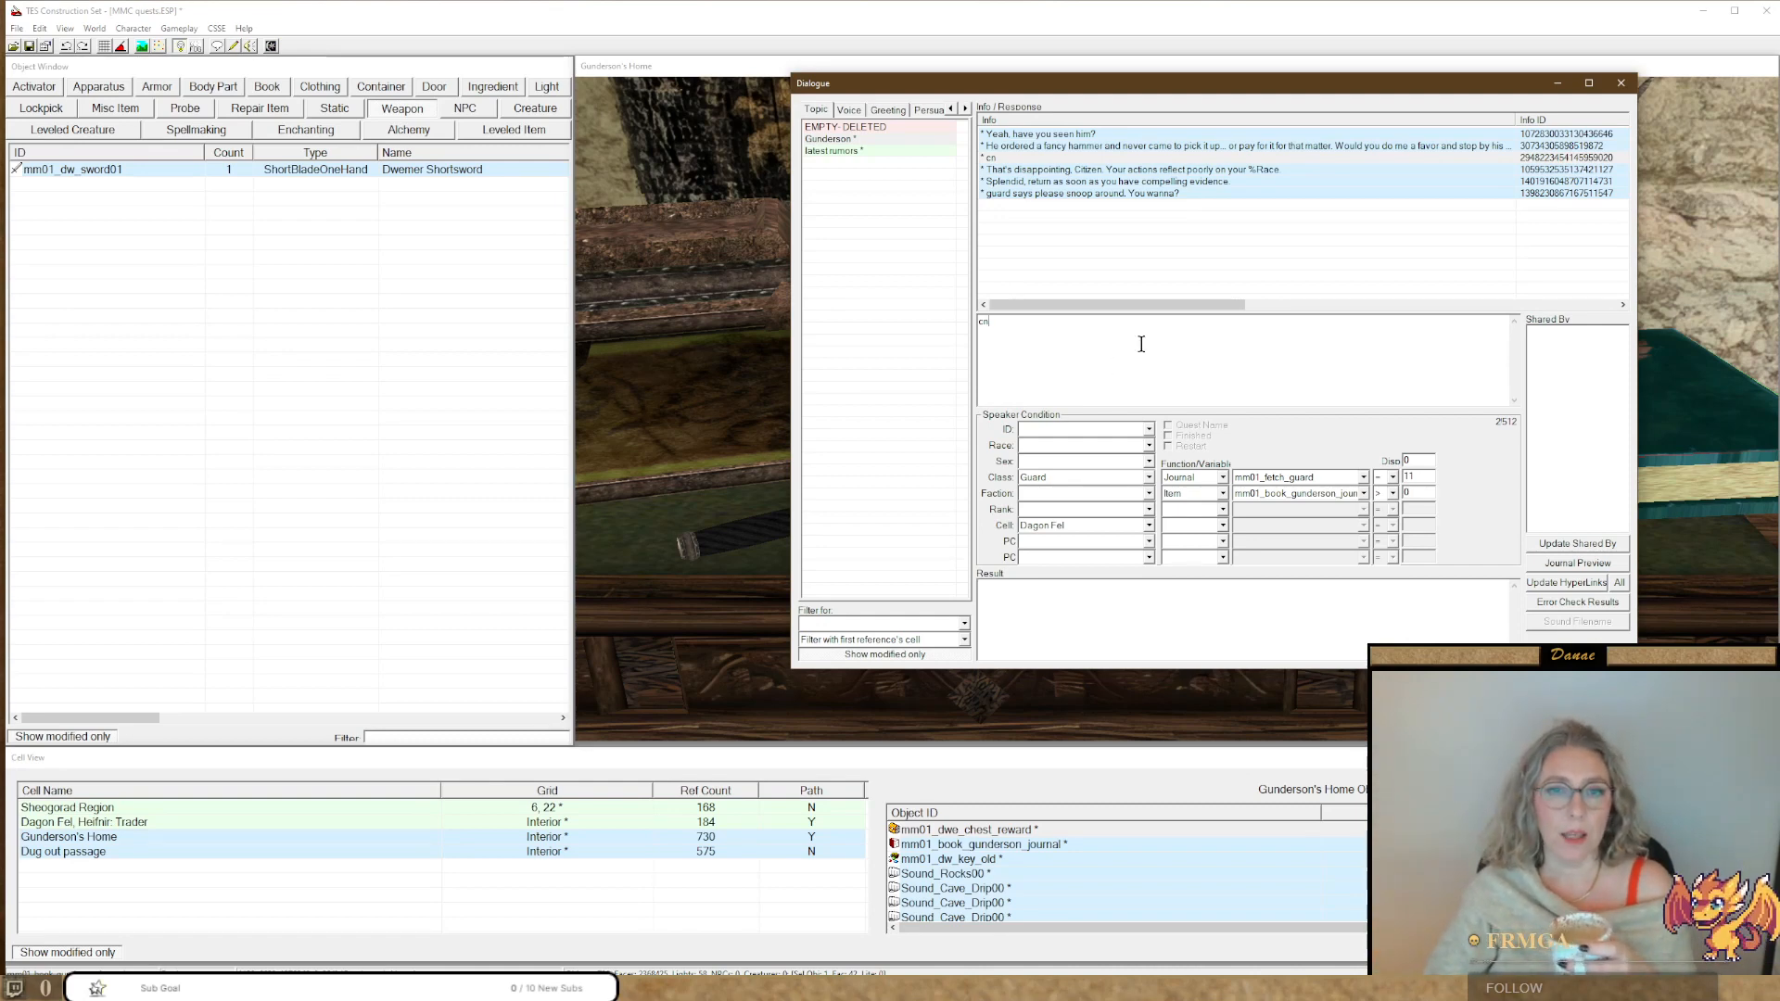
Replace the "cn" response text with "GG, I'll take that, here's your gold".
double_click(1072, 342)
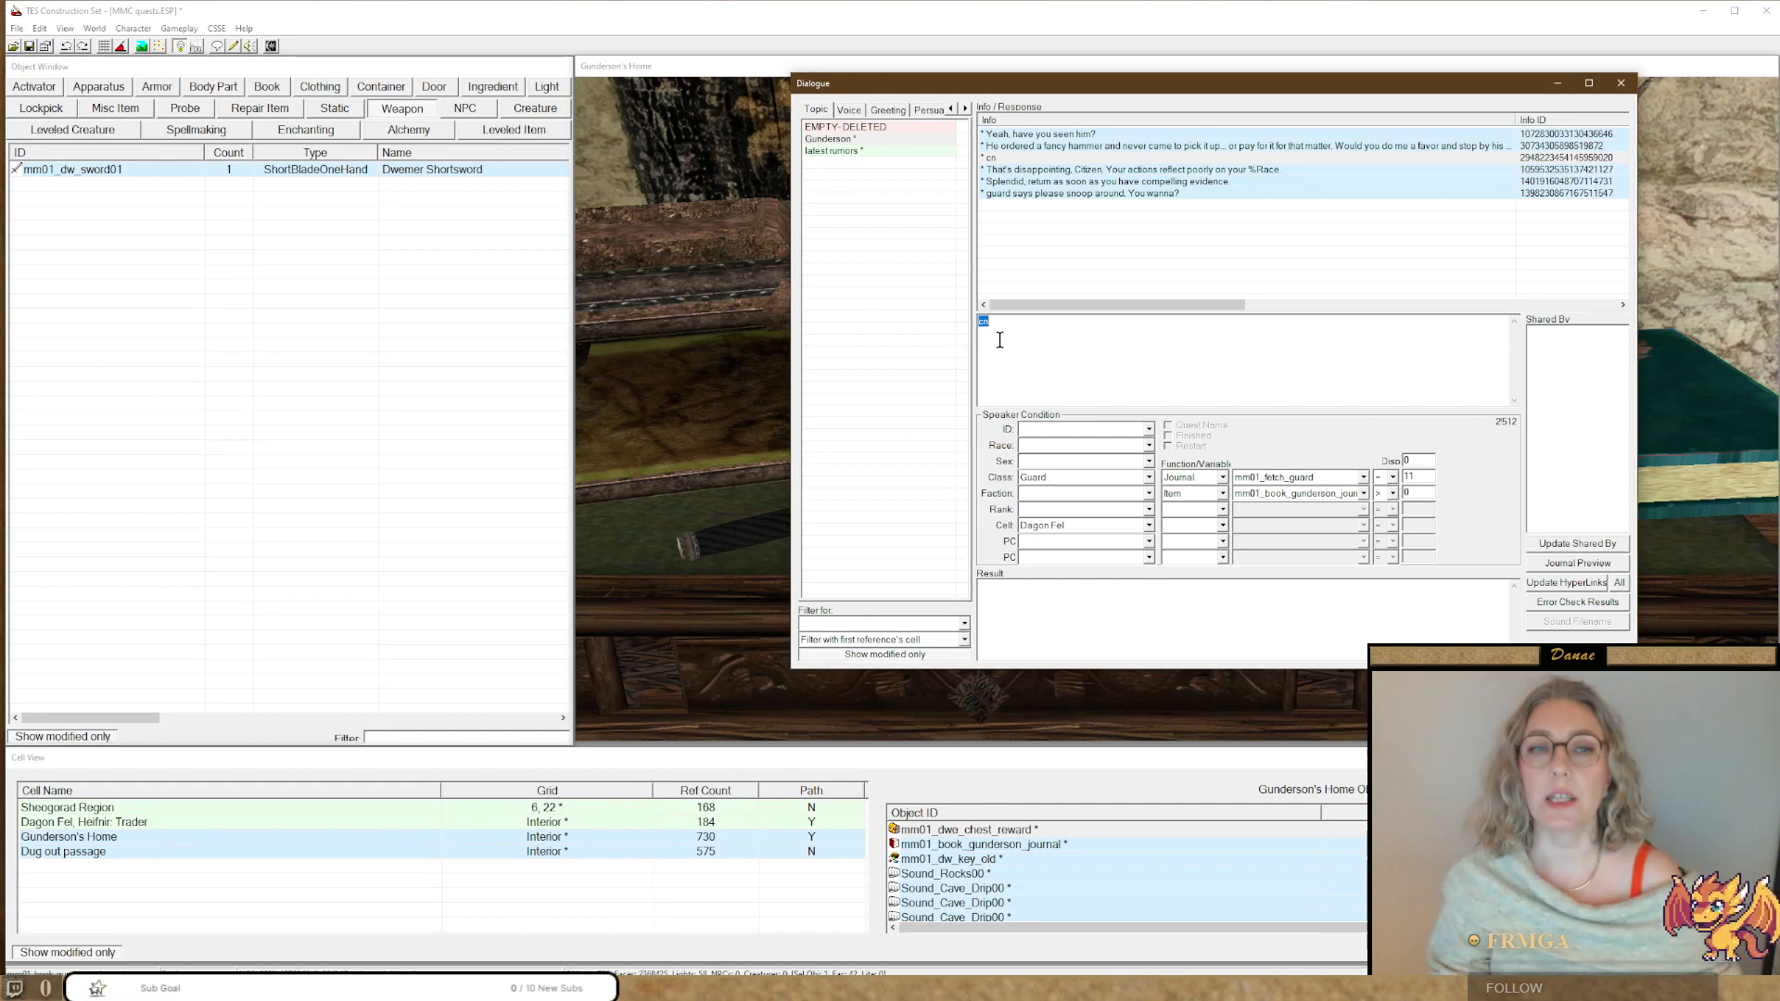
text(GG, I'l)
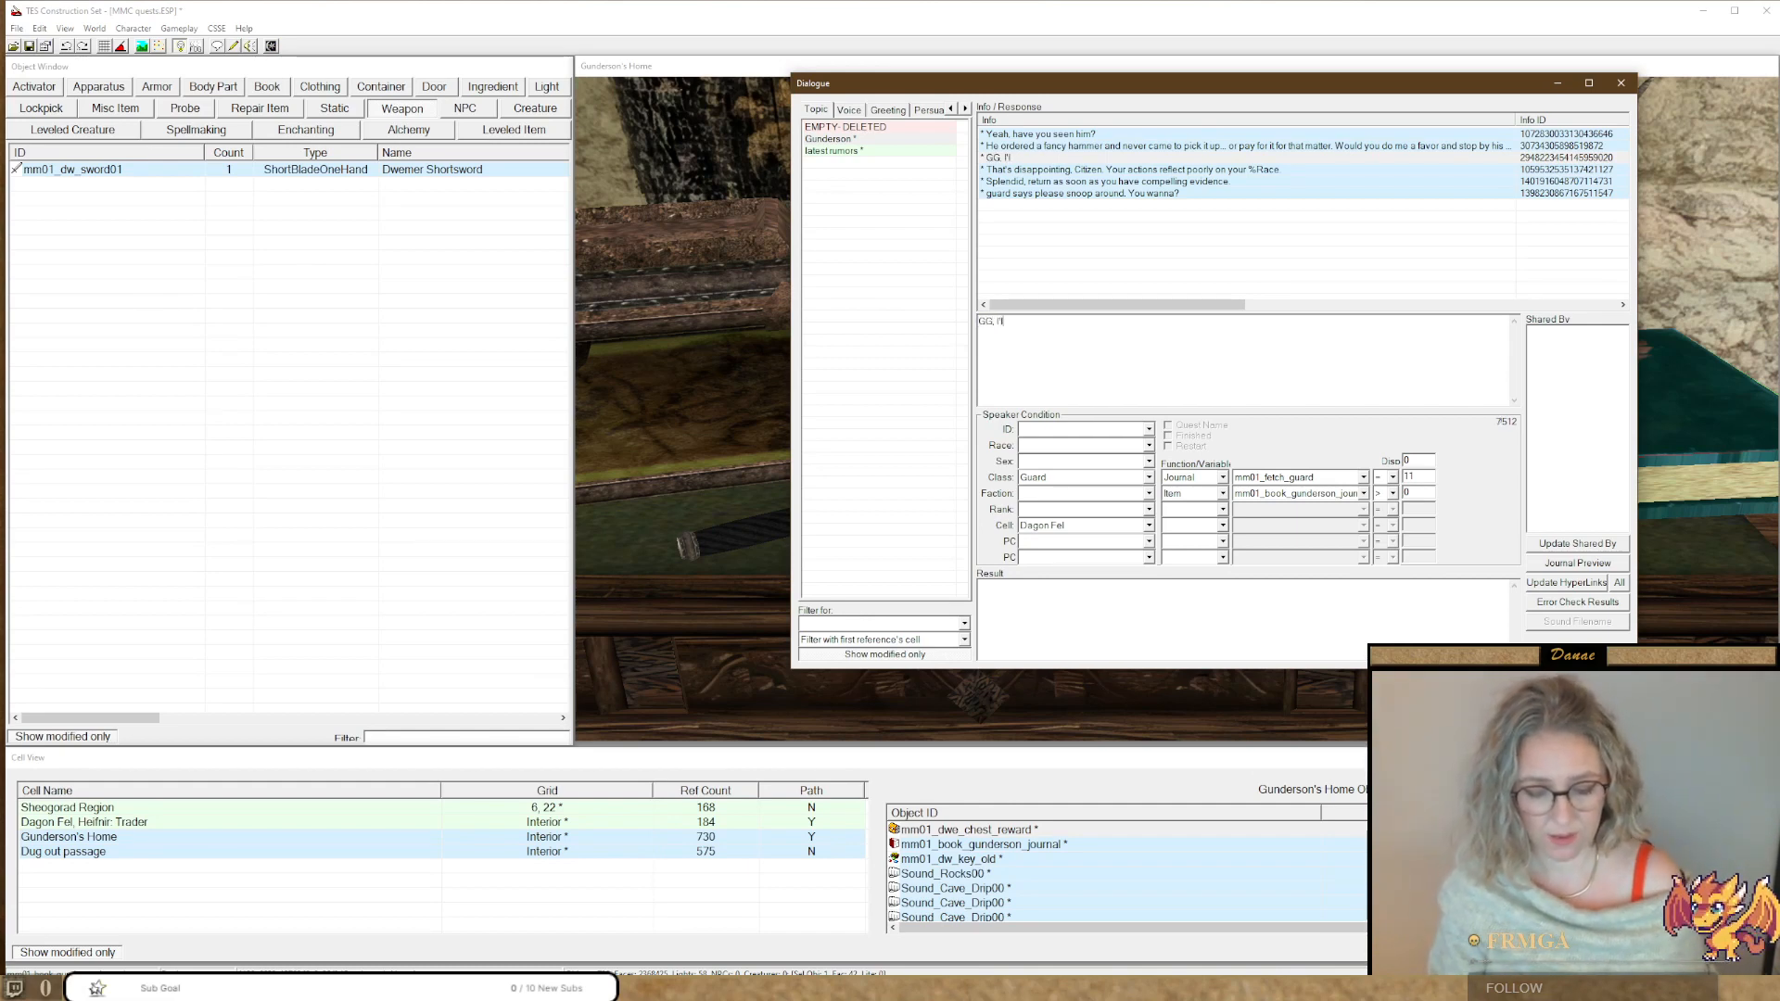
text(l take that, h)
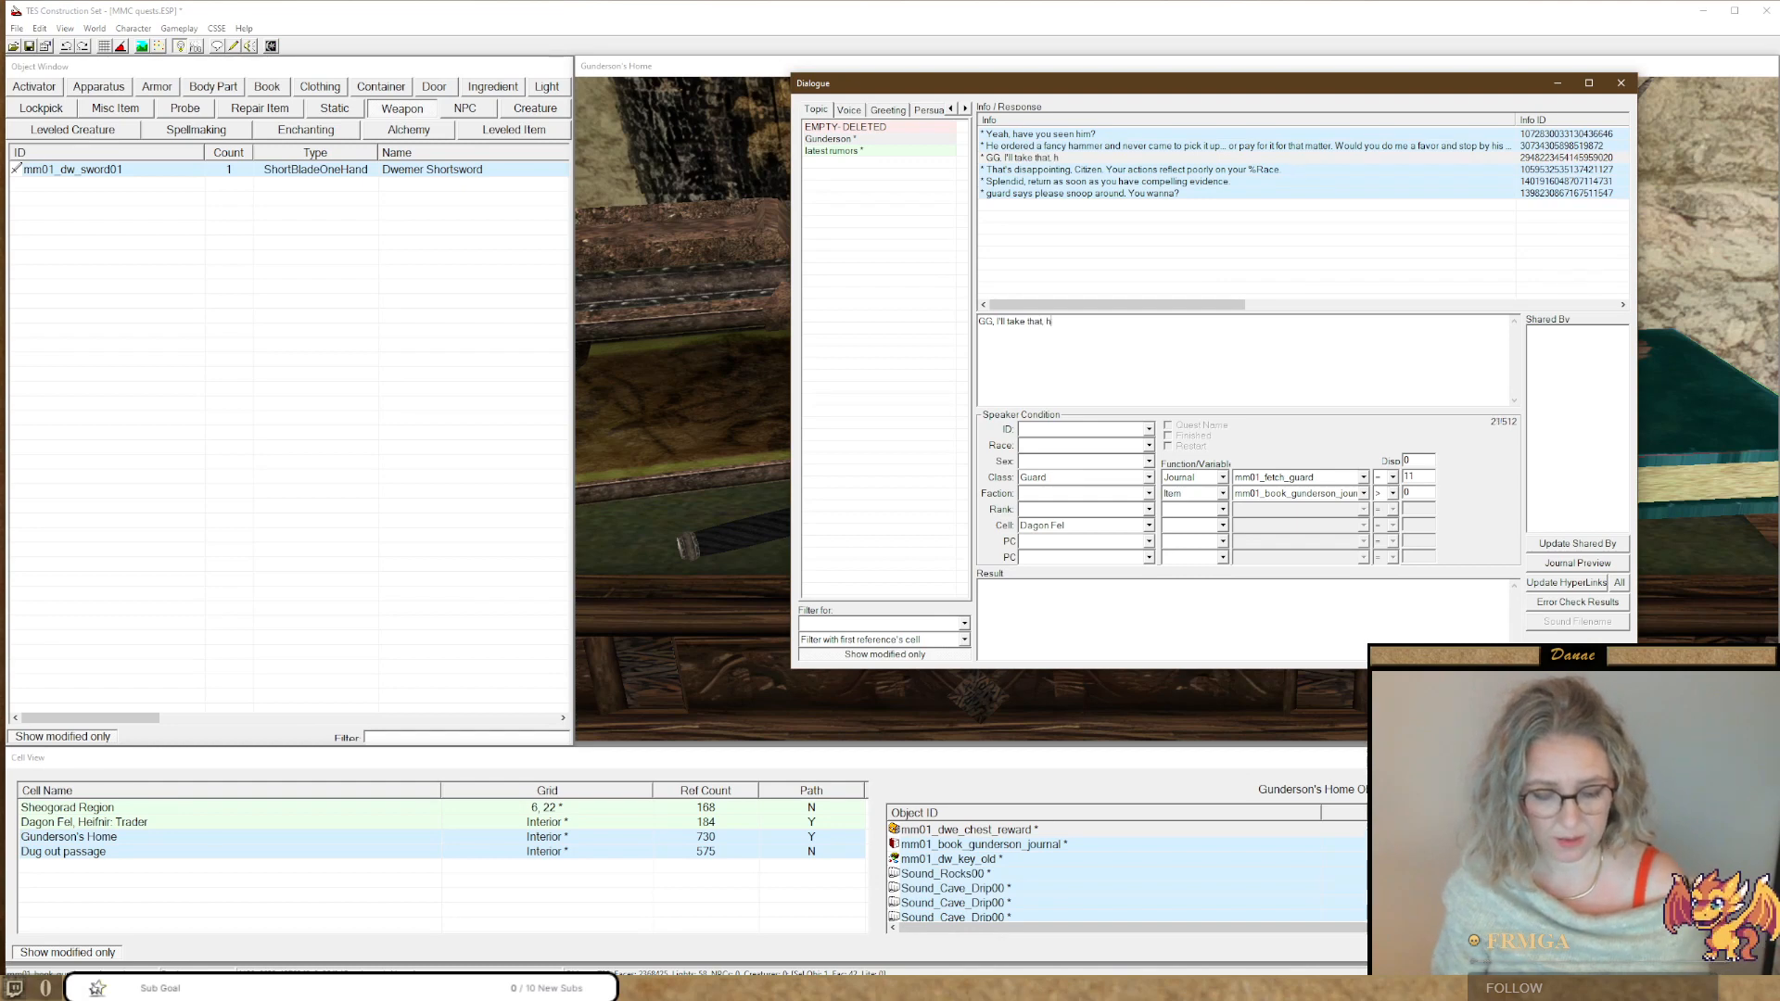
text(ere's your gold)
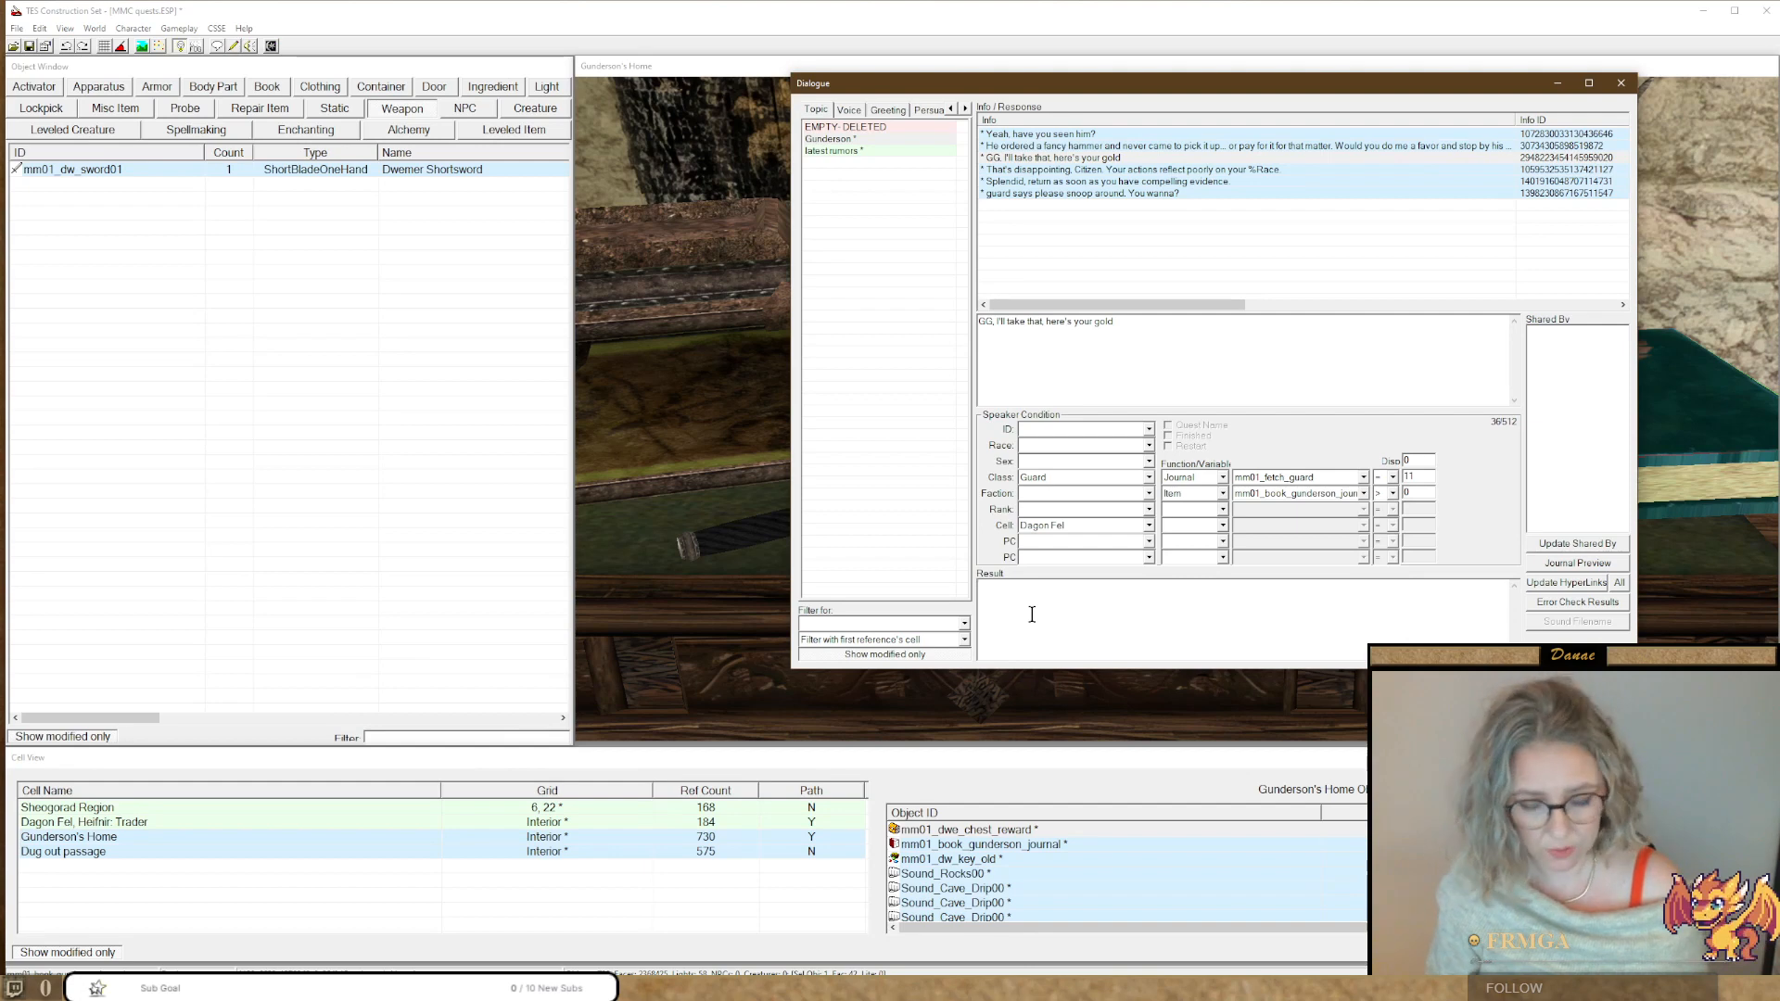
Start the response's result script with a player->removeitem command and quotes for the item ID.
click(1032, 615)
text(player)
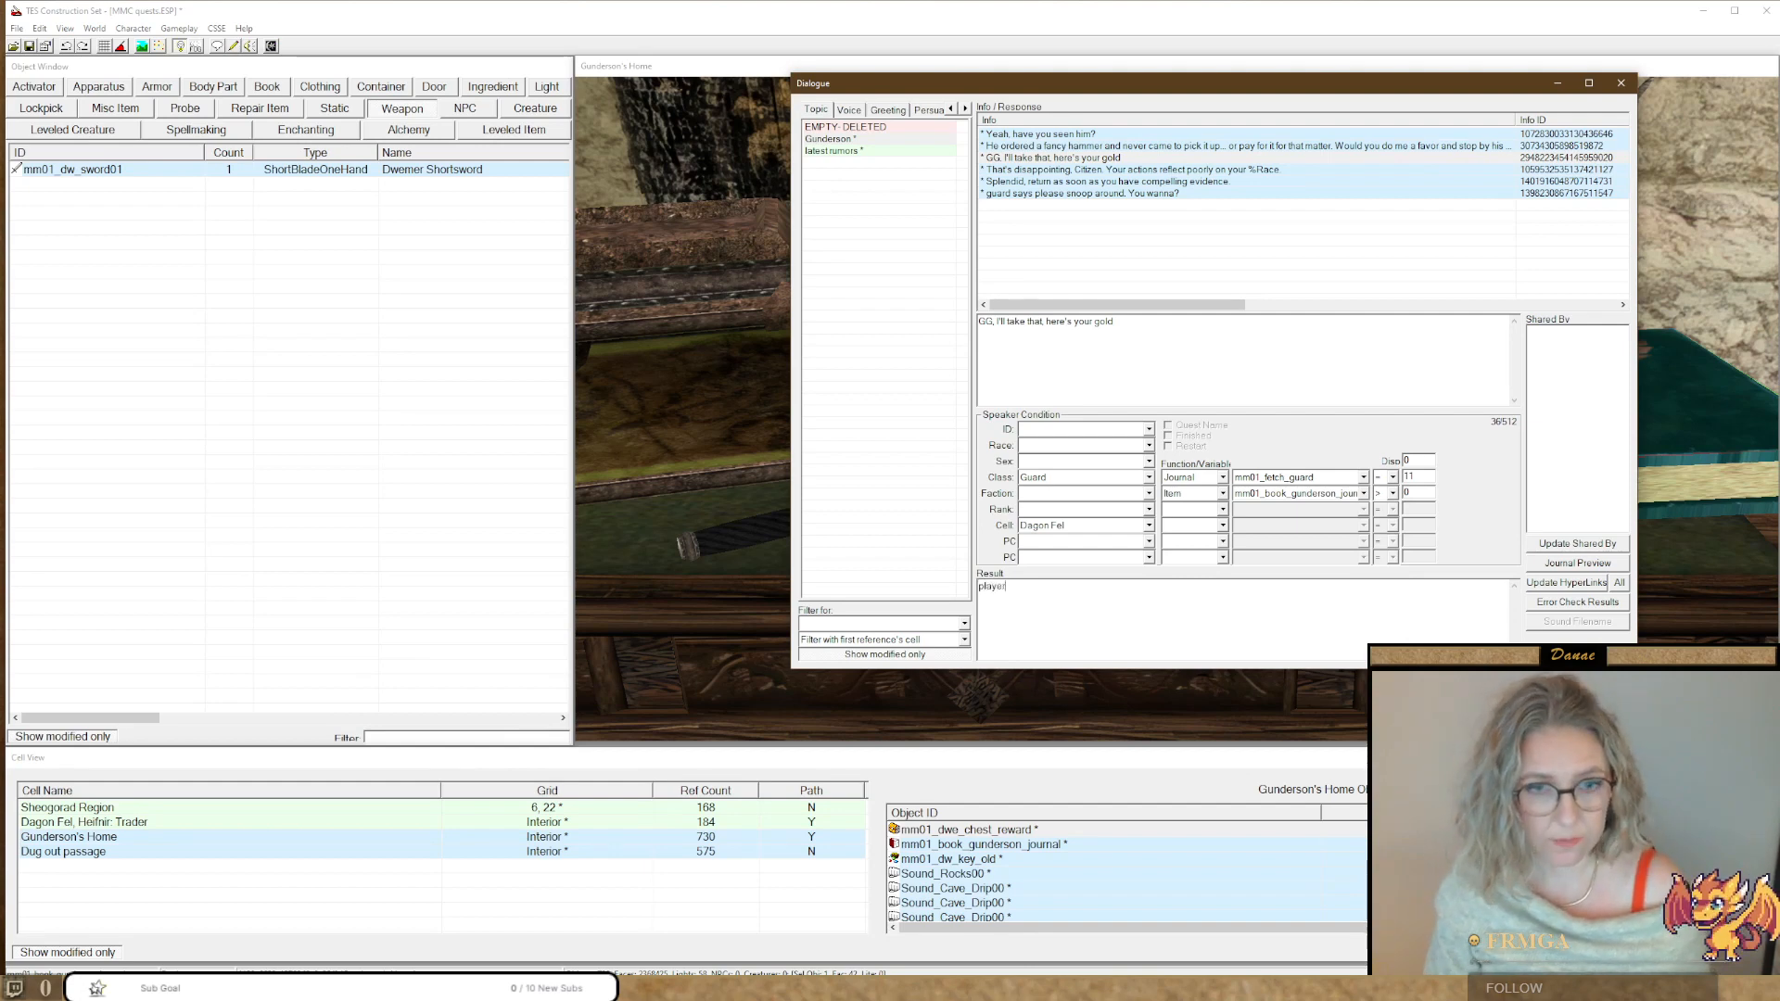
text(->removeit)
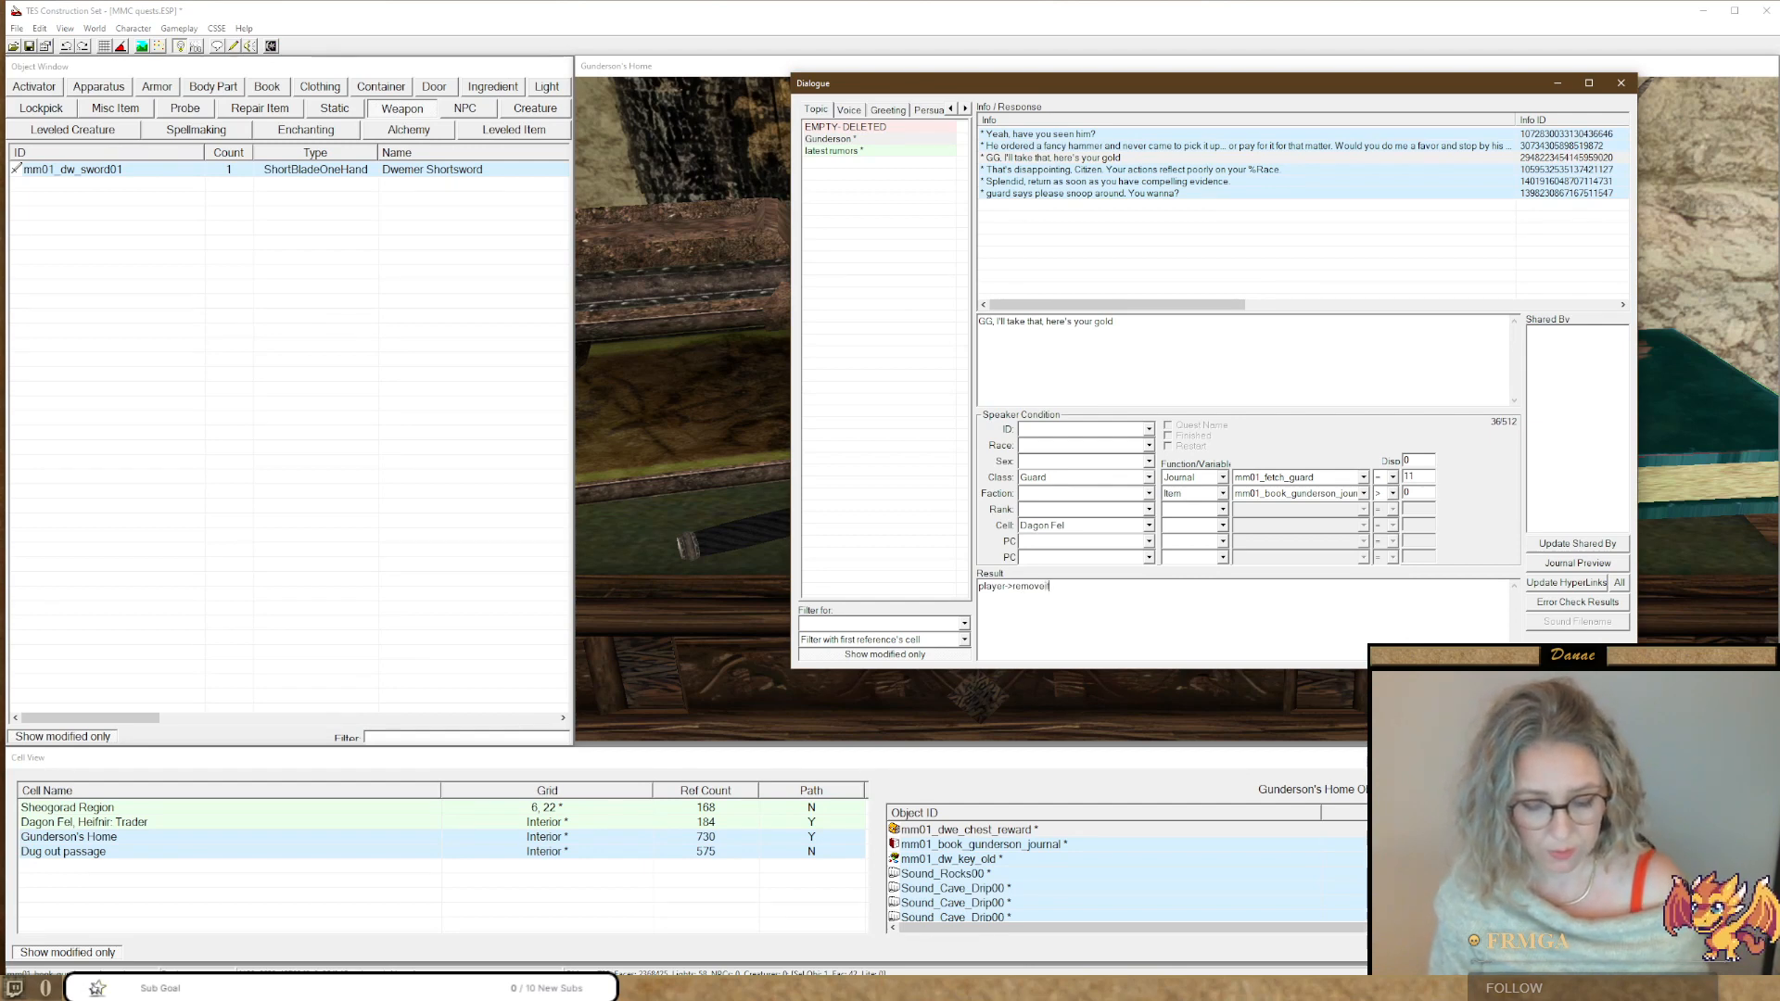
text(em)
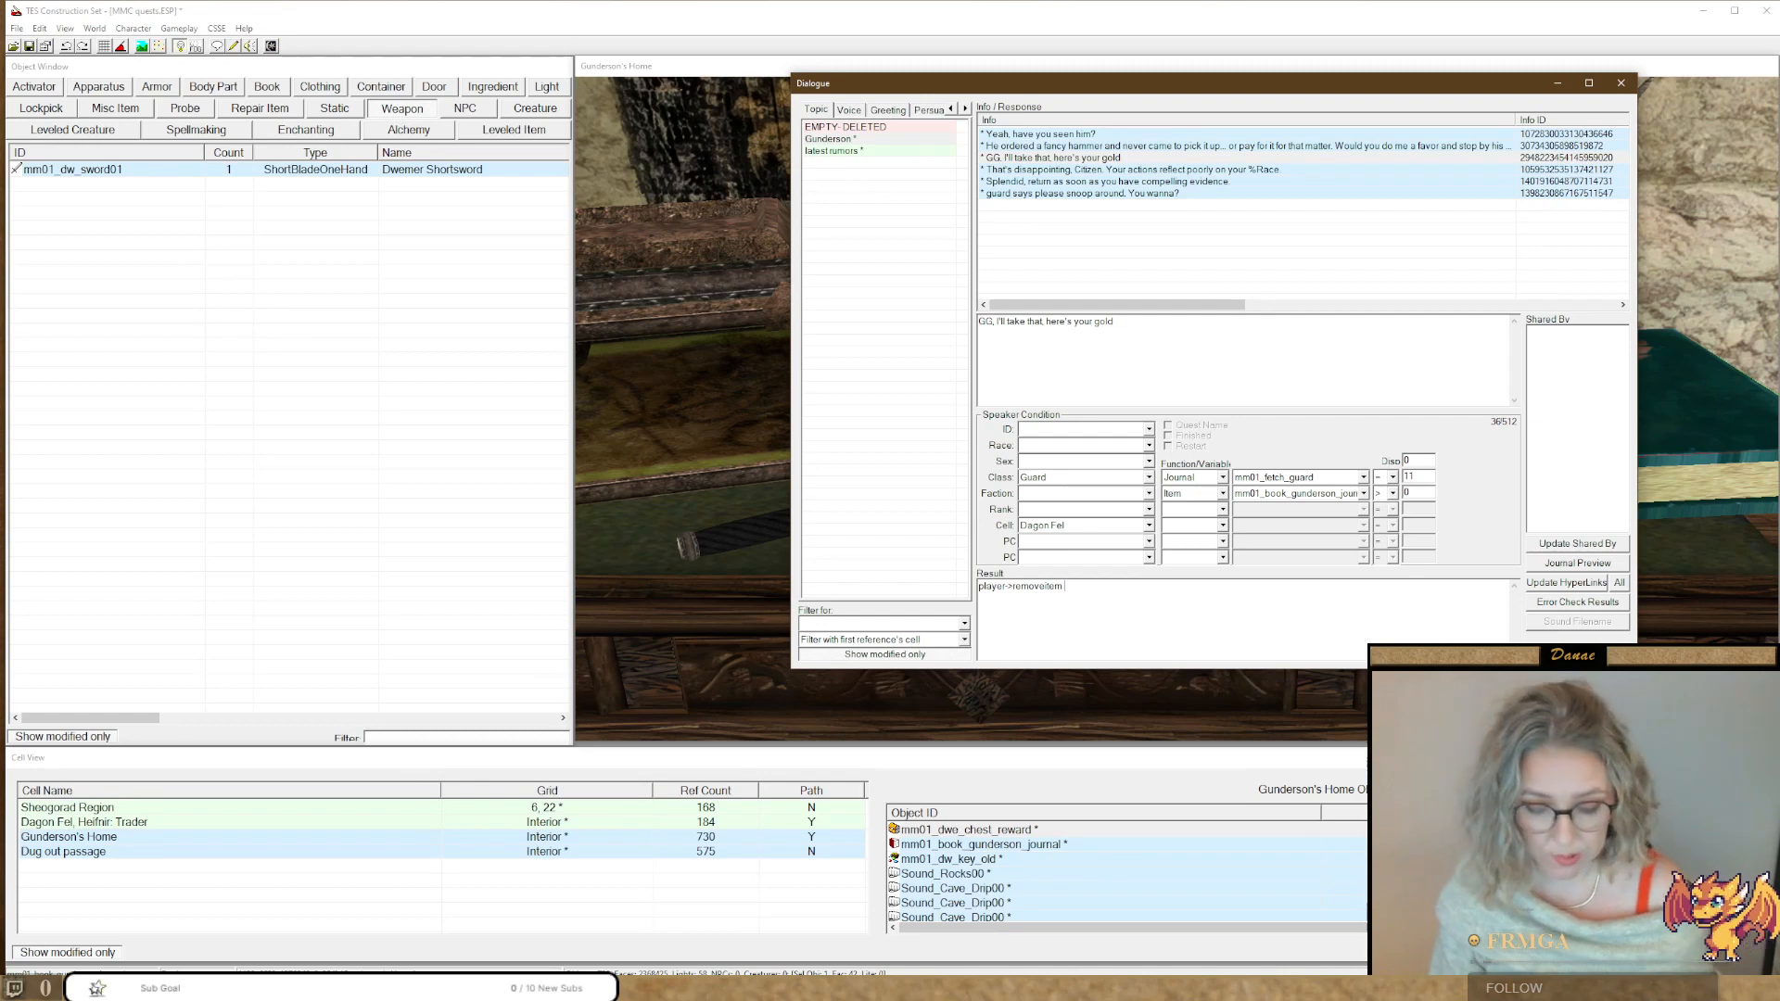
text(")
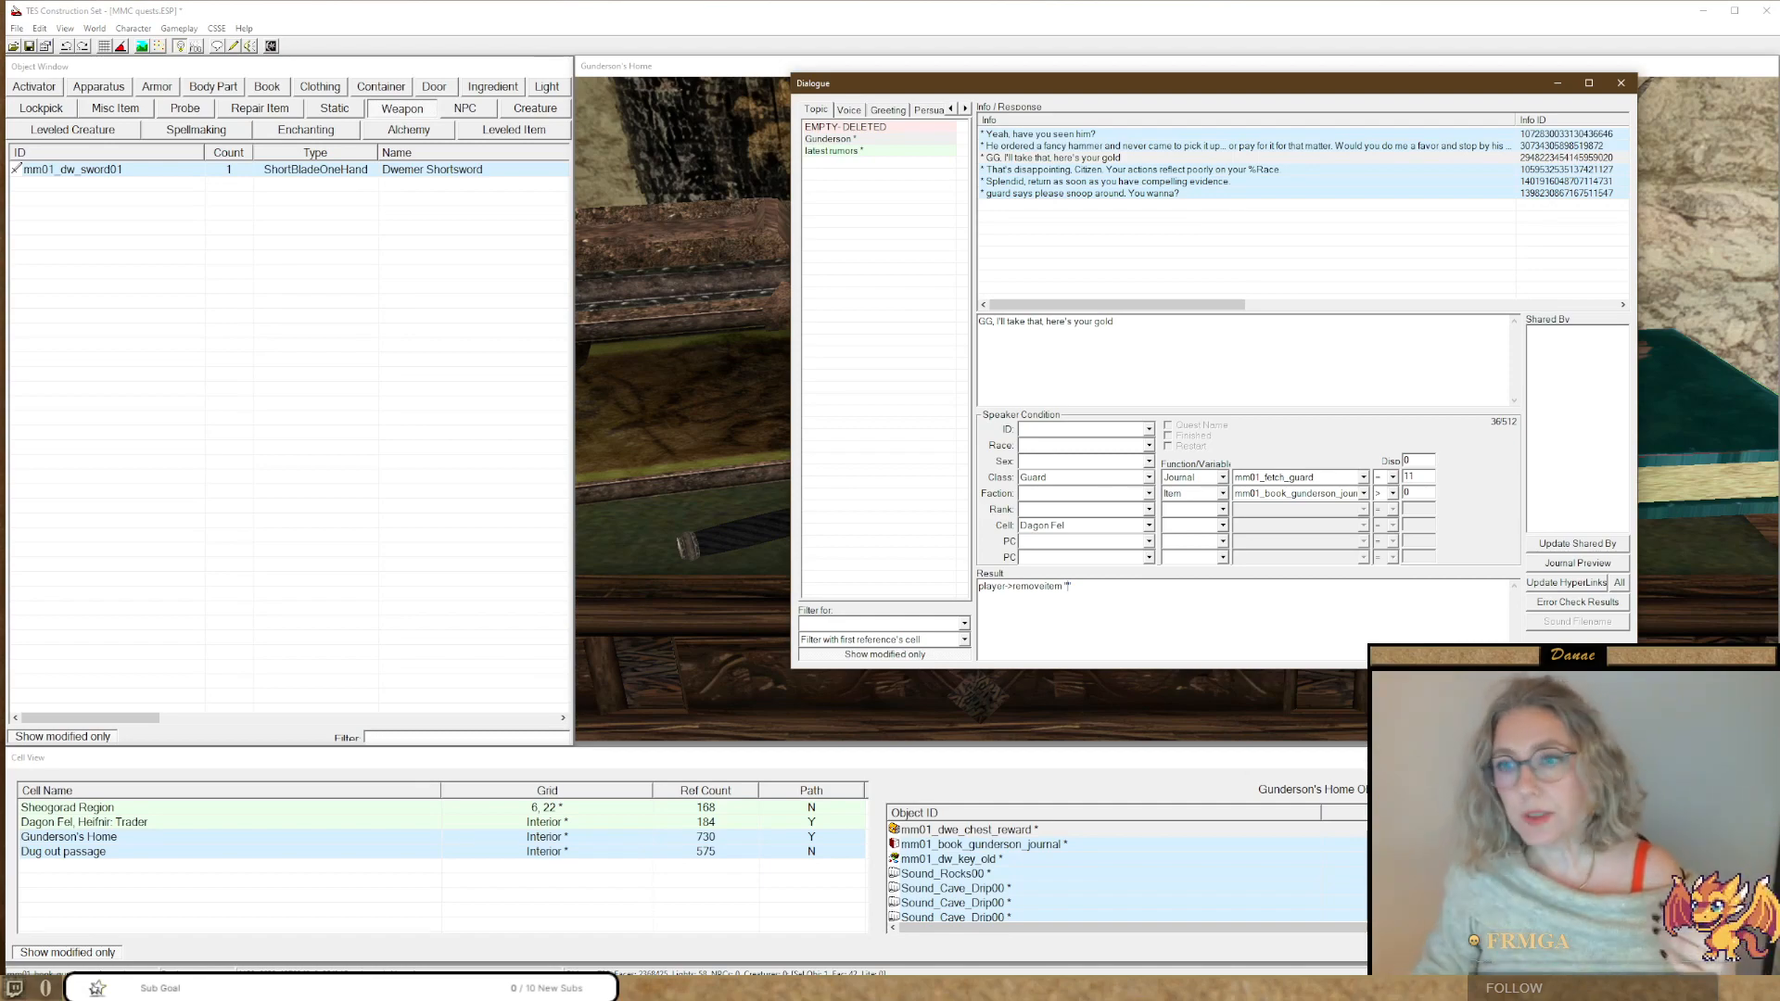
Check the RemoveItem example in the Notepad reference and complete the removeitem command with "mm01_book_gunderson_journal" and count 1.
drag(1779, 278, 1051, 87)
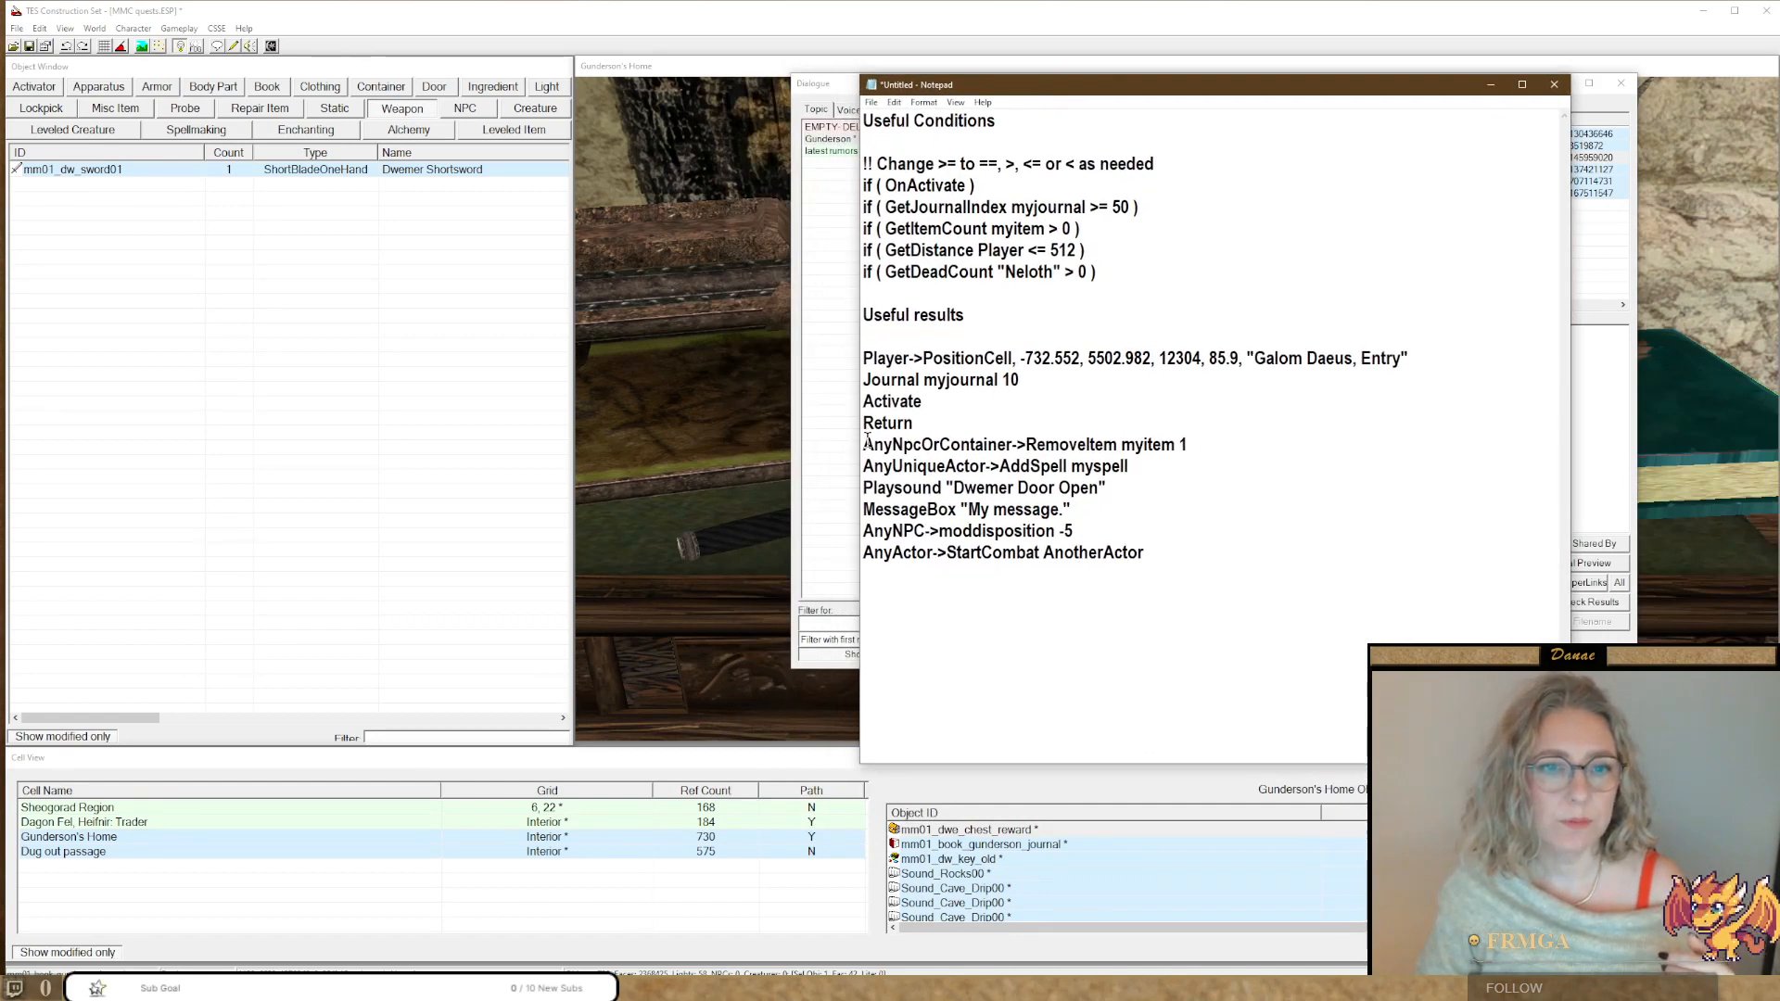
drag(864, 444, 1017, 444)
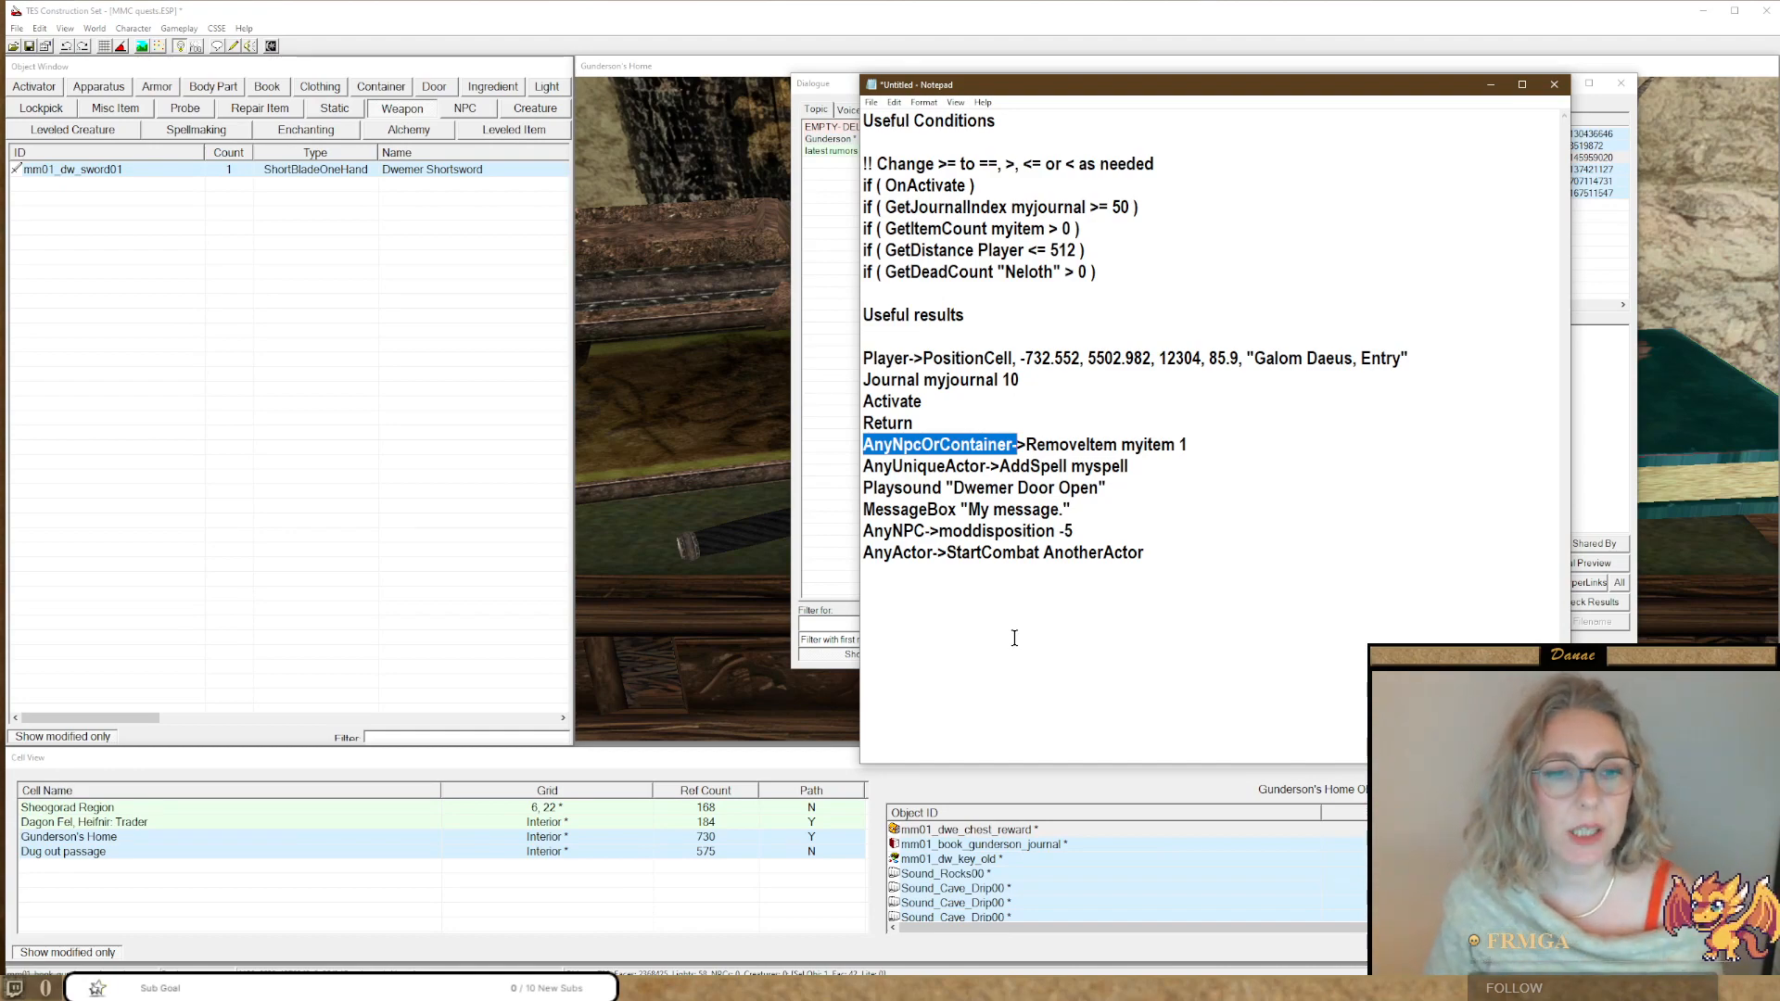
drag(1029, 86, 0, 86)
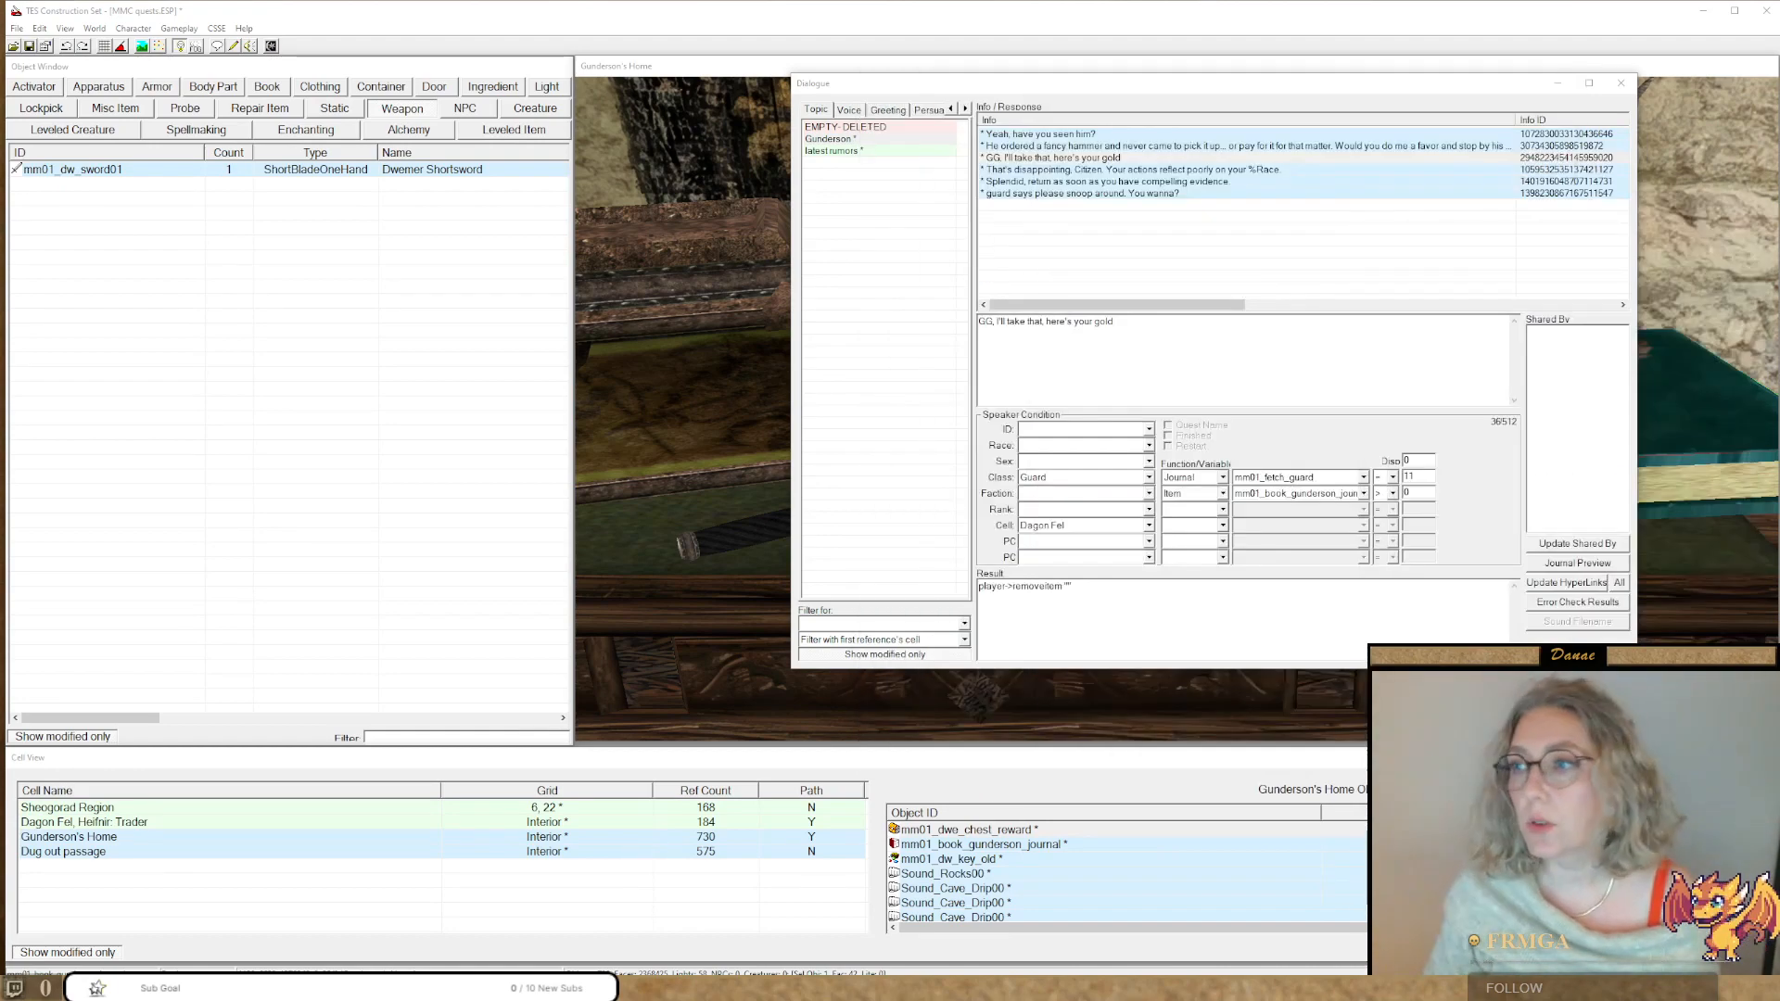
click(1096, 353)
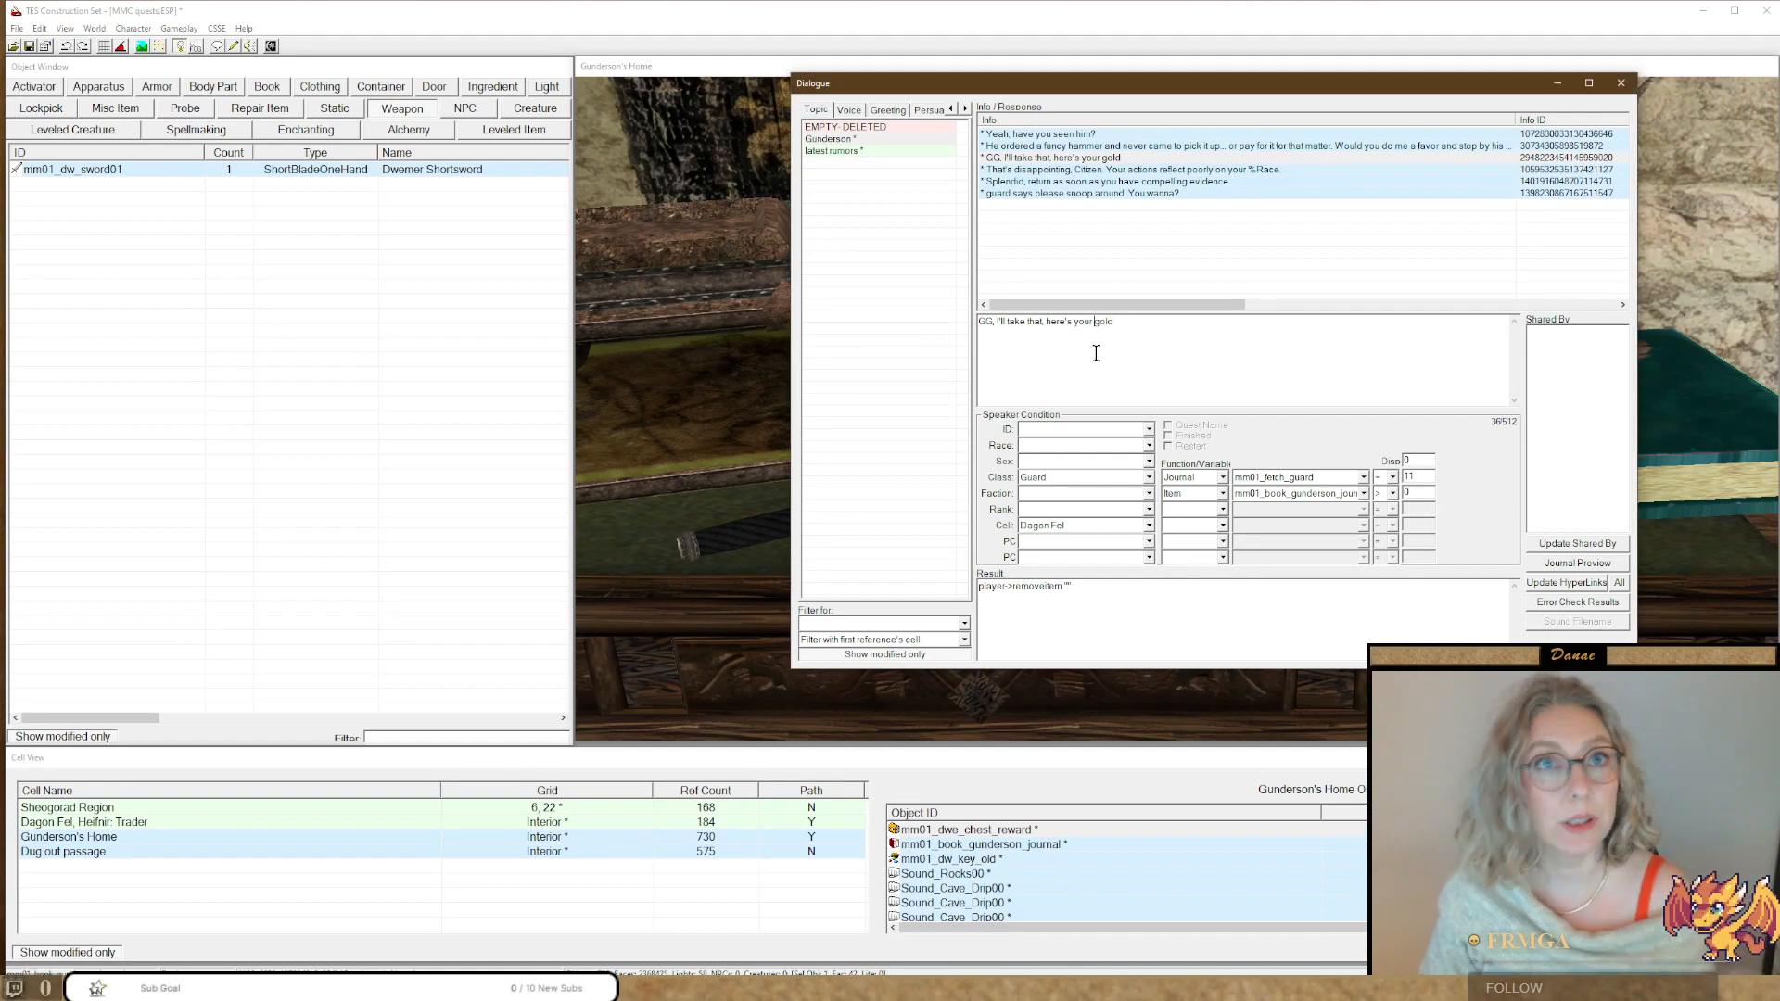
click(1067, 586)
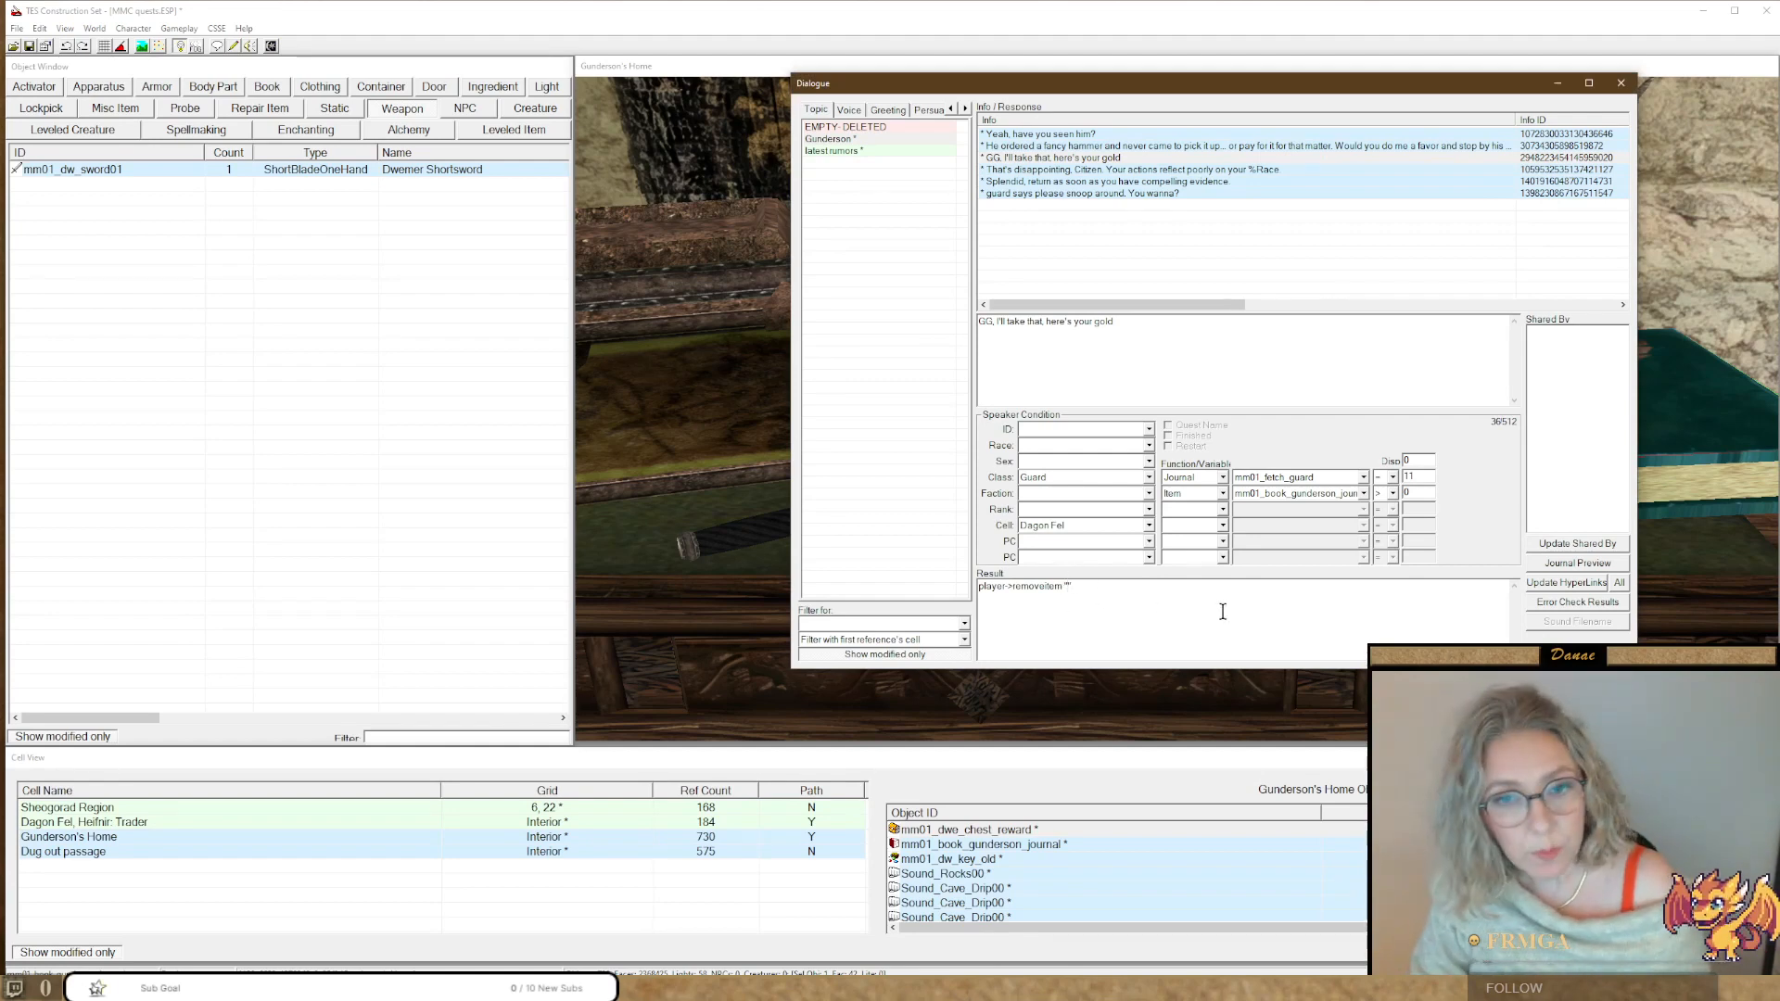
text(mm01)
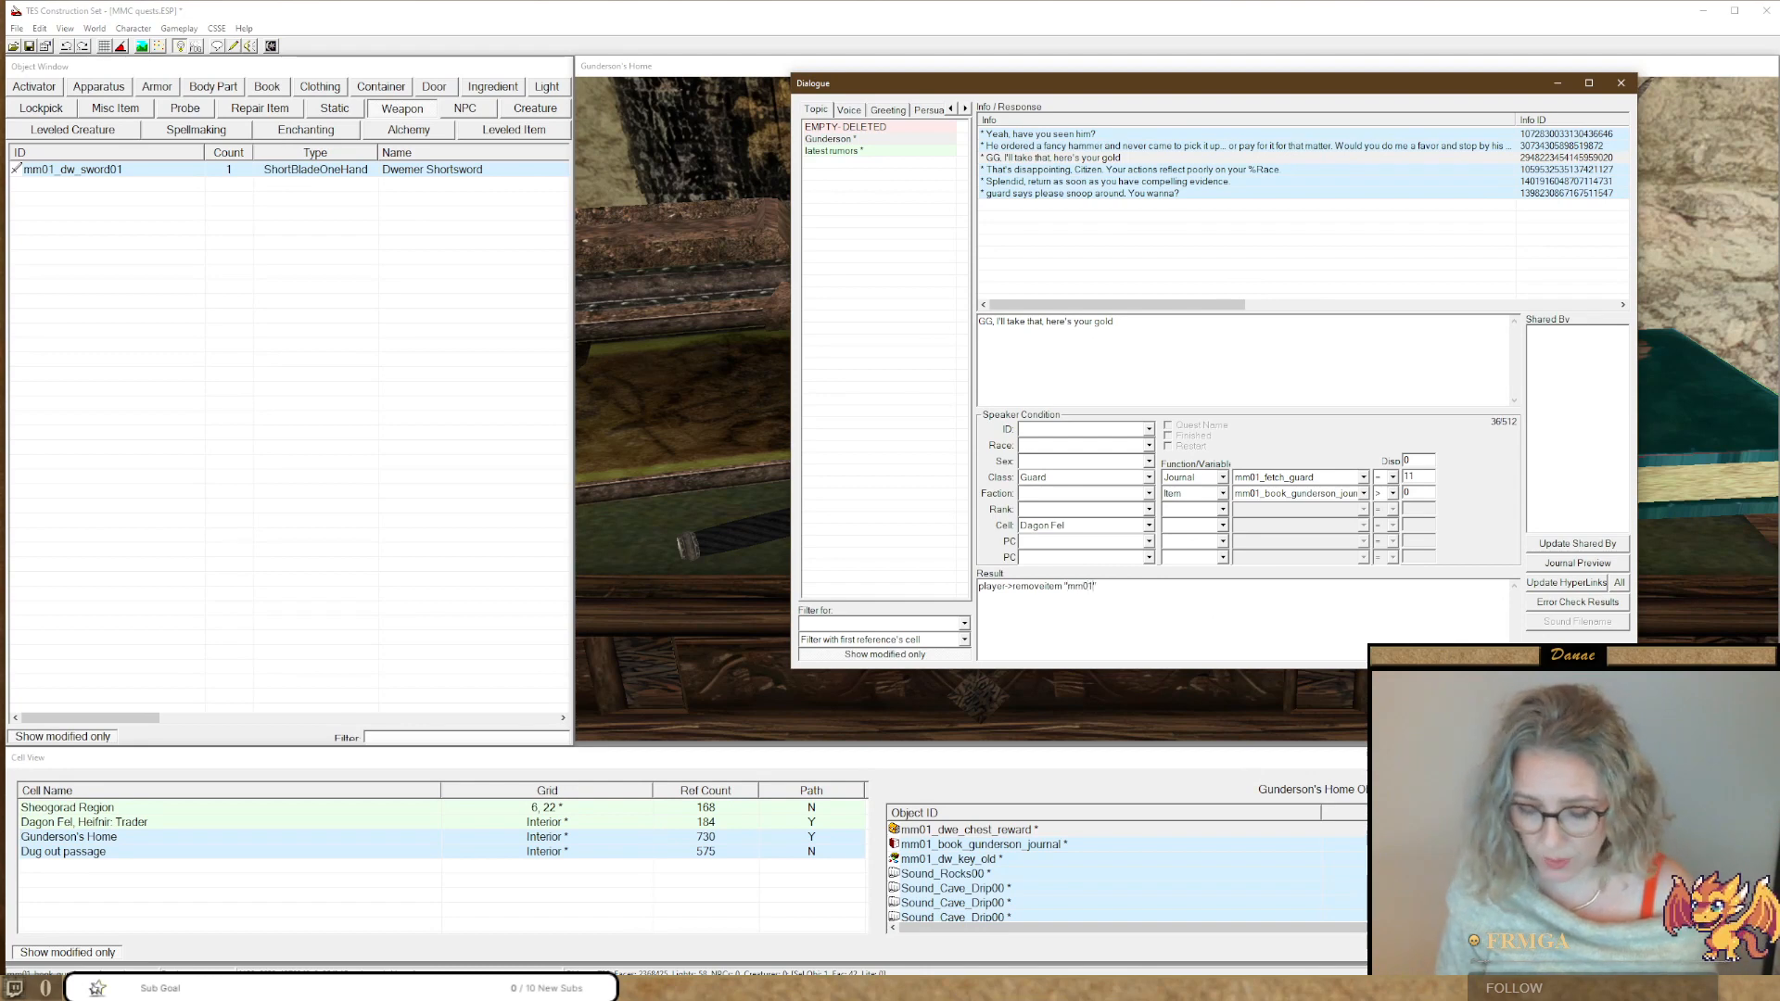
text(_book)
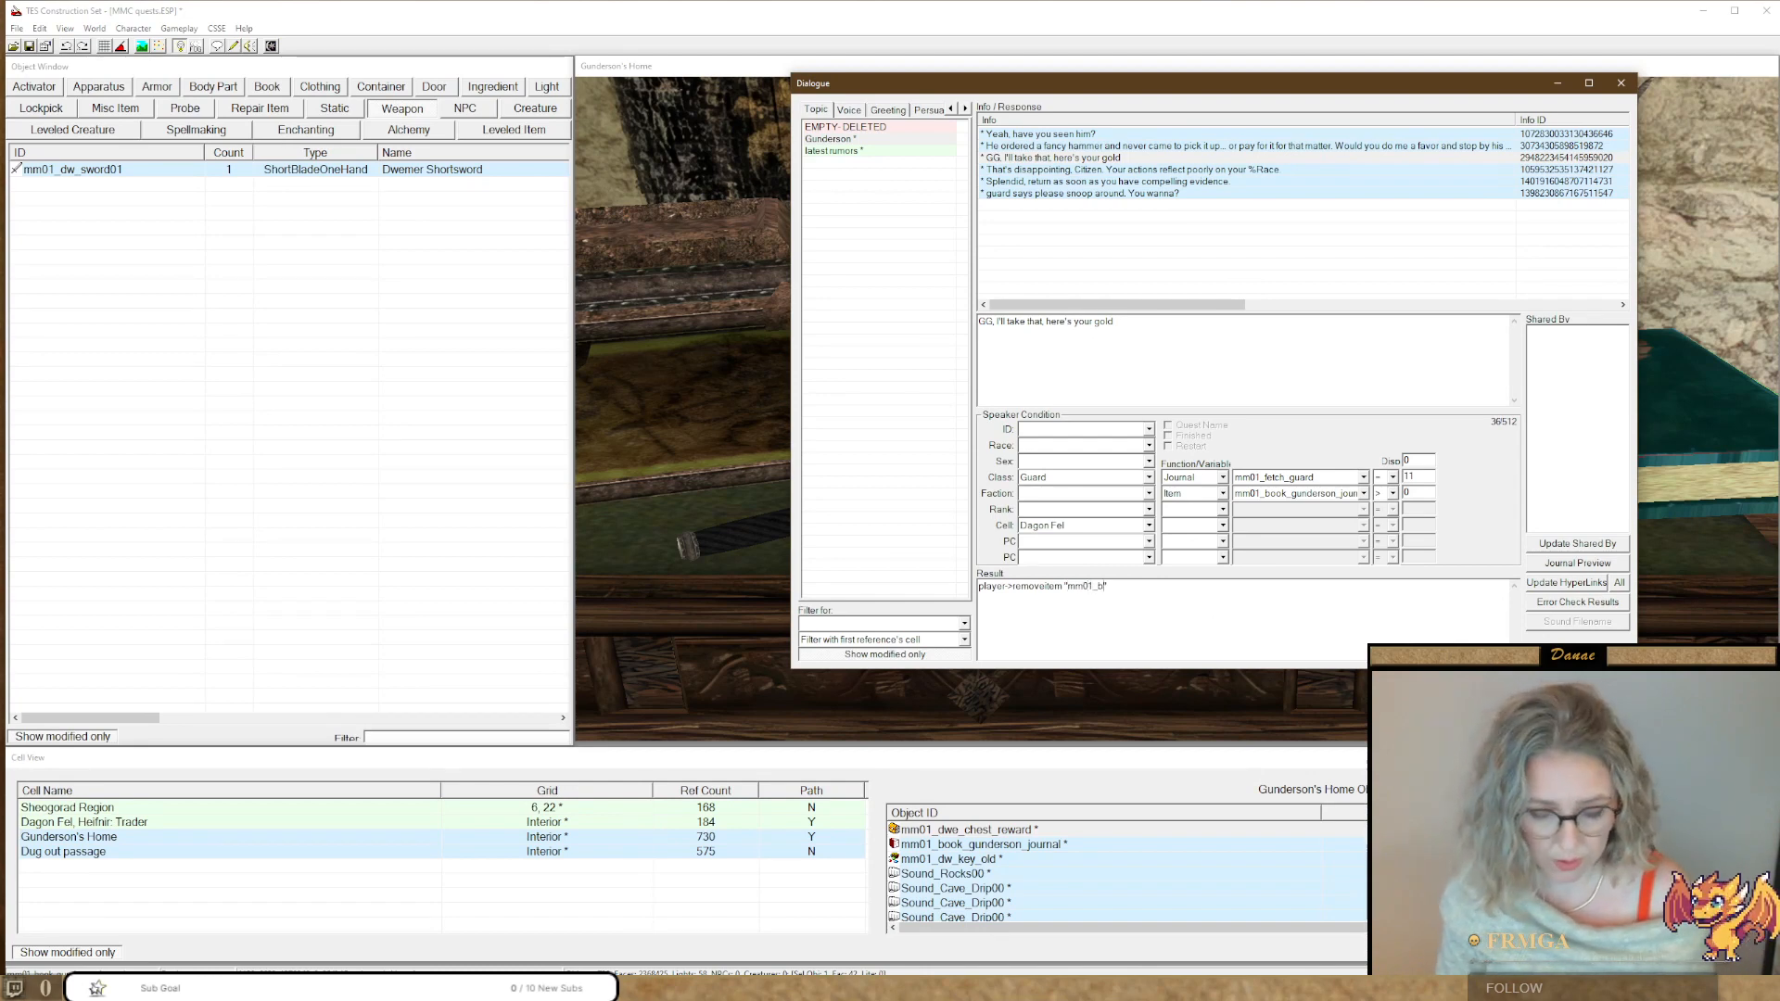
text(_)
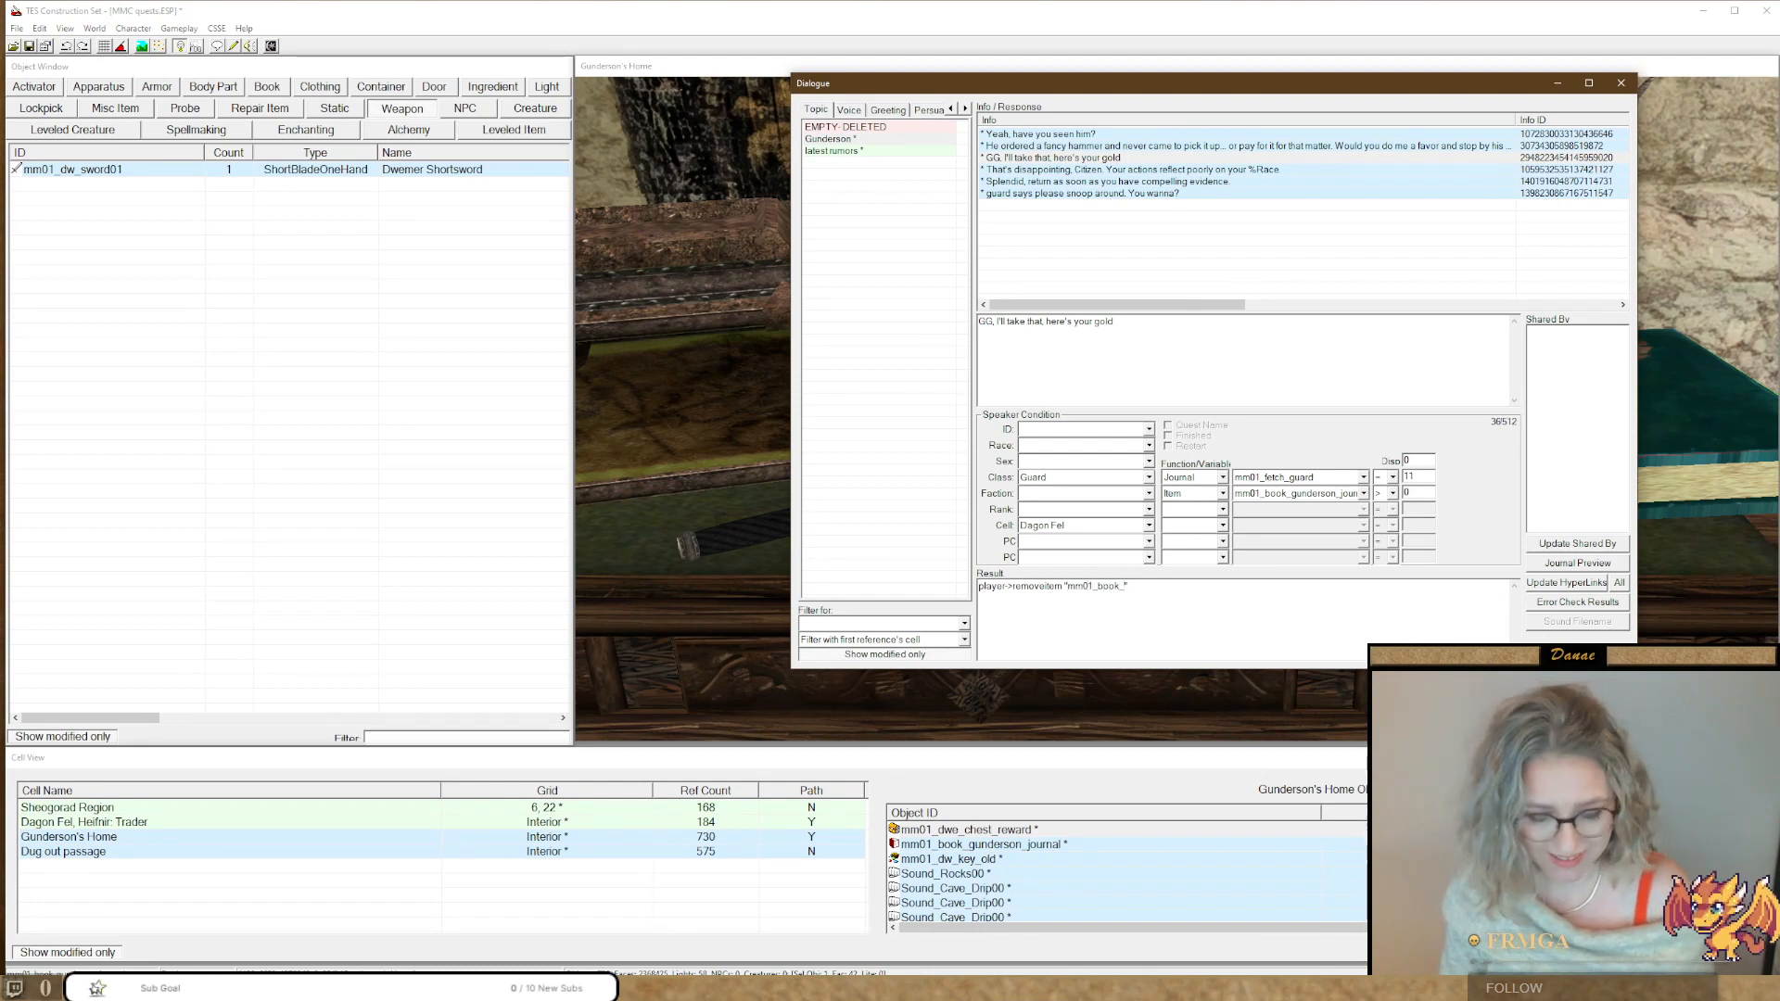
text(gunderson_)
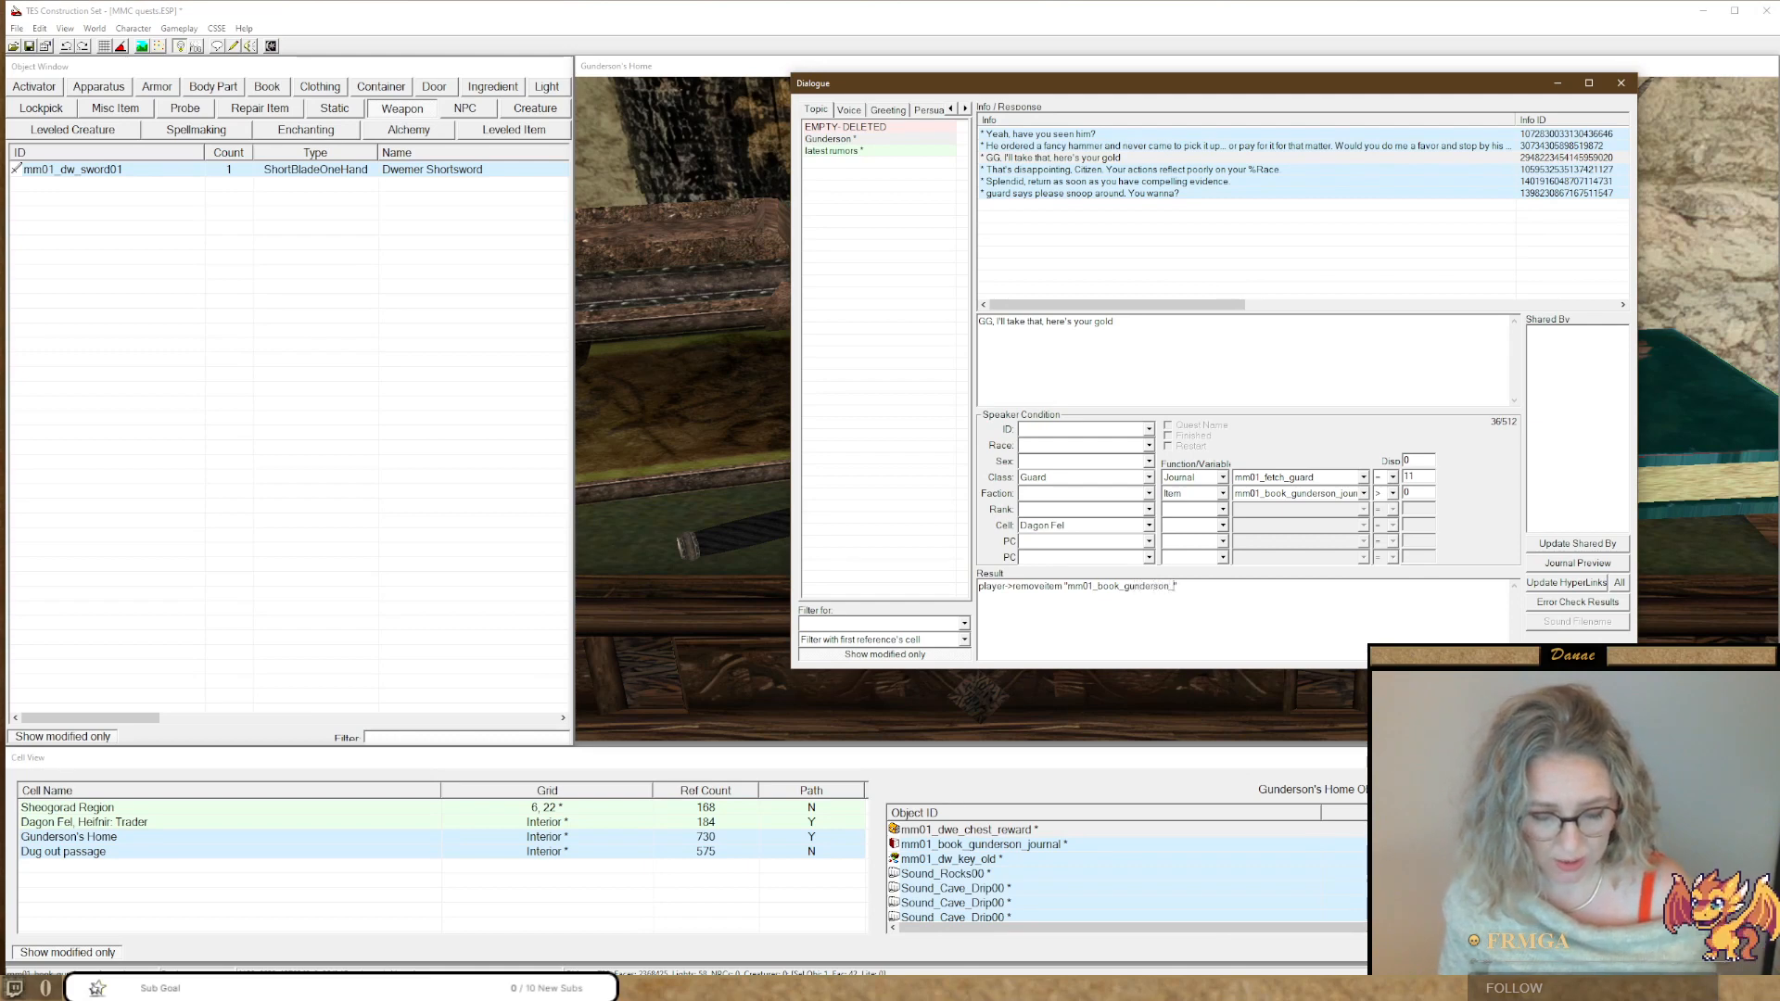
text(journal" 1)
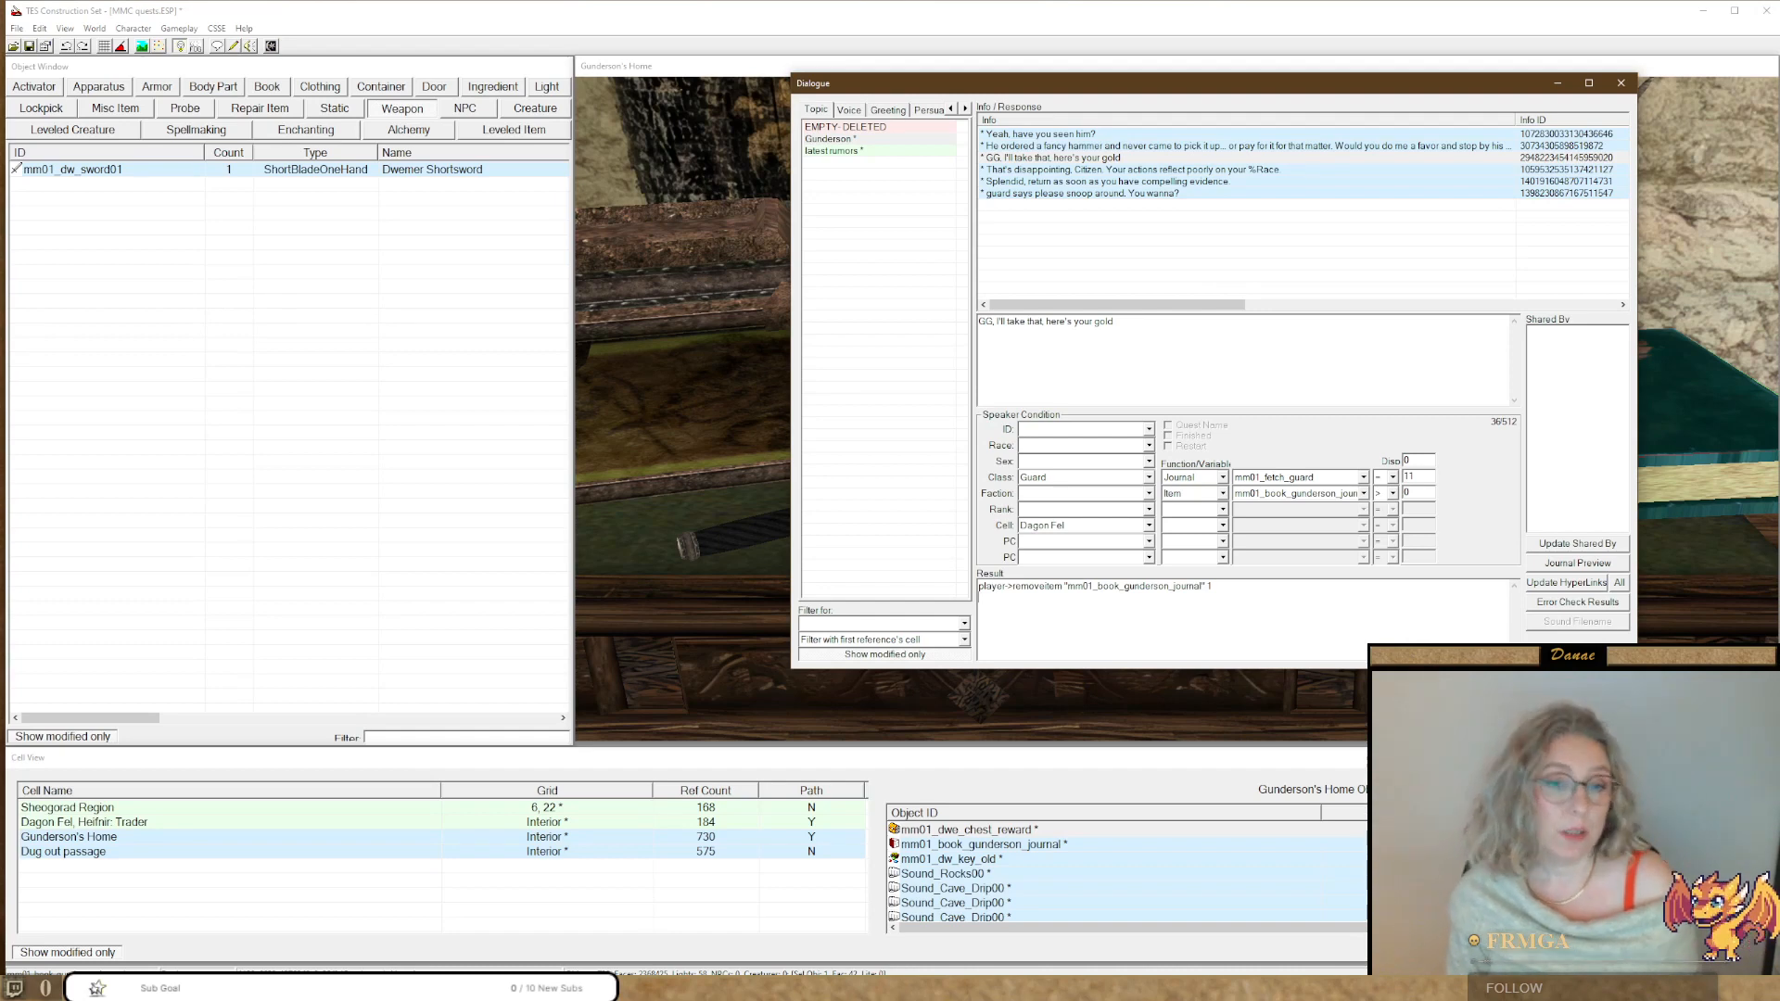
Add a second result line, additem mm01_book_gunderson_journal 1, reusing the book ID from the removeitem line.
text(dditem)
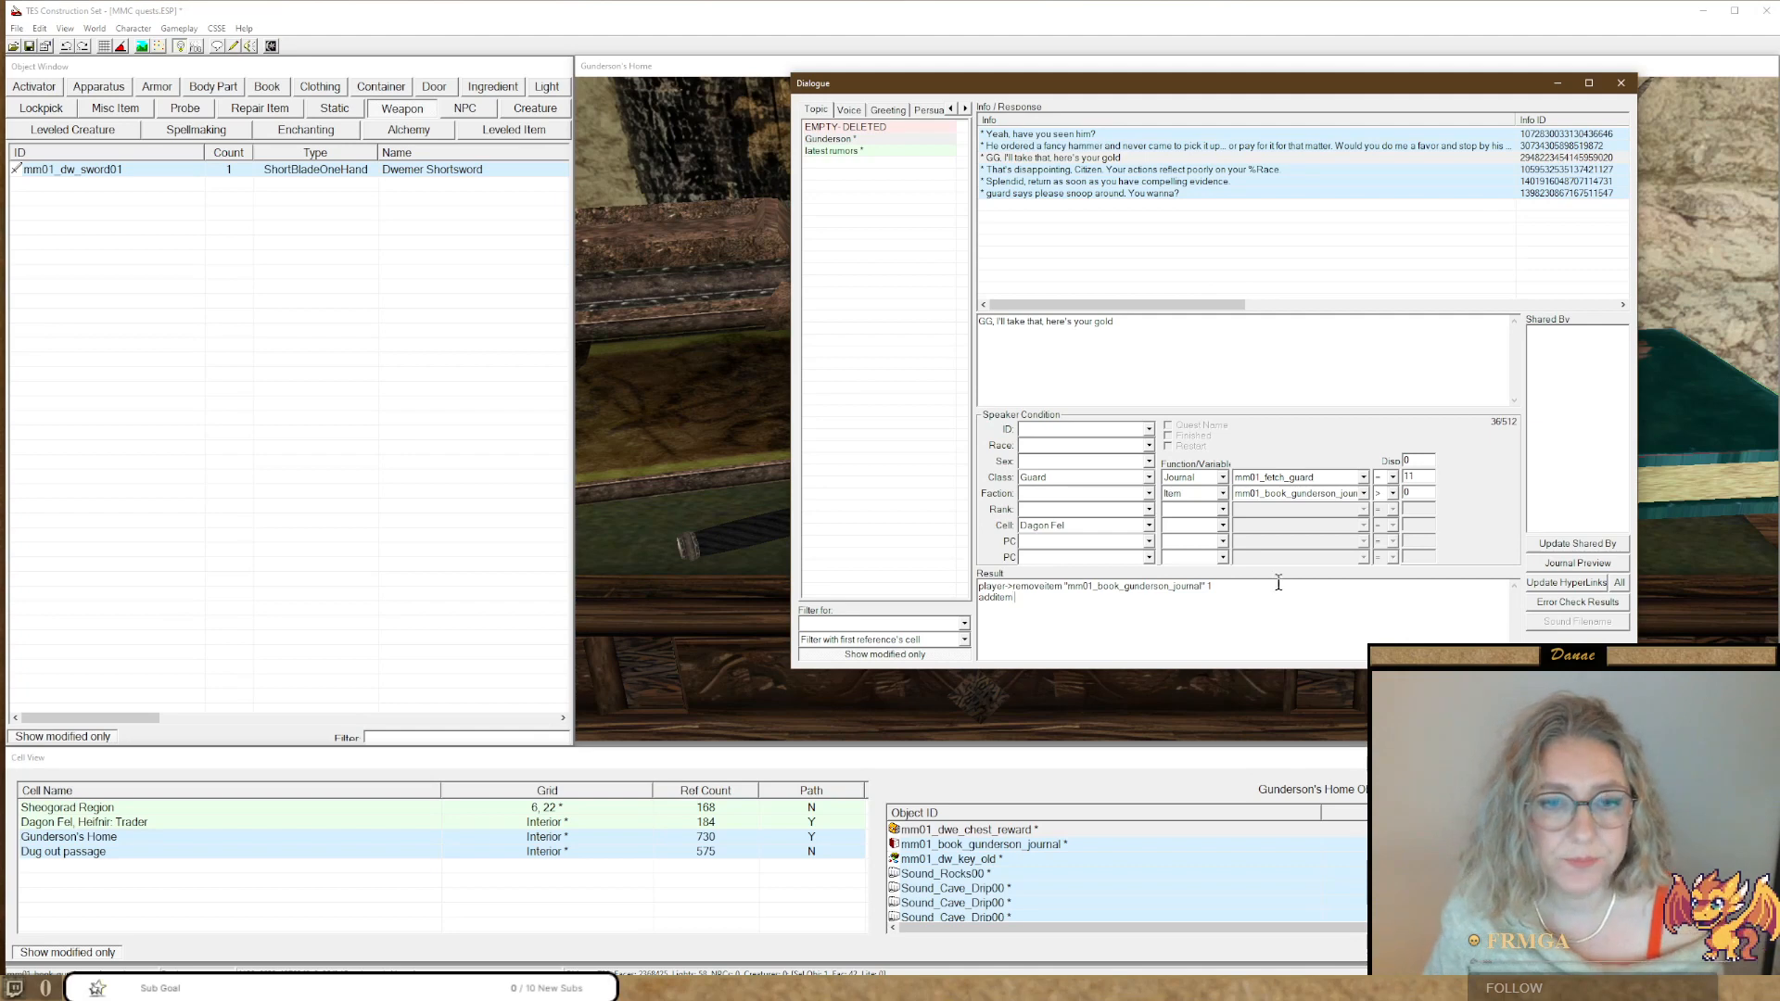
drag(1202, 587, 1067, 590)
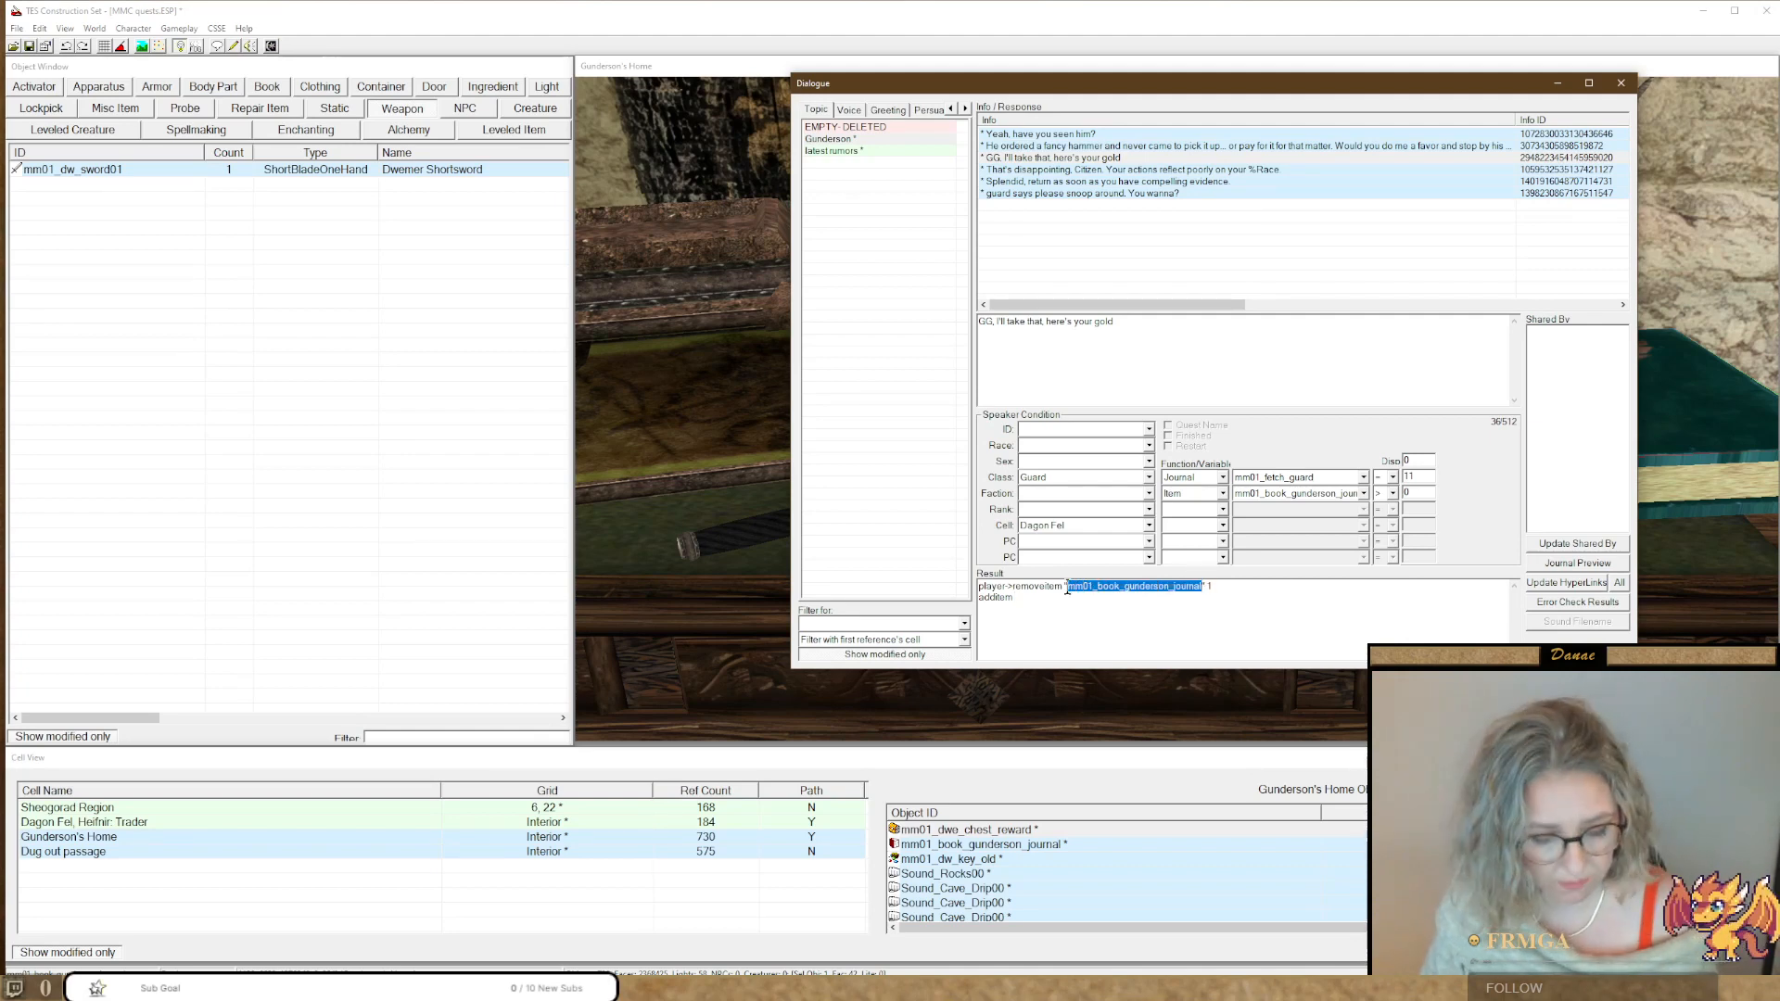
key(ctrl+c)
click(1172, 599)
key(ctrl+v)
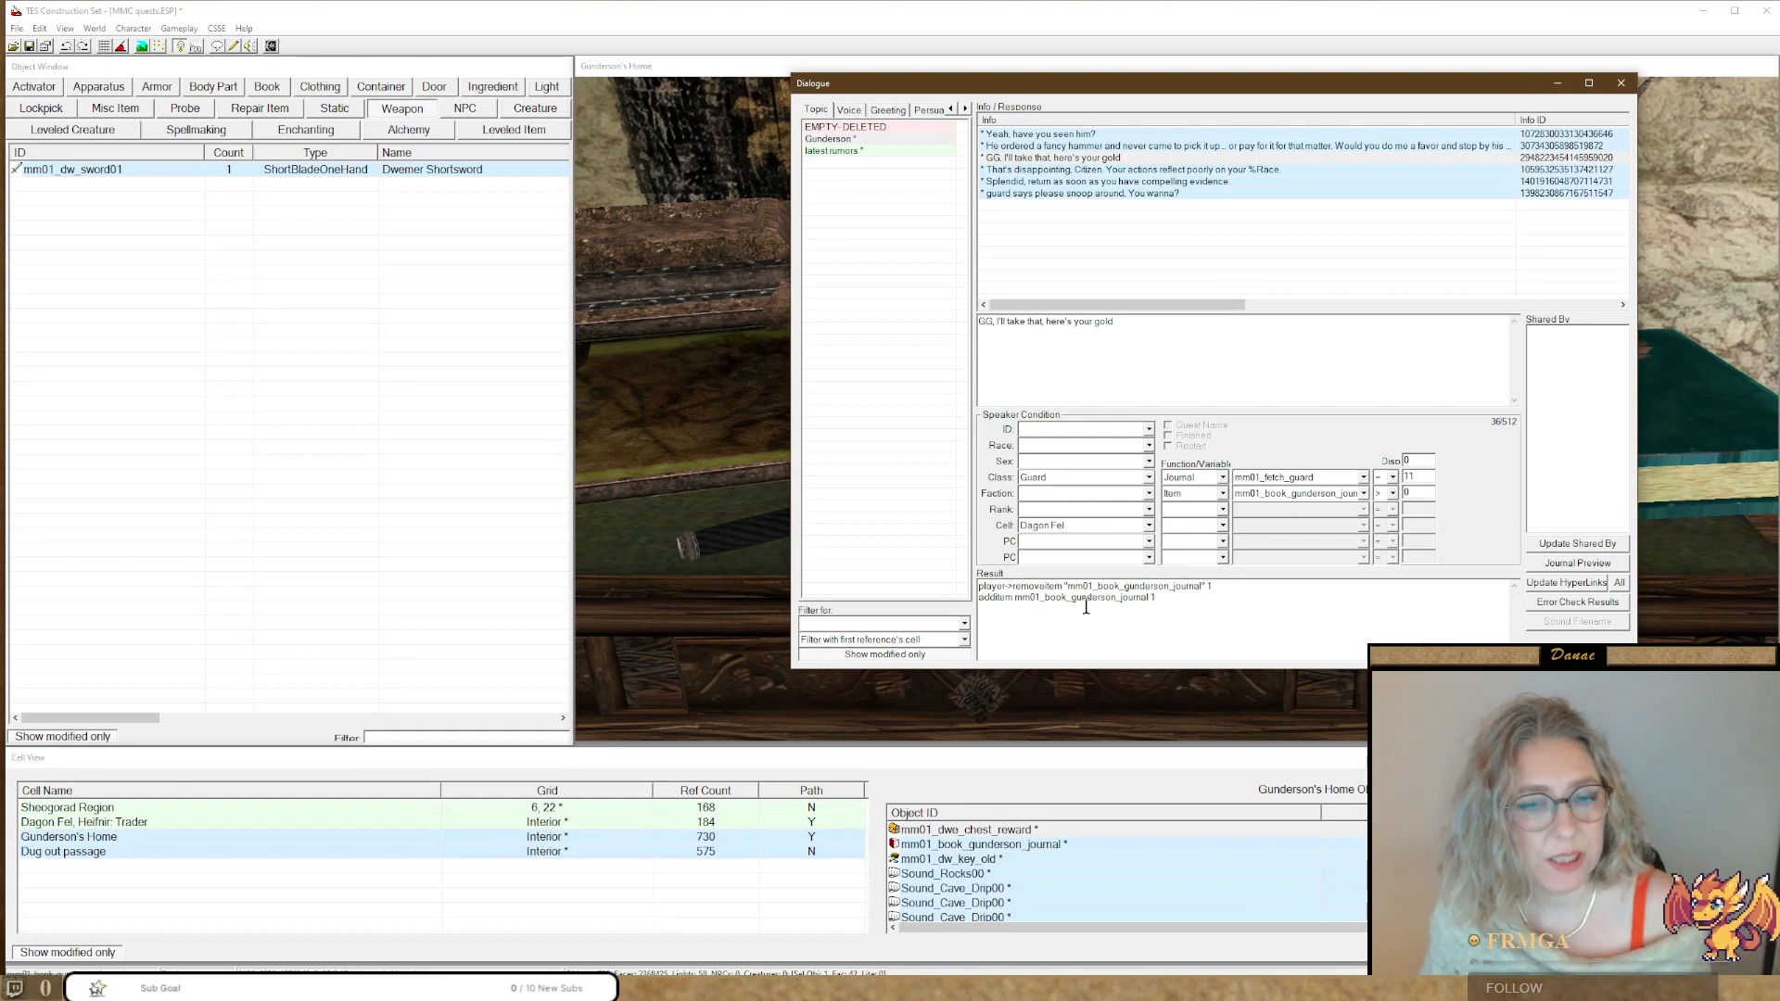
text(dffg)
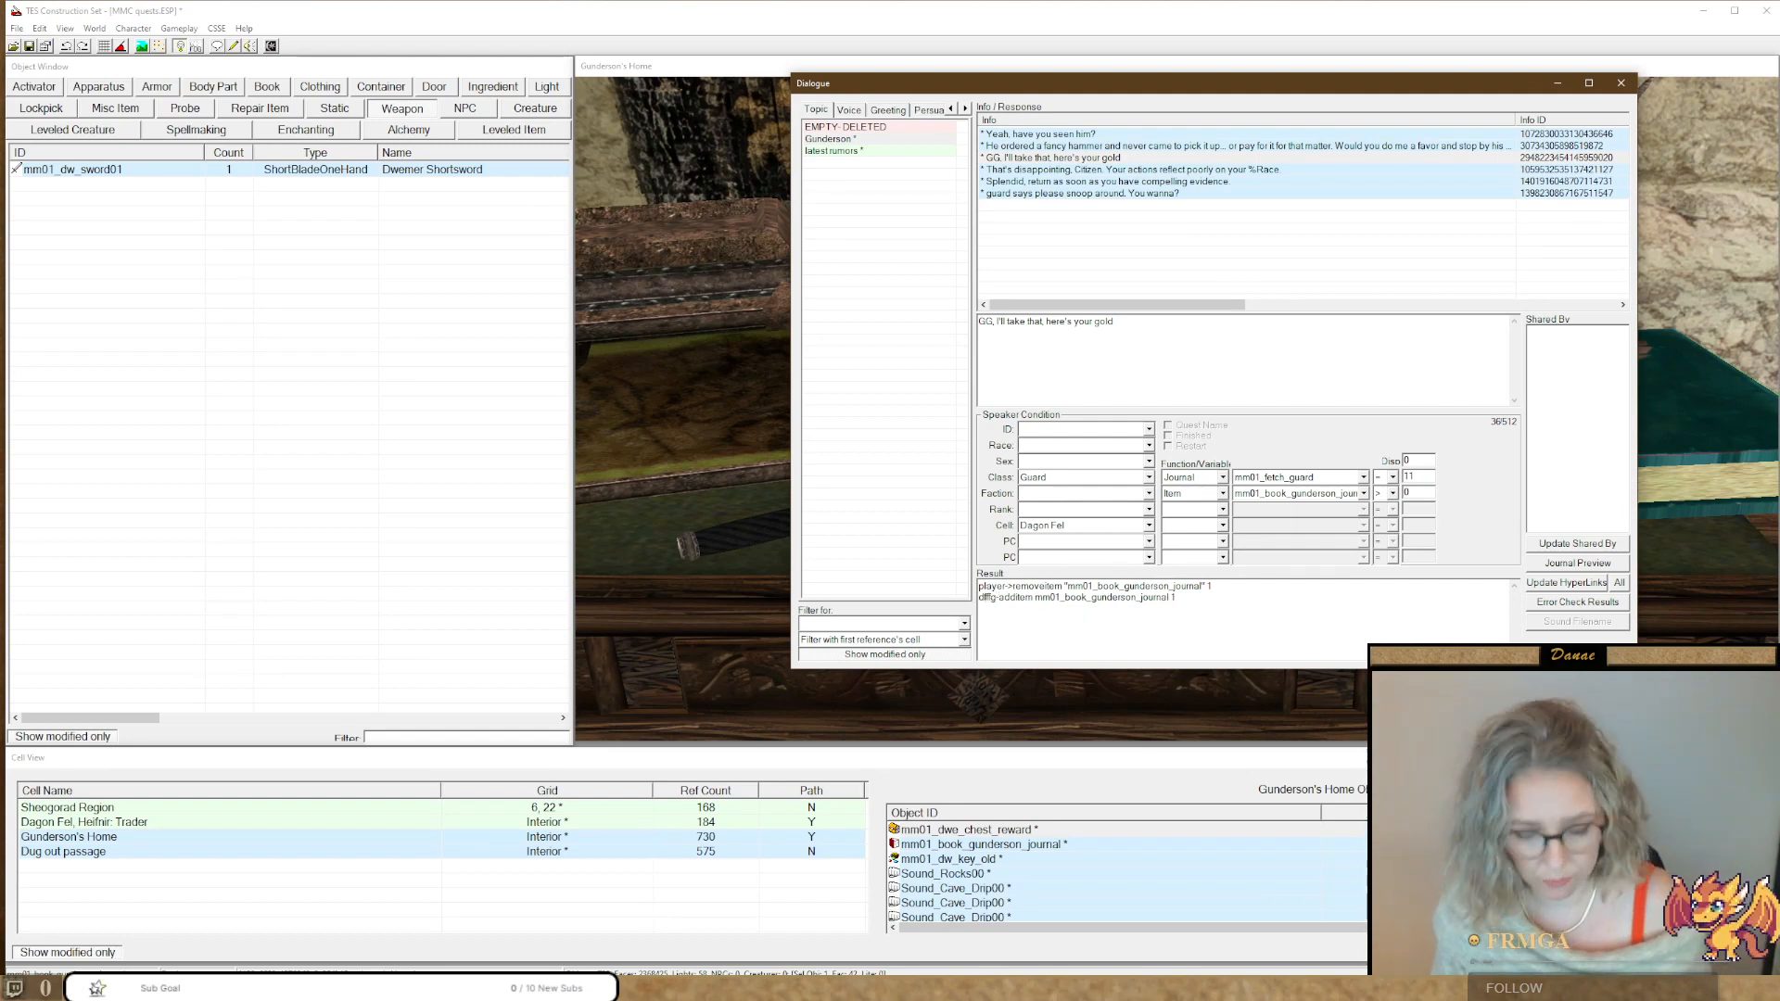
text(->)
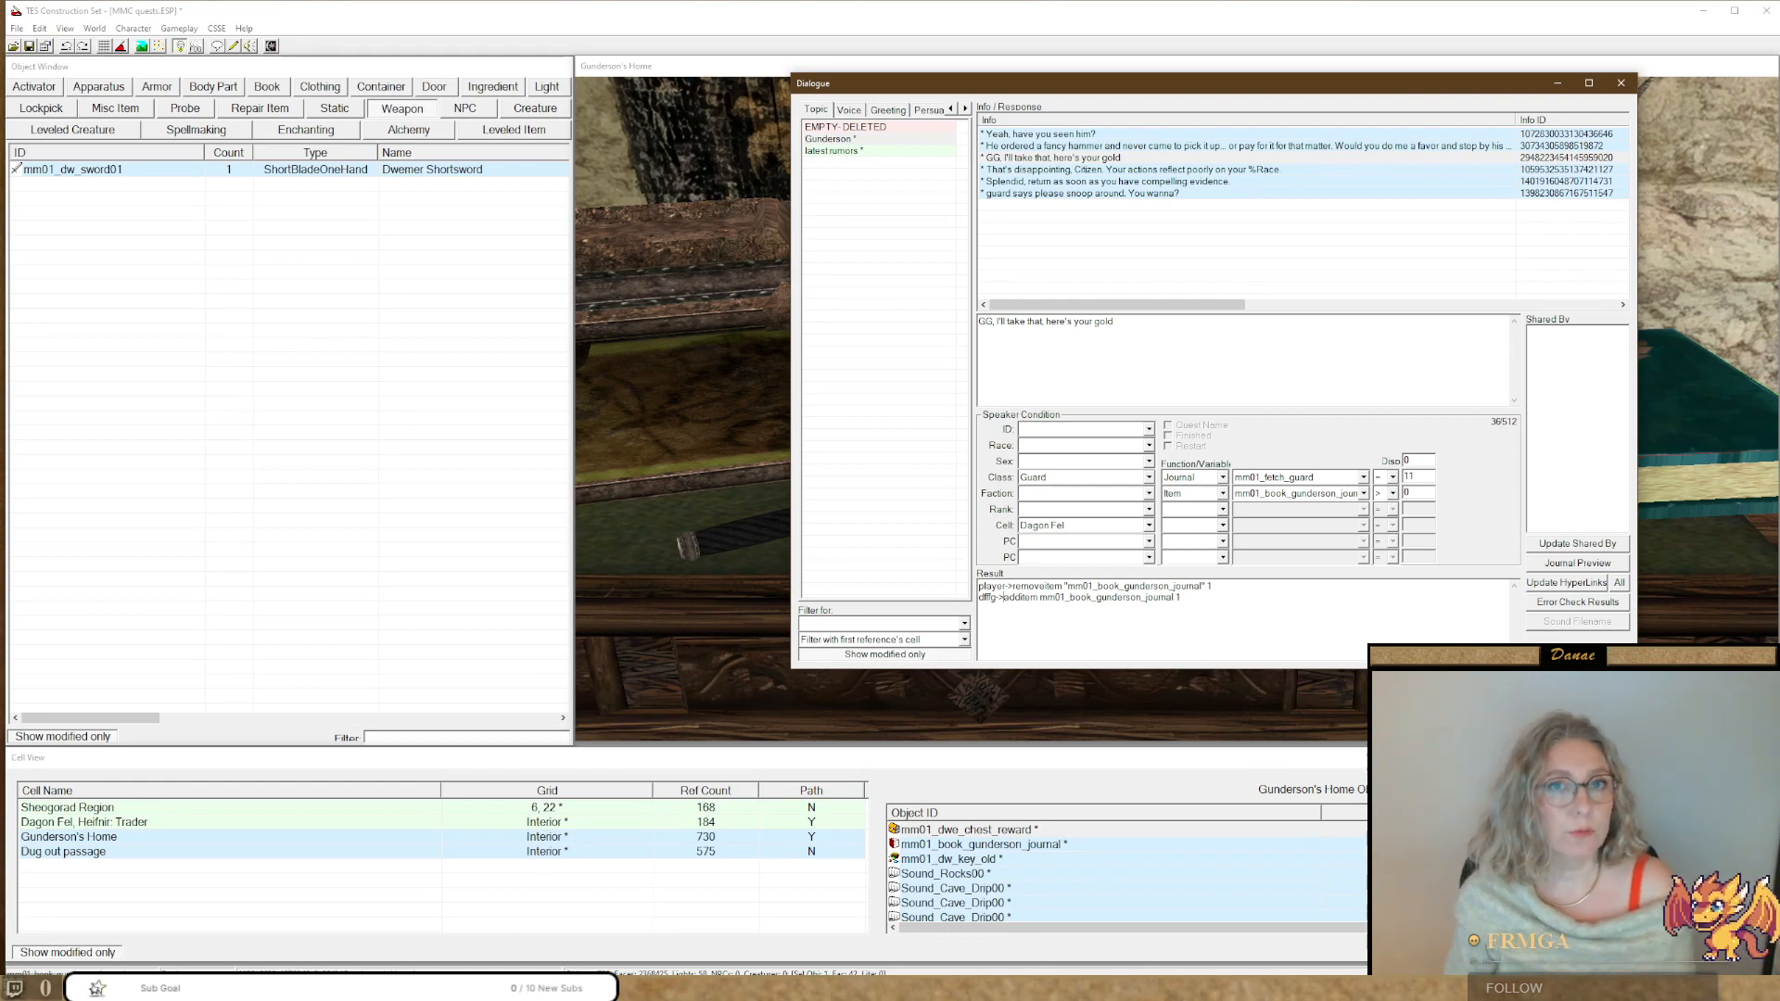
click(1025, 636)
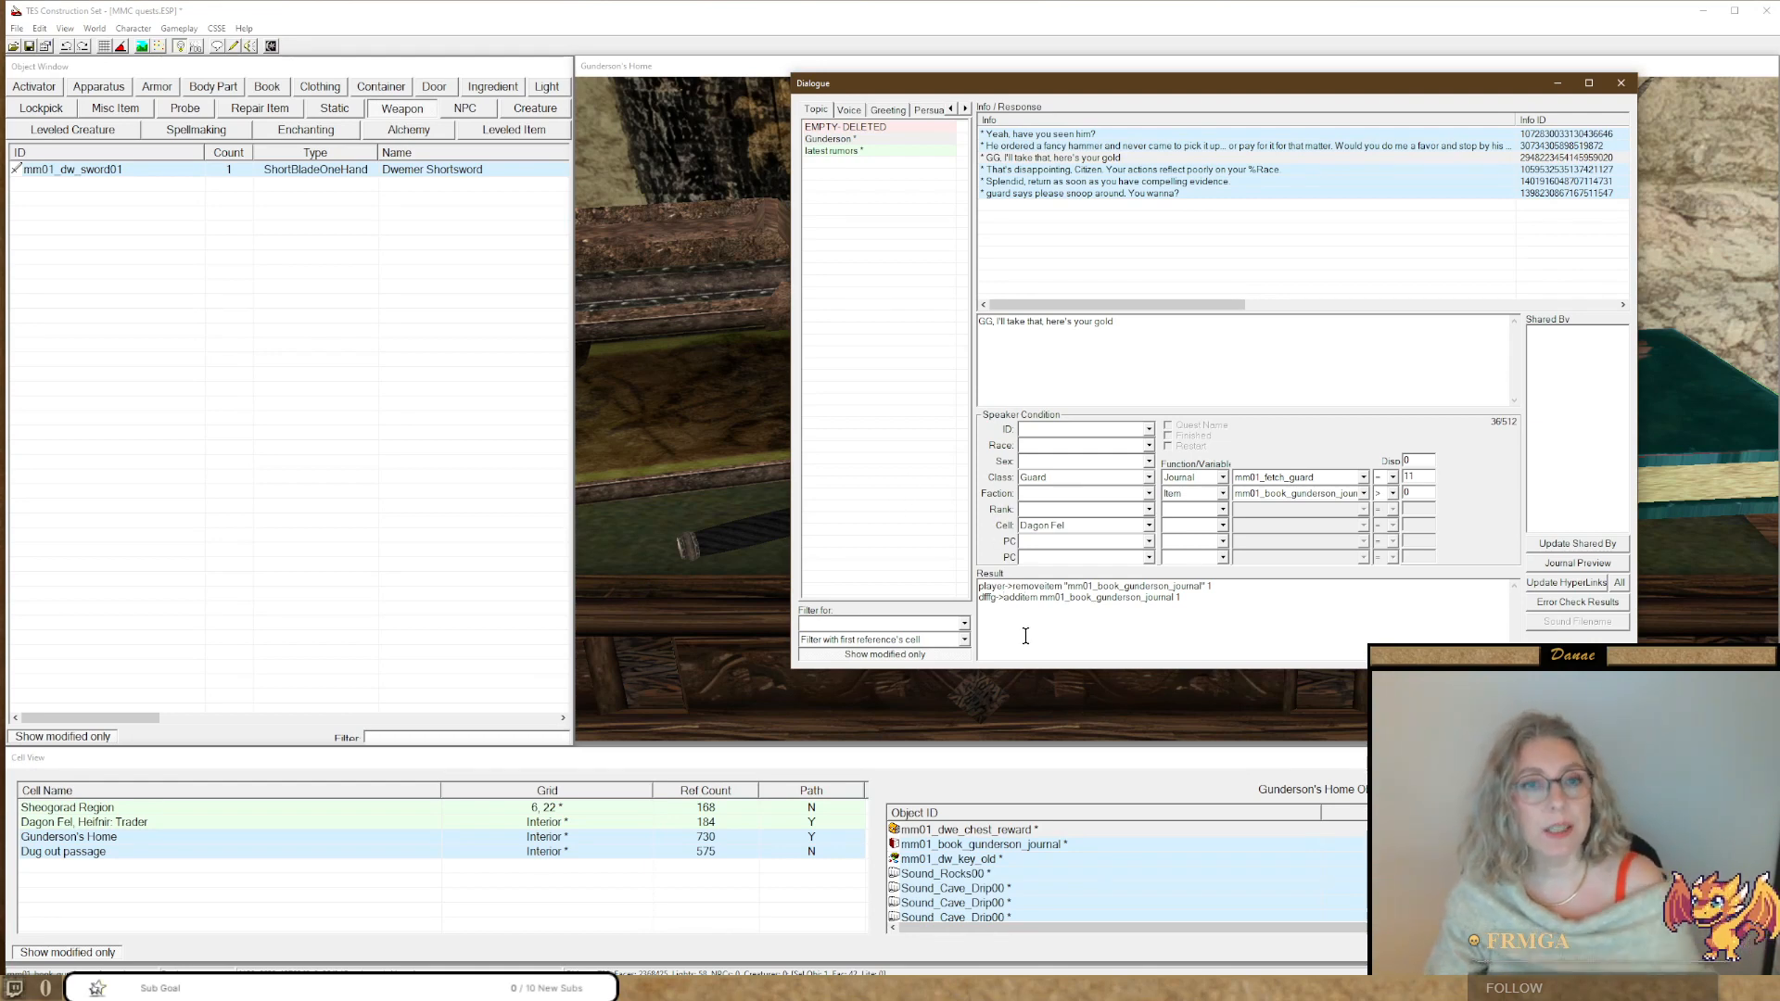
drag(1000, 598, 980, 599)
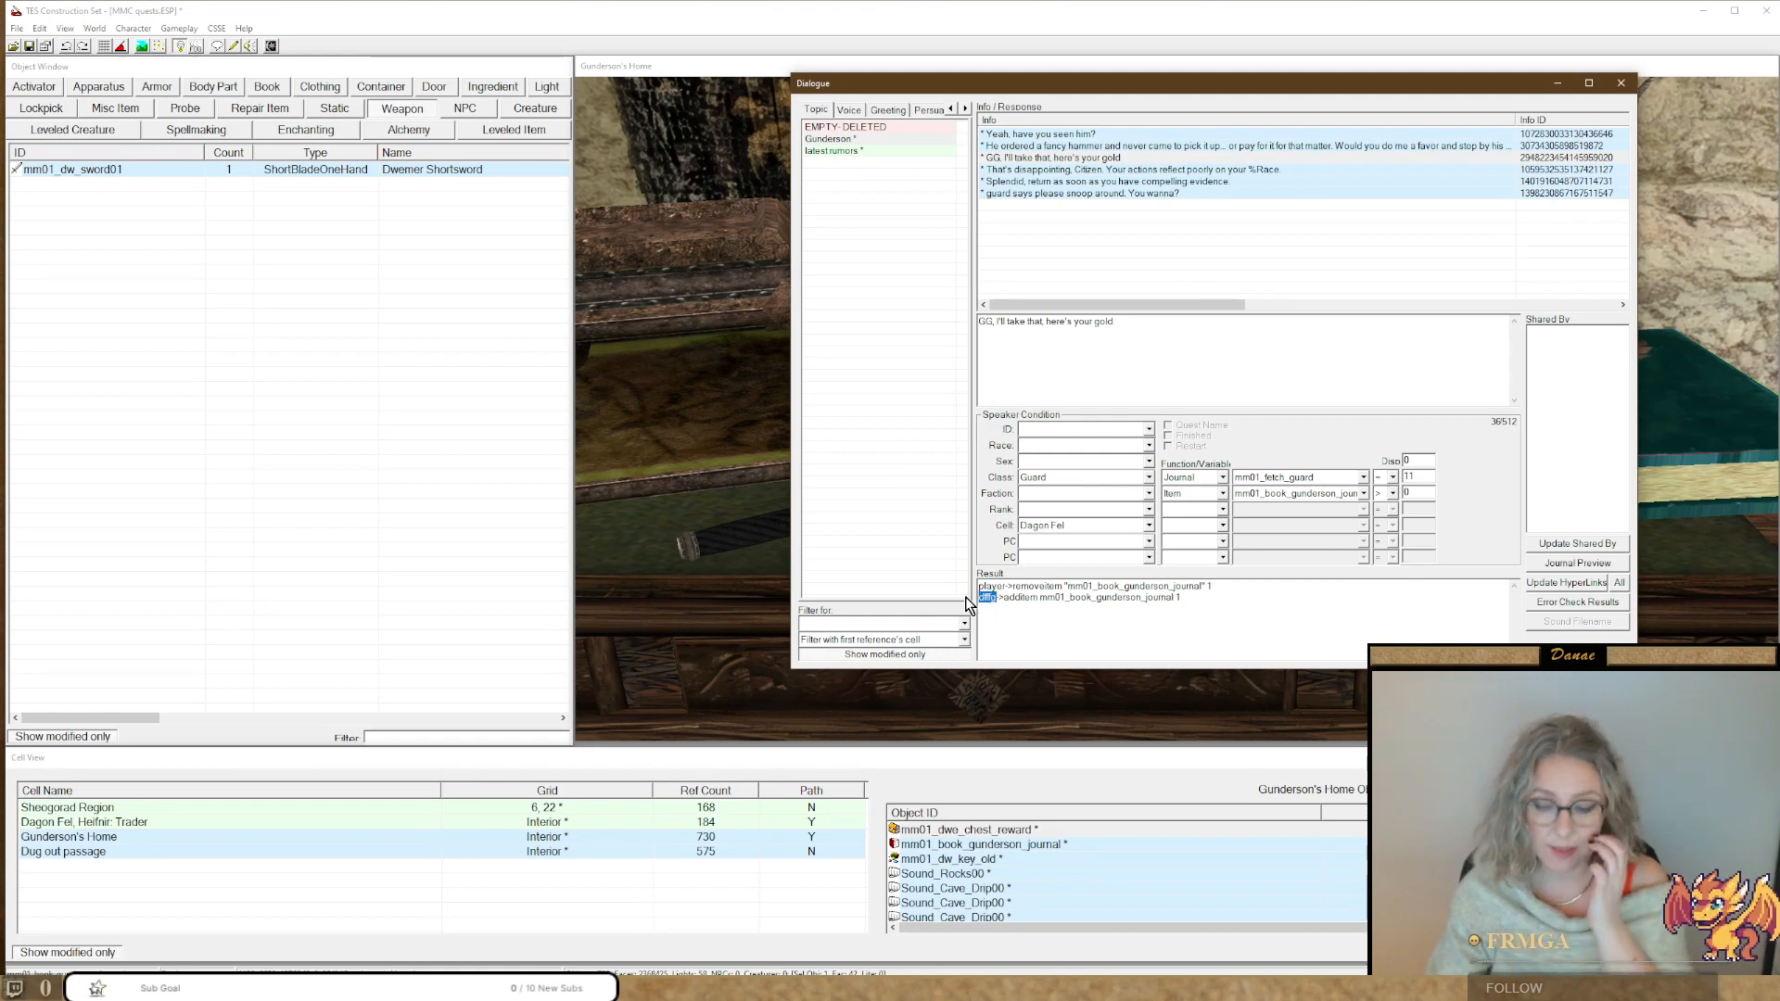
key(Delete)
key(Delete)
key(Delete)
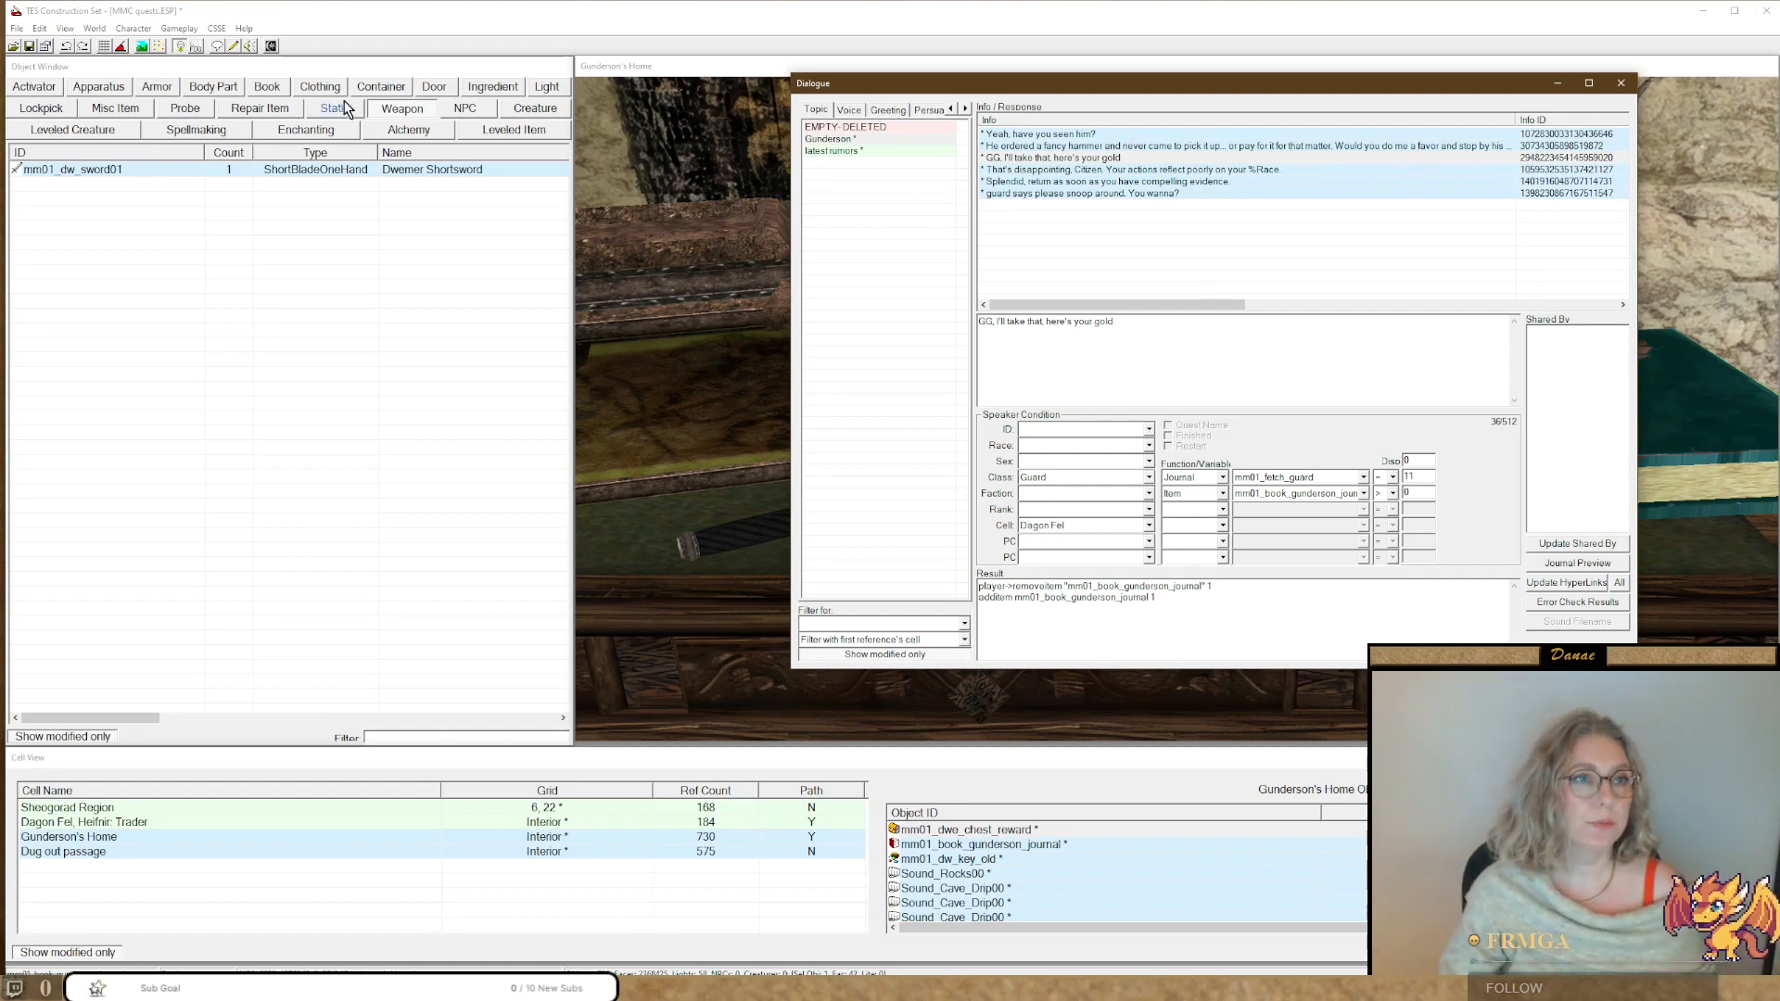
Look up the Imperial Guard entry in the complete, unfiltered NPC list and check its available options.
click(466, 108)
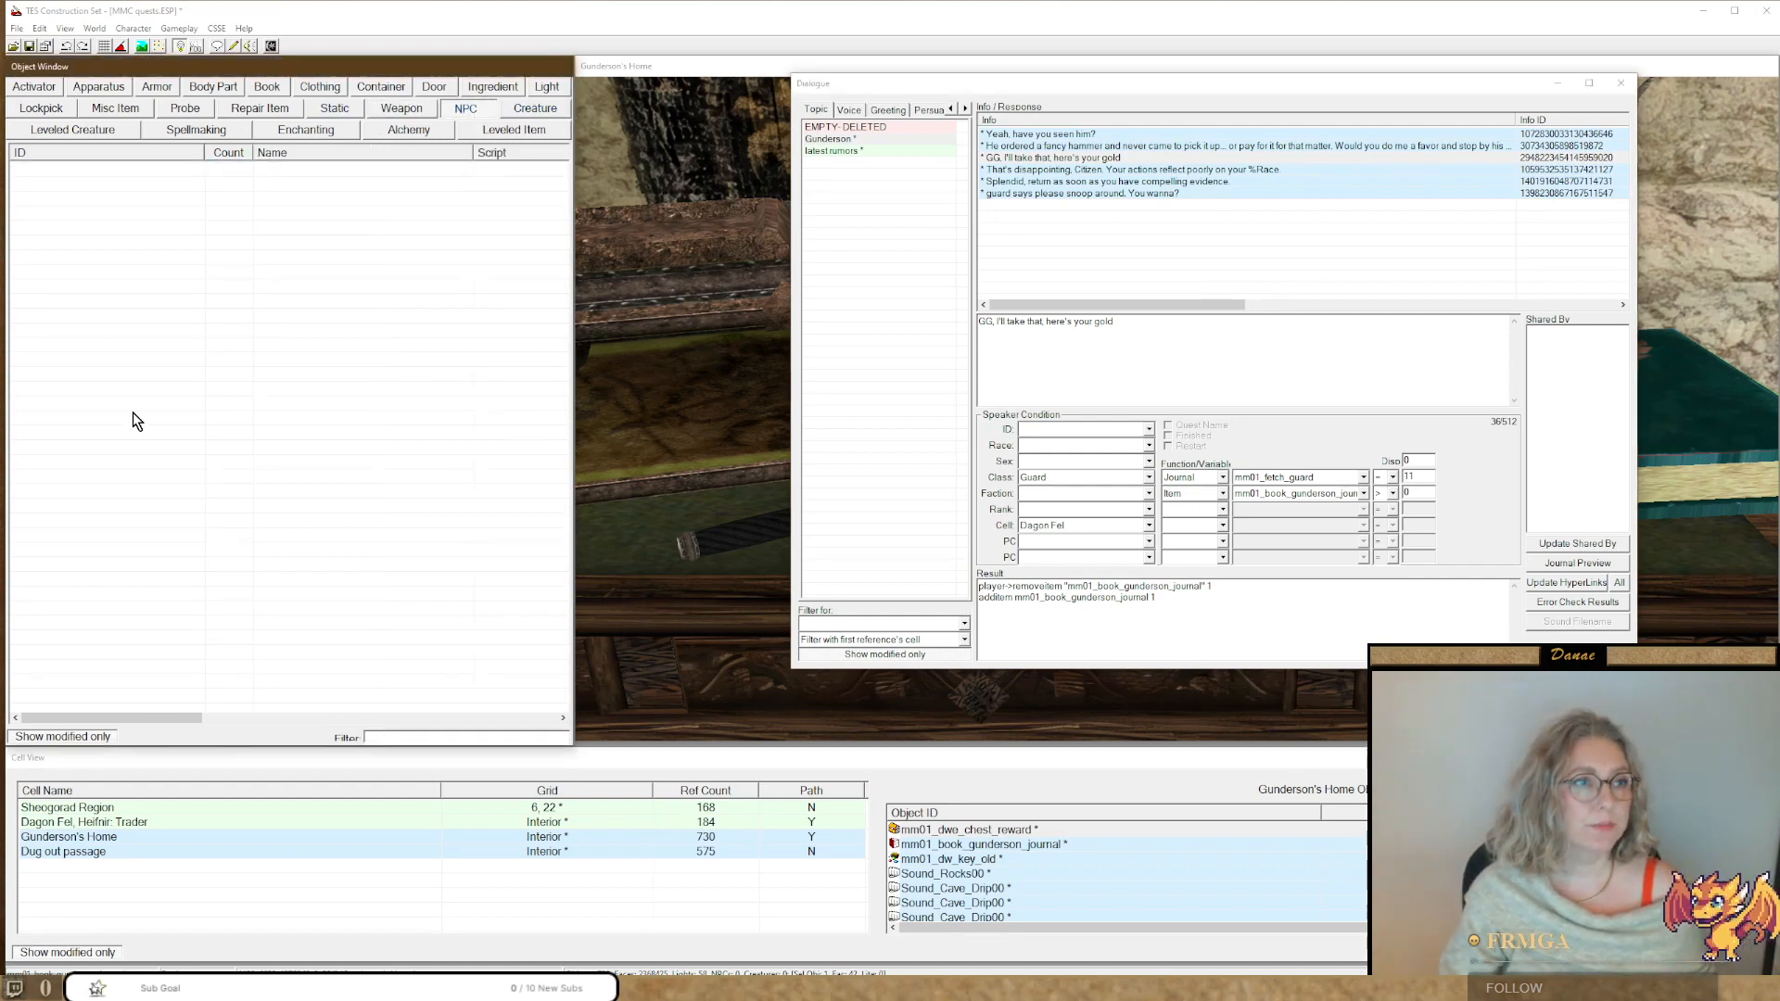
click(74, 736)
click(76, 572)
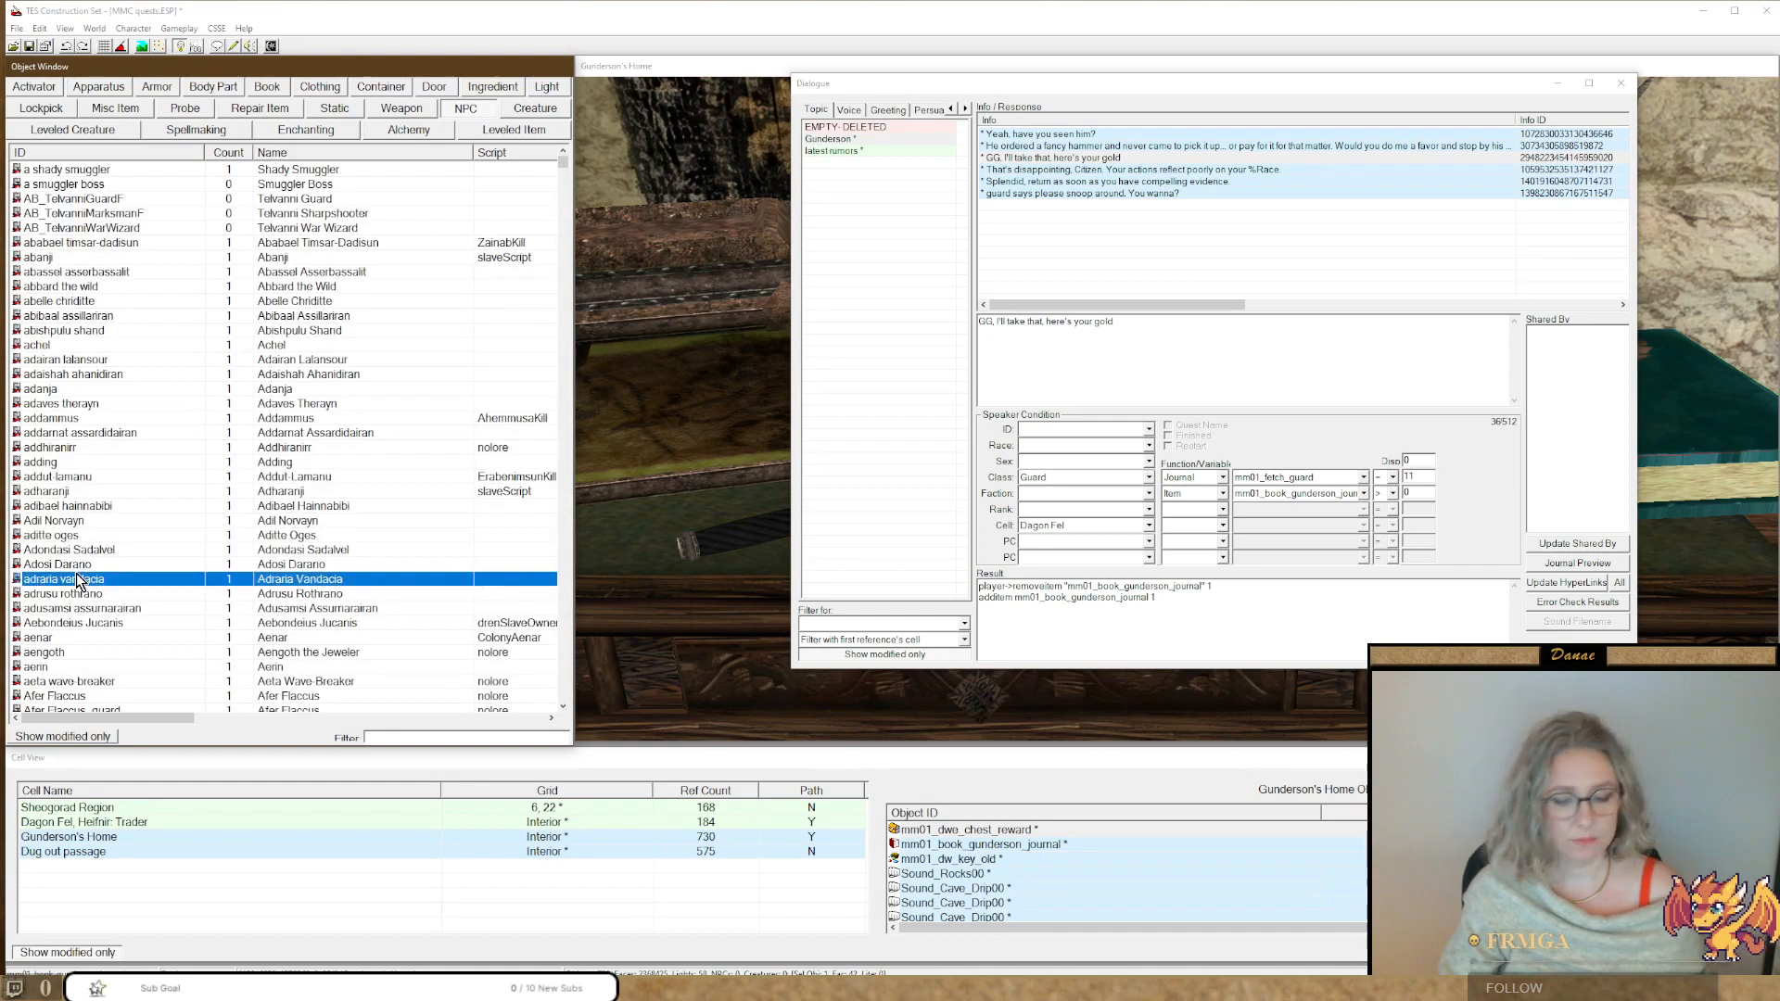
text(imp)
scroll(76, 573, down, 5)
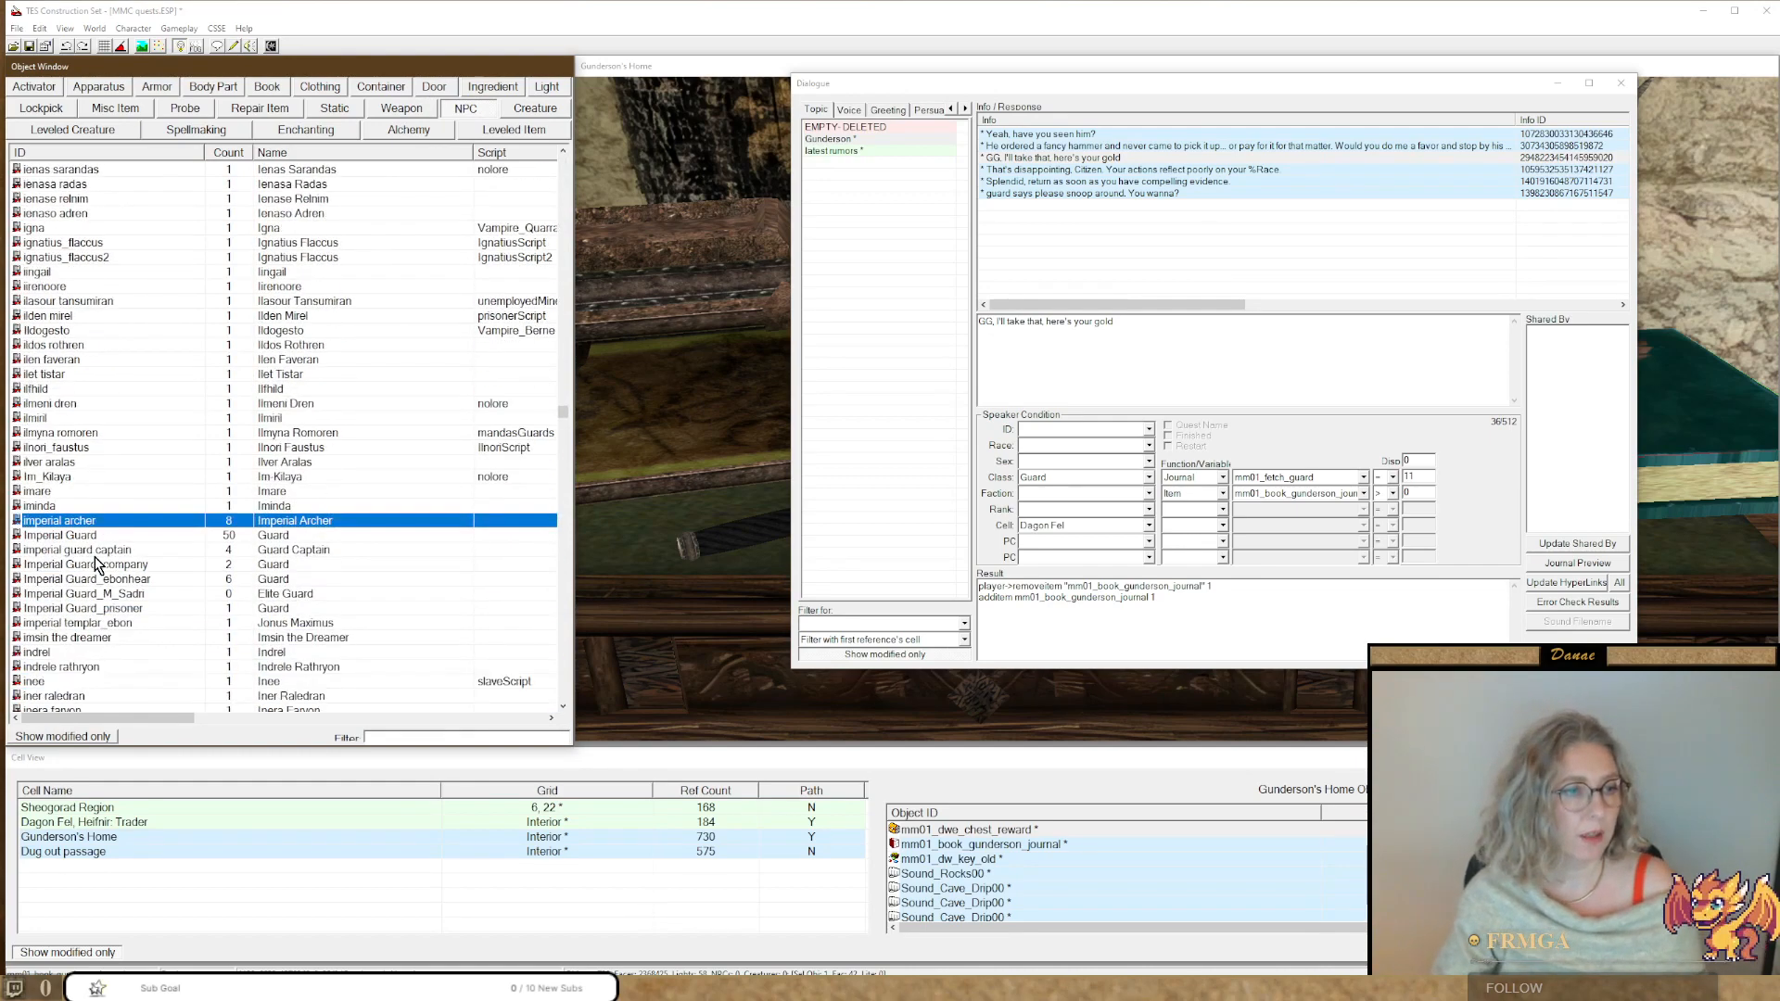
click(69, 494)
right_click(69, 502)
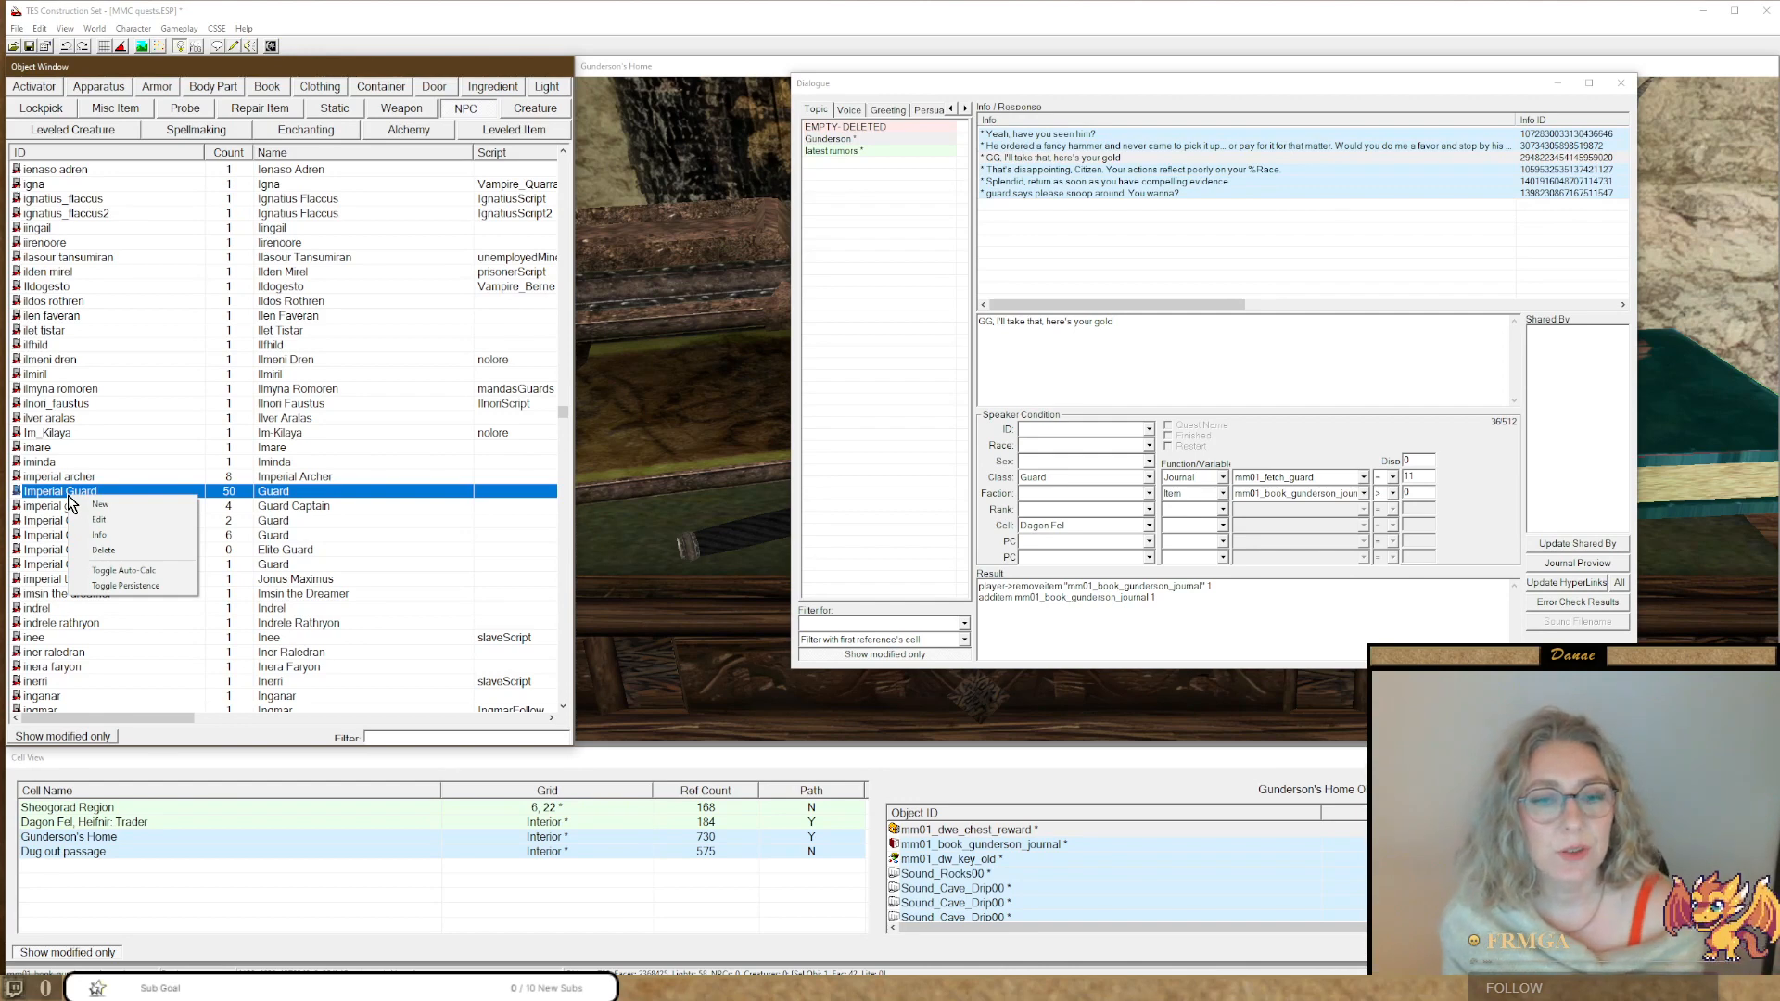
click(1018, 601)
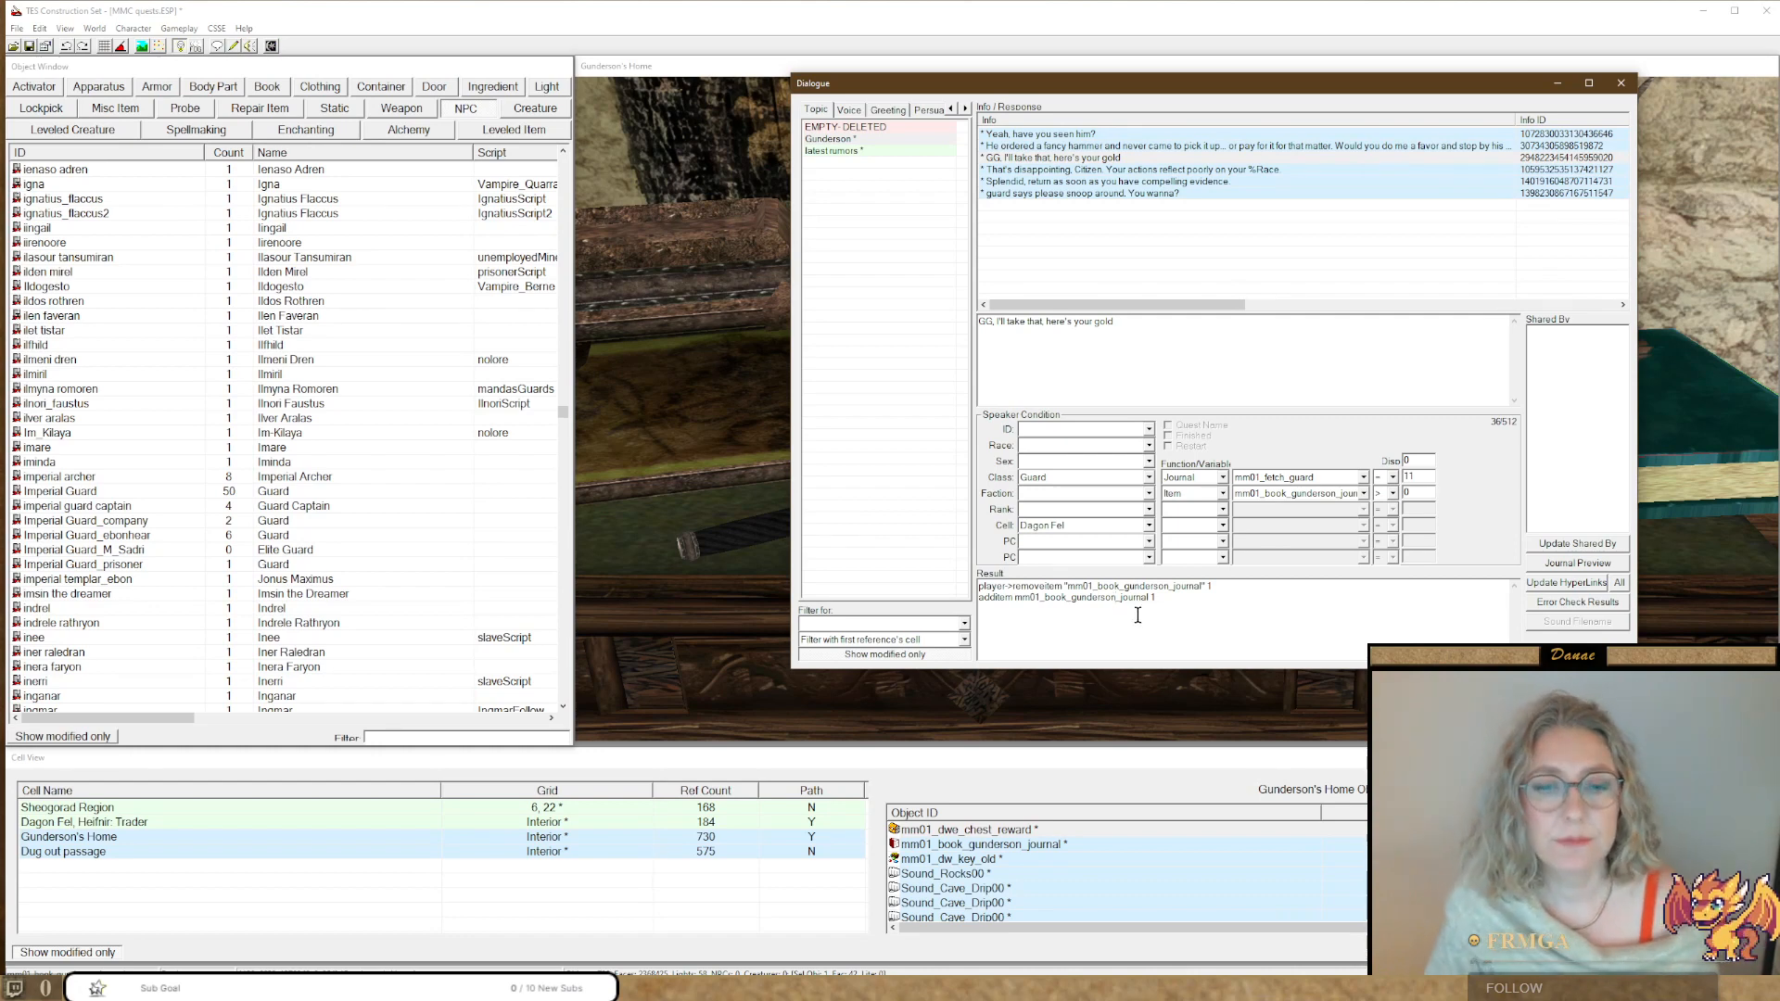
Add a third line, player->additem gold_001 30, to the response's result script.
click(1183, 600)
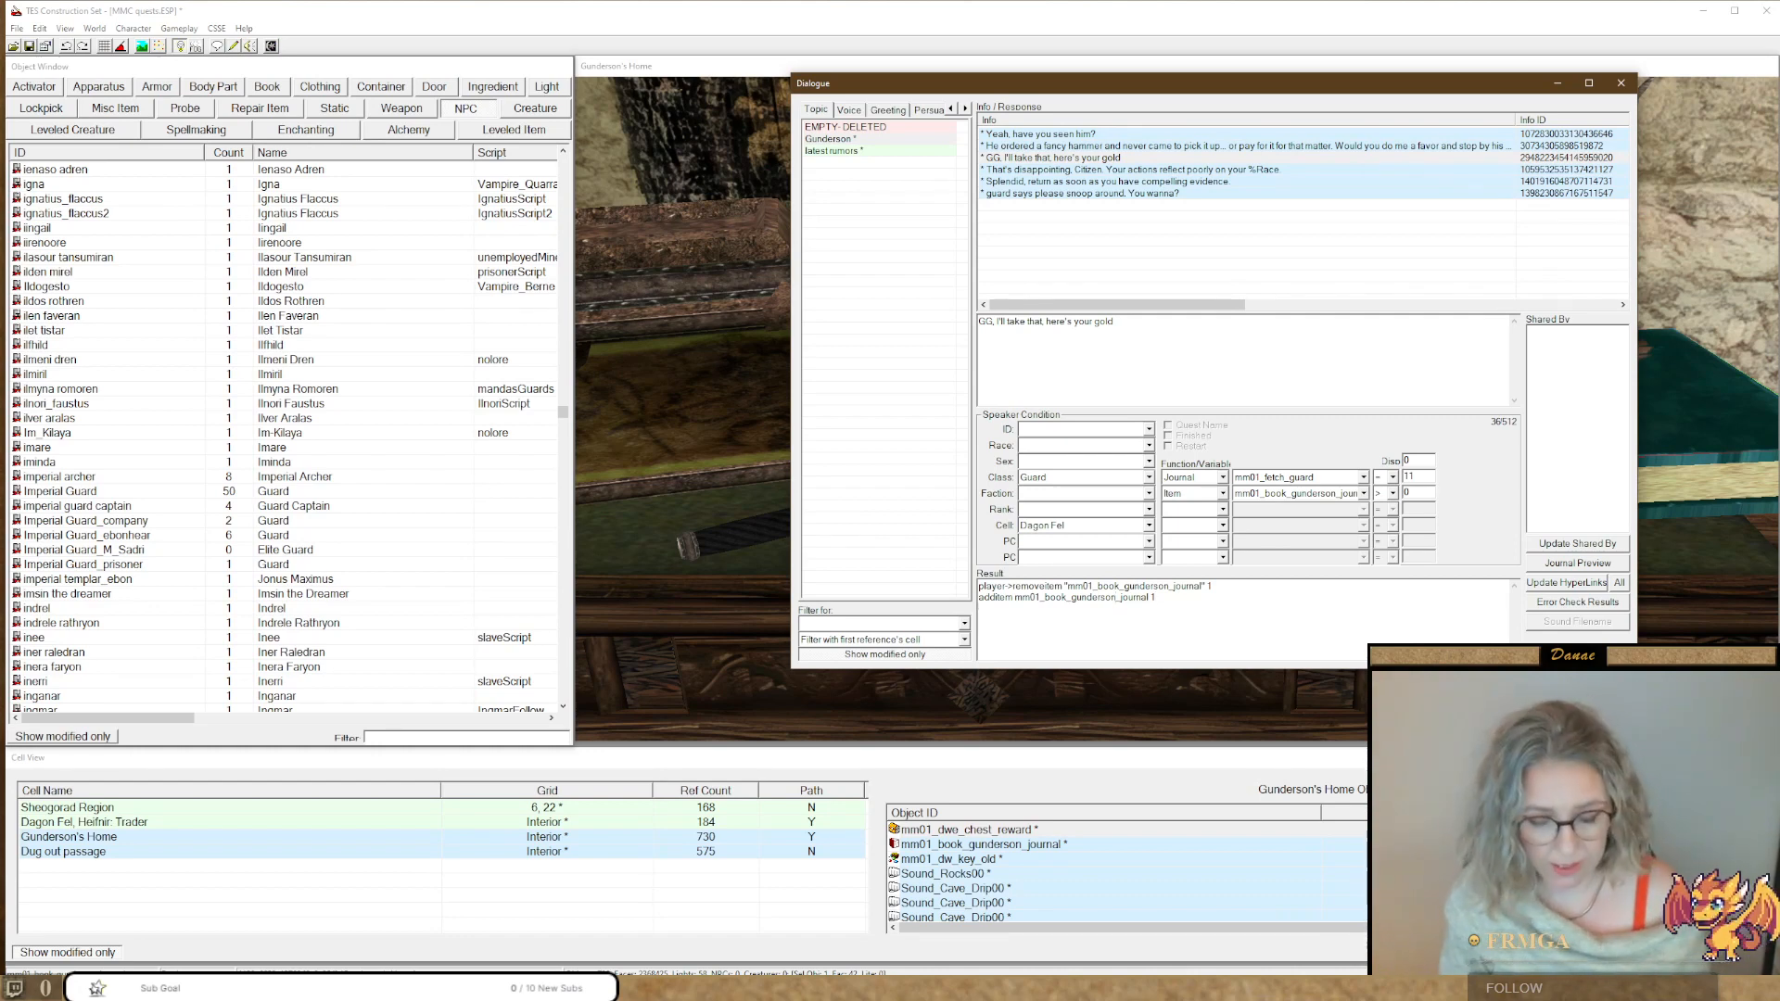
key(Return)
text(P)
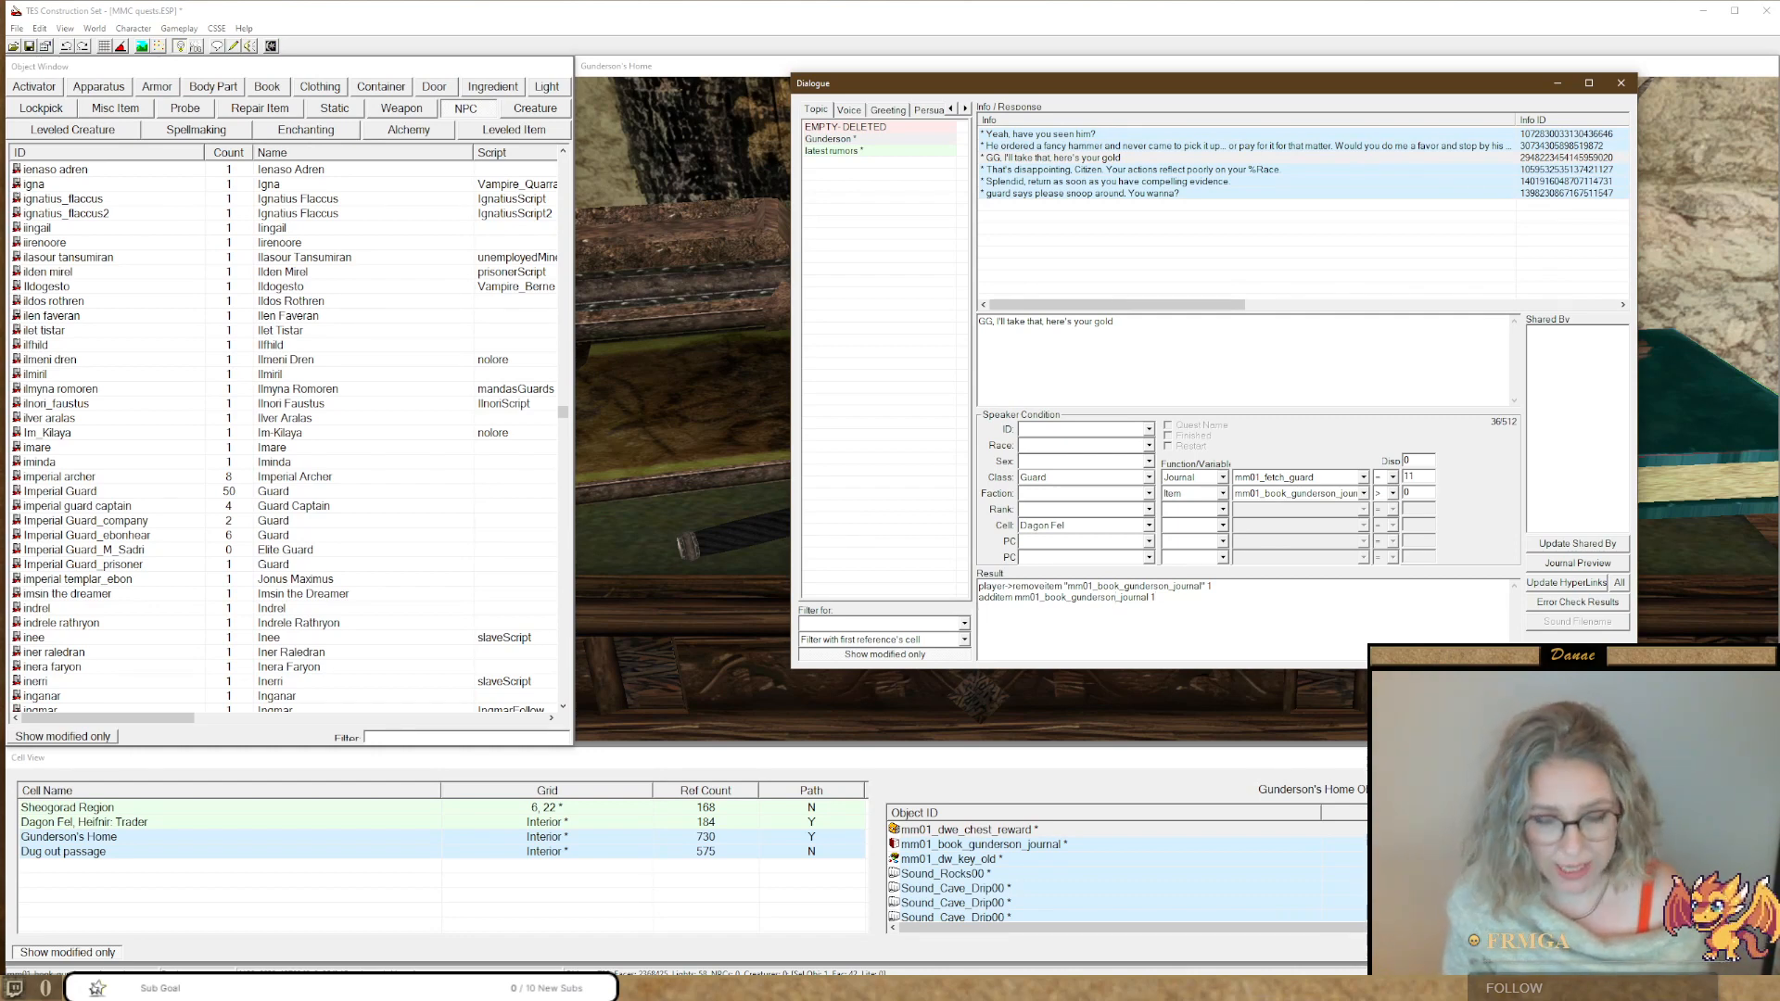
text(laye)
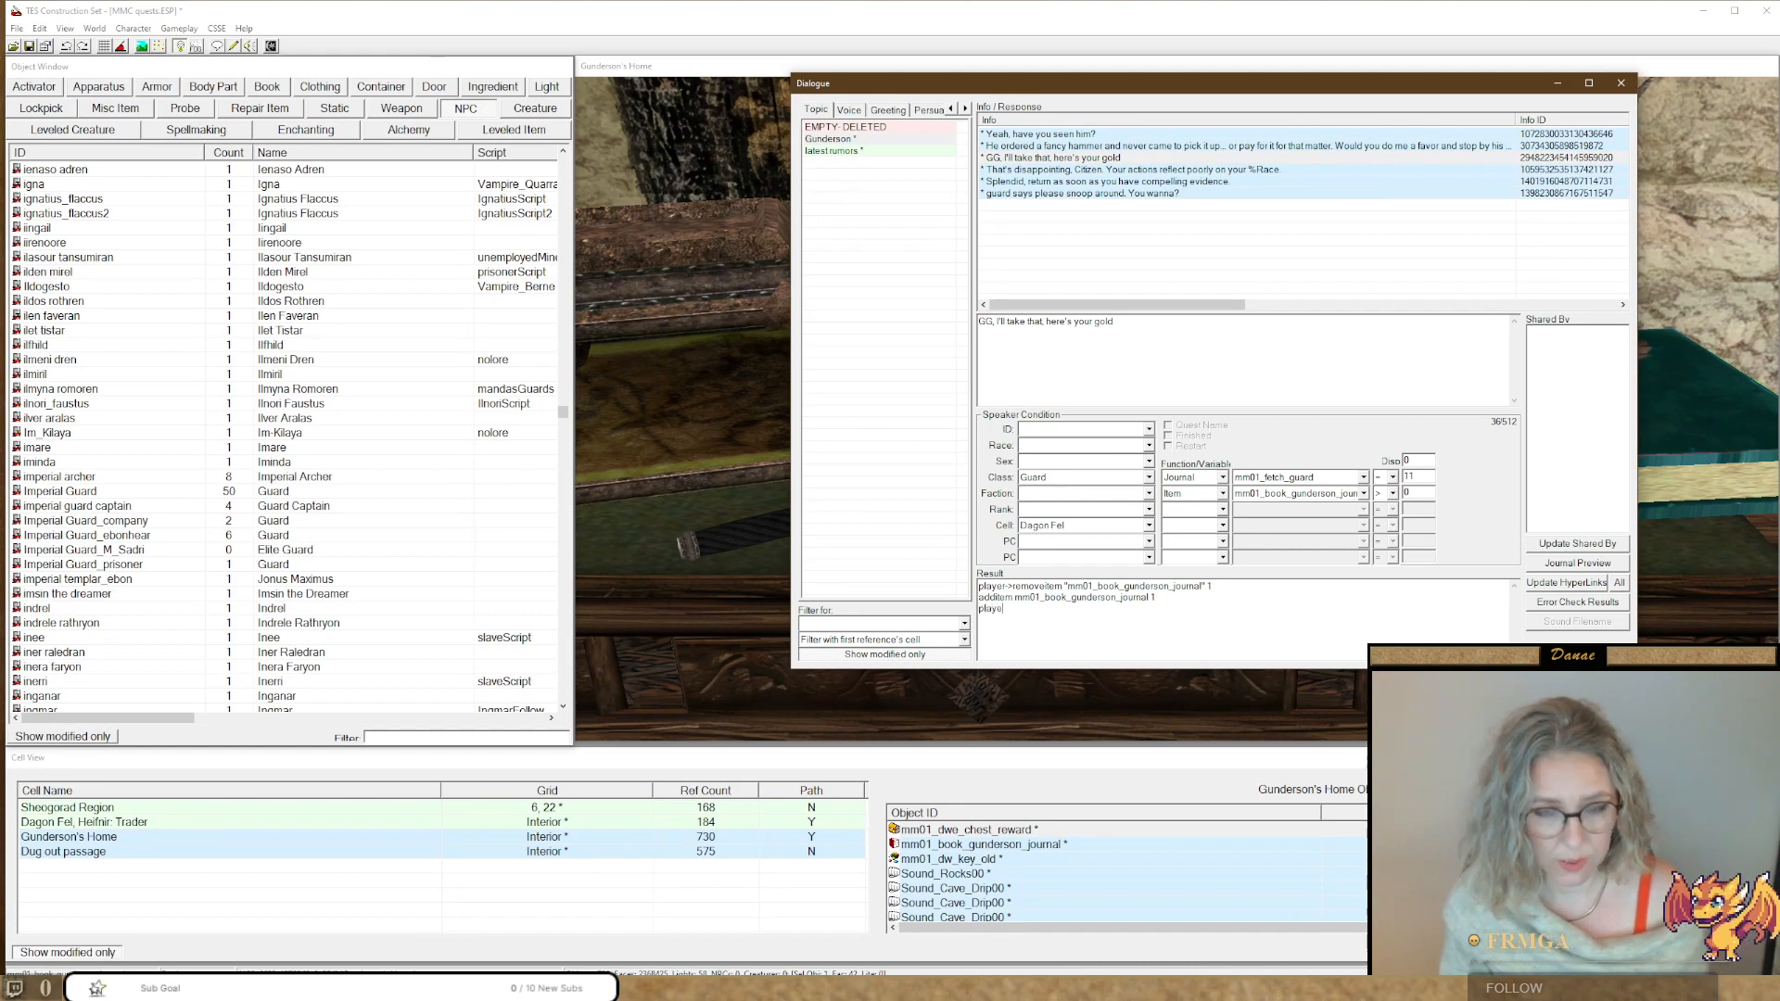
text(r->addi)
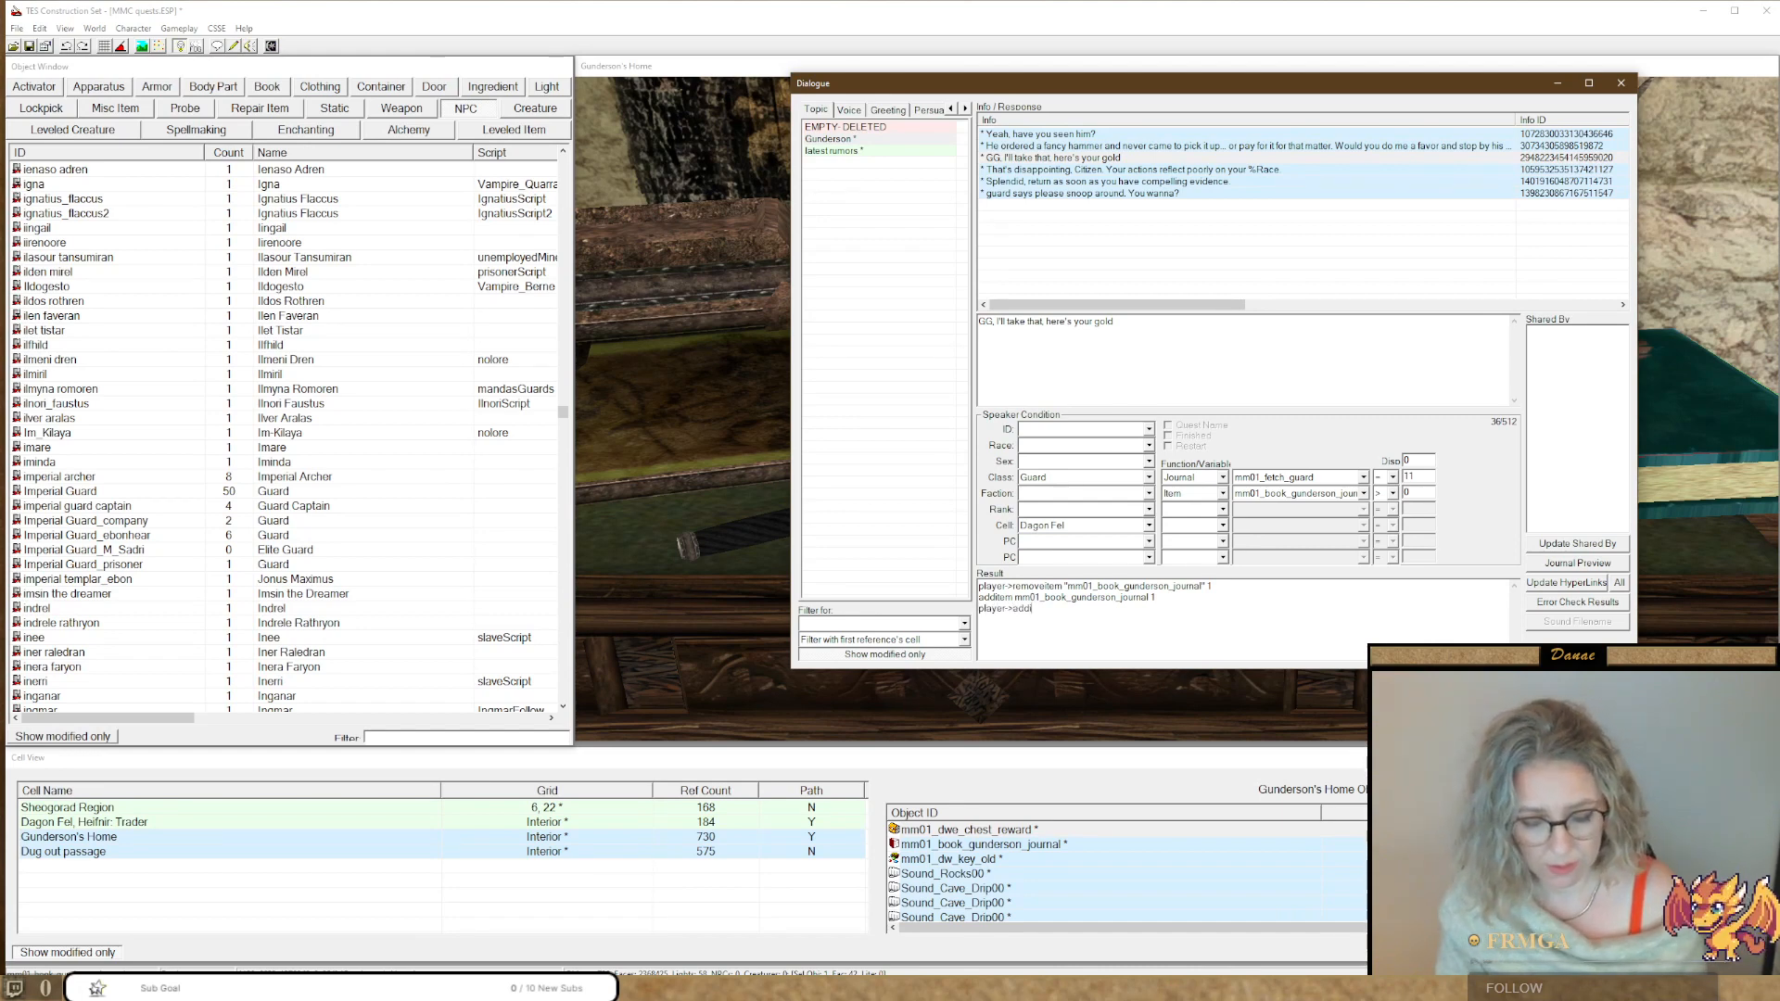
text(tem gold_)
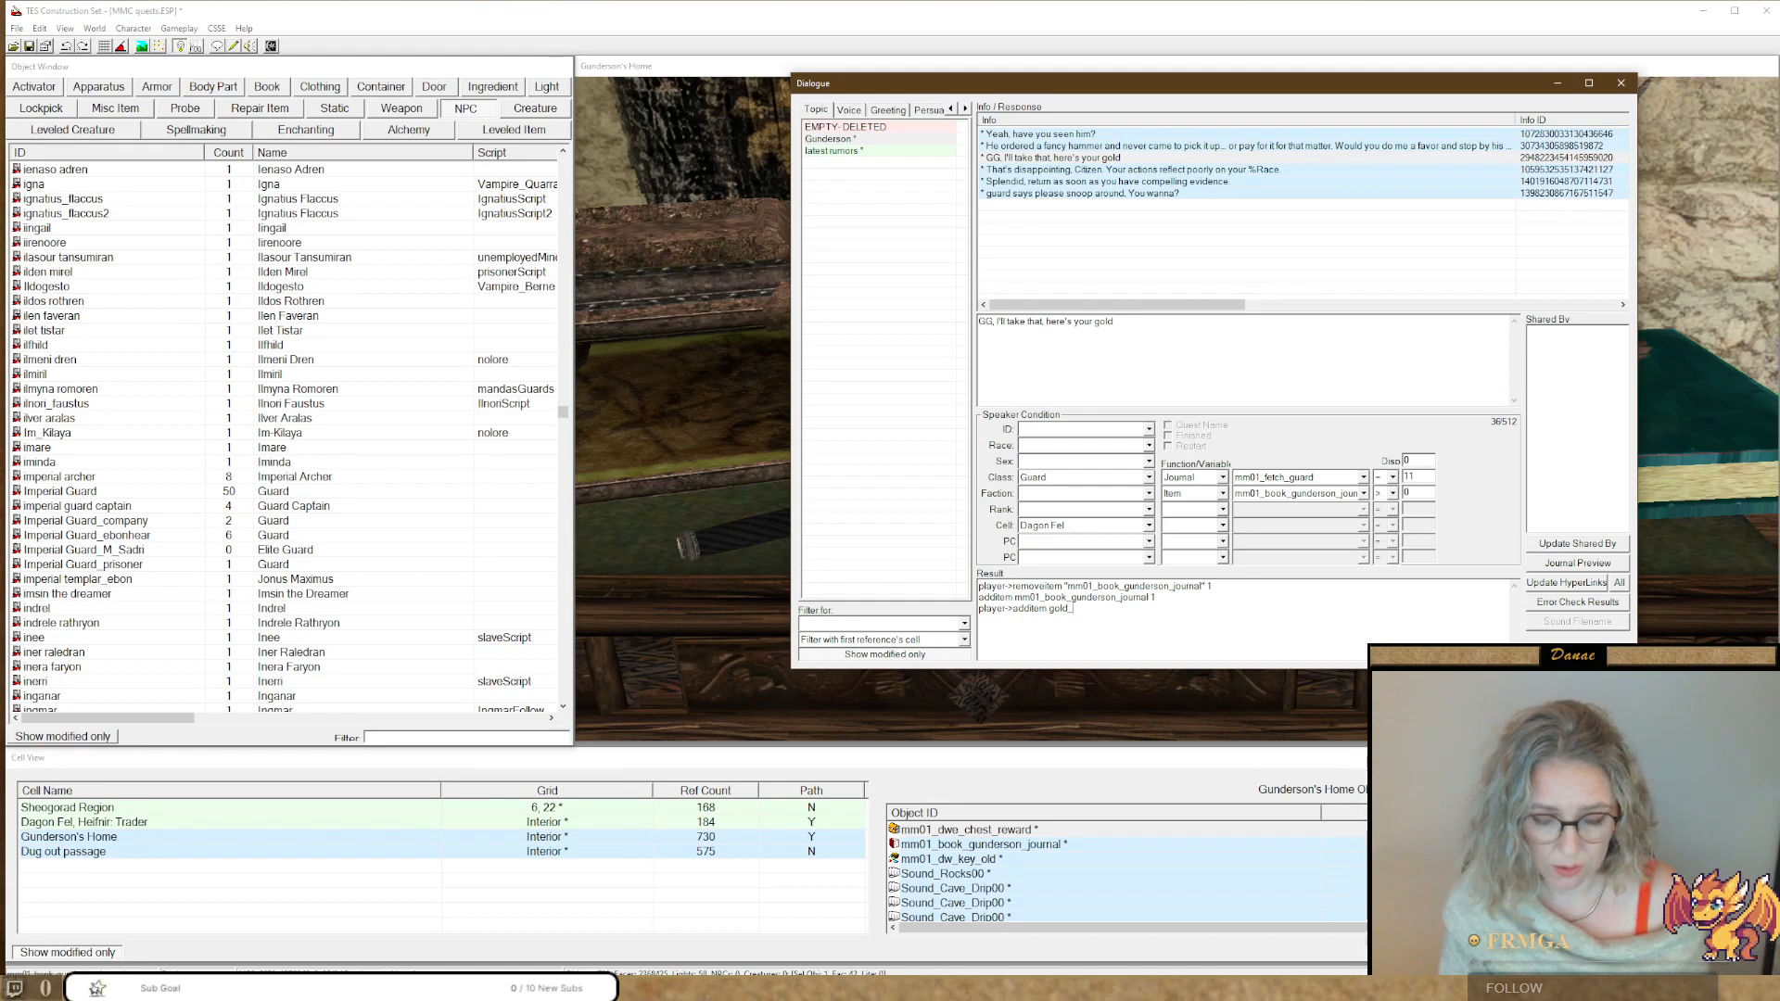
text(001 30)
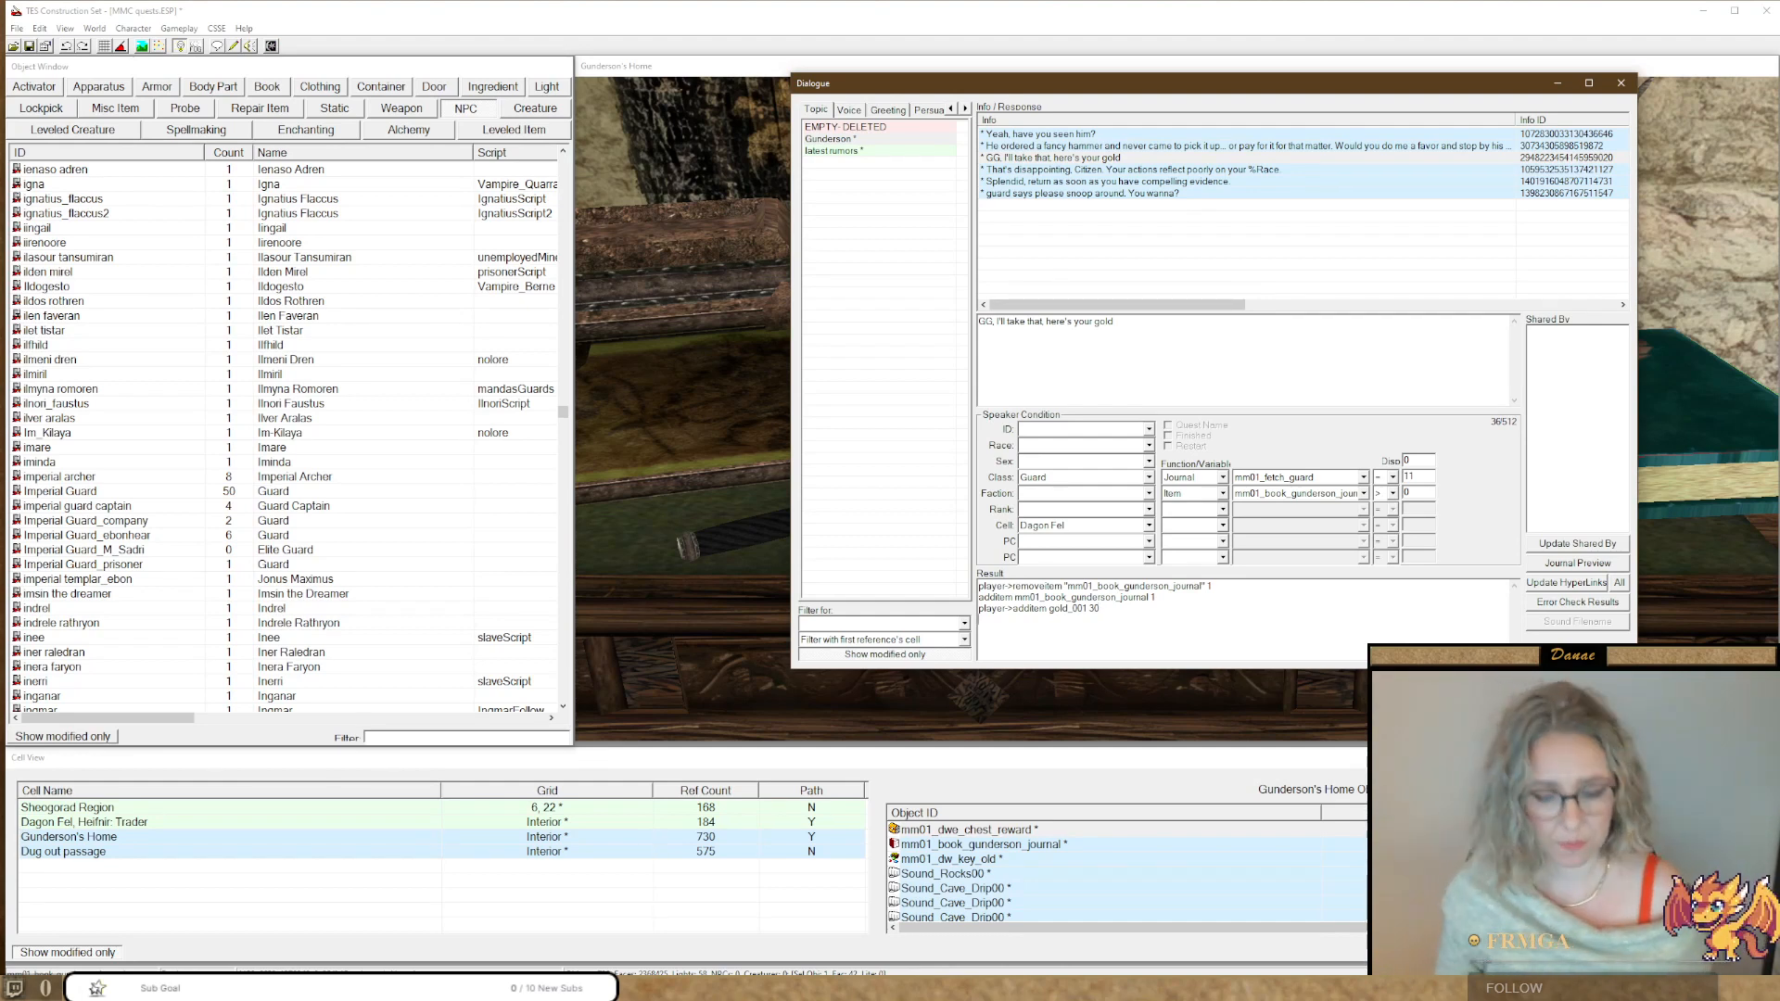
Add the line journal mm01_fetch_guard 100 at the end of the result script.
text(rnal)
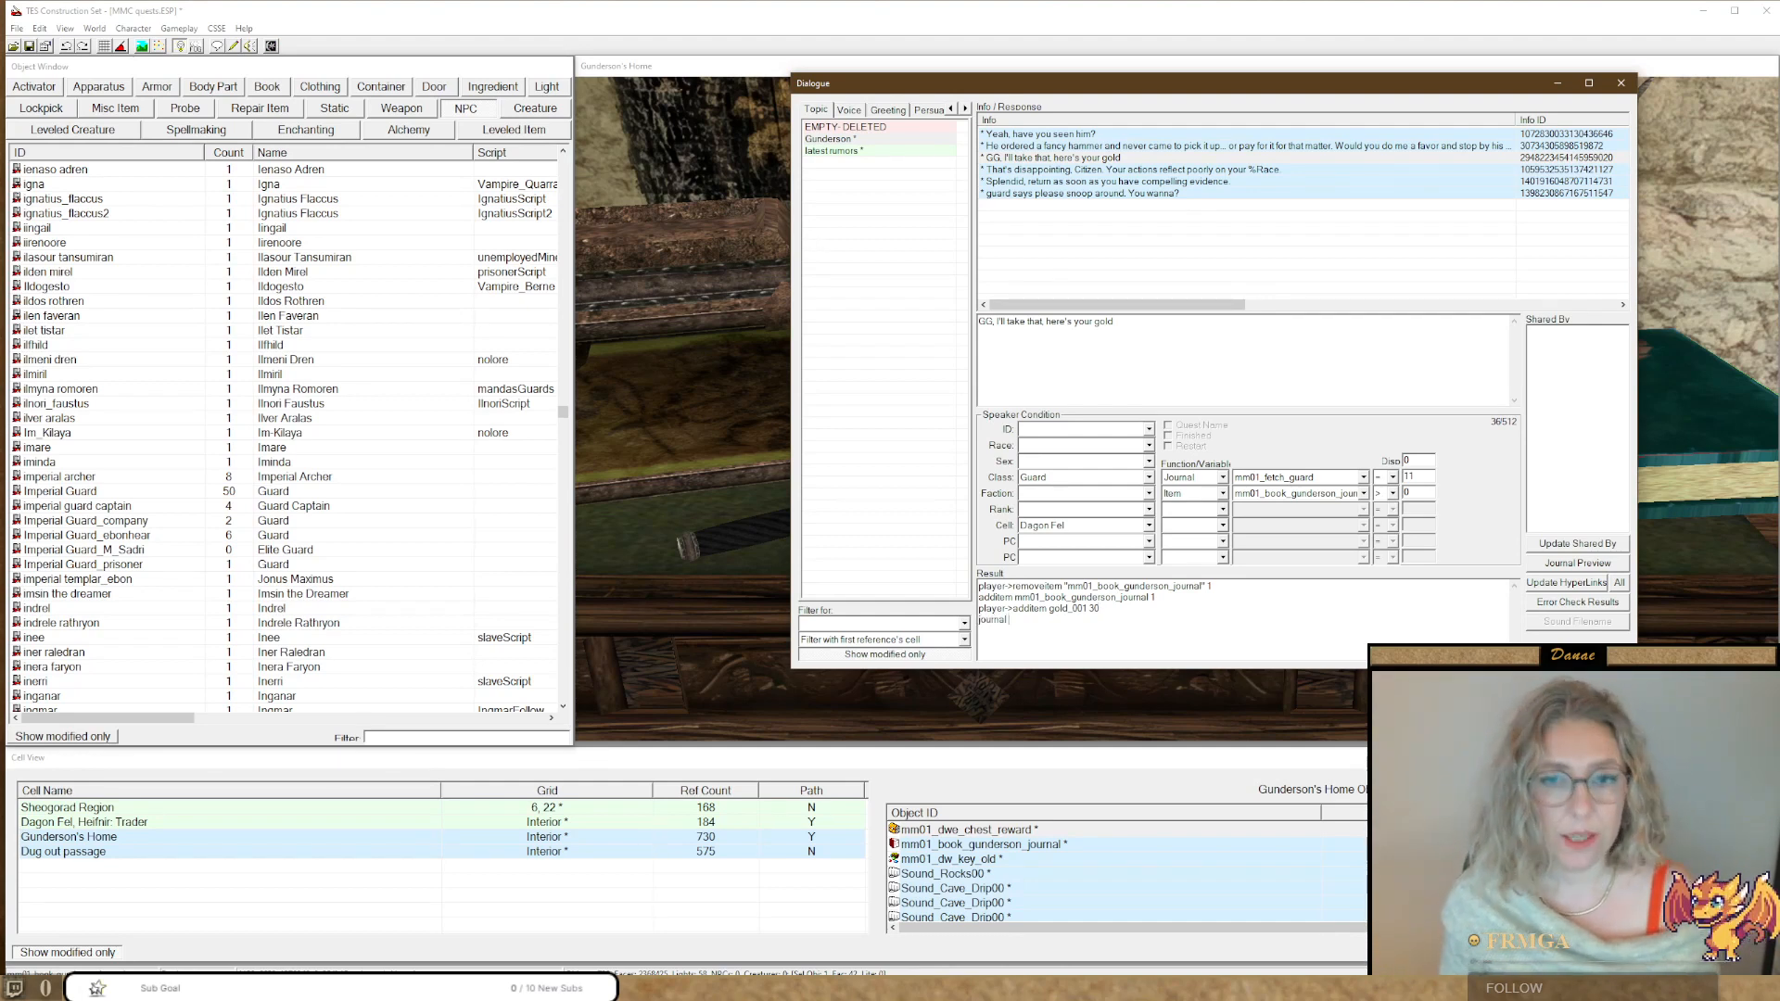
text( mm01)
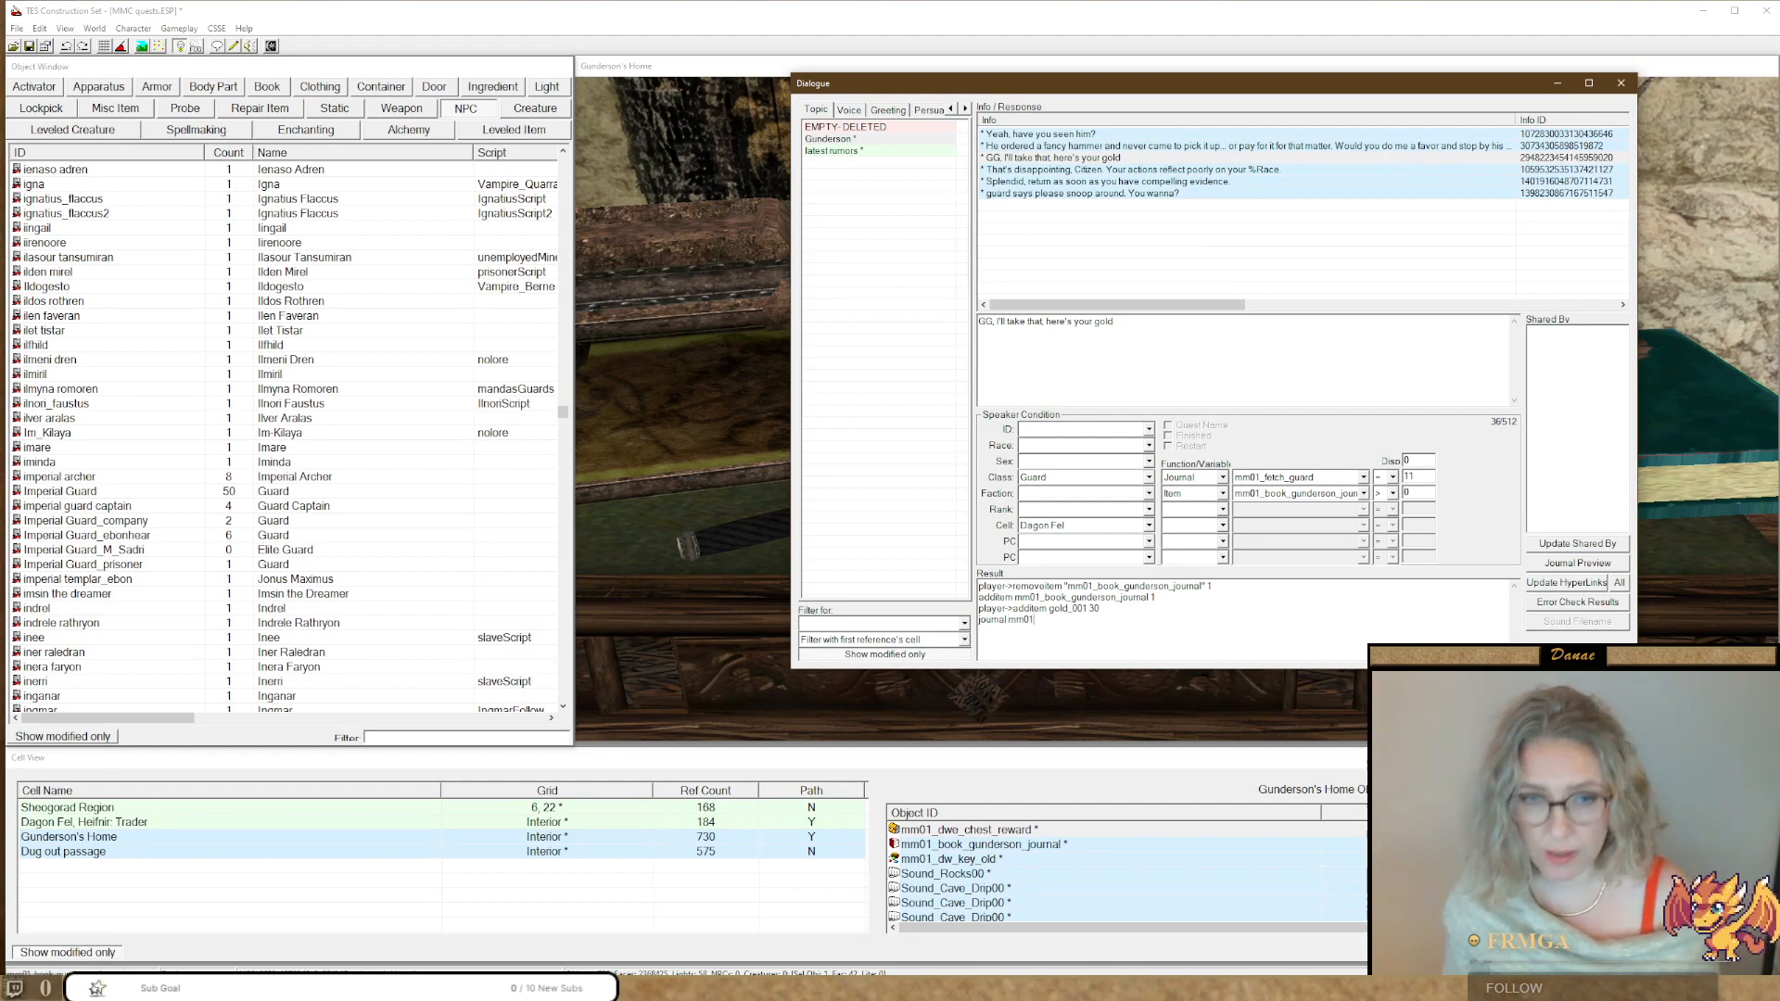
text(_fe)
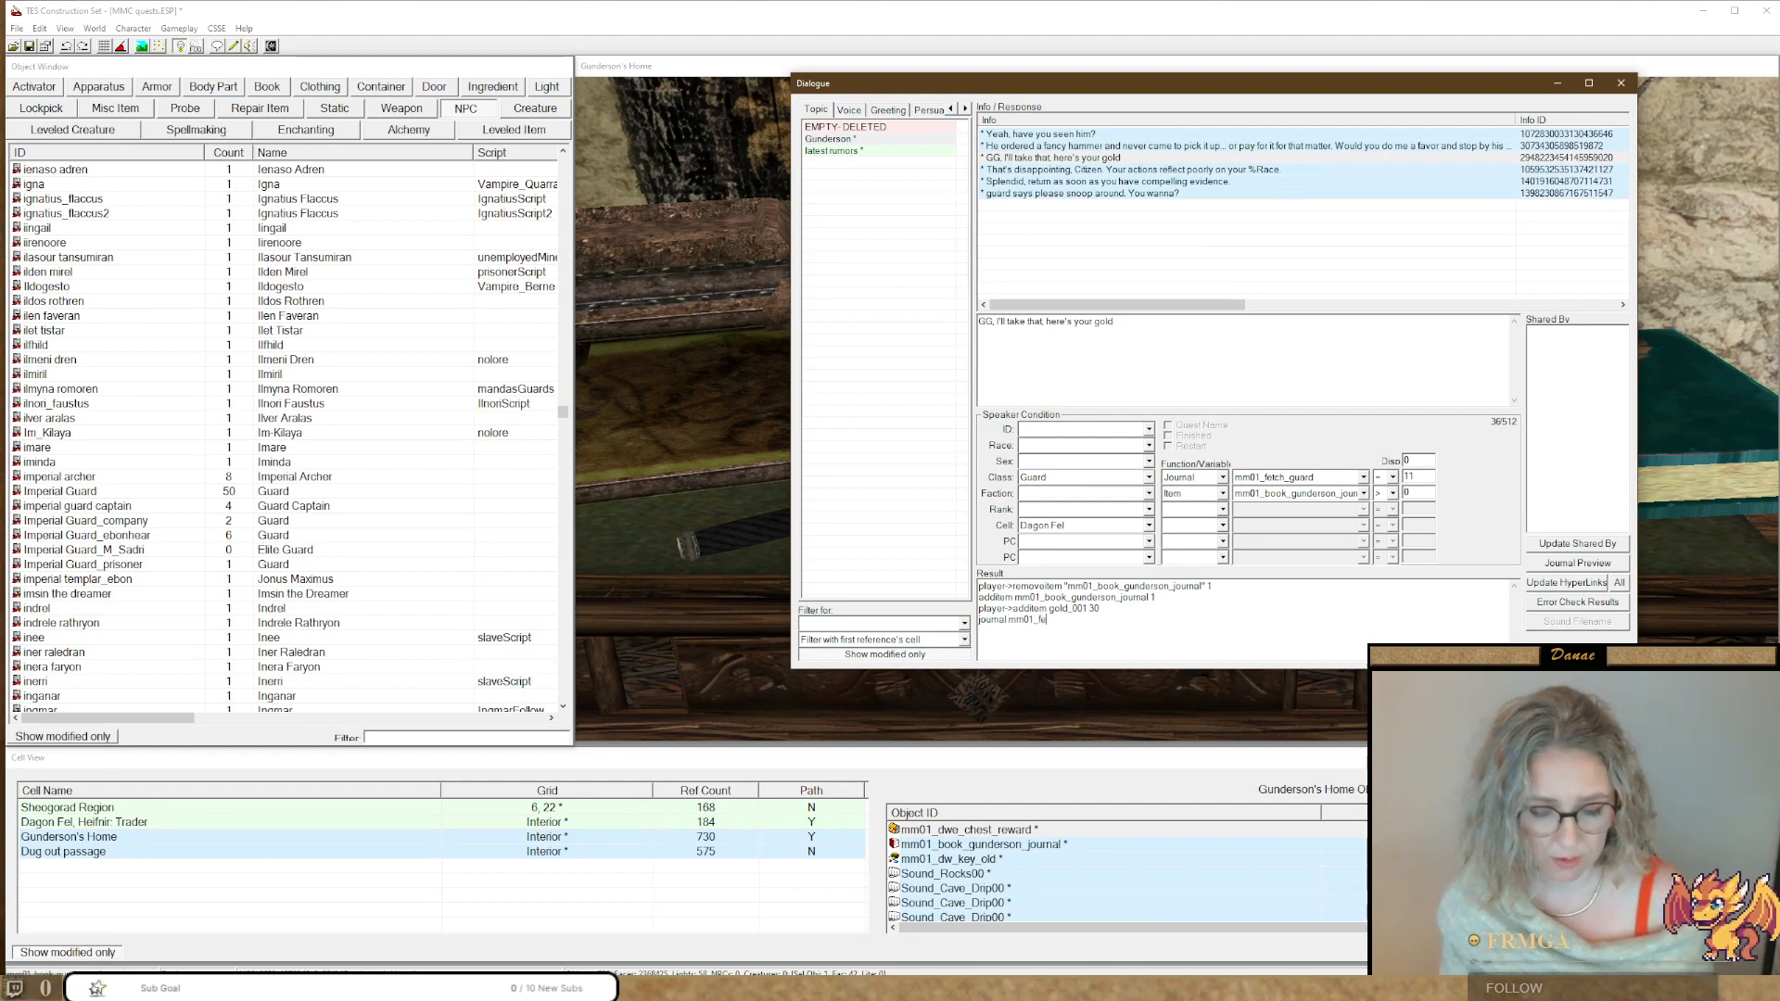
text(tch_guard)
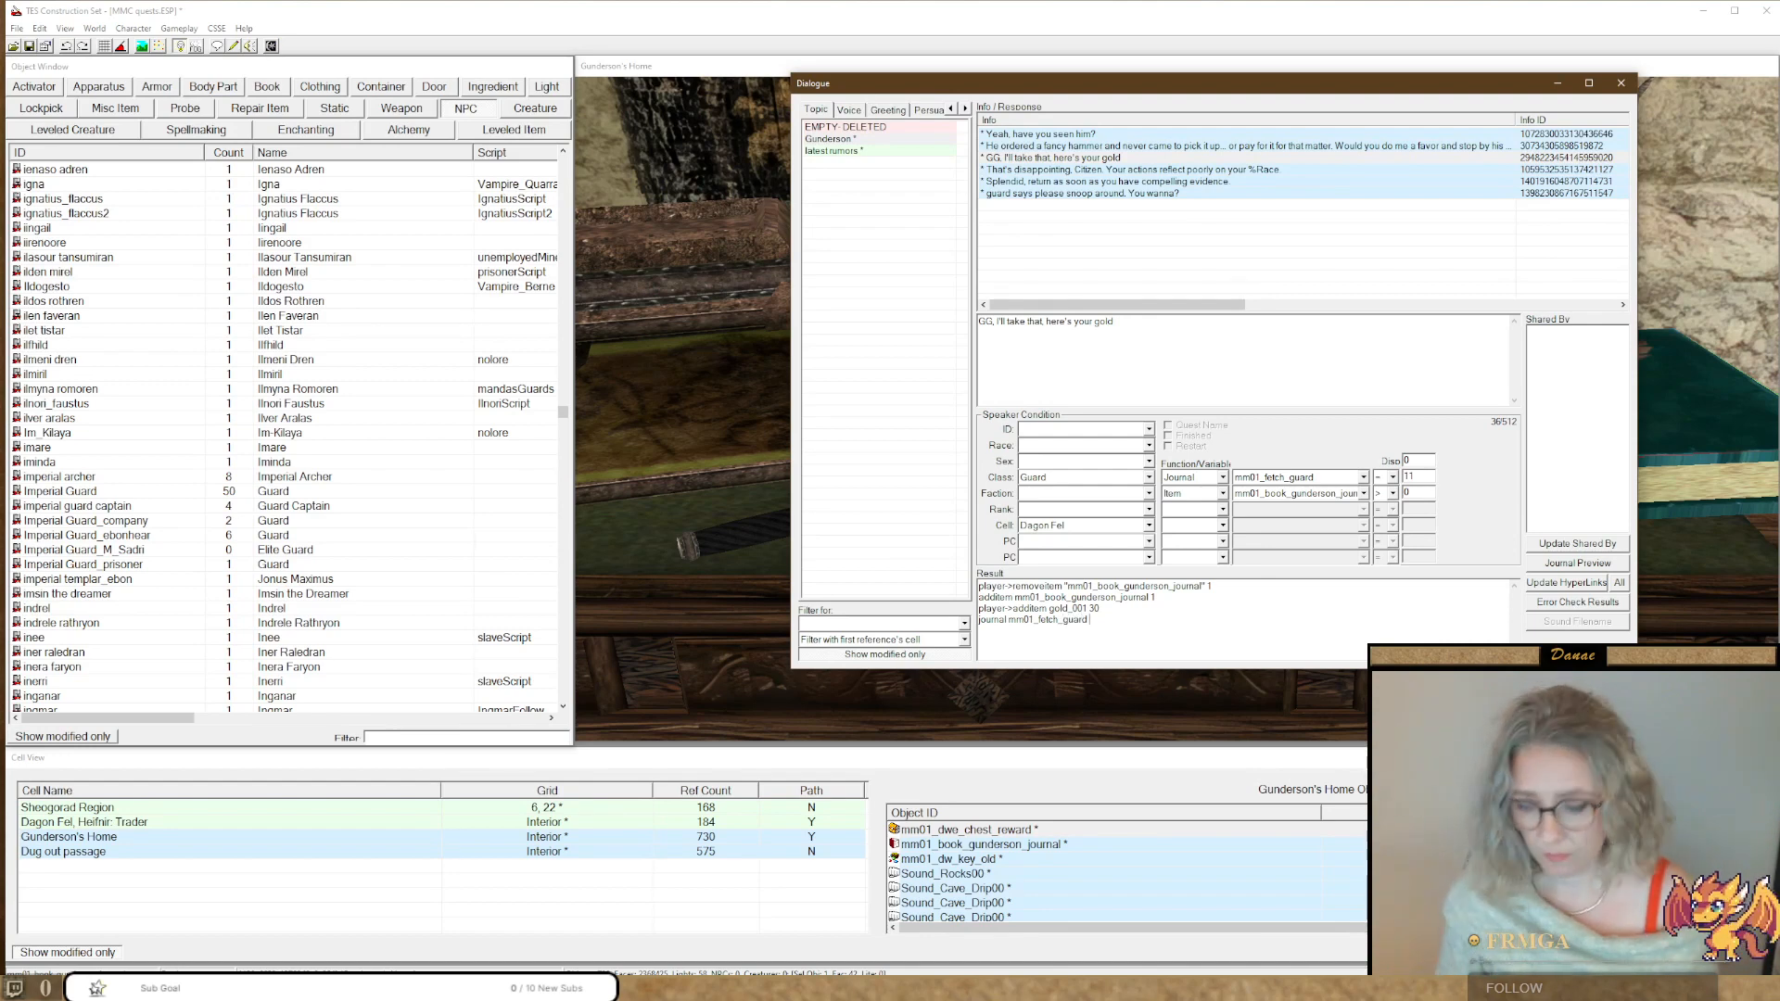
text( 100)
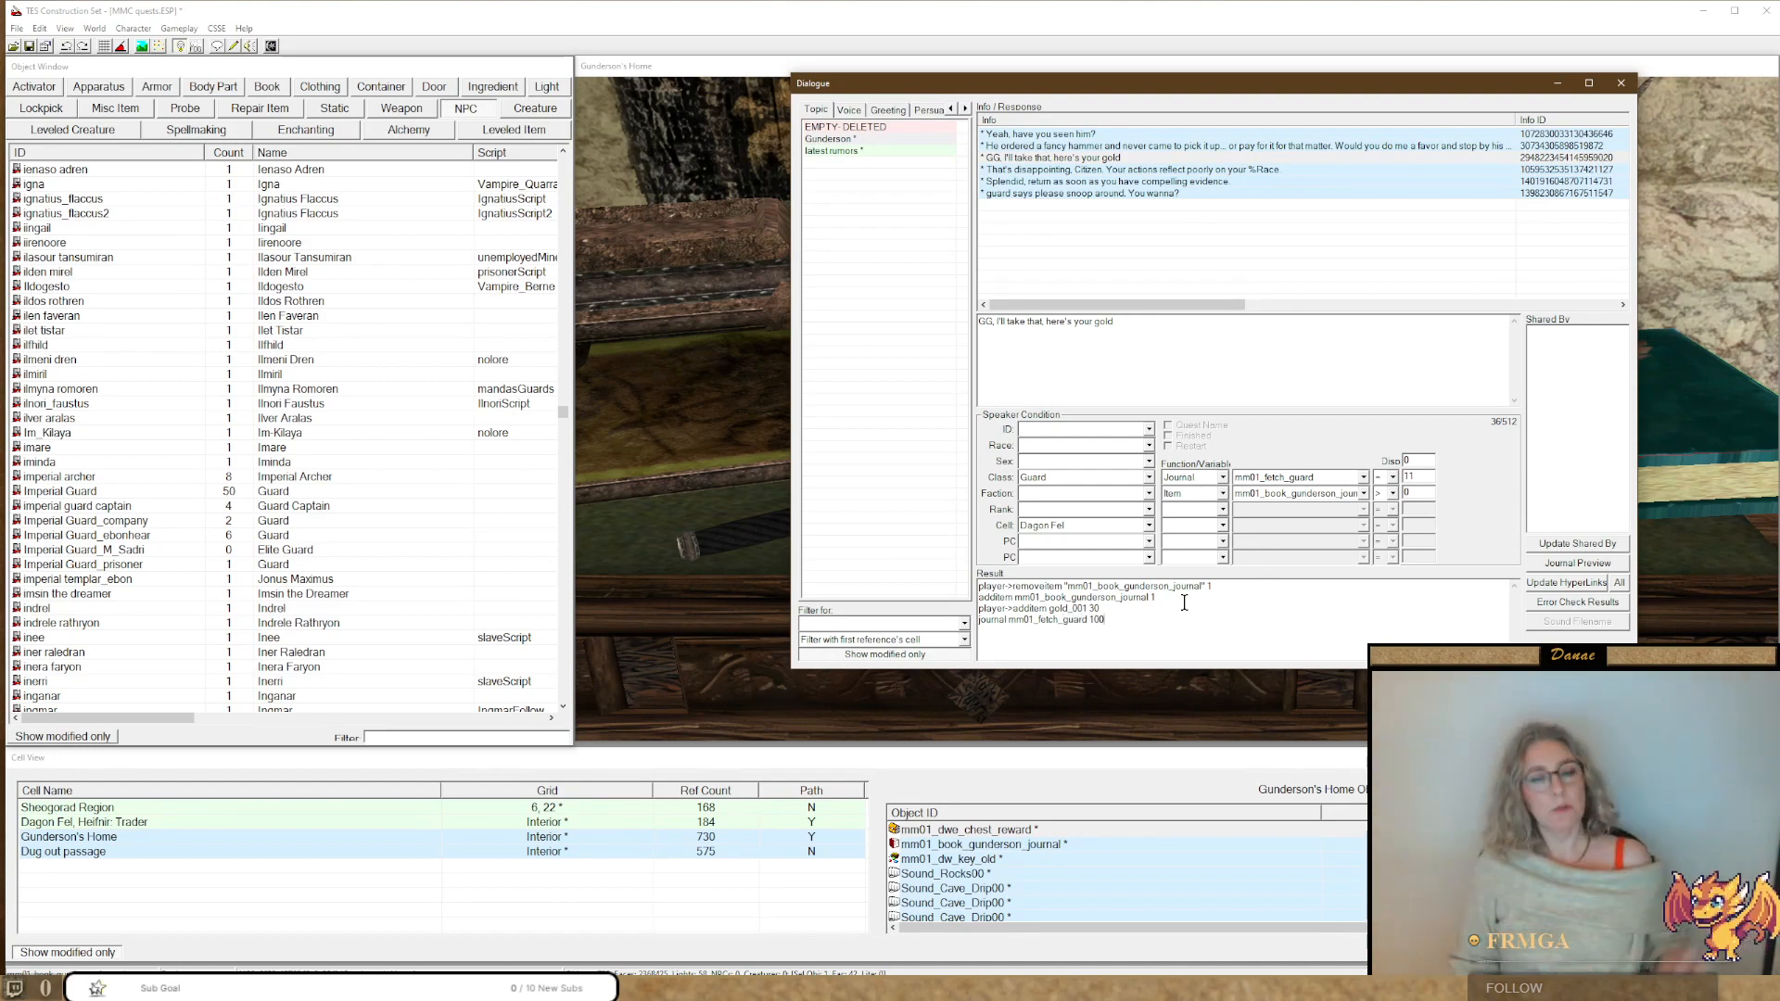
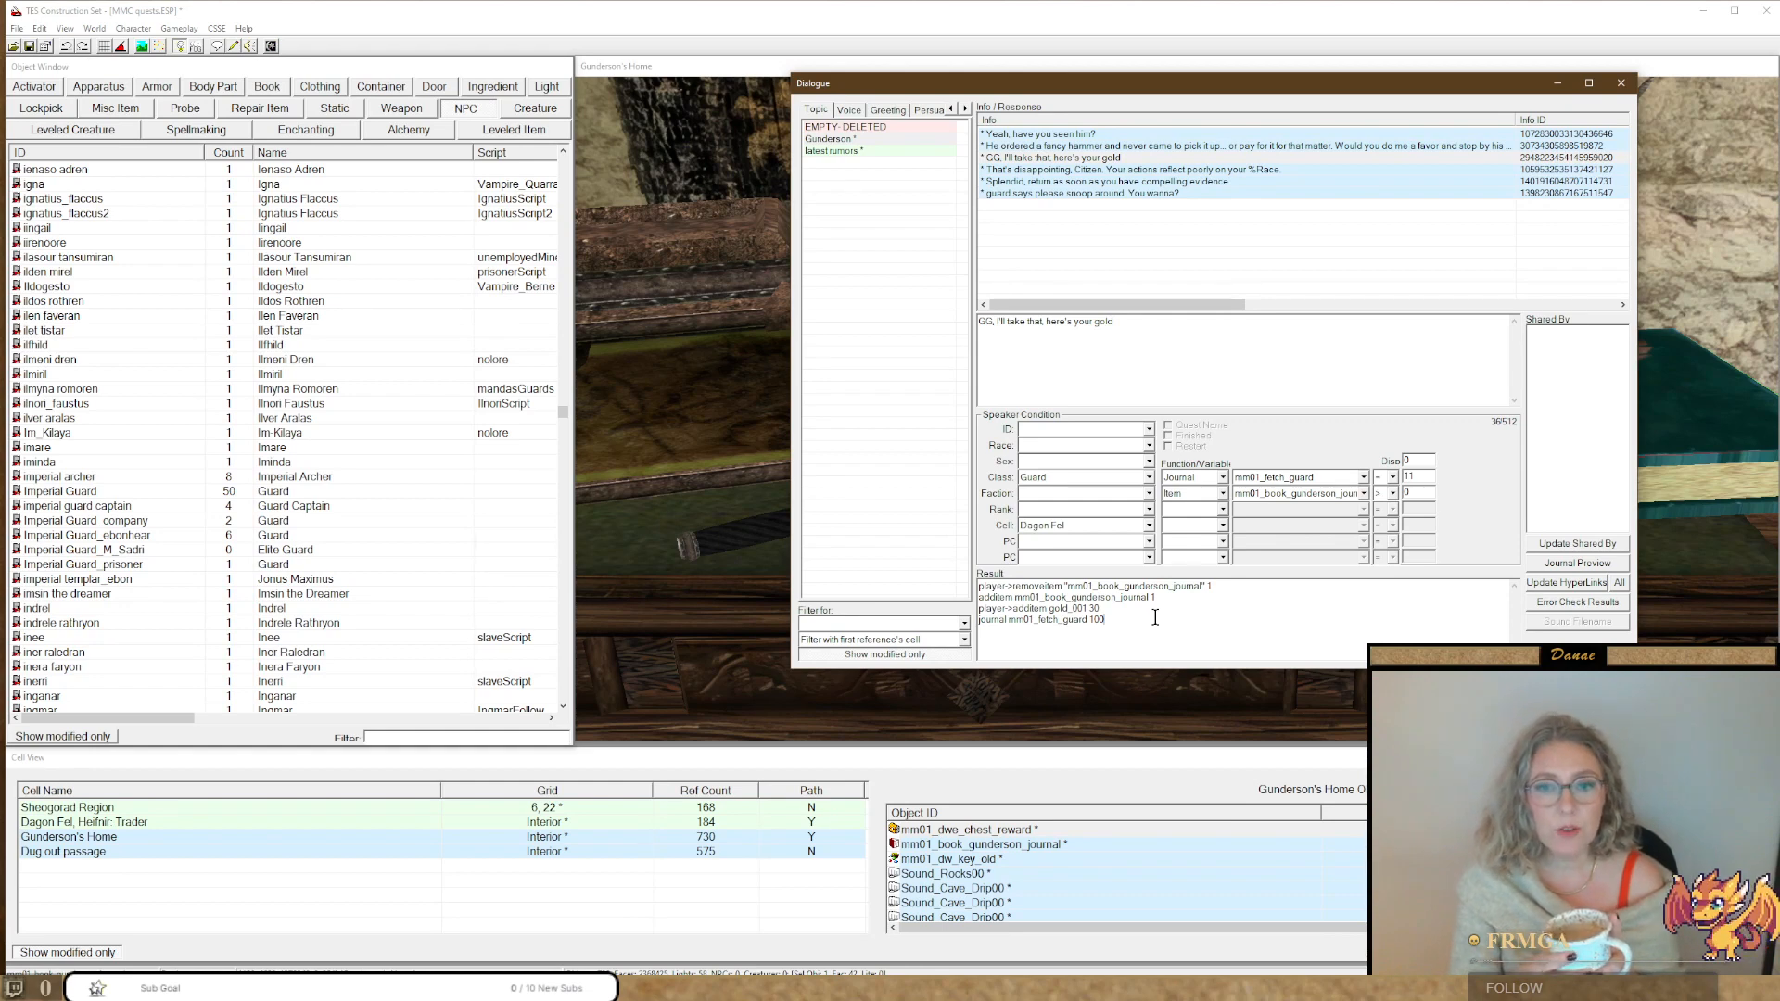
Clear the response's Item condition and replace its text with "Found anything?".
click(1222, 493)
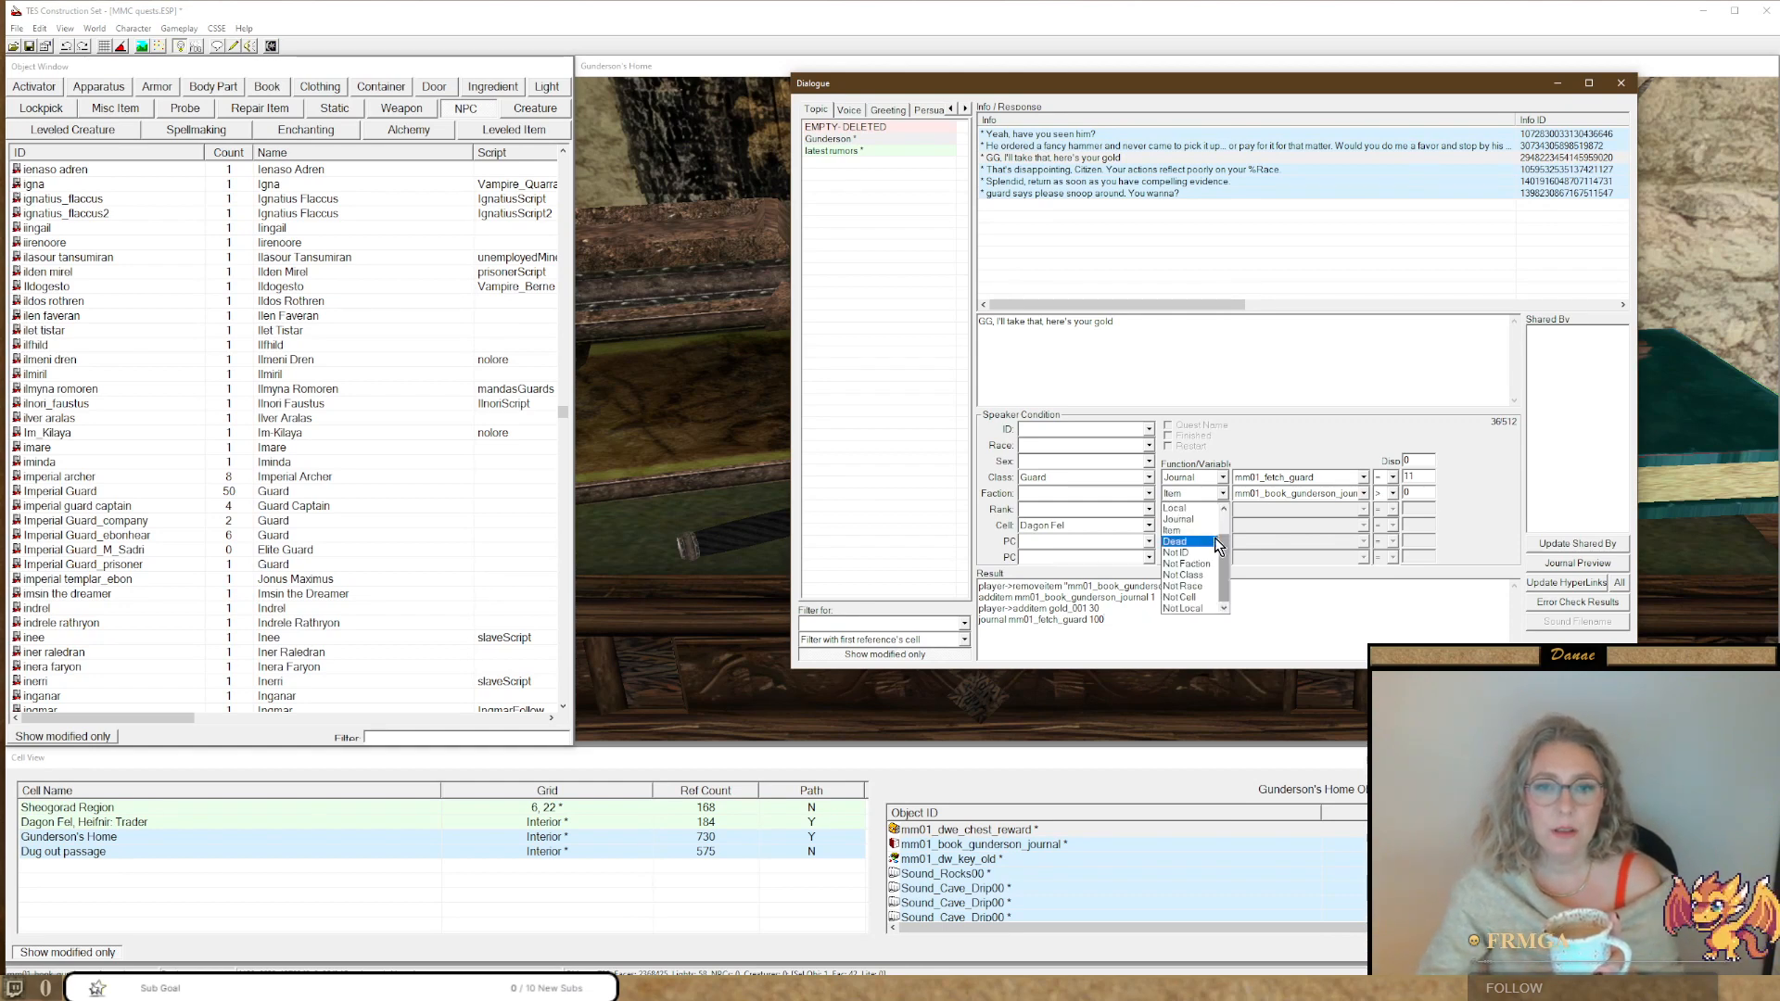
drag(1224, 551, 1225, 508)
click(1189, 509)
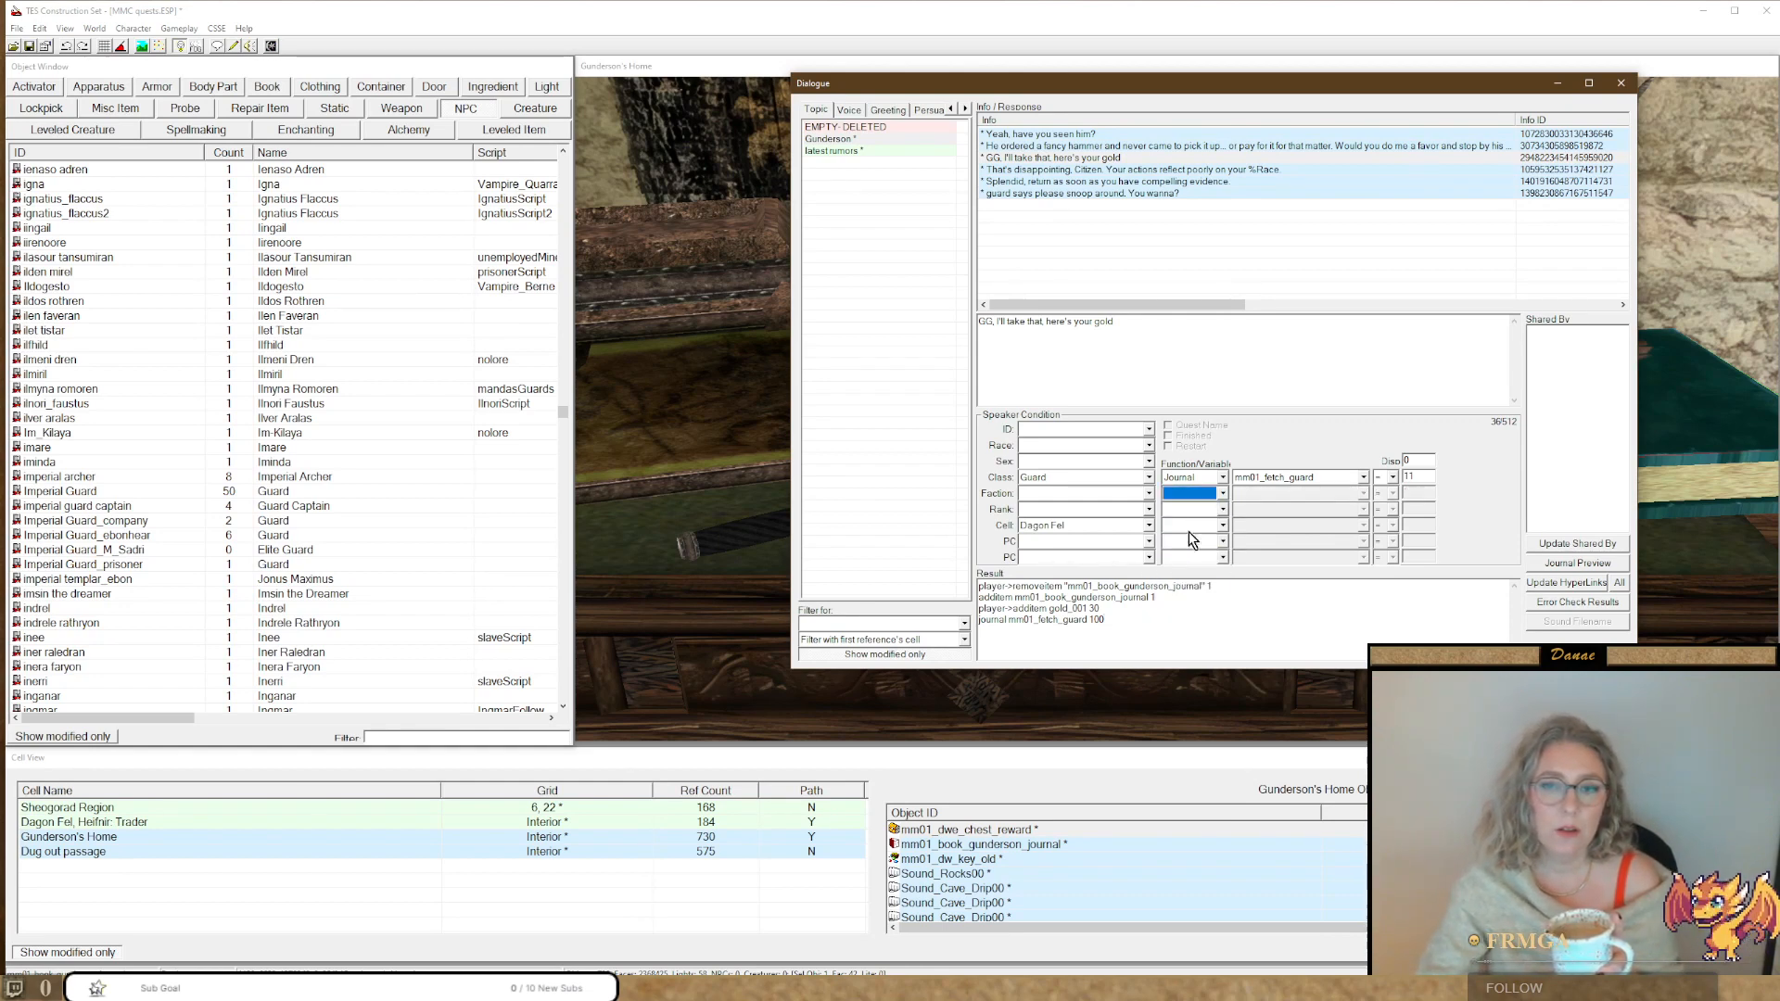
drag(1429, 477, 1405, 474)
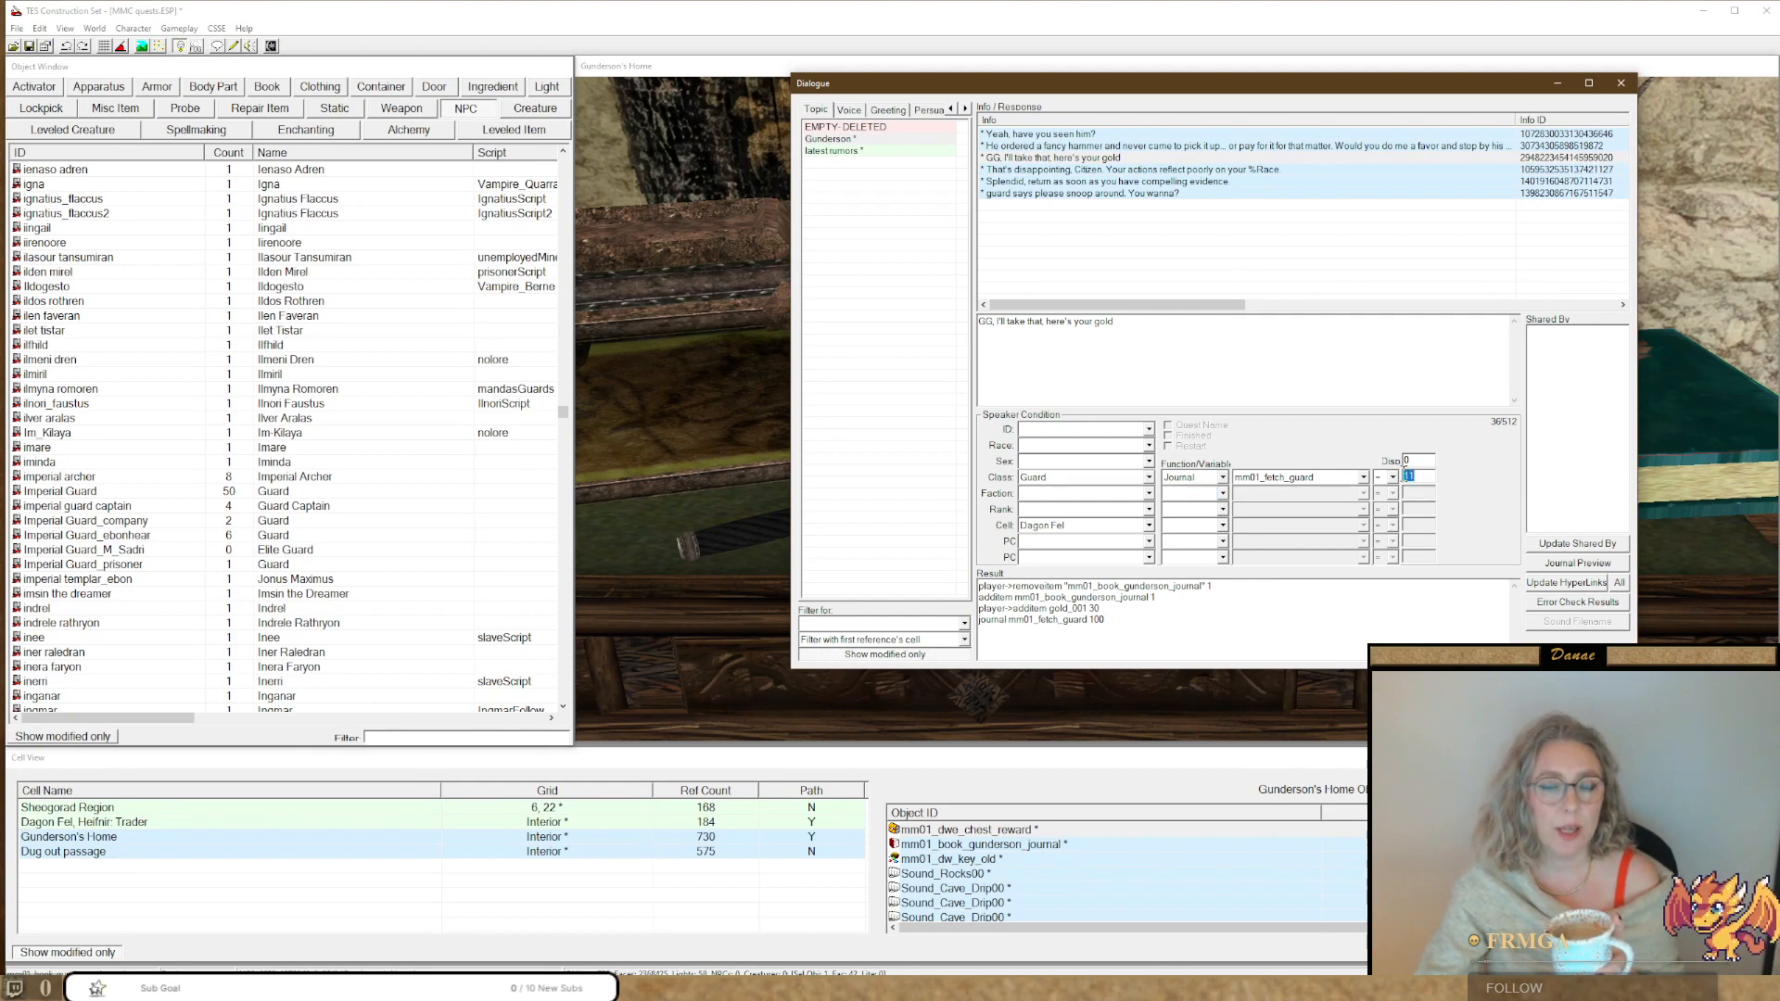
drag(1131, 325, 783, 326)
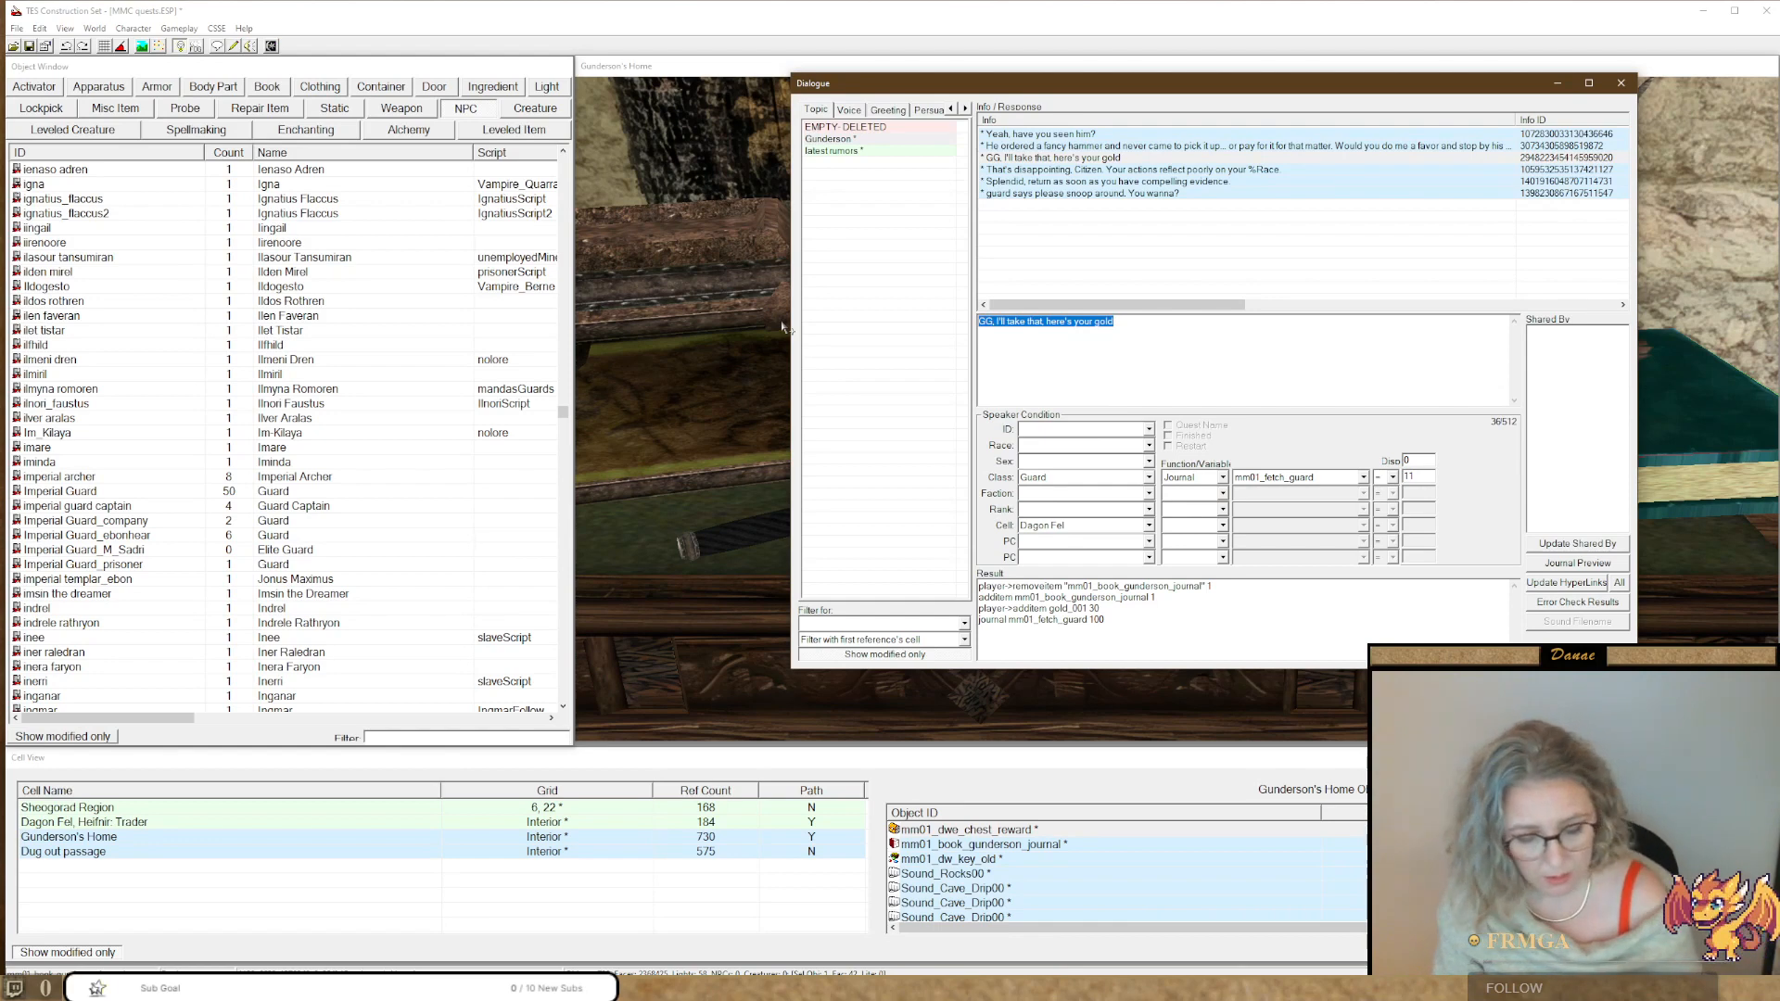
text(Found anything?)
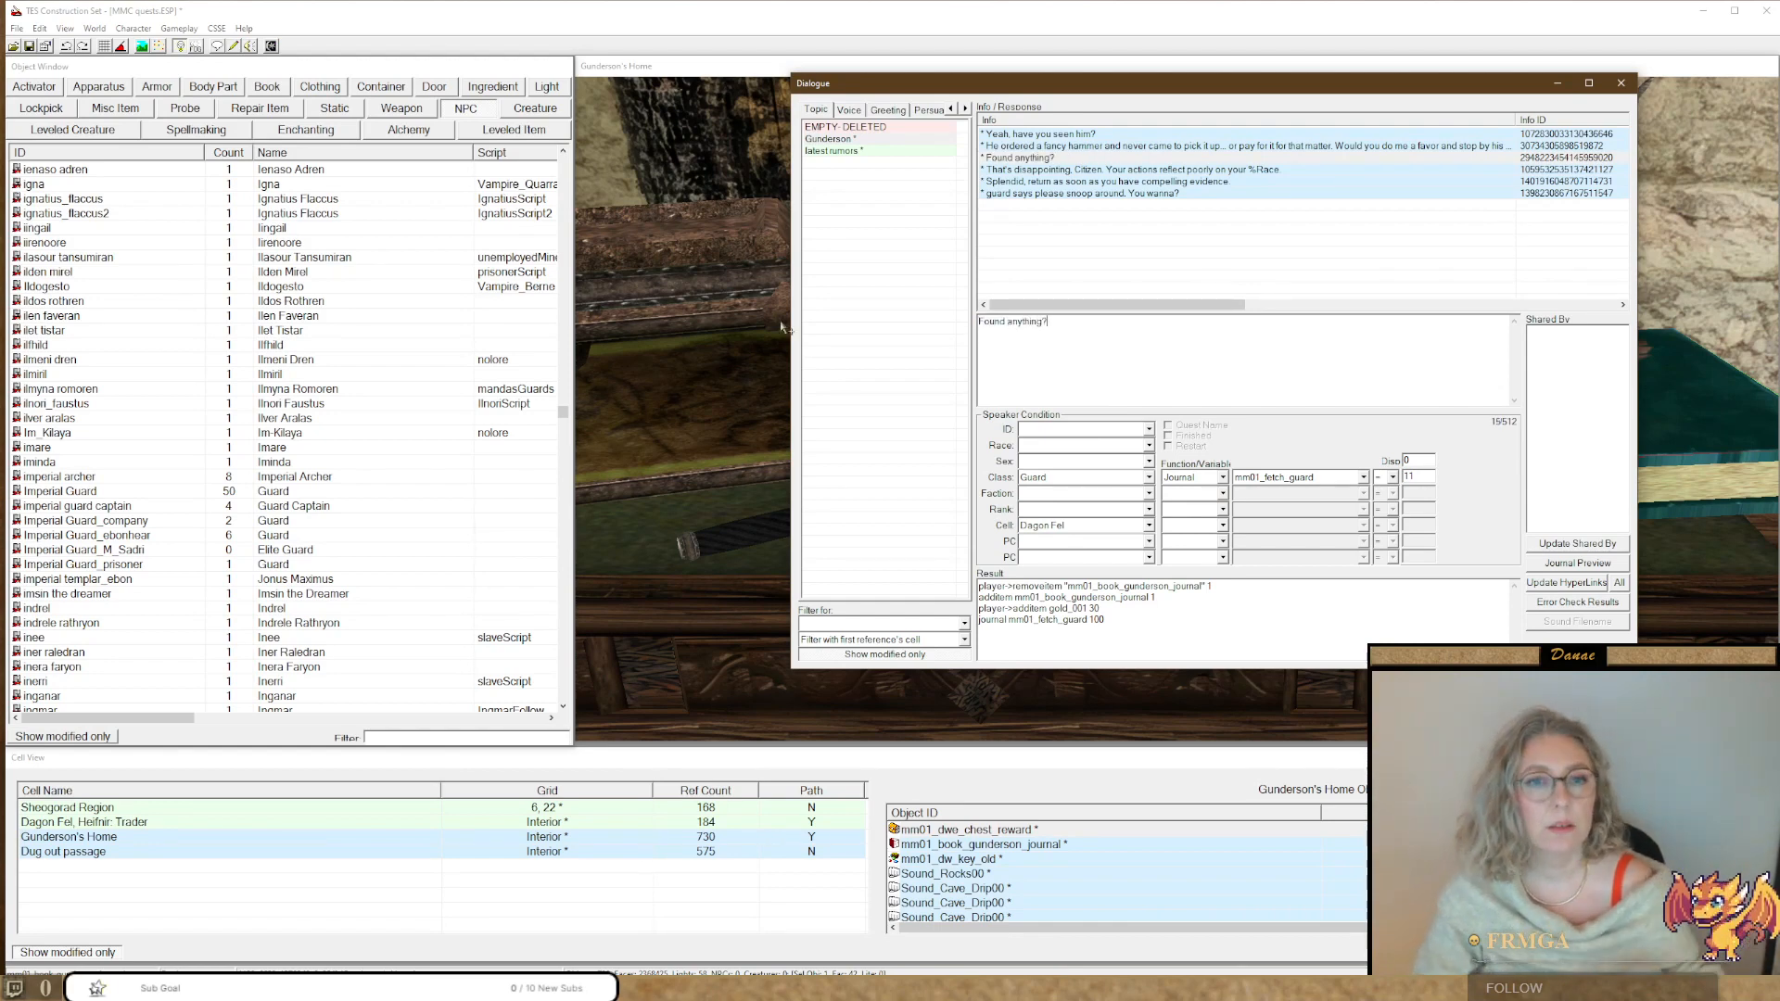
Cut all the lines out of the "Found anything?" response's result script.
drag(1159, 628, 904, 579)
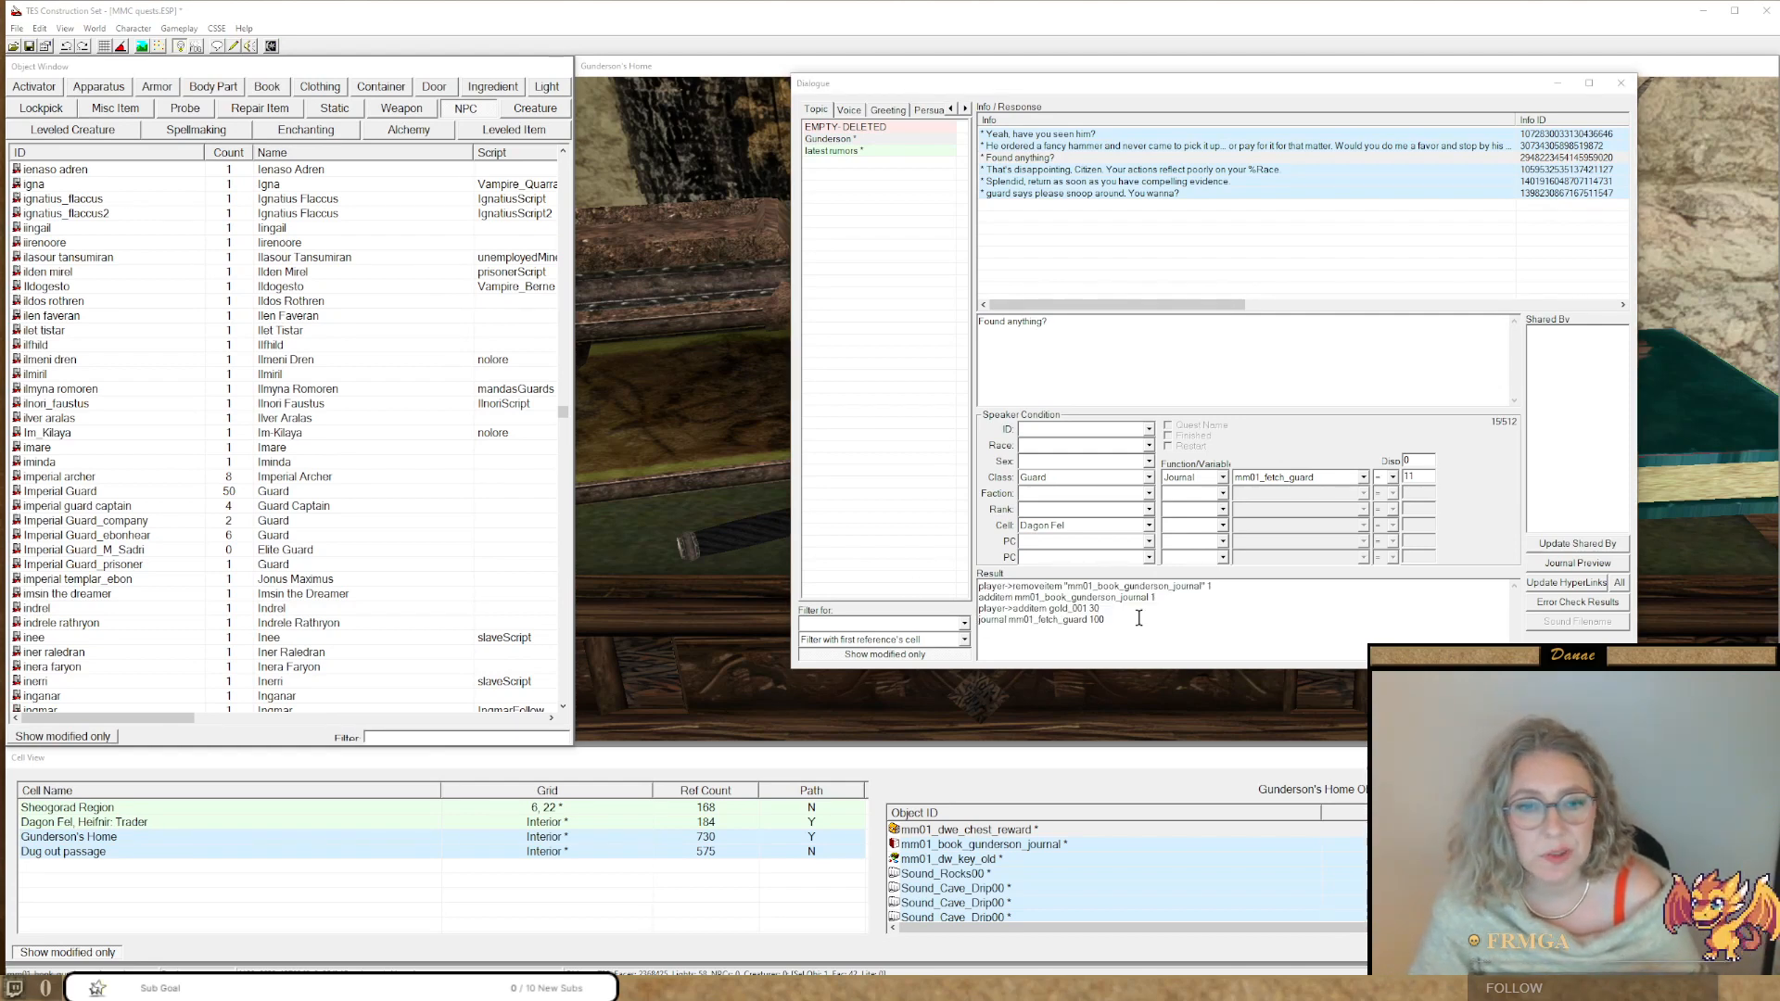
drag(1149, 630, 943, 566)
key(ctrl+x)
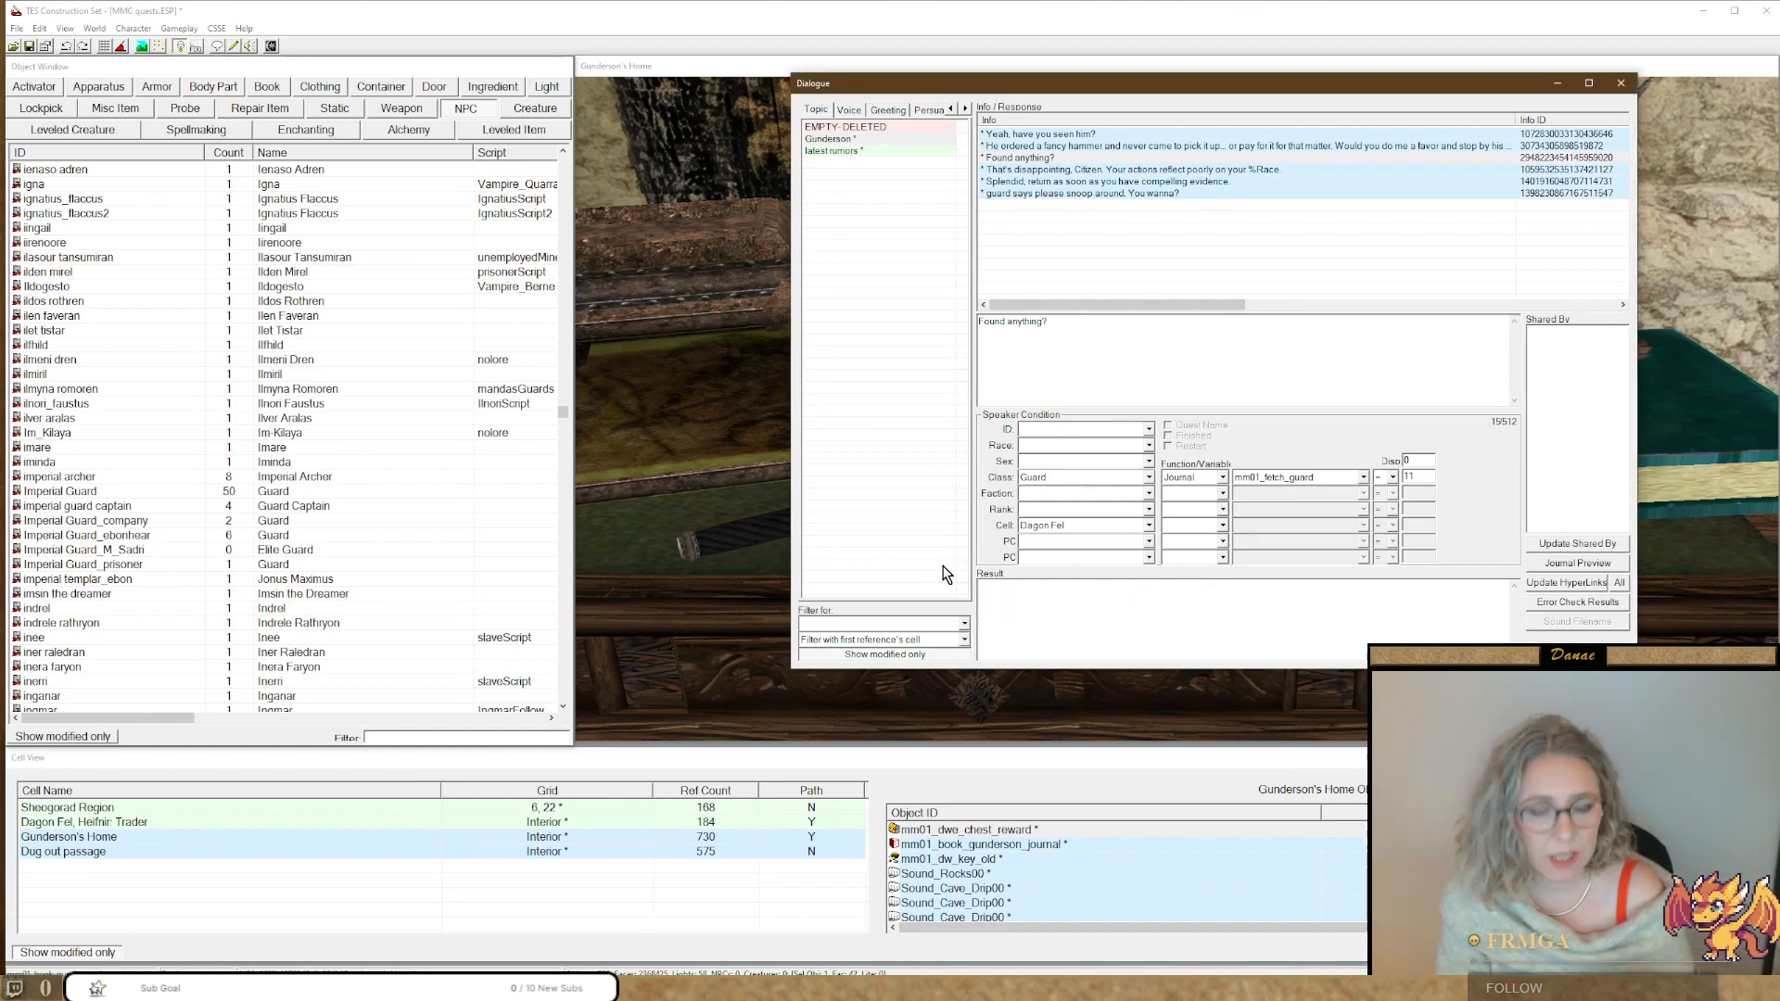
Write choice "Yes" 1 "No" 2 "Not yet" 3 as the result script of the "Found anything?" response.
text(choice)
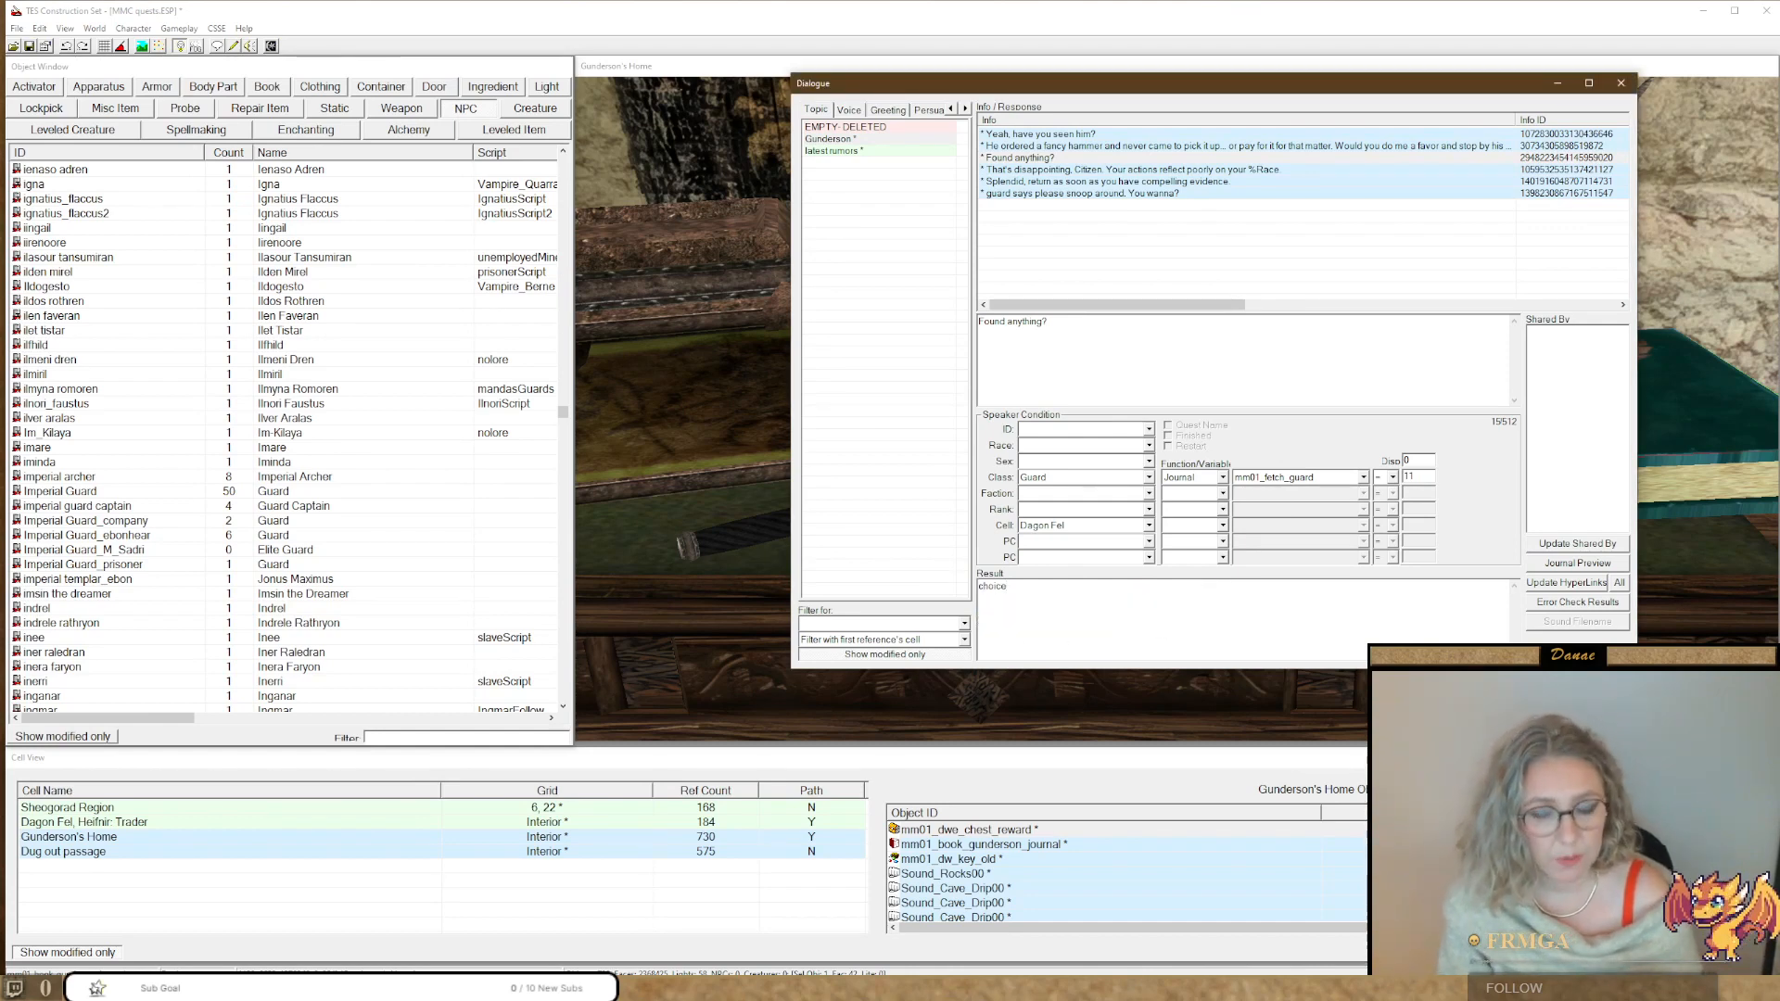
text( "Y)
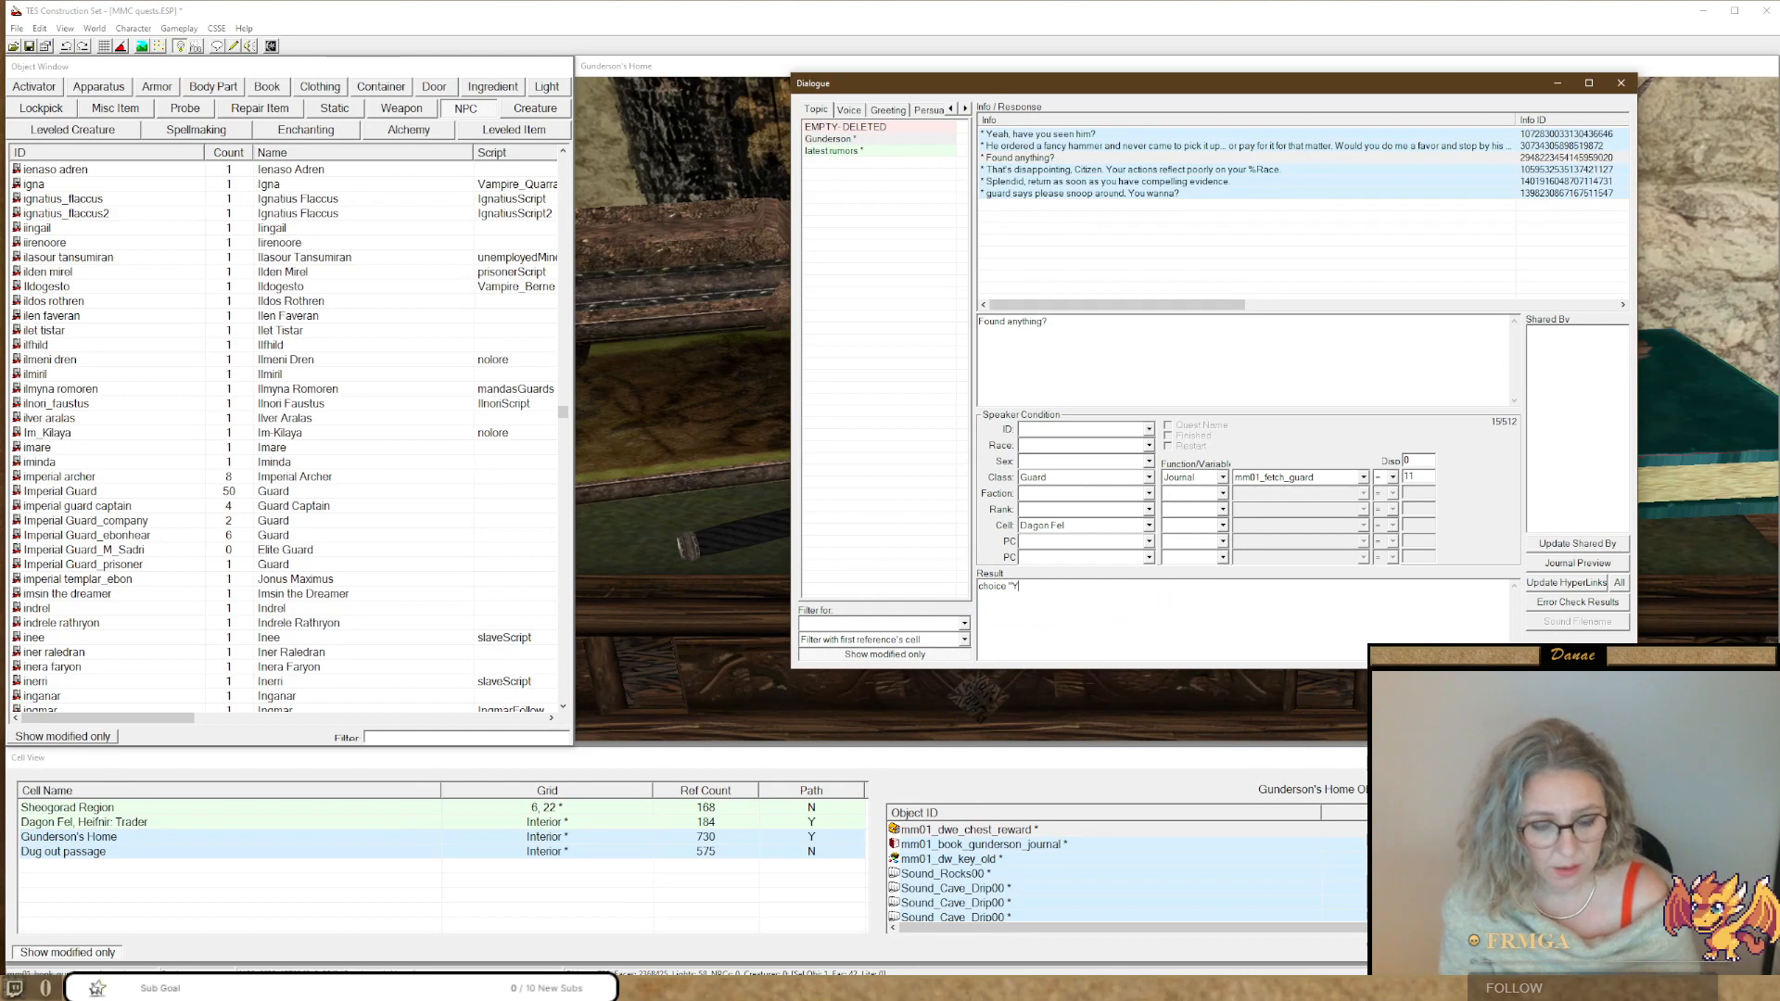
text(es")
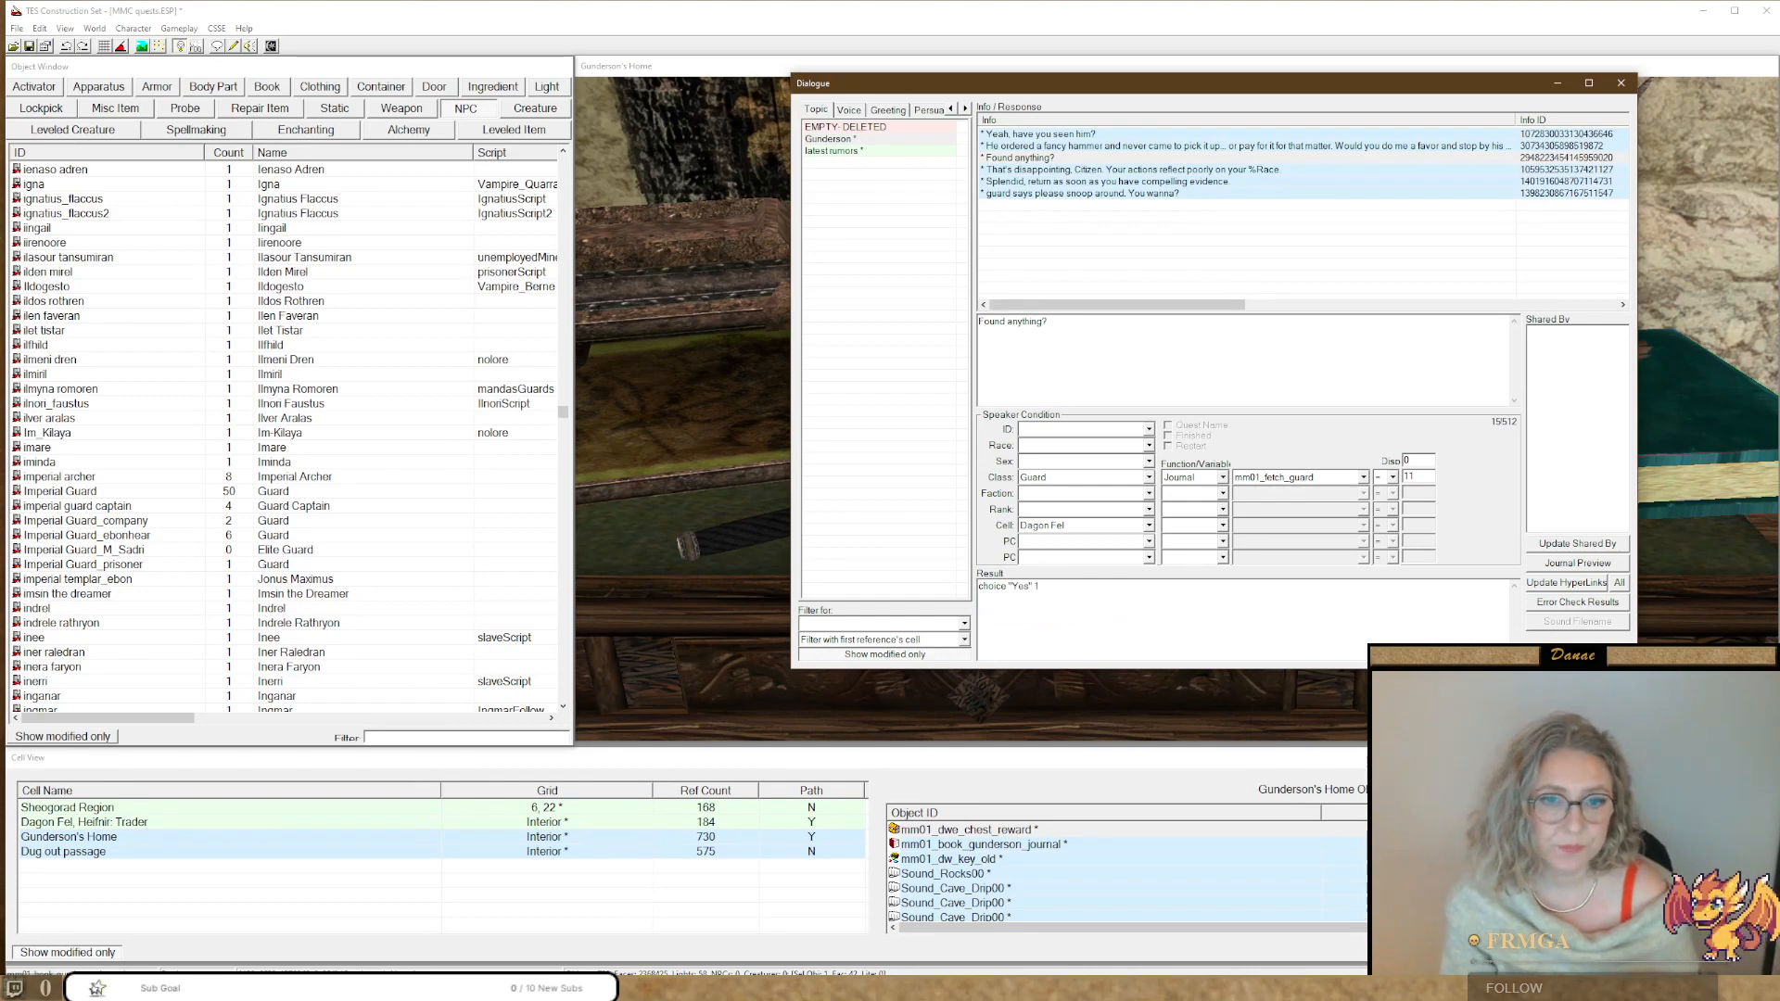
text( 1 ")
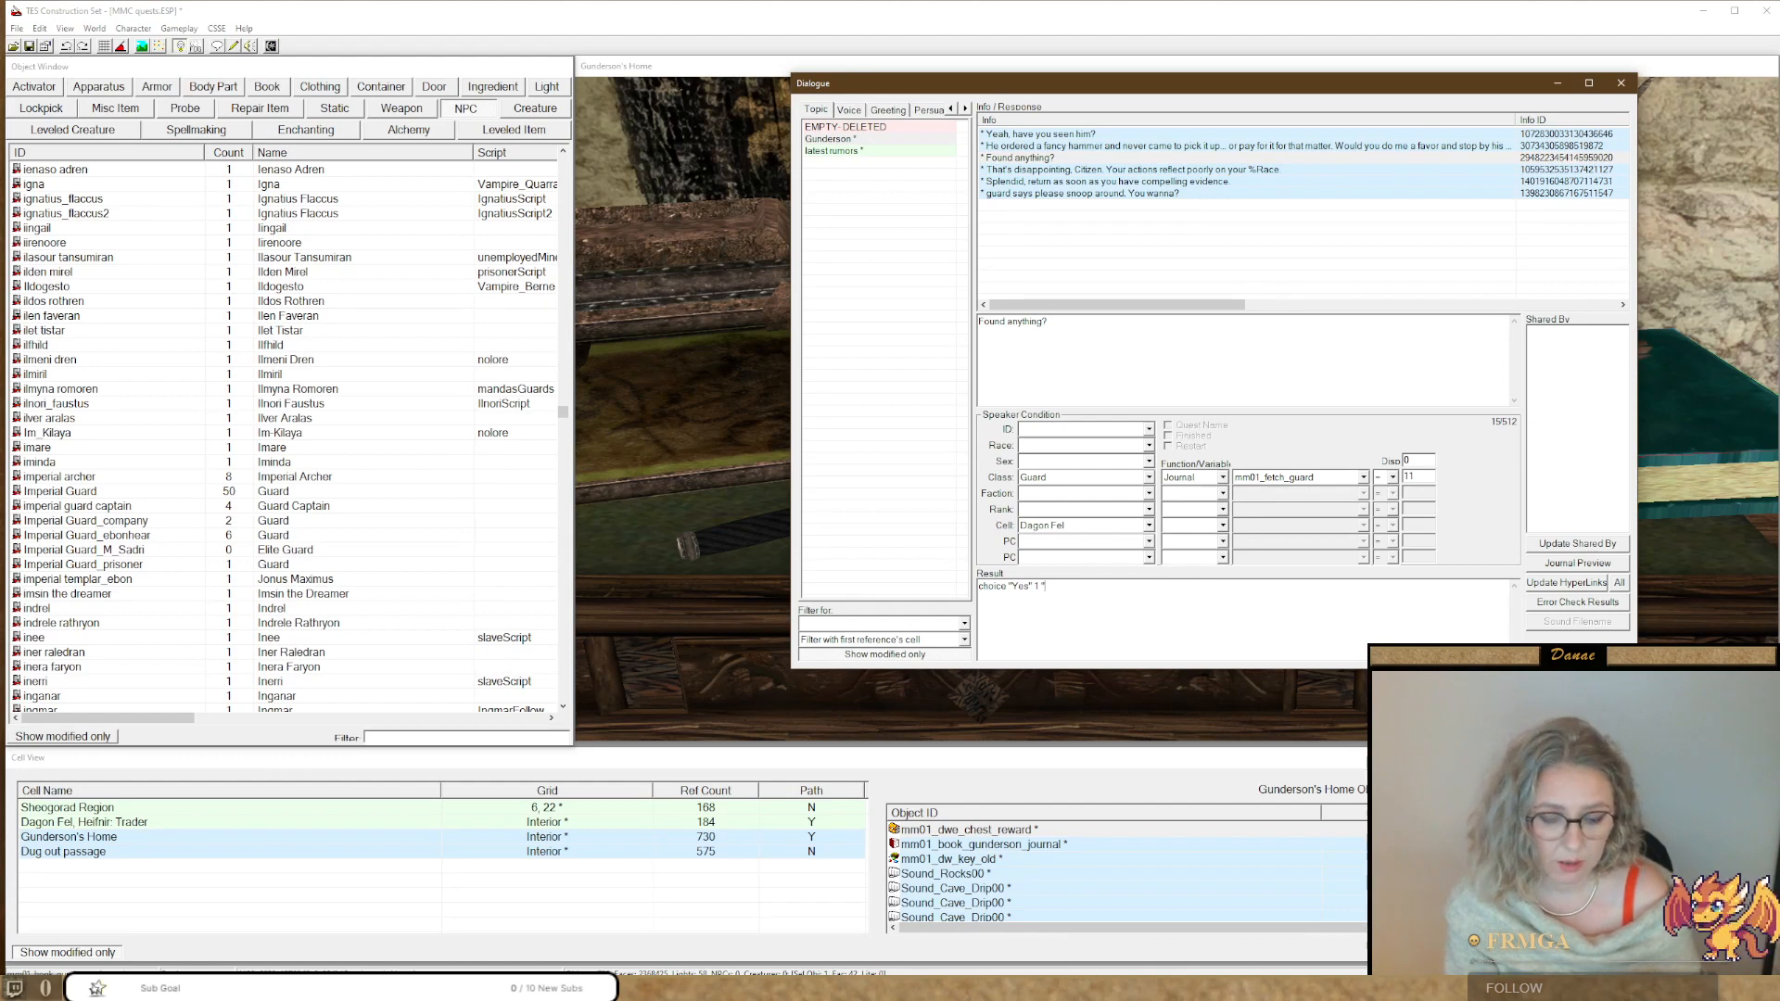
text(No" 2)
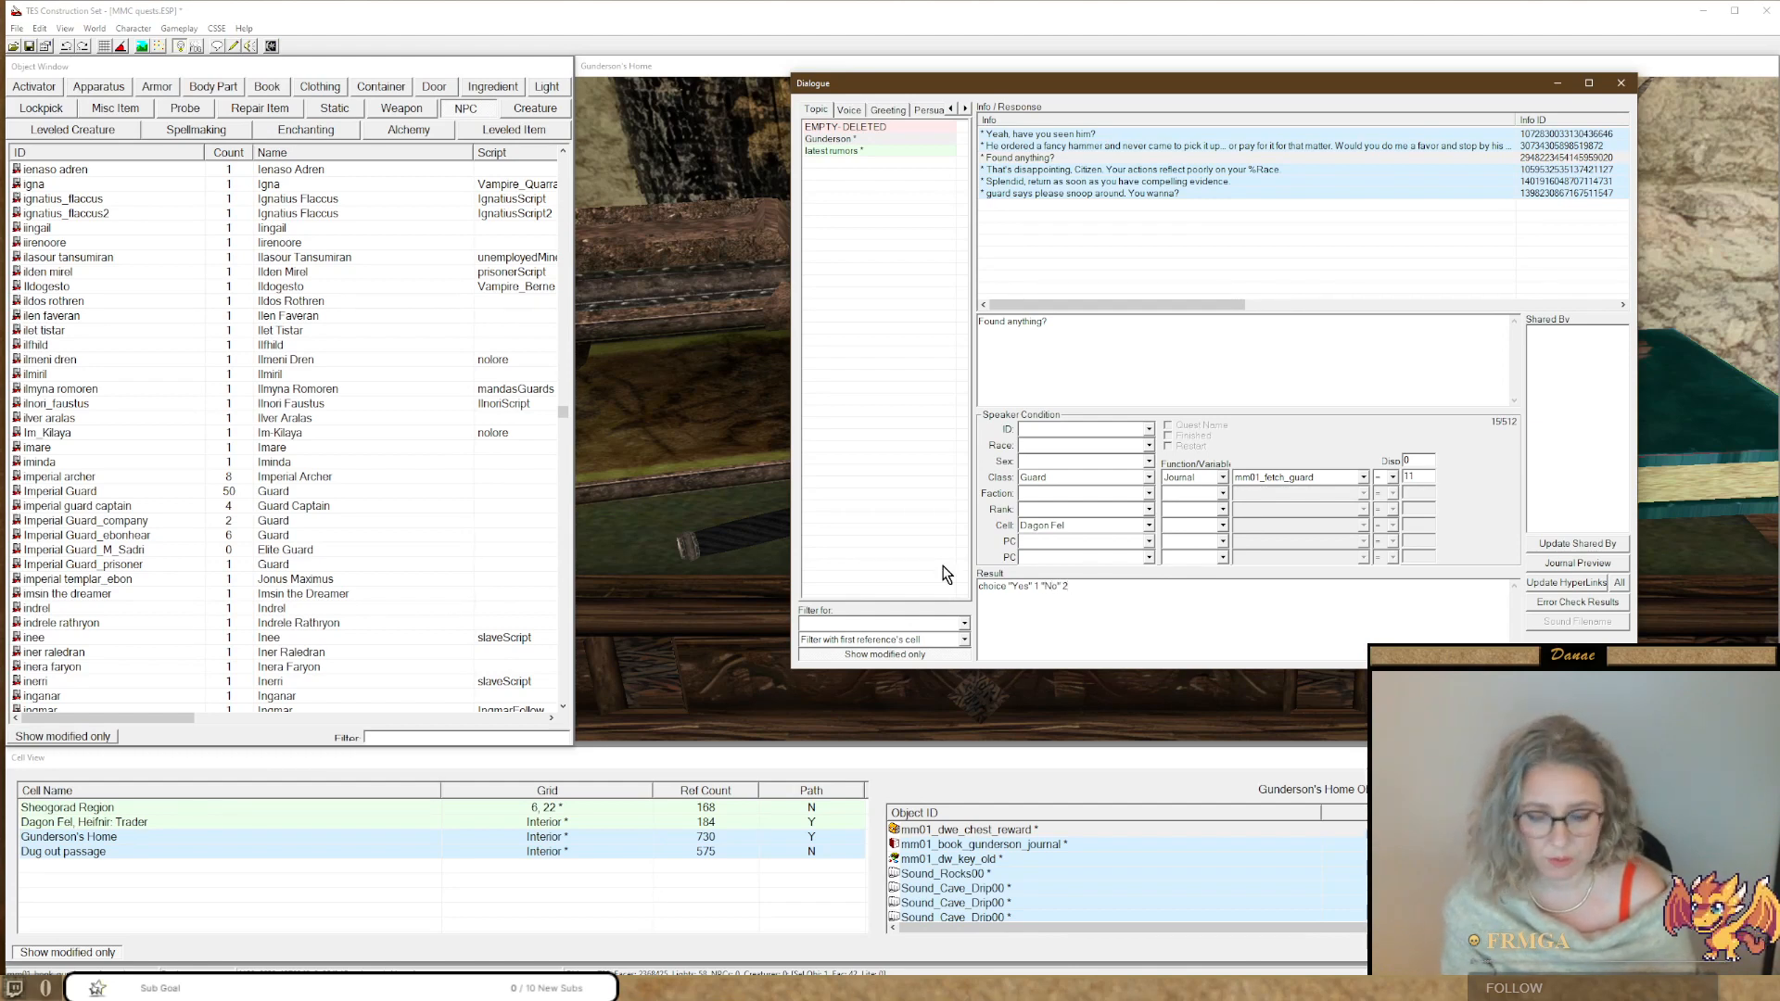
text( "Not yet)
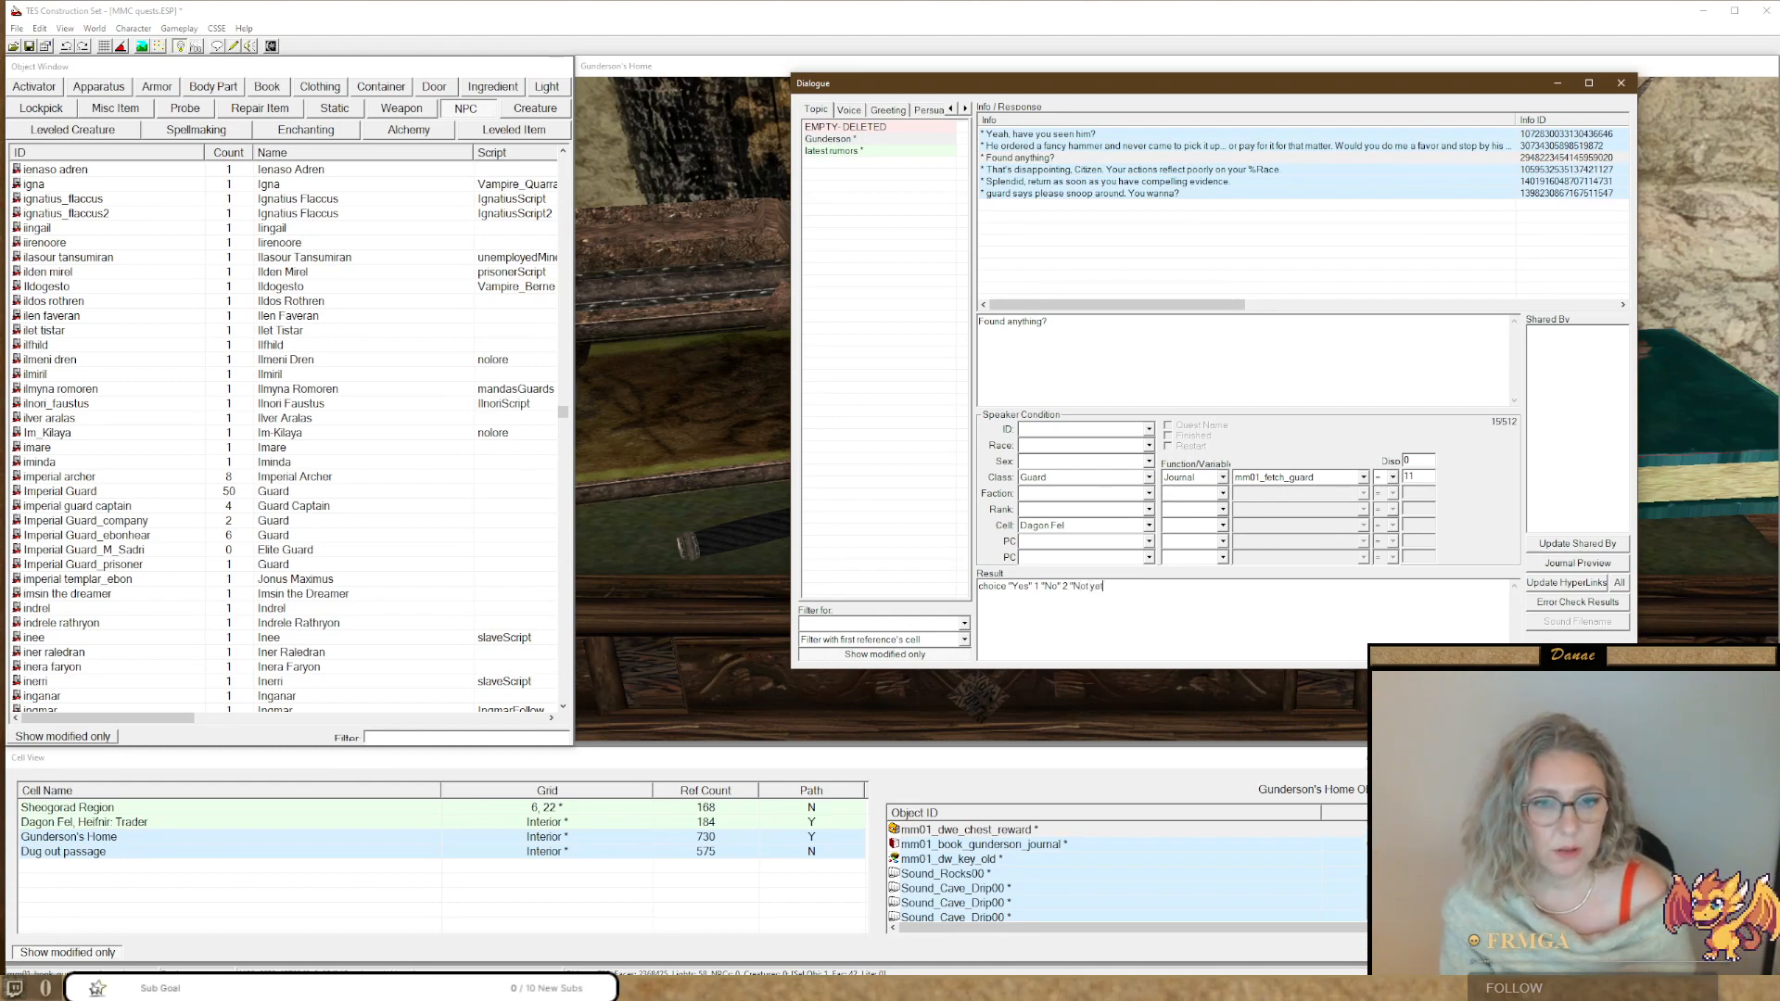
text(" 3)
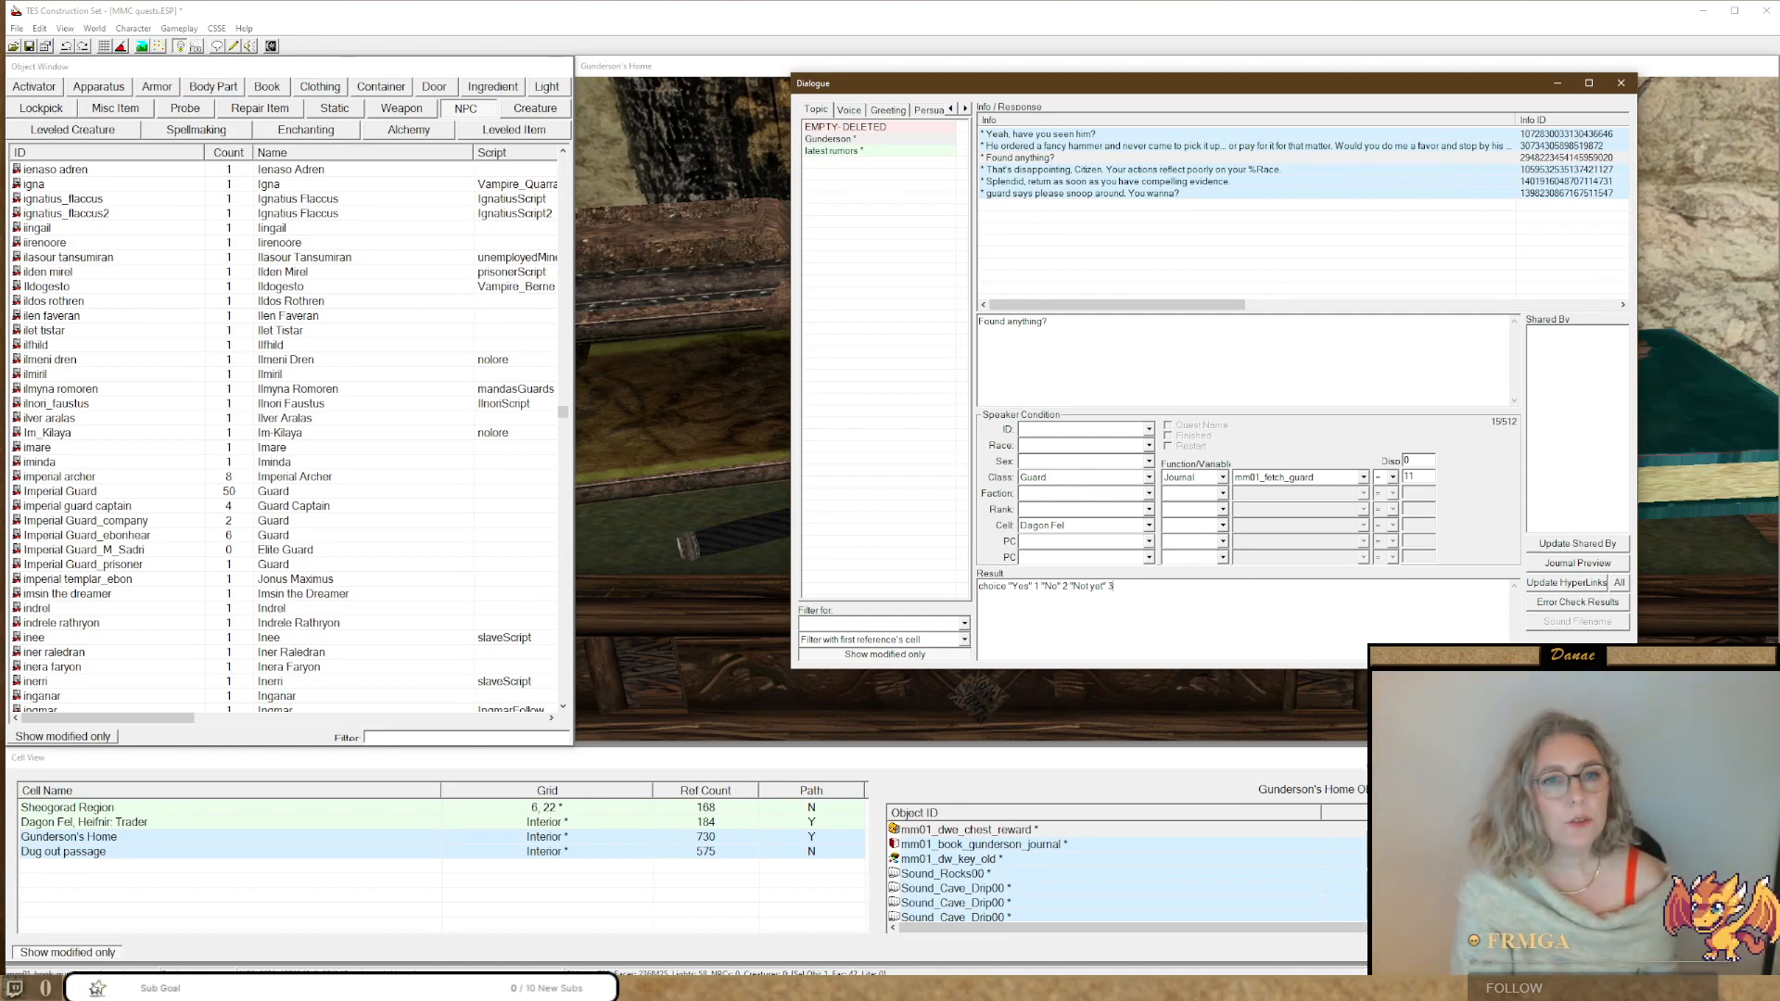
Check the guard's other responses and duplicate the "Found anything?" response.
click(1009, 182)
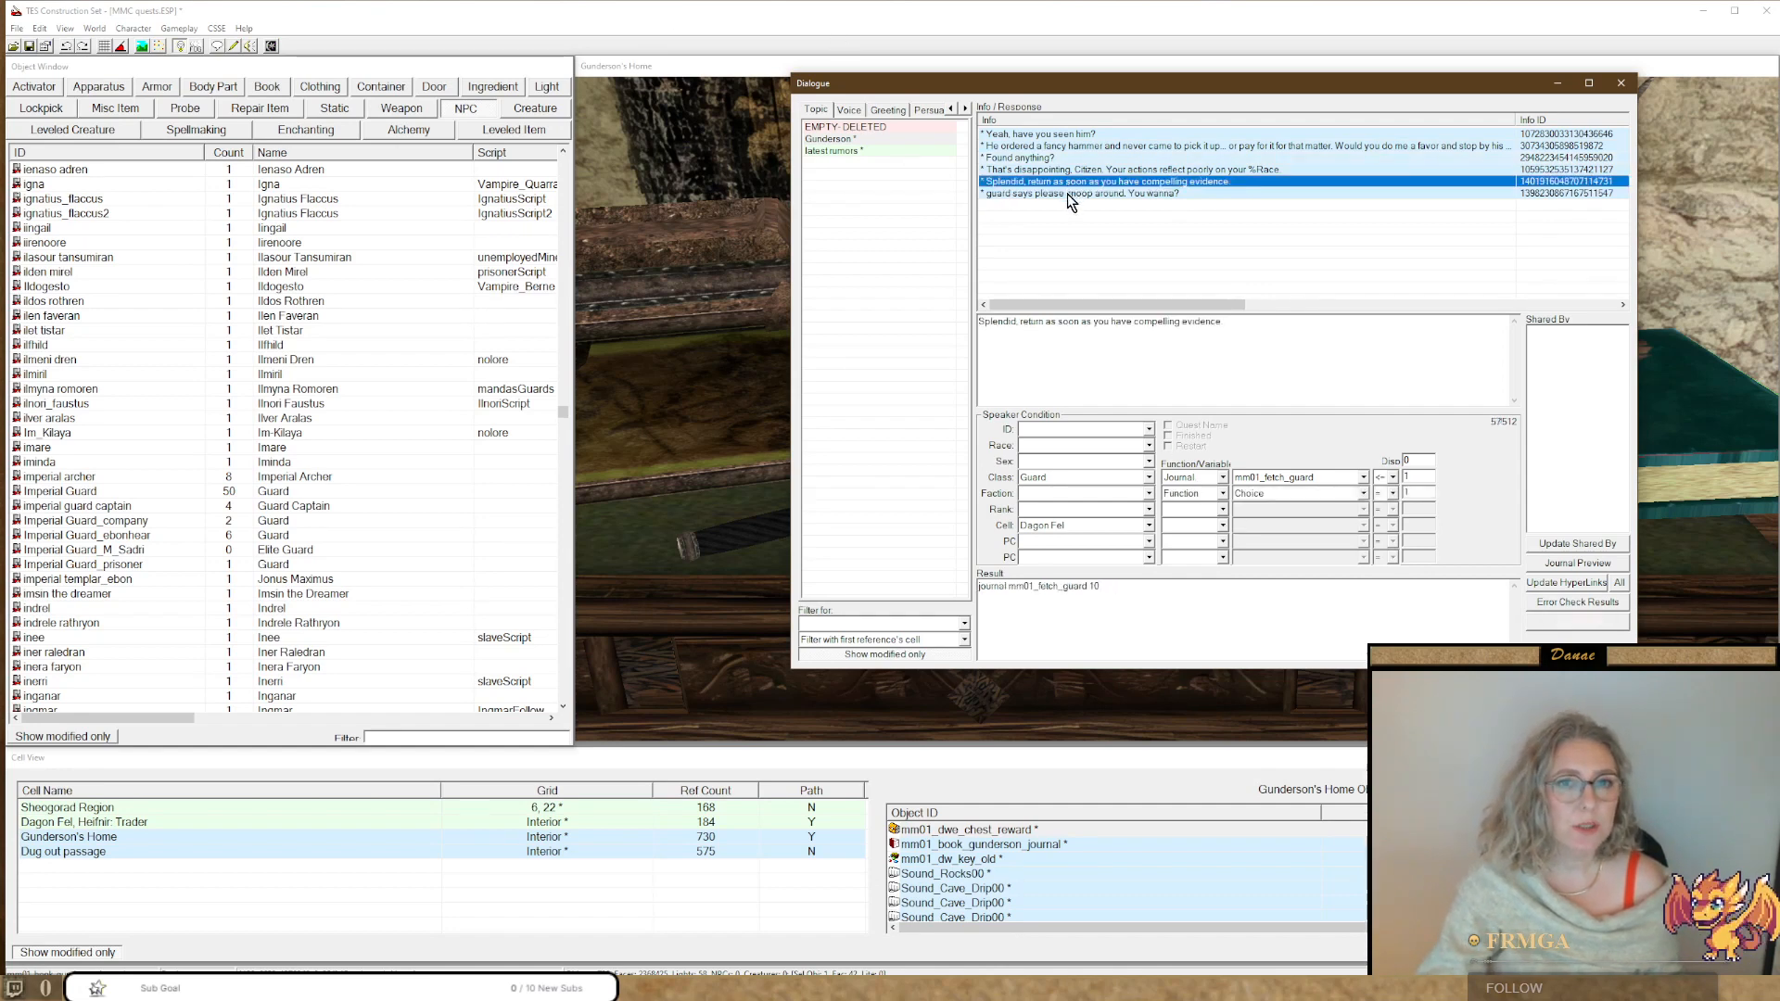
click(1068, 193)
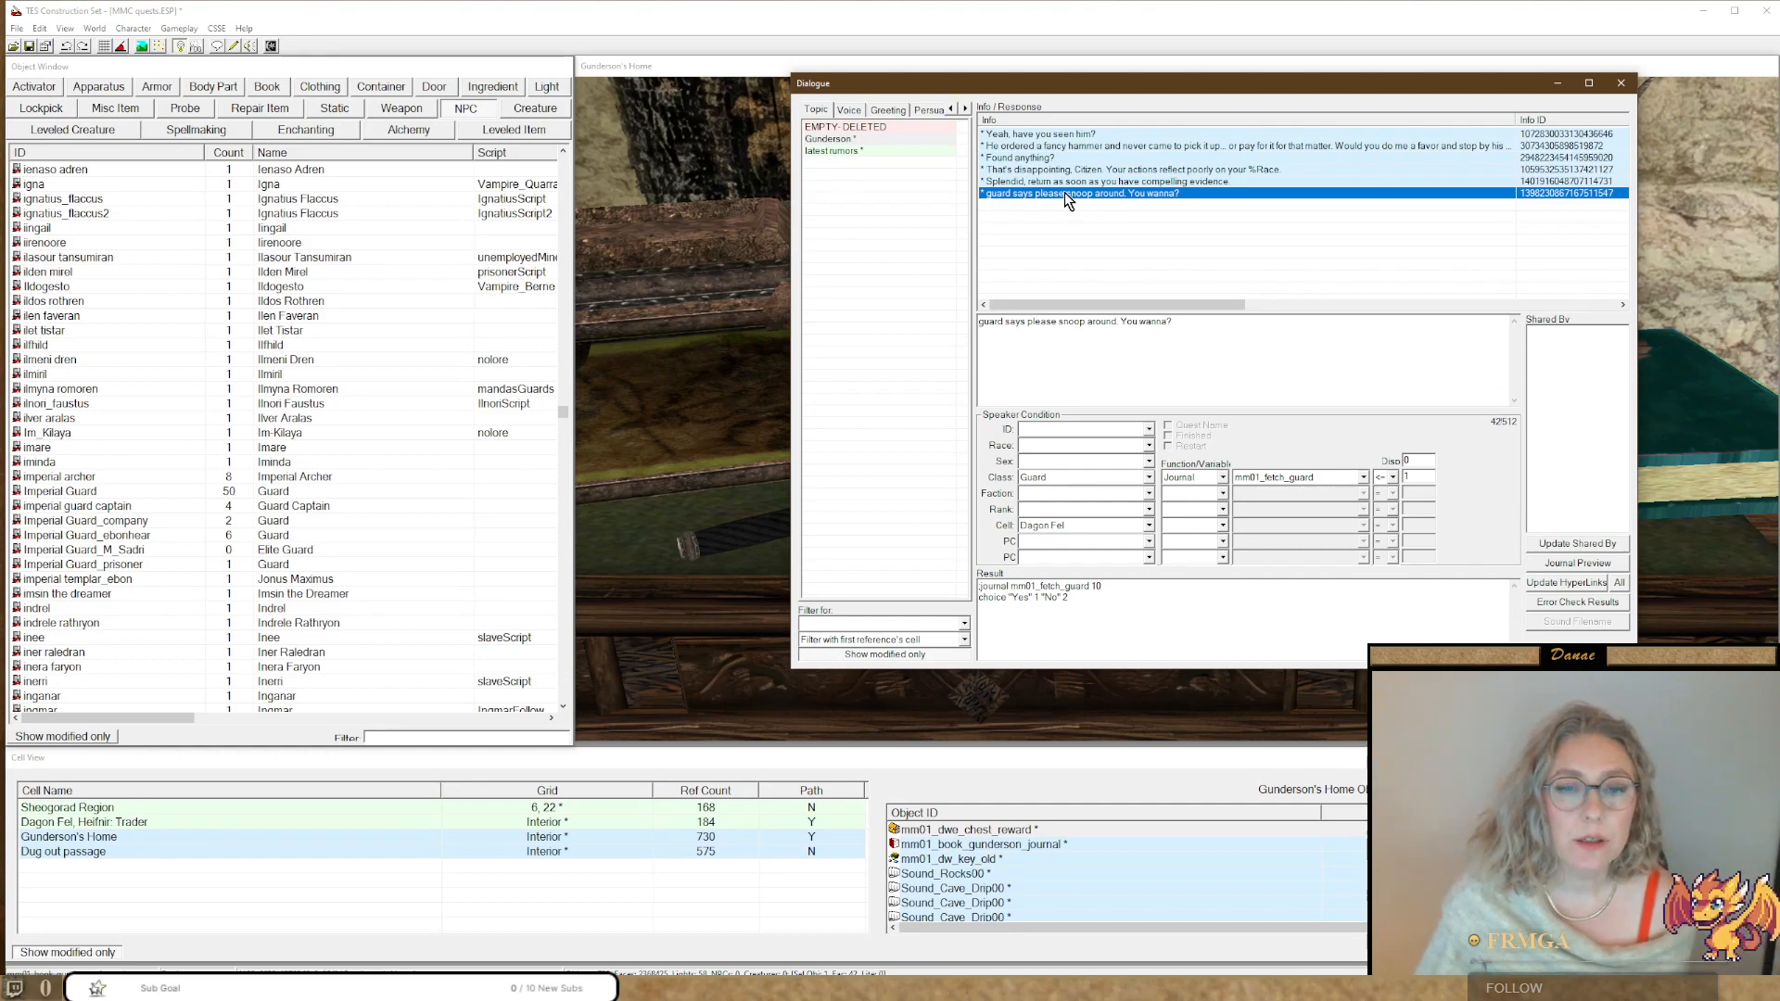
click(1059, 183)
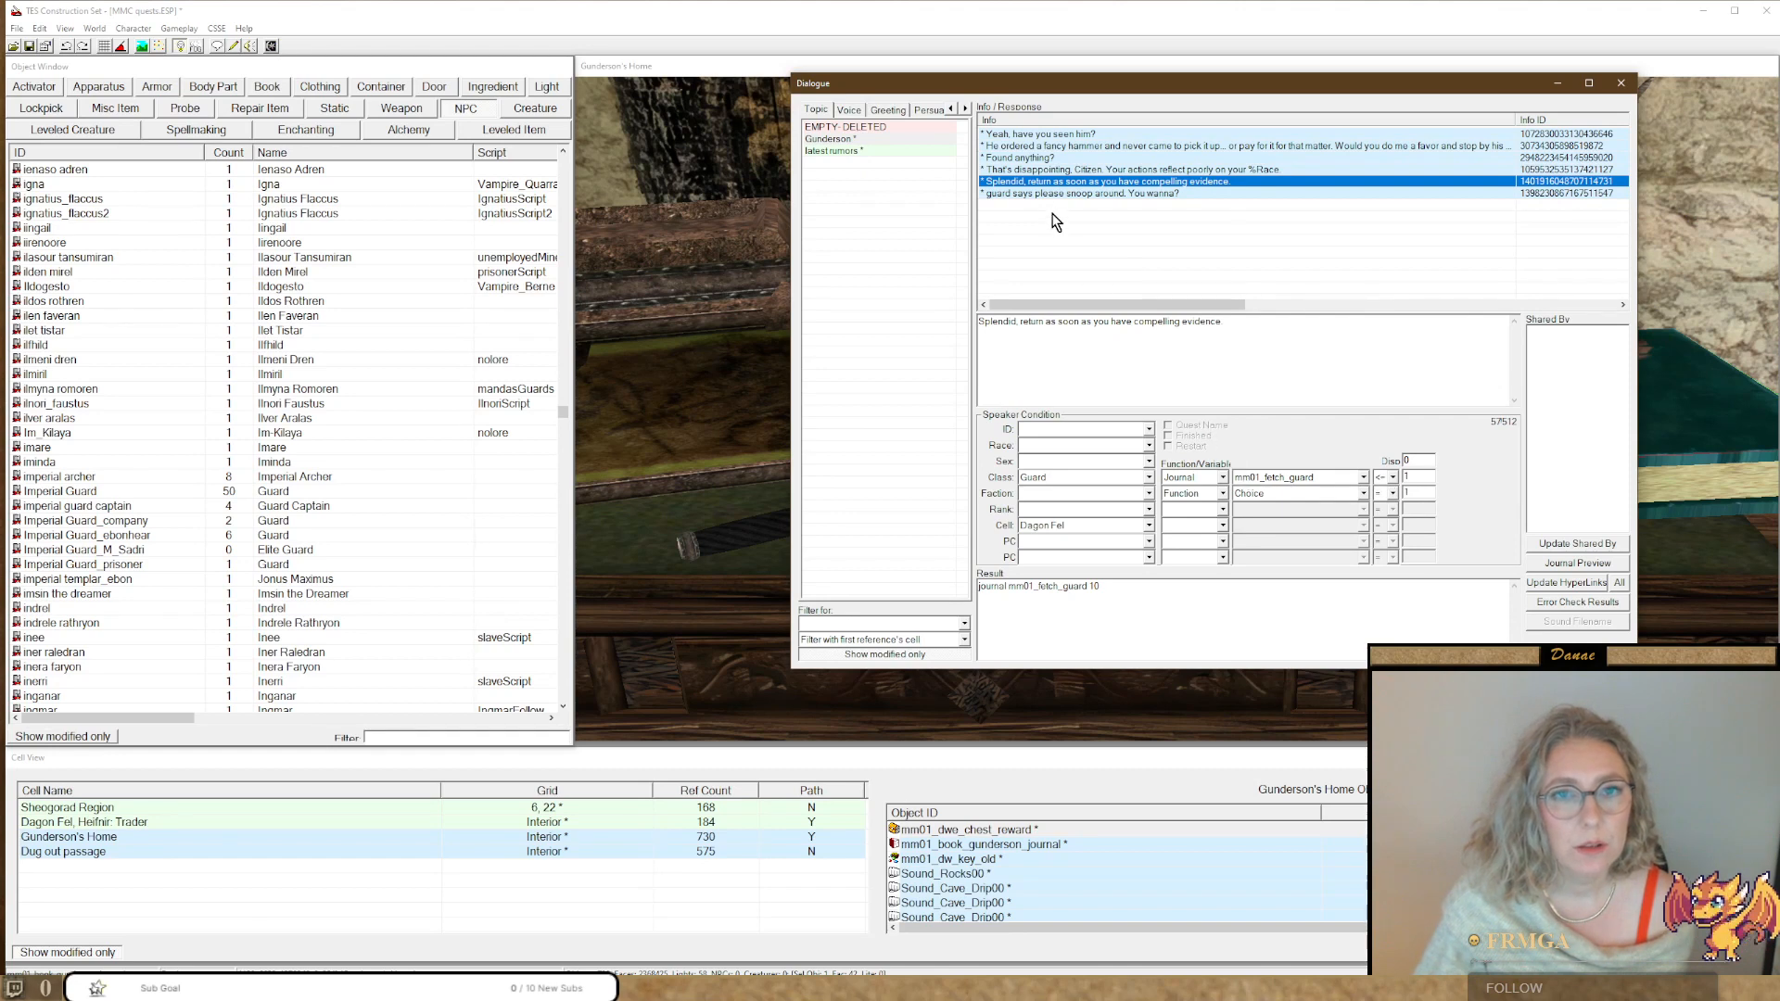
click(1037, 170)
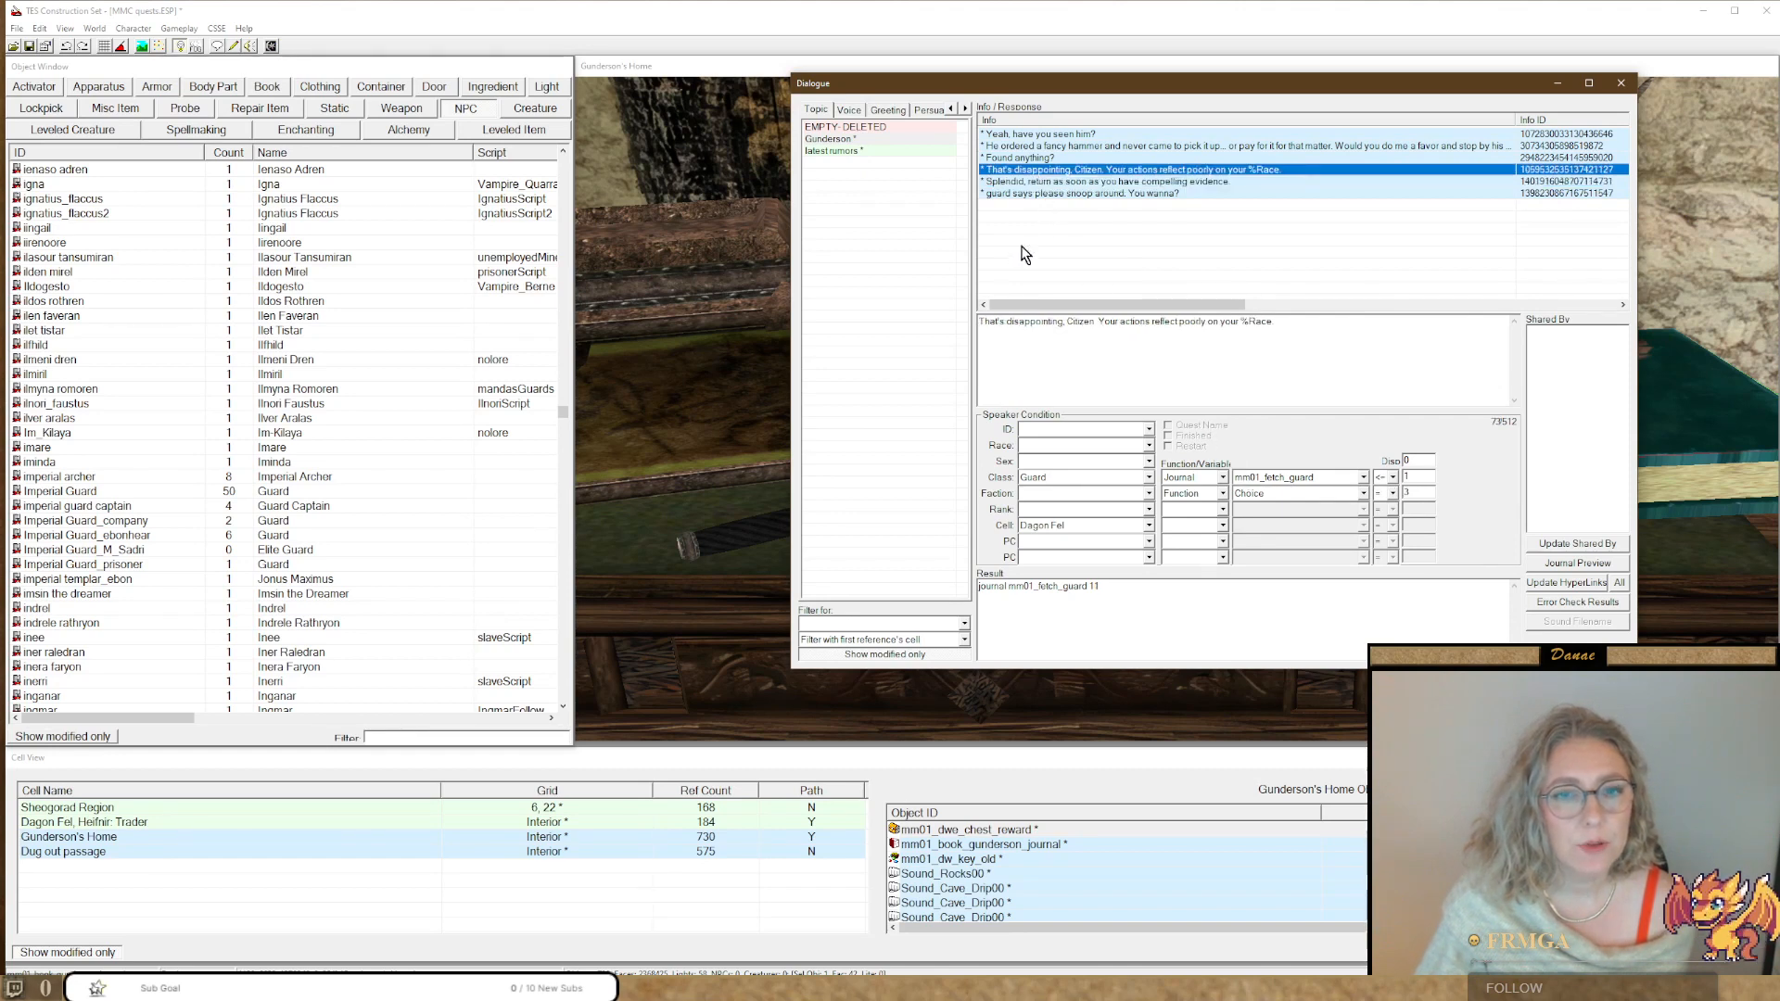
click(1015, 159)
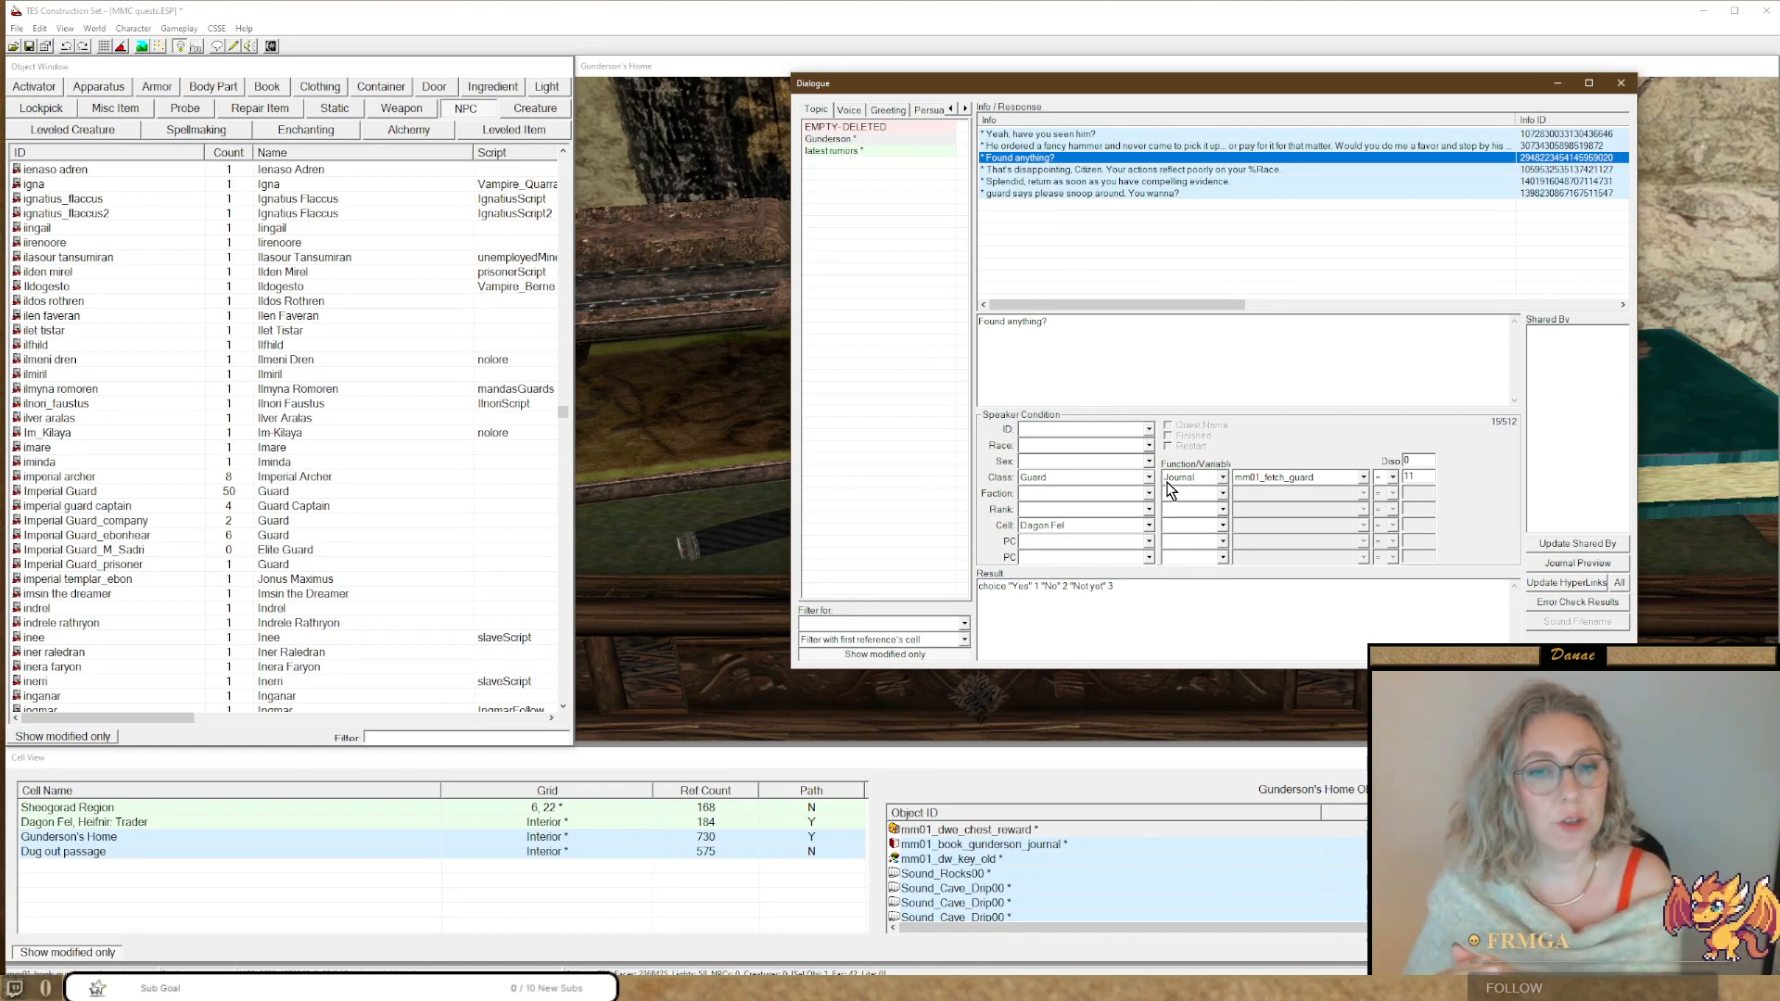
right_click(1022, 155)
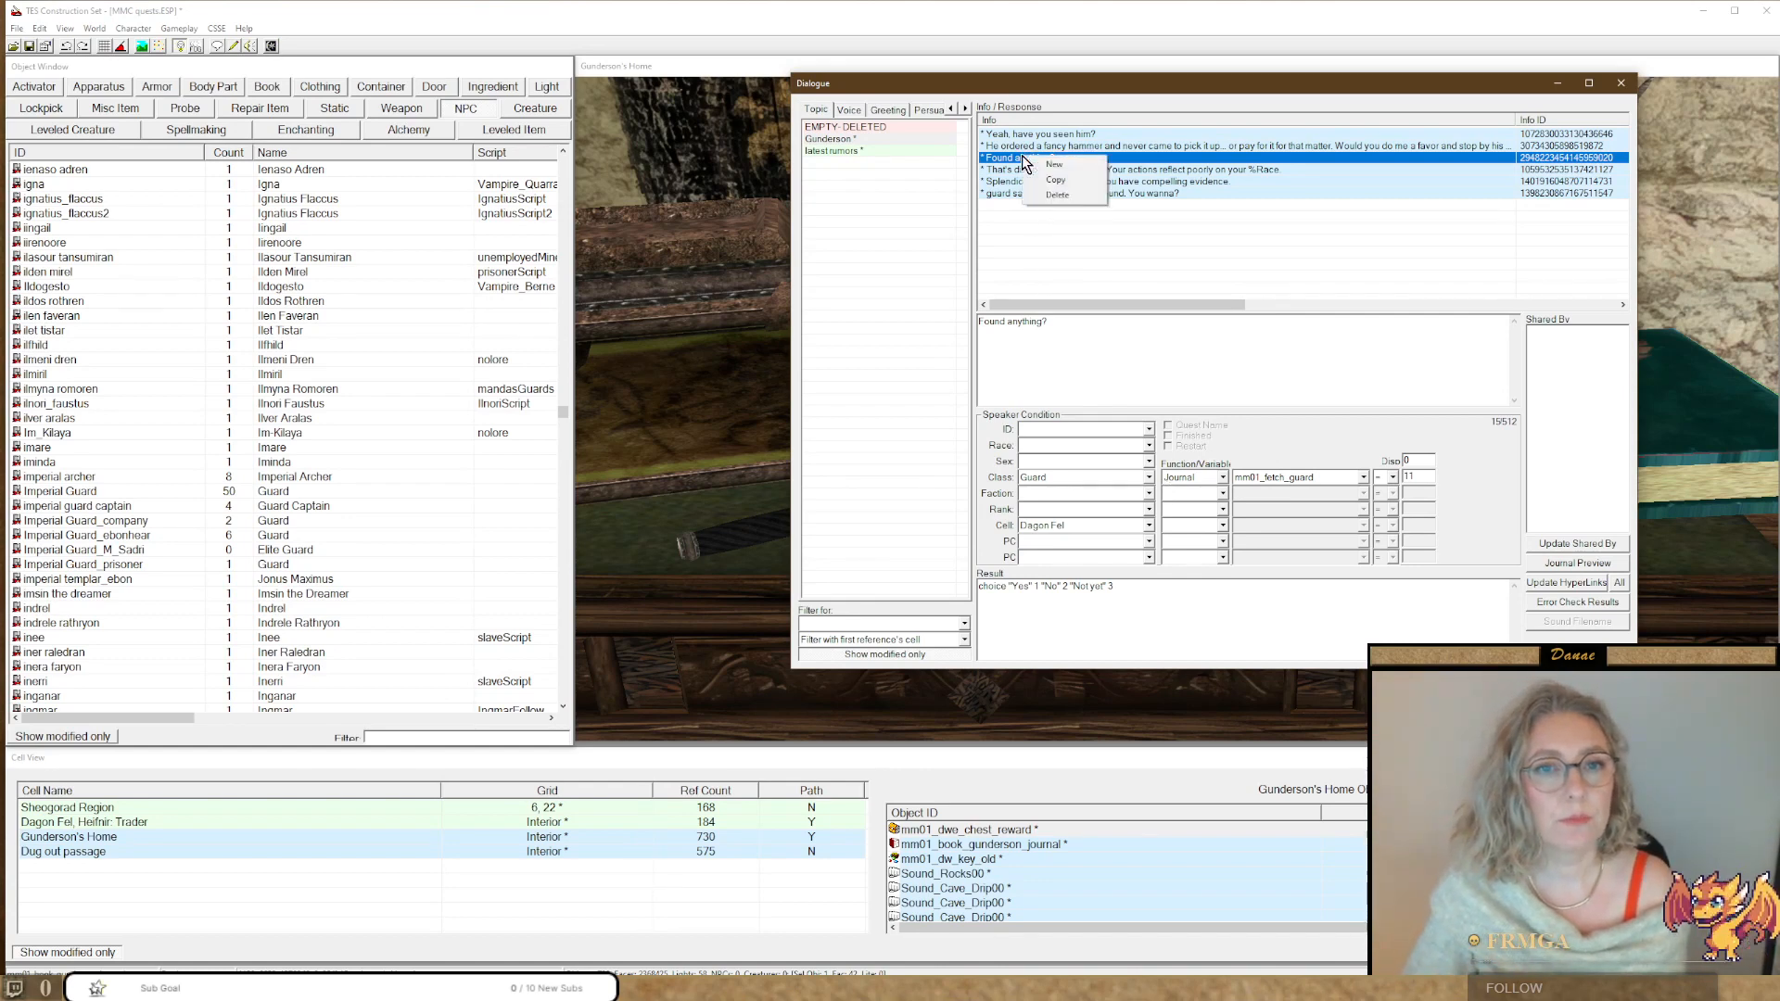
click(1042, 183)
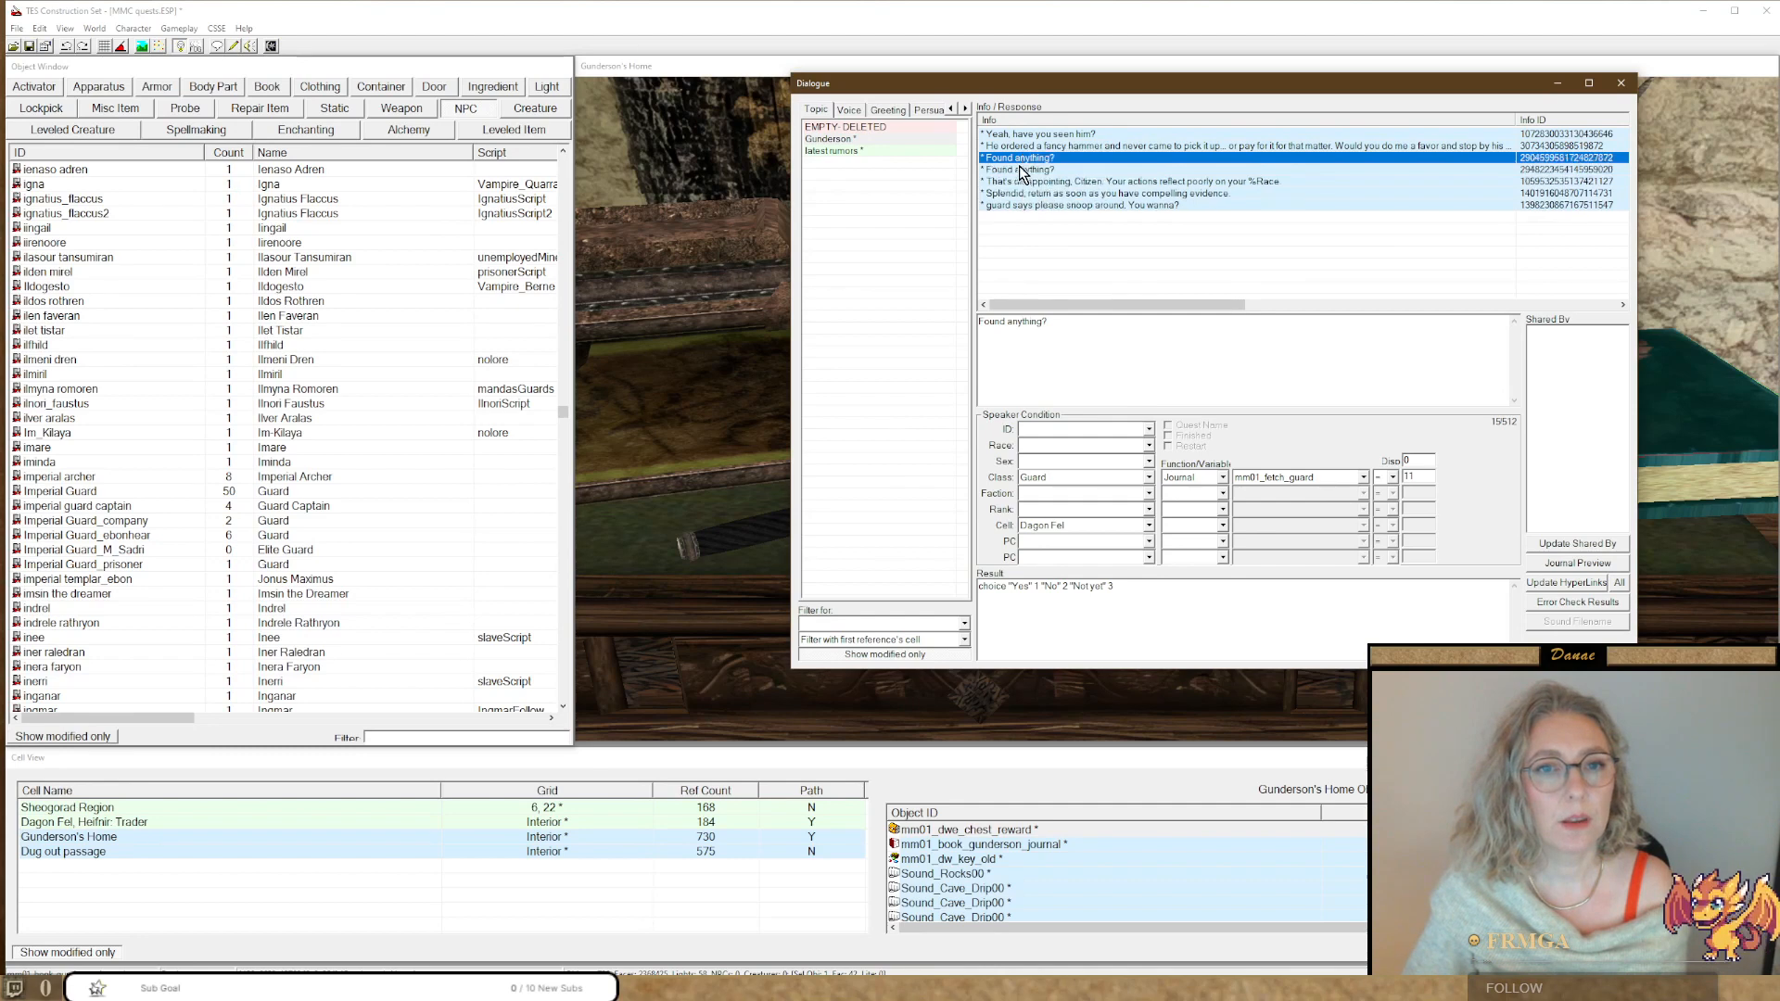
Replace the journal condition on the duplicated "Found anything?" response with the function condition Choice = 1.
click(1191, 493)
click(1185, 509)
click(1186, 478)
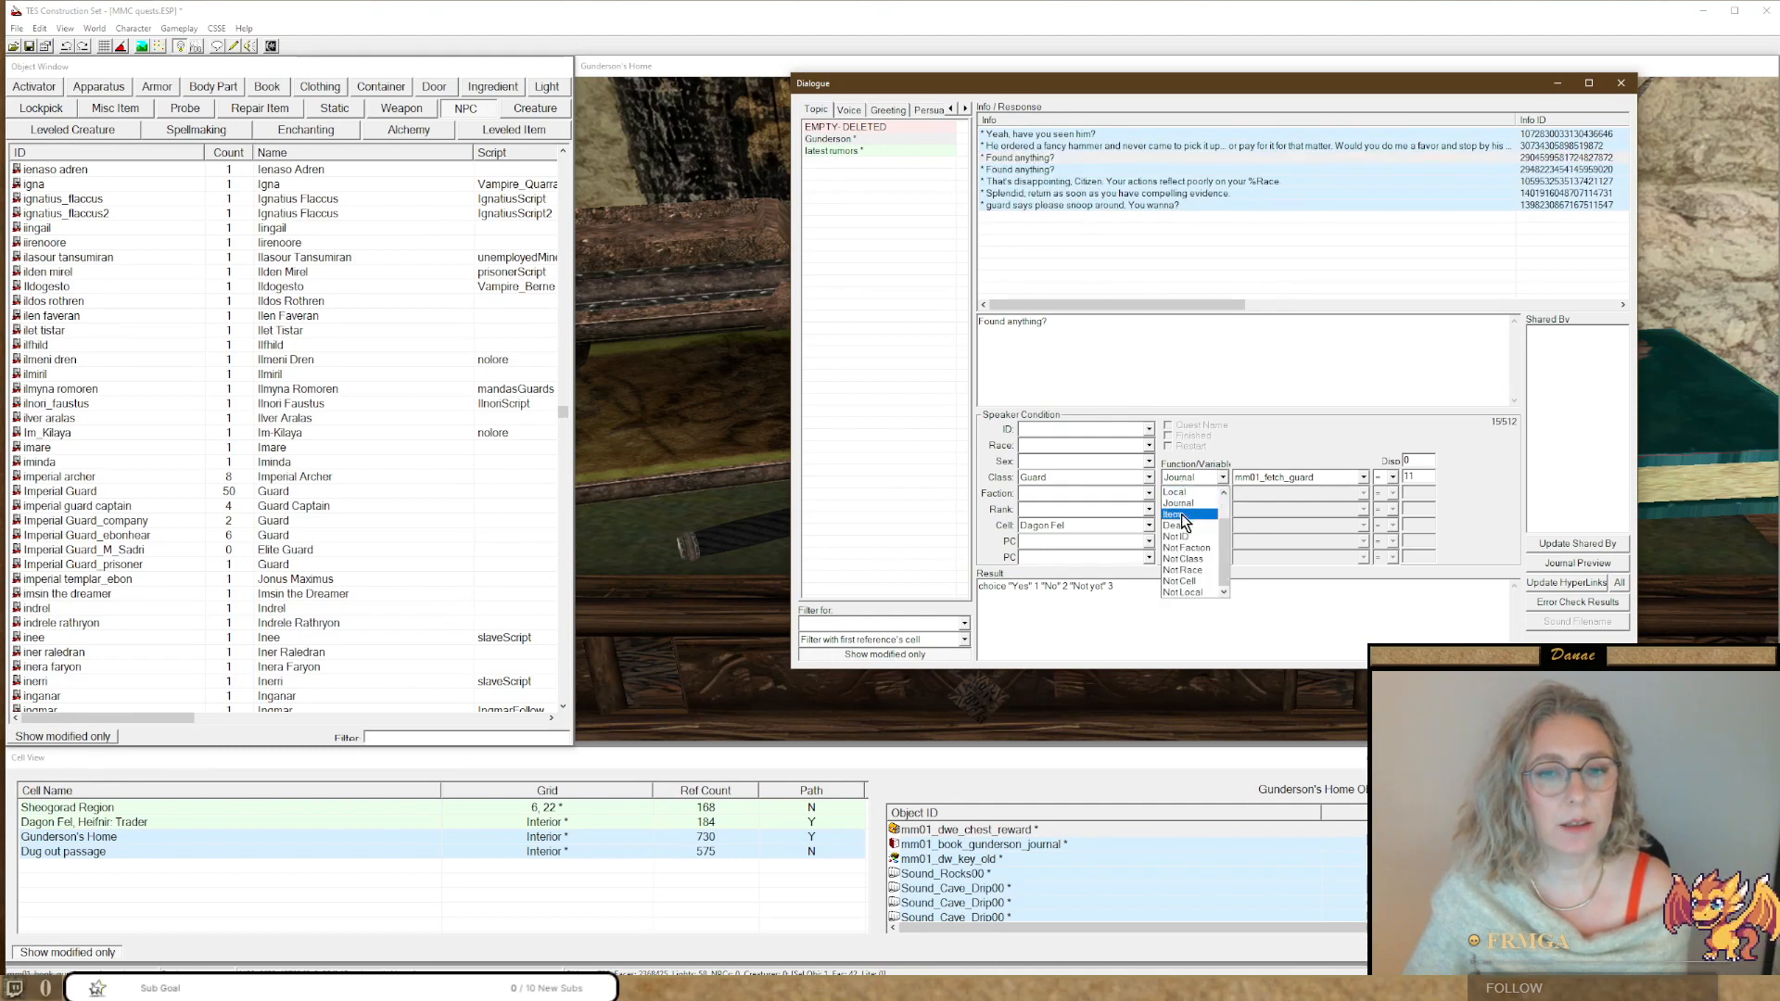
scroll(1185, 503, up, 2)
click(1179, 492)
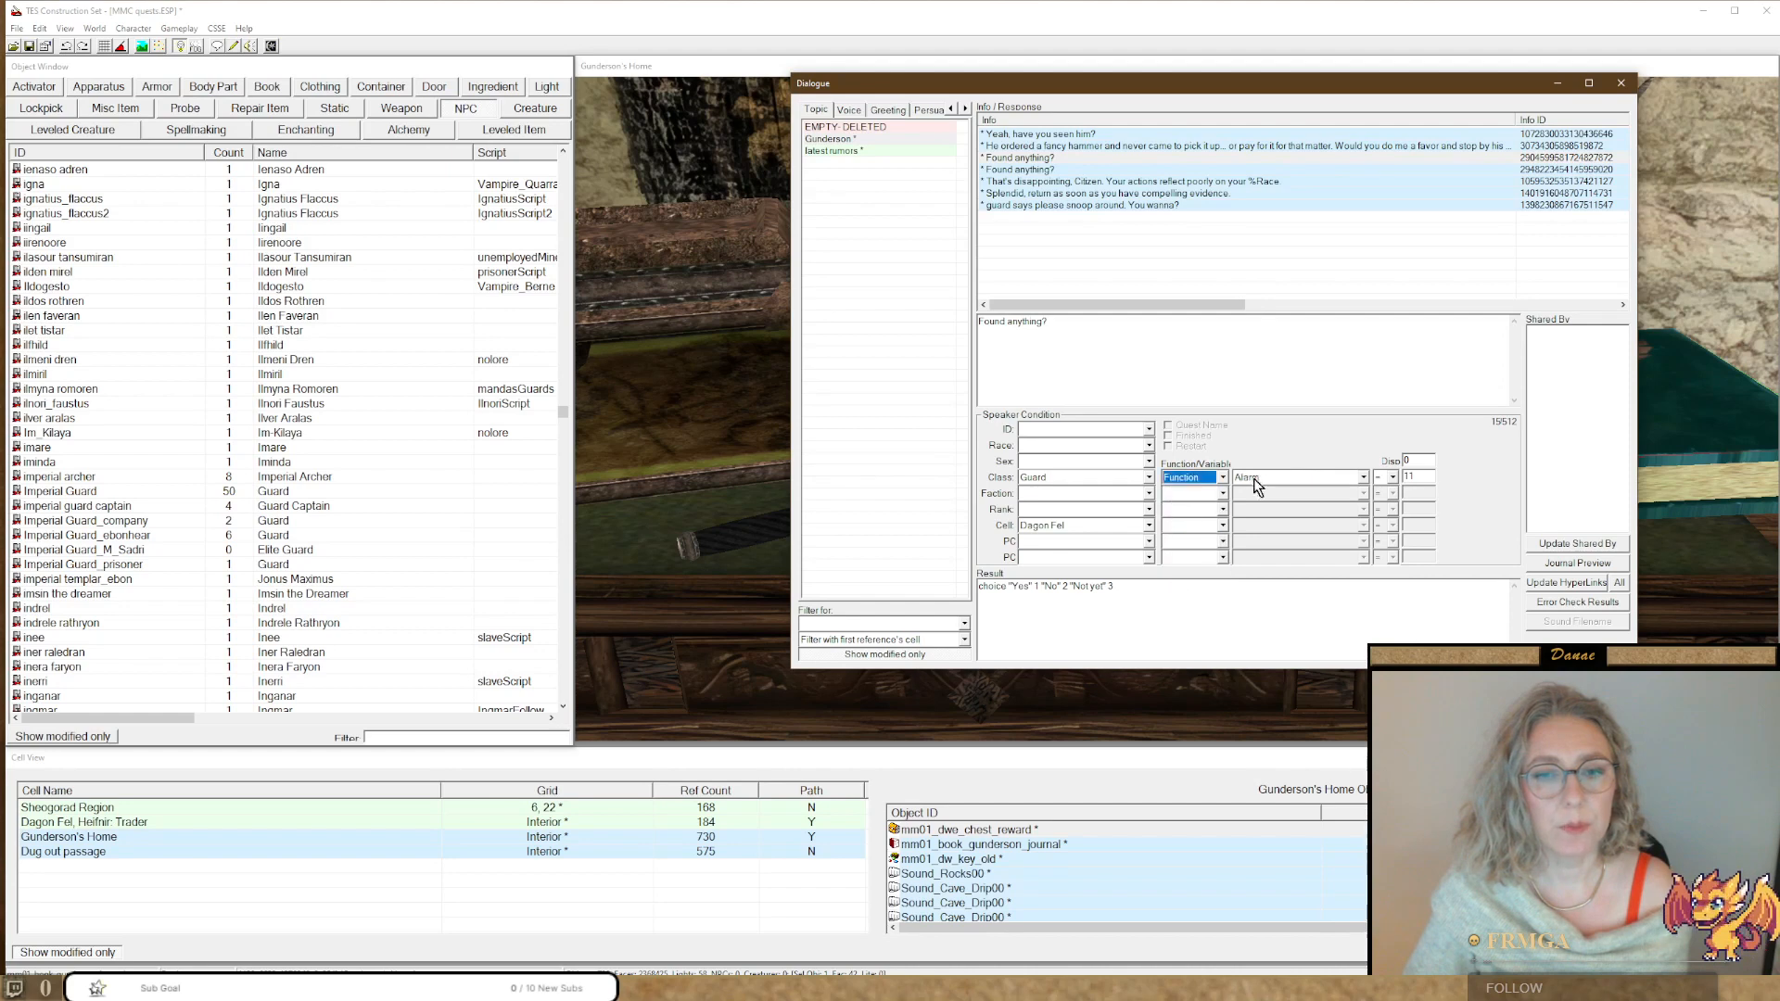
click(1259, 477)
click(1254, 525)
drag(1430, 478, 1302, 475)
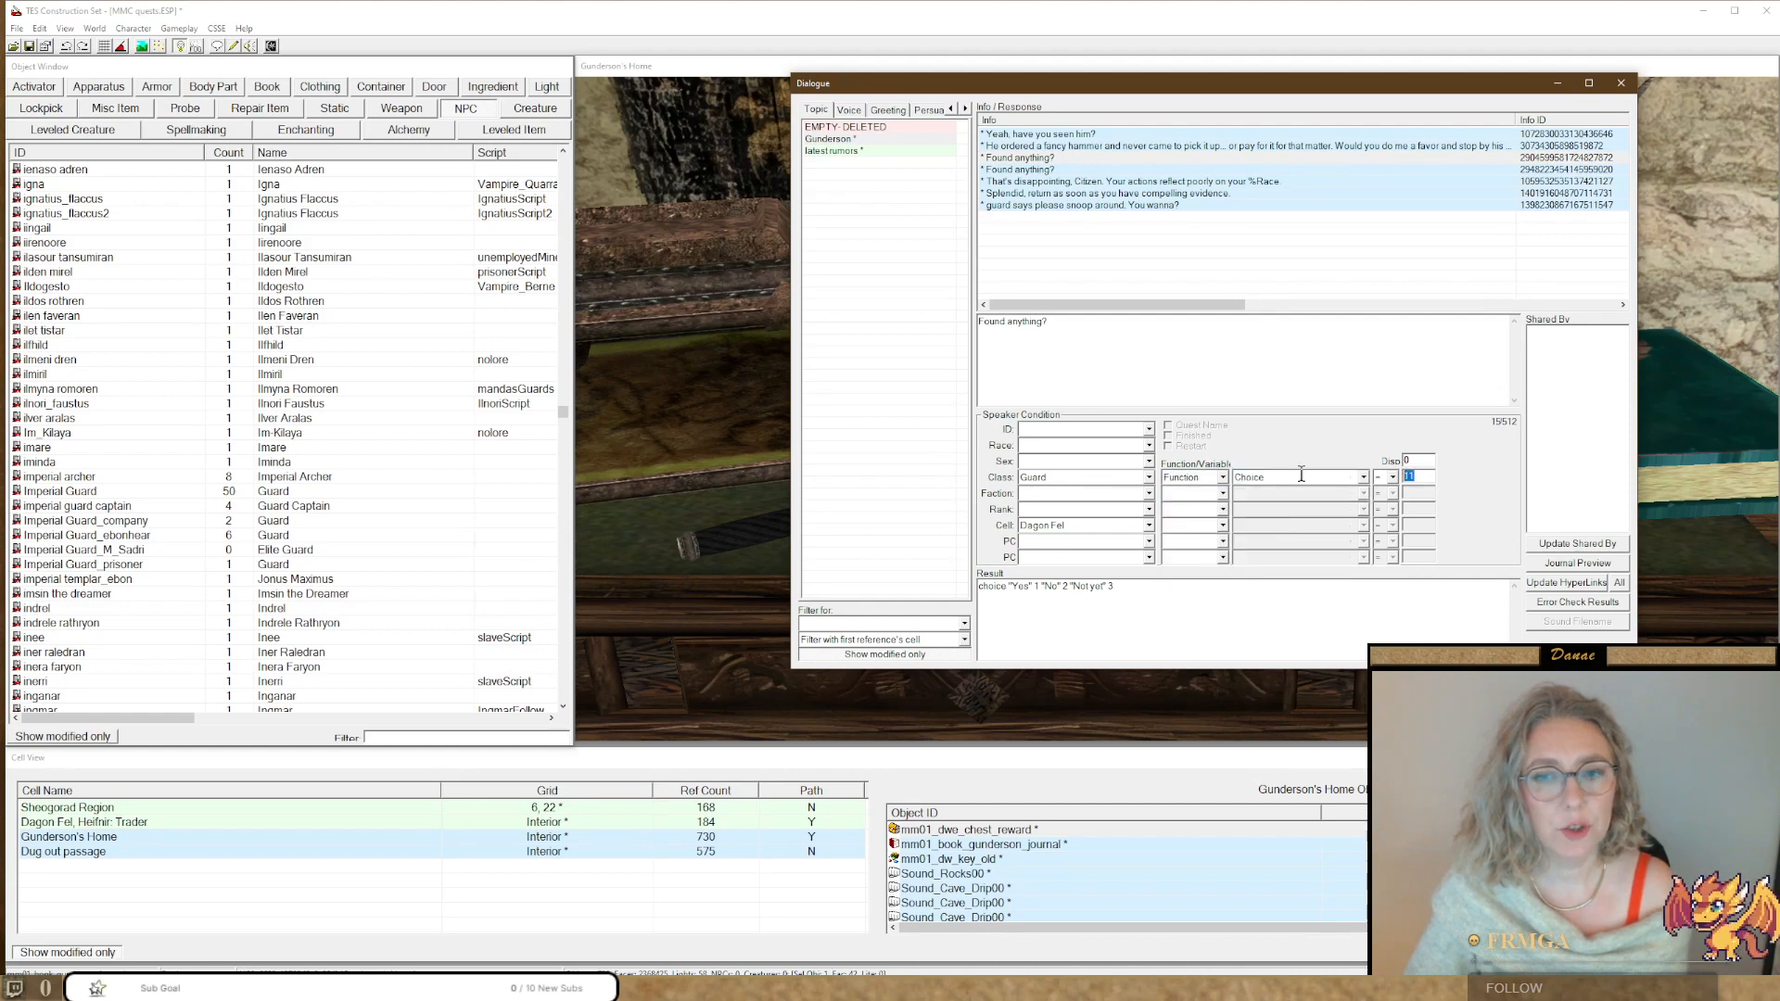
text(1)
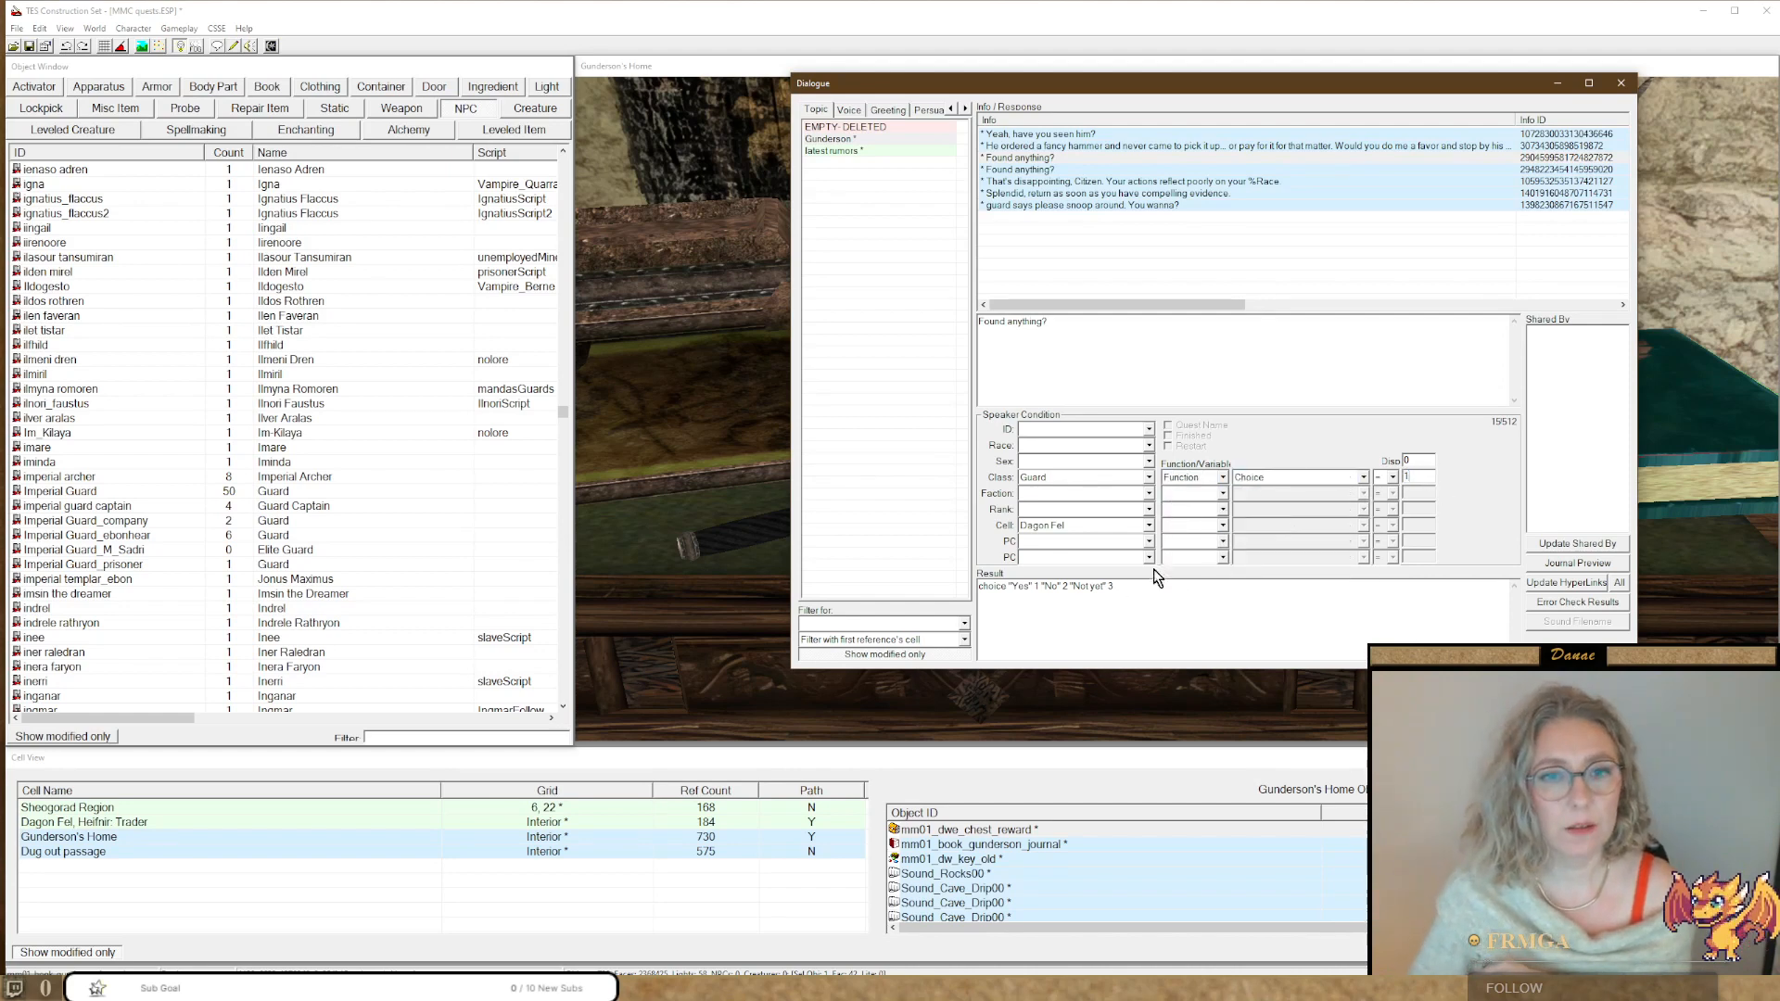
Move the "Yeah, have you seen him?" response down to the end of the response list.
click(1014, 204)
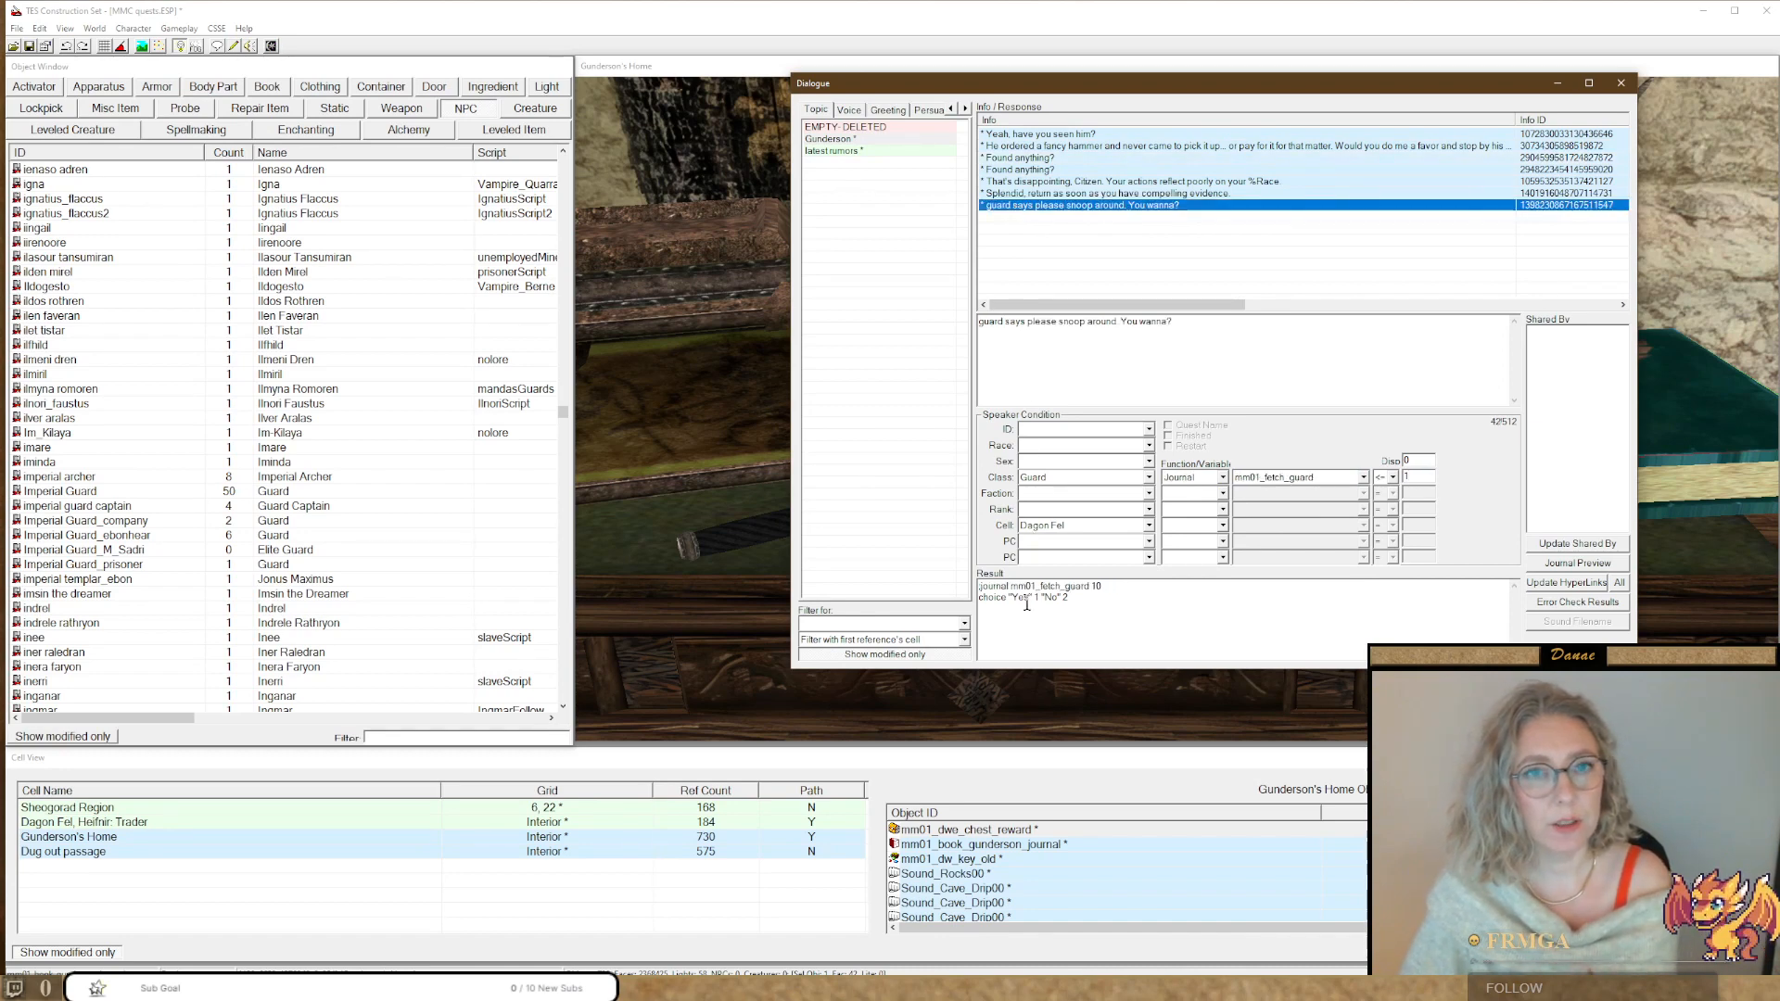
click(1025, 135)
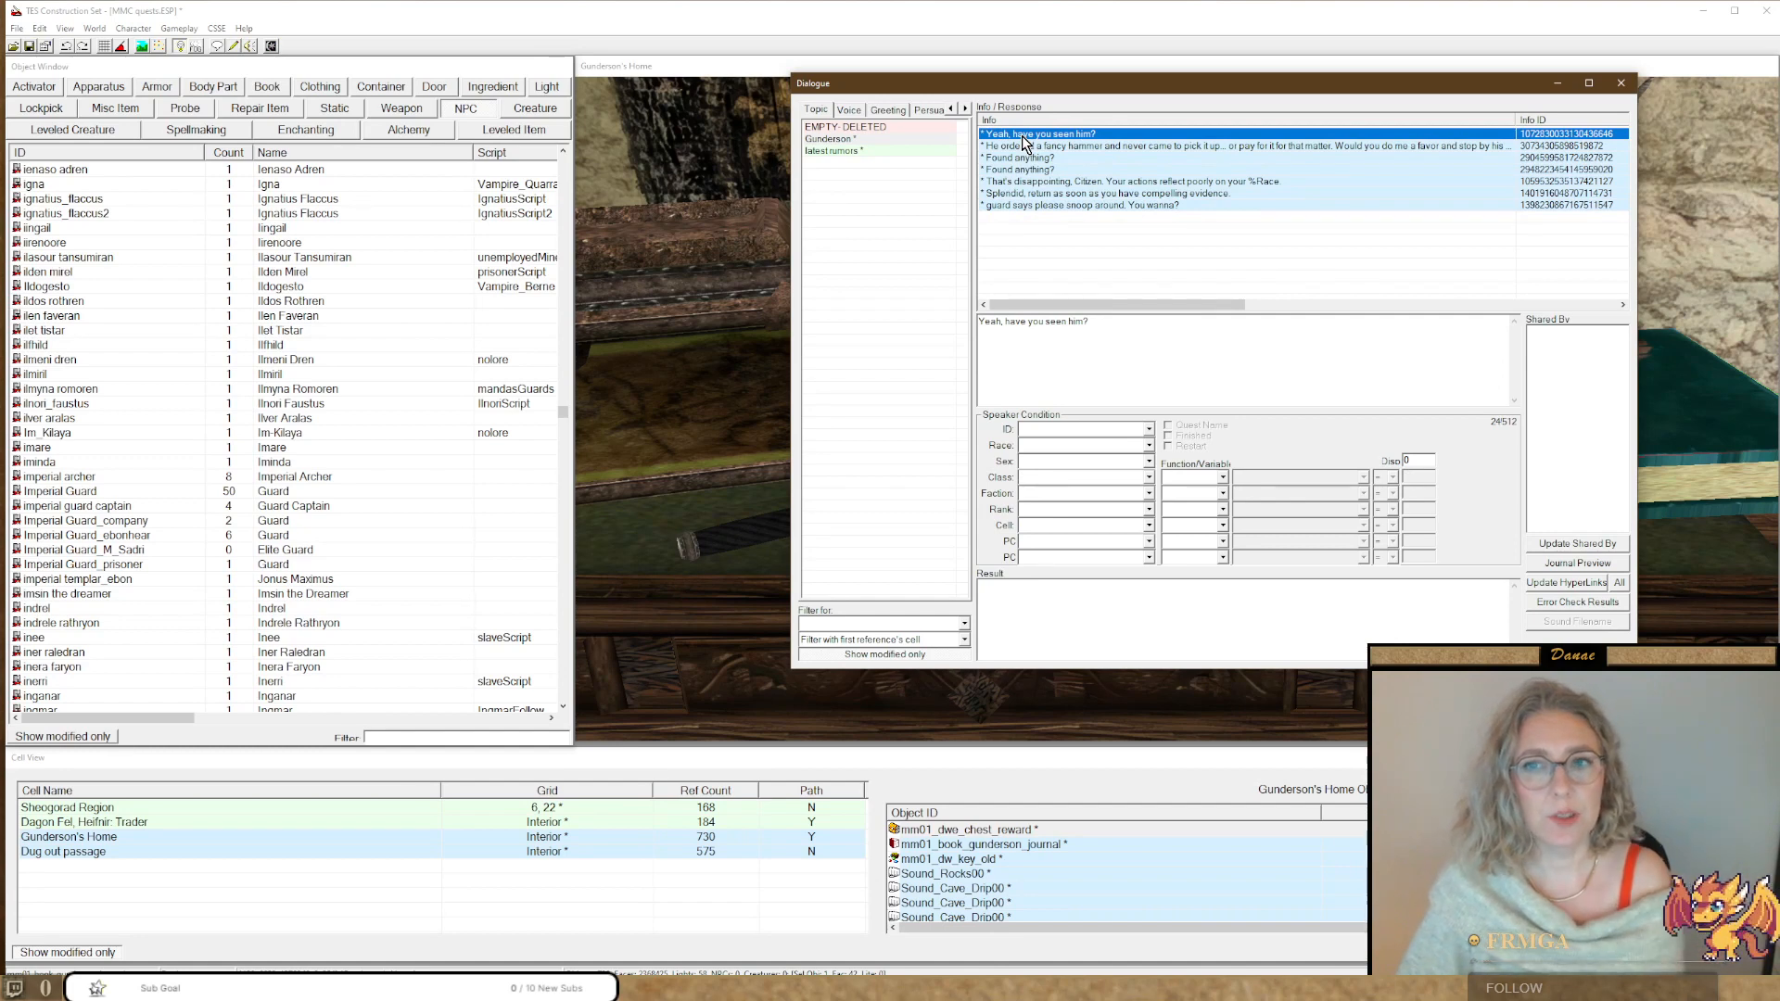
key(Right)
key(Right)
key(Right)
key(Right)
key(Right)
key(Right)
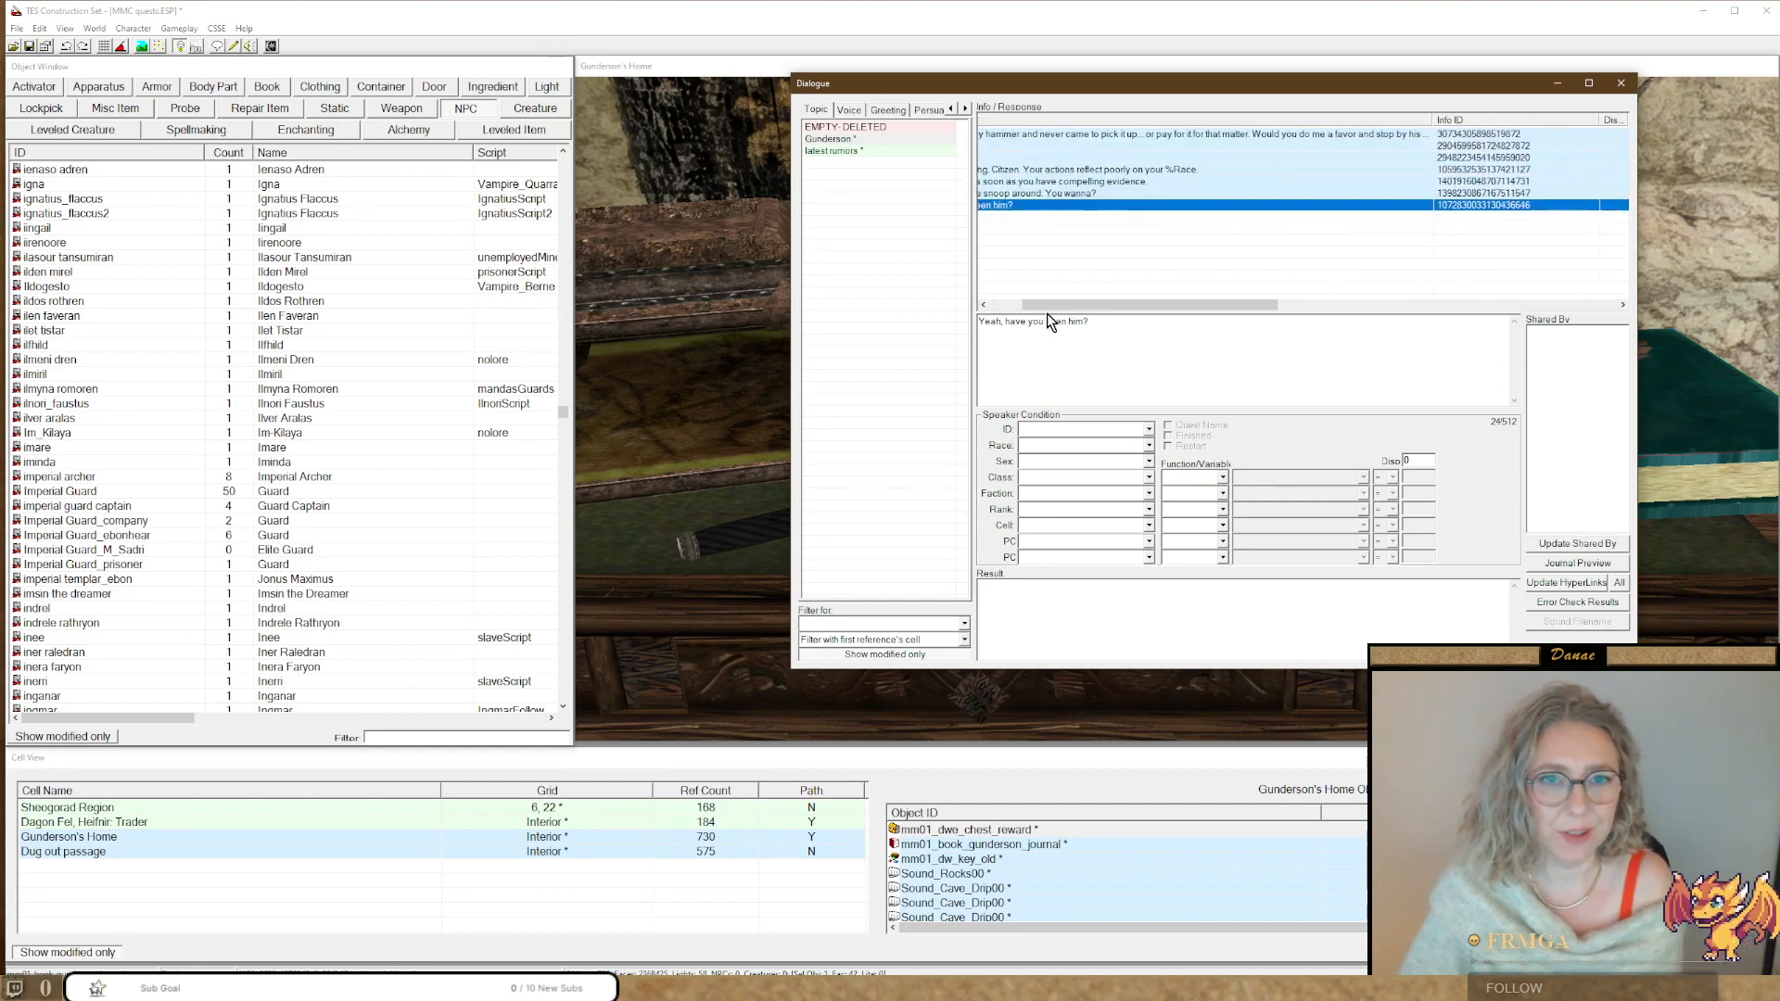
drag(1034, 305, 1011, 306)
Move the "He ordered a fancy hammer" response down to the end of the response list.
click(1025, 136)
key(Right)
key(Right)
key(Right)
key(Right)
key(Right)
key(Right)
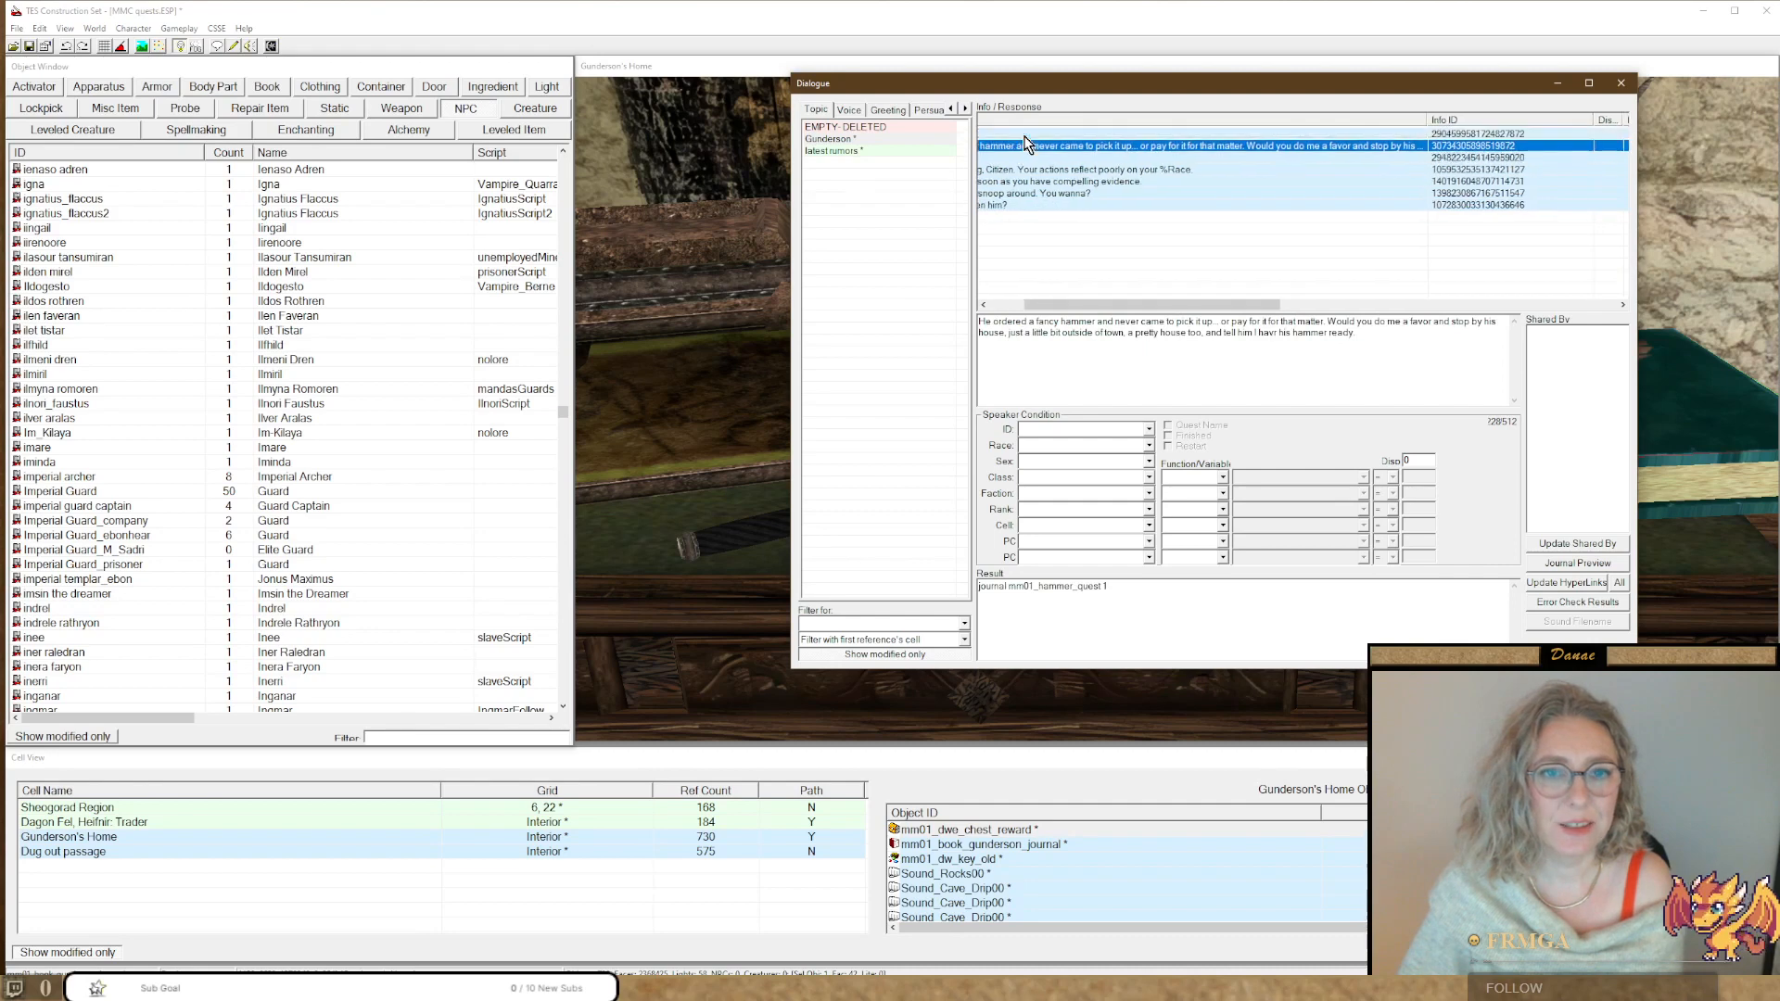
key(Right)
drag(1081, 307, 946, 304)
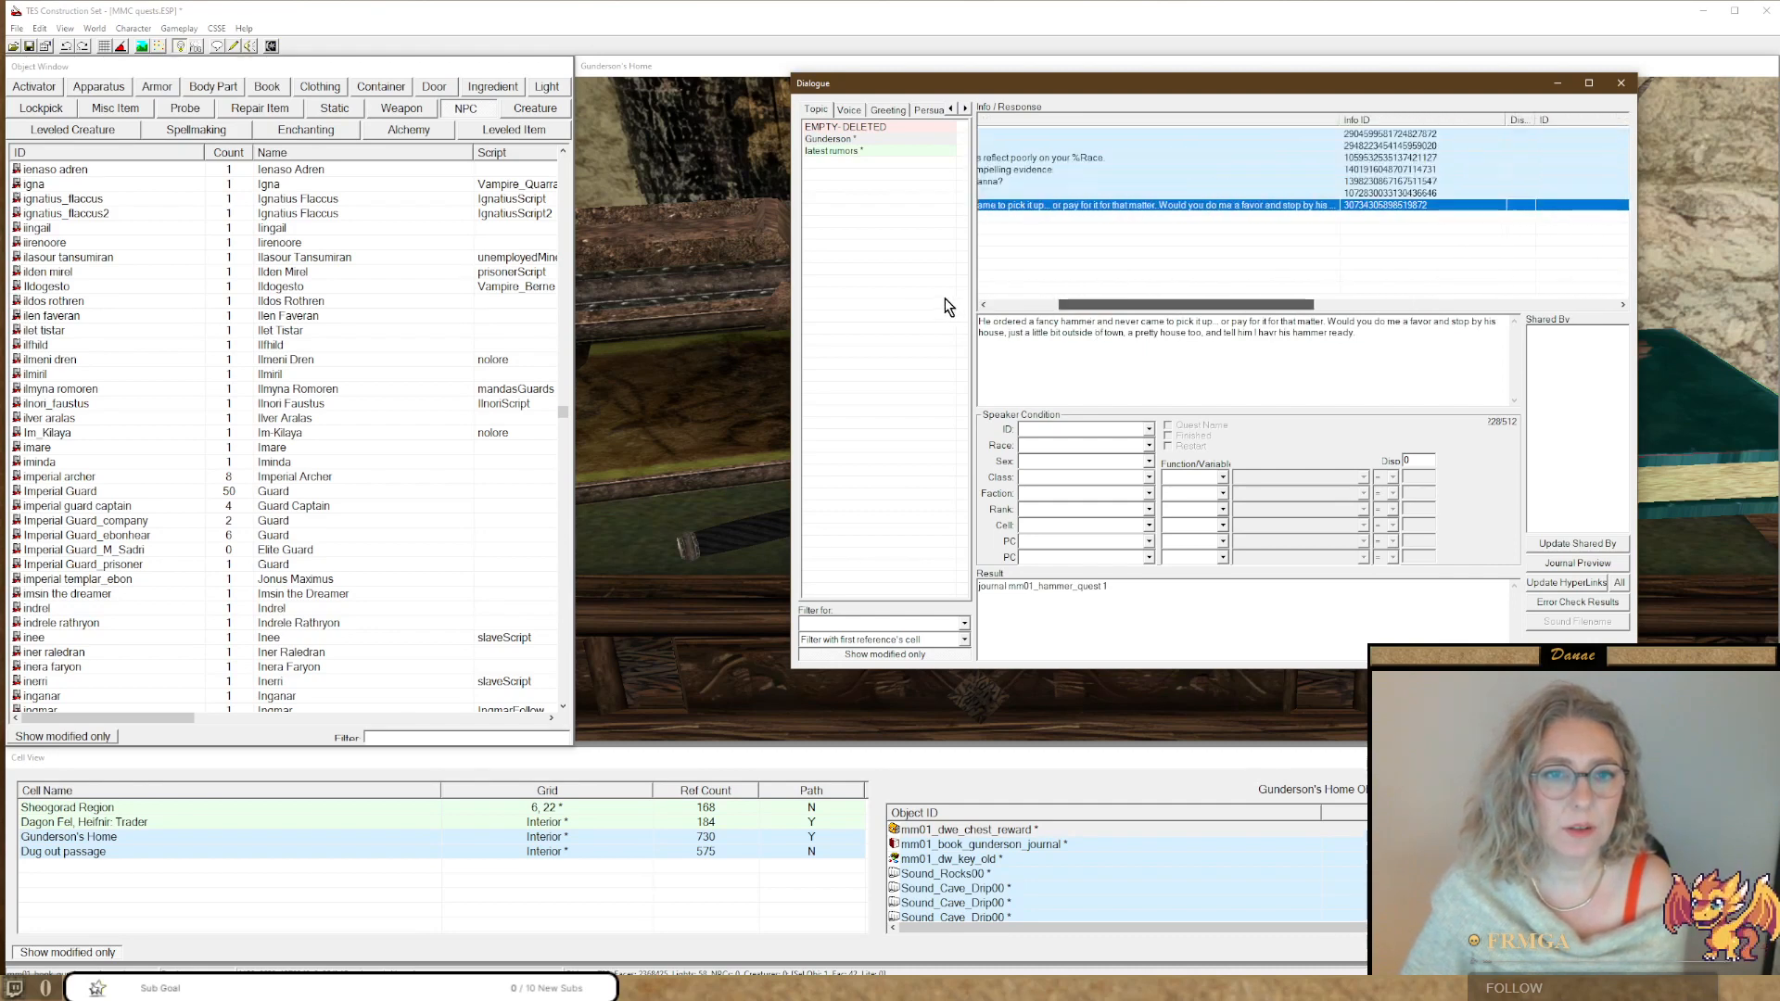
drag(1121, 310, 1033, 313)
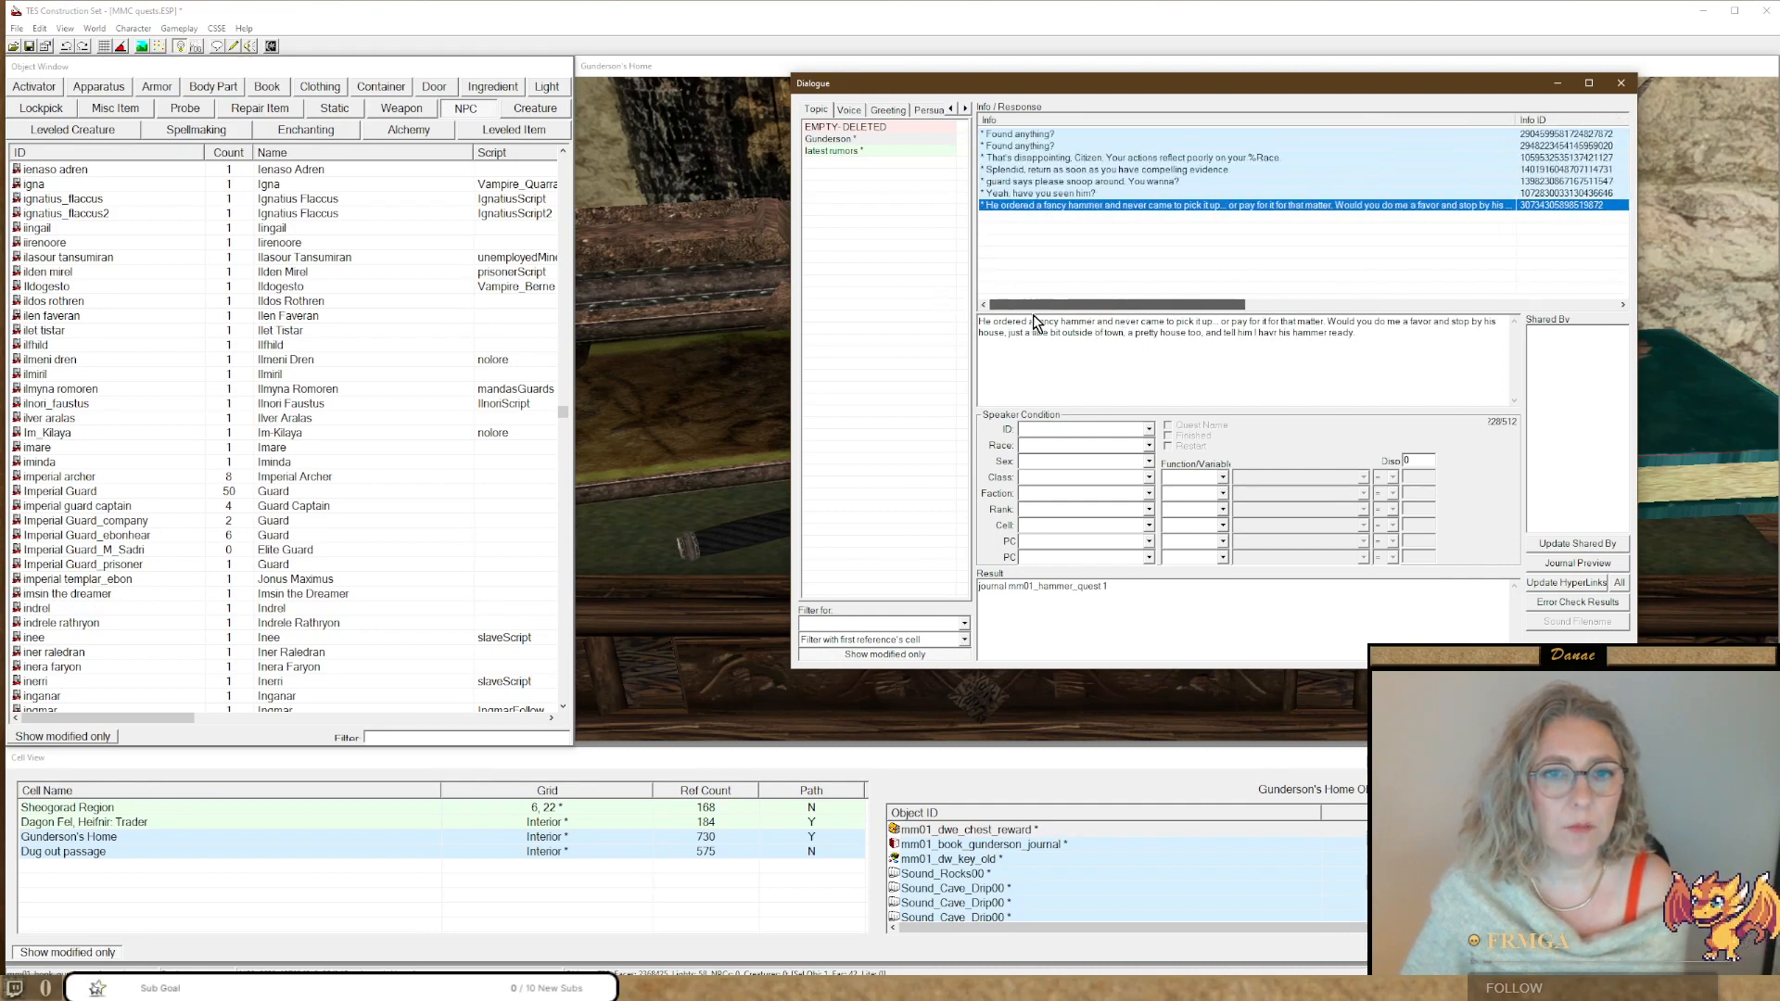
Add a second condition, Journal mm01_fetch_guard = 11, to the "Found anything?" response that requires choice 1.
click(1009, 136)
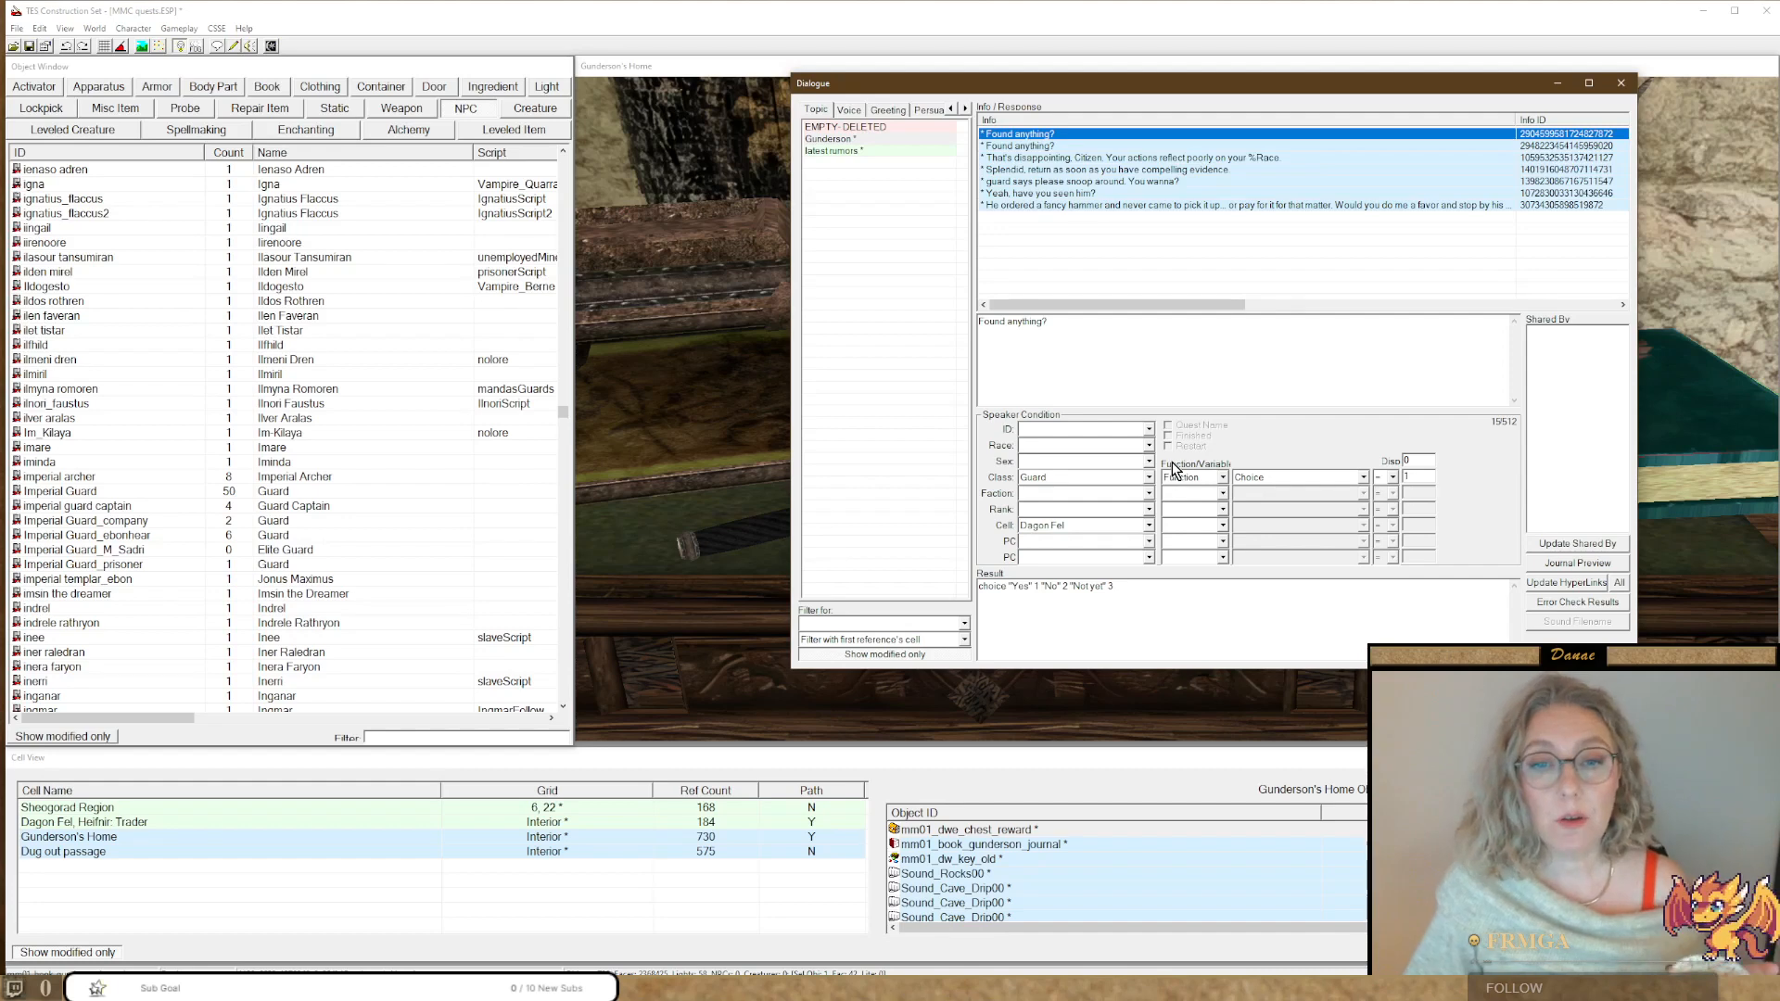
click(1192, 479)
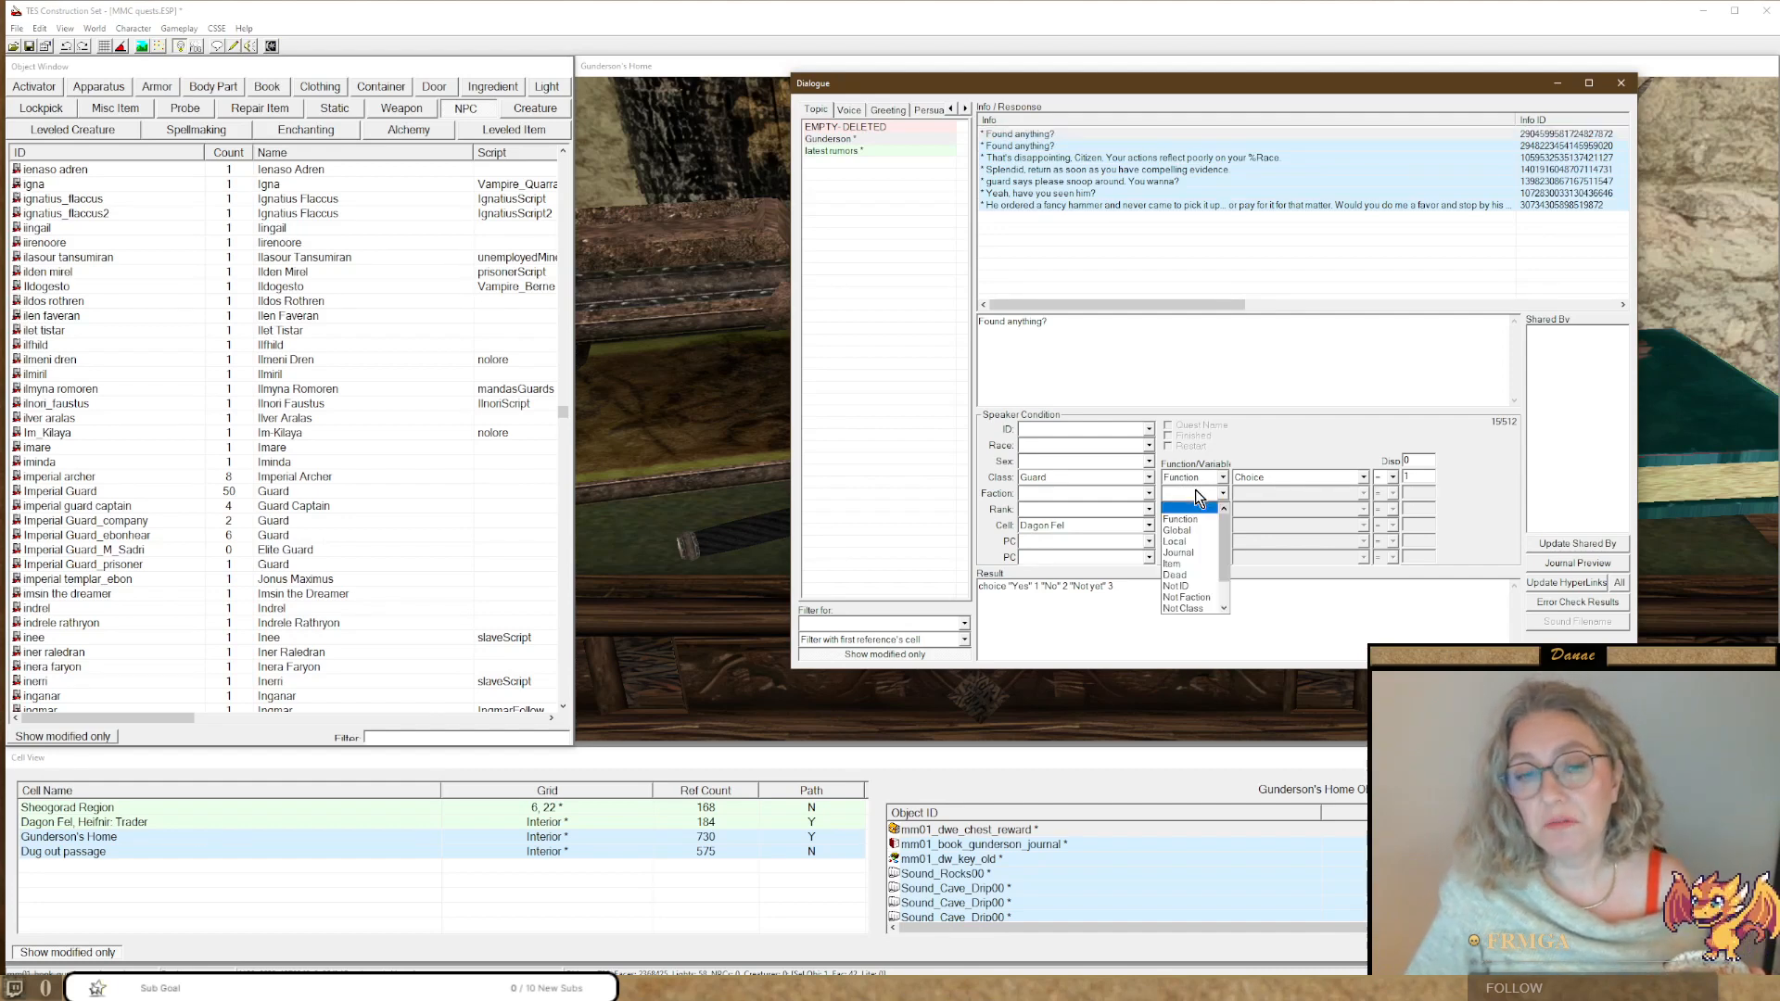
click(1203, 554)
click(1261, 494)
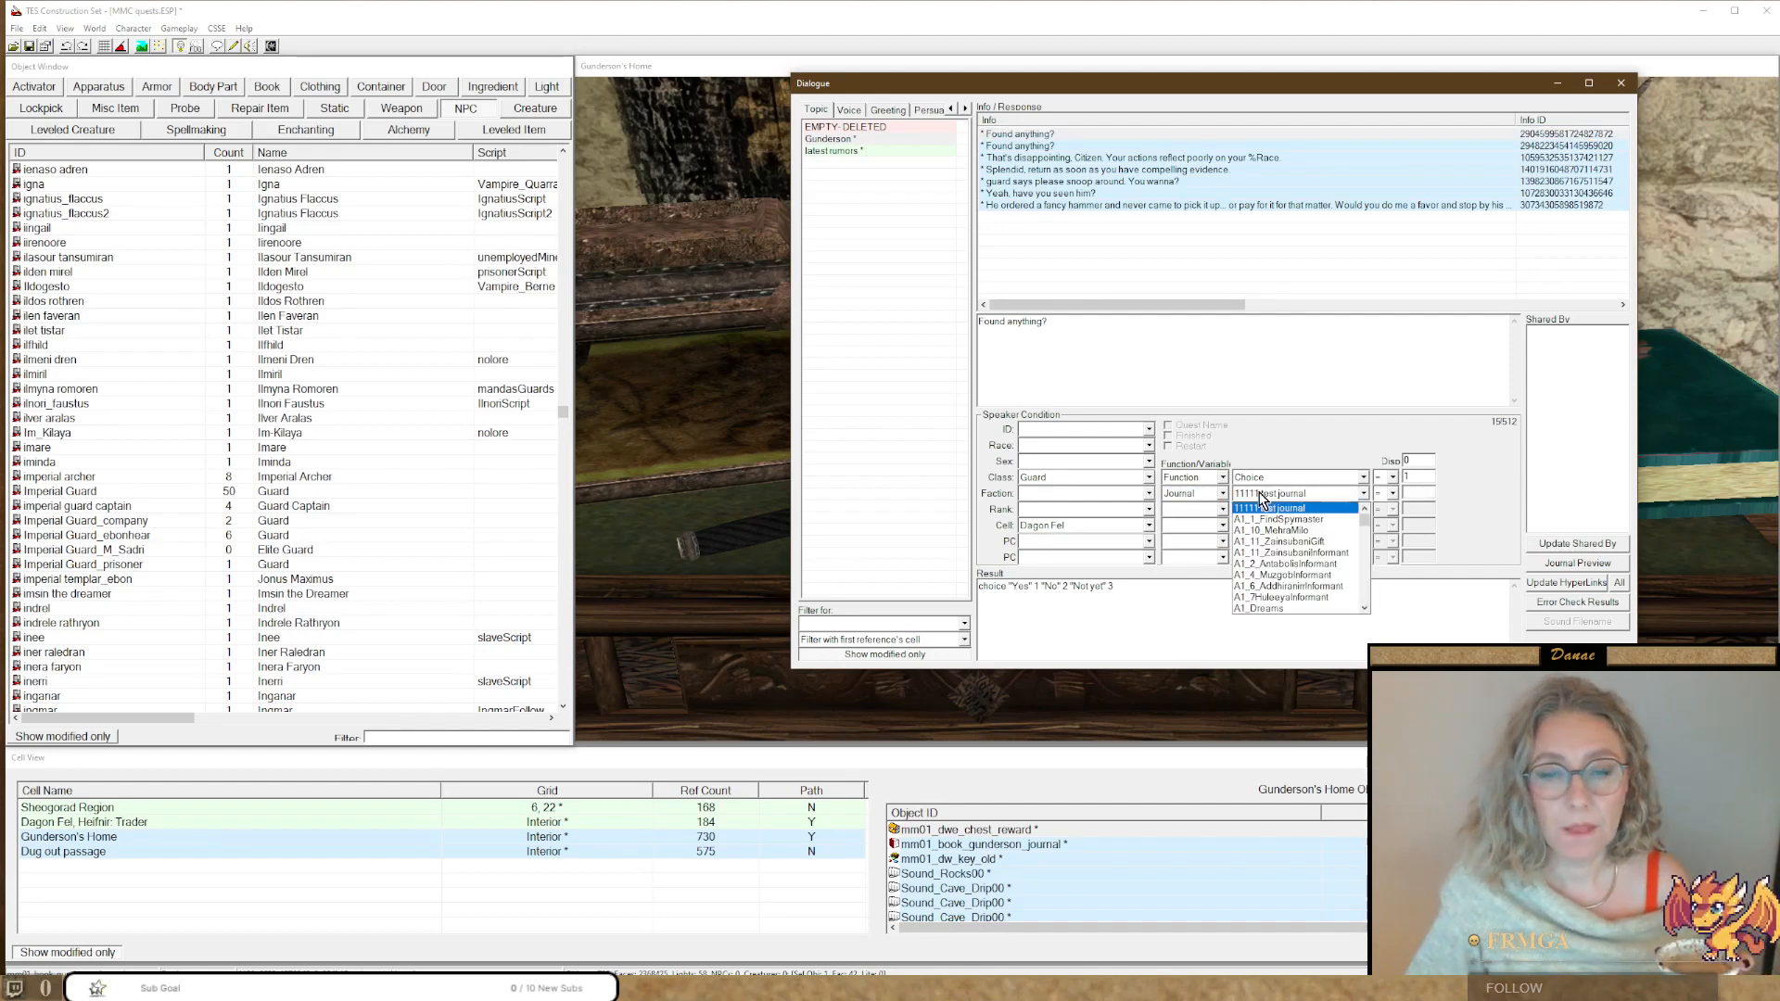
text(mm01_fetch_guard)
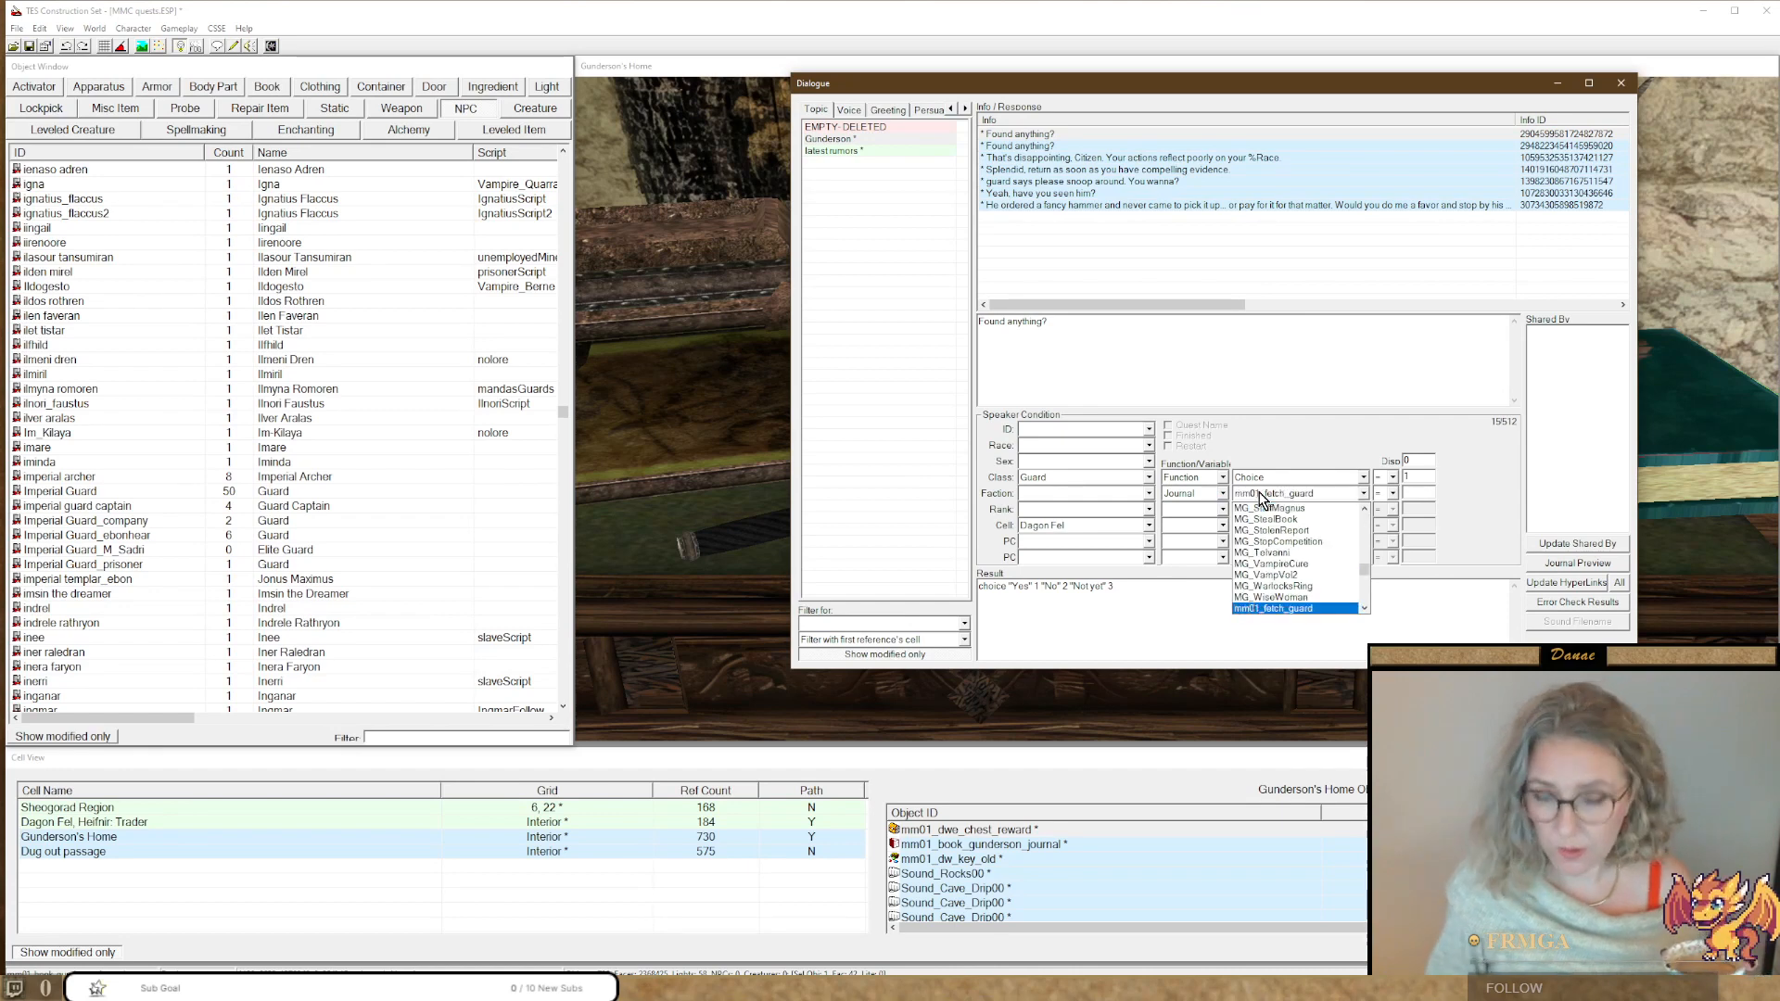
key(Return)
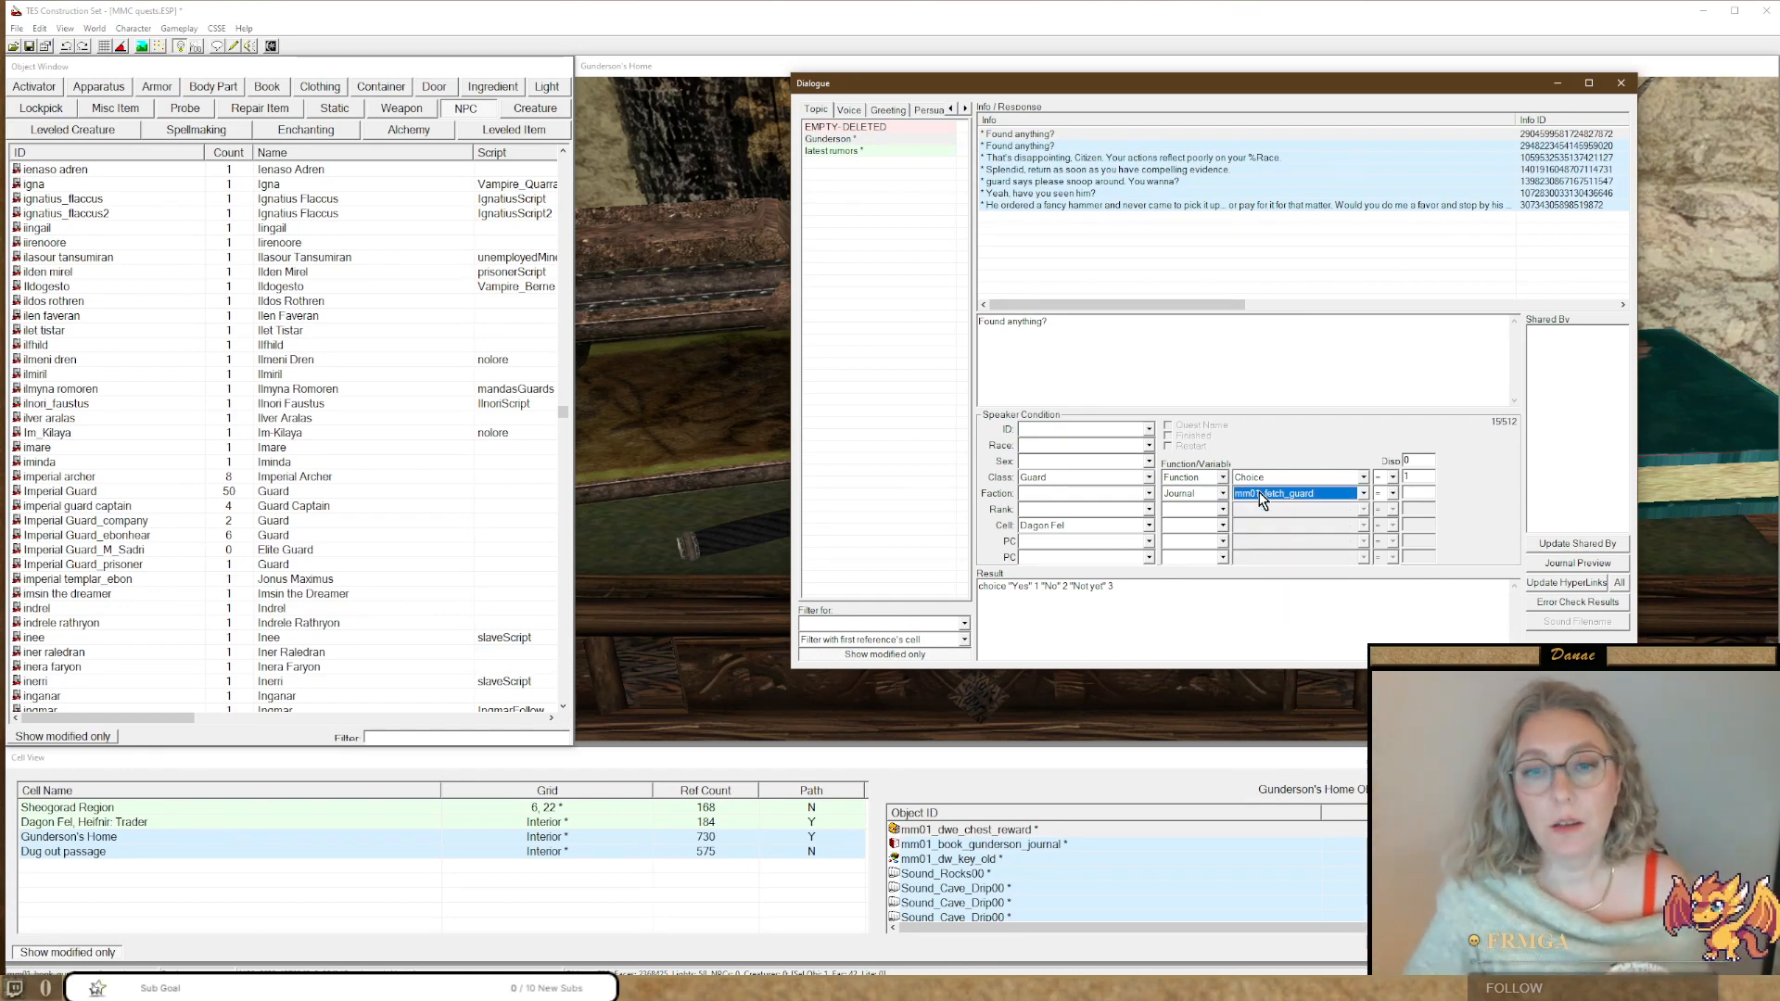
click(1423, 492)
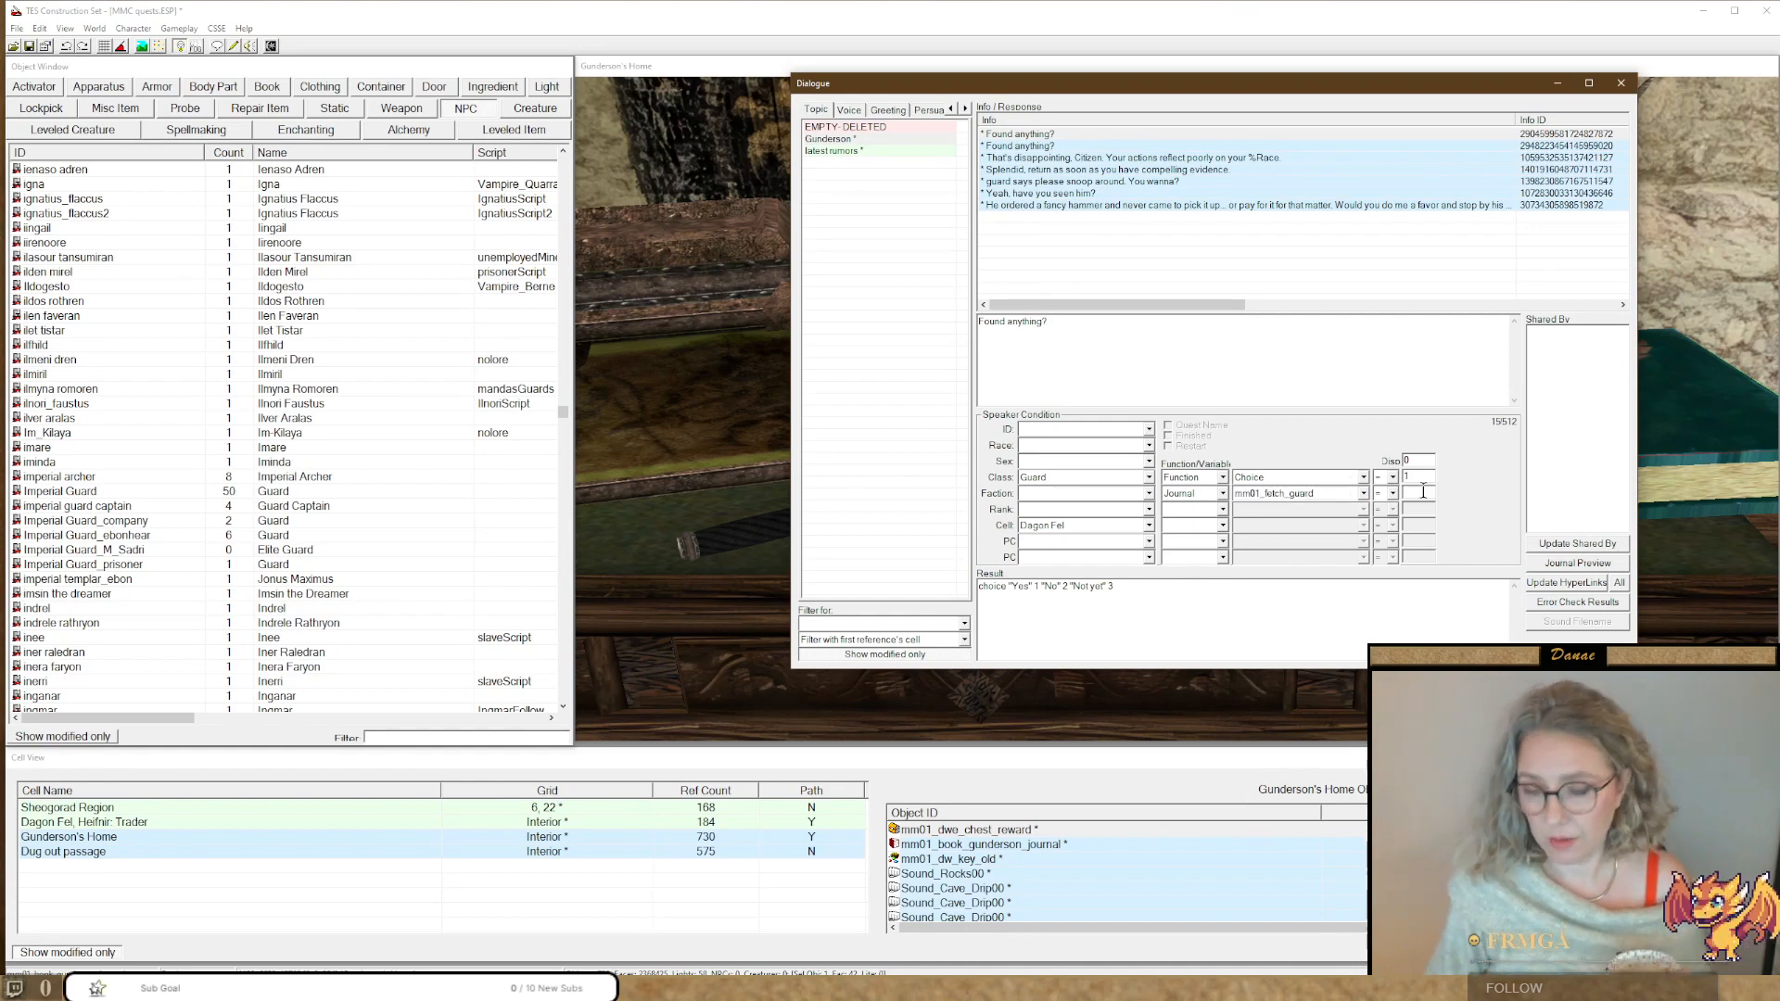
text(11)
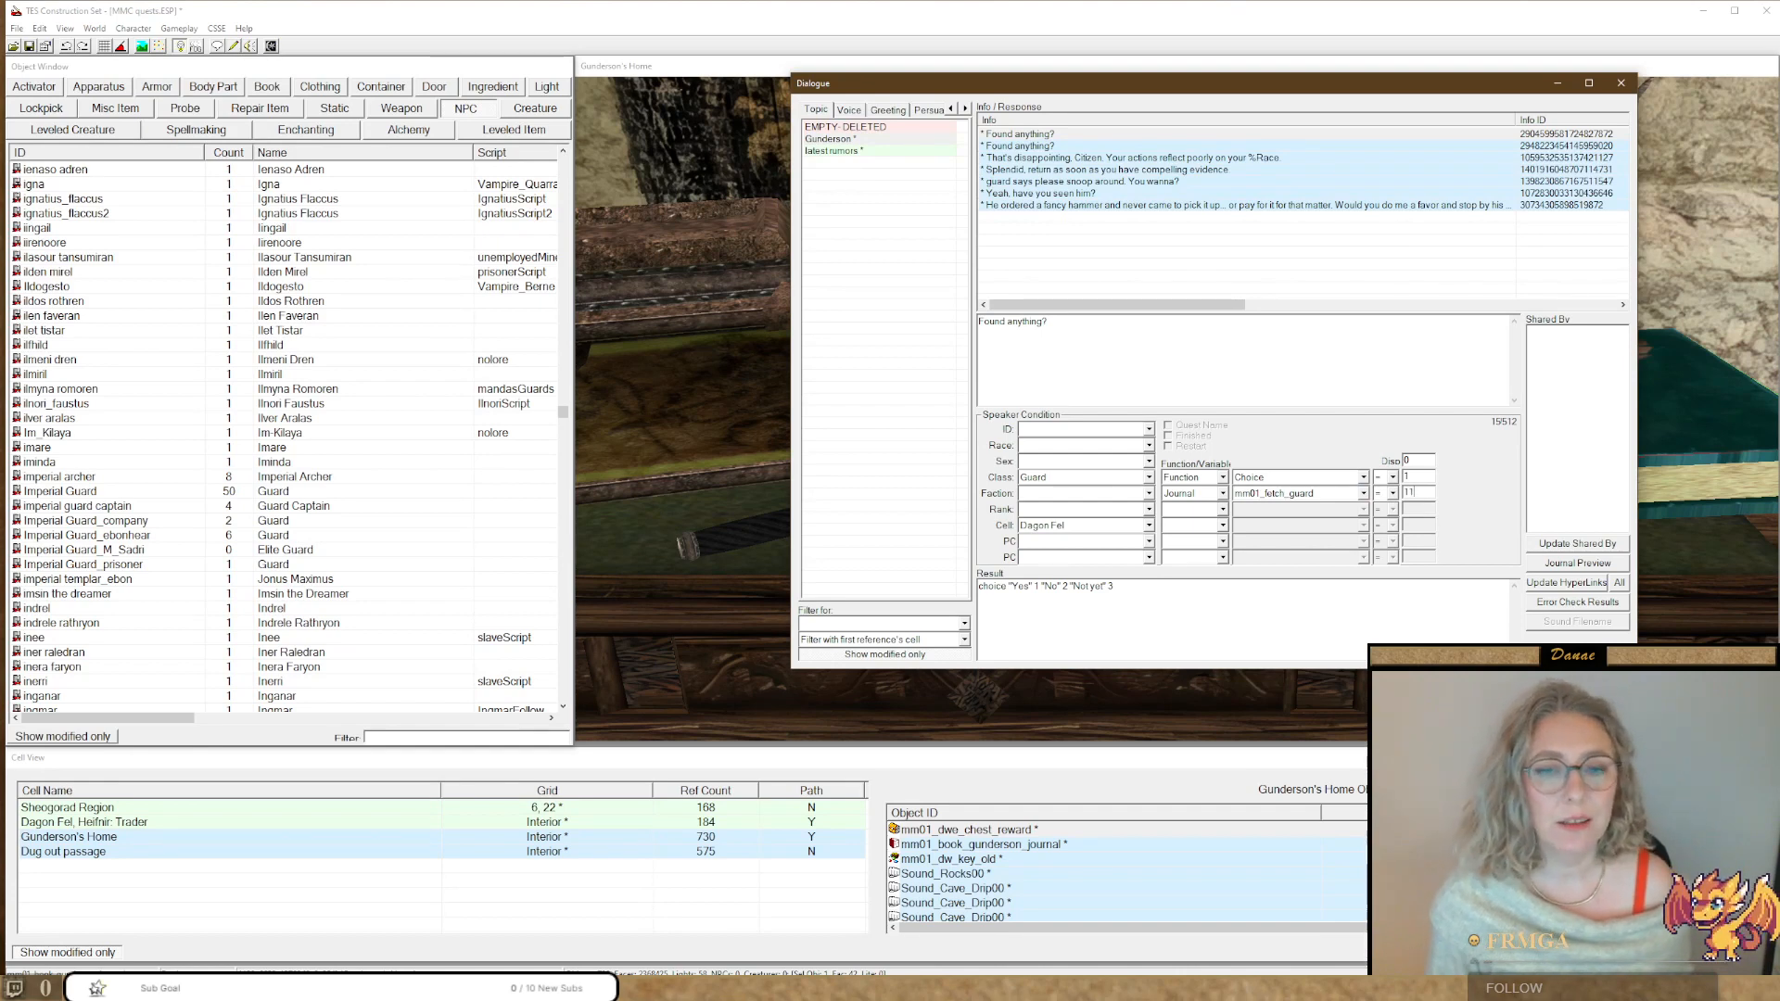
Compare the conditions and result scripts of the two "Found anything?" responses.
click(1009, 159)
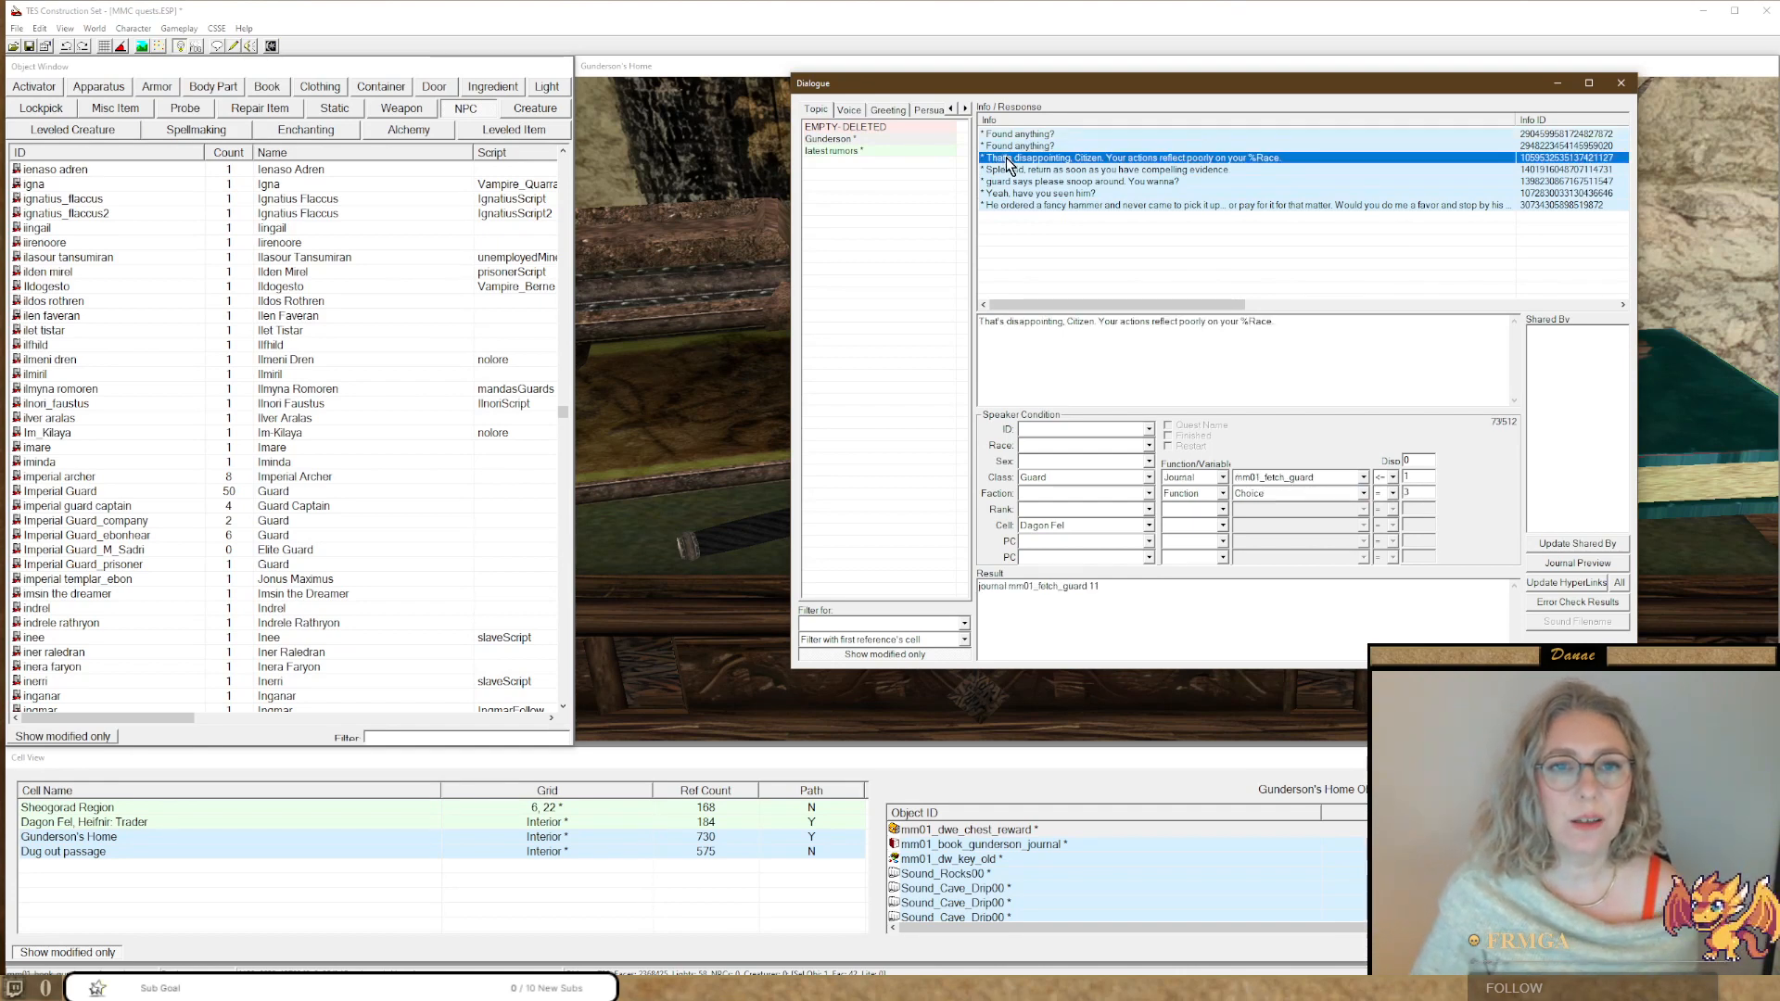
click(1003, 146)
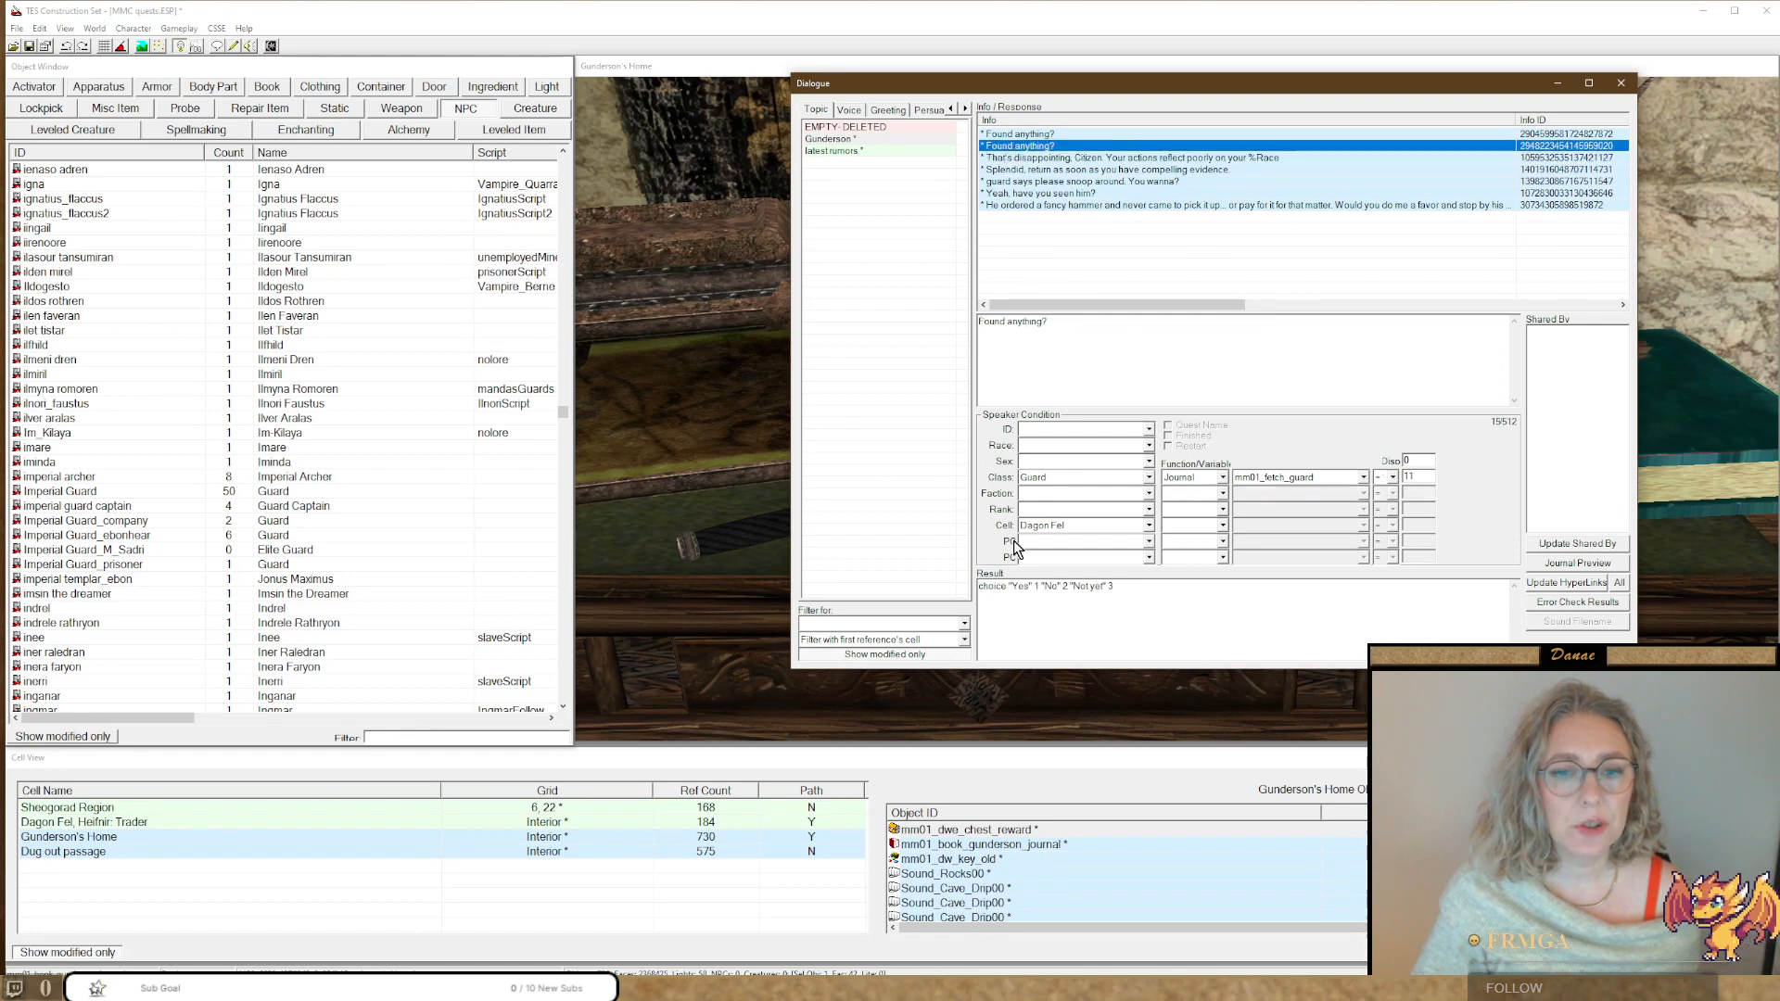
click(1000, 136)
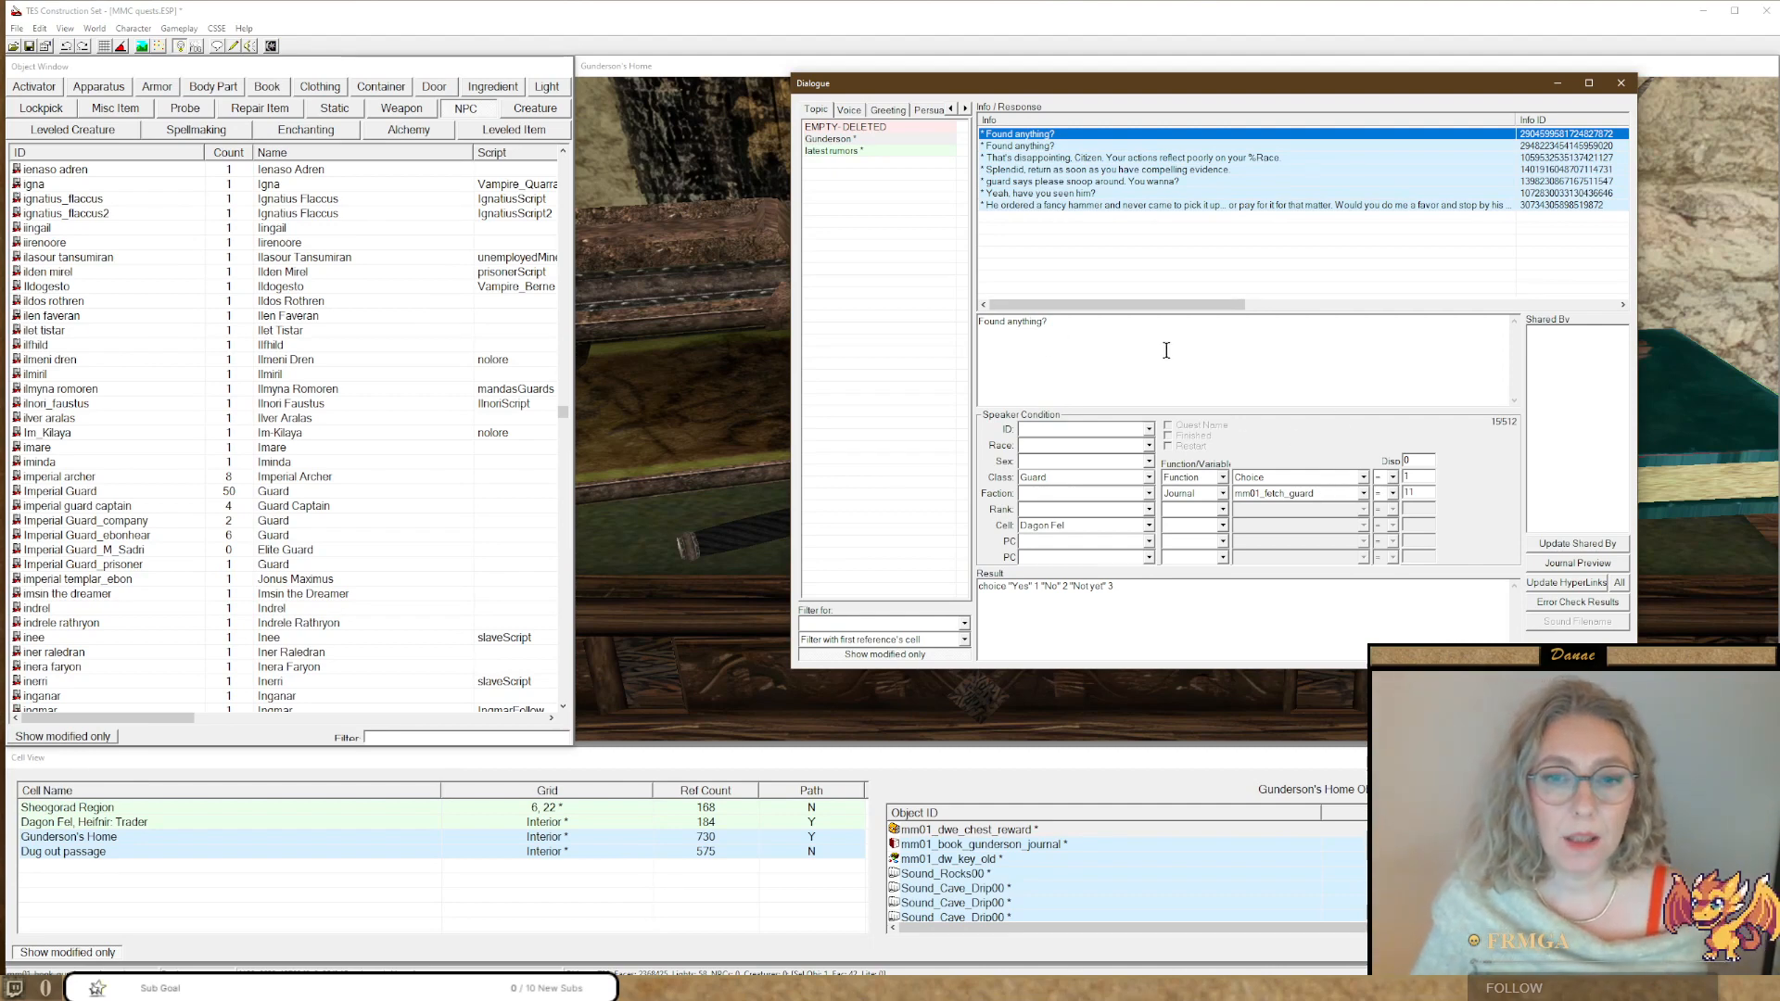
click(1005, 147)
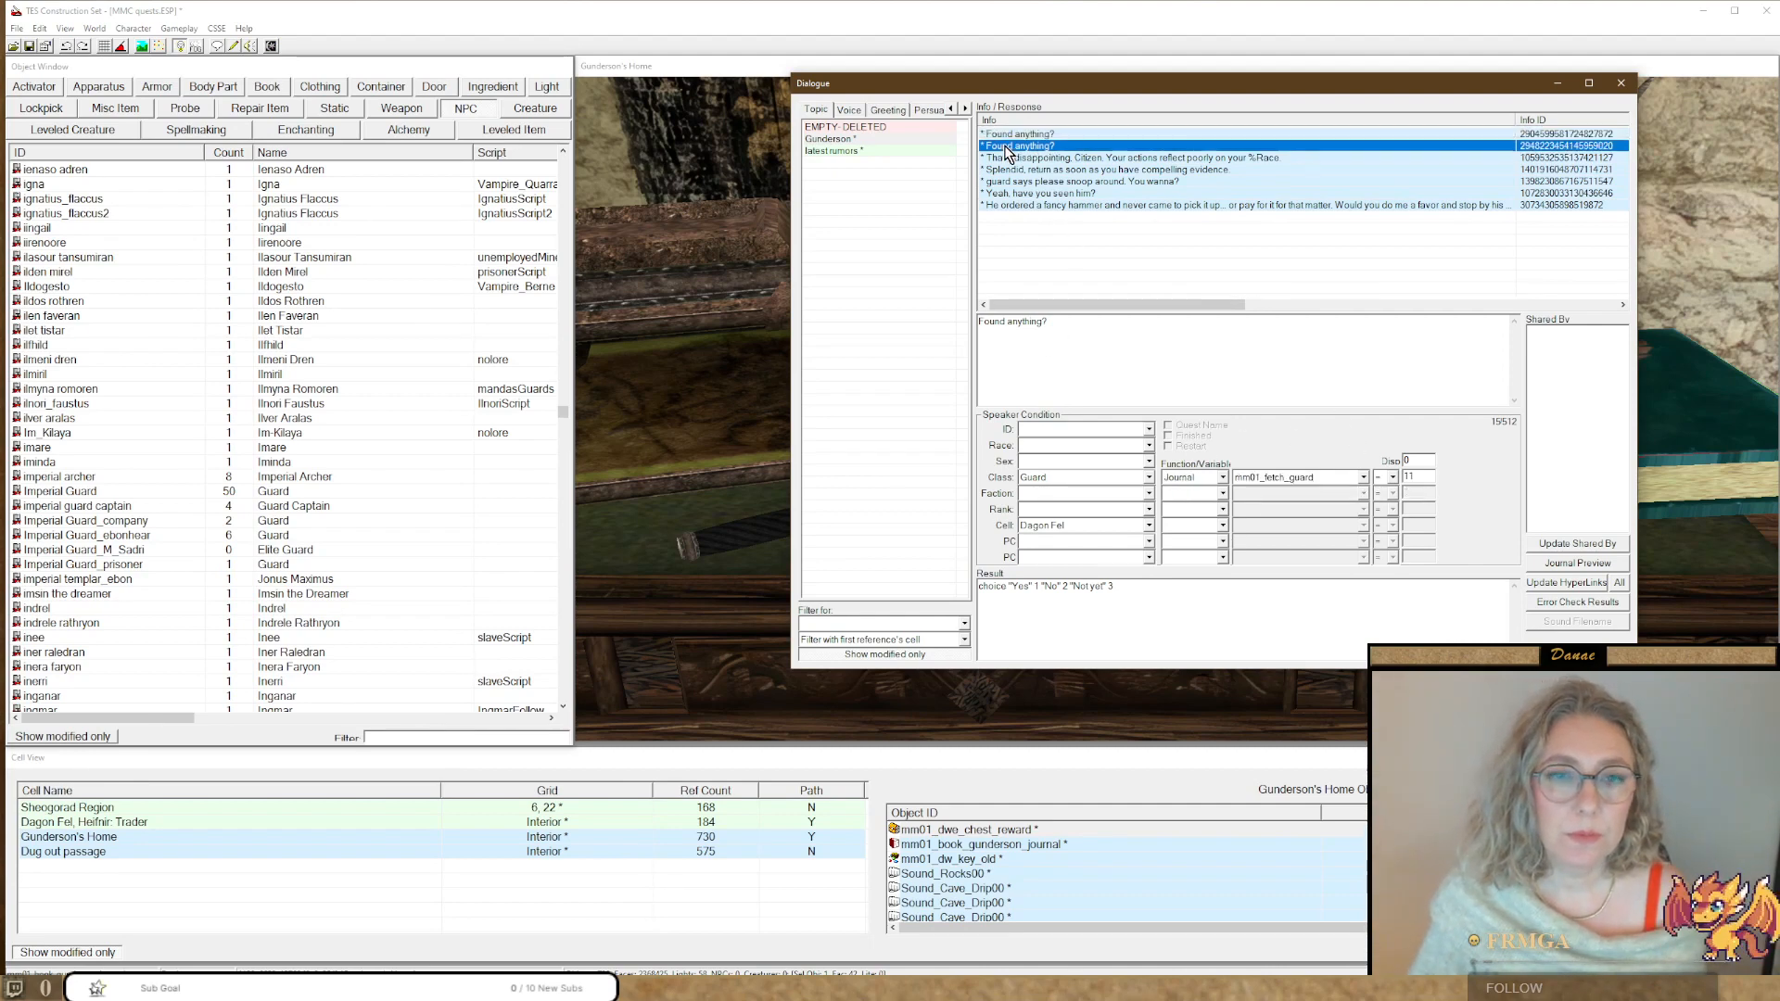
Duplicate the "Found anything?" response that requires choice 1, and relabel the original as "1" and the copy as "2".
right_click(1003, 136)
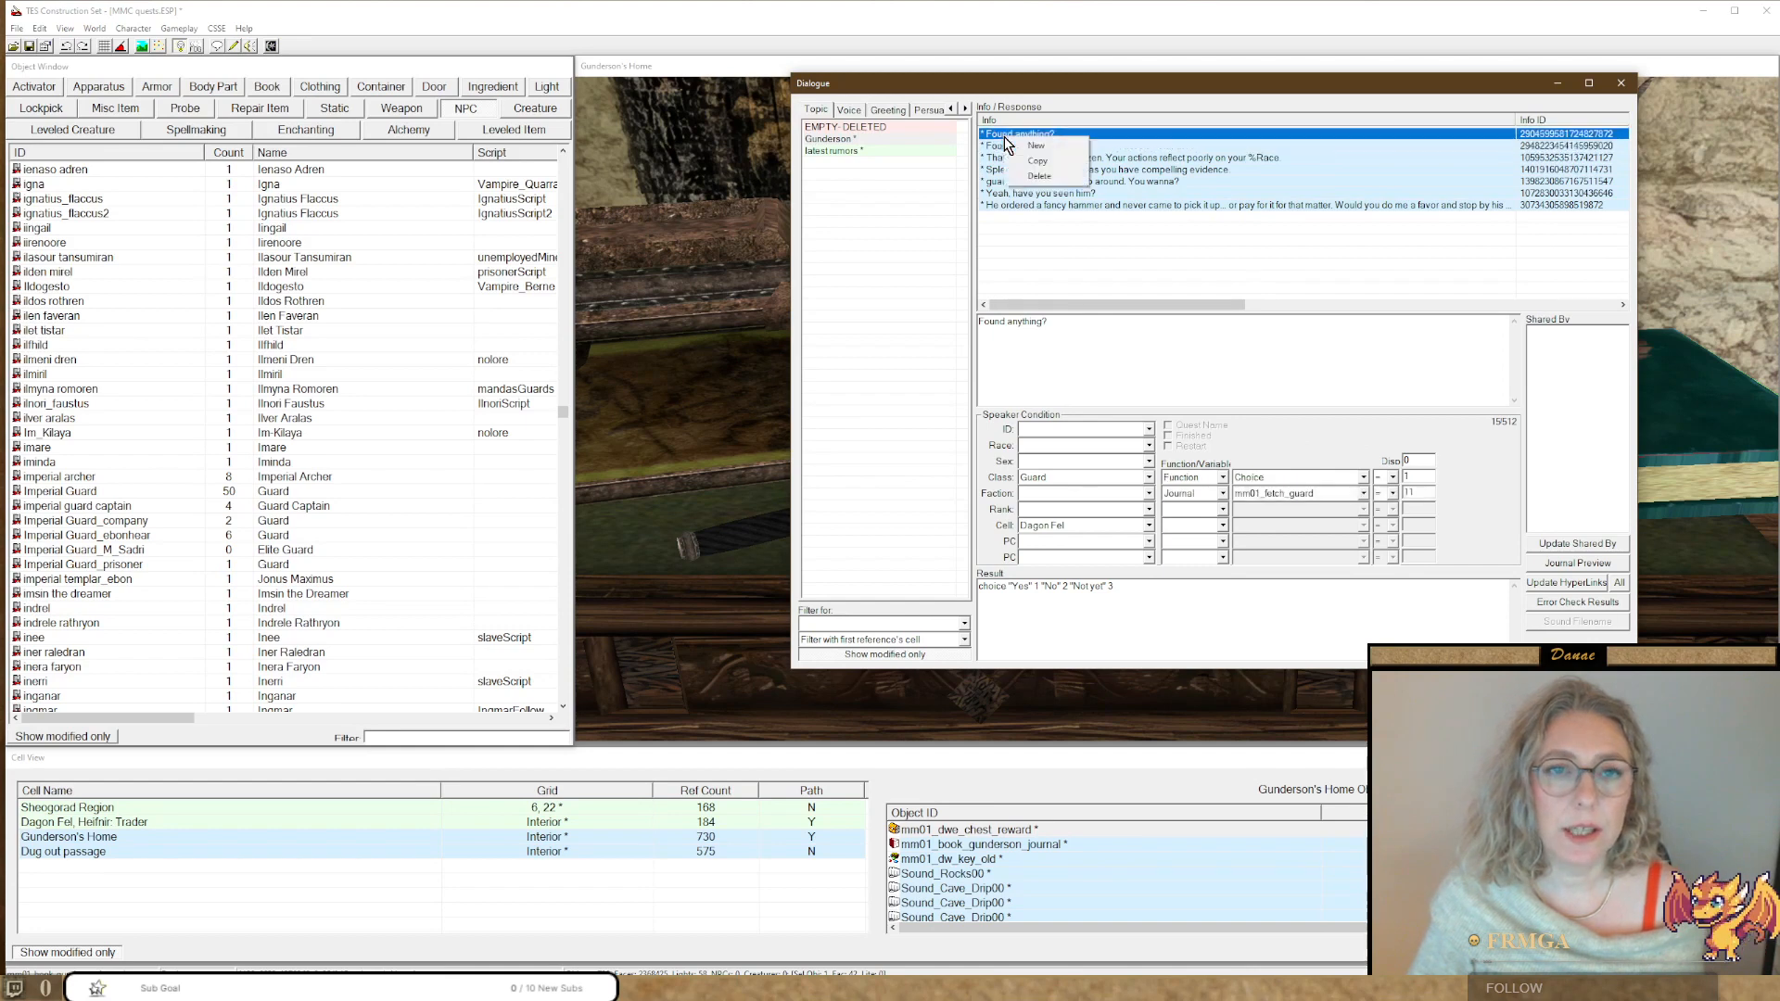
click(1026, 159)
click(1010, 145)
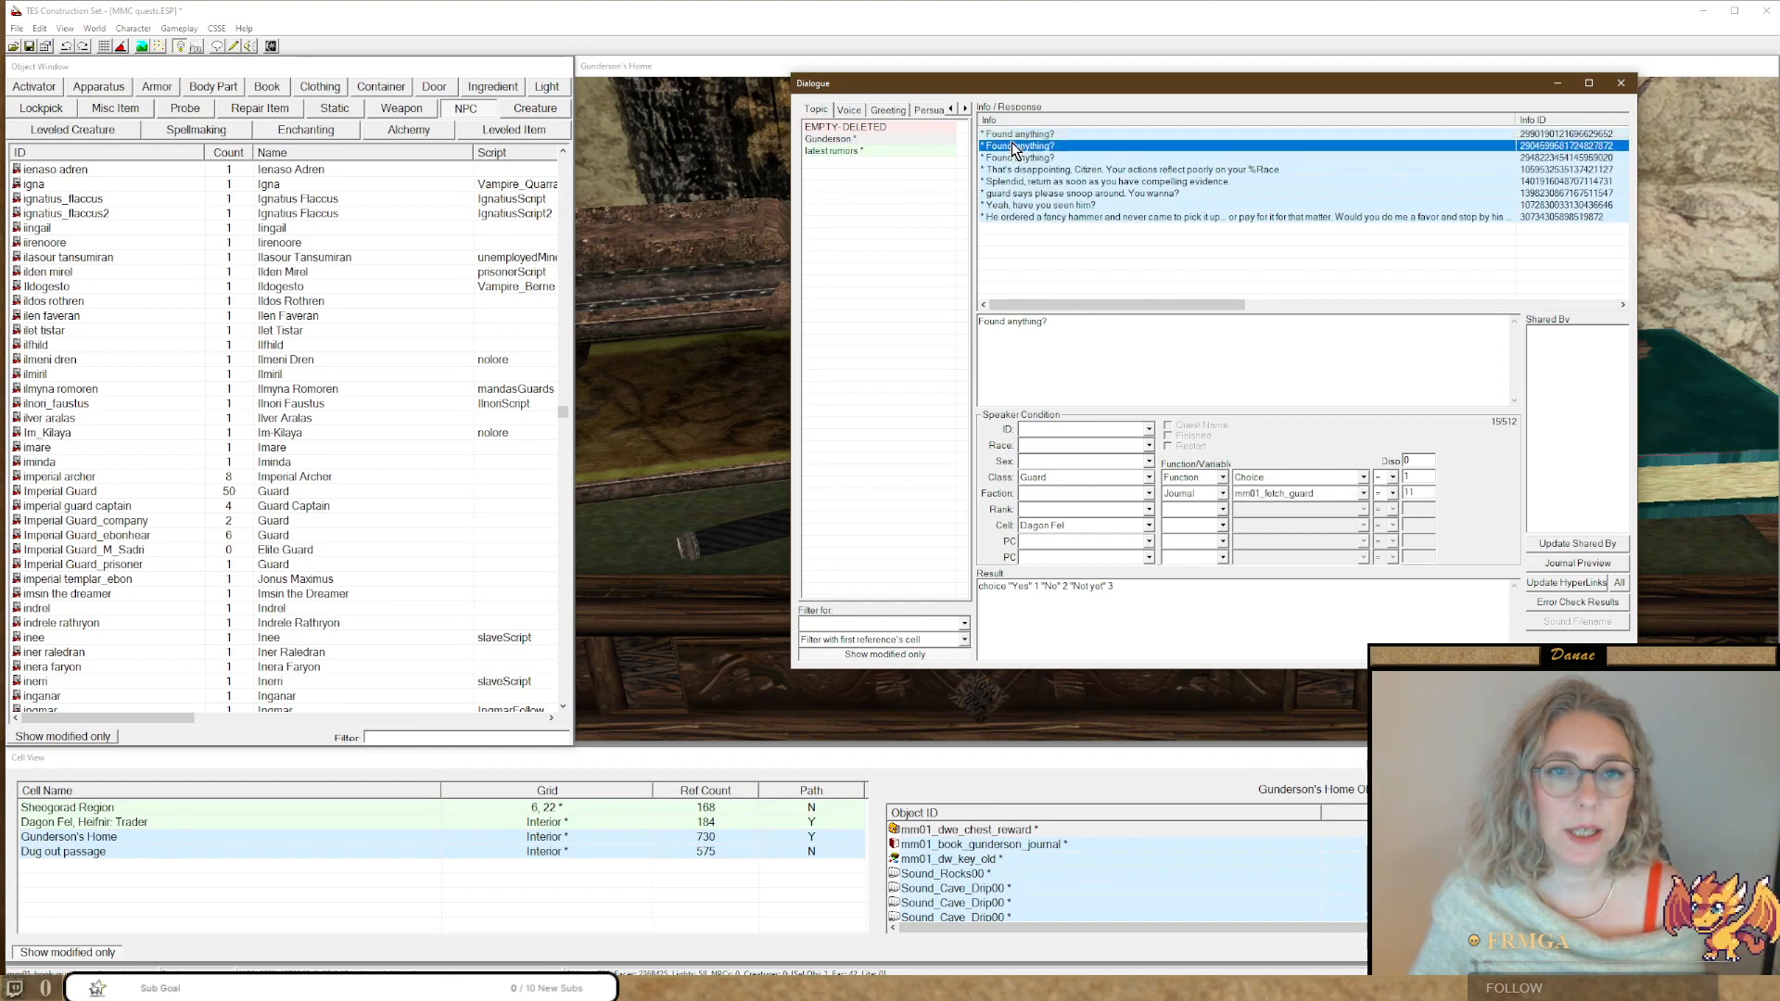
drag(1104, 326, 882, 334)
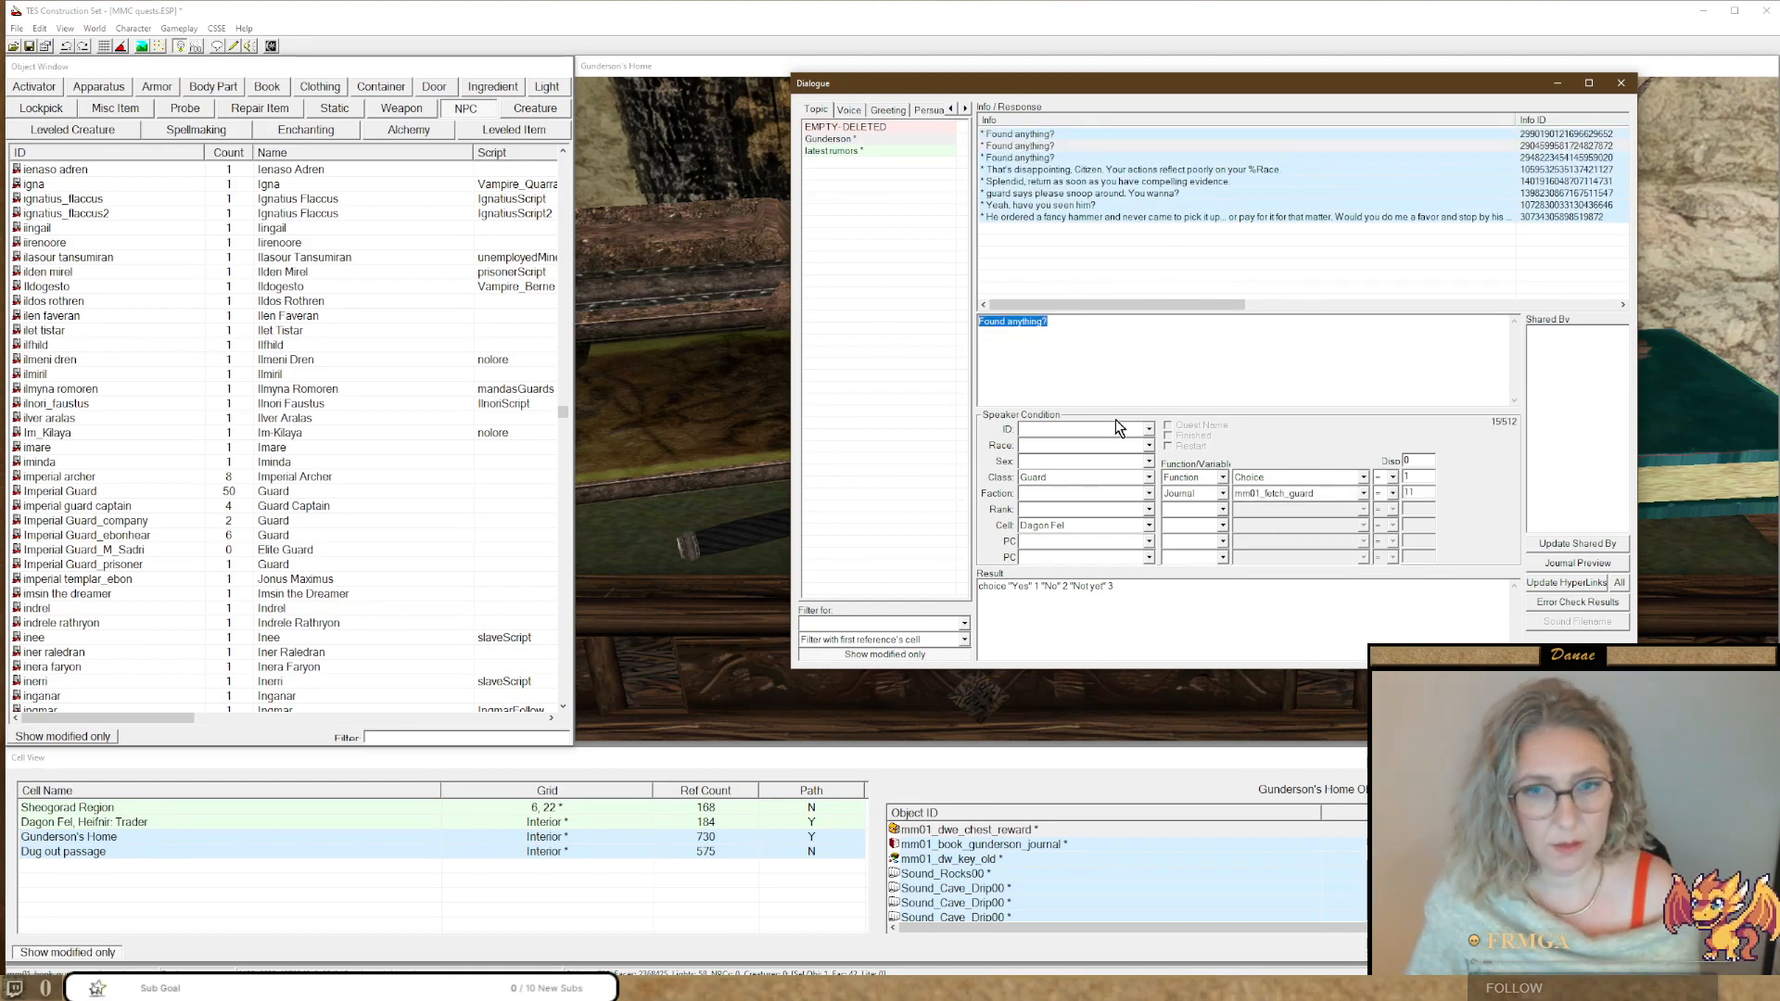
text(1)
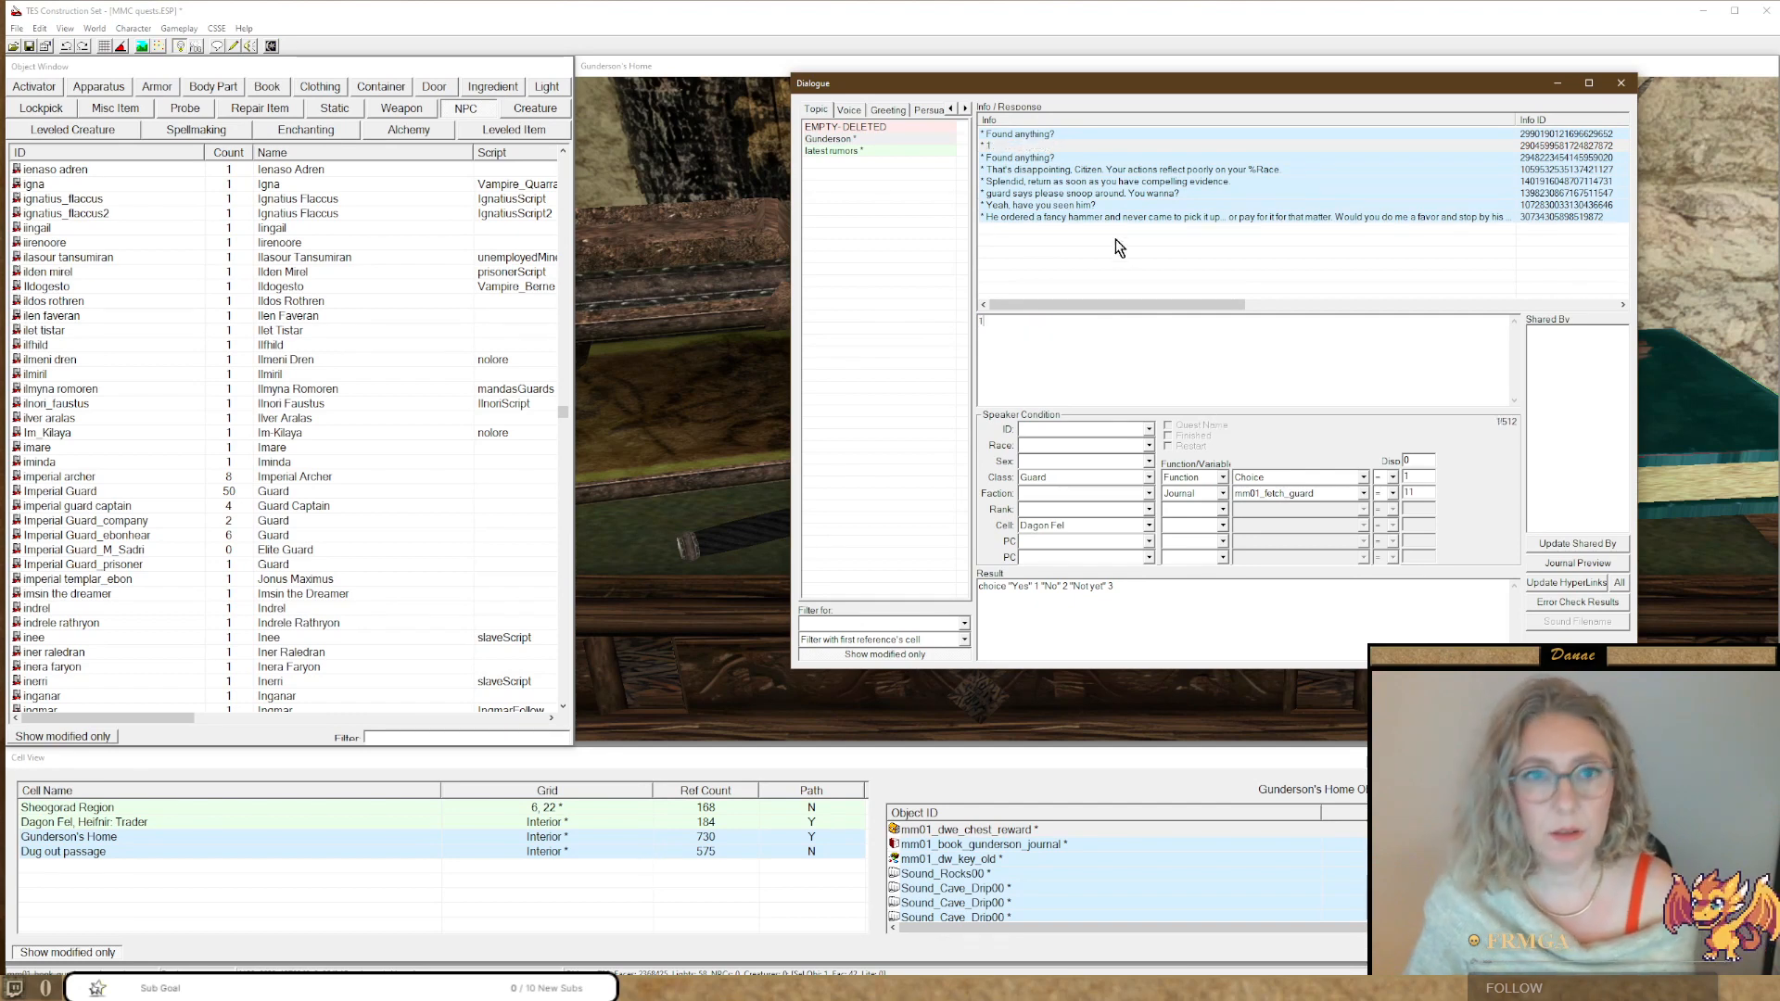
click(1013, 136)
drag(1150, 329, 958, 317)
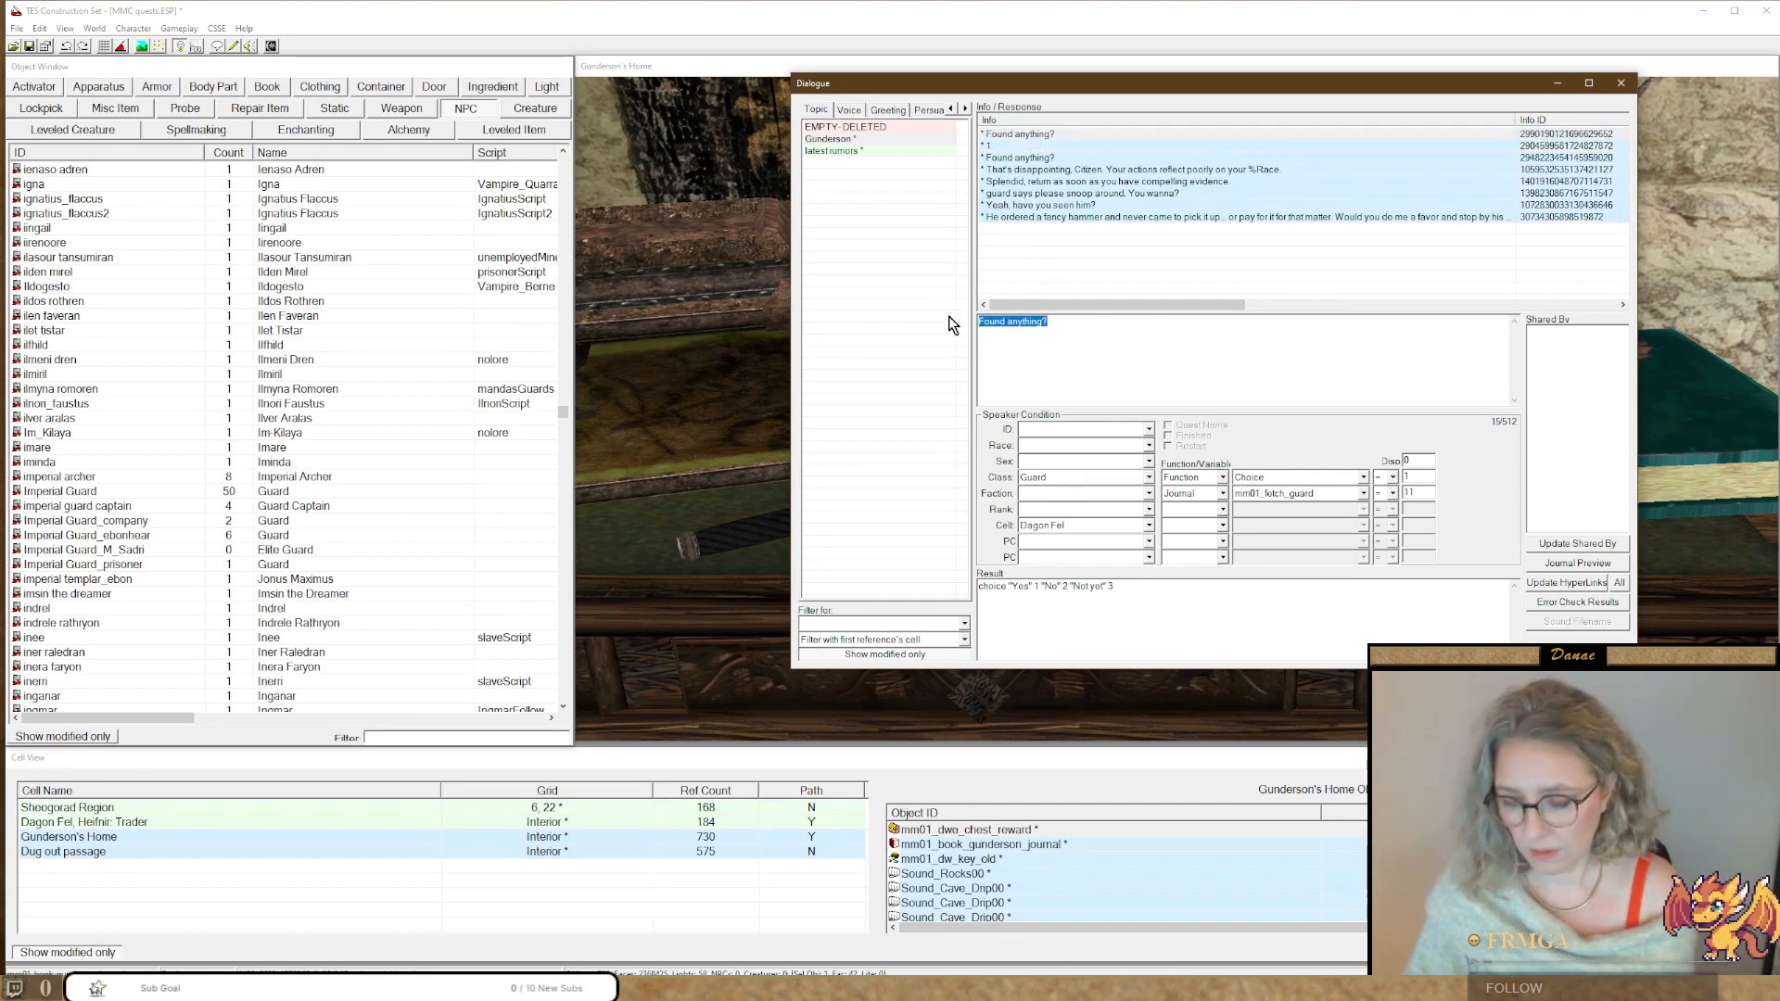
text(2)
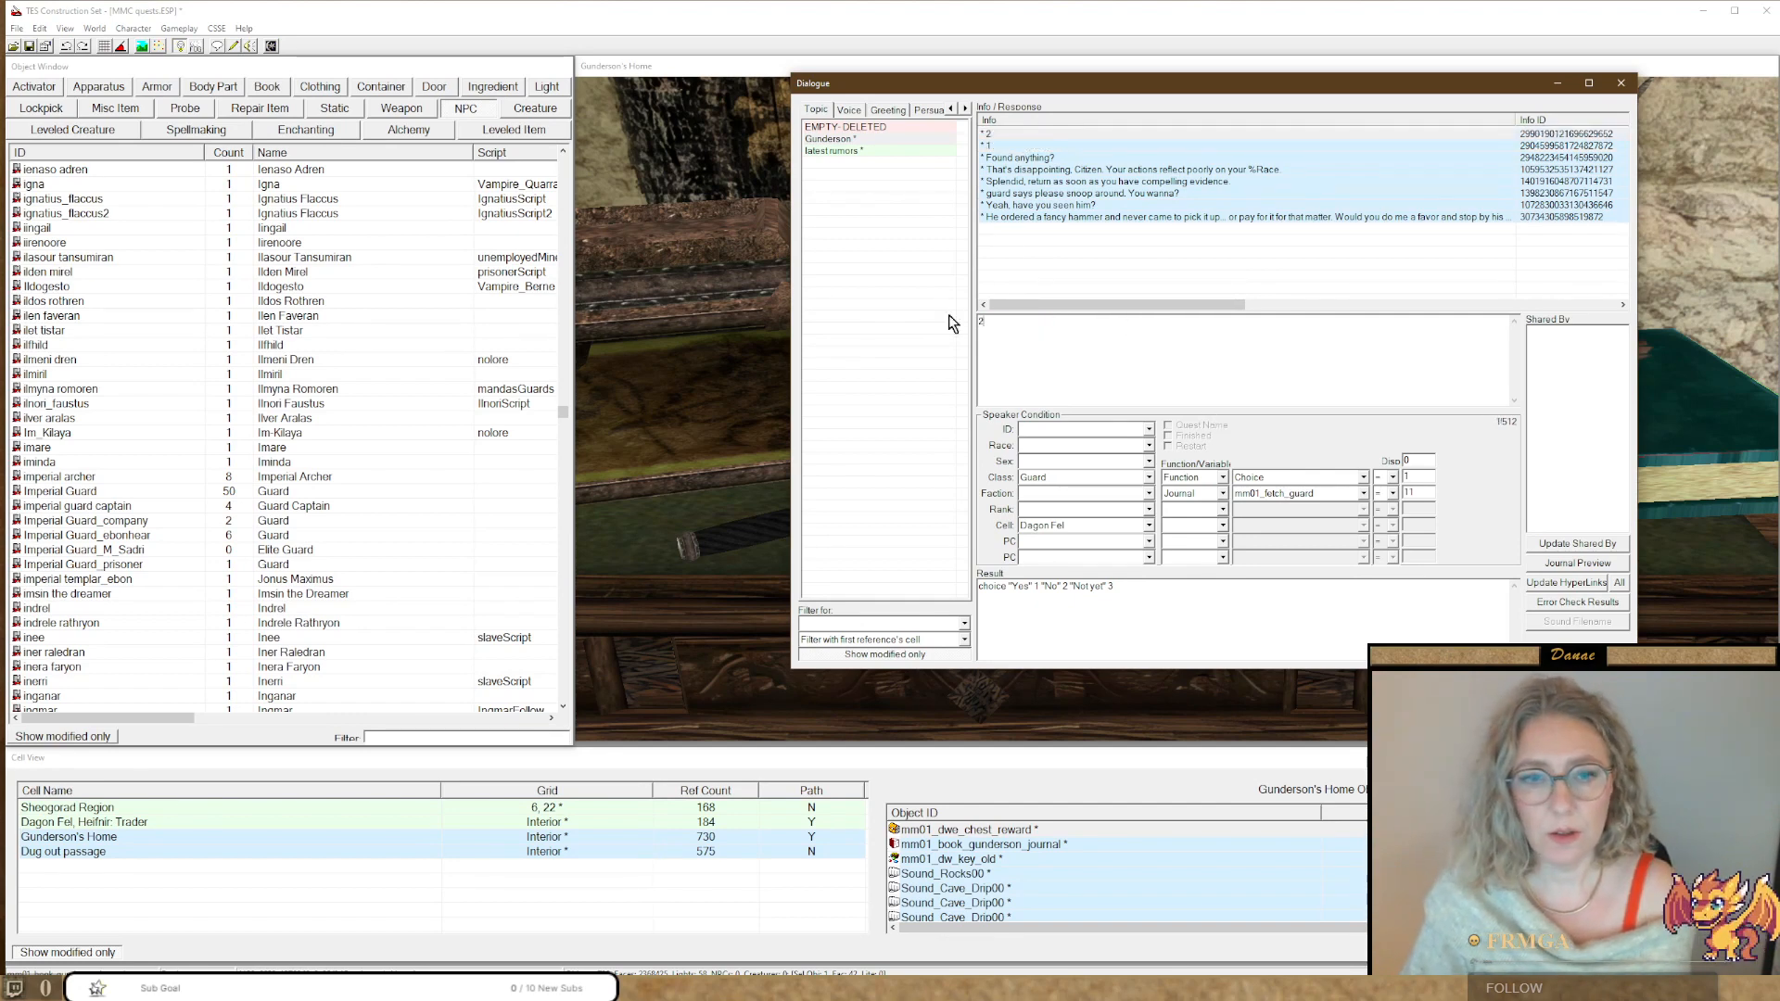
Duplicate the "2" response and change the copy's text to "3".
right_click(1013, 138)
click(1028, 162)
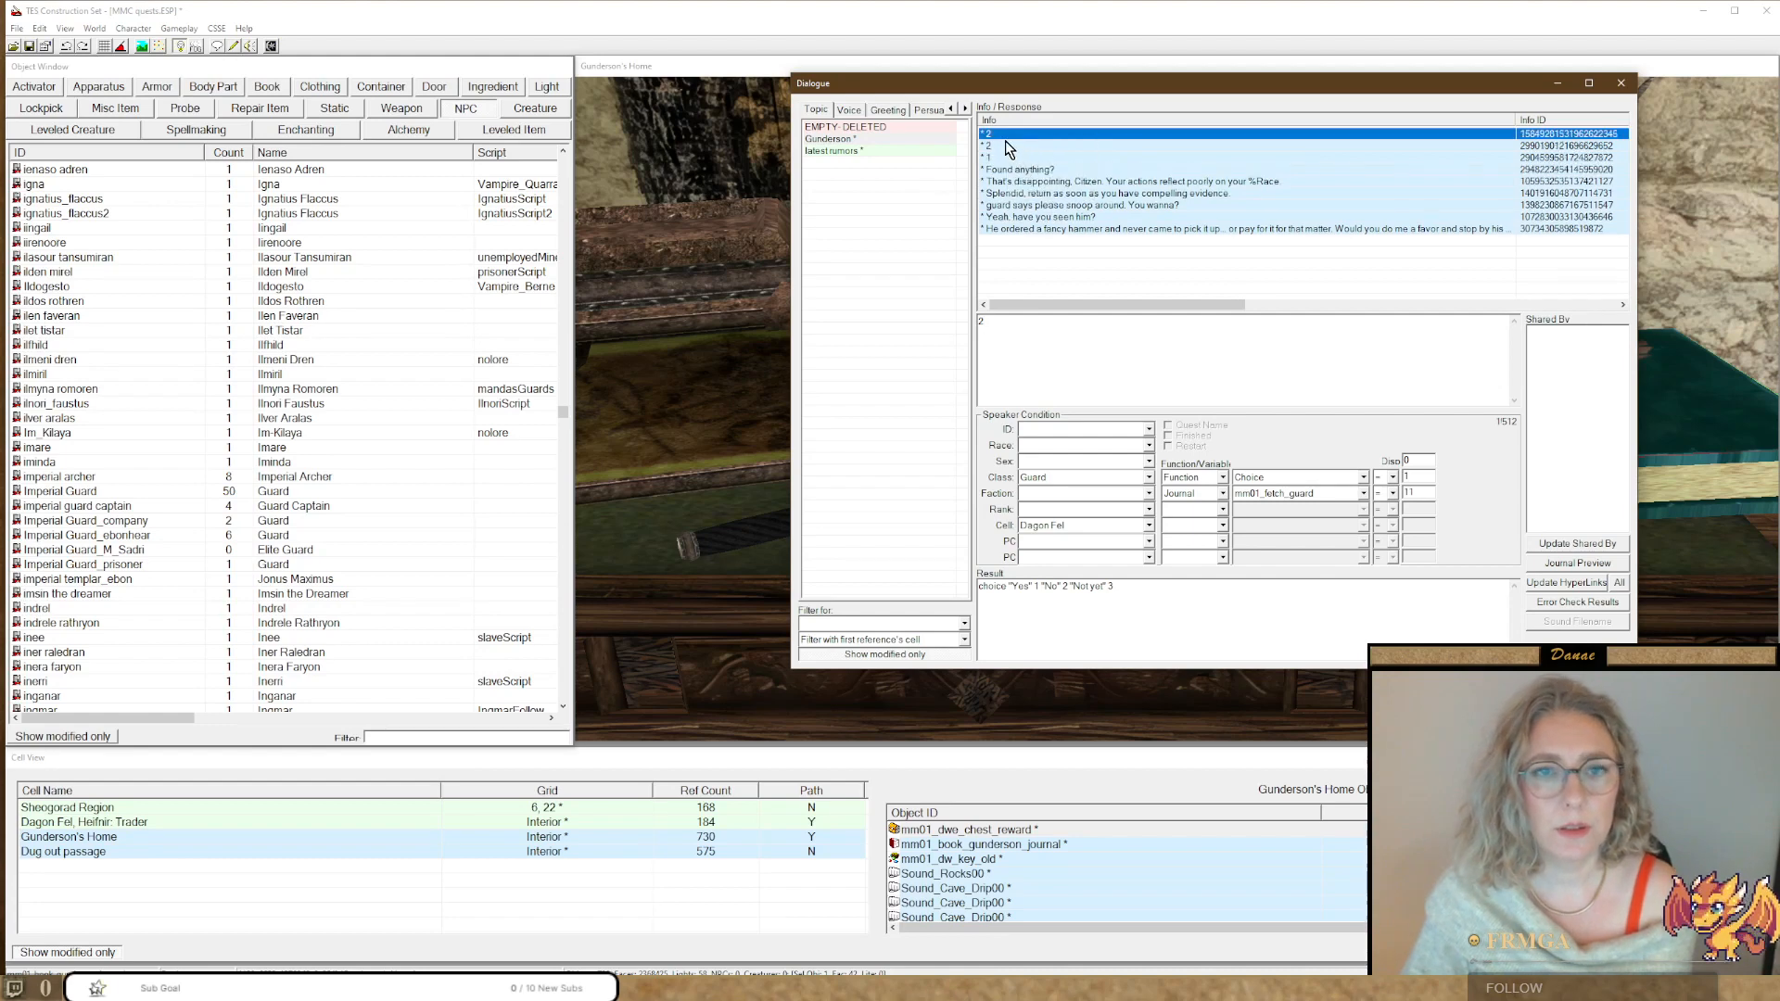
click(1025, 315)
key(BackSpace)
text(3)
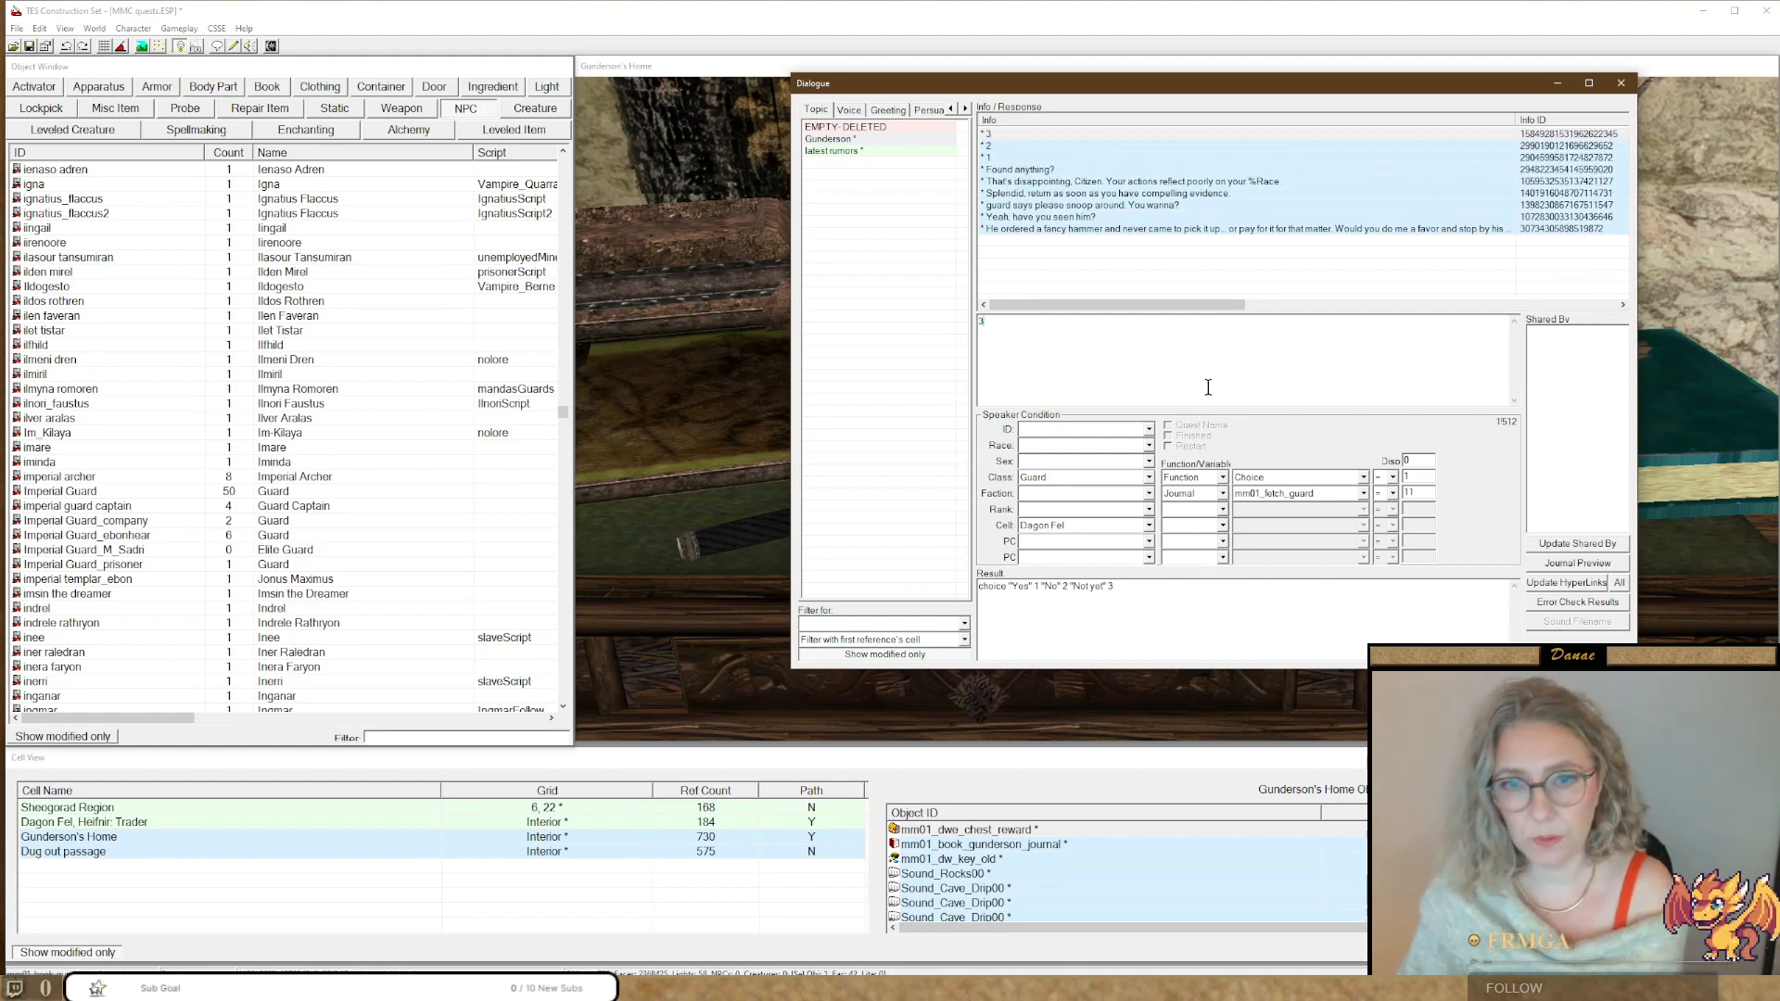
Set the Choice condition value to 3 on the "3" response and also on the "2" response.
drag(1421, 477, 1377, 476)
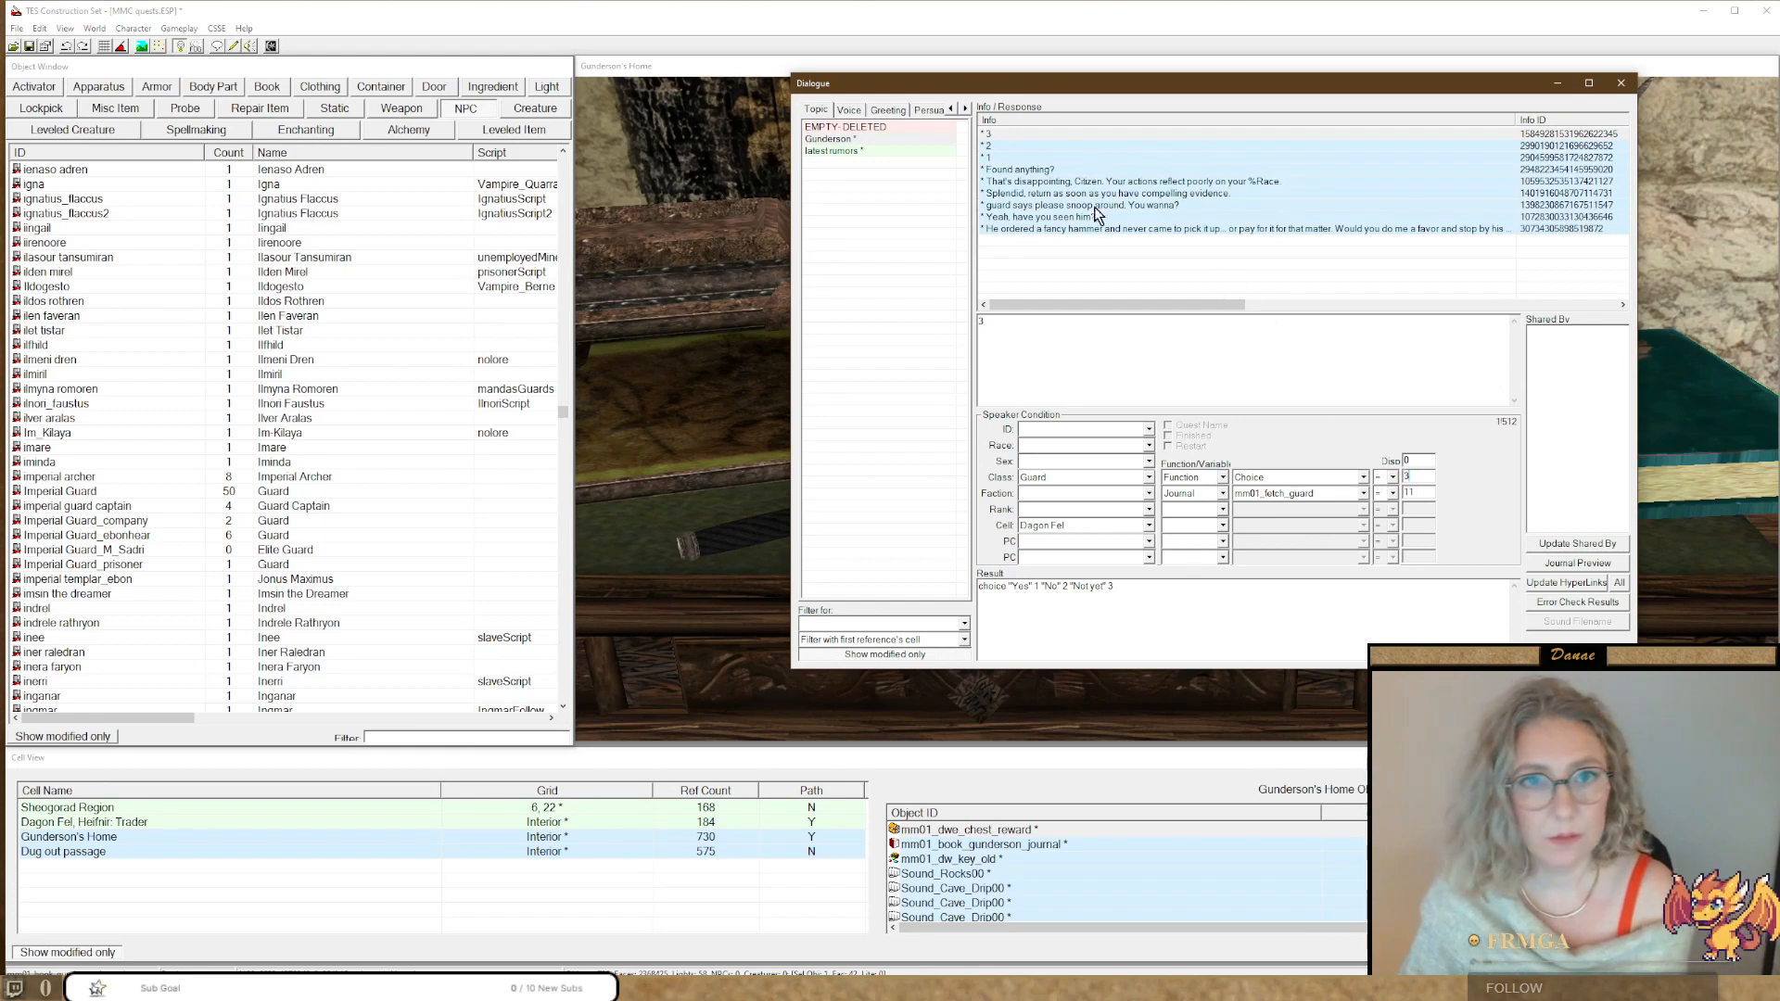
click(989, 146)
double_click(1417, 478)
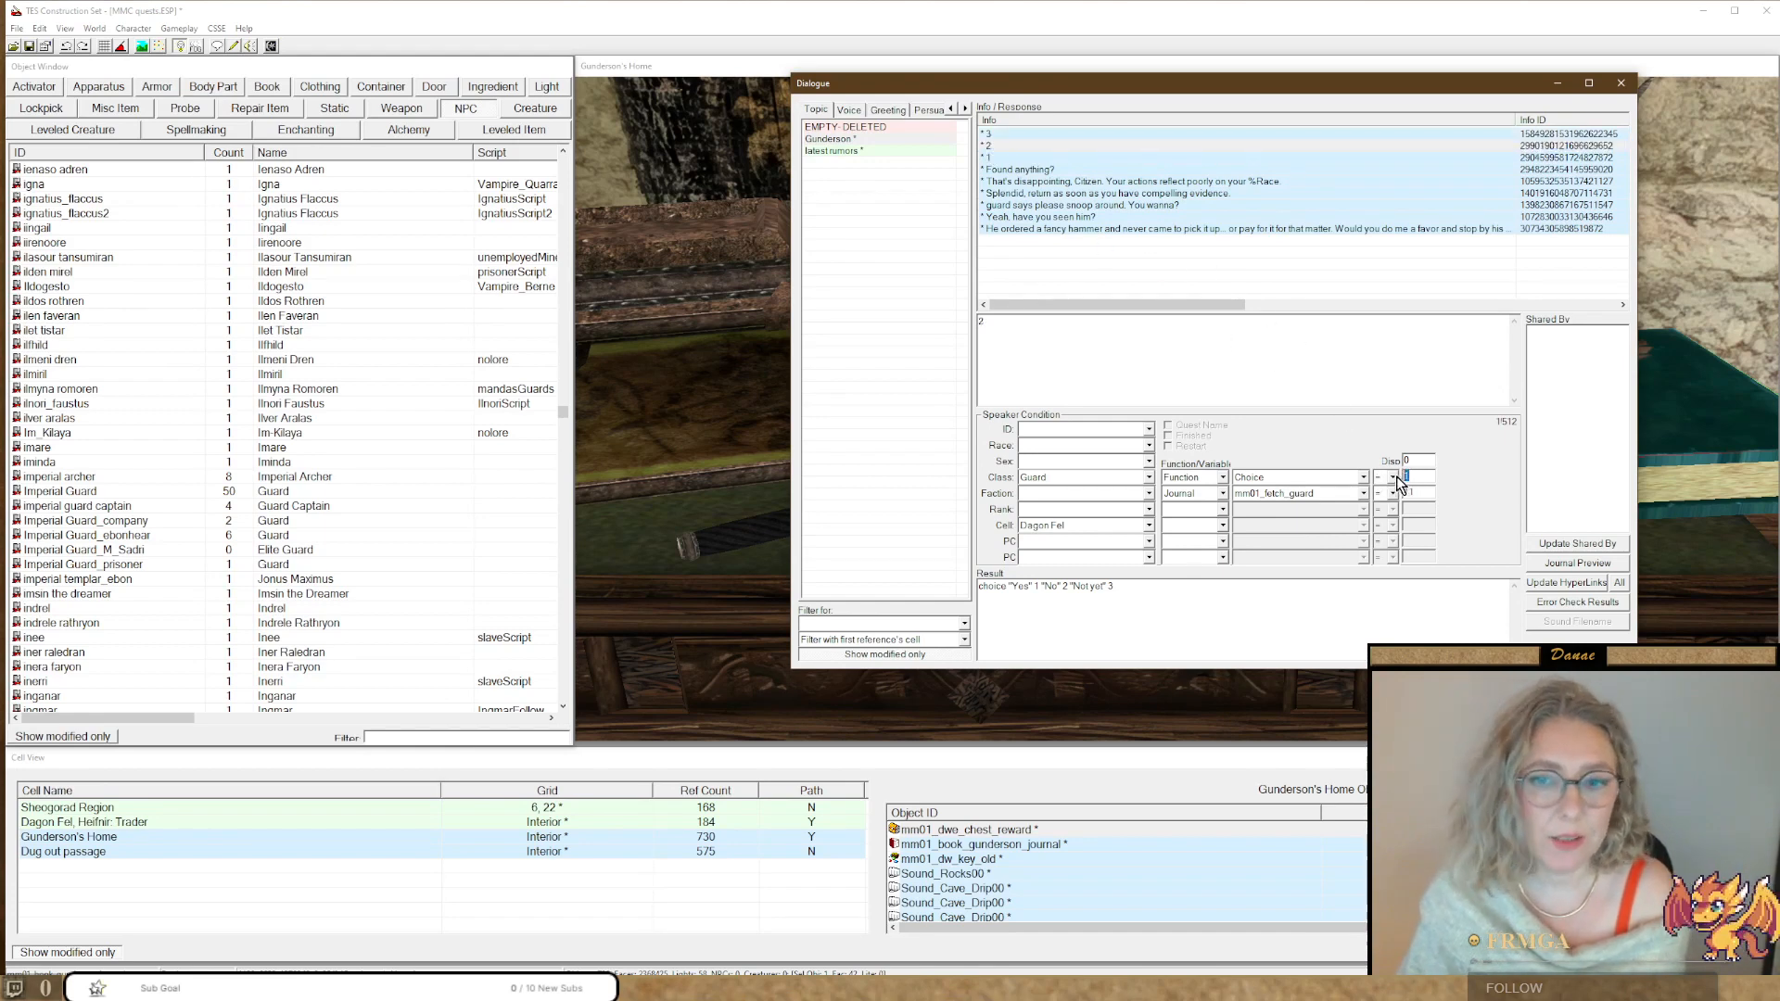
text(3)
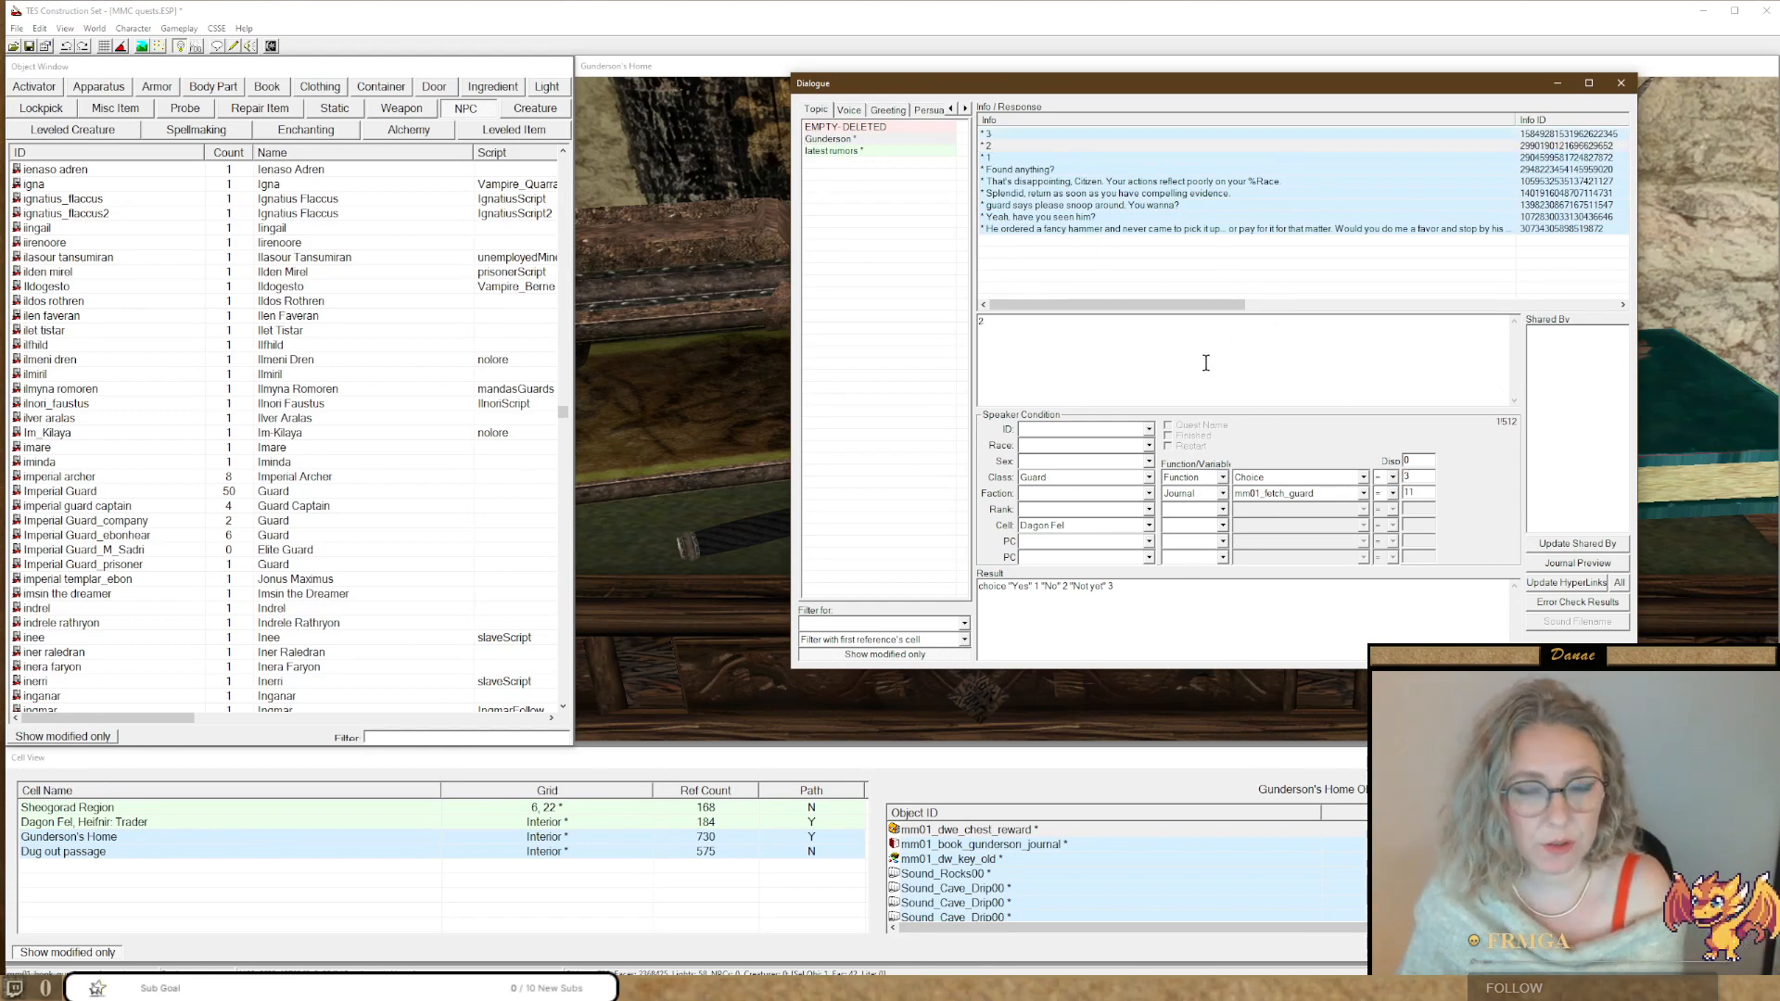
Extend the text of the "1" response to "1 has dwemer stuff".
click(1009, 159)
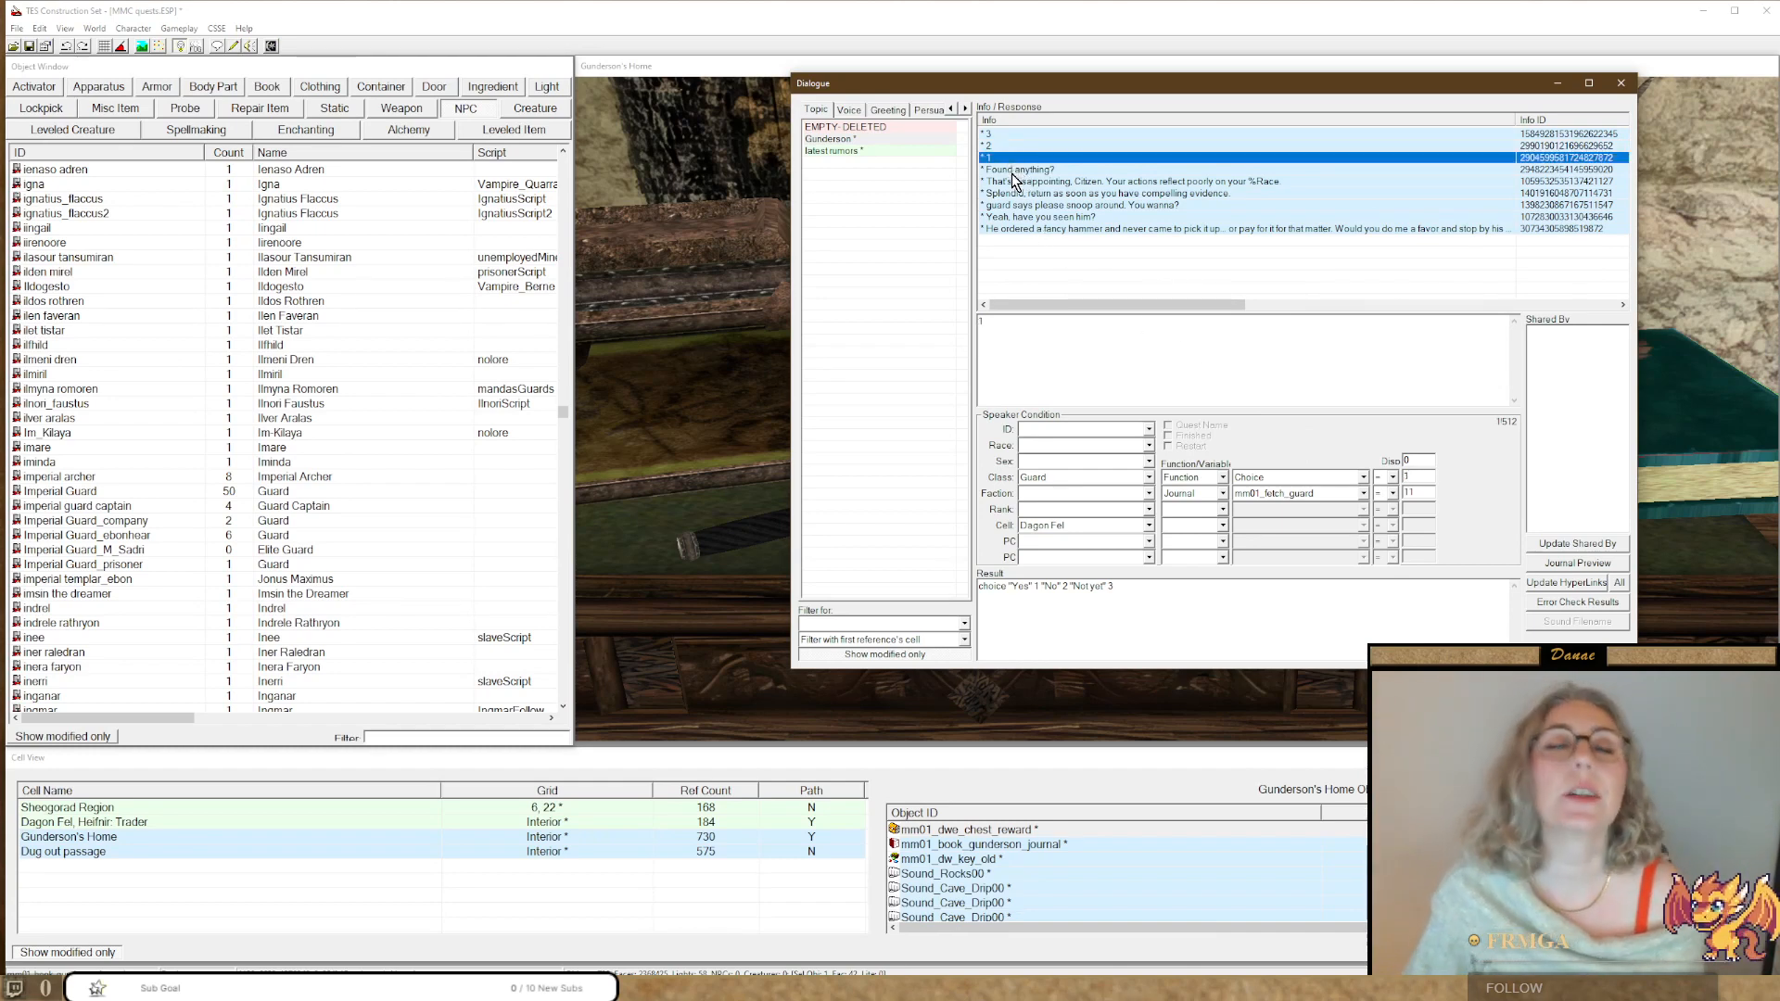
click(1011, 171)
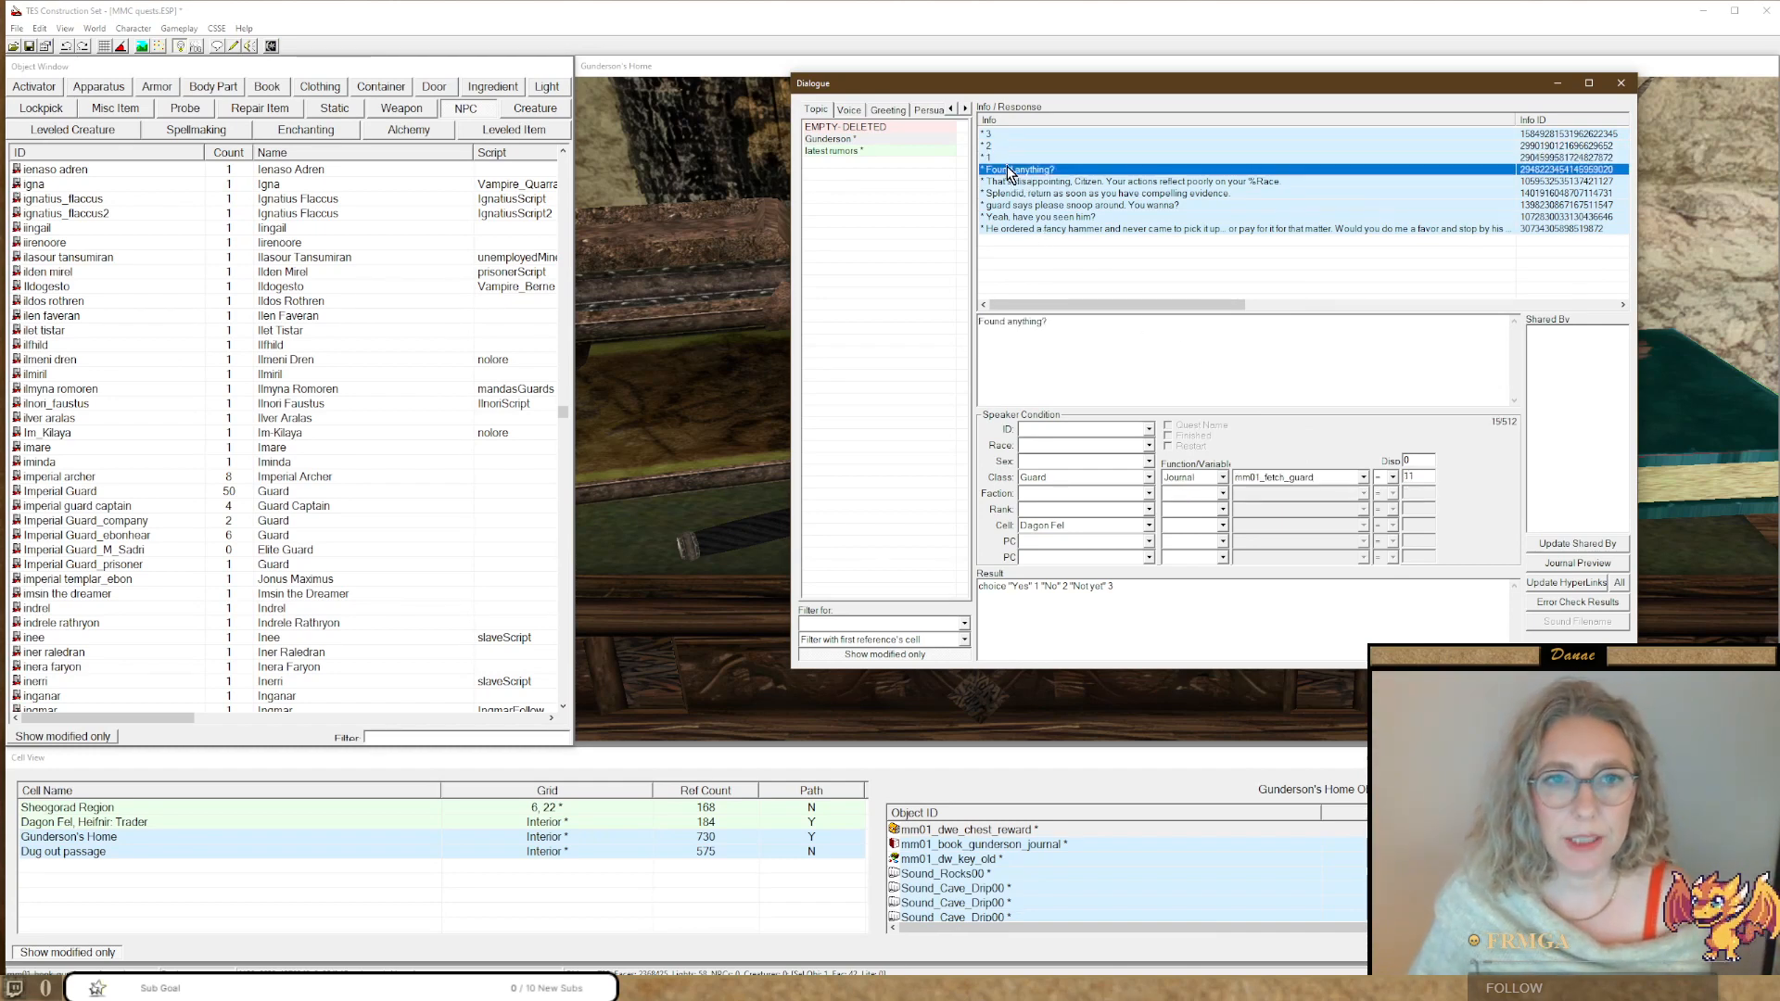
click(1008, 159)
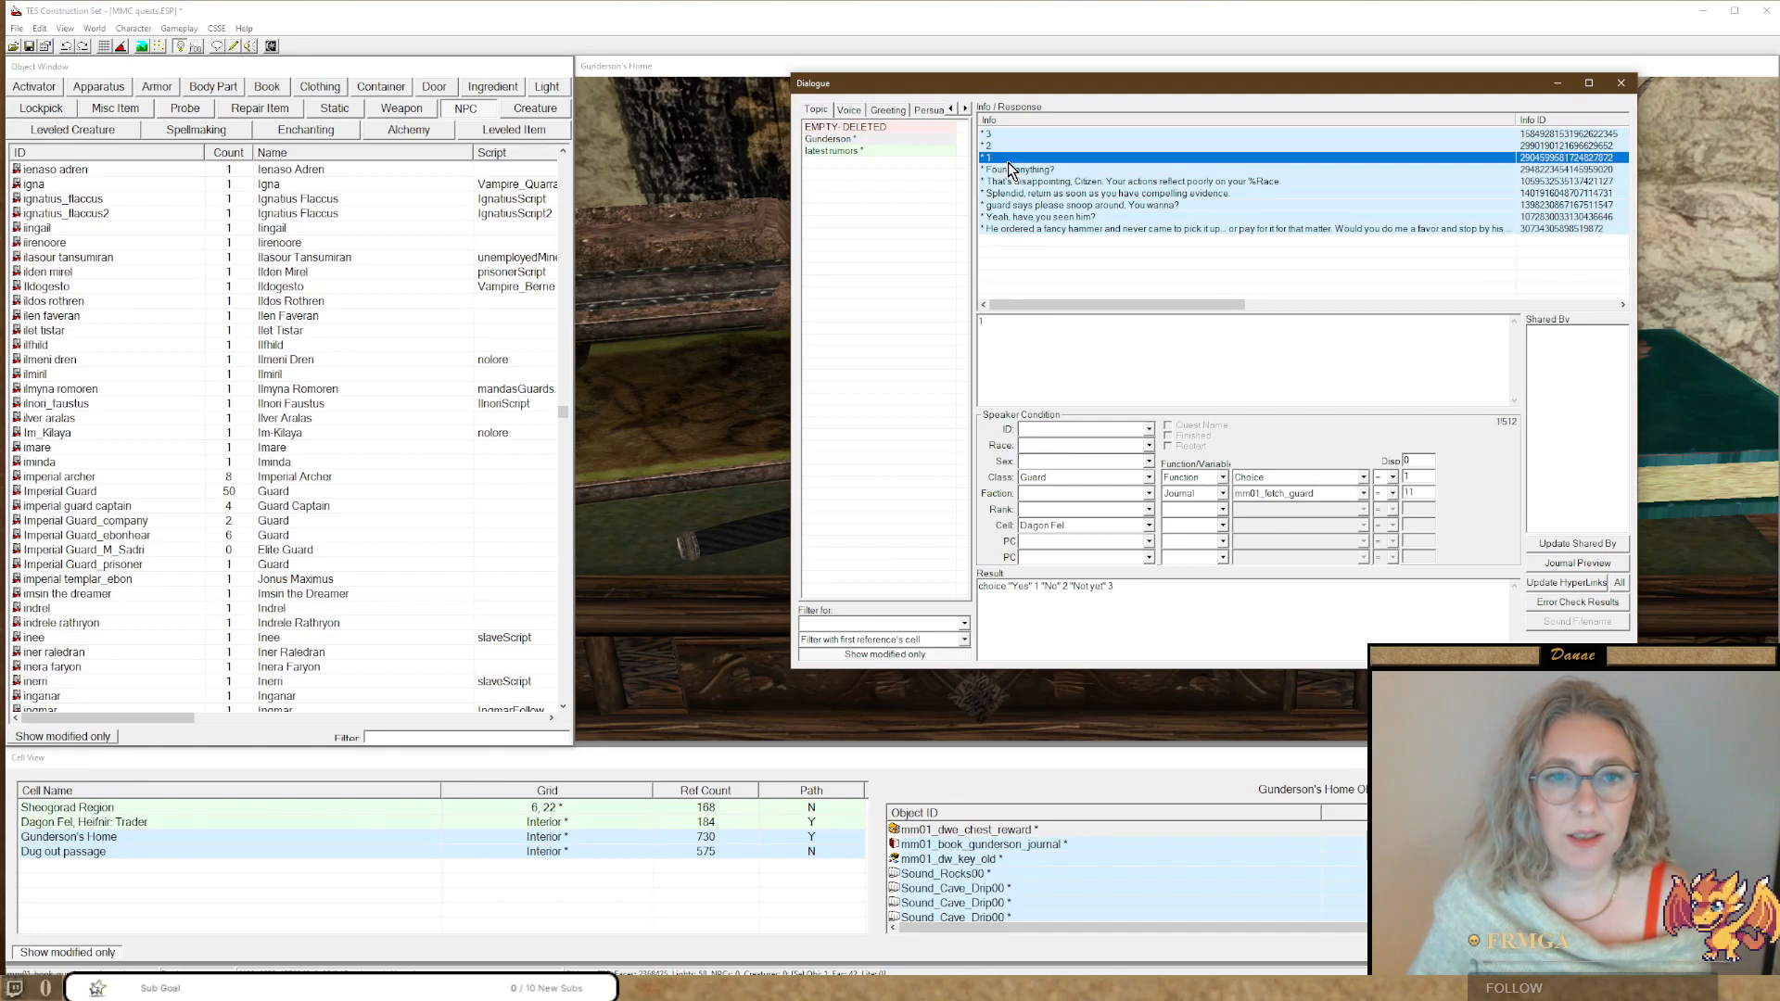
click(1055, 331)
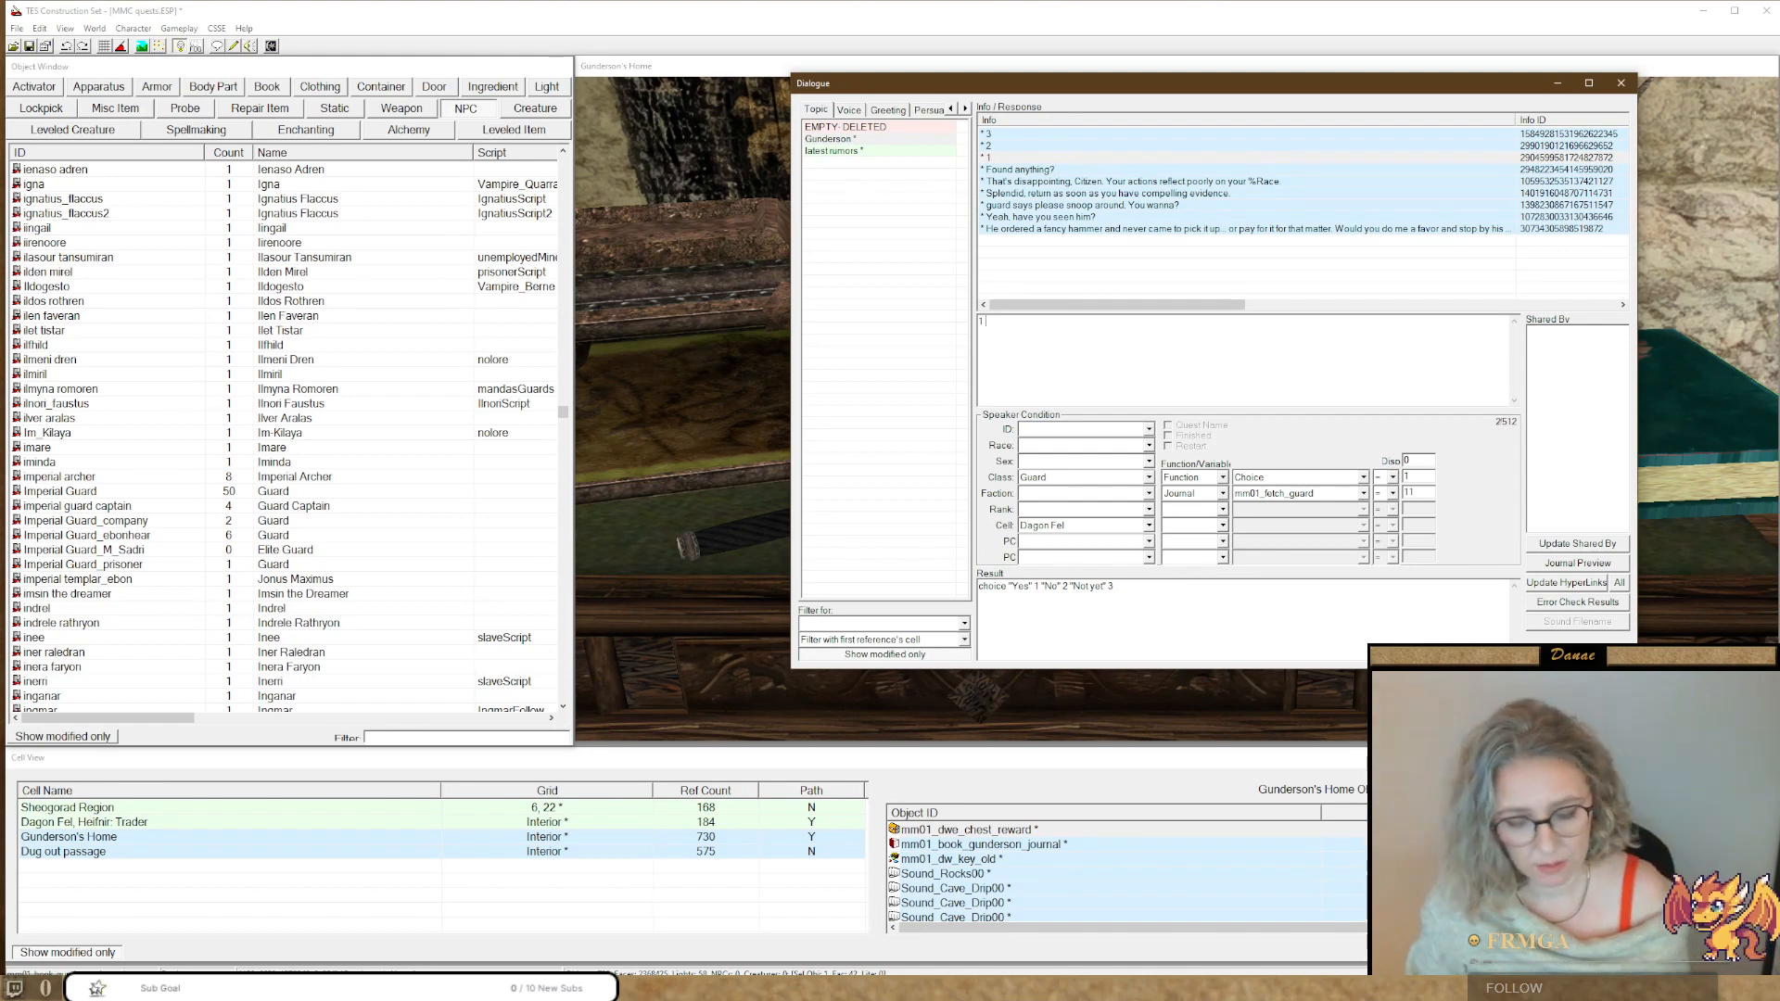
text(has dwem)
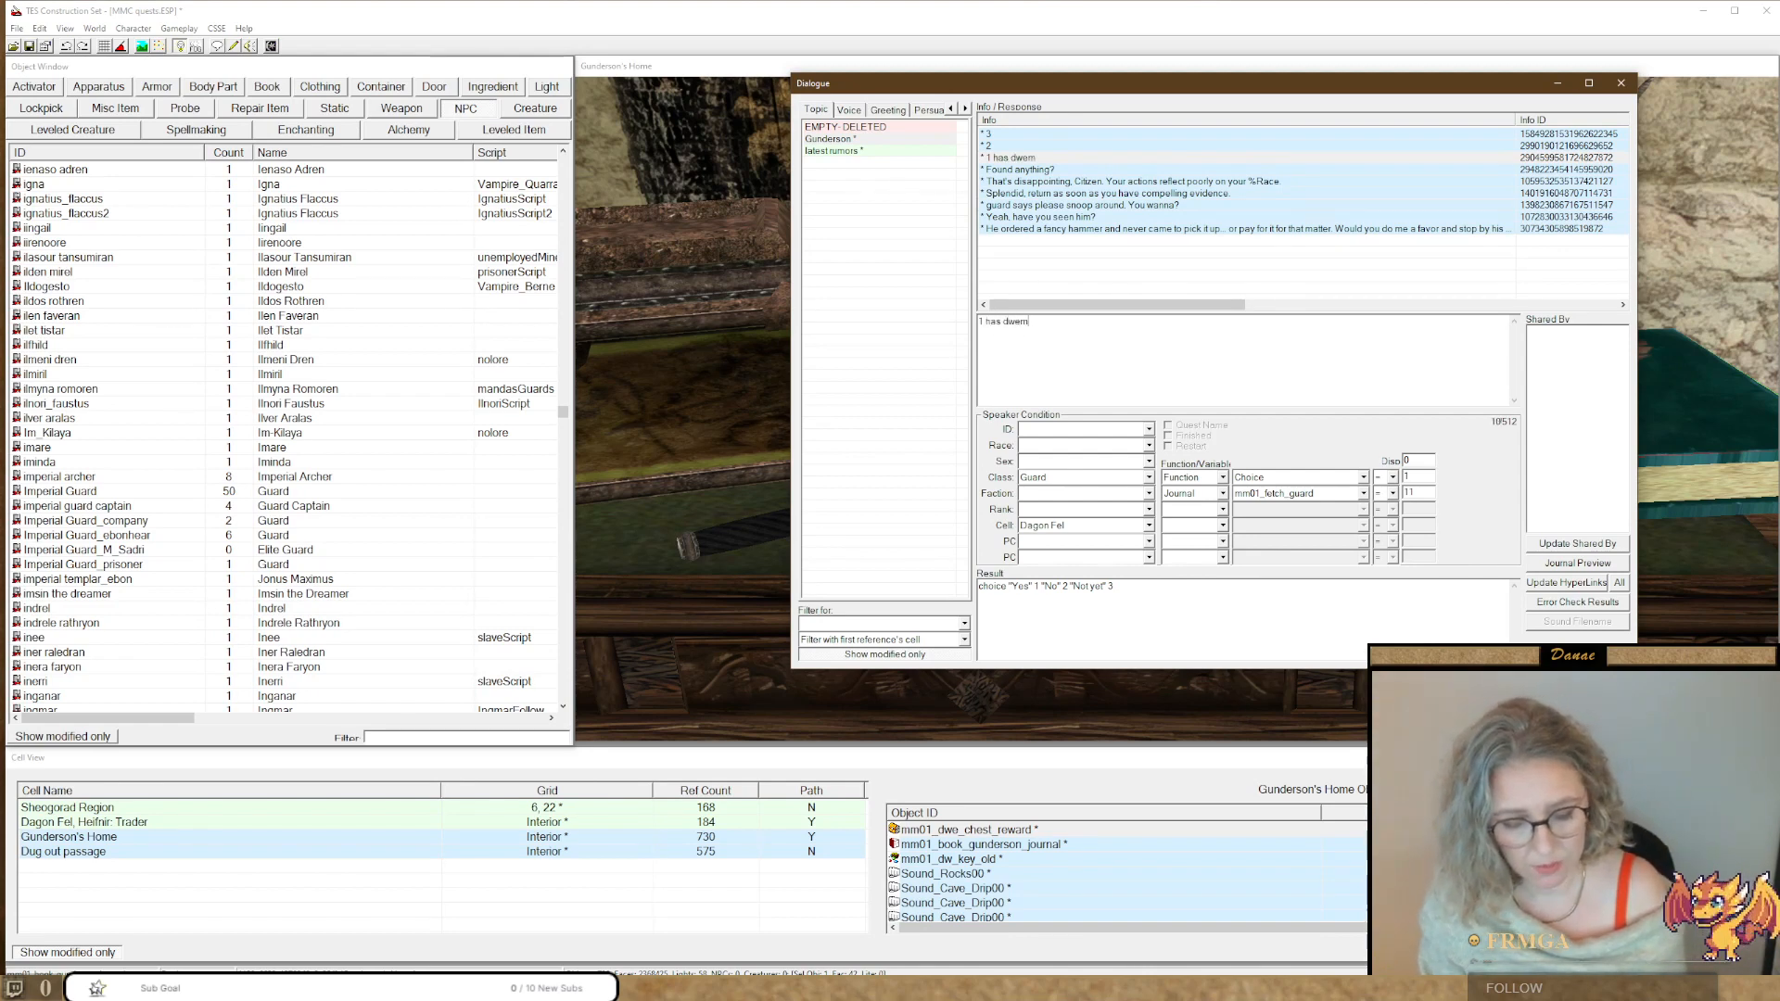
text(er stuff)
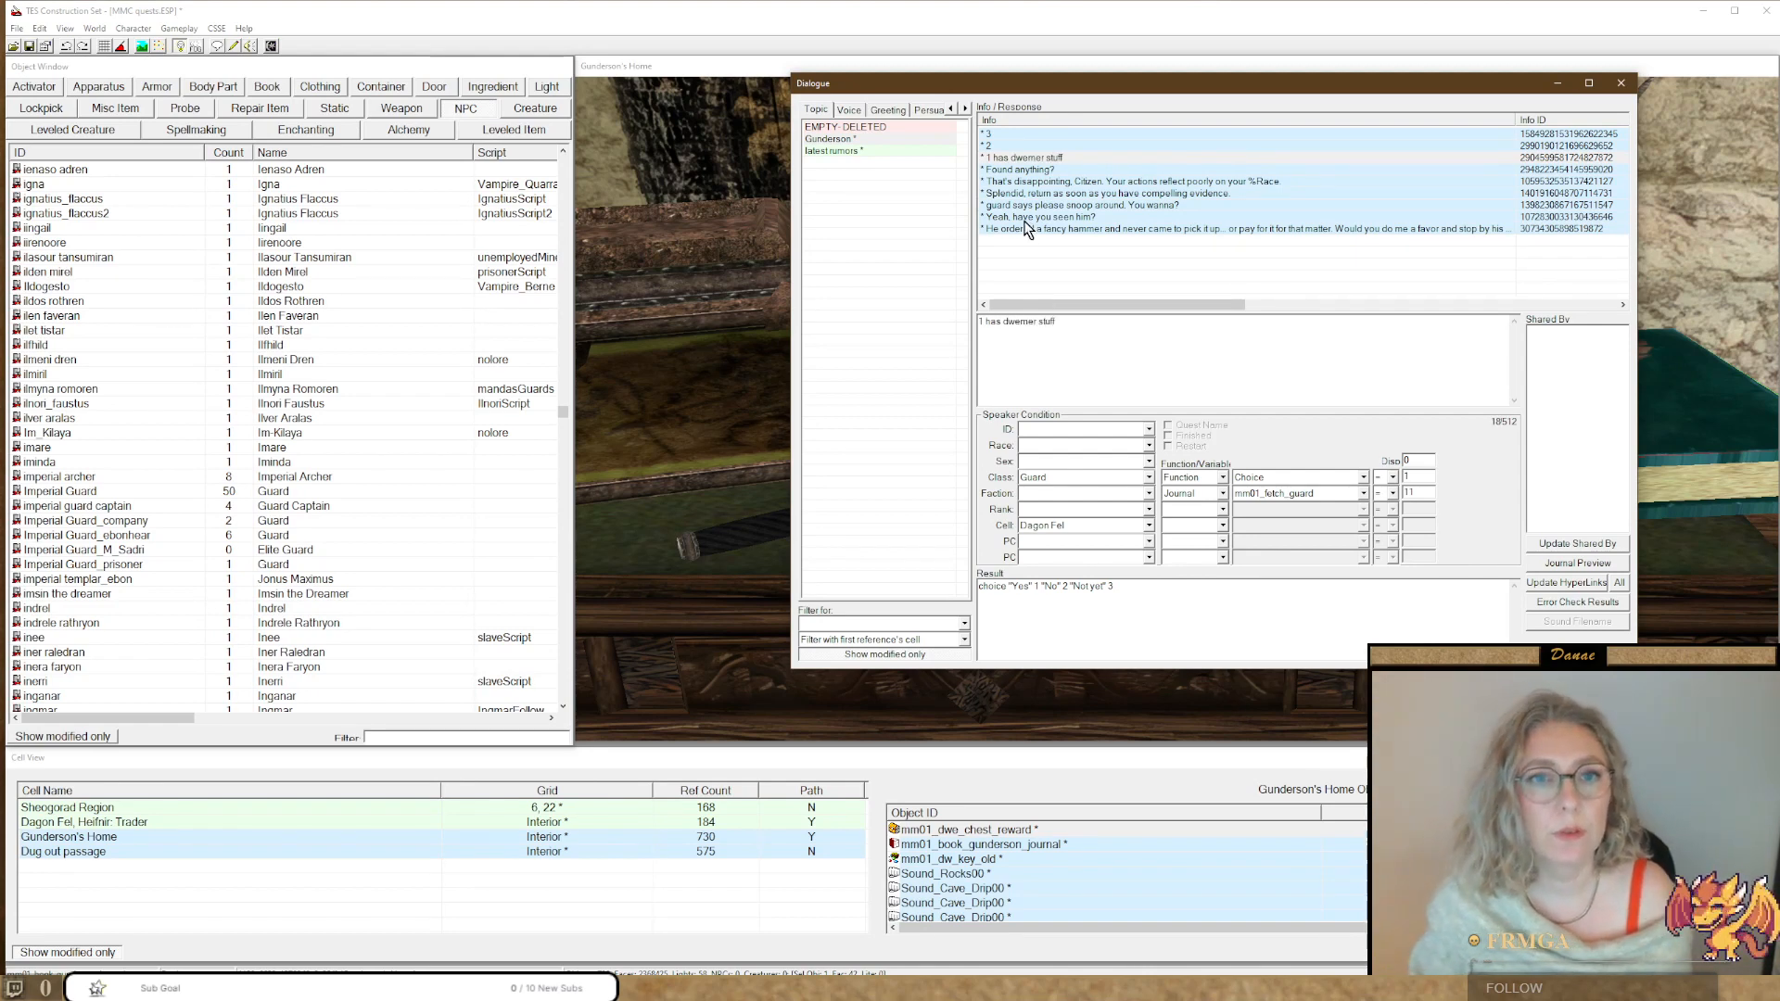
Duplicate the "1 has dwemer stuff" response and change the copy's text to "1 has journal".
right_click(1000, 164)
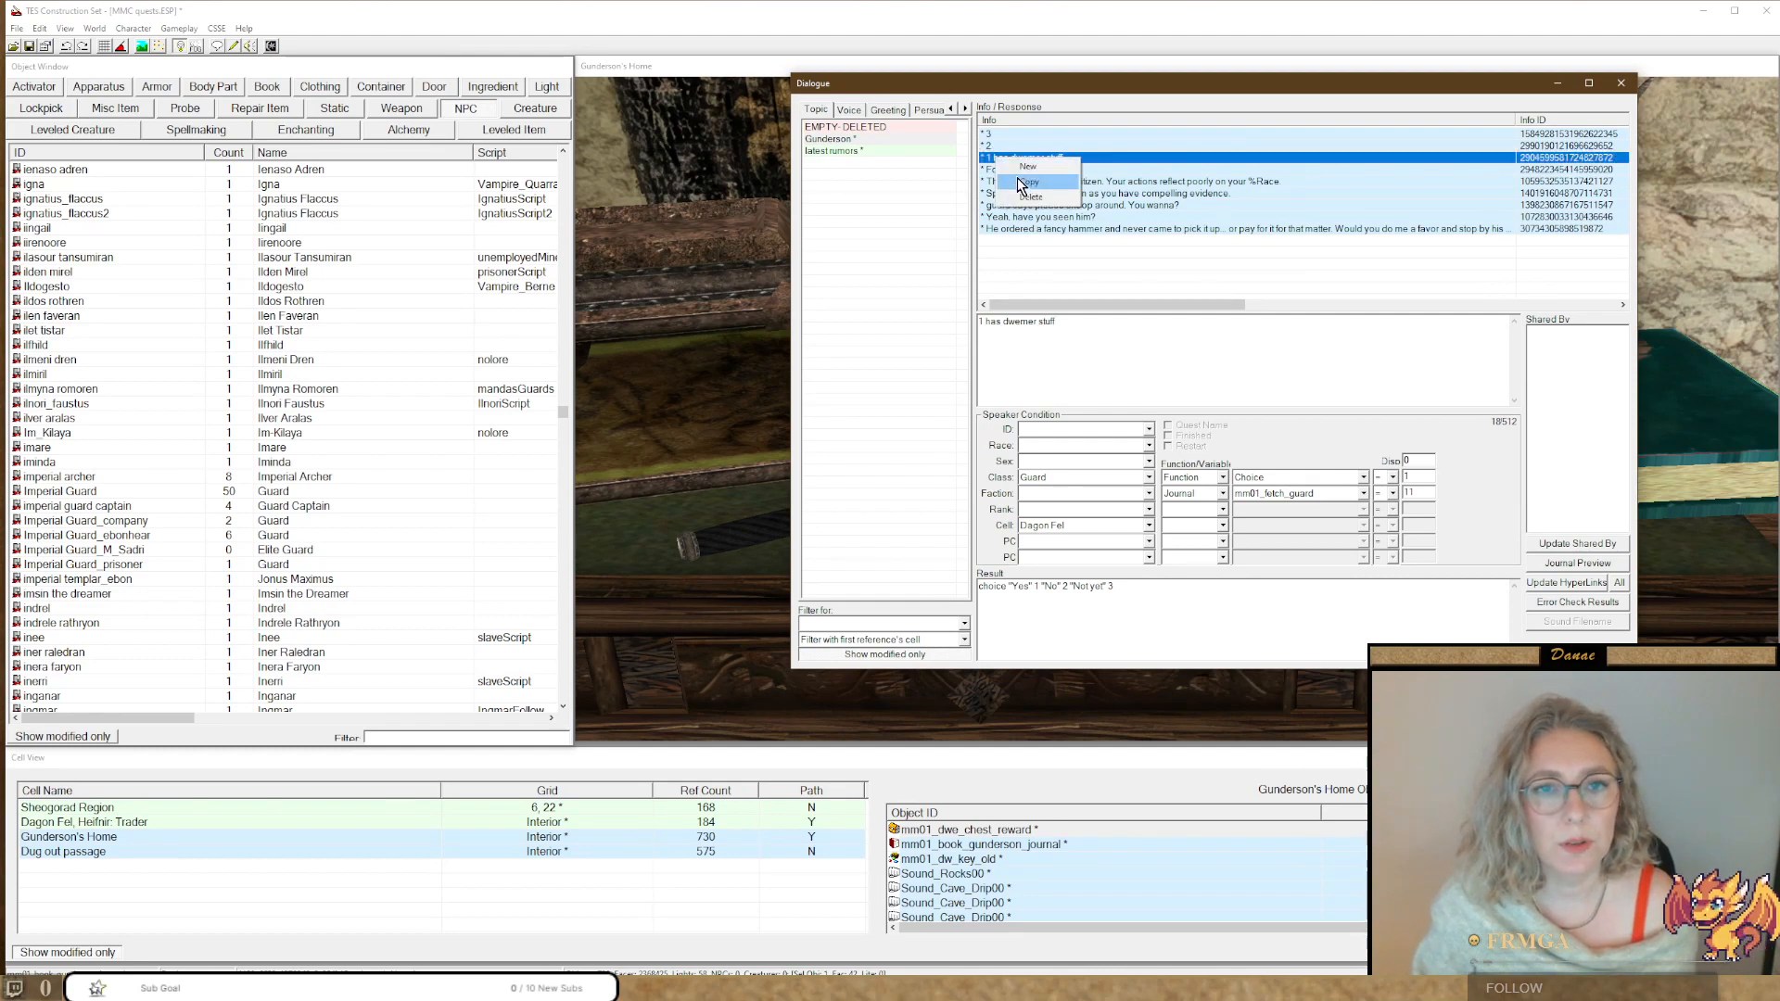
click(1013, 181)
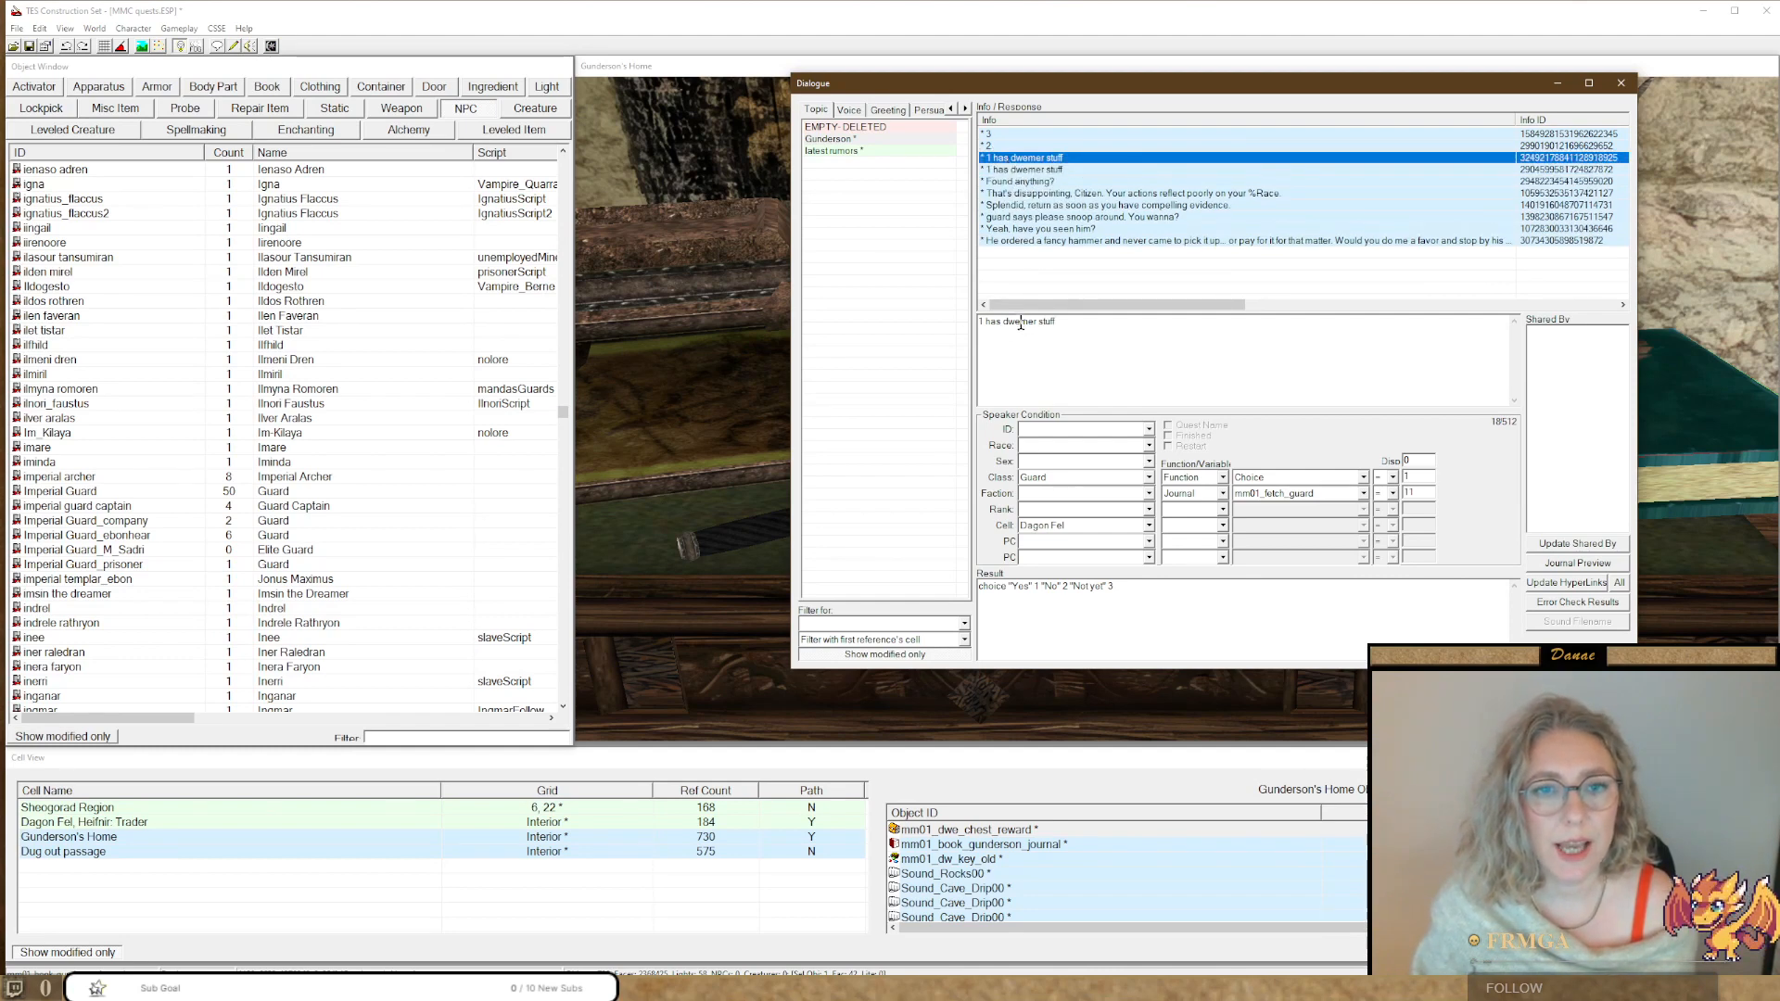
drag(1003, 321, 1102, 322)
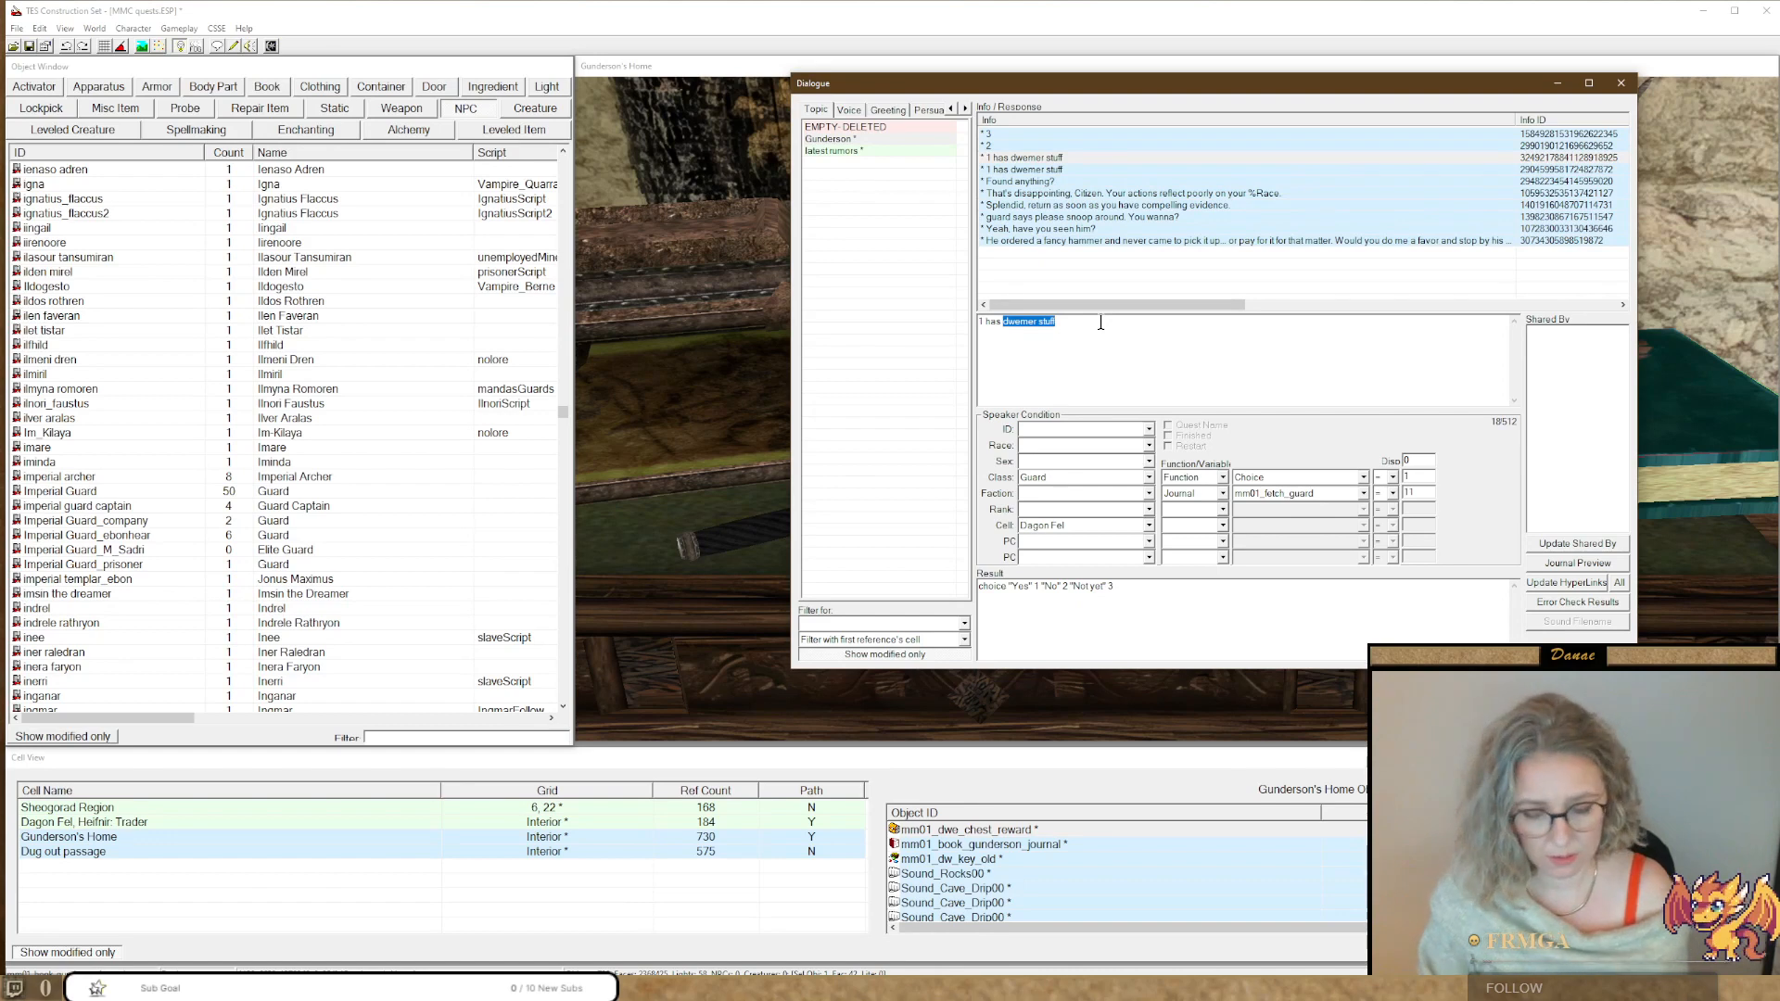
text(journal)
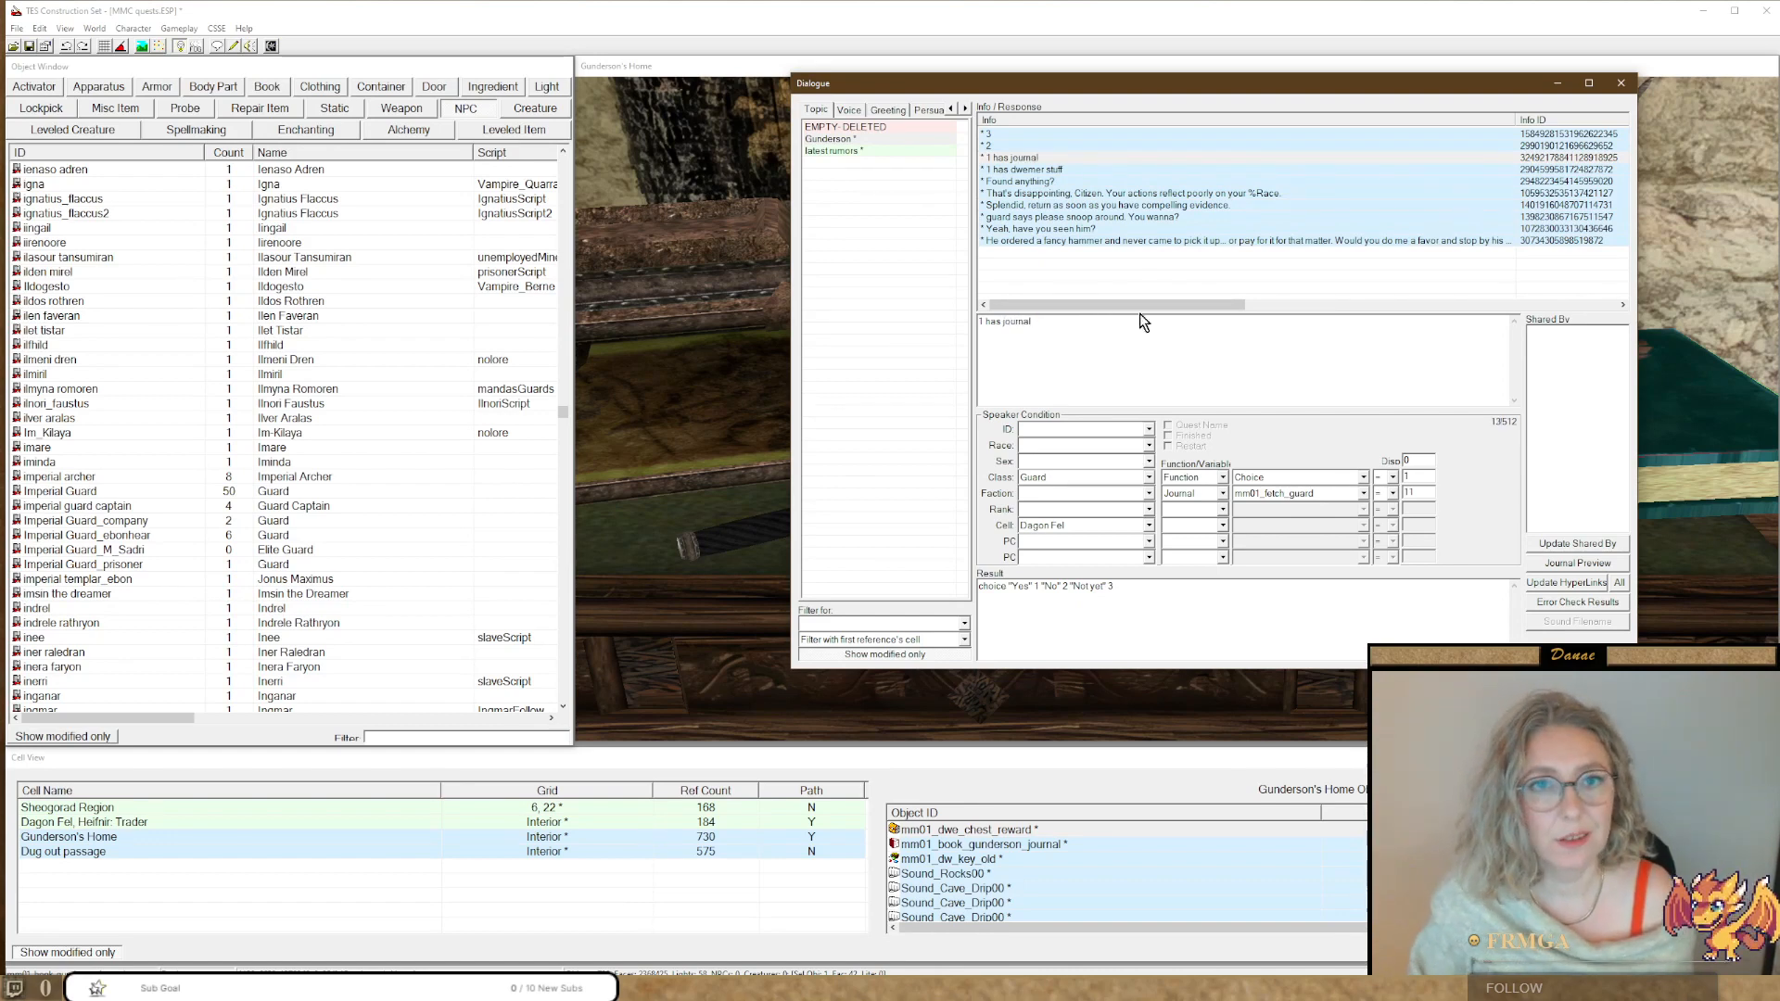
Duplicate the "1 has dwemer stuff" response again and change the lower one's text to "1 has nothing".
right_click(1038, 170)
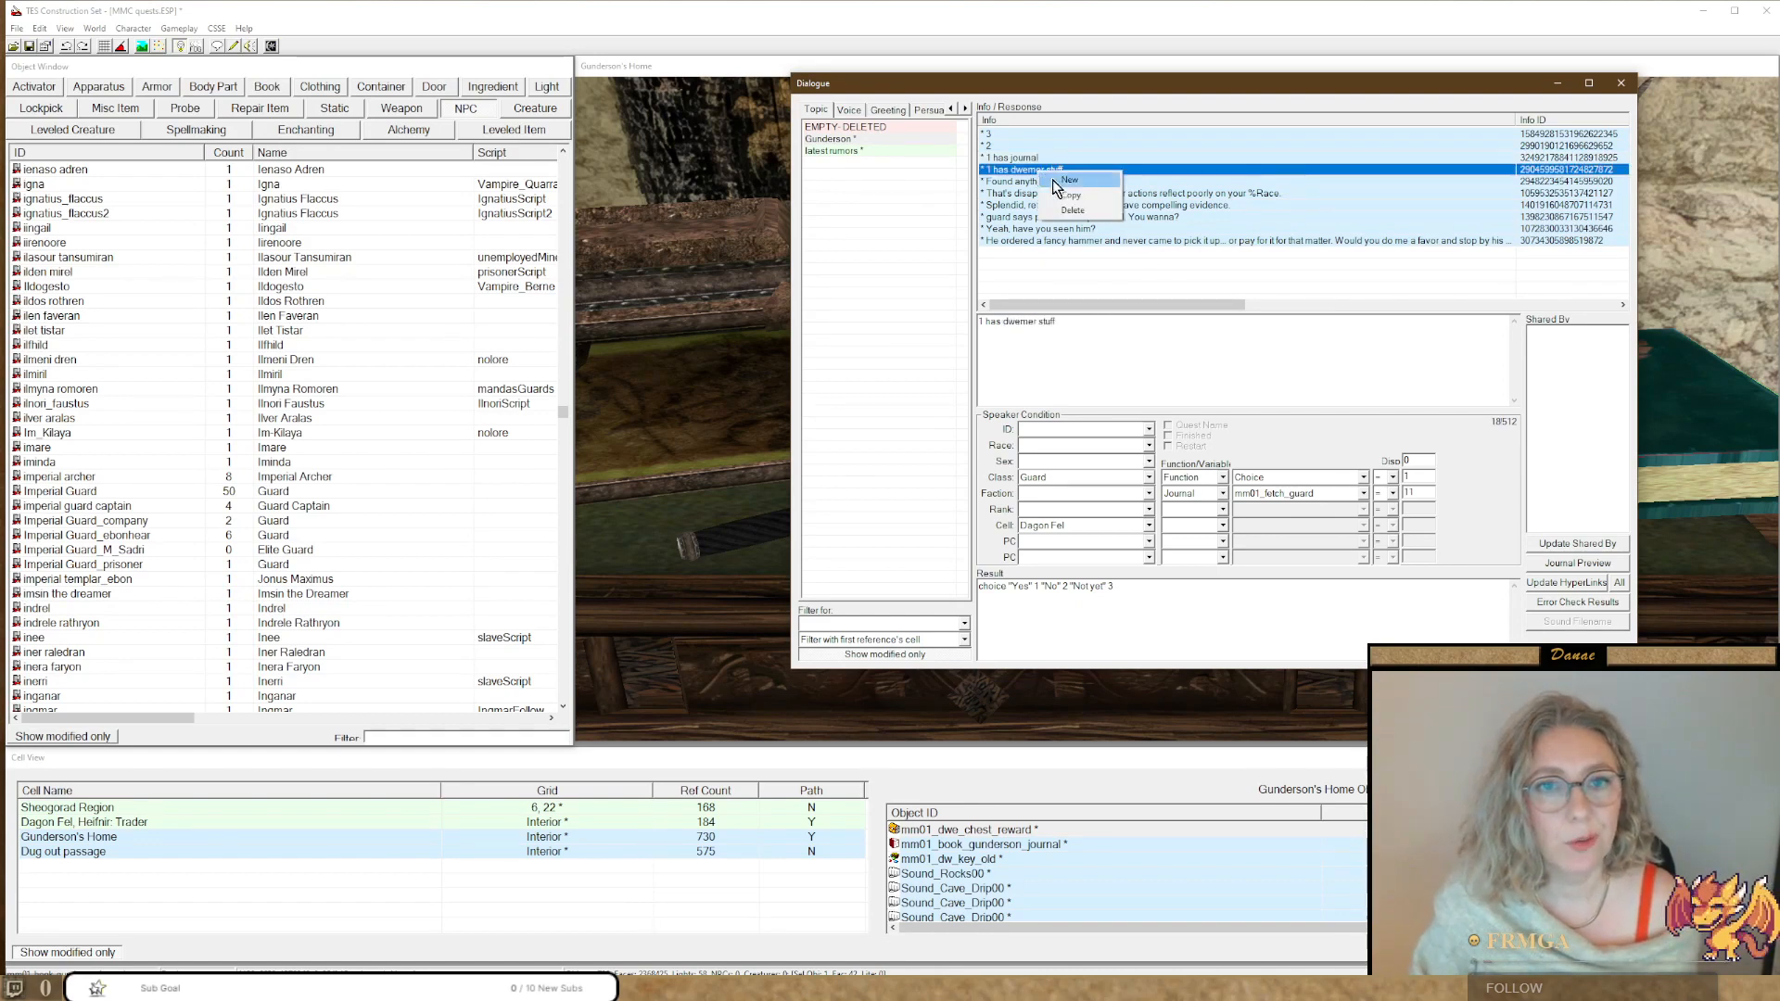
click(1065, 193)
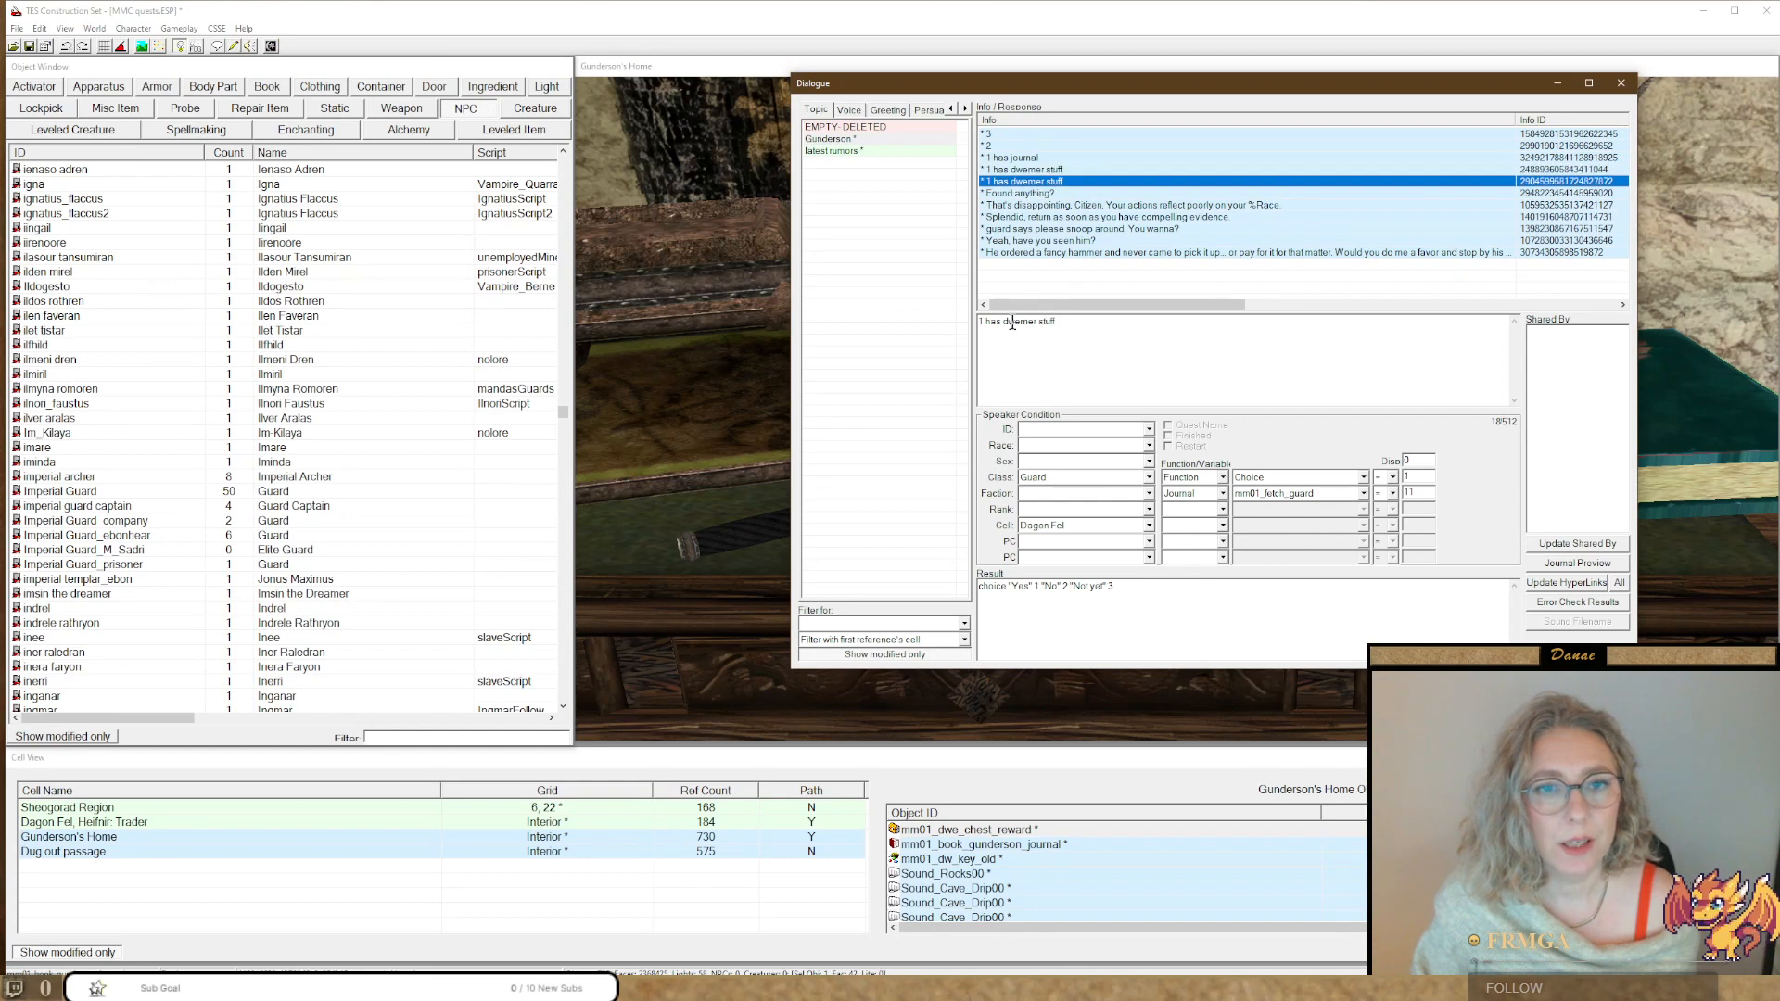
drag(1003, 322, 1061, 323)
text(no)
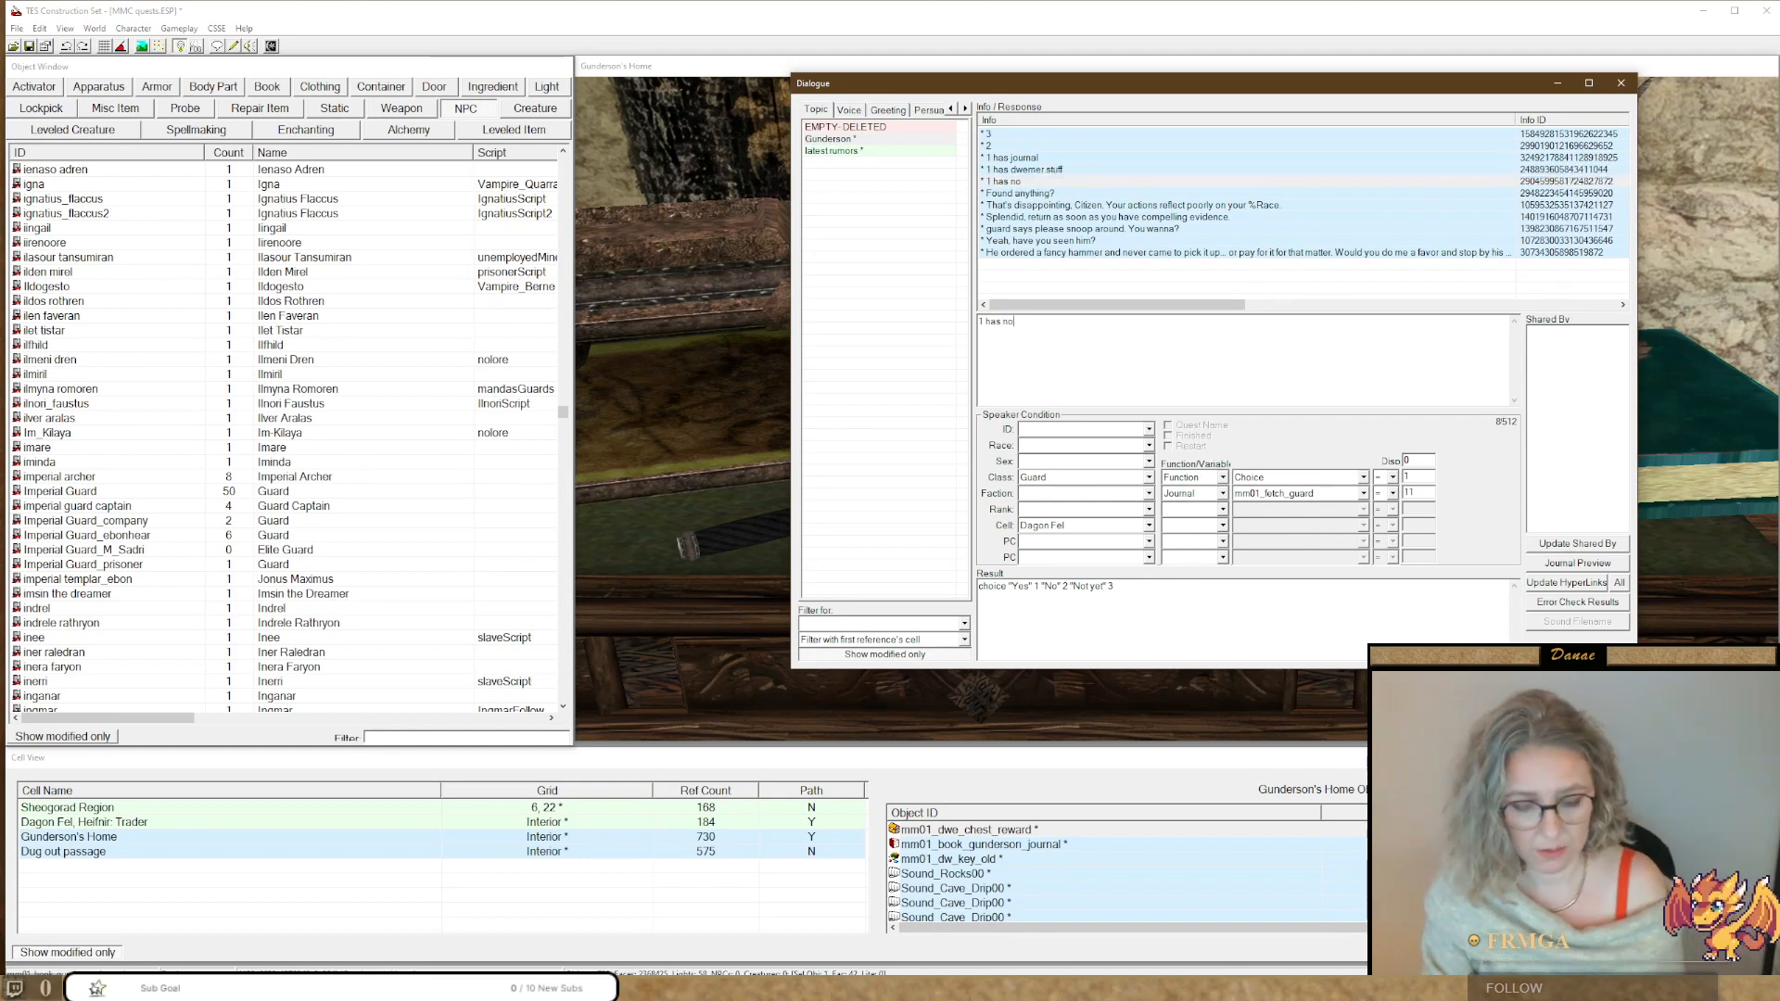
text(thing)
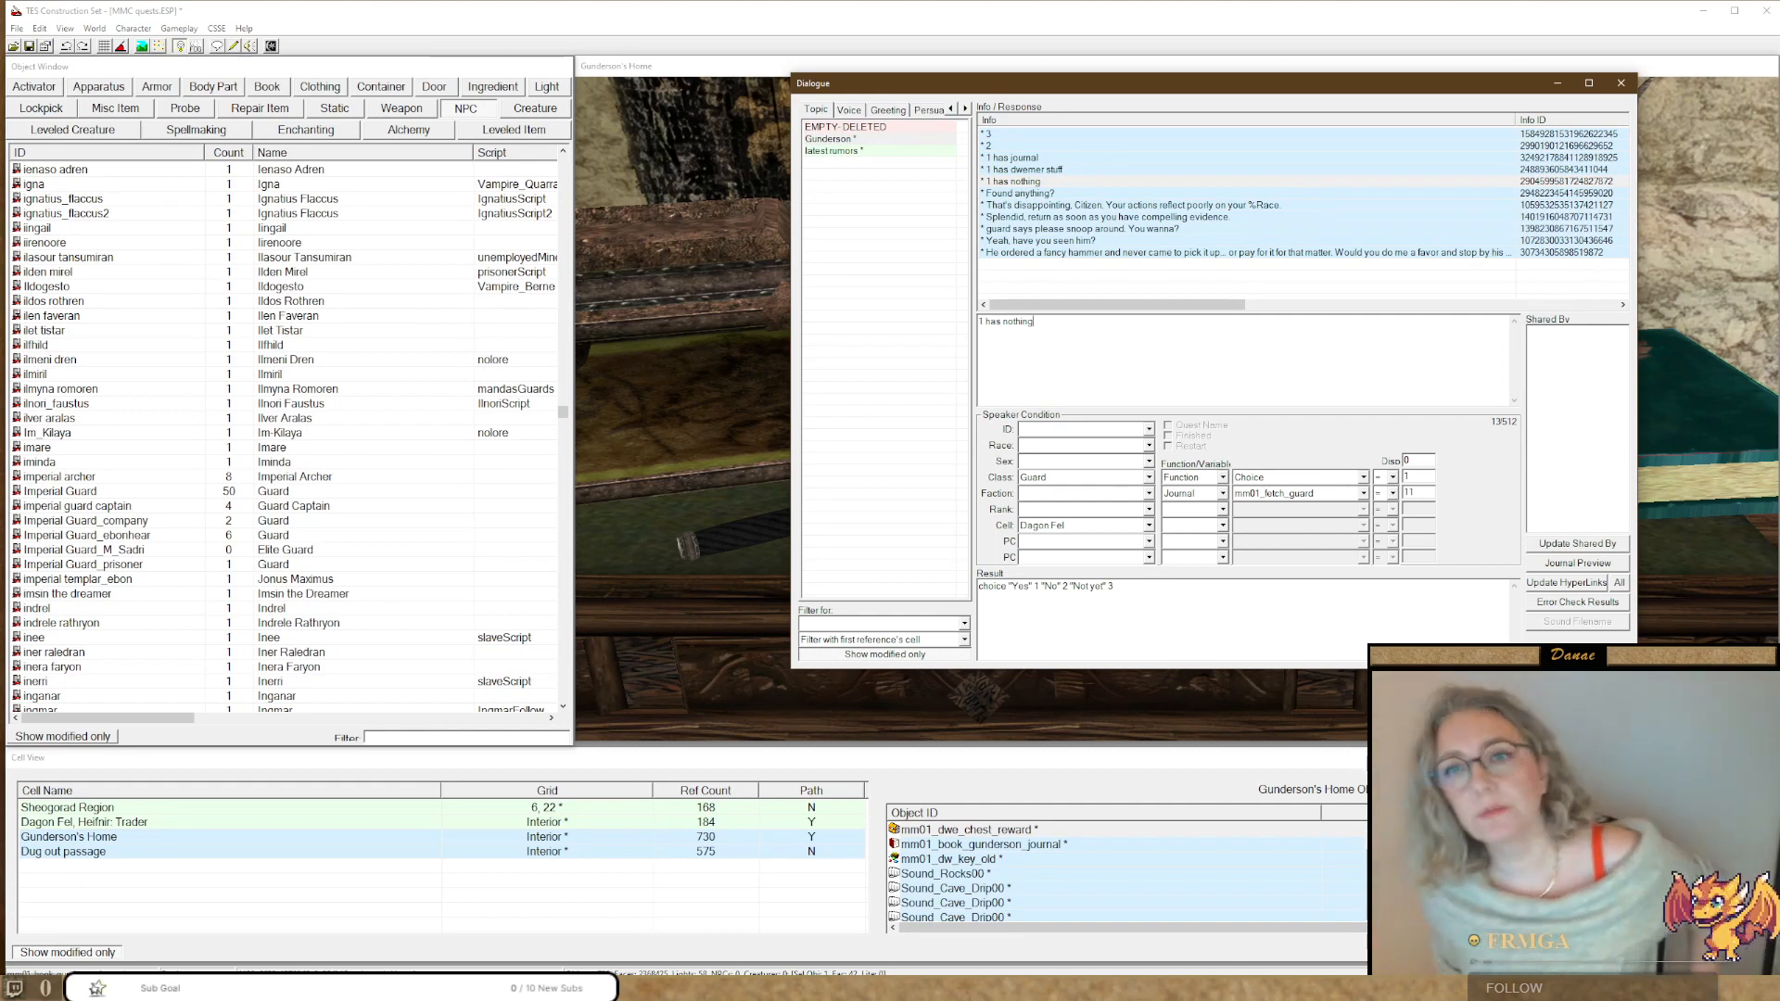
click(1021, 196)
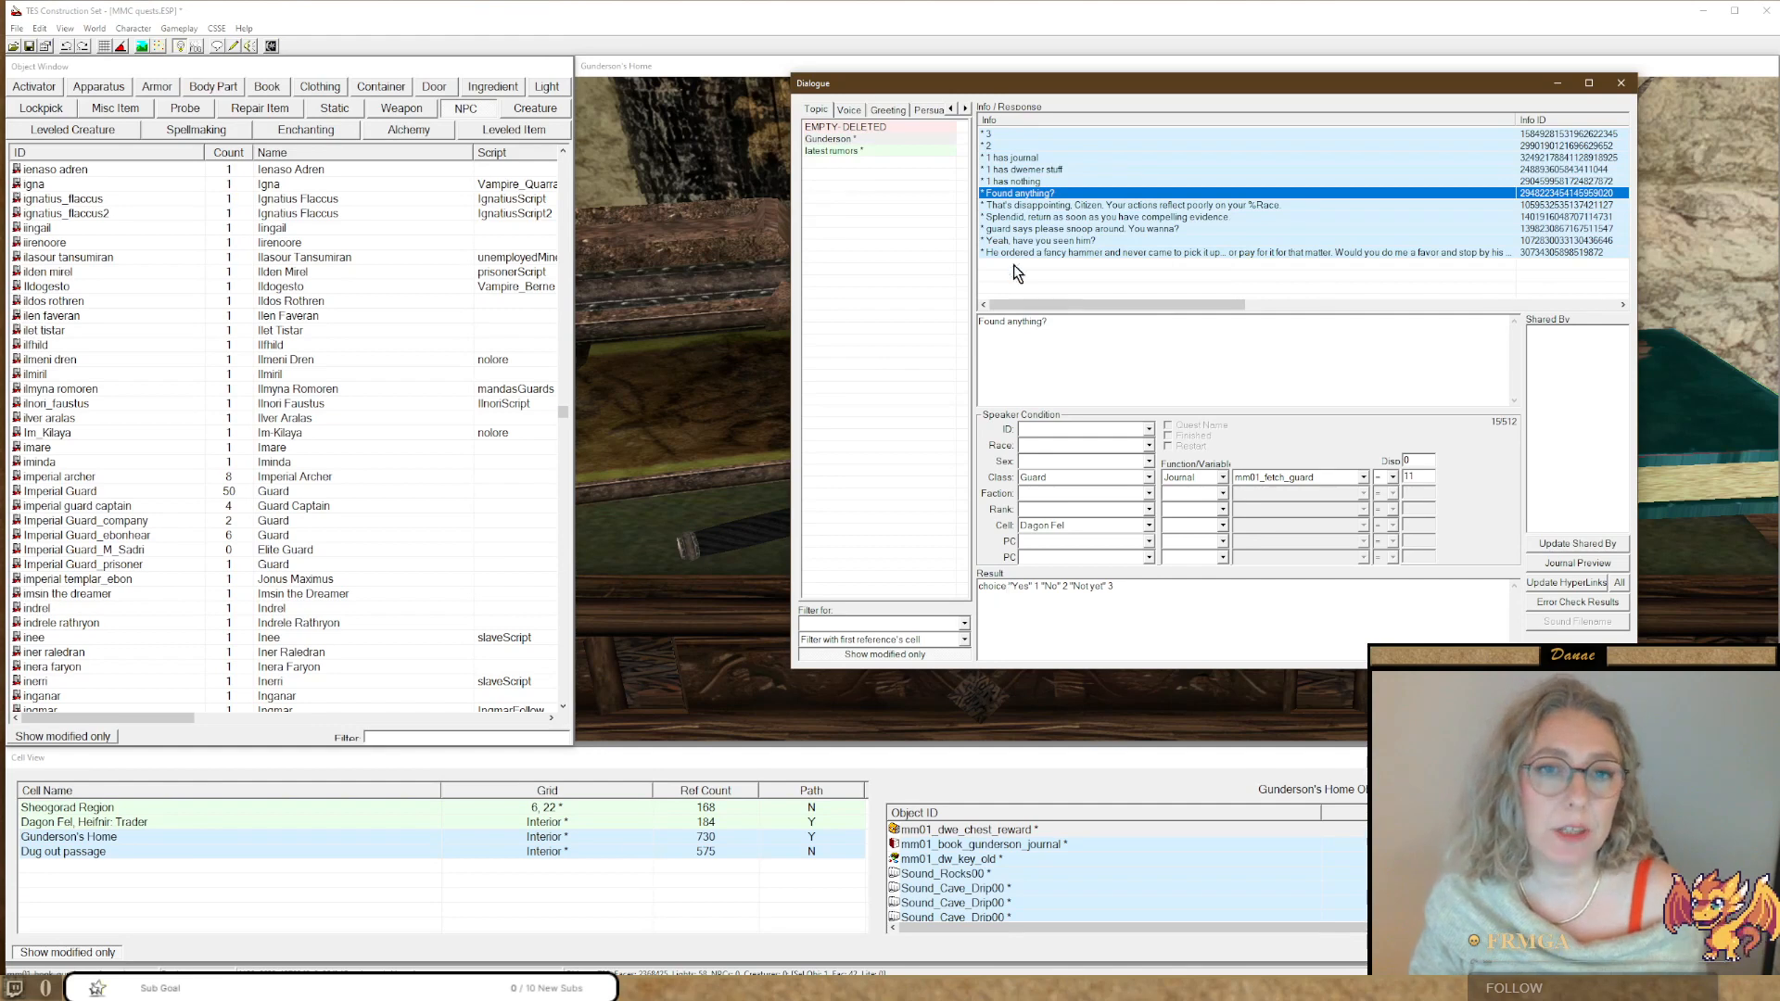
Add a third condition to the "1 has journal" response that checks Item mm01_book_gunderson_journal against a value of 0.
click(1008, 159)
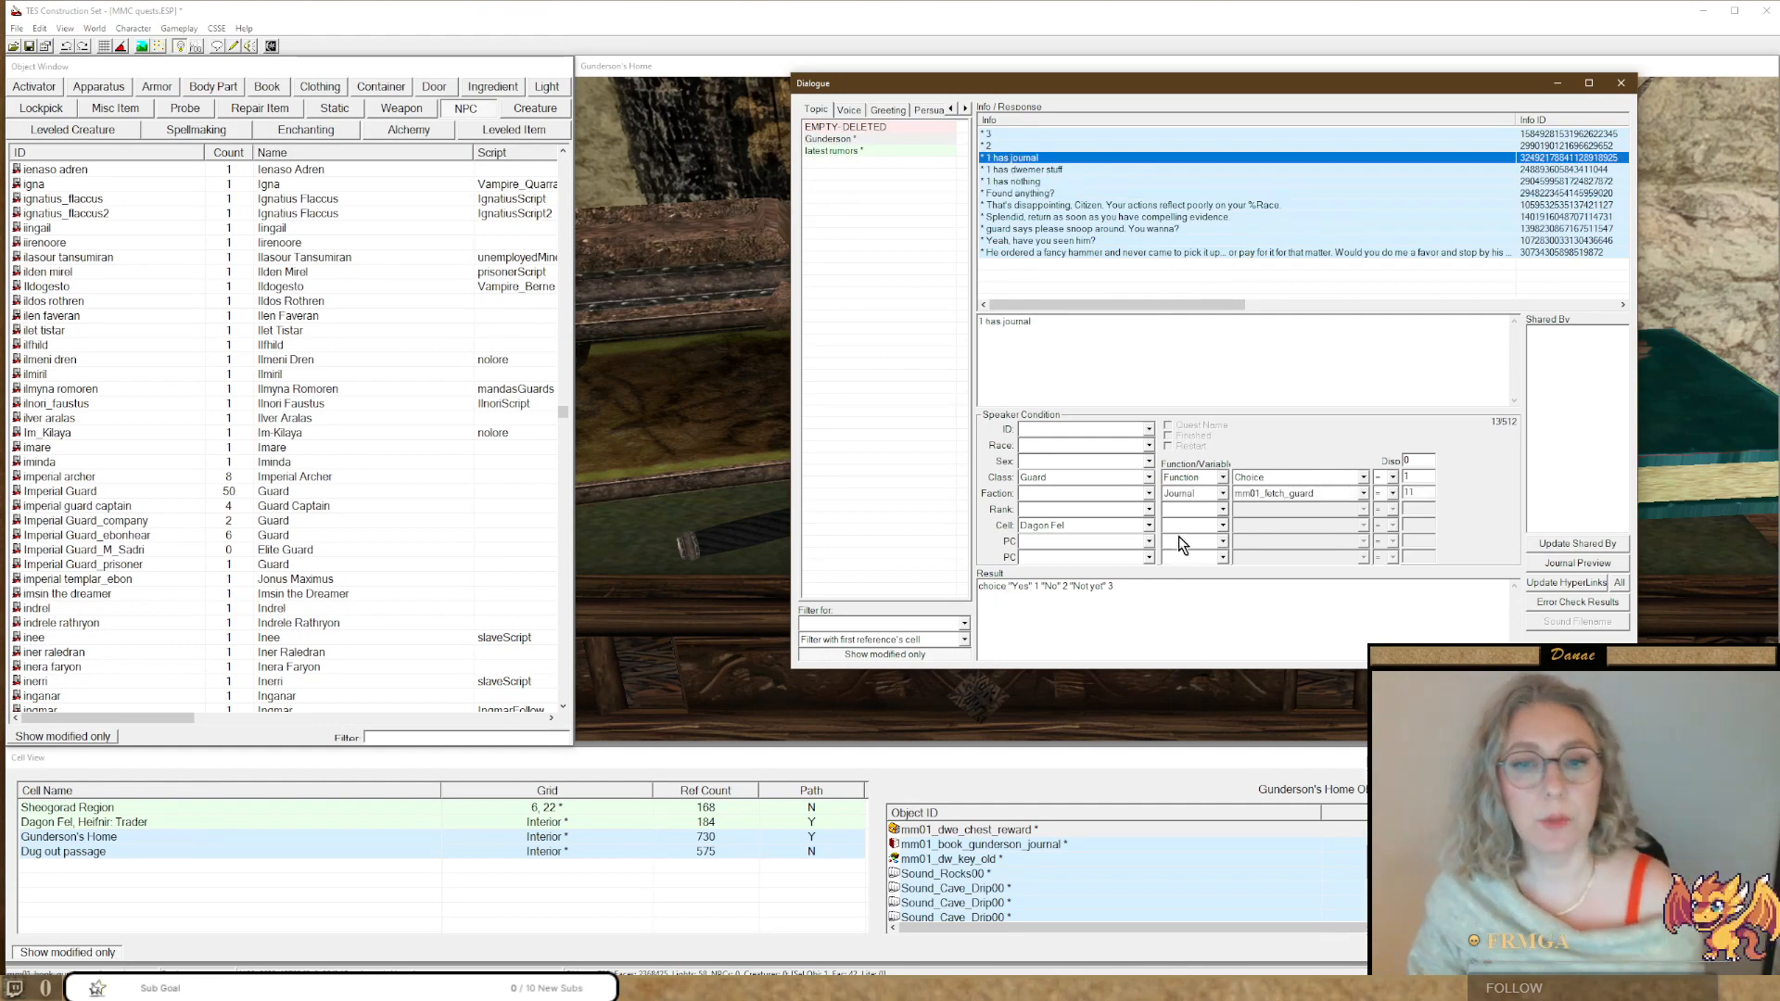
click(1171, 510)
click(1191, 571)
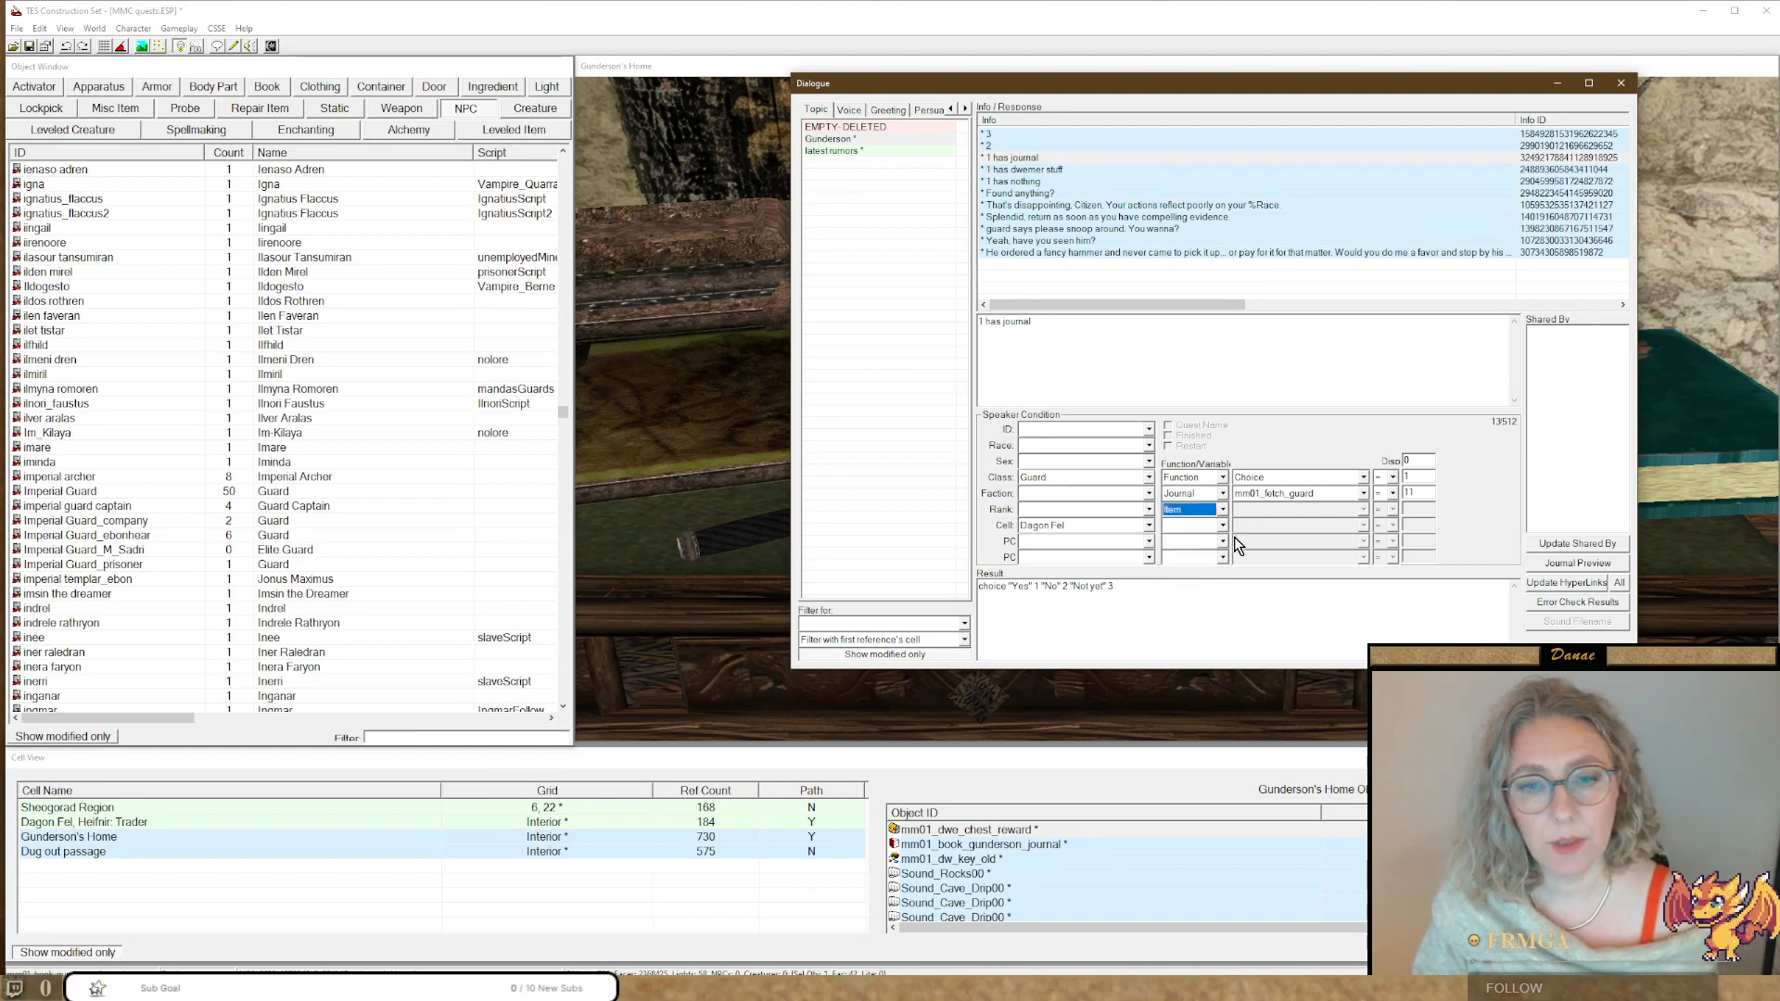
click(1254, 510)
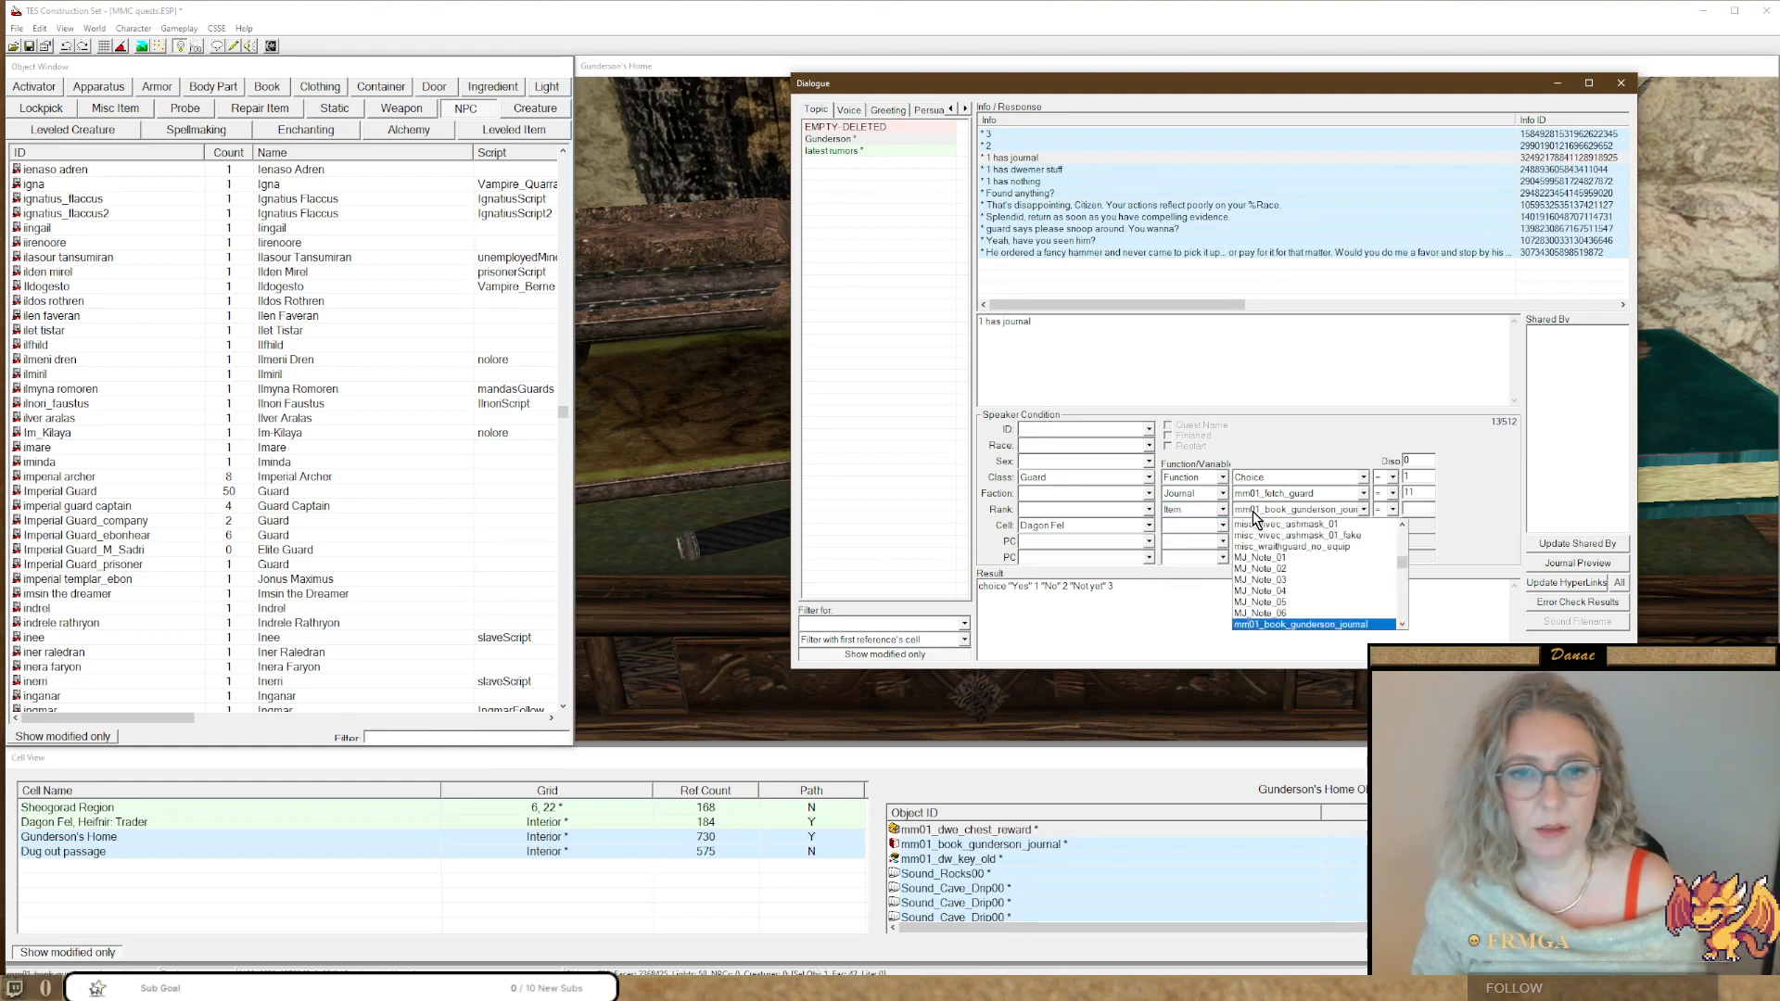
click(1327, 624)
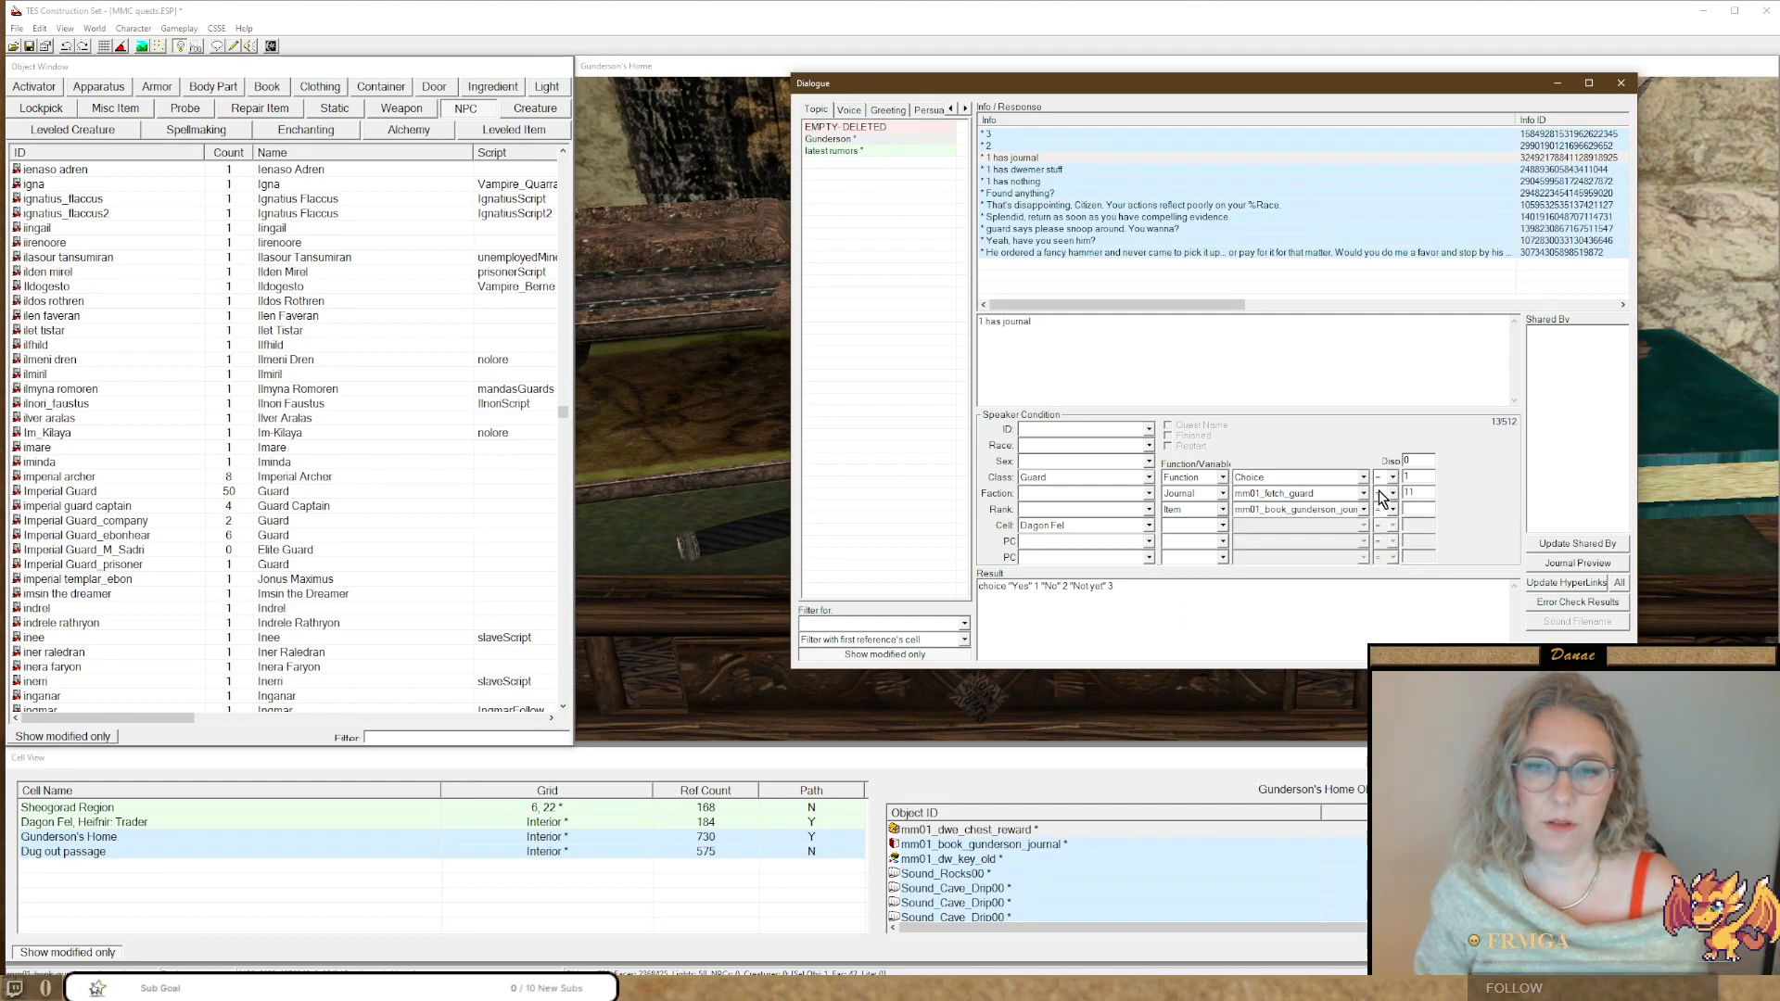
click(1394, 510)
click(1385, 561)
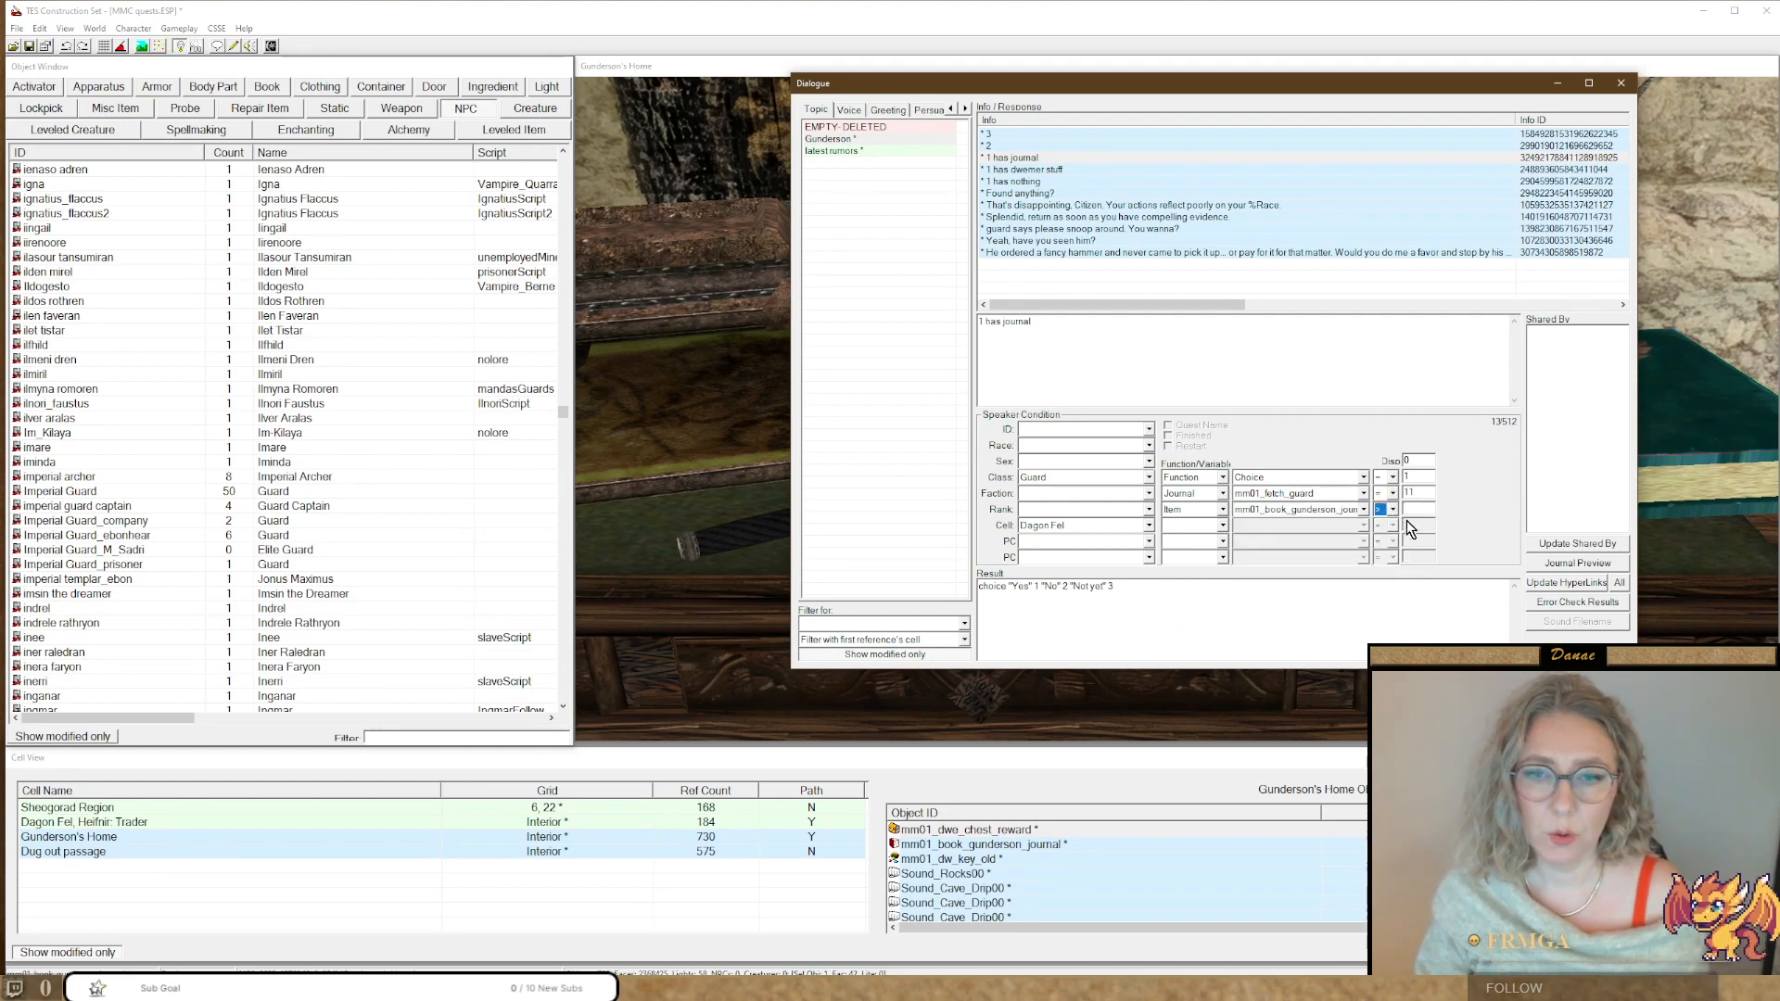
click(1409, 510)
text(0)
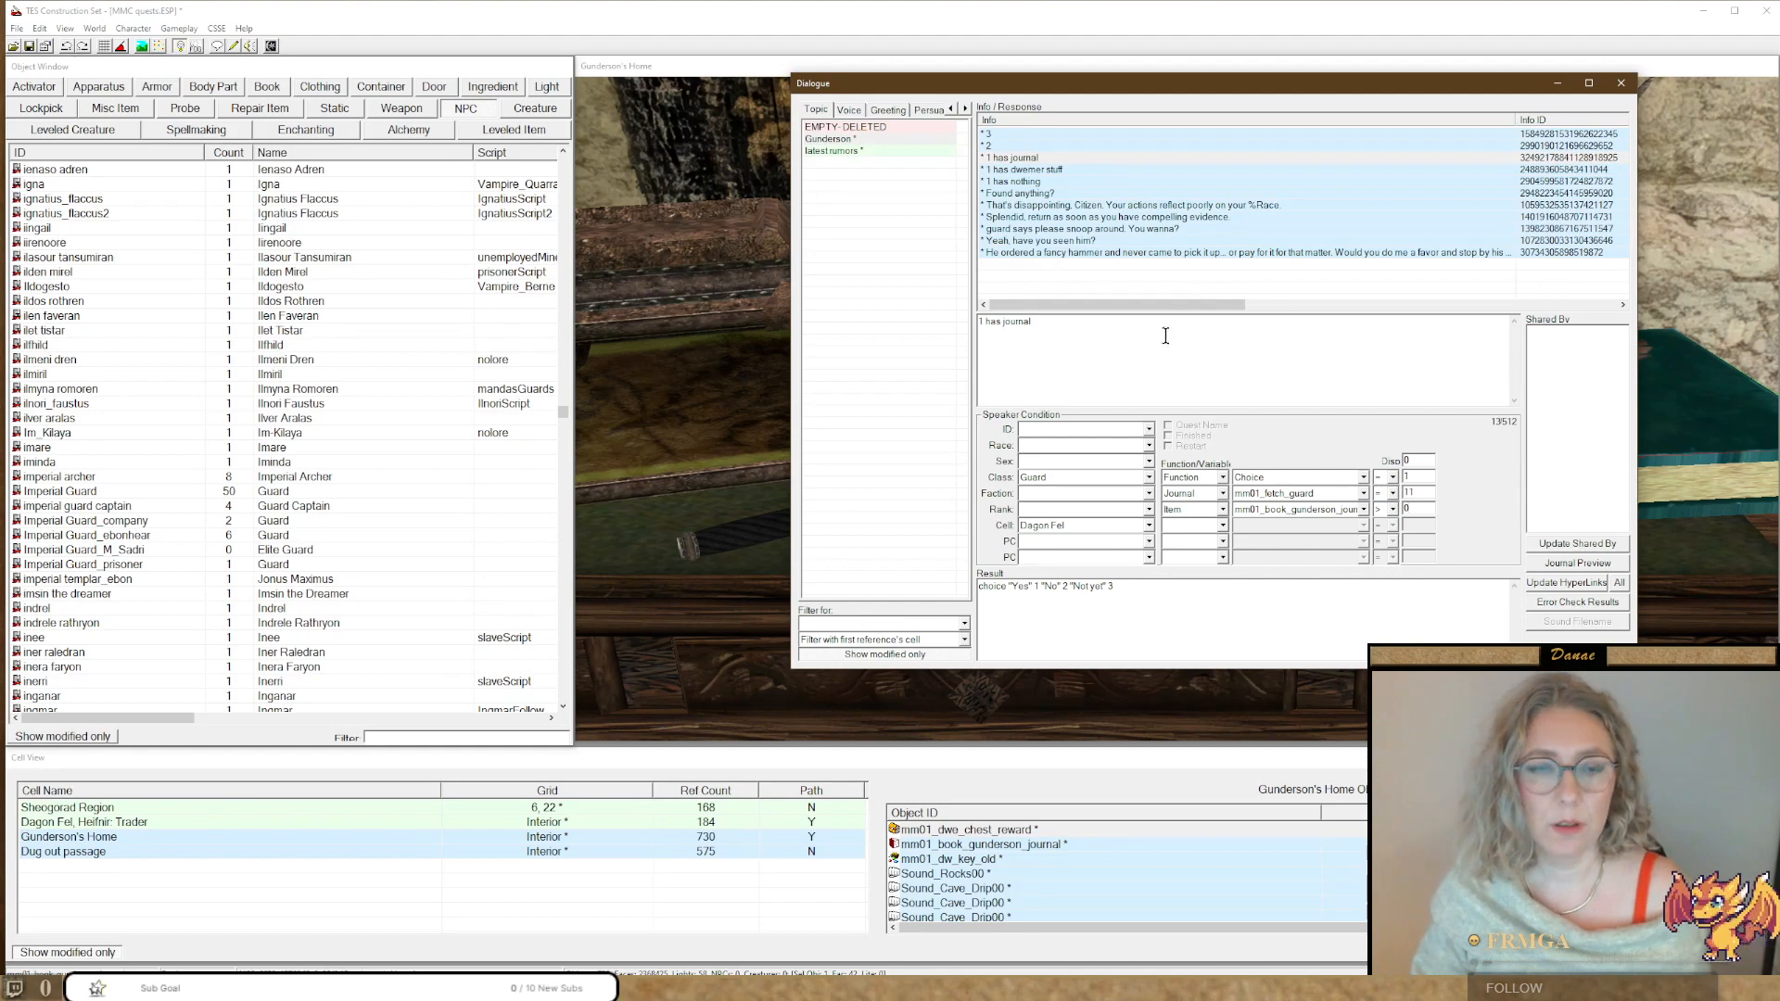
Replace the placeholder text of the "1 has journal" response with "Perfect!!!".
drag(1165, 335, 904, 352)
text(Per)
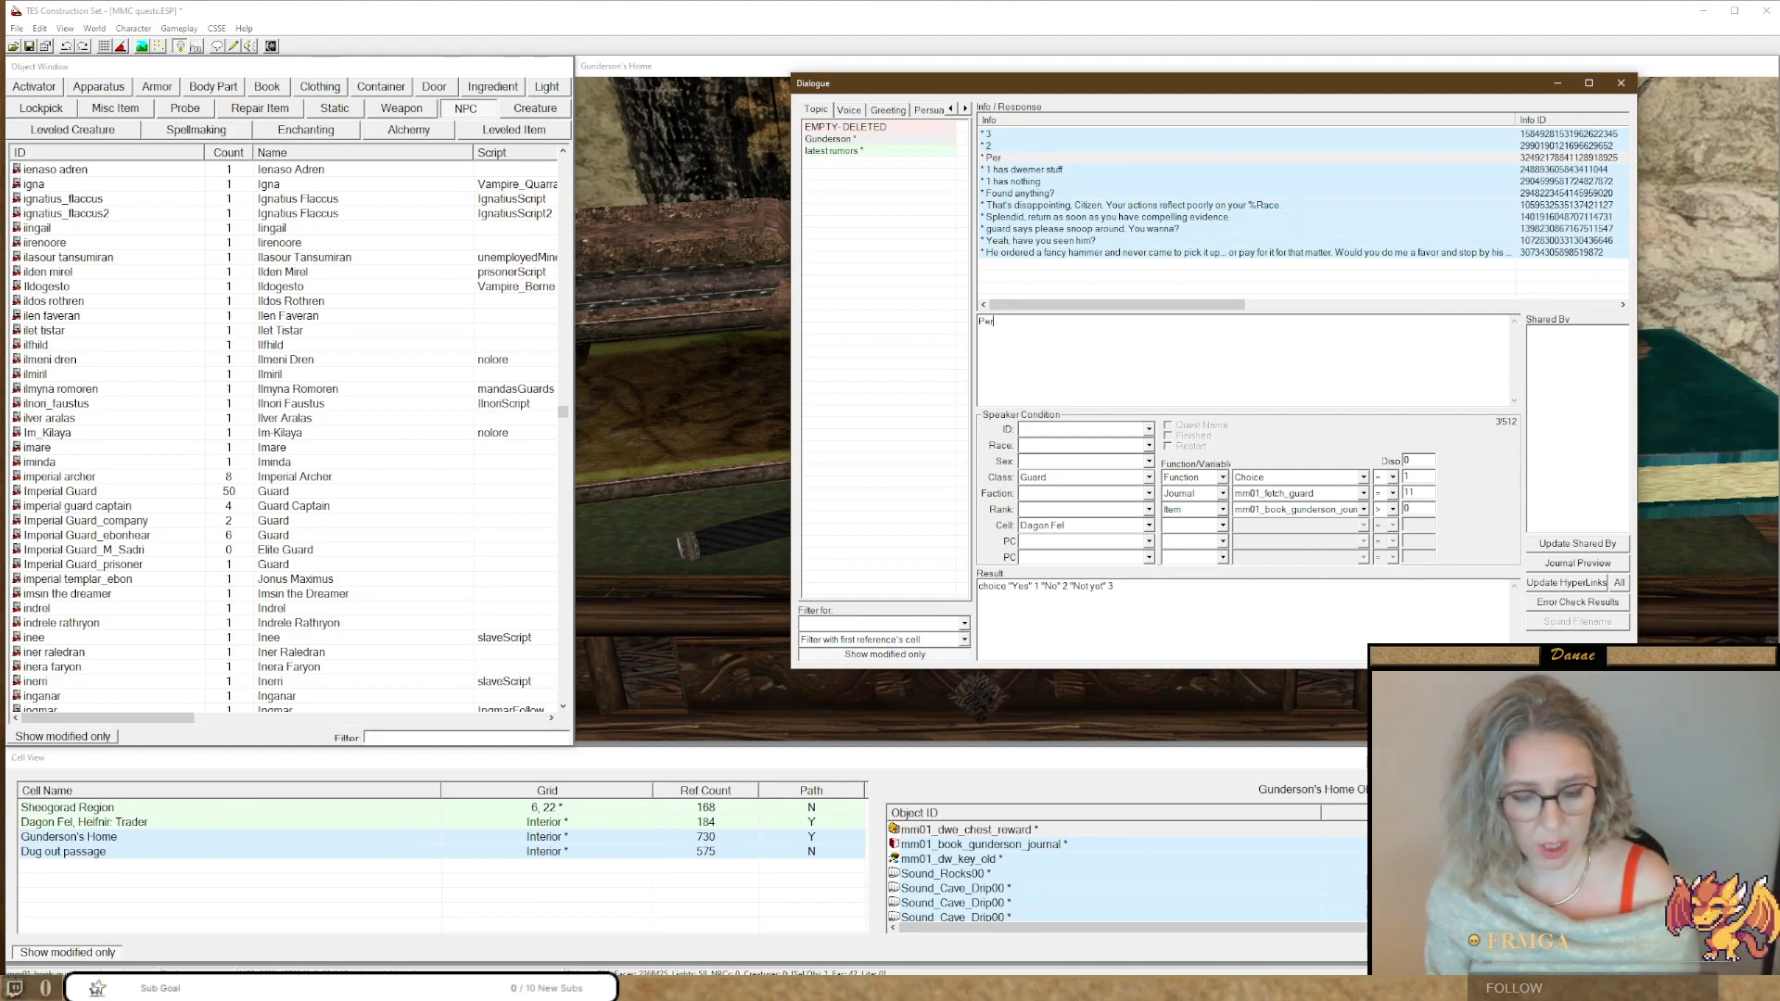
text(fect!!!)
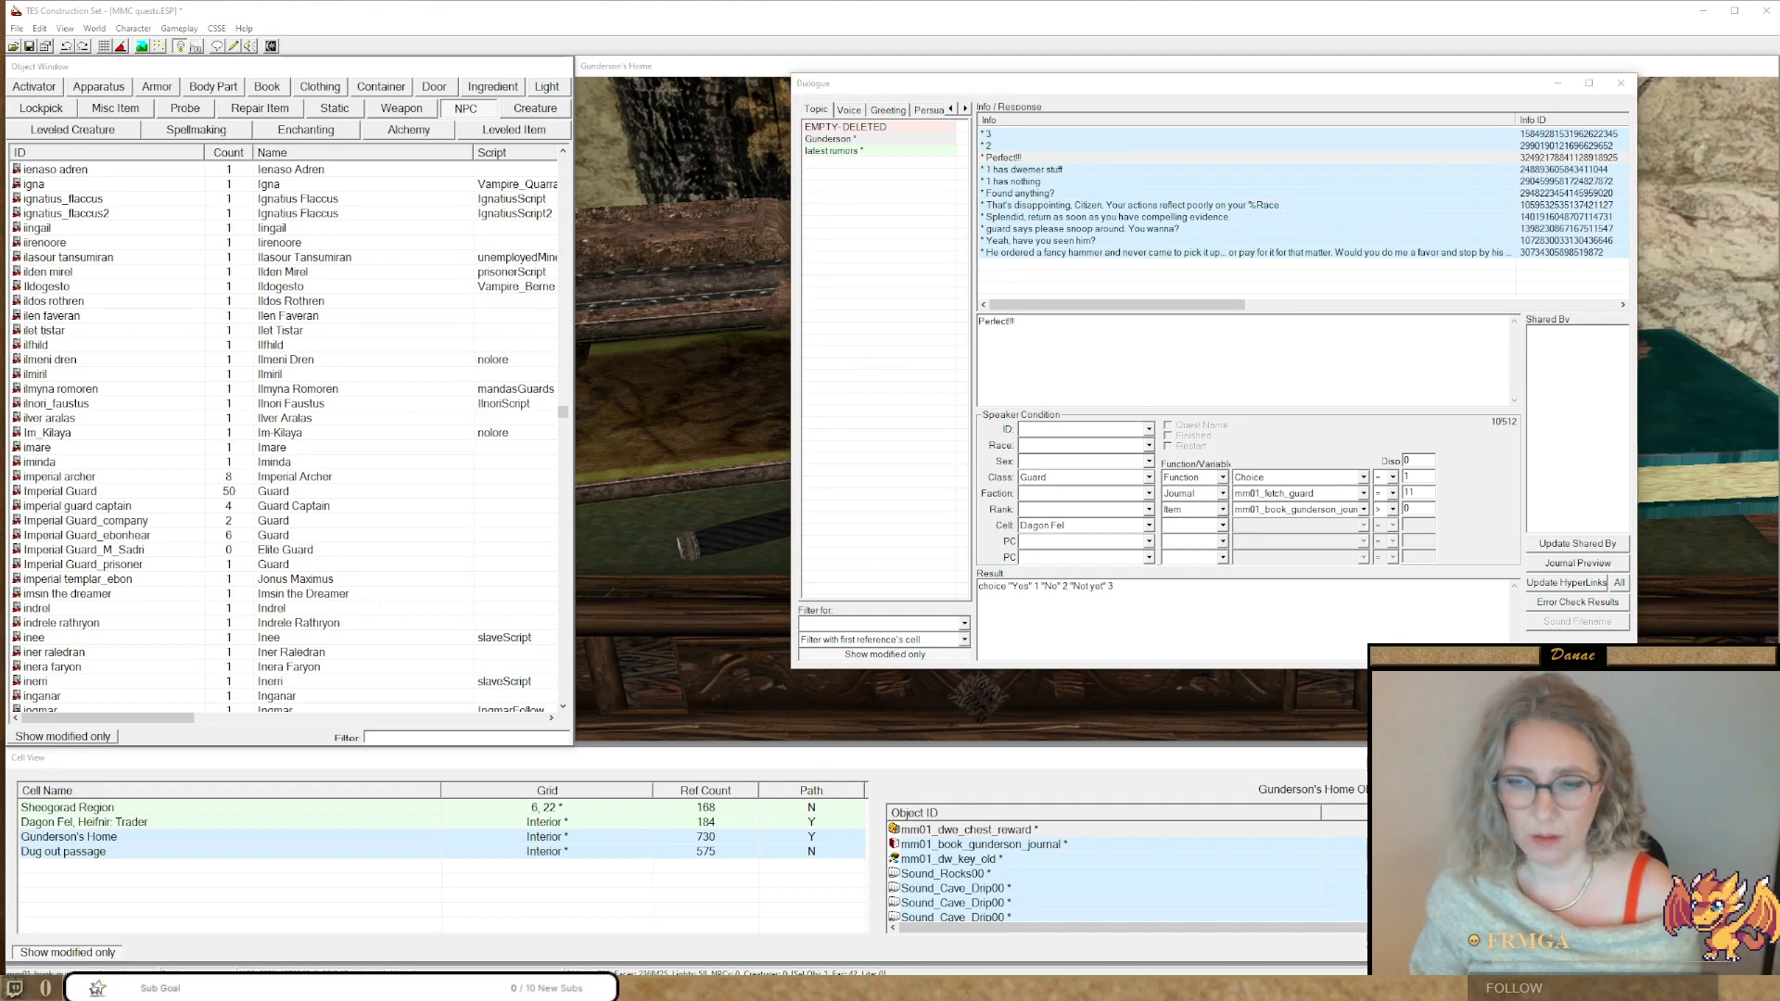
Replace the result script to move one mm01_book_gunderson_journal from player to guard, give the player 30 gold_001, and set journal mm01_fetch_guard to 100.
click(1002, 650)
key(ctrl+a)
text(player->removeitem "mm01_book_gunderson_journal" 1 additem mm01_book_gunderson_journal 1 player->additem gold_001 30 journal mm01_fetch_guard 100)
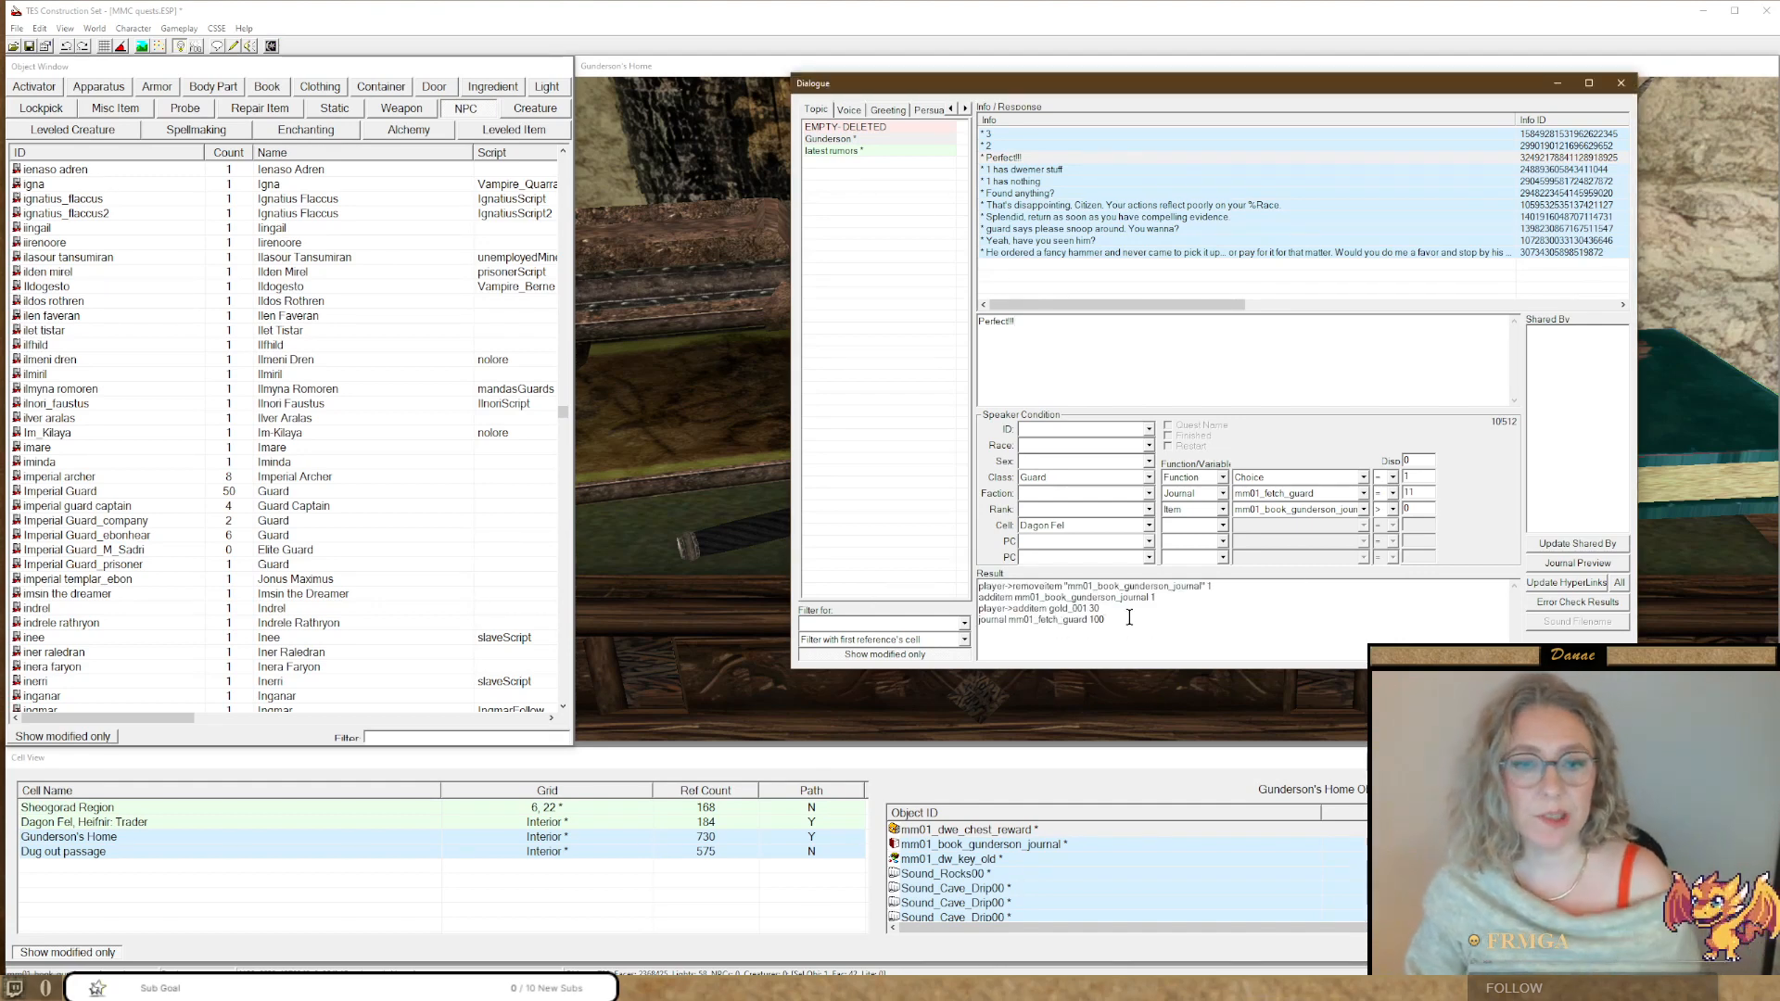
Start a third condition of type Item on the "1 has dwemer stuff" response.
drag(1105, 620, 959, 615)
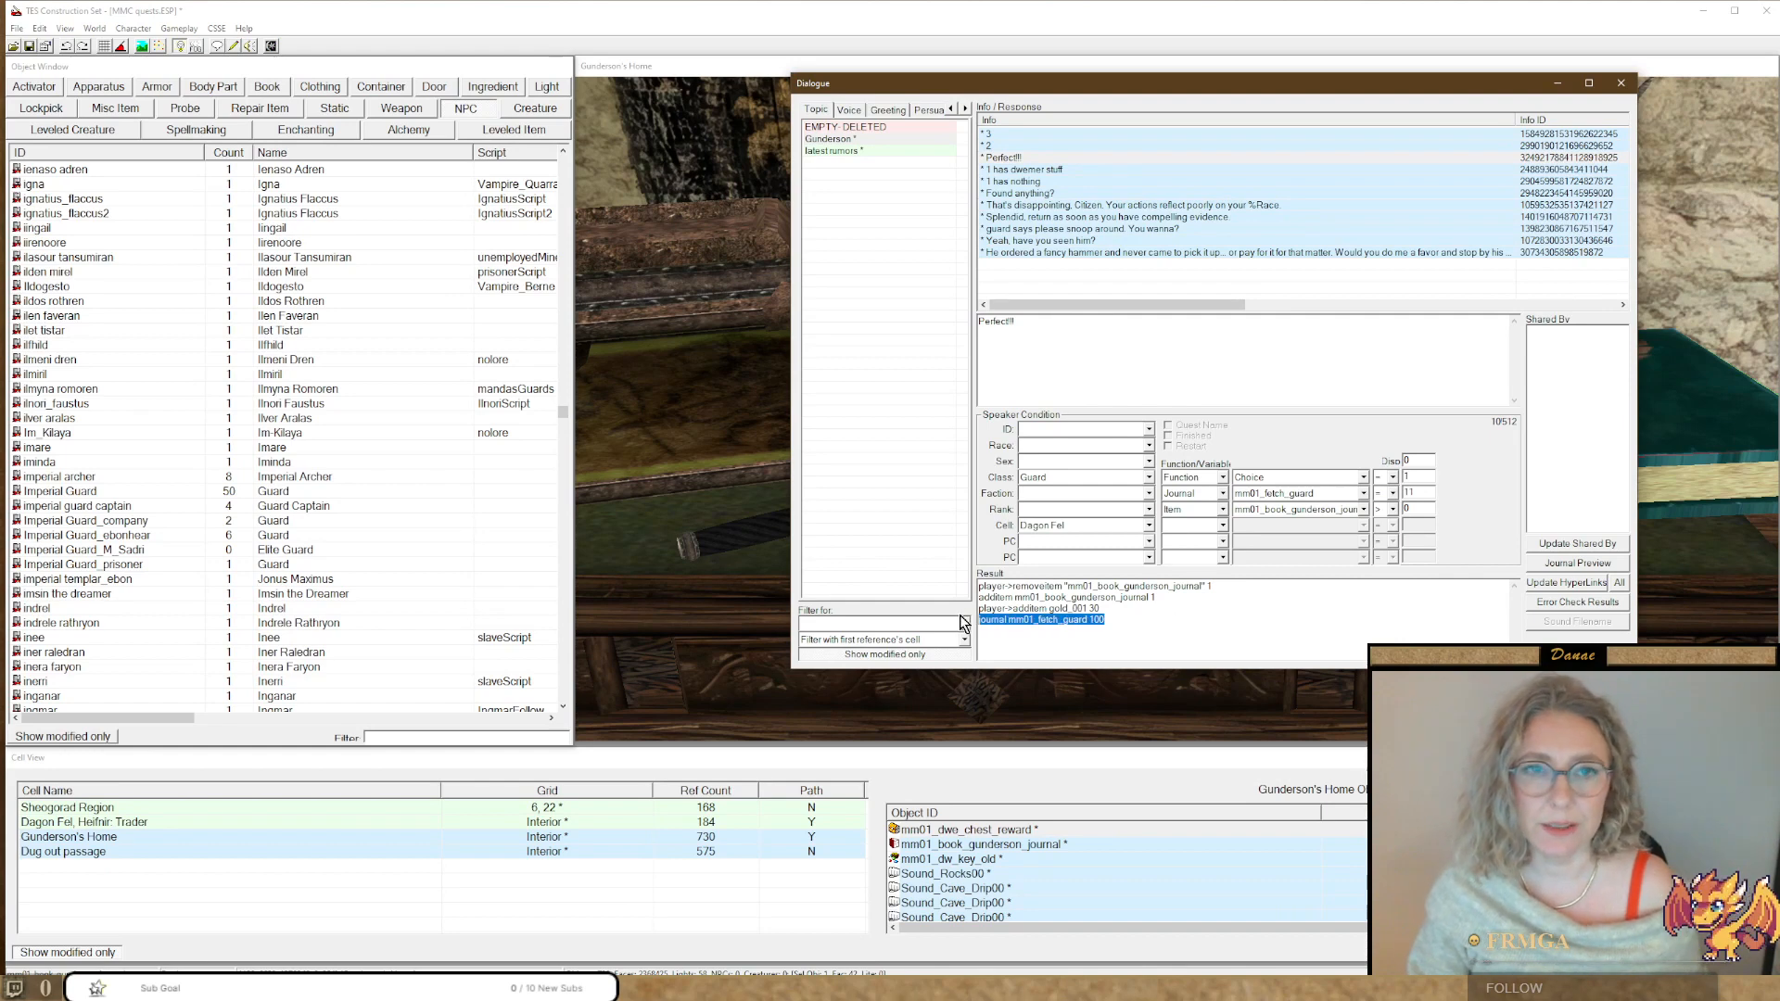
click(1003, 157)
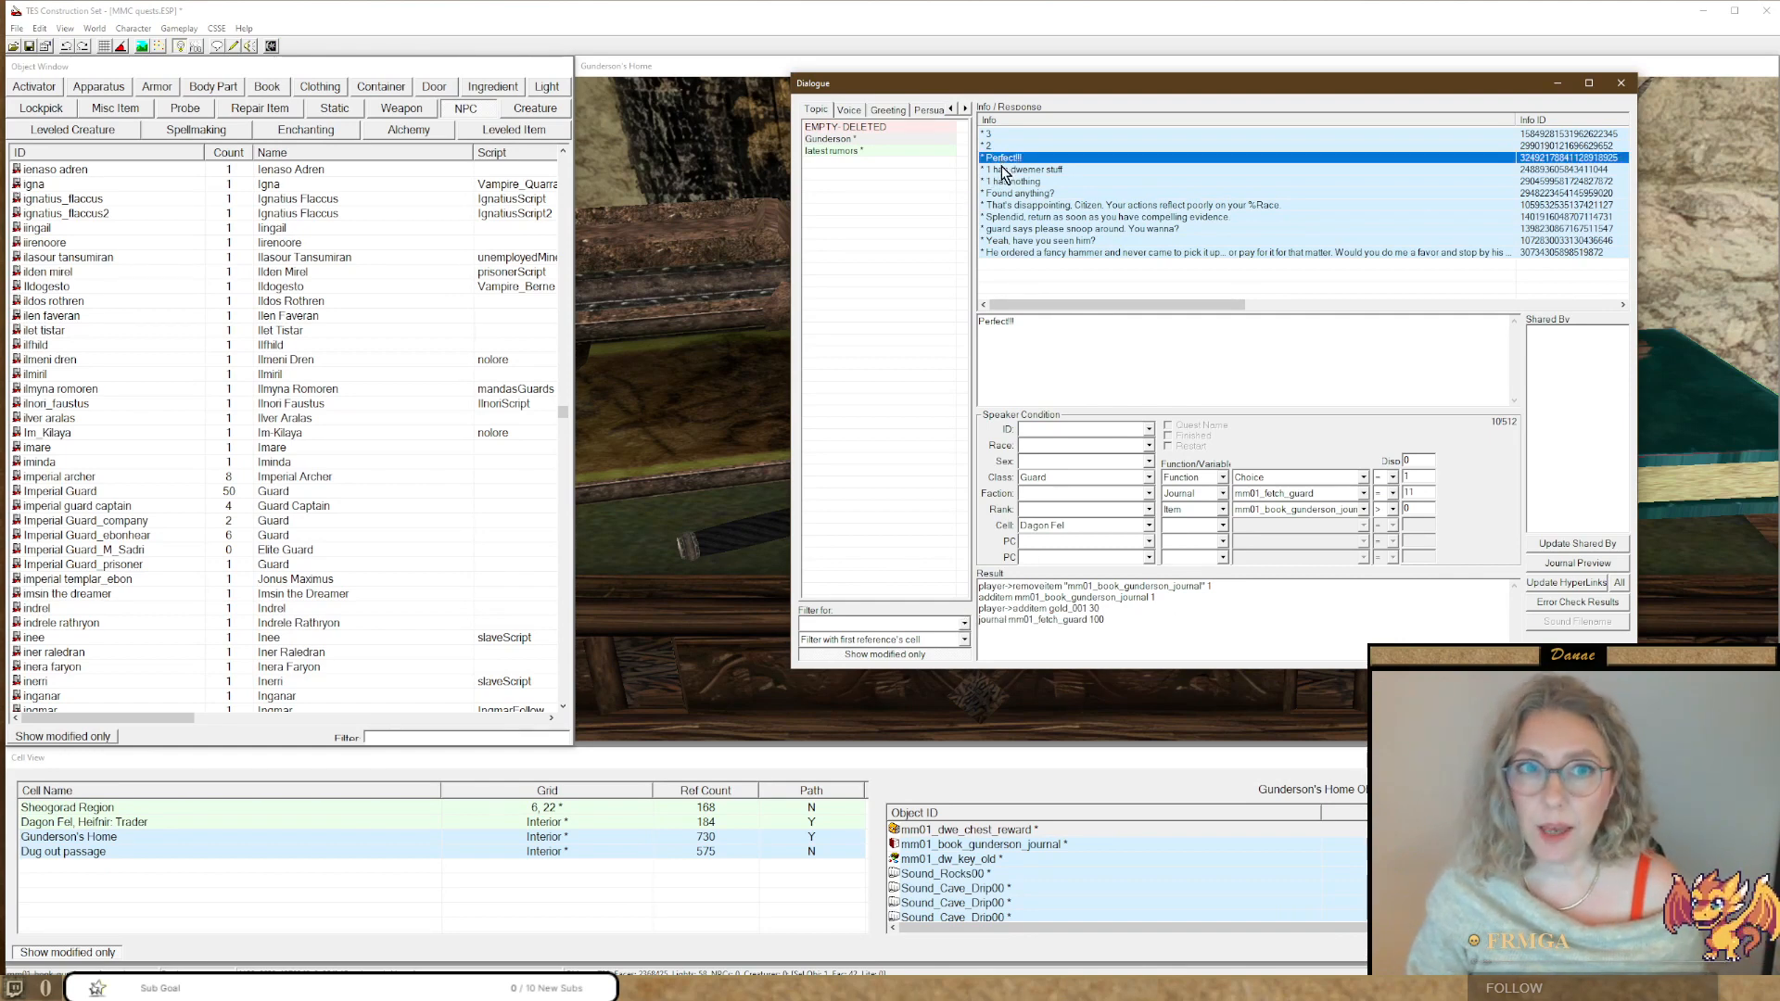
click(1004, 171)
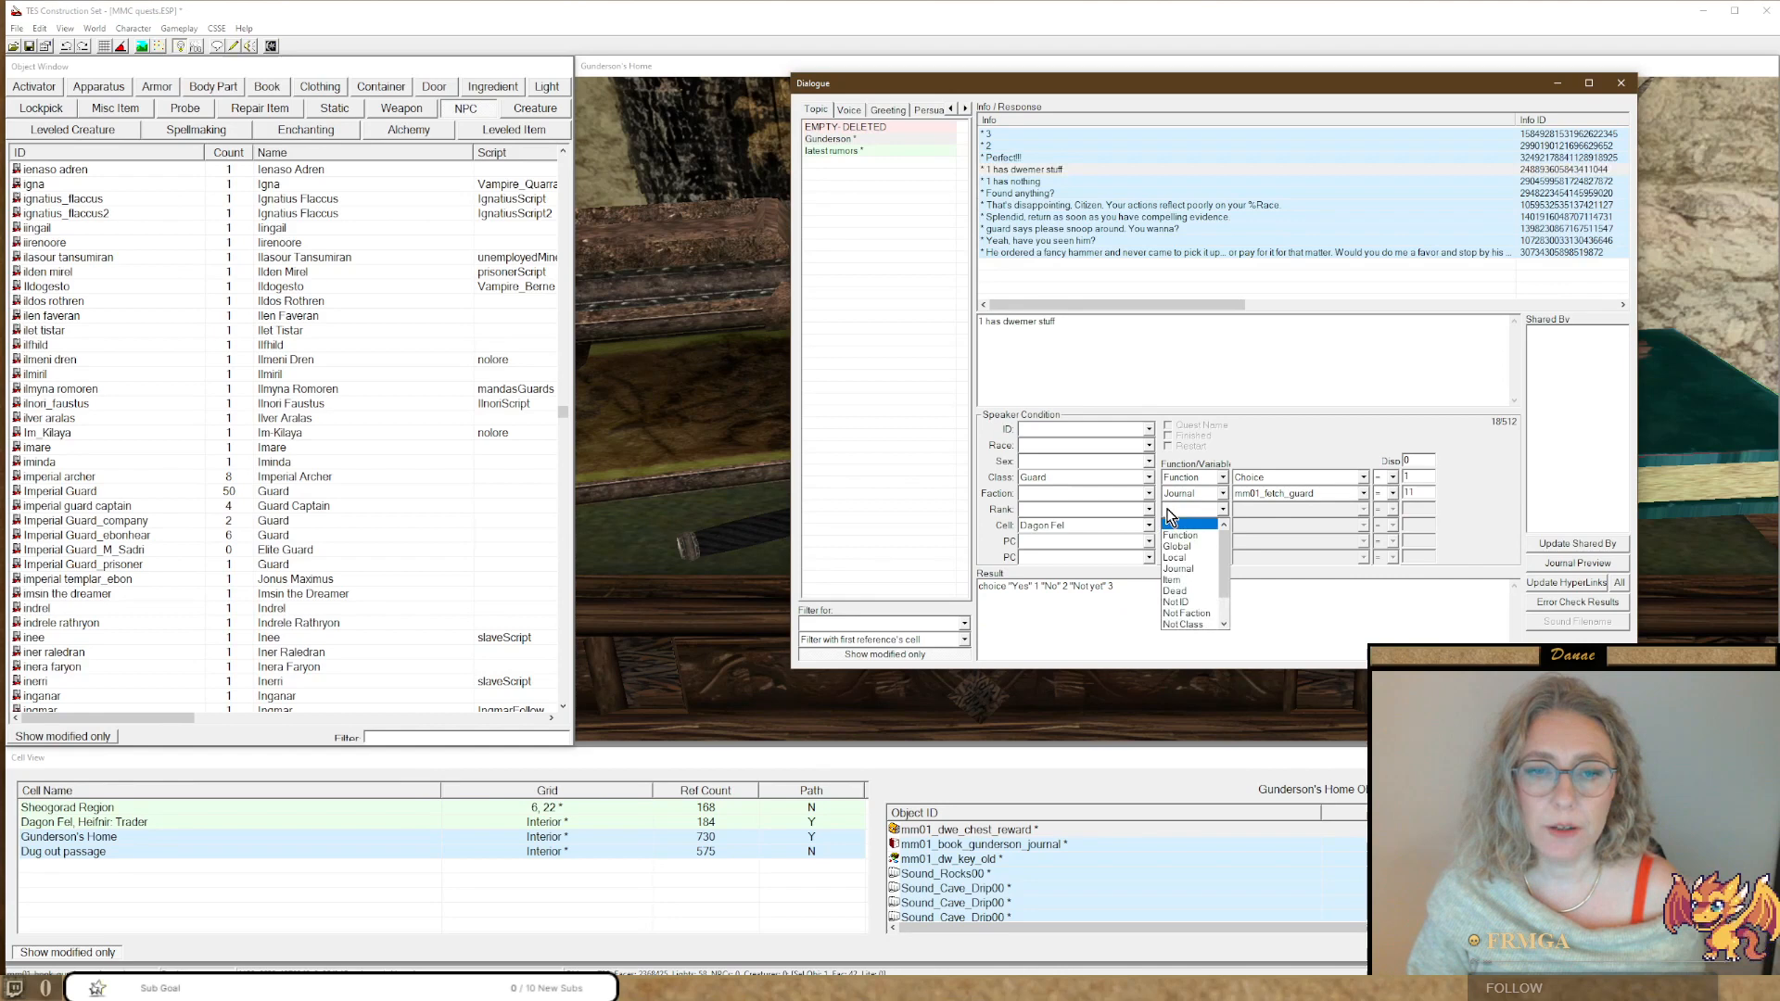
click(1172, 580)
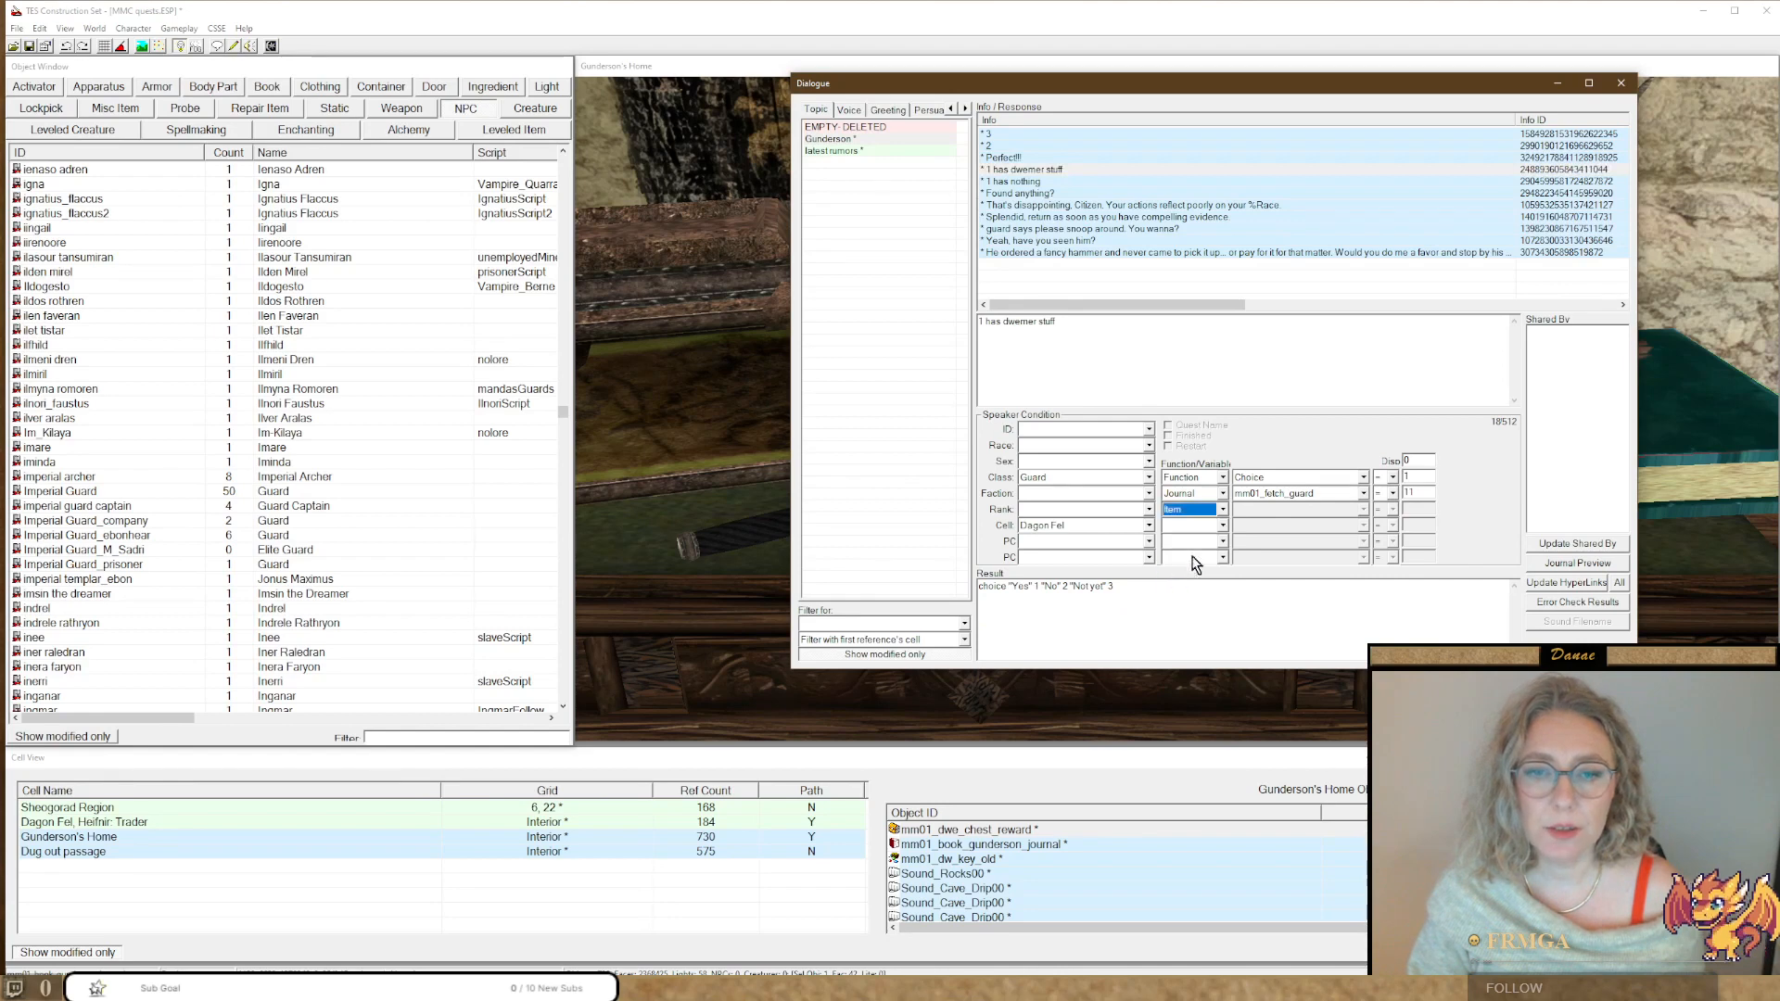
Browse the condition's item list through the misc_ entries for a suitable Dwemer item.
click(1249, 510)
text(misc_6th_ash_hrcs)
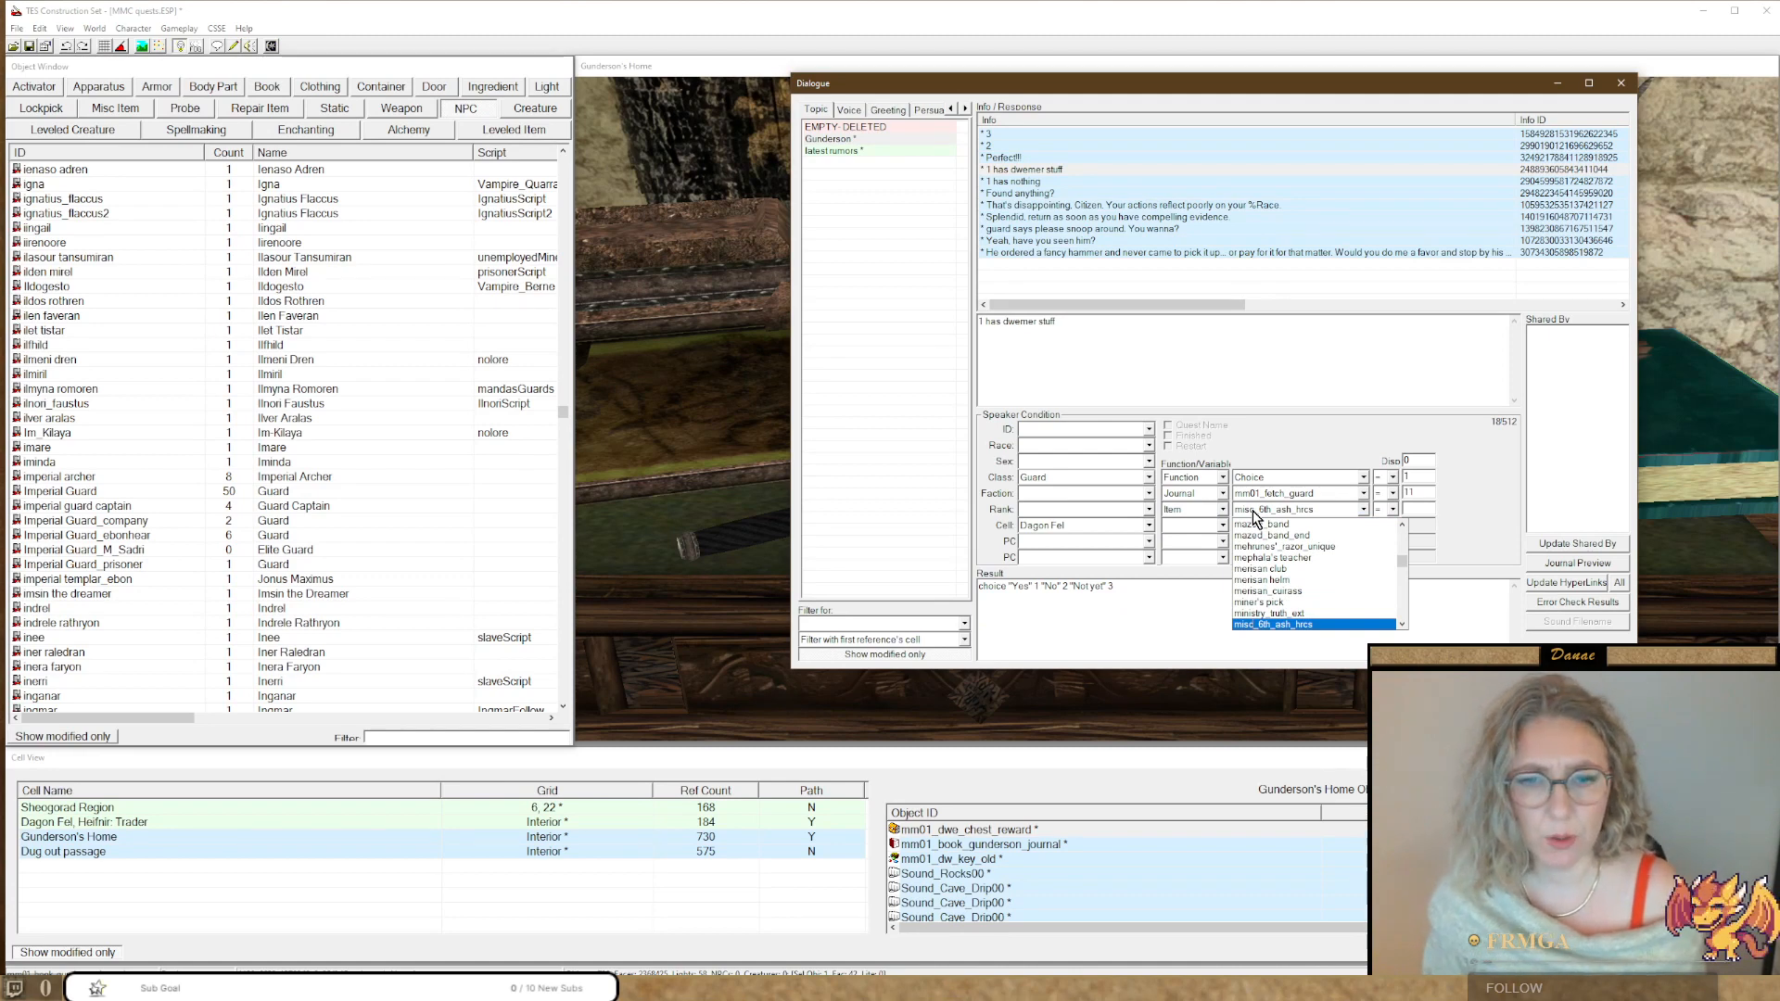
key(Down)
key(Down)
key(Down)
key(Down)
key(Down)
key(Down)
key(Down)
key(Down)
key(Down)
key(Down)
key(Down)
key(Down)
key(Down)
key(Down)
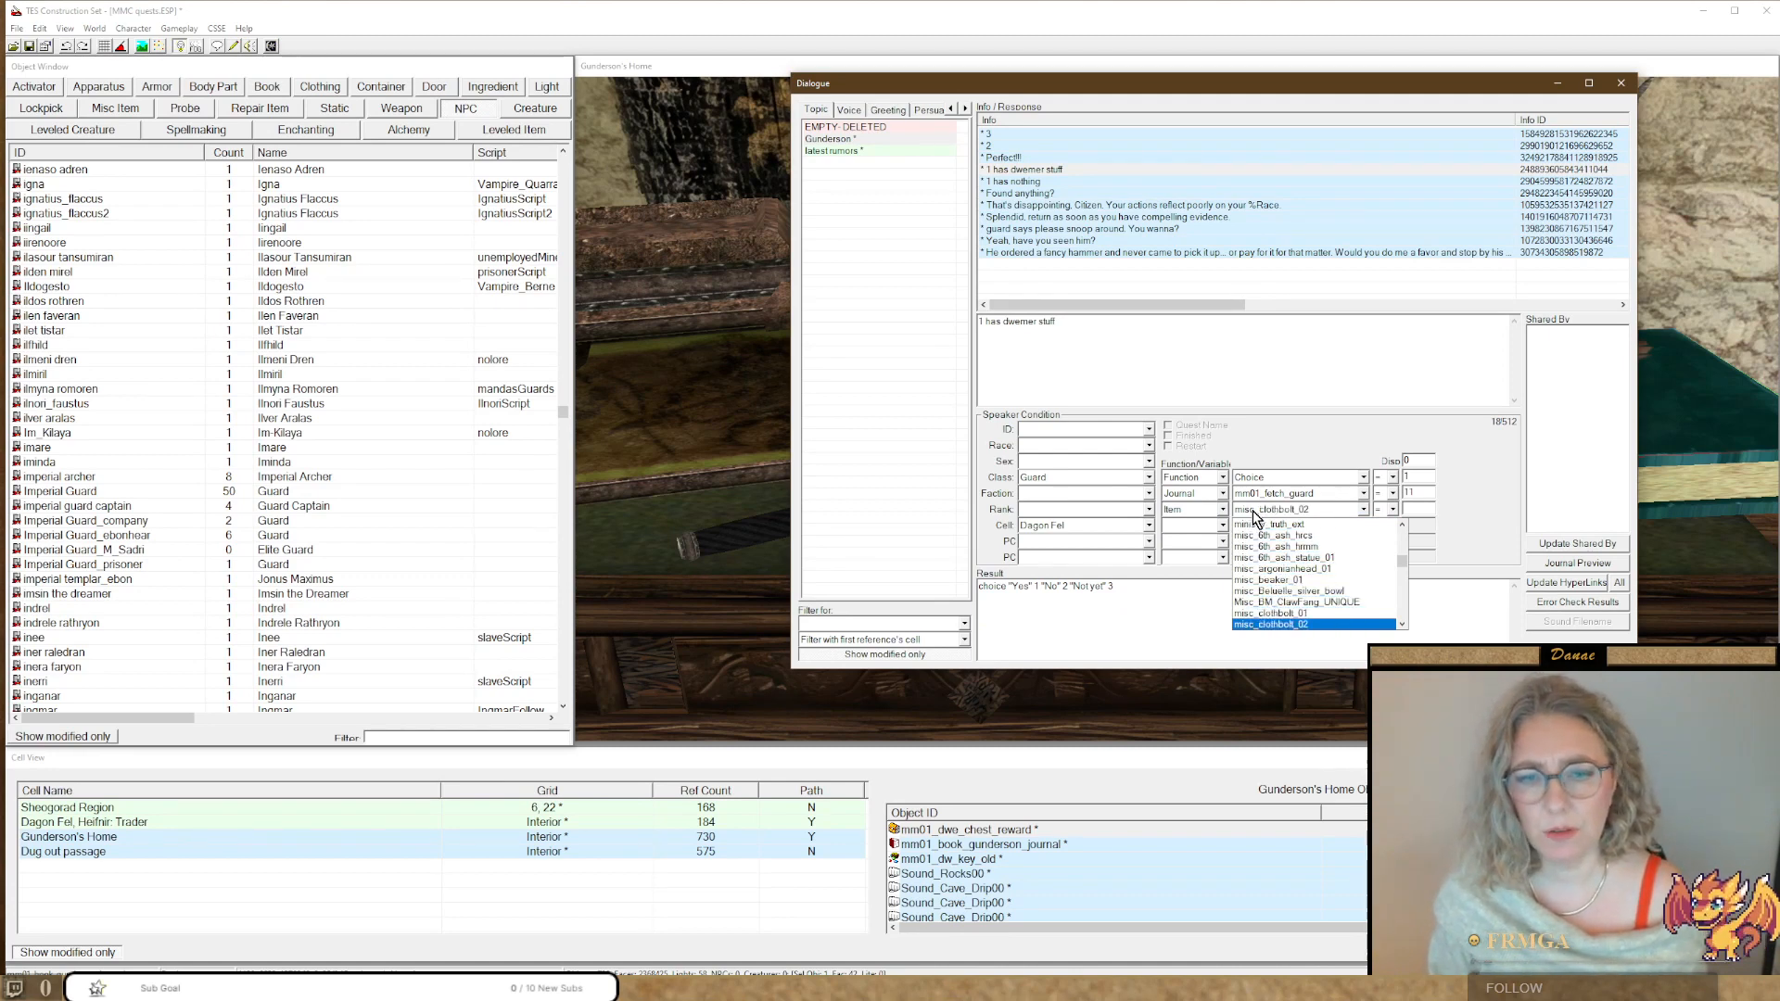
key(Down)
key(Down)
key(Down)
key(Down)
key(Down)
key(Down)
key(Down)
key(Down)
key(Down)
key(Down)
key(Down)
key(Down)
key(Down)
key(Down)
key(Down)
key(Down)
key(Down)
key(Down)
key(Down)
key(Down)
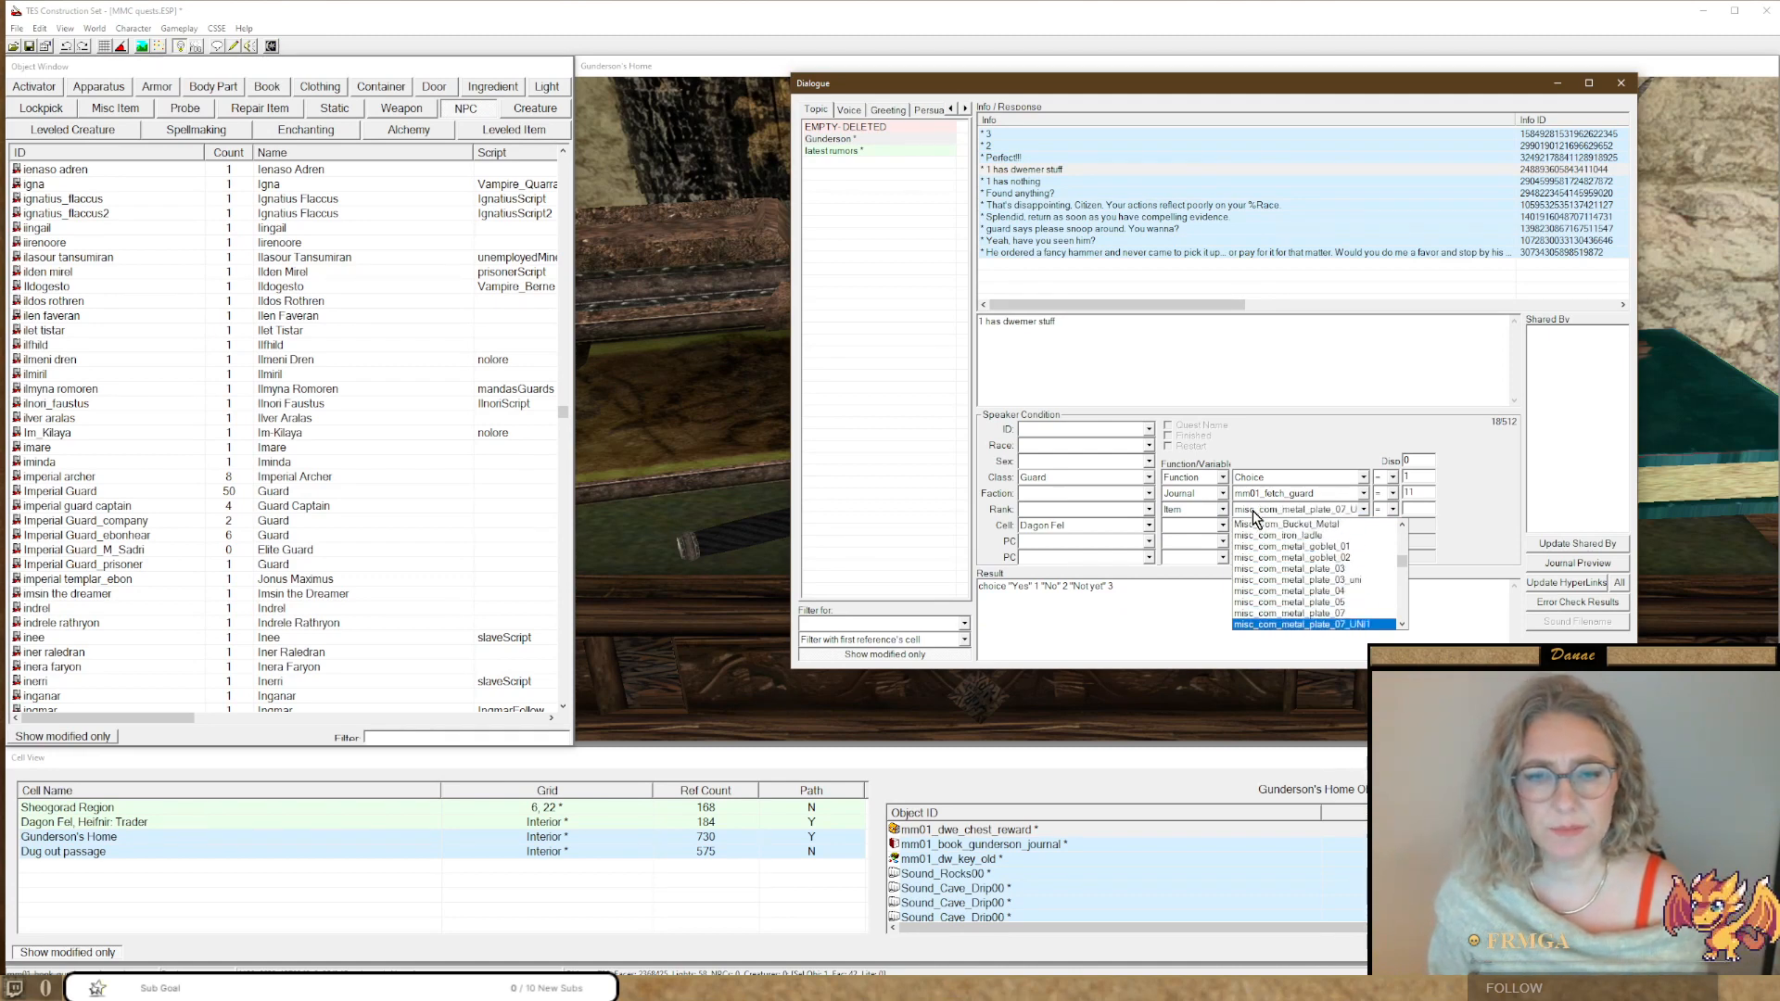
key(Down)
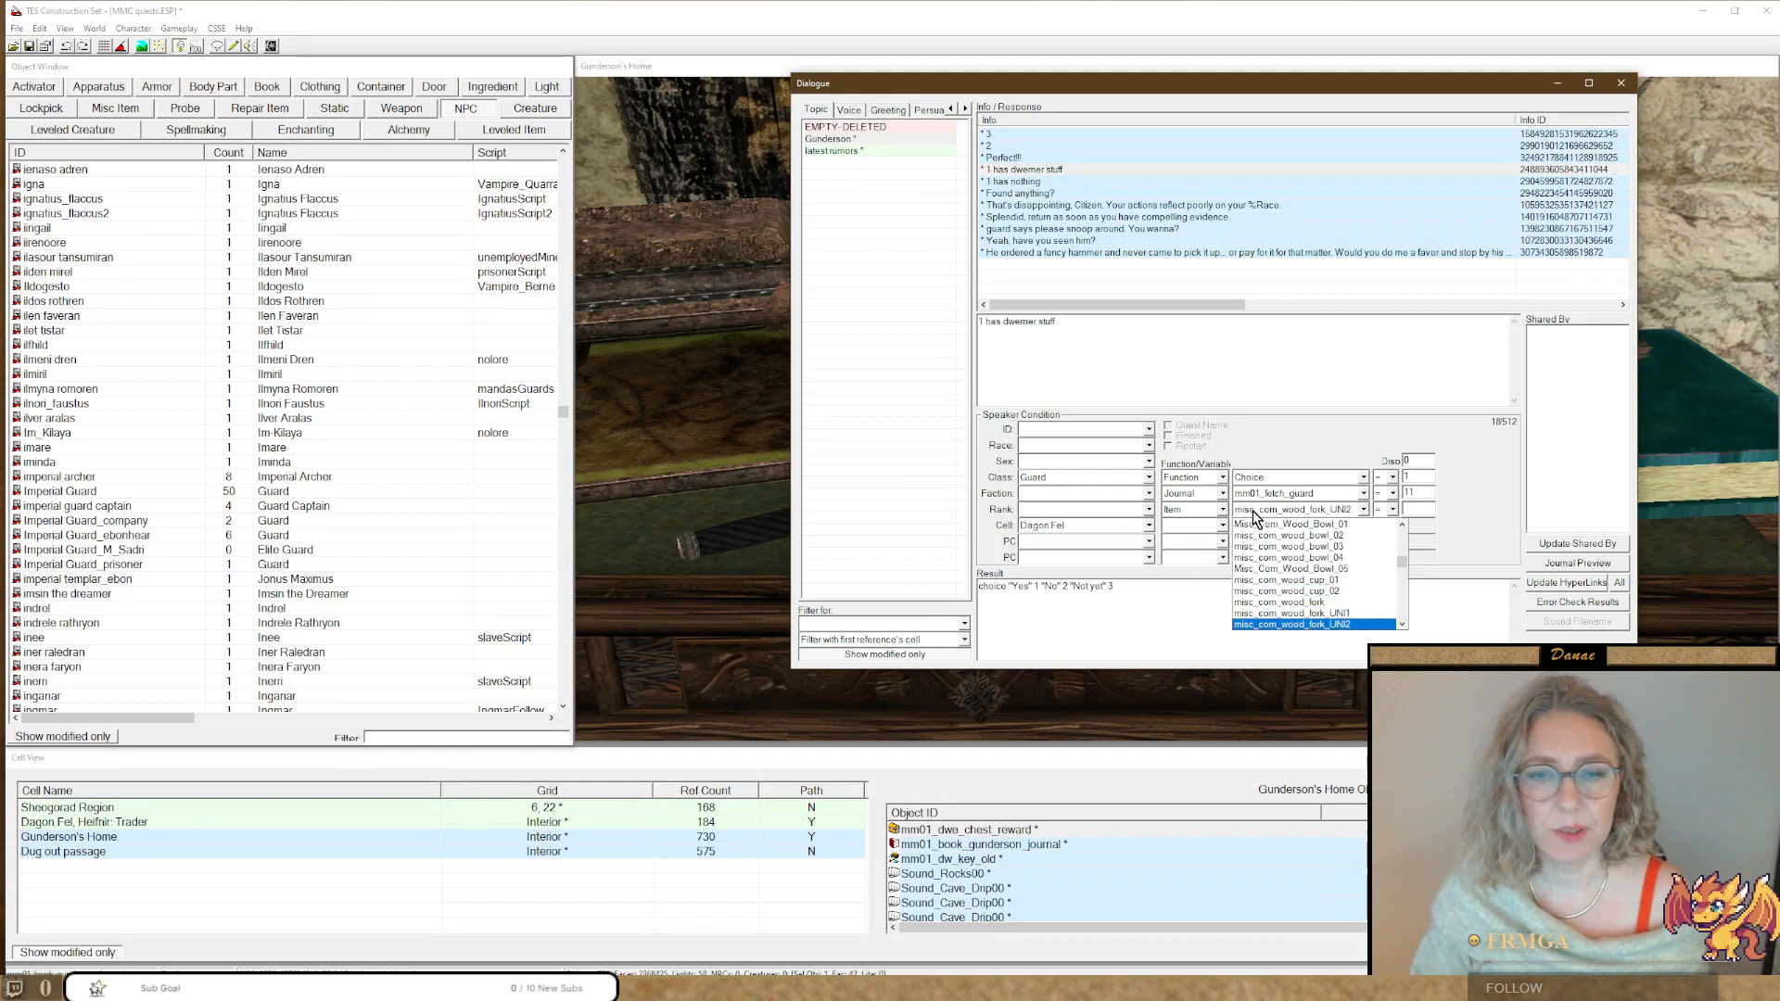
key(Return)
Uncover and enlarge the Cell View for Gunderson's Home and sort its objects by Object ID.
drag(1136, 84, 1779, 177)
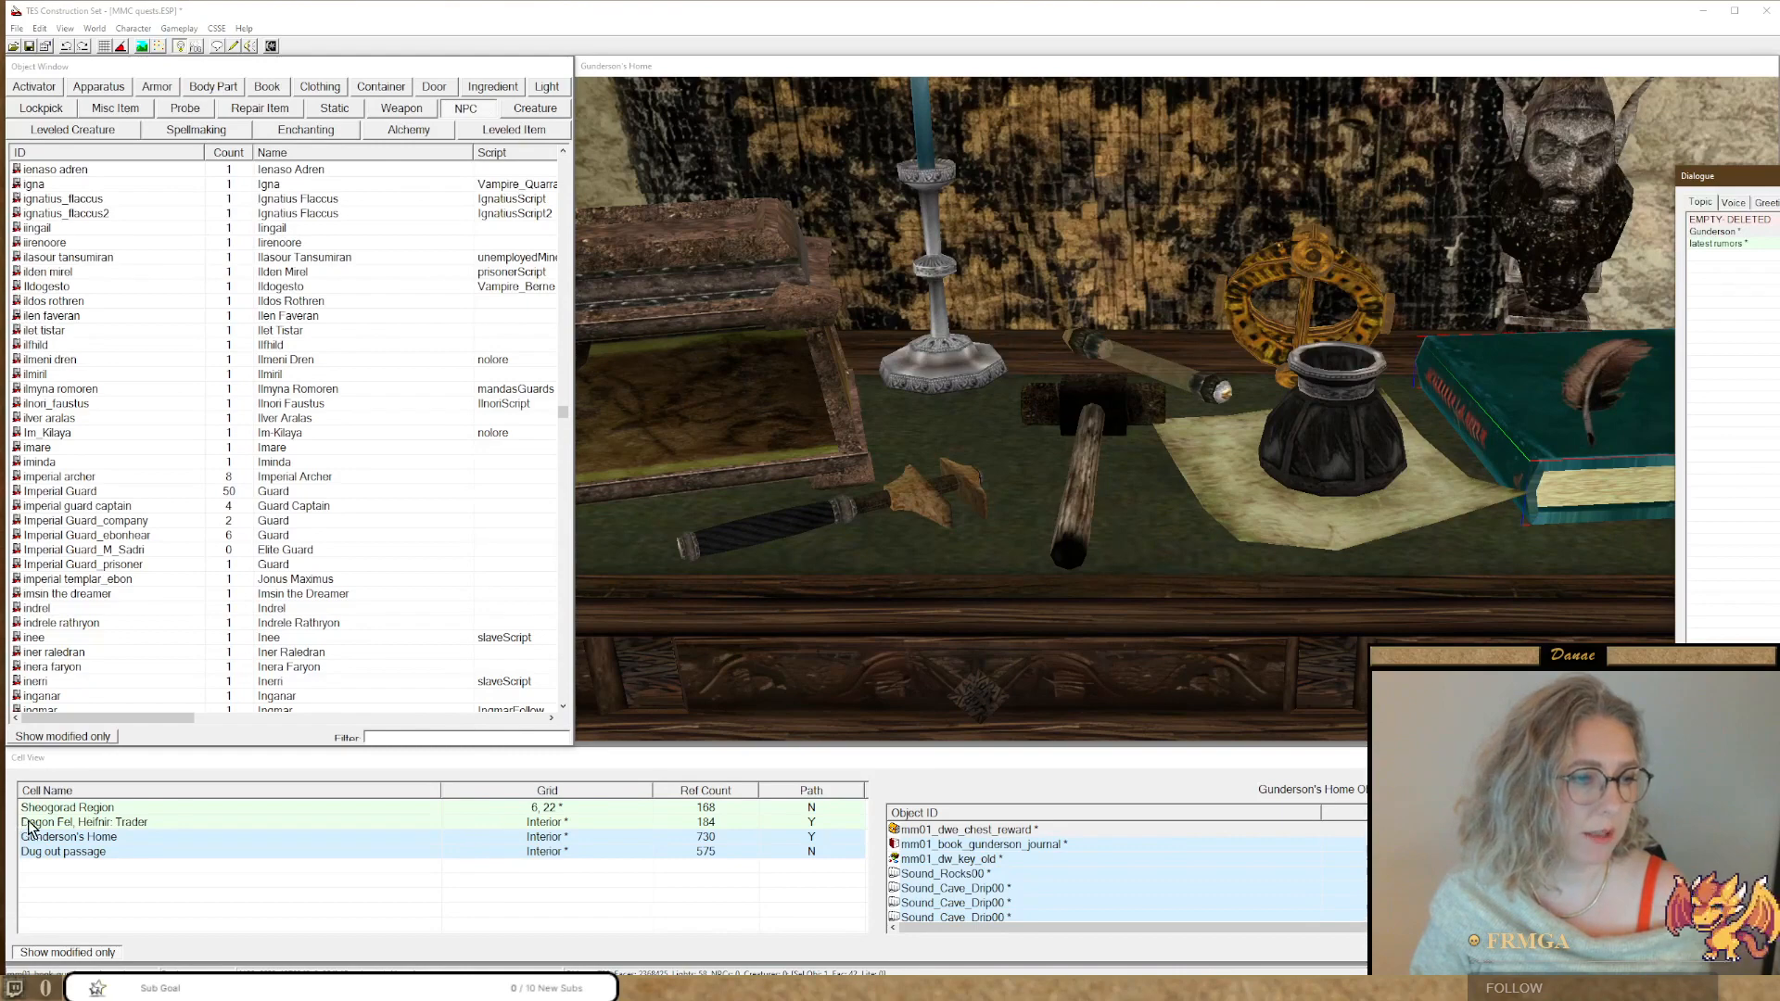
click(53, 838)
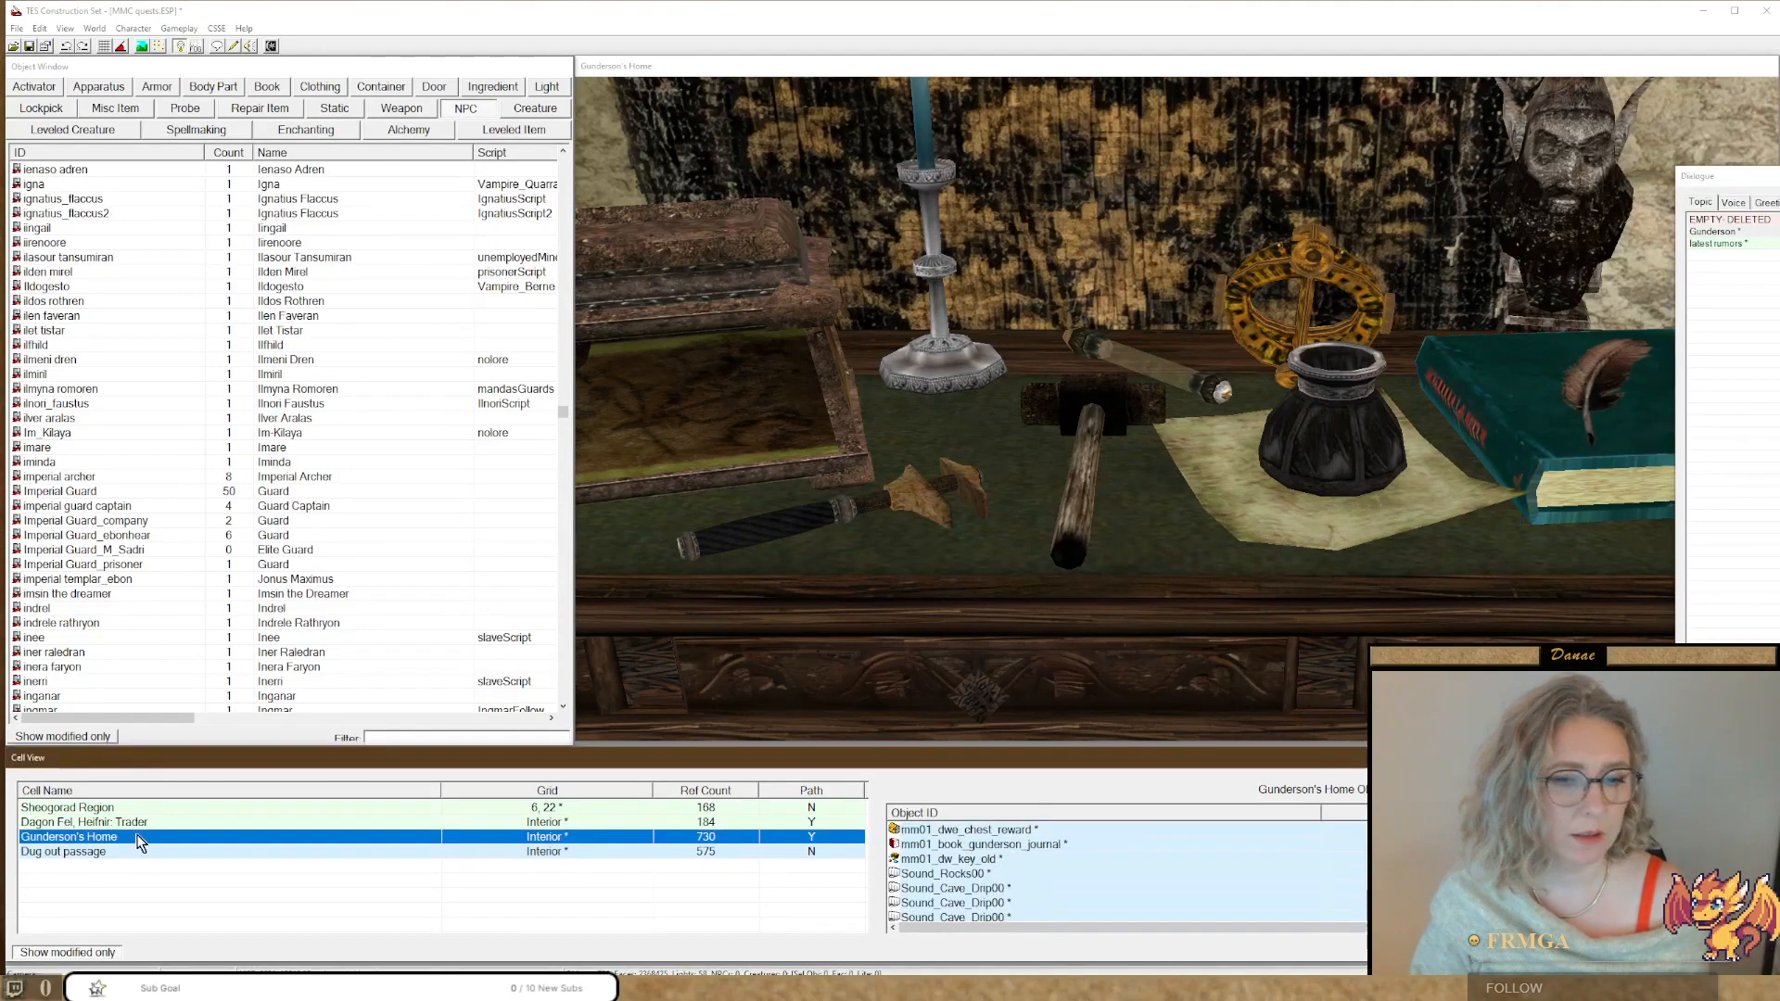
drag(892, 749, 968, 86)
click(953, 148)
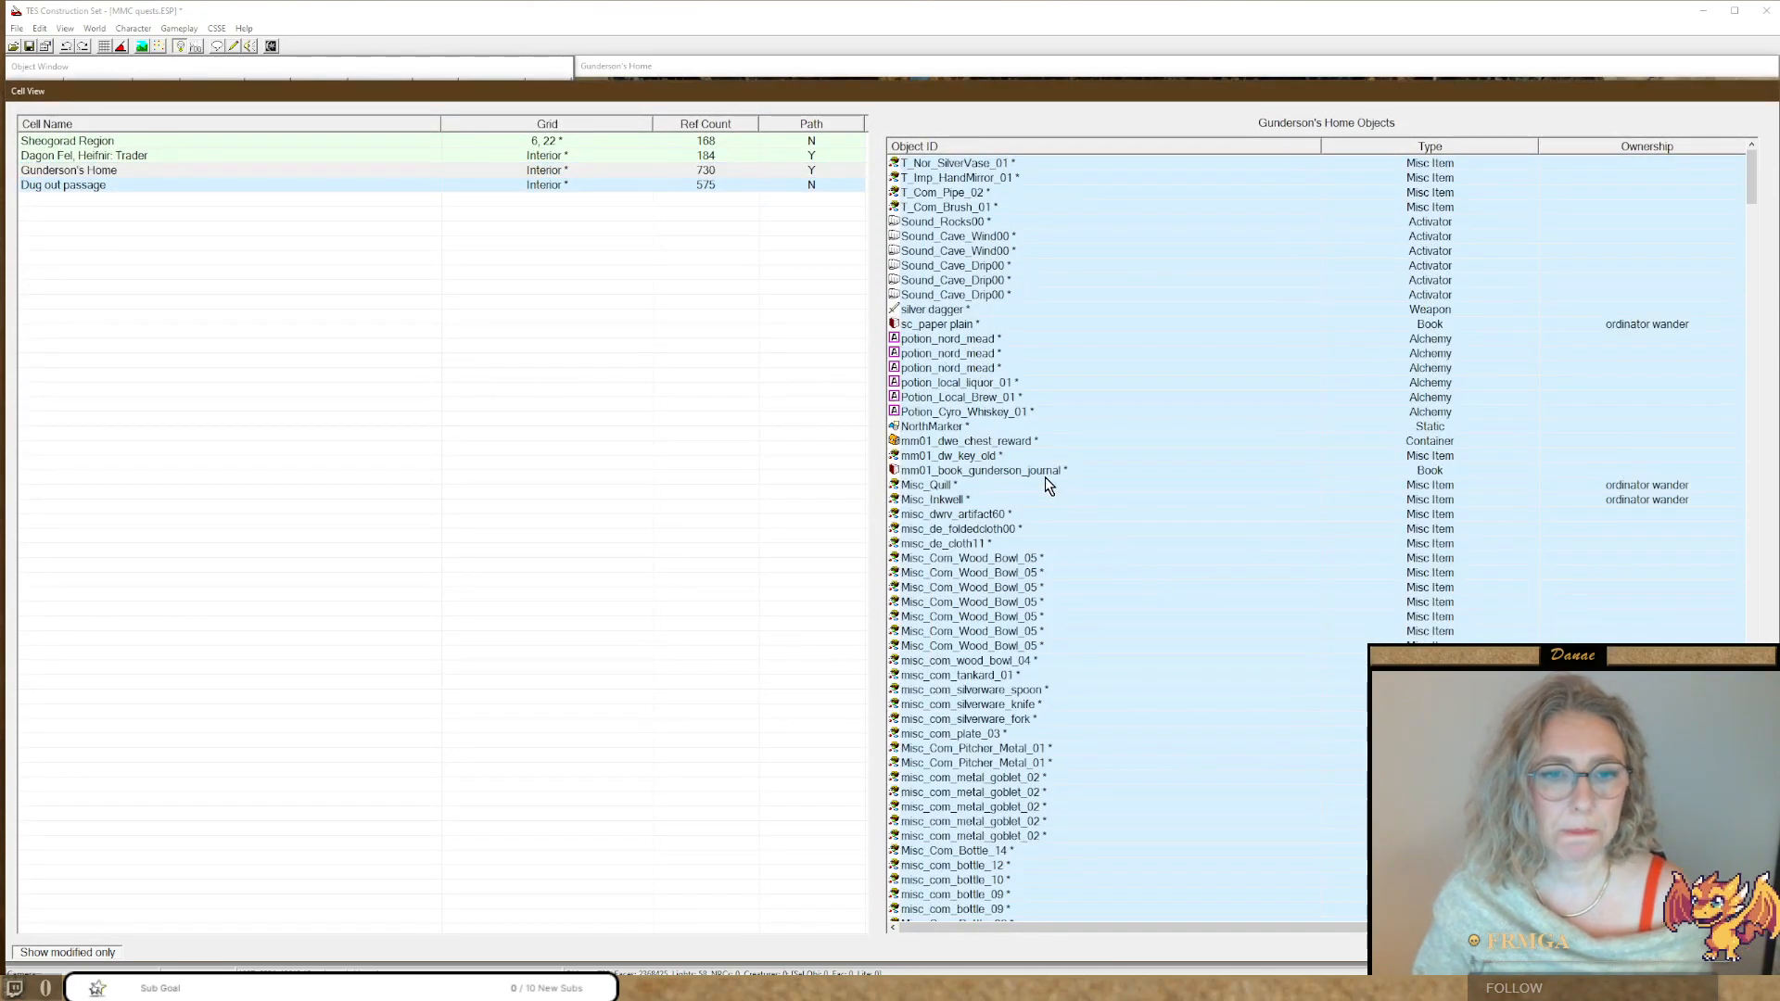
Examine the objects placed in Gunderson's Home for Dwemer items whose IDs can be used in the dialogue condition.
click(947, 444)
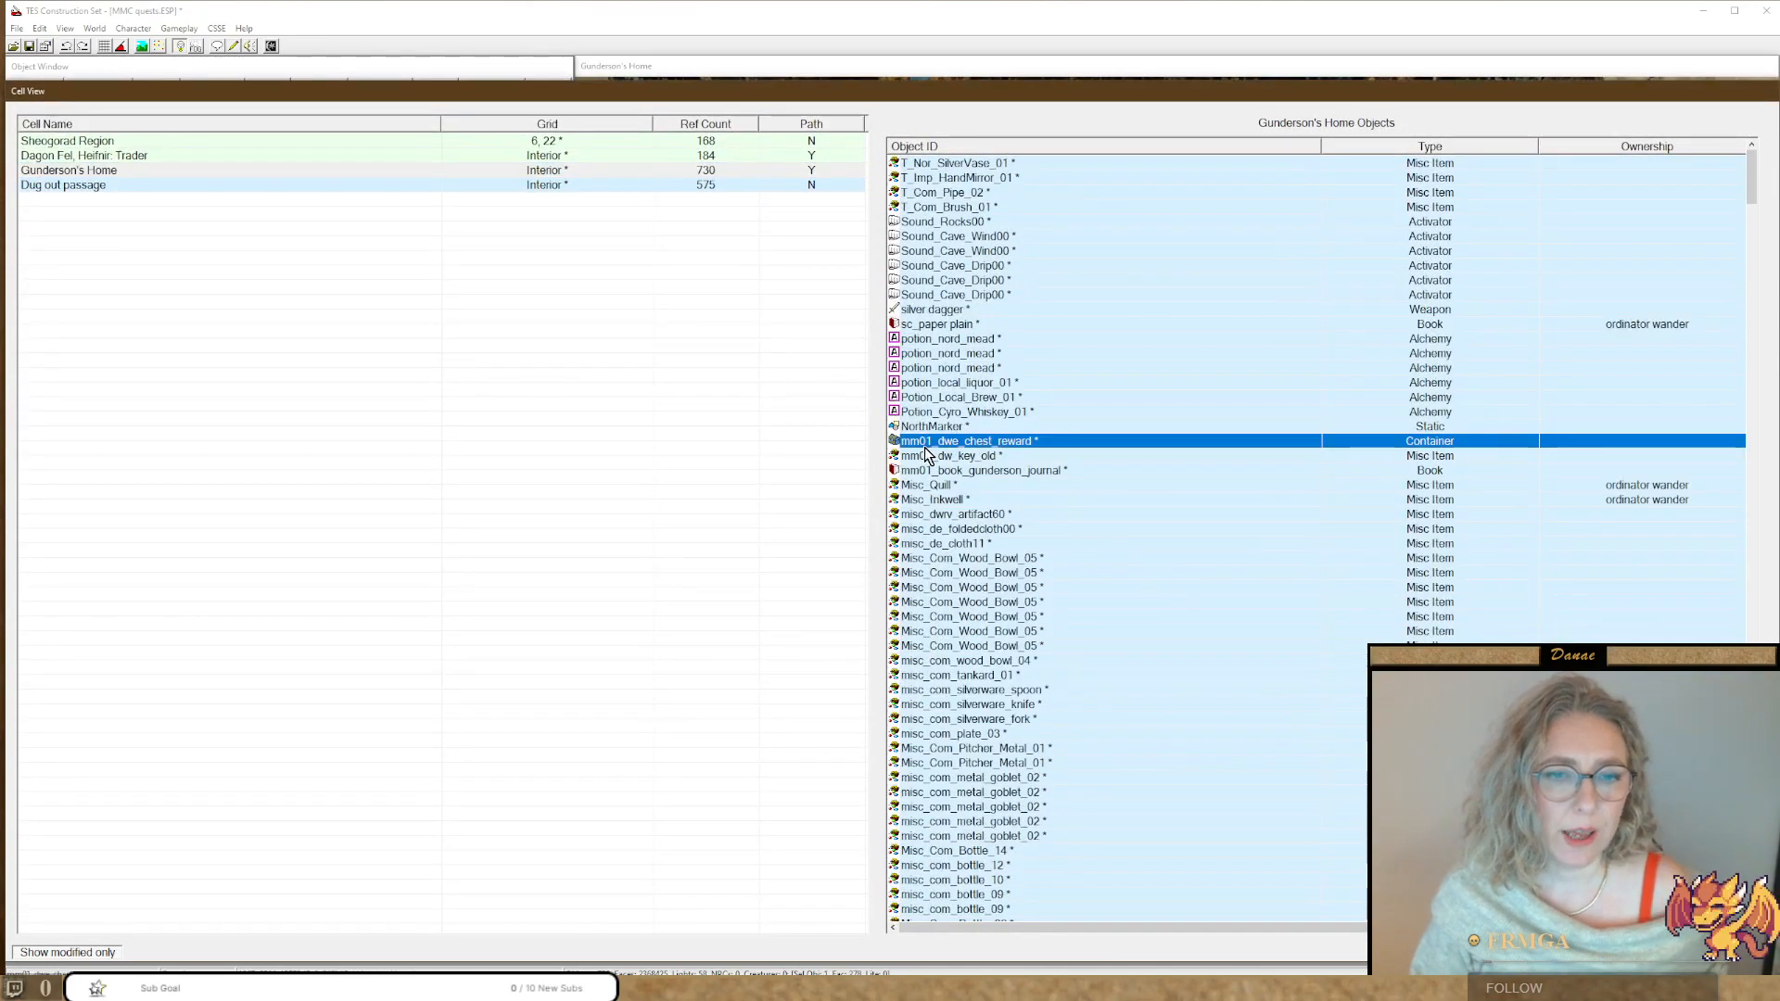
click(922, 459)
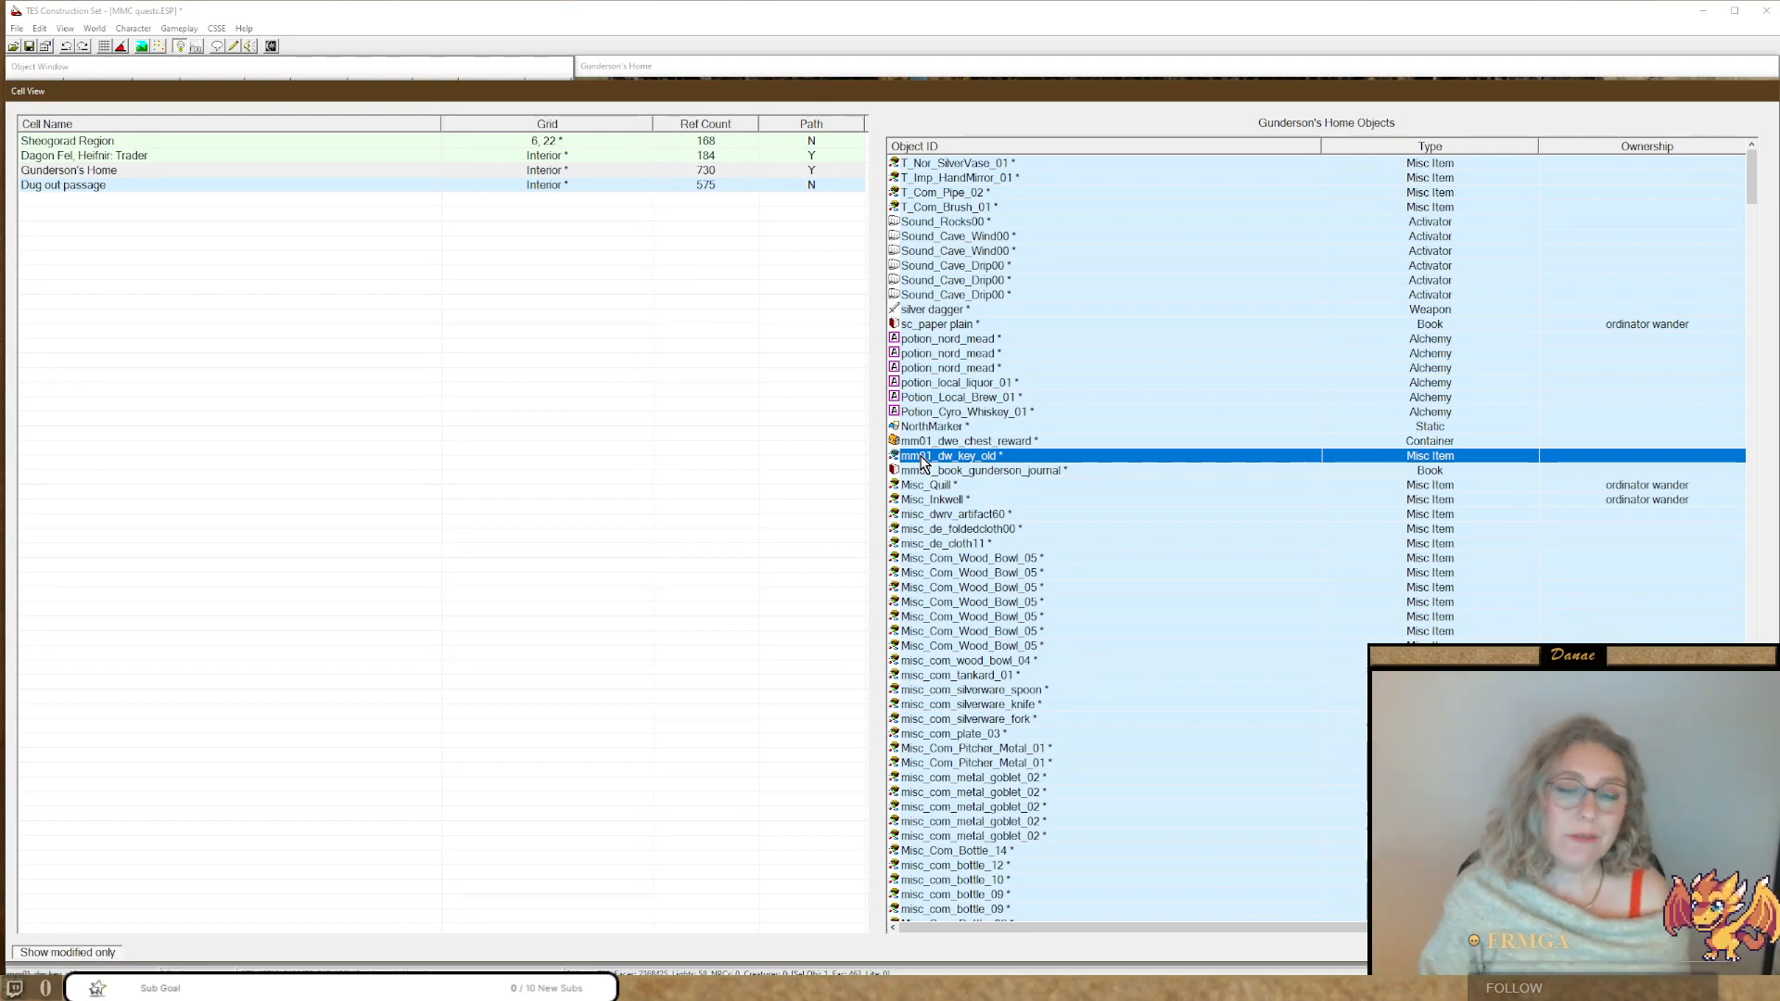
click(959, 519)
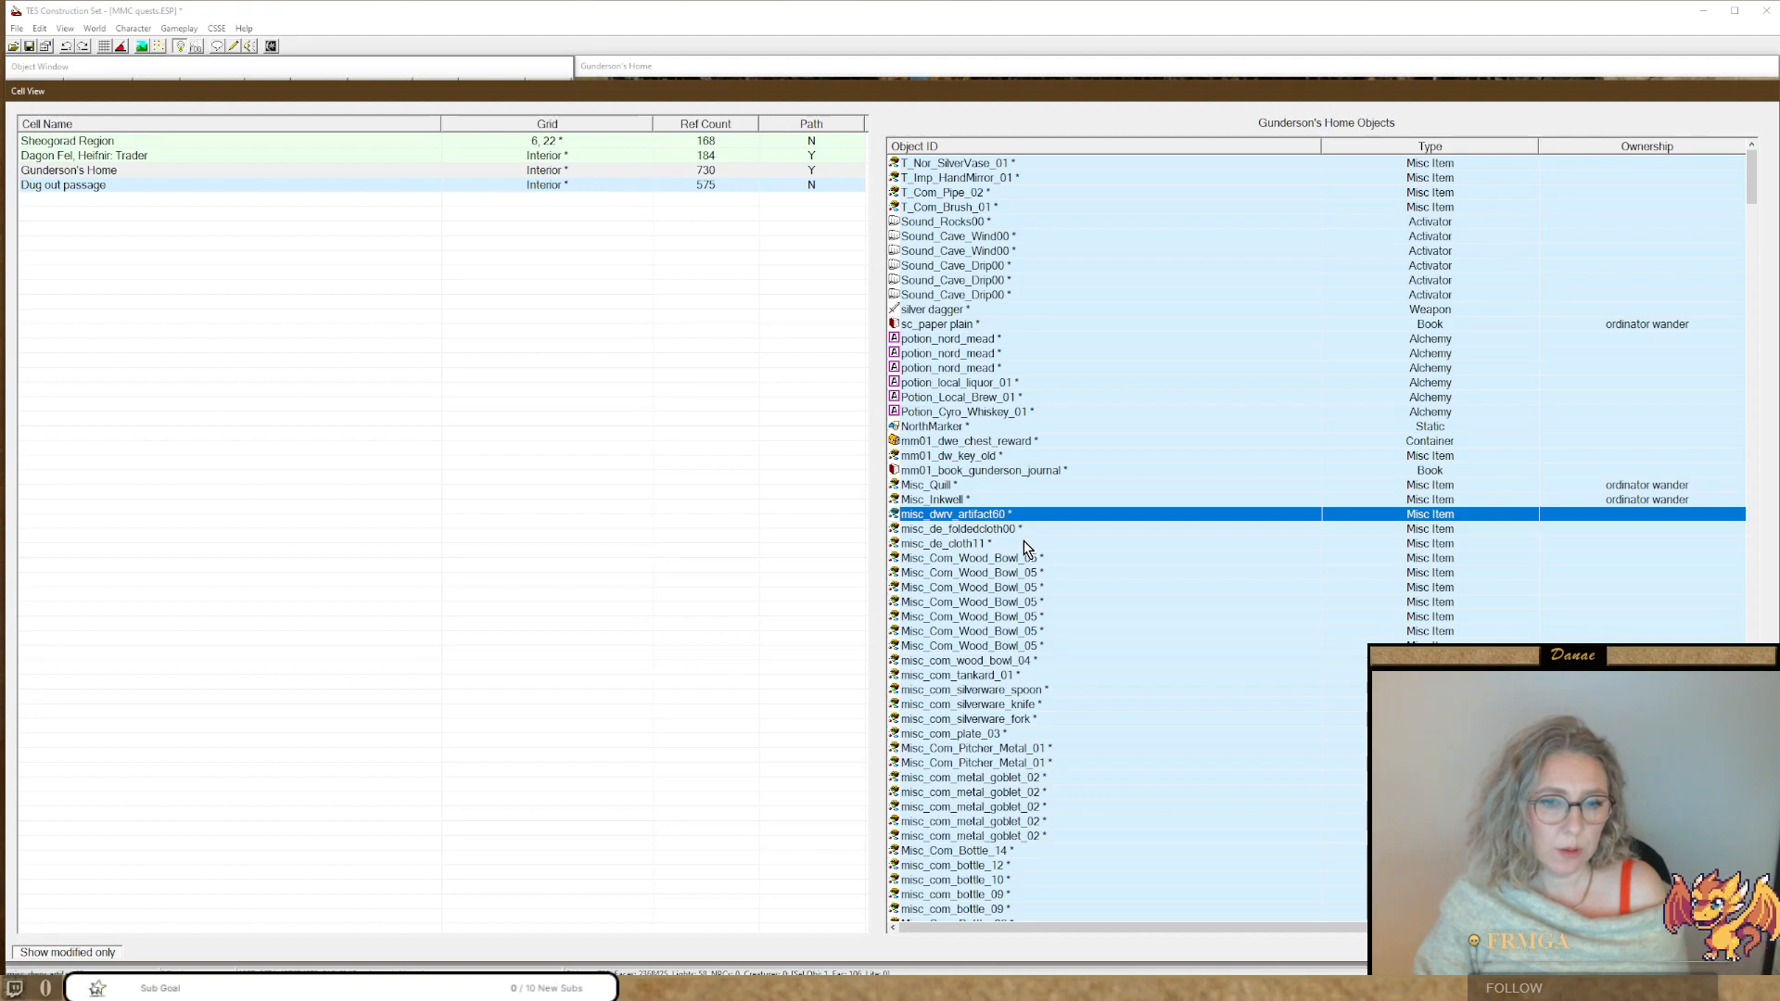
scroll(1047, 565, down, 20)
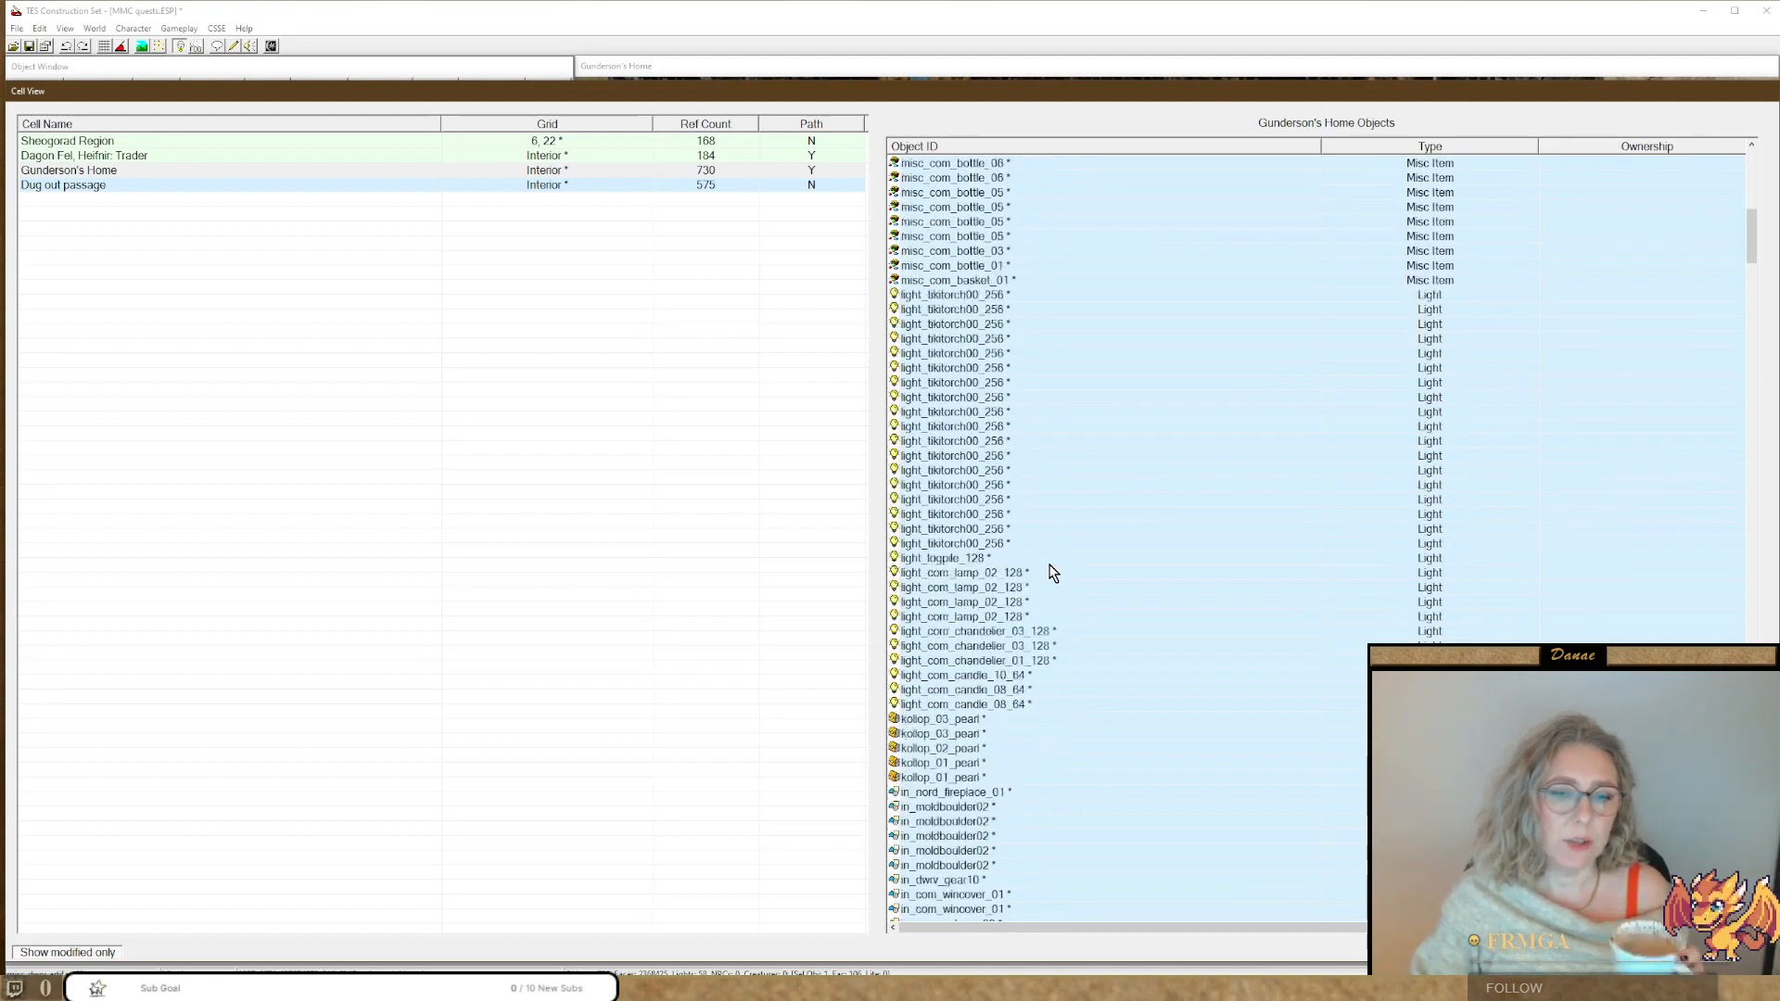
scroll(1054, 573, down, 20)
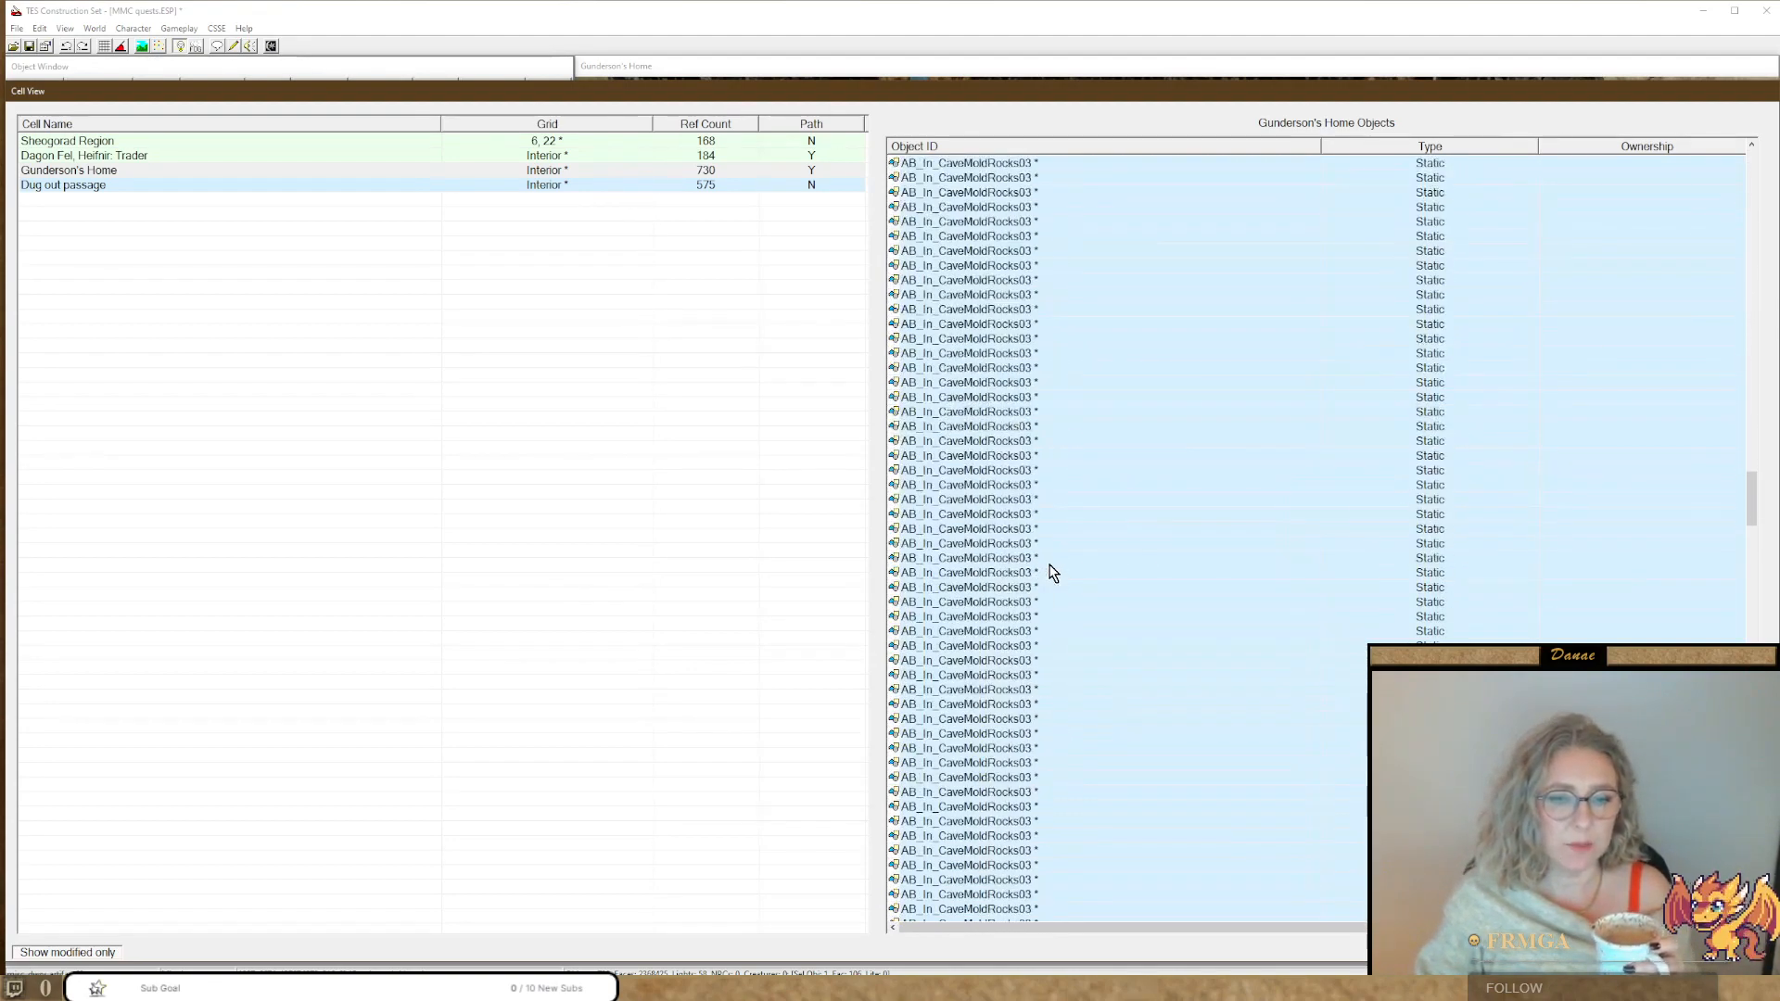
scroll(1054, 570, down, 20)
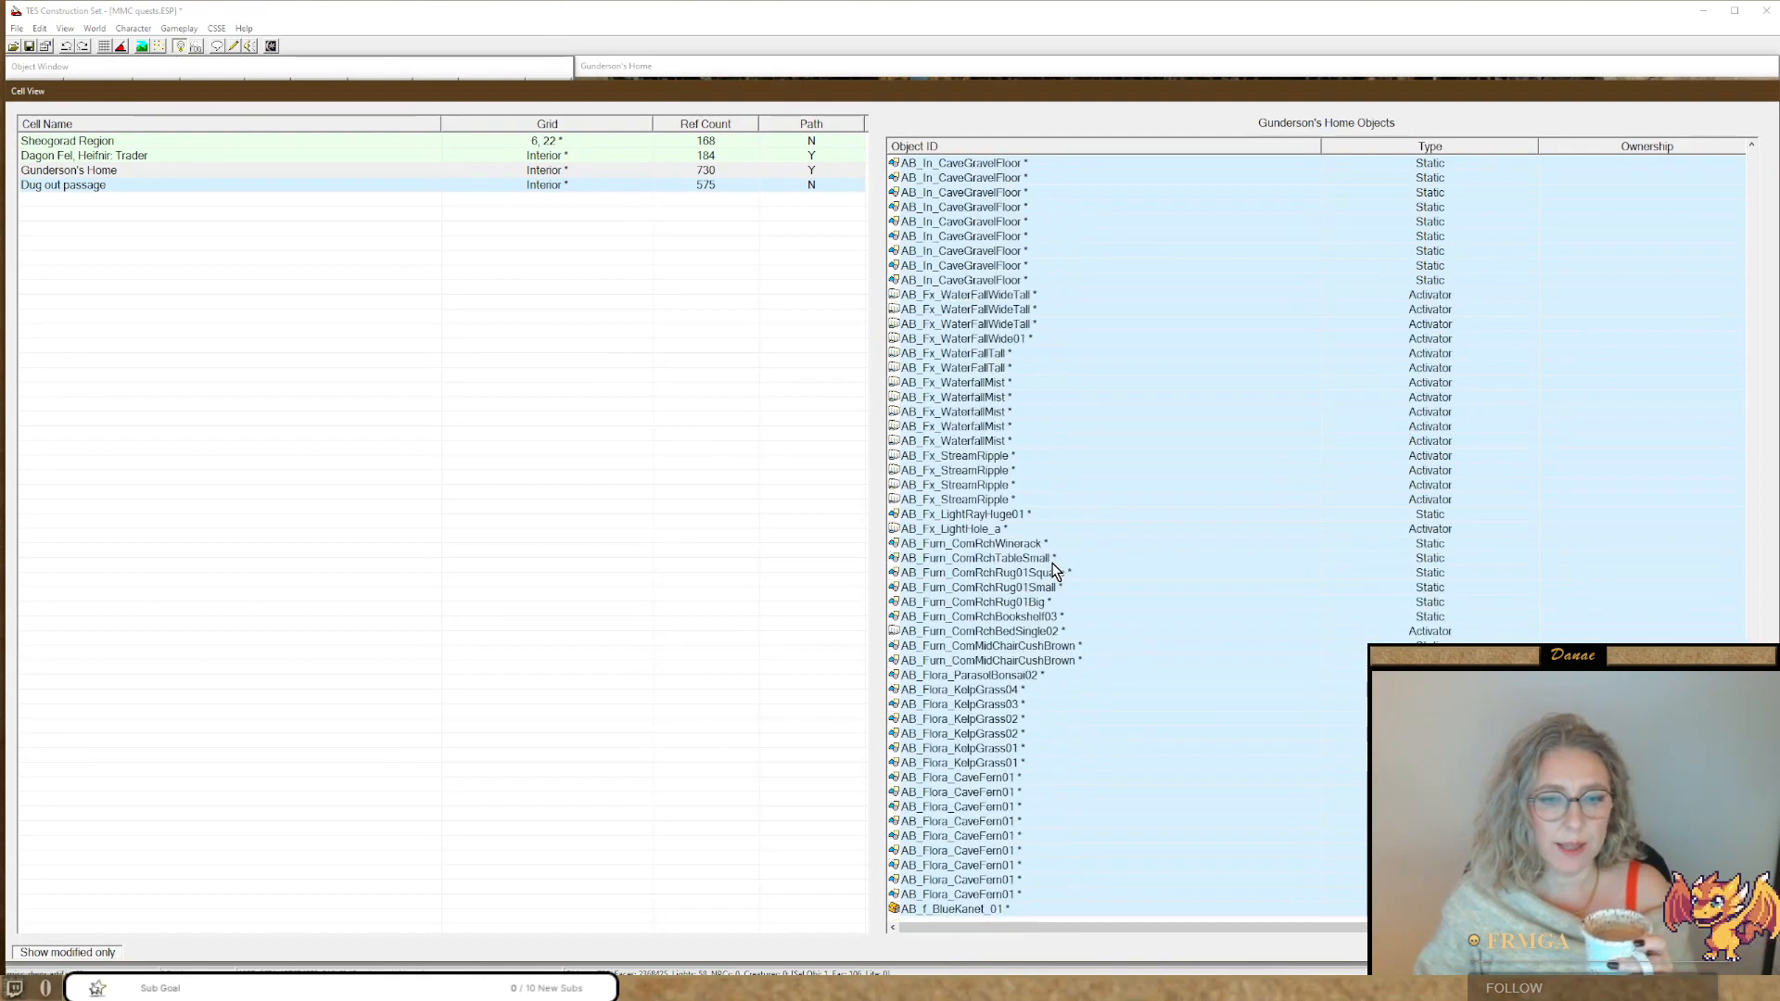
scroll(992, 723, up, 15)
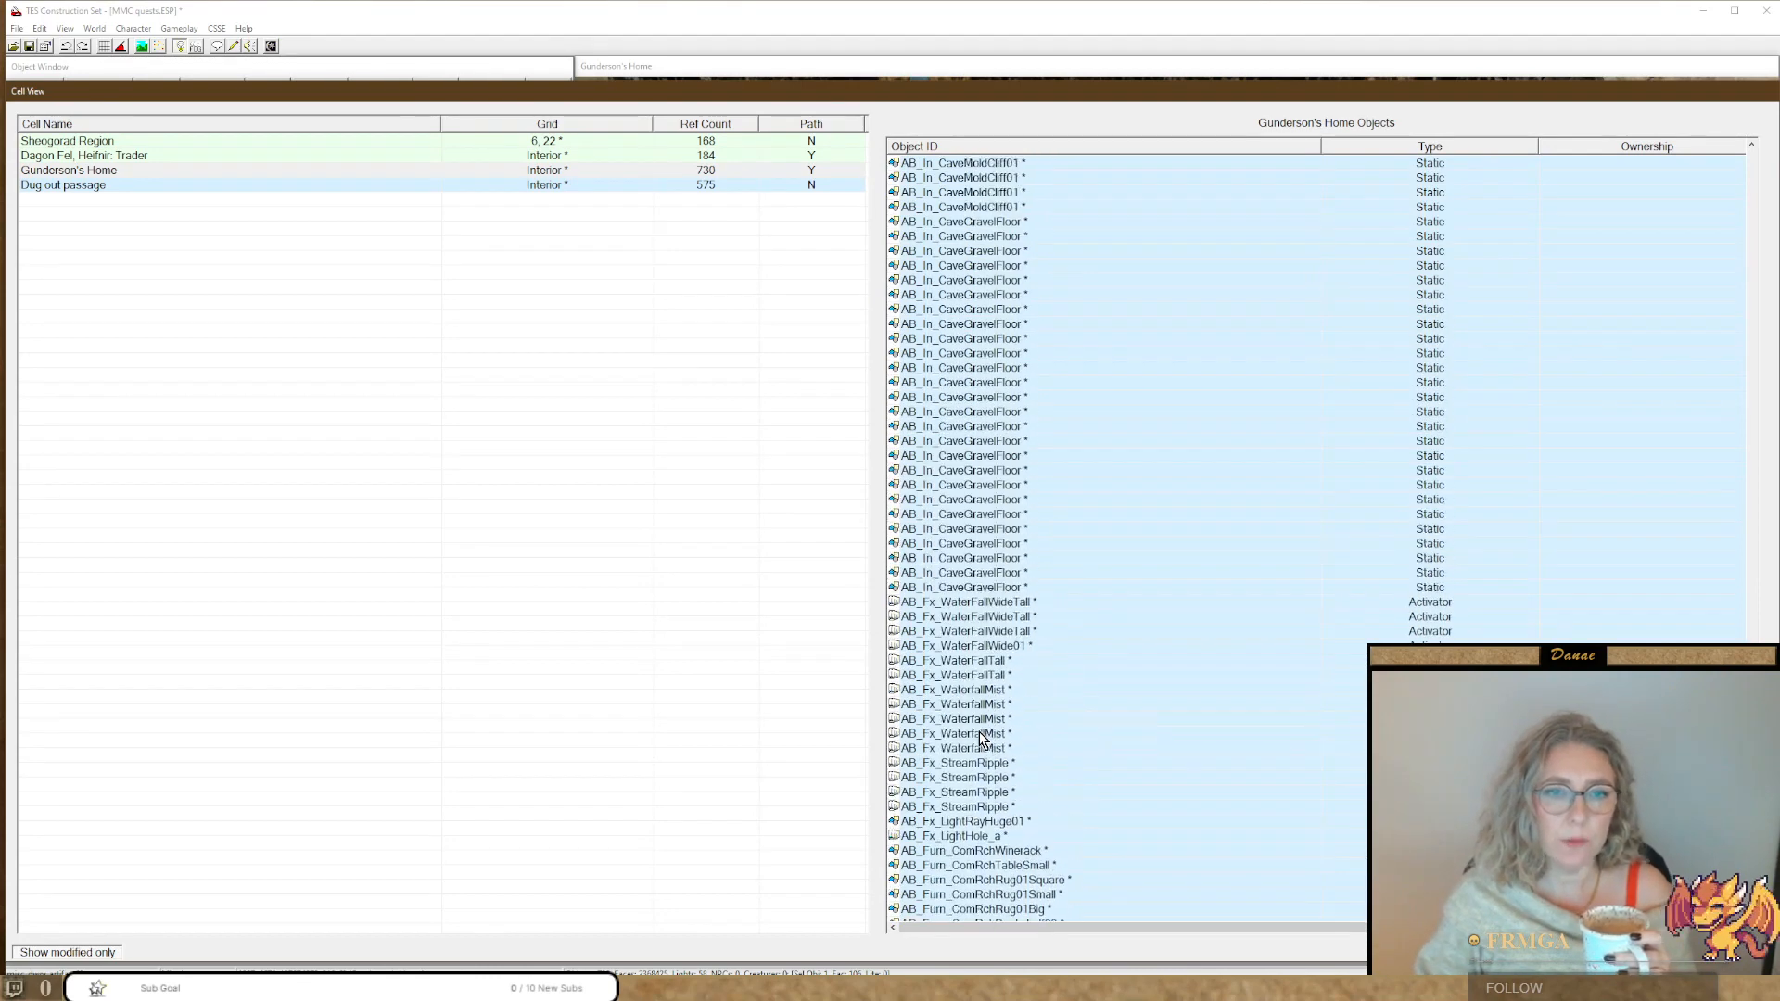
scroll(977, 731, up, 20)
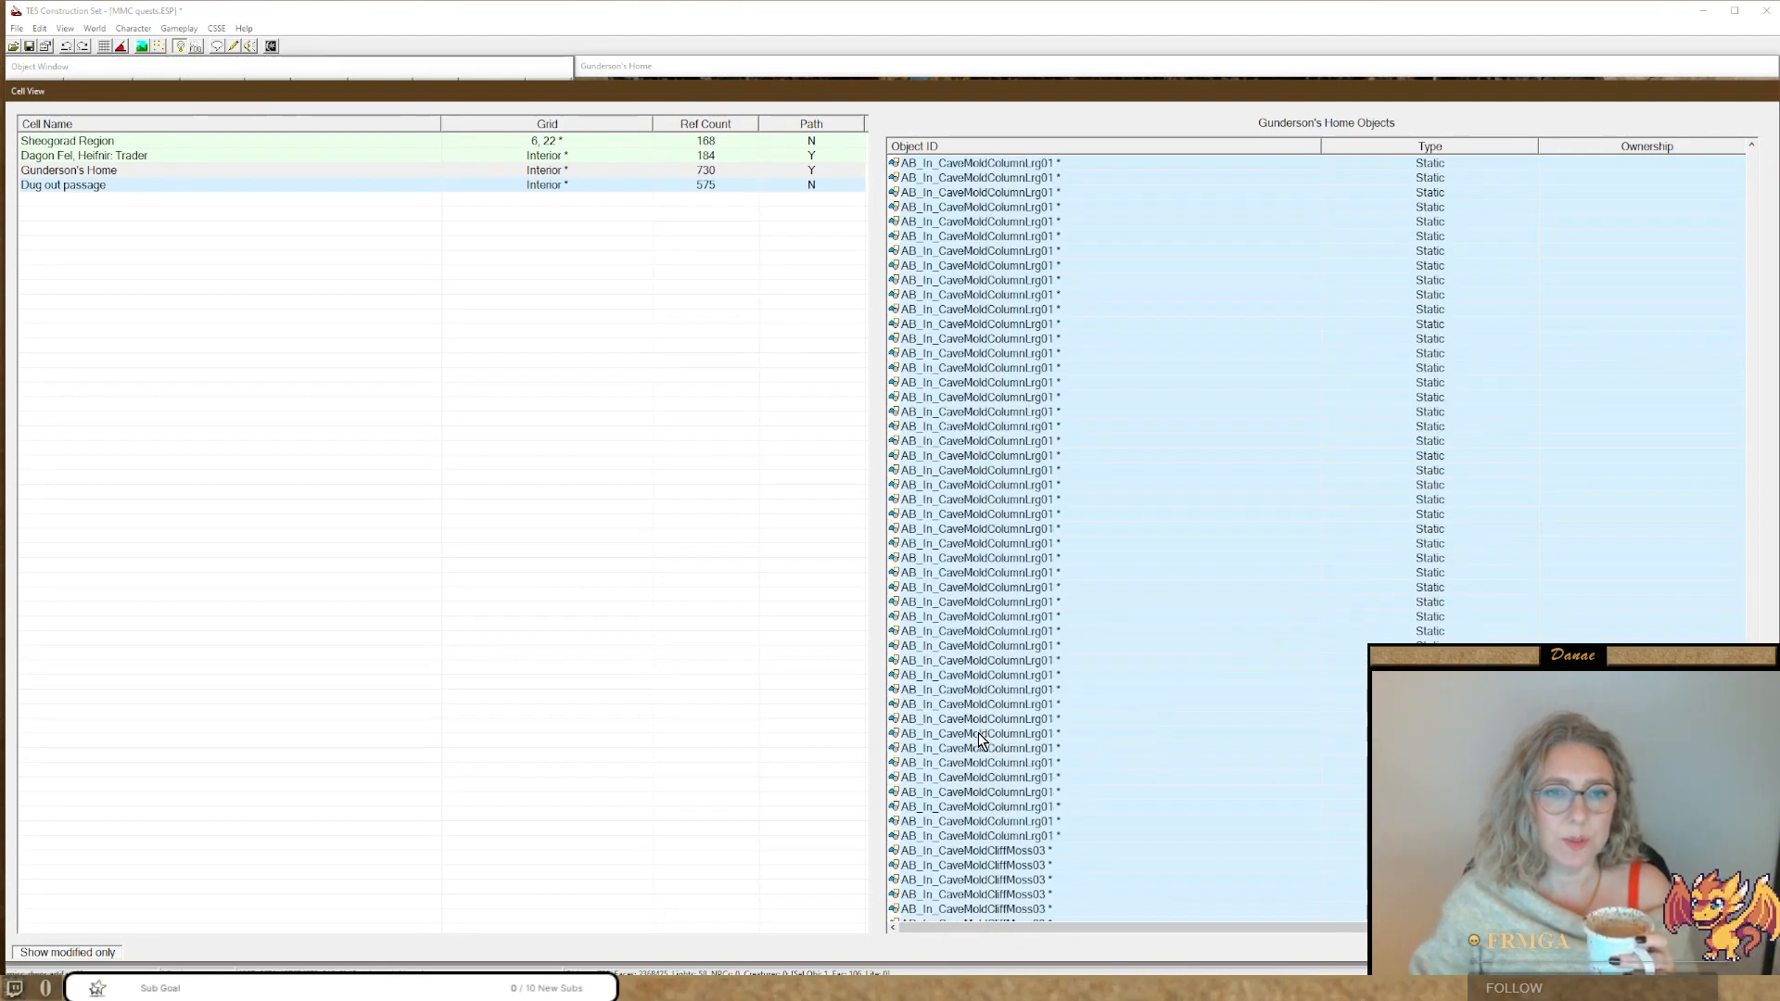
scroll(980, 740, up, 15)
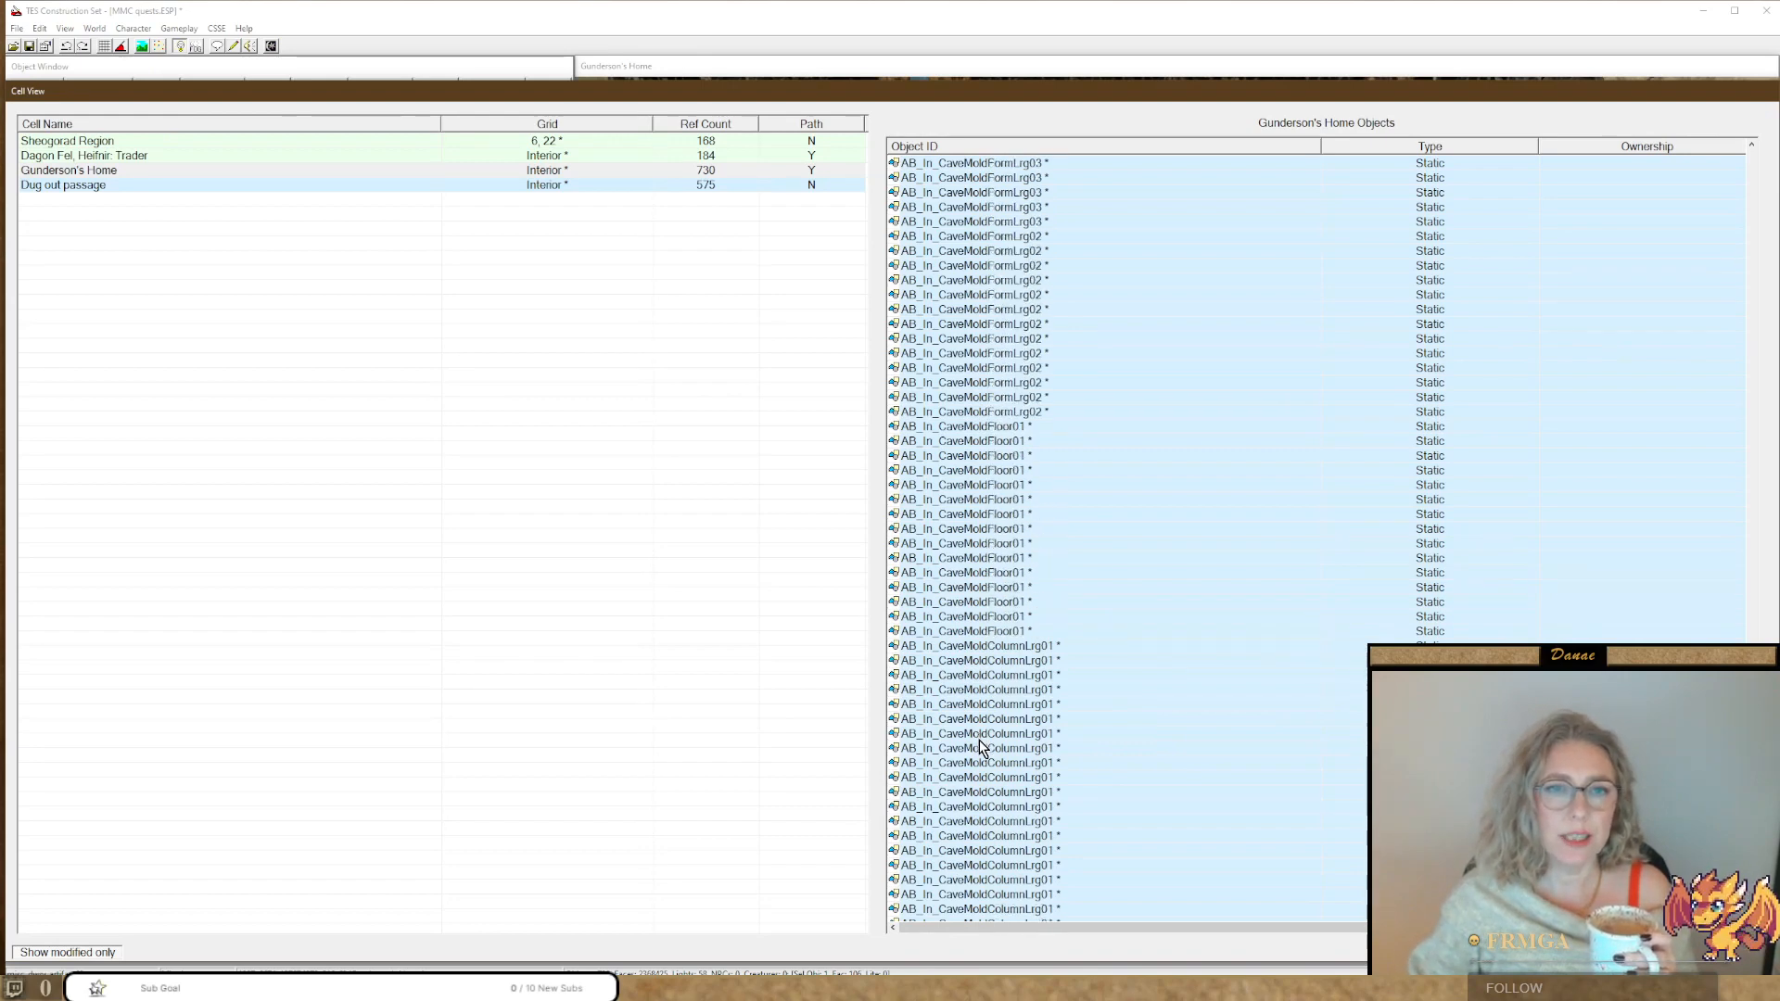
scroll(980, 749, up, 15)
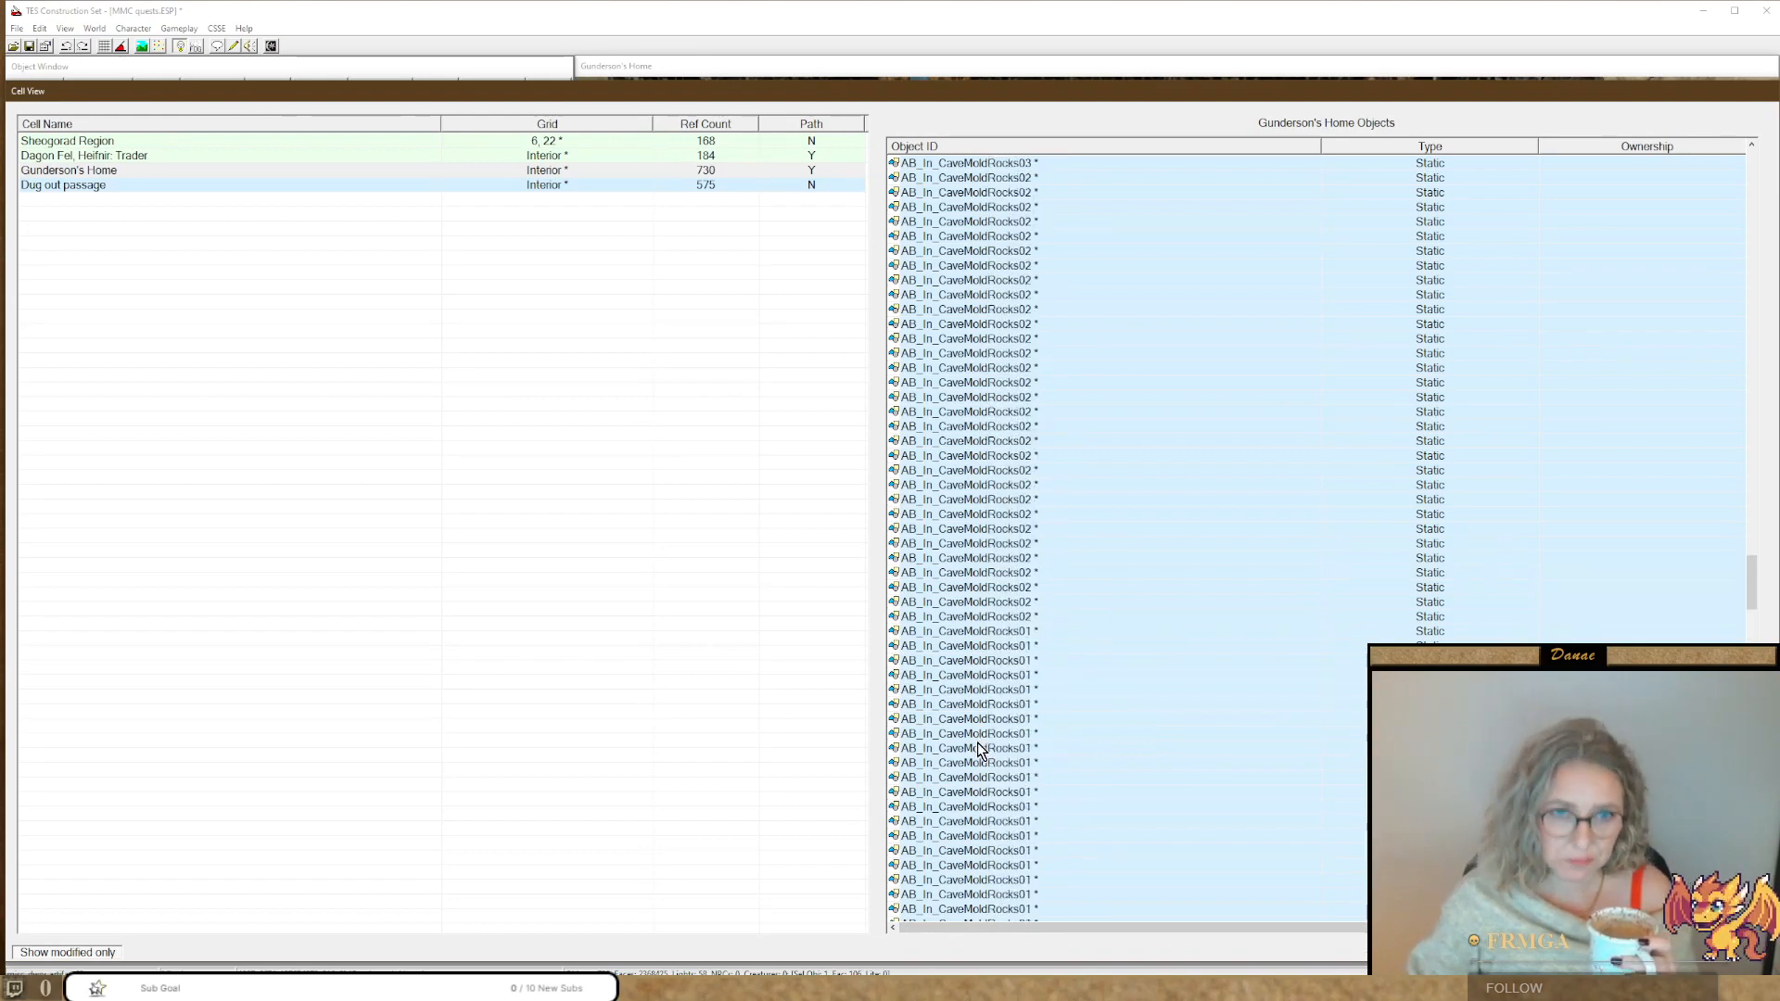
scroll(975, 753, up, 15)
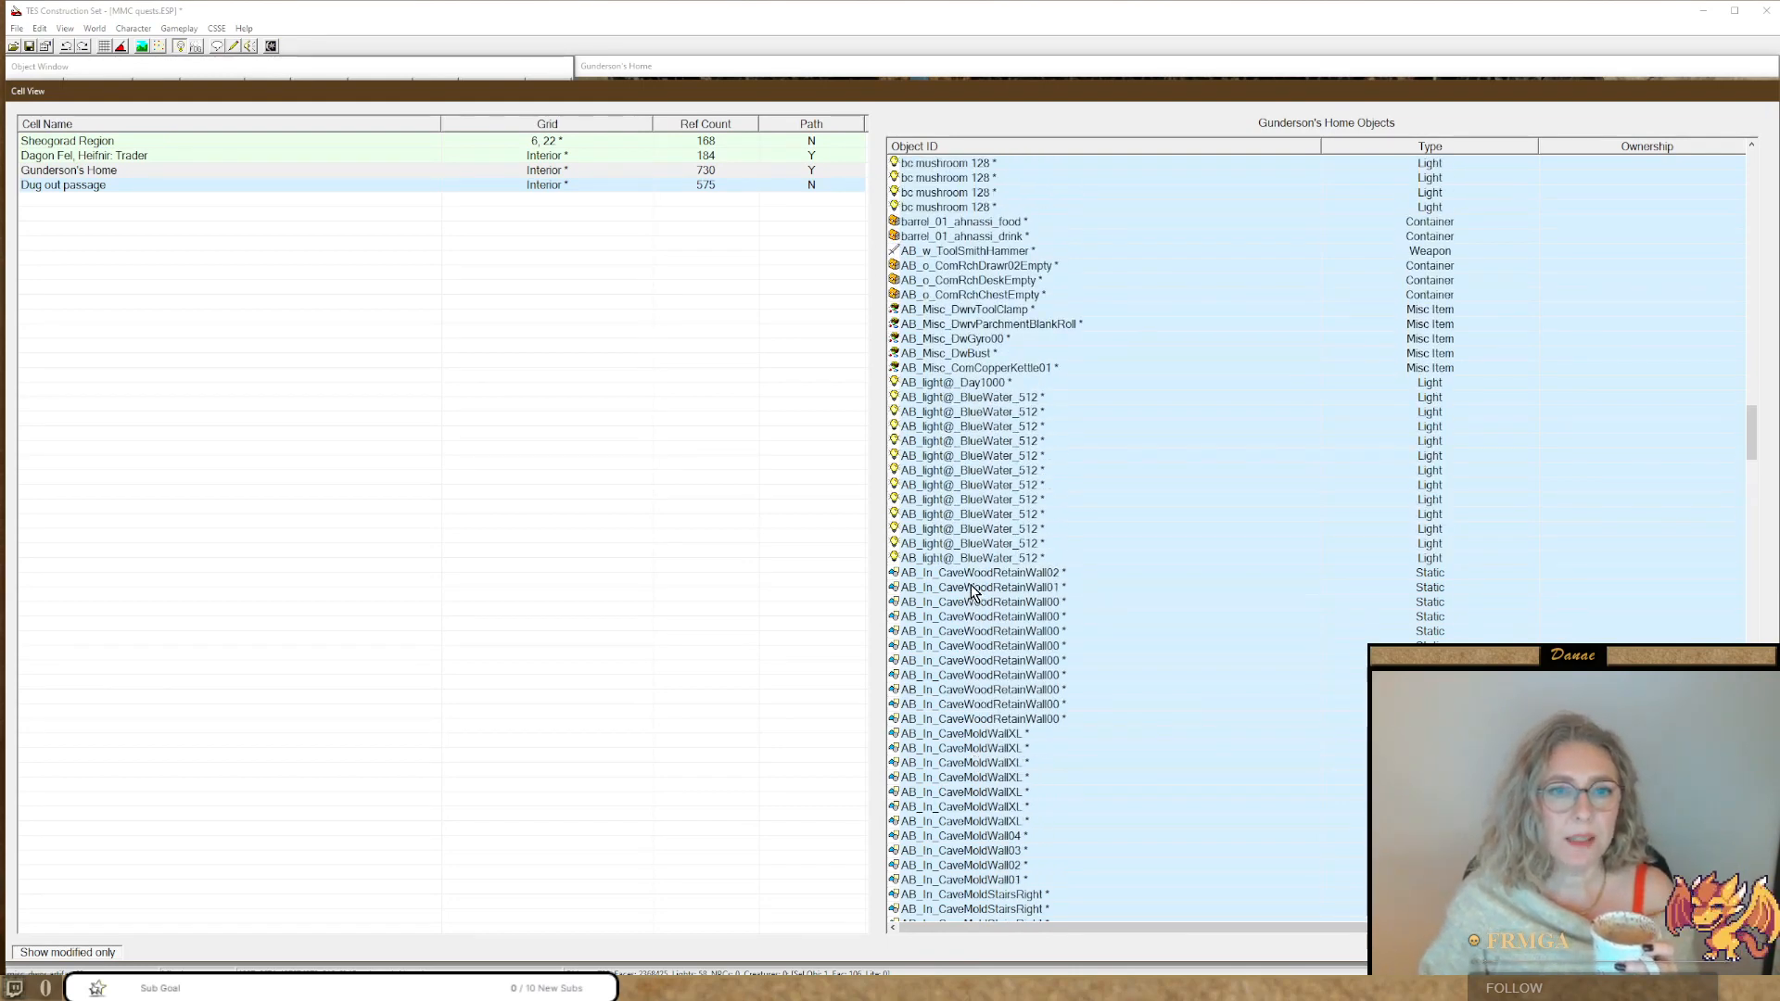
scroll(973, 591, up, 2)
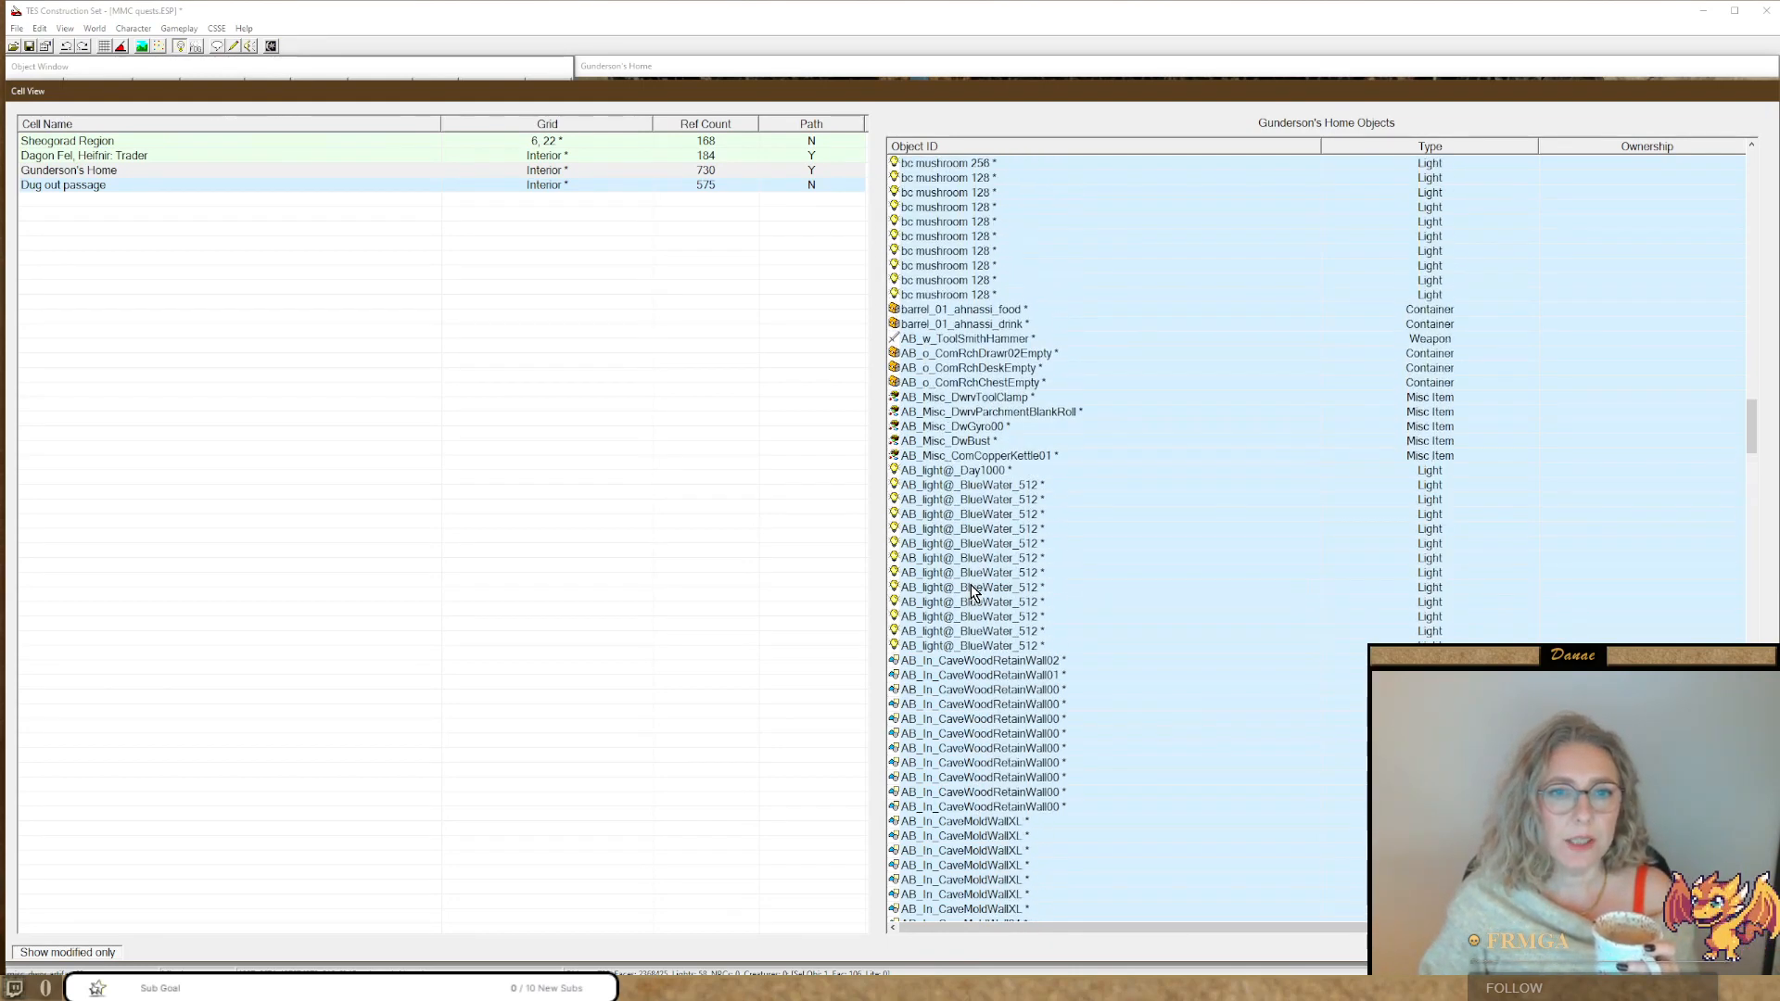
click(960, 443)
click(958, 429)
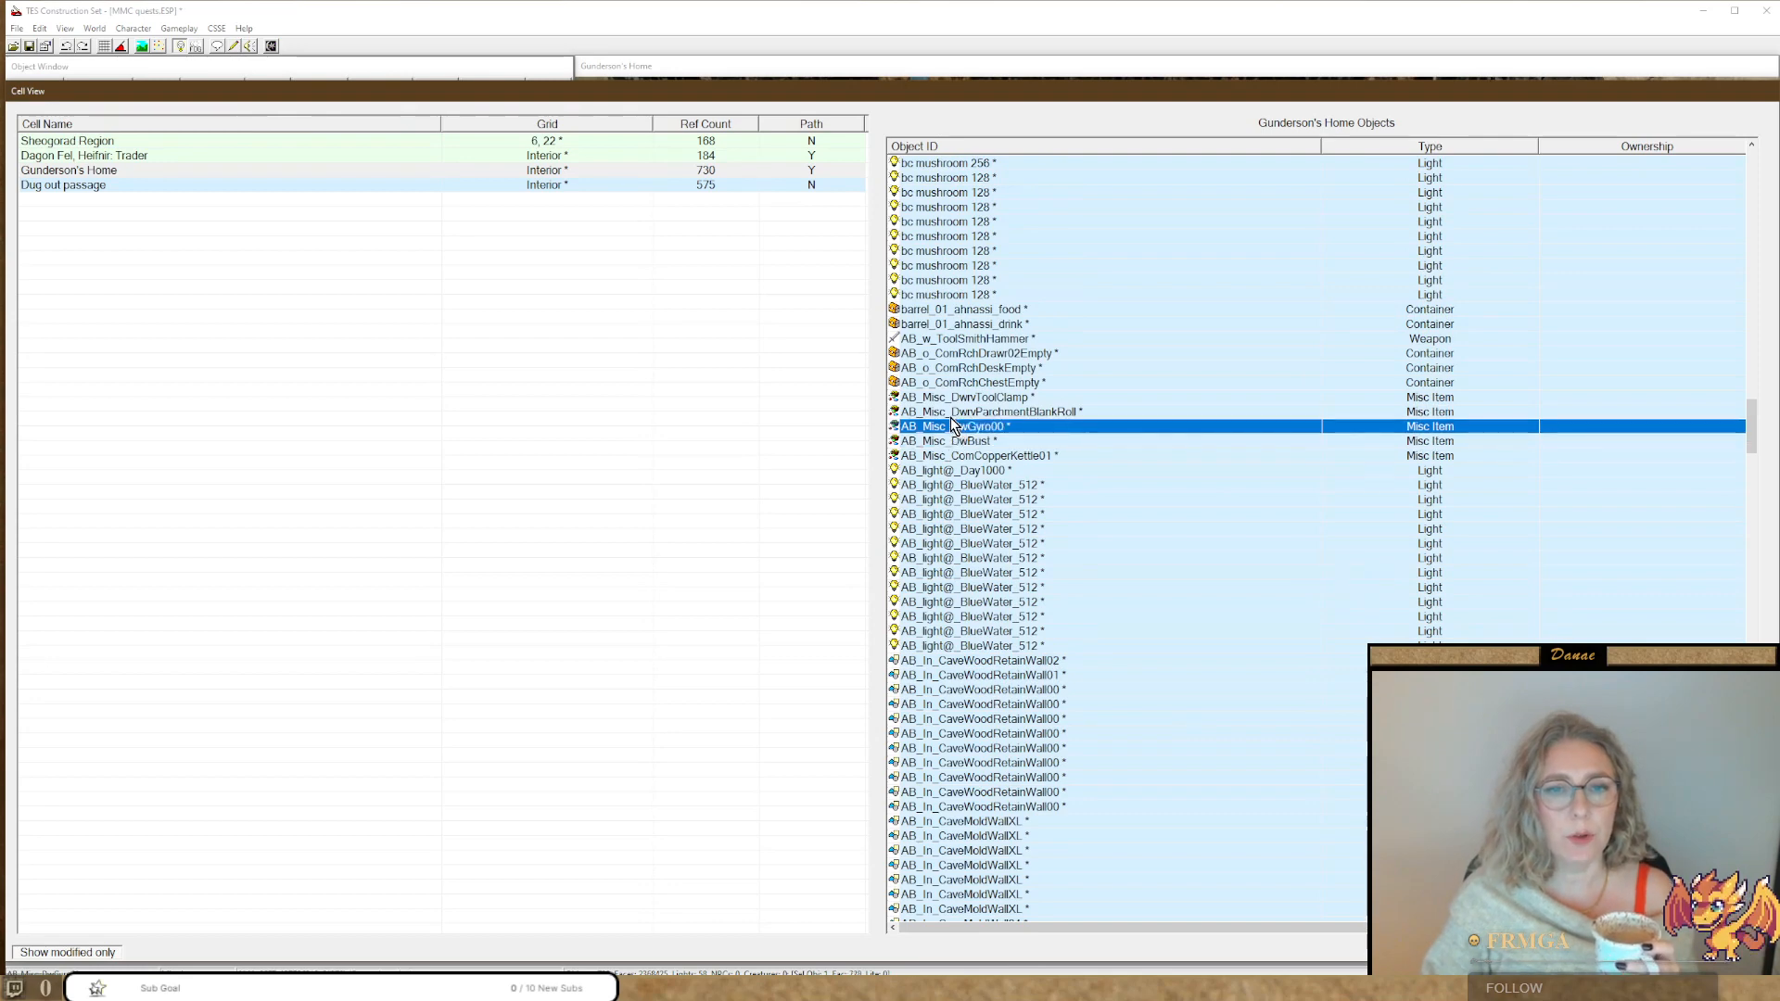
click(953, 415)
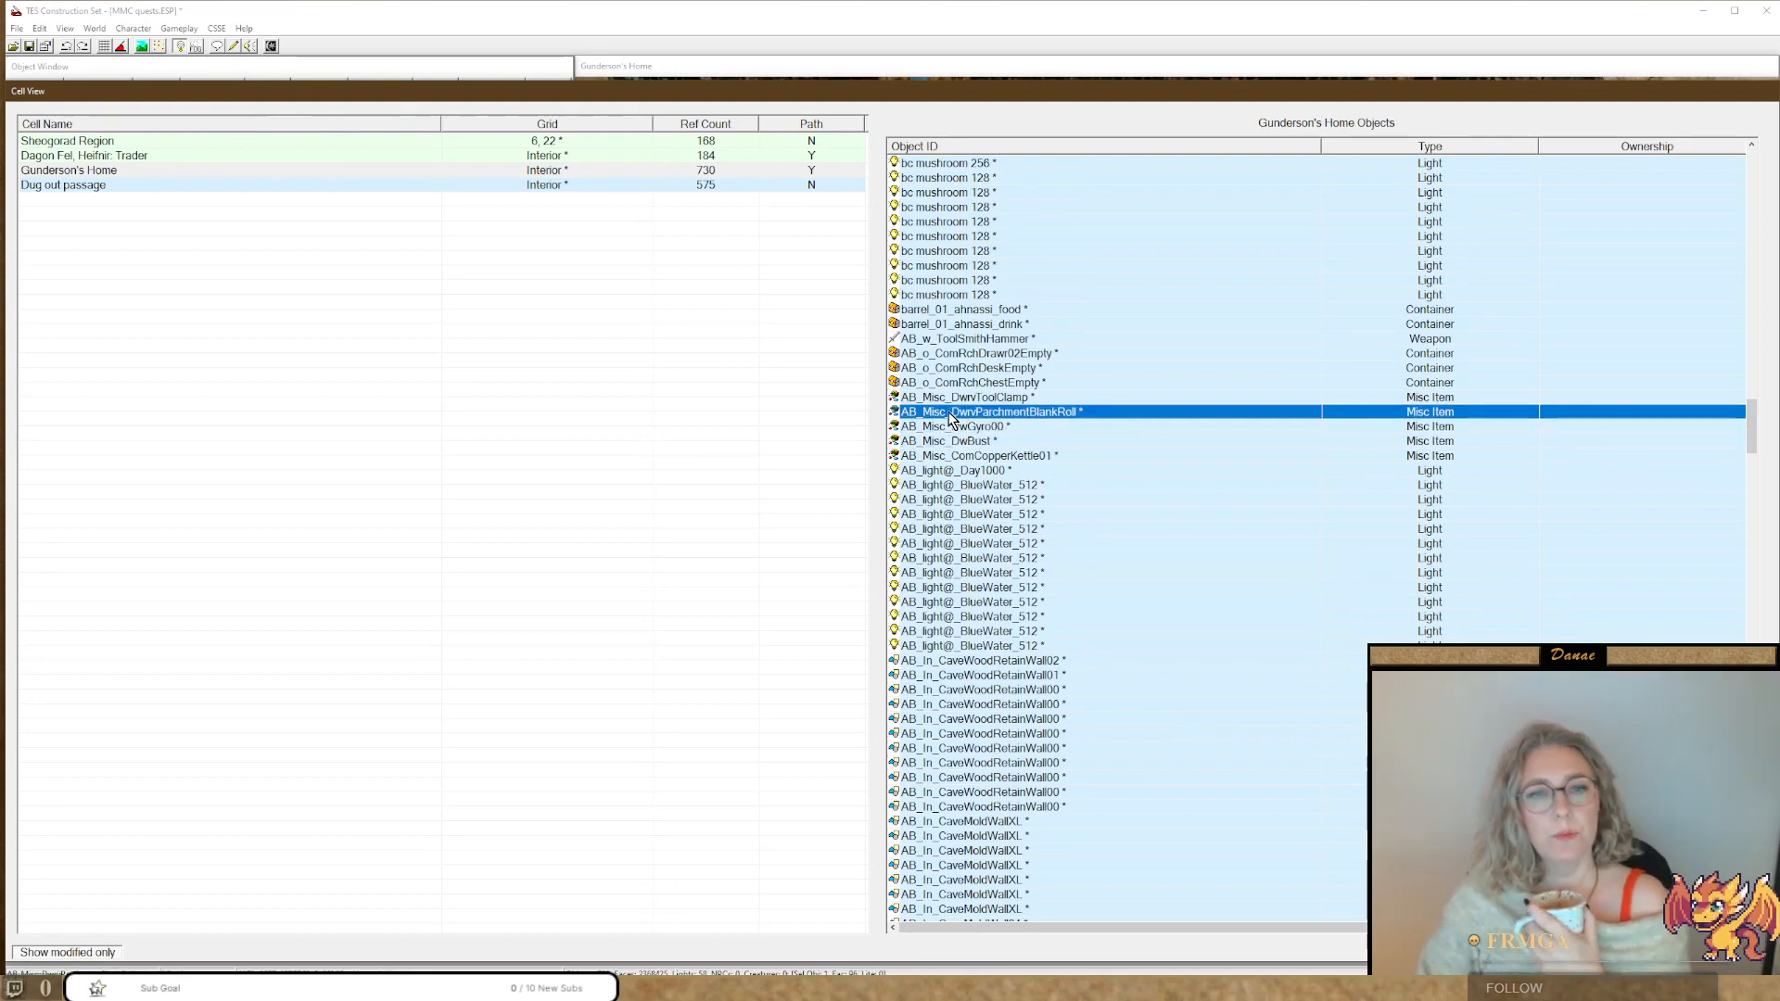
click(942, 396)
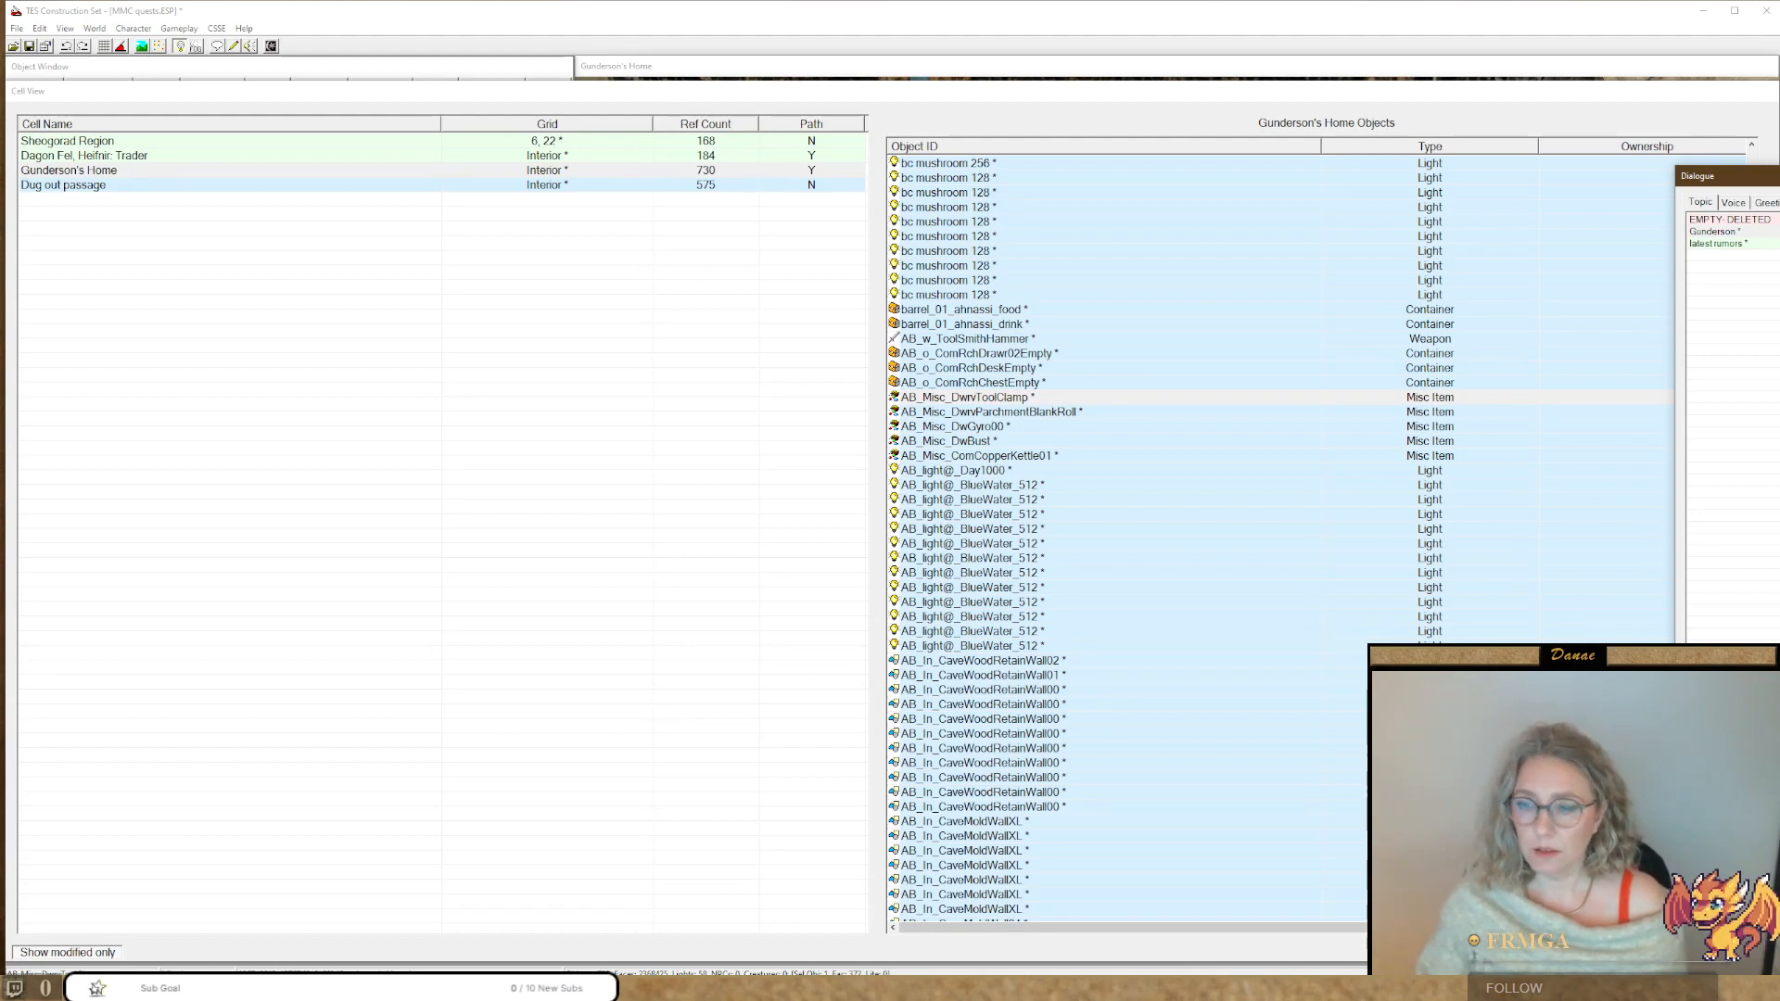
Set the Item condition to AB_Misc_DwBust with value 1 and replace the response text with "Not good enough, doesn'y proove G is a smuggler himself.".
drag(1762, 175, 709, 98)
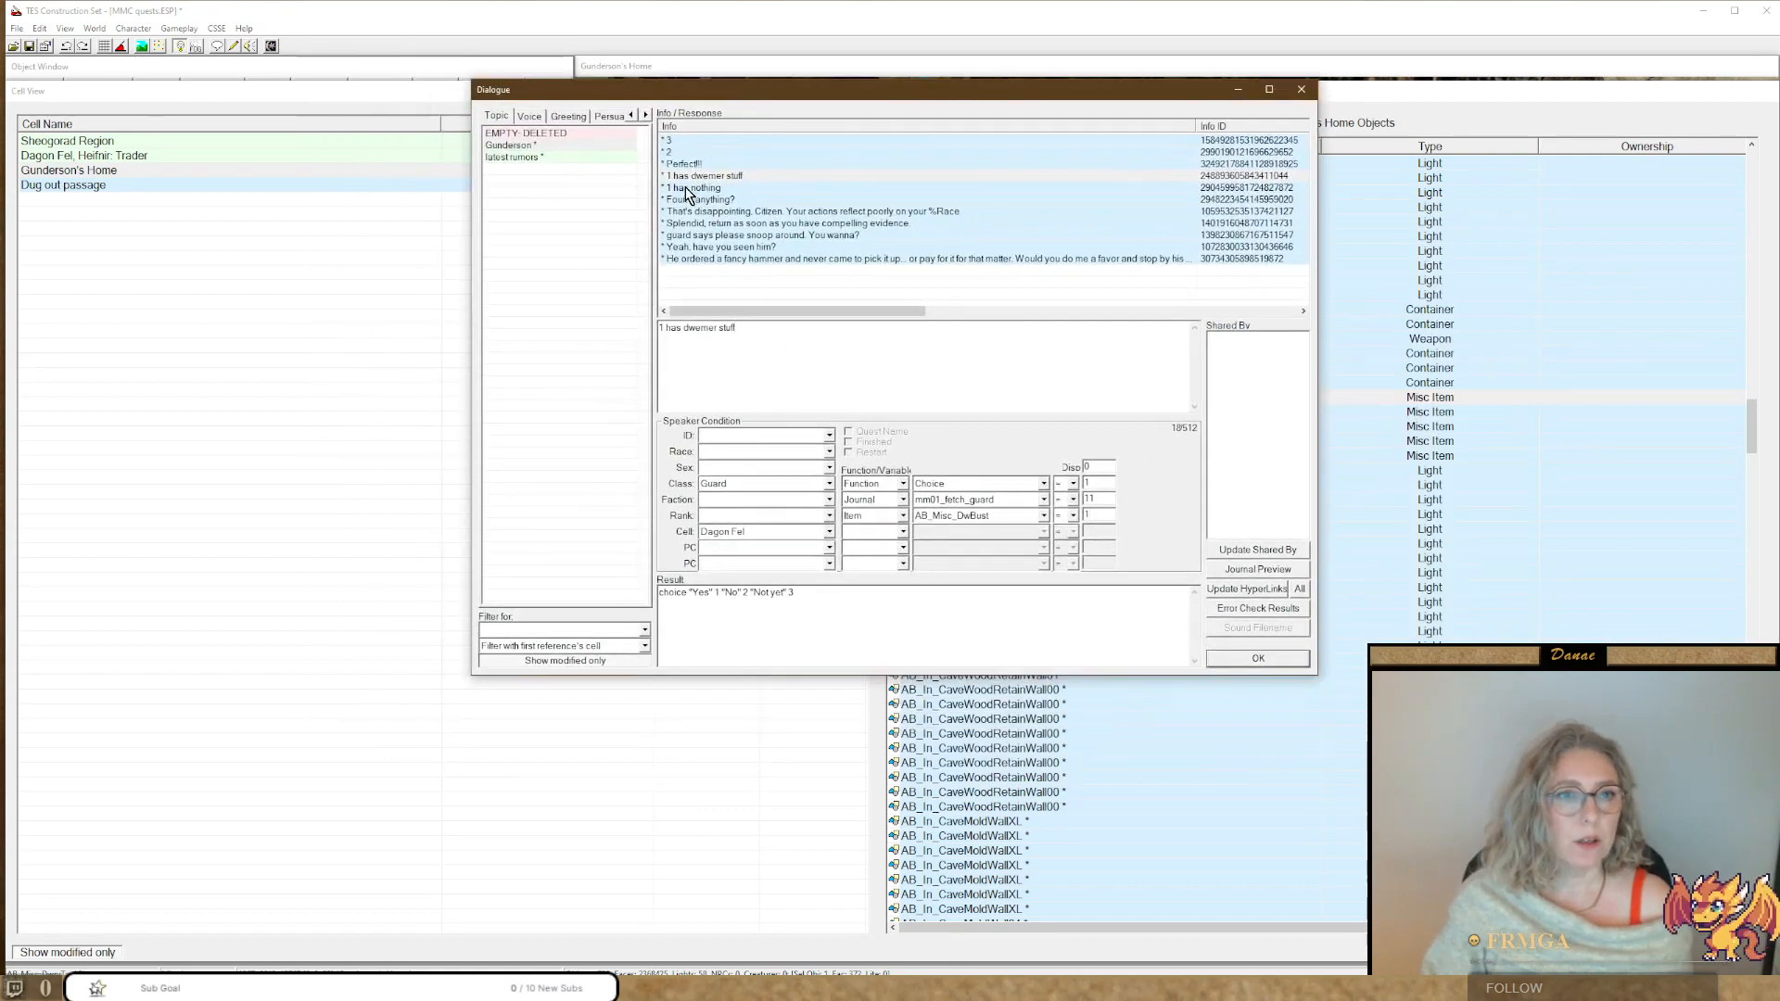
drag(738, 328, 570, 332)
text(Not)
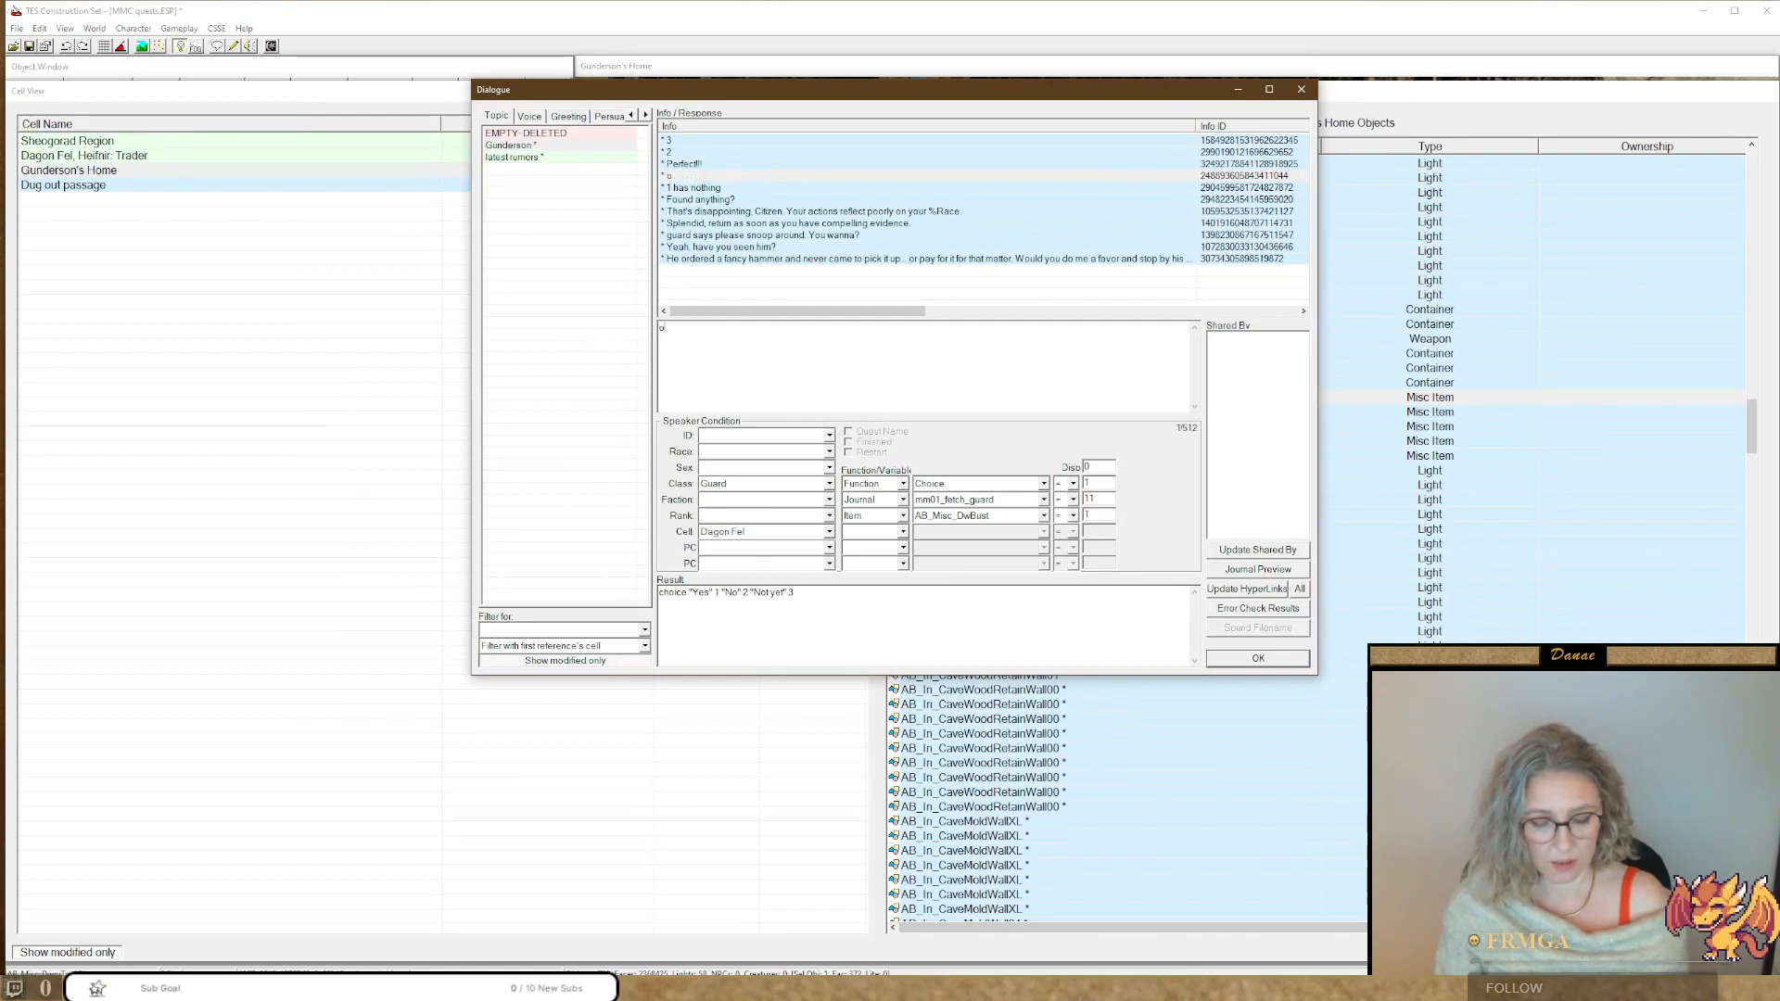
text( good enough,)
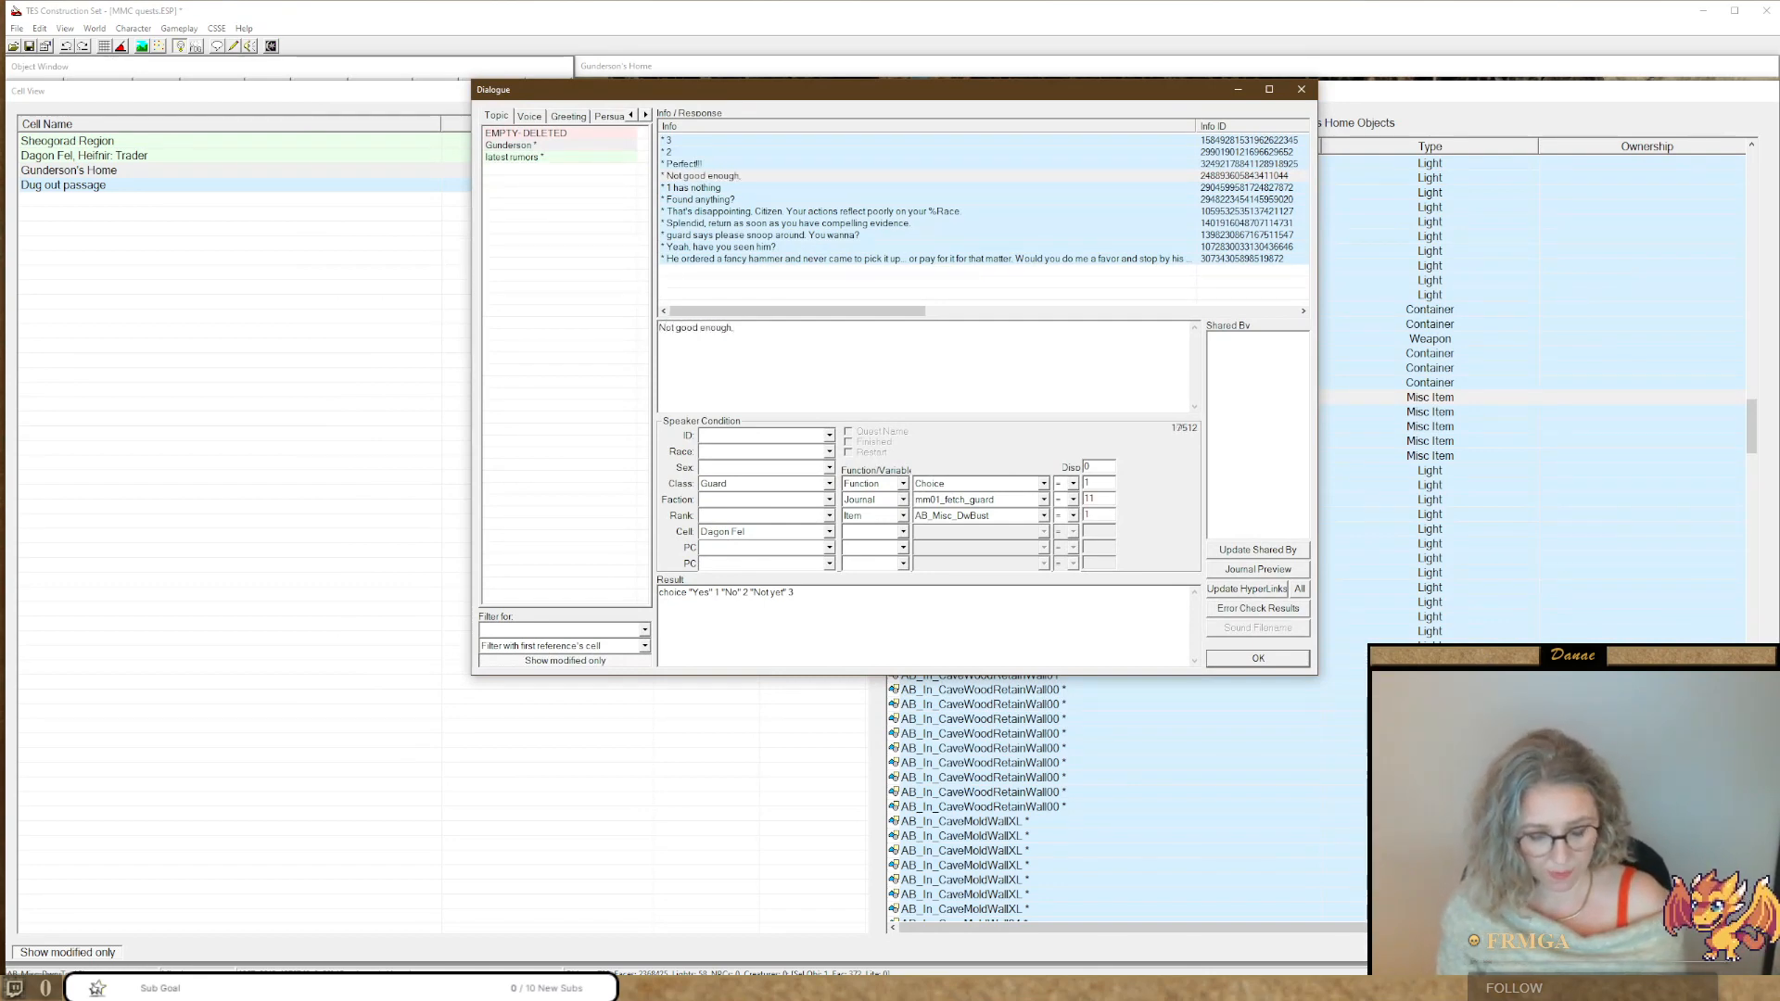
text( d)
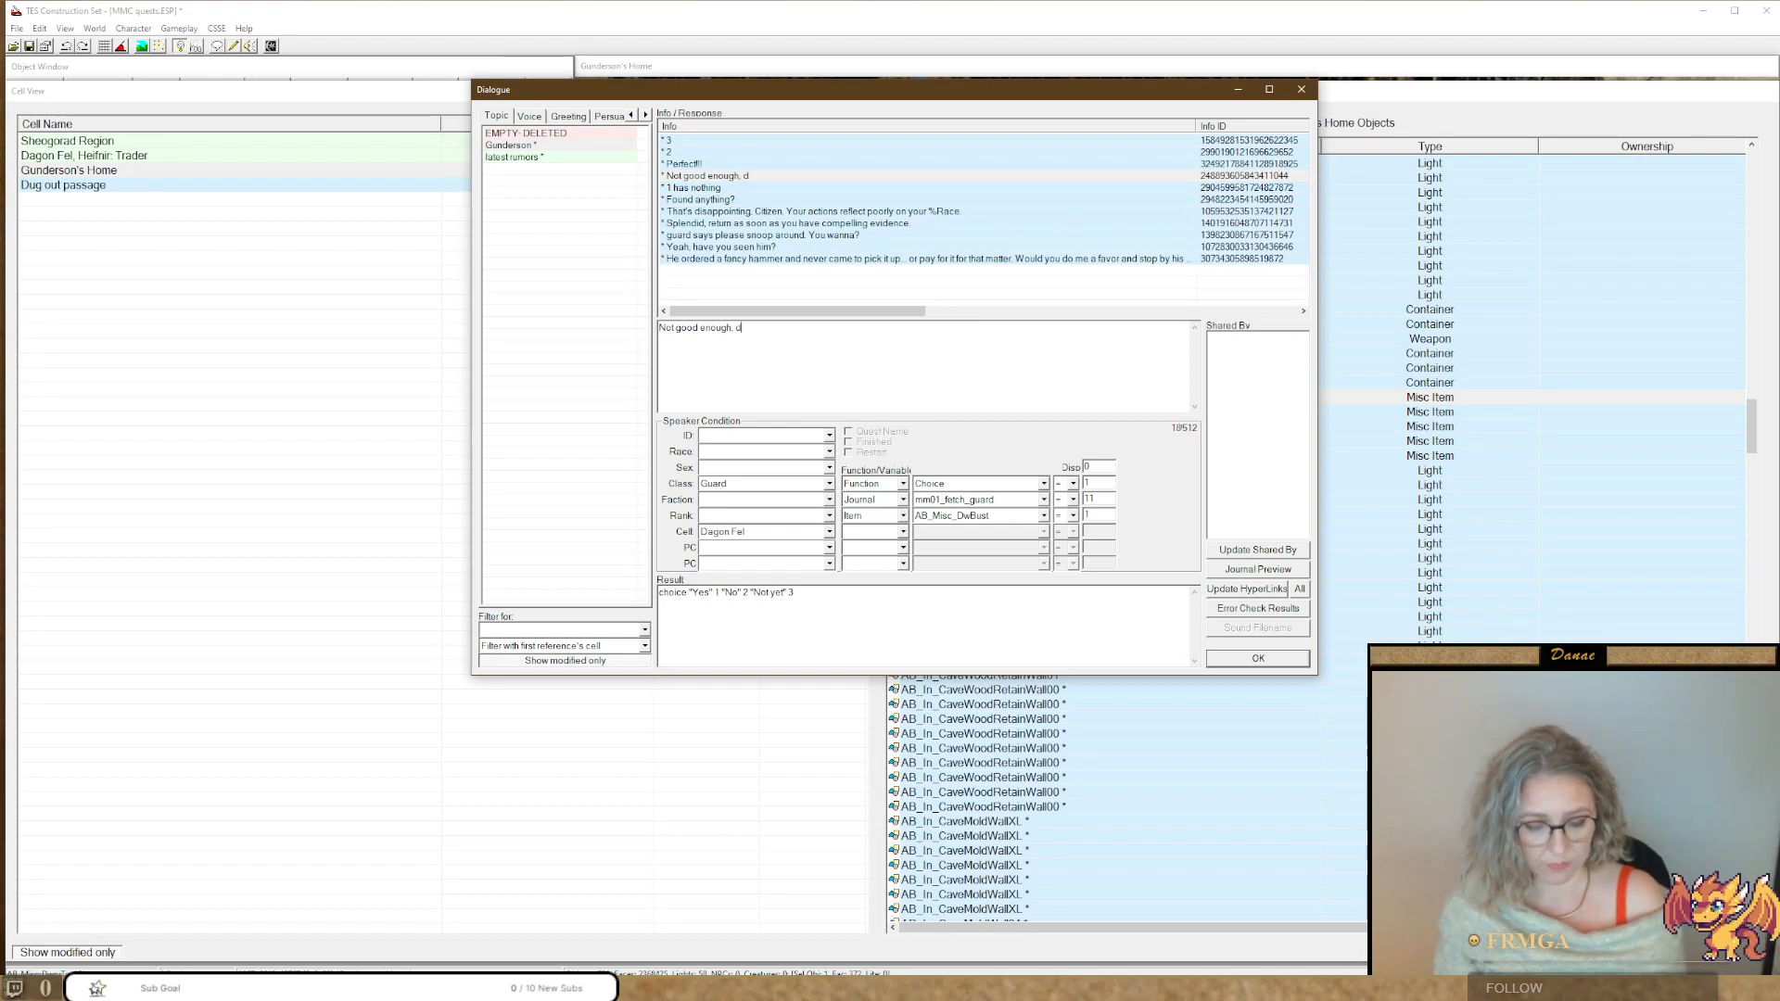
text(oesn'y pr)
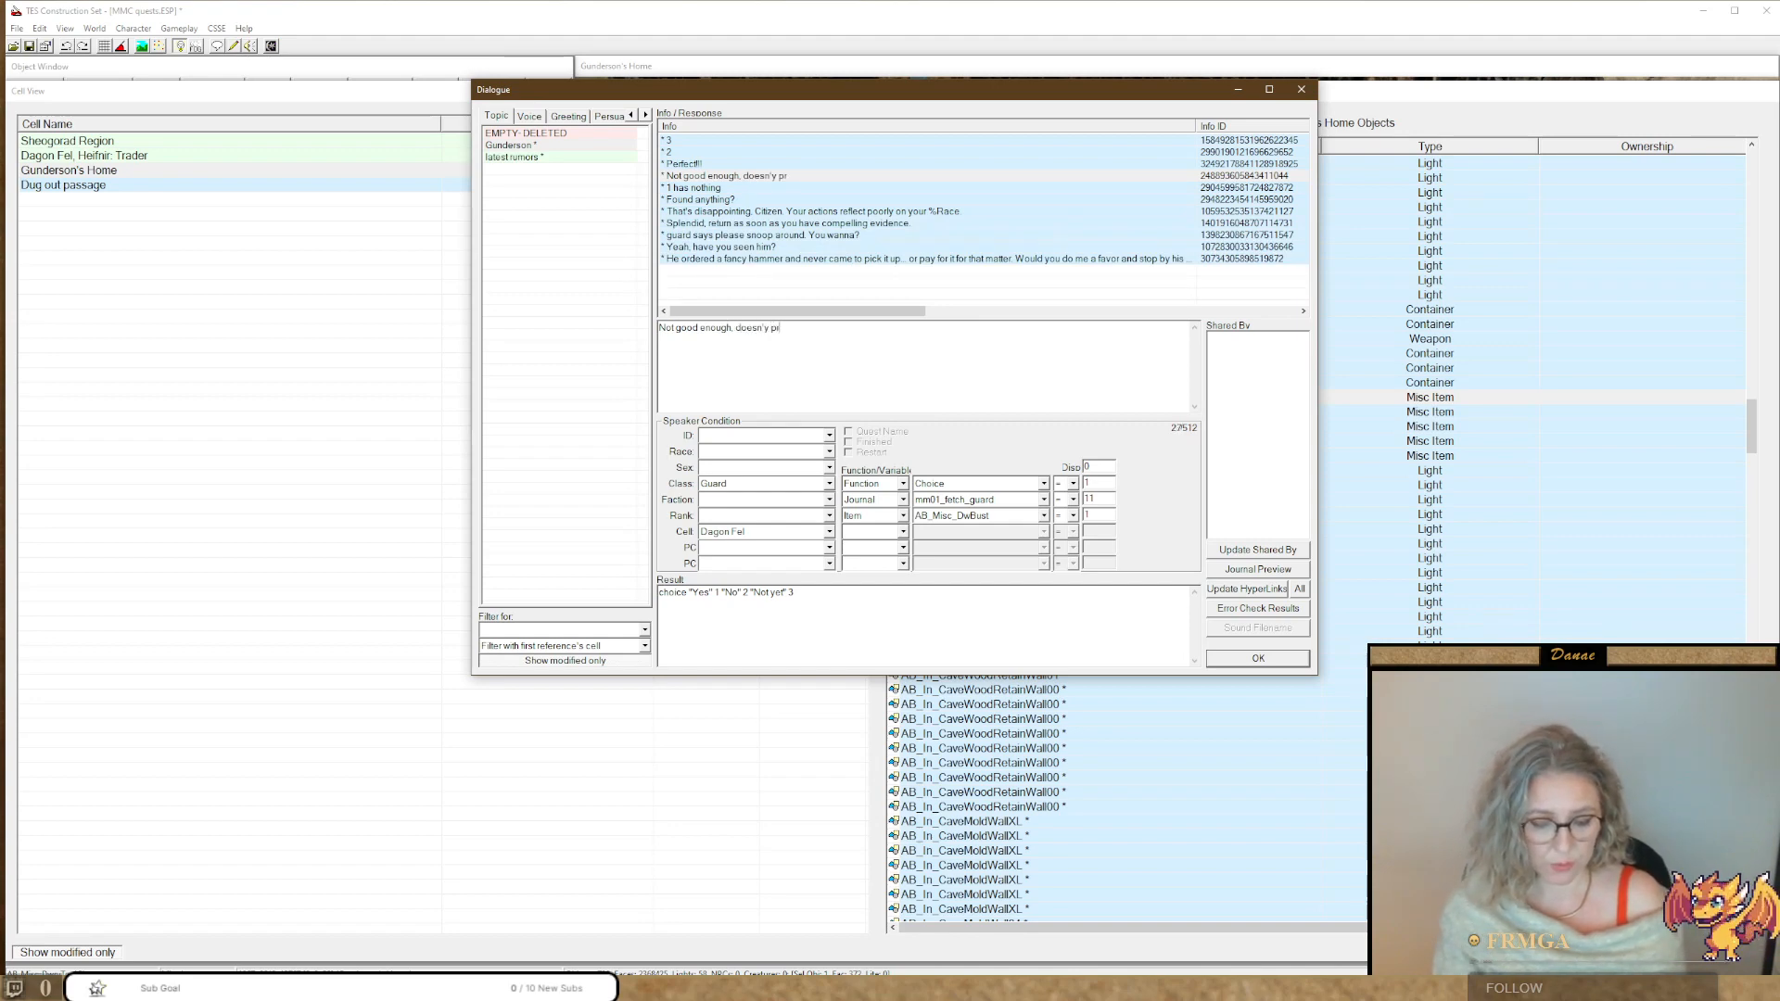
text(oove )
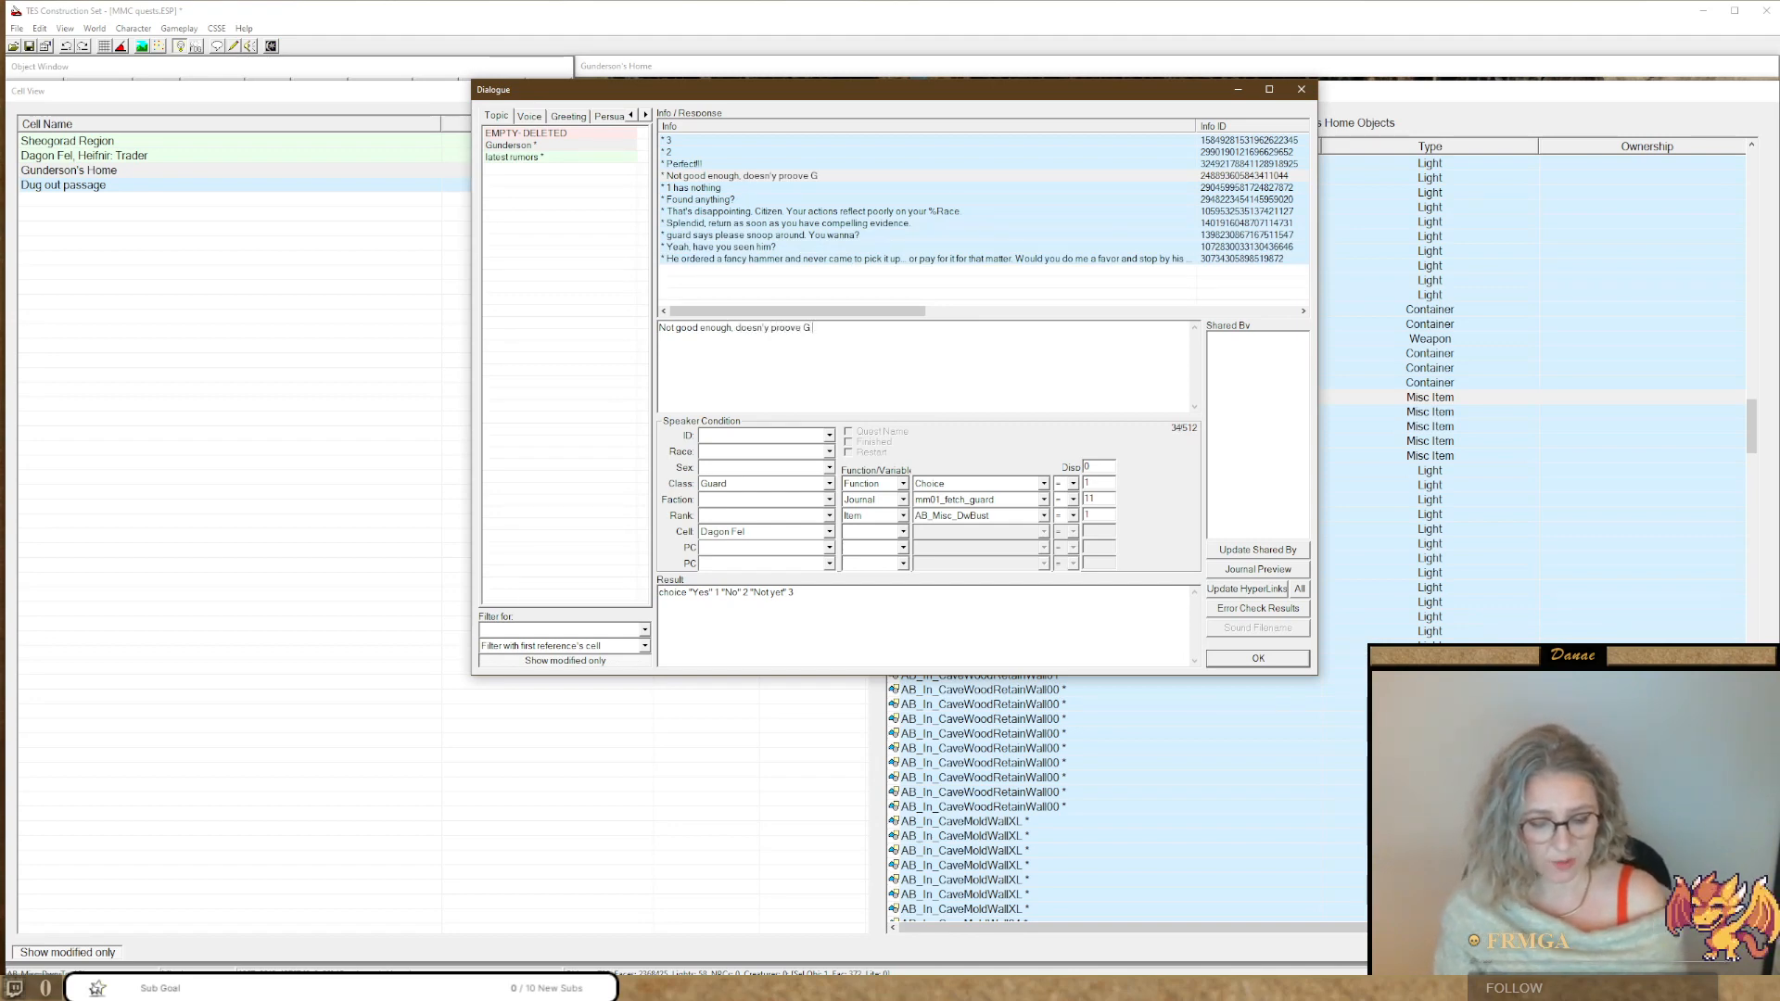
text(G is a smuggler himself.)
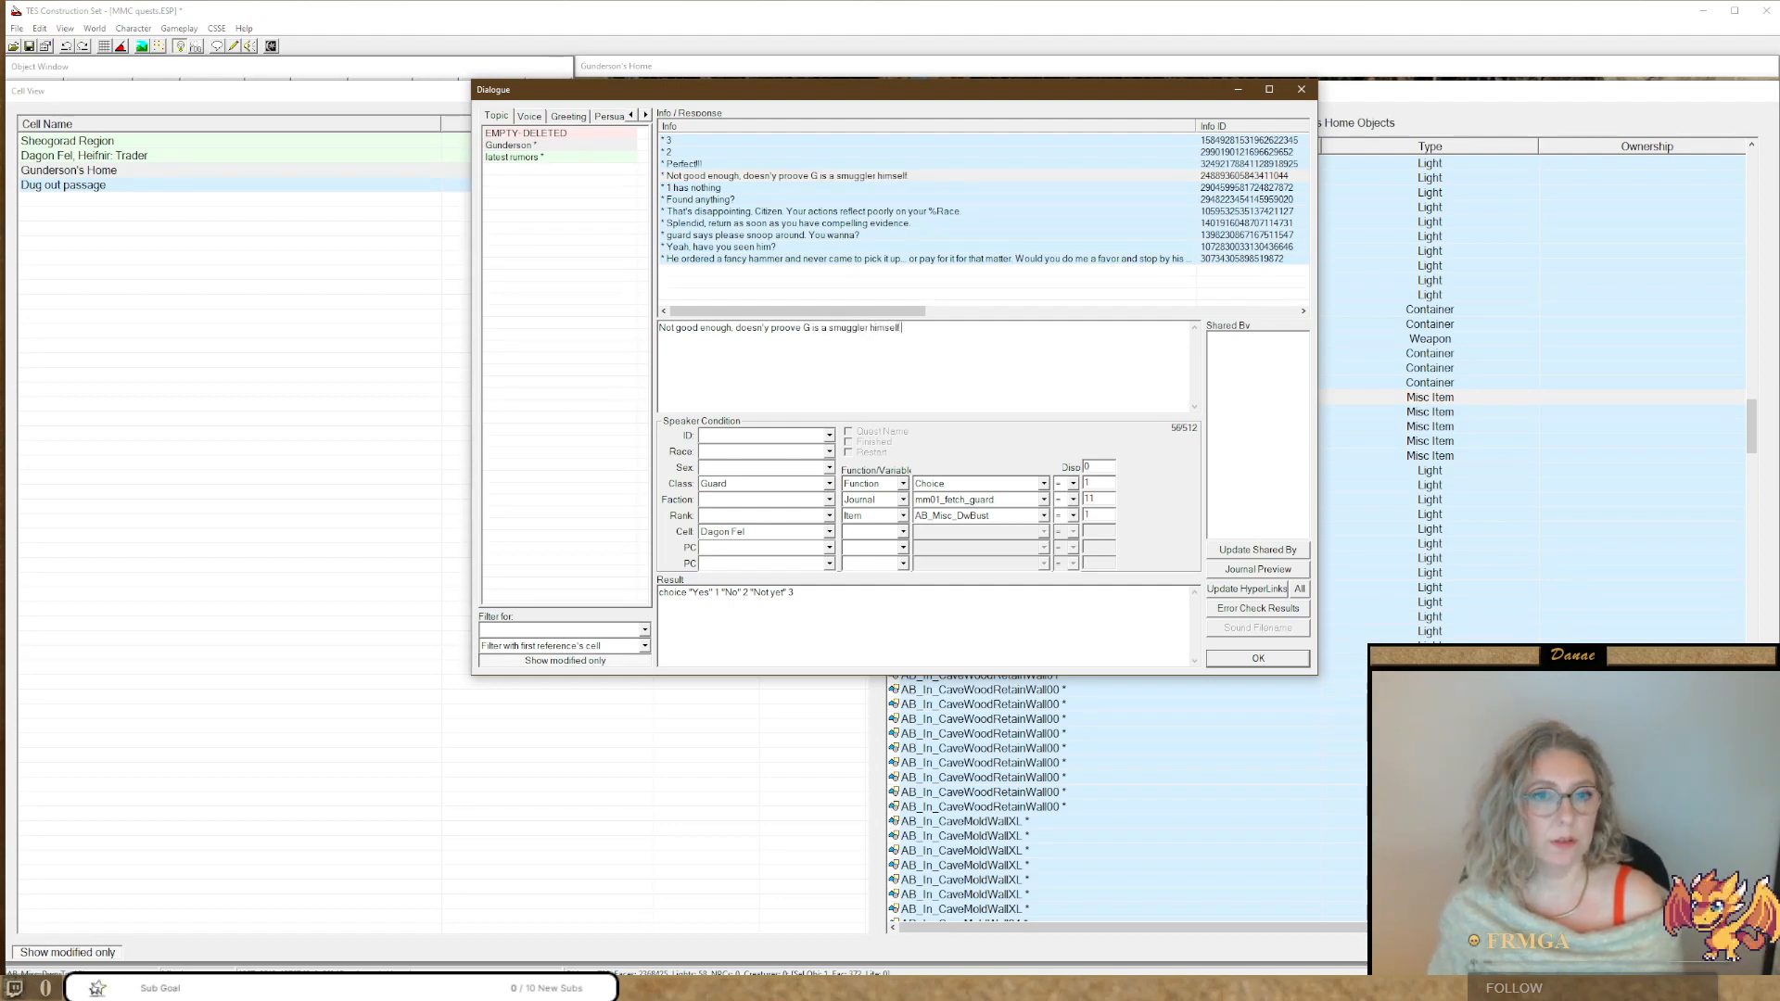
Duplicate the "Not good enough, doesn'y proove G is a smuggler himself." response.
click(712, 176)
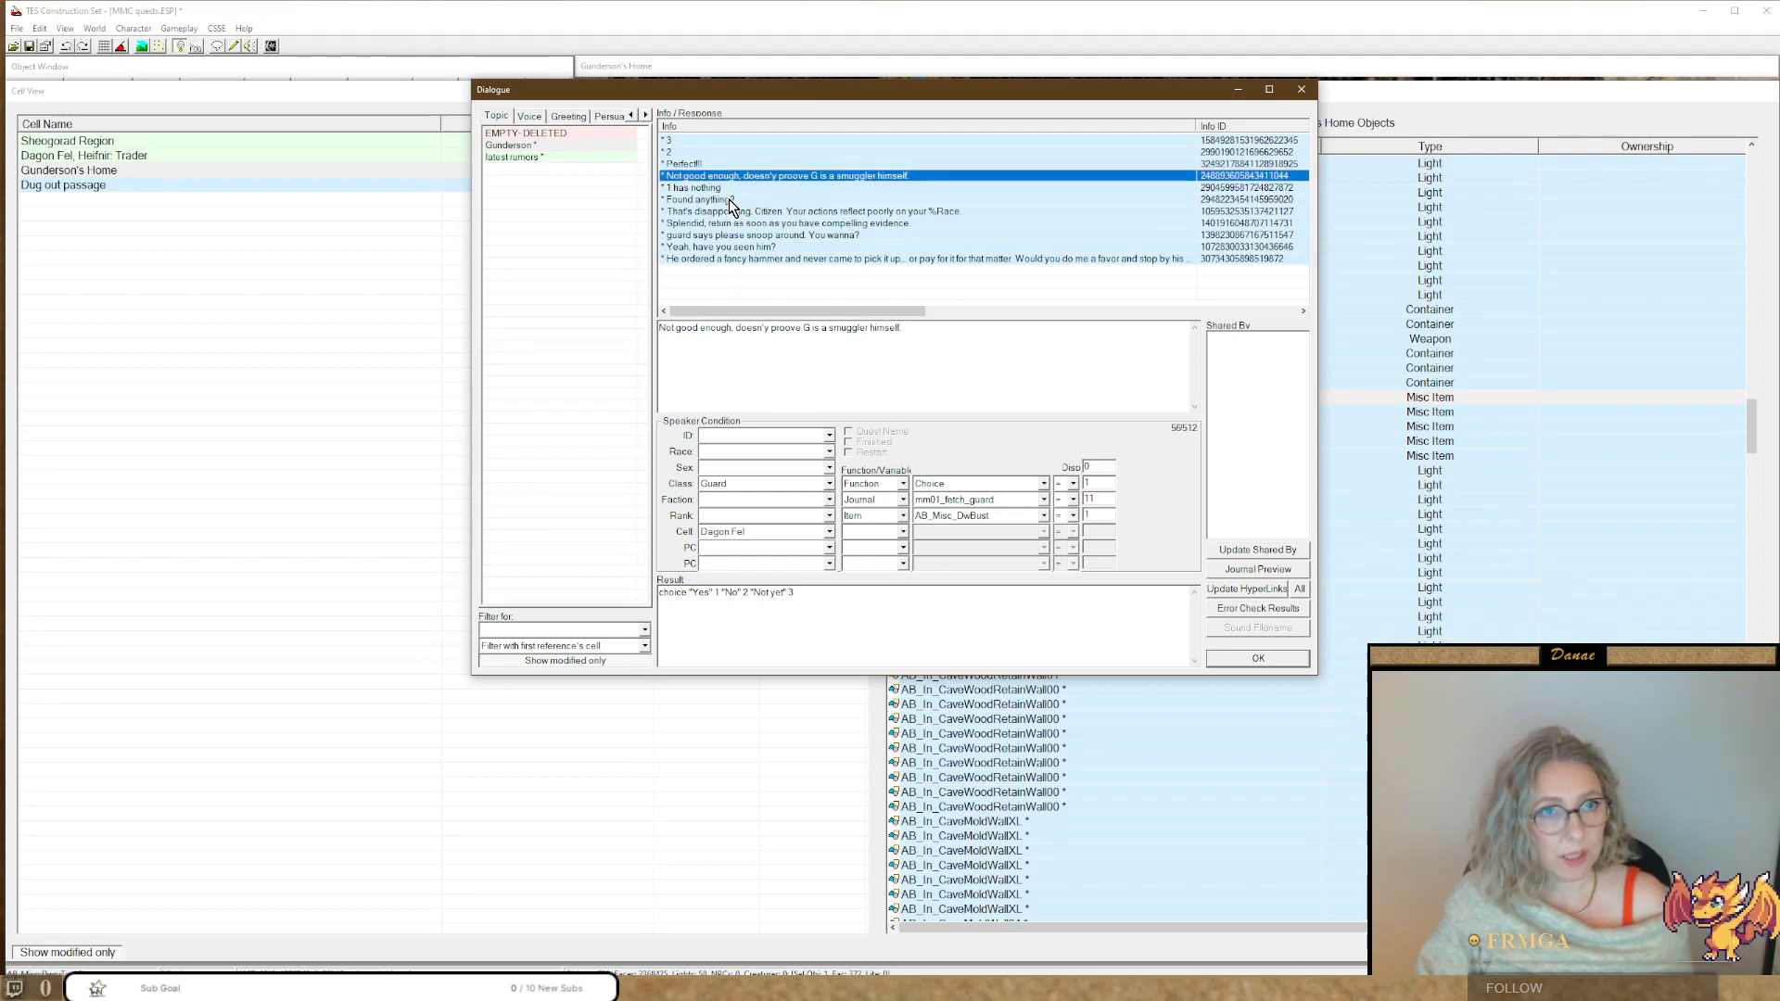
key(ctrl+v)
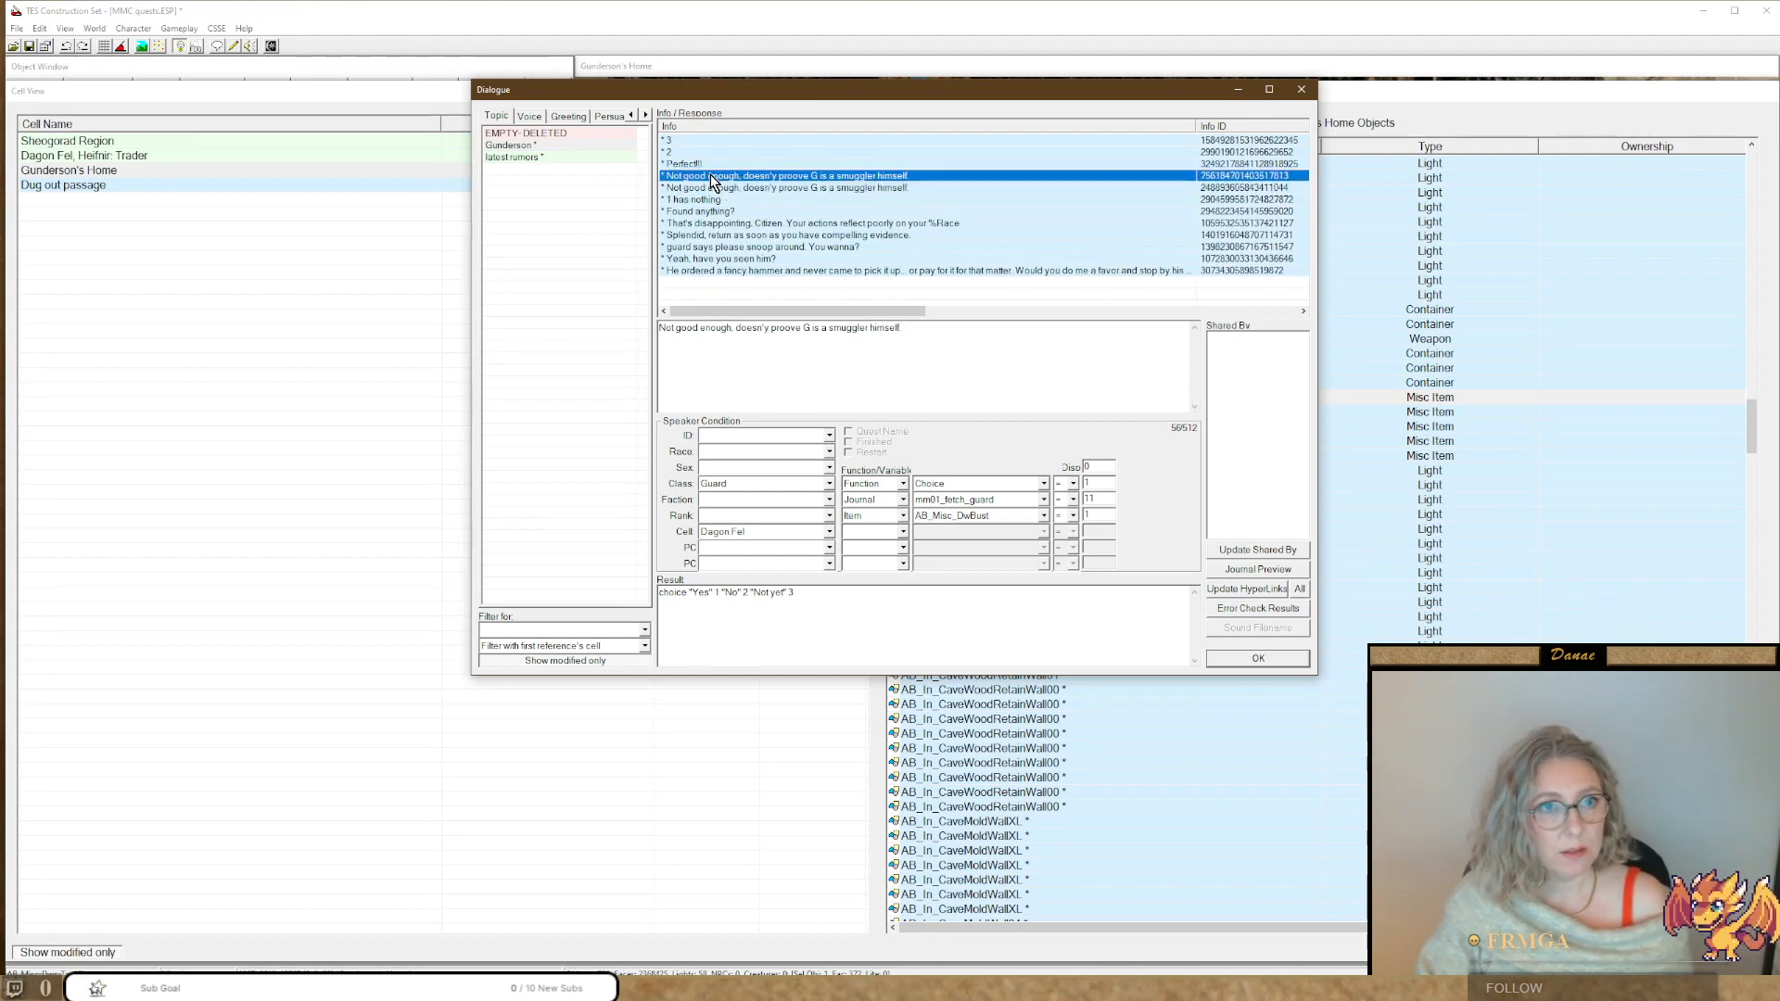
Set the duplicated "Not good enough" response's Item condition to AB_Misc_DwGyro00 and clear its result script.
click(936, 518)
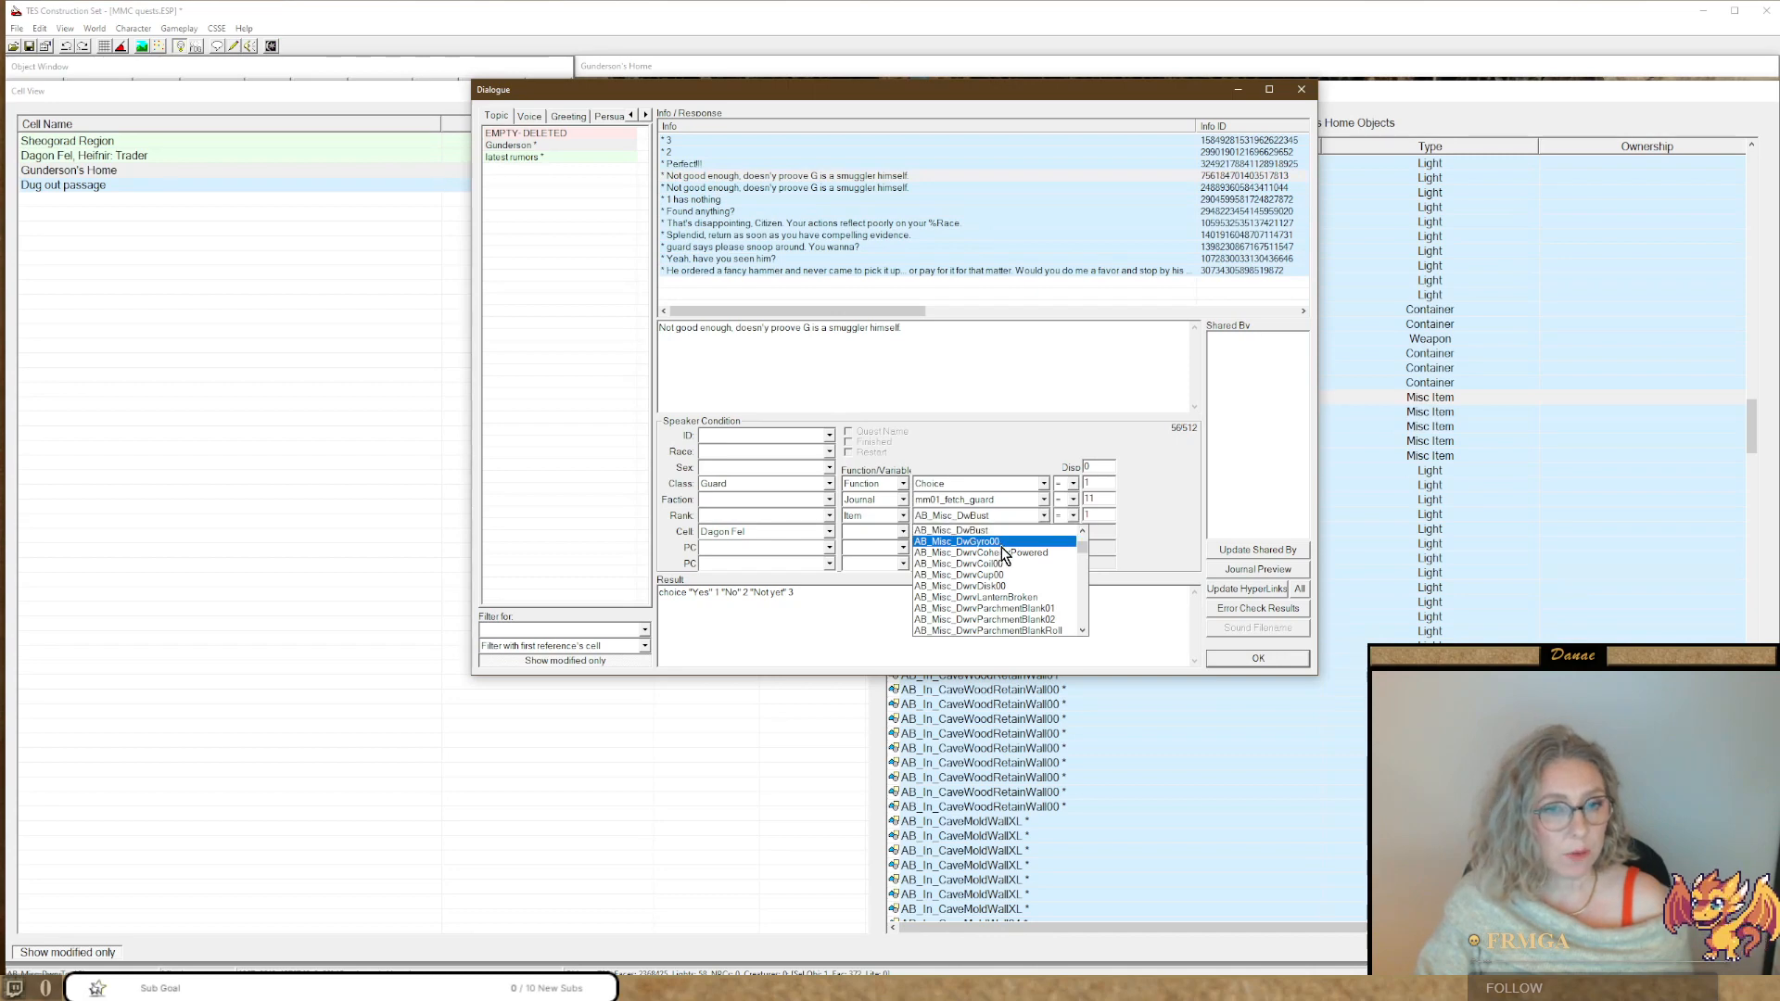
click(1001, 544)
click(964, 342)
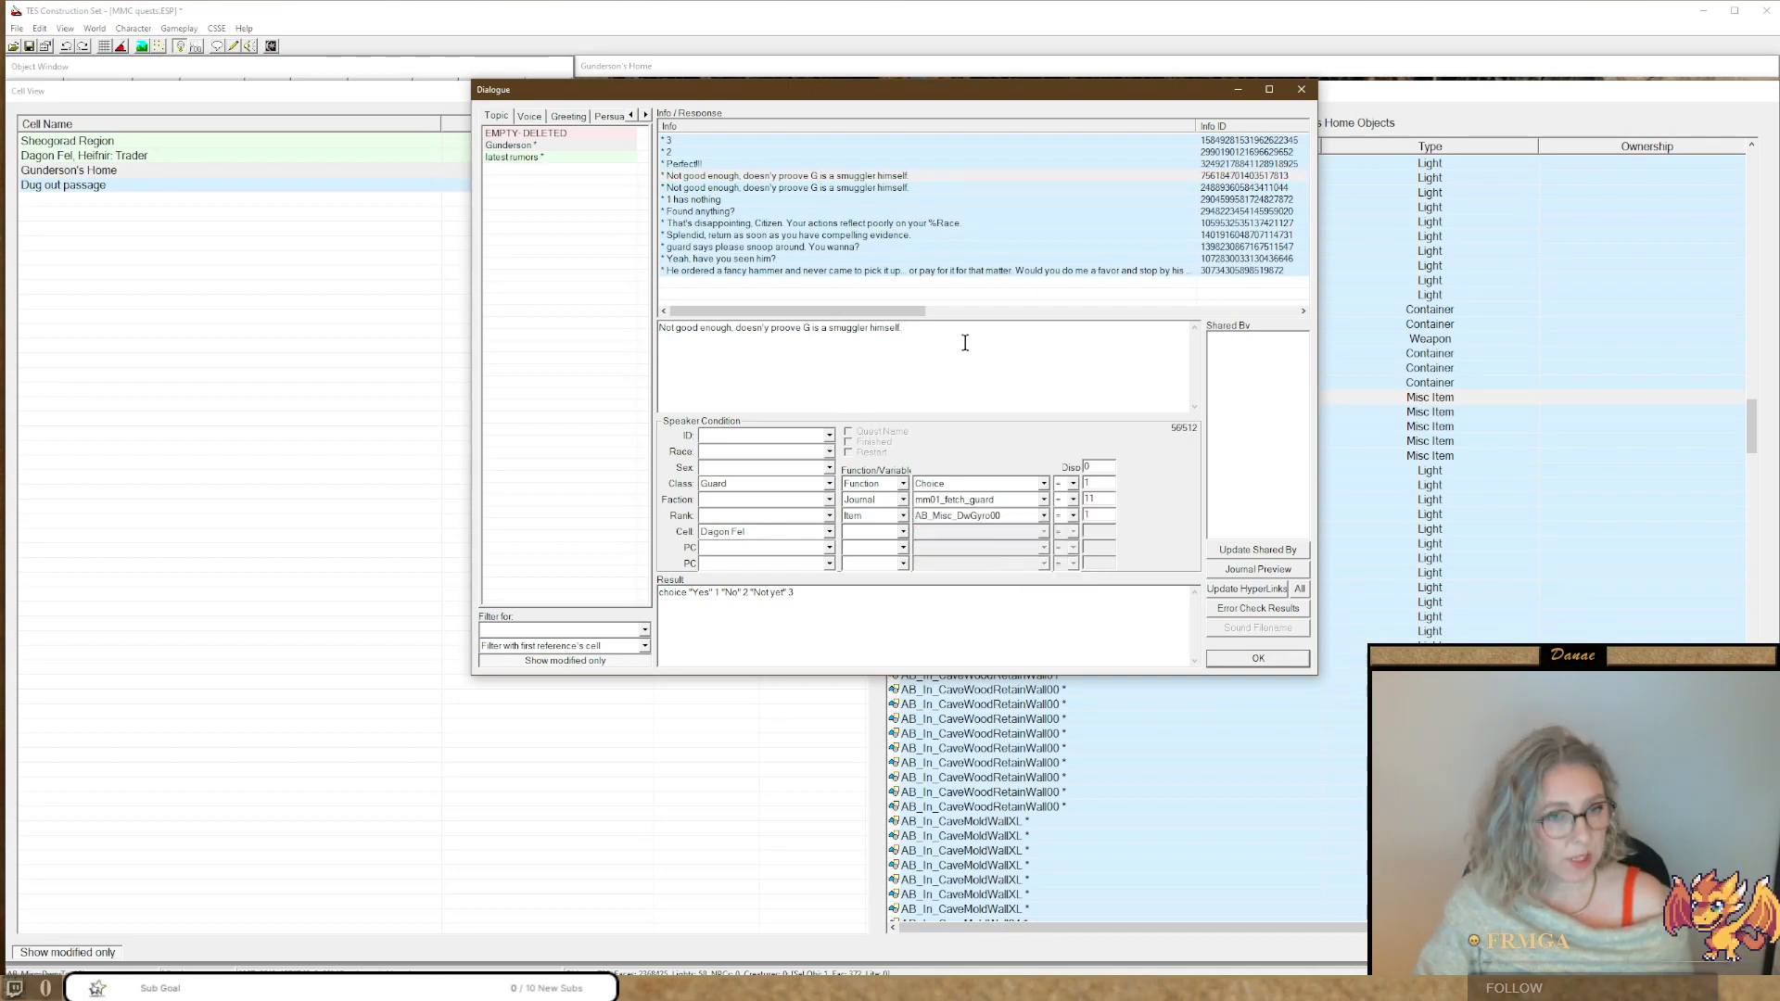
triple_click(832, 614)
key(Delete)
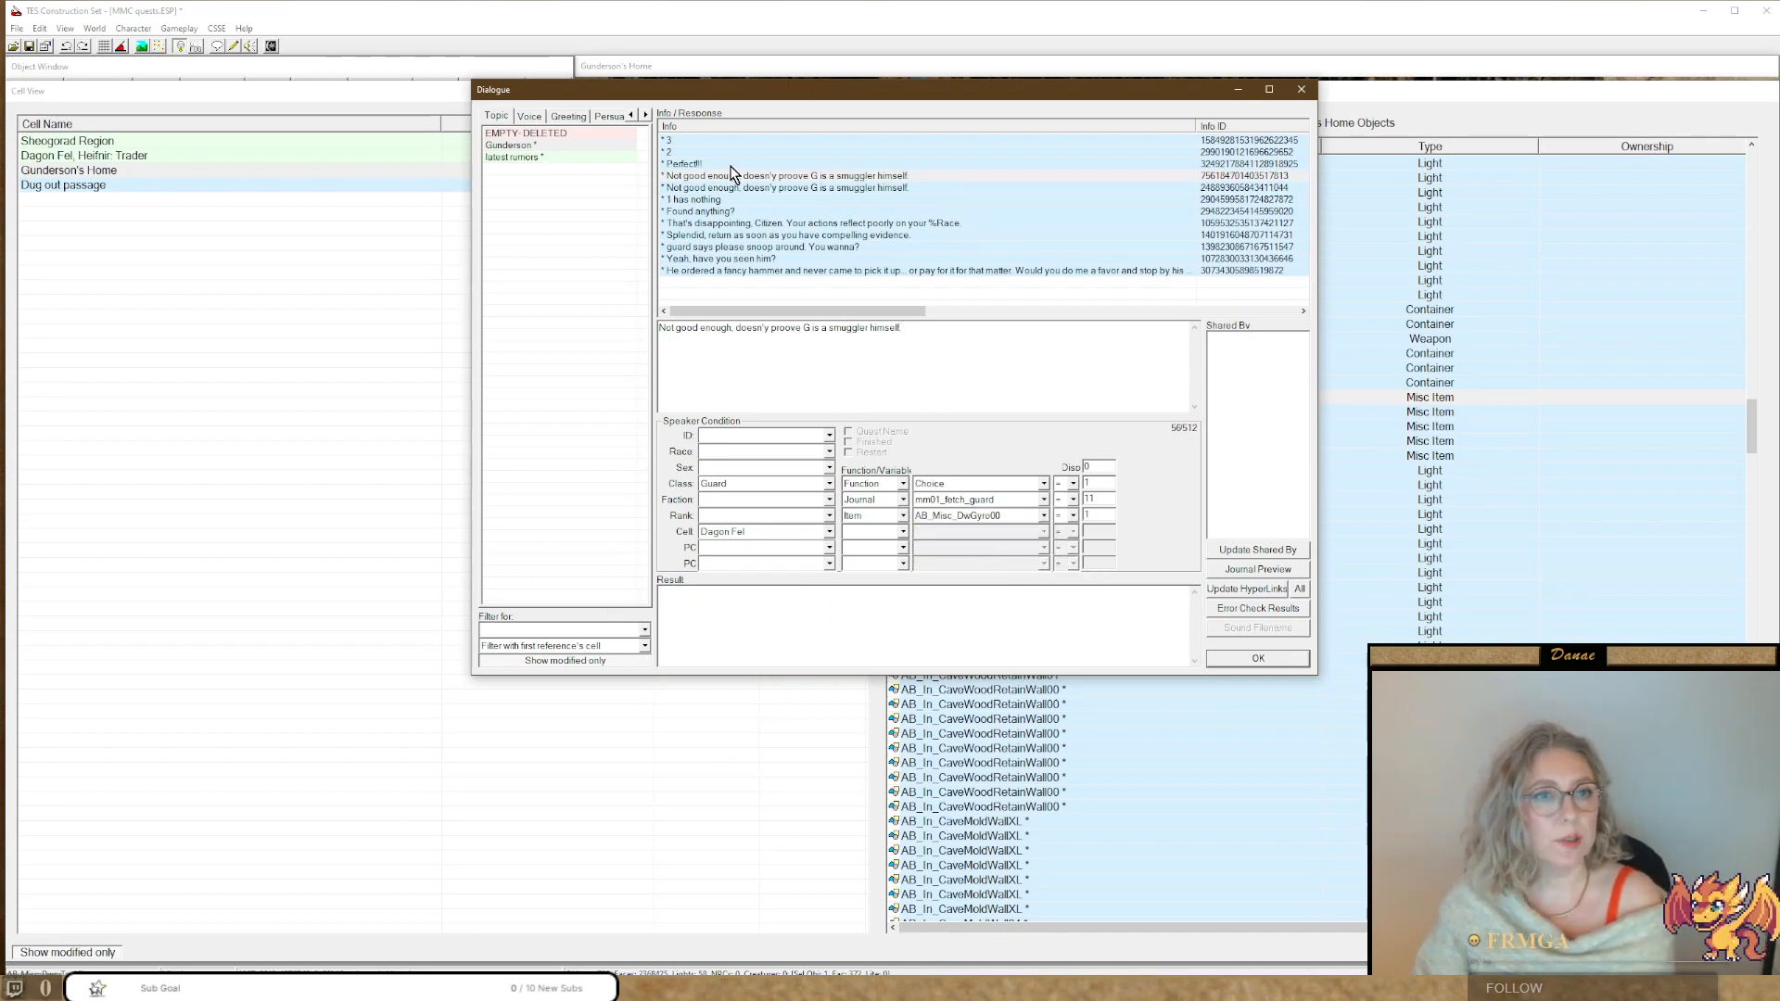
Clear the result script of the AB_Misc_DwBust response and correct "proove" to "prove" in its text.
click(730, 186)
drag(818, 596, 542, 598)
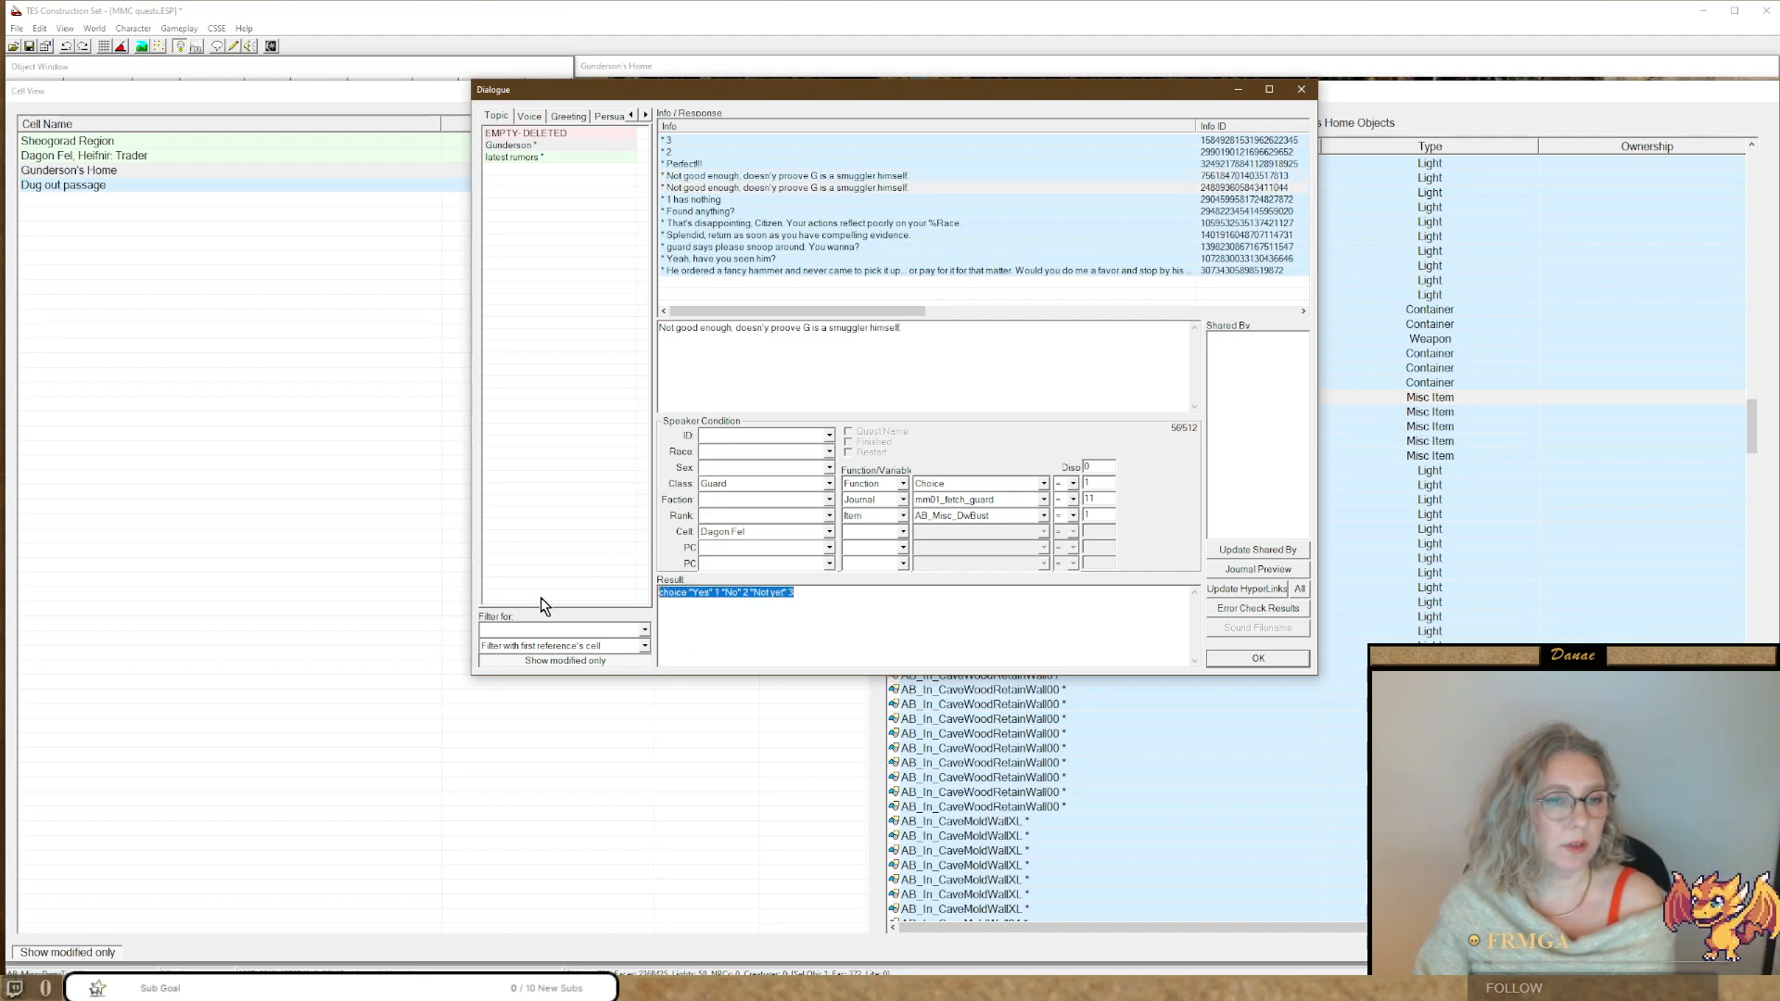
key(Delete)
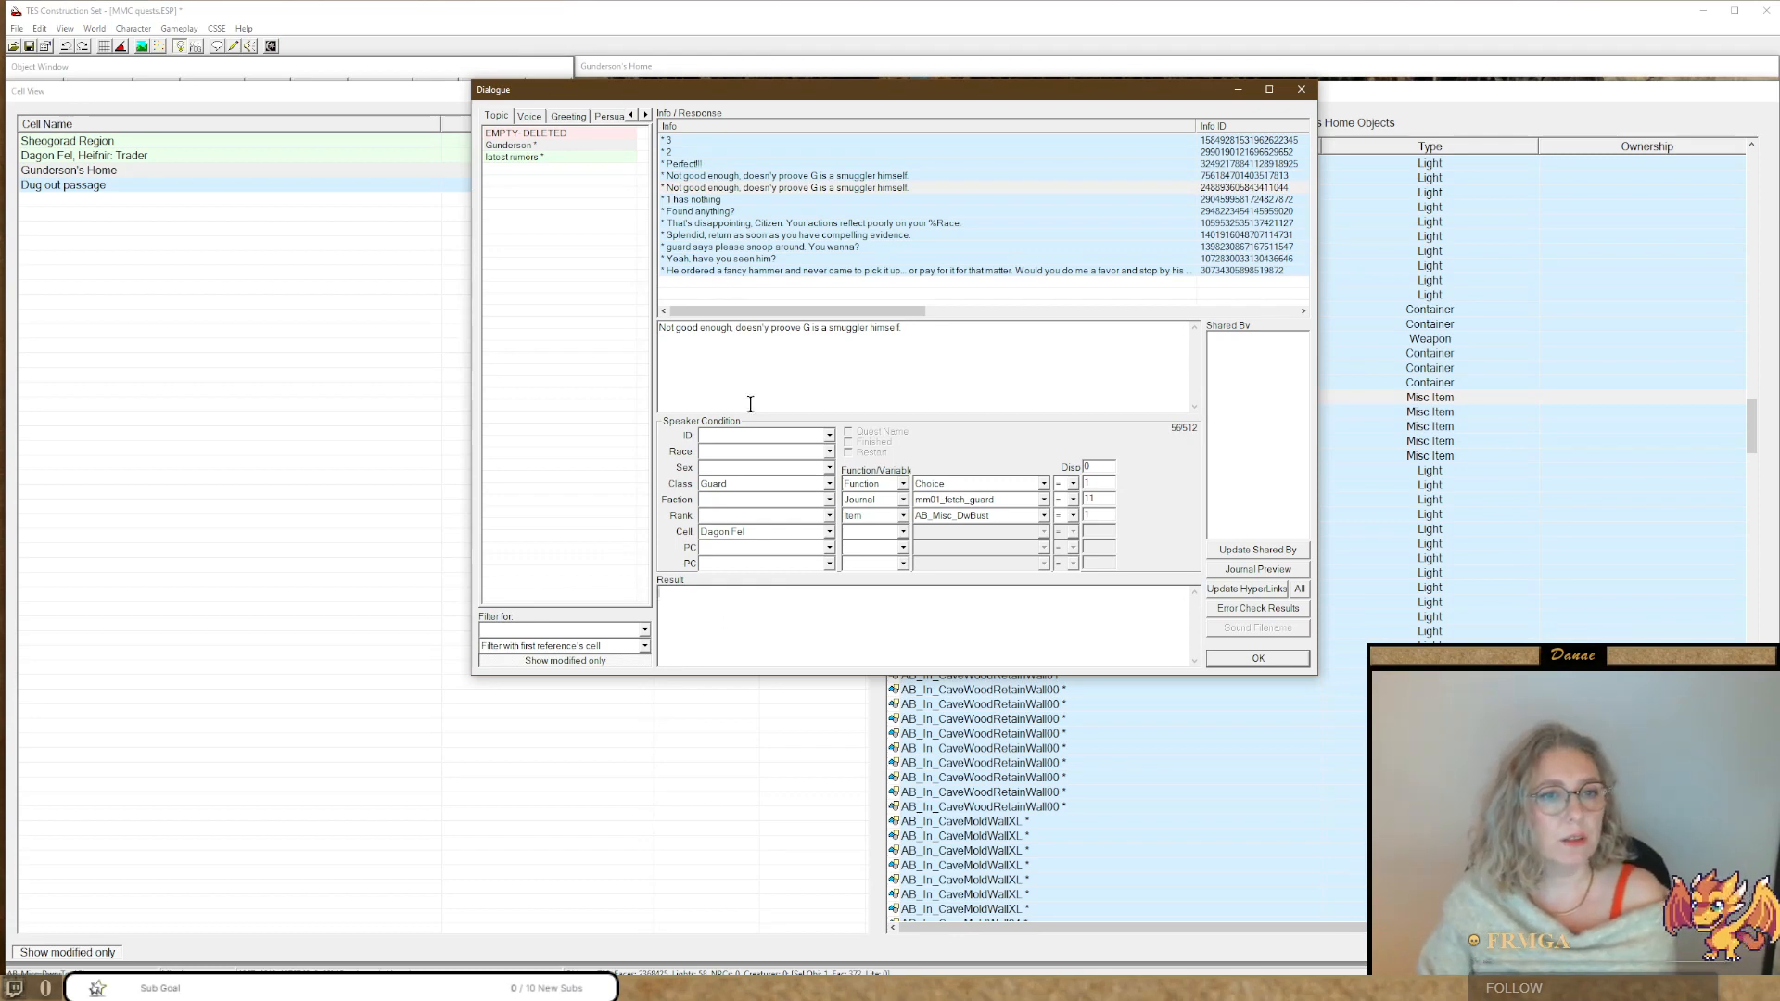
click(790, 330)
key(BackSpace)
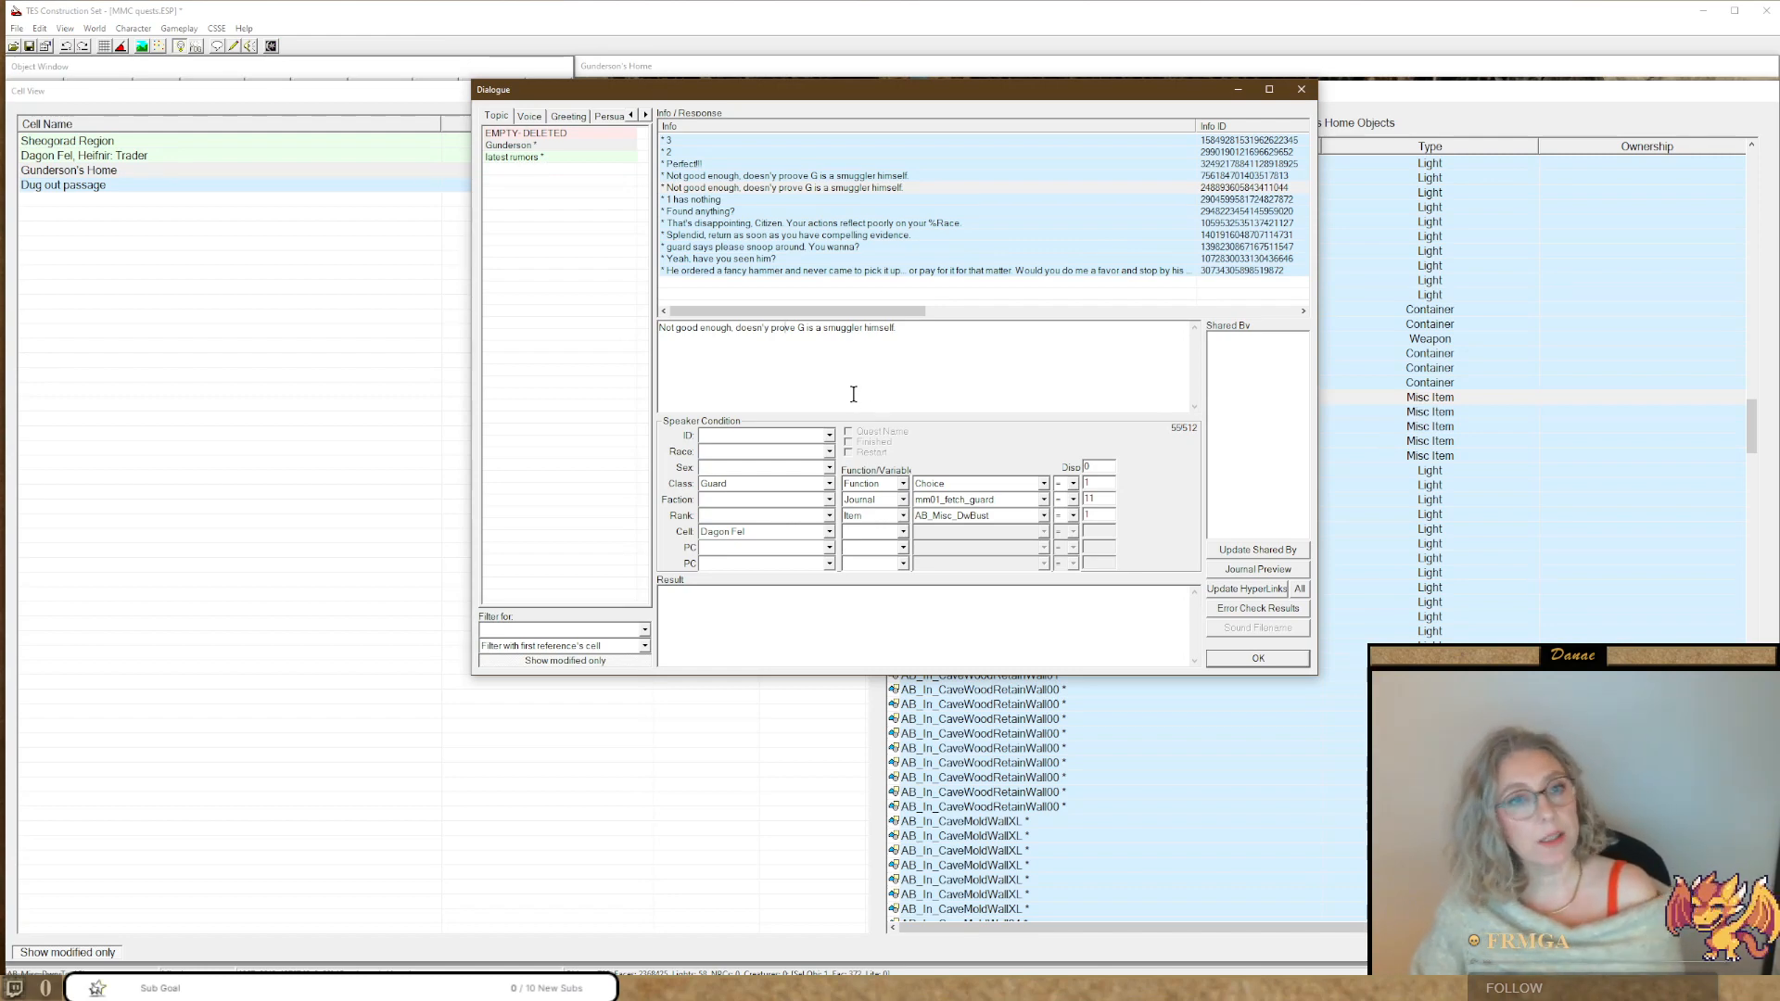
right_click(725, 188)
click(763, 601)
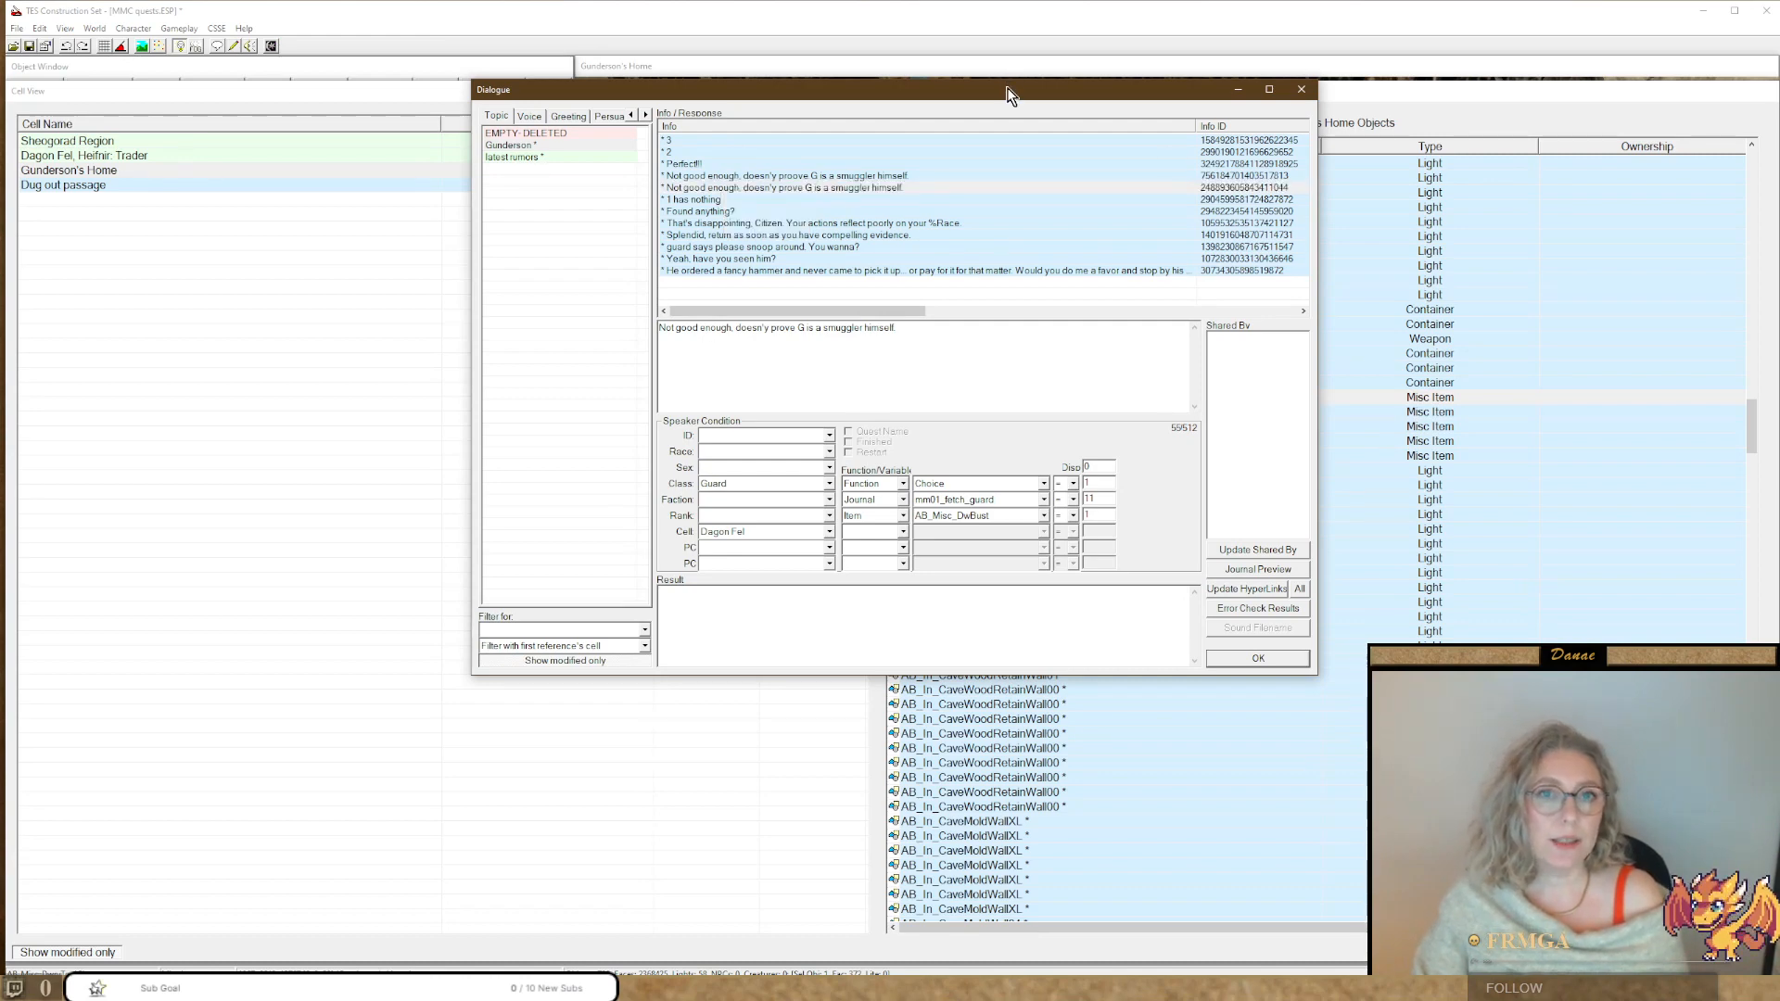
Shrink the Cell View to uncover the Object Window and render view, and move the Dialogue window back over them.
drag(1009, 93, 510, 115)
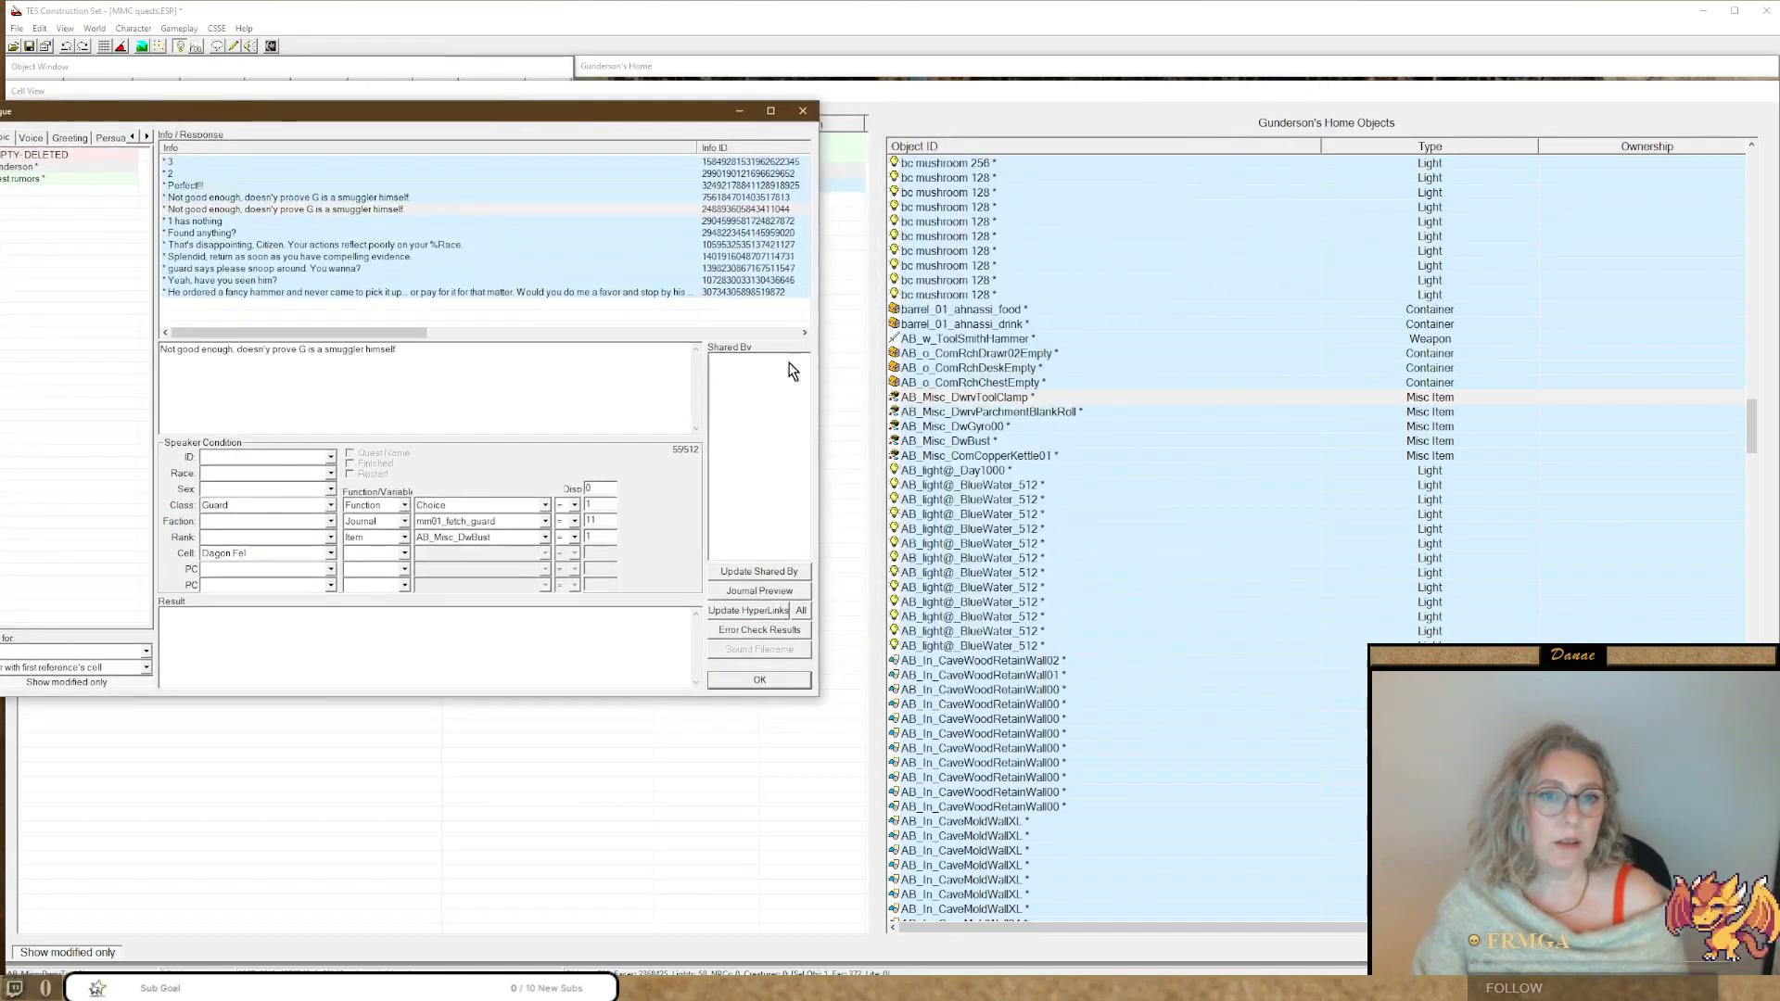
click(958, 443)
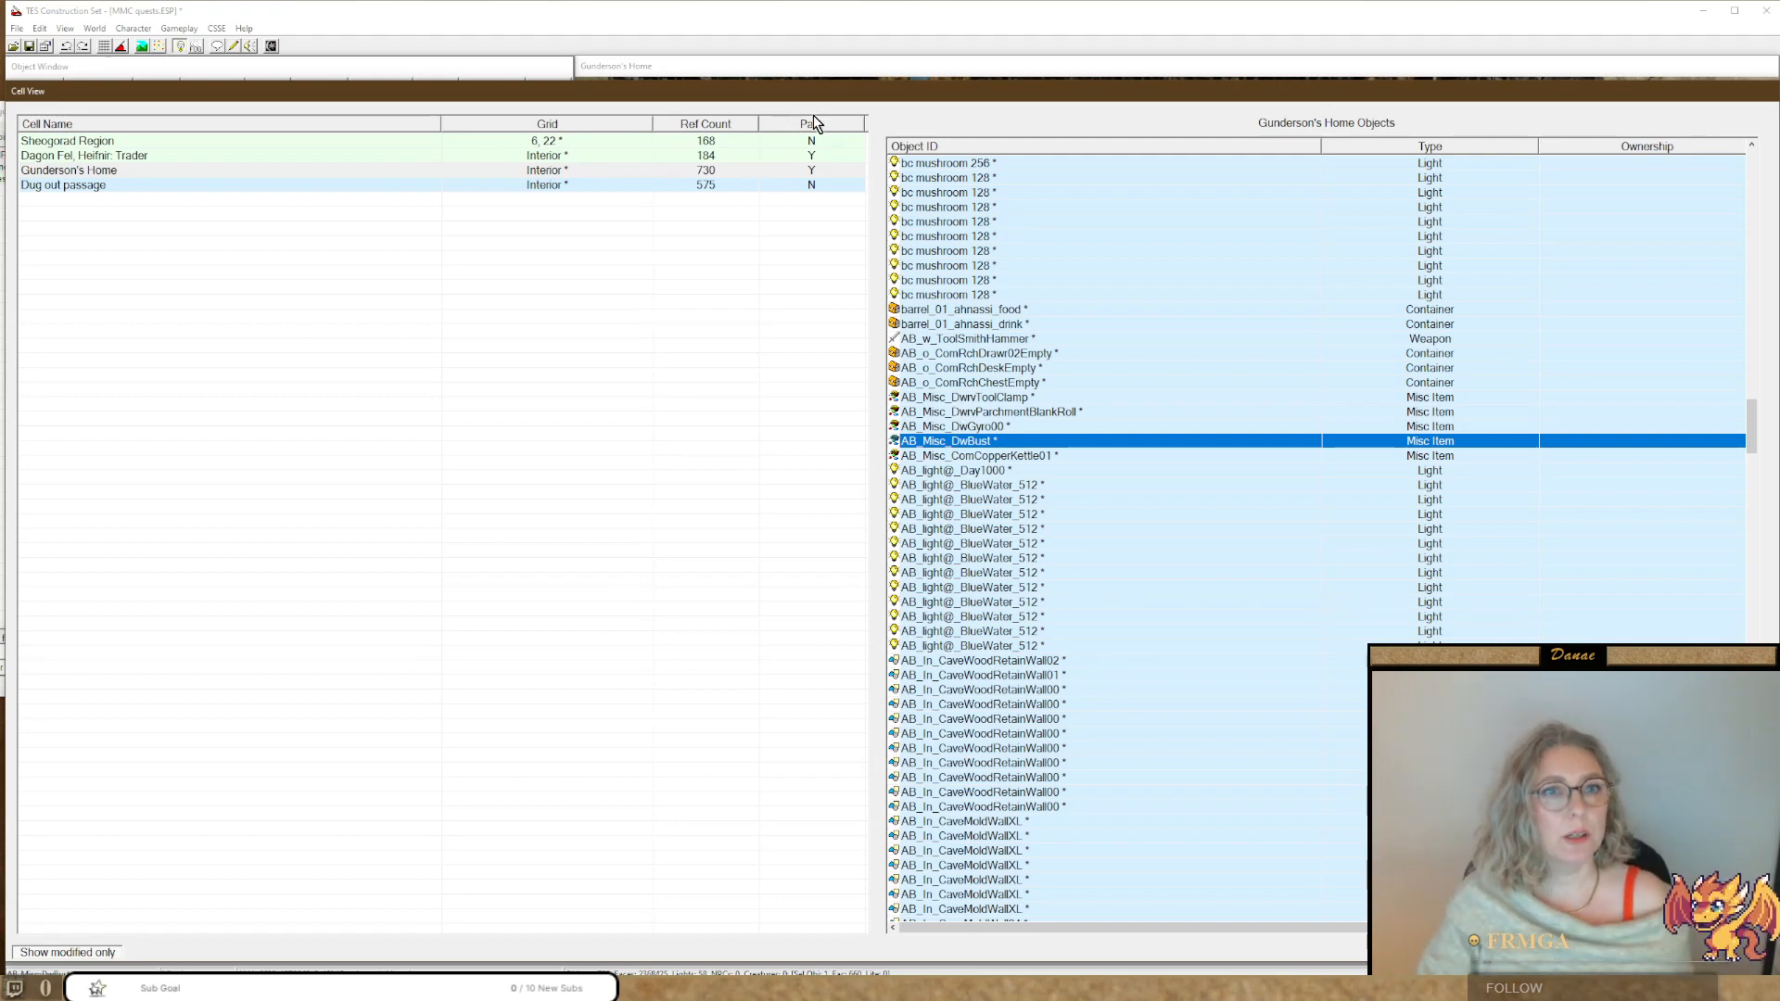
drag(838, 82, 807, 740)
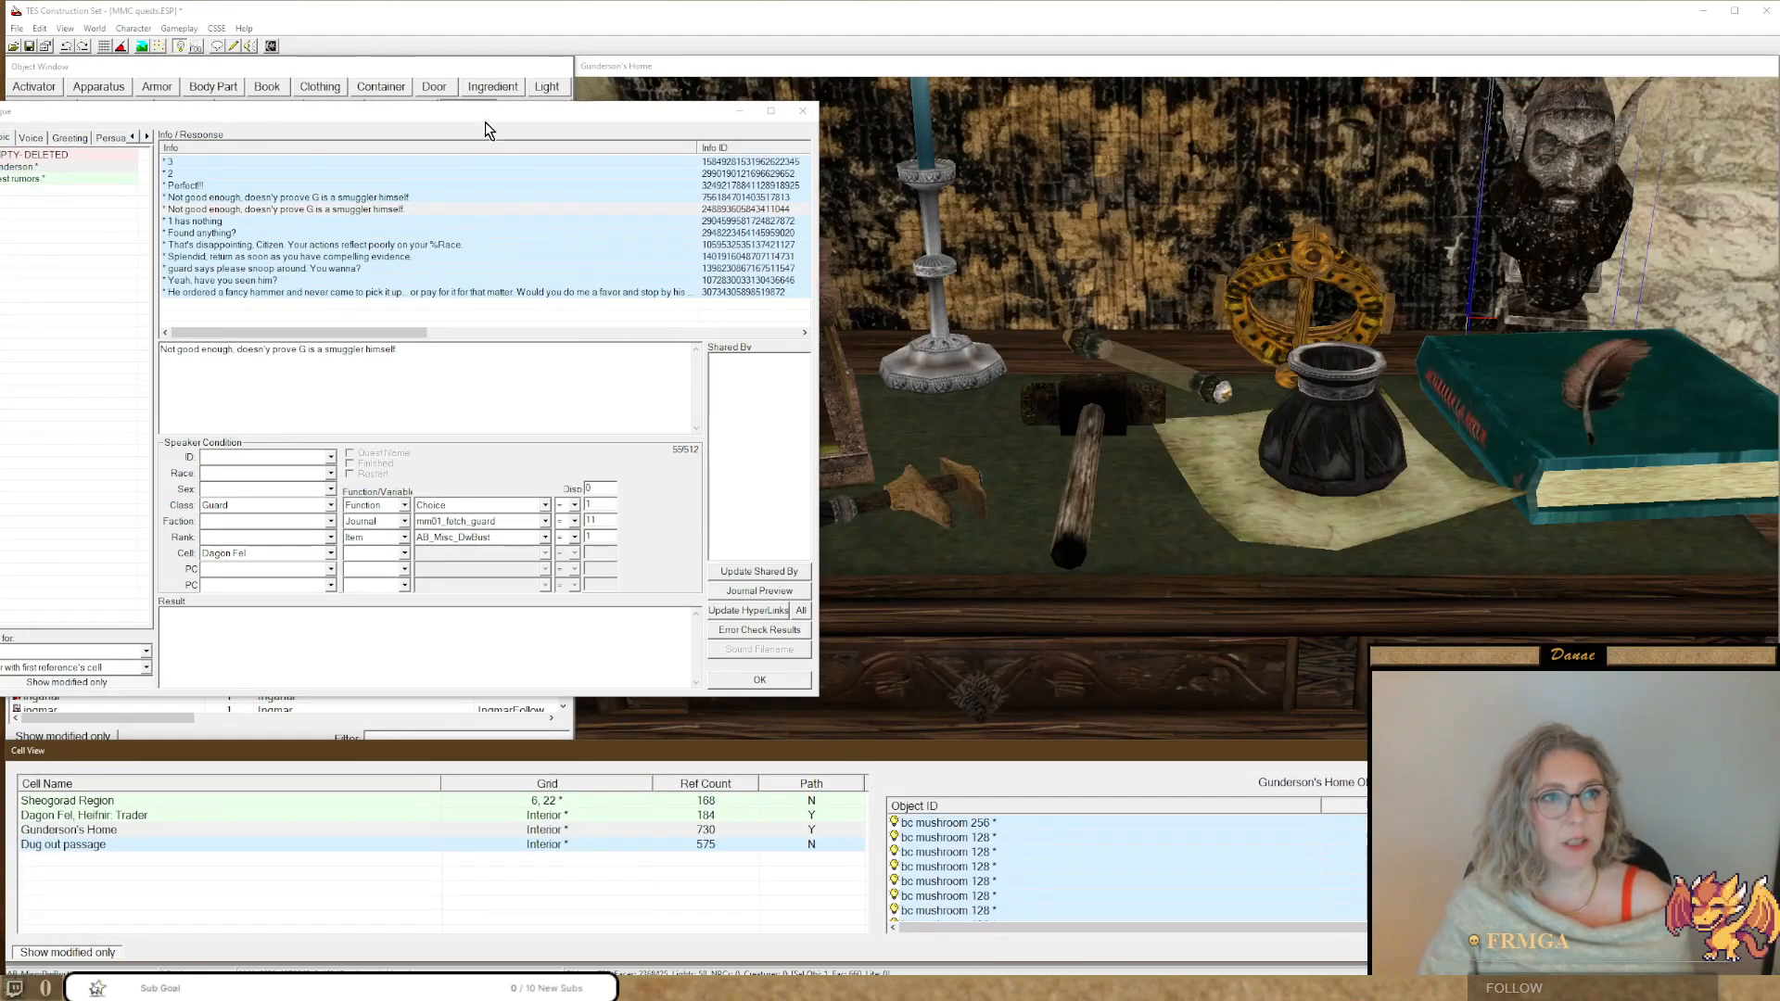
drag(483, 115, 885, 153)
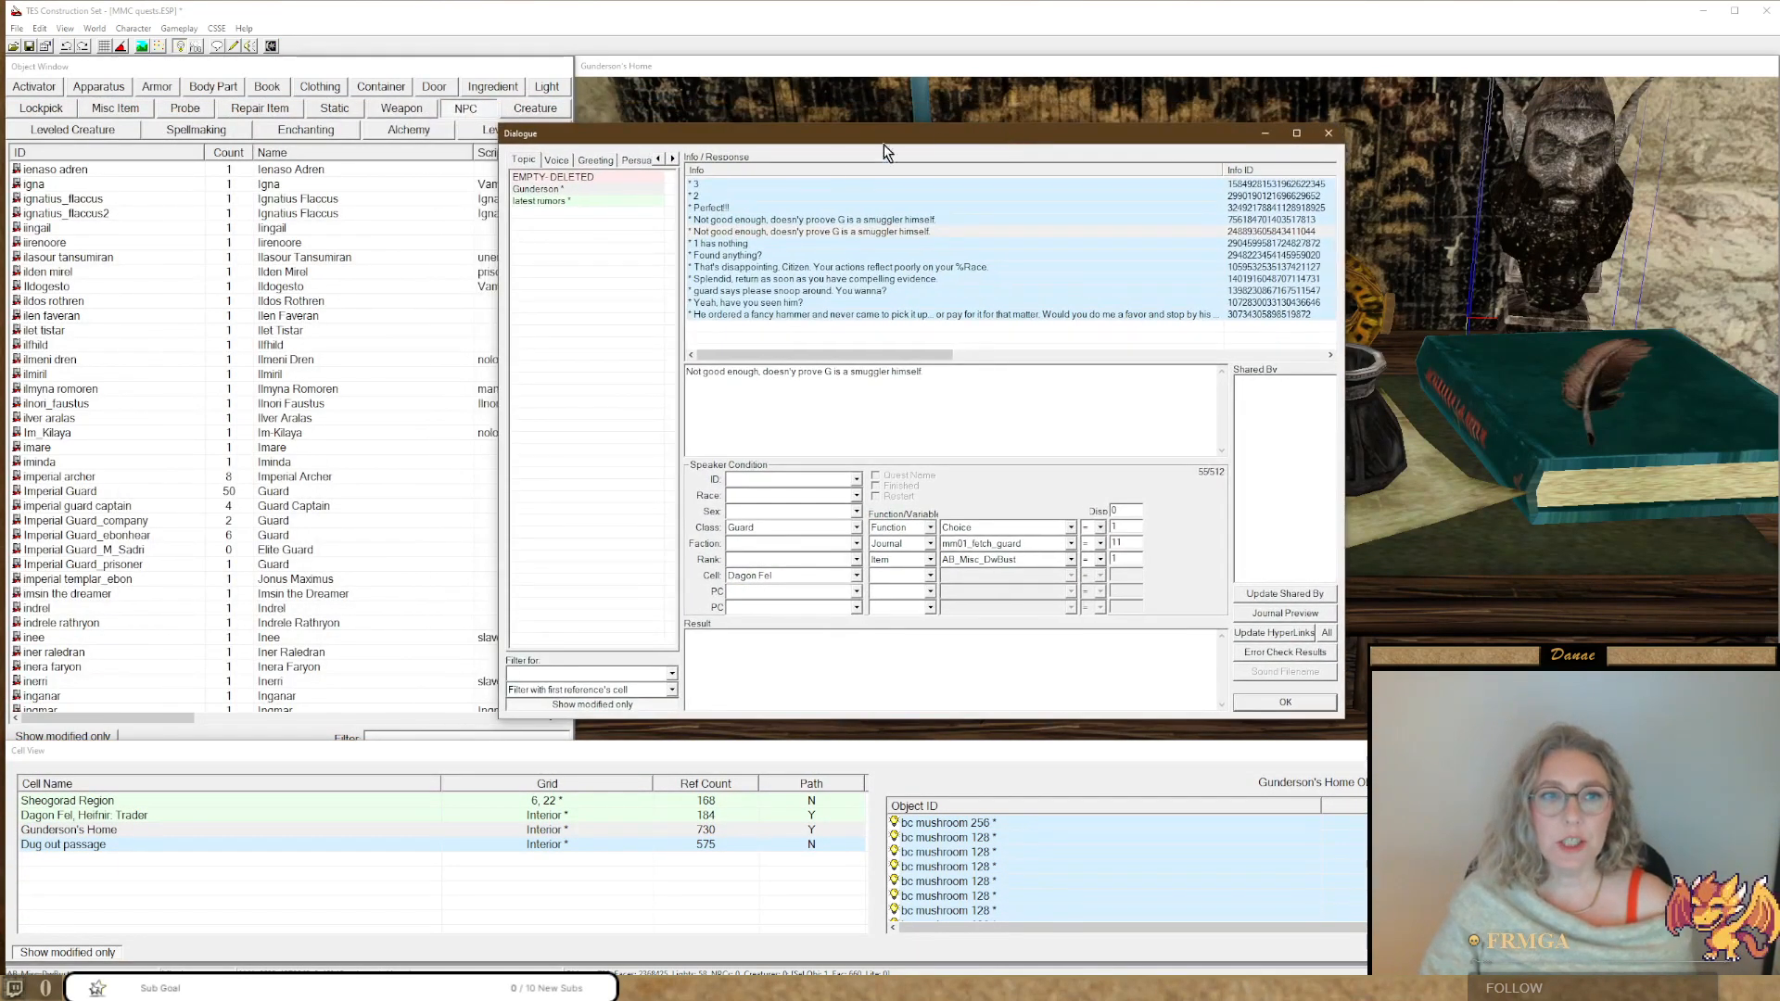
Replace the "I has nothing" response text with "I see nothing, look again" and clear its result script.
click(722, 256)
click(712, 243)
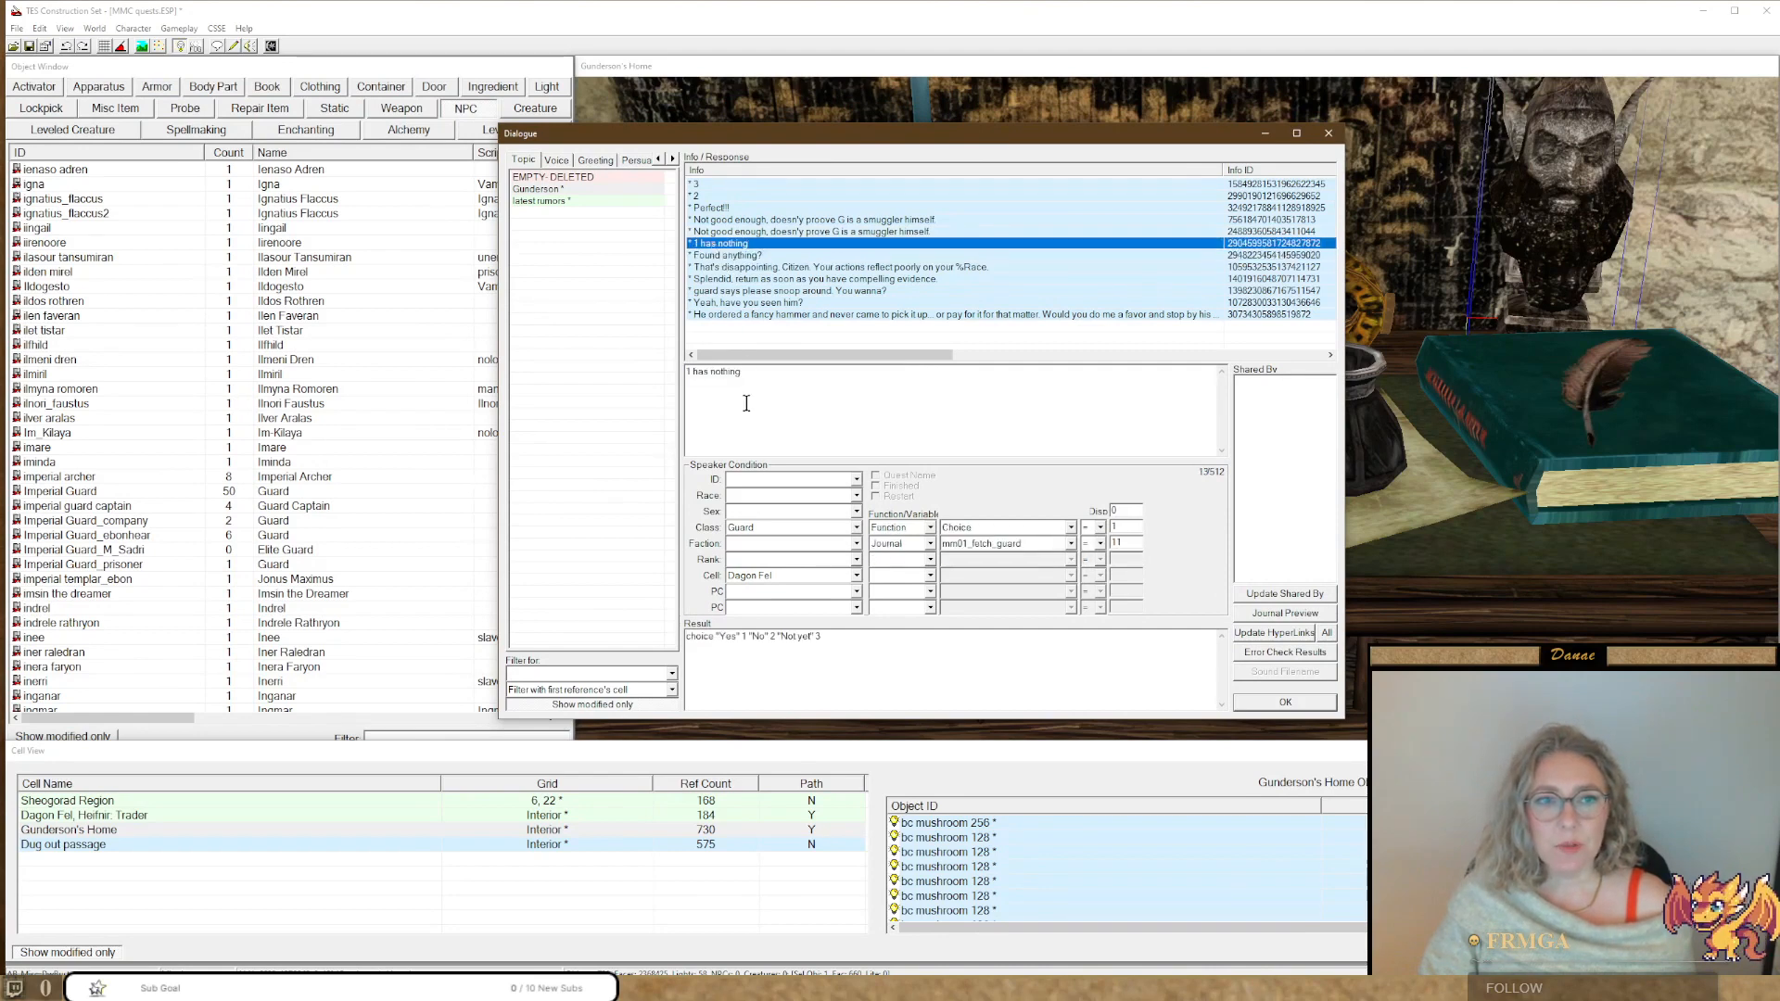
drag(782, 371, 636, 360)
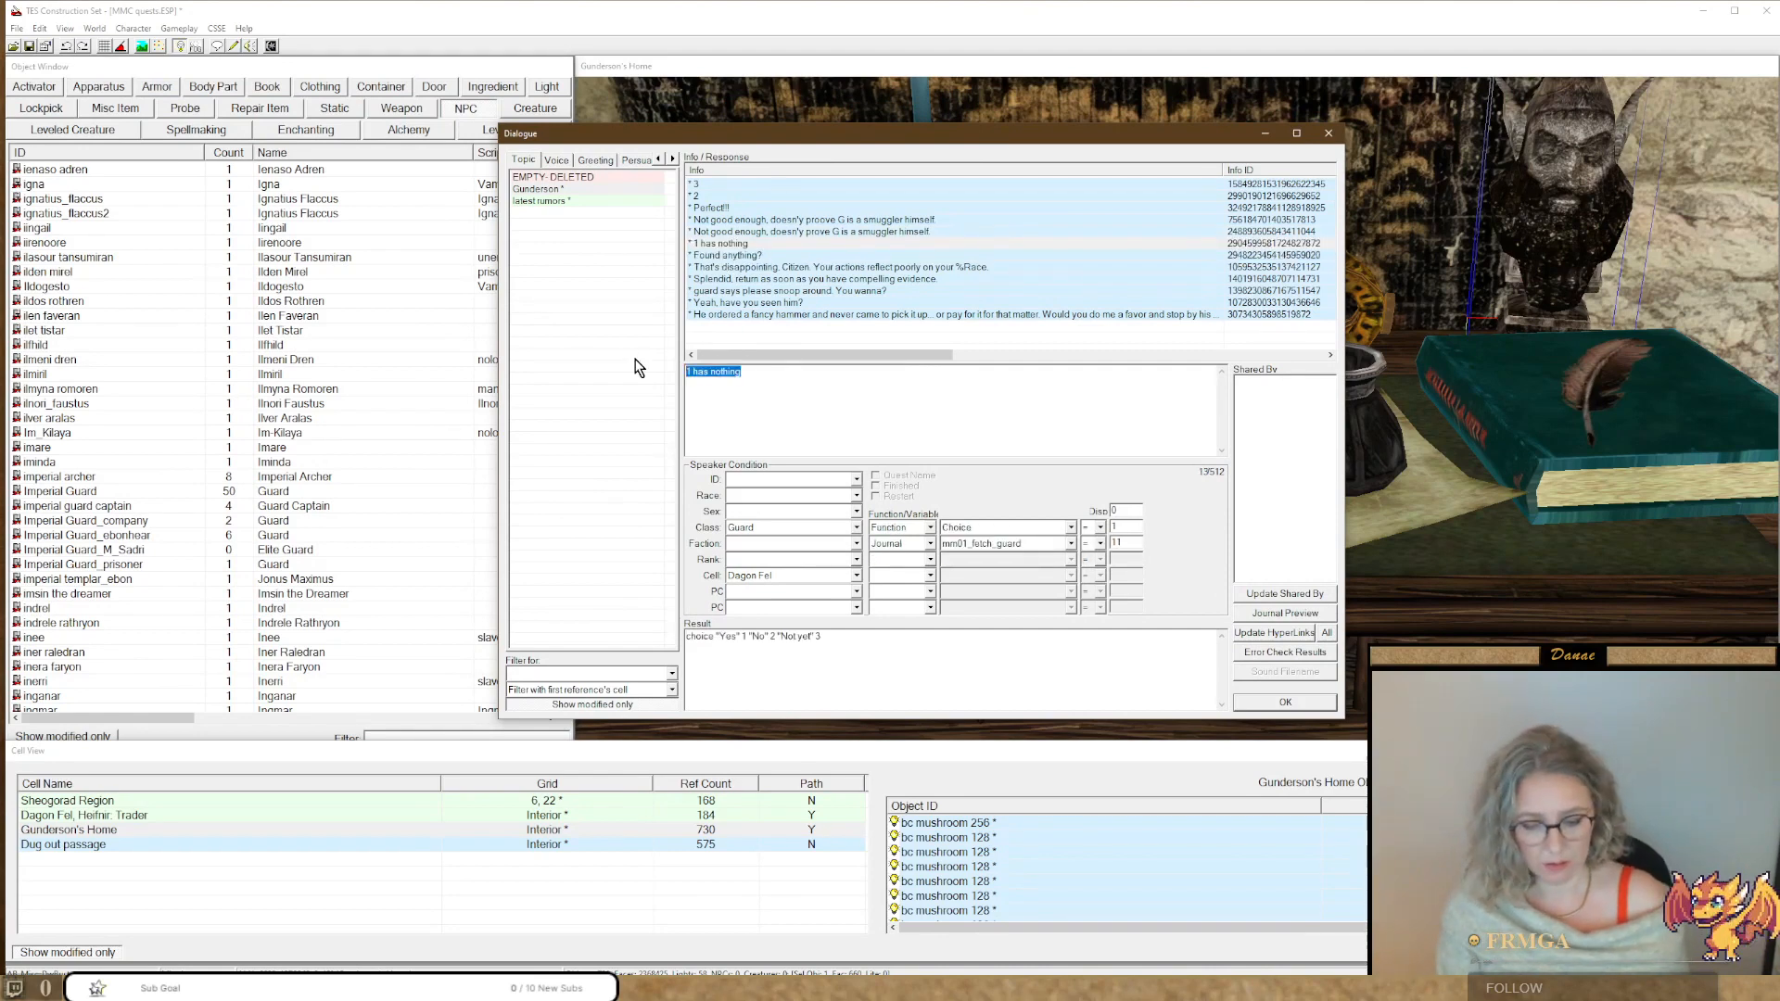
text(I see nothing.)
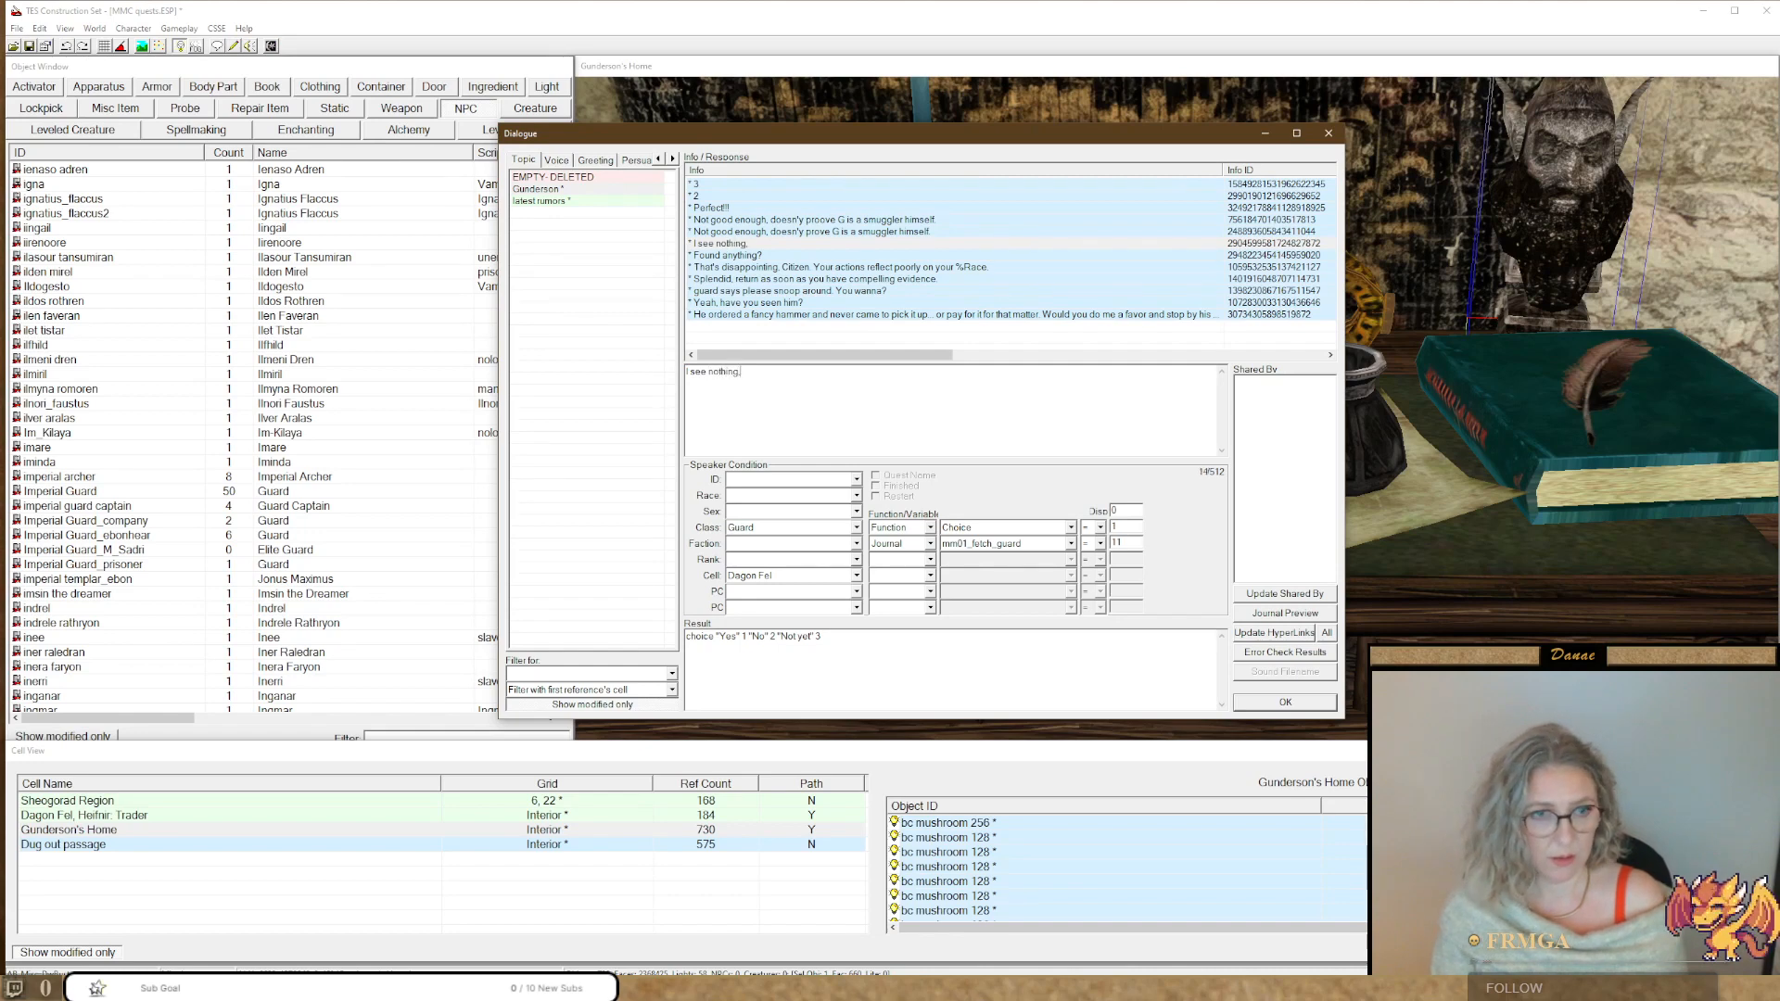
text( look again)
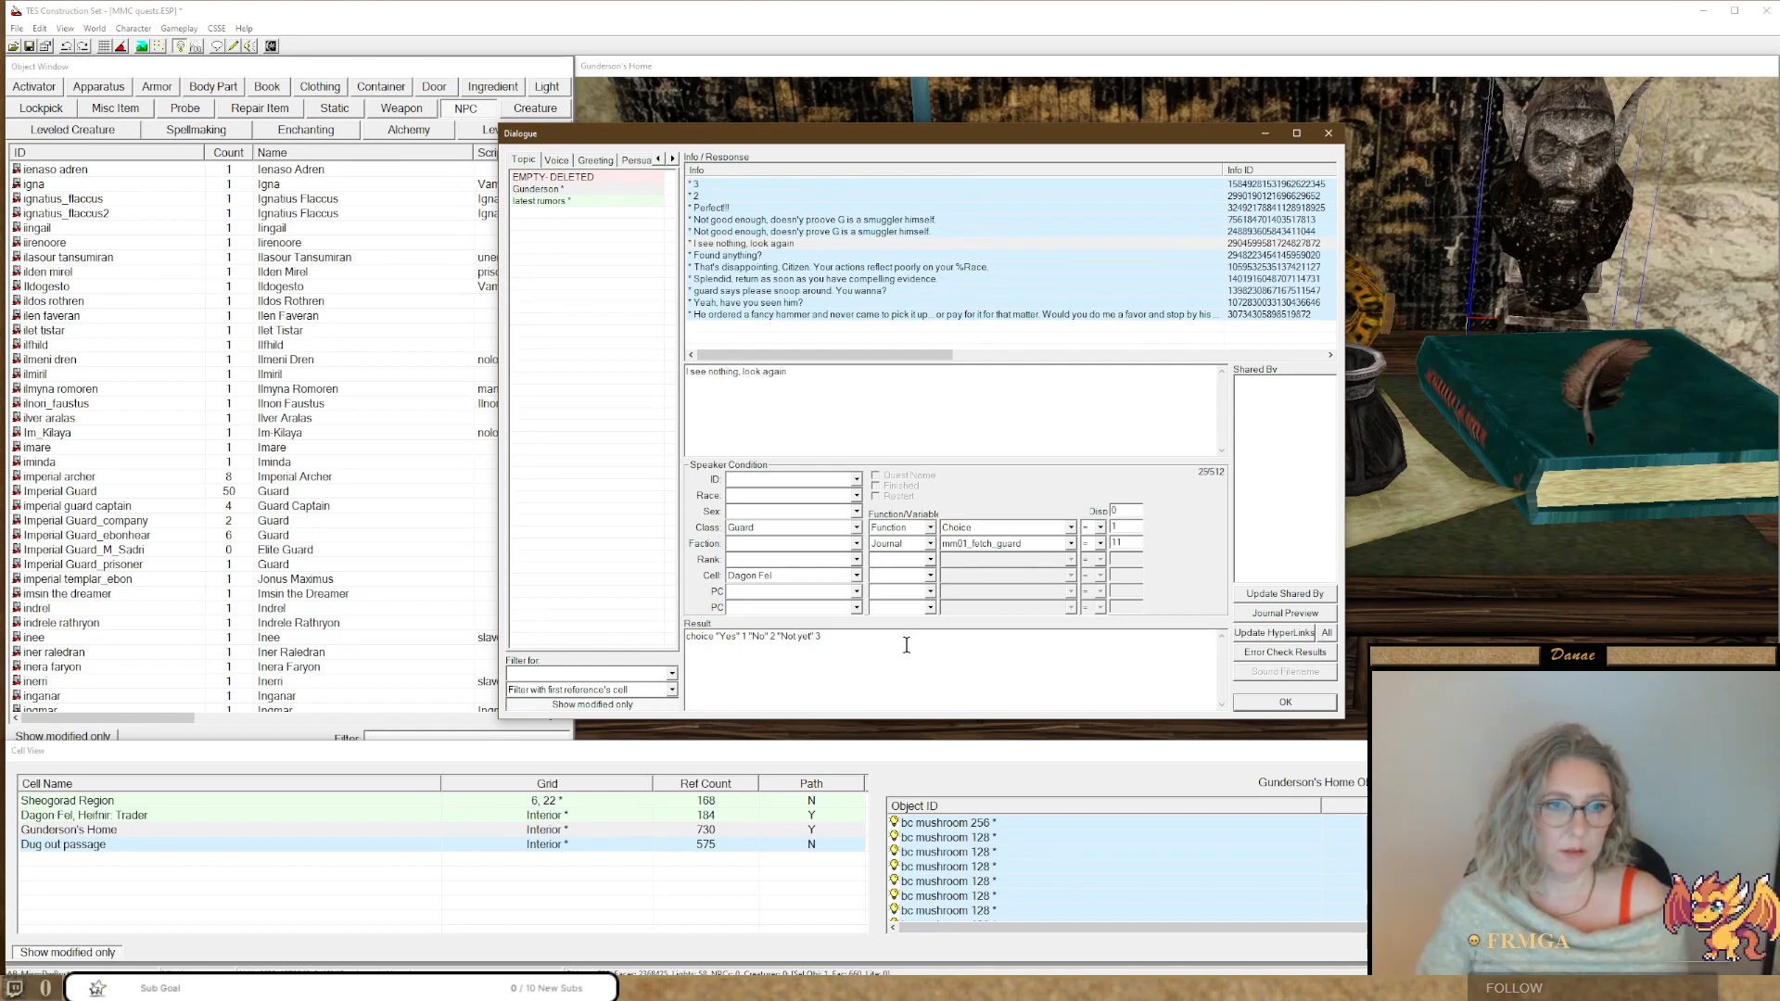
drag(907, 640, 593, 636)
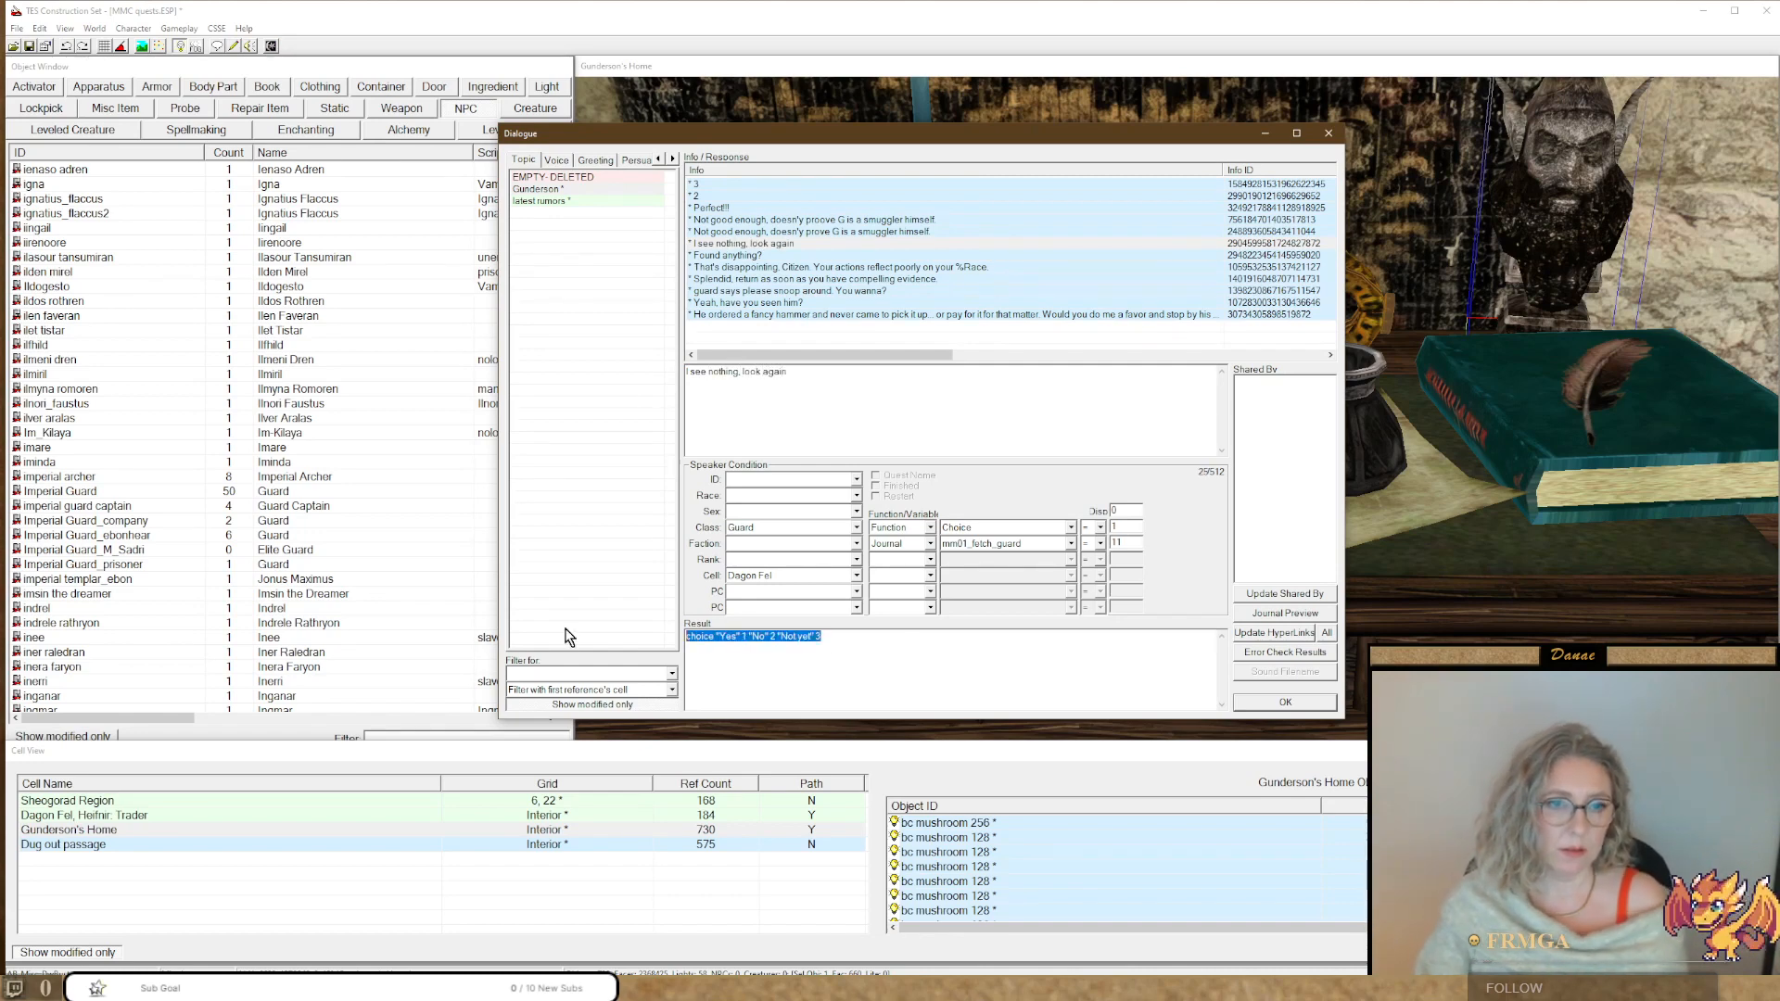
key(BackSpace)
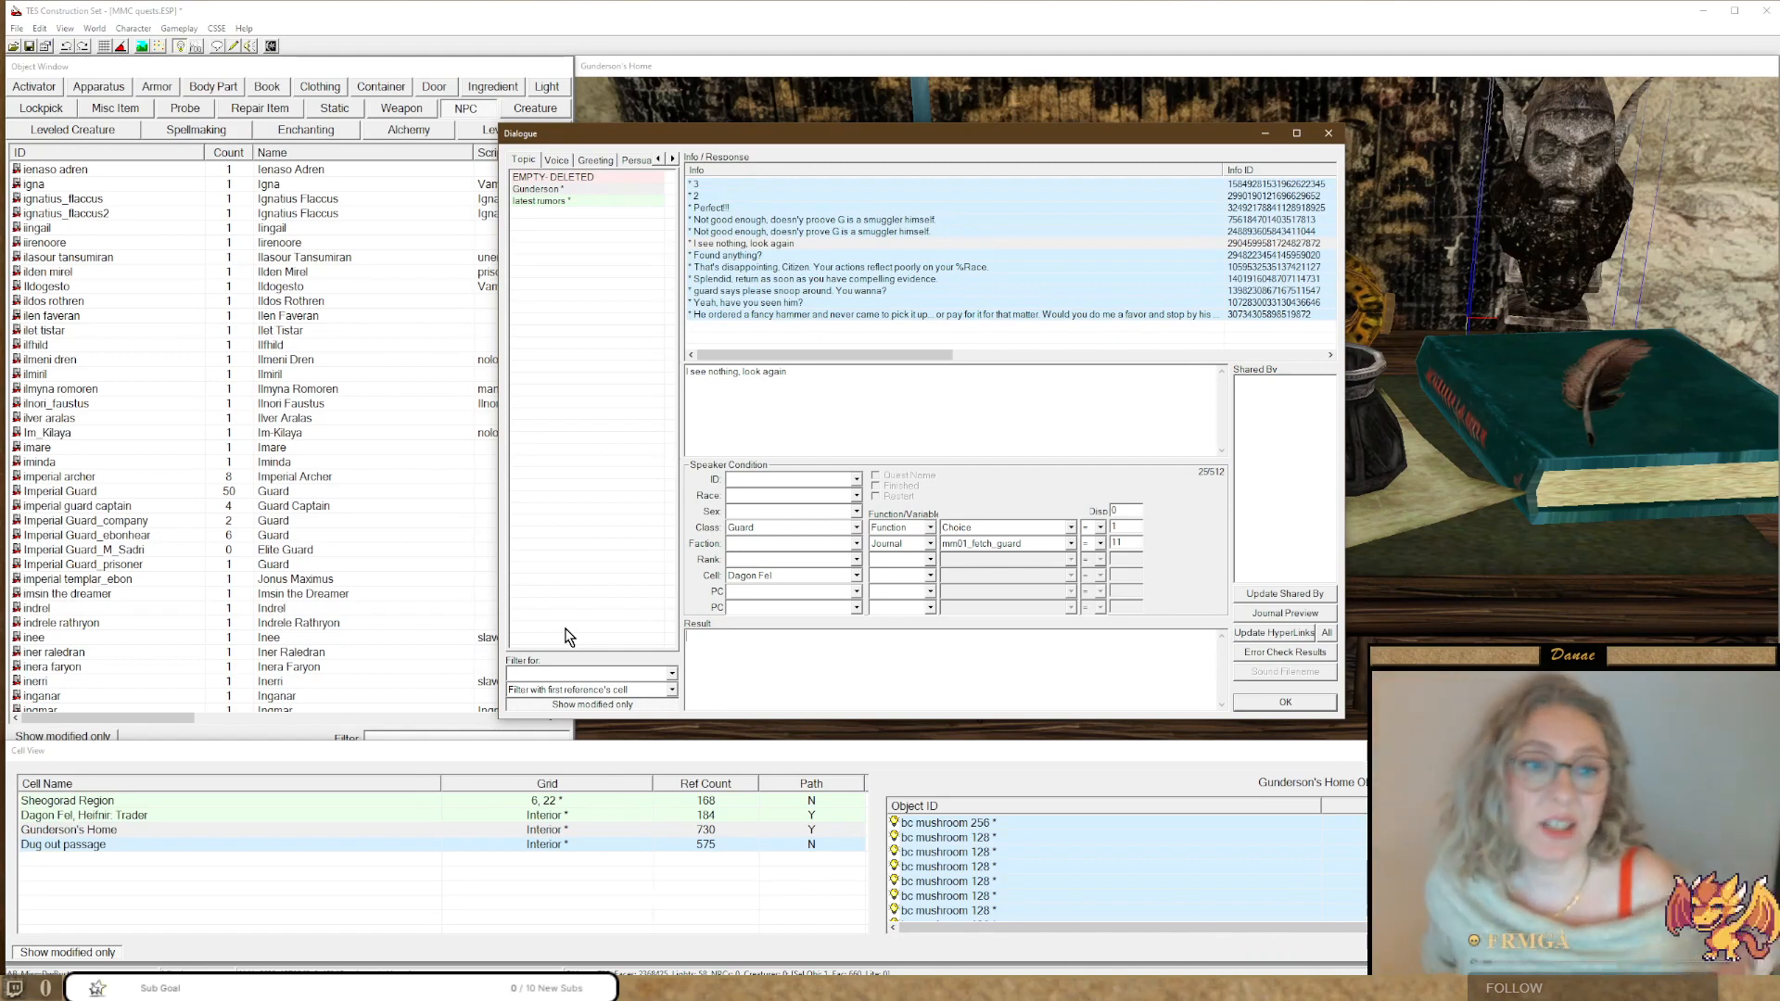
Review the item-based responses, replace the "2" response text with "Keep looking" and clear its result script.
click(775, 232)
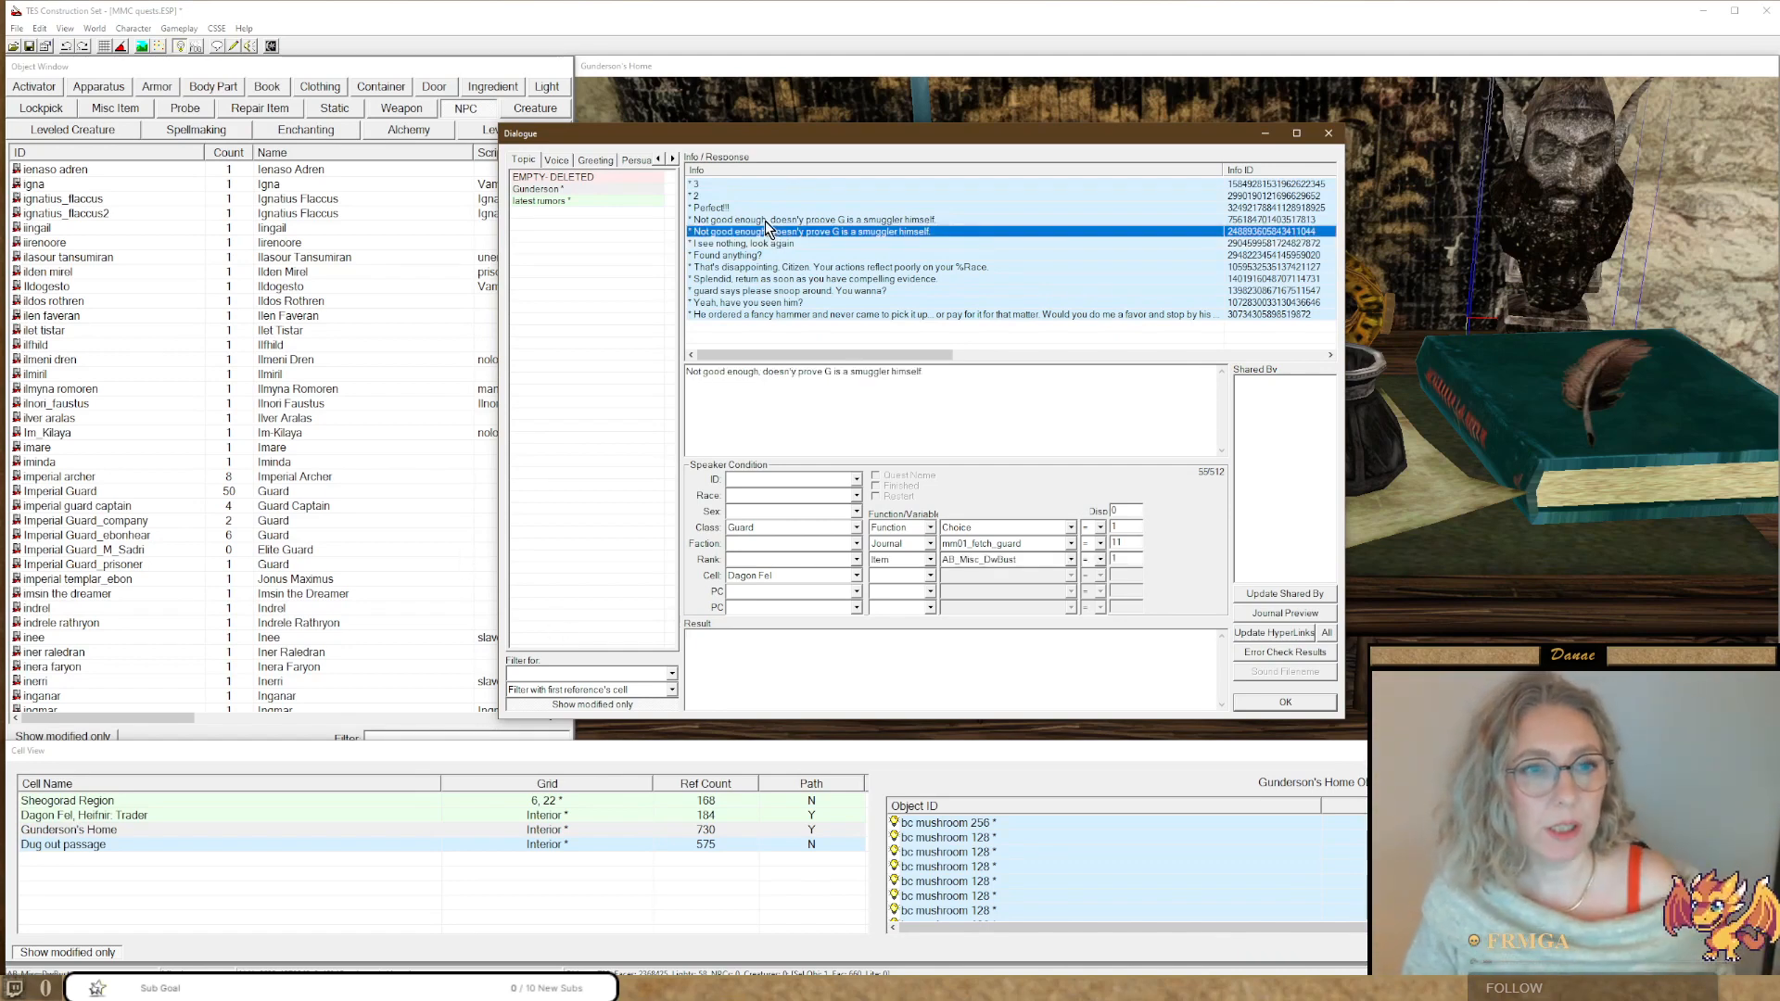
click(750, 220)
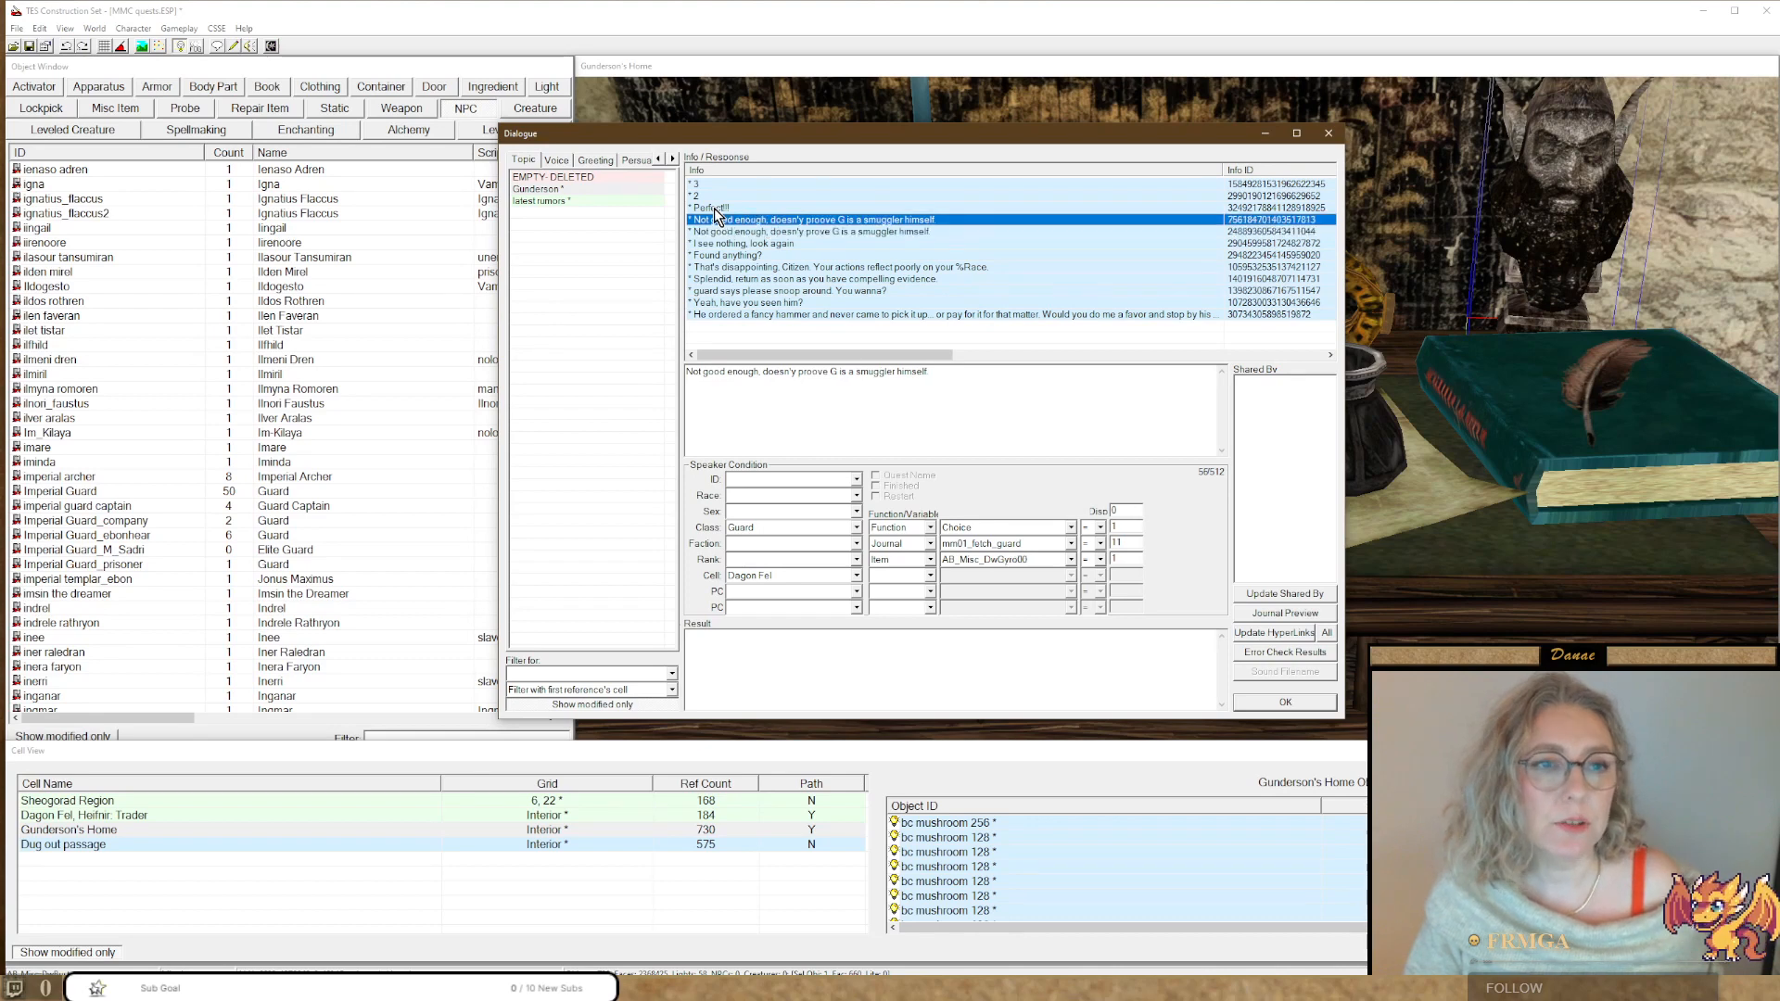
click(714, 208)
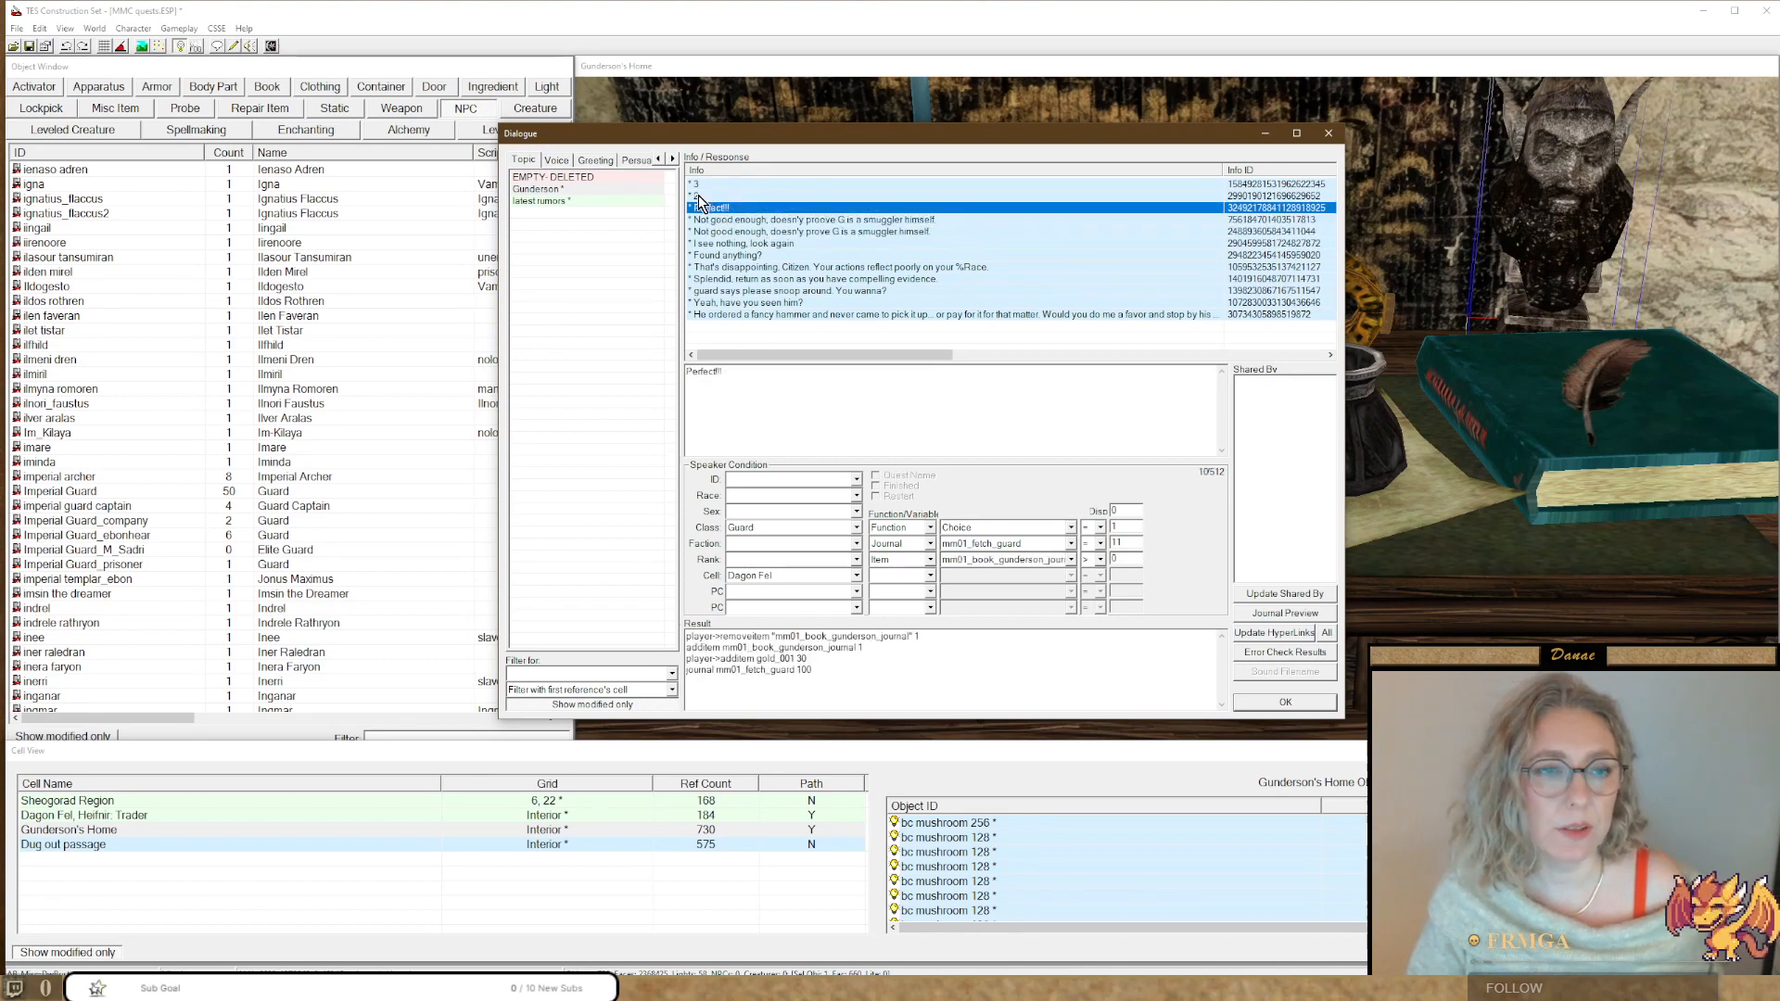
click(698, 195)
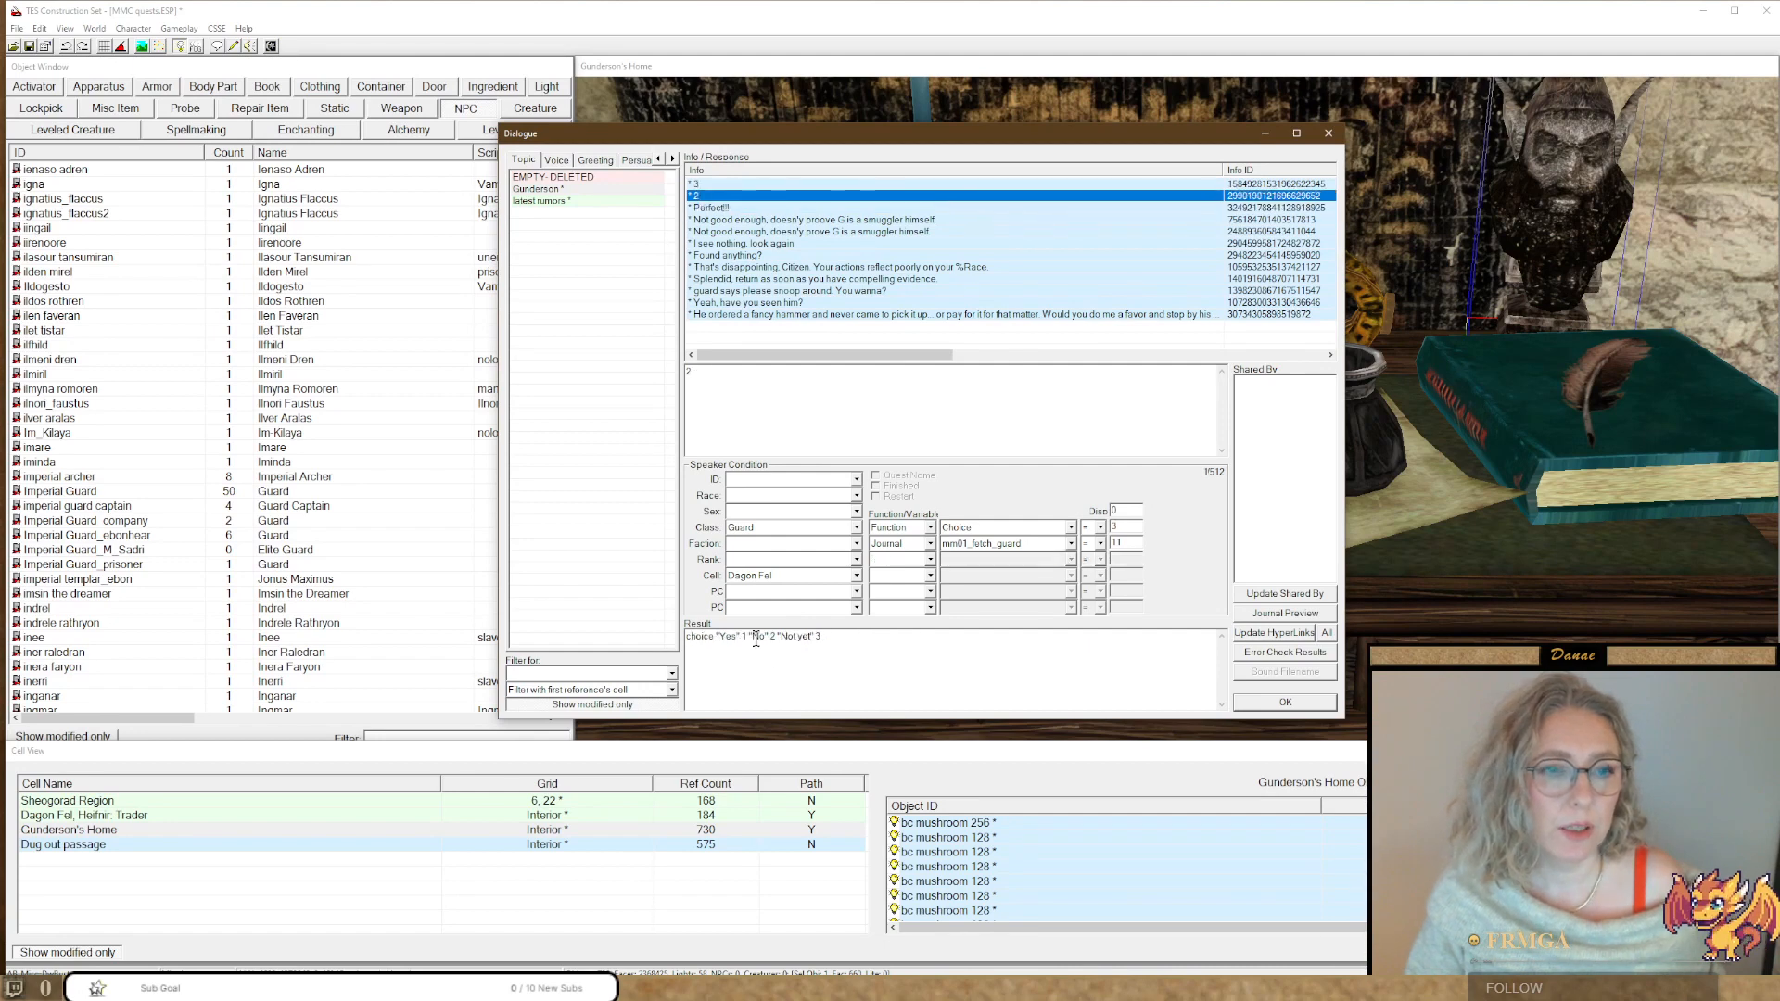
drag(711, 394, 688, 380)
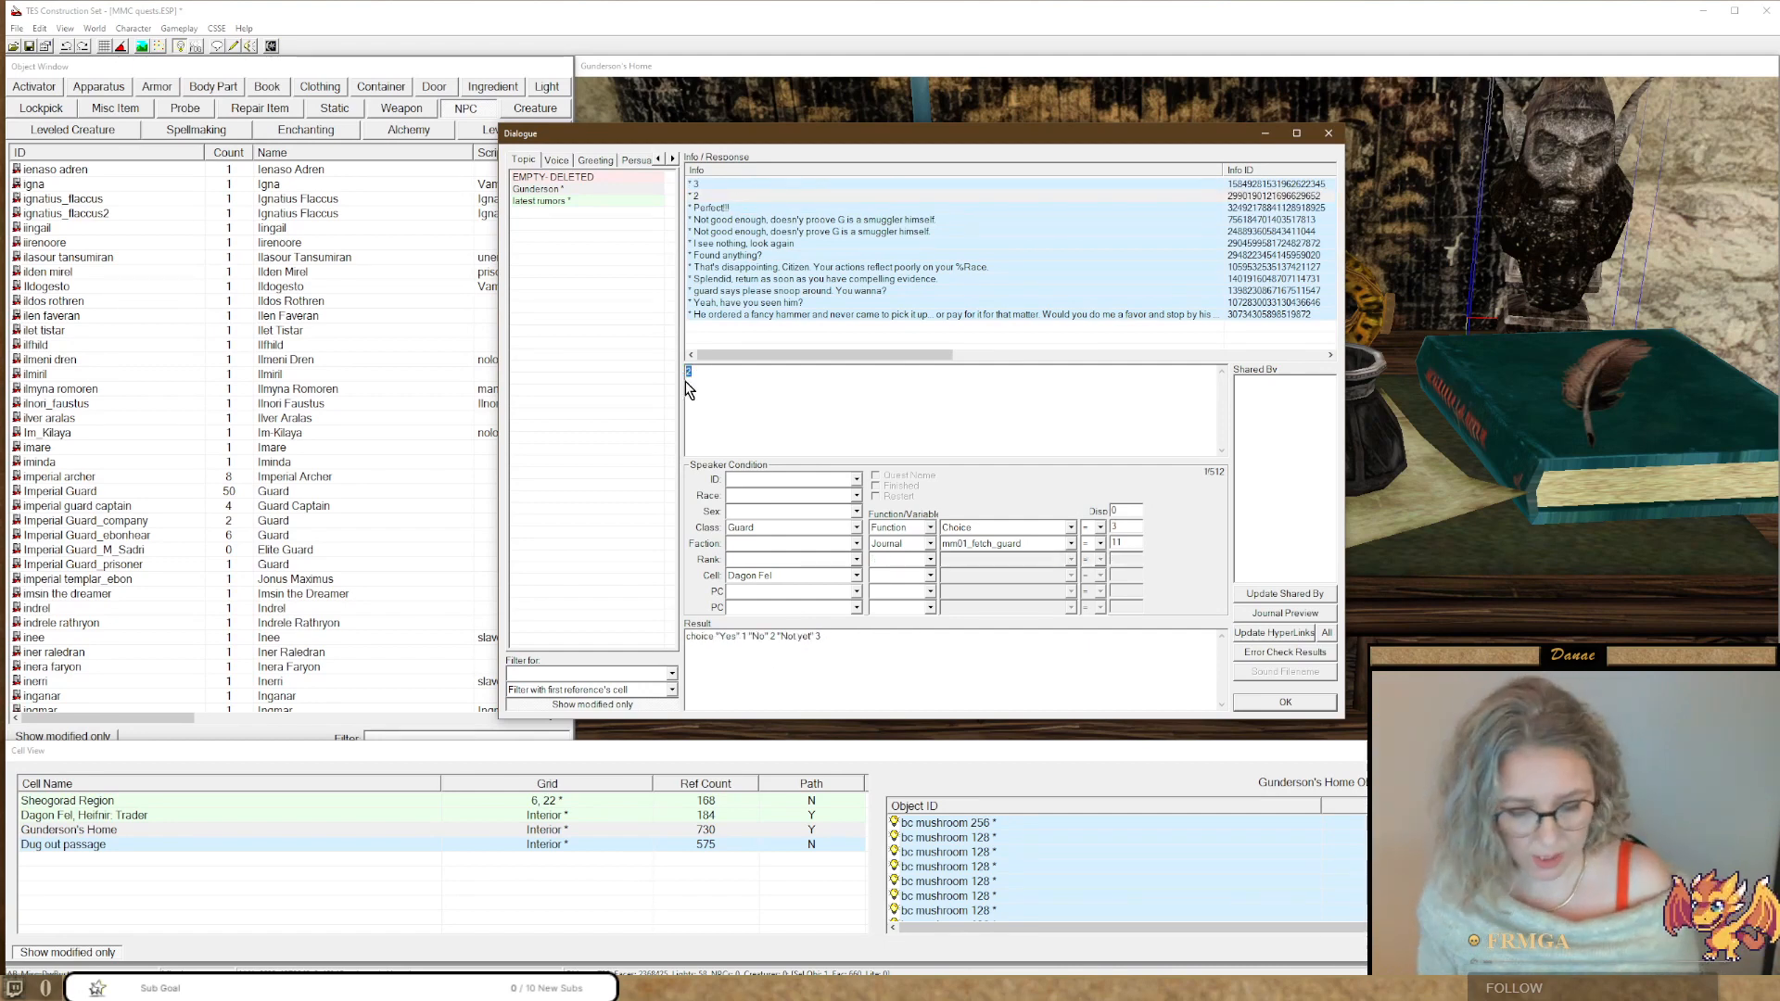
text(Keep )
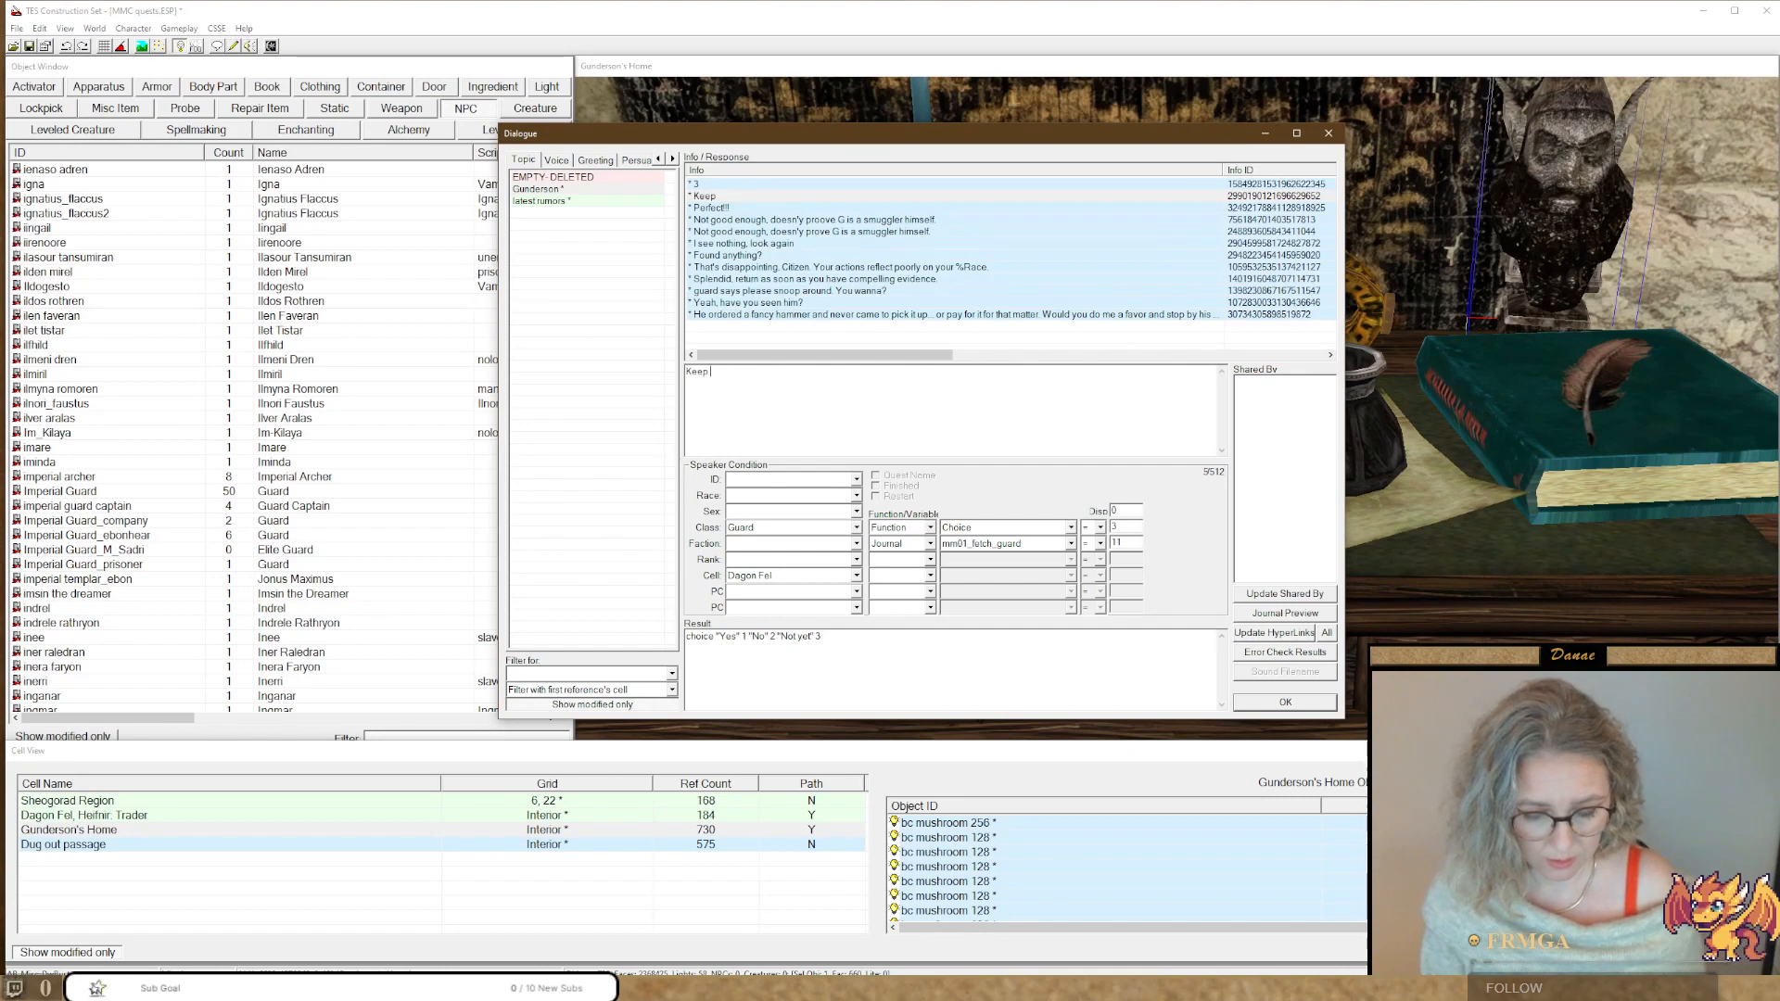
text(looking)
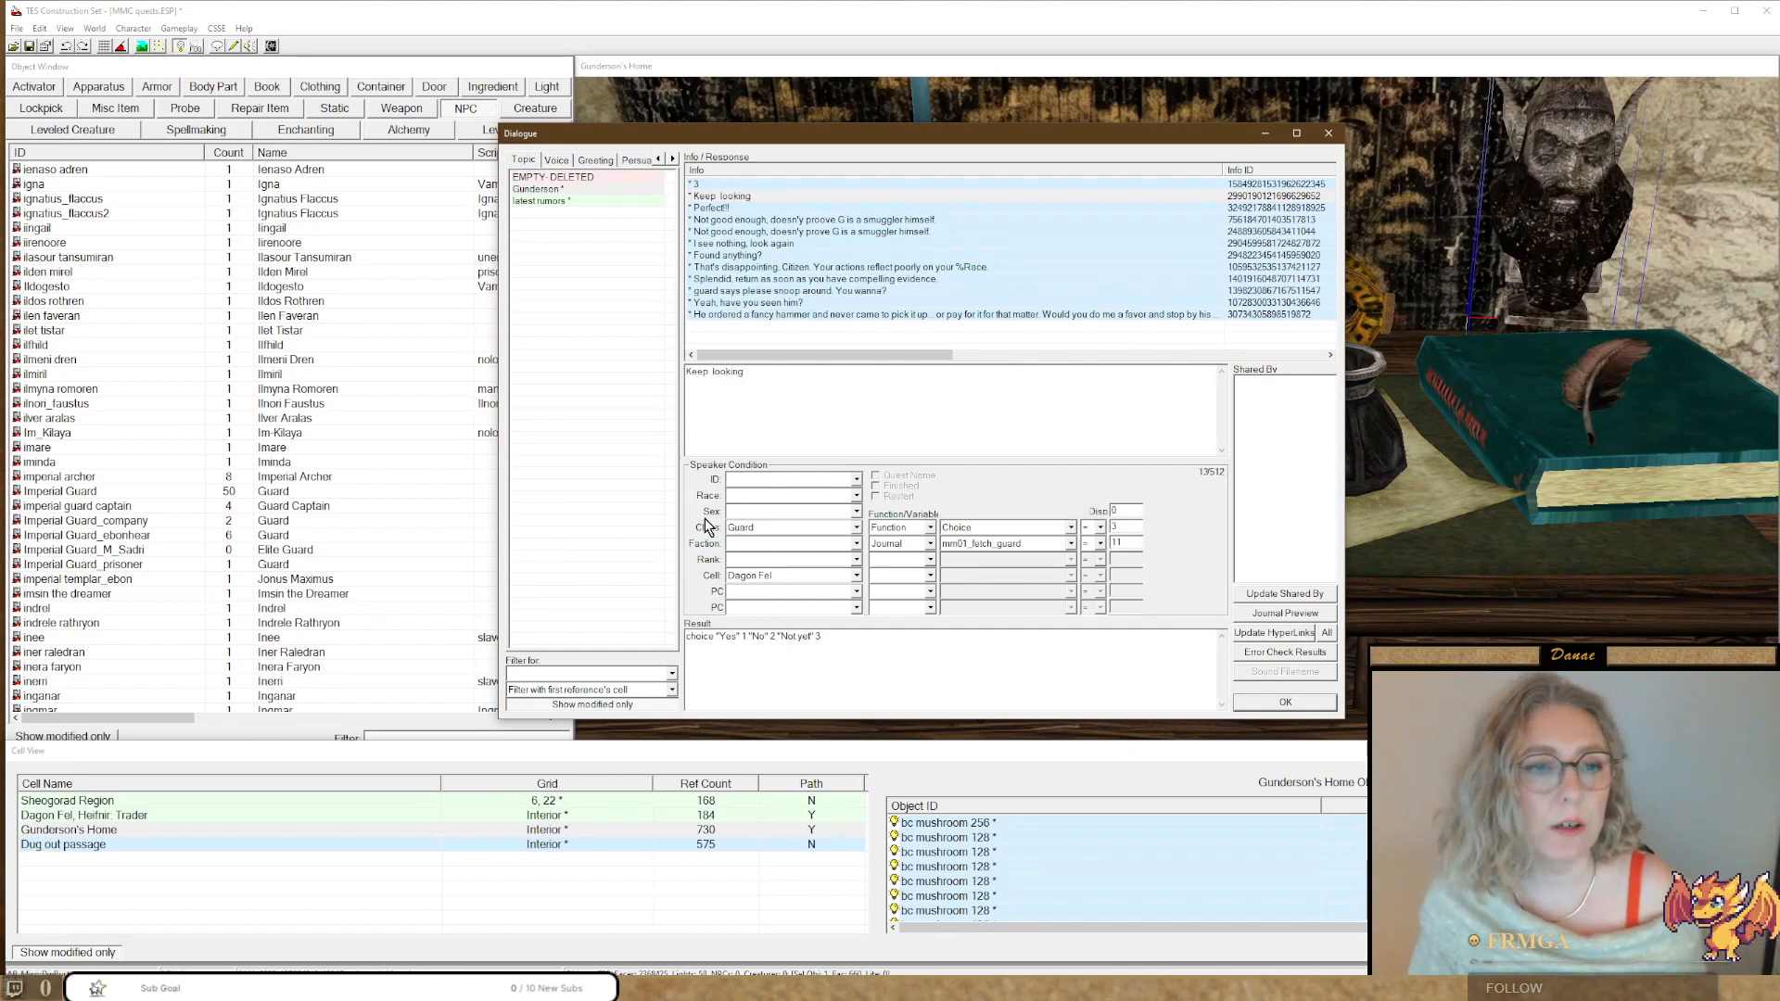
drag(862, 638, 529, 623)
key(ctrl+x)
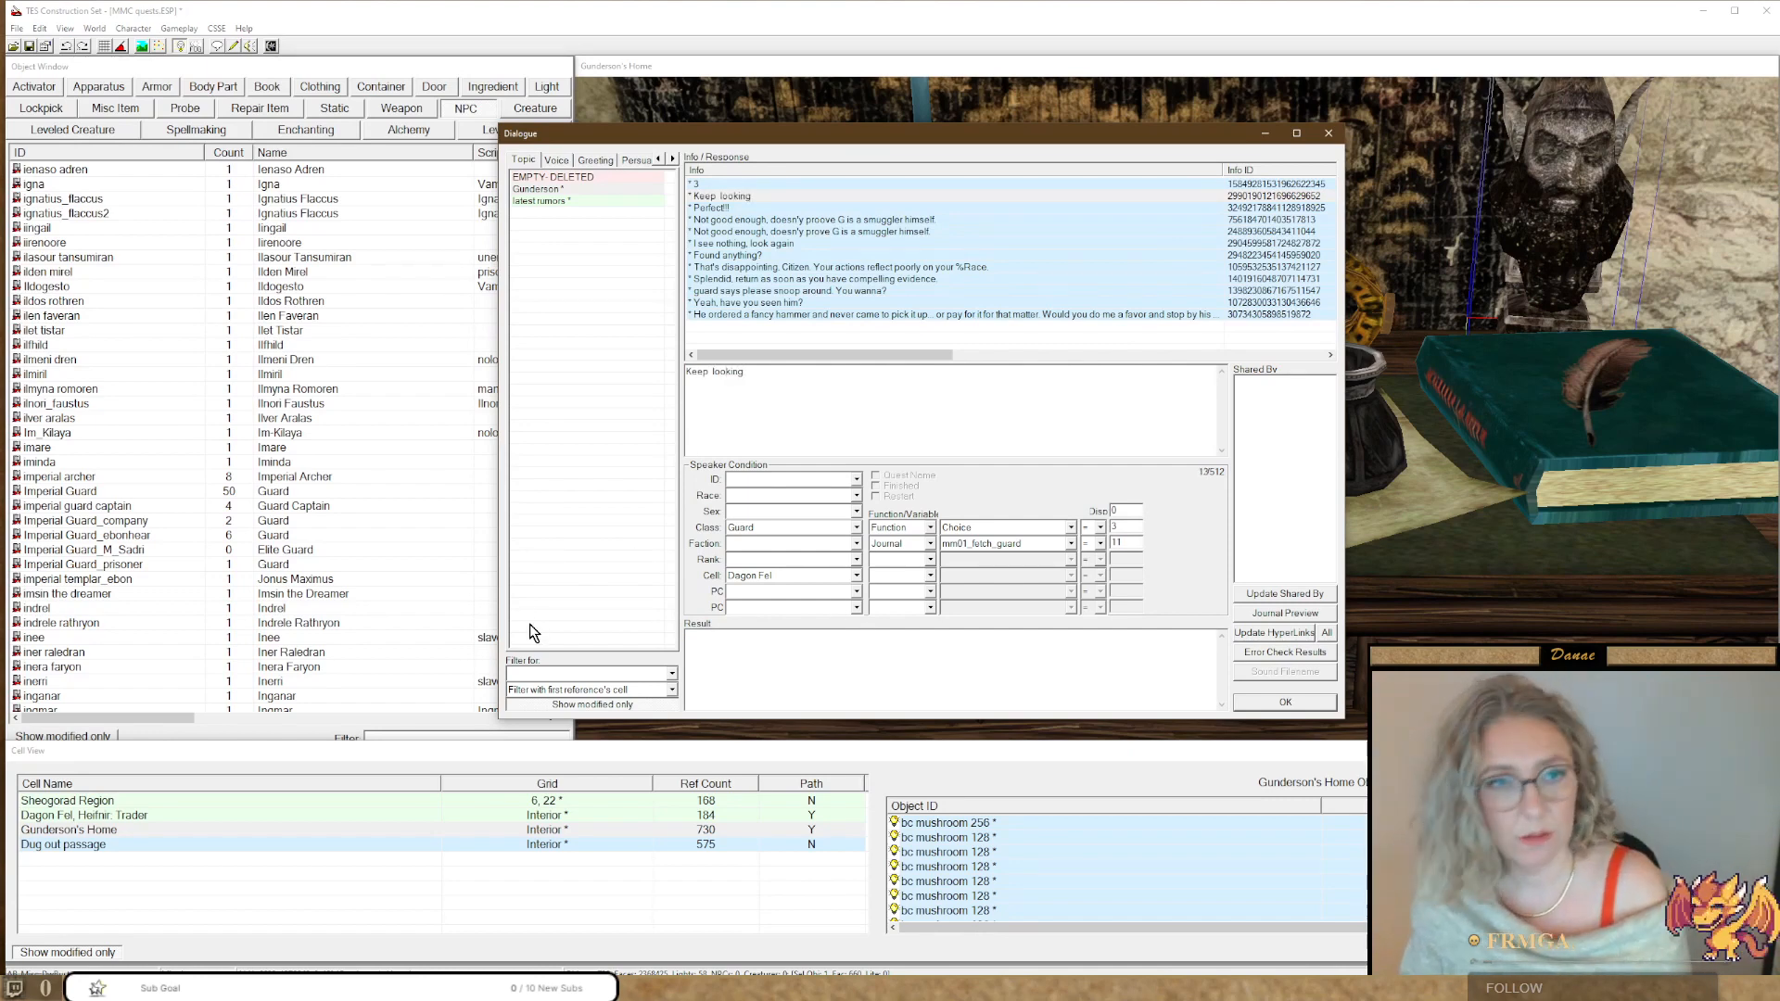
Replace the "3" response text with "Keep looking", clear its result script and close the Dialogue window.
click(693, 184)
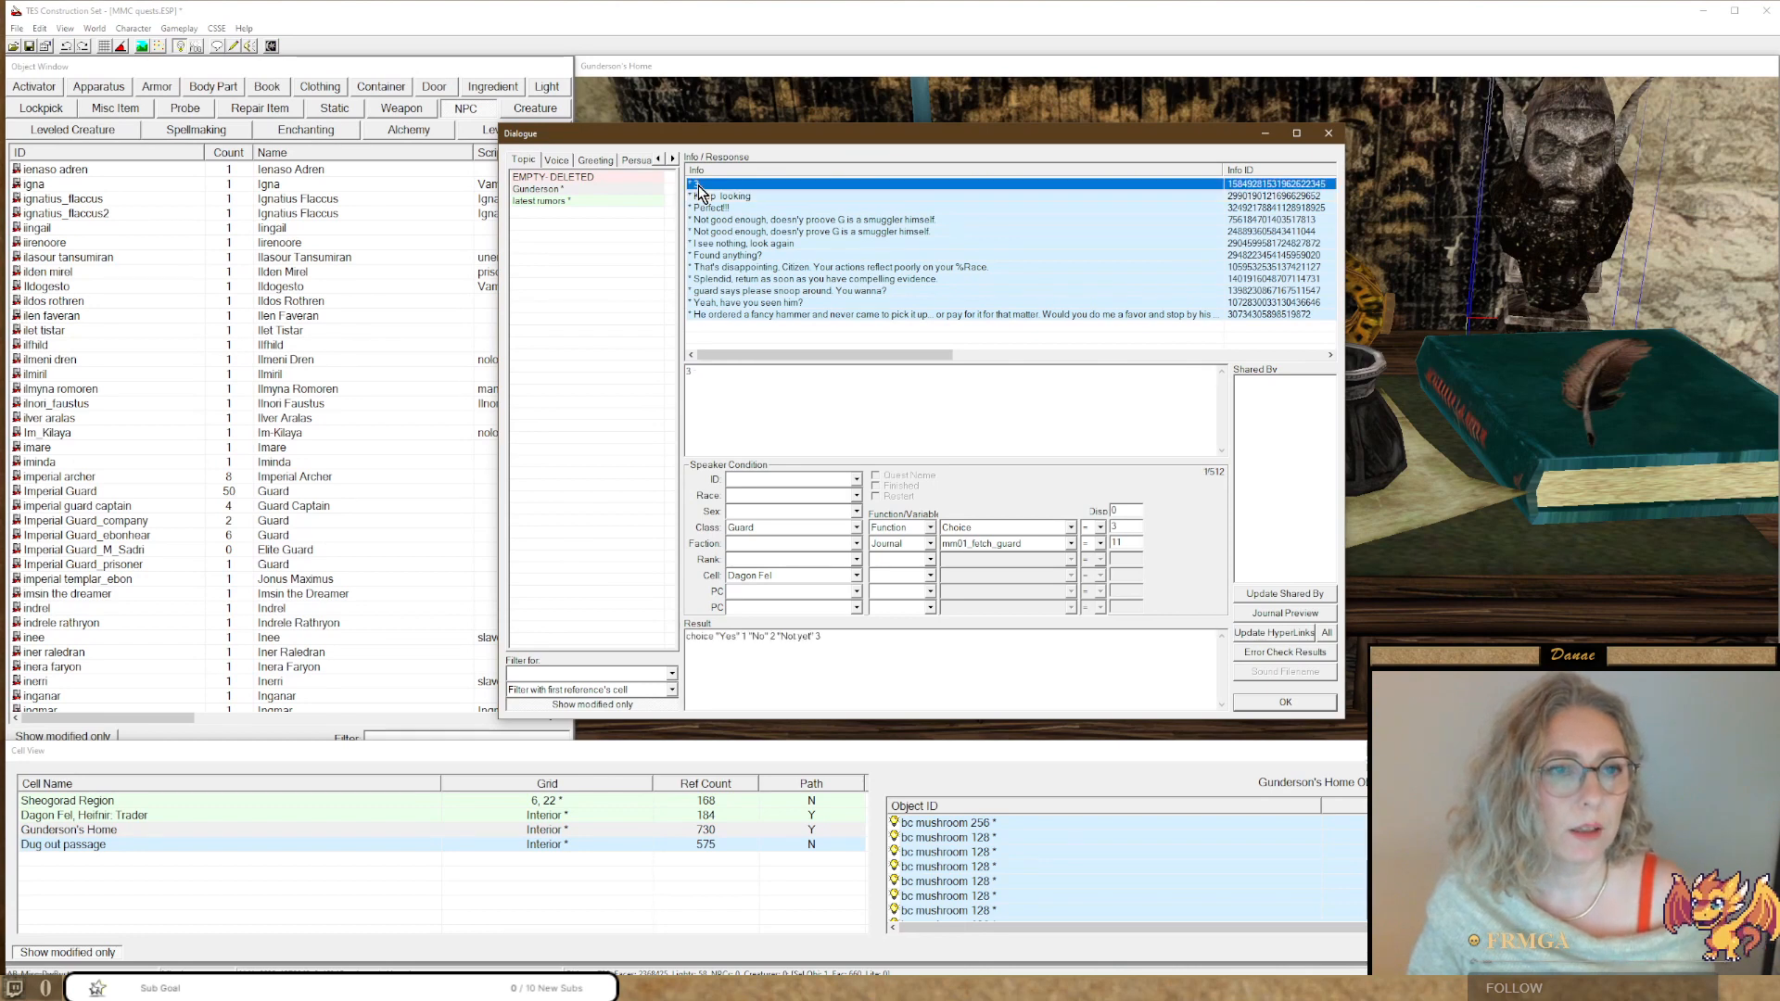
click(739, 383)
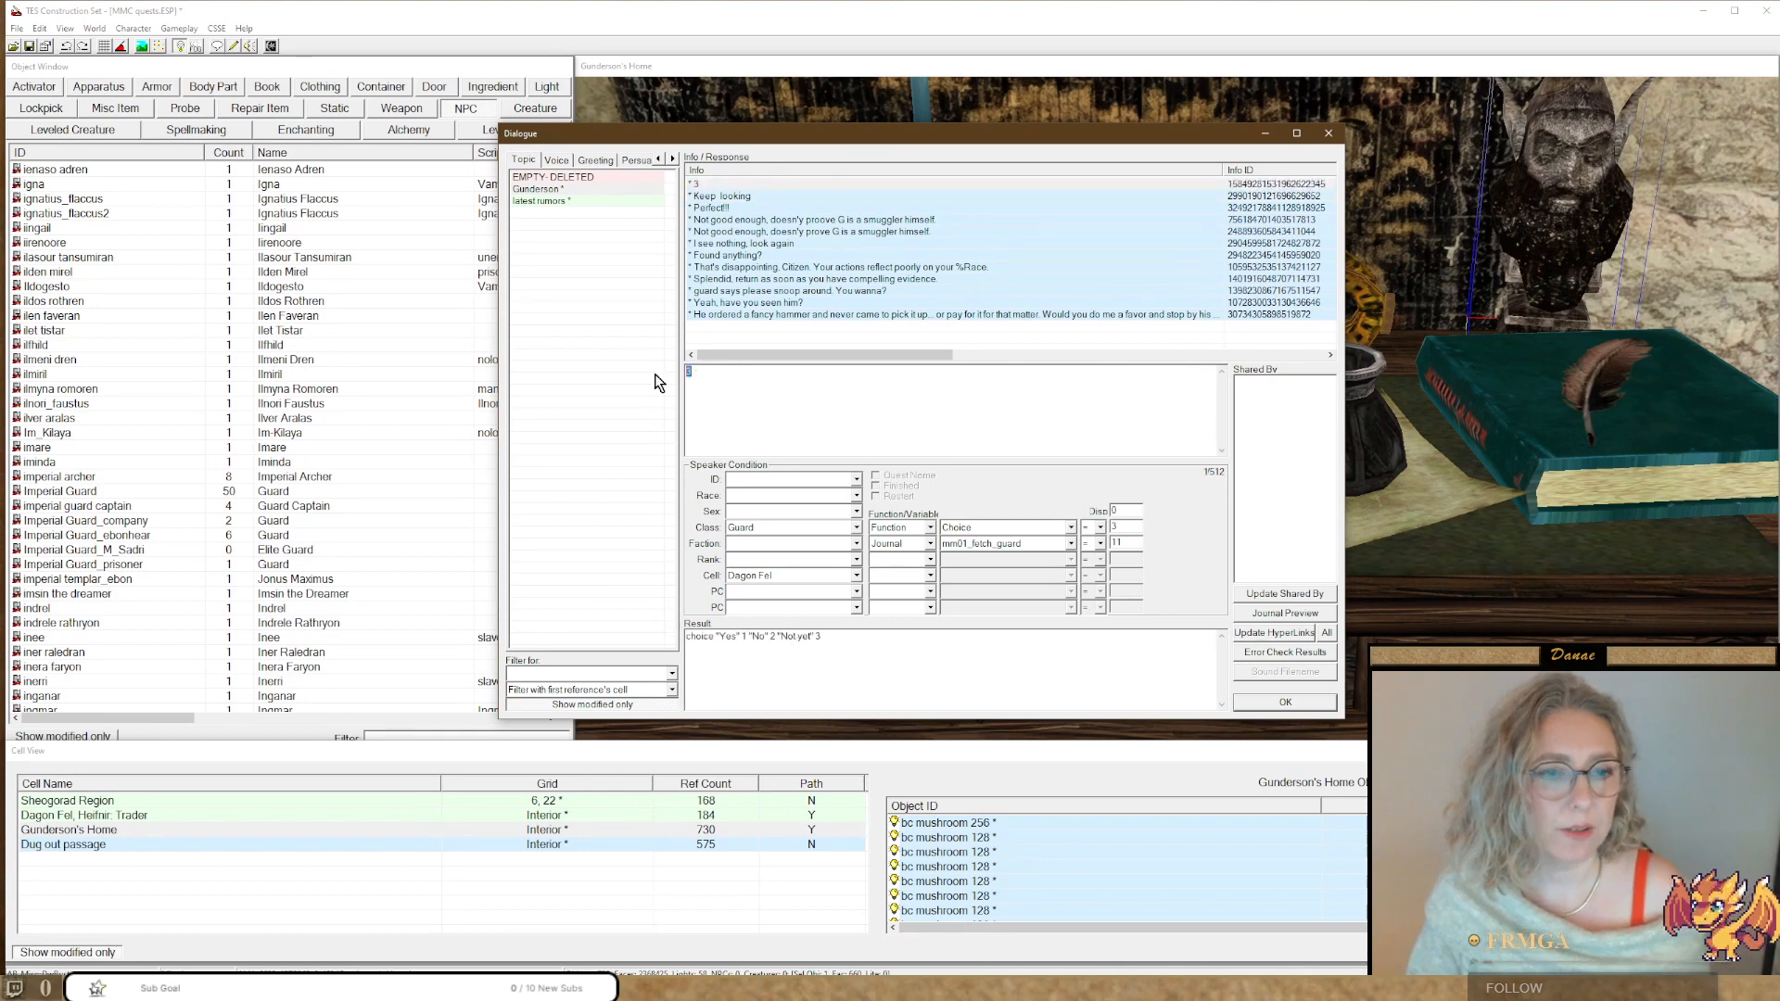
key(BackSpace)
text(Keep)
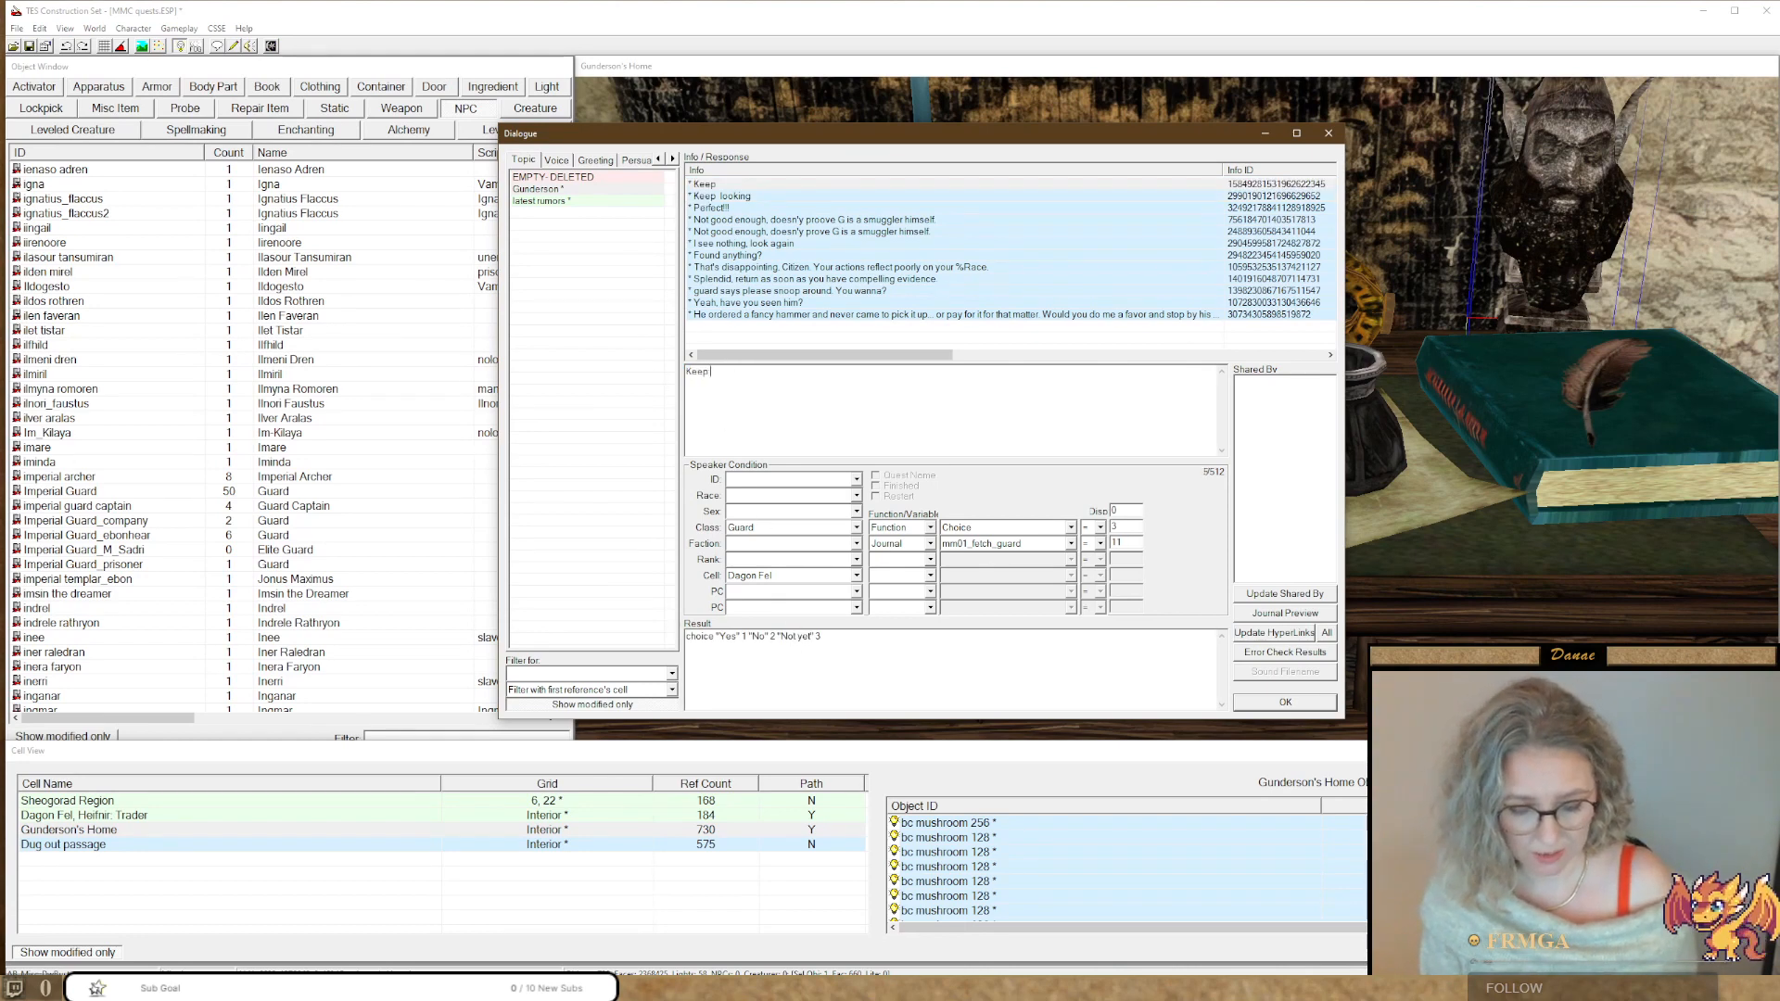
text( looking)
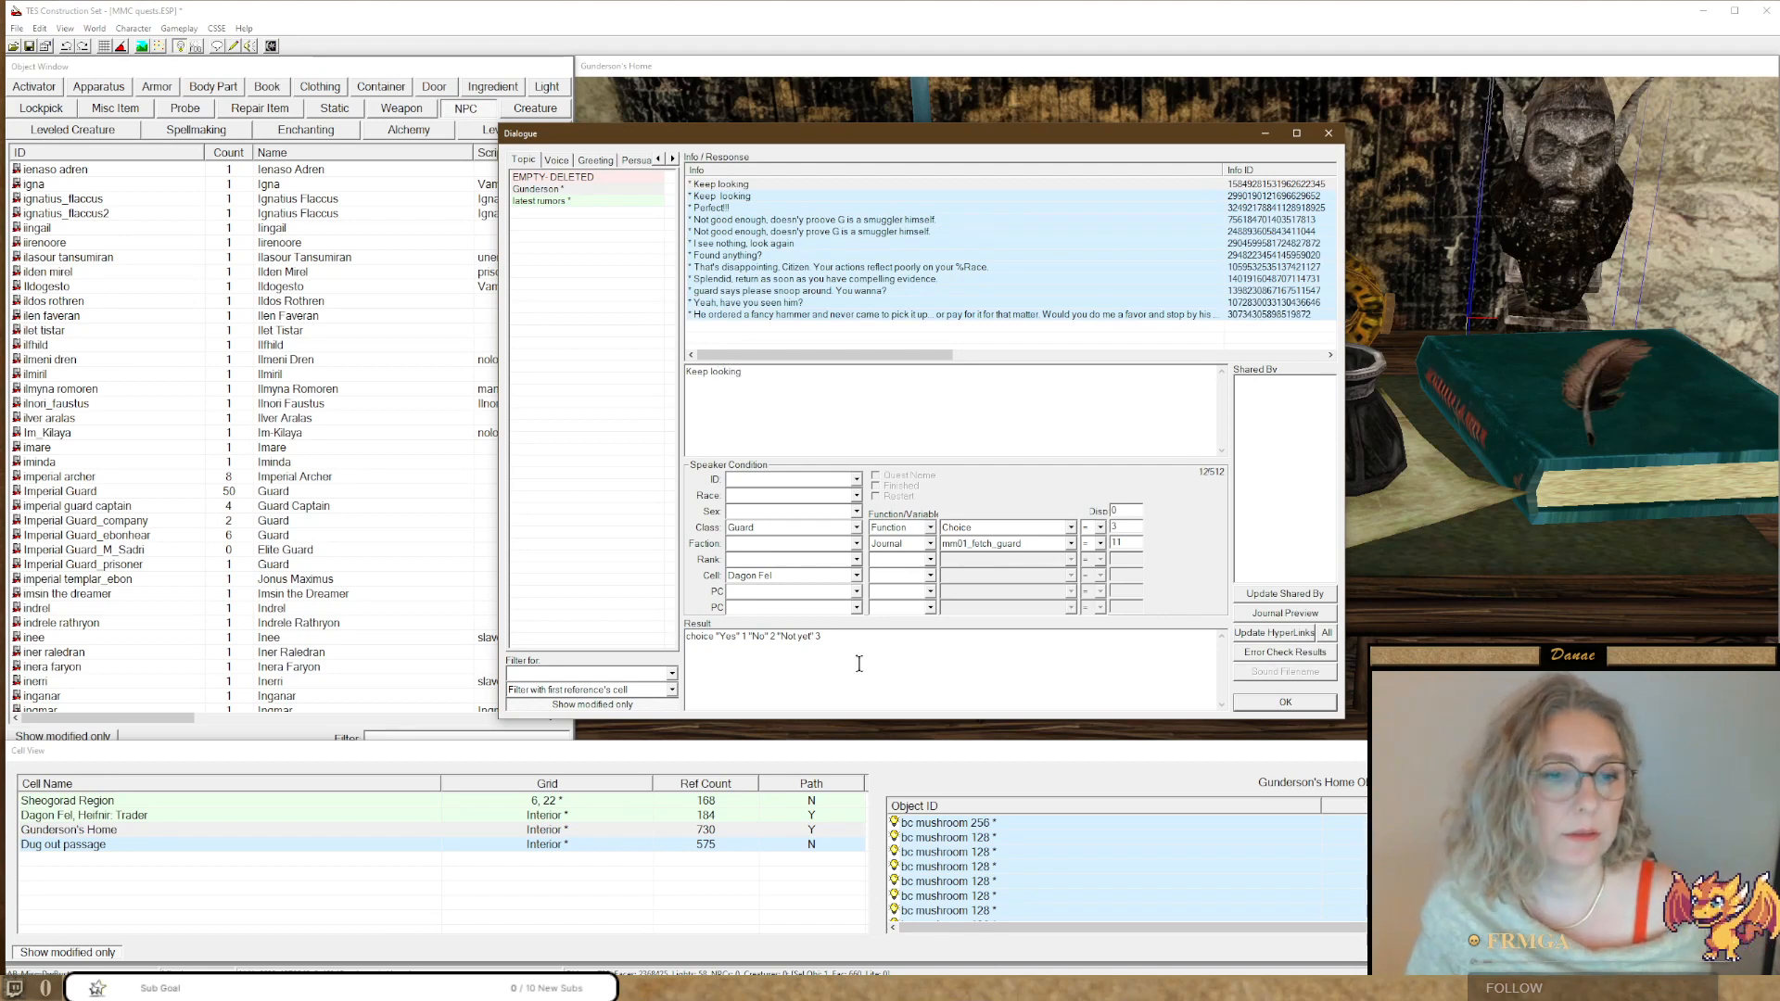
drag(873, 639, 553, 638)
key(BackSpace)
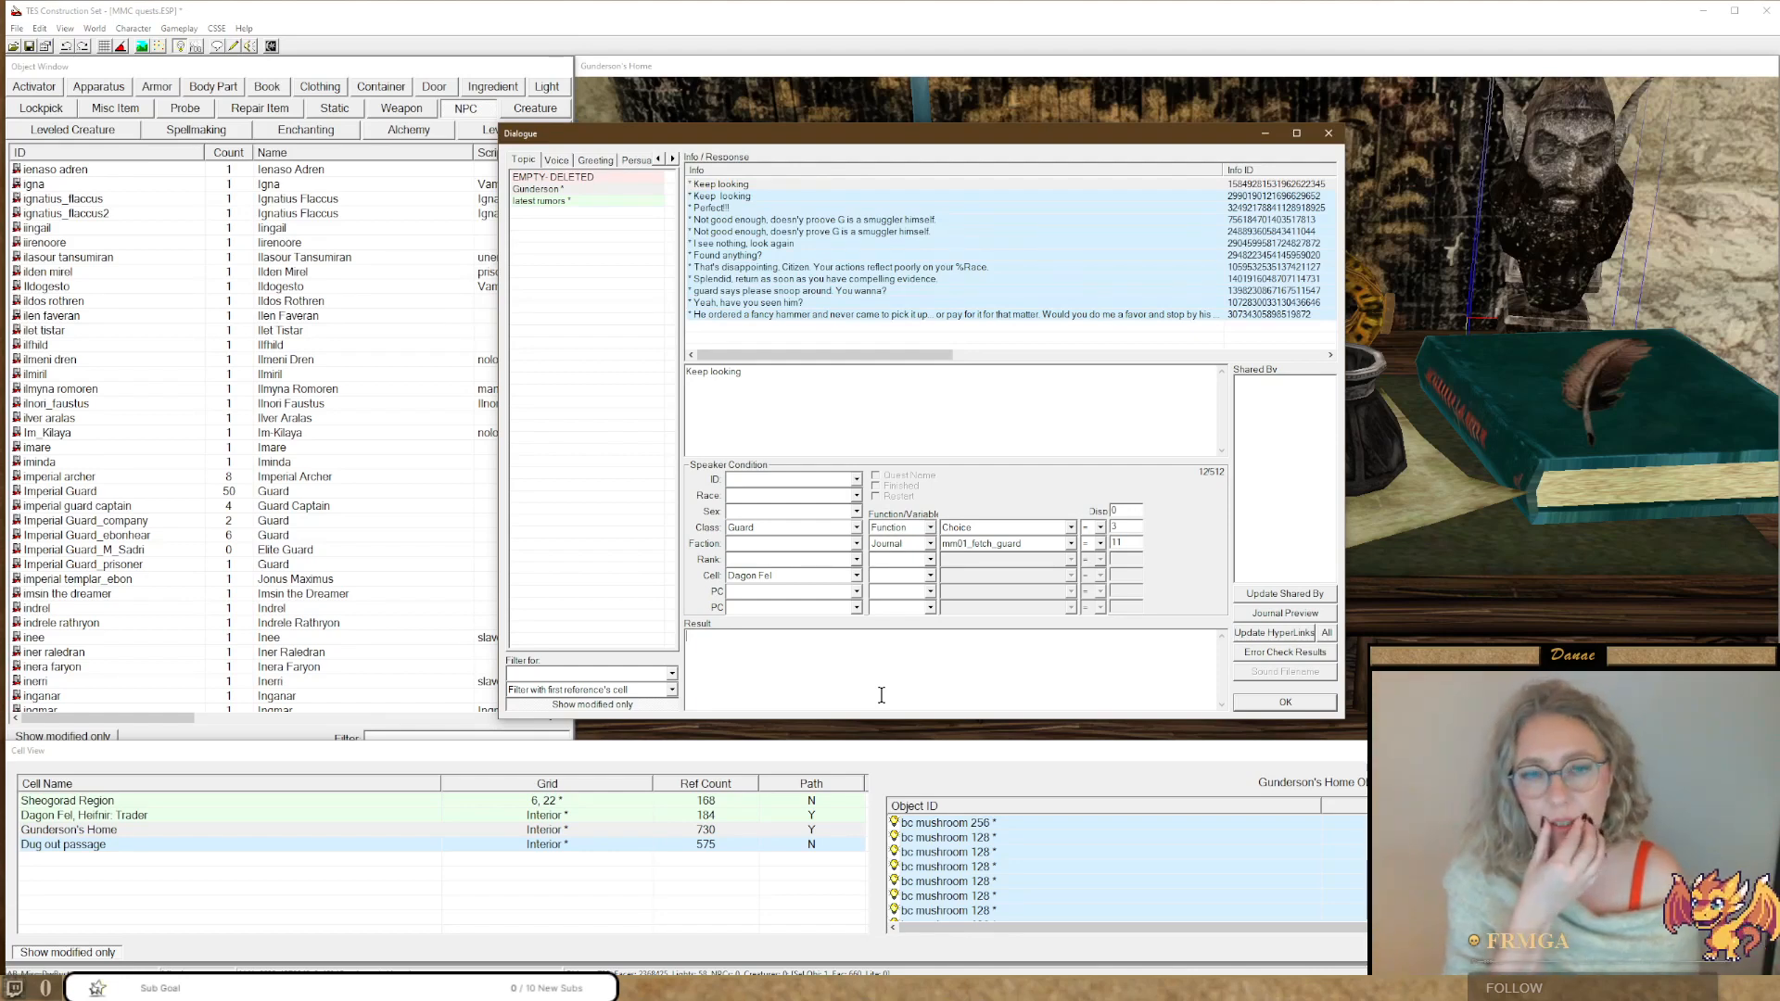
click(1329, 135)
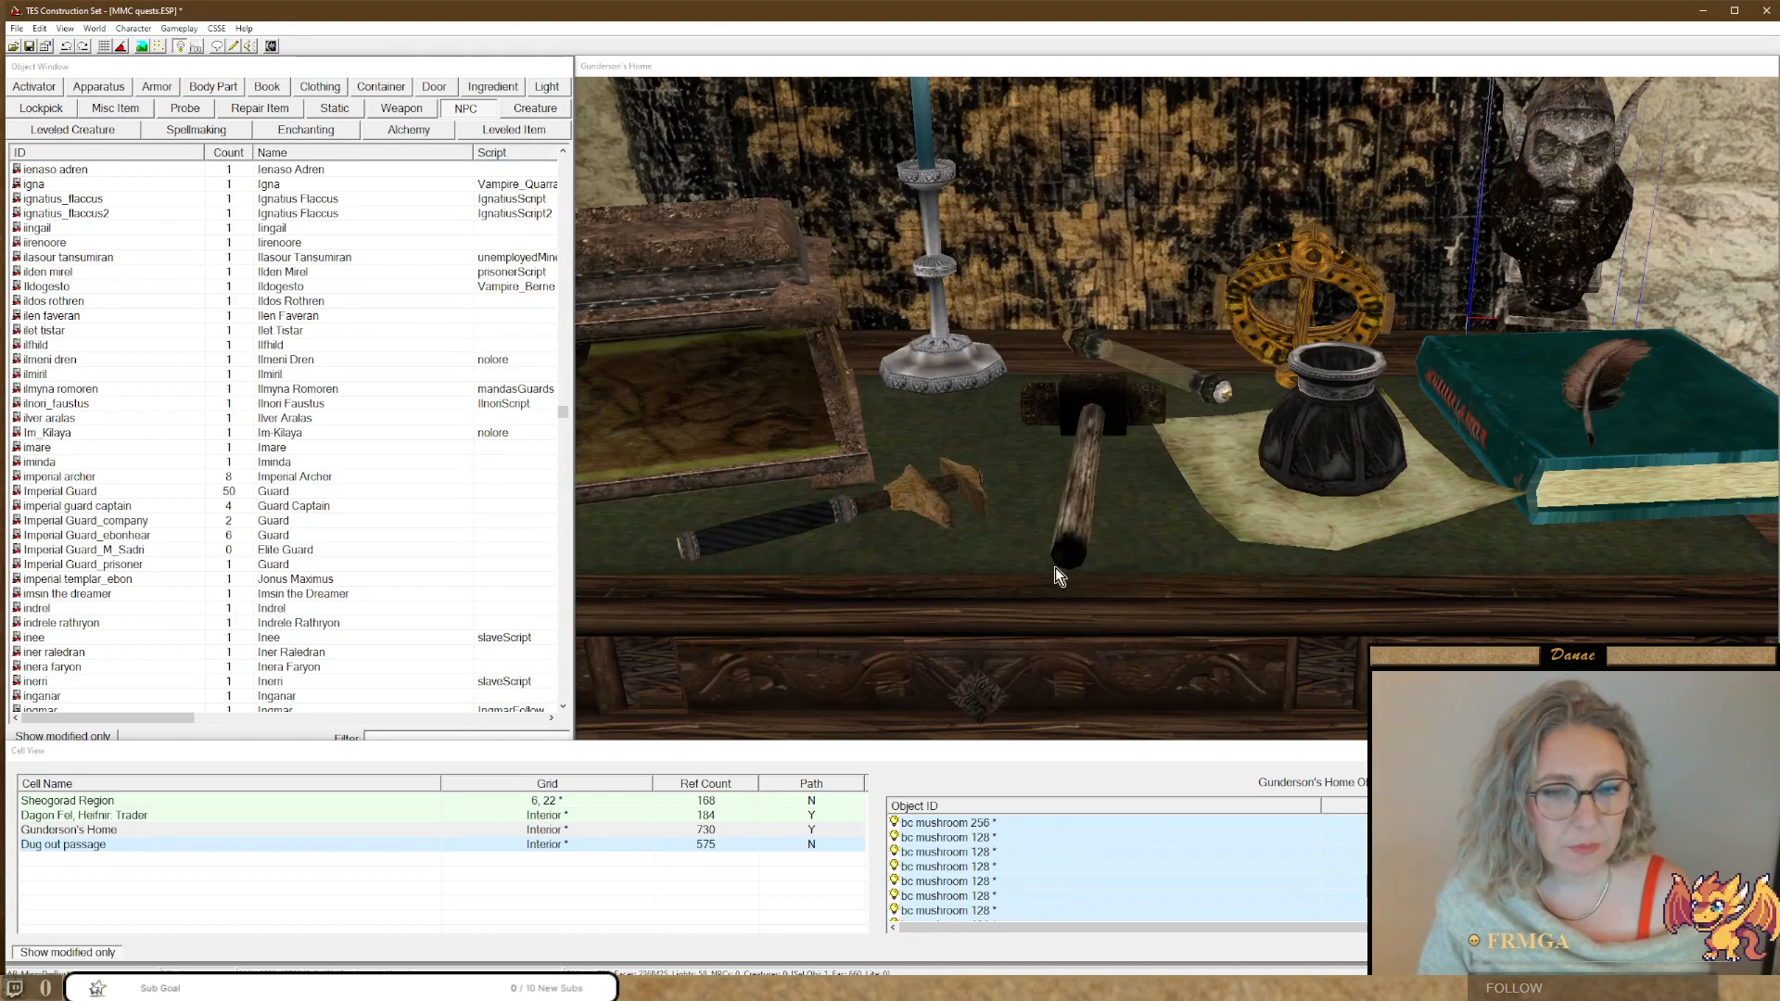
Load the Dagon Fel, Heifnir: Trader cell and view the mm01_hammer_premium_display object on the counter.
click(1028, 569)
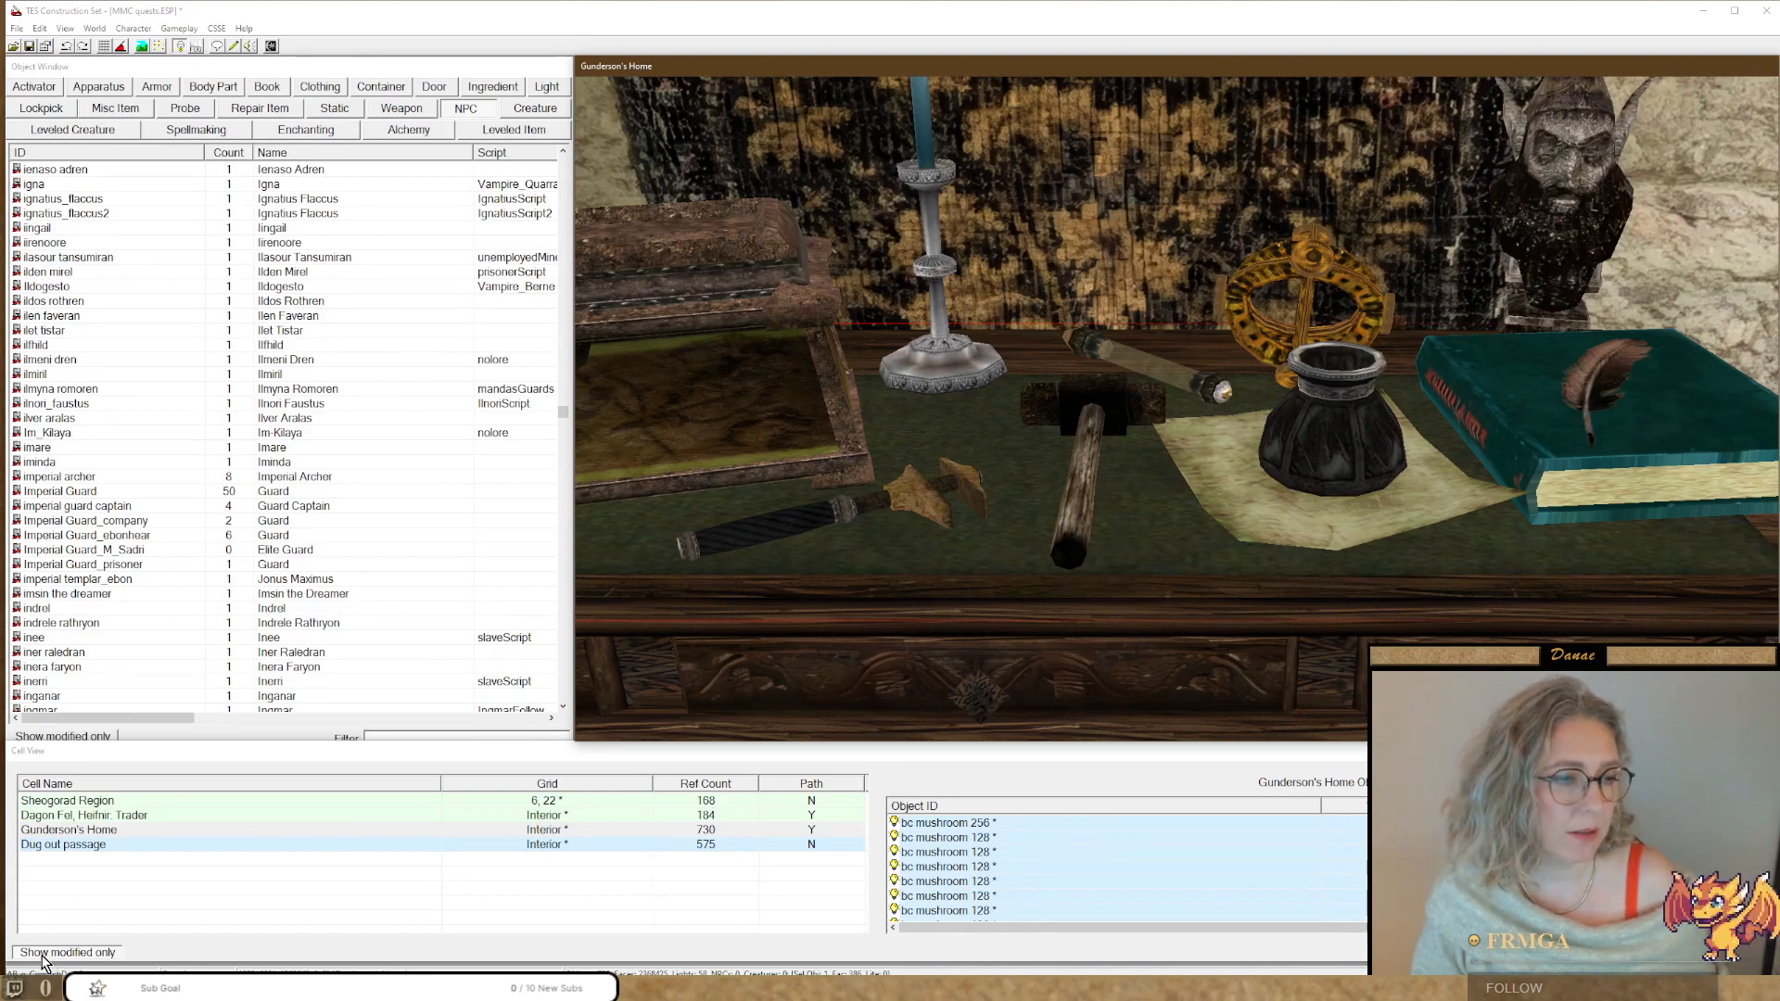
double_click(59, 817)
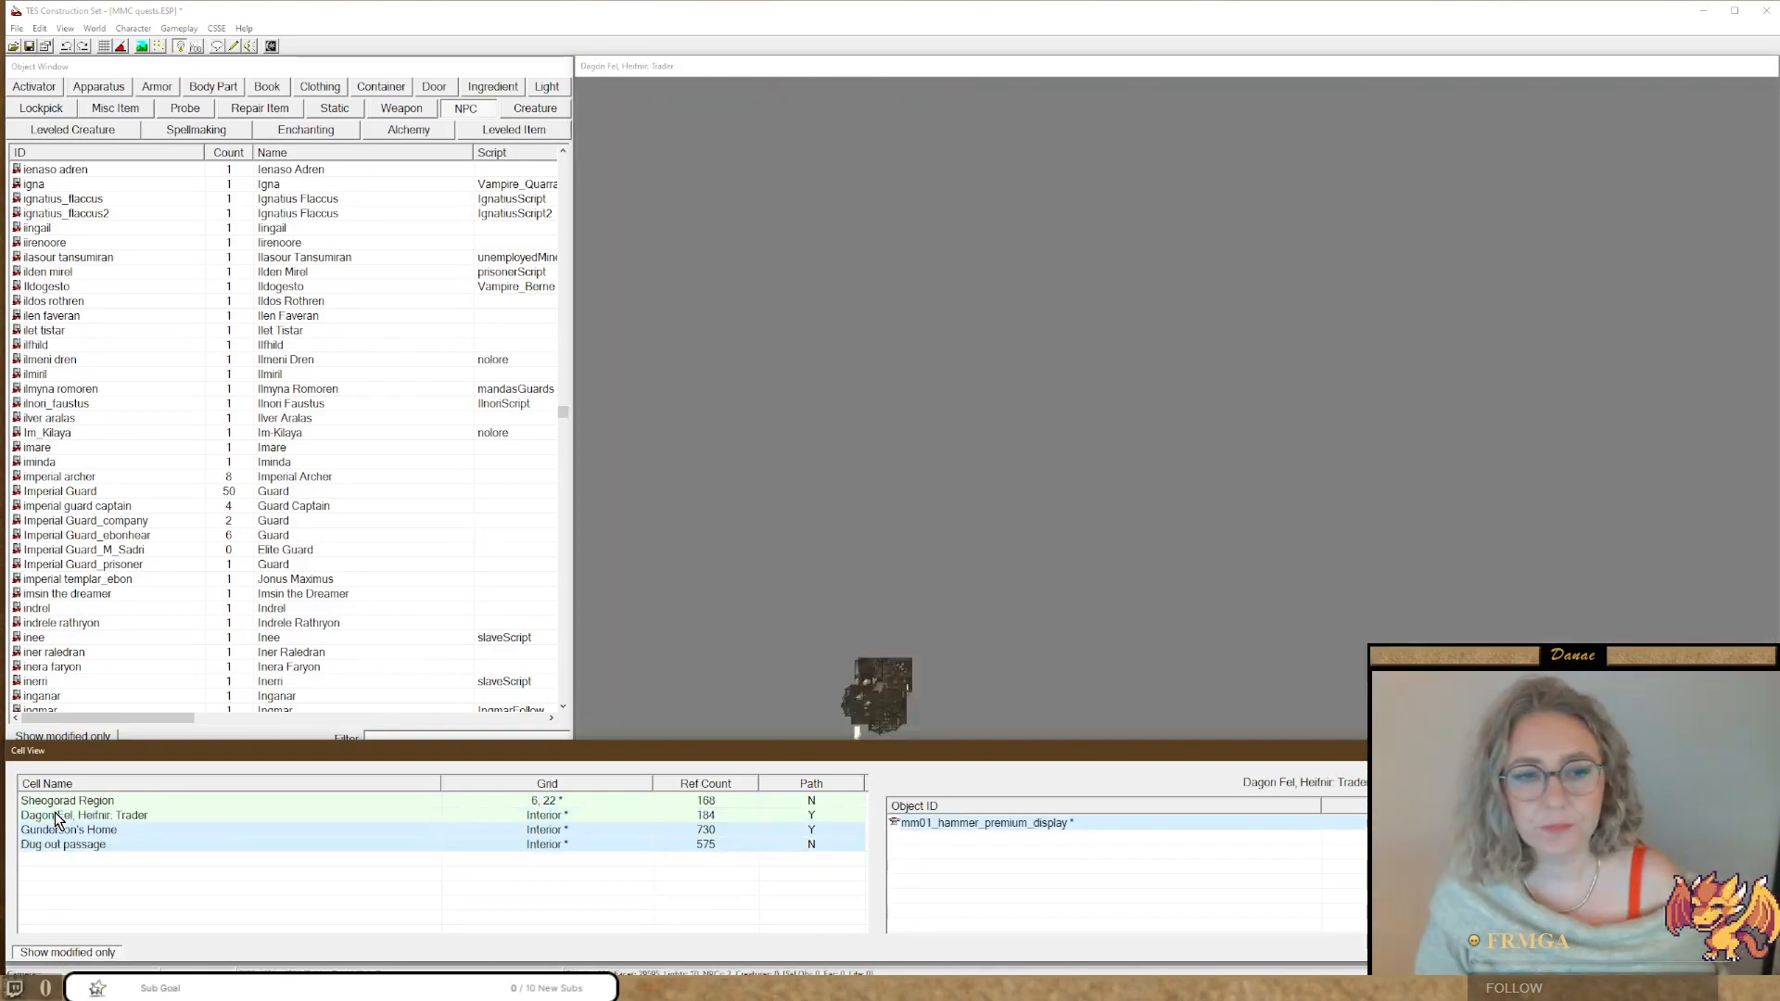
double_click(996, 823)
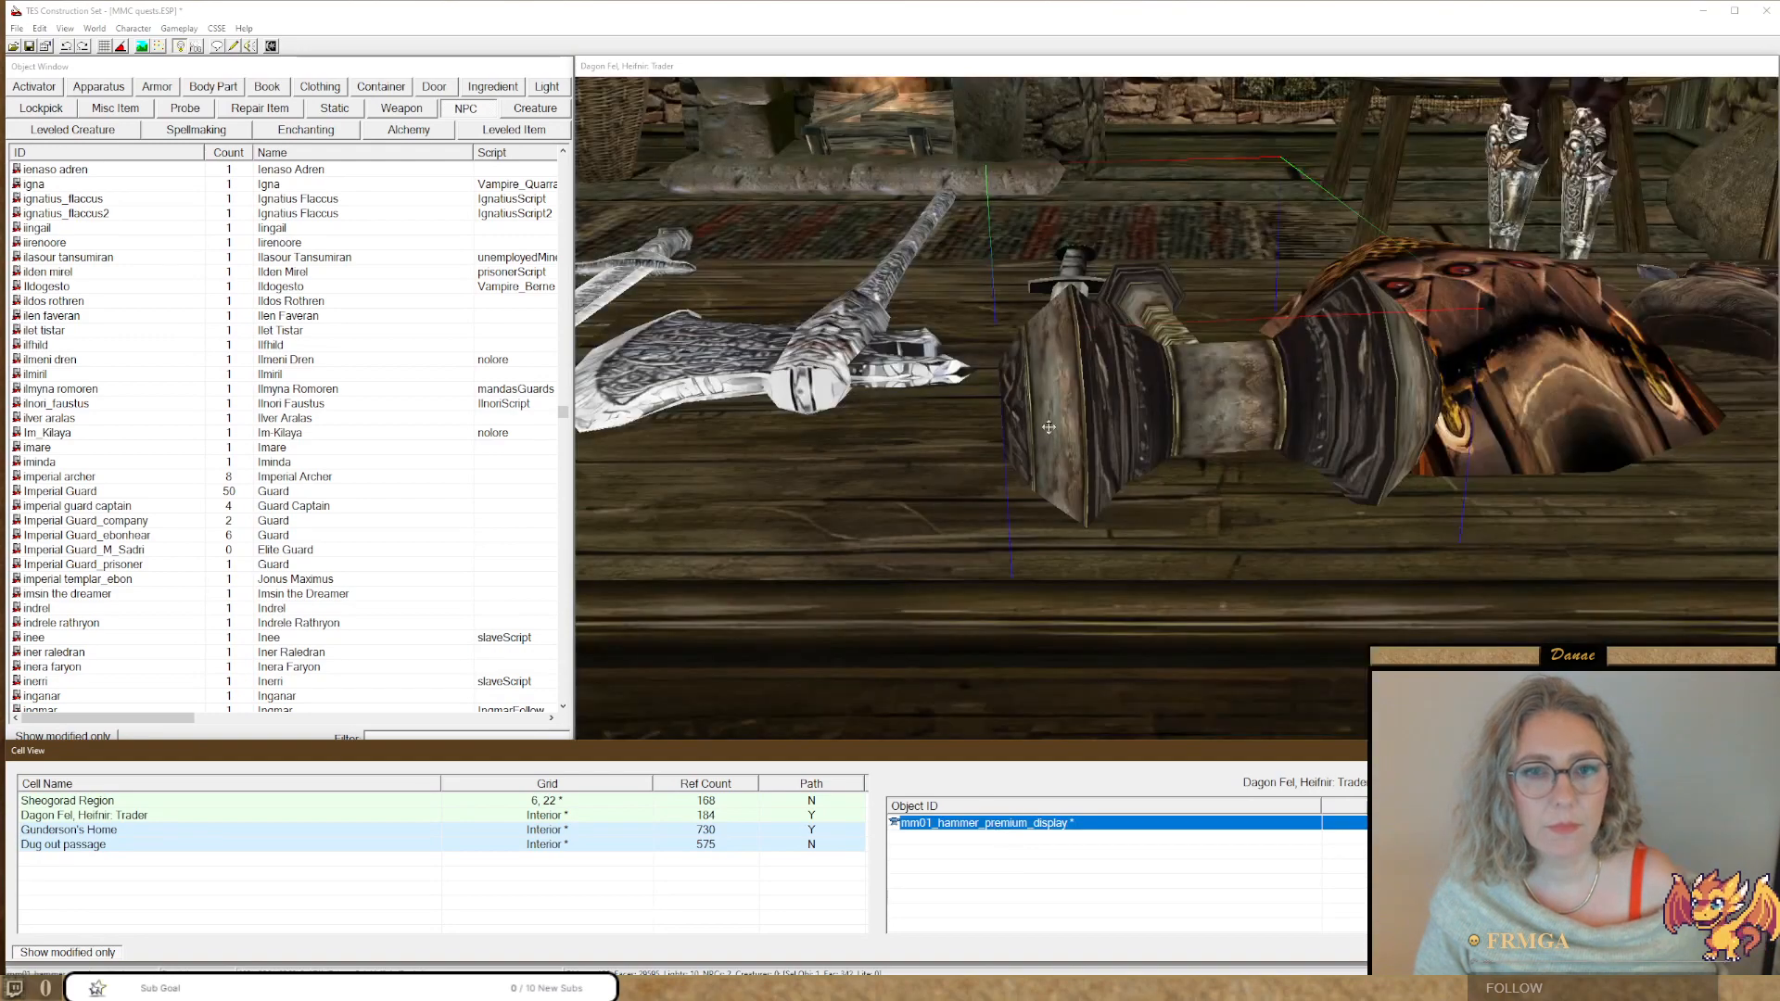
shift+middle_drag(1086, 425, 1243, 420)
scroll(1214, 393, down, 4)
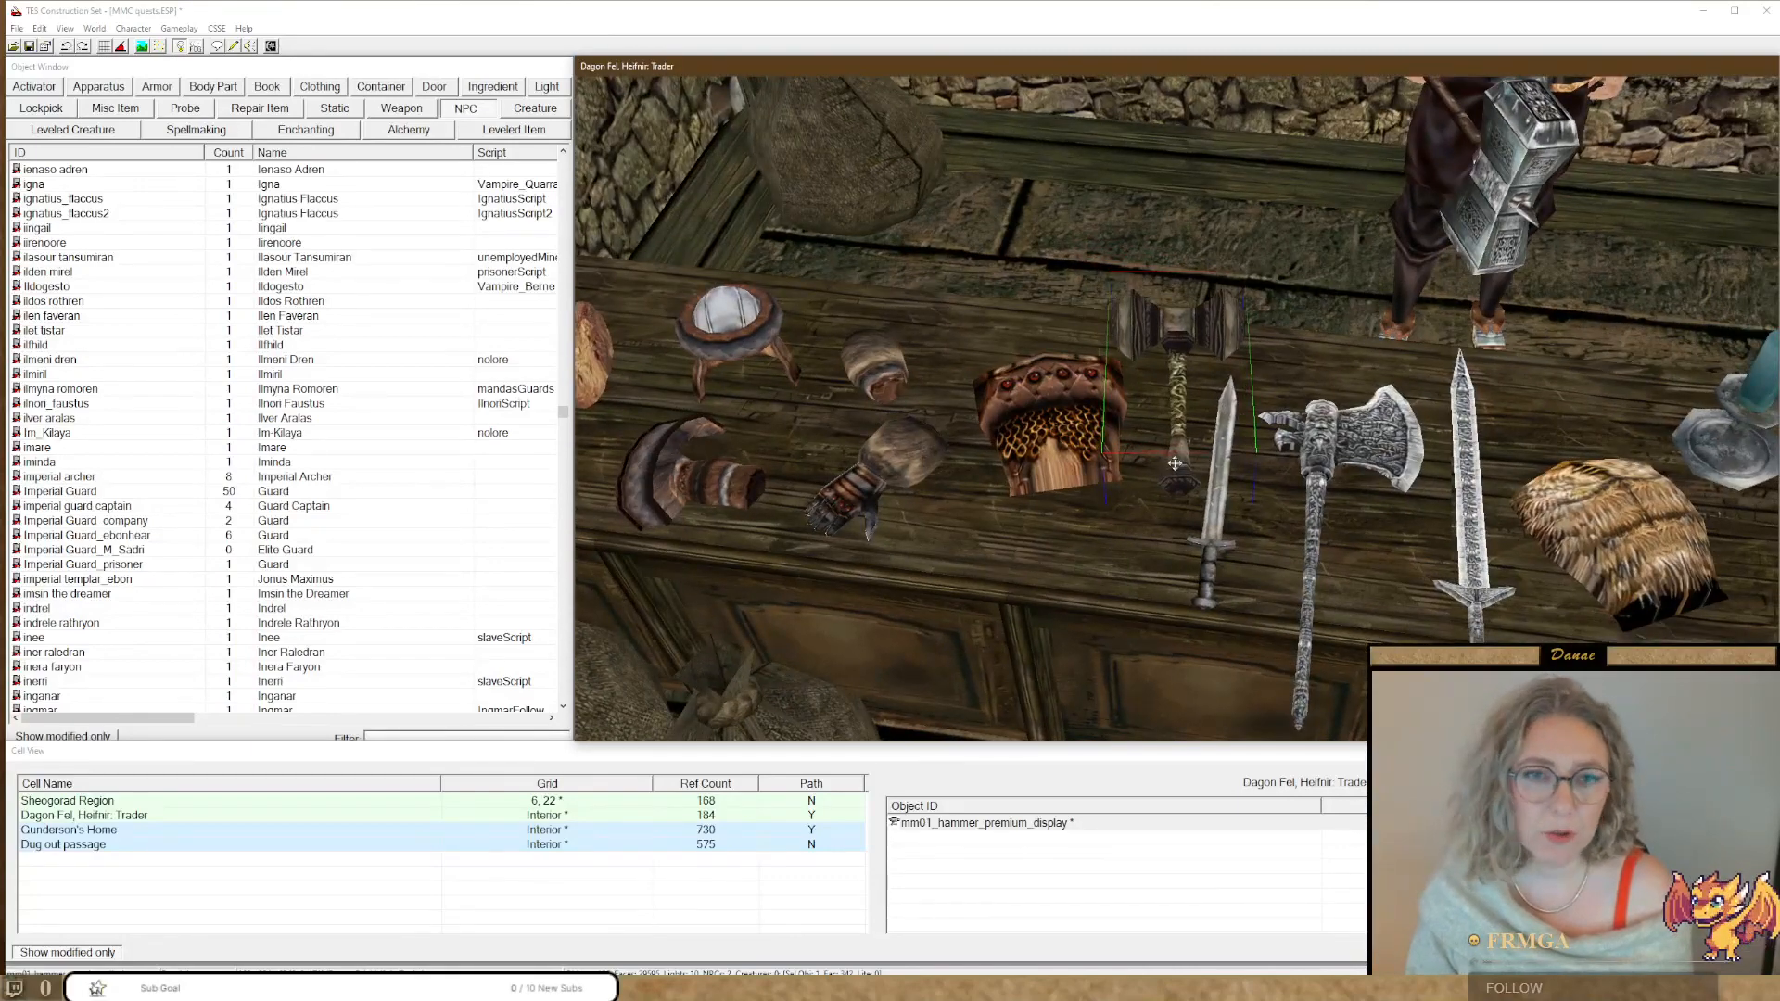
Check the mm01_dw_chest_script attached to mm01_hammer_premium_display, and choose mm01_hammer_script as the item's script.
double_click(1174, 464)
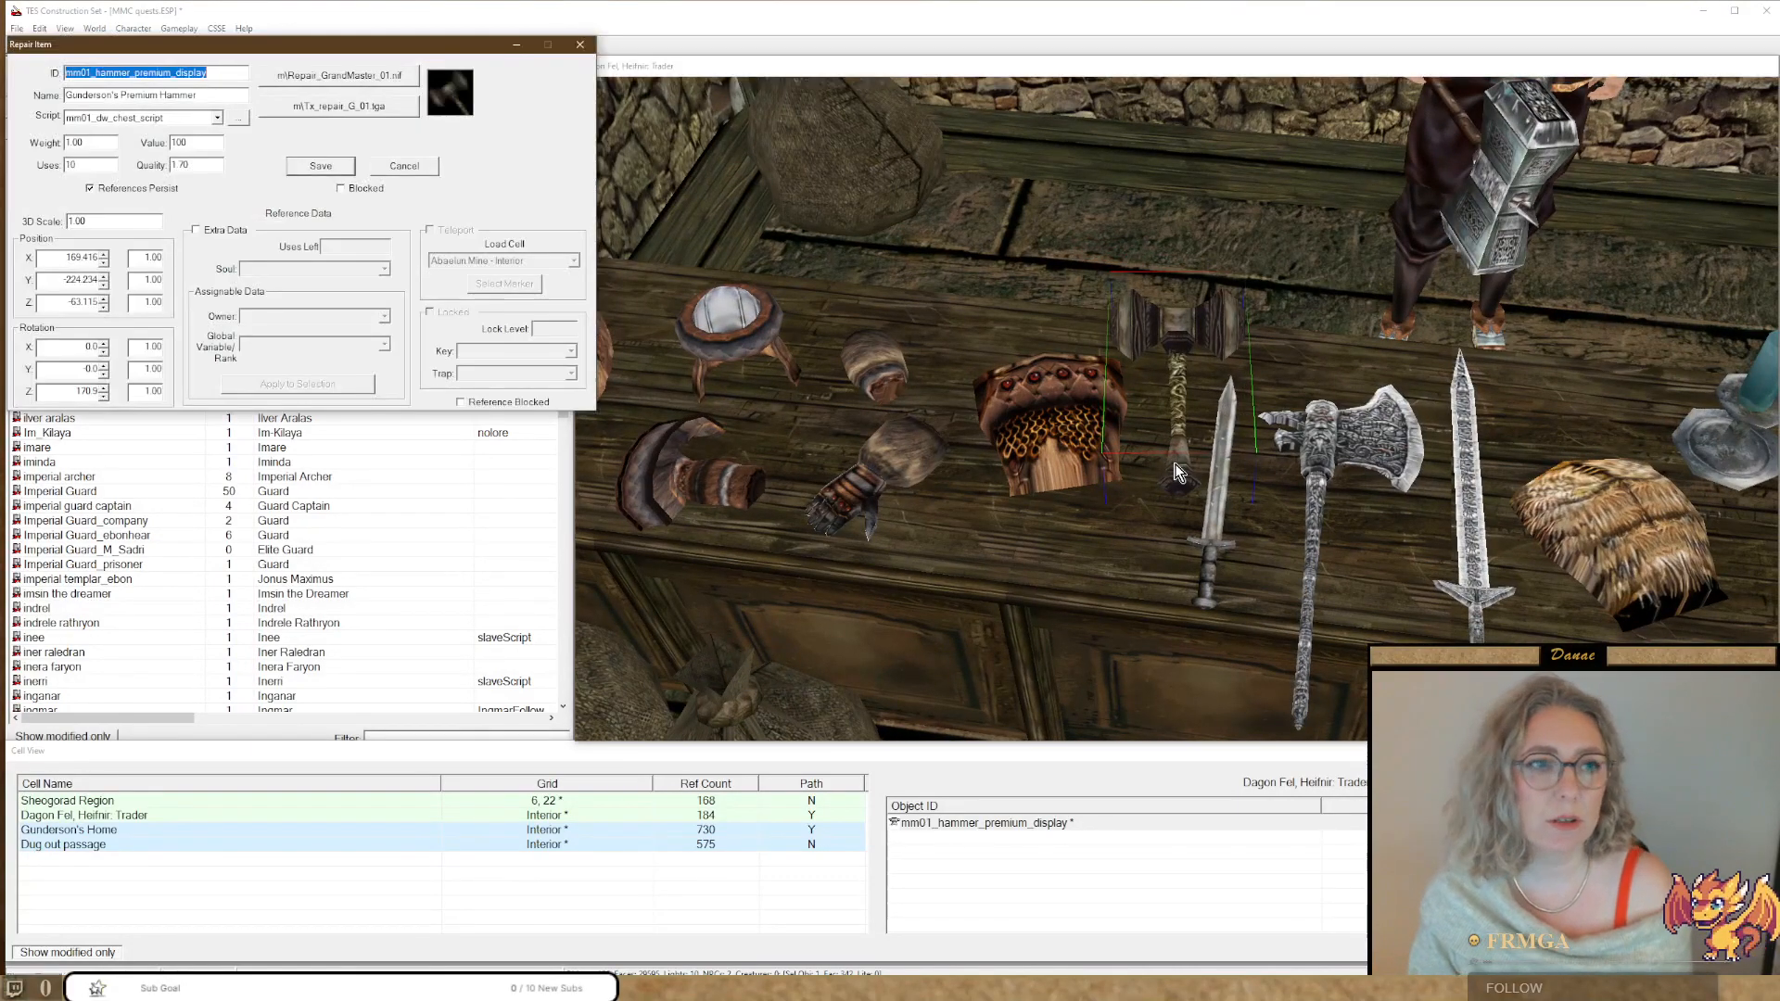
click(221, 94)
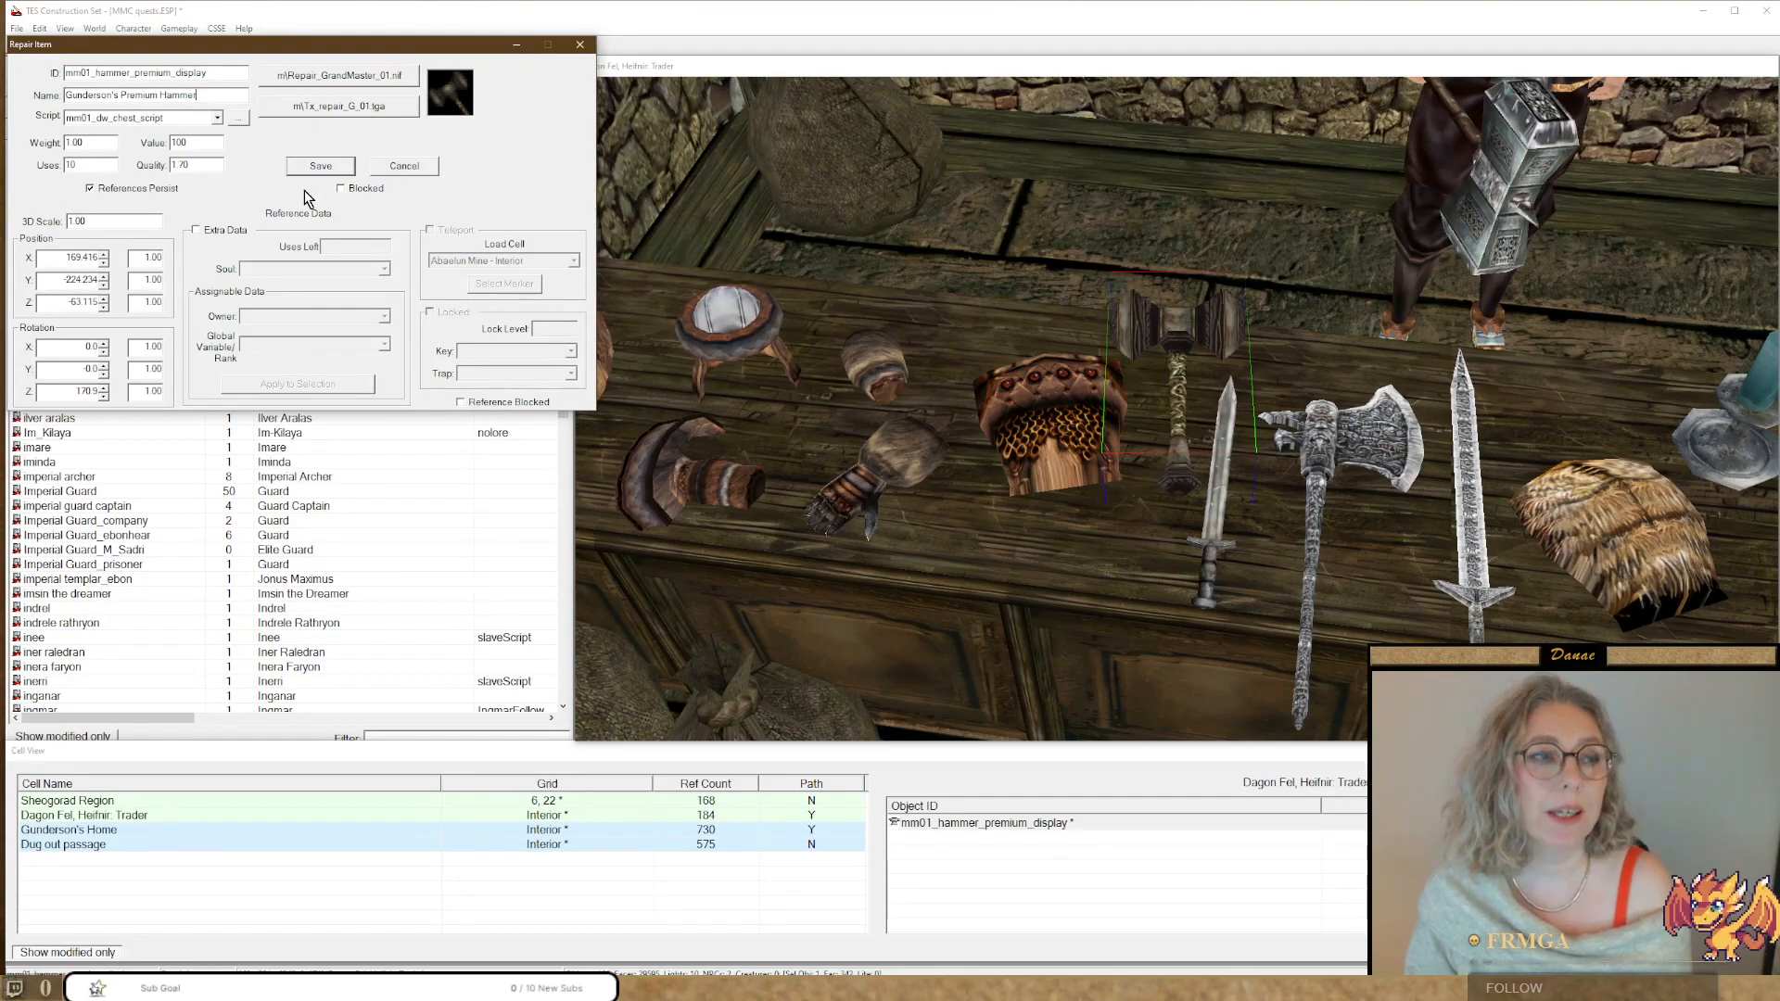
click(244, 119)
click(1099, 541)
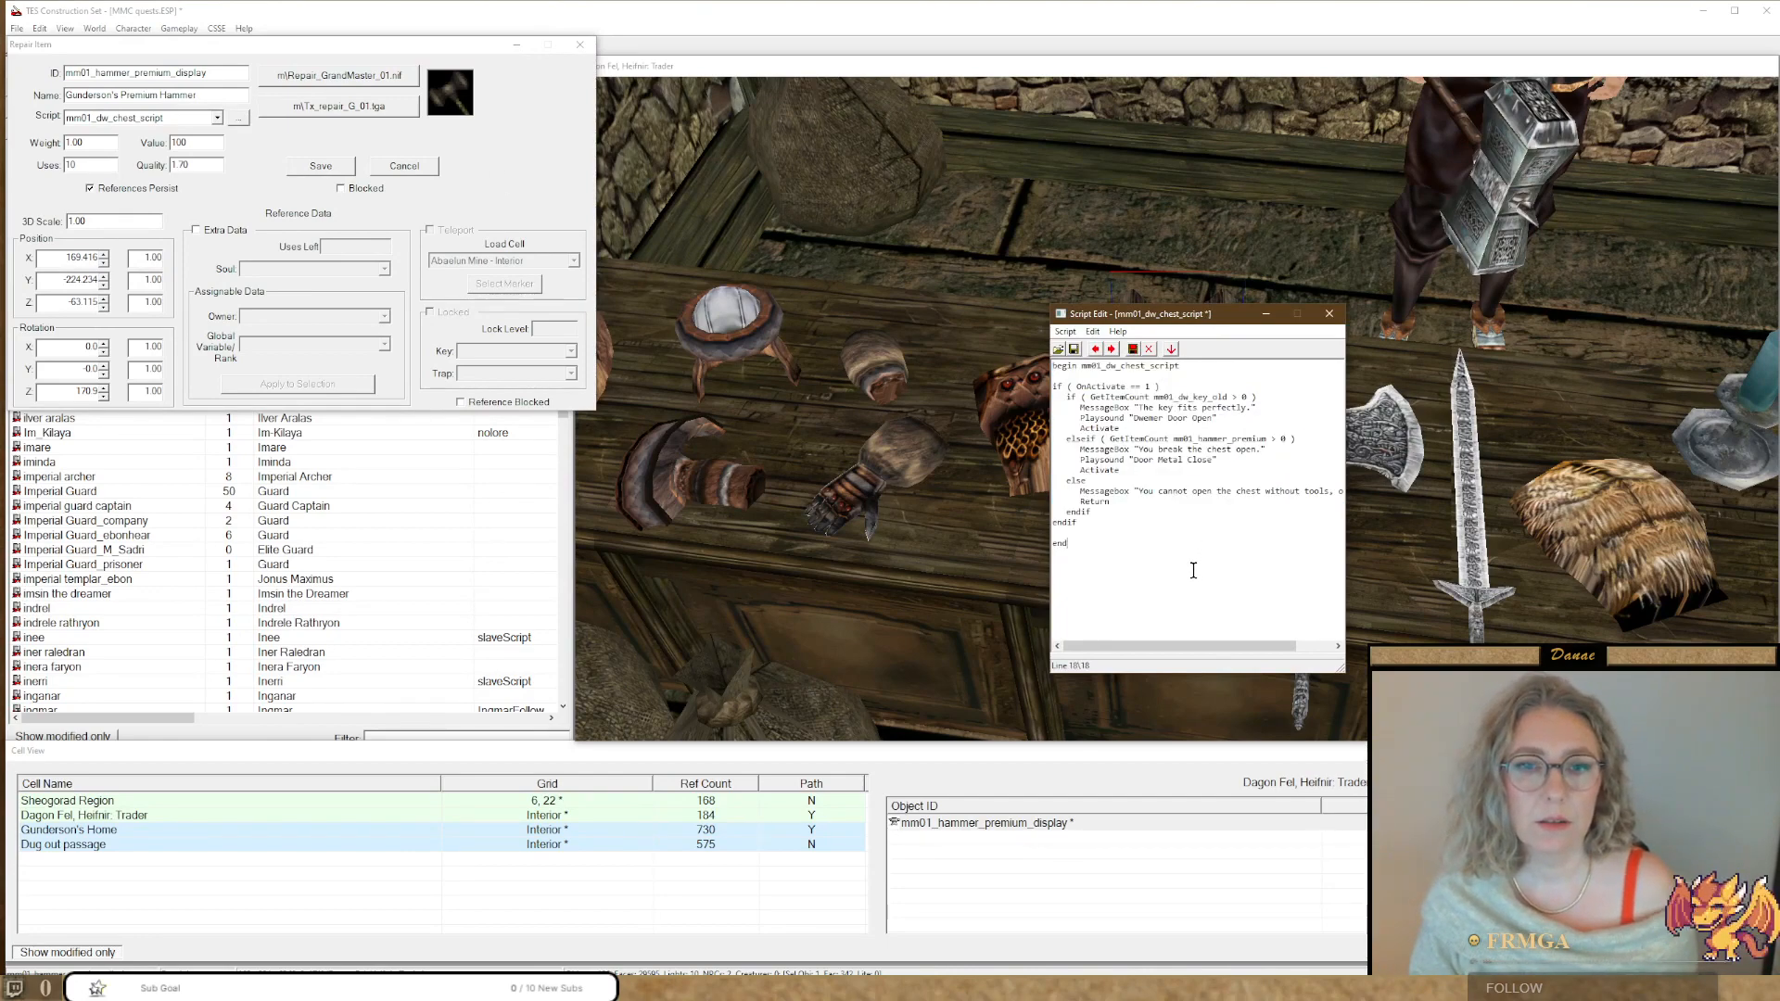
click(1329, 313)
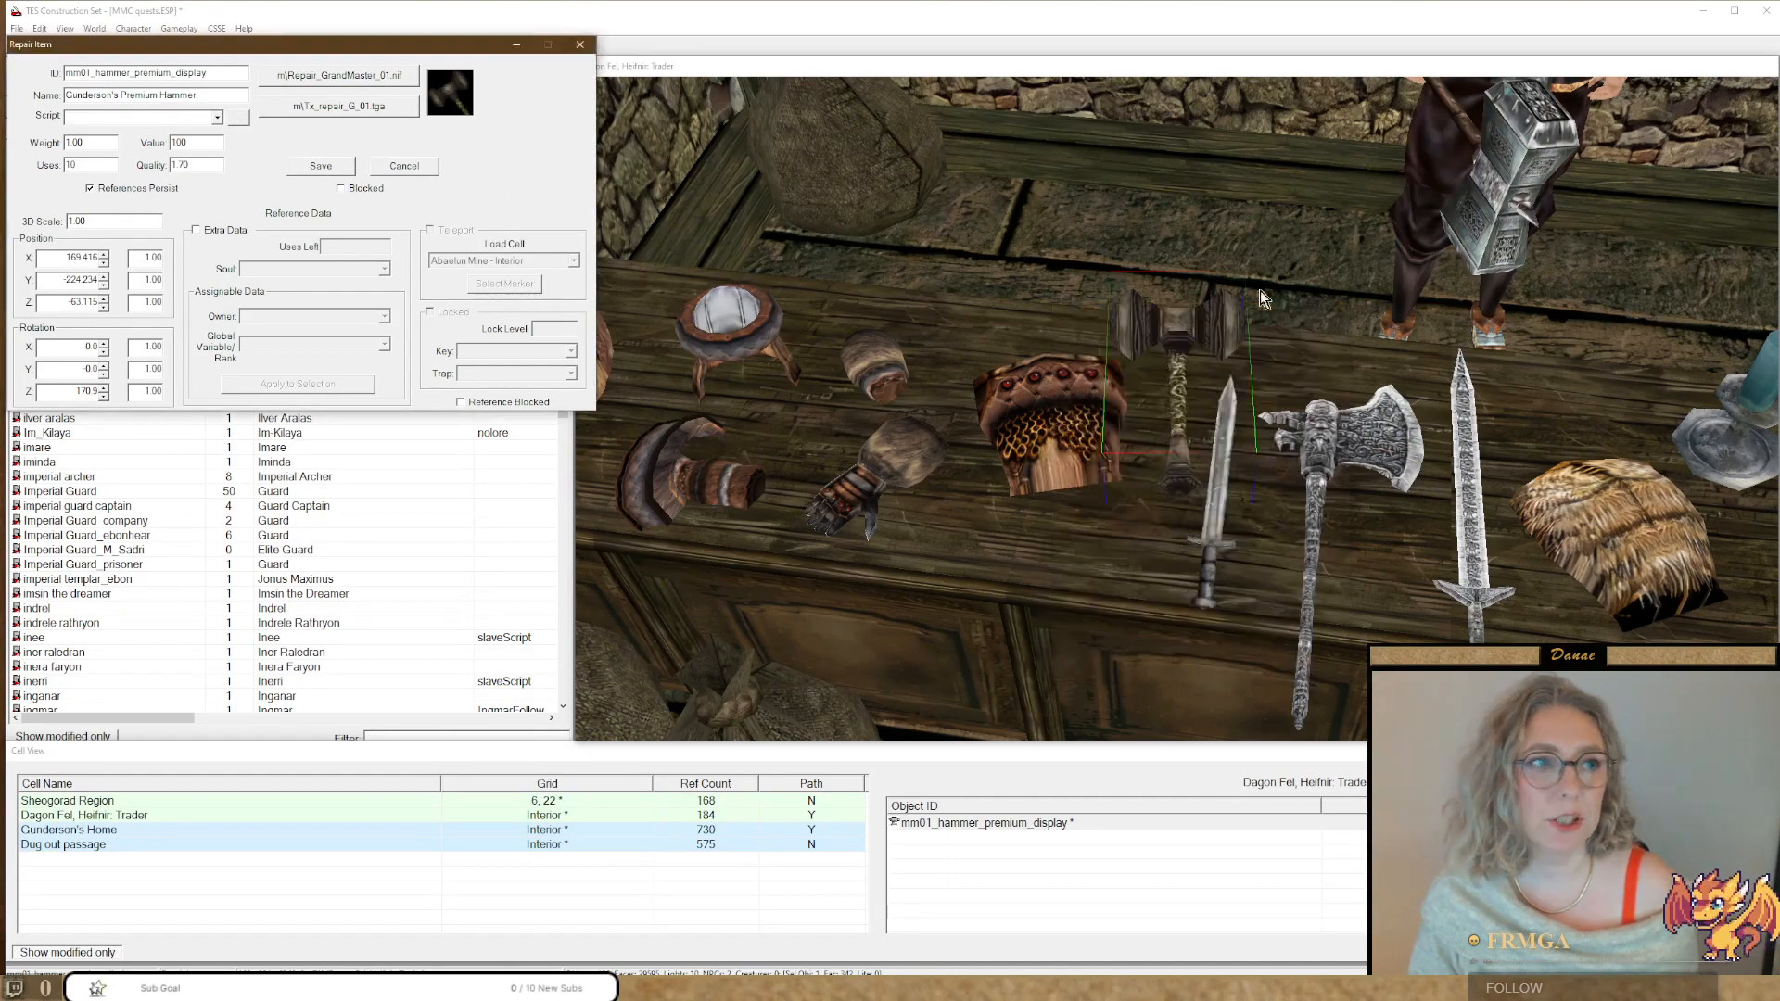
click(144, 119)
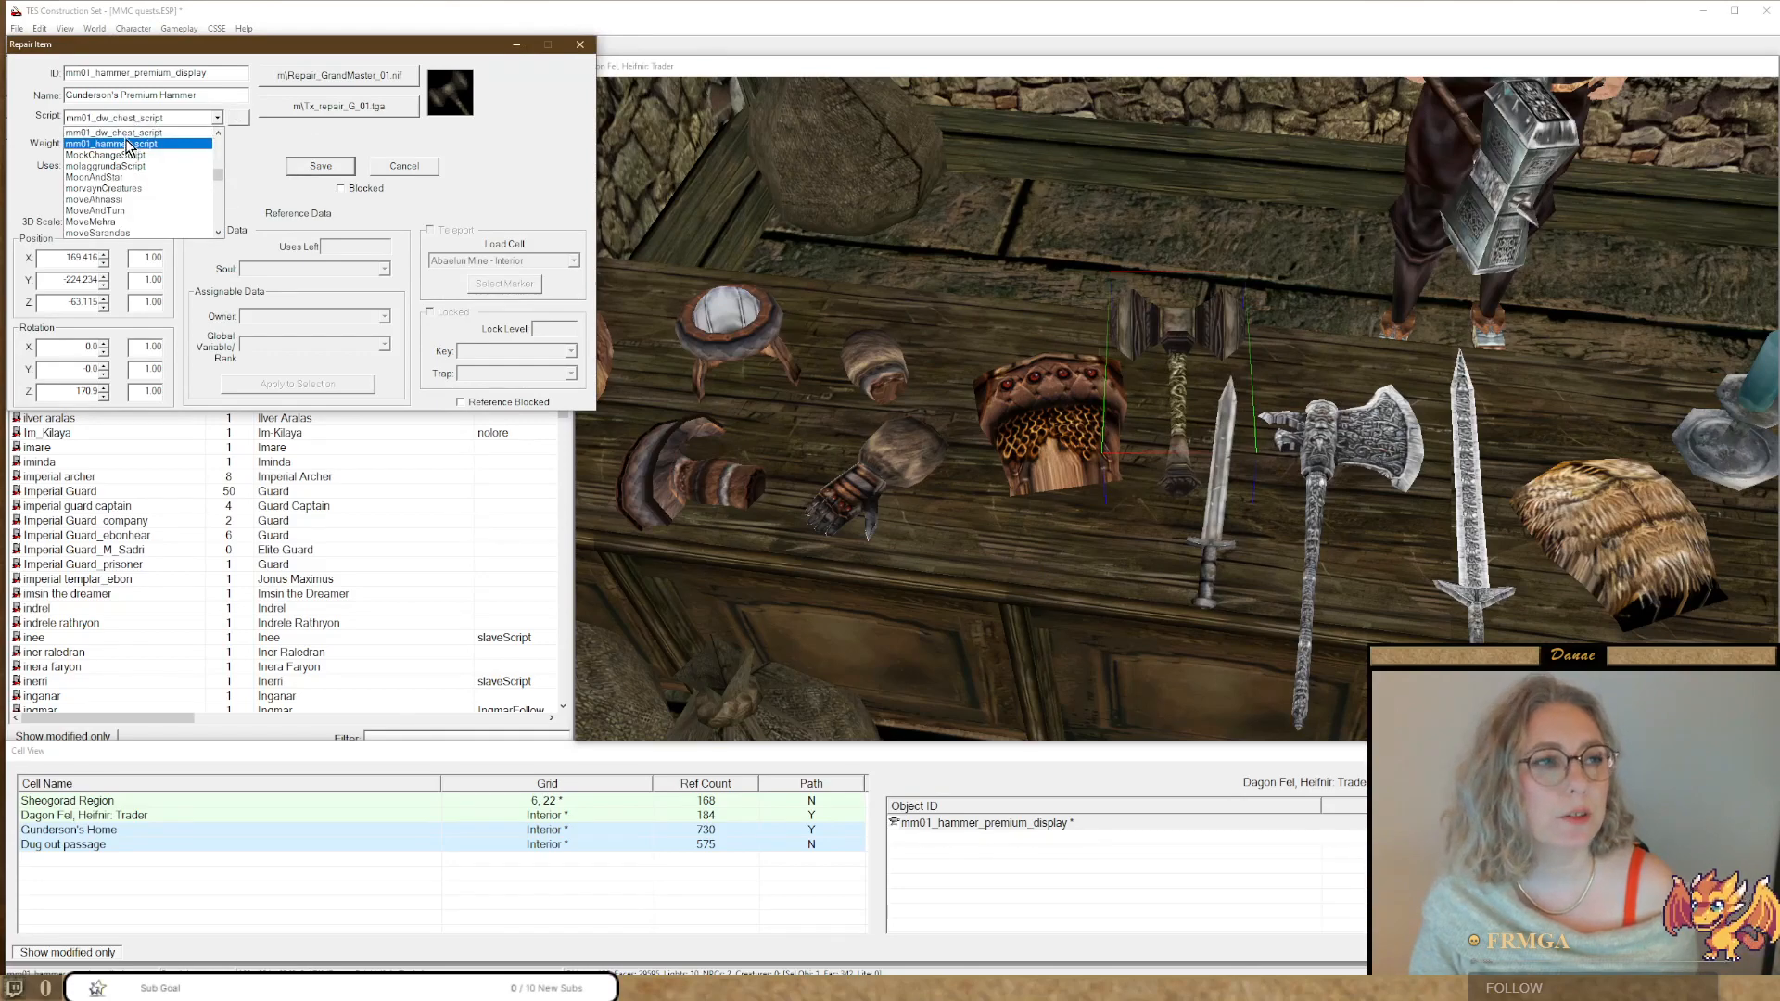
click(129, 146)
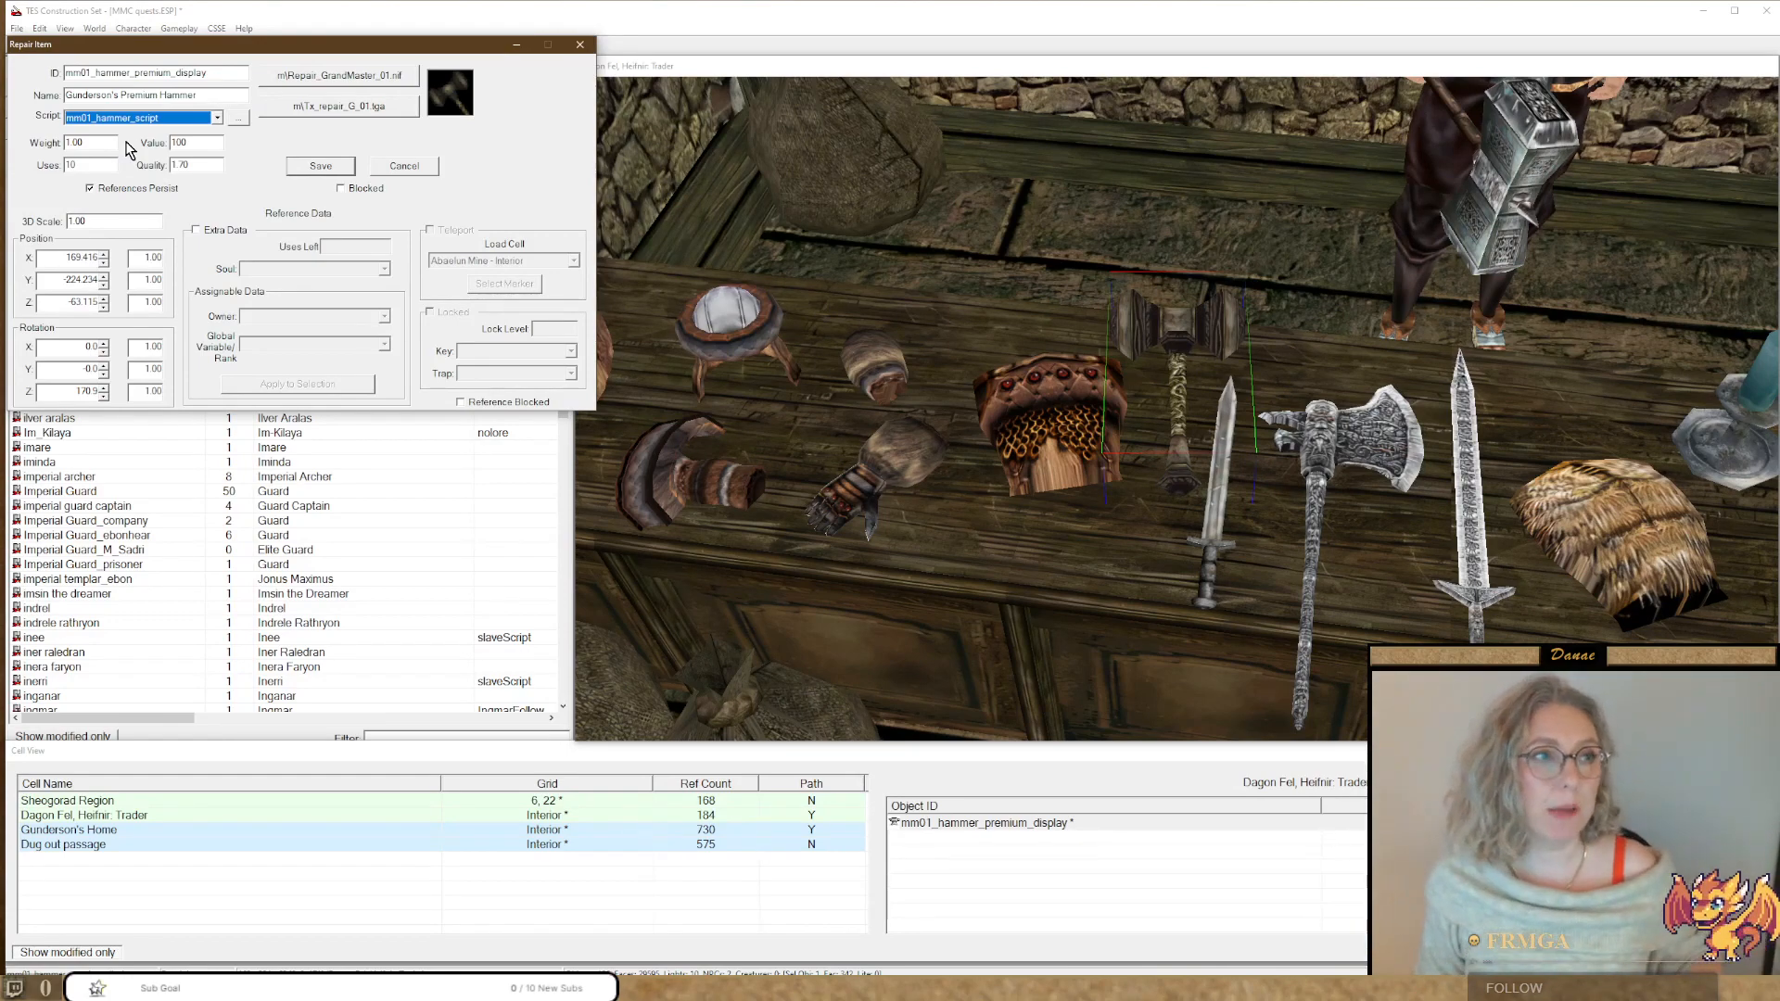
Open mm01_hammer_script from the premium hammer's properties and examine its OnActivate condition at a larger text size.
drag(153, 54, 771, 175)
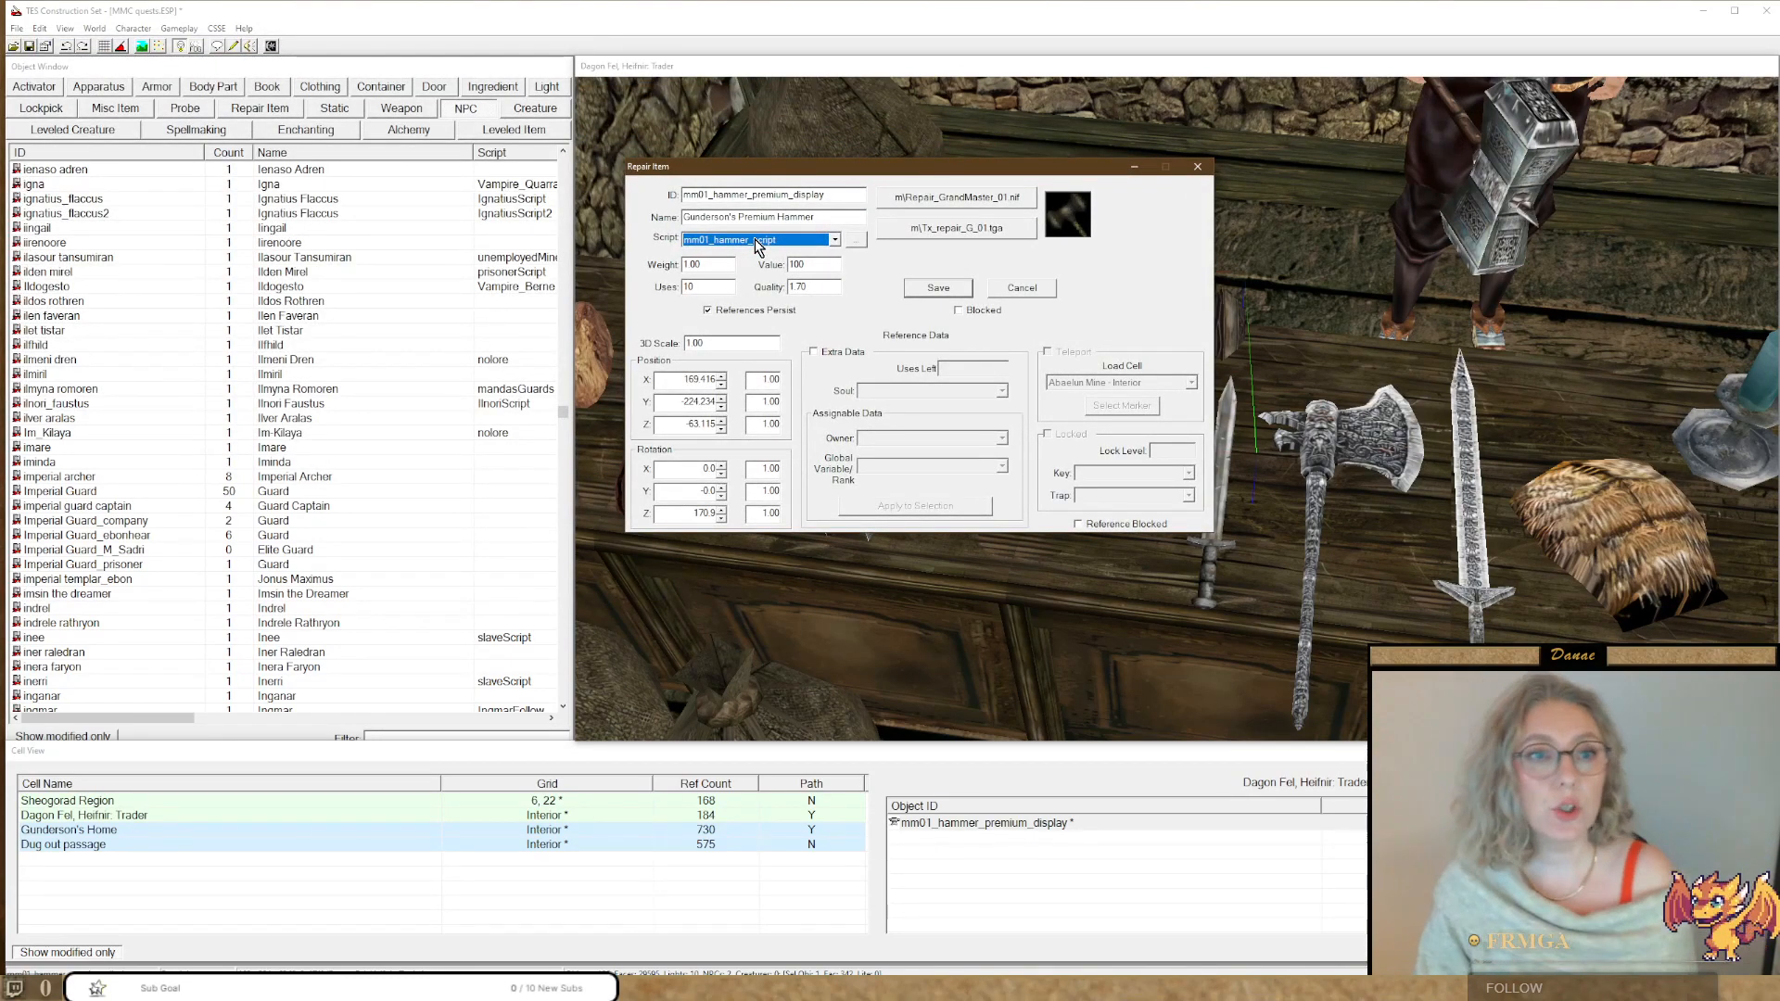
click(756, 241)
click(756, 241)
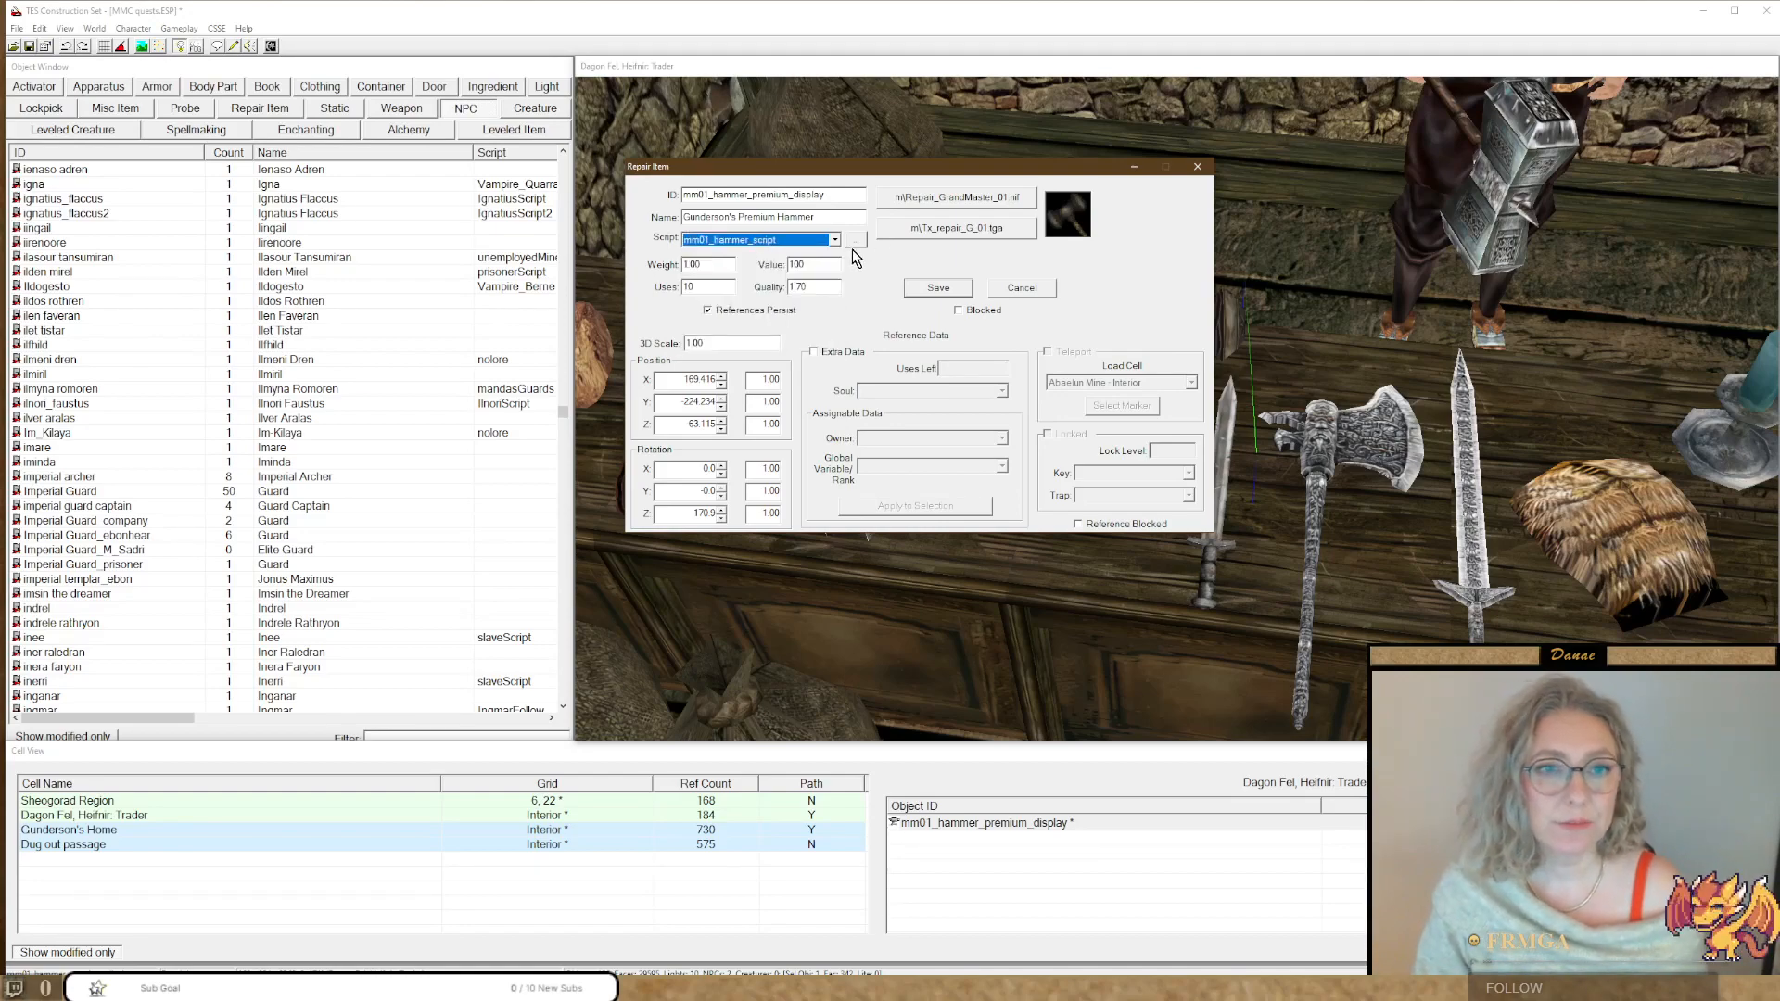
click(855, 241)
click(1078, 464)
ctrl+scroll(1157, 564, up, 6)
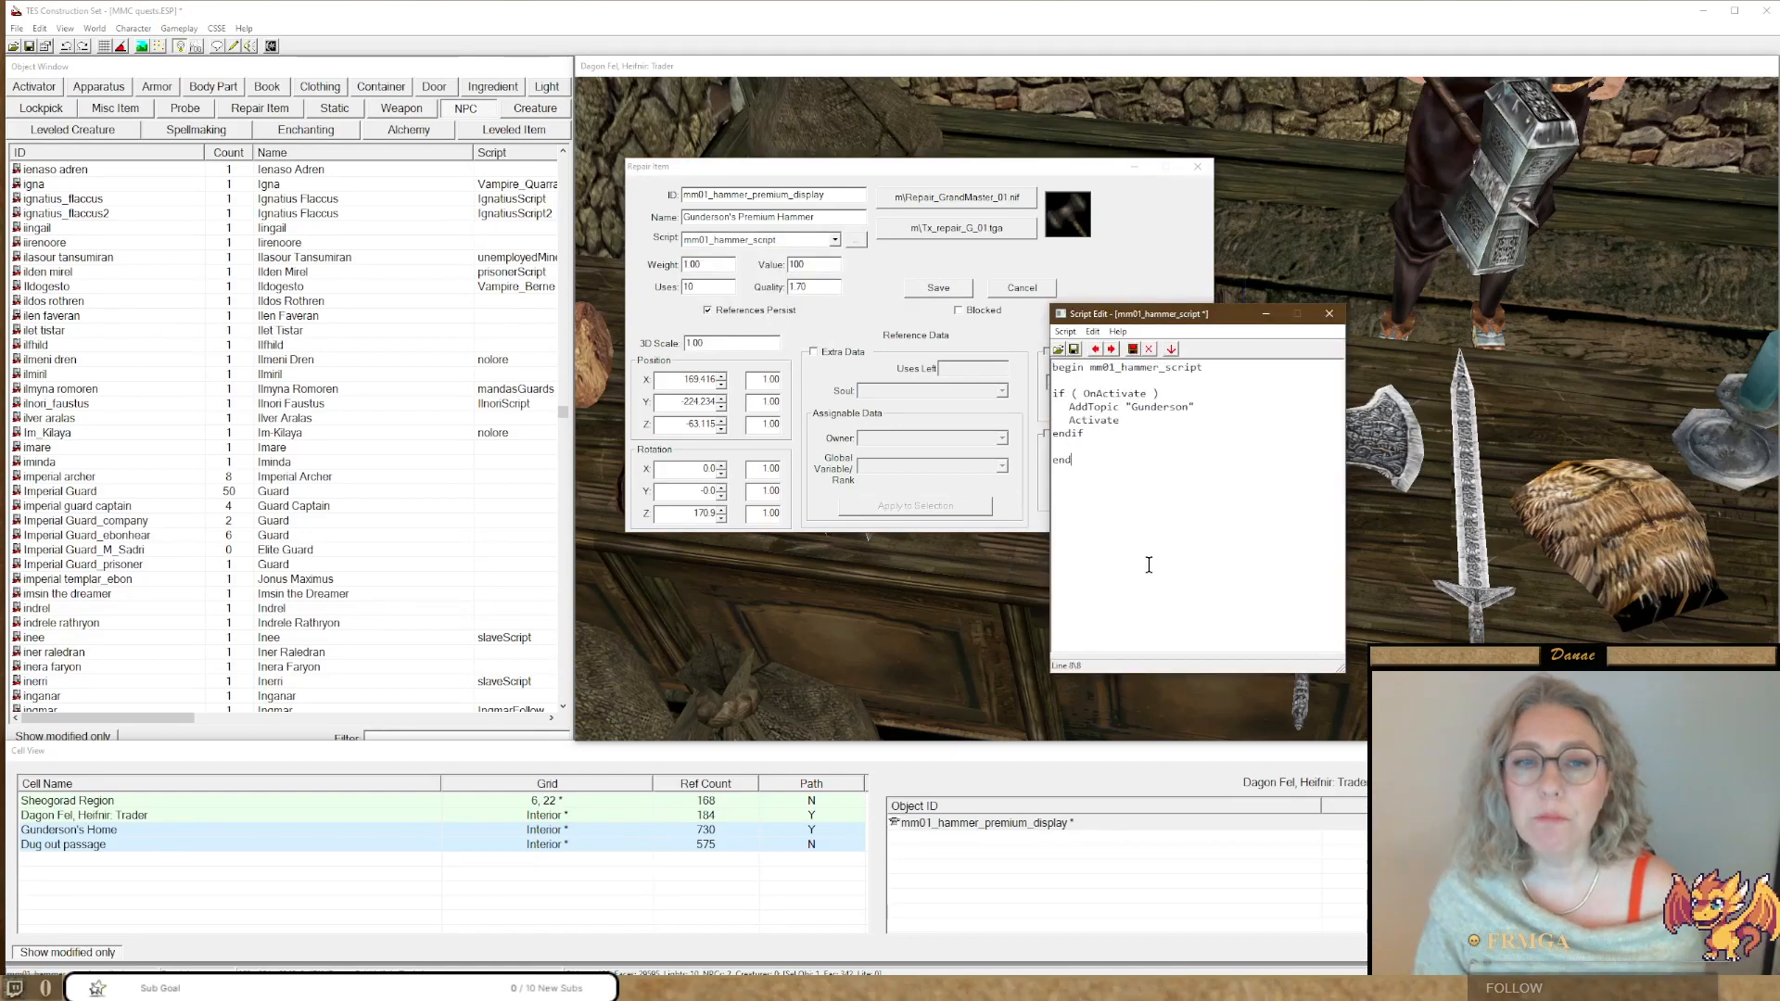
ctrl+scroll(1138, 559, up, 1)
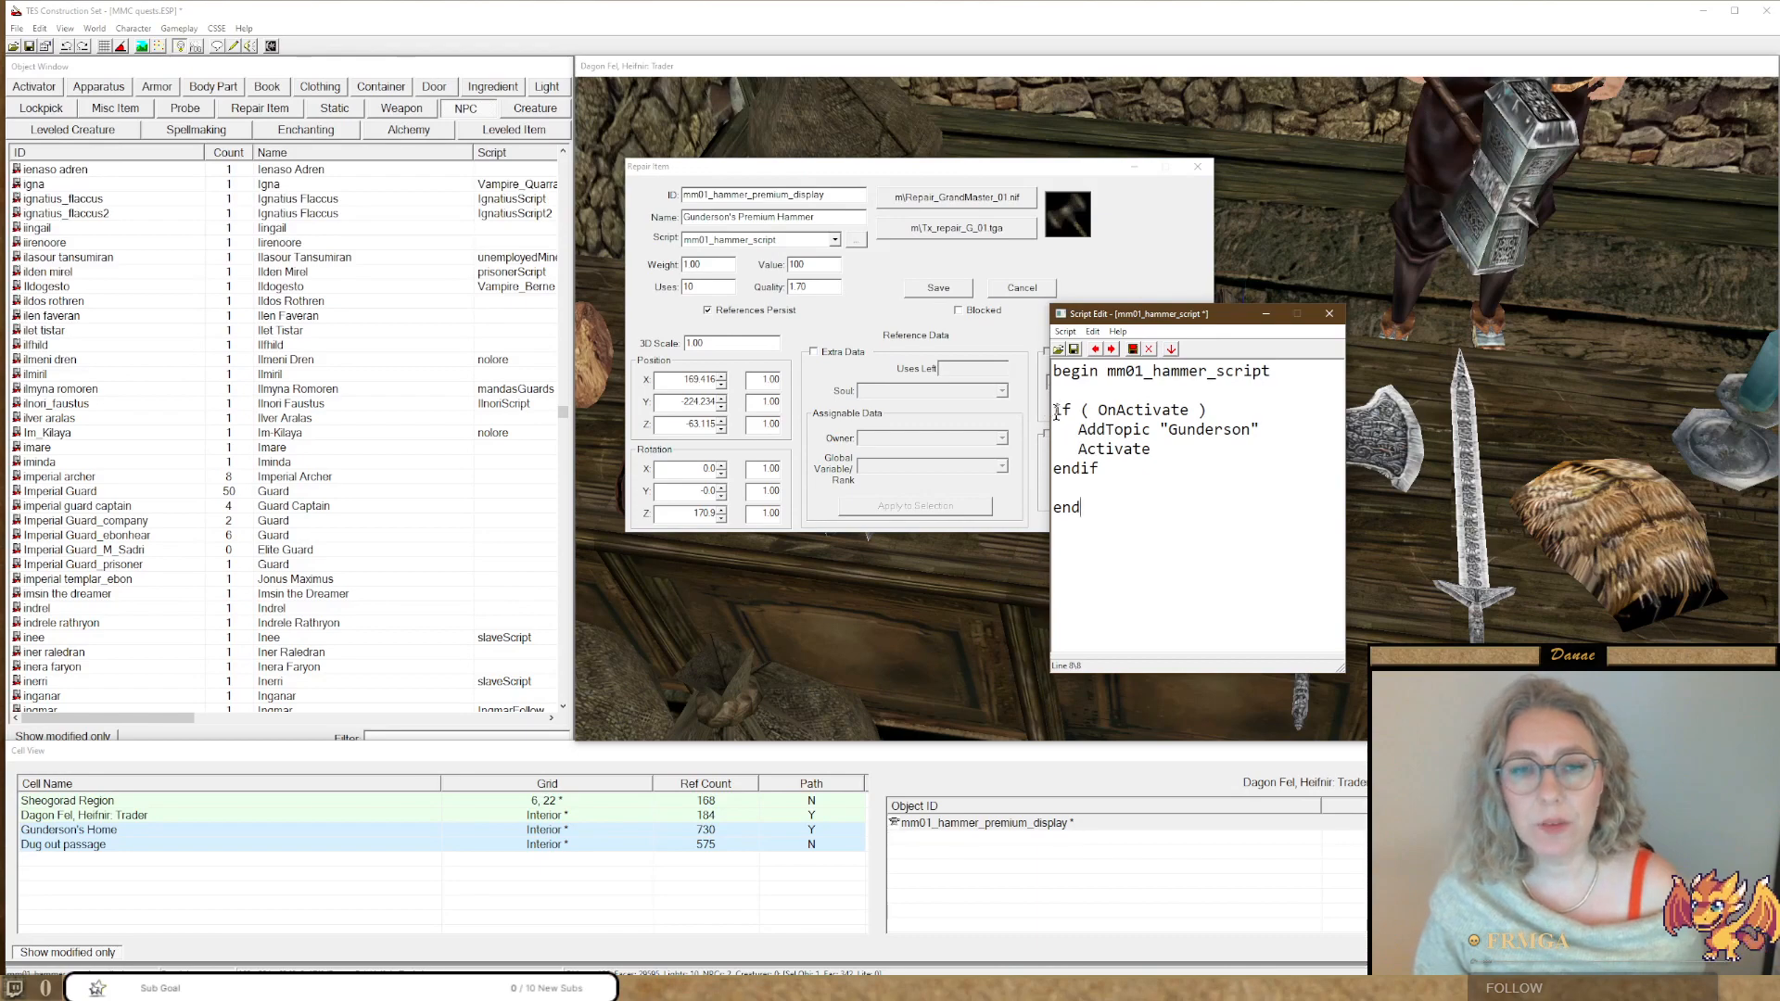
drag(1053, 409, 1278, 421)
click(1236, 470)
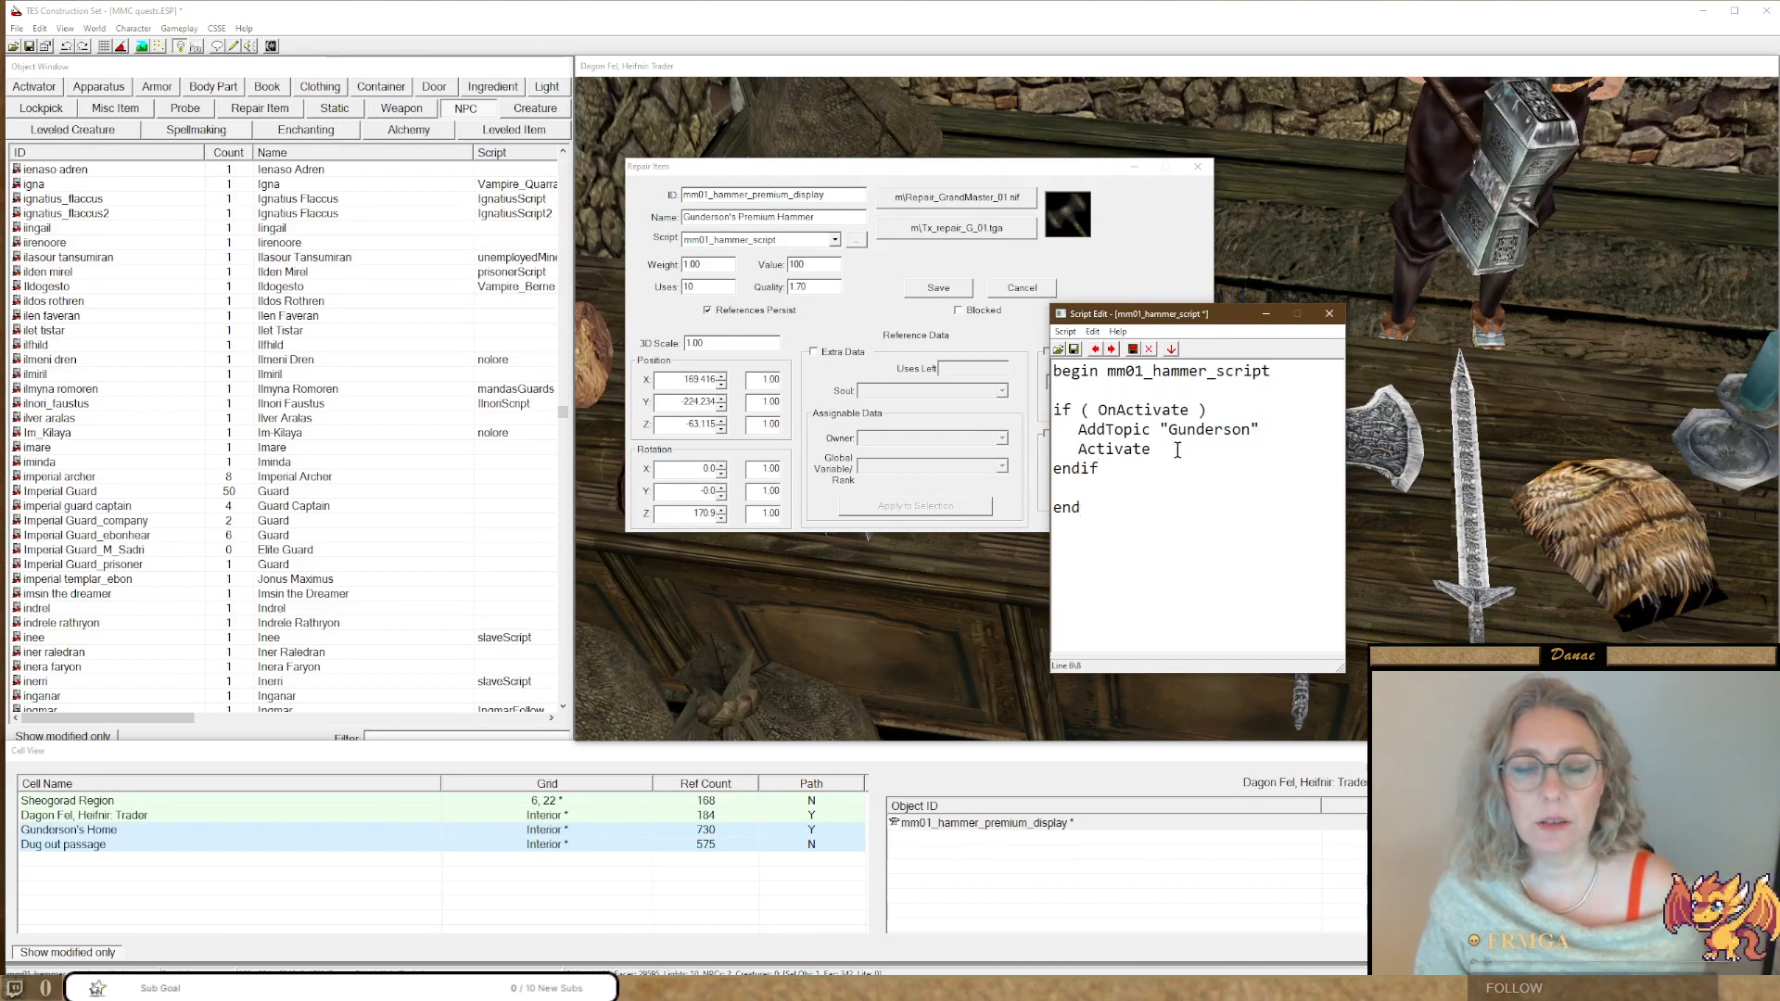
Delete the Activate line below AddTopic "Gunderson" in mm01_hammer_script, save the script and close the hammer's properties.
drag(1177, 448, 1032, 445)
key(BackSpace)
key(BackSpace)
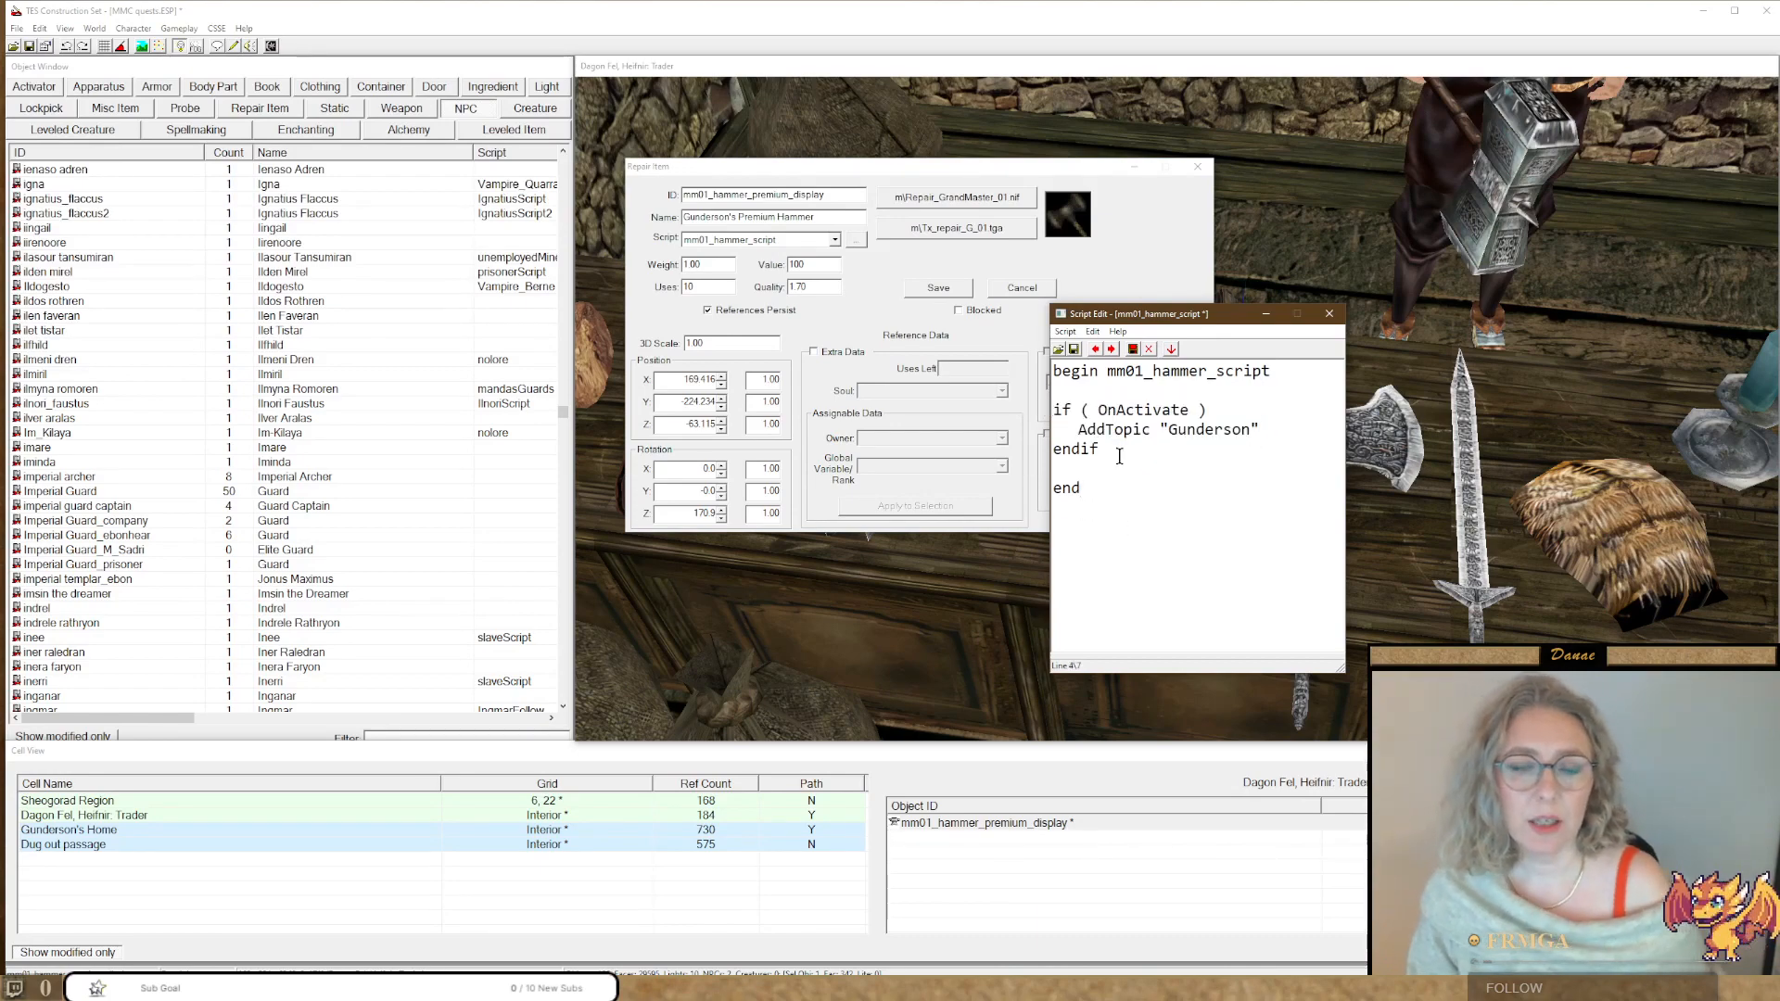
drag(1261, 432, 1050, 434)
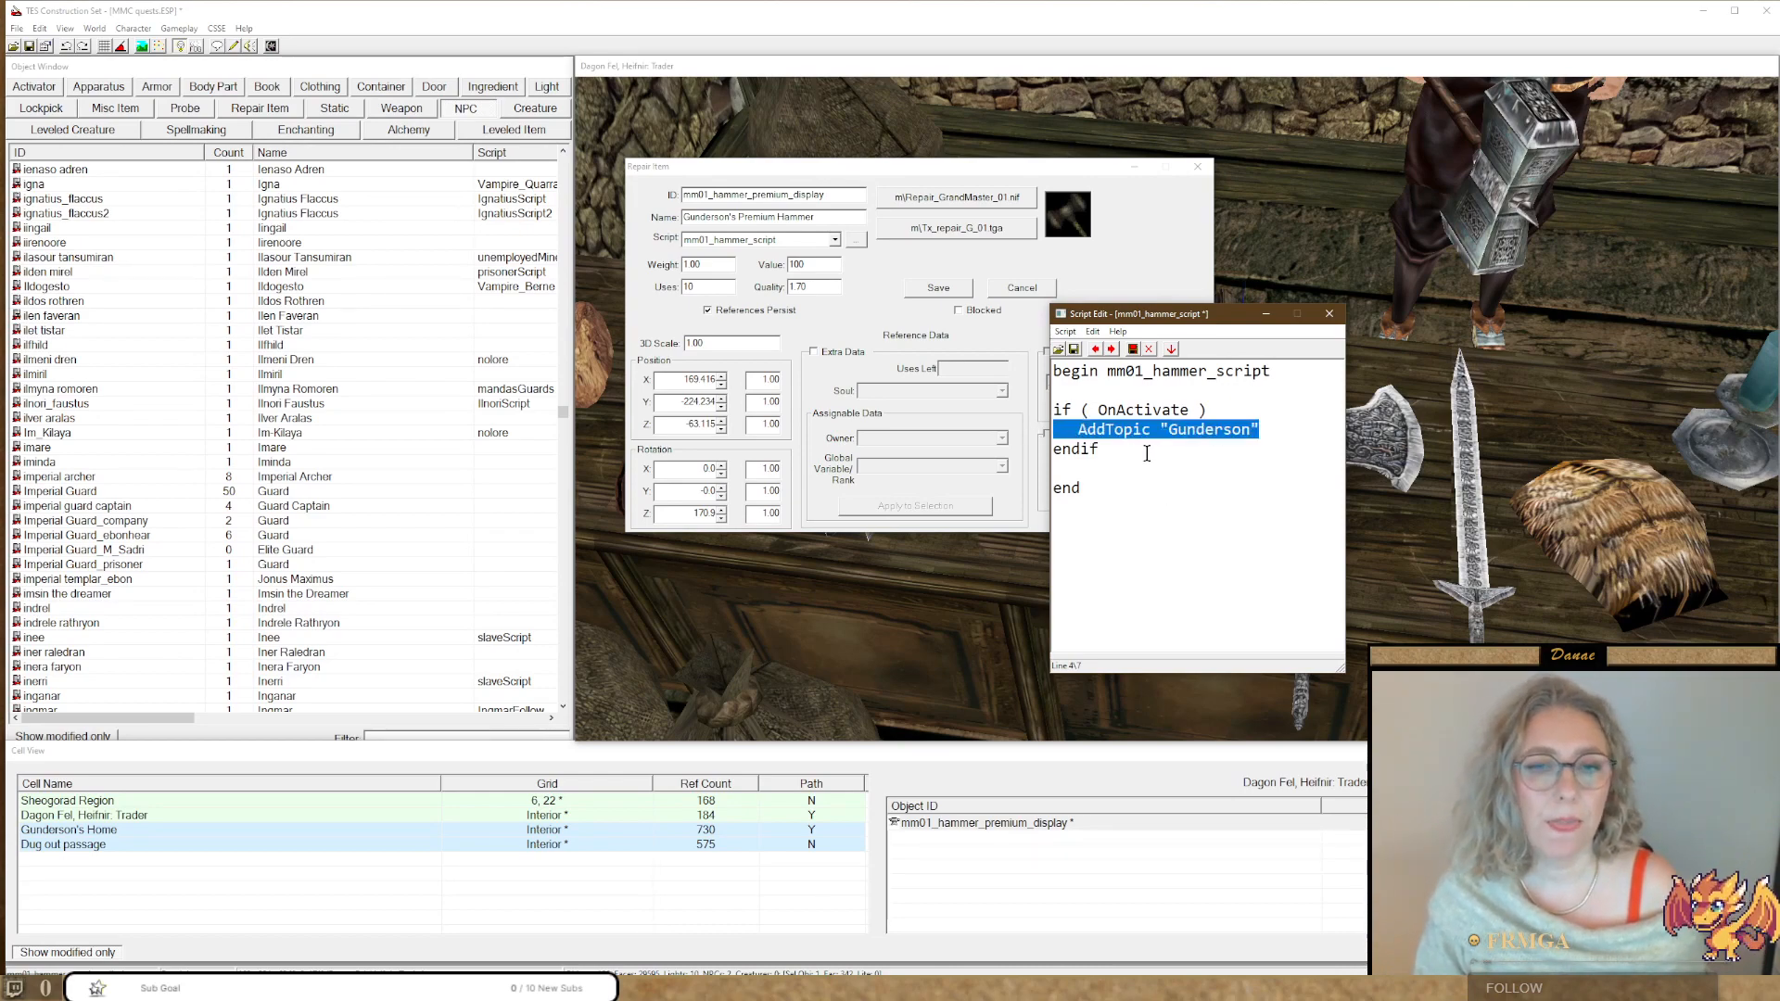
drag(1142, 453, 1062, 450)
click(1294, 431)
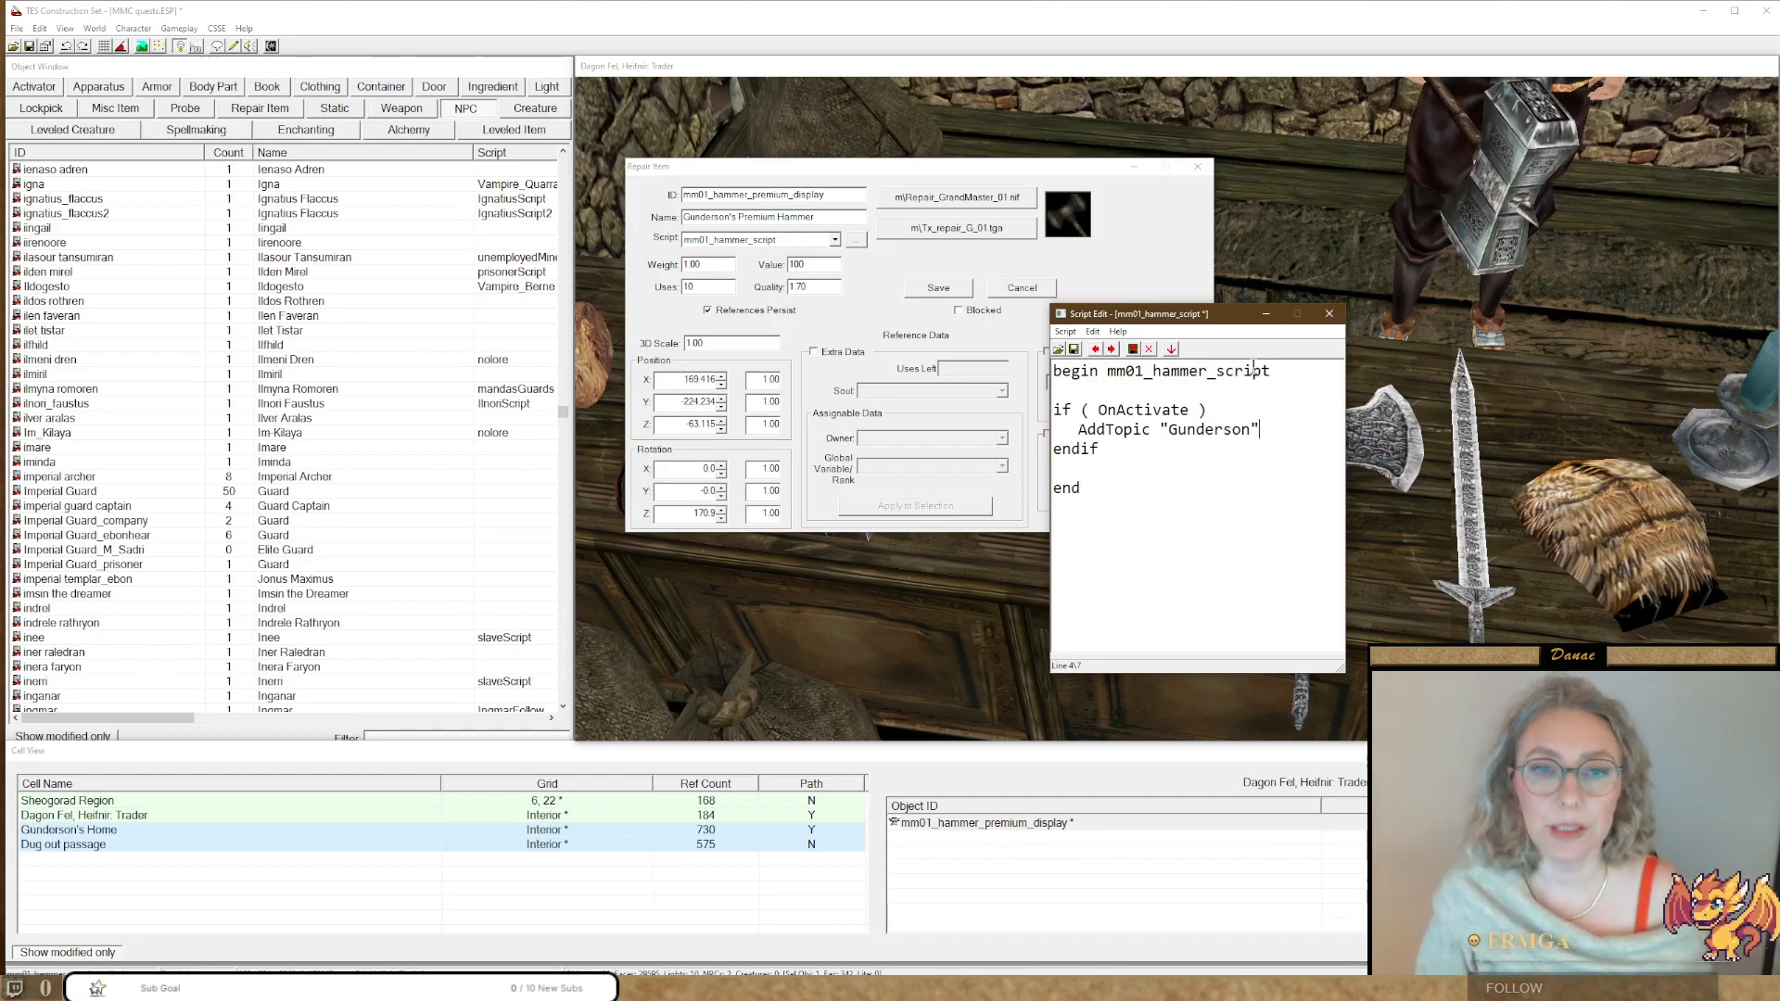
click(1172, 350)
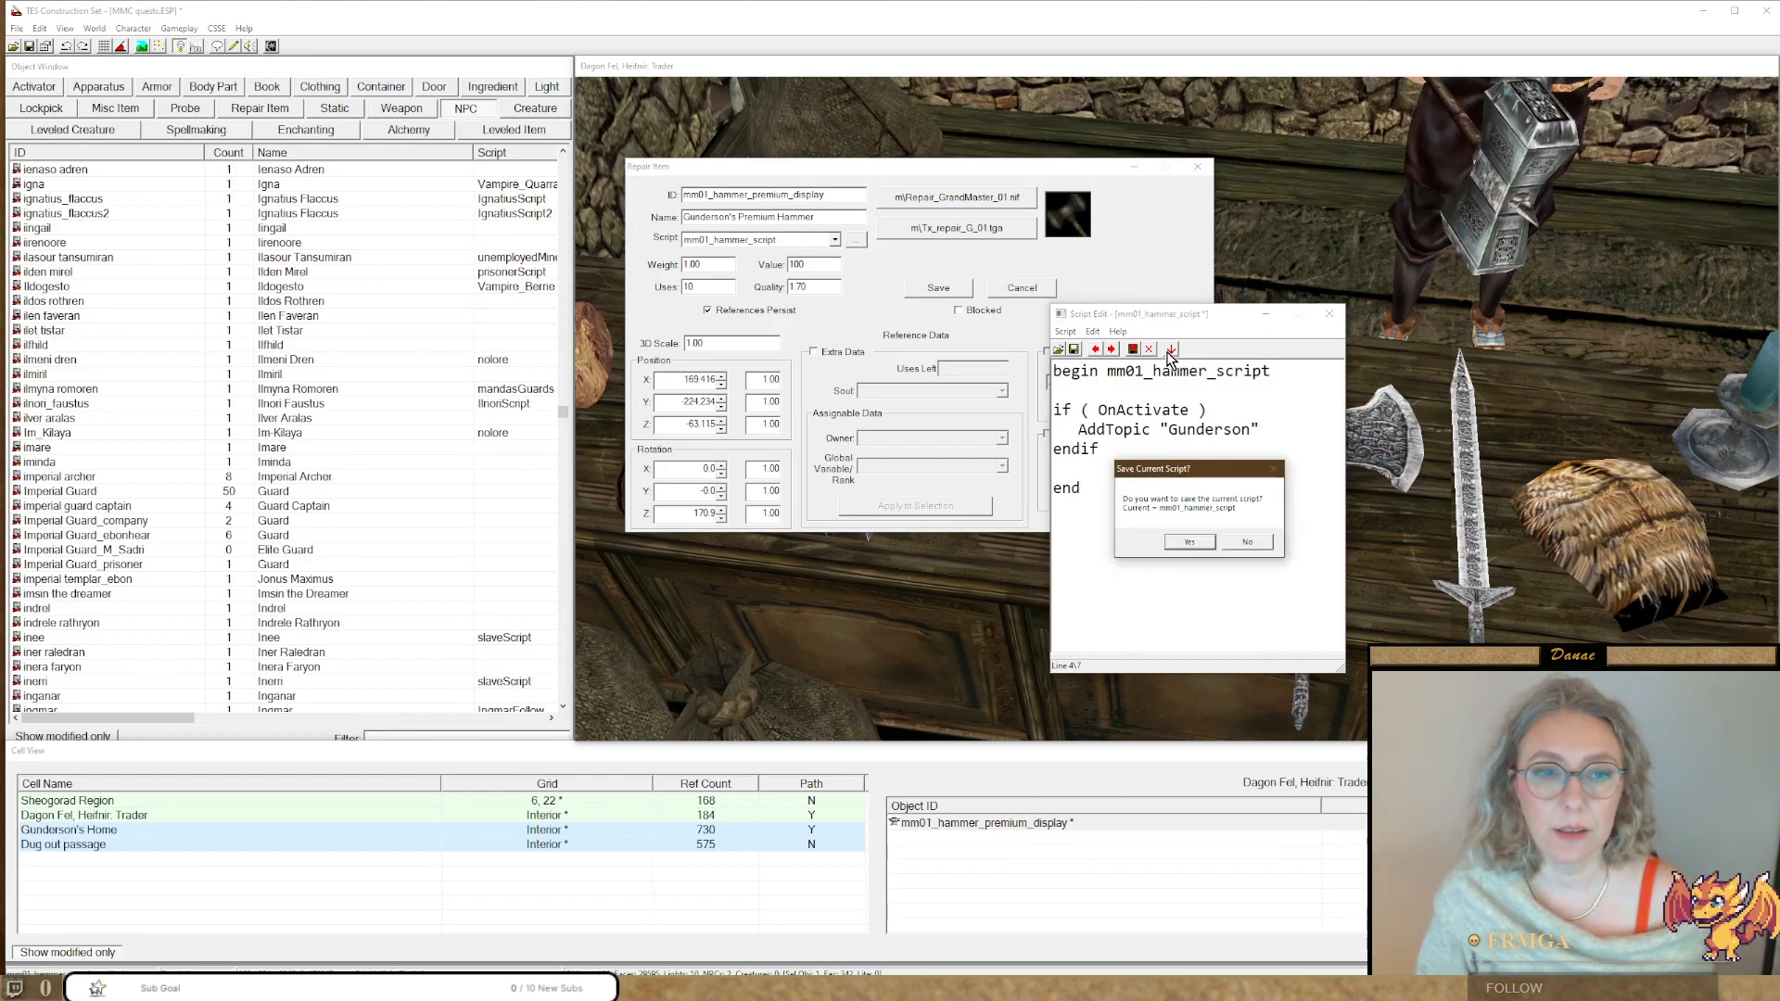
click(1192, 544)
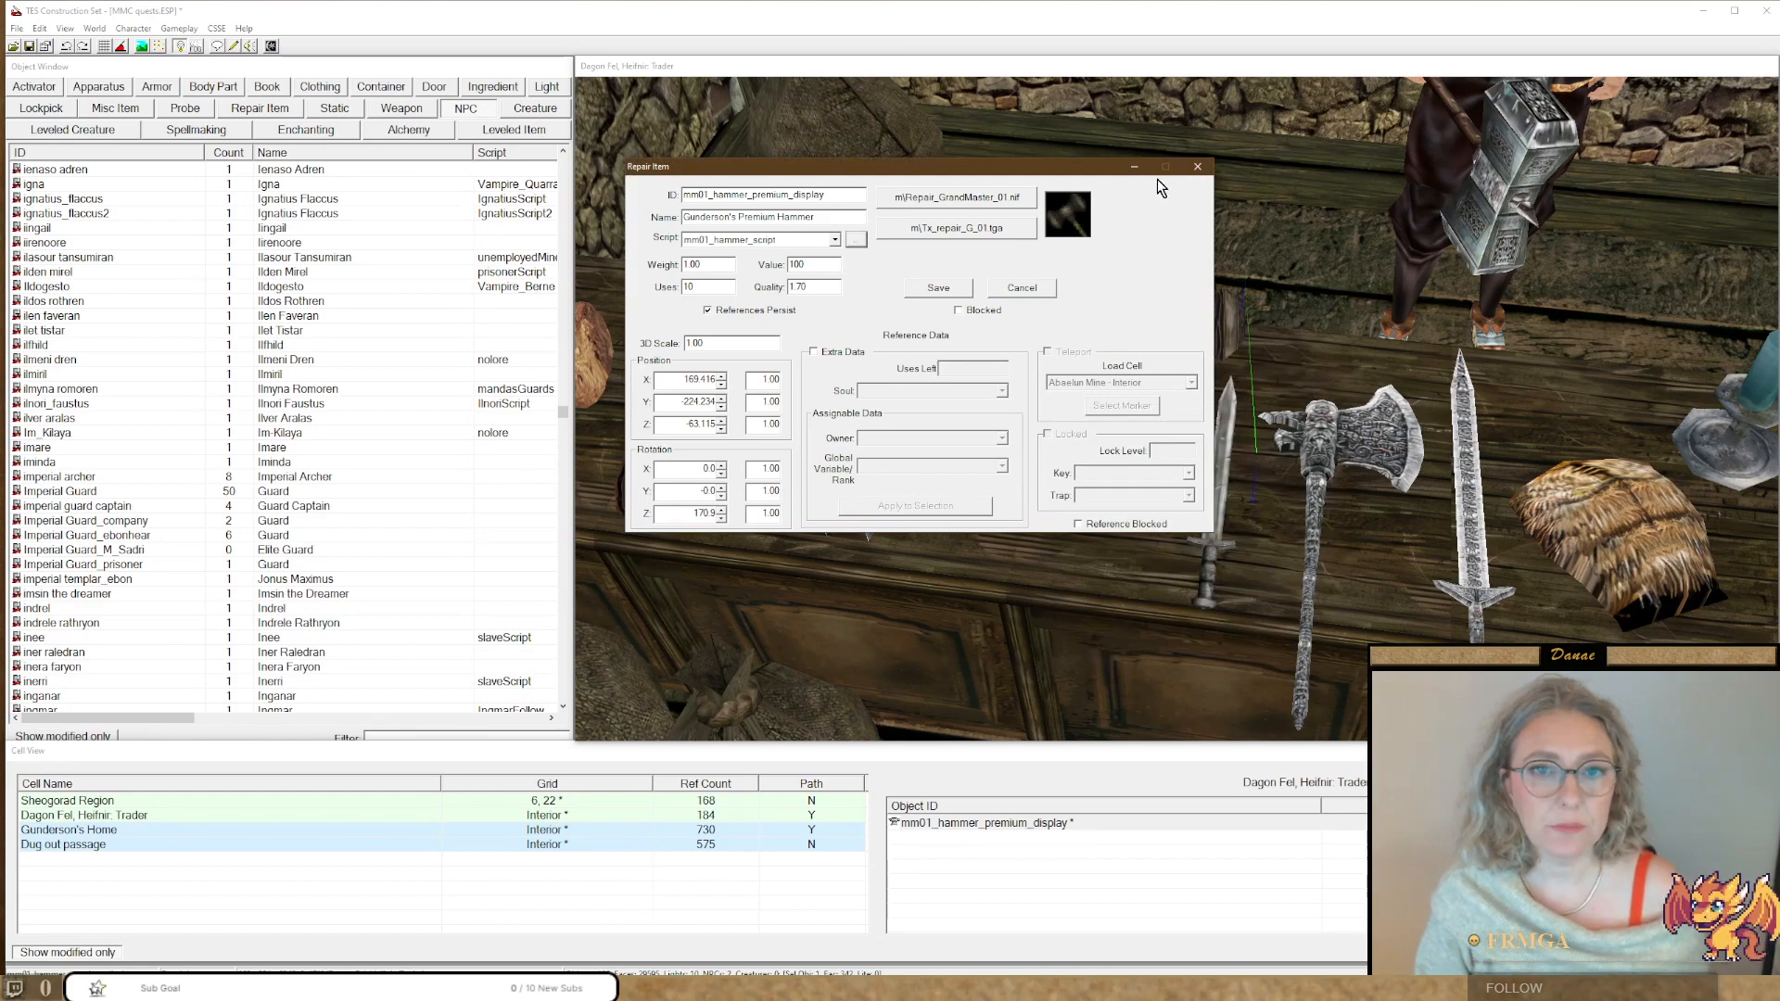
click(1197, 166)
View the NPC record of the trader Heifnir, close it and select the premium hammer on the counter.
double_click(1451, 141)
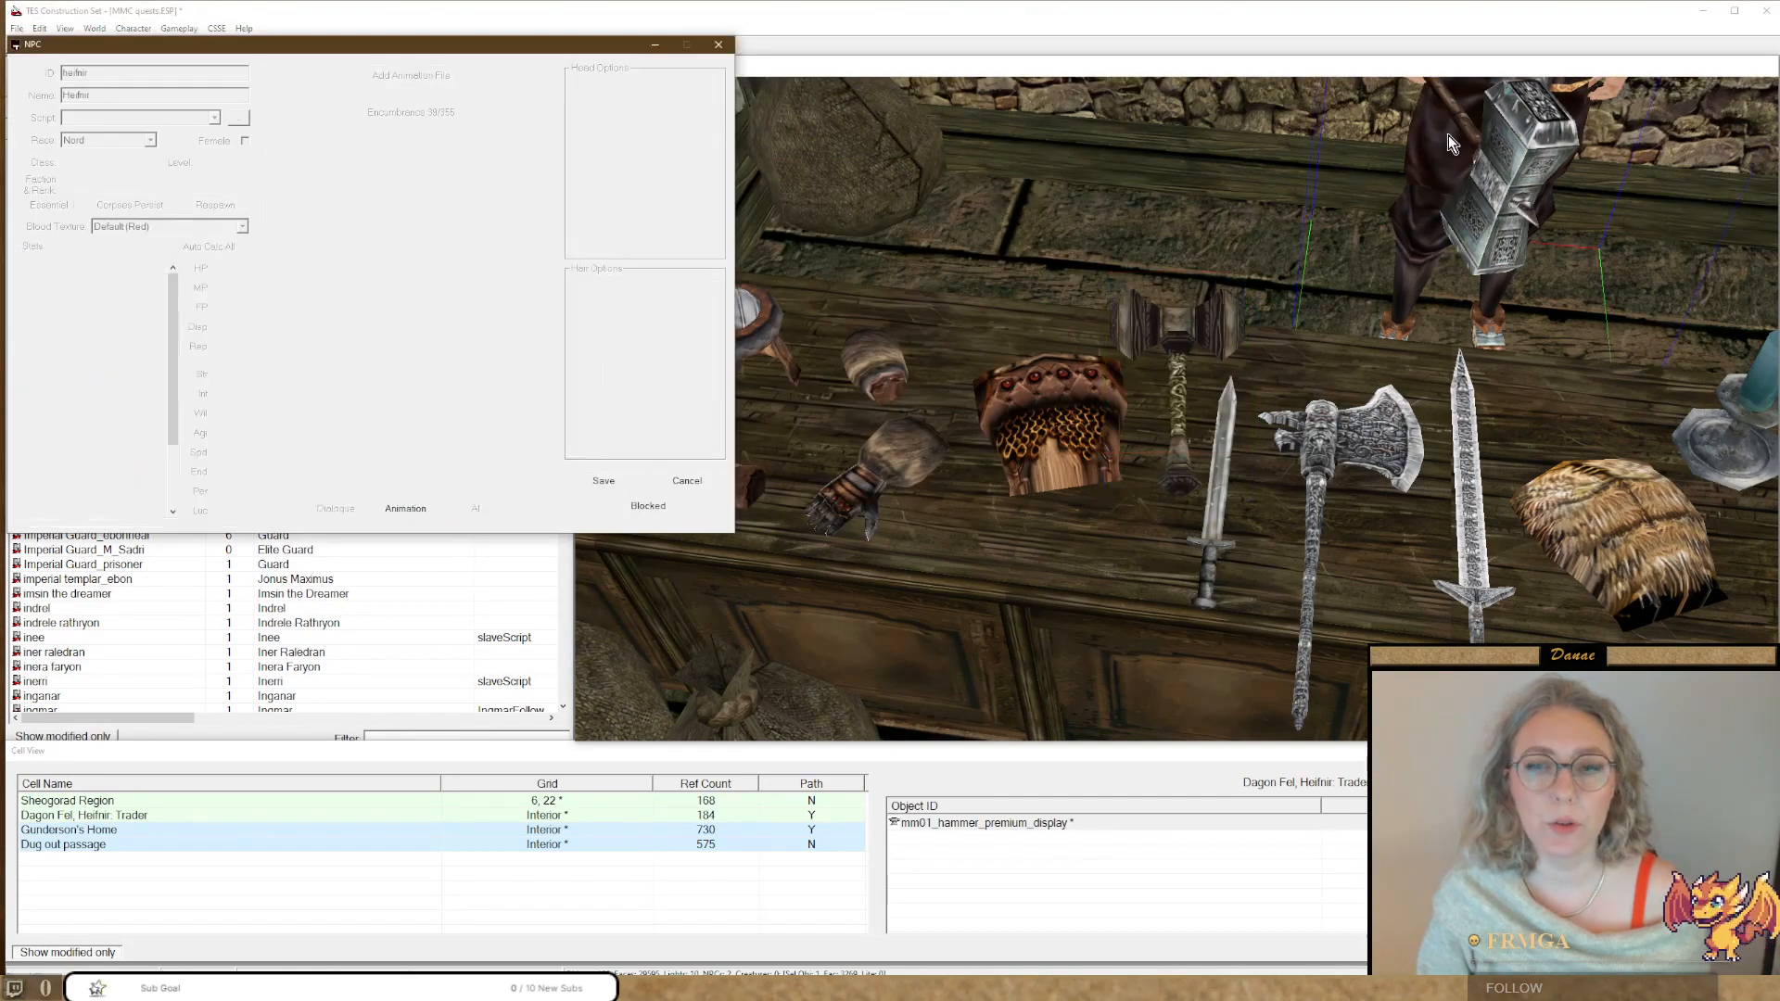
click(723, 44)
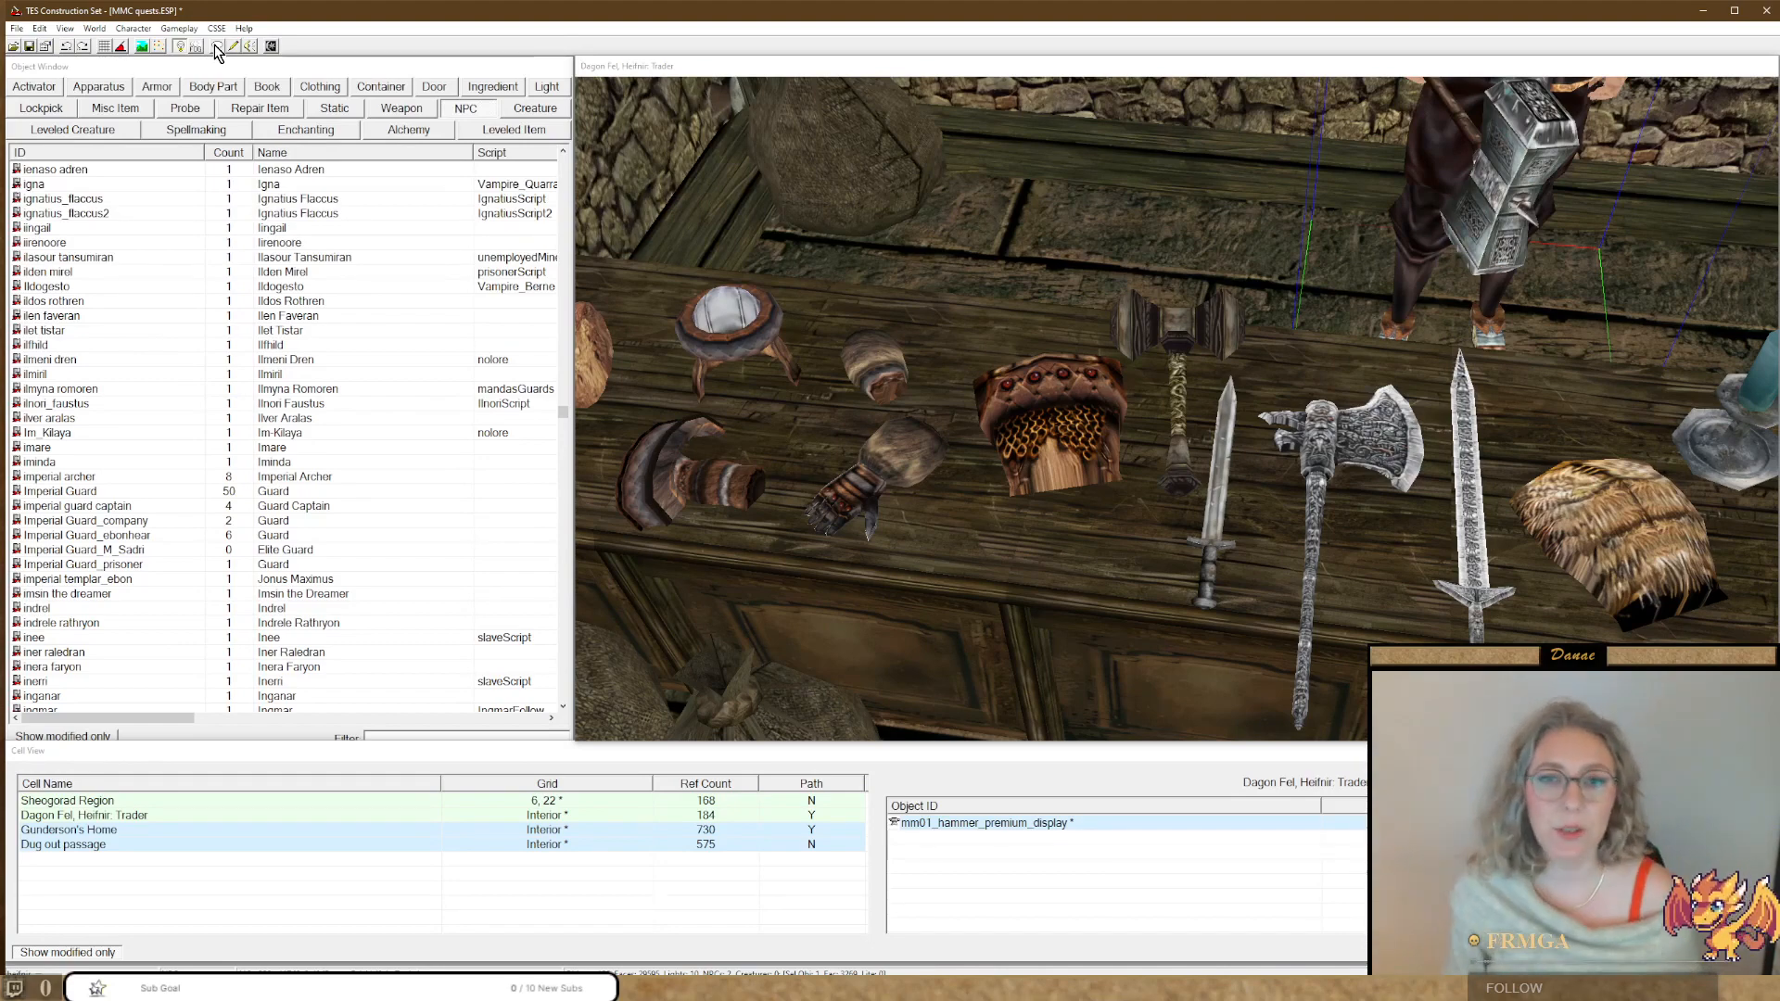
click(1173, 339)
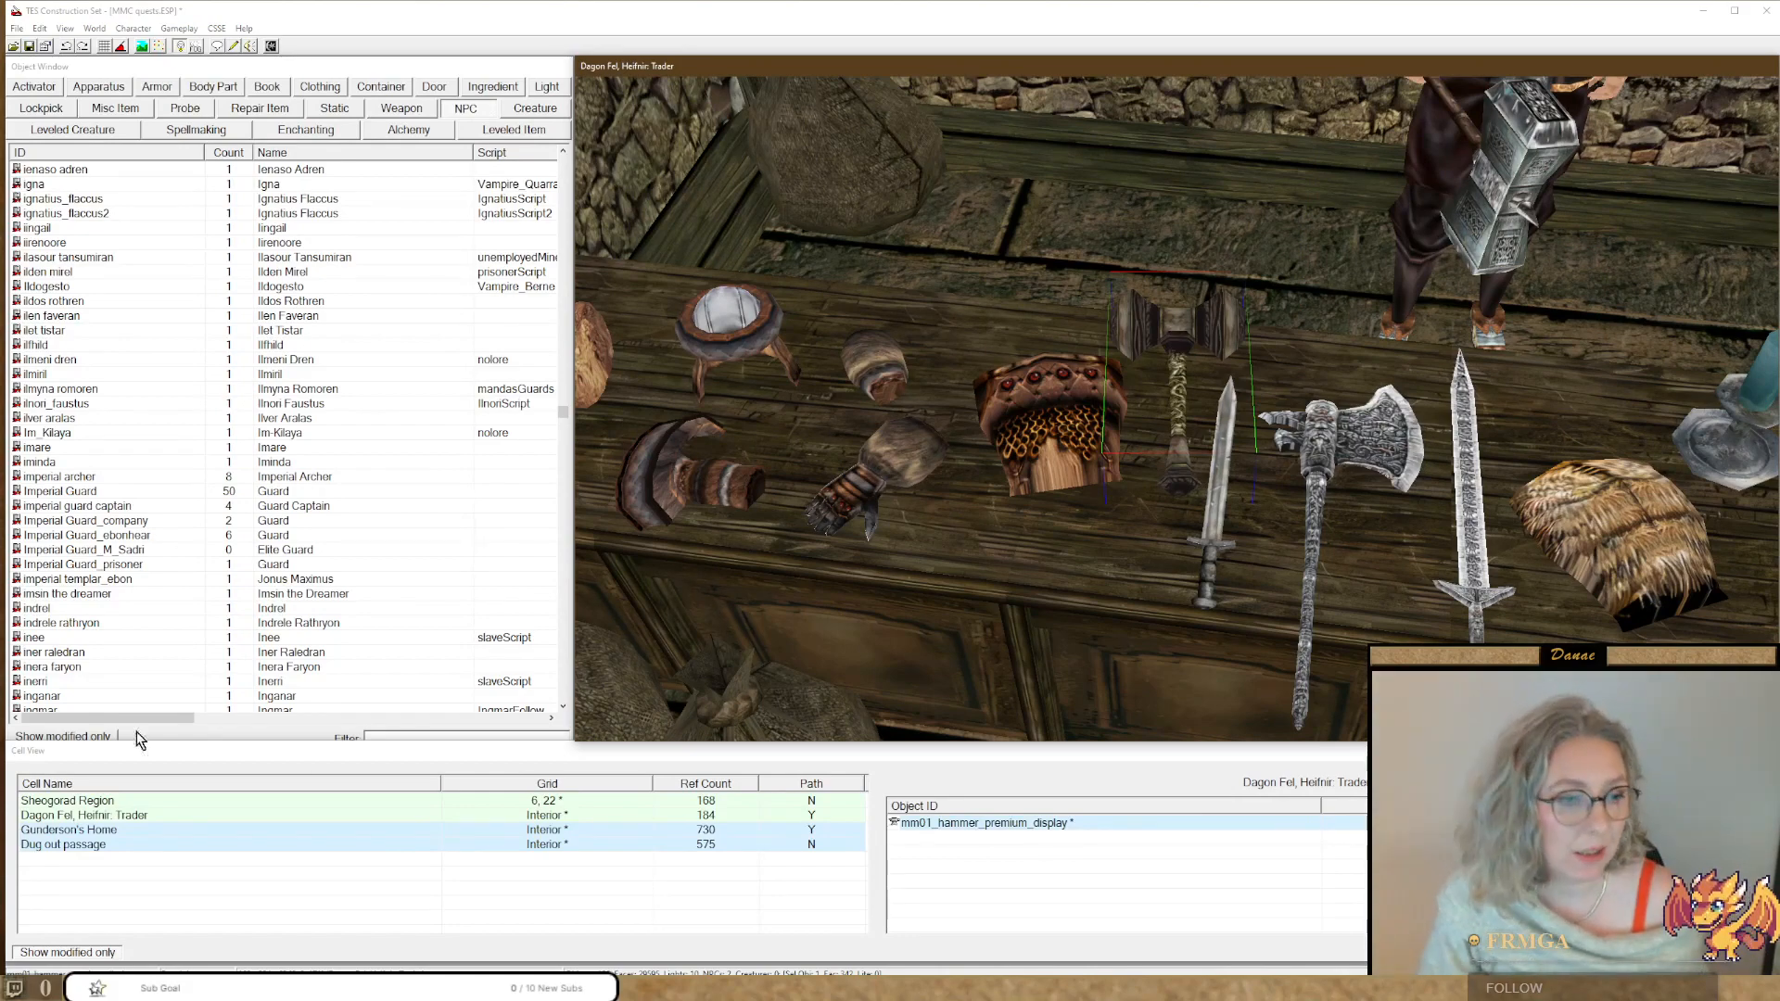
Load the Gunderson's Home cell and inspect where mm01_dw_key_old lies among the surrounding rocks and ruins.
double_click(52, 832)
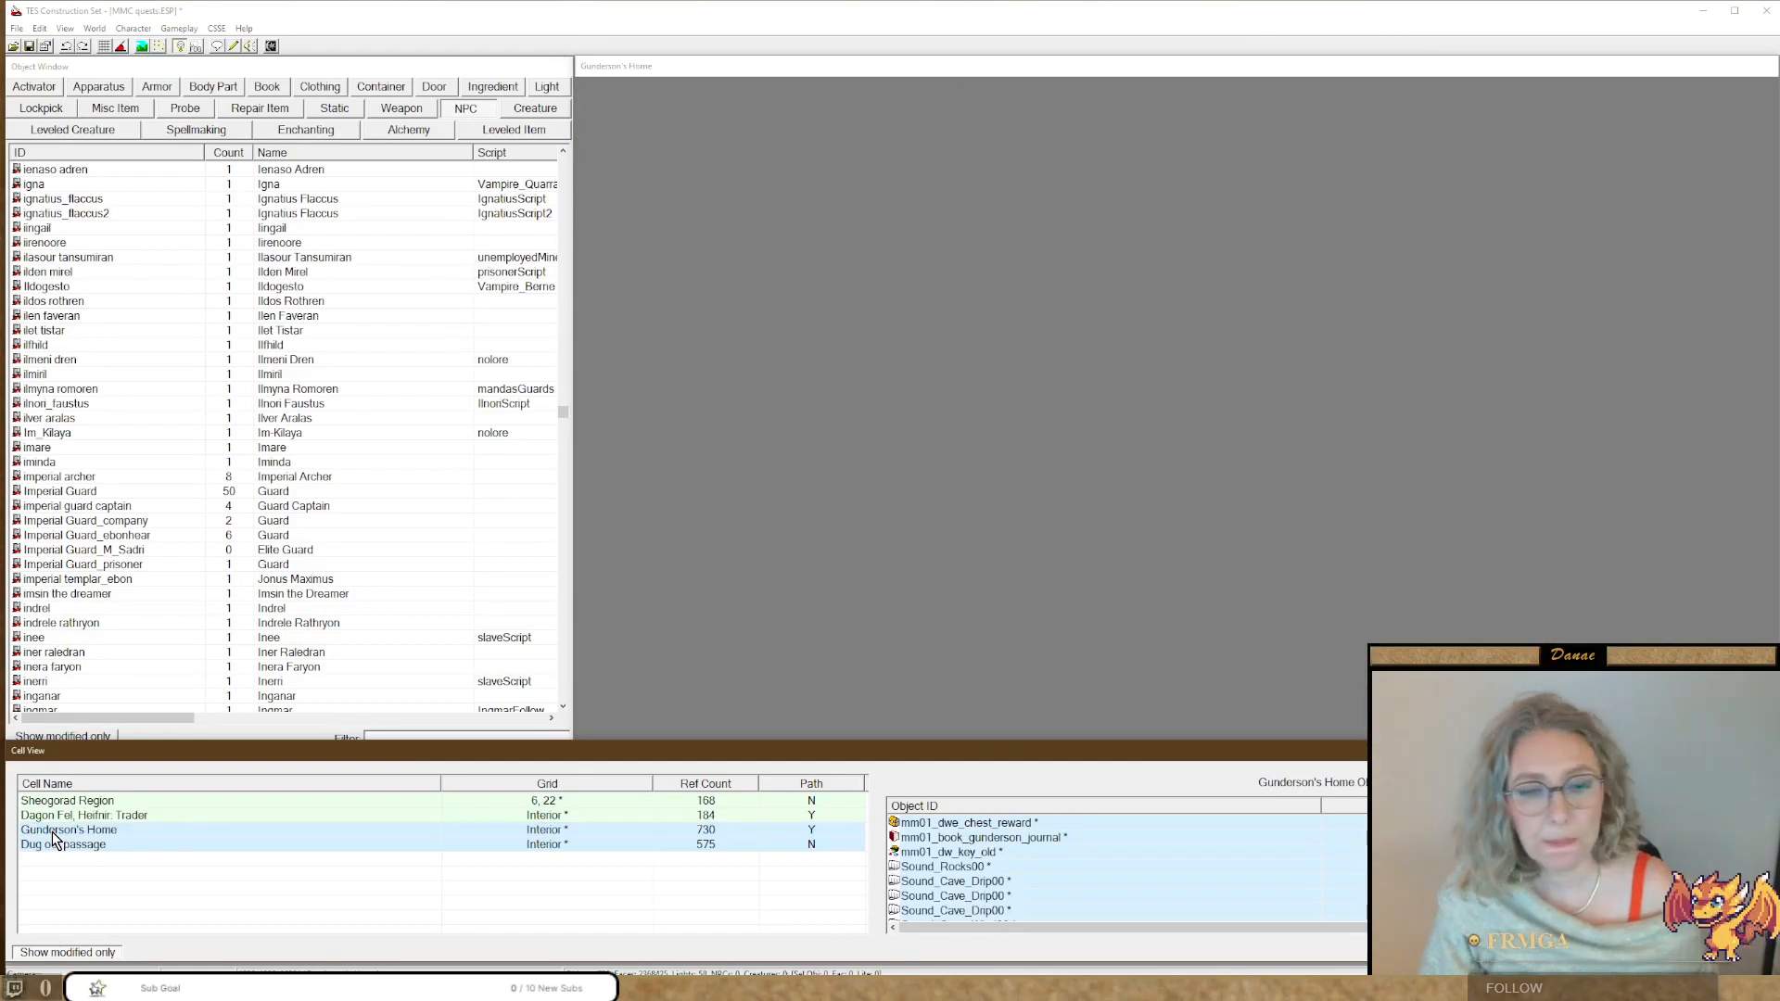
double_click(942, 852)
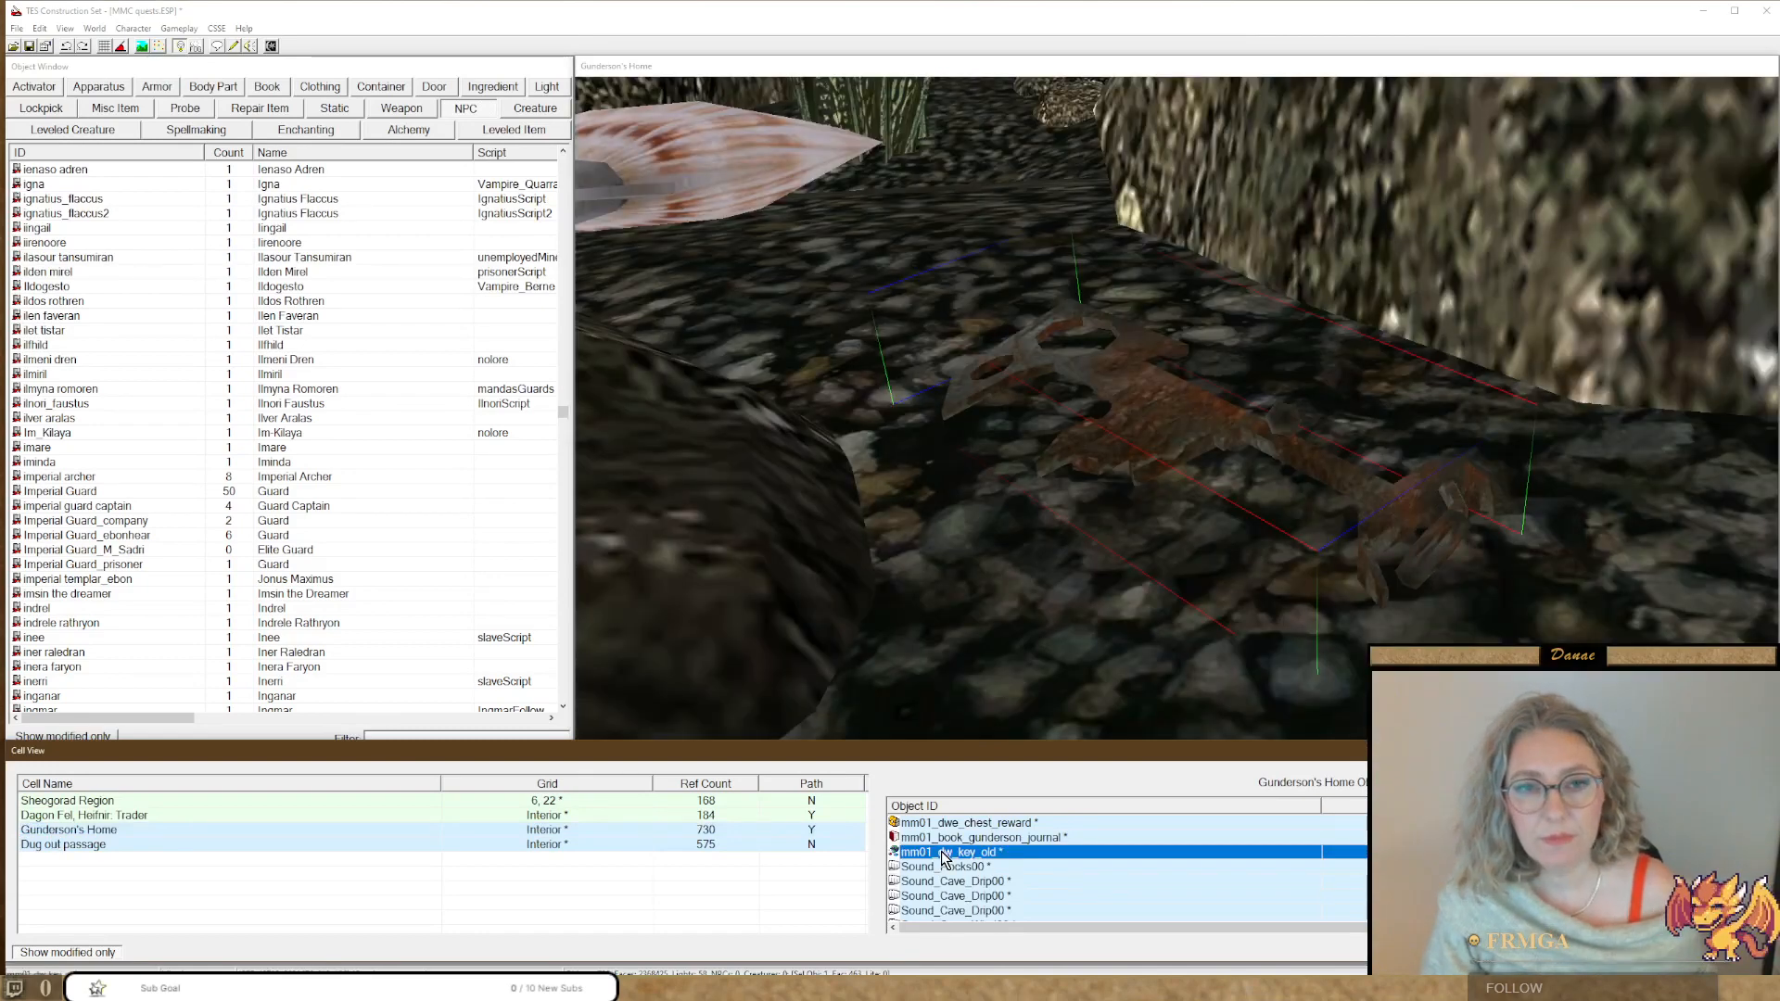
scroll(1132, 584, down, 5)
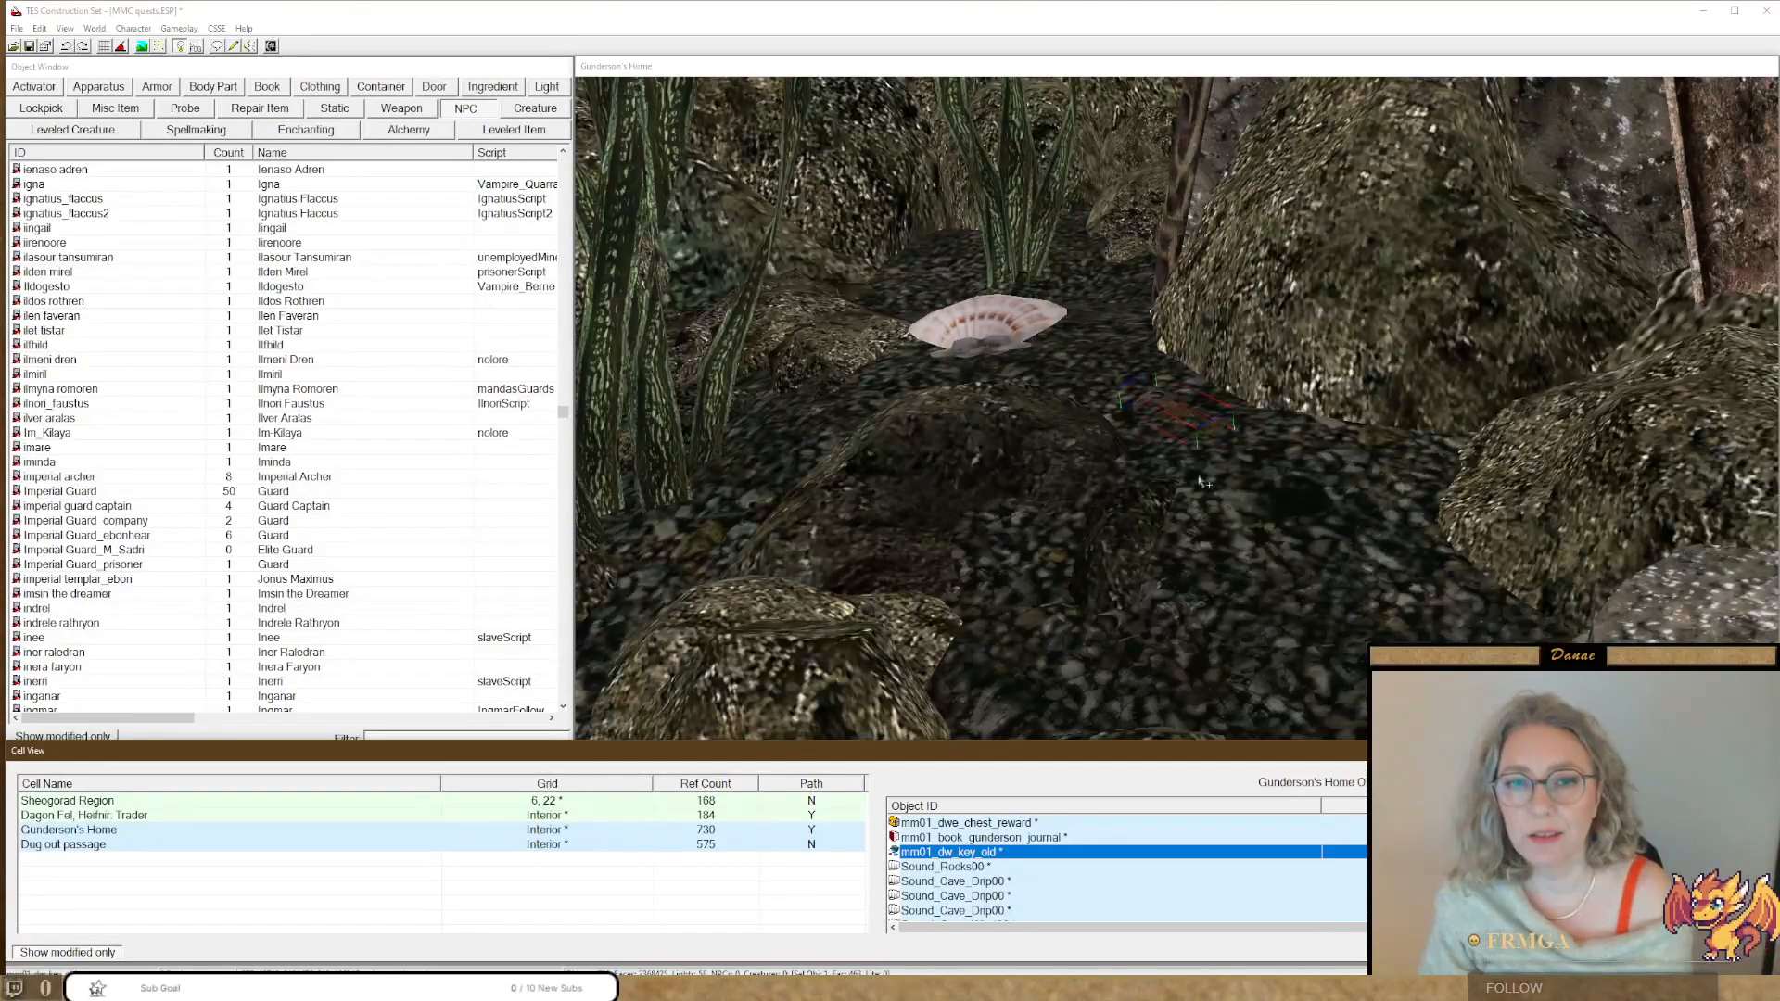
click(1183, 429)
scroll(1183, 429, up, 3)
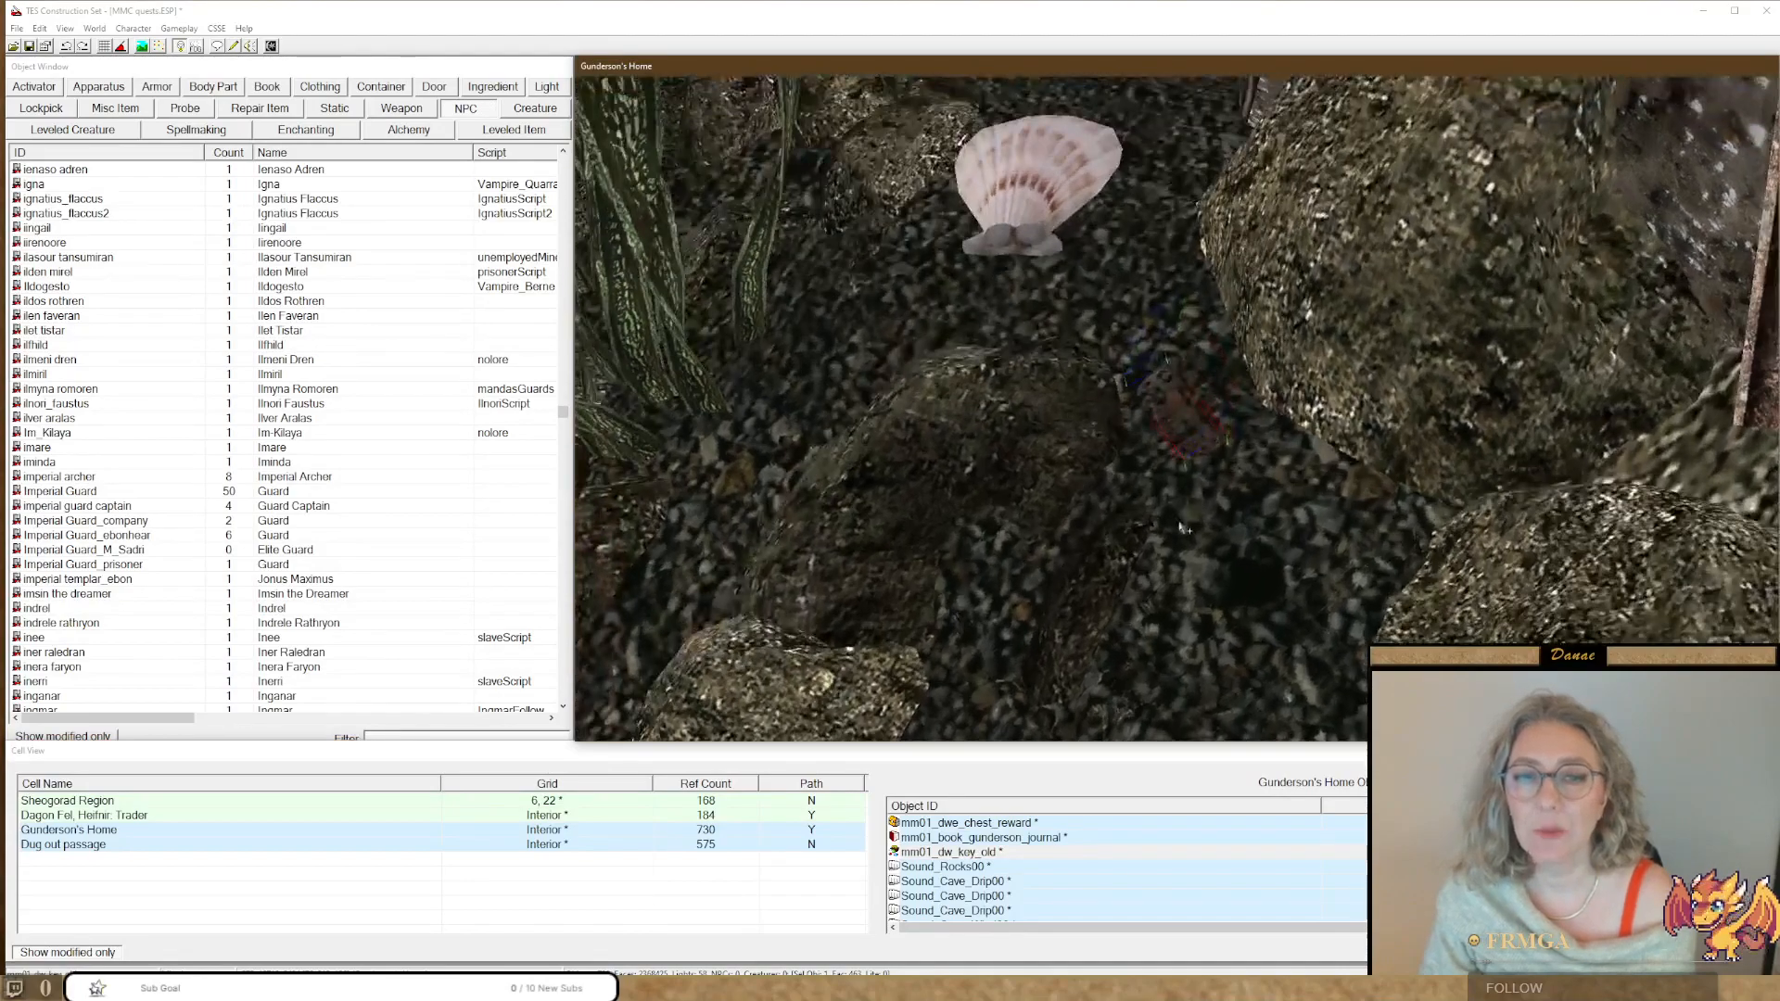
scroll(1183, 525, down, 4)
scroll(1179, 505, up, 3)
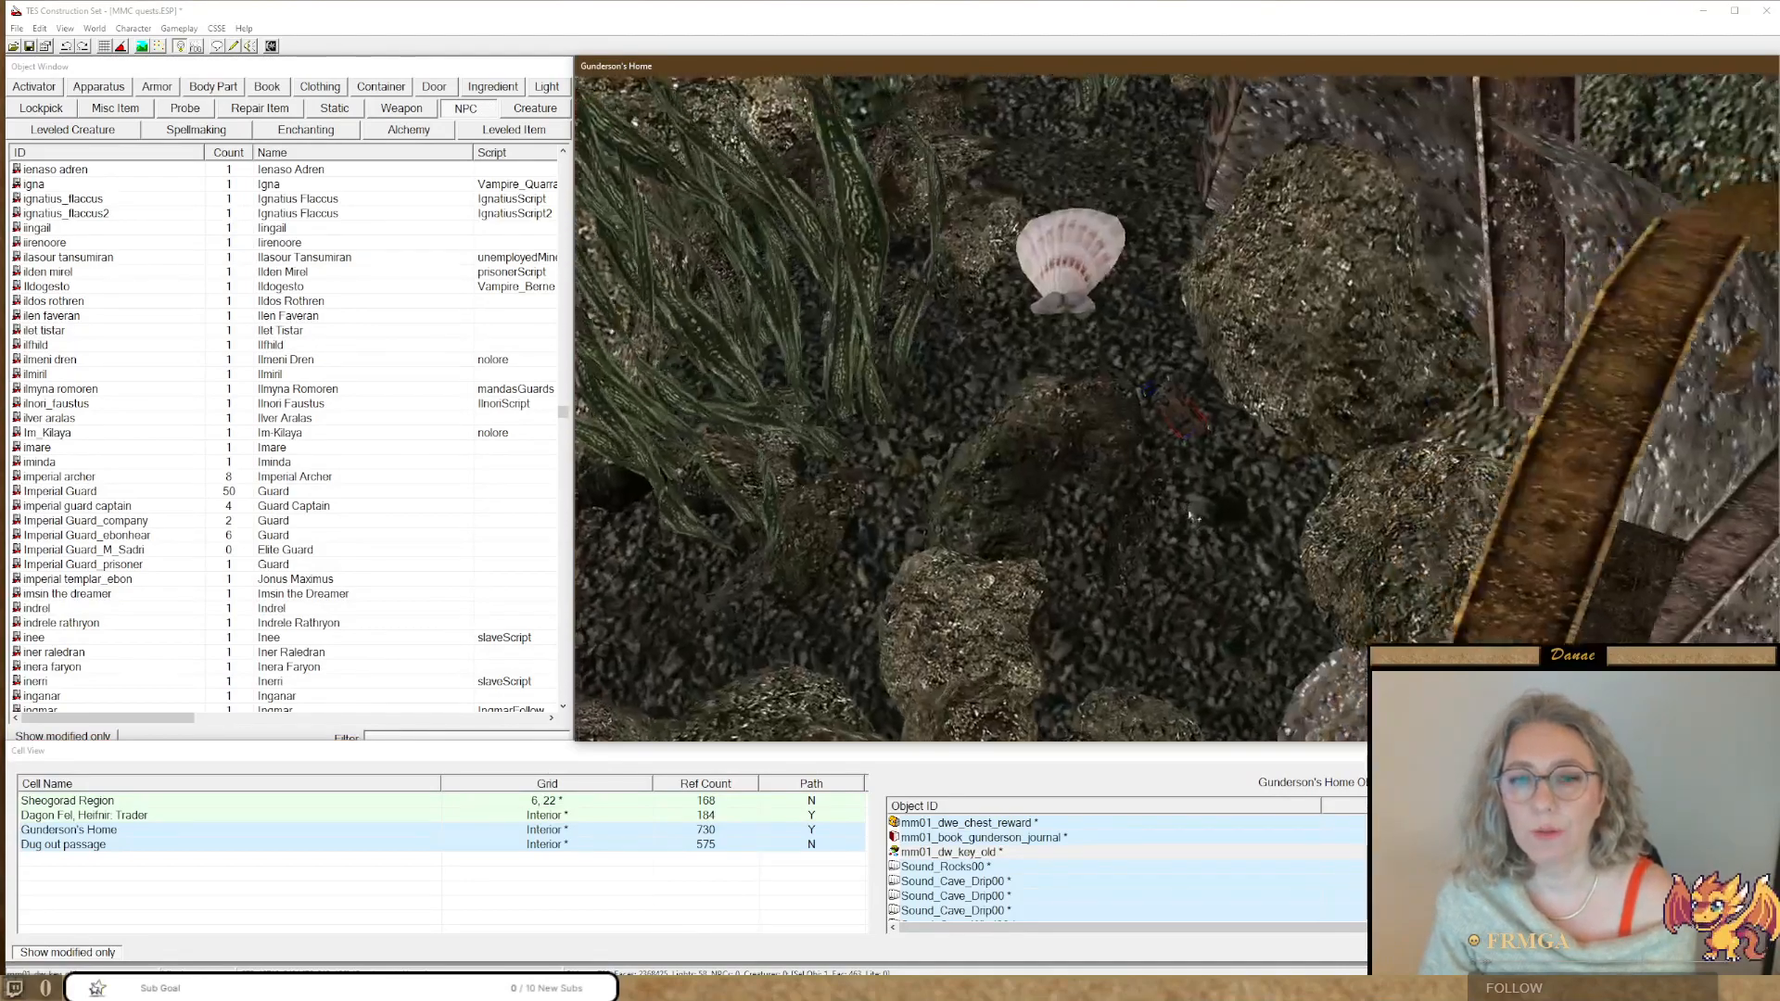
shift+middle_drag(1191, 516, 1239, 532)
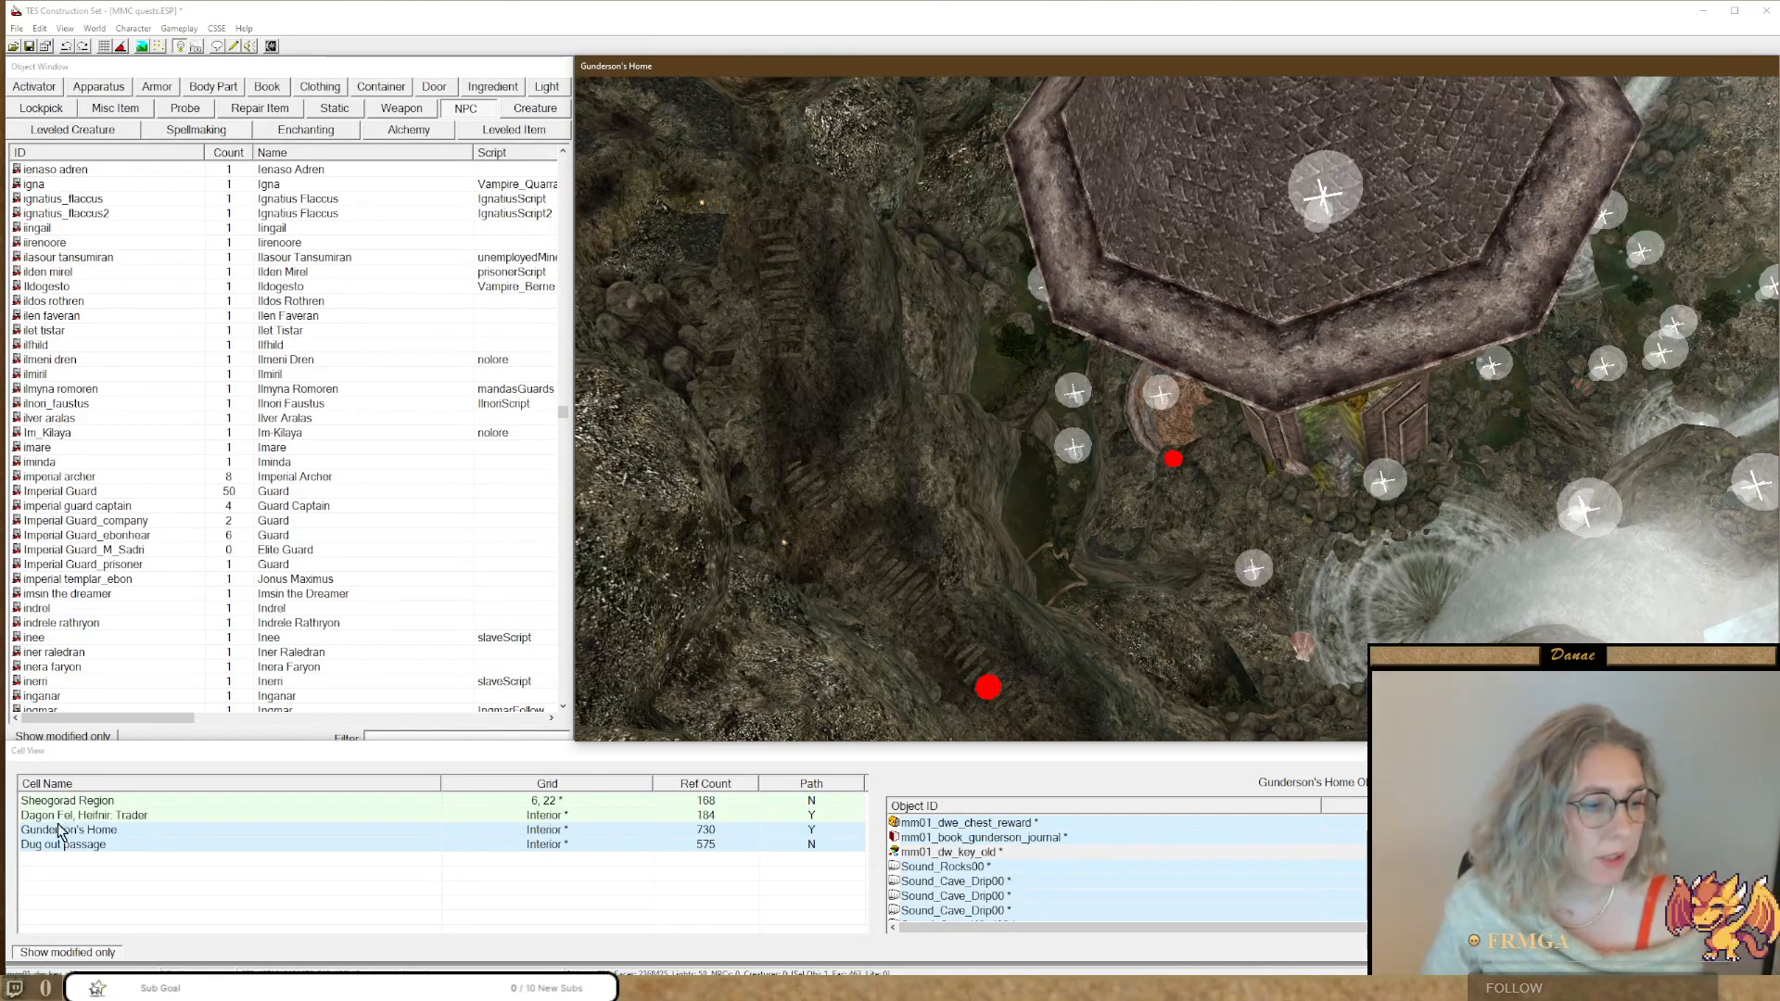
List all cells again, limit the dialogue topics to modified ones and open the Gunderson topic.
click(68, 955)
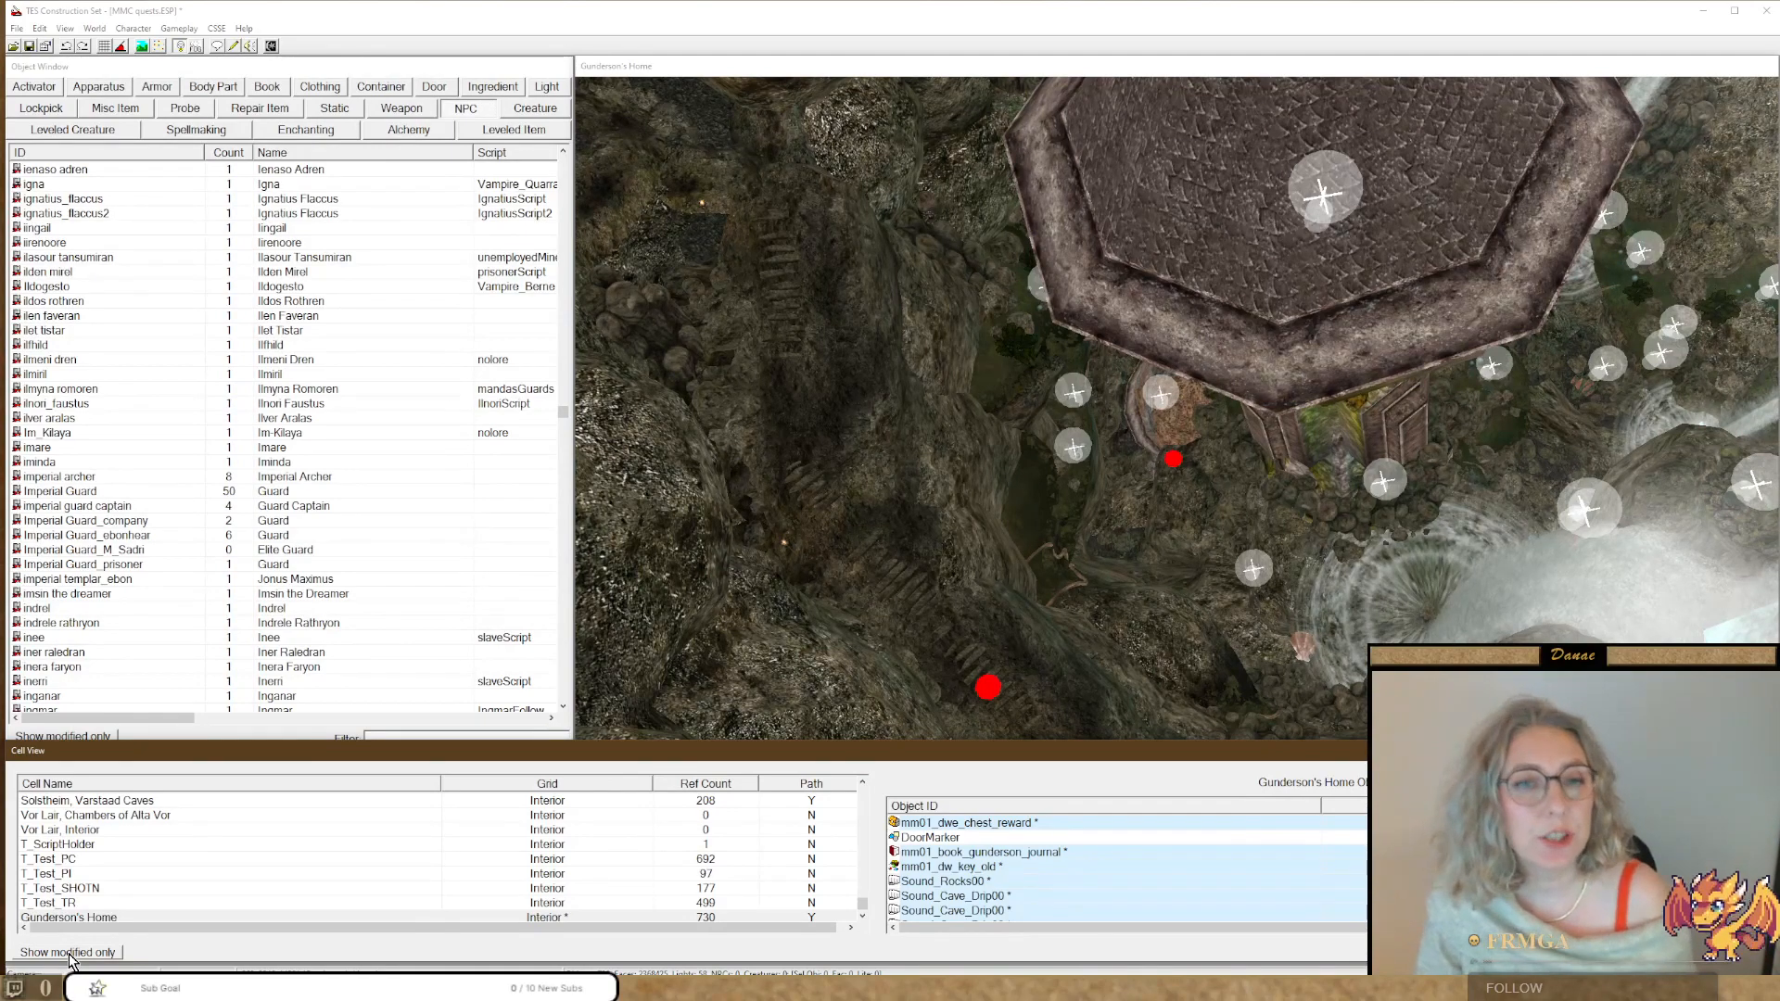
click(219, 48)
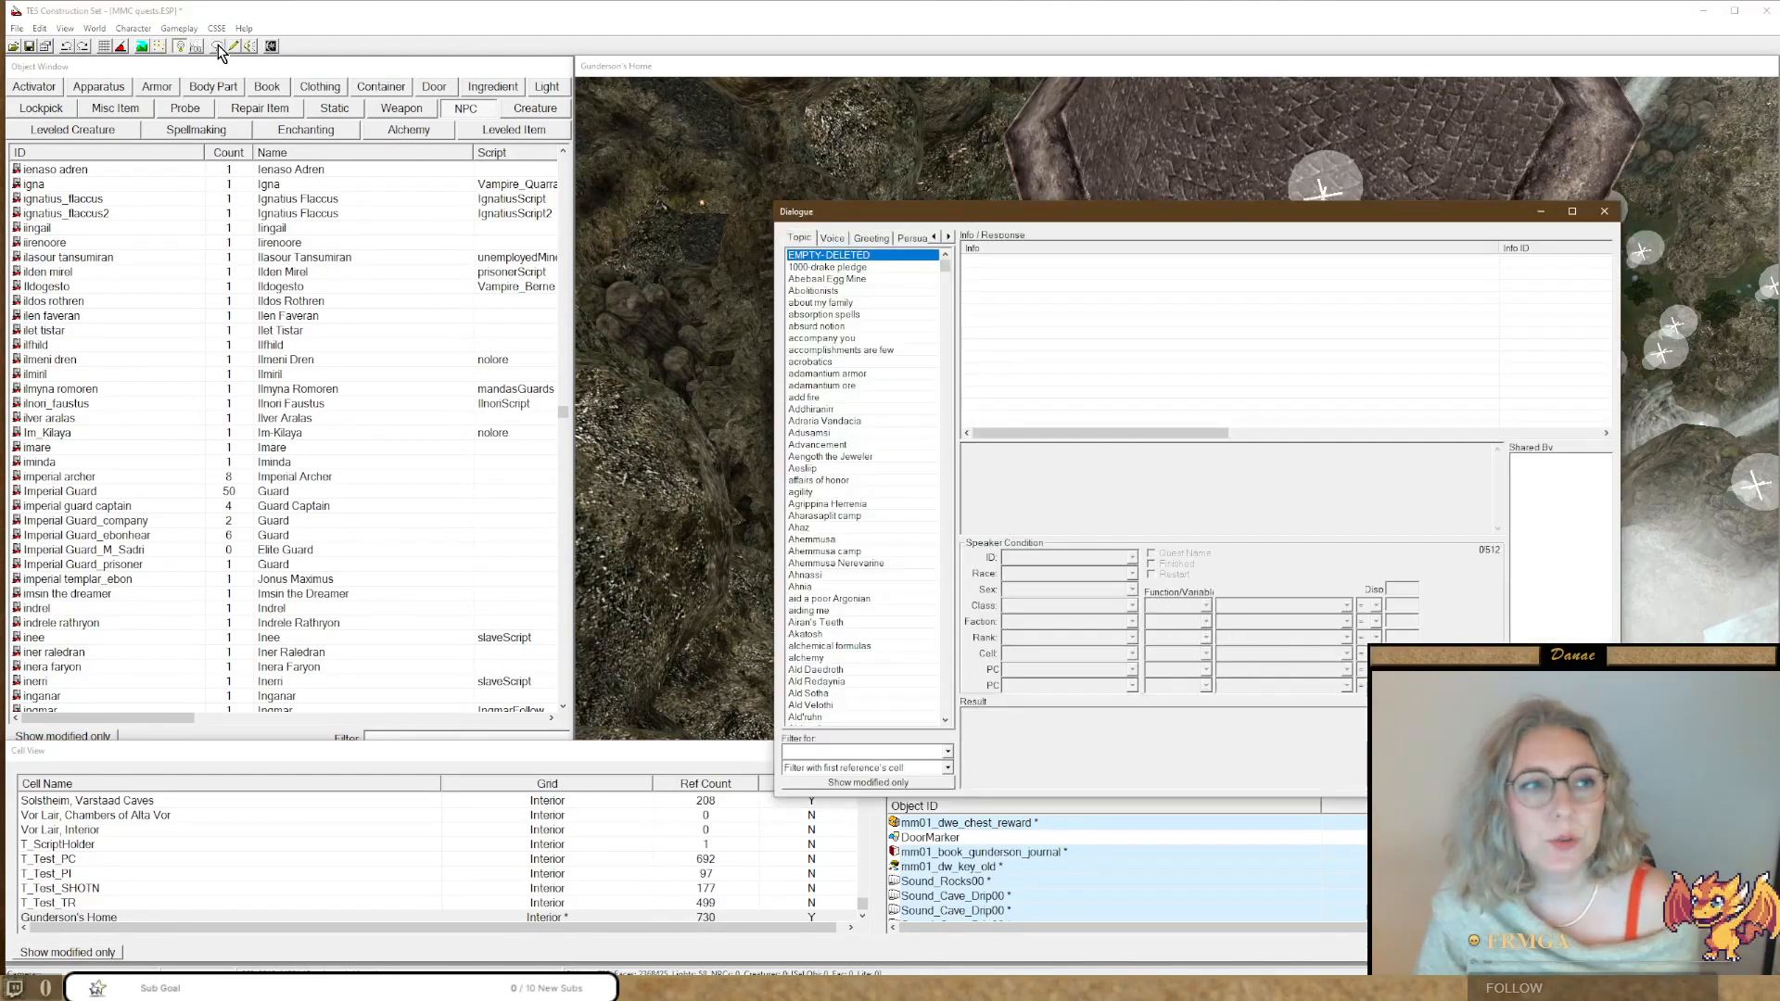
click(816, 787)
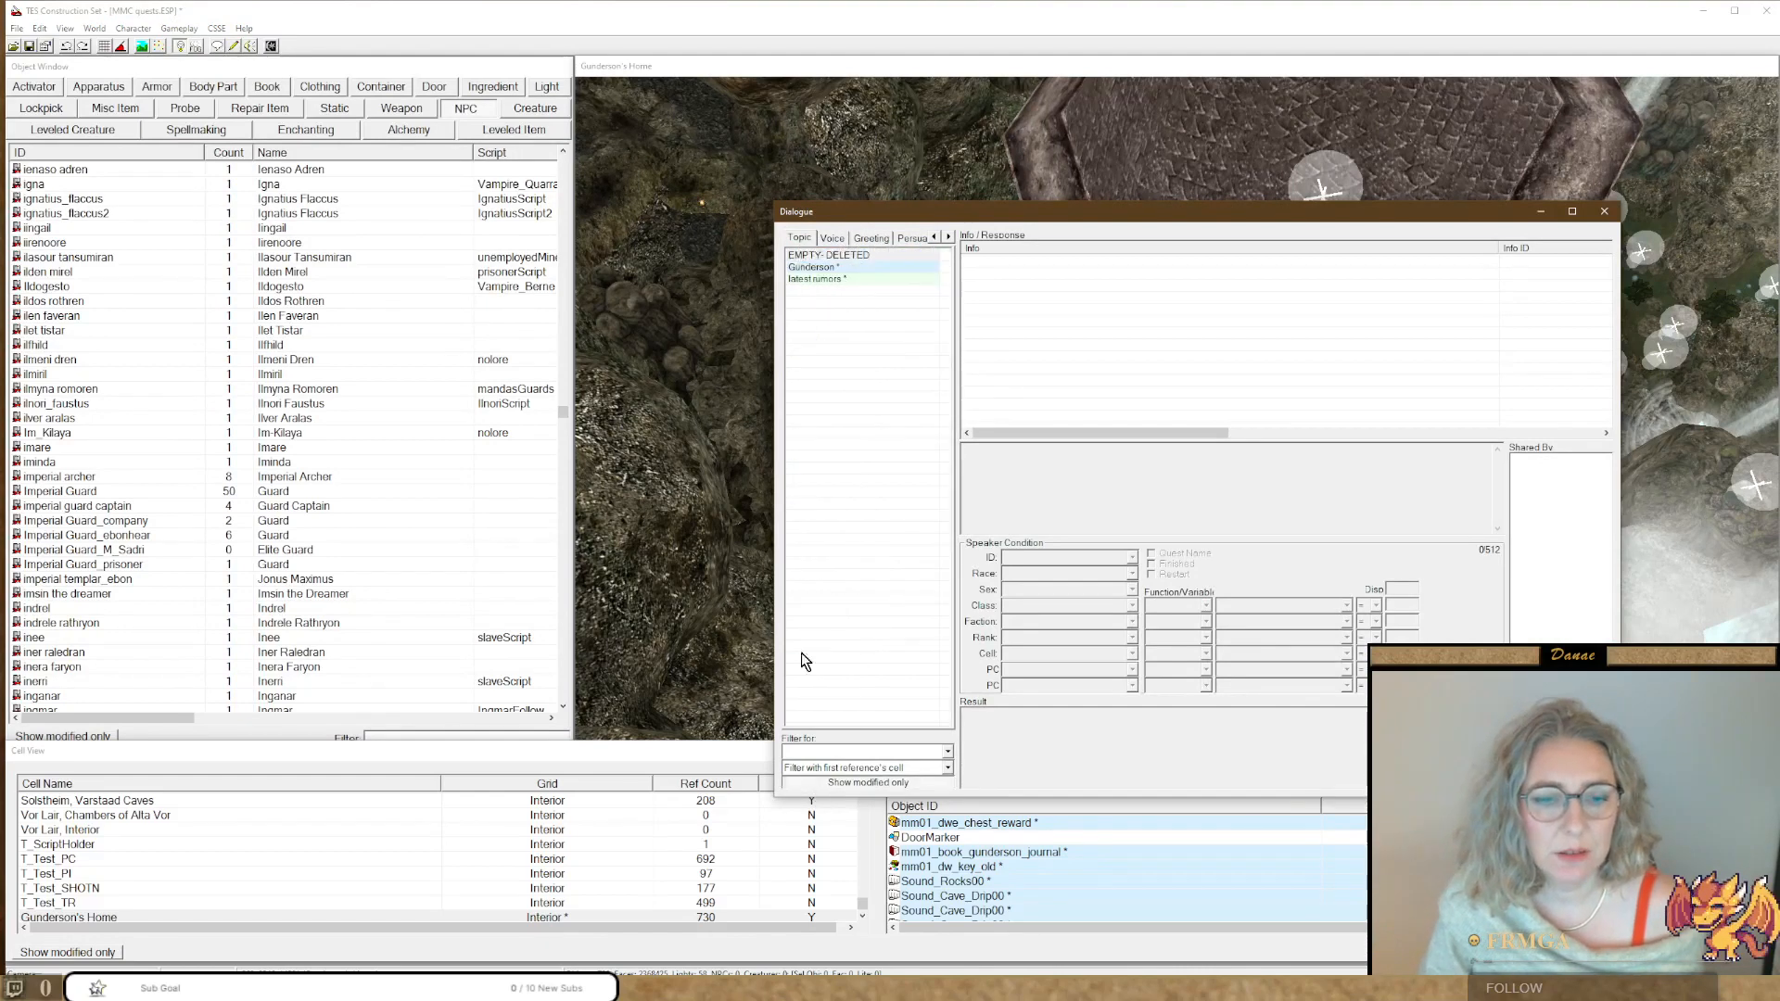
click(795, 268)
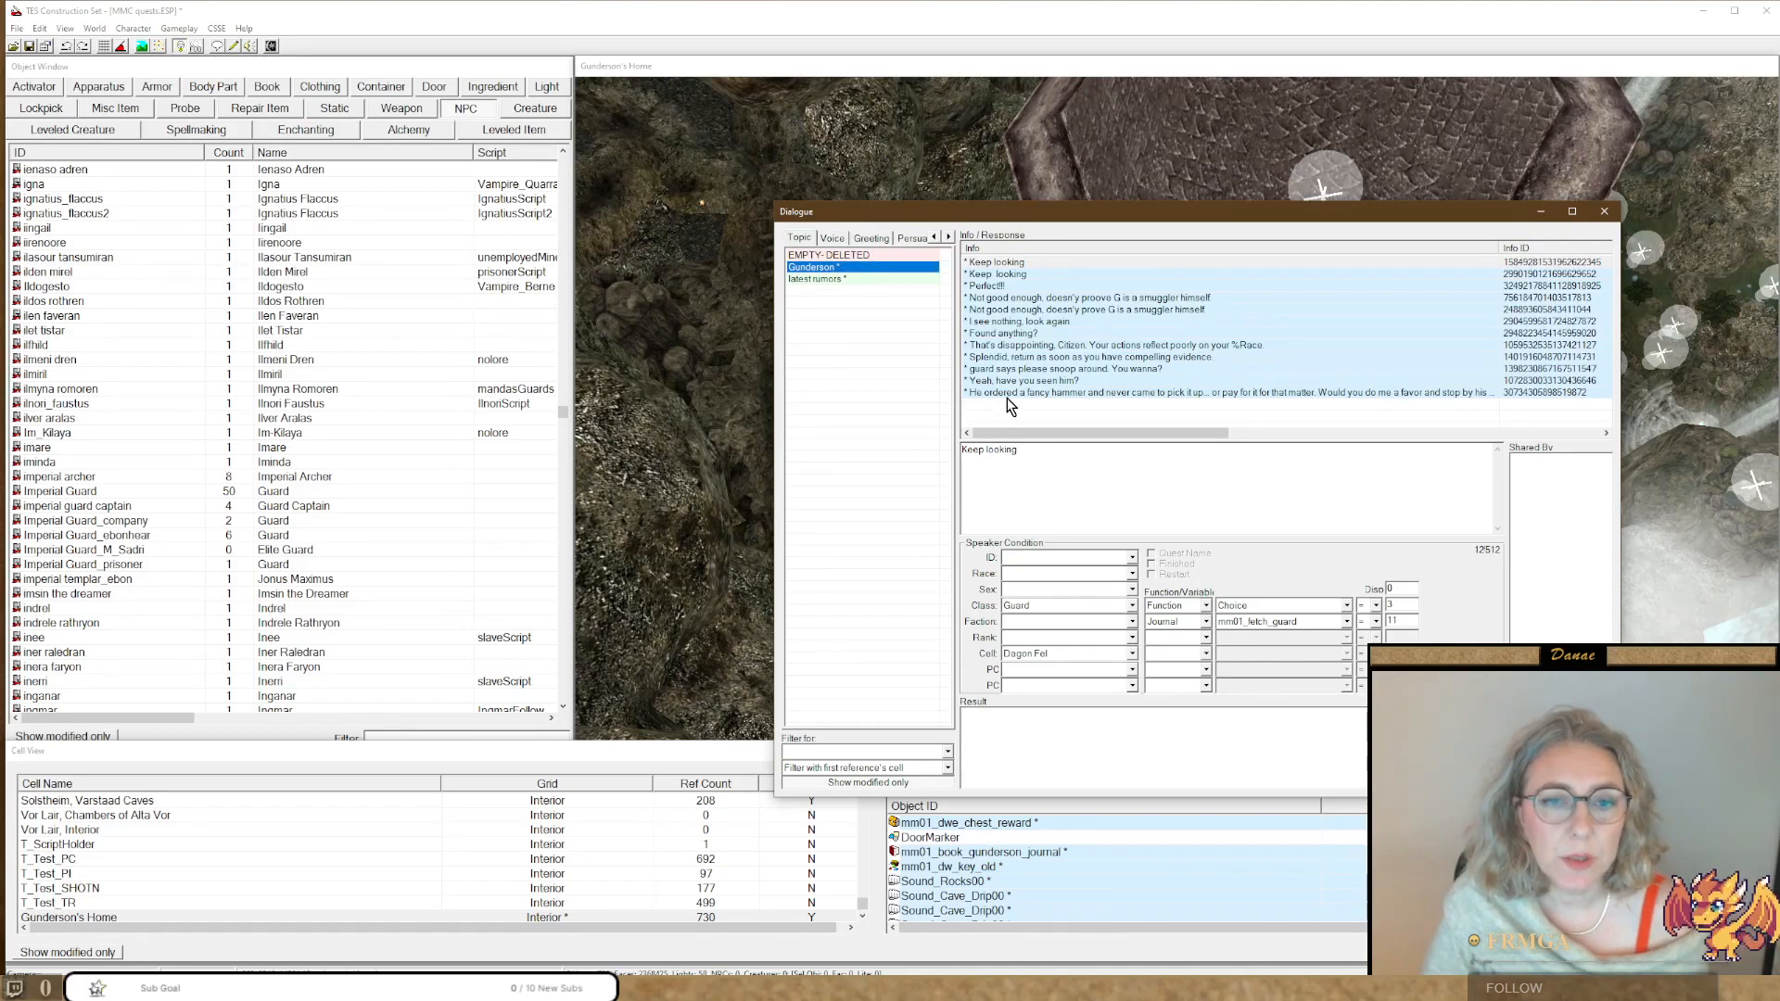
Add a new response reading "spider!!!!" above the other responses in the Gunderson topic.
right_click(994, 263)
click(1020, 272)
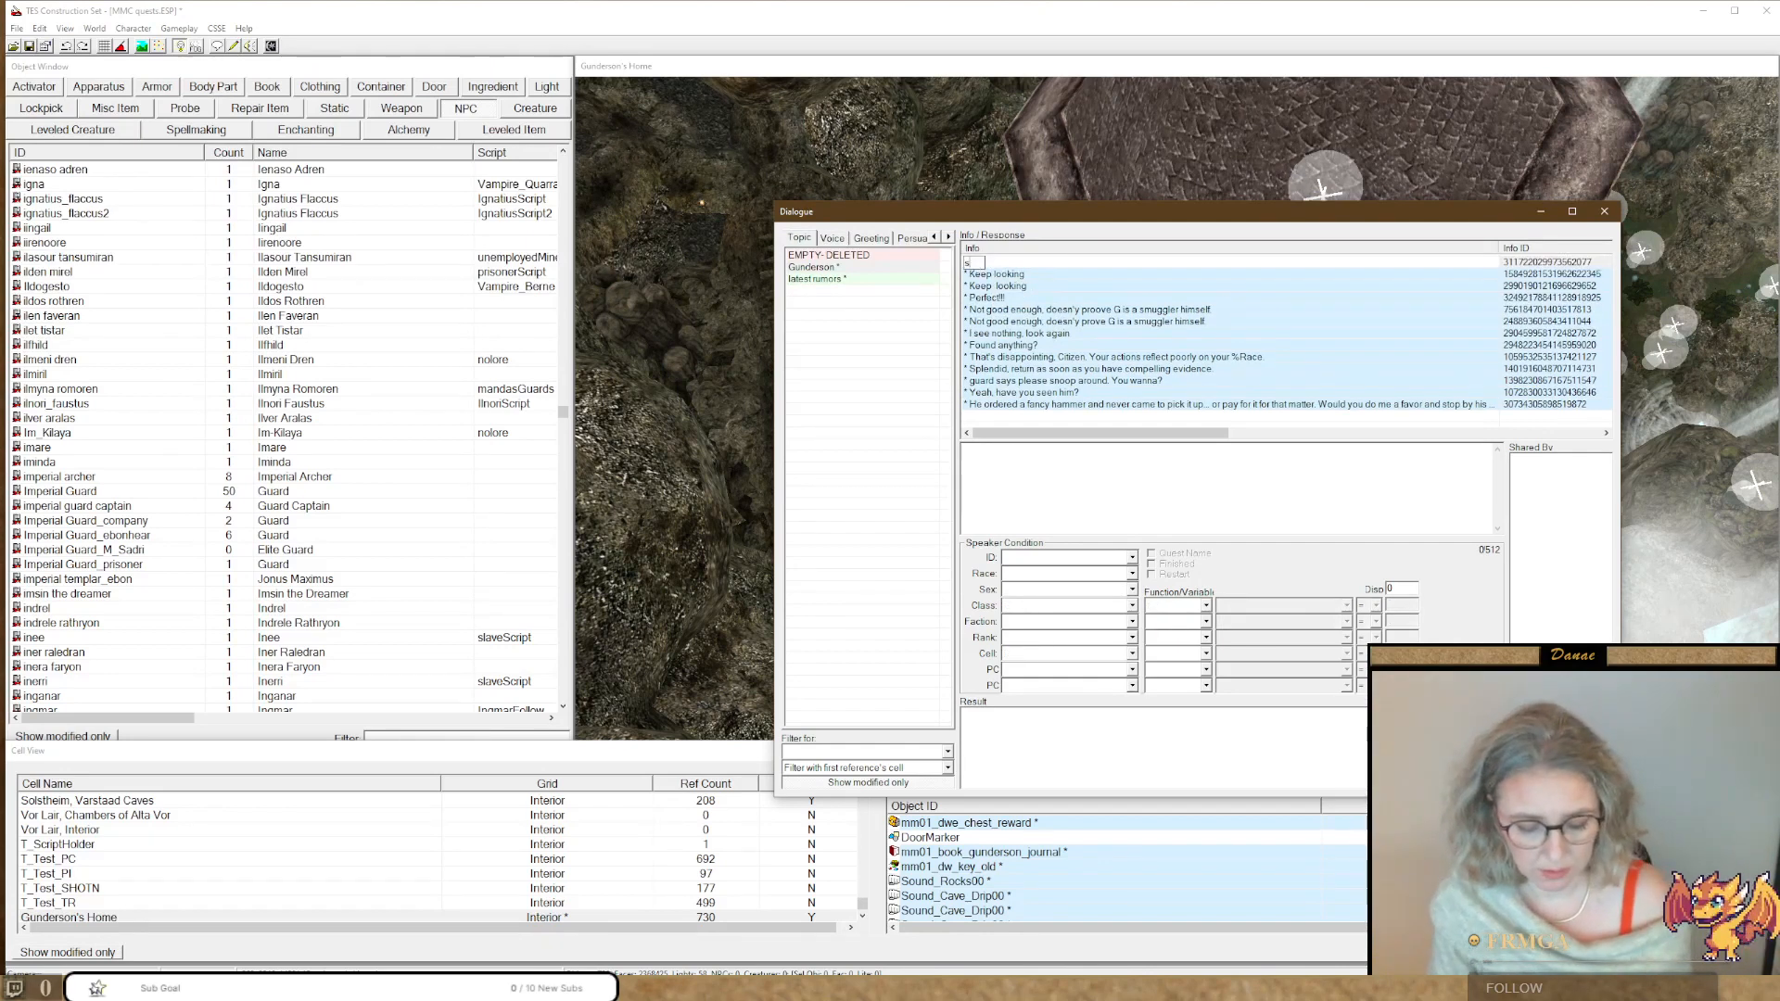
text(sp)
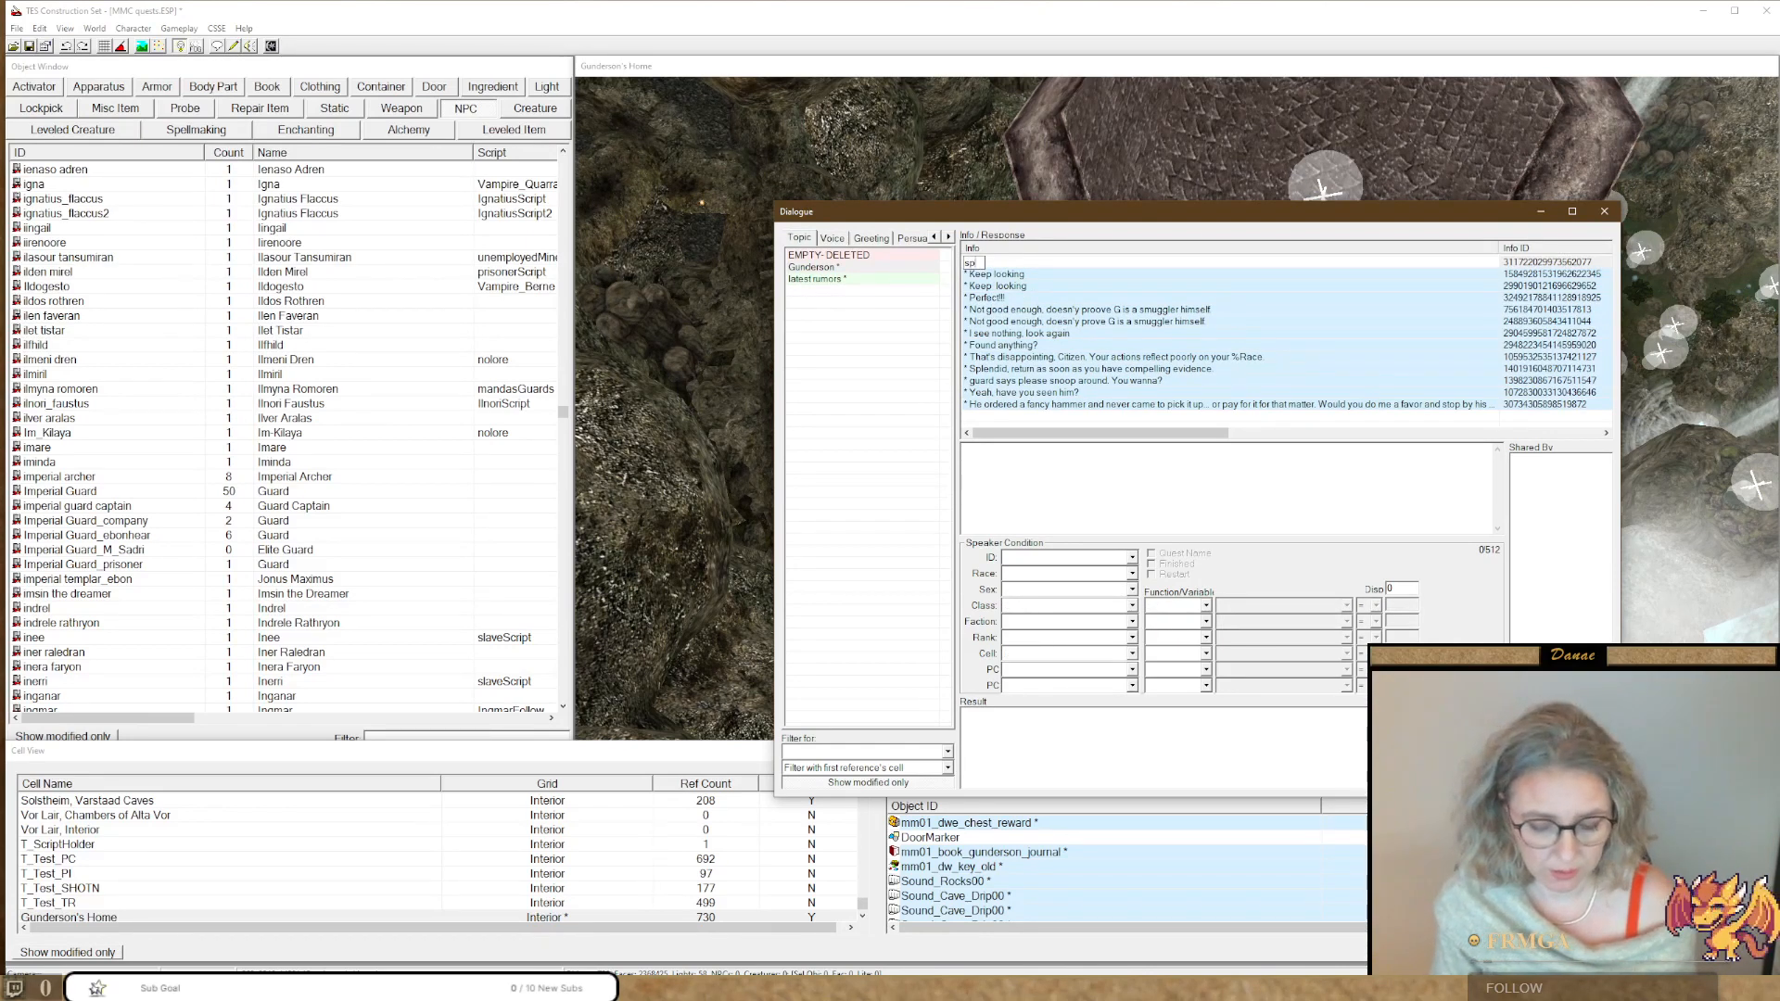
text(oker!!!!)
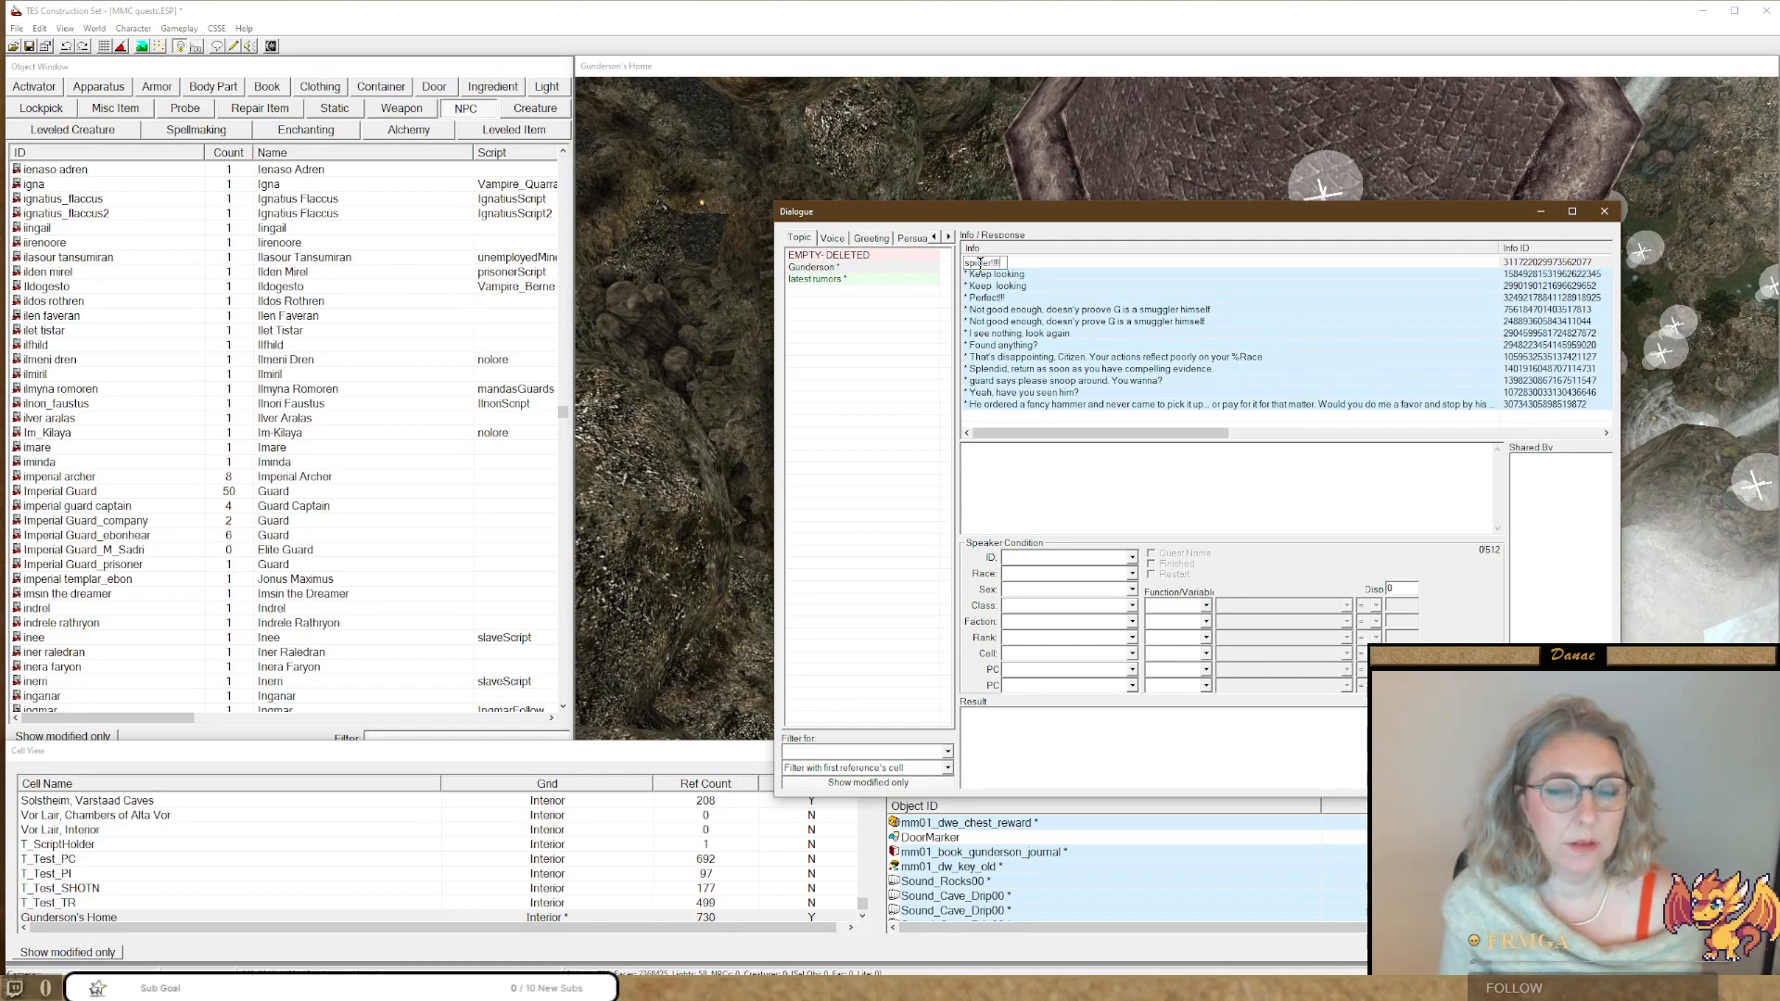
key(Return)
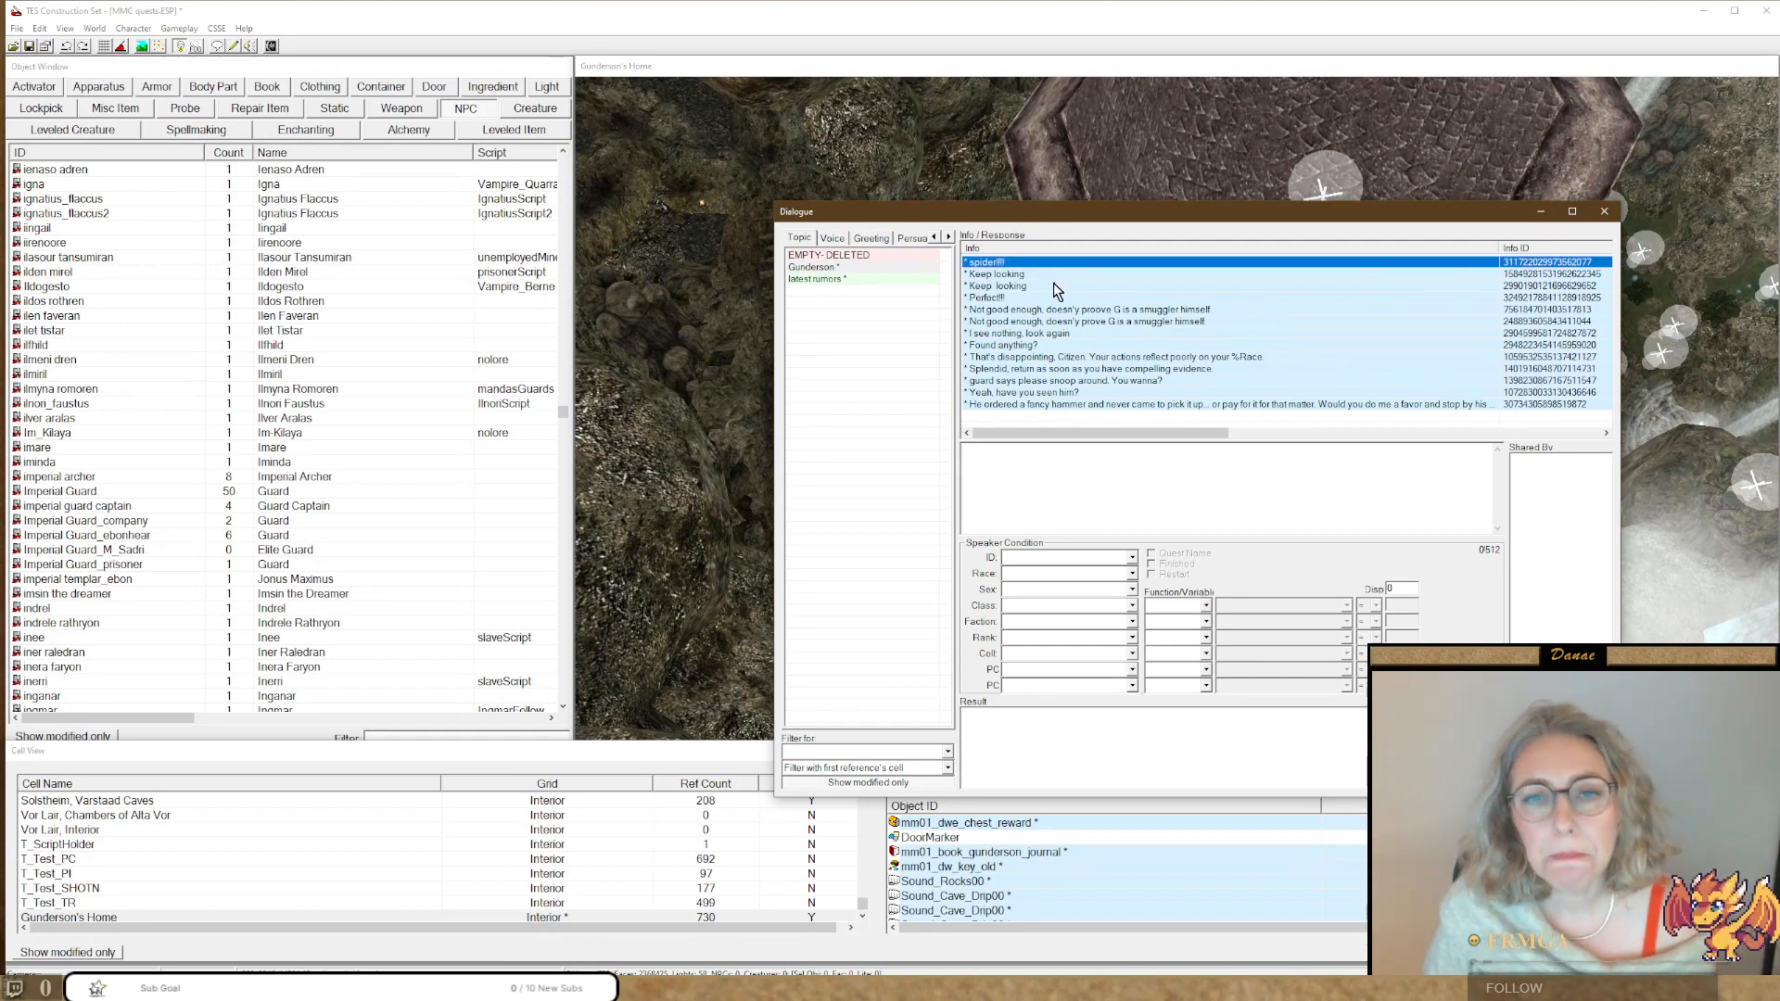
Create a new journal topic named mm01_spider_kill alongside mm01_fetch_guard.
click(948, 237)
click(948, 237)
click(907, 238)
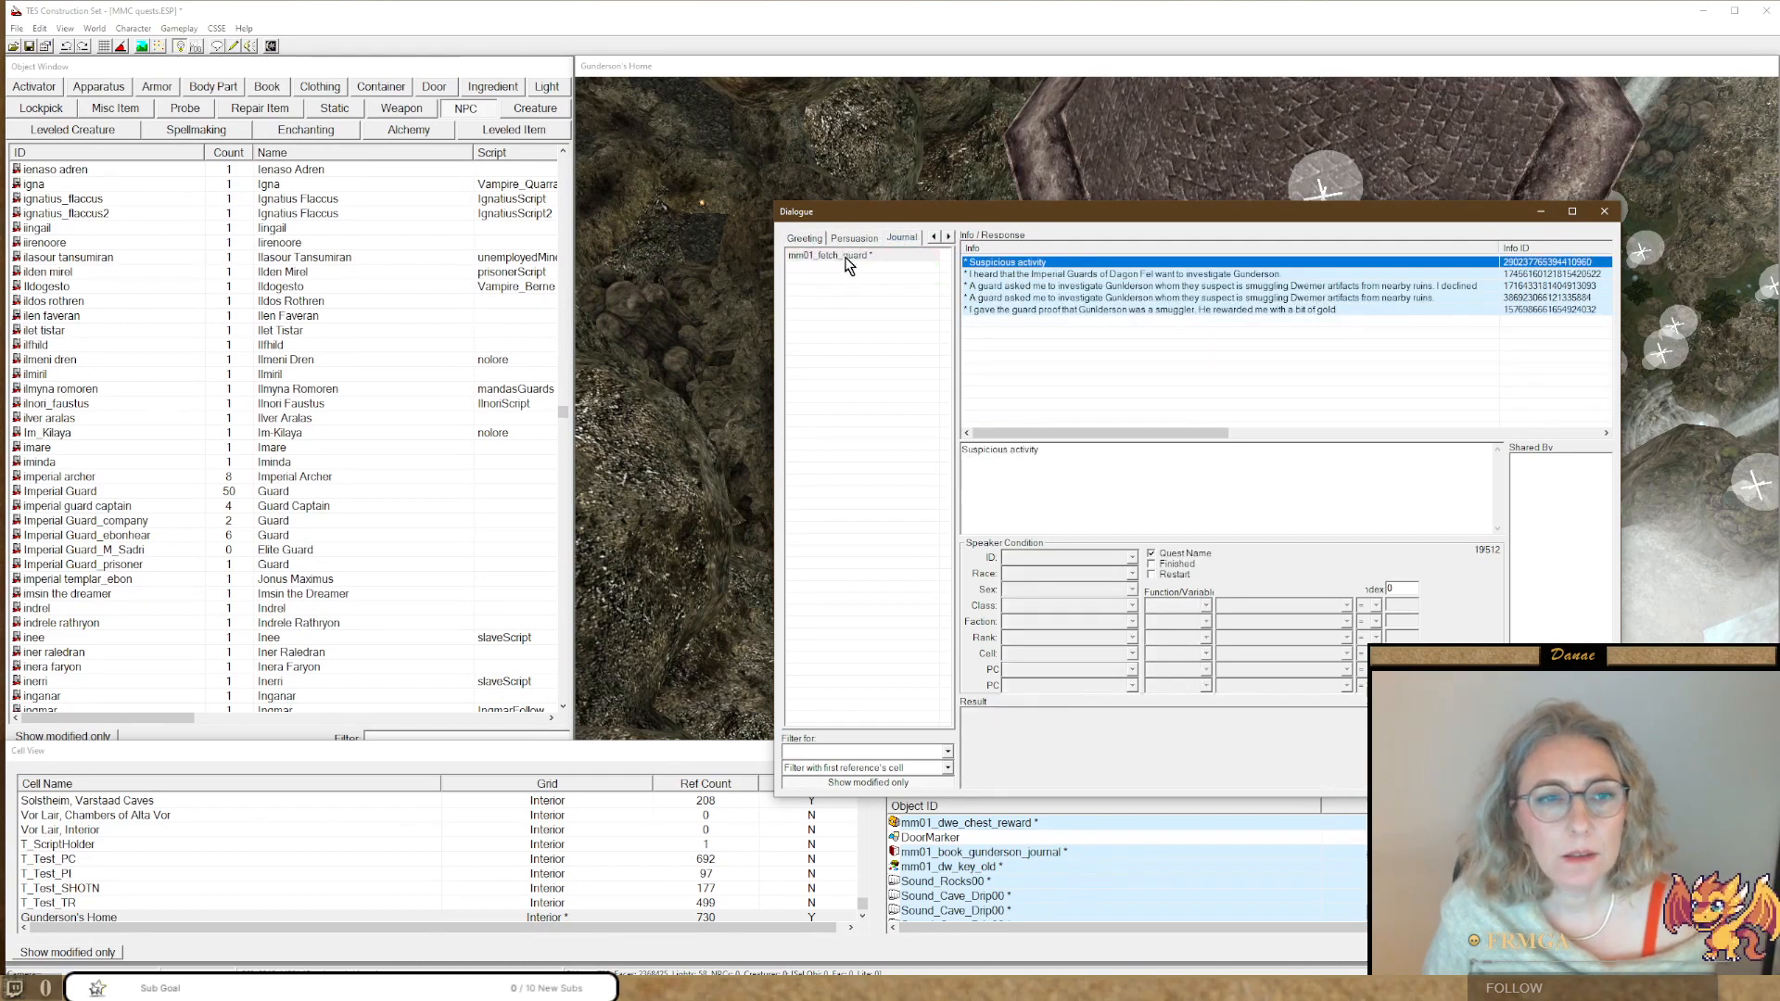
right_click(828, 277)
click(862, 284)
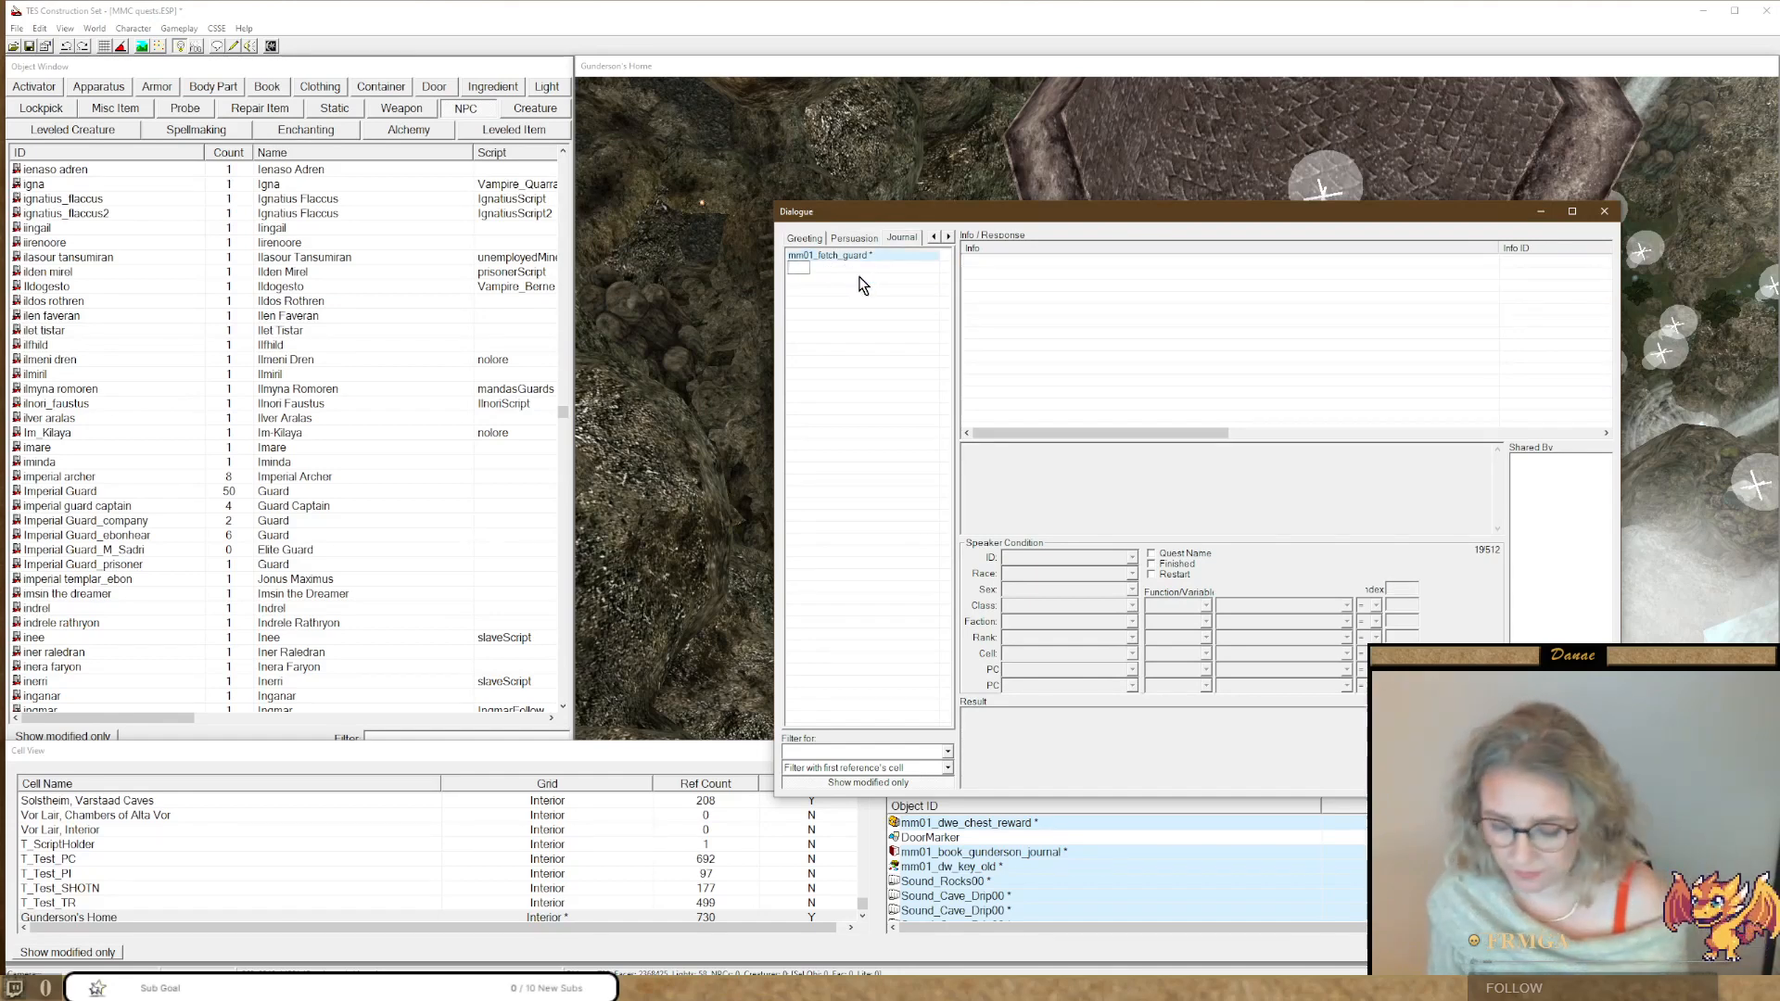
text(mm)
key(BackSpace)
key(BackSpace)
text(mm)
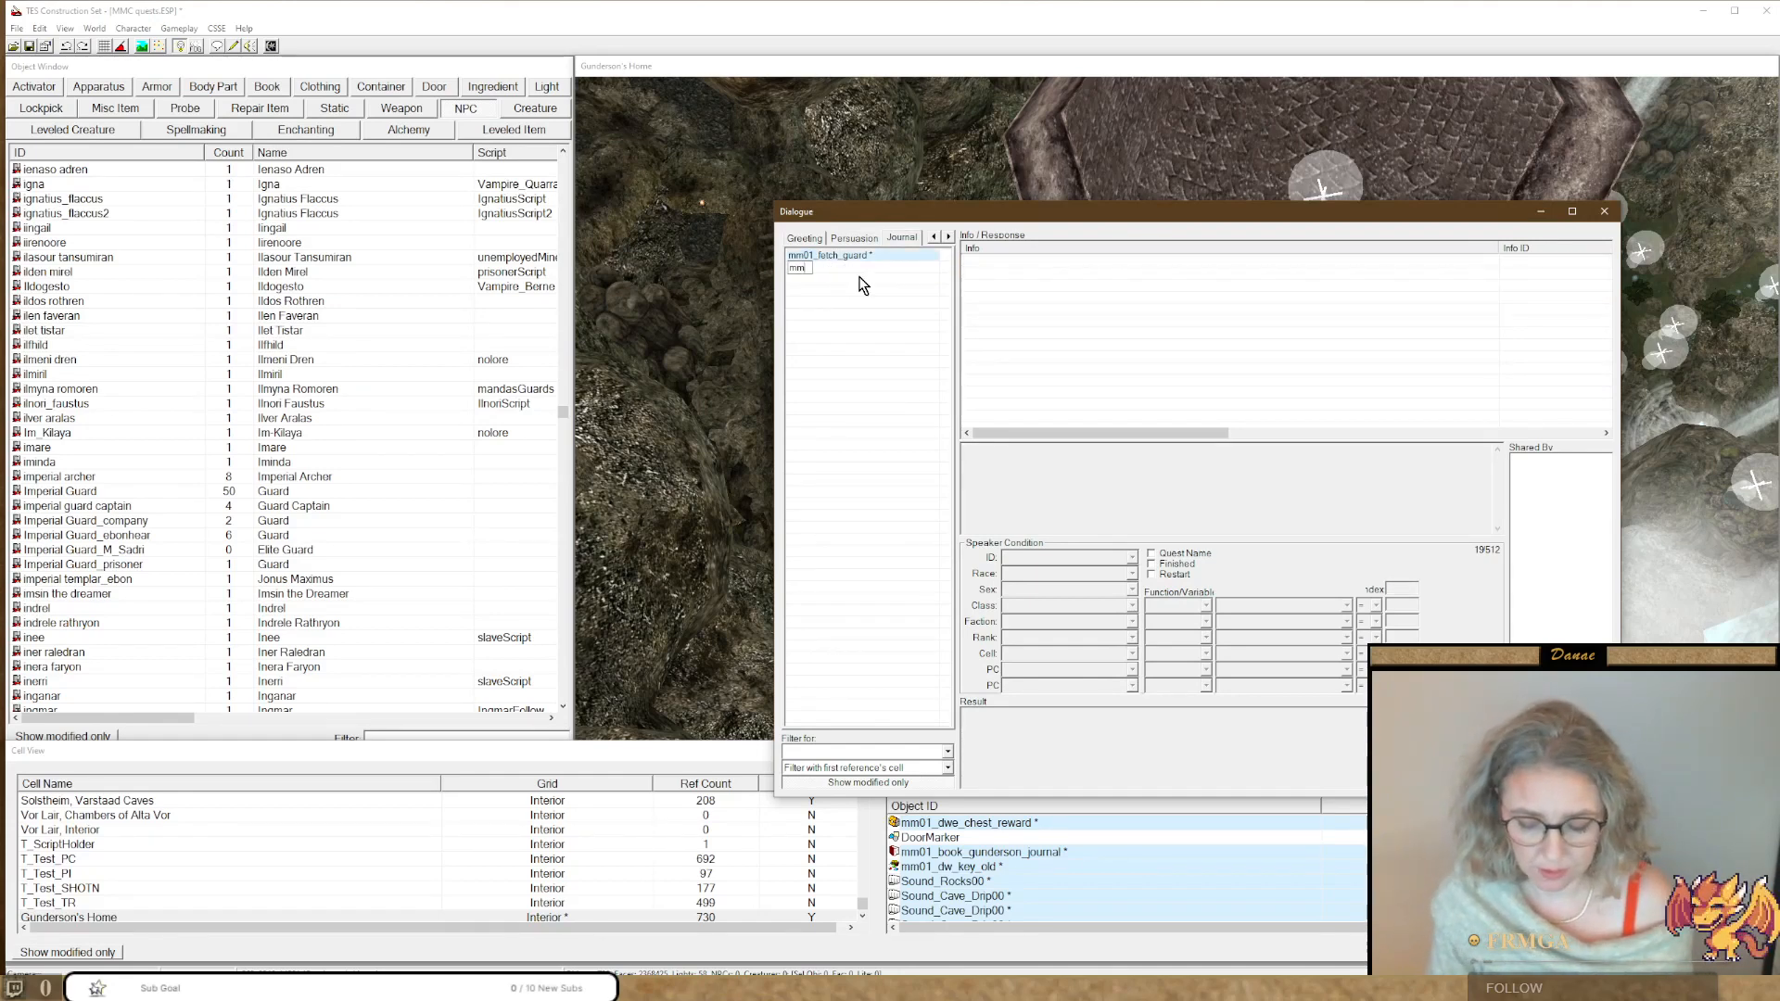
text(01_)
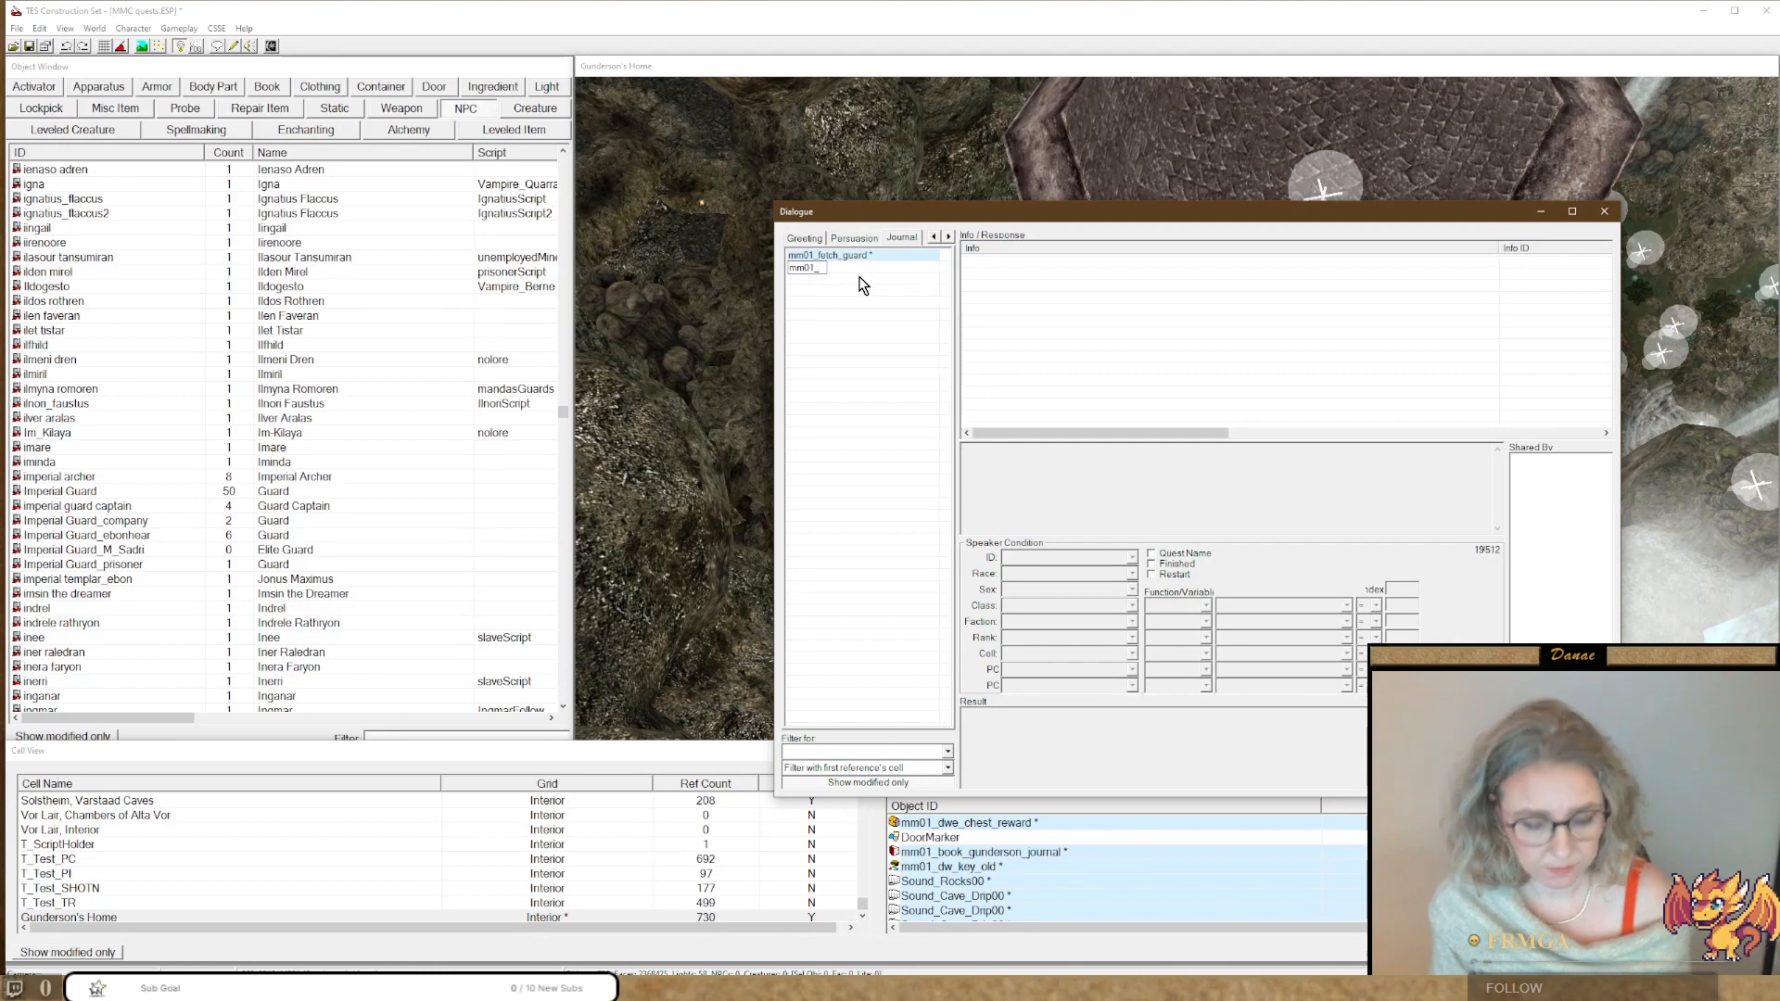
text(spider_kill)
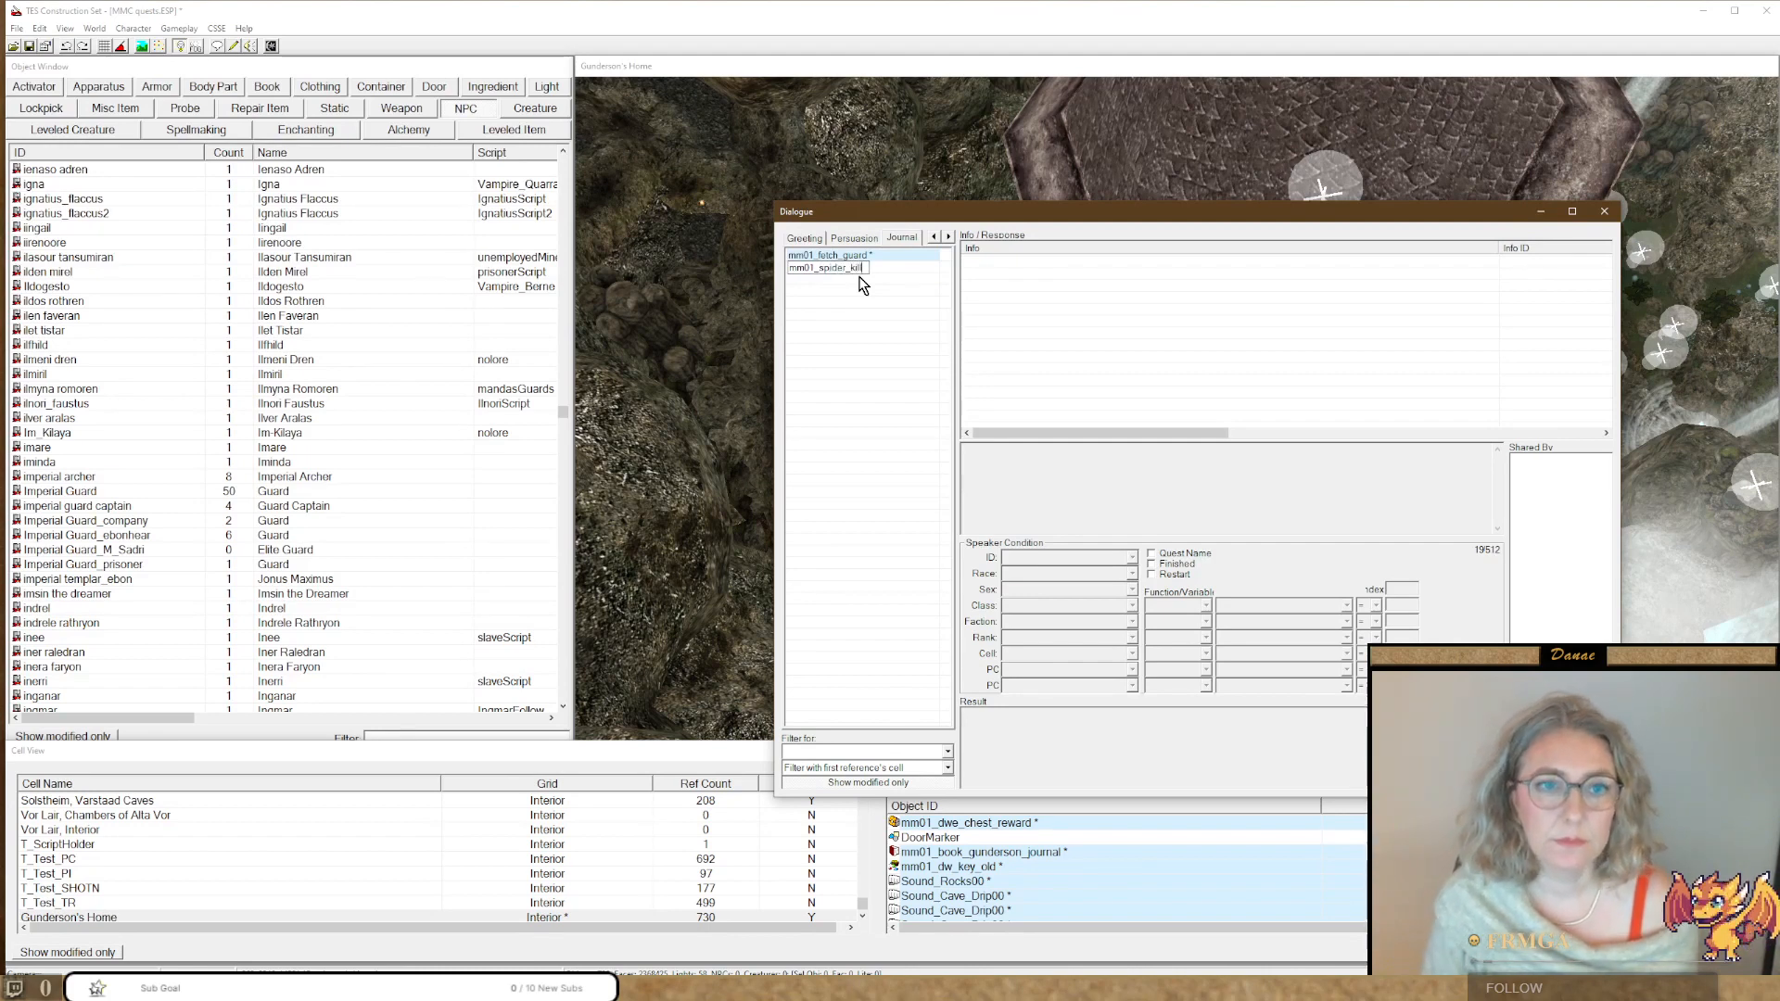
key(Return)
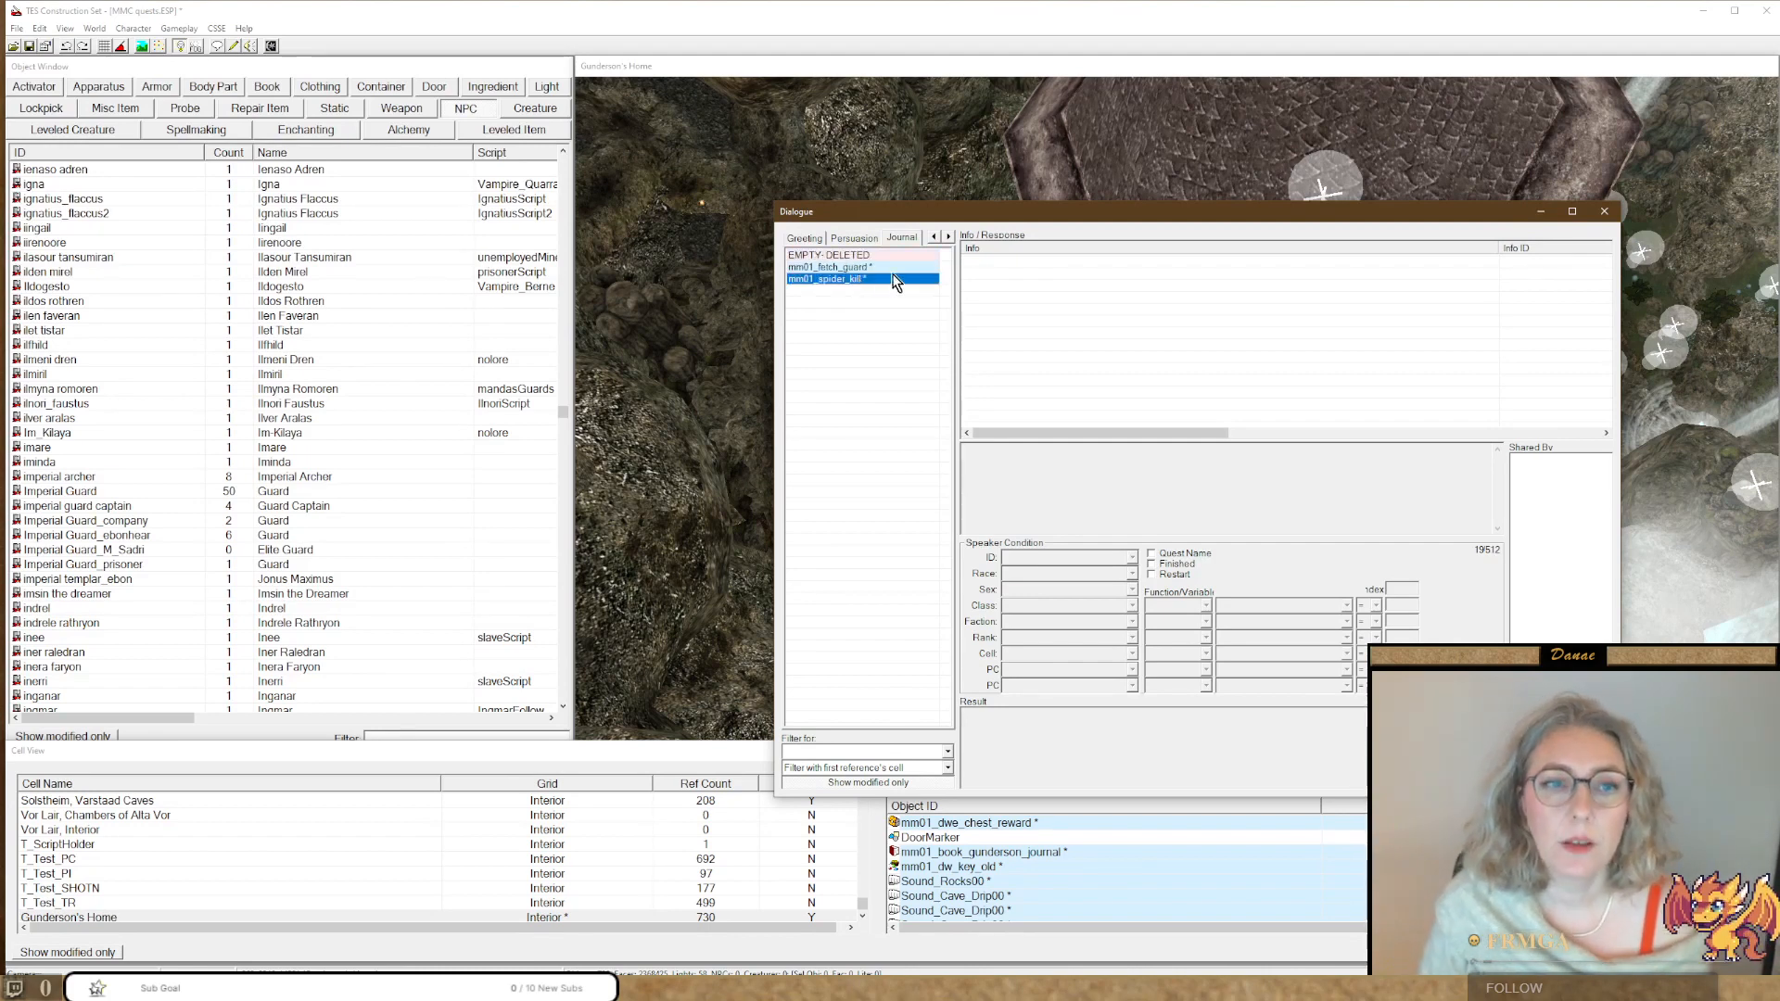
Add the journal entry "spider" to mm01_spider_kill and mark it as the quest name.
right_click(988, 263)
click(1003, 269)
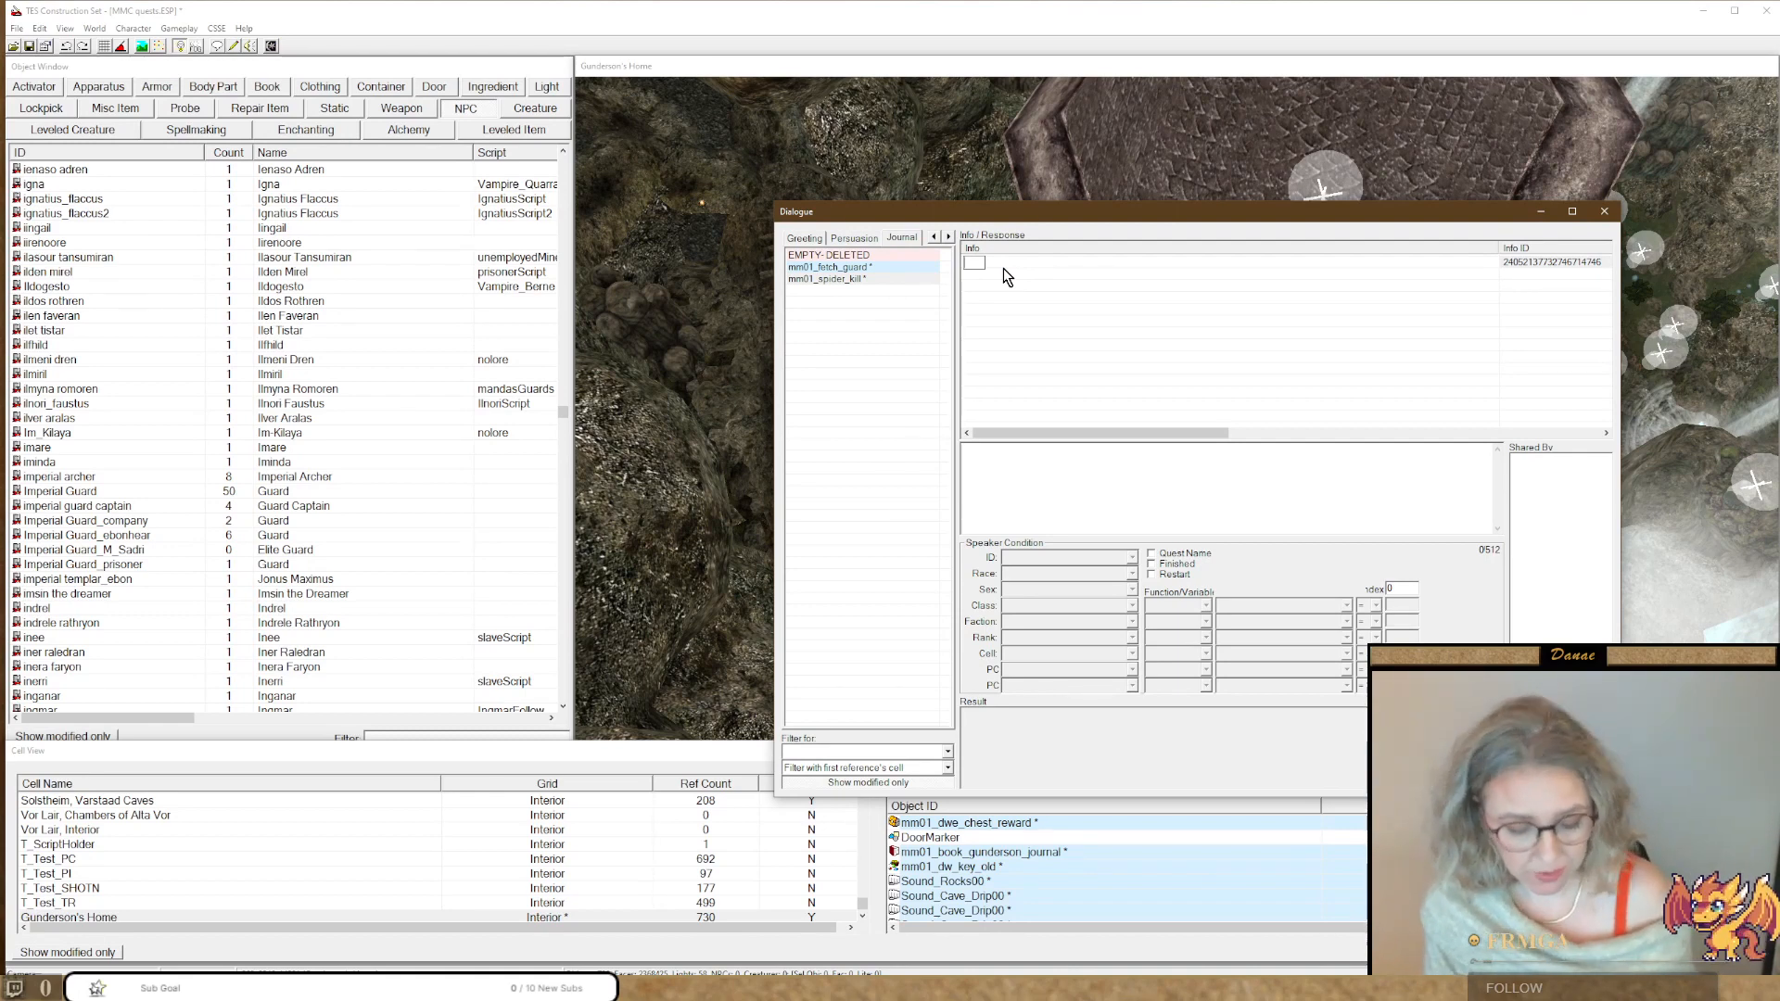
text(r)
key(Return)
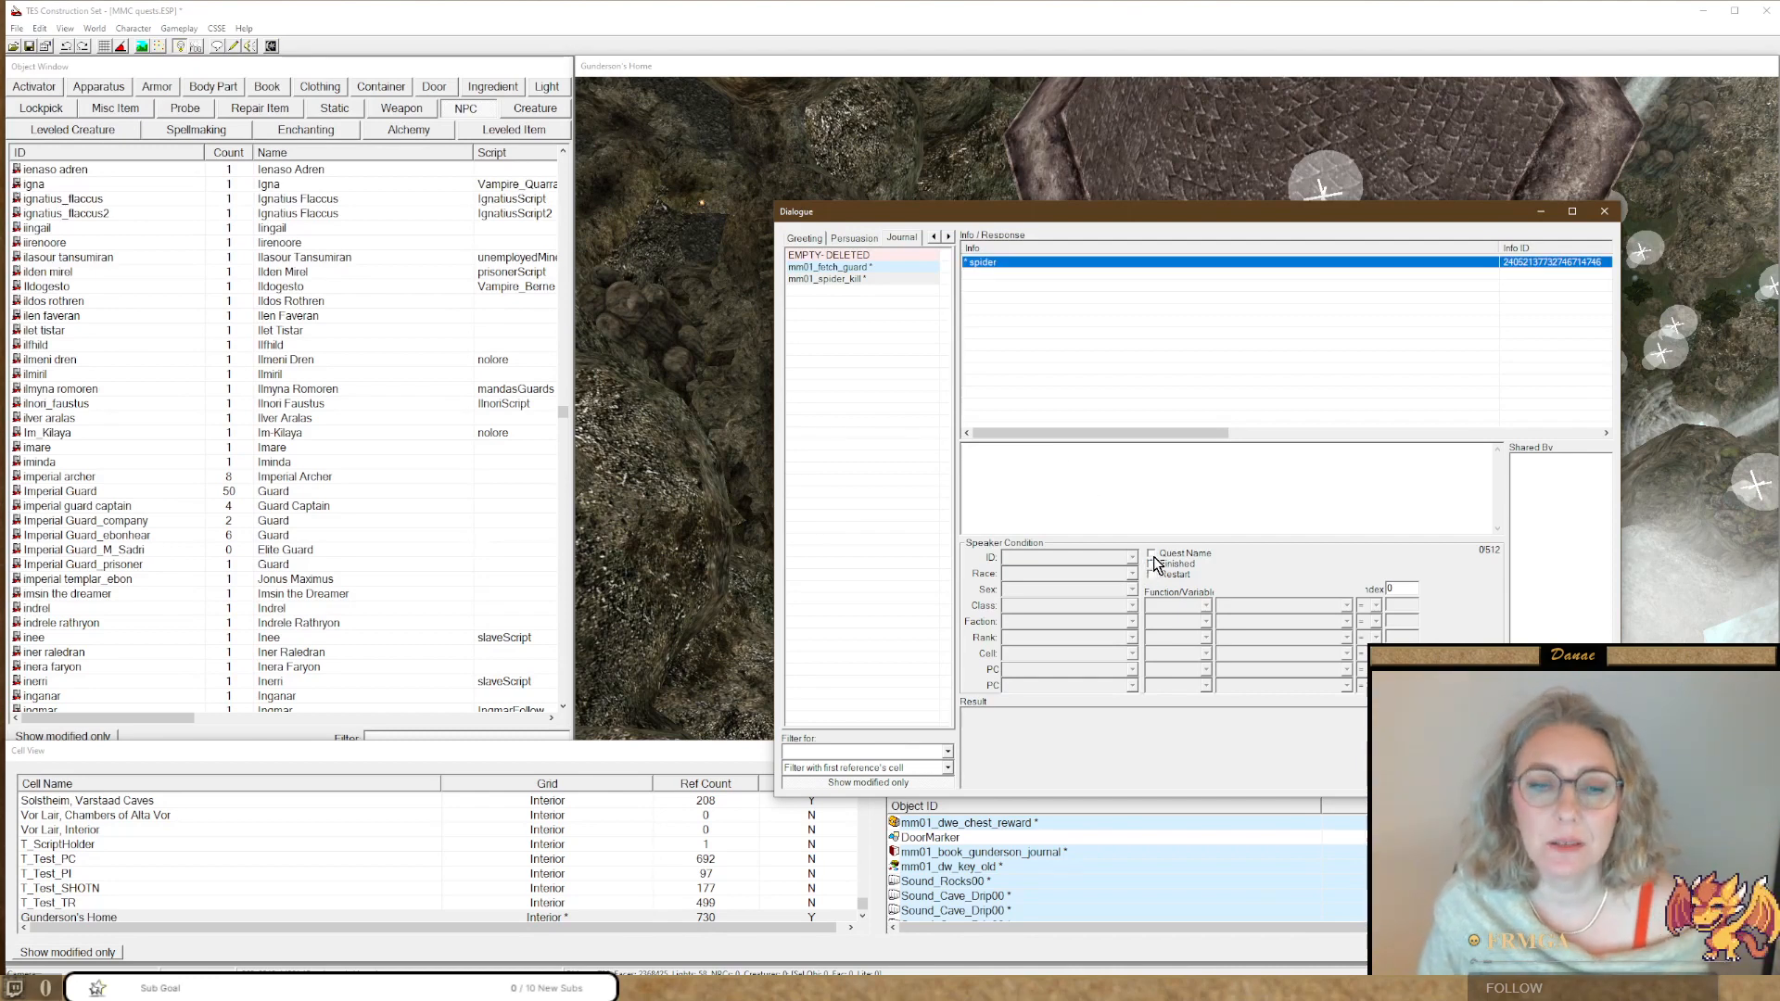
click(1152, 554)
Add the journal entry "spider dead, got cash", mark it as finished and set its index to 100.
right_click(972, 278)
click(992, 288)
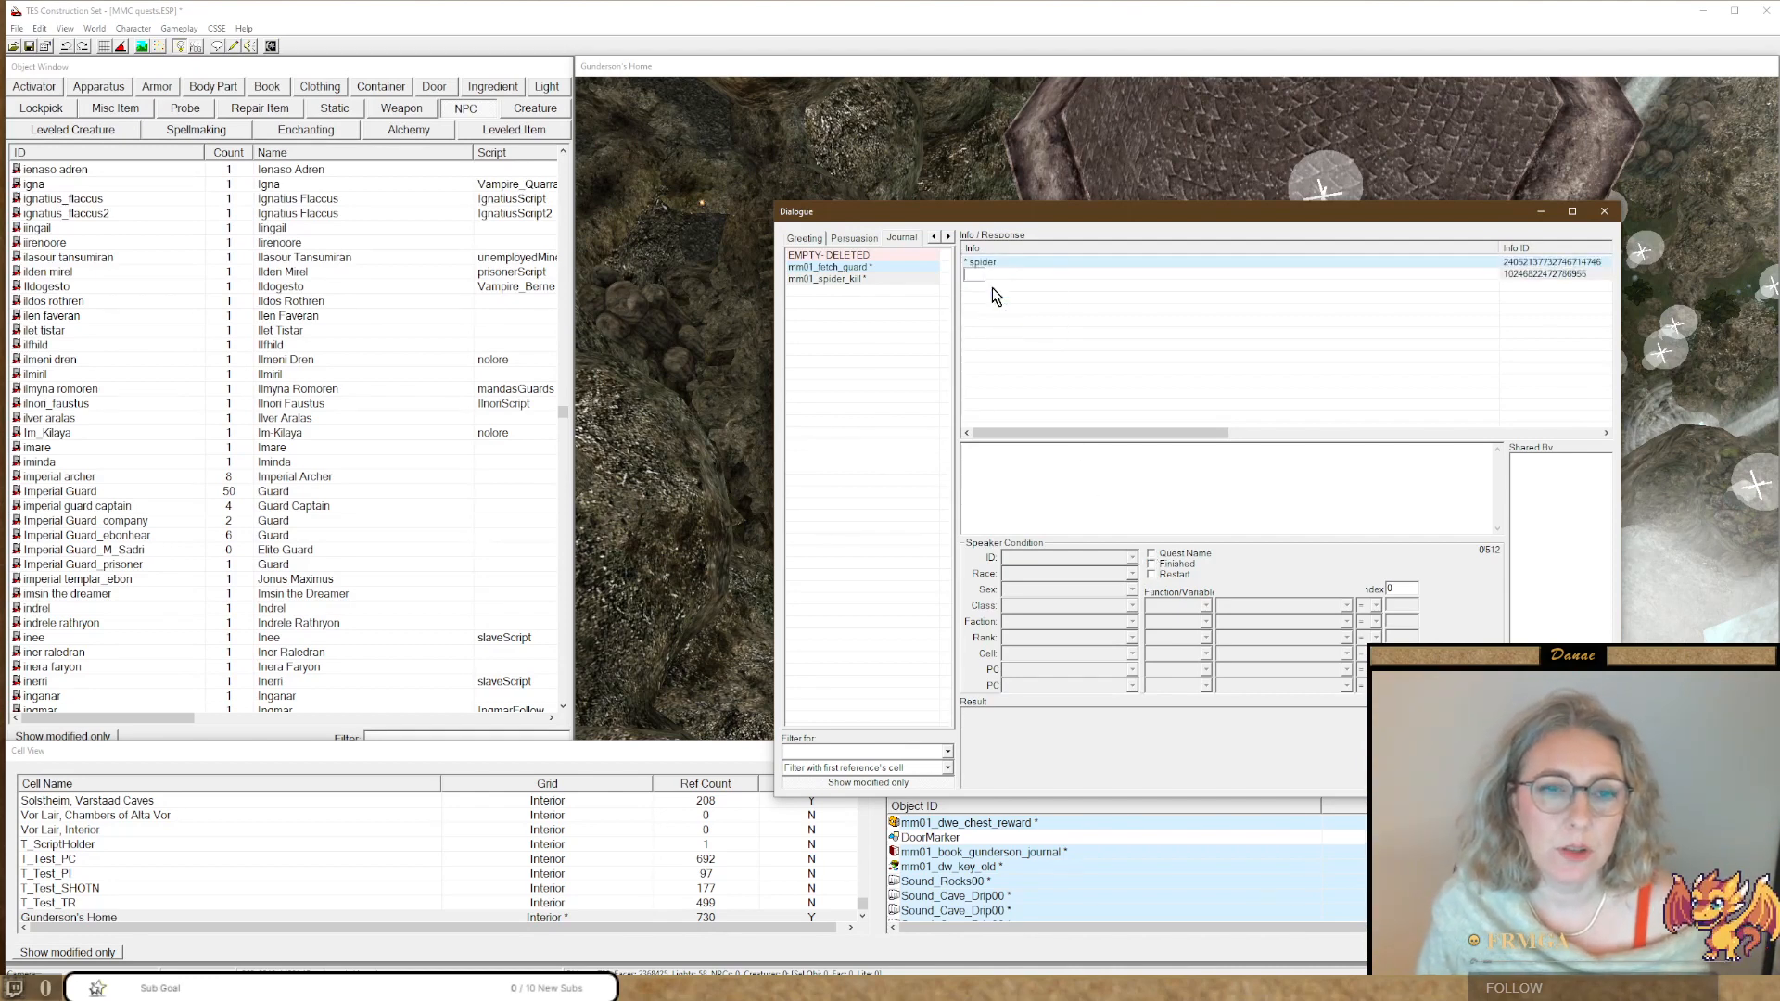
text(spide)
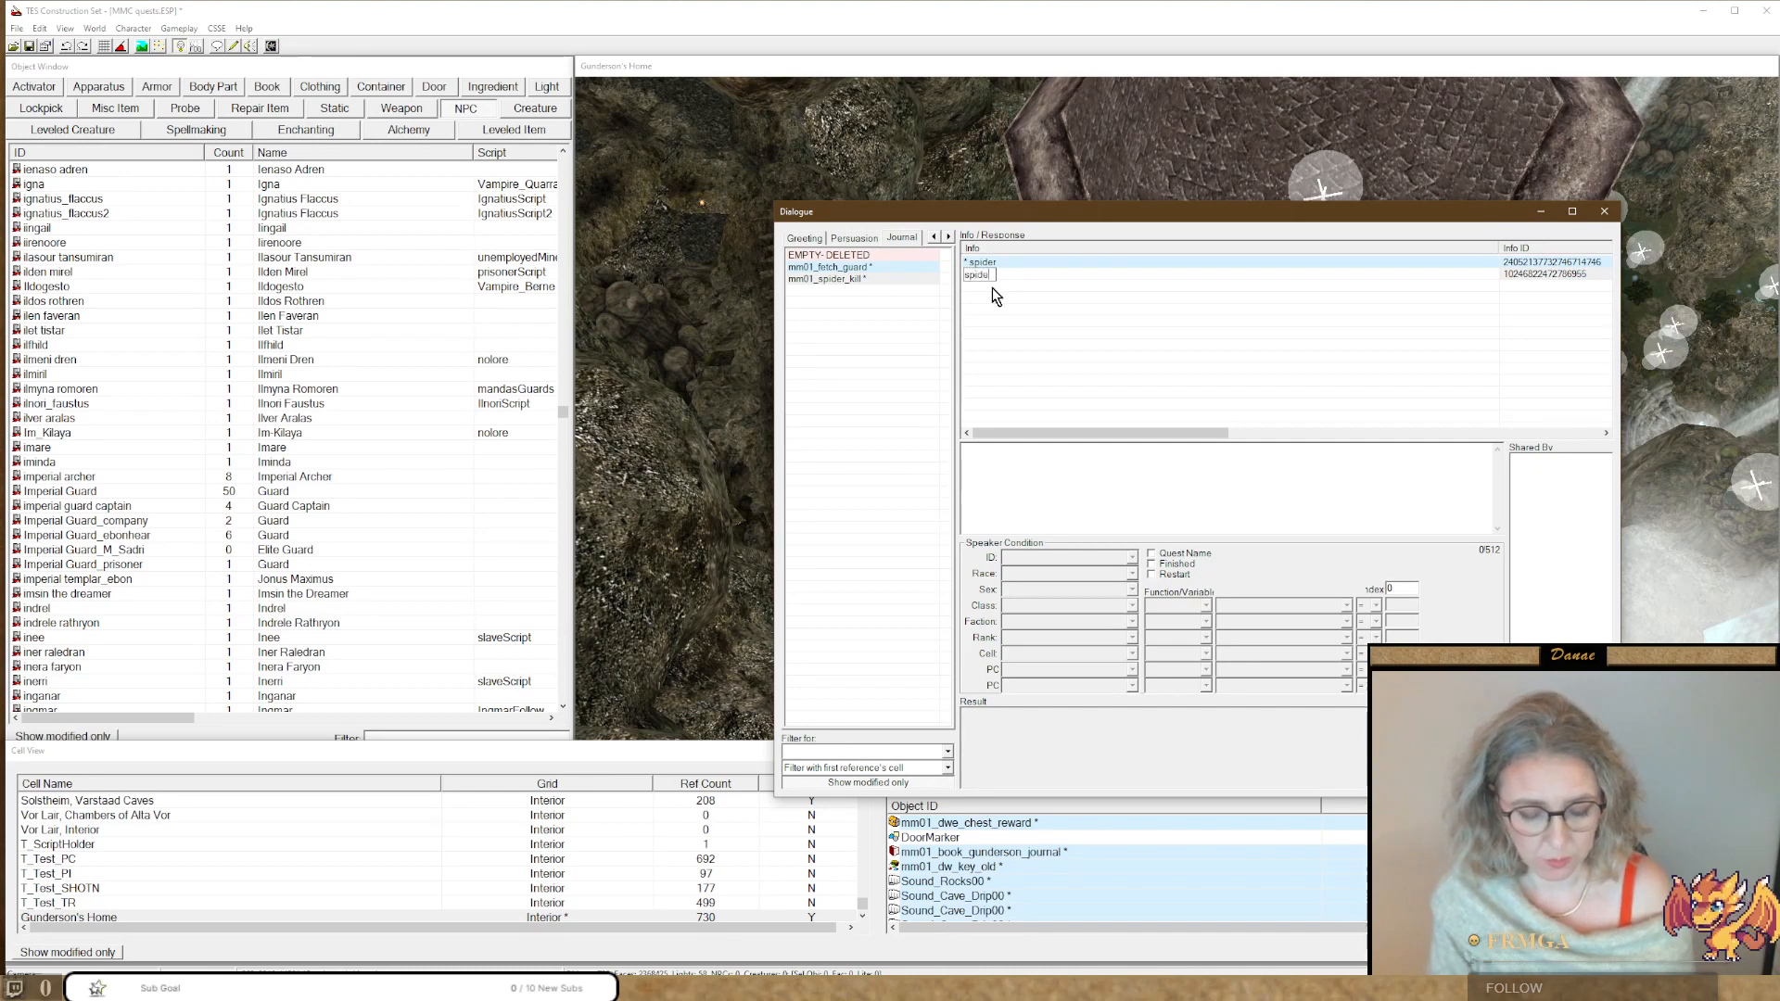
text(r dead. got)
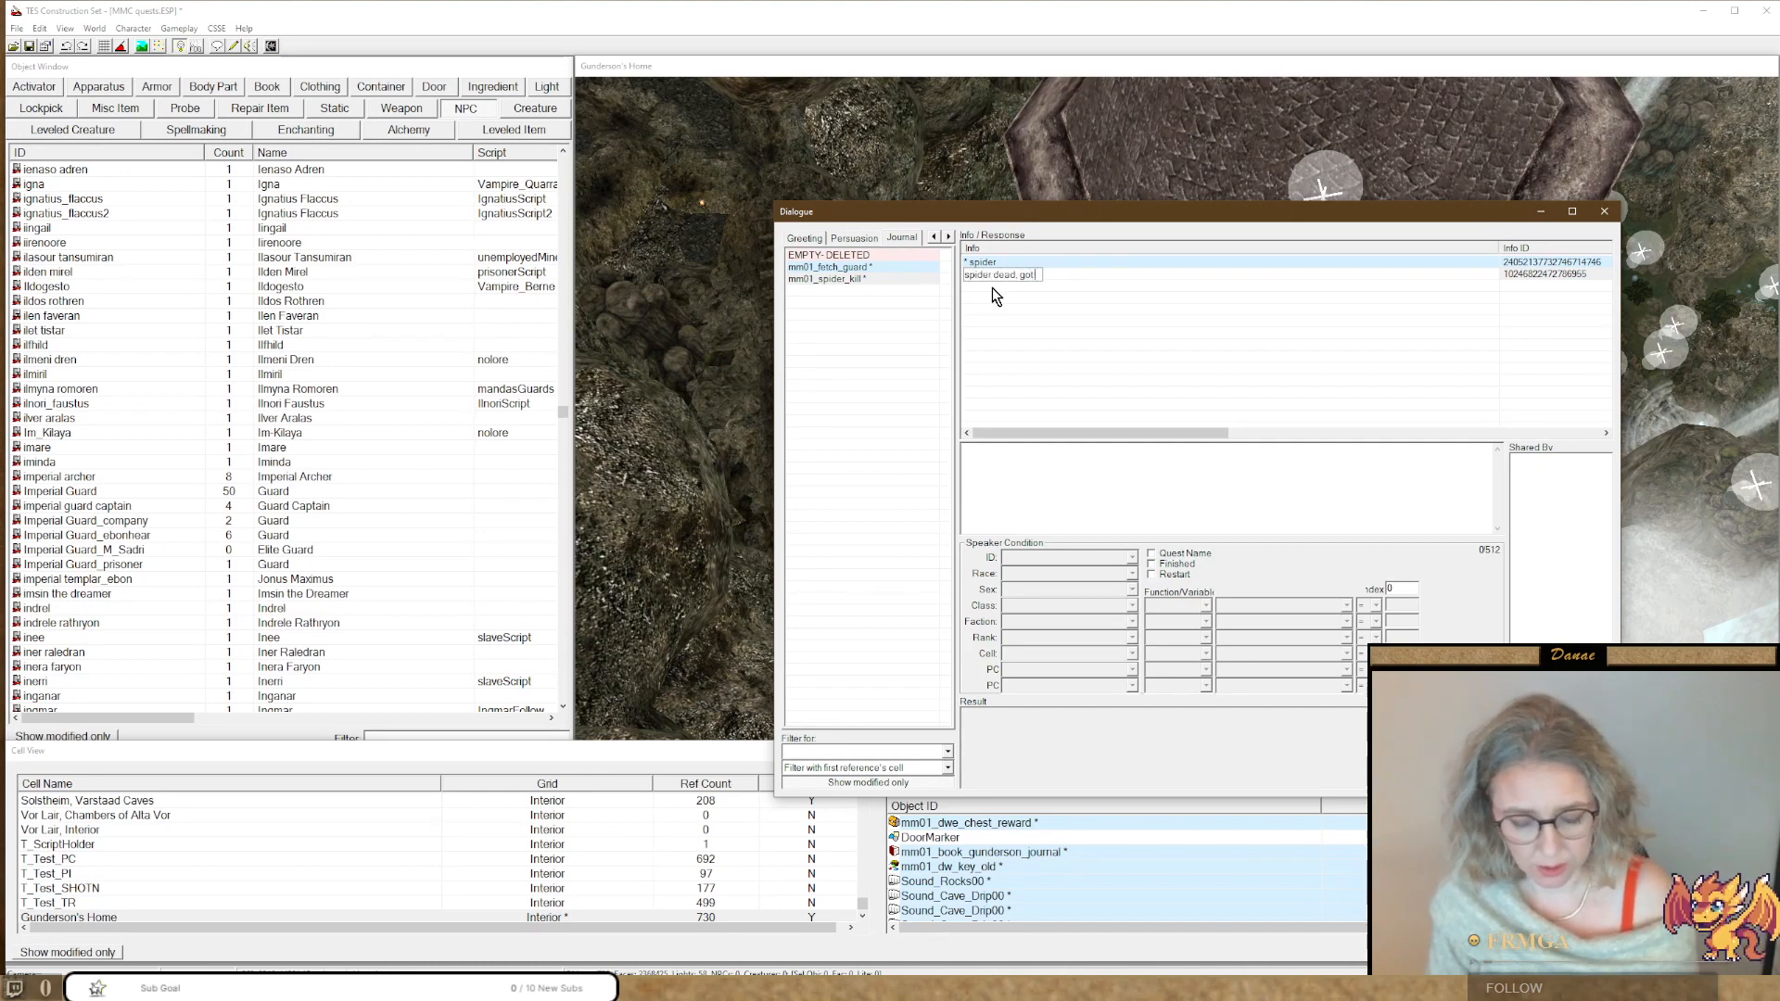
text( cash)
key(Return)
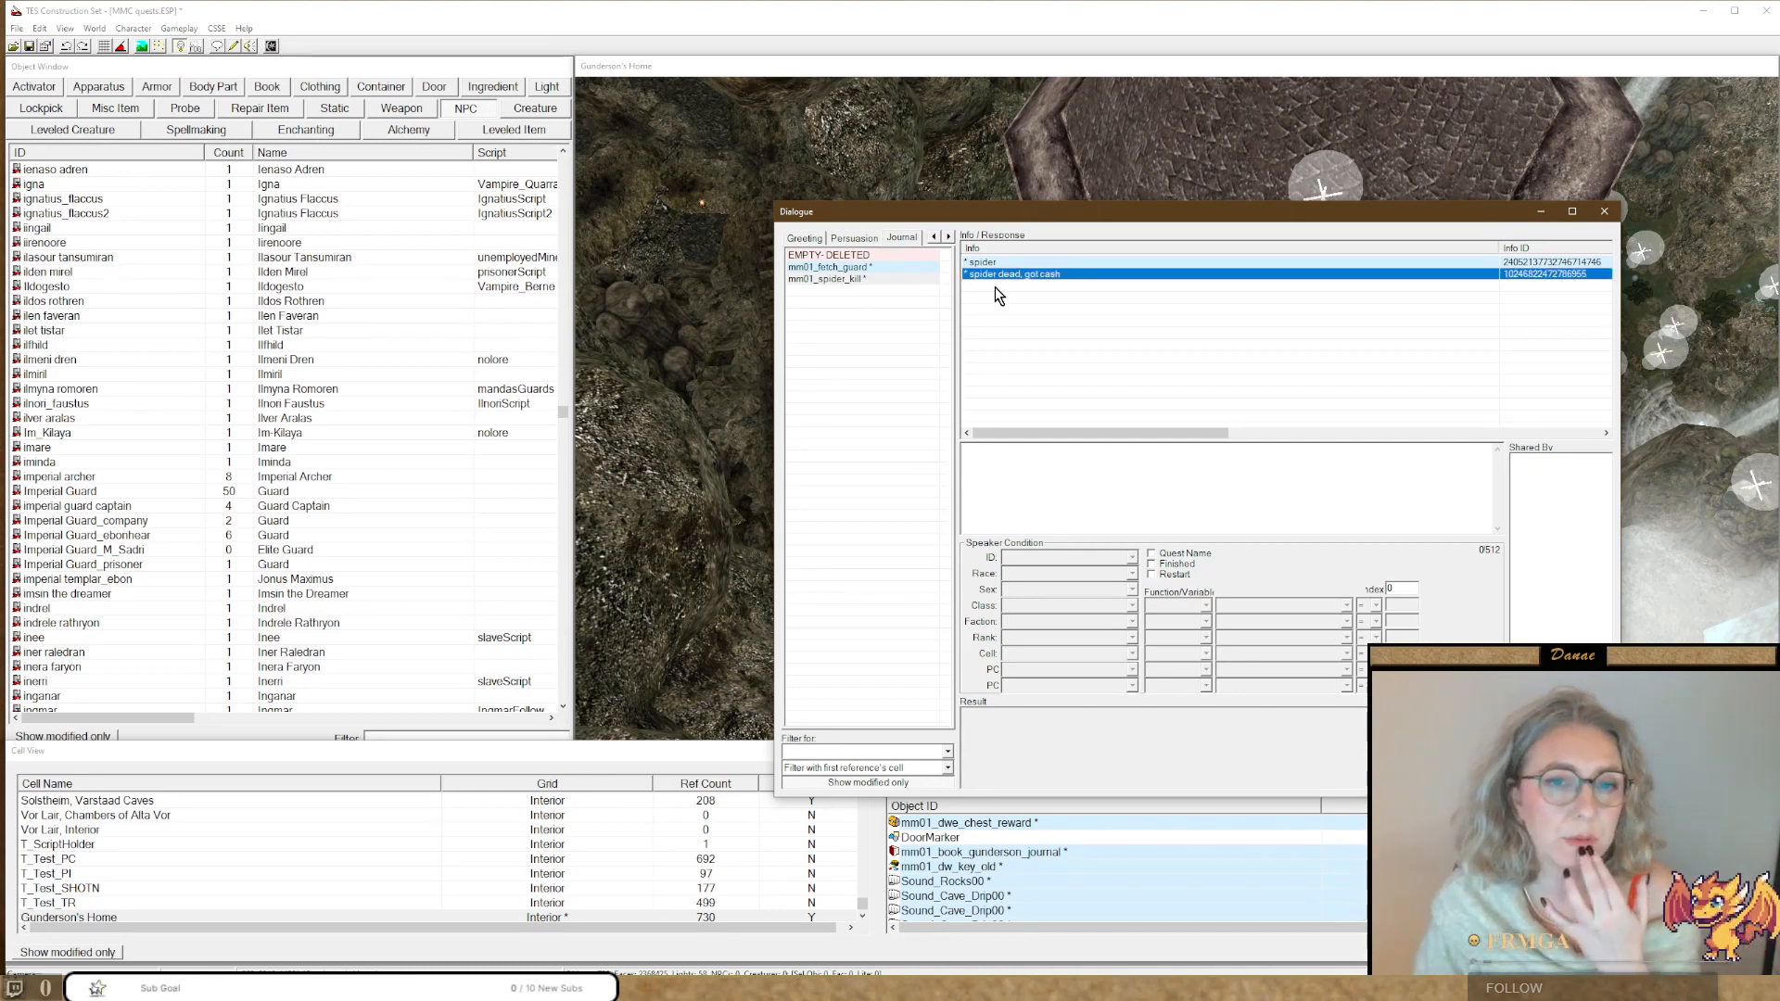
click(1153, 564)
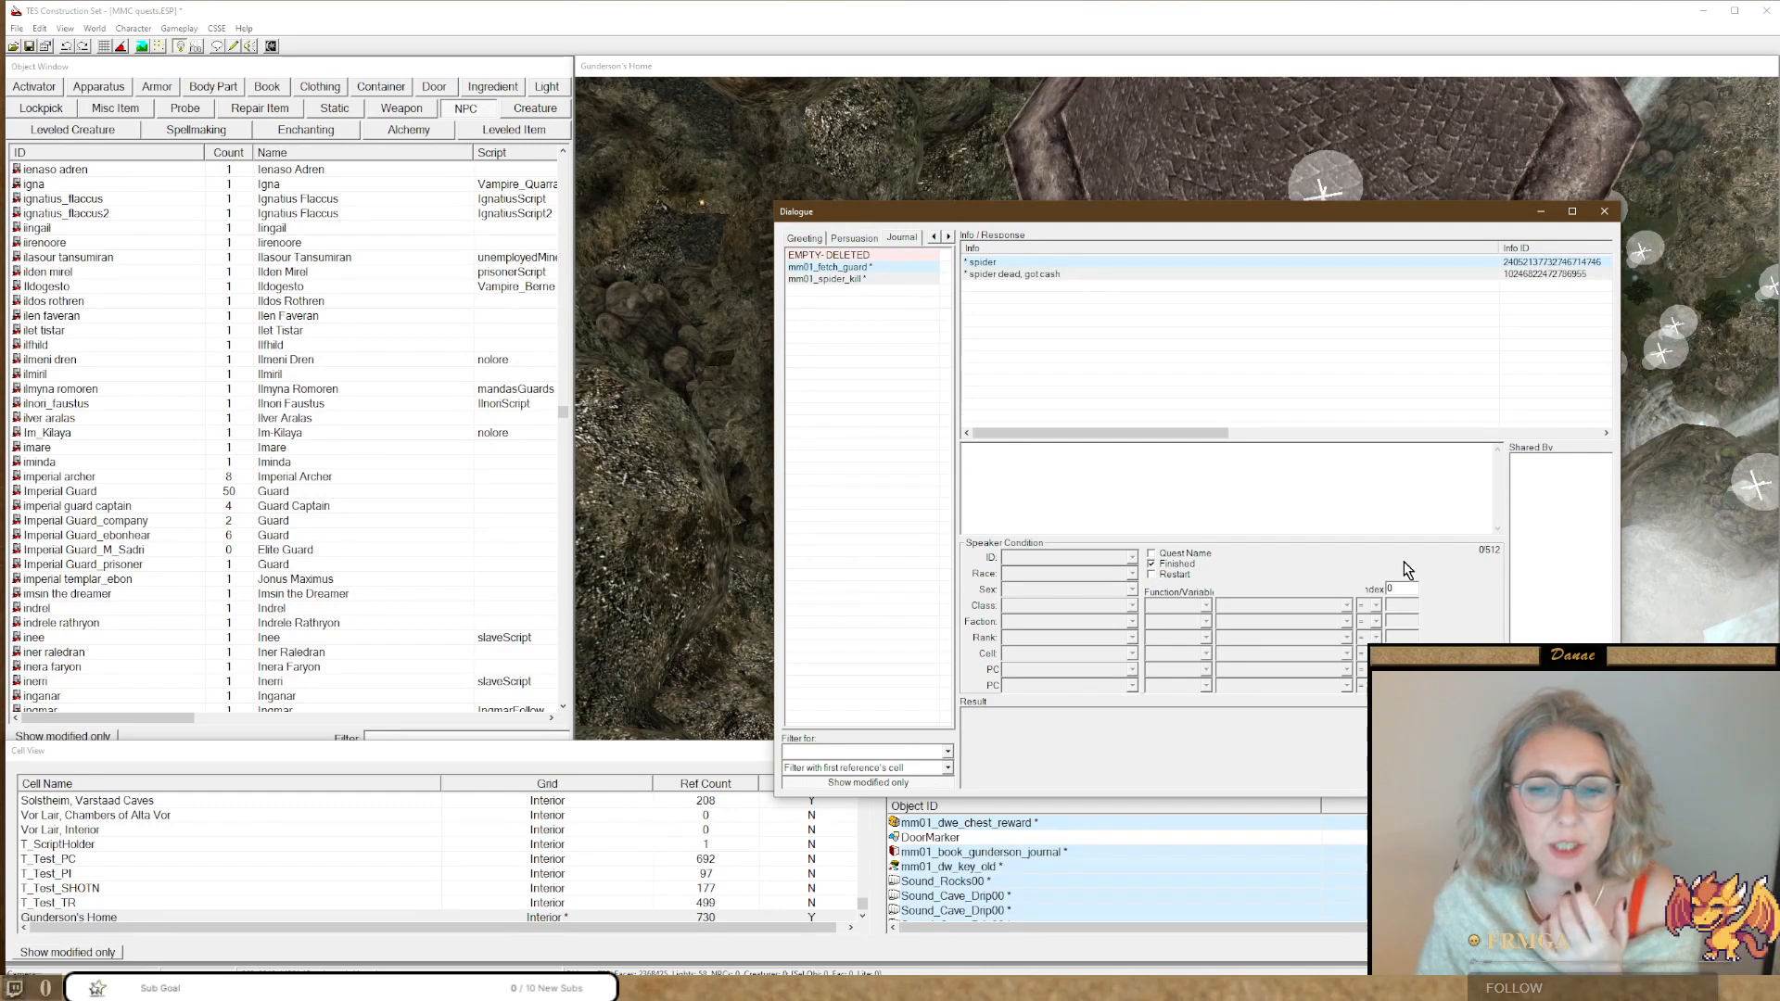
double_click(1390, 588)
text(100)
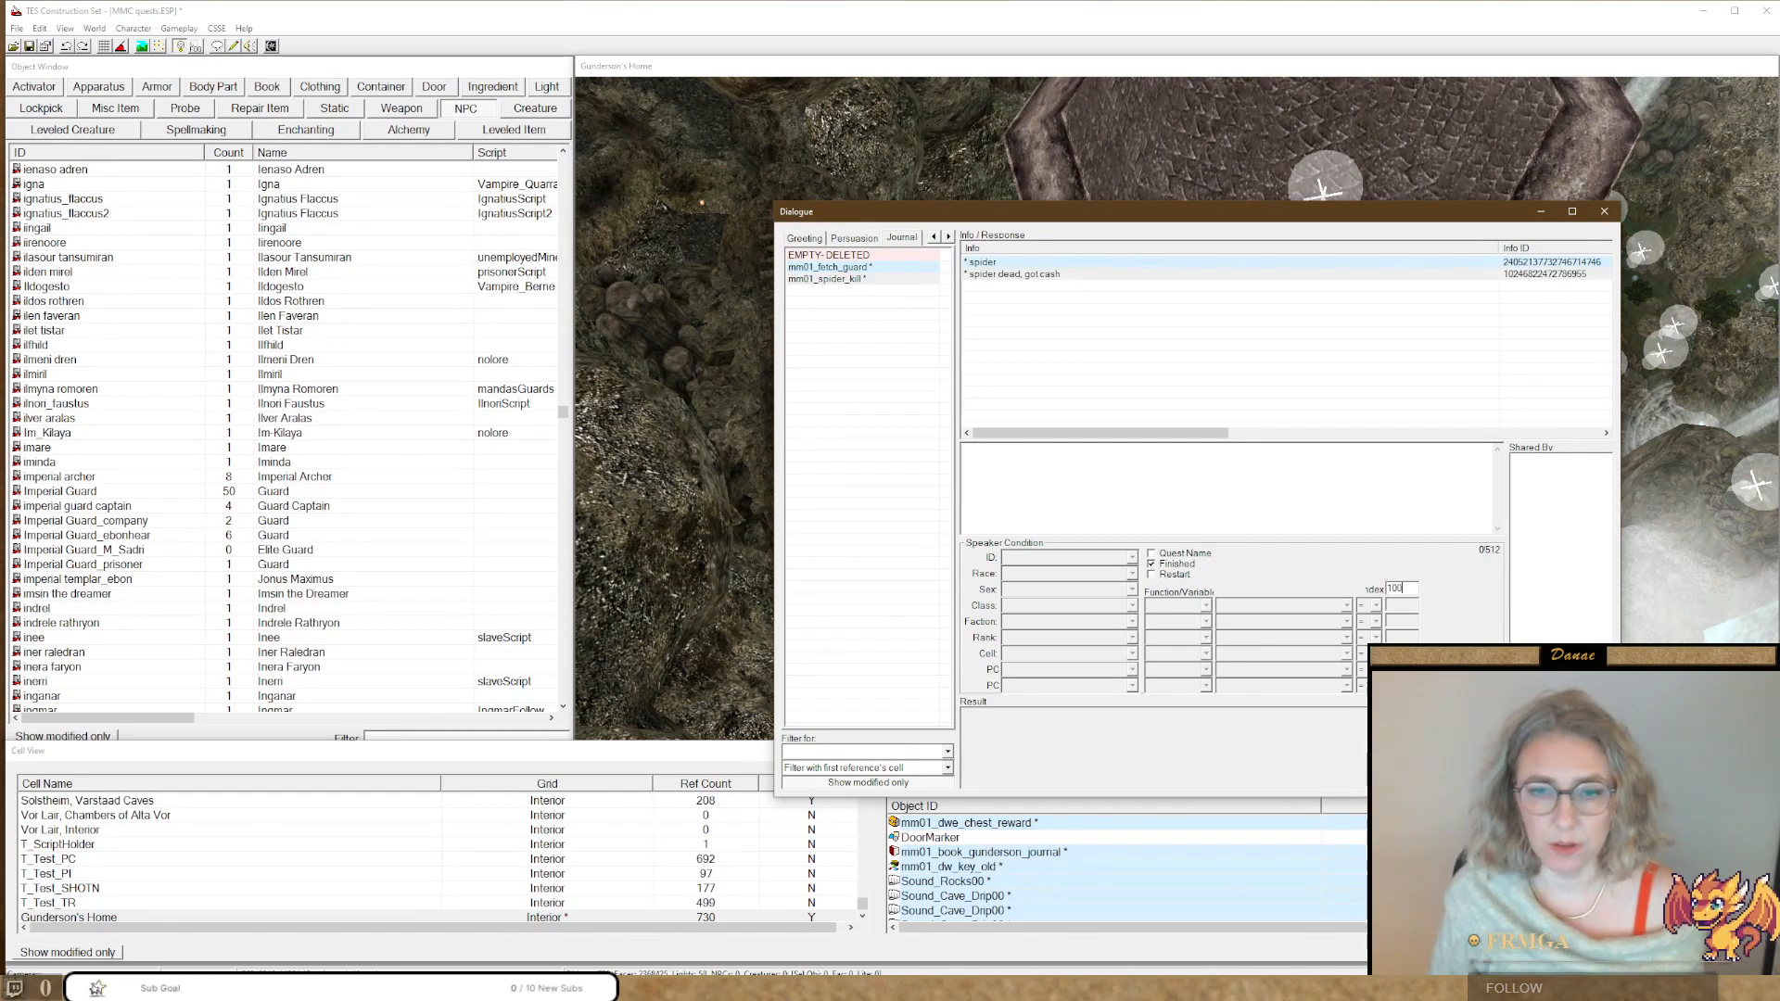
Start another blank journal entry below "spider dead, got cash".
click(1033, 274)
right_click(1033, 276)
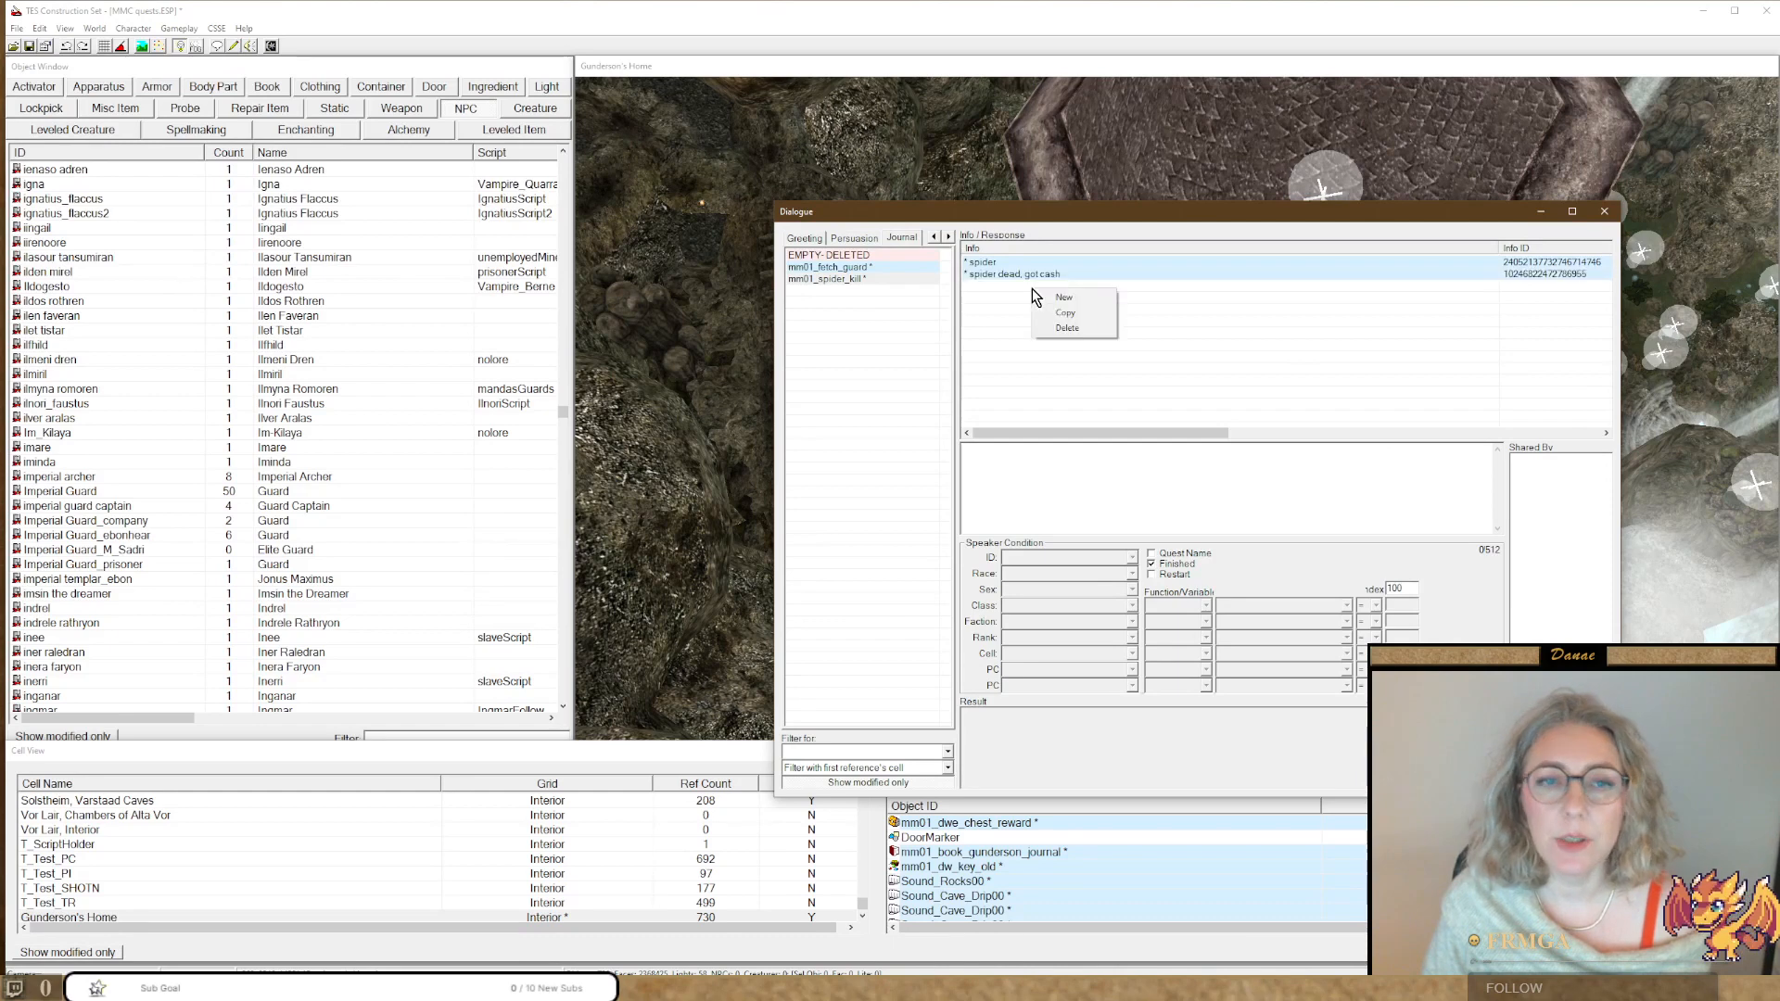
click(1053, 297)
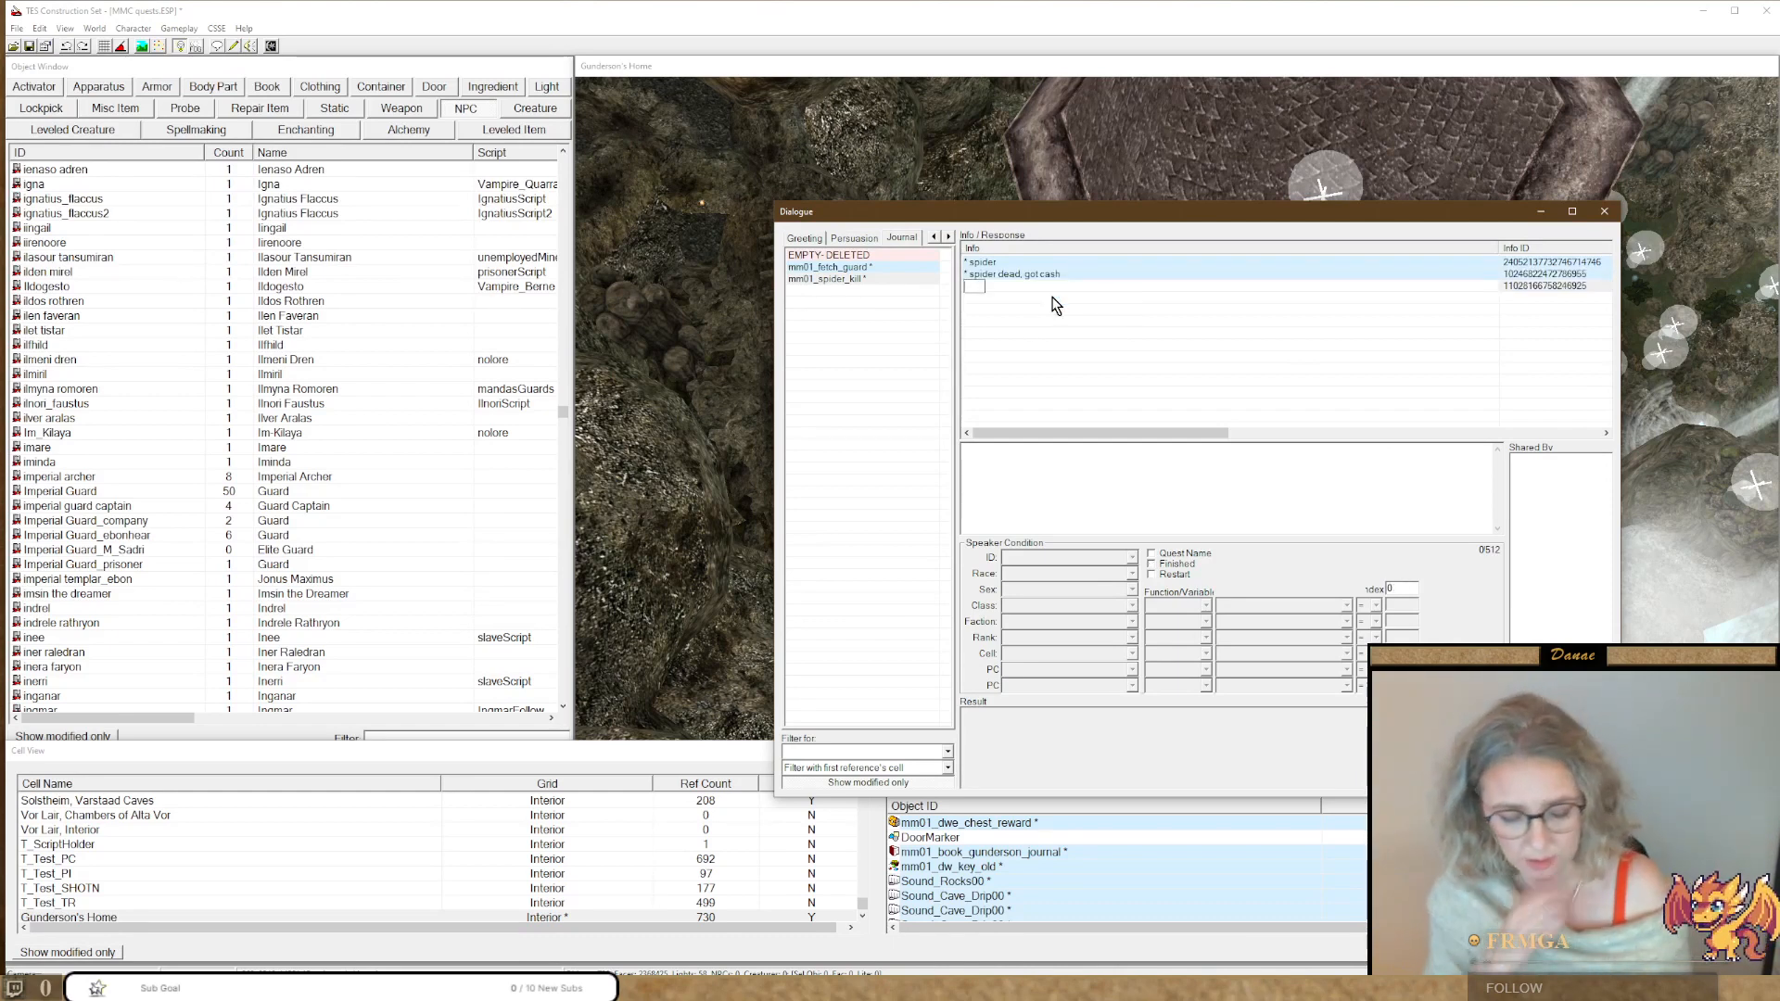
text(I)
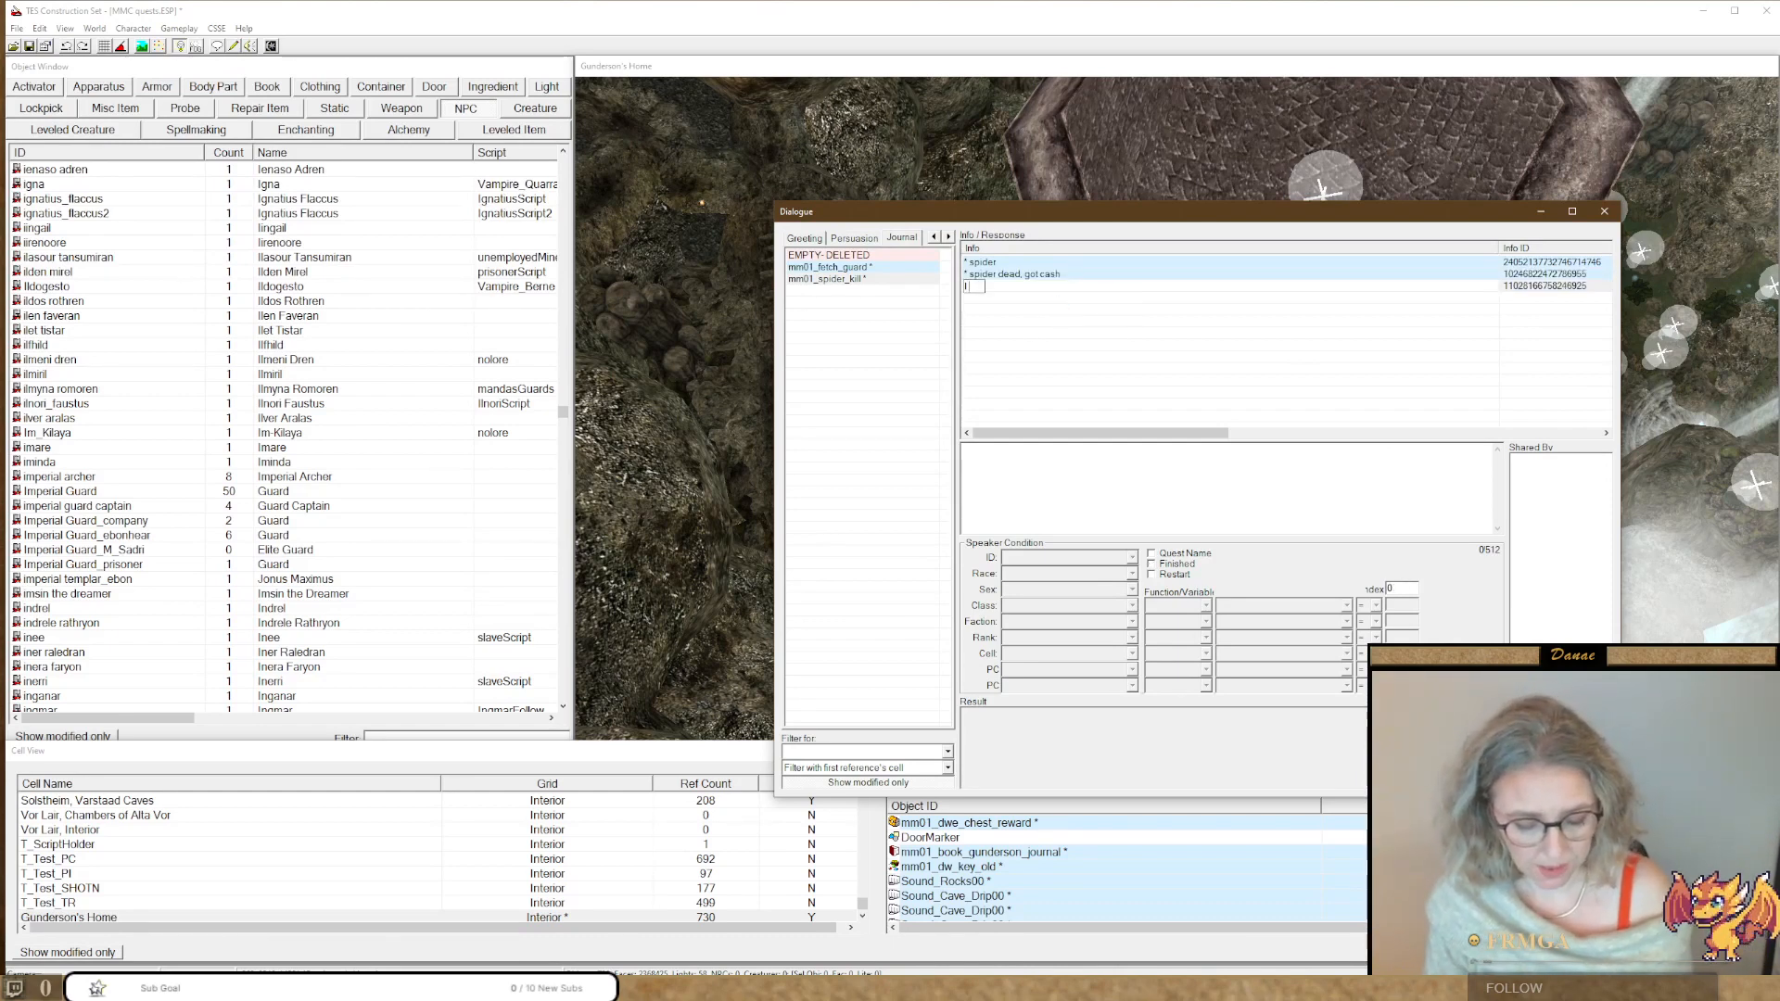
text( was told)
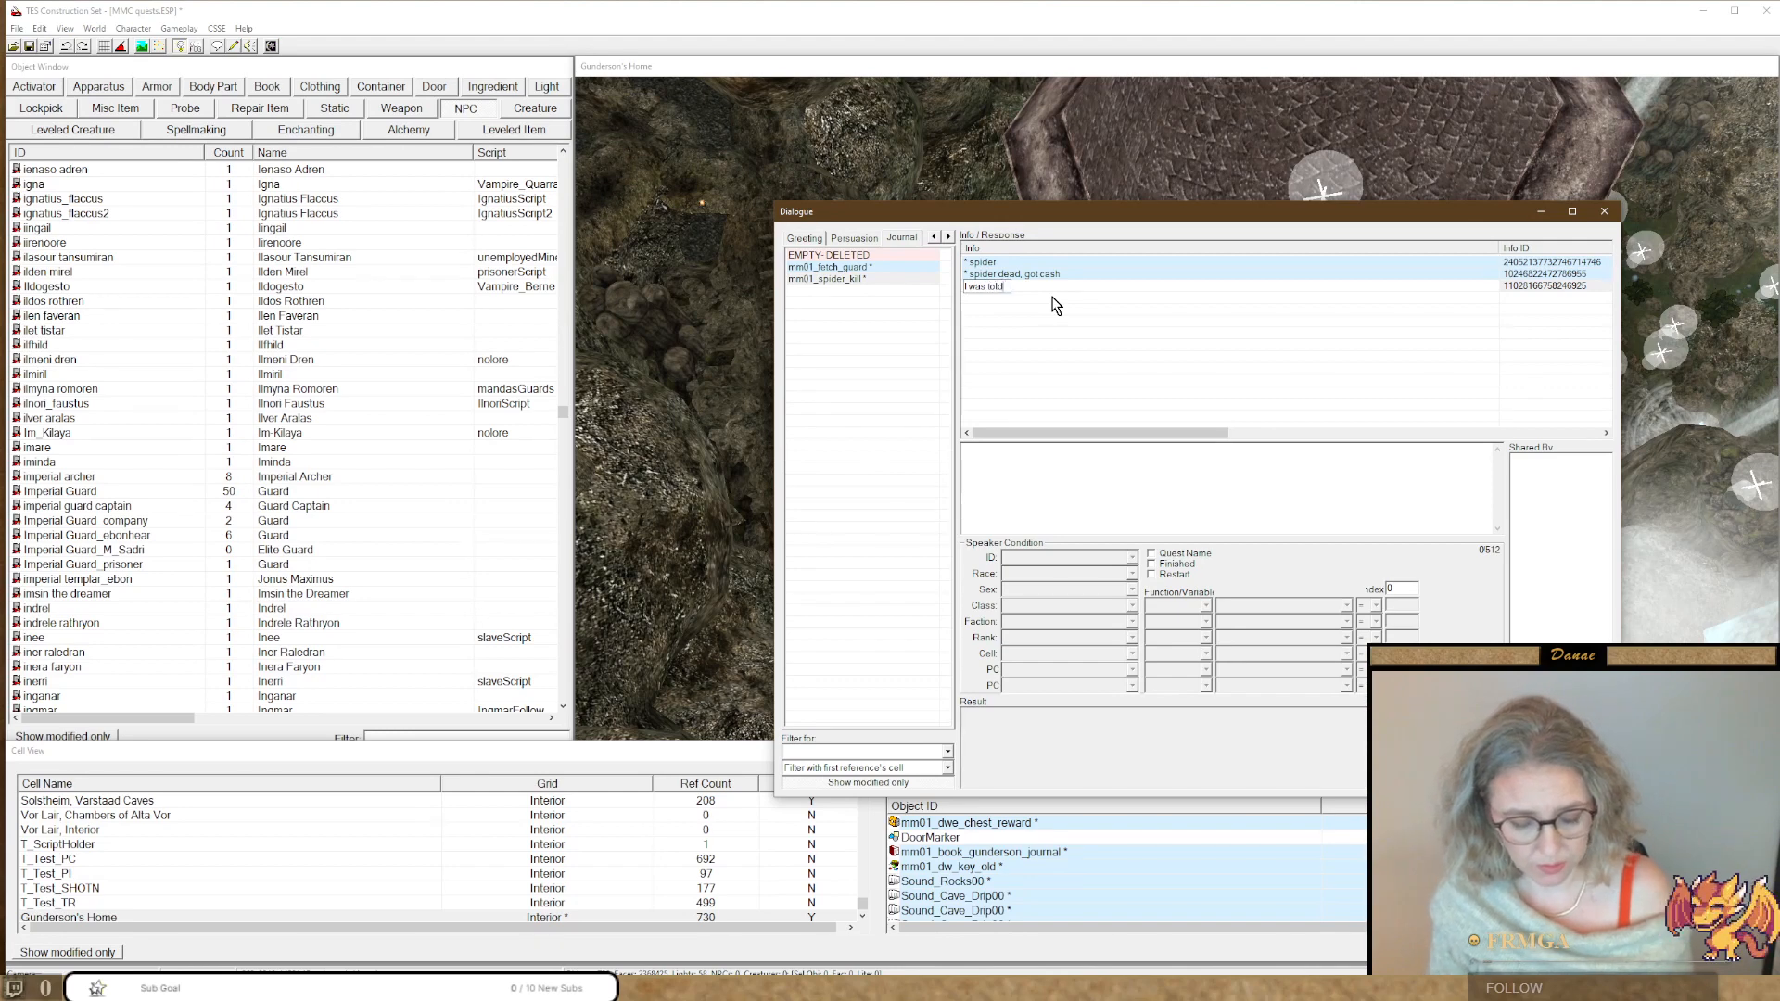
key(BackSpace)
key(BackSpace)
key(BackSpace)
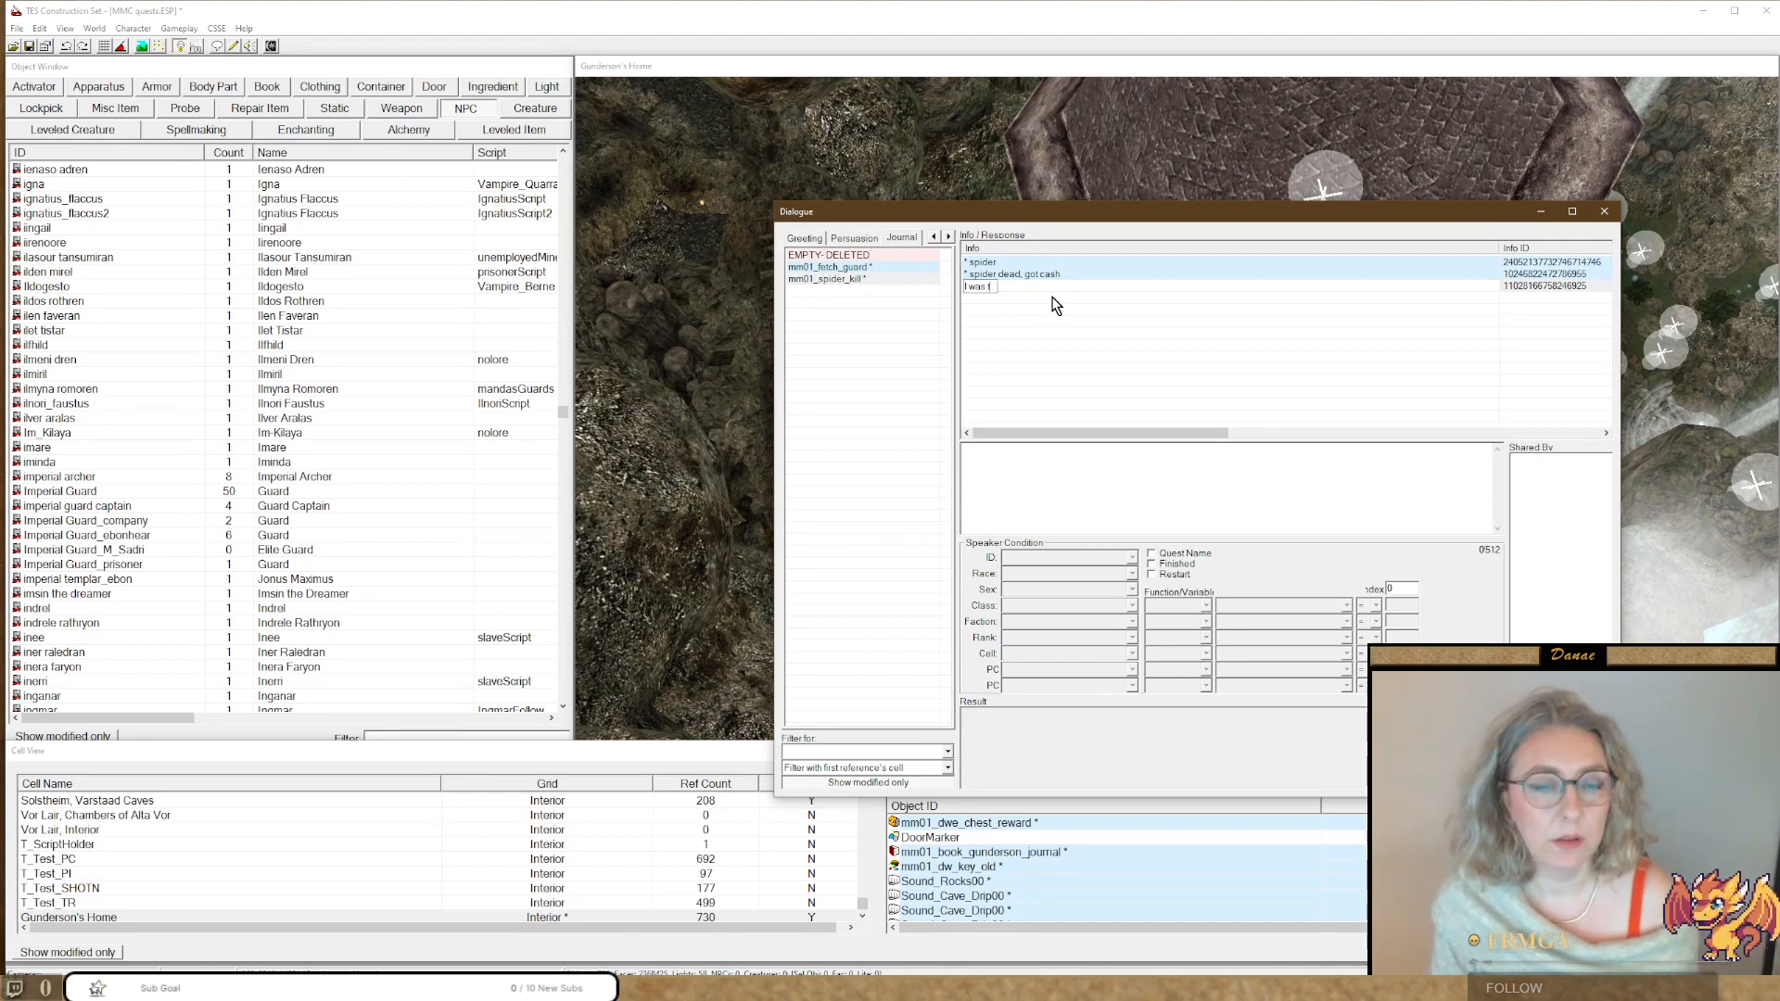
key(BackSpace)
key(BackSpace)
key(BackSpace)
key(BackSpace)
key(BackSpace)
key(BackSpace)
text(The)
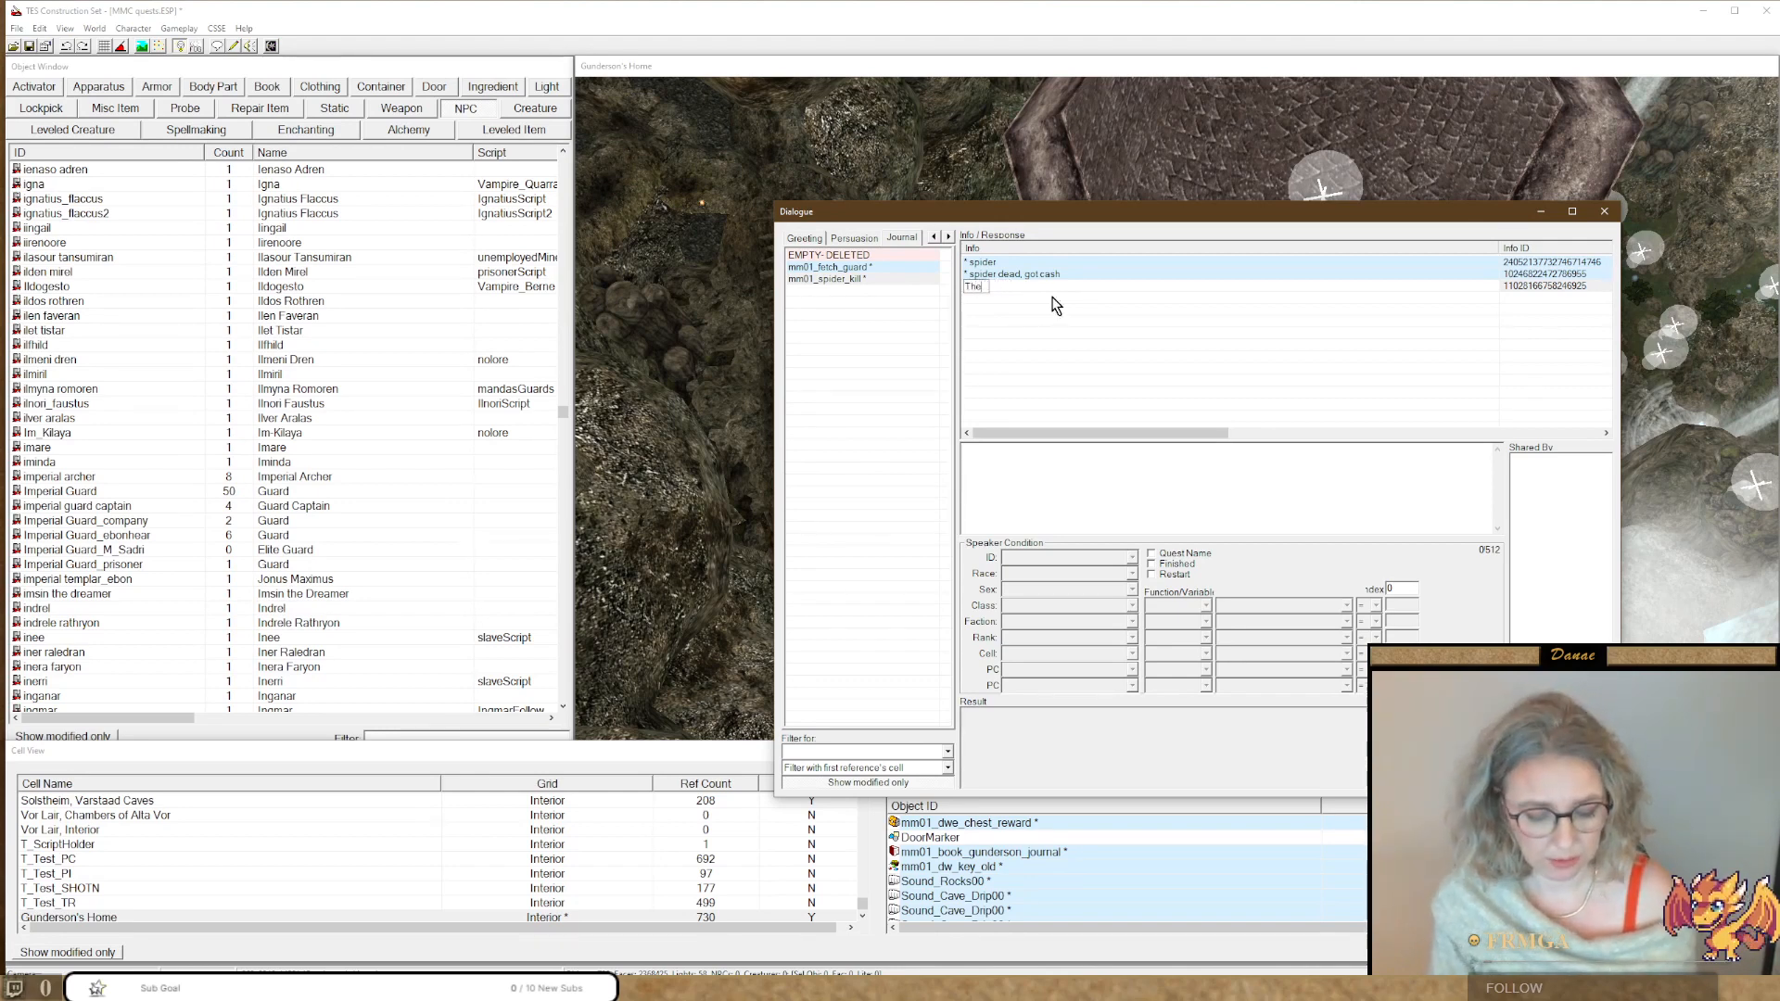
text(re were report)
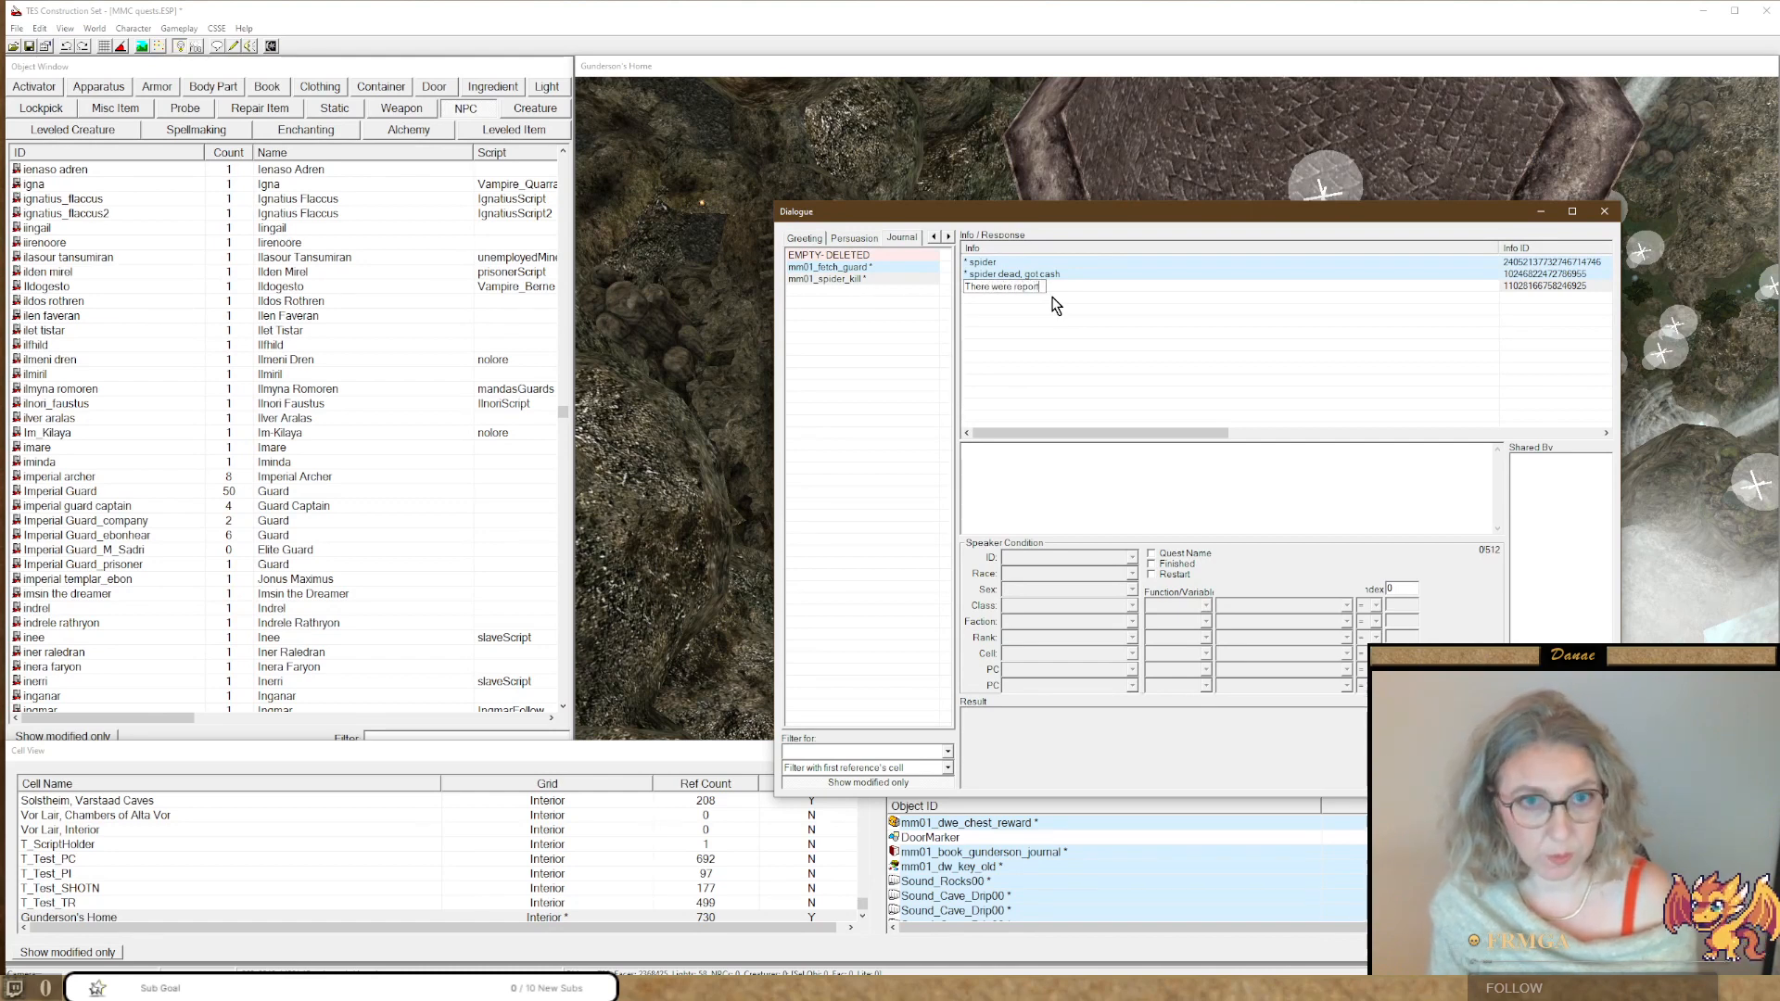
text(s of )
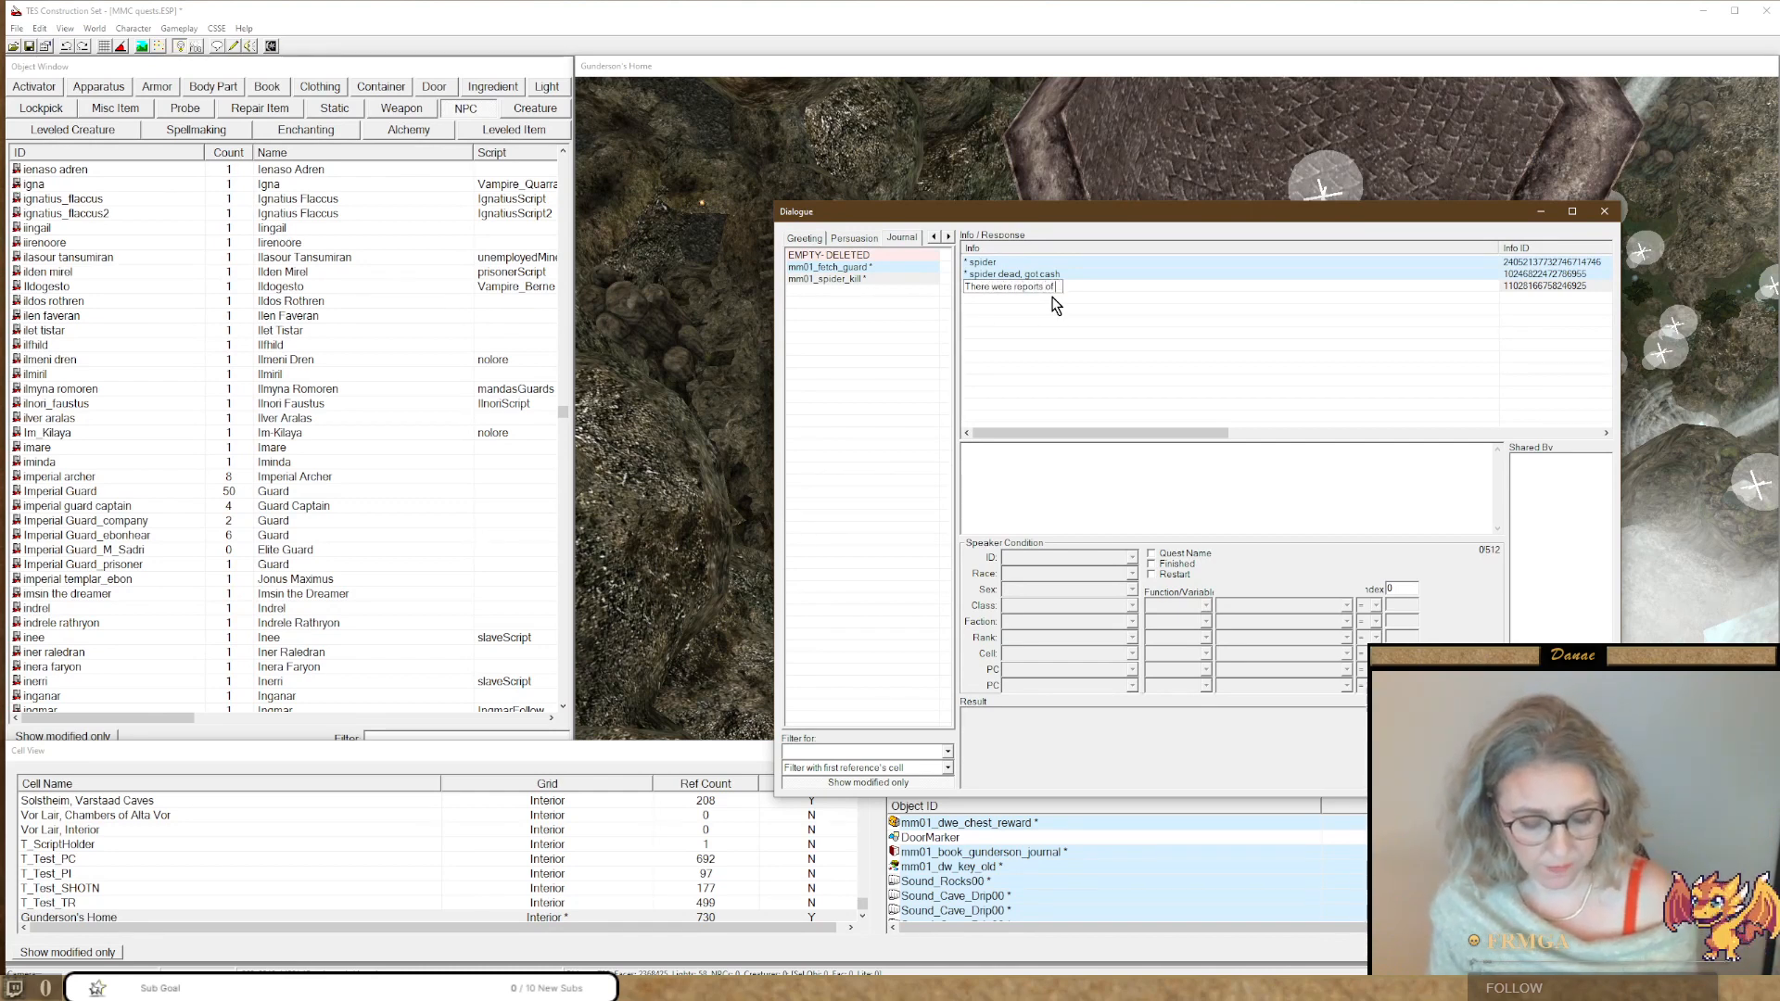
text(a)
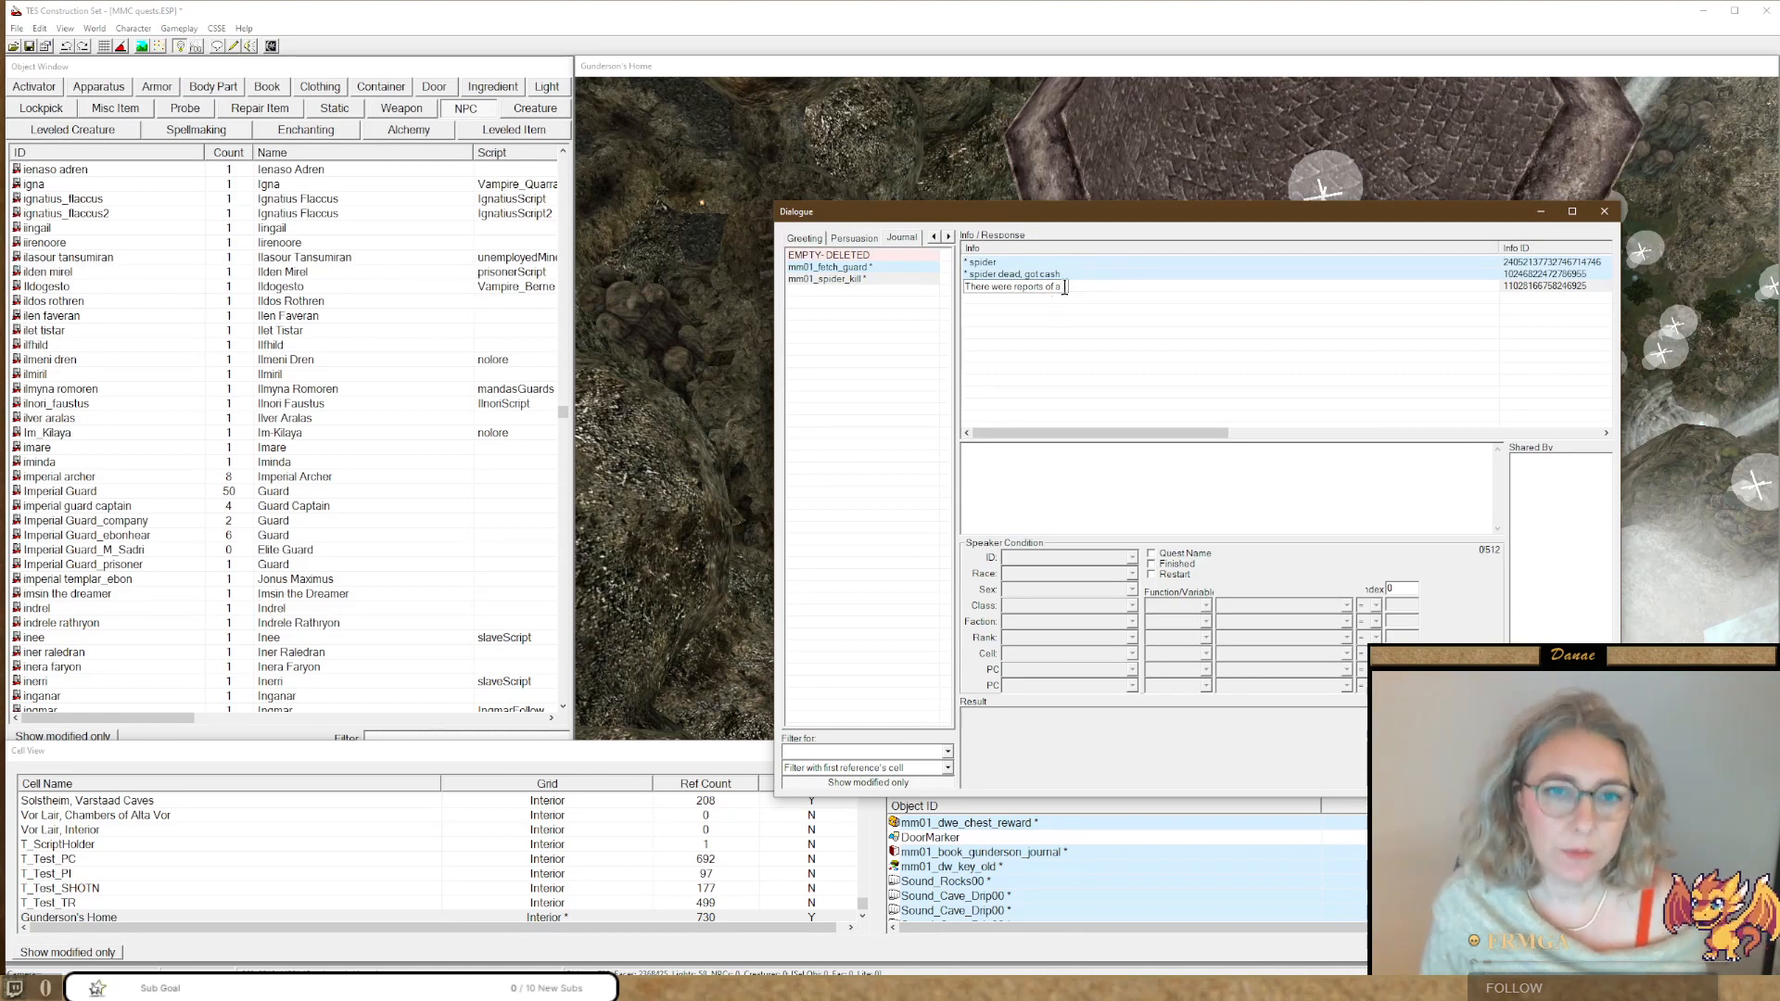
Word the new journal entry as "sb saw what seems to be a Dwemer Spider." and set its index to 1.
drag(1064, 288, 905, 301)
text(sb)
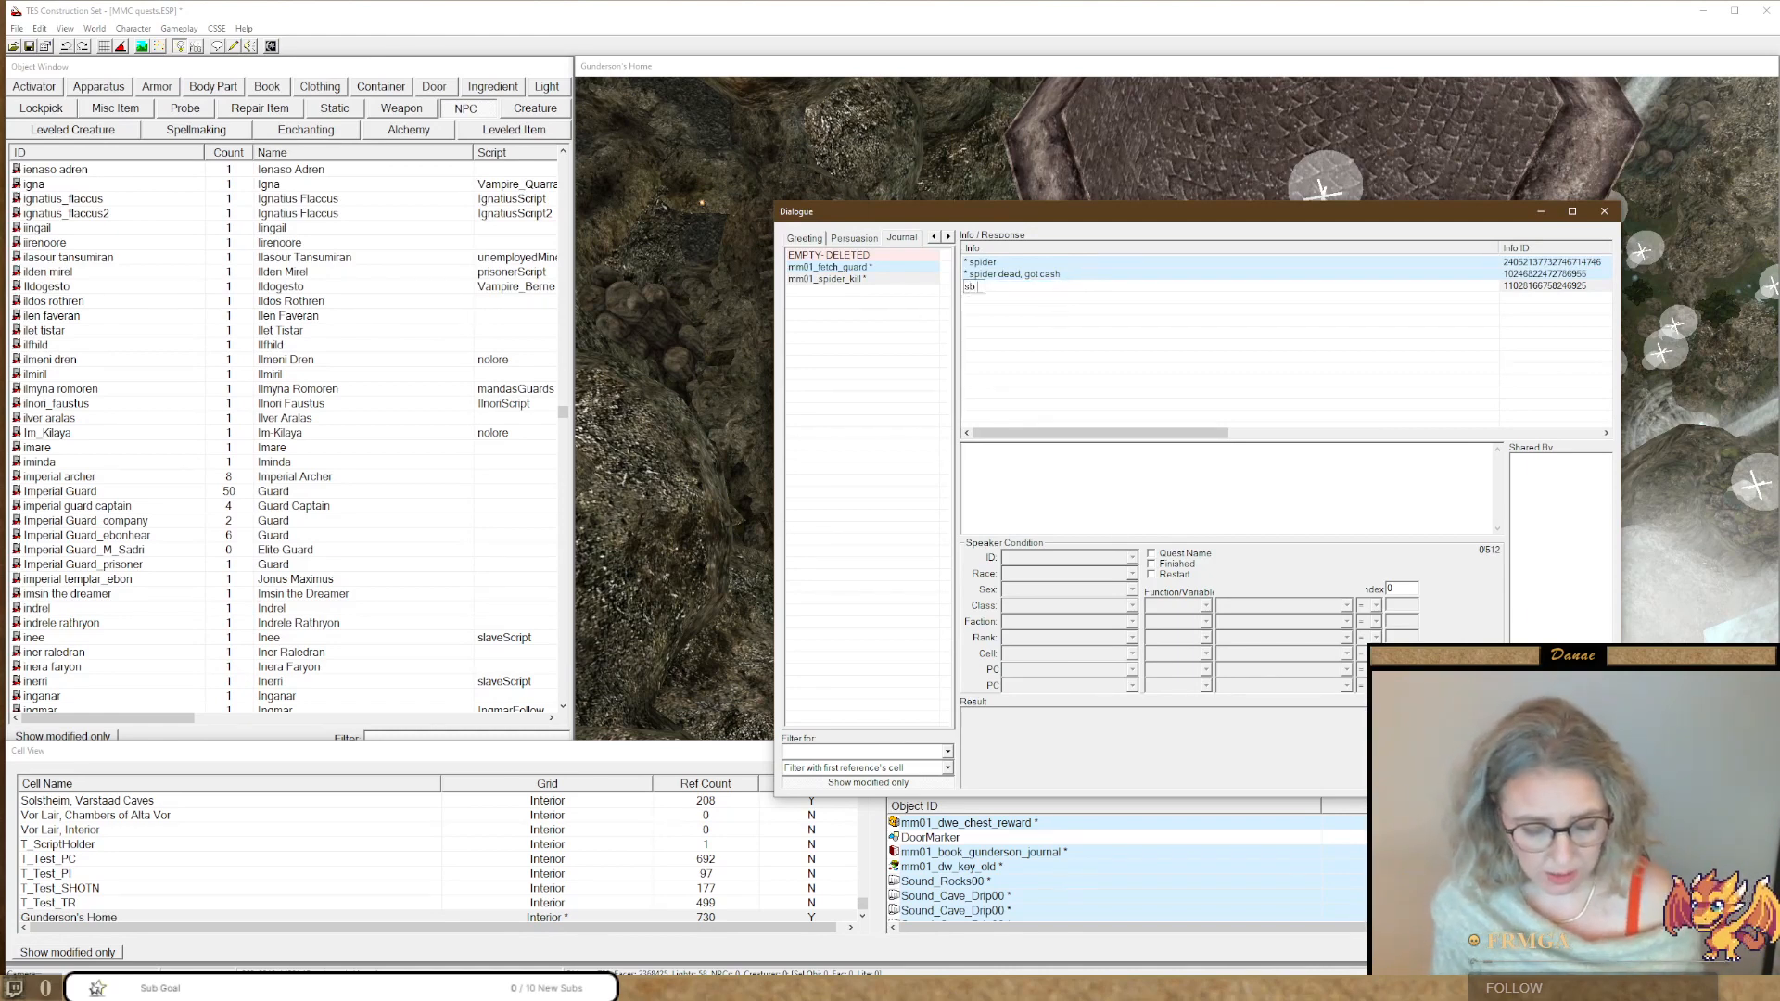
text( saw)
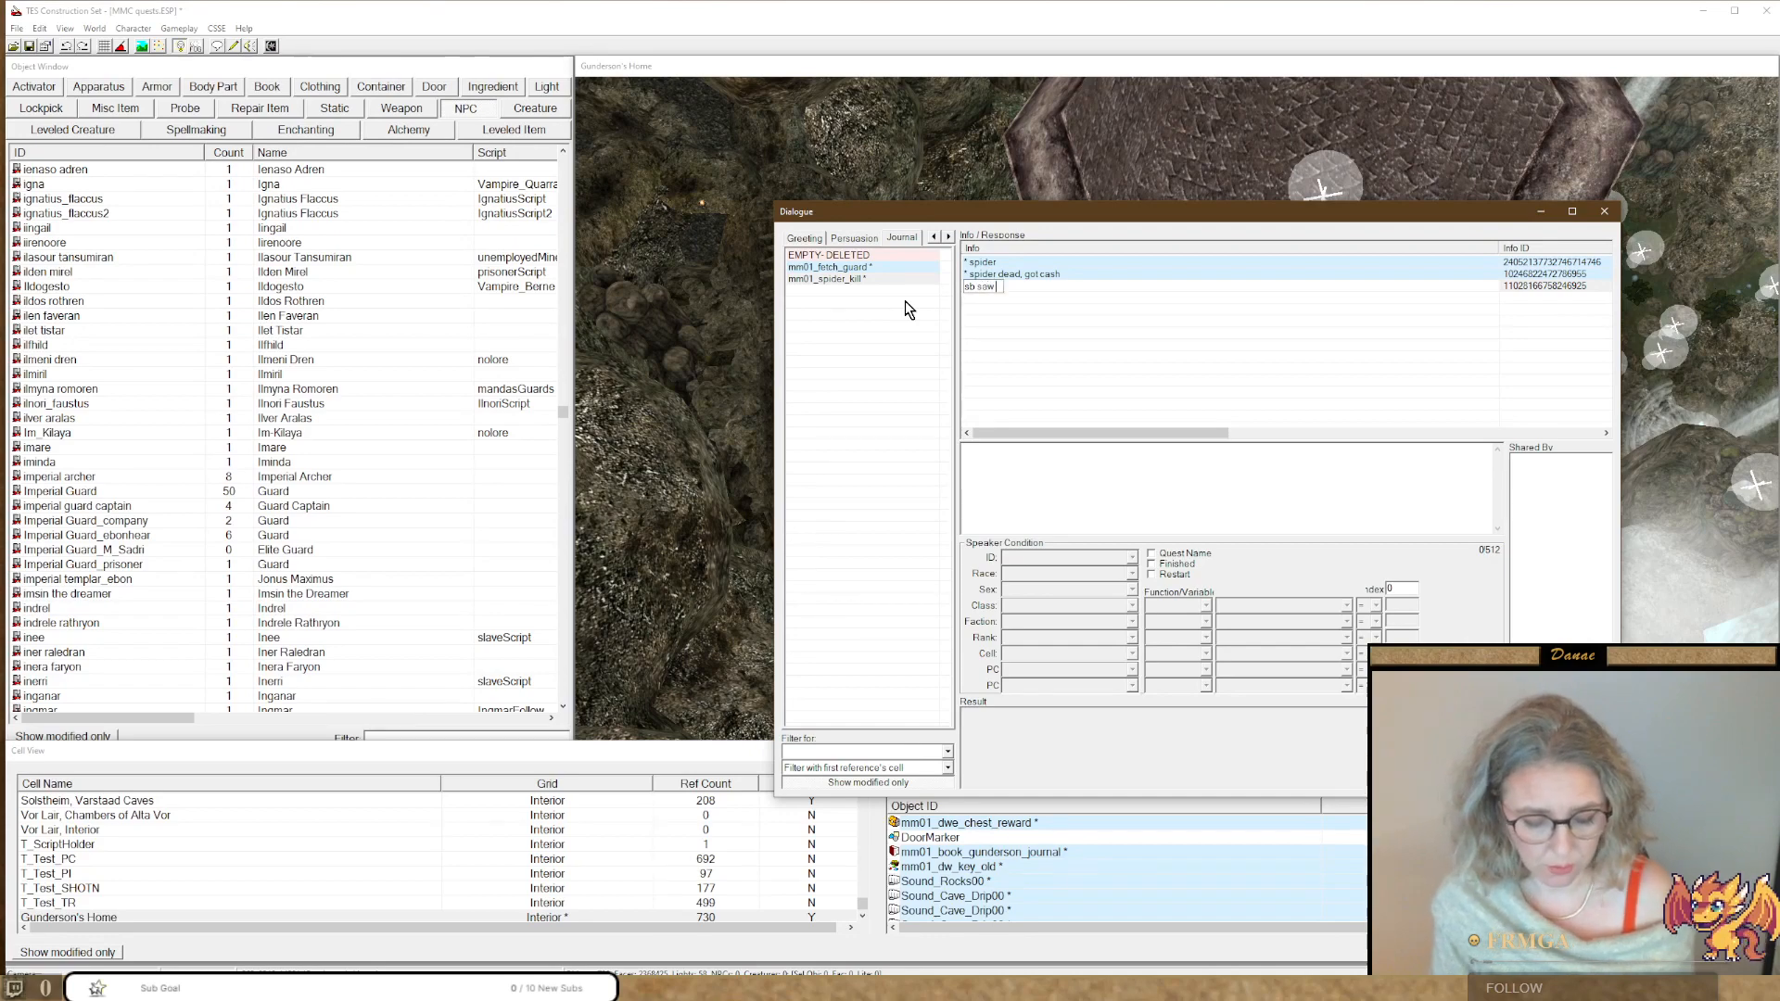
text( whot seems to)
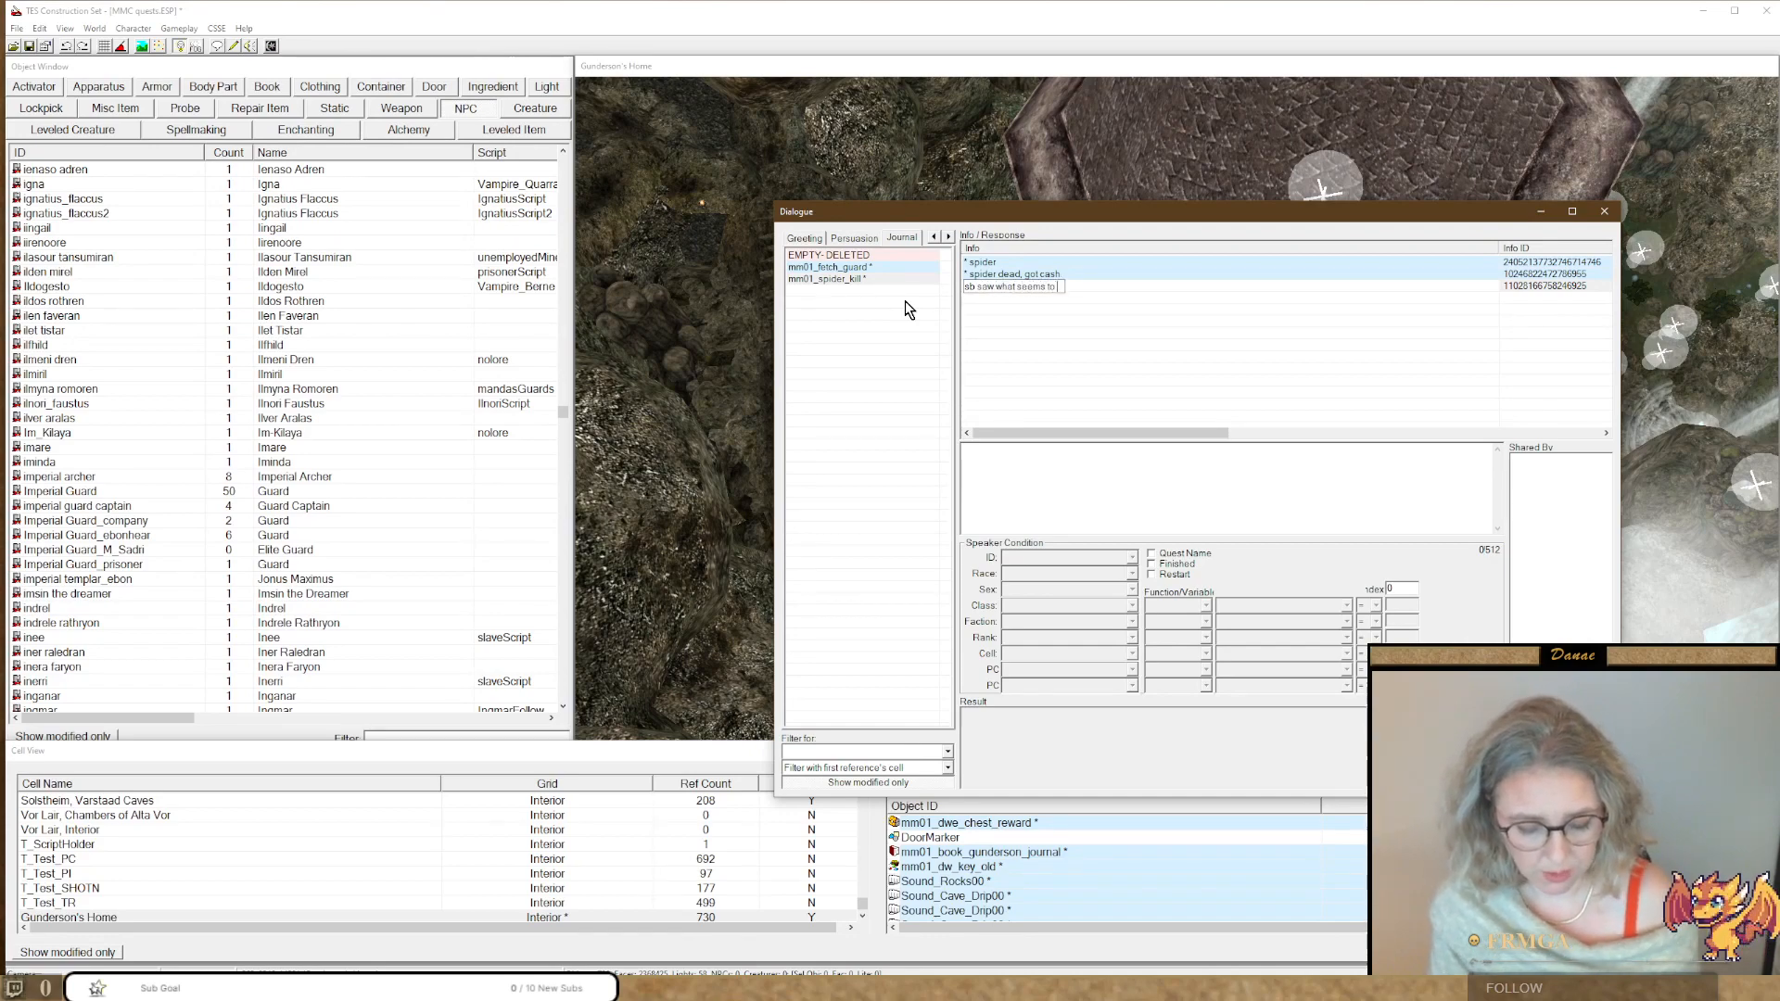
text( be a Dwmeer)
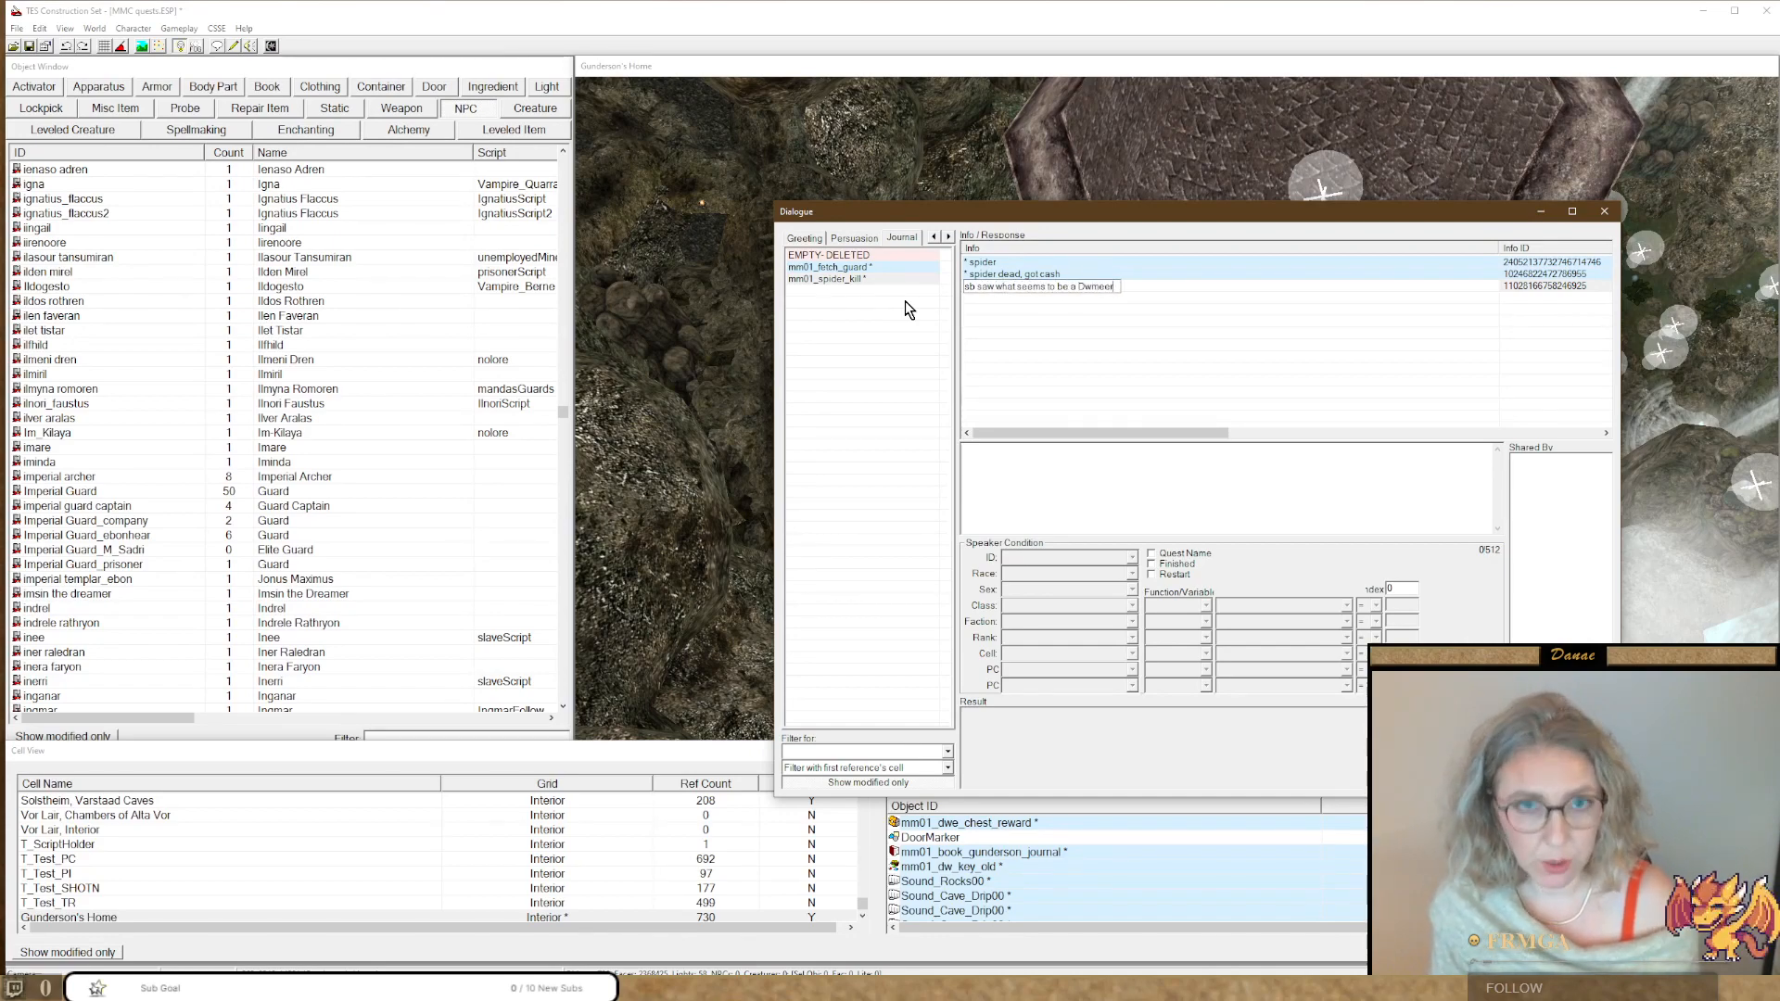
key(BackSpace)
key(BackSpace)
key(BackSpace)
key(BackSpace)
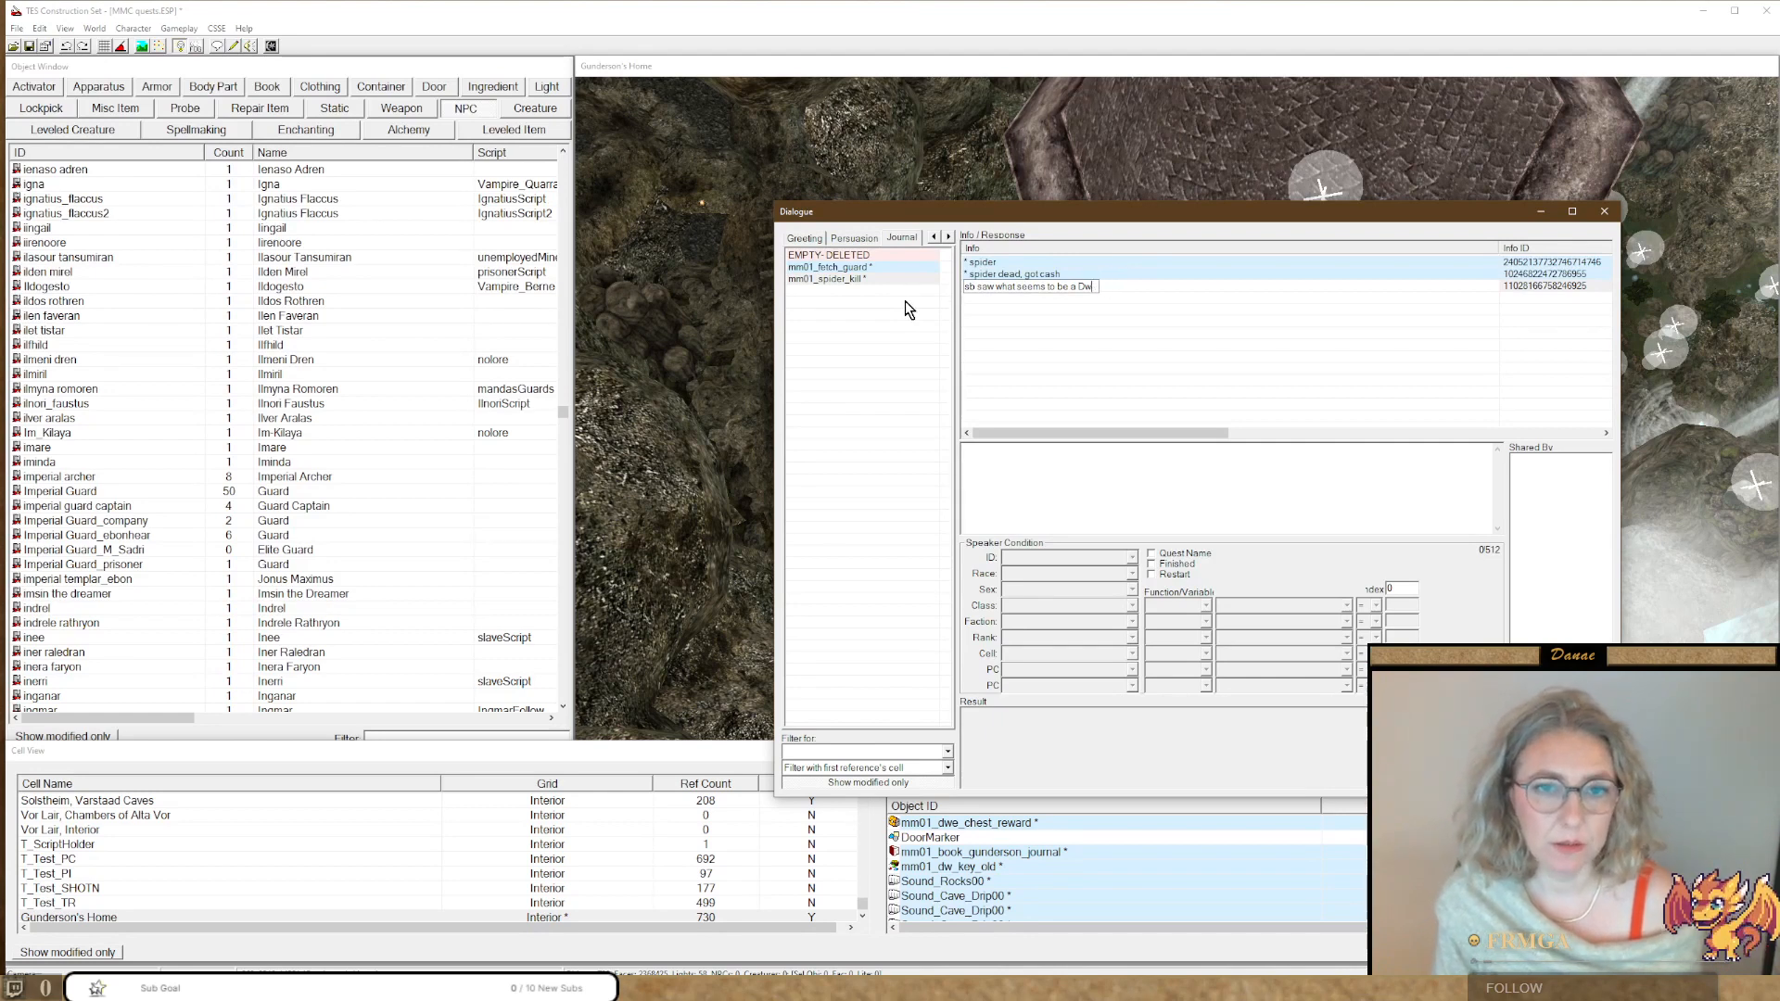
text(emer Sp)
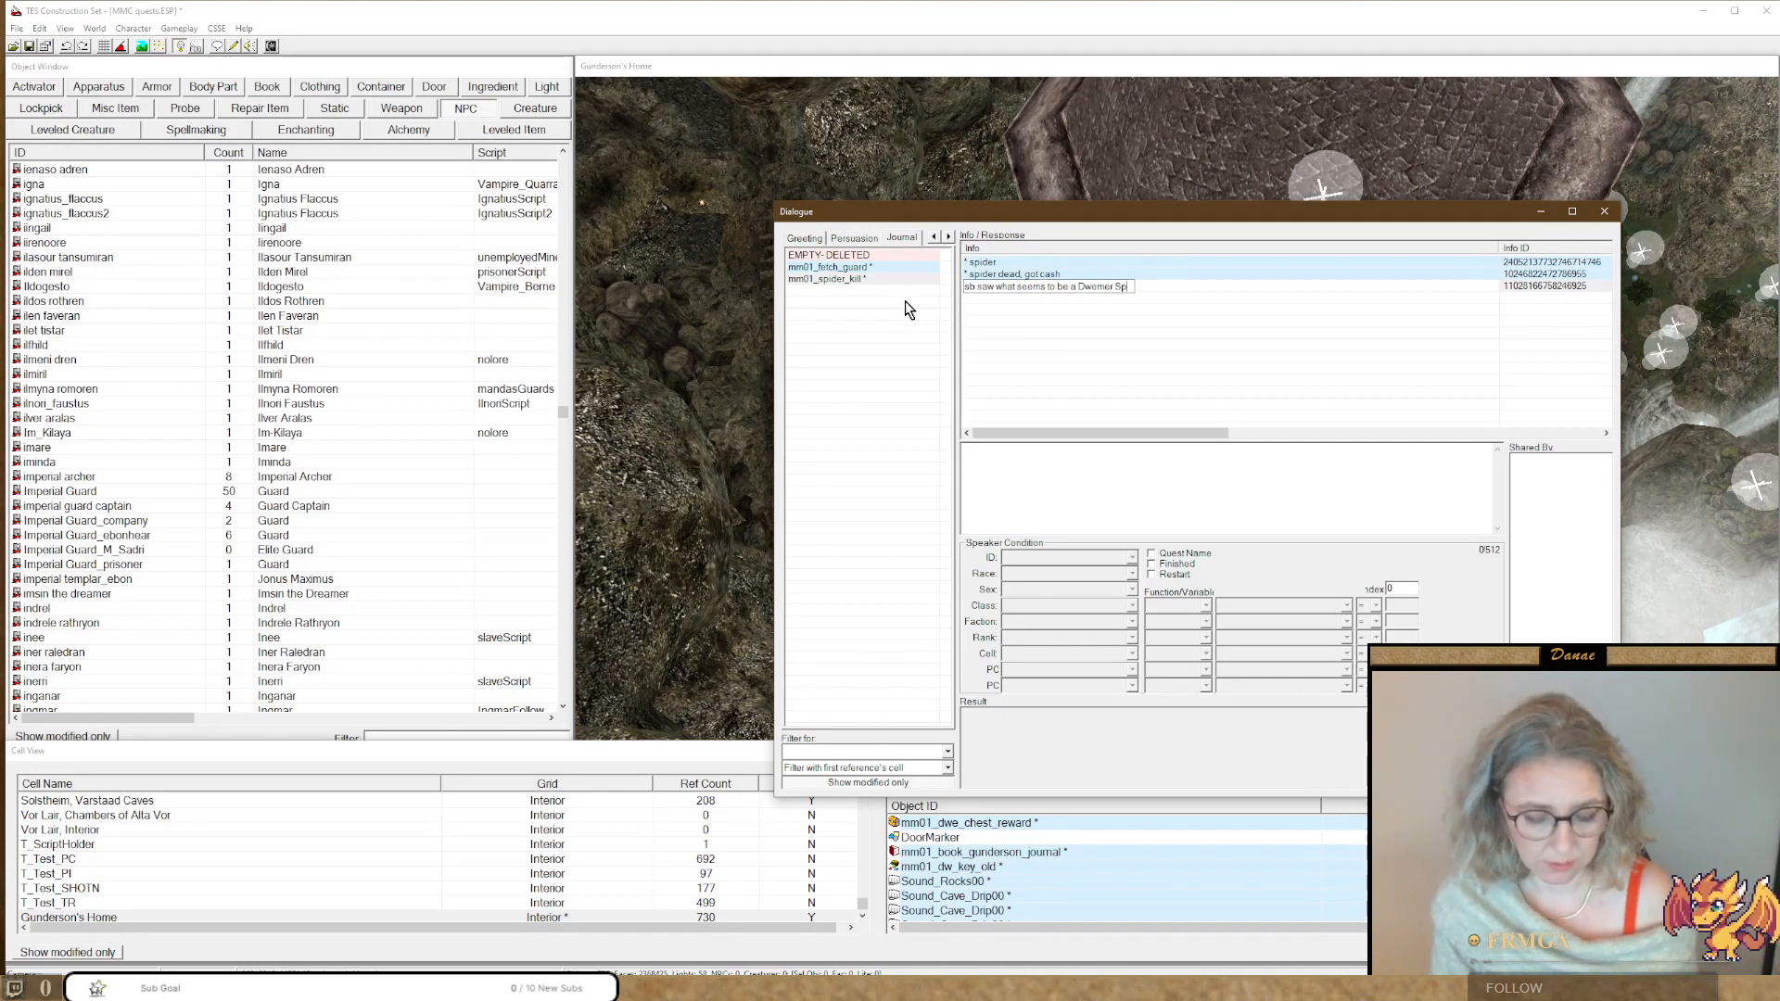
text(ider.)
key(Return)
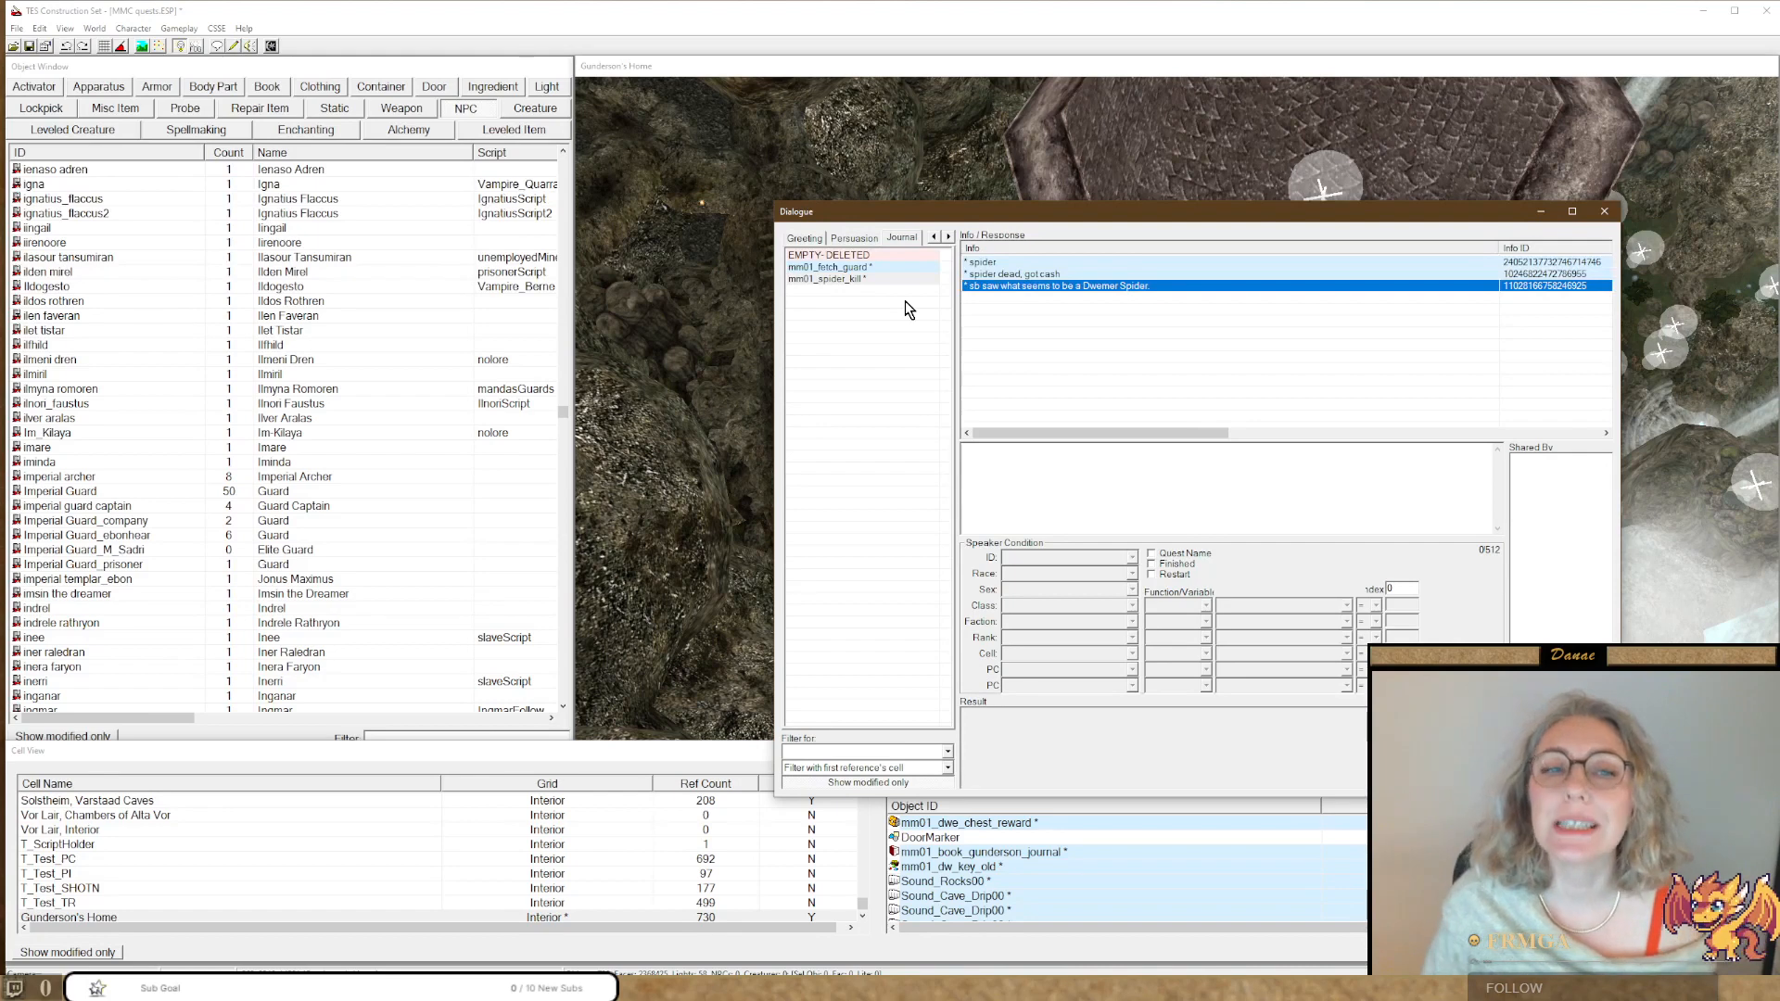
double_click(1390, 588)
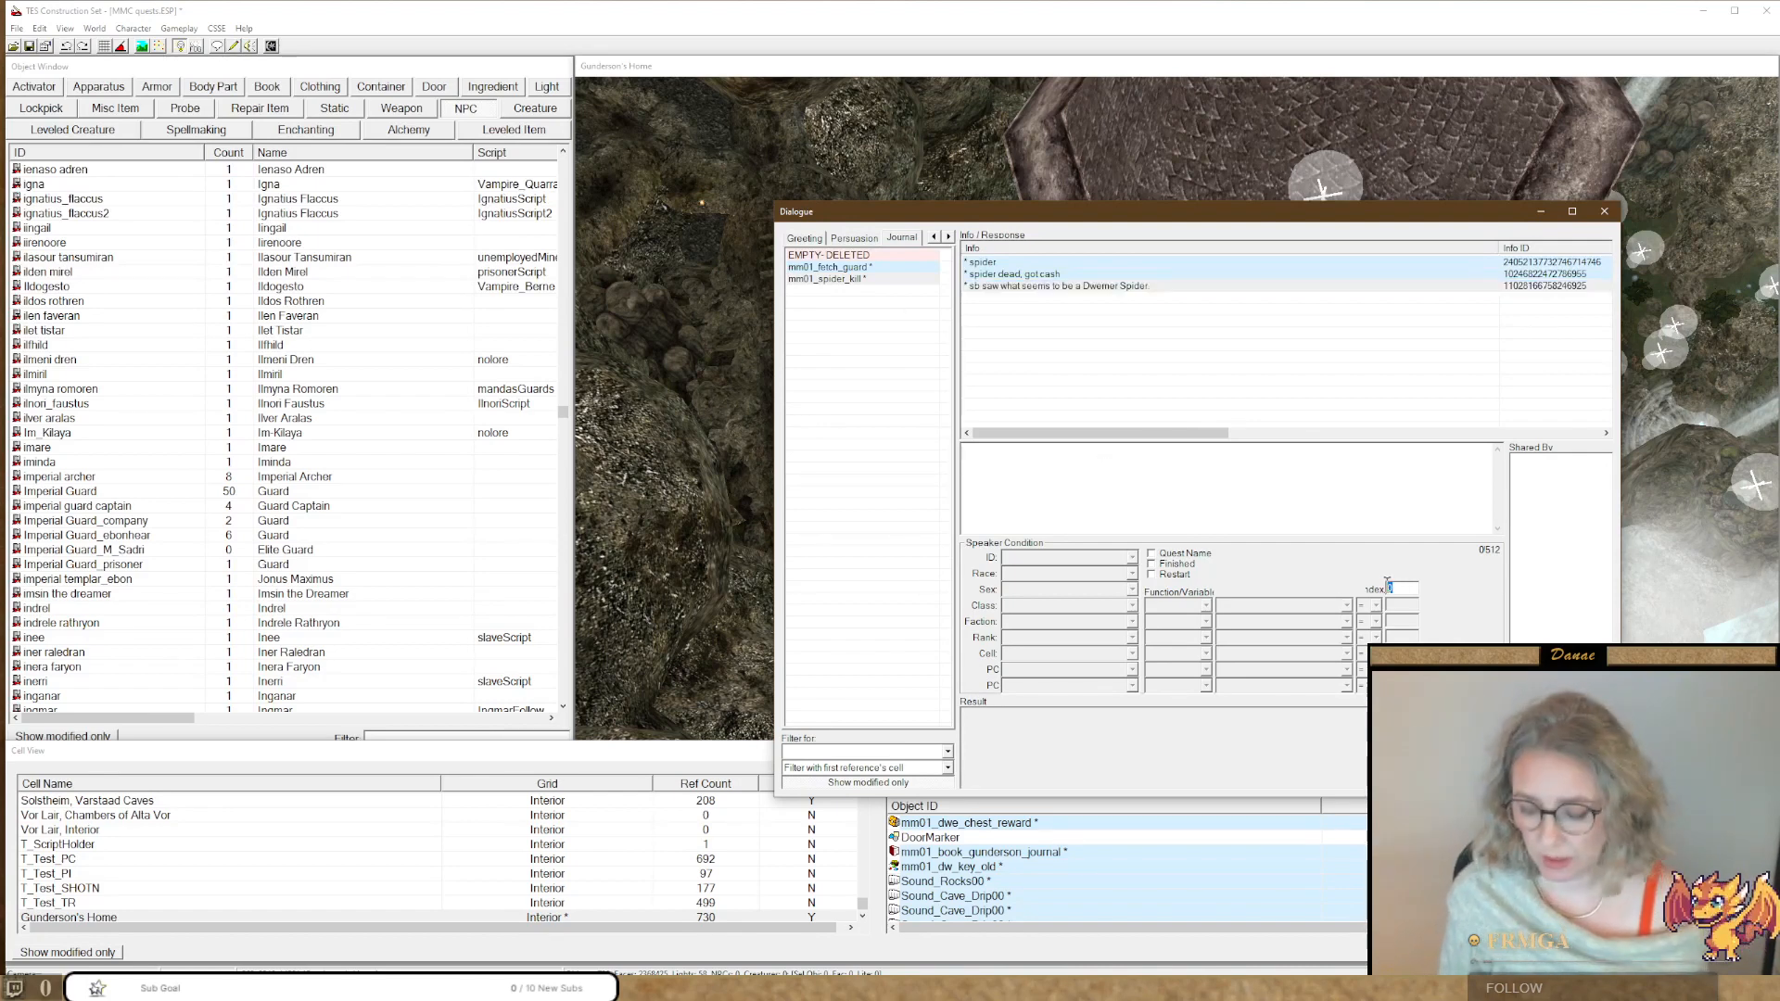
text(1)
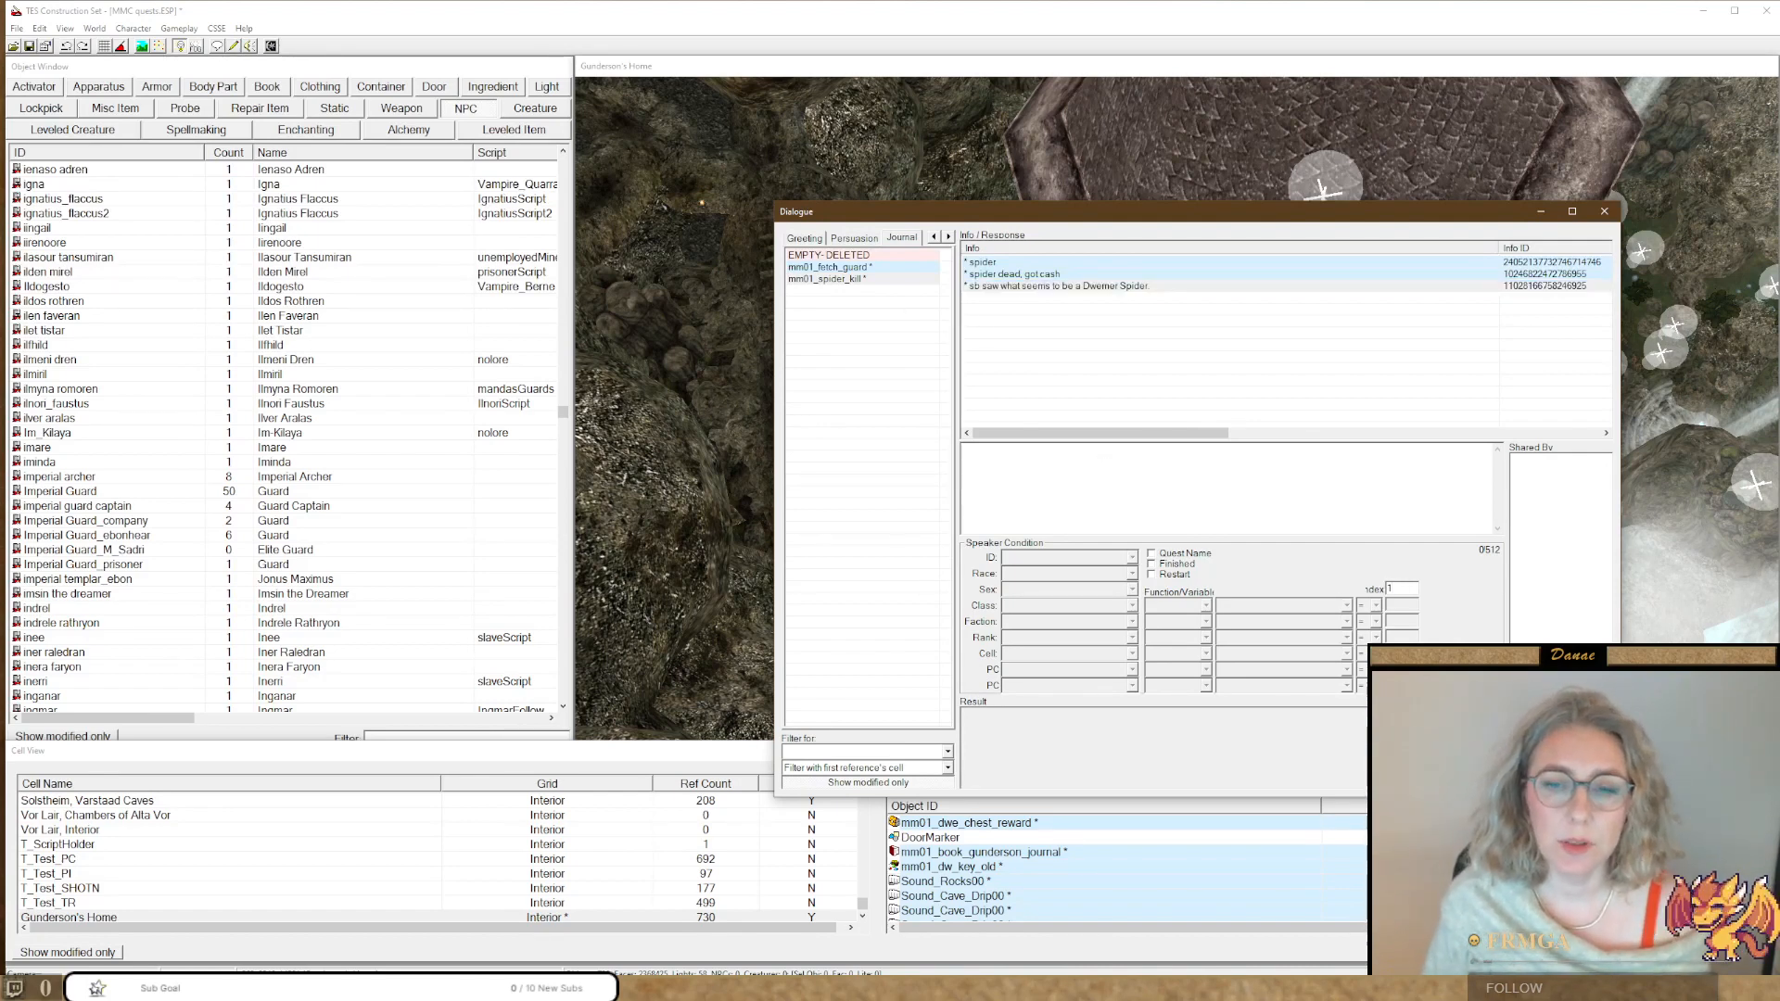
click(1140, 286)
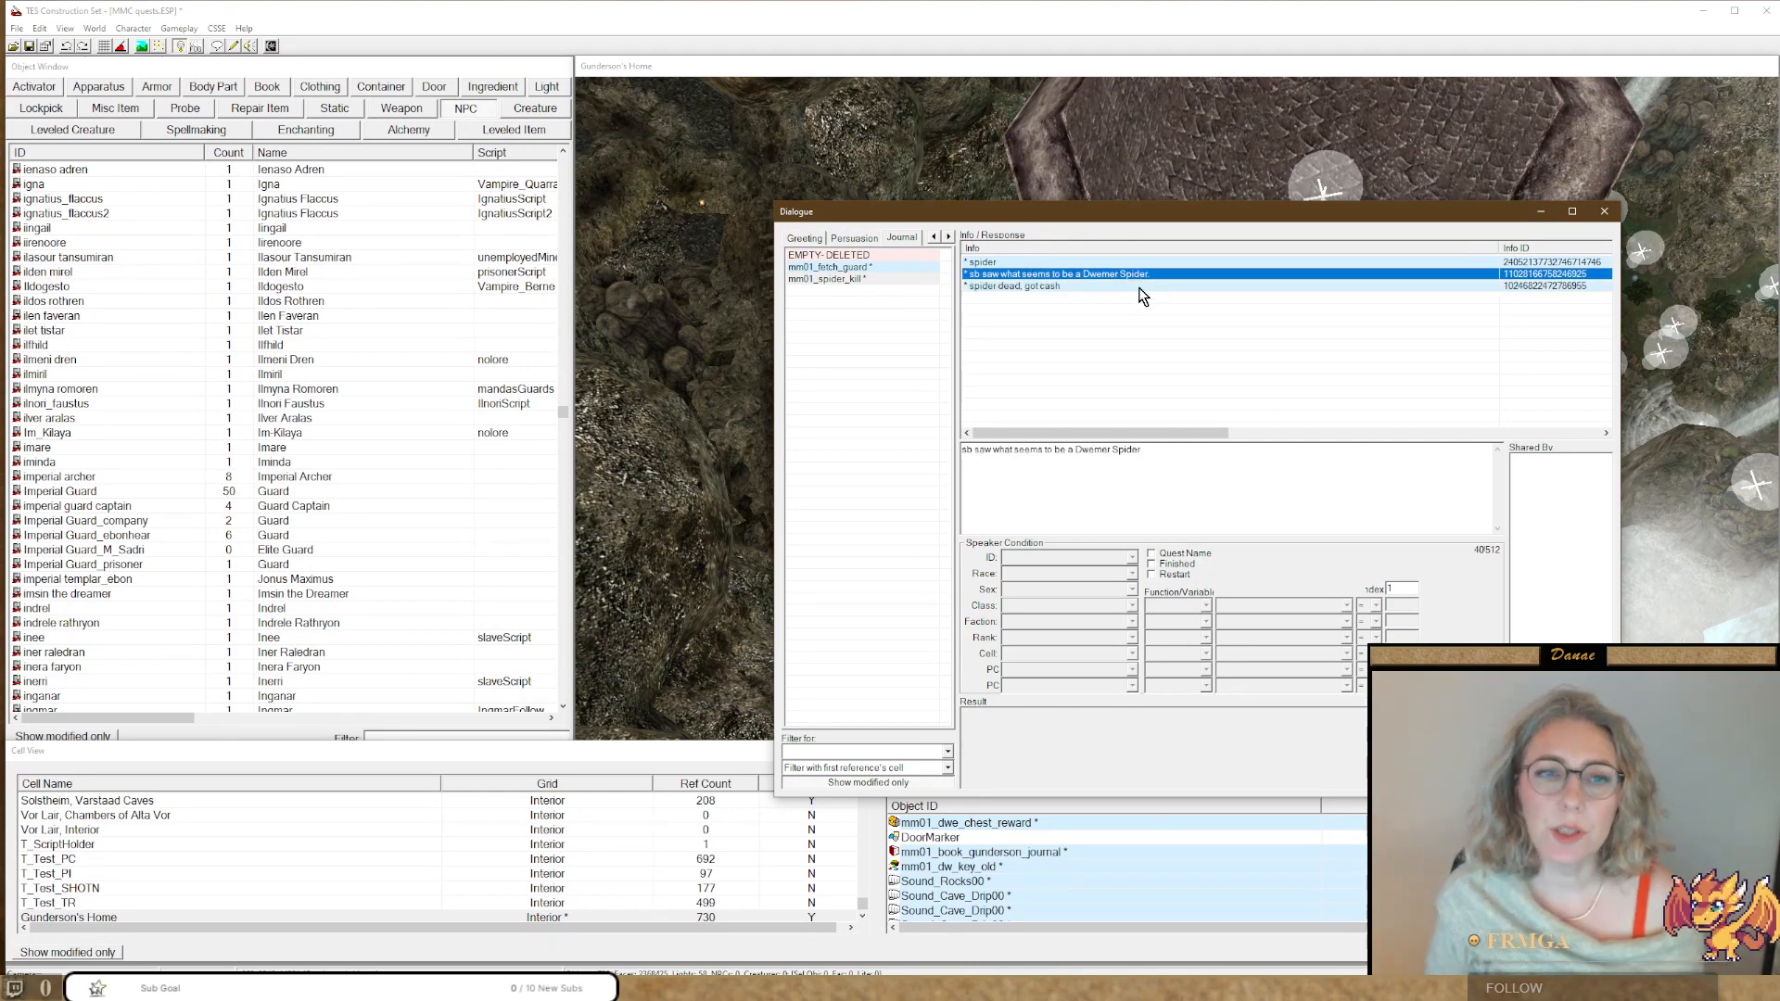
right_click(1023, 301)
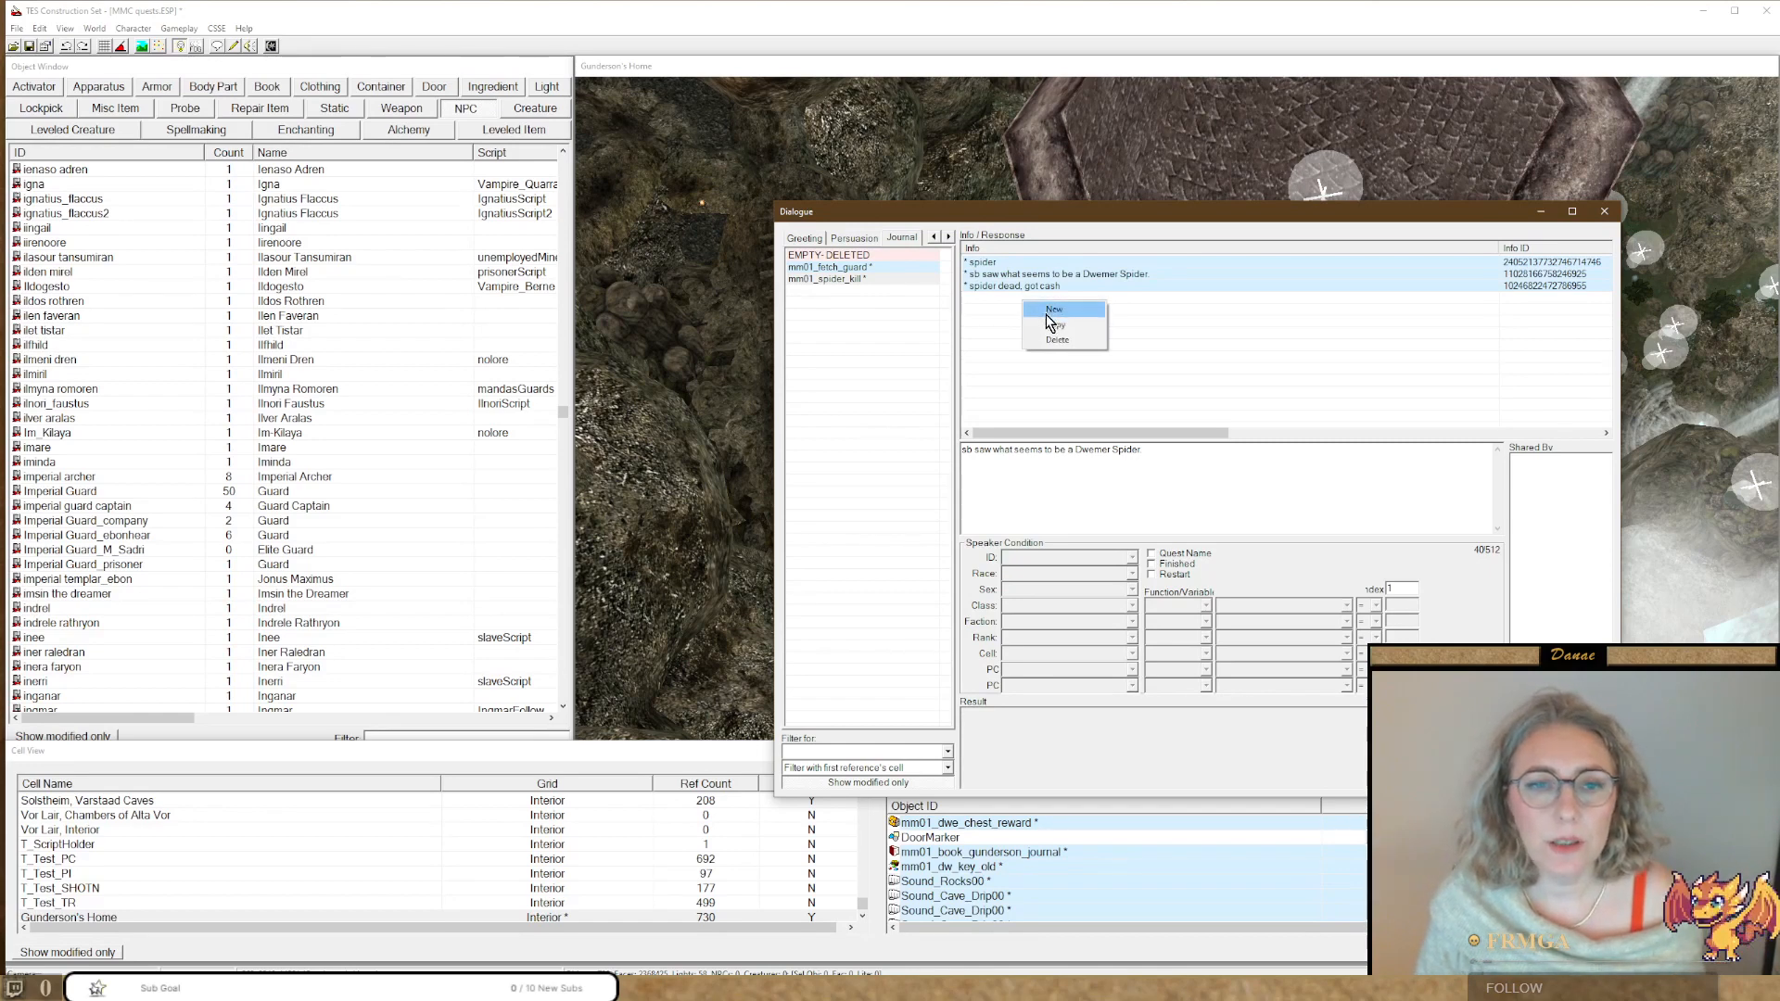
click(1048, 317)
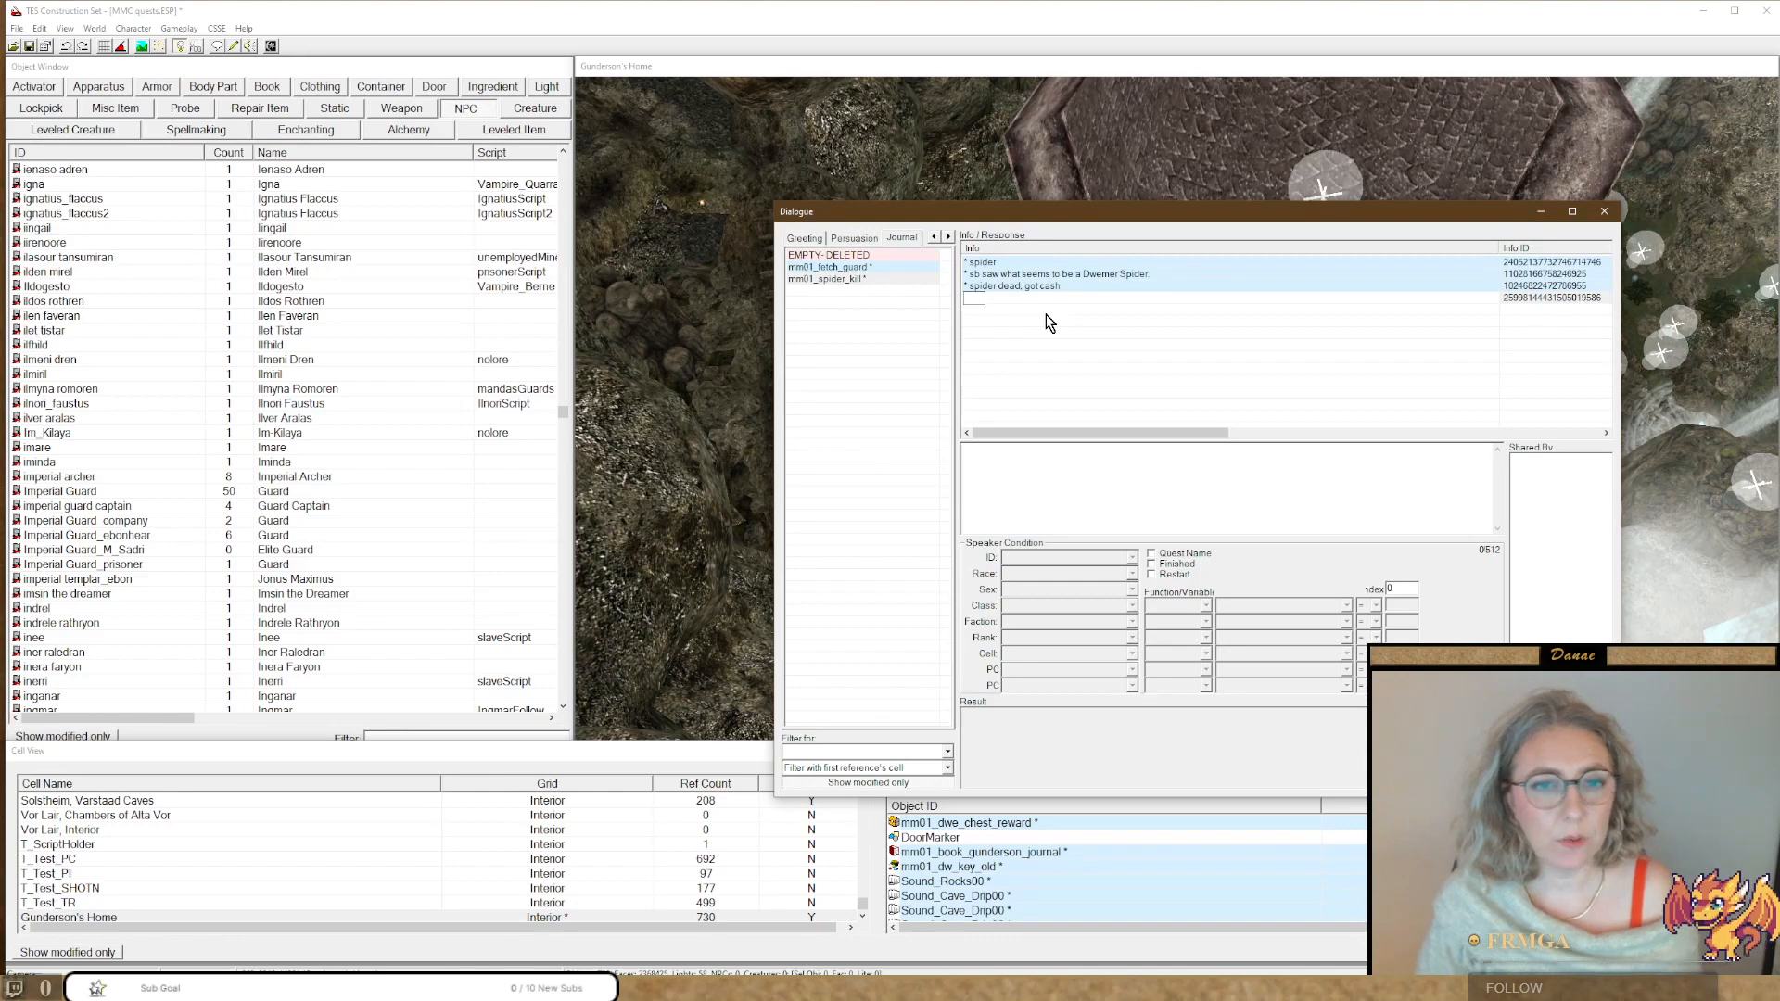
click(1010, 318)
click(999, 303)
key(Delete)
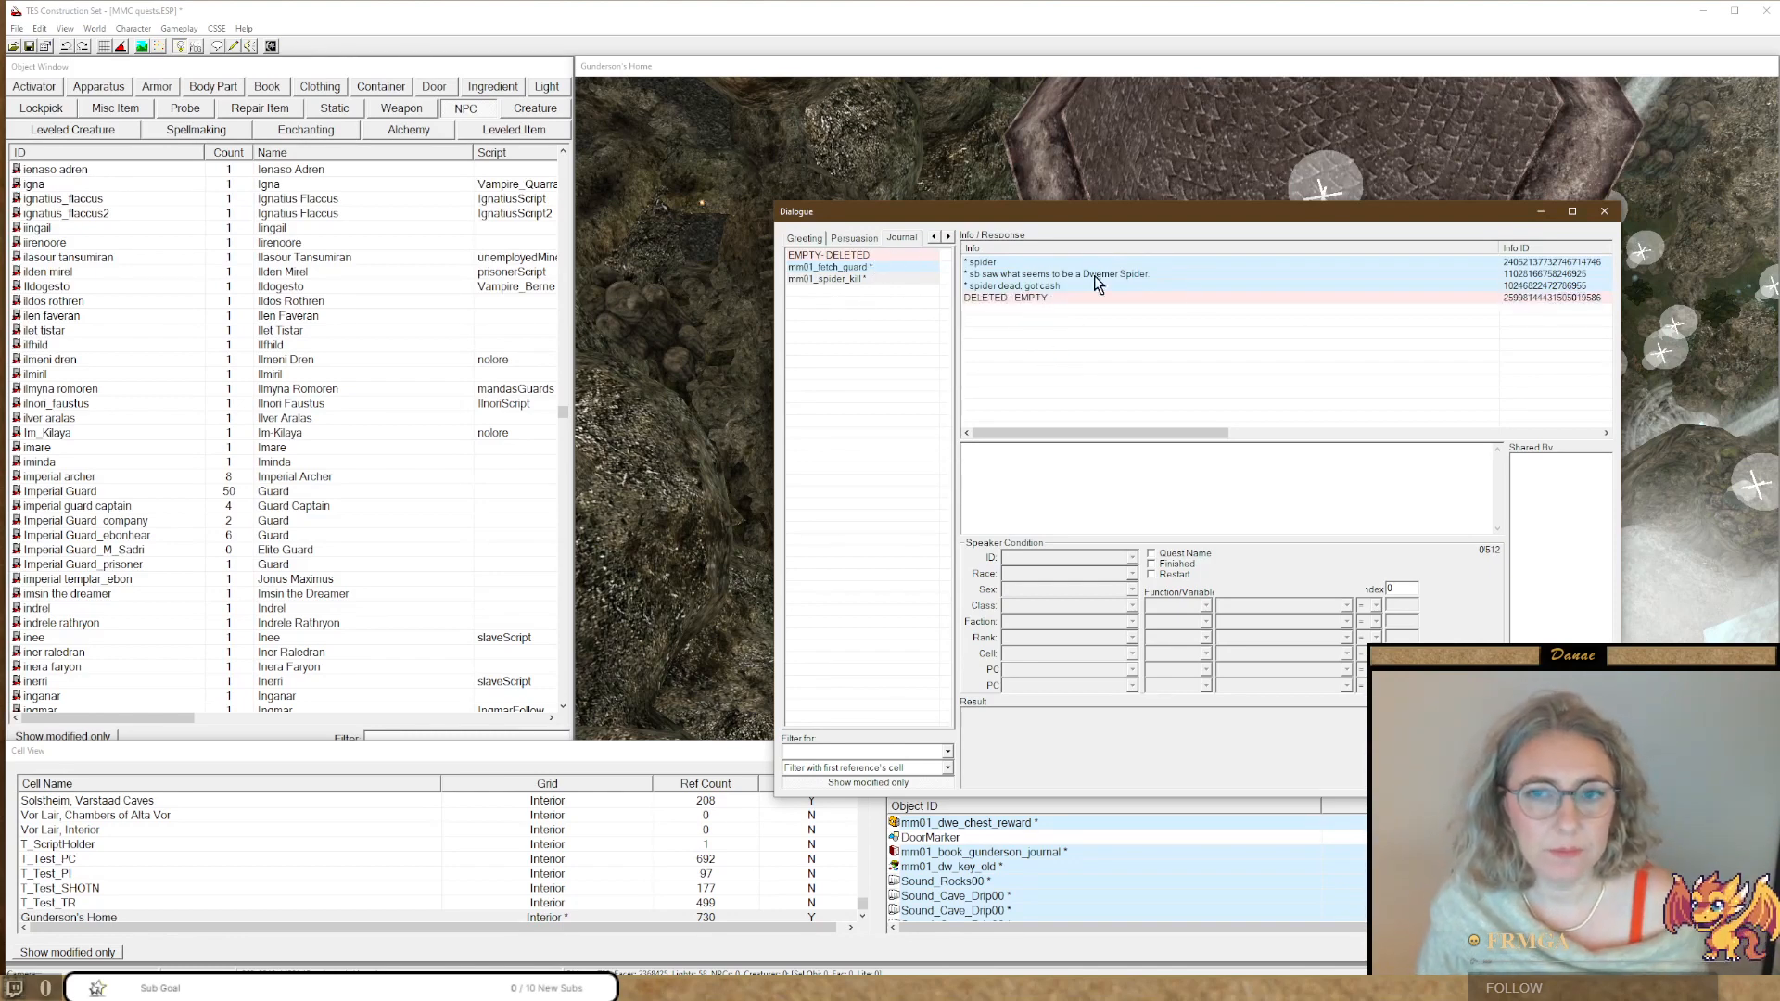
click(1057, 282)
click(1046, 275)
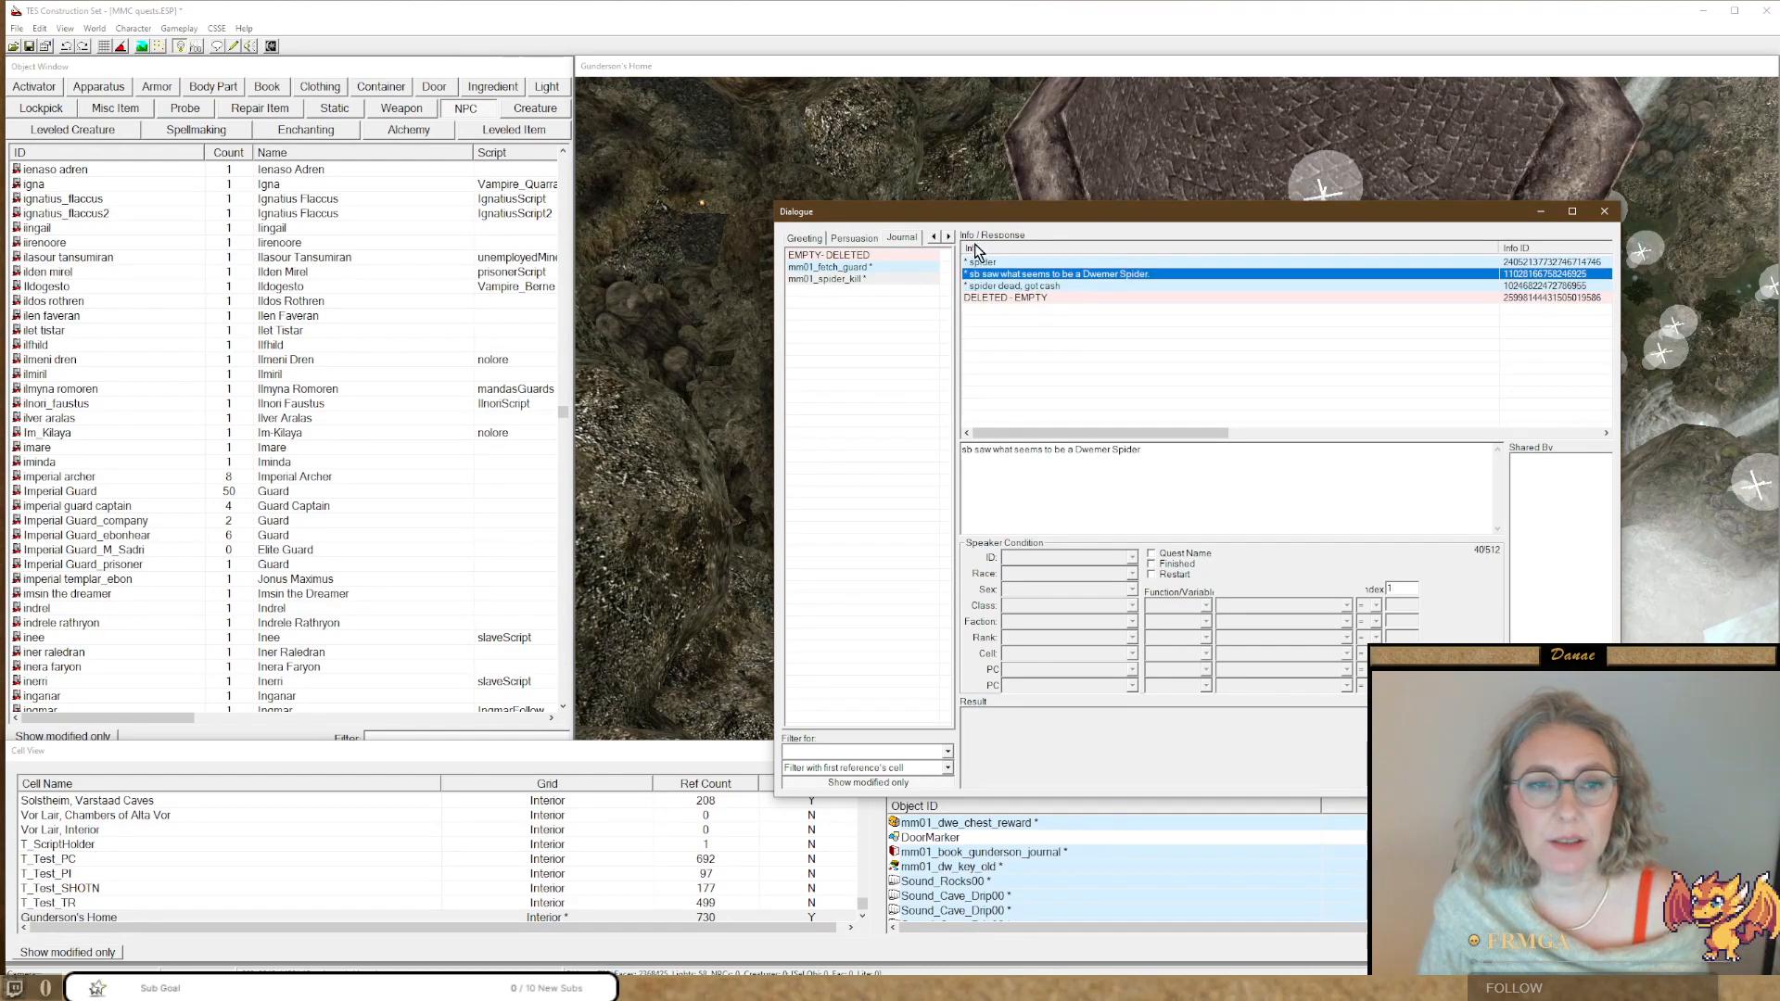
click(933, 238)
click(934, 237)
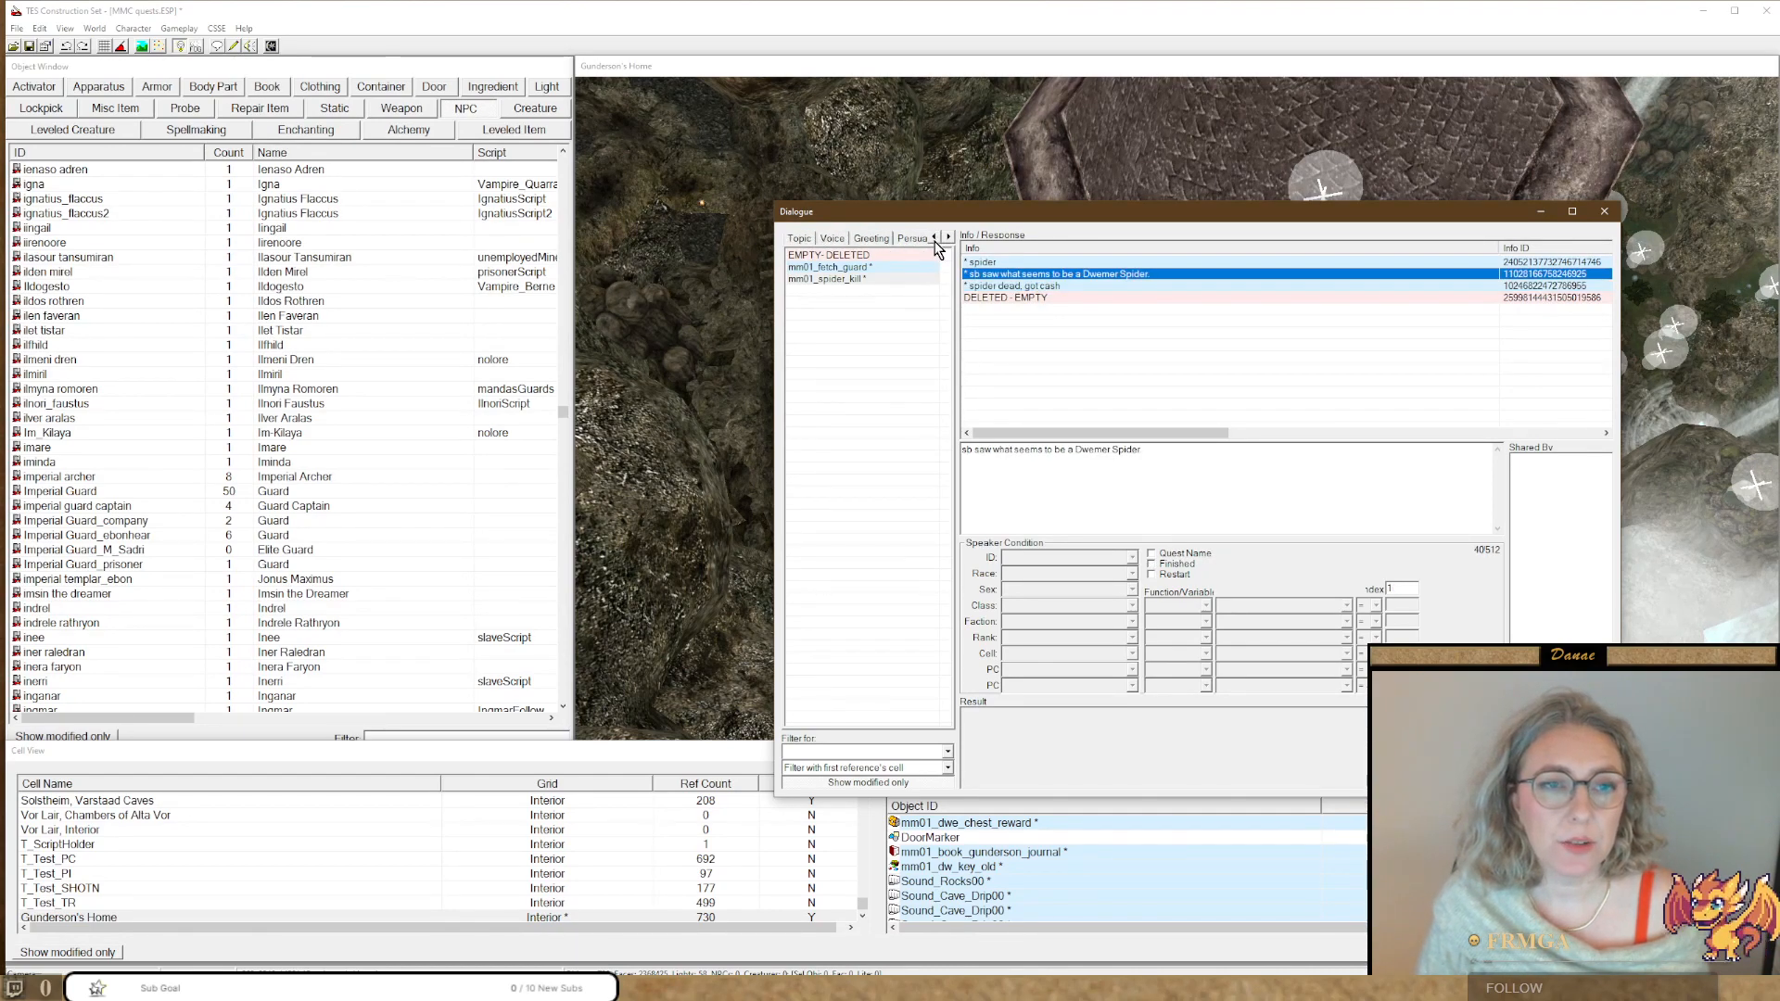
click(798, 237)
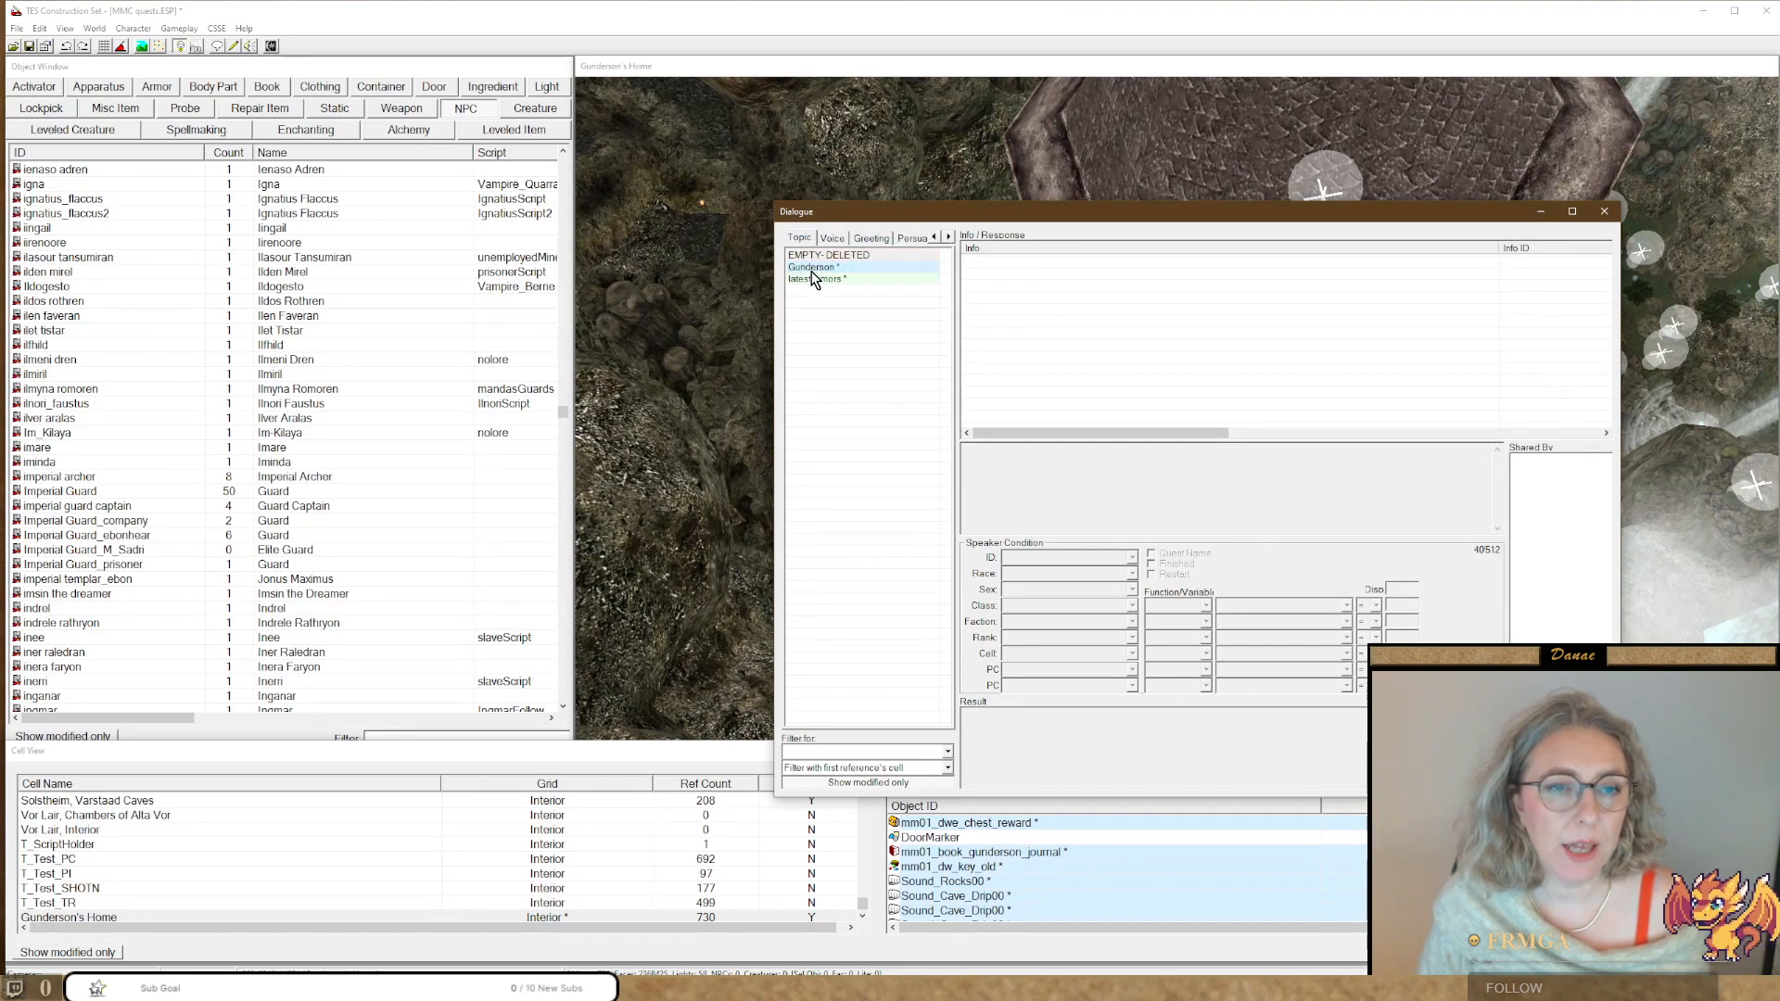
click(813, 279)
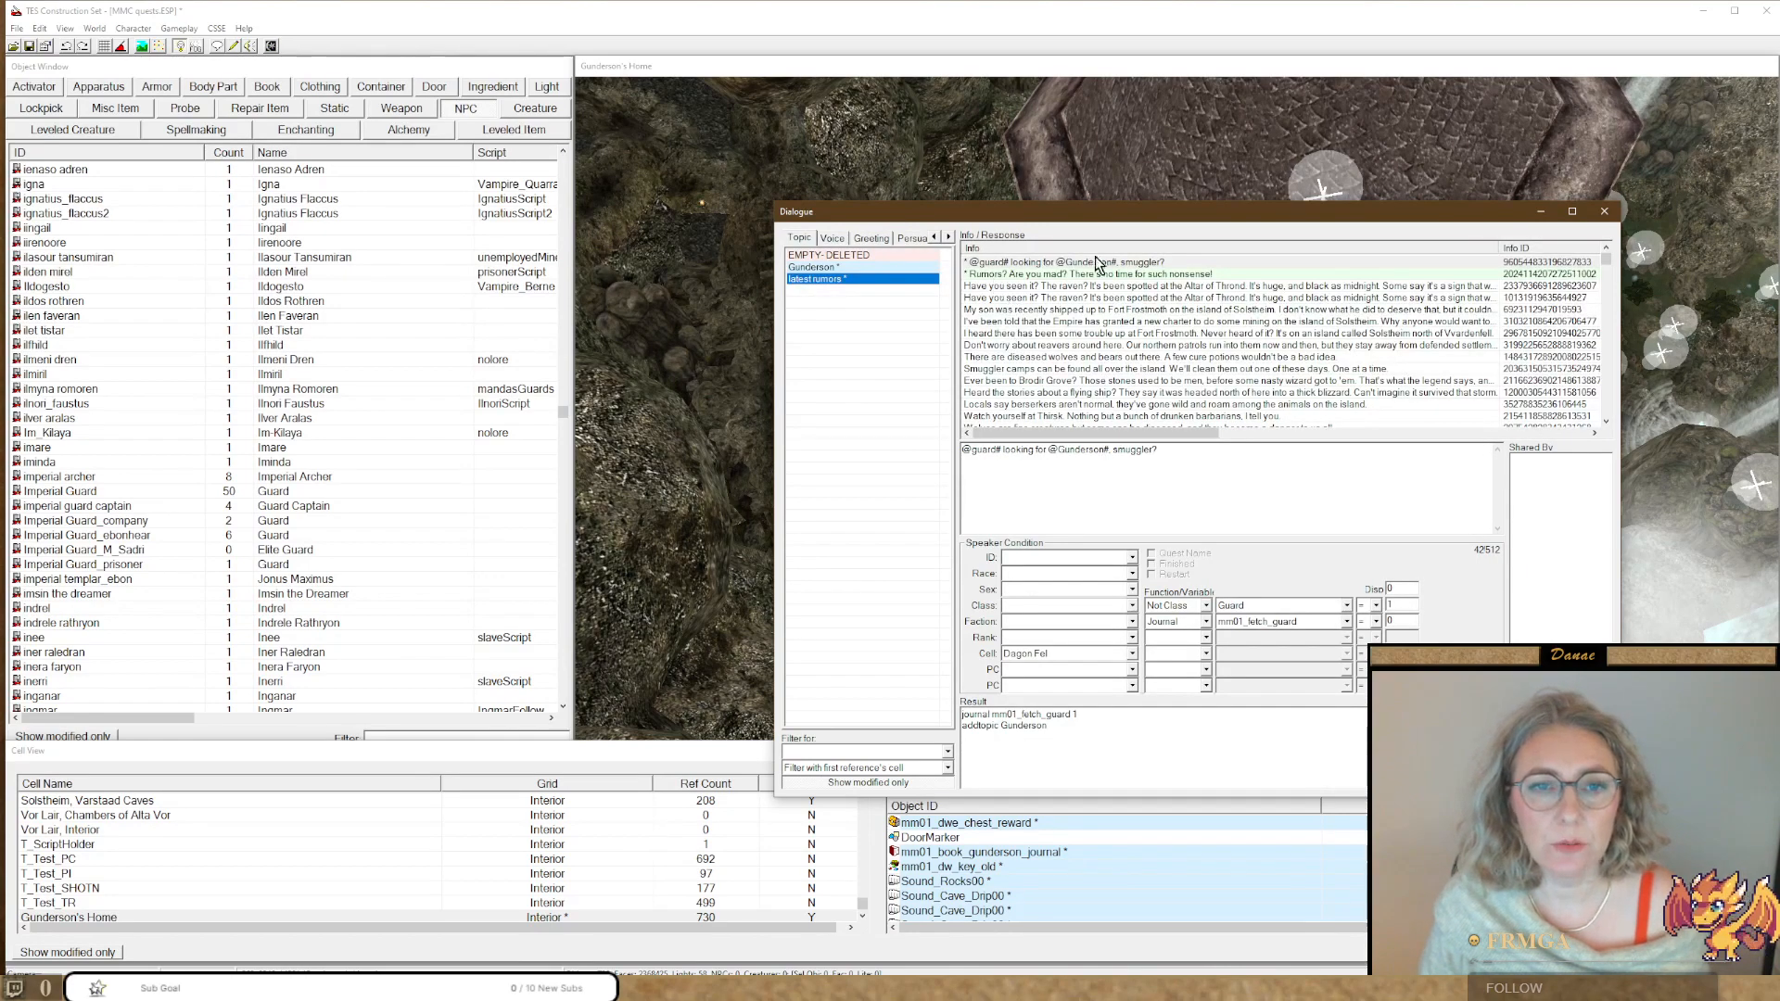
click(1056, 264)
right_click(1056, 266)
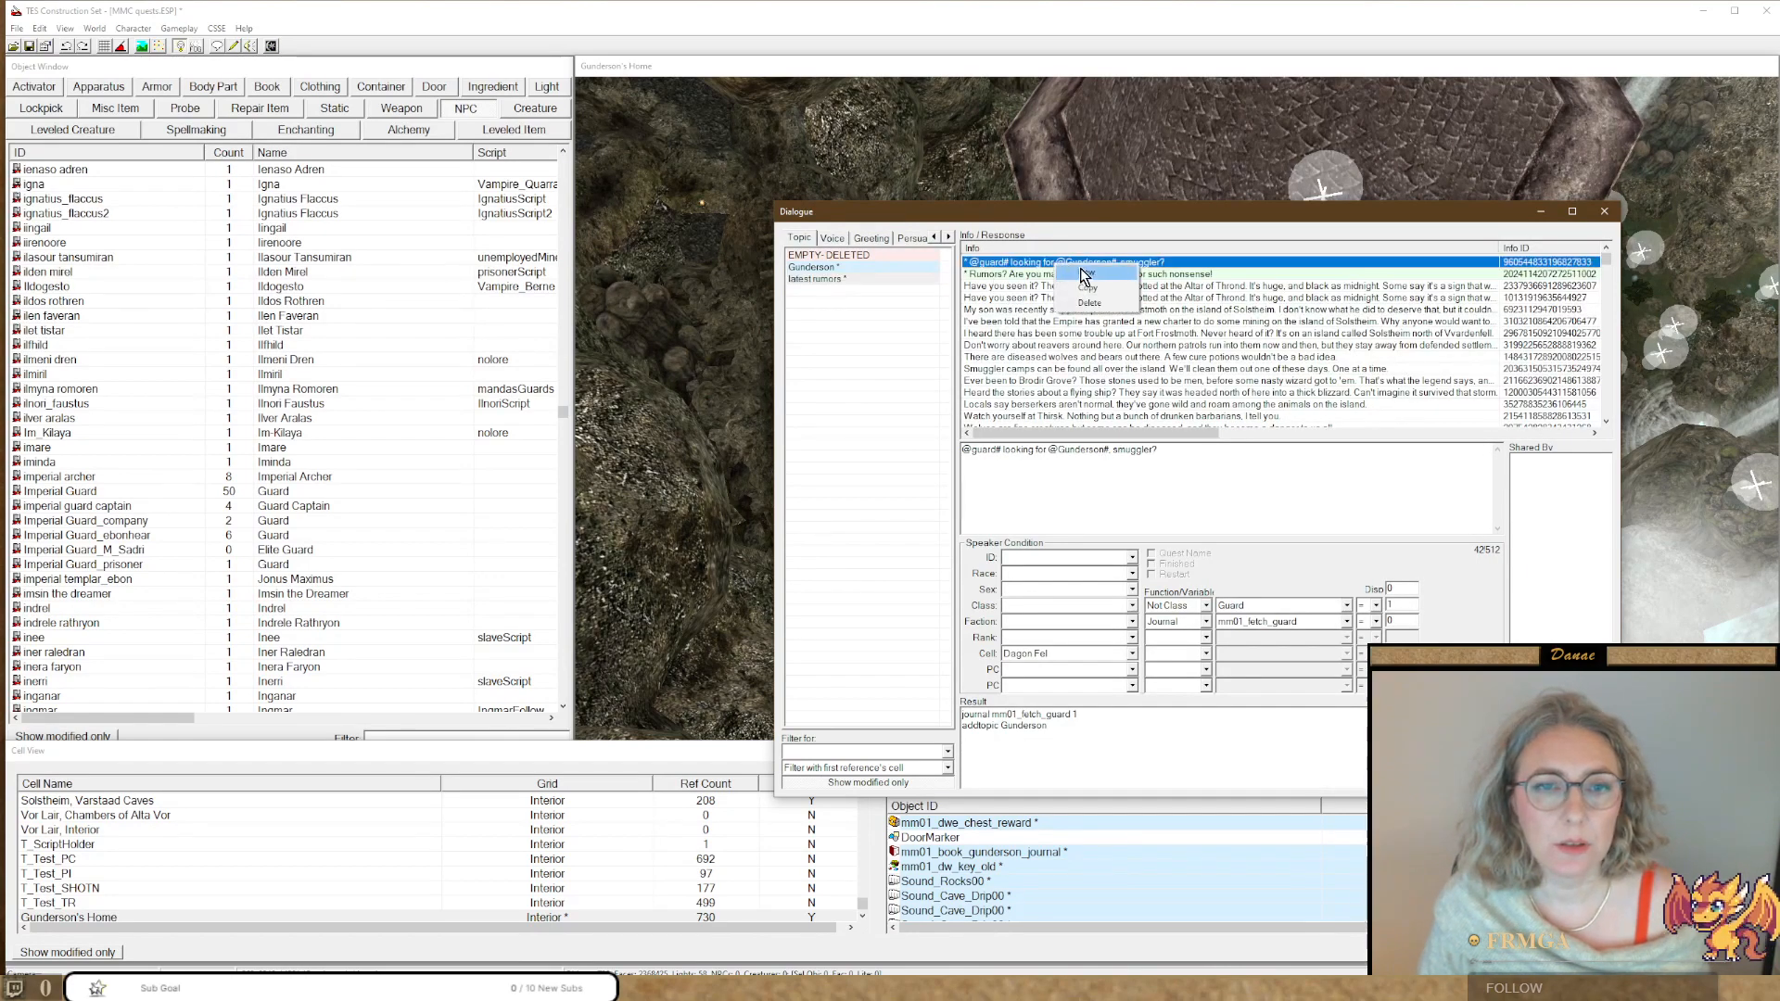
click(1083, 275)
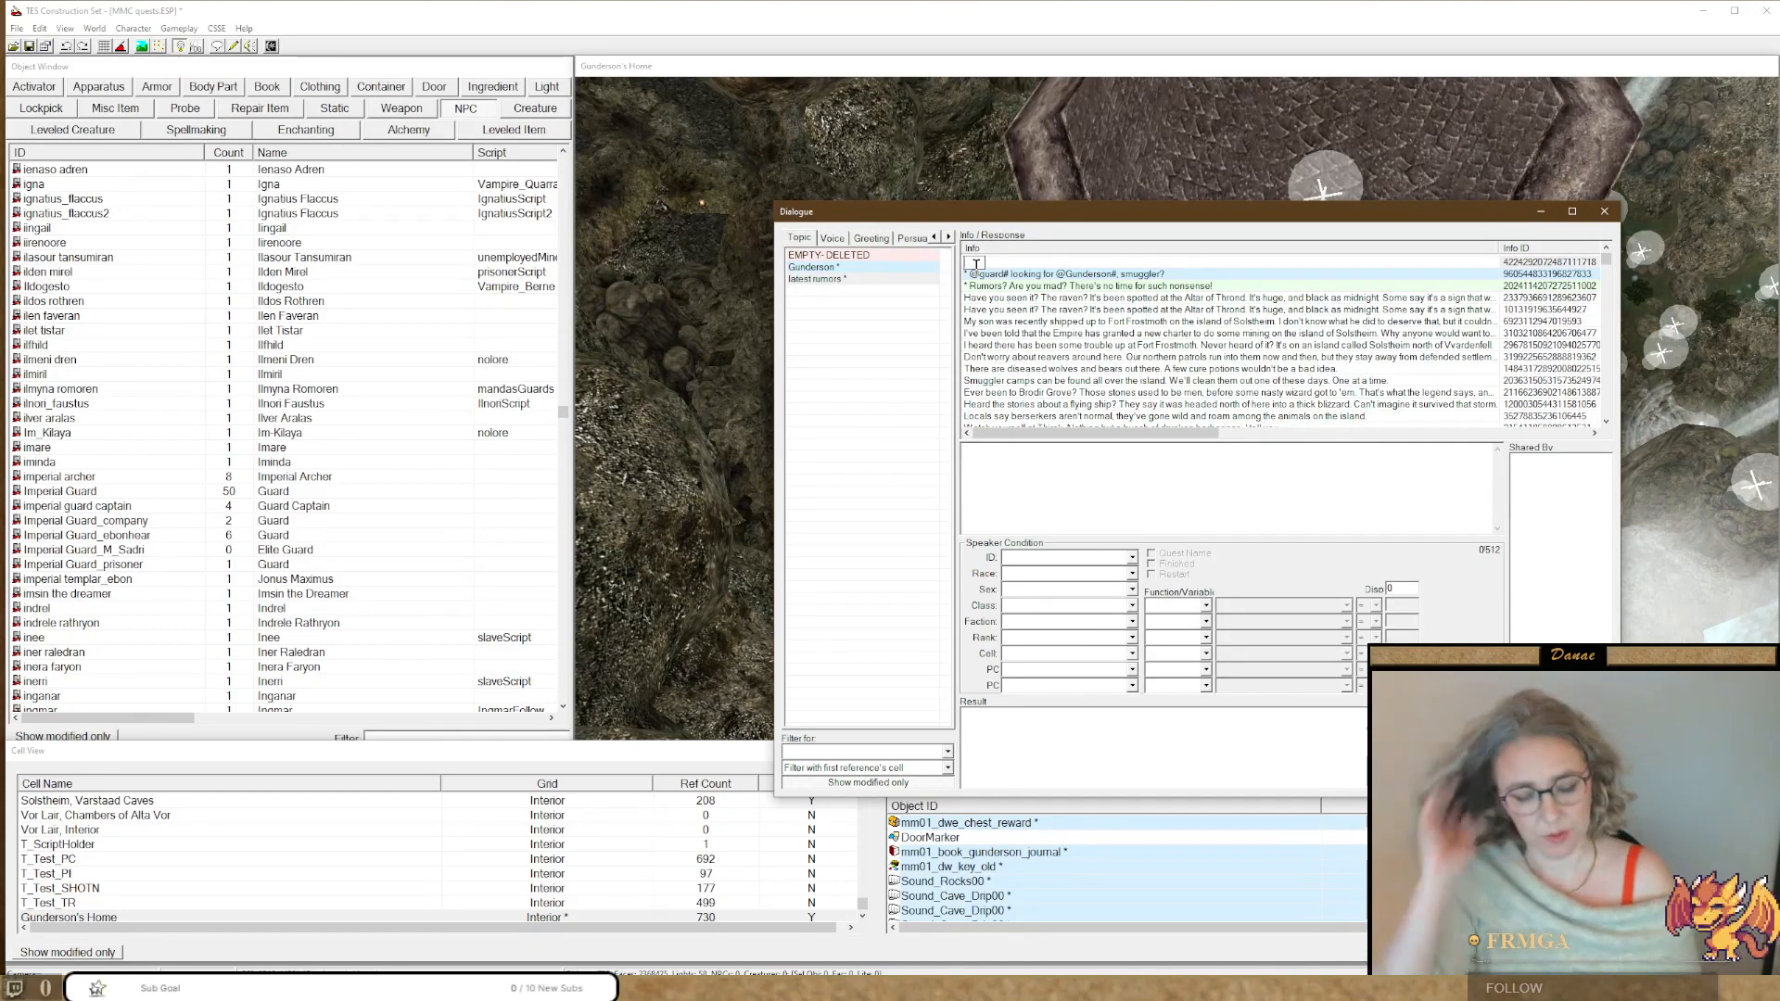
Word the new rumor response as "I saw one of them spider machine near Gunderson's house.".
text(I saw)
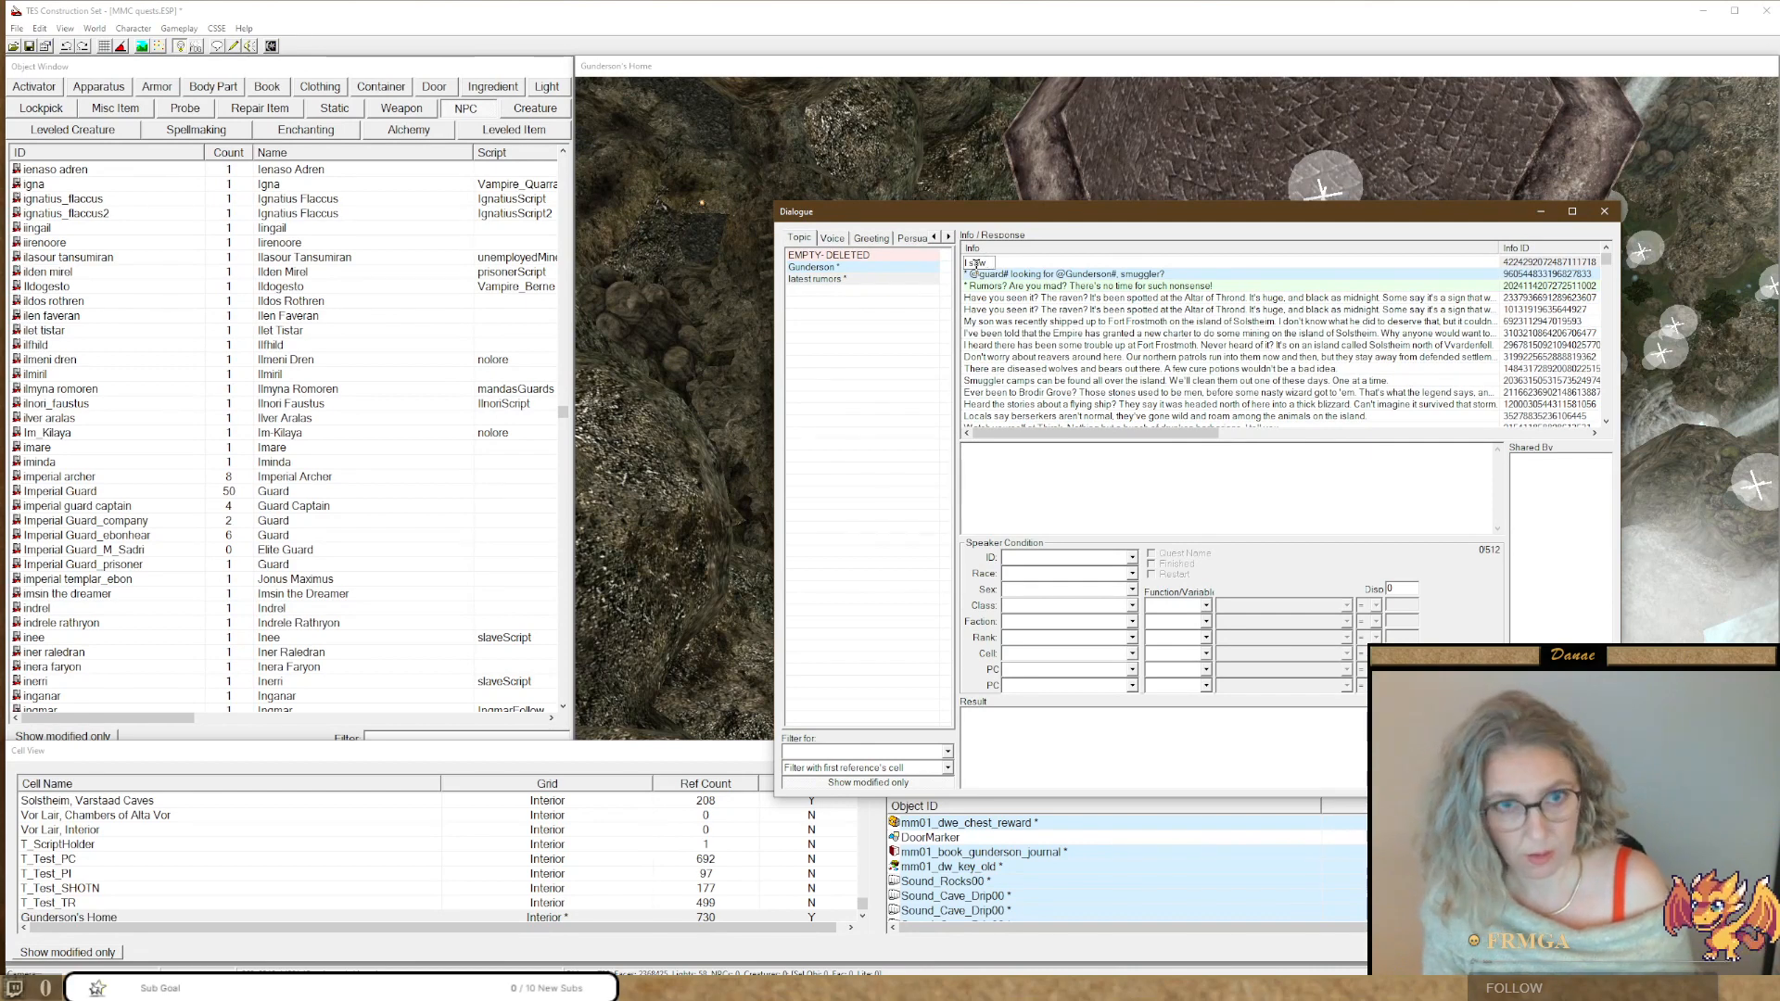
text( one of)
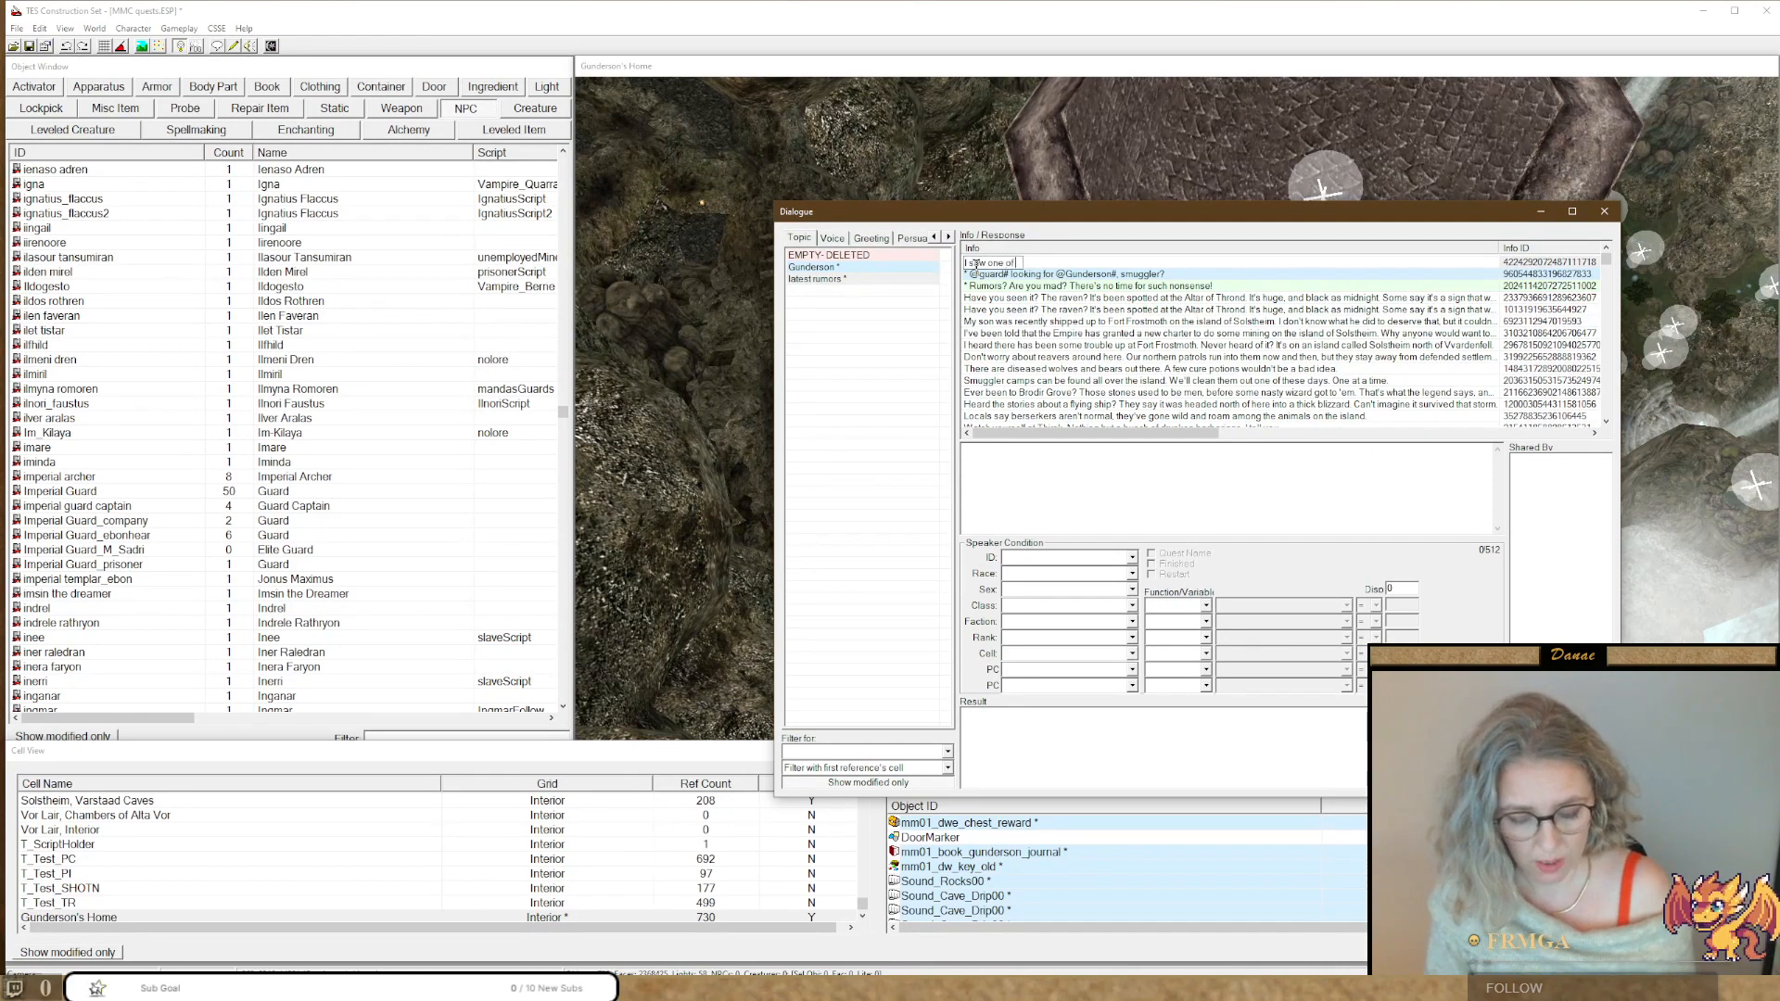
text( th)
key(BackSpace)
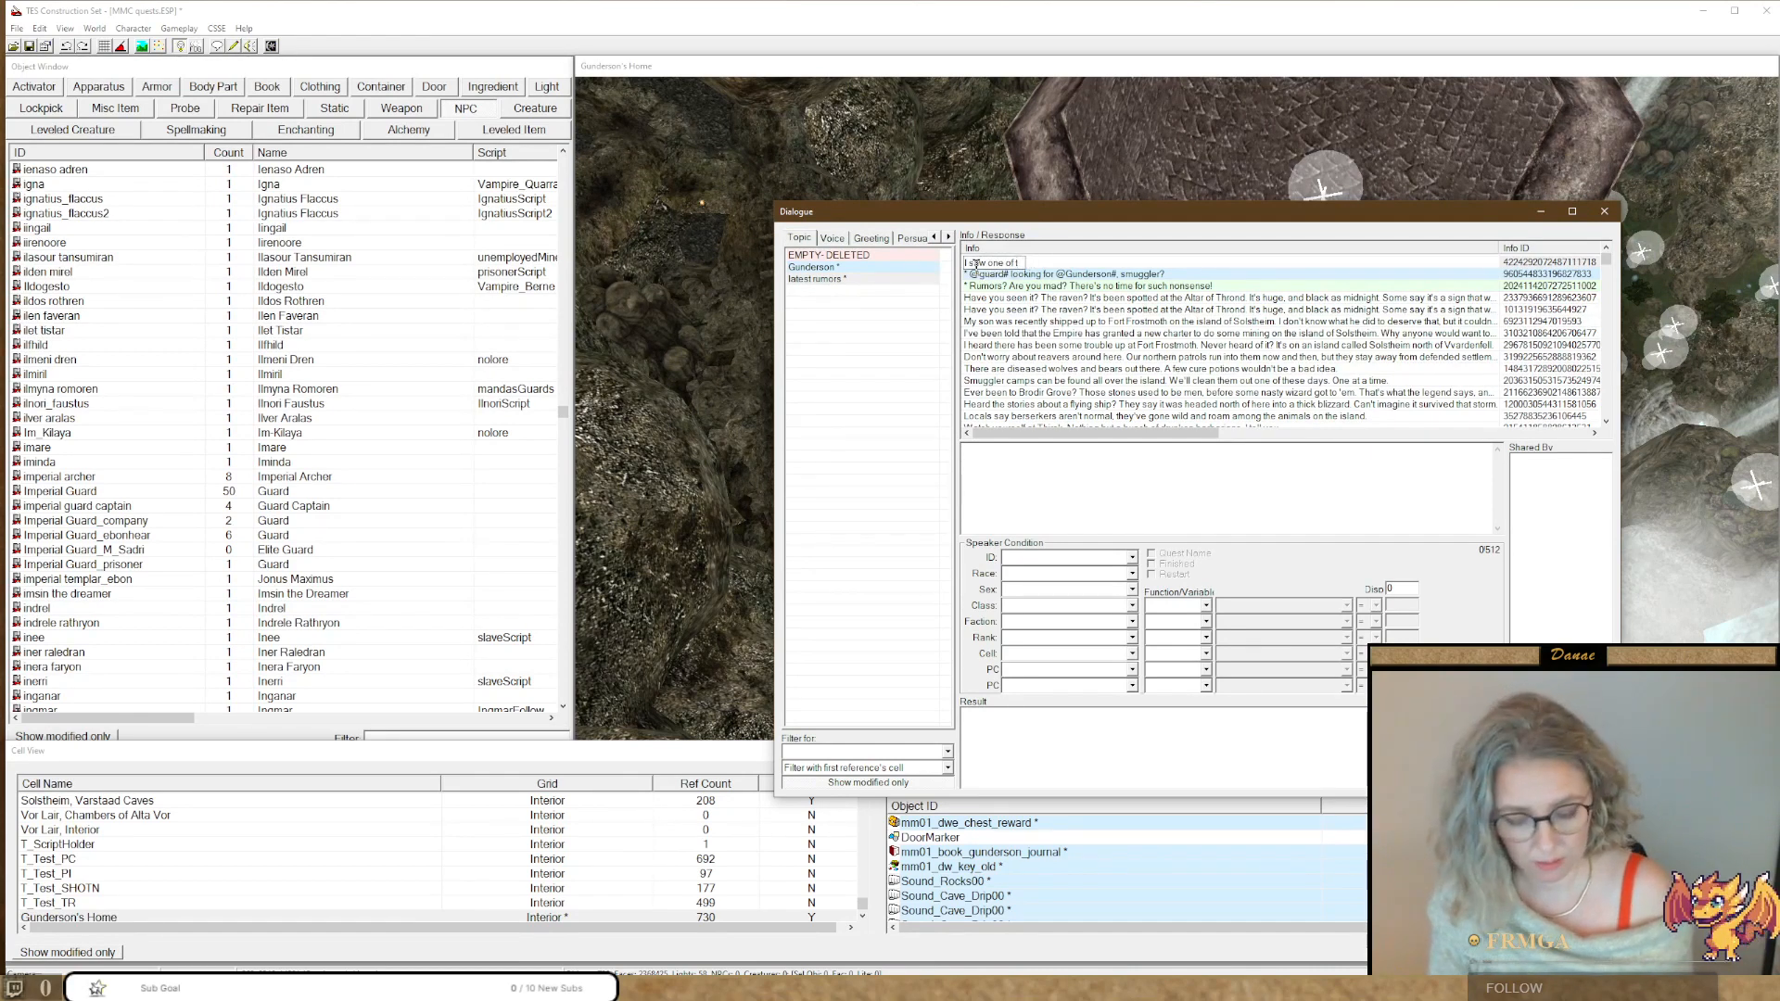
text(hem spider m)
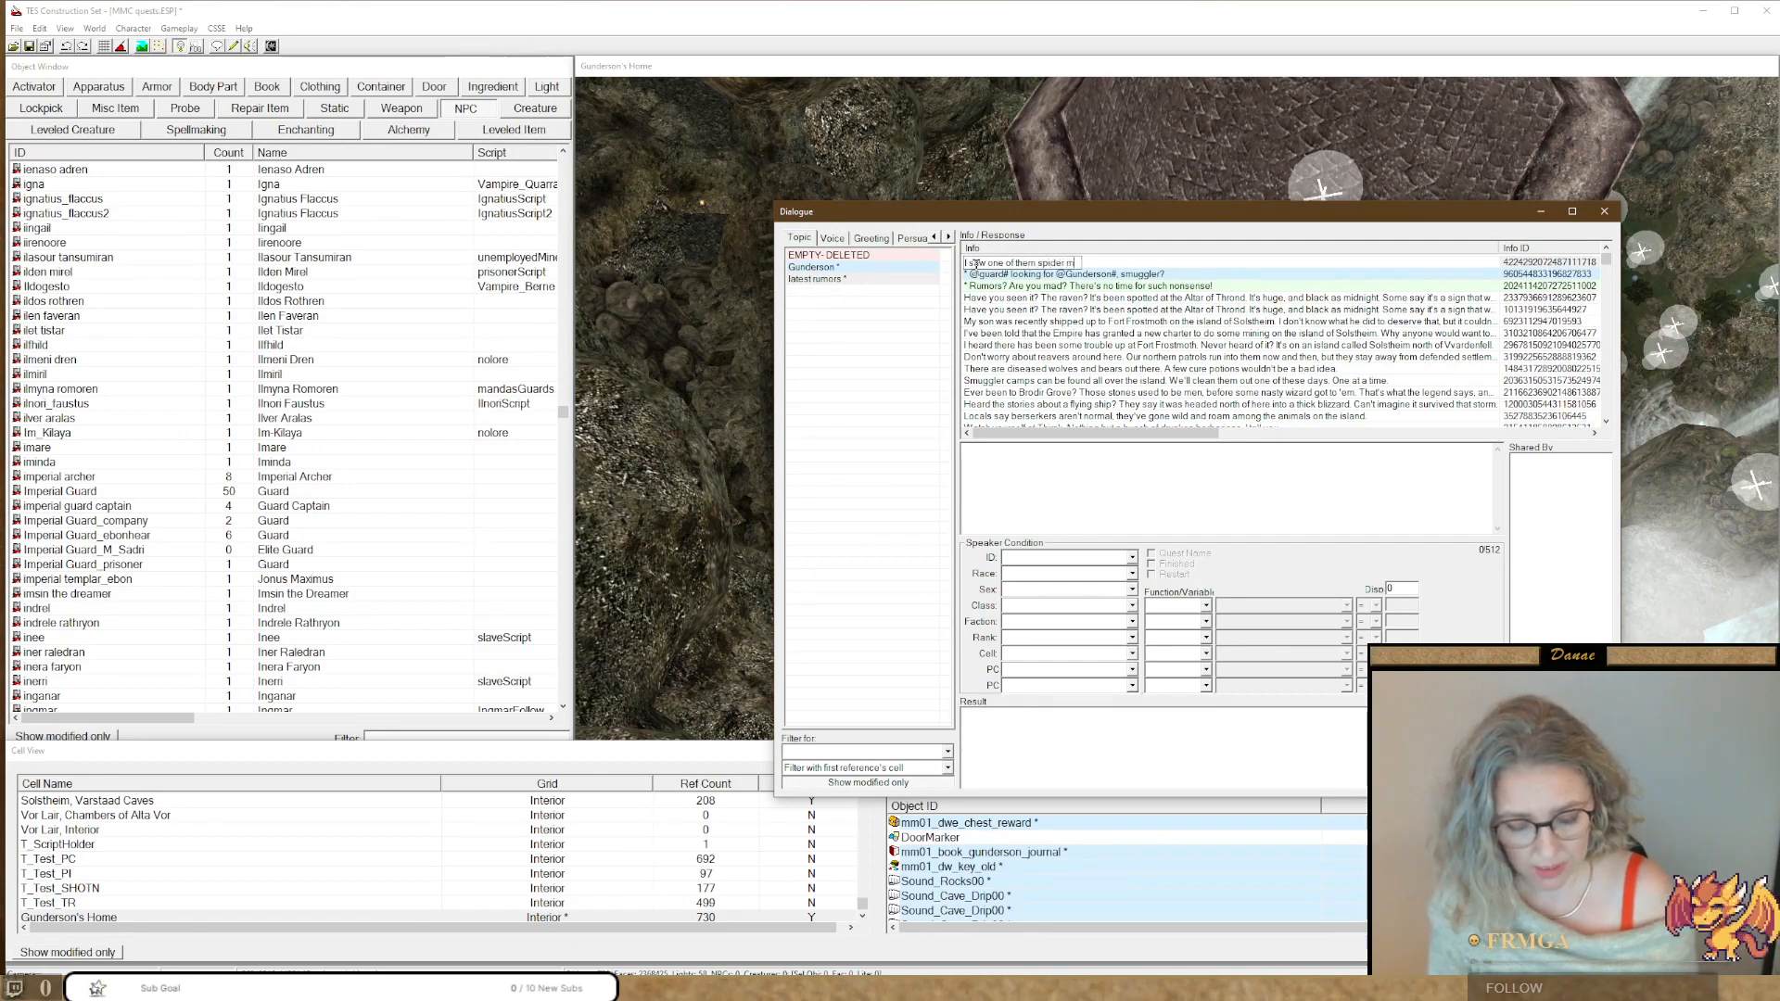
text(achibe)
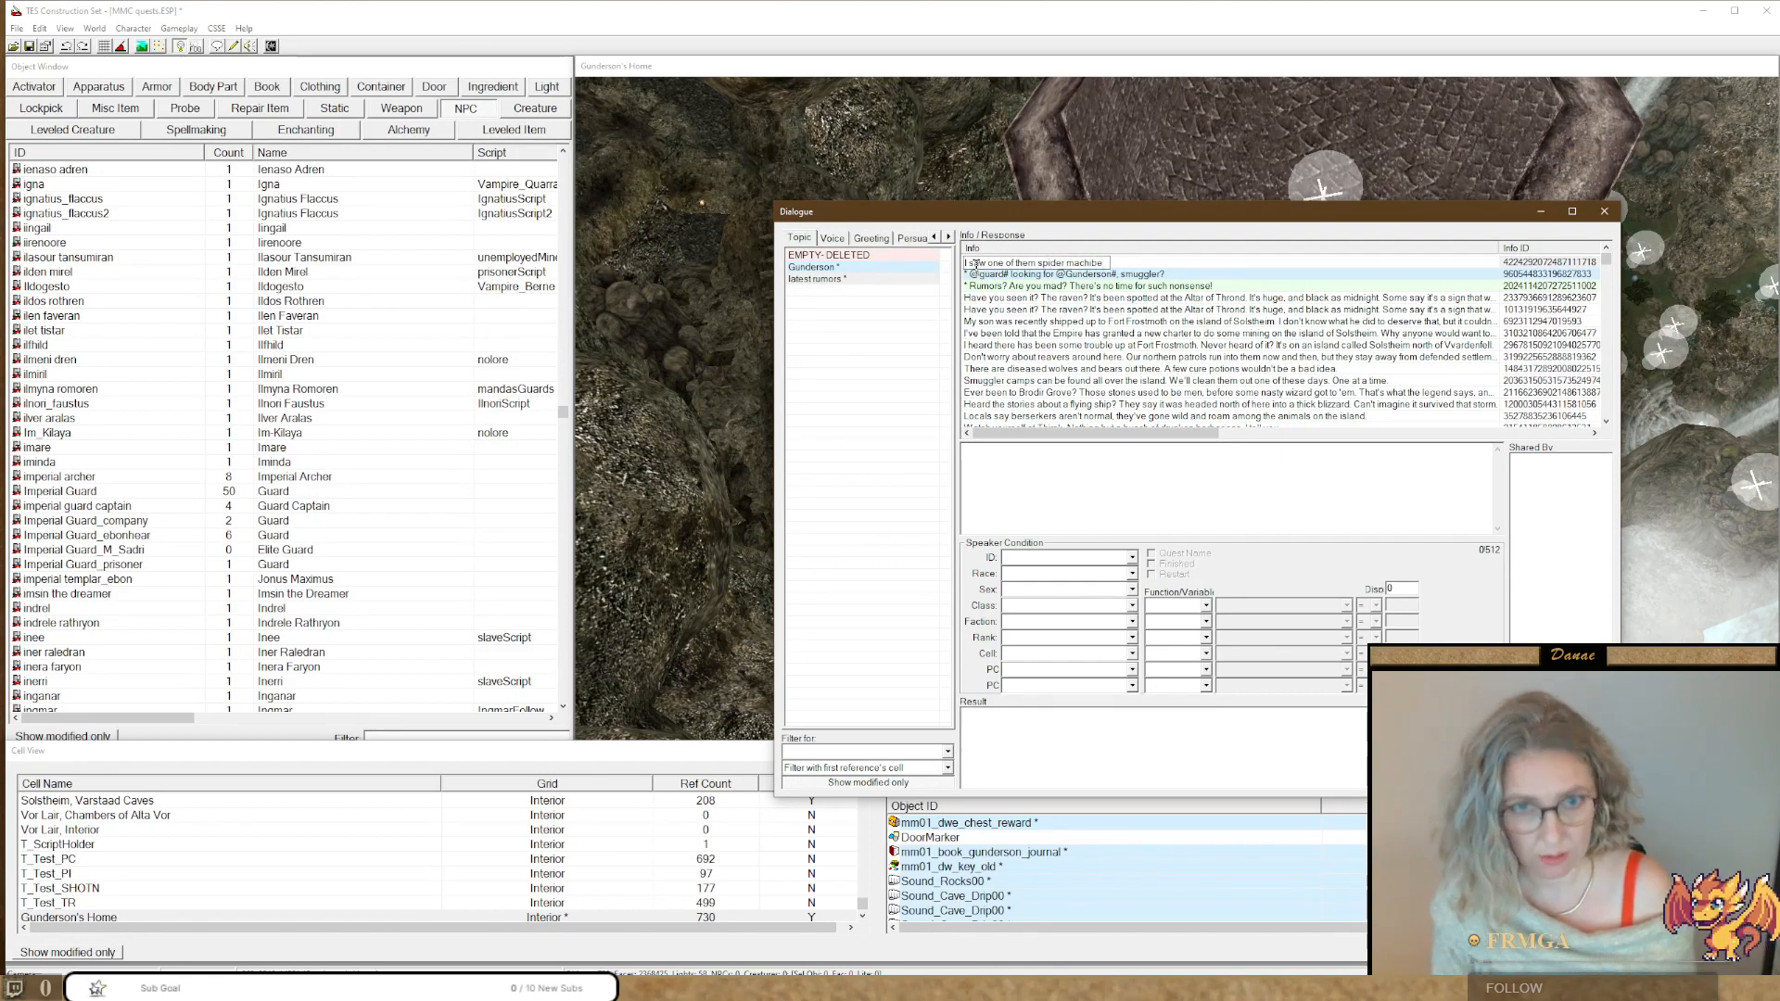
key(BackSpace)
key(BackSpace)
text(ne)
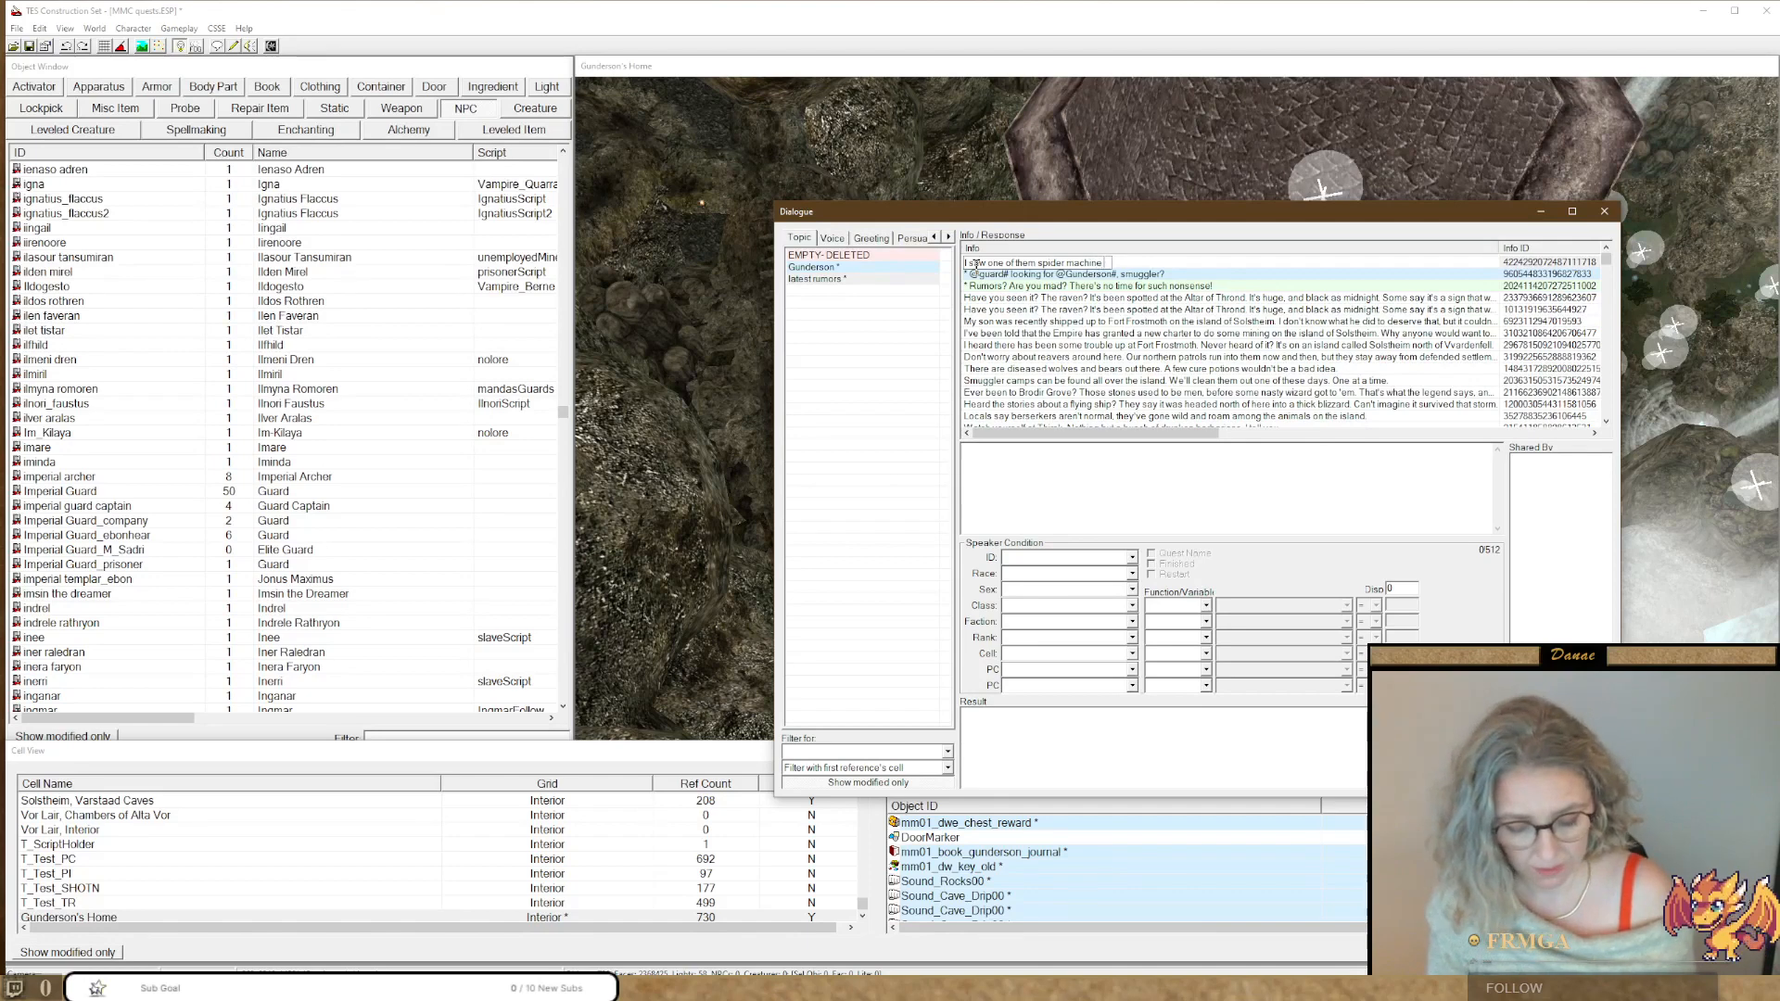
text( near Gun)
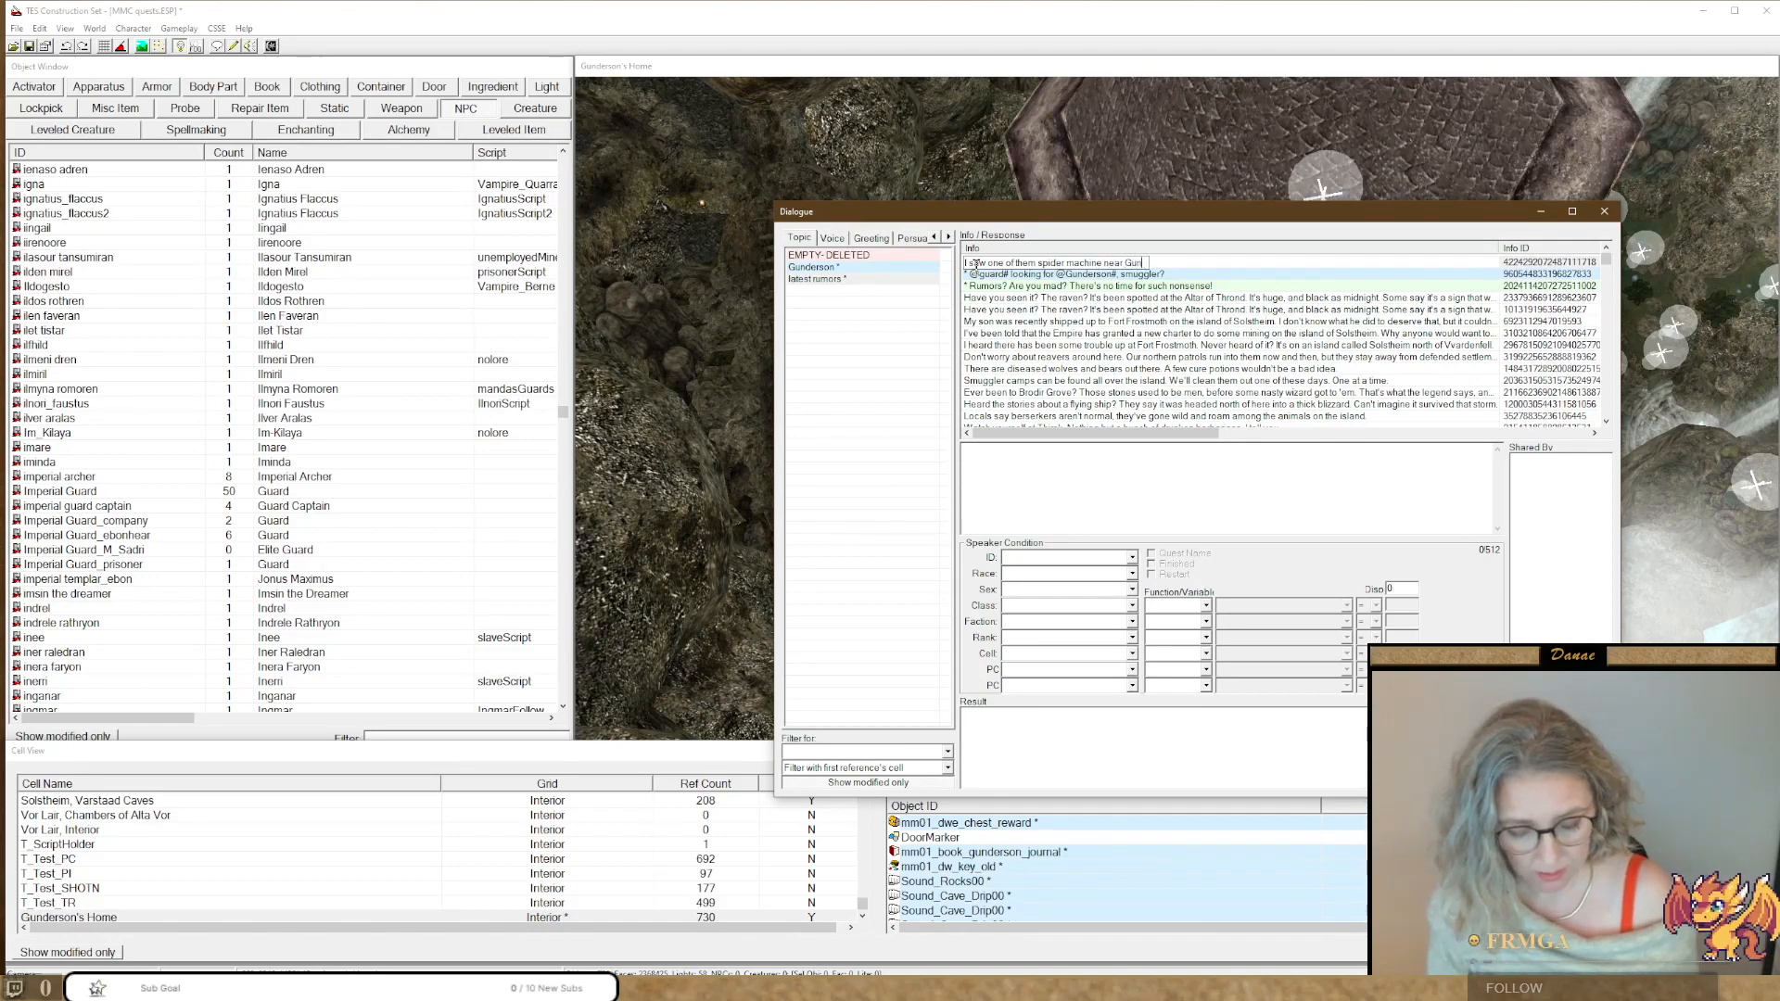
text(ders)
text(on's)
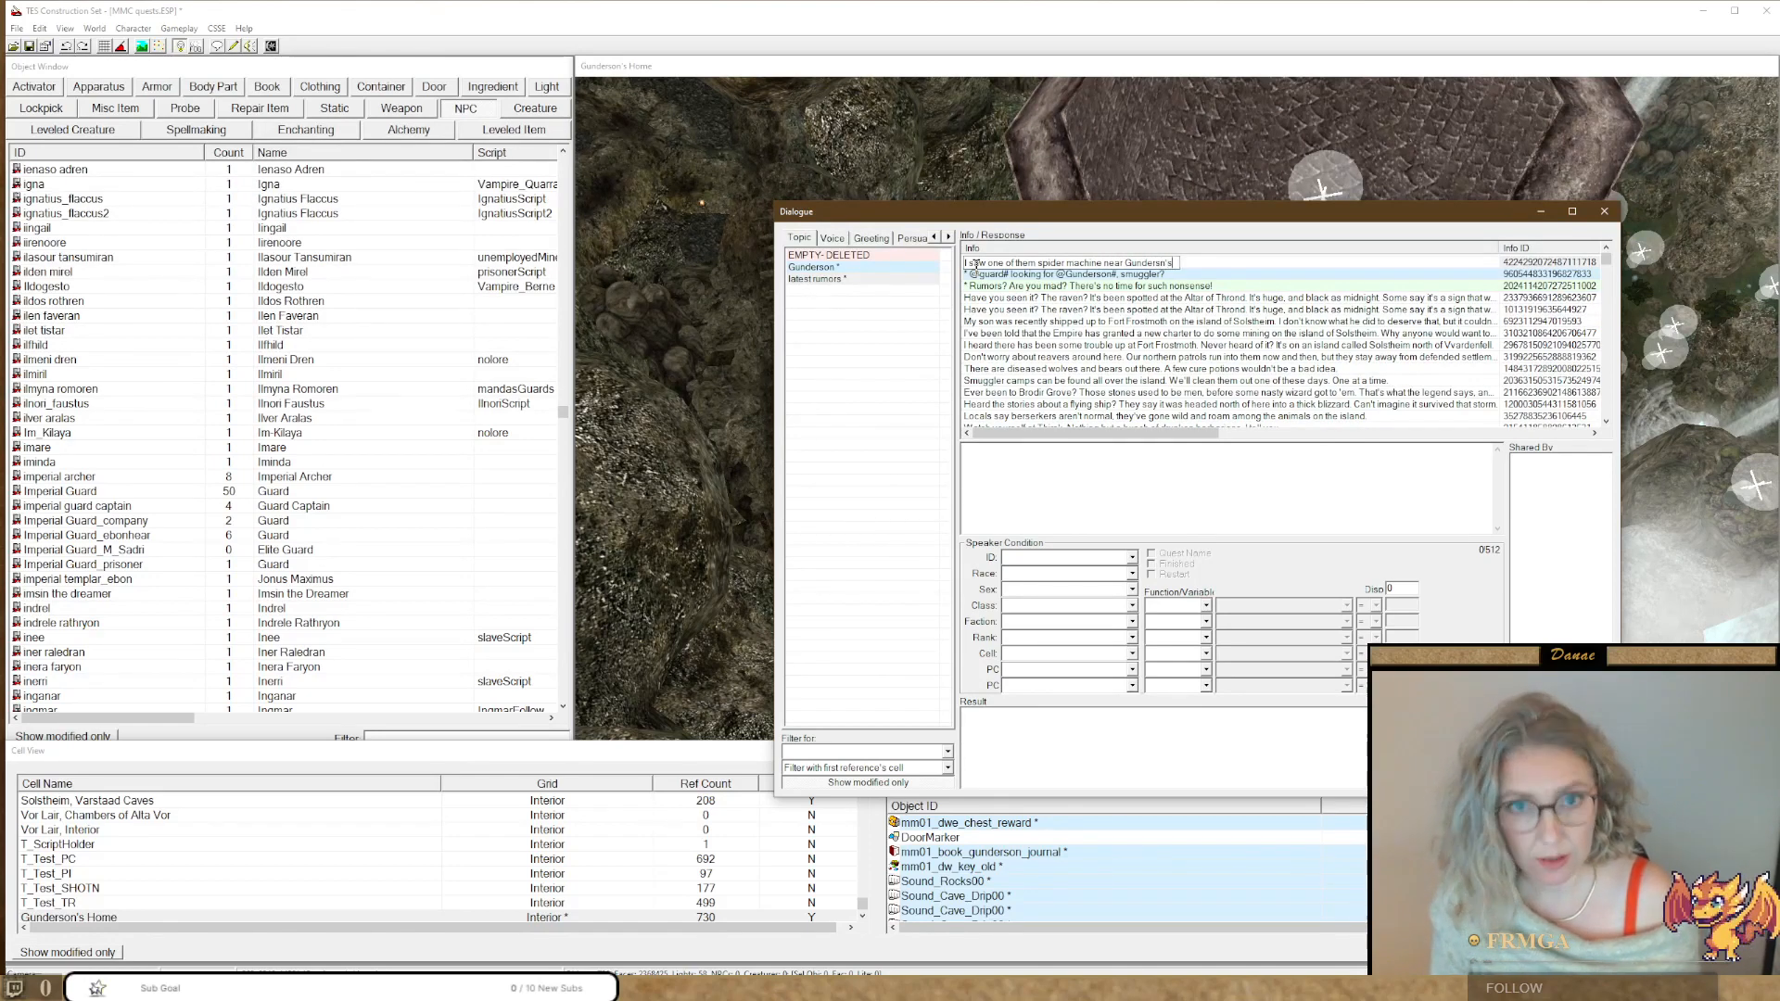
text( house)
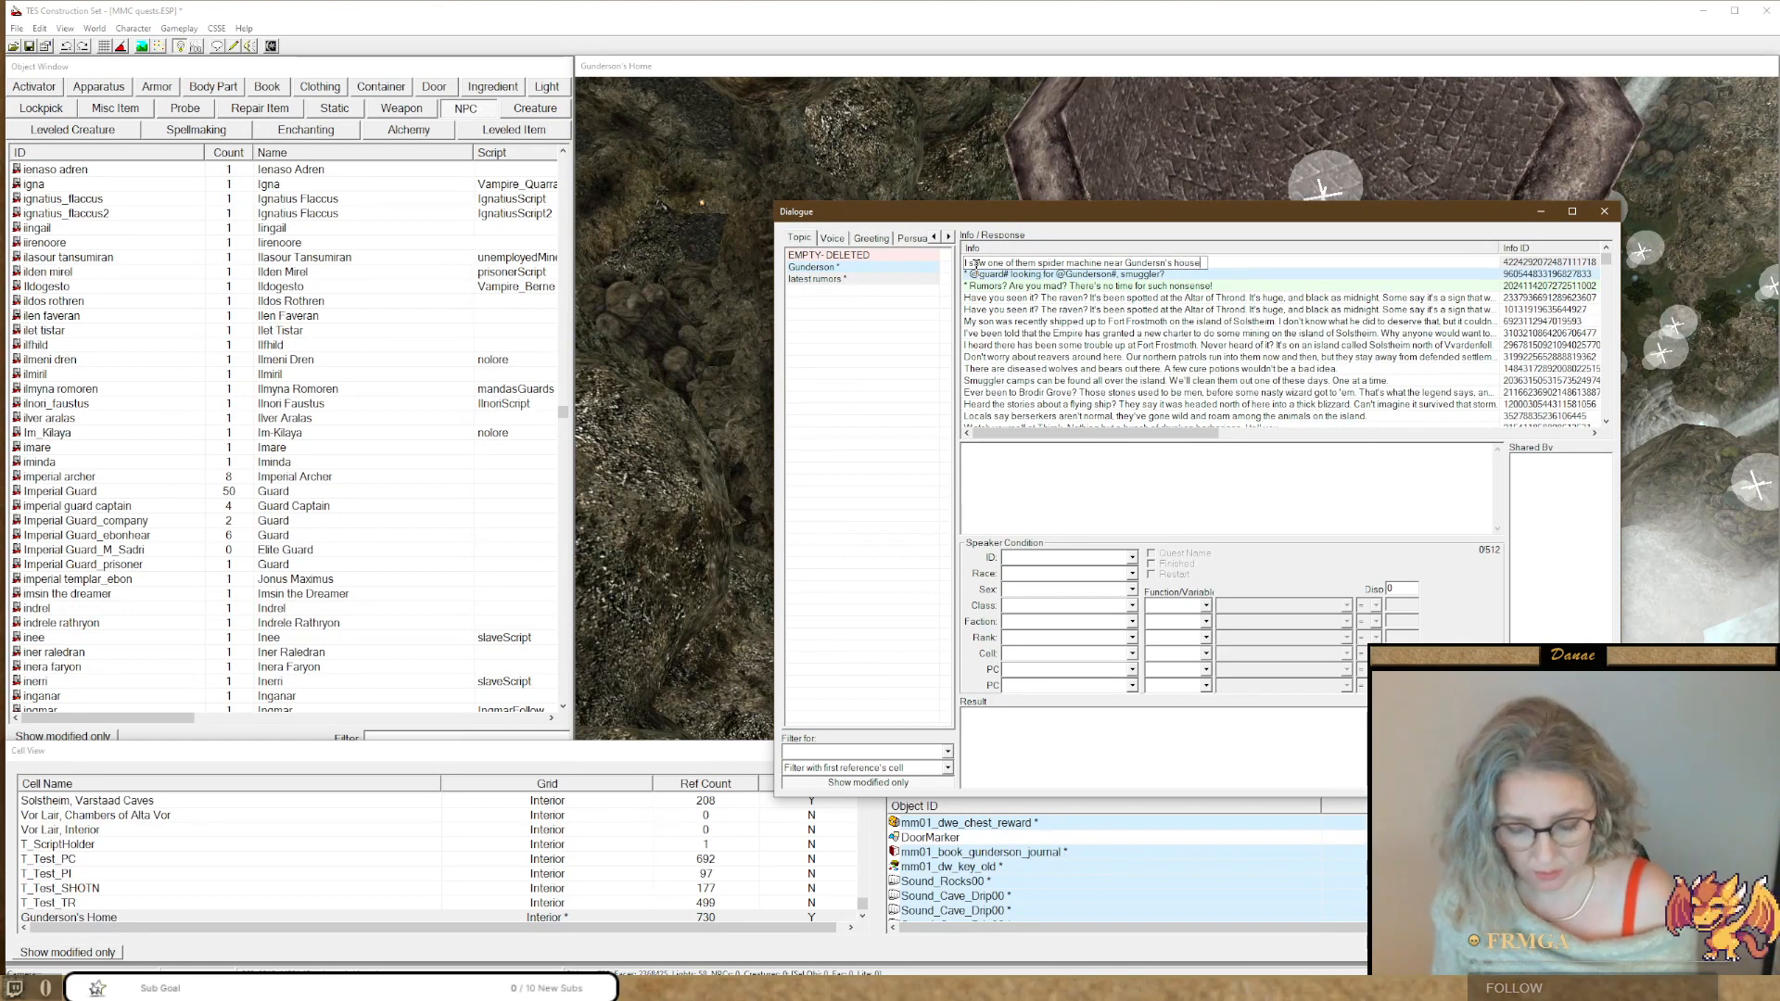
text(.)
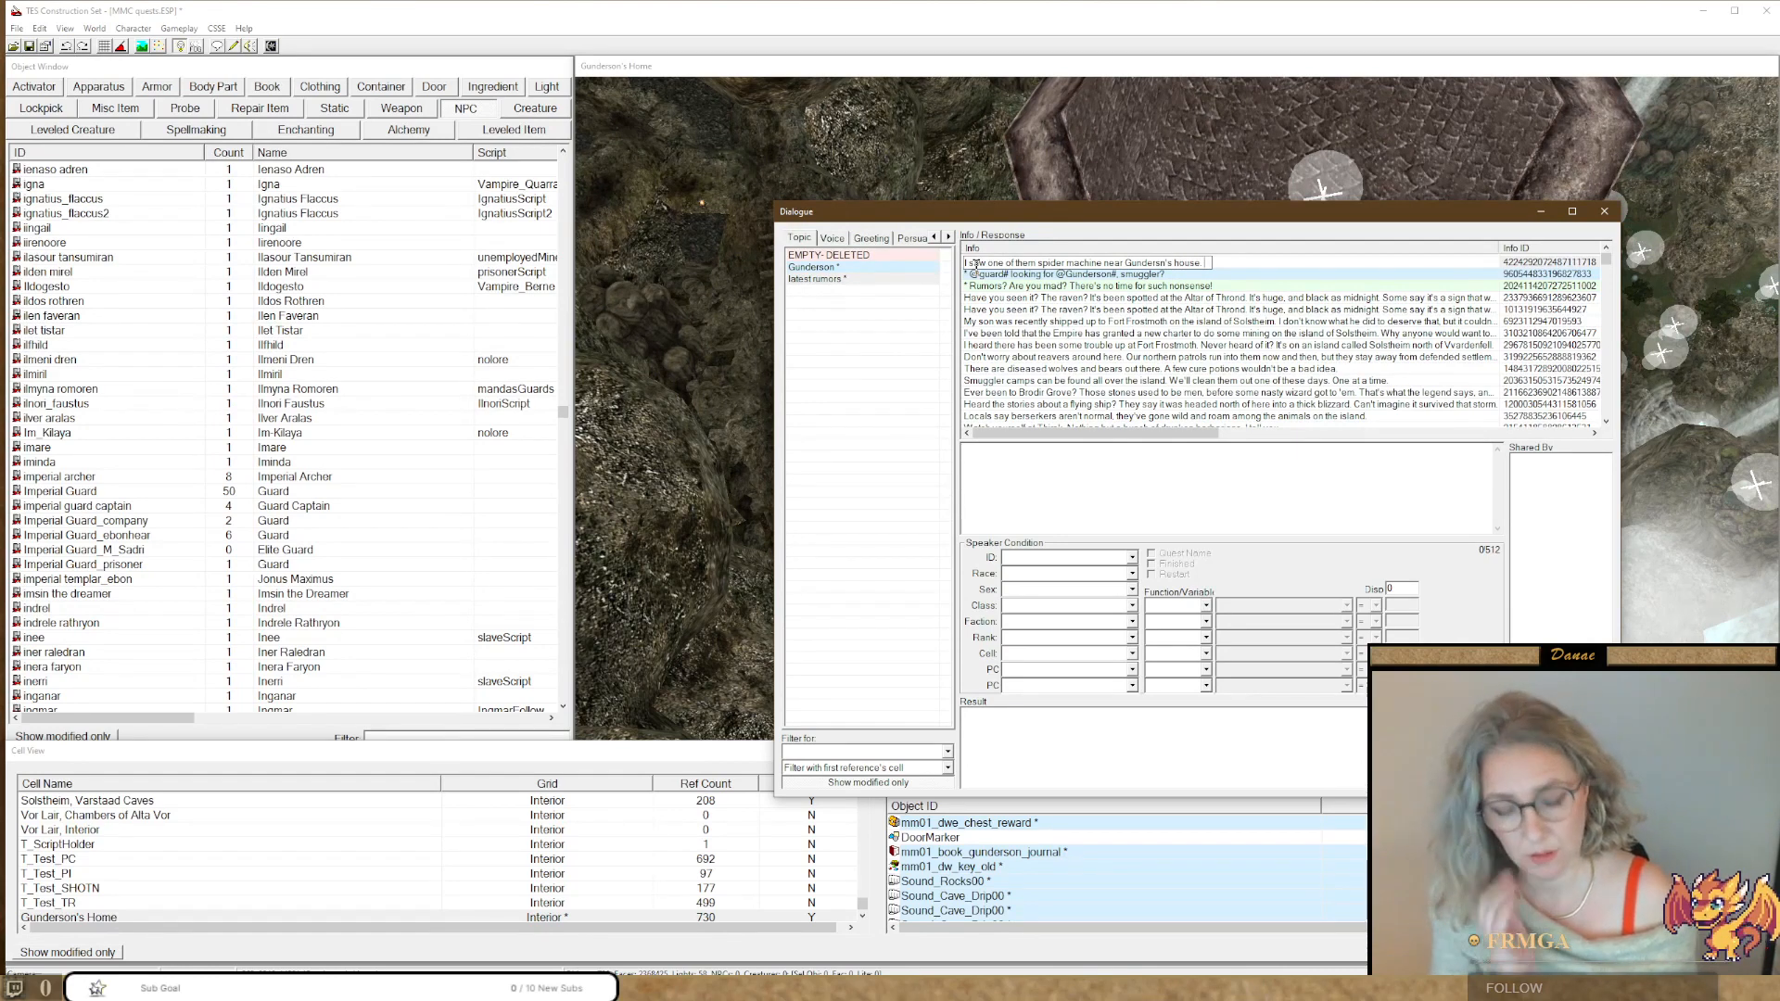
key(Return)
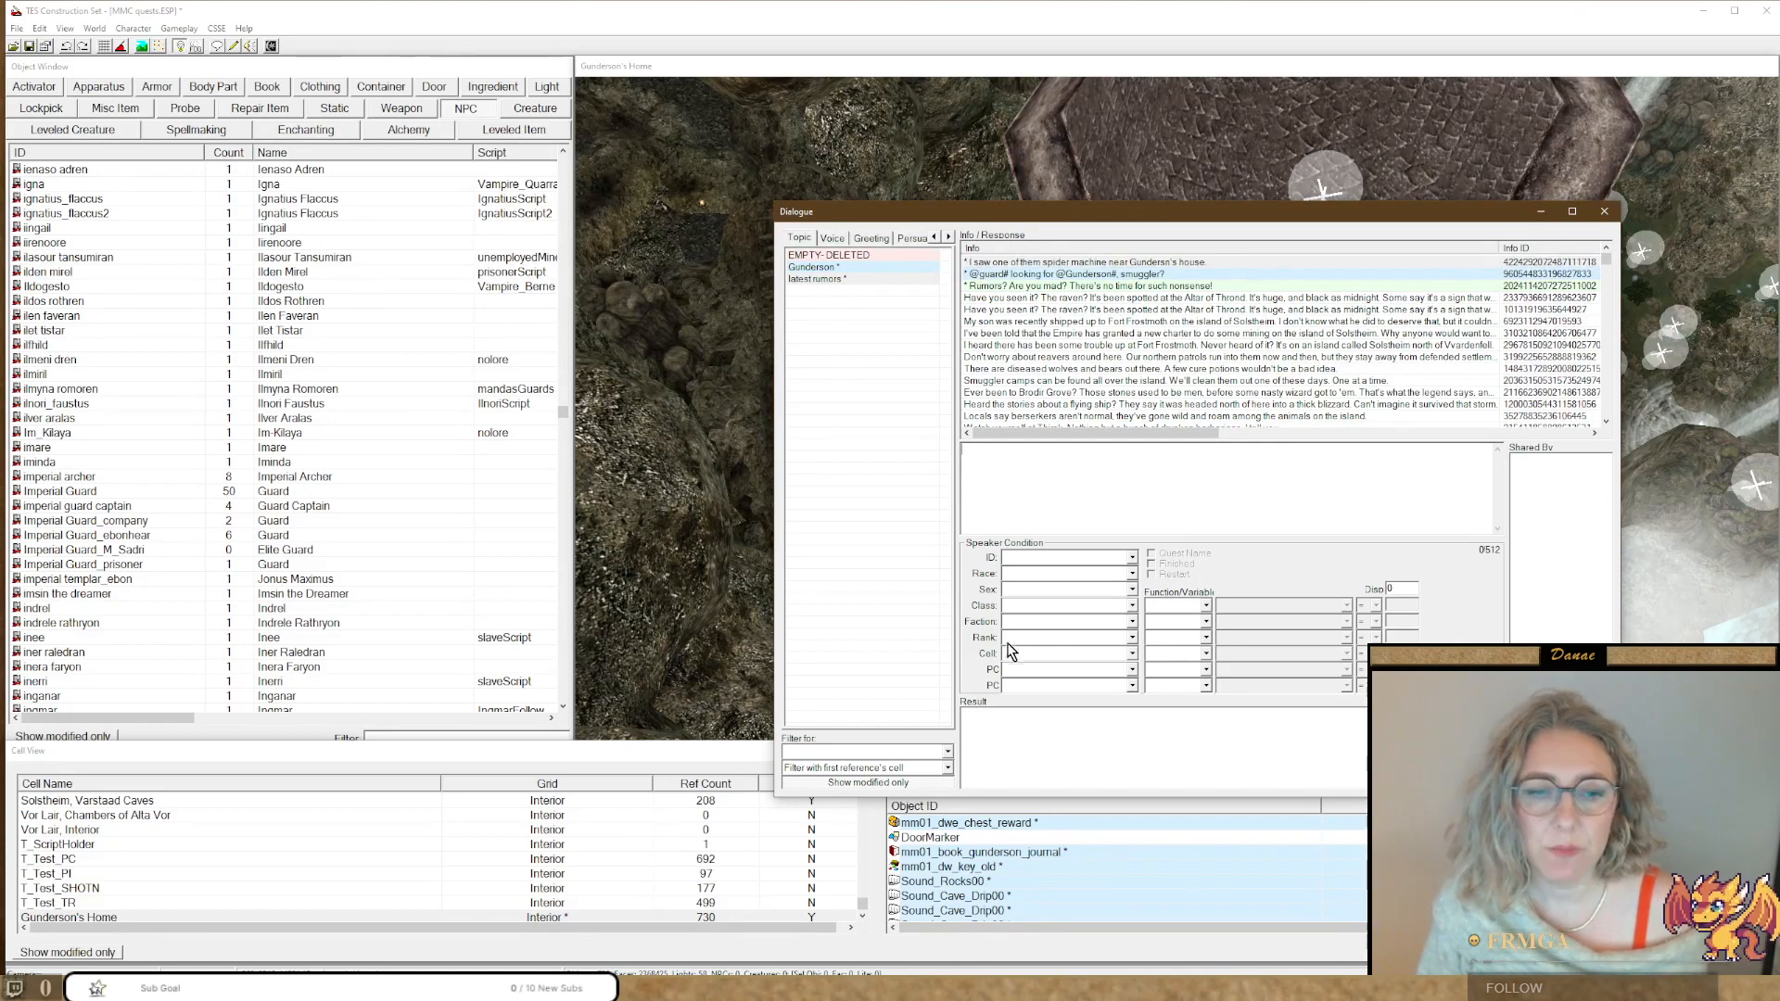
Restrict the spider machine rumor to the speaker ID heifnir.
click(1019, 558)
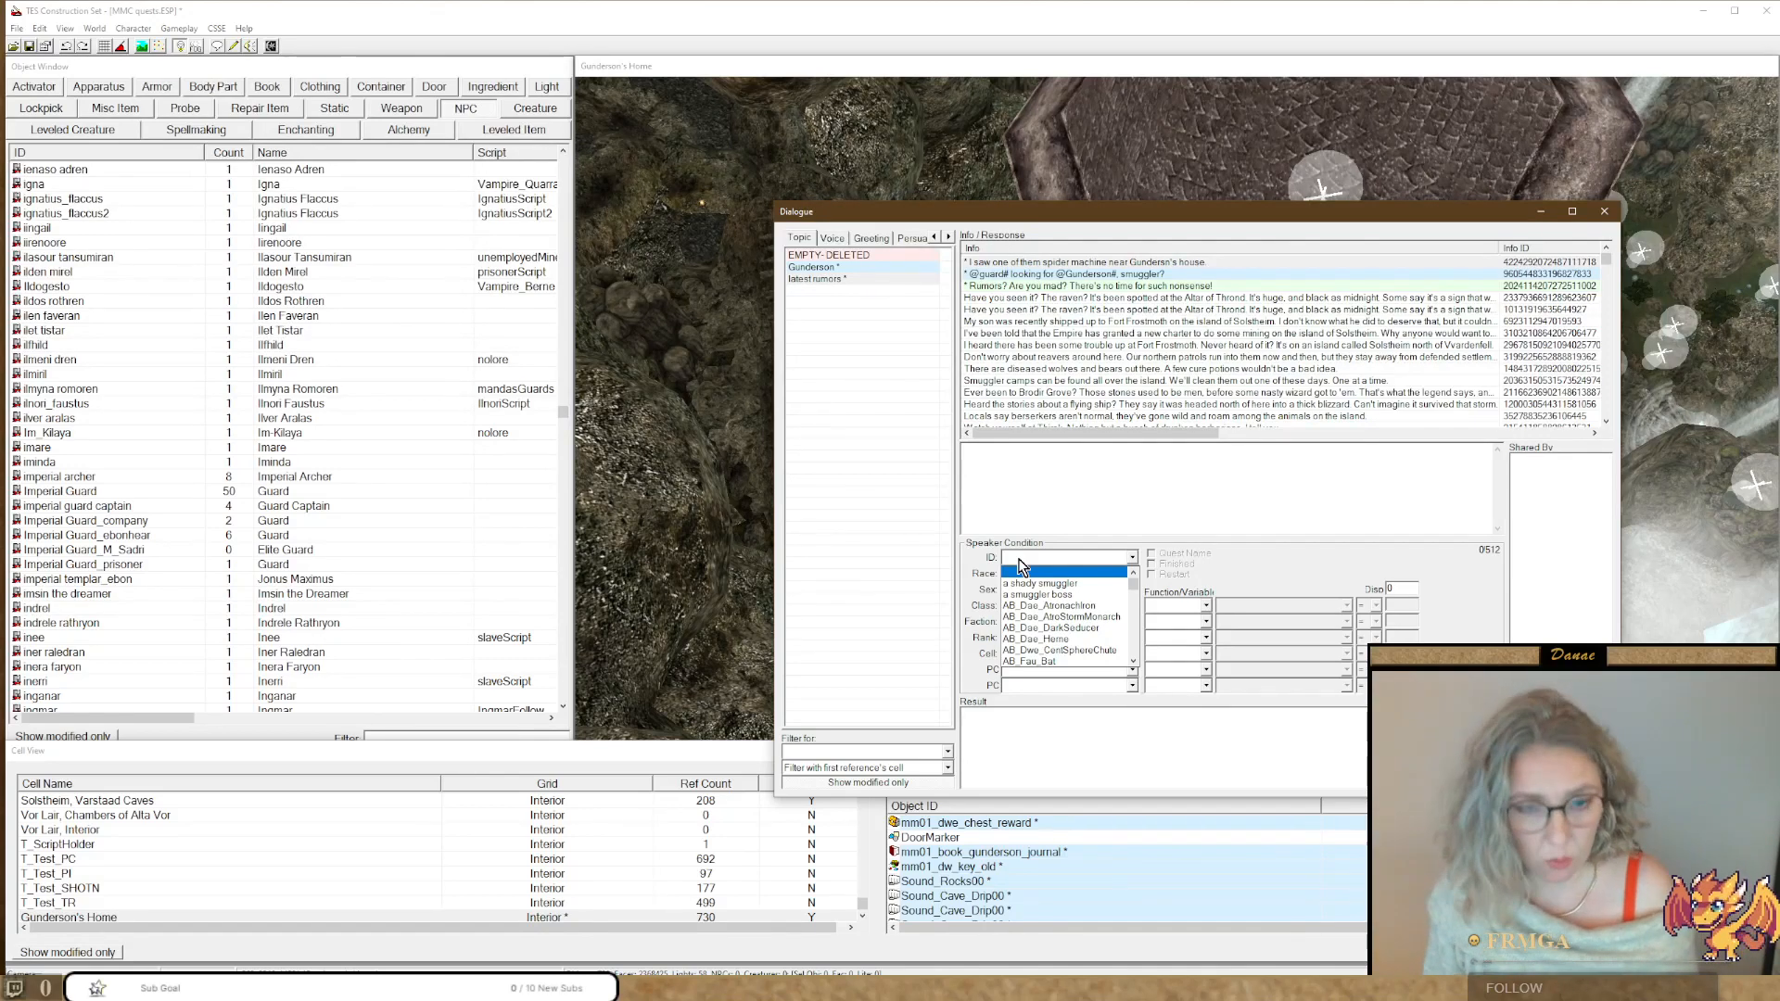
click(1021, 570)
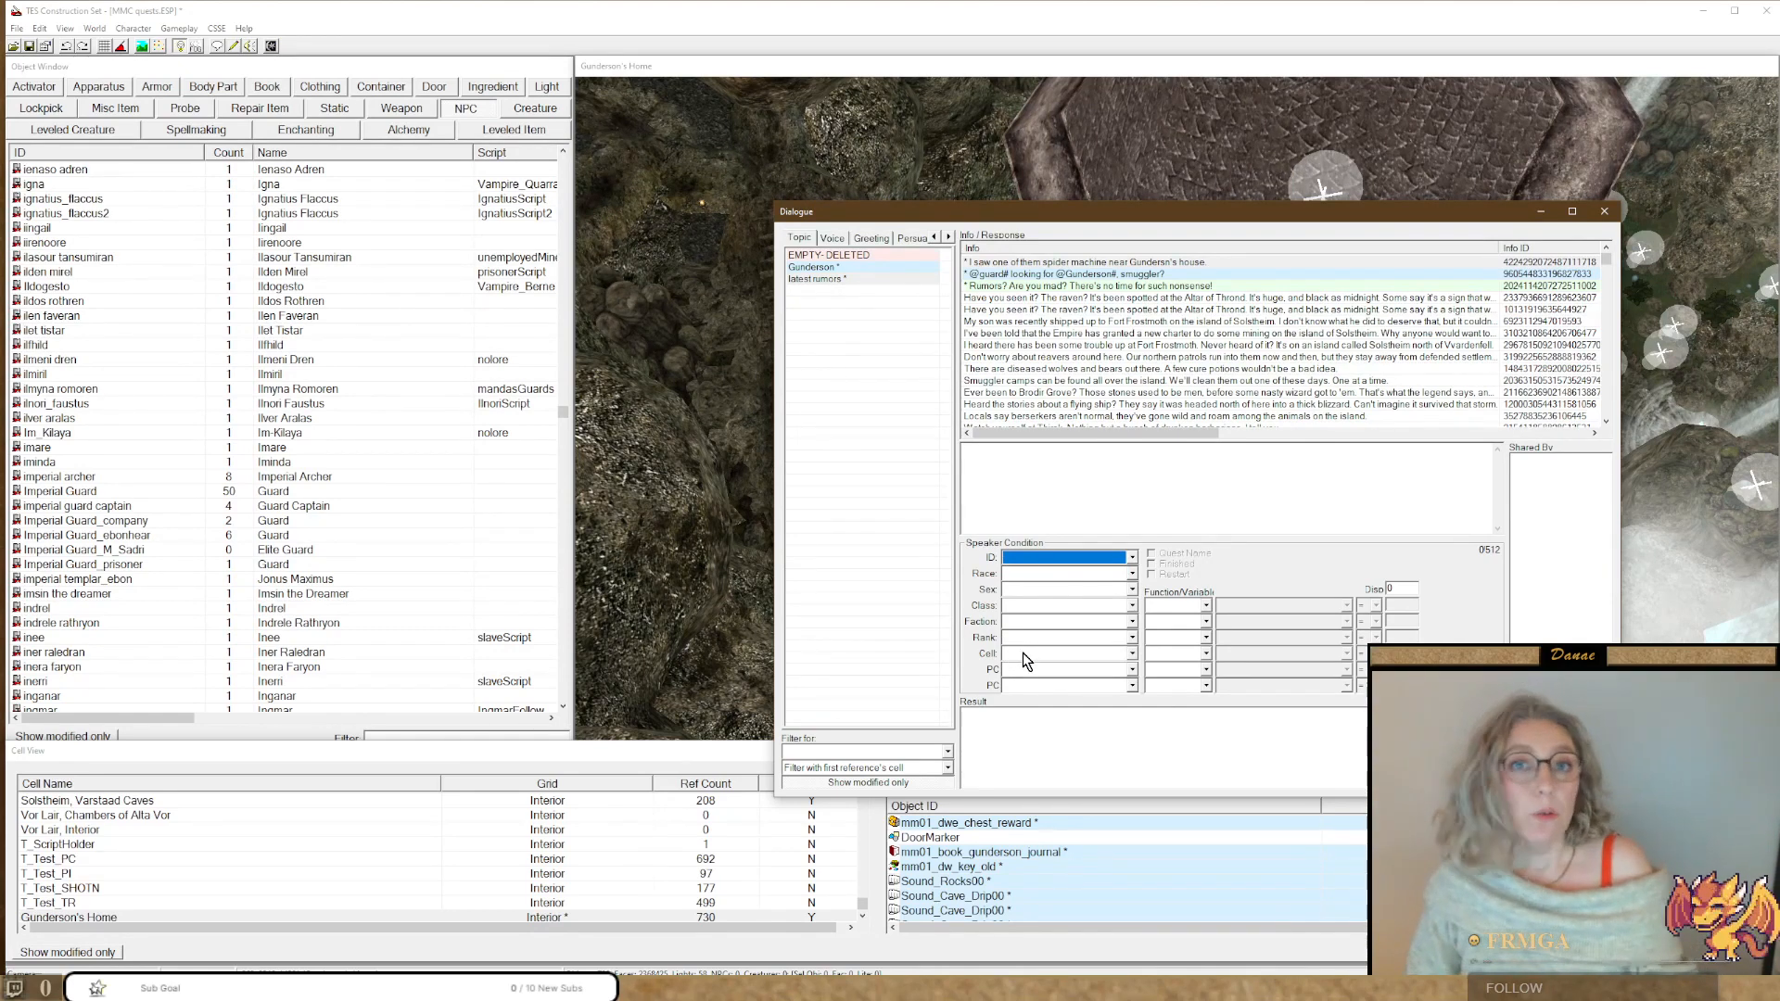
click(1015, 560)
text(heifnir)
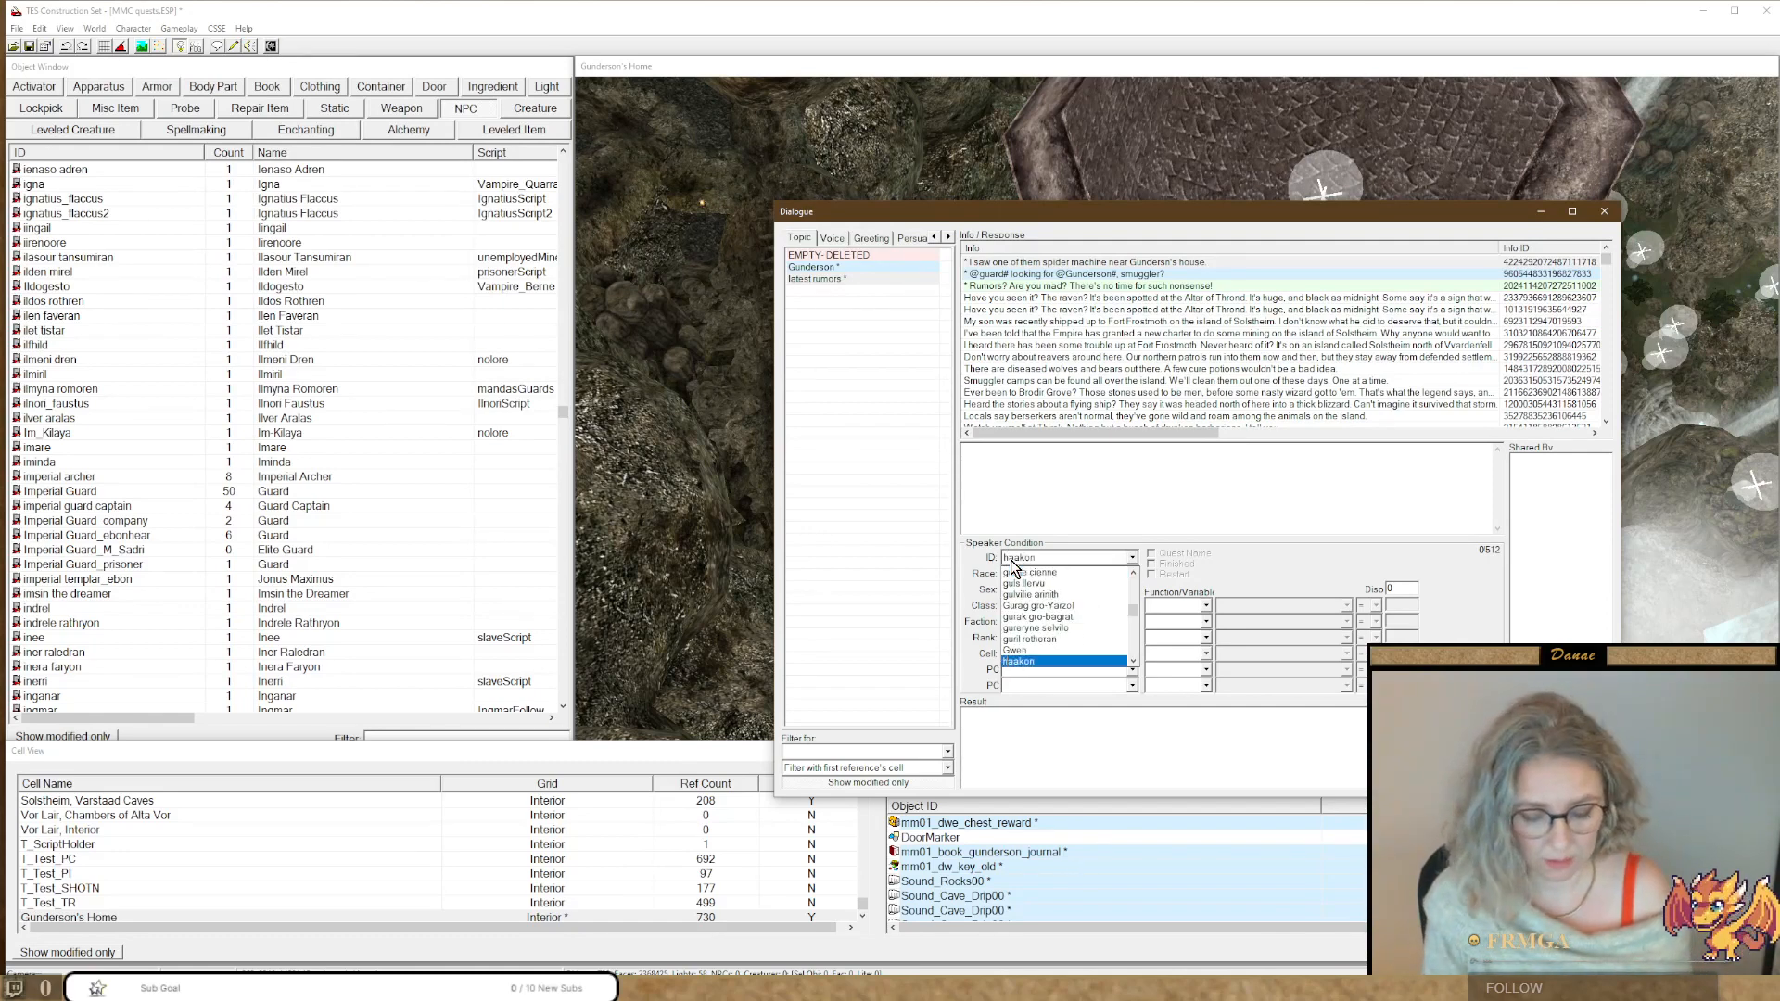
key(Return)
click(1033, 525)
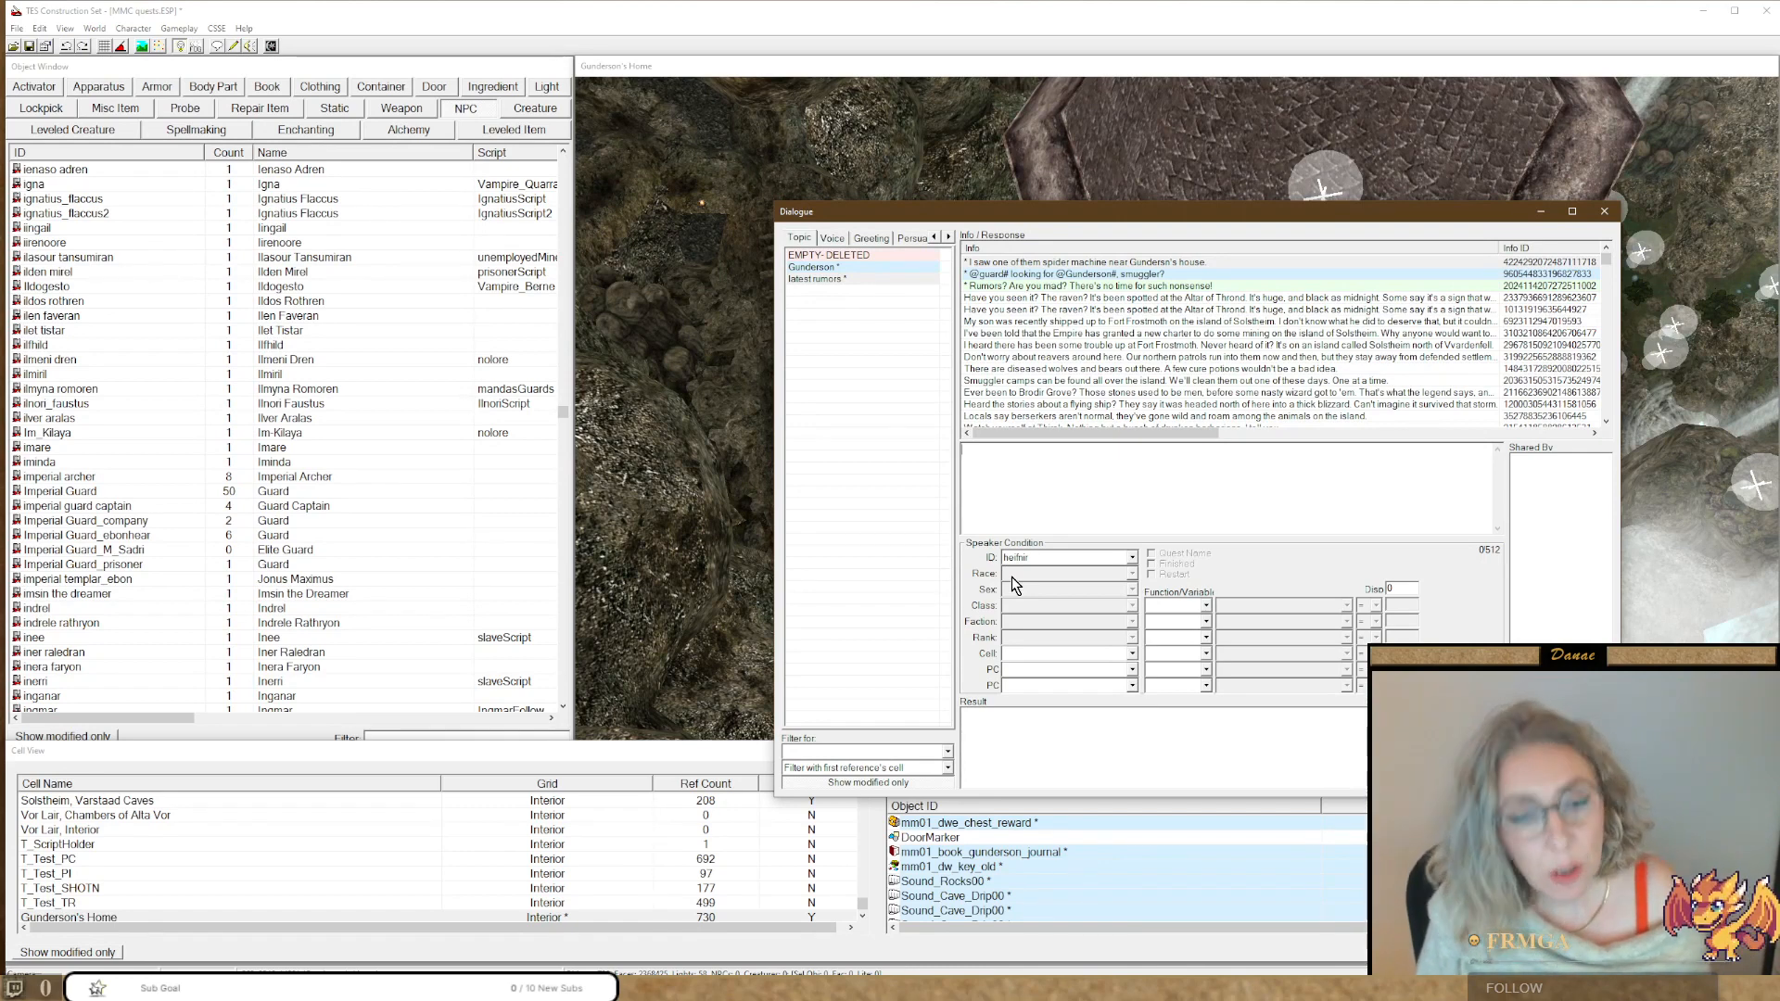
Try restricting the spider machine rumor to Heifnir's trader cell in Dagon Fel.
click(1035, 654)
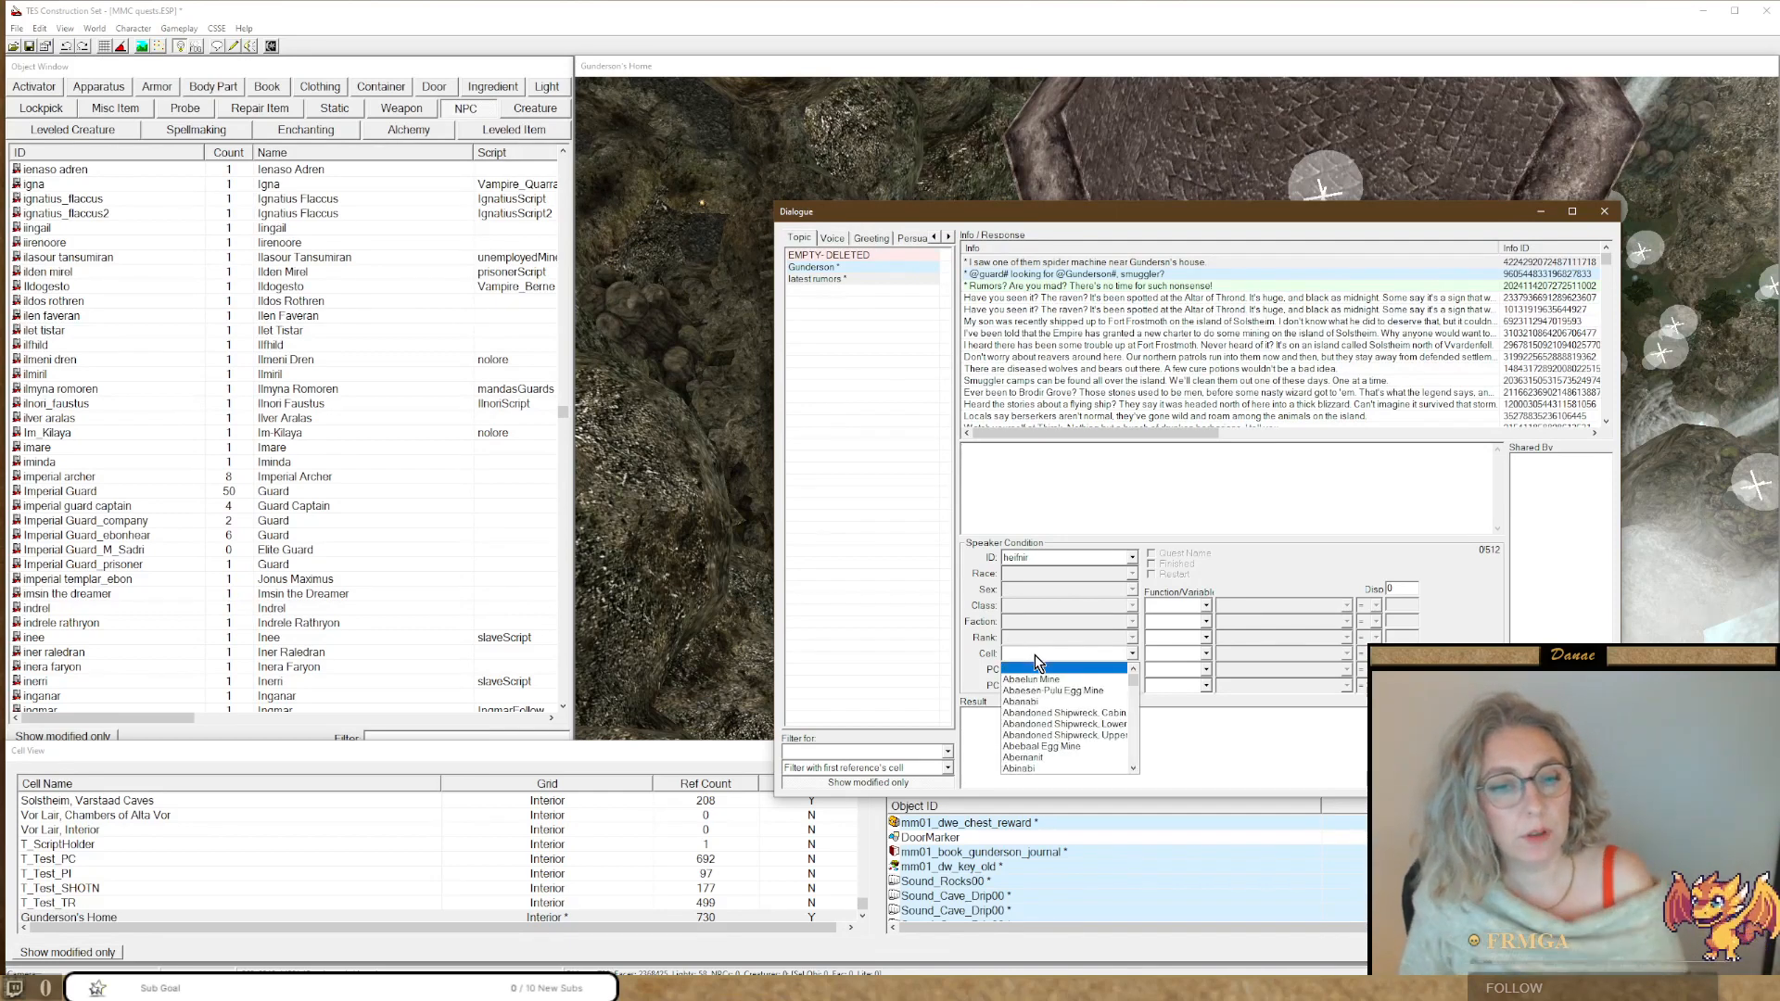
click(1034, 655)
click(1034, 654)
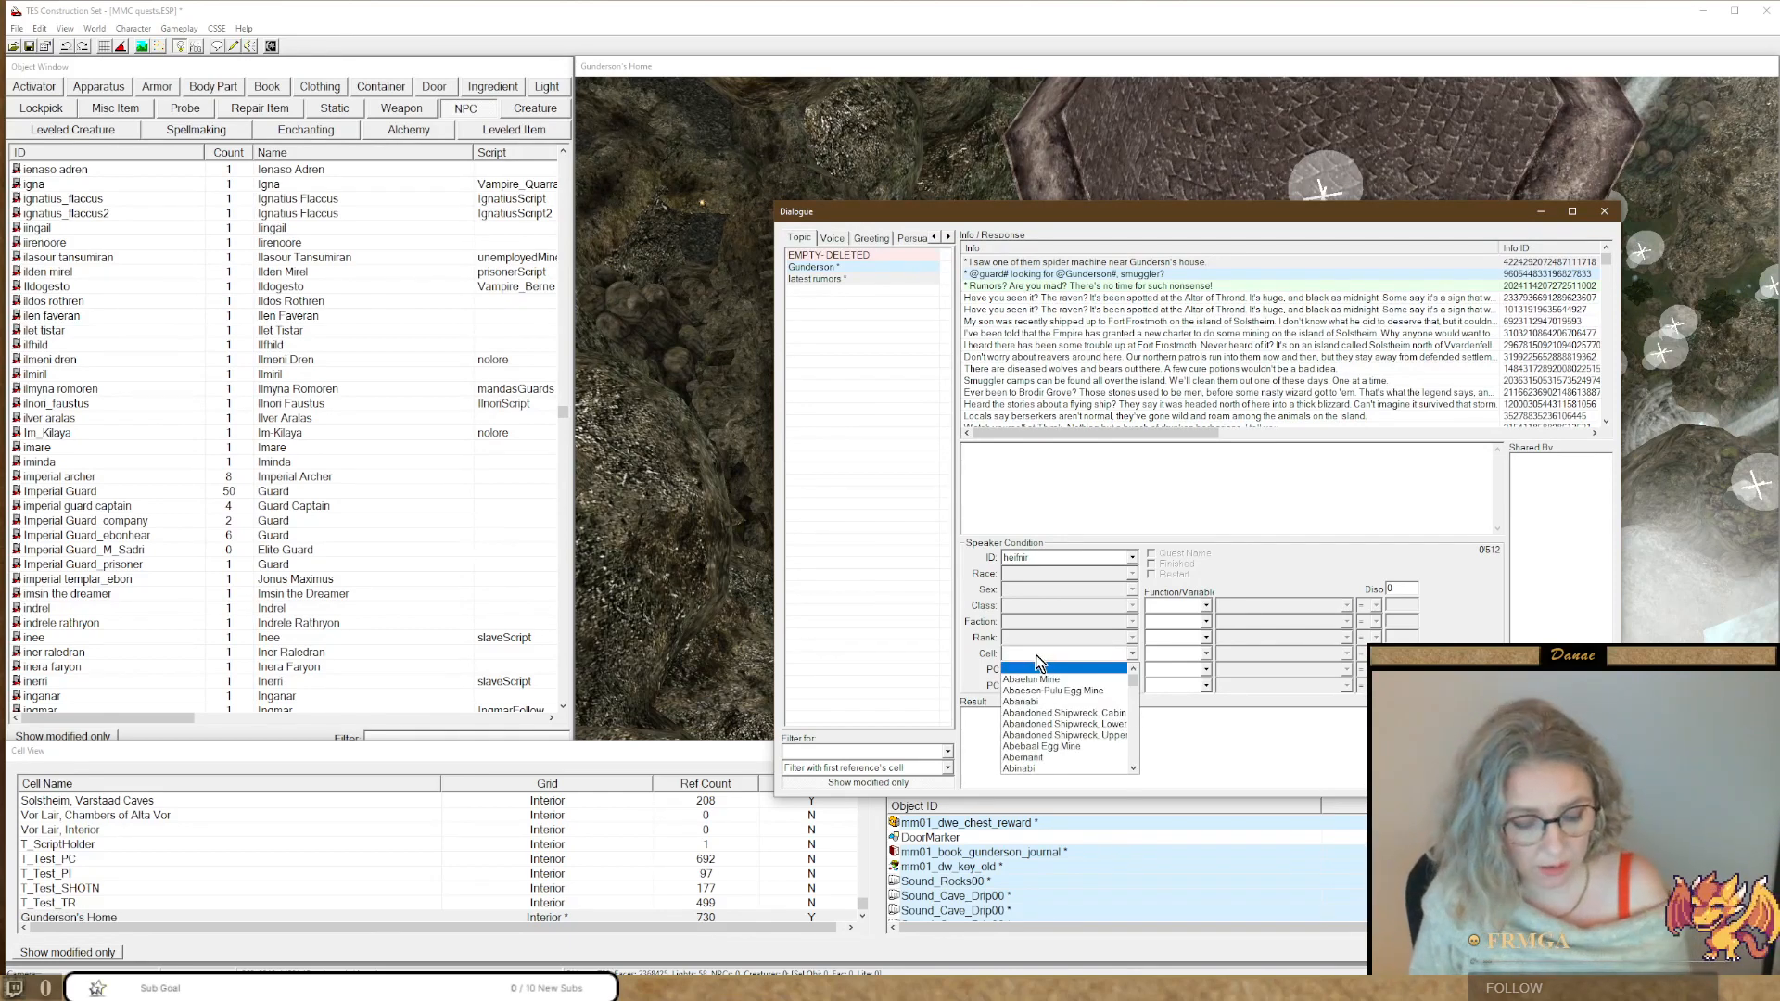
key(d)
key(Down)
key(Down)
key(Down)
key(Down)
key(Down)
key(Down)
key(Down)
key(Down)
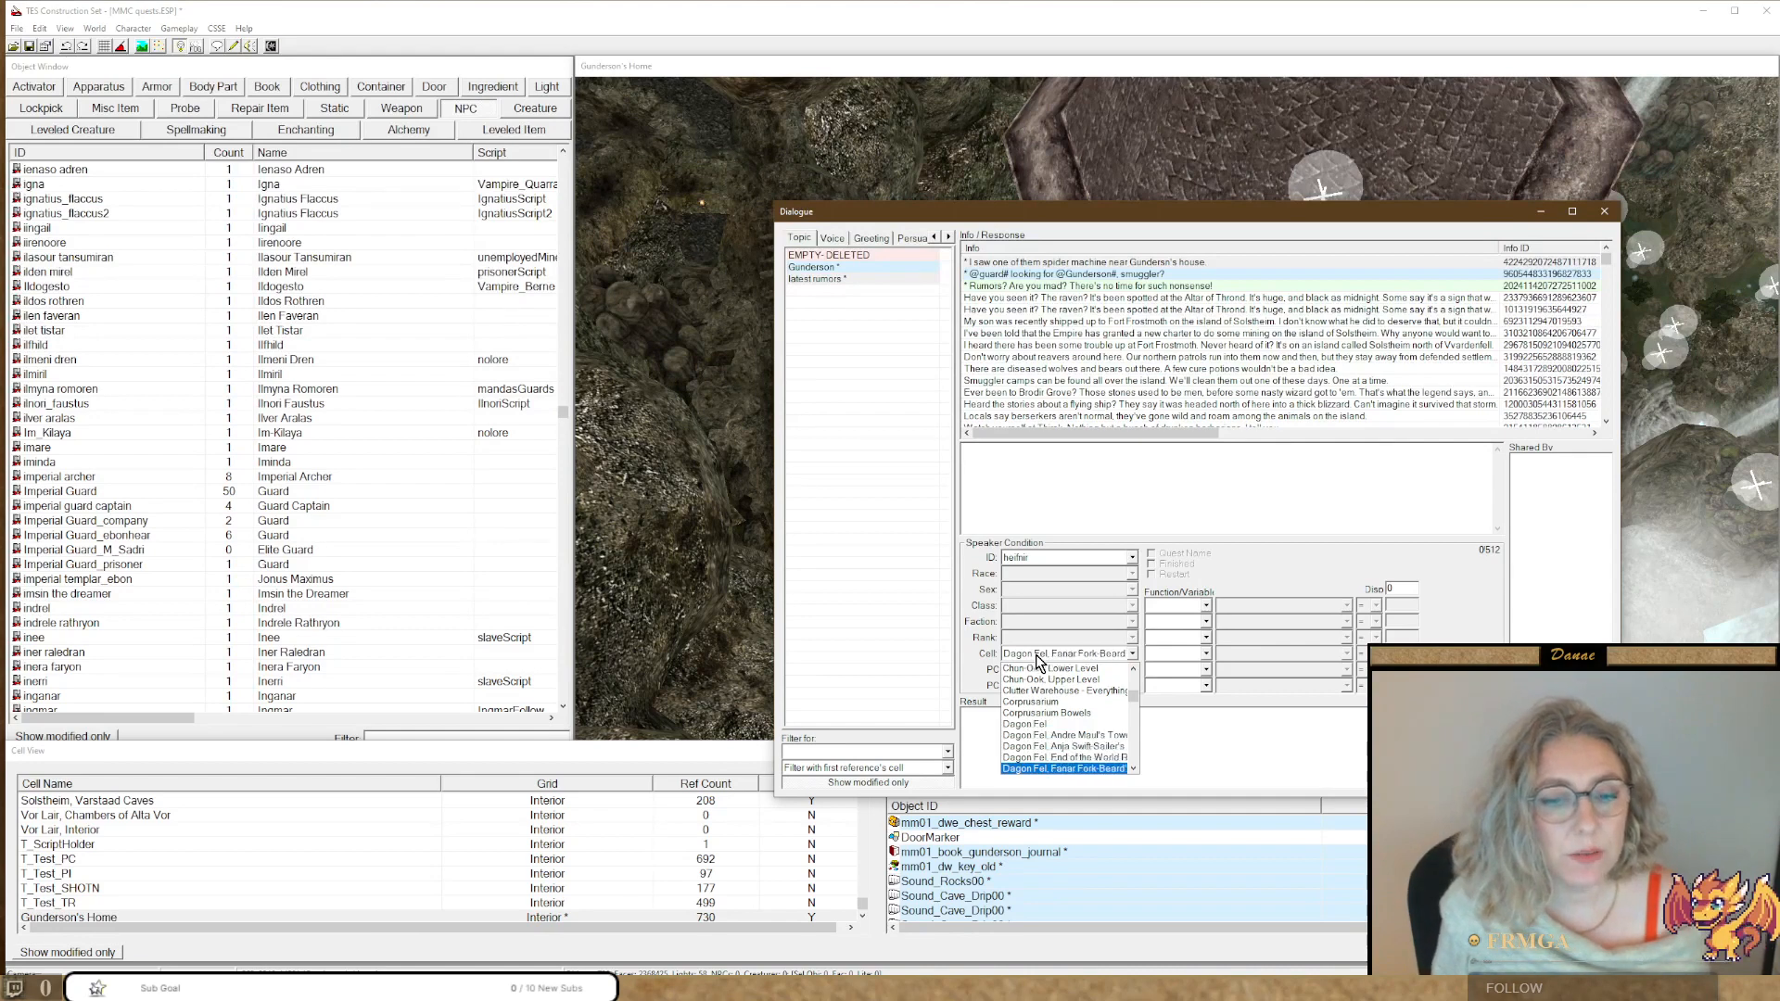
key(Return)
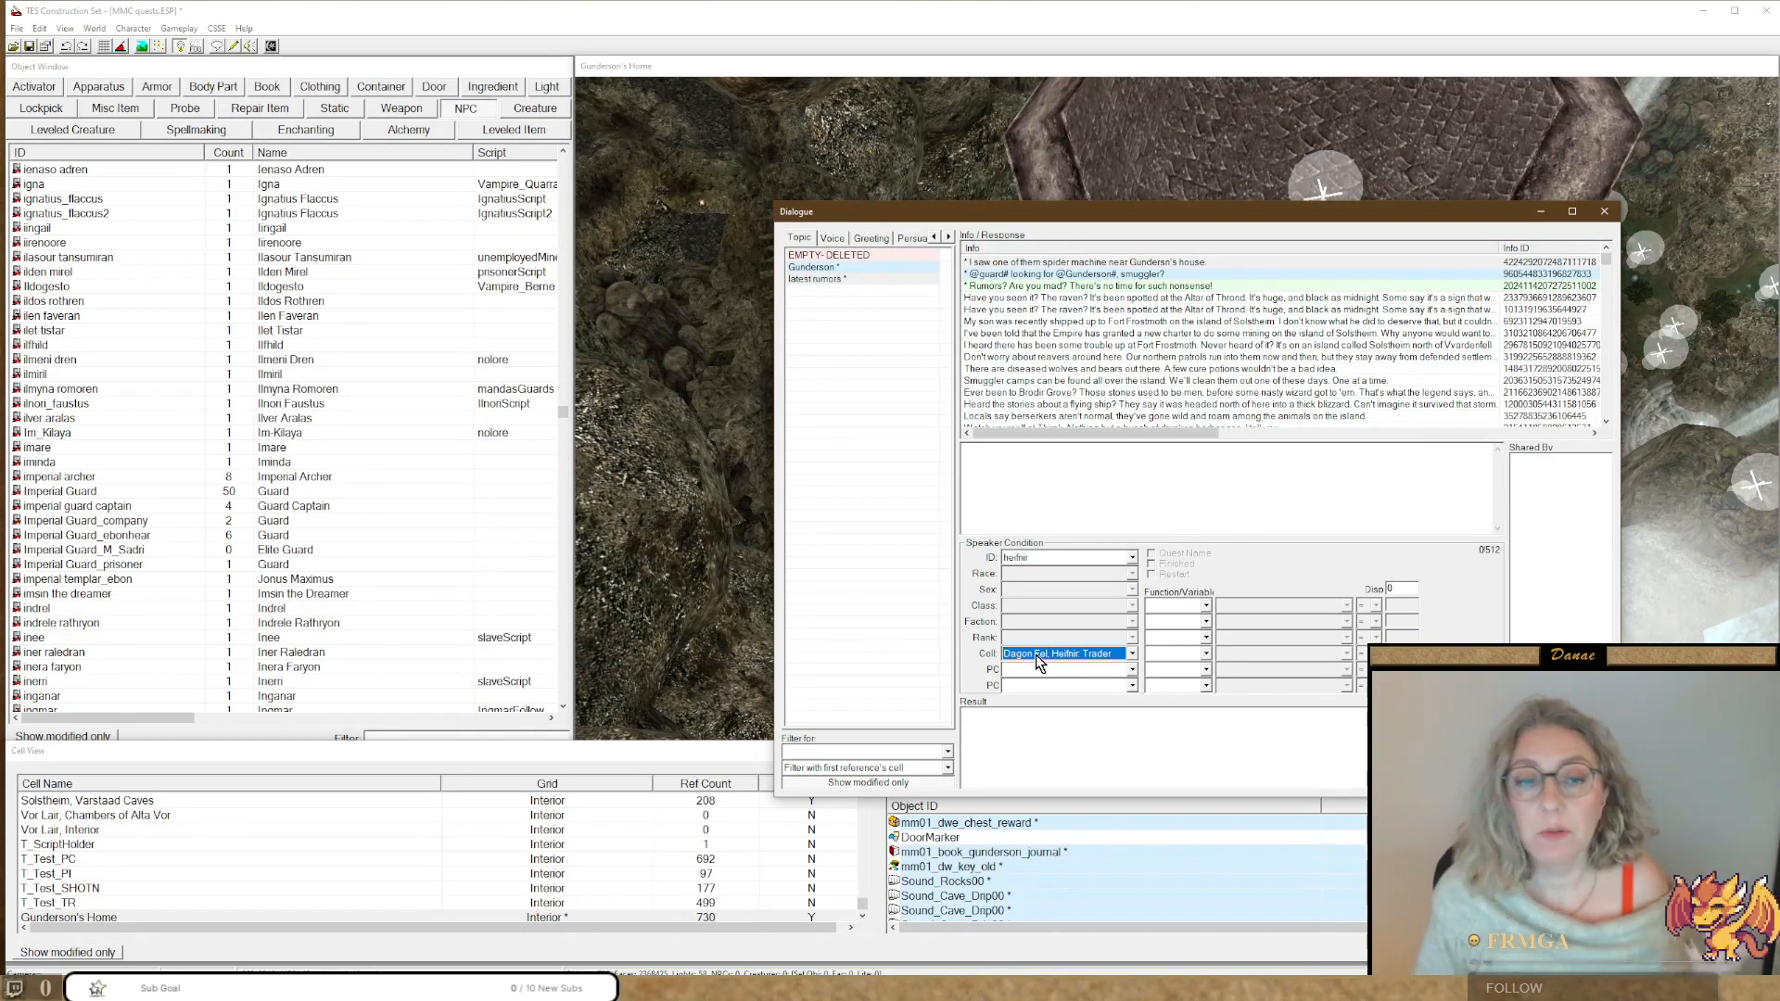
Clear the cell condition of the spider machine rumor.
click(1131, 654)
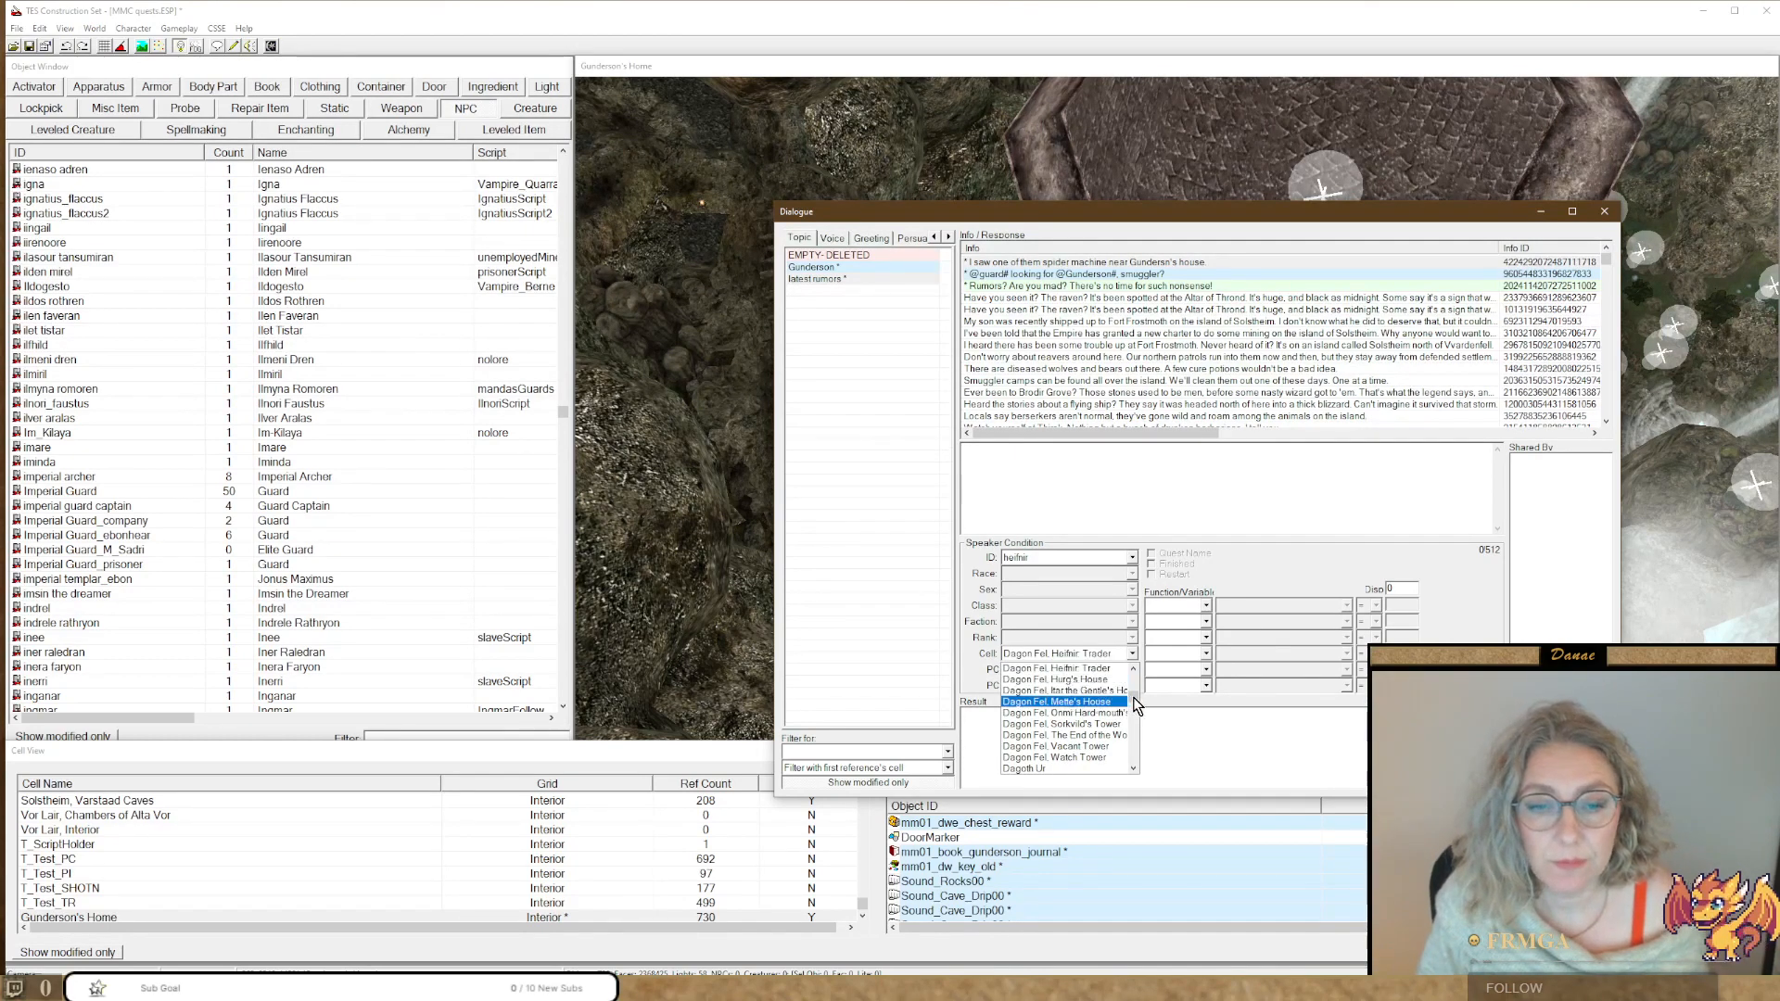
drag(1132, 704, 1130, 666)
click(1067, 668)
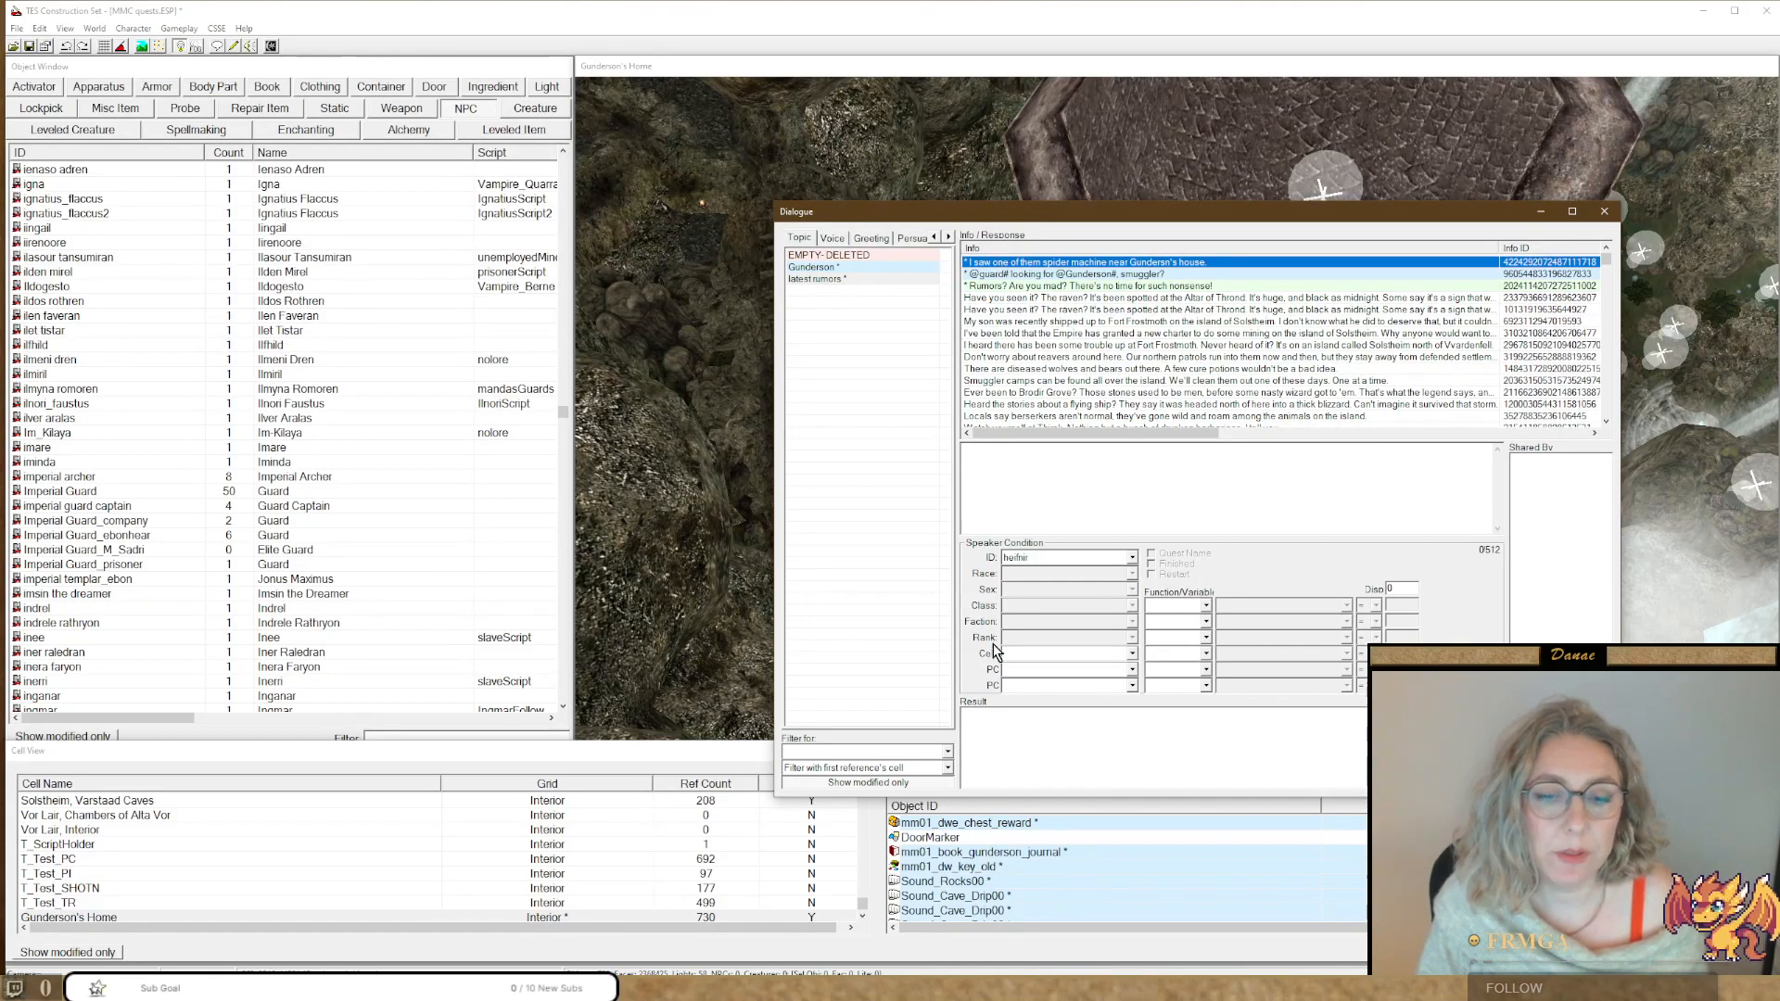
Add a Journal condition to the spider machine rumor requiring mm01_spider_kill = 0.
click(1168, 606)
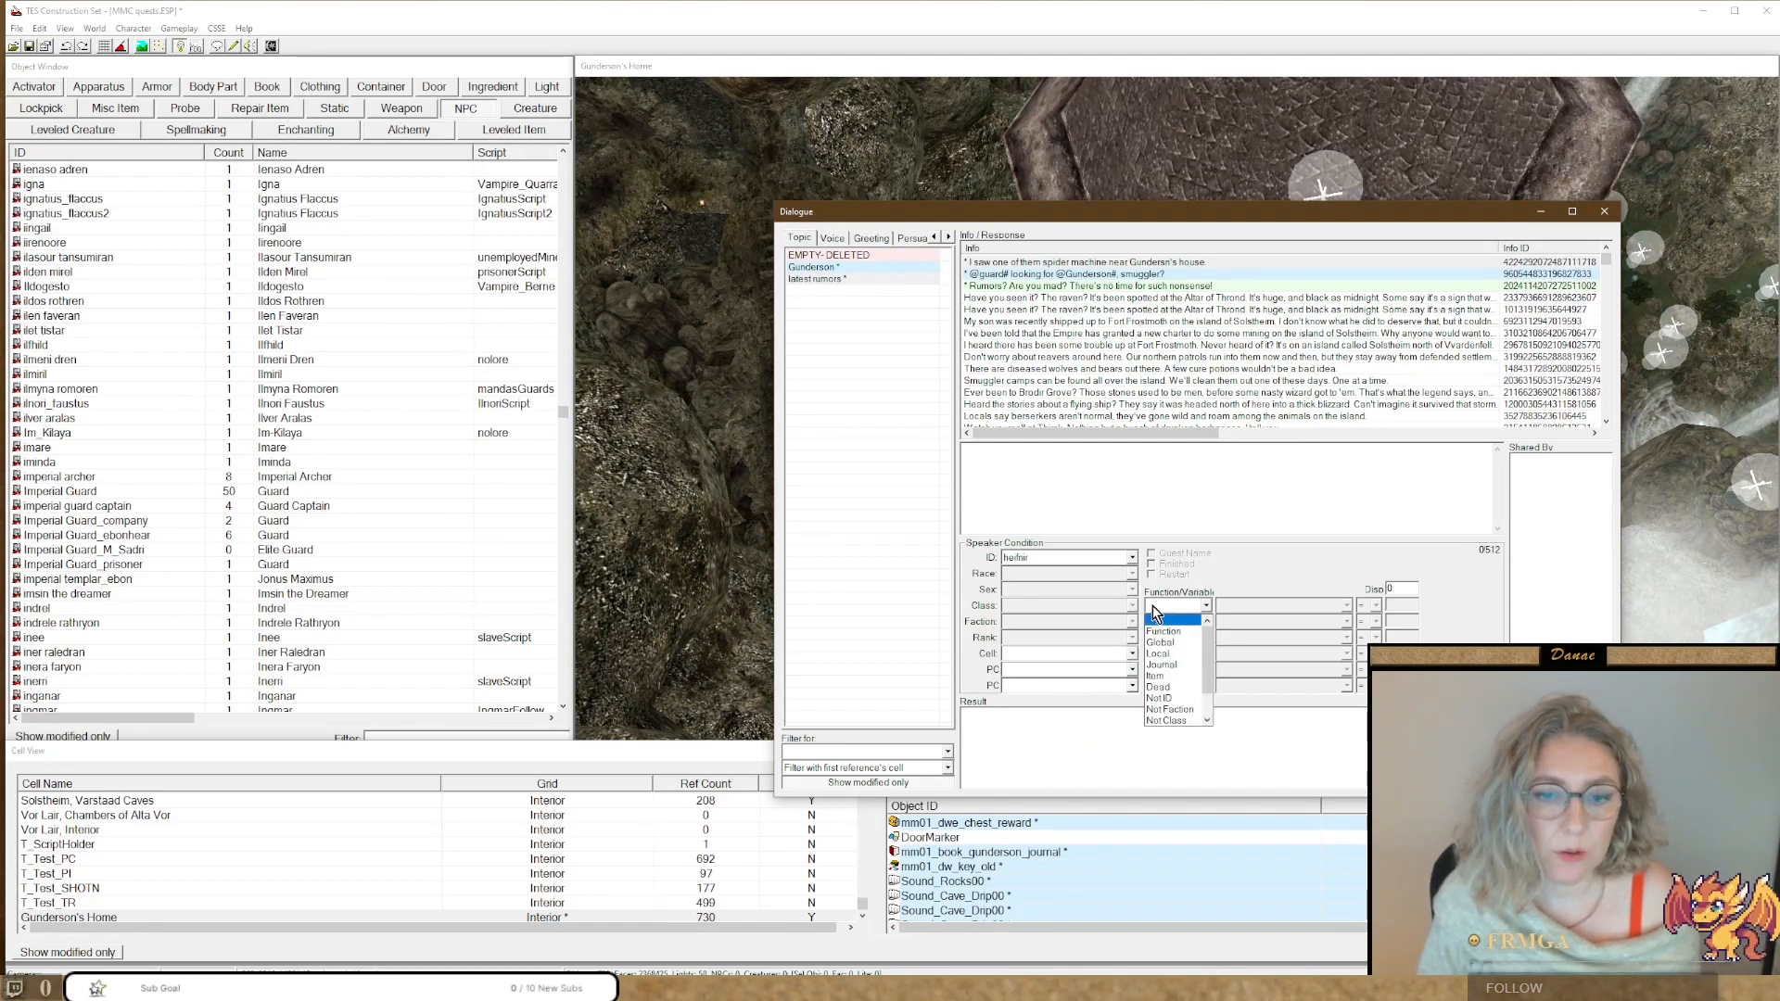
click(1161, 665)
click(1231, 604)
text(mm01_fetch_guard)
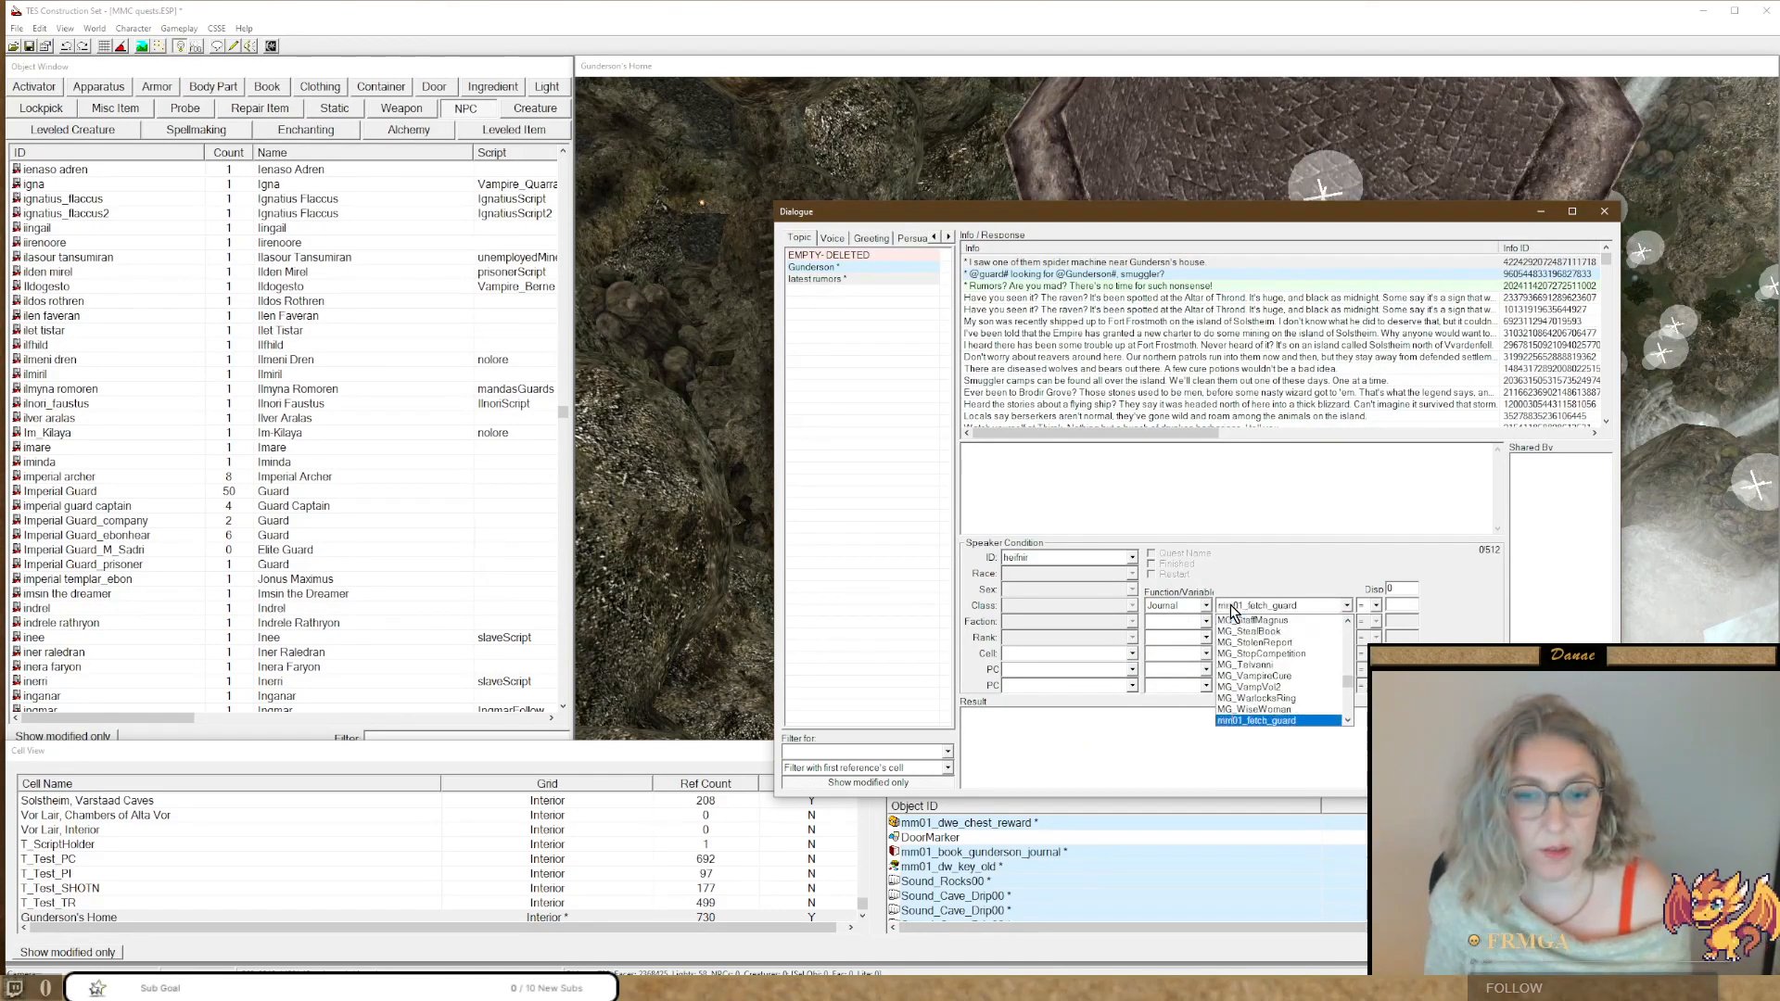
key(Down)
click(1232, 604)
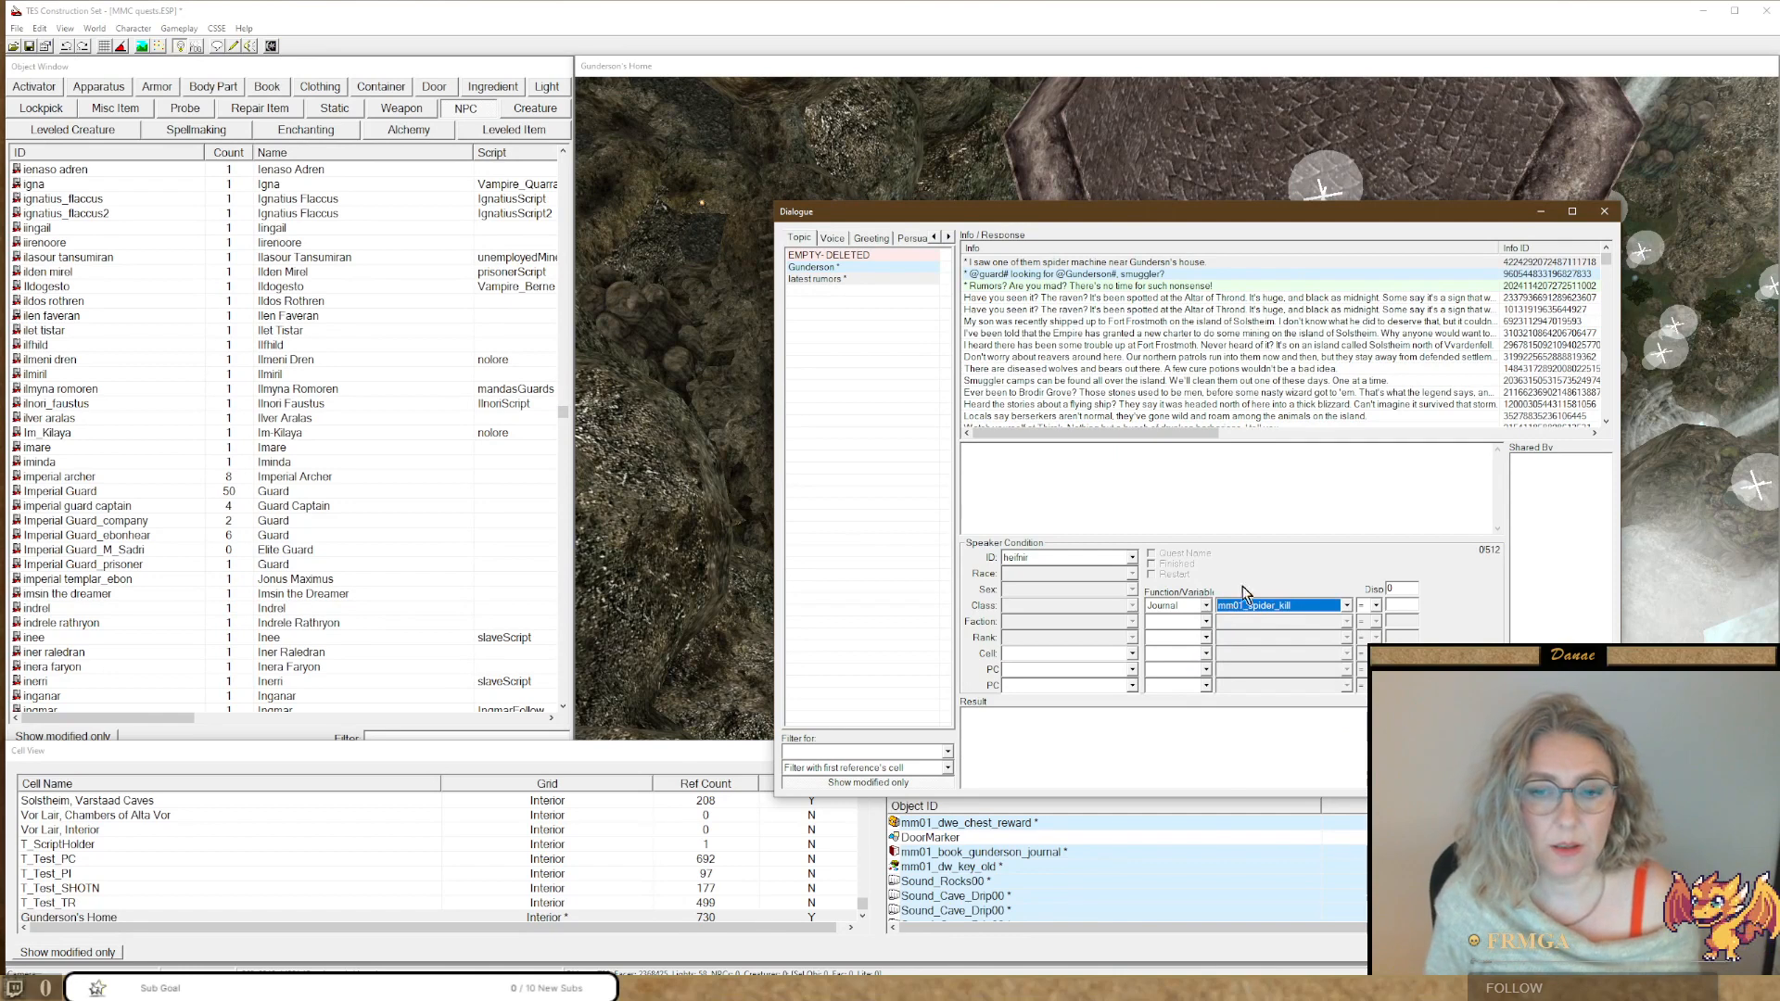
click(1393, 605)
text(0)
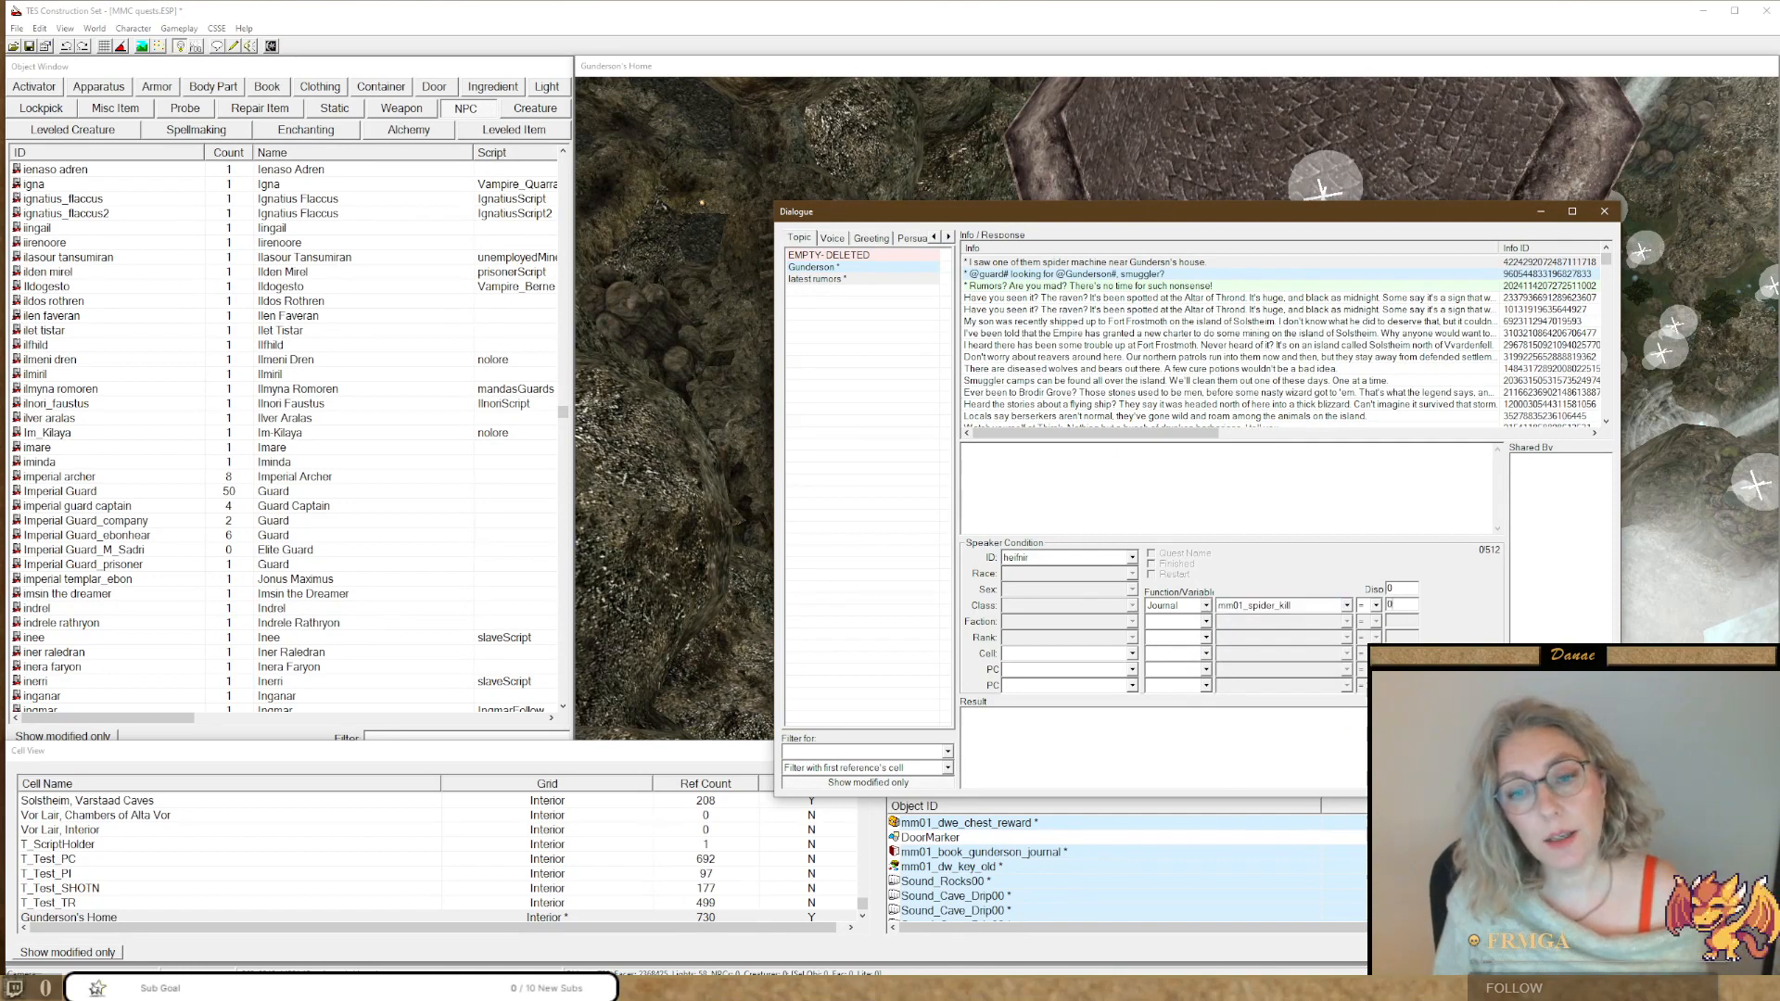
Start the rumor response's result script with the journal command for mm01_spider_kill and close the dialogue editor.
click(1177, 740)
text(journal mm)
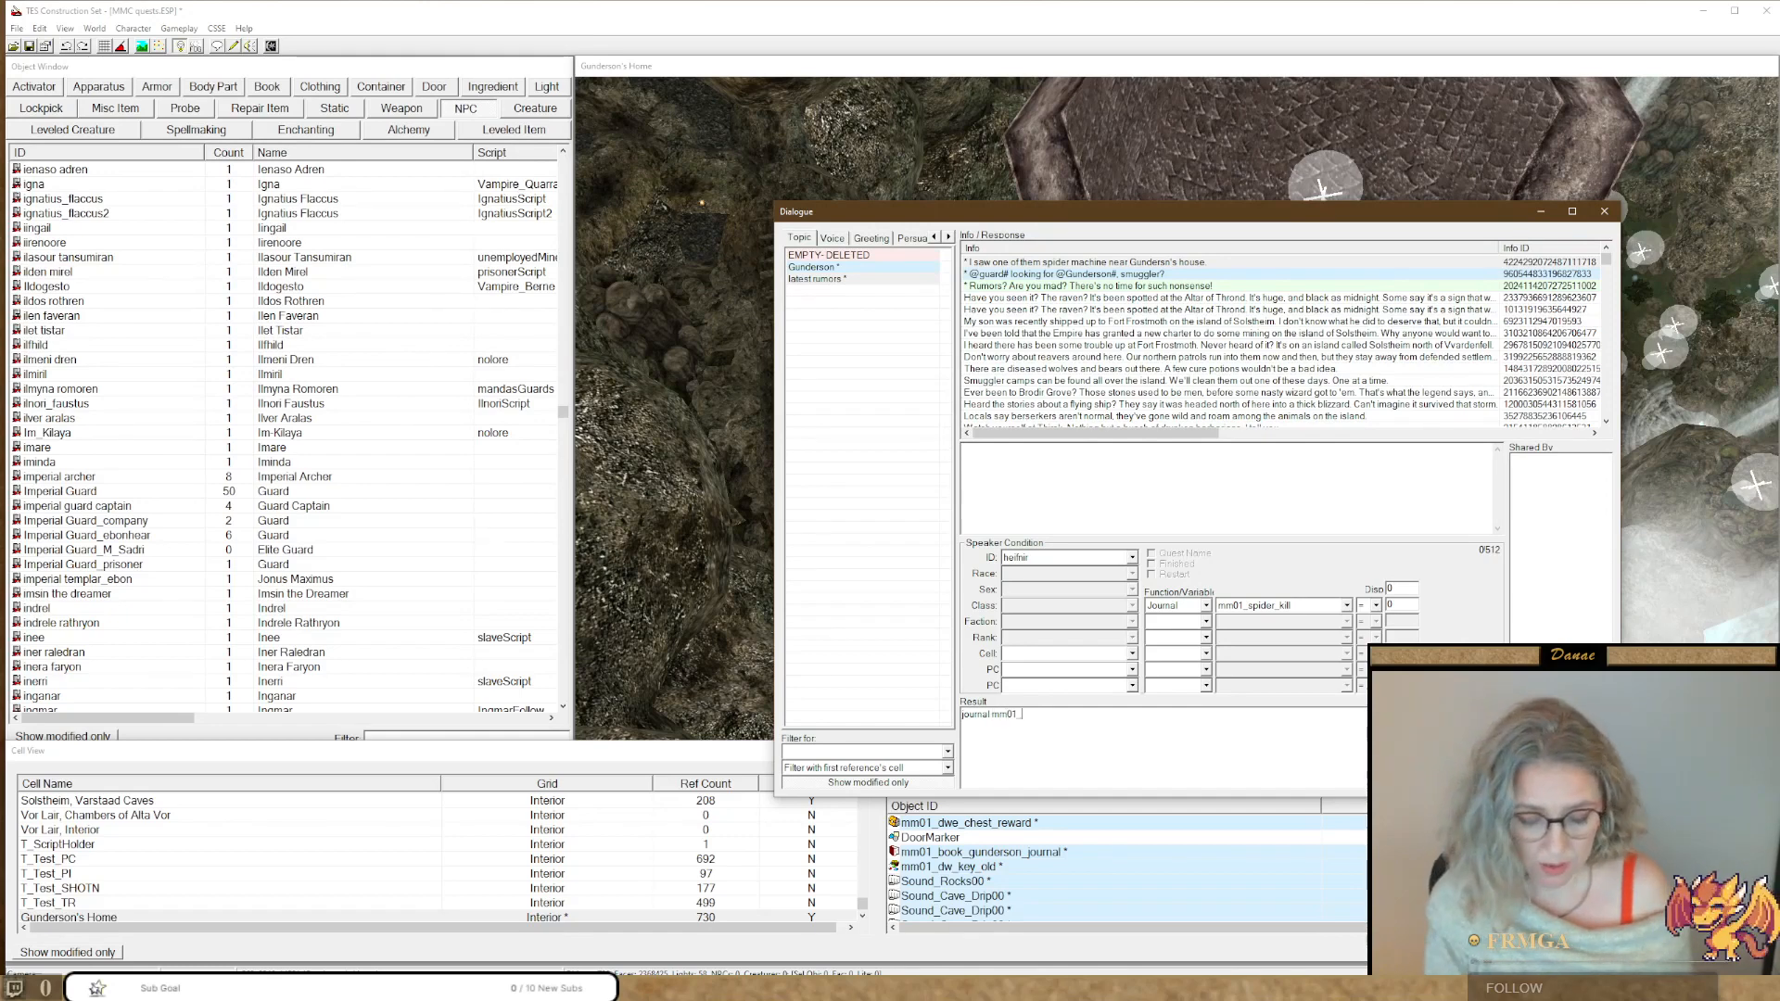
text(01_spider)
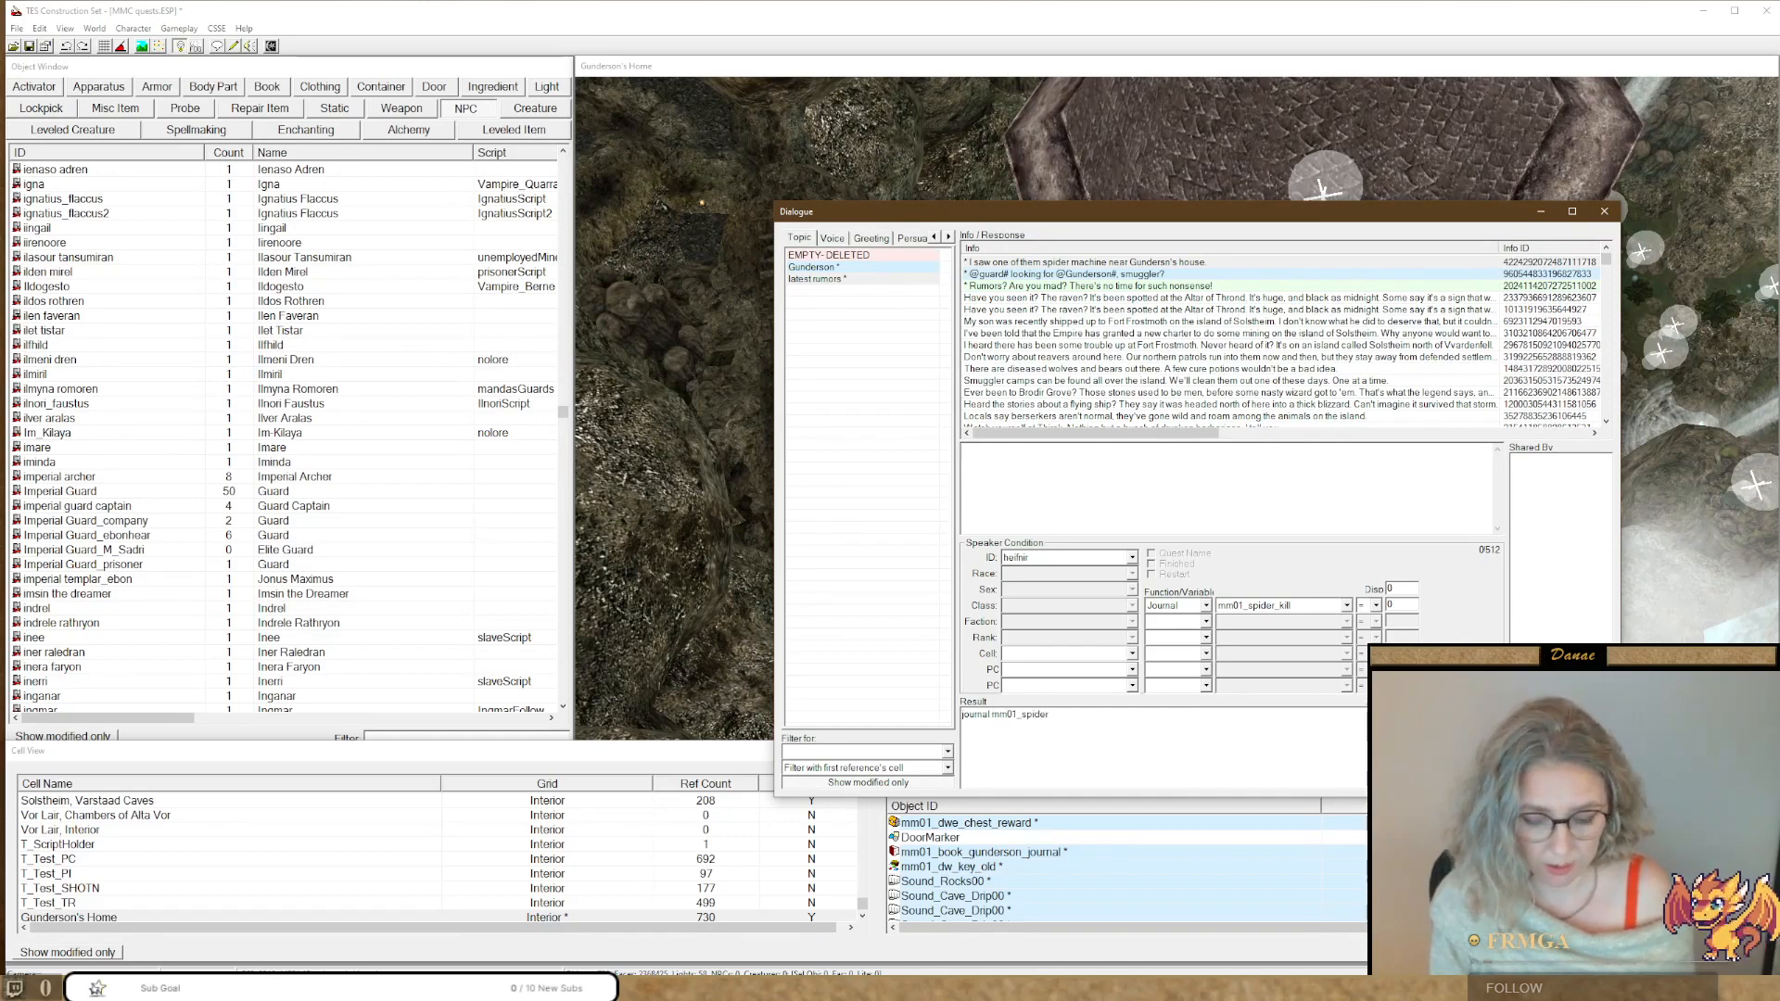
text(_kill)
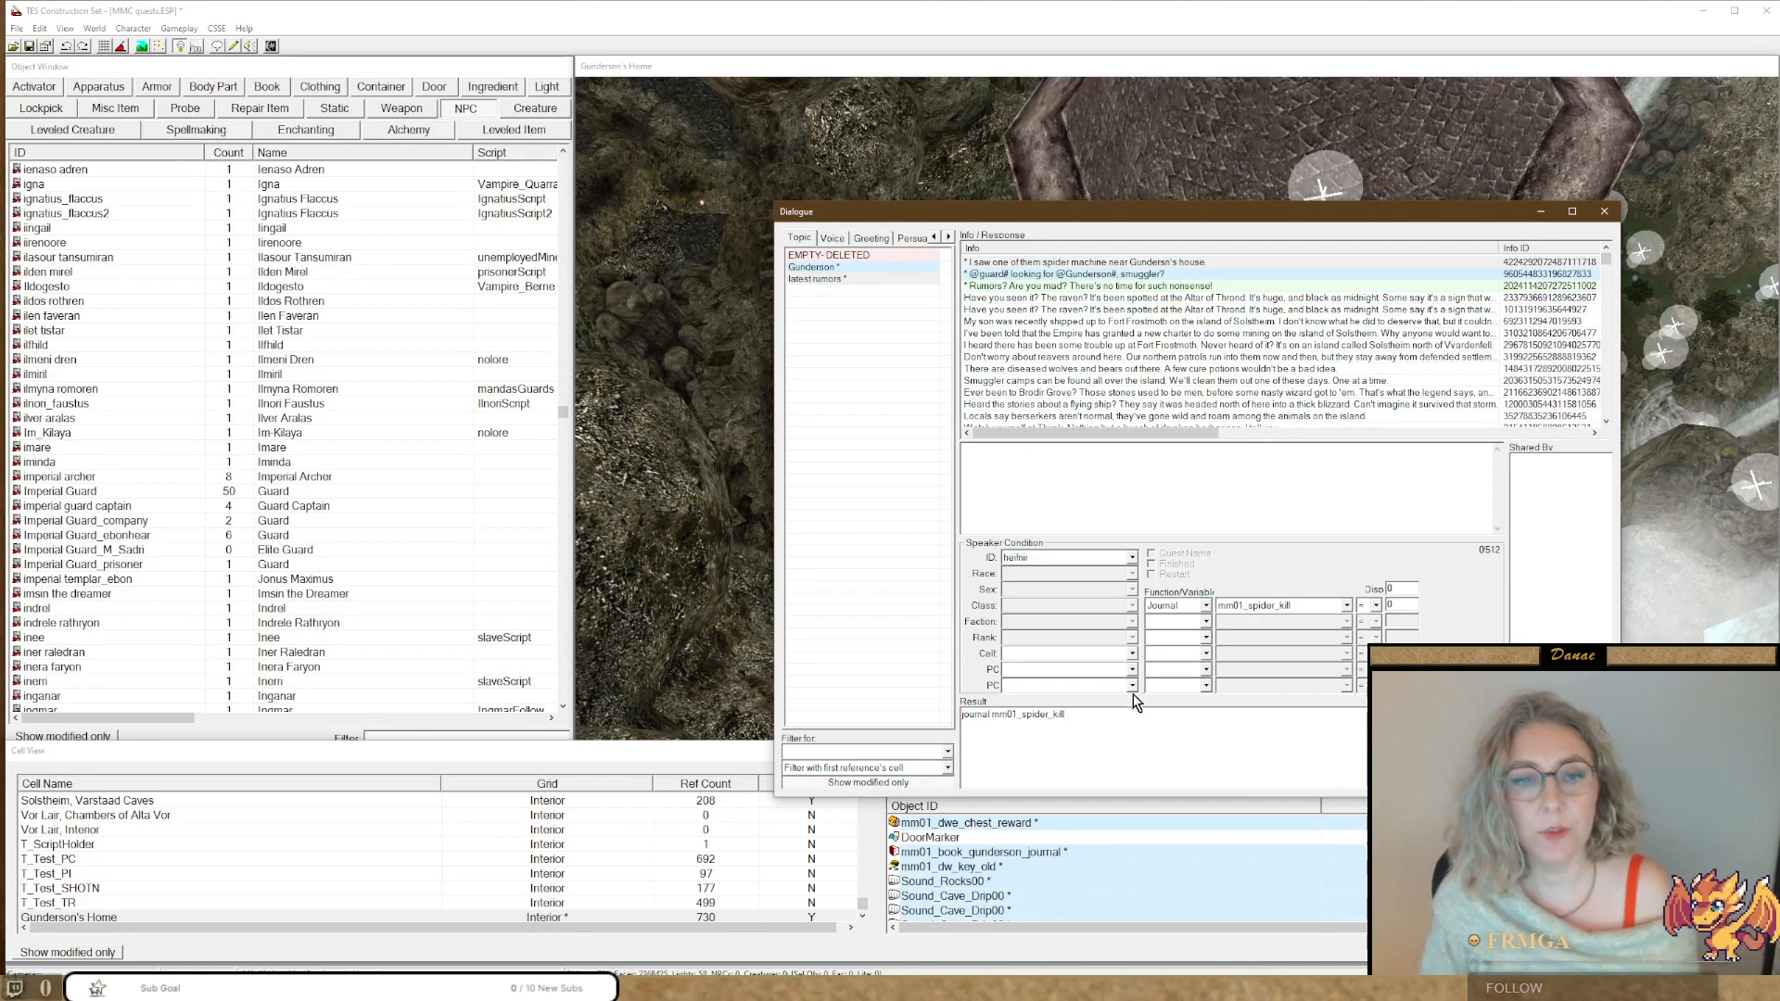
click(1604, 211)
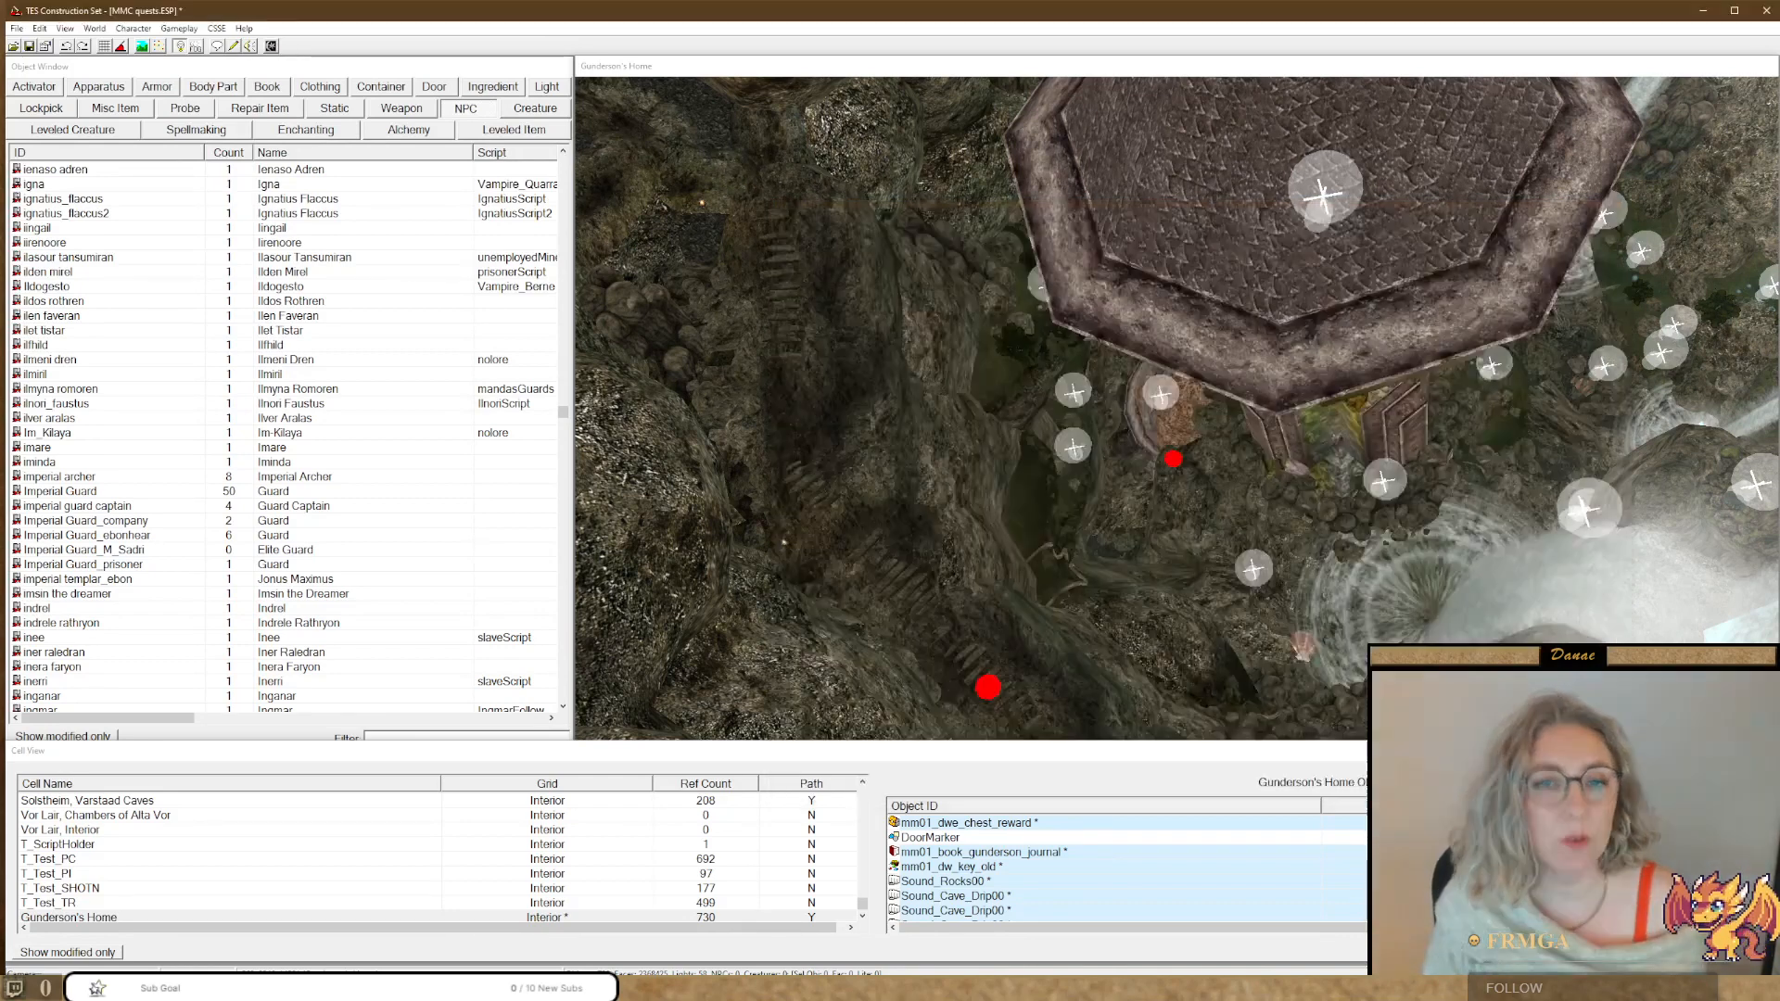
Limit the cell list to modified cells and load Sheogorad Region 6, 22 at the garden behind the house.
scroll(276, 837, up, 2)
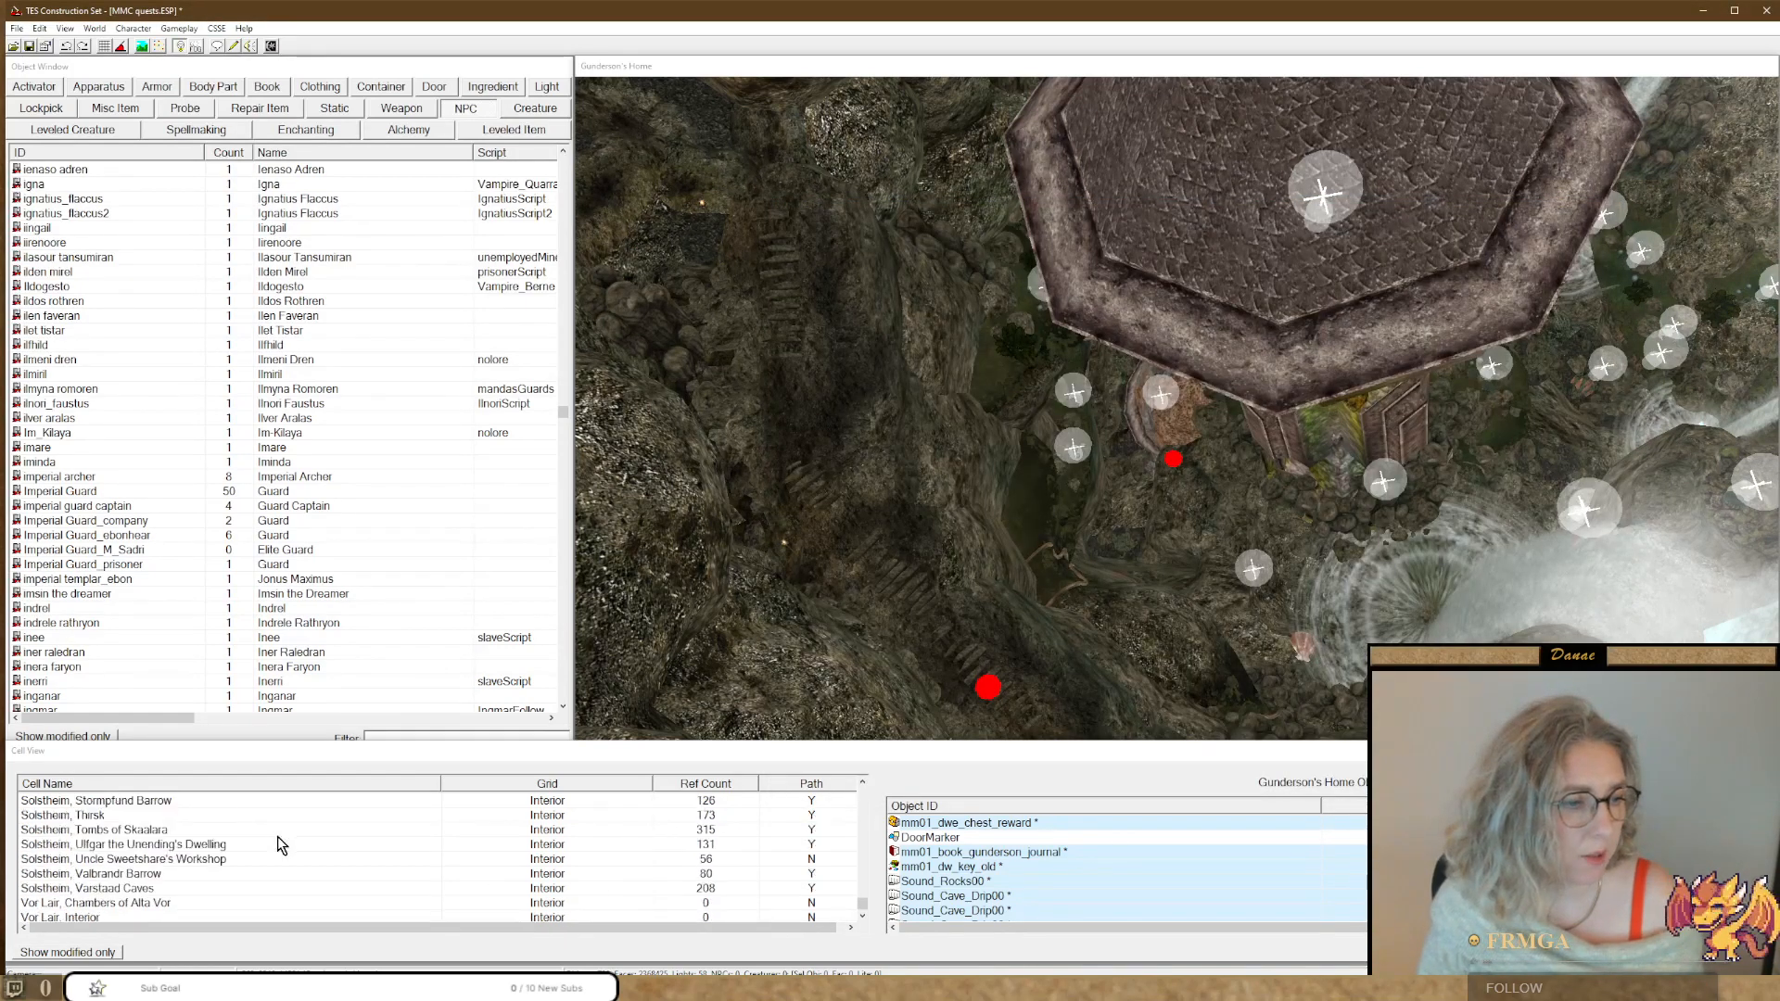
click(96, 954)
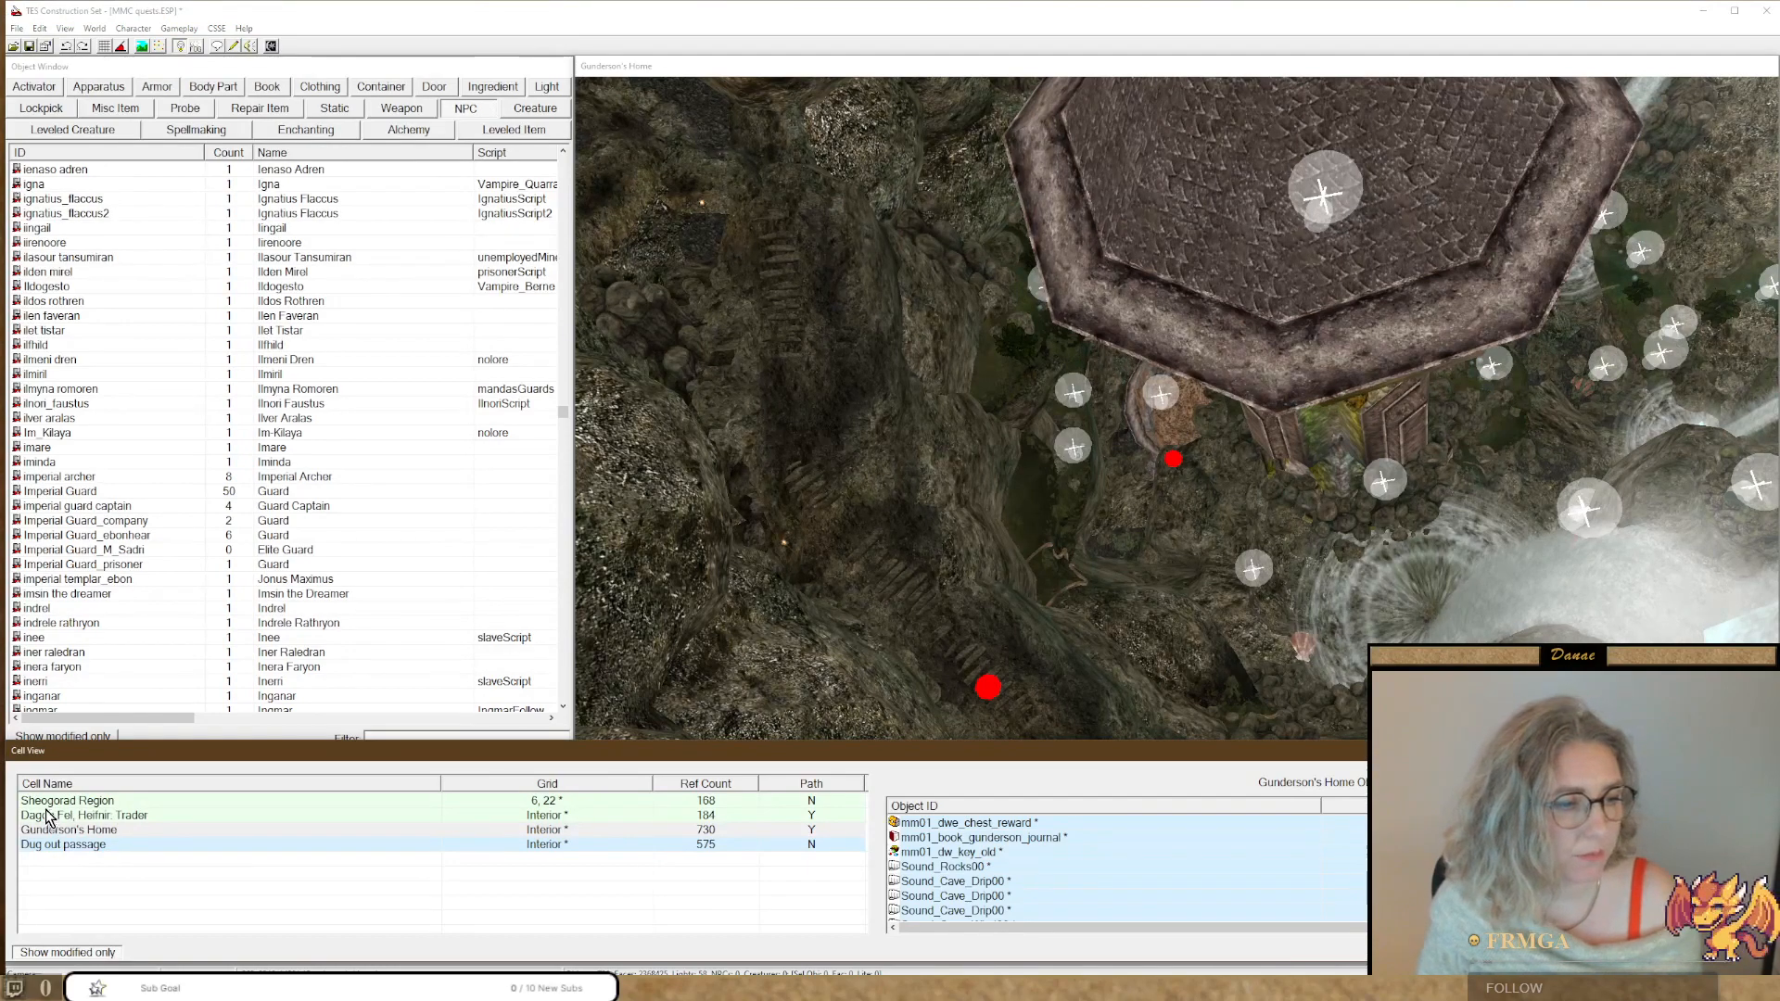
double_click(48, 803)
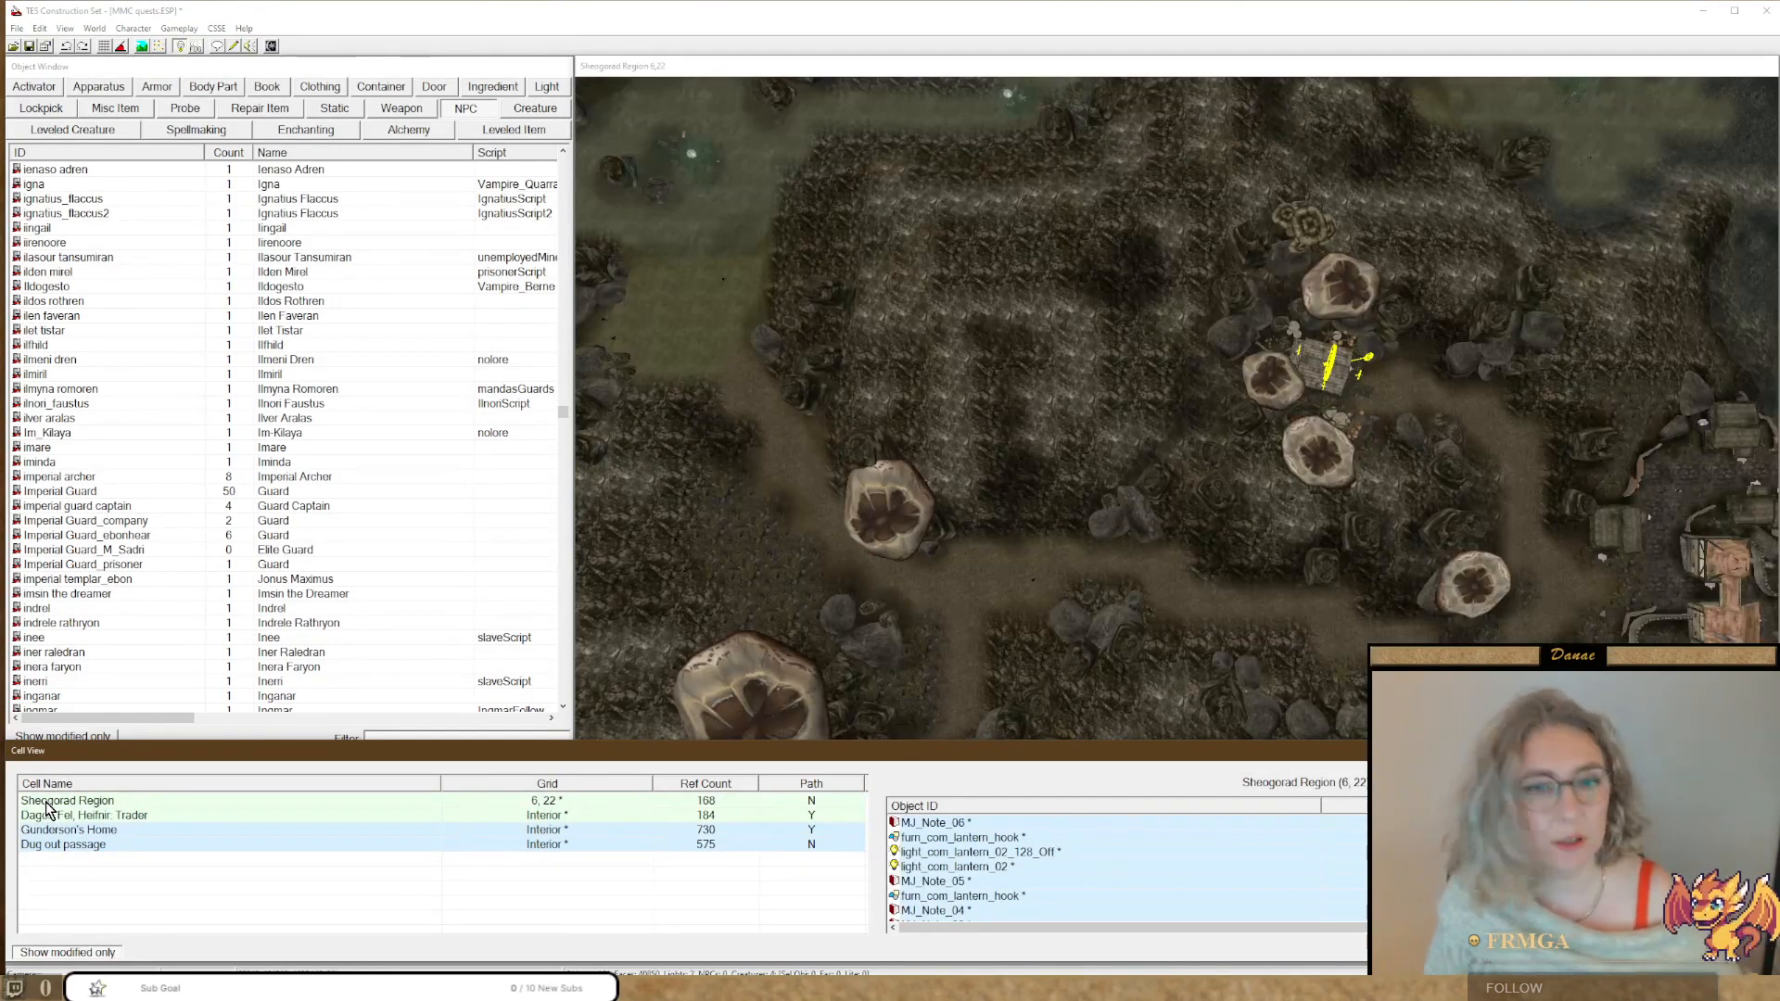
click(1281, 340)
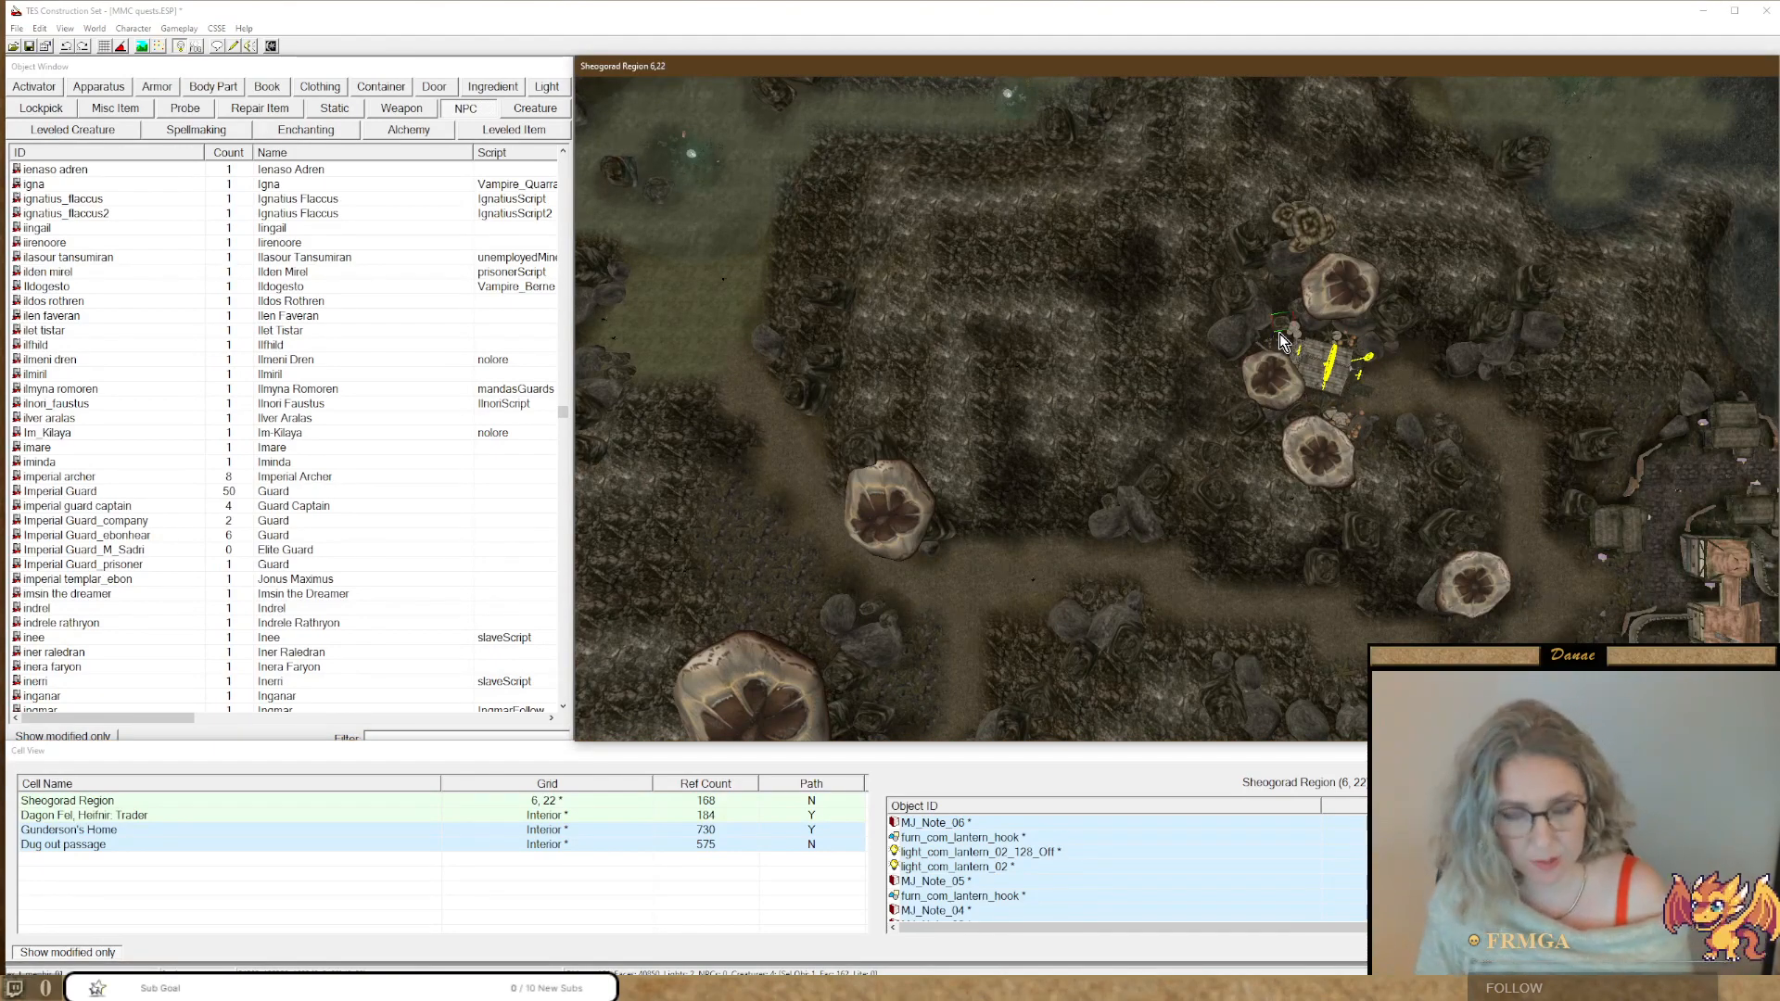
key(c)
shift+middle_drag(870, 437, 932, 560)
Filter the creatures by "spide" and place a centurion_spider in the garden next to the house.
click(287, 69)
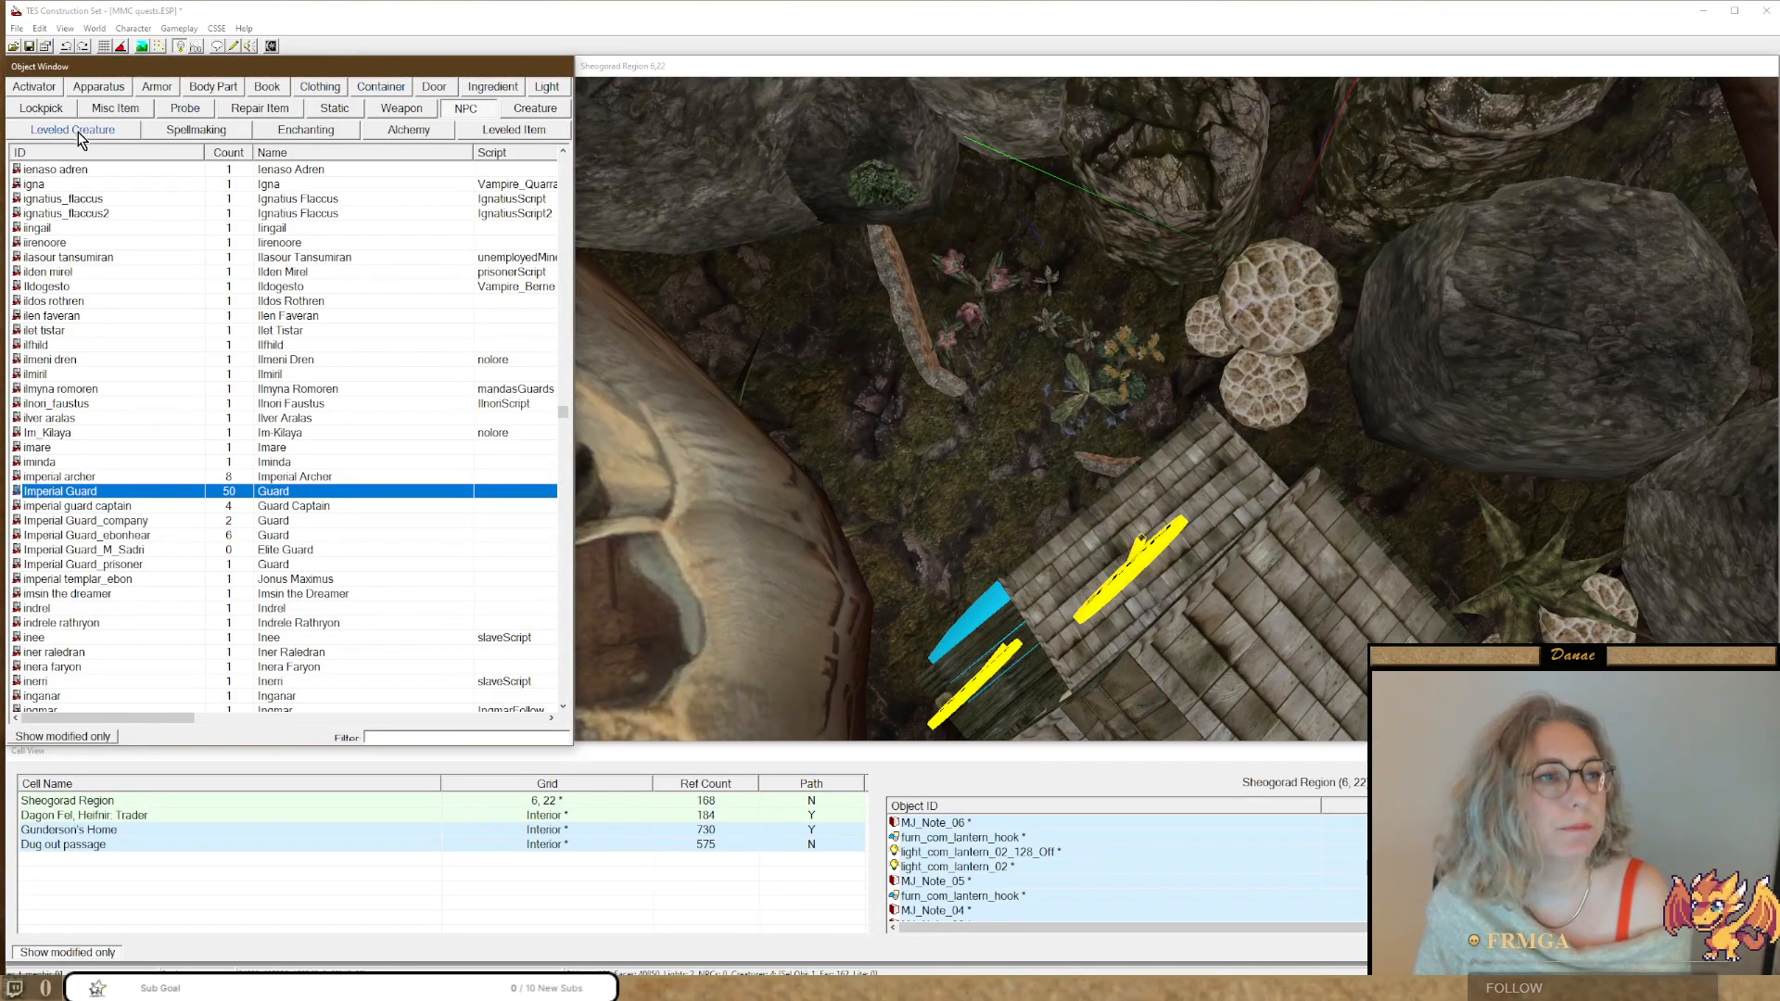
click(531, 110)
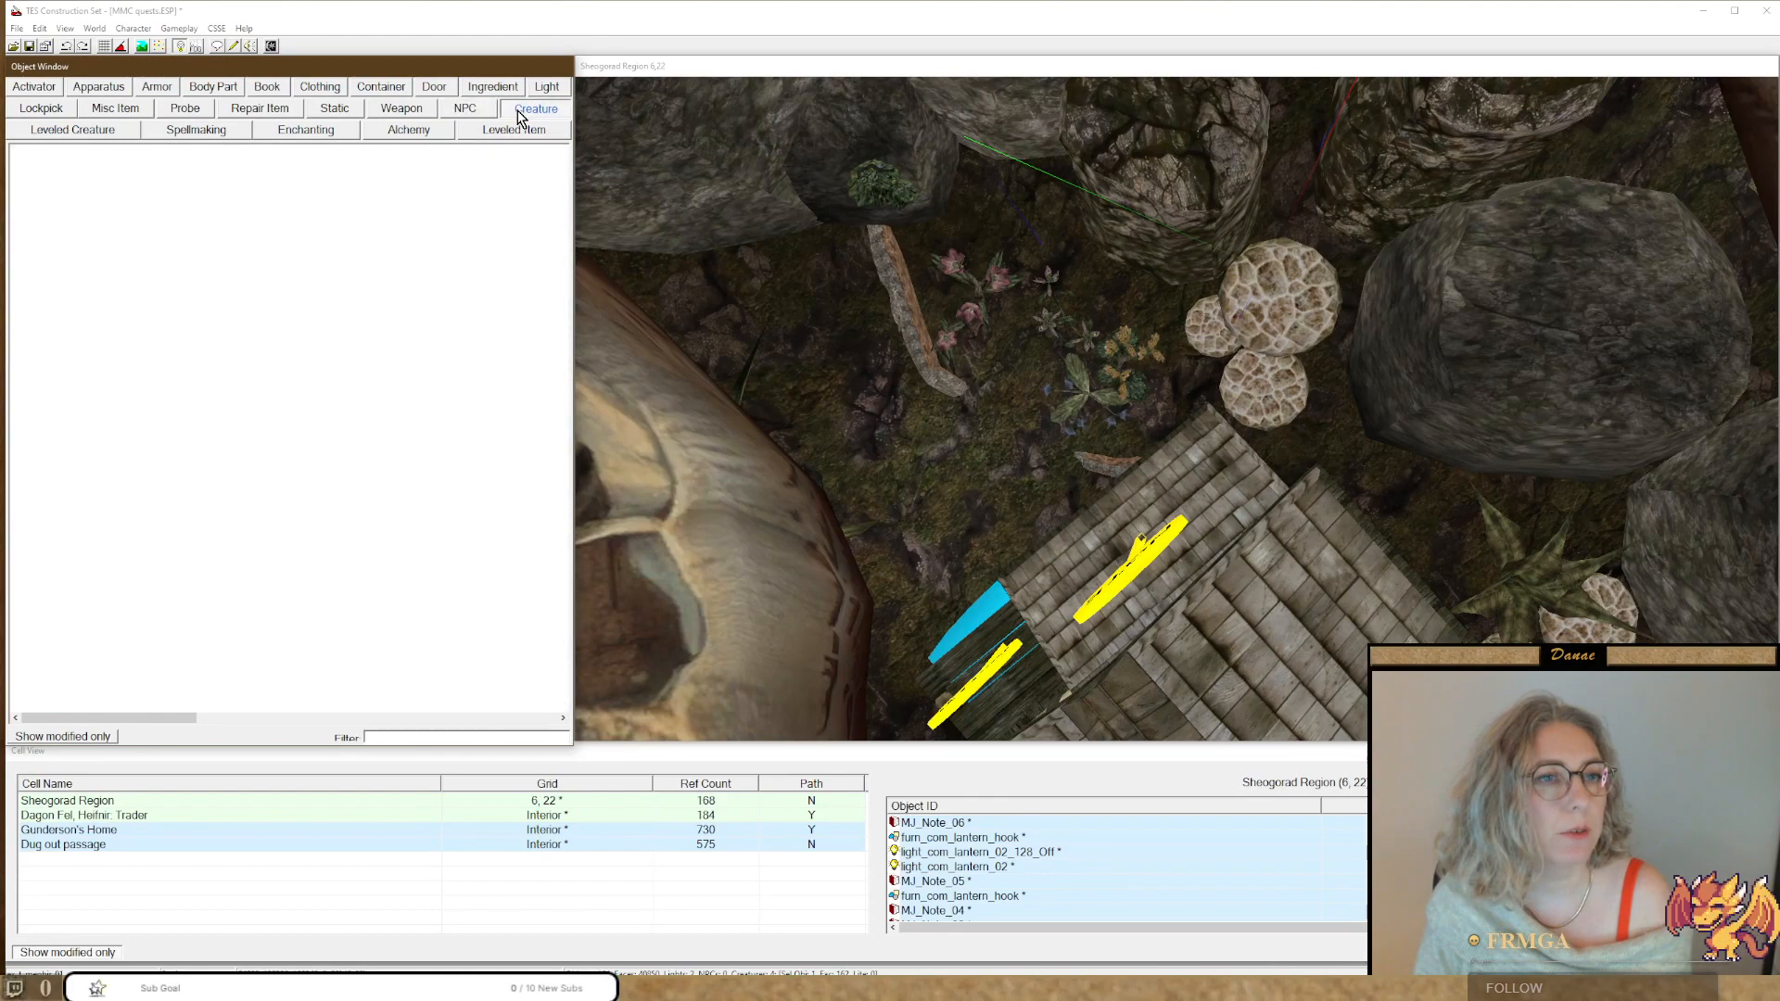
click(371, 736)
text(spide)
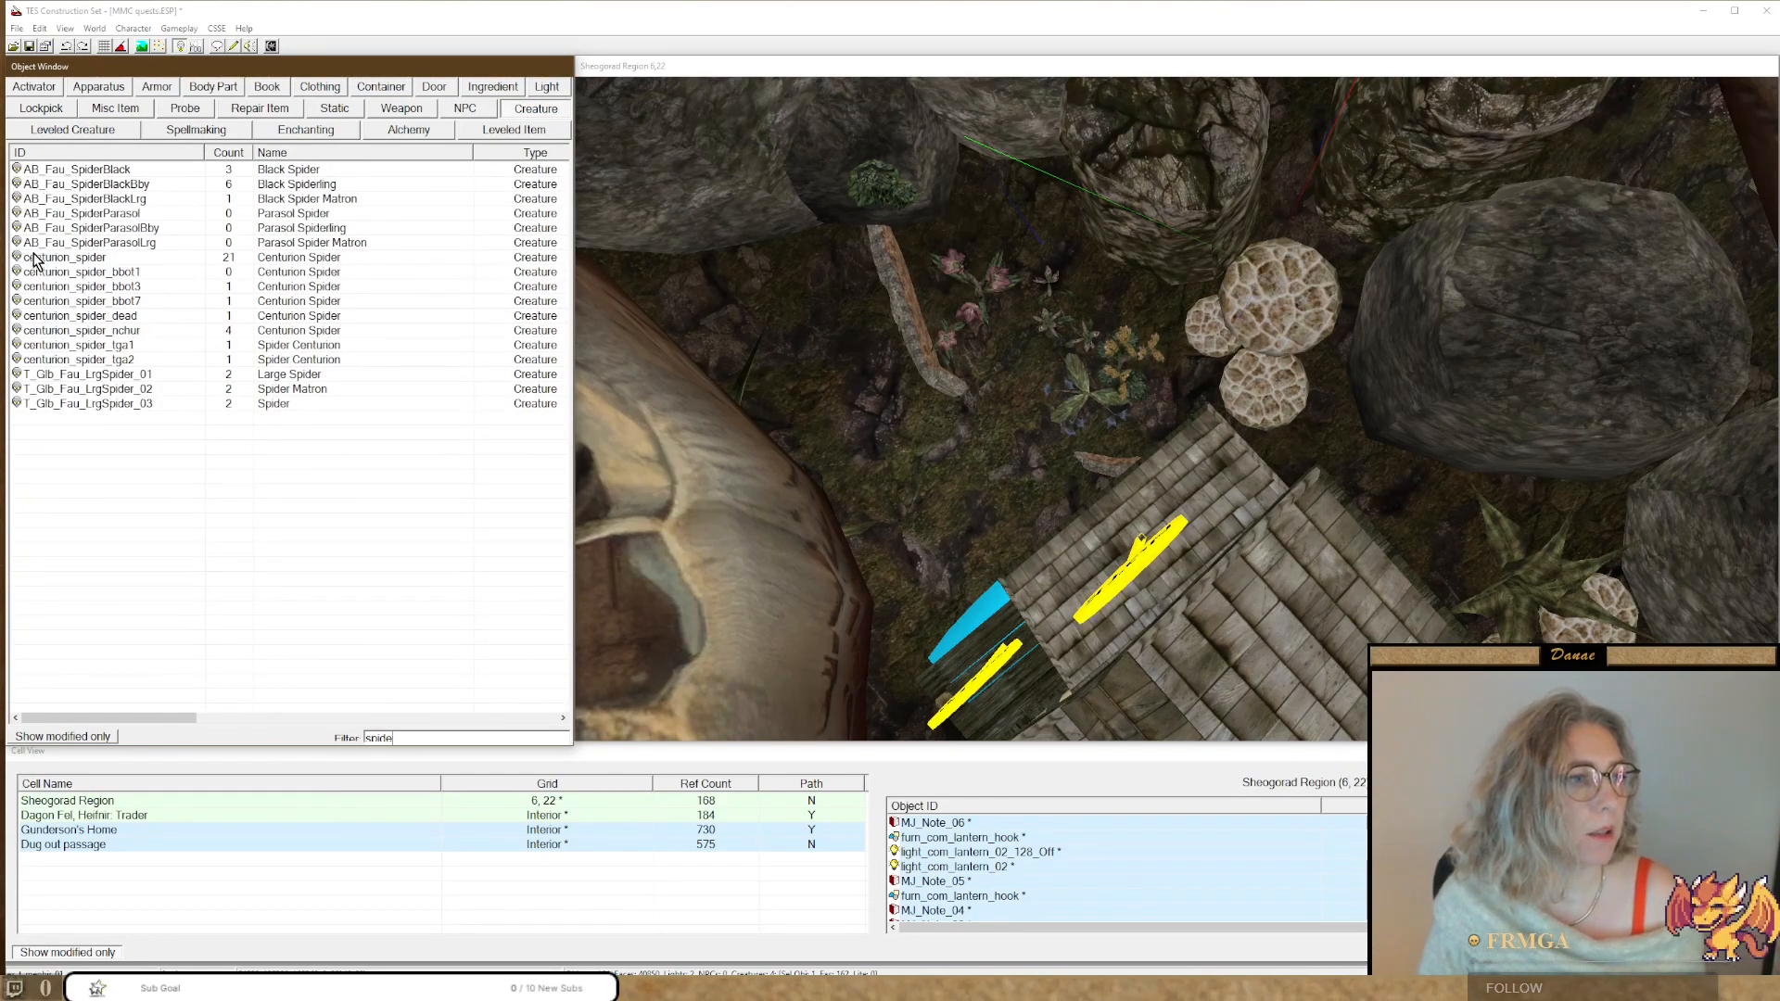
drag(37, 262, 996, 391)
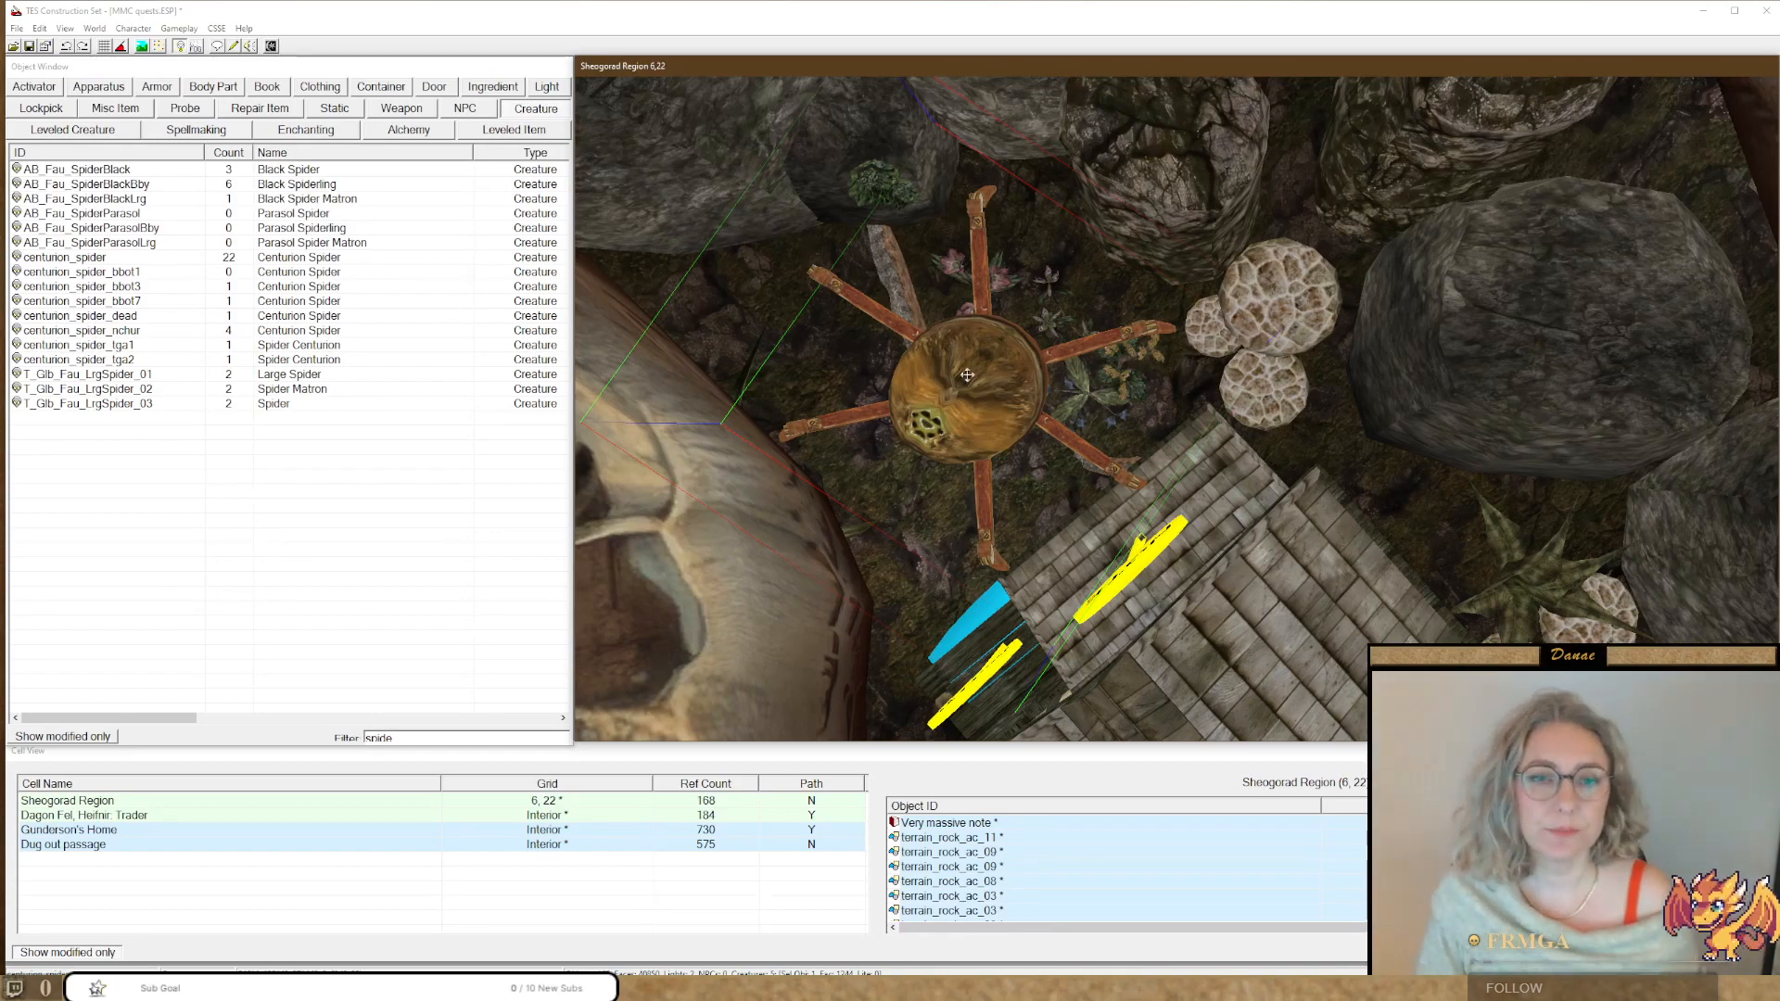
Change the placed spider's ID to mm01_spider_garden and save it as a new creature object.
double_click(968, 375)
drag(182, 48, 1021, 179)
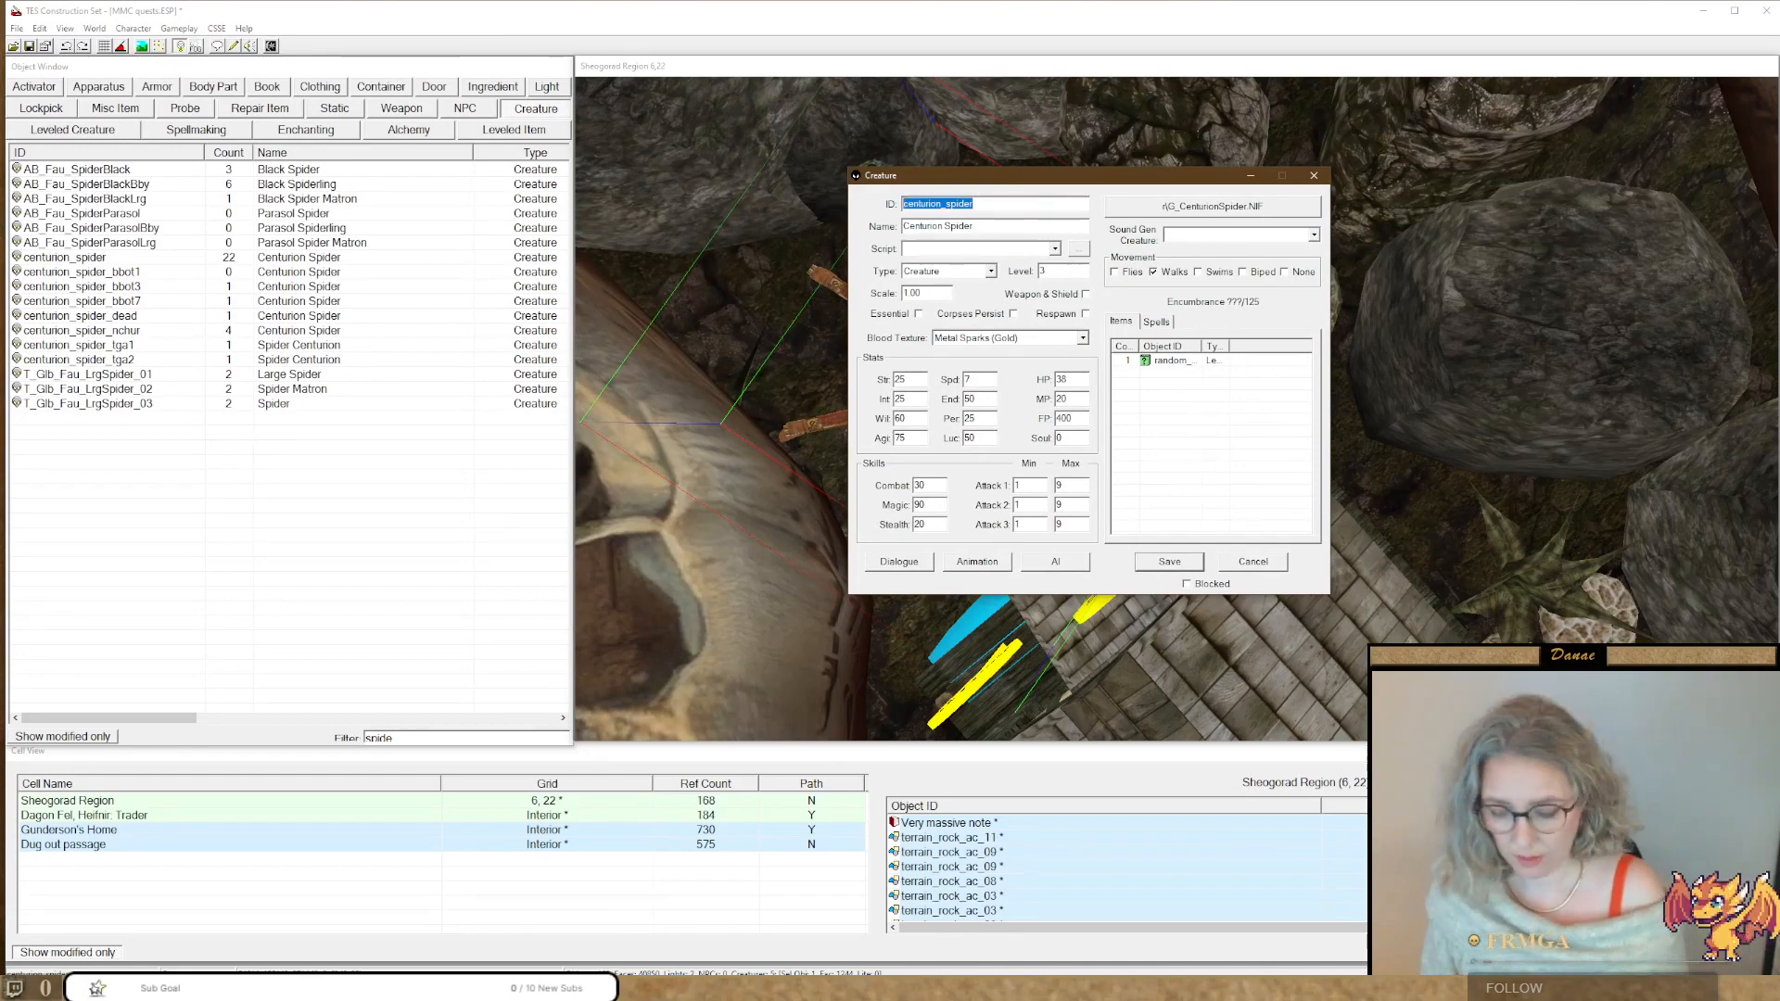
text(mm01_spi)
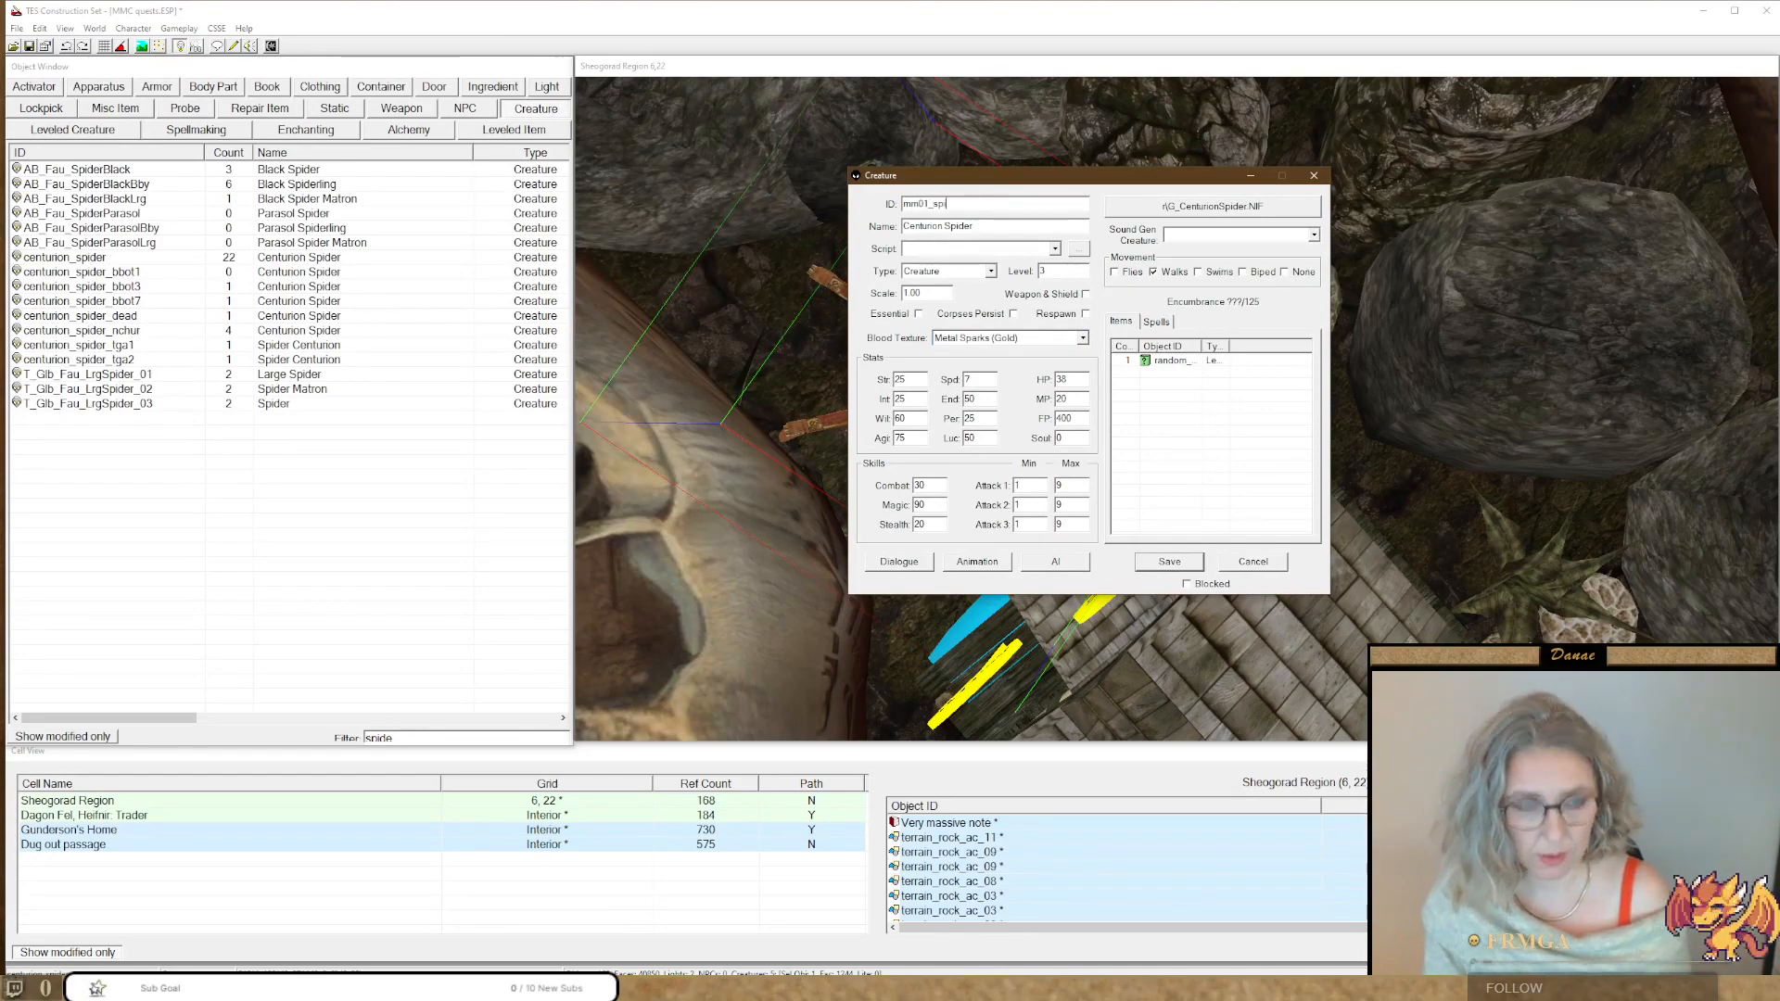
text(der_)
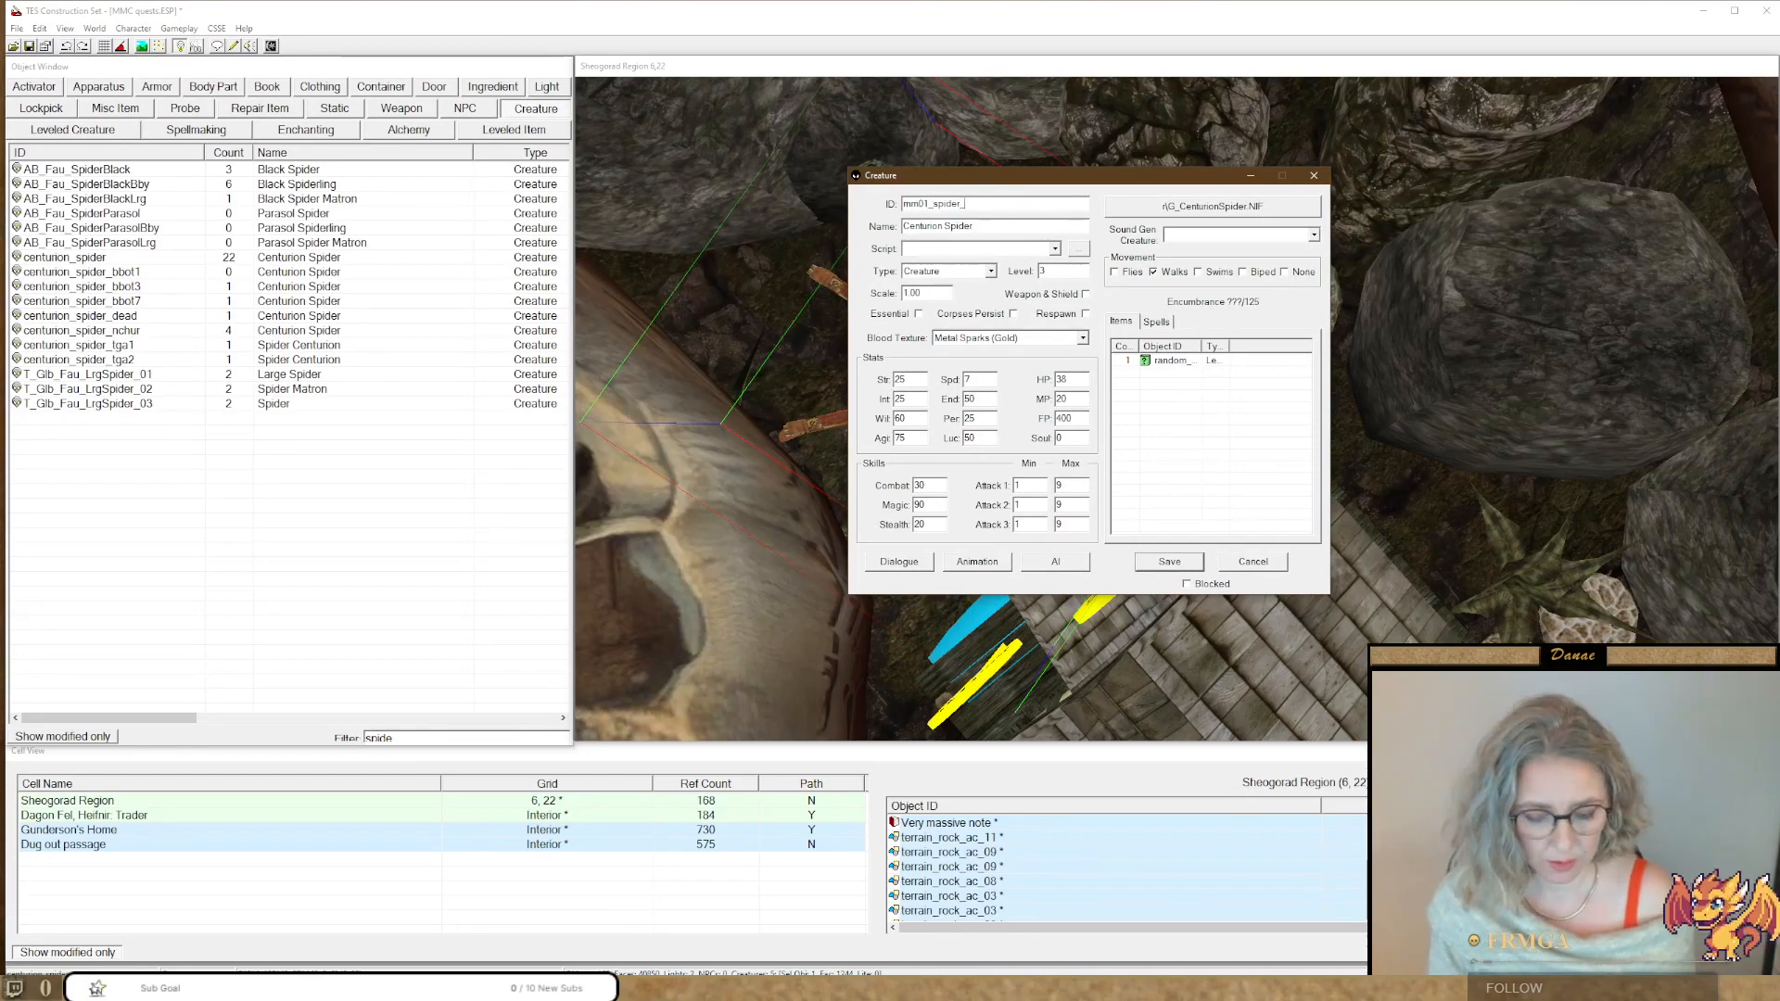
text(garden)
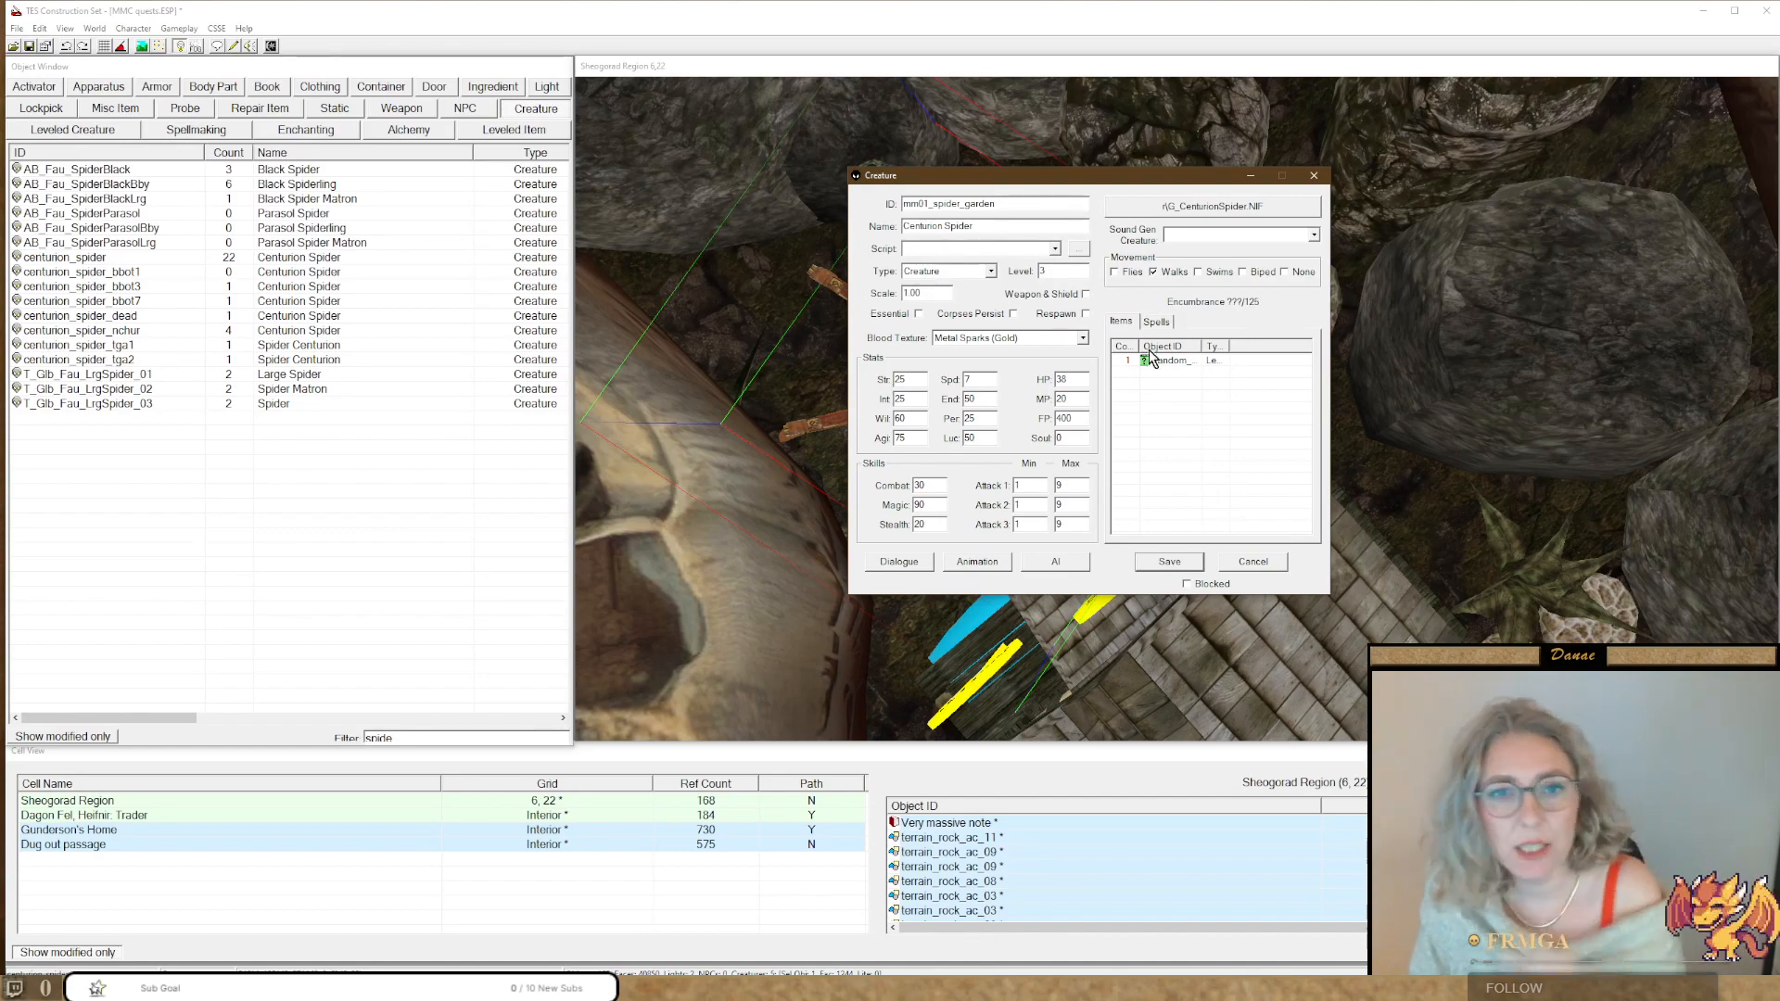
click(1170, 561)
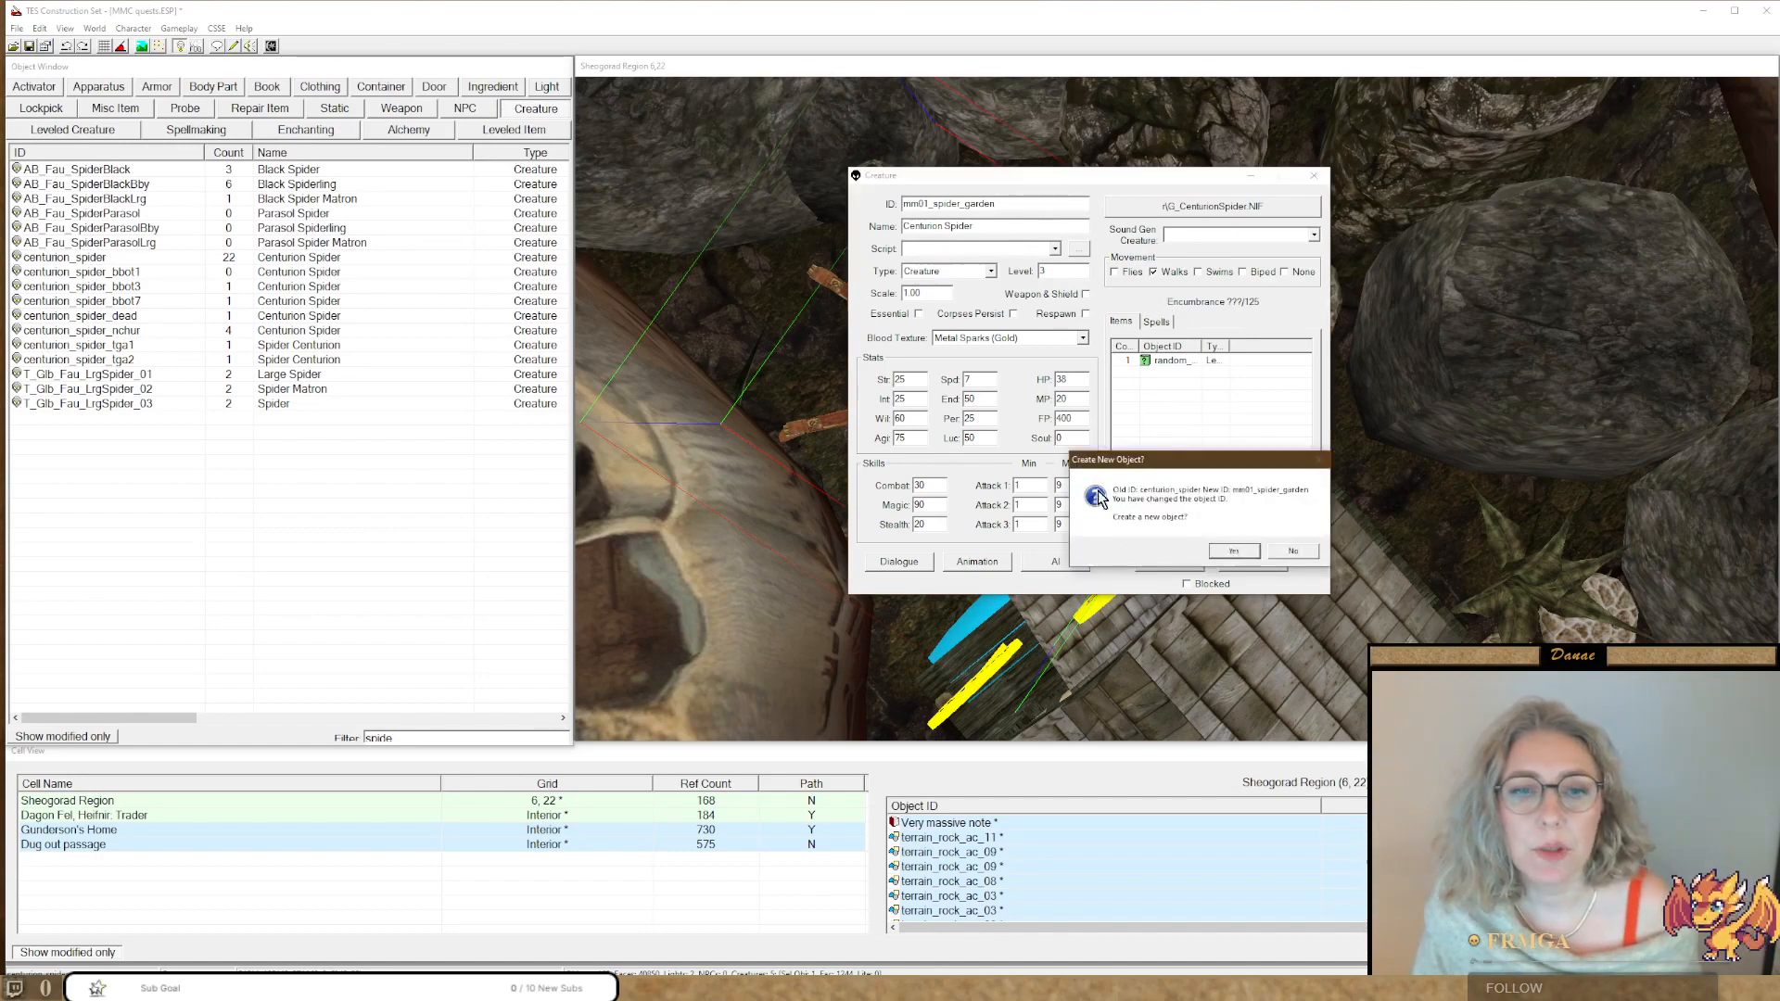
click(1207, 558)
Lower and rotate the mm01_spider_garden creature so it stands on the ground among the garden flowers.
click(974, 415)
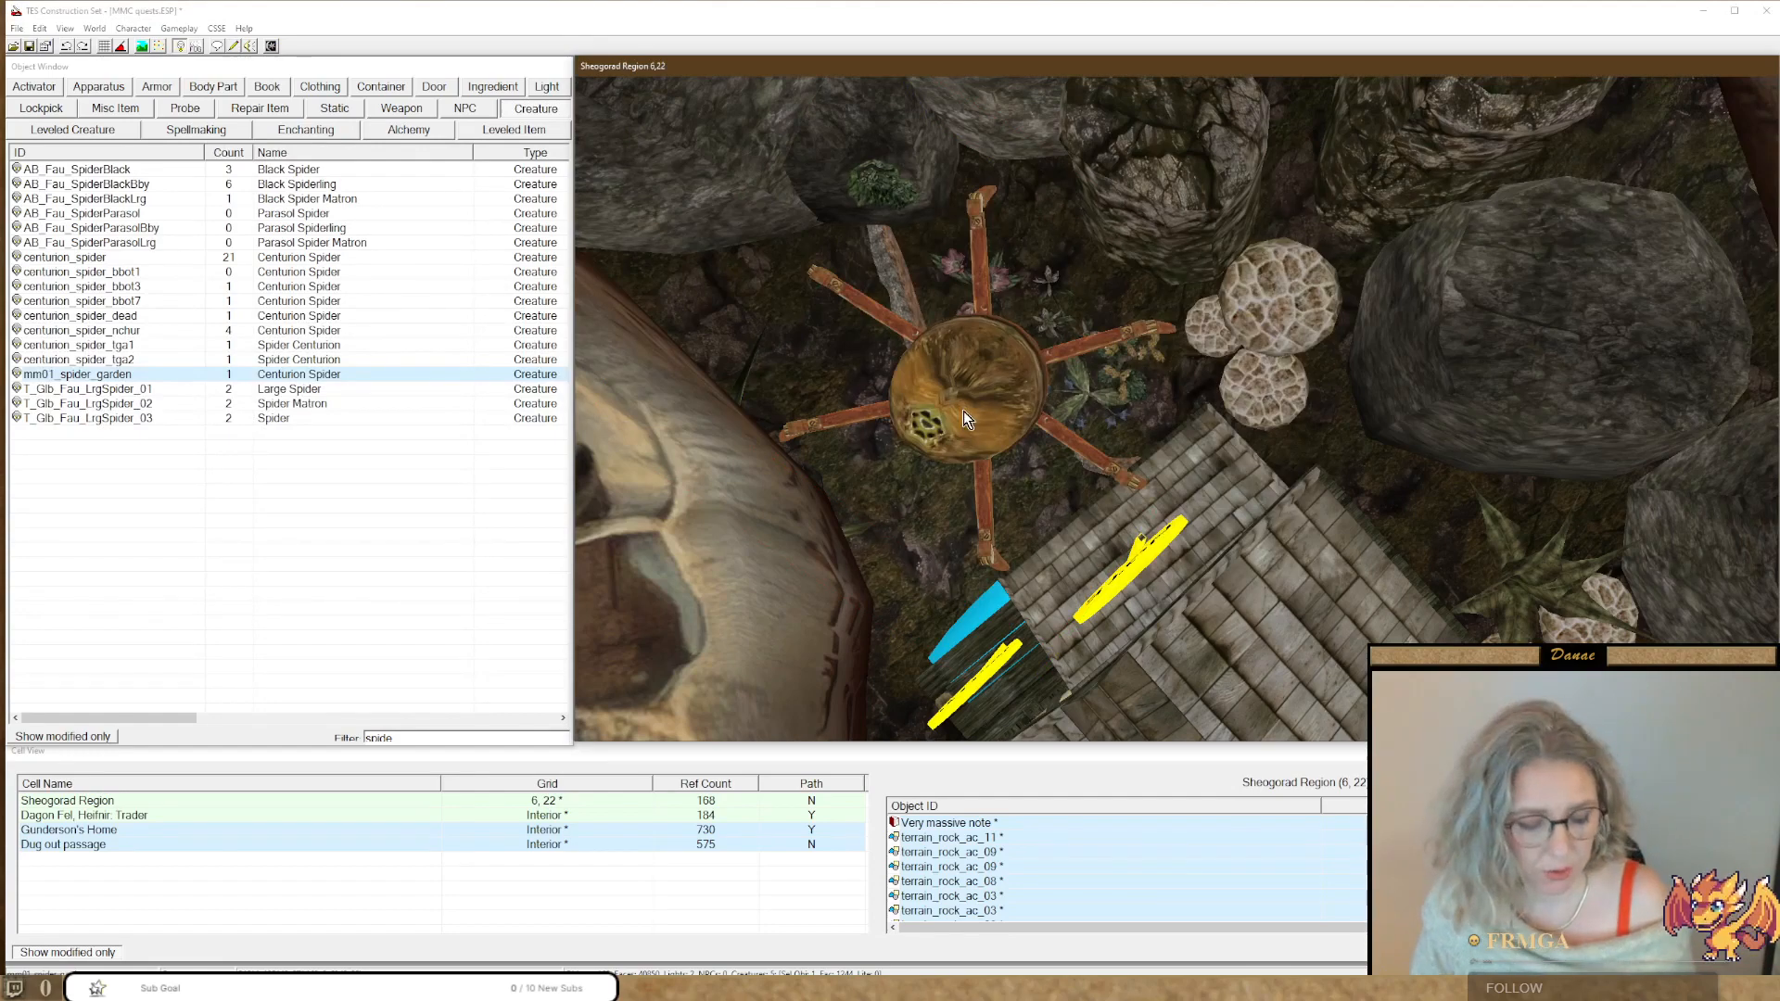
drag(964, 409, 1080, 438)
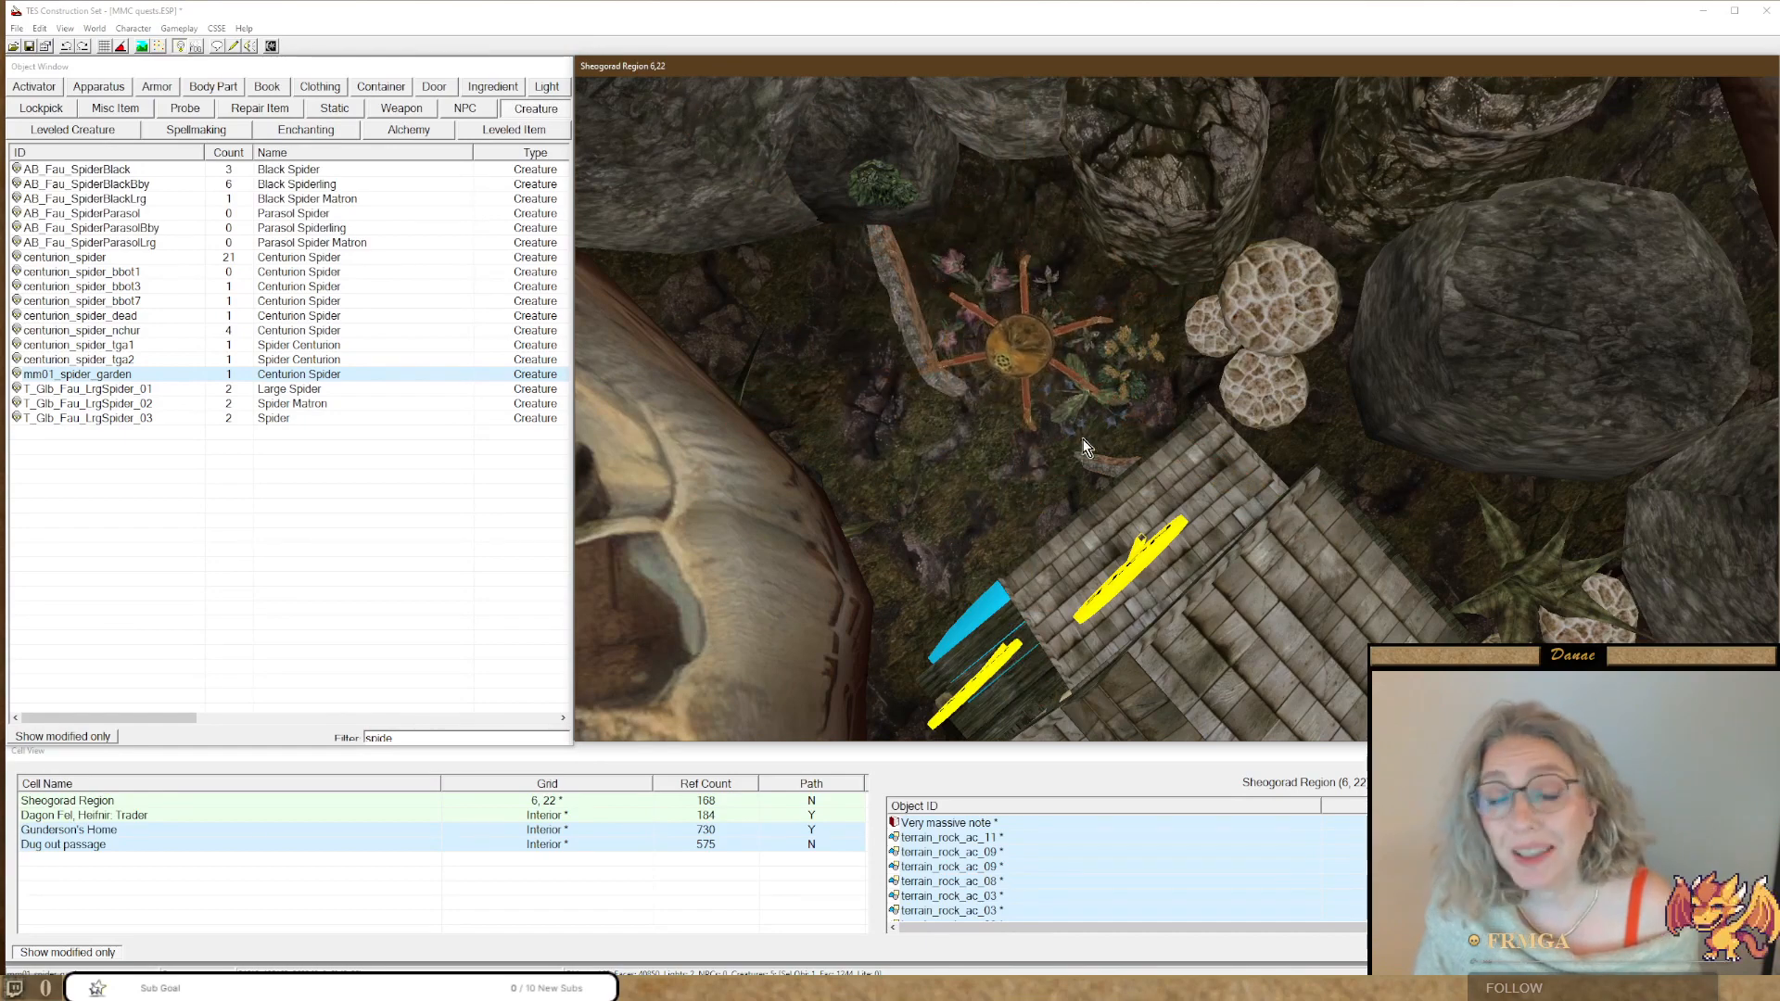
right_drag(1011, 341, 998, 354)
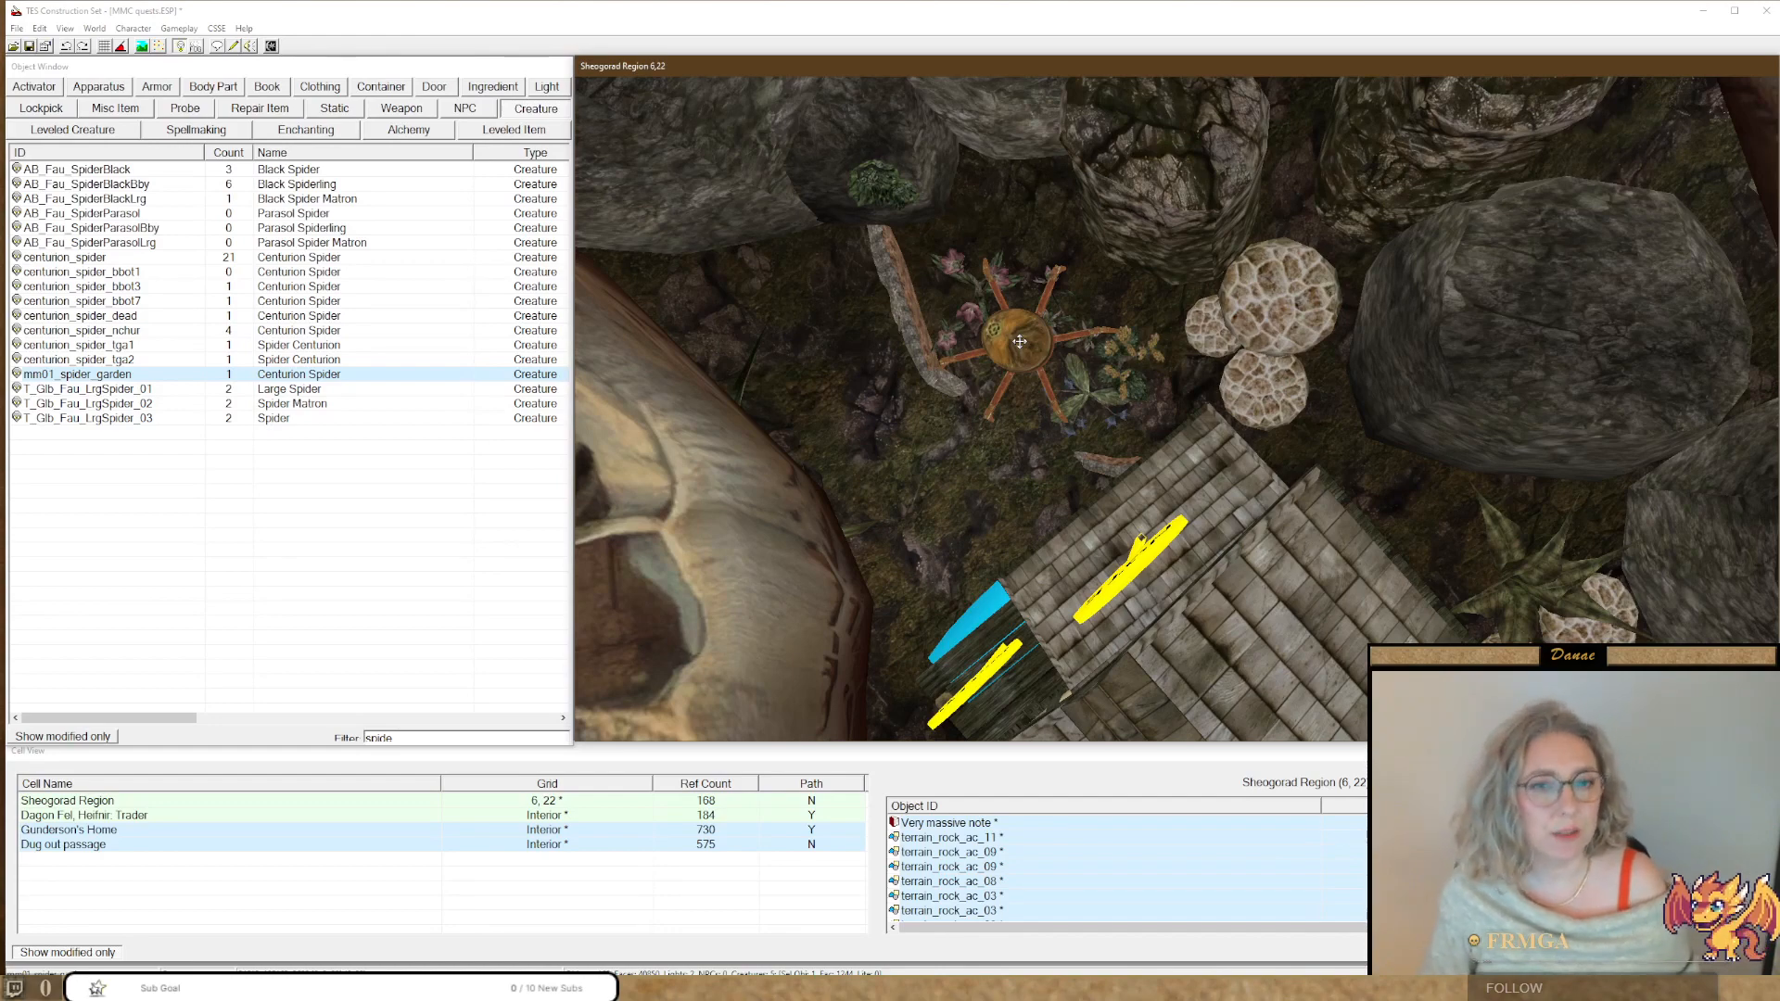
key(f)
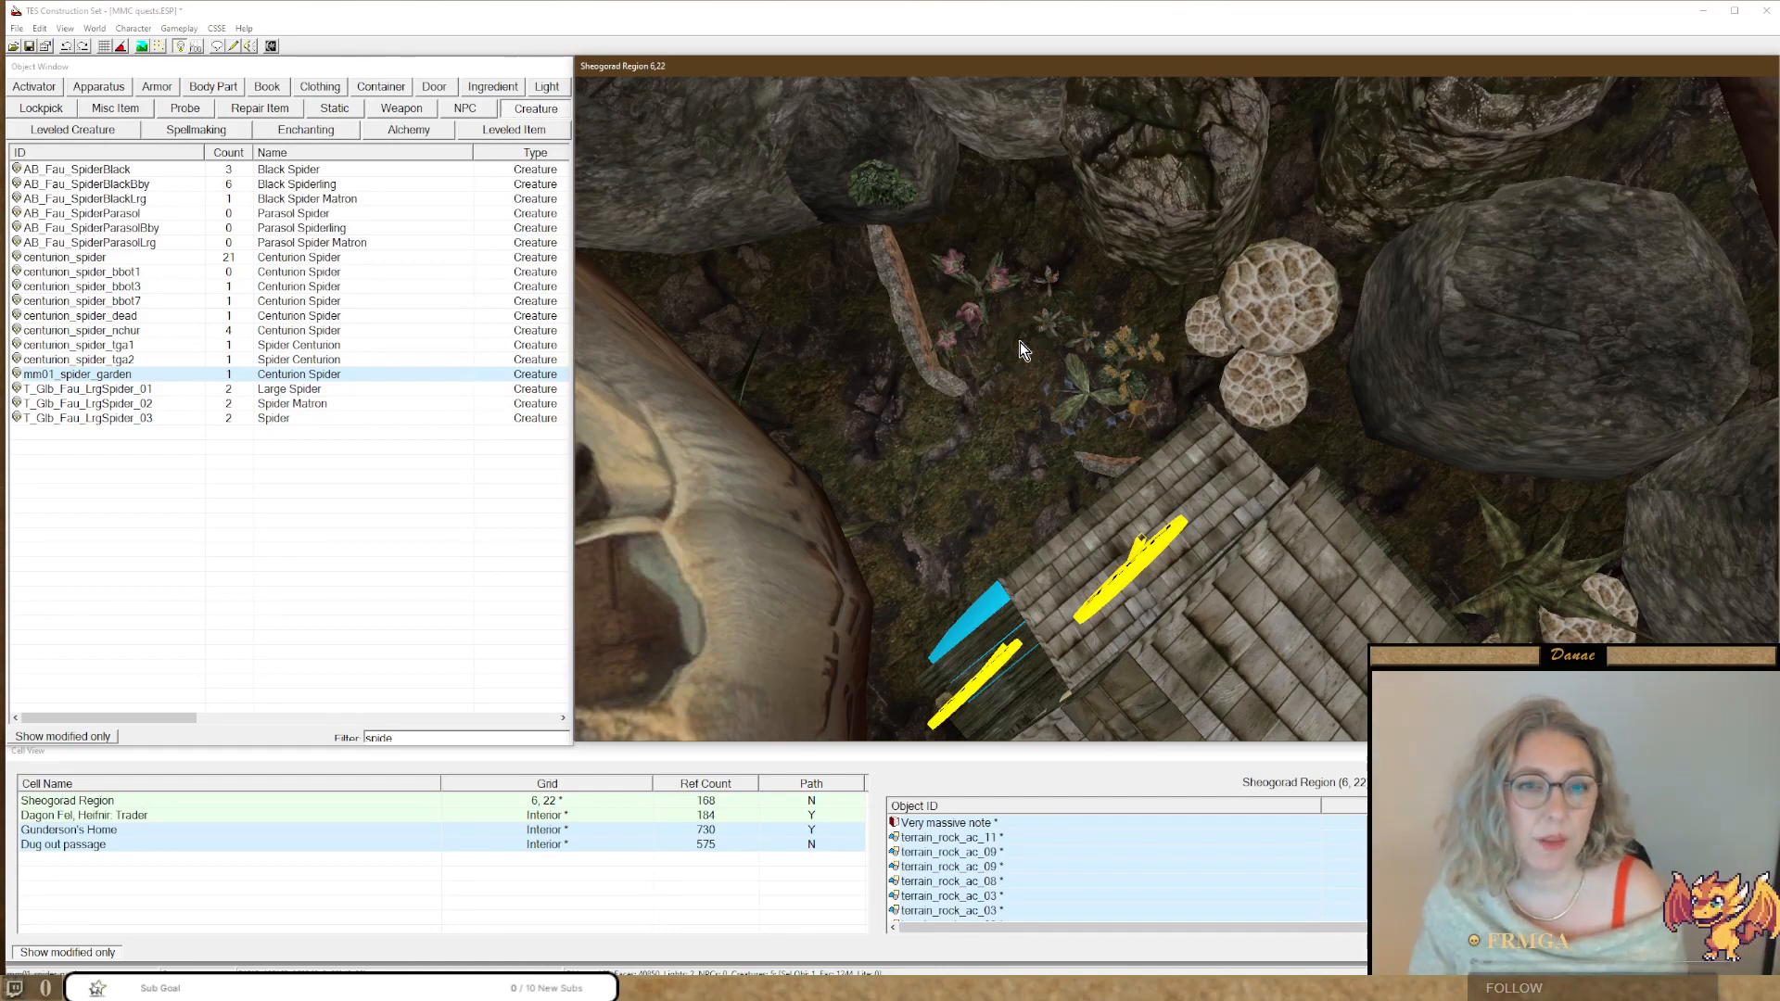
drag(1133, 404, 1016, 409)
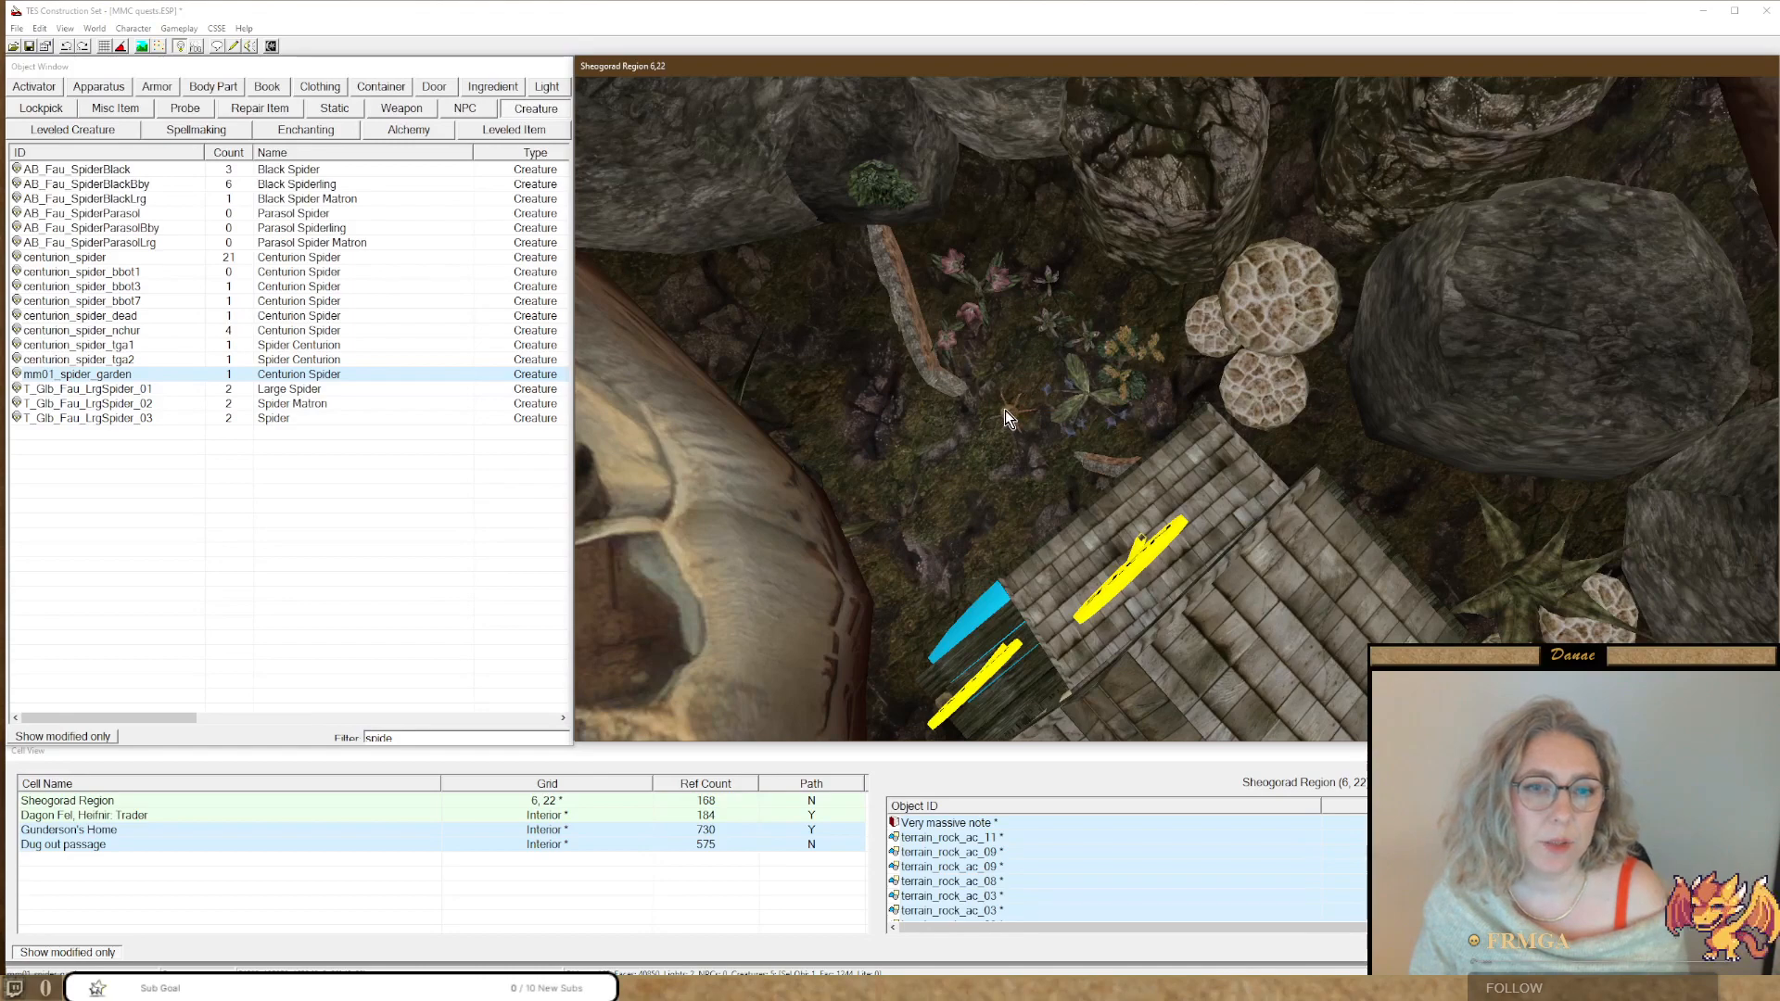
key(c)
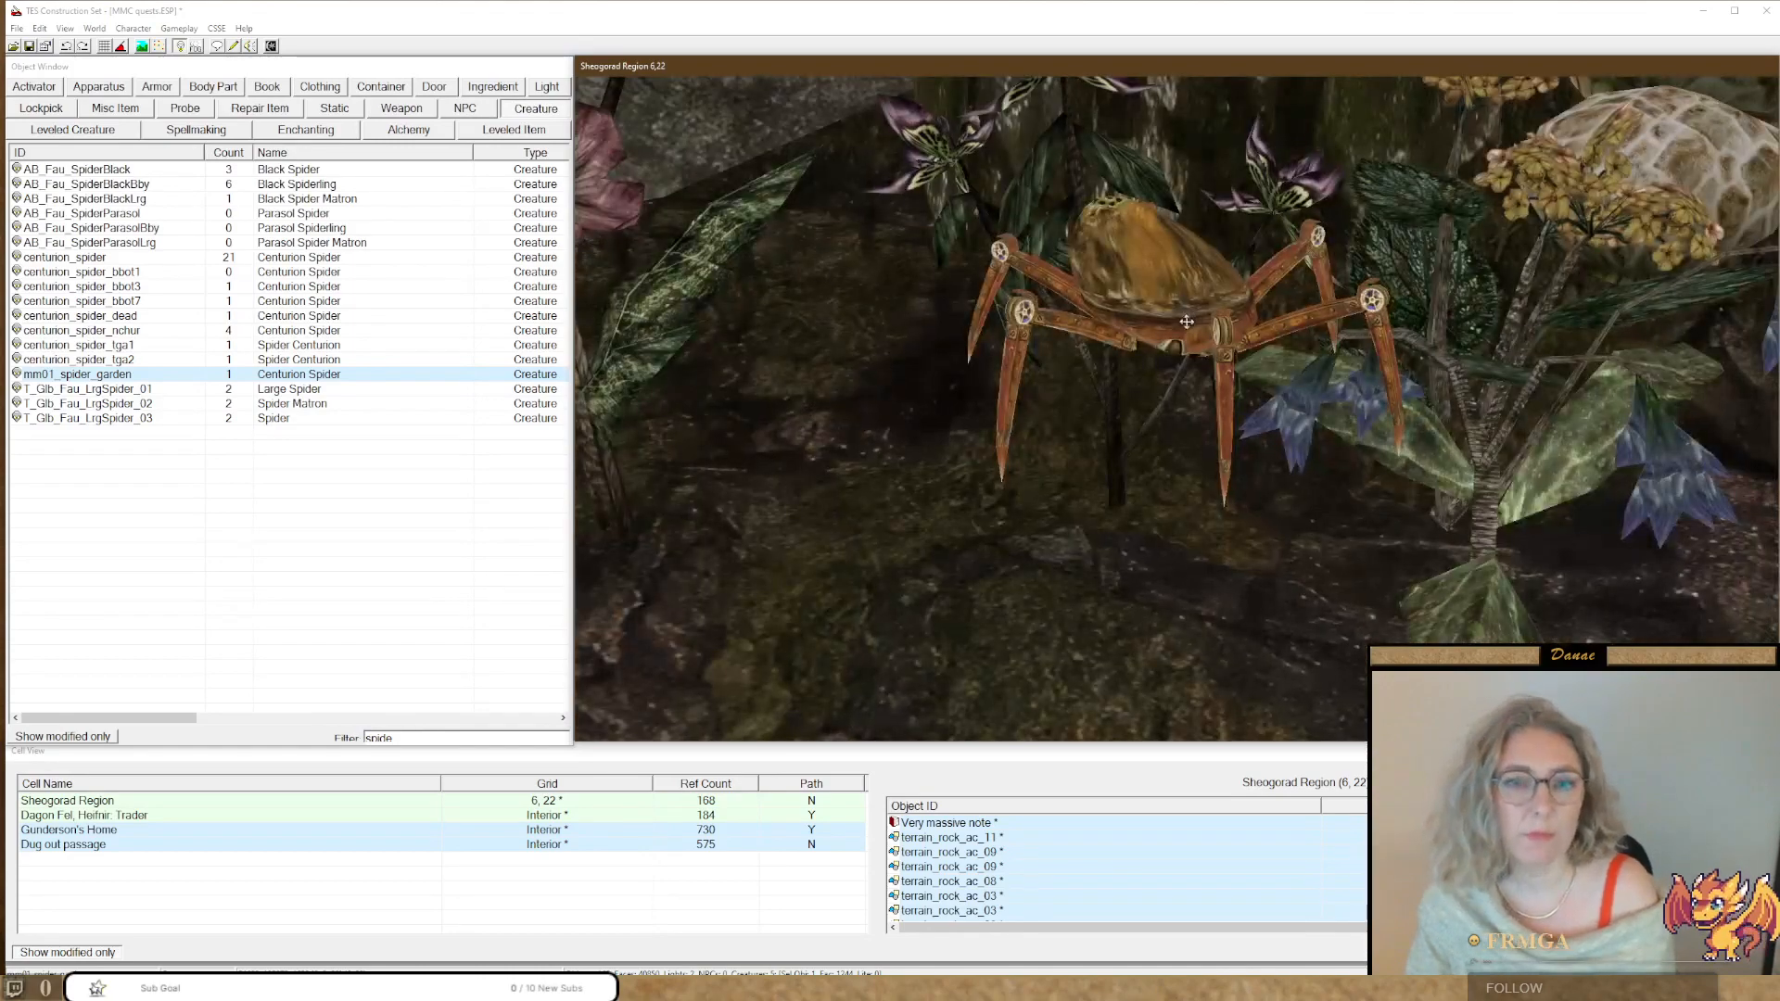
Set the wander distance in mm01_spider_garden's AI package to 100 and turn the placed spider slightly.
double_click(1144, 322)
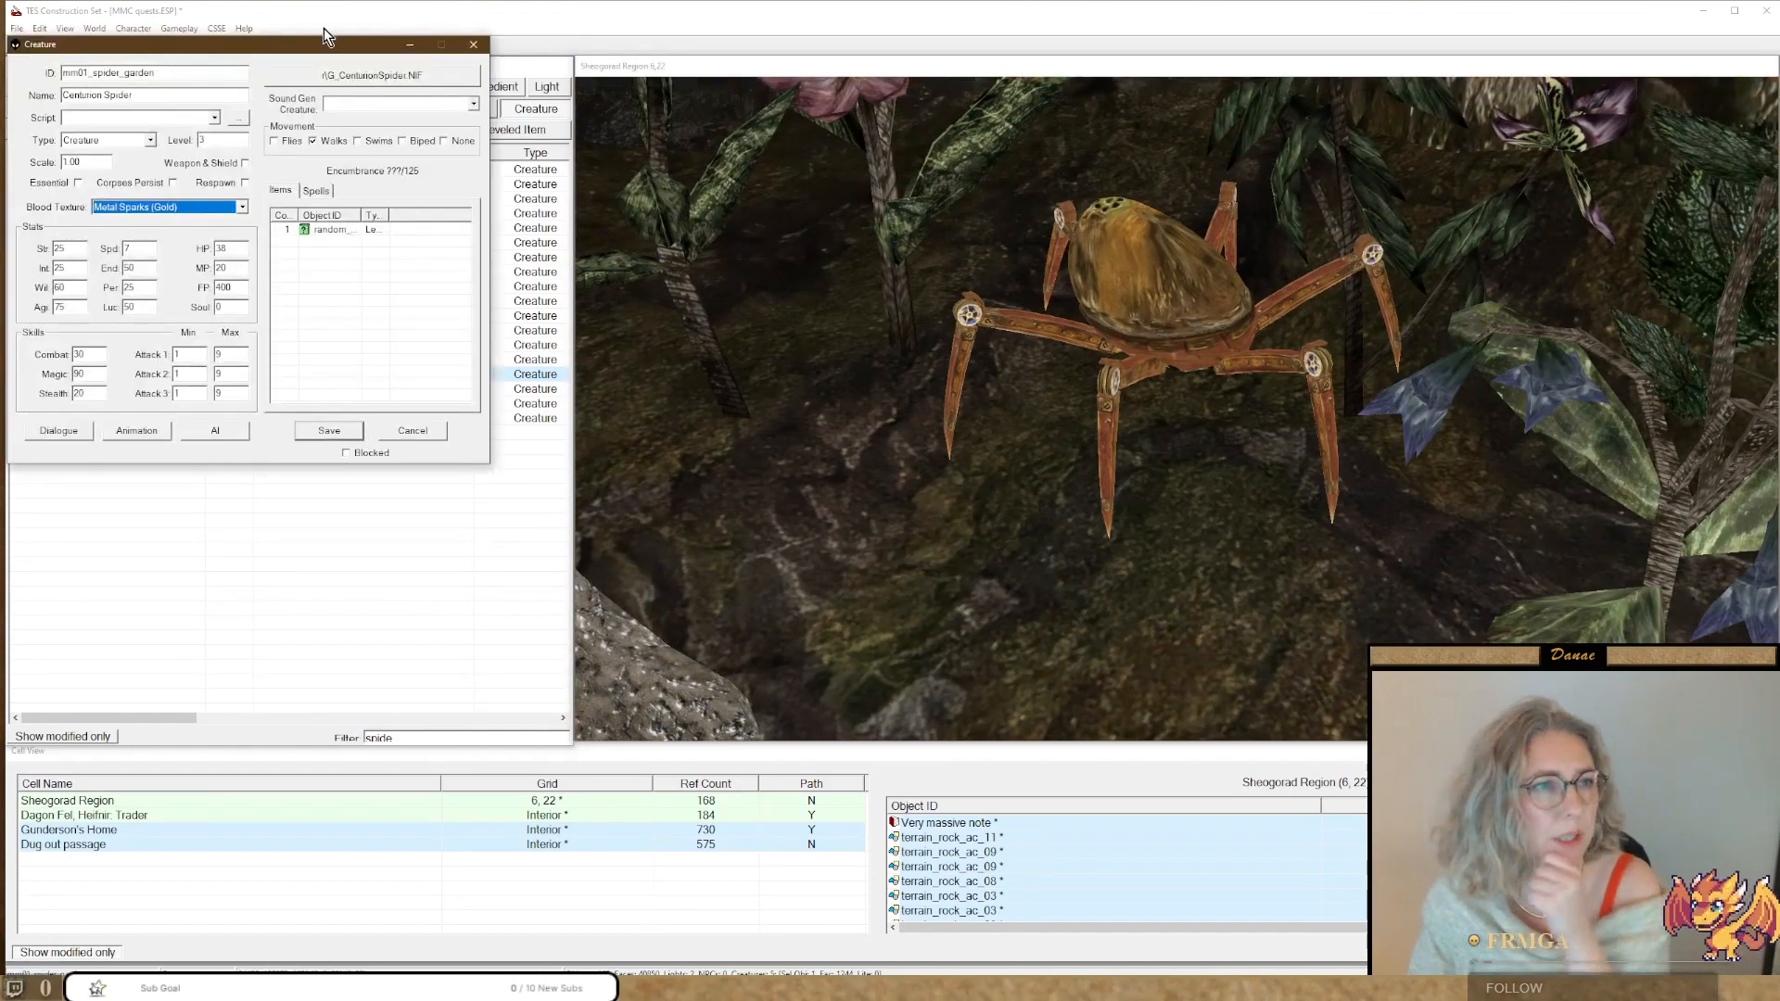
drag(293, 51, 1011, 108)
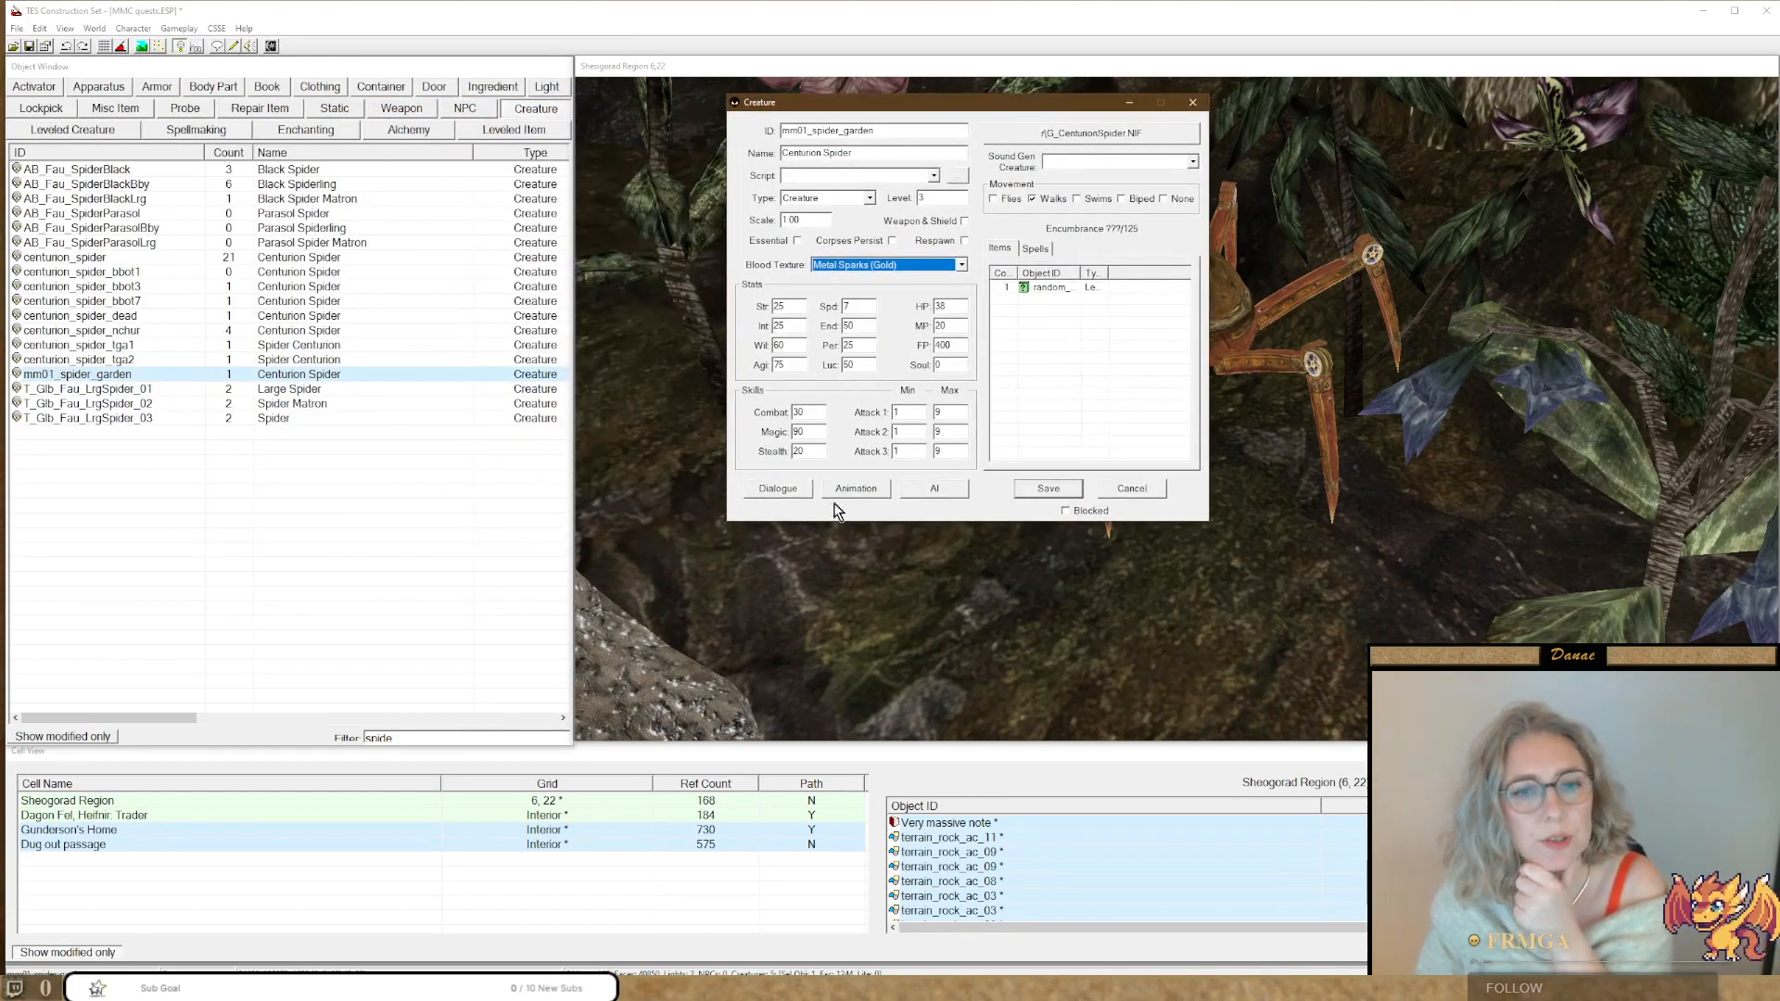
click(936, 489)
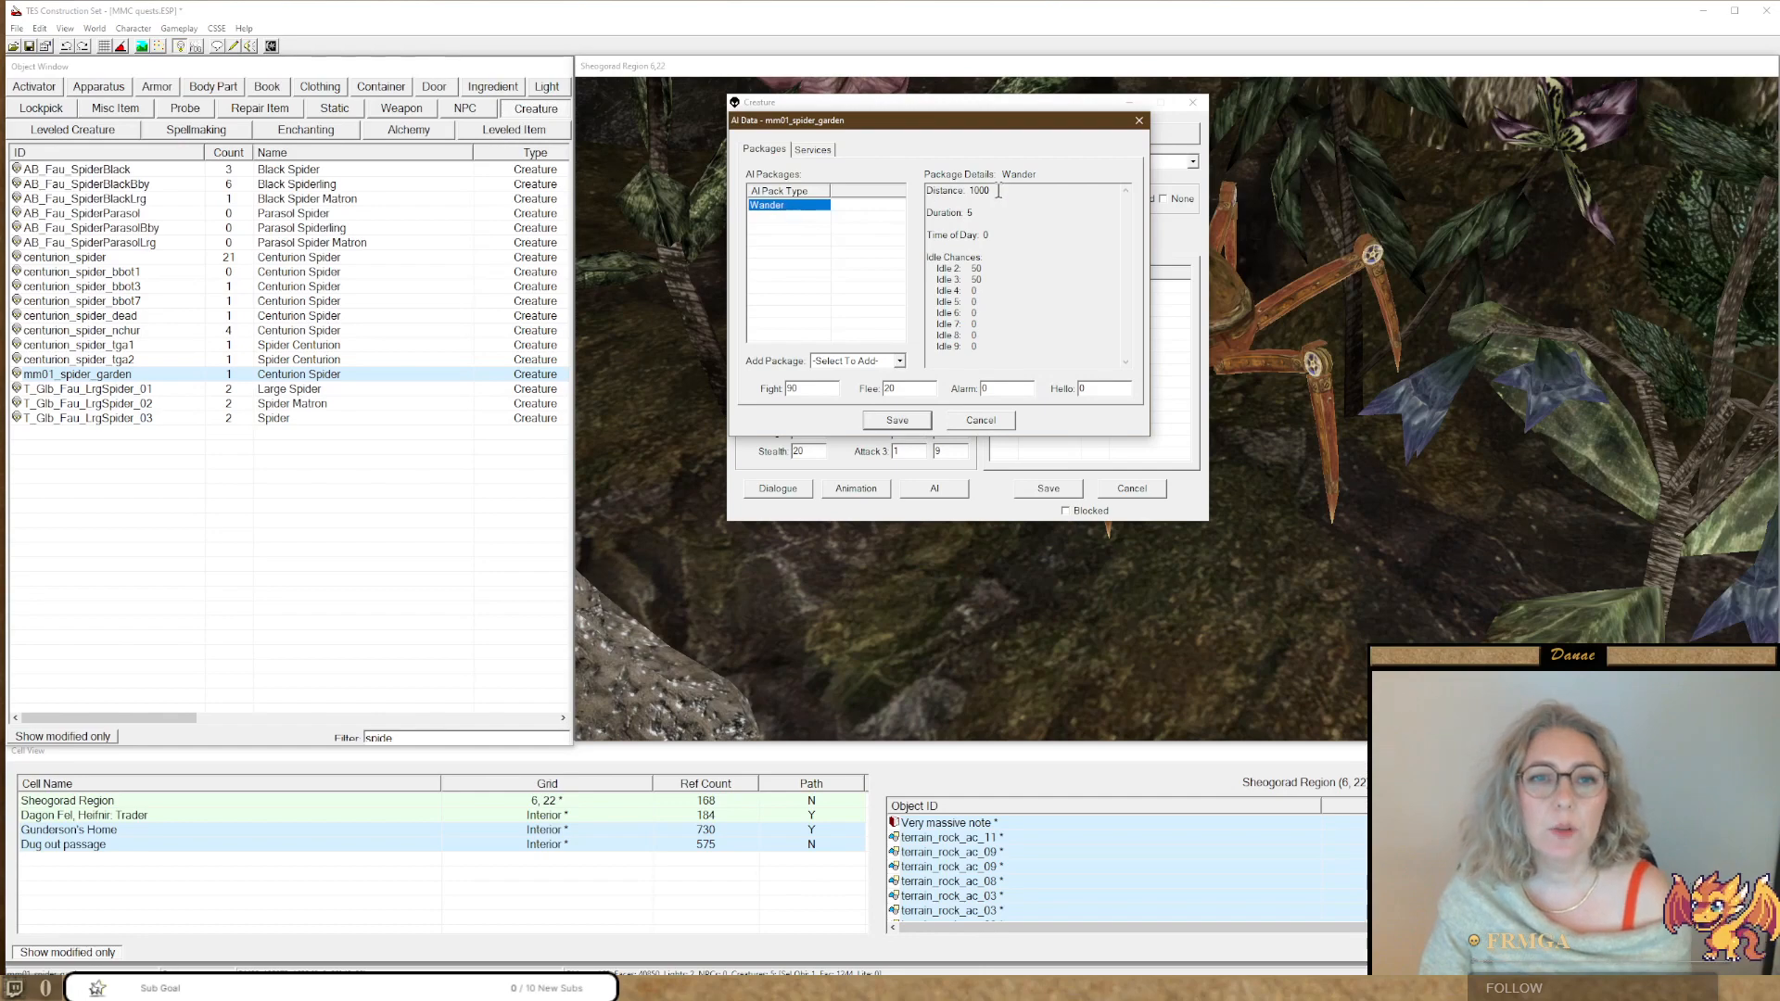
drag(997, 190, 909, 187)
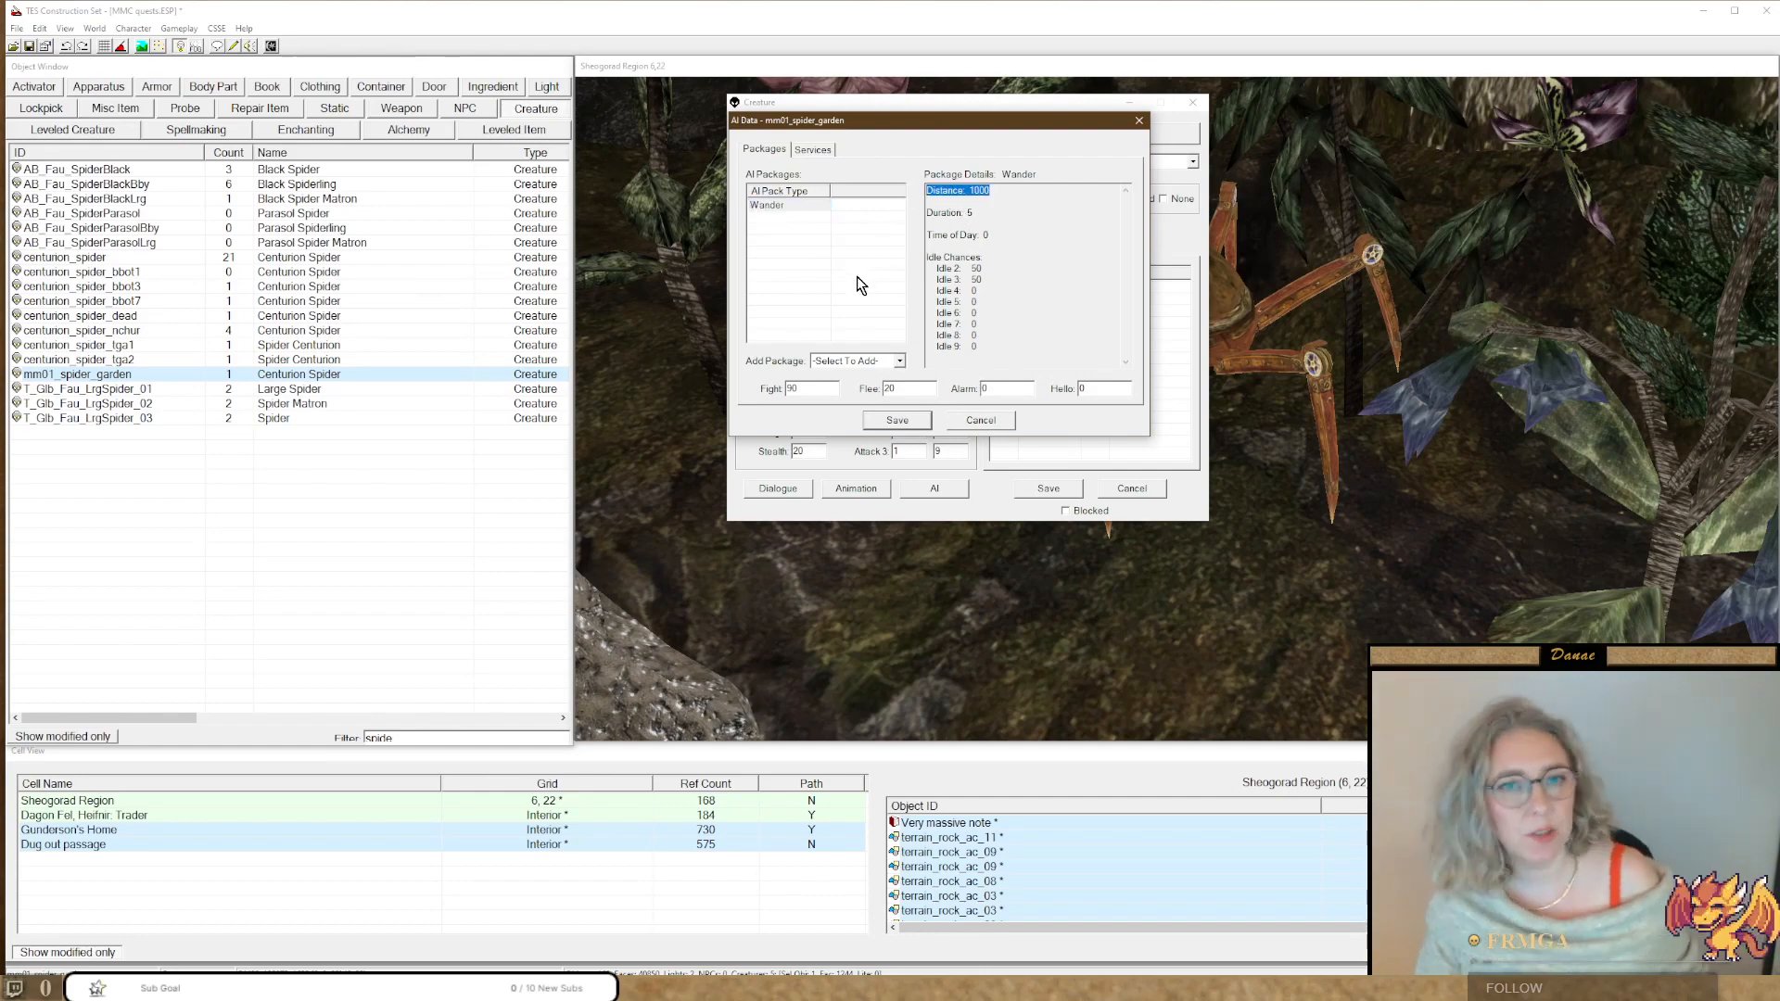
double_click(761, 210)
drag(764, 136, 895, 169)
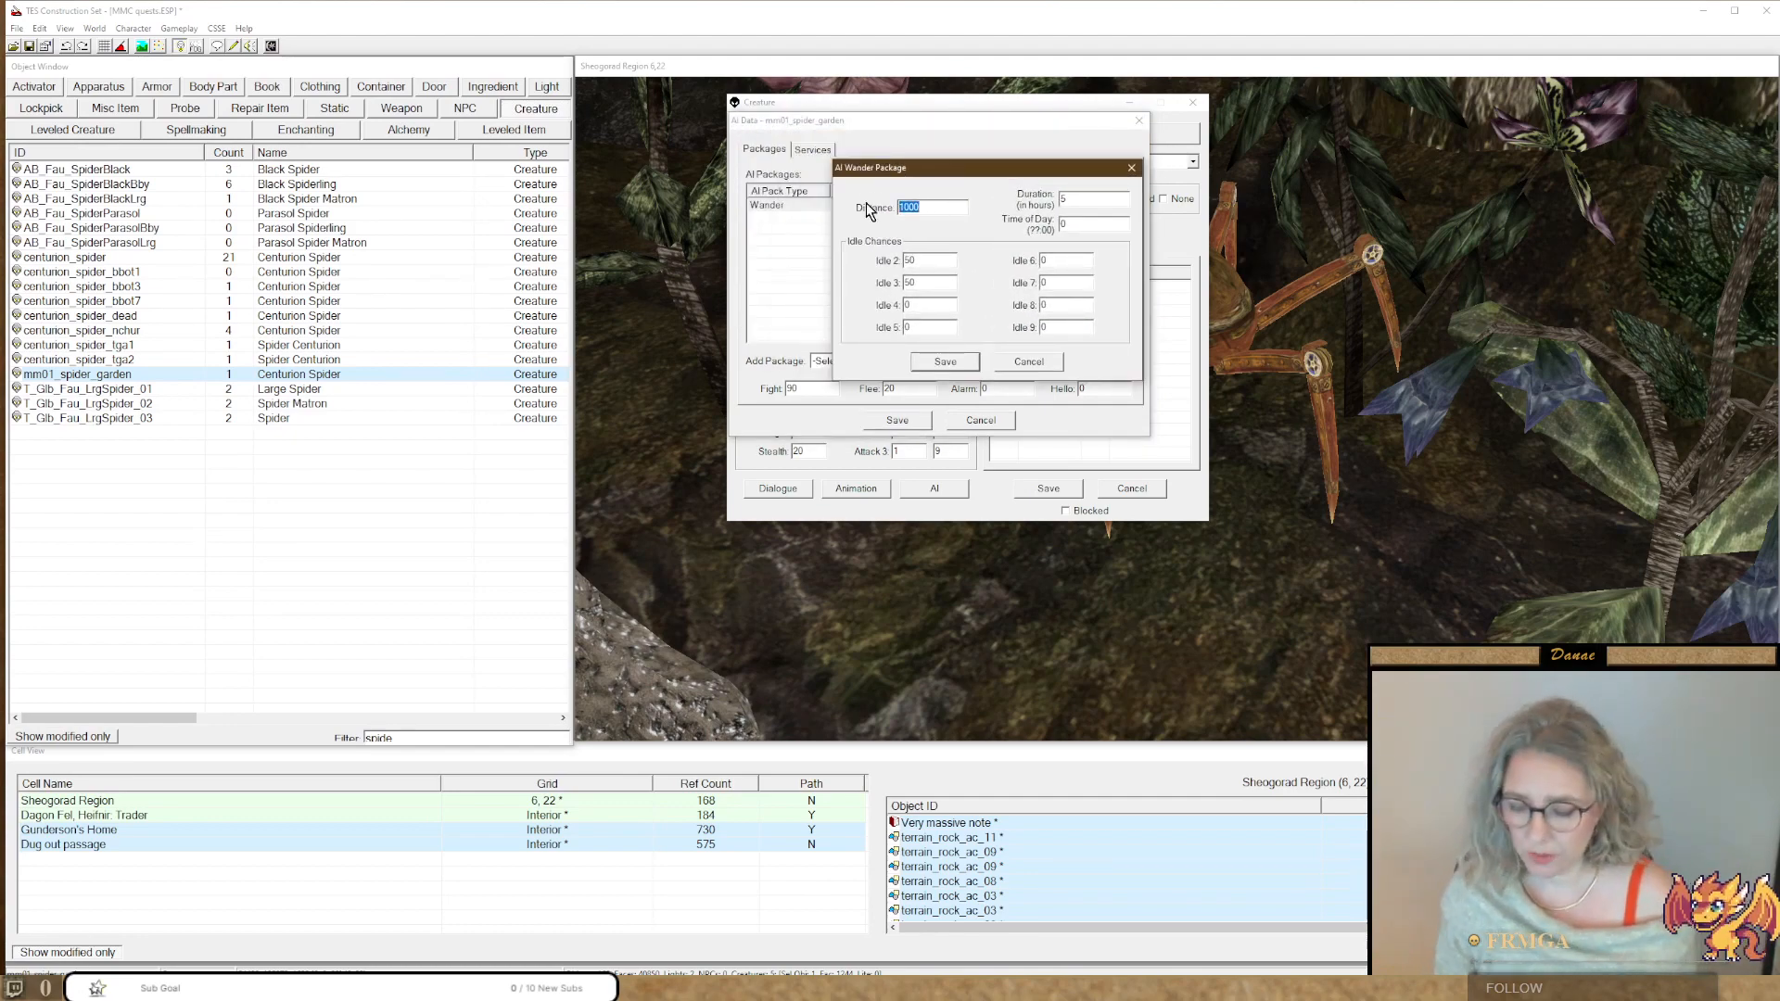
text(100)
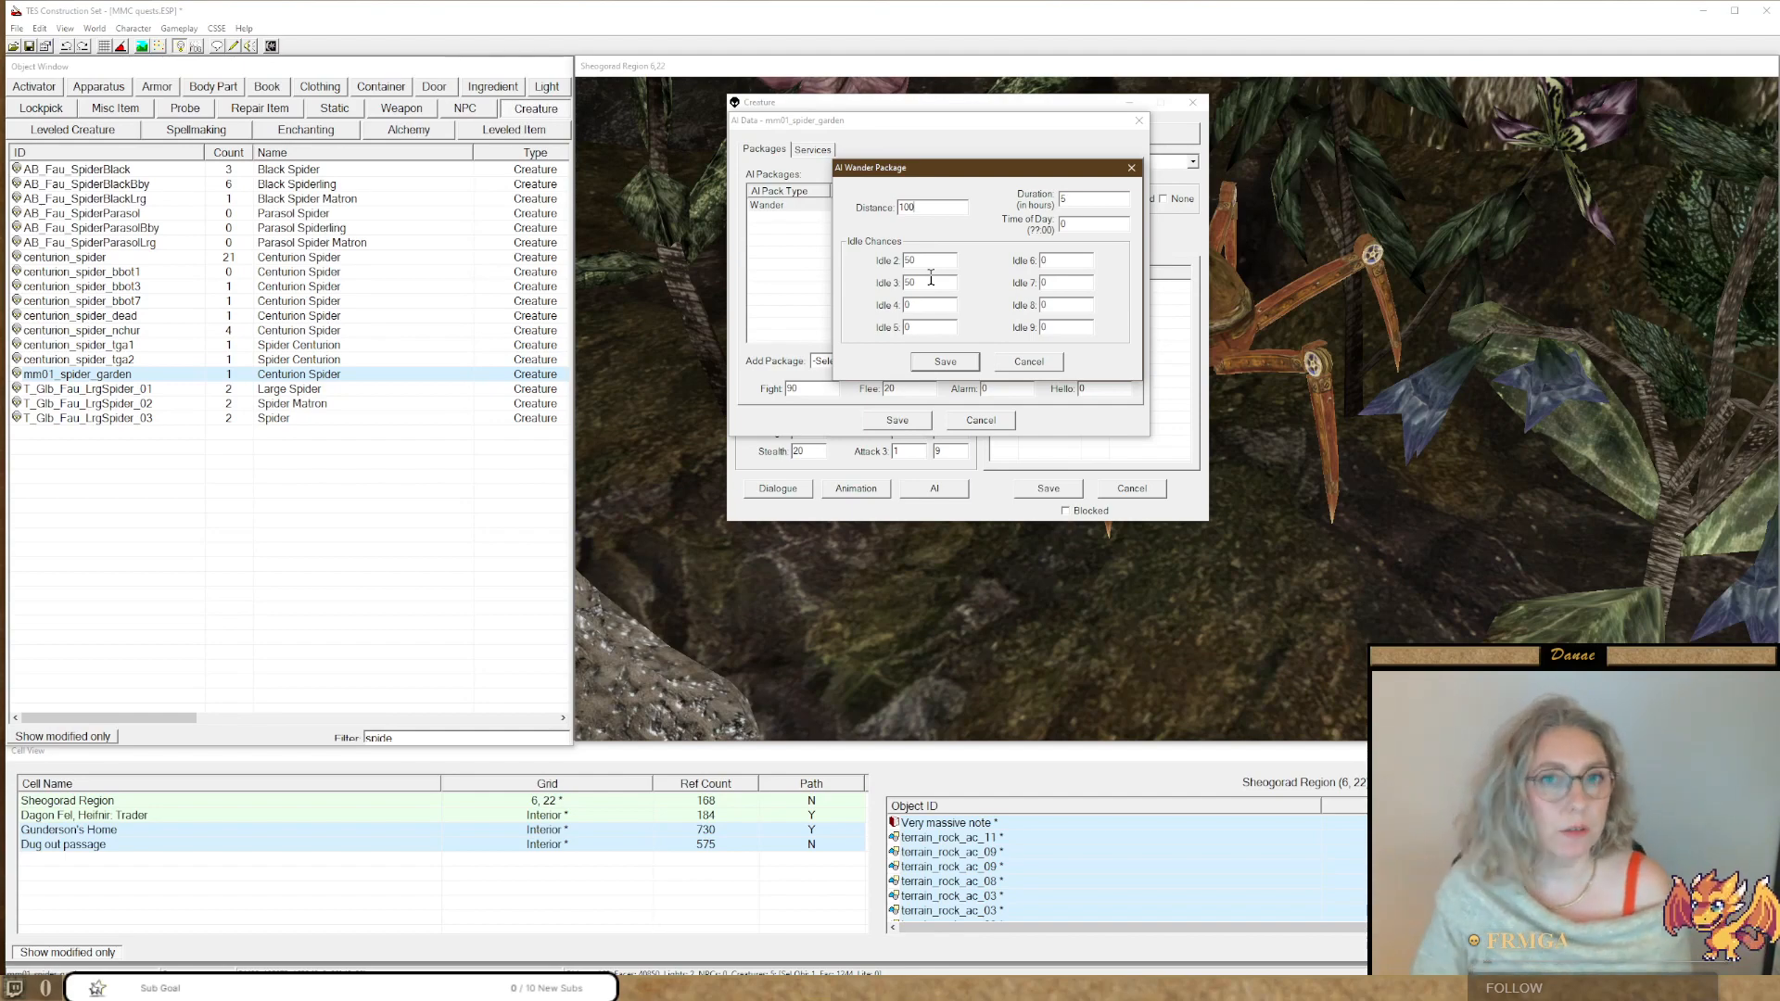
click(940, 362)
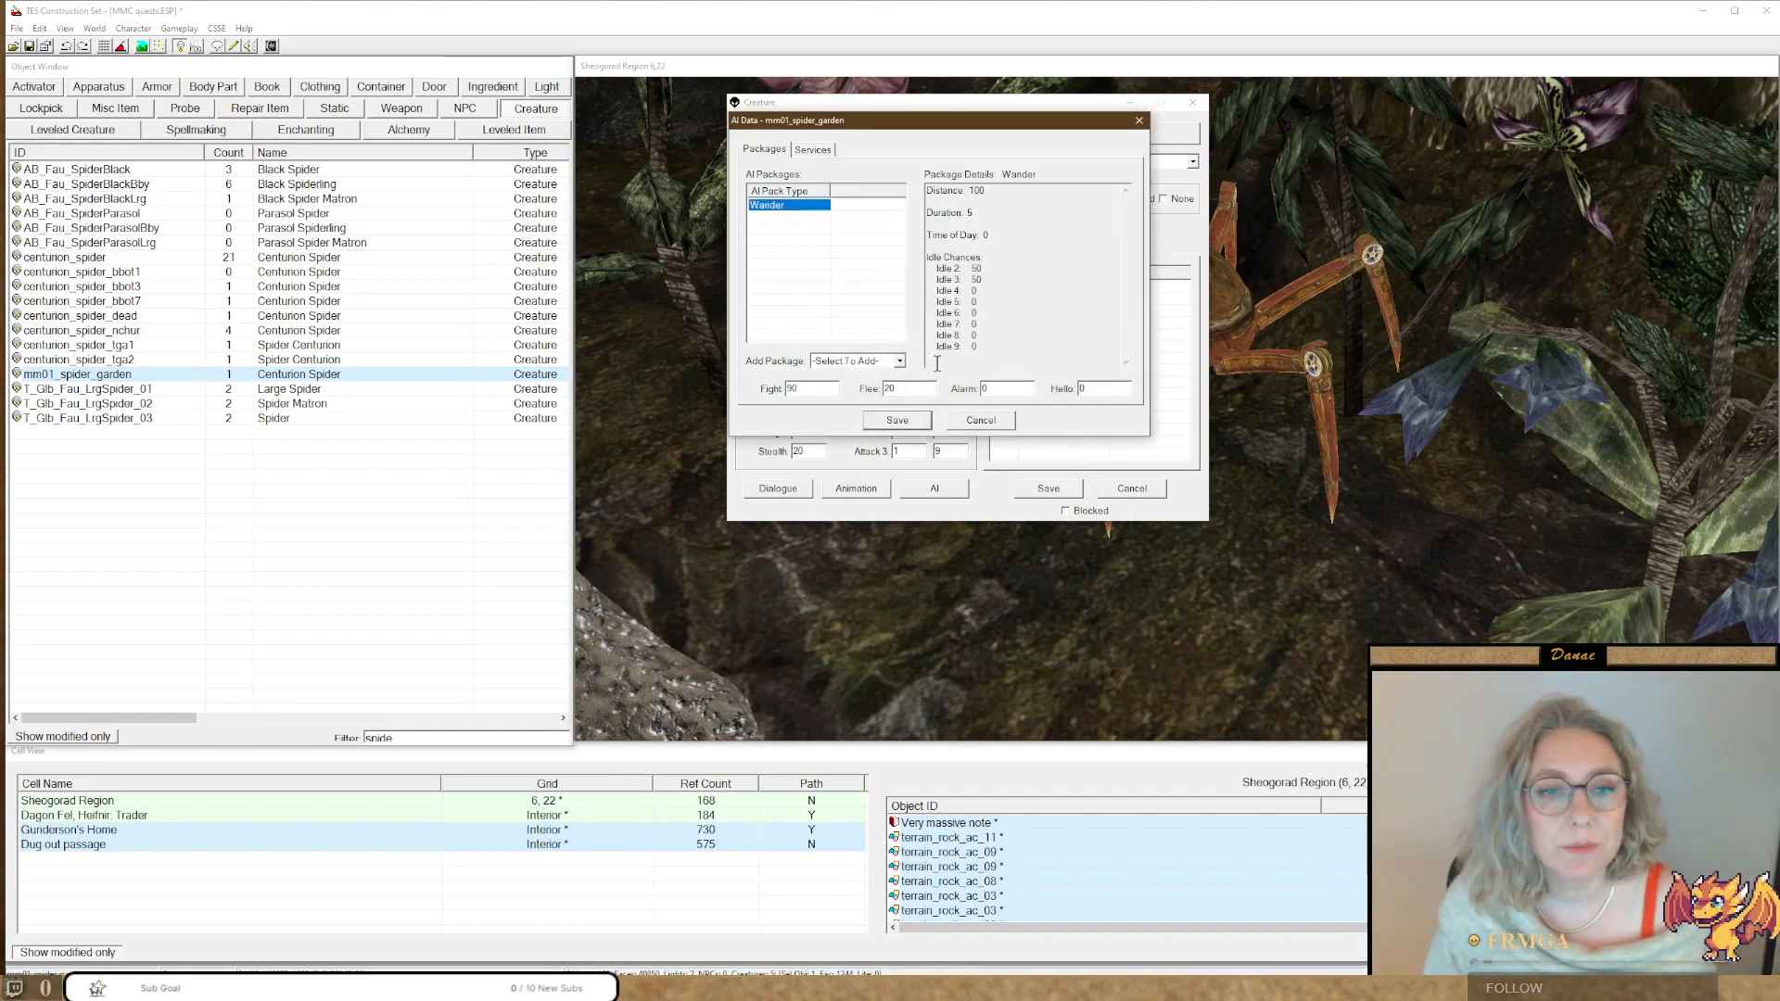
click(898, 420)
click(1062, 491)
click(1131, 289)
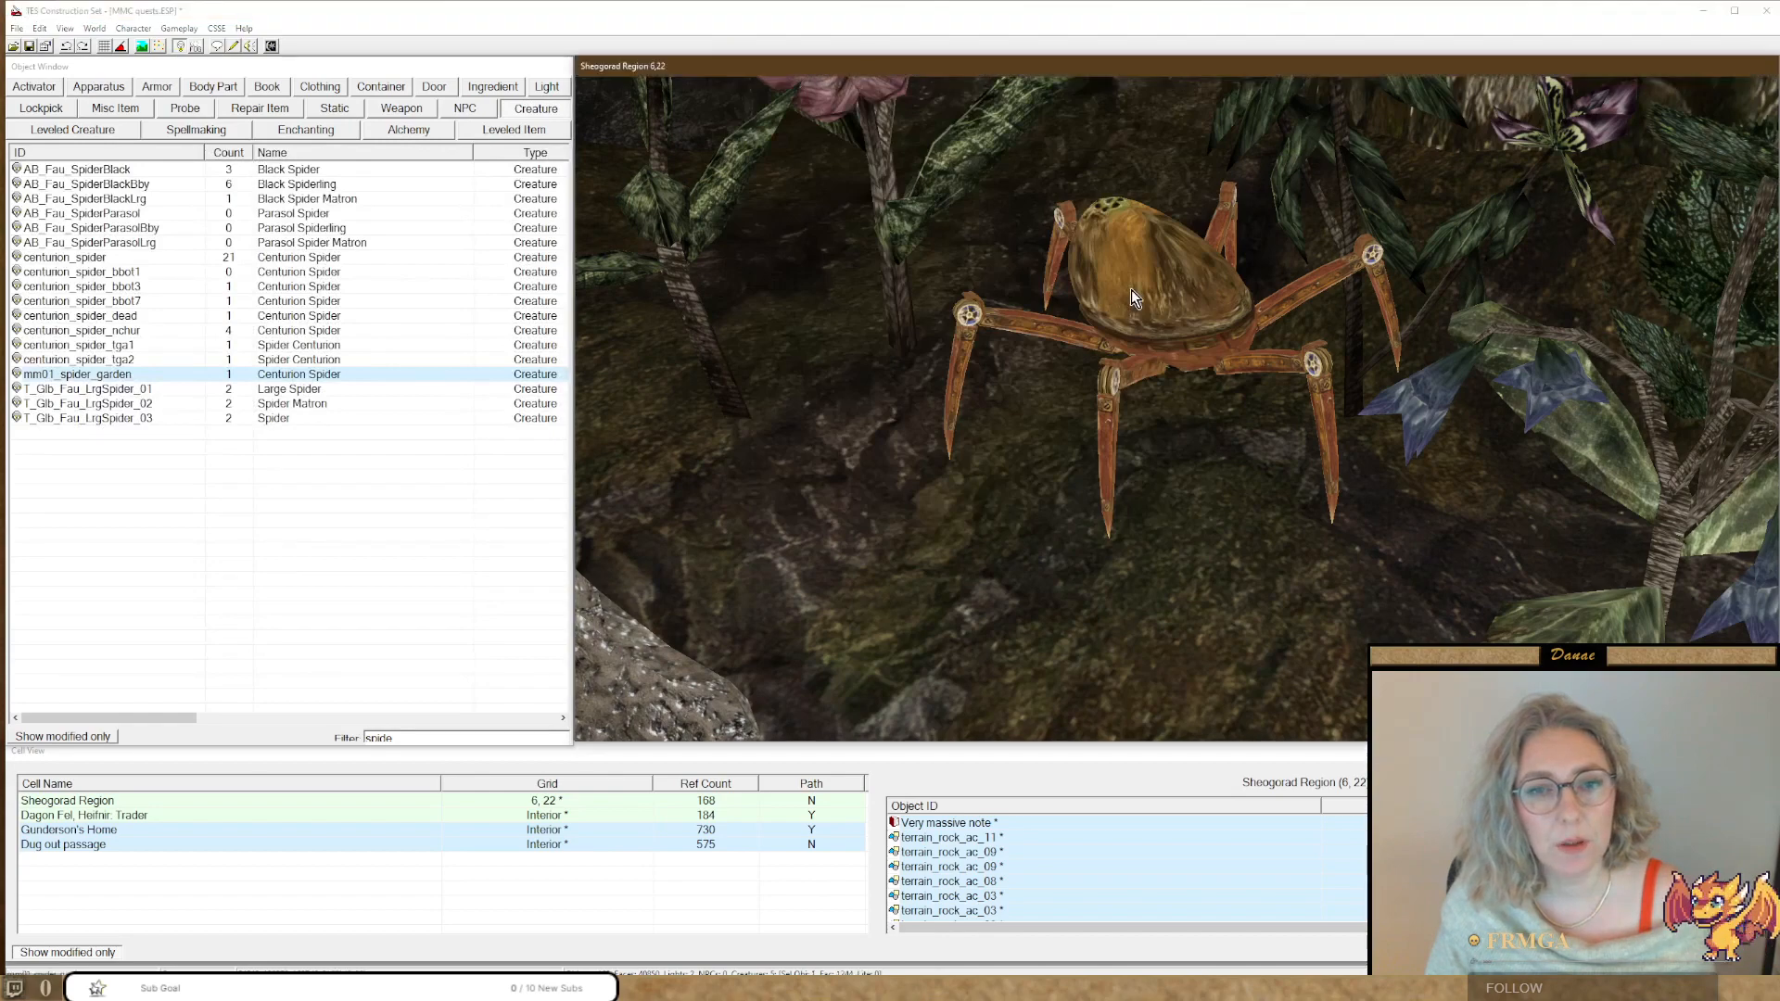
right_drag(1129, 284, 1115, 282)
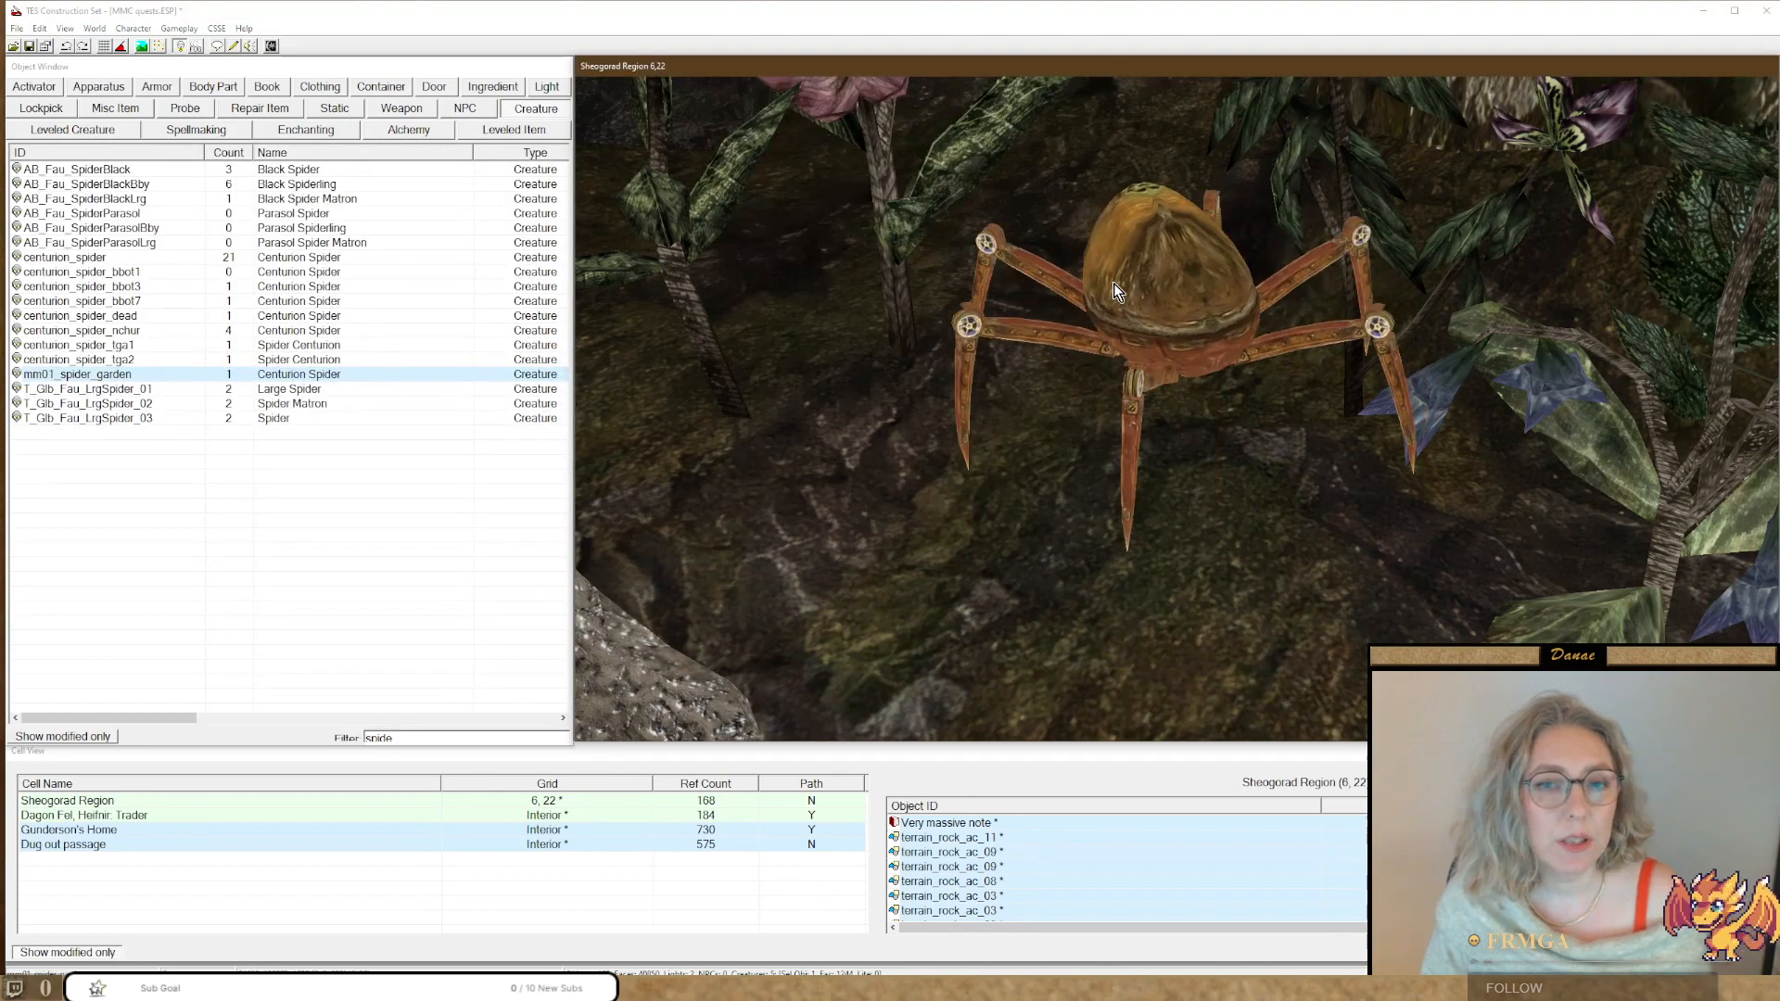
Check the script assignment in mm01_spider_garden's creature properties and save the creature.
double_click(1162, 299)
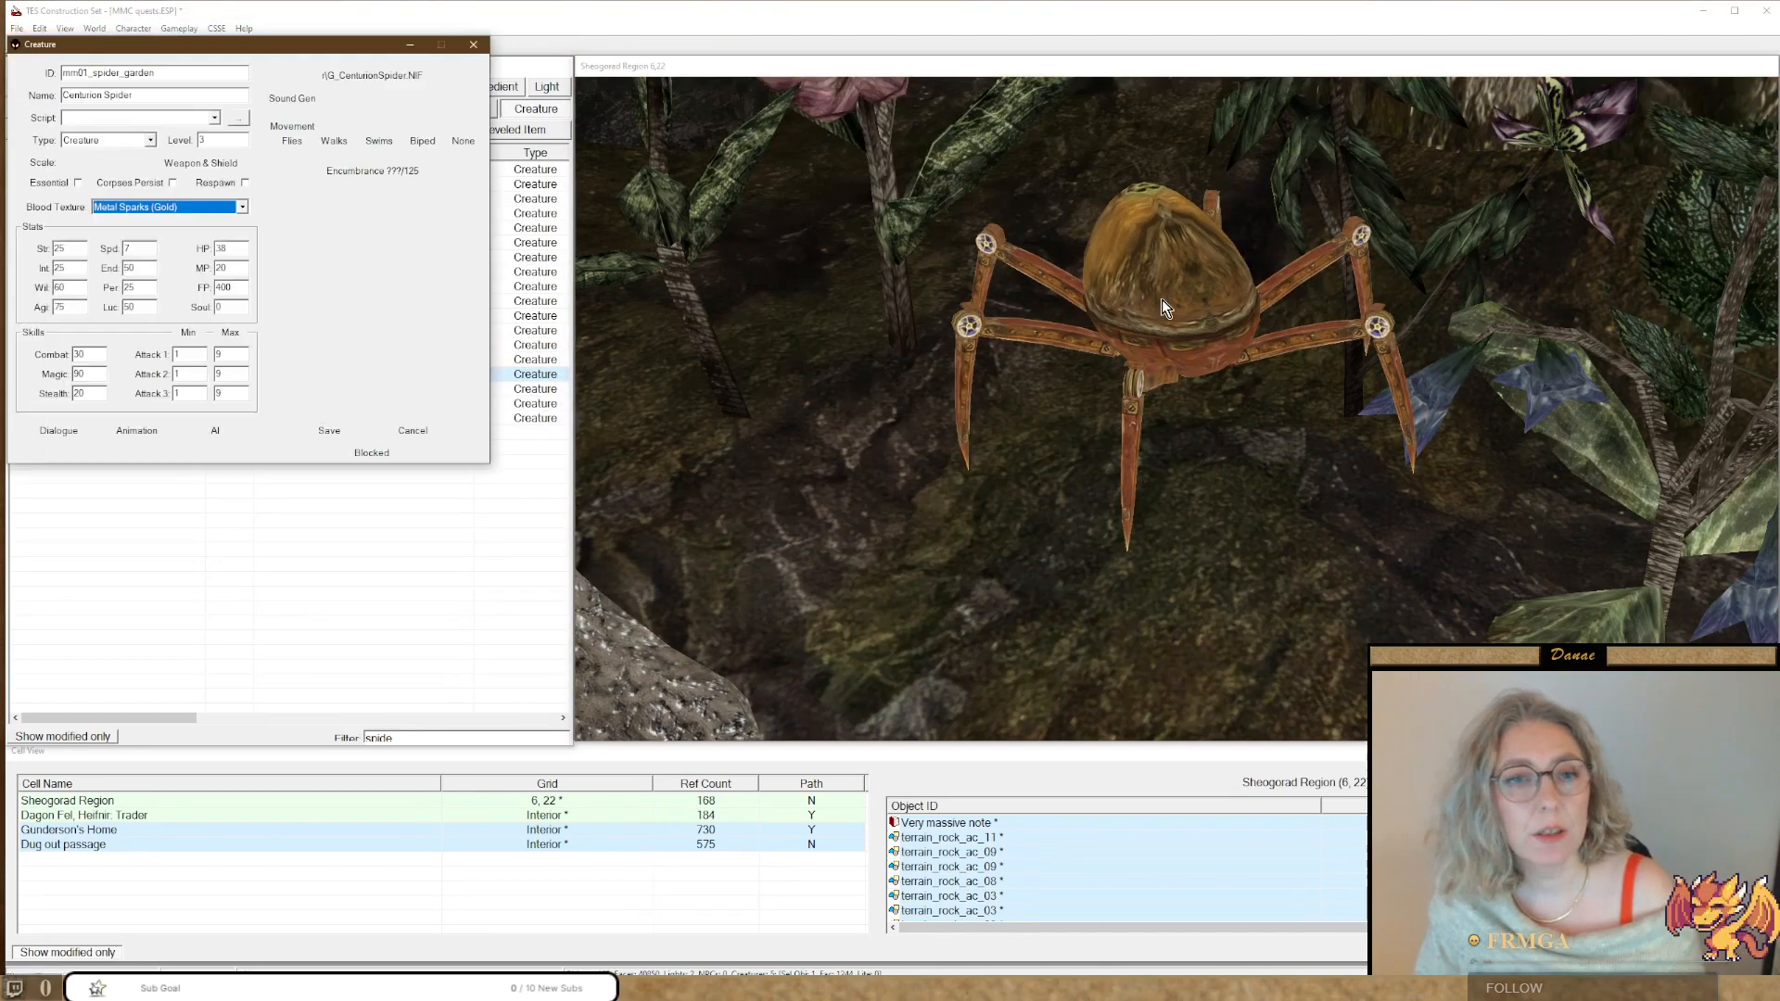
click(78, 120)
click(78, 125)
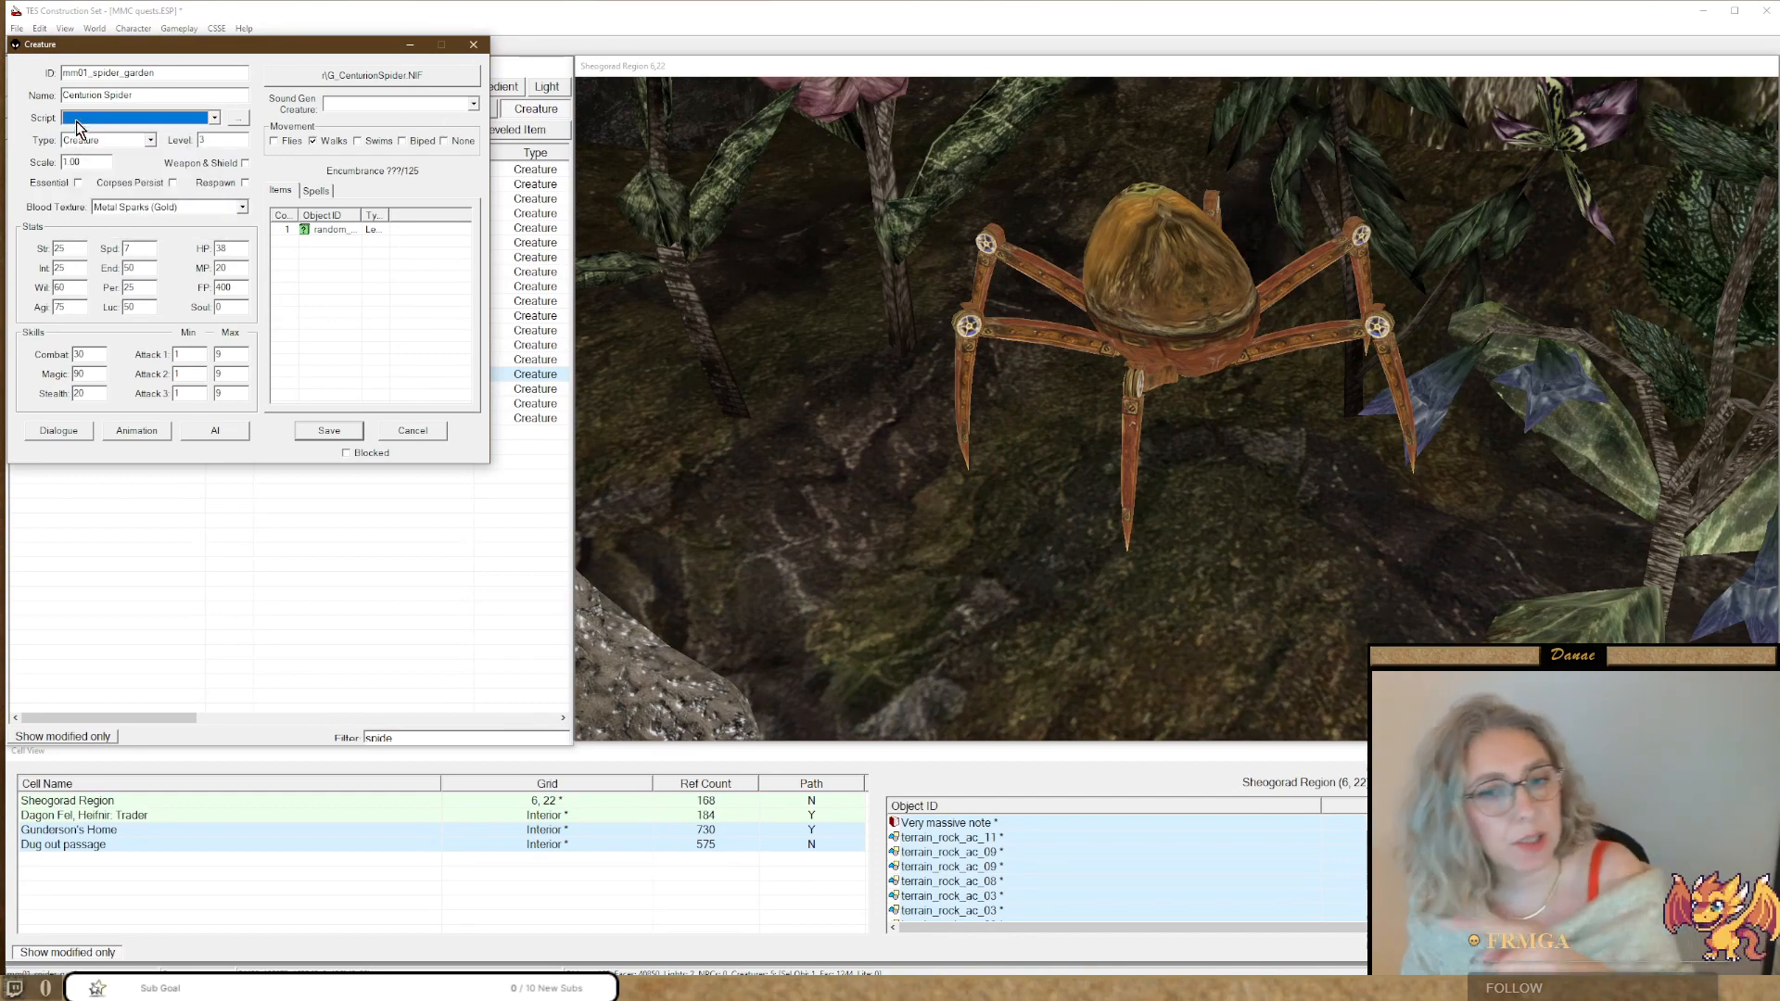
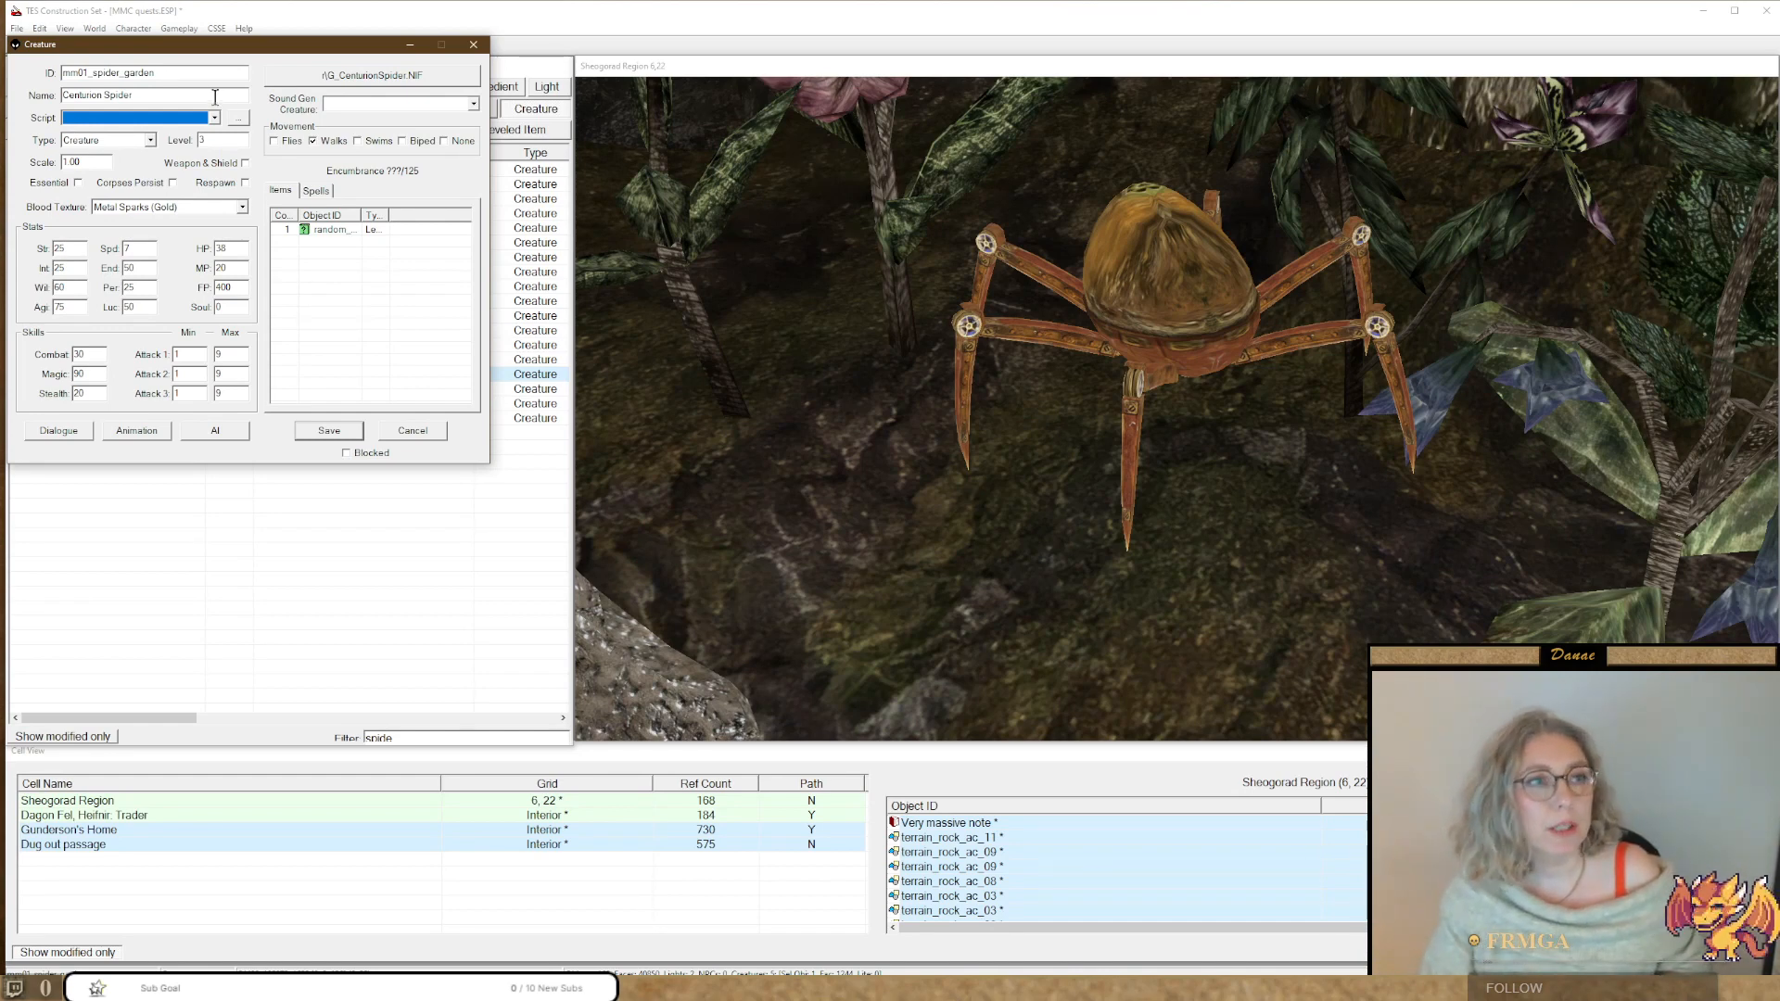
drag(176, 49, 302, 65)
click(447, 450)
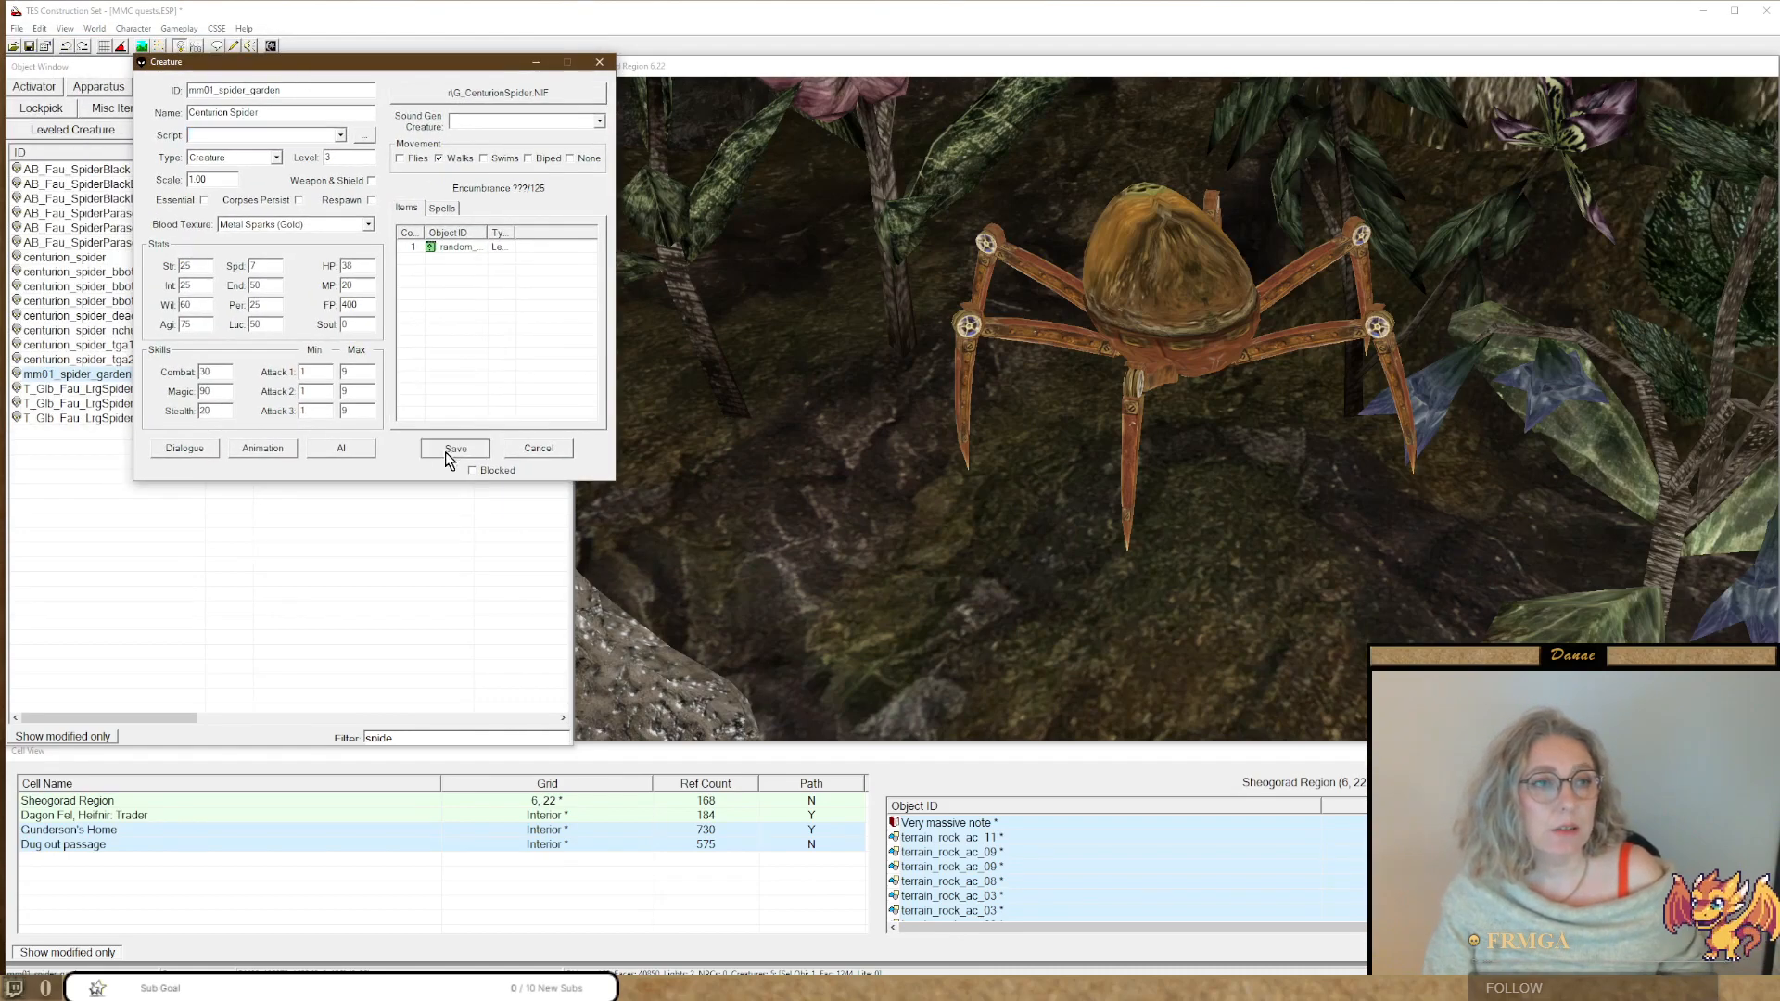
click(1110, 269)
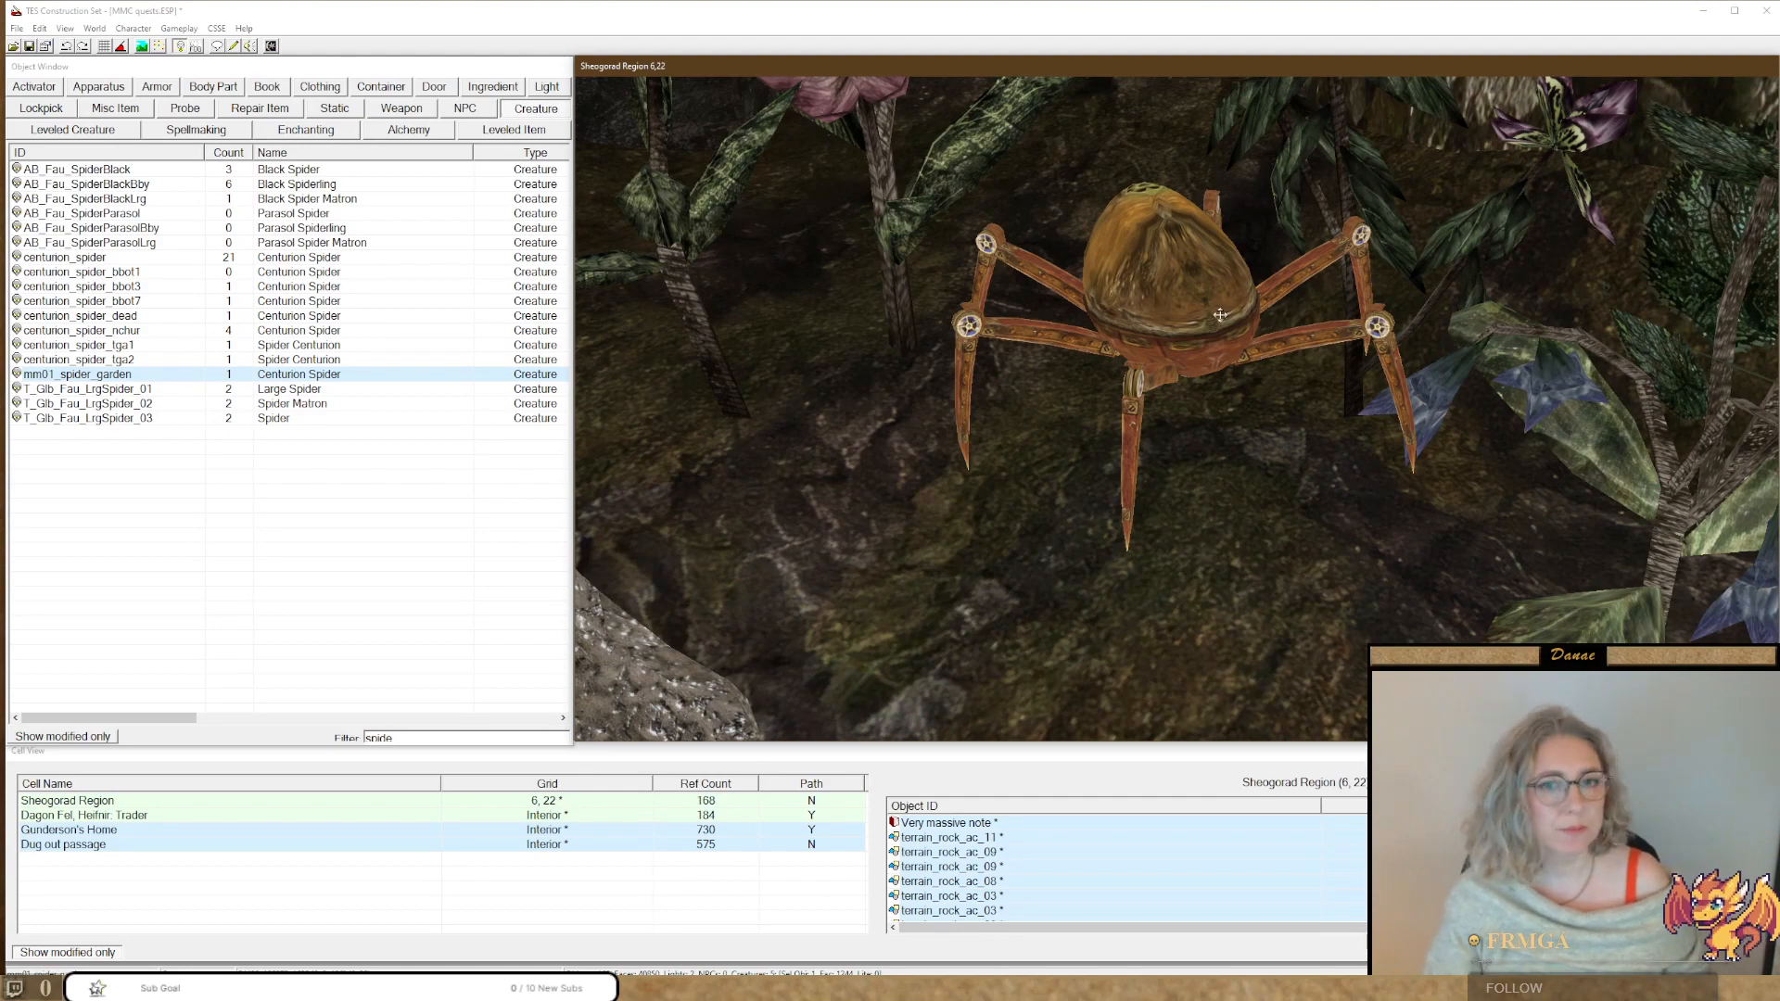
Show only modified dialogue topics and duplicate Heifnir's spider machine response under latest rumors.
click(214, 49)
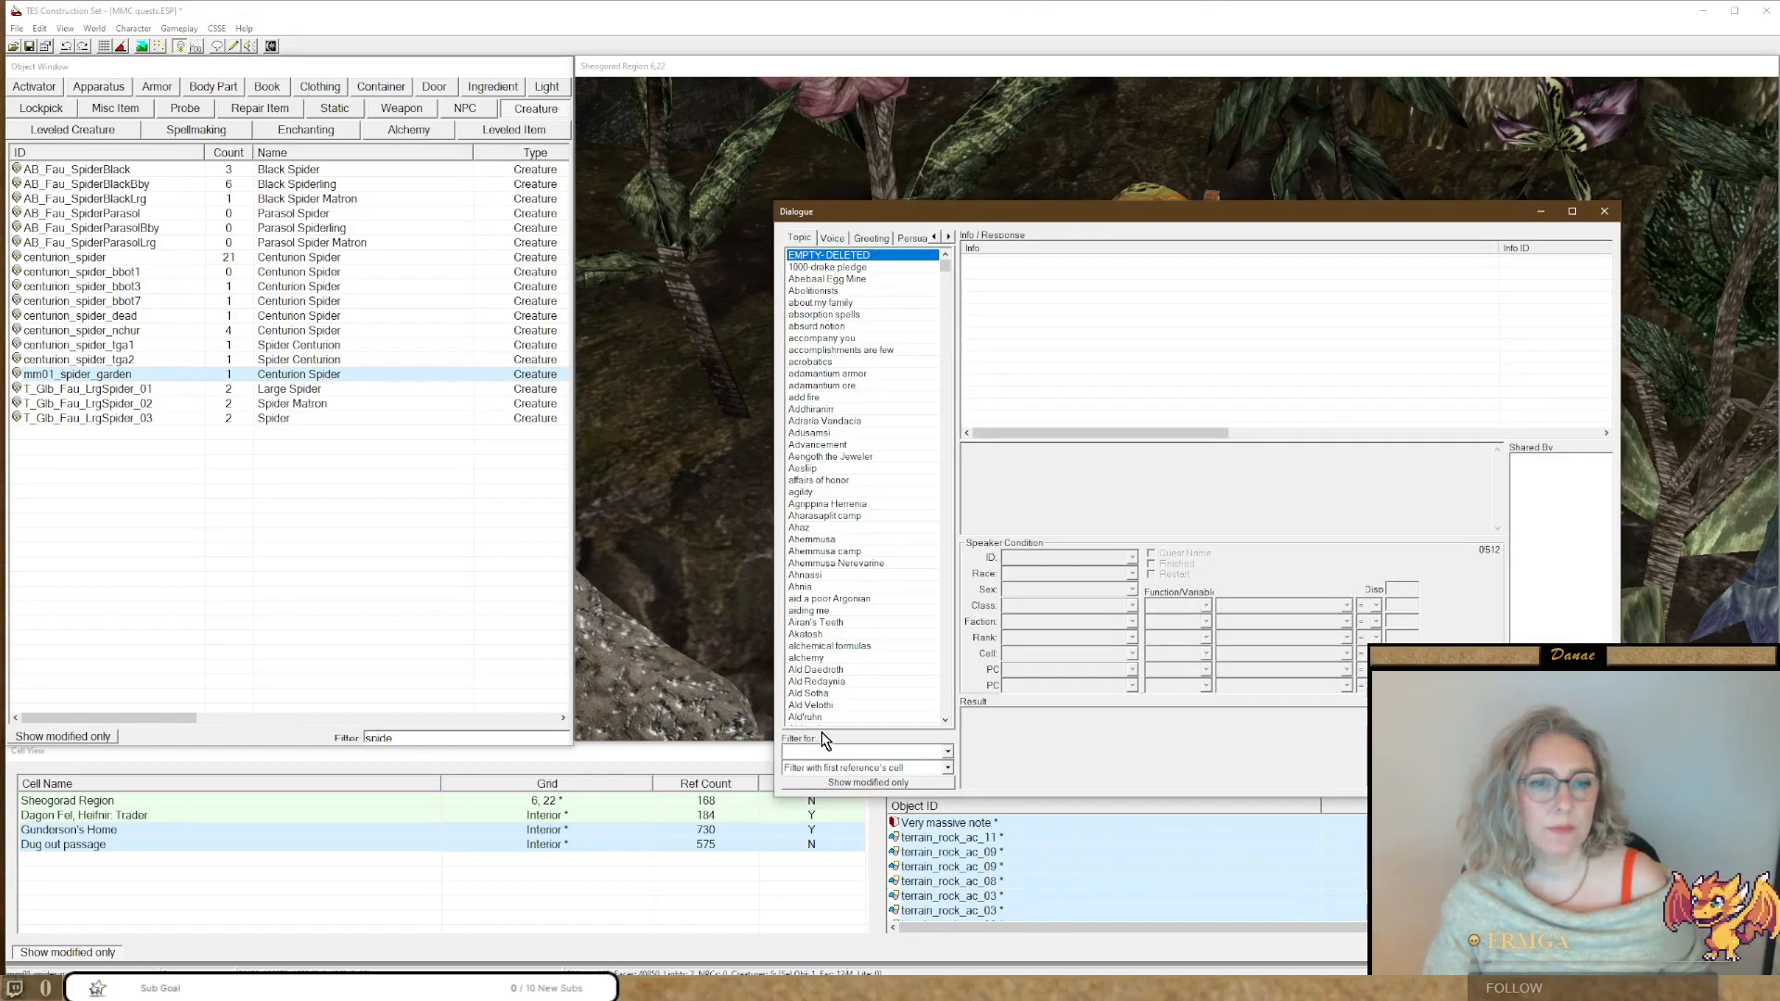
click(846, 783)
click(814, 279)
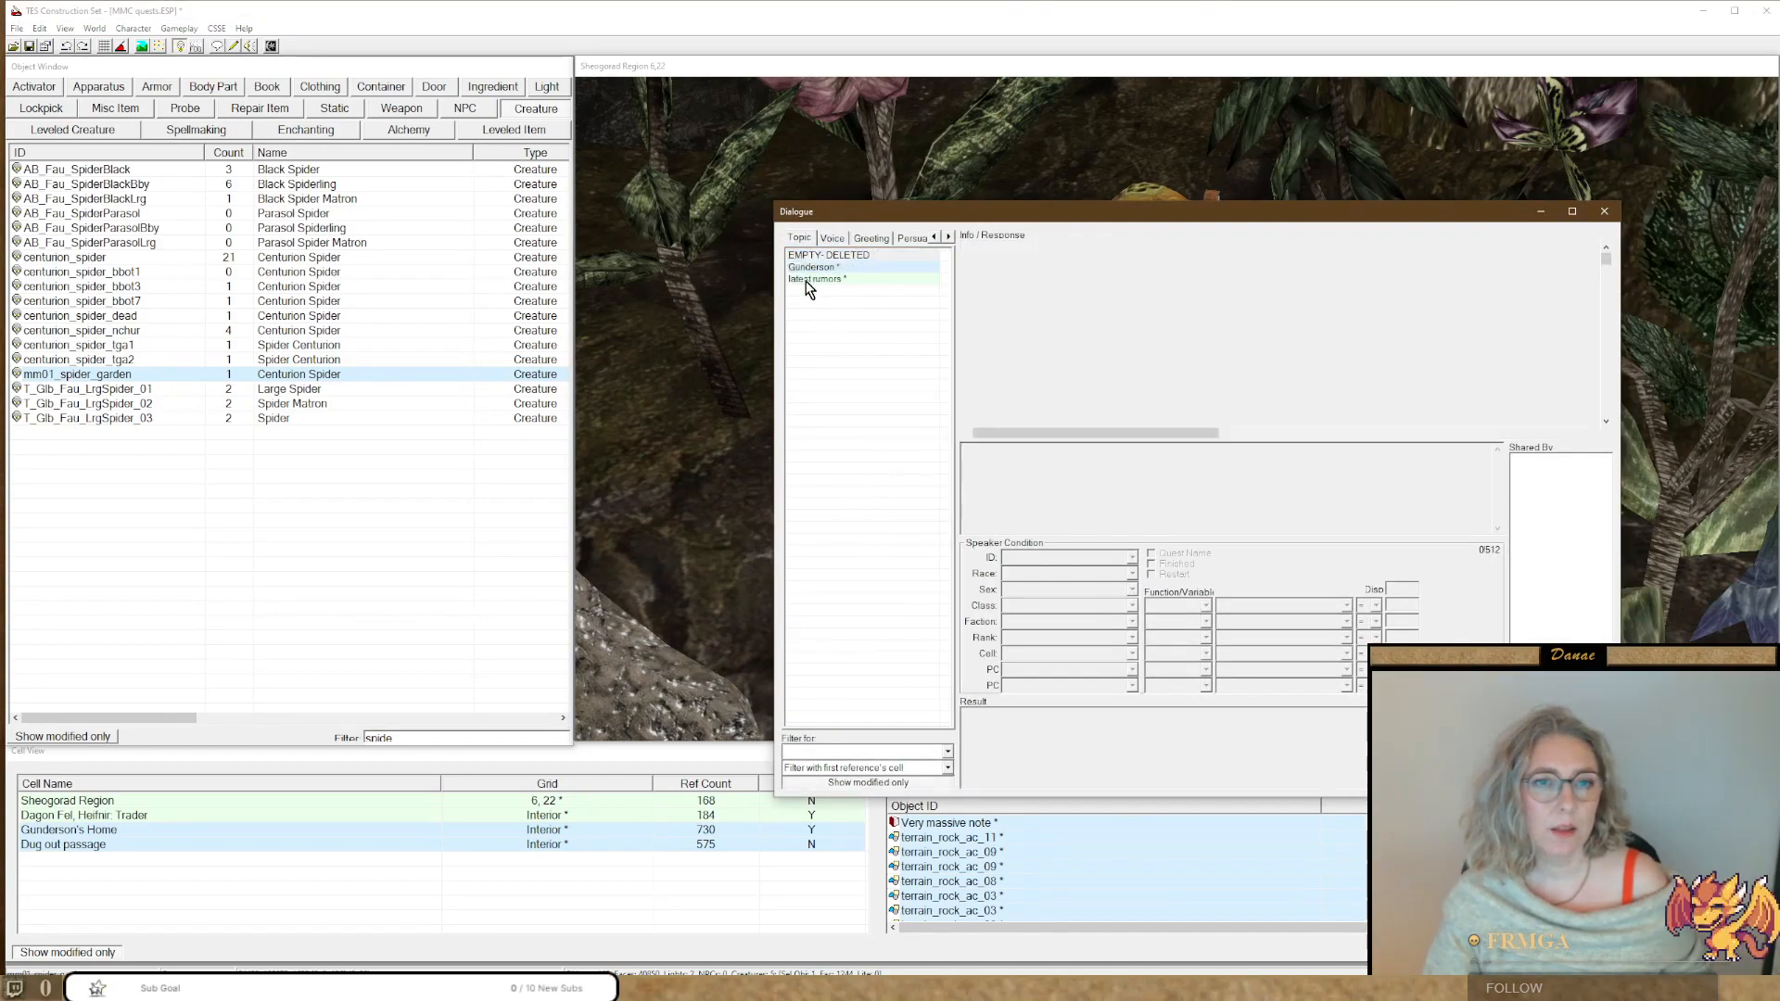
click(1009, 262)
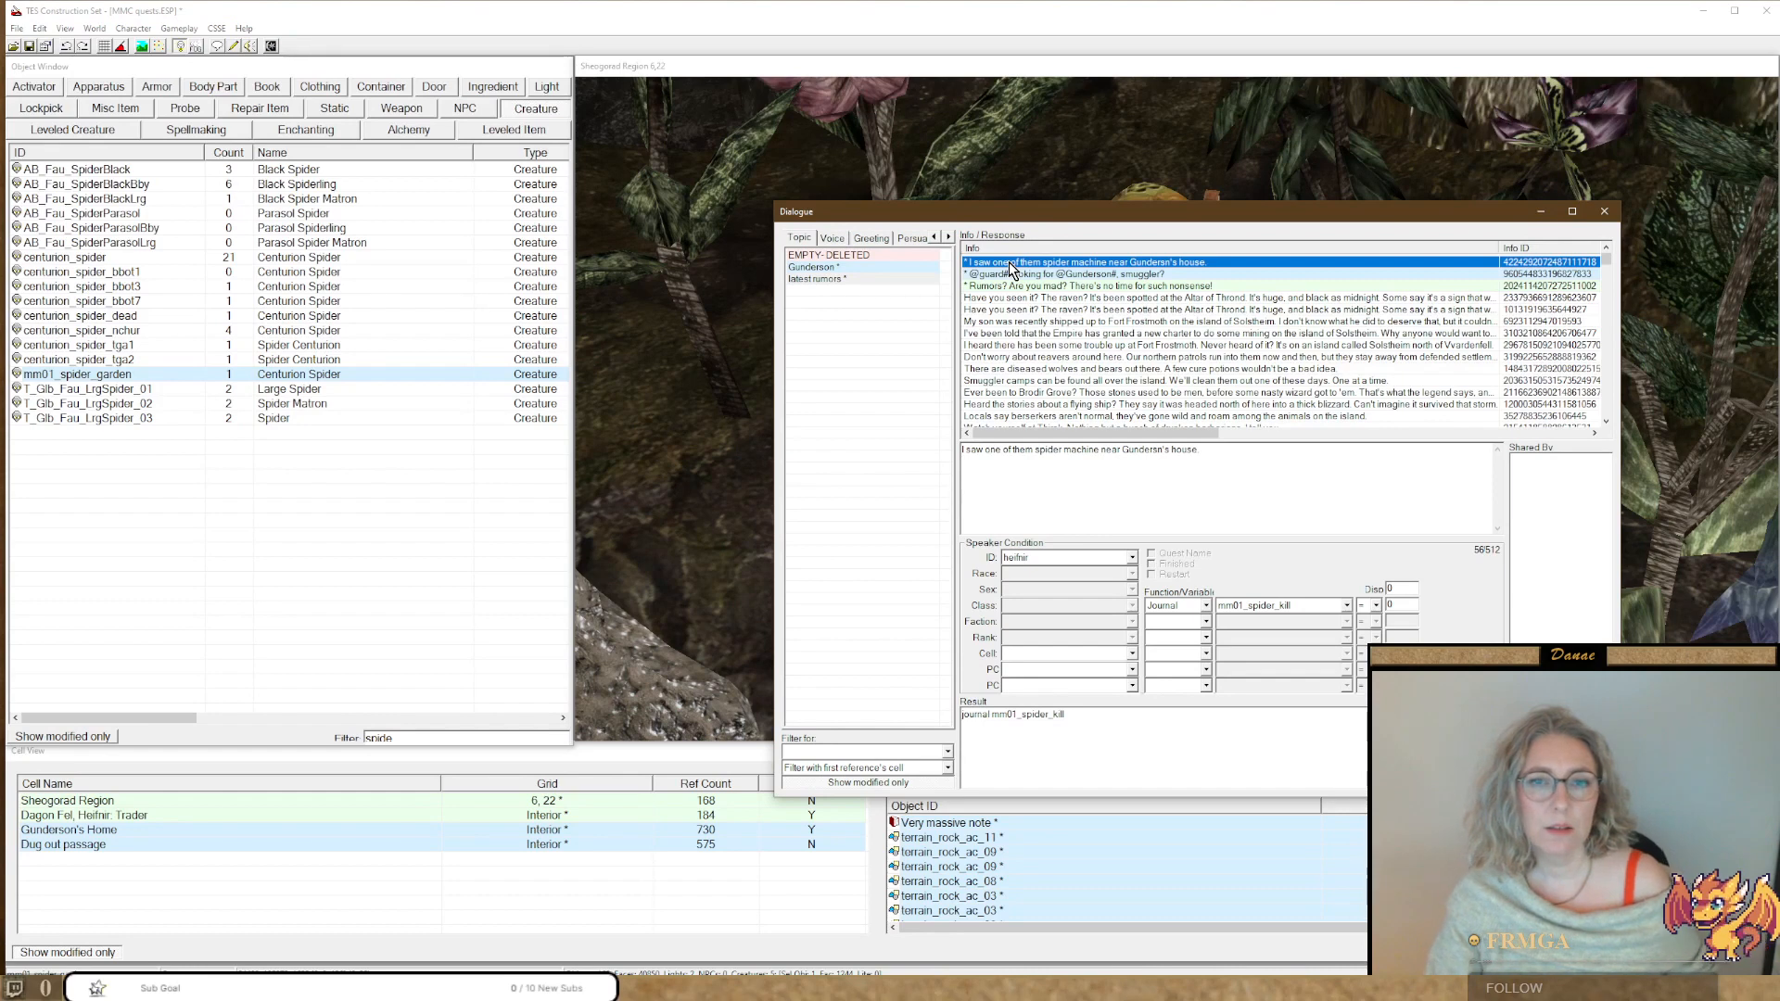
right_click(1009, 263)
click(1040, 289)
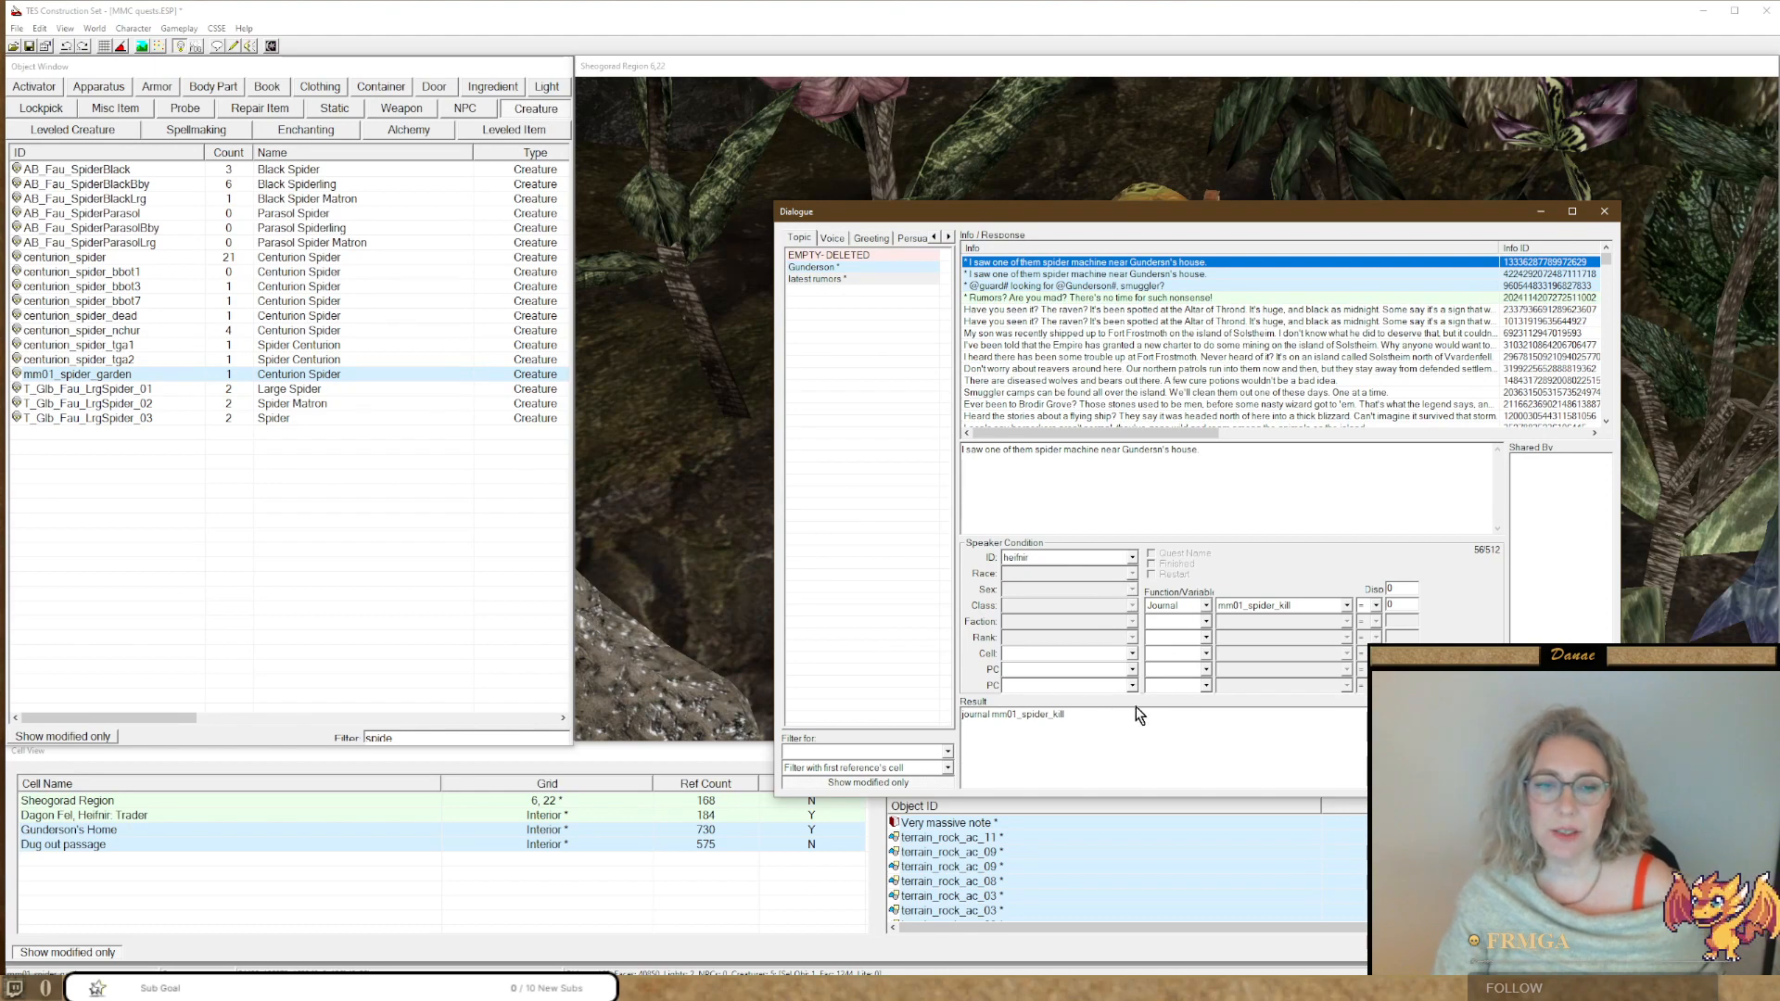
Add a Dead condition for mm01_spider_garden equal to 1 to the duplicated rumor response.
click(1164, 622)
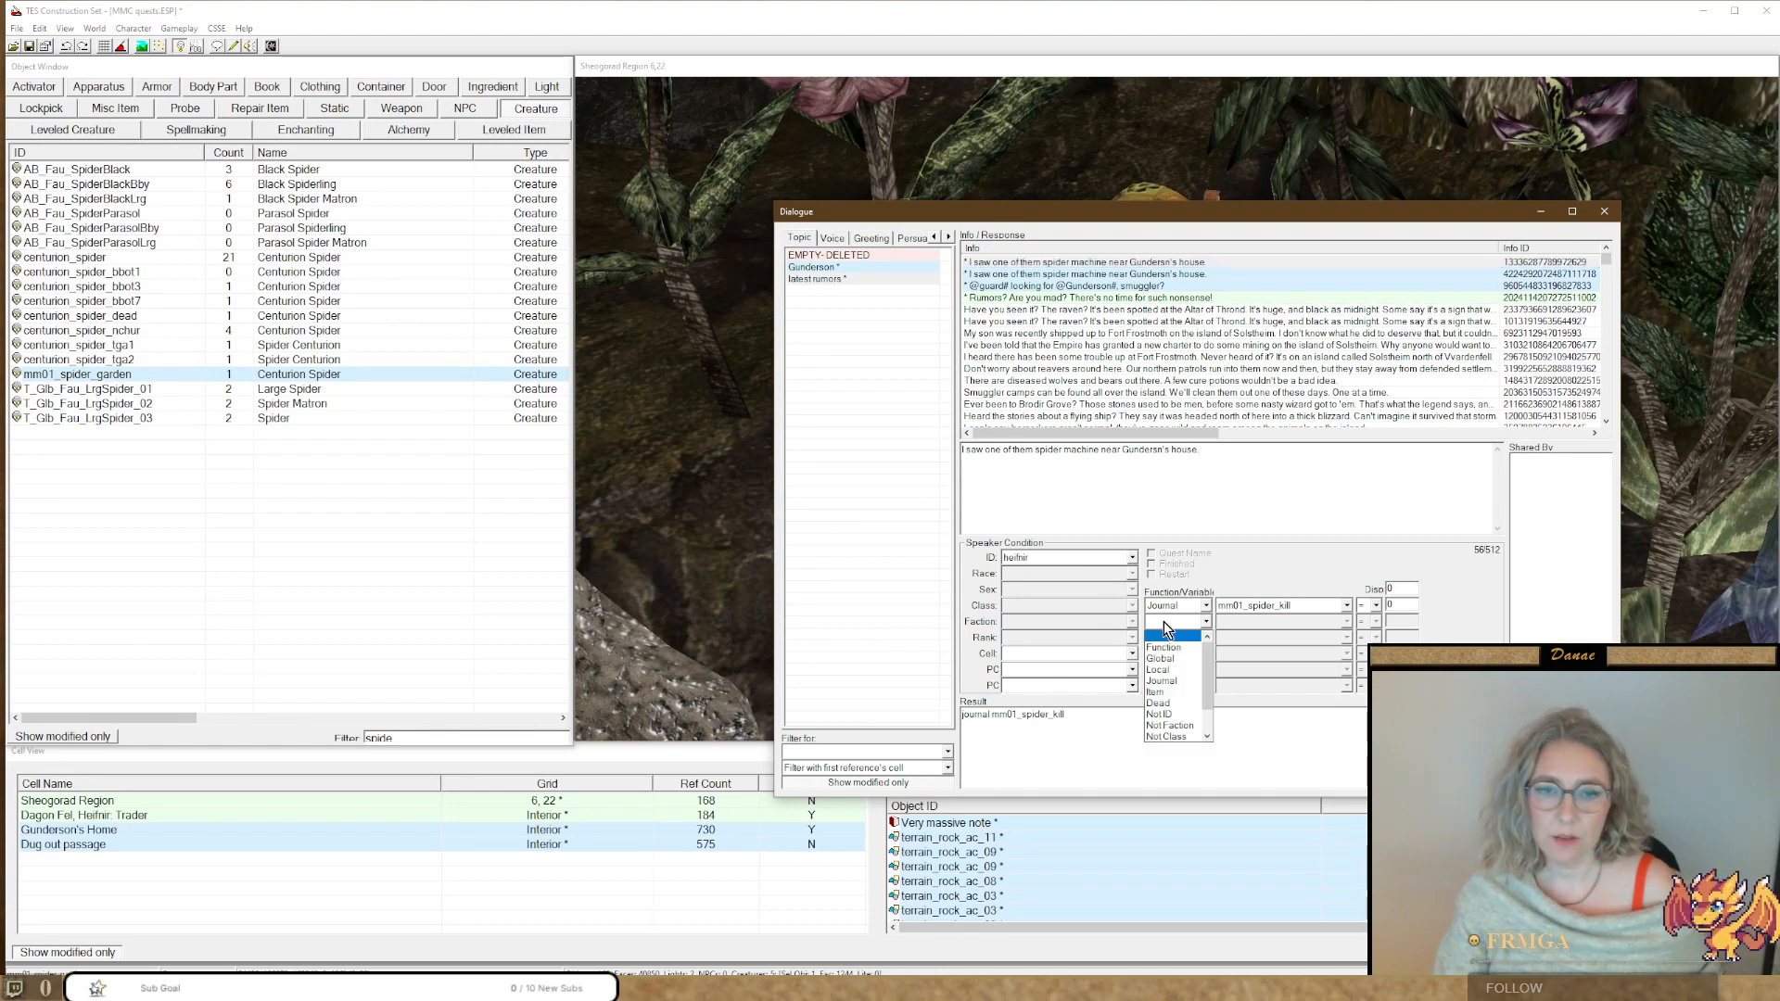
click(1164, 705)
click(1222, 622)
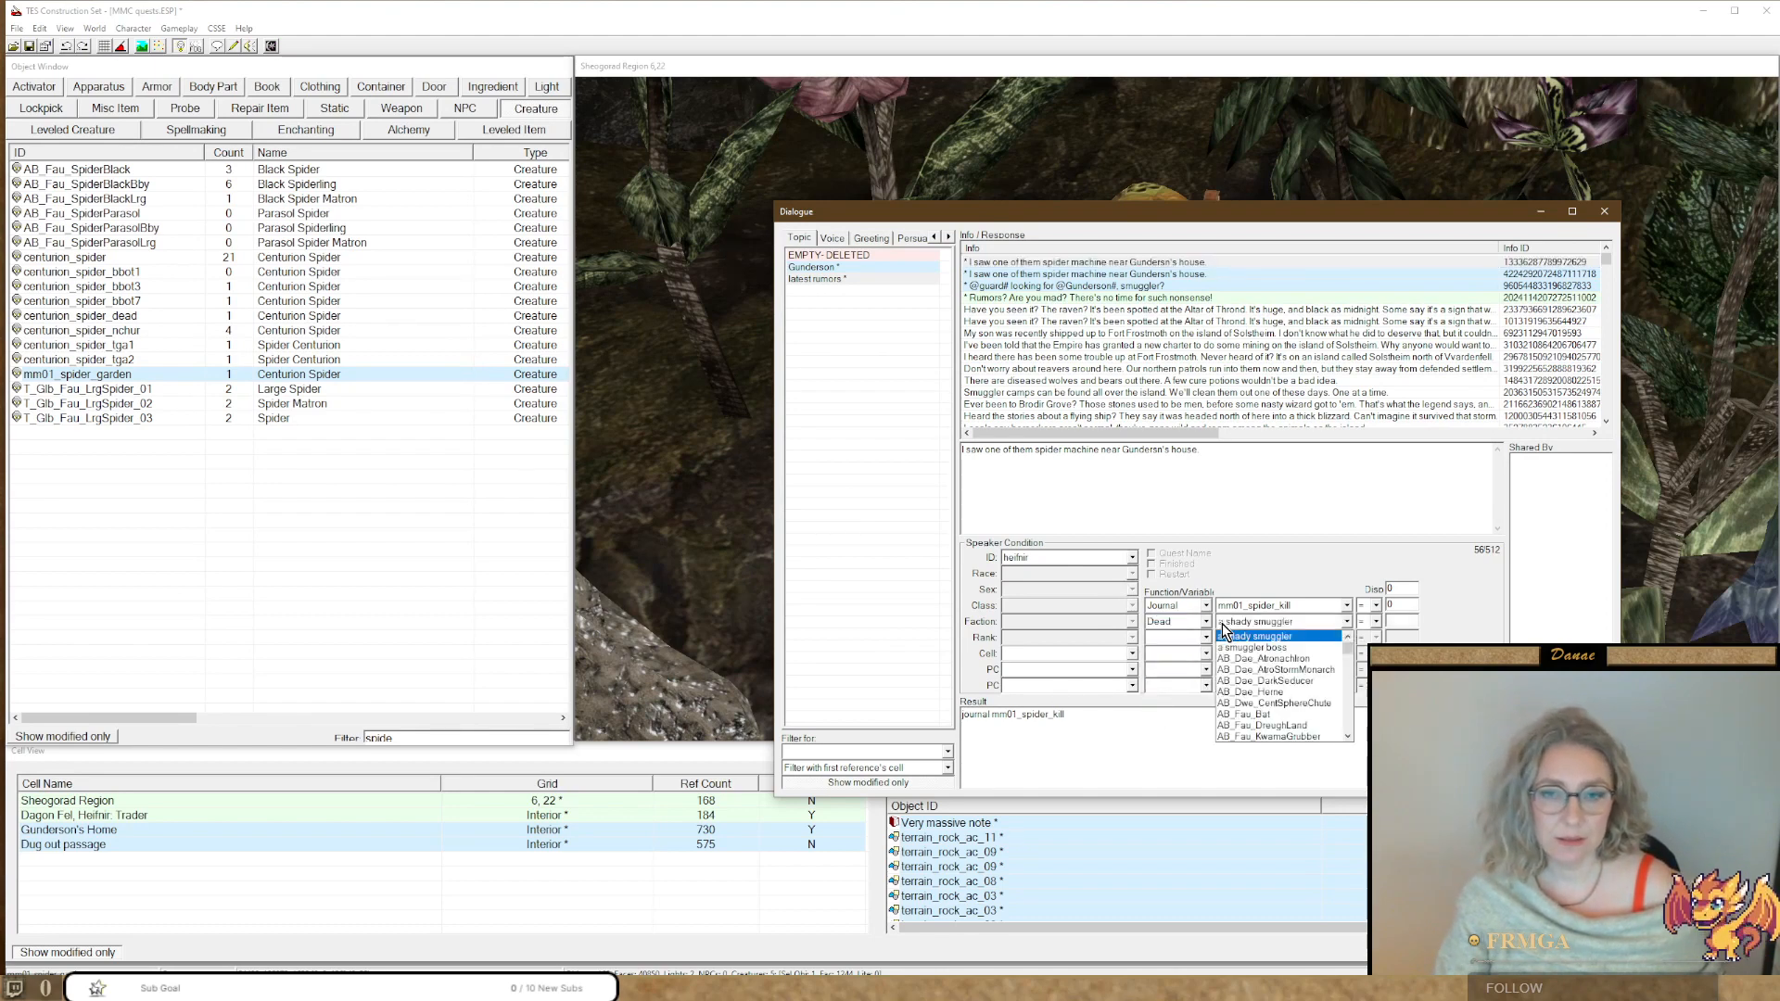
text(mm01_spider_garden)
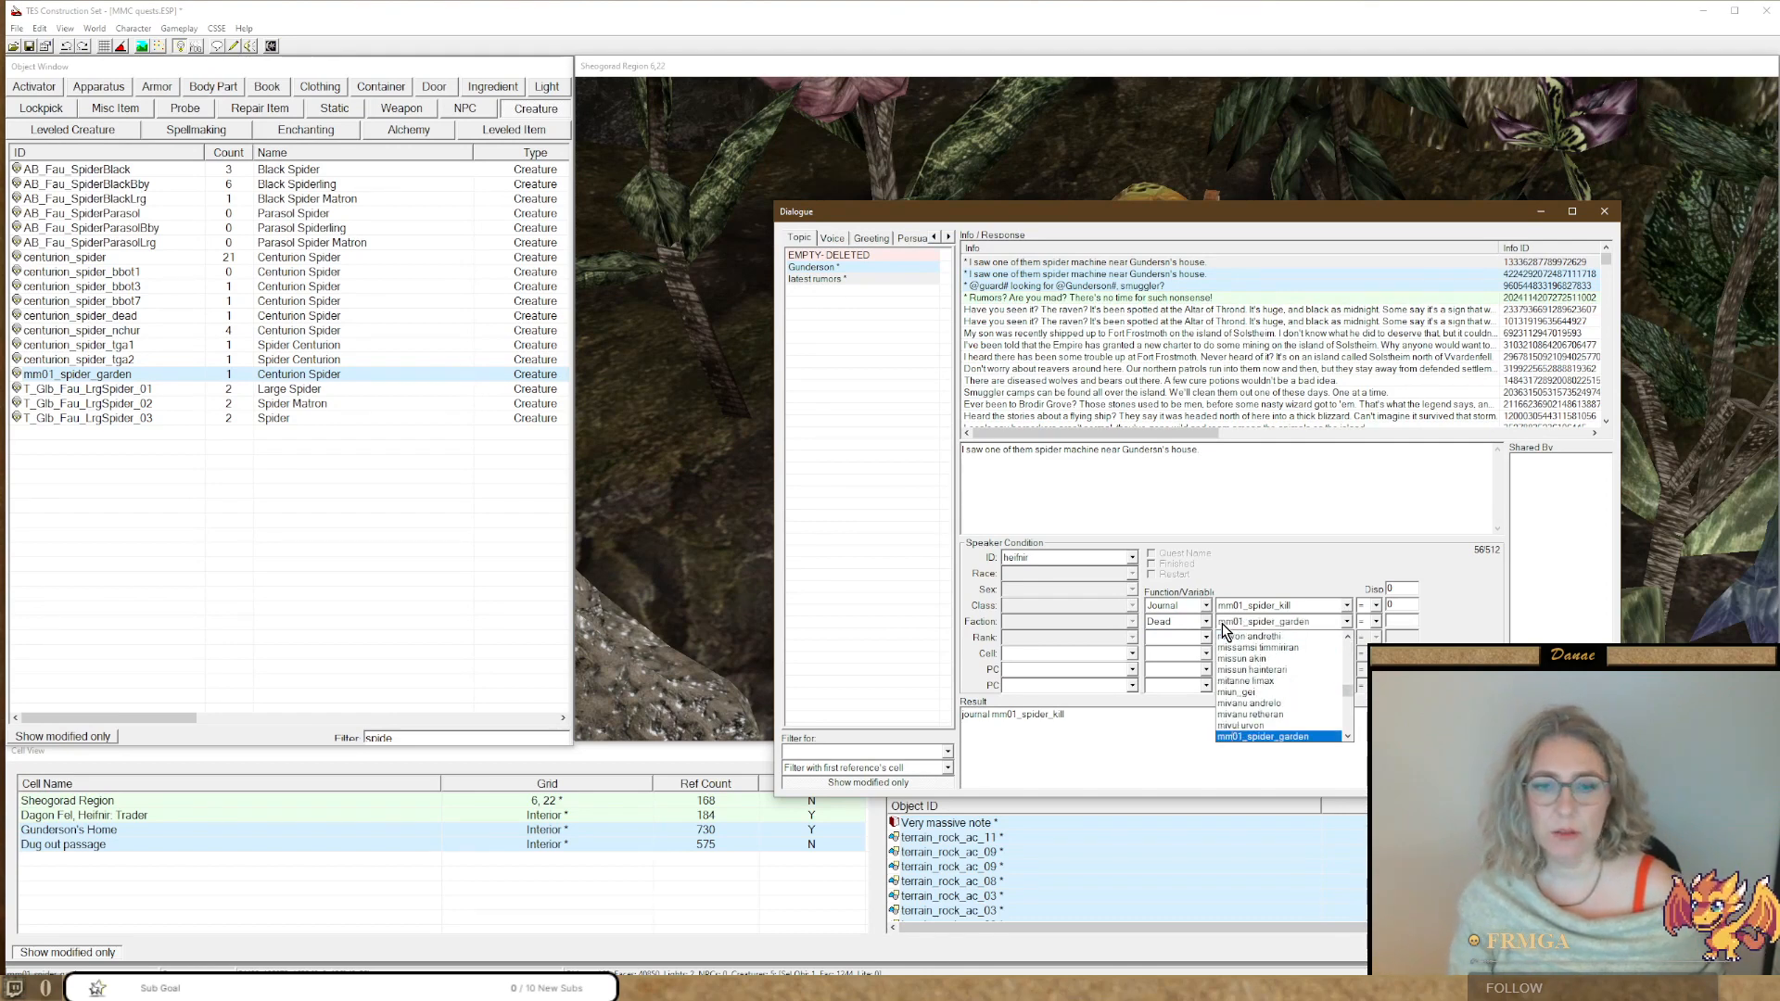
key(Return)
click(1403, 621)
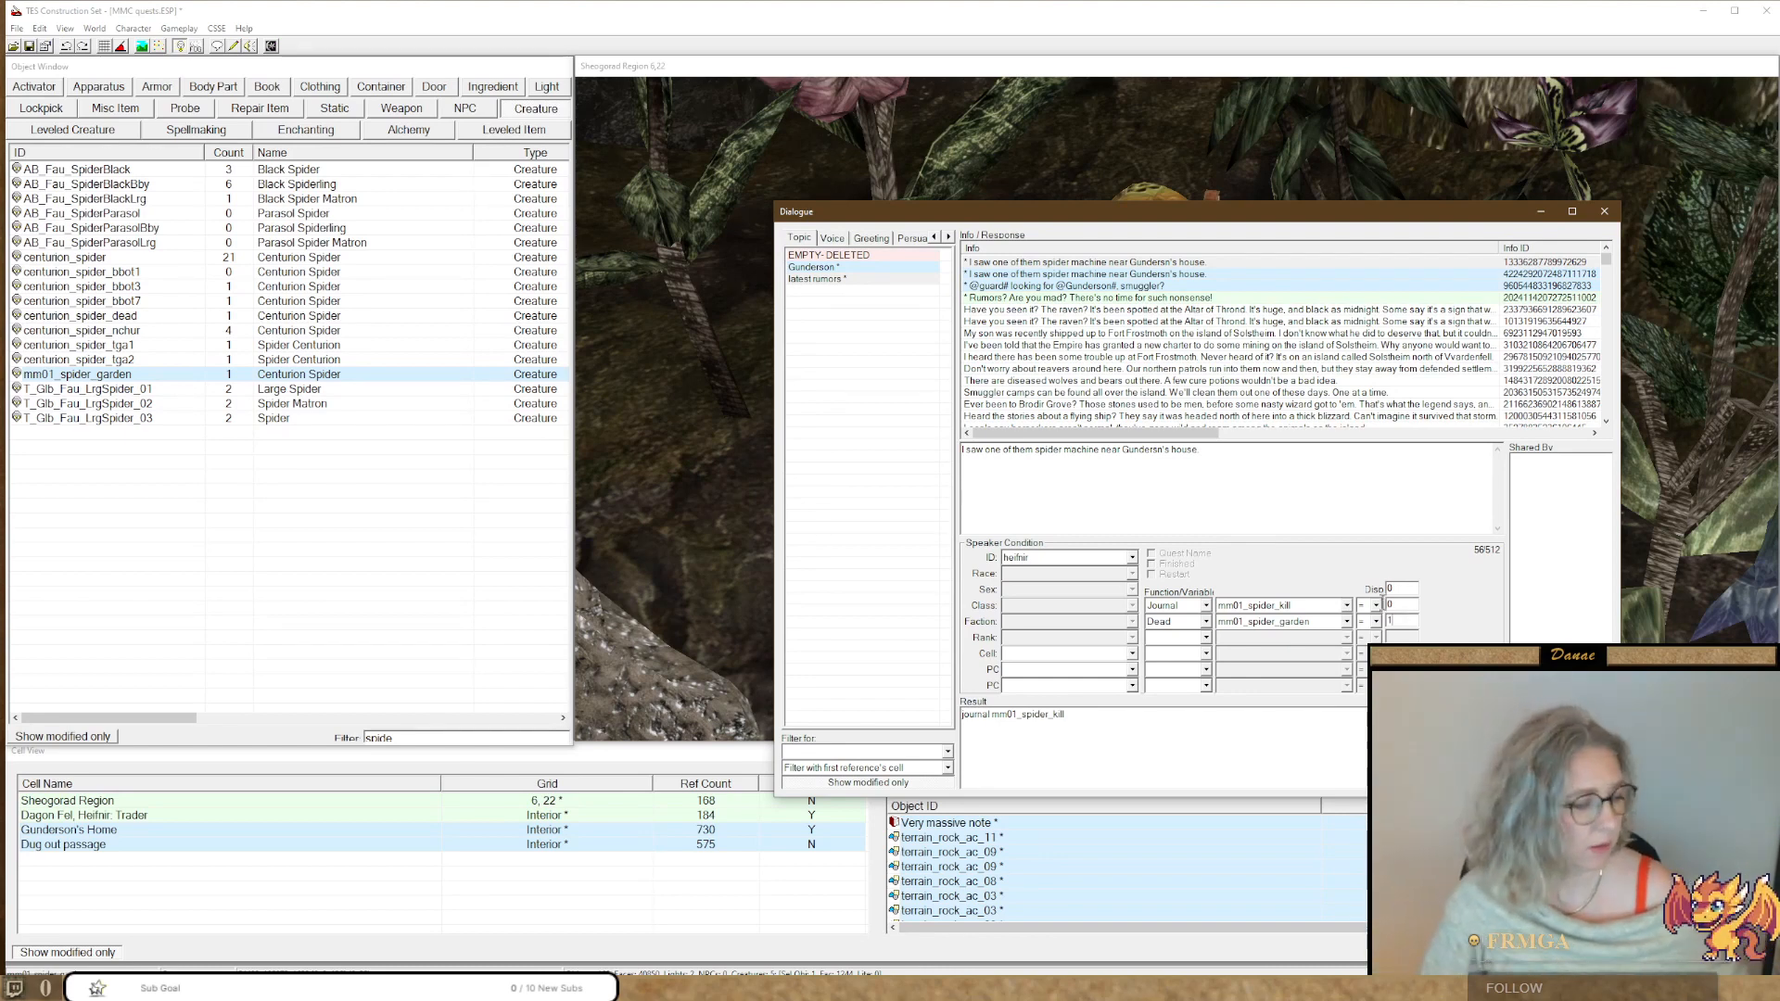
Replace the duplicated response's text with "Wonderful, thanks.".
drag(1209, 450, 851, 454)
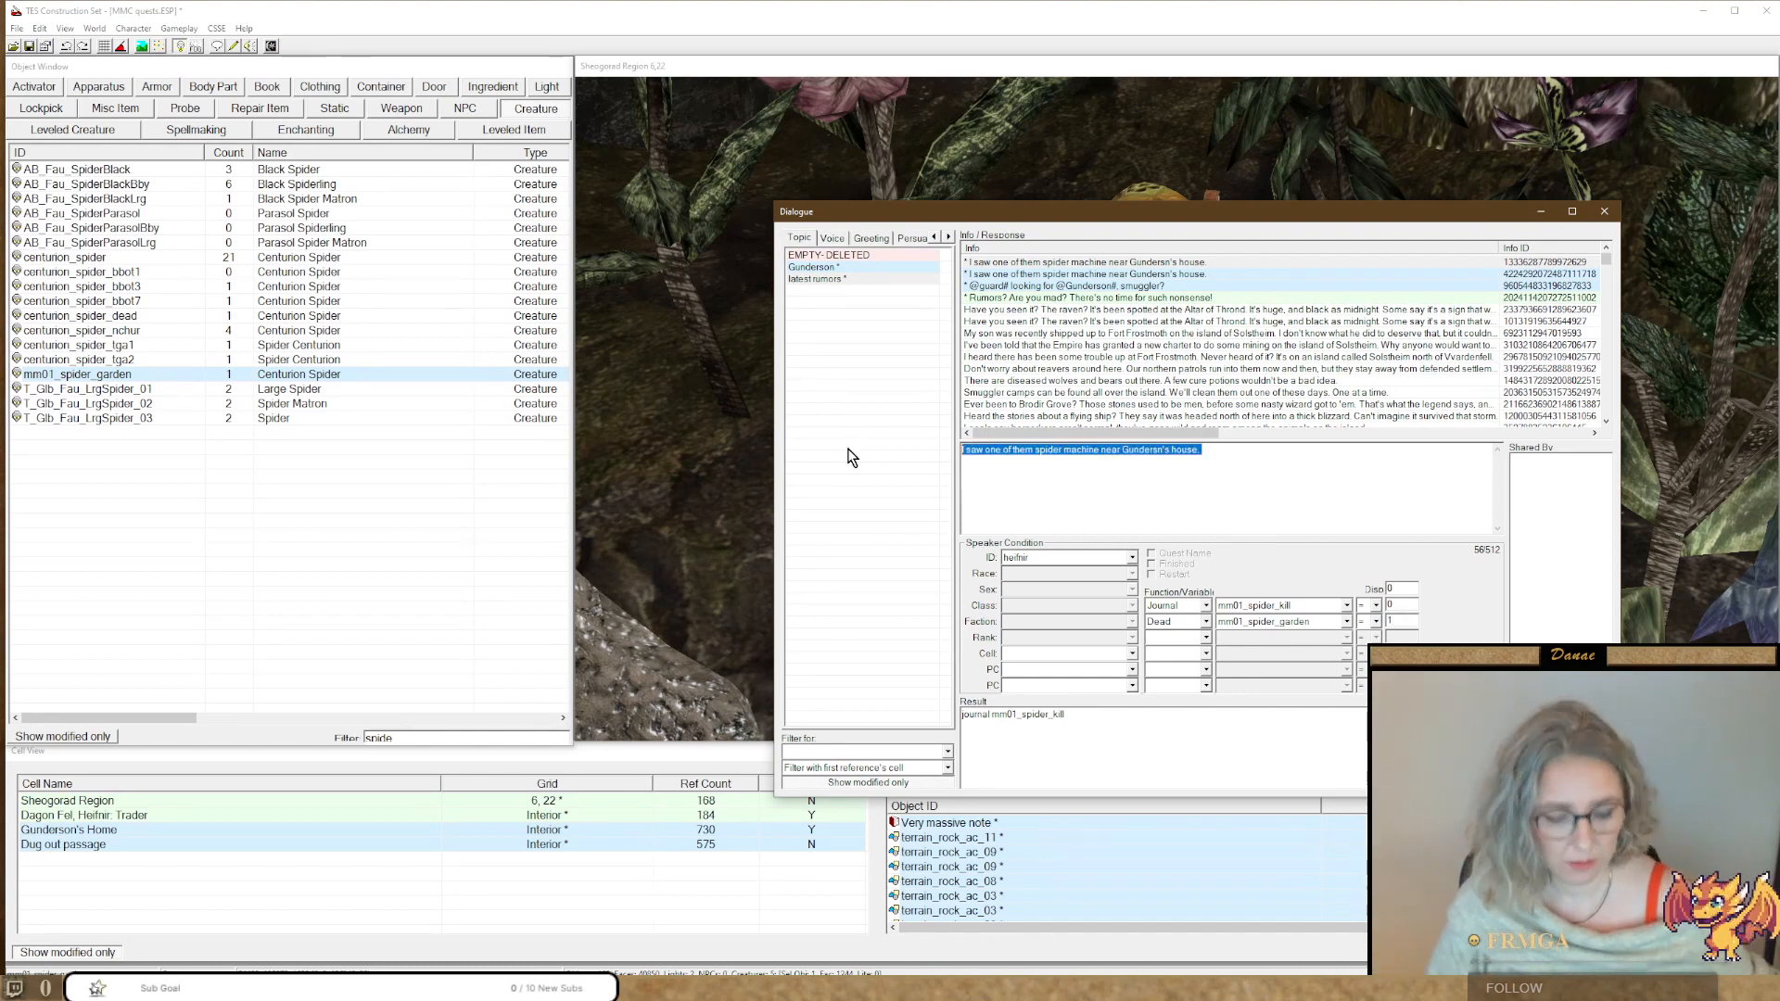
text(Wonderful,)
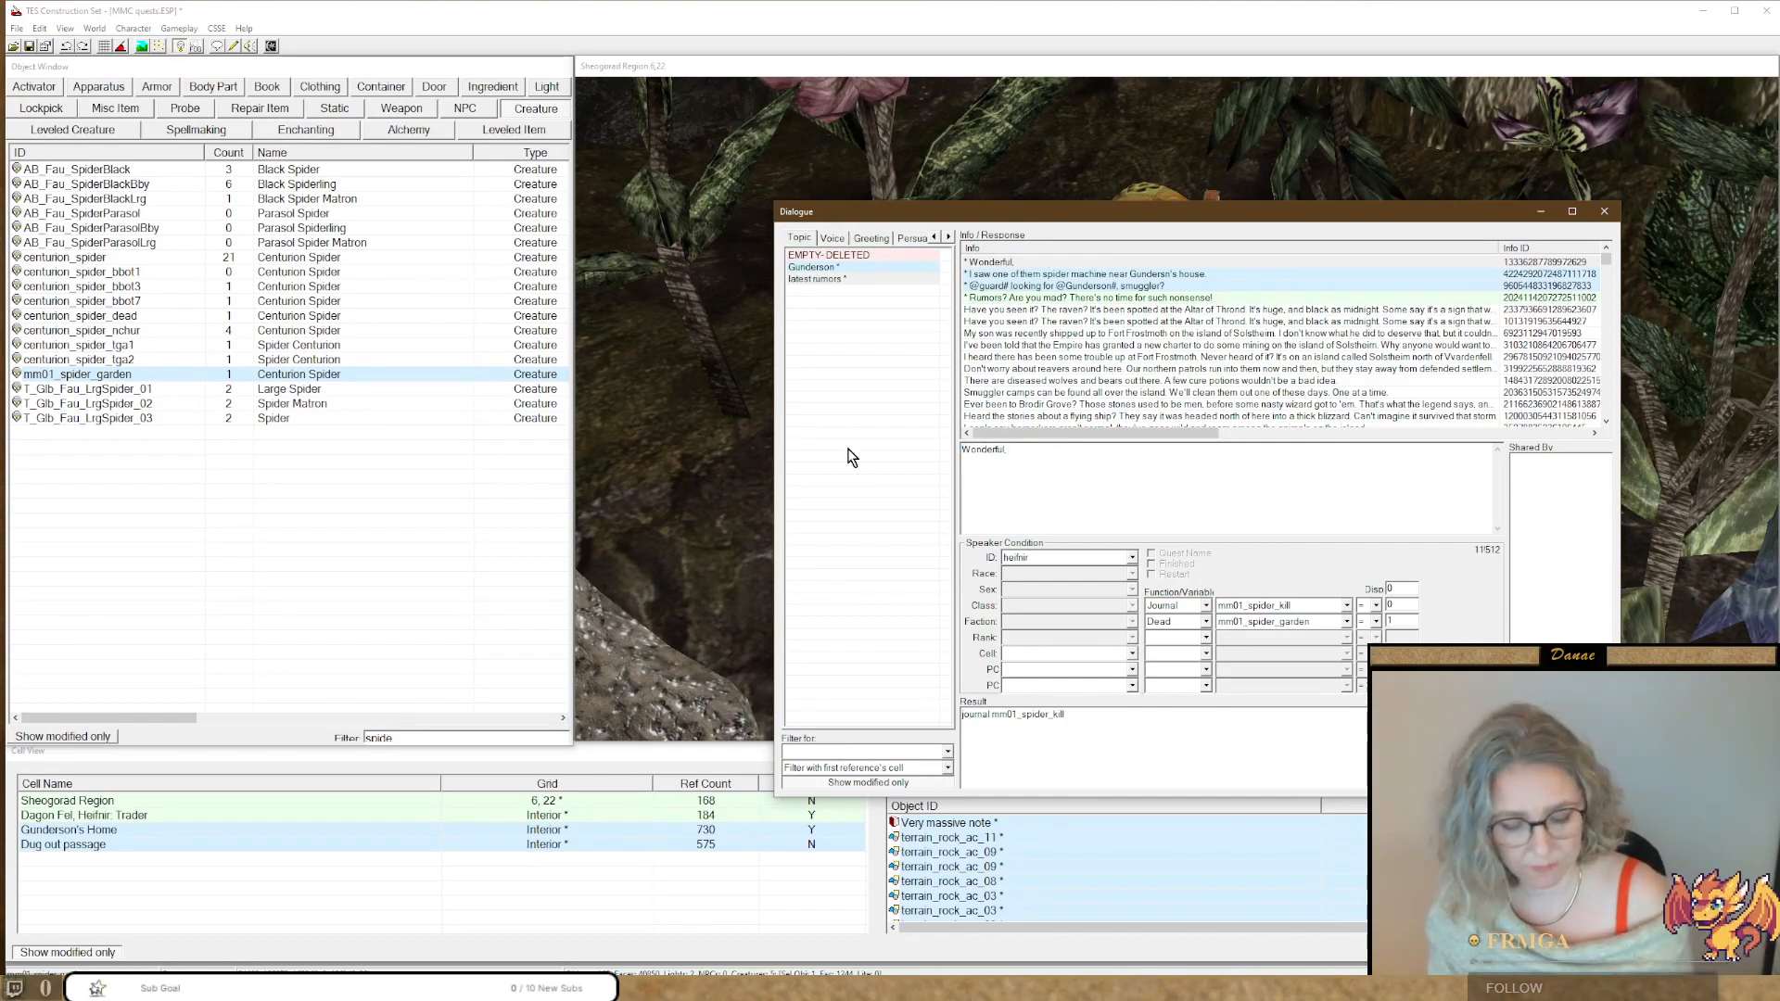
text( thanks)
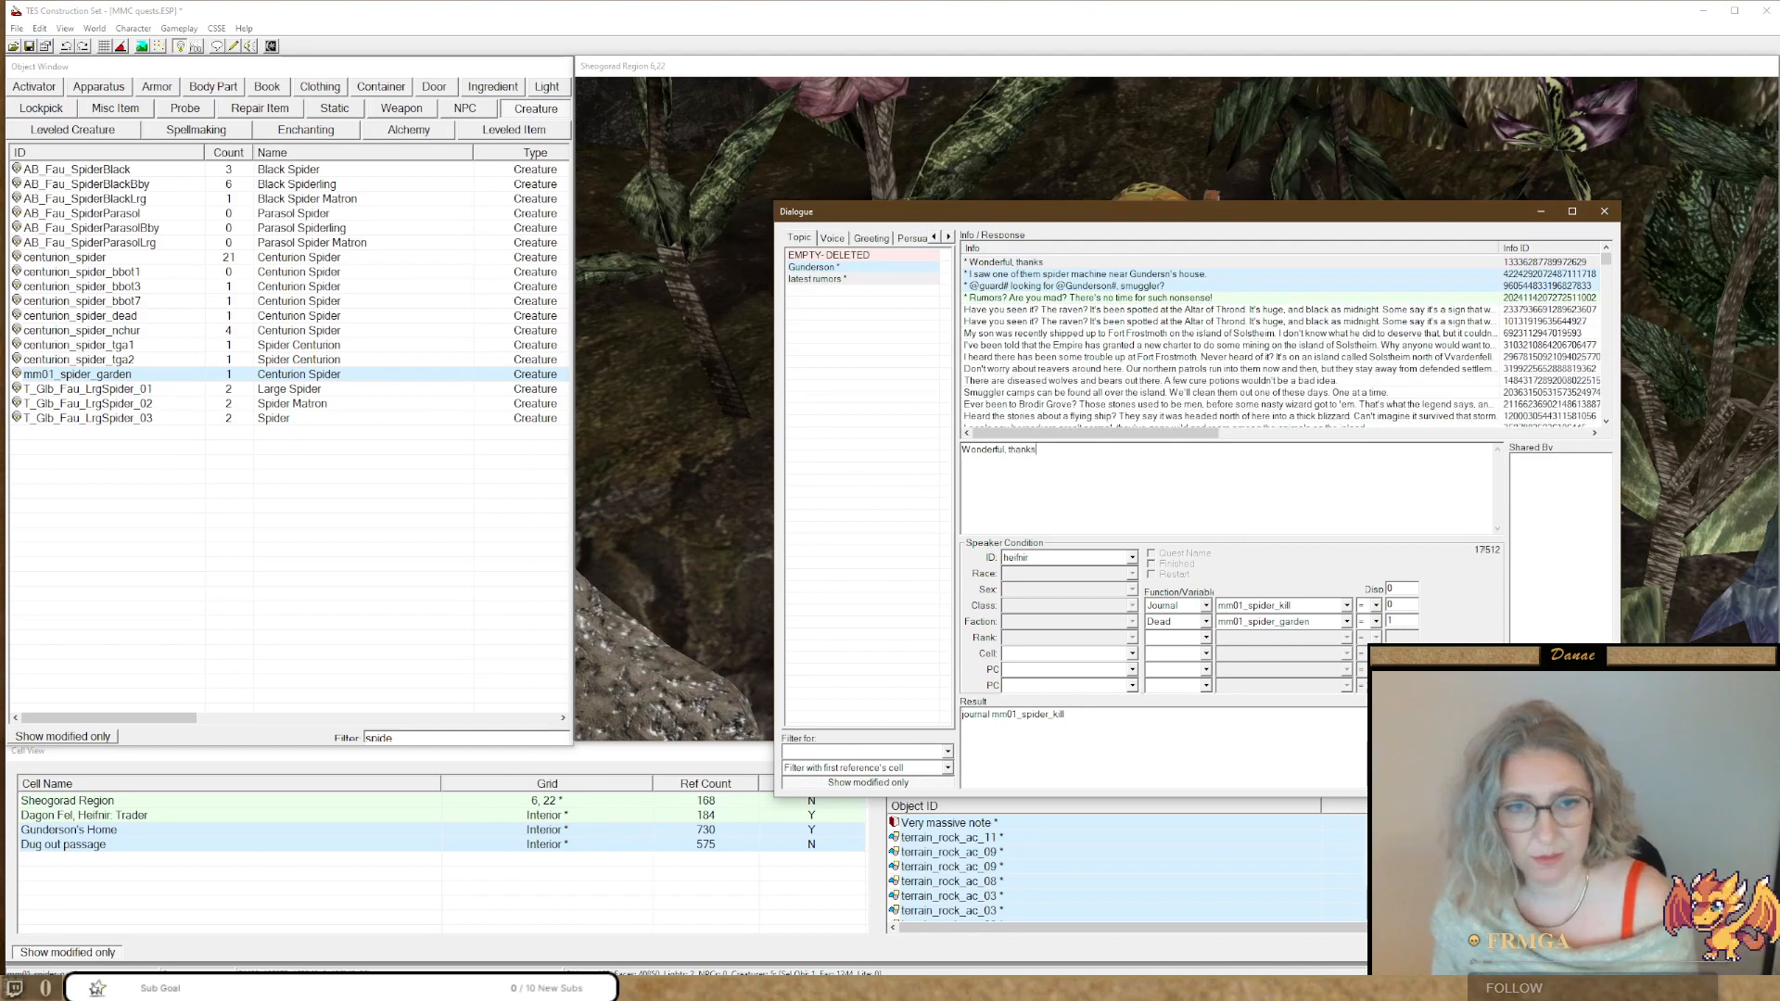
text(.)
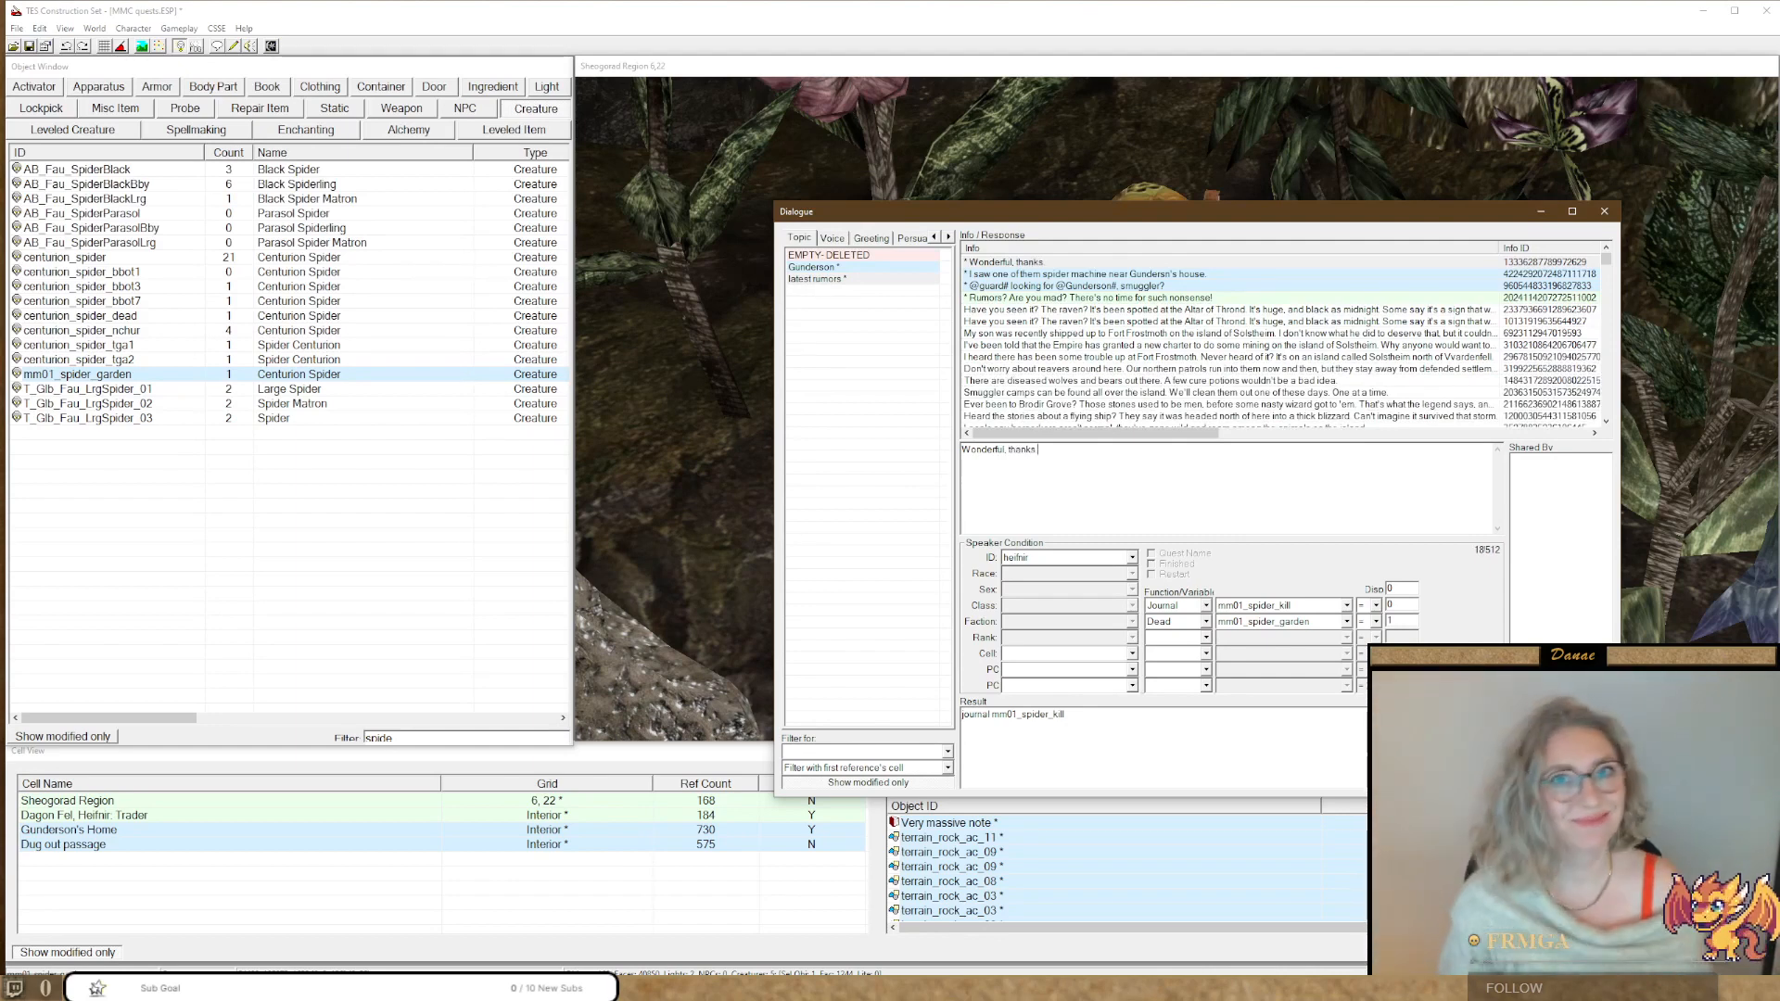
Complete the result of the original spider machine rumor as journal mm01_spider_kill 1.
click(1085, 719)
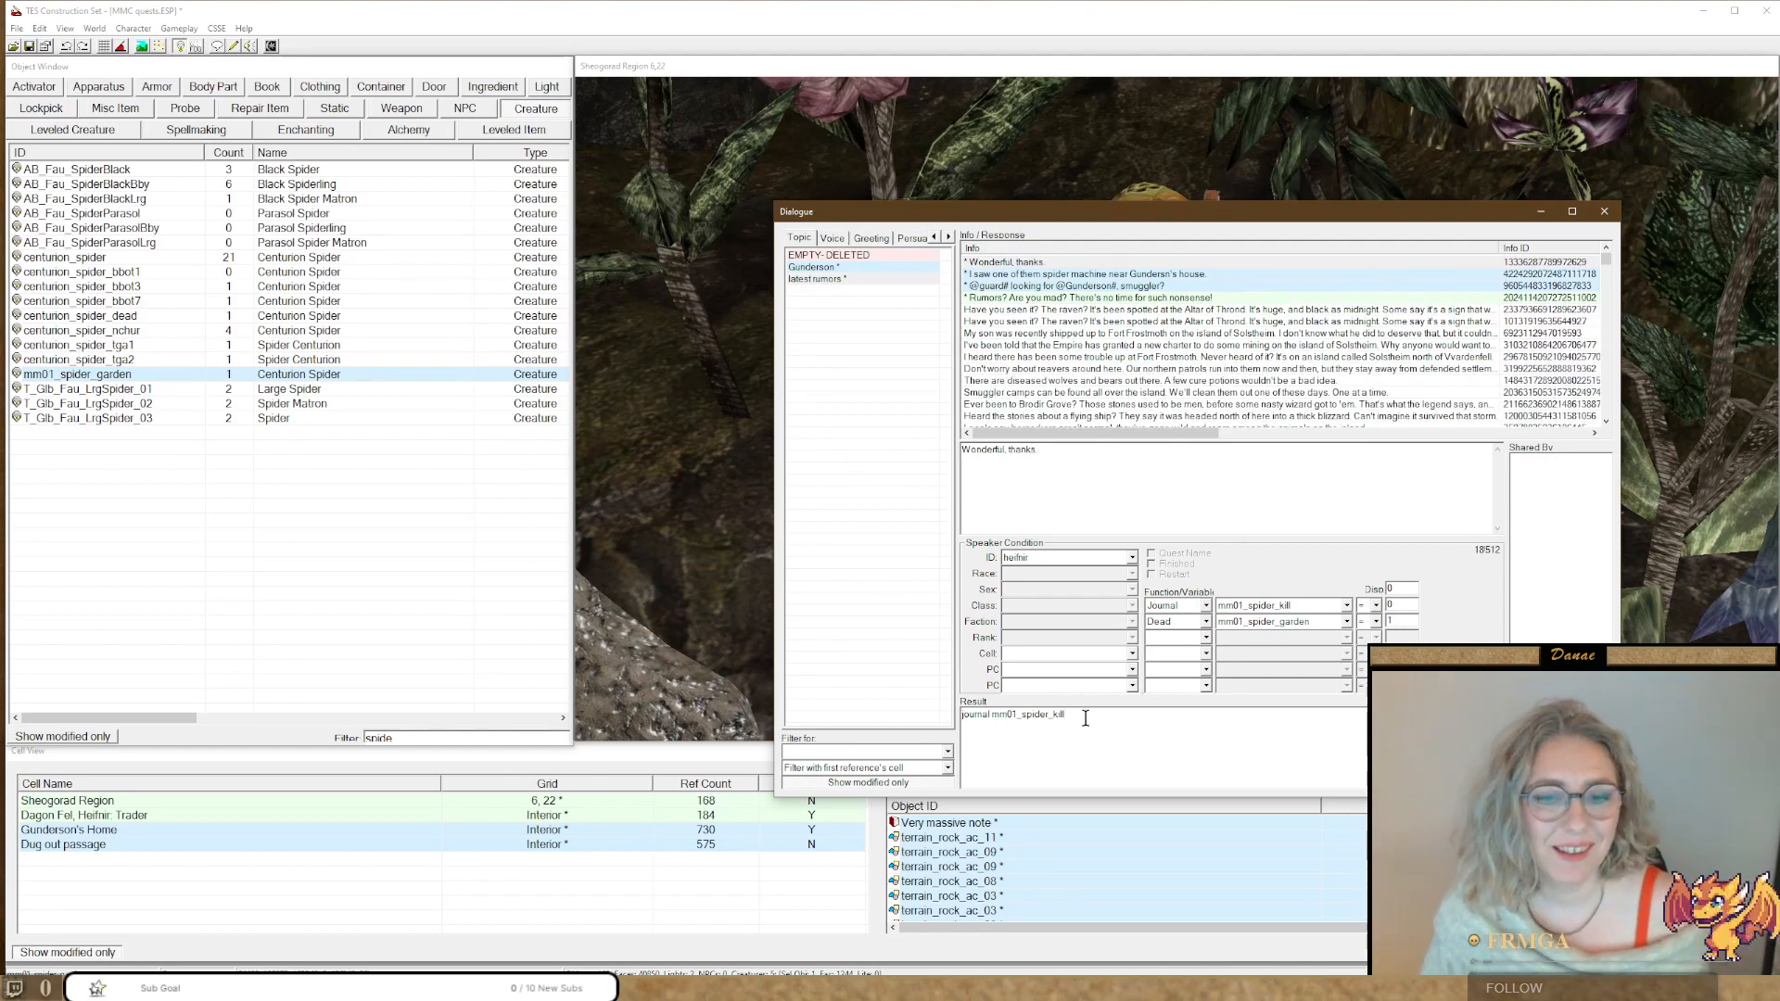
click(989, 287)
click(986, 276)
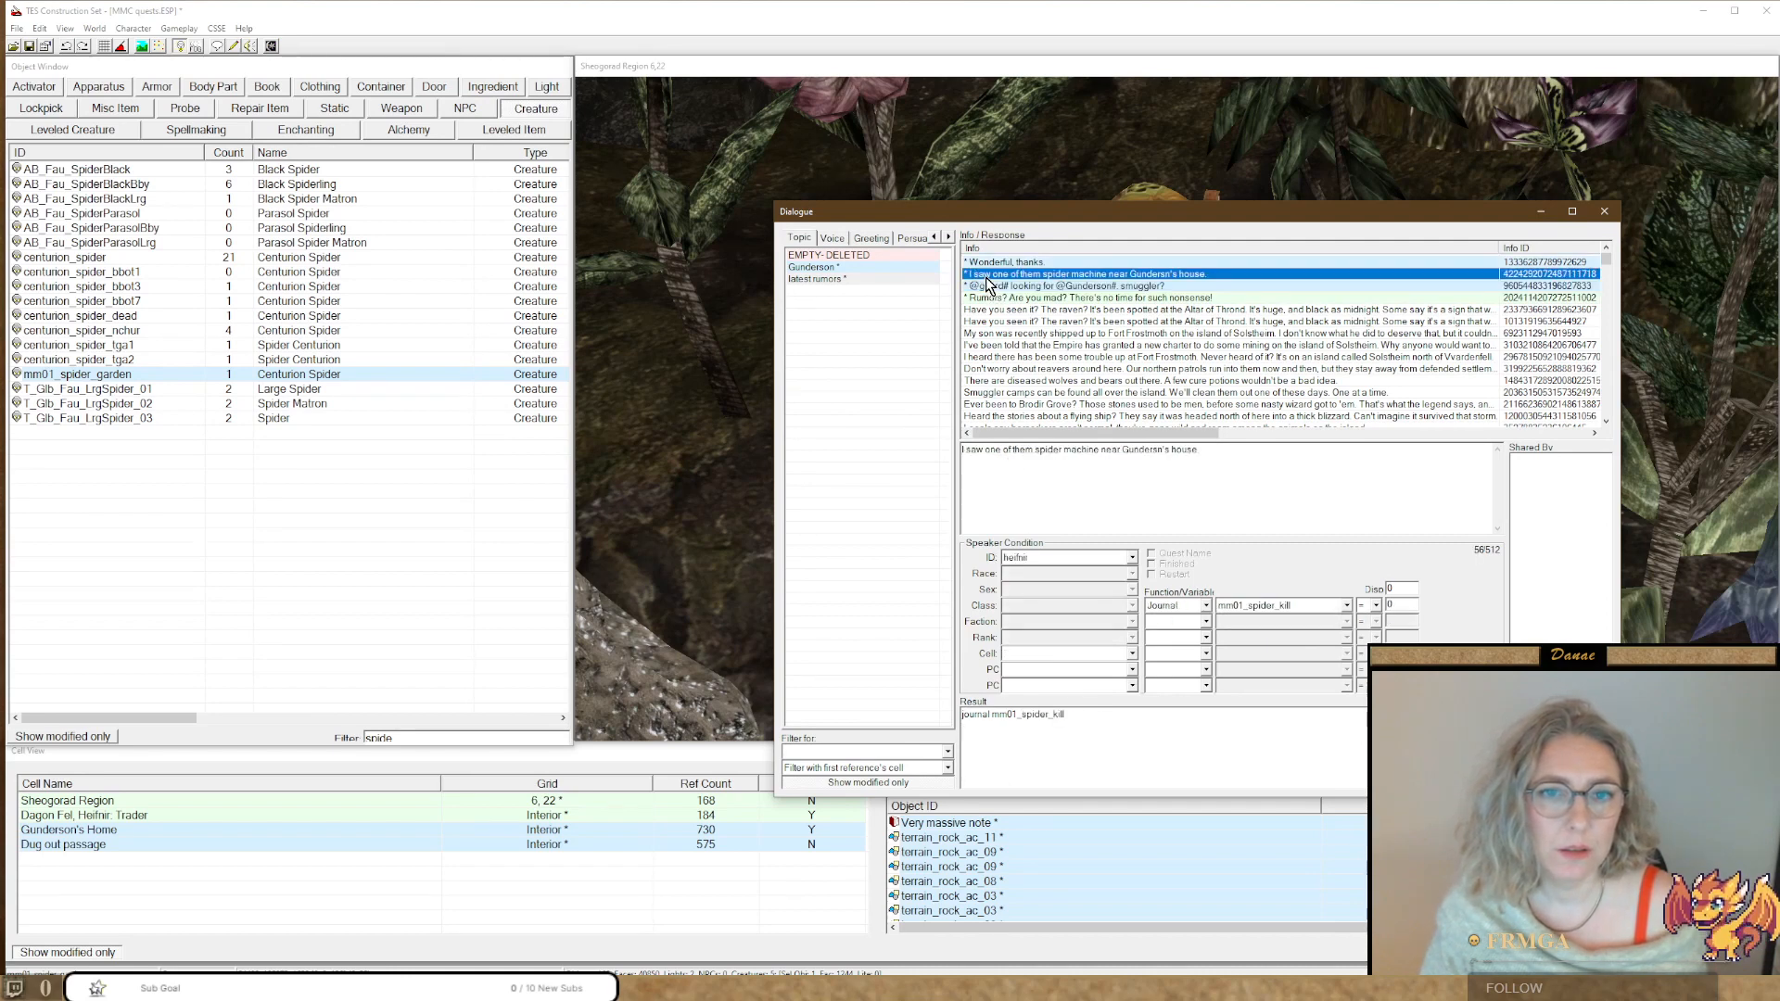
click(1093, 720)
text(1)
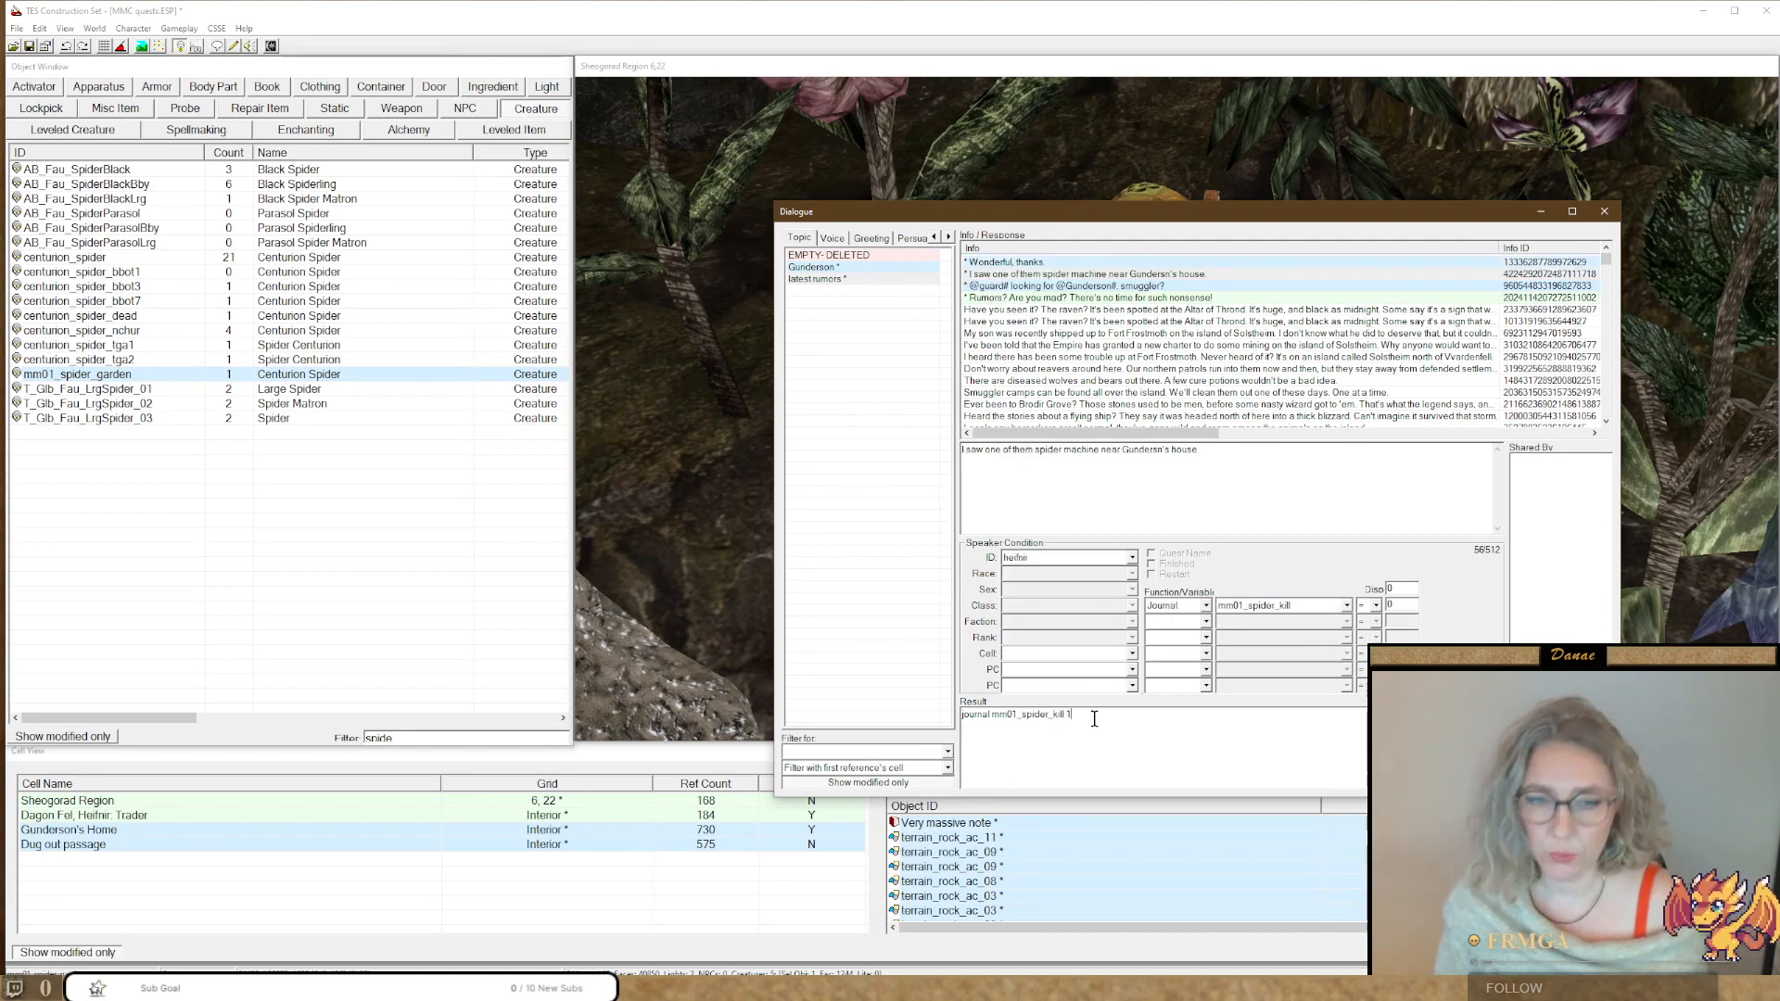
double_click(1068, 715)
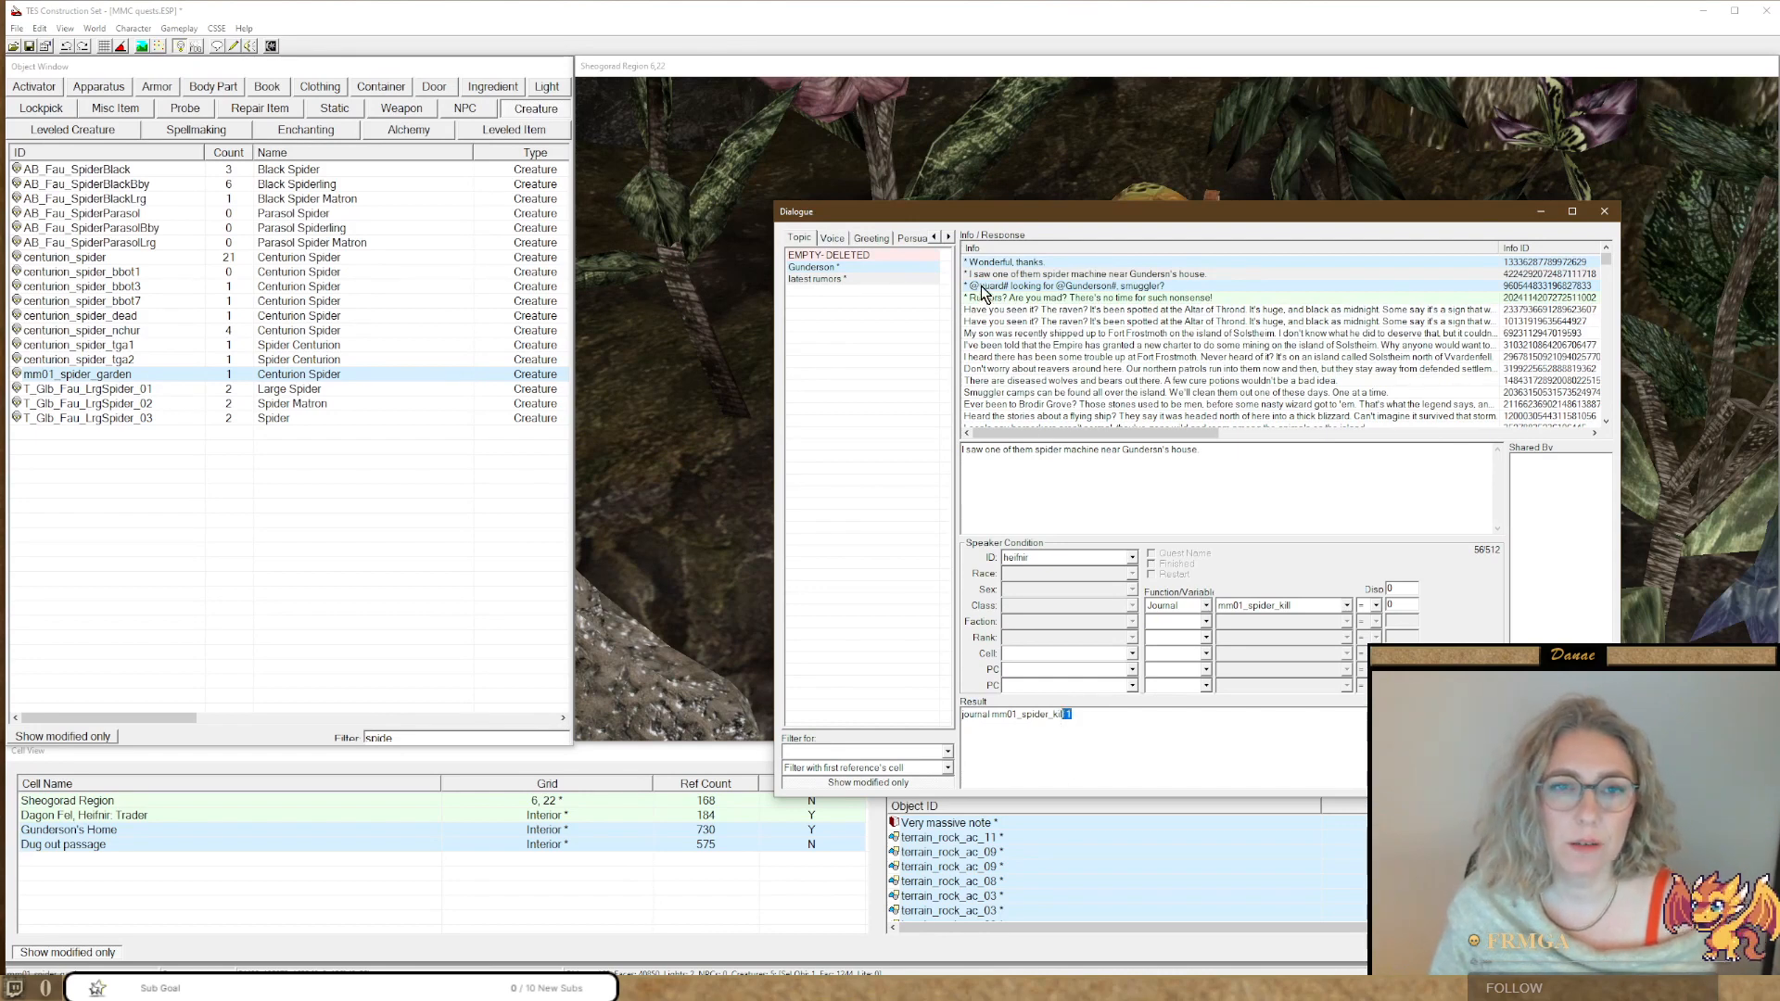
Complete the result of the "Wonderful, thanks." response as journal mm01_spider_kill 100.
click(990, 263)
click(1097, 711)
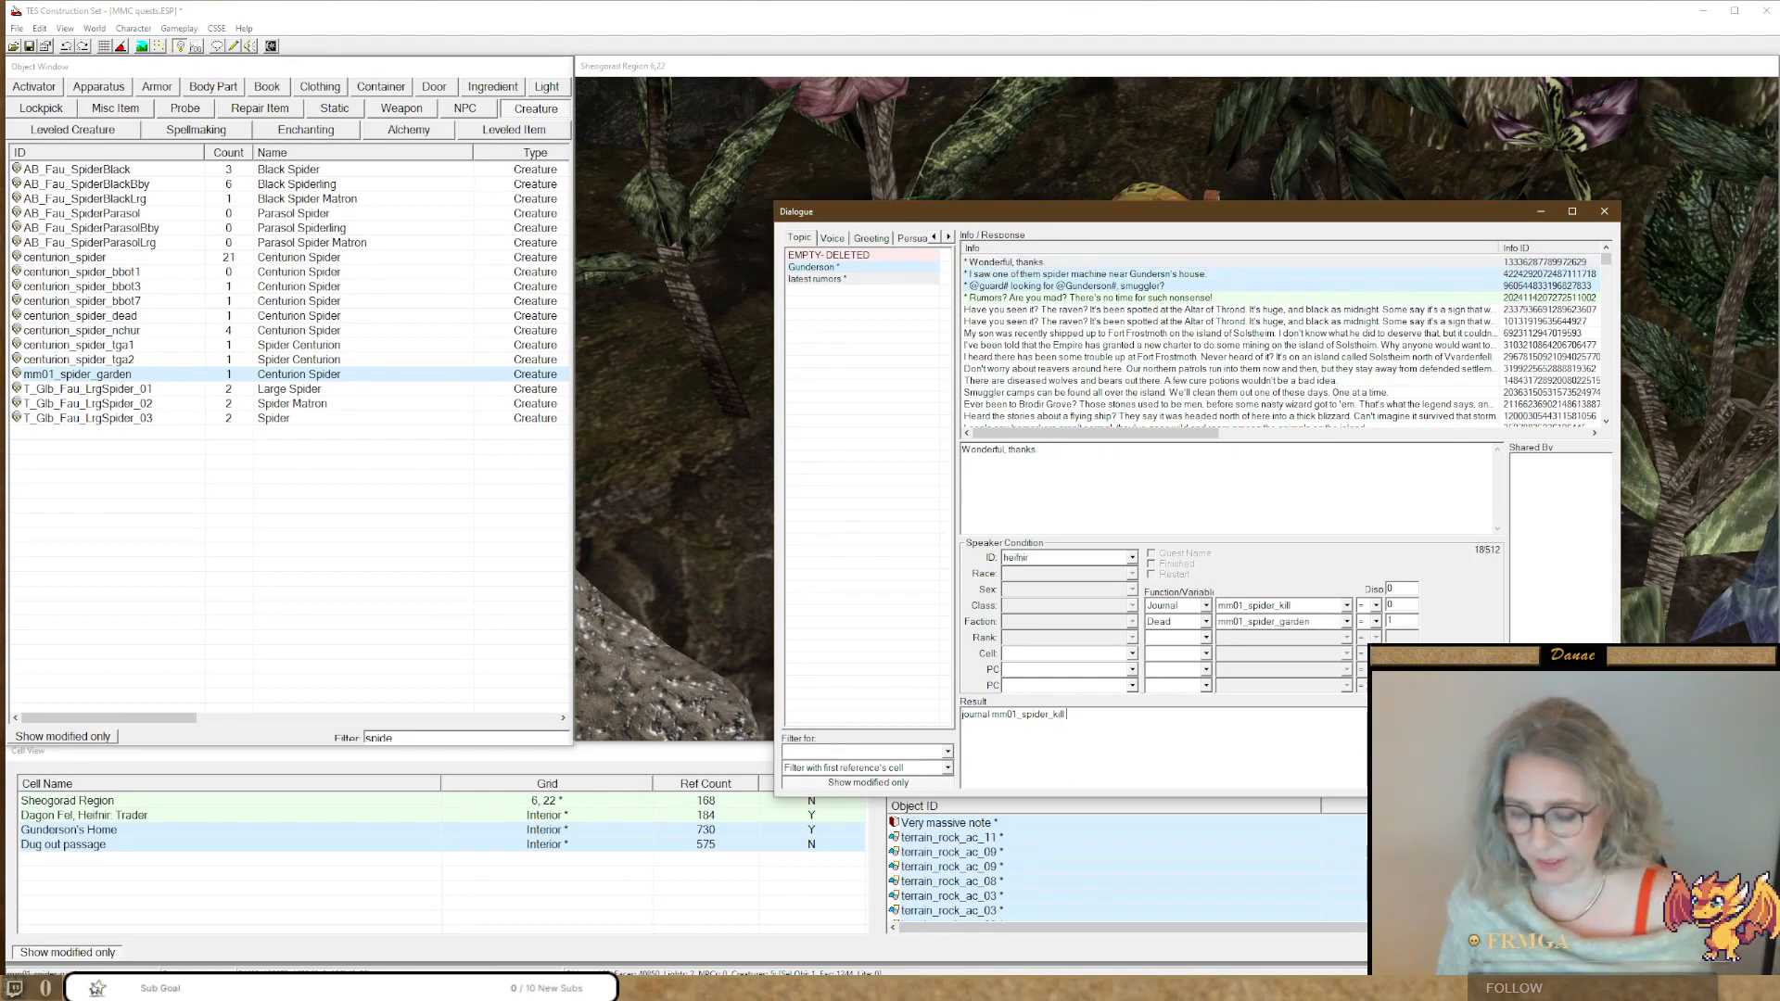
text(100)
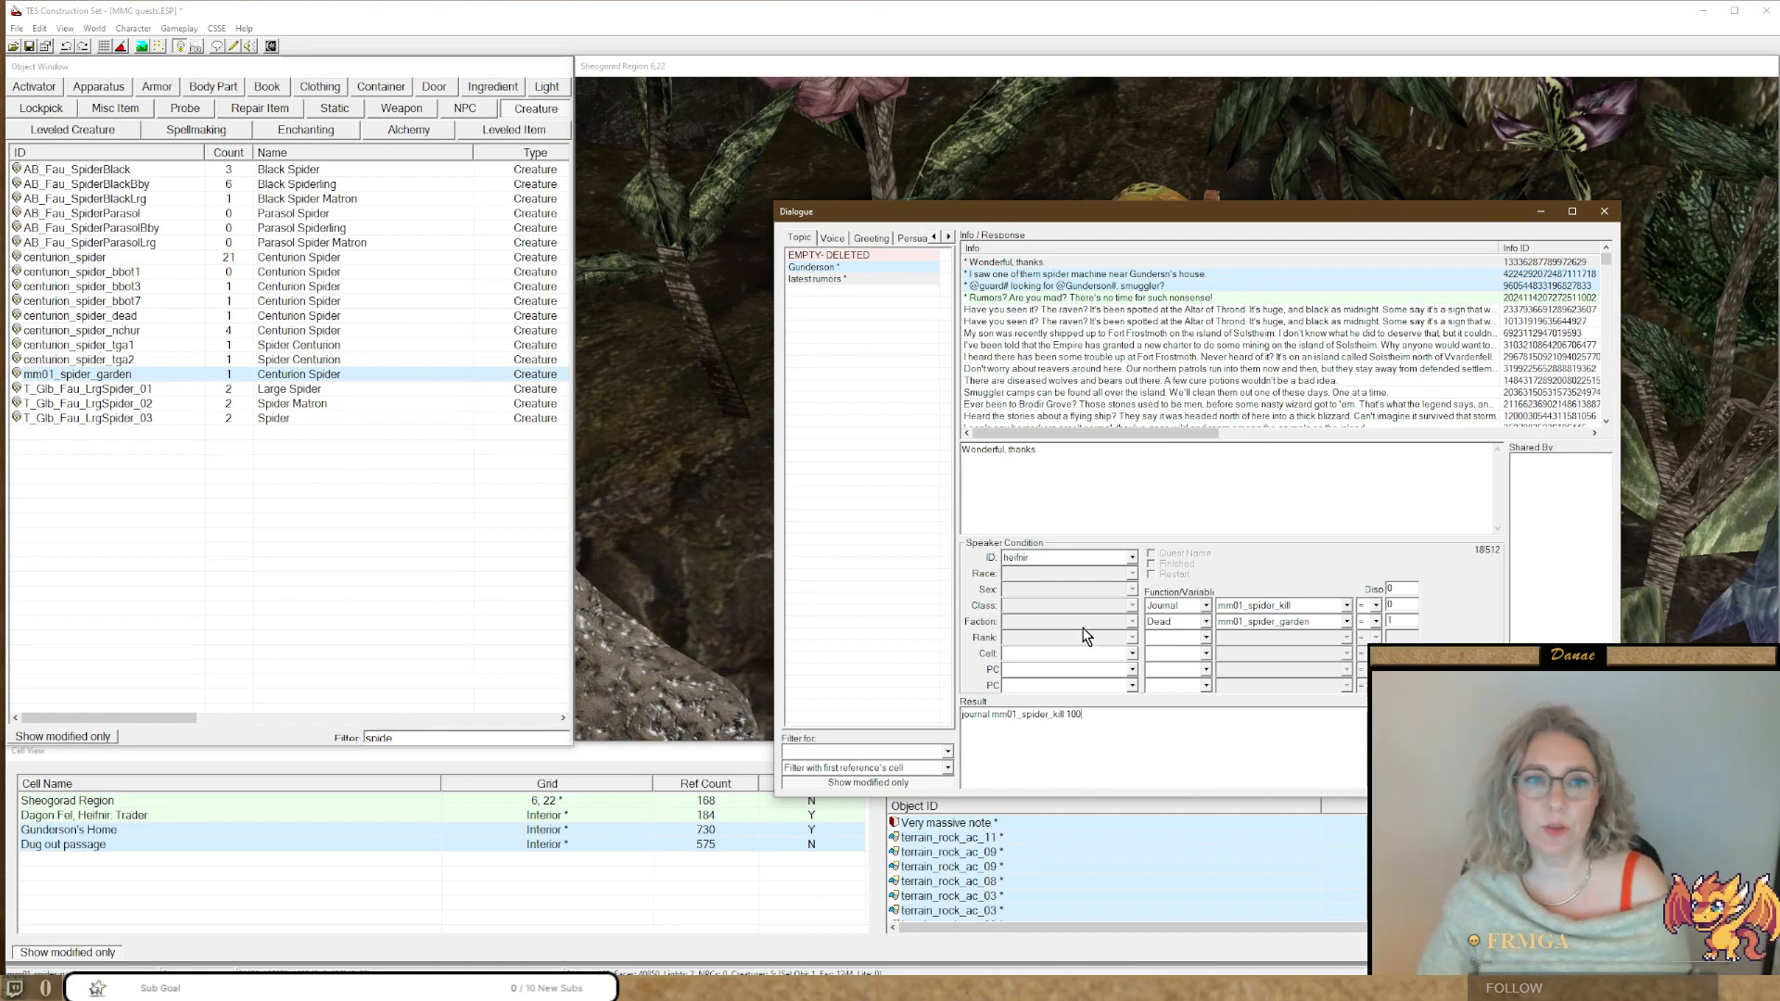
Check the index and Finished flag of mm01_spider_kill's "spider dead, got cash" journal entry and close the dialogue editor.
click(948, 236)
click(949, 236)
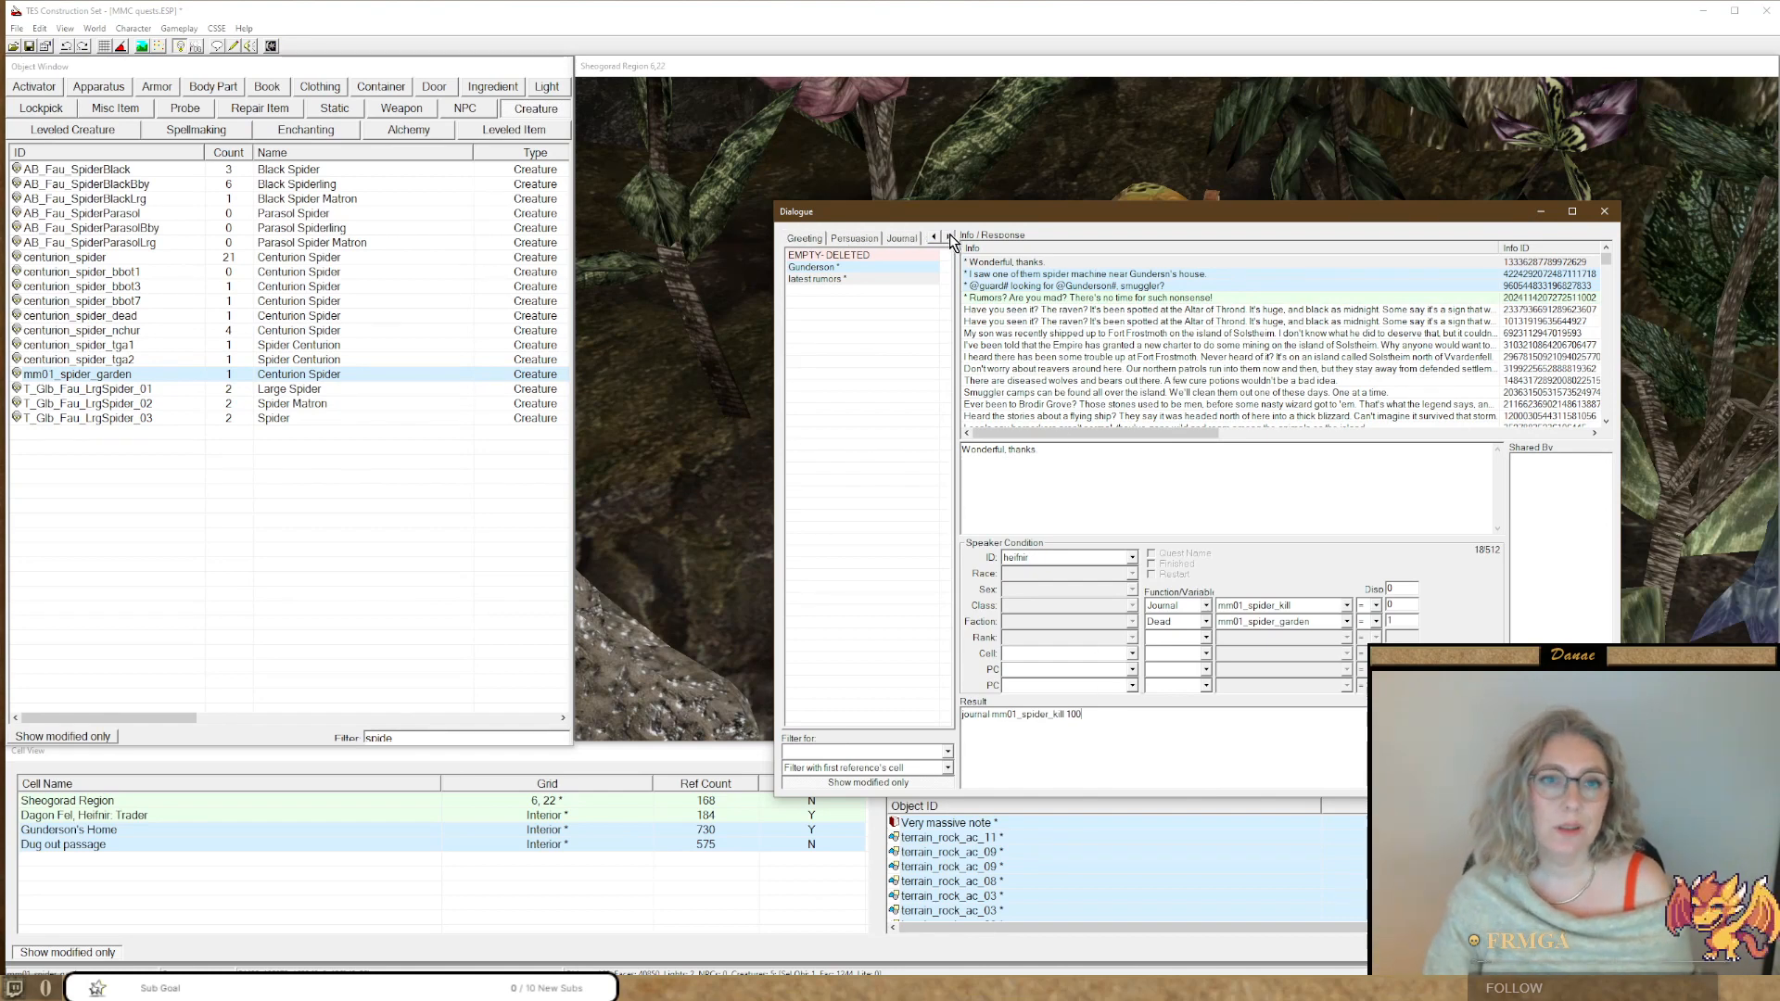
click(900, 237)
click(849, 280)
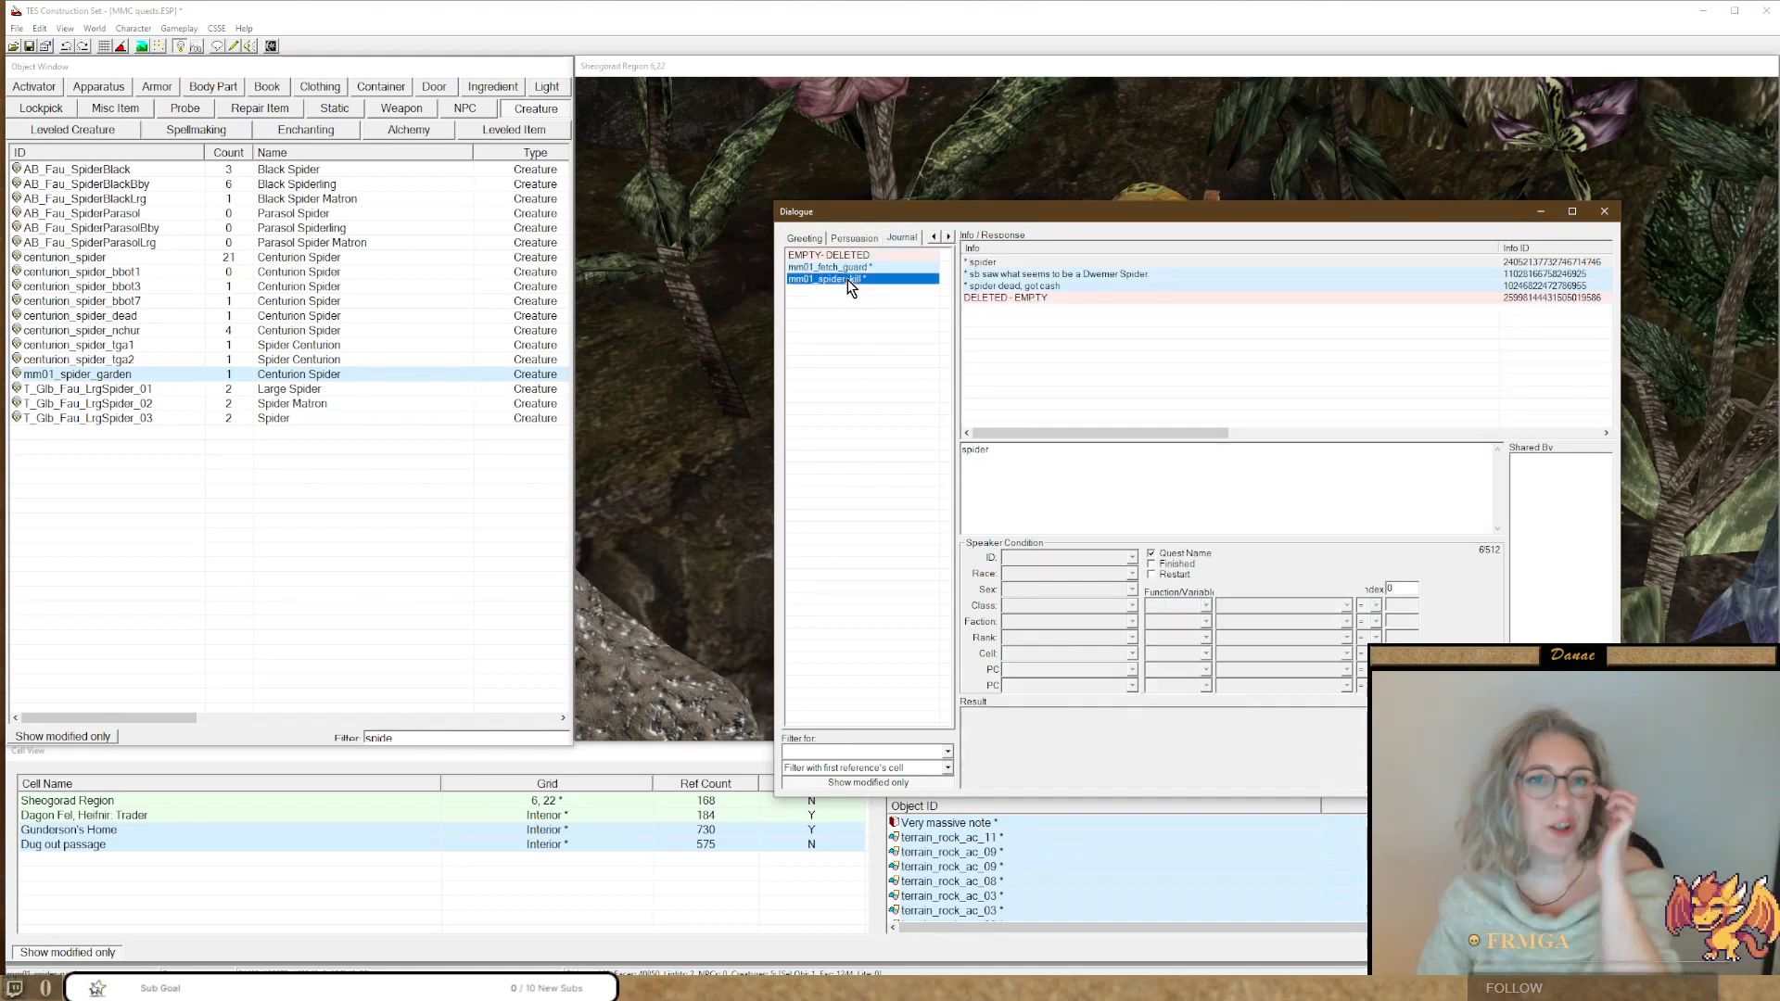
click(1036, 286)
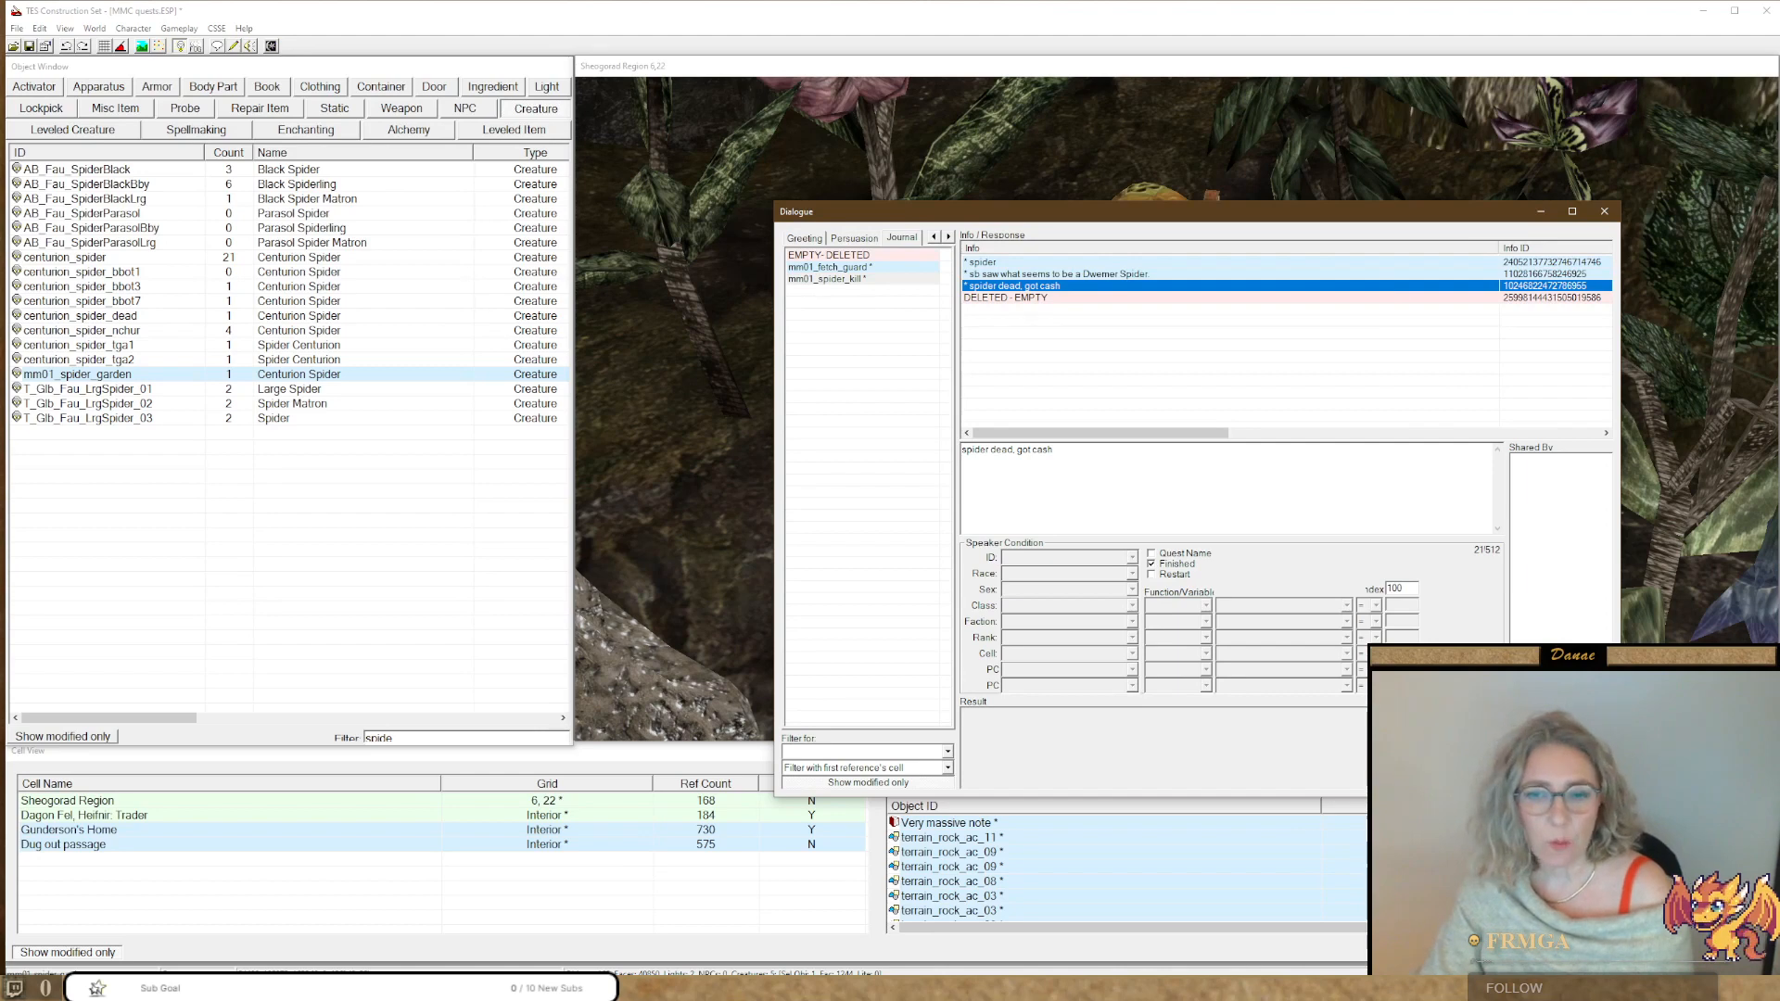
click(1573, 779)
click(1143, 310)
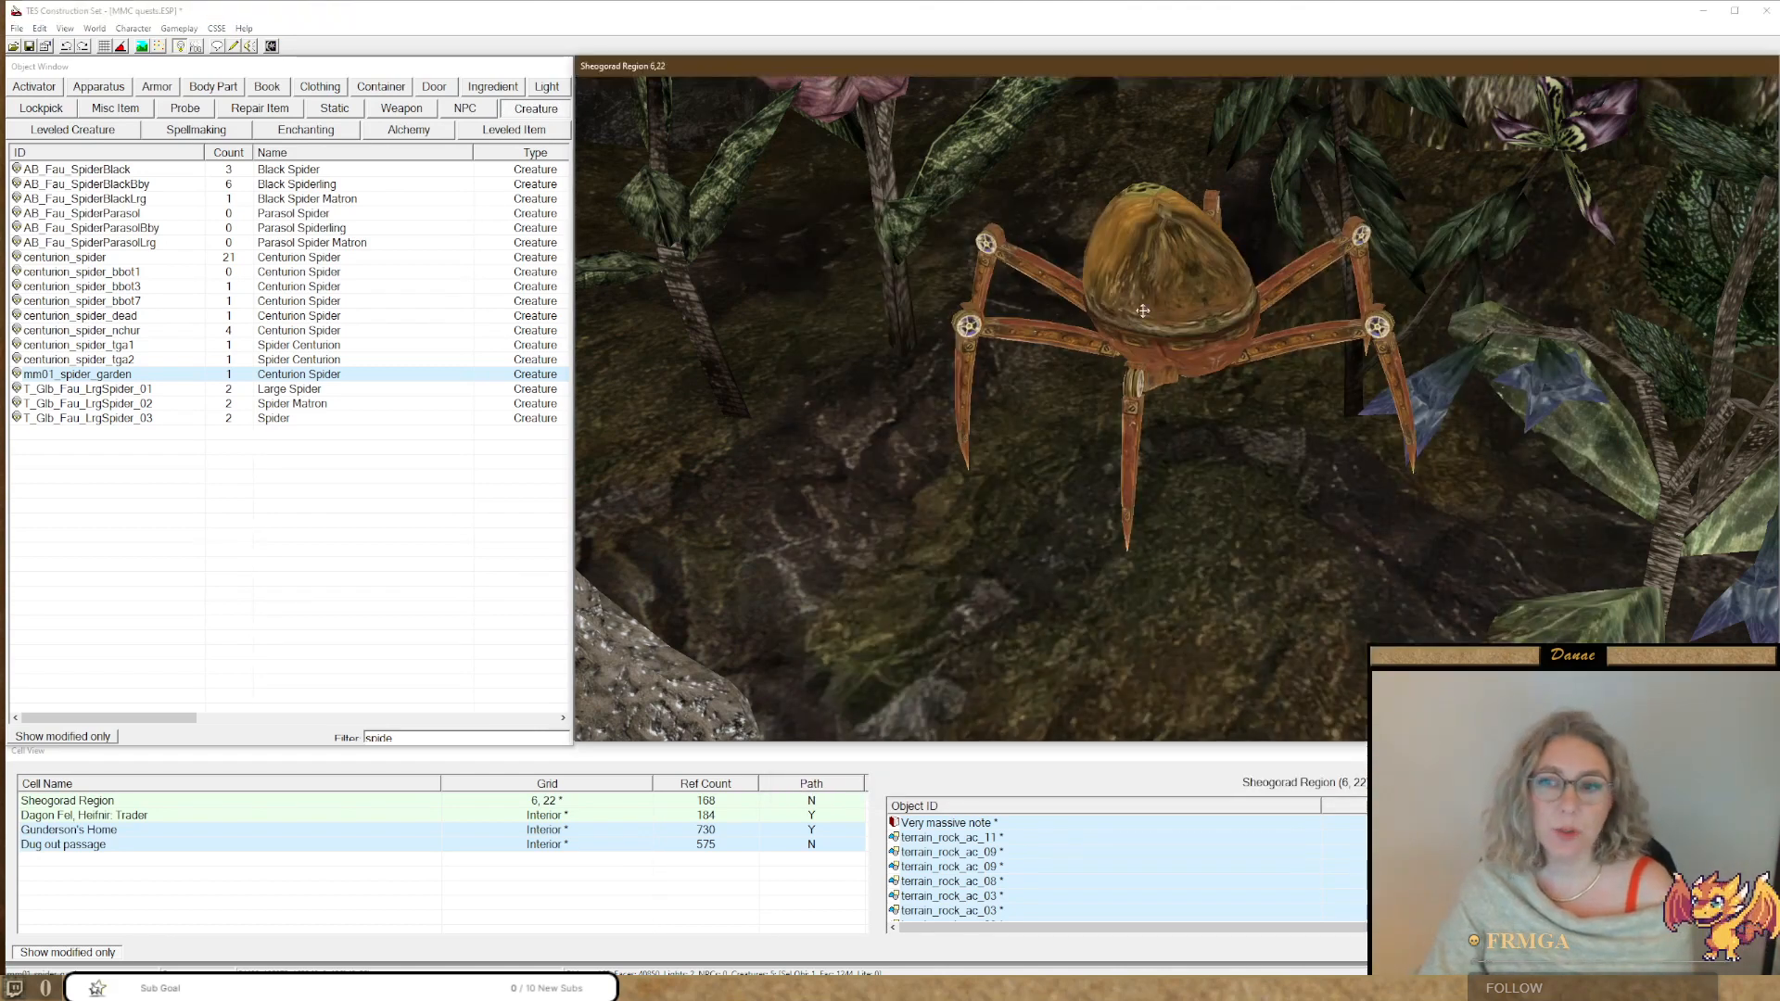